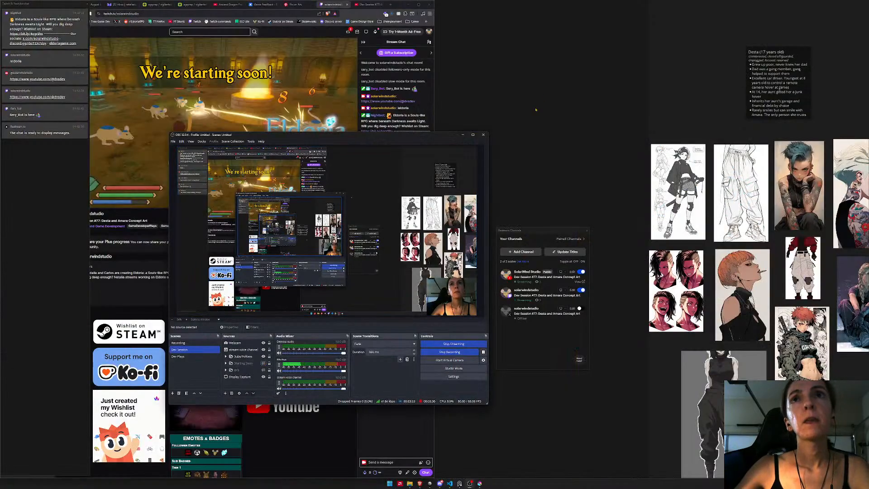
{"action": "left_click_drag", "start_coordinate": [559, 126], "coordinate": [505, 132]}
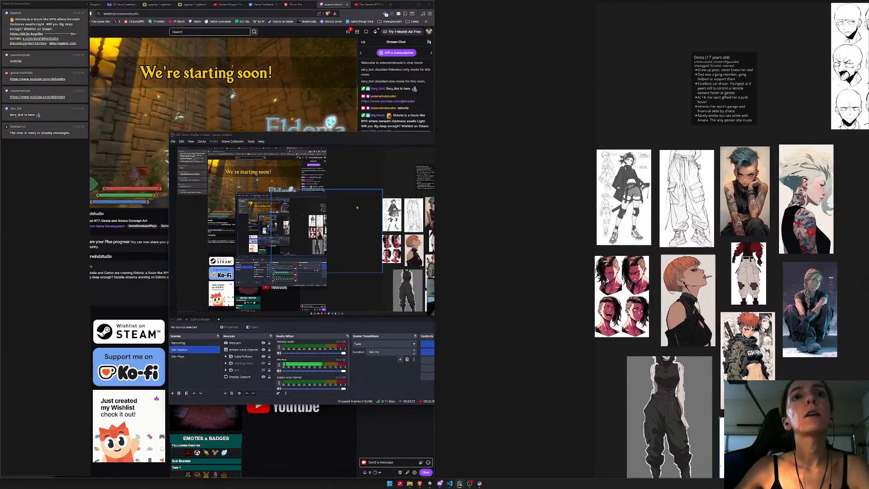
{"action": "left_click", "coordinate": [327, 164]}
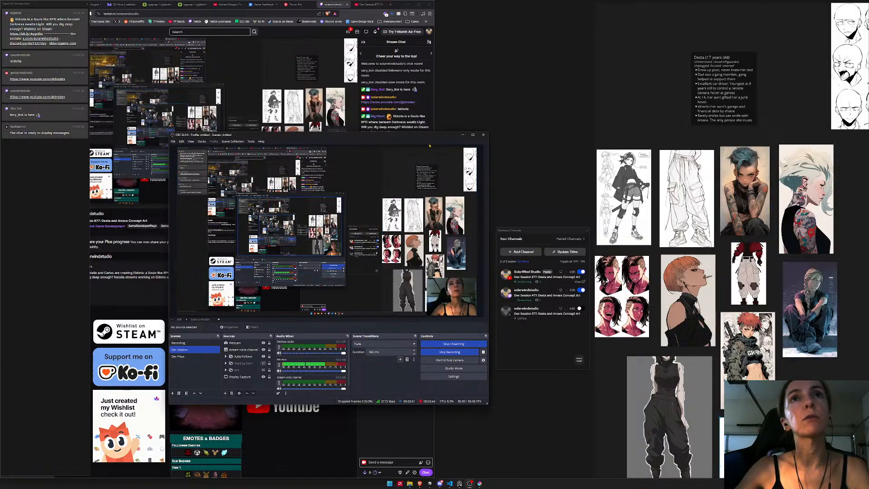
{"action": "left_click", "coordinate": [485, 2]}
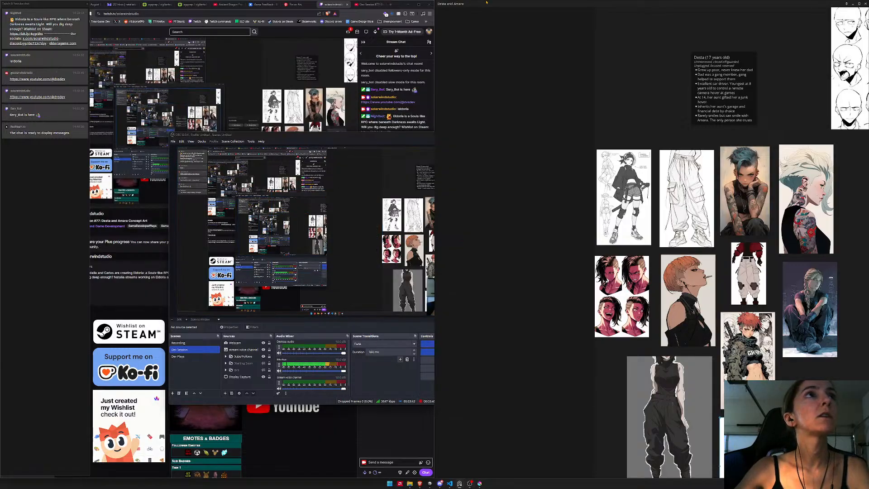
{"action": "mouse_move", "coordinate": [506, 113]}
{"action": "left_mouse_down"}
{"action": "mouse_move", "coordinate": [534, 108]}
{"action": "mouse_move", "coordinate": [501, 114]}
{"action": "left_mouse_up"}
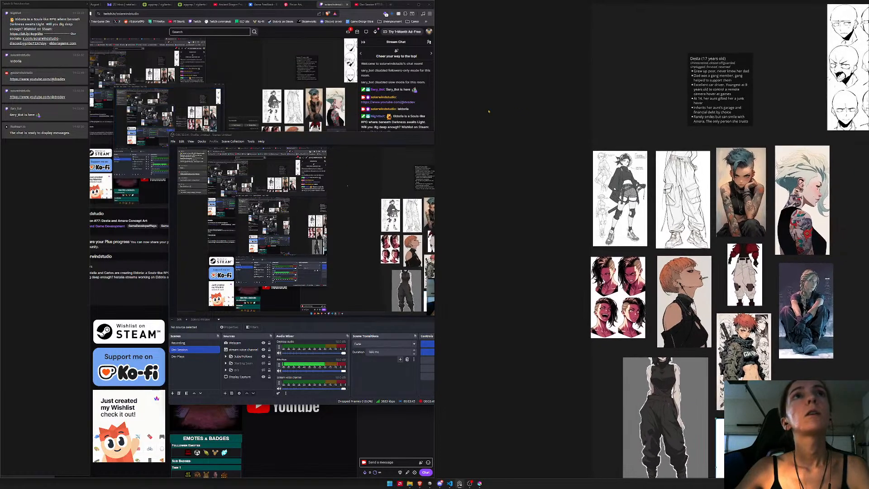
- Minimize the browser, code editor and issue tracker windows and move the OBS window down out of the way
{"action": "left_click", "coordinate": [407, 5]}
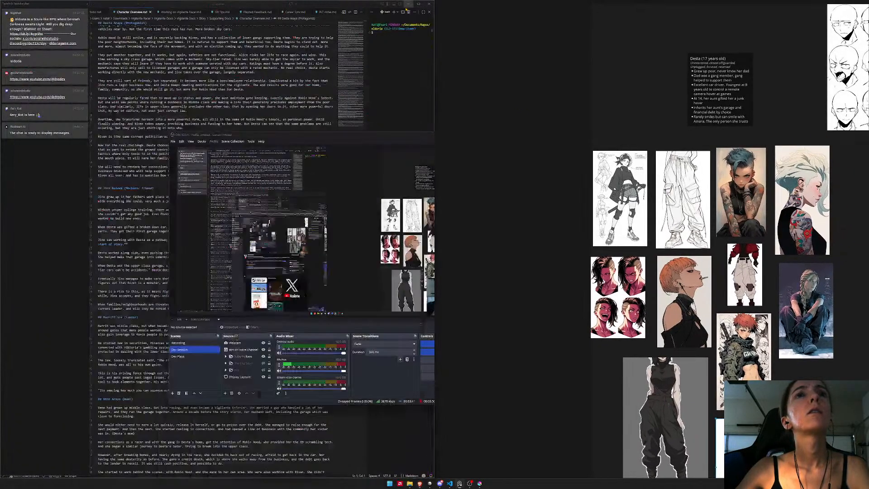
{"action": "left_click", "coordinate": [409, 4]}
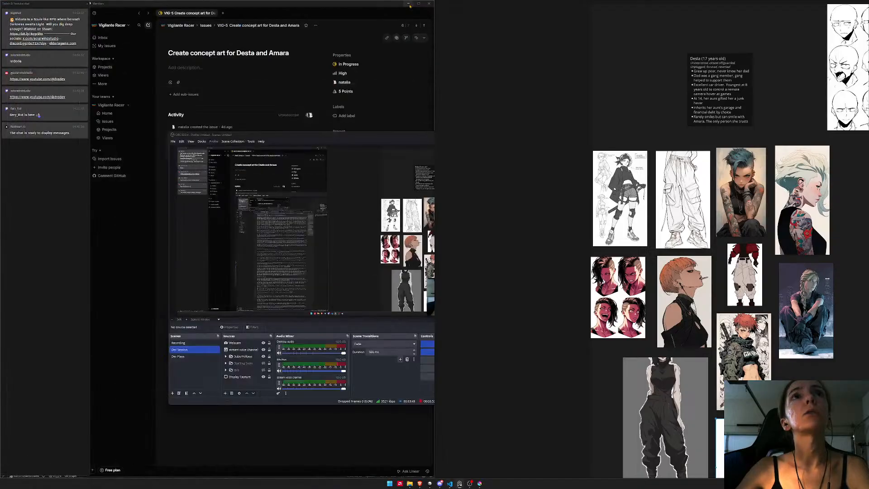
{"action": "left_click", "coordinate": [409, 5]}
{"action": "left_click", "coordinate": [408, 6]}
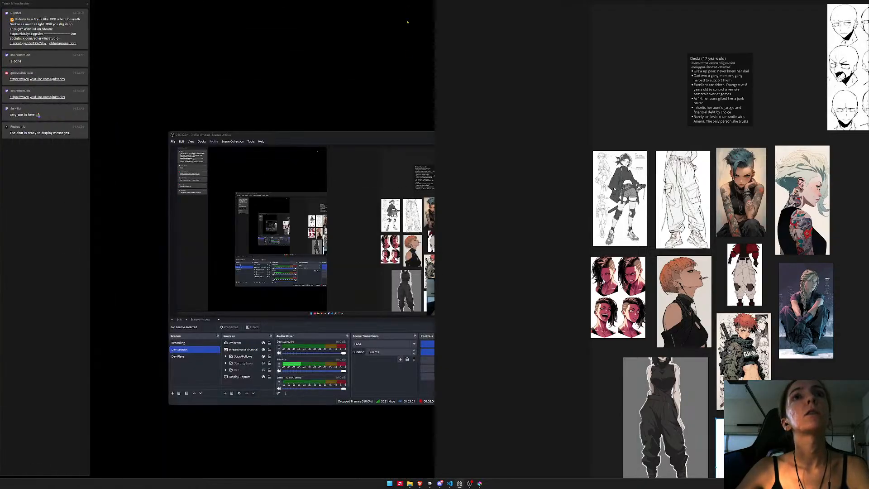
{"action": "left_click_drag", "start_coordinate": [397, 135], "coordinate": [395, 468]}
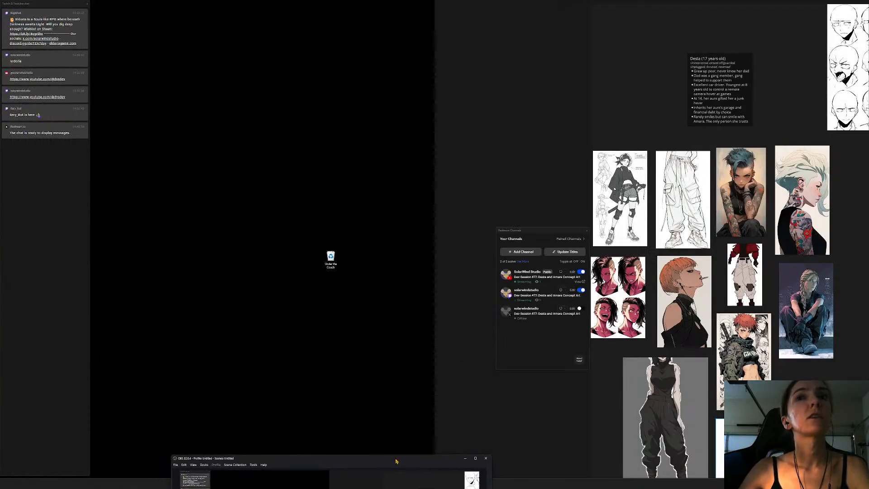
- Expand the Desta and Amara reference board so it spans both monitors
{"action": "left_click", "coordinate": [654, 2]}
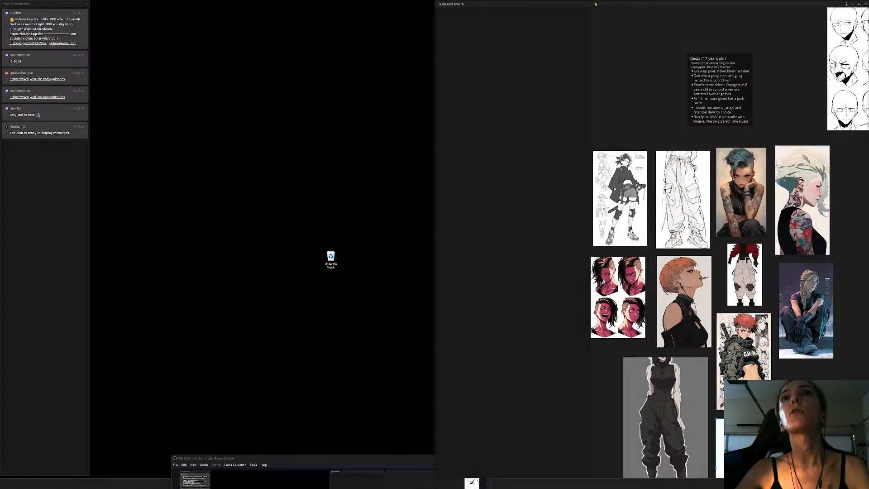
{"action": "key", "text": "super+Up"}
{"action": "key", "text": "super+Left"}
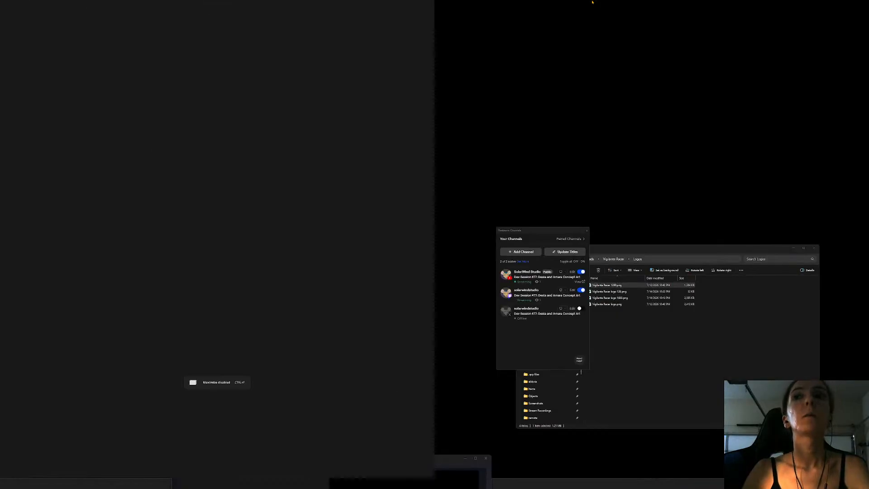
{"action": "key", "text": "super+Up"}
{"action": "key", "text": "ctrl+f"}
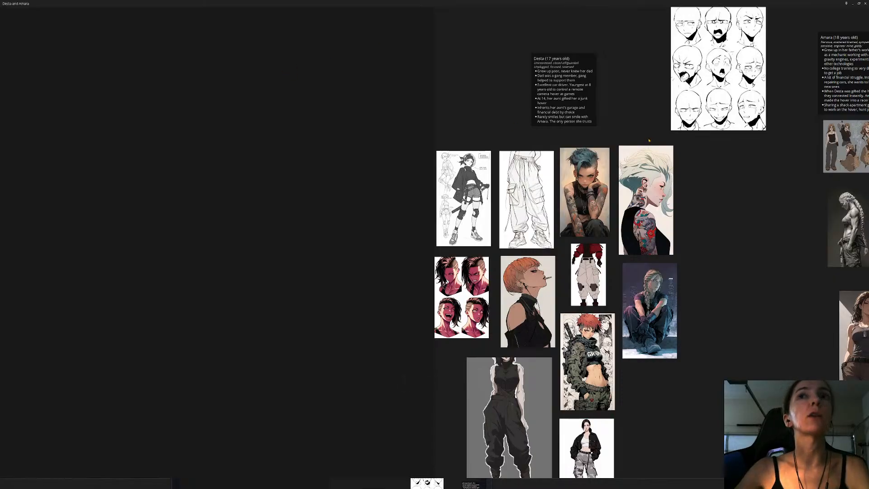
- Look over the reference images for Desta and Amara and read Desta's character note up close
{"action": "left_click_drag", "start_coordinate": [649, 140], "coordinate": [353, 160]}
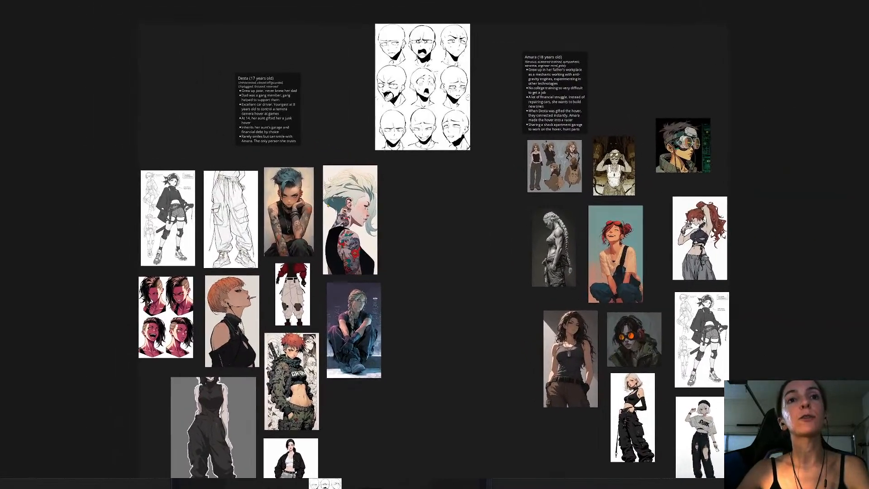
{"action": "left_click_drag", "start_coordinate": [327, 205], "coordinate": [432, 197]}
{"action": "scroll", "coordinate": [425, 198], "scroll_direction": "up", "scroll_amount": 2}
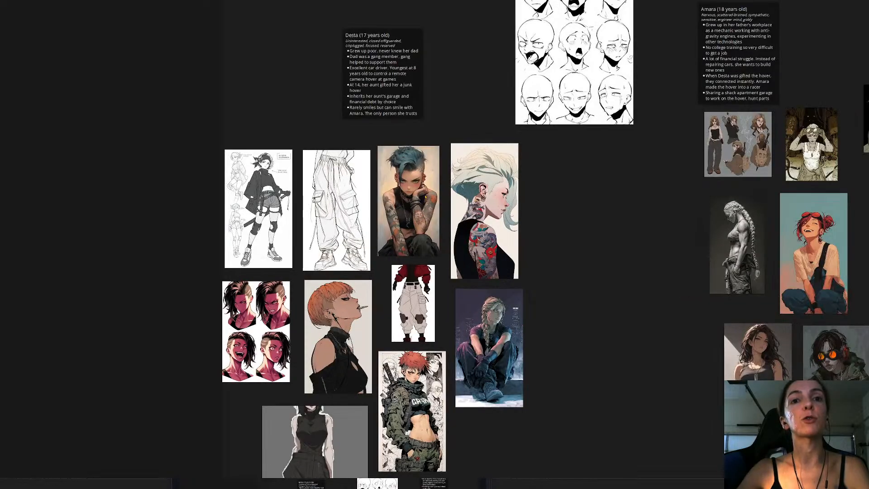
{"action": "scroll", "coordinate": [421, 181], "scroll_direction": "down", "scroll_amount": 4}
{"action": "scroll", "coordinate": [413, 132], "scroll_direction": "up", "scroll_amount": 5}
{"action": "left_click_drag", "start_coordinate": [413, 132], "coordinate": [429, 268]}
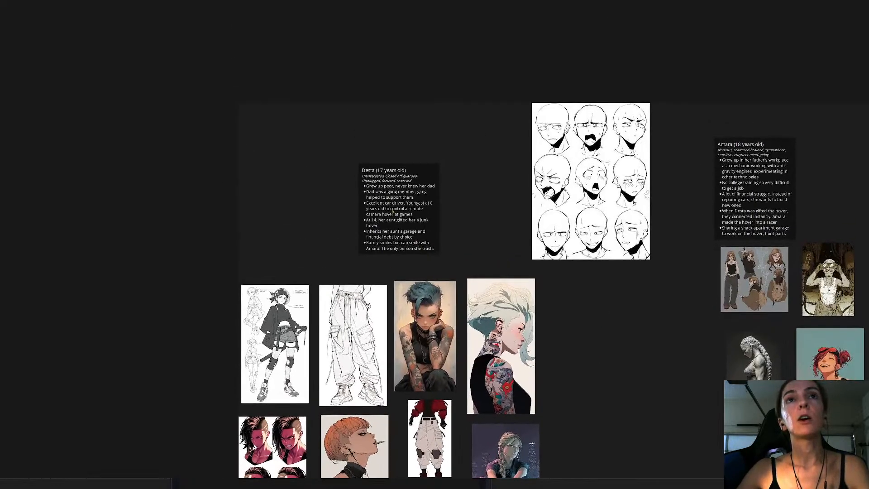
{"action": "scroll", "coordinate": [372, 162], "scroll_direction": "up", "scroll_amount": 2}
{"action": "scroll", "coordinate": [458, 211], "scroll_direction": "down", "scroll_amount": 3}
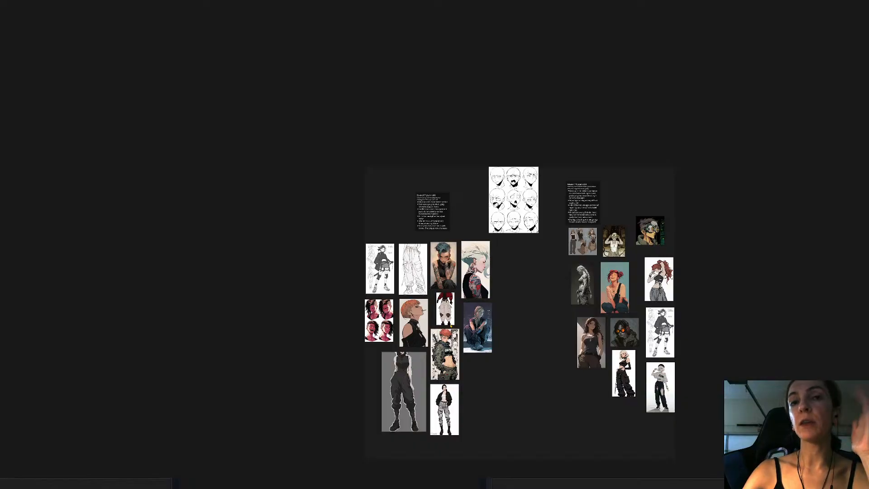
{"action": "scroll", "coordinate": [446, 224], "scroll_direction": "up", "scroll_amount": 5}
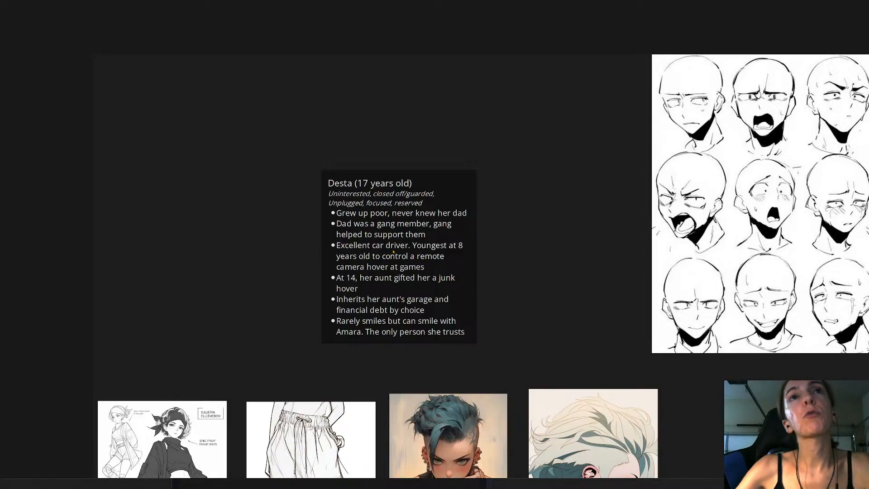
- In Desta's note, change "Unplugged" to lowercase and append ", a do-er" to the italic trait line
{"action": "left_click", "coordinate": [332, 206]}
{"action": "double_click", "coordinate": [335, 205]}
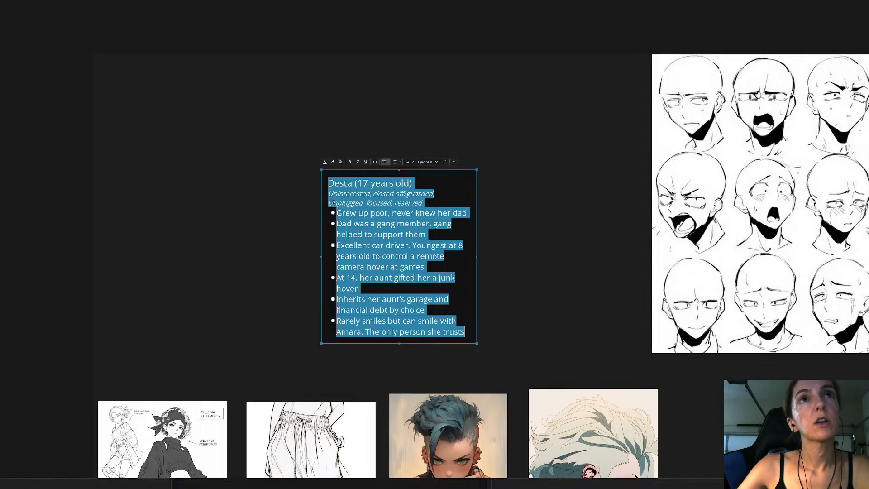
{"action": "left_click", "coordinate": [363, 202]}
{"action": "key", "text": "BackSpace"}
{"action": "type", "text": "u"}
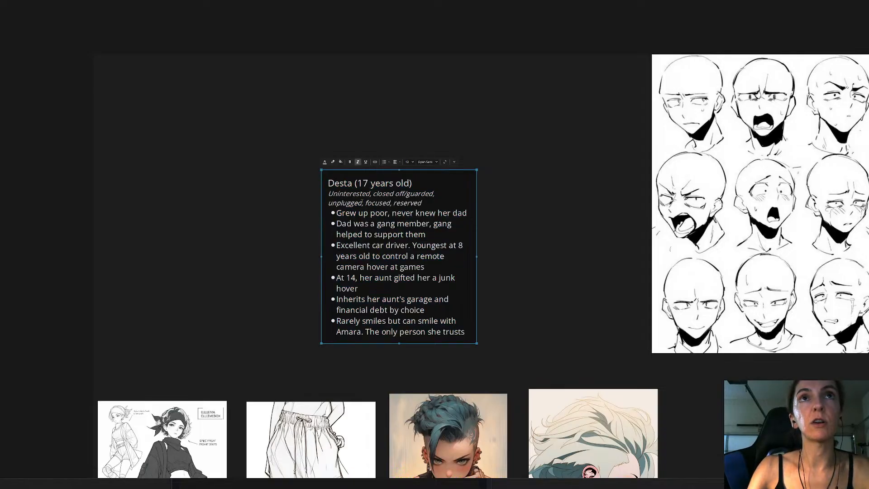
{"action": "type", "text": ", a do-er"}
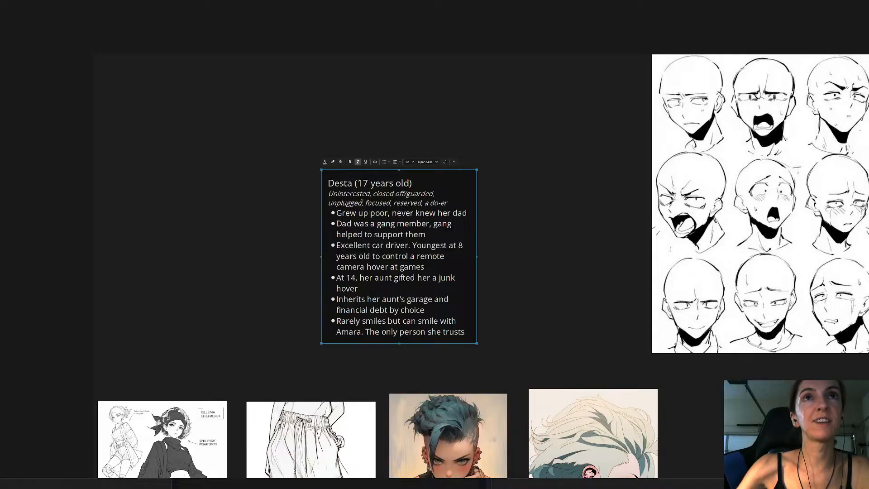
{"action": "left_click", "coordinate": [526, 221]}
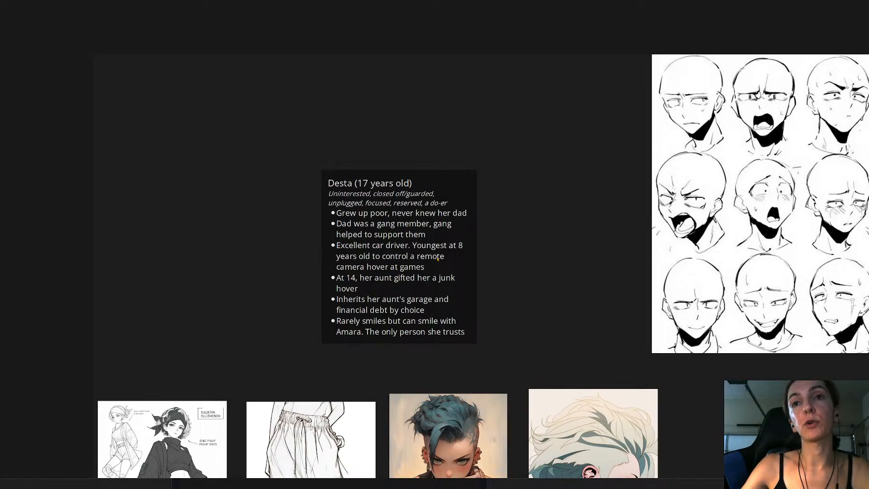
- Shrink the reference board back to one monitor and switch to the general notes file in VS Code
{"action": "left_click_drag", "start_coordinate": [473, 273], "coordinate": [471, 246]}
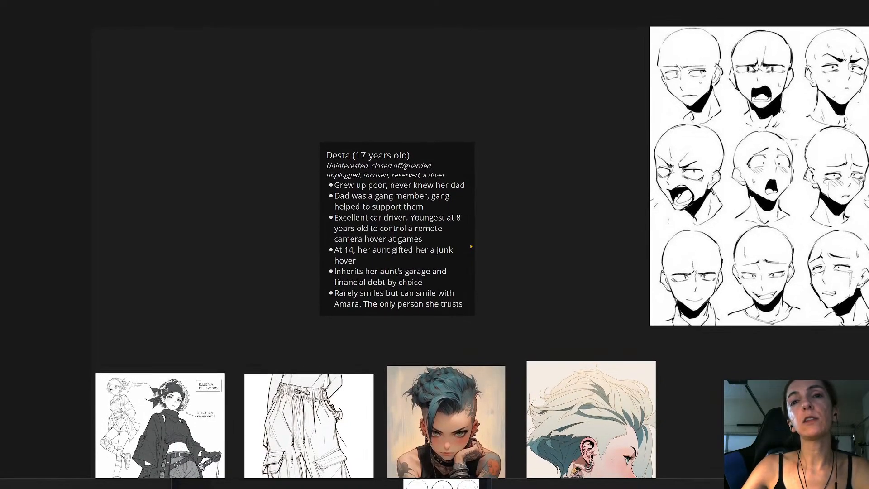
{"action": "key", "text": "ctrl+f"}
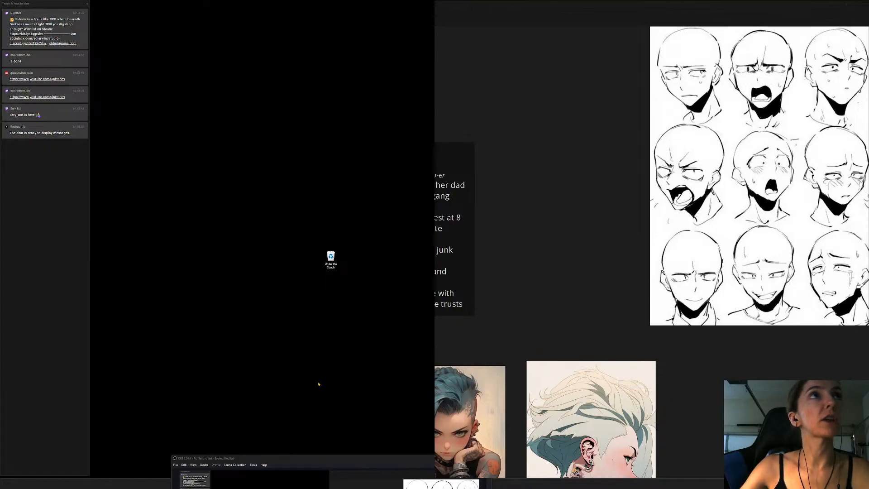
{"action": "key", "text": "alt+Tab"}
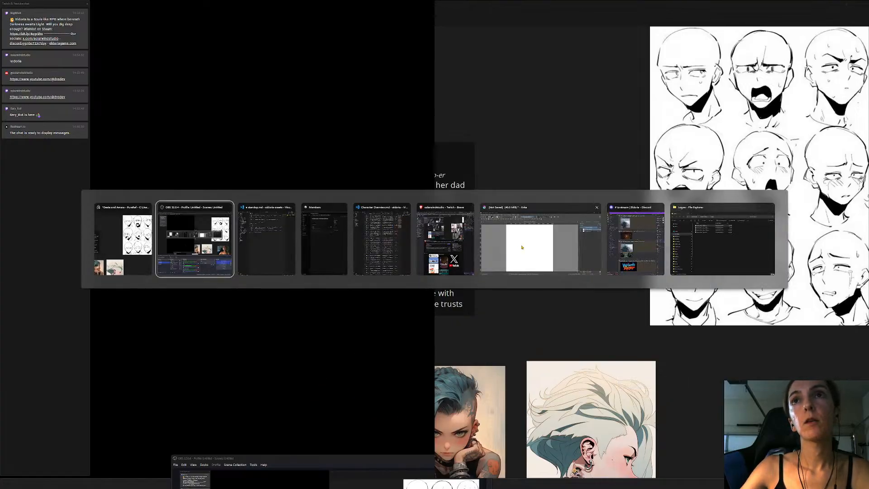
{"action": "left_click", "coordinate": [382, 239]}
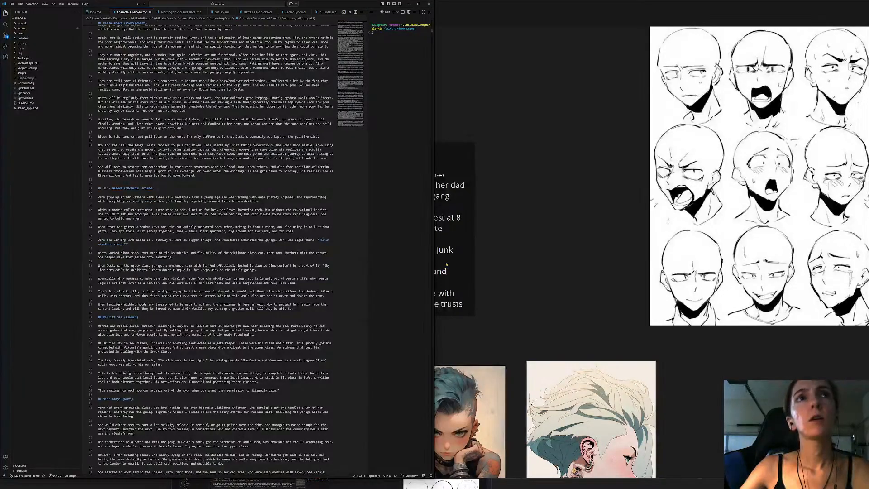
{"action": "left_click", "coordinate": [95, 13]}
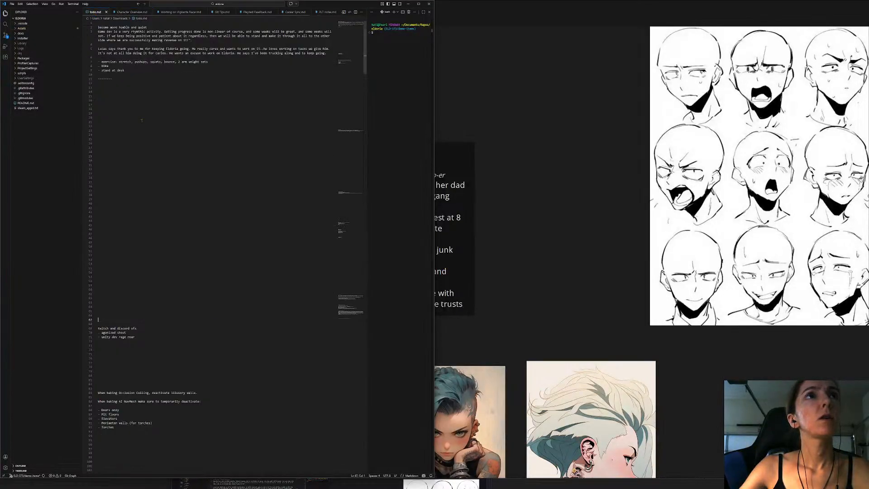
- Add a line with the colleague's name in the blank area and the list item "- did desta's dad die?" beneath it
{"action": "left_click", "coordinate": [131, 229]}
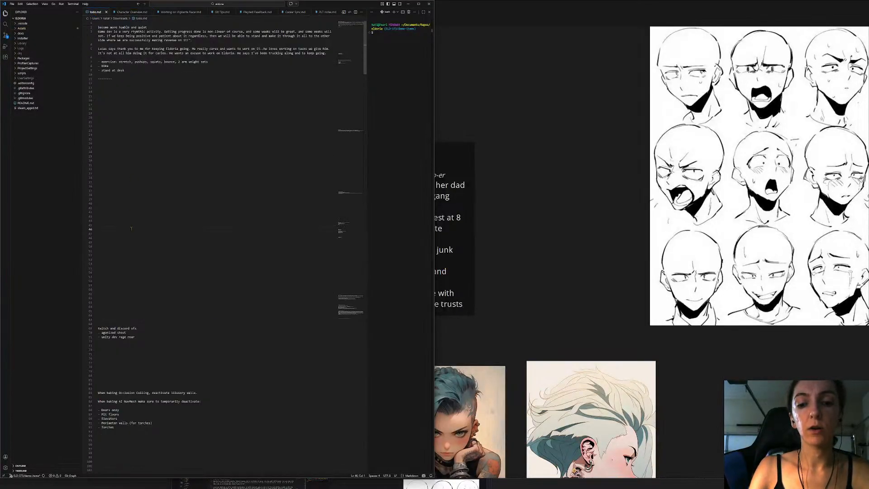
{"action": "type", "text": "dan:"}
{"action": "key", "text": "Return"}
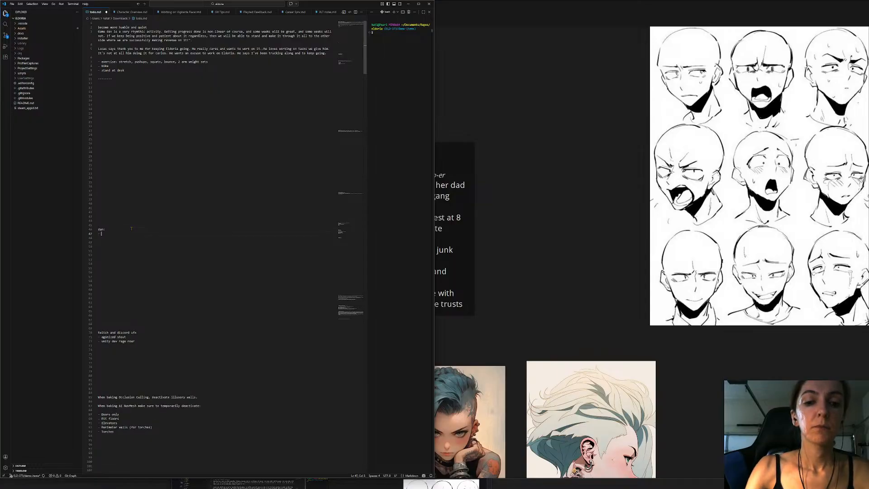
{"action": "type", "text": "- did desta's dad died"}
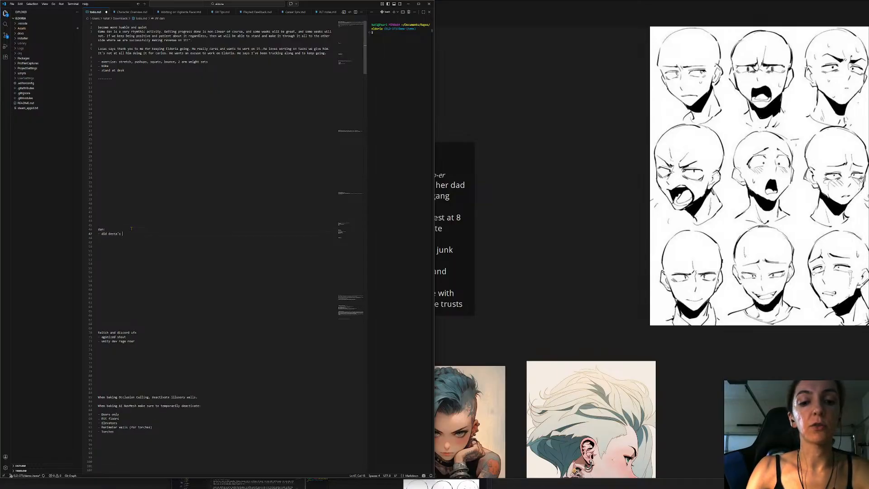
{"action": "key", "text": "BackSpace"}
{"action": "key", "text": "BackSpace"}
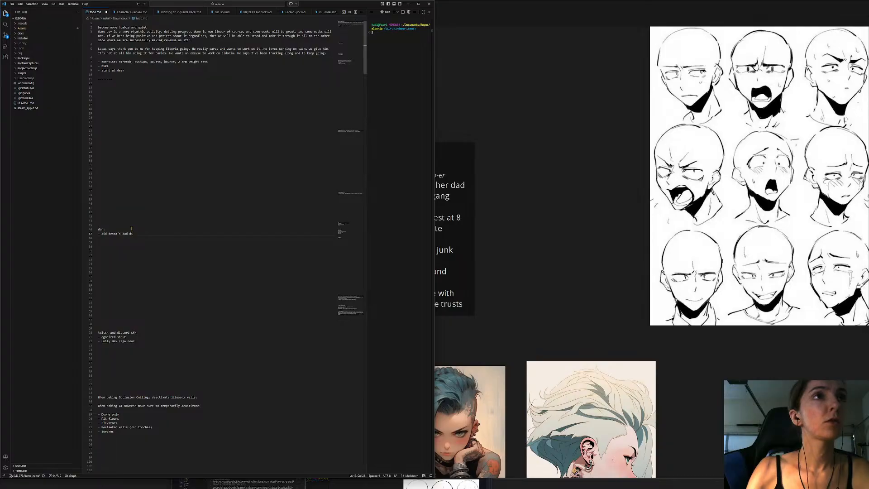
{"action": "key", "text": "super+Down"}
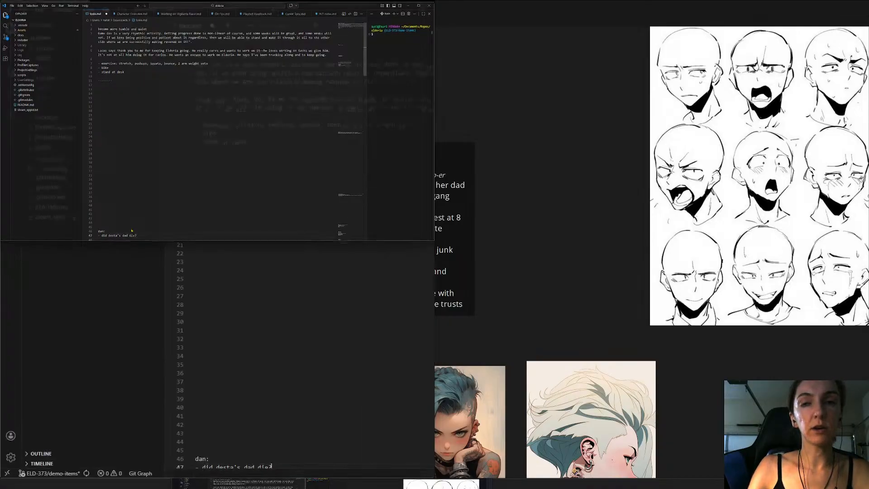
{"action": "key", "text": "Escape"}
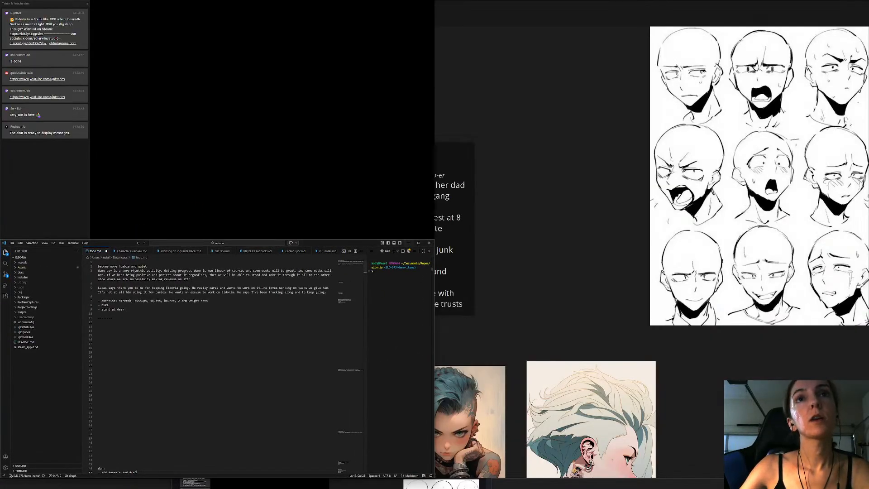
{"action": "key", "text": "super+Up"}
{"action": "key", "text": "Escape"}
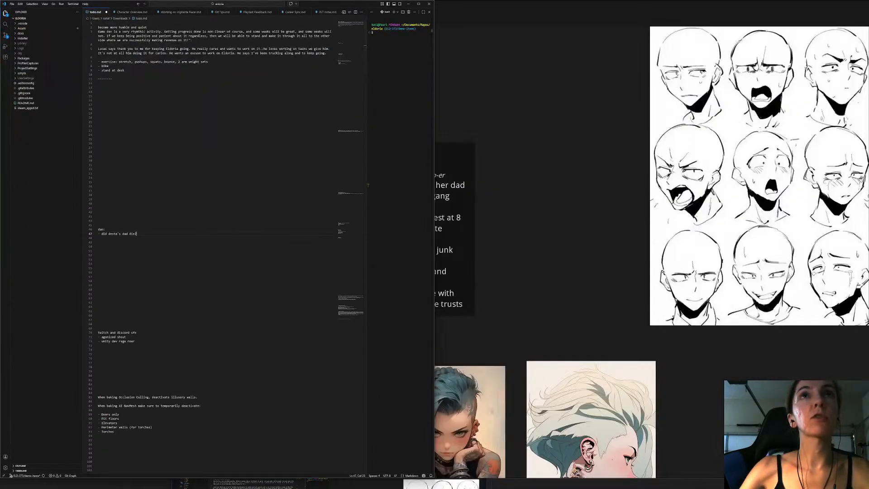
- Minimize VS Code and return the reference board to both monitors with Desta's note in view
{"action": "left_click", "coordinate": [409, 5]}
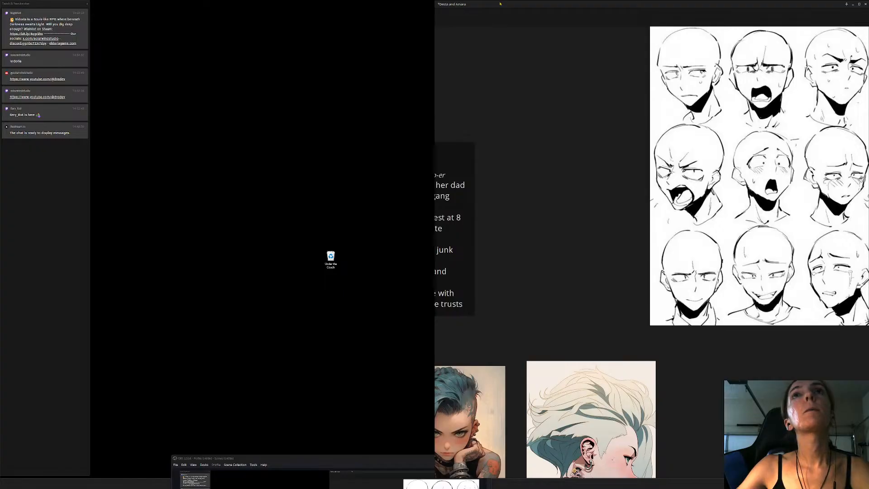
{"action": "double_click", "coordinate": [501, 3]}
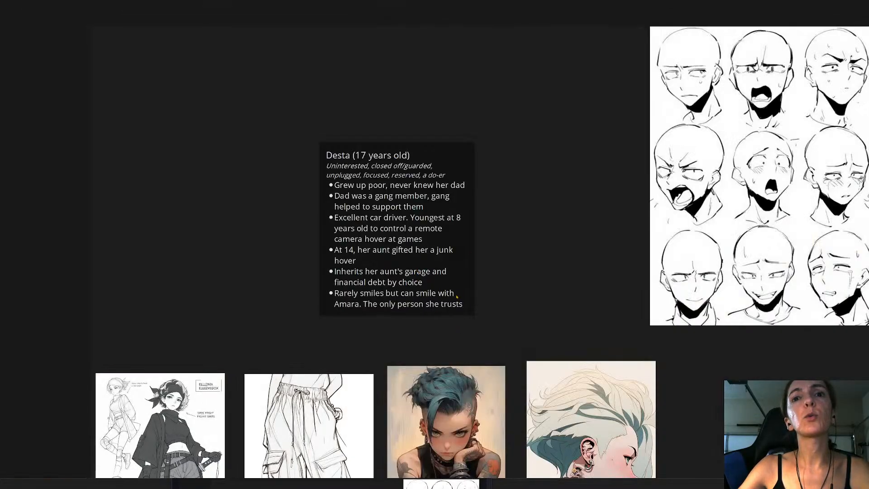
{"action": "mouse_move", "coordinate": [457, 297]}
{"action": "left_mouse_down"}
{"action": "mouse_move", "coordinate": [467, 271]}
{"action": "mouse_move", "coordinate": [449, 293]}
{"action": "left_mouse_up"}
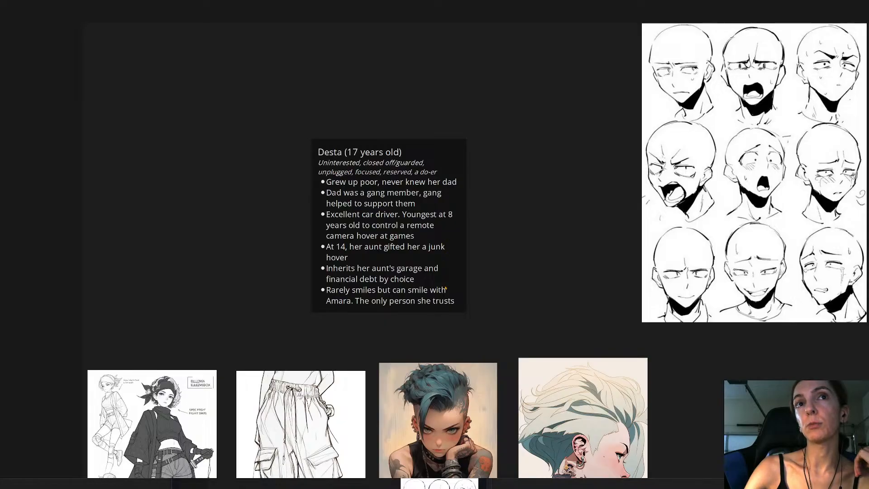
- Compare Desta's and Amara's character notes alongside the facial-expression sheet and their reference images
{"action": "scroll", "coordinate": [450, 284], "scroll_direction": "down", "scroll_amount": 2}
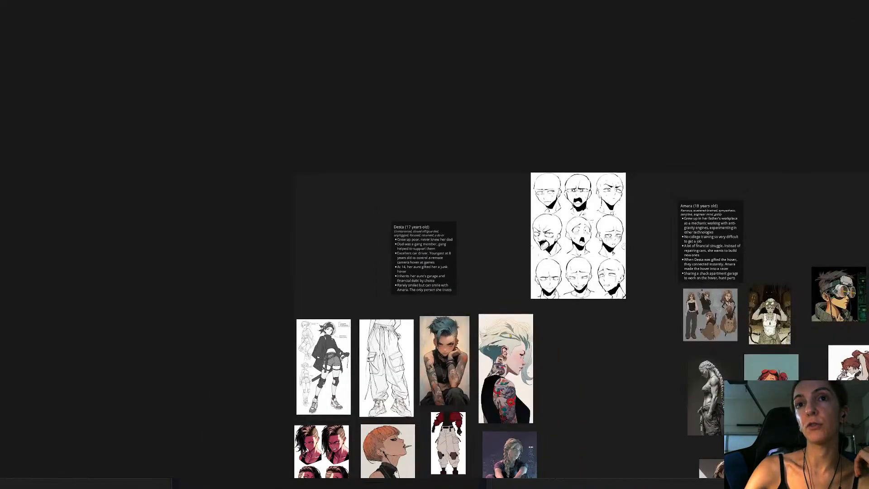
{"action": "left_click_drag", "start_coordinate": [572, 360], "coordinate": [538, 217]}
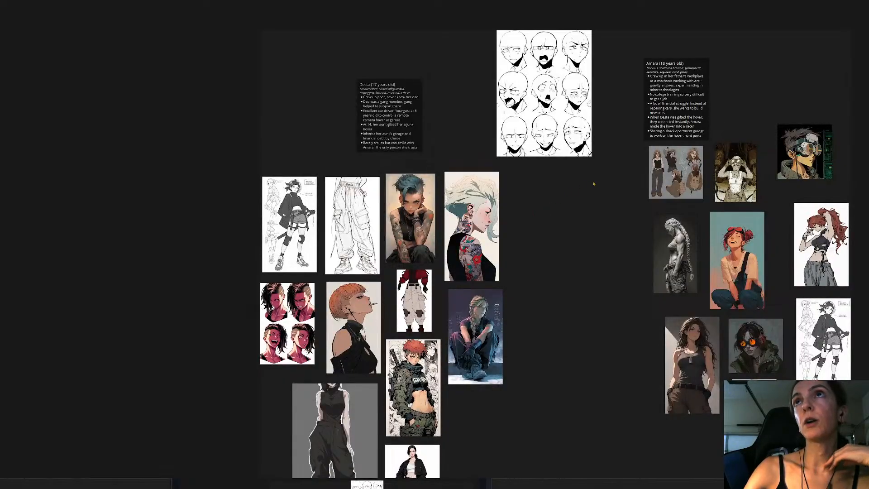
{"action": "left_click_drag", "start_coordinate": [594, 184], "coordinate": [488, 236]}
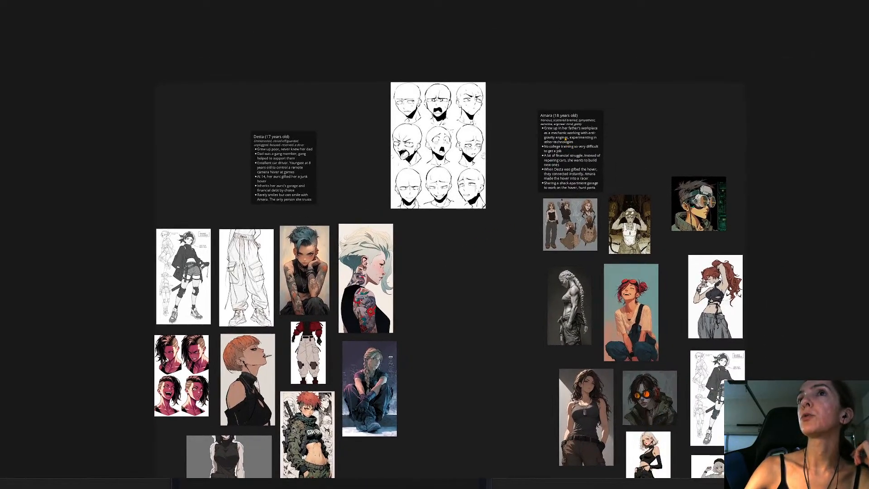
{"action": "left_click_drag", "start_coordinate": [566, 139], "coordinate": [549, 168]}
{"action": "scroll", "coordinate": [561, 174], "scroll_direction": "up", "scroll_amount": 2}
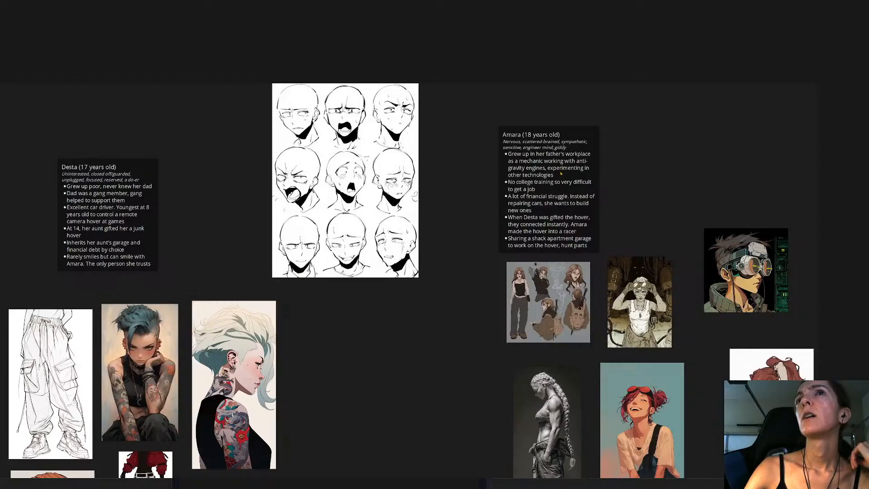
{"action": "left_click_drag", "start_coordinate": [182, 208], "coordinate": [277, 208]}
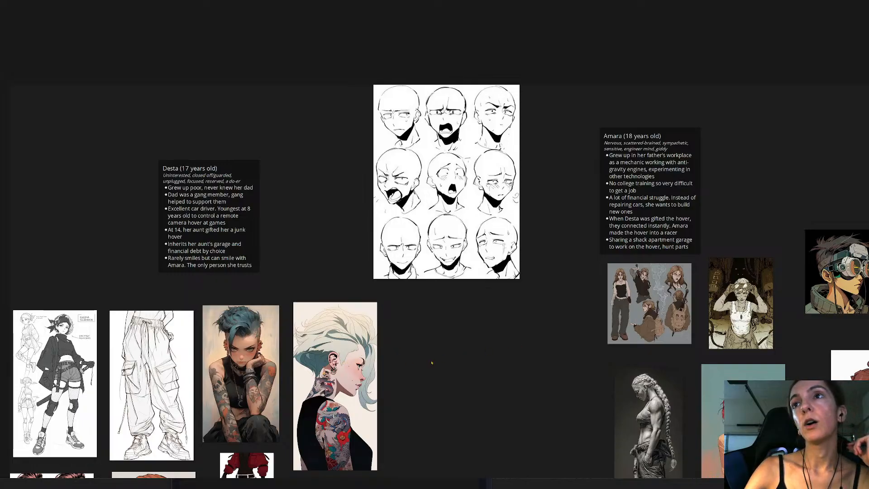
{"action": "scroll", "coordinate": [432, 362], "scroll_direction": "down", "scroll_amount": 4}
{"action": "left_click_drag", "start_coordinate": [514, 346], "coordinate": [389, 294]}
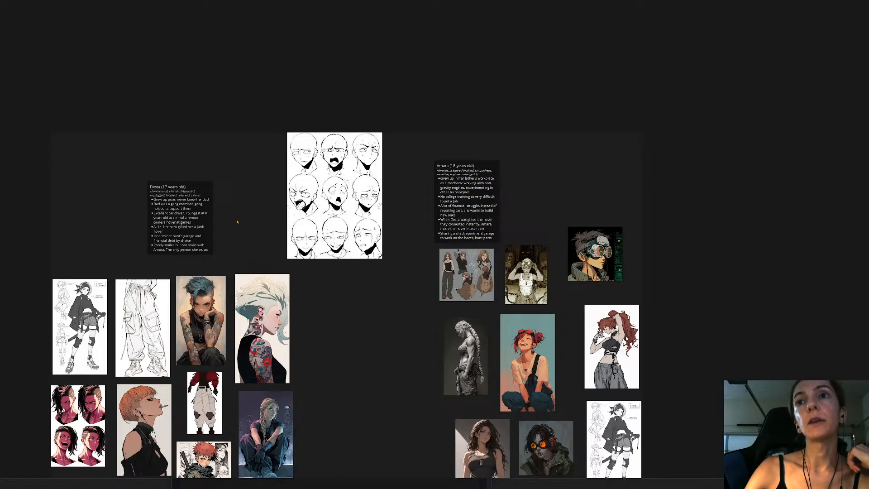
- Read Amara's note closely, covering her personality traits and backstory, and check it against her reference images
{"action": "scroll", "coordinate": [455, 195], "scroll_direction": "up", "scroll_amount": 3}
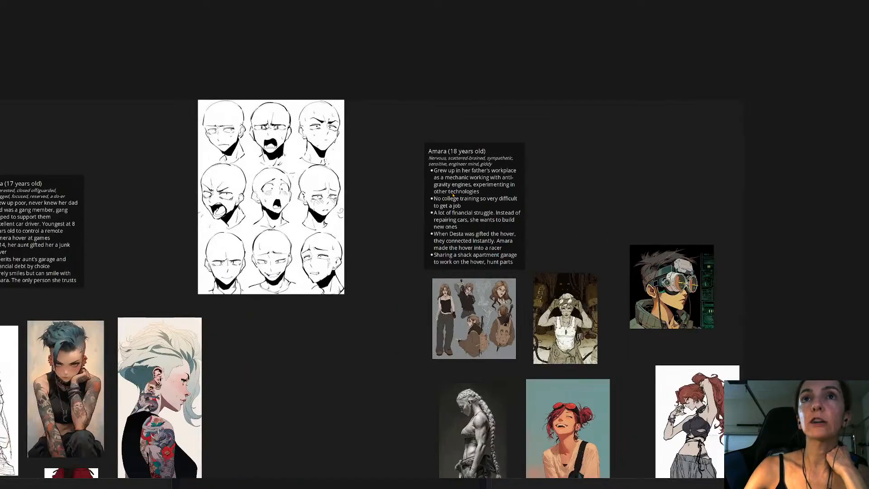
{"action": "scroll", "coordinate": [549, 252], "scroll_direction": "up", "scroll_amount": 2}
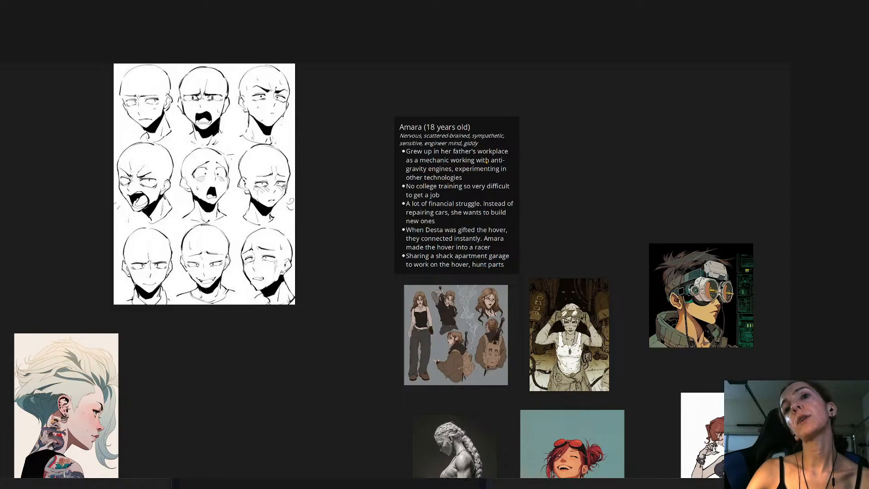
{"action": "scroll", "coordinate": [533, 240], "scroll_direction": "down", "scroll_amount": 2}
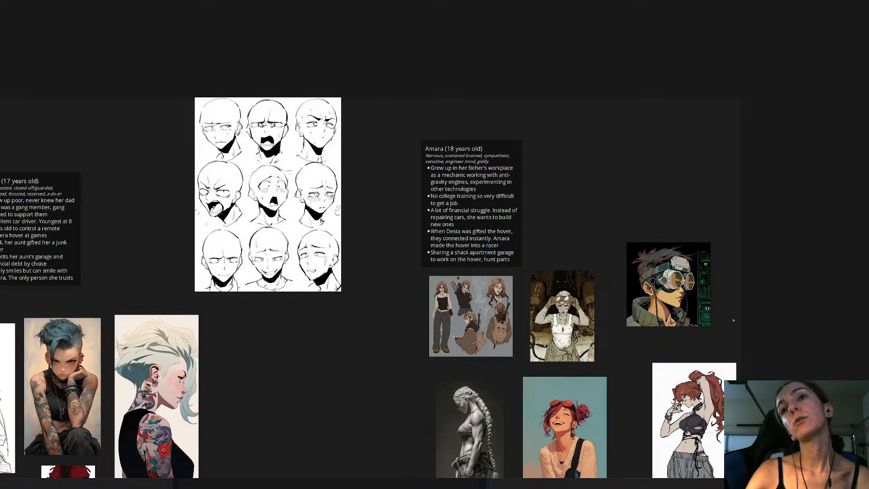
{"action": "left_click_drag", "start_coordinate": [733, 320], "coordinate": [697, 156]}
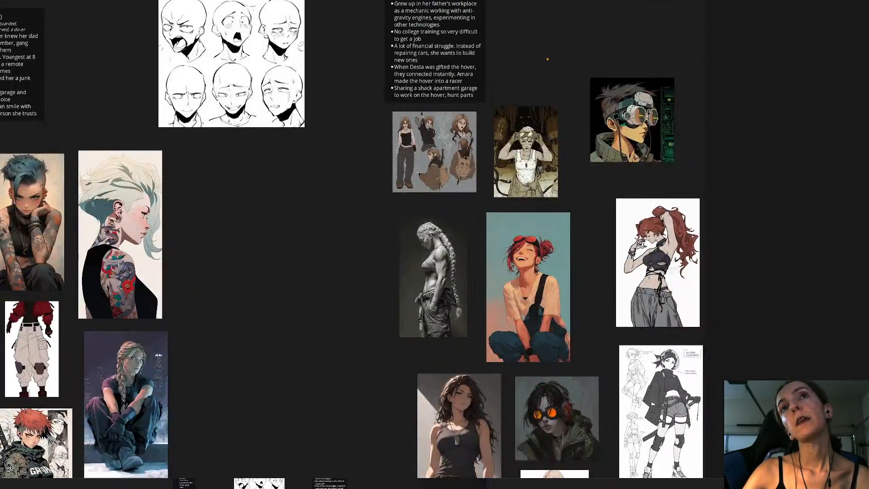
{"action": "left_click_drag", "start_coordinate": [547, 59], "coordinate": [588, 335]}
{"action": "scroll", "coordinate": [534, 330], "scroll_direction": "up", "scroll_amount": 5}
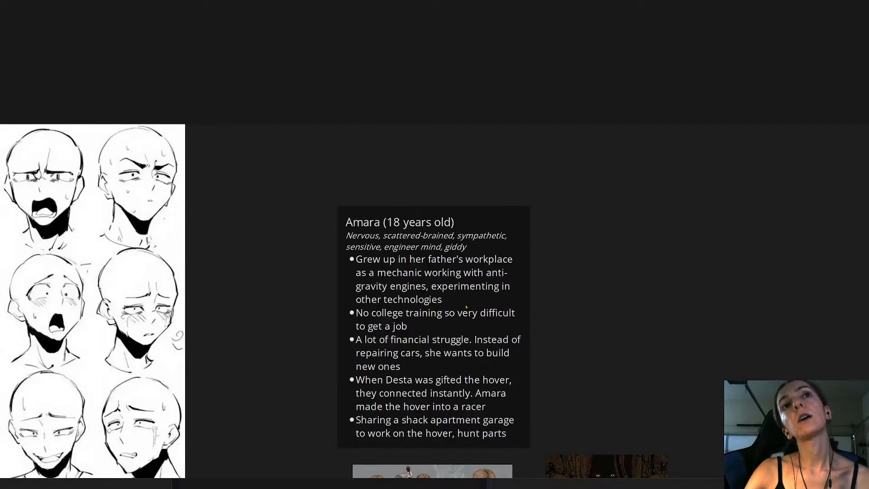
{"action": "scroll", "coordinate": [466, 307], "scroll_direction": "down", "scroll_amount": 2}
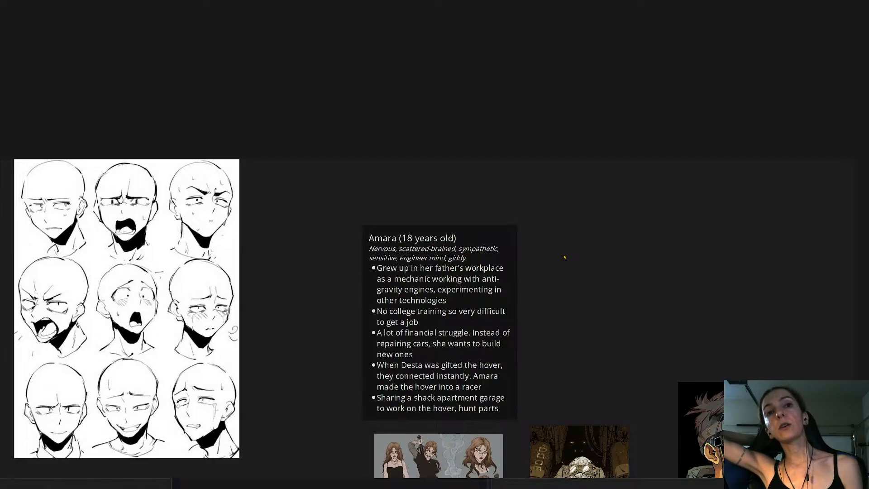
{"action": "scroll", "coordinate": [445, 282], "scroll_direction": "down", "scroll_amount": 7}
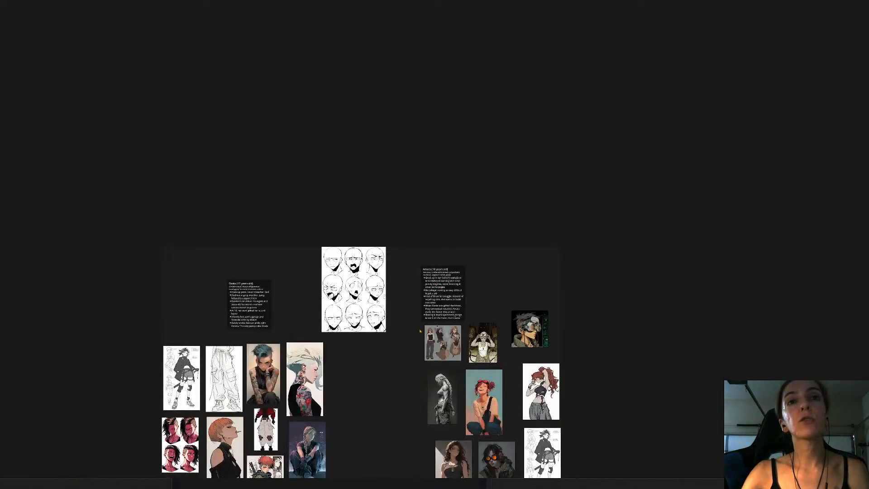
- Survey Desta's whole group of reference images beside Amara's group
{"action": "left_click_drag", "start_coordinate": [408, 324], "coordinate": [458, 187]}
{"action": "mouse_move", "coordinate": [418, 291]}
{"action": "left_mouse_down"}
{"action": "mouse_move", "coordinate": [464, 214]}
{"action": "mouse_move", "coordinate": [560, 195]}
{"action": "mouse_move", "coordinate": [556, 224]}
{"action": "mouse_move", "coordinate": [568, 237]}
{"action": "mouse_move", "coordinate": [582, 202]}
{"action": "left_mouse_up"}
{"action": "scroll", "coordinate": [420, 270], "scroll_direction": "up", "scroll_amount": 3}
{"action": "scroll", "coordinate": [568, 238], "scroll_direction": "up", "scroll_amount": 2}
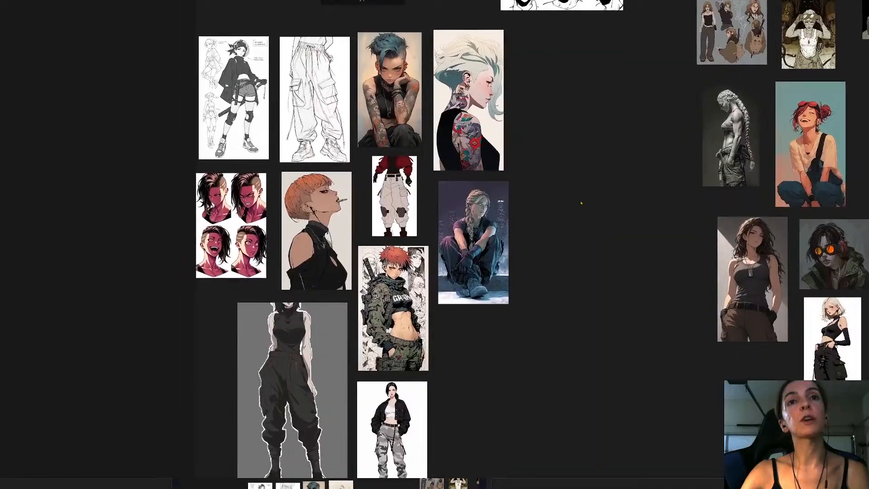
{"action": "scroll", "coordinate": [582, 202], "scroll_direction": "down", "scroll_amount": 2}
{"action": "left_click_drag", "start_coordinate": [557, 233], "coordinate": [527, 249]}
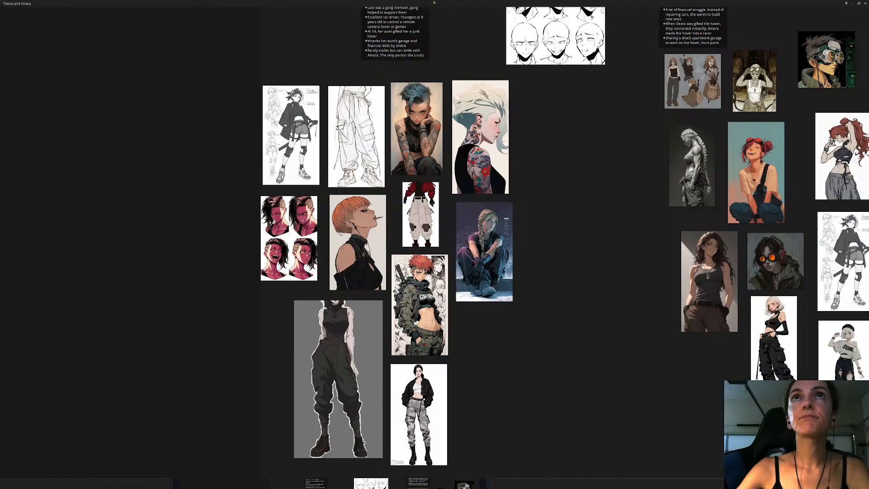
{"action": "scroll", "coordinate": [332, 161], "scroll_direction": "up", "scroll_amount": 2}
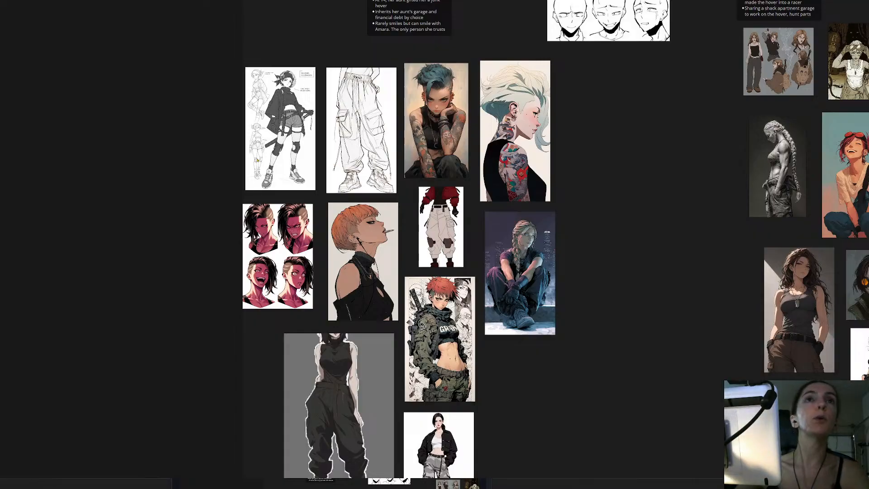
- Examine Desta's references up close, including the red-haired soldier and the hair and headband in the sword-bearer outfit sketch
{"action": "left_click_drag", "start_coordinate": [207, 120], "coordinate": [159, 134]}
{"action": "mouse_move", "coordinate": [222, 125]}
{"action": "left_mouse_down"}
{"action": "mouse_move", "coordinate": [169, 134]}
{"action": "mouse_move", "coordinate": [178, 157]}
{"action": "left_mouse_up"}
{"action": "scroll", "coordinate": [180, 156], "scroll_direction": "up", "scroll_amount": 2}
{"action": "left_click_drag", "start_coordinate": [557, 196], "coordinate": [463, 94]}
{"action": "scroll", "coordinate": [463, 93], "scroll_direction": "down", "scroll_amount": 2}
{"action": "scroll", "coordinate": [316, 273], "scroll_direction": "up", "scroll_amount": 3}
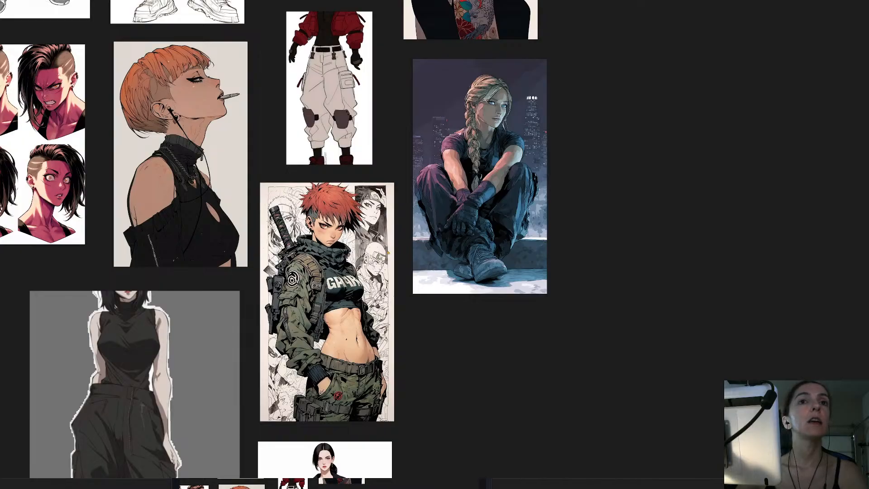
{"action": "scroll", "coordinate": [398, 251], "scroll_direction": "down", "scroll_amount": 5}
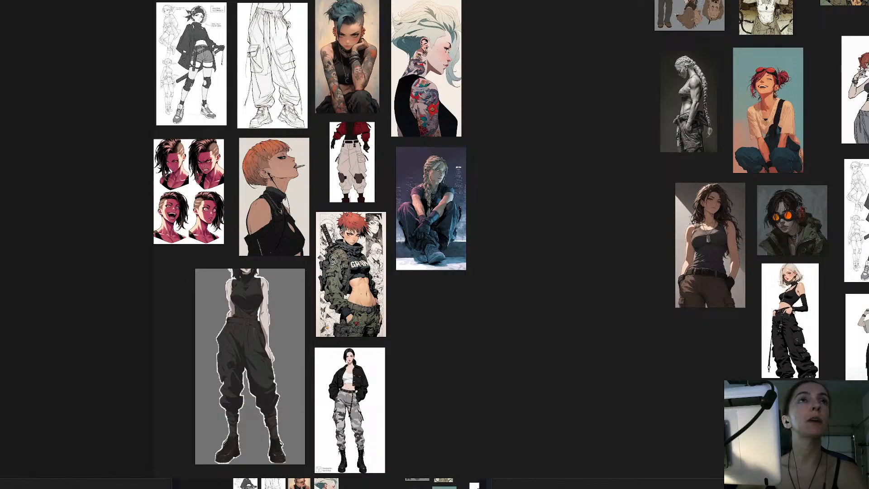
{"action": "left_click_drag", "start_coordinate": [452, 301], "coordinate": [436, 347]}
{"action": "scroll", "coordinate": [158, 60], "scroll_direction": "up", "scroll_amount": 6}
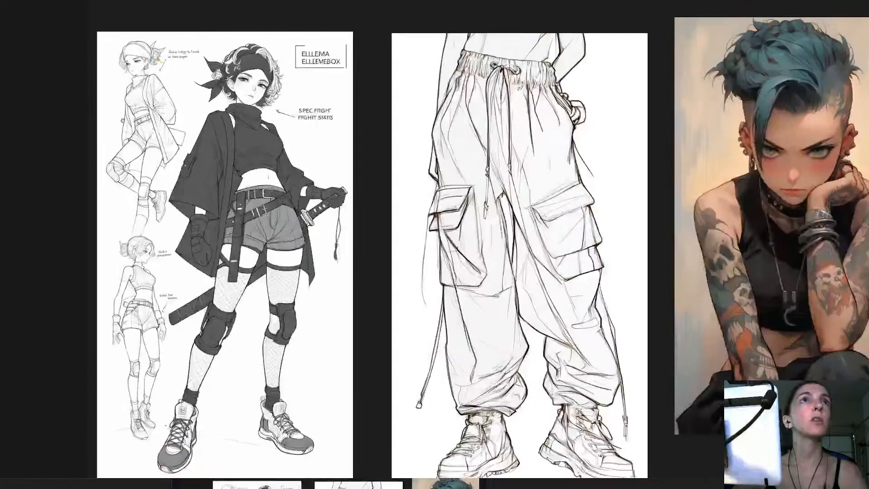
{"action": "scroll", "coordinate": [158, 59], "scroll_direction": "up", "scroll_amount": 3}
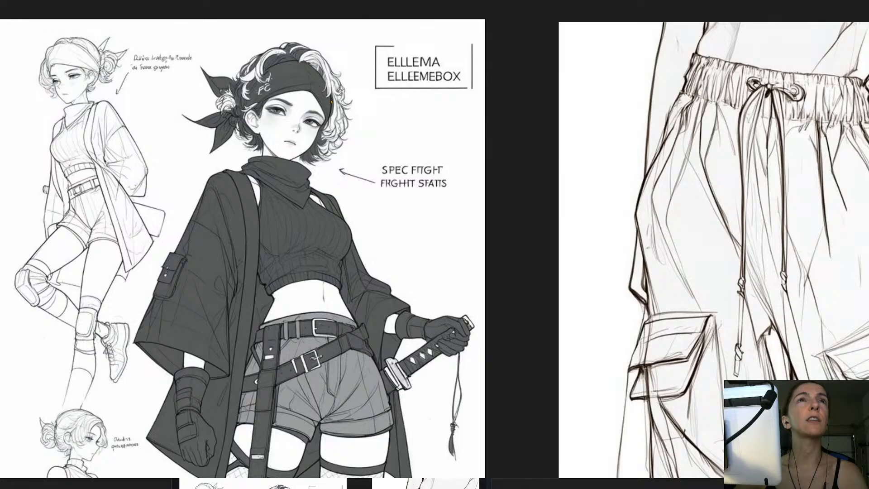
{"action": "scroll", "coordinate": [324, 90], "scroll_direction": "down", "scroll_amount": 5}
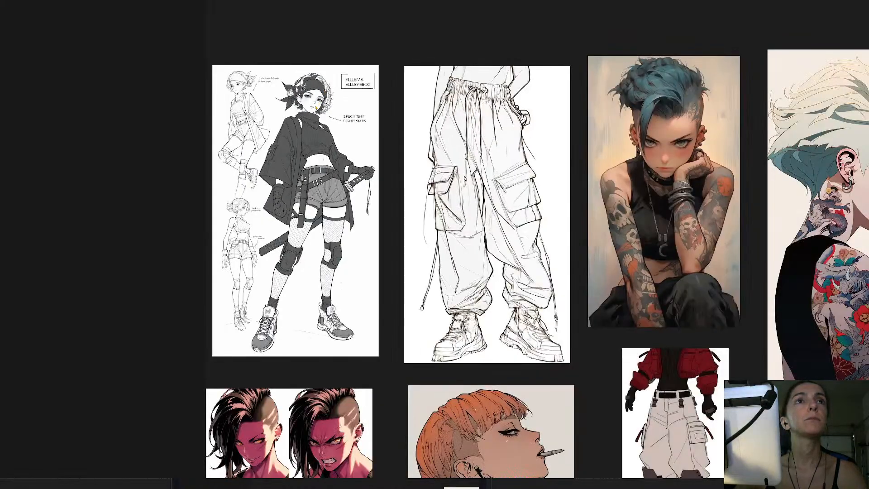
{"action": "scroll", "coordinate": [329, 106], "scroll_direction": "down", "scroll_amount": 4}
{"action": "left_click_drag", "start_coordinate": [440, 211], "coordinate": [324, 49]}
- Take a screen snip of the red-haired soldier in the camouflage jacket from Desta's references
{"action": "key", "text": "alt+Tab"}
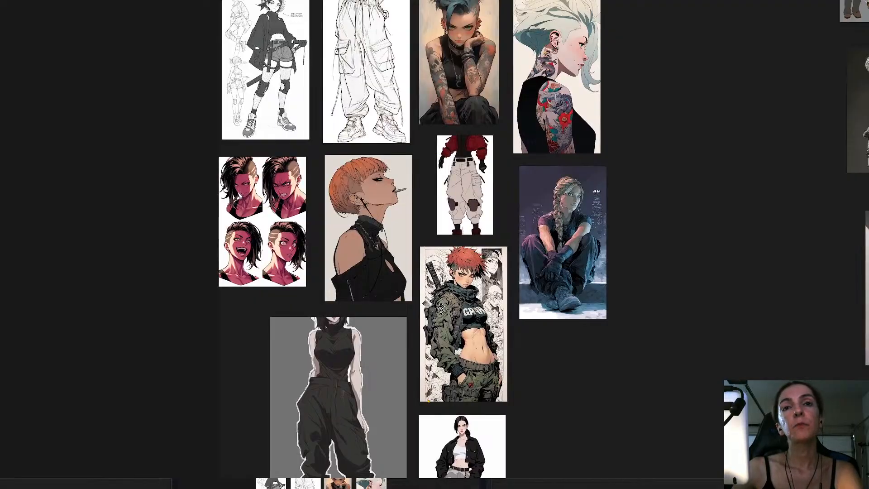
{"action": "key", "text": "super+shift+s"}
{"action": "left_click_drag", "start_coordinate": [421, 403], "coordinate": [507, 249]}
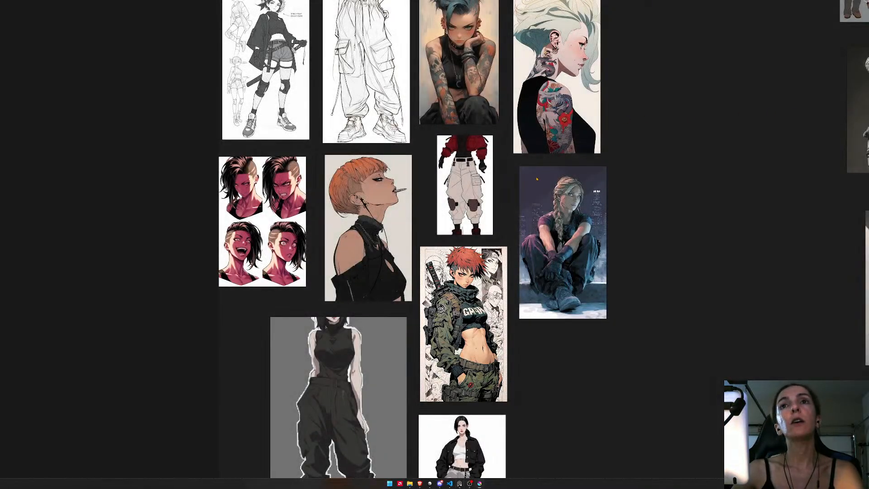
- Take a screen snip of the full nine-head facial-expression sheet between the two character notes
{"action": "scroll", "coordinate": [535, 168], "scroll_direction": "down", "scroll_amount": 2}
{"action": "scroll", "coordinate": [534, 156], "scroll_direction": "up", "scroll_amount": 2}
{"action": "left_click_drag", "start_coordinate": [534, 154], "coordinate": [482, 244]}
{"action": "left_click_drag", "start_coordinate": [616, 74], "coordinate": [525, 346]}
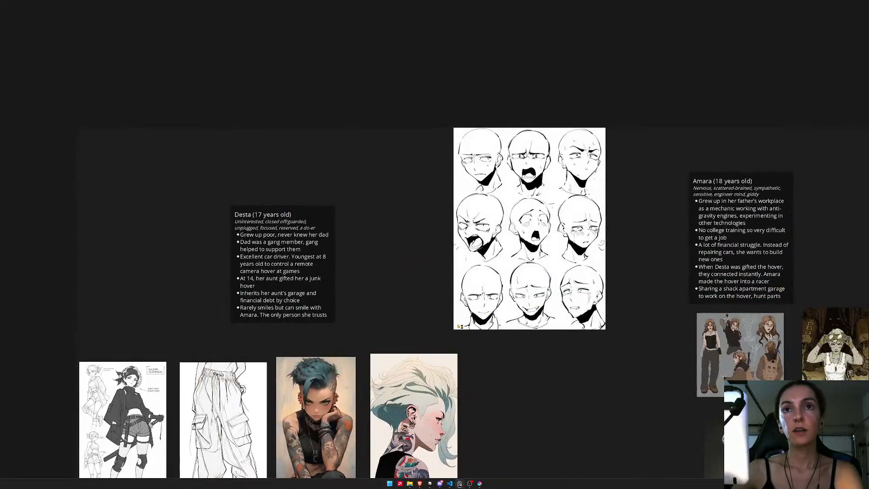
{"action": "key", "text": "super+shift+s"}
{"action": "left_click_drag", "start_coordinate": [454, 330], "coordinate": [606, 129]}
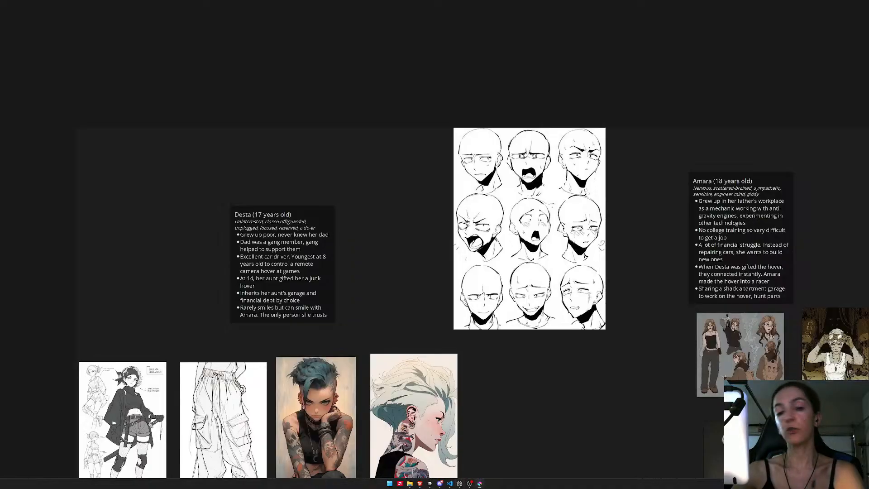
- Take a screen snip of the sword-bearer outfit sketch in Desta's references
{"action": "left_click_drag", "start_coordinate": [273, 453], "coordinate": [387, 163]}
{"action": "scroll", "coordinate": [397, 189], "scroll_direction": "up", "scroll_amount": 2}
{"action": "scroll", "coordinate": [397, 189], "scroll_direction": "down", "scroll_amount": 2}
{"action": "key", "text": "super+shift+s"}
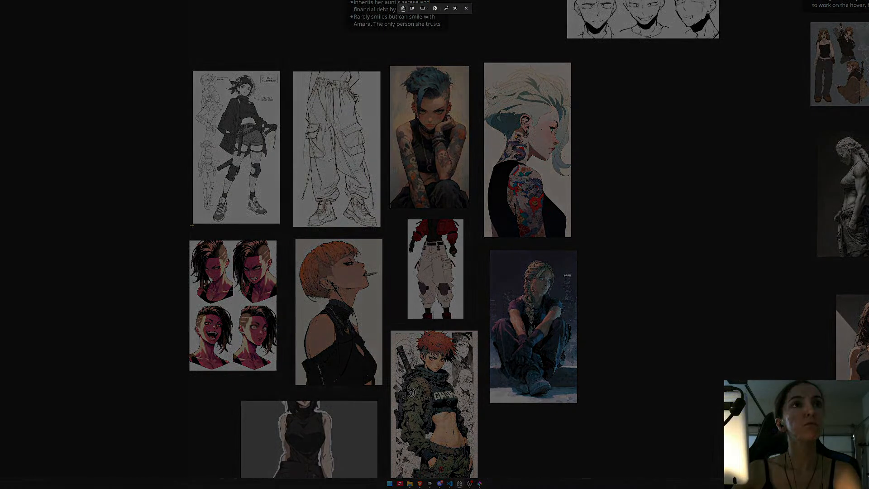
{"action": "left_click_drag", "start_coordinate": [193, 224], "coordinate": [282, 70]}
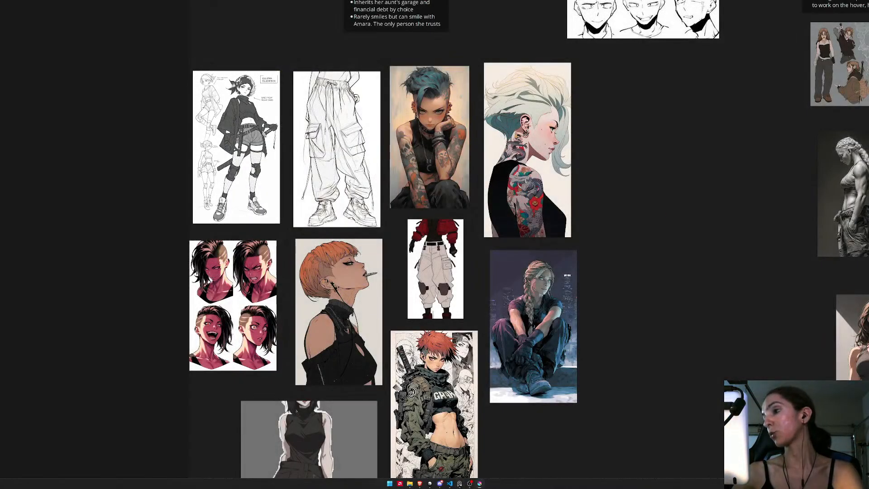
- Examine the sword-bearer outfit sketch and Amara's references, including the braided woman and the laughing redhead with goggles
{"action": "scroll", "coordinate": [248, 106], "scroll_direction": "up", "scroll_amount": 6}
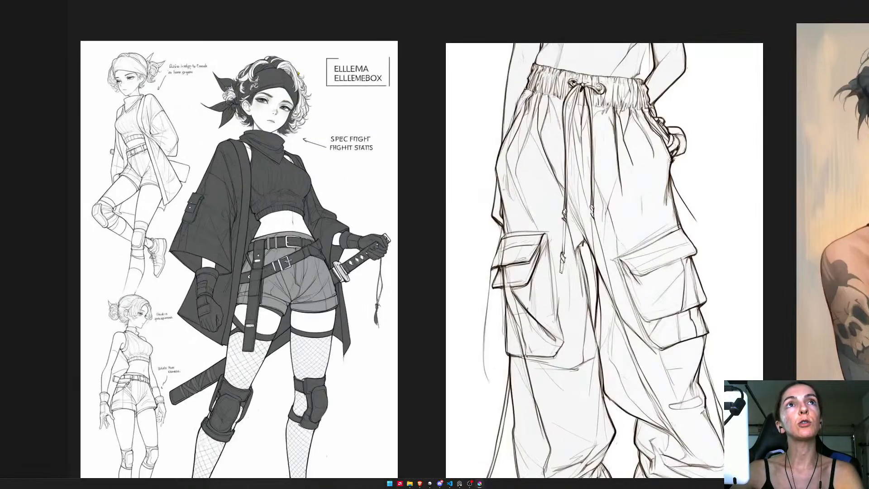
{"action": "scroll", "coordinate": [315, 115], "scroll_direction": "down", "scroll_amount": 5}
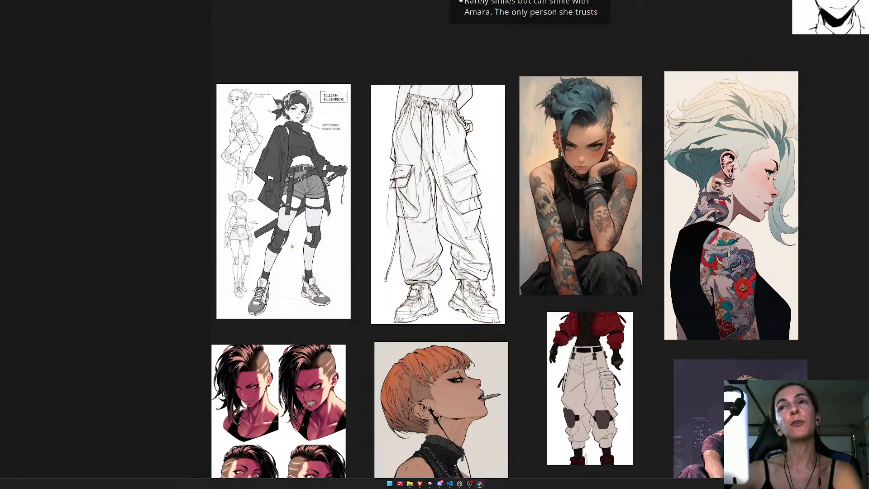
{"action": "scroll", "coordinate": [292, 246], "scroll_direction": "down", "scroll_amount": 8}
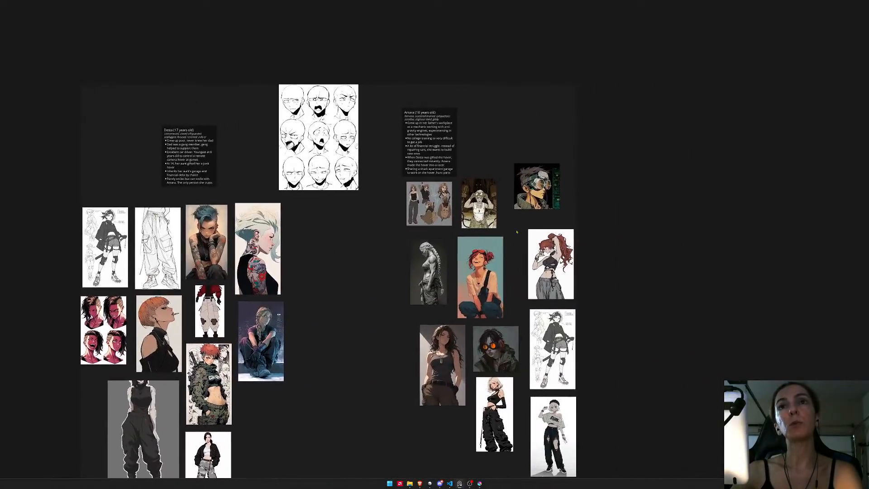
{"action": "scroll", "coordinate": [517, 232], "scroll_direction": "up", "scroll_amount": 3}
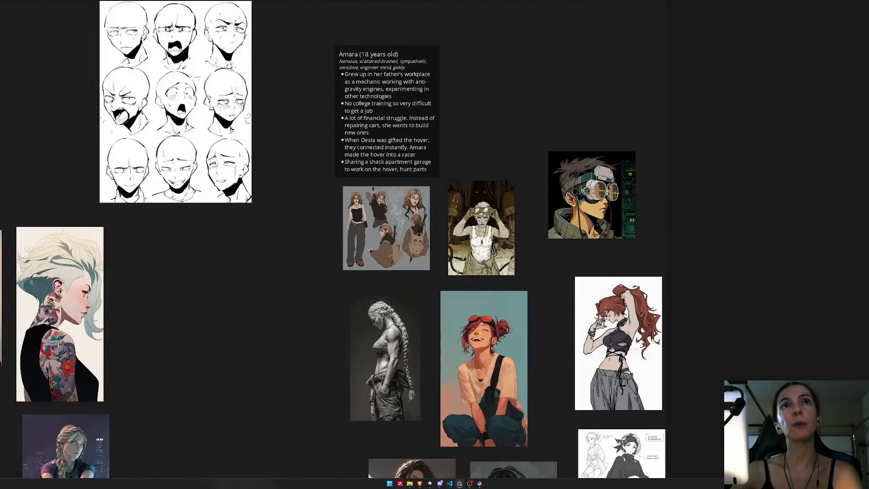
{"action": "scroll", "coordinate": [466, 301], "scroll_direction": "down", "scroll_amount": 3}
{"action": "left_click_drag", "start_coordinate": [511, 423], "coordinate": [503, 317]}
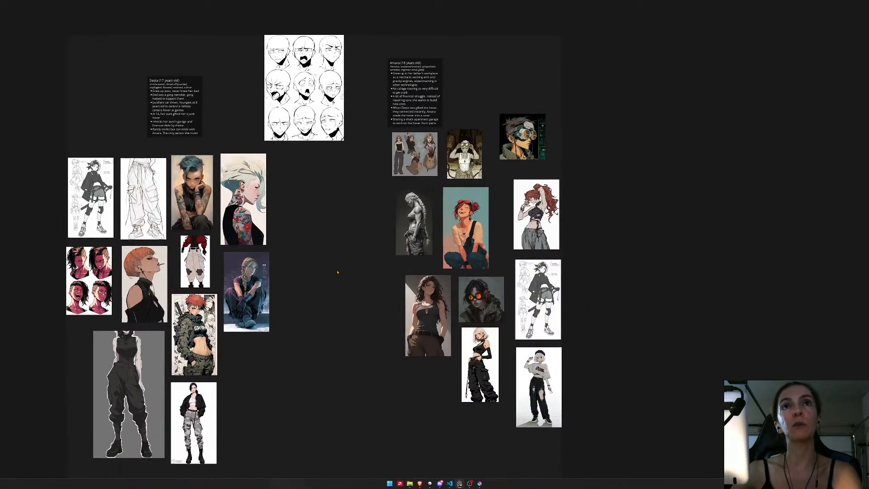
{"action": "scroll", "coordinate": [419, 231], "scroll_direction": "up", "scroll_amount": 5}
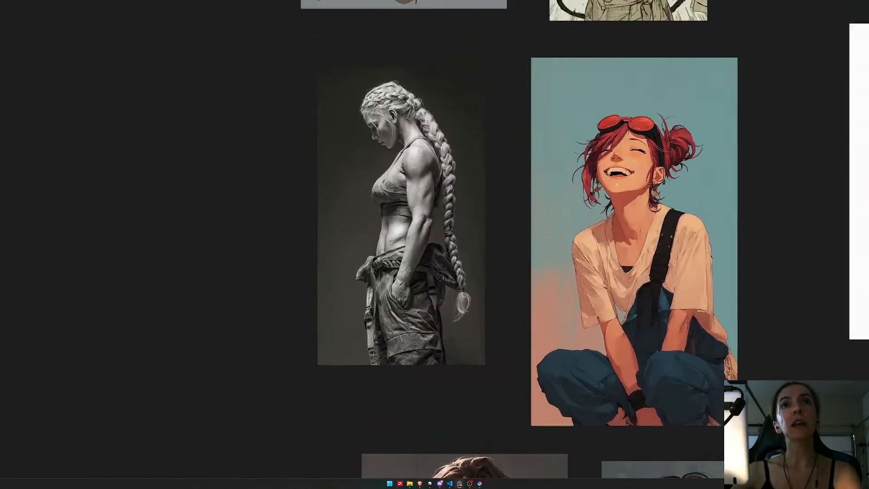
{"action": "scroll", "coordinate": [389, 313], "scroll_direction": "down", "scroll_amount": 2}
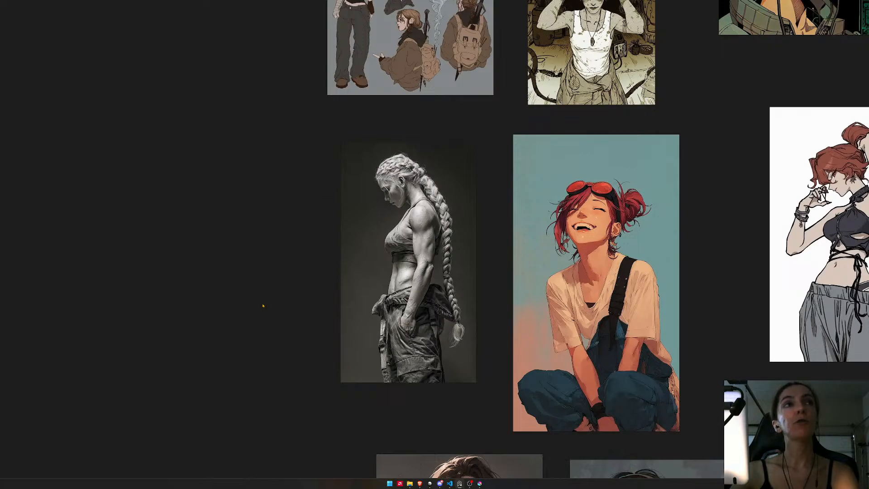
- Shrink the reference board back to one monitor to uncover the stream chat
{"action": "key", "text": "ctrl+f"}
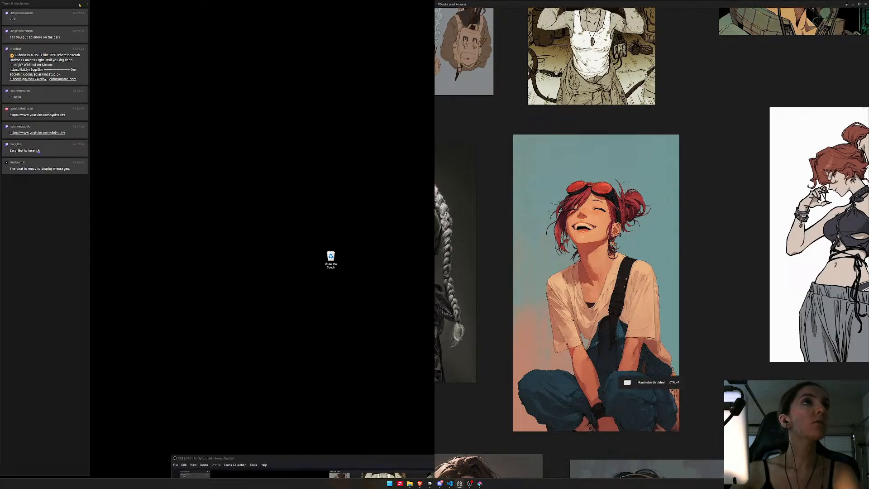
- Widen the reference board across the empty desktop up to the edge of the stream chat
{"action": "left_click_drag", "start_coordinate": [432, 143], "coordinate": [91, 135]}
{"action": "scroll", "coordinate": [355, 276], "scroll_direction": "down", "scroll_amount": 3}
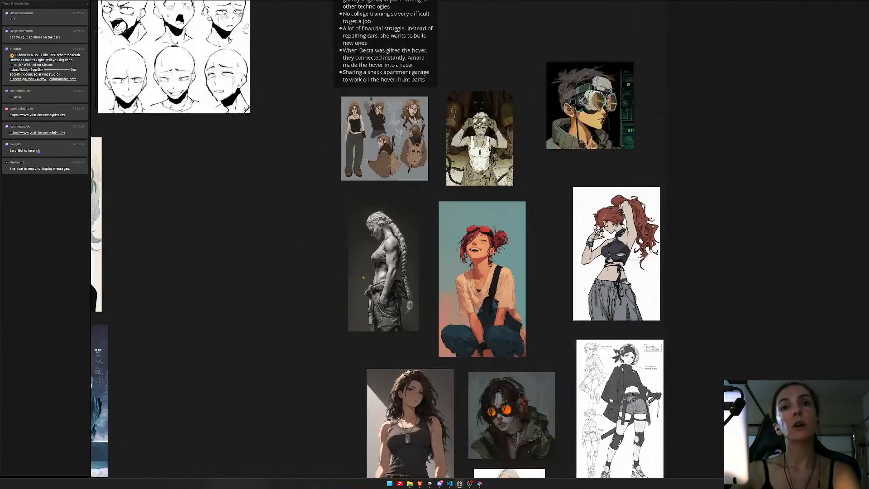
- Examine Amara's reference images, including the braided woman, the laughing redhead and the goggled mechanics, and compare them with Desta's group
{"action": "left_click_drag", "start_coordinate": [352, 349], "coordinate": [308, 306]}
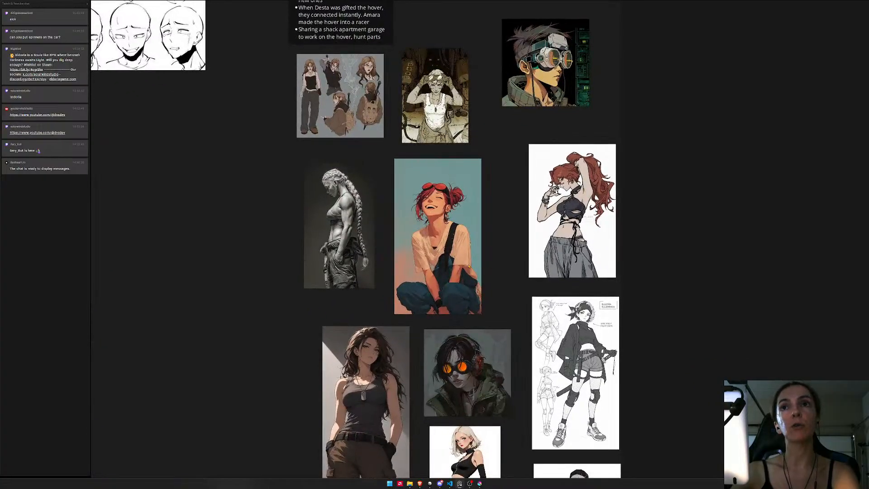
{"action": "left_click_drag", "start_coordinate": [506, 231], "coordinate": [532, 262]}
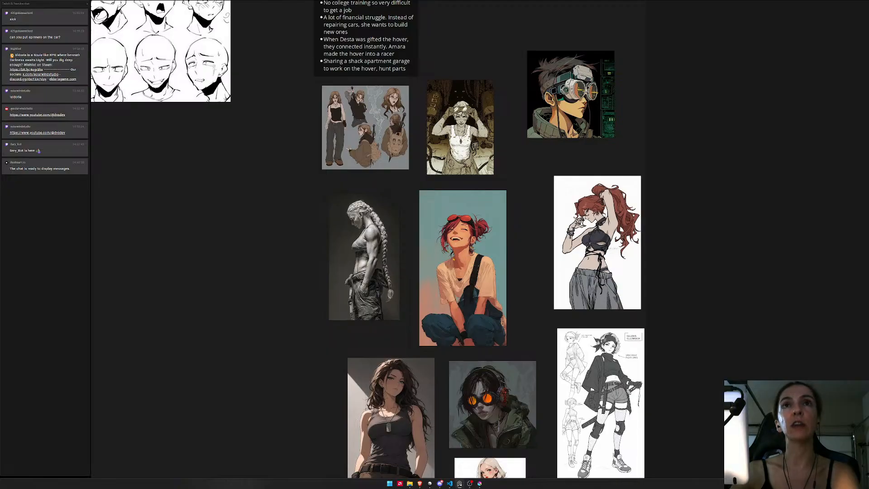
{"action": "scroll", "coordinate": [429, 261], "scroll_direction": "down", "scroll_amount": 3}
{"action": "left_click_drag", "start_coordinate": [309, 256], "coordinate": [386, 243]}
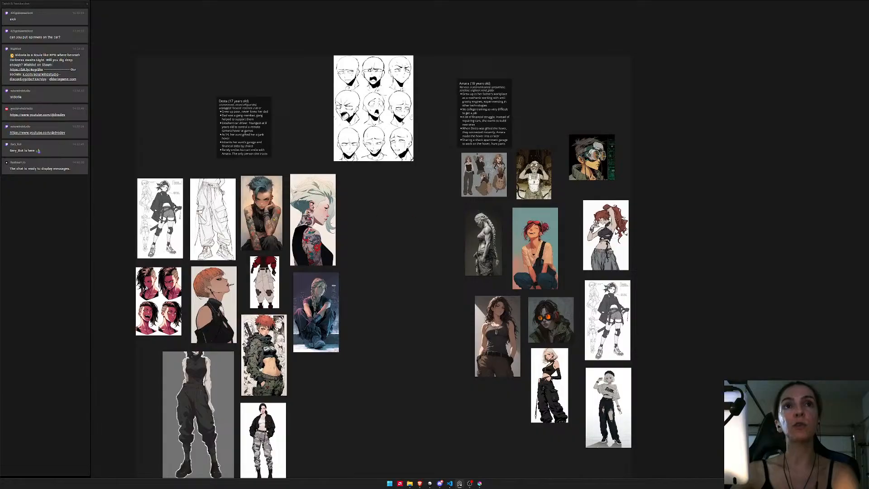
{"action": "scroll", "coordinate": [535, 231], "scroll_direction": "up", "scroll_amount": 2}
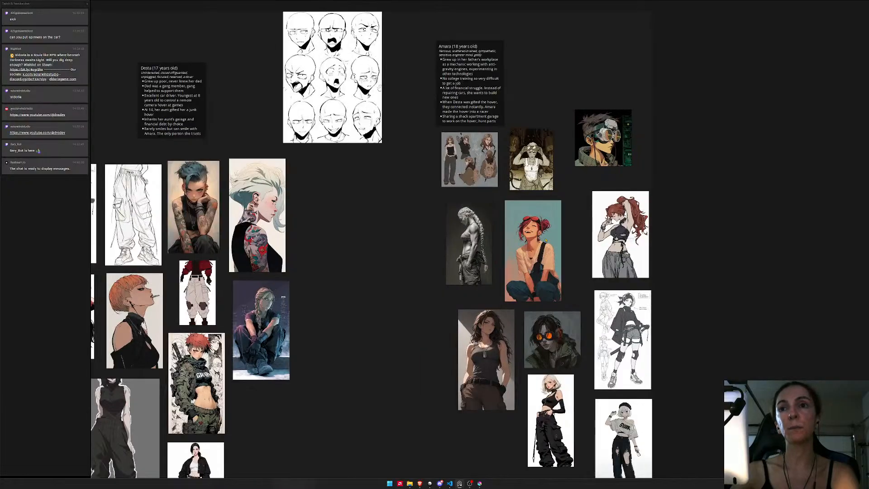
{"action": "scroll", "coordinate": [528, 232], "scroll_direction": "down", "scroll_amount": 2}
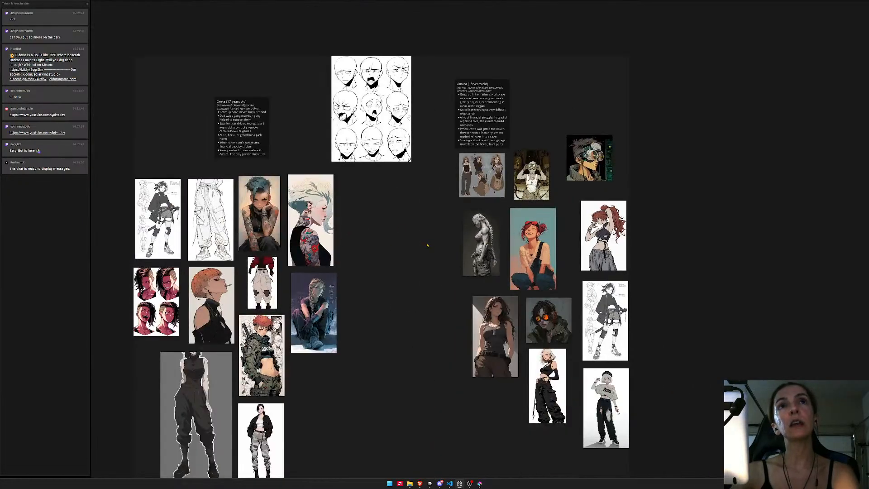
{"action": "scroll", "coordinate": [543, 212], "scroll_direction": "up", "scroll_amount": 5}
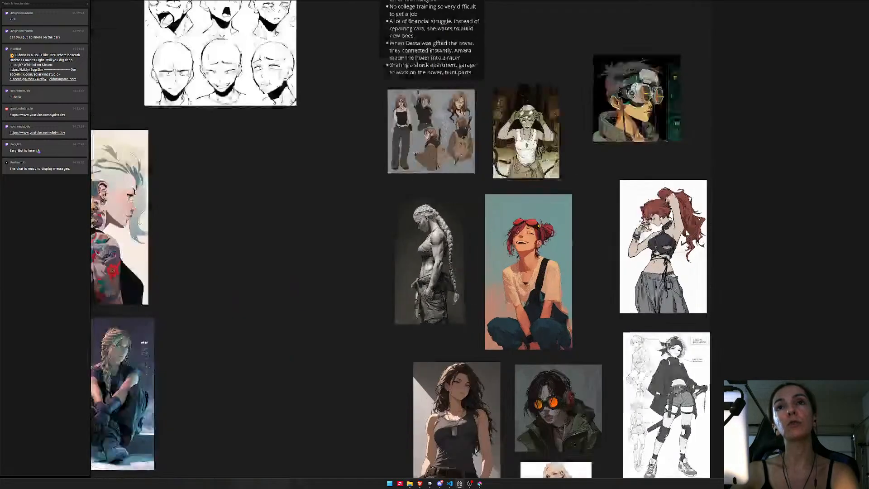
{"action": "scroll", "coordinate": [504, 331], "scroll_direction": "down", "scroll_amount": 3}
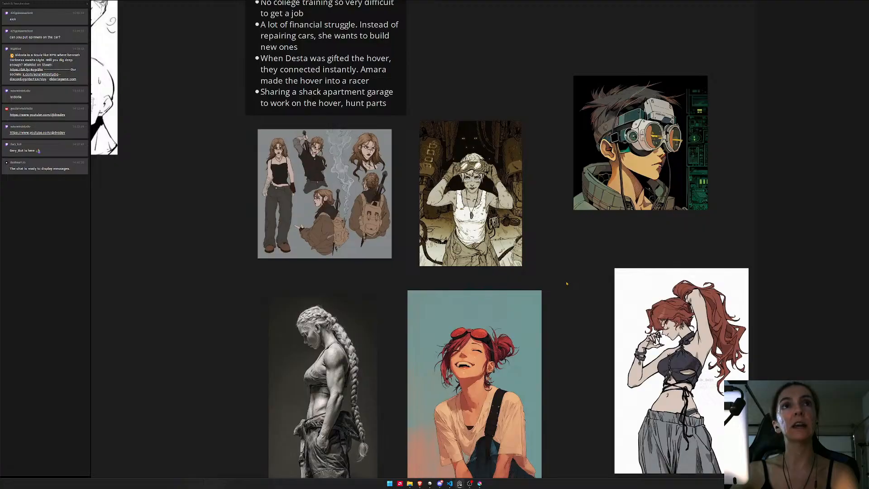
{"action": "scroll", "coordinate": [583, 341], "scroll_direction": "down", "scroll_amount": 2}
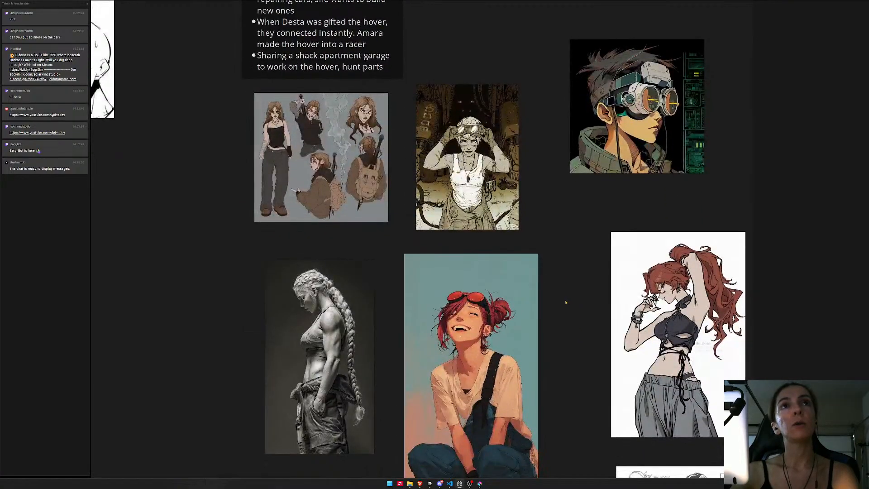
{"action": "scroll", "coordinate": [558, 301], "scroll_direction": "down", "scroll_amount": 3}
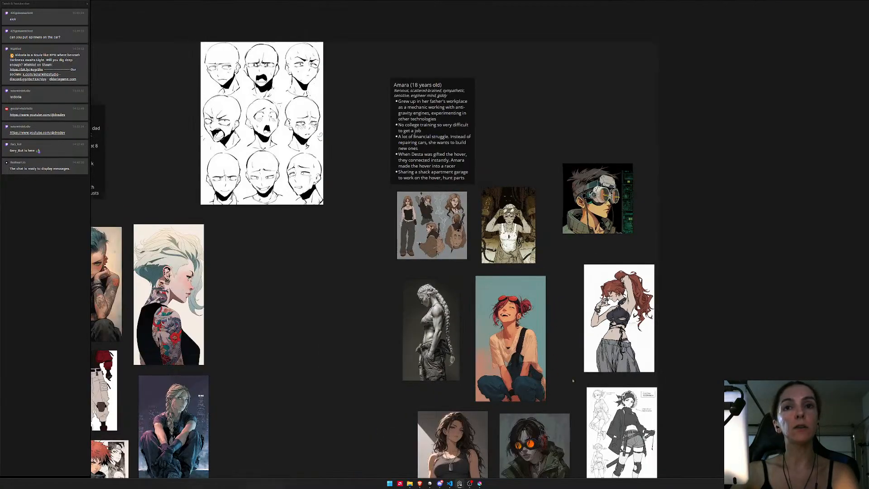
- Take a screen snip of the white-haired woman in profile with the tattooed arm in Desta's references
{"action": "left_click_drag", "start_coordinate": [571, 393], "coordinate": [538, 262]}
{"action": "left_click_drag", "start_coordinate": [399, 277], "coordinate": [739, 272]}
{"action": "left_click_drag", "start_coordinate": [373, 262], "coordinate": [445, 258]}
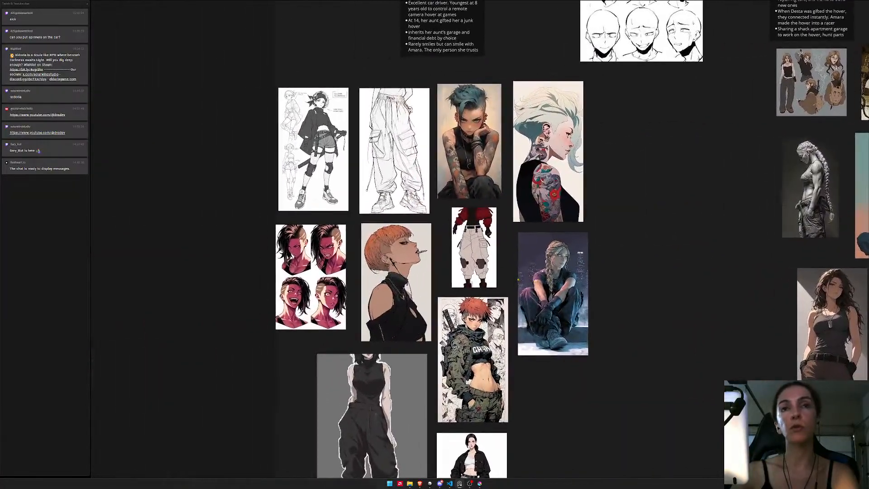
{"action": "scroll", "coordinate": [445, 258], "scroll_direction": "up", "scroll_amount": 2}
{"action": "left_click_drag", "start_coordinate": [658, 217], "coordinate": [689, 308]}
{"action": "scroll", "coordinate": [680, 276], "scroll_direction": "up", "scroll_amount": 1}
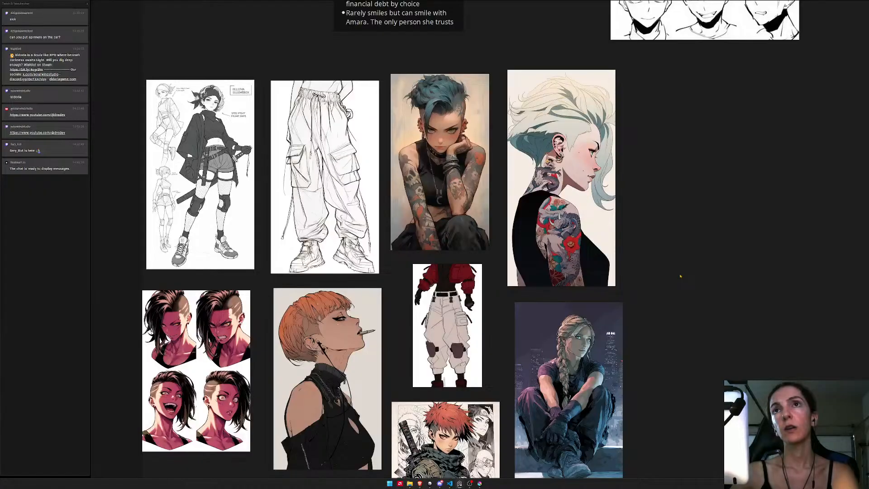
{"action": "scroll", "coordinate": [675, 271], "scroll_direction": "down", "scroll_amount": 1}
{"action": "left_click_drag", "start_coordinate": [676, 253], "coordinate": [615, 267]}
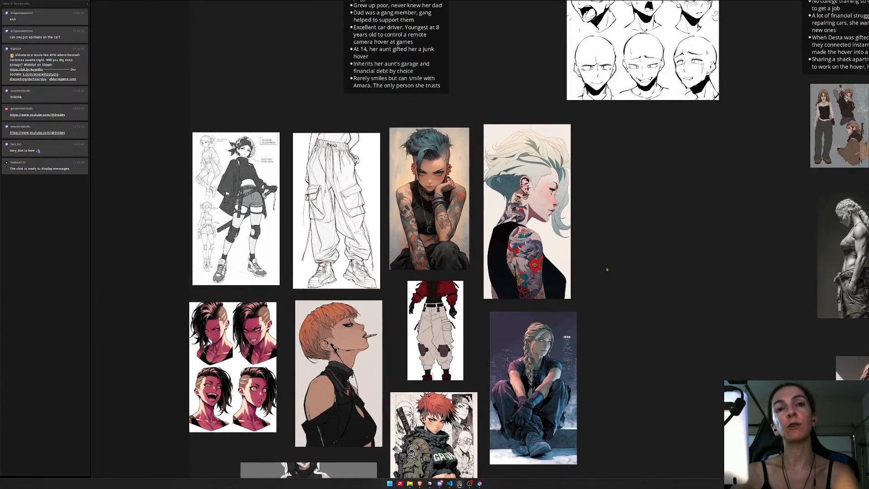
{"action": "left_click_drag", "start_coordinate": [614, 289], "coordinate": [611, 249]}
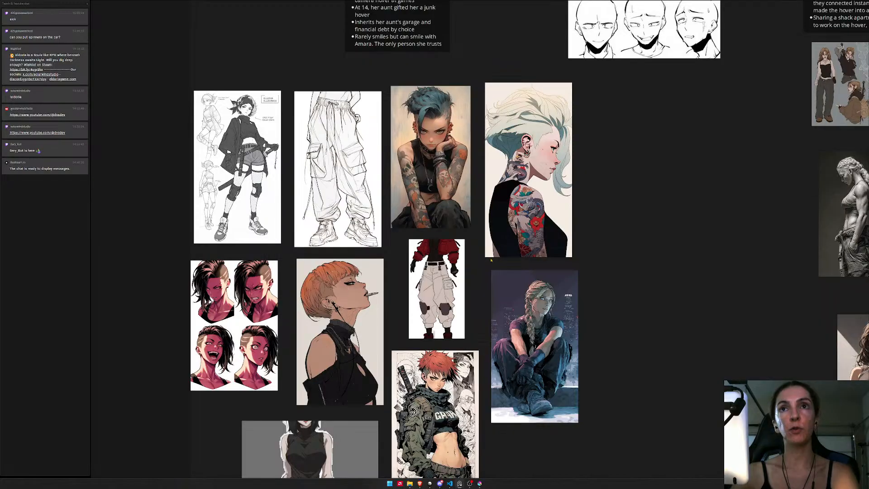
{"action": "key", "text": "shift+super+s"}
{"action": "left_click_drag", "start_coordinate": [483, 257], "coordinate": [575, 82]}
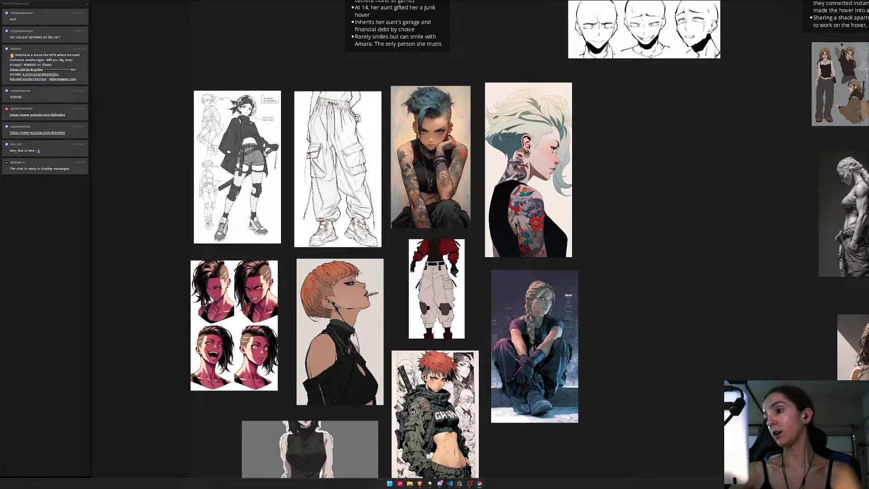
- Take a screen snip of the grey-background figure in dark baggy pants and boots in Desta's references
{"action": "scroll", "coordinate": [202, 421], "scroll_direction": "down", "scroll_amount": 5}
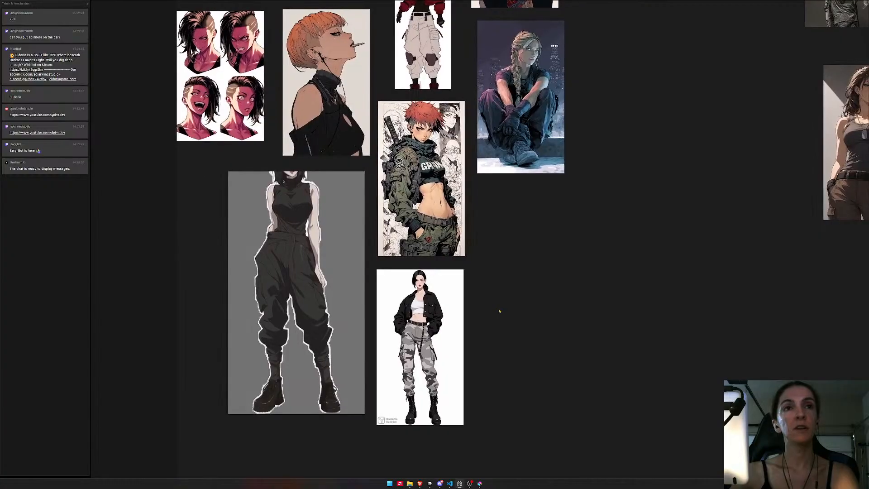
{"action": "scroll", "coordinate": [502, 311], "scroll_direction": "up", "scroll_amount": 1}
{"action": "scroll", "coordinate": [500, 311], "scroll_direction": "down", "scroll_amount": 2}
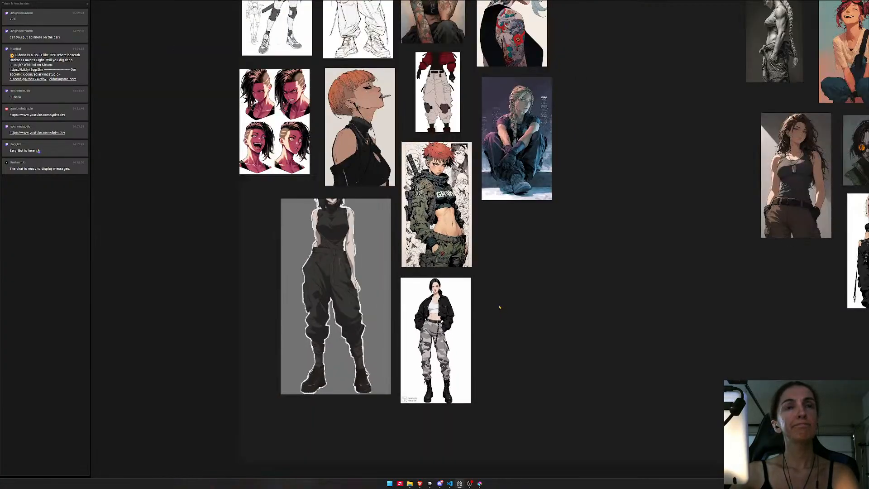
{"action": "left_click_drag", "start_coordinate": [514, 270], "coordinate": [498, 300]}
{"action": "scroll", "coordinate": [493, 357], "scroll_direction": "up", "scroll_amount": 1}
{"action": "scroll", "coordinate": [482, 316], "scroll_direction": "down", "scroll_amount": 1}
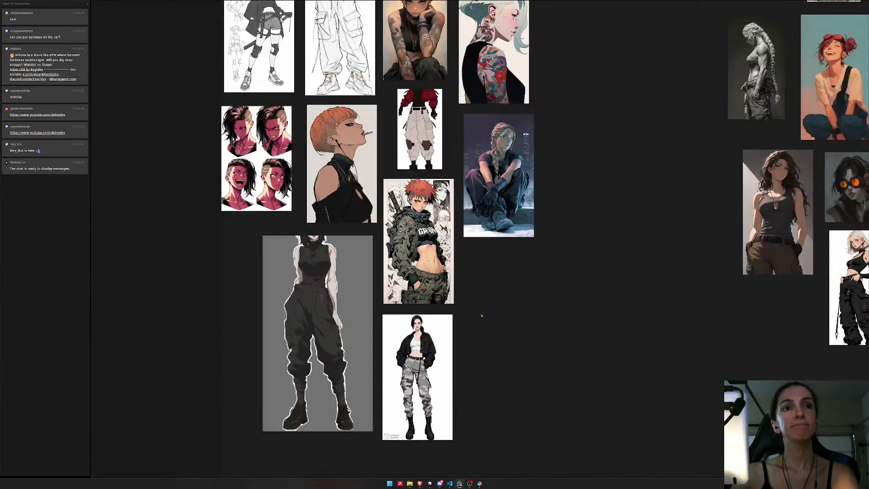
{"action": "key", "text": "super+shift+s"}
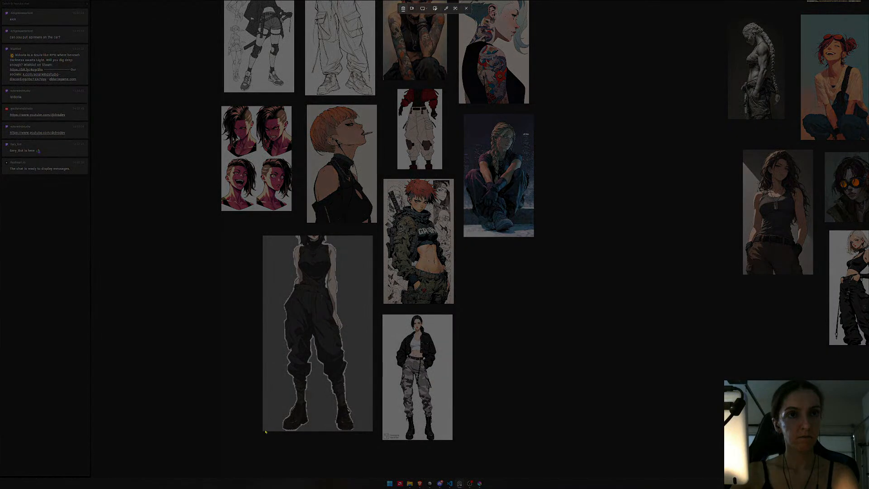
{"action": "left_click_drag", "start_coordinate": [264, 431], "coordinate": [372, 235]}
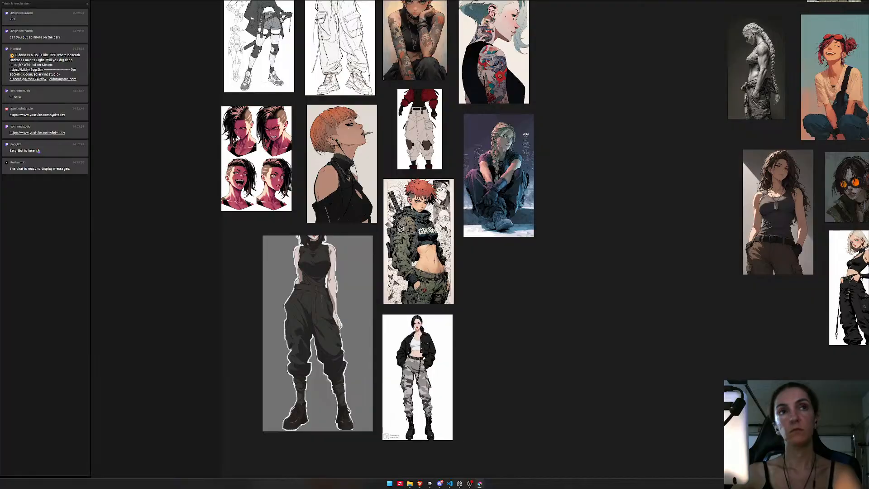
- Take a screen snip of the red jacket and white cargo pants outfit in Desta's references
{"action": "left_click_drag", "start_coordinate": [523, 207], "coordinate": [488, 334]}
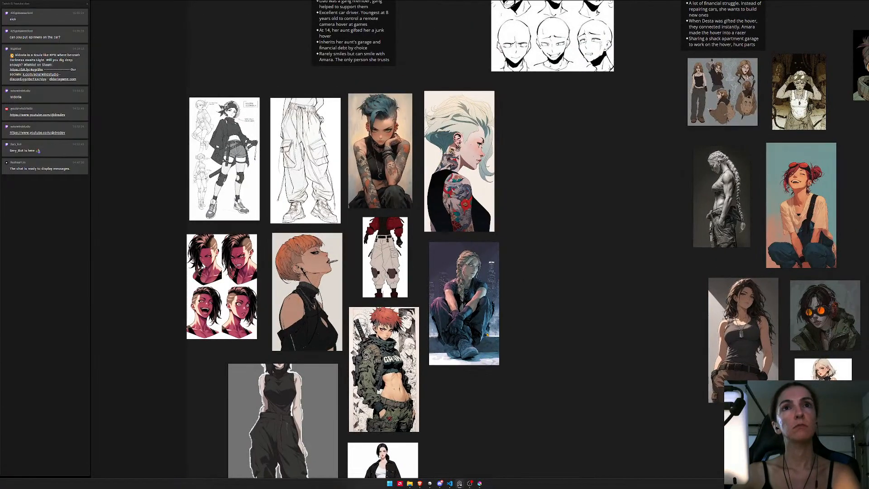
{"action": "scroll", "coordinate": [370, 305], "scroll_direction": "up", "scroll_amount": 3}
{"action": "scroll", "coordinate": [353, 246], "scroll_direction": "up", "scroll_amount": 2}
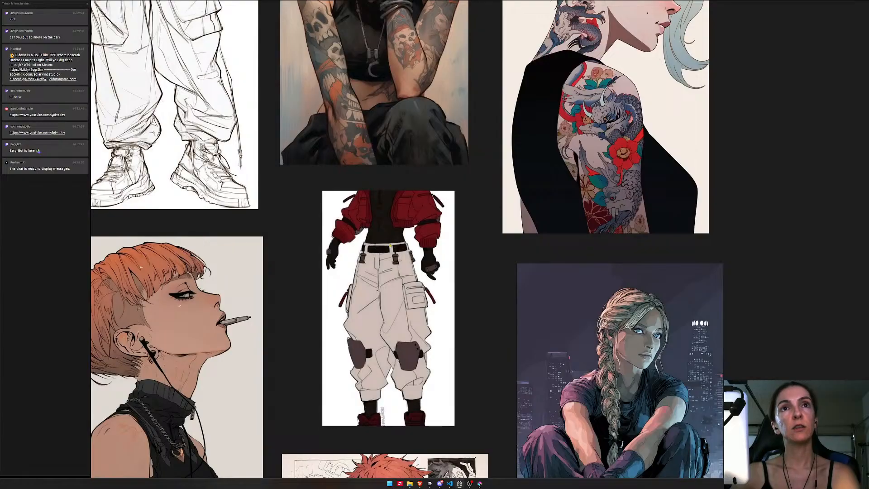
{"action": "scroll", "coordinate": [393, 227], "scroll_direction": "down", "scroll_amount": 3}
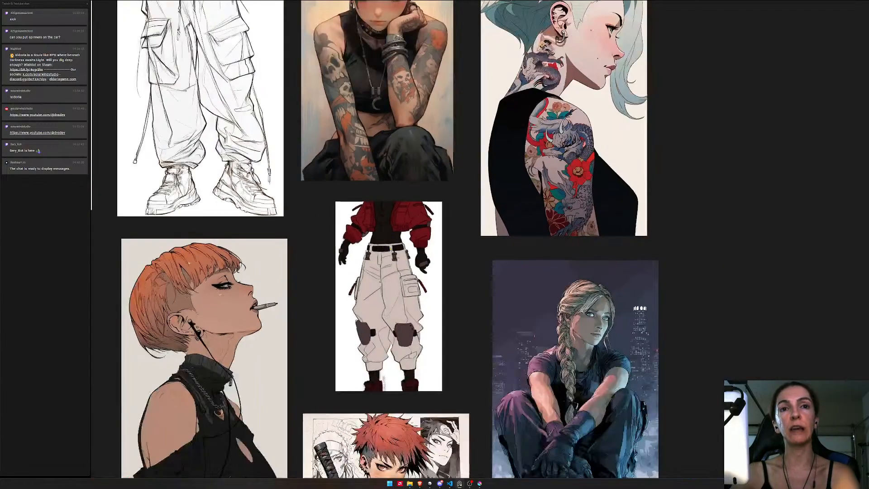
{"action": "key", "text": "super+shift+s"}
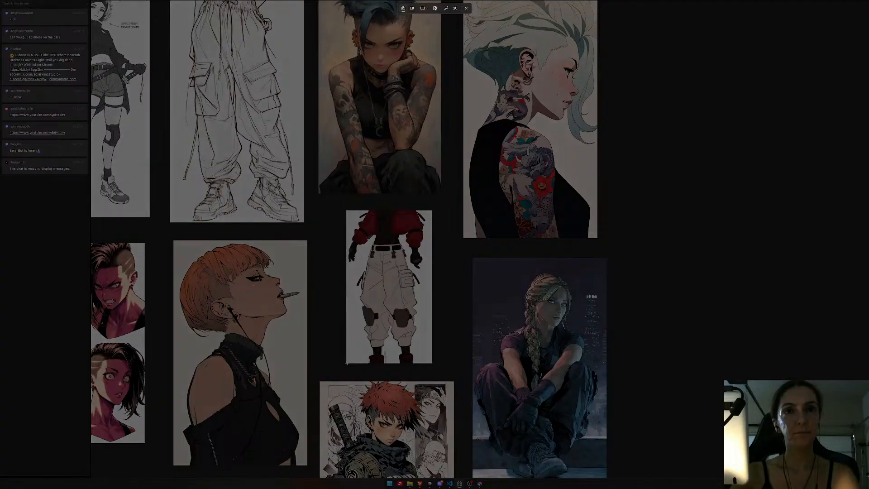
{"action": "left_click_drag", "start_coordinate": [346, 363], "coordinate": [432, 211]}
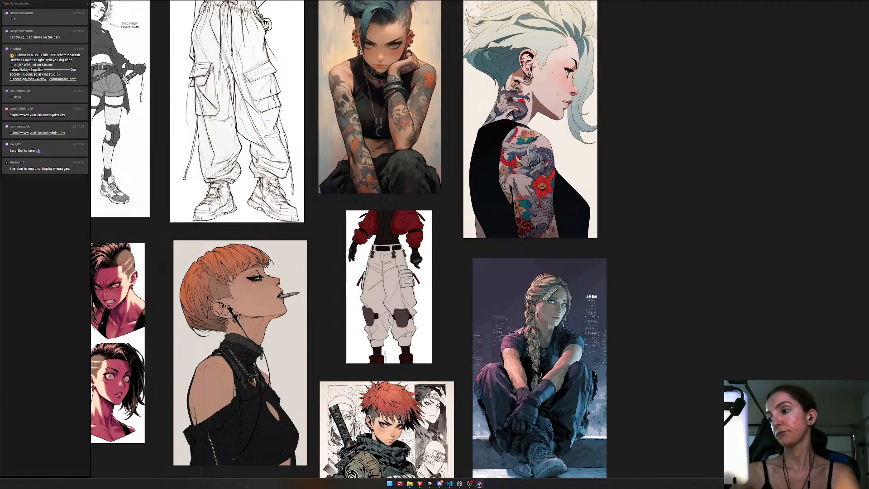
- Take a screen snip of the seated teal-haired woman with tattooed arms in Desta's references
{"action": "scroll", "coordinate": [436, 205], "scroll_direction": "down", "scroll_amount": 3}
{"action": "left_click_drag", "start_coordinate": [208, 258], "coordinate": [137, 351]}
{"action": "left_click_drag", "start_coordinate": [359, 213], "coordinate": [381, 206]}
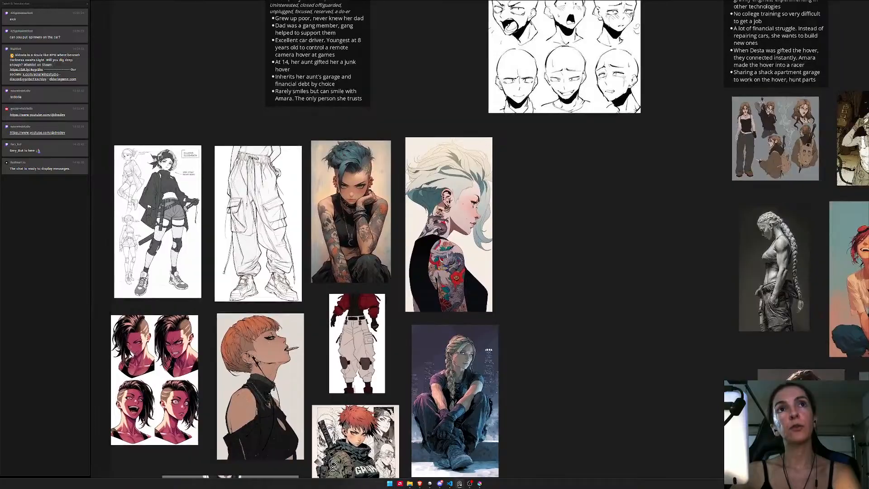
{"action": "scroll", "coordinate": [380, 206], "scroll_direction": "up", "scroll_amount": 3}
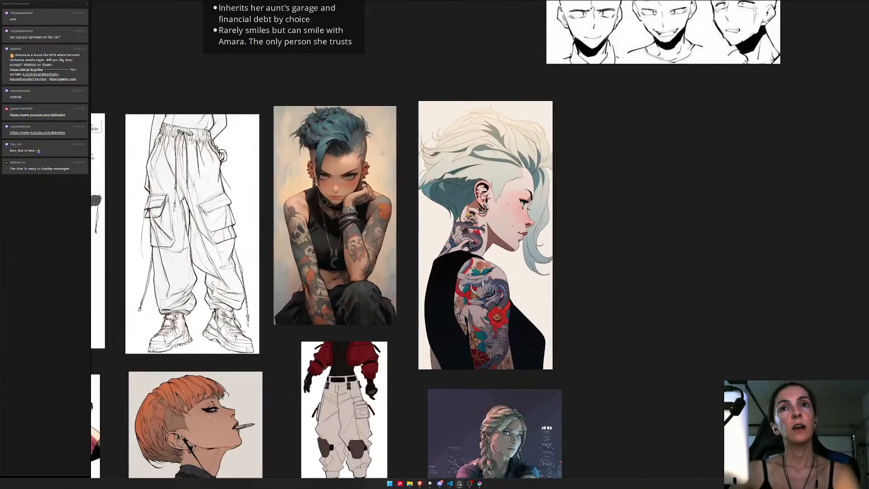
{"action": "scroll", "coordinate": [377, 218], "scroll_direction": "down", "scroll_amount": 3}
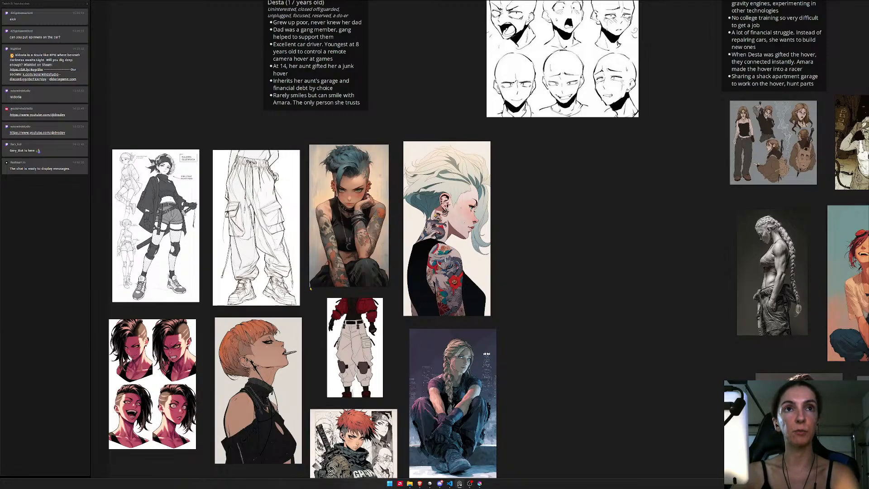
{"action": "key", "text": "shift+super+s"}
{"action": "left_click_drag", "start_coordinate": [310, 288], "coordinate": [391, 144]}
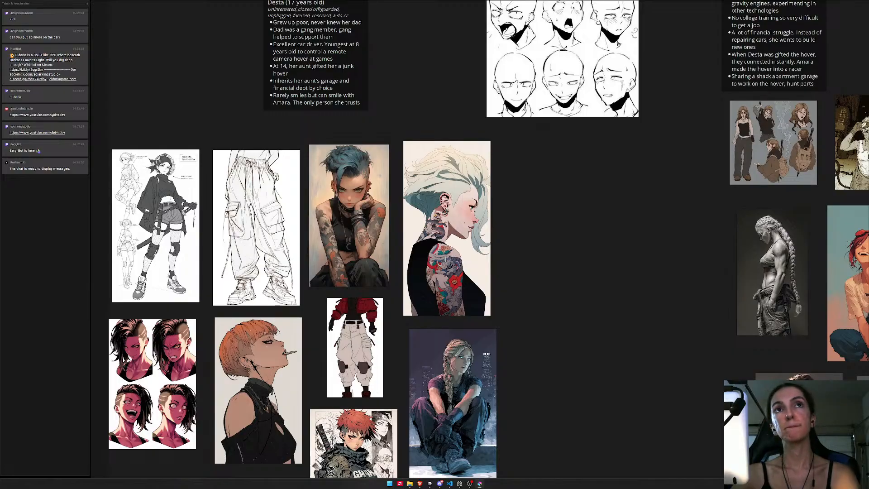
{"action": "left_click_drag", "start_coordinate": [427, 71], "coordinate": [480, 197]}
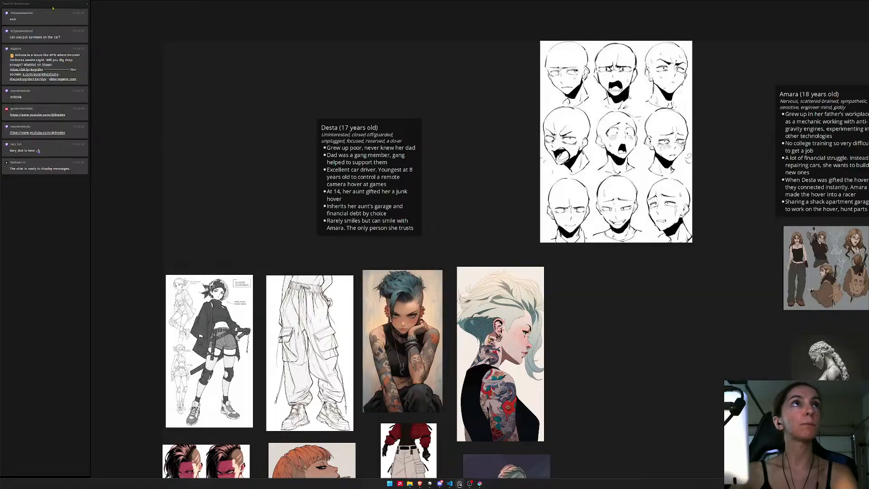
{"action": "left_click_drag", "start_coordinate": [286, 146], "coordinate": [348, 125]}
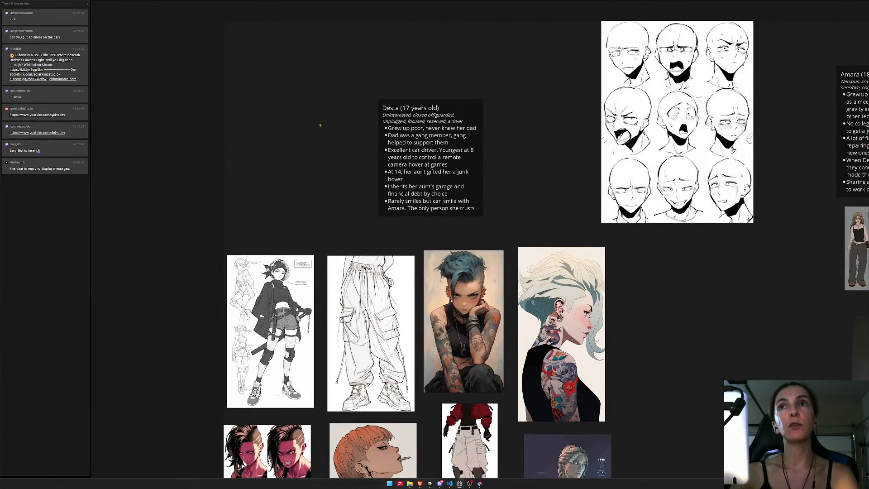
{"action": "left_click_drag", "start_coordinate": [291, 126], "coordinate": [323, 115]}
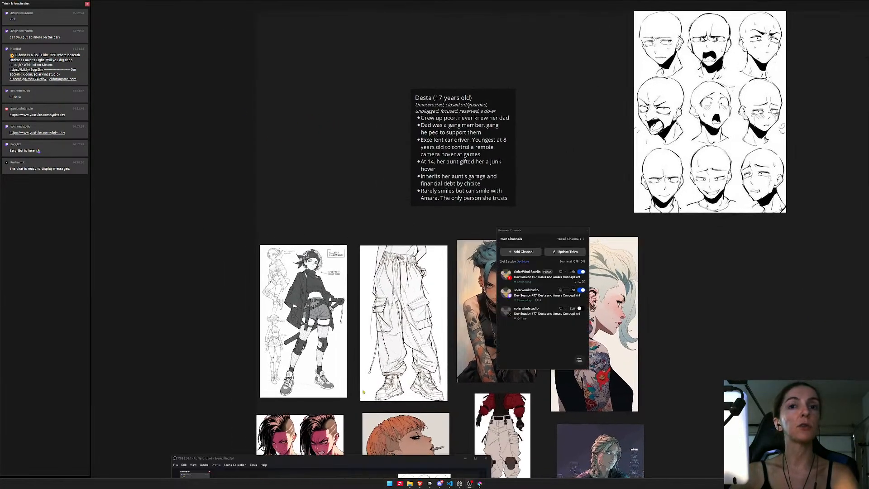
- Change the Display Capture source in OBS to the non-primary 1920x1080 monitor
{"action": "left_click_drag", "start_coordinate": [288, 460], "coordinate": [284, 169]}
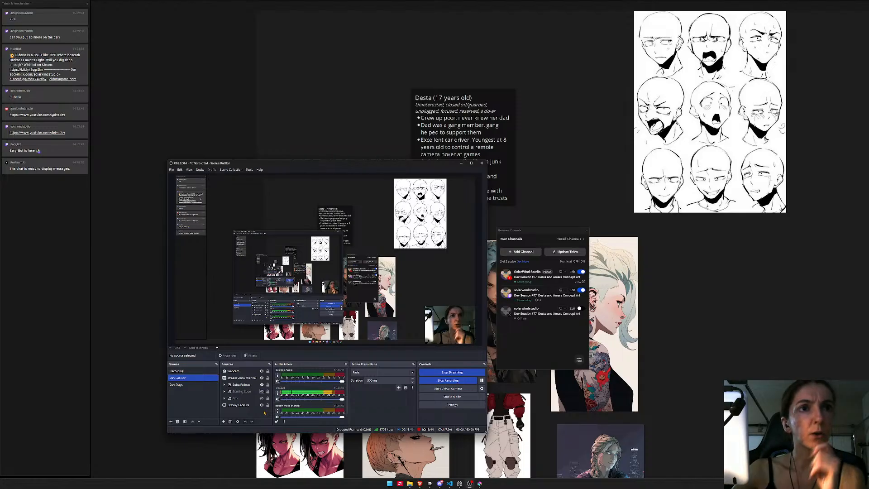
{"action": "double_click", "coordinate": [236, 405]}
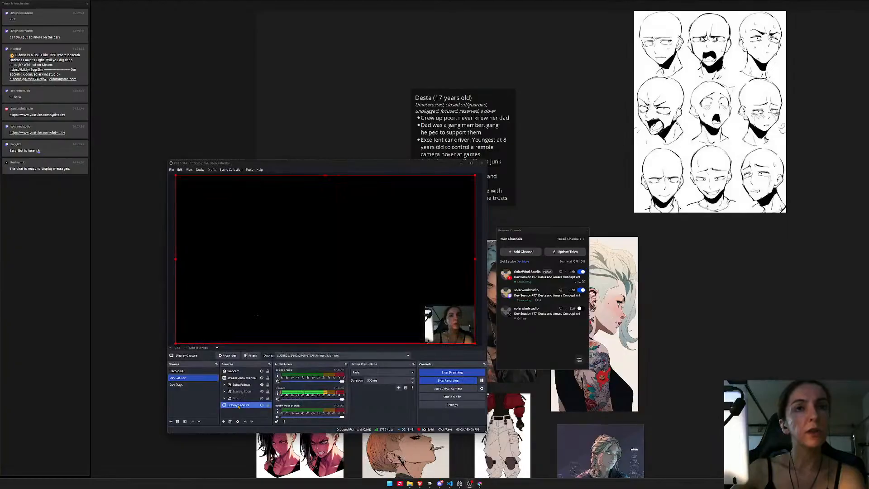
{"action": "left_click", "coordinate": [317, 309]}
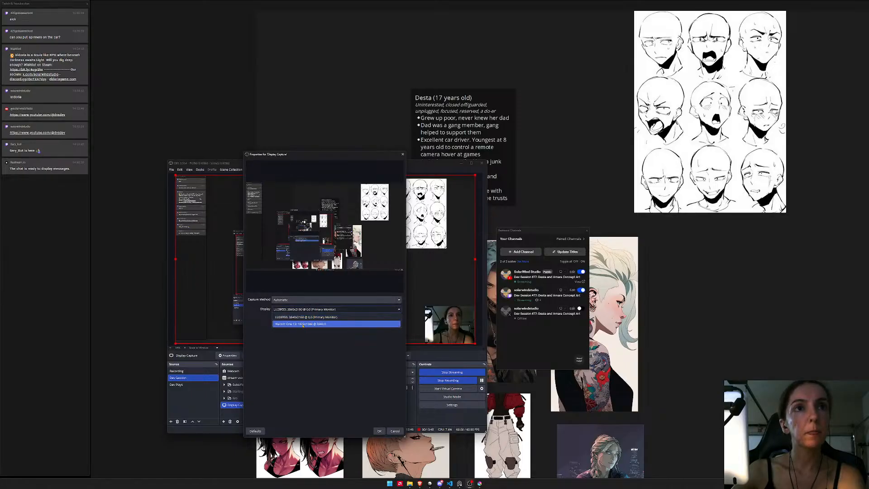
{"action": "left_click", "coordinate": [313, 324]}
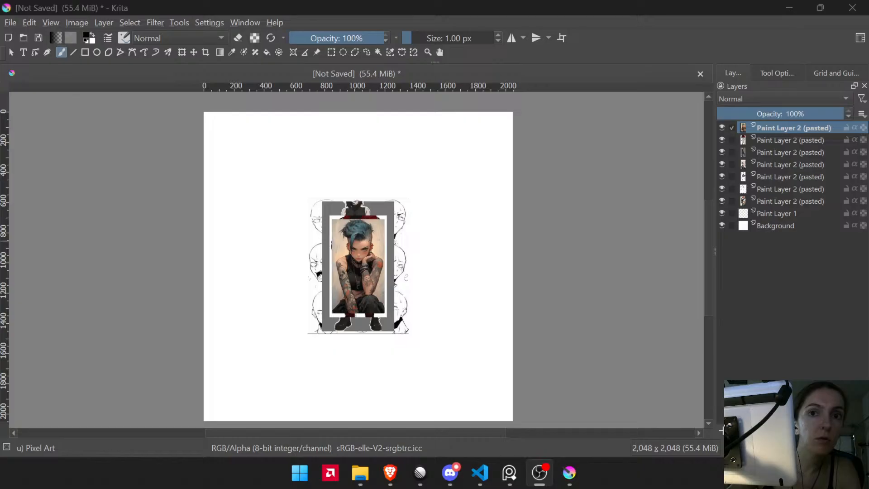
- Switch to the unsaved Krita document containing the pasted references
{"action": "key", "text": "alt+Tab"}
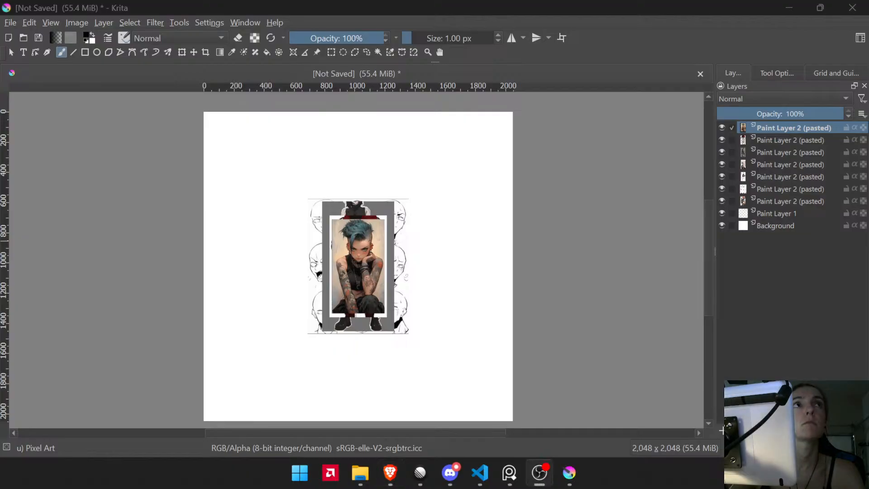
{"action": "left_click", "coordinate": [526, 4]}
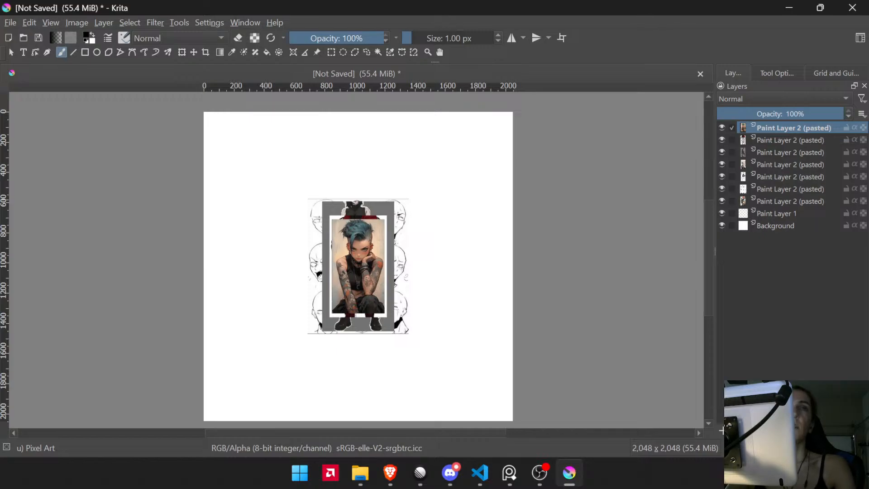
{"action": "key", "text": "alt+Tab"}
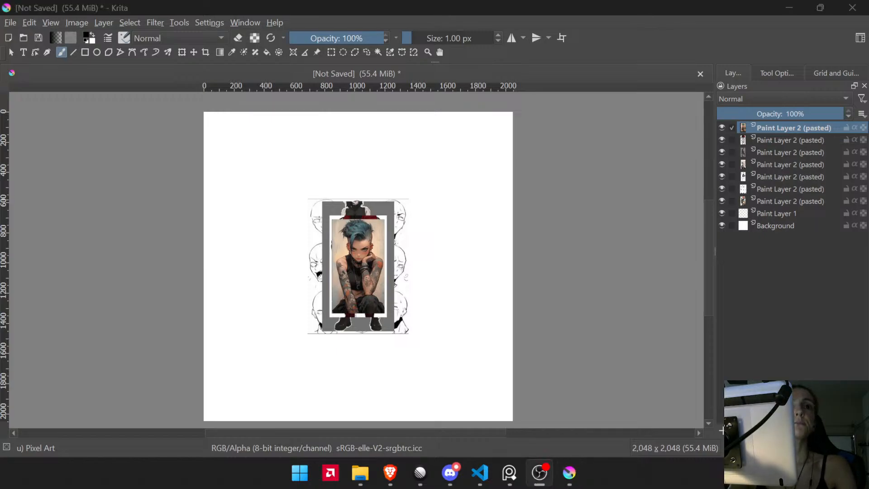
{"action": "key", "text": "alt+Tab"}
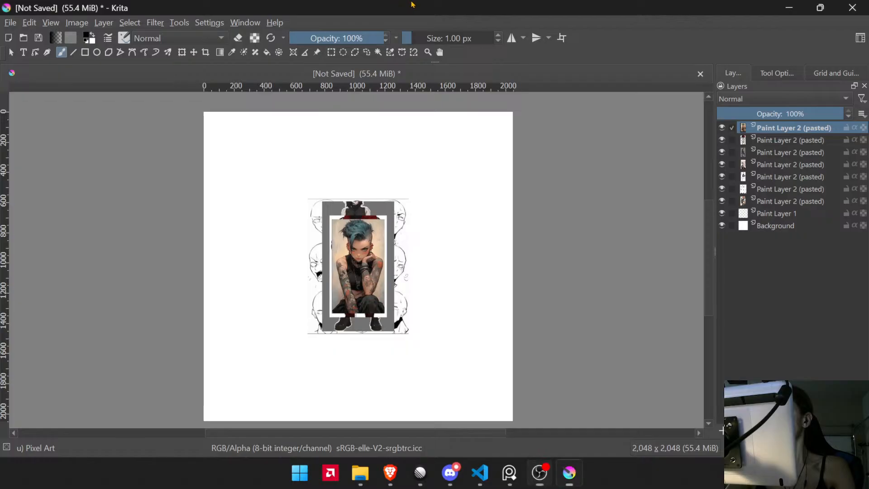
- Enlarge the pasted portrait of the seated teal-haired woman to about 750 px wide and hide its layer
{"action": "scroll", "coordinate": [503, 294], "scroll_direction": "up", "scroll_amount": 2}
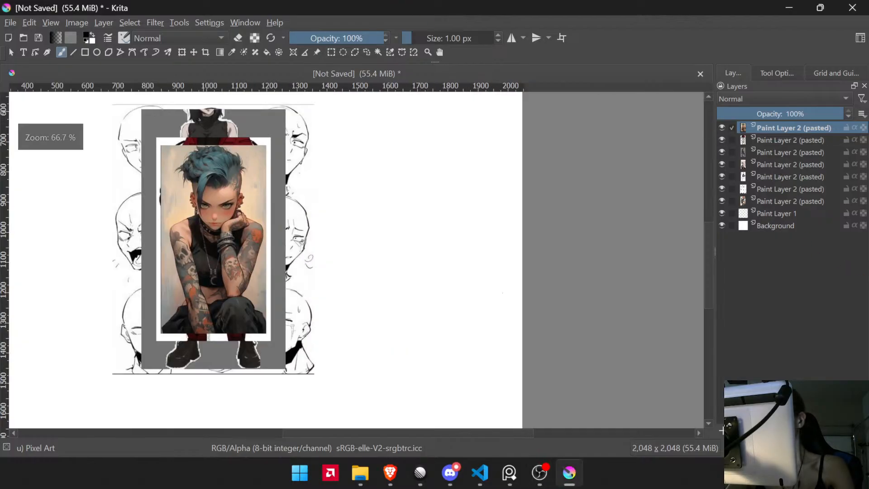
{"action": "left_click", "coordinate": [743, 201]}
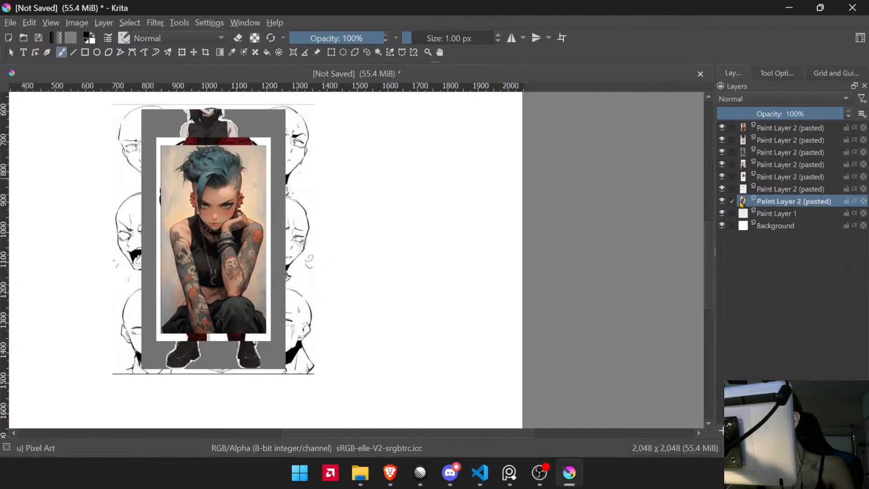
{"action": "left_click", "coordinate": [766, 128]}
{"action": "key", "text": "ctrl+t"}
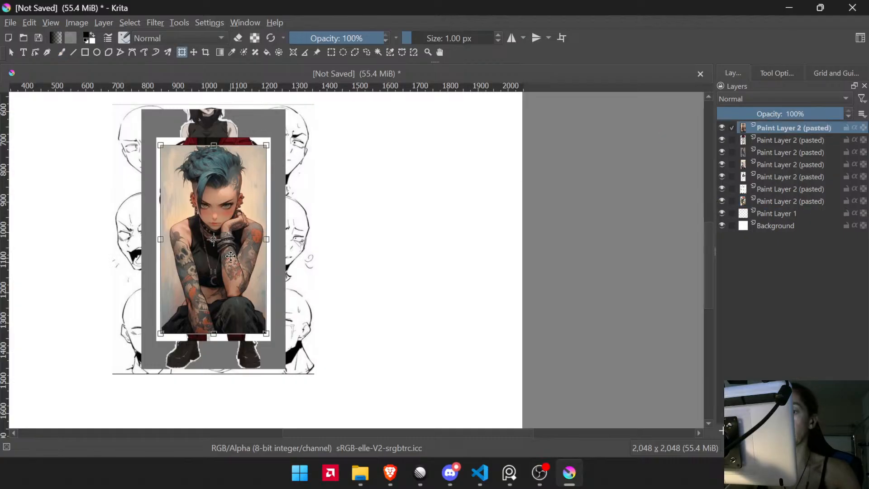
{"action": "scroll", "coordinate": [273, 240], "scroll_direction": "down", "scroll_amount": 1}
{"action": "left_click_drag", "start_coordinate": [277, 237], "coordinate": [396, 292]}
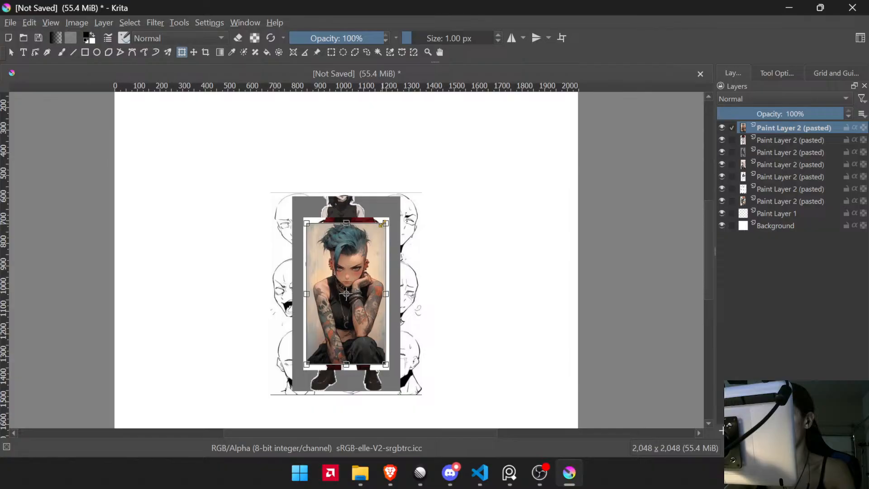
{"action": "left_click_drag", "start_coordinate": [383, 223], "coordinate": [458, 155]}
{"action": "scroll", "coordinate": [440, 178], "scroll_direction": "down", "scroll_amount": 2}
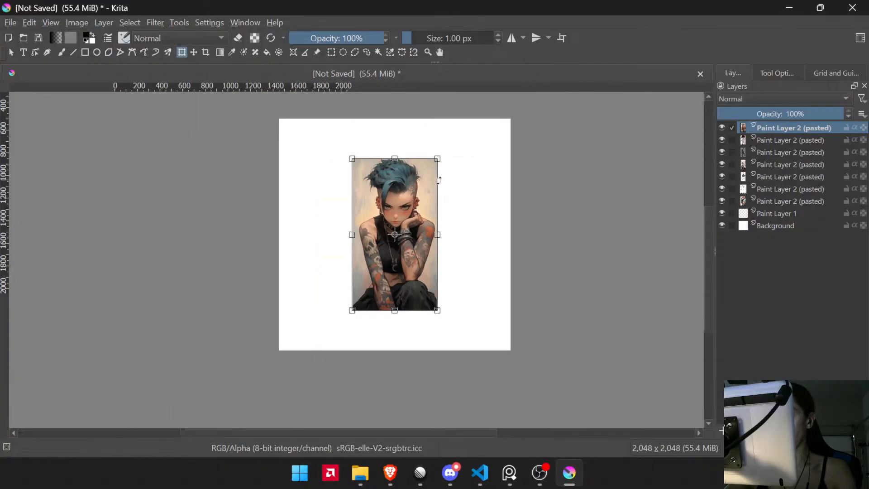
{"action": "scroll", "coordinate": [429, 214], "scroll_direction": "up", "scroll_amount": 1}
{"action": "key", "text": "Return"}
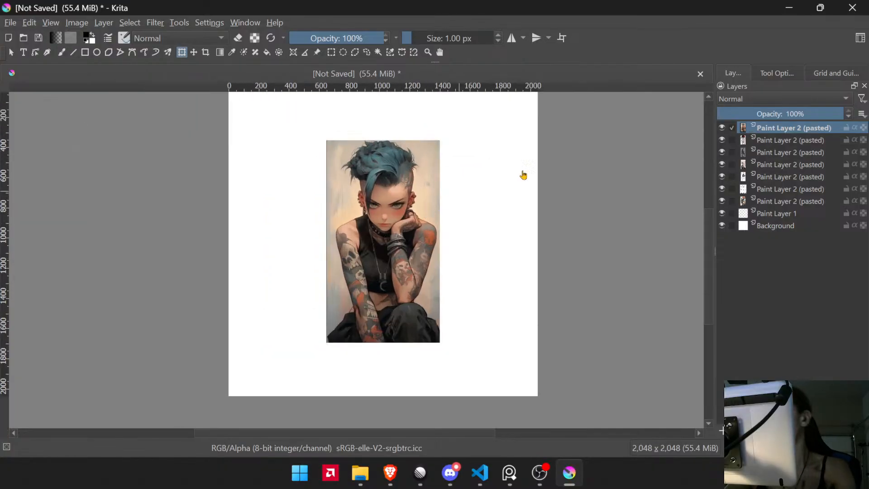
{"action": "left_click", "coordinate": [722, 128]}
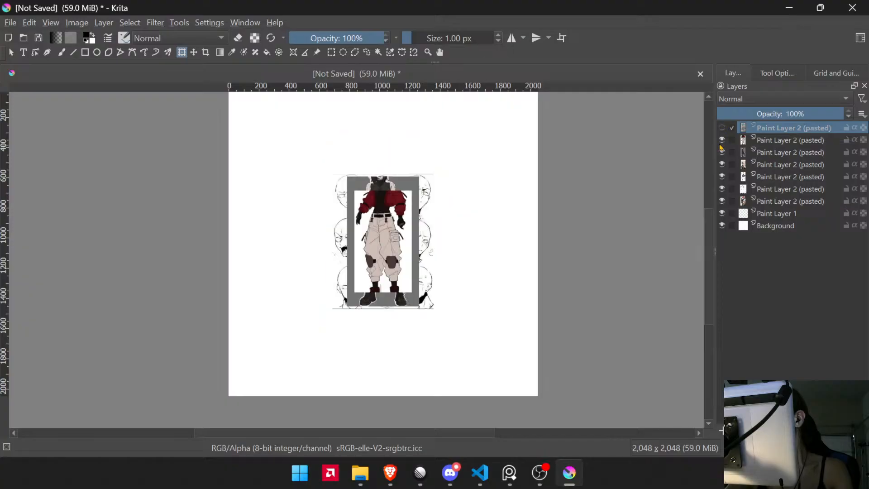
- Scale up the red jacket and white cargo pants reference to about 900 px wide and hide its layer
{"action": "left_click", "coordinate": [743, 140]}
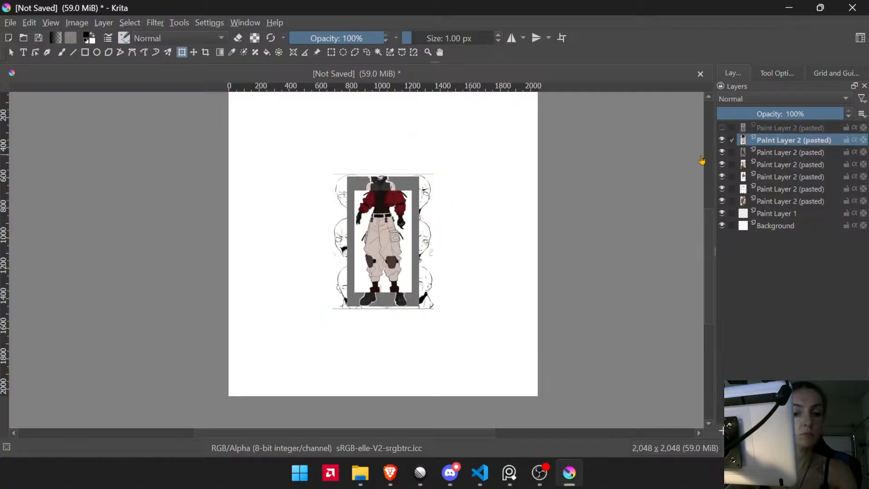
{"action": "left_click", "coordinate": [389, 239]}
{"action": "left_click_drag", "start_coordinate": [413, 191], "coordinate": [475, 130]}
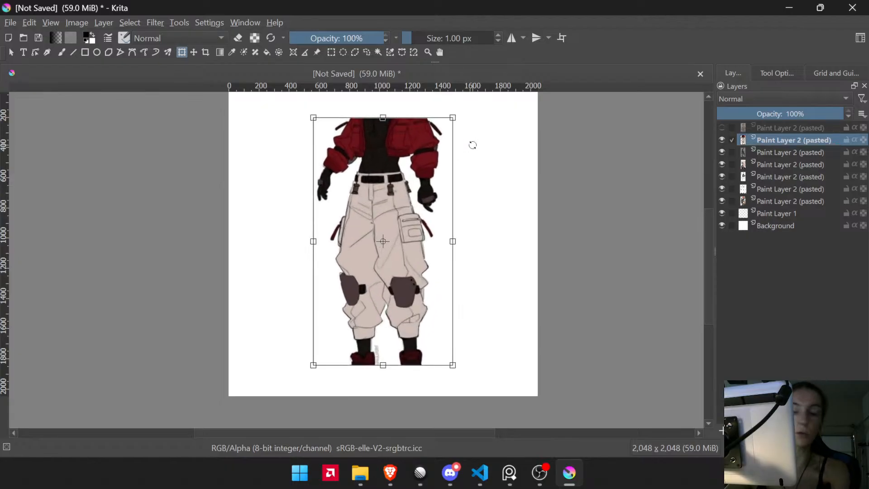
{"action": "key", "text": "Return"}
{"action": "left_click", "coordinate": [722, 140]}
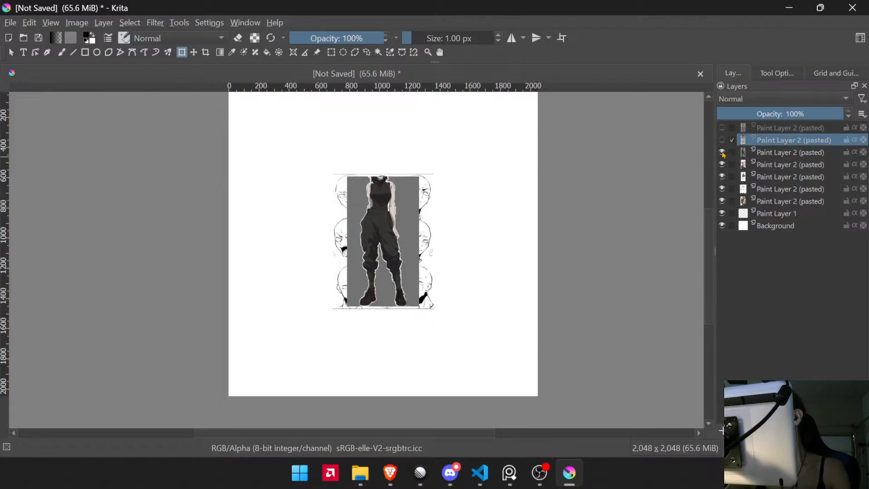
- Enlarge the grey-background figure in dark baggy pants to about 925 px wide and hide its layer
{"action": "left_click", "coordinate": [765, 154]}
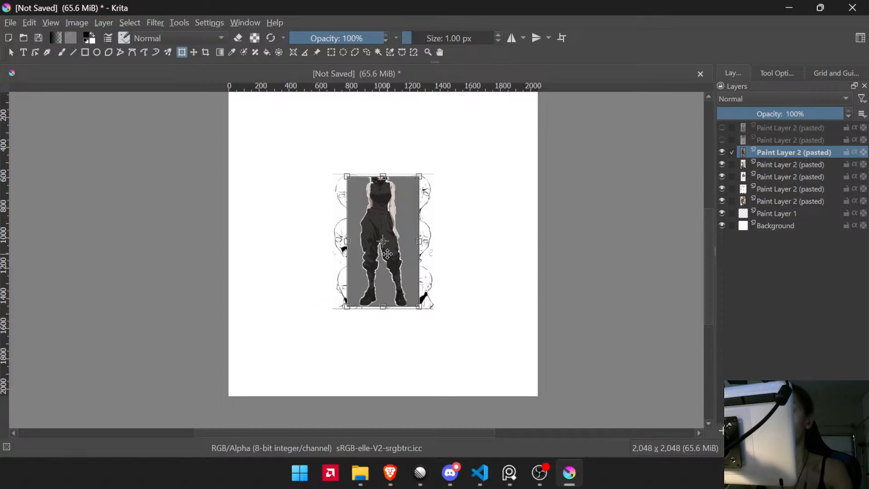
{"action": "scroll", "coordinate": [421, 172], "scroll_direction": "down", "scroll_amount": 1}
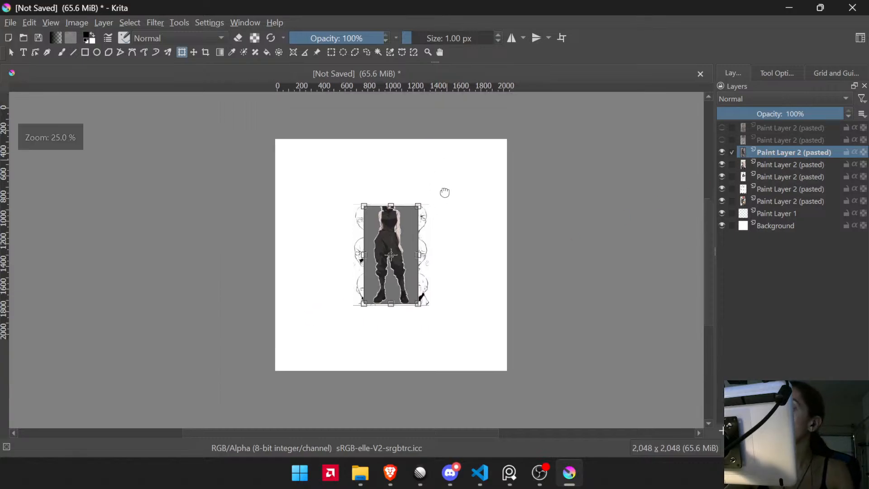
{"action": "left_click_drag", "start_coordinate": [424, 208], "coordinate": [475, 169]}
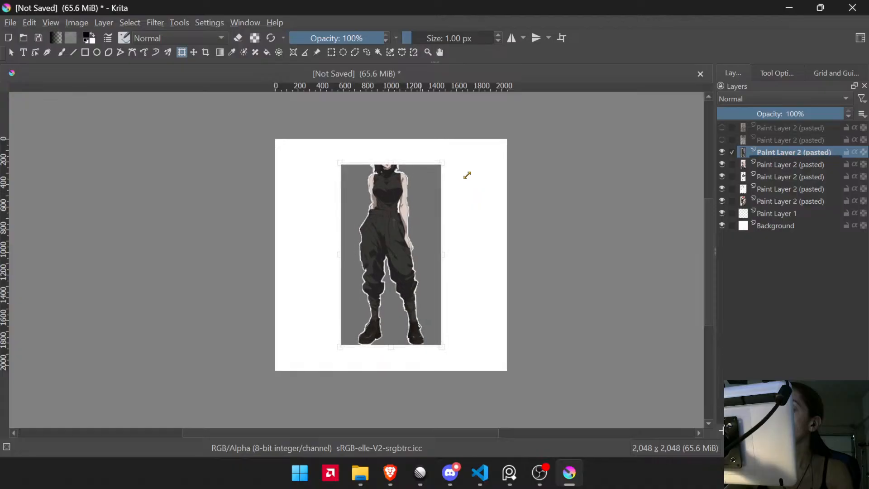
{"action": "key", "text": "Return"}
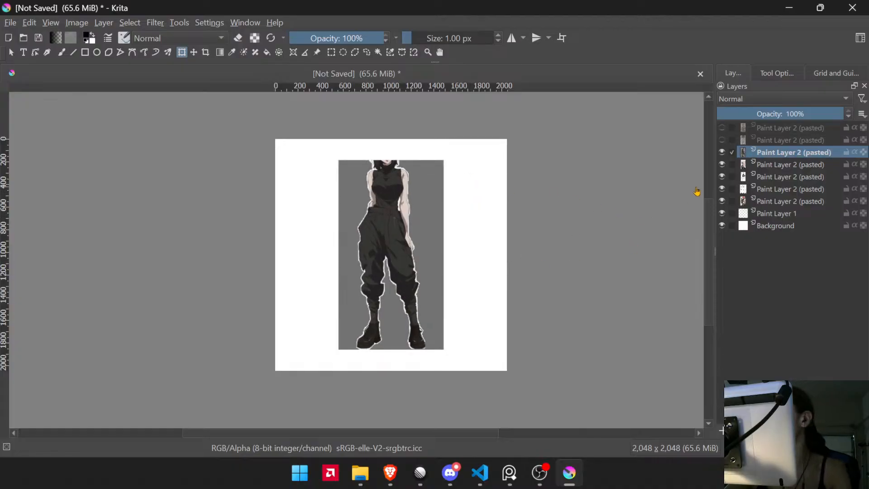
{"action": "left_click", "coordinate": [722, 152]}
- Scale up the white-haired woman's profile portrait to about 650 px wide around the canvas centre
{"action": "left_click", "coordinate": [746, 164]}
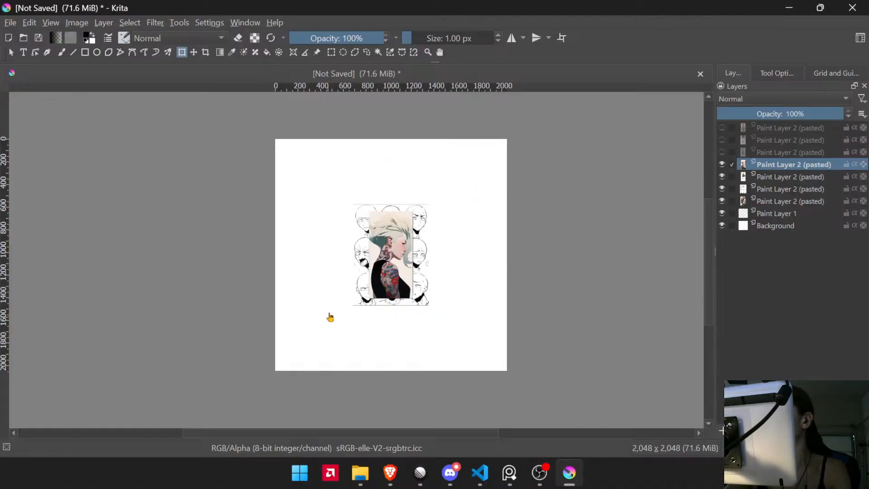
{"action": "scroll", "coordinate": [453, 198], "scroll_direction": "up", "scroll_amount": 3}
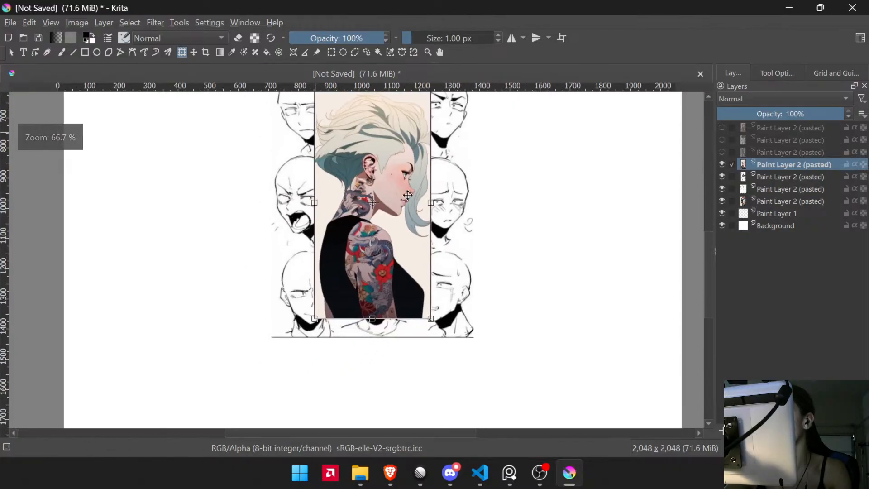
{"action": "scroll", "coordinate": [464, 148], "scroll_direction": "down", "scroll_amount": 1}
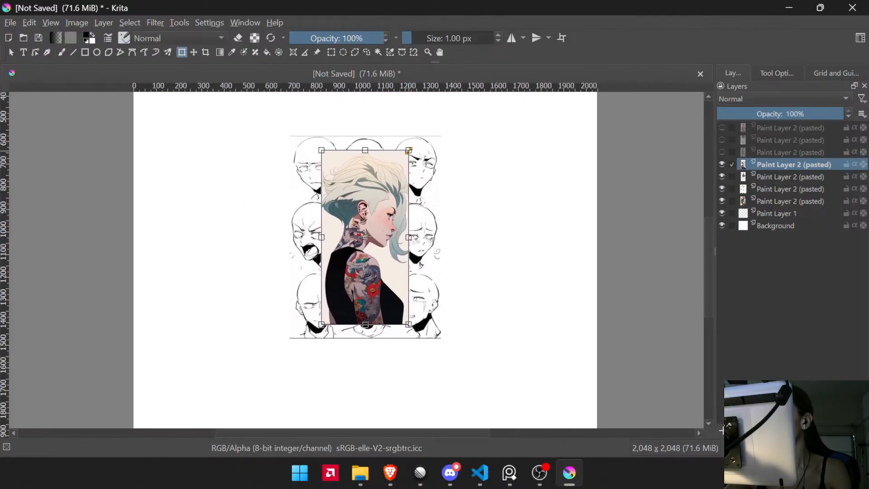
{"action": "left_click_drag", "start_coordinate": [410, 149], "coordinate": [466, 116]}
{"action": "key", "text": "Return"}
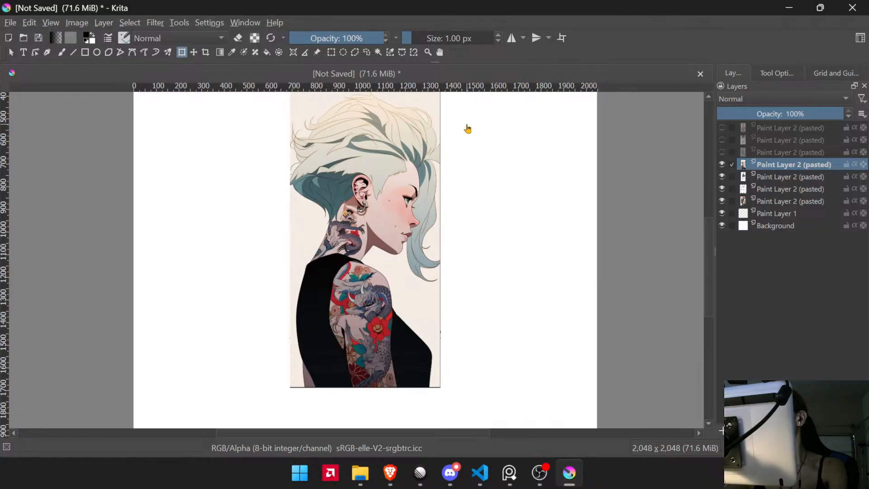
- Move the nine-head expression sheet to the canvas's upper-left corner, beside the white-haired portrait
{"action": "scroll", "coordinate": [462, 173], "scroll_direction": "down", "scroll_amount": 2}
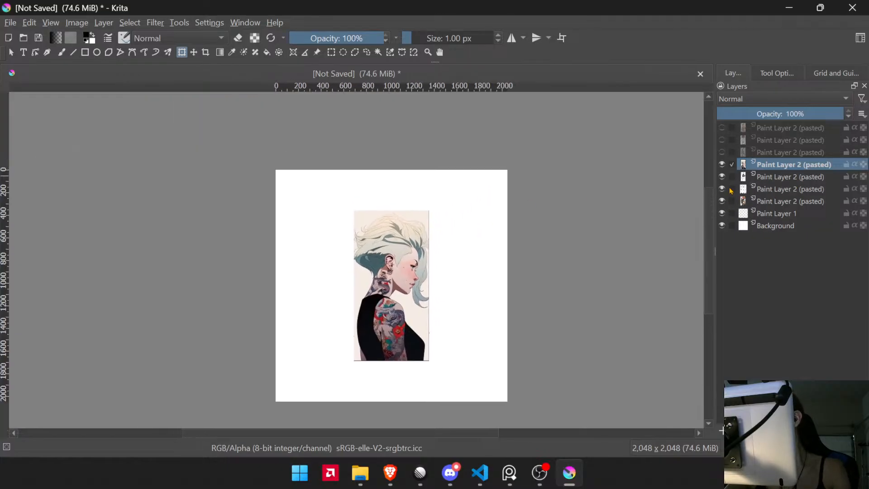
{"action": "left_click", "coordinate": [743, 191]}
{"action": "mouse_move", "coordinate": [404, 280]}
{"action": "left_mouse_down"}
{"action": "mouse_move", "coordinate": [344, 283]}
{"action": "mouse_move", "coordinate": [333, 249]}
{"action": "left_mouse_up"}
{"action": "scroll", "coordinate": [332, 248], "scroll_direction": "up", "scroll_amount": 3}
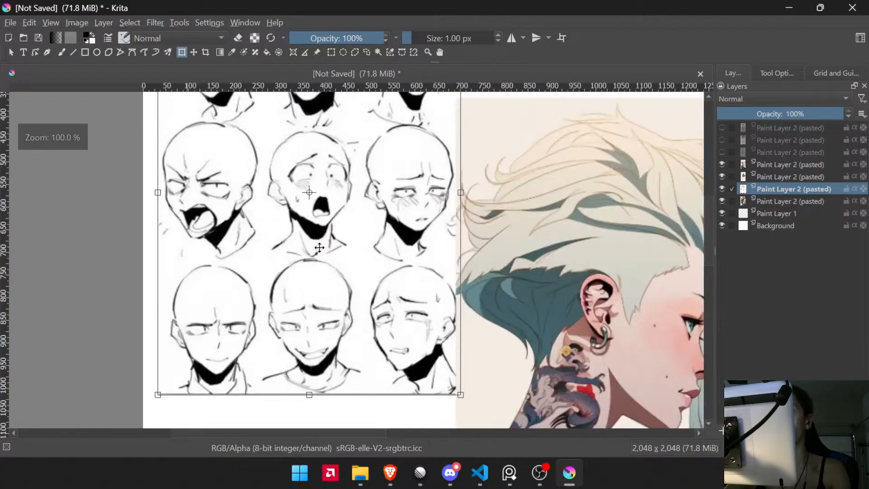
{"action": "scroll", "coordinate": [386, 220], "scroll_direction": "down", "scroll_amount": 1}
{"action": "key", "text": "Return"}
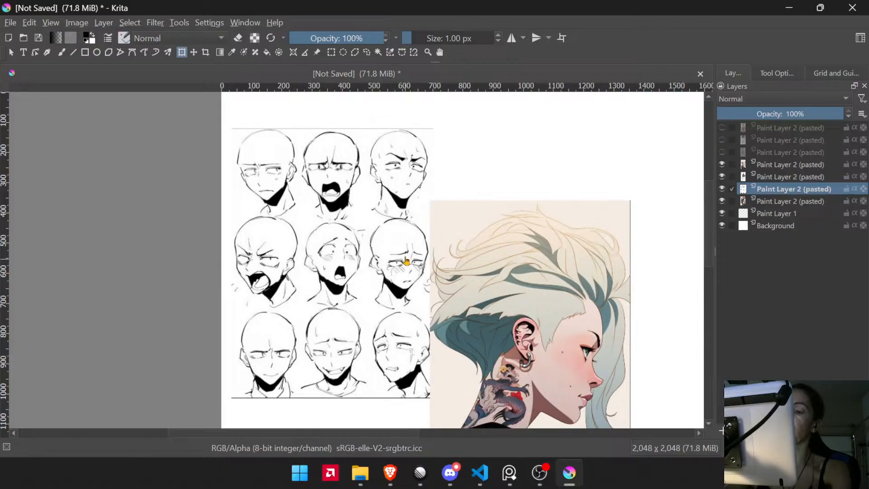
- Examine the nine facial expressions and the white-haired woman's profile and tattoos up close
{"action": "scroll", "coordinate": [271, 235], "scroll_direction": "up", "scroll_amount": 2}
{"action": "scroll", "coordinate": [357, 227], "scroll_direction": "down", "scroll_amount": 2}
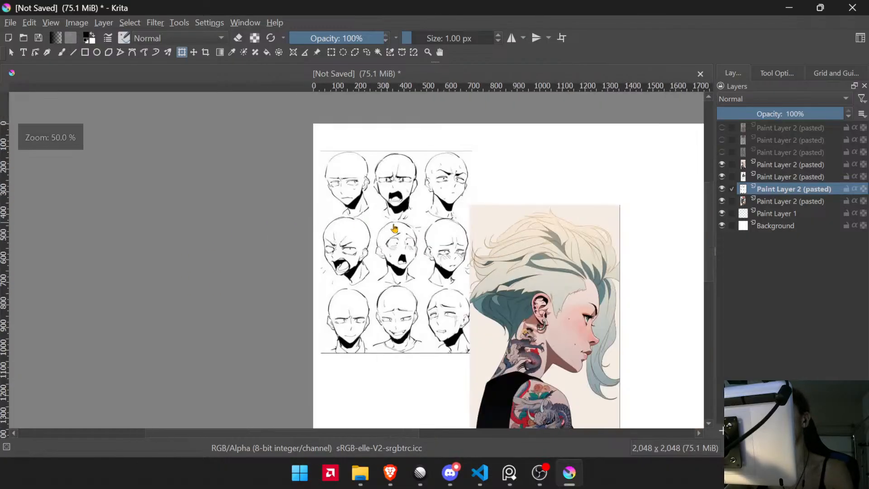
{"action": "left_click_drag", "start_coordinate": [439, 232], "coordinate": [383, 187]}
{"action": "scroll", "coordinate": [382, 186], "scroll_direction": "up", "scroll_amount": 1}
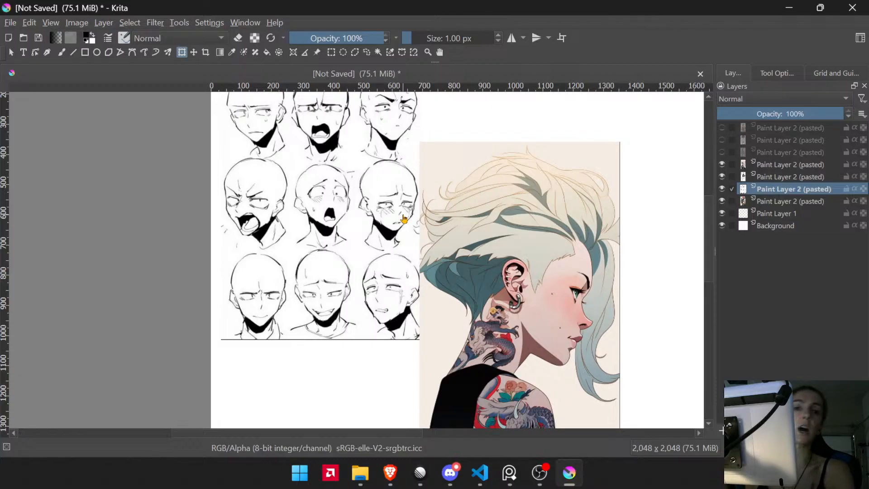
{"action": "left_click_drag", "start_coordinate": [409, 189], "coordinate": [424, 241]}
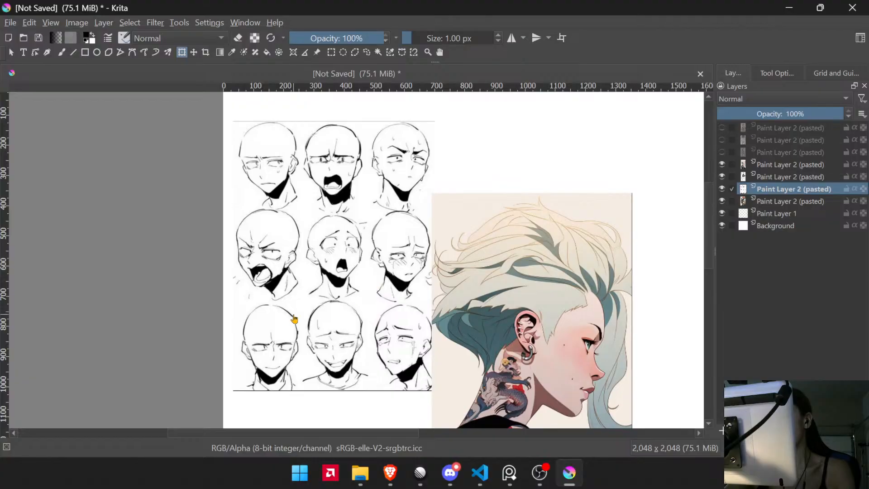
{"action": "scroll", "coordinate": [294, 319], "scroll_direction": "up", "scroll_amount": 1}
{"action": "scroll", "coordinate": [336, 282], "scroll_direction": "down", "scroll_amount": 1}
{"action": "left_click_drag", "start_coordinate": [471, 305], "coordinate": [358, 240]}
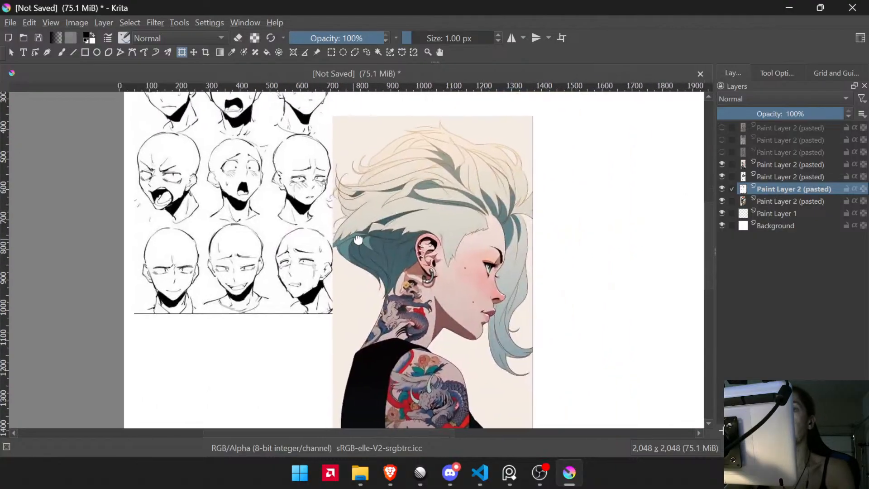
- Save the document to the Desktop as a Krita file named Desta
{"action": "key", "text": "ctrl+s"}
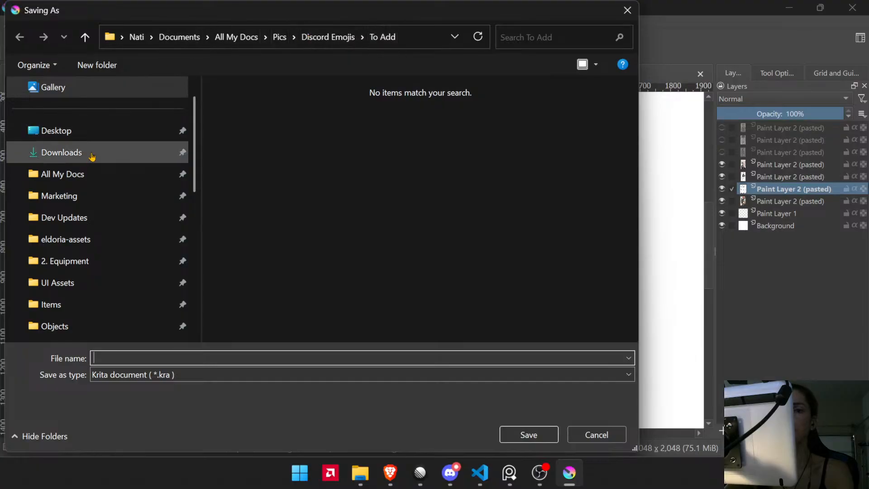
{"action": "left_click", "coordinate": [45, 130]}
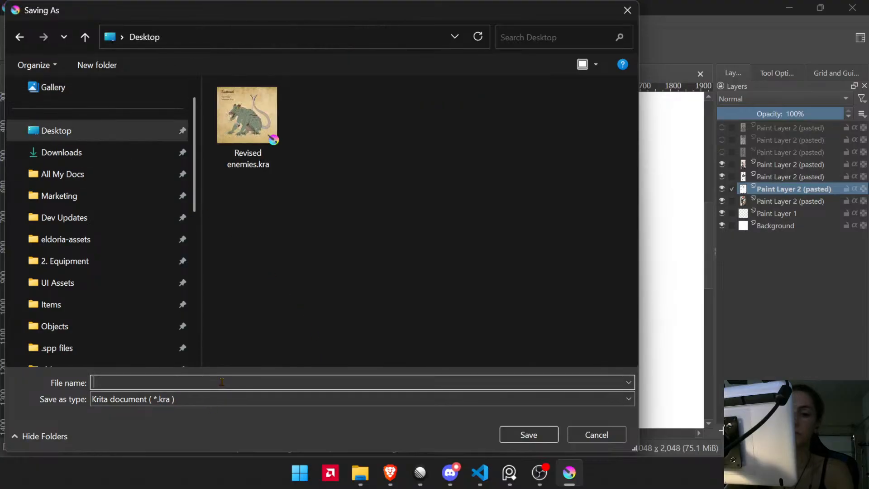
{"action": "type", "text": "De"}
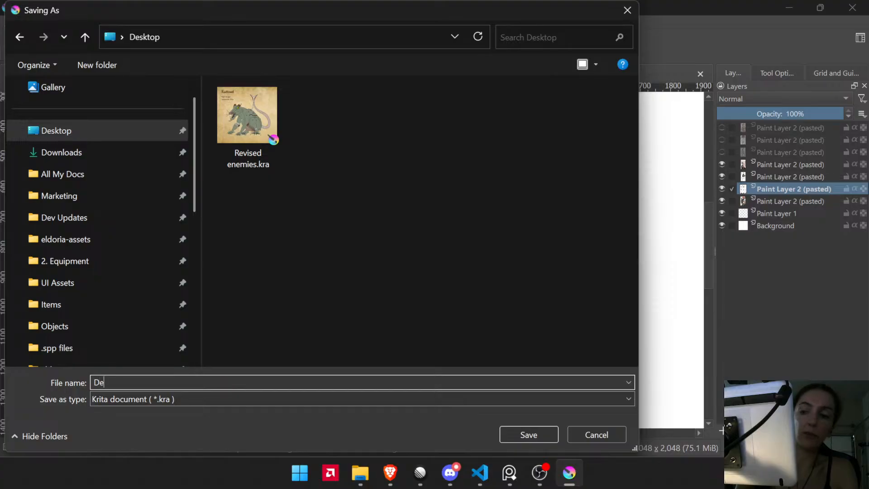
{"action": "type", "text": "sta"}
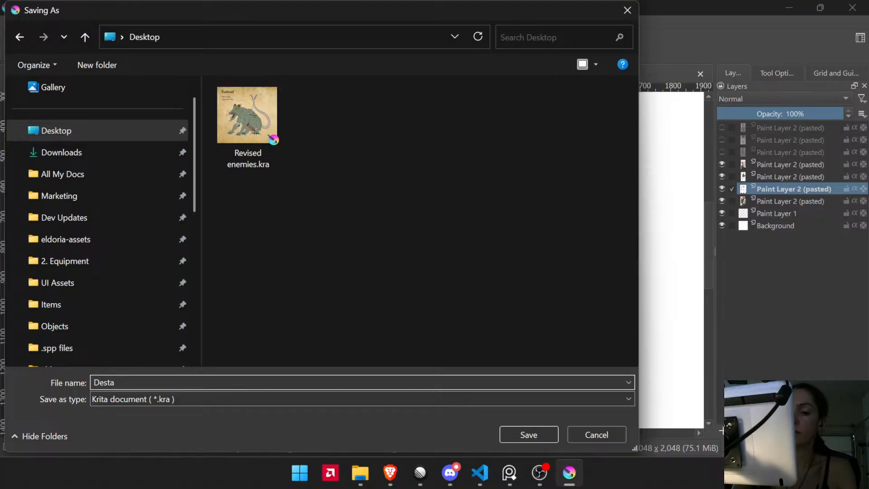
{"action": "key", "text": "Return"}
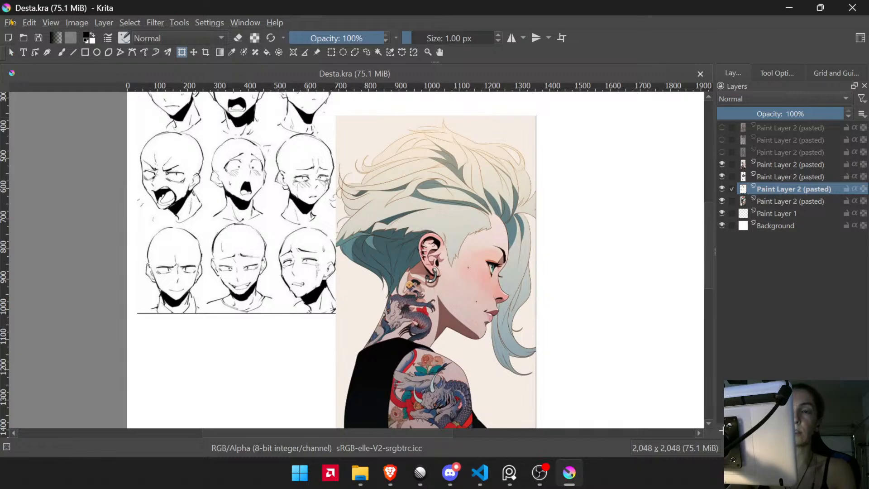
- Make all the hidden pasted reference layers visible, including the blue-haired portrait
{"action": "left_click", "coordinate": [722, 128]}
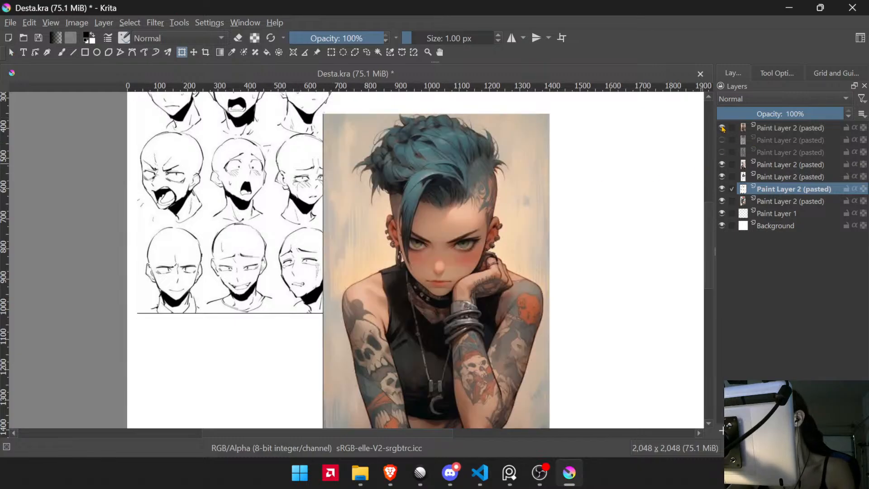
{"action": "left_click", "coordinate": [722, 141]}
{"action": "left_click", "coordinate": [722, 152]}
{"action": "left_click", "coordinate": [722, 165]}
{"action": "left_click", "coordinate": [722, 177]}
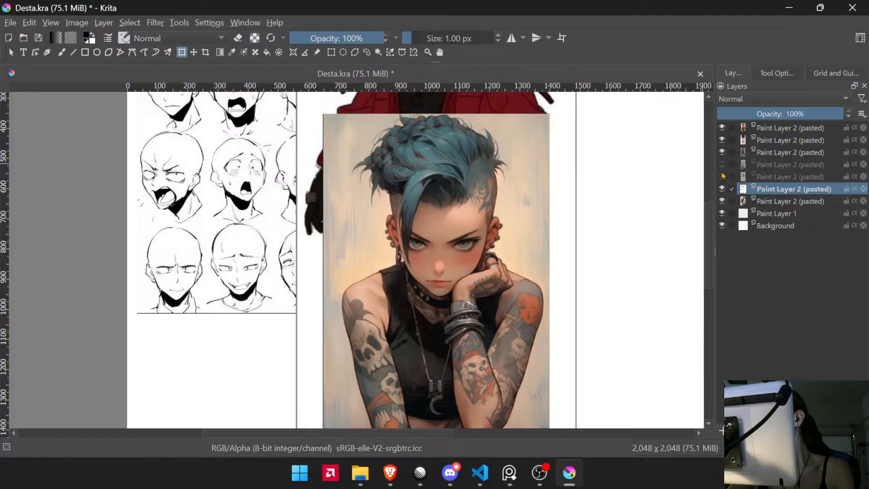
{"action": "left_click", "coordinate": [722, 165]}
{"action": "left_click", "coordinate": [722, 177]}
- Delete the four pasted reference layers stacked above the black-clad swordswoman sketch, starting with the blue-haired portrait
{"action": "left_click", "coordinate": [773, 128]}
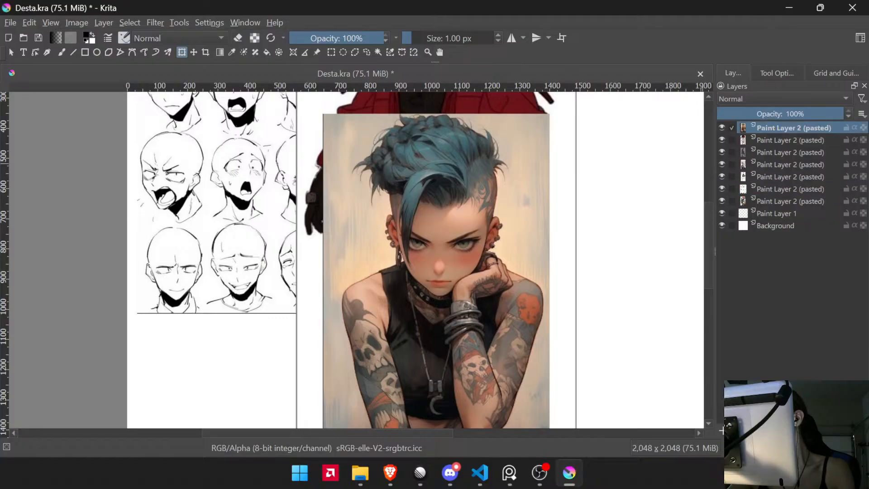
{"action": "key", "text": "shift+Delete"}
{"action": "key", "text": "shift+Delete"}
{"action": "key", "text": "shift+Delete"}
{"action": "key", "text": "shift+Delete"}
{"action": "key", "text": "shift+Delete"}
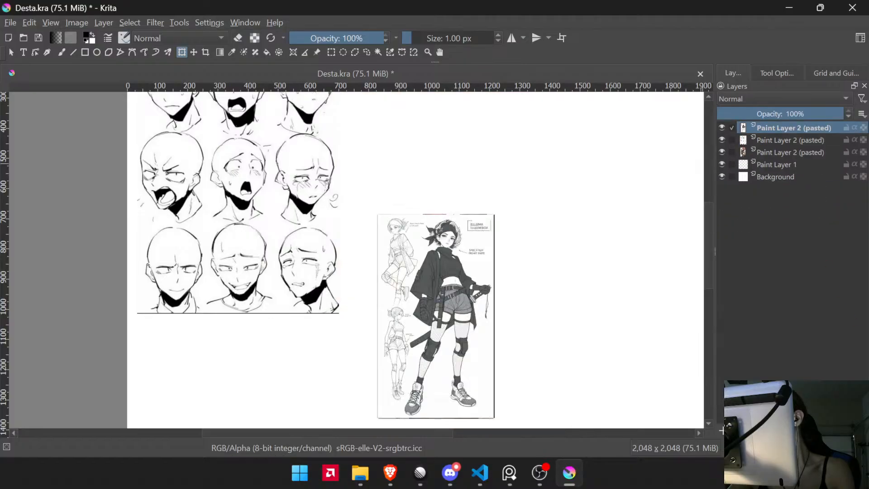
- Undo the deletions of the four pasted reference layers
{"action": "key", "text": "ctrl+z"}
{"action": "key", "text": "ctrl+z"}
{"action": "key", "text": "ctrl+z"}
{"action": "key", "text": "ctrl+z"}
{"action": "key", "text": "ctrl+z"}
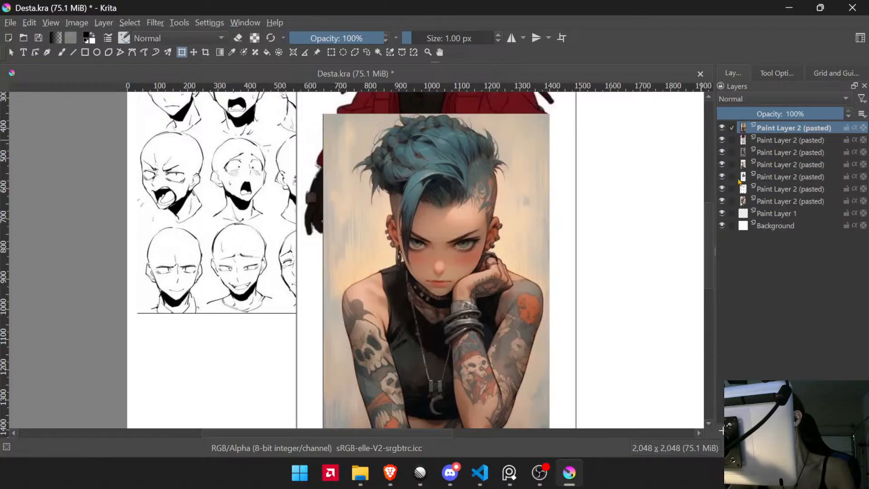
- Redo the four reference layer deletions and also delete the red-haired soldier layer and Paint Layer 1
{"action": "key", "text": "ctrl+shift+z"}
{"action": "key", "text": "ctrl+shift+z"}
{"action": "key", "text": "ctrl+shift+z"}
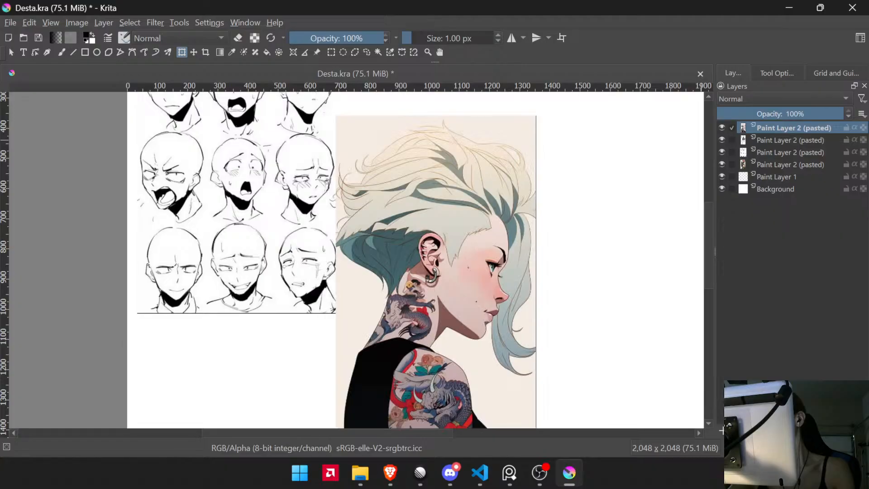
{"action": "key", "text": "ctrl+shift+z"}
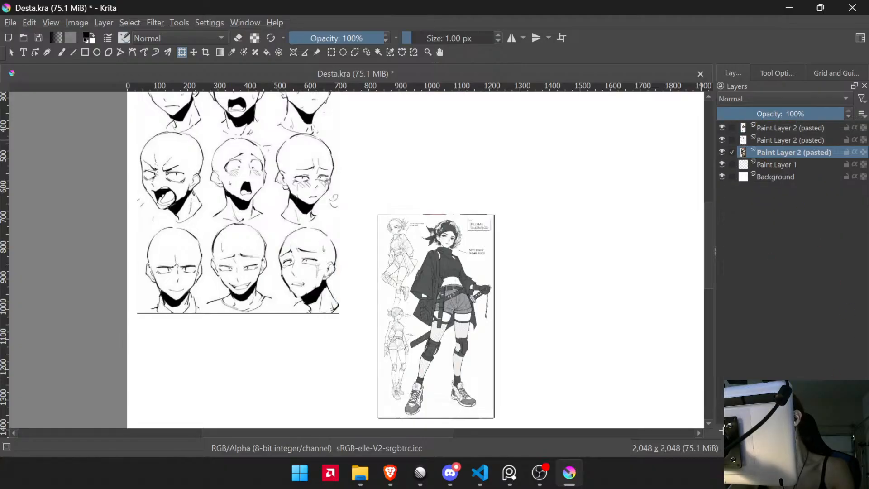
{"action": "key", "text": "shift+Delete"}
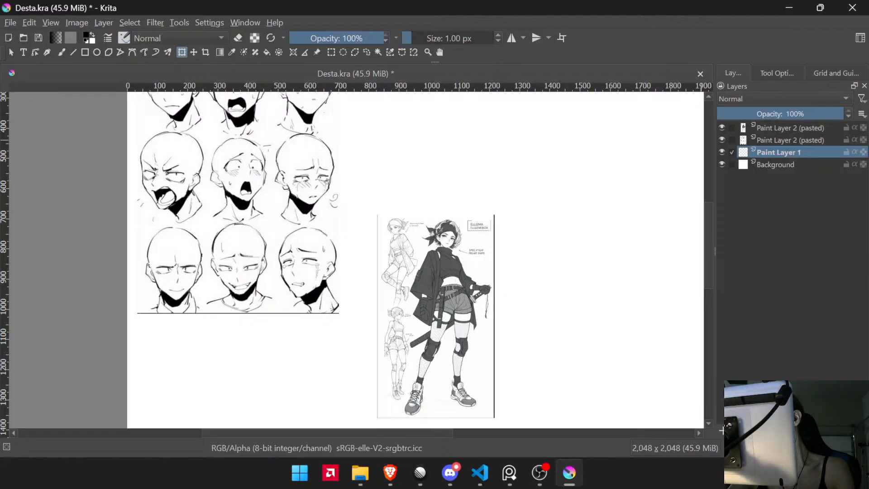
{"action": "key", "text": "shift+Delete"}
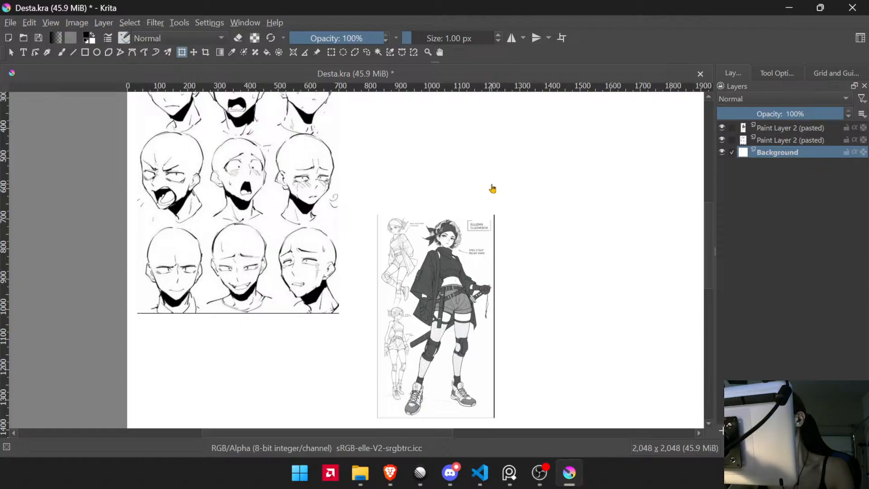
- Save a copy of the reduced document to the Desktop as a Krita file named Amara
{"action": "left_click", "coordinate": [12, 23]}
{"action": "left_click", "coordinate": [49, 97]}
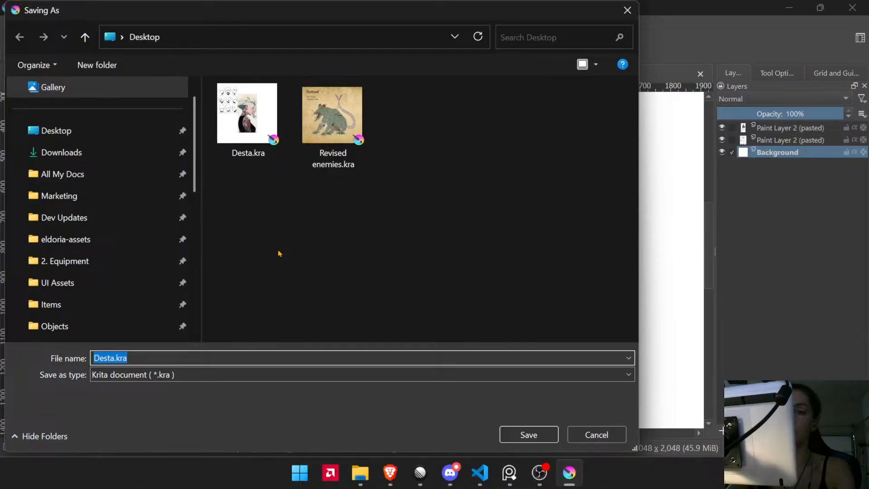
{"action": "type", "text": "Amara"}
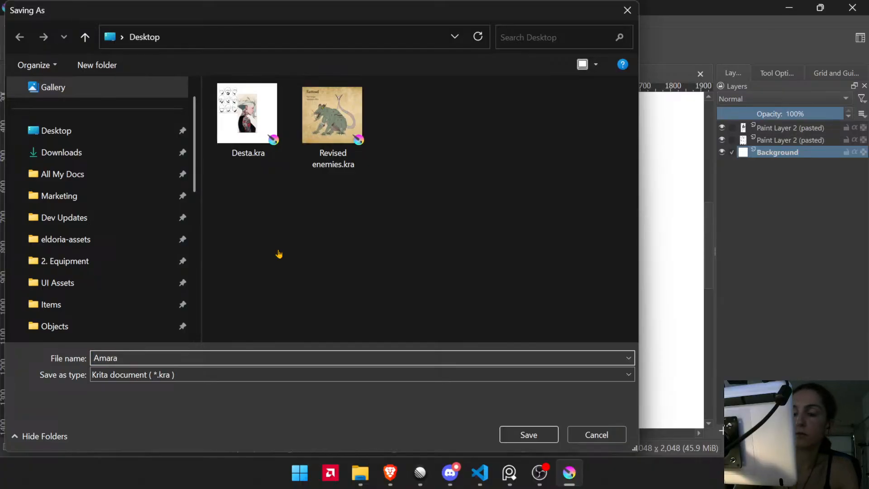
{"action": "key", "text": "Return"}
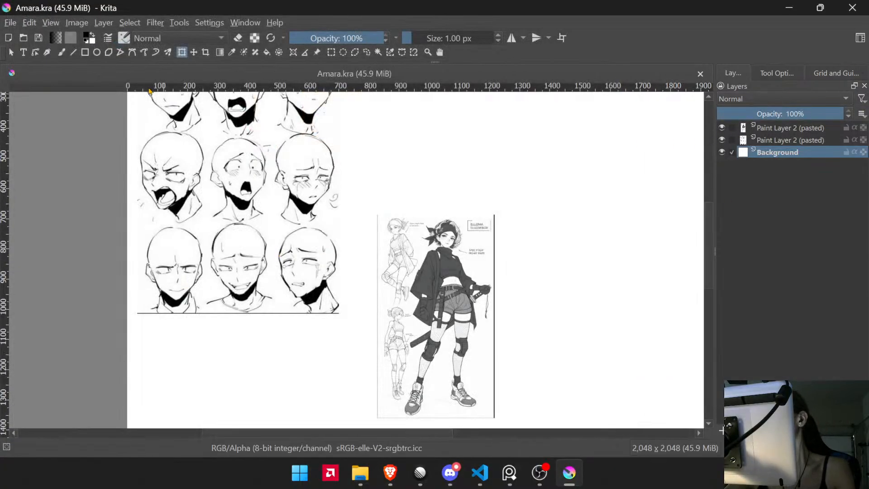
- Reopen Desta.kra from the Desktop and hide the white-haired portrait and black-clad swordswoman layers
{"action": "key", "text": "ctrl+o"}
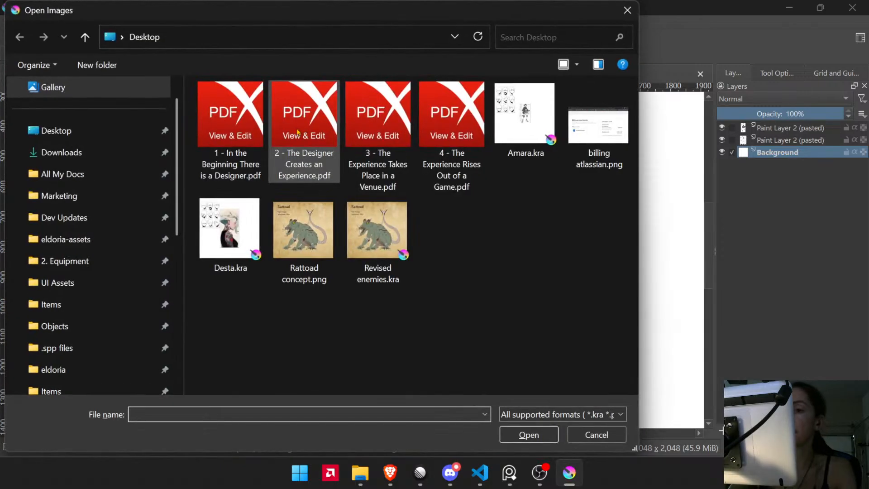
{"action": "double_click", "coordinate": [229, 228]}
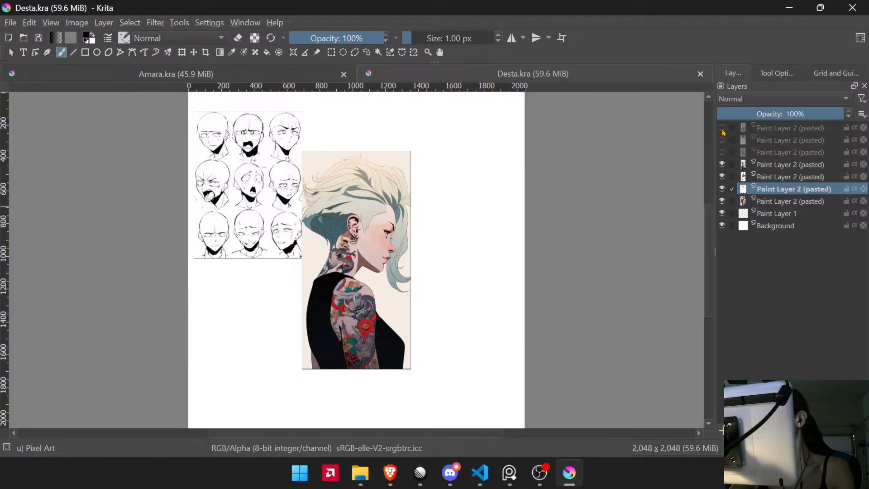
{"action": "mouse_move", "coordinate": [723, 132]}
{"action": "left_click", "coordinate": [722, 165]}
{"action": "left_click", "coordinate": [722, 178]}
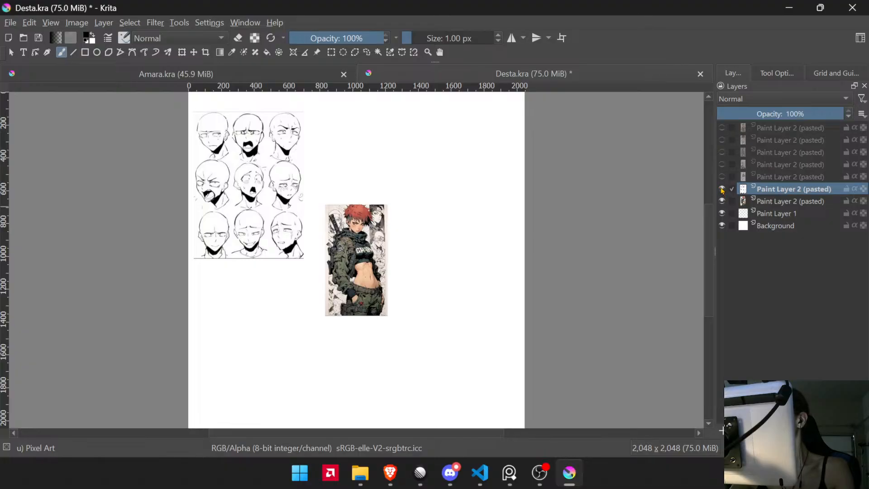
- Scribble a test brush stroke on the blank canvas beside the red-haired soldier and undo it
{"action": "mouse_move", "coordinate": [723, 189]}
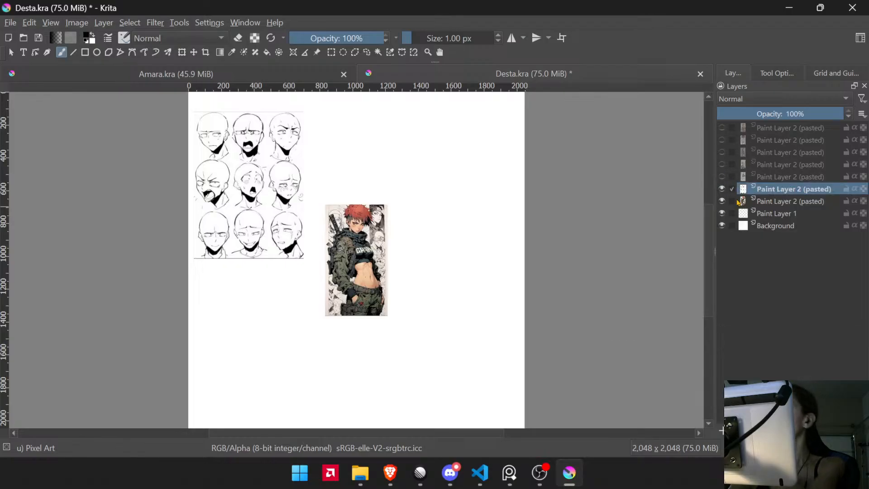
{"action": "scroll", "coordinate": [460, 258], "scroll_direction": "up", "scroll_amount": 4}
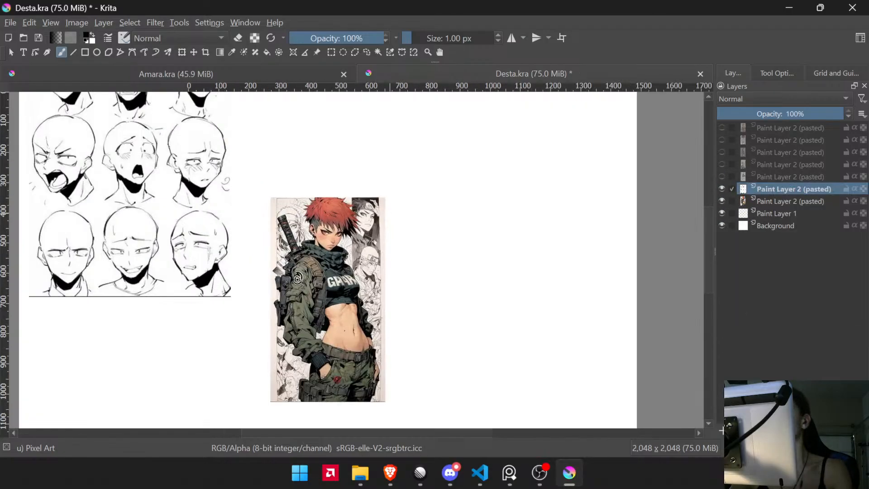
{"action": "scroll", "coordinate": [447, 244], "scroll_direction": "down", "scroll_amount": 2}
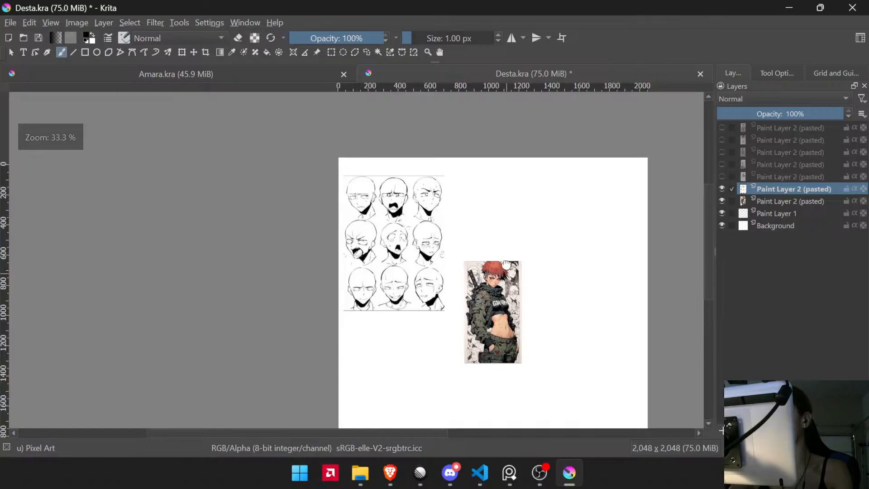
{"action": "scroll", "coordinate": [519, 379], "scroll_direction": "up", "scroll_amount": 2}
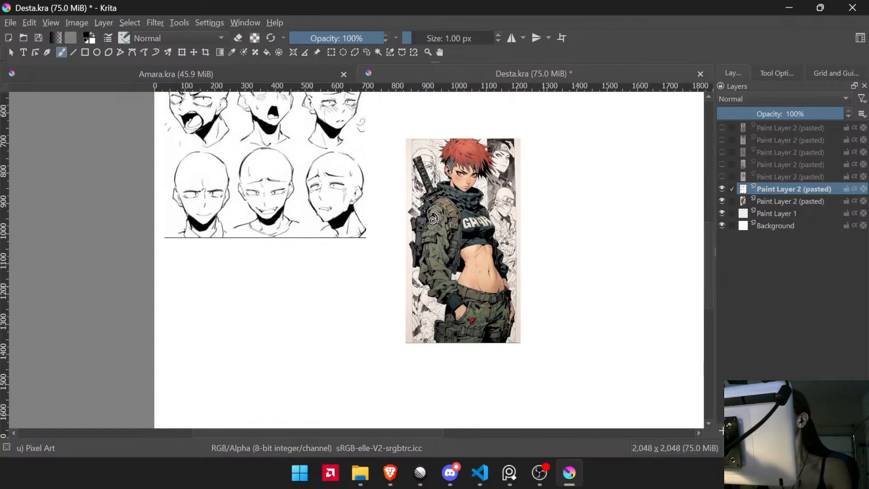
{"action": "mouse_move", "coordinate": [561, 313]}
{"action": "left_mouse_down"}
{"action": "mouse_move", "coordinate": [544, 330]}
{"action": "mouse_move", "coordinate": [651, 317]}
{"action": "left_mouse_up"}
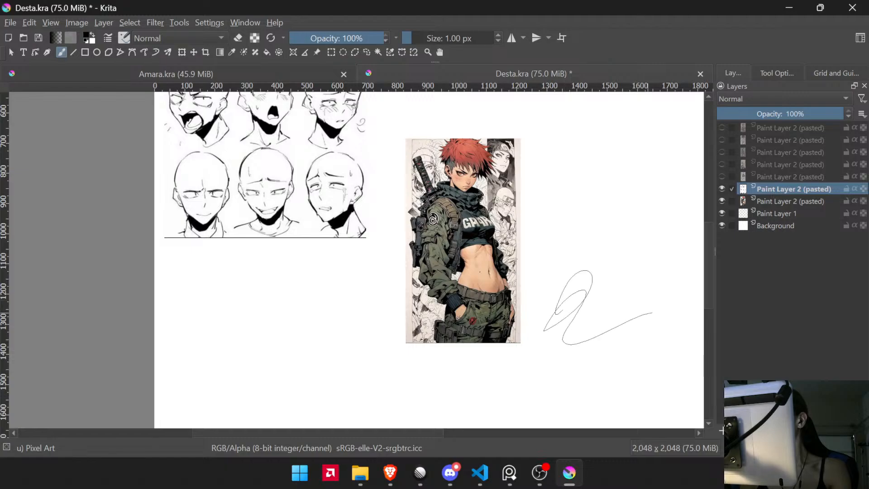
{"action": "key", "text": "ctrl+z"}
- Choose the Ink-3 Gpen brush preset from My Favorites
{"action": "left_click", "coordinate": [124, 38]}
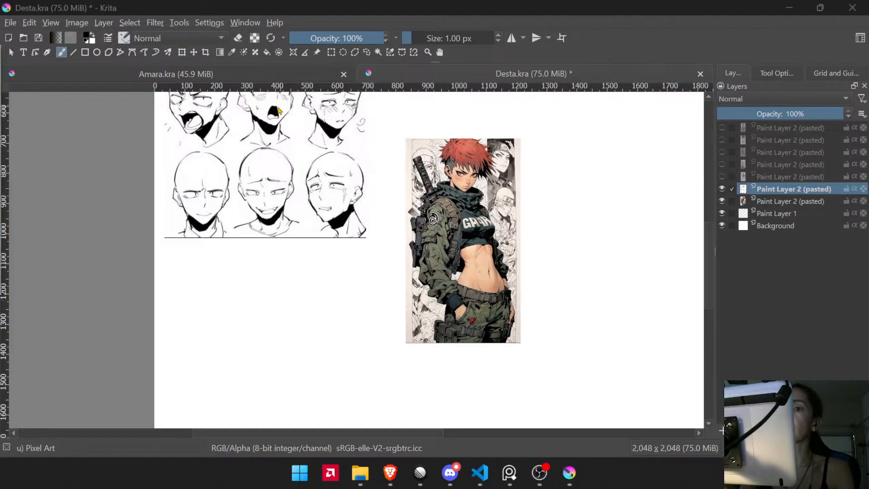
{"action": "left_click", "coordinate": [125, 36]}
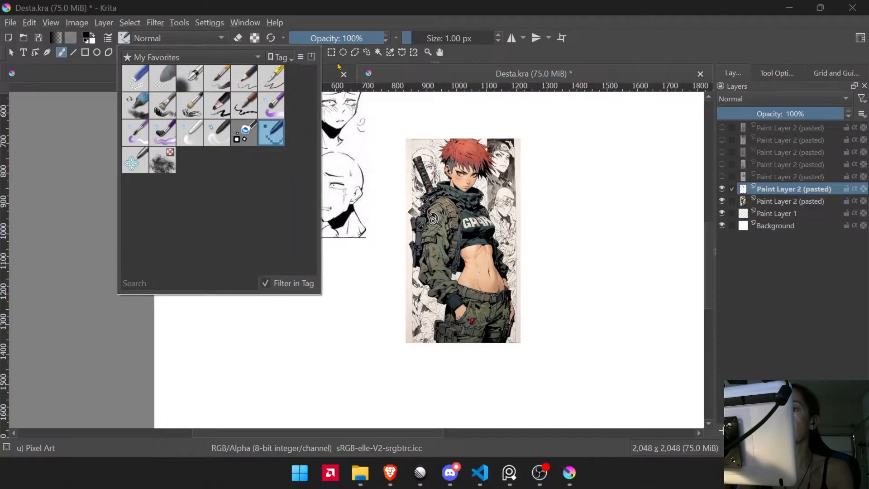
{"action": "left_click", "coordinate": [270, 82]}
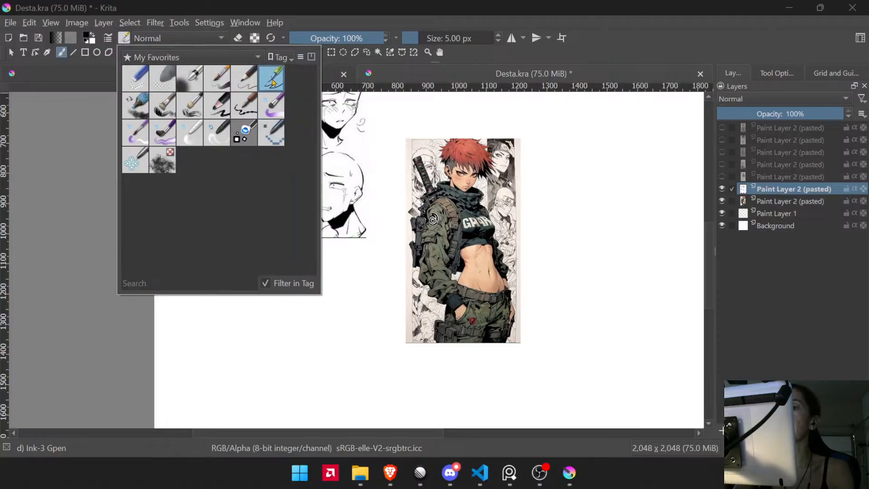
{"action": "left_click", "coordinate": [372, 17]}
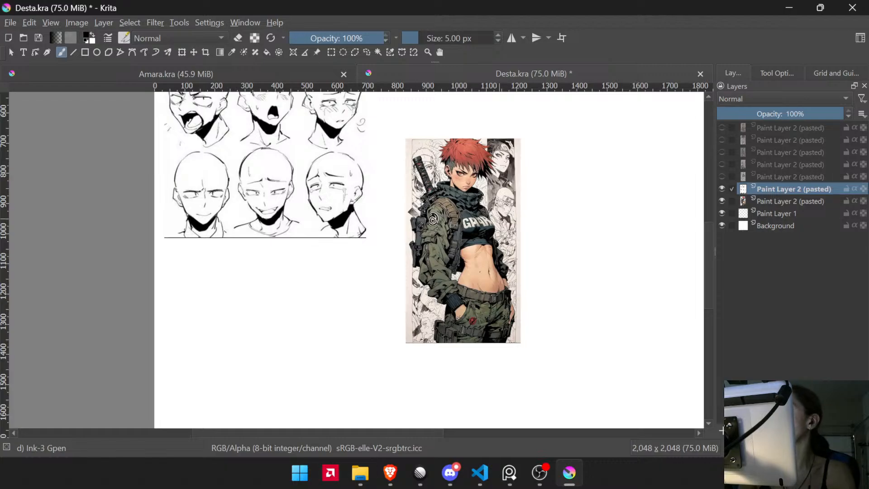
- Outline the grinning mouth of the middle head in the expression sheet's bottom row with a freehand selection
{"action": "scroll", "coordinate": [500, 218], "scroll_direction": "up", "scroll_amount": 1}
{"action": "scroll", "coordinate": [500, 219], "scroll_direction": "down", "scroll_amount": 1}
{"action": "scroll", "coordinate": [508, 259], "scroll_direction": "up", "scroll_amount": 1}
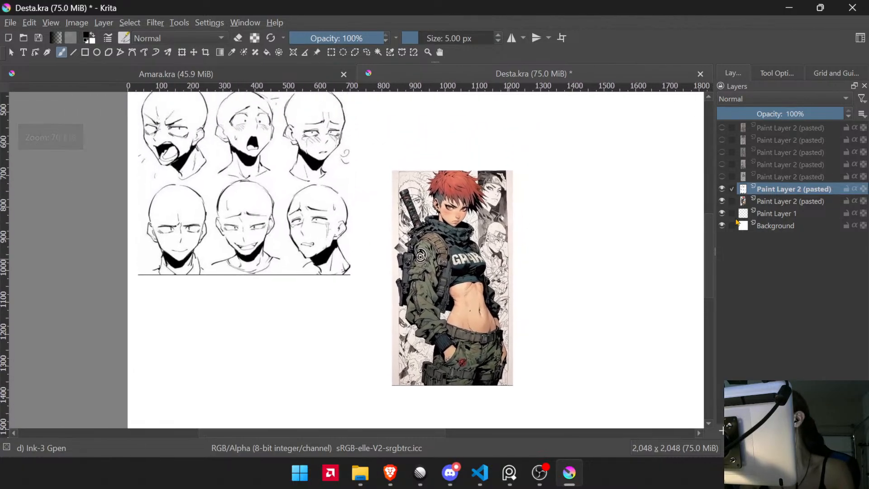
{"action": "left_click_drag", "start_coordinate": [356, 210], "coordinate": [497, 297]}
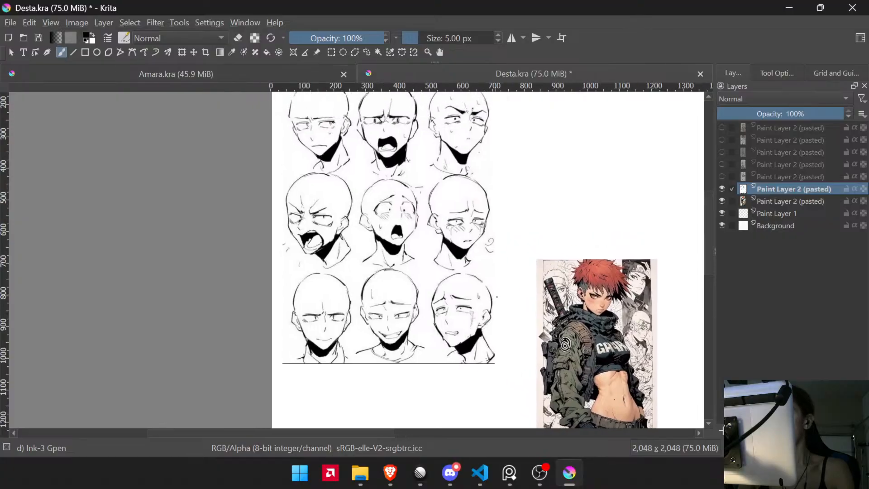
{"action": "scroll", "coordinate": [497, 297], "scroll_direction": "down", "scroll_amount": 3}
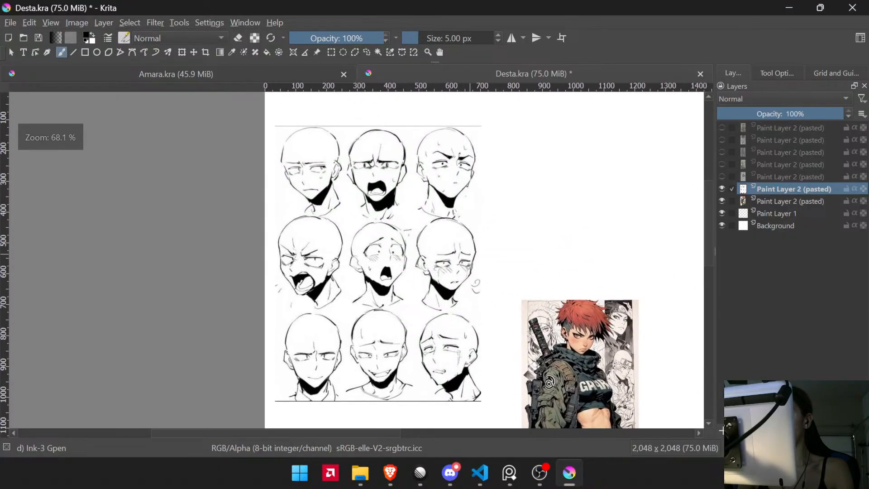
{"action": "left_click_drag", "start_coordinate": [470, 254], "coordinate": [474, 240]}
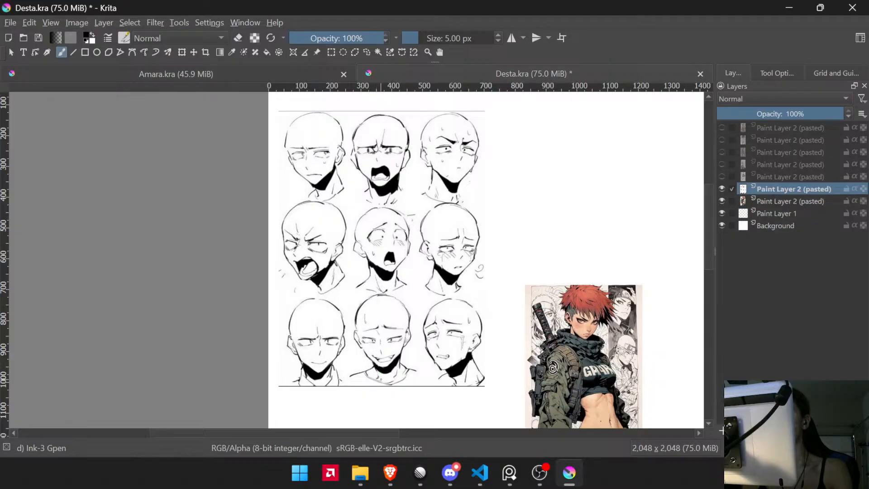
{"action": "scroll", "coordinate": [367, 353], "scroll_direction": "up", "scroll_amount": 6}
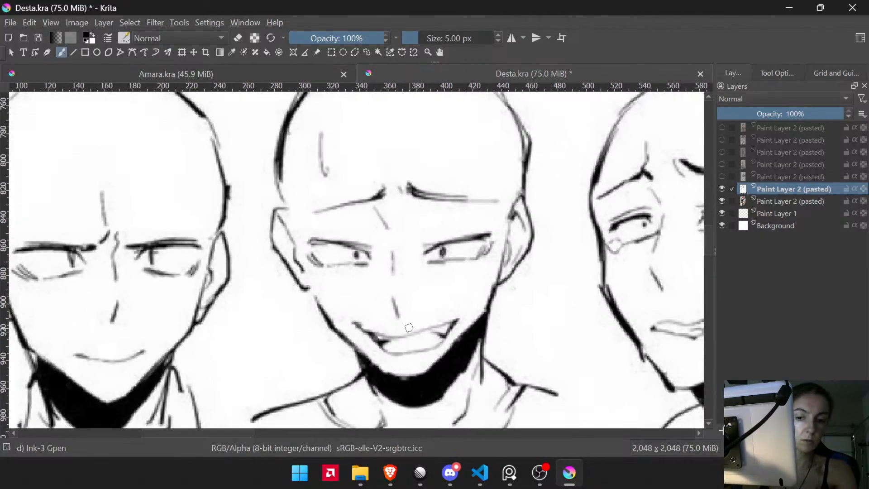
{"action": "key", "text": "l"}
{"action": "mouse_move", "coordinate": [408, 364]}
{"action": "left_mouse_down"}
{"action": "mouse_move", "coordinate": [359, 339]}
{"action": "mouse_move", "coordinate": [345, 316]}
{"action": "mouse_move", "coordinate": [392, 327]}
{"action": "mouse_move", "coordinate": [469, 307]}
{"action": "mouse_move", "coordinate": [432, 359]}
{"action": "mouse_move", "coordinate": [407, 363]}
{"action": "left_mouse_up"}
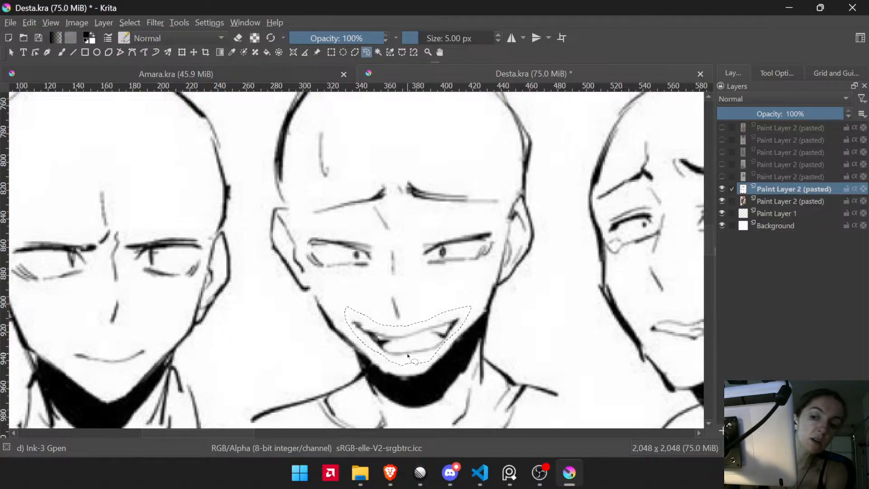
- Clear the outlined grin, drop the selection and draw a small closed smile with a 2 px brush
{"action": "key", "text": "ctrl+shift+a"}
{"action": "key", "text": "b"}
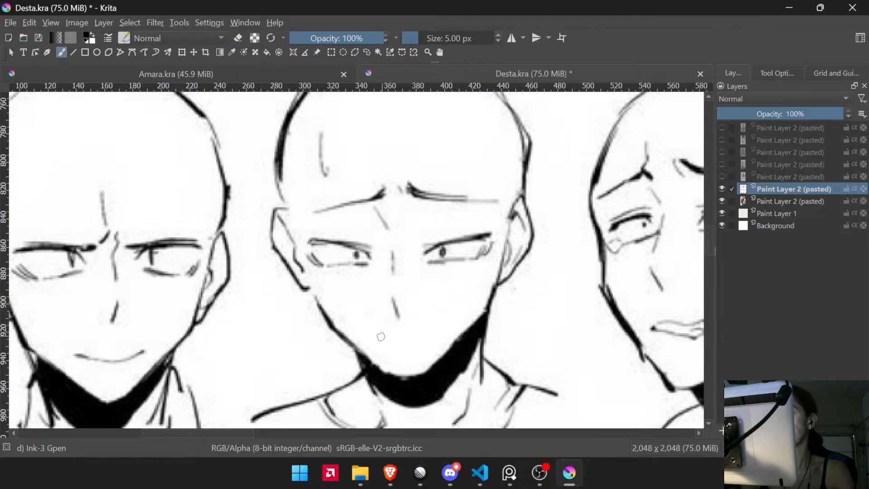
{"action": "key", "text": "bracketleft"}
{"action": "key", "text": "bracketleft"}
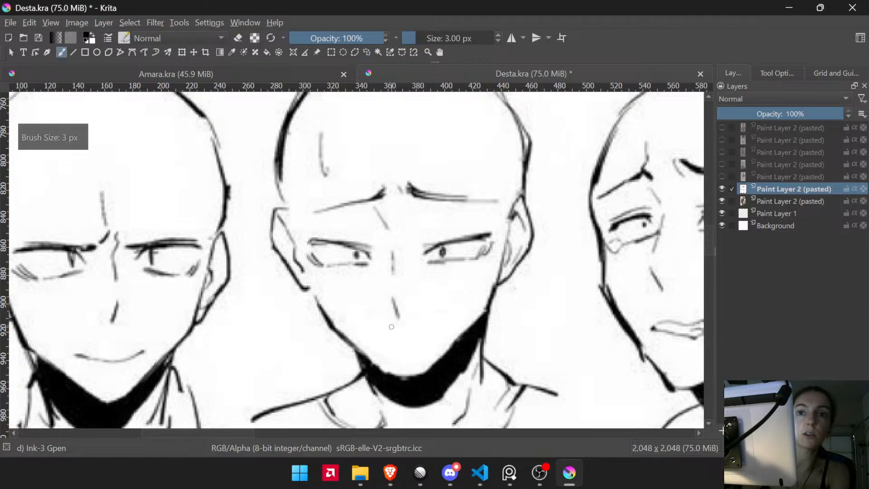
{"action": "key", "text": "bracketleft"}
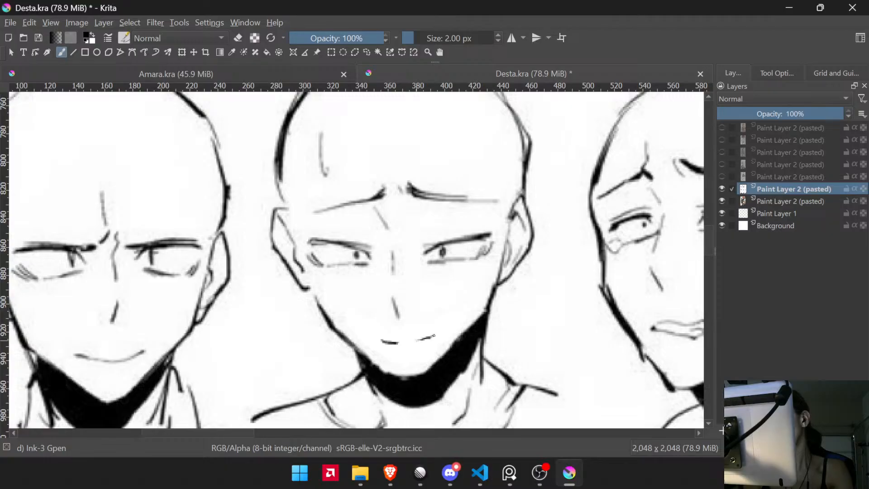
{"action": "scroll", "coordinate": [460, 324], "scroll_direction": "down", "scroll_amount": 8}
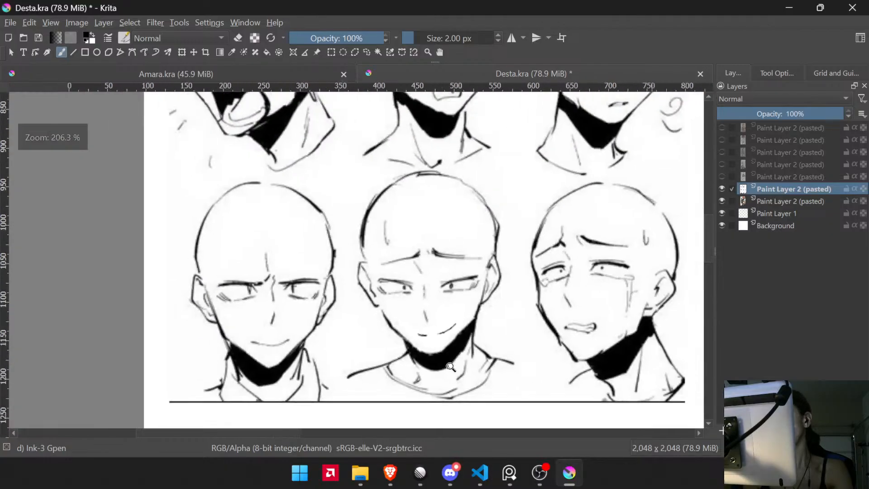
{"action": "scroll", "coordinate": [439, 279], "scroll_direction": "up", "scroll_amount": 8}
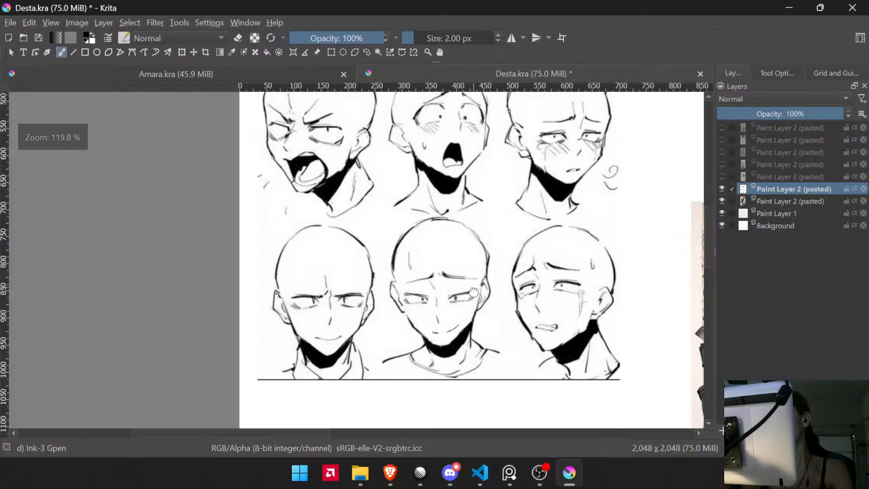
- Outline the smiling head's forehead and eyebrows with a freehand selection, clear the contents and deselect
{"action": "scroll", "coordinate": [439, 278], "scroll_direction": "up", "scroll_amount": 2}
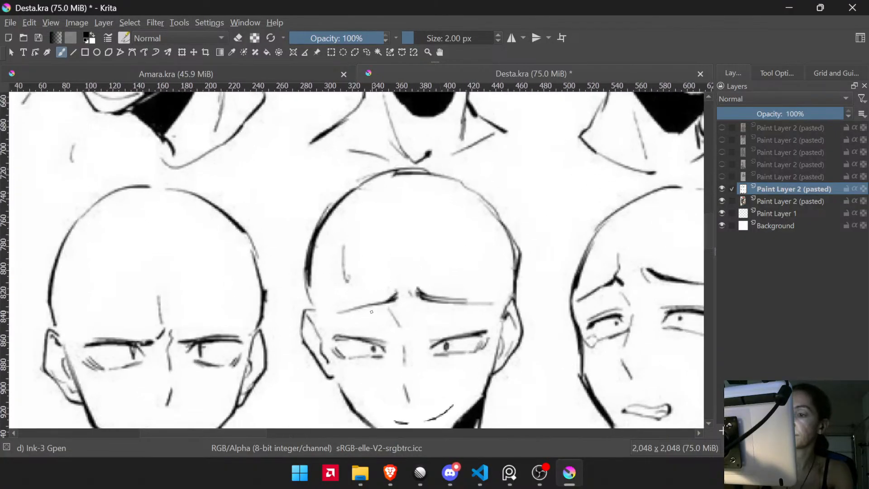
{"action": "left_click", "coordinate": [367, 52]}
{"action": "mouse_move", "coordinate": [340, 240]}
{"action": "left_mouse_down"}
{"action": "mouse_move", "coordinate": [329, 286]}
{"action": "mouse_move", "coordinate": [383, 311]}
{"action": "mouse_move", "coordinate": [409, 304]}
{"action": "mouse_move", "coordinate": [469, 314]}
{"action": "mouse_move", "coordinate": [501, 299]}
{"action": "mouse_move", "coordinate": [398, 229]}
{"action": "mouse_move", "coordinate": [355, 227]}
{"action": "mouse_move", "coordinate": [336, 240]}
{"action": "left_mouse_up"}
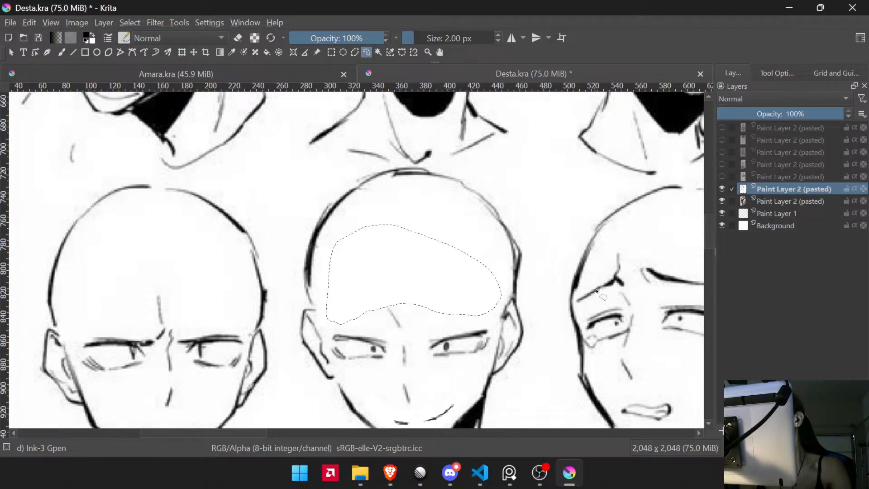
{"action": "left_click", "coordinate": [359, 319]}
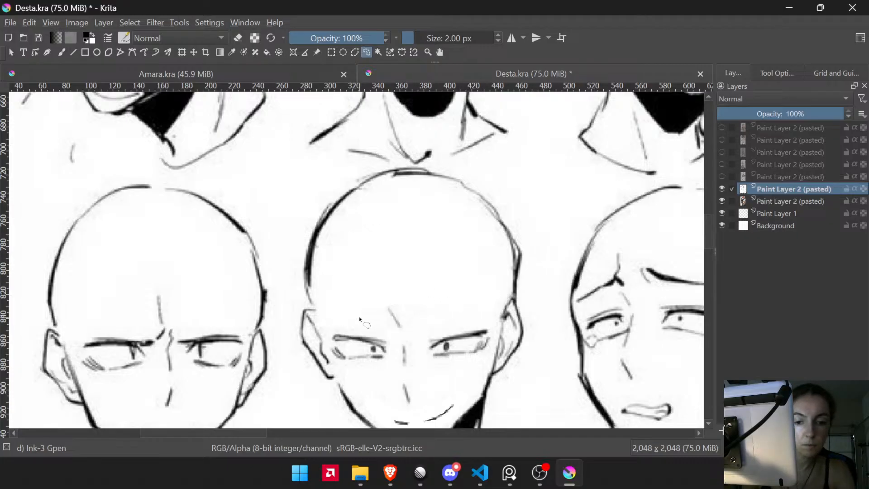
- Draw two thin new eyebrows with upturned inner ends on the smiling head
{"action": "key", "text": "b"}
{"action": "left_click_drag", "start_coordinate": [332, 316], "coordinate": [360, 301]}
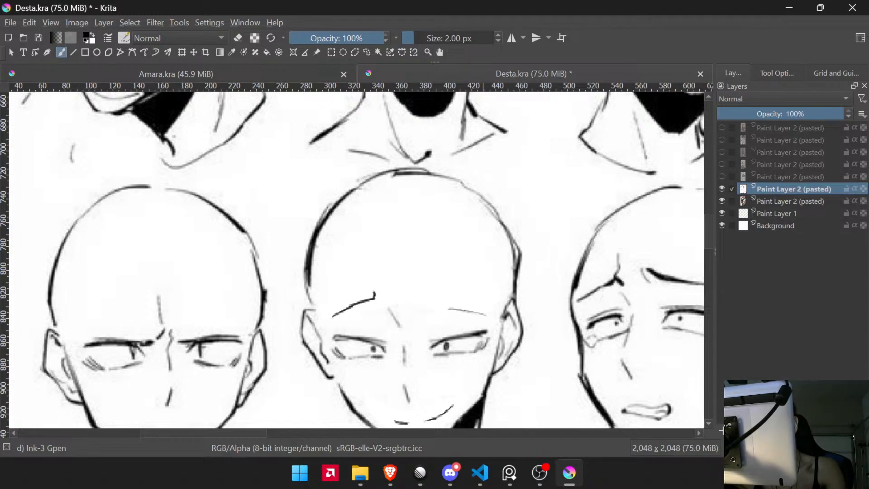
{"action": "mouse_move", "coordinate": [469, 312]}
{"action": "left_mouse_down"}
{"action": "mouse_move", "coordinate": [415, 305]}
{"action": "mouse_move", "coordinate": [467, 312]}
{"action": "left_mouse_up"}
{"action": "scroll", "coordinate": [453, 289], "scroll_direction": "down", "scroll_amount": 4}
{"action": "mouse_move", "coordinate": [506, 268]}
{"action": "left_mouse_down"}
{"action": "mouse_move", "coordinate": [478, 297]}
{"action": "mouse_move", "coordinate": [484, 285]}
{"action": "left_mouse_up"}
{"action": "scroll", "coordinate": [398, 253], "scroll_direction": "up", "scroll_amount": 7}
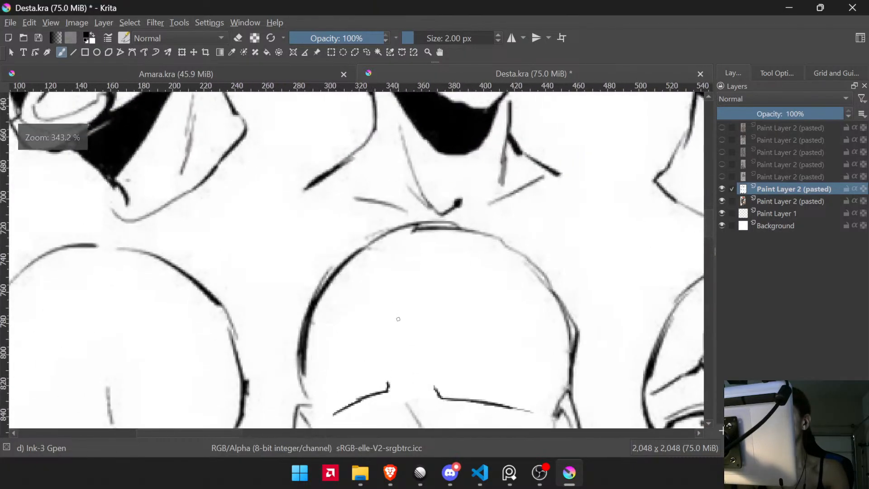
- Thicken both new eyebrows, building up the weight toward their inner ends
{"action": "scroll", "coordinate": [394, 172], "scroll_direction": "up", "scroll_amount": 2}
{"action": "mouse_move", "coordinate": [367, 253]}
{"action": "left_mouse_down"}
{"action": "mouse_move", "coordinate": [381, 256]}
{"action": "mouse_move", "coordinate": [363, 258]}
{"action": "left_mouse_up"}
{"action": "mouse_move", "coordinate": [362, 258]}
{"action": "left_mouse_down"}
{"action": "mouse_move", "coordinate": [381, 255]}
{"action": "mouse_move", "coordinate": [324, 271]}
{"action": "mouse_move", "coordinate": [376, 251]}
{"action": "left_mouse_up"}
{"action": "mouse_move", "coordinate": [456, 247]}
{"action": "left_mouse_down"}
{"action": "mouse_move", "coordinate": [475, 269]}
{"action": "mouse_move", "coordinate": [553, 270]}
{"action": "left_mouse_up"}
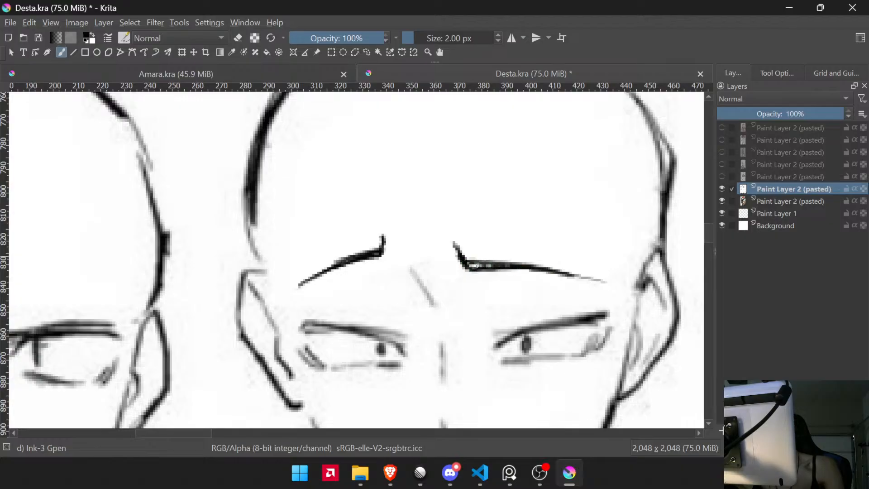
{"action": "scroll", "coordinate": [450, 210], "scroll_direction": "down", "scroll_amount": 6}
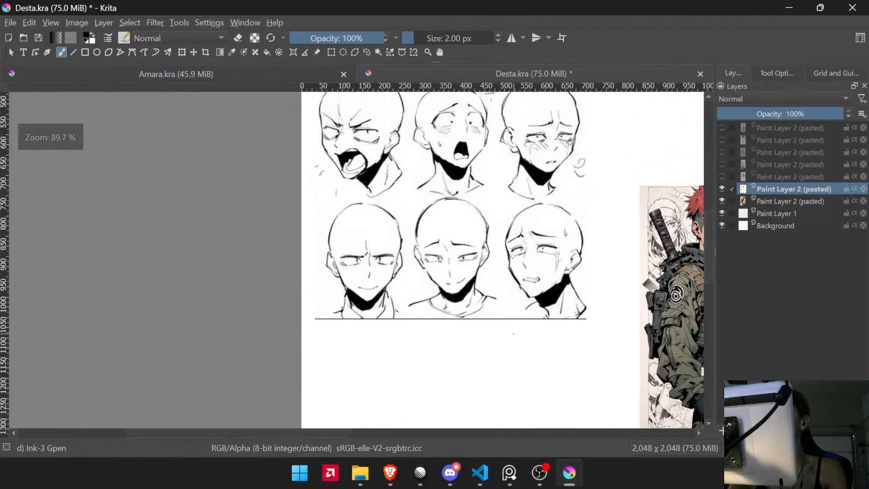
- Add a thin crease line beneath each eyebrow of the smiling head
{"action": "scroll", "coordinate": [489, 340], "scroll_direction": "up", "scroll_amount": 3}
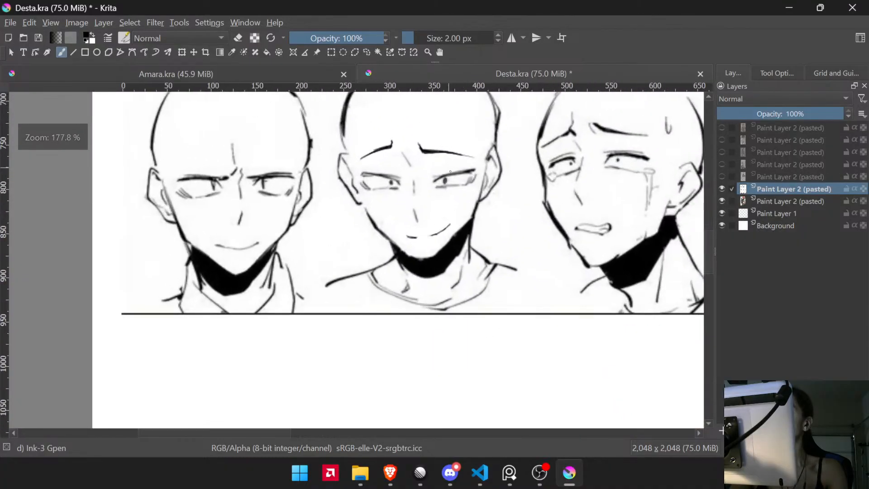
{"action": "scroll", "coordinate": [450, 172], "scroll_direction": "up", "scroll_amount": 4}
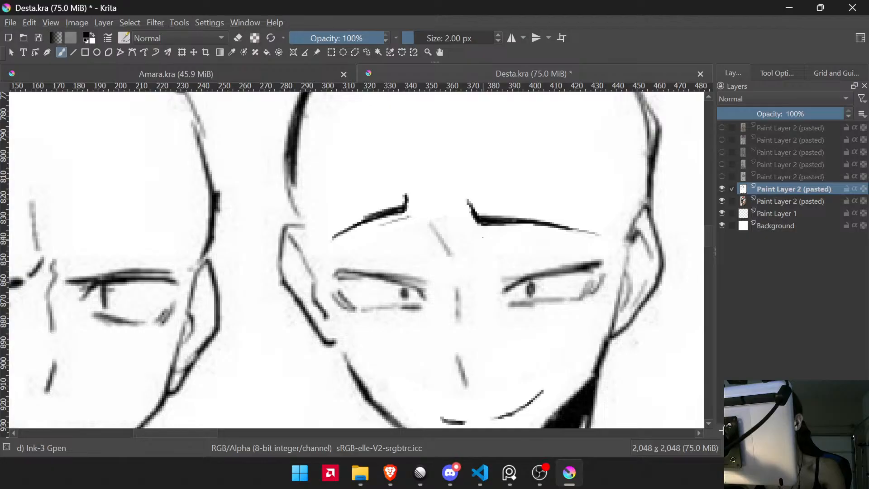
{"action": "left_click_drag", "start_coordinate": [480, 238], "coordinate": [528, 234]}
{"action": "scroll", "coordinate": [499, 253], "scroll_direction": "down", "scroll_amount": 4}
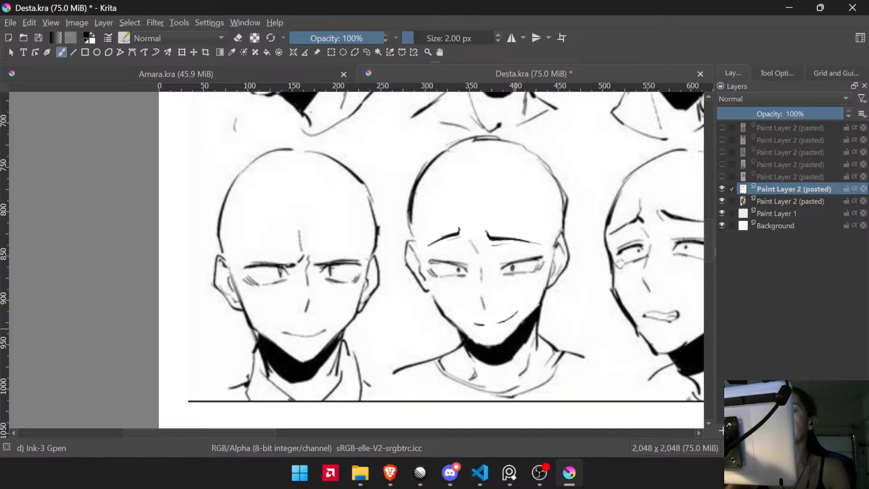
- Switch to canvas-only view to review the whole expression sheet
{"action": "scroll", "coordinate": [515, 330], "scroll_direction": "down", "scroll_amount": 4}
{"action": "key", "text": "Tab"}
{"action": "left_click_drag", "start_coordinate": [464, 146], "coordinate": [431, 250]}
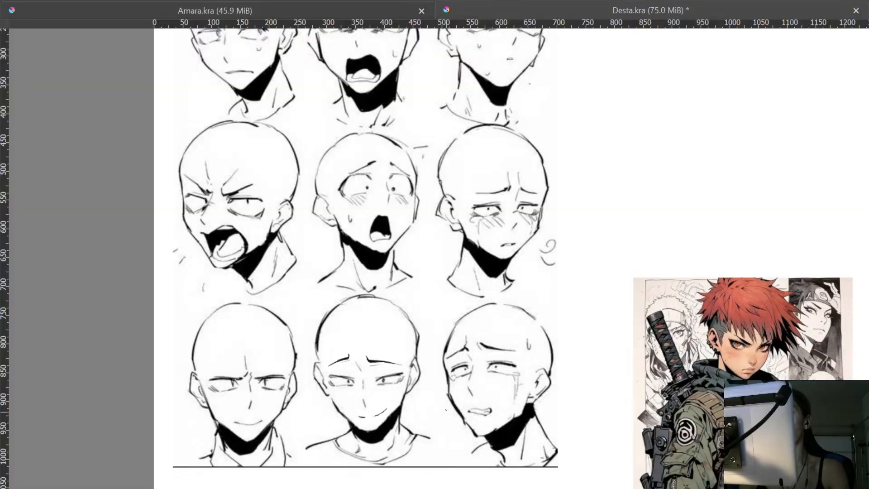
{"action": "scroll", "coordinate": [428, 345], "scroll_direction": "up", "scroll_amount": 5}
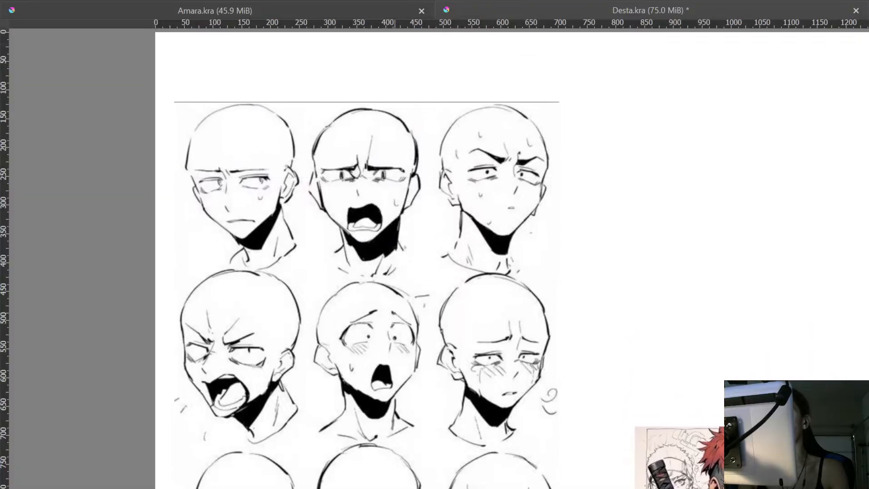
{"action": "mouse_move", "coordinate": [396, 317]}
{"action": "left_mouse_down"}
{"action": "mouse_move", "coordinate": [418, 246]}
{"action": "mouse_move", "coordinate": [446, 294]}
{"action": "mouse_move", "coordinate": [468, 270]}
{"action": "left_mouse_up"}
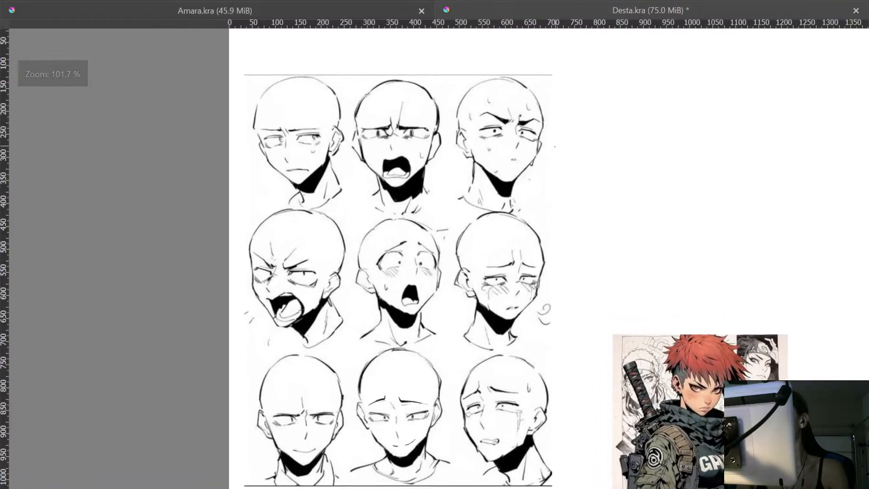
- Draw small test circles beside the top-row right head and between the middle and right bottom-row heads
{"action": "mouse_move", "coordinate": [551, 150]}
{"action": "left_mouse_down"}
{"action": "mouse_move", "coordinate": [571, 156]}
{"action": "mouse_move", "coordinate": [561, 138]}
{"action": "left_mouse_up"}
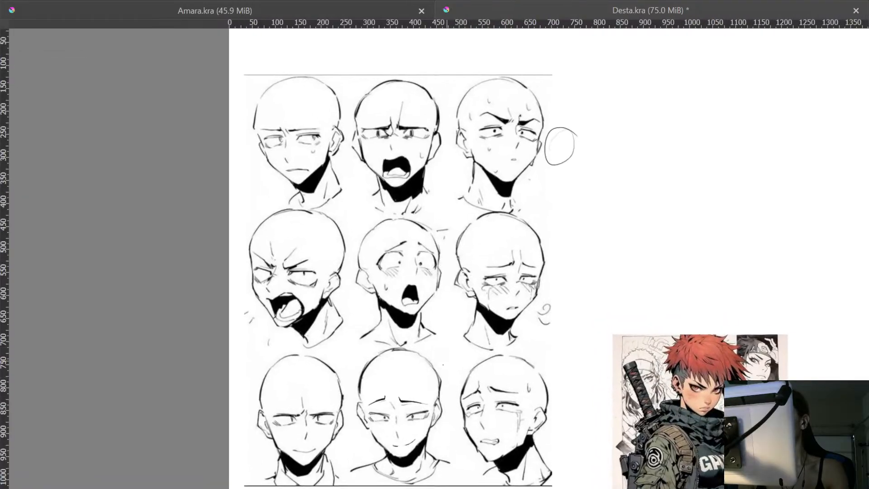
{"action": "left_click_drag", "start_coordinate": [443, 365], "coordinate": [454, 349]}
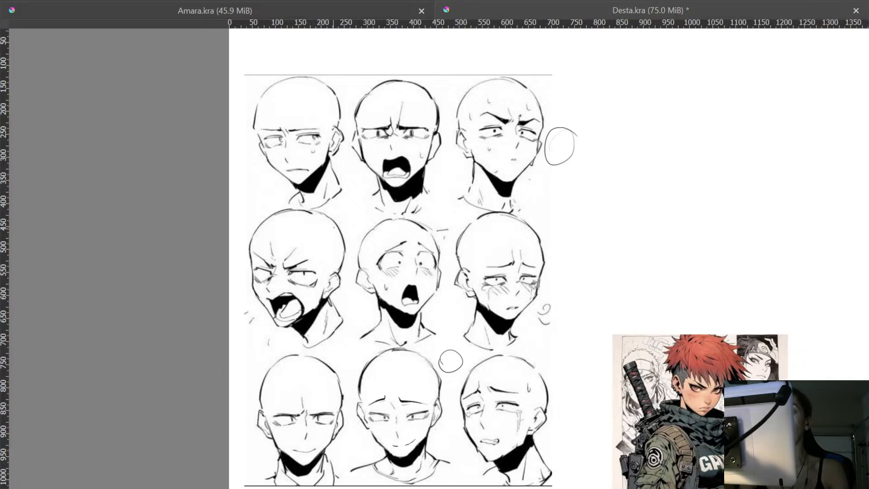
{"action": "left_click", "coordinate": [397, 357], "text": "ctrl"}
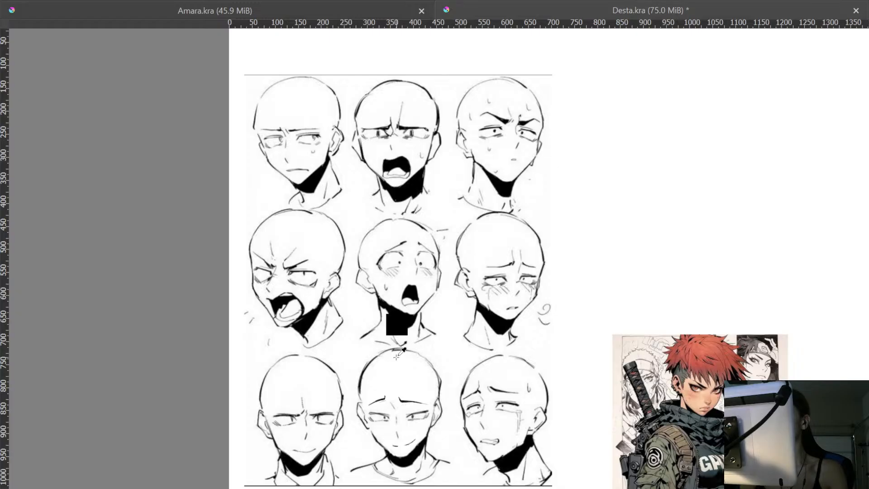
- Try outlining the two lower right-column heads and the bottom-left head with freehand selections
{"action": "left_click_drag", "start_coordinate": [476, 232], "coordinate": [483, 201]}
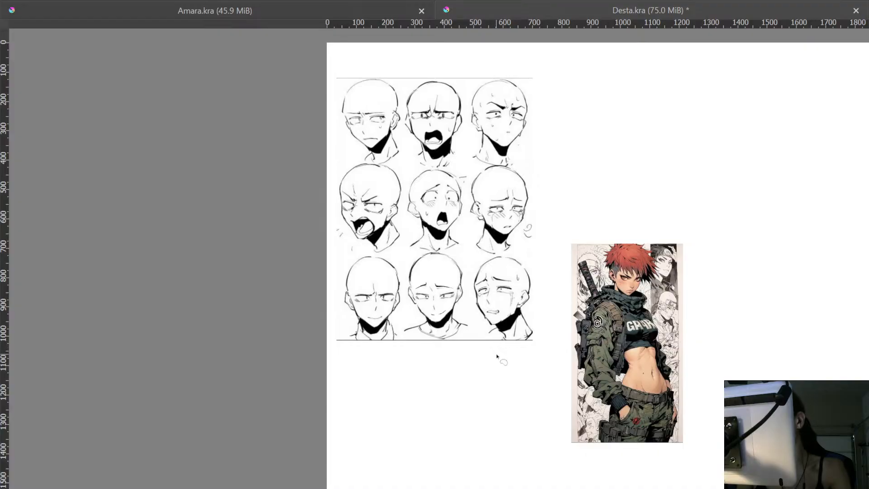
{"action": "mouse_move", "coordinate": [472, 343]}
{"action": "left_mouse_down"}
{"action": "mouse_move", "coordinate": [466, 183]}
{"action": "mouse_move", "coordinate": [479, 167]}
{"action": "mouse_move", "coordinate": [505, 166]}
{"action": "mouse_move", "coordinate": [534, 185]}
{"action": "mouse_move", "coordinate": [558, 237]}
{"action": "mouse_move", "coordinate": [555, 331]}
{"action": "mouse_move", "coordinate": [534, 369]}
{"action": "left_mouse_up"}
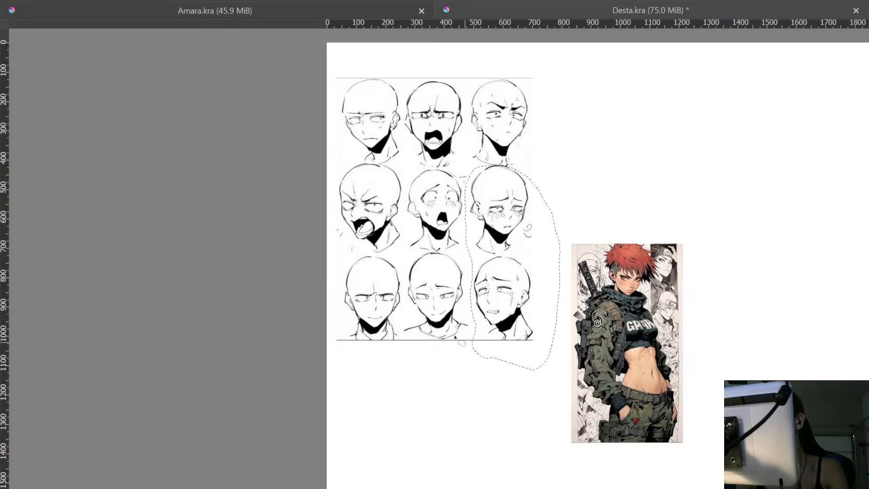
{"action": "mouse_move", "coordinate": [341, 361]}
{"action": "left_mouse_down"}
{"action": "mouse_move", "coordinate": [332, 308]}
{"action": "mouse_move", "coordinate": [343, 270]}
{"action": "mouse_move", "coordinate": [352, 256]}
{"action": "mouse_move", "coordinate": [395, 260]}
{"action": "left_mouse_up"}
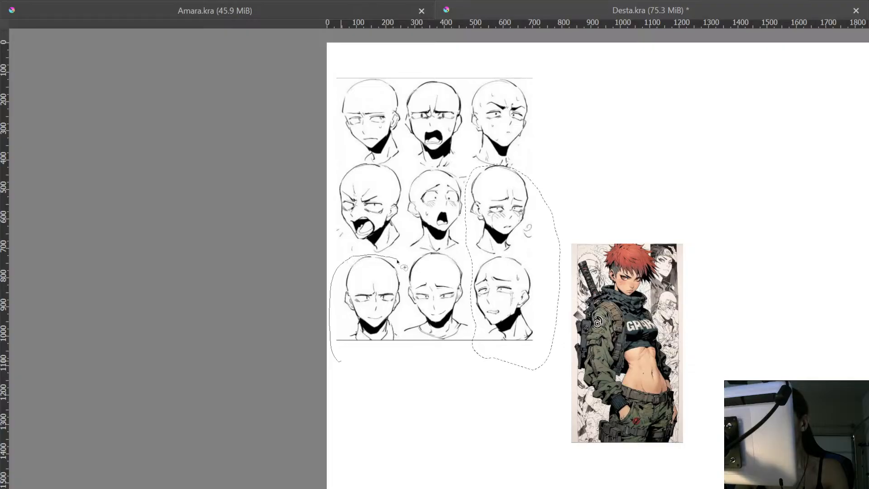
{"action": "left_click_drag", "start_coordinate": [403, 273], "coordinate": [403, 274]}
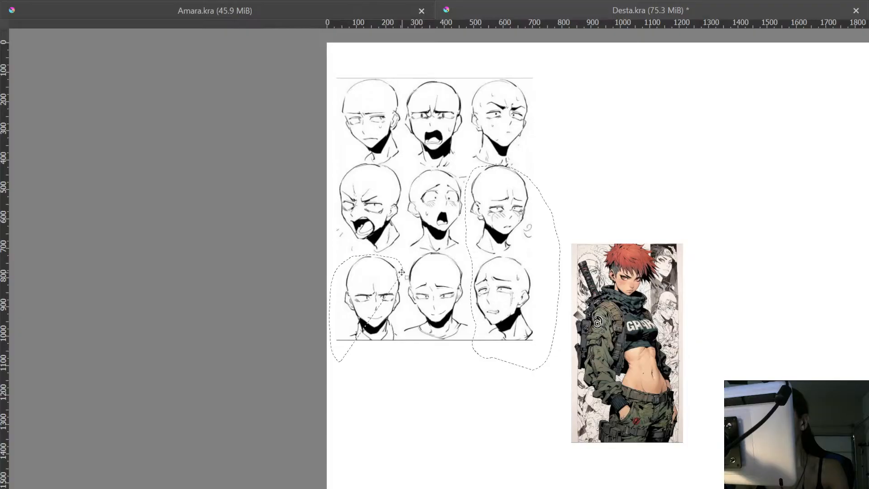
{"action": "left_click", "coordinate": [407, 351]}
- Erase the smiling head's left-hand upper eyelid and redraw it as a rounded arch with a thick vertical pupil
{"action": "mouse_move", "coordinate": [385, 322]}
{"action": "left_mouse_down"}
{"action": "mouse_move", "coordinate": [405, 264]}
{"action": "mouse_move", "coordinate": [428, 256]}
{"action": "left_mouse_up"}
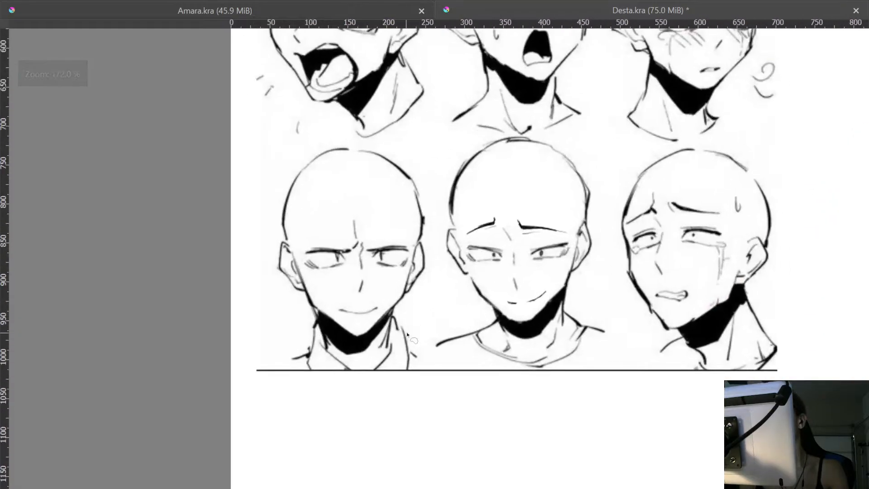
{"action": "left_click_drag", "start_coordinate": [417, 326], "coordinate": [464, 286]}
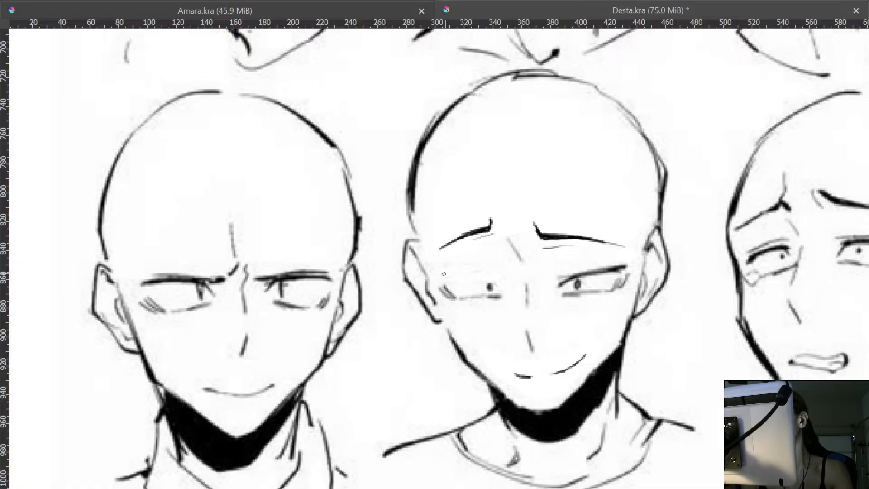
{"action": "left_click_drag", "start_coordinate": [457, 271], "coordinate": [481, 271]}
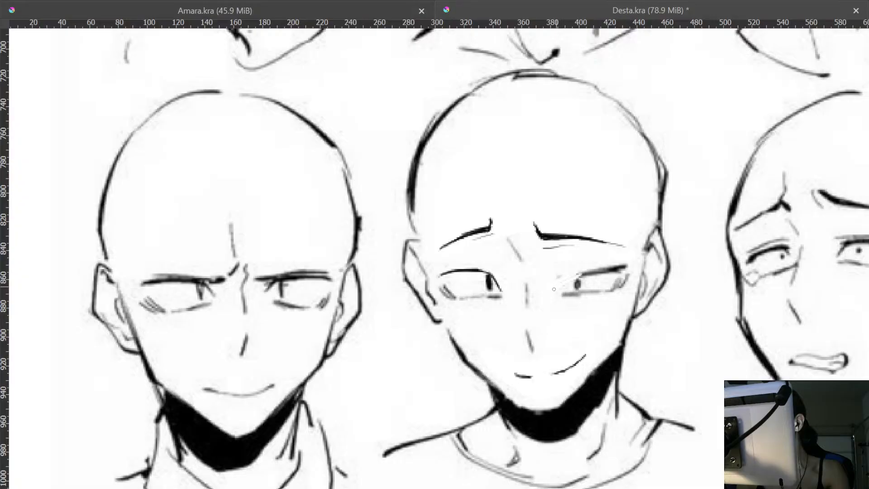
- Redraw the right-hand eye's upper lid on the smiling head as a matching rounded arch
{"action": "left_click_drag", "start_coordinate": [582, 273], "coordinate": [625, 268]}
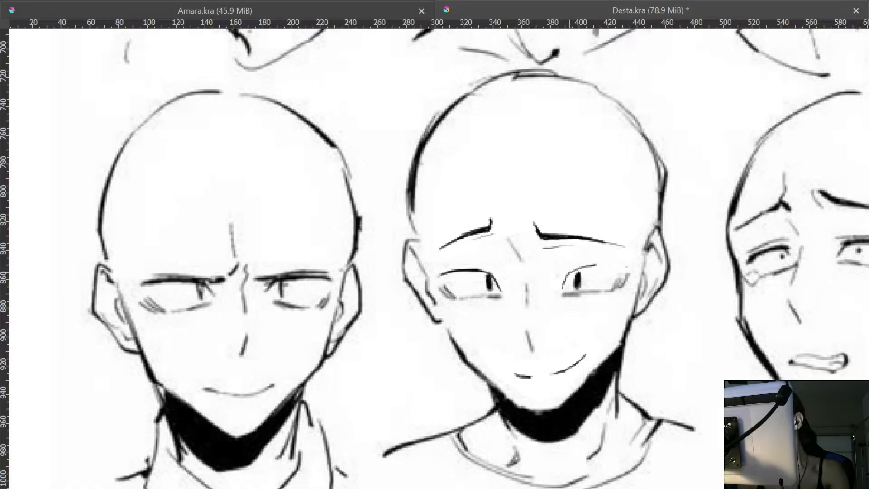
{"action": "mouse_move", "coordinate": [623, 266]}
{"action": "left_mouse_down"}
{"action": "mouse_move", "coordinate": [580, 267]}
{"action": "mouse_move", "coordinate": [597, 348]}
{"action": "left_mouse_up"}
{"action": "left_click_drag", "start_coordinate": [591, 253], "coordinate": [608, 128]}
{"action": "left_click_drag", "start_coordinate": [594, 190], "coordinate": [604, 136]}
- Remove the right-hand eye's inner pupil and paint a thick vertical pupil near the eye's outer corner
{"action": "mouse_move", "coordinate": [527, 248]}
{"action": "left_mouse_down"}
{"action": "mouse_move", "coordinate": [508, 274]}
{"action": "mouse_move", "coordinate": [523, 249]}
{"action": "mouse_move", "coordinate": [504, 267]}
{"action": "mouse_move", "coordinate": [516, 284]}
{"action": "left_mouse_up"}
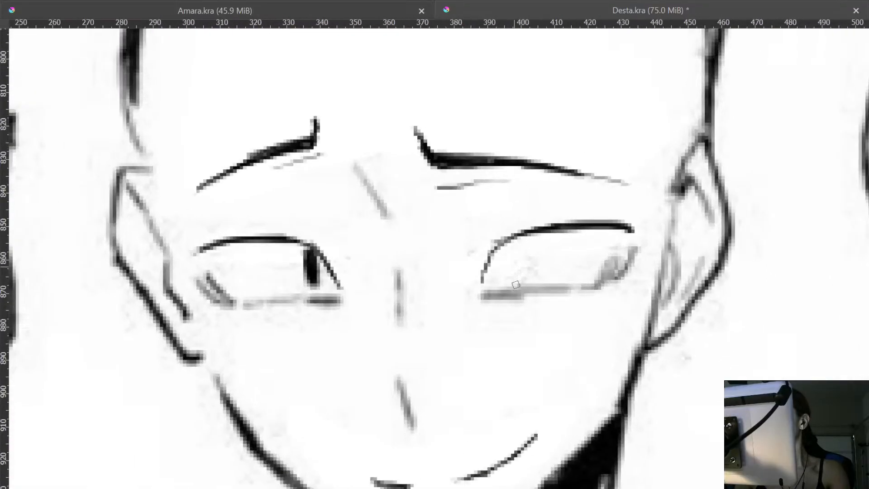
{"action": "mouse_move", "coordinate": [598, 252]}
{"action": "left_mouse_down"}
{"action": "mouse_move", "coordinate": [602, 267]}
{"action": "mouse_move", "coordinate": [602, 236]}
{"action": "mouse_move", "coordinate": [603, 260]}
{"action": "left_mouse_up"}
{"action": "mouse_move", "coordinate": [602, 298]}
{"action": "left_mouse_down"}
{"action": "mouse_move", "coordinate": [602, 397]}
{"action": "mouse_move", "coordinate": [598, 233]}
{"action": "left_mouse_up"}
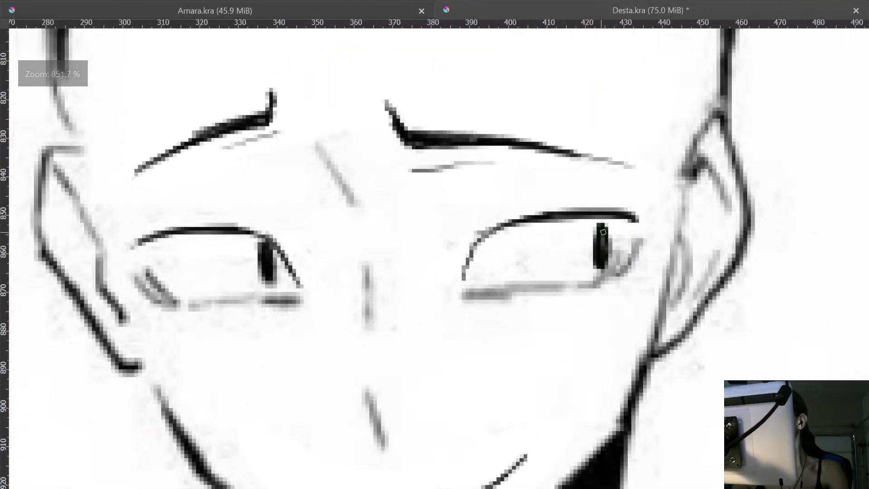
{"action": "left_click_drag", "start_coordinate": [574, 339], "coordinate": [585, 363]}
{"action": "left_click_drag", "start_coordinate": [492, 363], "coordinate": [499, 343]}
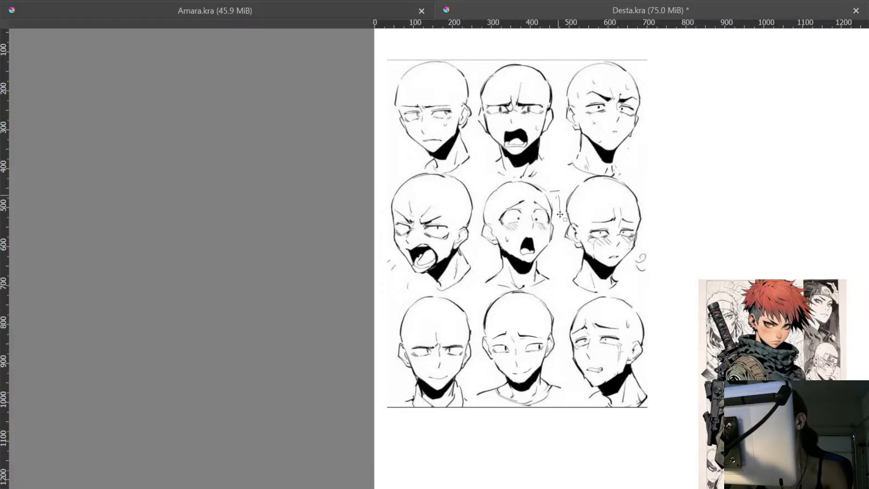
- Select and delete the upper-middle, central, middle-right, lower-right and lower-left heads from the expression sheet, and clear the selection
{"action": "left_click_drag", "start_coordinate": [513, 293], "coordinate": [523, 288]}
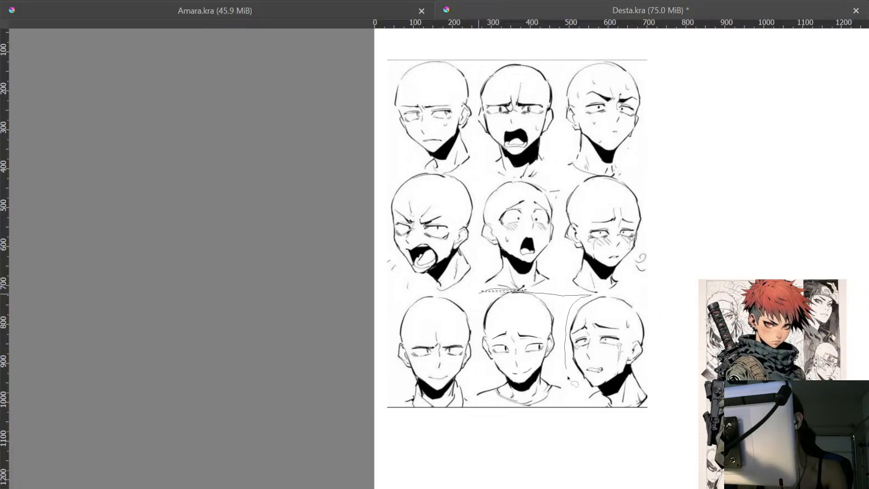
{"action": "mouse_move", "coordinate": [574, 421]}
{"action": "left_mouse_down"}
{"action": "mouse_move", "coordinate": [673, 385]}
{"action": "mouse_move", "coordinate": [678, 291]}
{"action": "mouse_move", "coordinate": [664, 185]}
{"action": "mouse_move", "coordinate": [621, 178]}
{"action": "left_mouse_up"}
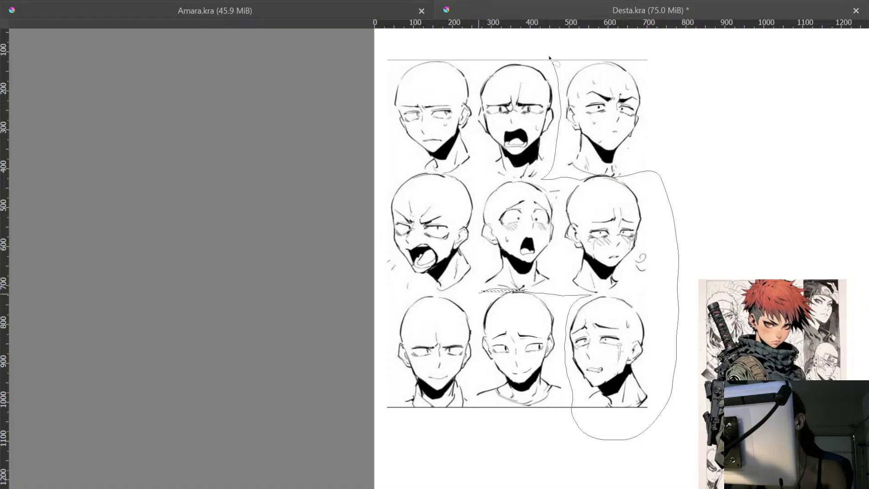
{"action": "mouse_move", "coordinate": [549, 57]}
{"action": "left_mouse_down"}
{"action": "mouse_move", "coordinate": [519, 42]}
{"action": "mouse_move", "coordinate": [492, 58]}
{"action": "left_mouse_up"}
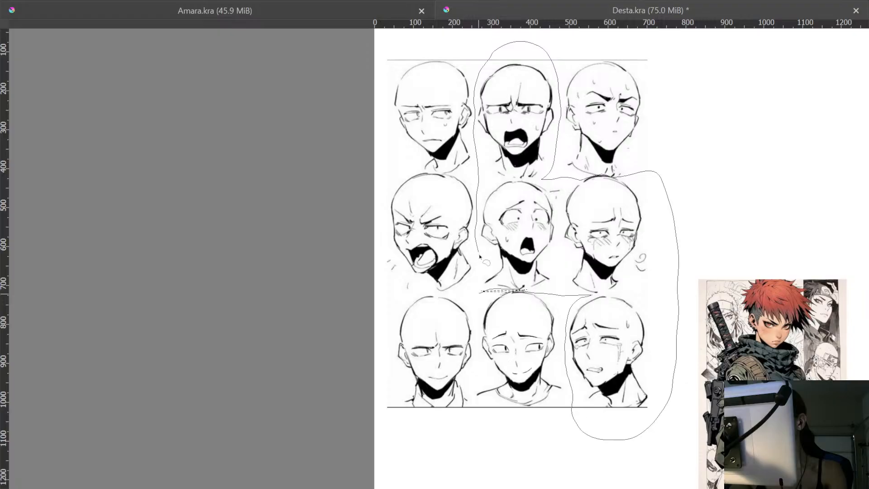
{"action": "left_click_drag", "start_coordinate": [479, 287], "coordinate": [479, 290]}
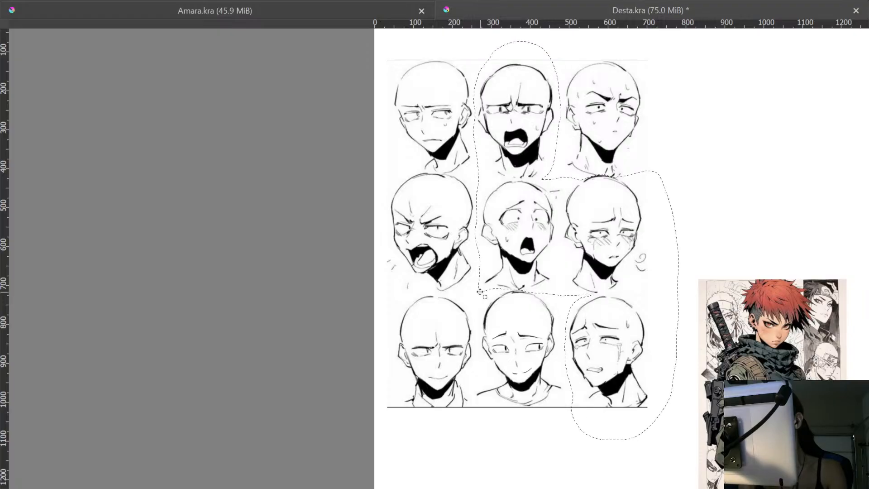
{"action": "mouse_move", "coordinate": [390, 421]}
{"action": "left_mouse_down"}
{"action": "mouse_move", "coordinate": [381, 390]}
{"action": "mouse_move", "coordinate": [392, 312]}
{"action": "mouse_move", "coordinate": [418, 293]}
{"action": "mouse_move", "coordinate": [448, 292]}
{"action": "mouse_move", "coordinate": [475, 311]}
{"action": "mouse_move", "coordinate": [477, 409]}
{"action": "mouse_move", "coordinate": [415, 428]}
{"action": "mouse_move", "coordinate": [391, 421]}
{"action": "left_mouse_up"}
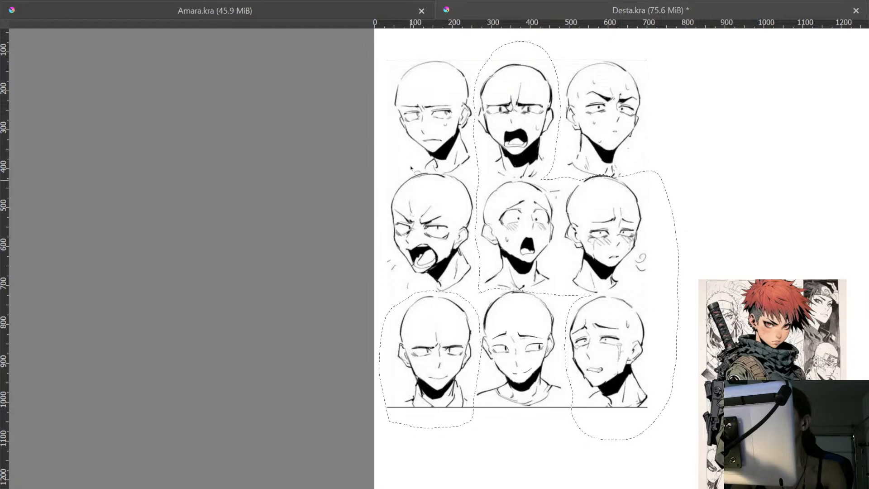
{"action": "scroll", "coordinate": [426, 249], "scroll_direction": "up", "scroll_amount": 5}
{"action": "left_click_drag", "start_coordinate": [590, 303], "coordinate": [573, 158]}
{"action": "mouse_move", "coordinate": [577, 195]}
{"action": "left_mouse_down"}
{"action": "mouse_move", "coordinate": [569, 220]}
{"action": "mouse_move", "coordinate": [572, 189]}
{"action": "mouse_move", "coordinate": [568, 229]}
{"action": "left_mouse_up"}
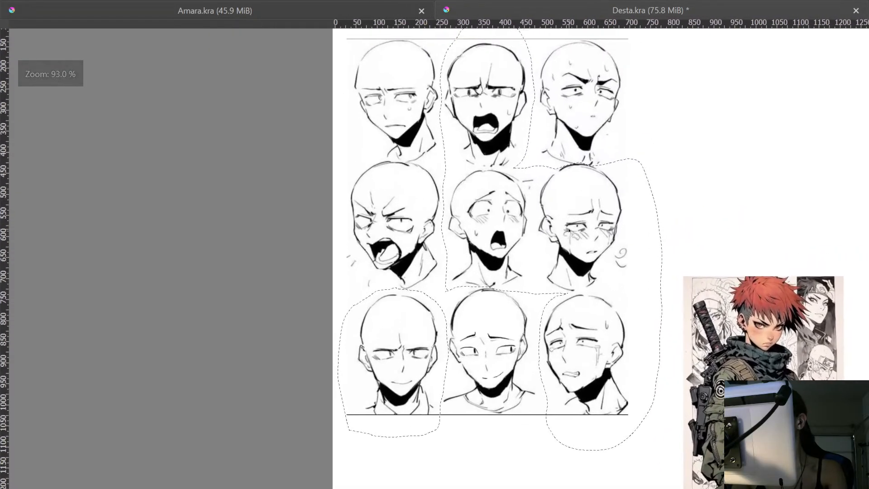
{"action": "key", "text": "Delete"}
{"action": "key", "text": "ctrl+shift+a"}
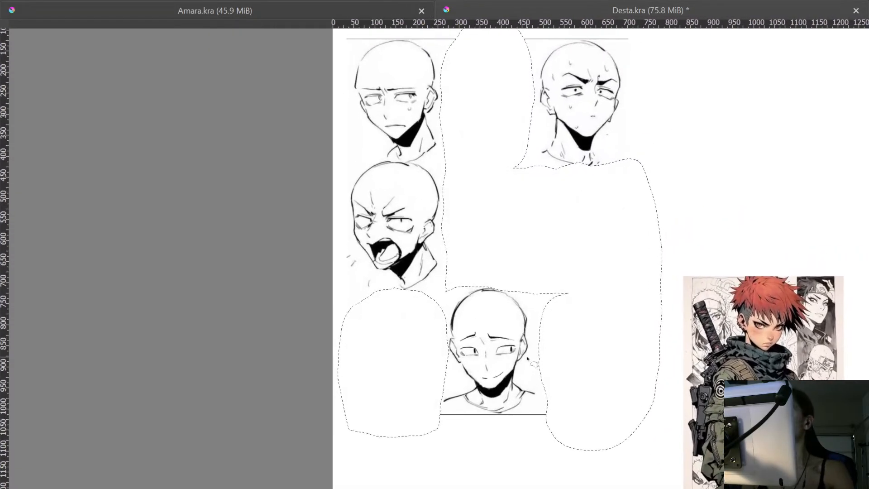
- Outline the sweating, frowning head in the upper-right of the sheet with a freehand selection and delete it
{"action": "left_click_drag", "start_coordinate": [542, 303], "coordinate": [553, 285]}
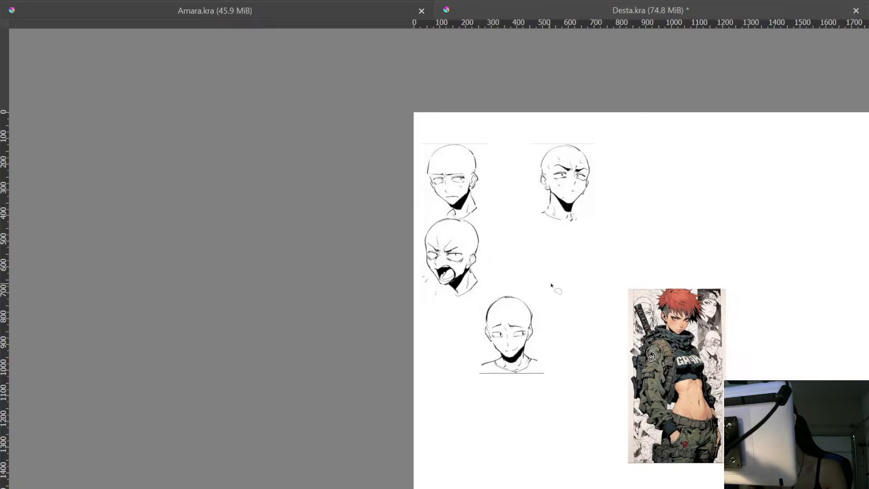
{"action": "left_click_drag", "start_coordinate": [503, 143], "coordinate": [541, 111]}
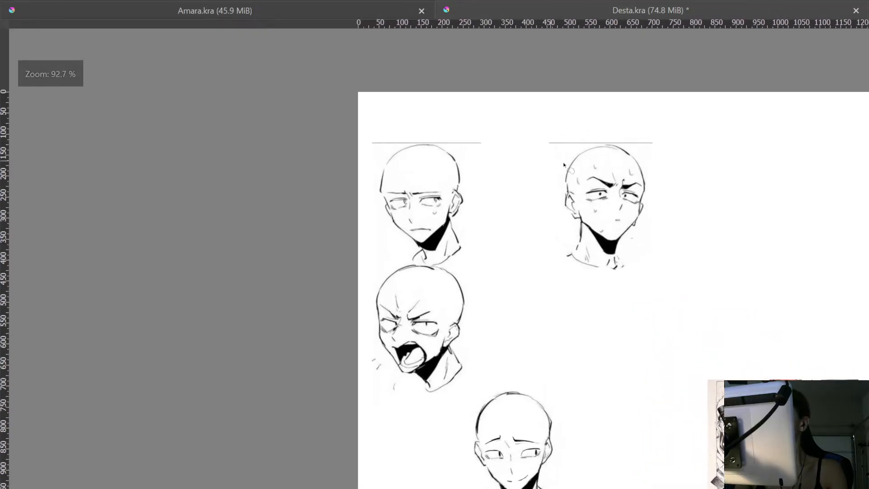
{"action": "mouse_move", "coordinate": [684, 230]}
{"action": "left_mouse_down"}
{"action": "mouse_move", "coordinate": [636, 226]}
{"action": "mouse_move", "coordinate": [628, 202]}
{"action": "left_mouse_up"}
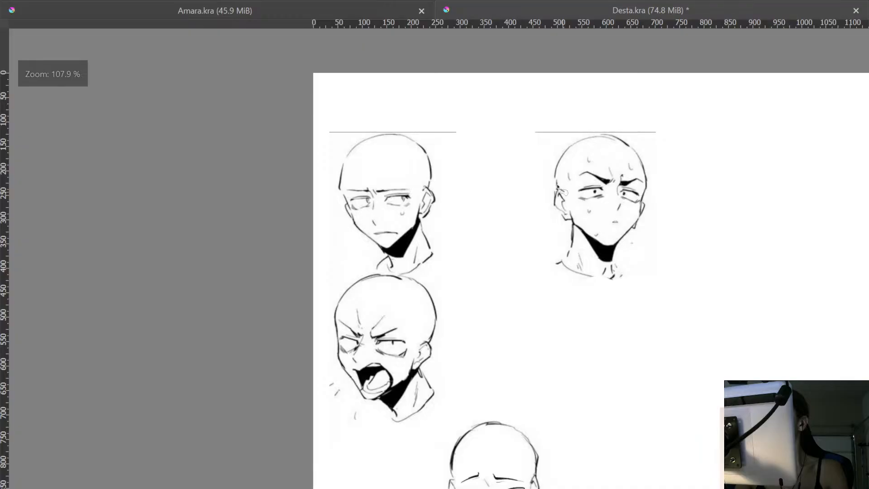
{"action": "mouse_move", "coordinate": [520, 110]}
{"action": "left_mouse_down"}
{"action": "mouse_move", "coordinate": [523, 196]}
{"action": "mouse_move", "coordinate": [560, 313]}
{"action": "mouse_move", "coordinate": [683, 286]}
{"action": "mouse_move", "coordinate": [697, 136]}
{"action": "mouse_move", "coordinate": [575, 98]}
{"action": "left_mouse_up"}
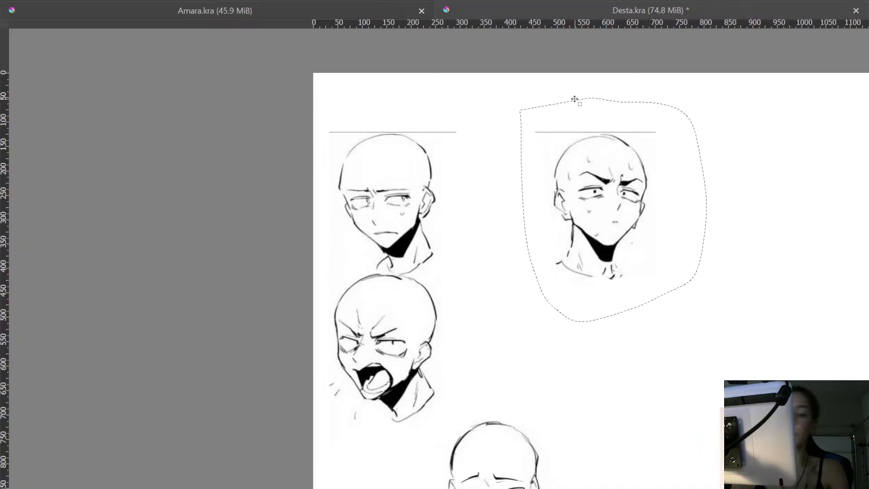
{"action": "key", "text": "Delete"}
{"action": "key", "text": "ctrl+shift+a"}
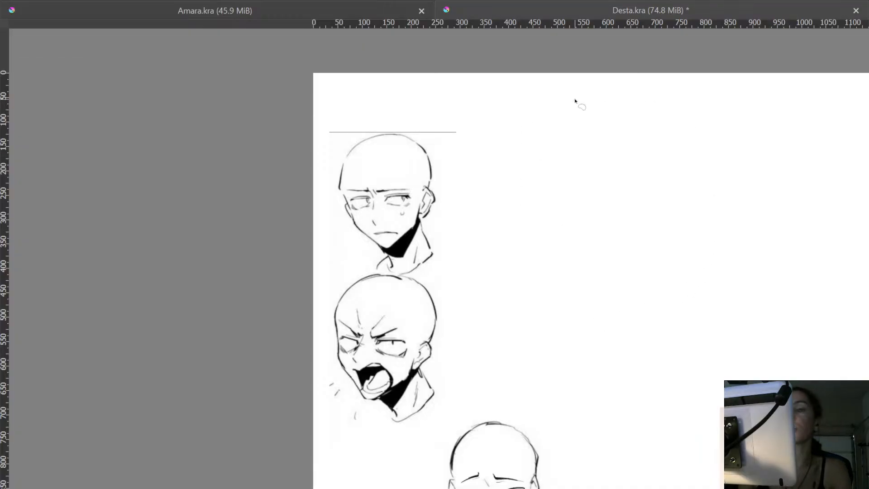
- Select and erase the horizontal border line beneath the smiling head's collar
{"action": "left_click_drag", "start_coordinate": [465, 345], "coordinate": [511, 199]}
{"action": "left_click_drag", "start_coordinate": [514, 307], "coordinate": [541, 210]}
{"action": "left_click_drag", "start_coordinate": [474, 381], "coordinate": [414, 366]}
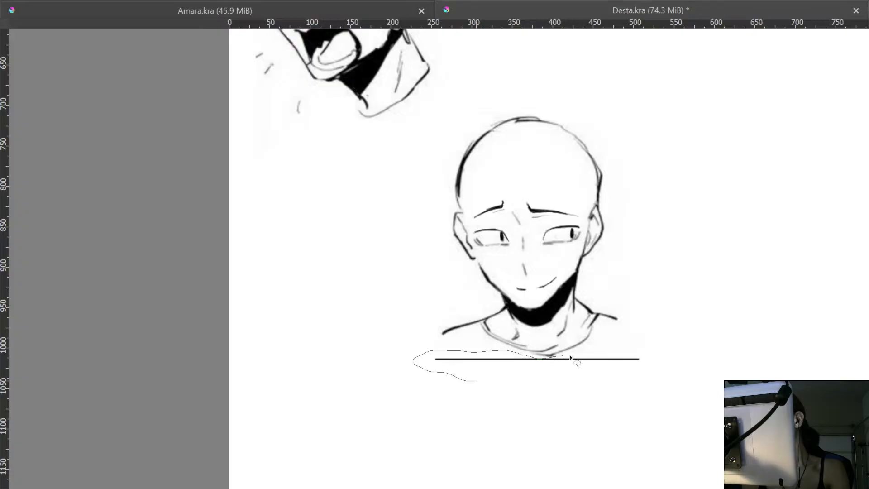
{"action": "mouse_move", "coordinate": [570, 358]}
{"action": "left_mouse_down"}
{"action": "mouse_move", "coordinate": [667, 366]}
{"action": "mouse_move", "coordinate": [531, 359]}
{"action": "mouse_move", "coordinate": [557, 359]}
{"action": "mouse_move", "coordinate": [539, 366]}
{"action": "left_mouse_up"}
- Select and erase the horizontal border line above the sideways-glancing head, and clear the selection
{"action": "left_click_drag", "start_coordinate": [406, 131], "coordinate": [462, 432]}
{"action": "left_click_drag", "start_coordinate": [438, 214], "coordinate": [421, 349]}
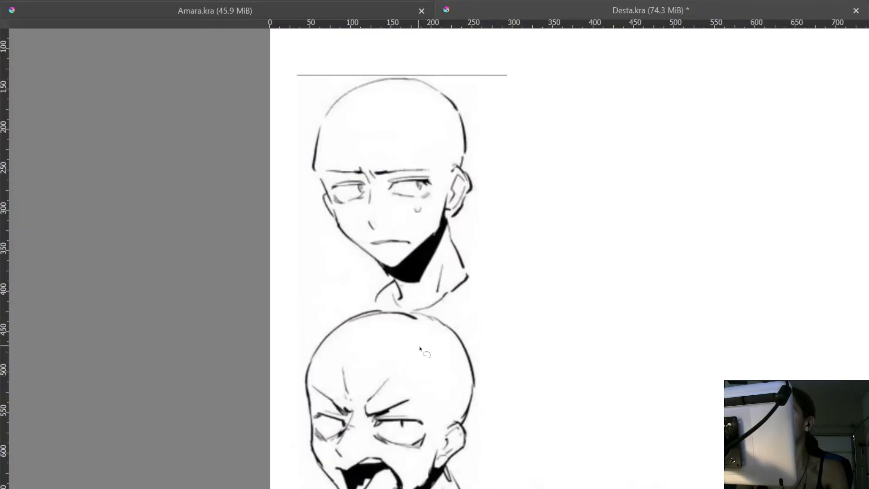
{"action": "left_click_drag", "start_coordinate": [435, 290], "coordinate": [442, 369]}
{"action": "mouse_move", "coordinate": [334, 103]}
{"action": "left_mouse_down"}
{"action": "mouse_move", "coordinate": [304, 109]}
{"action": "mouse_move", "coordinate": [352, 162]}
{"action": "left_mouse_up"}
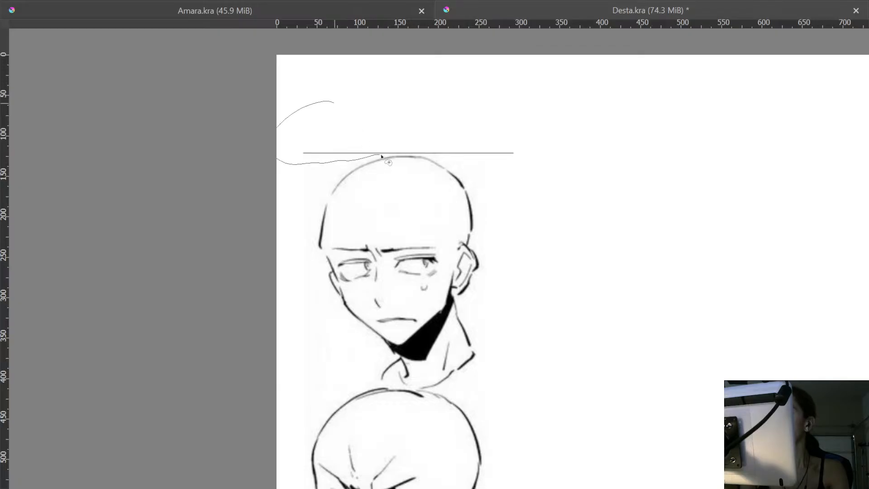
{"action": "mouse_move", "coordinate": [439, 159]}
{"action": "left_mouse_down"}
{"action": "mouse_move", "coordinate": [563, 153]}
{"action": "mouse_move", "coordinate": [441, 113]}
{"action": "left_mouse_up"}
{"action": "key", "text": "ctrl+shift+a"}
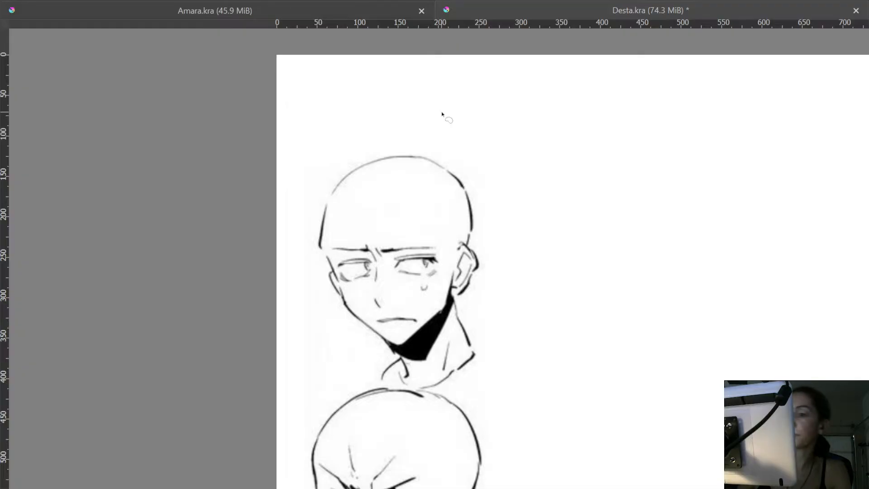
- Select the smiling head and move it into the left-hand column directly below the shouting head
{"action": "left_click_drag", "start_coordinate": [447, 321], "coordinate": [463, 72]}
{"action": "left_click_drag", "start_coordinate": [484, 240], "coordinate": [462, 290], "text": "ctrl"}
{"action": "mouse_move", "coordinate": [395, 375]}
{"action": "left_mouse_down"}
{"action": "mouse_move", "coordinate": [383, 204]}
{"action": "mouse_move", "coordinate": [455, 413]}
{"action": "left_mouse_up"}
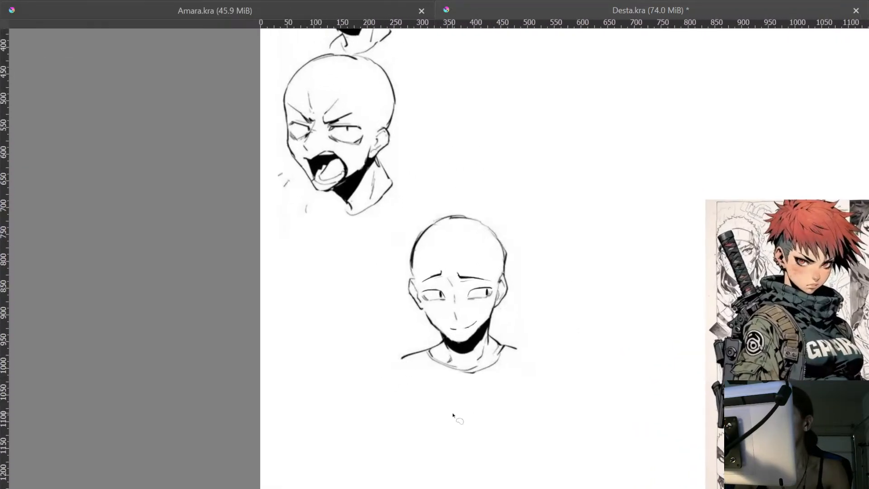
{"action": "key", "text": "ctrl+t"}
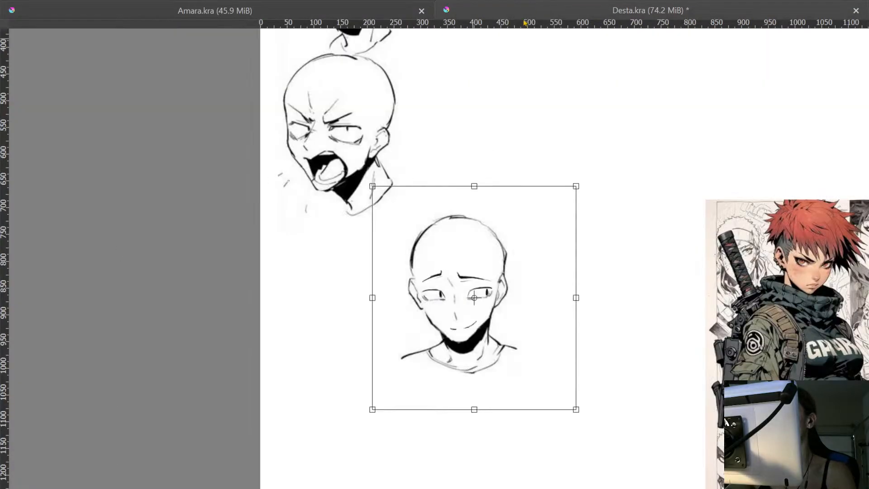
{"action": "mouse_move", "coordinate": [468, 250]}
{"action": "left_mouse_down"}
{"action": "mouse_move", "coordinate": [427, 278]}
{"action": "mouse_move", "coordinate": [376, 285]}
{"action": "mouse_move", "coordinate": [382, 280]}
{"action": "left_mouse_up"}
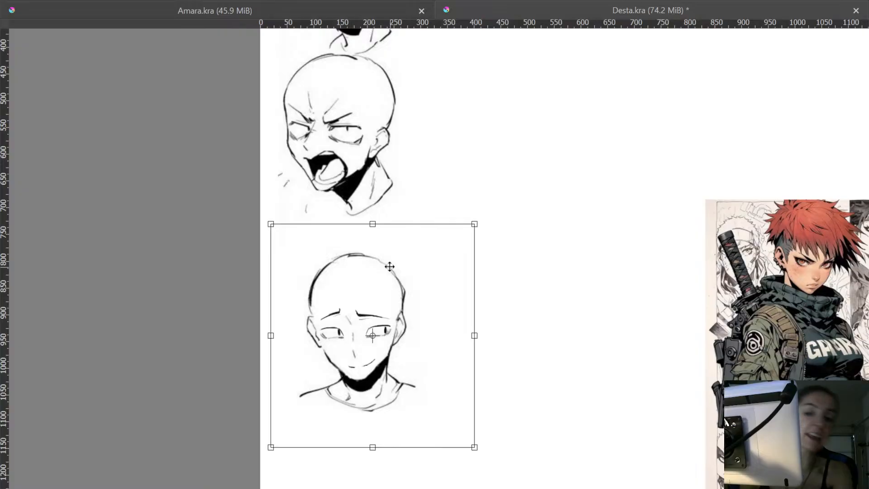
{"action": "key", "text": "Return"}
{"action": "key", "text": "ctrl+shift+a"}
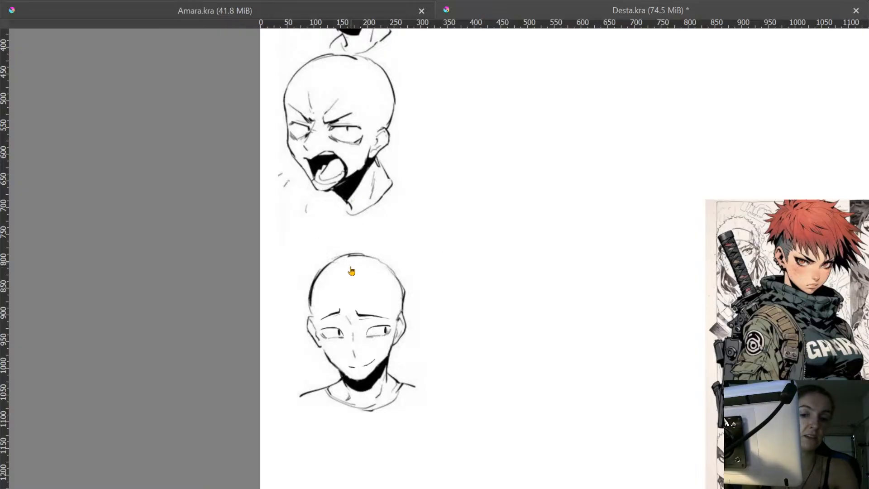
- Select the shouting and smiling heads together and move them down, leaving a gap below the uppermost head in an evenly spaced column
{"action": "left_click_drag", "start_coordinate": [290, 326], "coordinate": [379, 343]}
{"action": "left_click_drag", "start_coordinate": [365, 462], "coordinate": [511, 72]}
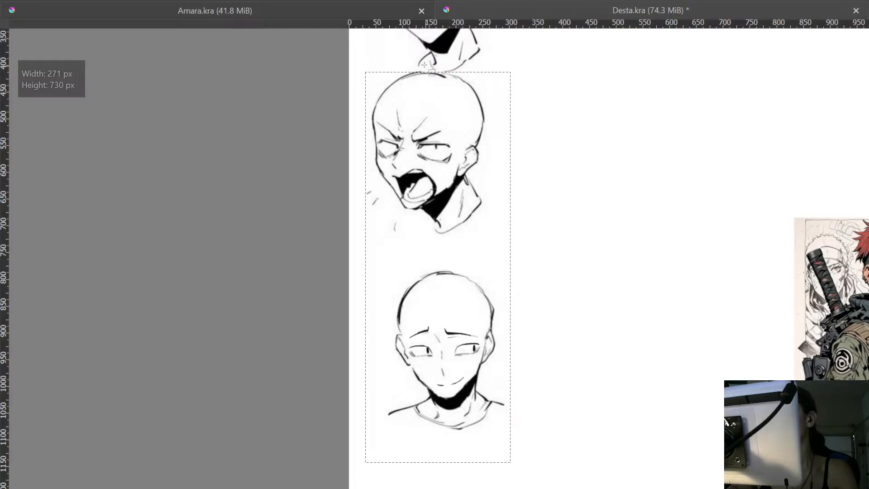
{"action": "mouse_move", "coordinate": [432, 74]}
{"action": "left_mouse_down"}
{"action": "mouse_move", "coordinate": [430, 96]}
{"action": "mouse_move", "coordinate": [420, 70]}
{"action": "mouse_move", "coordinate": [420, 103]}
{"action": "left_mouse_up"}
{"action": "mouse_move", "coordinate": [464, 157]}
{"action": "left_mouse_down"}
{"action": "mouse_move", "coordinate": [460, 213]}
{"action": "mouse_move", "coordinate": [504, 306]}
{"action": "mouse_move", "coordinate": [482, 340]}
{"action": "left_mouse_up"}
{"action": "key", "text": "ctrl+t"}
{"action": "scroll", "coordinate": [466, 331], "scroll_direction": "up", "scroll_amount": 2}
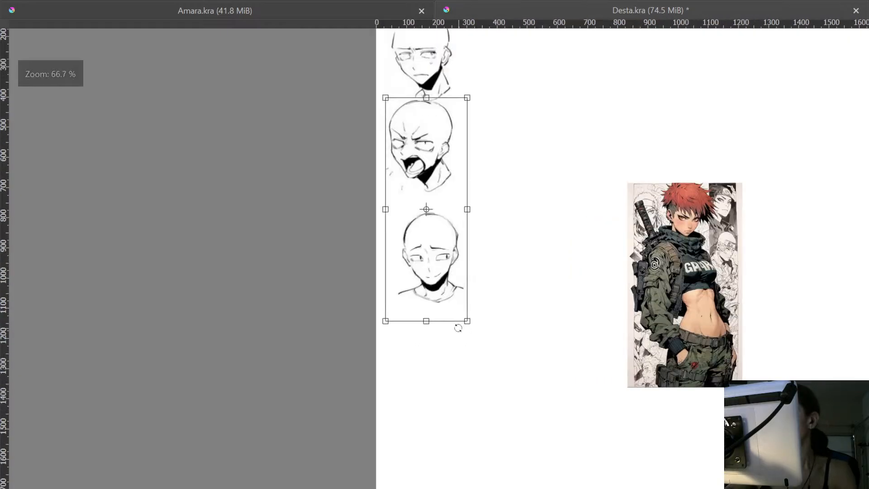
{"action": "left_click_drag", "start_coordinate": [434, 274], "coordinate": [448, 307]}
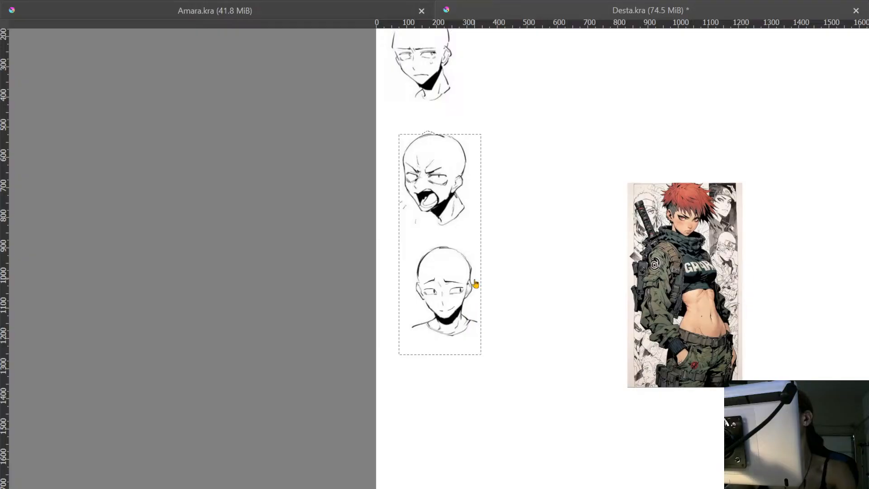
{"action": "scroll", "coordinate": [472, 281], "scroll_direction": "down", "scroll_amount": 1}
{"action": "scroll", "coordinate": [471, 281], "scroll_direction": "up", "scroll_amount": 1}
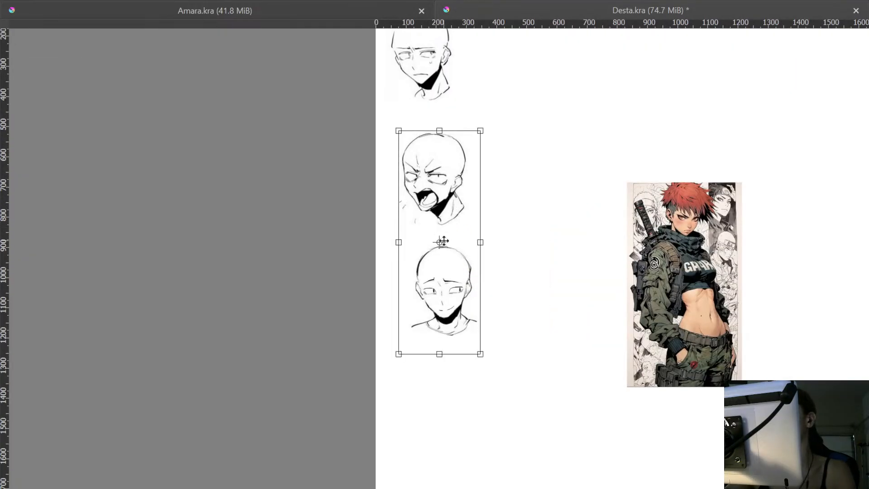
{"action": "left_click_drag", "start_coordinate": [449, 259], "coordinate": [444, 259]}
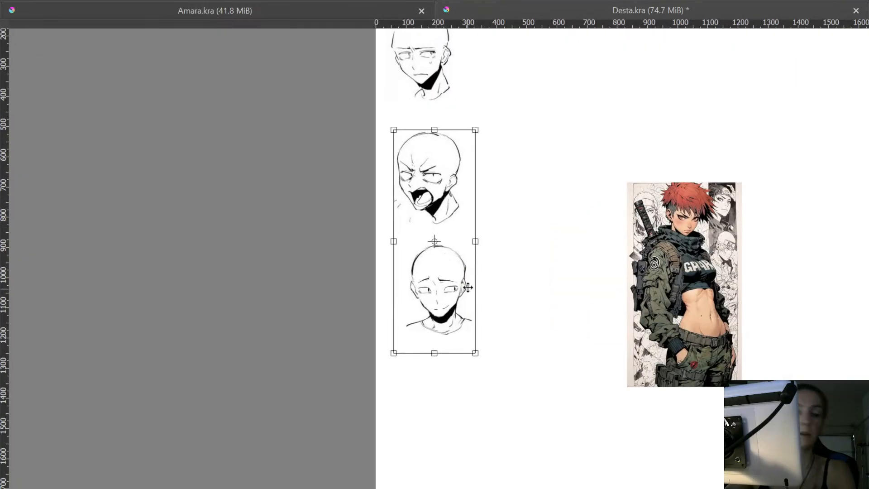
{"action": "key", "text": "Return"}
{"action": "key", "text": "ctrl+shift+a"}
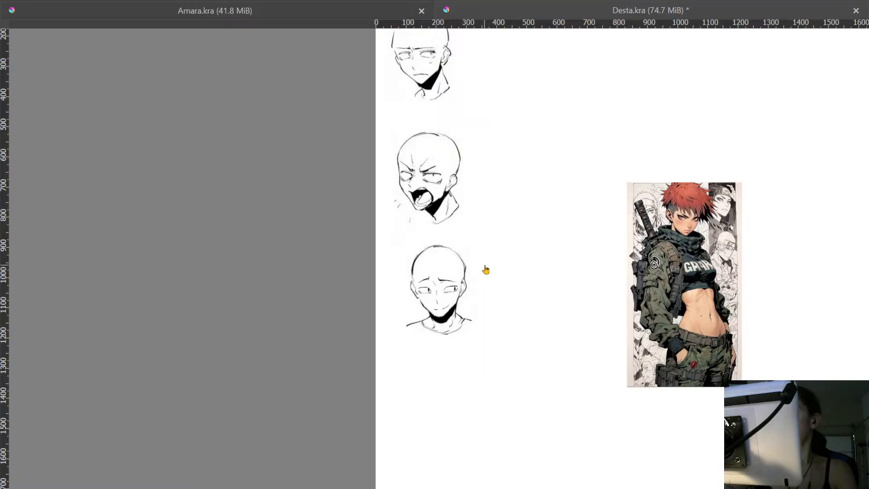
- Show the full interface, check the visible pasted layers by toggling them, and select the red-haired character illustration's layer
{"action": "scroll", "coordinate": [484, 271], "scroll_direction": "down", "scroll_amount": 2}
{"action": "left_click_drag", "start_coordinate": [553, 281], "coordinate": [471, 263]}
{"action": "key", "text": "Tab"}
{"action": "left_click_drag", "start_coordinate": [612, 302], "coordinate": [565, 256]}
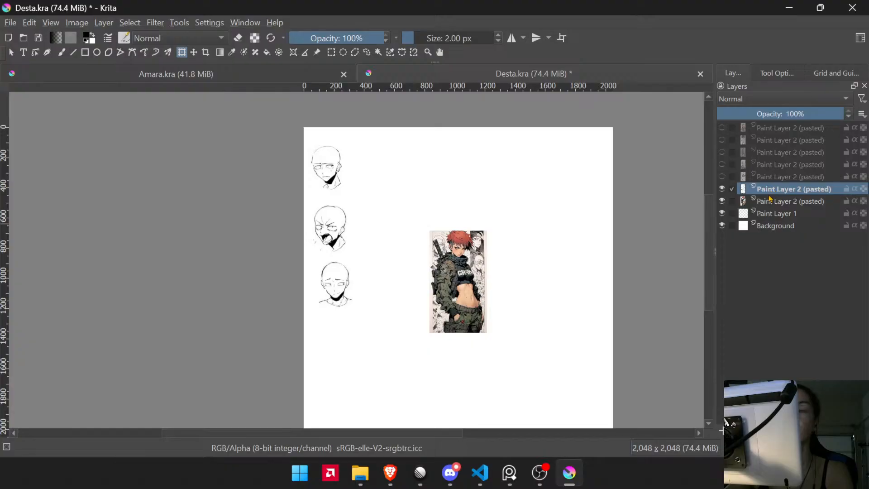
{"action": "left_click", "coordinate": [722, 189]}
{"action": "left_click", "coordinate": [722, 189]}
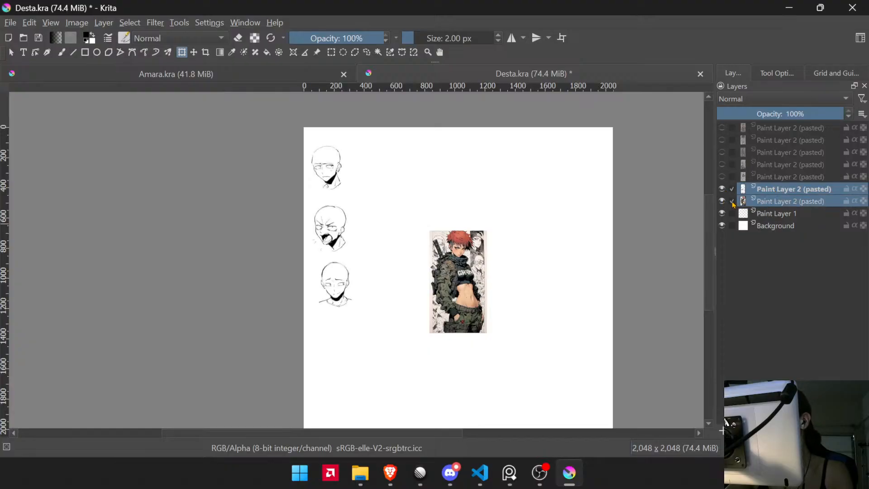
{"action": "left_click", "coordinate": [723, 201]}
{"action": "left_click", "coordinate": [723, 202]}
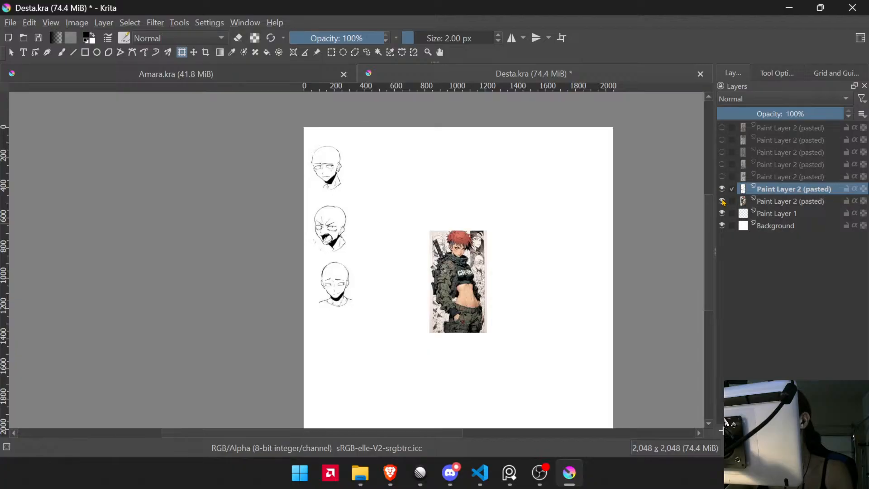
{"action": "left_click", "coordinate": [744, 202]}
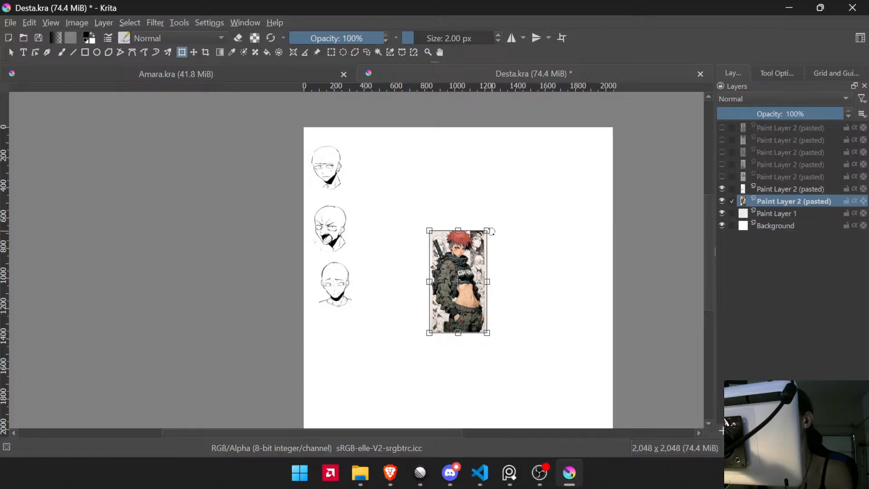
- Enlarge the red-haired character illustration to nearly the full canvas height, placing it beside the column of heads
{"action": "left_click_drag", "start_coordinate": [486, 232], "coordinate": [528, 166]}
{"action": "scroll", "coordinate": [527, 166], "scroll_direction": "down", "scroll_amount": 1}
{"action": "scroll", "coordinate": [523, 172], "scroll_direction": "up", "scroll_amount": 1}
{"action": "scroll", "coordinate": [521, 177], "scroll_direction": "down", "scroll_amount": 1}
{"action": "left_click_drag", "start_coordinate": [525, 339], "coordinate": [509, 308]}
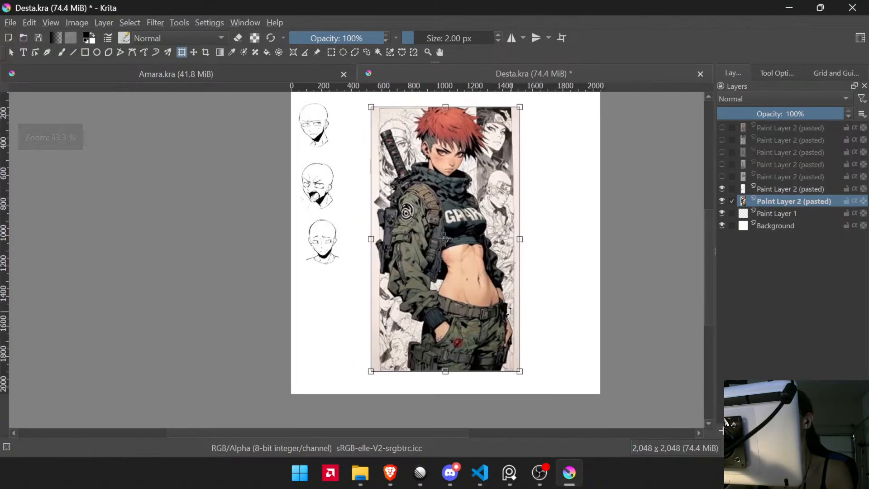
{"action": "key", "text": "Return"}
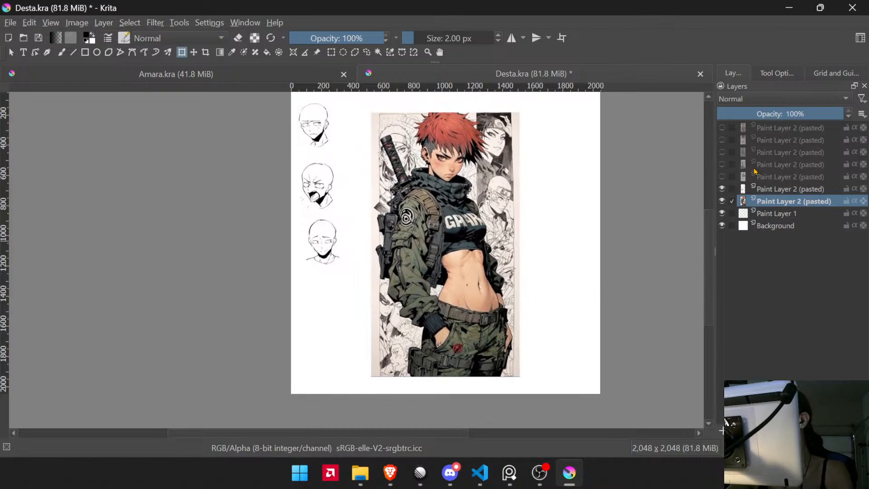
- Set the foreground colour to pure red, #ff0000
{"action": "left_click_drag", "start_coordinate": [531, 167], "coordinate": [561, 215]}
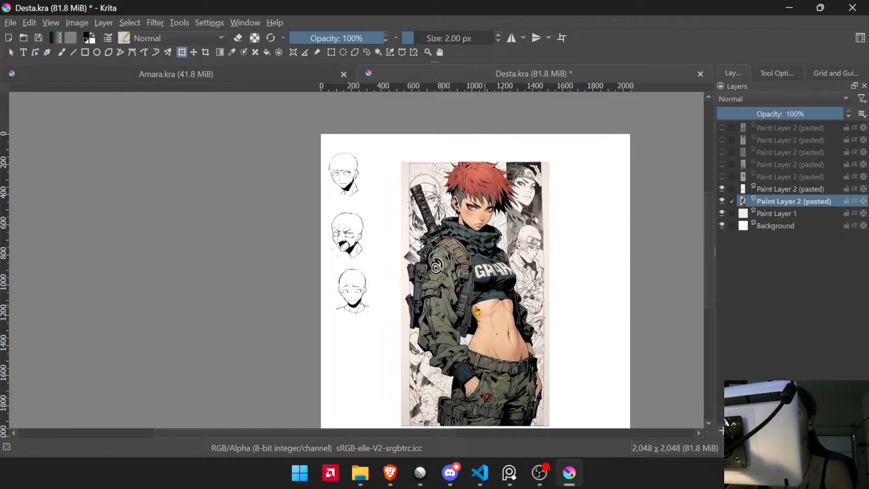
{"action": "left_click", "coordinate": [87, 37]}
{"action": "left_click_drag", "start_coordinate": [374, 166], "coordinate": [407, 192]}
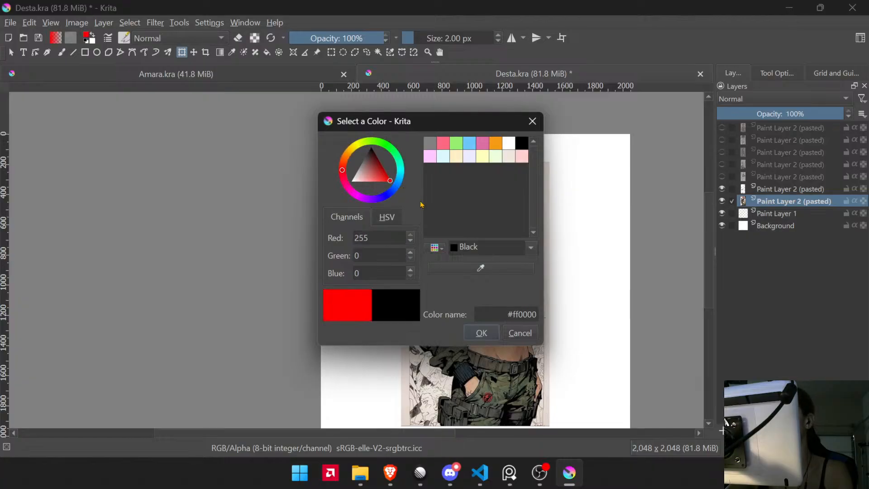
{"action": "left_click", "coordinate": [480, 341]}
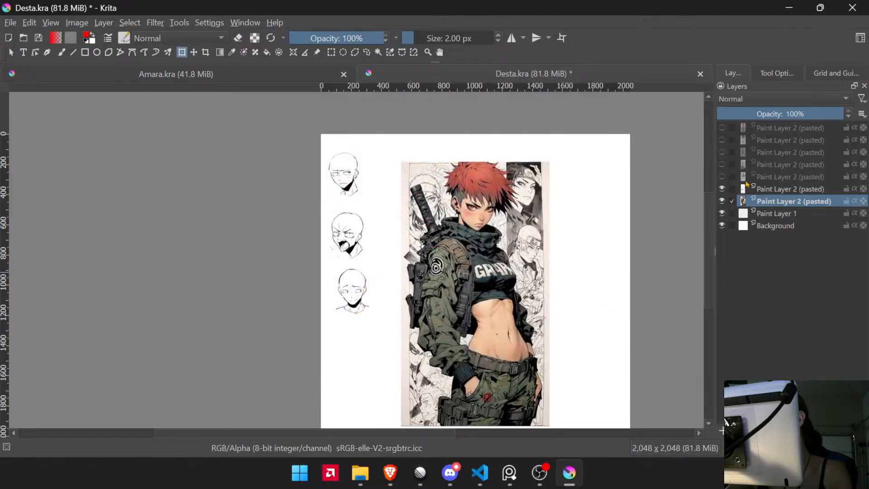
- Add a paint layer above the topmost pasted layer, name it line, and save the file
{"action": "left_click", "coordinate": [772, 129]}
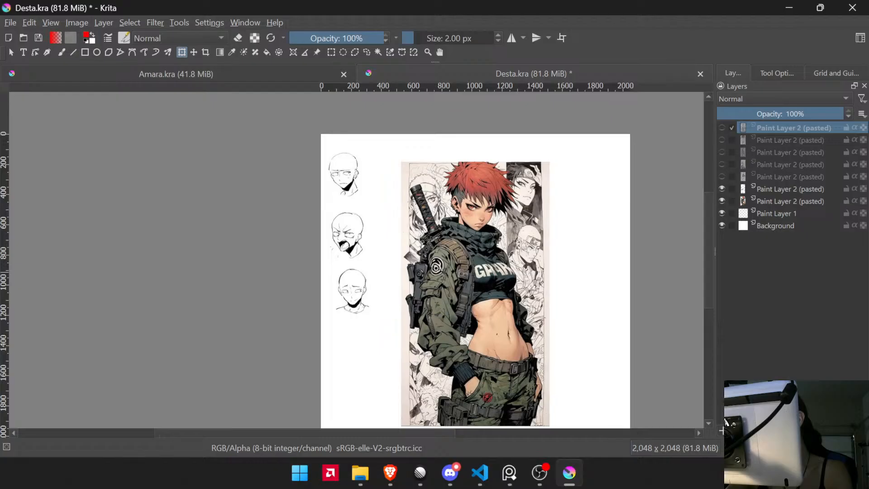
{"action": "key", "text": "Insert"}
{"action": "double_click", "coordinate": [776, 129]}
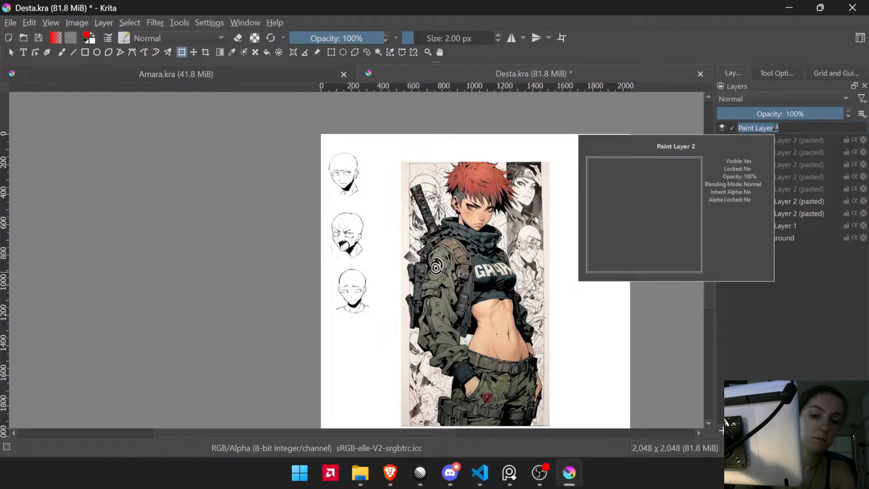
{"action": "type", "text": "line"}
{"action": "key", "text": "Return"}
{"action": "key", "text": "ctrl+s"}
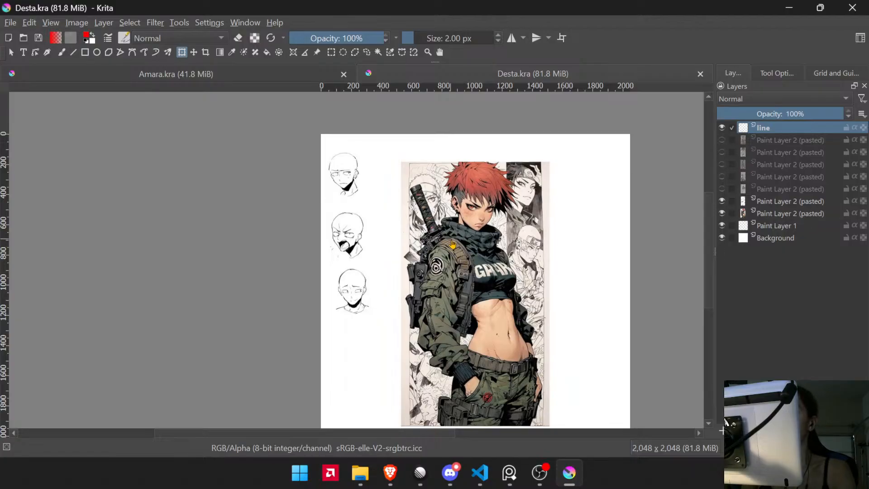
- Activate the brush, show only the canvas framed on the red-haired character's face, and set the brush size to 5 px
{"action": "scroll", "coordinate": [474, 256], "scroll_direction": "up", "scroll_amount": 3}
{"action": "key", "text": "b"}
{"action": "left_click_drag", "start_coordinate": [476, 200], "coordinate": [459, 311]}
{"action": "left_click_drag", "start_coordinate": [460, 311], "coordinate": [460, 280]}
{"action": "key", "text": "Tab"}
{"action": "left_click_drag", "start_coordinate": [491, 188], "coordinate": [485, 246]}
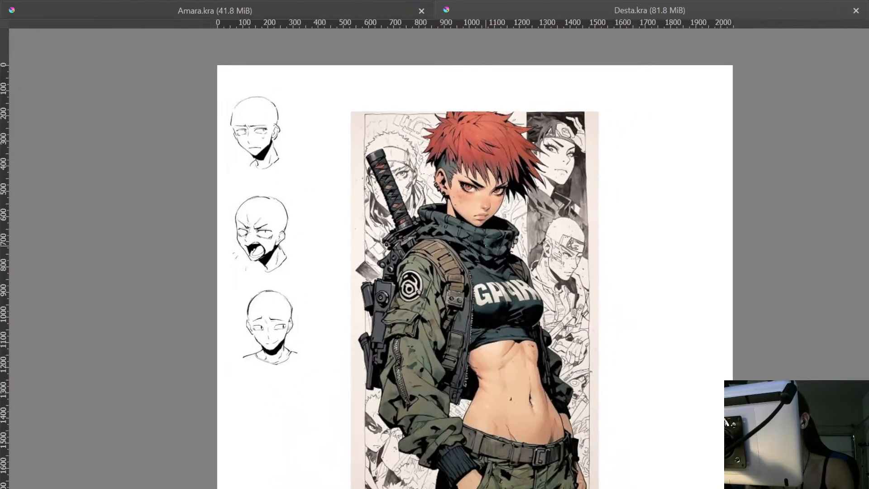
{"action": "left_click_drag", "start_coordinate": [496, 153], "coordinate": [509, 98]}
{"action": "left_click_drag", "start_coordinate": [507, 257], "coordinate": [577, 281]}
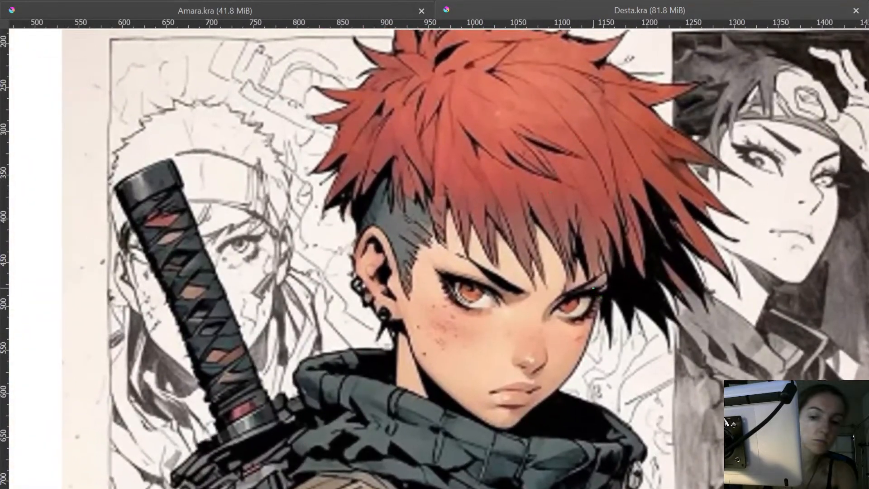
{"action": "key", "text": "bracketright"}
{"action": "key", "text": "bracketright"}
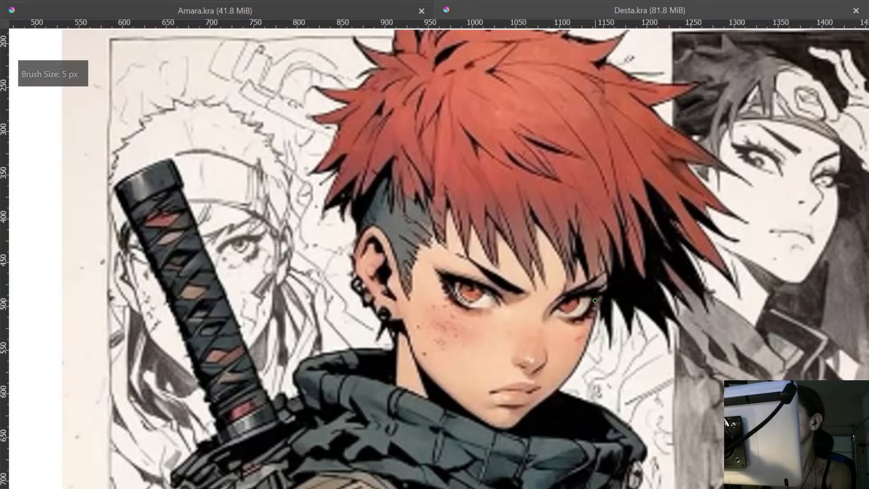
{"action": "left_click_drag", "start_coordinate": [612, 277], "coordinate": [590, 362]}
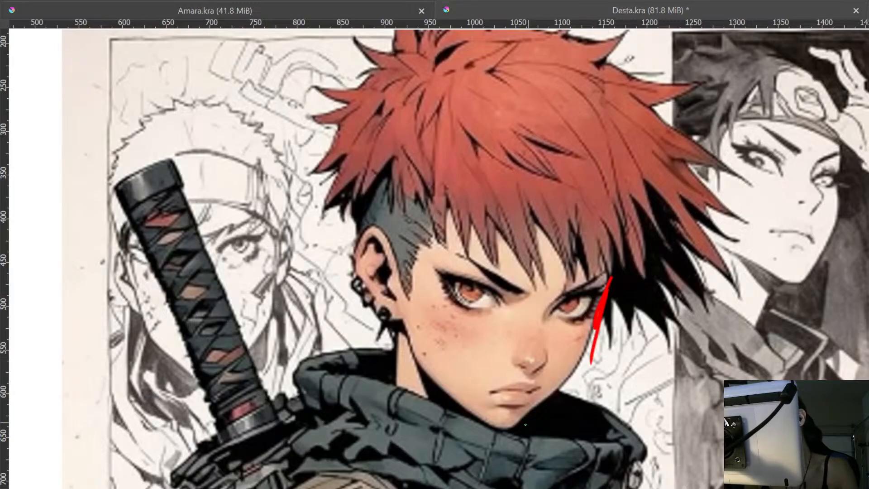
{"action": "left_click_drag", "start_coordinate": [525, 424], "coordinate": [616, 457]}
{"action": "key", "text": "ctrl+z"}
{"action": "key", "text": "ctrl+z"}
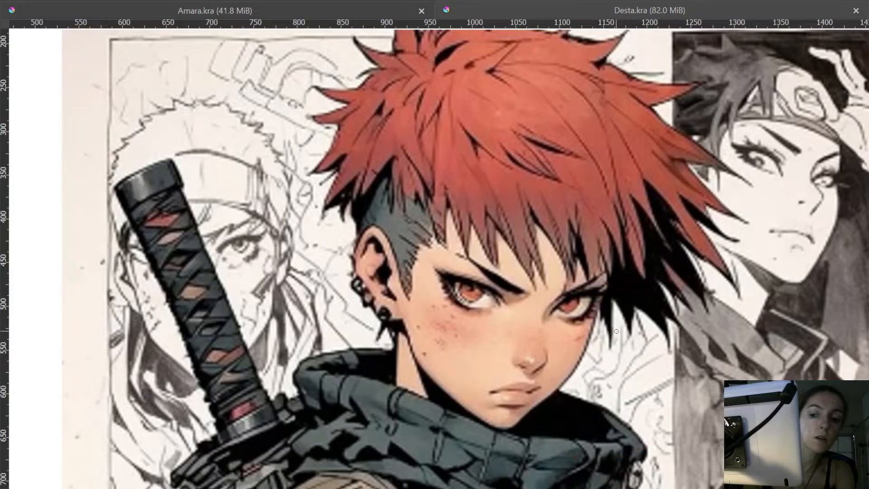
- Enlarge the brush one increment and draw a short red stroke along the face edge from the outer eye corner to the cheek
{"action": "key", "text": "bracketright"}
{"action": "mouse_move", "coordinate": [594, 316]}
{"action": "left_mouse_down"}
{"action": "mouse_move", "coordinate": [625, 218]}
{"action": "mouse_move", "coordinate": [600, 304]}
{"action": "left_mouse_up"}
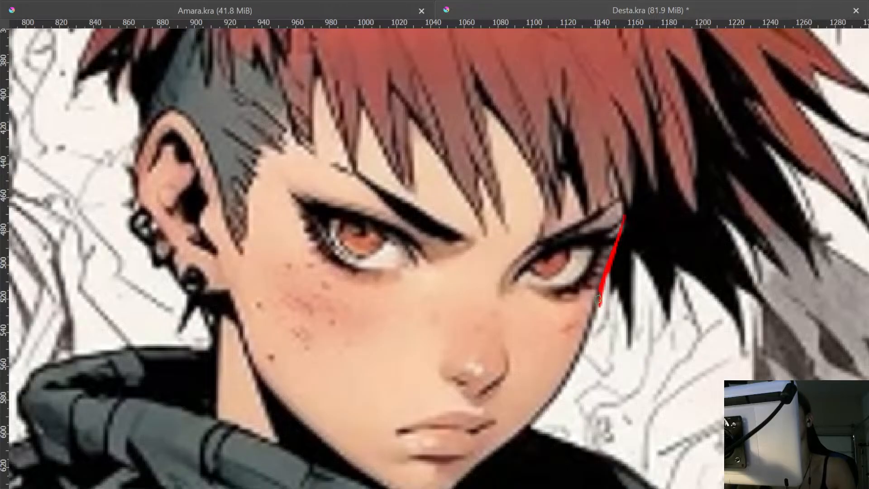
{"action": "scroll", "coordinate": [469, 345], "scroll_direction": "down", "scroll_amount": 6}
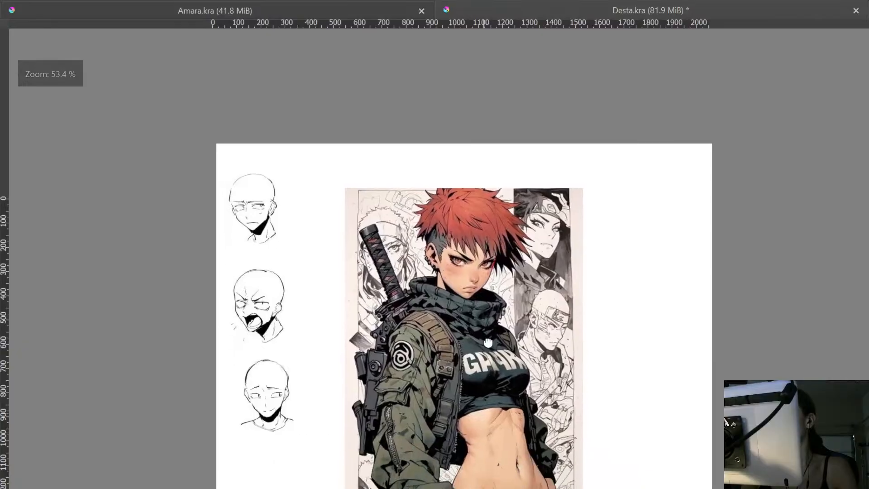
{"action": "left_click_drag", "start_coordinate": [488, 343], "coordinate": [490, 319]}
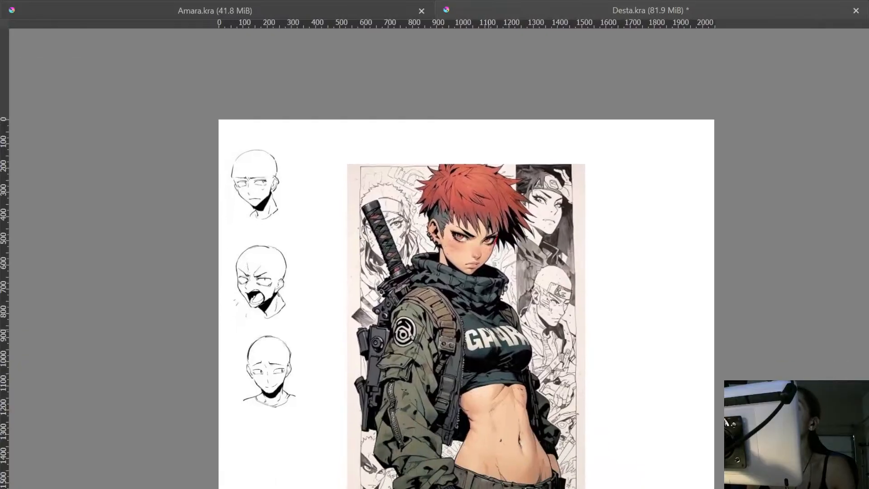
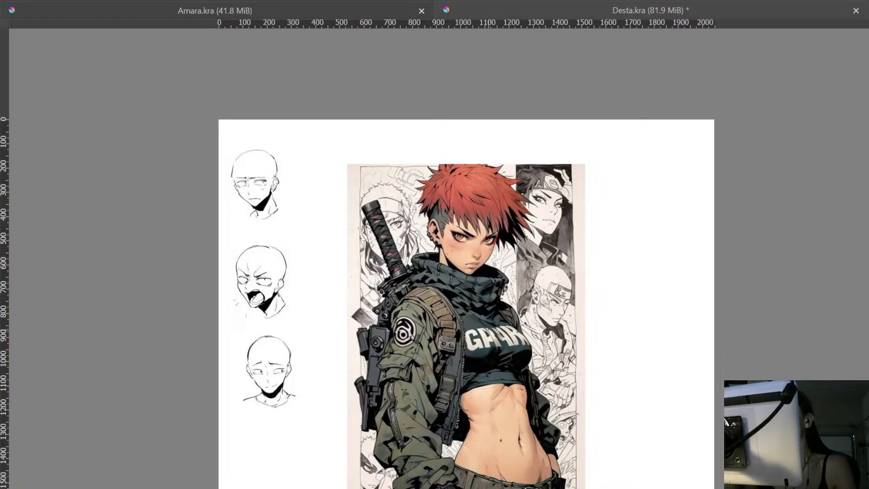
- Examine the character's head, ear and shaved side up close and in relation to the three reference heads
{"action": "scroll", "coordinate": [438, 236], "scroll_direction": "up", "scroll_amount": 6}
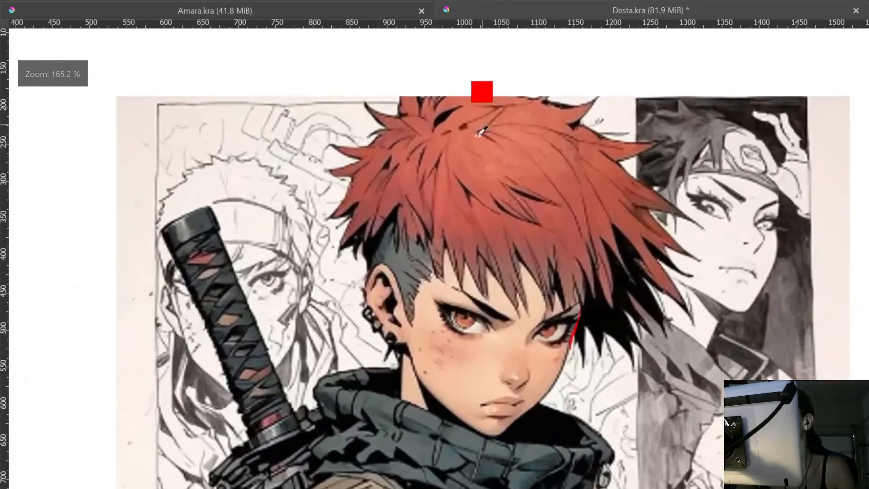
{"action": "scroll", "coordinate": [417, 268], "scroll_direction": "up", "scroll_amount": 5}
{"action": "scroll", "coordinate": [413, 249], "scroll_direction": "down", "scroll_amount": 5}
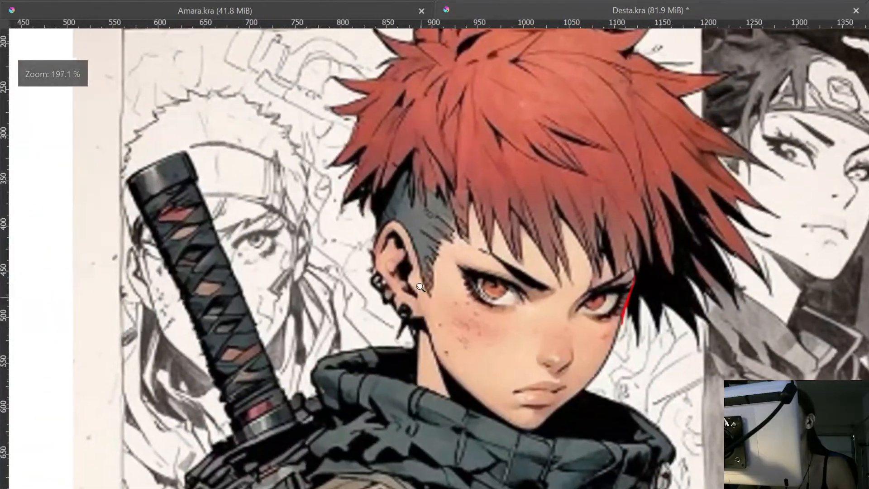
{"action": "scroll", "coordinate": [411, 268], "scroll_direction": "up", "scroll_amount": 5}
{"action": "scroll", "coordinate": [407, 226], "scroll_direction": "down", "scroll_amount": 2}
{"action": "scroll", "coordinate": [413, 215], "scroll_direction": "up", "scroll_amount": 2}
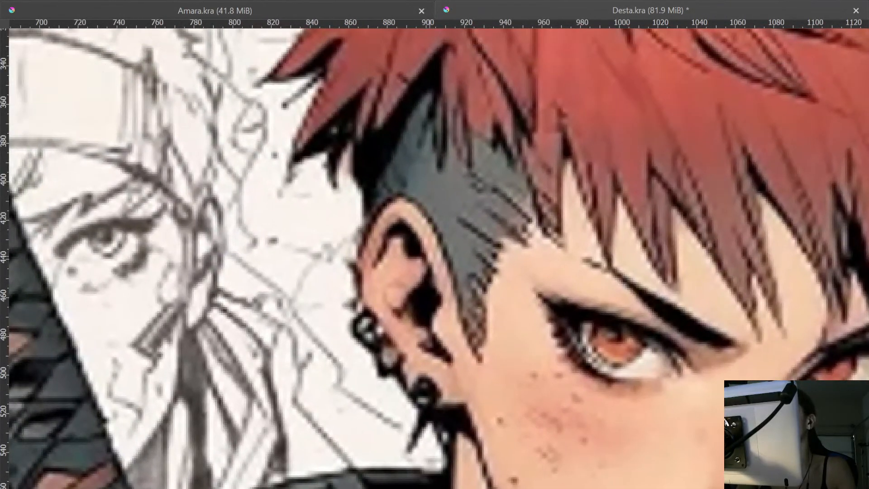
{"action": "scroll", "coordinate": [447, 318], "scroll_direction": "down", "scroll_amount": 8}
{"action": "left_click_drag", "start_coordinate": [473, 446], "coordinate": [454, 347]}
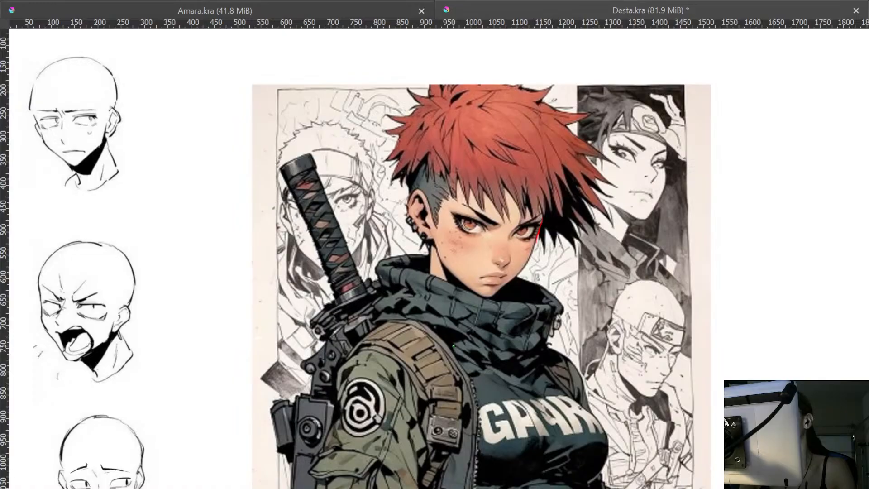
- Trace the character's ear in red, from its inner edge over the tip and down around the earlobe
{"action": "scroll", "coordinate": [414, 223], "scroll_direction": "up", "scroll_amount": 10}
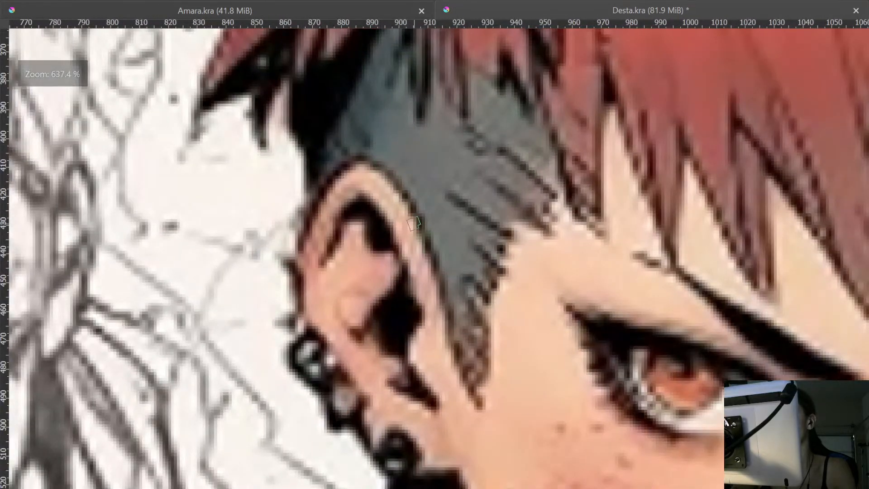
{"action": "left_click_drag", "start_coordinate": [402, 193], "coordinate": [424, 240]}
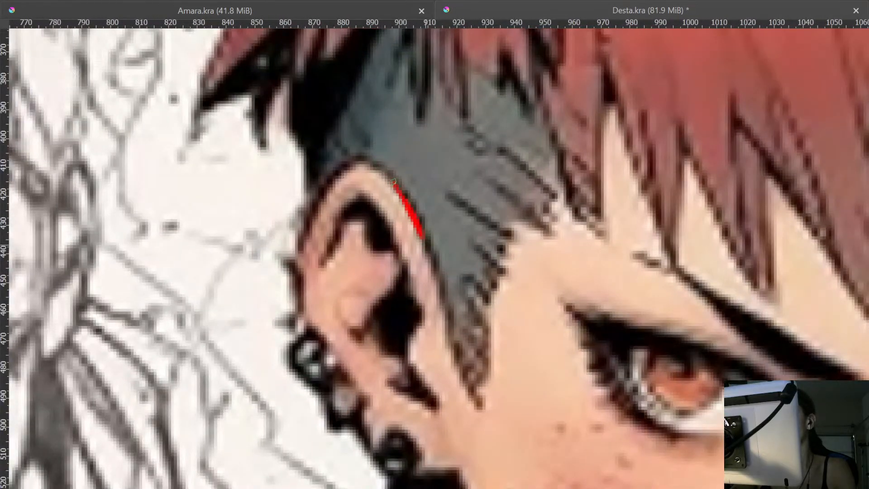
{"action": "mouse_move", "coordinate": [393, 182]}
{"action": "left_mouse_down"}
{"action": "mouse_move", "coordinate": [422, 237]}
{"action": "mouse_move", "coordinate": [372, 170]}
{"action": "mouse_move", "coordinate": [401, 194]}
{"action": "left_mouse_up"}
{"action": "left_click_drag", "start_coordinate": [364, 155], "coordinate": [396, 191]}
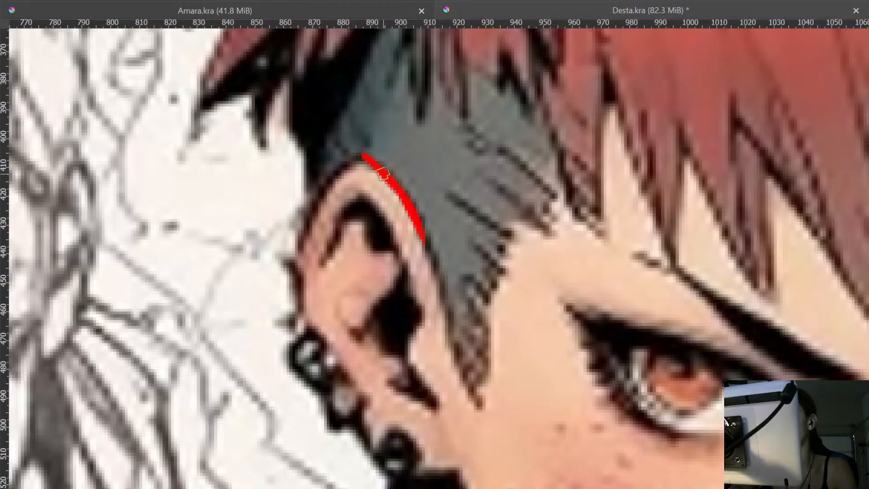
{"action": "mouse_move", "coordinate": [362, 154]}
{"action": "left_mouse_down"}
{"action": "mouse_move", "coordinate": [323, 190]}
{"action": "mouse_move", "coordinate": [299, 246]}
{"action": "mouse_move", "coordinate": [292, 302]}
{"action": "mouse_move", "coordinate": [300, 327]}
{"action": "left_mouse_up"}
{"action": "scroll", "coordinate": [385, 305], "scroll_direction": "down", "scroll_amount": 3}
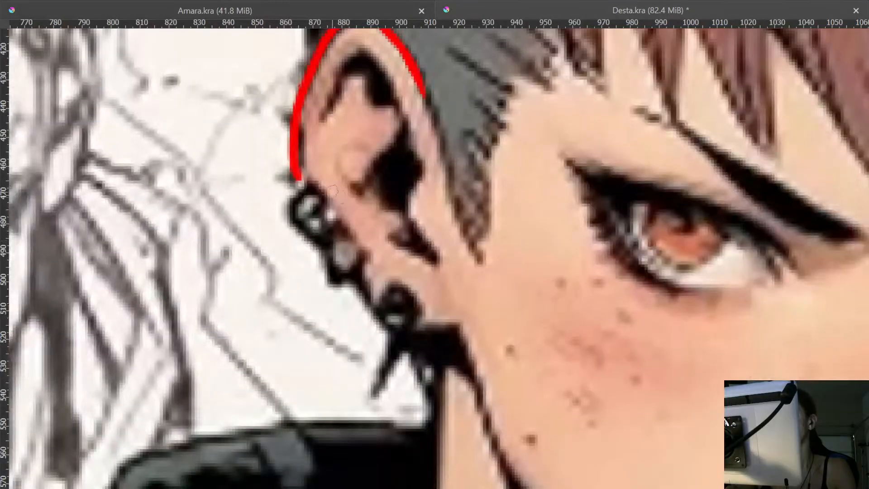
{"action": "mouse_move", "coordinate": [297, 179]}
{"action": "left_mouse_down"}
{"action": "mouse_move", "coordinate": [383, 319]}
{"action": "mouse_move", "coordinate": [414, 336]}
{"action": "mouse_move", "coordinate": [451, 330]}
{"action": "left_mouse_up"}
{"action": "scroll", "coordinate": [470, 299], "scroll_direction": "down", "scroll_amount": 3}
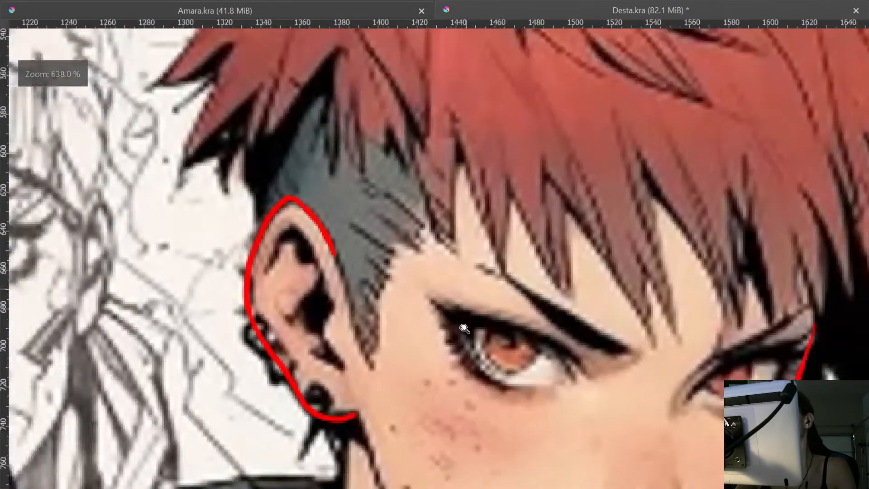
- Trace the jagged edge of the shaved hair in red, from in front of the ear up towards the fringe
{"action": "scroll", "coordinate": [464, 329], "scroll_direction": "down", "scroll_amount": 2}
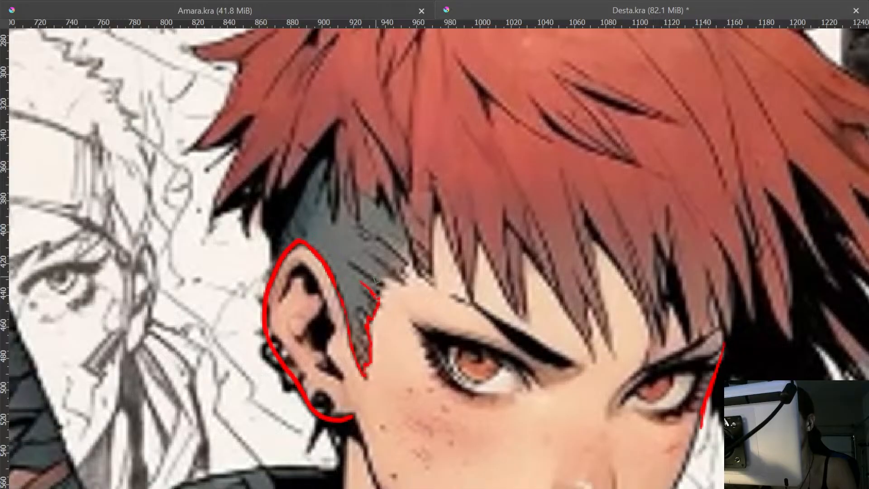
{"action": "left_click_drag", "start_coordinate": [387, 273], "coordinate": [352, 243]}
{"action": "key", "text": "ctrl+z"}
{"action": "left_click_drag", "start_coordinate": [387, 272], "coordinate": [349, 241]}
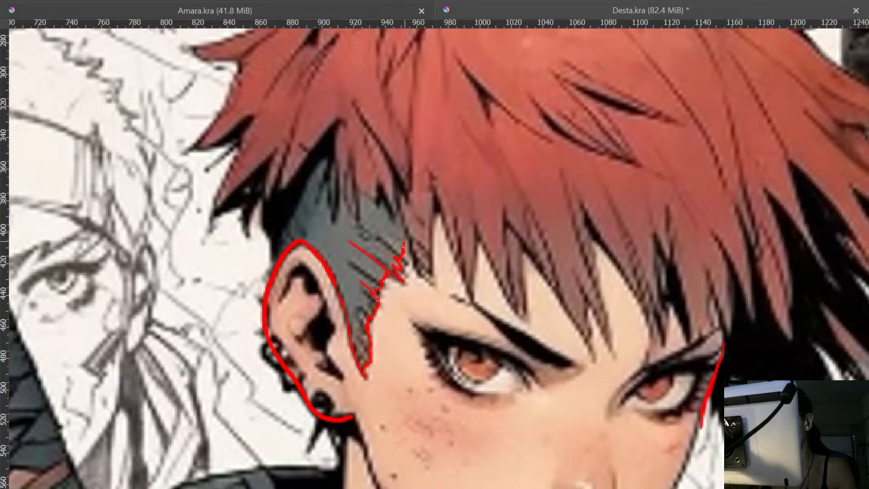
- Examine the traced ear, shaved hairline and eye-corner stroke at close range and against the whole upper figure
{"action": "left_click_drag", "start_coordinate": [535, 268], "coordinate": [557, 274]}
{"action": "left_click_drag", "start_coordinate": [670, 273], "coordinate": [629, 259]}
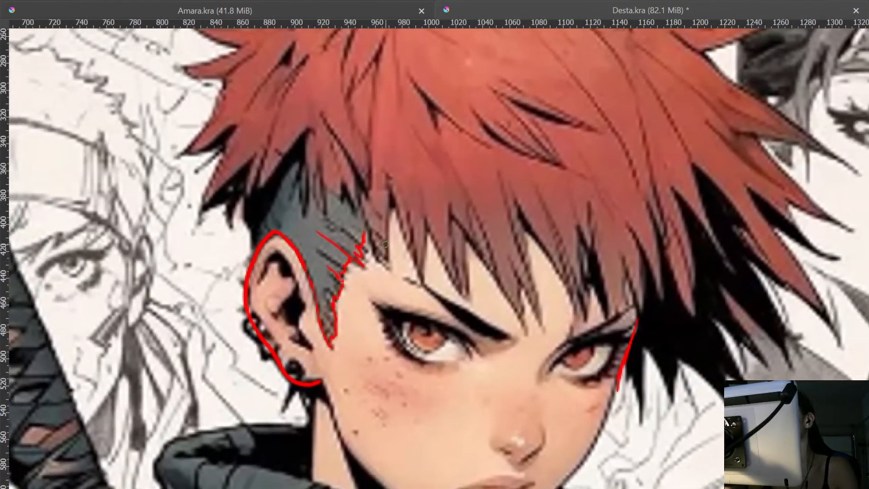
{"action": "left_click_drag", "start_coordinate": [401, 265], "coordinate": [427, 274]}
{"action": "left_click_drag", "start_coordinate": [499, 260], "coordinate": [506, 309]}
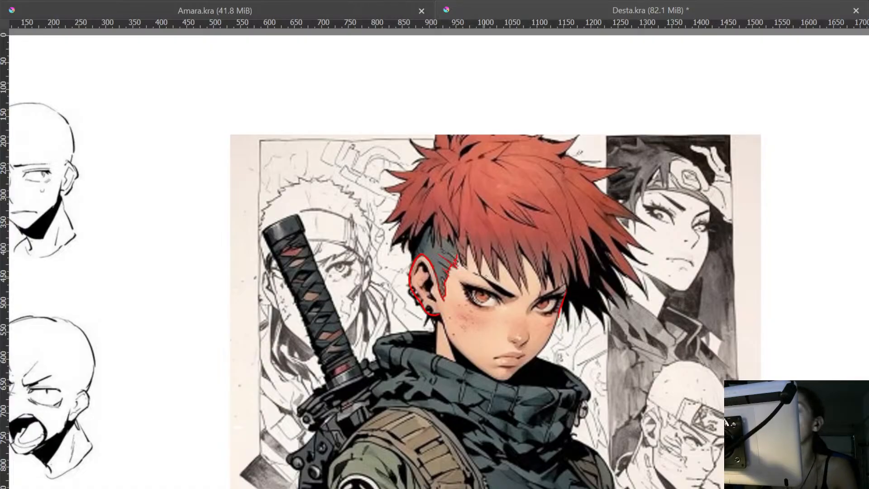
{"action": "key", "text": "ctrl+space"}
{"action": "left_click_drag", "start_coordinate": [514, 219], "coordinate": [606, 247]}
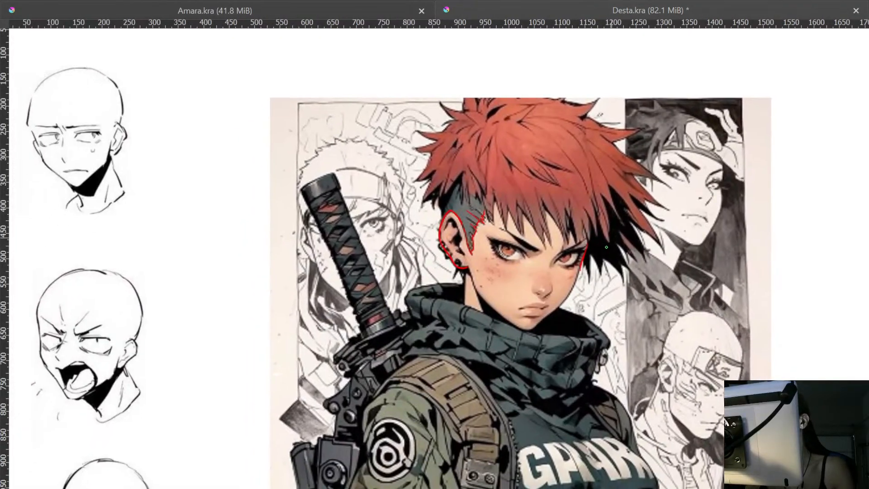
{"action": "key", "text": "ctrl+space"}
{"action": "left_click_drag", "start_coordinate": [533, 176], "coordinate": [569, 65]}
{"action": "mouse_move", "coordinate": [509, 208]}
{"action": "left_mouse_down"}
{"action": "mouse_move", "coordinate": [518, 218]}
{"action": "mouse_move", "coordinate": [507, 199]}
{"action": "left_mouse_up"}
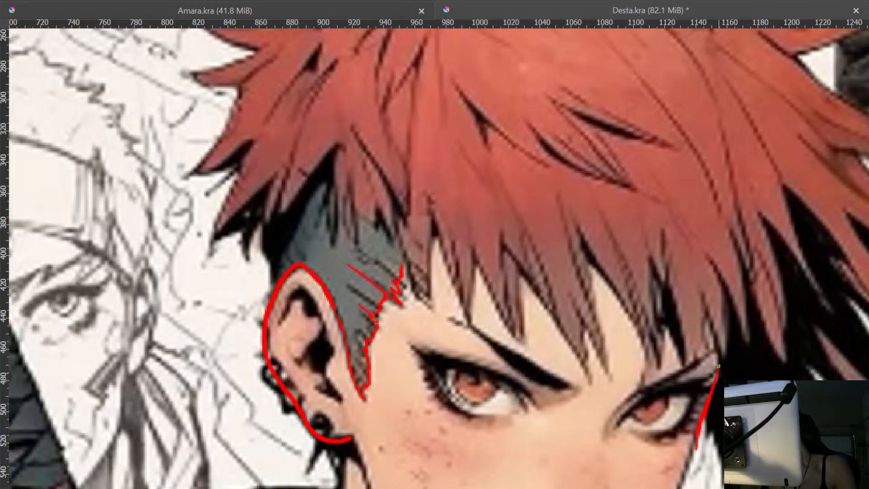
- Try to extend the face edge upward from the outer eye corner and join it to the ear with a red forehead arc
{"action": "left_click_drag", "start_coordinate": [719, 364], "coordinate": [707, 281]}
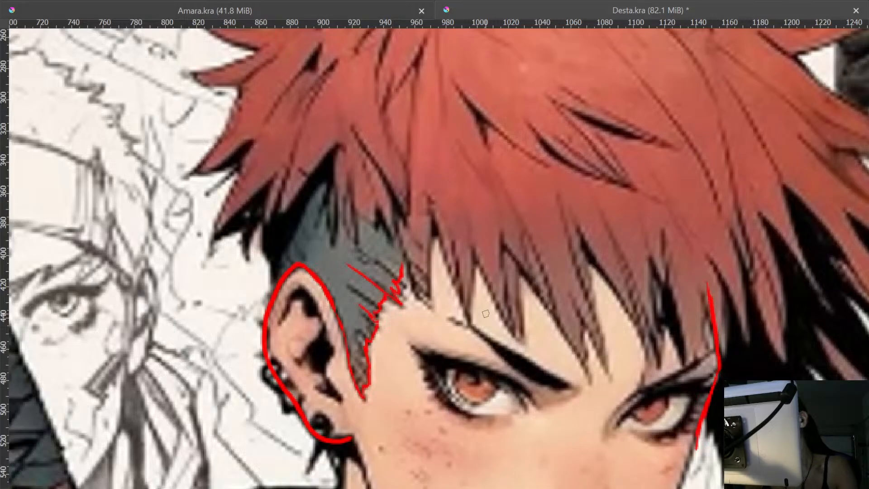
{"action": "mouse_move", "coordinate": [330, 278]}
{"action": "left_mouse_down"}
{"action": "mouse_move", "coordinate": [264, 271]}
{"action": "mouse_move", "coordinate": [241, 243]}
{"action": "left_mouse_up"}
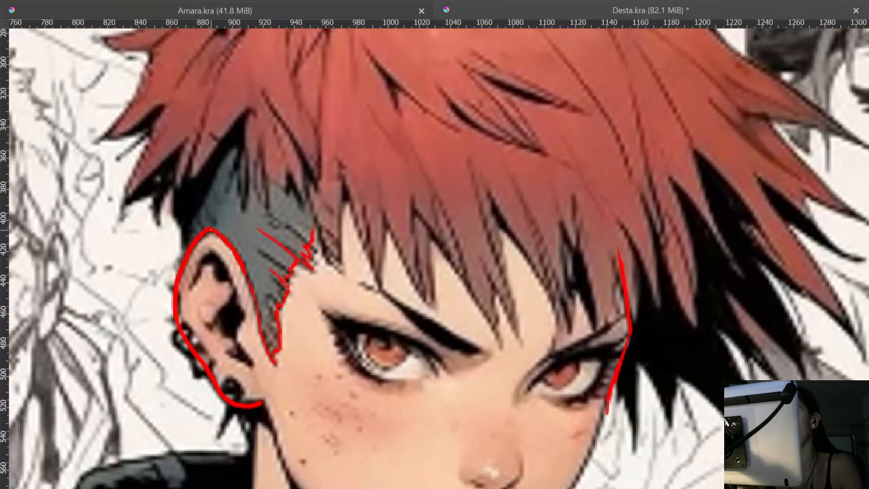
{"action": "mouse_move", "coordinate": [236, 222]}
{"action": "left_mouse_down"}
{"action": "mouse_move", "coordinate": [405, 197]}
{"action": "mouse_move", "coordinate": [495, 203]}
{"action": "mouse_move", "coordinate": [627, 242]}
{"action": "left_mouse_up"}
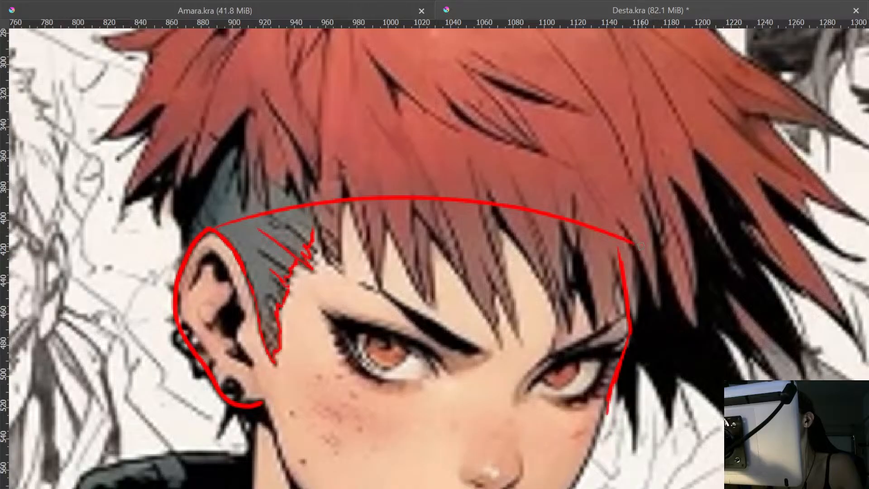
{"action": "mouse_move", "coordinate": [313, 221]}
{"action": "left_mouse_down"}
{"action": "mouse_move", "coordinate": [396, 180]}
{"action": "mouse_move", "coordinate": [348, 224]}
{"action": "left_mouse_up"}
{"action": "key", "text": "ctrl+z"}
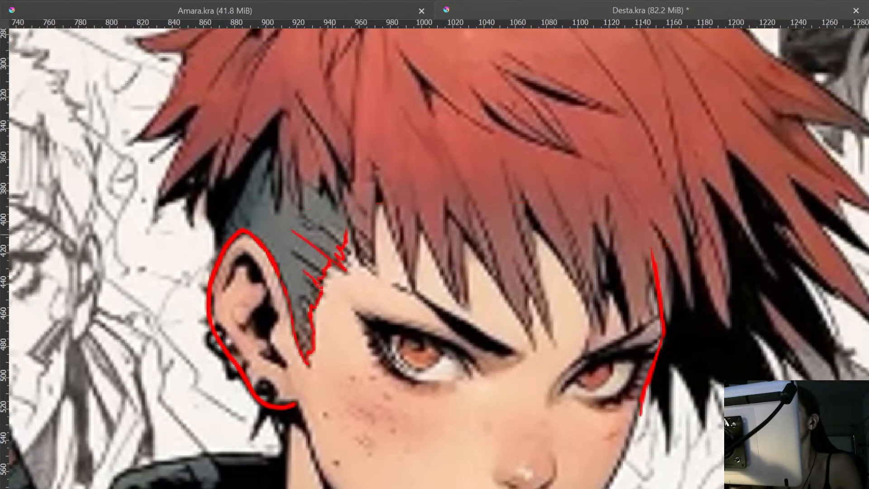
- Try to redraw a flatter forehead arc from the ear tip to the upright line, and a skull curve rising from behind the ear
{"action": "mouse_move", "coordinate": [246, 232]}
{"action": "left_mouse_down"}
{"action": "mouse_move", "coordinate": [364, 210]}
{"action": "mouse_move", "coordinate": [529, 226]}
{"action": "mouse_move", "coordinate": [646, 265]}
{"action": "mouse_move", "coordinate": [617, 236]}
{"action": "mouse_move", "coordinate": [500, 216]}
{"action": "mouse_move", "coordinate": [364, 212]}
{"action": "mouse_move", "coordinate": [240, 237]}
{"action": "mouse_move", "coordinate": [240, 220]}
{"action": "mouse_move", "coordinate": [324, 172]}
{"action": "mouse_move", "coordinate": [408, 160]}
{"action": "mouse_move", "coordinate": [507, 157]}
{"action": "mouse_move", "coordinate": [652, 172]}
{"action": "left_mouse_up"}
{"action": "key", "text": "ctrl+z"}
{"action": "key", "text": "ctrl+z"}
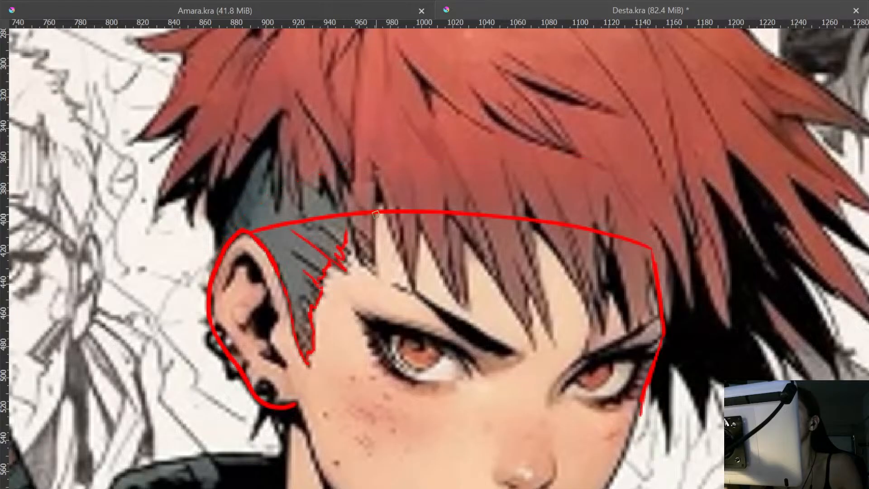
{"action": "mouse_move", "coordinate": [208, 275]}
{"action": "left_mouse_down"}
{"action": "mouse_move", "coordinate": [272, 184]}
{"action": "mouse_move", "coordinate": [412, 124]}
{"action": "left_mouse_up"}
{"action": "key", "text": "ctrl+z"}
- Undo the forehead arc and the upright line above the outer eye corner
{"action": "mouse_move", "coordinate": [466, 235]}
{"action": "left_mouse_down"}
{"action": "mouse_move", "coordinate": [454, 344]}
{"action": "mouse_move", "coordinate": [454, 275]}
{"action": "left_mouse_up"}
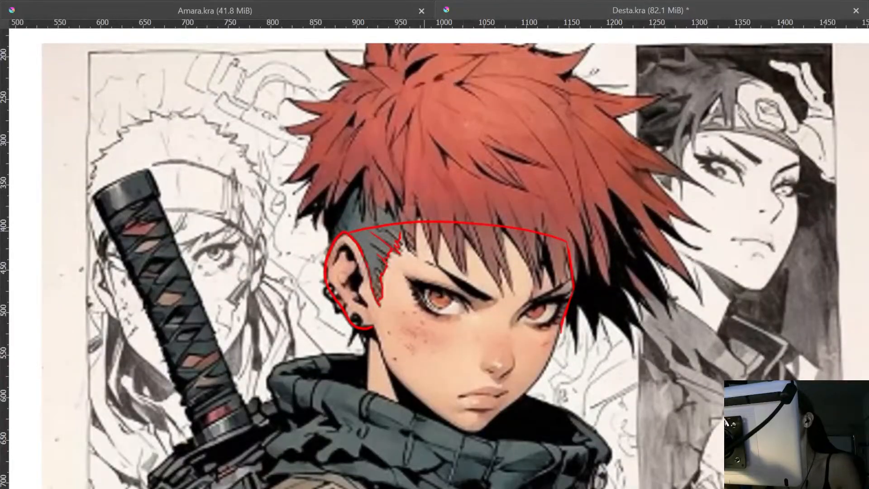
{"action": "left_click_drag", "start_coordinate": [568, 283], "coordinate": [609, 229]}
{"action": "key", "text": "ctrl+z"}
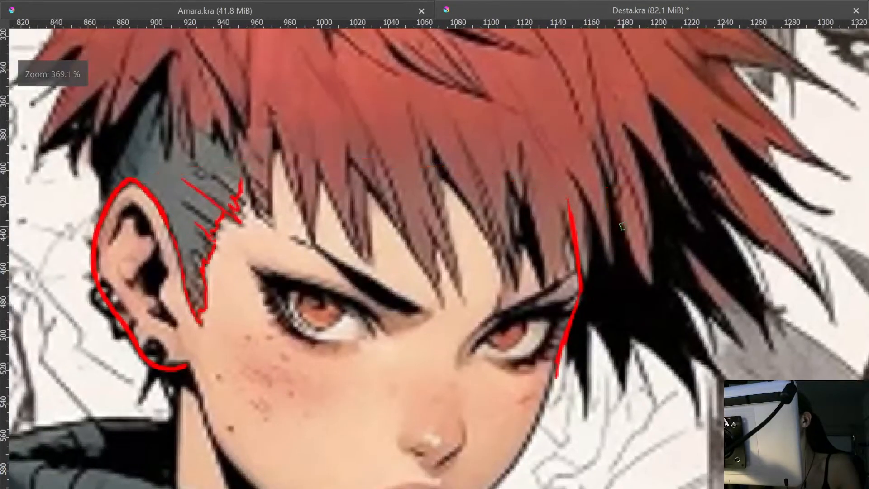
{"action": "key", "text": "ctrl+z"}
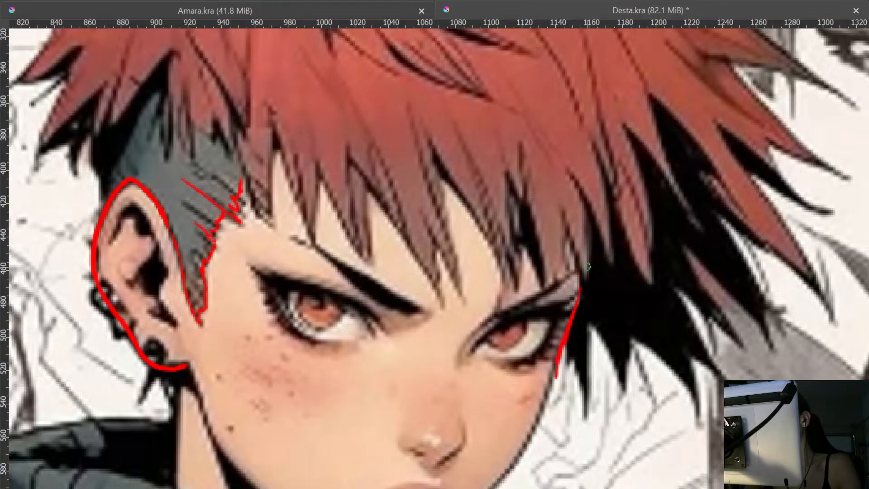
- Extend the face edge upward from the outer eye corner and draw a closed red headband across the forehead from the ear to that edge
{"action": "mouse_move", "coordinate": [585, 269]}
{"action": "left_mouse_down"}
{"action": "mouse_move", "coordinate": [587, 208]}
{"action": "mouse_move", "coordinate": [649, 210]}
{"action": "mouse_move", "coordinate": [662, 189]}
{"action": "mouse_move", "coordinate": [614, 172]}
{"action": "left_mouse_up"}
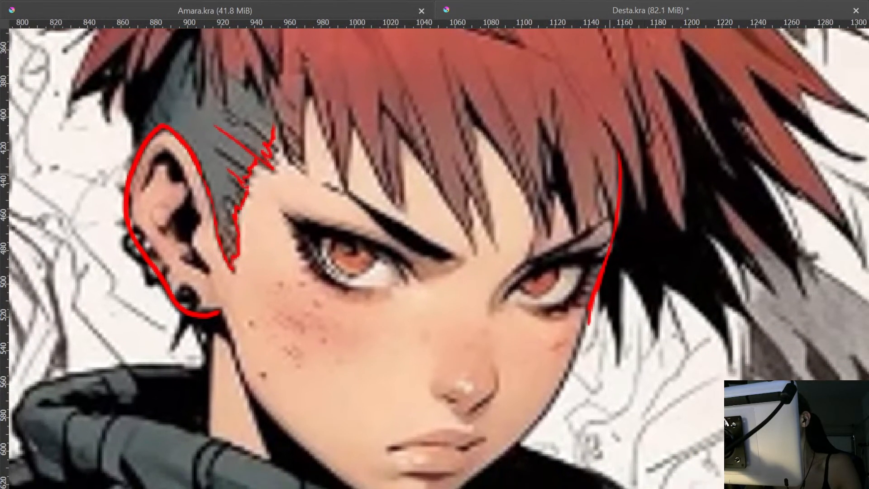
{"action": "left_click_drag", "start_coordinate": [570, 253], "coordinate": [586, 358]}
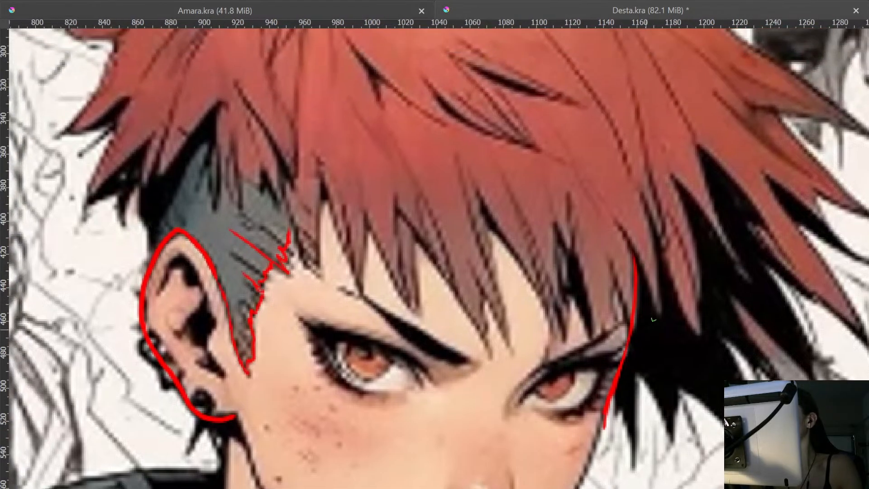
{"action": "left_click_drag", "start_coordinate": [629, 246], "coordinate": [709, 248]}
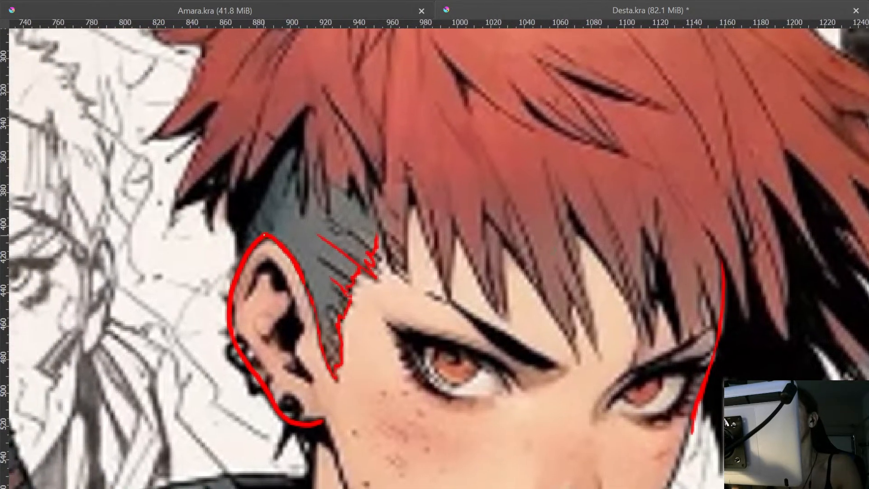
{"action": "mouse_move", "coordinate": [725, 260]}
{"action": "left_mouse_down"}
{"action": "mouse_move", "coordinate": [659, 235]}
{"action": "mouse_move", "coordinate": [507, 207]}
{"action": "mouse_move", "coordinate": [397, 201]}
{"action": "mouse_move", "coordinate": [298, 218]}
{"action": "mouse_move", "coordinate": [254, 241]}
{"action": "left_mouse_up"}
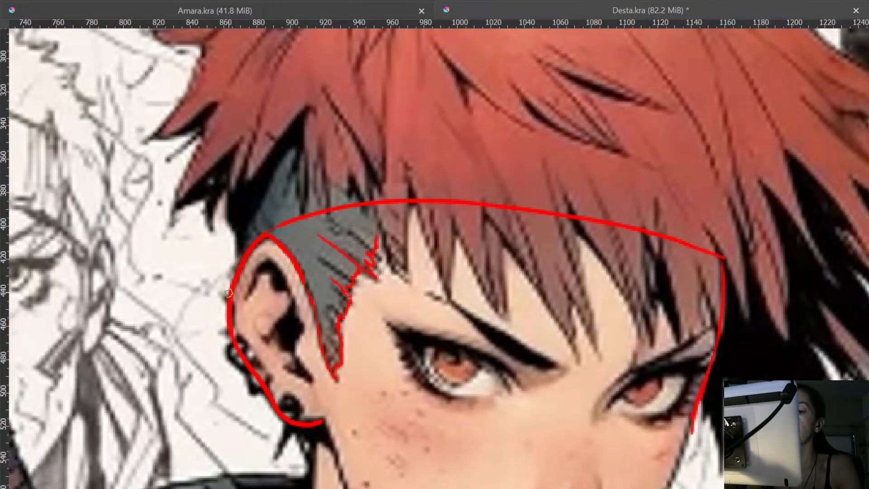
{"action": "mouse_move", "coordinate": [228, 293]}
{"action": "left_mouse_down"}
{"action": "mouse_move", "coordinate": [235, 229]}
{"action": "mouse_move", "coordinate": [238, 239]}
{"action": "mouse_move", "coordinate": [224, 242]}
{"action": "mouse_move", "coordinate": [282, 195]}
{"action": "mouse_move", "coordinate": [347, 166]}
{"action": "mouse_move", "coordinate": [530, 141]}
{"action": "mouse_move", "coordinate": [643, 152]}
{"action": "mouse_move", "coordinate": [749, 195]}
{"action": "mouse_move", "coordinate": [731, 211]}
{"action": "mouse_move", "coordinate": [730, 259]}
{"action": "left_mouse_up"}
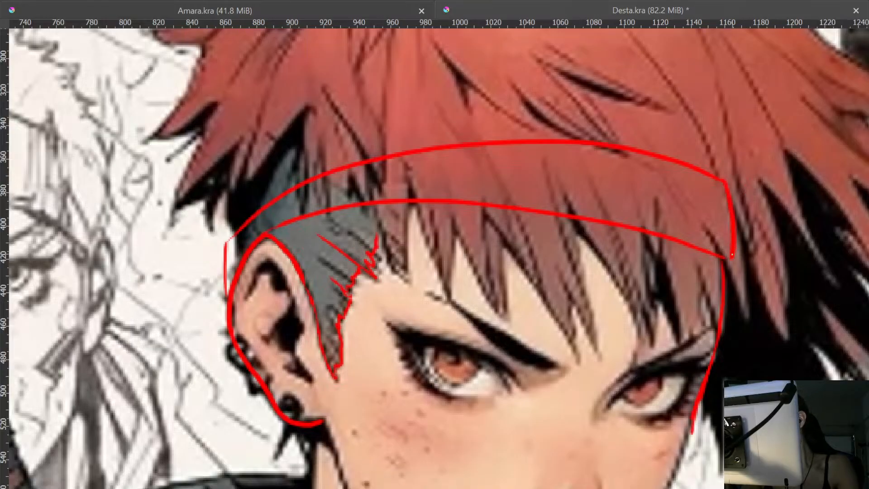
- Outline a rounded red curl with a small inner spiral at the upper back of the character's hair
{"action": "left_click_drag", "start_coordinate": [635, 244], "coordinate": [700, 304], "text": "ctrl"}
{"action": "mouse_move", "coordinate": [457, 244]}
{"action": "left_mouse_down", "text": "ctrl"}
{"action": "mouse_move", "coordinate": [458, 211]}
{"action": "mouse_move", "coordinate": [466, 259]}
{"action": "left_mouse_up", "text": "ctrl"}
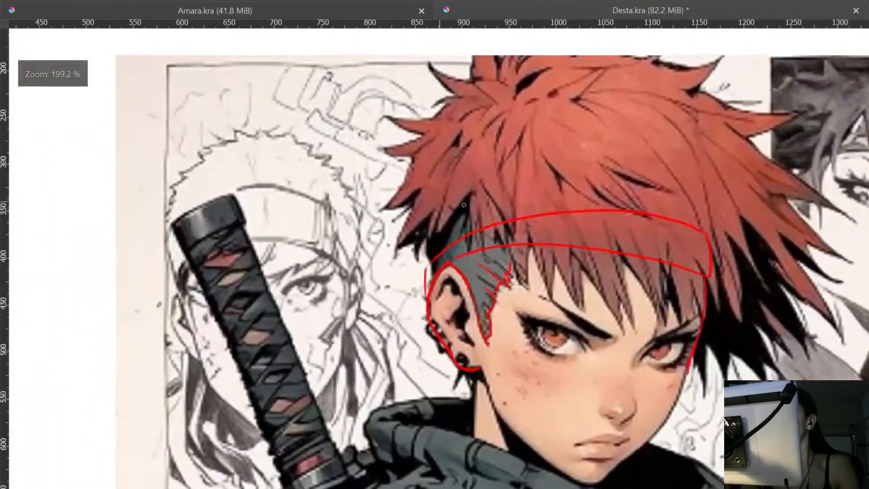
{"action": "mouse_move", "coordinate": [479, 159]}
{"action": "left_mouse_down"}
{"action": "mouse_move", "coordinate": [480, 247]}
{"action": "mouse_move", "coordinate": [463, 156]}
{"action": "mouse_move", "coordinate": [384, 186]}
{"action": "left_mouse_up"}
{"action": "mouse_move", "coordinate": [401, 157]}
{"action": "left_mouse_down"}
{"action": "mouse_move", "coordinate": [388, 208]}
{"action": "mouse_move", "coordinate": [284, 286]}
{"action": "left_mouse_up"}
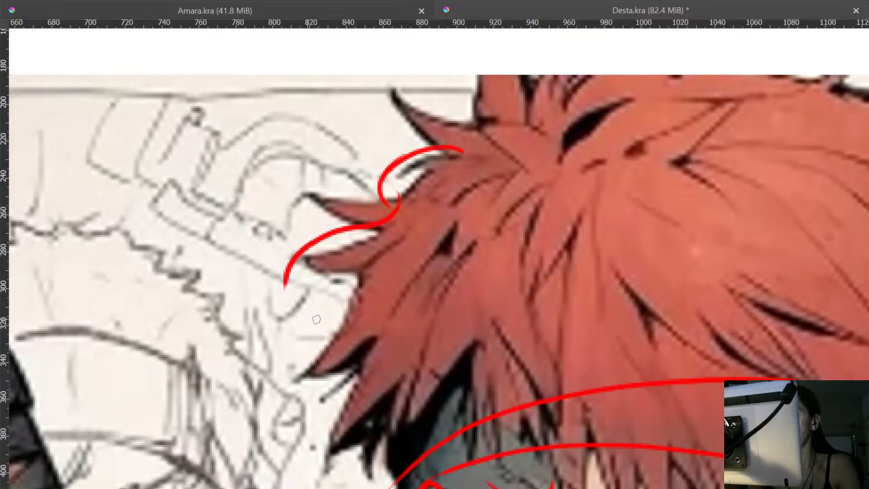
{"action": "key", "text": "ctrl+z"}
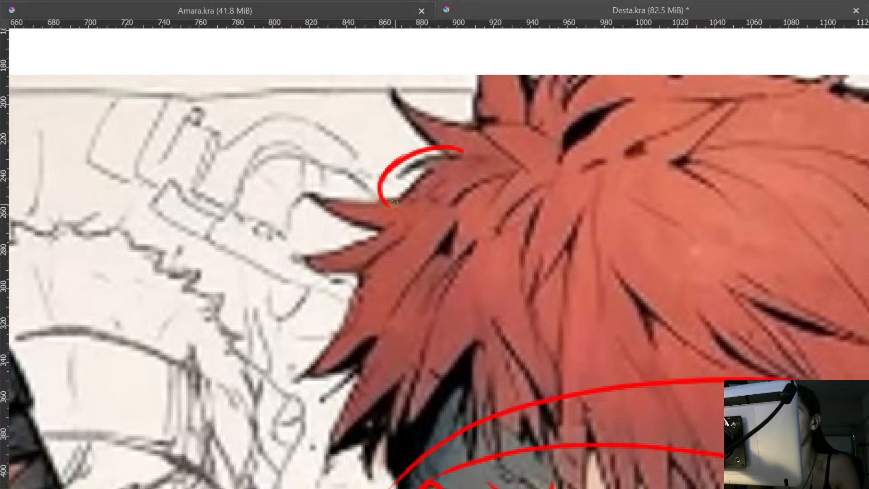
{"action": "left_click_drag", "start_coordinate": [383, 202], "coordinate": [432, 214]}
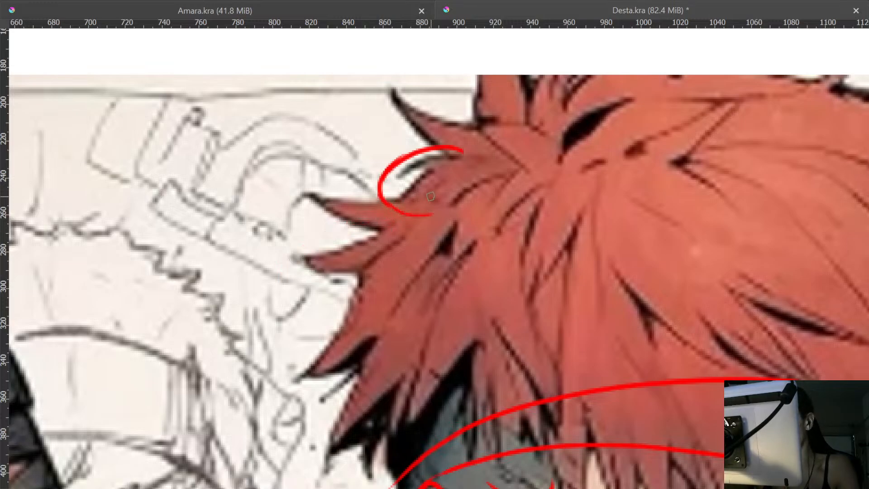
{"action": "mouse_move", "coordinate": [447, 156]}
{"action": "left_mouse_down"}
{"action": "mouse_move", "coordinate": [433, 209]}
{"action": "mouse_move", "coordinate": [443, 193]}
{"action": "mouse_move", "coordinate": [413, 194]}
{"action": "mouse_move", "coordinate": [375, 241]}
{"action": "left_mouse_up"}
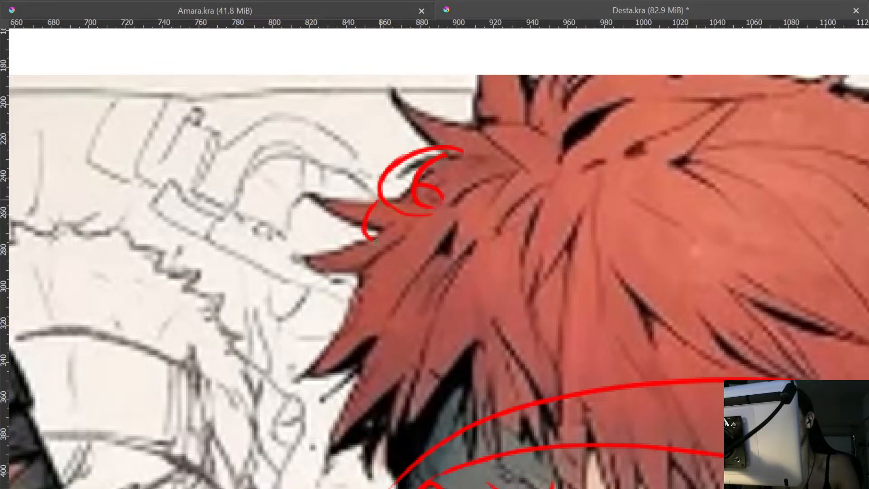
{"action": "key", "text": "ctrl+z"}
- Draw a pointed lock flicking outward below the first curl, with a rounded double curl beneath it
{"action": "mouse_move", "coordinate": [380, 199]}
{"action": "left_mouse_down"}
{"action": "mouse_move", "coordinate": [350, 237]}
{"action": "mouse_move", "coordinate": [270, 257]}
{"action": "mouse_move", "coordinate": [352, 273]}
{"action": "left_mouse_up"}
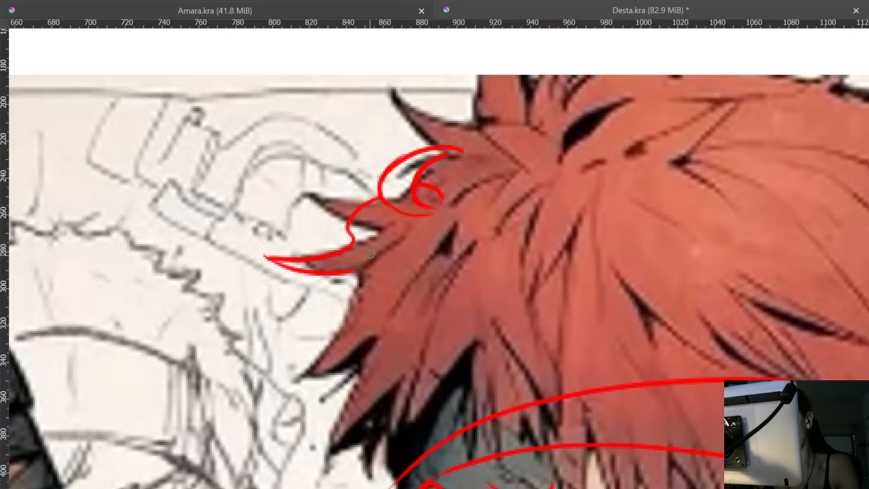
{"action": "mouse_move", "coordinate": [373, 240]}
{"action": "left_mouse_down"}
{"action": "mouse_move", "coordinate": [355, 262]}
{"action": "mouse_move", "coordinate": [336, 330]}
{"action": "mouse_move", "coordinate": [306, 345]}
{"action": "left_mouse_up"}
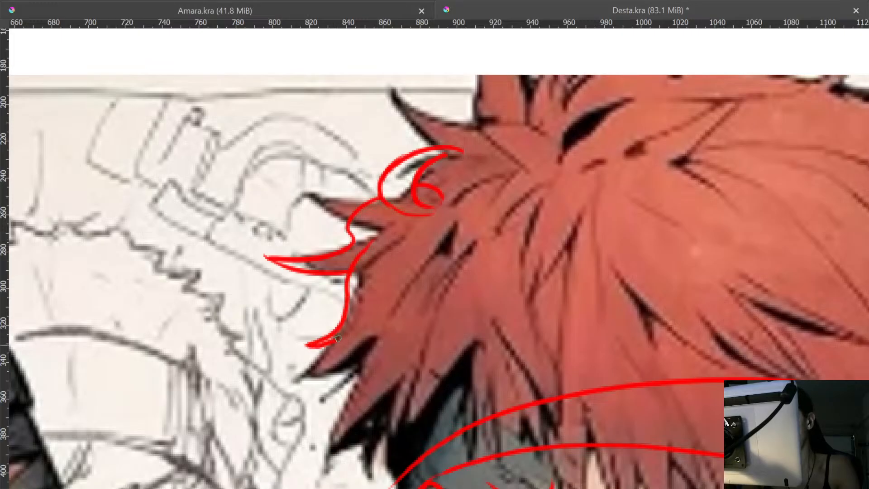
{"action": "key", "text": "ctrl+z"}
{"action": "key", "text": "ctrl+z"}
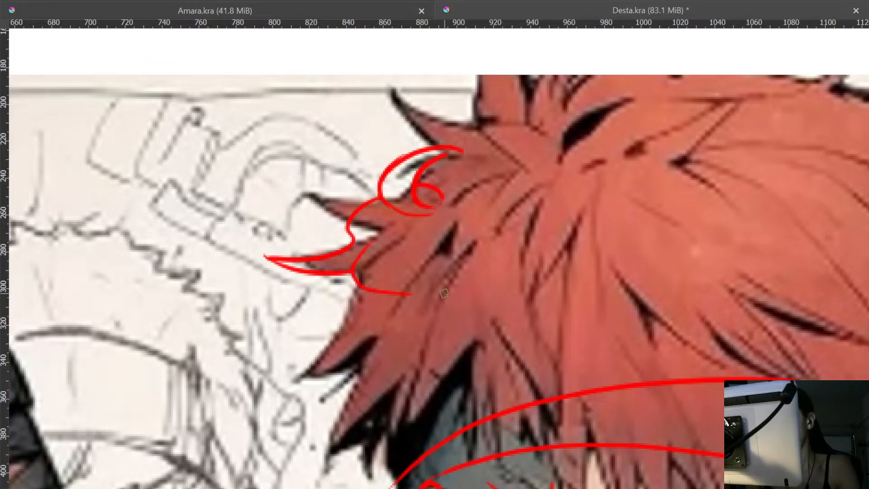
{"action": "mouse_move", "coordinate": [409, 239]}
{"action": "left_mouse_down"}
{"action": "mouse_move", "coordinate": [435, 295]}
{"action": "mouse_move", "coordinate": [357, 274]}
{"action": "left_mouse_up"}
{"action": "mouse_move", "coordinate": [409, 247]}
{"action": "left_mouse_down"}
{"action": "mouse_move", "coordinate": [412, 275]}
{"action": "mouse_move", "coordinate": [376, 295]}
{"action": "mouse_move", "coordinate": [367, 265]}
{"action": "mouse_move", "coordinate": [362, 275]}
{"action": "mouse_move", "coordinate": [402, 283]}
{"action": "mouse_move", "coordinate": [359, 277]}
{"action": "mouse_move", "coordinate": [386, 267]}
{"action": "mouse_move", "coordinate": [406, 278]}
{"action": "left_mouse_up"}
{"action": "key", "text": "ctrl+z"}
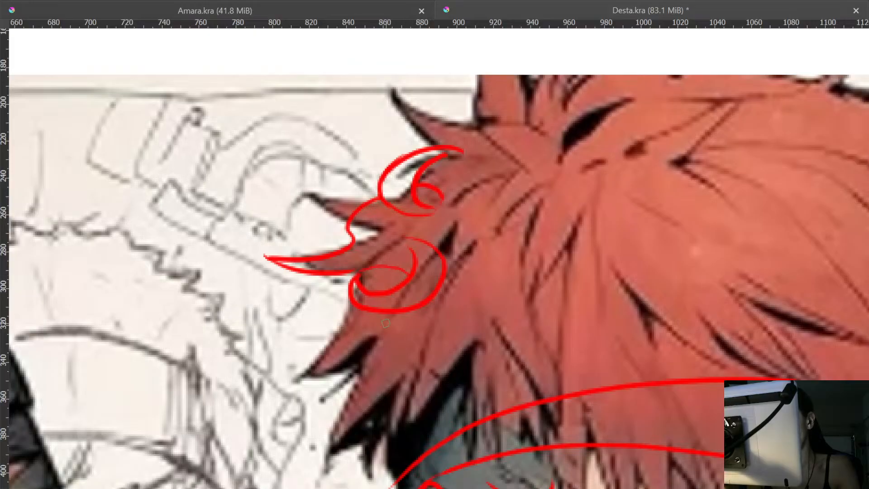
- Add two wavy, tapering locks below the double curl, sweeping down the back of the hair toward the headband
{"action": "mouse_move", "coordinate": [403, 310]}
{"action": "left_mouse_down"}
{"action": "mouse_move", "coordinate": [390, 328]}
{"action": "mouse_move", "coordinate": [287, 373]}
{"action": "mouse_move", "coordinate": [298, 341]}
{"action": "mouse_move", "coordinate": [354, 305]}
{"action": "left_mouse_up"}
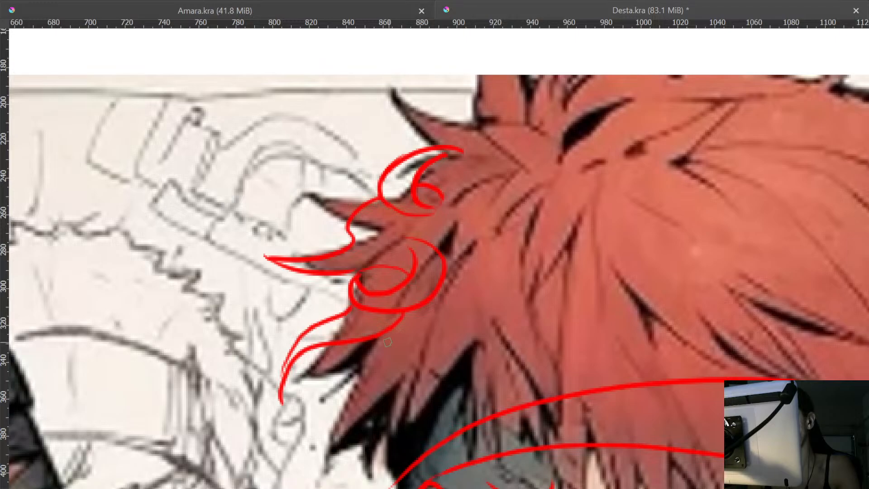
{"action": "mouse_move", "coordinate": [403, 291]}
{"action": "left_mouse_down"}
{"action": "mouse_move", "coordinate": [412, 164]}
{"action": "mouse_move", "coordinate": [395, 226]}
{"action": "mouse_move", "coordinate": [345, 286]}
{"action": "left_mouse_up"}
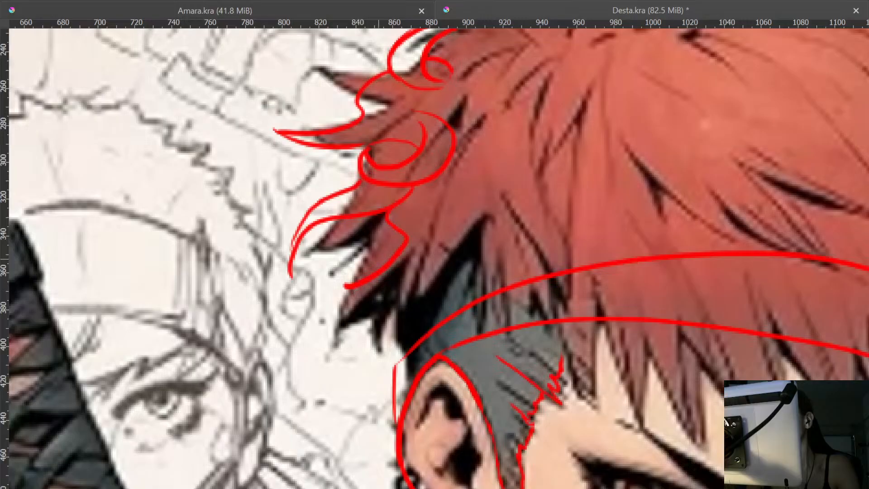
{"action": "key", "text": "ctrl+z"}
{"action": "key", "text": "ctrl+z"}
{"action": "mouse_move", "coordinate": [392, 208]}
{"action": "left_mouse_down"}
{"action": "mouse_move", "coordinate": [402, 255]}
{"action": "mouse_move", "coordinate": [369, 276]}
{"action": "left_mouse_up"}
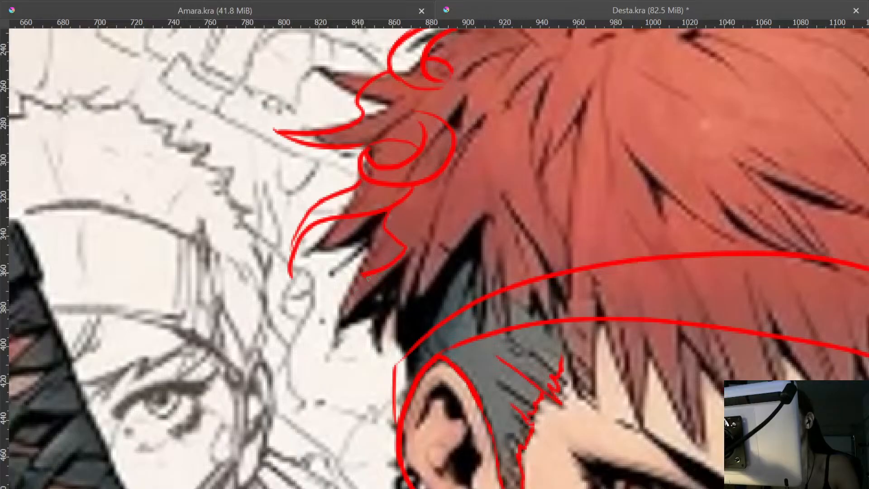
{"action": "key", "text": "ctrl+z"}
{"action": "mouse_move", "coordinate": [388, 210]}
{"action": "left_mouse_down"}
{"action": "mouse_move", "coordinate": [380, 238]}
{"action": "mouse_move", "coordinate": [396, 252]}
{"action": "mouse_move", "coordinate": [378, 276]}
{"action": "mouse_move", "coordinate": [403, 279]}
{"action": "mouse_move", "coordinate": [426, 225]}
{"action": "left_mouse_up"}
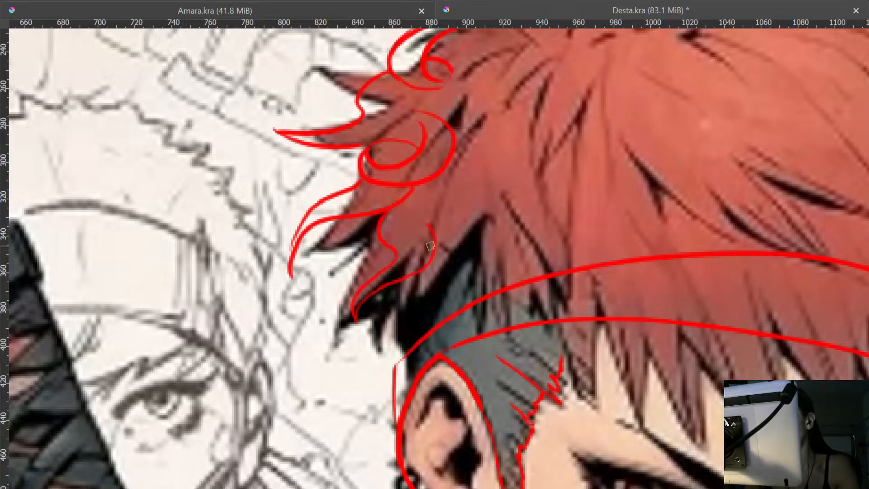
- Draw a wavy lock hanging behind the ear, redraw the headband's short back edge and add a small overlapping strand above the lock
{"action": "scroll", "coordinate": [430, 246], "scroll_direction": "down", "scroll_amount": 3}
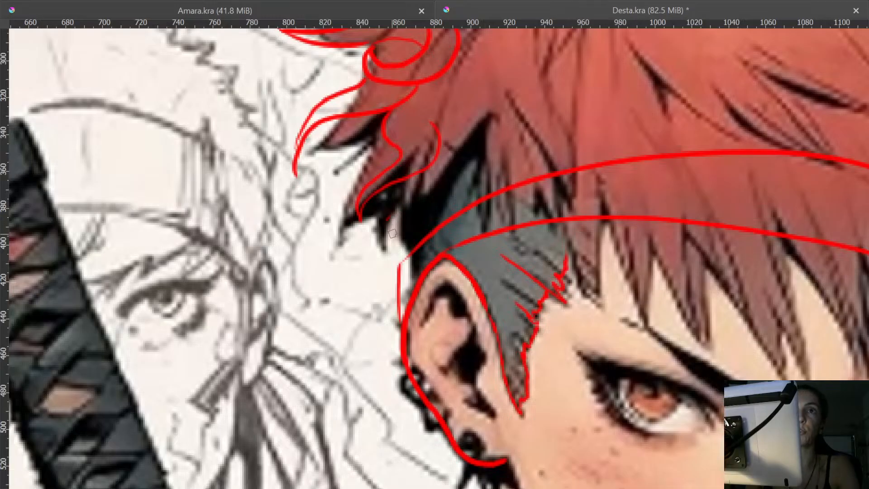
{"action": "mouse_move", "coordinate": [391, 212]}
{"action": "left_mouse_down"}
{"action": "mouse_move", "coordinate": [372, 233]}
{"action": "mouse_move", "coordinate": [382, 366]}
{"action": "mouse_move", "coordinate": [372, 349]}
{"action": "mouse_move", "coordinate": [394, 353]}
{"action": "mouse_move", "coordinate": [376, 353]}
{"action": "mouse_move", "coordinate": [397, 303]}
{"action": "left_mouse_up"}
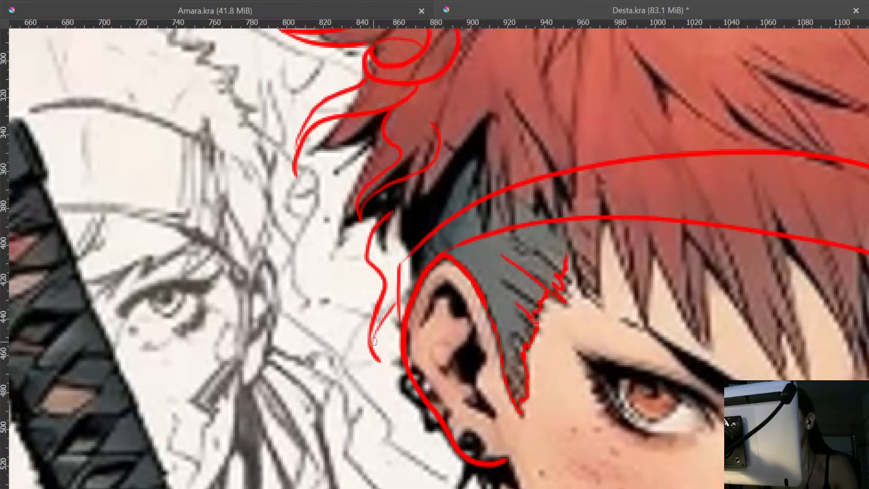
{"action": "mouse_move", "coordinate": [374, 336]}
{"action": "left_mouse_down"}
{"action": "mouse_move", "coordinate": [401, 267]}
{"action": "mouse_move", "coordinate": [402, 294]}
{"action": "mouse_move", "coordinate": [398, 267]}
{"action": "left_mouse_up"}
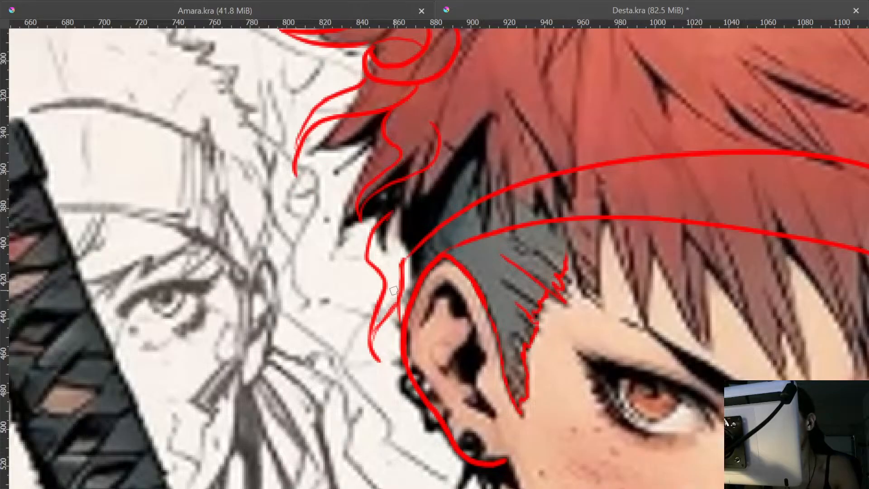
{"action": "left_click_drag", "start_coordinate": [399, 243], "coordinate": [357, 326]}
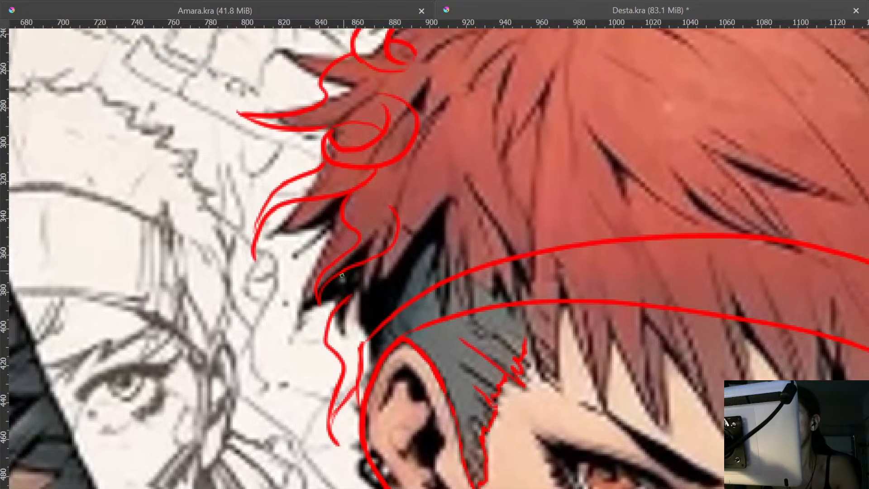
{"action": "mouse_move", "coordinate": [342, 276]}
{"action": "left_mouse_down"}
{"action": "mouse_move", "coordinate": [292, 322]}
{"action": "mouse_move", "coordinate": [312, 322]}
{"action": "mouse_move", "coordinate": [355, 297]}
{"action": "left_mouse_up"}
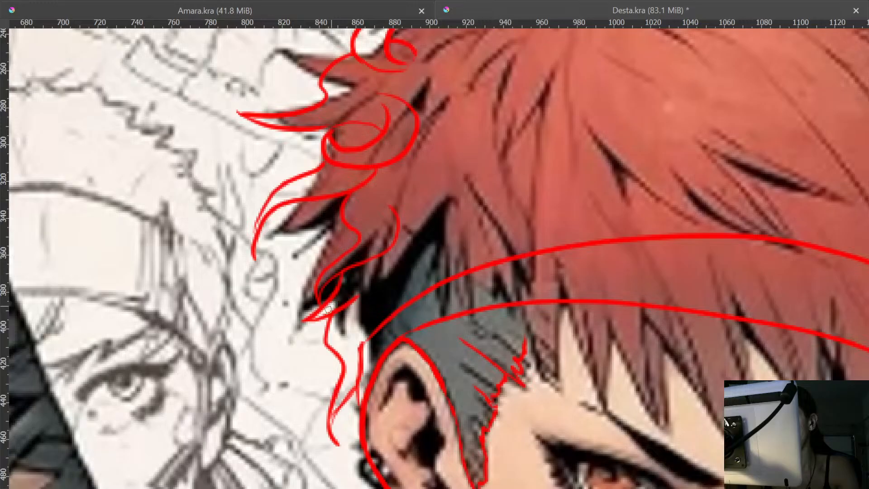
- Check the red head tracing on its own by hiding the red-haired reference painting, and show the painting again
{"action": "left_click_drag", "start_coordinate": [512, 199], "coordinate": [358, 300]}
{"action": "left_click_drag", "start_coordinate": [447, 237], "coordinate": [464, 361]}
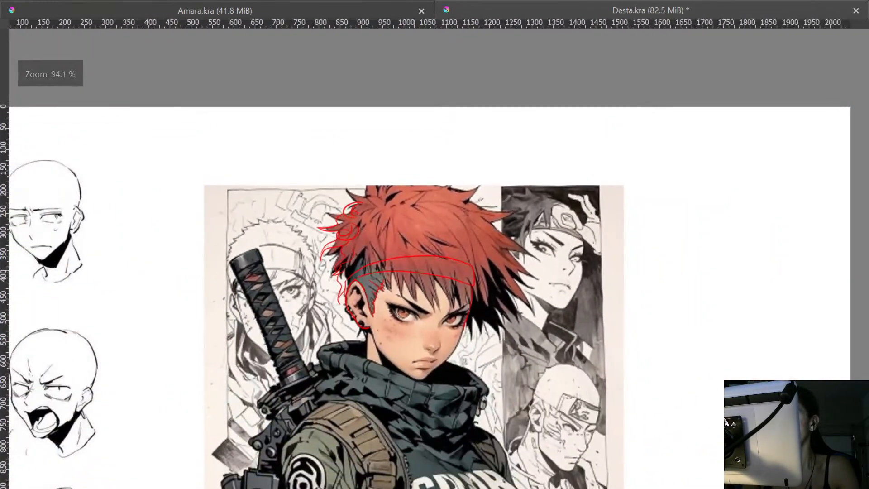
{"action": "left_click_drag", "start_coordinate": [399, 237], "coordinate": [398, 154]}
{"action": "key", "text": "Tab"}
{"action": "left_click_drag", "start_coordinate": [571, 292], "coordinate": [579, 201]}
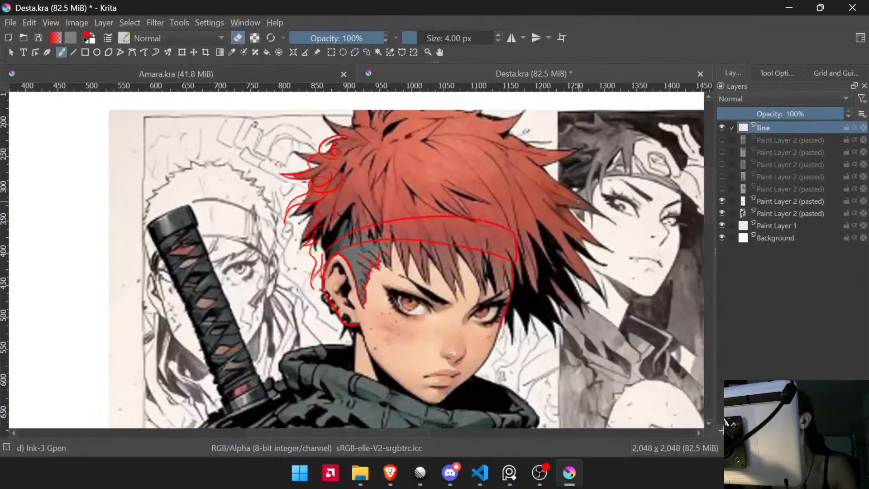
{"action": "left_click", "coordinate": [722, 213]}
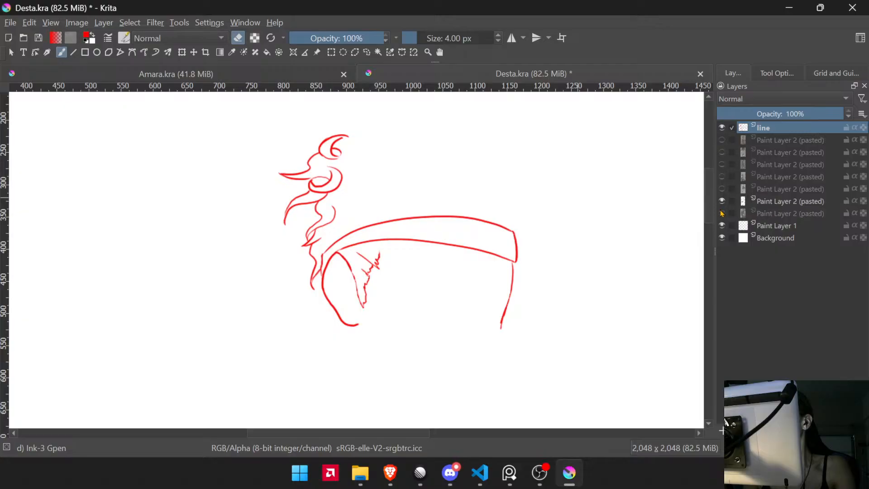
{"action": "left_click", "coordinate": [722, 213]}
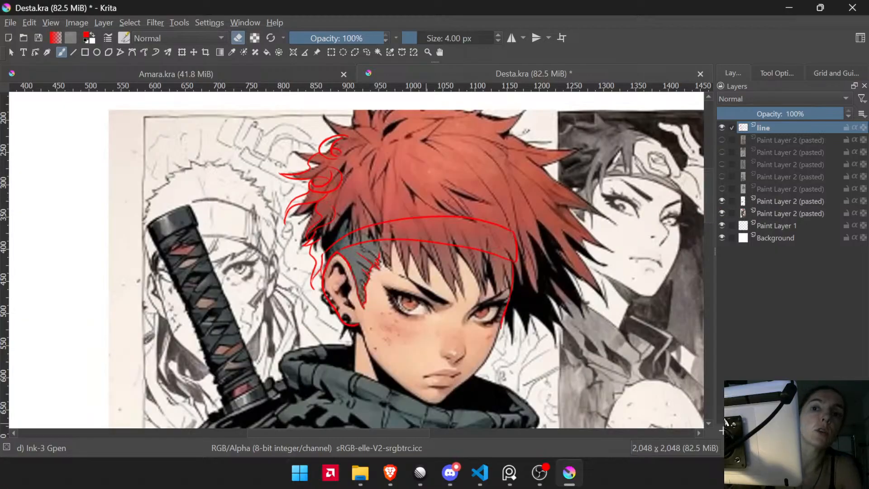
- Paste the copied portrait reference as a new layer, downloading it from the remote source i.pinimg.com
{"action": "key", "text": "alt+Tab"}
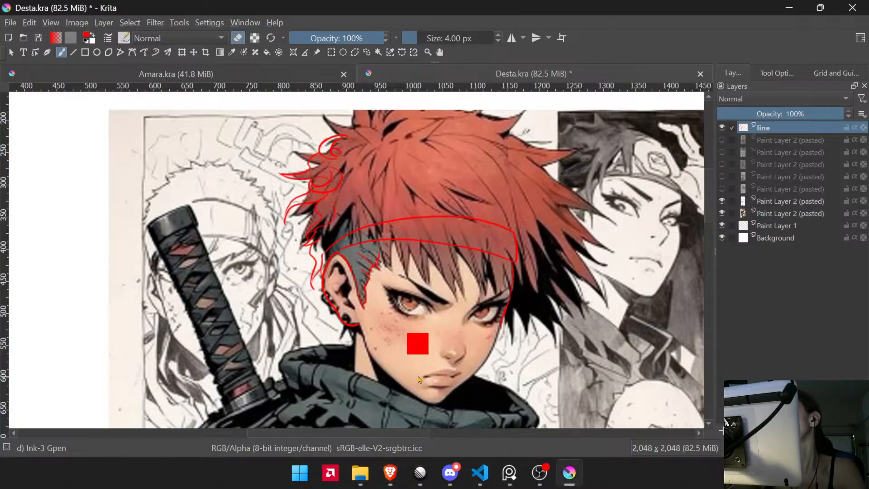
{"action": "key", "text": "ctrl+v"}
{"action": "left_click", "coordinate": [347, 169]}
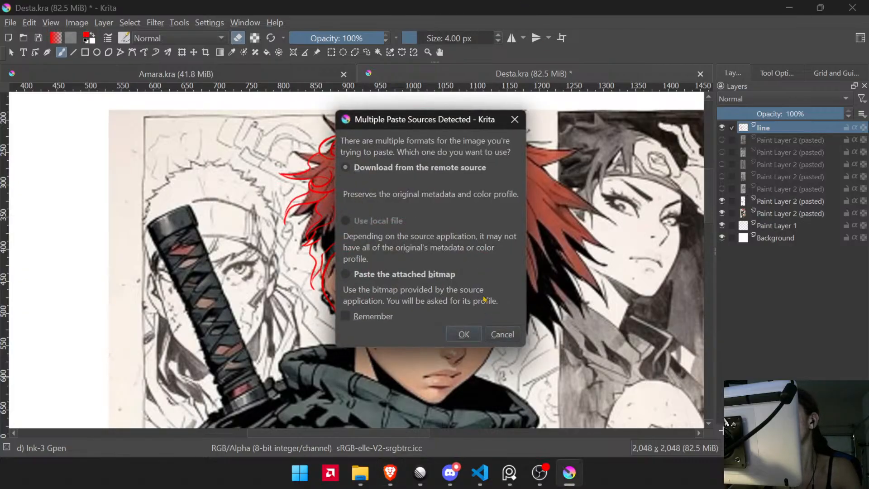
{"action": "left_click", "coordinate": [463, 335]}
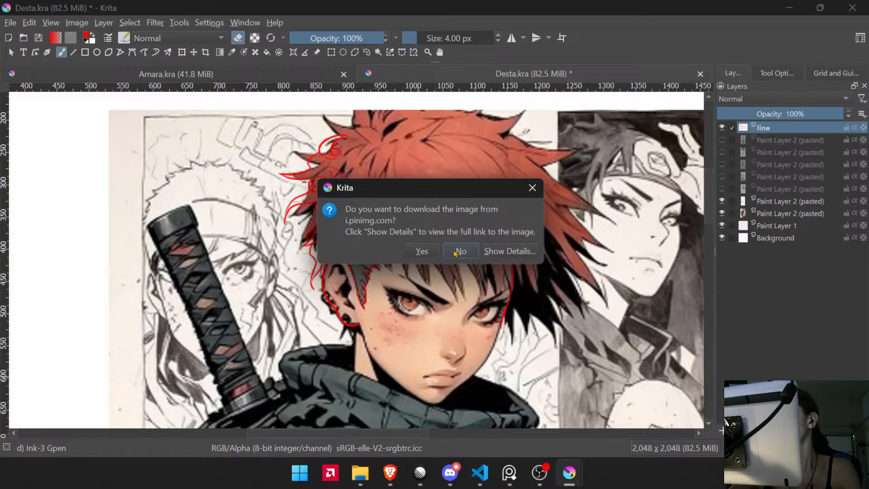
{"action": "left_click", "coordinate": [421, 251]}
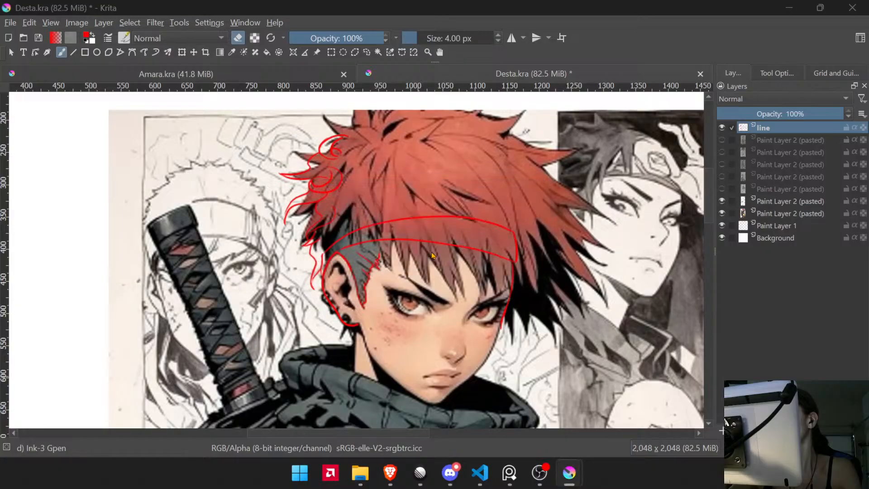
- Move the pasted portrait layer below the line and expression layers, directly above the red-haired reference painting
{"action": "scroll", "coordinate": [405, 322], "scroll_direction": "down", "scroll_amount": 4}
{"action": "scroll", "coordinate": [404, 322], "scroll_direction": "up", "scroll_amount": 2}
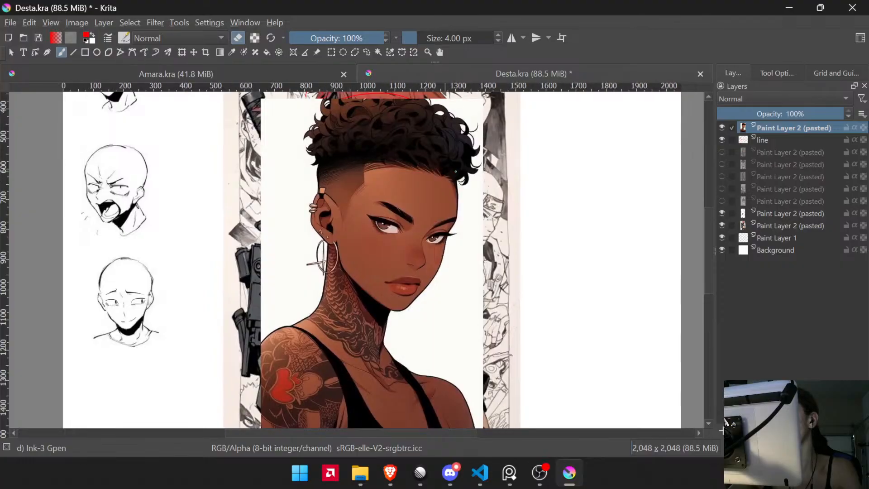
{"action": "scroll", "coordinate": [404, 322], "scroll_direction": "down", "scroll_amount": 2}
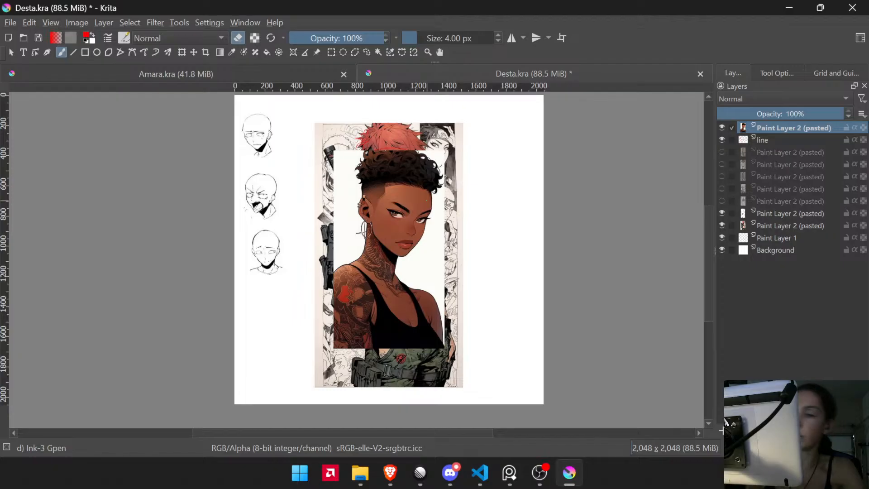
{"action": "left_click_drag", "start_coordinate": [402, 272], "coordinate": [431, 278]}
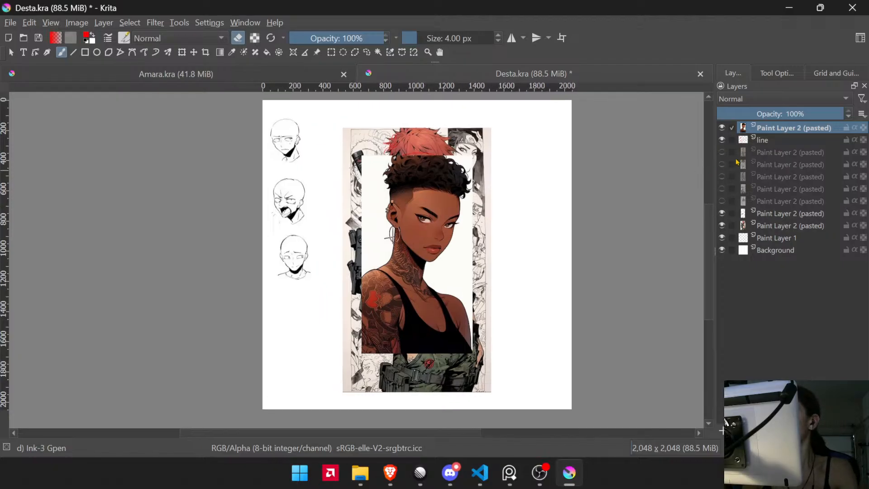
{"action": "left_click_drag", "start_coordinate": [780, 127], "coordinate": [773, 216]}
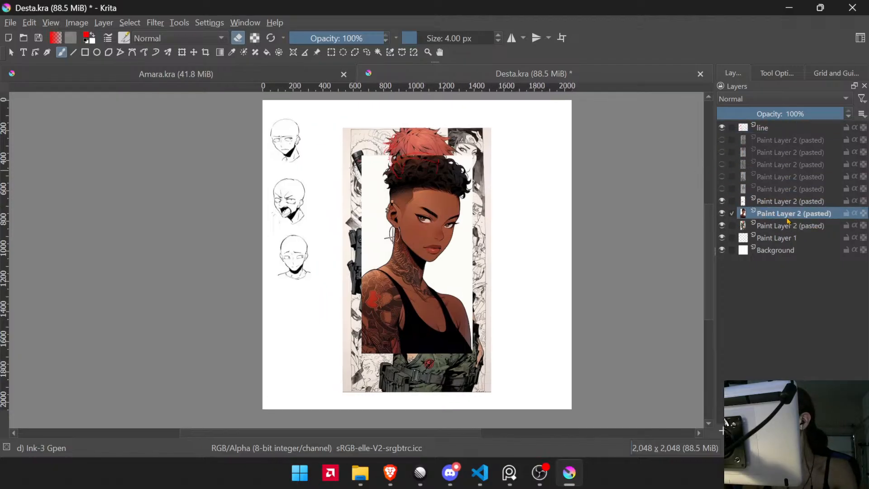
- Hide the red-haired reference painting, shrink the curly-haired portrait and place it under the red headband and head tracing
{"action": "left_click", "coordinate": [722, 226]}
{"action": "left_click_drag", "start_coordinate": [444, 248], "coordinate": [464, 261]}
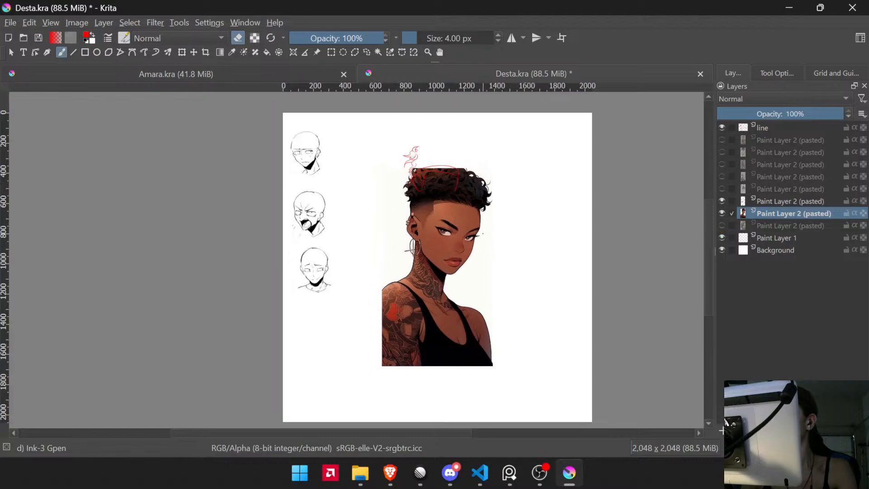
{"action": "key", "text": "ctrl+t"}
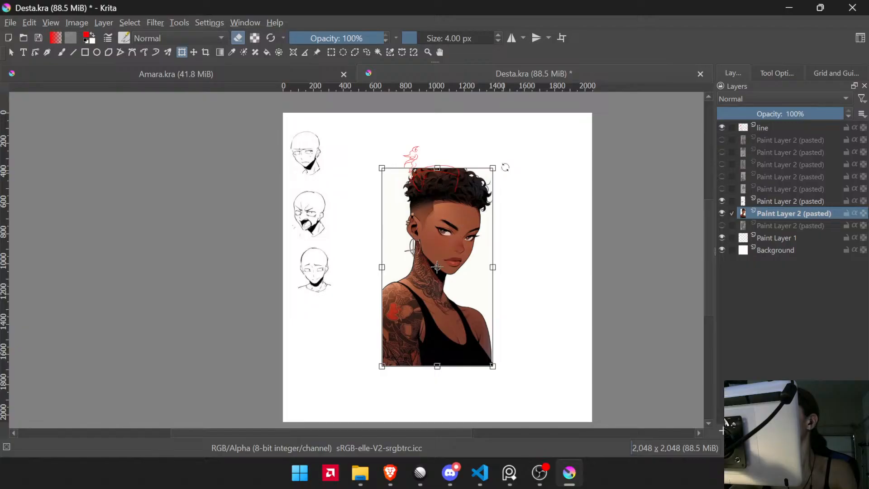
{"action": "left_click_drag", "start_coordinate": [494, 168], "coordinate": [463, 231]}
{"action": "scroll", "coordinate": [461, 214], "scroll_direction": "up", "scroll_amount": 3}
{"action": "scroll", "coordinate": [460, 230], "scroll_direction": "down", "scroll_amount": 2}
{"action": "left_click_drag", "start_coordinate": [440, 291], "coordinate": [439, 191]}
{"action": "scroll", "coordinate": [439, 191], "scroll_direction": "up", "scroll_amount": 2}
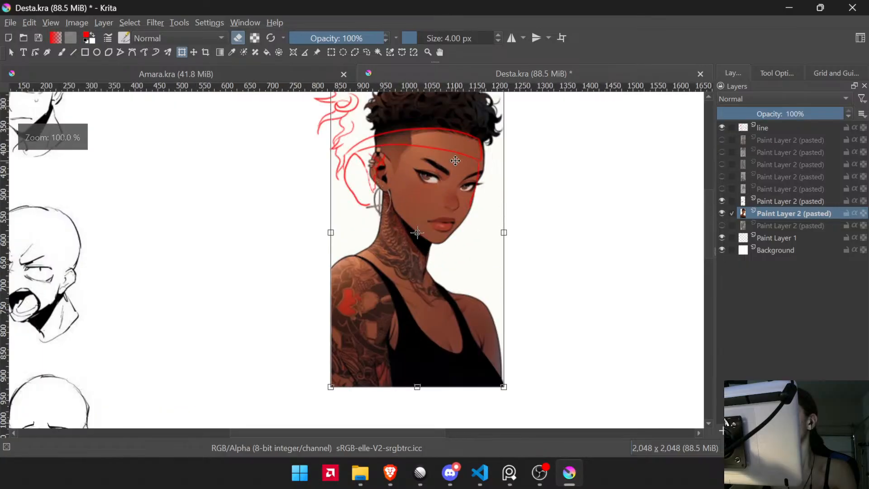
{"action": "left_click_drag", "start_coordinate": [455, 160], "coordinate": [431, 259]}
{"action": "scroll", "coordinate": [442, 167], "scroll_direction": "down", "scroll_amount": 1}
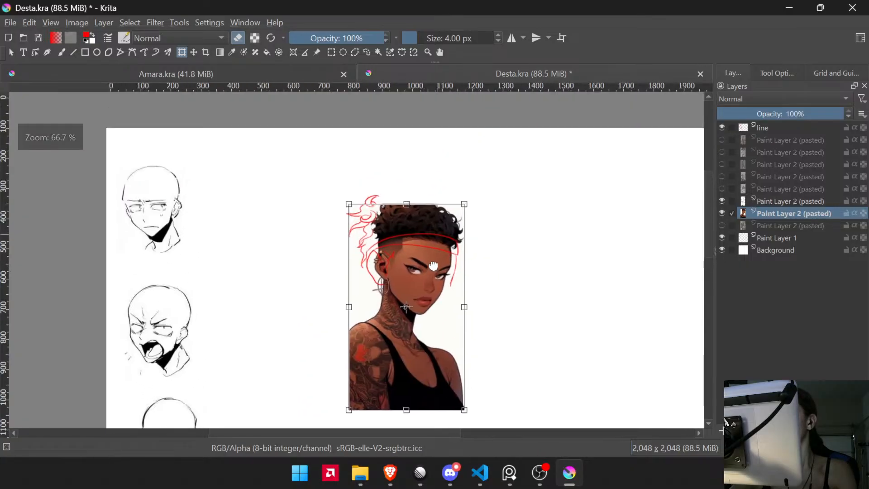
{"action": "scroll", "coordinate": [439, 240], "scroll_direction": "up", "scroll_amount": 1}
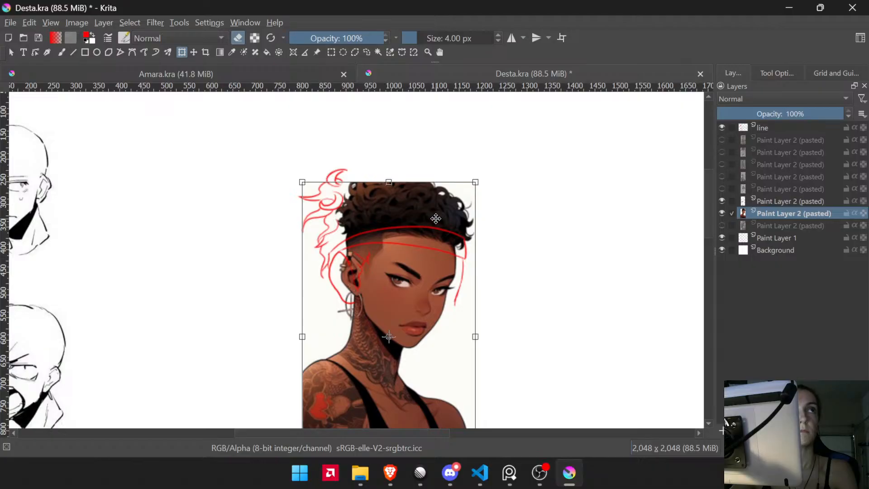
- Enlarge and reposition the curly-haired portrait until its forehead and face edge fit the red headband tracing, and apply the transform
{"action": "left_click_drag", "start_coordinate": [475, 182], "coordinate": [492, 167]}
{"action": "left_click_drag", "start_coordinate": [438, 294], "coordinate": [403, 255]}
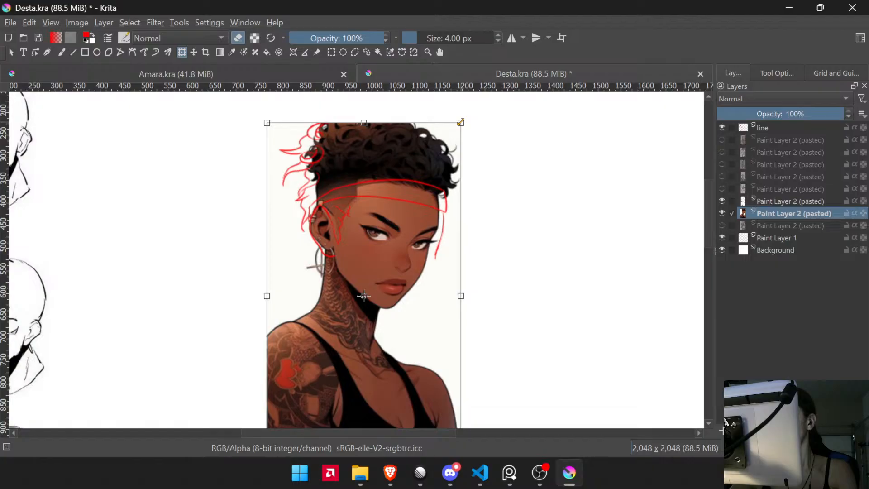
{"action": "left_click_drag", "start_coordinate": [461, 123], "coordinate": [462, 97]}
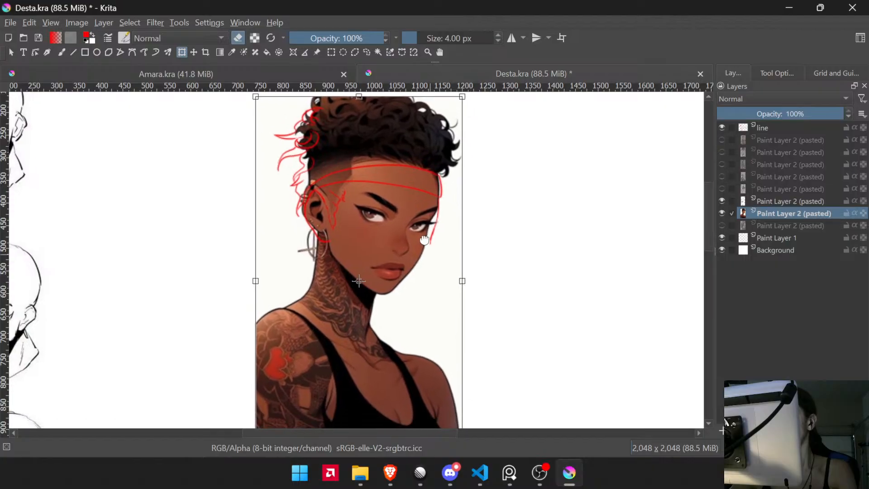
{"action": "left_click_drag", "start_coordinate": [424, 240], "coordinate": [401, 214]}
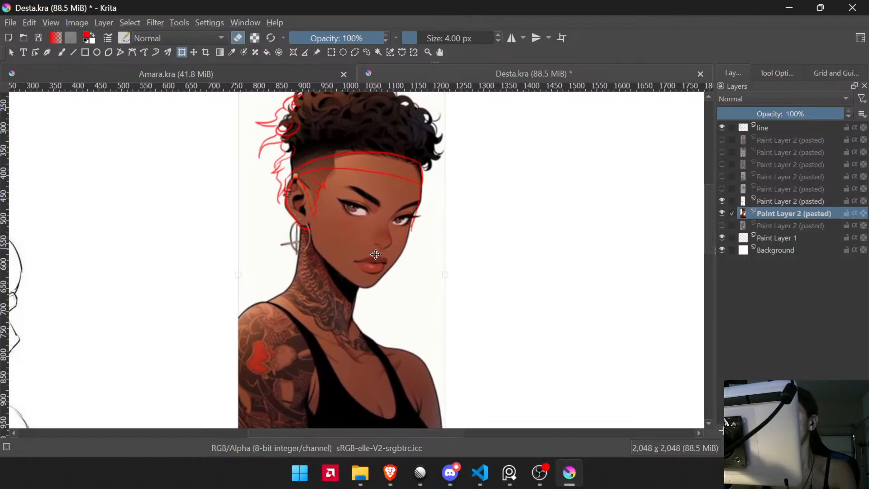
{"action": "left_click_drag", "start_coordinate": [376, 254], "coordinate": [375, 255]}
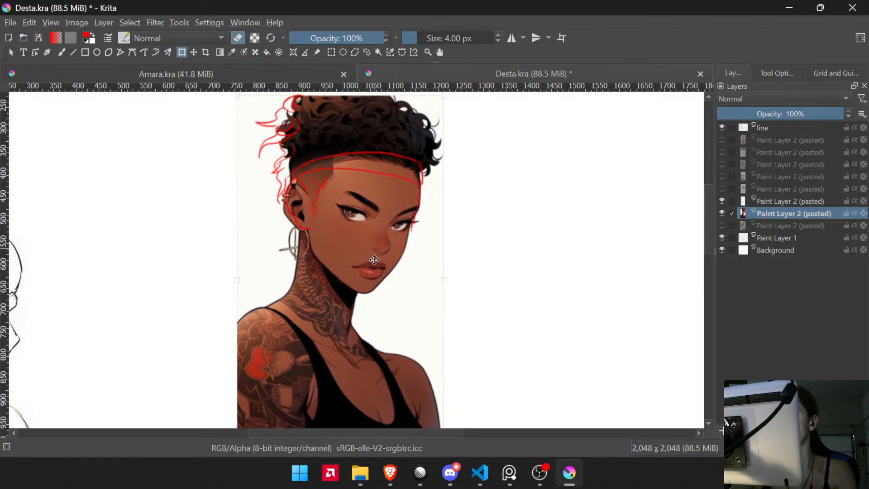
{"action": "scroll", "coordinate": [403, 239], "scroll_direction": "down", "scroll_amount": 1}
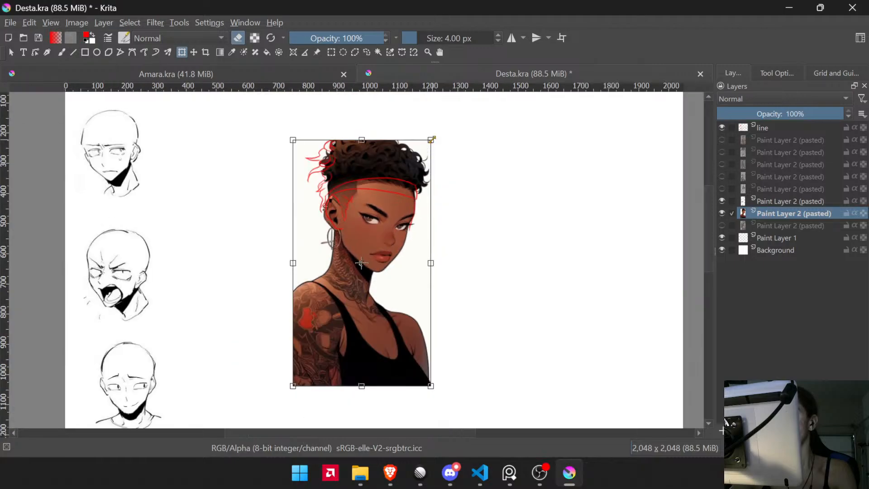
{"action": "left_click_drag", "start_coordinate": [402, 195], "coordinate": [407, 225]}
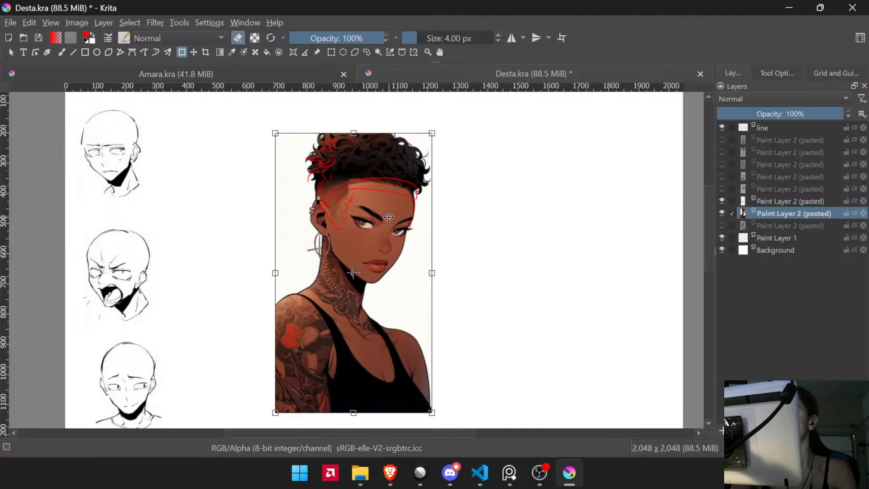
{"action": "key", "text": "Return"}
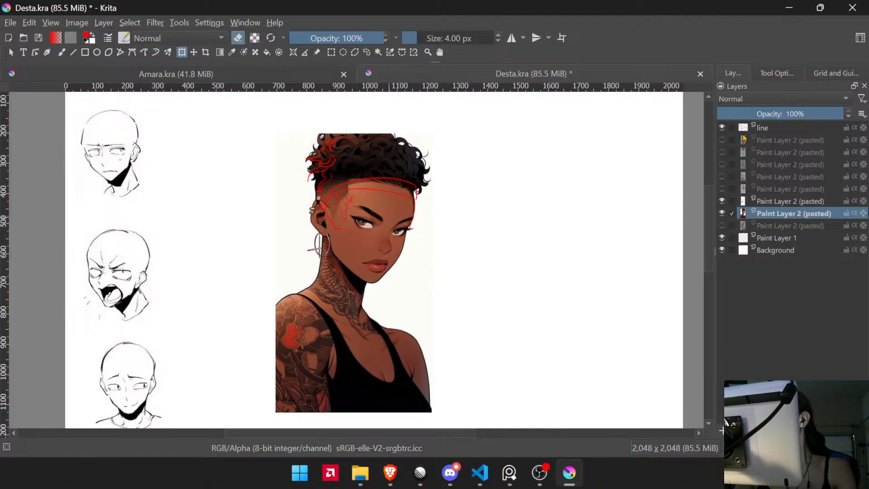
- Delete the red wavy hair strands above and behind the ear from the line layer, and turn off eraser mode
{"action": "left_click", "coordinate": [740, 128]}
{"action": "left_click_drag", "start_coordinate": [324, 166], "coordinate": [383, 178], "text": "ctrl"}
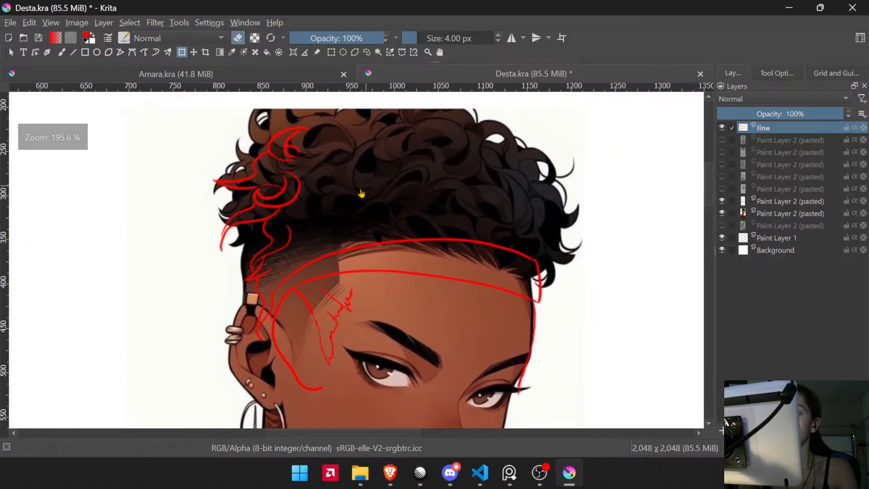
{"action": "key", "text": "b"}
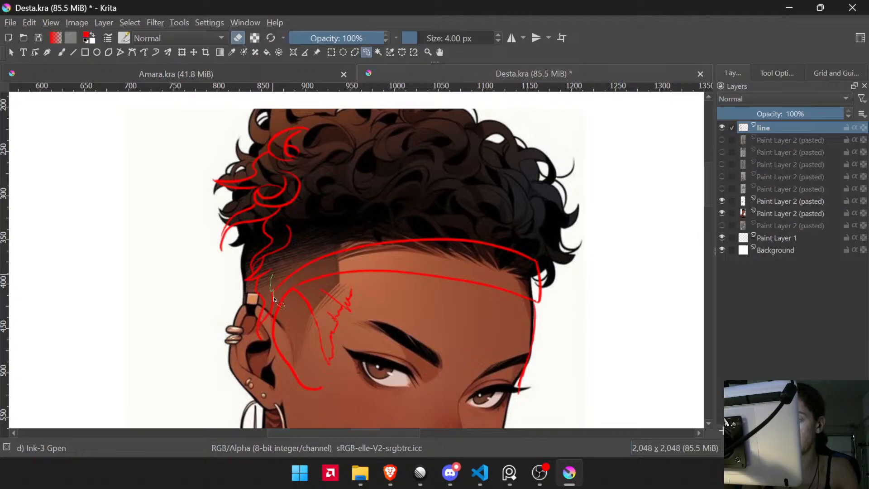
{"action": "mouse_move", "coordinate": [266, 349]}
{"action": "left_mouse_down"}
{"action": "mouse_move", "coordinate": [181, 176]}
{"action": "mouse_move", "coordinate": [345, 178]}
{"action": "left_mouse_up"}
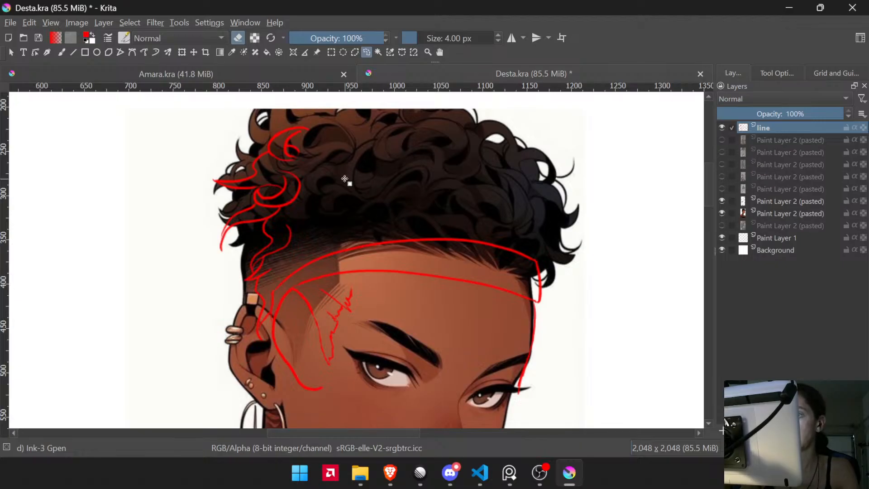
{"action": "key", "text": "Delete"}
{"action": "key", "text": "ctrl+shift+a"}
{"action": "key", "text": "b"}
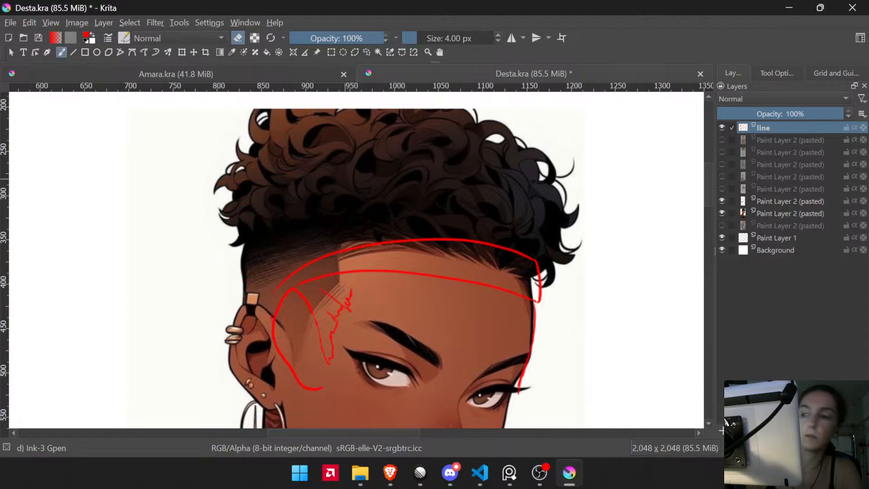
{"action": "scroll", "coordinate": [349, 174], "scroll_direction": "up", "scroll_amount": 3}
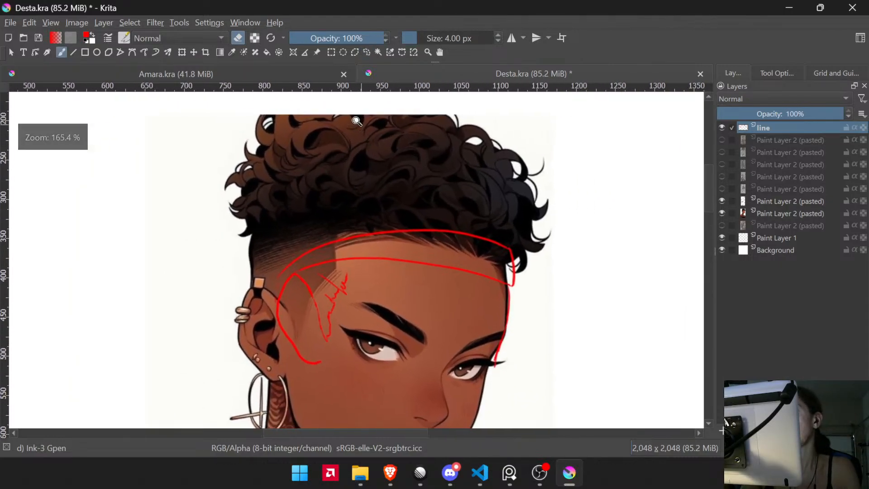
{"action": "left_click_drag", "start_coordinate": [350, 144], "coordinate": [353, 221]}
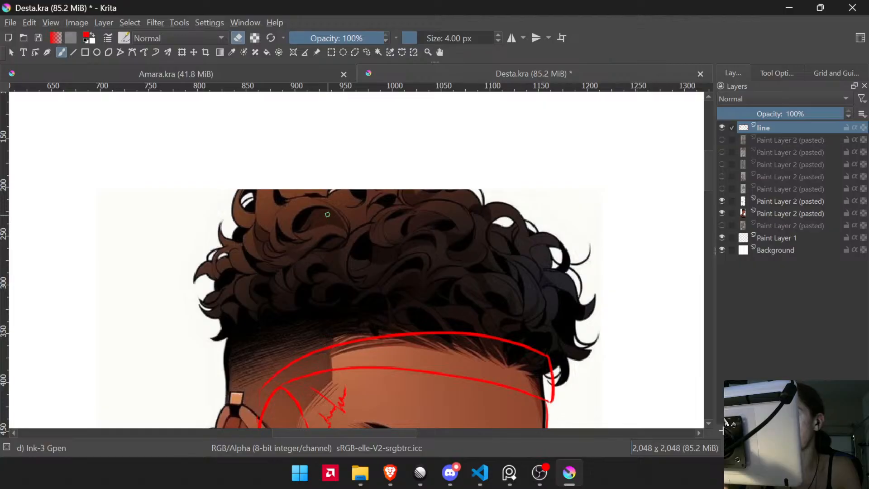
{"action": "key", "text": "e"}
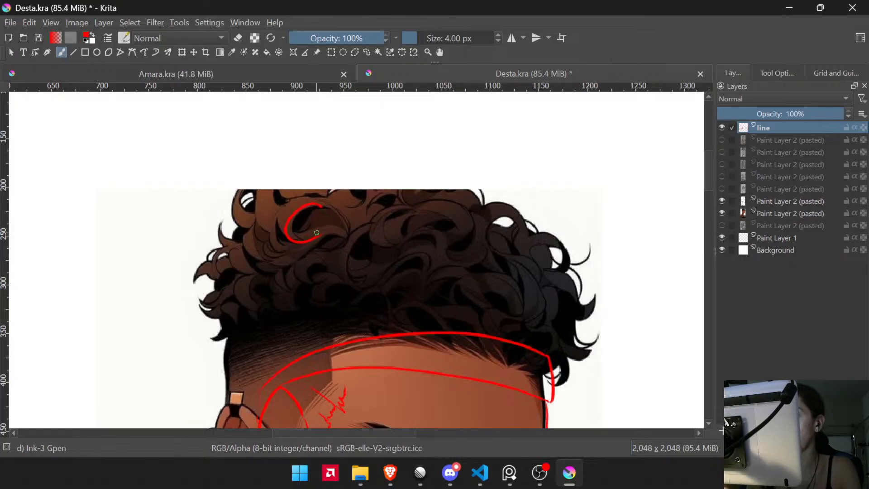
{"action": "mouse_move", "coordinate": [325, 235]}
{"action": "left_mouse_down"}
{"action": "mouse_move", "coordinate": [295, 245]}
{"action": "mouse_move", "coordinate": [329, 255]}
{"action": "mouse_move", "coordinate": [308, 252]}
{"action": "left_mouse_up"}
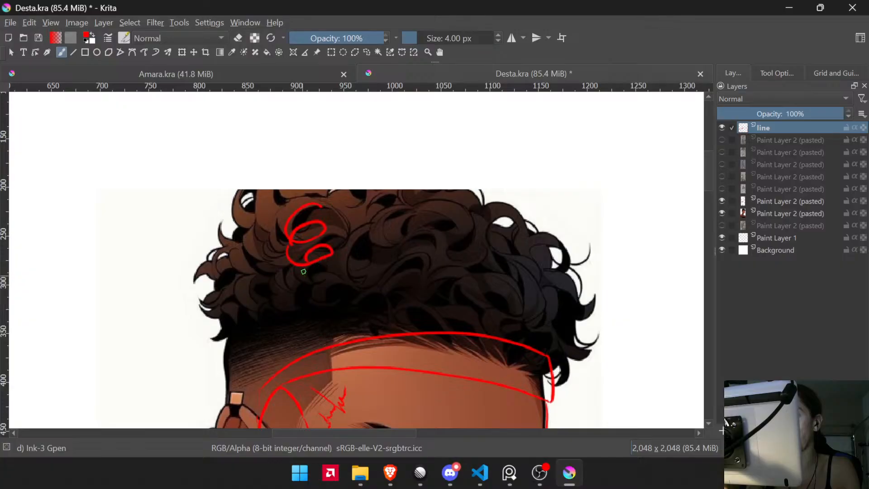
{"action": "key", "text": "ctrl+z"}
{"action": "key", "text": "ctrl+z"}
{"action": "key", "text": "ctrl+z"}
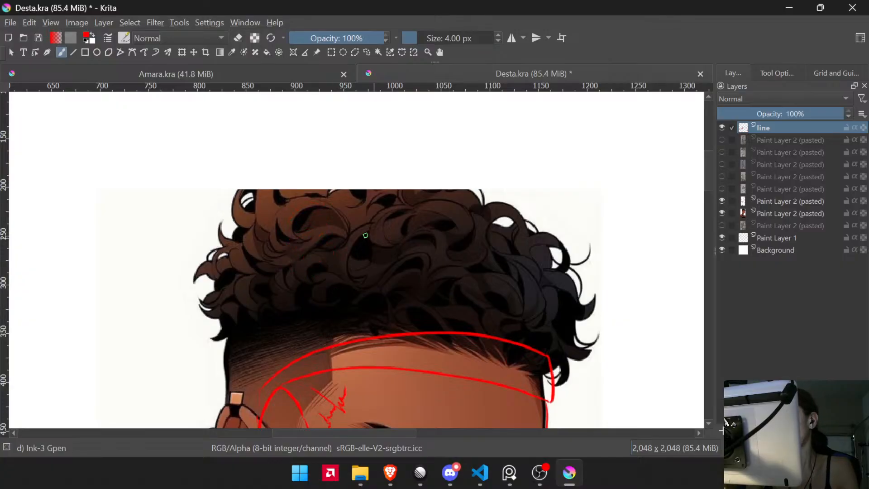
{"action": "mouse_move", "coordinate": [323, 206]}
{"action": "left_mouse_down"}
{"action": "mouse_move", "coordinate": [304, 213]}
{"action": "mouse_move", "coordinate": [316, 236]}
{"action": "left_mouse_up"}
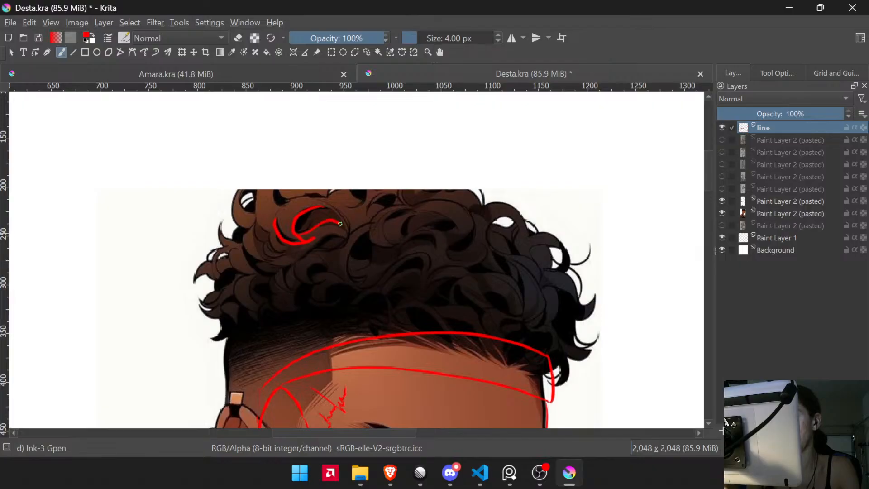
{"action": "mouse_move", "coordinate": [293, 266]}
{"action": "left_mouse_down"}
{"action": "mouse_move", "coordinate": [270, 241]}
{"action": "mouse_move", "coordinate": [332, 254]}
{"action": "left_mouse_up"}
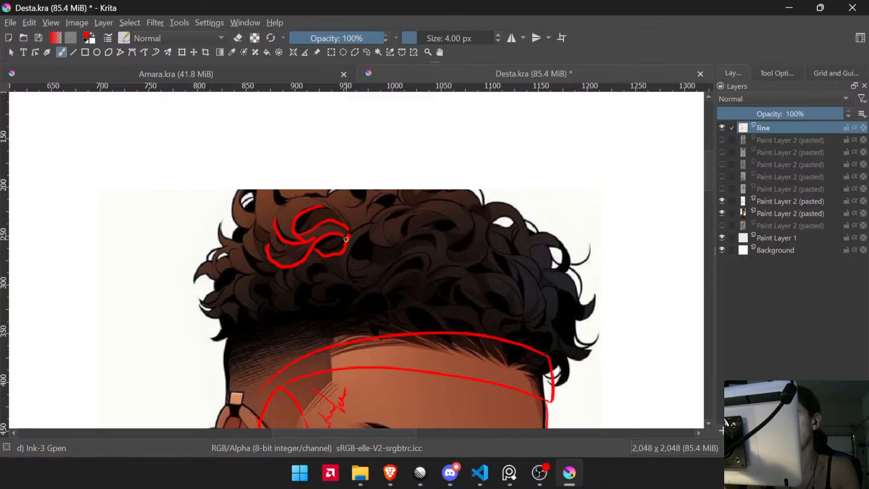
{"action": "key", "text": "ctrl+z"}
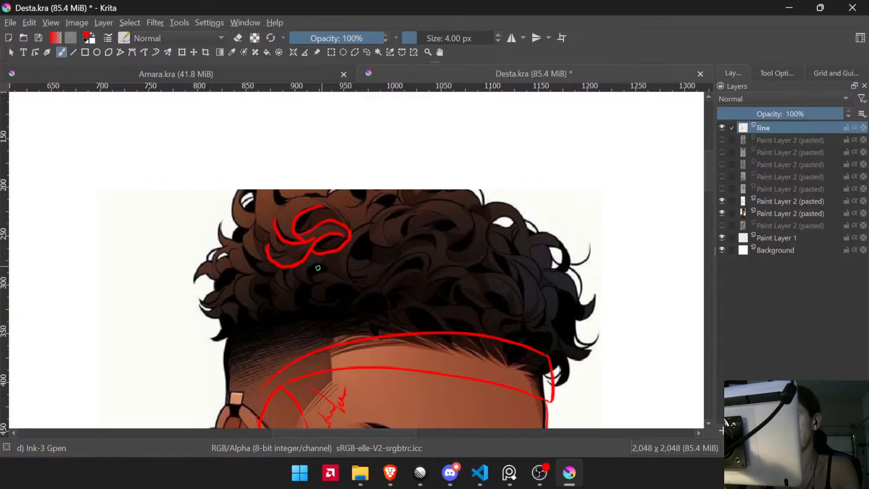
{"action": "mouse_move", "coordinate": [322, 264]}
{"action": "left_mouse_down"}
{"action": "mouse_move", "coordinate": [312, 284]}
{"action": "mouse_move", "coordinate": [261, 276]}
{"action": "mouse_move", "coordinate": [276, 297]}
{"action": "mouse_move", "coordinate": [236, 286]}
{"action": "mouse_move", "coordinate": [271, 303]}
{"action": "left_mouse_up"}
{"action": "mouse_move", "coordinate": [428, 235]}
{"action": "left_mouse_down"}
{"action": "mouse_move", "coordinate": [432, 181]}
{"action": "mouse_move", "coordinate": [452, 210]}
{"action": "mouse_move", "coordinate": [489, 222]}
{"action": "mouse_move", "coordinate": [498, 265]}
{"action": "mouse_move", "coordinate": [556, 272]}
{"action": "left_mouse_up"}
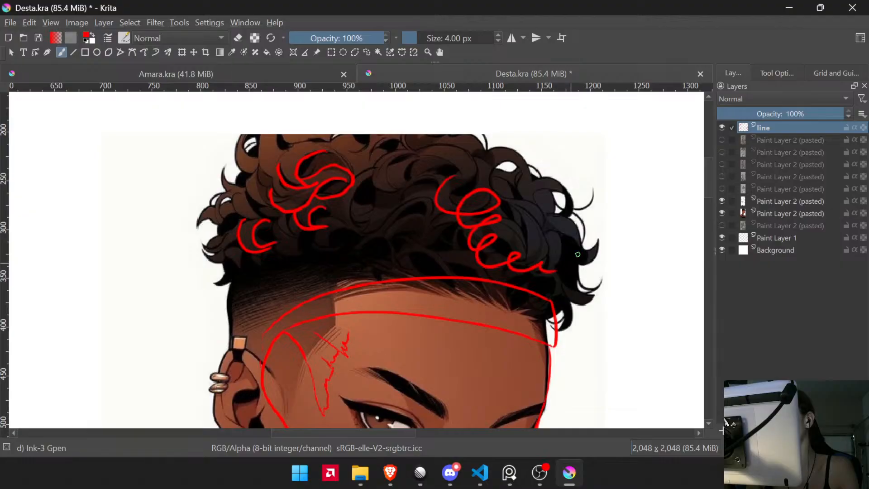
{"action": "key", "text": "ctrl+z"}
{"action": "key", "text": "ctrl+z"}
{"action": "key", "text": "ctrl+z"}
{"action": "key", "text": "ctrl+z"}
{"action": "key", "text": "ctrl+z"}
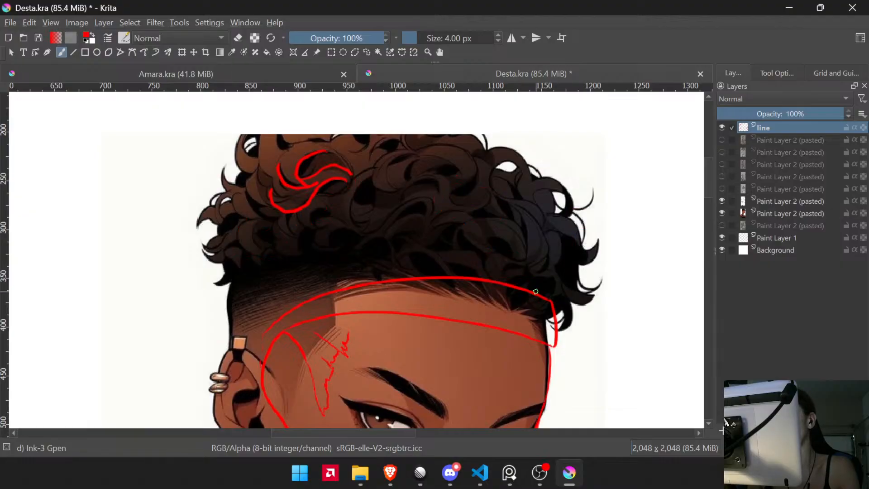
{"action": "key", "text": "ctrl+z"}
{"action": "key", "text": "ctrl+z"}
{"action": "key", "text": "ctrl+z"}
{"action": "key", "text": "ctrl+z"}
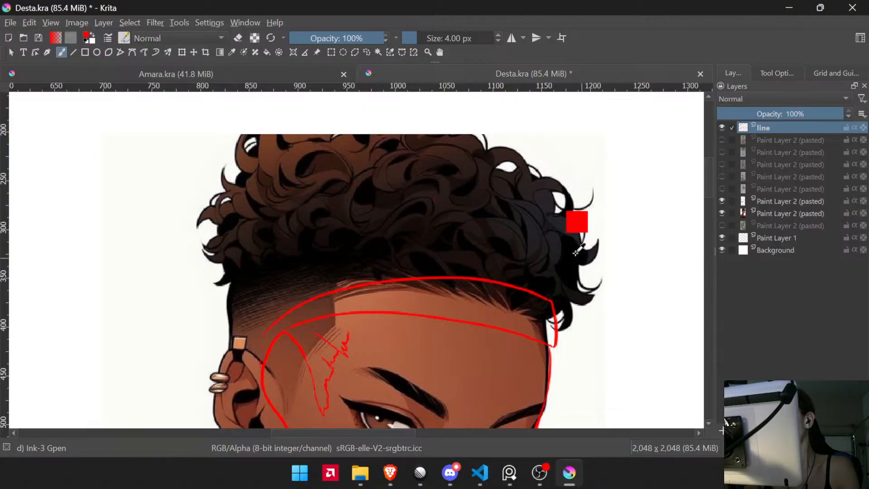
- Shift the curly-haired portrait slightly up and right so its hairline meets the front corner of the red headband
{"action": "left_click_drag", "start_coordinate": [576, 252], "coordinate": [474, 186]}
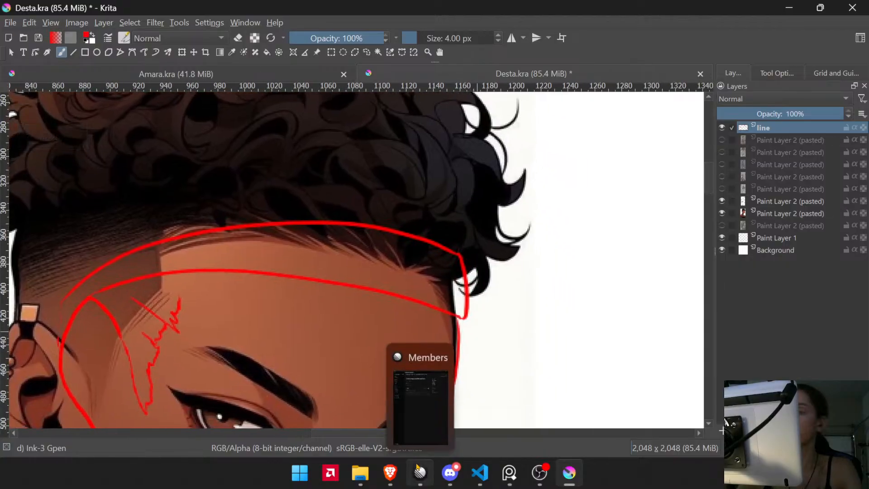
{"action": "left_click", "coordinate": [792, 214]}
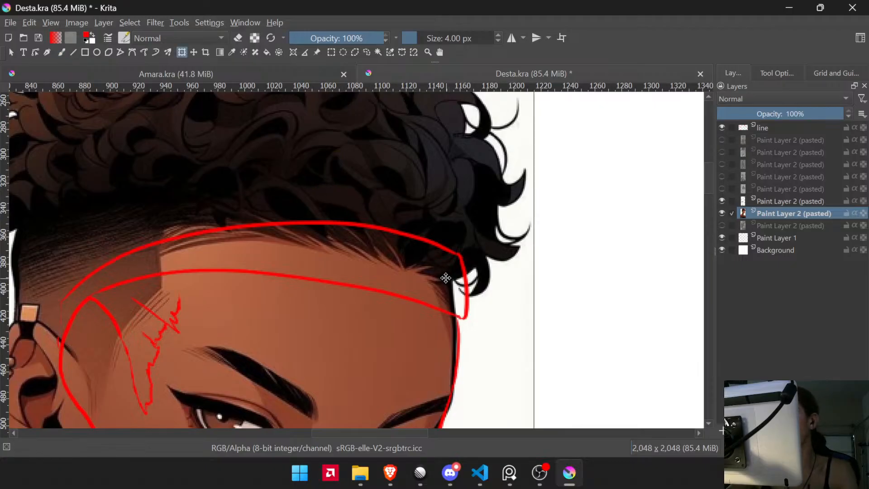
{"action": "scroll", "coordinate": [448, 272], "scroll_direction": "down", "scroll_amount": 3}
{"action": "key", "text": "ctrl+t"}
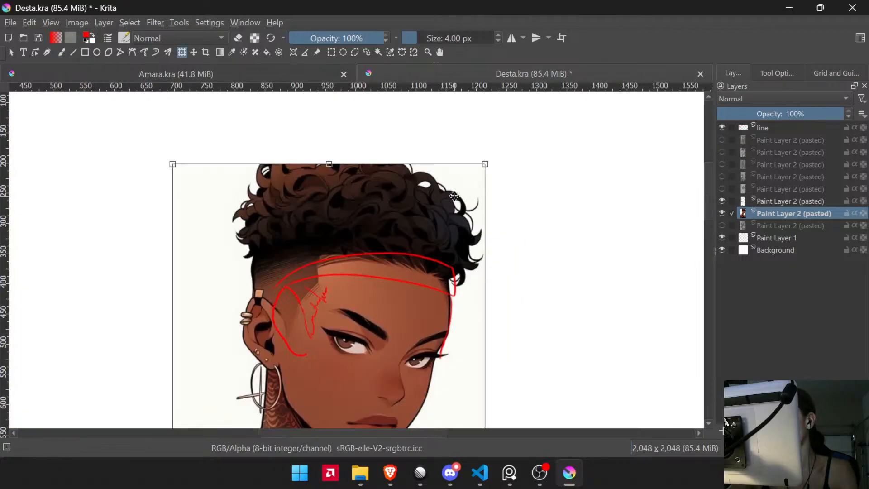
{"action": "left_click_drag", "start_coordinate": [467, 231], "coordinate": [471, 263]}
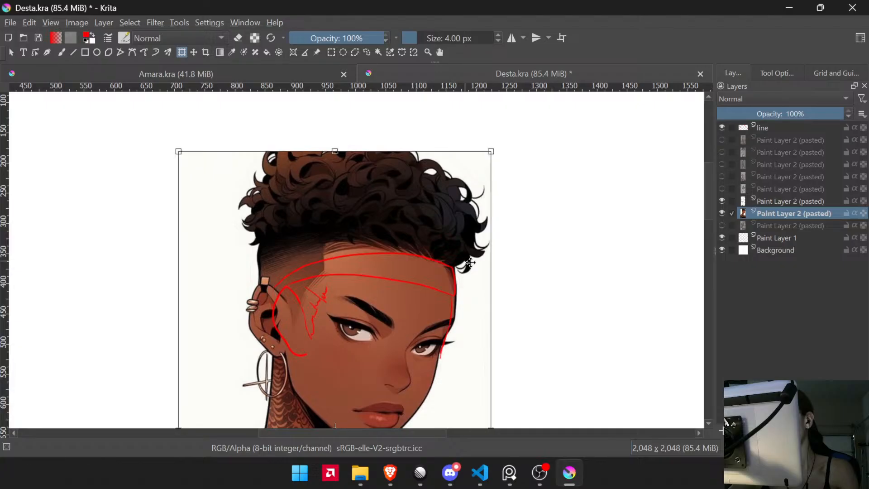
{"action": "scroll", "coordinate": [470, 262], "scroll_direction": "up", "scroll_amount": 3, "text": "ctrl"}
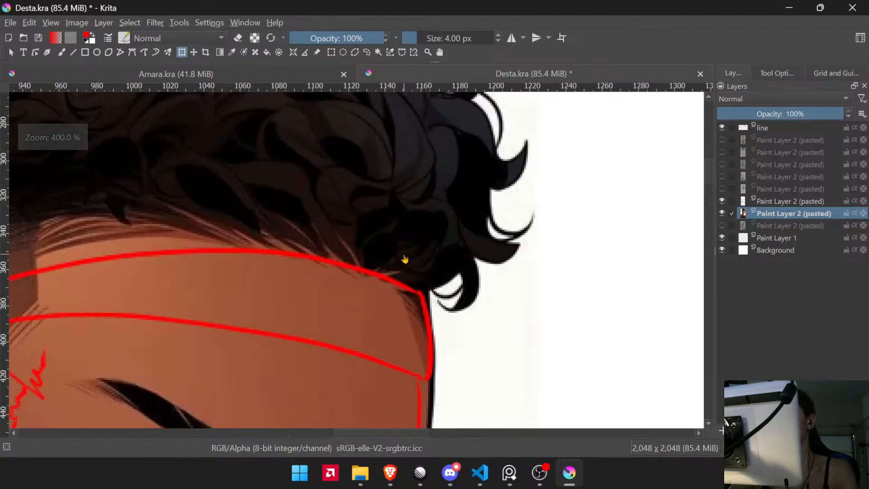
- Trace the small curl hanging at the headband's front corner in red on the line layer with the Ink-3 Gpen brush
{"action": "left_click", "coordinate": [781, 130]}
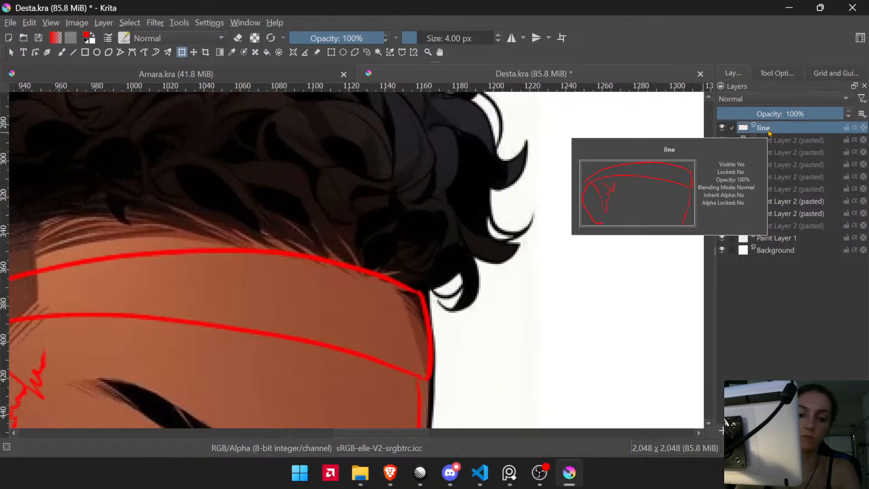
{"action": "key", "text": "b"}
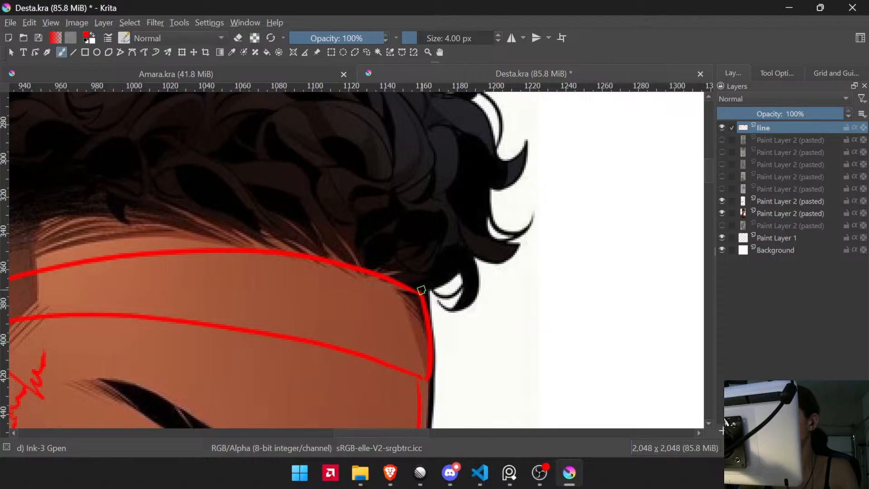
{"action": "left_click_drag", "start_coordinate": [427, 289], "coordinate": [455, 272]}
{"action": "key", "text": "Tab"}
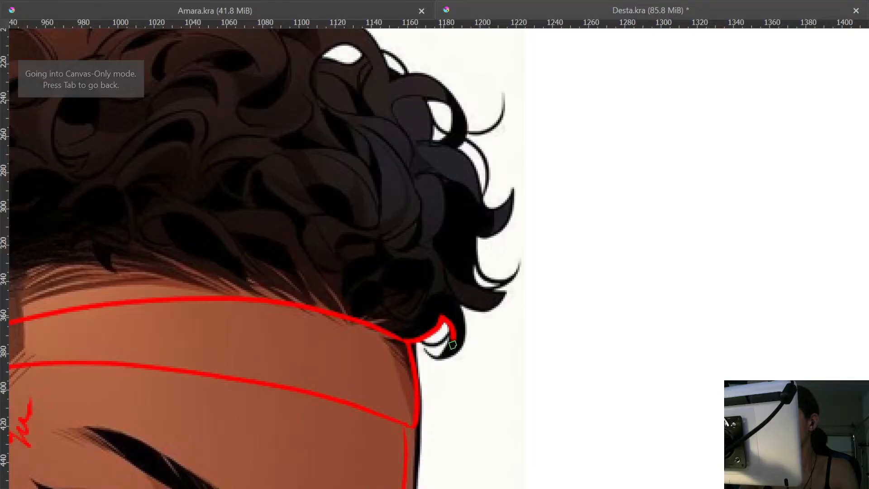
{"action": "left_click_drag", "start_coordinate": [446, 317], "coordinate": [425, 372]}
{"action": "left_click_drag", "start_coordinate": [446, 273], "coordinate": [438, 366]}
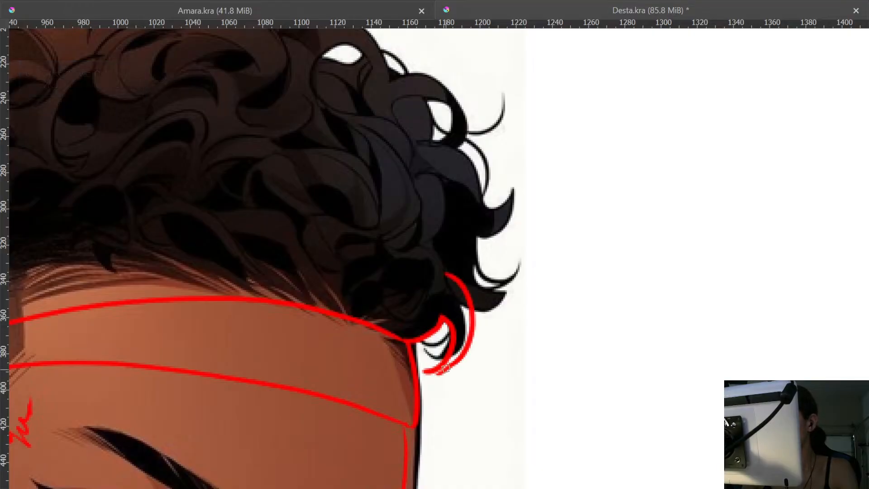
{"action": "key", "text": "ctrl+z"}
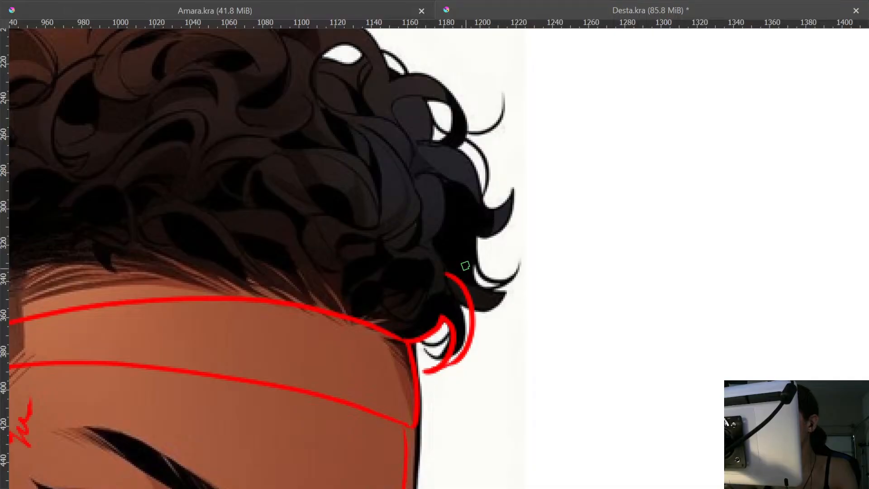
- Trace the swept-back hair strands along the hairline above the headband in red, following the portrait's dark locks
{"action": "mouse_move", "coordinate": [455, 246]}
{"action": "left_mouse_down"}
{"action": "mouse_move", "coordinate": [493, 336]}
{"action": "mouse_move", "coordinate": [440, 224]}
{"action": "mouse_move", "coordinate": [505, 346]}
{"action": "left_mouse_up"}
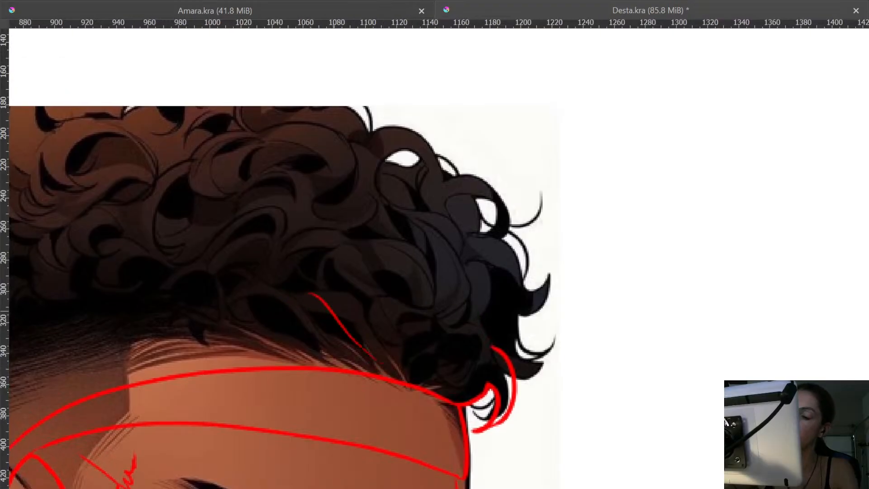
{"action": "mouse_move", "coordinate": [369, 354]}
{"action": "left_mouse_down"}
{"action": "mouse_move", "coordinate": [346, 320]}
{"action": "mouse_move", "coordinate": [258, 311]}
{"action": "left_mouse_up"}
{"action": "key", "text": "ctrl+z"}
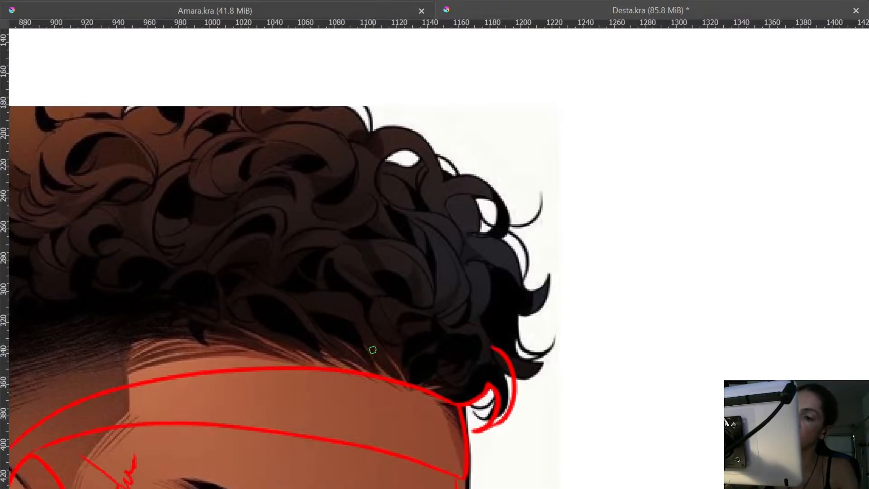
{"action": "key", "text": "ctrl+z"}
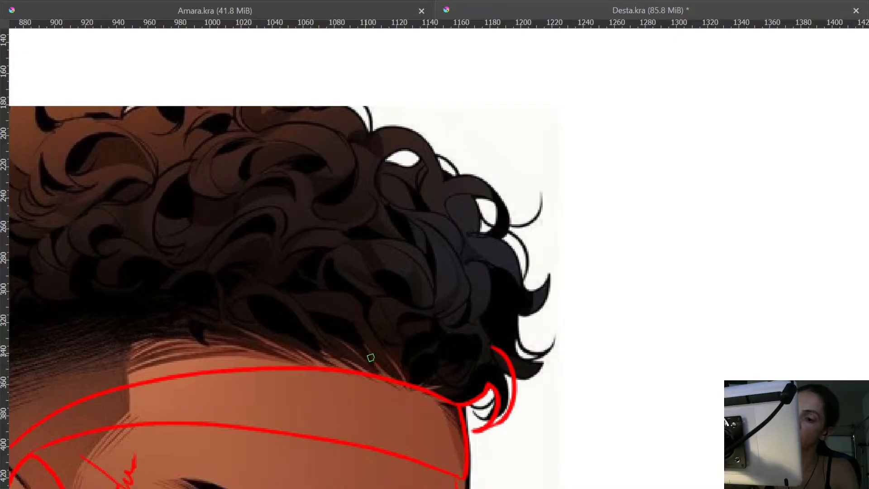
{"action": "mouse_move", "coordinate": [352, 320]}
{"action": "left_mouse_down"}
{"action": "mouse_move", "coordinate": [316, 305]}
{"action": "mouse_move", "coordinate": [250, 304]}
{"action": "mouse_move", "coordinate": [243, 287]}
{"action": "mouse_move", "coordinate": [302, 333]}
{"action": "mouse_move", "coordinate": [317, 360]}
{"action": "left_mouse_up"}
{"action": "key", "text": "ctrl+z"}
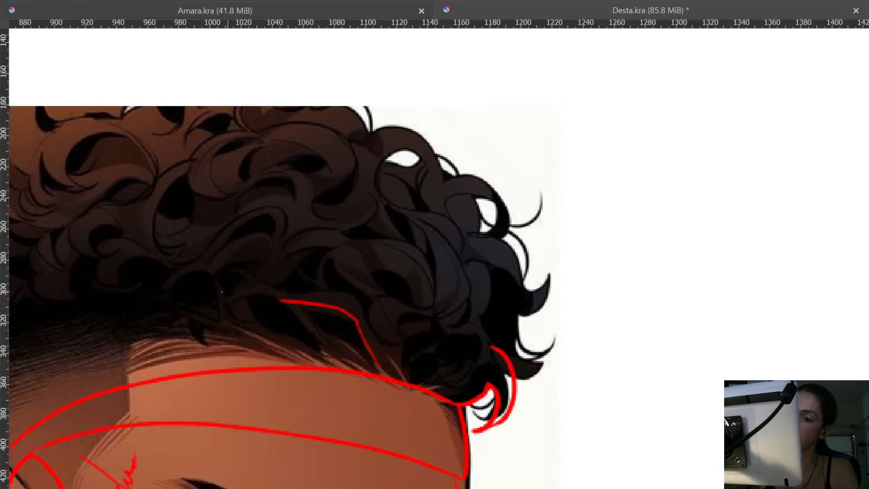
{"action": "mouse_move", "coordinate": [220, 288]}
{"action": "left_mouse_down"}
{"action": "mouse_move", "coordinate": [329, 361]}
{"action": "mouse_move", "coordinate": [318, 343]}
{"action": "mouse_move", "coordinate": [200, 285]}
{"action": "left_mouse_up"}
{"action": "key", "text": "ctrl+z"}
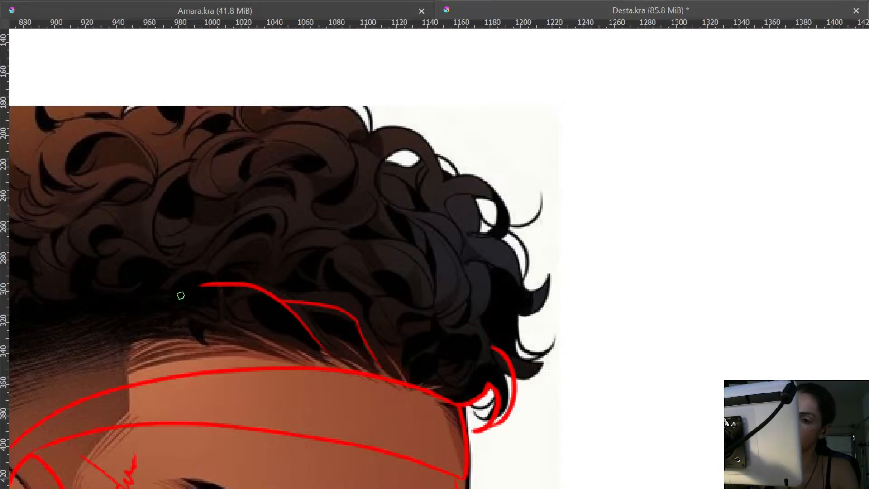
{"action": "mouse_move", "coordinate": [299, 345]}
{"action": "left_mouse_down"}
{"action": "mouse_move", "coordinate": [225, 311]}
{"action": "mouse_move", "coordinate": [397, 313]}
{"action": "left_mouse_up"}
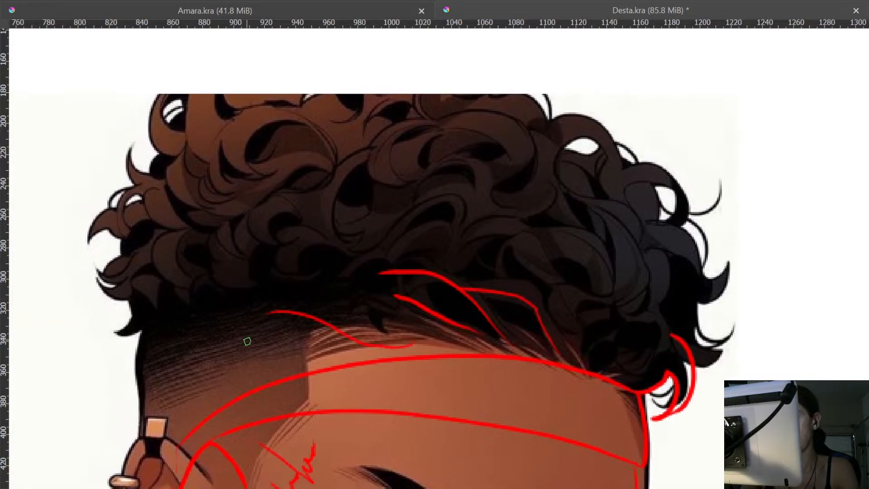
- Draw loose curved hair locks in red falling over the headband between the temple and the ear
{"action": "key", "text": "ctrl+z"}
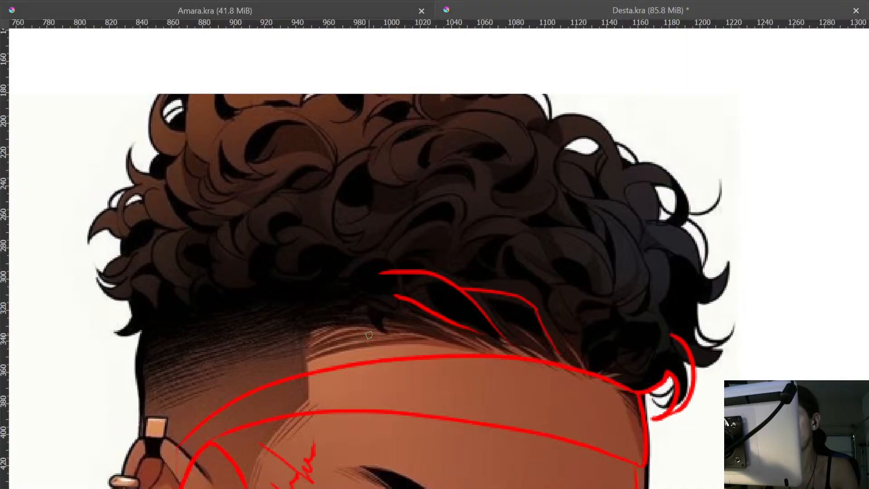
{"action": "mouse_move", "coordinate": [368, 333]}
{"action": "left_mouse_down"}
{"action": "mouse_move", "coordinate": [310, 320]}
{"action": "mouse_move", "coordinate": [291, 356]}
{"action": "left_mouse_up"}
{"action": "key", "text": "ctrl+z"}
{"action": "mouse_move", "coordinate": [342, 321]}
{"action": "left_mouse_down"}
{"action": "mouse_move", "coordinate": [293, 352]}
{"action": "mouse_move", "coordinate": [343, 400]}
{"action": "mouse_move", "coordinate": [339, 342]}
{"action": "left_mouse_up"}
{"action": "left_click_drag", "start_coordinate": [317, 388], "coordinate": [381, 309]}
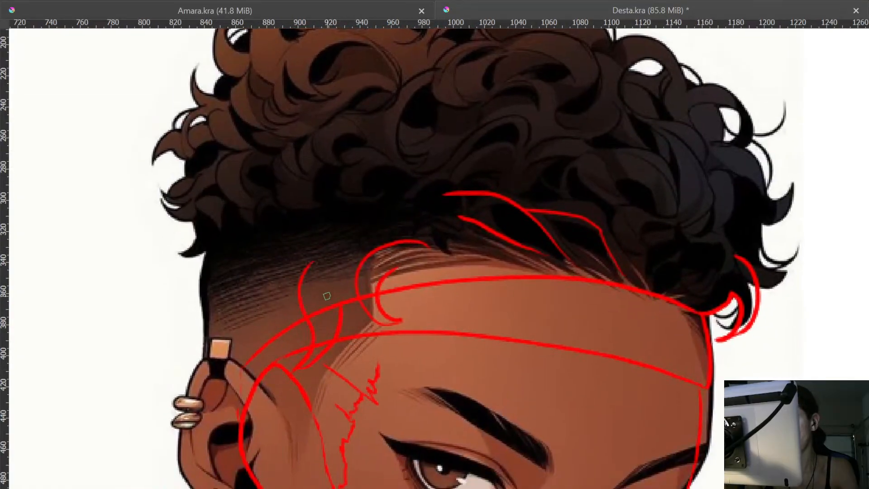
- Erase the headband's upper and lower edge lines where they pass through the hair locks near the temple
{"action": "left_click_drag", "start_coordinate": [320, 311], "coordinate": [405, 244]}
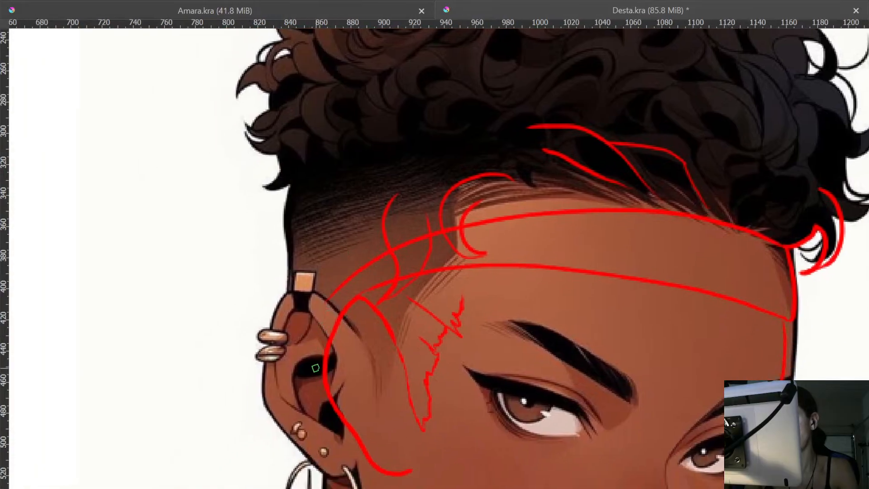
{"action": "left_click_drag", "start_coordinate": [407, 290], "coordinate": [388, 267]}
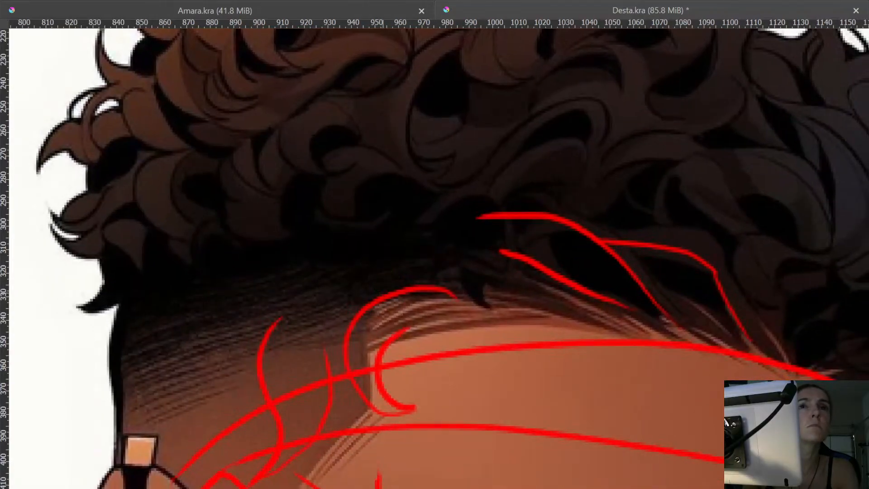
{"action": "mouse_move", "coordinate": [391, 288]}
{"action": "left_mouse_down"}
{"action": "mouse_move", "coordinate": [426, 246]}
{"action": "mouse_move", "coordinate": [405, 272]}
{"action": "mouse_move", "coordinate": [420, 294]}
{"action": "left_mouse_up"}
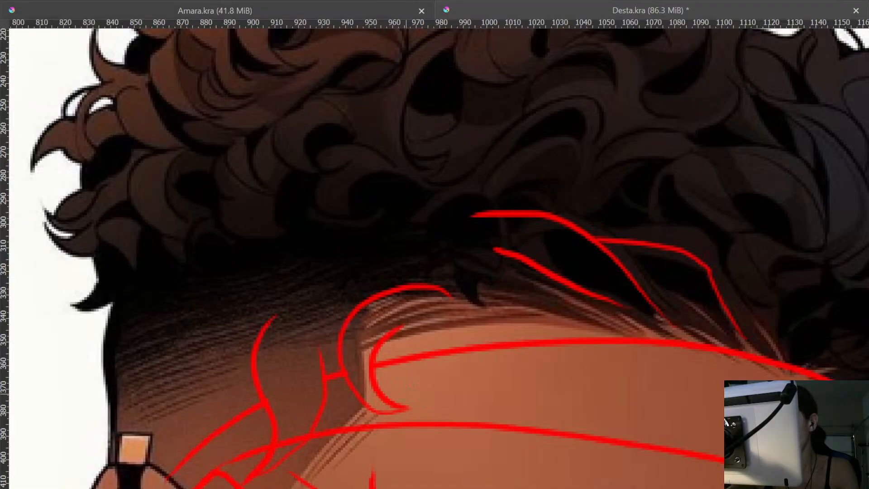
{"action": "left_click_drag", "start_coordinate": [406, 394], "coordinate": [460, 270]}
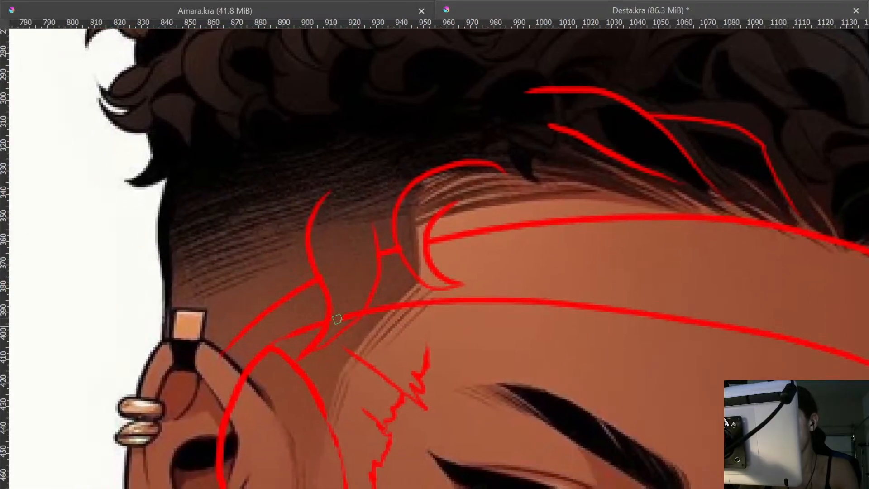
{"action": "left_click_drag", "start_coordinate": [501, 255], "coordinate": [504, 401]}
{"action": "mouse_move", "coordinate": [536, 275]}
{"action": "left_mouse_down"}
{"action": "mouse_move", "coordinate": [548, 213]}
{"action": "mouse_move", "coordinate": [545, 156]}
{"action": "left_mouse_up"}
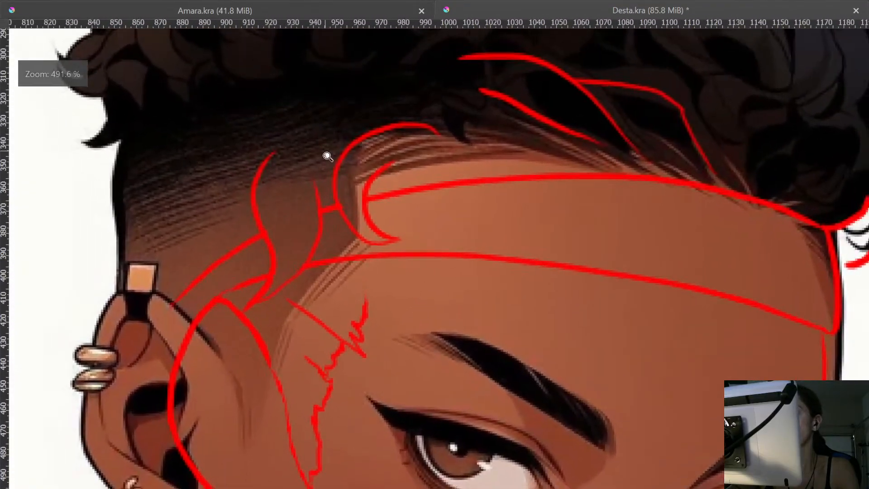
- Add a curved lock dipping over the headband's upper edge beside the temple curl and clean up the overlapping line
{"action": "left_click_drag", "start_coordinate": [324, 163], "coordinate": [335, 122]}
{"action": "left_click_drag", "start_coordinate": [487, 152], "coordinate": [390, 225]}
{"action": "mouse_move", "coordinate": [446, 253]}
{"action": "left_mouse_down"}
{"action": "mouse_move", "coordinate": [443, 315]}
{"action": "mouse_move", "coordinate": [446, 272]}
{"action": "mouse_move", "coordinate": [377, 301]}
{"action": "mouse_move", "coordinate": [303, 285]}
{"action": "left_mouse_up"}
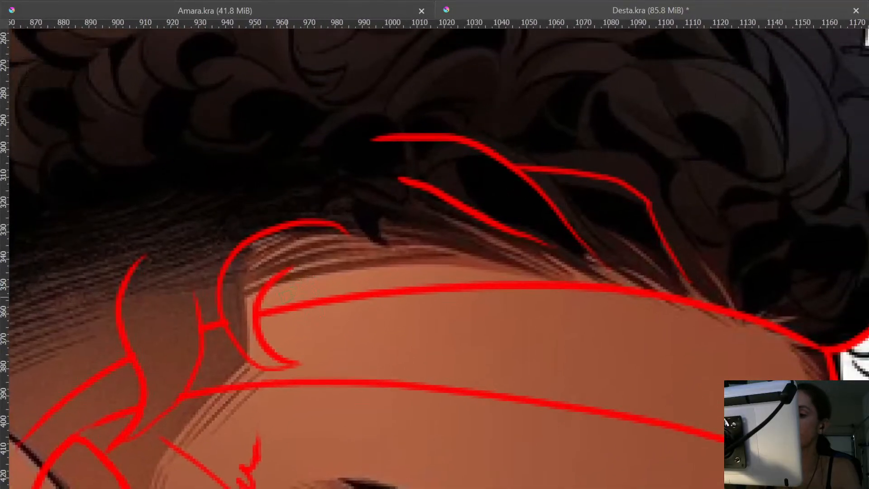
{"action": "left_click_drag", "start_coordinate": [270, 298], "coordinate": [378, 266]}
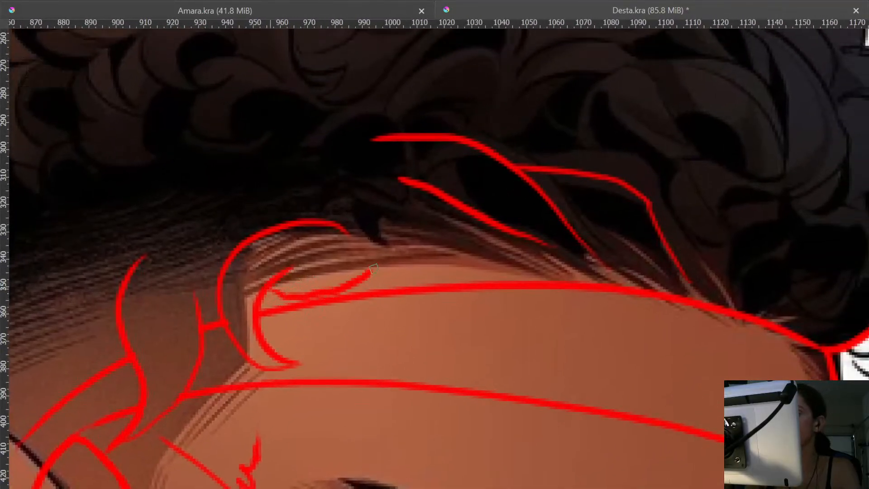
{"action": "key", "text": "ctrl+z"}
{"action": "mouse_move", "coordinate": [274, 292]}
{"action": "left_mouse_down"}
{"action": "mouse_move", "coordinate": [407, 274]}
{"action": "mouse_move", "coordinate": [426, 240]}
{"action": "left_mouse_up"}
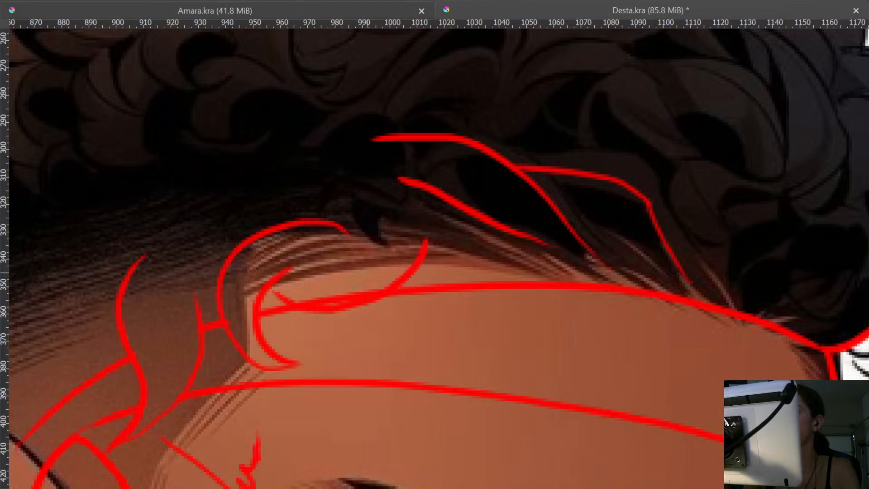
{"action": "left_click_drag", "start_coordinate": [310, 301], "coordinate": [366, 294]}
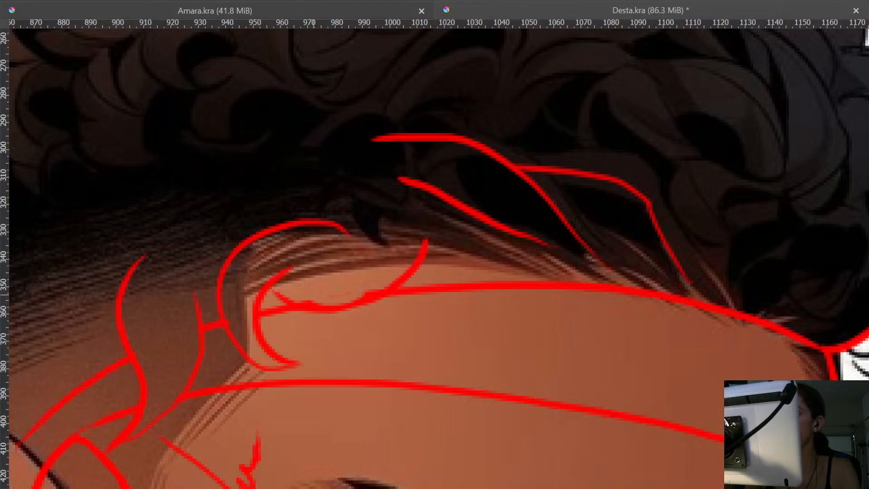
{"action": "key", "text": "ctrl+z"}
- Trace the pointed curls along the front outline of the hair in red, down to the small curl at the headband corner
{"action": "left_click_drag", "start_coordinate": [437, 288], "coordinate": [432, 349]}
{"action": "left_click_drag", "start_coordinate": [600, 264], "coordinate": [608, 231]}
{"action": "mouse_move", "coordinate": [609, 162]}
{"action": "left_mouse_down"}
{"action": "mouse_move", "coordinate": [464, 236]}
{"action": "mouse_move", "coordinate": [502, 289]}
{"action": "mouse_move", "coordinate": [516, 294]}
{"action": "left_mouse_up"}
{"action": "key", "text": "ctrl+z"}
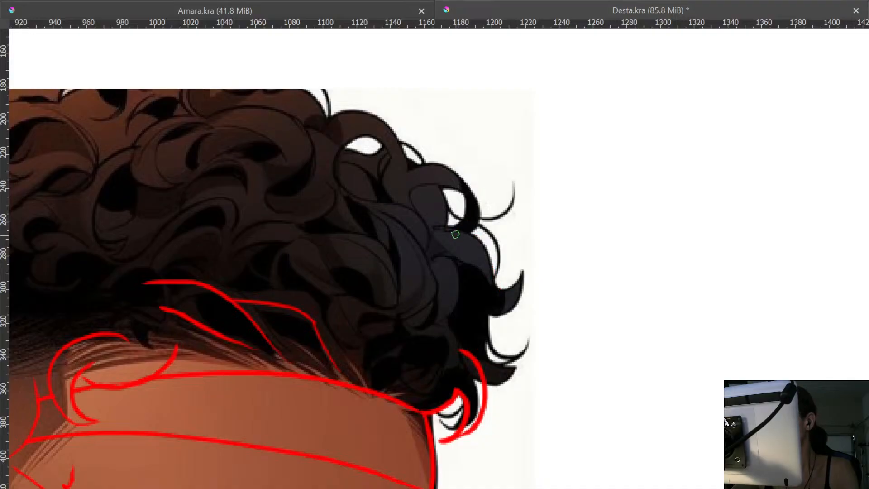
{"action": "mouse_move", "coordinate": [439, 230]}
{"action": "left_mouse_down"}
{"action": "mouse_move", "coordinate": [466, 230]}
{"action": "mouse_move", "coordinate": [494, 279]}
{"action": "left_mouse_up"}
{"action": "key", "text": "ctrl+z"}
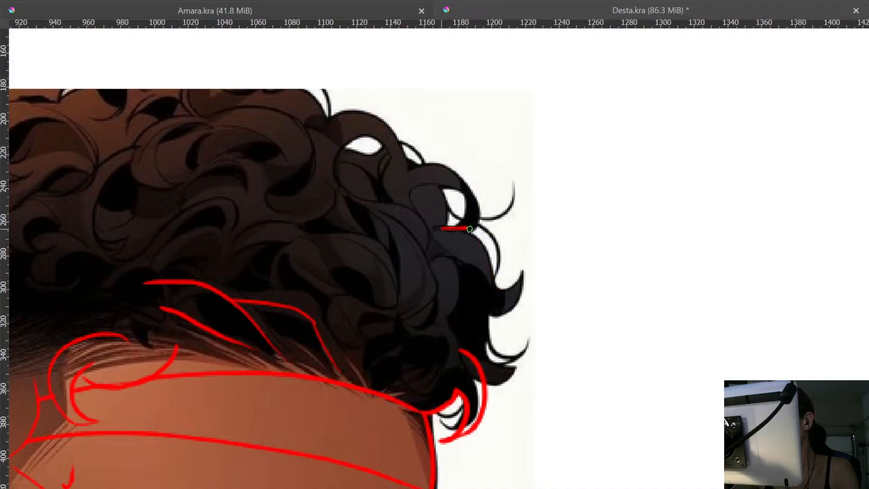
{"action": "mouse_move", "coordinate": [470, 229]}
{"action": "left_mouse_down"}
{"action": "mouse_move", "coordinate": [493, 254]}
{"action": "mouse_move", "coordinate": [506, 287]}
{"action": "left_mouse_up"}
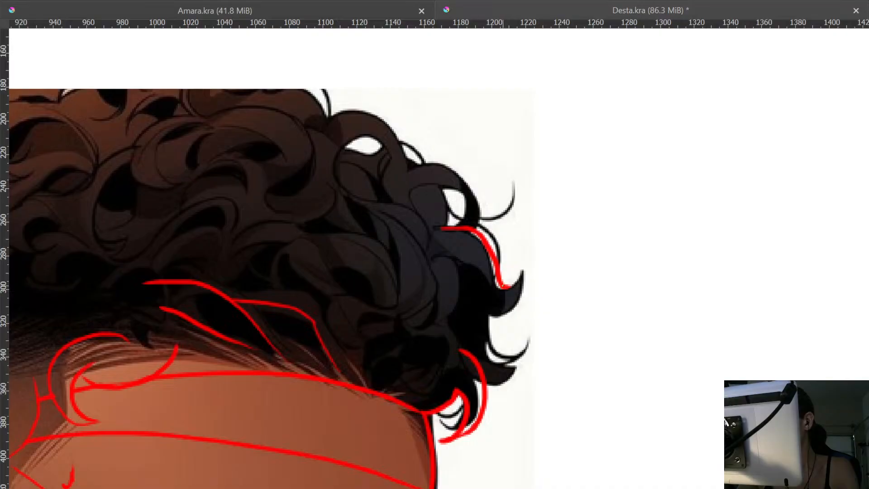
{"action": "key", "text": "ctrl+z"}
{"action": "mouse_move", "coordinate": [517, 283]}
{"action": "left_mouse_down"}
{"action": "mouse_move", "coordinate": [528, 252]}
{"action": "mouse_move", "coordinate": [522, 223]}
{"action": "mouse_move", "coordinate": [521, 249]}
{"action": "mouse_move", "coordinate": [531, 223]}
{"action": "left_mouse_up"}
{"action": "left_click_drag", "start_coordinate": [524, 258], "coordinate": [537, 255]}
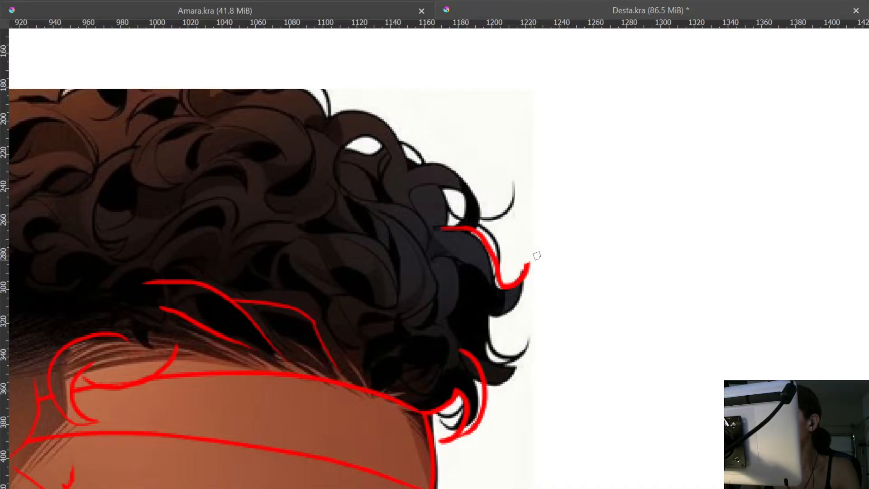
{"action": "mouse_move", "coordinate": [526, 294]}
{"action": "left_mouse_down"}
{"action": "mouse_move", "coordinate": [518, 310]}
{"action": "mouse_move", "coordinate": [490, 324]}
{"action": "mouse_move", "coordinate": [490, 347]}
{"action": "mouse_move", "coordinate": [523, 353]}
{"action": "mouse_move", "coordinate": [485, 347]}
{"action": "mouse_move", "coordinate": [524, 353]}
{"action": "left_mouse_up"}
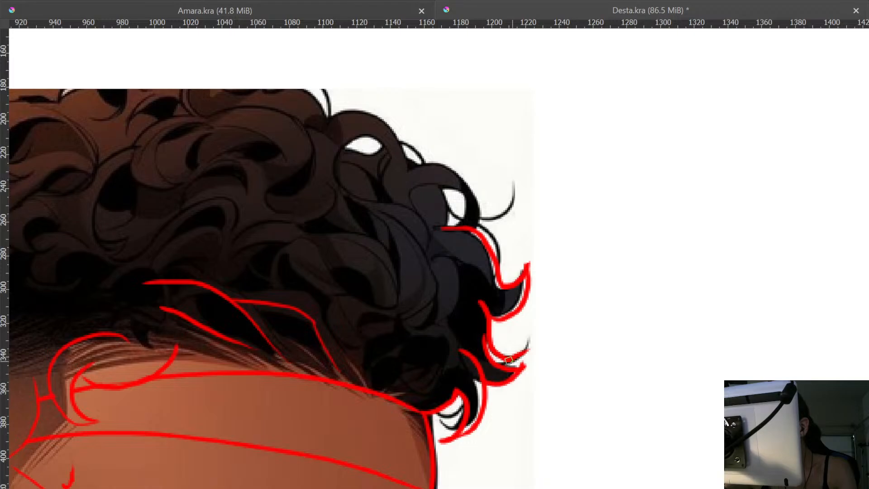
- Trace the large inner curl and the smaller locks around it in red, above the front of the hairline
{"action": "left_click_drag", "start_coordinate": [443, 270], "coordinate": [498, 280]}
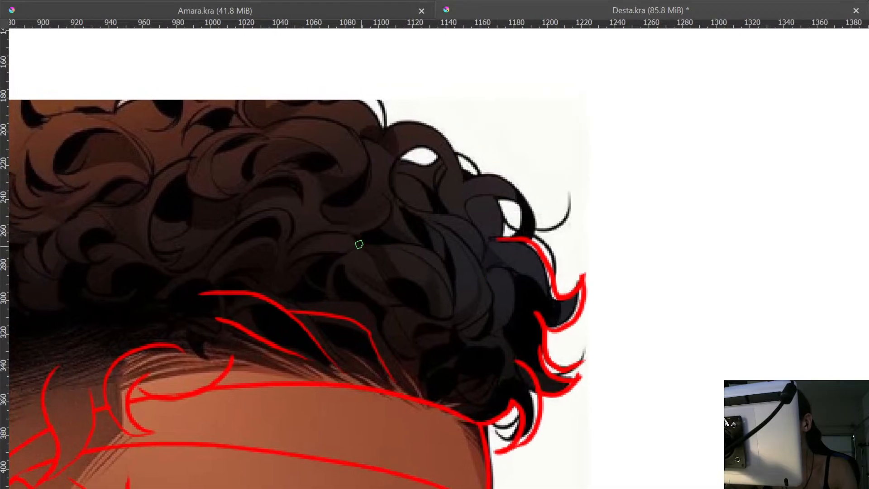
{"action": "left_click_drag", "start_coordinate": [355, 235], "coordinate": [430, 245]}
{"action": "key", "text": "ctrl+z"}
{"action": "mouse_move", "coordinate": [356, 234]}
{"action": "left_mouse_down"}
{"action": "mouse_move", "coordinate": [449, 254]}
{"action": "mouse_move", "coordinate": [454, 312]}
{"action": "left_mouse_up"}
{"action": "mouse_move", "coordinate": [389, 281]}
{"action": "left_mouse_down"}
{"action": "mouse_move", "coordinate": [423, 291]}
{"action": "mouse_move", "coordinate": [431, 312]}
{"action": "mouse_move", "coordinate": [400, 297]}
{"action": "mouse_move", "coordinate": [469, 301]}
{"action": "left_mouse_up"}
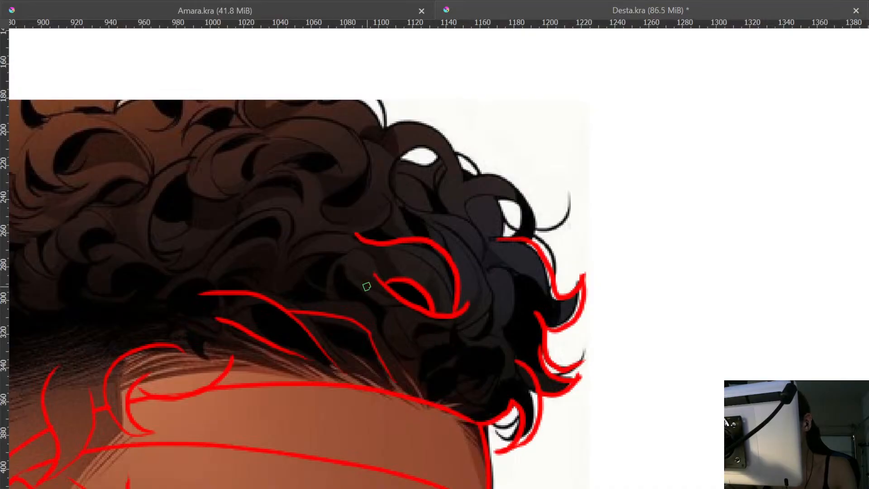
{"action": "left_click_drag", "start_coordinate": [338, 267], "coordinate": [423, 351]}
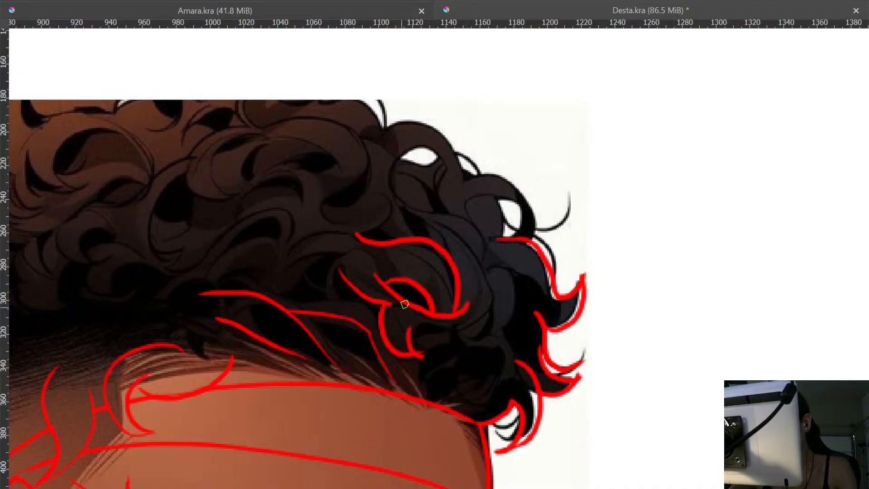
- Trace the round curl just above the headband's front corner and the long curved strand above it in red
{"action": "left_click_drag", "start_coordinate": [404, 312], "coordinate": [402, 281]}
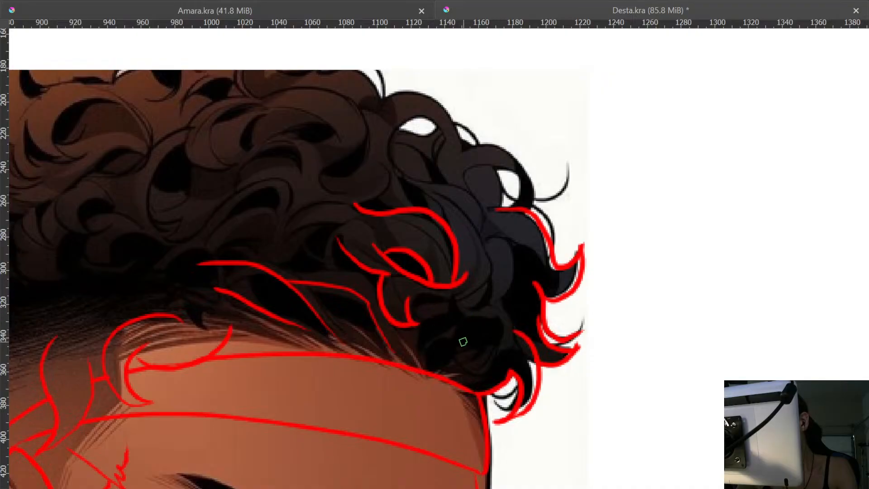
{"action": "mouse_move", "coordinate": [470, 373]}
{"action": "left_mouse_down"}
{"action": "mouse_move", "coordinate": [487, 313]}
{"action": "mouse_move", "coordinate": [494, 347]}
{"action": "left_mouse_up"}
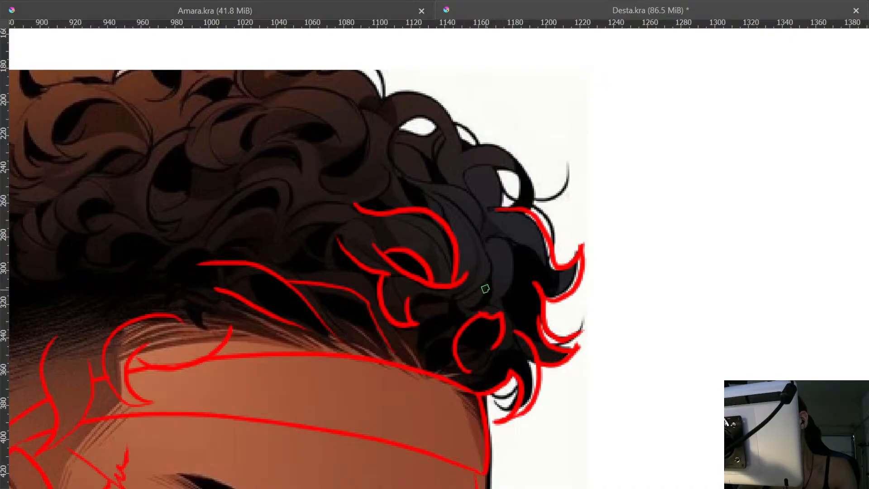
{"action": "mouse_move", "coordinate": [483, 231]}
{"action": "left_mouse_down"}
{"action": "mouse_move", "coordinate": [449, 198]}
{"action": "mouse_move", "coordinate": [423, 188]}
{"action": "mouse_move", "coordinate": [388, 241]}
{"action": "left_mouse_up"}
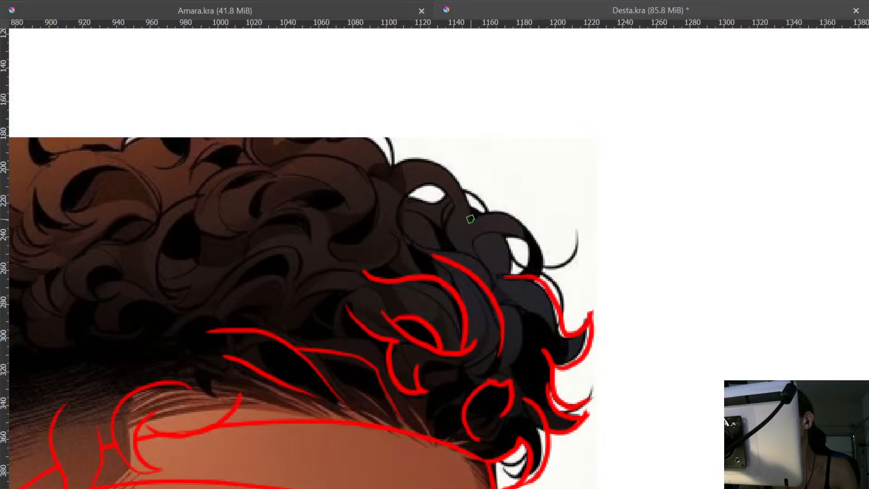
- Trace in red the outer edges of the two looped curls on the hair's right side and outline their white gaps
{"action": "left_click_drag", "start_coordinate": [529, 231], "coordinate": [536, 281]}
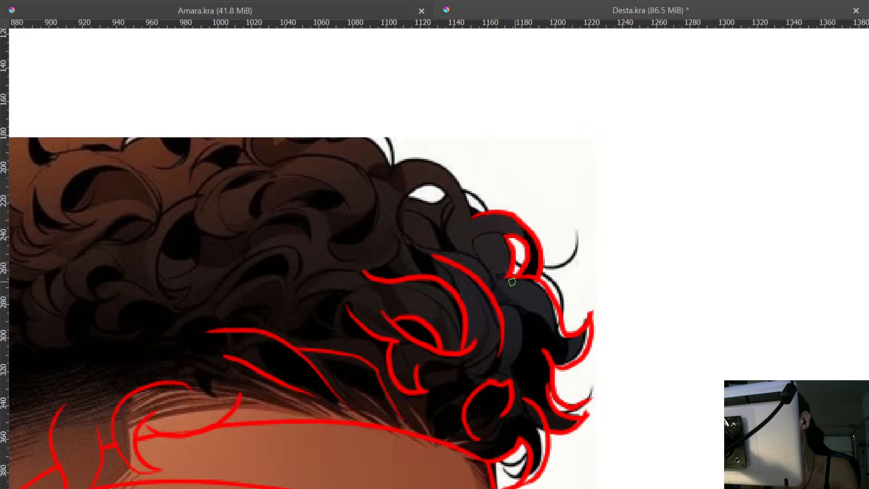
{"action": "mouse_move", "coordinate": [469, 213]}
{"action": "left_mouse_down"}
{"action": "mouse_move", "coordinate": [536, 273]}
{"action": "mouse_move", "coordinate": [508, 244]}
{"action": "mouse_move", "coordinate": [537, 240]}
{"action": "left_mouse_up"}
{"action": "mouse_move", "coordinate": [572, 276]}
{"action": "left_mouse_down"}
{"action": "mouse_move", "coordinate": [603, 266]}
{"action": "mouse_move", "coordinate": [637, 175]}
{"action": "mouse_move", "coordinate": [623, 127]}
{"action": "left_mouse_up"}
{"action": "left_click_drag", "start_coordinate": [514, 196], "coordinate": [458, 294]}
{"action": "mouse_move", "coordinate": [409, 339]}
{"action": "left_mouse_down"}
{"action": "mouse_move", "coordinate": [441, 295]}
{"action": "mouse_move", "coordinate": [452, 301]}
{"action": "mouse_move", "coordinate": [448, 294]}
{"action": "mouse_move", "coordinate": [448, 315]}
{"action": "mouse_move", "coordinate": [407, 350]}
{"action": "mouse_move", "coordinate": [406, 341]}
{"action": "mouse_move", "coordinate": [447, 322]}
{"action": "left_mouse_up"}
{"action": "key", "text": "ctrl+z"}
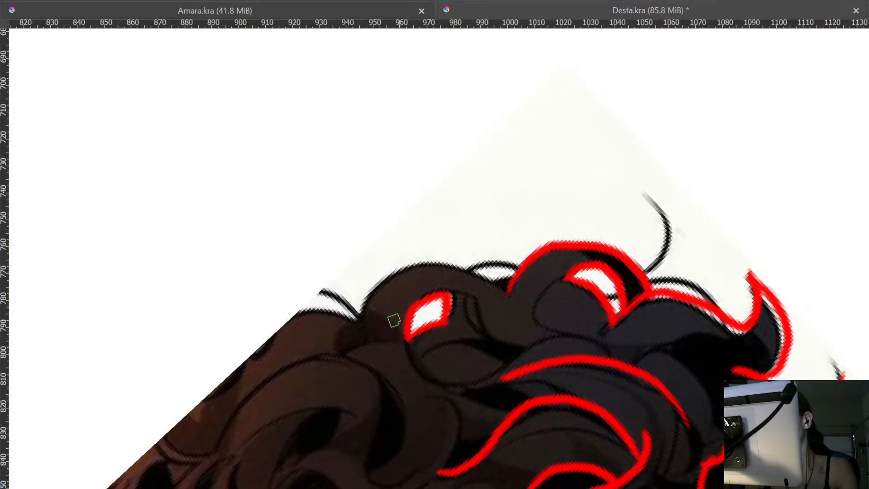
{"action": "mouse_move", "coordinate": [357, 323]}
{"action": "left_mouse_down"}
{"action": "mouse_move", "coordinate": [370, 296]}
{"action": "mouse_move", "coordinate": [403, 272]}
{"action": "mouse_move", "coordinate": [451, 269]}
{"action": "mouse_move", "coordinate": [507, 283]}
{"action": "left_mouse_up"}
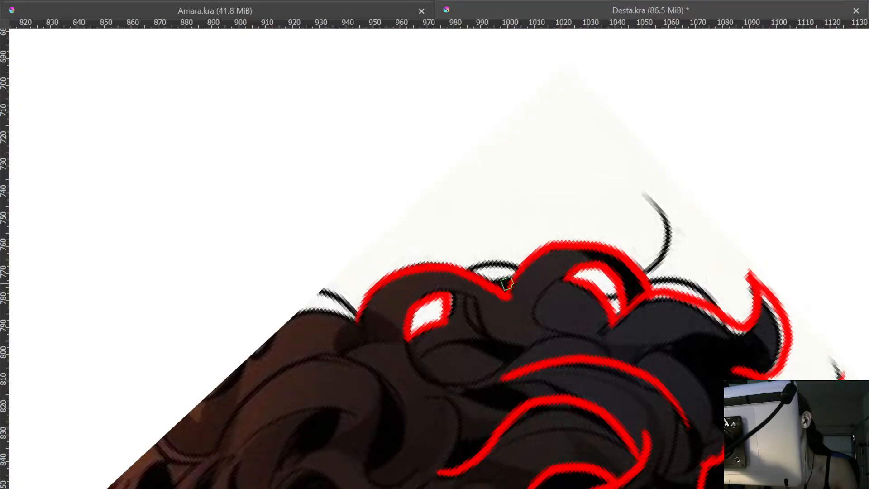
{"action": "left_click_drag", "start_coordinate": [427, 311], "coordinate": [507, 228]}
{"action": "key", "text": "5"}
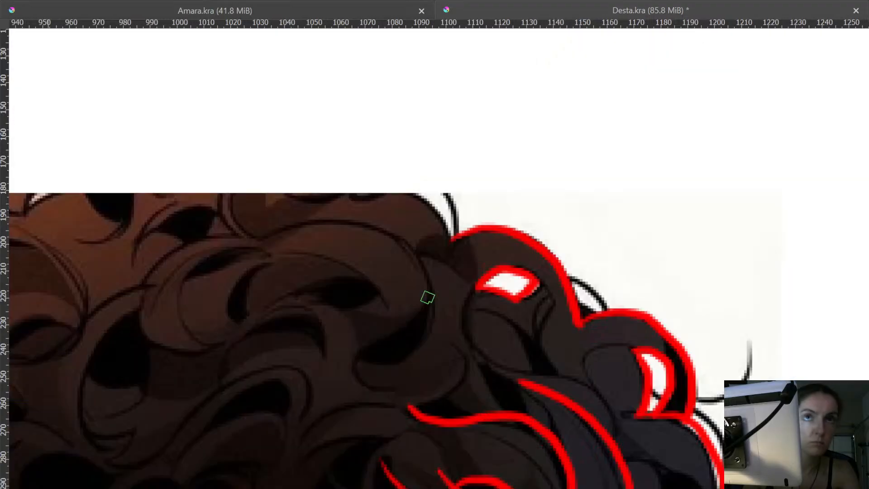
- Examine the whole curly hair mass, comparing the traced right side with the untraced curls on the top and left side
{"action": "key", "text": "minus"}
{"action": "key", "text": "minus"}
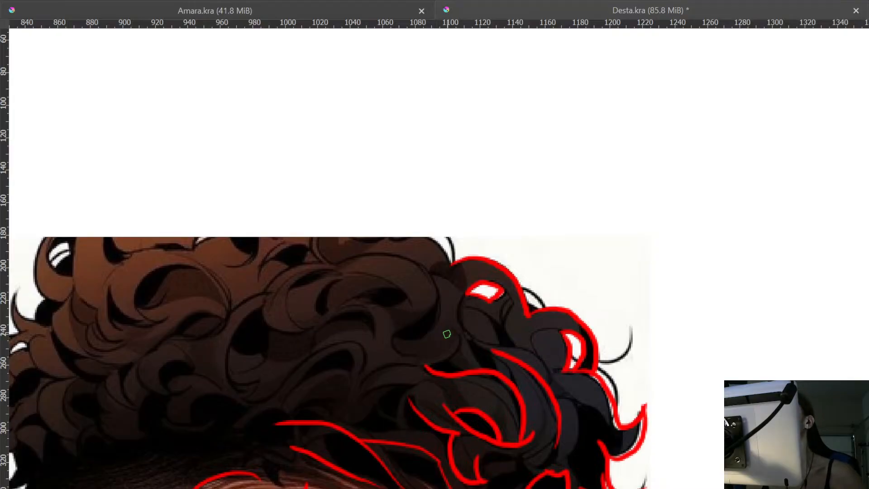
{"action": "left_click_drag", "start_coordinate": [384, 175], "coordinate": [602, 43]}
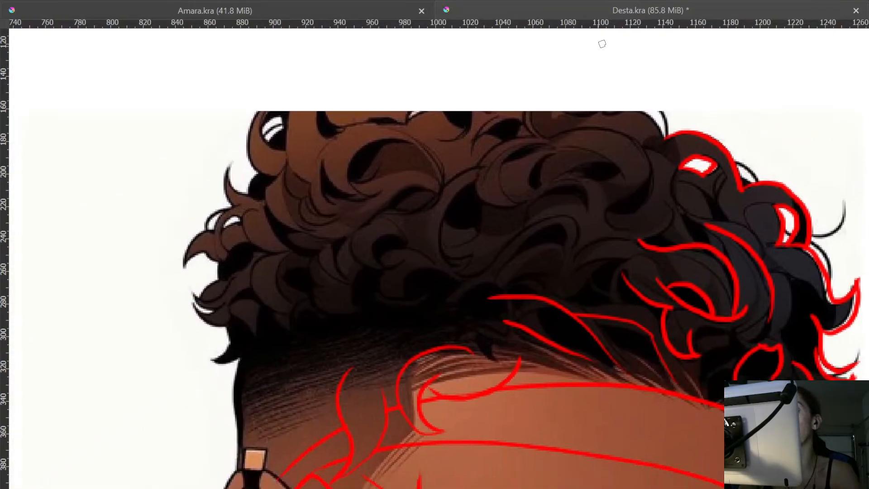
{"action": "left_click_drag", "start_coordinate": [356, 245], "coordinate": [469, 207]}
{"action": "left_click_drag", "start_coordinate": [425, 269], "coordinate": [446, 92]}
{"action": "left_click_drag", "start_coordinate": [411, 256], "coordinate": [469, 264]}
{"action": "mouse_move", "coordinate": [476, 222]}
{"action": "left_mouse_down"}
{"action": "mouse_move", "coordinate": [407, 315]}
{"action": "mouse_move", "coordinate": [421, 165]}
{"action": "mouse_move", "coordinate": [395, 259]}
{"action": "left_mouse_up"}
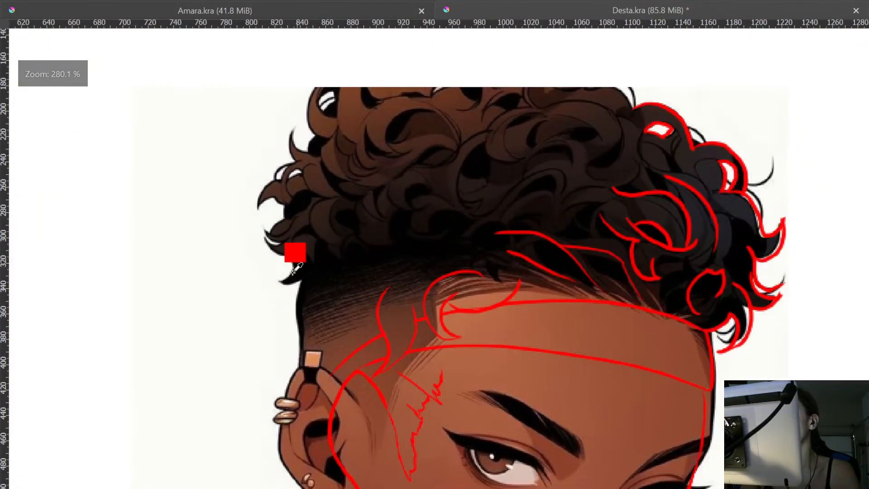
{"action": "left_click_drag", "start_coordinate": [296, 272], "coordinate": [307, 201]}
{"action": "left_click_drag", "start_coordinate": [318, 258], "coordinate": [326, 240]}
{"action": "mouse_move", "coordinate": [354, 167]}
{"action": "left_mouse_down"}
{"action": "mouse_move", "coordinate": [317, 299]}
{"action": "mouse_move", "coordinate": [278, 374]}
{"action": "left_mouse_up"}
{"action": "mouse_move", "coordinate": [327, 229]}
{"action": "left_mouse_down"}
{"action": "mouse_move", "coordinate": [285, 239]}
{"action": "mouse_move", "coordinate": [125, 230]}
{"action": "left_mouse_up"}
{"action": "left_click_drag", "start_coordinate": [434, 222], "coordinate": [452, 260]}
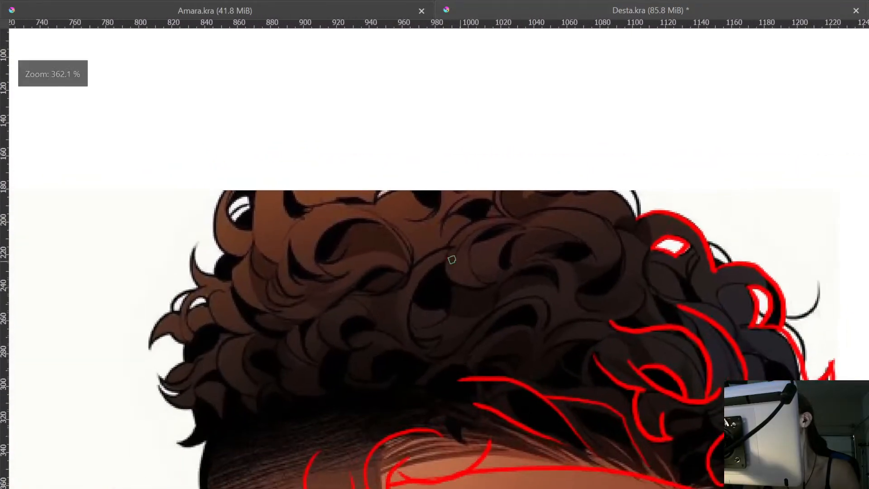
- Extend the hair's upper outline leftward past the picture's cropped edge with a wavy line, a pointed curl and a rounded curl
{"action": "left_click_drag", "start_coordinate": [615, 235], "coordinate": [382, 280]}
{"action": "left_click_drag", "start_coordinate": [434, 265], "coordinate": [427, 207]}
{"action": "left_click_drag", "start_coordinate": [372, 213], "coordinate": [586, 270]}
{"action": "mouse_move", "coordinate": [570, 309]}
{"action": "left_mouse_down"}
{"action": "mouse_move", "coordinate": [542, 263]}
{"action": "mouse_move", "coordinate": [480, 230]}
{"action": "mouse_move", "coordinate": [381, 239]}
{"action": "mouse_move", "coordinate": [313, 106]}
{"action": "mouse_move", "coordinate": [294, 153]}
{"action": "mouse_move", "coordinate": [259, 188]}
{"action": "mouse_move", "coordinate": [280, 284]}
{"action": "mouse_move", "coordinate": [430, 239]}
{"action": "mouse_move", "coordinate": [405, 181]}
{"action": "mouse_move", "coordinate": [355, 170]}
{"action": "mouse_move", "coordinate": [308, 196]}
{"action": "mouse_move", "coordinate": [281, 266]}
{"action": "left_mouse_up"}
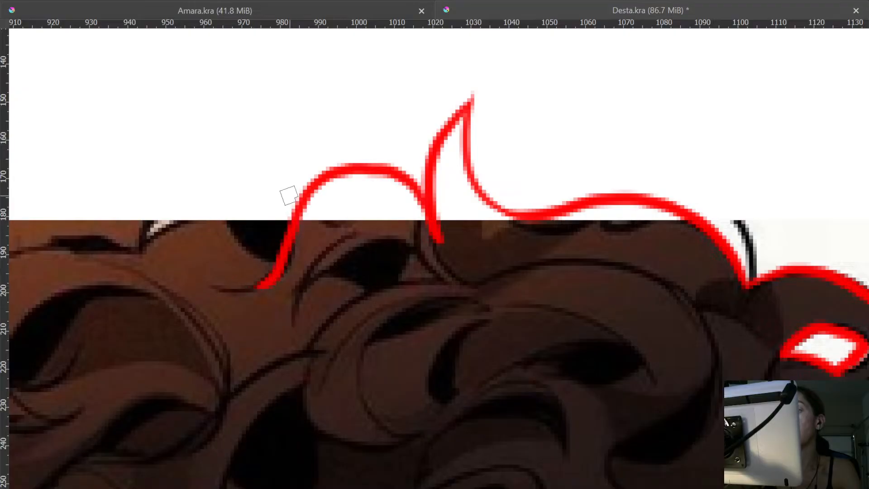
- Draw a pointed curl left of the rounded one with two curved strokes meeting at a tip above the cropped edge
{"action": "mouse_move", "coordinate": [316, 241]}
{"action": "left_mouse_down"}
{"action": "mouse_move", "coordinate": [444, 244]}
{"action": "mouse_move", "coordinate": [367, 187]}
{"action": "mouse_move", "coordinate": [411, 146]}
{"action": "left_mouse_up"}
{"action": "key", "text": "ctrl+z"}
{"action": "left_click_drag", "start_coordinate": [364, 189], "coordinate": [424, 140]}
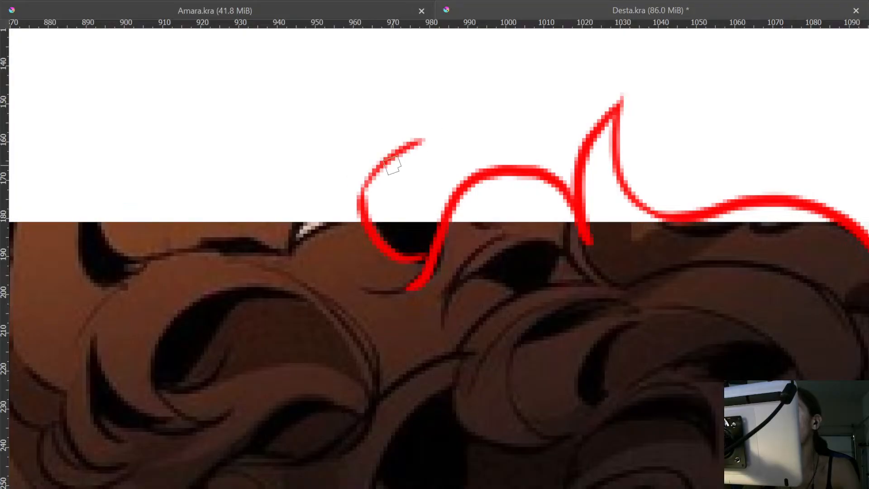
{"action": "left_click_drag", "start_coordinate": [367, 183], "coordinate": [365, 220]}
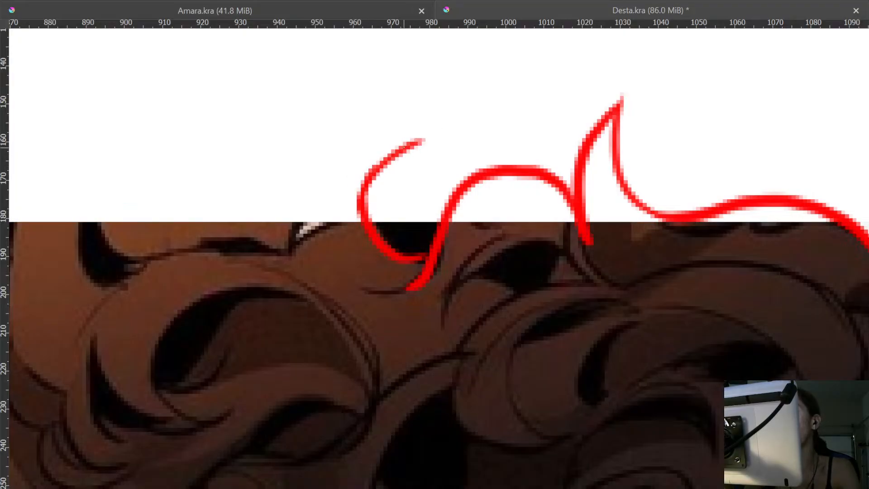
{"action": "mouse_move", "coordinate": [404, 144]}
{"action": "left_mouse_down"}
{"action": "mouse_move", "coordinate": [301, 229]}
{"action": "mouse_move", "coordinate": [295, 247]}
{"action": "mouse_move", "coordinate": [434, 235]}
{"action": "left_mouse_up"}
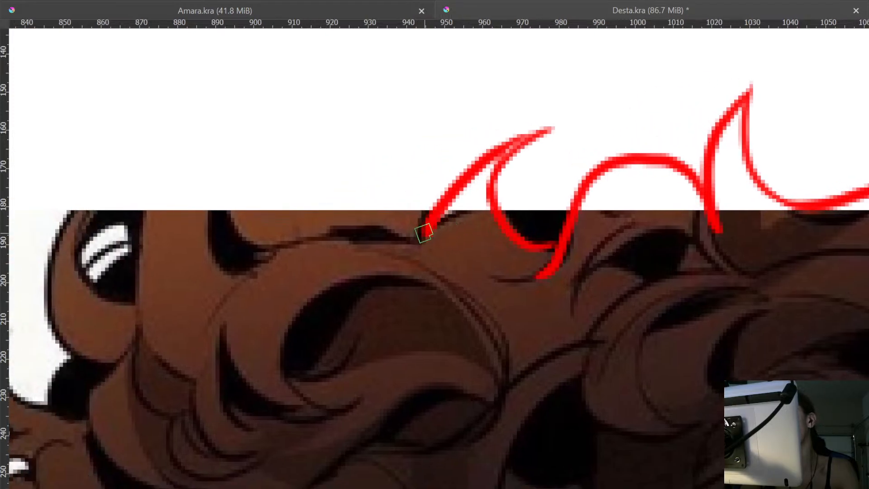
- Draw a tall pointed curl at the hair's upper left and outline the smaller curl around the white highlights beside it
{"action": "mouse_move", "coordinate": [266, 256]}
{"action": "left_mouse_down"}
{"action": "mouse_move", "coordinate": [390, 246]}
{"action": "mouse_move", "coordinate": [335, 210]}
{"action": "mouse_move", "coordinate": [277, 143]}
{"action": "left_mouse_up"}
{"action": "key", "text": "ctrl+z"}
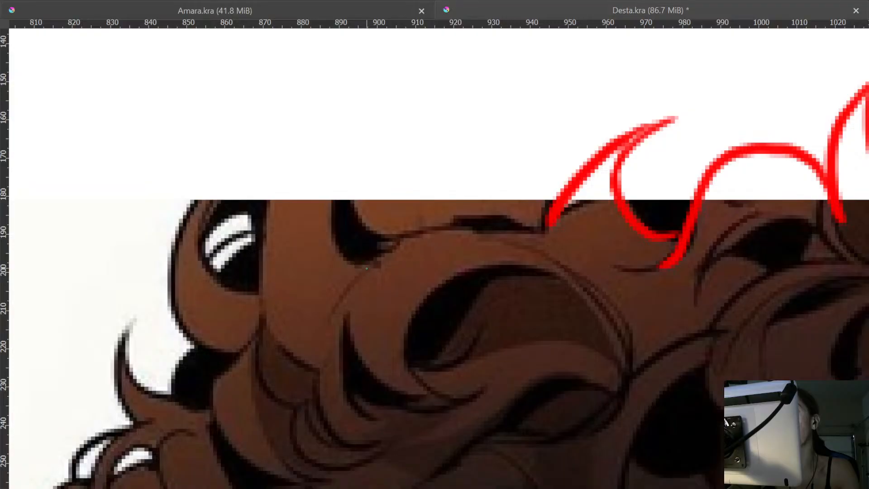
{"action": "mouse_move", "coordinate": [364, 267]}
{"action": "left_mouse_down"}
{"action": "mouse_move", "coordinate": [331, 199]}
{"action": "mouse_move", "coordinate": [248, 123]}
{"action": "mouse_move", "coordinate": [217, 120]}
{"action": "mouse_move", "coordinate": [265, 152]}
{"action": "mouse_move", "coordinate": [262, 316]}
{"action": "mouse_move", "coordinate": [281, 346]}
{"action": "left_mouse_up"}
{"action": "mouse_move", "coordinate": [274, 301]}
{"action": "left_mouse_down"}
{"action": "mouse_move", "coordinate": [357, 279]}
{"action": "mouse_move", "coordinate": [306, 254]}
{"action": "mouse_move", "coordinate": [321, 166]}
{"action": "left_mouse_up"}
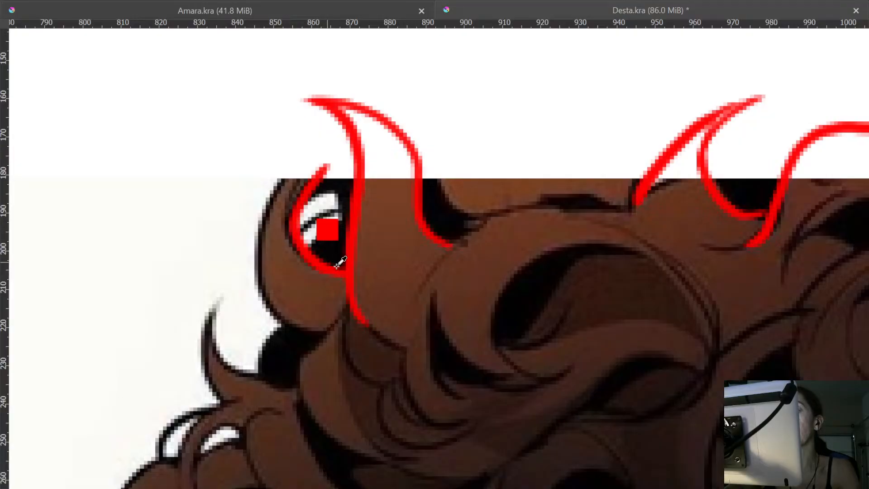
{"action": "key", "text": "ctrl+z"}
{"action": "mouse_move", "coordinate": [348, 272]}
{"action": "left_mouse_down"}
{"action": "mouse_move", "coordinate": [336, 270]}
{"action": "mouse_move", "coordinate": [311, 170]}
{"action": "mouse_move", "coordinate": [322, 161]}
{"action": "mouse_move", "coordinate": [252, 229]}
{"action": "mouse_move", "coordinate": [285, 317]}
{"action": "left_mouse_up"}
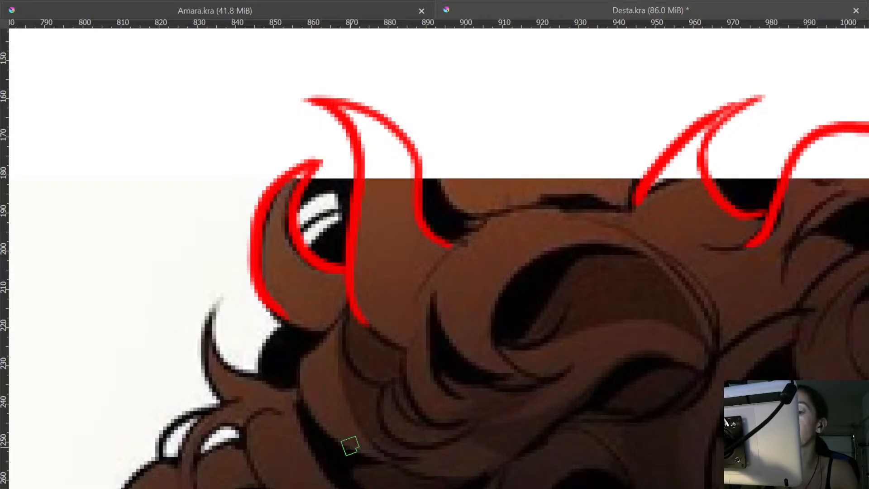
- Outline the narrow dark wedge below the tall pointed curl with two curved strokes
{"action": "left_click_drag", "start_coordinate": [346, 338], "coordinate": [356, 168]}
{"action": "mouse_move", "coordinate": [418, 188]}
{"action": "left_mouse_down"}
{"action": "mouse_move", "coordinate": [359, 264]}
{"action": "mouse_move", "coordinate": [316, 295]}
{"action": "left_mouse_up"}
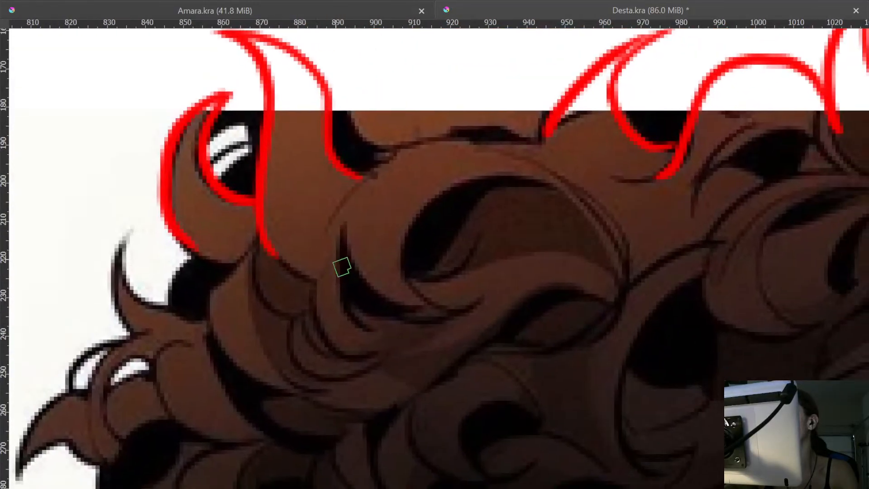
{"action": "mouse_move", "coordinate": [343, 232]}
{"action": "left_mouse_down"}
{"action": "mouse_move", "coordinate": [362, 279]}
{"action": "mouse_move", "coordinate": [443, 314]}
{"action": "left_mouse_up"}
{"action": "key", "text": "ctrl+z"}
{"action": "left_click_drag", "start_coordinate": [343, 223], "coordinate": [494, 319]}
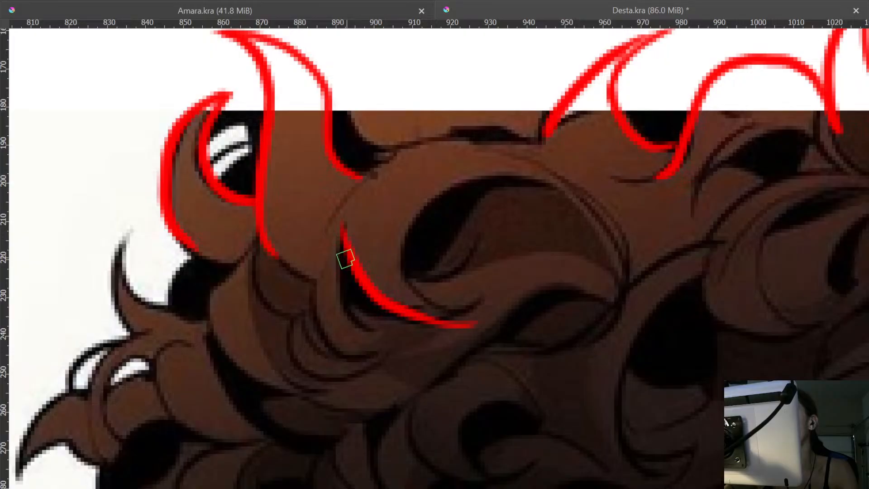
{"action": "left_click_drag", "start_coordinate": [342, 236], "coordinate": [392, 342]}
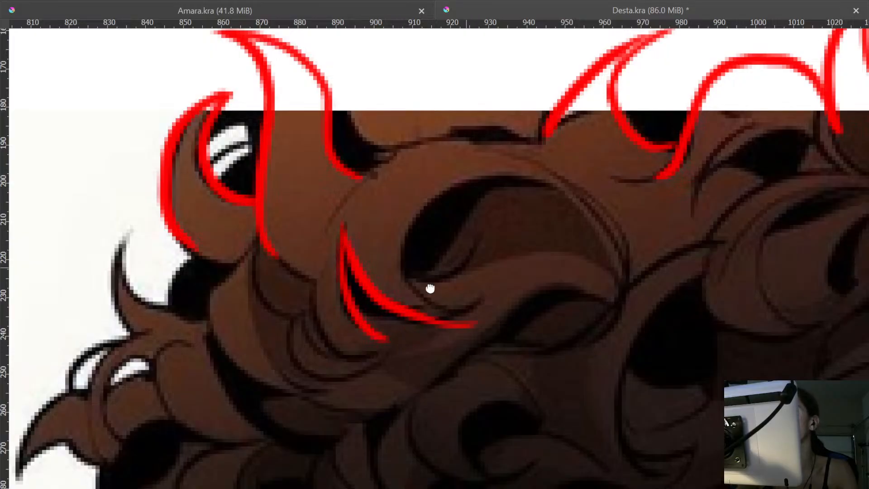
- Trace the inner edge of the large round curl beside the dark wedge, ending its lower sweep in an upturned hook
{"action": "left_click_drag", "start_coordinate": [430, 288], "coordinate": [317, 331]}
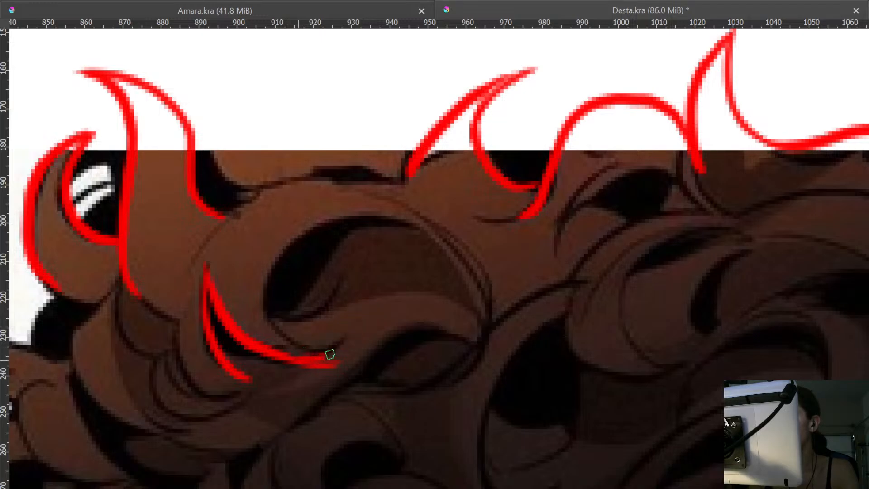
{"action": "left_click_drag", "start_coordinate": [330, 354], "coordinate": [360, 317]}
{"action": "left_click_drag", "start_coordinate": [336, 365], "coordinate": [307, 369]}
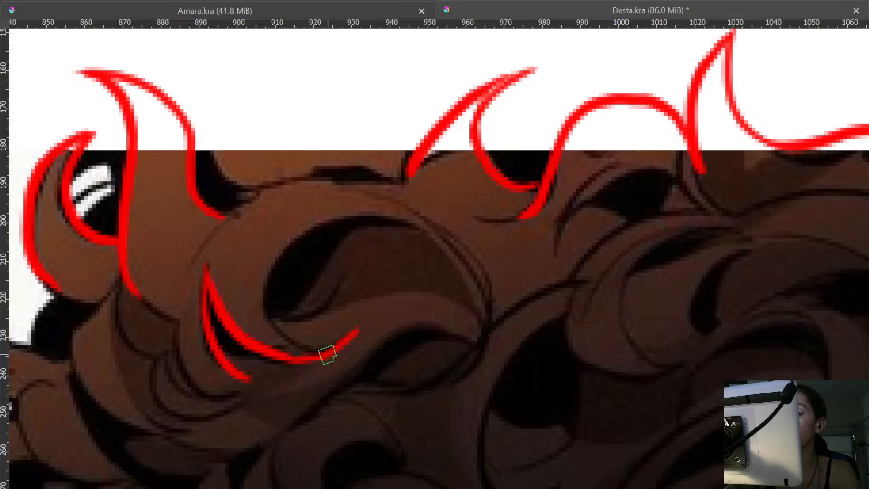
{"action": "mouse_move", "coordinate": [324, 354]}
{"action": "left_mouse_down"}
{"action": "mouse_move", "coordinate": [278, 330]}
{"action": "mouse_move", "coordinate": [266, 295]}
{"action": "left_mouse_up"}
{"action": "key", "text": "ctrl+z"}
{"action": "mouse_move", "coordinate": [323, 351]}
{"action": "left_mouse_down"}
{"action": "mouse_move", "coordinate": [292, 344]}
{"action": "mouse_move", "coordinate": [267, 311]}
{"action": "mouse_move", "coordinate": [308, 227]}
{"action": "left_mouse_up"}
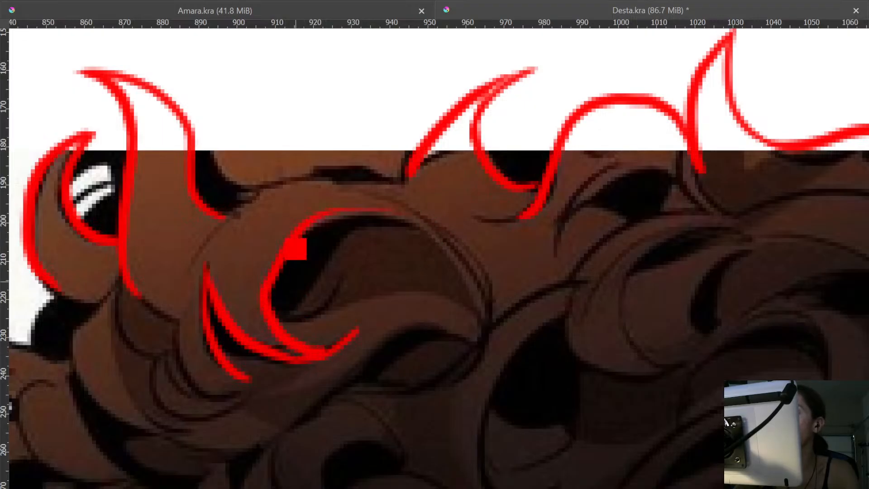
{"action": "key", "text": "ctrl+z"}
{"action": "mouse_move", "coordinate": [332, 352]}
{"action": "left_mouse_down"}
{"action": "mouse_move", "coordinate": [277, 340]}
{"action": "mouse_move", "coordinate": [301, 238]}
{"action": "mouse_move", "coordinate": [450, 241]}
{"action": "mouse_move", "coordinate": [473, 294]}
{"action": "left_mouse_up"}
- Trace the large curl's upper edge and add a pointed curl above it with a wavy line joining the neighbouring curl
{"action": "mouse_move", "coordinate": [399, 259]}
{"action": "left_mouse_down"}
{"action": "mouse_move", "coordinate": [474, 297]}
{"action": "mouse_move", "coordinate": [500, 339]}
{"action": "left_mouse_up"}
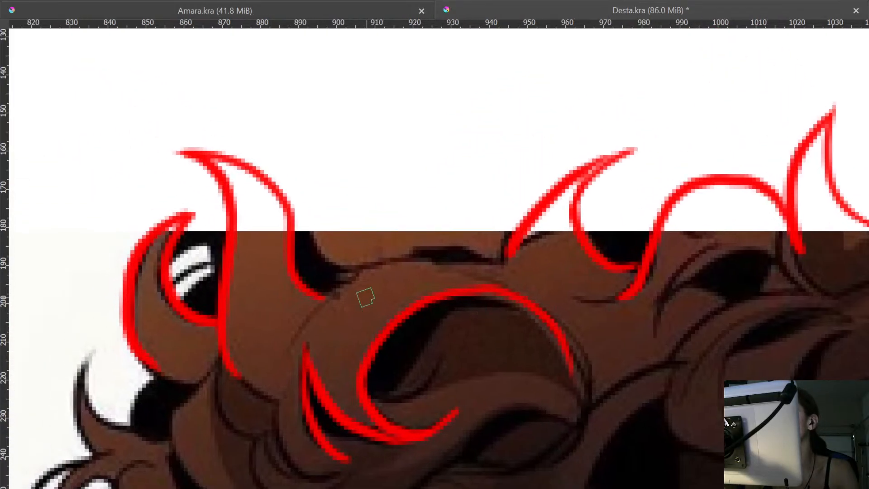
{"action": "mouse_move", "coordinate": [316, 309]}
{"action": "left_mouse_down"}
{"action": "mouse_move", "coordinate": [381, 263]}
{"action": "mouse_move", "coordinate": [504, 258]}
{"action": "left_mouse_up"}
{"action": "mouse_move", "coordinate": [374, 267]}
{"action": "left_mouse_down"}
{"action": "mouse_move", "coordinate": [361, 284]}
{"action": "mouse_move", "coordinate": [295, 298]}
{"action": "mouse_move", "coordinate": [262, 140]}
{"action": "mouse_move", "coordinate": [297, 239]}
{"action": "mouse_move", "coordinate": [448, 233]}
{"action": "left_mouse_up"}
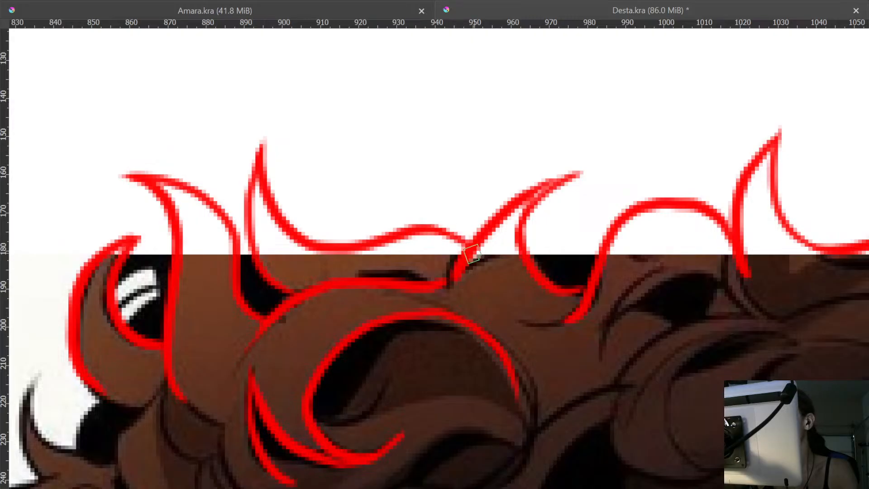
- Trace the two curved edges around the dark shadow below the rounded curl at the hair's top centre
{"action": "left_click_drag", "start_coordinate": [624, 326], "coordinate": [438, 222]}
{"action": "left_click_drag", "start_coordinate": [564, 228], "coordinate": [461, 250]}
{"action": "mouse_move", "coordinate": [362, 185]}
{"action": "left_mouse_down"}
{"action": "mouse_move", "coordinate": [314, 259]}
{"action": "mouse_move", "coordinate": [312, 281]}
{"action": "left_mouse_up"}
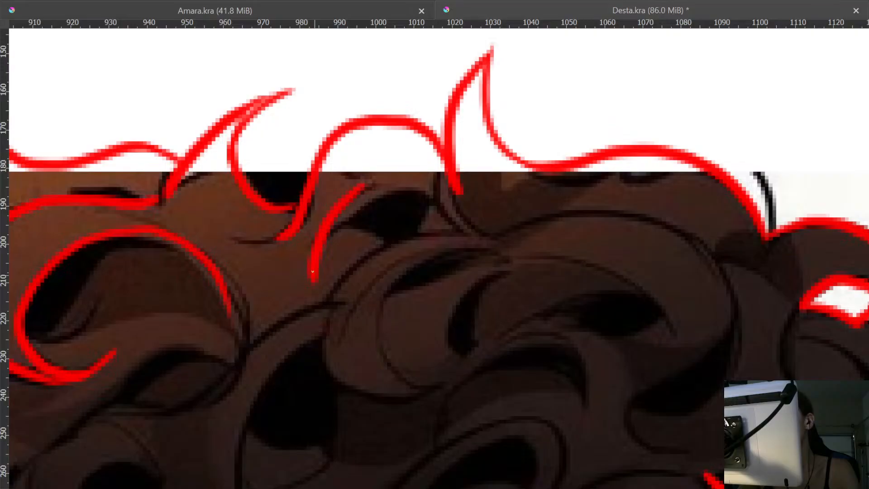
{"action": "mouse_move", "coordinate": [324, 247]}
{"action": "left_mouse_down"}
{"action": "mouse_move", "coordinate": [393, 194]}
{"action": "mouse_move", "coordinate": [430, 198]}
{"action": "left_mouse_up"}
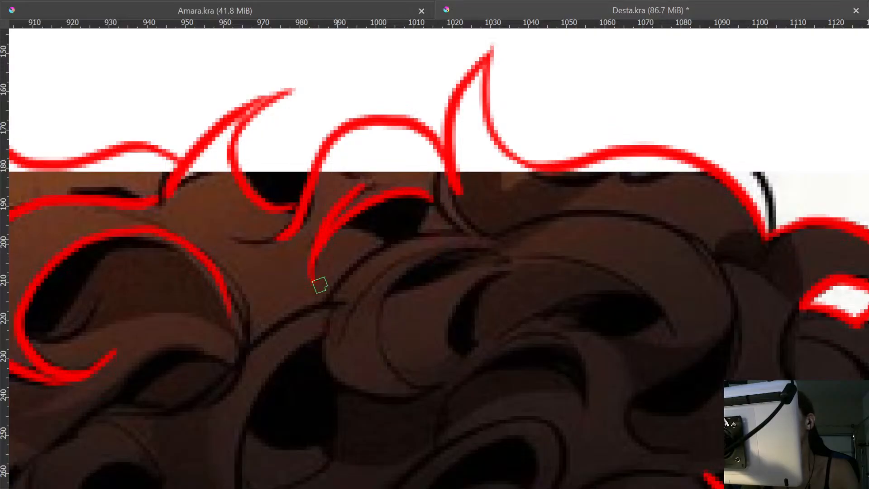
- Trace the curl edge beneath the top-centre shadow and outline the thin almond-shaped shadow and dark sliver beside it
{"action": "mouse_move", "coordinate": [325, 300]}
{"action": "left_mouse_down"}
{"action": "mouse_move", "coordinate": [346, 268]}
{"action": "mouse_move", "coordinate": [462, 235]}
{"action": "mouse_move", "coordinate": [393, 290]}
{"action": "mouse_move", "coordinate": [491, 249]}
{"action": "mouse_move", "coordinate": [451, 340]}
{"action": "left_mouse_up"}
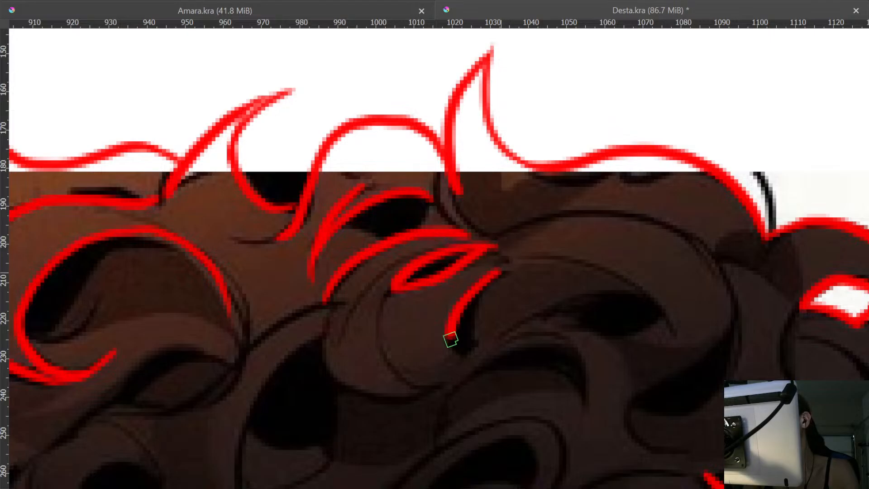
{"action": "key", "text": "ctrl+z"}
{"action": "mouse_move", "coordinate": [501, 271]}
{"action": "left_mouse_down"}
{"action": "mouse_move", "coordinate": [450, 320]}
{"action": "mouse_move", "coordinate": [464, 357]}
{"action": "mouse_move", "coordinate": [513, 267]}
{"action": "mouse_move", "coordinate": [507, 439]}
{"action": "mouse_move", "coordinate": [520, 307]}
{"action": "mouse_move", "coordinate": [590, 271]}
{"action": "mouse_move", "coordinate": [467, 247]}
{"action": "mouse_move", "coordinate": [378, 252]}
{"action": "mouse_move", "coordinate": [446, 242]}
{"action": "left_mouse_up"}
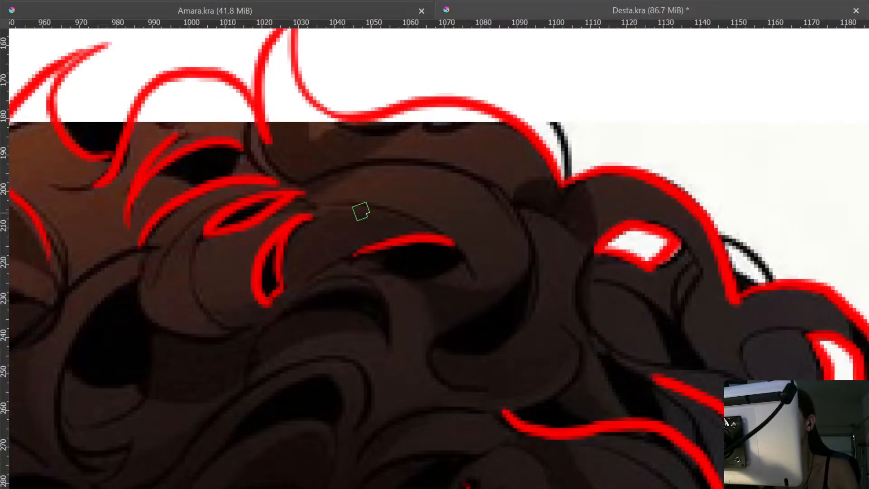
- Outline the diamond-shaped shadow with the curl edge above it, and the dark wedge-shaped shadow in the curl below
{"action": "mouse_move", "coordinate": [345, 205]}
{"action": "left_mouse_down"}
{"action": "mouse_move", "coordinate": [453, 244]}
{"action": "mouse_move", "coordinate": [479, 288]}
{"action": "mouse_move", "coordinate": [426, 279]}
{"action": "left_mouse_up"}
{"action": "left_click_drag", "start_coordinate": [356, 256], "coordinate": [418, 286]}
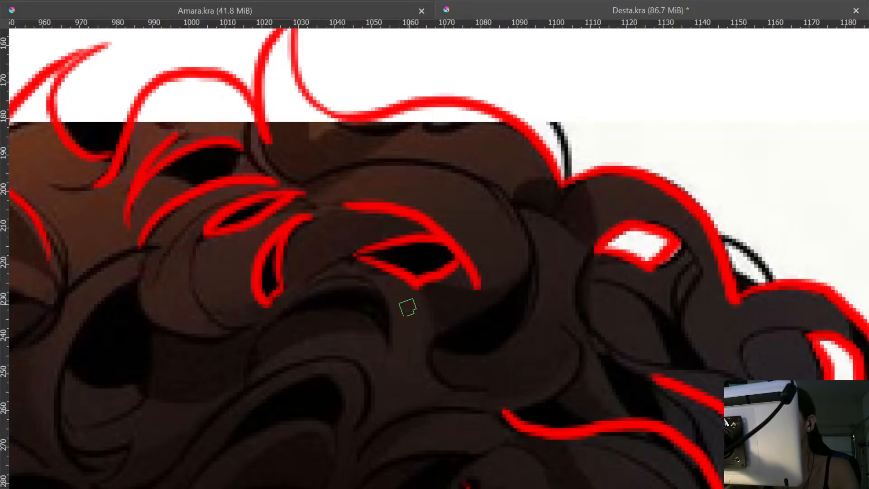
{"action": "left_click_drag", "start_coordinate": [394, 353], "coordinate": [424, 260]}
{"action": "mouse_move", "coordinate": [412, 214]}
{"action": "left_mouse_down"}
{"action": "mouse_move", "coordinate": [458, 224]}
{"action": "mouse_move", "coordinate": [470, 235]}
{"action": "left_mouse_up"}
{"action": "left_click_drag", "start_coordinate": [379, 312], "coordinate": [440, 214]}
{"action": "mouse_move", "coordinate": [372, 283]}
{"action": "left_mouse_down"}
{"action": "mouse_move", "coordinate": [400, 245]}
{"action": "mouse_move", "coordinate": [483, 215]}
{"action": "mouse_move", "coordinate": [479, 256]}
{"action": "mouse_move", "coordinate": [439, 246]}
{"action": "mouse_move", "coordinate": [374, 281]}
{"action": "mouse_move", "coordinate": [449, 299]}
{"action": "left_mouse_up"}
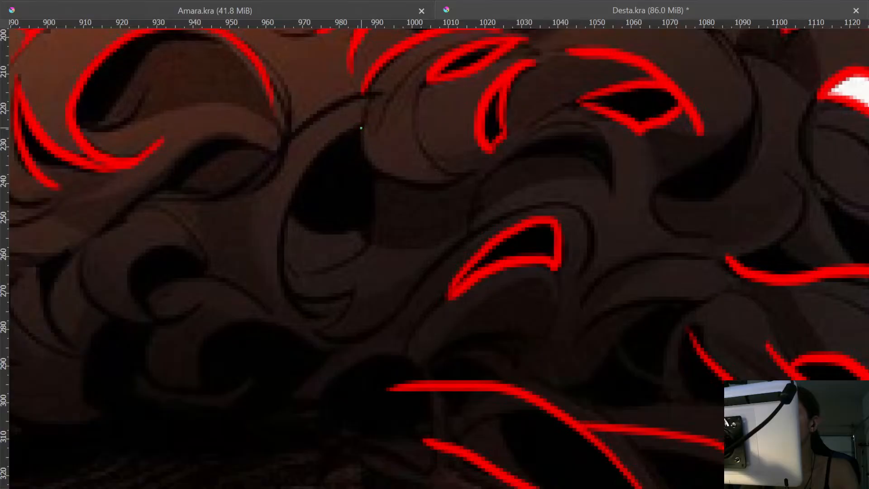
- Outline the large dark hollow in the middle of the hair and trace the curl edge curving down from it
{"action": "mouse_move", "coordinate": [361, 129]}
{"action": "left_mouse_down"}
{"action": "mouse_move", "coordinate": [316, 155]}
{"action": "mouse_move", "coordinate": [286, 211]}
{"action": "mouse_move", "coordinate": [373, 239]}
{"action": "left_mouse_up"}
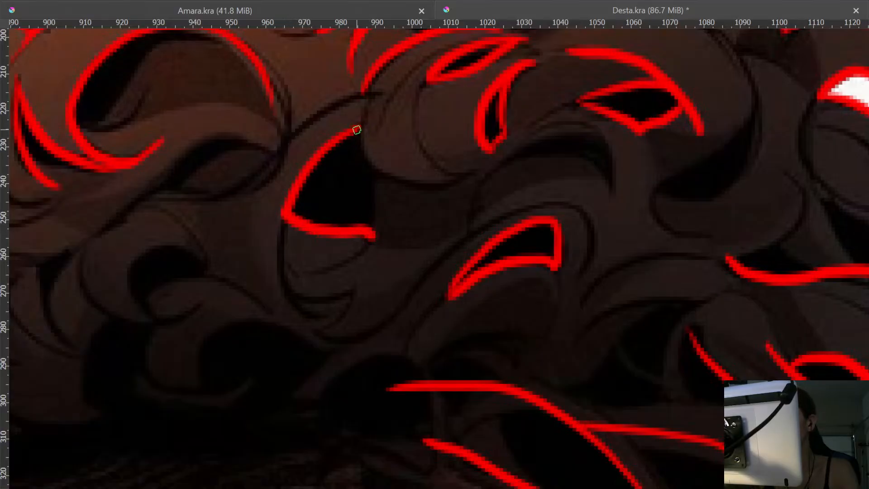
{"action": "mouse_move", "coordinate": [357, 130]}
{"action": "left_mouse_down"}
{"action": "mouse_move", "coordinate": [383, 173]}
{"action": "mouse_move", "coordinate": [375, 248]}
{"action": "left_mouse_up"}
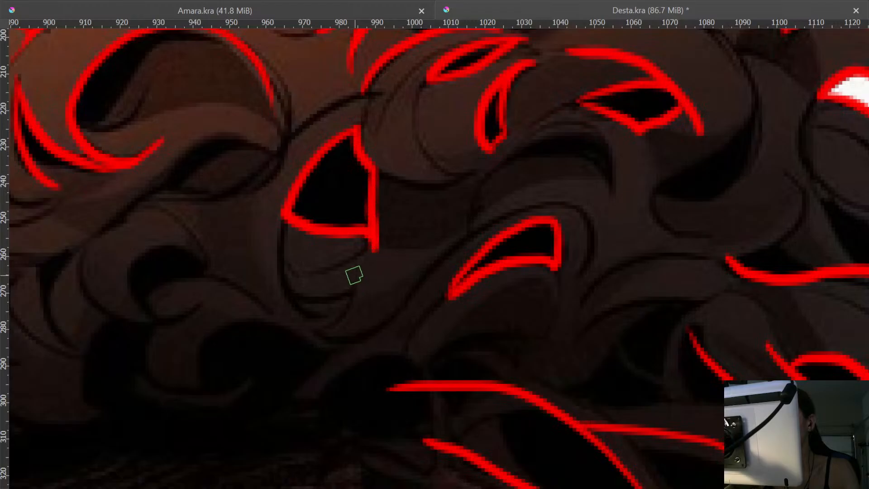
{"action": "left_click_drag", "start_coordinate": [335, 270], "coordinate": [383, 226]}
{"action": "mouse_move", "coordinate": [335, 160]}
{"action": "left_mouse_down"}
{"action": "mouse_move", "coordinate": [330, 227]}
{"action": "mouse_move", "coordinate": [365, 273]}
{"action": "left_mouse_up"}
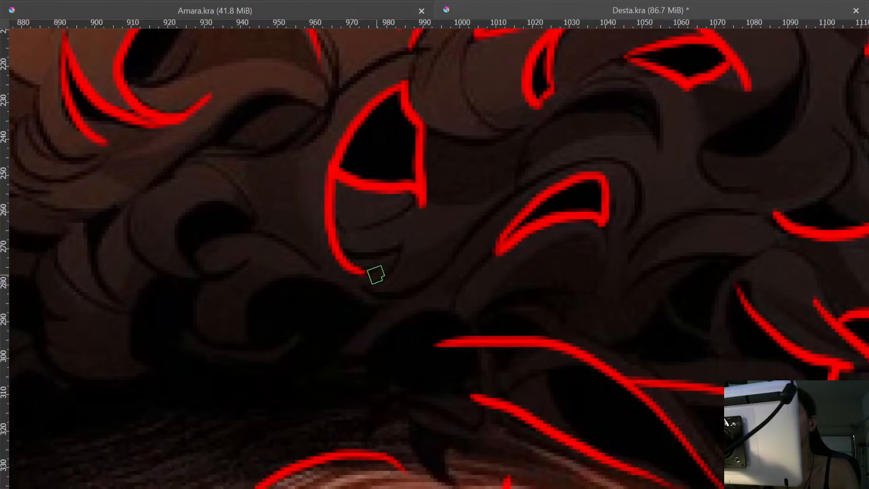
- Trace the crescent-shaped shadow left of the central hollow and the outer edge of the curl that wraps around it
{"action": "left_click_drag", "start_coordinate": [398, 242], "coordinate": [486, 382]}
{"action": "mouse_move", "coordinate": [469, 274]}
{"action": "left_mouse_down"}
{"action": "mouse_move", "coordinate": [489, 265]}
{"action": "mouse_move", "coordinate": [512, 159]}
{"action": "left_mouse_up"}
{"action": "mouse_move", "coordinate": [419, 235]}
{"action": "left_mouse_down"}
{"action": "mouse_move", "coordinate": [368, 229]}
{"action": "mouse_move", "coordinate": [374, 291]}
{"action": "mouse_move", "coordinate": [414, 286]}
{"action": "left_mouse_up"}
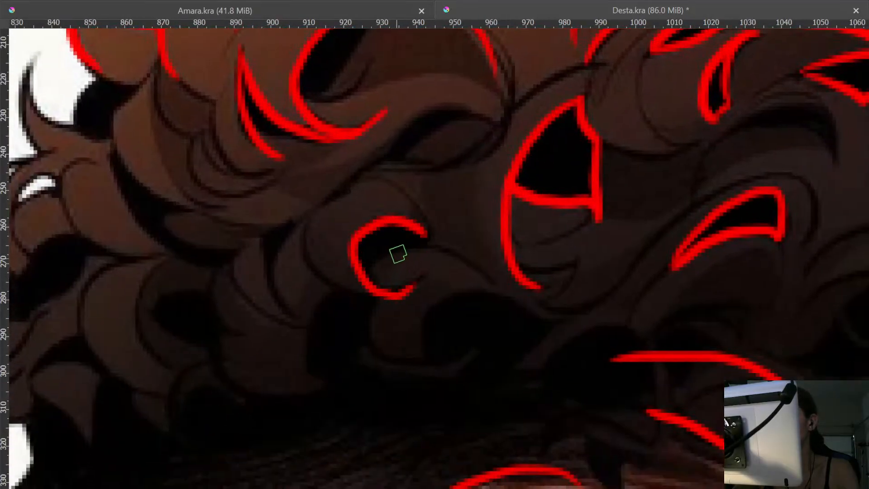
{"action": "key", "text": "ctrl+z"}
{"action": "mouse_move", "coordinate": [424, 230]}
{"action": "left_mouse_down"}
{"action": "mouse_move", "coordinate": [398, 211]}
{"action": "mouse_move", "coordinate": [362, 272]}
{"action": "mouse_move", "coordinate": [420, 276]}
{"action": "left_mouse_up"}
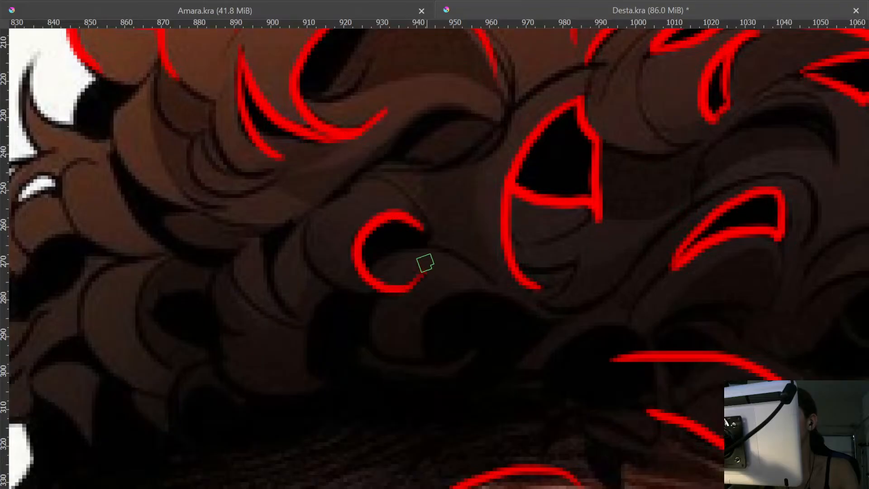
{"action": "left_click_drag", "start_coordinate": [306, 232], "coordinate": [398, 288]}
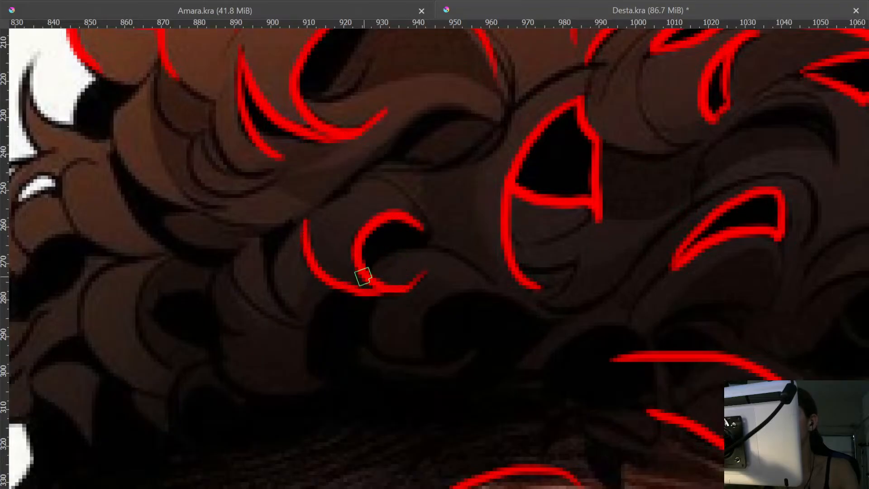
- Outline the narrow crescent-shaped curl left of the wrapped curl with two curved strokes meeting at its lower point
{"action": "left_click_drag", "start_coordinate": [310, 291], "coordinate": [371, 241]}
{"action": "left_click_drag", "start_coordinate": [322, 183], "coordinate": [369, 272]}
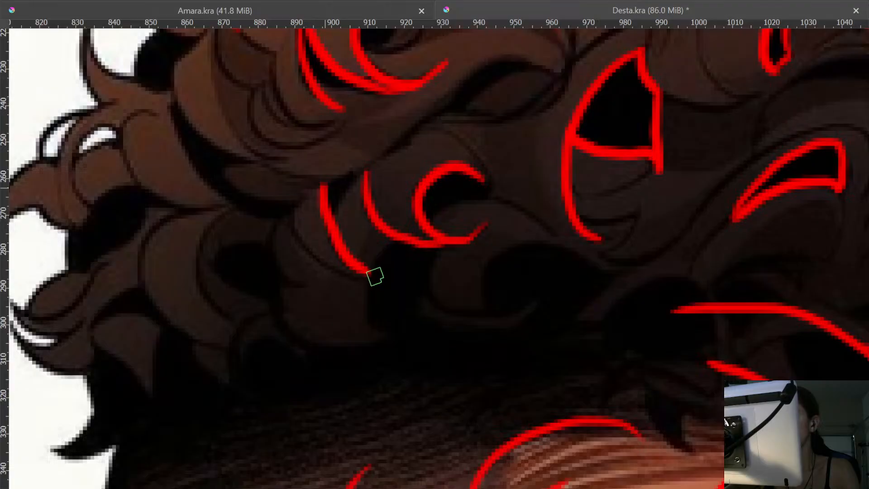
{"action": "mouse_move", "coordinate": [291, 218]}
{"action": "left_mouse_down"}
{"action": "mouse_move", "coordinate": [308, 249]}
{"action": "mouse_move", "coordinate": [368, 274]}
{"action": "left_mouse_up"}
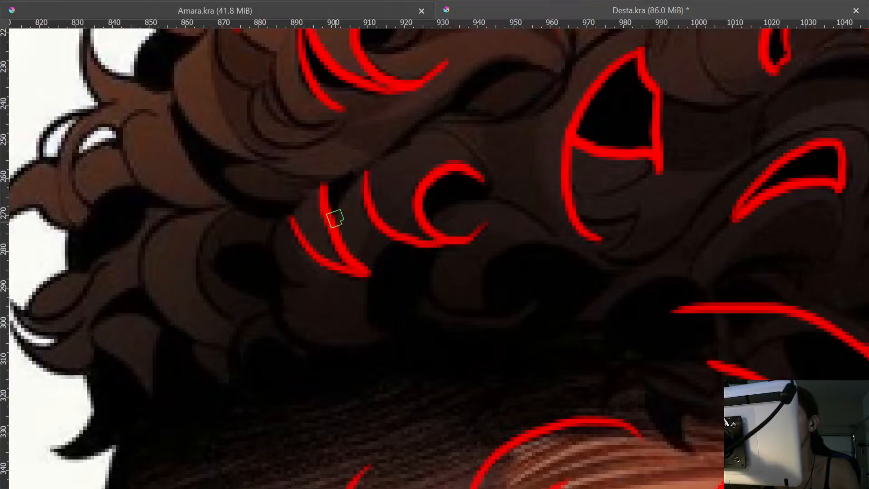
{"action": "left_click_drag", "start_coordinate": [344, 208], "coordinate": [365, 236]}
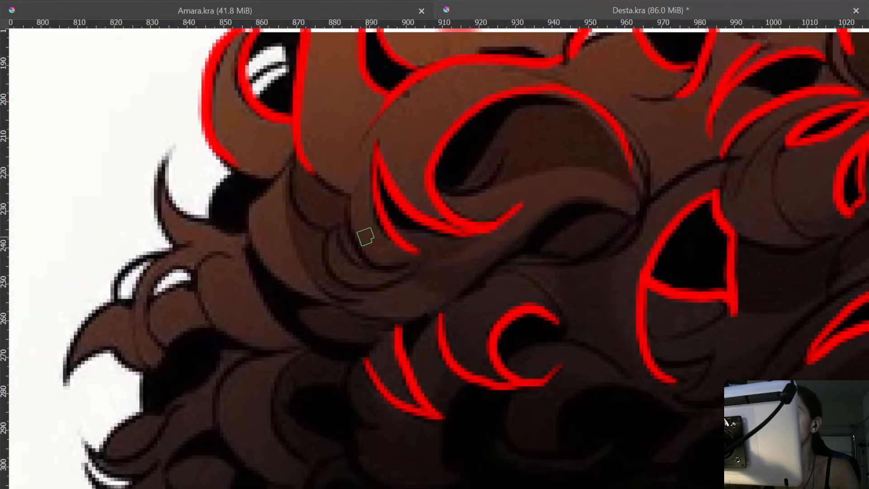
- Trace the stepped, nested curl edges left of the thin almond-shaped shadow, redrawing the lowest curve
{"action": "mouse_move", "coordinate": [297, 155]}
{"action": "left_mouse_down"}
{"action": "mouse_move", "coordinate": [344, 193]}
{"action": "mouse_move", "coordinate": [351, 231]}
{"action": "mouse_move", "coordinate": [402, 260]}
{"action": "left_mouse_up"}
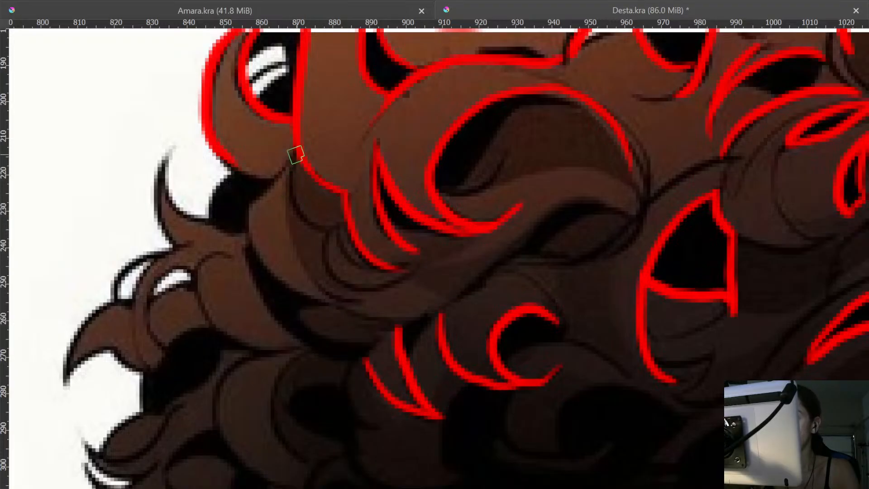
{"action": "mouse_move", "coordinate": [295, 155]}
{"action": "left_mouse_down"}
{"action": "mouse_move", "coordinate": [343, 278]}
{"action": "mouse_move", "coordinate": [401, 301]}
{"action": "left_mouse_up"}
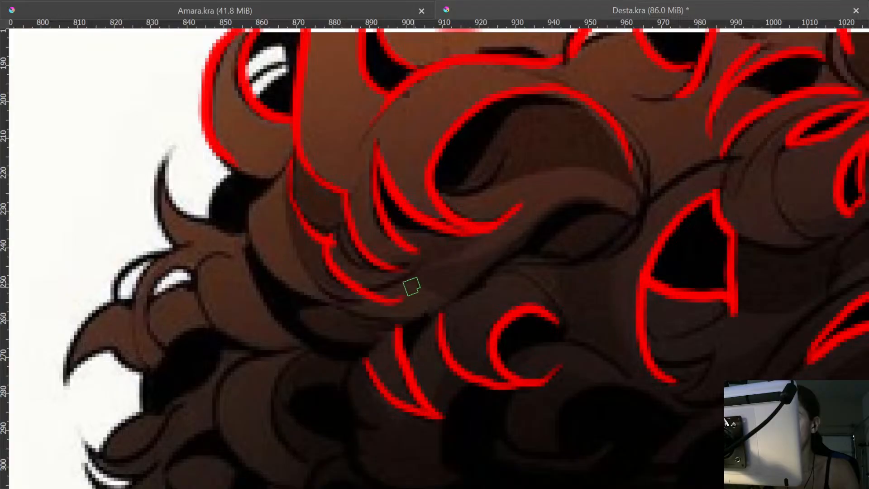
{"action": "key", "text": "ctrl+z"}
{"action": "left_click_drag", "start_coordinate": [327, 239], "coordinate": [405, 279]}
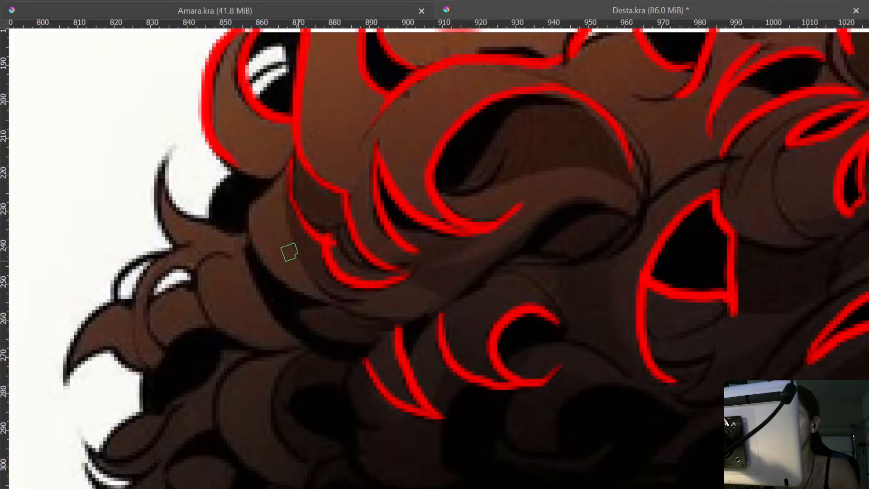
- Trace the rounded outer edge of the curl beside the nested curls, down to its lower tip
{"action": "mouse_move", "coordinate": [282, 167]}
{"action": "left_mouse_down"}
{"action": "mouse_move", "coordinate": [249, 208]}
{"action": "mouse_move", "coordinate": [258, 246]}
{"action": "mouse_move", "coordinate": [348, 300]}
{"action": "left_mouse_up"}
{"action": "key", "text": "ctrl+z"}
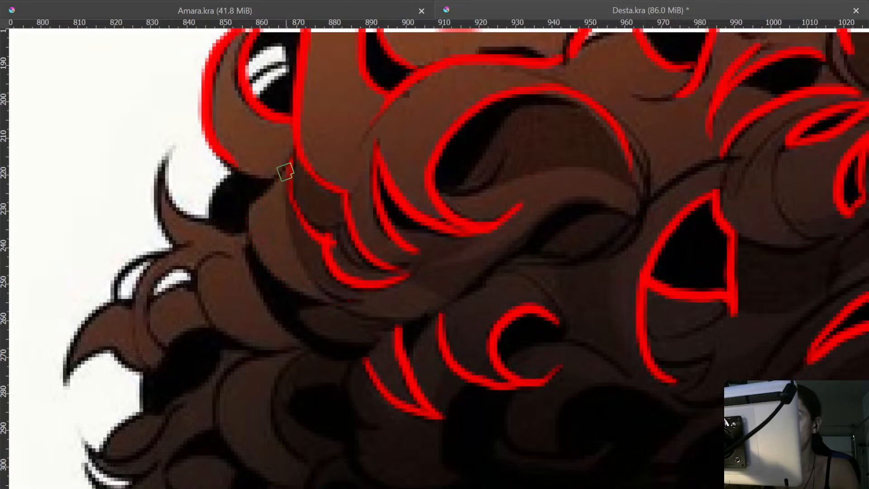
{"action": "mouse_move", "coordinate": [278, 175]}
{"action": "left_mouse_down"}
{"action": "mouse_move", "coordinate": [256, 226]}
{"action": "mouse_move", "coordinate": [332, 297]}
{"action": "left_mouse_up"}
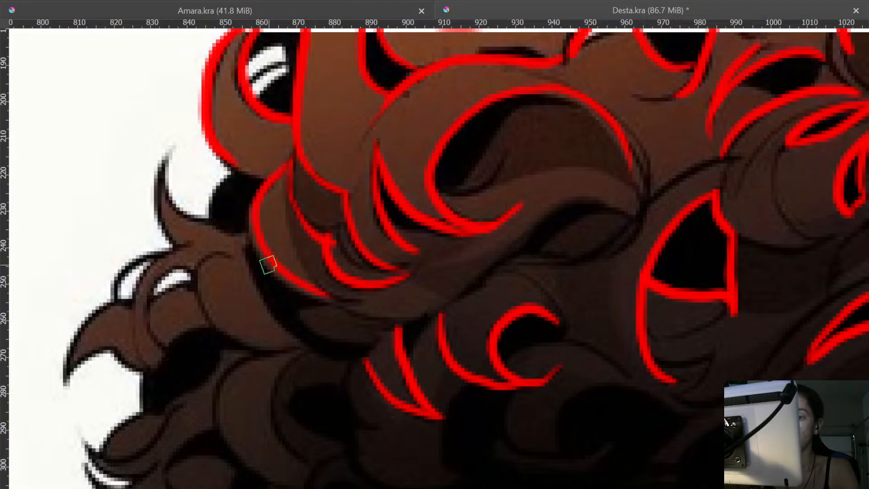
- Trace the upward flick on the hair's left silhouette and the pointed curl tip beneath it
{"action": "mouse_move", "coordinate": [226, 236]}
{"action": "left_mouse_down"}
{"action": "mouse_move", "coordinate": [287, 235]}
{"action": "mouse_move", "coordinate": [253, 215]}
{"action": "mouse_move", "coordinate": [229, 149]}
{"action": "mouse_move", "coordinate": [234, 132]}
{"action": "left_mouse_up"}
{"action": "key", "text": "ctrl+z"}
{"action": "mouse_move", "coordinate": [311, 232]}
{"action": "left_mouse_down"}
{"action": "mouse_move", "coordinate": [227, 181]}
{"action": "mouse_move", "coordinate": [241, 126]}
{"action": "left_mouse_up"}
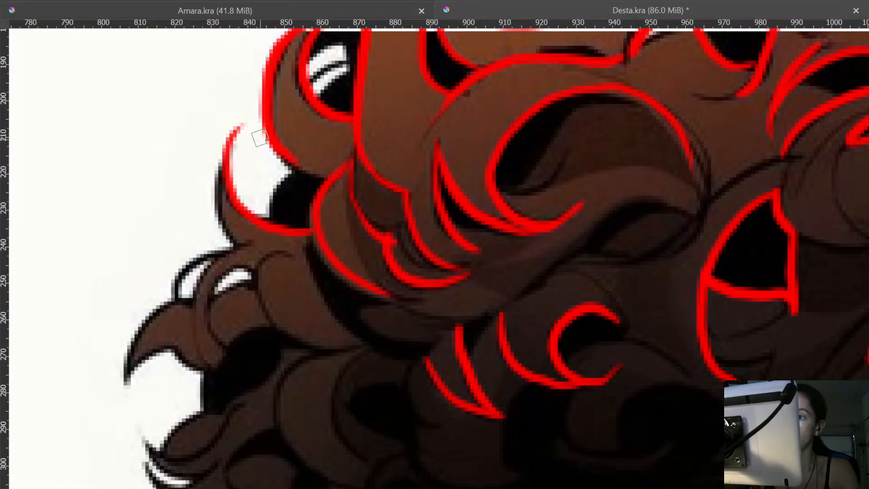
{"action": "mouse_move", "coordinate": [248, 246]}
{"action": "left_mouse_down"}
{"action": "mouse_move", "coordinate": [365, 207]}
{"action": "mouse_move", "coordinate": [313, 265]}
{"action": "mouse_move", "coordinate": [268, 275]}
{"action": "mouse_move", "coordinate": [247, 311]}
{"action": "mouse_move", "coordinate": [245, 345]}
{"action": "left_mouse_up"}
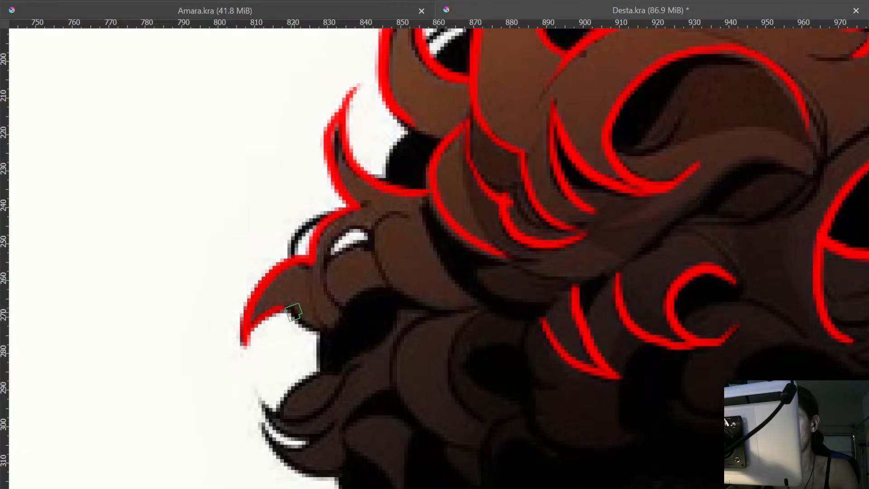
{"action": "left_click_drag", "start_coordinate": [290, 313], "coordinate": [326, 336]}
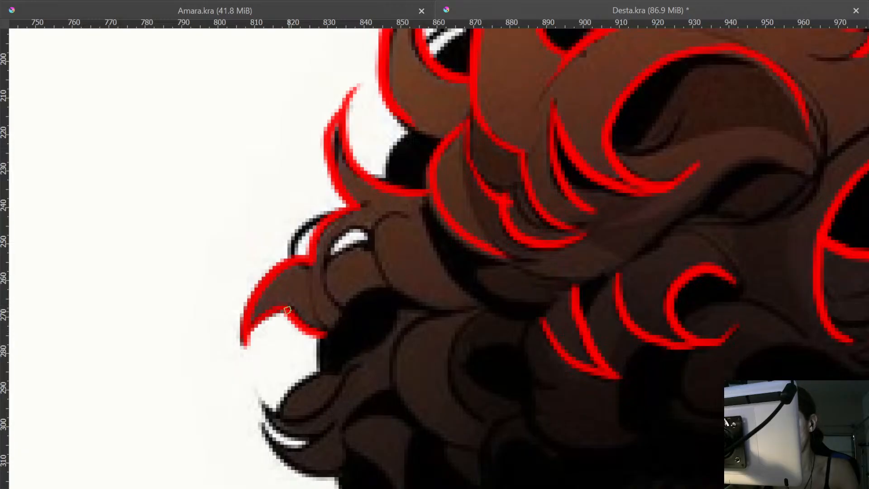
- Outline the small white gap inside the left curl and trace the curl edges around it down to the dark shadow
{"action": "mouse_move", "coordinate": [330, 258]}
{"action": "left_mouse_down"}
{"action": "mouse_move", "coordinate": [350, 229]}
{"action": "mouse_move", "coordinate": [372, 236]}
{"action": "mouse_move", "coordinate": [346, 244]}
{"action": "mouse_move", "coordinate": [330, 256]}
{"action": "left_mouse_up"}
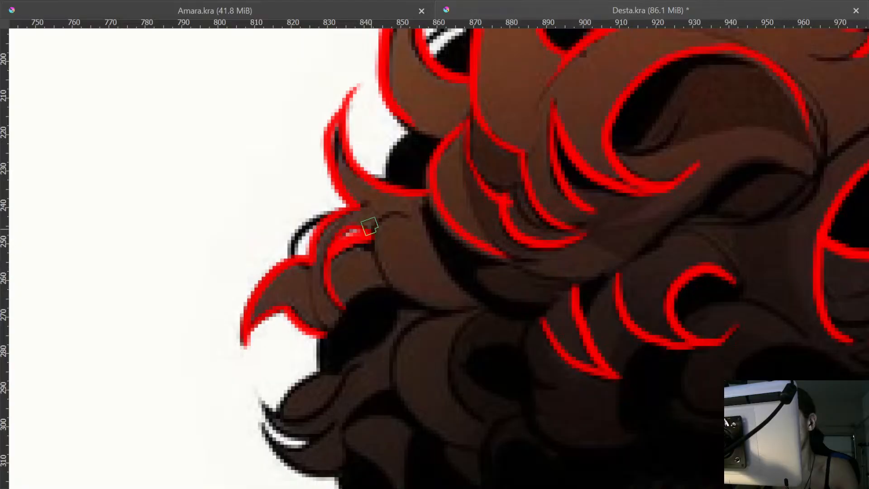
{"action": "key", "text": "ctrl+z"}
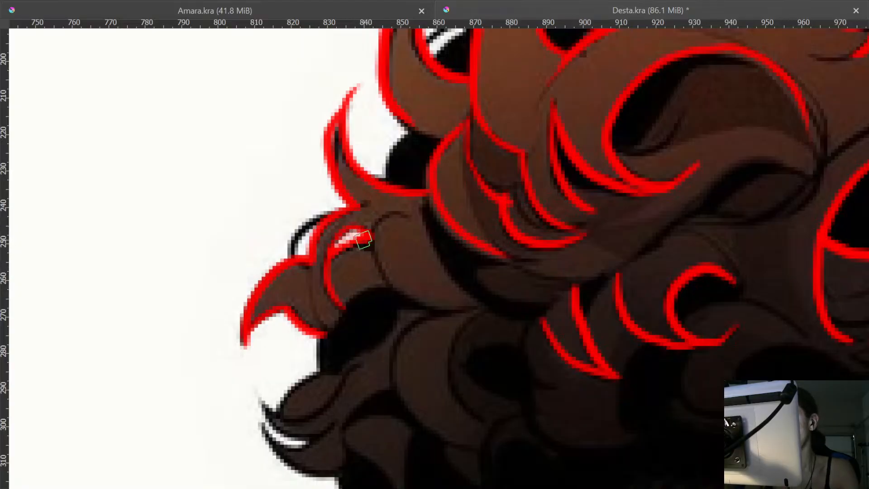
{"action": "mouse_move", "coordinate": [369, 238]}
{"action": "left_mouse_down"}
{"action": "mouse_move", "coordinate": [382, 266]}
{"action": "mouse_move", "coordinate": [457, 310]}
{"action": "left_mouse_up"}
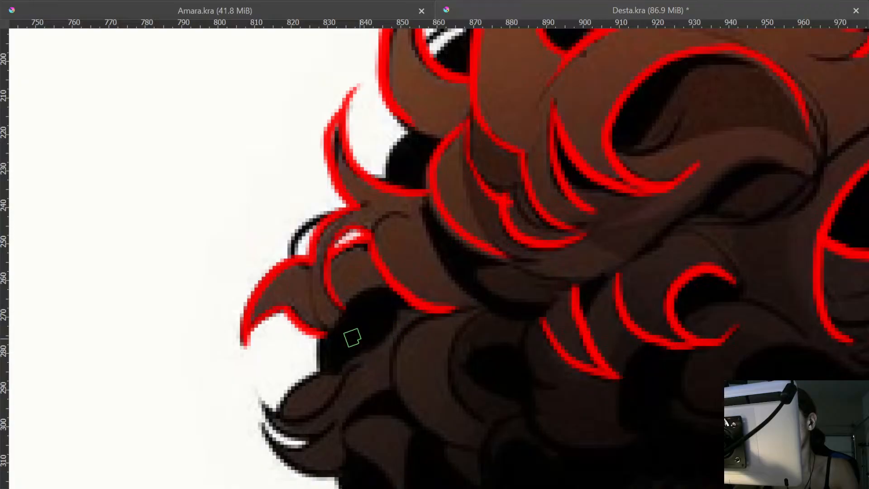
{"action": "left_click_drag", "start_coordinate": [390, 287], "coordinate": [346, 302]}
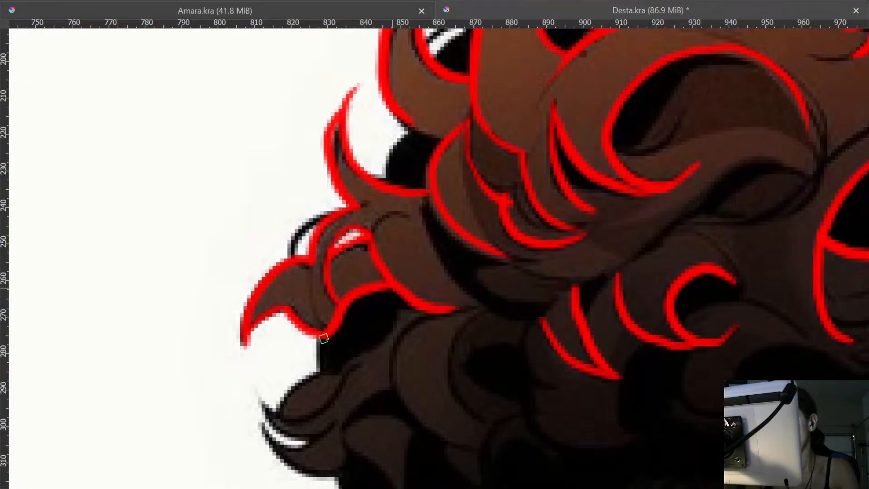
- Trace the hair's lower-left silhouette from the dark shadow around the split curl tip to the dark point above the shaved side
{"action": "left_click_drag", "start_coordinate": [316, 373], "coordinate": [336, 239]}
{"action": "mouse_move", "coordinate": [346, 197]}
{"action": "left_mouse_down"}
{"action": "mouse_move", "coordinate": [341, 233]}
{"action": "mouse_move", "coordinate": [307, 280]}
{"action": "mouse_move", "coordinate": [289, 271]}
{"action": "mouse_move", "coordinate": [340, 298]}
{"action": "mouse_move", "coordinate": [355, 279]}
{"action": "mouse_move", "coordinate": [290, 292]}
{"action": "mouse_move", "coordinate": [343, 341]}
{"action": "mouse_move", "coordinate": [362, 340]}
{"action": "left_mouse_up"}
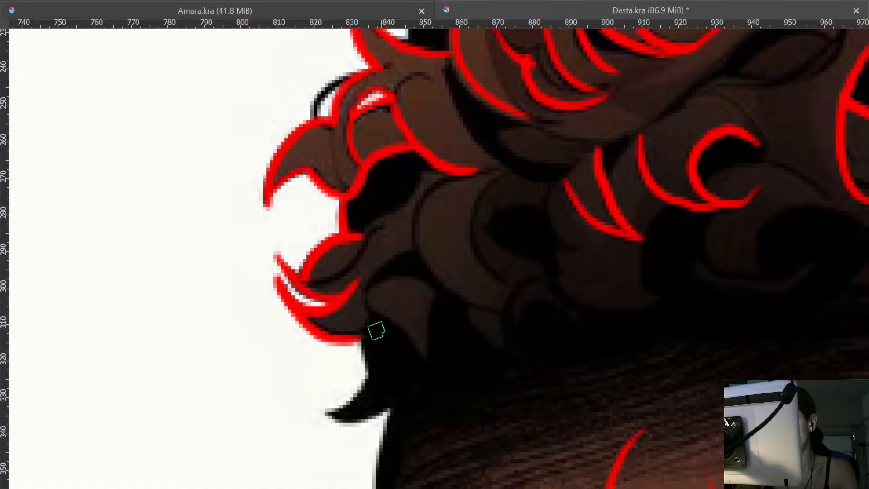
{"action": "left_click_drag", "start_coordinate": [356, 296], "coordinate": [289, 188]}
{"action": "mouse_move", "coordinate": [294, 226]}
{"action": "left_mouse_down"}
{"action": "mouse_move", "coordinate": [291, 297]}
{"action": "mouse_move", "coordinate": [268, 314]}
{"action": "left_mouse_up"}
{"action": "mouse_move", "coordinate": [487, 249]}
{"action": "left_mouse_down"}
{"action": "mouse_move", "coordinate": [499, 347]}
{"action": "mouse_move", "coordinate": [508, 258]}
{"action": "mouse_move", "coordinate": [503, 216]}
{"action": "mouse_move", "coordinate": [458, 211]}
{"action": "mouse_move", "coordinate": [478, 189]}
{"action": "left_mouse_up"}
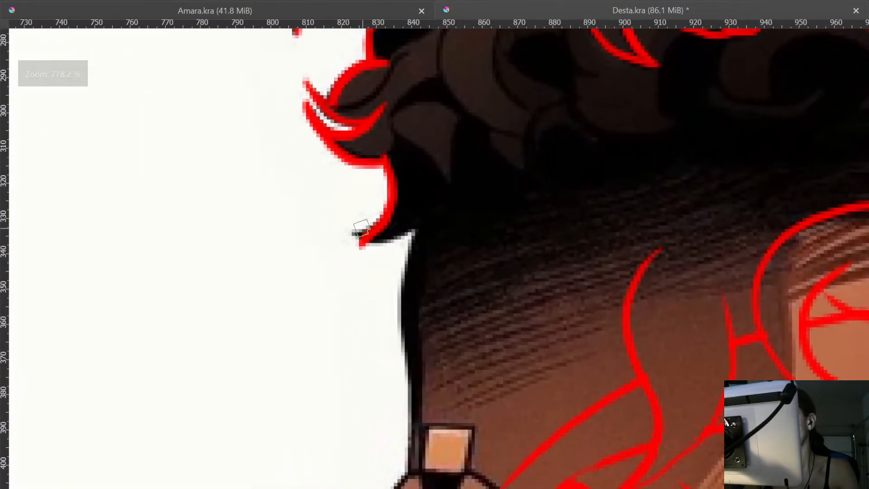
{"action": "mouse_move", "coordinate": [362, 239]}
{"action": "left_mouse_down"}
{"action": "mouse_move", "coordinate": [334, 312]}
{"action": "mouse_move", "coordinate": [349, 358]}
{"action": "mouse_move", "coordinate": [351, 312]}
{"action": "mouse_move", "coordinate": [412, 236]}
{"action": "left_mouse_up"}
- Draw loose pointed curls hanging outside the shaved side, from the last dark tip down to the square ear cuff
{"action": "left_click_drag", "start_coordinate": [395, 289], "coordinate": [351, 185]}
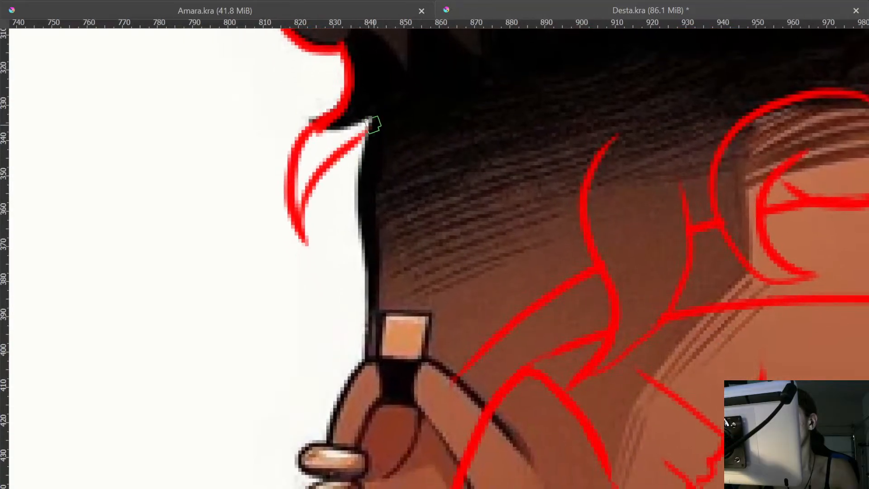
{"action": "mouse_move", "coordinate": [390, 102]}
{"action": "left_mouse_down"}
{"action": "mouse_move", "coordinate": [360, 217]}
{"action": "mouse_move", "coordinate": [405, 259]}
{"action": "left_mouse_up"}
{"action": "mouse_move", "coordinate": [364, 236]}
{"action": "left_mouse_down"}
{"action": "mouse_move", "coordinate": [338, 322]}
{"action": "mouse_move", "coordinate": [288, 335]}
{"action": "left_mouse_up"}
{"action": "mouse_move", "coordinate": [449, 278]}
{"action": "left_mouse_down"}
{"action": "mouse_move", "coordinate": [468, 345]}
{"action": "mouse_move", "coordinate": [524, 403]}
{"action": "mouse_move", "coordinate": [520, 346]}
{"action": "mouse_move", "coordinate": [494, 249]}
{"action": "left_mouse_up"}
{"action": "key", "text": "ctrl+z"}
{"action": "mouse_move", "coordinate": [349, 230]}
{"action": "left_mouse_down"}
{"action": "mouse_move", "coordinate": [344, 250]}
{"action": "mouse_move", "coordinate": [289, 322]}
{"action": "mouse_move", "coordinate": [188, 303]}
{"action": "mouse_move", "coordinate": [298, 373]}
{"action": "mouse_move", "coordinate": [406, 345]}
{"action": "left_mouse_up"}
{"action": "left_click_drag", "start_coordinate": [413, 275], "coordinate": [457, 384]}
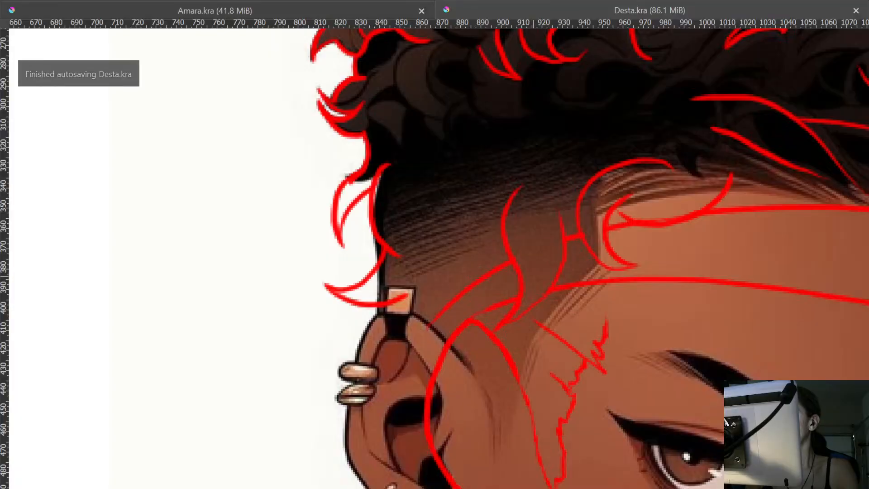
- Trace the long rounded edge of the large dark curl in the lower-left part of the hair
{"action": "left_click_drag", "start_coordinate": [538, 302], "coordinate": [525, 352]}
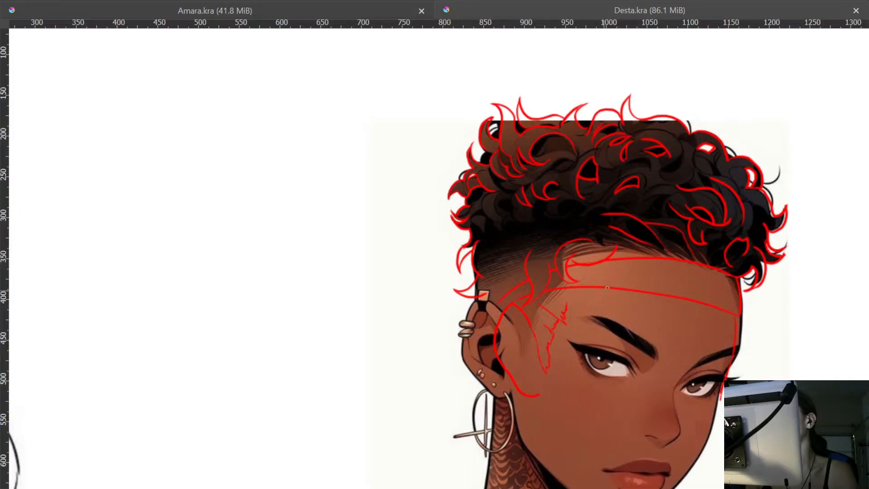
{"action": "scroll", "coordinate": [608, 288], "scroll_direction": "down", "scroll_amount": 3}
{"action": "mouse_move", "coordinate": [644, 313]}
{"action": "left_mouse_down"}
{"action": "mouse_move", "coordinate": [566, 221]}
{"action": "mouse_move", "coordinate": [493, 273]}
{"action": "left_mouse_up"}
{"action": "scroll", "coordinate": [555, 226], "scroll_direction": "down", "scroll_amount": 3}
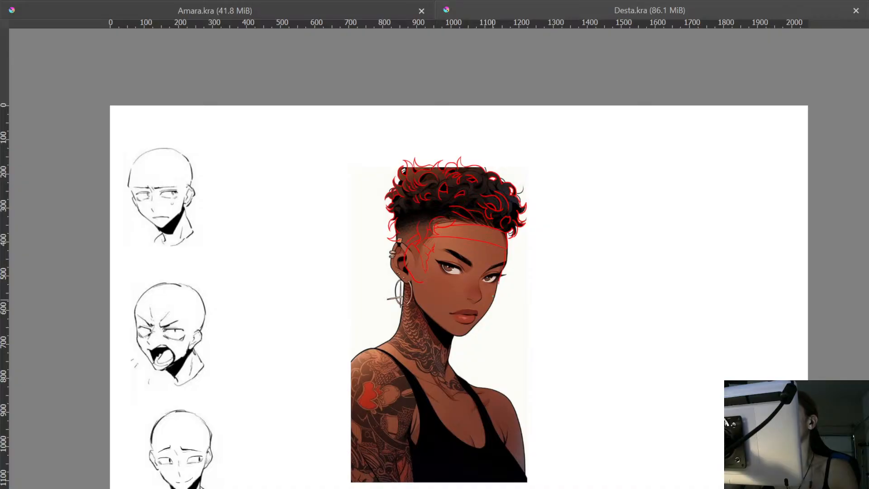
{"action": "scroll", "coordinate": [407, 181], "scroll_direction": "up", "scroll_amount": 8}
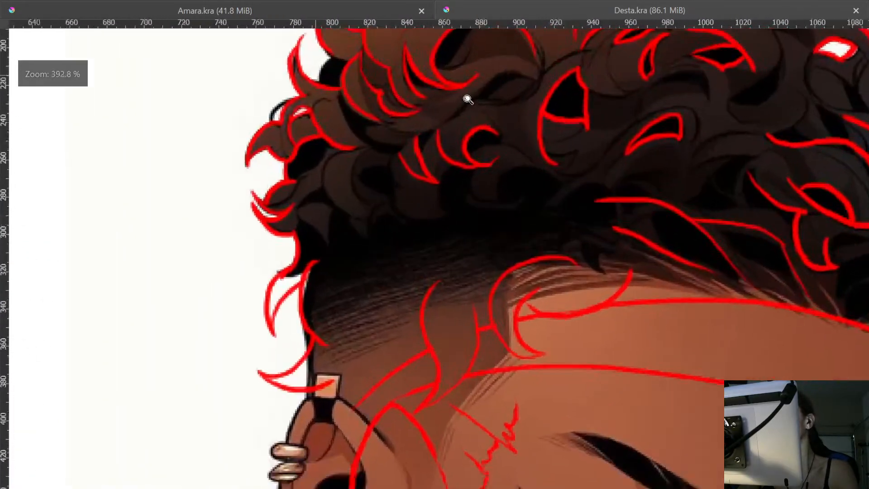
{"action": "scroll", "coordinate": [377, 165], "scroll_direction": "up", "scroll_amount": 2}
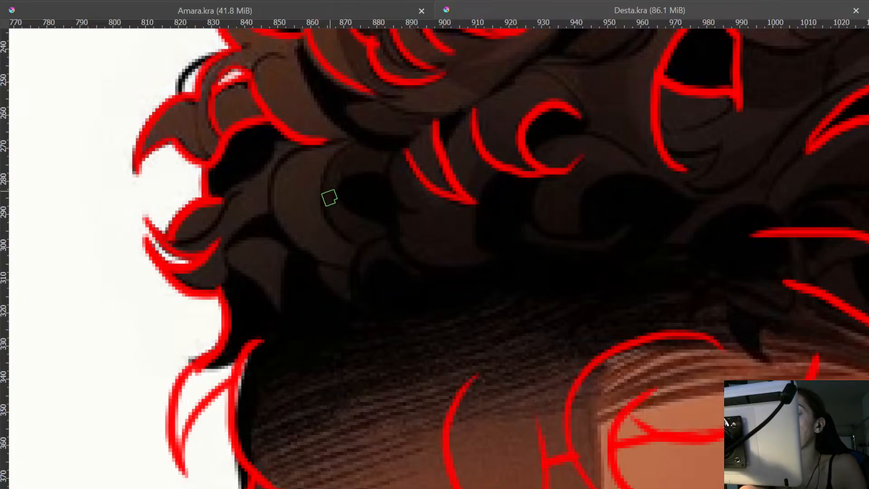
{"action": "left_click_drag", "start_coordinate": [337, 209], "coordinate": [285, 131]}
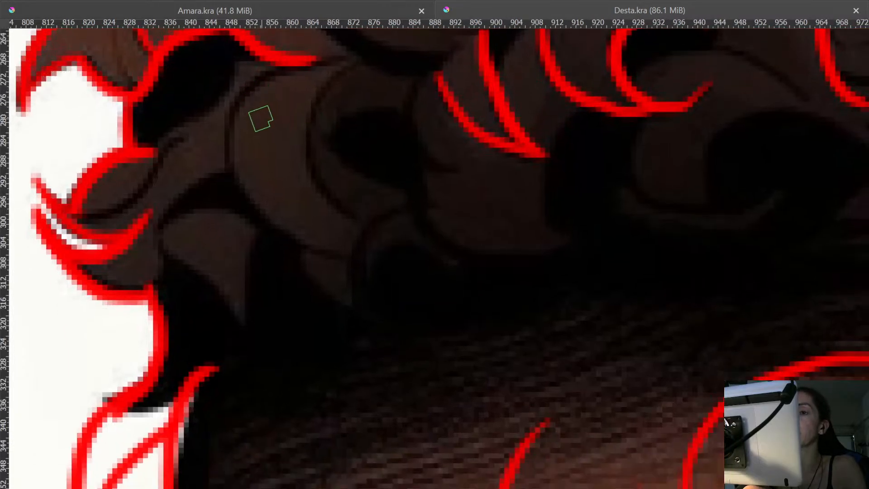
{"action": "mouse_move", "coordinate": [256, 78]}
{"action": "left_mouse_down"}
{"action": "mouse_move", "coordinate": [233, 108]}
{"action": "mouse_move", "coordinate": [251, 201]}
{"action": "mouse_move", "coordinate": [376, 251]}
{"action": "left_mouse_up"}
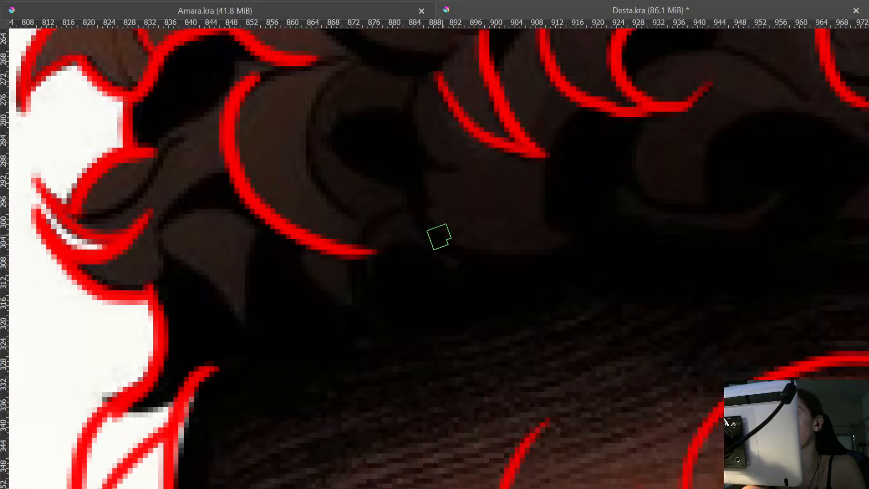
- Draw a pointed wavy lock from the square ear cuff down across the upper ear, redrawing its inner edge
{"action": "left_click_drag", "start_coordinate": [403, 124], "coordinate": [259, 114]}
{"action": "left_click_drag", "start_coordinate": [427, 215], "coordinate": [489, 68]}
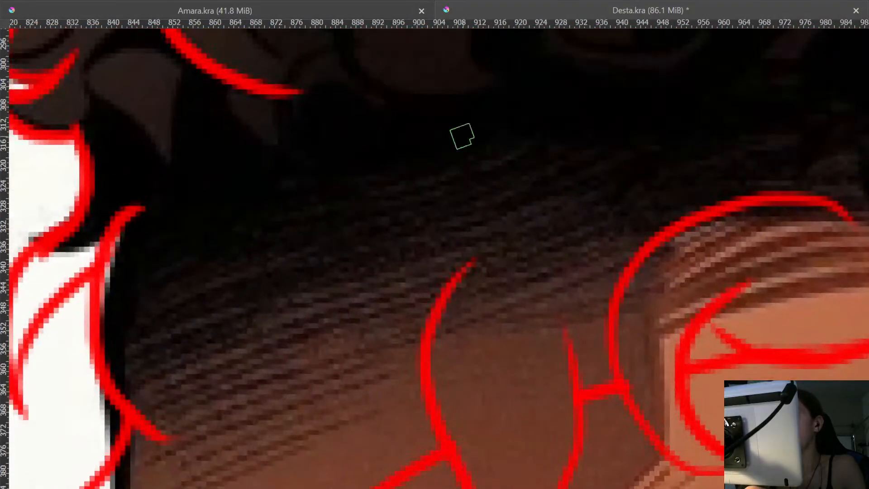
{"action": "left_click_drag", "start_coordinate": [373, 245], "coordinate": [398, 271]}
{"action": "left_click_drag", "start_coordinate": [362, 196], "coordinate": [350, 155]}
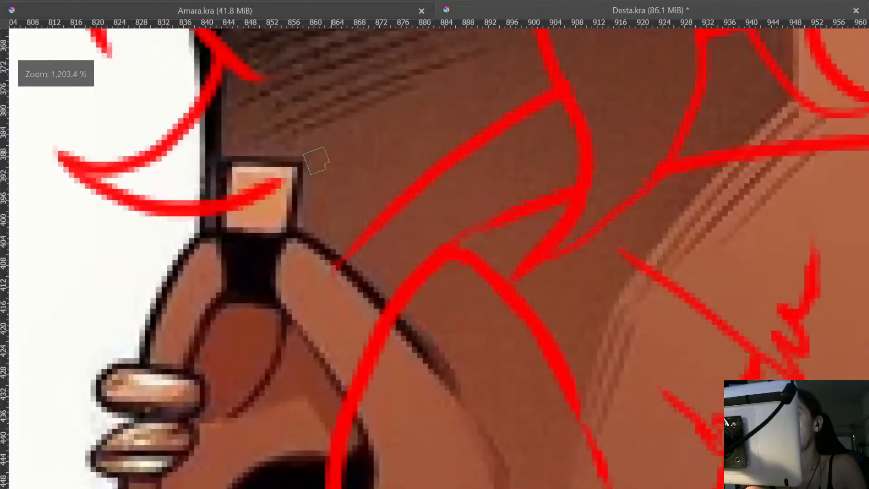
{"action": "mouse_move", "coordinate": [289, 132]}
{"action": "left_mouse_down"}
{"action": "mouse_move", "coordinate": [265, 200]}
{"action": "mouse_move", "coordinate": [285, 440]}
{"action": "left_mouse_up"}
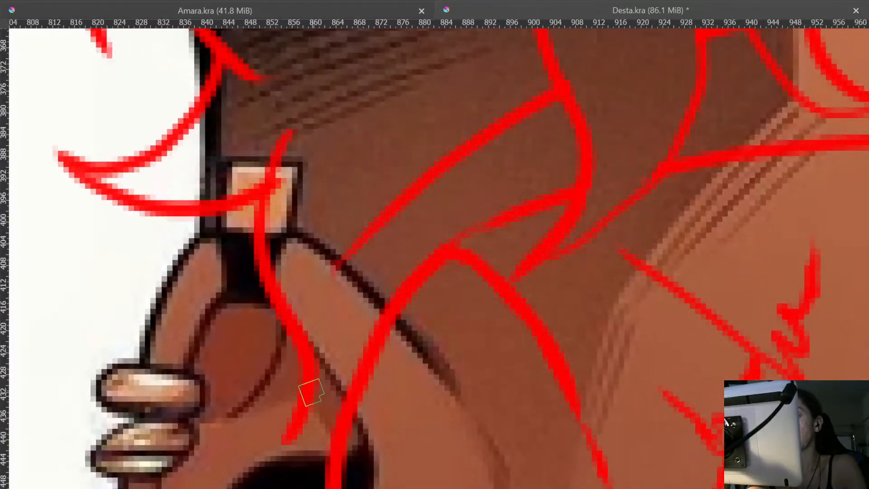
{"action": "left_click_drag", "start_coordinate": [321, 381], "coordinate": [358, 180]}
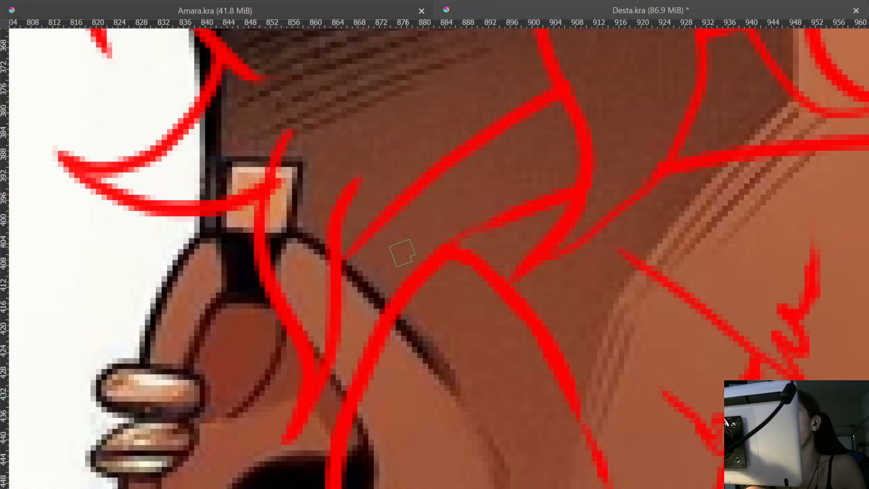
{"action": "key", "text": "ctrl+z"}
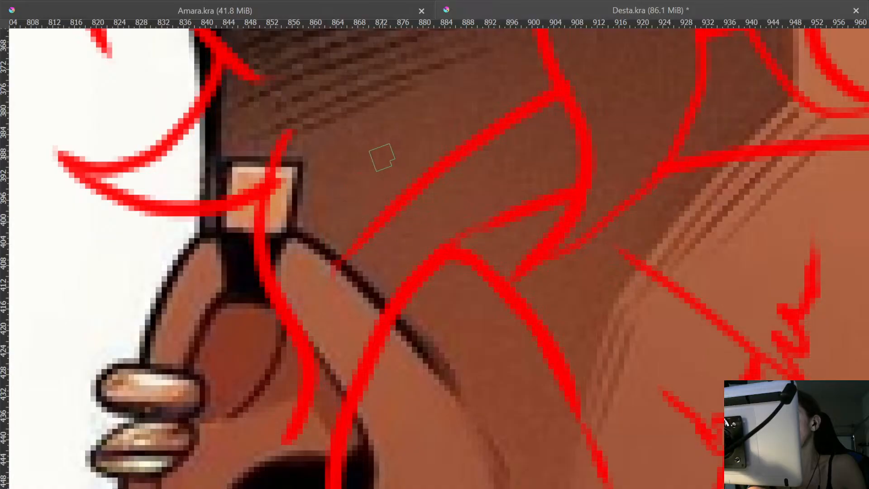
{"action": "mouse_move", "coordinate": [390, 143]}
{"action": "left_mouse_down"}
{"action": "mouse_move", "coordinate": [351, 223]}
{"action": "mouse_move", "coordinate": [348, 320]}
{"action": "mouse_move", "coordinate": [330, 391]}
{"action": "mouse_move", "coordinate": [281, 437]}
{"action": "left_mouse_up"}
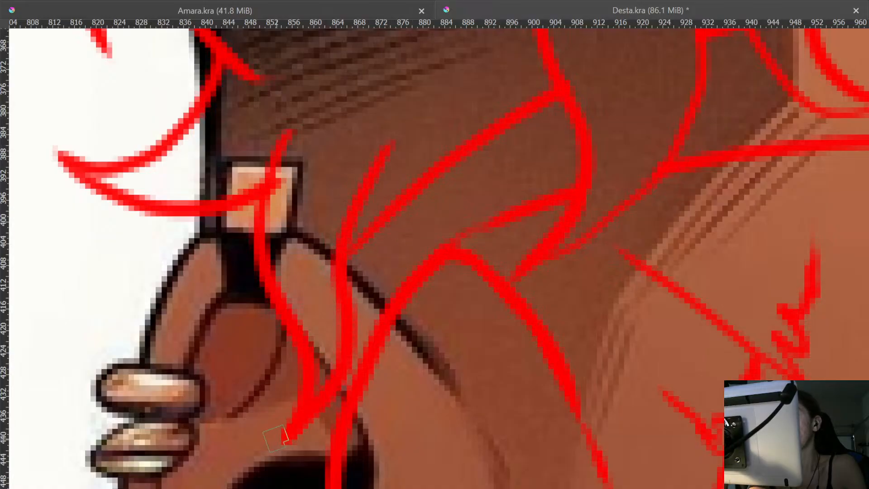
- Draw a wavy lock down the ear's outer edge past the ring cuffs, ending in pointed tips over the inner ear
{"action": "scroll", "coordinate": [405, 264], "scroll_direction": "down", "scroll_amount": 6}
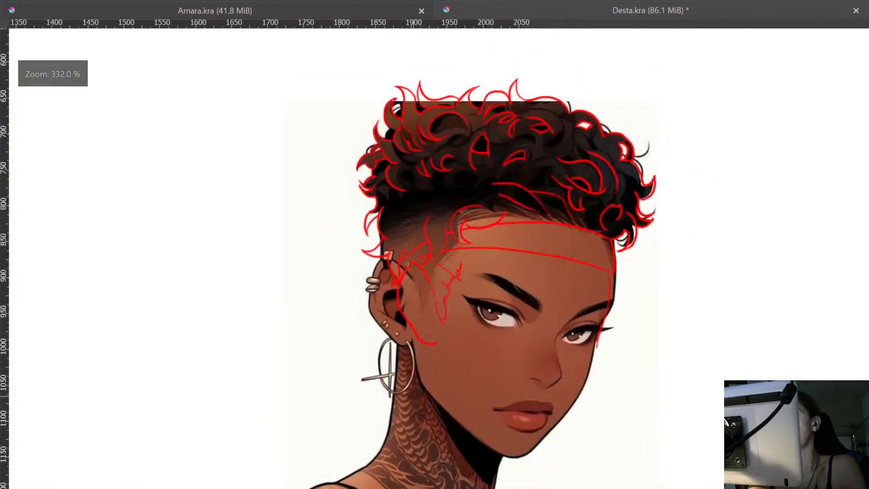
{"action": "left_click_drag", "start_coordinate": [525, 314], "coordinate": [455, 289]}
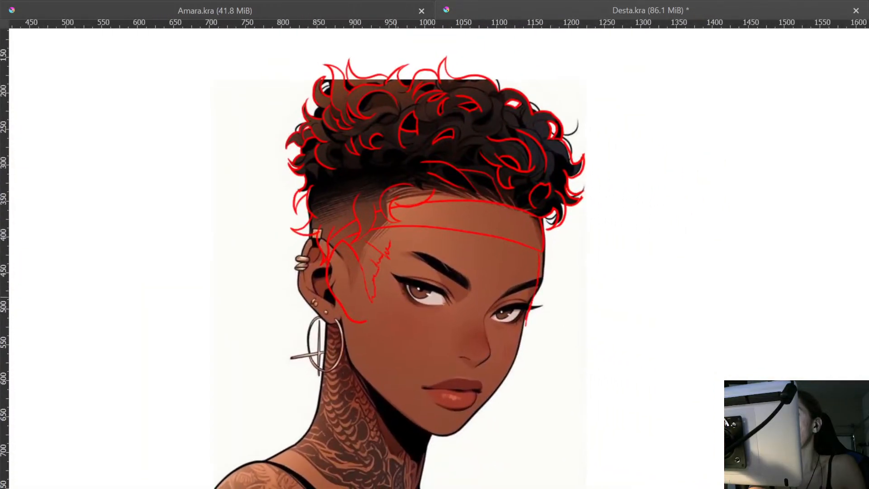
{"action": "scroll", "coordinate": [344, 204], "scroll_direction": "up", "scroll_amount": 5}
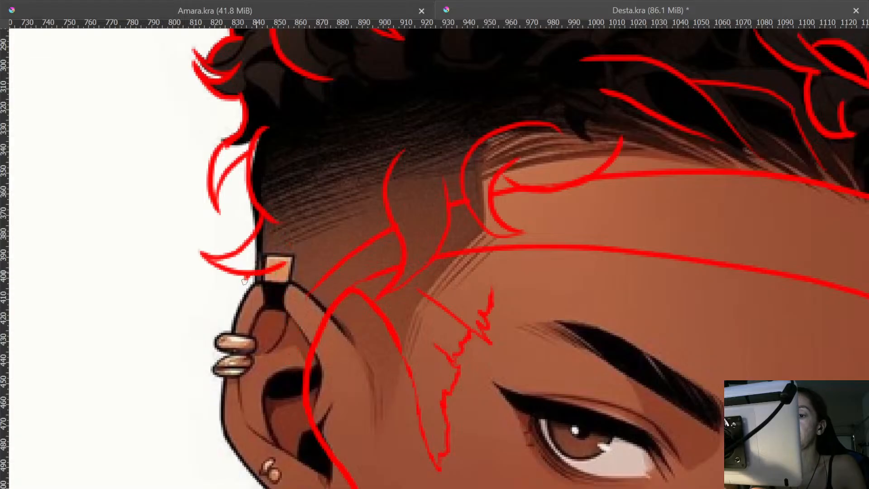
{"action": "left_click_drag", "start_coordinate": [244, 281], "coordinate": [225, 380]}
{"action": "key", "text": "ctrl+z"}
{"action": "mouse_move", "coordinate": [240, 273]}
{"action": "left_mouse_down"}
{"action": "mouse_move", "coordinate": [211, 336]}
{"action": "mouse_move", "coordinate": [235, 375]}
{"action": "mouse_move", "coordinate": [215, 428]}
{"action": "mouse_move", "coordinate": [230, 458]}
{"action": "mouse_move", "coordinate": [261, 389]}
{"action": "mouse_move", "coordinate": [299, 417]}
{"action": "left_mouse_up"}
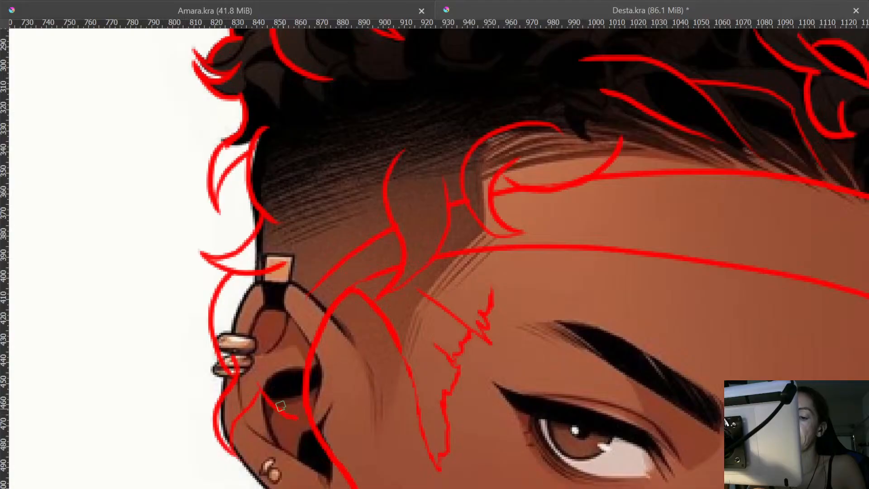
- Redraw the lock tip over the inner ear with short curves, joining it to the long curved edge across the ear
{"action": "key", "text": "ctrl+z"}
{"action": "mouse_move", "coordinate": [256, 386]}
{"action": "left_mouse_down"}
{"action": "mouse_move", "coordinate": [268, 406]}
{"action": "mouse_move", "coordinate": [294, 415]}
{"action": "mouse_move", "coordinate": [283, 413]}
{"action": "mouse_move", "coordinate": [279, 440]}
{"action": "mouse_move", "coordinate": [248, 451]}
{"action": "left_mouse_up"}
{"action": "key", "text": "ctrl+z"}
{"action": "mouse_move", "coordinate": [288, 413]}
{"action": "left_mouse_down"}
{"action": "mouse_move", "coordinate": [283, 433]}
{"action": "mouse_move", "coordinate": [254, 428]}
{"action": "left_mouse_up"}
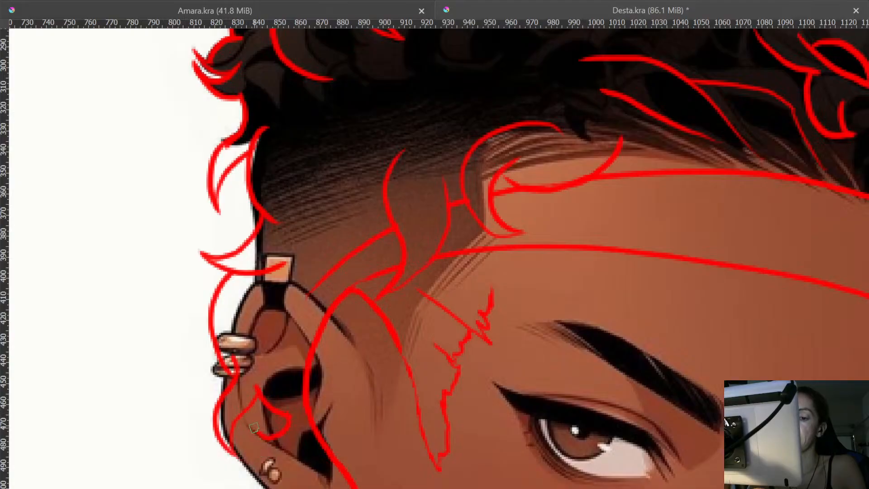
{"action": "key", "text": "ctrl+z"}
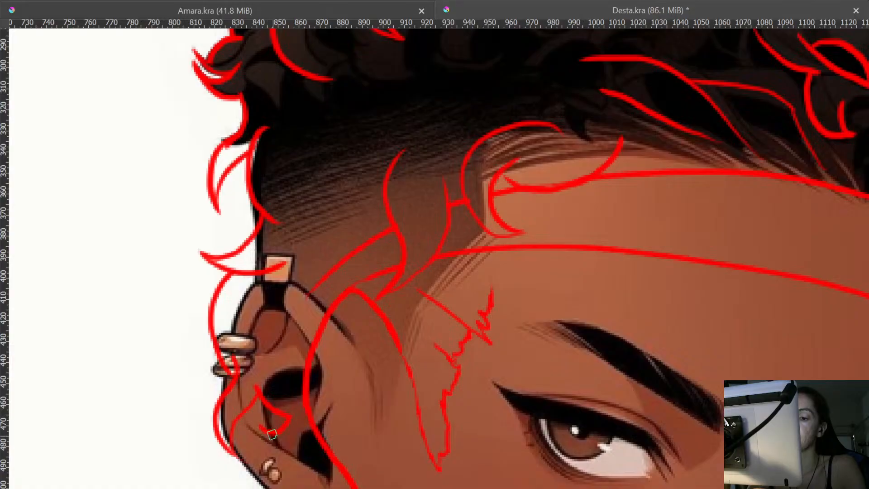
{"action": "left_click_drag", "start_coordinate": [291, 446], "coordinate": [313, 426]}
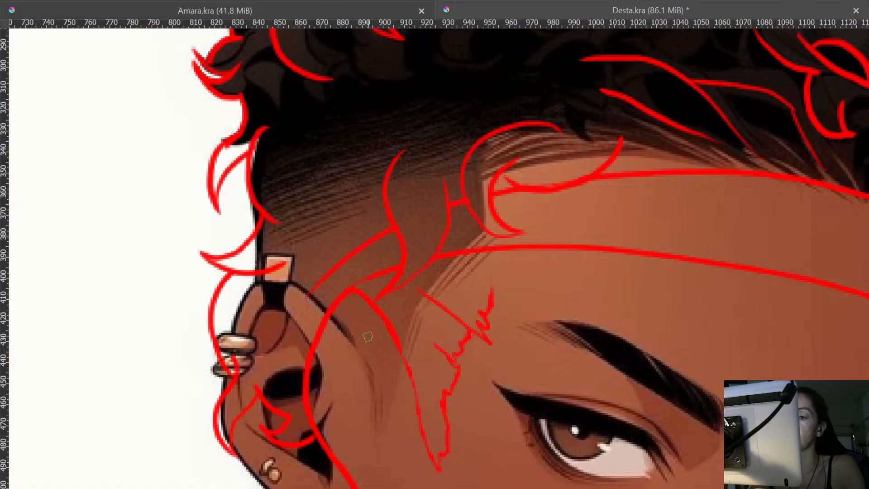
{"action": "left_click_drag", "start_coordinate": [368, 337], "coordinate": [471, 384]}
- Hide the portrait reference layer and test a long arc along the hair's outer edge above the ear, undoing the arc
{"action": "key", "text": "Tab"}
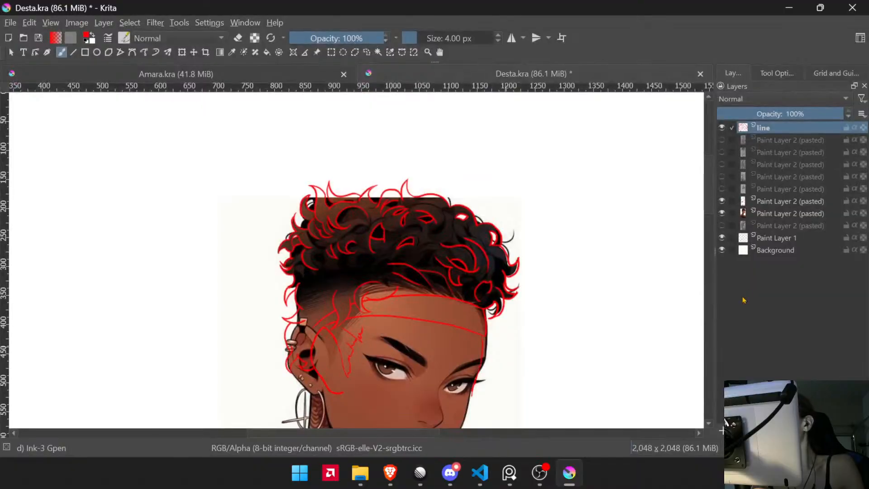
{"action": "left_click", "coordinate": [722, 213]}
{"action": "mouse_move", "coordinate": [497, 334]}
{"action": "left_mouse_down"}
{"action": "mouse_move", "coordinate": [482, 243]}
{"action": "mouse_move", "coordinate": [489, 236]}
{"action": "mouse_move", "coordinate": [483, 317]}
{"action": "mouse_move", "coordinate": [497, 250]}
{"action": "left_mouse_up"}
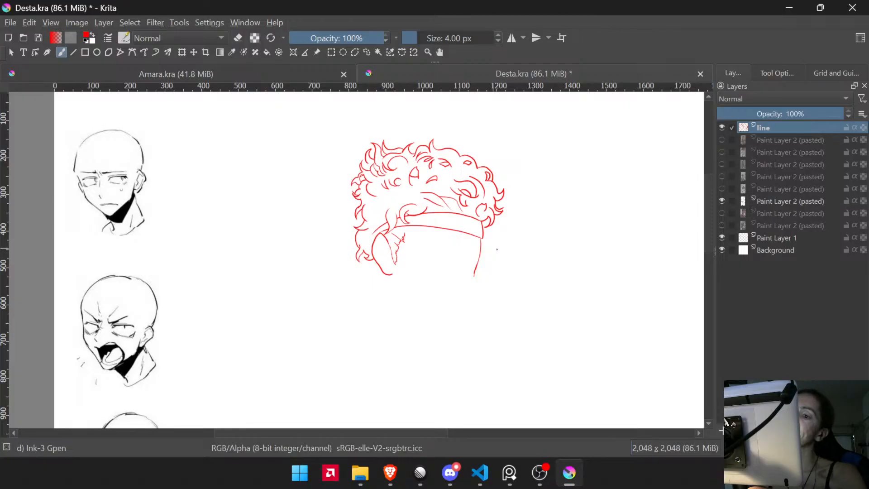
{"action": "left_click_drag", "start_coordinate": [349, 251], "coordinate": [358, 171]}
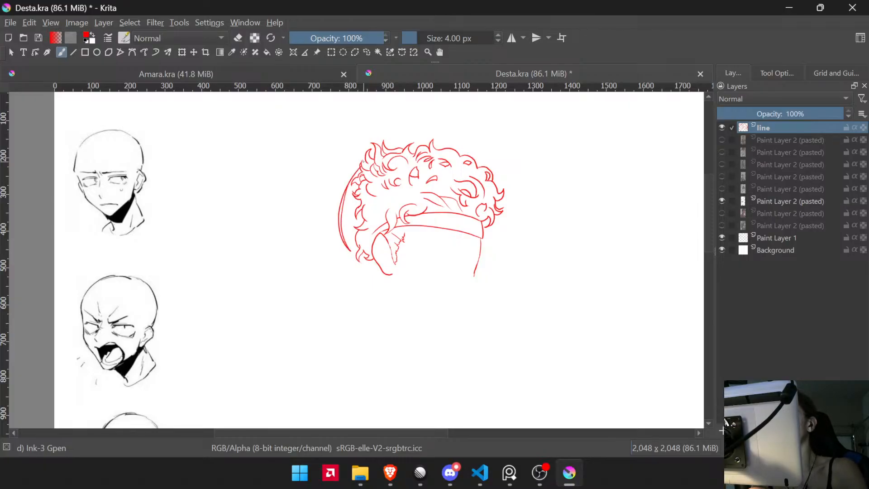
{"action": "key", "text": "ctrl+z"}
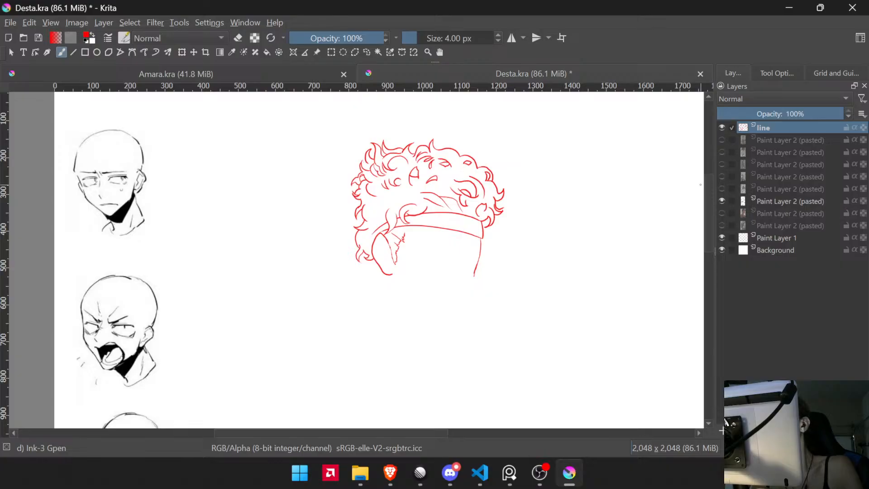
- Select the loose pointed locks outside the shaved side freehand, from the small upper tips down to the ear lock
{"action": "scroll", "coordinate": [444, 218], "scroll_direction": "up", "scroll_amount": 4}
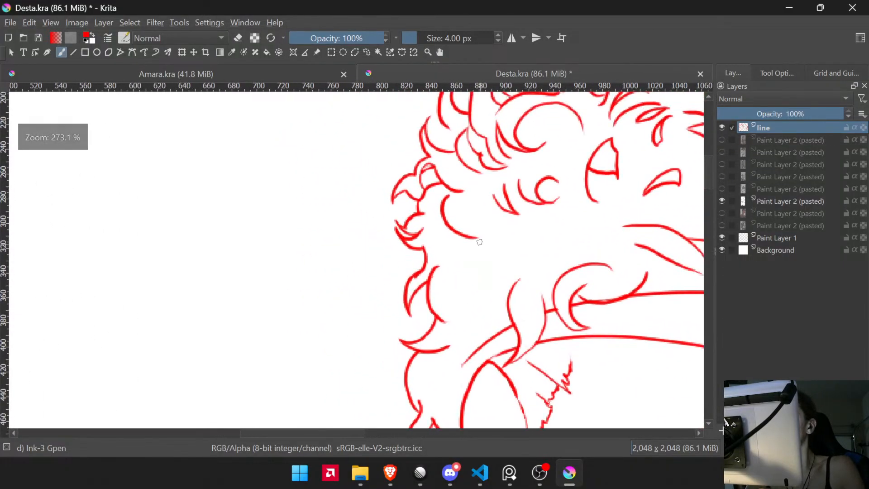
{"action": "key", "text": "l"}
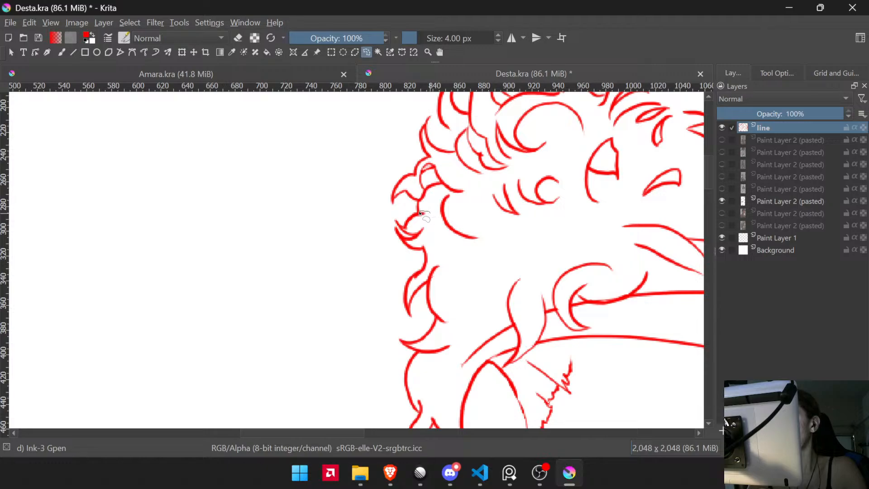
{"action": "mouse_move", "coordinate": [405, 212]}
{"action": "left_mouse_down"}
{"action": "mouse_move", "coordinate": [381, 227]}
{"action": "mouse_move", "coordinate": [378, 295]}
{"action": "left_mouse_up"}
{"action": "mouse_move", "coordinate": [381, 343]}
{"action": "left_mouse_down"}
{"action": "mouse_move", "coordinate": [384, 393]}
{"action": "mouse_move", "coordinate": [405, 419]}
{"action": "left_mouse_up"}
{"action": "left_click_drag", "start_coordinate": [461, 336], "coordinate": [454, 255]}
{"action": "left_click_drag", "start_coordinate": [454, 291], "coordinate": [478, 215]}
{"action": "left_click_drag", "start_coordinate": [442, 322], "coordinate": [442, 251]}
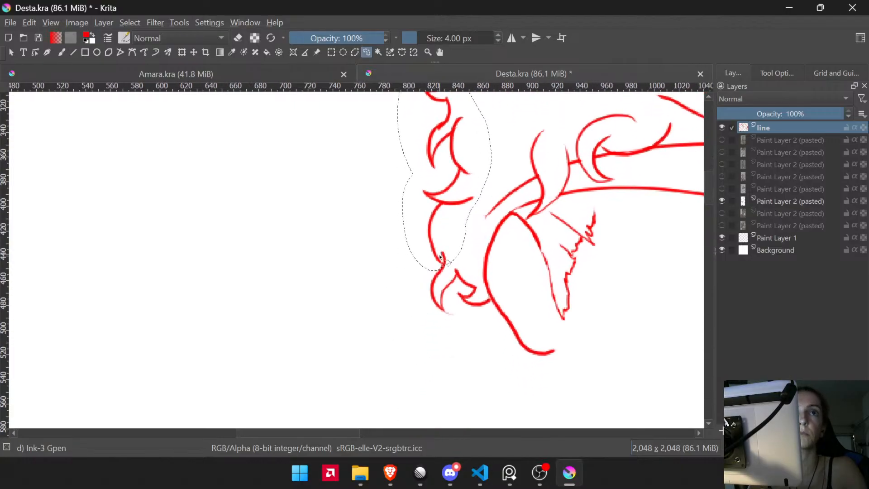
- Trim the selection's lower end so that the tip of the lowest ear lock is excluded
{"action": "left_click_drag", "start_coordinate": [437, 297], "coordinate": [433, 319]}
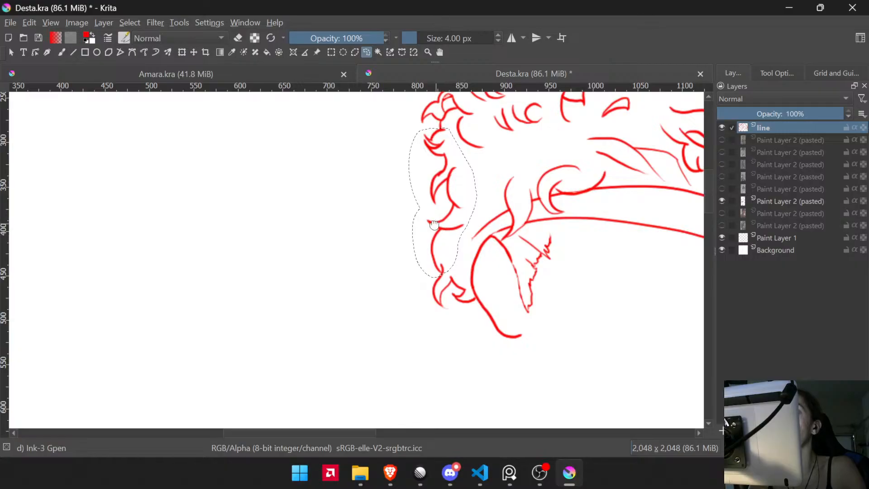
{"action": "left_click_drag", "start_coordinate": [434, 225], "coordinate": [396, 268]}
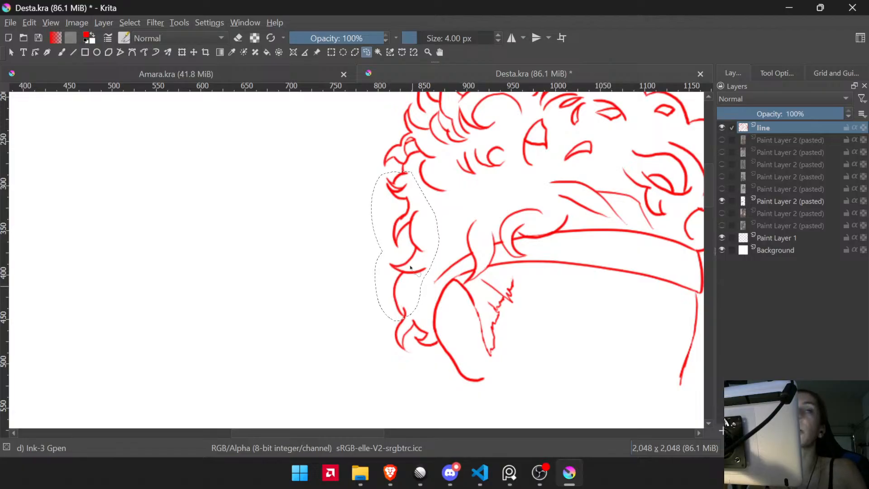
{"action": "left_click_drag", "start_coordinate": [397, 324], "coordinate": [404, 334]}
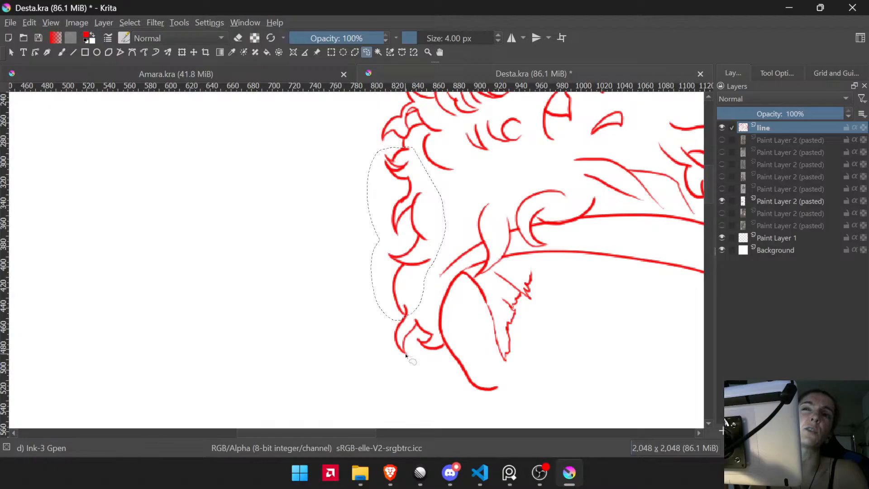
{"action": "left_click_drag", "start_coordinate": [430, 294], "coordinate": [371, 177]}
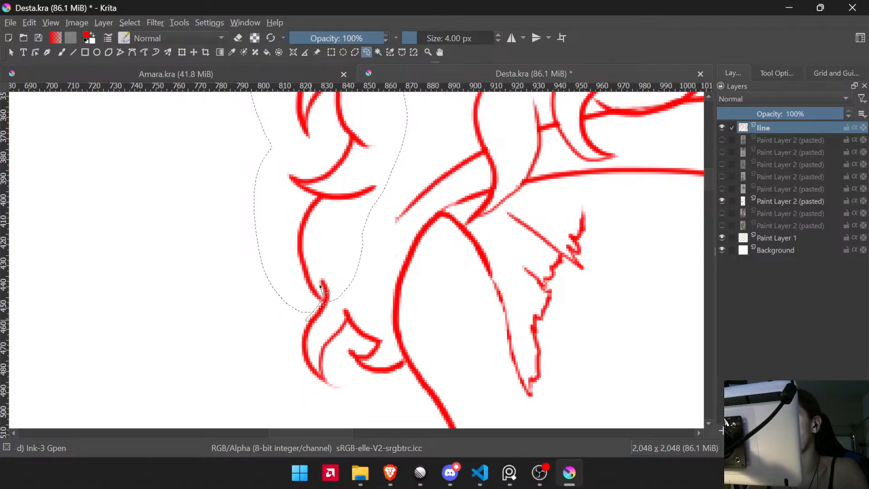
{"action": "scroll", "coordinate": [340, 288], "scroll_direction": "down", "scroll_amount": 6}
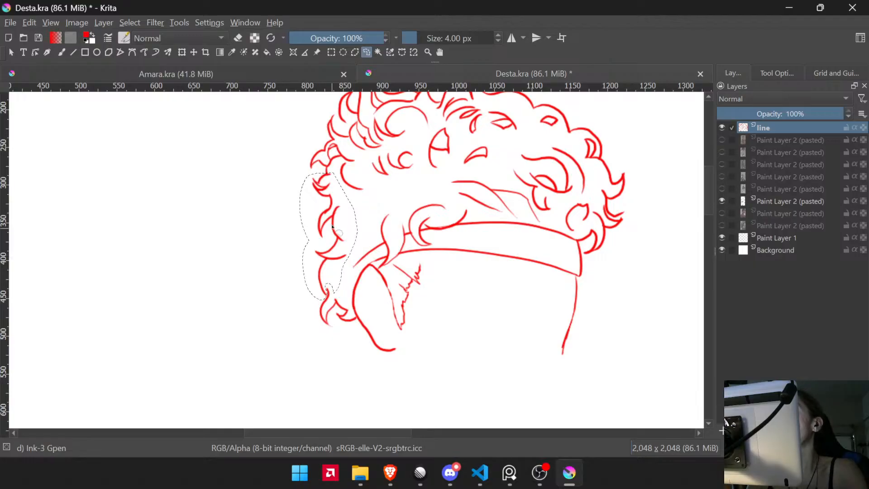
{"action": "mouse_move", "coordinate": [353, 179]}
{"action": "left_mouse_down"}
{"action": "mouse_move", "coordinate": [352, 165]}
{"action": "mouse_move", "coordinate": [378, 128]}
{"action": "mouse_move", "coordinate": [359, 241]}
{"action": "mouse_move", "coordinate": [406, 210]}
{"action": "mouse_move", "coordinate": [403, 236]}
{"action": "mouse_move", "coordinate": [404, 204]}
{"action": "mouse_move", "coordinate": [393, 210]}
{"action": "left_mouse_up"}
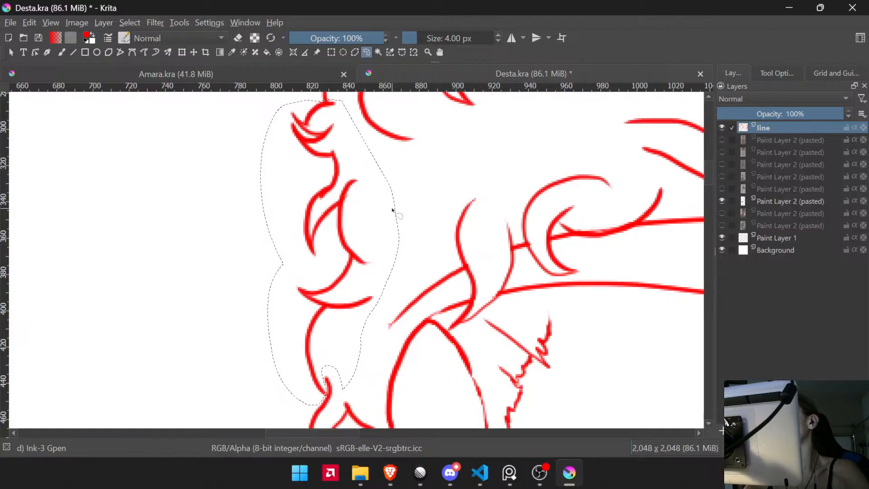
{"action": "scroll", "coordinate": [393, 210], "scroll_direction": "down", "scroll_amount": 5}
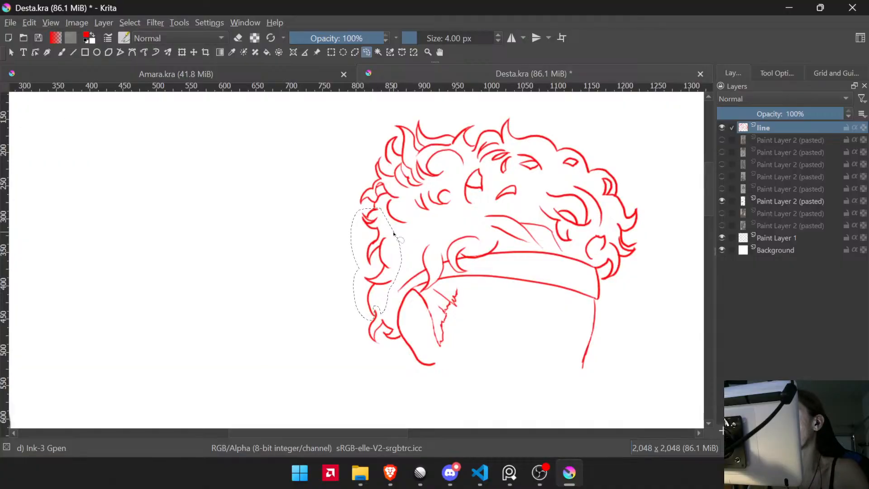
{"action": "scroll", "coordinate": [376, 213], "scroll_direction": "up", "scroll_amount": 5}
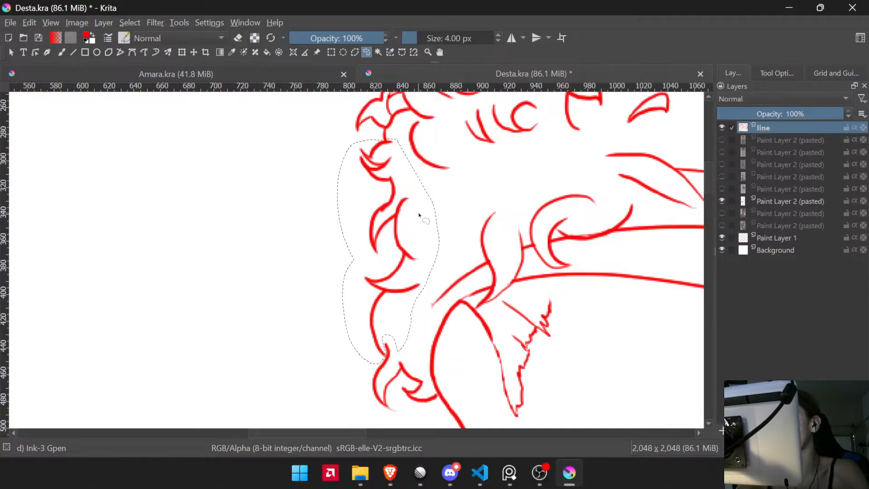
- Move the selected loose locks outward by about 20 px, away from the shaved side
{"action": "key", "text": "ctrl+t"}
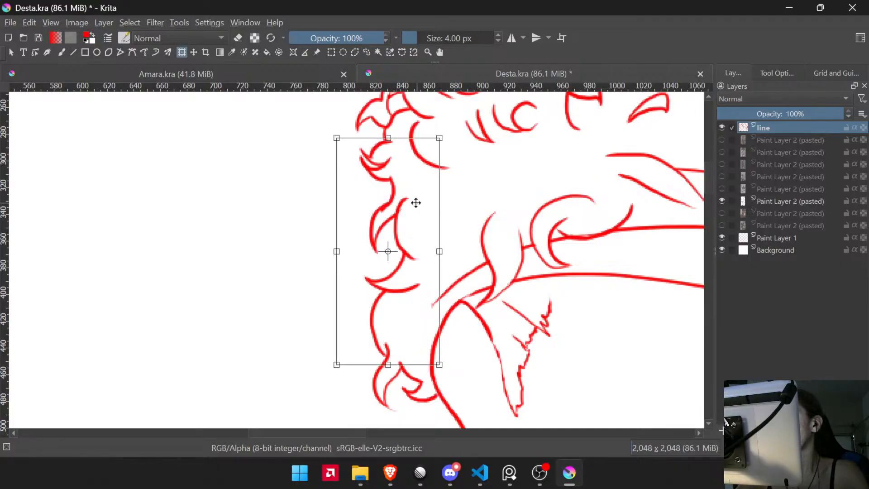
{"action": "left_click_drag", "start_coordinate": [422, 203], "coordinate": [393, 201]}
{"action": "key", "text": "Return"}
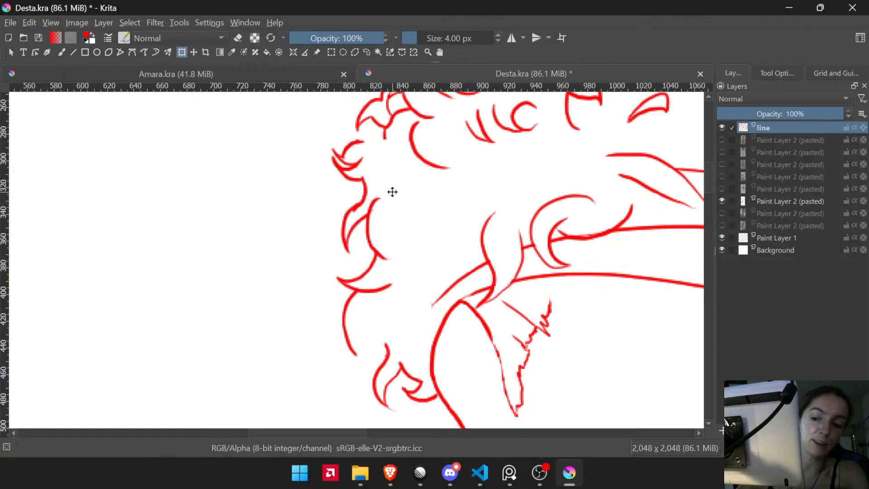
{"action": "key", "text": "l"}
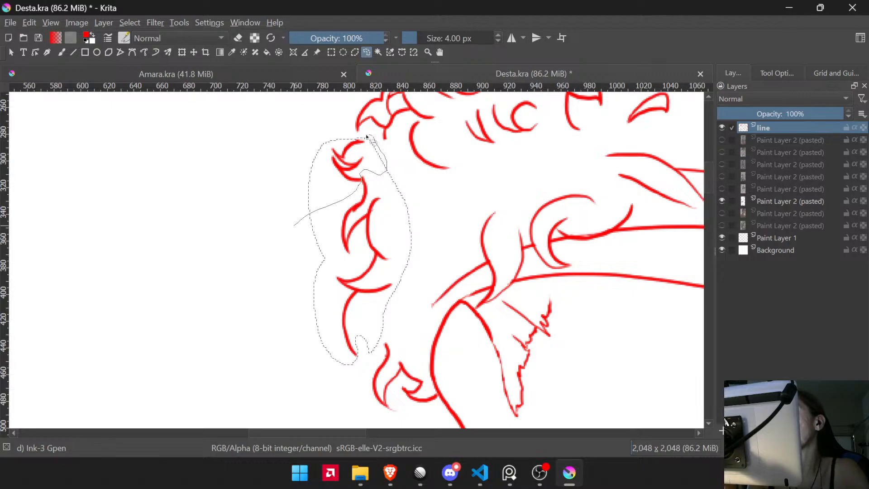
{"action": "mouse_move", "coordinate": [367, 136]}
{"action": "left_mouse_down"}
{"action": "mouse_move", "coordinate": [324, 136]}
{"action": "mouse_move", "coordinate": [292, 191]}
{"action": "left_mouse_up"}
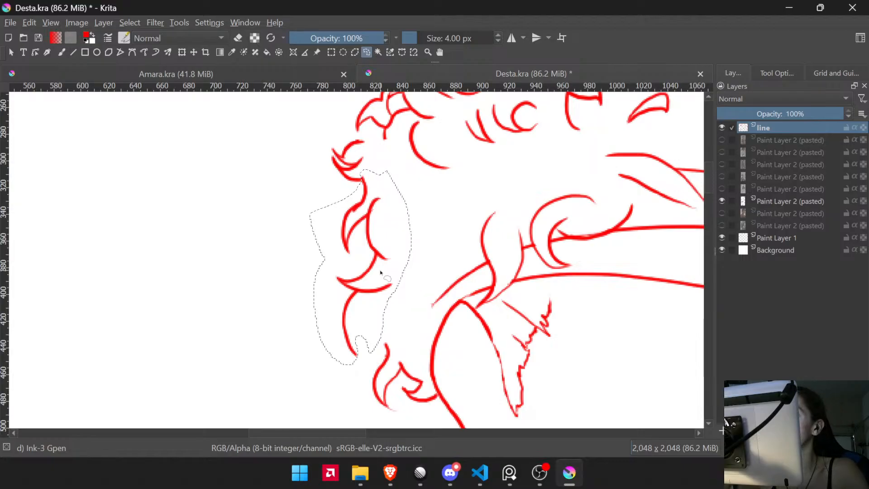
{"action": "left_click_drag", "start_coordinate": [366, 280], "coordinate": [401, 255]}
{"action": "left_click", "coordinate": [393, 207]}
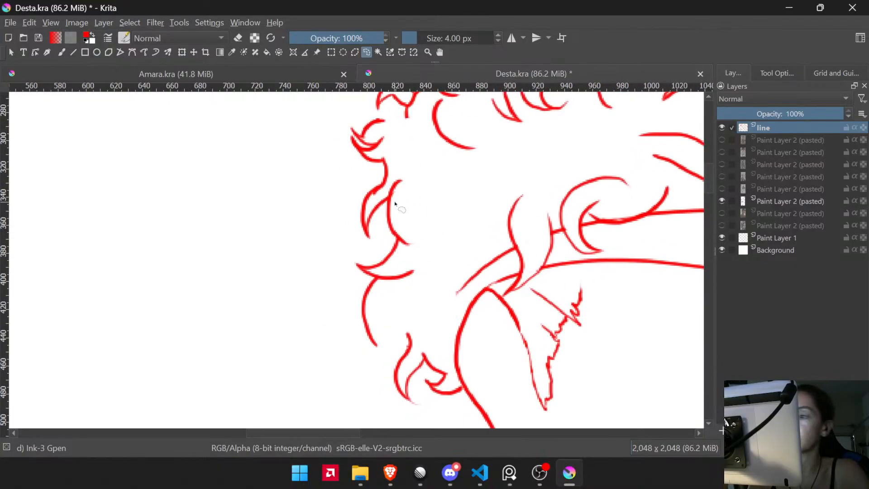
- Select the lower loose locks freehand, leaving out the forked lock and the small tips above them
{"action": "mouse_move", "coordinate": [427, 207]}
{"action": "left_mouse_down"}
{"action": "mouse_move", "coordinate": [432, 301]}
{"action": "mouse_move", "coordinate": [426, 208]}
{"action": "left_mouse_up"}
{"action": "left_click_drag", "start_coordinate": [397, 179], "coordinate": [392, 187]}
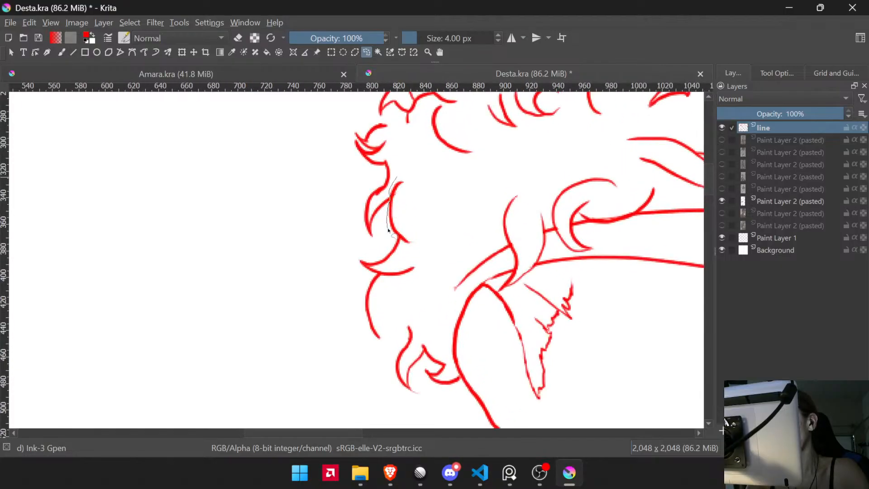
{"action": "mouse_move", "coordinate": [388, 230]}
{"action": "left_mouse_down"}
{"action": "mouse_move", "coordinate": [345, 264]}
{"action": "mouse_move", "coordinate": [343, 333]}
{"action": "mouse_move", "coordinate": [394, 340]}
{"action": "mouse_move", "coordinate": [398, 301]}
{"action": "mouse_move", "coordinate": [427, 274]}
{"action": "mouse_move", "coordinate": [411, 164]}
{"action": "left_mouse_up"}
- Rotate the selected lower locks counterclockwise, move them onto the blank canvas away from the hair, and clear the selection
{"action": "key", "text": "ctrl+t"}
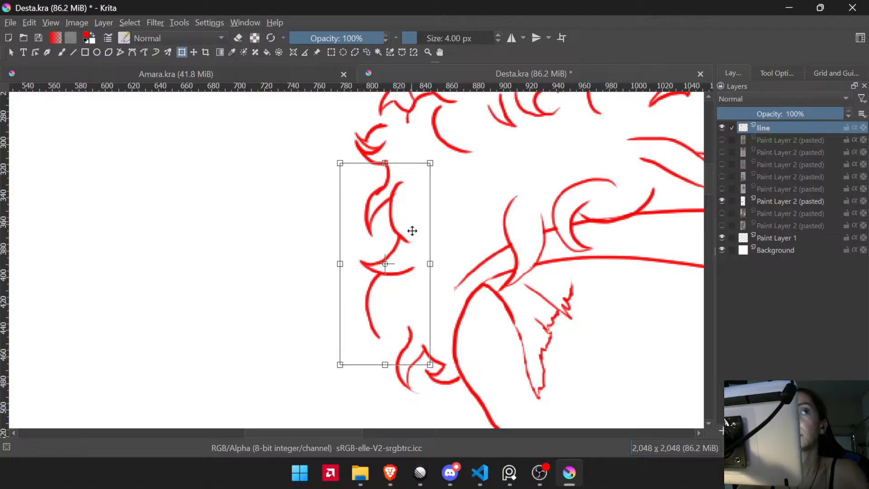
{"action": "left_click_drag", "start_coordinate": [440, 378], "coordinate": [487, 346]}
{"action": "left_click_drag", "start_coordinate": [417, 307], "coordinate": [430, 324]}
{"action": "scroll", "coordinate": [429, 323], "scroll_direction": "down", "scroll_amount": 1}
{"action": "scroll", "coordinate": [429, 323], "scroll_direction": "down", "scroll_amount": 4}
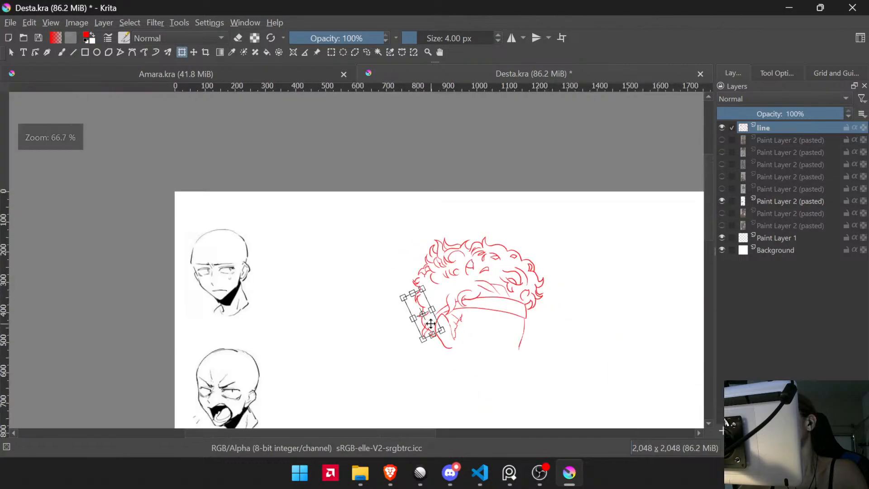
{"action": "scroll", "coordinate": [431, 324], "scroll_direction": "up", "scroll_amount": 3}
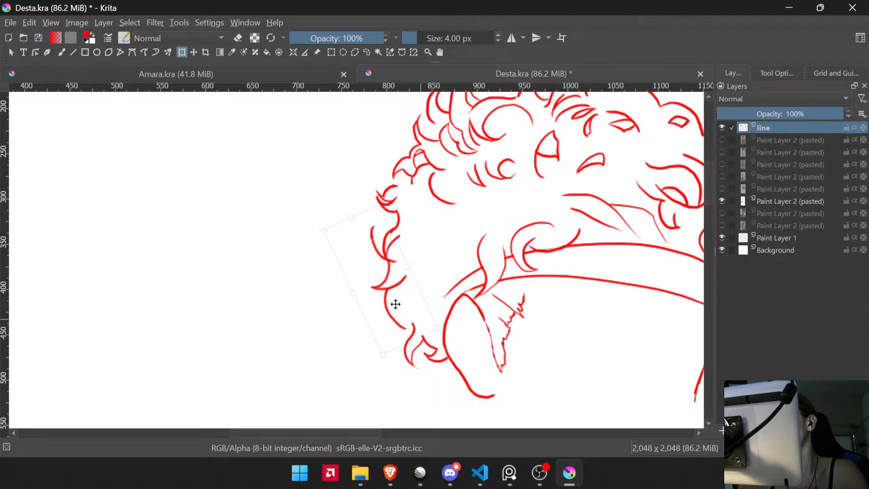
{"action": "left_click_drag", "start_coordinate": [395, 304], "coordinate": [348, 304]}
{"action": "key", "text": "Return"}
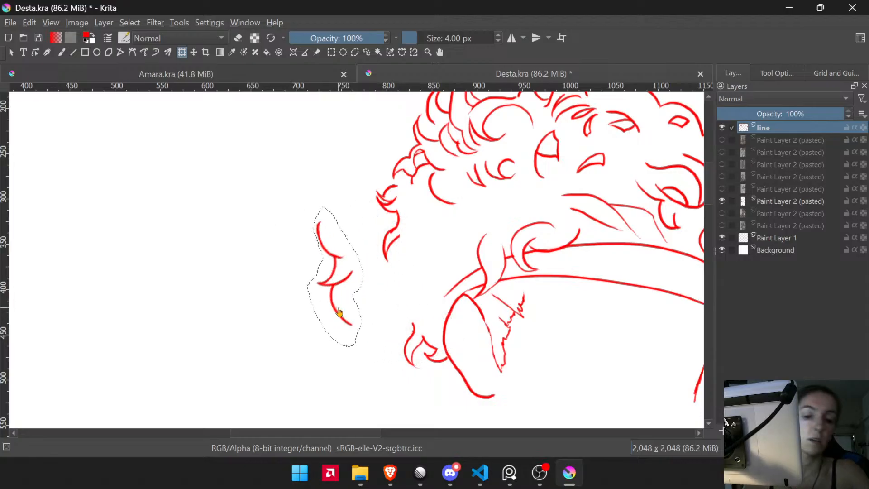
{"action": "key", "text": "ctrl+shift+a"}
- Select the long lowest curve of the separated locks and delete it
{"action": "scroll", "coordinate": [344, 310], "scroll_direction": "up", "scroll_amount": 3}
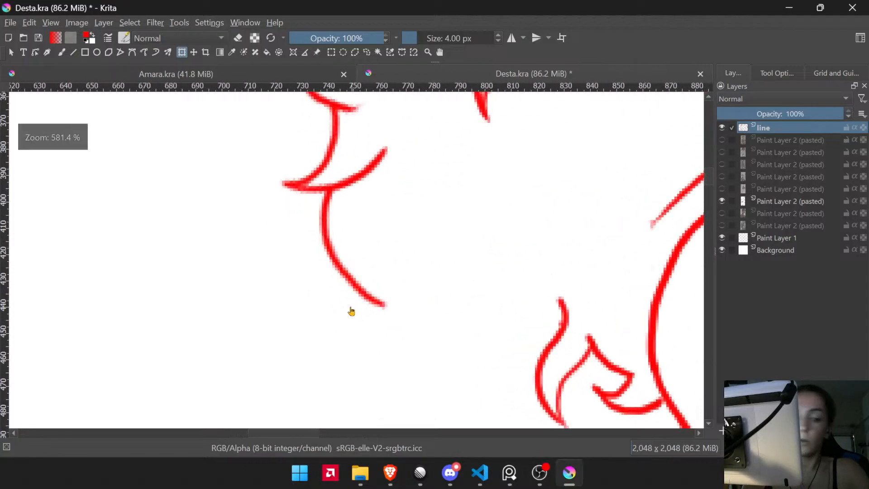
{"action": "key", "text": "l"}
{"action": "mouse_move", "coordinate": [380, 327]}
{"action": "left_mouse_down"}
{"action": "mouse_move", "coordinate": [310, 260]}
{"action": "mouse_move", "coordinate": [306, 214]}
{"action": "mouse_move", "coordinate": [330, 193]}
{"action": "mouse_move", "coordinate": [351, 194]}
{"action": "mouse_move", "coordinate": [403, 271]}
{"action": "mouse_move", "coordinate": [417, 322]}
{"action": "left_mouse_up"}
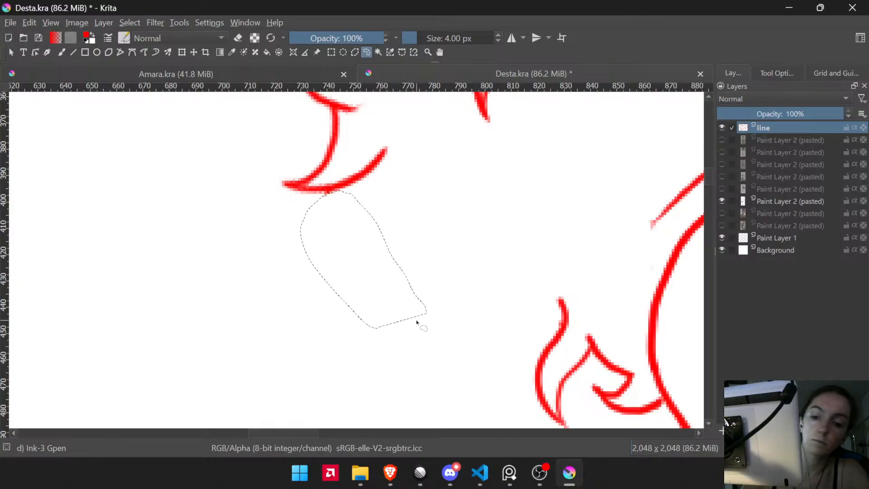
- Move the remaining separated locks back between the upper curls and the ear lock, tilt them slightly clockwise, and clear the selection
{"action": "scroll", "coordinate": [417, 321], "scroll_direction": "down", "scroll_amount": 4}
{"action": "mouse_move", "coordinate": [331, 259]}
{"action": "left_mouse_down"}
{"action": "mouse_move", "coordinate": [401, 148]}
{"action": "mouse_move", "coordinate": [397, 263]}
{"action": "left_mouse_up"}
{"action": "key", "text": "ctrl+t"}
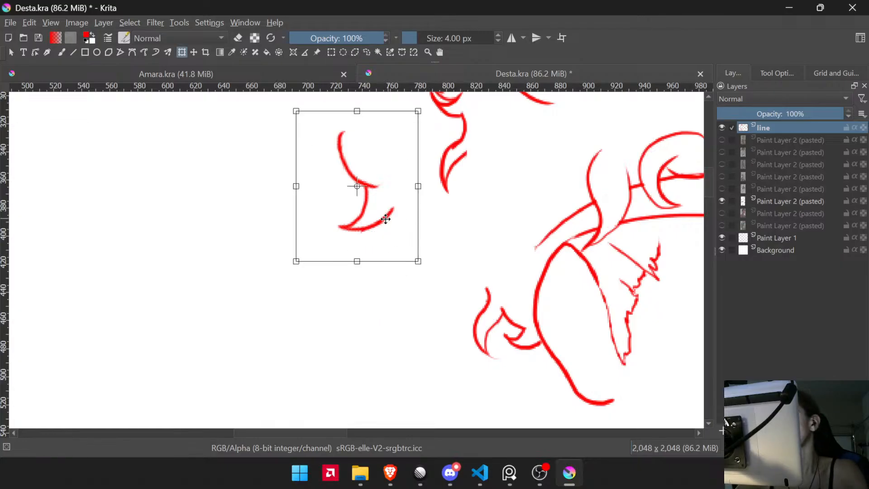
{"action": "left_click_drag", "start_coordinate": [385, 219], "coordinate": [508, 287]}
{"action": "scroll", "coordinate": [498, 248], "scroll_direction": "down", "scroll_amount": 3}
{"action": "left_click_drag", "start_coordinate": [490, 239], "coordinate": [482, 254]}
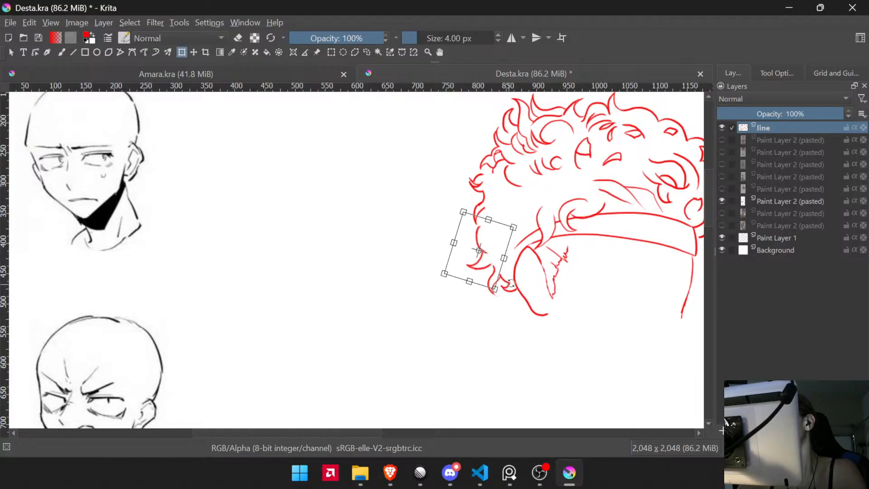
{"action": "left_click_drag", "start_coordinate": [523, 224], "coordinate": [503, 246]}
{"action": "left_click_drag", "start_coordinate": [511, 209], "coordinate": [503, 239]}
{"action": "scroll", "coordinate": [503, 239], "scroll_direction": "up", "scroll_amount": 2}
{"action": "key", "text": "Return"}
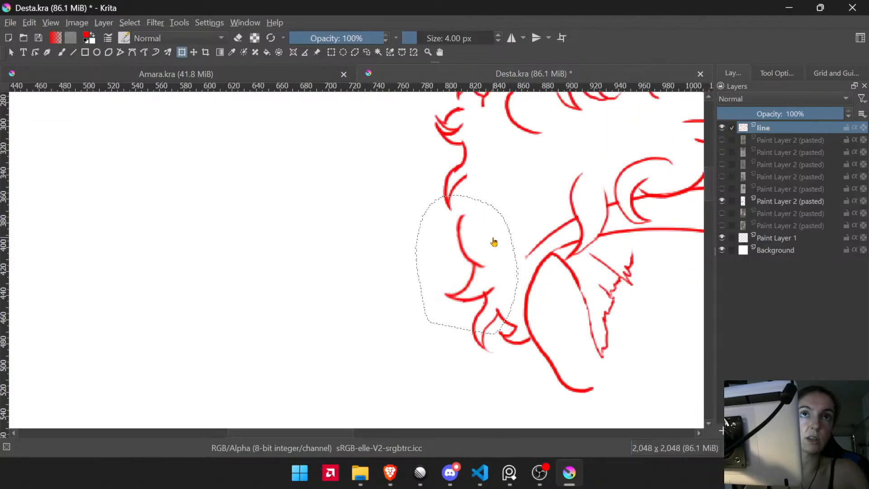
{"action": "key", "text": "ctrl+shift+a"}
- Erase the stray overshooting line ends where the repositioned lower locks meet
{"action": "key", "text": "b"}
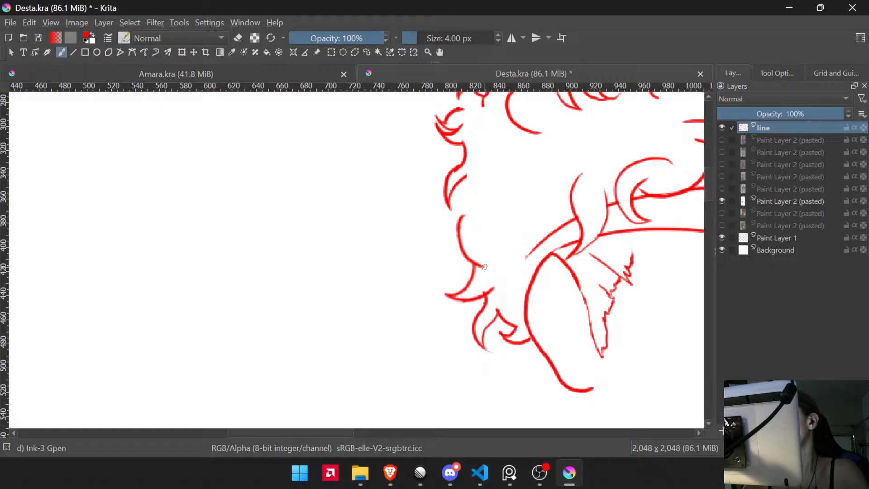
{"action": "scroll", "coordinate": [496, 244], "scroll_direction": "up", "scroll_amount": 3}
{"action": "key", "text": "e"}
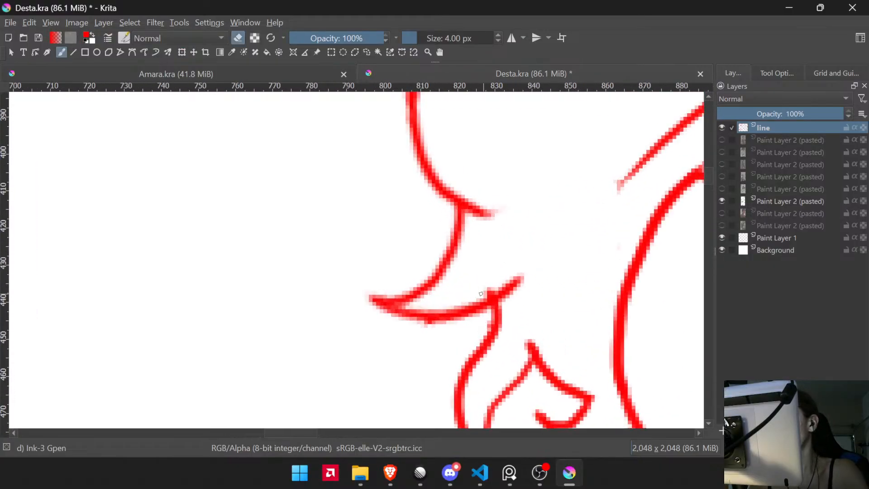
{"action": "left_click_drag", "start_coordinate": [531, 232], "coordinate": [475, 303]}
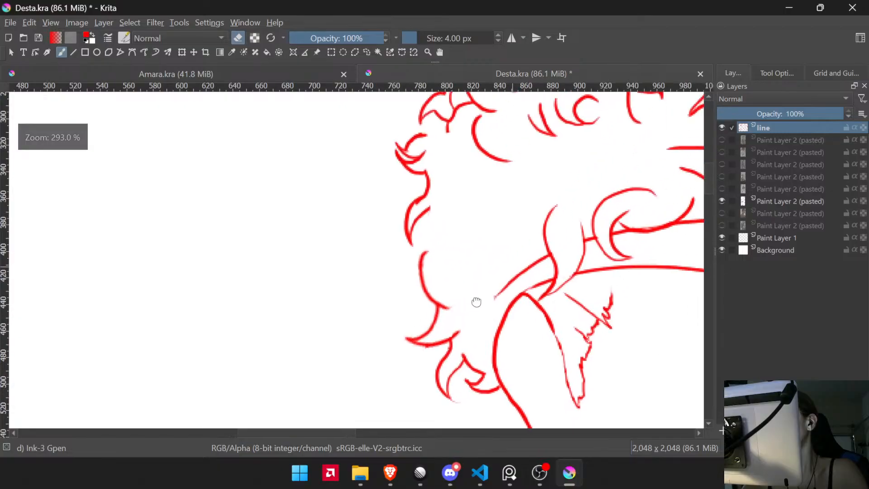
{"action": "left_click_drag", "start_coordinate": [446, 252], "coordinate": [430, 199]}
{"action": "mouse_move", "coordinate": [440, 238]}
{"action": "left_mouse_down"}
{"action": "mouse_move", "coordinate": [423, 253]}
{"action": "mouse_move", "coordinate": [411, 297]}
{"action": "left_mouse_up"}
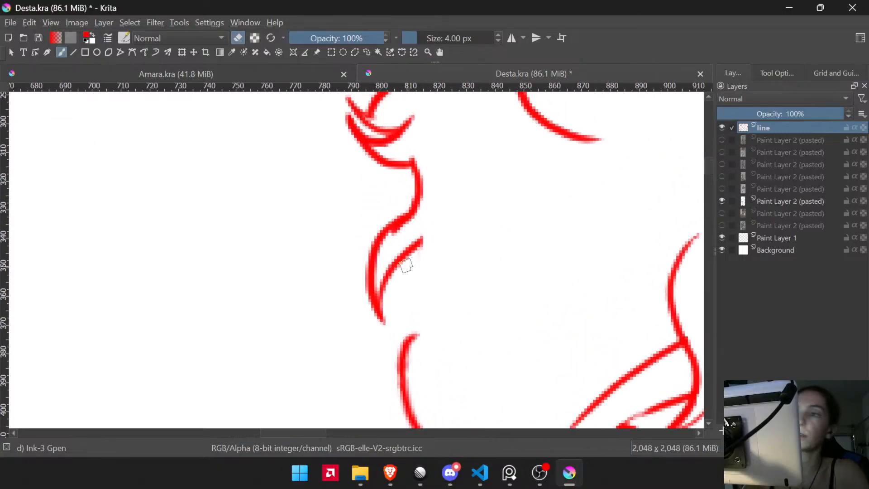
- Draw a curved red stroke from the inner tip of the forked lock down to the top of the repositioned locks
{"action": "key", "text": "e"}
{"action": "mouse_move", "coordinate": [419, 242]}
{"action": "left_mouse_down"}
{"action": "mouse_move", "coordinate": [406, 281]}
{"action": "mouse_move", "coordinate": [416, 371]}
{"action": "left_mouse_up"}
{"action": "key", "text": "ctrl+z"}
{"action": "mouse_move", "coordinate": [421, 241]}
{"action": "left_mouse_down"}
{"action": "mouse_move", "coordinate": [413, 255]}
{"action": "mouse_move", "coordinate": [424, 366]}
{"action": "left_mouse_up"}
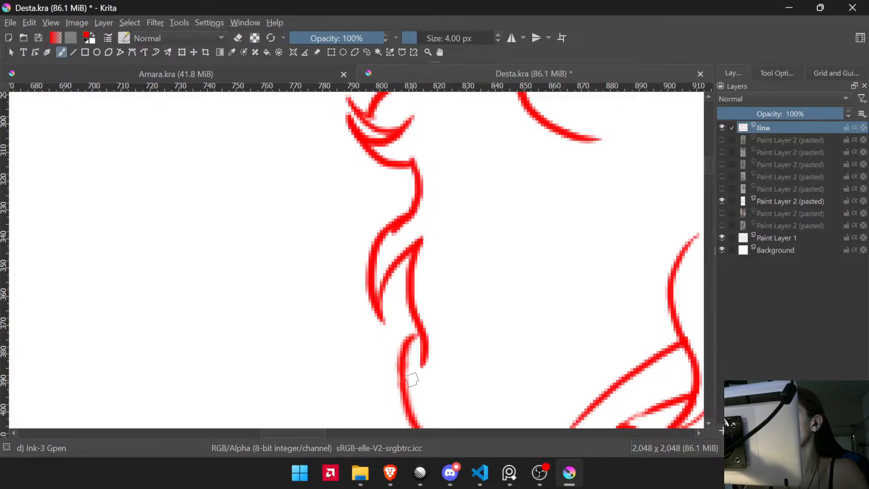
{"action": "left_click_drag", "start_coordinate": [441, 283], "coordinate": [437, 385]}
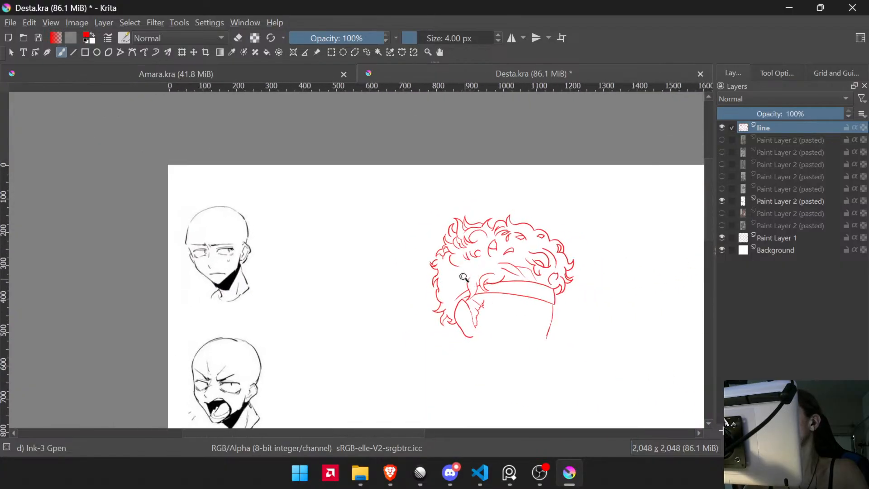
- Draw a curved red stroke closing the gap between the two small curls above the forked lock on the hair's outer edge
{"action": "mouse_move", "coordinate": [465, 279]}
{"action": "left_mouse_down"}
{"action": "mouse_move", "coordinate": [487, 215]}
{"action": "mouse_move", "coordinate": [543, 206]}
{"action": "left_mouse_up"}
{"action": "mouse_move", "coordinate": [398, 249]}
{"action": "left_mouse_down"}
{"action": "mouse_move", "coordinate": [382, 232]}
{"action": "mouse_move", "coordinate": [454, 120]}
{"action": "left_mouse_up"}
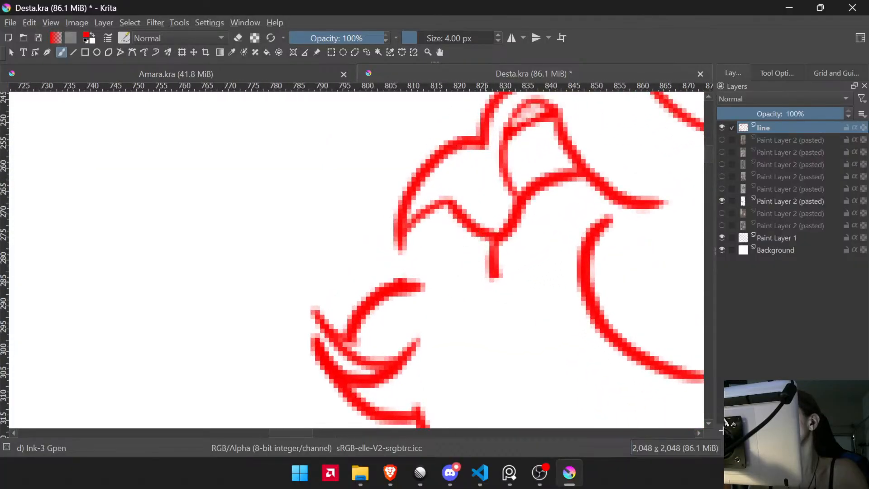
{"action": "mouse_move", "coordinate": [475, 240]}
{"action": "left_mouse_down"}
{"action": "mouse_move", "coordinate": [447, 396]}
{"action": "mouse_move", "coordinate": [474, 304]}
{"action": "mouse_move", "coordinate": [446, 243]}
{"action": "mouse_move", "coordinate": [403, 315]}
{"action": "left_mouse_up"}
- Erase the overshooting line ends around the newly joined curls on the hair's outer edge
{"action": "key", "text": "e"}
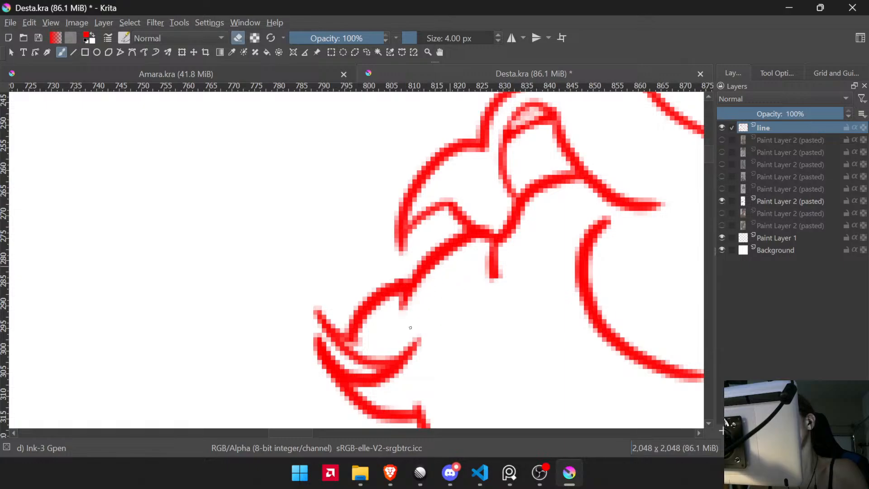
{"action": "mouse_move", "coordinate": [470, 278]}
{"action": "left_mouse_down"}
{"action": "mouse_move", "coordinate": [509, 261]}
{"action": "mouse_move", "coordinate": [492, 282]}
{"action": "mouse_move", "coordinate": [501, 267]}
{"action": "mouse_move", "coordinate": [492, 252]}
{"action": "mouse_move", "coordinate": [507, 255]}
{"action": "mouse_move", "coordinate": [498, 264]}
{"action": "mouse_move", "coordinate": [505, 326]}
{"action": "left_mouse_up"}
{"action": "left_click_drag", "start_coordinate": [526, 289], "coordinate": [362, 261]}
{"action": "left_click_drag", "start_coordinate": [457, 248], "coordinate": [480, 194]}
{"action": "left_click_drag", "start_coordinate": [419, 174], "coordinate": [397, 145]}
{"action": "mouse_move", "coordinate": [283, 228]}
{"action": "left_mouse_down"}
{"action": "mouse_move", "coordinate": [394, 248]}
{"action": "mouse_move", "coordinate": [381, 222]}
{"action": "mouse_move", "coordinate": [437, 188]}
{"action": "mouse_move", "coordinate": [439, 195]}
{"action": "mouse_move", "coordinate": [444, 177]}
{"action": "mouse_move", "coordinate": [440, 189]}
{"action": "left_mouse_up"}
{"action": "mouse_move", "coordinate": [354, 243]}
{"action": "left_mouse_down"}
{"action": "mouse_move", "coordinate": [293, 240]}
{"action": "mouse_move", "coordinate": [320, 326]}
{"action": "mouse_move", "coordinate": [329, 294]}
{"action": "left_mouse_up"}
{"action": "mouse_move", "coordinate": [290, 311]}
{"action": "left_mouse_down"}
{"action": "mouse_move", "coordinate": [329, 252]}
{"action": "mouse_move", "coordinate": [335, 226]}
{"action": "mouse_move", "coordinate": [326, 222]}
{"action": "mouse_move", "coordinate": [301, 230]}
{"action": "mouse_move", "coordinate": [278, 256]}
{"action": "mouse_move", "coordinate": [198, 266]}
{"action": "left_mouse_up"}
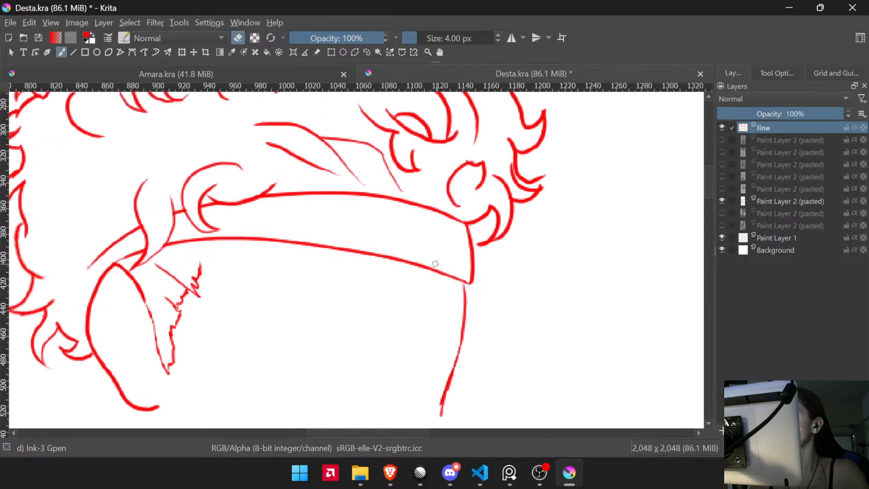
{"action": "scroll", "coordinate": [366, 183], "scroll_direction": "up", "scroll_amount": 2}
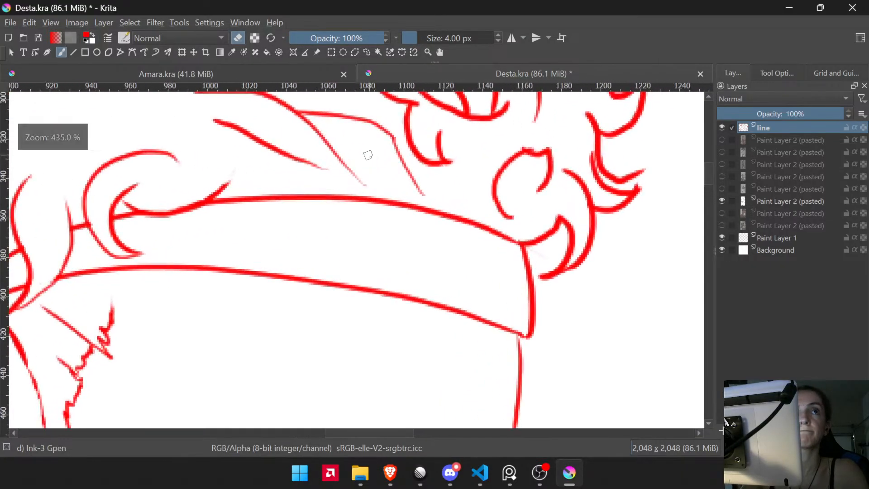
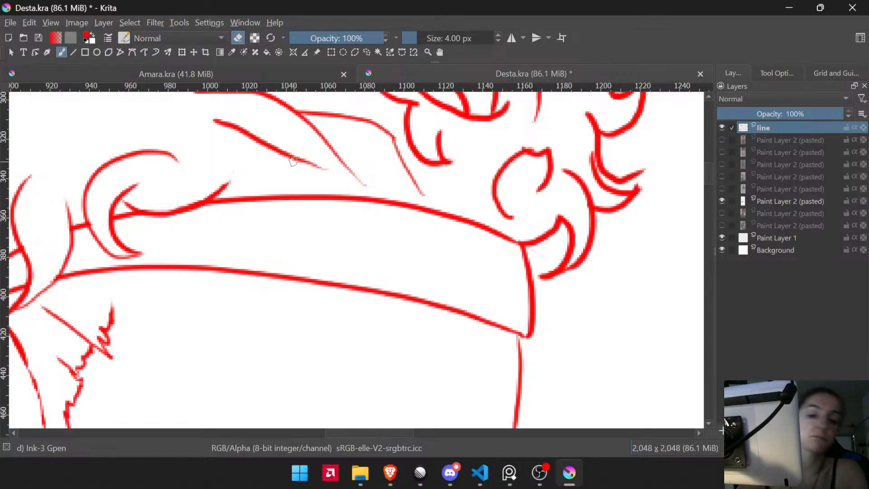
- Switch to Steam and watch the Robot Rhapsody trailer on its store page from about 0:20
{"action": "key", "text": "super"}
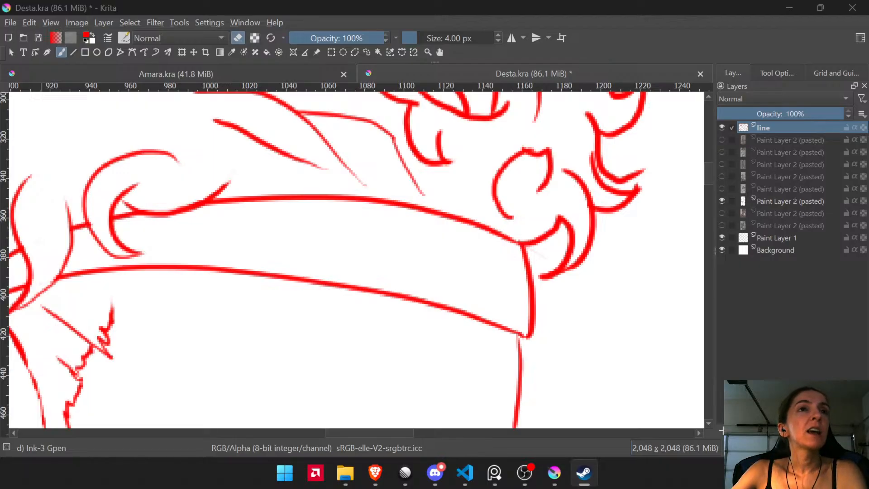
{"action": "key", "text": "alt+Tab"}
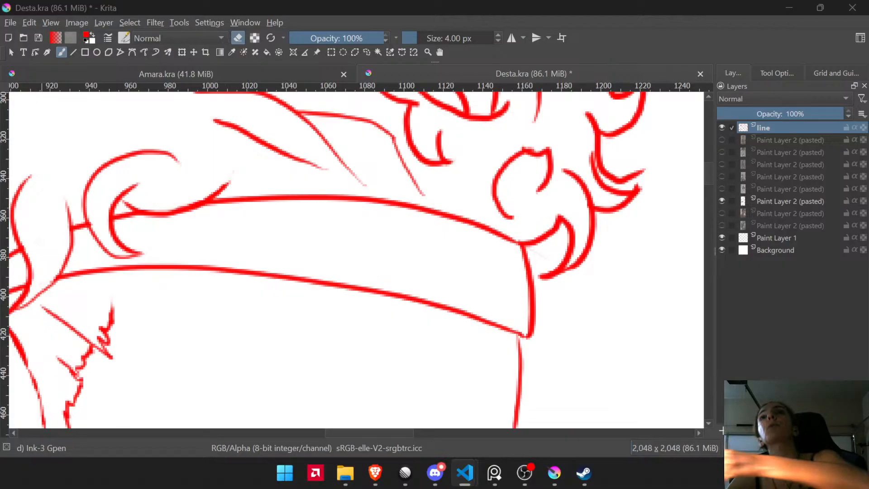
{"action": "left_click_drag", "start_coordinate": [0, 199], "coordinate": [118, 3]}
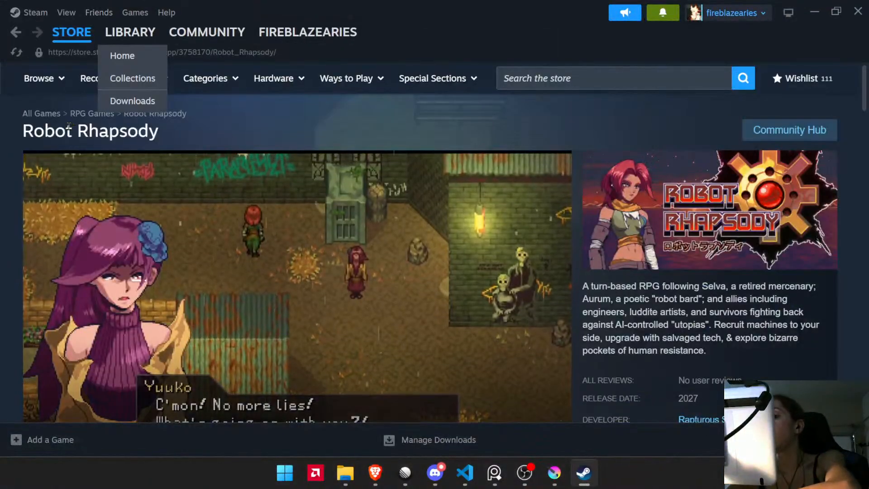
{"action": "scroll", "coordinate": [202, 174], "scroll_direction": "down", "scroll_amount": 3}
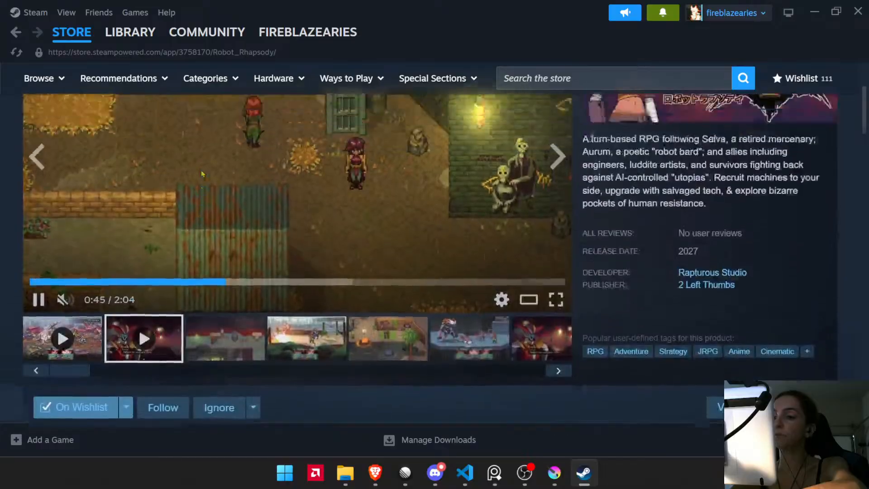
{"action": "scroll", "coordinate": [202, 174], "scroll_direction": "up", "scroll_amount": 3}
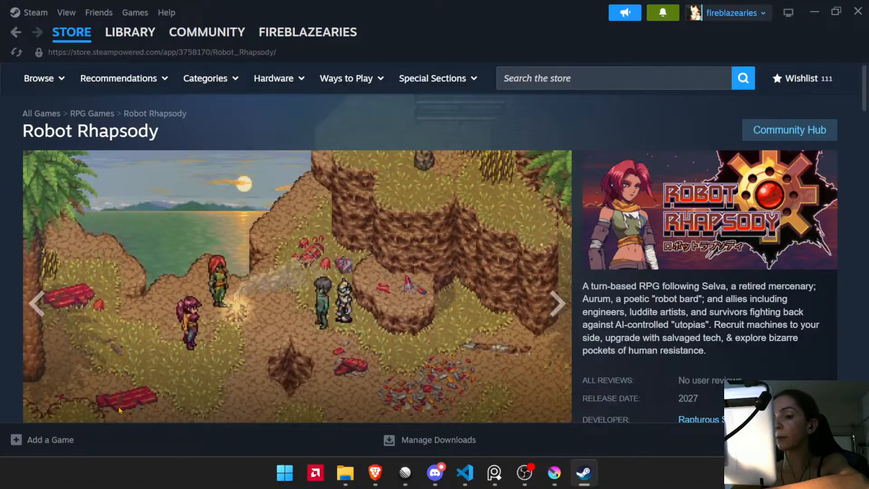
{"action": "scroll", "coordinate": [79, 363], "scroll_direction": "down", "scroll_amount": 3}
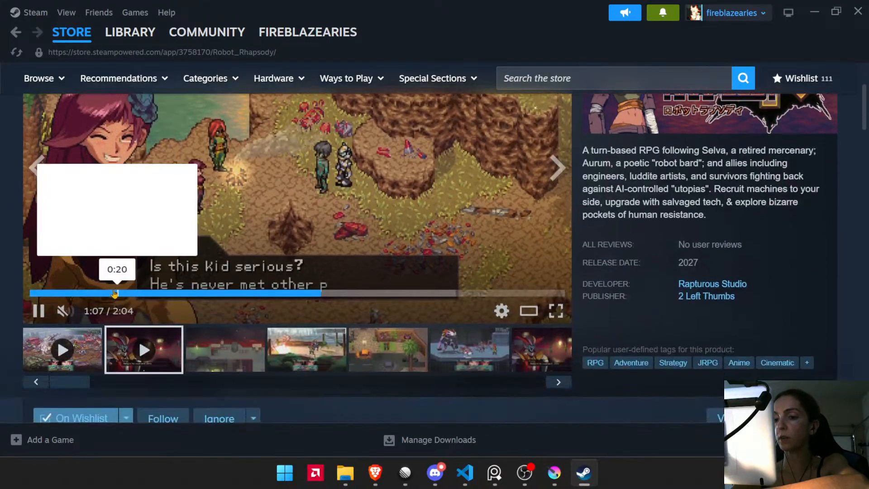
{"action": "left_click", "coordinate": [111, 295]}
{"action": "scroll", "coordinate": [111, 297], "scroll_direction": "up", "scroll_amount": 2}
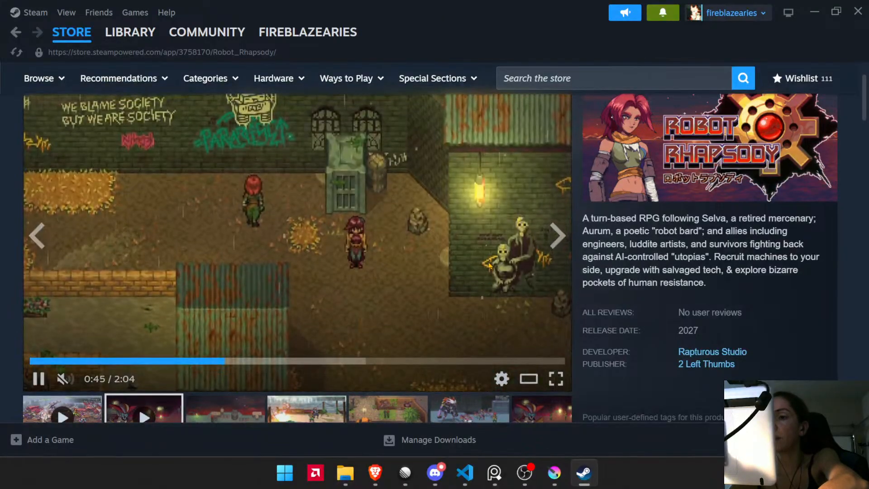
{"action": "left_click", "coordinate": [489, 265]}
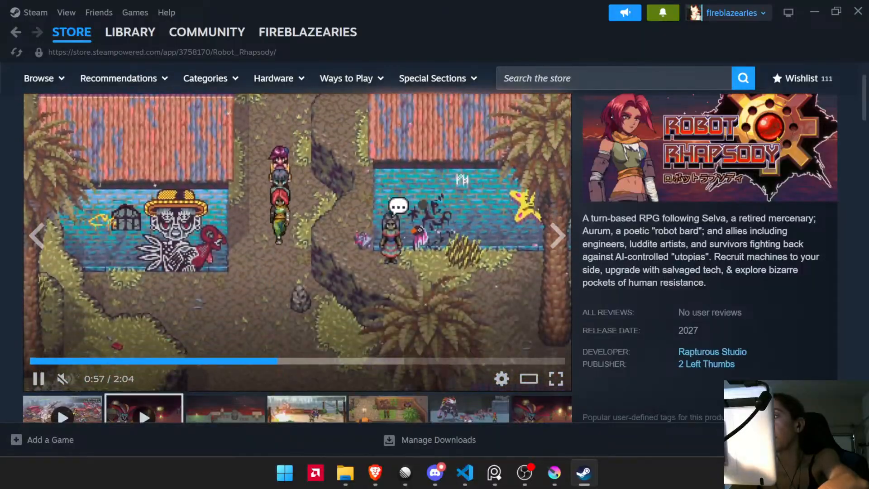
- Examine the Robot Rhapsody store page, expanding its full description and reviewing the game artwork, feature list and awards
{"action": "scroll", "coordinate": [479, 246], "scroll_direction": "down", "scroll_amount": 3}
{"action": "scroll", "coordinate": [302, 246], "scroll_direction": "down", "scroll_amount": 15}
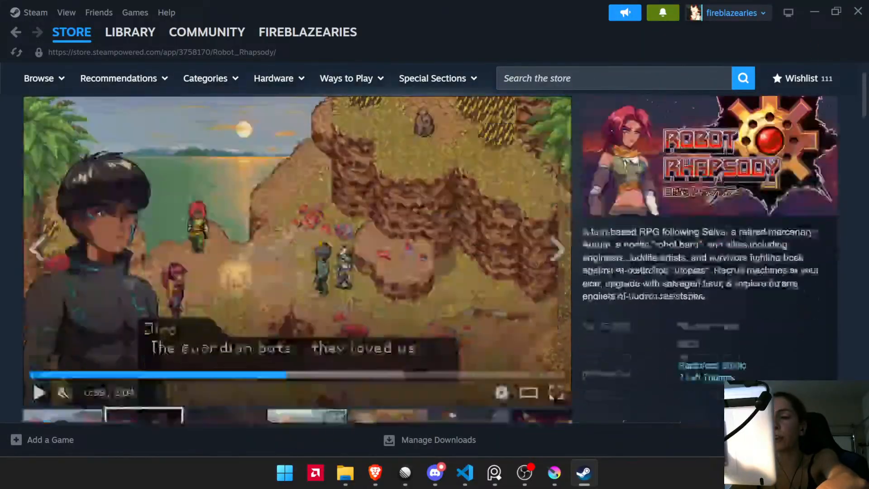
{"action": "scroll", "coordinate": [369, 246], "scroll_direction": "down", "scroll_amount": 20}
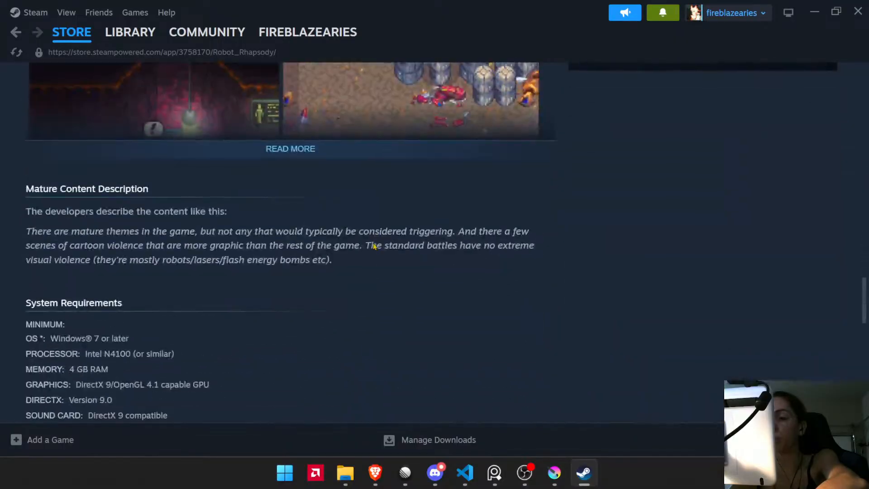
{"action": "scroll", "coordinate": [397, 228], "scroll_direction": "up", "scroll_amount": 20}
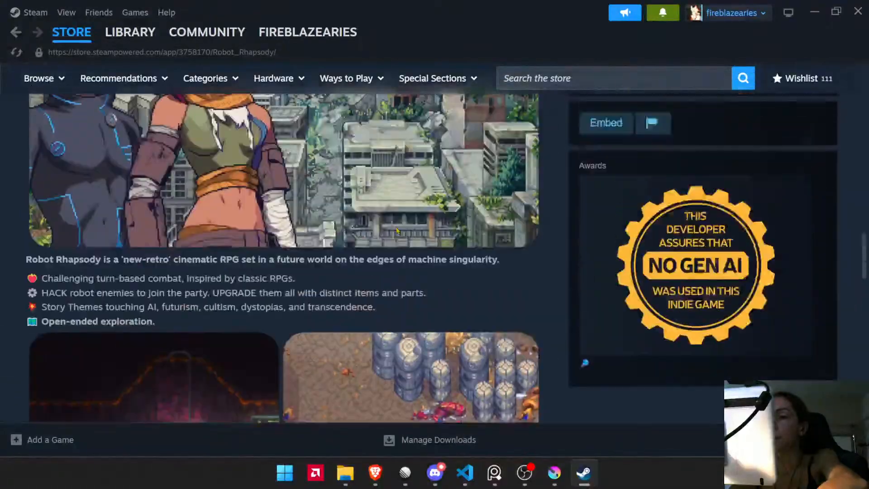
{"action": "scroll", "coordinate": [349, 253], "scroll_direction": "down", "scroll_amount": 3}
{"action": "left_click", "coordinate": [316, 277]}
{"action": "scroll", "coordinate": [334, 255], "scroll_direction": "down", "scroll_amount": 2}
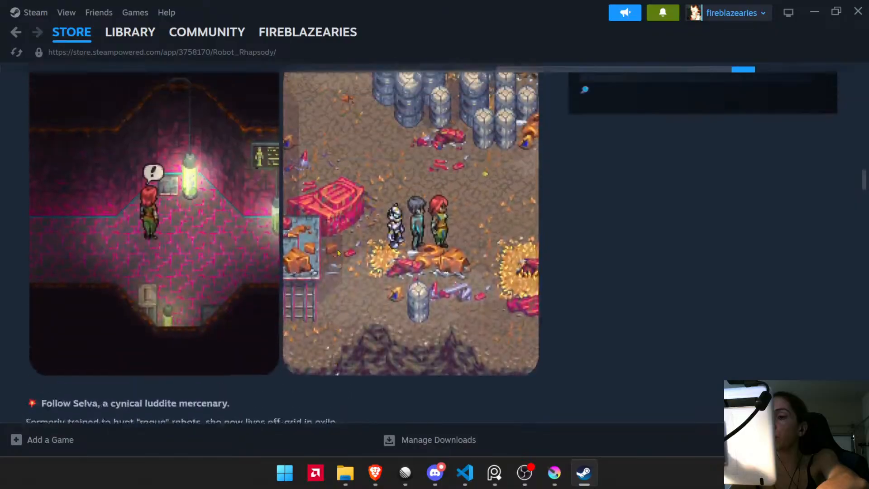
{"action": "scroll", "coordinate": [339, 253], "scroll_direction": "up", "scroll_amount": 1}
{"action": "scroll", "coordinate": [480, 264], "scroll_direction": "up", "scroll_amount": 5}
{"action": "scroll", "coordinate": [479, 265], "scroll_direction": "up", "scroll_amount": 2}
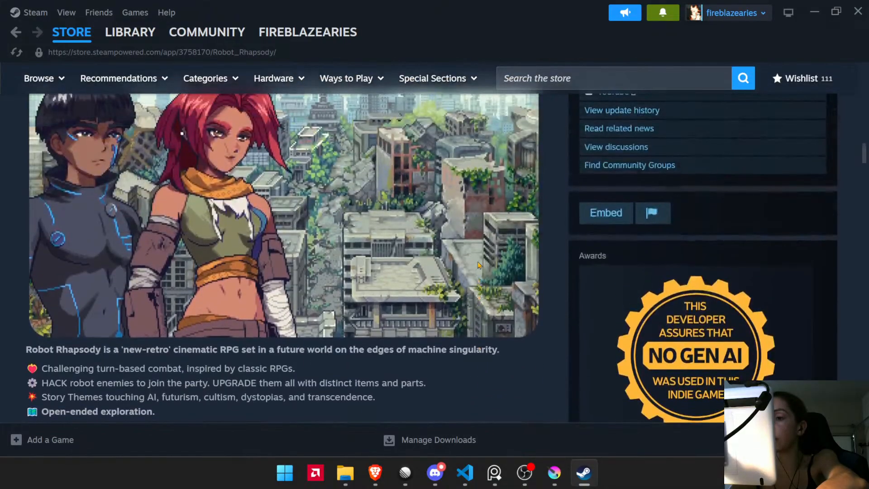
{"action": "scroll", "coordinate": [480, 265], "scroll_direction": "down", "scroll_amount": 3}
{"action": "scroll", "coordinate": [479, 264], "scroll_direction": "up", "scroll_amount": 10}
{"action": "scroll", "coordinate": [471, 264], "scroll_direction": "up", "scroll_amount": 10}
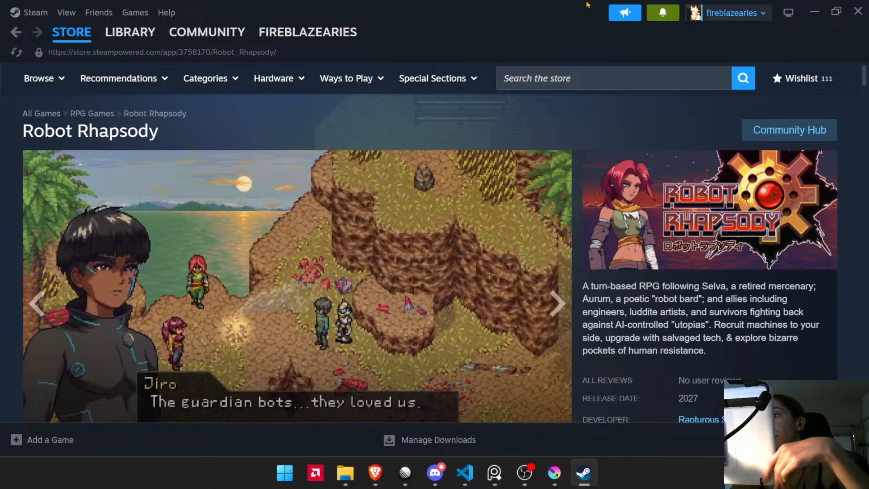
{"action": "left_click_drag", "start_coordinate": [588, 3], "coordinate": [0, 437]}
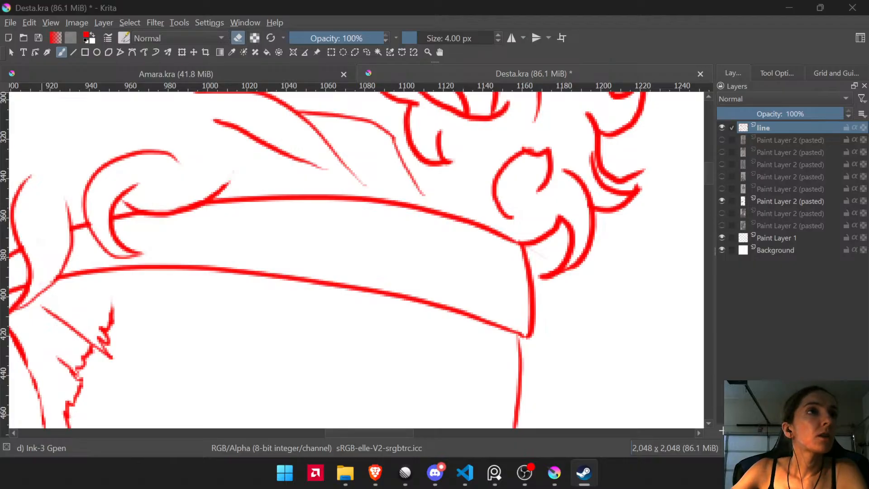
{"action": "key", "text": "alt+Tab"}
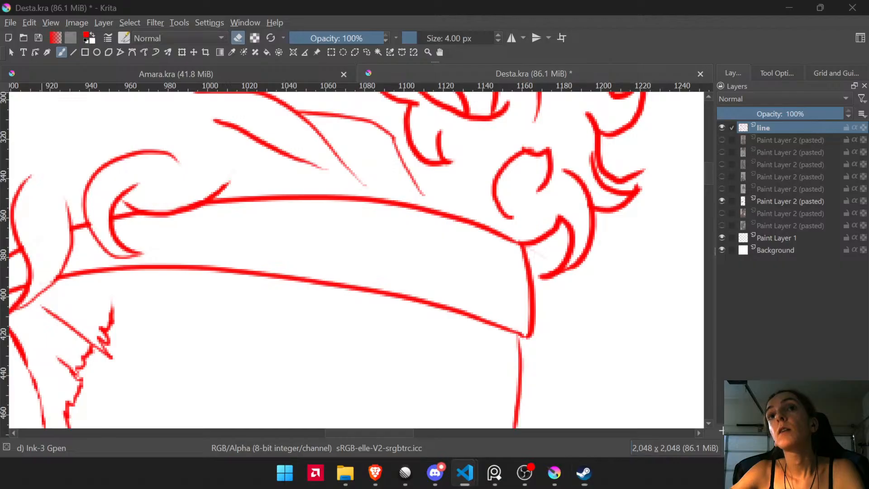
{"action": "key", "text": "alt+Tab"}
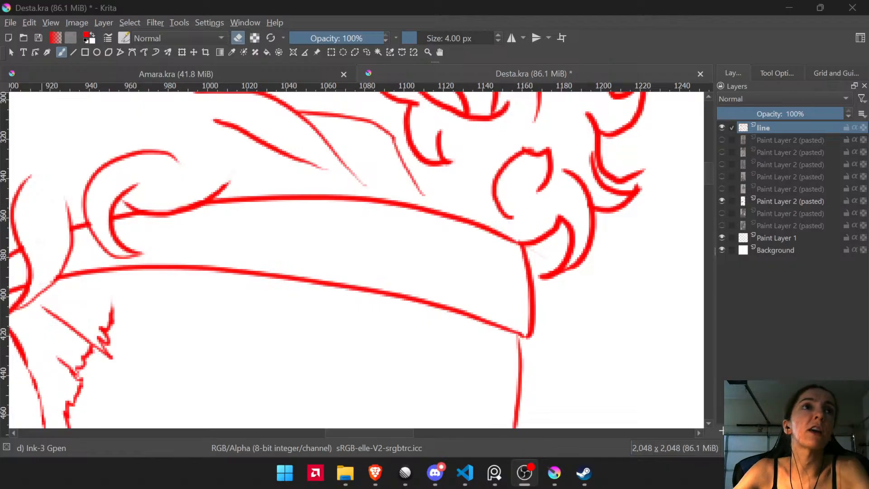
{"action": "key", "text": "alt+Tab"}
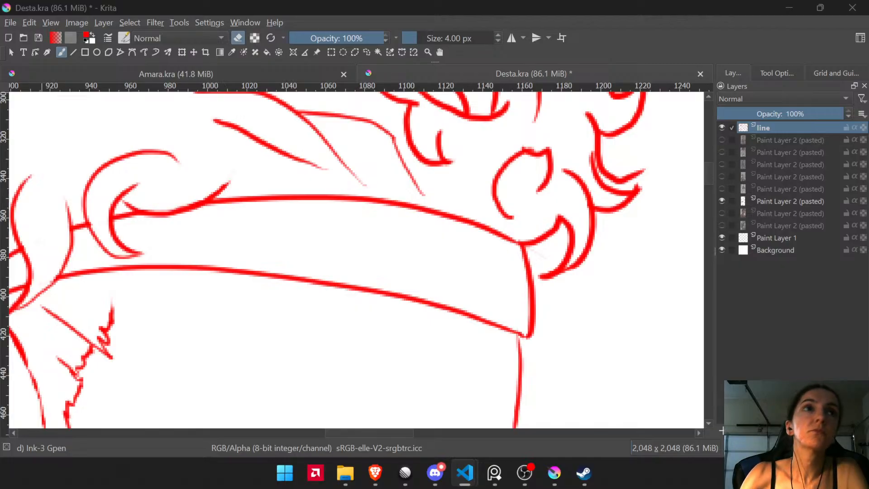
{"action": "key", "text": "alt+Tab"}
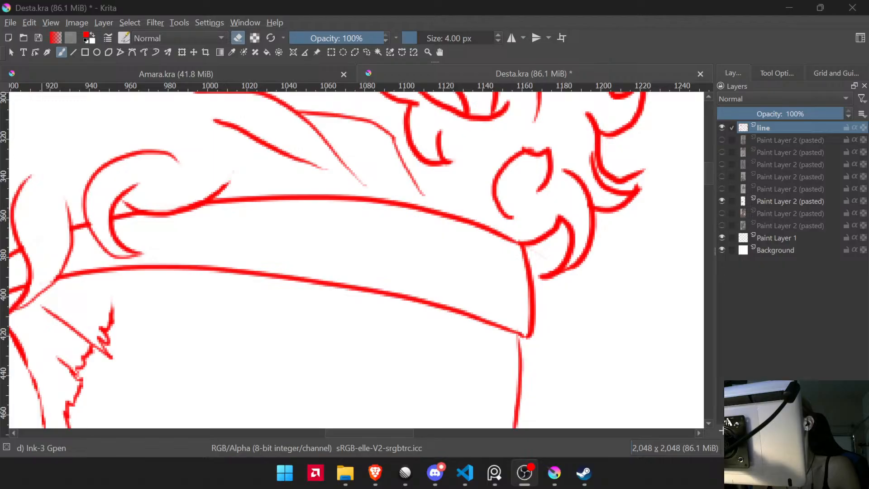
- Erase the rough line ends on the small curls above the headband's outer corner and along the hair's outer edge
{"action": "left_click_drag", "start_coordinate": [469, 307], "coordinate": [534, 322]}
{"action": "left_click_drag", "start_coordinate": [404, 275], "coordinate": [393, 254]}
{"action": "left_click_drag", "start_coordinate": [306, 197], "coordinate": [371, 254]}
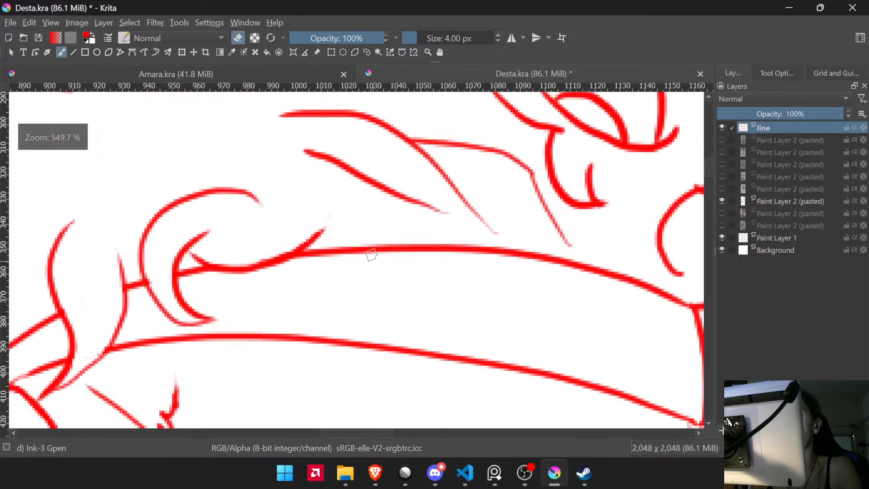
{"action": "left_click_drag", "start_coordinate": [540, 265], "coordinate": [361, 281]}
{"action": "left_click_drag", "start_coordinate": [532, 288], "coordinate": [489, 231]}
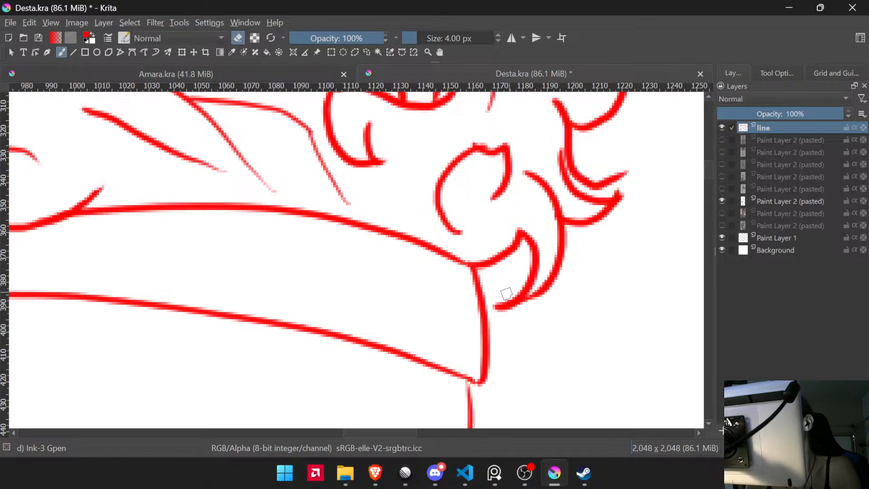
{"action": "left_click_drag", "start_coordinate": [518, 222], "coordinate": [477, 308]}
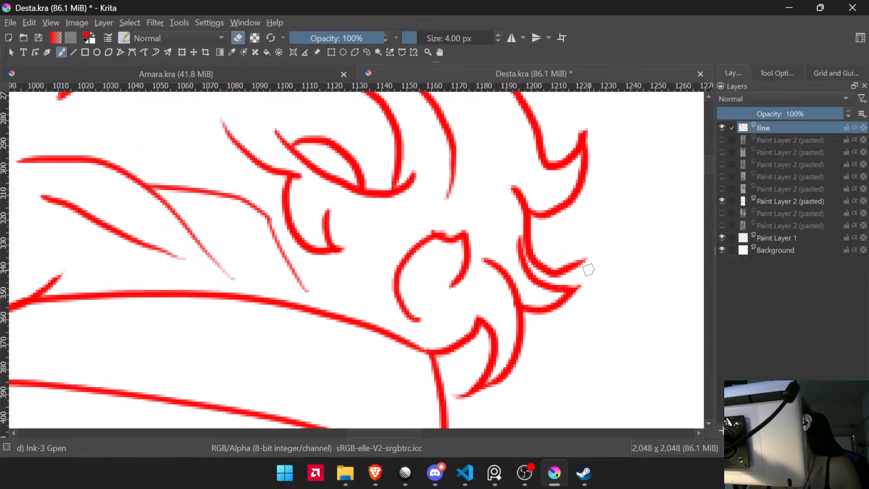
{"action": "left_click_drag", "start_coordinate": [598, 161], "coordinate": [557, 247]}
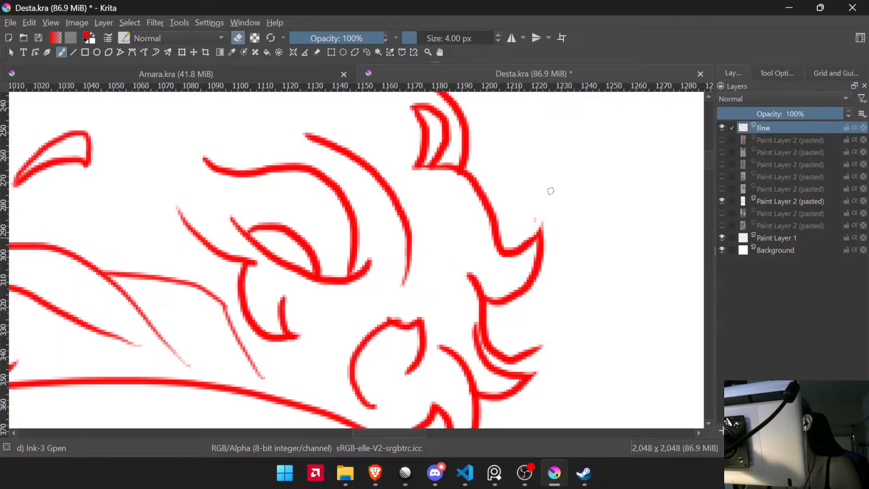
- Trim and sharpen the curl tips along the top outline of the hair with the eraser
{"action": "left_click_drag", "start_coordinate": [489, 144], "coordinate": [537, 330]}
{"action": "mouse_move", "coordinate": [437, 228]}
{"action": "left_mouse_down"}
{"action": "mouse_move", "coordinate": [489, 229]}
{"action": "mouse_move", "coordinate": [500, 211]}
{"action": "mouse_move", "coordinate": [554, 218]}
{"action": "mouse_move", "coordinate": [622, 360]}
{"action": "left_mouse_up"}
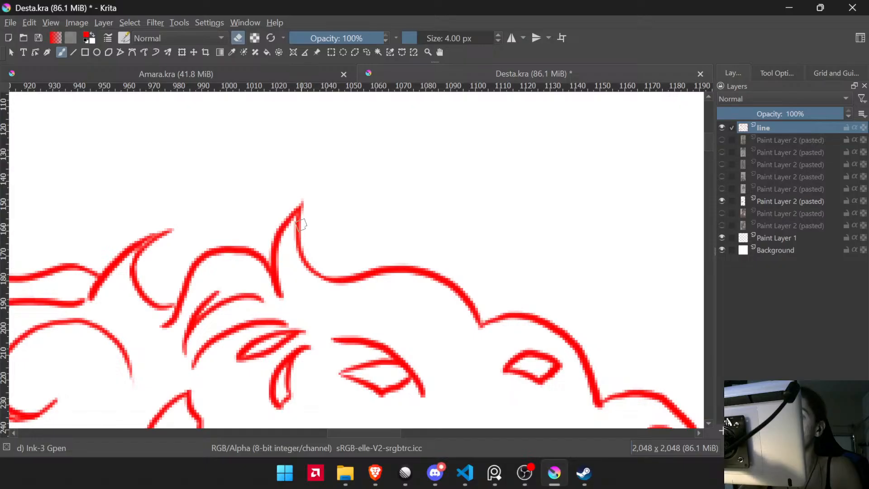
{"action": "left_click_drag", "start_coordinate": [208, 267], "coordinate": [456, 162]}
{"action": "mouse_move", "coordinate": [338, 258]}
{"action": "left_mouse_down"}
{"action": "mouse_move", "coordinate": [367, 260]}
{"action": "mouse_move", "coordinate": [463, 221]}
{"action": "left_mouse_up"}
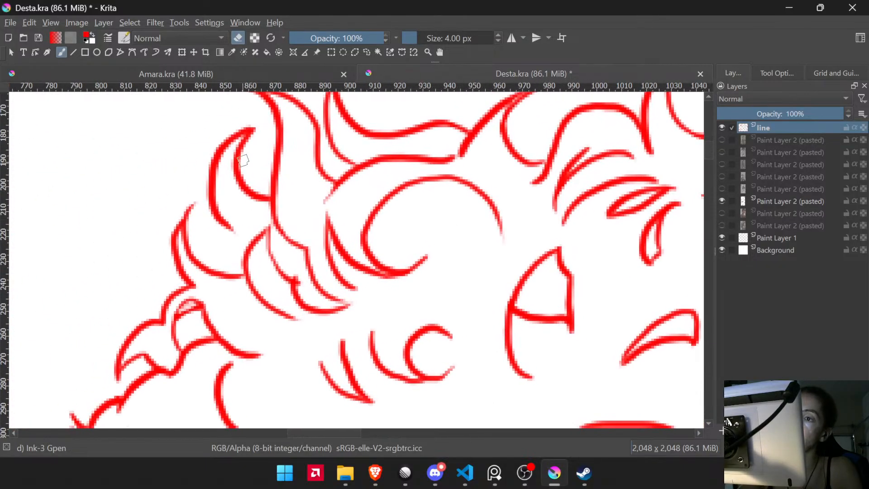
{"action": "left_click_drag", "start_coordinate": [246, 148], "coordinate": [260, 131]}
{"action": "mouse_move", "coordinate": [258, 181]}
{"action": "left_mouse_down"}
{"action": "mouse_move", "coordinate": [310, 106]}
{"action": "mouse_move", "coordinate": [314, 138]}
{"action": "left_mouse_up"}
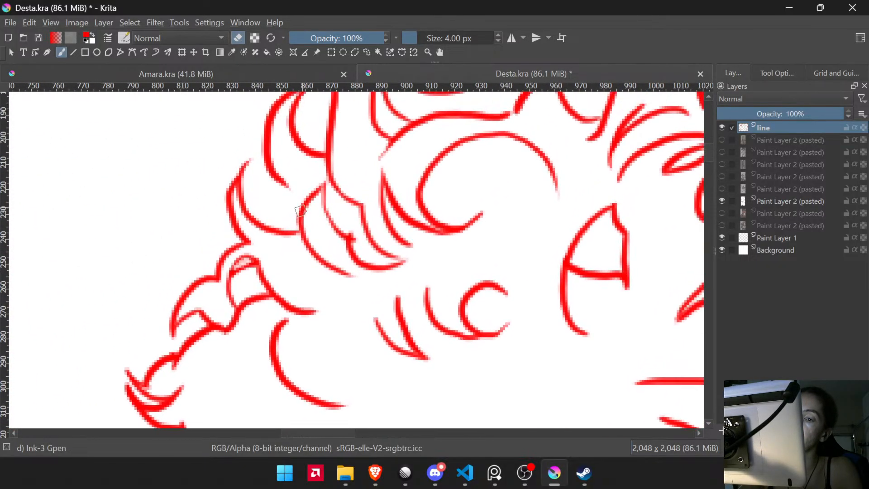
- Extend the open curl on the hair's side to meet the neighbouring lock, and erase the rough kink on the lock just inside it
{"action": "key", "text": "e"}
{"action": "left_click_drag", "start_coordinate": [271, 171], "coordinate": [310, 208]}
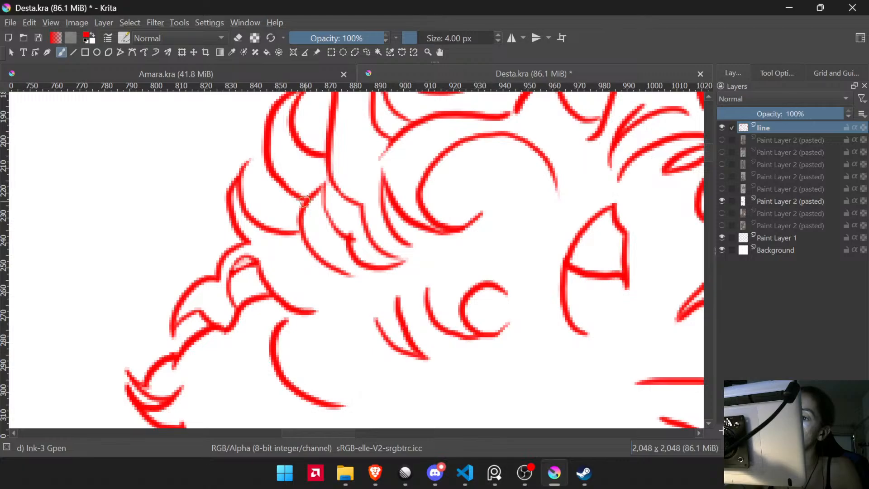
{"action": "left_click_drag", "start_coordinate": [398, 237], "coordinate": [453, 205]}
{"action": "mouse_move", "coordinate": [385, 170]}
{"action": "left_mouse_down"}
{"action": "mouse_move", "coordinate": [388, 106]}
{"action": "mouse_move", "coordinate": [379, 238]}
{"action": "mouse_move", "coordinate": [380, 189]}
{"action": "left_mouse_up"}
{"action": "key", "text": "e"}
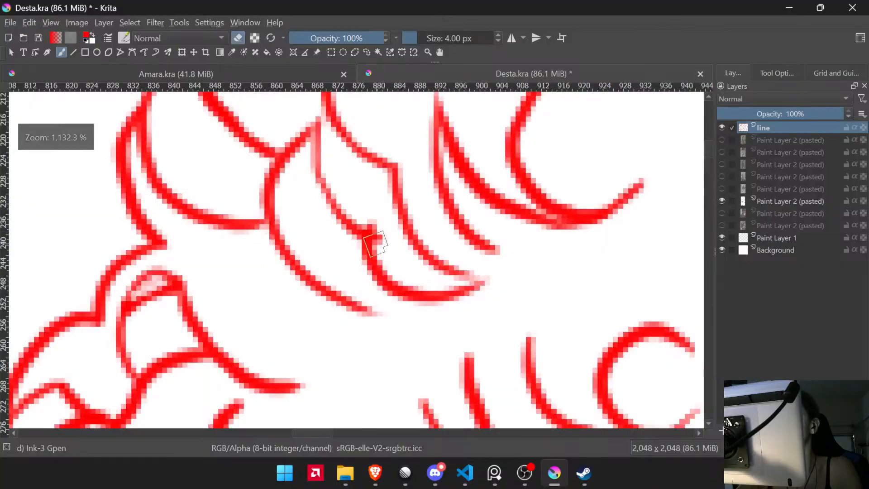
{"action": "mouse_move", "coordinate": [381, 248]}
{"action": "left_mouse_down"}
{"action": "mouse_move", "coordinate": [383, 231]}
{"action": "mouse_move", "coordinate": [381, 243]}
{"action": "left_mouse_up"}
{"action": "left_click_drag", "start_coordinate": [428, 301], "coordinate": [437, 388]}
{"action": "key", "text": "e"}
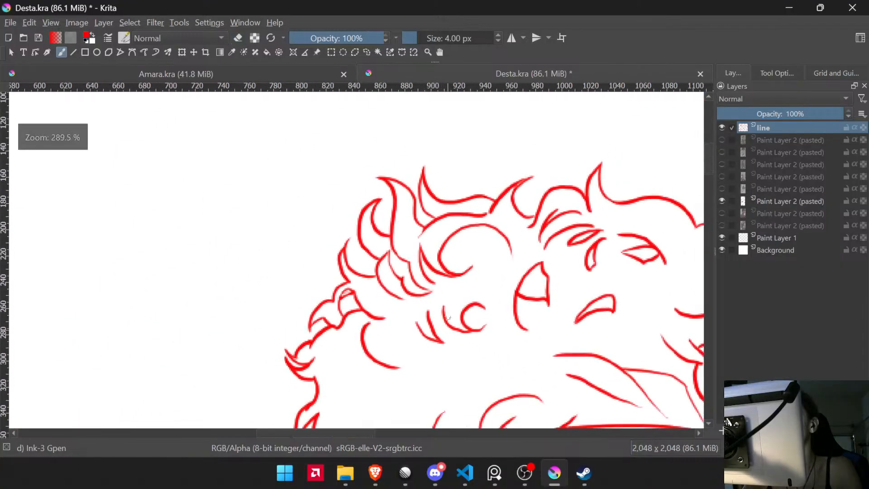
- Erase along the inner flick of the pointed lock beside the ear to taper its line end
{"action": "left_click_drag", "start_coordinate": [466, 268], "coordinate": [474, 95]}
{"action": "left_click_drag", "start_coordinate": [316, 209], "coordinate": [334, 162]}
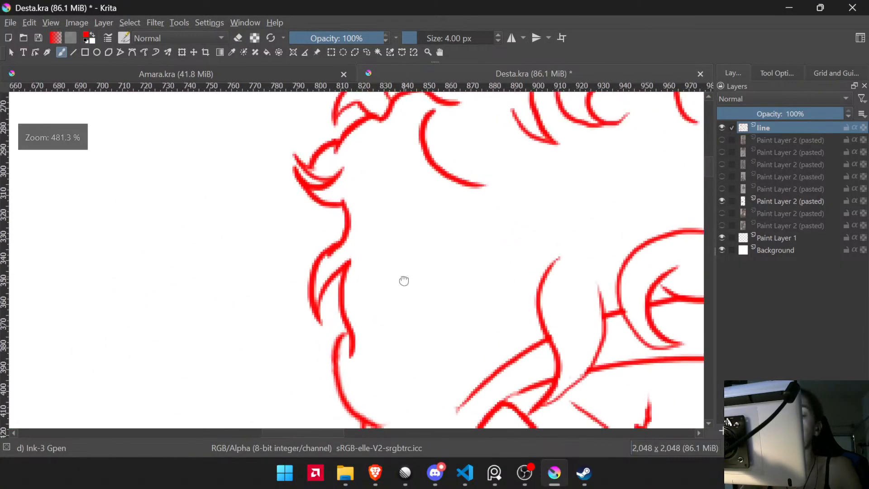
{"action": "mouse_move", "coordinate": [336, 345]}
{"action": "left_mouse_down"}
{"action": "mouse_move", "coordinate": [334, 313]}
{"action": "mouse_move", "coordinate": [365, 267]}
{"action": "left_mouse_up"}
{"action": "key", "text": "e"}
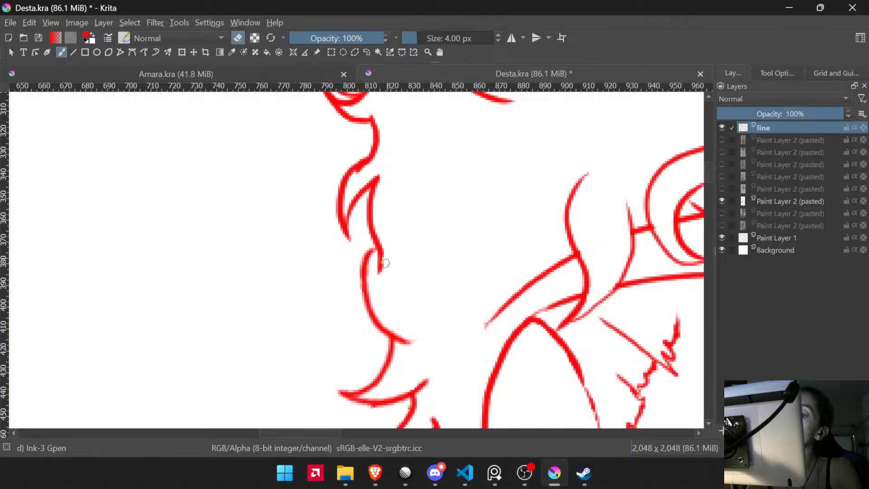
{"action": "scroll", "coordinate": [382, 277], "scroll_direction": "down", "scroll_amount": 5}
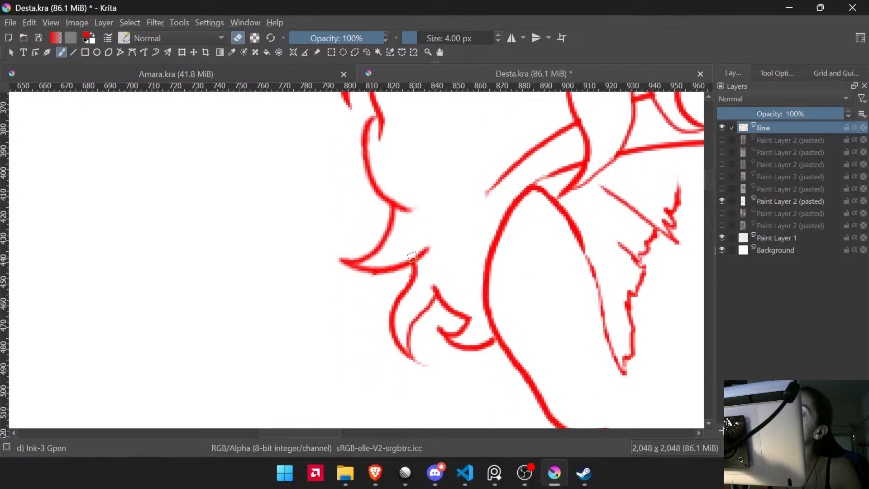
{"action": "left_click_drag", "start_coordinate": [422, 250], "coordinate": [433, 238]}
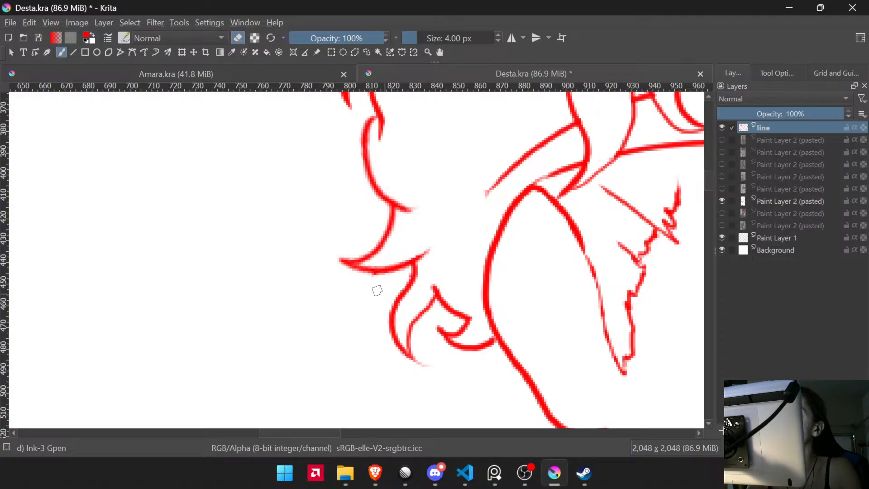
{"action": "mouse_move", "coordinate": [401, 202]}
{"action": "left_mouse_down"}
{"action": "mouse_move", "coordinate": [422, 212]}
{"action": "mouse_move", "coordinate": [436, 283]}
{"action": "left_mouse_up"}
{"action": "mouse_move", "coordinate": [366, 319]}
{"action": "left_mouse_down"}
{"action": "mouse_move", "coordinate": [374, 219]}
{"action": "mouse_move", "coordinate": [408, 242]}
{"action": "mouse_move", "coordinate": [360, 185]}
{"action": "left_mouse_up"}
- Thicken the lower edge of the pointed lock beside the ear with a red stroke, and erase the roughness around its tip
{"action": "key", "text": "e"}
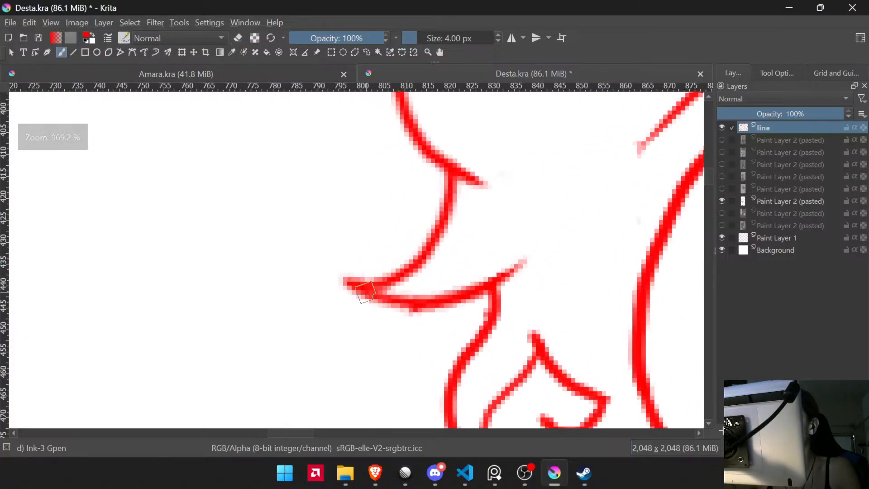
{"action": "mouse_move", "coordinate": [368, 288]}
{"action": "left_mouse_down"}
{"action": "mouse_move", "coordinate": [360, 286]}
{"action": "mouse_move", "coordinate": [444, 303]}
{"action": "left_mouse_up"}
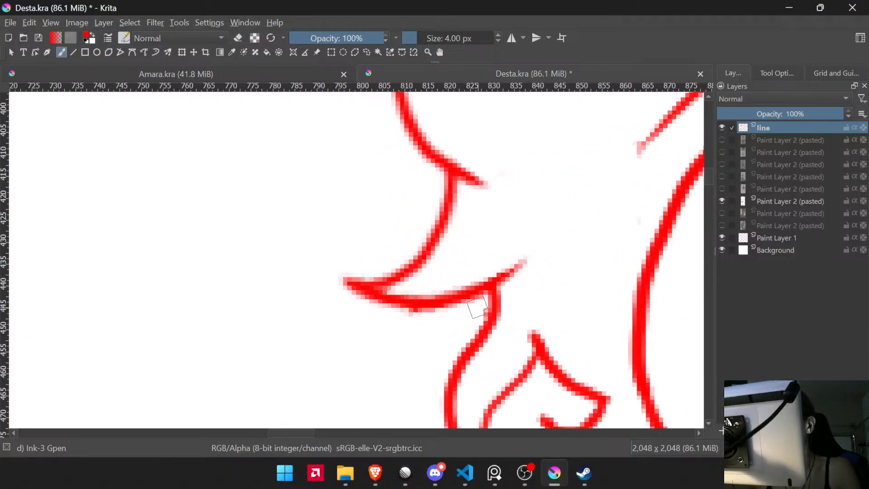
{"action": "key", "text": "e"}
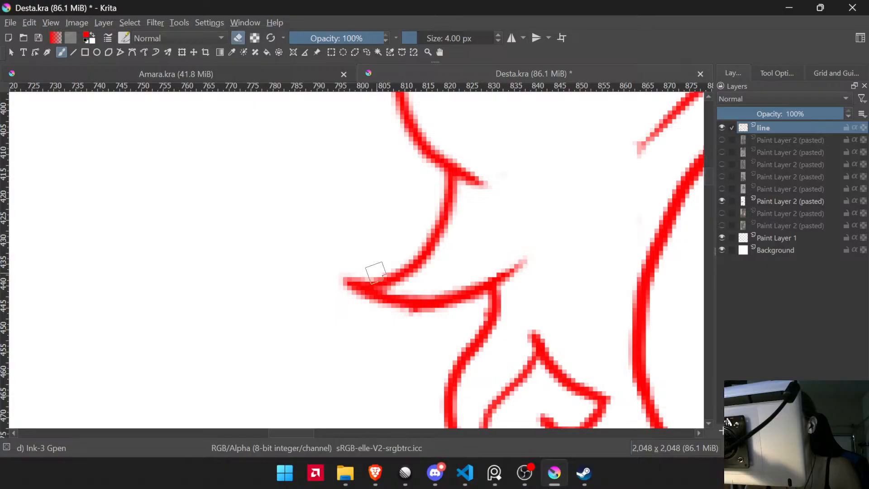
{"action": "left_click_drag", "start_coordinate": [366, 278], "coordinate": [338, 265]}
{"action": "mouse_move", "coordinate": [466, 271]}
{"action": "left_mouse_down"}
{"action": "mouse_move", "coordinate": [471, 333]}
{"action": "mouse_move", "coordinate": [422, 260]}
{"action": "mouse_move", "coordinate": [495, 320]}
{"action": "mouse_move", "coordinate": [498, 287]}
{"action": "left_mouse_up"}
{"action": "left_click_drag", "start_coordinate": [555, 249], "coordinate": [482, 303]}
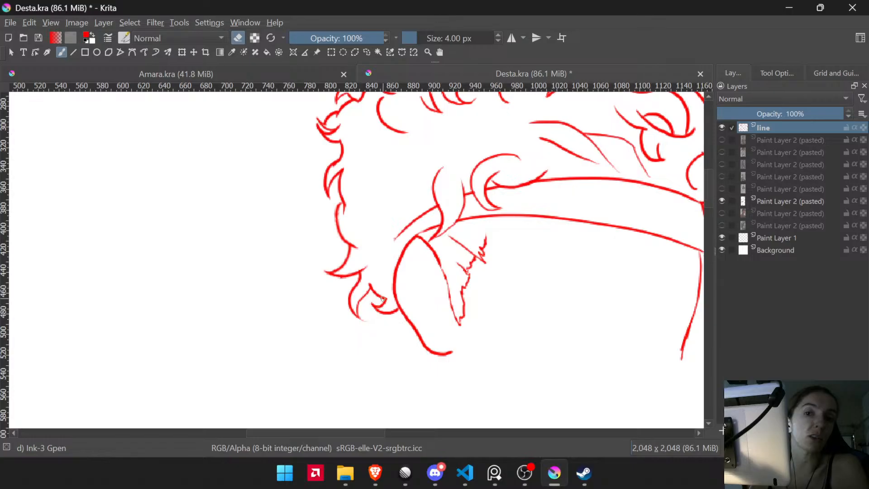
- Taper the line ends of the inner curls above the headband's far end with the eraser
{"action": "left_click_drag", "start_coordinate": [368, 257], "coordinate": [352, 192]}
{"action": "mouse_move", "coordinate": [582, 245]}
{"action": "left_mouse_down"}
{"action": "mouse_move", "coordinate": [488, 298]}
{"action": "mouse_move", "coordinate": [441, 304]}
{"action": "mouse_move", "coordinate": [357, 276]}
{"action": "left_mouse_up"}
{"action": "mouse_move", "coordinate": [456, 306]}
{"action": "left_mouse_down"}
{"action": "mouse_move", "coordinate": [445, 360]}
{"action": "mouse_move", "coordinate": [456, 314]}
{"action": "left_mouse_up"}
{"action": "left_click_drag", "start_coordinate": [478, 120], "coordinate": [501, 22]}
{"action": "mouse_move", "coordinate": [408, 252]}
{"action": "left_mouse_down"}
{"action": "mouse_move", "coordinate": [431, 251]}
{"action": "mouse_move", "coordinate": [431, 233]}
{"action": "mouse_move", "coordinate": [456, 199]}
{"action": "mouse_move", "coordinate": [443, 210]}
{"action": "mouse_move", "coordinate": [436, 295]}
{"action": "left_mouse_up"}
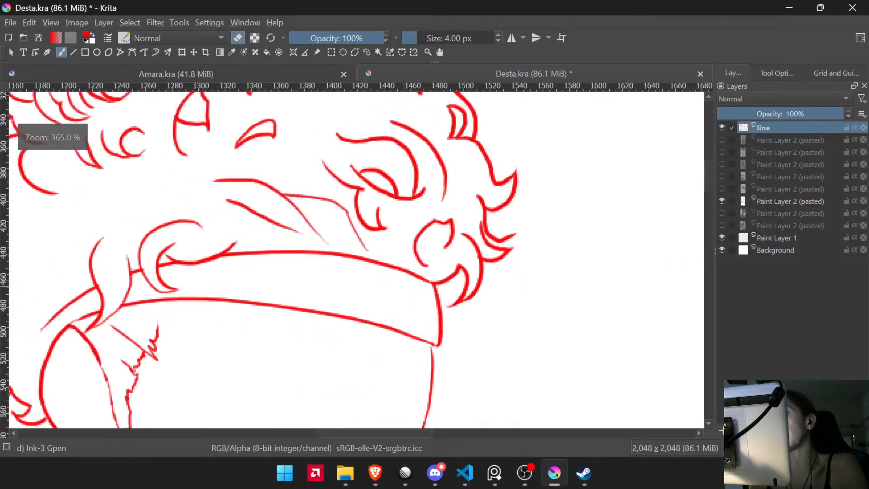
{"action": "left_click_drag", "start_coordinate": [392, 192], "coordinate": [461, 104]}
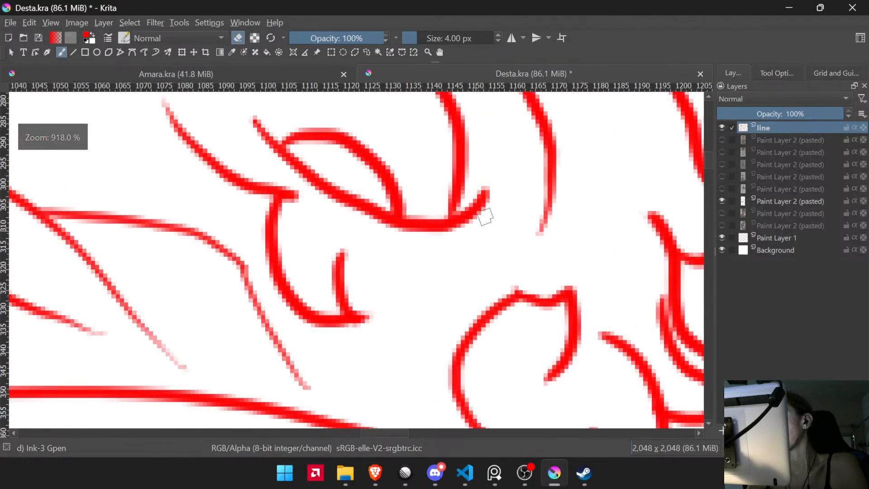
{"action": "left_click_drag", "start_coordinate": [485, 216], "coordinate": [496, 186]}
{"action": "left_click_drag", "start_coordinate": [443, 214], "coordinate": [444, 272]}
{"action": "left_click_drag", "start_coordinate": [409, 194], "coordinate": [442, 268]}
{"action": "mouse_move", "coordinate": [442, 268]}
{"action": "left_mouse_down"}
{"action": "mouse_move", "coordinate": [447, 291]}
{"action": "mouse_move", "coordinate": [441, 264]}
{"action": "left_mouse_up"}
{"action": "left_click_drag", "start_coordinate": [191, 227], "coordinate": [227, 275]}
{"action": "left_click_drag", "start_coordinate": [281, 241], "coordinate": [301, 311]}
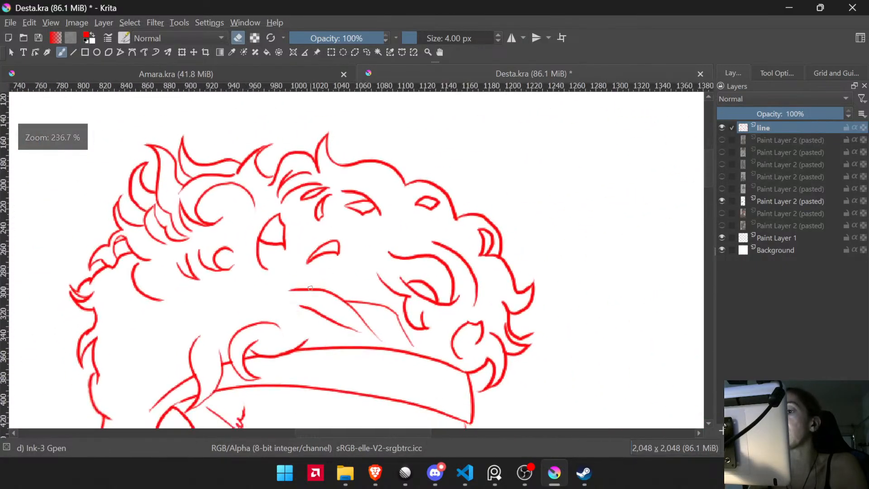
- Thin the blunt ends of the inner arcs and small lock shapes across the crown with the eraser
{"action": "left_click_drag", "start_coordinate": [360, 221], "coordinate": [374, 150]}
{"action": "left_click_drag", "start_coordinate": [332, 217], "coordinate": [321, 272]}
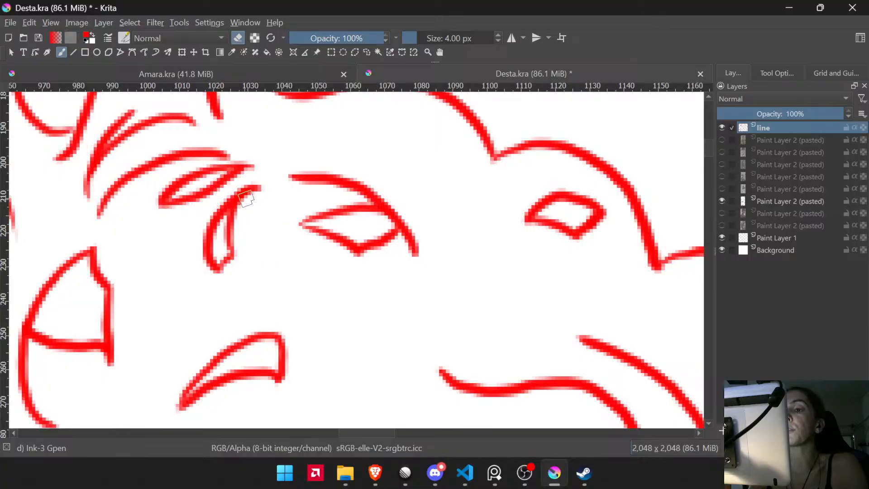
{"action": "left_click_drag", "start_coordinate": [378, 228], "coordinate": [334, 188]}
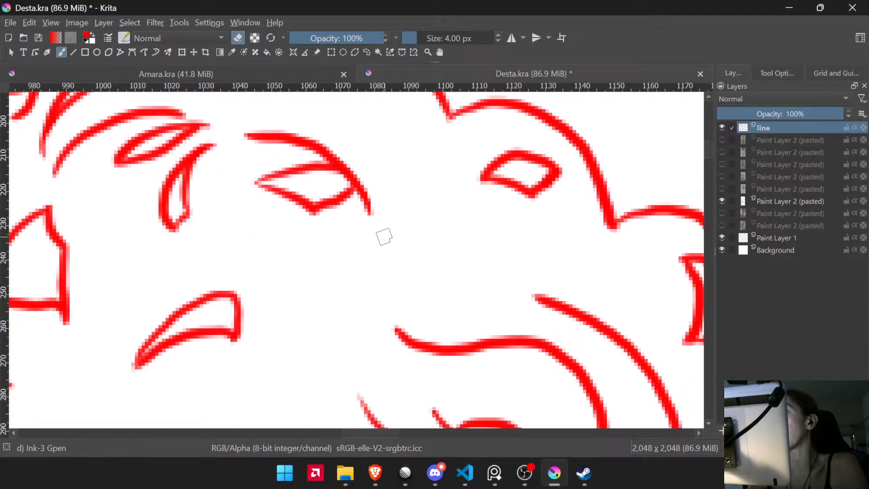
{"action": "left_click_drag", "start_coordinate": [560, 256], "coordinate": [446, 274]}
{"action": "left_click_drag", "start_coordinate": [529, 315], "coordinate": [507, 245]}
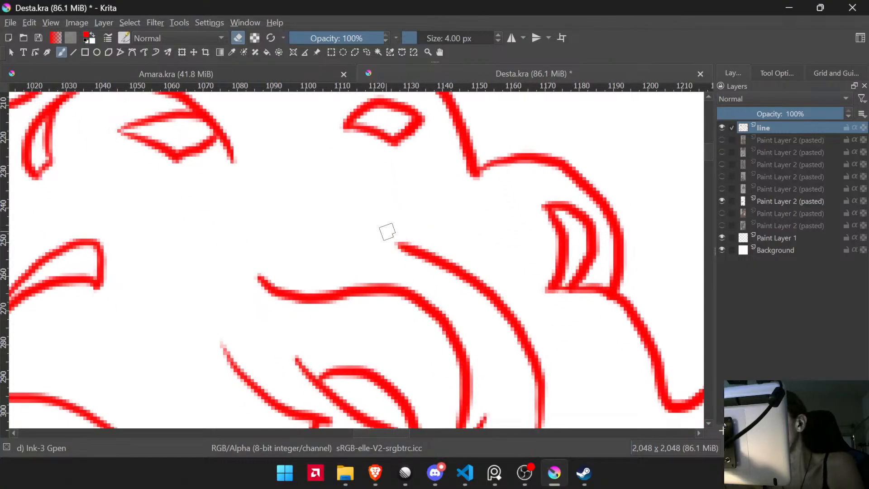
{"action": "left_click_drag", "start_coordinate": [387, 232], "coordinate": [485, 283]}
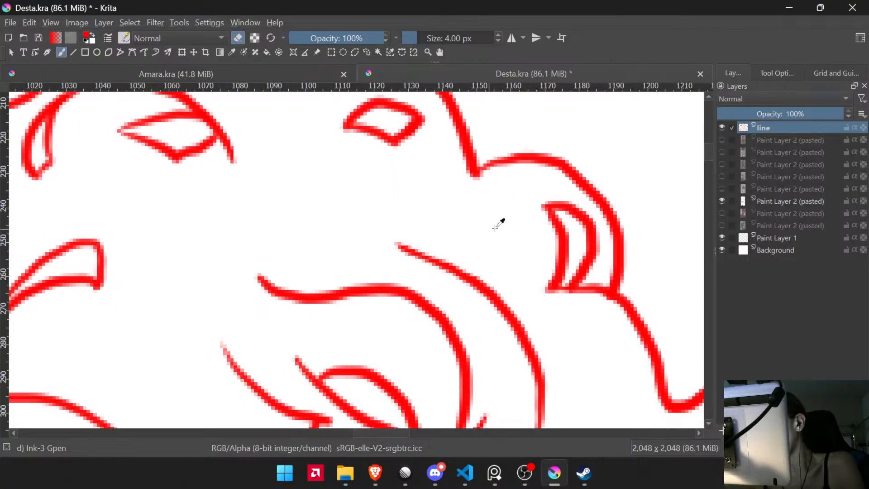
- Erase the rough ends of the small C-shaped curl and the long curved line on the side of the hair above the ear
{"action": "scroll", "coordinate": [501, 223], "scroll_direction": "down", "scroll_amount": 5}
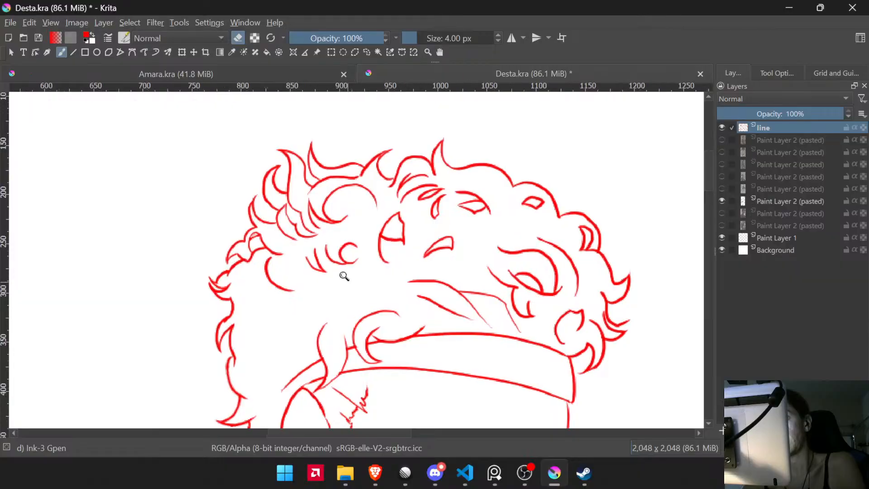
{"action": "scroll", "coordinate": [342, 274], "scroll_direction": "up", "scroll_amount": 6}
{"action": "left_click_drag", "start_coordinate": [375, 209], "coordinate": [393, 199]}
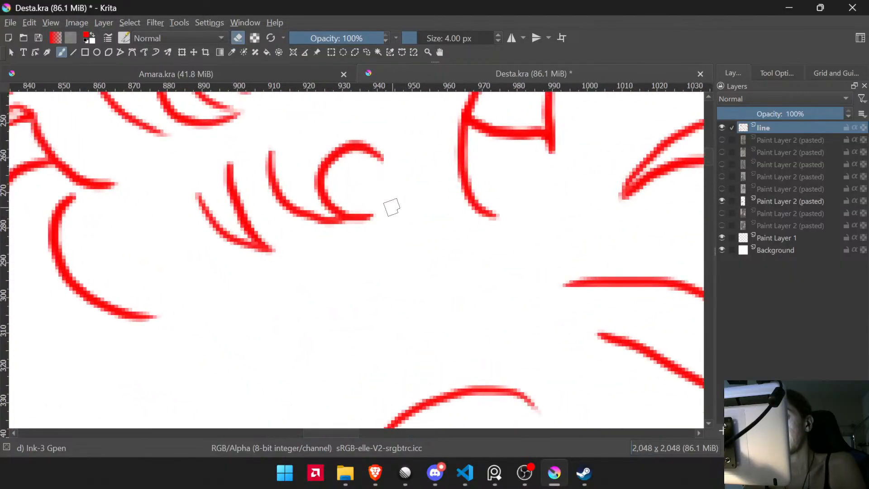
{"action": "scroll", "coordinate": [392, 207], "scroll_direction": "down", "scroll_amount": 4}
{"action": "scroll", "coordinate": [344, 254], "scroll_direction": "up", "scroll_amount": 6}
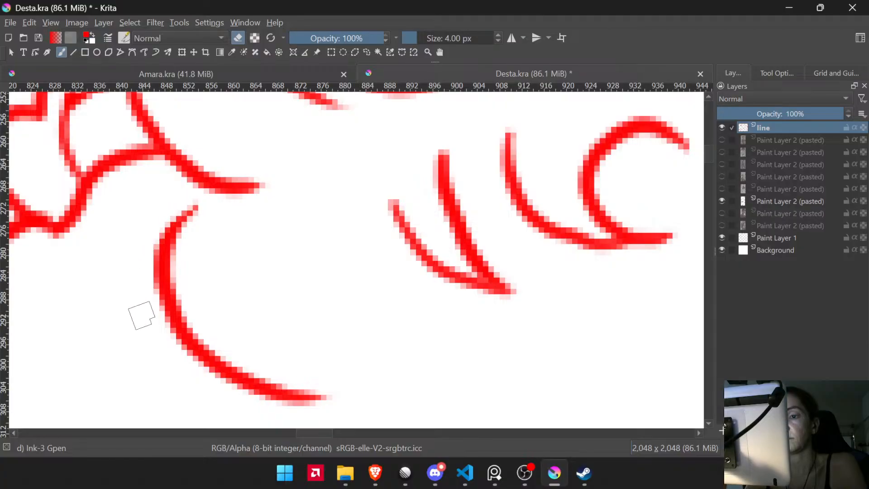
{"action": "scroll", "coordinate": [410, 326], "scroll_direction": "down", "scroll_amount": 8}
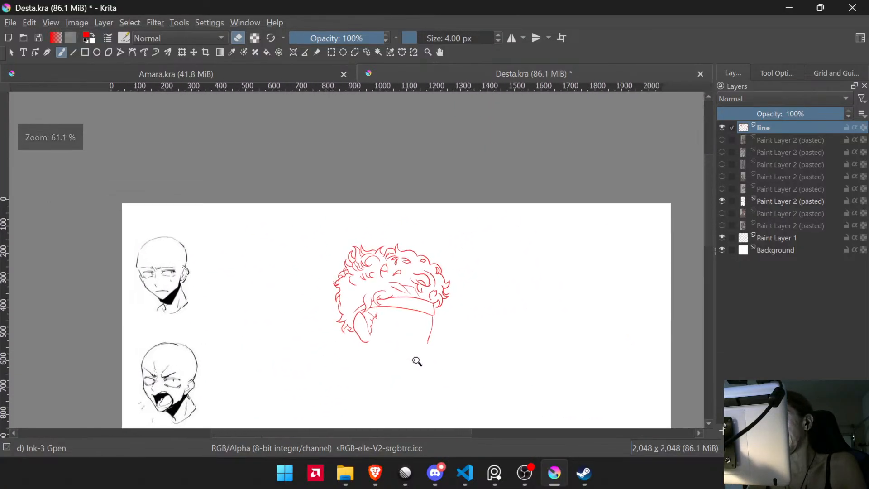
- Draw a short curved red strand just above the headband beside the round open curl
{"action": "scroll", "coordinate": [417, 361], "scroll_direction": "up", "scroll_amount": 6}
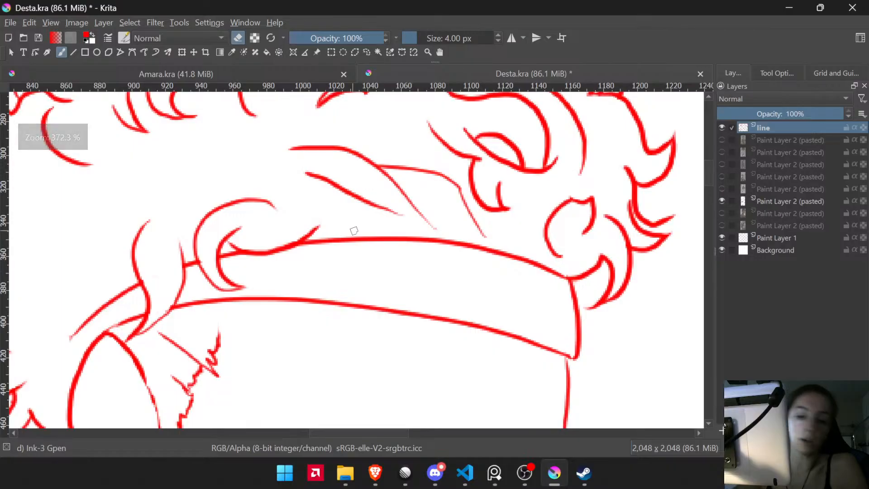
{"action": "key", "text": "e"}
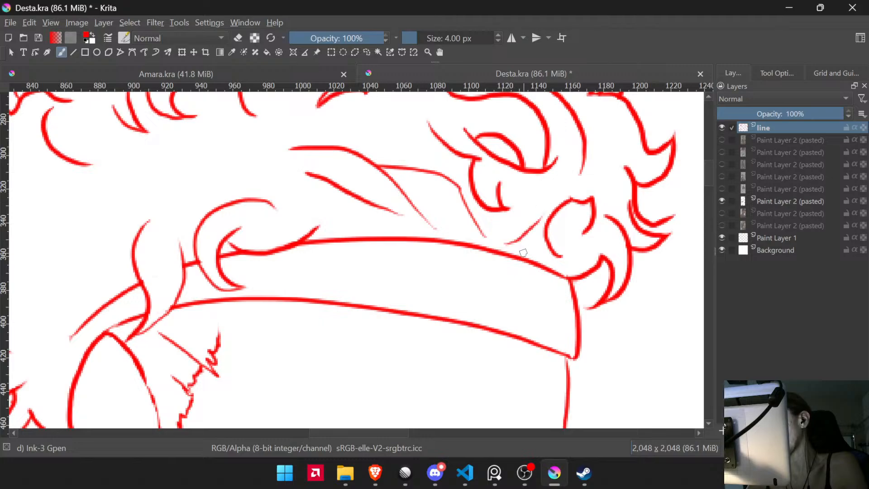
{"action": "left_click_drag", "start_coordinate": [531, 257], "coordinate": [465, 241]}
- Extend the loose strand at the headband down along the ear's outer contour with red strokes, redoing the first attempt
{"action": "left_click_drag", "start_coordinate": [333, 240], "coordinate": [518, 254]}
{"action": "left_click_drag", "start_coordinate": [410, 273], "coordinate": [423, 175]}
{"action": "mouse_move", "coordinate": [392, 246]}
{"action": "left_mouse_down"}
{"action": "mouse_move", "coordinate": [400, 217]}
{"action": "mouse_move", "coordinate": [382, 252]}
{"action": "mouse_move", "coordinate": [384, 356]}
{"action": "left_mouse_up"}
{"action": "key", "text": "ctrl+z"}
{"action": "mouse_move", "coordinate": [397, 249]}
{"action": "left_mouse_down"}
{"action": "mouse_move", "coordinate": [378, 296]}
{"action": "mouse_move", "coordinate": [380, 383]}
{"action": "left_mouse_up"}
{"action": "mouse_move", "coordinate": [390, 267]}
{"action": "left_mouse_down"}
{"action": "mouse_move", "coordinate": [483, 429]}
{"action": "mouse_move", "coordinate": [517, 295]}
{"action": "mouse_move", "coordinate": [514, 270]}
{"action": "mouse_move", "coordinate": [430, 263]}
{"action": "mouse_move", "coordinate": [388, 272]}
{"action": "mouse_move", "coordinate": [400, 386]}
{"action": "mouse_move", "coordinate": [398, 326]}
{"action": "mouse_move", "coordinate": [385, 292]}
{"action": "mouse_move", "coordinate": [344, 332]}
{"action": "mouse_move", "coordinate": [345, 362]}
{"action": "left_mouse_up"}
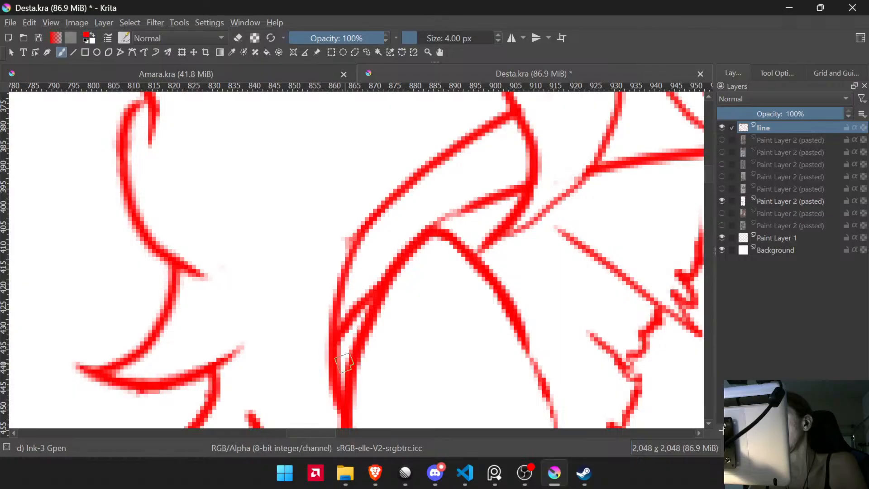
- Erase the new strand where it runs along the ear, and redraw its outer side as a curve ending in a point
{"action": "key", "text": "w"}
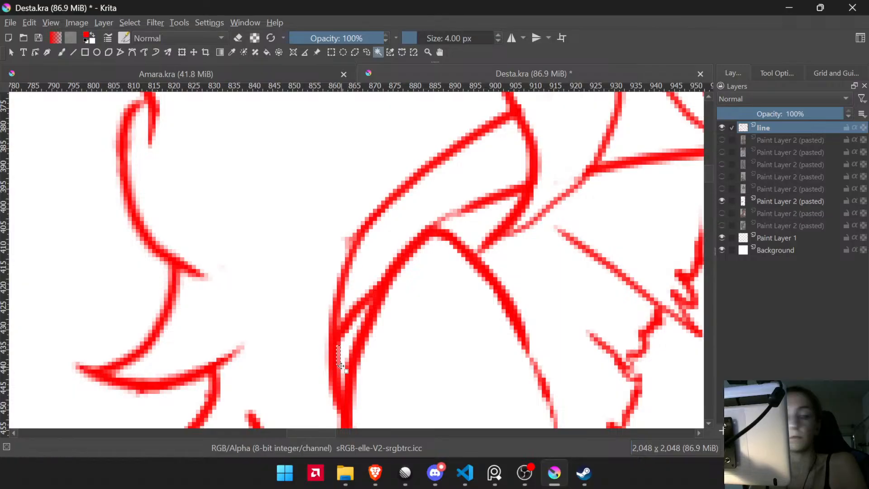
{"action": "key", "text": "b"}
{"action": "left_click_drag", "start_coordinate": [339, 359], "coordinate": [337, 386]}
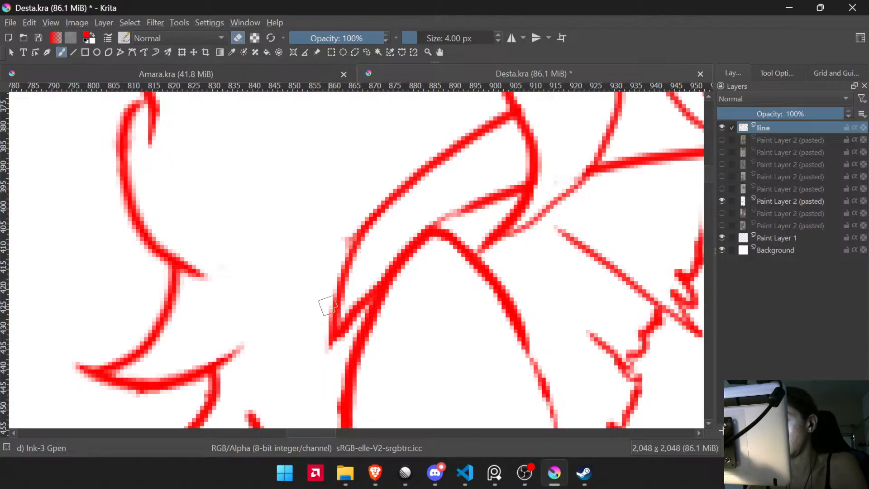
{"action": "key", "text": "e"}
{"action": "mouse_move", "coordinate": [332, 201]}
{"action": "left_mouse_down"}
{"action": "mouse_move", "coordinate": [346, 240]}
{"action": "mouse_move", "coordinate": [346, 313]}
{"action": "mouse_move", "coordinate": [314, 371]}
{"action": "left_mouse_up"}
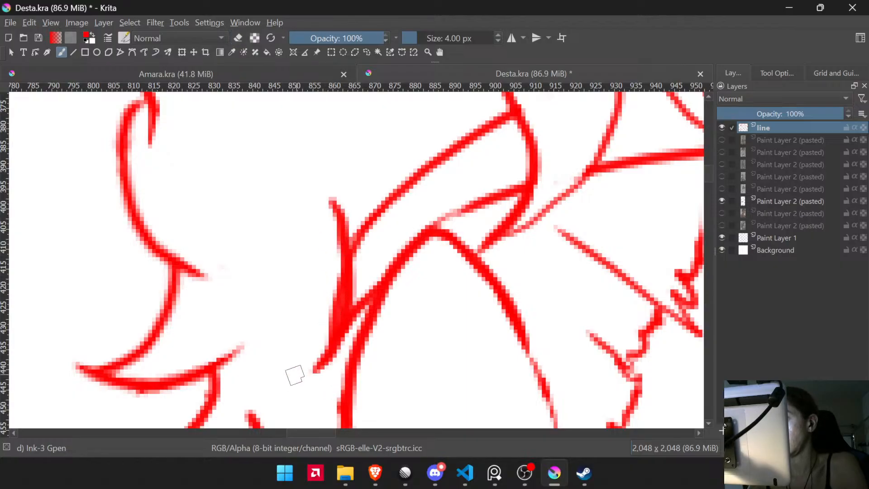
- Erase the excess strokes on the outer side of the strand above the ear beside the headband, thinning it to clean tapered ends
{"action": "key", "text": "e"}
{"action": "mouse_move", "coordinate": [333, 240]}
{"action": "left_mouse_down"}
{"action": "mouse_move", "coordinate": [335, 310]}
{"action": "mouse_move", "coordinate": [300, 365]}
{"action": "left_mouse_up"}
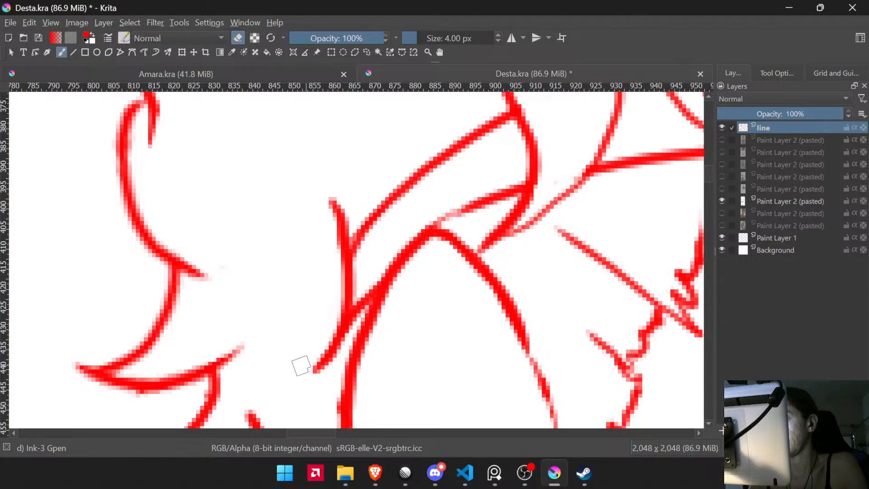
{"action": "mouse_move", "coordinate": [399, 237]}
{"action": "left_mouse_down"}
{"action": "mouse_move", "coordinate": [403, 301]}
{"action": "mouse_move", "coordinate": [431, 384]}
{"action": "mouse_move", "coordinate": [467, 357]}
{"action": "mouse_move", "coordinate": [482, 305]}
{"action": "mouse_move", "coordinate": [330, 206]}
{"action": "mouse_move", "coordinate": [345, 238]}
{"action": "mouse_move", "coordinate": [334, 206]}
{"action": "mouse_move", "coordinate": [339, 258]}
{"action": "mouse_move", "coordinate": [341, 236]}
{"action": "left_mouse_up"}
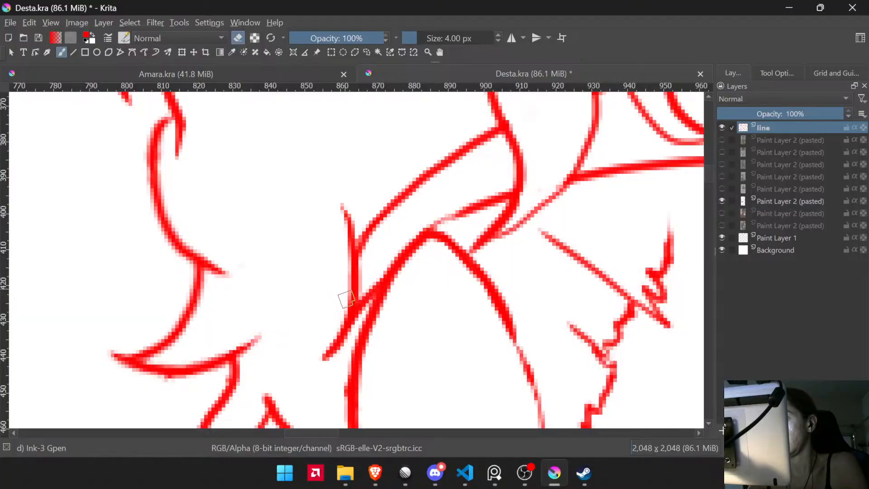
{"action": "left_click_drag", "start_coordinate": [346, 299], "coordinate": [361, 240]}
{"action": "left_click_drag", "start_coordinate": [349, 270], "coordinate": [337, 308]}
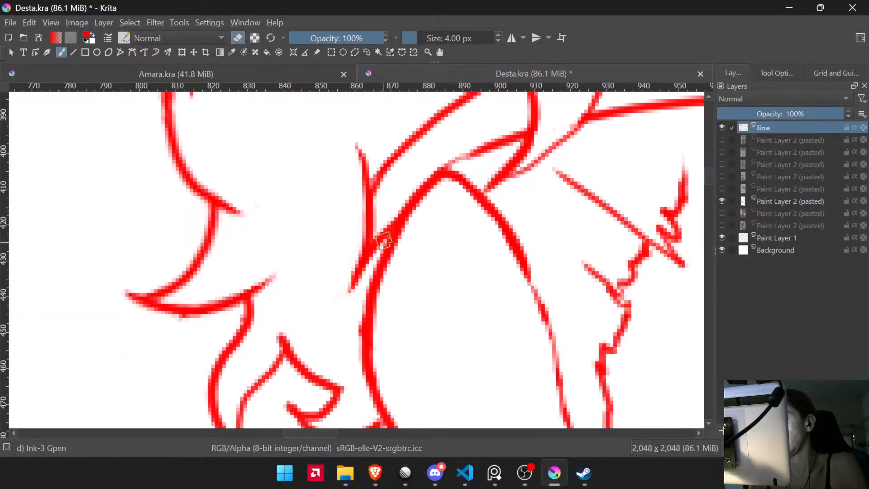
{"action": "left_click_drag", "start_coordinate": [404, 175], "coordinate": [351, 335]}
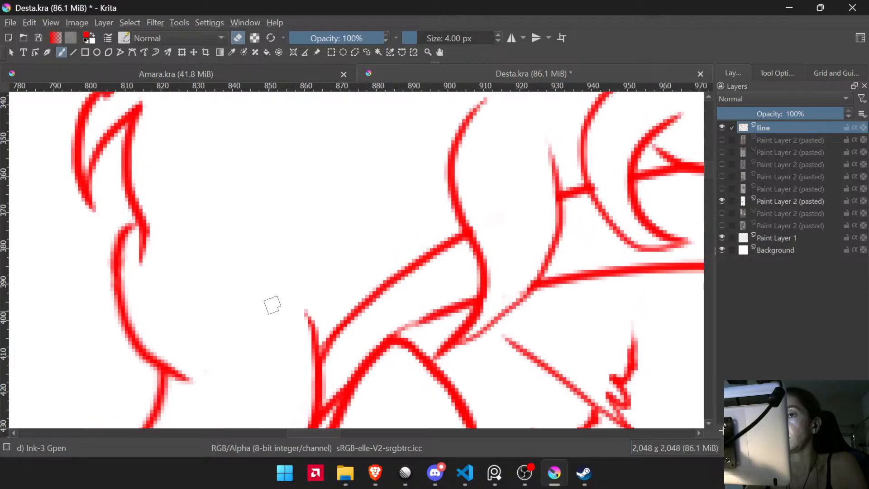
{"action": "mouse_move", "coordinate": [294, 281]}
{"action": "left_mouse_down"}
{"action": "mouse_move", "coordinate": [300, 384]}
{"action": "mouse_move", "coordinate": [294, 376]}
{"action": "left_mouse_up"}
- Draw a pointed lock from two curved red strokes in the empty hair area above the ear, undoing and redoing unsatisfactory strokes
{"action": "key", "text": "Tab"}
{"action": "left_click_drag", "start_coordinate": [326, 297], "coordinate": [323, 354]}
{"action": "mouse_move", "coordinate": [323, 337]}
{"action": "left_mouse_down"}
{"action": "mouse_move", "coordinate": [324, 310]}
{"action": "mouse_move", "coordinate": [291, 291]}
{"action": "left_mouse_up"}
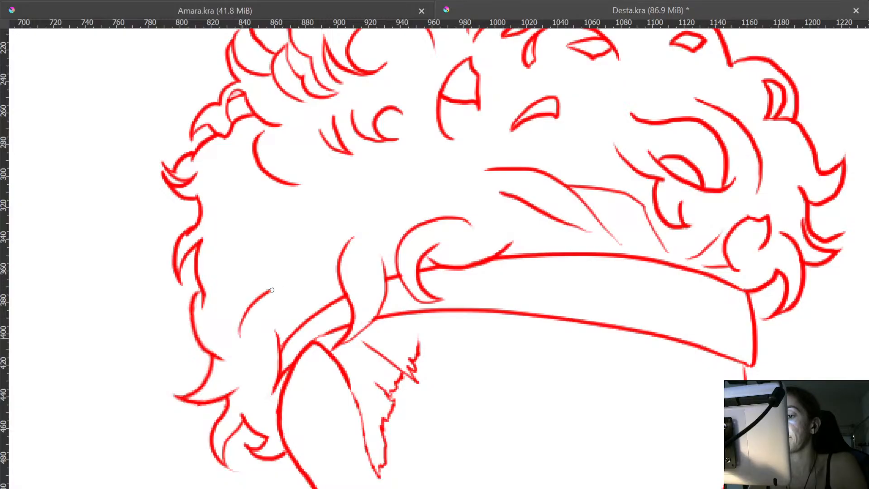
{"action": "key", "text": "ctrl+z"}
{"action": "mouse_move", "coordinate": [244, 334]}
{"action": "left_mouse_down"}
{"action": "mouse_move", "coordinate": [271, 290]}
{"action": "mouse_move", "coordinate": [296, 283]}
{"action": "mouse_move", "coordinate": [235, 291]}
{"action": "left_mouse_up"}
{"action": "key", "text": "ctrl+z"}
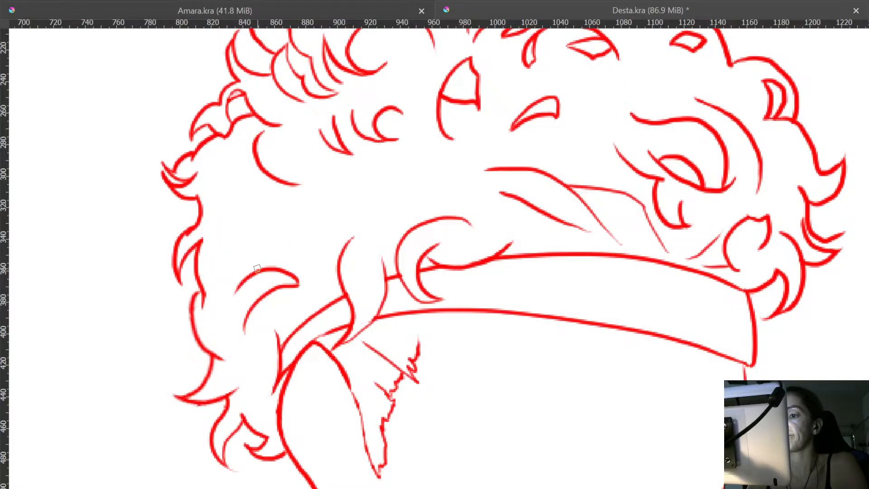
{"action": "key", "text": "ctrl+z"}
{"action": "key", "text": "ctrl+z"}
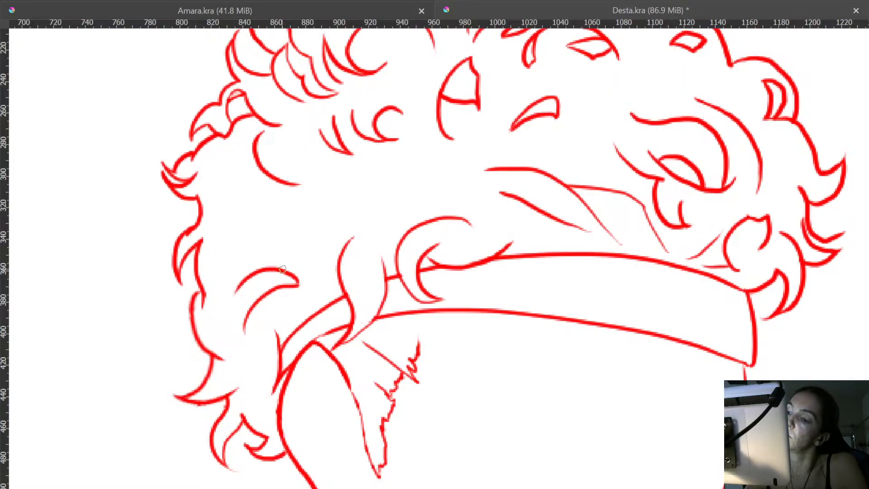
- Add a curl rising from the pointed lock above the ear, with a curved inner line and jagged outer tips
{"action": "mouse_move", "coordinate": [312, 298]}
{"action": "left_mouse_down"}
{"action": "mouse_move", "coordinate": [293, 349]}
{"action": "mouse_move", "coordinate": [303, 364]}
{"action": "left_mouse_up"}
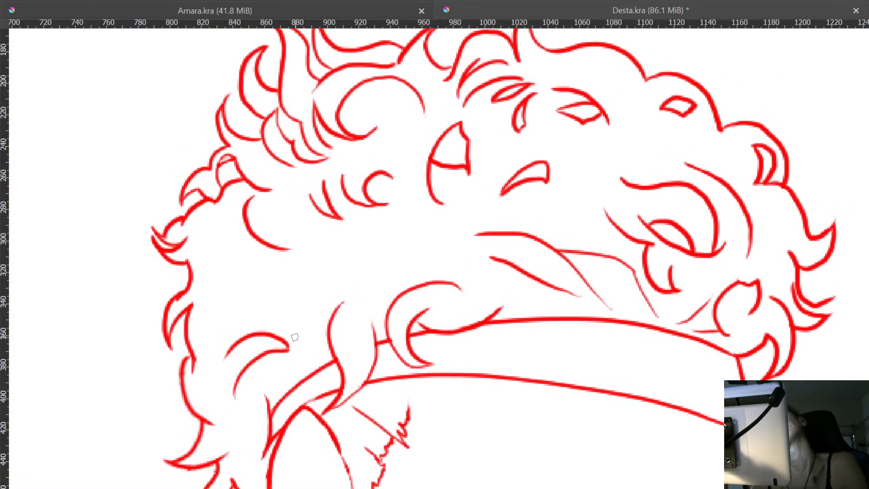
{"action": "left_click_drag", "start_coordinate": [286, 334], "coordinate": [295, 304]}
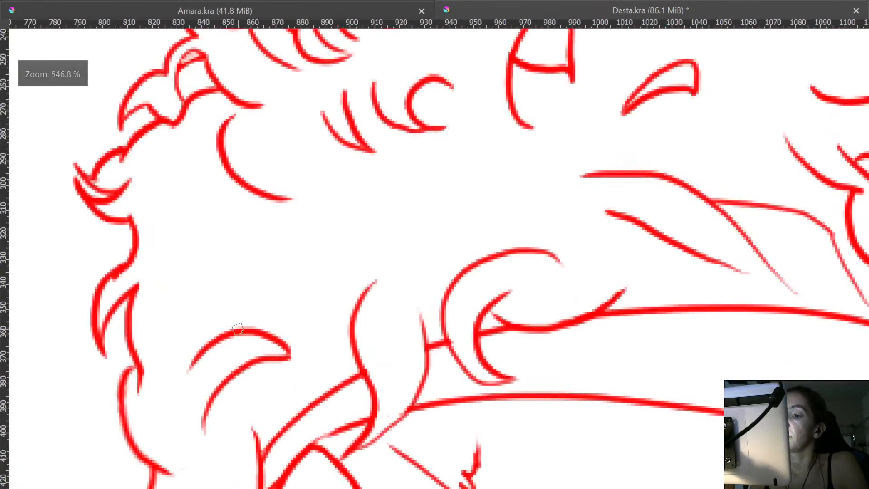
{"action": "mouse_move", "coordinate": [240, 333]}
{"action": "left_mouse_down"}
{"action": "mouse_move", "coordinate": [262, 313]}
{"action": "mouse_move", "coordinate": [253, 250]}
{"action": "mouse_move", "coordinate": [195, 337]}
{"action": "mouse_move", "coordinate": [172, 339]}
{"action": "left_mouse_up"}
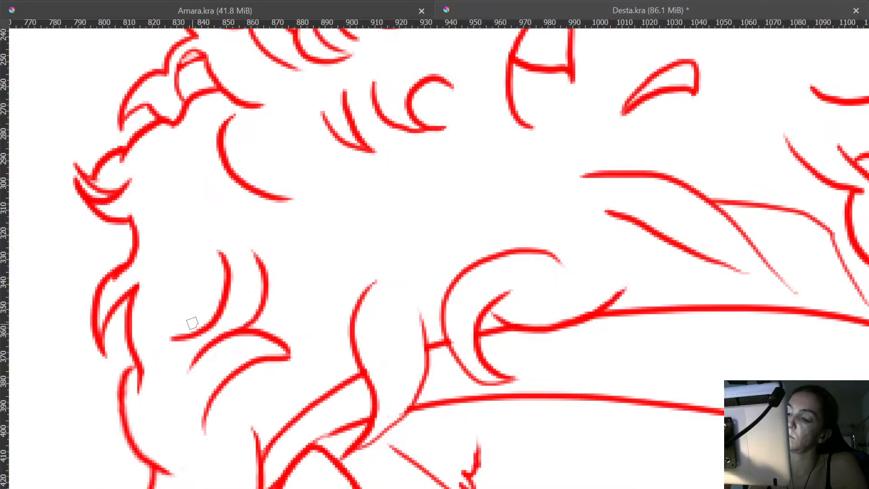
{"action": "key", "text": "ctrl+z"}
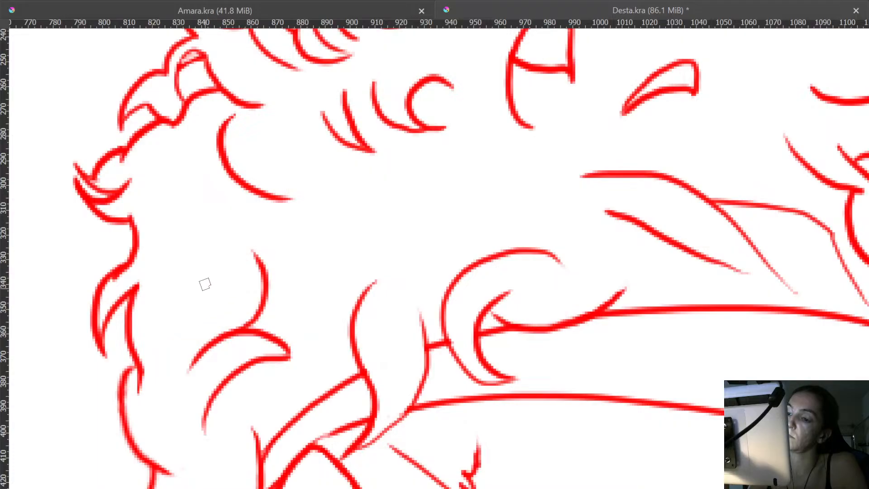
{"action": "mouse_move", "coordinate": [221, 246]}
{"action": "left_mouse_down"}
{"action": "mouse_move", "coordinate": [221, 266]}
{"action": "mouse_move", "coordinate": [203, 296]}
{"action": "mouse_move", "coordinate": [162, 293]}
{"action": "mouse_move", "coordinate": [211, 318]}
{"action": "mouse_move", "coordinate": [181, 330]}
{"action": "mouse_move", "coordinate": [161, 325]}
{"action": "mouse_move", "coordinate": [173, 334]}
{"action": "mouse_move", "coordinate": [218, 340]}
{"action": "left_mouse_up"}
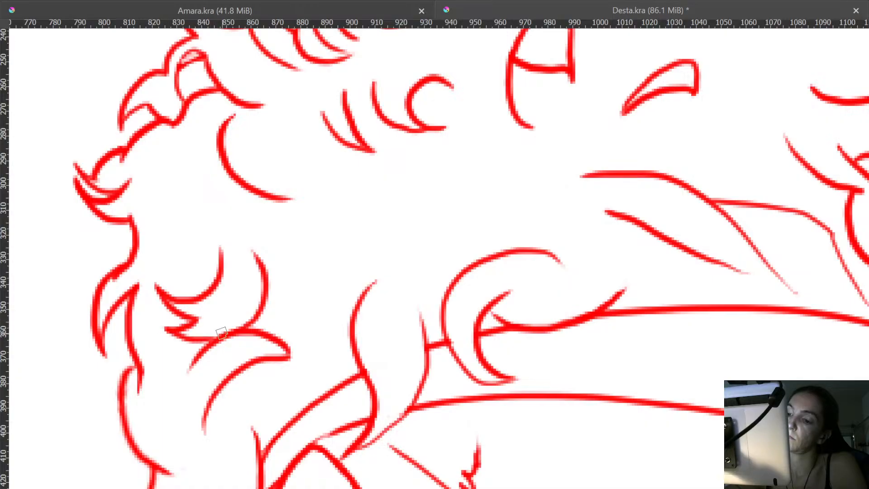
- Draw a shallow upturned curve and a pointed crescent lock in the empty hair area above the headband's loose curls
{"action": "mouse_move", "coordinate": [265, 252]}
{"action": "left_mouse_down"}
{"action": "mouse_move", "coordinate": [264, 273]}
{"action": "mouse_move", "coordinate": [196, 308]}
{"action": "left_mouse_up"}
{"action": "mouse_move", "coordinate": [238, 270]}
{"action": "left_mouse_down"}
{"action": "mouse_move", "coordinate": [284, 313]}
{"action": "mouse_move", "coordinate": [372, 252]}
{"action": "mouse_move", "coordinate": [411, 256]}
{"action": "mouse_move", "coordinate": [426, 277]}
{"action": "left_mouse_up"}
{"action": "key", "text": "ctrl+z"}
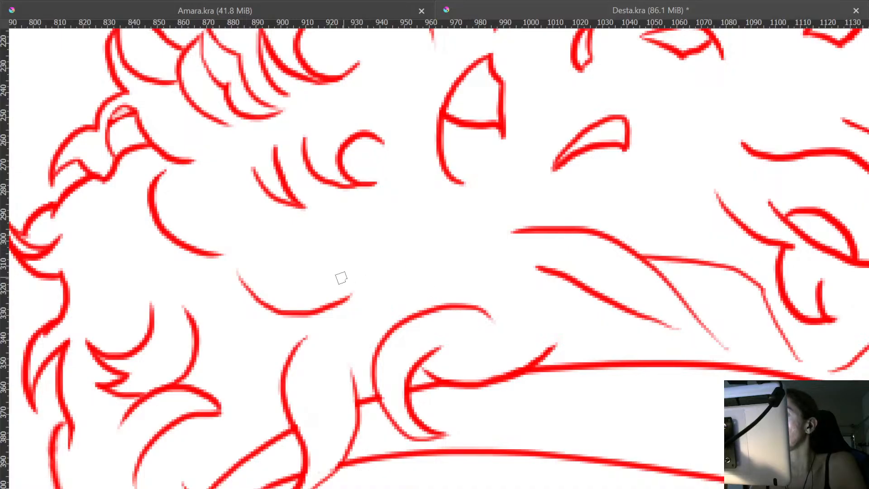
{"action": "mouse_move", "coordinate": [336, 280]}
{"action": "left_mouse_down"}
{"action": "mouse_move", "coordinate": [352, 266]}
{"action": "mouse_move", "coordinate": [393, 263]}
{"action": "mouse_move", "coordinate": [426, 290]}
{"action": "left_mouse_up"}
- Examine the complete hair and headband line art at reduced and enlarged sizes, and restore the hidden interface
{"action": "key", "text": "minus"}
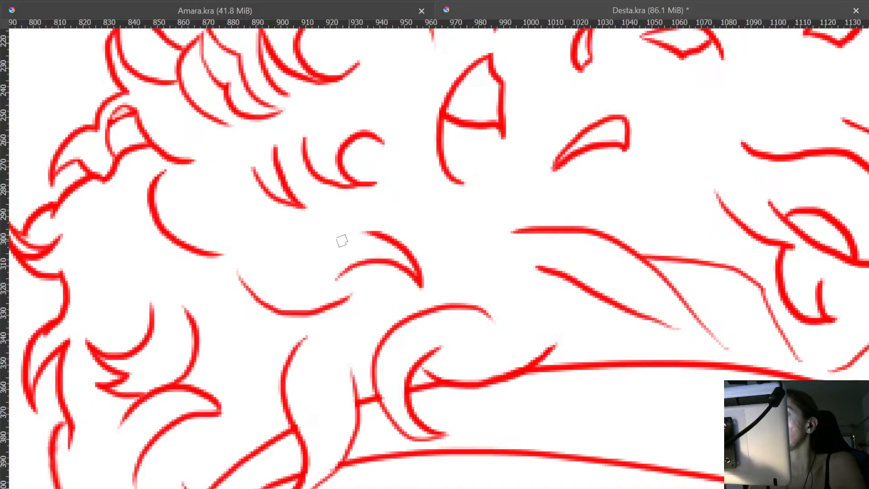
{"action": "key", "text": "minus"}
{"action": "key", "text": "minus"}
{"action": "key", "text": "minus"}
{"action": "key", "text": "minus"}
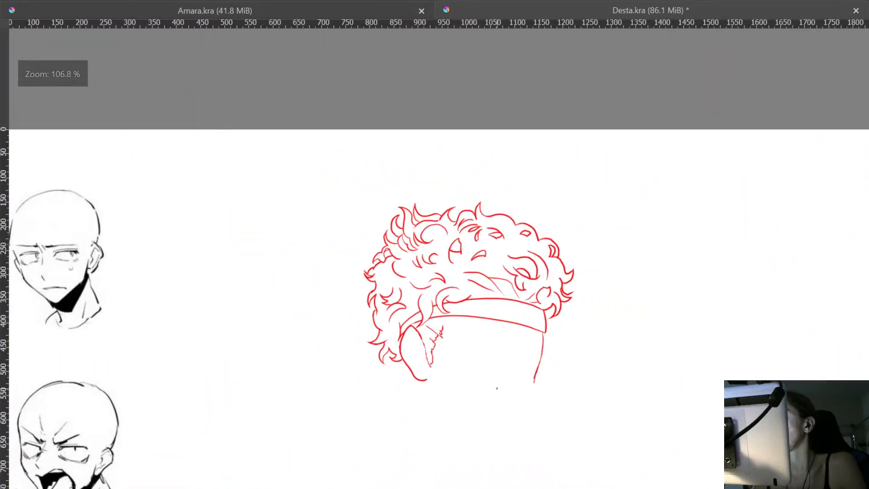
{"action": "left_click_drag", "start_coordinate": [506, 379], "coordinate": [454, 330]}
{"action": "left_click_drag", "start_coordinate": [425, 277], "coordinate": [450, 187]}
{"action": "key", "text": "Tab"}
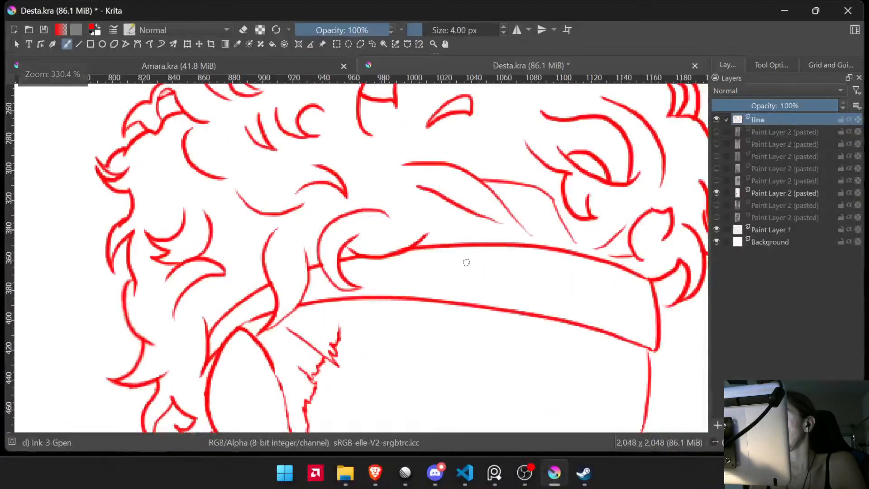
{"action": "left_click_drag", "start_coordinate": [508, 252], "coordinate": [497, 174]}
- Show the portrait reference with dark curly hair beneath the line art, compare the forehead and face contours, and hide it again
{"action": "left_click", "coordinate": [723, 214]}
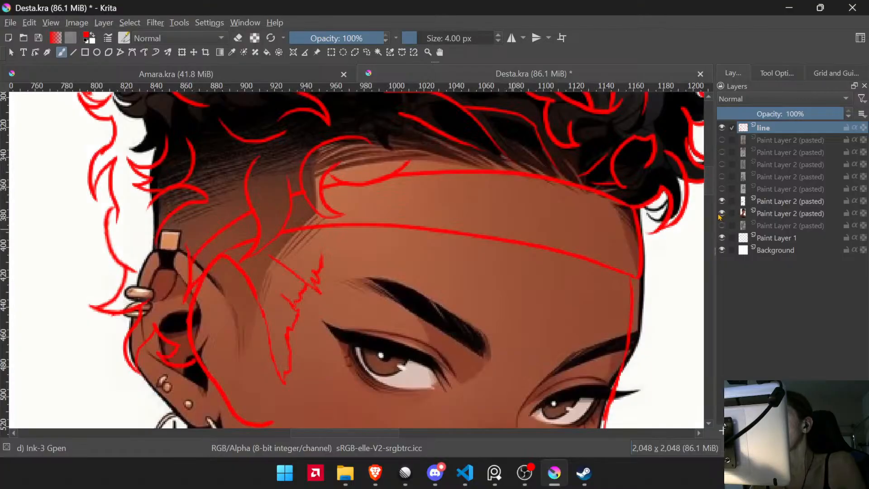
{"action": "scroll", "coordinate": [326, 233], "scroll_direction": "up", "scroll_amount": 3}
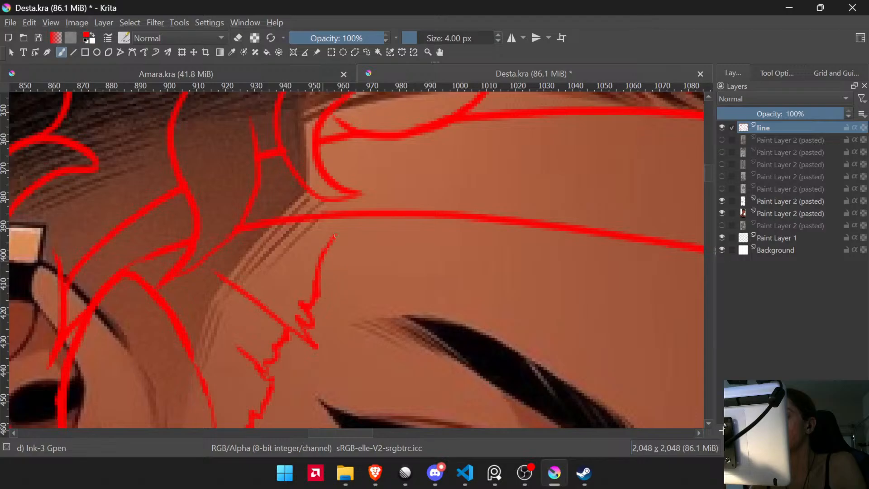
{"action": "left_click_drag", "start_coordinate": [428, 239], "coordinate": [481, 206]}
{"action": "left_click_drag", "start_coordinate": [512, 173], "coordinate": [523, 165]}
{"action": "scroll", "coordinate": [523, 164], "scroll_direction": "up", "scroll_amount": 2}
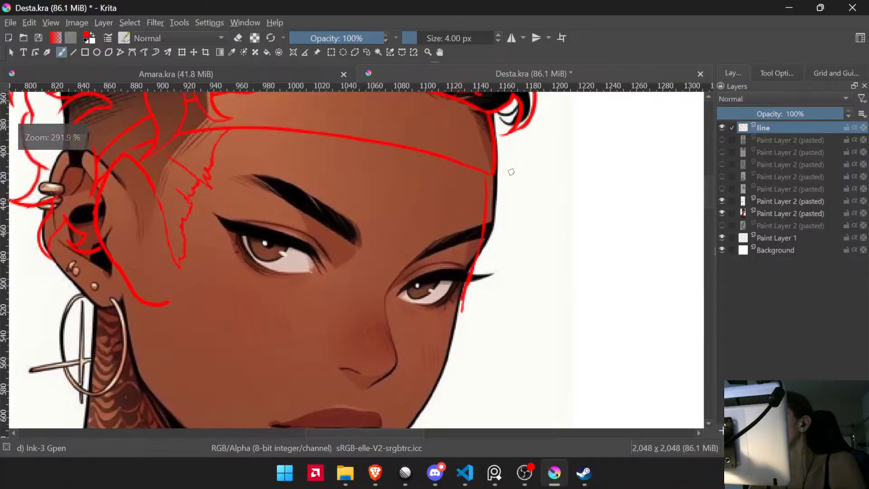
{"action": "left_click", "coordinate": [723, 213]}
- Make the red-haired swordsman reference visible beneath the line art and compare the ear, eyes and face contour with the drawing
{"action": "left_click", "coordinate": [722, 225]}
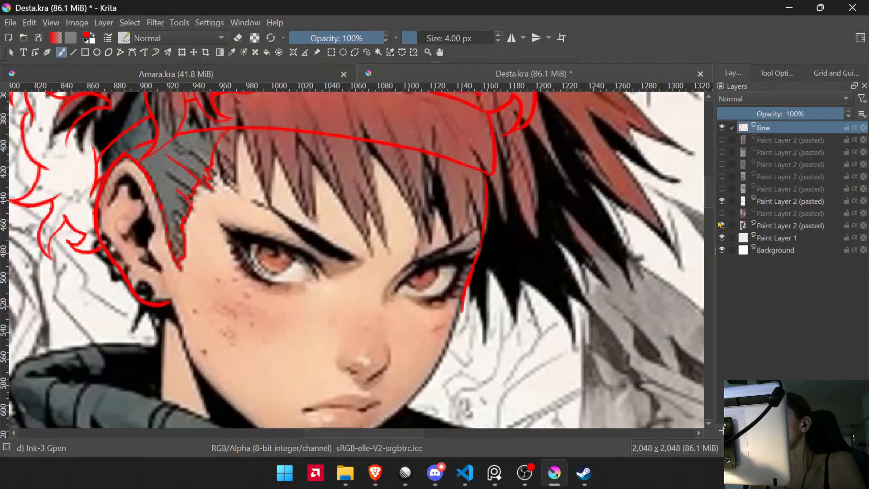
{"action": "left_click", "coordinate": [722, 226]}
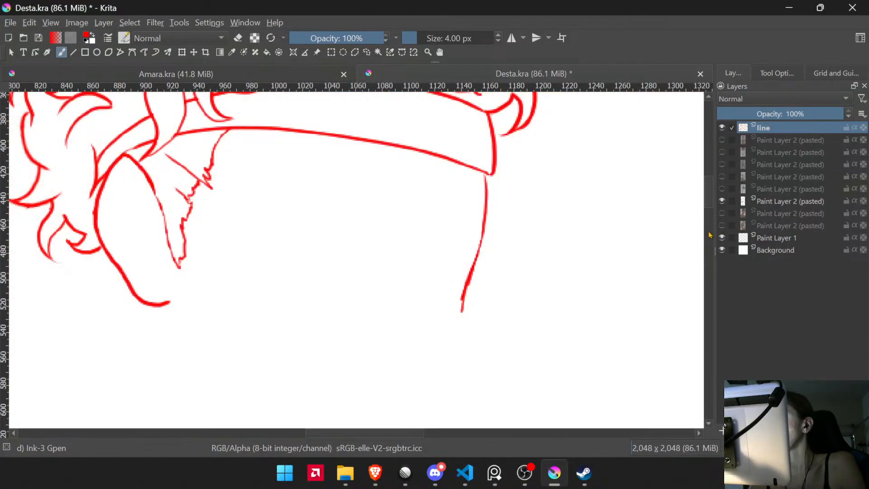
{"action": "left_click", "coordinate": [722, 226]}
{"action": "scroll", "coordinate": [481, 229], "scroll_direction": "down", "scroll_amount": 2}
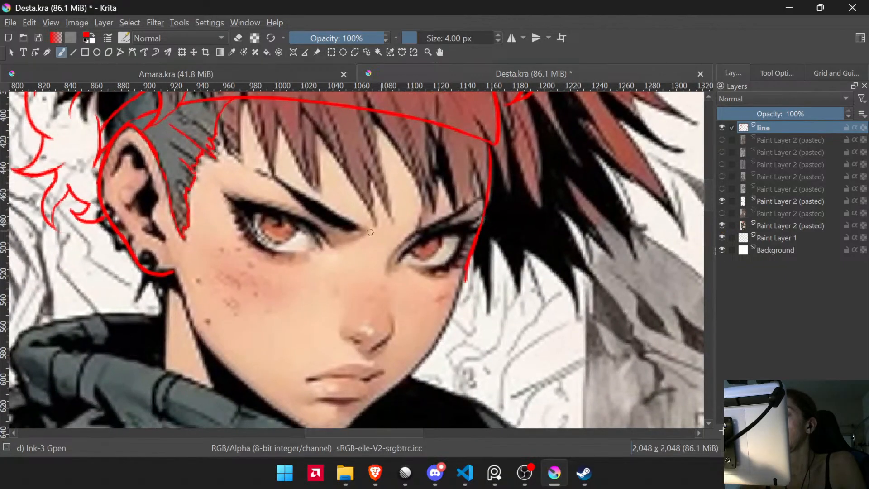
{"action": "scroll", "coordinate": [297, 209], "scroll_direction": "up", "scroll_amount": 2}
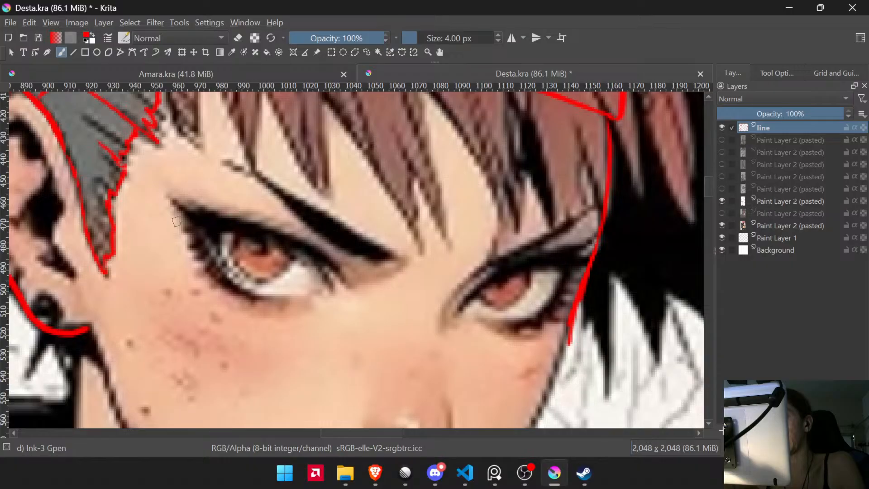
{"action": "scroll", "coordinate": [194, 245], "scroll_direction": "down", "scroll_amount": 2}
{"action": "scroll", "coordinate": [316, 251], "scroll_direction": "down", "scroll_amount": 3}
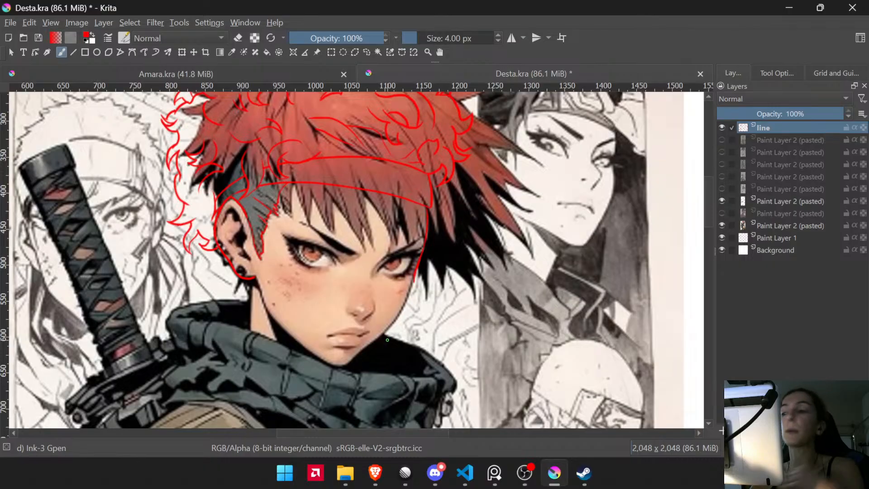
- Lasso the outer curls beside the headband's far end, move them down and outward with the Transform tool, and deselect
{"action": "key", "text": "ctrl"}
{"action": "left_click_drag", "start_coordinate": [326, 244], "coordinate": [368, 181]}
{"action": "left_click_drag", "start_coordinate": [367, 181], "coordinate": [344, 263]}
{"action": "left_click_drag", "start_coordinate": [354, 297], "coordinate": [269, 288]}
{"action": "scroll", "coordinate": [269, 288], "scroll_direction": "down", "scroll_amount": 6}
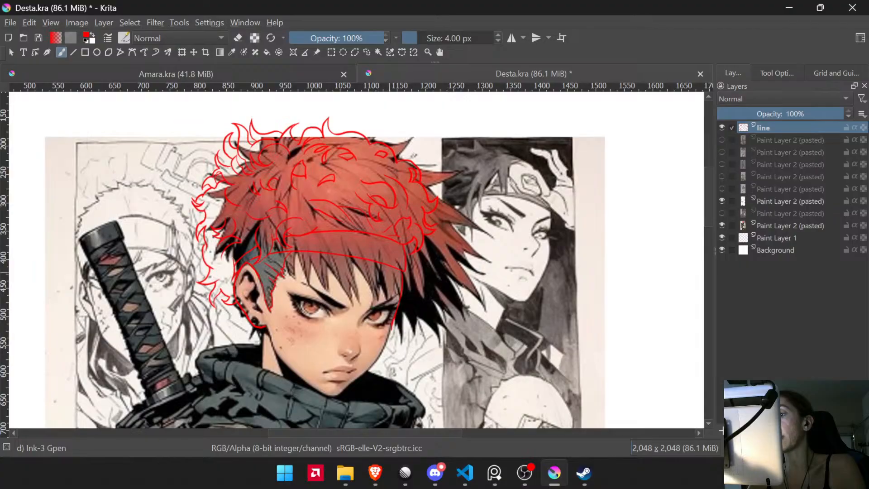
{"action": "scroll", "coordinate": [357, 224], "scroll_direction": "up", "scroll_amount": 2}
{"action": "scroll", "coordinate": [422, 224], "scroll_direction": "up", "scroll_amount": 6}
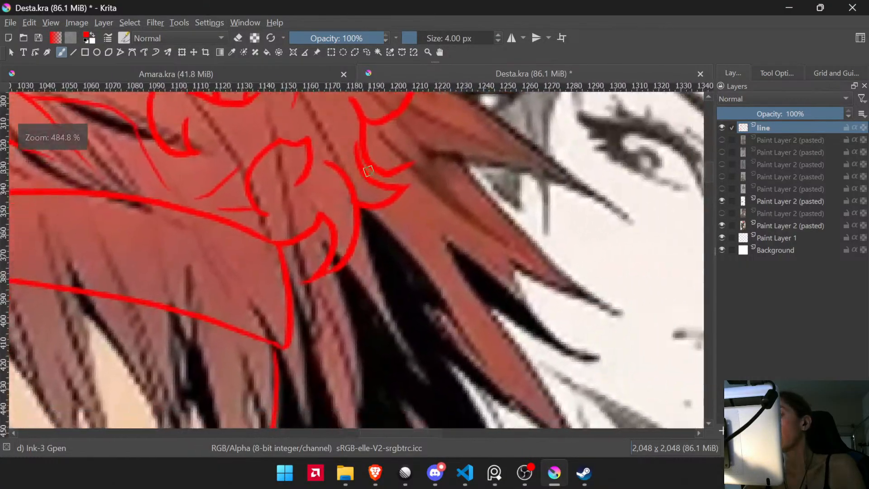
{"action": "mouse_move", "coordinate": [369, 171]}
{"action": "left_mouse_down"}
{"action": "mouse_move", "coordinate": [365, 247]}
{"action": "mouse_move", "coordinate": [331, 313]}
{"action": "mouse_move", "coordinate": [332, 255]}
{"action": "left_mouse_up"}
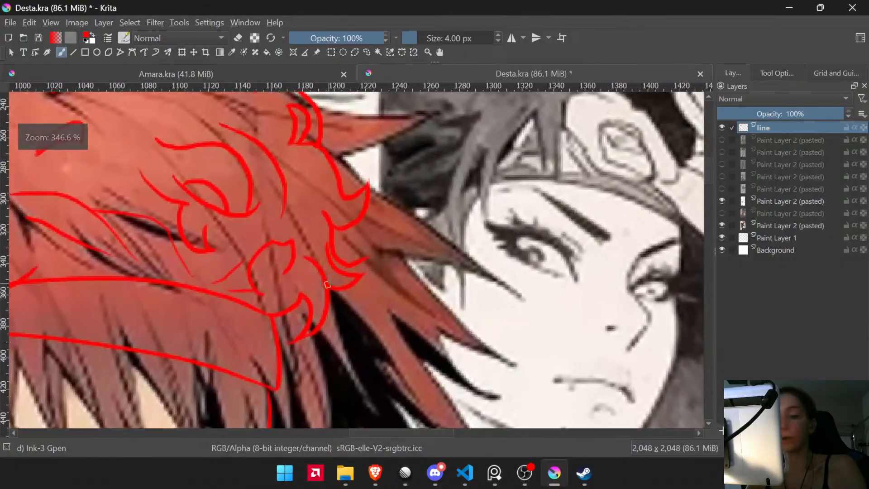
{"action": "key", "text": "l"}
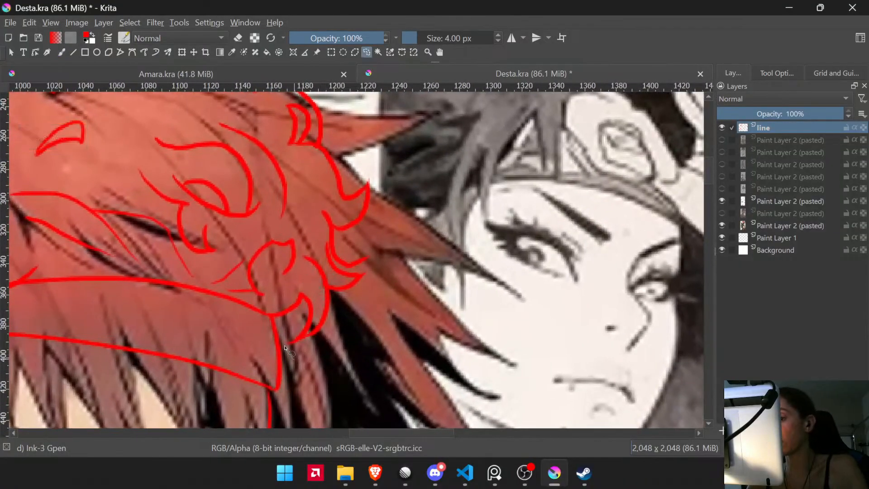
{"action": "mouse_move", "coordinate": [294, 360]}
{"action": "left_mouse_down"}
{"action": "mouse_move", "coordinate": [284, 340]}
{"action": "mouse_move", "coordinate": [304, 307]}
{"action": "mouse_move", "coordinate": [310, 159]}
{"action": "mouse_move", "coordinate": [394, 171]}
{"action": "mouse_move", "coordinate": [356, 348]}
{"action": "left_mouse_up"}
{"action": "key", "text": "ctrl+t"}
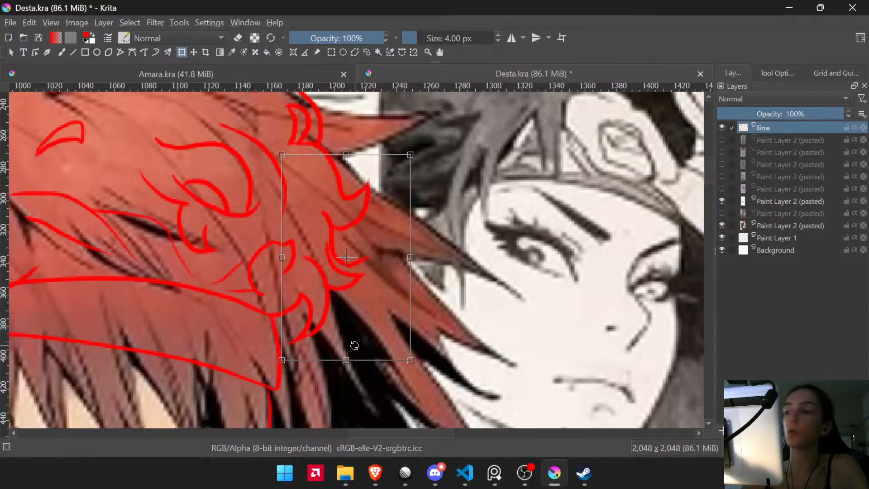
{"action": "mouse_move", "coordinate": [319, 314]}
{"action": "left_mouse_down"}
{"action": "mouse_move", "coordinate": [326, 327]}
{"action": "mouse_move", "coordinate": [334, 319]}
{"action": "mouse_move", "coordinate": [344, 342]}
{"action": "left_mouse_up"}
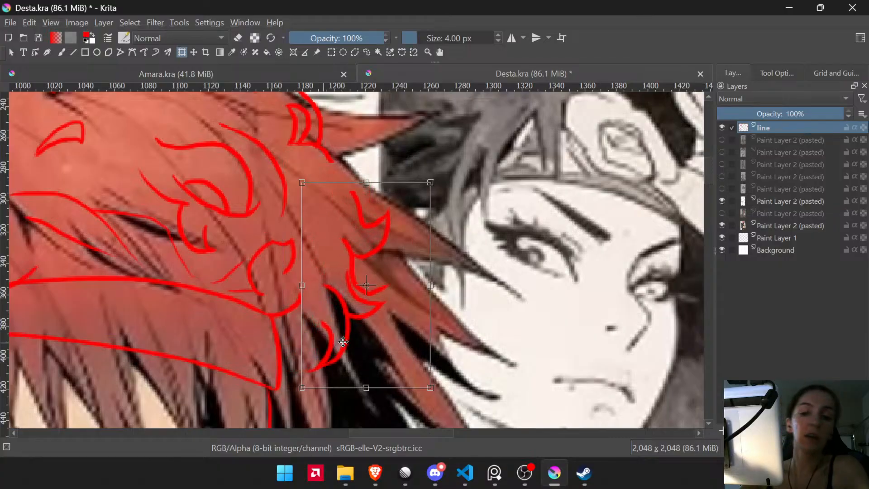
{"action": "key", "text": "Return"}
{"action": "key", "text": "ctrl+shift+a"}
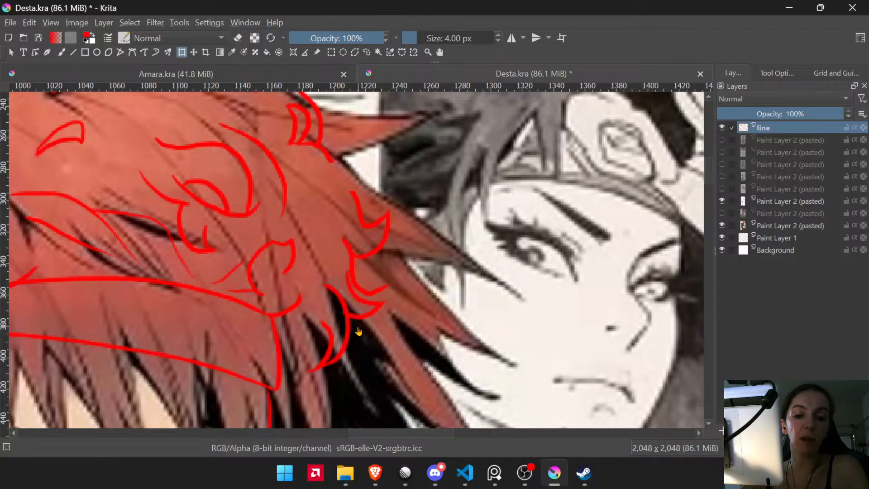
- Connect the hair outline above the moved curls to the uppermost one with a curved red stroke, and clean the join by erasing
{"action": "key", "text": "b"}
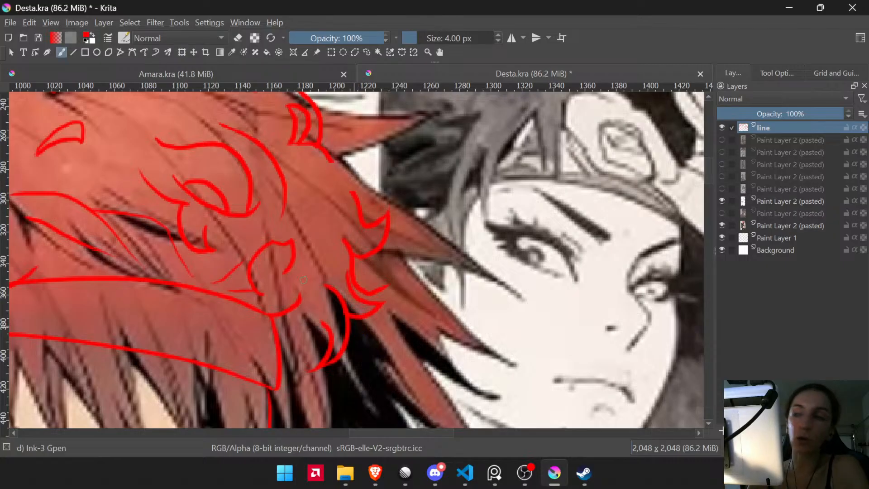
{"action": "key", "text": "e"}
{"action": "scroll", "coordinate": [346, 346], "scroll_direction": "up", "scroll_amount": 3}
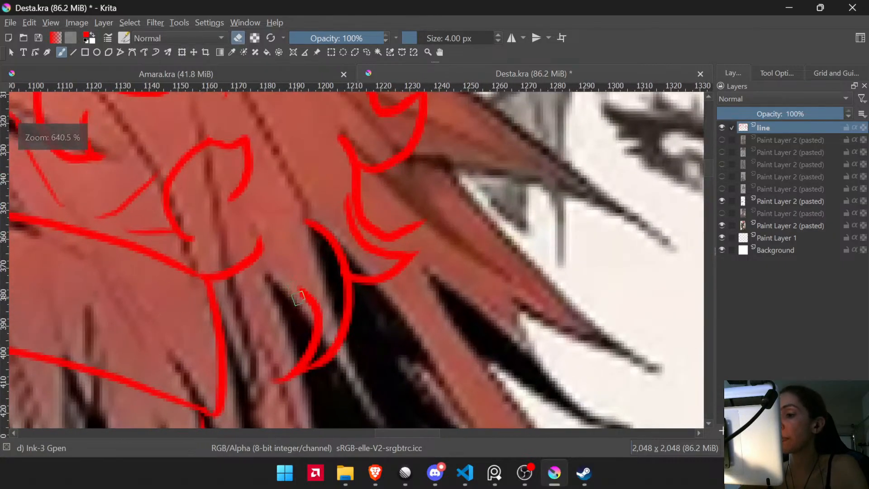
{"action": "key", "text": "e"}
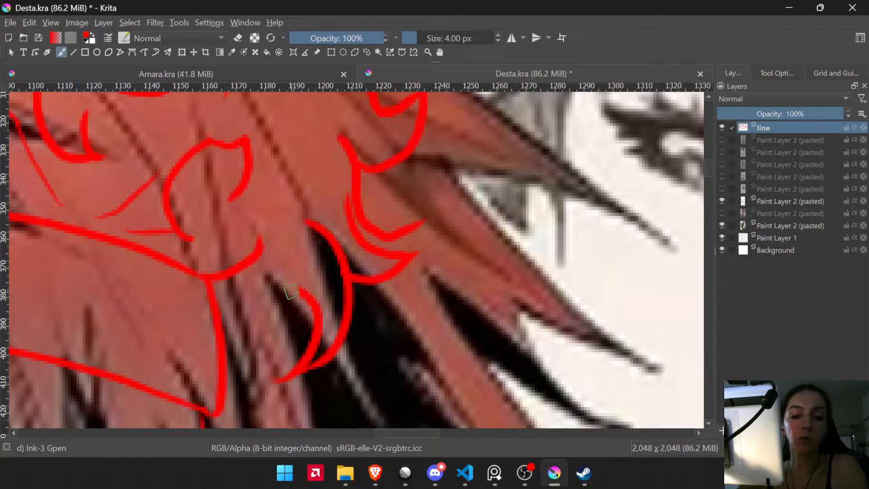
{"action": "left_click_drag", "start_coordinate": [307, 295], "coordinate": [242, 261]}
{"action": "left_click_drag", "start_coordinate": [316, 220], "coordinate": [308, 449]}
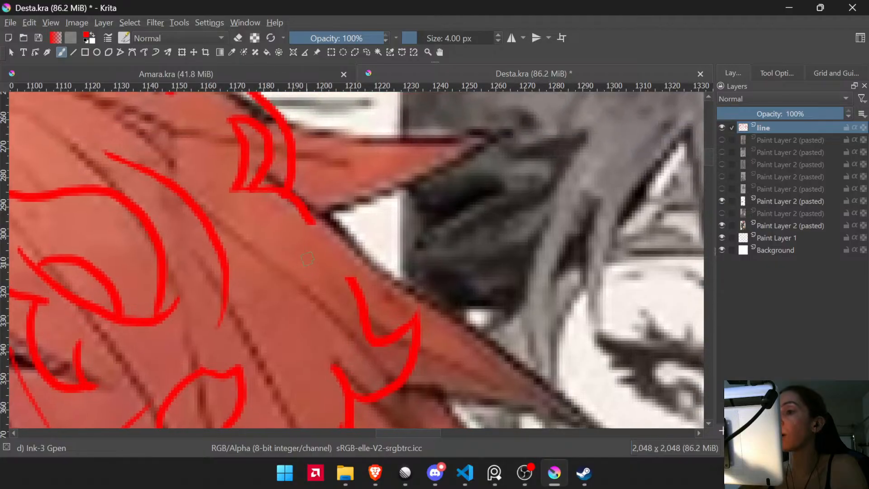
{"action": "left_click_drag", "start_coordinate": [292, 196], "coordinate": [355, 283]}
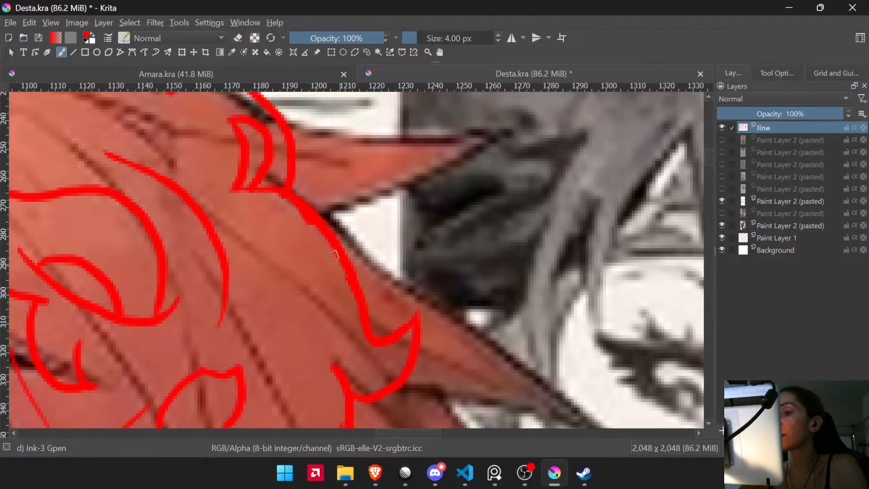
{"action": "key", "text": "e"}
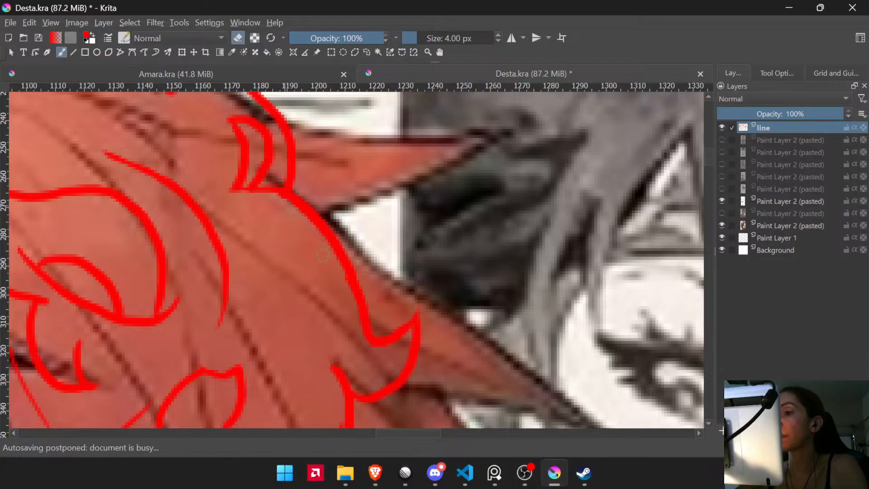
{"action": "left_click_drag", "start_coordinate": [334, 273], "coordinate": [315, 238]}
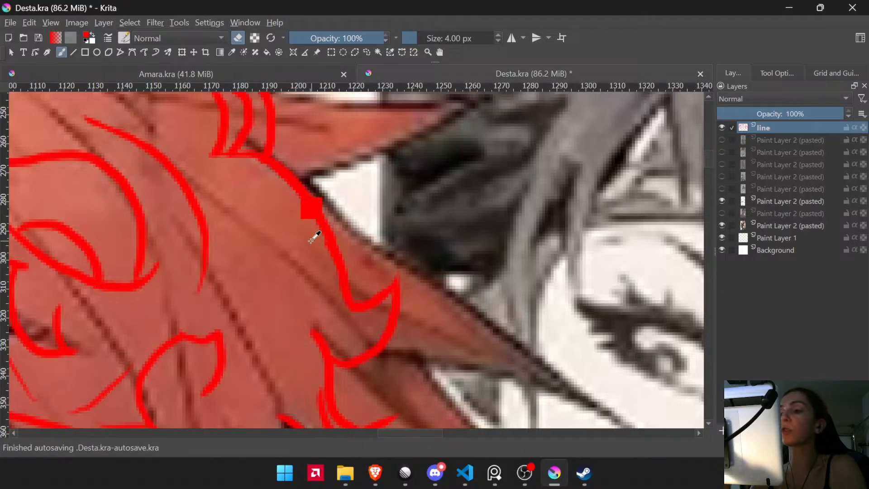
- Examine the swordsman reference's face and eyes beneath the line art at reduced and enlarged sizes
{"action": "left_click_drag", "start_coordinate": [312, 241], "coordinate": [407, 219]}
{"action": "left_click_drag", "start_coordinate": [407, 218], "coordinate": [353, 308]}
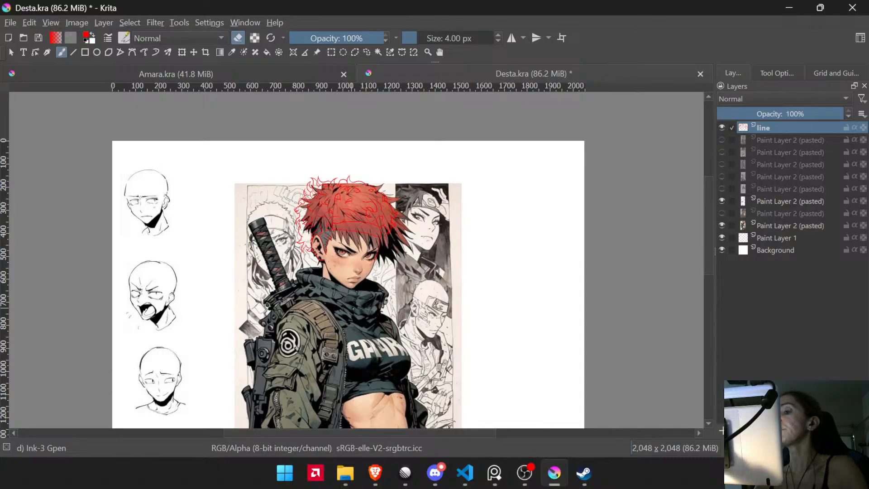
{"action": "left_click_drag", "start_coordinate": [389, 247], "coordinate": [378, 194]}
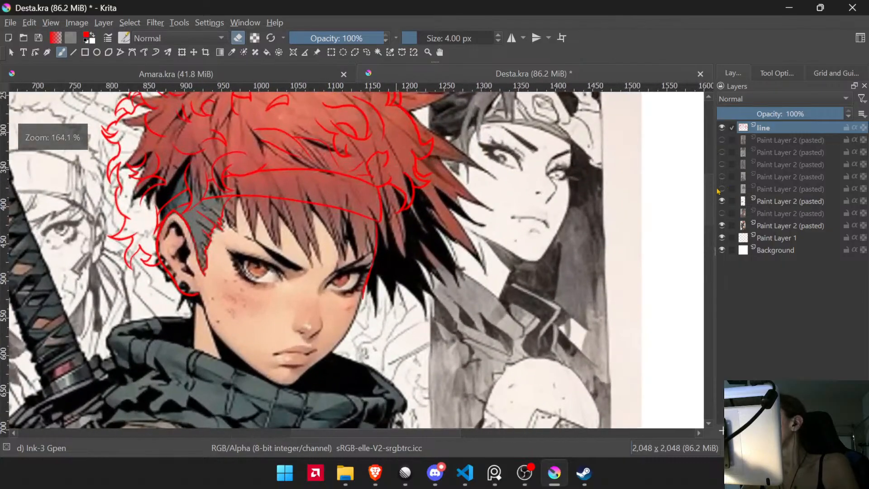
{"action": "mouse_move", "coordinate": [302, 292]}
{"action": "left_mouse_down"}
{"action": "mouse_move", "coordinate": [283, 253]}
{"action": "mouse_move", "coordinate": [285, 231]}
{"action": "mouse_move", "coordinate": [286, 268]}
{"action": "left_mouse_up"}
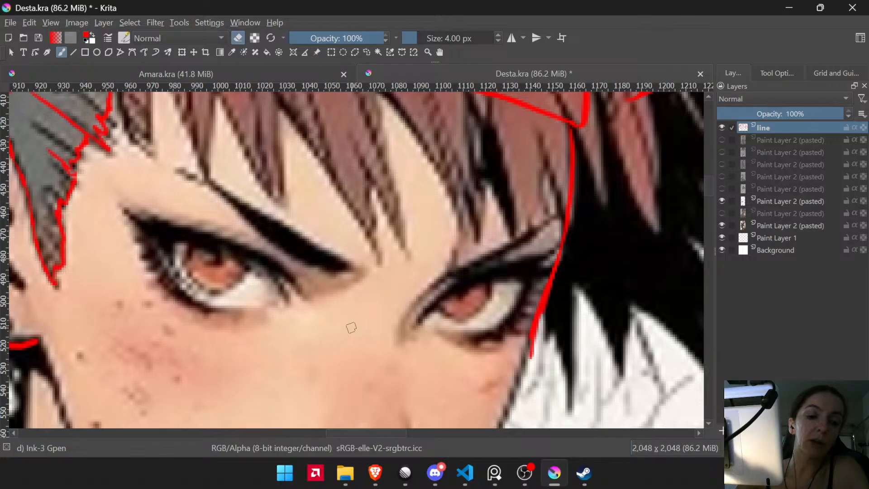
{"action": "key", "text": "super"}
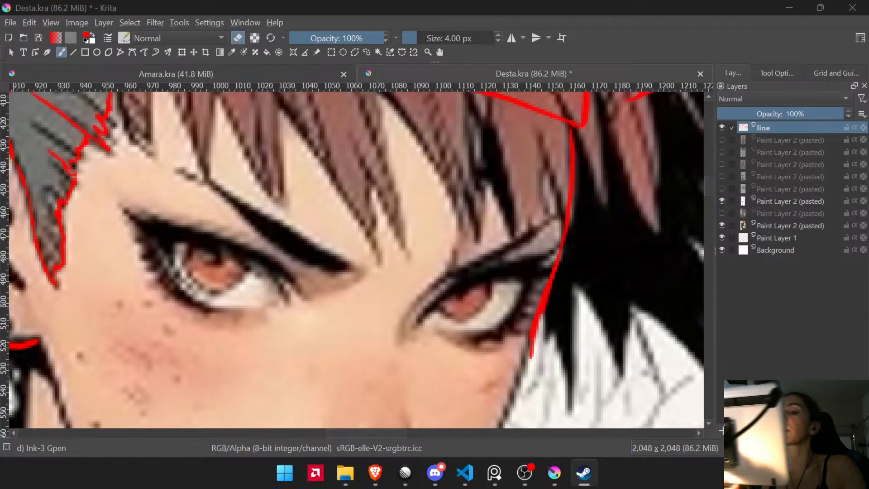
{"action": "left_click_drag", "start_coordinate": [383, 310], "coordinate": [443, 291]}
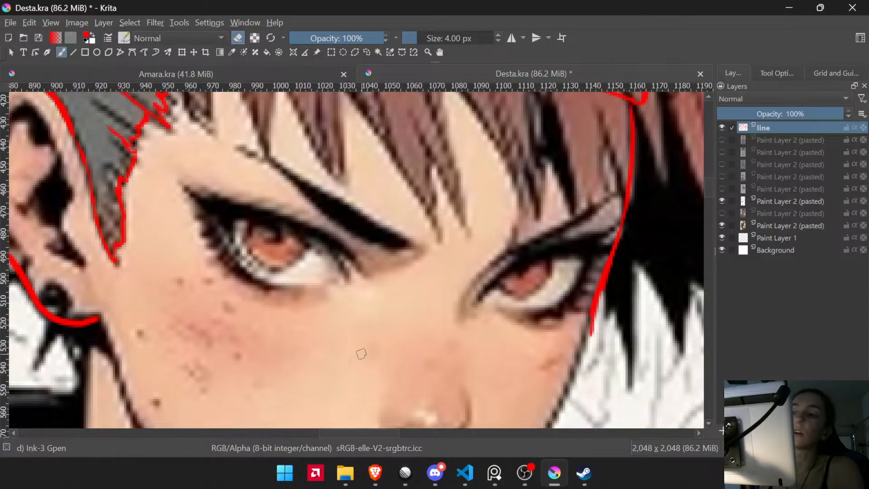
{"action": "left_click_drag", "start_coordinate": [356, 266], "coordinate": [365, 219]}
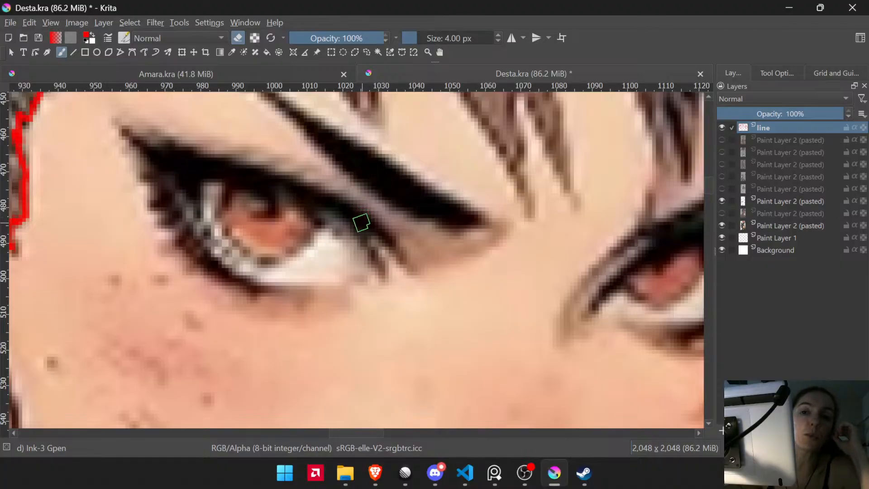
{"action": "scroll", "coordinate": [258, 233], "scroll_direction": "up", "scroll_amount": 2}
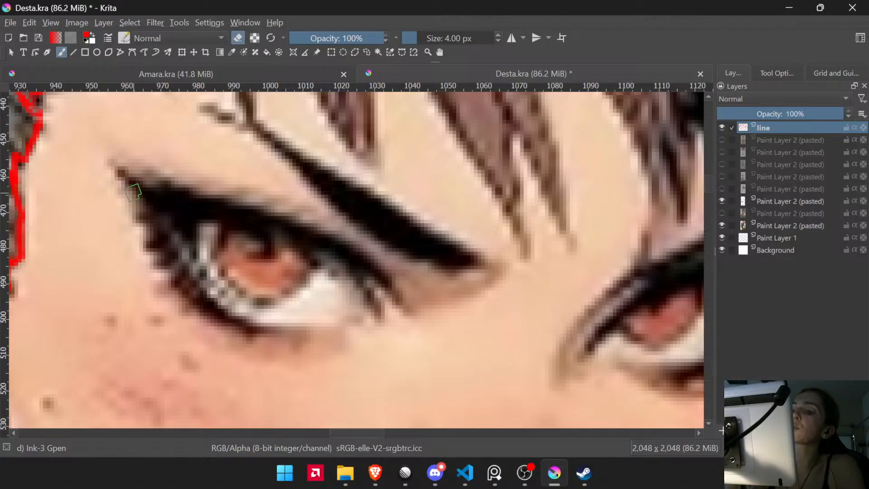
{"action": "scroll", "coordinate": [133, 192], "scroll_direction": "down", "scroll_amount": 3}
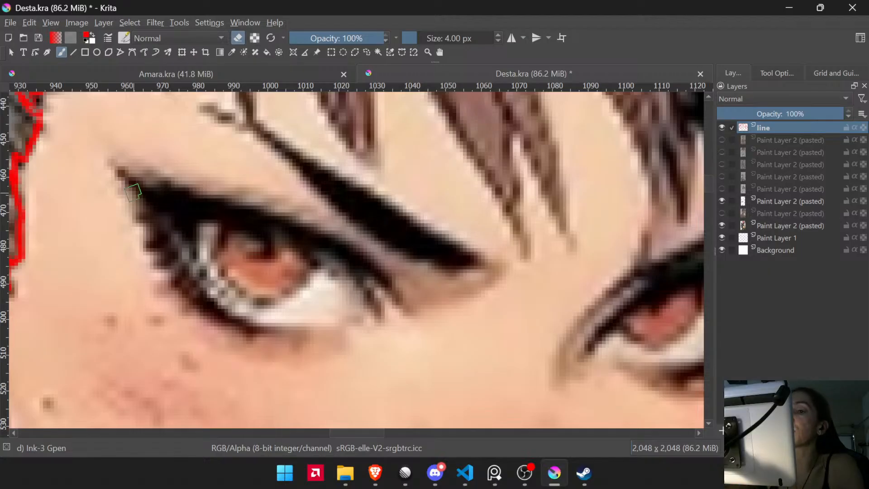
{"action": "scroll", "coordinate": [291, 204], "scroll_direction": "down", "scroll_amount": 1}
{"action": "scroll", "coordinate": [290, 205], "scroll_direction": "down", "scroll_amount": 2}
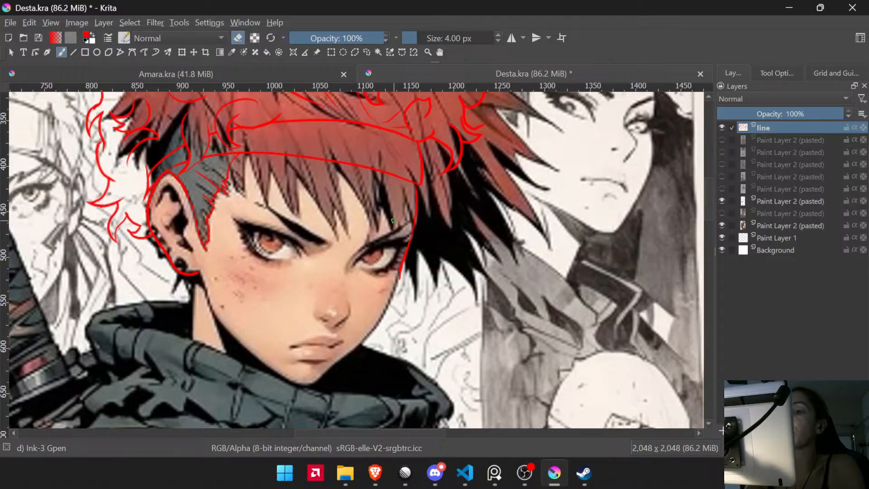
{"action": "scroll", "coordinate": [265, 167], "scroll_direction": "up", "scroll_amount": 4}
{"action": "scroll", "coordinate": [265, 166], "scroll_direction": "up", "scroll_amount": 3}
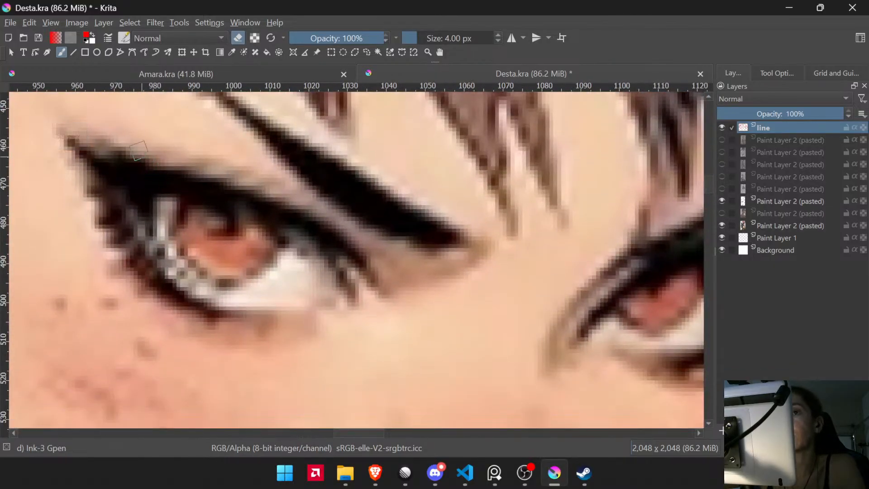
- Trace the upper lid, outer corner and lower lid of the eye nearer the ear in red over the reference
{"action": "key", "text": "e"}
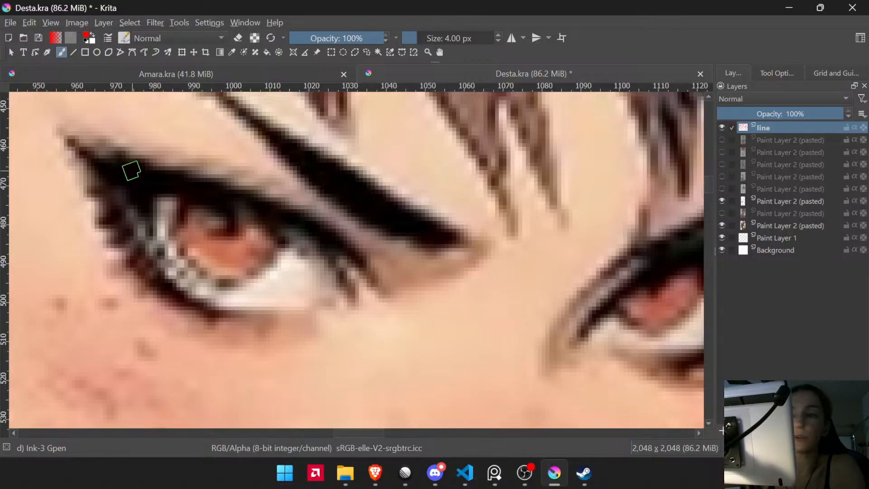
{"action": "left_click_drag", "start_coordinate": [93, 154], "coordinate": [312, 228]}
{"action": "key", "text": "ctrl+z"}
{"action": "mouse_move", "coordinate": [87, 151]}
{"action": "left_mouse_down"}
{"action": "mouse_move", "coordinate": [257, 198]}
{"action": "mouse_move", "coordinate": [343, 241]}
{"action": "mouse_move", "coordinate": [390, 299]}
{"action": "left_mouse_up"}
{"action": "mouse_move", "coordinate": [102, 163]}
{"action": "left_mouse_down"}
{"action": "mouse_move", "coordinate": [127, 229]}
{"action": "mouse_move", "coordinate": [169, 282]}
{"action": "mouse_move", "coordinate": [156, 271]}
{"action": "mouse_move", "coordinate": [248, 297]}
{"action": "left_mouse_up"}
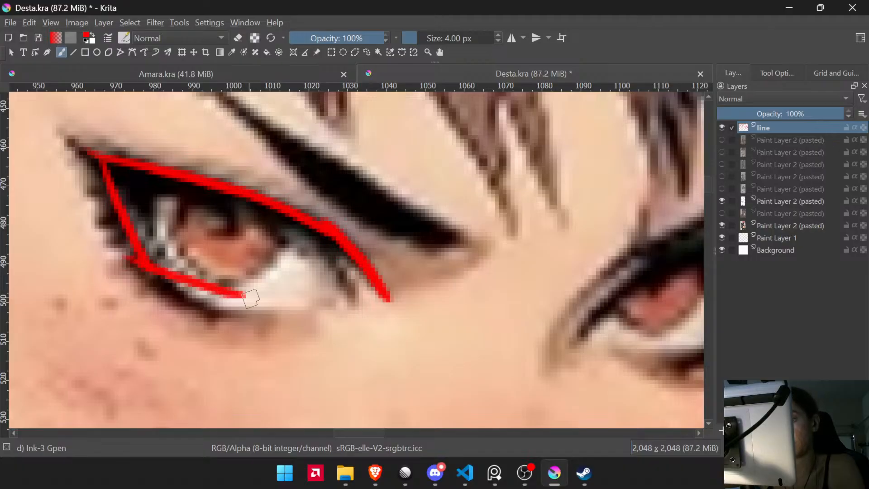
{"action": "left_click", "coordinate": [120, 223]}
{"action": "key", "text": "ctrl+z"}
{"action": "key", "text": "ctrl+z"}
{"action": "left_click_drag", "start_coordinate": [107, 257], "coordinate": [221, 305]}
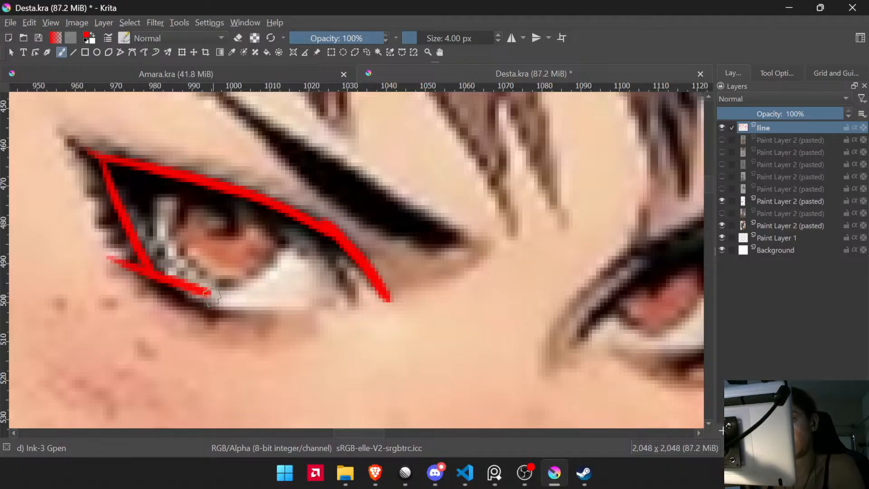
{"action": "key", "text": "ctrl+z"}
{"action": "mouse_move", "coordinate": [119, 261]}
{"action": "left_mouse_down"}
{"action": "mouse_move", "coordinate": [223, 309]}
{"action": "mouse_move", "coordinate": [305, 322]}
{"action": "mouse_move", "coordinate": [378, 320]}
{"action": "left_mouse_up"}
- Trace the far eye's upper lid in red from its inner corner toward the face contour, redoing the outer stroke
{"action": "scroll", "coordinate": [440, 290], "scroll_direction": "down", "scroll_amount": 1}
{"action": "left_click_drag", "start_coordinate": [441, 290], "coordinate": [444, 399]}
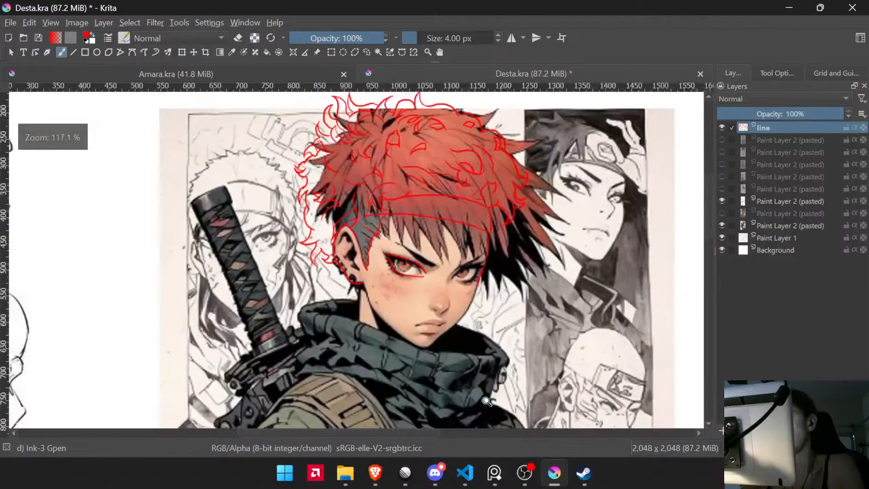
{"action": "left_click_drag", "start_coordinate": [498, 390], "coordinate": [507, 262]}
{"action": "mouse_move", "coordinate": [566, 293]}
{"action": "left_mouse_down"}
{"action": "mouse_move", "coordinate": [399, 258]}
{"action": "mouse_move", "coordinate": [421, 294]}
{"action": "mouse_move", "coordinate": [435, 297]}
{"action": "mouse_move", "coordinate": [430, 287]}
{"action": "mouse_move", "coordinate": [468, 264]}
{"action": "left_mouse_up"}
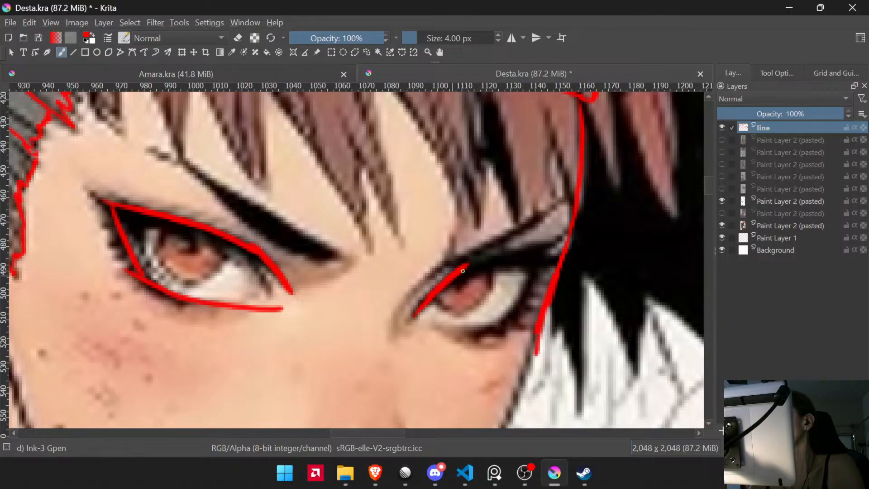
{"action": "left_click_drag", "start_coordinate": [466, 267], "coordinate": [552, 246]}
{"action": "key", "text": "ctrl+z"}
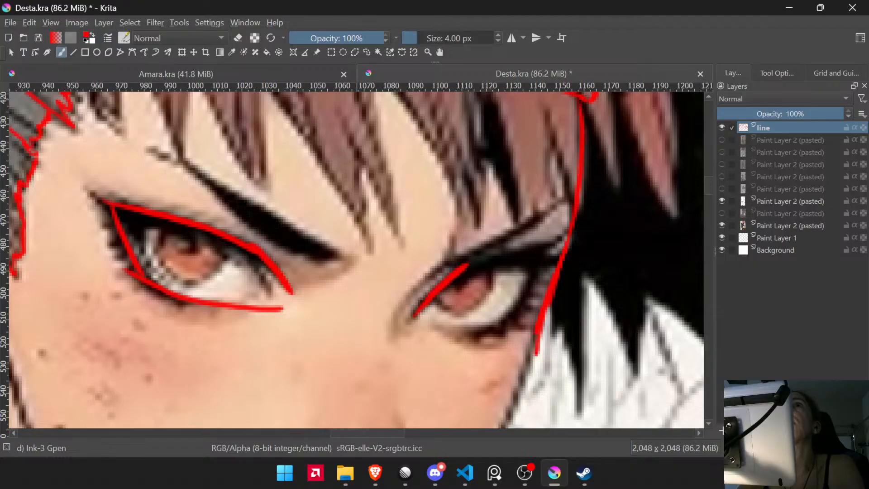
{"action": "key", "text": "alt+Tab"}
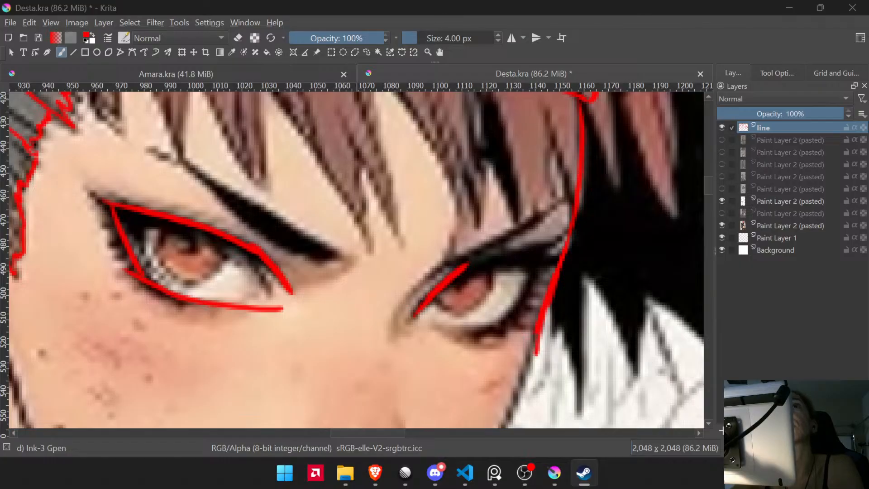
{"action": "key", "text": "alt+Tab"}
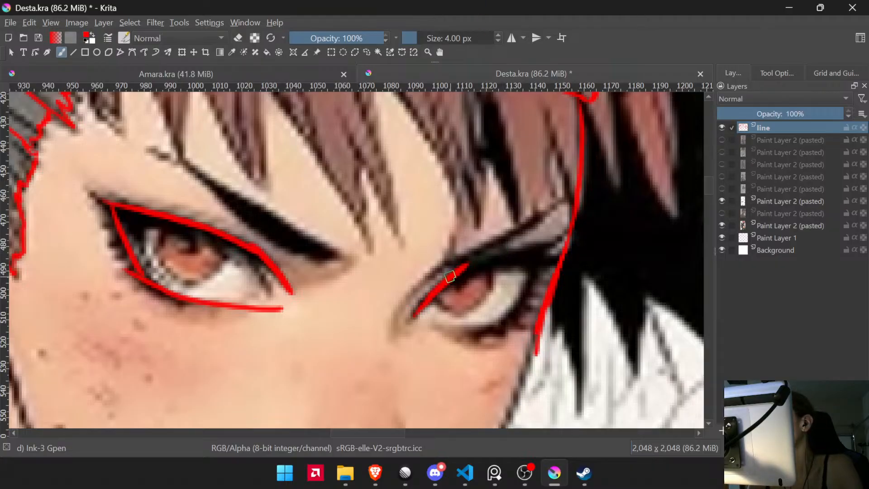
{"action": "left_click_drag", "start_coordinate": [466, 266], "coordinate": [546, 258]}
{"action": "key", "text": "ctrl+z"}
{"action": "left_click_drag", "start_coordinate": [464, 268], "coordinate": [535, 259]}
{"action": "left_click_drag", "start_coordinate": [412, 305], "coordinate": [501, 313]}
- Outline both eyebrows in red following the reference, redoing the far brow's strokes until they reach the face contour
{"action": "left_click_drag", "start_coordinate": [312, 241], "coordinate": [381, 297]}
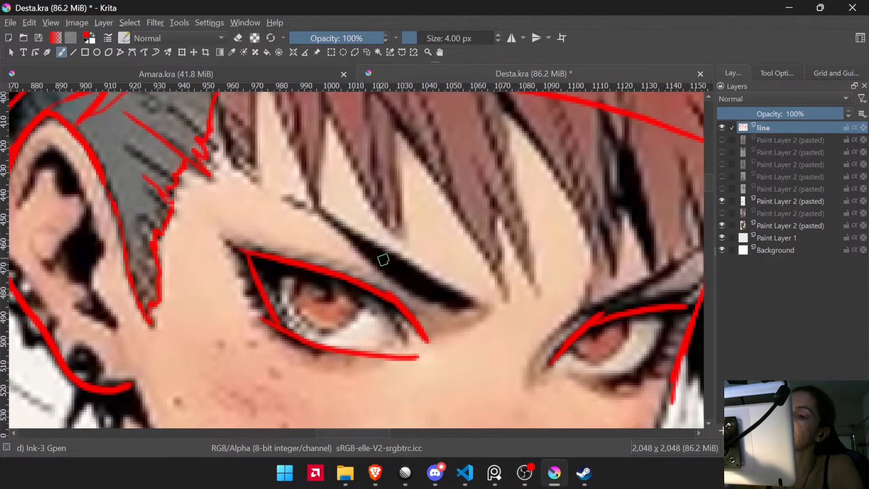
{"action": "mouse_move", "coordinate": [474, 299]}
{"action": "left_mouse_down"}
{"action": "mouse_move", "coordinate": [316, 213]}
{"action": "mouse_move", "coordinate": [278, 211]}
{"action": "mouse_move", "coordinate": [318, 225]}
{"action": "mouse_move", "coordinate": [409, 294]}
{"action": "mouse_move", "coordinate": [472, 312]}
{"action": "mouse_move", "coordinate": [433, 305]}
{"action": "left_mouse_up"}
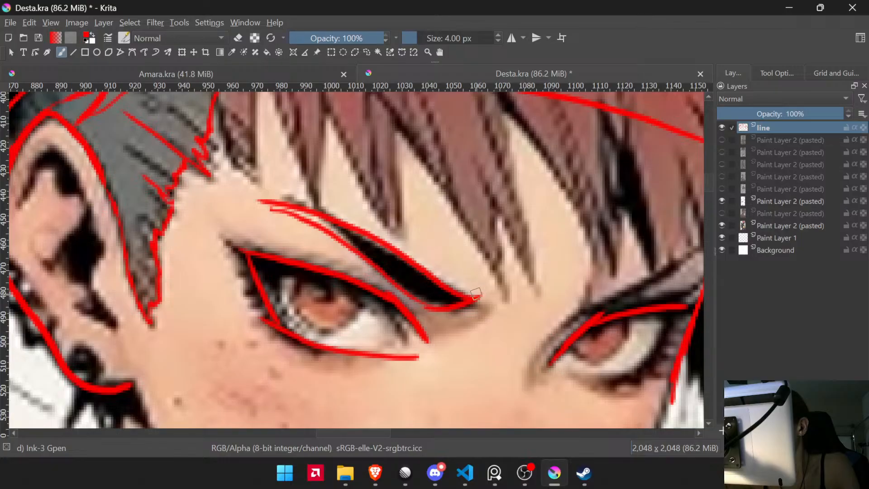
{"action": "mouse_move", "coordinate": [582, 305]}
{"action": "left_mouse_down"}
{"action": "mouse_move", "coordinate": [534, 299]}
{"action": "mouse_move", "coordinate": [430, 313]}
{"action": "mouse_move", "coordinate": [539, 265]}
{"action": "left_mouse_up"}
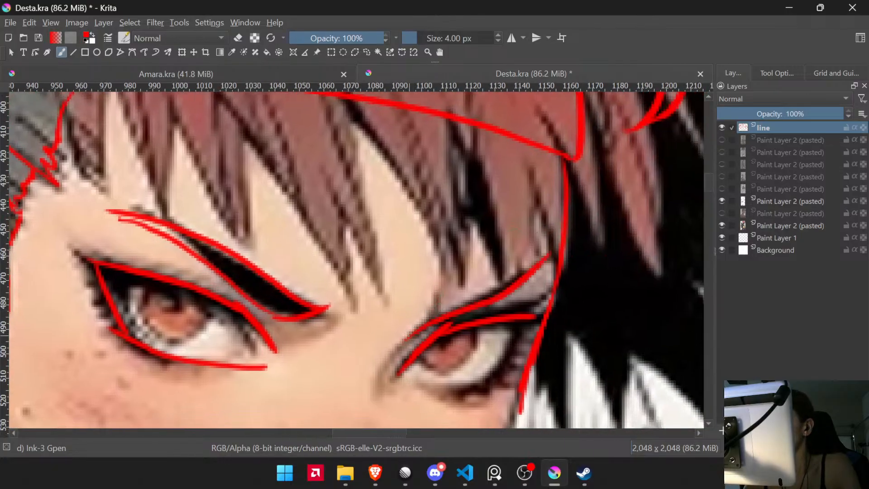
{"action": "left_click_drag", "start_coordinate": [408, 337], "coordinate": [431, 302]}
{"action": "key", "text": "ctrl+z"}
{"action": "mouse_move", "coordinate": [409, 336]}
{"action": "left_mouse_down"}
{"action": "mouse_move", "coordinate": [438, 301]}
{"action": "mouse_move", "coordinate": [481, 295]}
{"action": "mouse_move", "coordinate": [547, 237]}
{"action": "left_mouse_up"}
{"action": "key", "text": "ctrl+z"}
{"action": "left_click_drag", "start_coordinate": [435, 306], "coordinate": [534, 270]}
- Draw the near eye's iris as a rounded outline below the upper lid and fill in a small round red pupil
{"action": "left_click_drag", "start_coordinate": [469, 302], "coordinate": [458, 399]}
{"action": "left_click_drag", "start_coordinate": [363, 317], "coordinate": [421, 175]}
{"action": "left_click_drag", "start_coordinate": [340, 216], "coordinate": [345, 136]}
{"action": "mouse_move", "coordinate": [353, 301]}
{"action": "left_mouse_down"}
{"action": "mouse_move", "coordinate": [343, 231]}
{"action": "mouse_move", "coordinate": [307, 247]}
{"action": "mouse_move", "coordinate": [349, 308]}
{"action": "left_mouse_up"}
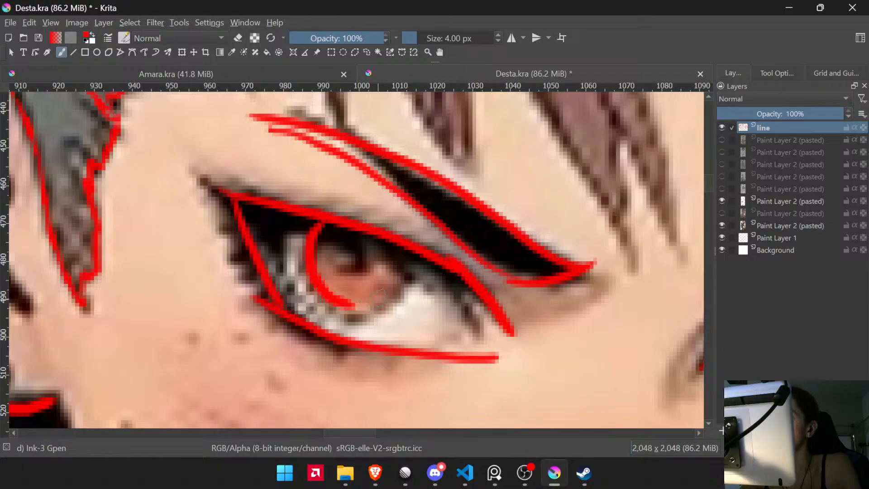
{"action": "key", "text": "ctrl+z"}
{"action": "mouse_move", "coordinate": [318, 224]}
{"action": "left_mouse_down"}
{"action": "mouse_move", "coordinate": [332, 320]}
{"action": "mouse_move", "coordinate": [390, 242]}
{"action": "left_mouse_up"}
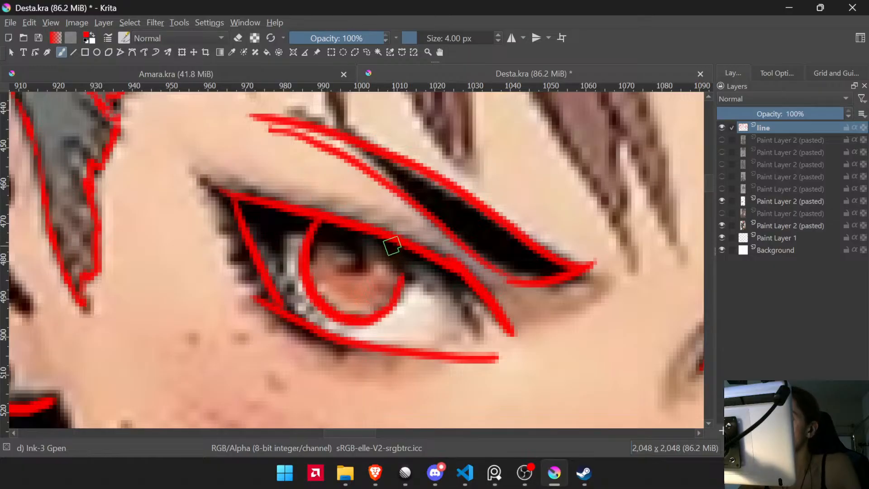
{"action": "key", "text": "ctrl+z"}
{"action": "mouse_move", "coordinate": [327, 221]}
{"action": "left_mouse_down"}
{"action": "mouse_move", "coordinate": [304, 247]}
{"action": "mouse_move", "coordinate": [389, 302]}
{"action": "mouse_move", "coordinate": [379, 229]}
{"action": "left_mouse_up"}
{"action": "mouse_move", "coordinate": [359, 262]}
{"action": "left_mouse_down"}
{"action": "mouse_move", "coordinate": [359, 254]}
{"action": "mouse_move", "coordinate": [350, 260]}
{"action": "left_mouse_up"}
- Draw the far eye's iris outline below the upper lid and add a small solid red pupil
{"action": "left_click_drag", "start_coordinate": [634, 262], "coordinate": [261, 167]}
{"action": "left_click_drag", "start_coordinate": [479, 212], "coordinate": [415, 228]}
{"action": "mouse_move", "coordinate": [295, 257]}
{"action": "left_mouse_down"}
{"action": "mouse_move", "coordinate": [308, 283]}
{"action": "mouse_move", "coordinate": [342, 292]}
{"action": "mouse_move", "coordinate": [371, 273]}
{"action": "mouse_move", "coordinate": [385, 239]}
{"action": "mouse_move", "coordinate": [383, 220]}
{"action": "left_mouse_up"}
{"action": "left_click_drag", "start_coordinate": [328, 248], "coordinate": [345, 239]}
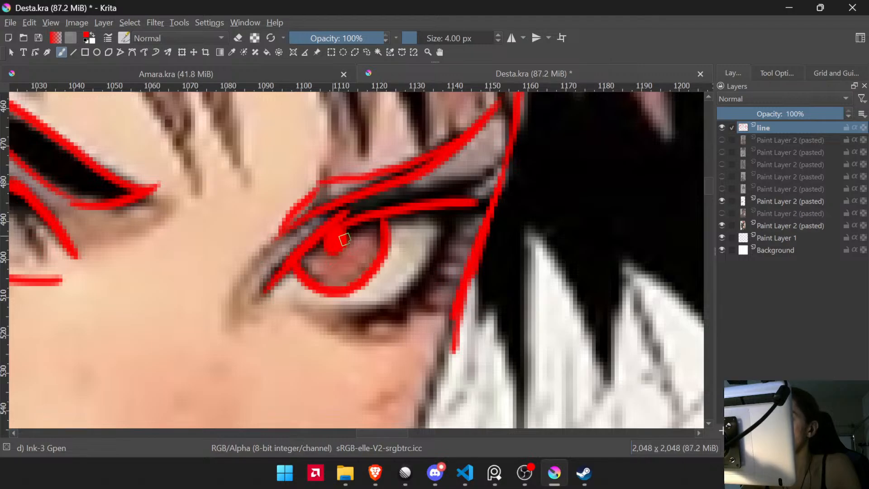
- Draw the far eye's outer corner and curved lower lid in red, with the interface hidden for the lower lid
{"action": "left_click_drag", "start_coordinate": [423, 285], "coordinate": [490, 258]}
{"action": "mouse_move", "coordinate": [534, 218]}
{"action": "left_mouse_down"}
{"action": "mouse_move", "coordinate": [500, 279]}
{"action": "mouse_move", "coordinate": [484, 285]}
{"action": "mouse_move", "coordinate": [490, 268]}
{"action": "left_mouse_up"}
{"action": "key", "text": "ctrl+z"}
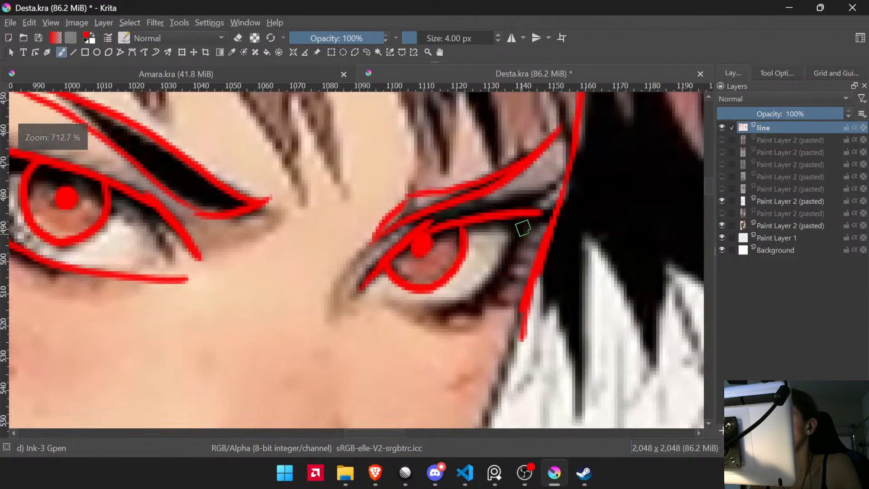
{"action": "mouse_move", "coordinate": [538, 212]}
{"action": "left_mouse_down"}
{"action": "mouse_move", "coordinate": [494, 288]}
{"action": "mouse_move", "coordinate": [662, 318]}
{"action": "left_mouse_up"}
{"action": "key", "text": "Tab"}
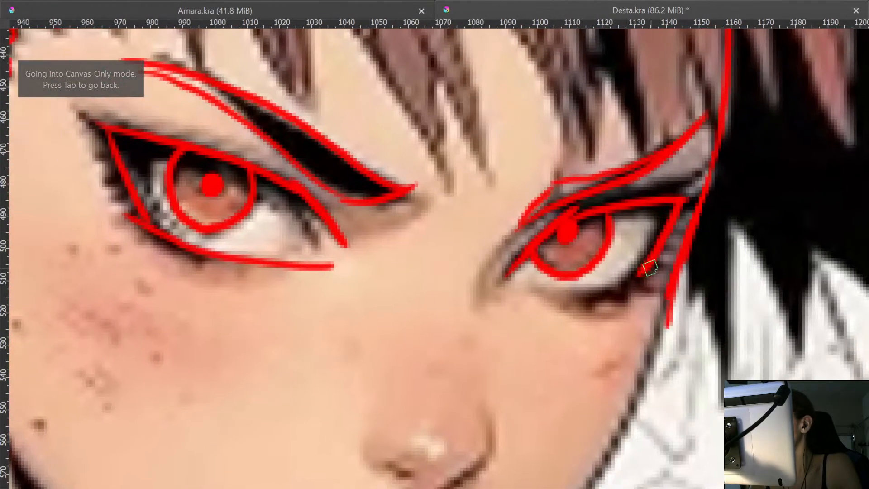
{"action": "left_click_drag", "start_coordinate": [624, 285], "coordinate": [563, 297]}
{"action": "key", "text": "ctrl+z"}
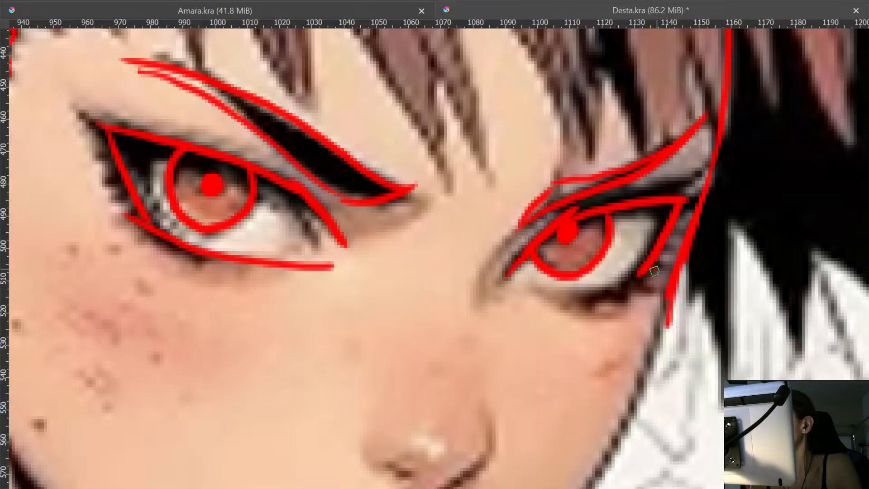
{"action": "mouse_move", "coordinate": [654, 270]}
{"action": "left_mouse_down"}
{"action": "mouse_move", "coordinate": [597, 294]}
{"action": "mouse_move", "coordinate": [546, 298]}
{"action": "mouse_move", "coordinate": [522, 286]}
{"action": "left_mouse_up"}
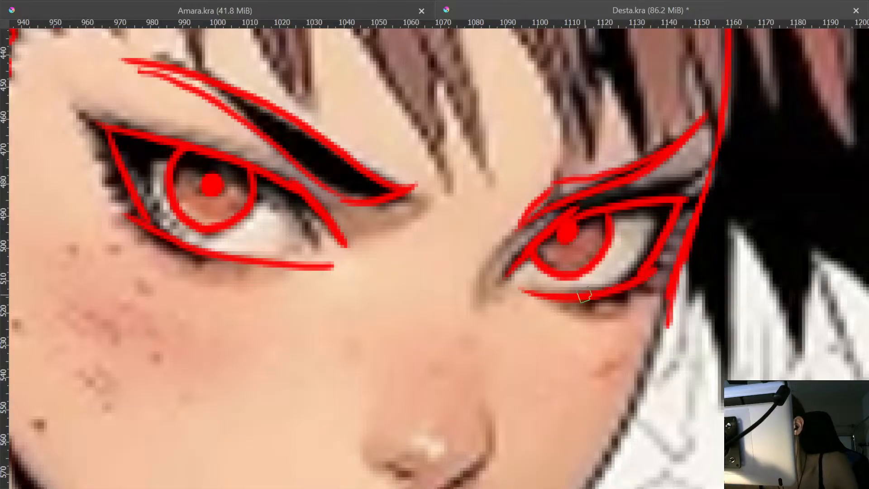
{"action": "mouse_move", "coordinate": [540, 264]}
{"action": "left_mouse_down"}
{"action": "mouse_move", "coordinate": [558, 365]}
{"action": "mouse_move", "coordinate": [525, 312]}
{"action": "mouse_move", "coordinate": [439, 223]}
{"action": "left_mouse_up"}
{"action": "left_click_drag", "start_coordinate": [313, 127], "coordinate": [376, 291]}
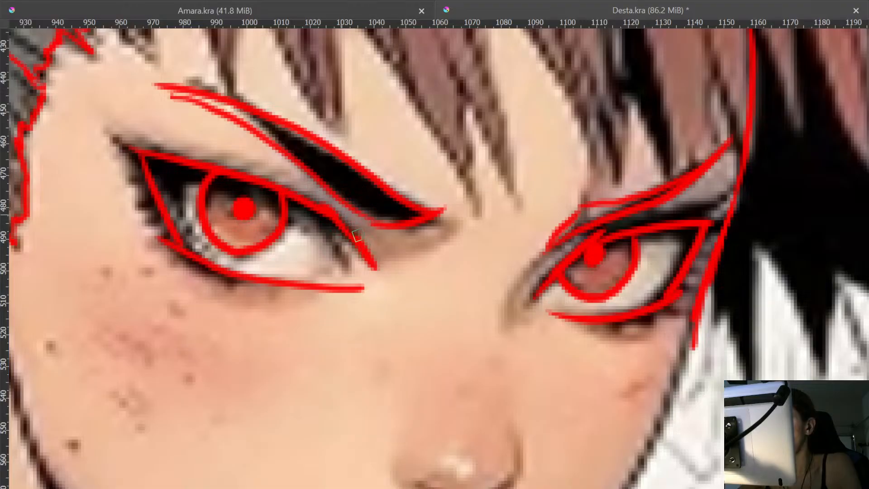
{"action": "mouse_move", "coordinate": [357, 235]}
{"action": "left_mouse_down"}
{"action": "mouse_move", "coordinate": [382, 269]}
{"action": "mouse_move", "coordinate": [393, 330]}
{"action": "mouse_move", "coordinate": [392, 240]}
{"action": "mouse_move", "coordinate": [365, 255]}
{"action": "mouse_move", "coordinate": [383, 270]}
{"action": "left_mouse_up"}
{"action": "key", "text": "ctrl+z"}
- Draw the nose bridge curving down from the far eye's inner corner, and trace the far side and underside of the nose tip in red
{"action": "left_click_drag", "start_coordinate": [438, 288], "coordinate": [485, 383]}
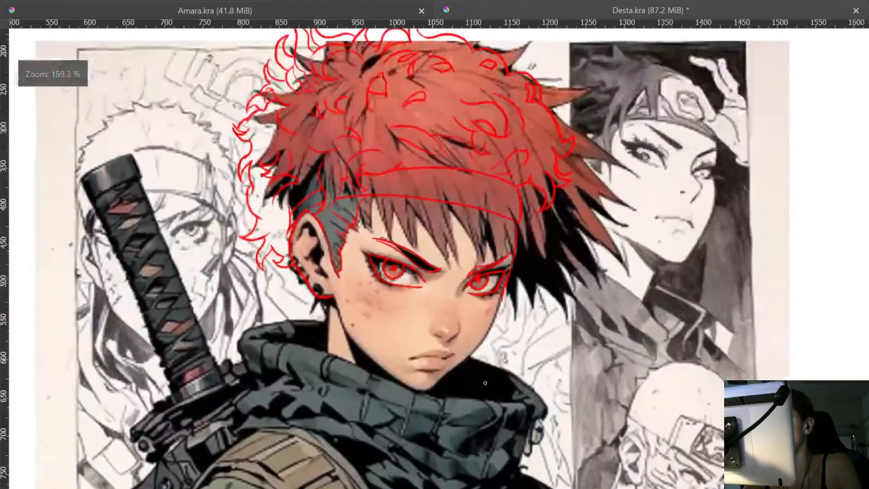
{"action": "left_click_drag", "start_coordinate": [481, 334], "coordinate": [475, 266]}
{"action": "left_click_drag", "start_coordinate": [455, 311], "coordinate": [504, 368]}
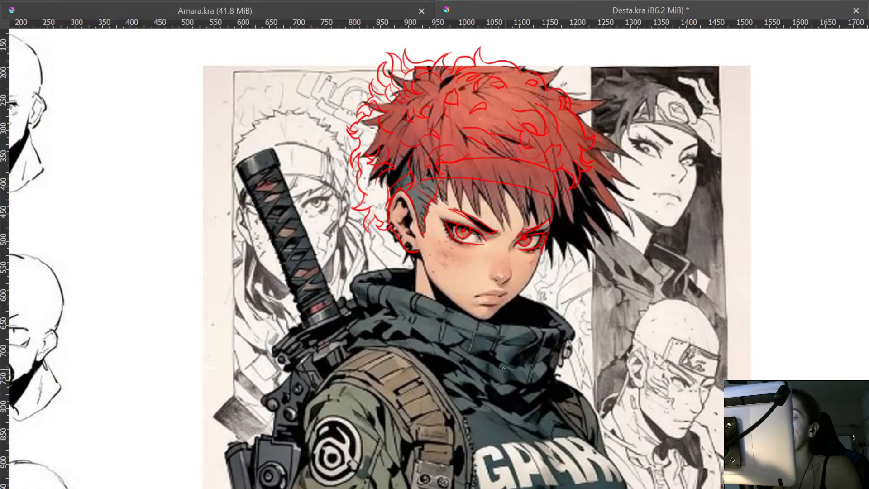
{"action": "left_click_drag", "start_coordinate": [504, 336], "coordinate": [524, 161]}
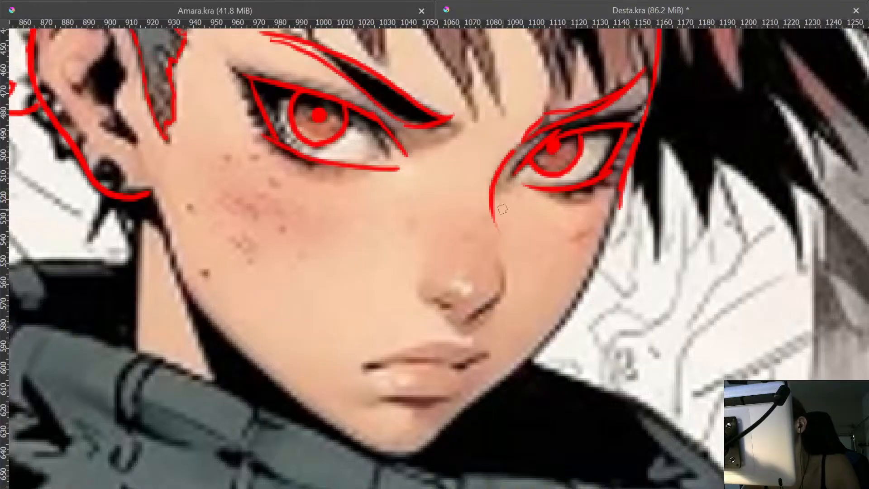
{"action": "left_click_drag", "start_coordinate": [502, 163], "coordinate": [489, 215]}
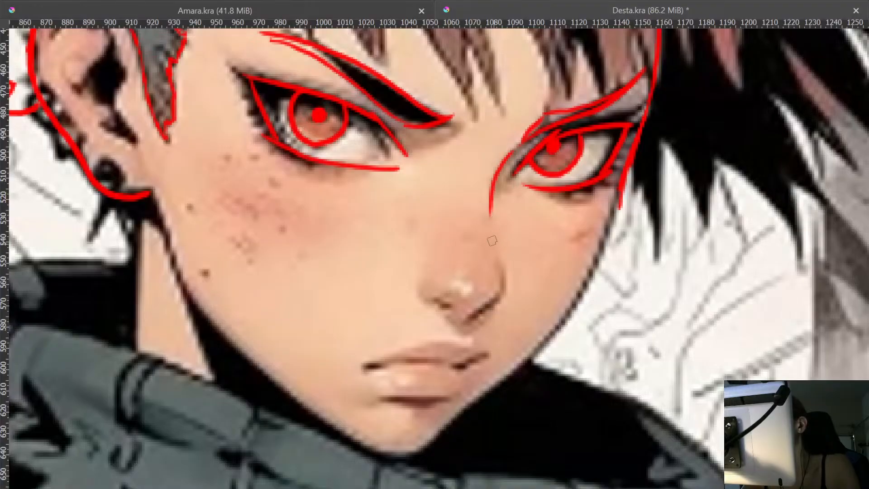
{"action": "mouse_move", "coordinate": [497, 256]}
{"action": "left_mouse_down"}
{"action": "mouse_move", "coordinate": [509, 285]}
{"action": "mouse_move", "coordinate": [467, 321]}
{"action": "left_mouse_up"}
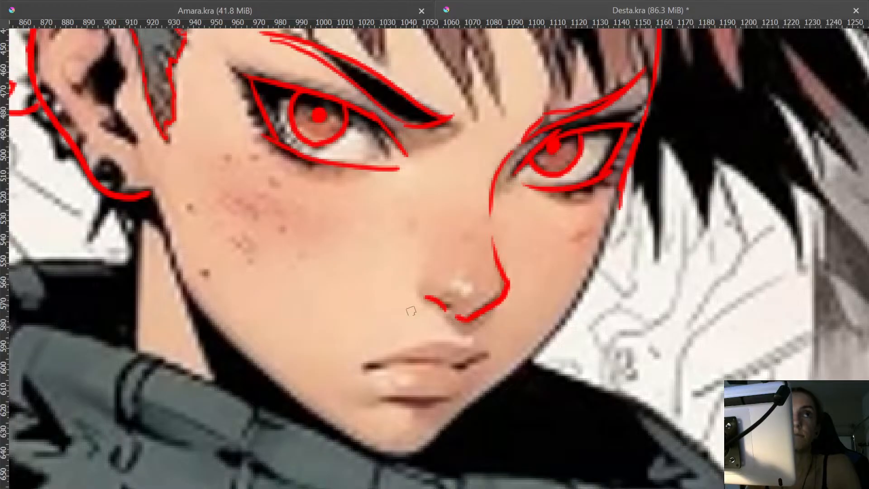
- Replace the nostril line with a short arched red stroke on the near side of the nose tip
{"action": "key", "text": "ctrl+z"}
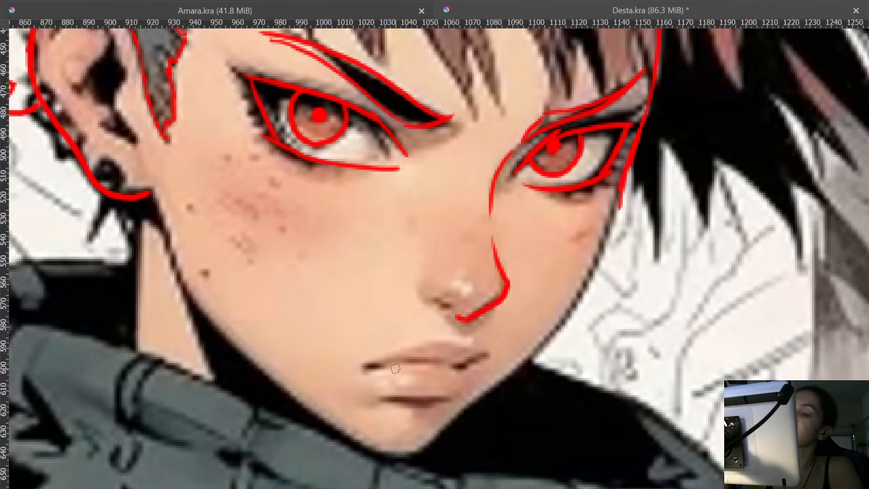
{"action": "left_click_drag", "start_coordinate": [444, 319], "coordinate": [427, 227]}
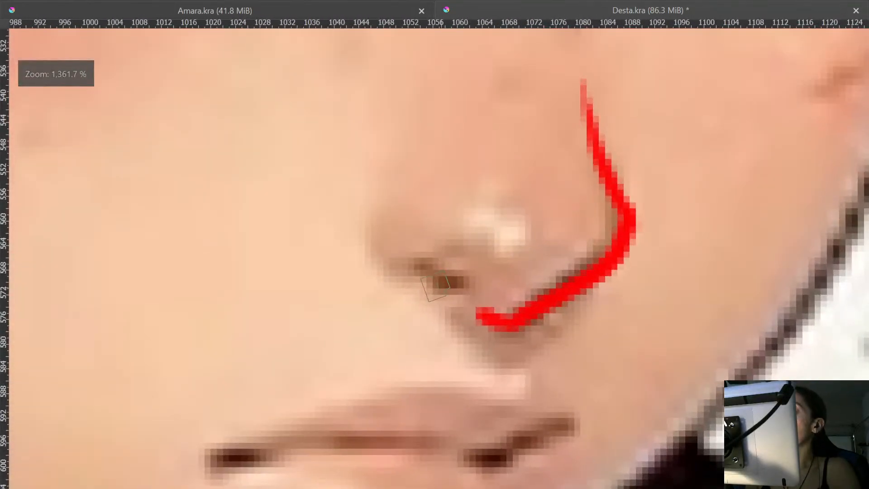
{"action": "left_click_drag", "start_coordinate": [398, 269], "coordinate": [453, 283]}
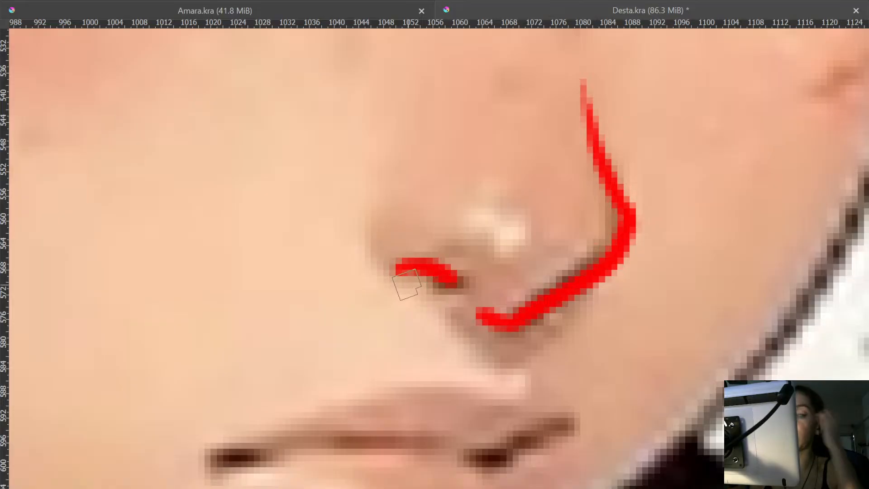
- Trace the line between the lips as two red strokes, redoing the far one so it ends in a thickened corner
{"action": "mouse_move", "coordinate": [423, 291]}
{"action": "left_mouse_down"}
{"action": "mouse_move", "coordinate": [478, 291]}
{"action": "mouse_move", "coordinate": [482, 325]}
{"action": "mouse_move", "coordinate": [471, 357]}
{"action": "mouse_move", "coordinate": [466, 328]}
{"action": "mouse_move", "coordinate": [503, 300]}
{"action": "left_mouse_up"}
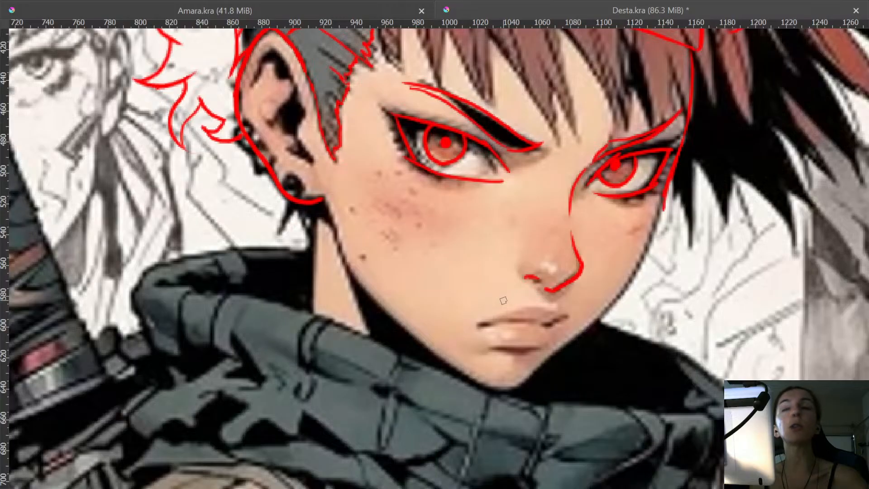
{"action": "left_click_drag", "start_coordinate": [459, 308], "coordinate": [284, 288]}
{"action": "left_click_drag", "start_coordinate": [374, 271], "coordinate": [424, 220]}
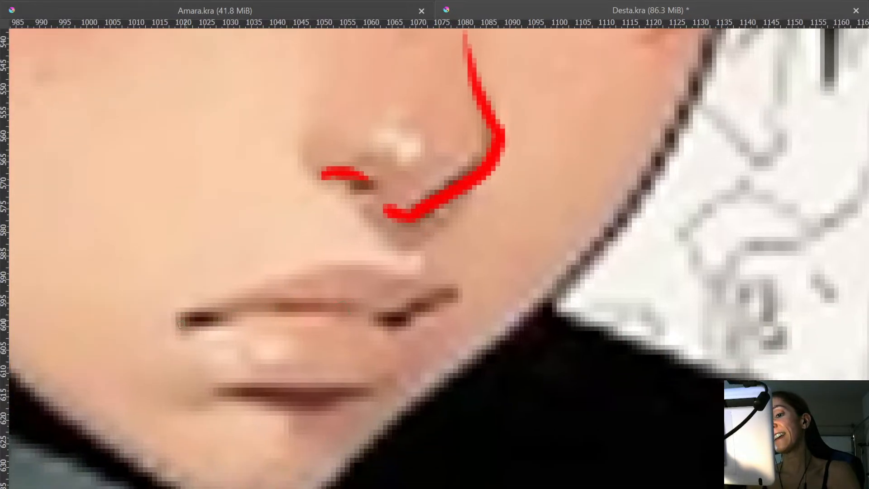
{"action": "left_click_drag", "start_coordinate": [182, 319], "coordinate": [258, 313]}
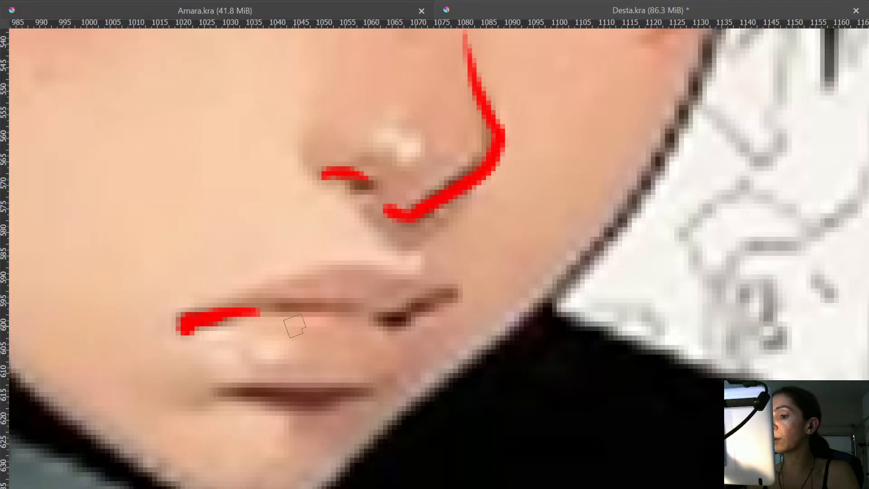
{"action": "mouse_move", "coordinate": [356, 314]}
{"action": "left_mouse_down"}
{"action": "mouse_move", "coordinate": [394, 326]}
{"action": "mouse_move", "coordinate": [397, 318]}
{"action": "mouse_move", "coordinate": [395, 328]}
{"action": "mouse_move", "coordinate": [452, 293]}
{"action": "left_mouse_up"}
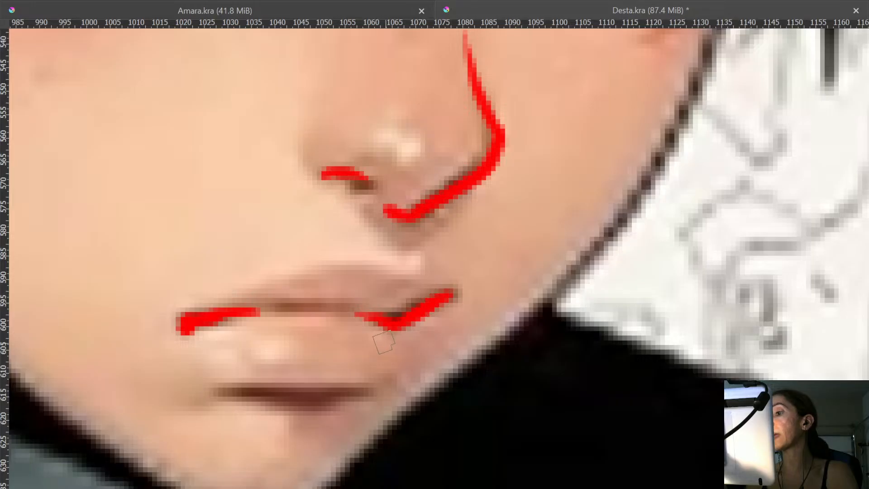
{"action": "key", "text": "ctrl+z"}
{"action": "mouse_move", "coordinate": [384, 342]}
{"action": "left_mouse_down"}
{"action": "mouse_move", "coordinate": [326, 442]}
{"action": "mouse_move", "coordinate": [369, 351]}
{"action": "mouse_move", "coordinate": [385, 339]}
{"action": "left_mouse_up"}
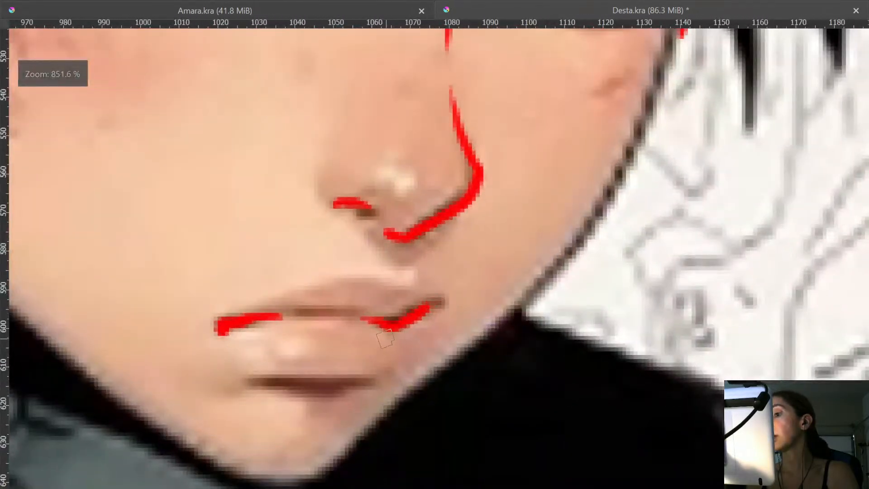
{"action": "key", "text": "ctrl+z"}
{"action": "left_click_drag", "start_coordinate": [388, 326], "coordinate": [408, 327]}
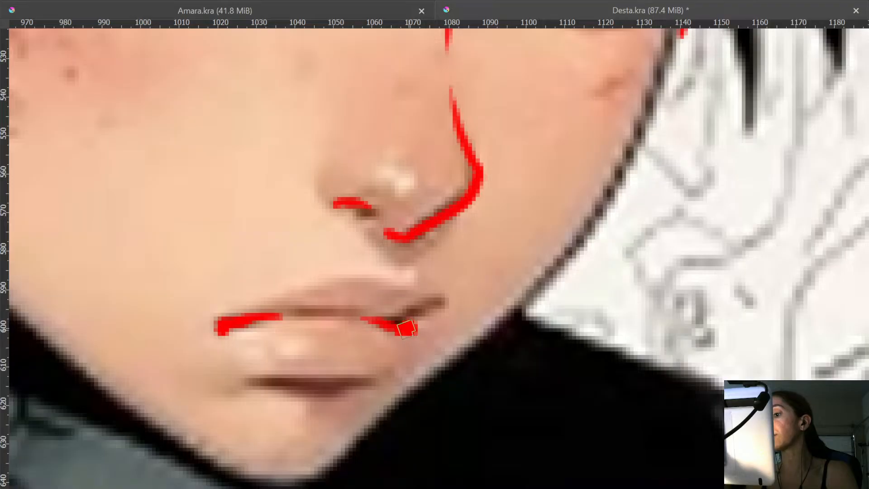
{"action": "mouse_move", "coordinate": [282, 316]}
{"action": "left_mouse_down"}
{"action": "mouse_move", "coordinate": [324, 319]}
{"action": "mouse_move", "coordinate": [347, 355]}
{"action": "mouse_move", "coordinate": [310, 411]}
{"action": "mouse_move", "coordinate": [324, 374]}
{"action": "left_mouse_up"}
{"action": "left_click_drag", "start_coordinate": [370, 315], "coordinate": [383, 234]}
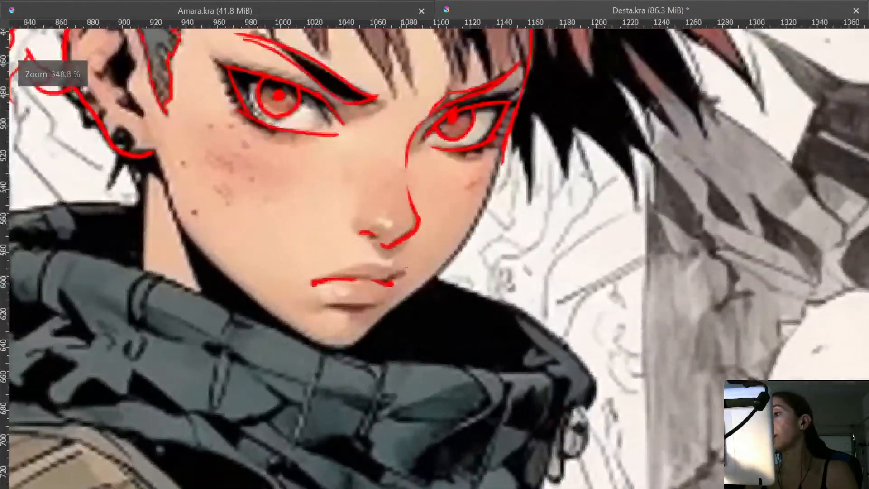
- Trace the far cheek and jaw contour in red from beside the far eye towards the chin, redoing the stroke until it follows the reference
{"action": "left_click_drag", "start_coordinate": [494, 210], "coordinate": [383, 208]}
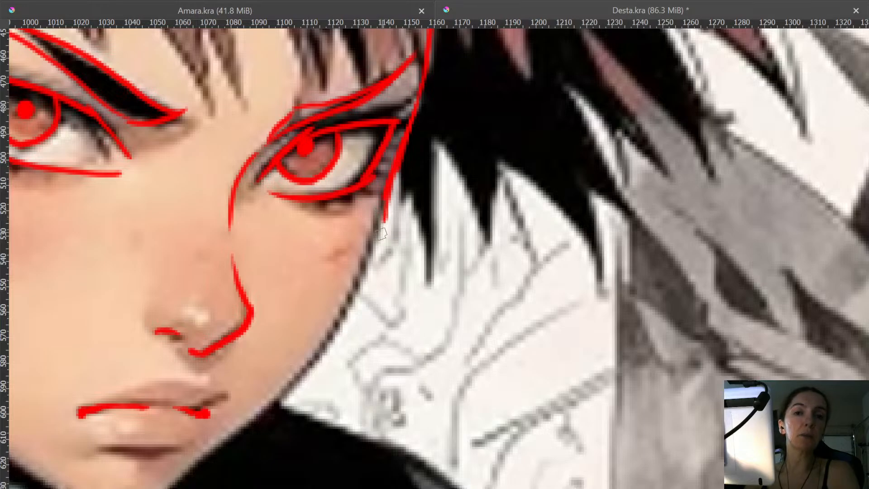
{"action": "left_click_drag", "start_coordinate": [374, 255], "coordinate": [392, 206]}
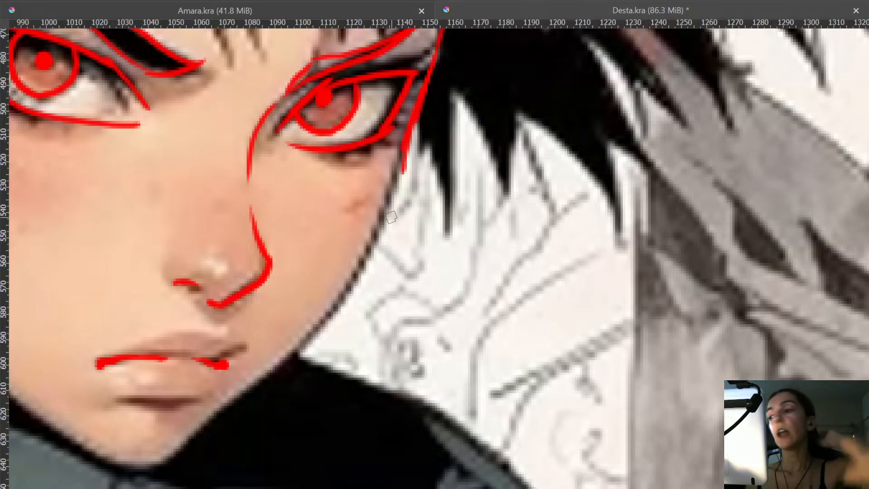
{"action": "left_click_drag", "start_coordinate": [361, 234], "coordinate": [458, 194]}
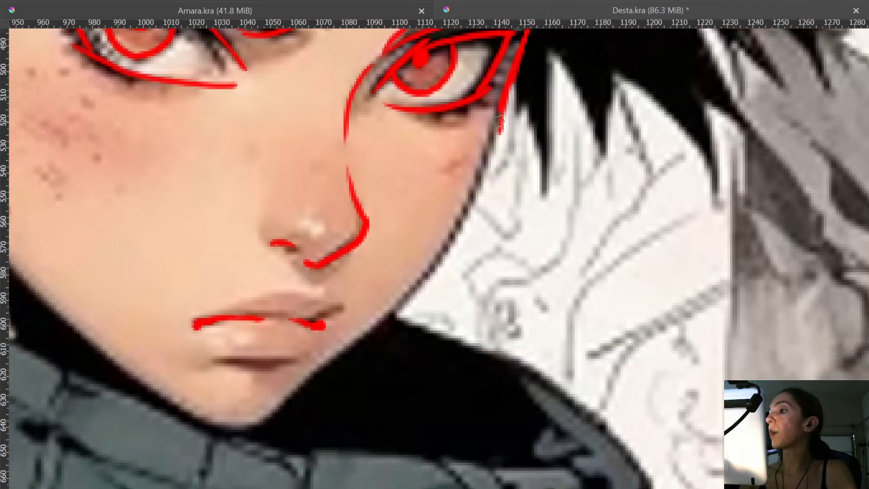
{"action": "mouse_move", "coordinate": [507, 101]}
{"action": "left_mouse_down"}
{"action": "mouse_move", "coordinate": [466, 219]}
{"action": "mouse_move", "coordinate": [414, 301]}
{"action": "mouse_move", "coordinate": [340, 359]}
{"action": "left_mouse_up"}
{"action": "key", "text": "ctrl+z"}
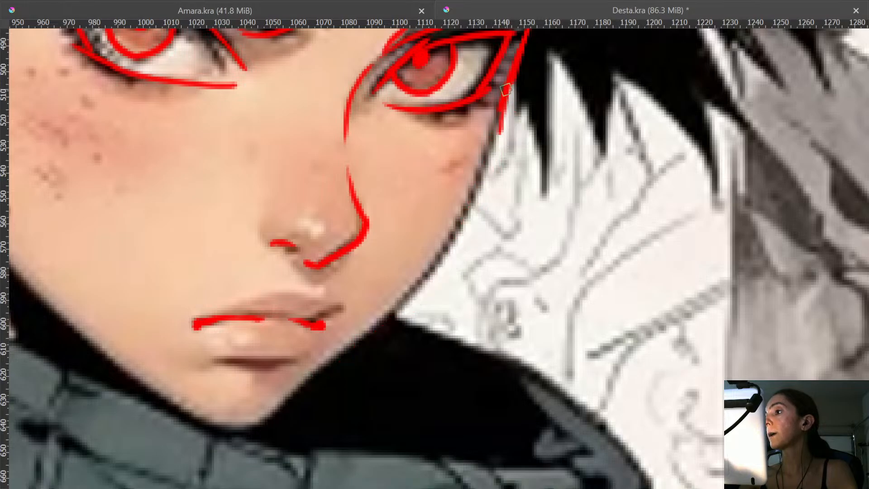
{"action": "left_click_drag", "start_coordinate": [499, 121], "coordinate": [489, 158]}
{"action": "key", "text": "ctrl+z"}
{"action": "mouse_move", "coordinate": [505, 96]}
{"action": "left_mouse_down"}
{"action": "mouse_move", "coordinate": [473, 207]}
{"action": "mouse_move", "coordinate": [433, 272]}
{"action": "mouse_move", "coordinate": [273, 409]}
{"action": "left_mouse_up"}
- Extend the far jawline down to the chin and draw the chin's short flat underside in red
{"action": "mouse_move", "coordinate": [362, 374]}
{"action": "left_mouse_down"}
{"action": "mouse_move", "coordinate": [394, 294]}
{"action": "mouse_move", "coordinate": [442, 272]}
{"action": "left_mouse_up"}
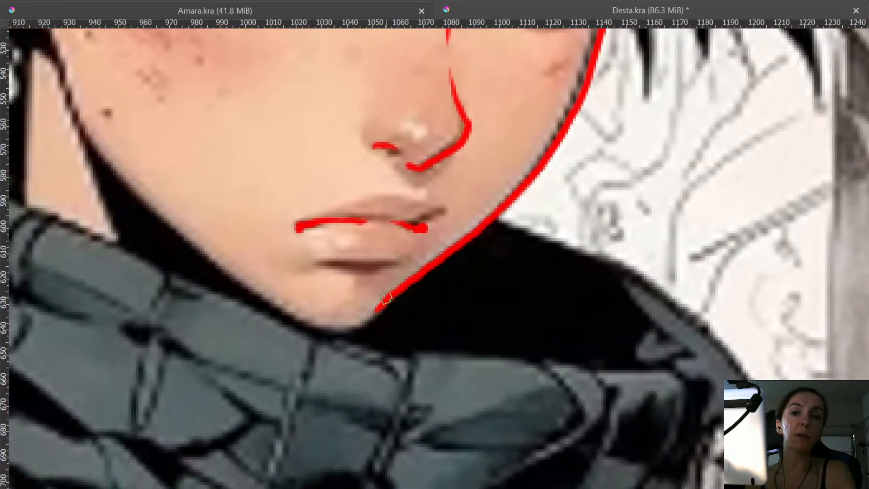
{"action": "left_click_drag", "start_coordinate": [388, 304], "coordinate": [493, 251]}
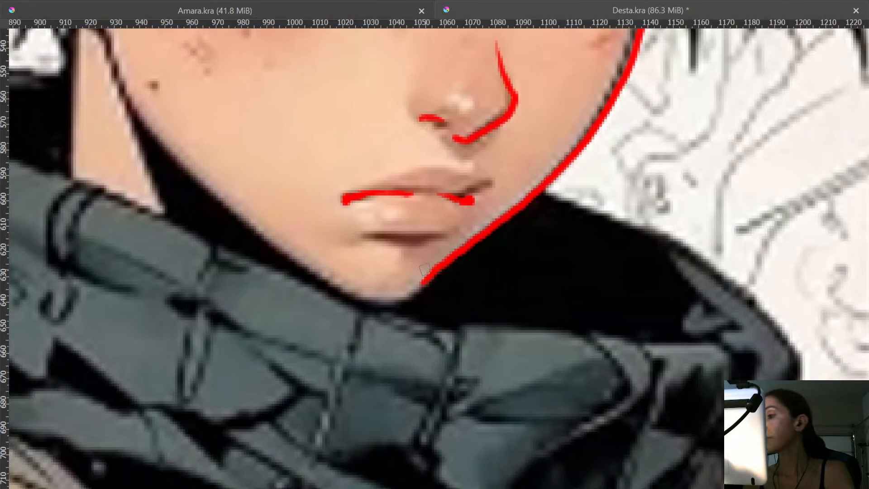
{"action": "left_click_drag", "start_coordinate": [426, 279], "coordinate": [405, 299]}
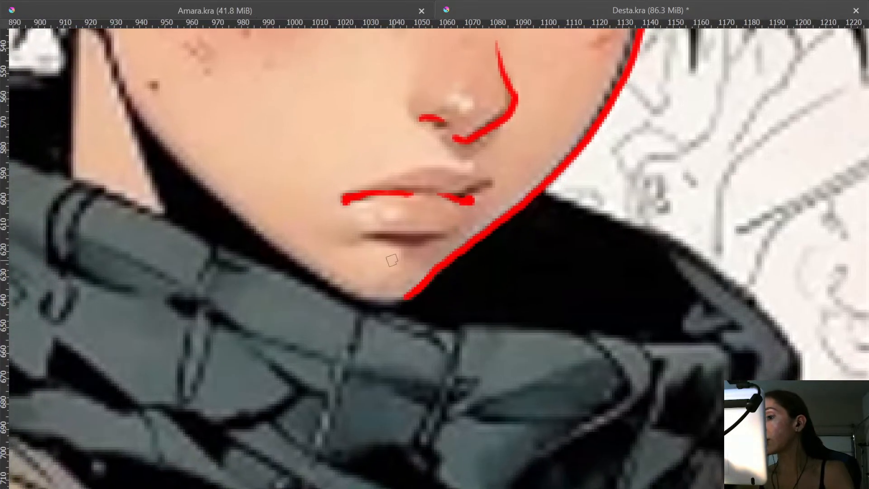
{"action": "left_click_drag", "start_coordinate": [329, 261], "coordinate": [107, 158]}
{"action": "left_click_drag", "start_coordinate": [225, 139], "coordinate": [332, 228]}
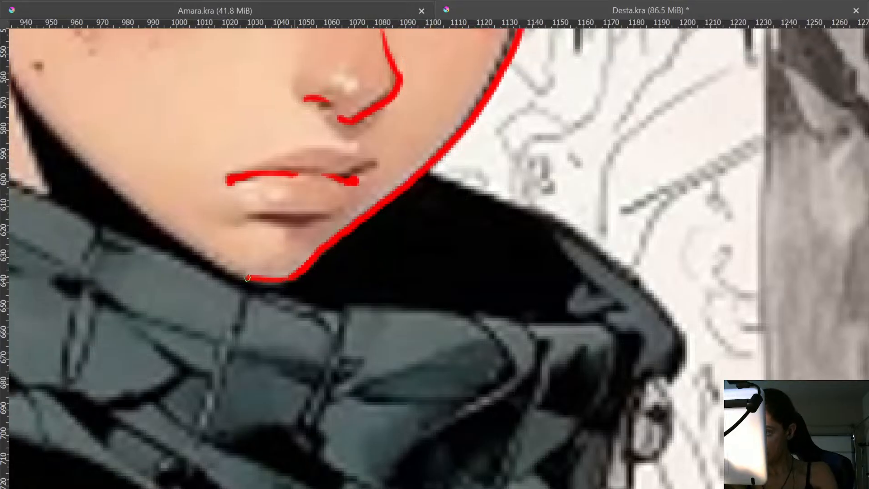
- Trace the near jawline in red from the earlobe down to the chin to close the face outline
{"action": "left_click_drag", "start_coordinate": [317, 316], "coordinate": [376, 354]}
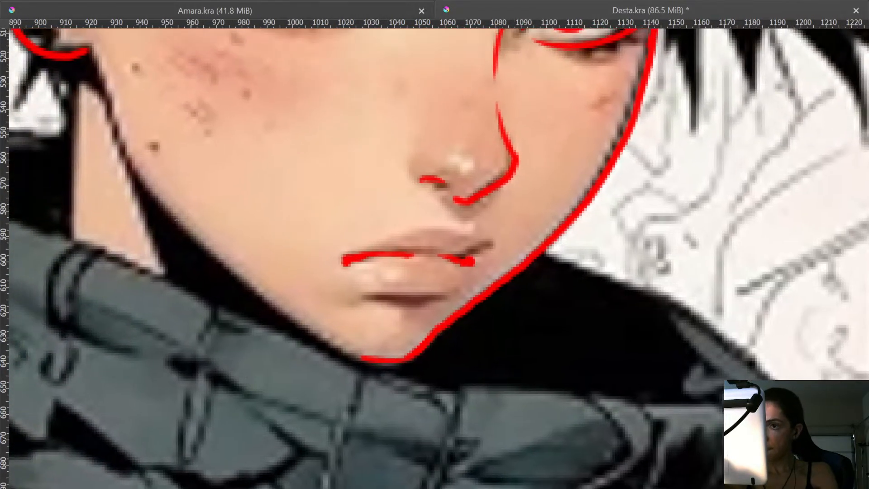
{"action": "mouse_move", "coordinate": [85, 53]}
{"action": "left_mouse_down"}
{"action": "mouse_move", "coordinate": [143, 187]}
{"action": "mouse_move", "coordinate": [127, 159]}
{"action": "mouse_move", "coordinate": [286, 312]}
{"action": "mouse_move", "coordinate": [385, 364]}
{"action": "left_mouse_up"}
{"action": "scroll", "coordinate": [328, 315], "scroll_direction": "down", "scroll_amount": 5}
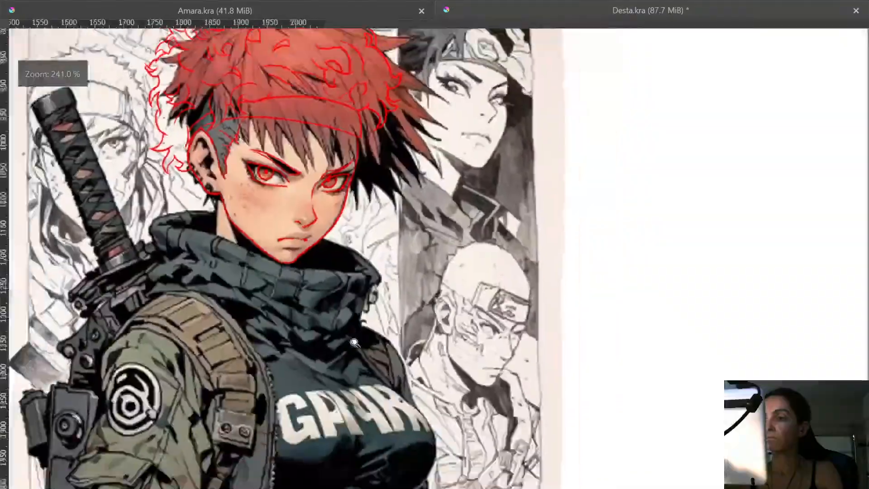
- Hide the swordsman reference layer, the pasted layer just above Paint Layer 1, leaving the red line art on white with the interface hidden
{"action": "left_click_drag", "start_coordinate": [362, 286], "coordinate": [427, 327]}
{"action": "key", "text": "Tab"}
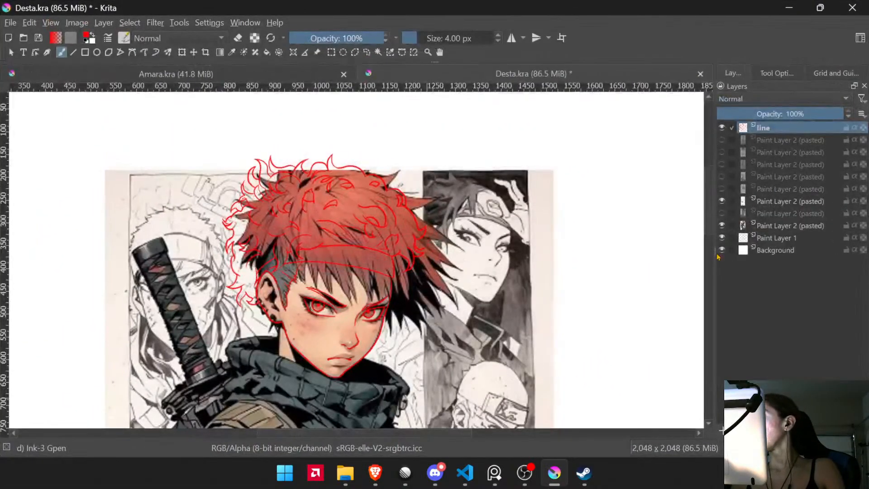
{"action": "left_click", "coordinate": [722, 226]}
{"action": "mouse_move", "coordinate": [423, 297]}
{"action": "left_mouse_down"}
{"action": "mouse_move", "coordinate": [448, 249]}
{"action": "mouse_move", "coordinate": [476, 242]}
{"action": "mouse_move", "coordinate": [448, 273]}
{"action": "mouse_move", "coordinate": [475, 190]}
{"action": "mouse_move", "coordinate": [423, 197]}
{"action": "mouse_move", "coordinate": [417, 244]}
{"action": "mouse_move", "coordinate": [444, 173]}
{"action": "mouse_move", "coordinate": [297, 303]}
{"action": "mouse_move", "coordinate": [297, 219]}
{"action": "mouse_move", "coordinate": [229, 269]}
{"action": "left_mouse_up"}
{"action": "key", "text": "Tab"}
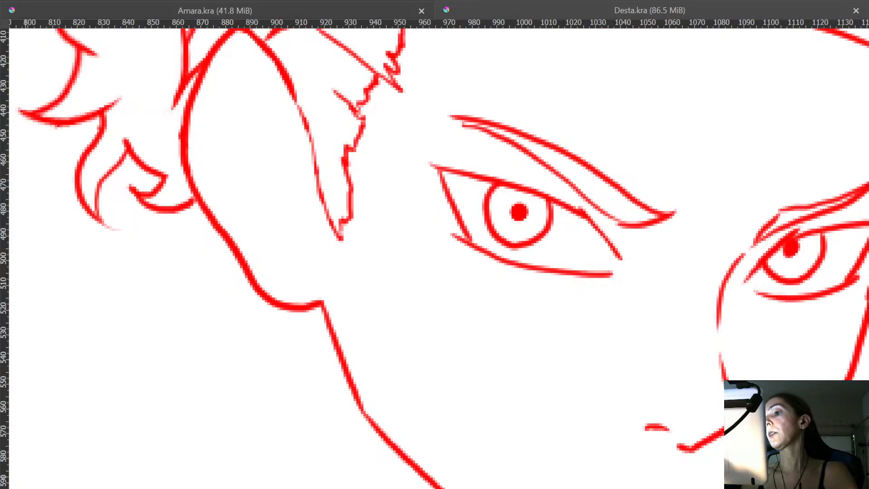
{"action": "left_click_drag", "start_coordinate": [375, 153], "coordinate": [290, 252]}
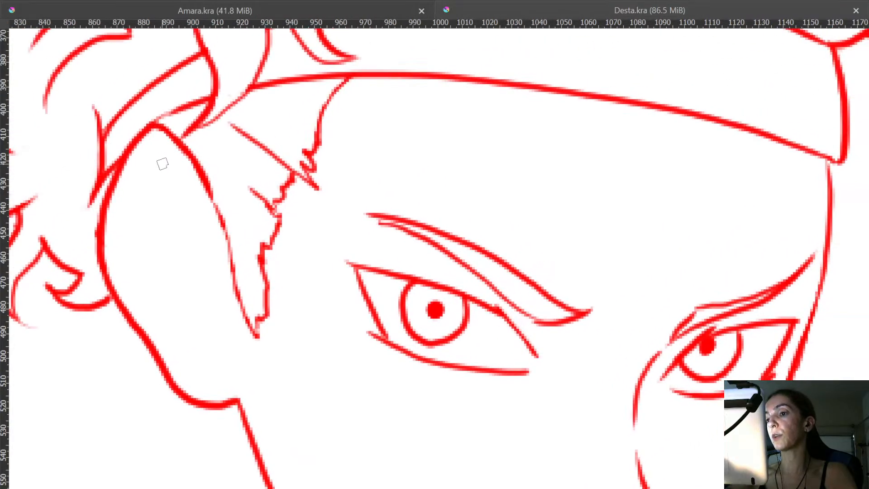
{"action": "mouse_move", "coordinate": [154, 156]}
{"action": "left_mouse_down"}
{"action": "mouse_move", "coordinate": [197, 209]}
{"action": "mouse_move", "coordinate": [229, 271]}
{"action": "left_mouse_up"}
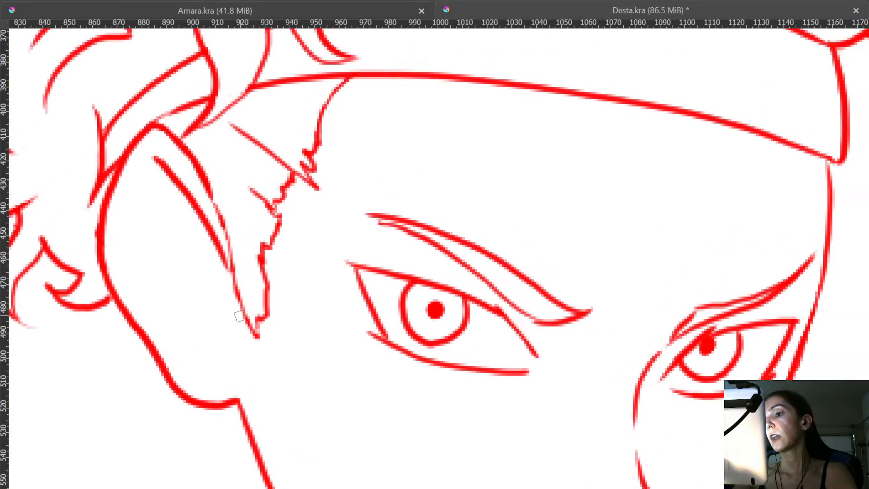
{"action": "key", "text": "ctrl+z"}
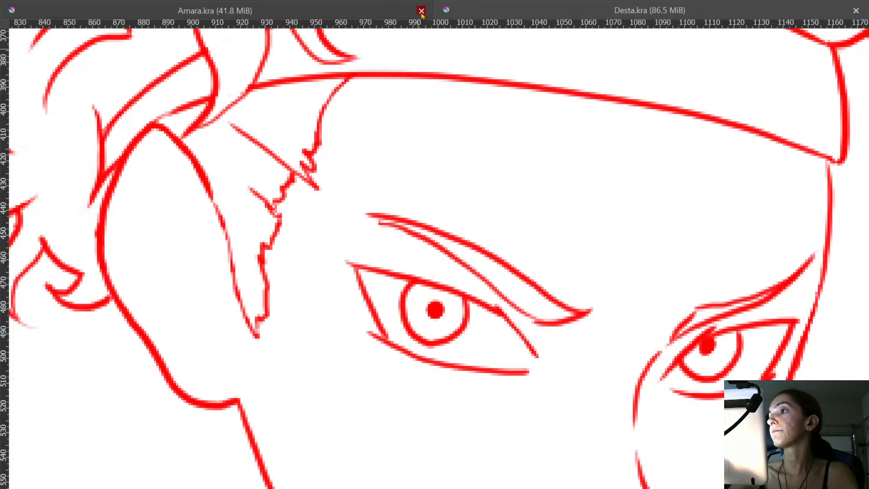
- Close the Amara.kra document
{"action": "left_click", "coordinate": [421, 10]}
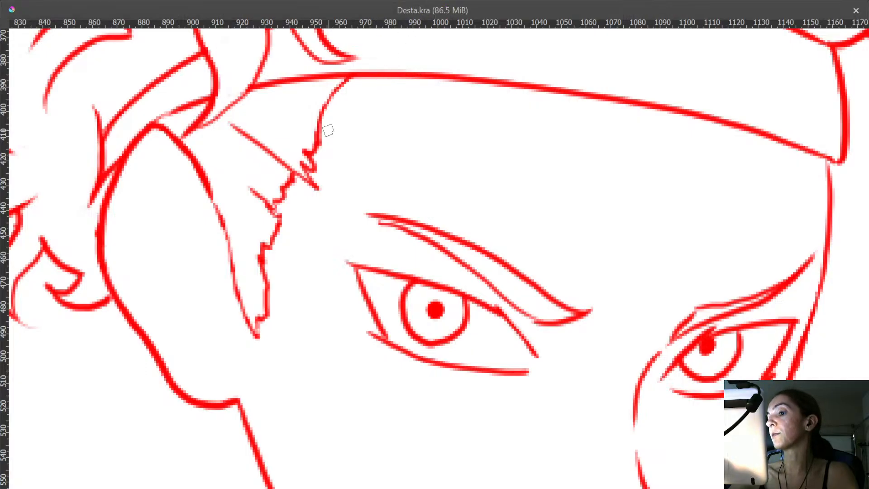
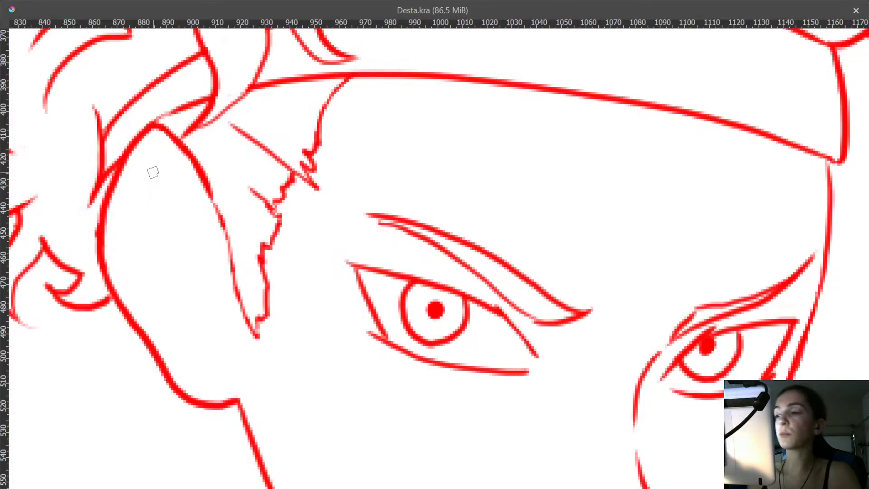
- Draw the ear's inner rim in red, curving from the small notch beside the sideburn up to a hooked end under the ear's tip
{"action": "left_click_drag", "start_coordinate": [157, 150], "coordinate": [191, 207]}
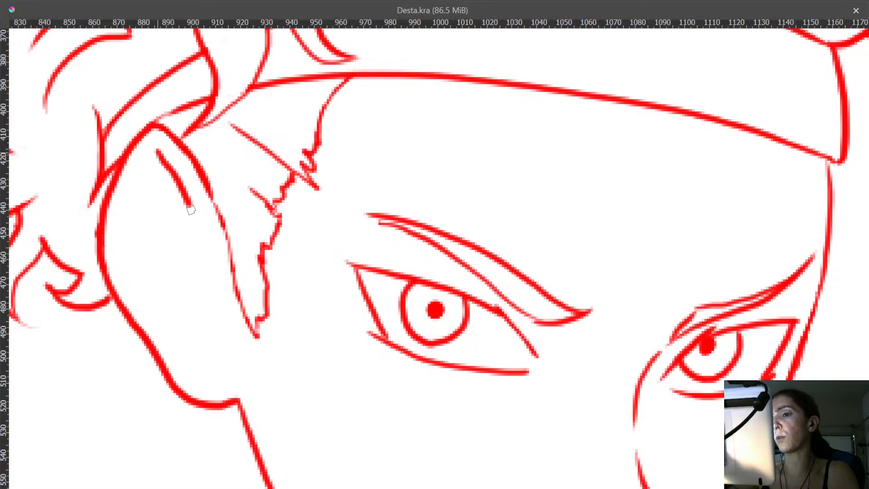
{"action": "key", "text": "ctrl+z"}
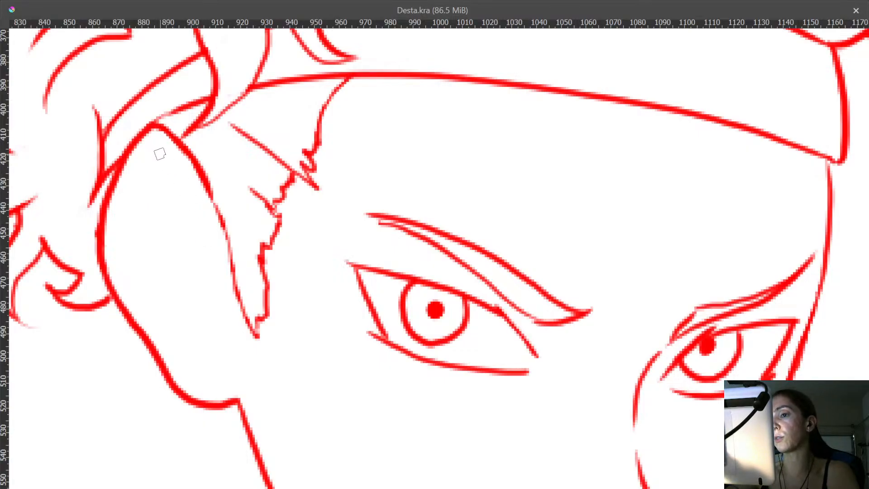
{"action": "mouse_move", "coordinate": [159, 154]}
{"action": "left_mouse_down"}
{"action": "mouse_move", "coordinate": [214, 241]}
{"action": "mouse_move", "coordinate": [217, 279]}
{"action": "mouse_move", "coordinate": [207, 303]}
{"action": "mouse_move", "coordinate": [215, 327]}
{"action": "mouse_move", "coordinate": [236, 337]}
{"action": "mouse_move", "coordinate": [233, 353]}
{"action": "mouse_move", "coordinate": [214, 338]}
{"action": "left_mouse_up"}
{"action": "key", "text": "ctrl+z"}
{"action": "mouse_move", "coordinate": [217, 256]}
{"action": "left_mouse_down"}
{"action": "mouse_move", "coordinate": [193, 193]}
{"action": "mouse_move", "coordinate": [153, 150]}
{"action": "left_mouse_up"}
{"action": "key", "text": "ctrl+z"}
{"action": "mouse_move", "coordinate": [216, 252]}
{"action": "left_mouse_down"}
{"action": "mouse_move", "coordinate": [171, 171]}
{"action": "mouse_move", "coordinate": [157, 158]}
{"action": "mouse_move", "coordinate": [137, 166]}
{"action": "left_mouse_up"}
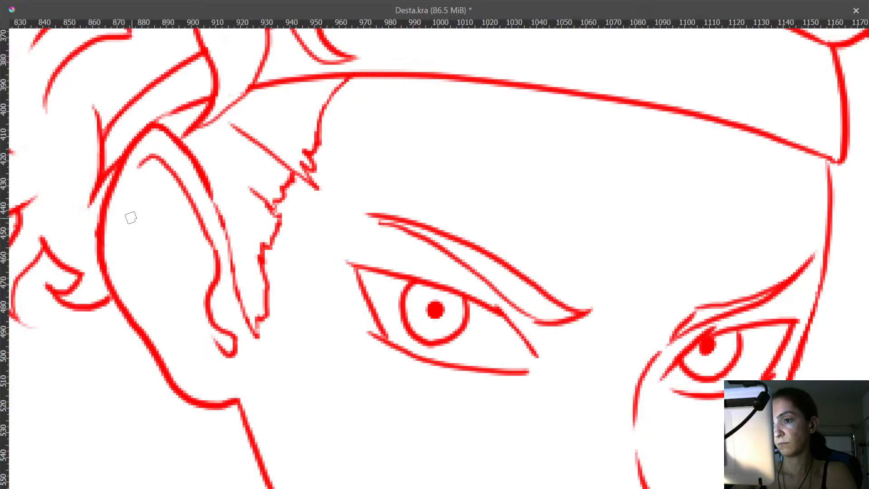
- Add the ear's inner folds in red: a wide curve across the middle, a small curve below it and a short line above the lobe
{"action": "mouse_move", "coordinate": [129, 217]}
{"action": "left_mouse_down"}
{"action": "mouse_move", "coordinate": [145, 261]}
{"action": "mouse_move", "coordinate": [187, 252]}
{"action": "left_mouse_up"}
{"action": "key", "text": "ctrl+z"}
{"action": "mouse_move", "coordinate": [126, 209]}
{"action": "left_mouse_down"}
{"action": "mouse_move", "coordinate": [131, 244]}
{"action": "mouse_move", "coordinate": [201, 243]}
{"action": "mouse_move", "coordinate": [168, 283]}
{"action": "mouse_move", "coordinate": [161, 313]}
{"action": "left_mouse_up"}
{"action": "left_click_drag", "start_coordinate": [205, 340], "coordinate": [169, 332]}
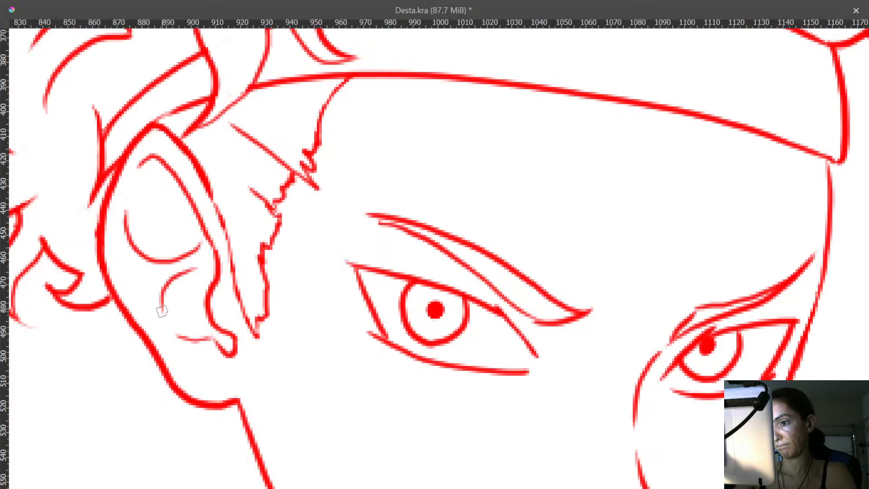
- Draw a thin wavy lock with small curled tips in red, hanging from the headband's far end beside the far temple
{"action": "left_click_drag", "start_coordinate": [250, 292], "coordinate": [261, 357]}
{"action": "mouse_move", "coordinate": [380, 302]}
{"action": "left_mouse_down"}
{"action": "mouse_move", "coordinate": [285, 214]}
{"action": "mouse_move", "coordinate": [293, 194]}
{"action": "mouse_move", "coordinate": [286, 164]}
{"action": "mouse_move", "coordinate": [279, 254]}
{"action": "left_mouse_up"}
{"action": "left_click_drag", "start_coordinate": [255, 154], "coordinate": [328, 163]}
{"action": "left_click_drag", "start_coordinate": [353, 220], "coordinate": [390, 198]}
{"action": "left_click_drag", "start_coordinate": [454, 136], "coordinate": [457, 113]}
{"action": "left_click_drag", "start_coordinate": [463, 140], "coordinate": [363, 255]}
{"action": "left_click_drag", "start_coordinate": [390, 182], "coordinate": [353, 130]}
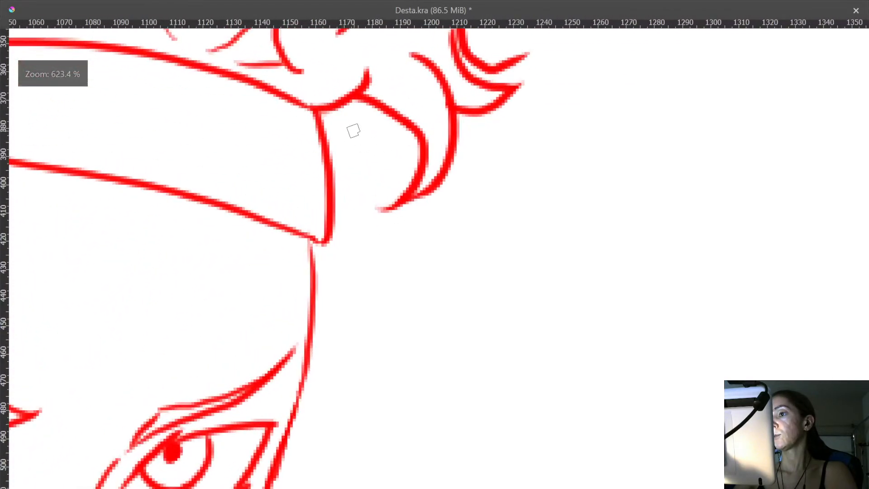
{"action": "mouse_move", "coordinate": [355, 100]}
{"action": "left_mouse_down"}
{"action": "mouse_move", "coordinate": [366, 230]}
{"action": "mouse_move", "coordinate": [335, 188]}
{"action": "left_mouse_up"}
{"action": "mouse_move", "coordinate": [358, 265]}
{"action": "left_mouse_down"}
{"action": "mouse_move", "coordinate": [342, 160]}
{"action": "mouse_move", "coordinate": [353, 154]}
{"action": "mouse_move", "coordinate": [343, 207]}
{"action": "left_mouse_up"}
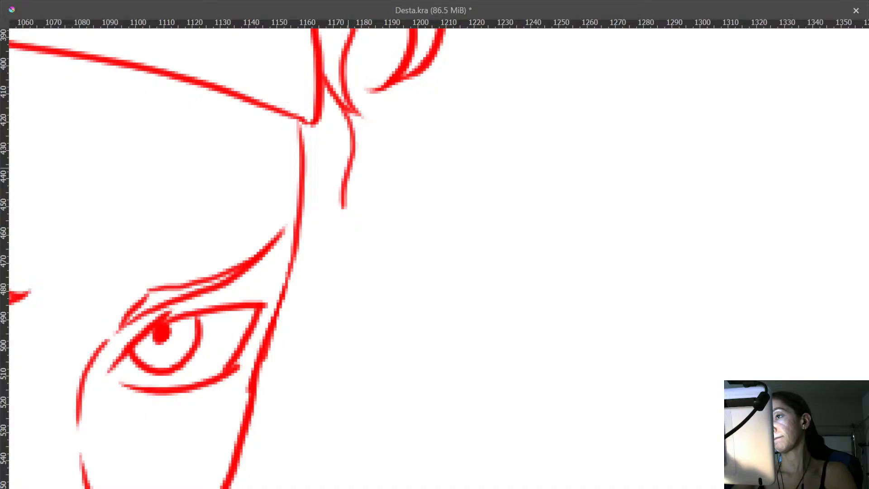
{"action": "key", "text": "ctrl+z"}
{"action": "mouse_move", "coordinate": [350, 112]}
{"action": "left_mouse_down"}
{"action": "mouse_move", "coordinate": [352, 146]}
{"action": "mouse_move", "coordinate": [331, 209]}
{"action": "mouse_move", "coordinate": [341, 236]}
{"action": "mouse_move", "coordinate": [334, 266]}
{"action": "mouse_move", "coordinate": [285, 252]}
{"action": "mouse_move", "coordinate": [317, 314]}
{"action": "mouse_move", "coordinate": [328, 384]}
{"action": "mouse_move", "coordinate": [324, 335]}
{"action": "mouse_move", "coordinate": [316, 314]}
{"action": "mouse_move", "coordinate": [321, 385]}
{"action": "mouse_move", "coordinate": [321, 324]}
{"action": "left_mouse_up"}
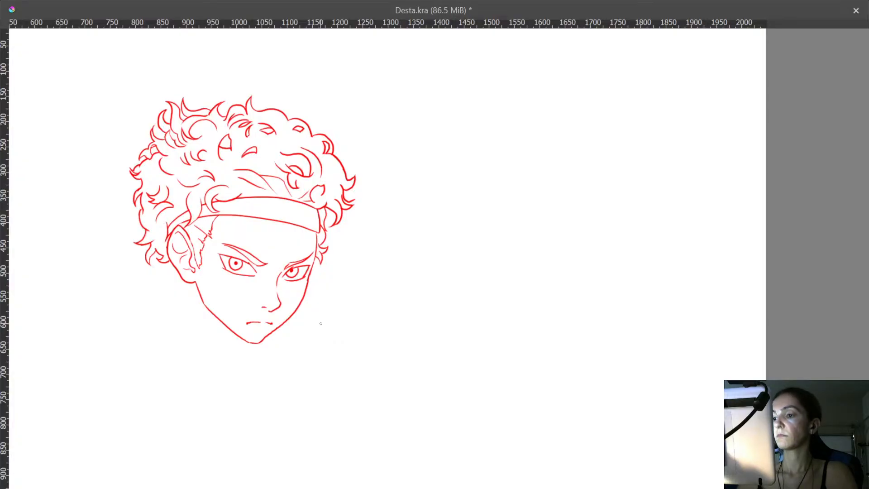
- Cut the face and ear below the headband out of the line layer with a freehand selection and paste them onto a separate layer
{"action": "mouse_move", "coordinate": [269, 299]}
{"action": "left_mouse_down"}
{"action": "mouse_move", "coordinate": [269, 342]}
{"action": "mouse_move", "coordinate": [266, 290]}
{"action": "mouse_move", "coordinate": [351, 258]}
{"action": "left_mouse_up"}
{"action": "key", "text": "Tab"}
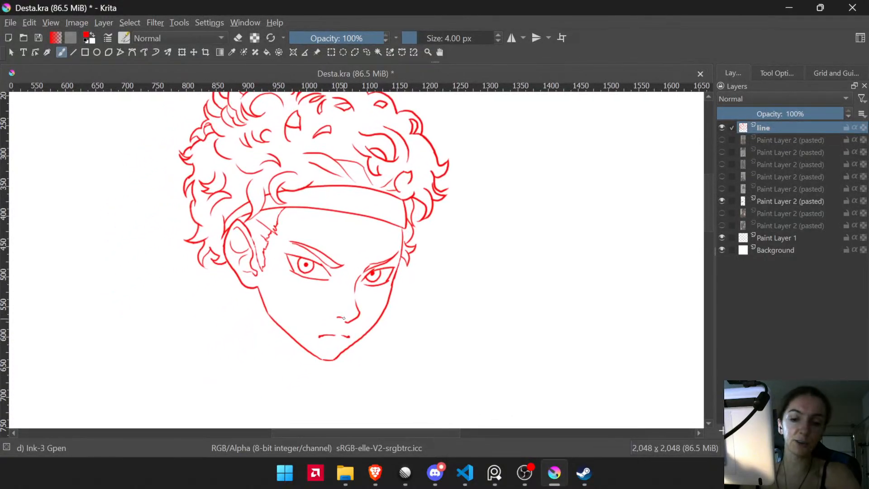
{"action": "mouse_move", "coordinate": [251, 317]}
{"action": "left_mouse_down"}
{"action": "mouse_move", "coordinate": [250, 272]}
{"action": "mouse_move", "coordinate": [243, 322]}
{"action": "mouse_move", "coordinate": [208, 248]}
{"action": "left_mouse_up"}
{"action": "key", "text": "Tab"}
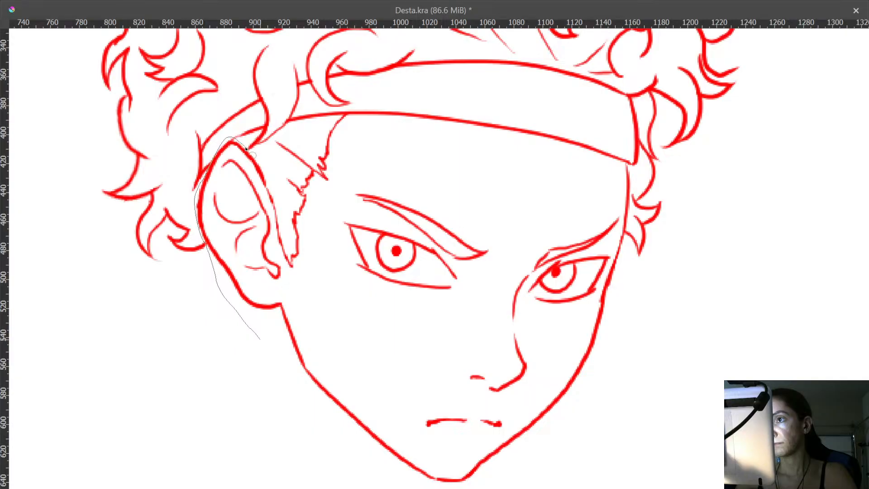
{"action": "mouse_move", "coordinate": [262, 163]}
{"action": "left_mouse_down"}
{"action": "mouse_move", "coordinate": [276, 141]}
{"action": "mouse_move", "coordinate": [353, 115]}
{"action": "mouse_move", "coordinate": [488, 156]}
{"action": "mouse_move", "coordinate": [589, 169]}
{"action": "mouse_move", "coordinate": [625, 162]}
{"action": "mouse_move", "coordinate": [633, 186]}
{"action": "left_mouse_up"}
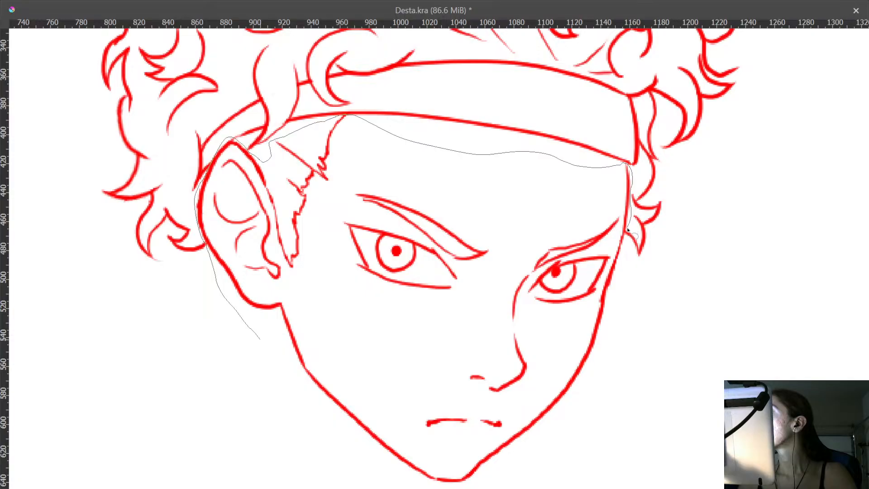
{"action": "mouse_move", "coordinate": [626, 243]}
{"action": "left_mouse_down"}
{"action": "mouse_move", "coordinate": [612, 381]}
{"action": "mouse_move", "coordinate": [555, 451]}
{"action": "mouse_move", "coordinate": [507, 482]}
{"action": "left_mouse_up"}
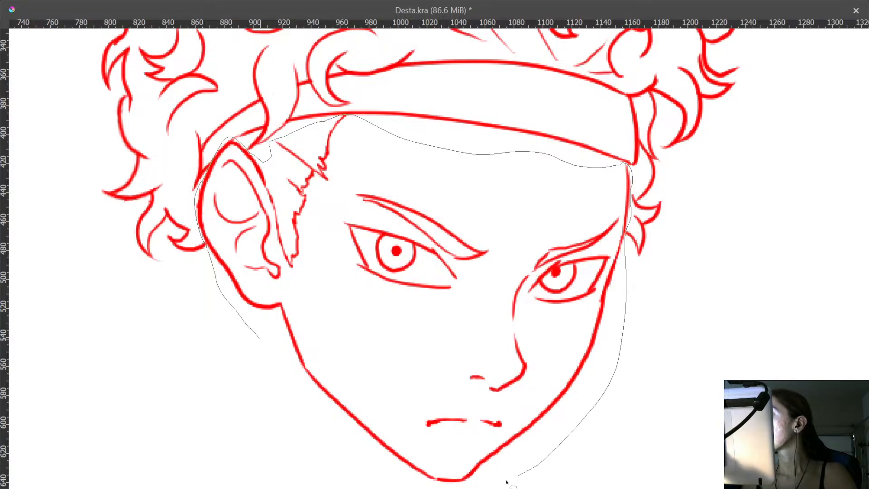
{"action": "left_click_drag", "start_coordinate": [417, 487], "coordinate": [281, 395]}
{"action": "key", "text": "ctrl+x"}
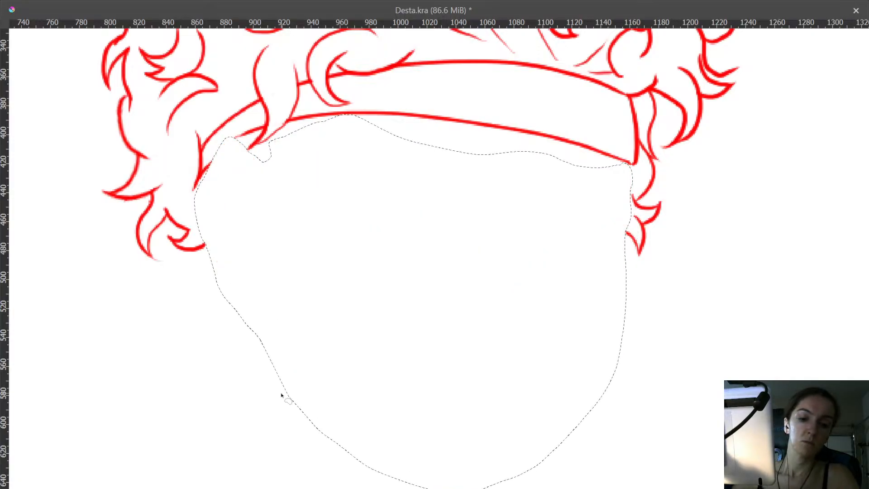
{"action": "key", "text": "ctrl+v"}
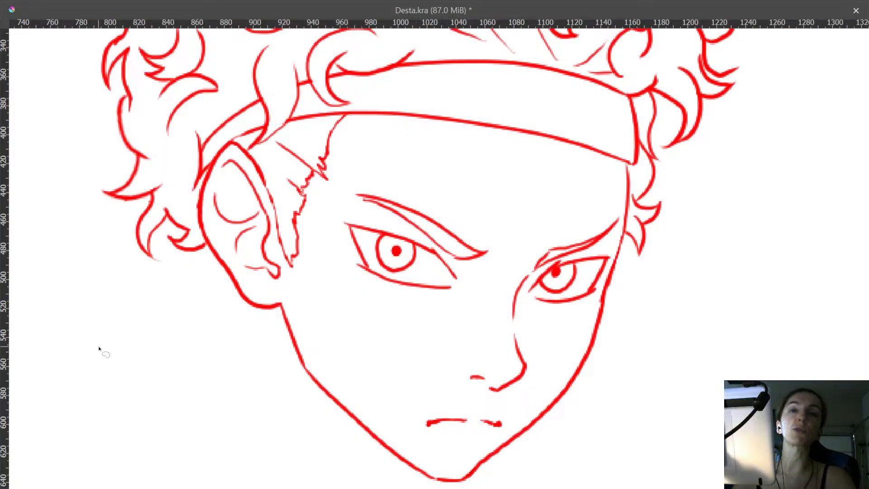
- Enlarge the pasted face with the Transform tool, scaling it outward and downward from its upper corner on the far-eye side
{"action": "key", "text": "Tab"}
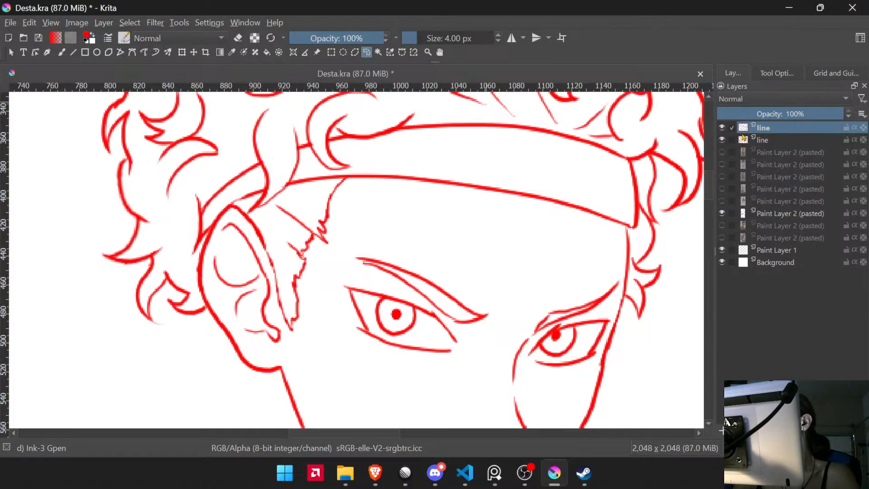
{"action": "scroll", "coordinate": [438, 260], "scroll_direction": "down", "scroll_amount": 2}
{"action": "left_click_drag", "start_coordinate": [505, 254], "coordinate": [488, 208]}
{"action": "key", "text": "ctrl+t"}
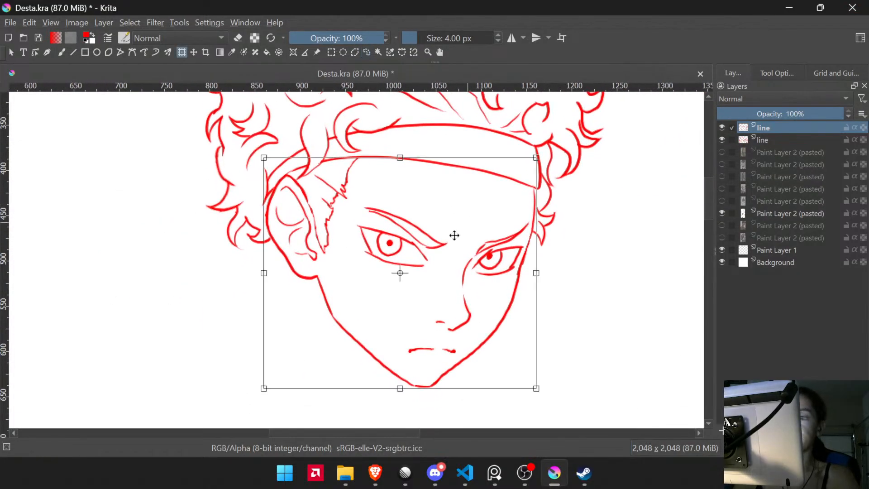
{"action": "left_click_drag", "start_coordinate": [262, 389], "coordinate": [221, 411]}
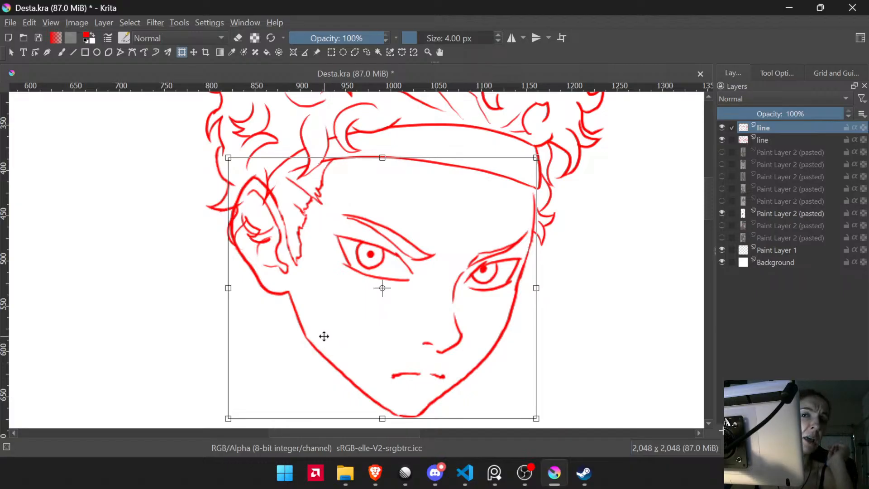
{"action": "scroll", "coordinate": [516, 261], "scroll_direction": "up", "scroll_amount": 1}
{"action": "scroll", "coordinate": [516, 261], "scroll_direction": "down", "scroll_amount": 1}
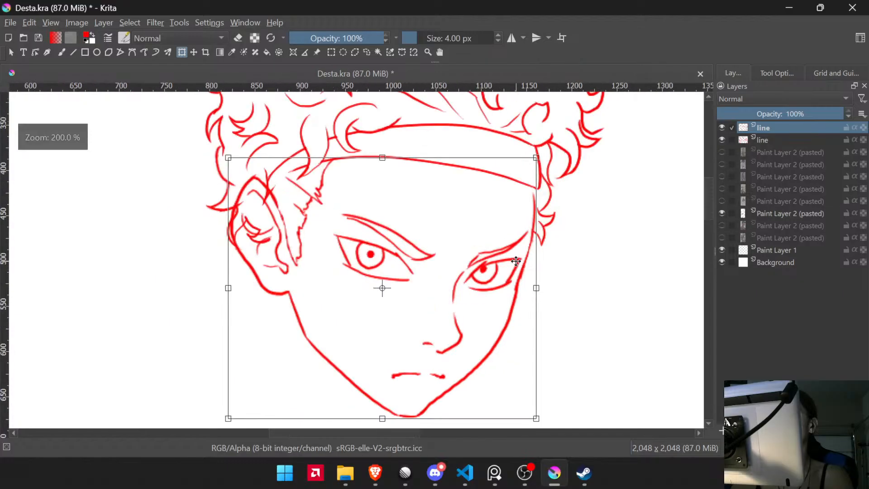
{"action": "left_click_drag", "start_coordinate": [471, 312], "coordinate": [465, 329]}
{"action": "scroll", "coordinate": [464, 321], "scroll_direction": "down", "scroll_amount": 6}
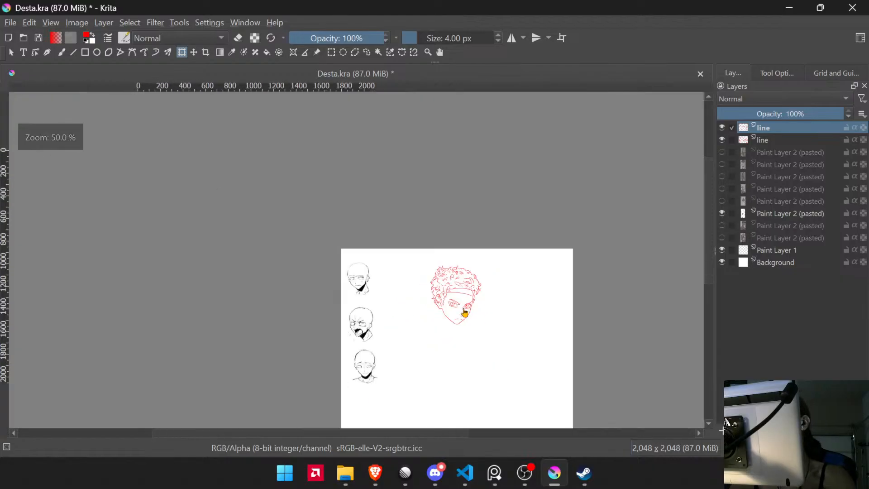
{"action": "scroll", "coordinate": [459, 337], "scroll_direction": "up", "scroll_amount": 6}
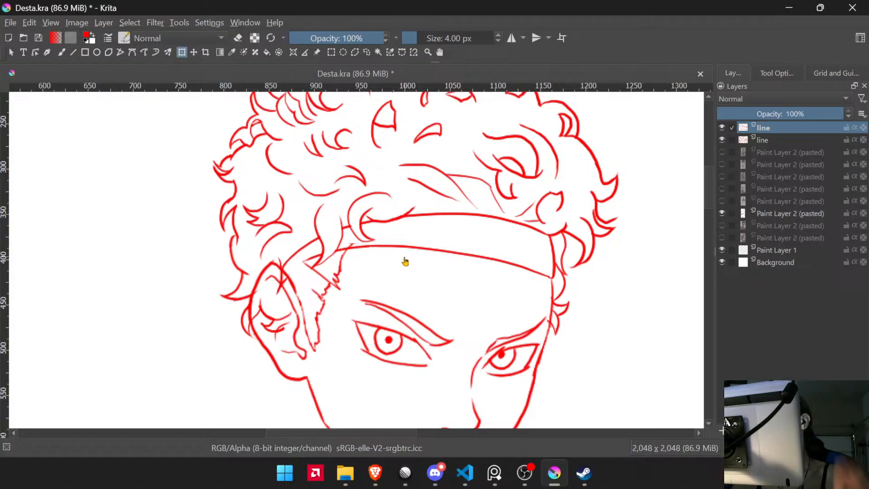
{"action": "scroll", "coordinate": [403, 265], "scroll_direction": "up", "scroll_amount": 1}
{"action": "left_click_drag", "start_coordinate": [403, 266], "coordinate": [467, 220]}
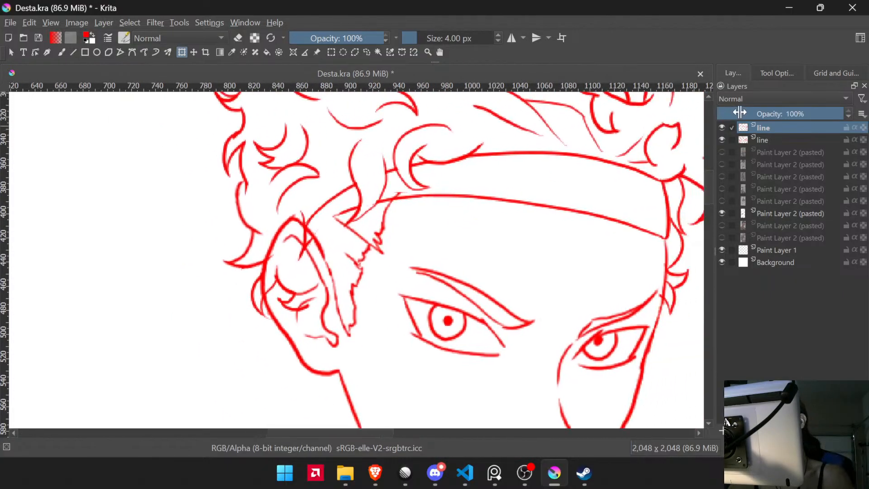
- On the lower line layer with the hair, draw a new lower headband edge in red, arching from the far corner to the ear
{"action": "left_click", "coordinate": [744, 142]}
{"action": "scroll", "coordinate": [446, 199], "scroll_direction": "up", "scroll_amount": 1}
{"action": "scroll", "coordinate": [458, 200], "scroll_direction": "down", "scroll_amount": 1}
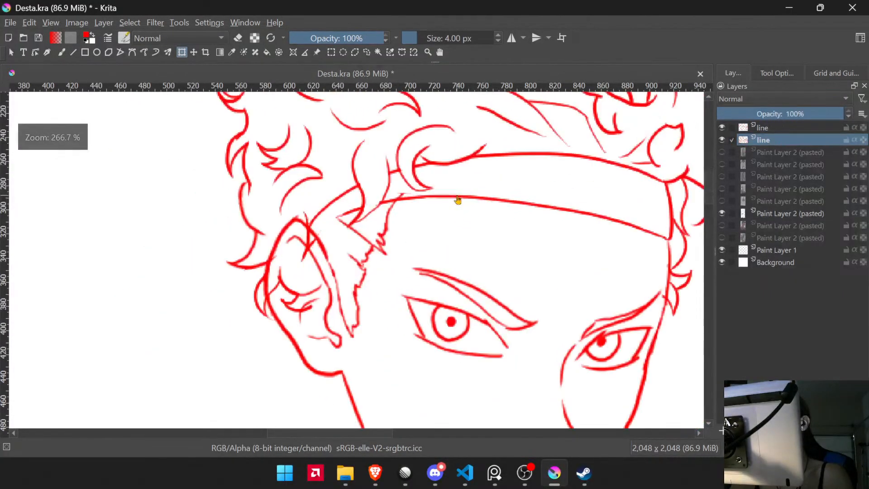
{"action": "key", "text": "b"}
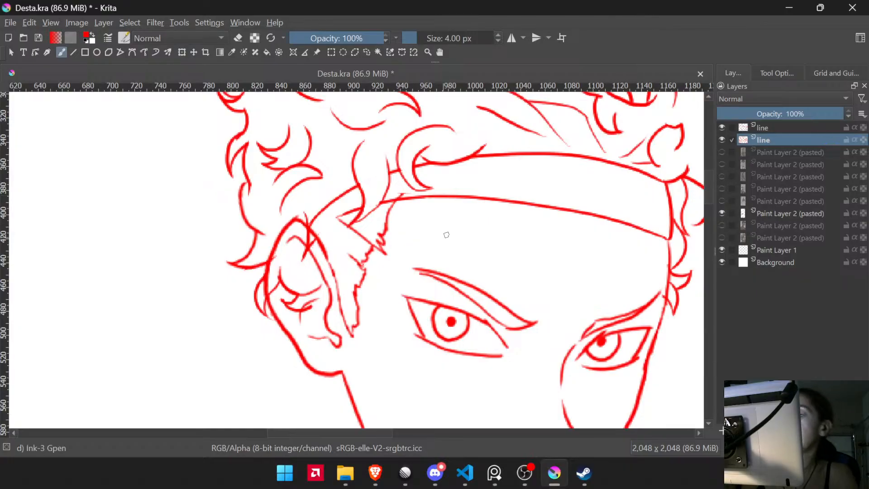
{"action": "mouse_move", "coordinate": [453, 231]}
{"action": "left_mouse_down"}
{"action": "mouse_move", "coordinate": [553, 258]}
{"action": "mouse_move", "coordinate": [484, 252]}
{"action": "left_mouse_up"}
{"action": "key", "text": "ctrl+z"}
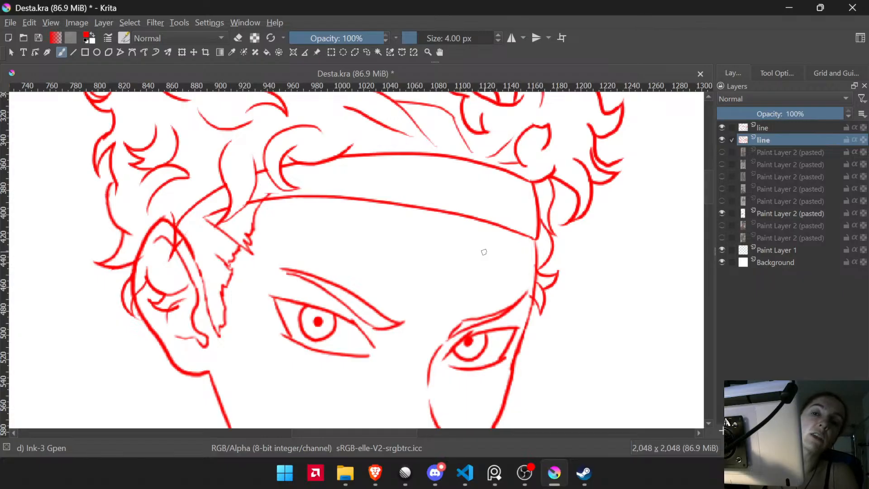
{"action": "mouse_move", "coordinate": [440, 267]}
{"action": "left_mouse_down"}
{"action": "mouse_move", "coordinate": [483, 264]}
{"action": "mouse_move", "coordinate": [549, 286]}
{"action": "mouse_move", "coordinate": [546, 247]}
{"action": "mouse_move", "coordinate": [488, 298]}
{"action": "mouse_move", "coordinate": [498, 285]}
{"action": "left_mouse_up"}
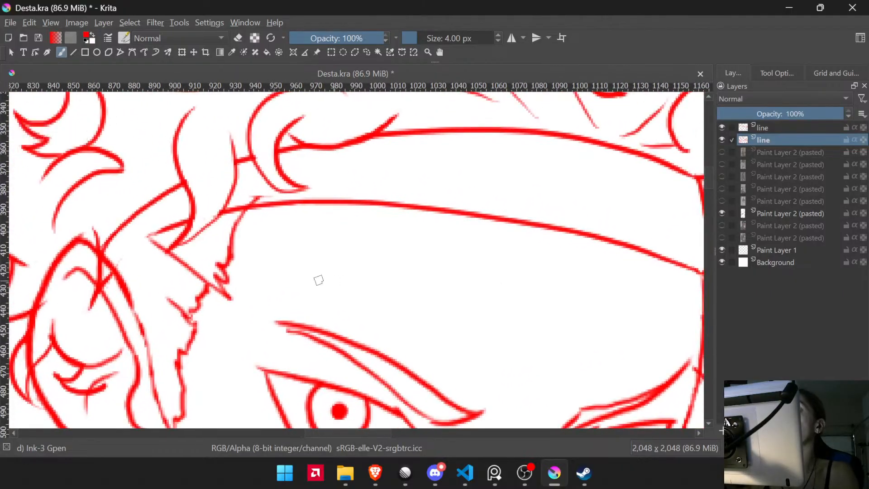
{"action": "scroll", "coordinate": [525, 303], "scroll_direction": "down", "scroll_amount": 2}
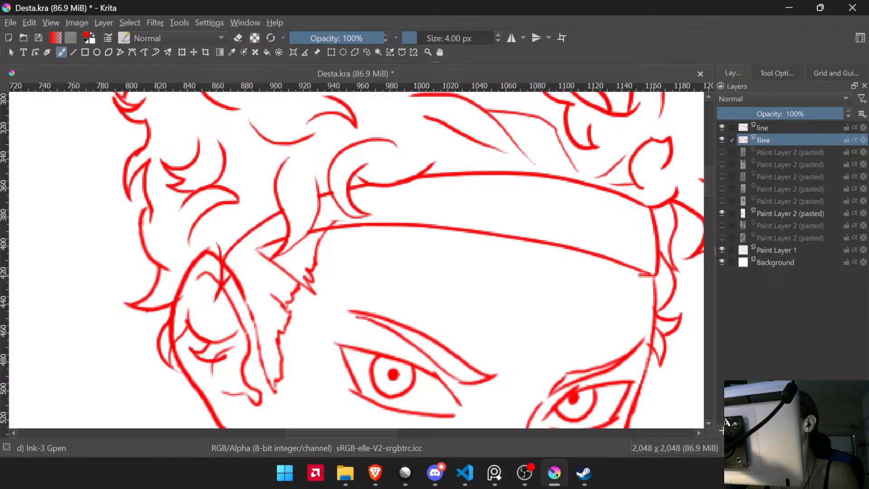
{"action": "mouse_move", "coordinate": [644, 274]}
{"action": "left_mouse_down"}
{"action": "mouse_move", "coordinate": [467, 248]}
{"action": "mouse_move", "coordinate": [382, 249]}
{"action": "mouse_move", "coordinate": [244, 280]}
{"action": "left_mouse_up"}
{"action": "key", "text": "ctrl+z"}
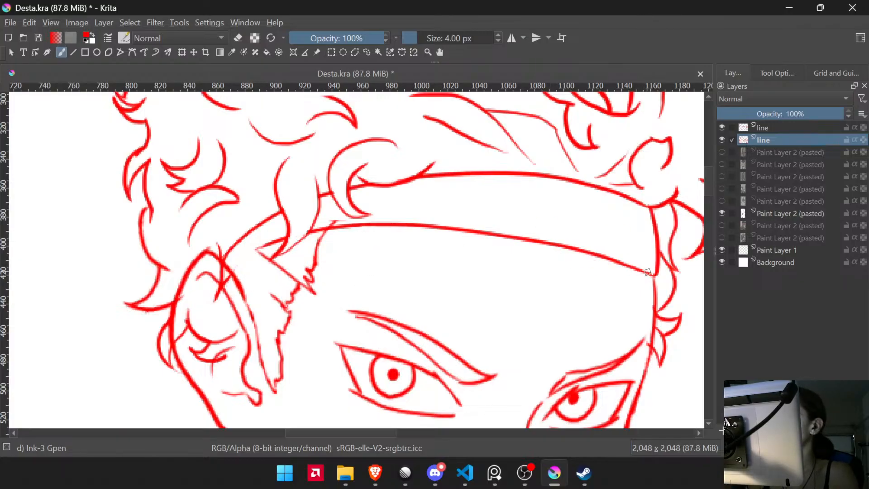
{"action": "left_click_drag", "start_coordinate": [652, 275], "coordinate": [450, 258]}
{"action": "key", "text": "ctrl+z"}
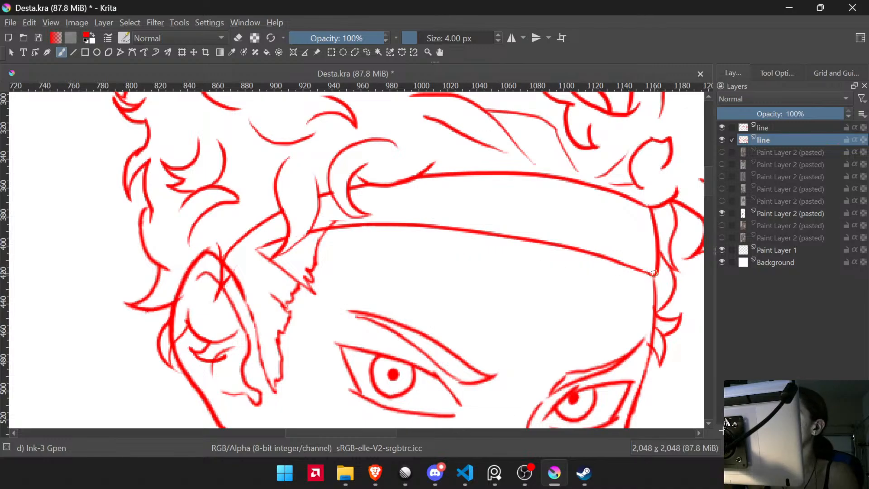
{"action": "mouse_move", "coordinate": [652, 274]}
{"action": "left_mouse_down"}
{"action": "mouse_move", "coordinate": [586, 261]}
{"action": "mouse_move", "coordinate": [438, 256]}
{"action": "mouse_move", "coordinate": [363, 261]}
{"action": "mouse_move", "coordinate": [243, 296]}
{"action": "left_mouse_up"}
- Lasso and delete the old lower headband edge, including its leftover piece near the ear, from the hair's line layer
{"action": "mouse_move", "coordinate": [400, 285]}
{"action": "left_mouse_down"}
{"action": "mouse_move", "coordinate": [456, 317]}
{"action": "mouse_move", "coordinate": [375, 307]}
{"action": "left_mouse_up"}
{"action": "key", "text": "l"}
{"action": "mouse_move", "coordinate": [277, 288]}
{"action": "left_mouse_down"}
{"action": "mouse_move", "coordinate": [247, 291]}
{"action": "mouse_move", "coordinate": [239, 281]}
{"action": "mouse_move", "coordinate": [255, 264]}
{"action": "left_mouse_up"}
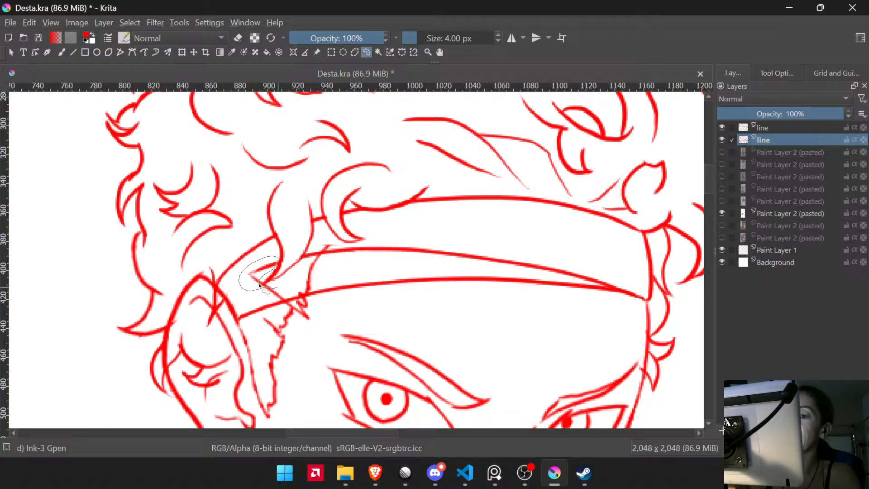
{"action": "left_click_drag", "start_coordinate": [274, 286], "coordinate": [278, 287]}
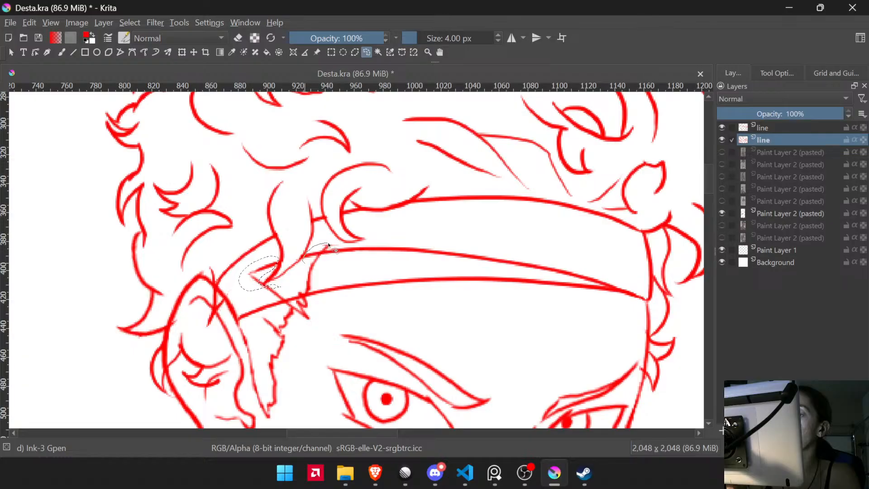
{"action": "mouse_move", "coordinate": [328, 244]}
{"action": "left_mouse_down"}
{"action": "mouse_move", "coordinate": [527, 249]}
{"action": "mouse_move", "coordinate": [600, 266]}
{"action": "mouse_move", "coordinate": [634, 293]}
{"action": "mouse_move", "coordinate": [349, 272]}
{"action": "mouse_move", "coordinate": [288, 283]}
{"action": "left_mouse_up"}
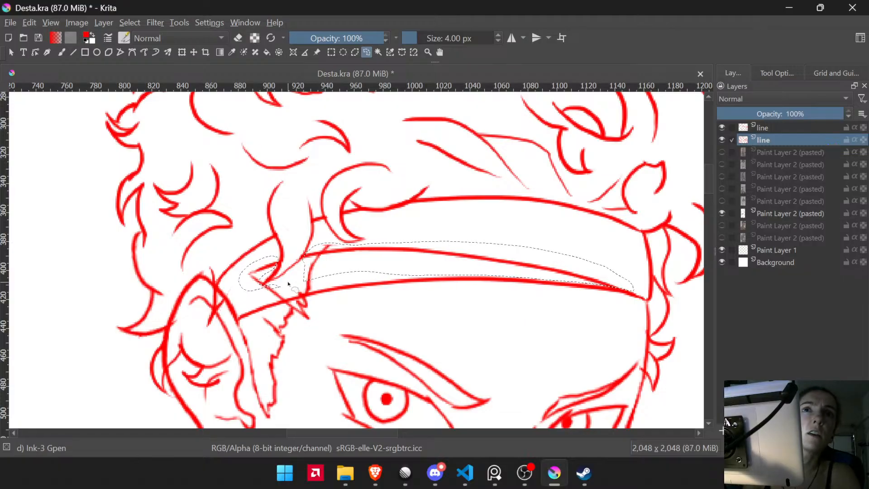
{"action": "key", "text": "Delete"}
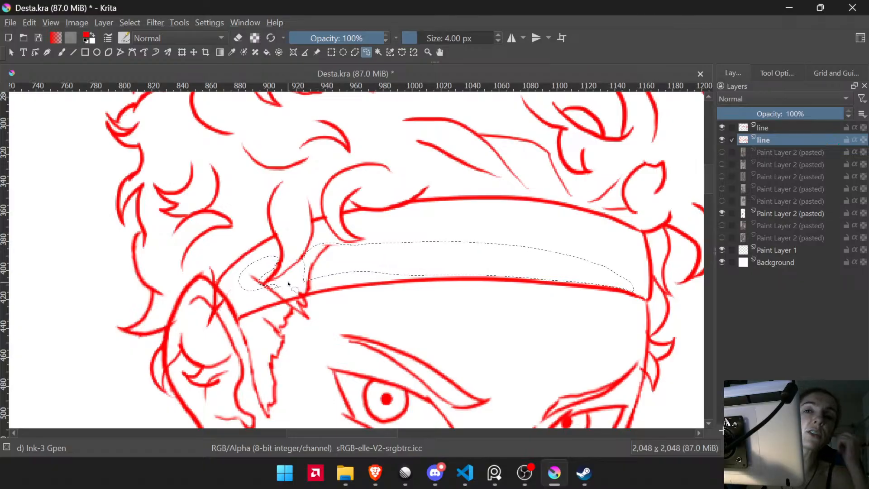
{"action": "scroll", "coordinate": [288, 284], "scroll_direction": "down", "scroll_amount": 6}
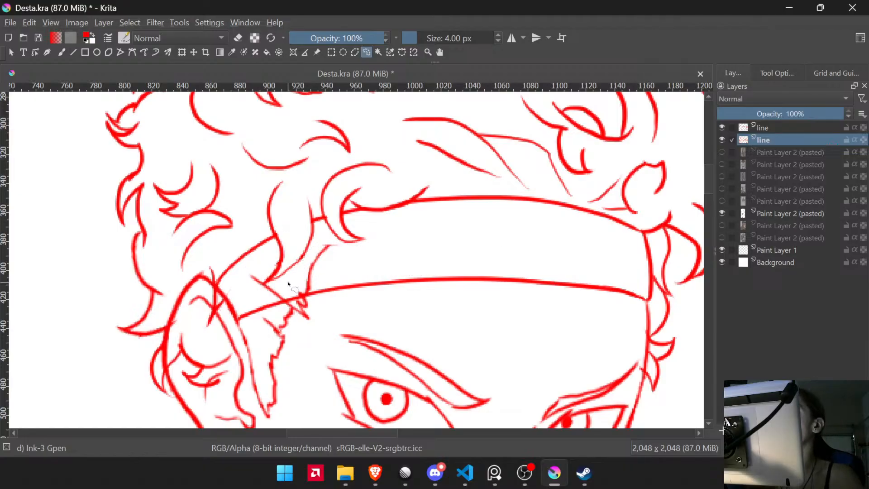
{"action": "scroll", "coordinate": [422, 354], "scroll_direction": "up", "scroll_amount": 6}
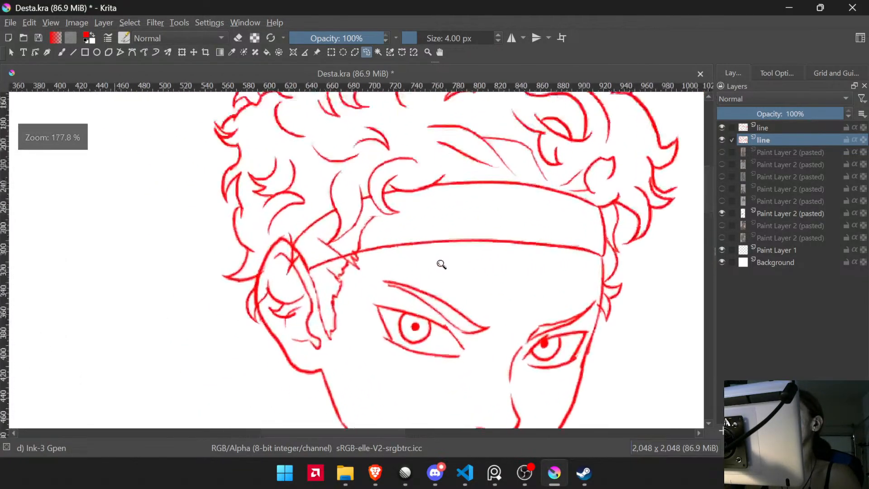
- On the upper line layer with the face, lasso and delete the sideburn lines overlapping the headband above its new lower edge
{"action": "key", "text": "Page_Up"}
{"action": "scroll", "coordinate": [381, 197], "scroll_direction": "up", "scroll_amount": 5}
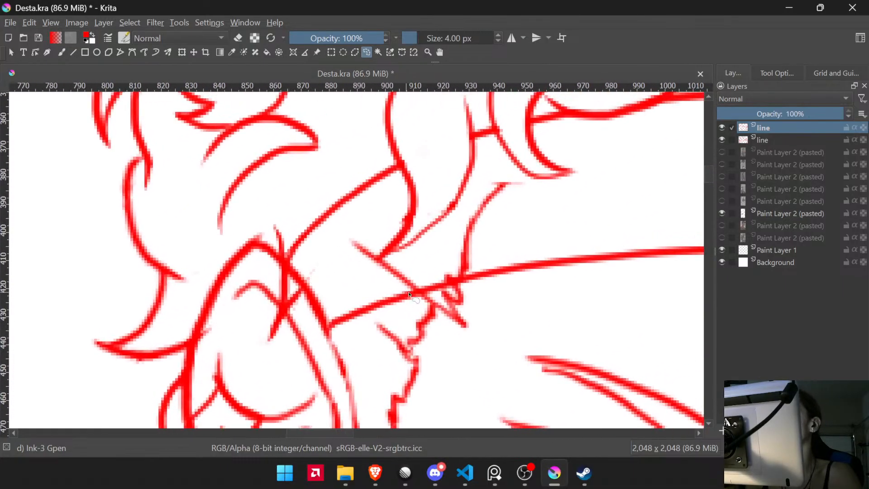
{"action": "mouse_move", "coordinate": [447, 283]}
{"action": "left_mouse_down"}
{"action": "mouse_move", "coordinate": [500, 255]}
{"action": "mouse_move", "coordinate": [532, 193]}
{"action": "mouse_move", "coordinate": [524, 181]}
{"action": "mouse_move", "coordinate": [501, 174]}
{"action": "mouse_move", "coordinate": [471, 195]}
{"action": "mouse_move", "coordinate": [447, 238]}
{"action": "mouse_move", "coordinate": [407, 260]}
{"action": "mouse_move", "coordinate": [387, 262]}
{"action": "mouse_move", "coordinate": [349, 226]}
{"action": "mouse_move", "coordinate": [334, 251]}
{"action": "left_mouse_up"}
{"action": "key", "text": "Delete"}
{"action": "key", "text": "ctrl+shift+a"}
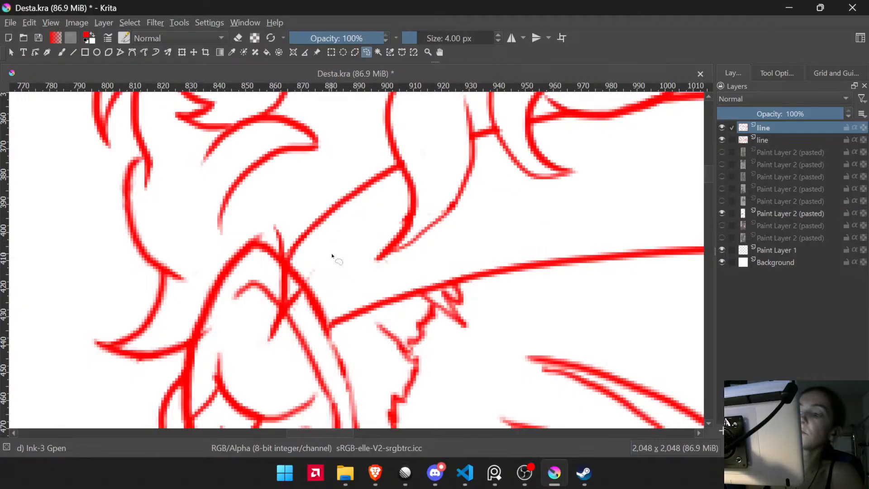
{"action": "left_click_drag", "start_coordinate": [402, 247], "coordinate": [386, 378]}
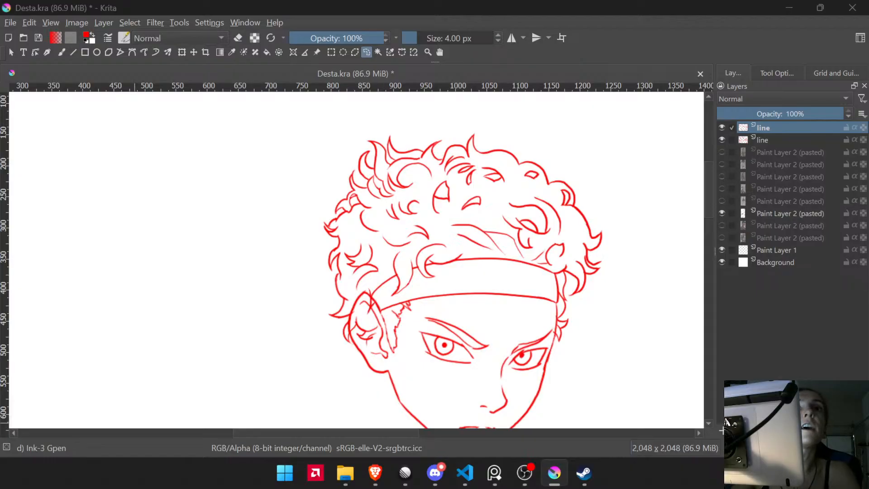
{"action": "key", "text": "alt+Tab"}
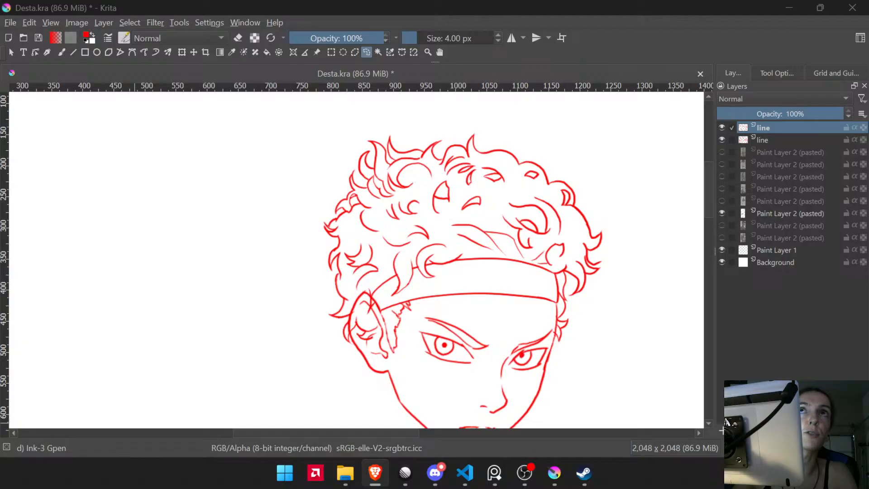
{"action": "left_click", "coordinate": [723, 430]}
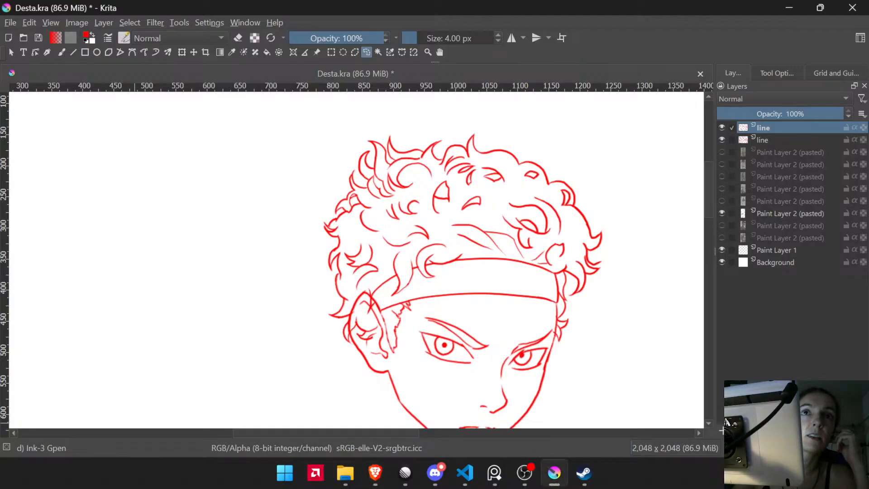
{"action": "key", "text": "alt+Tab"}
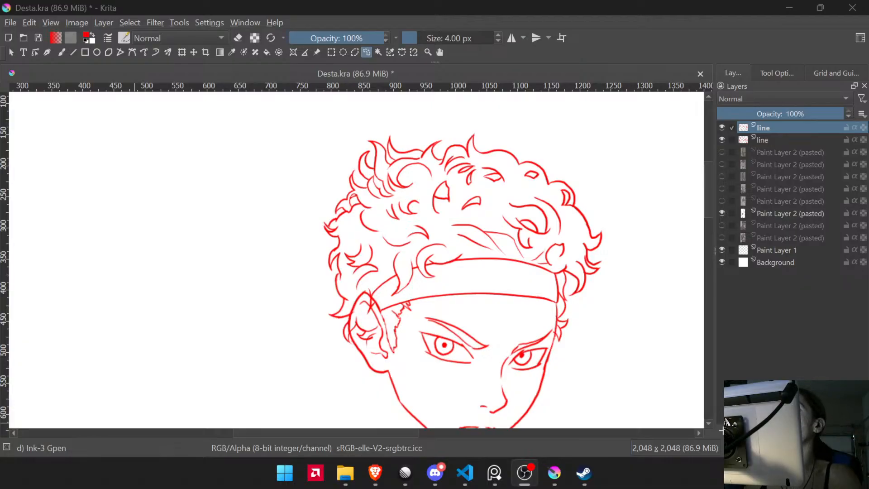
- On the lower line layer with the hair, lasso and delete the stray lines crossing the upper part of the ear
{"action": "scroll", "coordinate": [403, 259], "scroll_direction": "up", "scroll_amount": 8}
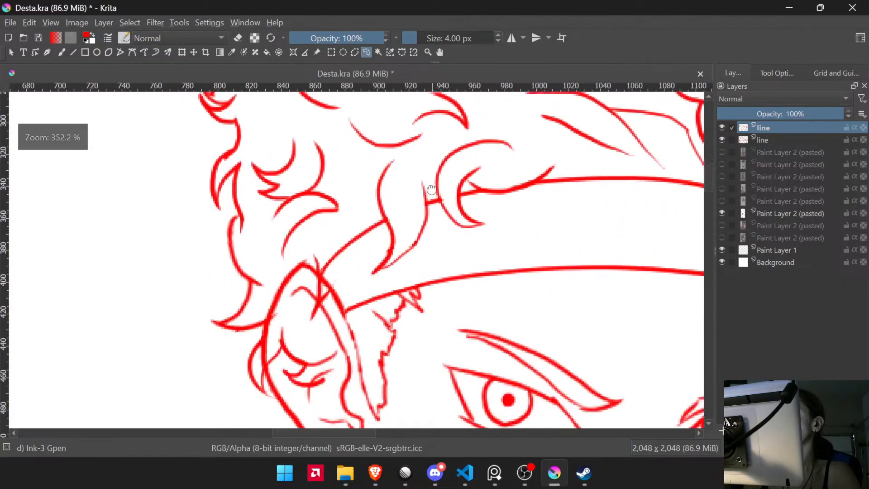
{"action": "scroll", "coordinate": [425, 164], "scroll_direction": "down", "scroll_amount": 3}
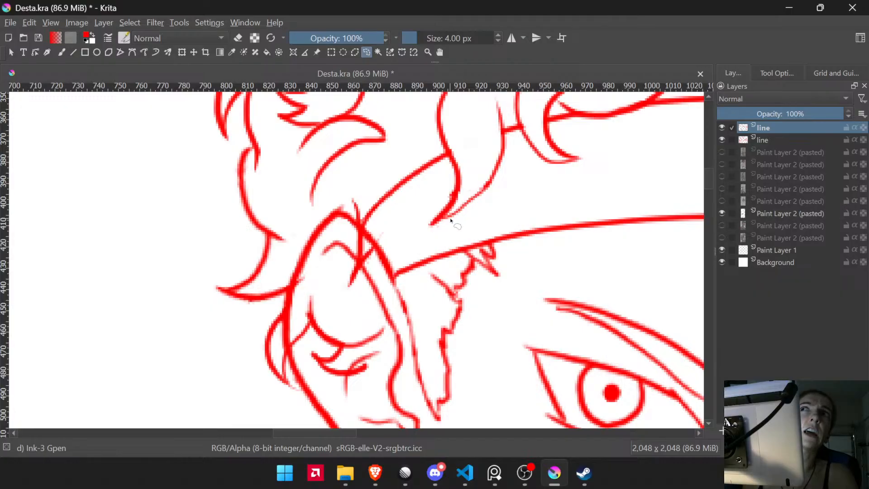
{"action": "left_click", "coordinate": [722, 128]}
{"action": "left_click", "coordinate": [722, 128]}
{"action": "left_click", "coordinate": [722, 140]}
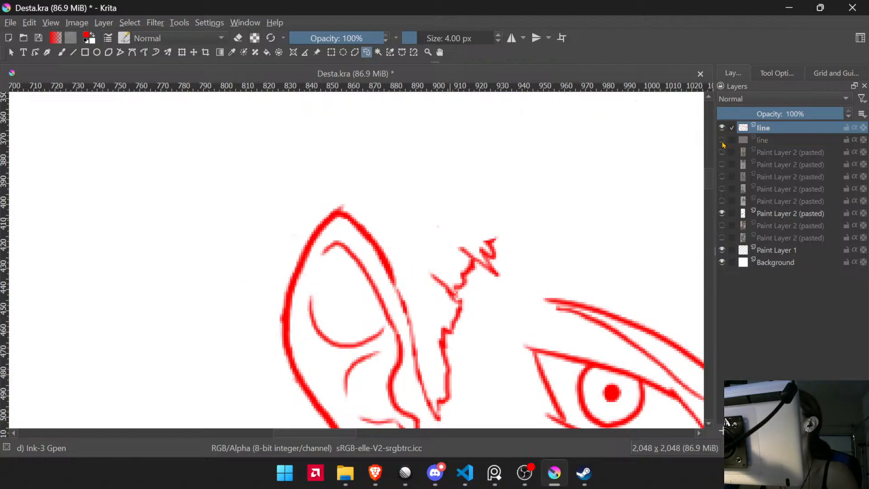
{"action": "left_click", "coordinate": [722, 140]}
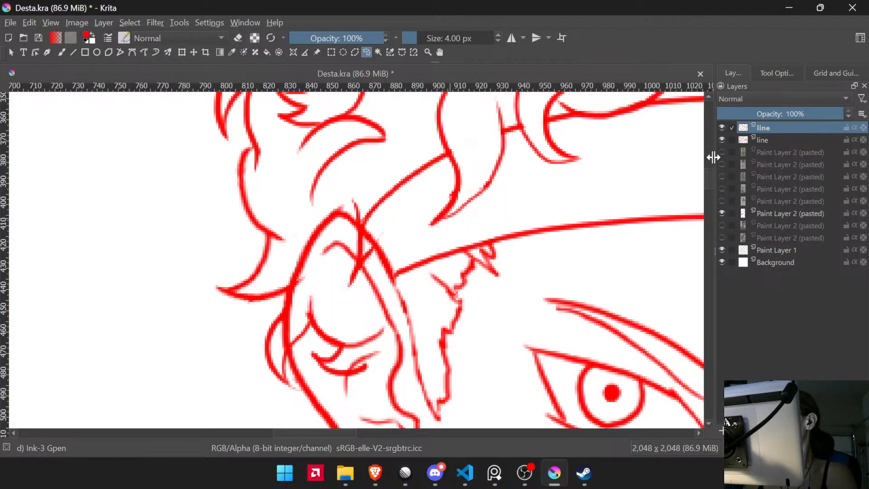
{"action": "left_click", "coordinate": [722, 140]}
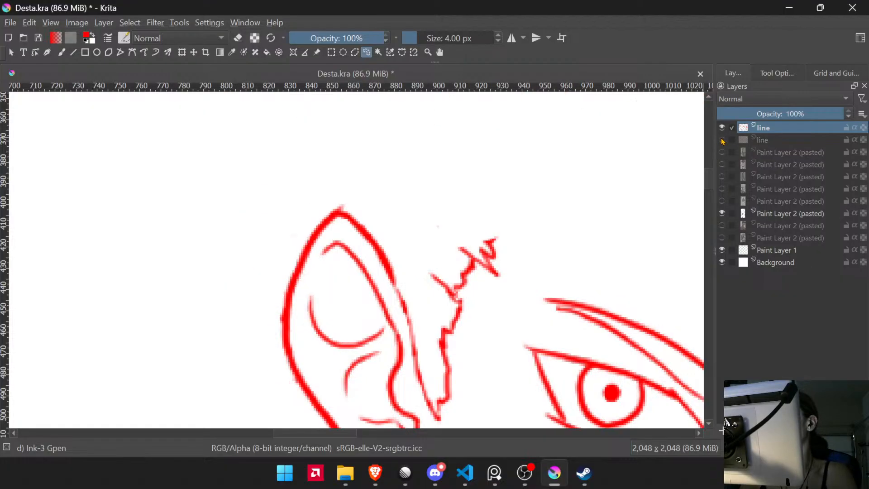
{"action": "left_click", "coordinate": [721, 140]}
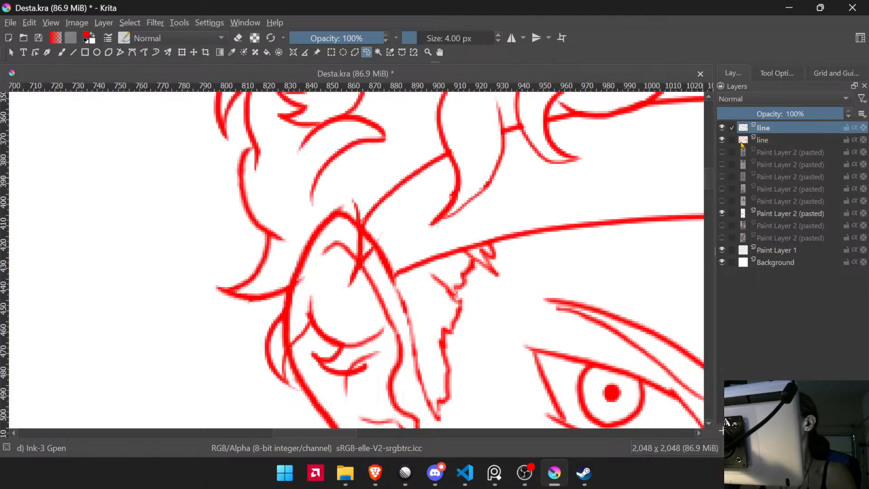
{"action": "left_click", "coordinate": [743, 144]}
{"action": "scroll", "coordinate": [374, 326], "scroll_direction": "up", "scroll_amount": 3}
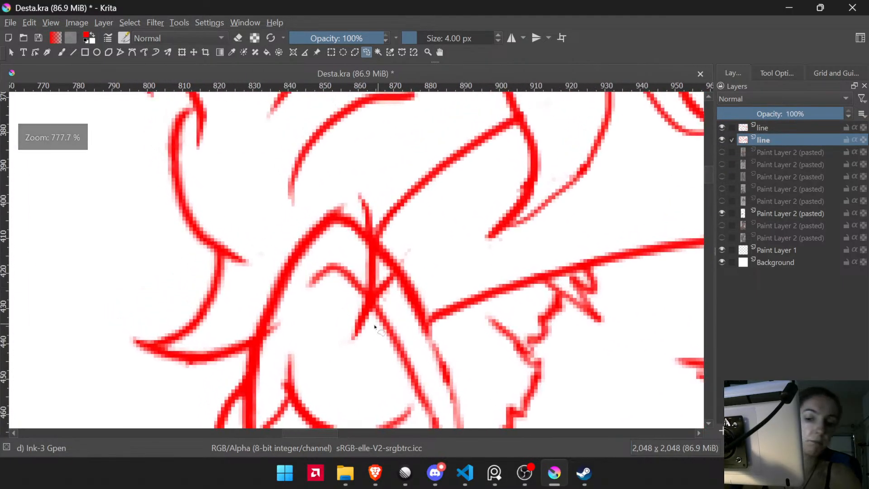
{"action": "mouse_move", "coordinate": [374, 342]}
{"action": "left_mouse_down"}
{"action": "mouse_move", "coordinate": [320, 320]}
{"action": "mouse_move", "coordinate": [339, 262]}
{"action": "mouse_move", "coordinate": [389, 228]}
{"action": "mouse_move", "coordinate": [427, 289]}
{"action": "mouse_move", "coordinate": [415, 309]}
{"action": "left_mouse_up"}
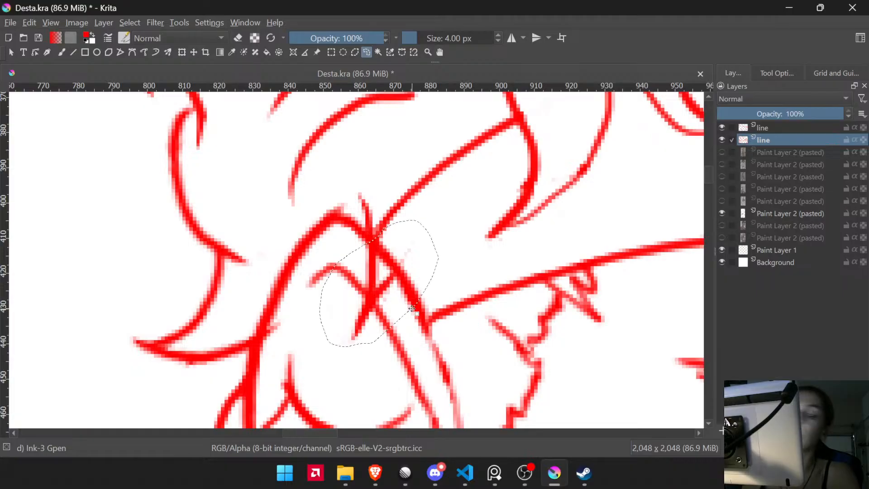
{"action": "key", "text": "Delete"}
{"action": "key", "text": "ctrl+shift+a"}
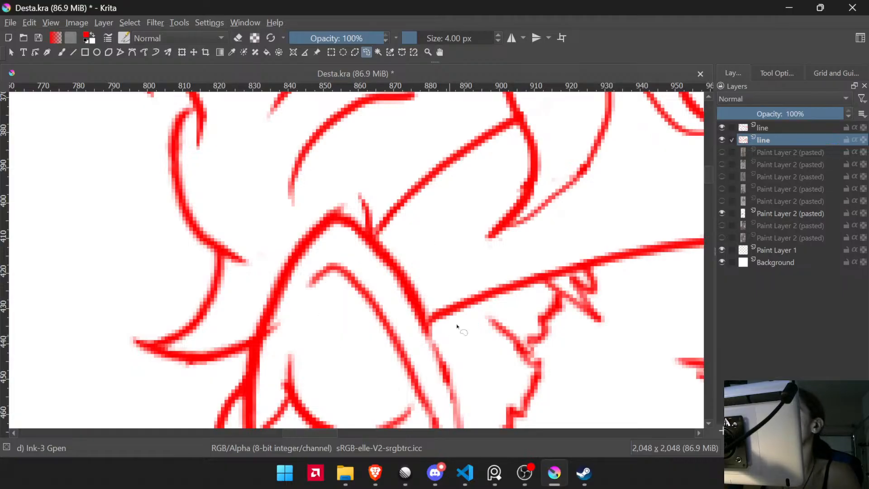
- Lasso and delete the leftover hair lines inside the ear from the lower line layer
{"action": "mouse_move", "coordinate": [458, 325]}
{"action": "left_mouse_down"}
{"action": "mouse_move", "coordinate": [438, 365]}
{"action": "mouse_move", "coordinate": [372, 392]}
{"action": "mouse_move", "coordinate": [431, 346]}
{"action": "mouse_move", "coordinate": [435, 313]}
{"action": "mouse_move", "coordinate": [391, 227]}
{"action": "mouse_move", "coordinate": [351, 336]}
{"action": "left_mouse_up"}
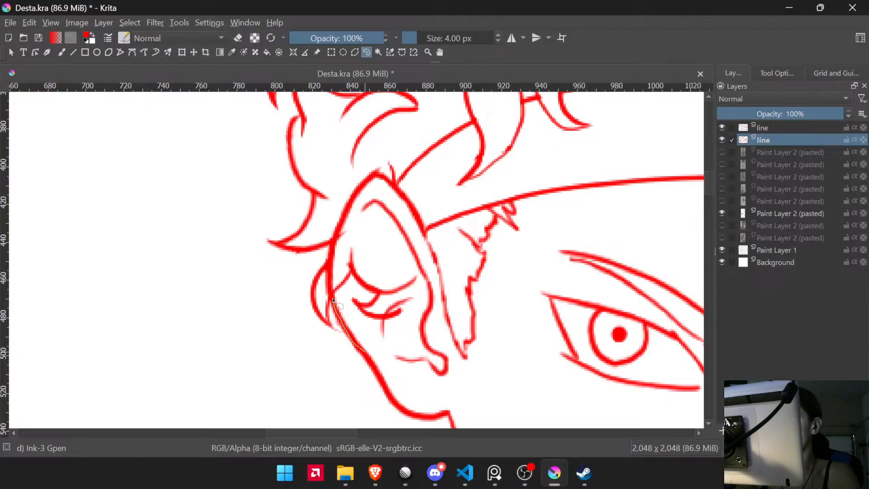
{"action": "mouse_move", "coordinate": [333, 300]}
{"action": "left_mouse_down"}
{"action": "mouse_move", "coordinate": [336, 235]}
{"action": "mouse_move", "coordinate": [350, 218]}
{"action": "mouse_move", "coordinate": [390, 213]}
{"action": "mouse_move", "coordinate": [431, 295]}
{"action": "mouse_move", "coordinate": [412, 361]}
{"action": "left_mouse_up"}
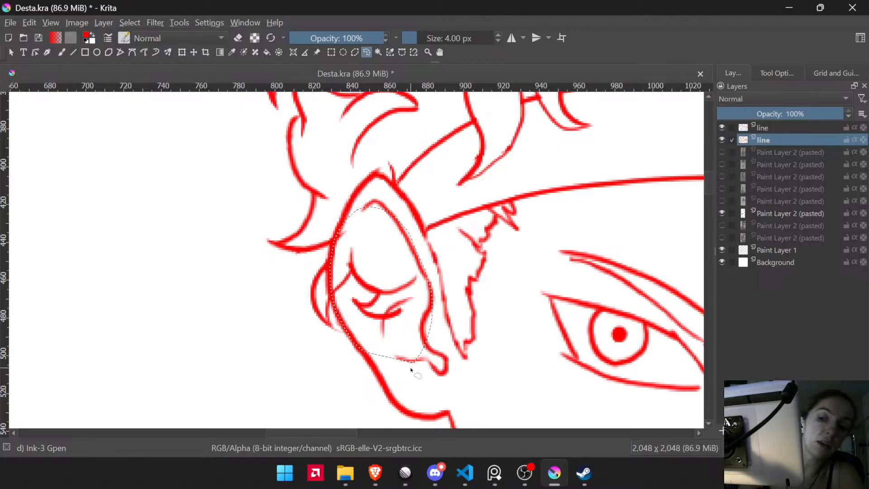
{"action": "key", "text": "Delete"}
{"action": "key", "text": "ctrl+shift+a"}
- Show the lowest pasted reference layer, the coloured portrait with the dark scarf, behind the face as a guide for the mouth
{"action": "left_click_drag", "start_coordinate": [485, 282], "coordinate": [481, 366]}
{"action": "left_click_drag", "start_coordinate": [587, 317], "coordinate": [575, 267]}
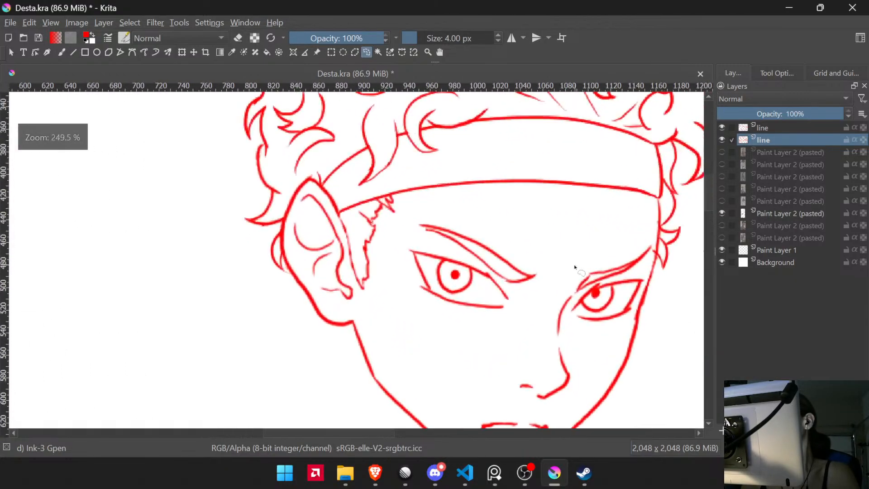
{"action": "left_click_drag", "start_coordinate": [539, 307], "coordinate": [546, 281]}
{"action": "left_click_drag", "start_coordinate": [551, 282], "coordinate": [506, 195]}
{"action": "mouse_move", "coordinate": [545, 299]}
{"action": "left_mouse_down"}
{"action": "mouse_move", "coordinate": [538, 371]}
{"action": "mouse_move", "coordinate": [553, 248]}
{"action": "mouse_move", "coordinate": [533, 340]}
{"action": "left_mouse_up"}
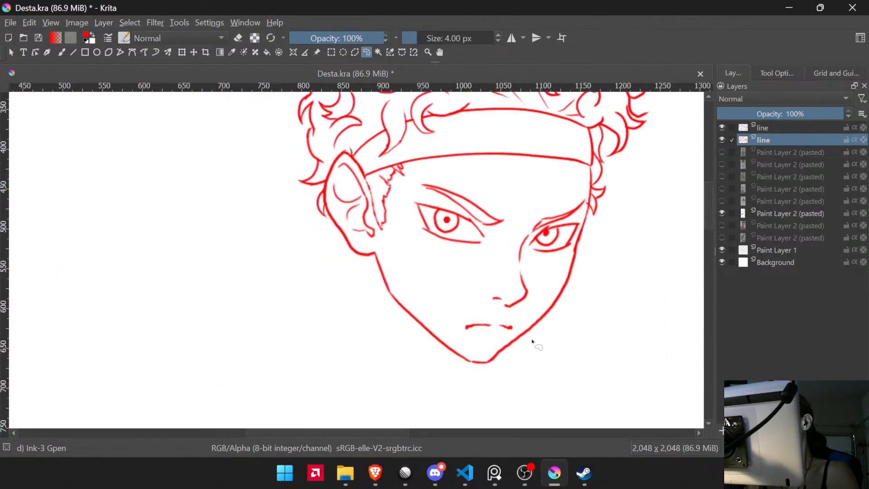
{"action": "left_click_drag", "start_coordinate": [523, 355], "coordinate": [526, 334]}
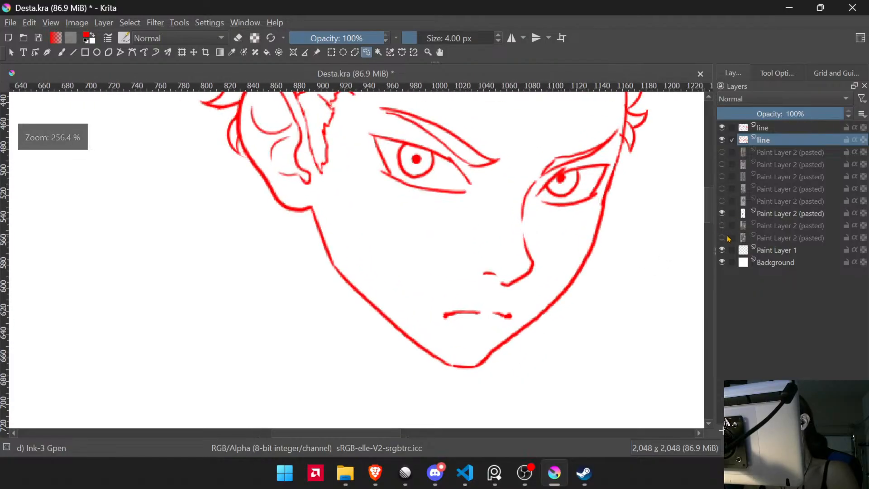
{"action": "left_click", "coordinate": [723, 226]}
{"action": "left_click", "coordinate": [722, 225]}
{"action": "left_click", "coordinate": [722, 238]}
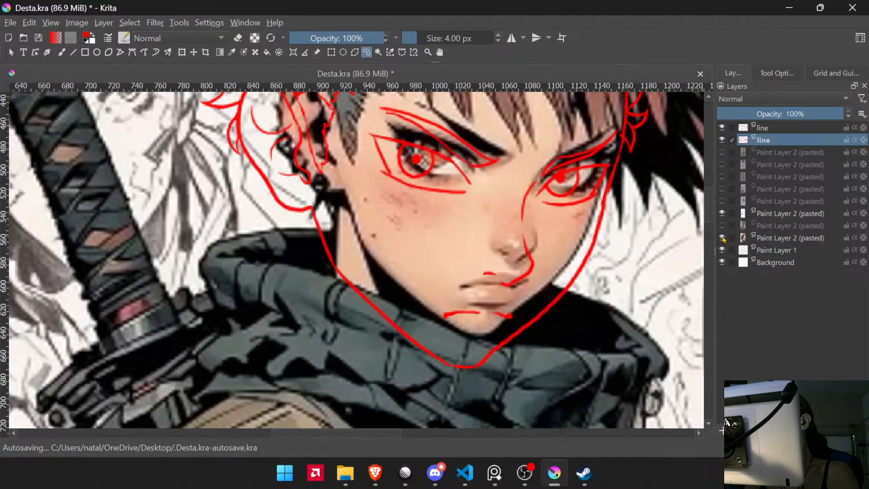
{"action": "left_click_drag", "start_coordinate": [521, 292], "coordinate": [533, 244]}
{"action": "left_click_drag", "start_coordinate": [512, 278], "coordinate": [586, 237]}
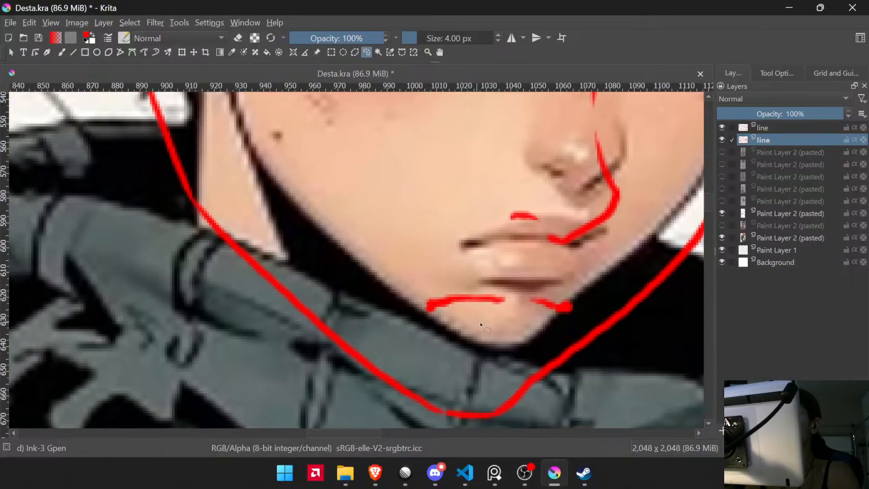
- On the upper line layer with the face, brush a thin red upper lip above the mouth line, dipping in the middle and reaching the far corner
{"action": "left_click", "coordinate": [722, 139]}
{"action": "left_click", "coordinate": [722, 140]}
{"action": "left_click", "coordinate": [765, 128]}
{"action": "key", "text": "b"}
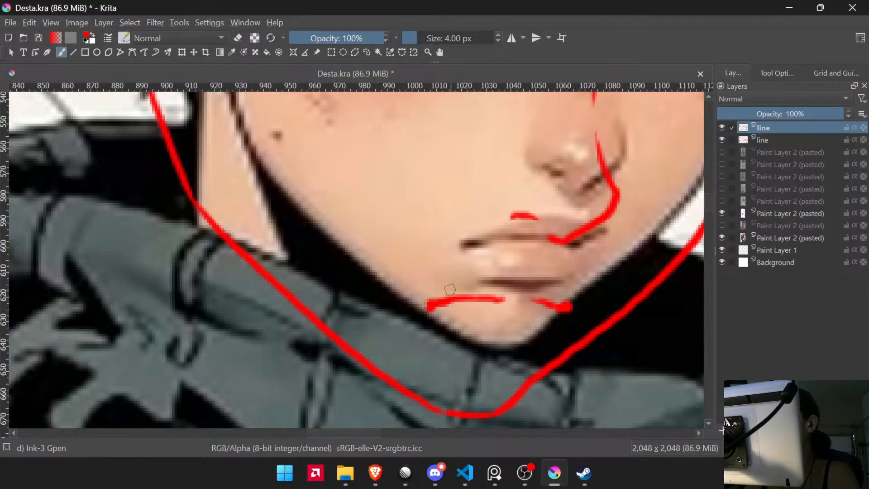
{"action": "mouse_move", "coordinate": [450, 288]}
{"action": "left_mouse_down"}
{"action": "mouse_move", "coordinate": [492, 273]}
{"action": "mouse_move", "coordinate": [521, 278]}
{"action": "left_mouse_up"}
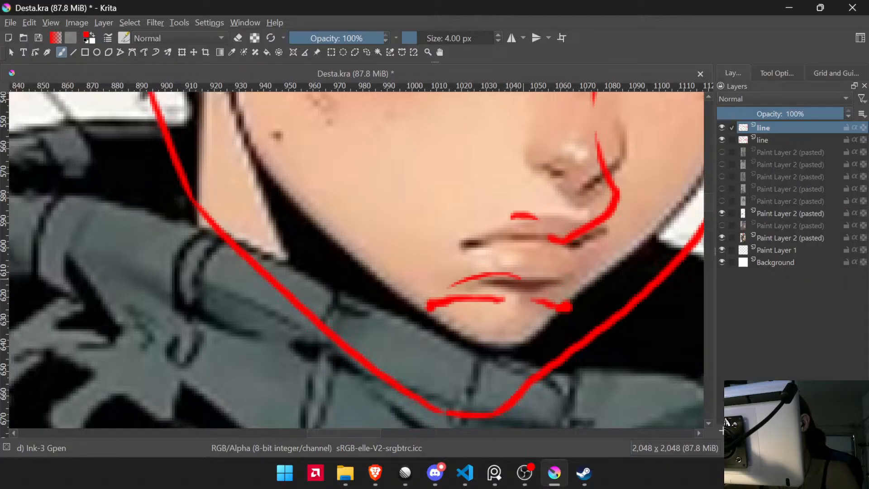
{"action": "mouse_move", "coordinate": [522, 277]}
{"action": "left_mouse_down"}
{"action": "mouse_move", "coordinate": [553, 274]}
{"action": "mouse_move", "coordinate": [527, 279]}
{"action": "mouse_move", "coordinate": [543, 276]}
{"action": "mouse_move", "coordinate": [571, 299]}
{"action": "left_mouse_up"}
{"action": "key", "text": "ctrl+z"}
{"action": "key", "text": "ctrl+z"}
{"action": "key", "text": "ctrl+z"}
{"action": "mouse_move", "coordinate": [522, 278]}
{"action": "left_mouse_down"}
{"action": "mouse_move", "coordinate": [547, 282]}
{"action": "mouse_move", "coordinate": [569, 305]}
{"action": "left_mouse_up"}
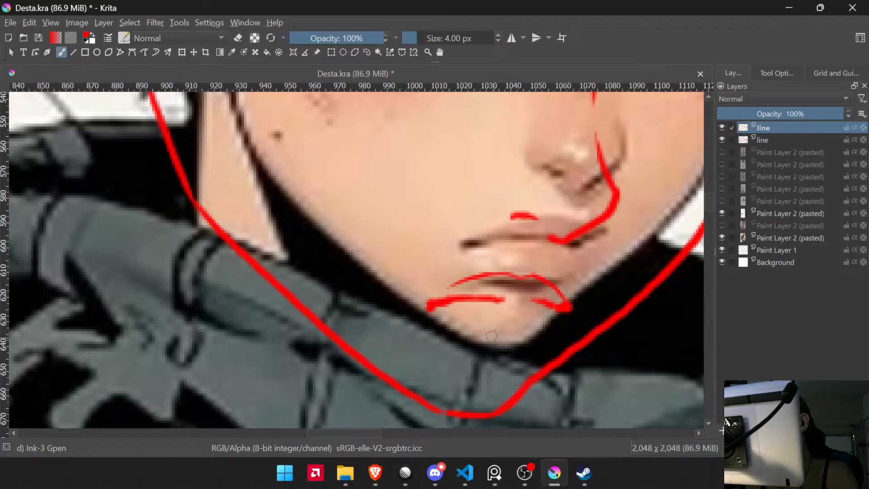
- Draw a curved lower lip line beneath the mouth in red and hide the coloured portrait reference layer
{"action": "mouse_move", "coordinate": [458, 328]}
{"action": "left_mouse_down"}
{"action": "mouse_move", "coordinate": [508, 341]}
{"action": "mouse_move", "coordinate": [545, 330]}
{"action": "left_mouse_up"}
{"action": "key", "text": "ctrl+z"}
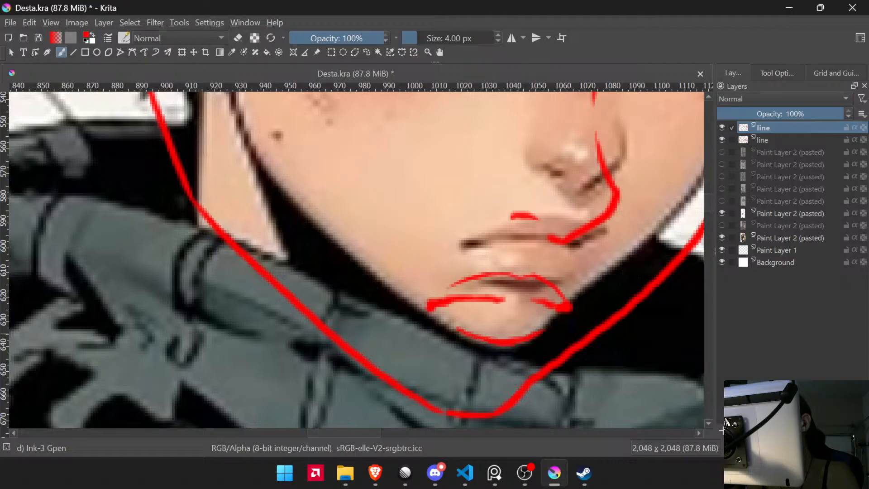
{"action": "left_click_drag", "start_coordinate": [536, 310], "coordinate": [511, 411]}
{"action": "left_click", "coordinate": [722, 238]}
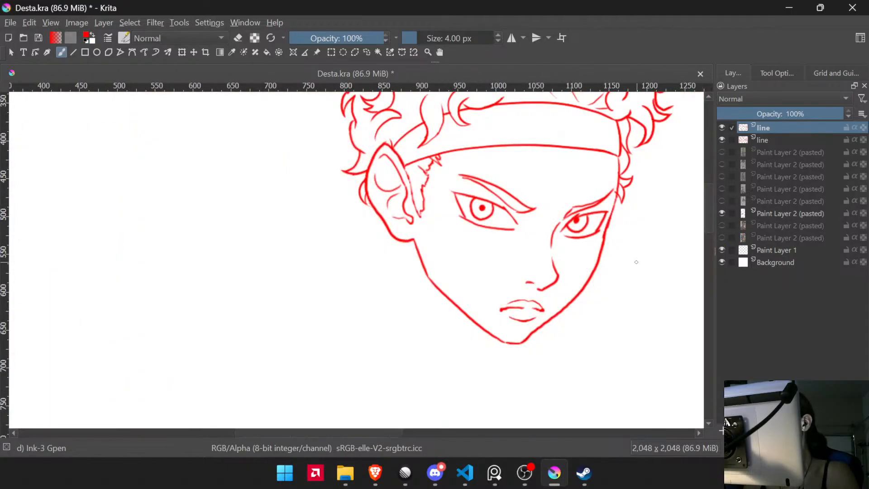
{"action": "mouse_move", "coordinate": [597, 289]}
{"action": "left_mouse_down"}
{"action": "mouse_move", "coordinate": [578, 347]}
{"action": "mouse_move", "coordinate": [579, 314]}
{"action": "left_mouse_up"}
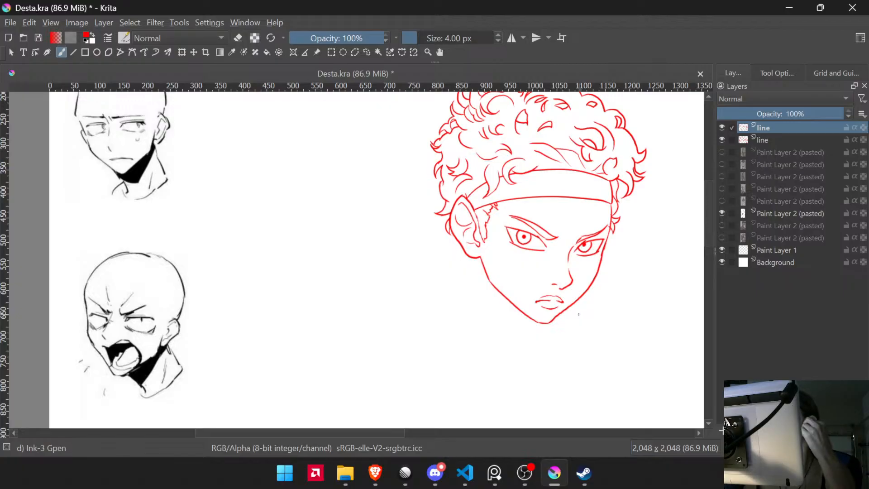
{"action": "key", "text": "ctrl"}
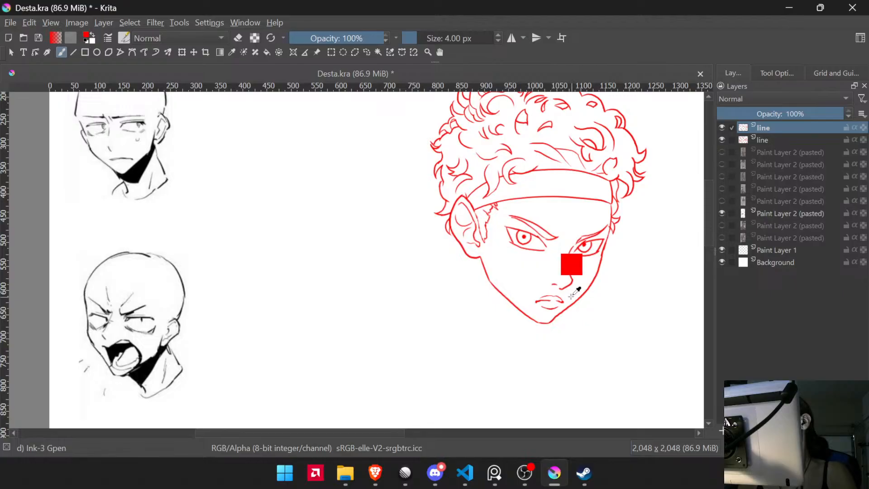
- Lasso and delete the far-side half of the upper lip line from its central dip to the mouth corner, on the upper line layer
{"action": "scroll", "coordinate": [570, 310], "scroll_direction": "up", "scroll_amount": 10}
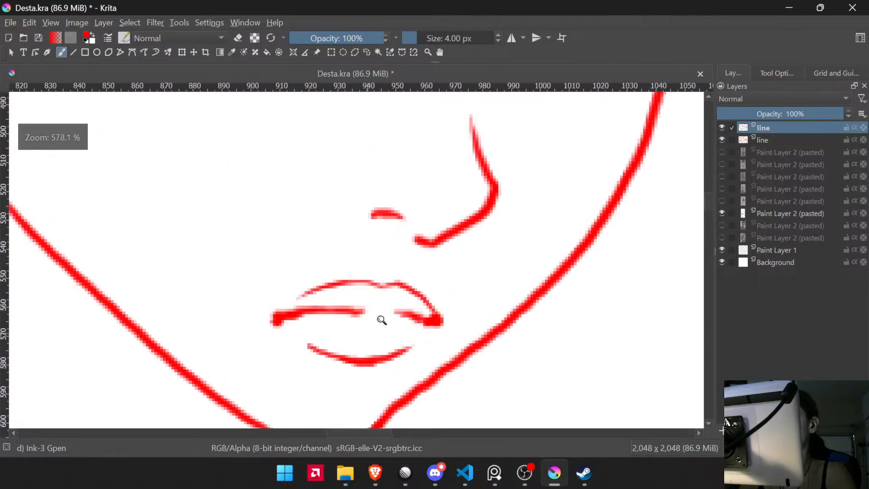
{"action": "left_click", "coordinate": [722, 129]}
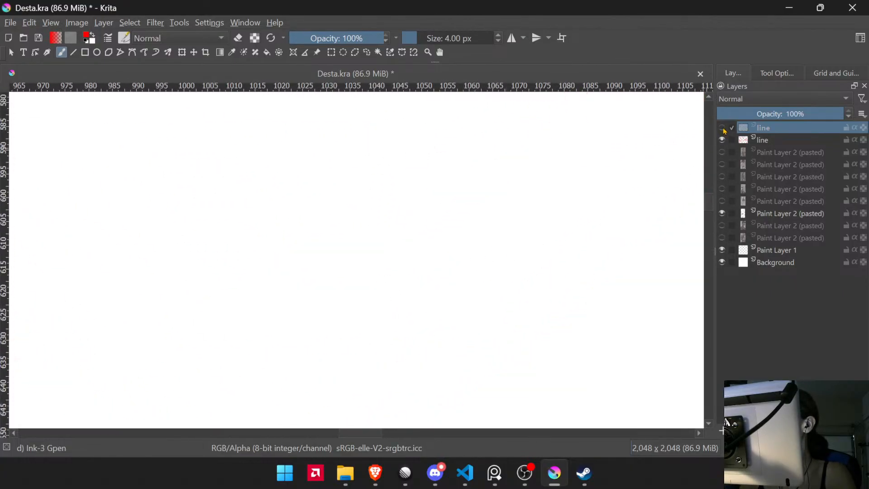
{"action": "left_click", "coordinate": [723, 128]}
{"action": "left_click", "coordinate": [722, 140]}
{"action": "left_click", "coordinate": [723, 140]}
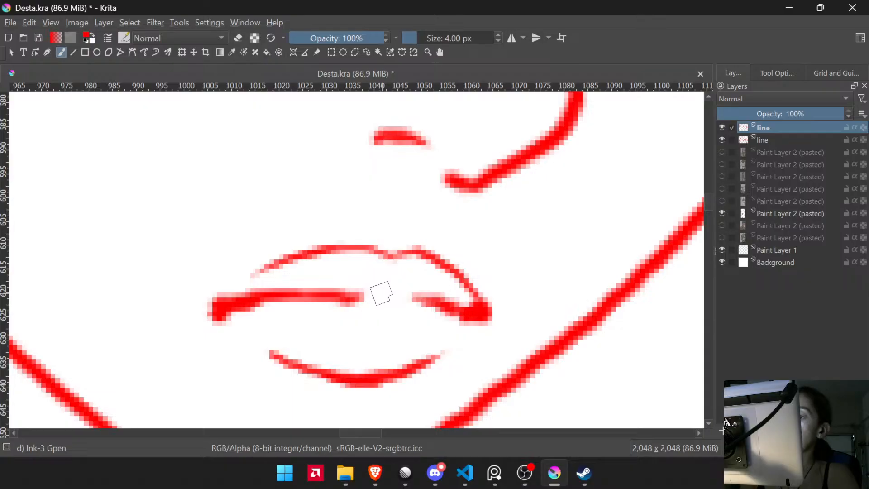
{"action": "left_click_drag", "start_coordinate": [381, 290], "coordinate": [410, 267]}
{"action": "mouse_move", "coordinate": [434, 297]}
{"action": "left_mouse_down"}
{"action": "mouse_move", "coordinate": [431, 358]}
{"action": "mouse_move", "coordinate": [438, 336]}
{"action": "left_mouse_up"}
{"action": "mouse_move", "coordinate": [454, 195]}
{"action": "left_mouse_down"}
{"action": "mouse_move", "coordinate": [456, 151]}
{"action": "mouse_move", "coordinate": [412, 190]}
{"action": "mouse_move", "coordinate": [421, 238]}
{"action": "left_mouse_up"}
{"action": "key", "text": "ctrl+z"}
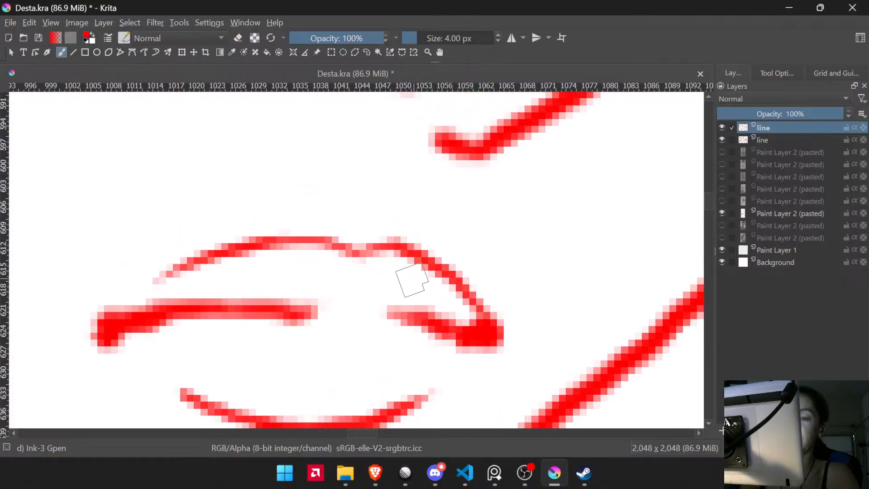
{"action": "left_click", "coordinate": [367, 53]}
{"action": "mouse_move", "coordinate": [364, 218]}
{"action": "left_mouse_down"}
{"action": "mouse_move", "coordinate": [359, 248]}
{"action": "mouse_move", "coordinate": [372, 276]}
{"action": "mouse_move", "coordinate": [426, 290]}
{"action": "mouse_move", "coordinate": [472, 321]}
{"action": "mouse_move", "coordinate": [501, 319]}
{"action": "mouse_move", "coordinate": [508, 283]}
{"action": "mouse_move", "coordinate": [435, 217]}
{"action": "left_mouse_up"}
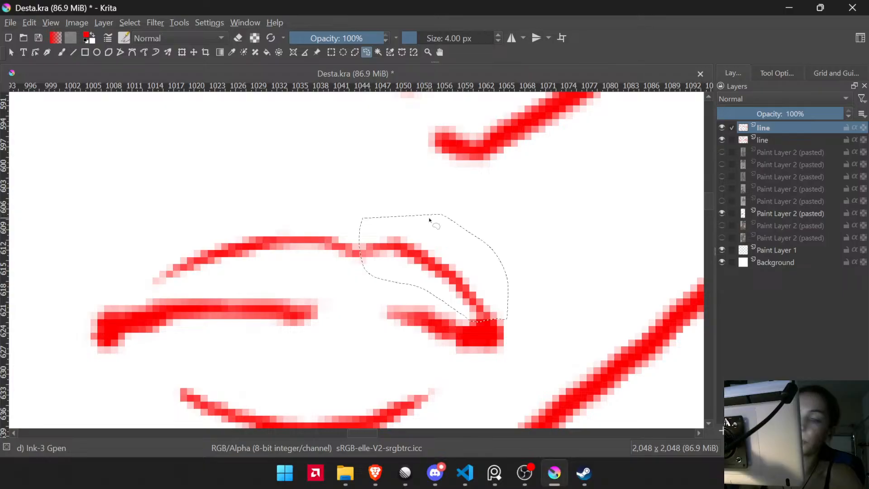
{"action": "left_click", "coordinate": [446, 350]}
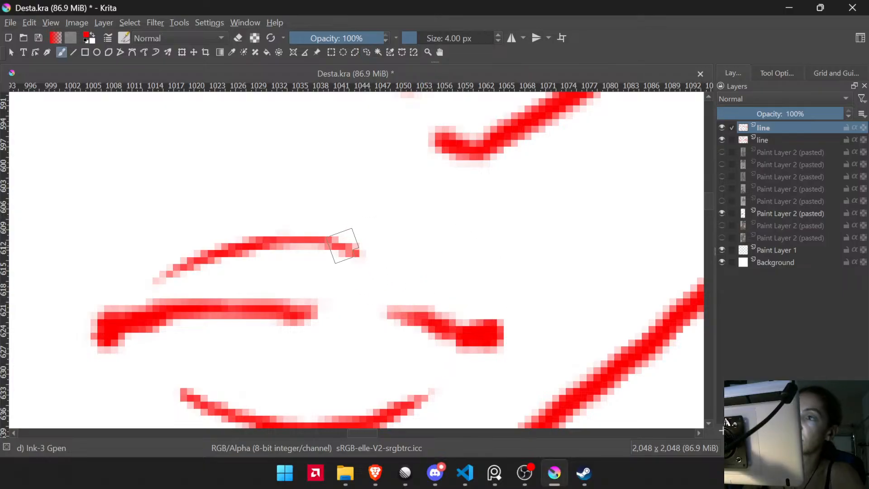
- Erase the upper lip line's end near the centre and redraw it thicker with the 4 px brush, curving down into the central dip
{"action": "key", "text": "e"}
{"action": "mouse_move", "coordinate": [356, 249]}
{"action": "left_mouse_down"}
{"action": "mouse_move", "coordinate": [349, 253]}
{"action": "mouse_move", "coordinate": [334, 236]}
{"action": "left_mouse_up"}
{"action": "key", "text": "e"}
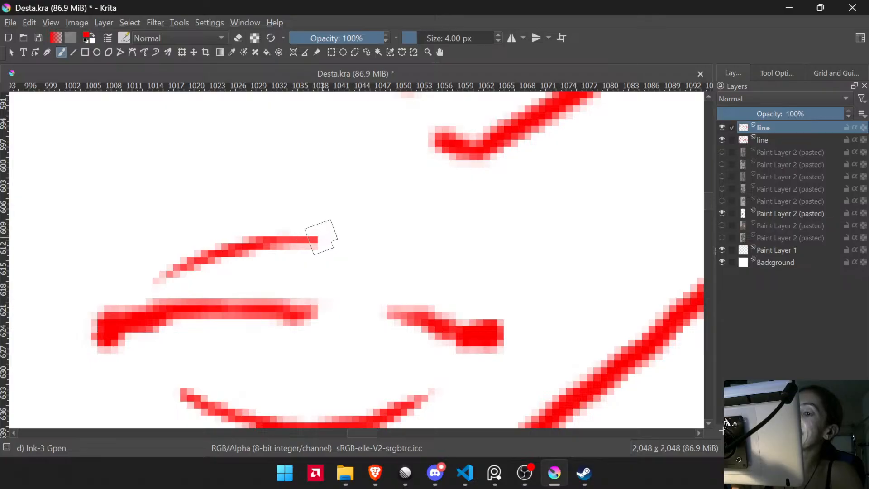
{"action": "left_click_drag", "start_coordinate": [293, 240], "coordinate": [321, 236]}
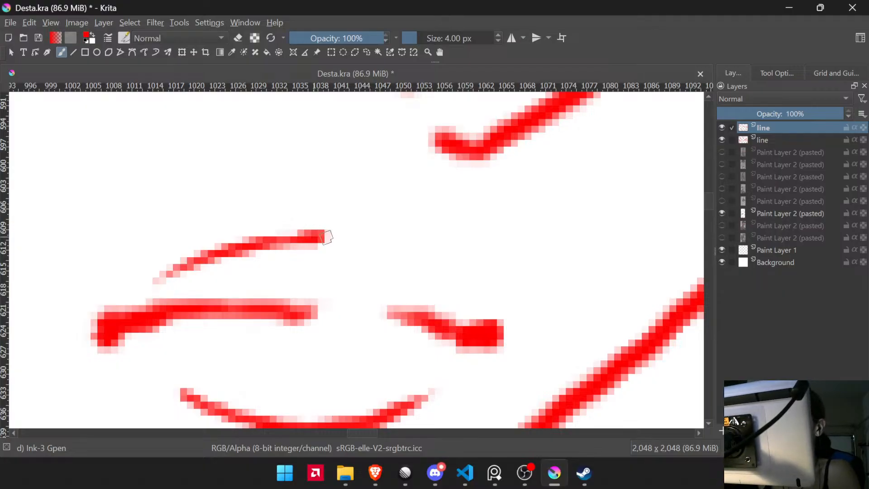
{"action": "left_click_drag", "start_coordinate": [322, 251], "coordinate": [375, 260]}
{"action": "key", "text": "ctrl+z"}
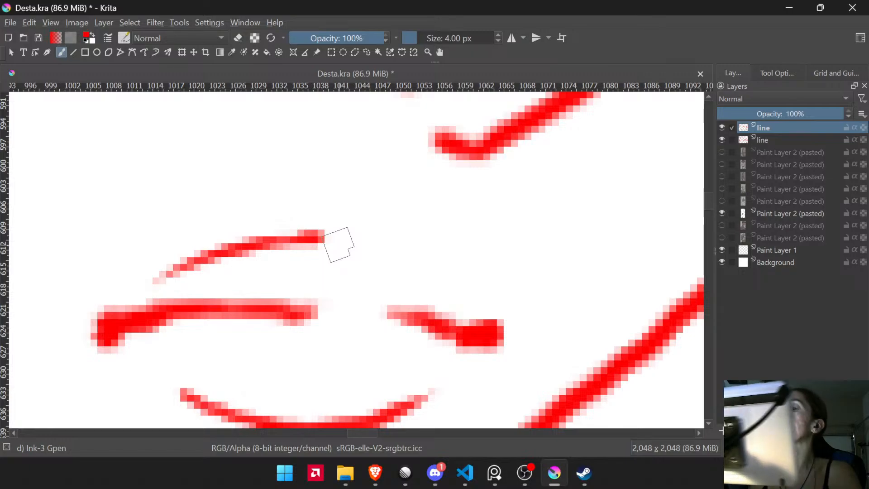
{"action": "mouse_move", "coordinate": [311, 235]}
{"action": "left_mouse_down"}
{"action": "mouse_move", "coordinate": [369, 237]}
{"action": "mouse_move", "coordinate": [399, 259]}
{"action": "left_mouse_up"}
{"action": "left_click_drag", "start_coordinate": [323, 228], "coordinate": [268, 233]}
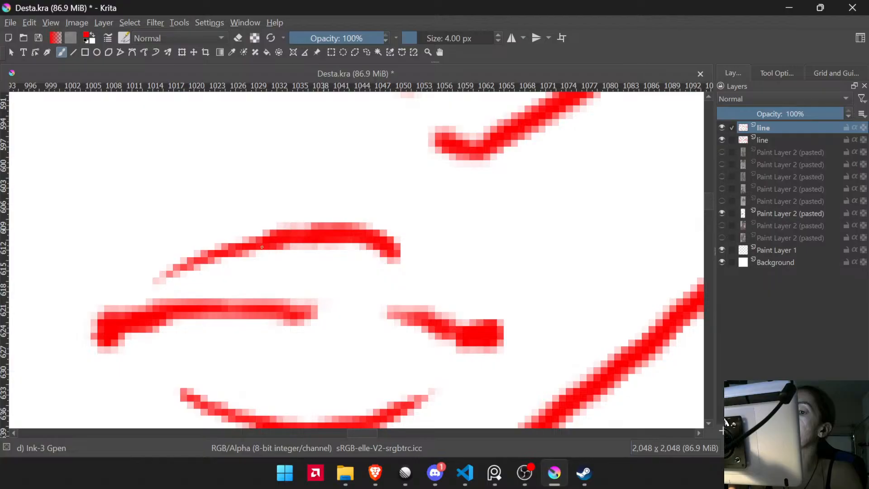
- With a 2 px brush, draw a thin far half of the upper lip from the central dip down to the mouth corner
{"action": "key", "text": "bracketleft"}
{"action": "key", "text": "bracketleft"}
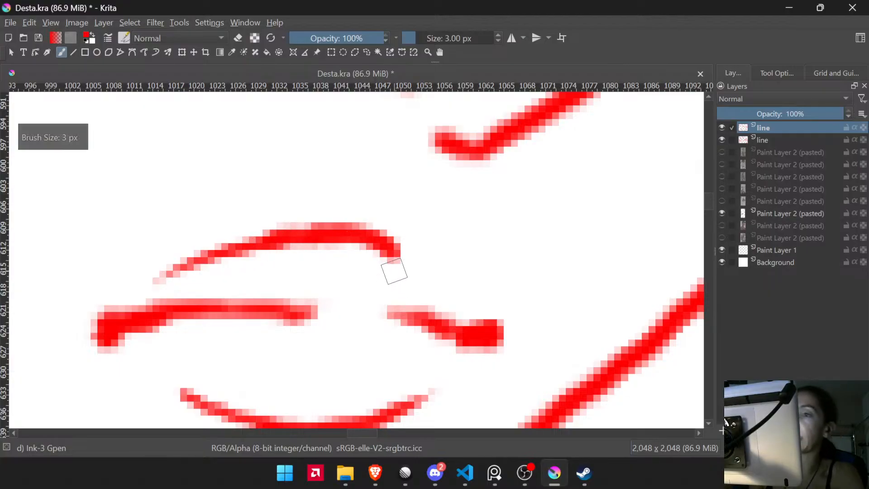
{"action": "mouse_move", "coordinate": [410, 246]}
{"action": "left_mouse_down"}
{"action": "mouse_move", "coordinate": [430, 243]}
{"action": "mouse_move", "coordinate": [458, 261]}
{"action": "mouse_move", "coordinate": [487, 315]}
{"action": "left_mouse_up"}
{"action": "mouse_move", "coordinate": [504, 254]}
{"action": "left_mouse_down"}
{"action": "mouse_move", "coordinate": [507, 382]}
{"action": "mouse_move", "coordinate": [517, 290]}
{"action": "left_mouse_up"}
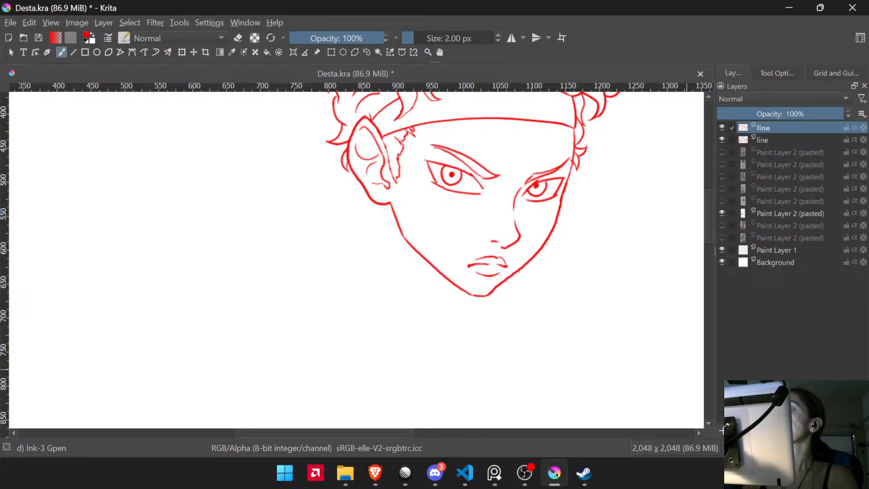
- Erase along the underside of the upper lip line to thin its thickened central part
{"action": "left_click_drag", "start_coordinate": [512, 267], "coordinate": [530, 219]}
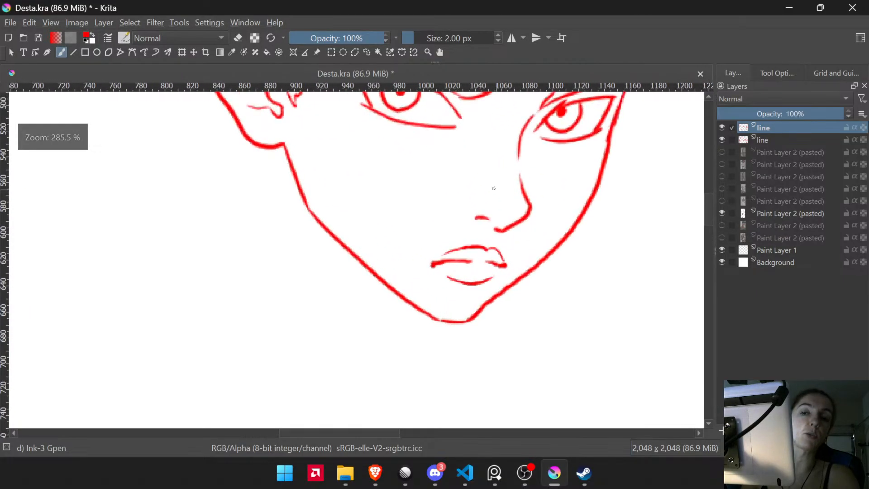
{"action": "left_click_drag", "start_coordinate": [497, 184], "coordinate": [491, 242]}
{"action": "left_click_drag", "start_coordinate": [452, 278], "coordinate": [479, 213]}
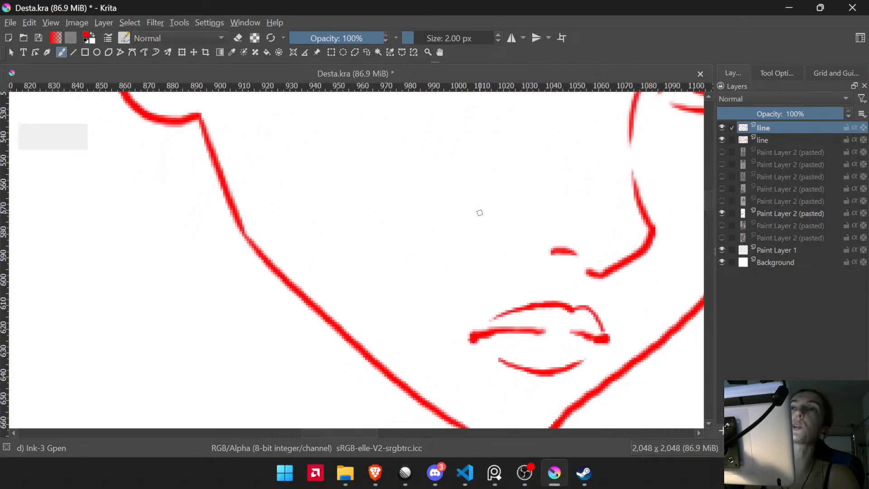
{"action": "left_click_drag", "start_coordinate": [567, 324], "coordinate": [503, 269]}
{"action": "left_click_drag", "start_coordinate": [525, 314], "coordinate": [529, 253]}
{"action": "mouse_move", "coordinate": [479, 236]}
{"action": "left_mouse_down"}
{"action": "mouse_move", "coordinate": [468, 276]}
{"action": "mouse_move", "coordinate": [410, 280]}
{"action": "mouse_move", "coordinate": [460, 291]}
{"action": "mouse_move", "coordinate": [388, 414]}
{"action": "mouse_move", "coordinate": [457, 279]}
{"action": "mouse_move", "coordinate": [425, 289]}
{"action": "mouse_move", "coordinate": [430, 266]}
{"action": "mouse_move", "coordinate": [421, 262]}
{"action": "left_mouse_up"}
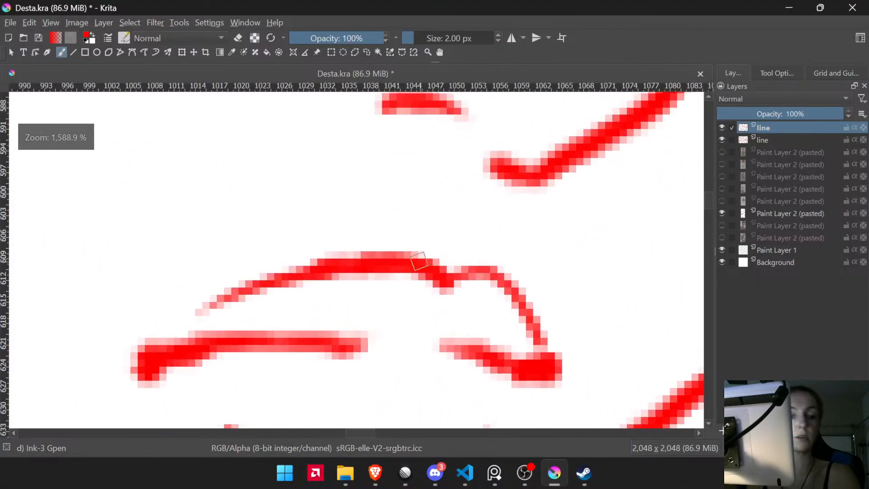
{"action": "key", "text": "e"}
{"action": "mouse_move", "coordinate": [363, 279]}
{"action": "left_mouse_down"}
{"action": "mouse_move", "coordinate": [423, 286]}
{"action": "mouse_move", "coordinate": [387, 387]}
{"action": "left_mouse_up"}
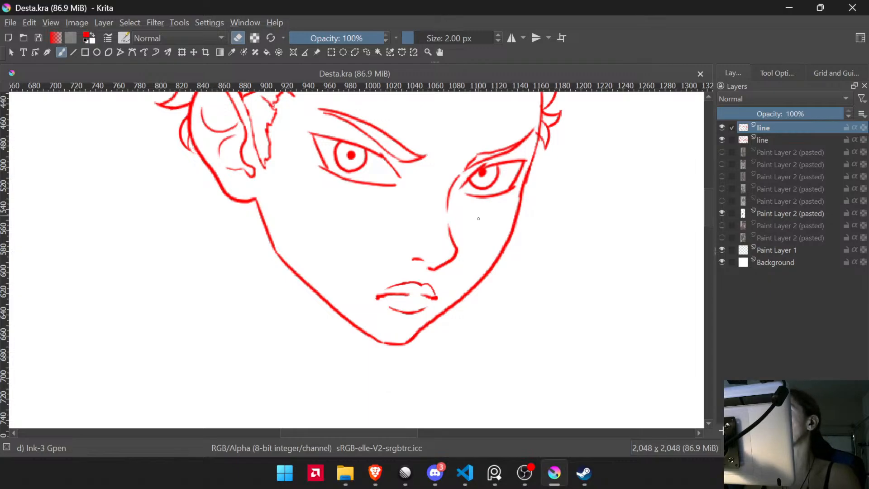
- With a 4 px brush, redraw the far jaw line slightly outside the old one, from the cheek down to the chin
{"action": "scroll", "coordinate": [478, 219], "scroll_direction": "up", "scroll_amount": 8}
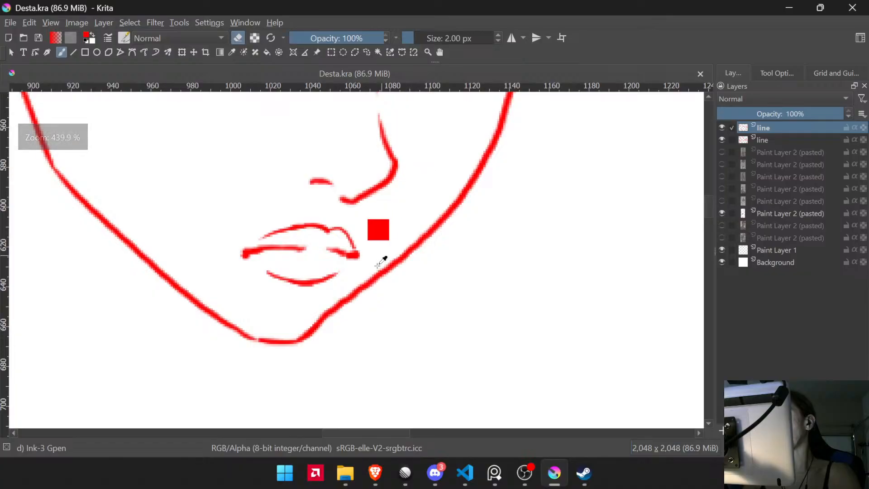
{"action": "scroll", "coordinate": [382, 254], "scroll_direction": "up", "scroll_amount": 3}
{"action": "key", "text": "bracketright"}
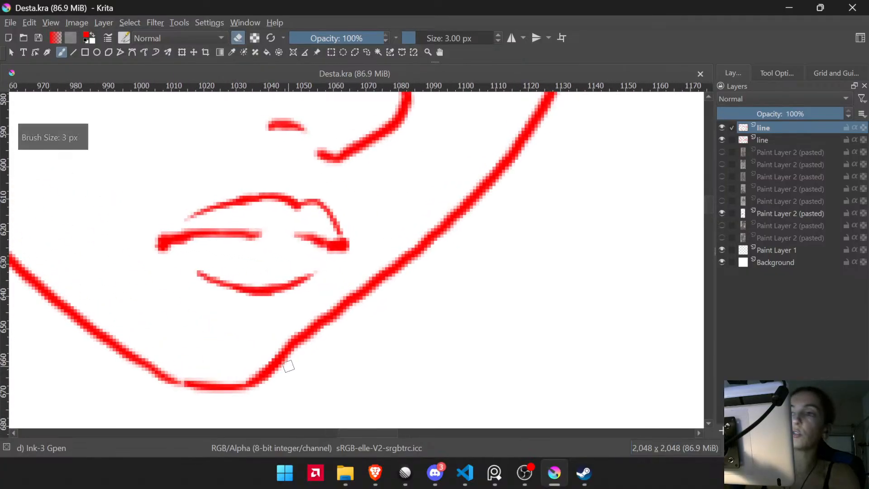
{"action": "key", "text": "e"}
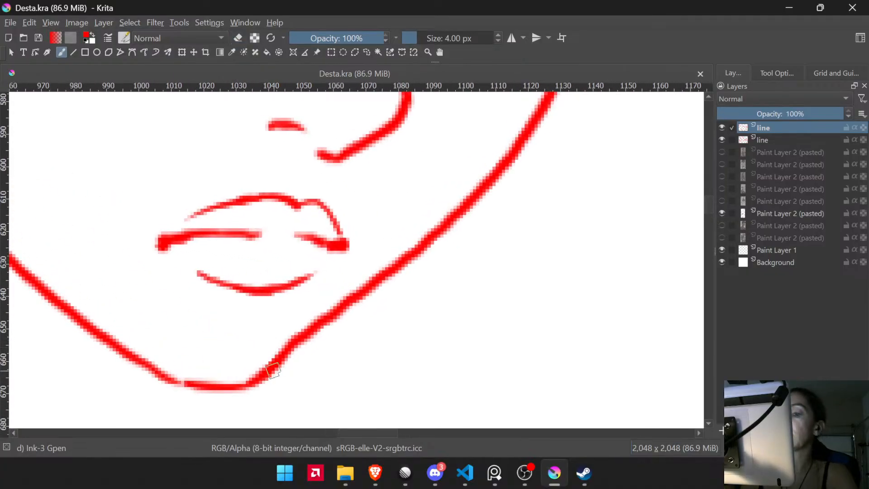
{"action": "mouse_move", "coordinate": [256, 378]}
{"action": "left_mouse_down"}
{"action": "mouse_move", "coordinate": [400, 285]}
{"action": "mouse_move", "coordinate": [476, 212]}
{"action": "left_mouse_up"}
{"action": "key", "text": "ctrl+z"}
{"action": "mouse_move", "coordinate": [512, 153]}
{"action": "left_mouse_down"}
{"action": "mouse_move", "coordinate": [438, 246]}
{"action": "mouse_move", "coordinate": [272, 377]}
{"action": "left_mouse_up"}
{"action": "mouse_move", "coordinate": [295, 349]}
{"action": "left_mouse_down"}
{"action": "mouse_move", "coordinate": [231, 391]}
{"action": "mouse_move", "coordinate": [148, 368]}
{"action": "mouse_move", "coordinate": [196, 383]}
{"action": "mouse_move", "coordinate": [159, 373]}
{"action": "mouse_move", "coordinate": [255, 382]}
{"action": "left_mouse_up"}
- Erase the old inner jaw line and the leftover spur beside the chin, keeping the new outer line
{"action": "key", "text": "e"}
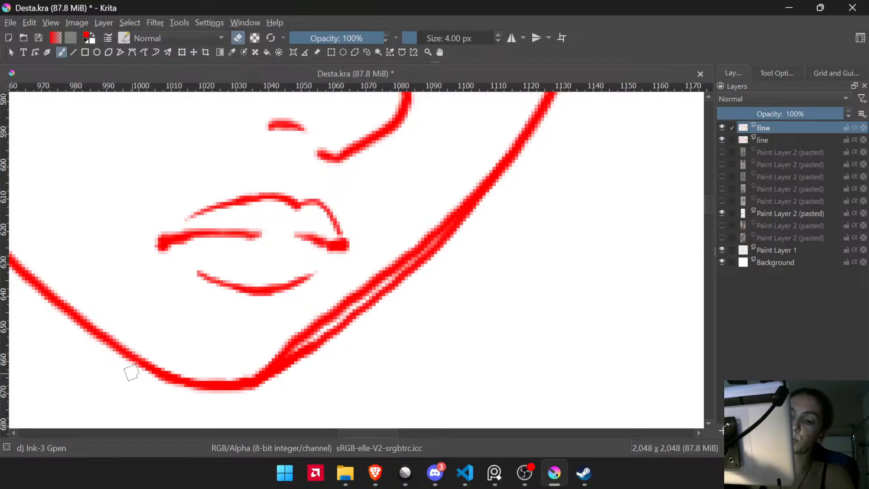
{"action": "mouse_move", "coordinate": [306, 345]}
{"action": "left_mouse_down"}
{"action": "mouse_move", "coordinate": [283, 355]}
{"action": "mouse_move", "coordinate": [396, 256]}
{"action": "mouse_move", "coordinate": [376, 273]}
{"action": "mouse_move", "coordinate": [380, 281]}
{"action": "mouse_move", "coordinate": [485, 171]}
{"action": "left_mouse_up"}
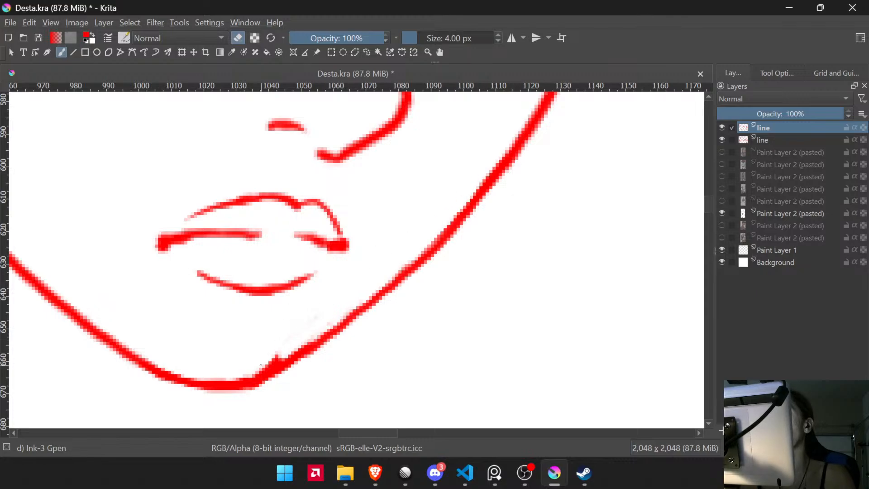
{"action": "left_click_drag", "start_coordinate": [278, 355], "coordinate": [264, 366]}
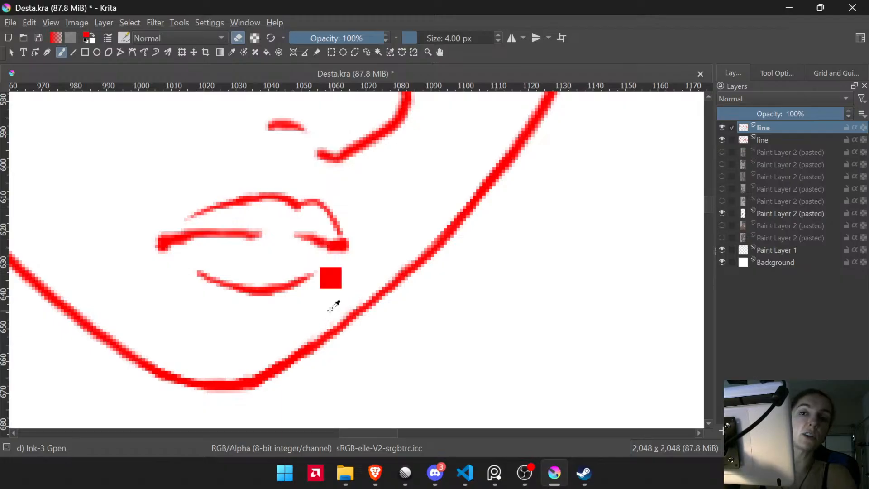
{"action": "mouse_move", "coordinate": [334, 305]}
{"action": "left_mouse_down"}
{"action": "mouse_move", "coordinate": [297, 256]}
{"action": "mouse_move", "coordinate": [301, 298]}
{"action": "mouse_move", "coordinate": [369, 278]}
{"action": "mouse_move", "coordinate": [411, 219]}
{"action": "left_mouse_up"}
- Brush over the far jaw line just above the chin to even out its thickness
{"action": "key", "text": "e"}
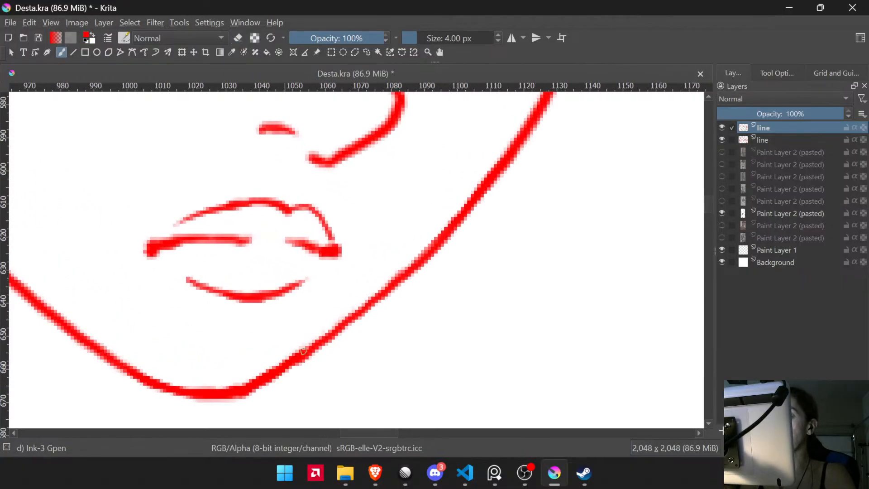
{"action": "mouse_move", "coordinate": [303, 351]}
{"action": "left_mouse_down"}
{"action": "mouse_move", "coordinate": [369, 307]}
{"action": "mouse_move", "coordinate": [390, 281]}
{"action": "left_mouse_up"}
{"action": "mouse_move", "coordinate": [345, 321]}
{"action": "left_mouse_down"}
{"action": "mouse_move", "coordinate": [410, 270]}
{"action": "mouse_move", "coordinate": [481, 194]}
{"action": "mouse_move", "coordinate": [471, 305]}
{"action": "left_mouse_up"}
{"action": "left_click_drag", "start_coordinate": [469, 271], "coordinate": [433, 357]}
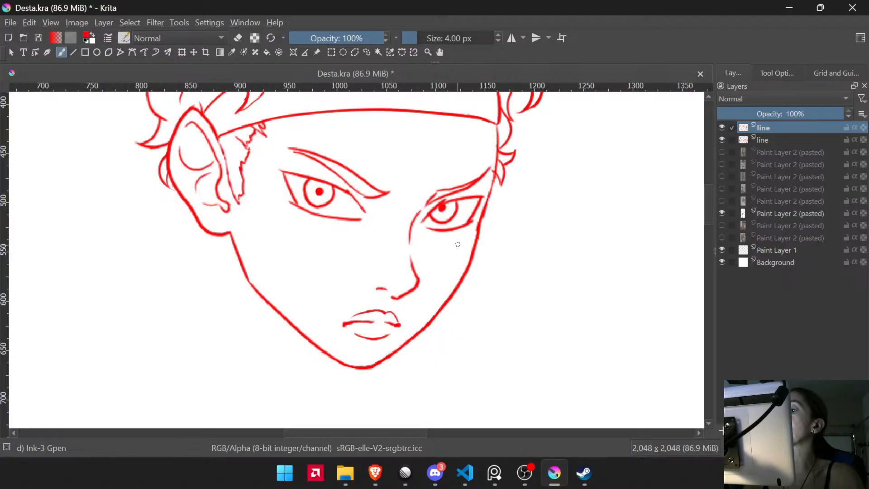
- Extend the near eye's upper eyelid line past the outer corner and thicken it with overlapping red strokes toward the inner corner
{"action": "left_click_drag", "start_coordinate": [487, 188], "coordinate": [514, 126], "text": "ctrl"}
{"action": "left_click_drag", "start_coordinate": [355, 218], "coordinate": [556, 259]}
{"action": "left_click_drag", "start_coordinate": [263, 252], "coordinate": [259, 198], "text": "ctrl"}
{"action": "left_click_drag", "start_coordinate": [159, 154], "coordinate": [243, 218]}
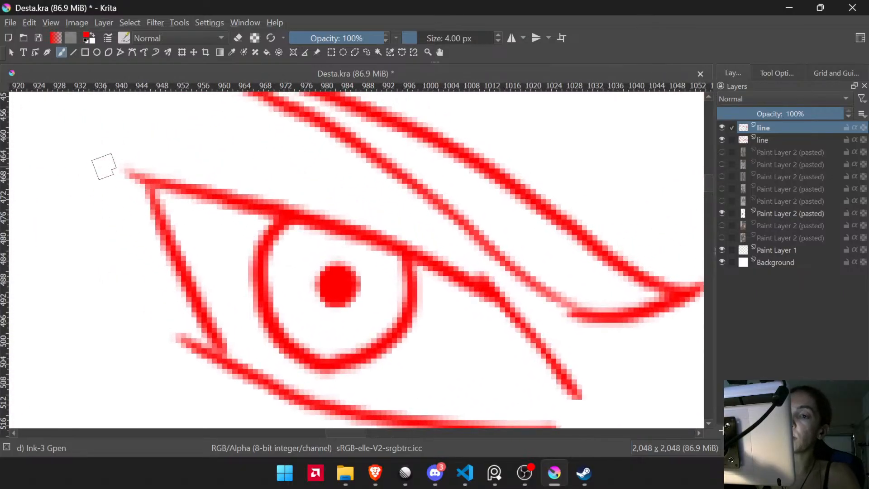
{"action": "mouse_move", "coordinate": [105, 167]}
{"action": "left_mouse_down"}
{"action": "mouse_move", "coordinate": [190, 189]}
{"action": "mouse_move", "coordinate": [104, 171]}
{"action": "mouse_move", "coordinate": [161, 187]}
{"action": "mouse_move", "coordinate": [100, 160]}
{"action": "mouse_move", "coordinate": [210, 194]}
{"action": "left_mouse_up"}
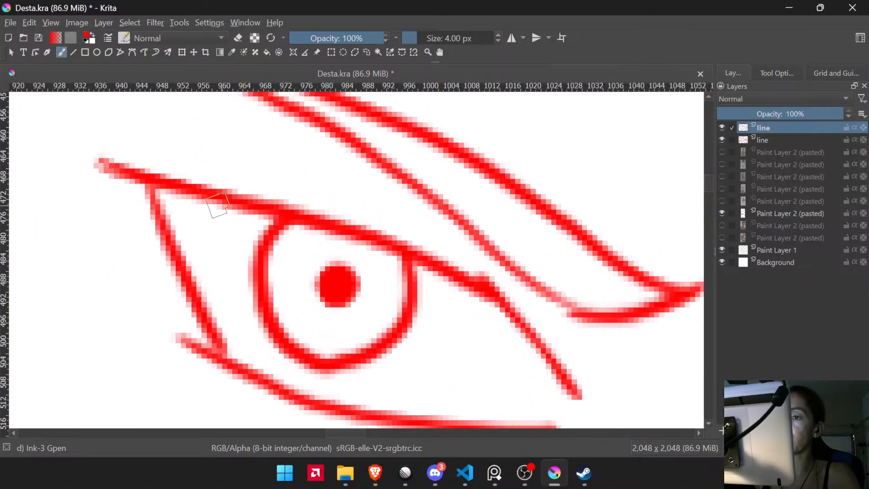
{"action": "left_click_drag", "start_coordinate": [123, 174], "coordinate": [235, 205]}
{"action": "left_click_drag", "start_coordinate": [164, 190], "coordinate": [317, 225]}
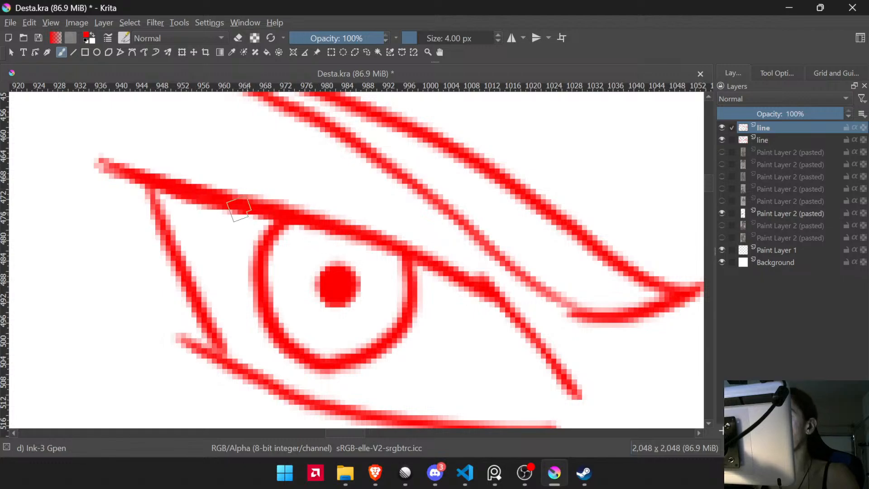
{"action": "left_click_drag", "start_coordinate": [253, 215], "coordinate": [331, 232]}
{"action": "left_click_drag", "start_coordinate": [277, 222], "coordinate": [452, 273]}
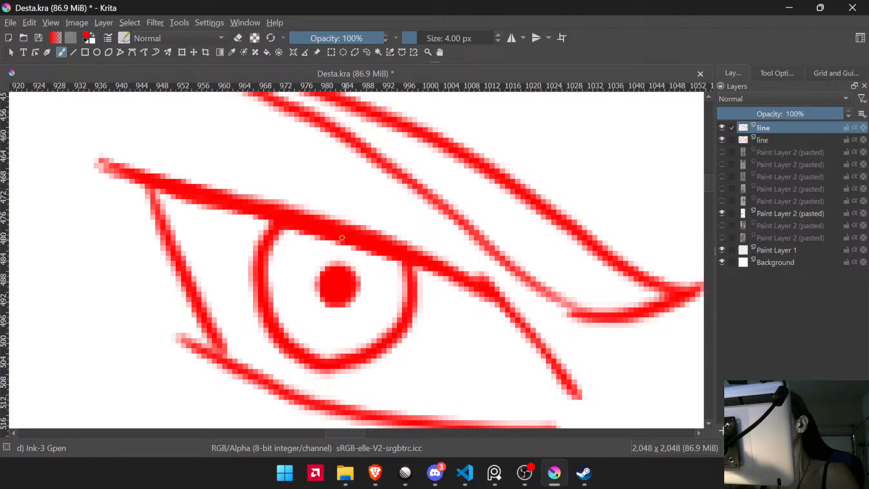
{"action": "left_click_drag", "start_coordinate": [342, 238], "coordinate": [468, 285]}
{"action": "left_click_drag", "start_coordinate": [384, 255], "coordinate": [495, 298]}
- Thicken the line running down from the near eye's upper eyelid toward the inner corner
{"action": "mouse_move", "coordinate": [435, 274]}
{"action": "left_mouse_down"}
{"action": "mouse_move", "coordinate": [503, 310]}
{"action": "mouse_move", "coordinate": [373, 179]}
{"action": "mouse_move", "coordinate": [410, 195]}
{"action": "left_mouse_up"}
{"action": "left_click_drag", "start_coordinate": [359, 149], "coordinate": [435, 232]}
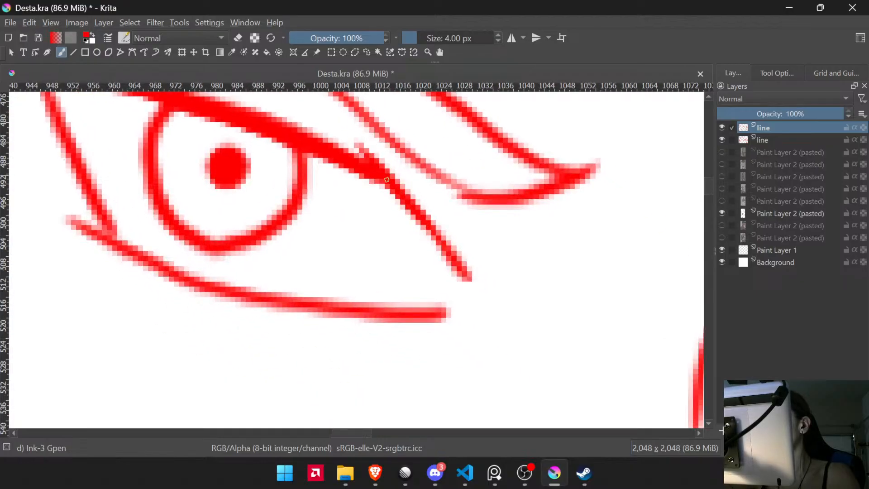
{"action": "left_click_drag", "start_coordinate": [387, 180], "coordinate": [463, 268]}
{"action": "left_click_drag", "start_coordinate": [415, 214], "coordinate": [468, 278]}
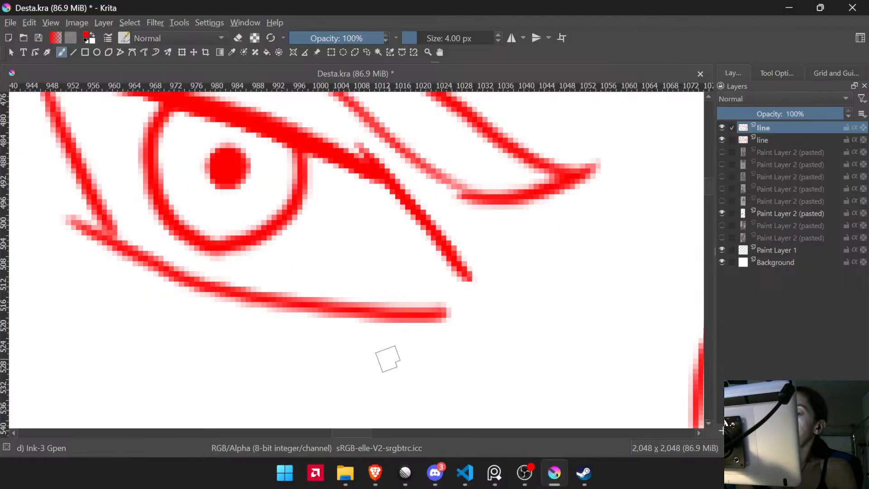
- Redraw the near eye's lower eyelid line in red and erase along its edges so it tapers toward the inner end
{"action": "left_click_drag", "start_coordinate": [352, 268], "coordinate": [370, 270]}
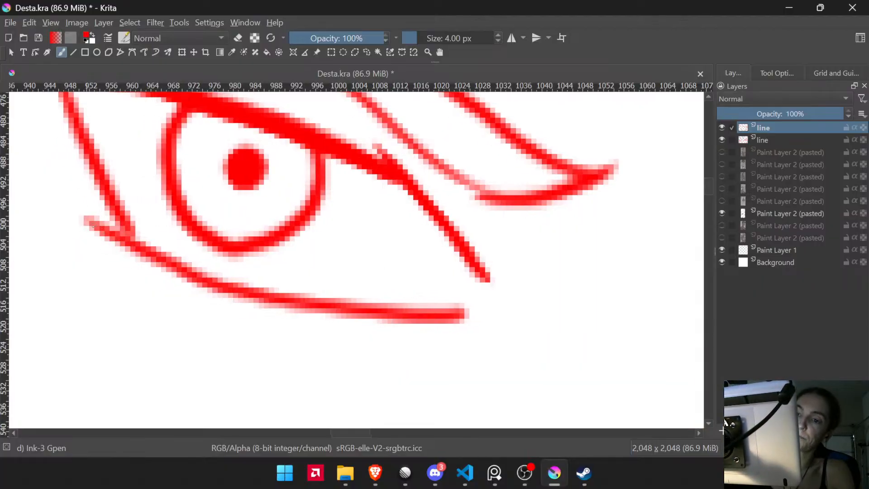
{"action": "mouse_move", "coordinate": [88, 221]}
{"action": "left_mouse_down"}
{"action": "mouse_move", "coordinate": [229, 289]}
{"action": "mouse_move", "coordinate": [480, 325]}
{"action": "left_mouse_up"}
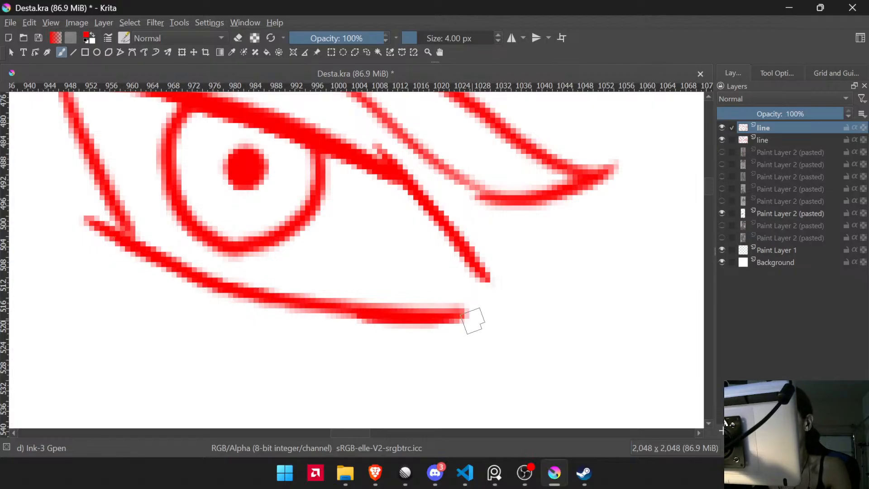
{"action": "key", "text": "e"}
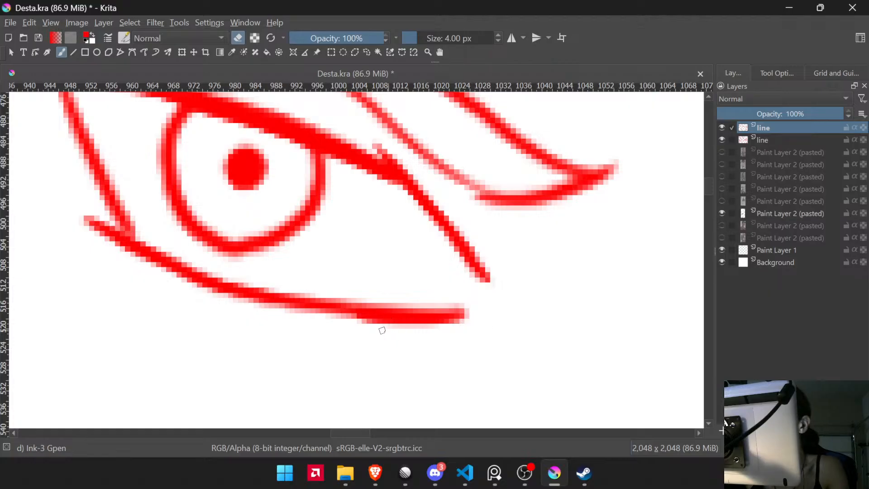
{"action": "left_click_drag", "start_coordinate": [382, 330], "coordinate": [484, 327]}
{"action": "left_click_drag", "start_coordinate": [390, 305], "coordinate": [480, 310]}
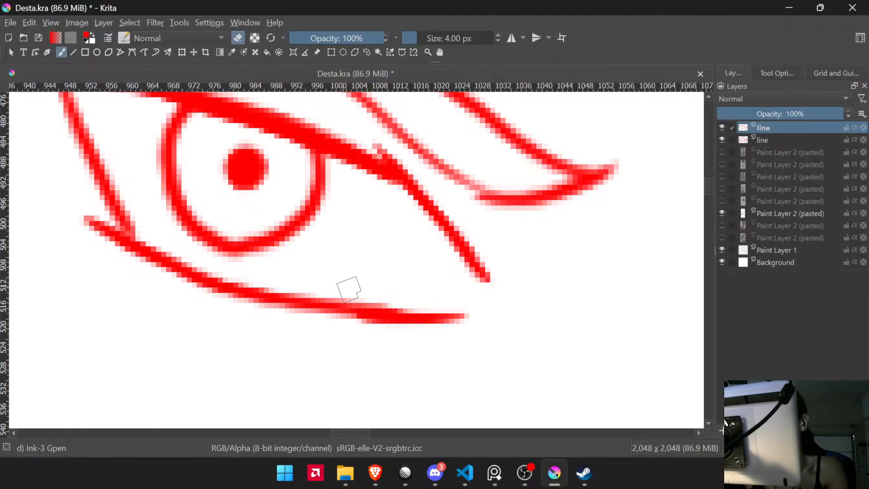
{"action": "left_click_drag", "start_coordinate": [313, 290], "coordinate": [385, 300]}
{"action": "left_click_drag", "start_coordinate": [309, 326], "coordinate": [399, 336]}
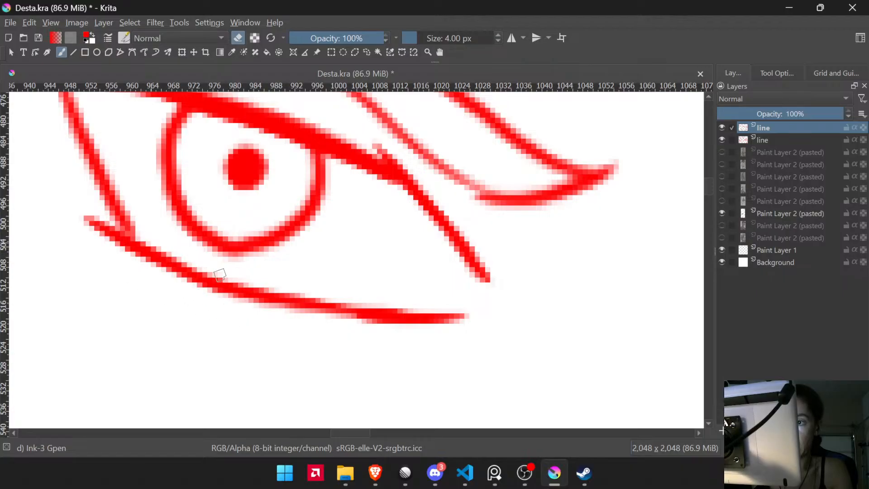
{"action": "left_click_drag", "start_coordinate": [220, 274], "coordinate": [238, 283]}
- Redraw the near eye's iris outline, erase its rough edges, and trim the top edge of the upper eyelid
{"action": "left_click_drag", "start_coordinate": [215, 236], "coordinate": [303, 319]}
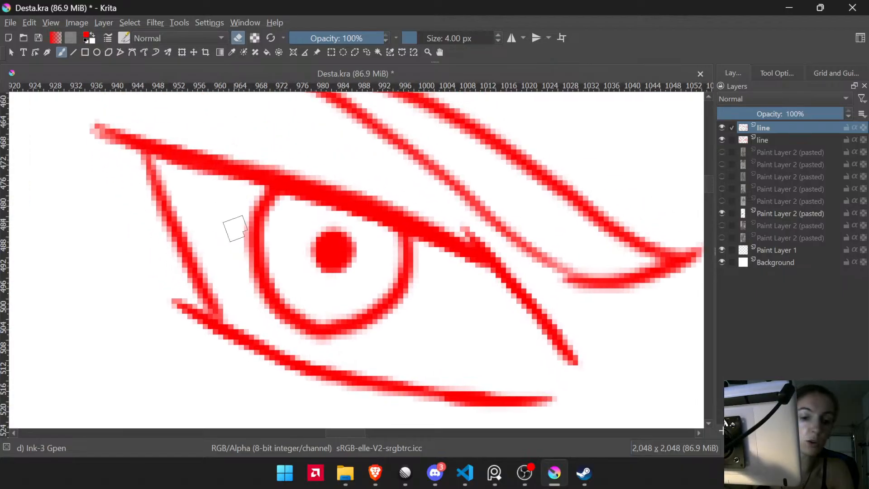
{"action": "key", "text": "e"}
{"action": "mouse_move", "coordinate": [270, 193]}
{"action": "left_mouse_down"}
{"action": "mouse_move", "coordinate": [254, 235]}
{"action": "mouse_move", "coordinate": [259, 275]}
{"action": "mouse_move", "coordinate": [298, 325]}
{"action": "mouse_move", "coordinate": [317, 332]}
{"action": "mouse_move", "coordinate": [287, 316]}
{"action": "mouse_move", "coordinate": [339, 330]}
{"action": "mouse_move", "coordinate": [392, 298]}
{"action": "mouse_move", "coordinate": [383, 303]}
{"action": "mouse_move", "coordinate": [405, 278]}
{"action": "left_mouse_up"}
{"action": "key", "text": "e"}
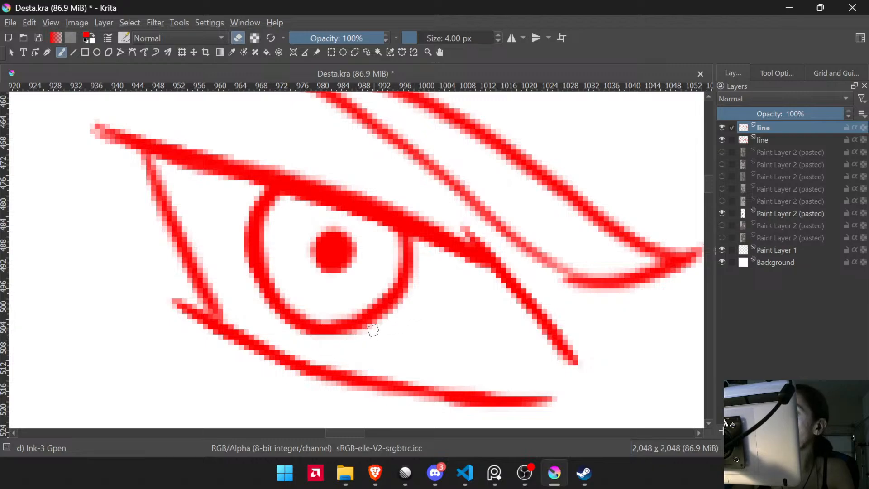
{"action": "mouse_move", "coordinate": [388, 245]}
{"action": "left_mouse_down"}
{"action": "mouse_move", "coordinate": [390, 277]}
{"action": "mouse_move", "coordinate": [355, 308]}
{"action": "mouse_move", "coordinate": [305, 303]}
{"action": "mouse_move", "coordinate": [278, 258]}
{"action": "mouse_move", "coordinate": [273, 216]}
{"action": "mouse_move", "coordinate": [285, 204]}
{"action": "left_mouse_up"}
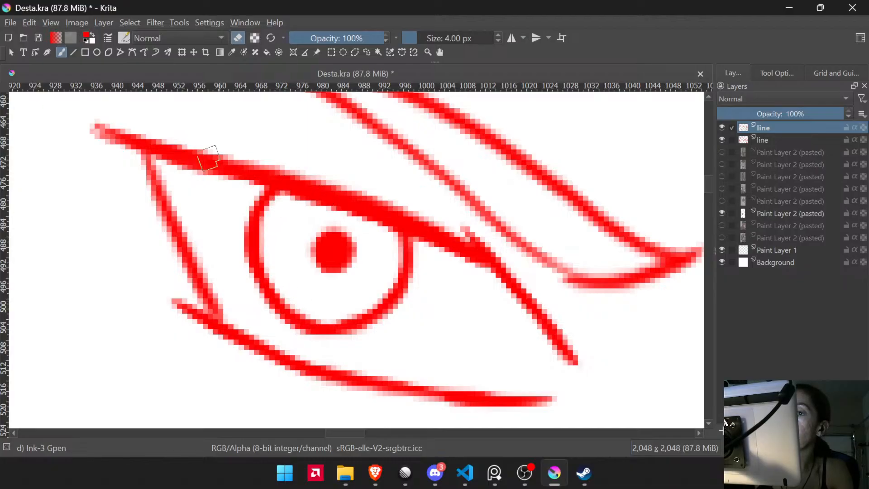
{"action": "mouse_move", "coordinate": [258, 155]}
{"action": "left_mouse_down"}
{"action": "mouse_move", "coordinate": [371, 191]}
{"action": "mouse_move", "coordinate": [454, 231]}
{"action": "left_mouse_up"}
- Erase the outer part of the near eyebrow's lower line and redraw that line from the outer tip to the inner end
{"action": "left_click_drag", "start_coordinate": [509, 217], "coordinate": [469, 302]}
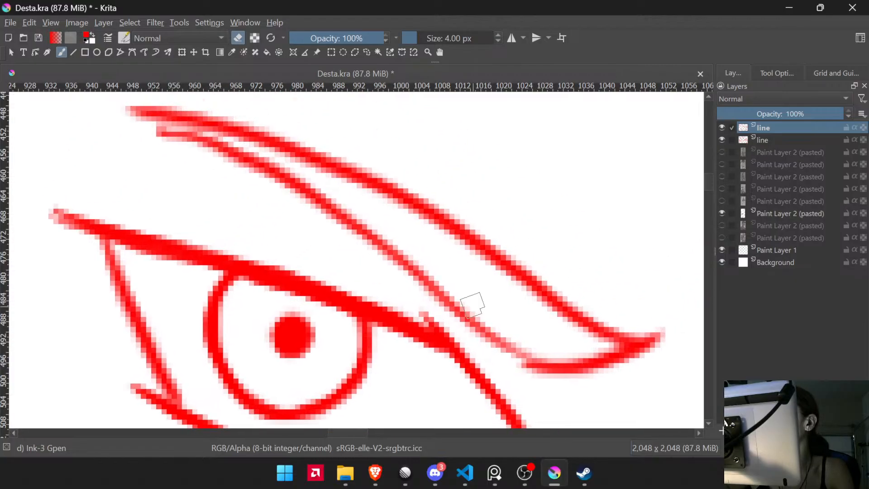
{"action": "left_click_drag", "start_coordinate": [413, 186], "coordinate": [428, 206], "text": "ctrl"}
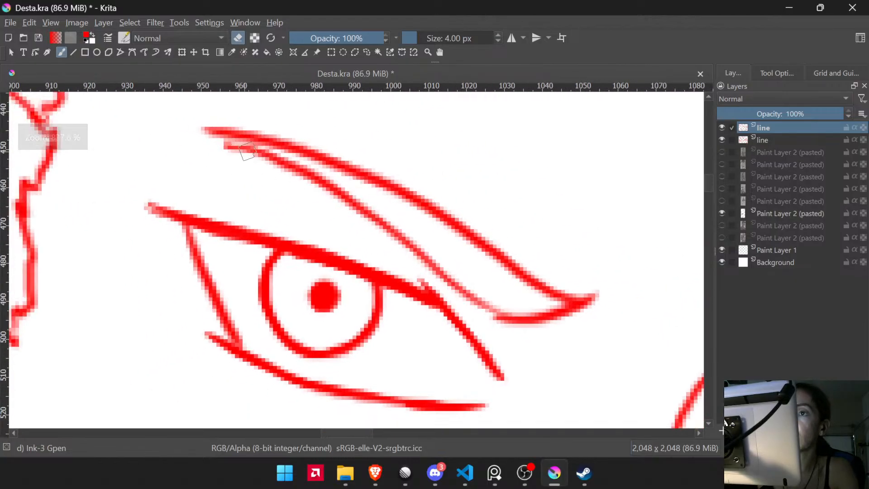
{"action": "mouse_move", "coordinate": [219, 151]}
{"action": "left_mouse_down"}
{"action": "mouse_move", "coordinate": [258, 155]}
{"action": "mouse_move", "coordinate": [338, 202]}
{"action": "left_mouse_up"}
{"action": "key", "text": "e"}
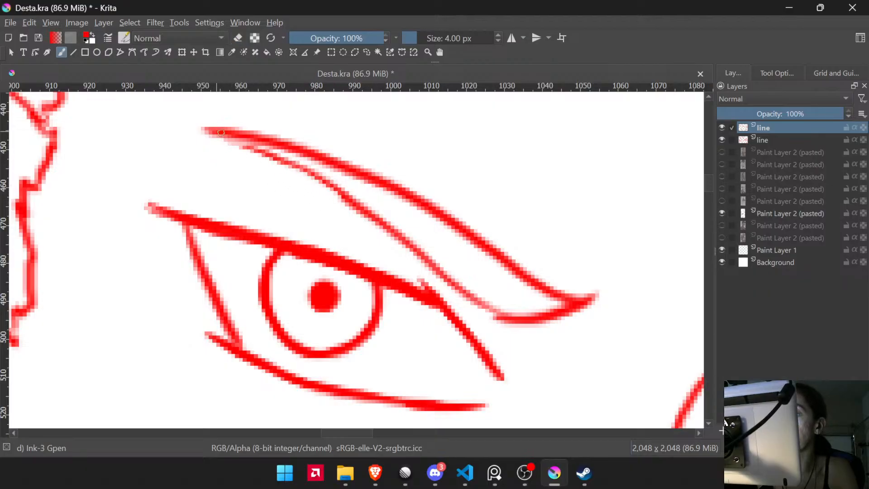
{"action": "mouse_move", "coordinate": [217, 133]}
{"action": "left_mouse_down"}
{"action": "mouse_move", "coordinate": [352, 196]}
{"action": "mouse_move", "coordinate": [299, 172]}
{"action": "mouse_move", "coordinate": [437, 272]}
{"action": "mouse_move", "coordinate": [521, 313]}
{"action": "left_mouse_up"}
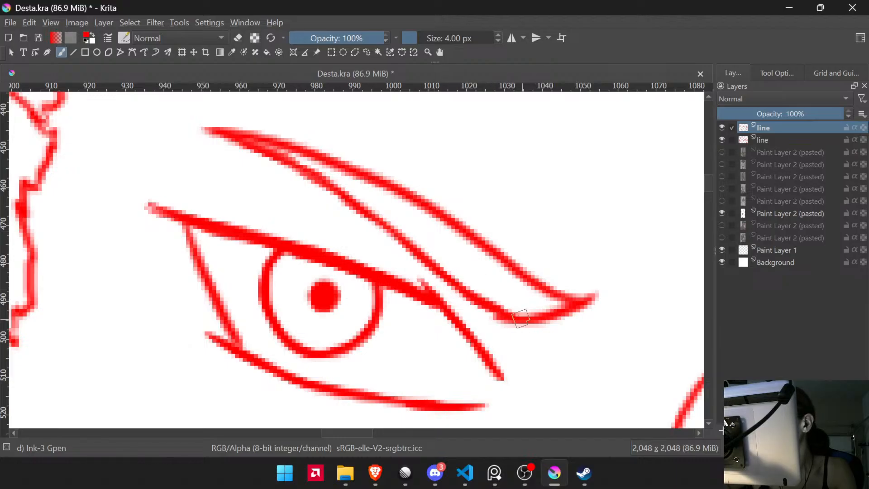
{"action": "mouse_move", "coordinate": [532, 248]}
{"action": "left_mouse_down"}
{"action": "mouse_move", "coordinate": [514, 193]}
{"action": "mouse_move", "coordinate": [547, 176]}
{"action": "left_mouse_up"}
{"action": "left_click_drag", "start_coordinate": [308, 275], "coordinate": [388, 301]}
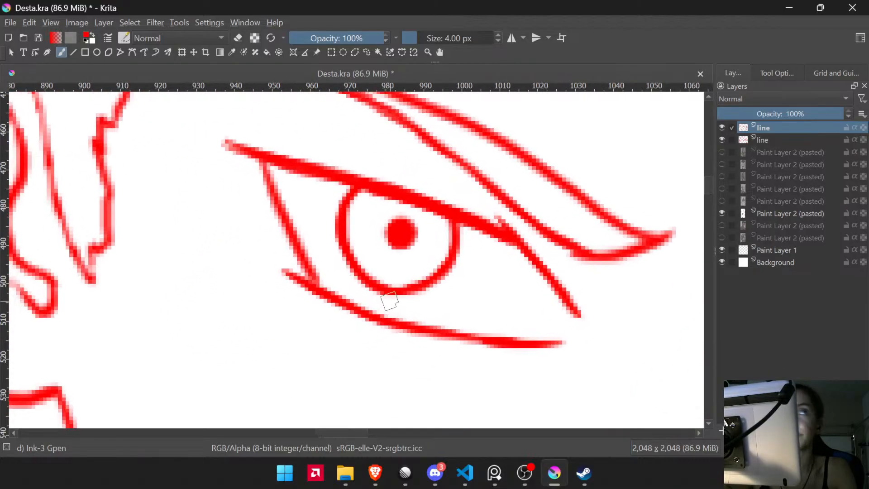
{"action": "left_click_drag", "start_coordinate": [366, 331], "coordinate": [393, 273]}
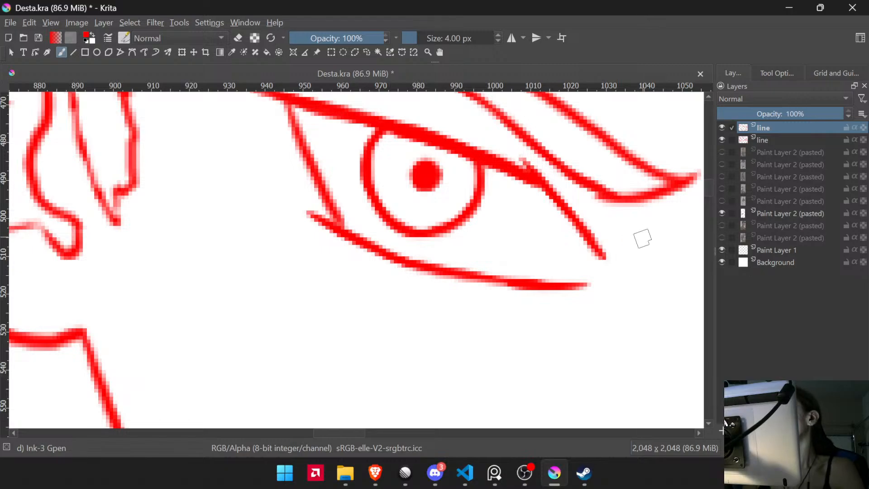
- Refine the inner tip of the left eyebrow, smoothing its lower edge and trimming the pointed end with the 4 px brush and eraser
{"action": "left_click_drag", "start_coordinate": [667, 186], "coordinate": [470, 216]}
{"action": "left_click_drag", "start_coordinate": [444, 174], "coordinate": [494, 177]}
{"action": "left_click_drag", "start_coordinate": [494, 177], "coordinate": [490, 211]}
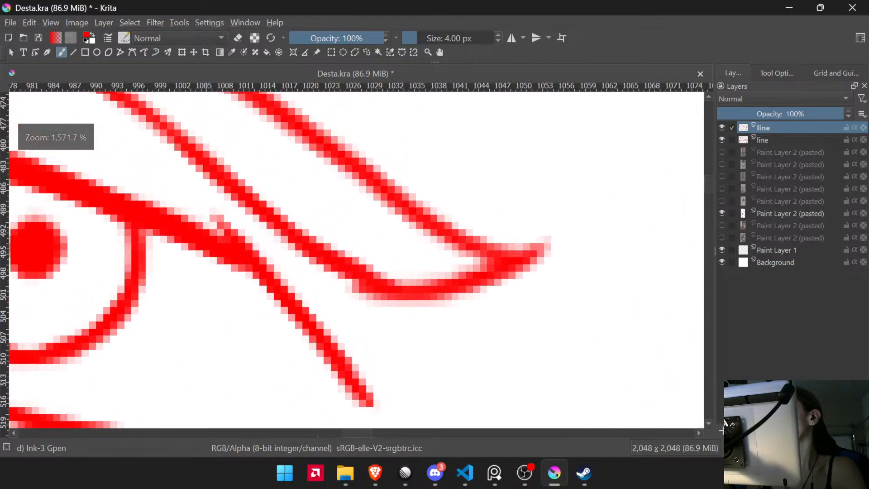
{"action": "key", "text": "e"}
{"action": "left_click_drag", "start_coordinate": [401, 292], "coordinate": [433, 293]}
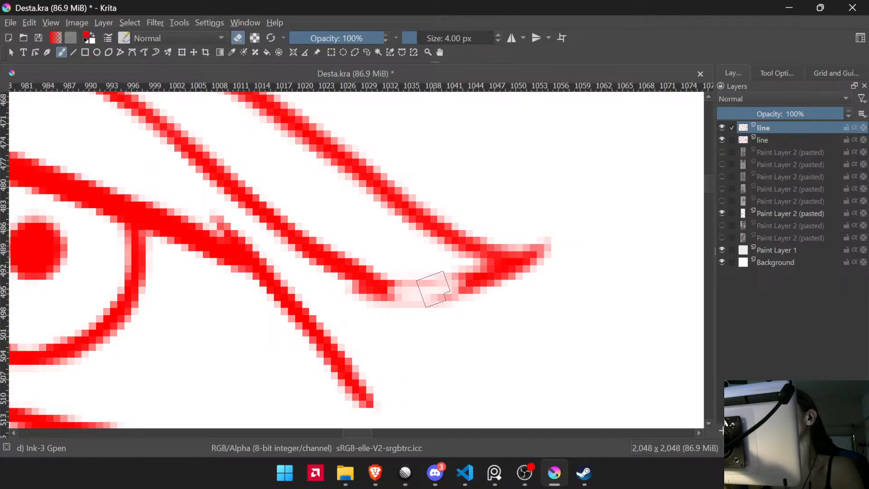
{"action": "key", "text": "ctrl+z"}
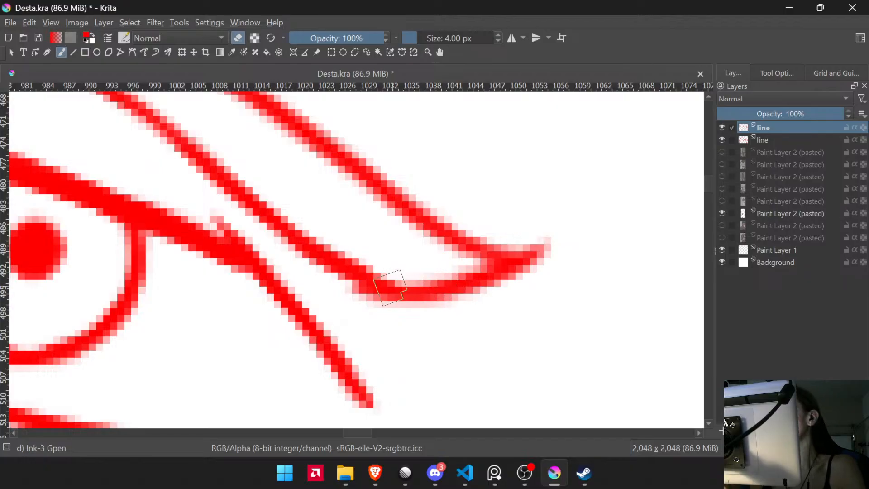
{"action": "mouse_move", "coordinate": [393, 288]}
{"action": "left_mouse_down"}
{"action": "mouse_move", "coordinate": [478, 282]}
{"action": "mouse_move", "coordinate": [446, 290]}
{"action": "mouse_move", "coordinate": [501, 270]}
{"action": "mouse_move", "coordinate": [480, 283]}
{"action": "mouse_move", "coordinate": [503, 265]}
{"action": "mouse_move", "coordinate": [477, 283]}
{"action": "mouse_move", "coordinate": [423, 289]}
{"action": "mouse_move", "coordinate": [462, 291]}
{"action": "mouse_move", "coordinate": [387, 293]}
{"action": "left_mouse_up"}
{"action": "key", "text": "e"}
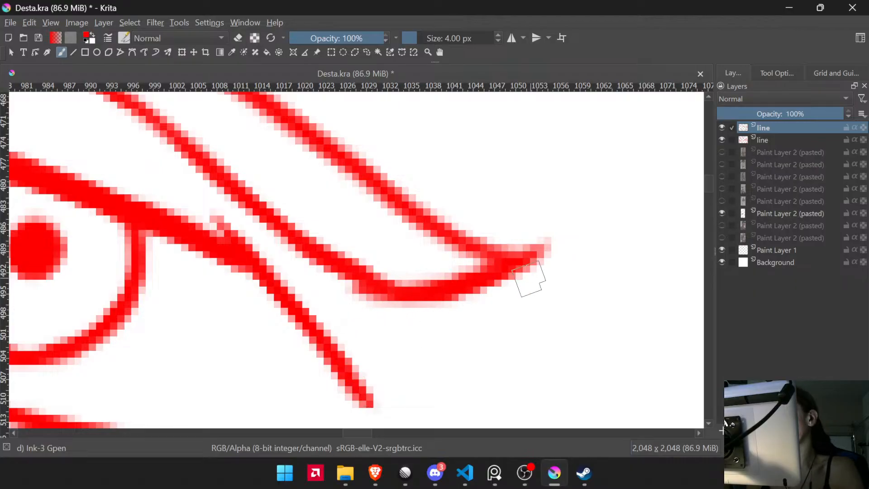
{"action": "key", "text": "e"}
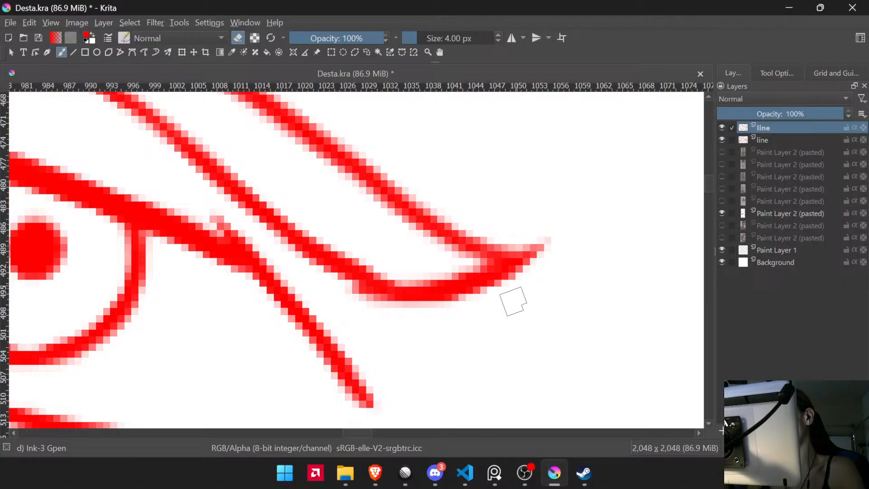
{"action": "scroll", "coordinate": [474, 260], "scroll_direction": "down", "scroll_amount": 5}
{"action": "scroll", "coordinate": [474, 260], "scroll_direction": "down", "scroll_amount": 3}
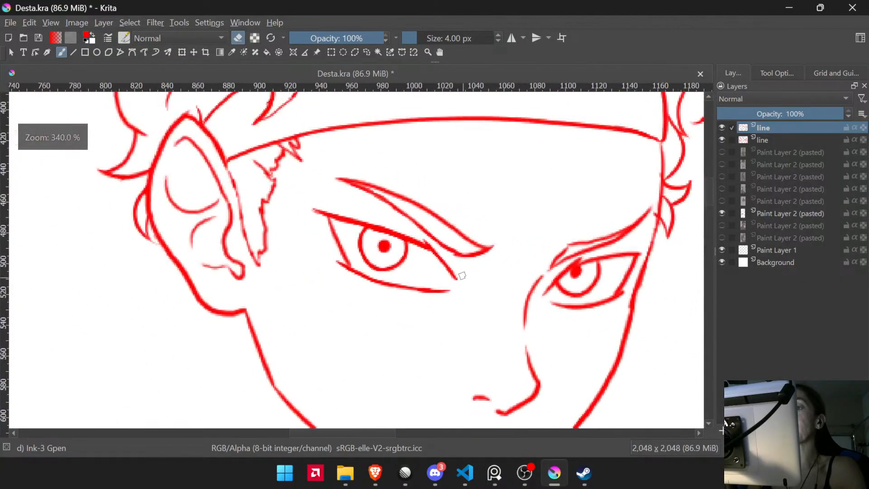
- Merge the two line layers into a single layer
{"action": "left_click_drag", "start_coordinate": [475, 268], "coordinate": [522, 240]}
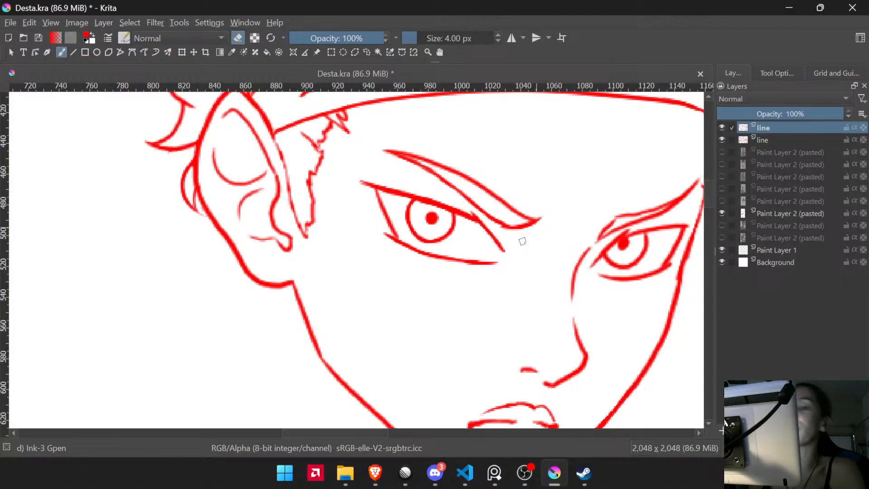
{"action": "left_click_drag", "start_coordinate": [560, 333], "coordinate": [466, 177]}
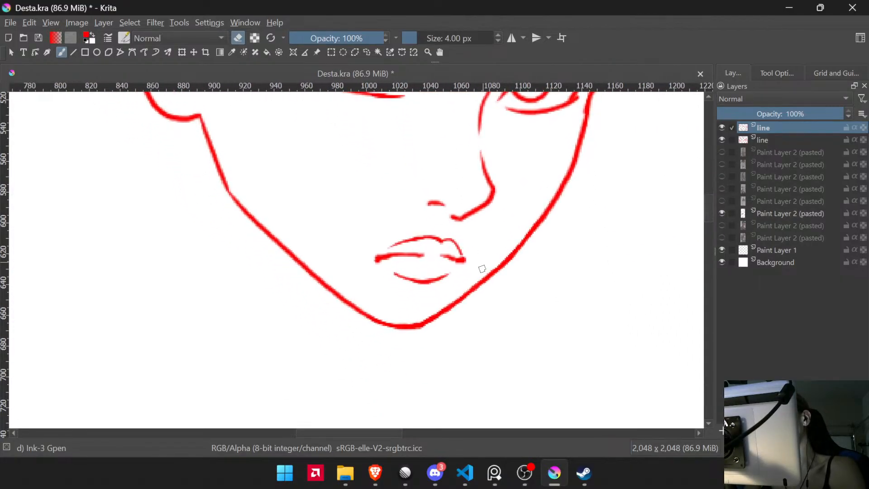
{"action": "left_click_drag", "start_coordinate": [537, 194], "coordinate": [462, 285]}
{"action": "left_click_drag", "start_coordinate": [487, 230], "coordinate": [463, 292]}
{"action": "left_click_drag", "start_coordinate": [516, 221], "coordinate": [526, 172]}
{"action": "mouse_move", "coordinate": [526, 171]}
{"action": "left_mouse_down"}
{"action": "mouse_move", "coordinate": [511, 216]}
{"action": "mouse_move", "coordinate": [515, 259]}
{"action": "mouse_move", "coordinate": [511, 237]}
{"action": "left_mouse_up"}
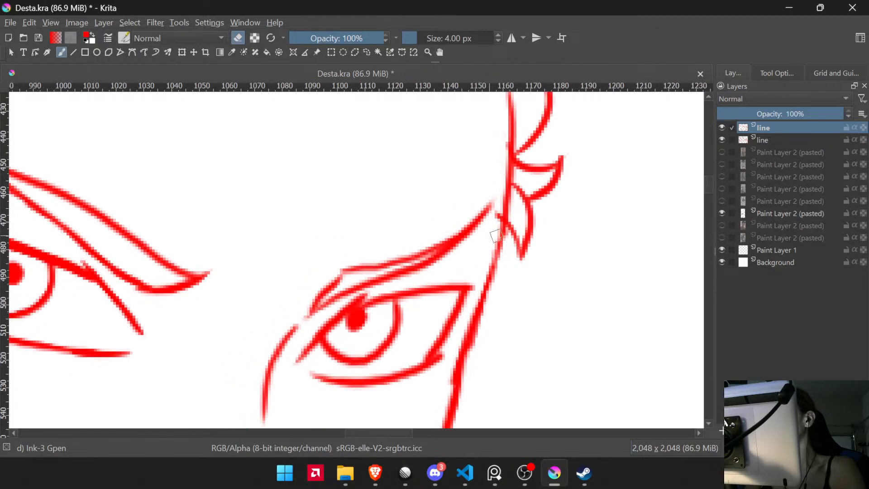
{"action": "left_click", "coordinate": [745, 143], "text": "ctrl"}
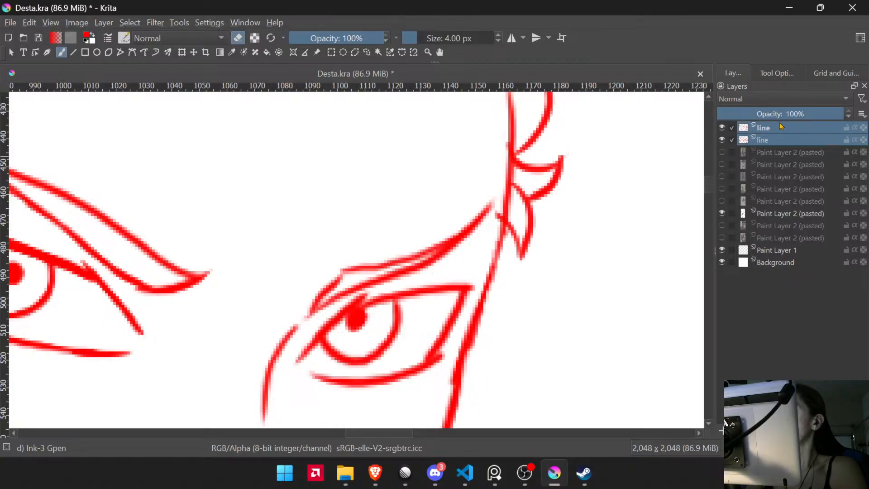
{"action": "key", "text": "ctrl+e"}
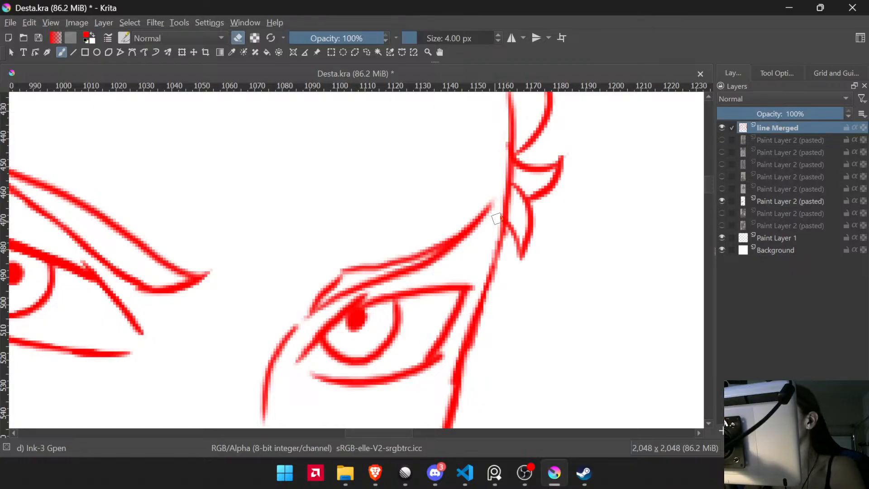
- Erase the hair strand crossing inside the face outline beside the right brow and thin the outline next to the right eye
{"action": "left_click_drag", "start_coordinate": [473, 218], "coordinate": [522, 176]}
{"action": "left_click_drag", "start_coordinate": [424, 271], "coordinate": [430, 183]}
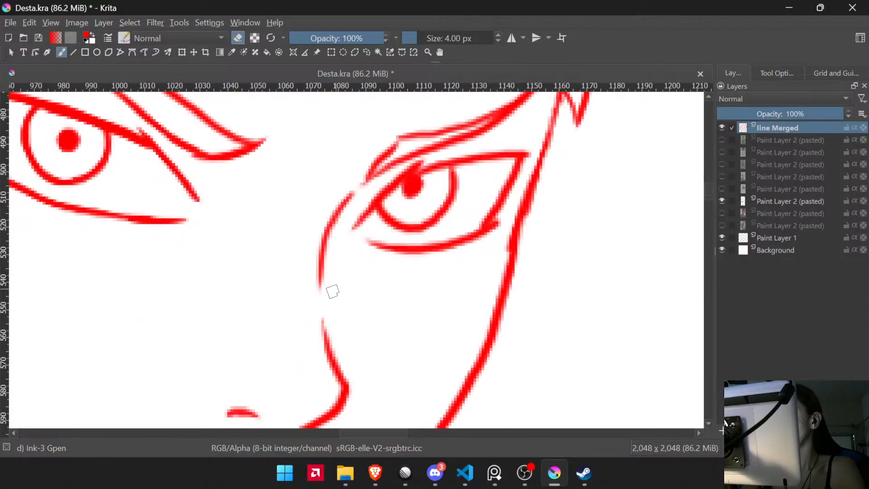
{"action": "left_click_drag", "start_coordinate": [354, 277], "coordinate": [398, 148]}
{"action": "left_click_drag", "start_coordinate": [451, 289], "coordinate": [512, 130]}
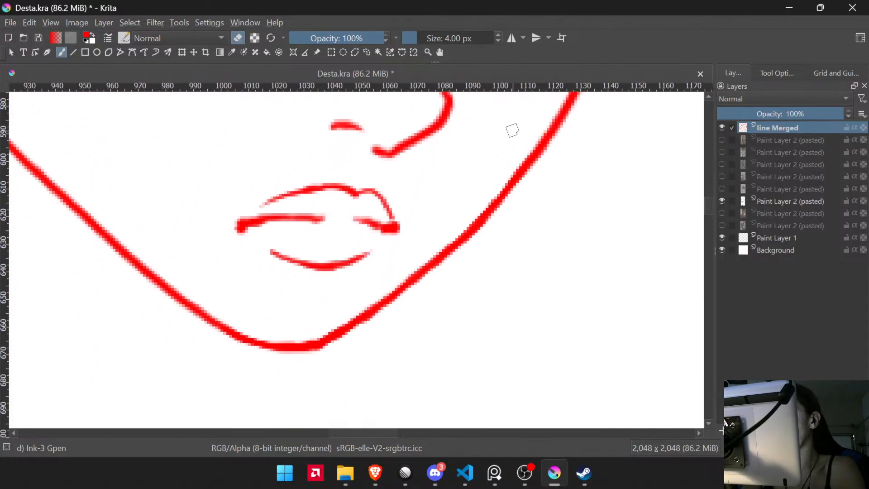
{"action": "mouse_move", "coordinate": [521, 192]}
{"action": "left_mouse_down"}
{"action": "mouse_move", "coordinate": [552, 156]}
{"action": "mouse_move", "coordinate": [479, 251]}
{"action": "left_mouse_up"}
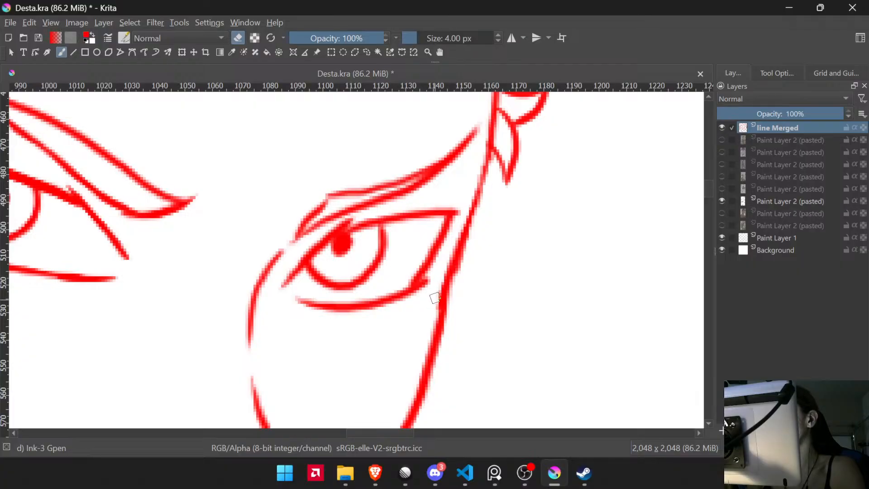
{"action": "left_click_drag", "start_coordinate": [458, 271], "coordinate": [474, 228]}
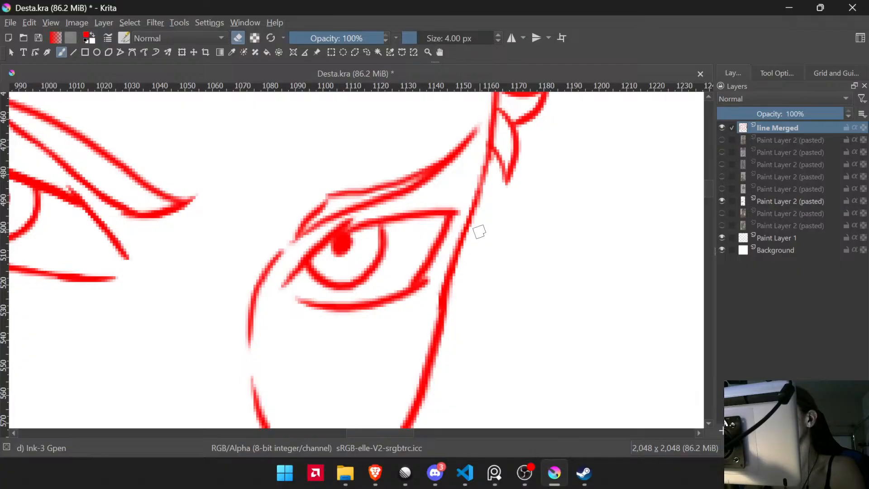
- Select the lower left jawline down to the chin with a freehand selection and start transforming it
{"action": "left_click_drag", "start_coordinate": [515, 147], "coordinate": [518, 350]}
{"action": "left_click_drag", "start_coordinate": [523, 236], "coordinate": [512, 316], "text": "ctrl"}
{"action": "mouse_move", "coordinate": [498, 292]}
{"action": "left_mouse_down"}
{"action": "mouse_move", "coordinate": [526, 229]}
{"action": "mouse_move", "coordinate": [513, 312]}
{"action": "left_mouse_up"}
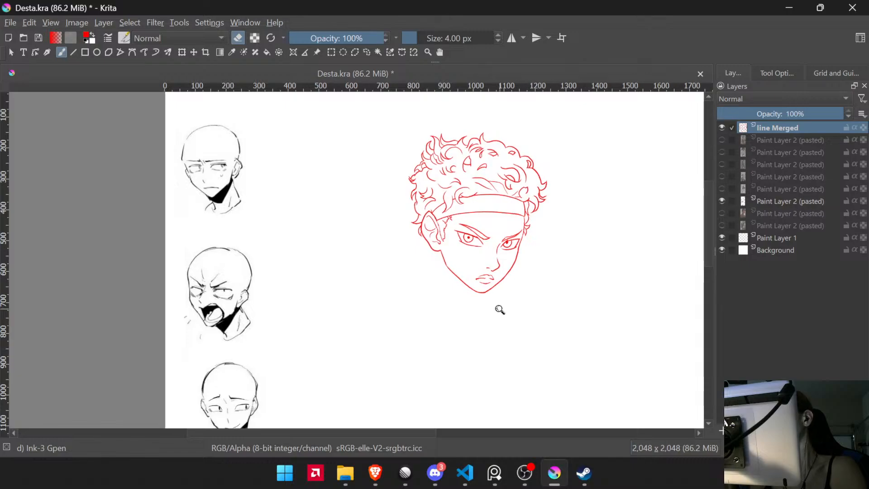
{"action": "left_click_drag", "start_coordinate": [503, 310], "coordinate": [494, 248]}
{"action": "left_click_drag", "start_coordinate": [456, 200], "coordinate": [456, 157]}
{"action": "left_click_drag", "start_coordinate": [457, 168], "coordinate": [440, 204]}
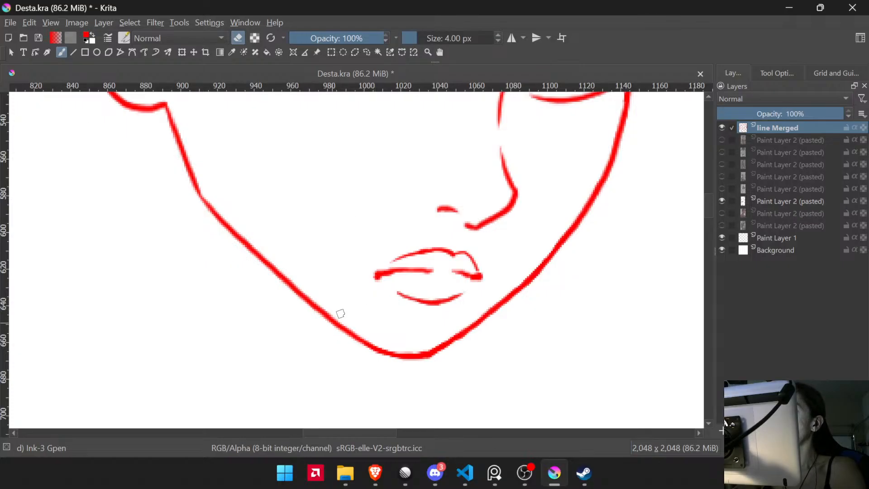
{"action": "key", "text": "l"}
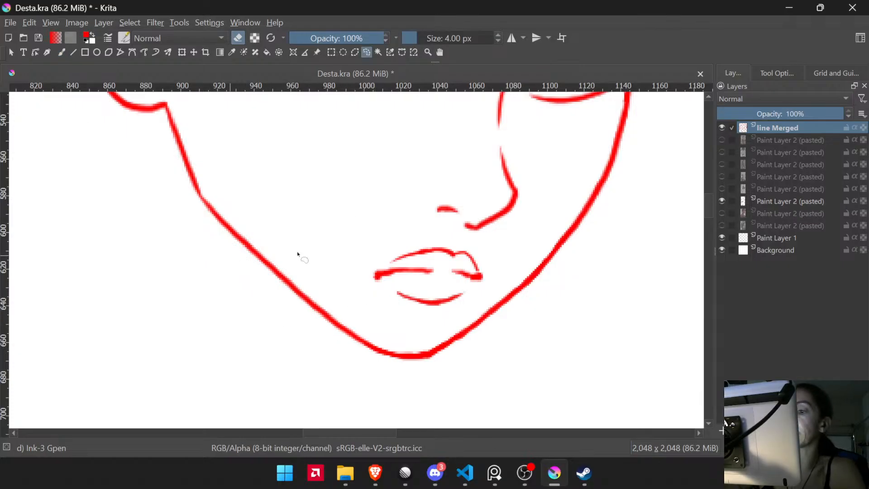
{"action": "mouse_move", "coordinate": [271, 291]}
{"action": "left_mouse_down"}
{"action": "mouse_move", "coordinate": [201, 214]}
{"action": "mouse_move", "coordinate": [200, 198]}
{"action": "mouse_move", "coordinate": [259, 227]}
{"action": "mouse_move", "coordinate": [384, 327]}
{"action": "mouse_move", "coordinate": [406, 375]}
{"action": "left_mouse_up"}
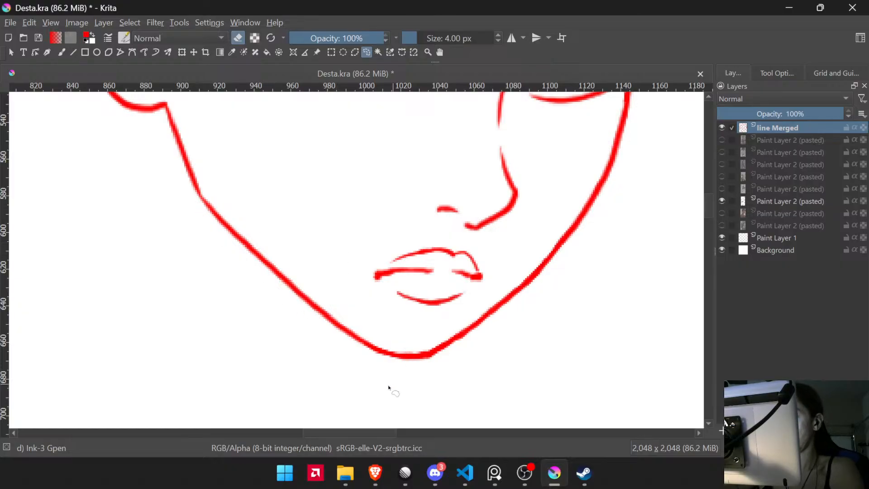
{"action": "key", "text": "ctrl+t"}
- Try to shift the selected jaw segment outward to the left and rotate it clockwise
{"action": "key", "text": "Left"}
{"action": "key", "text": "Left"}
{"action": "key", "text": "Left"}
{"action": "key", "text": "Left"}
{"action": "key", "text": "Left"}
{"action": "key", "text": "Left"}
{"action": "key", "text": "Left"}
{"action": "key", "text": "Left"}
{"action": "key", "text": "Left"}
{"action": "key", "text": "Left"}
{"action": "key", "text": "Left"}
{"action": "key", "text": "Left"}
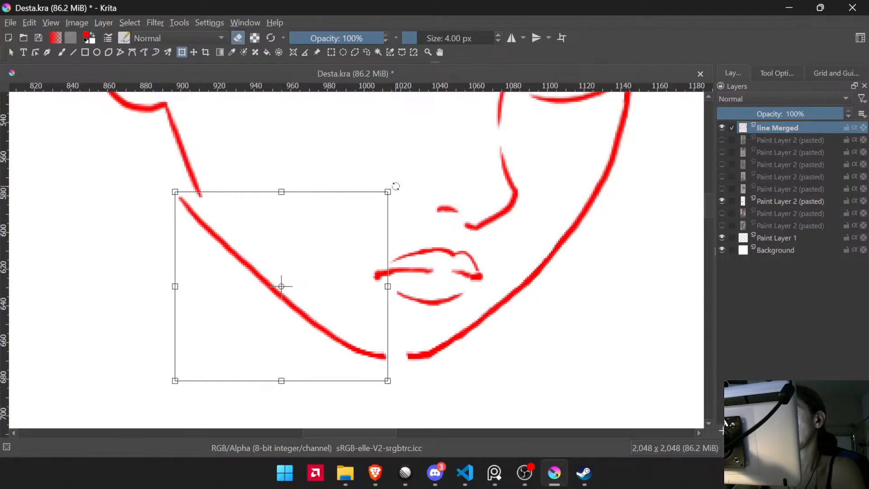
{"action": "left_click_drag", "start_coordinate": [396, 186], "coordinate": [410, 210]}
{"action": "left_click_drag", "start_coordinate": [315, 277], "coordinate": [299, 258]}
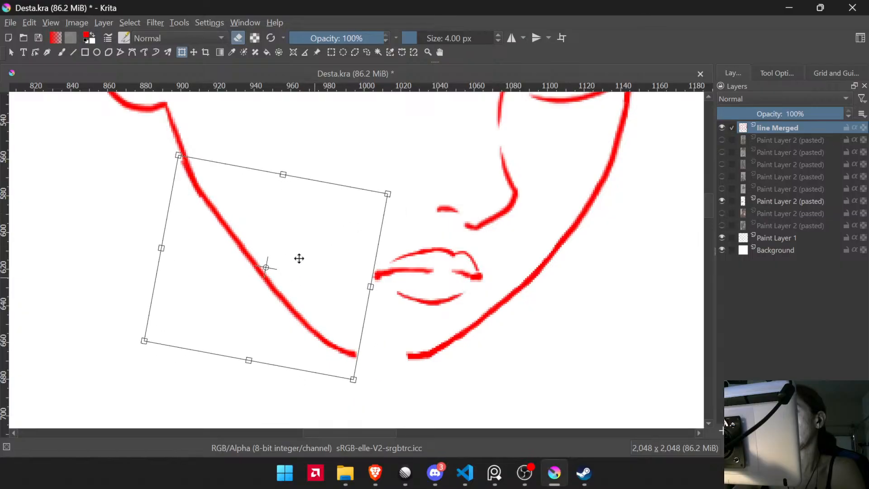
{"action": "key", "text": "ctrl+z"}
{"action": "key", "text": "ctrl+z"}
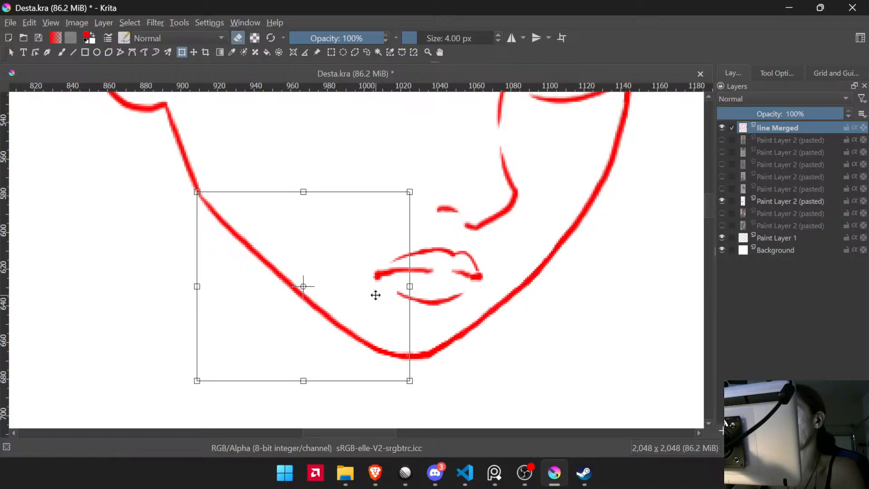
- Move the selected jaw segment about 9 px to the left and apply the transformation
{"action": "left_click_drag", "start_coordinate": [371, 308], "coordinate": [352, 301]}
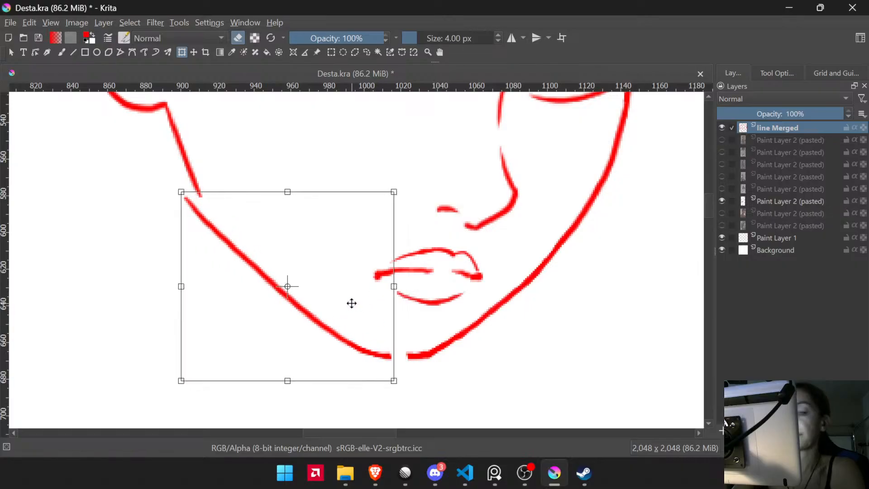
{"action": "key", "text": "Return"}
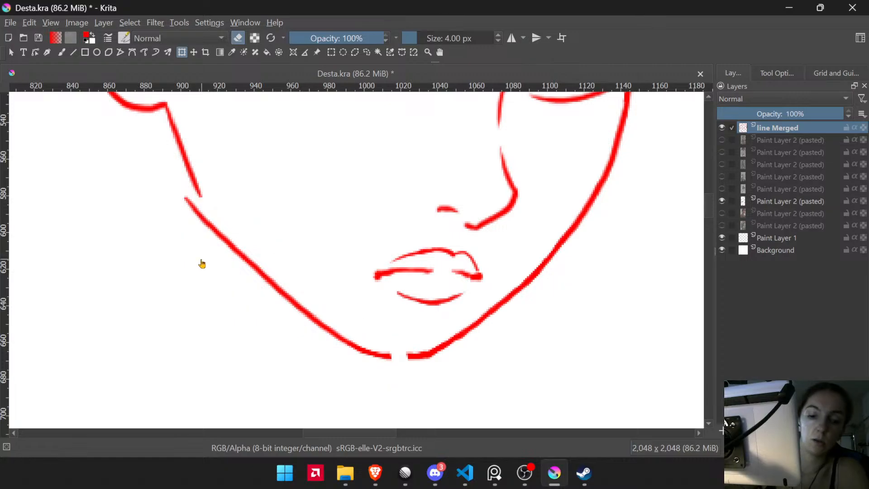
- Extend the left cheek line down to the moved jaw segment and paint over the gap in the chin with the 4 px brush
{"action": "key", "text": "b"}
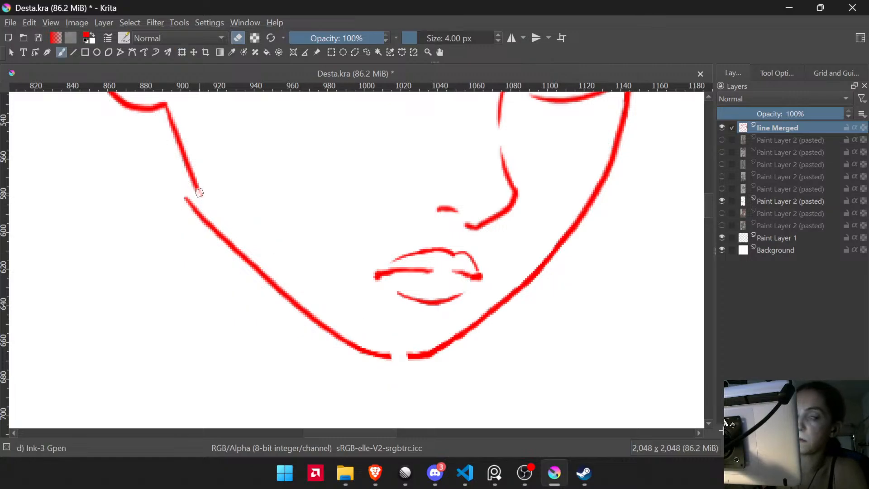
{"action": "key", "text": "e"}
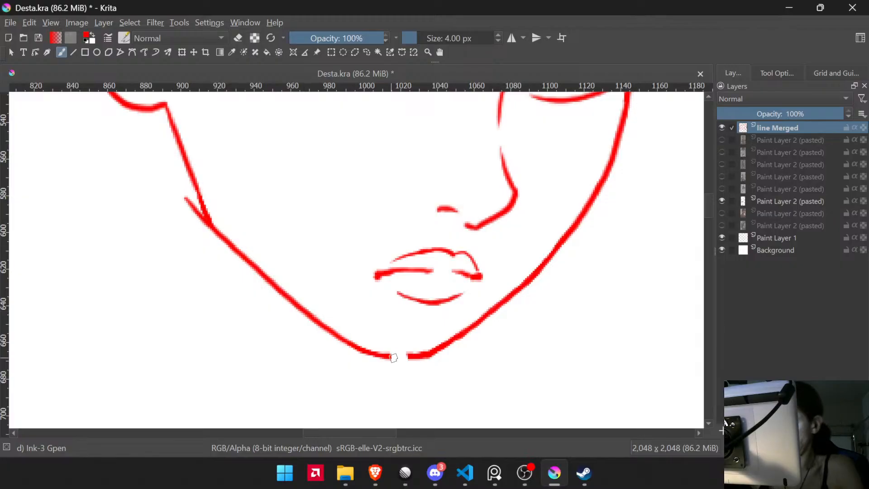
{"action": "left_click_drag", "start_coordinate": [389, 357], "coordinate": [410, 357]}
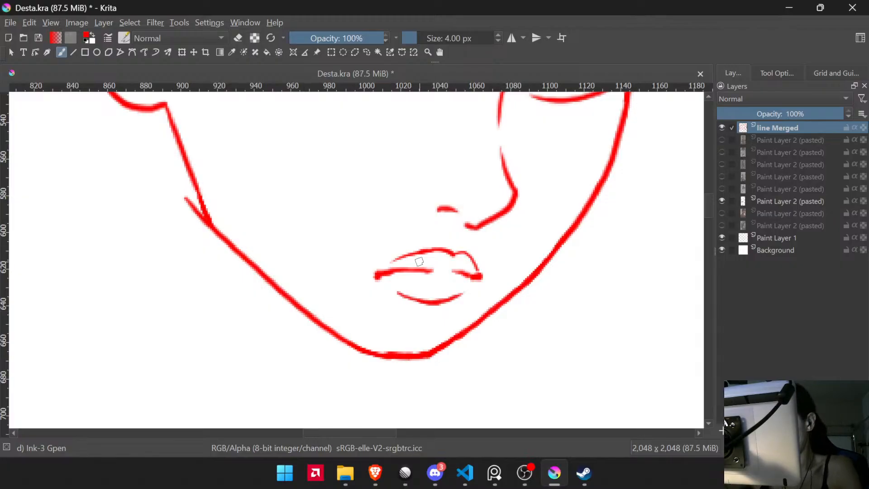
- Erase the leftover line end protruding outside the left jaw corner
{"action": "left_click_drag", "start_coordinate": [462, 222], "coordinate": [479, 369]}
{"action": "left_click_drag", "start_coordinate": [475, 209], "coordinate": [476, 133]}
{"action": "left_click_drag", "start_coordinate": [472, 192], "coordinate": [474, 159]}
{"action": "left_click_drag", "start_coordinate": [449, 320], "coordinate": [448, 265]}
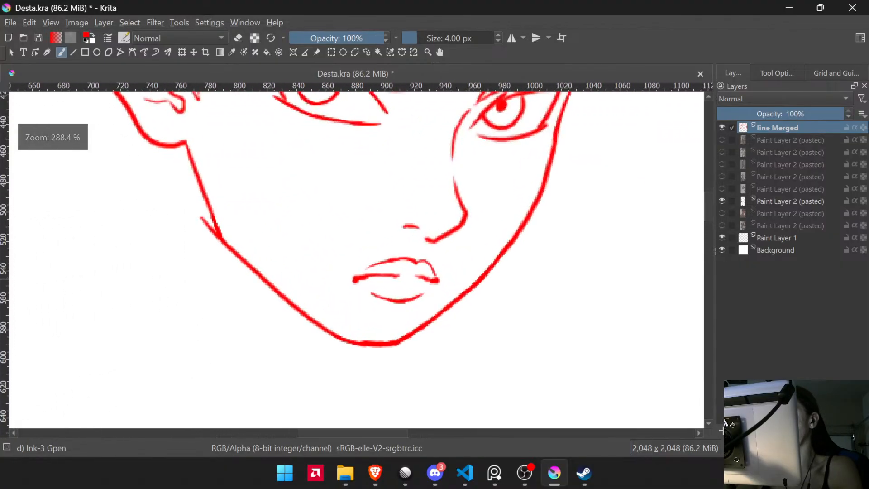
{"action": "left_click_drag", "start_coordinate": [297, 245], "coordinate": [437, 268]}
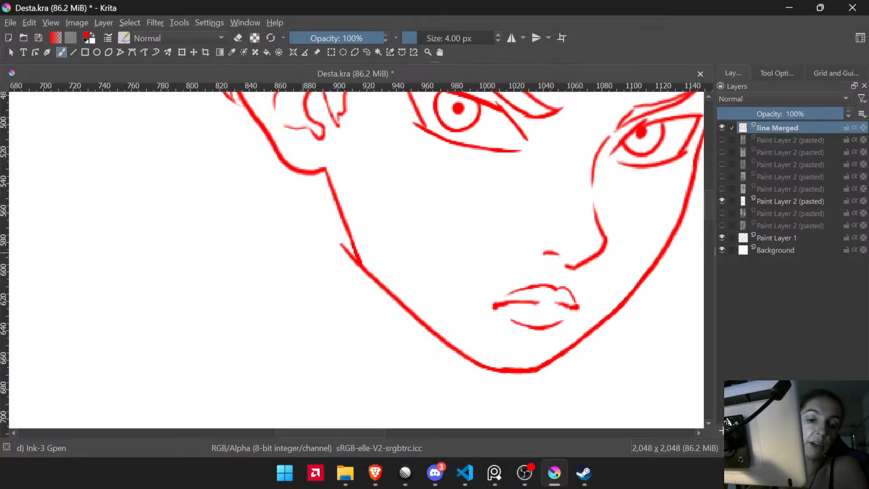
{"action": "left_click_drag", "start_coordinate": [350, 191], "coordinate": [348, 138]}
{"action": "left_click_drag", "start_coordinate": [283, 309], "coordinate": [302, 209]}
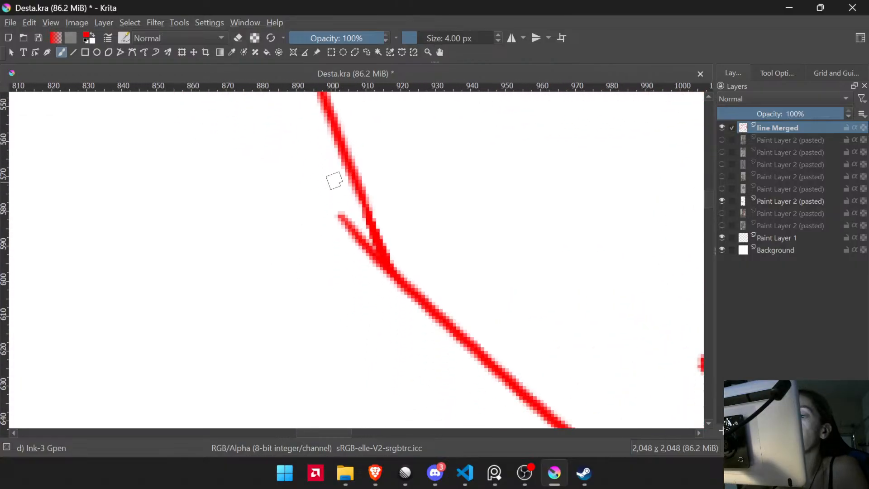
{"action": "key", "text": "e"}
{"action": "left_click_drag", "start_coordinate": [355, 244], "coordinate": [339, 214]}
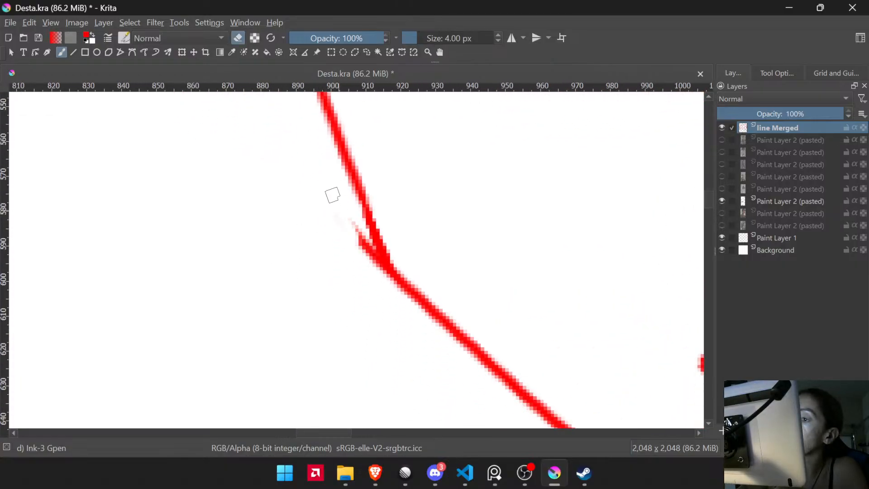
{"action": "mouse_move", "coordinate": [362, 260]}
{"action": "left_mouse_down"}
{"action": "mouse_move", "coordinate": [370, 265]}
{"action": "mouse_move", "coordinate": [358, 230]}
{"action": "mouse_move", "coordinate": [372, 229]}
{"action": "mouse_move", "coordinate": [374, 394]}
{"action": "left_mouse_up"}
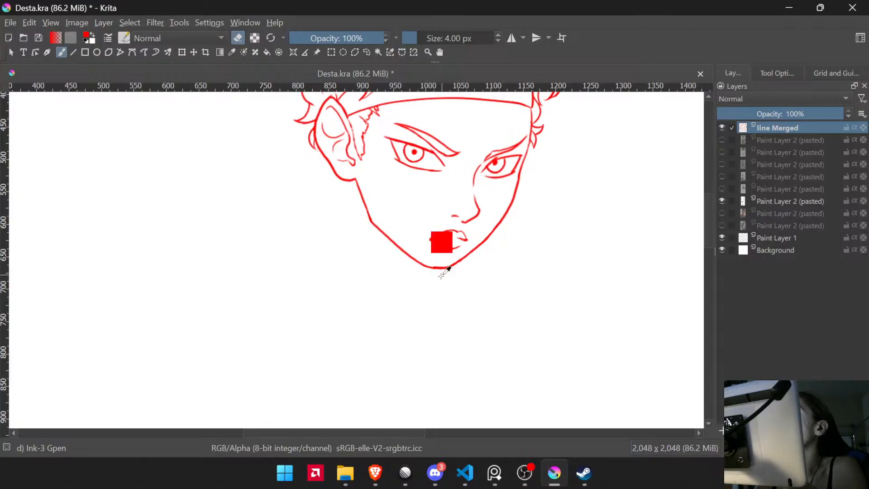
{"action": "mouse_move", "coordinate": [440, 277]}
{"action": "left_mouse_down"}
{"action": "mouse_move", "coordinate": [428, 217]}
{"action": "mouse_move", "coordinate": [445, 207]}
{"action": "mouse_move", "coordinate": [481, 120]}
{"action": "left_mouse_up"}
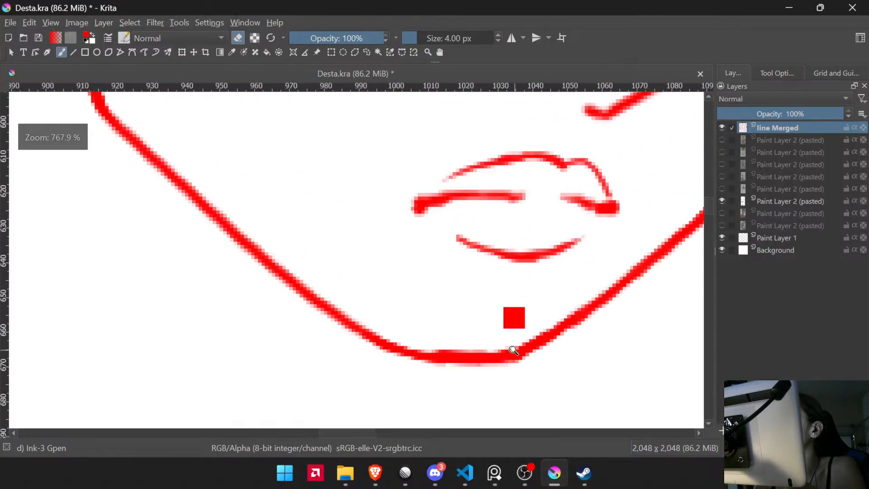
{"action": "left_click_drag", "start_coordinate": [515, 349], "coordinate": [520, 313]}
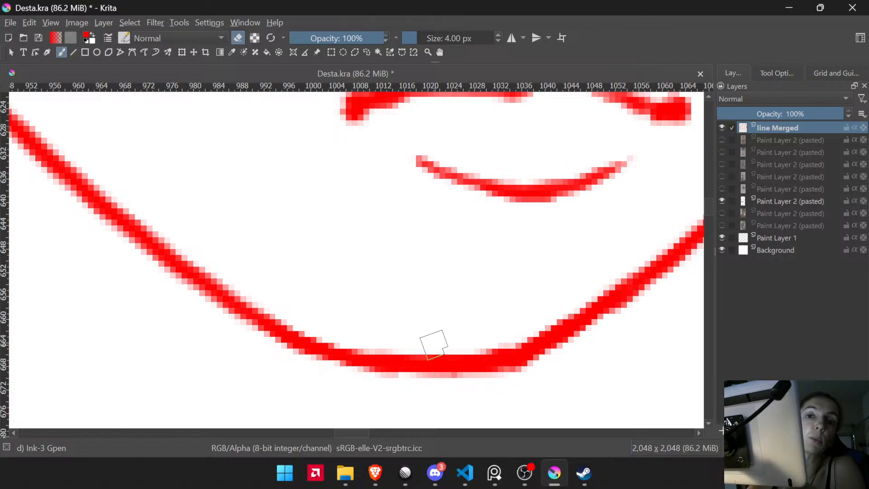
{"action": "left_click_drag", "start_coordinate": [494, 254], "coordinate": [539, 317]}
{"action": "left_click_drag", "start_coordinate": [544, 260], "coordinate": [513, 311]}
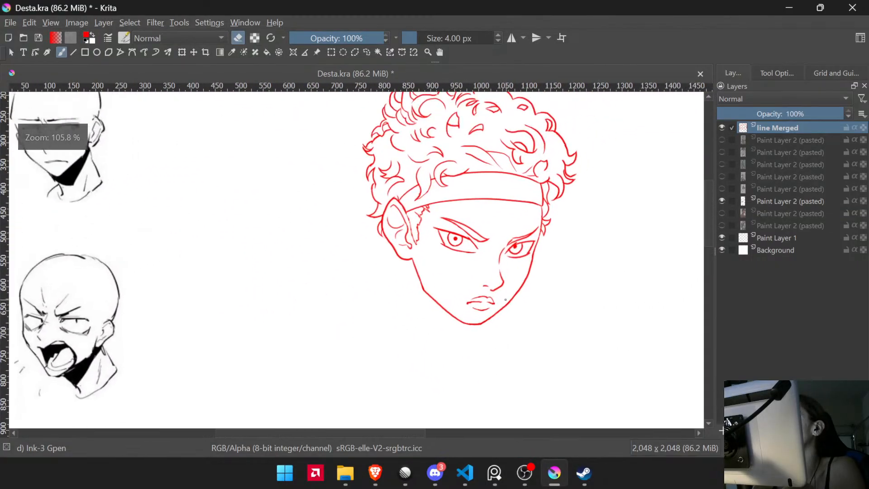
- Paint new contour strokes with the 4 px brush beside the right eye, joining the right cheek line to the forehead line
{"action": "left_click_drag", "start_coordinate": [534, 234], "coordinate": [558, 165]}
{"action": "mouse_move", "coordinate": [521, 340]}
{"action": "left_mouse_down"}
{"action": "mouse_move", "coordinate": [484, 259]}
{"action": "mouse_move", "coordinate": [485, 275]}
{"action": "left_mouse_up"}
{"action": "key", "text": "e"}
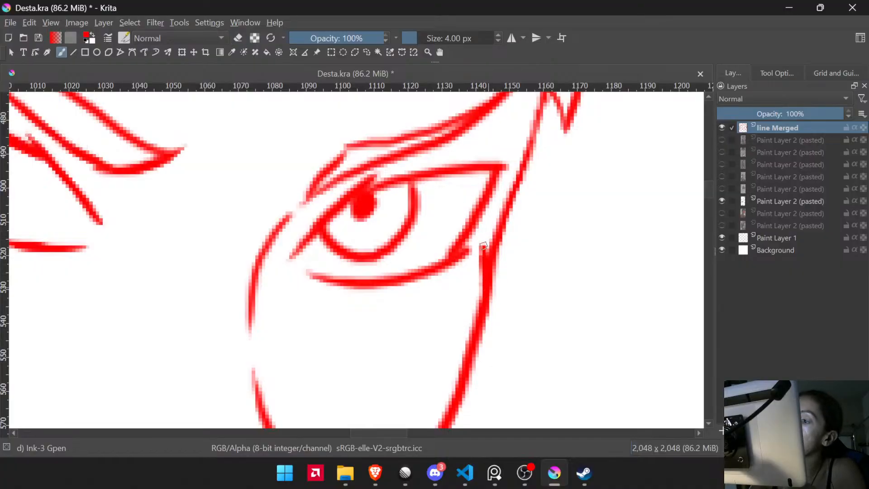
{"action": "left_click_drag", "start_coordinate": [522, 149], "coordinate": [479, 249]}
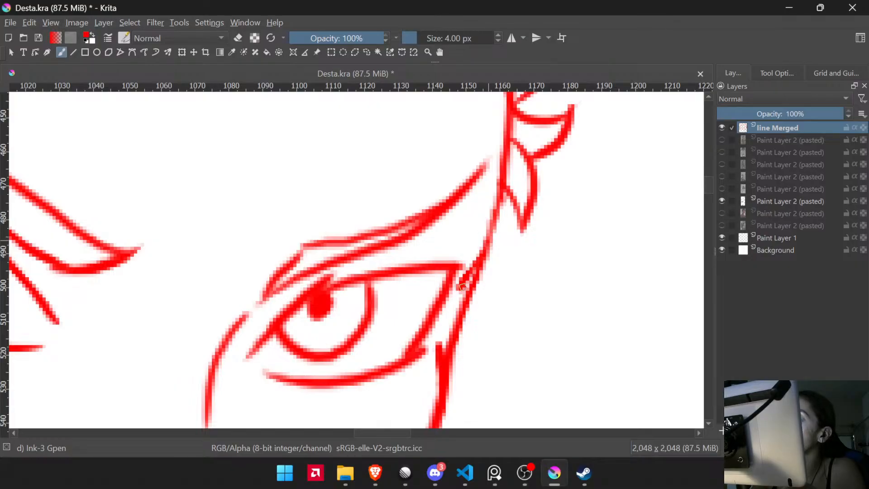
{"action": "mouse_move", "coordinate": [462, 286]}
{"action": "left_mouse_down"}
{"action": "mouse_move", "coordinate": [441, 345]}
{"action": "mouse_move", "coordinate": [455, 366]}
{"action": "left_mouse_up"}
- Erase the old outline segment outside the new contour beside the right eye and thicken the contour where it meets the hair
{"action": "key", "text": "e"}
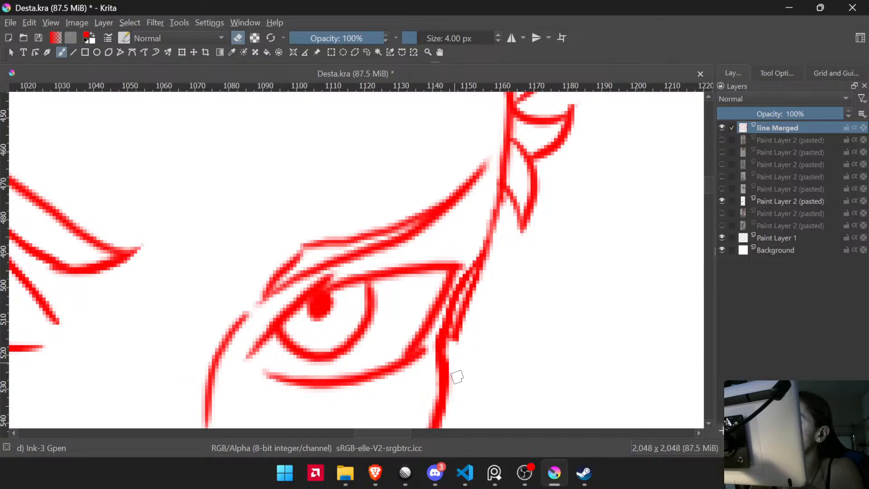
{"action": "mouse_move", "coordinate": [459, 336]}
{"action": "left_mouse_down"}
{"action": "mouse_move", "coordinate": [497, 247]}
{"action": "mouse_move", "coordinate": [470, 273]}
{"action": "mouse_move", "coordinate": [488, 226]}
{"action": "left_mouse_up"}
{"action": "key", "text": "e"}
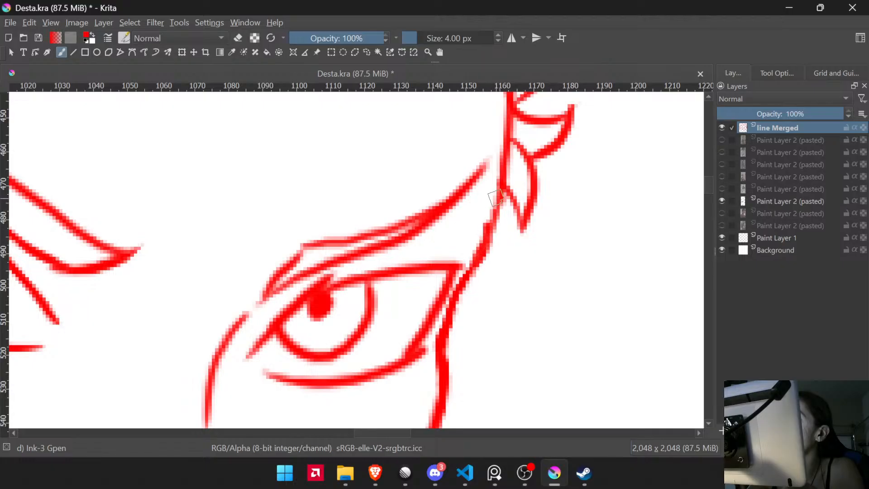
{"action": "left_click_drag", "start_coordinate": [496, 197], "coordinate": [489, 238]}
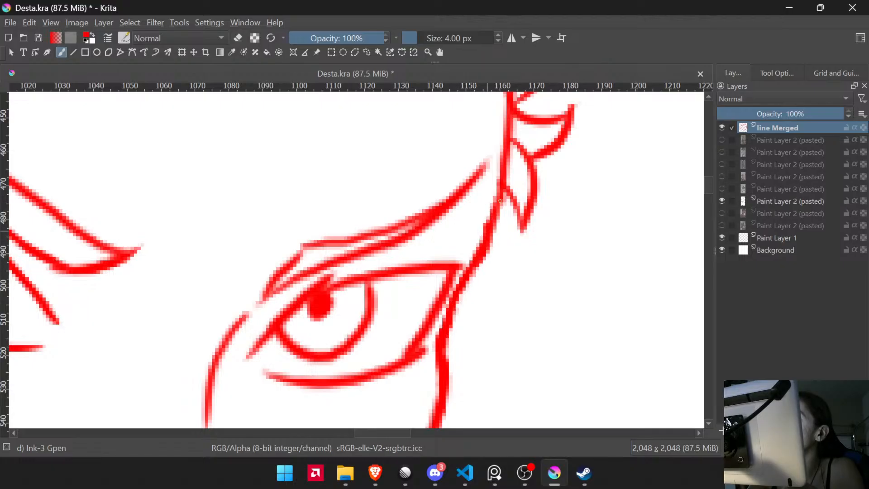
{"action": "key", "text": "e"}
{"action": "mouse_move", "coordinate": [489, 203]}
{"action": "left_mouse_down"}
{"action": "mouse_move", "coordinate": [471, 249]}
{"action": "mouse_move", "coordinate": [480, 274]}
{"action": "mouse_move", "coordinate": [488, 271]}
{"action": "mouse_move", "coordinate": [509, 344]}
{"action": "left_mouse_up"}
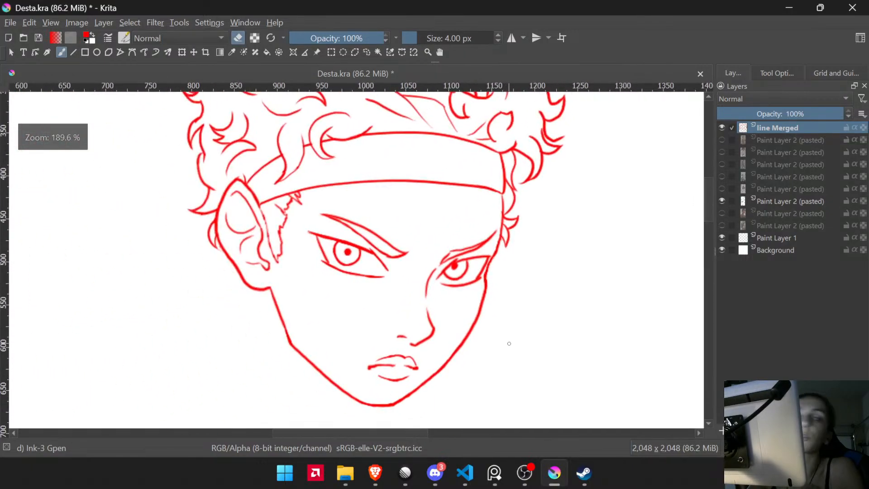
{"action": "left_click_drag", "start_coordinate": [505, 282], "coordinate": [447, 240]}
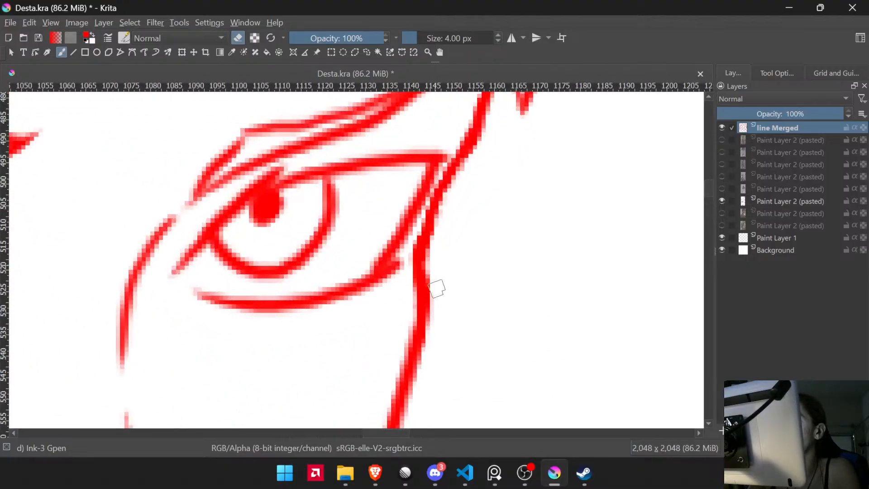
{"action": "left_click_drag", "start_coordinate": [450, 237], "coordinate": [457, 348]}
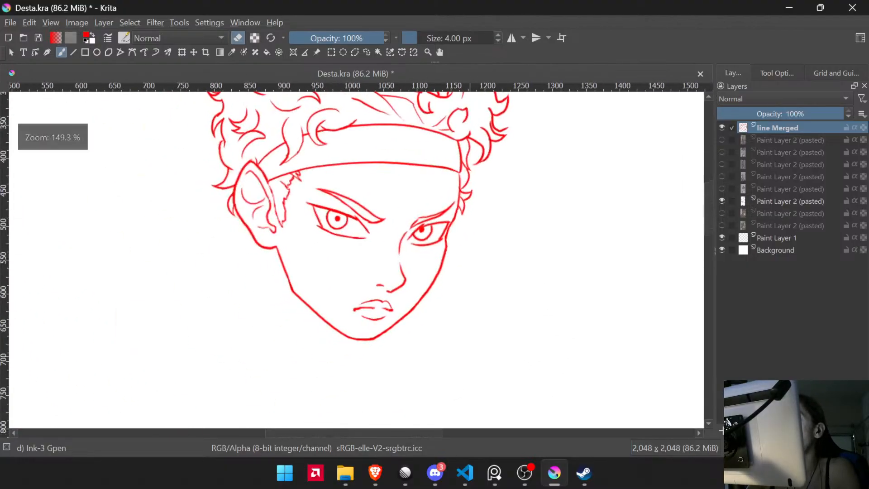
- Paint four short upward lashes along the outer half of the left eye's upper lid
{"action": "left_click_drag", "start_coordinate": [470, 296], "coordinate": [577, 338]}
{"action": "left_click_drag", "start_coordinate": [539, 291], "coordinate": [543, 332]}
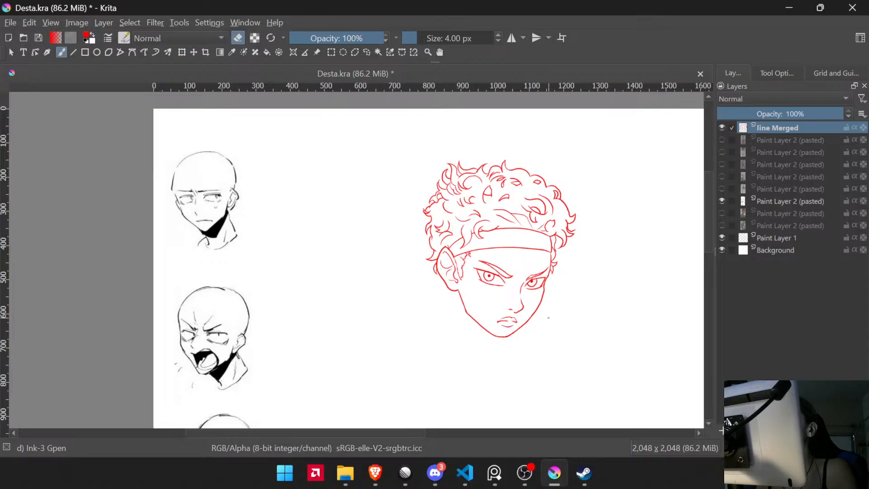
{"action": "left_click_drag", "start_coordinate": [535, 268], "coordinate": [544, 169]}
{"action": "left_click_drag", "start_coordinate": [294, 290], "coordinate": [295, 237]}
{"action": "left_click_drag", "start_coordinate": [266, 286], "coordinate": [340, 229]}
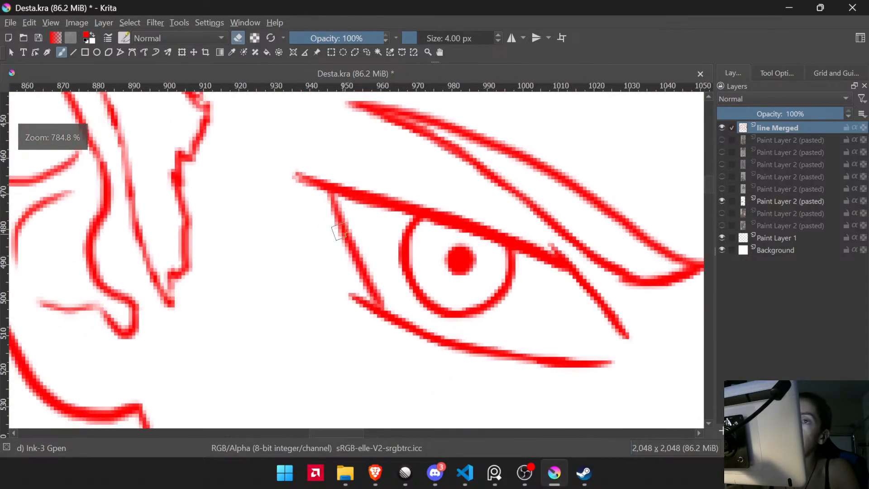
{"action": "left_click_drag", "start_coordinate": [351, 163], "coordinate": [353, 116]}
{"action": "left_click_drag", "start_coordinate": [352, 121], "coordinate": [364, 211]}
{"action": "key", "text": "Tab"}
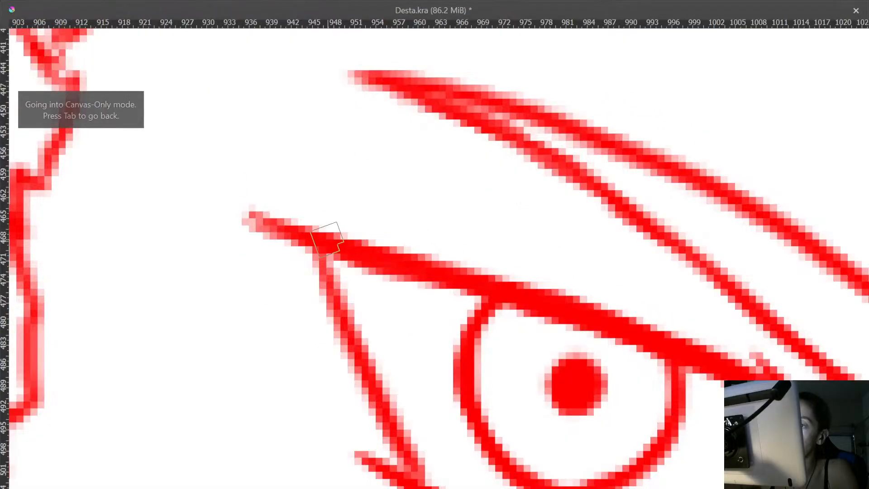
{"action": "left_click_drag", "start_coordinate": [322, 232], "coordinate": [295, 201]}
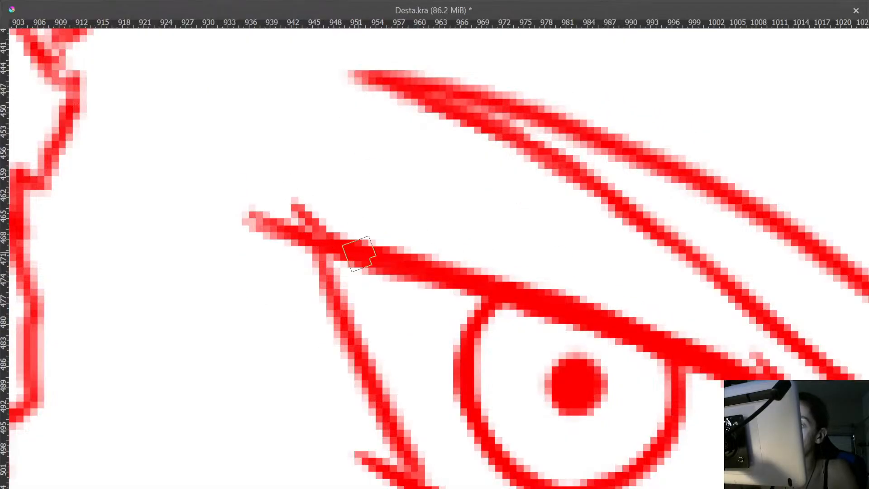
{"action": "left_click_drag", "start_coordinate": [369, 240], "coordinate": [346, 208]}
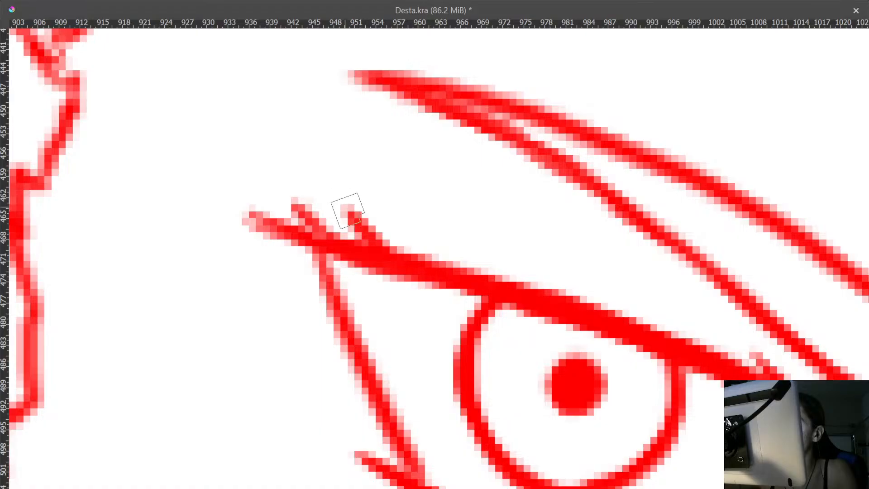
{"action": "left_click_drag", "start_coordinate": [437, 256], "coordinate": [429, 242]}
{"action": "left_click_drag", "start_coordinate": [493, 281], "coordinate": [470, 246]}
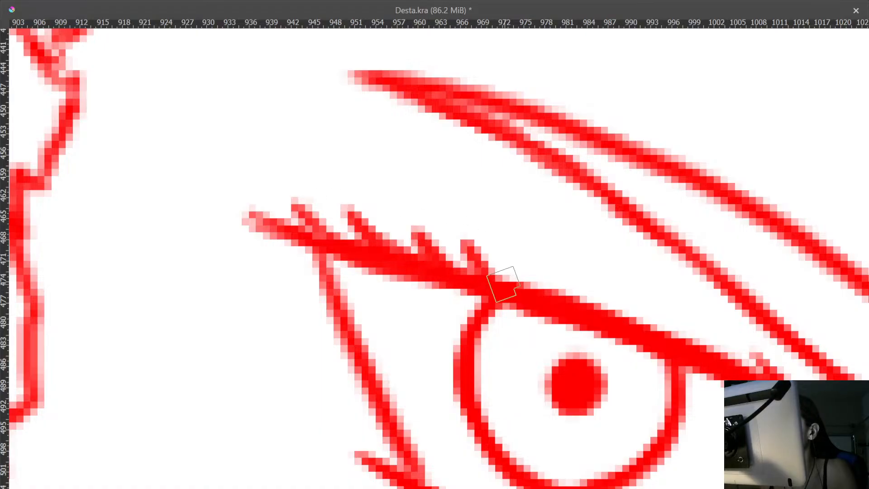
- Try adding short lashes beneath the left eye's lower lid and one more lash on the upper lid above the iris
{"action": "mouse_move", "coordinate": [465, 294]}
{"action": "left_mouse_down"}
{"action": "mouse_move", "coordinate": [483, 243]}
{"action": "mouse_move", "coordinate": [481, 186]}
{"action": "left_mouse_up"}
{"action": "left_click_drag", "start_coordinate": [422, 382], "coordinate": [389, 384]}
{"action": "left_click_drag", "start_coordinate": [444, 401], "coordinate": [413, 425]}
{"action": "mouse_move", "coordinate": [498, 435]}
{"action": "left_mouse_down"}
{"action": "mouse_move", "coordinate": [392, 289]}
{"action": "mouse_move", "coordinate": [381, 293]}
{"action": "left_mouse_up"}
{"action": "left_click_drag", "start_coordinate": [446, 299], "coordinate": [428, 319]}
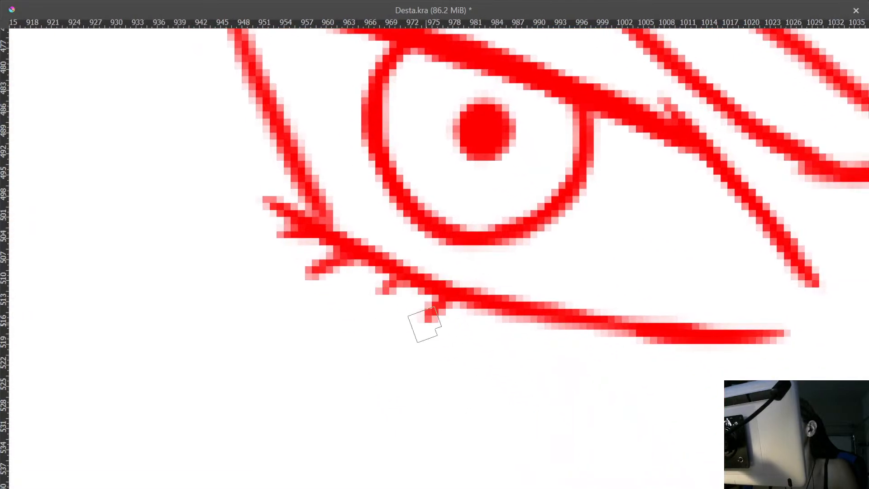
{"action": "left_click_drag", "start_coordinate": [516, 310], "coordinate": [507, 326]}
{"action": "left_click_drag", "start_coordinate": [535, 158], "coordinate": [542, 331]}
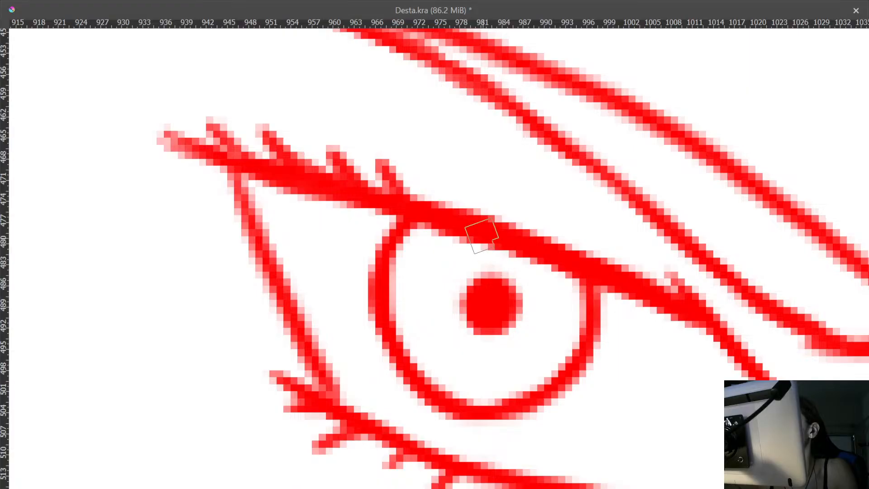
{"action": "left_click_drag", "start_coordinate": [479, 229], "coordinate": [452, 186]}
{"action": "left_click_drag", "start_coordinate": [535, 164], "coordinate": [610, 204]}
{"action": "left_click_drag", "start_coordinate": [571, 171], "coordinate": [546, 98]}
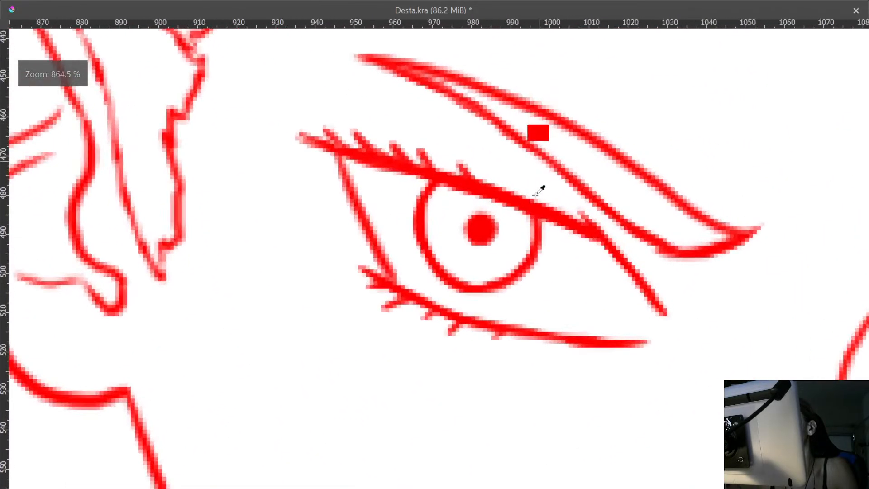
- Undo the left eye's lower lashes and the inner upper lashes, keeping the outermost upper ones
{"action": "key", "text": "ctrl+z"}
{"action": "key", "text": "ctrl+z"}
{"action": "key", "text": "ctrl+z"}
{"action": "key", "text": "ctrl+z"}
{"action": "key", "text": "ctrl+z"}
{"action": "key", "text": "ctrl+z"}
{"action": "key", "text": "ctrl+z"}
{"action": "key", "text": "ctrl+z"}
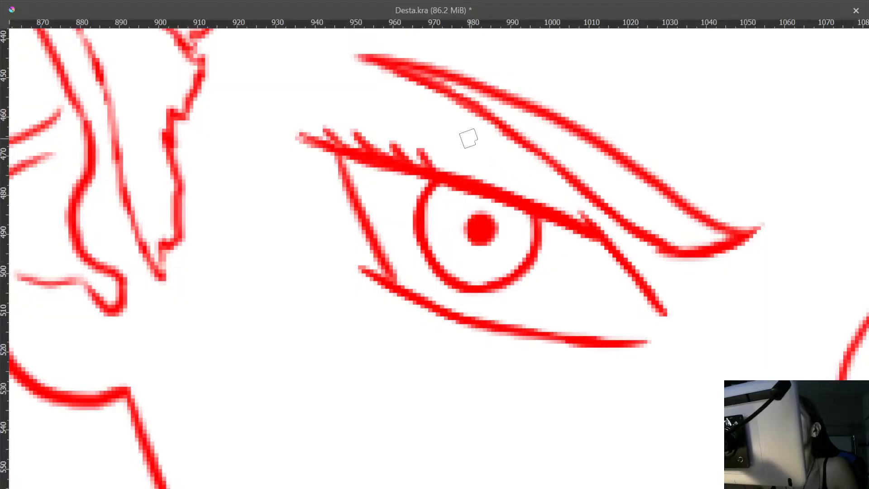
{"action": "left_click_drag", "start_coordinate": [464, 125], "coordinate": [612, 130]}
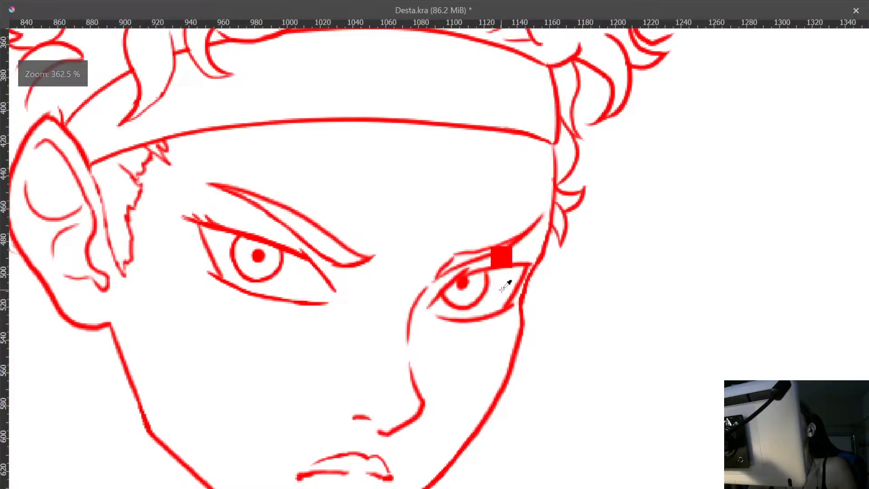
{"action": "left_click_drag", "start_coordinate": [505, 286], "coordinate": [548, 181]}
{"action": "mouse_move", "coordinate": [634, 153]}
{"action": "left_mouse_down"}
{"action": "mouse_move", "coordinate": [568, 246]}
{"action": "mouse_move", "coordinate": [575, 246]}
{"action": "left_mouse_up"}
{"action": "mouse_move", "coordinate": [502, 265]}
{"action": "left_mouse_down"}
{"action": "mouse_move", "coordinate": [538, 228]}
{"action": "mouse_move", "coordinate": [490, 394]}
{"action": "left_mouse_up"}
{"action": "mouse_move", "coordinate": [509, 297]}
{"action": "left_mouse_down"}
{"action": "mouse_move", "coordinate": [516, 324]}
{"action": "mouse_move", "coordinate": [516, 293]}
{"action": "left_mouse_up"}
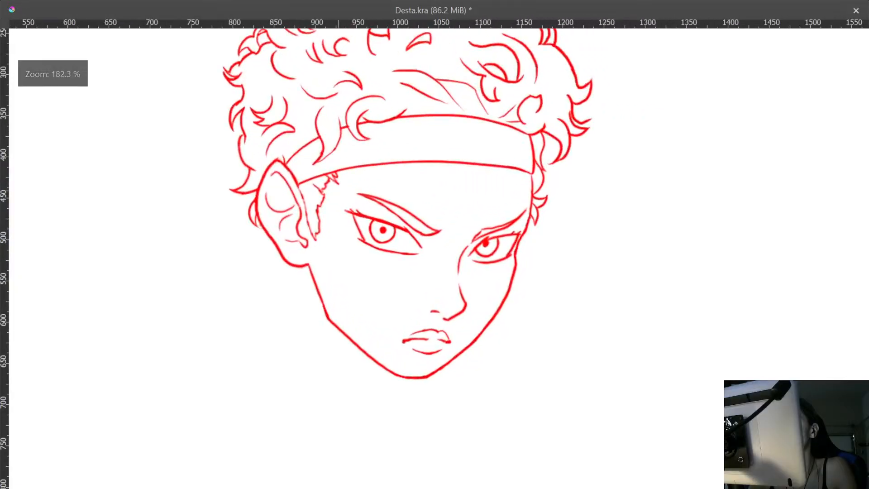
- Try drawing a thin eyelid crease between the left eye's upper lid and the eyebrow, and undo it
{"action": "left_click_drag", "start_coordinate": [353, 222], "coordinate": [334, 113]}
{"action": "left_click_drag", "start_coordinate": [384, 177], "coordinate": [339, 240]}
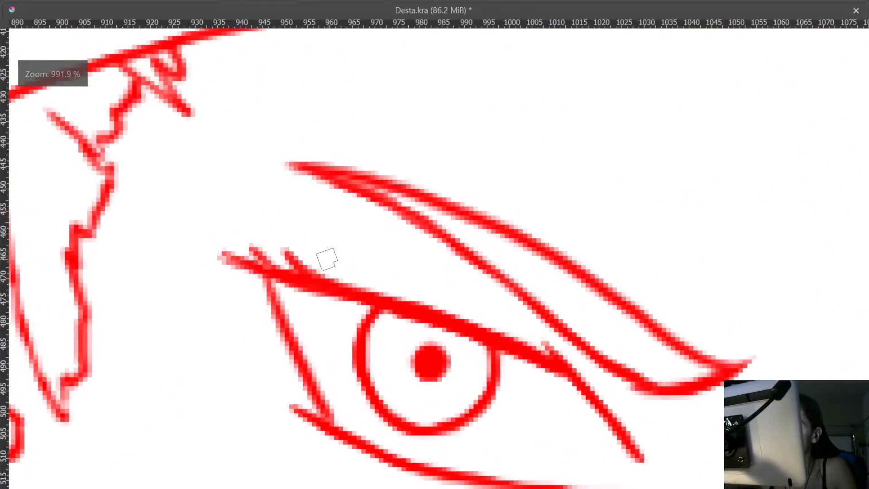
{"action": "mouse_move", "coordinate": [284, 249]}
{"action": "left_mouse_down"}
{"action": "mouse_move", "coordinate": [459, 294]}
{"action": "mouse_move", "coordinate": [550, 346]}
{"action": "left_mouse_up"}
{"action": "left_click_drag", "start_coordinate": [687, 373], "coordinate": [733, 410]}
{"action": "left_click_drag", "start_coordinate": [605, 335], "coordinate": [465, 261]}
{"action": "key", "text": "ctrl+z"}
{"action": "left_click_drag", "start_coordinate": [395, 205], "coordinate": [394, 180]}
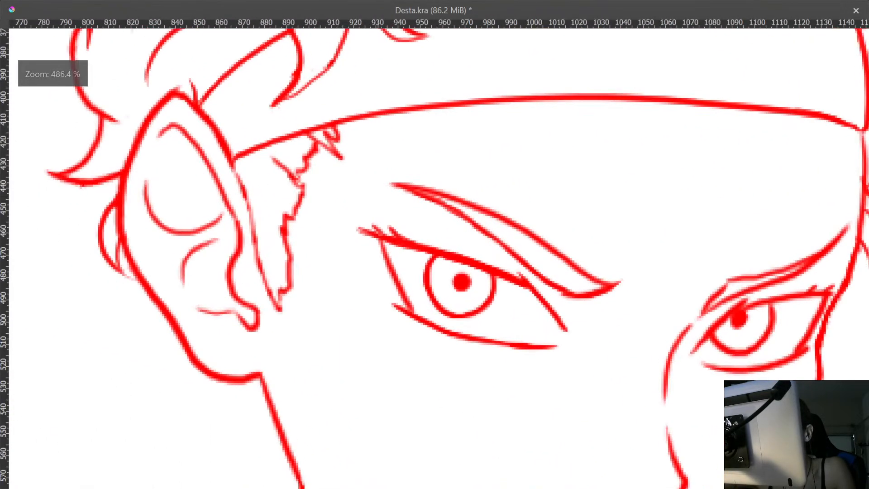
{"action": "left_click_drag", "start_coordinate": [390, 227], "coordinate": [553, 283]}
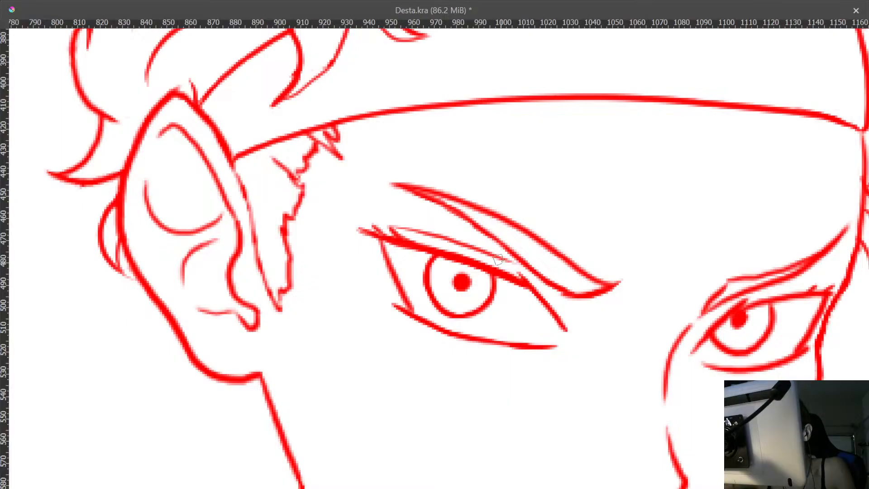
{"action": "mouse_move", "coordinate": [537, 250]}
{"action": "left_mouse_down"}
{"action": "mouse_move", "coordinate": [640, 368]}
{"action": "mouse_move", "coordinate": [564, 259]}
{"action": "left_mouse_up"}
{"action": "key", "text": "ctrl+z"}
{"action": "left_click_drag", "start_coordinate": [480, 222], "coordinate": [479, 194]}
{"action": "mouse_move", "coordinate": [360, 208]}
{"action": "left_mouse_down"}
{"action": "mouse_move", "coordinate": [506, 271]}
{"action": "mouse_move", "coordinate": [549, 277]}
{"action": "mouse_move", "coordinate": [647, 366]}
{"action": "mouse_move", "coordinate": [653, 291]}
{"action": "left_mouse_up"}
{"action": "mouse_move", "coordinate": [562, 292]}
{"action": "left_mouse_down"}
{"action": "mouse_move", "coordinate": [608, 243]}
{"action": "mouse_move", "coordinate": [568, 289]}
{"action": "mouse_move", "coordinate": [580, 345]}
{"action": "left_mouse_up"}
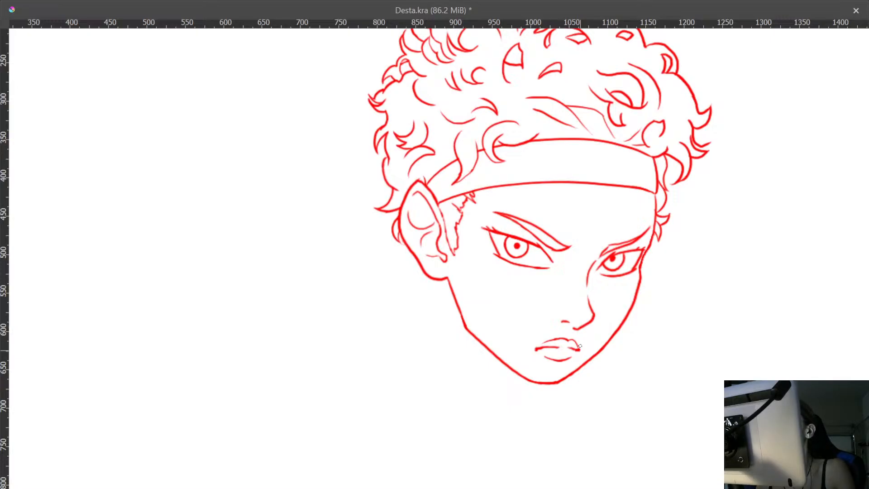
- Leave canvas-only mode and show the pasted reference layer of the red-haired character with the sword beneath the line art
{"action": "key", "text": "Tab"}
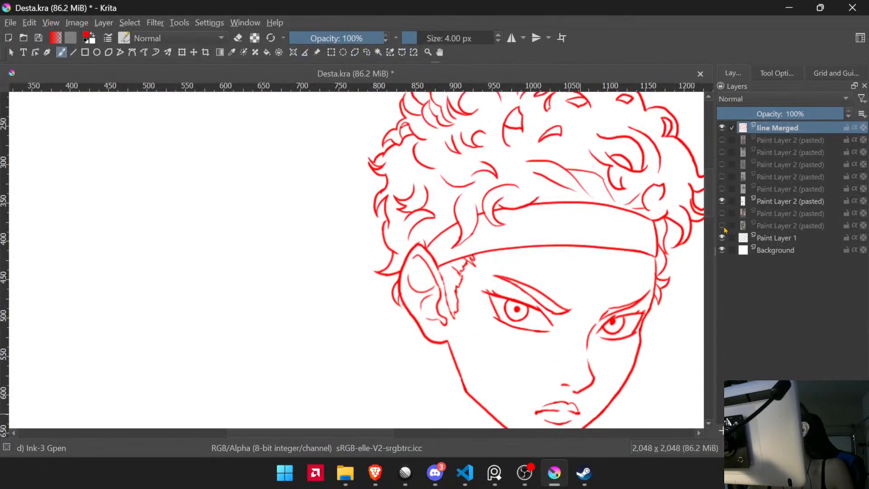
{"action": "left_click", "coordinate": [723, 215]}
{"action": "left_click", "coordinate": [726, 214]}
{"action": "left_click", "coordinate": [722, 225]}
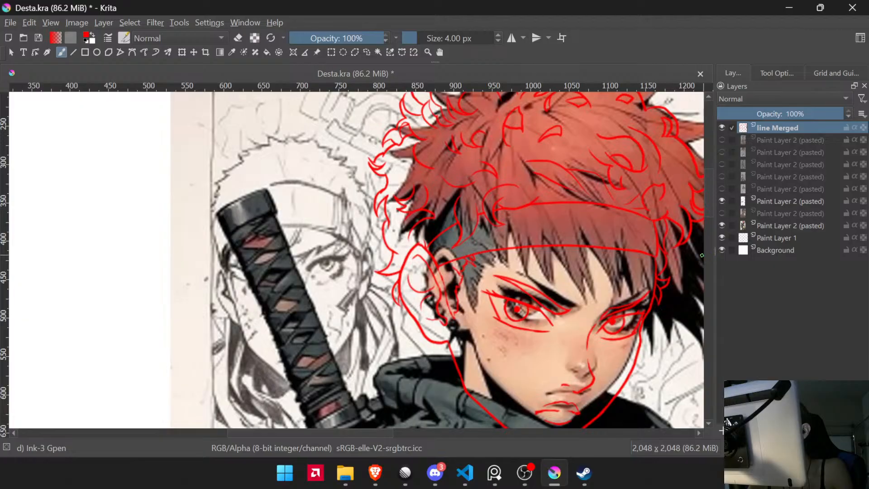
{"action": "scroll", "coordinate": [679, 255], "scroll_direction": "down", "scroll_amount": 5}
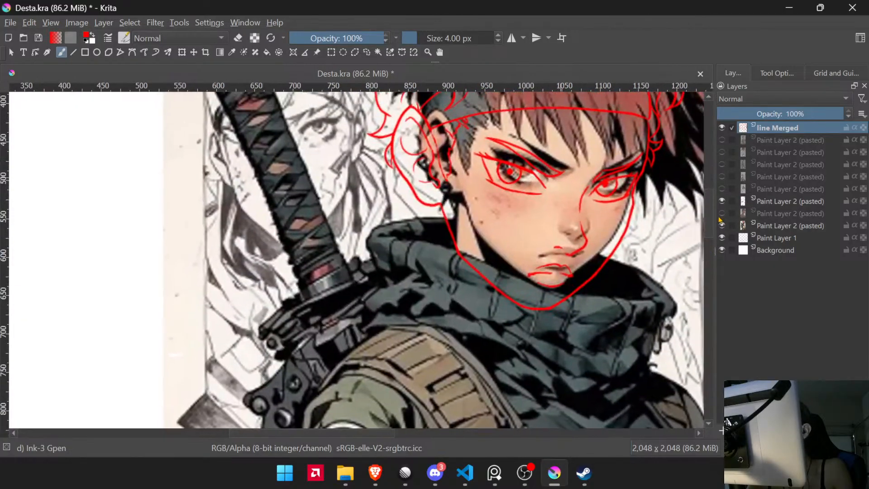
- Preview the hidden pasted layer directly above the red-haired character reference and delete that layer
{"action": "left_click", "coordinate": [723, 214]}
{"action": "left_click", "coordinate": [722, 214]}
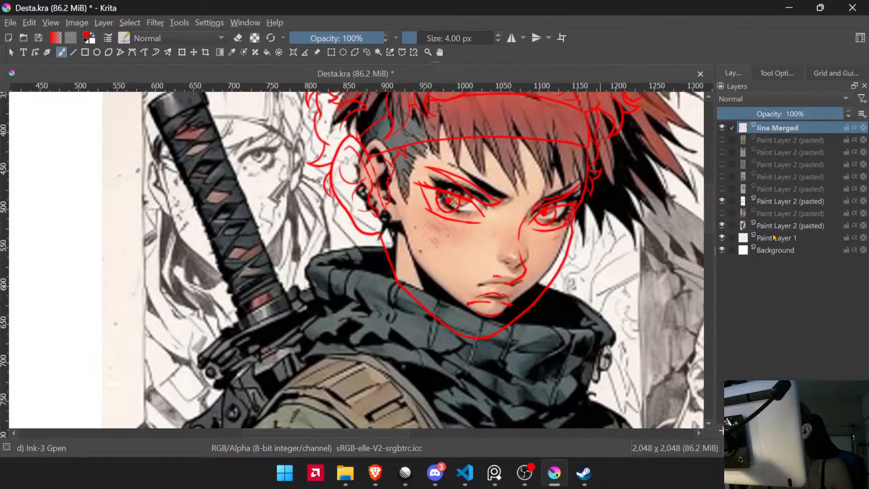
{"action": "left_click", "coordinate": [788, 216]}
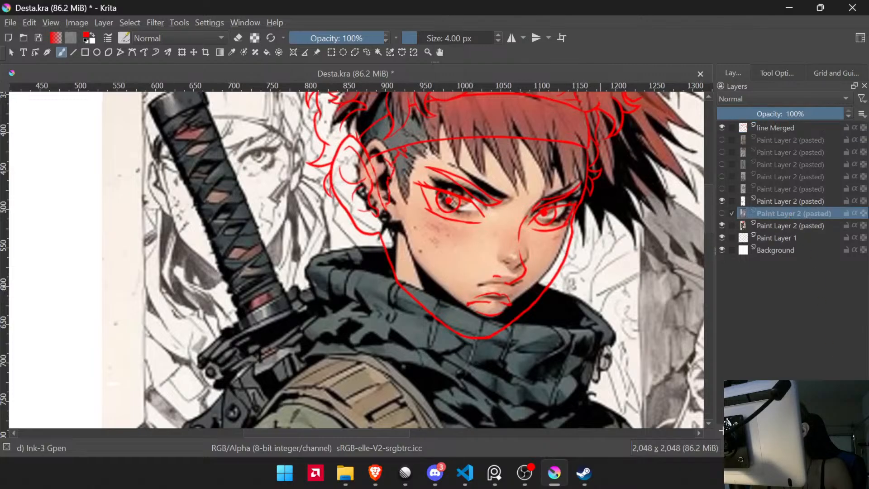
{"action": "key", "text": "shift+Delete"}
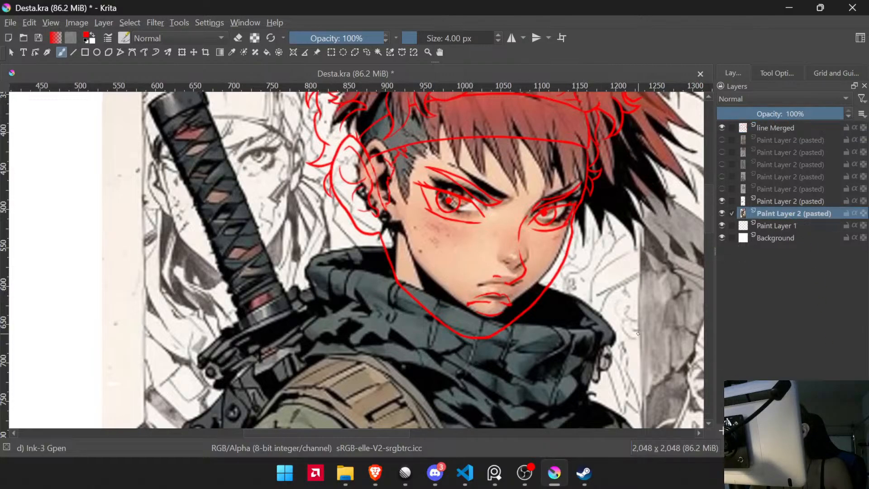
- Hide the red-haired character reference and show the pasted full-body character sheet below the drawn head
{"action": "left_click_drag", "start_coordinate": [521, 268], "coordinate": [506, 361]}
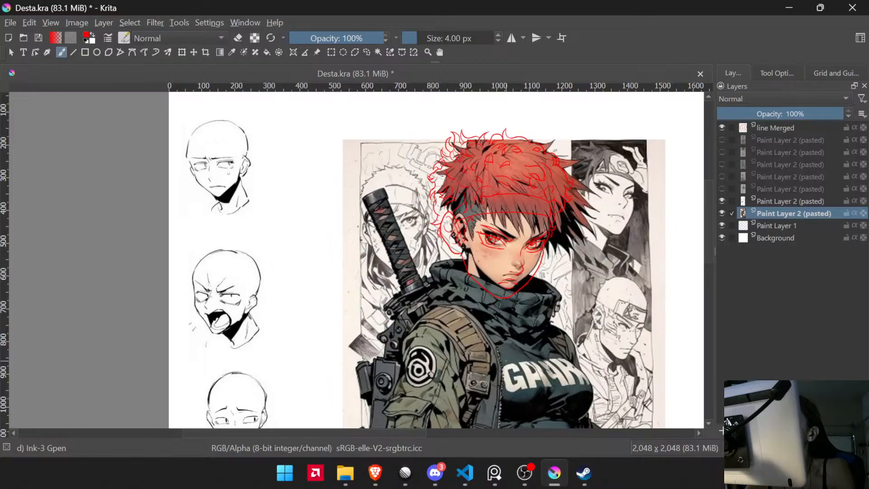
{"action": "left_click_drag", "start_coordinate": [477, 257], "coordinate": [496, 348]}
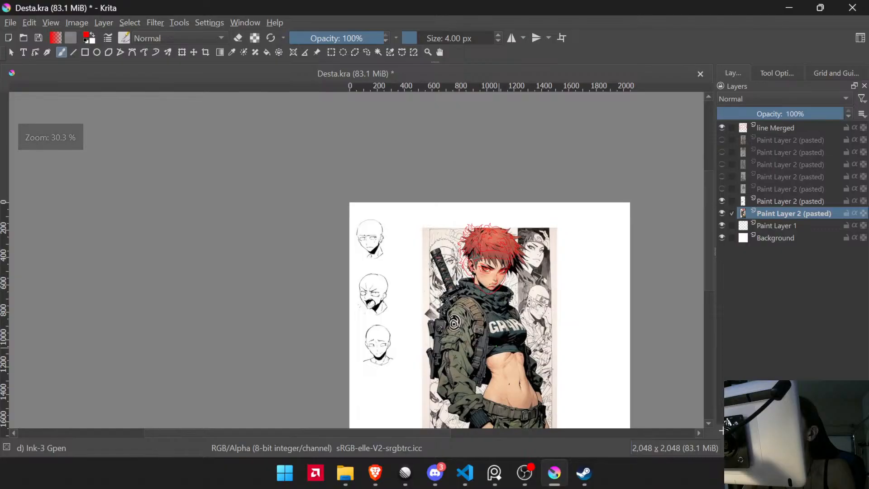
{"action": "left_click", "coordinate": [723, 213]}
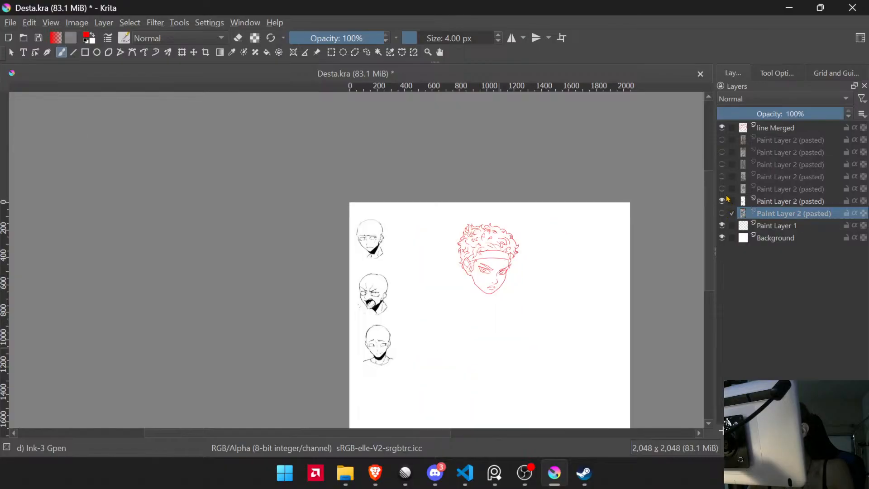
{"action": "left_click", "coordinate": [722, 189]}
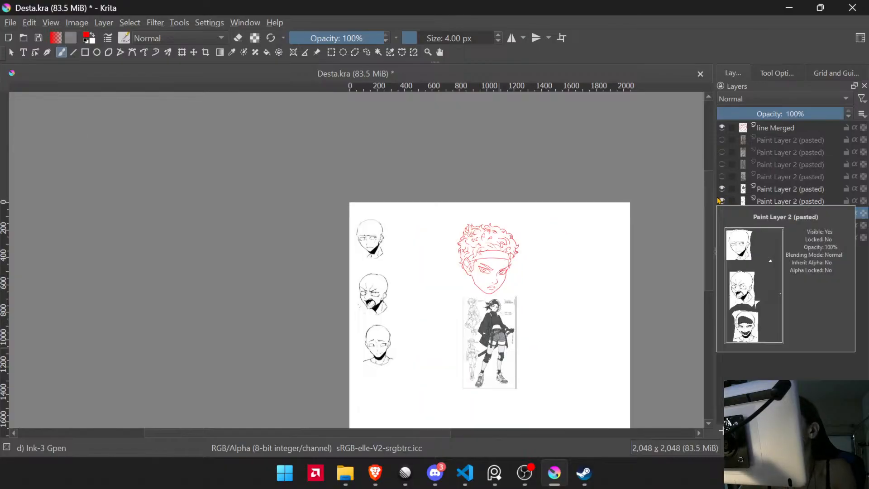
{"action": "scroll", "coordinate": [548, 379], "scroll_direction": "up", "scroll_amount": 4}
{"action": "left_click_drag", "start_coordinate": [365, 299], "coordinate": [414, 300]}
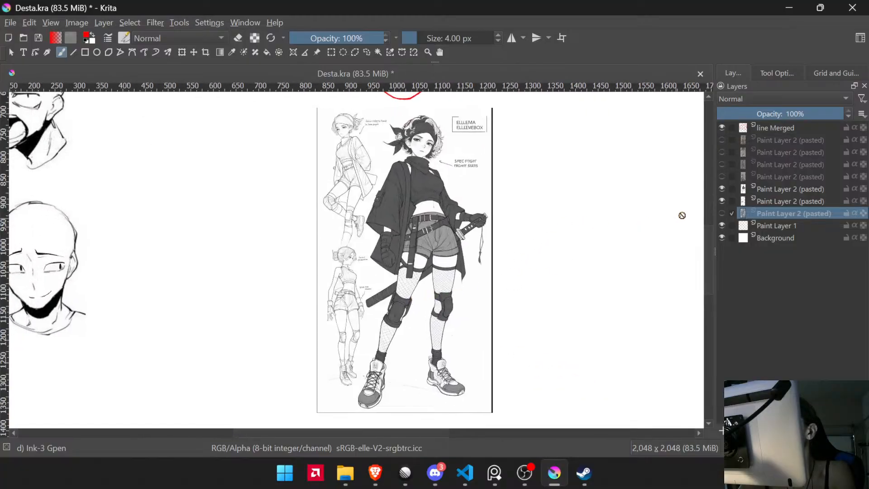
- Hide the full-body character sheet and show the pasted side-profile reference of the tattooed, pale-haired woman to study her ear jewellery
{"action": "left_click", "coordinate": [722, 201]}
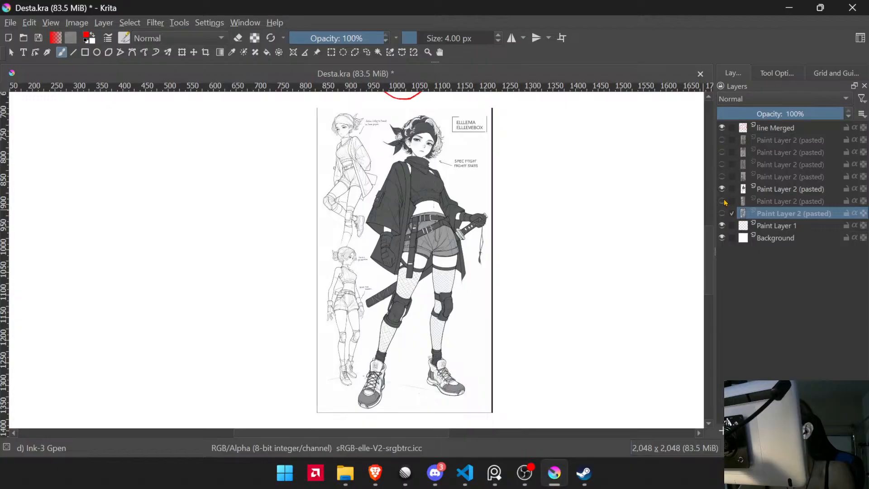
{"action": "left_click", "coordinate": [723, 201]}
{"action": "left_click", "coordinate": [723, 189]}
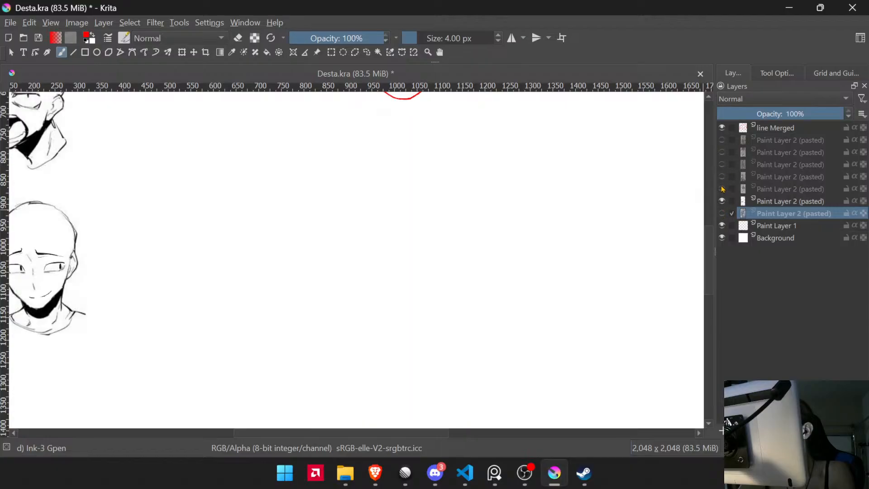
{"action": "left_click", "coordinate": [722, 176]}
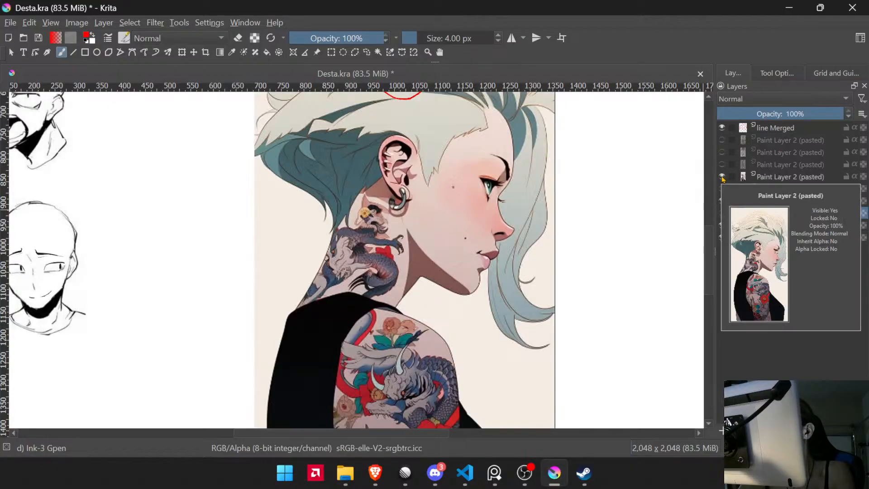
{"action": "scroll", "coordinate": [489, 129], "scroll_direction": "down", "scroll_amount": 2}
{"action": "scroll", "coordinate": [490, 132], "scroll_direction": "up", "scroll_amount": 2}
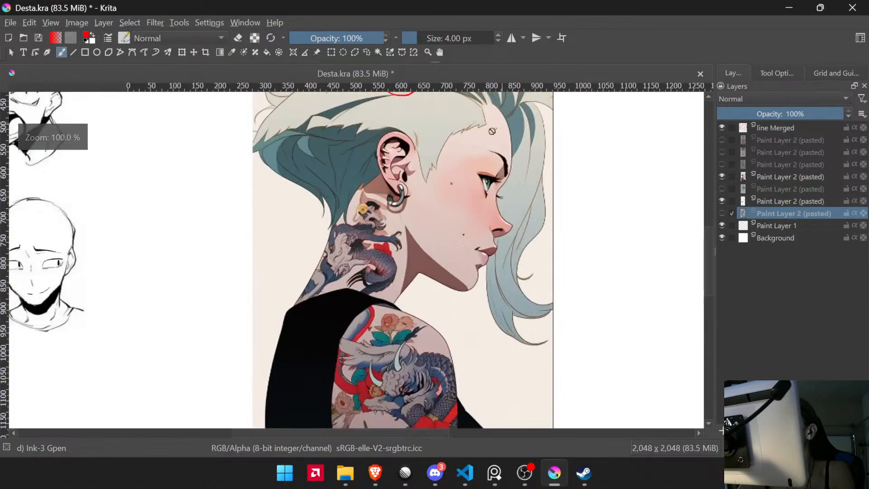
{"action": "scroll", "coordinate": [438, 161], "scroll_direction": "up", "scroll_amount": 2}
{"action": "left_click_drag", "start_coordinate": [462, 127], "coordinate": [501, 225]}
{"action": "scroll", "coordinate": [501, 225], "scroll_direction": "down", "scroll_amount": 2}
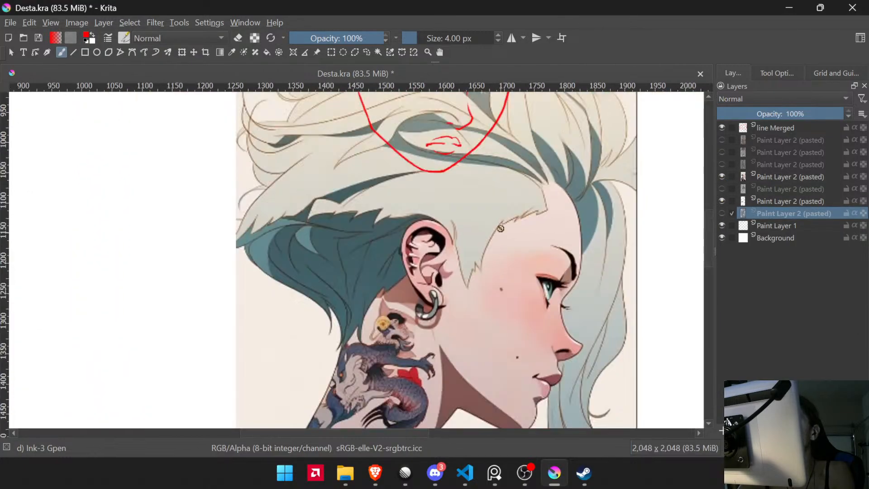
{"action": "left_click_drag", "start_coordinate": [478, 186], "coordinate": [464, 314]}
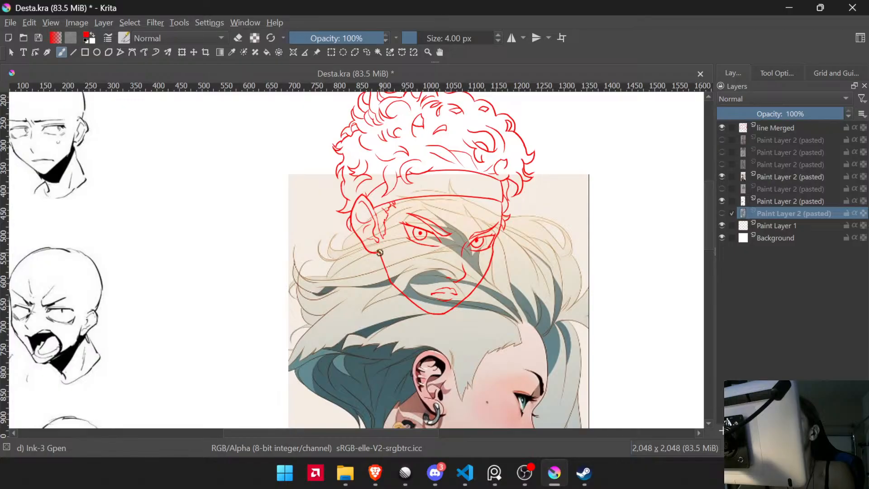
- On the line Merged layer, draw a small hoop earring through the character's earlobe with a 3 px brush and clean up its overlap
{"action": "scroll", "coordinate": [380, 252], "scroll_direction": "up", "scroll_amount": 5}
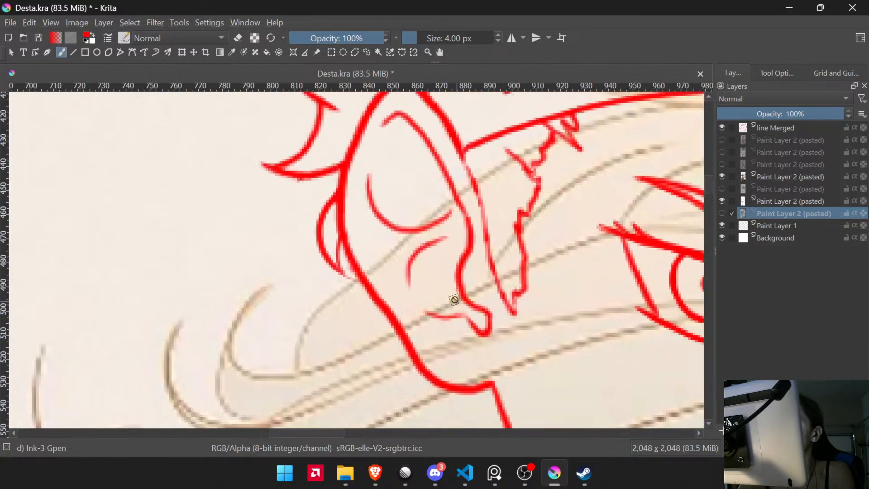
{"action": "left_click", "coordinate": [775, 128]}
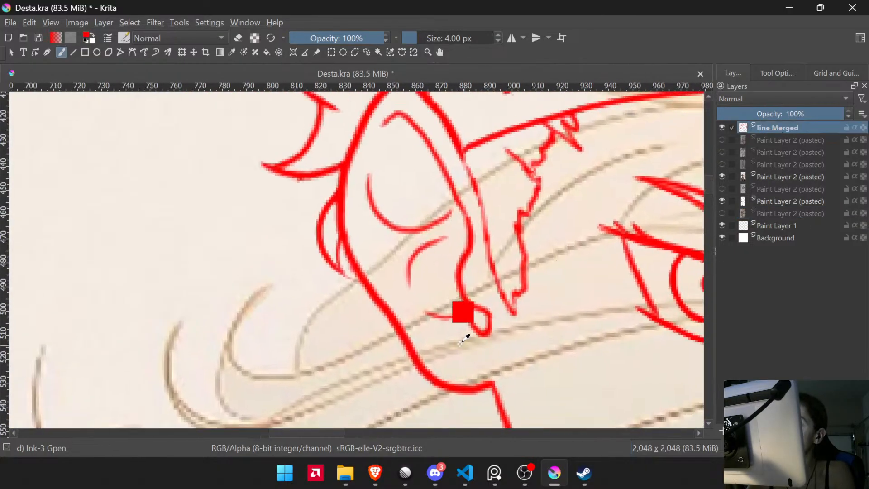
{"action": "scroll", "coordinate": [463, 339], "scroll_direction": "up", "scroll_amount": 2}
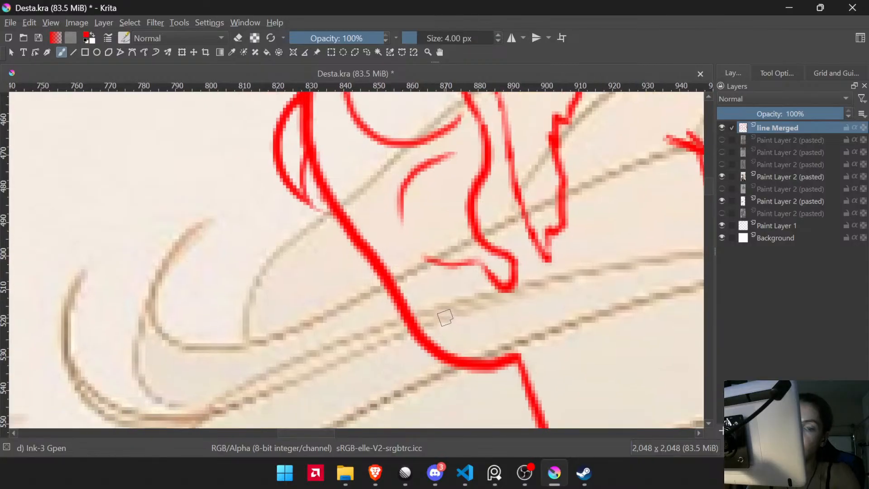
{"action": "key", "text": "bracketleft"}
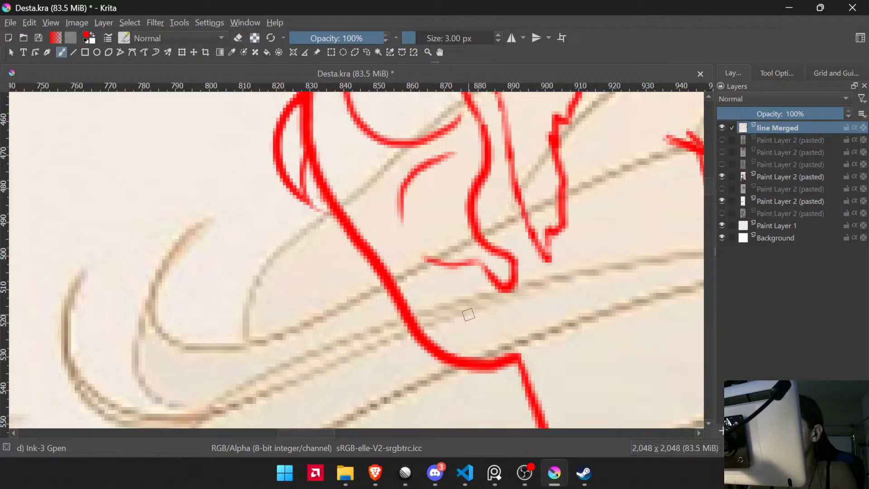
{"action": "mouse_move", "coordinate": [467, 306]}
{"action": "left_mouse_down"}
{"action": "mouse_move", "coordinate": [452, 313]}
{"action": "mouse_move", "coordinate": [449, 365]}
{"action": "mouse_move", "coordinate": [478, 363]}
{"action": "mouse_move", "coordinate": [474, 308]}
{"action": "left_mouse_up"}
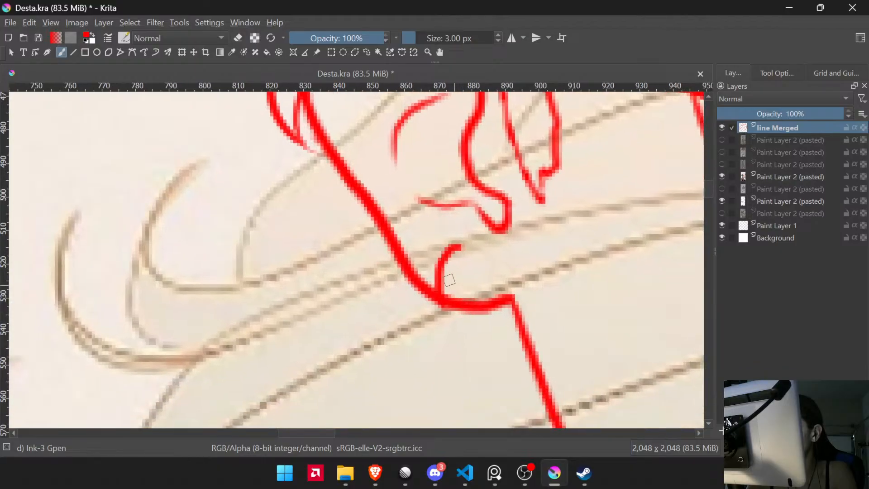
{"action": "key", "text": "ctrl+z"}
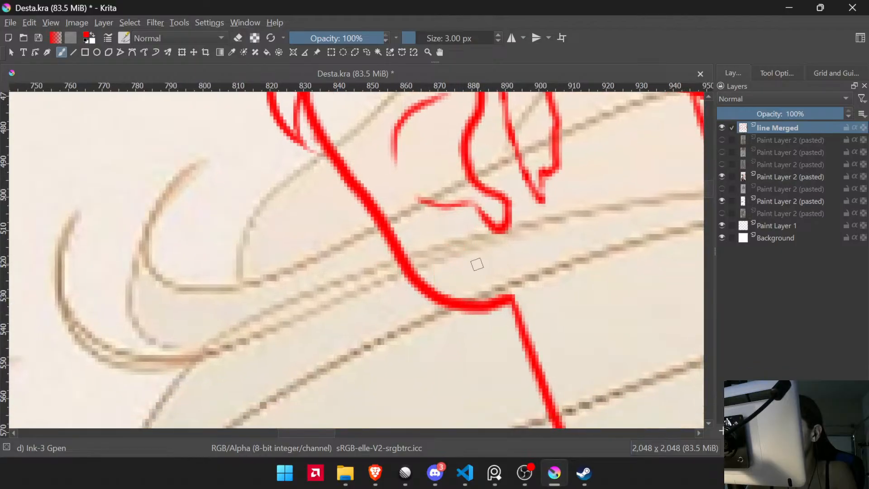
{"action": "left_click_drag", "start_coordinate": [480, 257], "coordinate": [481, 328]}
{"action": "key", "text": "ctrl+z"}
{"action": "mouse_move", "coordinate": [473, 248]}
{"action": "left_mouse_down"}
{"action": "mouse_move", "coordinate": [495, 311]}
{"action": "mouse_move", "coordinate": [489, 340]}
{"action": "mouse_move", "coordinate": [468, 347]}
{"action": "mouse_move", "coordinate": [451, 335]}
{"action": "mouse_move", "coordinate": [482, 248]}
{"action": "mouse_move", "coordinate": [500, 309]}
{"action": "mouse_move", "coordinate": [491, 339]}
{"action": "mouse_move", "coordinate": [464, 341]}
{"action": "mouse_move", "coordinate": [446, 302]}
{"action": "left_mouse_up"}
{"action": "key", "text": "ctrl+z"}
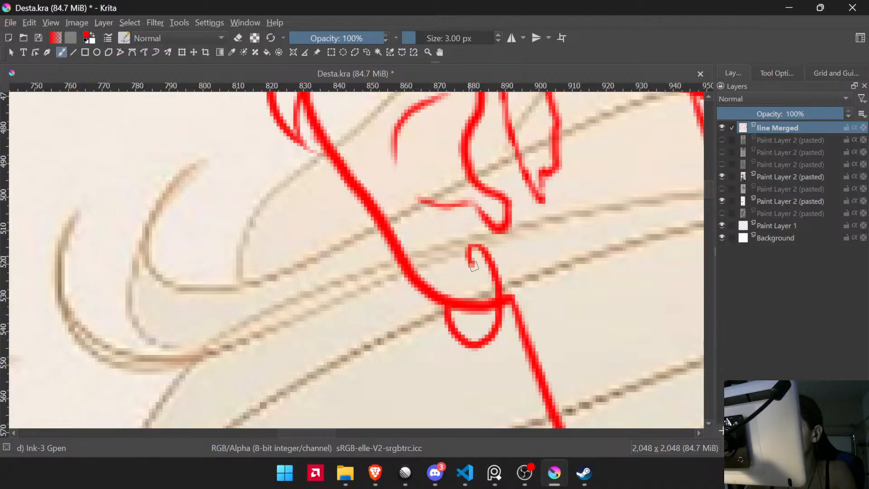
{"action": "mouse_move", "coordinate": [473, 267]}
{"action": "left_mouse_down"}
{"action": "mouse_move", "coordinate": [482, 318]}
{"action": "mouse_move", "coordinate": [469, 323]}
{"action": "mouse_move", "coordinate": [462, 293]}
{"action": "left_mouse_up"}
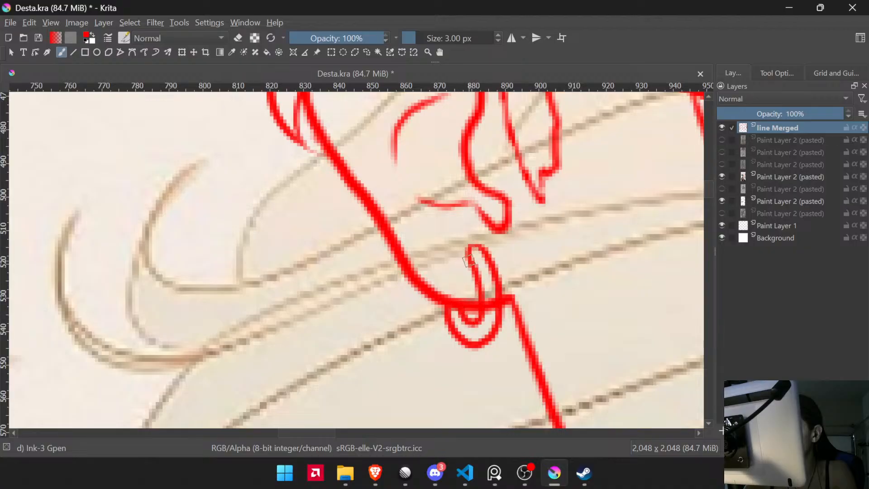
{"action": "key", "text": "e"}
{"action": "mouse_move", "coordinate": [440, 205]}
{"action": "left_mouse_down"}
{"action": "mouse_move", "coordinate": [492, 324]}
{"action": "mouse_move", "coordinate": [460, 314]}
{"action": "mouse_move", "coordinate": [523, 322]}
{"action": "left_mouse_up"}
{"action": "key", "text": "e"}
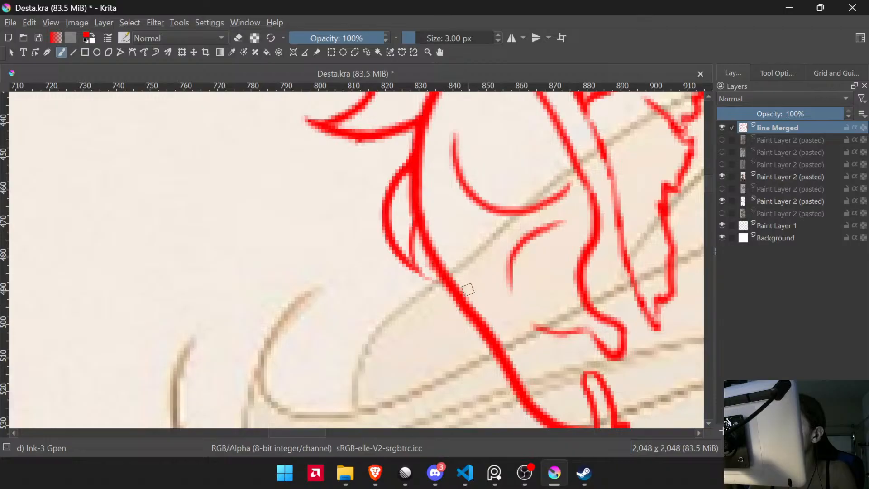
- Draw two small round piercing studs, one above the other, along the inside of the ear's outer rim
{"action": "mouse_move", "coordinate": [463, 238]}
{"action": "left_mouse_down"}
{"action": "mouse_move", "coordinate": [453, 250]}
{"action": "mouse_move", "coordinate": [471, 263]}
{"action": "mouse_move", "coordinate": [473, 246]}
{"action": "left_mouse_up"}
{"action": "mouse_move", "coordinate": [457, 198]}
{"action": "left_mouse_down"}
{"action": "mouse_move", "coordinate": [459, 272]}
{"action": "mouse_move", "coordinate": [445, 273]}
{"action": "mouse_move", "coordinate": [441, 288]}
{"action": "mouse_move", "coordinate": [449, 300]}
{"action": "mouse_move", "coordinate": [466, 297]}
{"action": "mouse_move", "coordinate": [468, 286]}
{"action": "mouse_move", "coordinate": [452, 268]}
{"action": "mouse_move", "coordinate": [441, 286]}
{"action": "mouse_move", "coordinate": [449, 299]}
{"action": "mouse_move", "coordinate": [468, 289]}
{"action": "mouse_move", "coordinate": [447, 280]}
{"action": "left_mouse_up"}
{"action": "key", "text": "ctrl+z"}
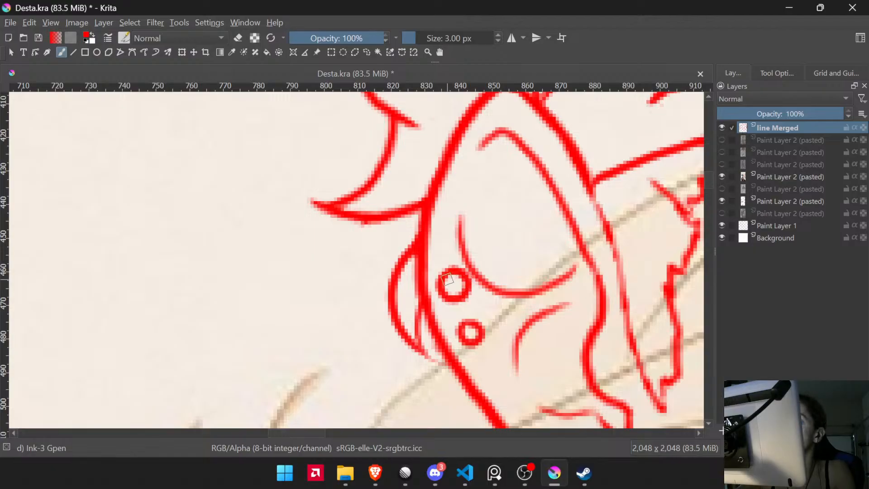
- Draw a rectangular cuff around the ear's upper outer rim and erase the ear outline inside it
{"action": "scroll", "coordinate": [447, 279], "scroll_direction": "up", "scroll_amount": 2}
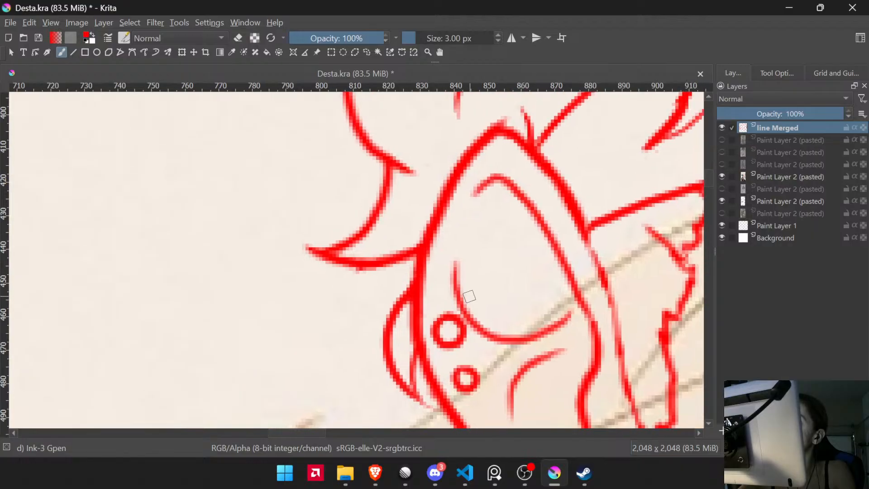
{"action": "mouse_move", "coordinate": [413, 240]}
{"action": "left_mouse_down"}
{"action": "mouse_move", "coordinate": [437, 247]}
{"action": "mouse_move", "coordinate": [411, 231]}
{"action": "mouse_move", "coordinate": [439, 174]}
{"action": "mouse_move", "coordinate": [465, 192]}
{"action": "mouse_move", "coordinate": [450, 237]}
{"action": "mouse_move", "coordinate": [432, 235]}
{"action": "mouse_move", "coordinate": [443, 199]}
{"action": "mouse_move", "coordinate": [441, 215]}
{"action": "left_mouse_up"}
{"action": "key", "text": "e"}
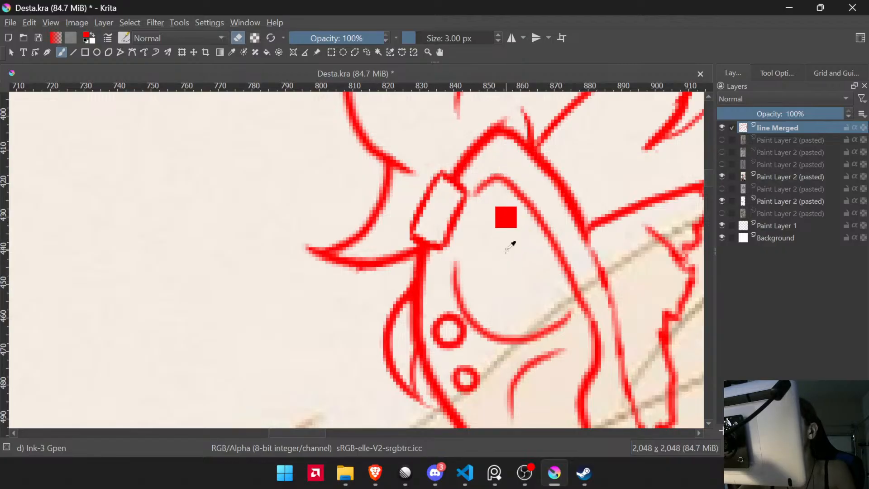
{"action": "scroll", "coordinate": [507, 240], "scroll_direction": "down", "scroll_amount": 6}
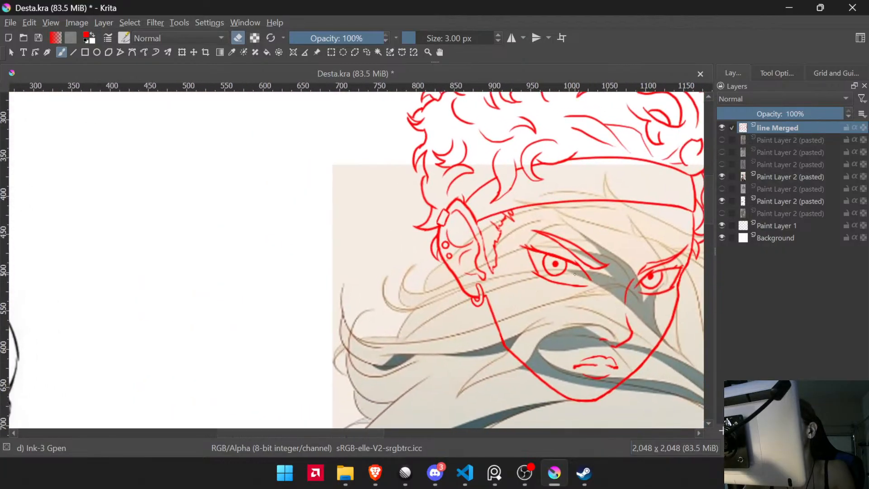
{"action": "scroll", "coordinate": [423, 200], "scroll_direction": "up", "scroll_amount": 6}
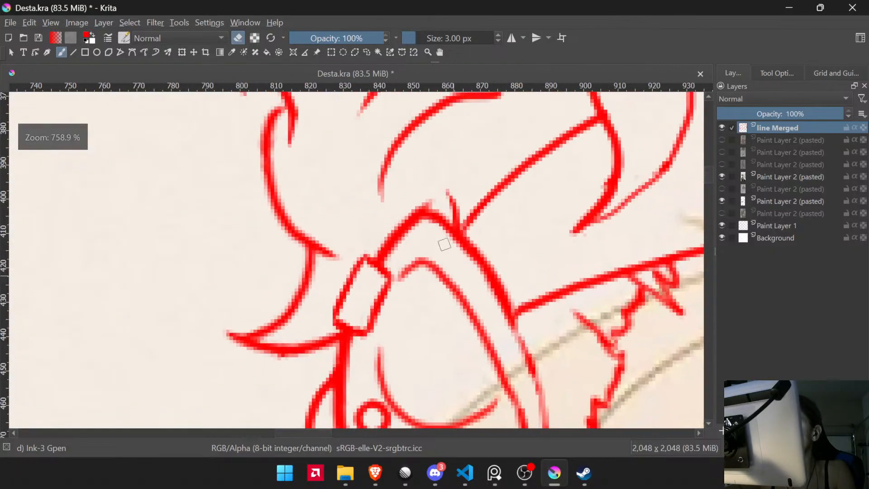
{"action": "scroll", "coordinate": [452, 208], "scroll_direction": "down", "scroll_amount": 6}
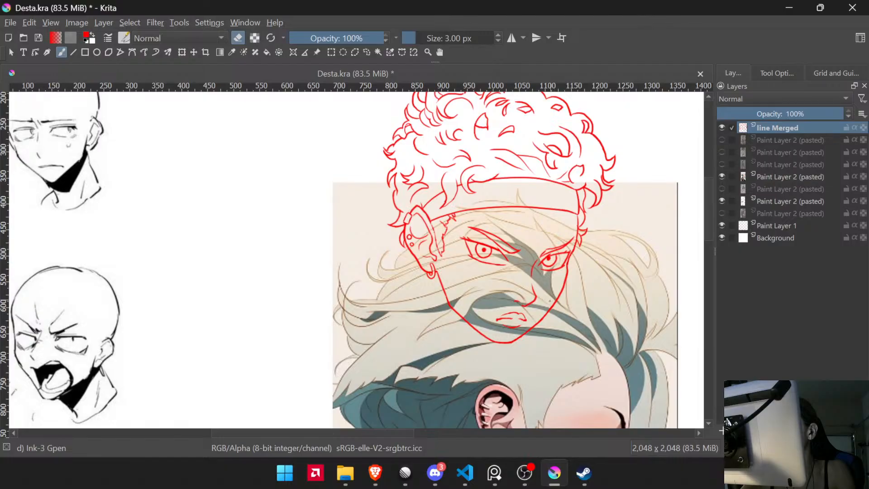
- Add a new paint layer above the line Merged layer
{"action": "scroll", "coordinate": [546, 322], "scroll_direction": "down", "scroll_amount": 1}
{"action": "left_click_drag", "start_coordinate": [543, 337], "coordinate": [563, 229]}
{"action": "scroll", "coordinate": [517, 166], "scroll_direction": "up", "scroll_amount": 3}
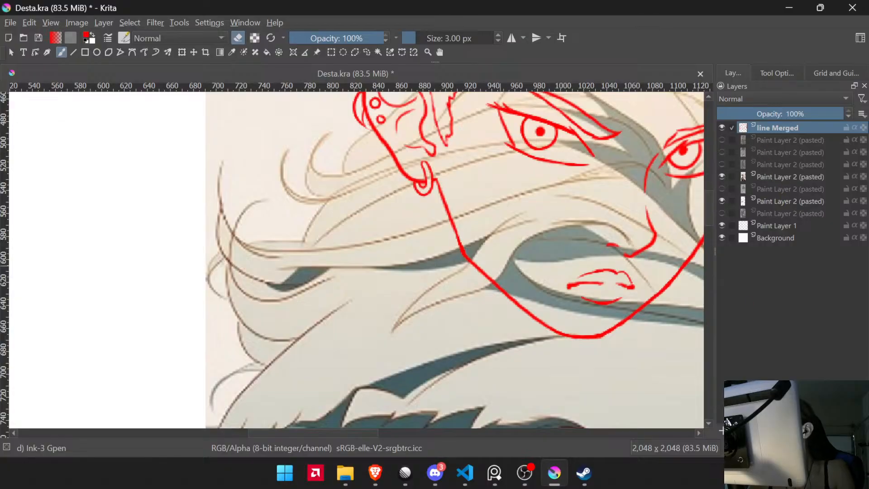
{"action": "key", "text": "Insert"}
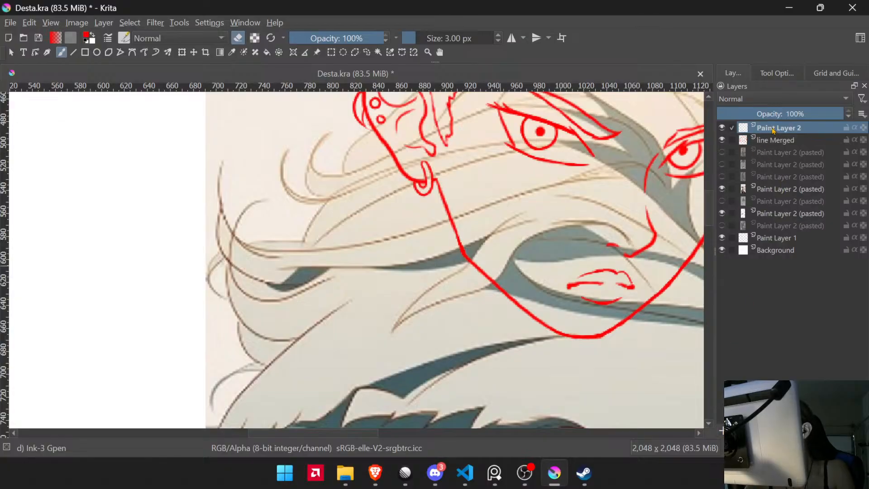
- Replace the side-profile reference with the red-haired sword character after previewing the dark outfit and red-jacket references
{"action": "left_click", "coordinate": [722, 189]}
{"action": "left_click", "coordinate": [722, 177]}
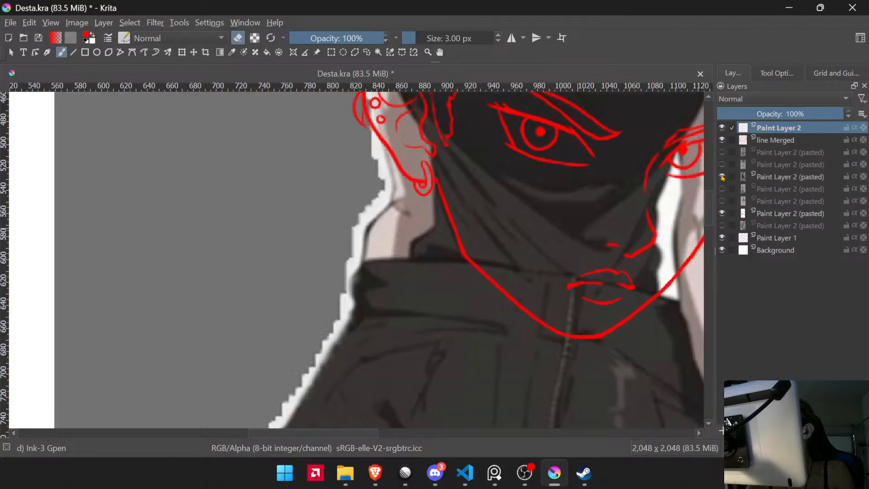
{"action": "left_click_drag", "start_coordinate": [614, 230], "coordinate": [613, 357]}
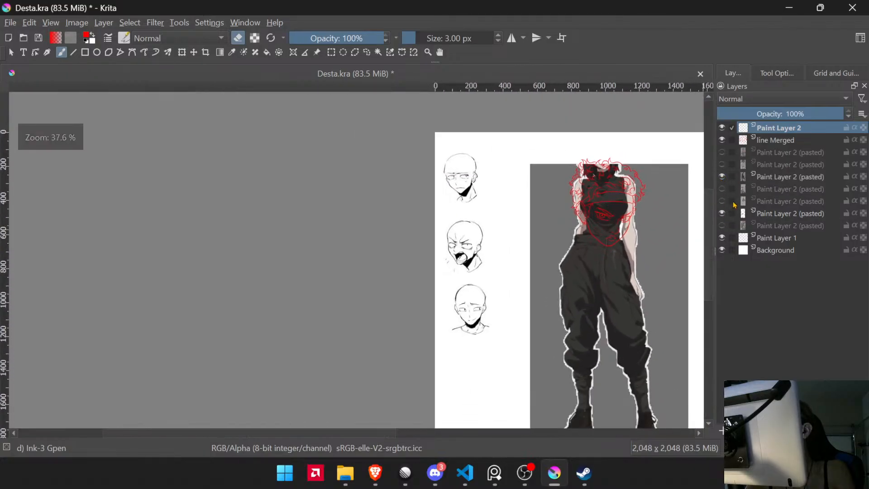
{"action": "left_click", "coordinate": [723, 177]}
{"action": "left_click", "coordinate": [723, 165]}
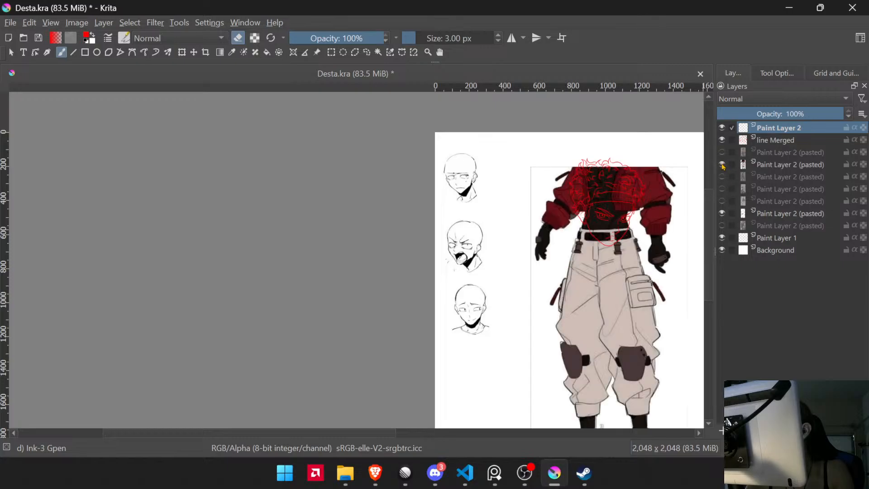
{"action": "left_click", "coordinate": [723, 164]}
{"action": "left_click", "coordinate": [722, 225]}
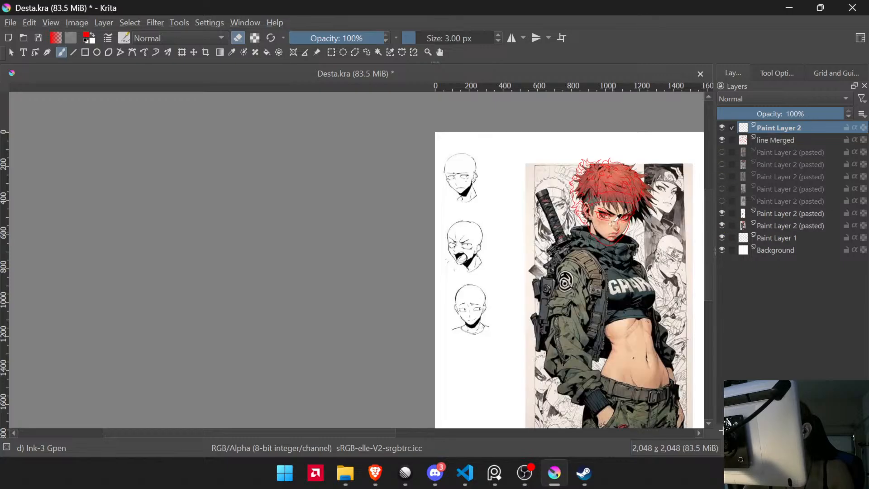
{"action": "scroll", "coordinate": [615, 221], "scroll_direction": "up", "scroll_amount": 5}
{"action": "scroll", "coordinate": [607, 230], "scroll_direction": "up", "scroll_amount": 3}
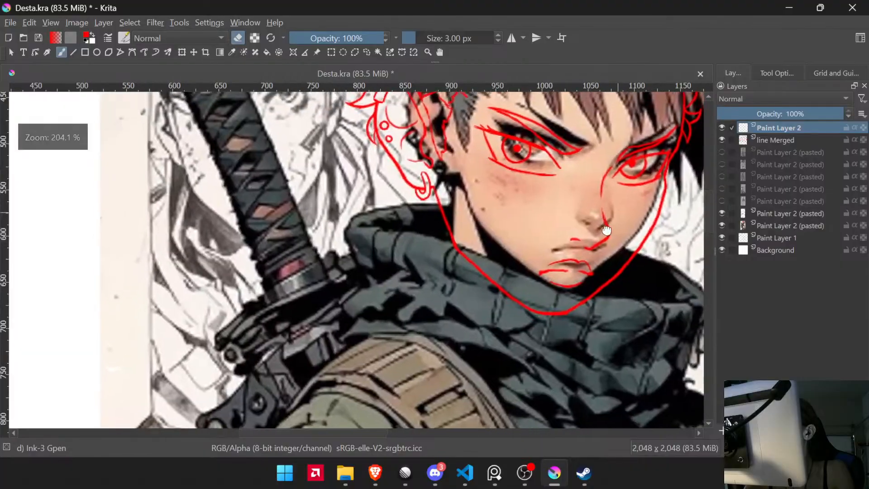
{"action": "left_click_drag", "start_coordinate": [606, 230], "coordinate": [595, 248]}
- Transform the red-haired character reference layer, nudging it down and slightly left beneath the drawn face
{"action": "left_click", "coordinate": [760, 226]}
{"action": "key", "text": "ctrl+t"}
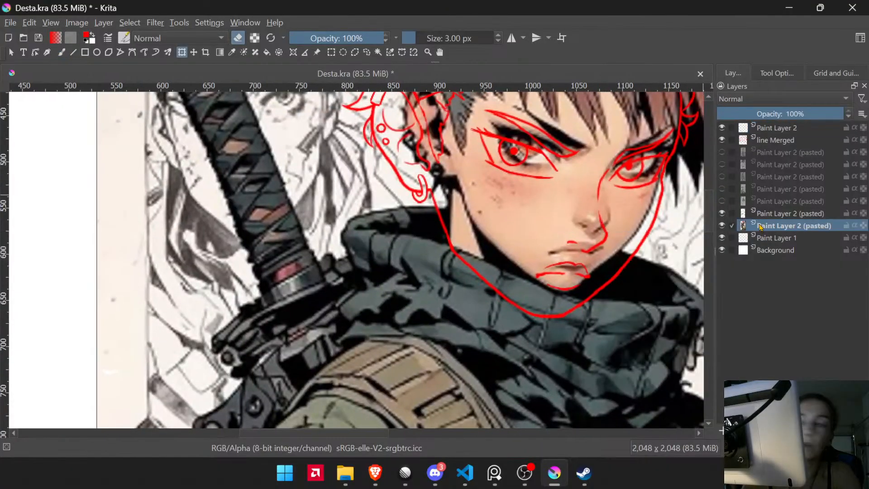
{"action": "key", "text": "Down"}
{"action": "key", "text": "Down"}
{"action": "key", "text": "Down"}
{"action": "key", "text": "Down"}
{"action": "key", "text": "Down"}
{"action": "key", "text": "Down"}
{"action": "key", "text": "Down"}
{"action": "key", "text": "Down"}
{"action": "key", "text": "Down"}
{"action": "key", "text": "Down"}
{"action": "key", "text": "Down"}
{"action": "key", "text": "Down"}
{"action": "key", "text": "Down"}
{"action": "key", "text": "Down"}
{"action": "key", "text": "Down"}
{"action": "key", "text": "Down"}
{"action": "key", "text": "Down"}
{"action": "key", "text": "Down"}
{"action": "key", "text": "Down"}
{"action": "key", "text": "Down"}
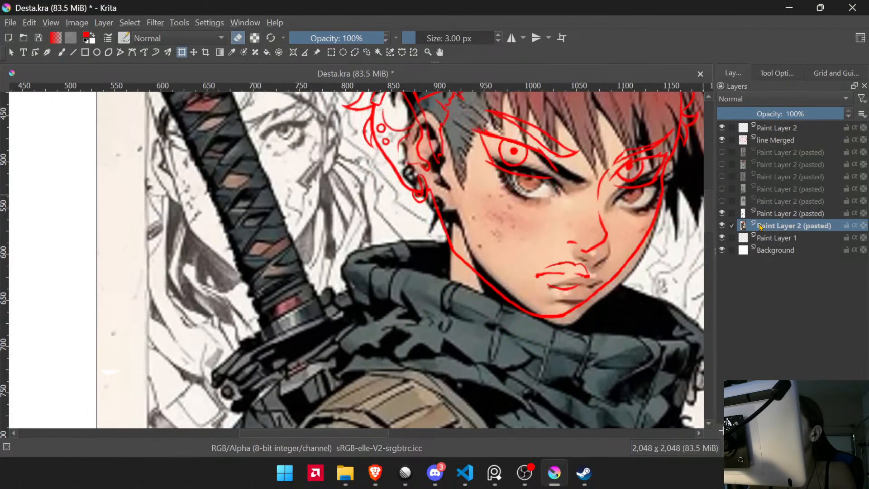
{"action": "key", "text": "Down"}
{"action": "key", "text": "Down"}
{"action": "key", "text": "Down"}
{"action": "key", "text": "Down"}
{"action": "key", "text": "Down"}
{"action": "key", "text": "Down"}
{"action": "key", "text": "Down"}
{"action": "key", "text": "Down"}
{"action": "key", "text": "Down"}
{"action": "key", "text": "Down"}
{"action": "key", "text": "Down"}
{"action": "key", "text": "Down"}
{"action": "key", "text": "Down"}
{"action": "key", "text": "Down"}
{"action": "key", "text": "Down"}
{"action": "key", "text": "Down"}
{"action": "key", "text": "Down"}
{"action": "key", "text": "Down"}
{"action": "key", "text": "Down"}
{"action": "key", "text": "Down"}
{"action": "key", "text": "Left"}
{"action": "key", "text": "Left"}
{"action": "key", "text": "Left"}
{"action": "key", "text": "Left"}
{"action": "key", "text": "Left"}
{"action": "key", "text": "Left"}
{"action": "key", "text": "Left"}
{"action": "key", "text": "Left"}
{"action": "key", "text": "Left"}
{"action": "key", "text": "Left"}
{"action": "key", "text": "Left"}
{"action": "key", "text": "Left"}
{"action": "key", "text": "Left"}
{"action": "key", "text": "Left"}
{"action": "key", "text": "Left"}
{"action": "key", "text": "Left"}
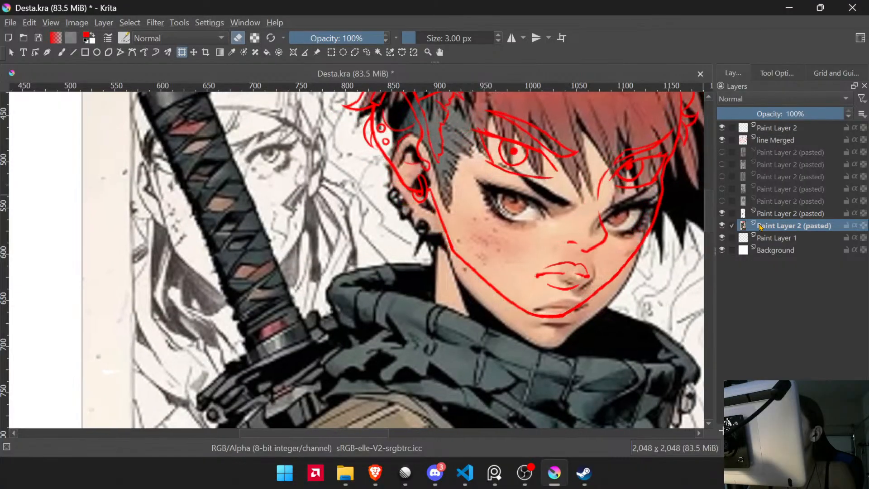
{"action": "key", "text": "Left"}
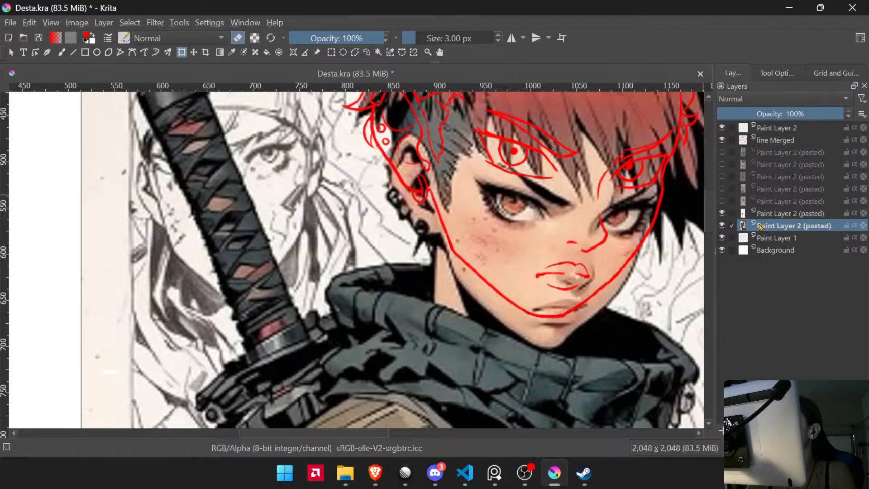
- Make line Merged the active layer and switch to canvas-only mode at the jaw corner below the ear
{"action": "left_click", "coordinate": [768, 151]}
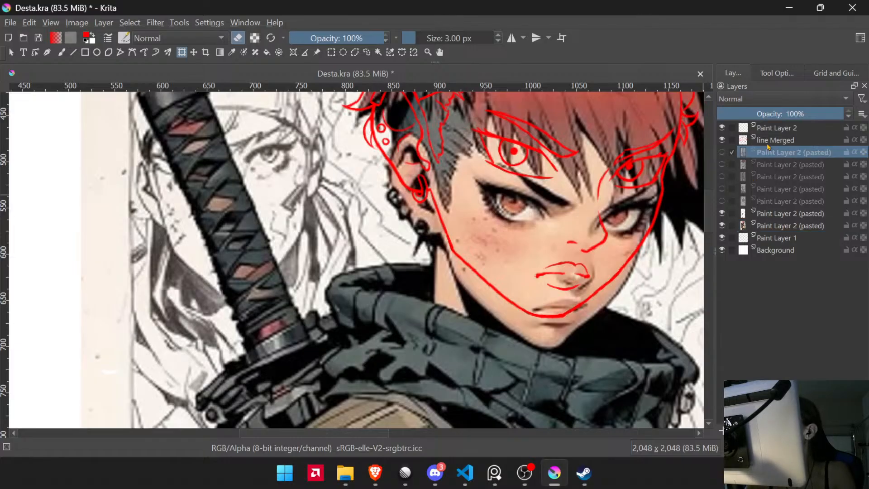
{"action": "left_click", "coordinate": [774, 140]}
{"action": "scroll", "coordinate": [450, 235], "scroll_direction": "up", "scroll_amount": 7}
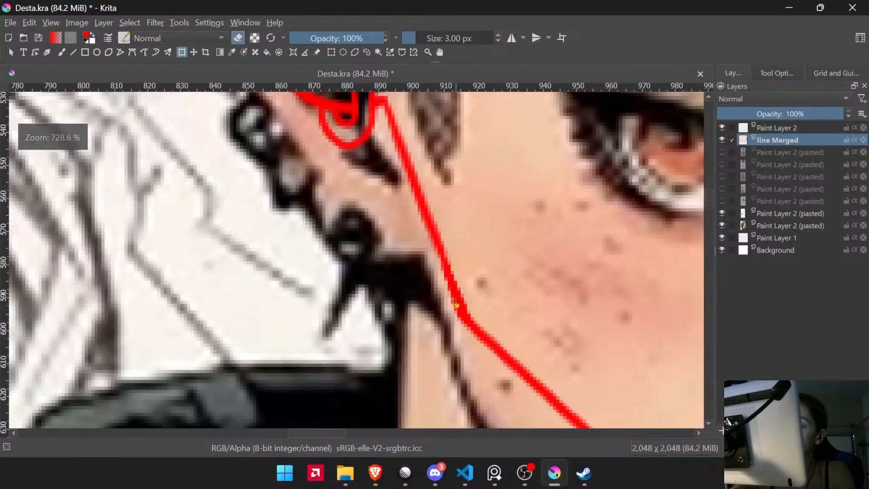
{"action": "key", "text": "Tab"}
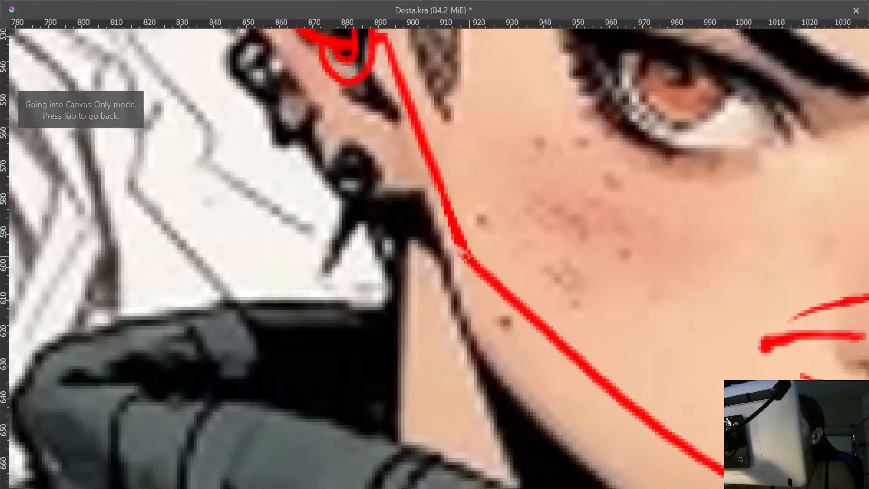
- Redraw the line from the ear to the jaw corner slightly further outward and erase the old stroke
{"action": "left_click_drag", "start_coordinate": [450, 239], "coordinate": [476, 265]}
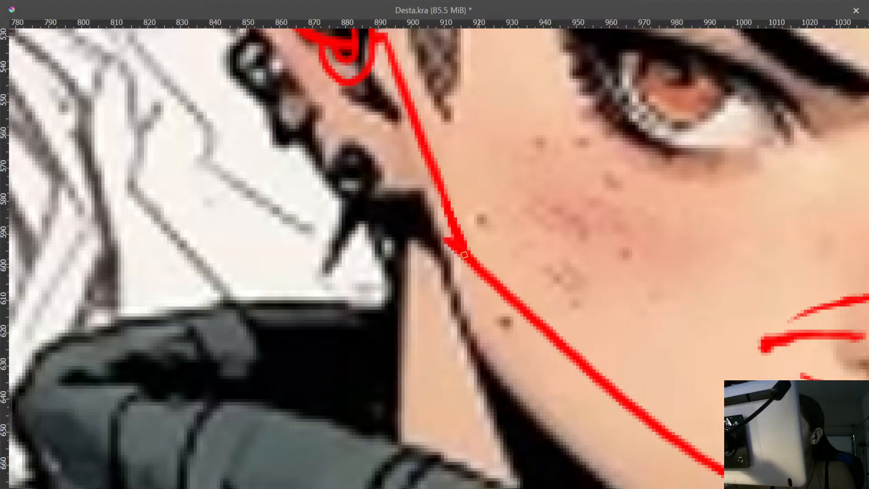
{"action": "left_click_drag", "start_coordinate": [424, 173], "coordinate": [478, 275]}
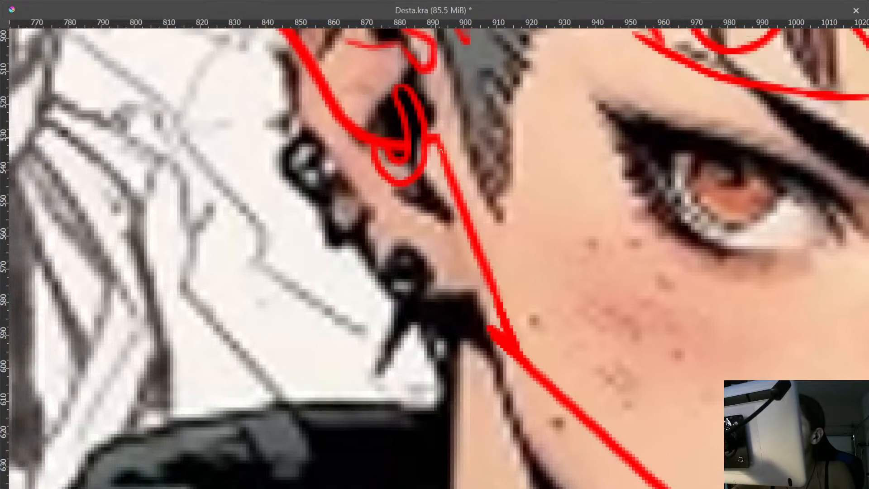
{"action": "left_click_drag", "start_coordinate": [437, 142], "coordinate": [474, 266]}
{"action": "mouse_move", "coordinate": [459, 212]}
{"action": "left_mouse_down"}
{"action": "mouse_move", "coordinate": [493, 327]}
{"action": "mouse_move", "coordinate": [521, 348]}
{"action": "mouse_move", "coordinate": [511, 335]}
{"action": "mouse_move", "coordinate": [496, 335]}
{"action": "mouse_move", "coordinate": [510, 338]}
{"action": "mouse_move", "coordinate": [508, 330]}
{"action": "mouse_move", "coordinate": [518, 342]}
{"action": "mouse_move", "coordinate": [504, 326]}
{"action": "mouse_move", "coordinate": [477, 224]}
{"action": "left_mouse_up"}
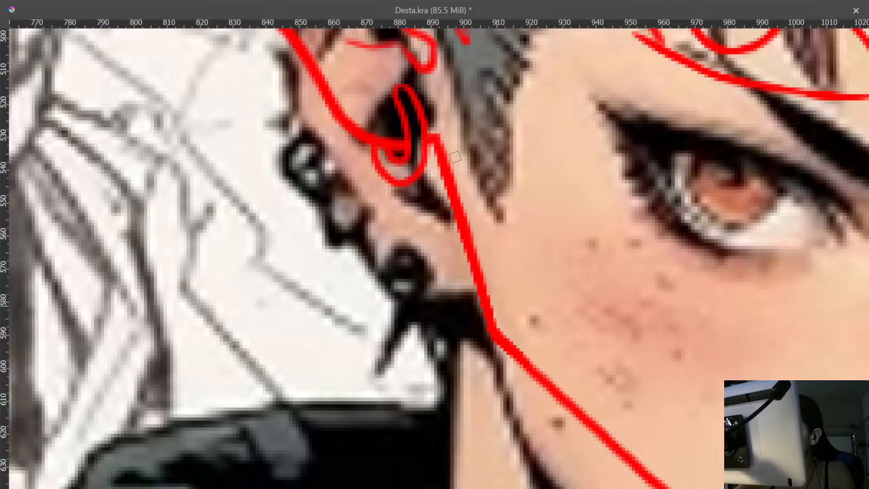
{"action": "left_click_drag", "start_coordinate": [494, 183], "coordinate": [510, 305]}
{"action": "key", "text": "Tab"}
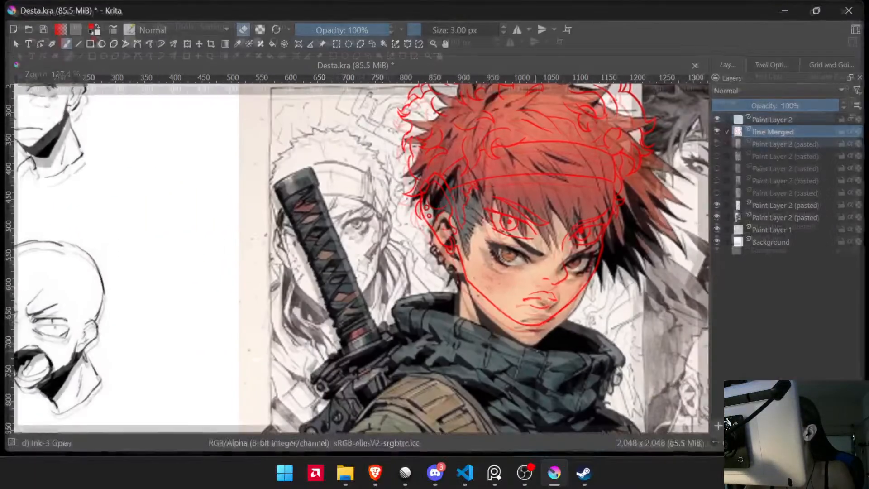
{"action": "left_click_drag", "start_coordinate": [580, 318], "coordinate": [558, 214]}
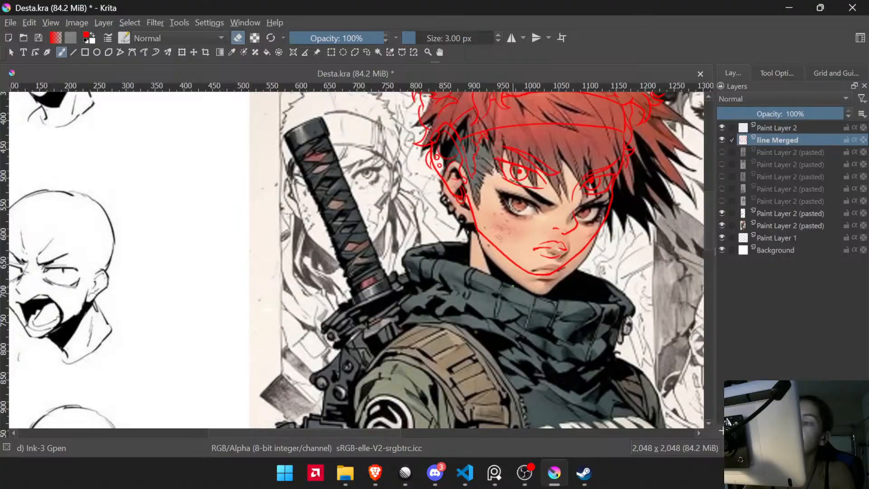
- Make Paint Layer 2 the active layer and return to canvas-only mode near the jaw corner
{"action": "key", "text": "Tab"}
{"action": "left_click_drag", "start_coordinate": [474, 177], "coordinate": [486, 102]}
{"action": "key", "text": "Tab"}
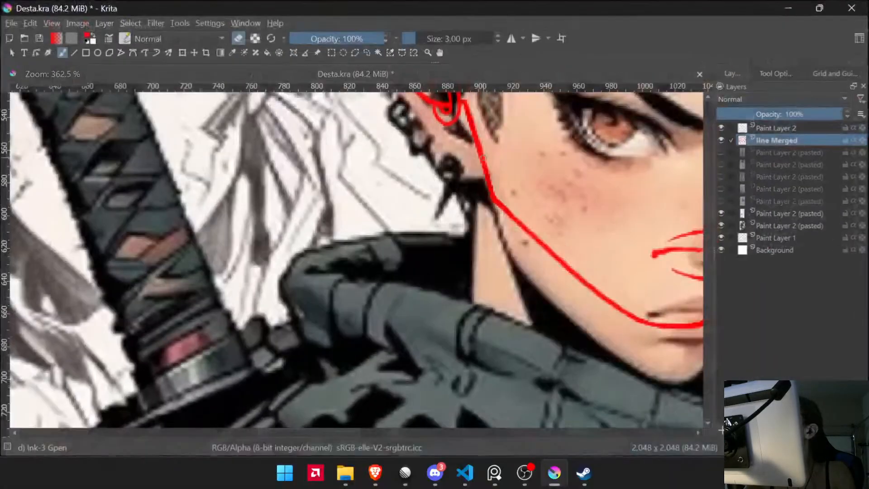
{"action": "left_click", "coordinate": [783, 127]}
{"action": "key", "text": "Tab"}
- Draw the near side of the neck as a line from below the ear down to the reference's collar
{"action": "left_click_drag", "start_coordinate": [491, 207], "coordinate": [459, 260]}
{"action": "left_click_drag", "start_coordinate": [465, 220], "coordinate": [457, 288]}
{"action": "left_click_drag", "start_coordinate": [453, 241], "coordinate": [441, 206]}
{"action": "mouse_move", "coordinate": [455, 149]}
{"action": "left_mouse_down"}
{"action": "mouse_move", "coordinate": [456, 230]}
{"action": "mouse_move", "coordinate": [444, 158]}
{"action": "left_mouse_up"}
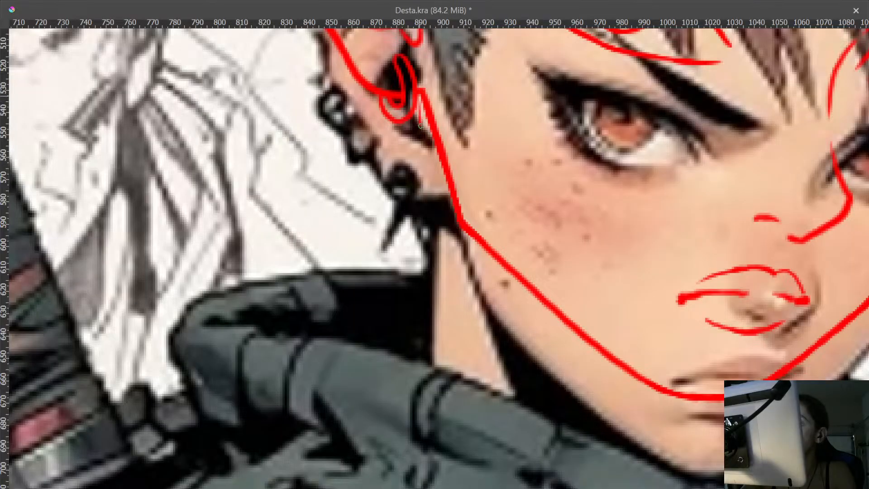
{"action": "left_click_drag", "start_coordinate": [420, 115], "coordinate": [412, 267]}
{"action": "key", "text": "ctrl+z"}
{"action": "mouse_move", "coordinate": [419, 93]}
{"action": "left_mouse_down"}
{"action": "mouse_move", "coordinate": [412, 375]}
{"action": "mouse_move", "coordinate": [463, 221]}
{"action": "mouse_move", "coordinate": [477, 299]}
{"action": "mouse_move", "coordinate": [479, 286]}
{"action": "mouse_move", "coordinate": [529, 292]}
{"action": "mouse_move", "coordinate": [562, 210]}
{"action": "left_mouse_up"}
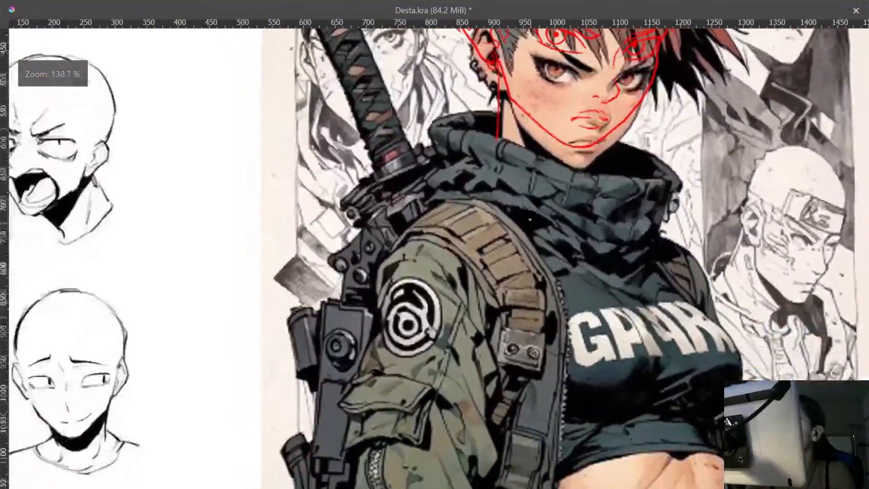
- Sketch overlapping construction circles for the near shoulder and a curved line sloping down from the collar
{"action": "left_click_drag", "start_coordinate": [418, 274], "coordinate": [475, 280]}
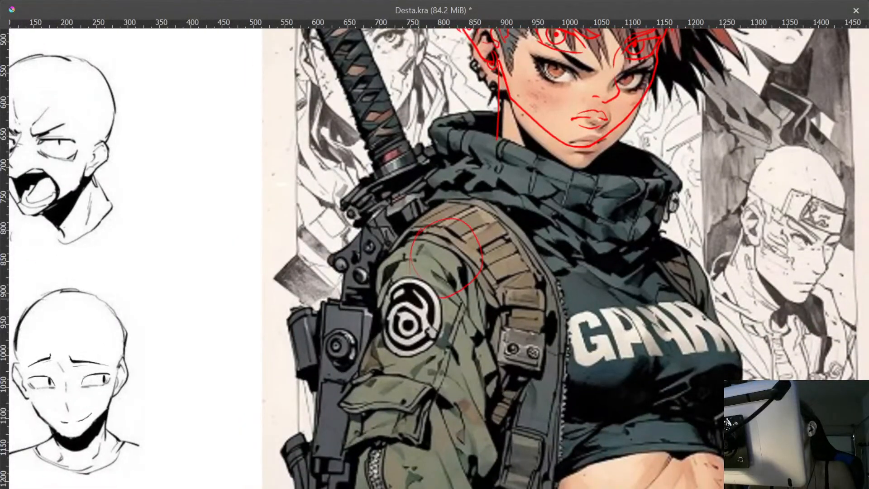
{"action": "mouse_move", "coordinate": [421, 226]}
{"action": "left_mouse_down"}
{"action": "mouse_move", "coordinate": [453, 221]}
{"action": "mouse_move", "coordinate": [471, 287]}
{"action": "left_mouse_up"}
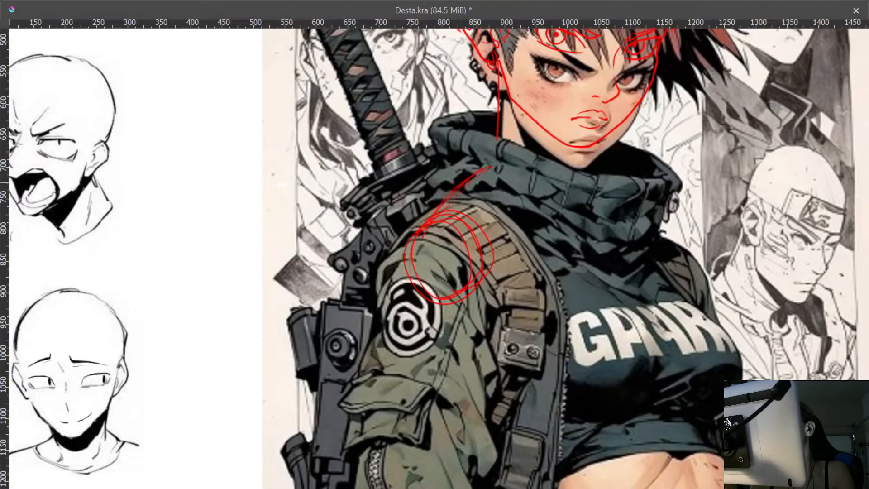
{"action": "left_click_drag", "start_coordinate": [437, 269], "coordinate": [442, 199]}
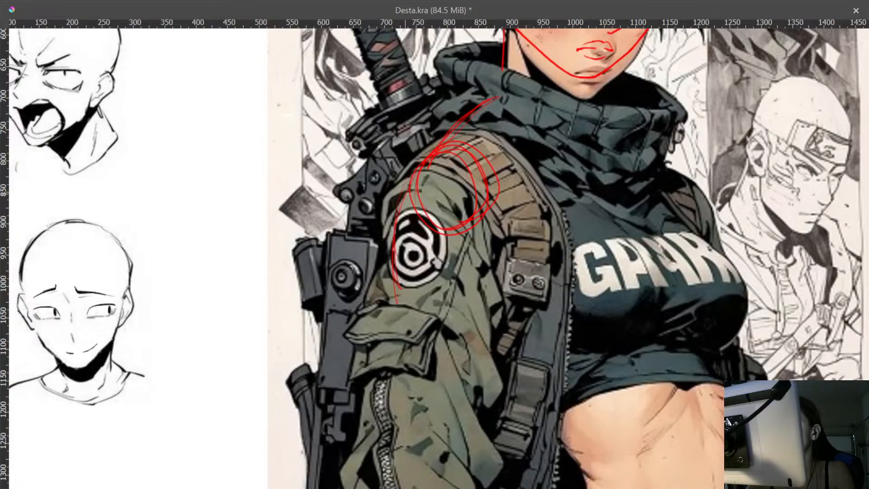
- Sketch both sides of the near upper arm and a construction circle for the elbow
{"action": "left_click_drag", "start_coordinate": [404, 272], "coordinate": [413, 226]}
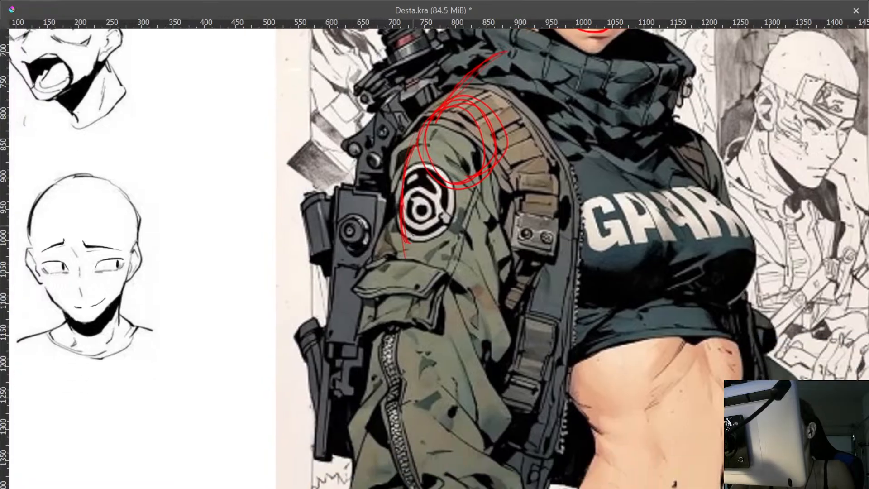
{"action": "left_click_drag", "start_coordinate": [404, 238], "coordinate": [429, 169]}
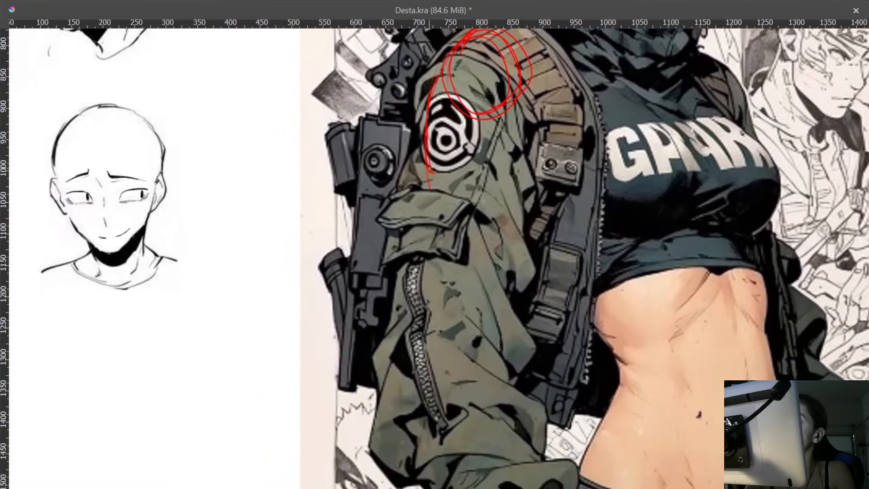
{"action": "mouse_move", "coordinate": [478, 243]}
{"action": "left_mouse_down"}
{"action": "mouse_move", "coordinate": [476, 329]}
{"action": "mouse_move", "coordinate": [476, 245]}
{"action": "left_mouse_up"}
{"action": "left_click_drag", "start_coordinate": [425, 222], "coordinate": [424, 263]}
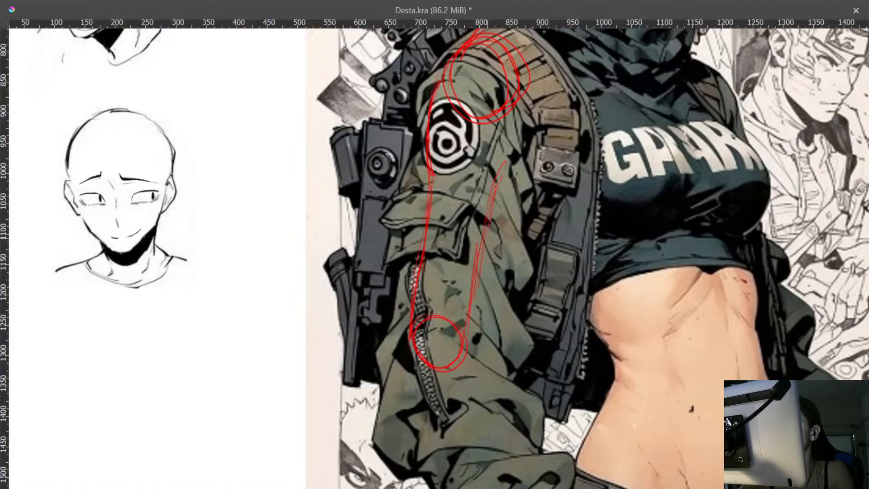
- Sketch the forearm's two sides, the wrist circles and the hand's edges entering the trouser pocket
{"action": "left_click_drag", "start_coordinate": [515, 141], "coordinate": [521, 117]}
{"action": "left_click_drag", "start_coordinate": [480, 250], "coordinate": [468, 110]}
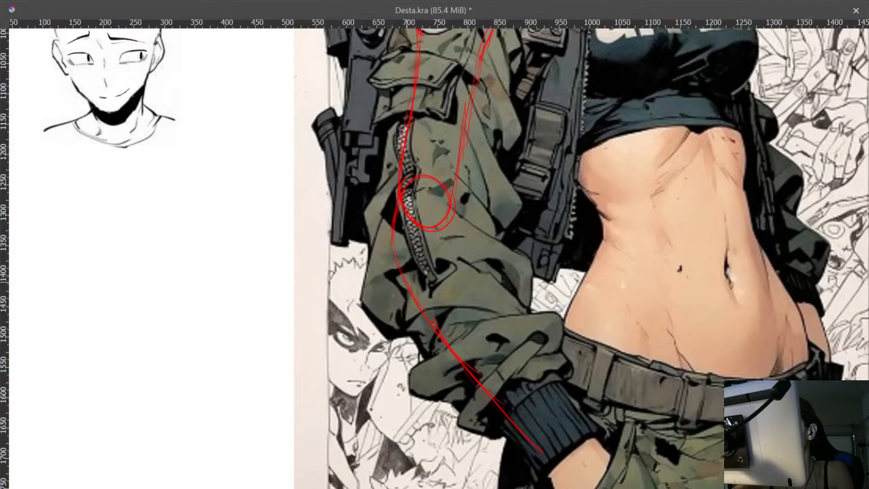
{"action": "mouse_move", "coordinate": [486, 265]}
{"action": "left_mouse_down"}
{"action": "mouse_move", "coordinate": [588, 434]}
{"action": "mouse_move", "coordinate": [481, 196]}
{"action": "left_mouse_up"}
{"action": "mouse_move", "coordinate": [543, 283]}
{"action": "left_mouse_down"}
{"action": "mouse_move", "coordinate": [516, 313]}
{"action": "mouse_move", "coordinate": [526, 383]}
{"action": "left_mouse_up"}
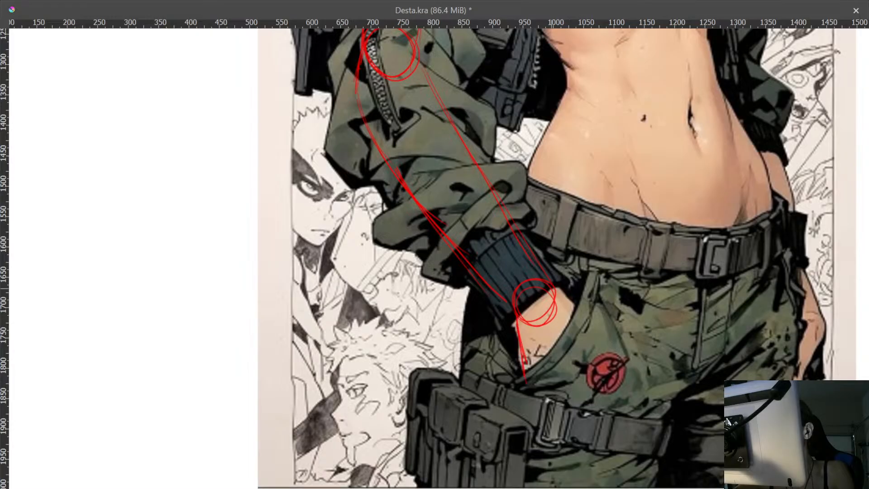
{"action": "left_click_drag", "start_coordinate": [553, 290], "coordinate": [583, 317]}
- Sketch the front neck line from the chin, the slope to the far shoulder and the far shoulder circles
{"action": "left_click_drag", "start_coordinate": [622, 206], "coordinate": [565, 388]}
{"action": "mouse_move", "coordinate": [566, 158]}
{"action": "left_mouse_down"}
{"action": "mouse_move", "coordinate": [558, 262]}
{"action": "mouse_move", "coordinate": [575, 289]}
{"action": "mouse_move", "coordinate": [571, 411]}
{"action": "left_mouse_up"}
{"action": "left_click_drag", "start_coordinate": [543, 271], "coordinate": [507, 344]}
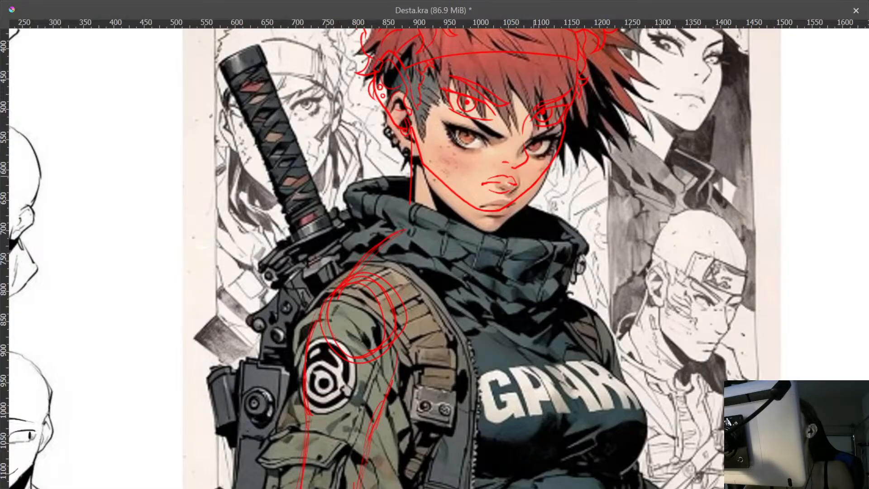
{"action": "left_click_drag", "start_coordinate": [503, 212], "coordinate": [503, 235]}
{"action": "key", "text": "ctrl+z"}
{"action": "mouse_move", "coordinate": [488, 214]}
{"action": "left_mouse_down"}
{"action": "mouse_move", "coordinate": [491, 247]}
{"action": "mouse_move", "coordinate": [508, 263]}
{"action": "mouse_move", "coordinate": [580, 300]}
{"action": "left_mouse_up"}
{"action": "mouse_move", "coordinate": [556, 334]}
{"action": "left_mouse_down"}
{"action": "mouse_move", "coordinate": [565, 347]}
{"action": "mouse_move", "coordinate": [596, 313]}
{"action": "mouse_move", "coordinate": [572, 267]}
{"action": "left_mouse_up"}
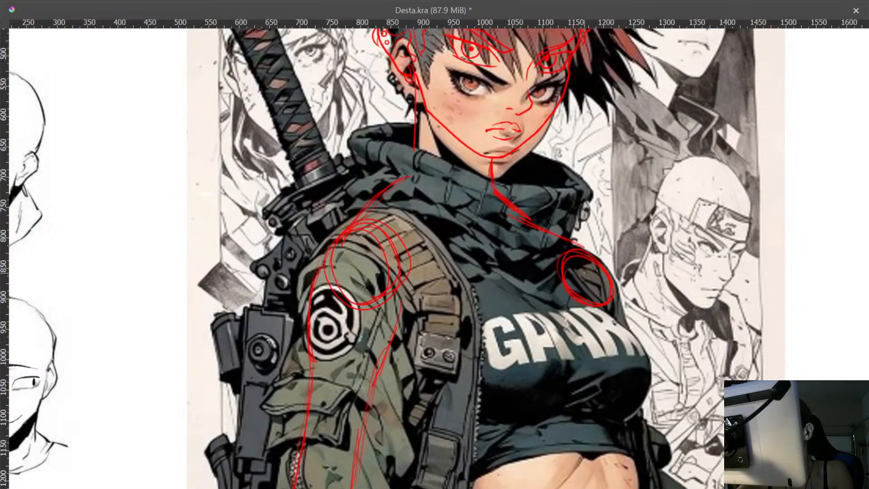
- Trace both sides of the torso over the reference, from the chest contour down past the bare waist
{"action": "mouse_move", "coordinate": [603, 307]}
{"action": "left_mouse_down"}
{"action": "mouse_move", "coordinate": [635, 358]}
{"action": "mouse_move", "coordinate": [620, 399]}
{"action": "left_mouse_up"}
{"action": "mouse_move", "coordinate": [624, 329]}
{"action": "left_mouse_down"}
{"action": "mouse_move", "coordinate": [634, 356]}
{"action": "mouse_move", "coordinate": [663, 256]}
{"action": "left_mouse_up"}
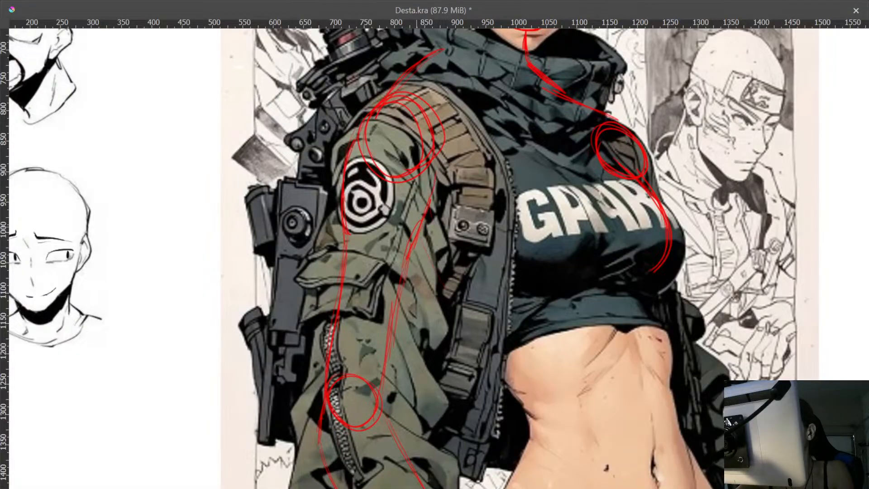
{"action": "left_click_drag", "start_coordinate": [420, 243], "coordinate": [455, 310]}
{"action": "left_click_drag", "start_coordinate": [425, 261], "coordinate": [476, 324]}
{"action": "mouse_move", "coordinate": [437, 291]}
{"action": "left_mouse_down"}
{"action": "mouse_move", "coordinate": [485, 340]}
{"action": "mouse_move", "coordinate": [503, 381]}
{"action": "mouse_move", "coordinate": [535, 415]}
{"action": "left_mouse_up"}
{"action": "left_click_drag", "start_coordinate": [540, 348], "coordinate": [532, 193]}
{"action": "mouse_move", "coordinate": [516, 247]}
{"action": "left_mouse_down"}
{"action": "mouse_move", "coordinate": [521, 285]}
{"action": "mouse_move", "coordinate": [489, 339]}
{"action": "left_mouse_up"}
{"action": "mouse_move", "coordinate": [514, 121]}
{"action": "left_mouse_down"}
{"action": "mouse_move", "coordinate": [582, 207]}
{"action": "mouse_move", "coordinate": [598, 323]}
{"action": "mouse_move", "coordinate": [622, 409]}
{"action": "left_mouse_up"}
{"action": "left_click_drag", "start_coordinate": [609, 360], "coordinate": [622, 431]}
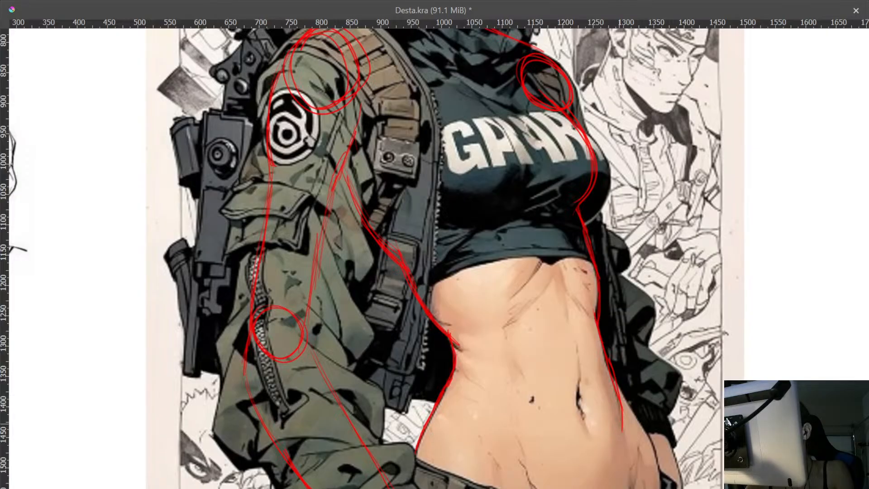
- Trace the far hip contour and the curved waistline along the upper edge of the belt
{"action": "left_click_drag", "start_coordinate": [593, 285], "coordinate": [529, 152]}
{"action": "mouse_move", "coordinate": [549, 250]}
{"action": "left_mouse_down"}
{"action": "mouse_move", "coordinate": [589, 316]}
{"action": "mouse_move", "coordinate": [594, 354]}
{"action": "mouse_move", "coordinate": [602, 275]}
{"action": "left_mouse_up"}
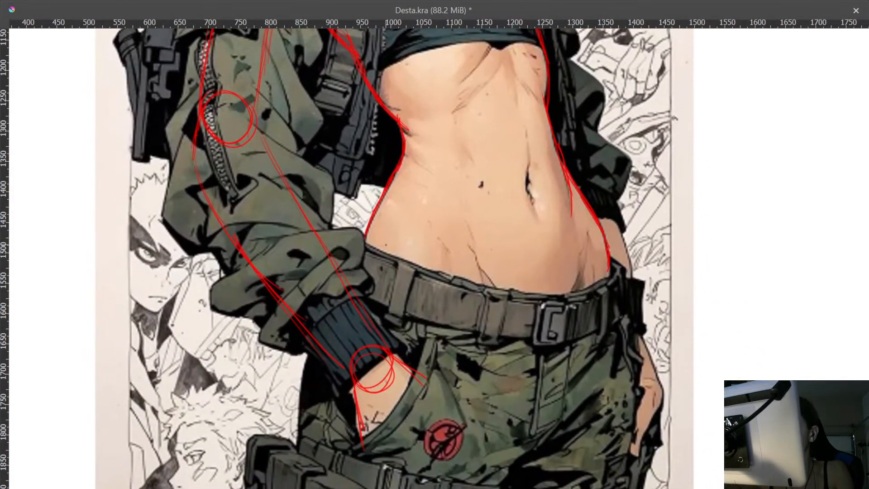
{"action": "mouse_move", "coordinate": [367, 244]}
{"action": "left_mouse_down"}
{"action": "mouse_move", "coordinate": [501, 288]}
{"action": "mouse_move", "coordinate": [570, 294]}
{"action": "mouse_move", "coordinate": [612, 274]}
{"action": "left_mouse_up"}
{"action": "left_click_drag", "start_coordinate": [520, 303], "coordinate": [545, 338]}
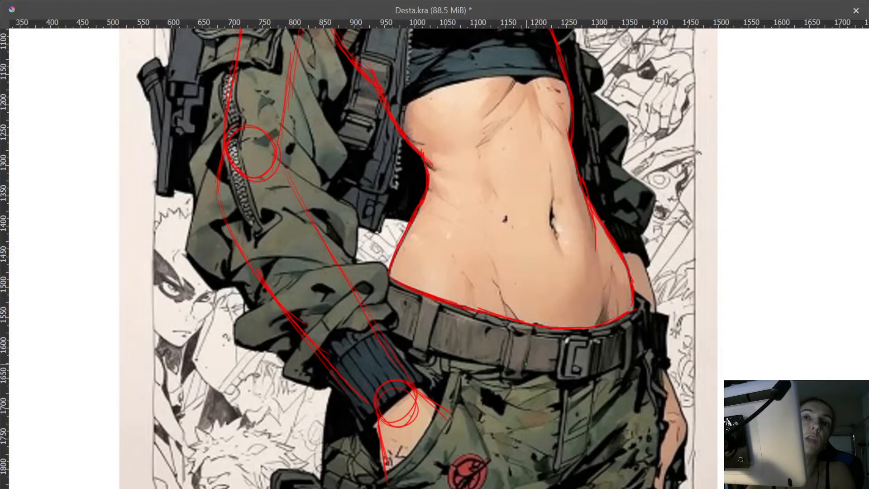
{"action": "left_click_drag", "start_coordinate": [539, 268], "coordinate": [502, 330]}
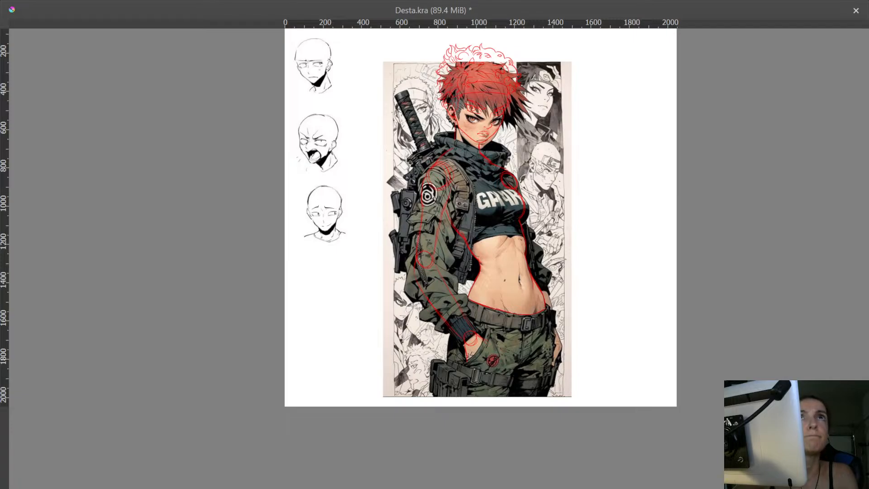
- Switch to the Brave browser, examine the Vigilante Racer - City Test page's description and screenshots, and close its tab
{"action": "left_click_drag", "start_coordinate": [240, 437], "coordinate": [730, 1]}
{"action": "scroll", "coordinate": [370, 312], "scroll_direction": "down", "scroll_amount": 3}
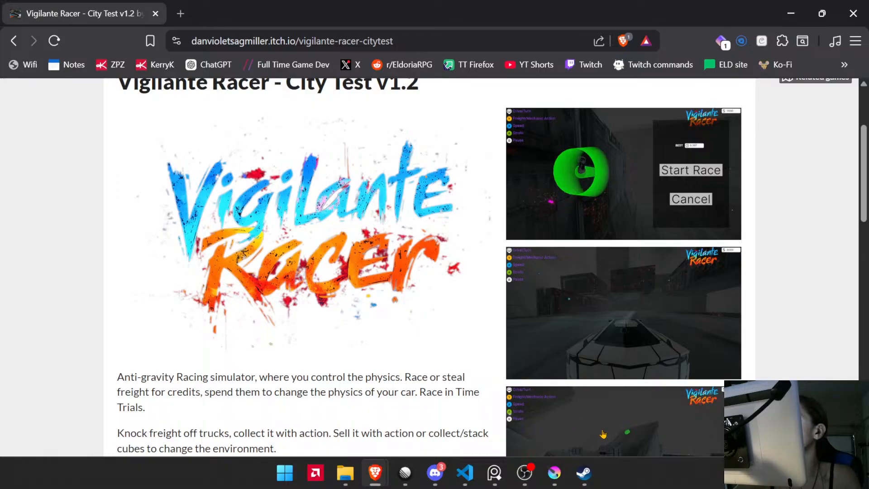
{"action": "scroll", "coordinate": [759, 307], "scroll_direction": "down", "scroll_amount": 4}
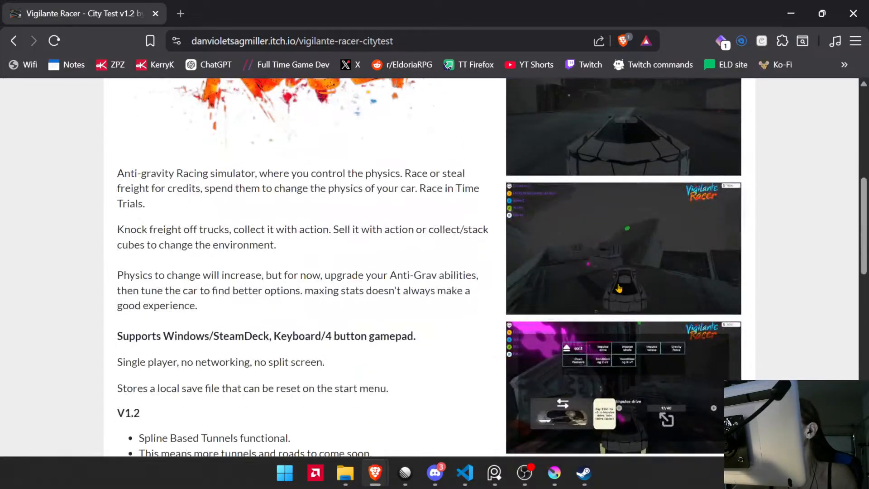
{"action": "scroll", "coordinate": [655, 293], "scroll_direction": "down", "scroll_amount": 2}
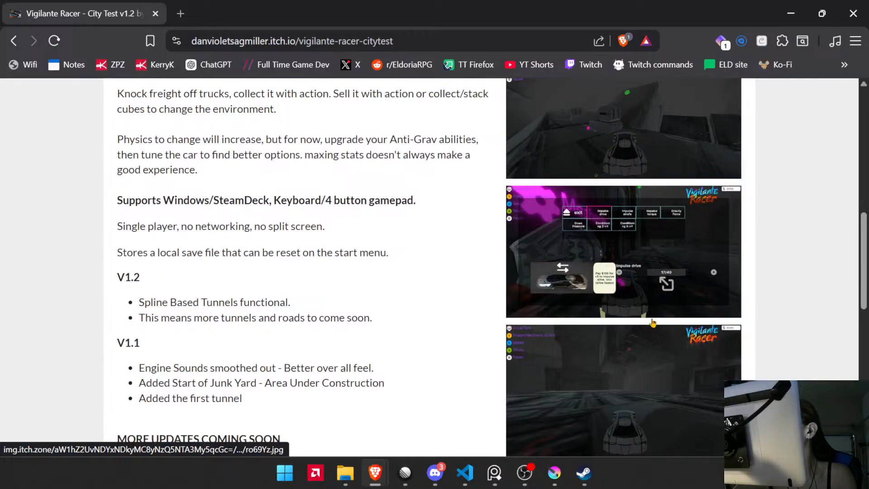
{"action": "scroll", "coordinate": [655, 293], "scroll_direction": "up", "scroll_amount": 10}
{"action": "scroll", "coordinate": [652, 352], "scroll_direction": "down", "scroll_amount": 5}
{"action": "scroll", "coordinate": [652, 353], "scroll_direction": "down", "scroll_amount": 2}
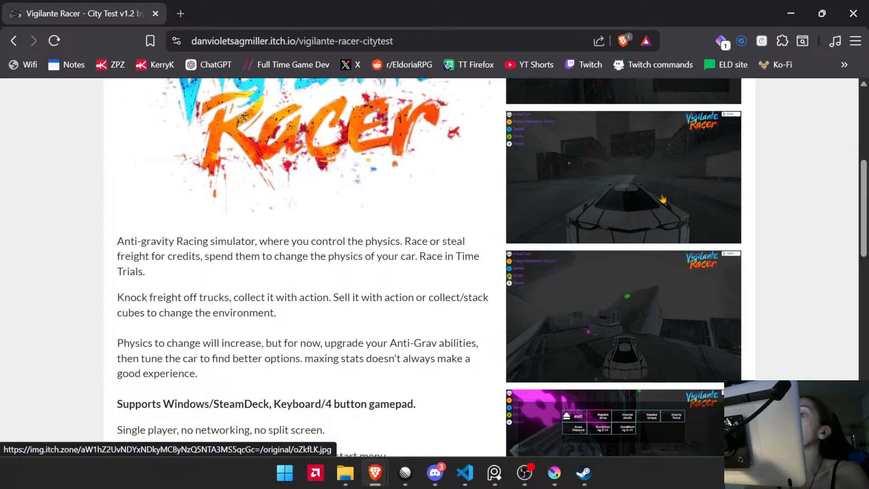
{"action": "scroll", "coordinate": [629, 276], "scroll_direction": "down", "scroll_amount": 5}
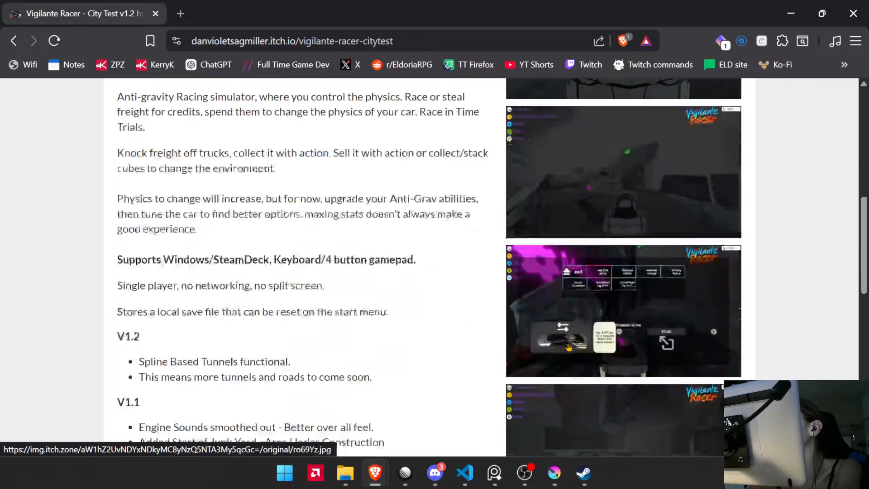
{"action": "scroll", "coordinate": [581, 338], "scroll_direction": "down", "scroll_amount": 6}
{"action": "scroll", "coordinate": [580, 335], "scroll_direction": "up", "scroll_amount": 9}
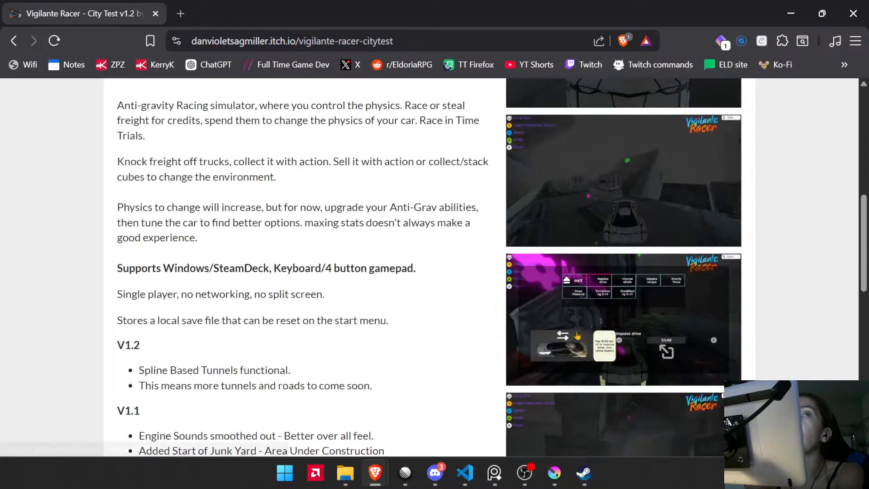
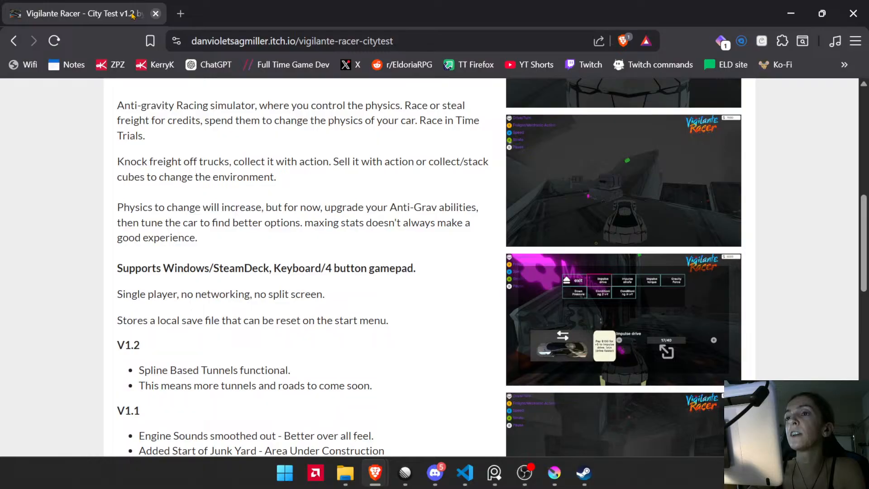
{"action": "left_click", "coordinate": [155, 14]}
- Connect the near neck line to the shoulder slope through the reference's collar
{"action": "left_click_drag", "start_coordinate": [515, 302], "coordinate": [394, 206]}
{"action": "left_click_drag", "start_coordinate": [397, 224], "coordinate": [398, 295]}
{"action": "left_click_drag", "start_coordinate": [409, 200], "coordinate": [365, 298]}
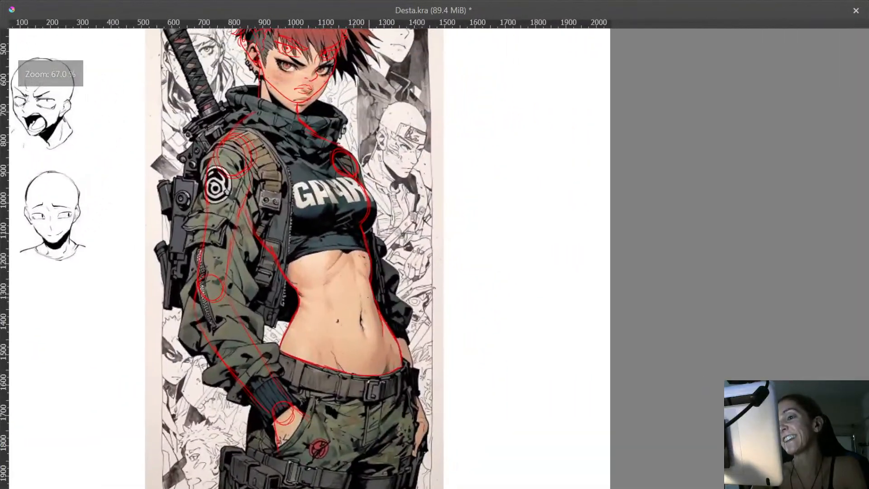
{"action": "mouse_move", "coordinate": [370, 176]}
{"action": "left_mouse_down"}
{"action": "mouse_move", "coordinate": [369, 117]}
{"action": "mouse_move", "coordinate": [359, 232]}
{"action": "mouse_move", "coordinate": [407, 278]}
{"action": "mouse_move", "coordinate": [421, 263]}
{"action": "mouse_move", "coordinate": [450, 270]}
{"action": "left_mouse_up"}
{"action": "left_click_drag", "start_coordinate": [347, 221], "coordinate": [335, 167]}
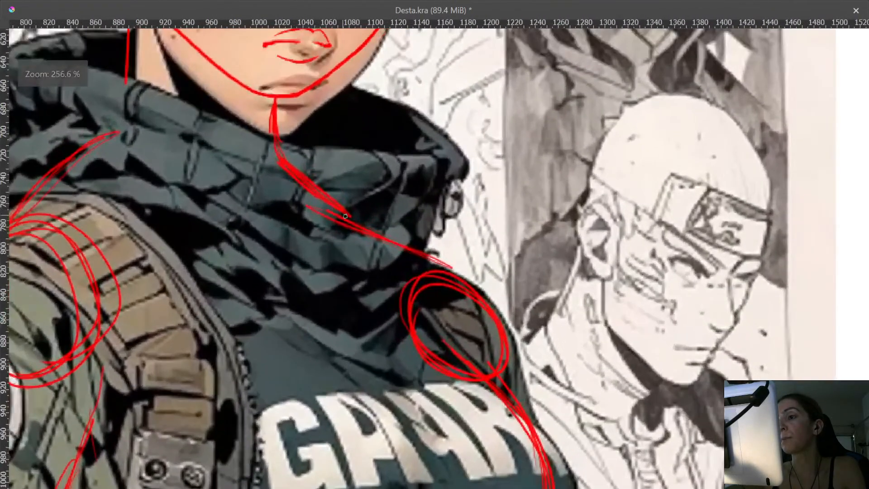
{"action": "left_click_drag", "start_coordinate": [299, 207], "coordinate": [297, 268]}
{"action": "left_click_drag", "start_coordinate": [240, 186], "coordinate": [294, 251]}
{"action": "mouse_move", "coordinate": [270, 175]}
{"action": "left_mouse_down"}
{"action": "mouse_move", "coordinate": [248, 287]}
{"action": "mouse_move", "coordinate": [230, 302]}
{"action": "left_mouse_up"}
- Trace the belt loops along the waistband over the reference, working from the far hip across to the near side
{"action": "mouse_move", "coordinate": [329, 314]}
{"action": "left_mouse_down"}
{"action": "mouse_move", "coordinate": [390, 412]}
{"action": "mouse_move", "coordinate": [413, 263]}
{"action": "left_mouse_up"}
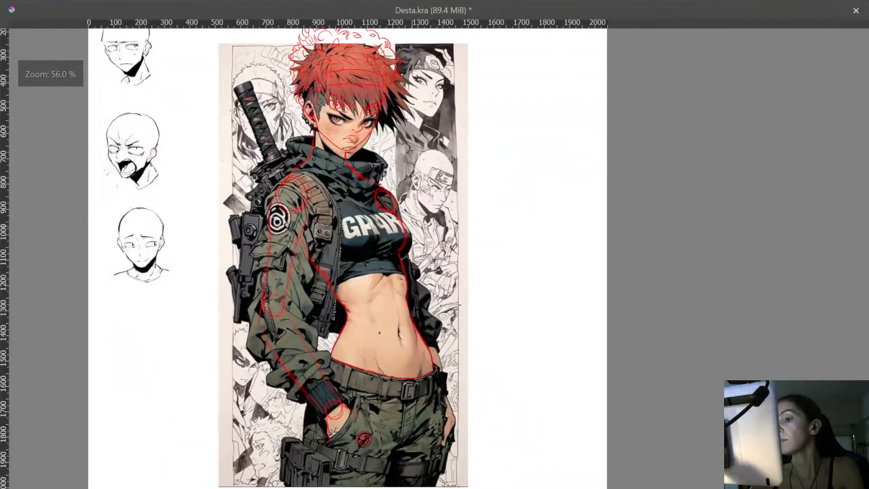
{"action": "mouse_move", "coordinate": [446, 303]}
{"action": "left_mouse_down"}
{"action": "mouse_move", "coordinate": [455, 219]}
{"action": "mouse_move", "coordinate": [450, 276]}
{"action": "mouse_move", "coordinate": [447, 218]}
{"action": "mouse_move", "coordinate": [438, 233]}
{"action": "mouse_move", "coordinate": [461, 243]}
{"action": "mouse_move", "coordinate": [459, 310]}
{"action": "left_mouse_up"}
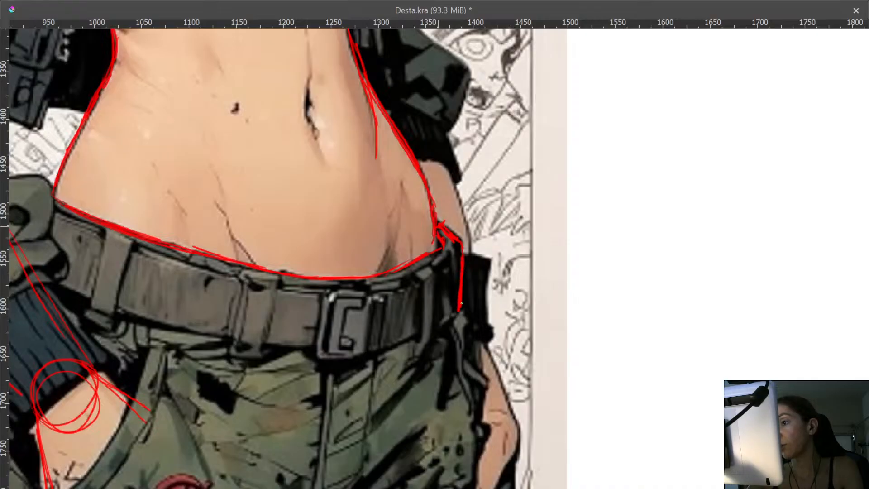
{"action": "mouse_move", "coordinate": [411, 267]}
{"action": "left_mouse_down"}
{"action": "mouse_move", "coordinate": [424, 280]}
{"action": "mouse_move", "coordinate": [415, 342]}
{"action": "mouse_move", "coordinate": [429, 341]}
{"action": "mouse_move", "coordinate": [429, 273]}
{"action": "left_mouse_up"}
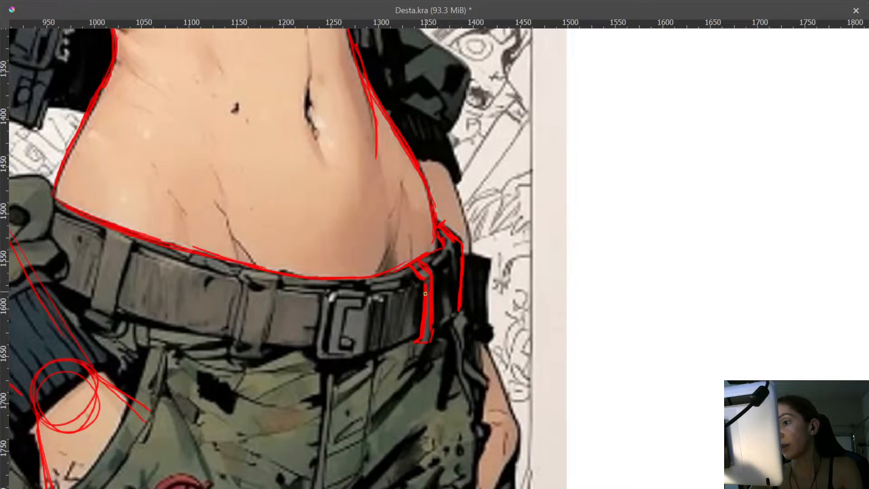
{"action": "left_click_drag", "start_coordinate": [348, 307], "coordinate": [496, 290]}
{"action": "mouse_move", "coordinate": [395, 251]}
{"action": "left_mouse_down"}
{"action": "mouse_move", "coordinate": [380, 336]}
{"action": "mouse_move", "coordinate": [414, 298]}
{"action": "mouse_move", "coordinate": [421, 267]}
{"action": "left_mouse_up"}
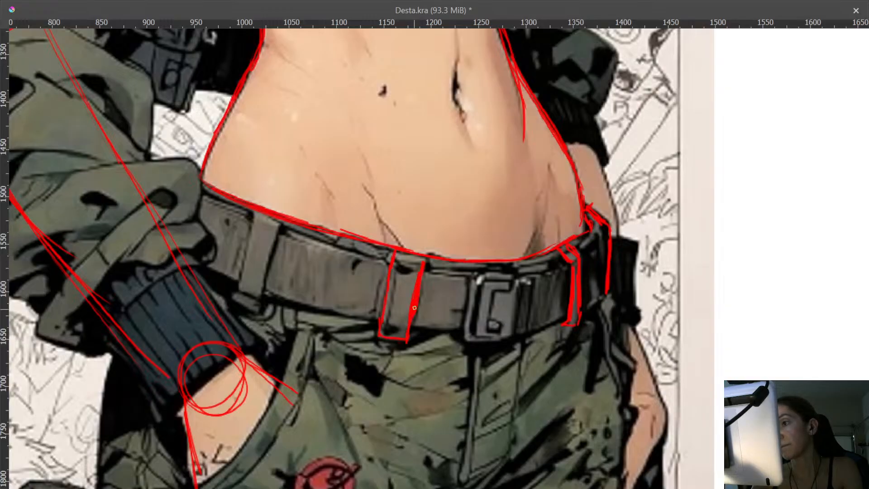
{"action": "left_click_drag", "start_coordinate": [256, 211], "coordinate": [249, 246]}
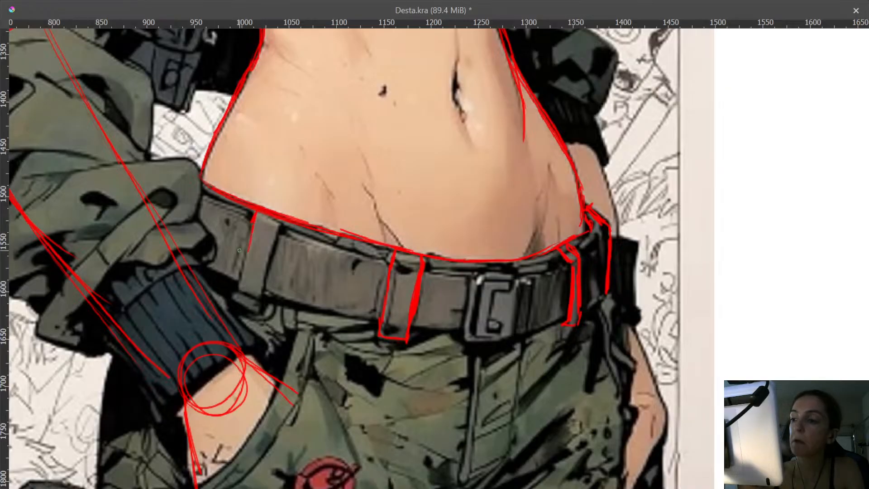
{"action": "mouse_move", "coordinate": [250, 234]}
{"action": "left_mouse_down"}
{"action": "mouse_move", "coordinate": [239, 290]}
{"action": "mouse_move", "coordinate": [262, 297]}
{"action": "mouse_move", "coordinate": [279, 233]}
{"action": "mouse_move", "coordinate": [328, 220]}
{"action": "mouse_move", "coordinate": [330, 171]}
{"action": "mouse_move", "coordinate": [313, 133]}
{"action": "mouse_move", "coordinate": [243, 197]}
{"action": "left_mouse_up"}
- Trace both edges of the trouser pocket around the tucked hand and the belt's lower edge on the near side
{"action": "mouse_move", "coordinate": [263, 287]}
{"action": "left_mouse_down"}
{"action": "mouse_move", "coordinate": [243, 352]}
{"action": "mouse_move", "coordinate": [189, 418]}
{"action": "mouse_move", "coordinate": [198, 419]}
{"action": "mouse_move", "coordinate": [154, 453]}
{"action": "mouse_move", "coordinate": [195, 449]}
{"action": "left_mouse_up"}
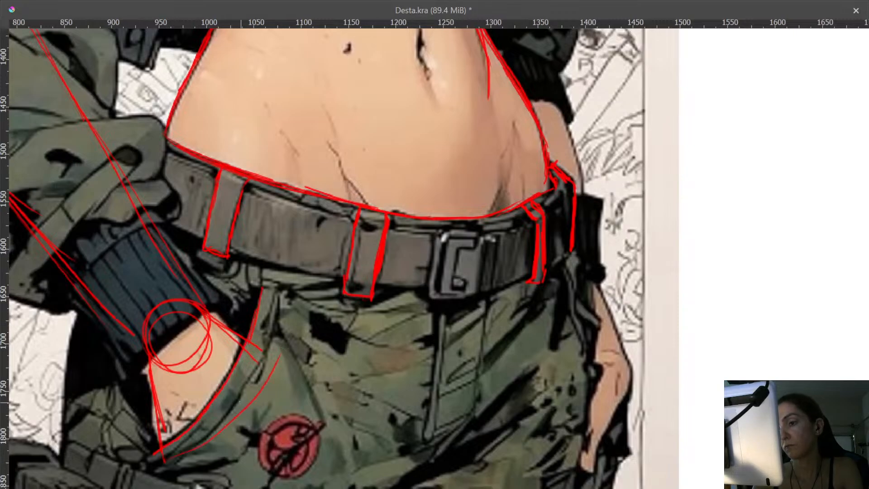
{"action": "mouse_move", "coordinate": [278, 292]}
{"action": "left_mouse_down"}
{"action": "mouse_move", "coordinate": [257, 379]}
{"action": "mouse_move", "coordinate": [259, 369]}
{"action": "mouse_move", "coordinate": [172, 458]}
{"action": "left_mouse_up"}
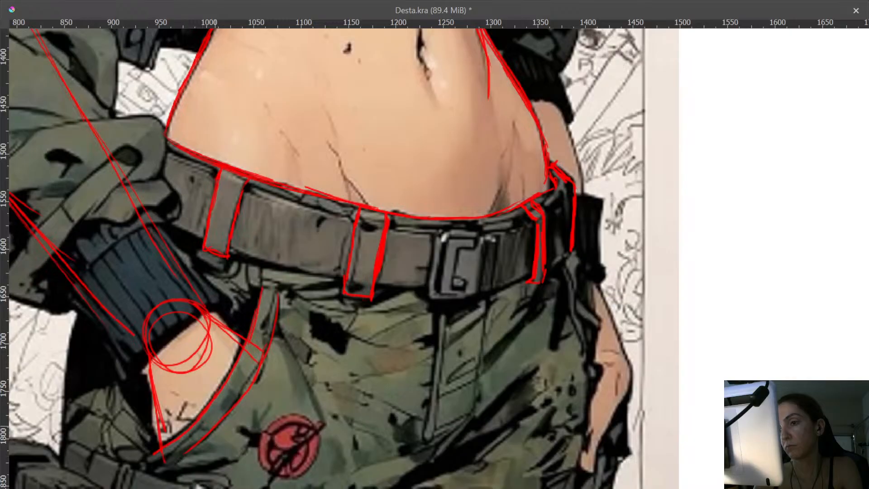
{"action": "left_click_drag", "start_coordinate": [153, 211], "coordinate": [200, 233]}
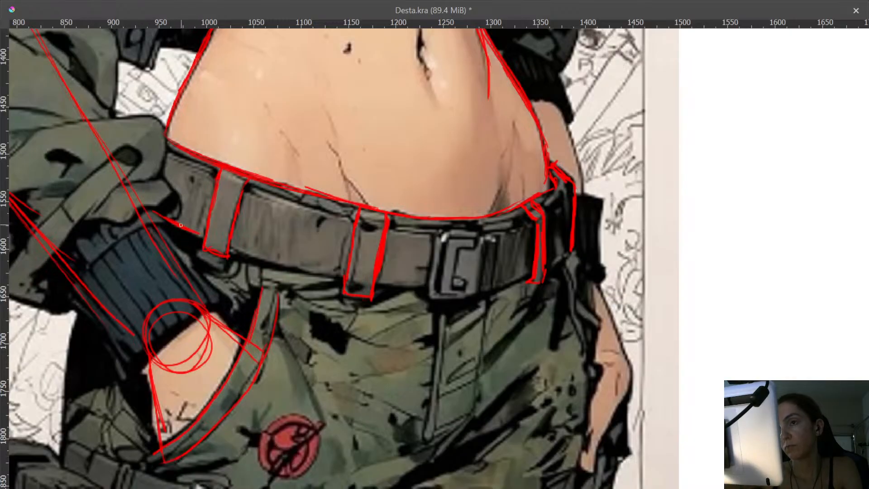
{"action": "left_click_drag", "start_coordinate": [203, 187], "coordinate": [251, 305]}
{"action": "left_click_drag", "start_coordinate": [196, 276], "coordinate": [192, 297]}
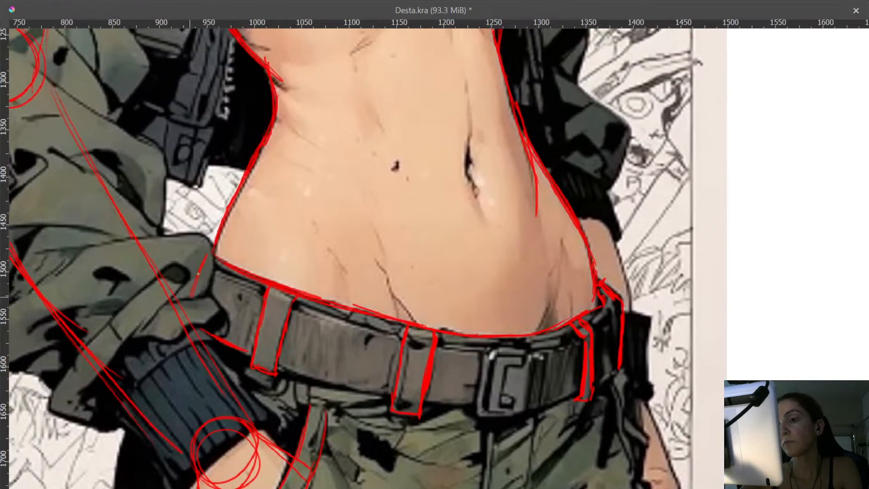
{"action": "left_click_drag", "start_coordinate": [278, 371], "coordinate": [171, 288]}
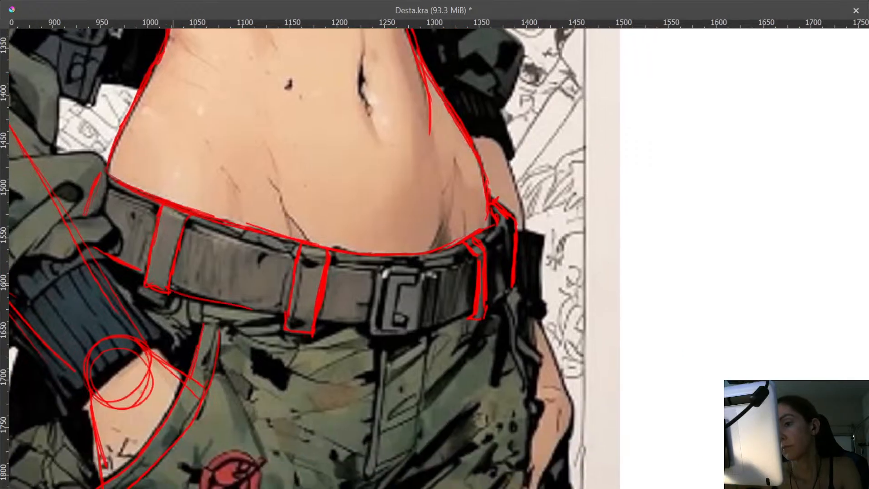
- Trace the belt buckle over the reference as a double rectangular frame with a small prong crossing its near side
{"action": "left_click_drag", "start_coordinate": [351, 252], "coordinate": [211, 261]}
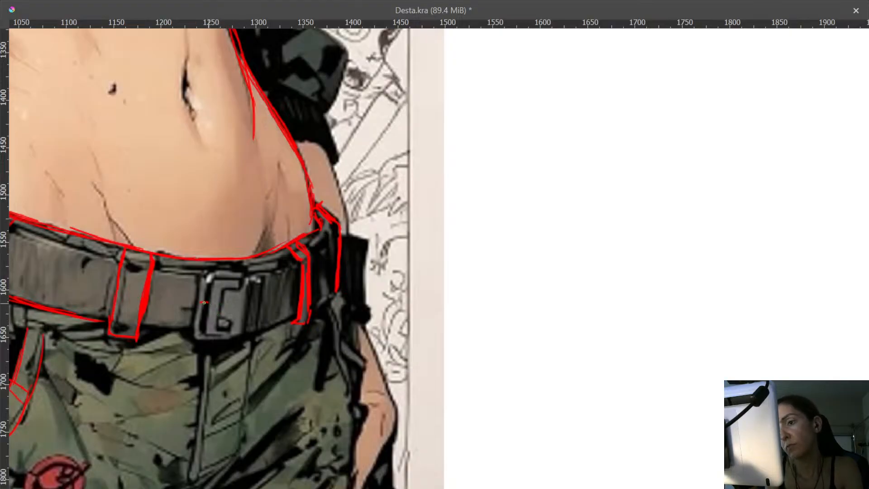
{"action": "left_click_drag", "start_coordinate": [196, 310], "coordinate": [203, 311]}
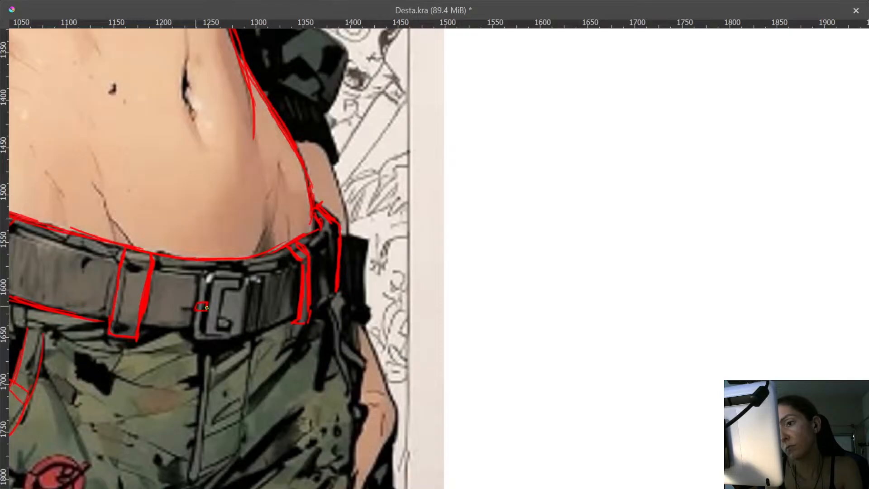
{"action": "key", "text": "ctrl+z"}
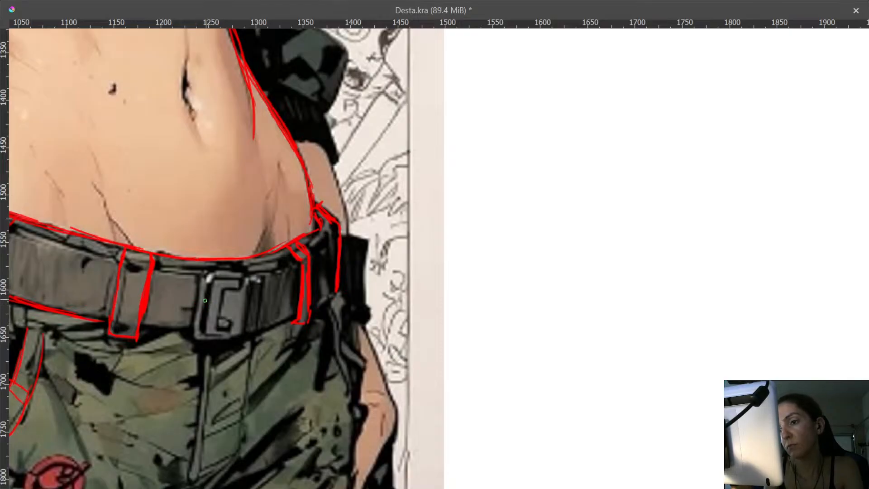
{"action": "mouse_move", "coordinate": [198, 302]}
{"action": "left_mouse_down"}
{"action": "mouse_move", "coordinate": [185, 302]}
{"action": "mouse_move", "coordinate": [193, 310]}
{"action": "mouse_move", "coordinate": [199, 278]}
{"action": "left_mouse_up"}
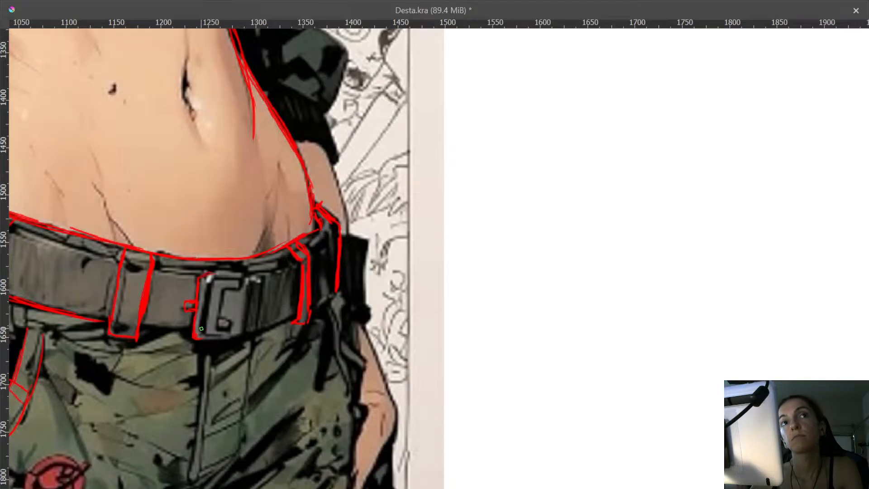
{"action": "mouse_move", "coordinate": [209, 291]}
{"action": "left_mouse_down"}
{"action": "mouse_move", "coordinate": [277, 309]}
{"action": "mouse_move", "coordinate": [271, 350]}
{"action": "left_mouse_up"}
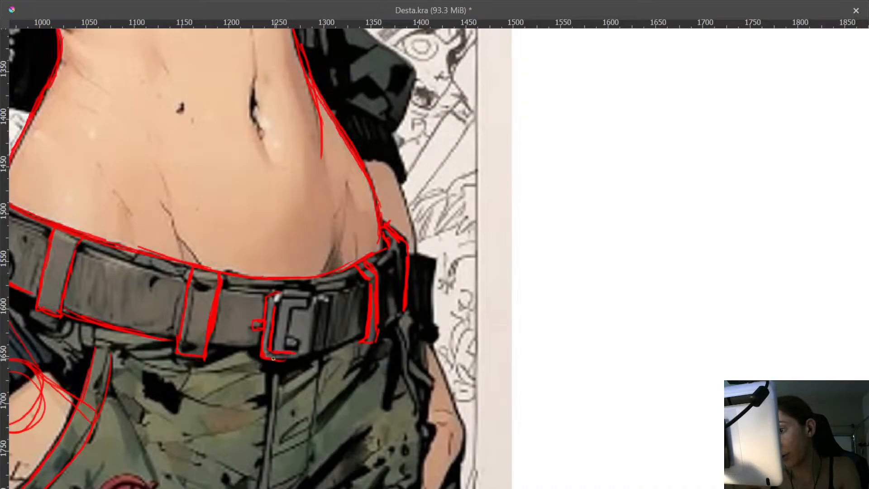
{"action": "mouse_move", "coordinate": [273, 359]}
{"action": "left_mouse_down"}
{"action": "mouse_move", "coordinate": [299, 358]}
{"action": "mouse_move", "coordinate": [348, 399]}
{"action": "left_mouse_up"}
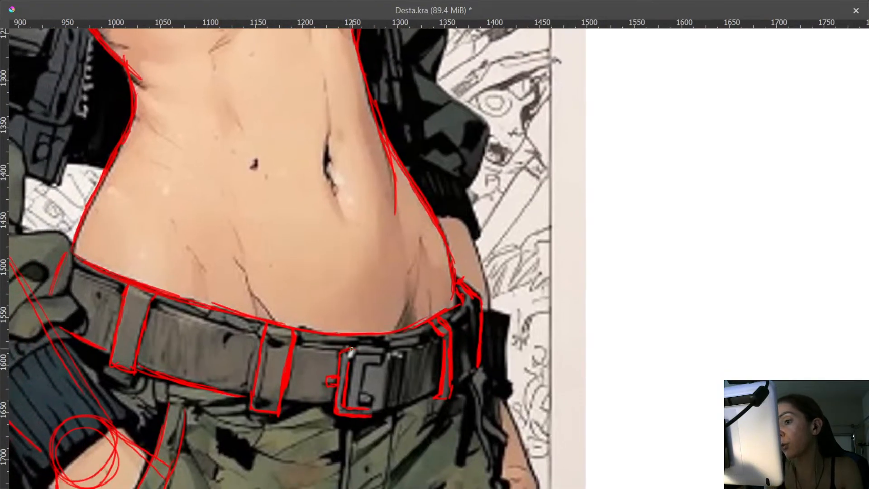
{"action": "mouse_move", "coordinate": [351, 350]}
{"action": "left_mouse_down"}
{"action": "mouse_move", "coordinate": [385, 355]}
{"action": "mouse_move", "coordinate": [349, 364]}
{"action": "mouse_move", "coordinate": [385, 355]}
{"action": "left_mouse_up"}
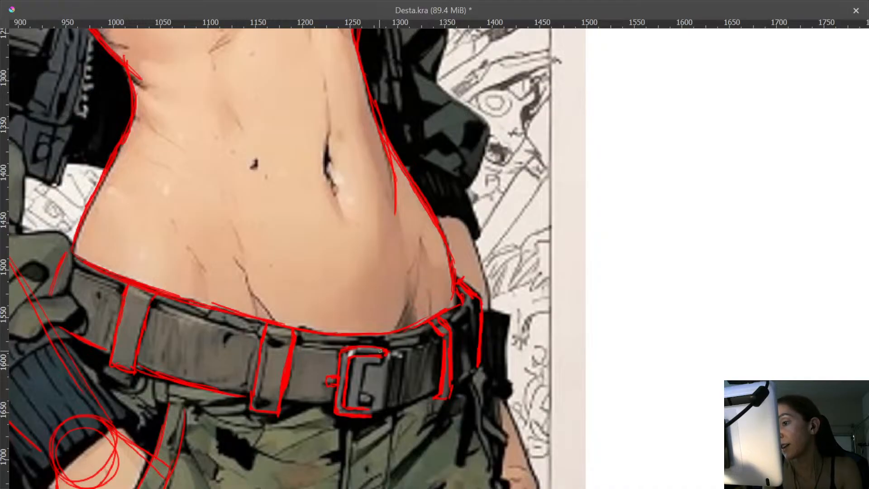
{"action": "left_click_drag", "start_coordinate": [364, 409], "coordinate": [378, 409]}
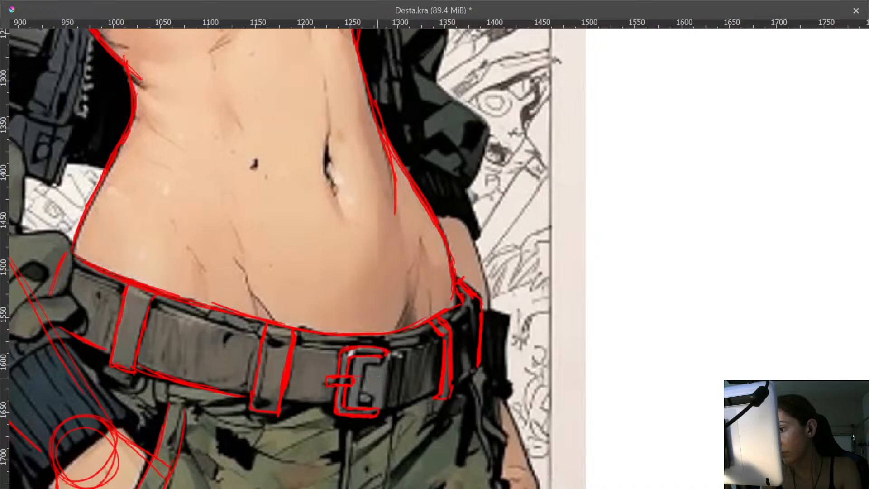
{"action": "left_click_drag", "start_coordinate": [383, 367], "coordinate": [379, 400]}
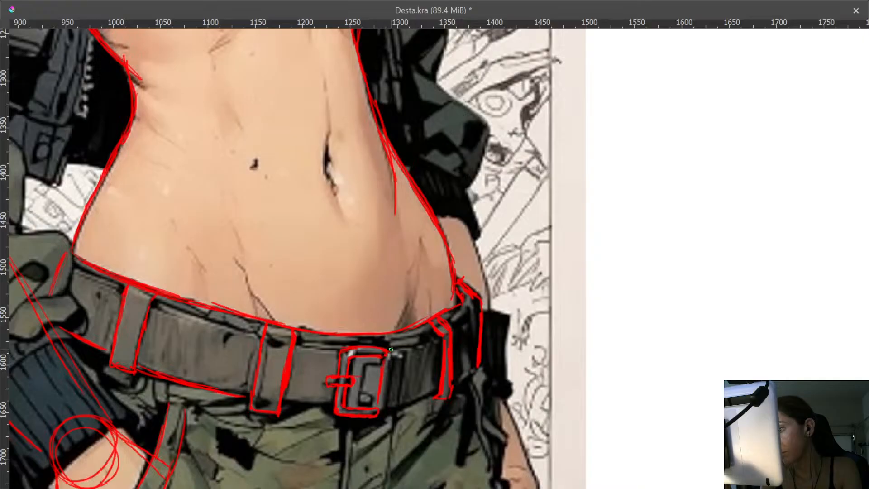
{"action": "left_click_drag", "start_coordinate": [391, 350], "coordinate": [384, 404]}
{"action": "mouse_move", "coordinate": [384, 359]}
{"action": "left_mouse_down"}
{"action": "mouse_move", "coordinate": [378, 406]}
{"action": "mouse_move", "coordinate": [427, 401]}
{"action": "left_mouse_up"}
- Trace the belt's lower edge from the buckle through the far loop to the far hip
{"action": "mouse_move", "coordinate": [384, 409]}
{"action": "left_mouse_down"}
{"action": "mouse_move", "coordinate": [439, 397]}
{"action": "mouse_move", "coordinate": [474, 371]}
{"action": "left_mouse_up"}
{"action": "scroll", "coordinate": [428, 253], "scroll_direction": "down", "scroll_amount": 3}
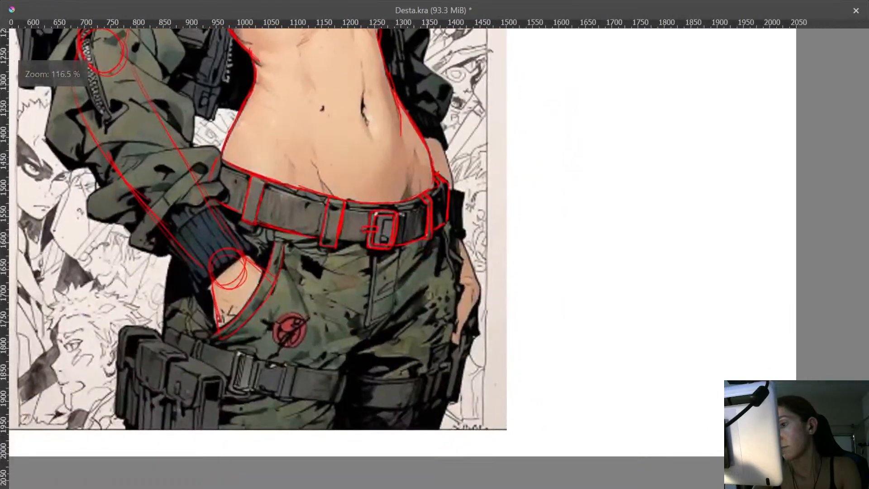
{"action": "scroll", "coordinate": [409, 244], "scroll_direction": "up", "scroll_amount": 3}
{"action": "left_click_drag", "start_coordinate": [409, 244], "coordinate": [436, 200]}
{"action": "scroll", "coordinate": [426, 181], "scroll_direction": "down", "scroll_amount": 1}
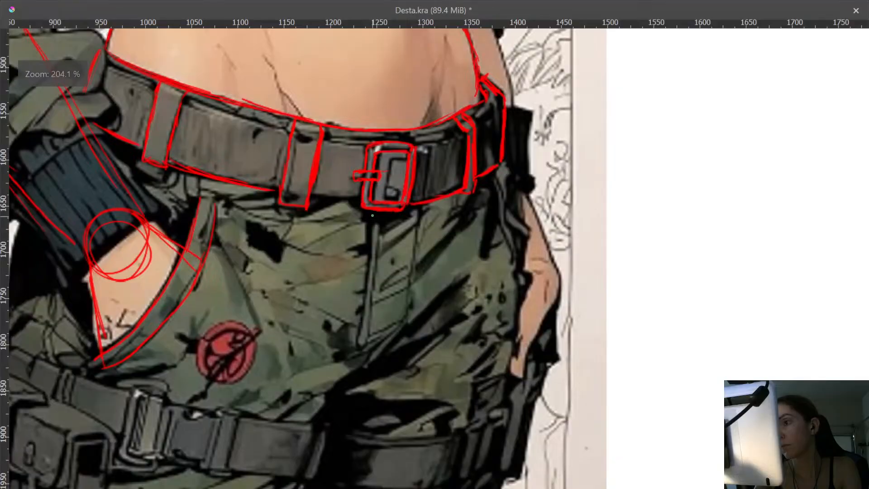
- Trace the near seam of the trouser fly straight down from the buckle, undoing the surplus strokes
{"action": "left_click_drag", "start_coordinate": [373, 216], "coordinate": [370, 292]}
{"action": "left_click_drag", "start_coordinate": [370, 230], "coordinate": [363, 336]}
{"action": "left_click_drag", "start_coordinate": [366, 275], "coordinate": [362, 346]}
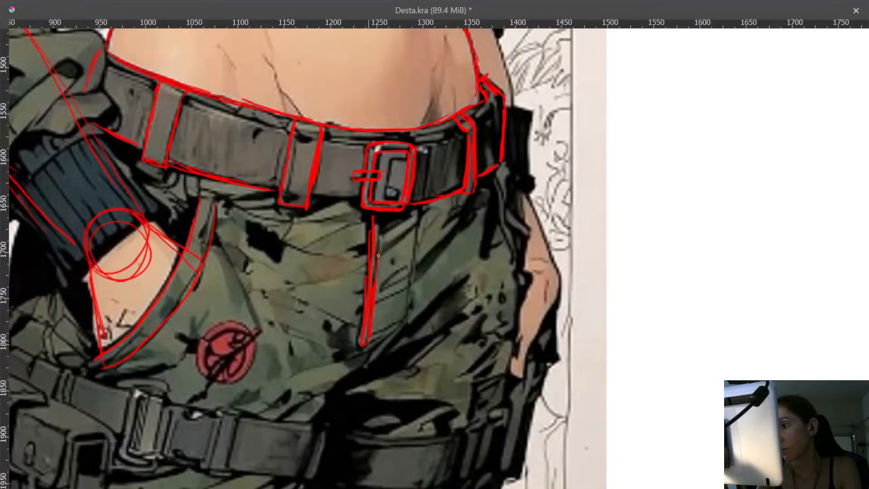
{"action": "left_click_drag", "start_coordinate": [378, 255], "coordinate": [378, 225]}
{"action": "key", "text": "ctrl+z"}
{"action": "key", "text": "ctrl+z"}
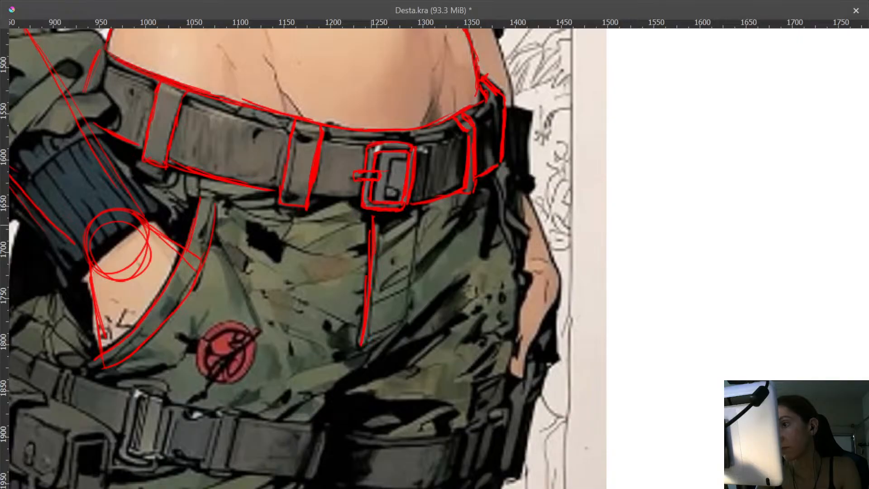
{"action": "key", "text": "ctrl+z"}
{"action": "key", "text": "ctrl+z"}
- Complete the fly flap with a parallel inner seam, an angled lower edge, a curved far edge and small slanted creases
{"action": "left_click_drag", "start_coordinate": [370, 272], "coordinate": [372, 333]}
{"action": "mouse_move", "coordinate": [378, 212]}
{"action": "left_mouse_down"}
{"action": "mouse_move", "coordinate": [378, 240]}
{"action": "mouse_move", "coordinate": [383, 223]}
{"action": "left_mouse_up"}
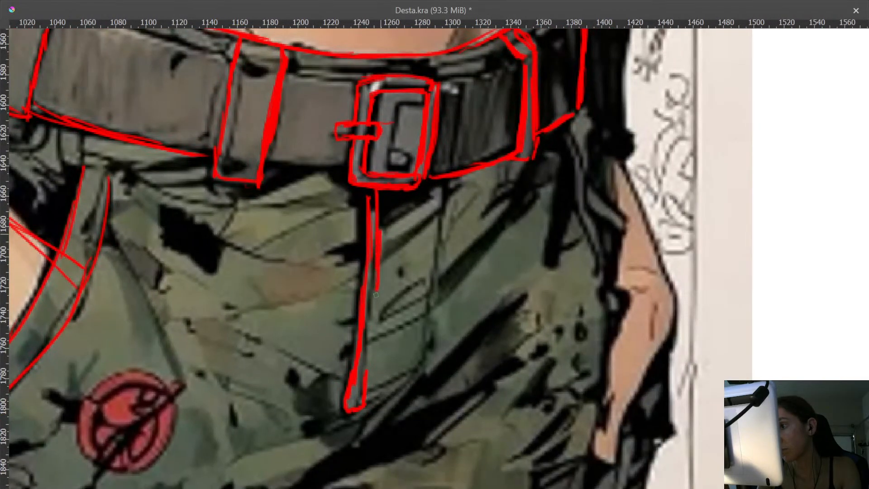
{"action": "mouse_move", "coordinate": [377, 258]}
{"action": "left_mouse_down"}
{"action": "mouse_move", "coordinate": [364, 377]}
{"action": "mouse_move", "coordinate": [413, 371]}
{"action": "left_mouse_up"}
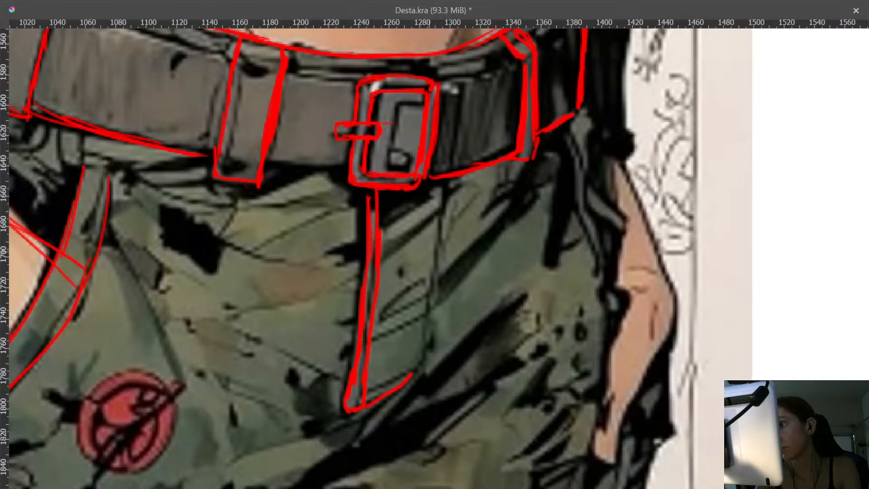
{"action": "mouse_move", "coordinate": [444, 180]}
{"action": "left_mouse_down"}
{"action": "mouse_move", "coordinate": [437, 307]}
{"action": "mouse_move", "coordinate": [406, 375]}
{"action": "left_mouse_up"}
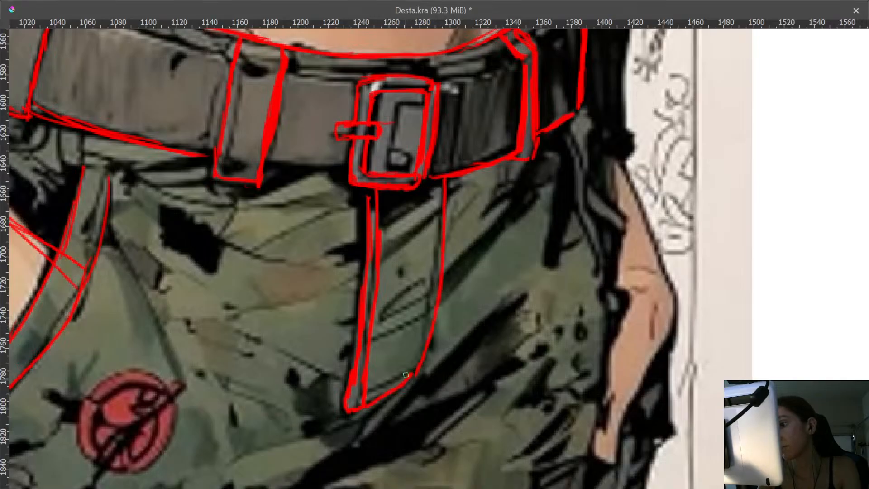
{"action": "left_click_drag", "start_coordinate": [409, 289], "coordinate": [384, 317]}
{"action": "left_click_drag", "start_coordinate": [383, 318], "coordinate": [424, 300]}
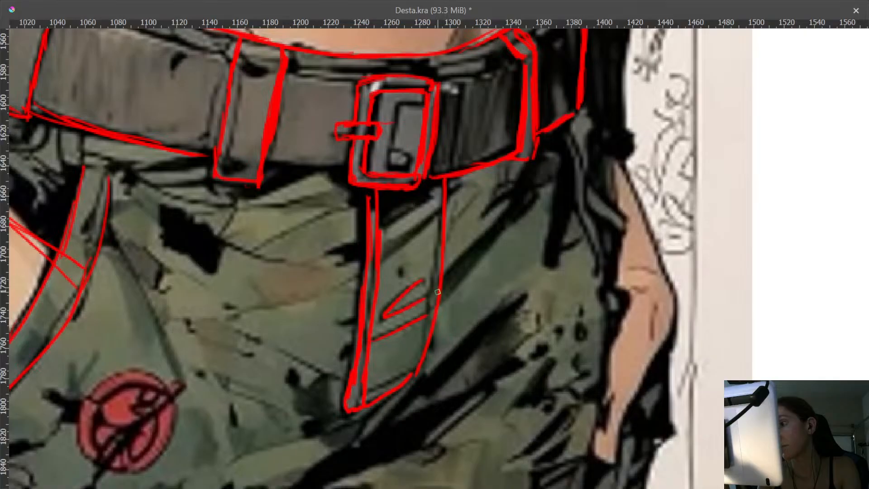
- Trace the trouser fold hanging below the belt at the far hip and the diagonal crease running to the fly
{"action": "left_click_drag", "start_coordinate": [601, 281], "coordinate": [458, 275]}
{"action": "left_click_drag", "start_coordinate": [442, 184], "coordinate": [441, 254]}
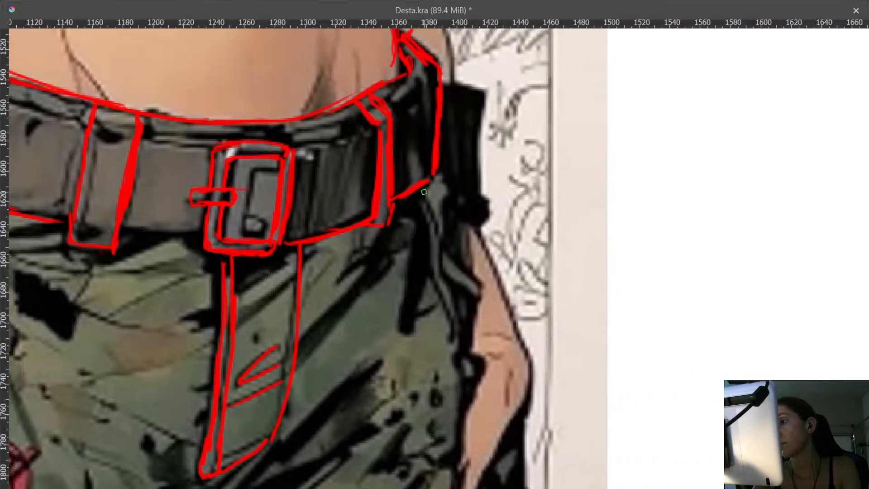
{"action": "mouse_move", "coordinate": [426, 186]}
{"action": "left_mouse_down"}
{"action": "mouse_move", "coordinate": [433, 237]}
{"action": "mouse_move", "coordinate": [406, 319]}
{"action": "left_mouse_up"}
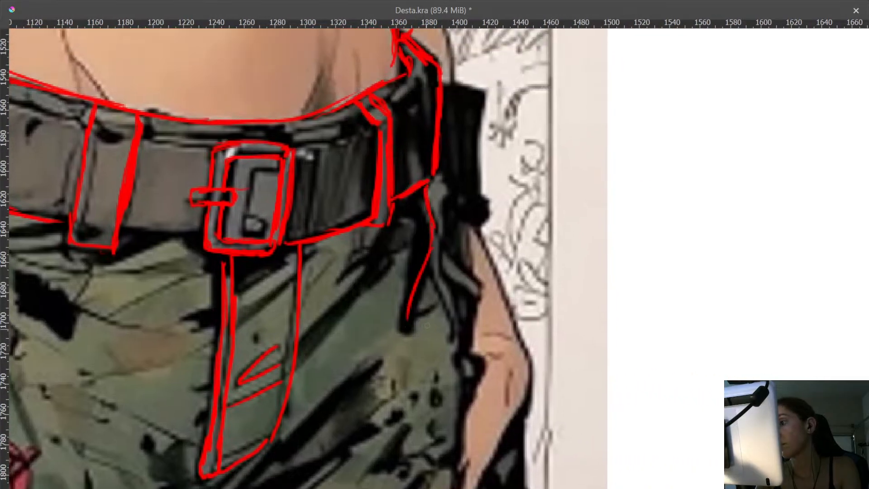
{"action": "mouse_move", "coordinate": [436, 271]}
{"action": "left_mouse_down"}
{"action": "mouse_move", "coordinate": [475, 237]}
{"action": "mouse_move", "coordinate": [526, 168]}
{"action": "left_mouse_up"}
{"action": "left_click_drag", "start_coordinate": [390, 244], "coordinate": [471, 165]}
{"action": "left_click_drag", "start_coordinate": [476, 158], "coordinate": [381, 264]}
{"action": "left_click_drag", "start_coordinate": [442, 335], "coordinate": [505, 222]}
{"action": "left_click_drag", "start_coordinate": [454, 285], "coordinate": [454, 323]}
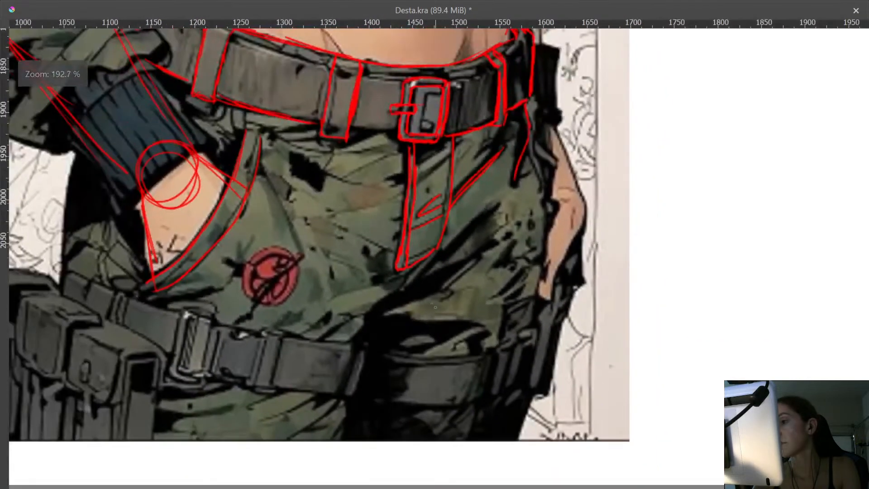
{"action": "left_click_drag", "start_coordinate": [294, 269], "coordinate": [389, 309]}
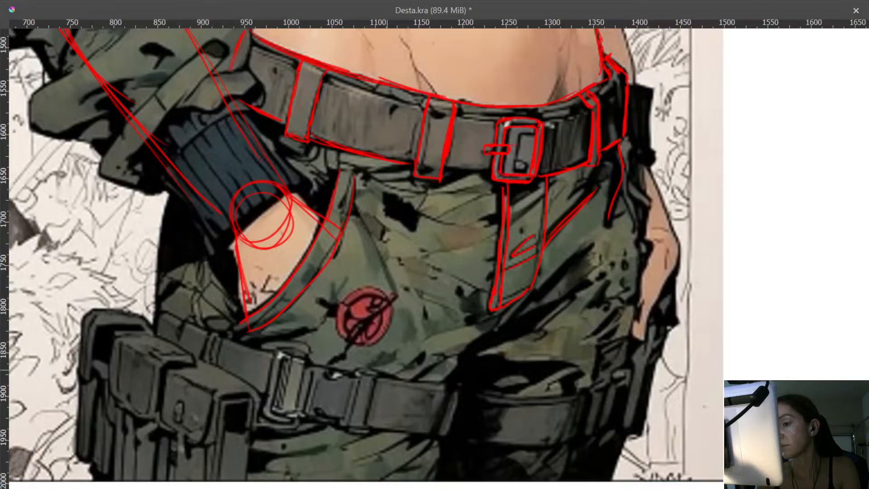
{"action": "left_click_drag", "start_coordinate": [387, 370], "coordinate": [396, 300]}
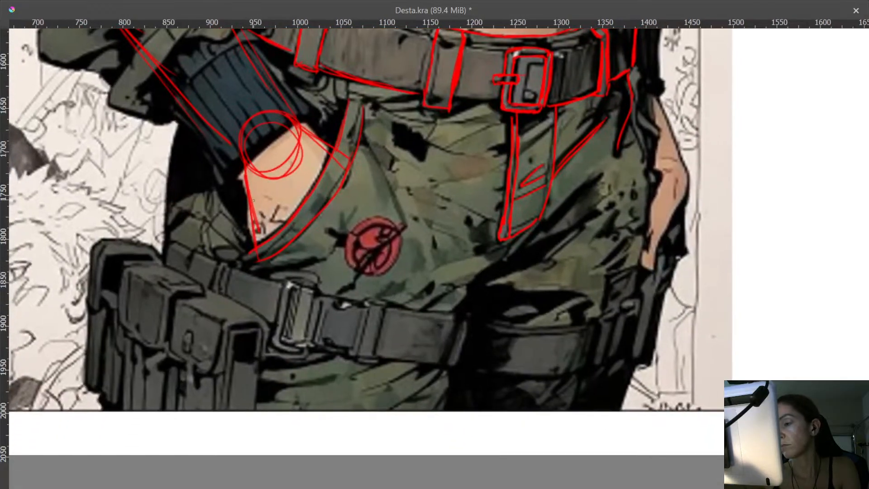
{"action": "mouse_move", "coordinate": [499, 162]}
{"action": "left_mouse_down"}
{"action": "mouse_move", "coordinate": [499, 183]}
{"action": "mouse_move", "coordinate": [504, 158]}
{"action": "left_mouse_up"}
{"action": "left_click_drag", "start_coordinate": [630, 180], "coordinate": [512, 204]}
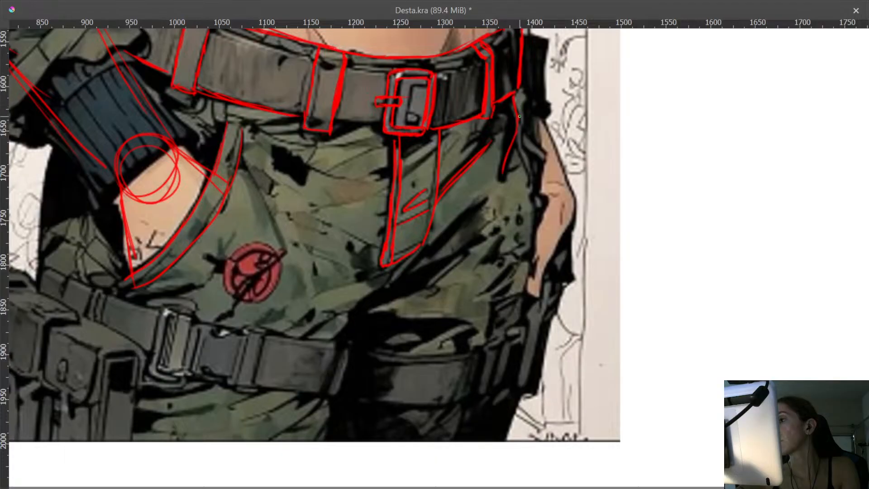
{"action": "left_click_drag", "start_coordinate": [532, 136], "coordinate": [485, 369]}
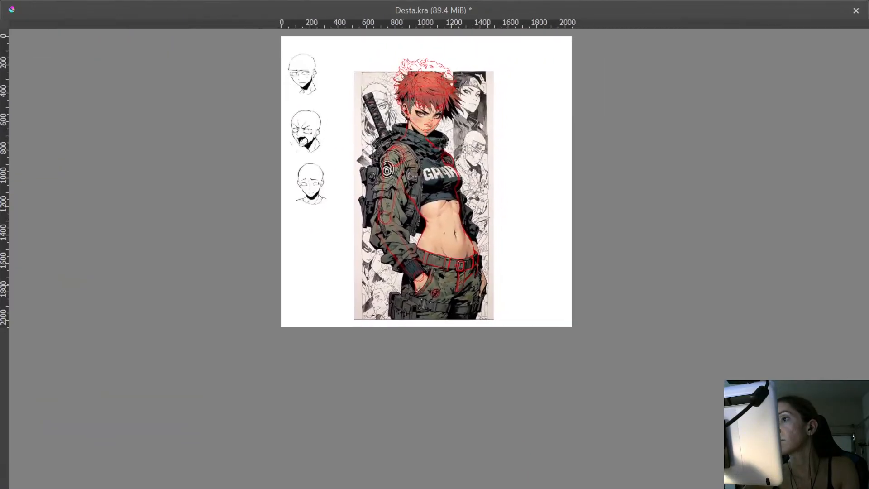
- Draw a straighter contour across the indentation of the near waist, joining the ribcage line to the hip line
{"action": "left_click_drag", "start_coordinate": [487, 250], "coordinate": [444, 157]}
{"action": "left_click_drag", "start_coordinate": [257, 142], "coordinate": [268, 77]}
{"action": "mouse_move", "coordinate": [299, 122]}
{"action": "left_mouse_down"}
{"action": "mouse_move", "coordinate": [336, 234]}
{"action": "mouse_move", "coordinate": [339, 310]}
{"action": "left_mouse_up"}
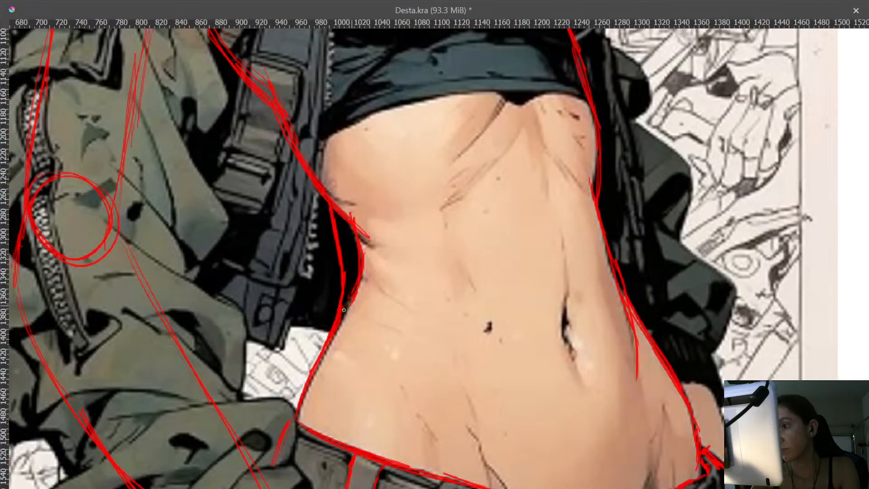
- Erase the leftover indented contour inside the near waist, keeping the straighter waist line
{"action": "left_click_drag", "start_coordinate": [360, 275], "coordinate": [354, 298]}
{"action": "key", "text": "ctrl+z"}
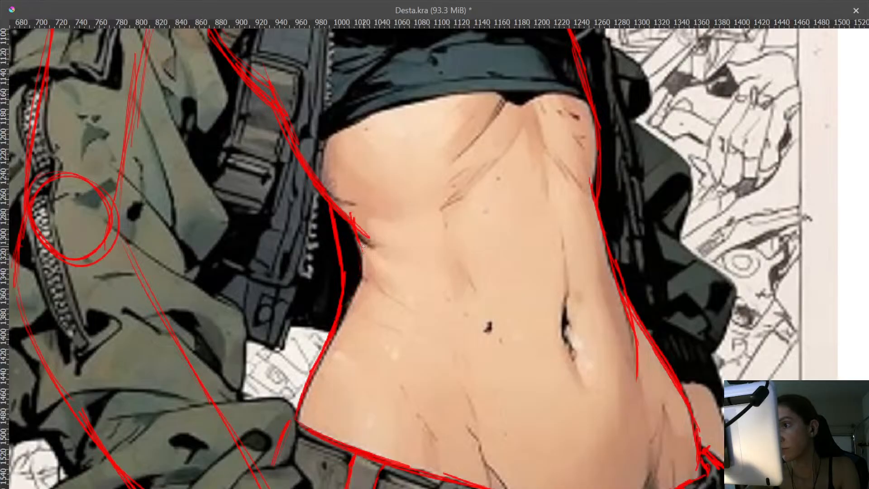
{"action": "key", "text": "ctrl+z"}
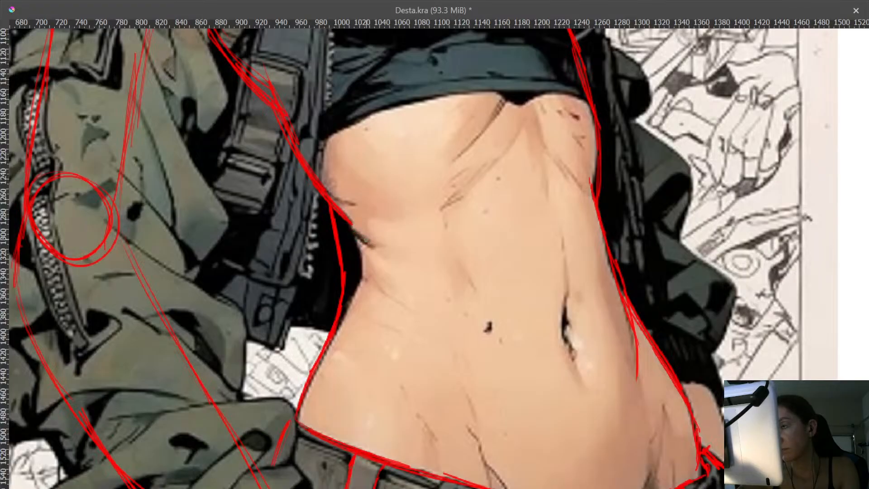
- Hide the coloured character reference layer so that only the red line art and head studies are displayed
{"action": "key", "text": "Tab"}
{"action": "left_click_drag", "start_coordinate": [598, 259], "coordinate": [519, 248]}
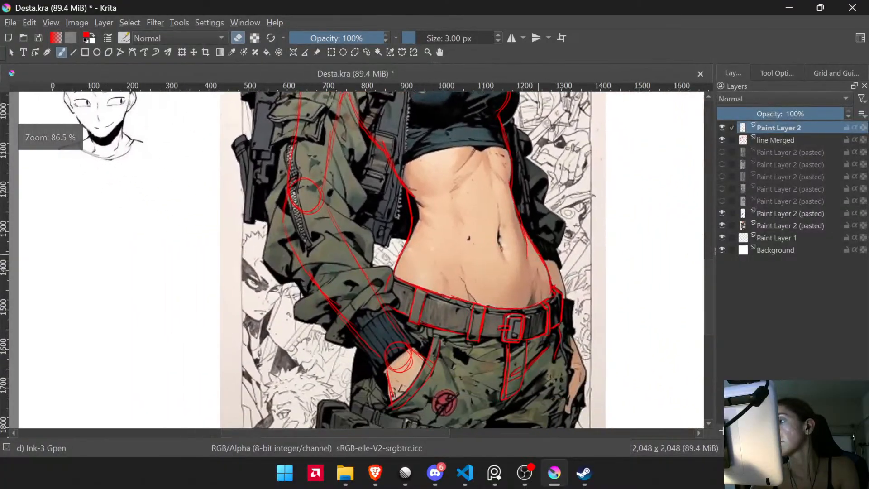
{"action": "left_click", "coordinate": [722, 225]}
{"action": "left_click_drag", "start_coordinate": [595, 259], "coordinate": [524, 266]}
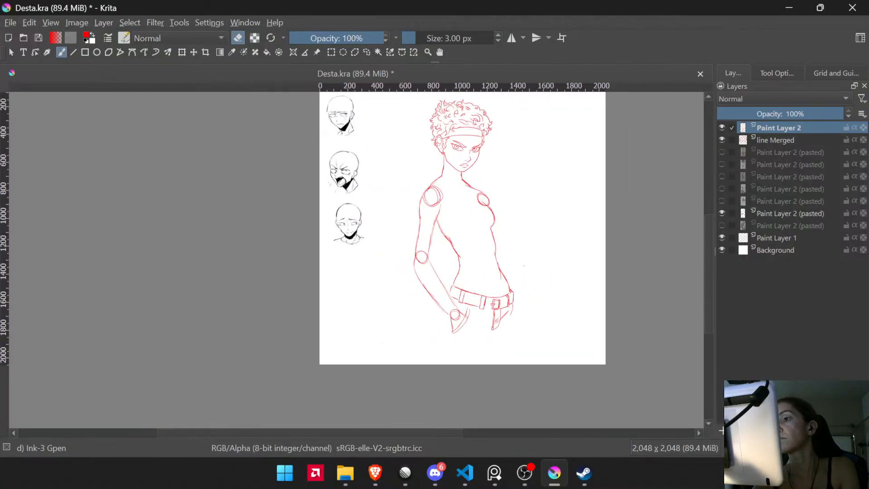
- Examine the red body sketch's proportions without the reference, comparing it with the body layer hidden and shown
{"action": "left_click_drag", "start_coordinate": [497, 211], "coordinate": [493, 182]}
{"action": "left_click_drag", "start_coordinate": [472, 252], "coordinate": [473, 163]}
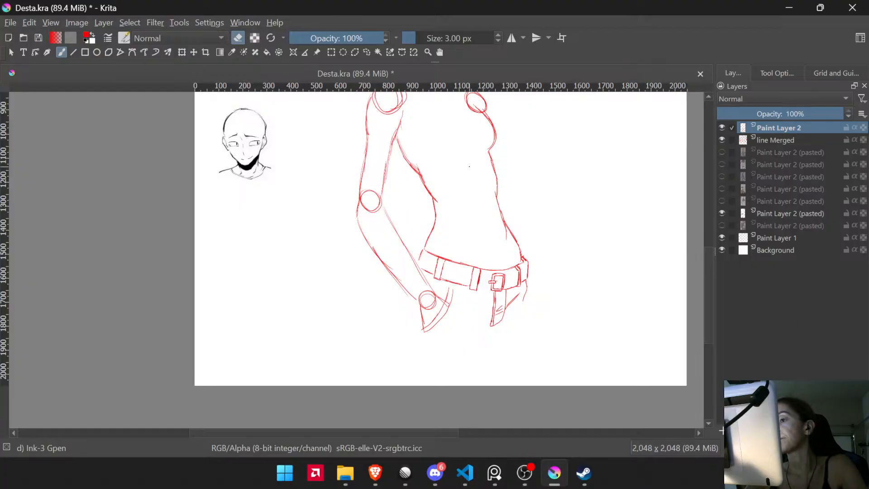
{"action": "left_click_drag", "start_coordinate": [506, 257], "coordinate": [502, 301]}
{"action": "left_click_drag", "start_coordinate": [494, 237], "coordinate": [462, 329]}
{"action": "left_click_drag", "start_coordinate": [398, 261], "coordinate": [440, 230]}
{"action": "left_click_drag", "start_coordinate": [464, 222], "coordinate": [397, 229]}
{"action": "left_click_drag", "start_coordinate": [370, 273], "coordinate": [373, 259]}
{"action": "left_click", "coordinate": [722, 128]}
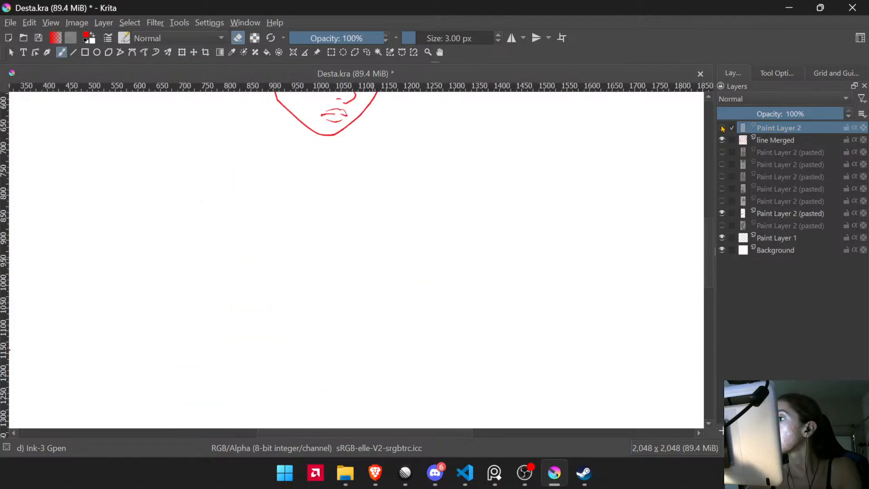
{"action": "left_click", "coordinate": [722, 127]}
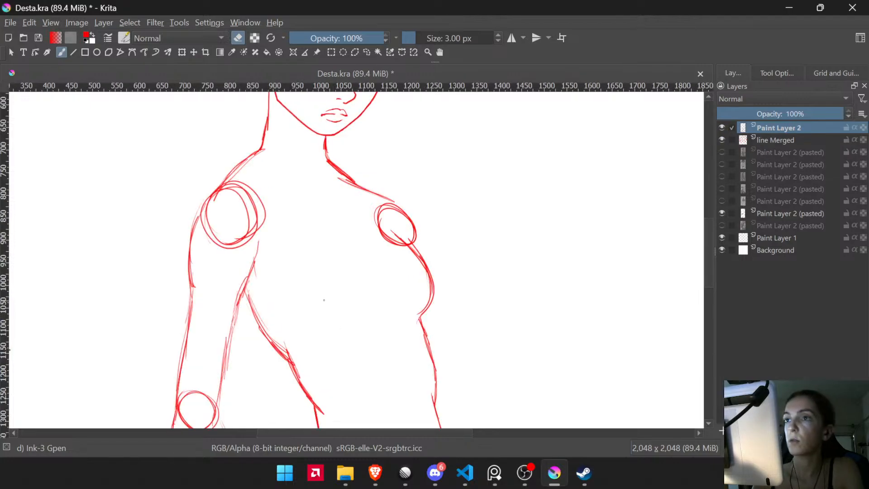
- Draw the curved underside of the near breast and erase the stray strokes along the near ribcage line
{"action": "key", "text": "e"}
{"action": "left_click_drag", "start_coordinate": [399, 256], "coordinate": [391, 192]}
{"action": "left_click_drag", "start_coordinate": [347, 243], "coordinate": [393, 248]}
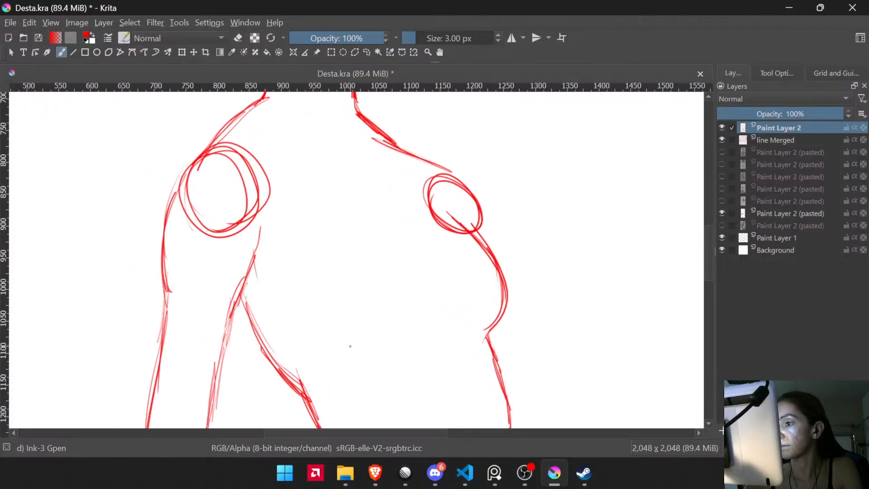
{"action": "left_click_drag", "start_coordinate": [296, 340], "coordinate": [353, 352]}
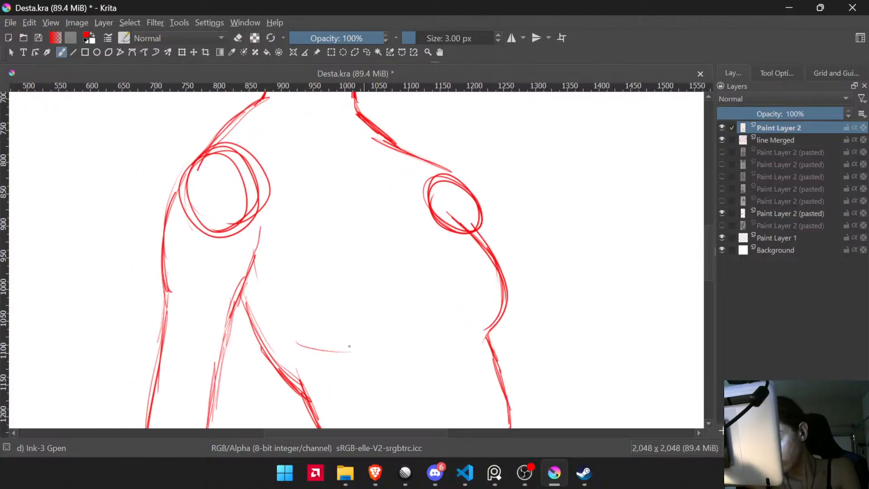
{"action": "key", "text": "Tab"}
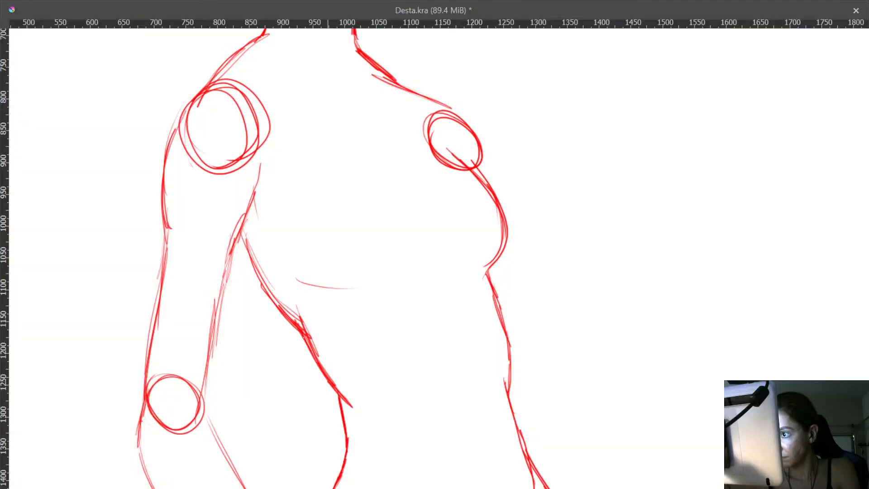
{"action": "left_click_drag", "start_coordinate": [299, 317], "coordinate": [320, 351]}
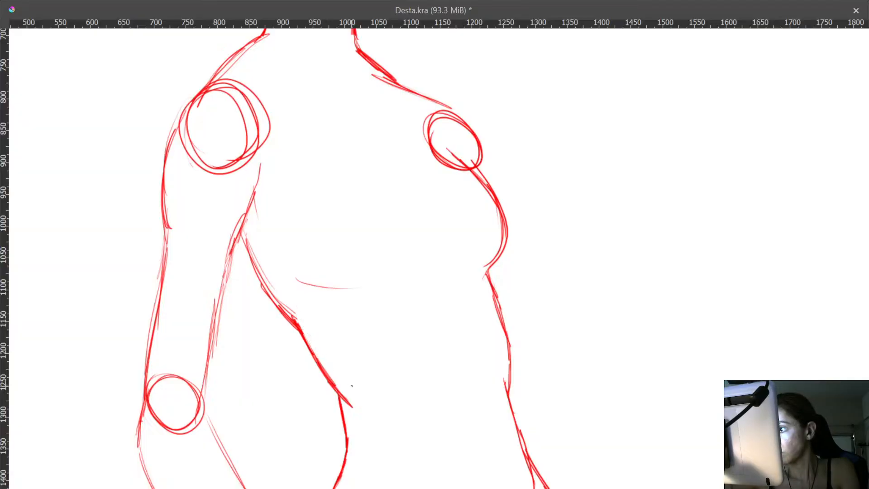
{"action": "mouse_move", "coordinate": [297, 278]}
{"action": "left_mouse_down"}
{"action": "mouse_move", "coordinate": [355, 289]}
{"action": "mouse_move", "coordinate": [296, 276]}
{"action": "mouse_move", "coordinate": [340, 291]}
{"action": "left_mouse_up"}
{"action": "mouse_move", "coordinate": [281, 256]}
{"action": "left_mouse_down"}
{"action": "mouse_move", "coordinate": [302, 277]}
{"action": "mouse_move", "coordinate": [347, 288]}
{"action": "mouse_move", "coordinate": [384, 279]}
{"action": "left_mouse_up"}
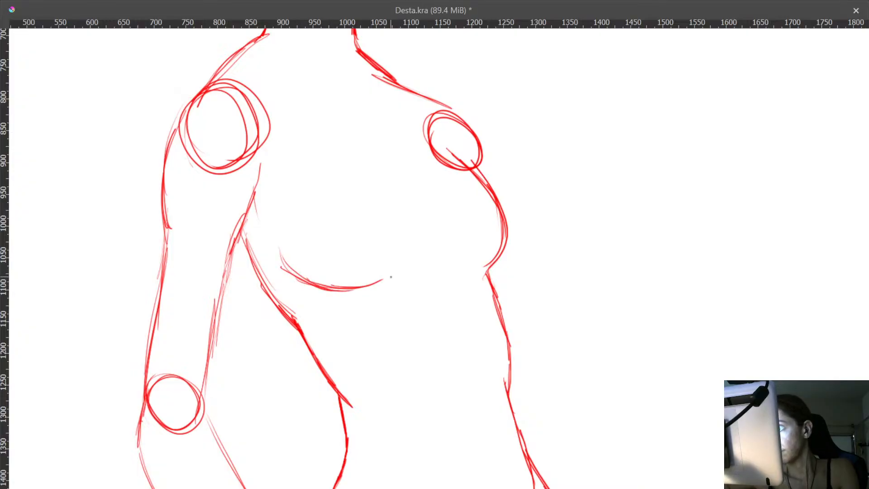
- Draw the short arched underside of the far breast, undoing the first attempt
{"action": "mouse_move", "coordinate": [466, 266]}
{"action": "left_mouse_down"}
{"action": "mouse_move", "coordinate": [485, 373]}
{"action": "mouse_move", "coordinate": [471, 251]}
{"action": "mouse_move", "coordinate": [445, 206]}
{"action": "mouse_move", "coordinate": [456, 232]}
{"action": "left_mouse_up"}
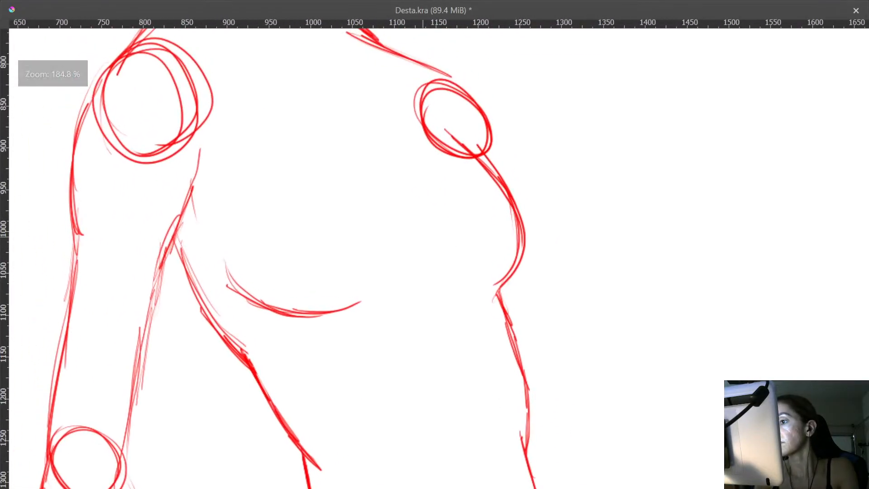
{"action": "left_click_drag", "start_coordinate": [394, 297], "coordinate": [445, 295]}
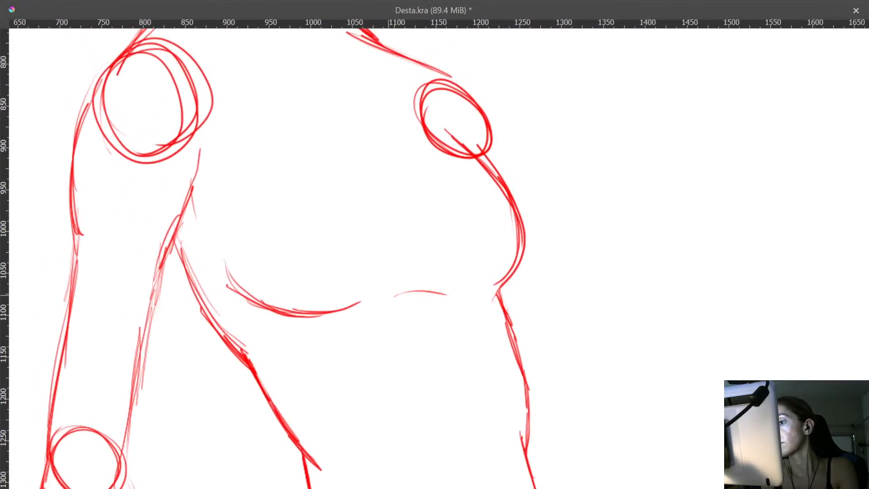
{"action": "key", "text": "ctrl+z"}
{"action": "mouse_move", "coordinate": [387, 293]}
{"action": "left_mouse_down"}
{"action": "mouse_move", "coordinate": [454, 292]}
{"action": "mouse_move", "coordinate": [428, 325]}
{"action": "mouse_move", "coordinate": [441, 343]}
{"action": "mouse_move", "coordinate": [413, 365]}
{"action": "left_mouse_up"}
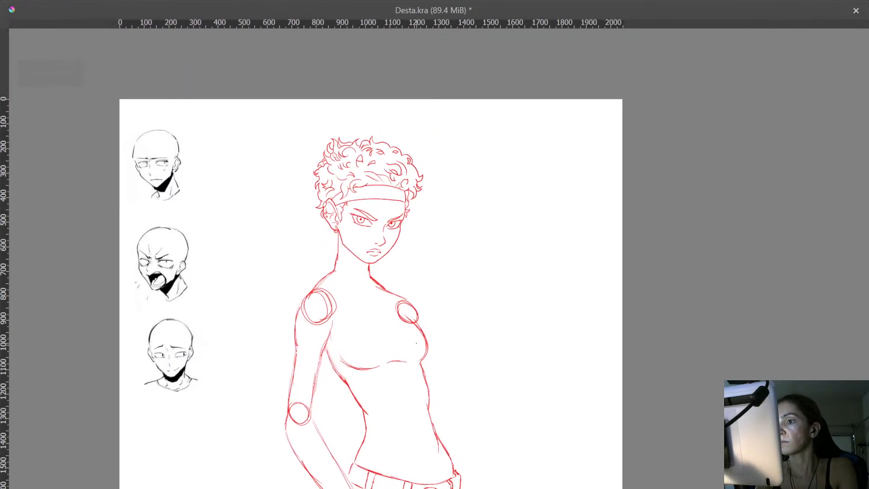
- Draw the baggy outer contour of the far trouser leg from the belt to the canvas bottom, with a fold
{"action": "left_click_drag", "start_coordinate": [417, 334], "coordinate": [500, 198]}
{"action": "left_click_drag", "start_coordinate": [523, 212], "coordinate": [436, 60]}
{"action": "left_click_drag", "start_coordinate": [524, 262], "coordinate": [534, 198]}
{"action": "mouse_move", "coordinate": [501, 276]}
{"action": "left_mouse_down"}
{"action": "mouse_move", "coordinate": [489, 212]}
{"action": "mouse_move", "coordinate": [499, 260]}
{"action": "mouse_move", "coordinate": [506, 241]}
{"action": "mouse_move", "coordinate": [529, 272]}
{"action": "mouse_move", "coordinate": [552, 333]}
{"action": "mouse_move", "coordinate": [539, 375]}
{"action": "mouse_move", "coordinate": [560, 418]}
{"action": "mouse_move", "coordinate": [526, 442]}
{"action": "mouse_move", "coordinate": [558, 451]}
{"action": "left_mouse_up"}
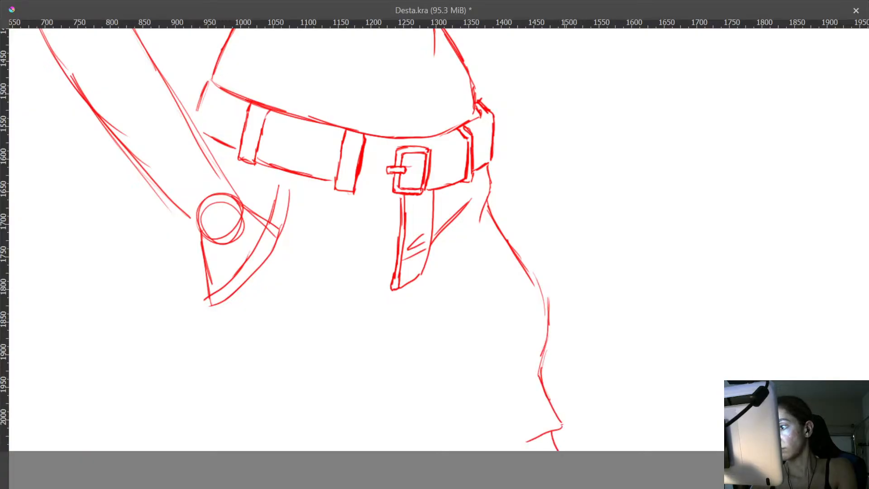
- Close the belt's near end and draw the bulging outer contour of the near trouser leg below the forearm
{"action": "left_click_drag", "start_coordinate": [387, 320], "coordinate": [520, 336]}
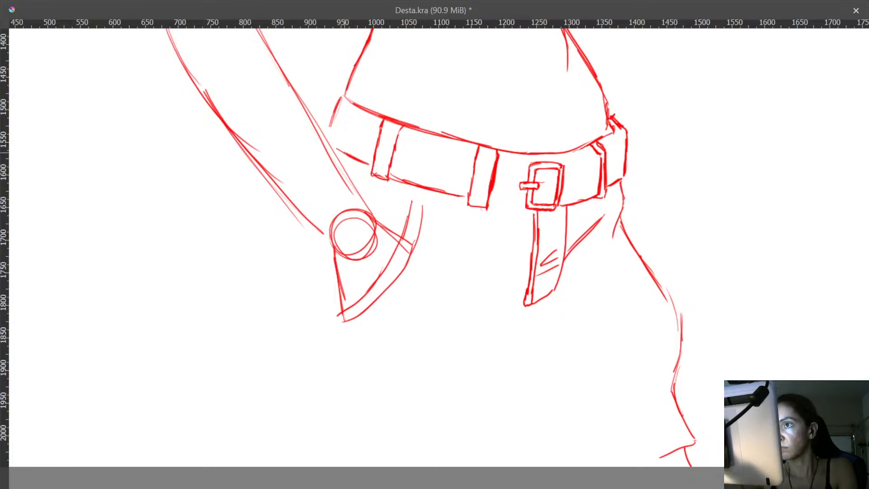
{"action": "left_click_drag", "start_coordinate": [334, 147], "coordinate": [343, 152]}
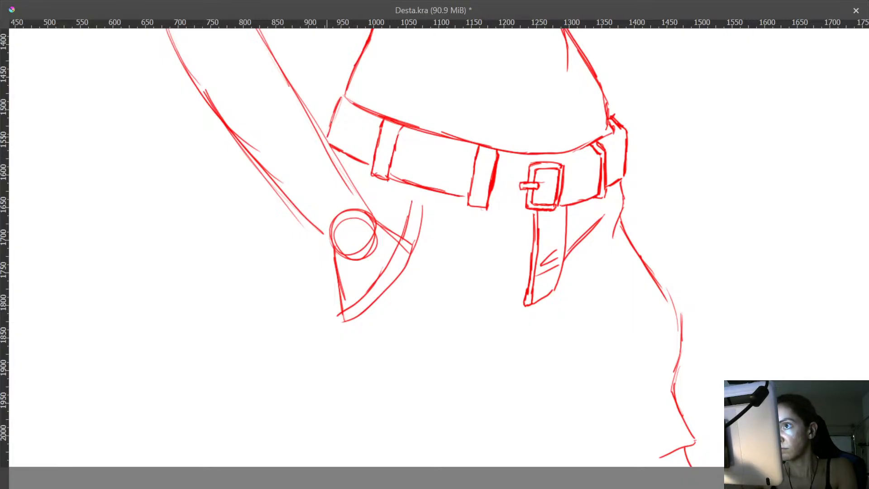
{"action": "mouse_move", "coordinate": [290, 216]}
{"action": "left_mouse_down"}
{"action": "mouse_move", "coordinate": [317, 170]}
{"action": "mouse_move", "coordinate": [299, 207]}
{"action": "mouse_move", "coordinate": [306, 299]}
{"action": "left_mouse_up"}
{"action": "mouse_move", "coordinate": [309, 265]}
{"action": "left_mouse_down"}
{"action": "mouse_move", "coordinate": [270, 306]}
{"action": "mouse_move", "coordinate": [290, 369]}
{"action": "left_mouse_up"}
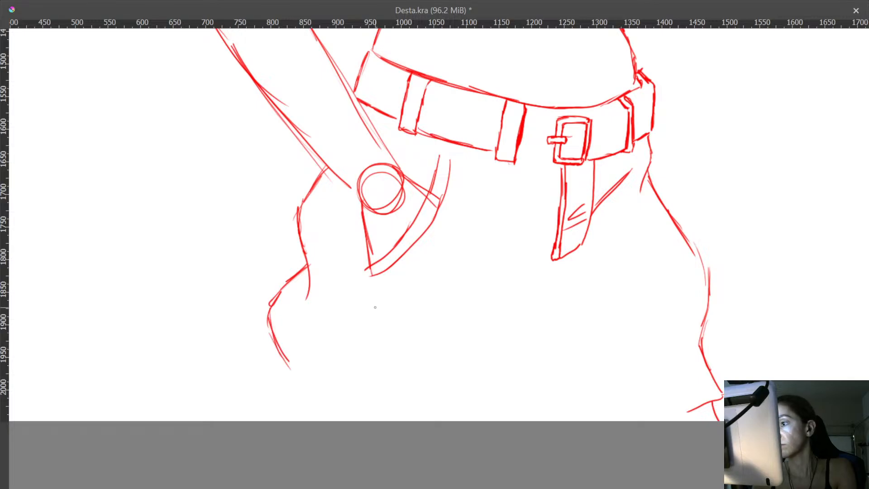
- Show the coloured reference again and trace the crotch crease running from below the fly down between the legs
{"action": "key", "text": "Tab"}
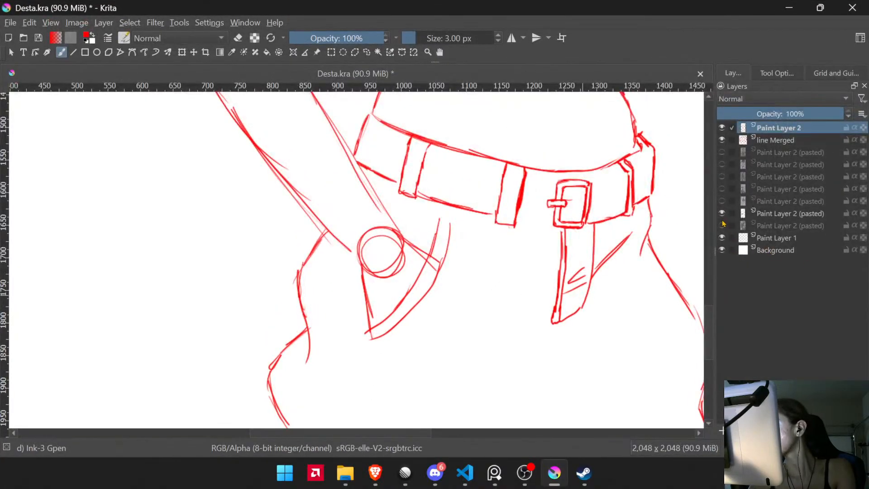
{"action": "left_click", "coordinate": [723, 225]}
{"action": "left_click_drag", "start_coordinate": [506, 300], "coordinate": [478, 200]}
{"action": "left_click_drag", "start_coordinate": [568, 243], "coordinate": [488, 286]}
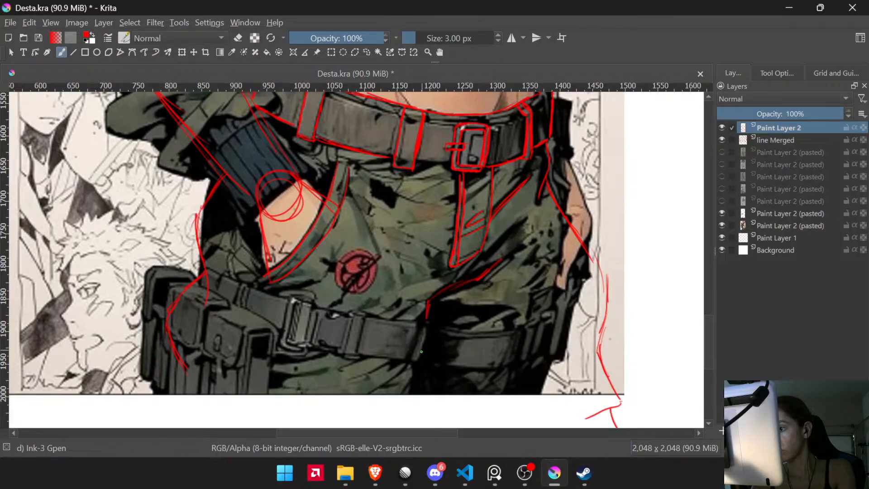
- Trace the utility belt's upper edge from the near hip to its buckle and extend the near leg's contour to the canvas bottom
{"action": "left_click_drag", "start_coordinate": [438, 317], "coordinate": [448, 299]}
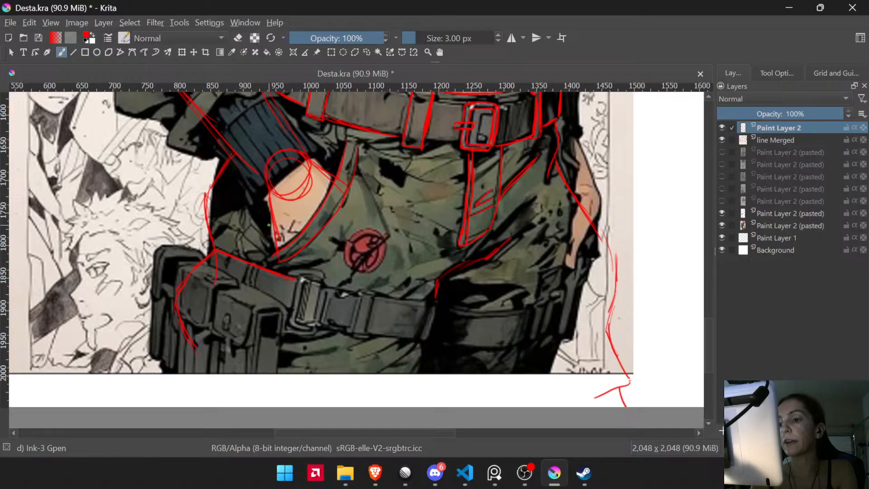
{"action": "left_click_drag", "start_coordinate": [269, 340], "coordinate": [302, 298]}
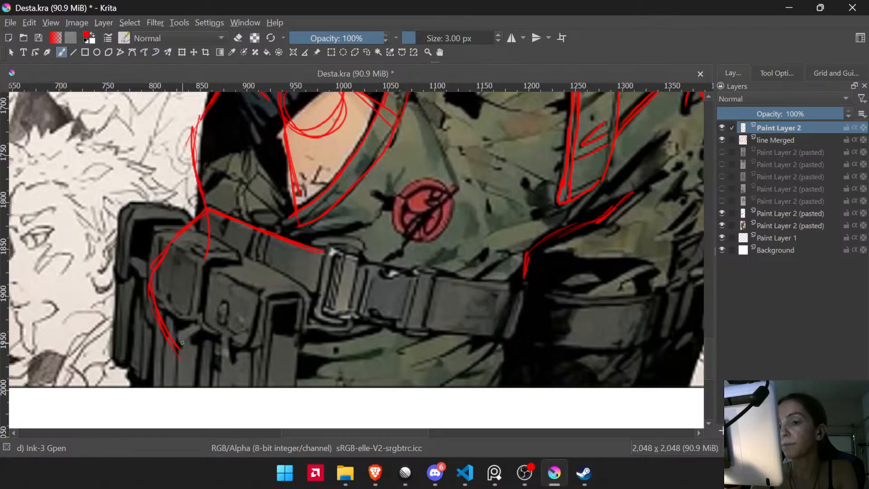
{"action": "left_click_drag", "start_coordinate": [159, 375], "coordinate": [216, 244]}
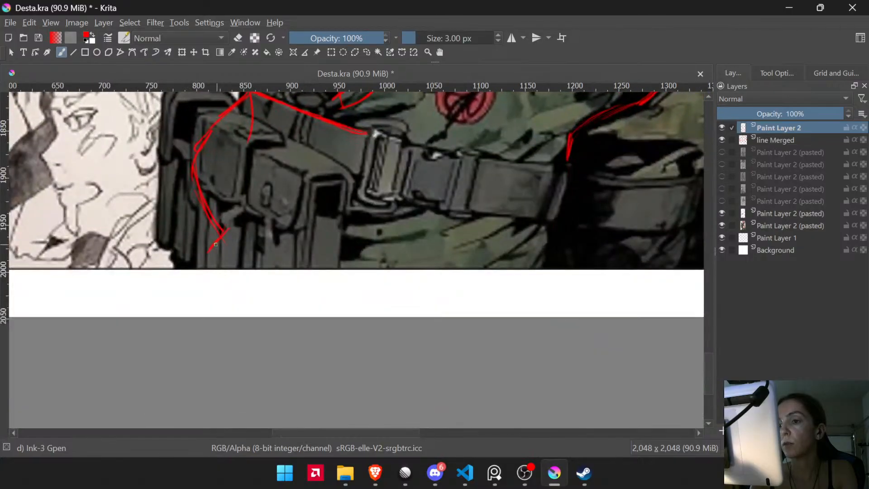
{"action": "left_click_drag", "start_coordinate": [200, 288], "coordinate": [208, 317]}
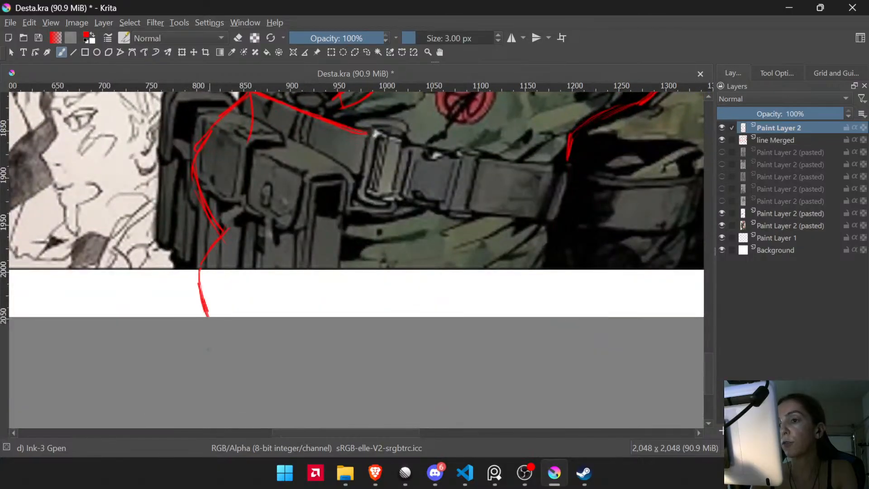
- Trace the utility belt's buckle with a double-lined near side, upper and lower edges, and a narrow bar on the far side
{"action": "mouse_move", "coordinate": [310, 203]}
{"action": "left_mouse_down"}
{"action": "mouse_move", "coordinate": [317, 301]}
{"action": "mouse_move", "coordinate": [382, 254]}
{"action": "mouse_move", "coordinate": [348, 301]}
{"action": "left_mouse_up"}
{"action": "left_click_drag", "start_coordinate": [365, 219], "coordinate": [378, 116]}
{"action": "left_click_drag", "start_coordinate": [275, 242], "coordinate": [399, 191]}
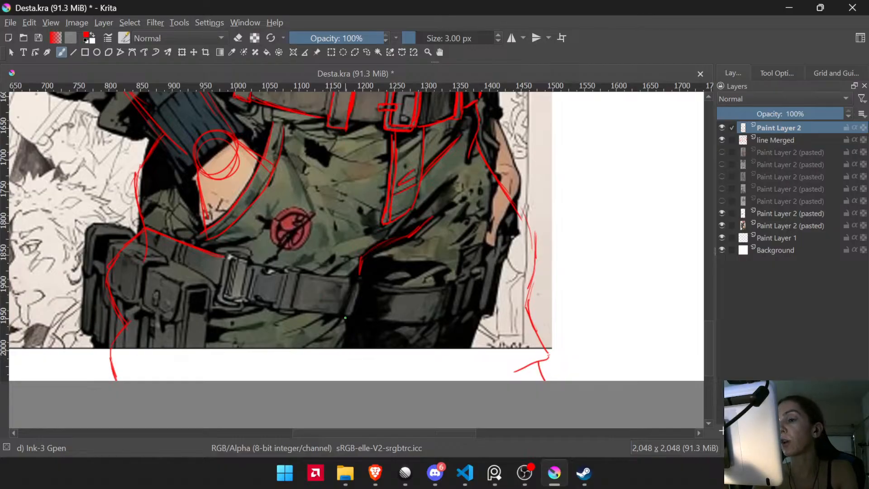
{"action": "left_click_drag", "start_coordinate": [368, 287], "coordinate": [368, 251]}
{"action": "left_click_drag", "start_coordinate": [317, 269], "coordinate": [417, 288]}
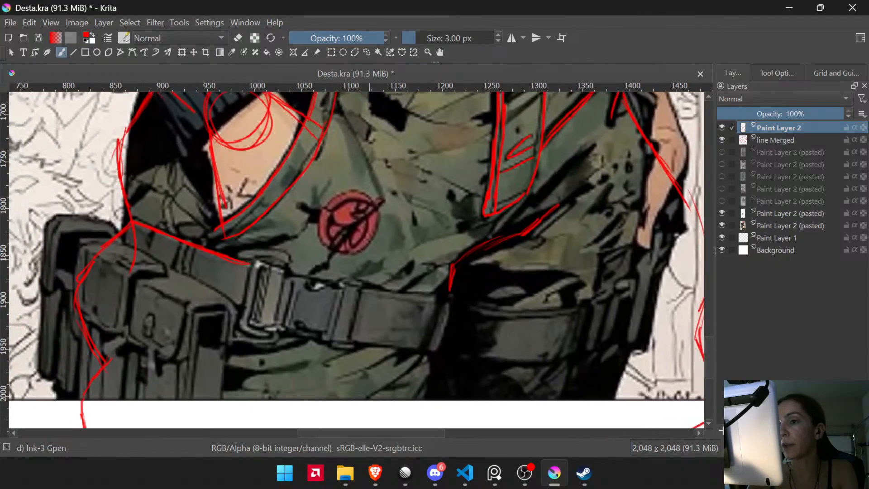
{"action": "left_click_drag", "start_coordinate": [259, 274], "coordinate": [250, 254]}
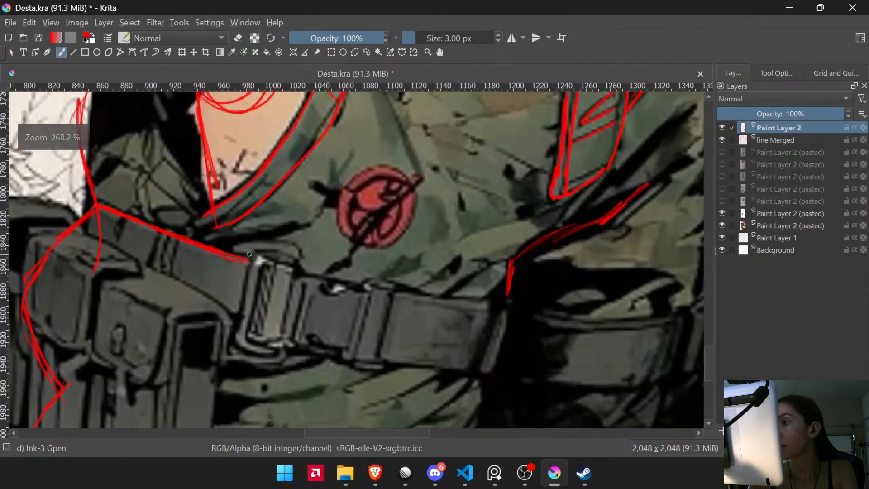
{"action": "left_click_drag", "start_coordinate": [244, 297], "coordinate": [236, 344]}
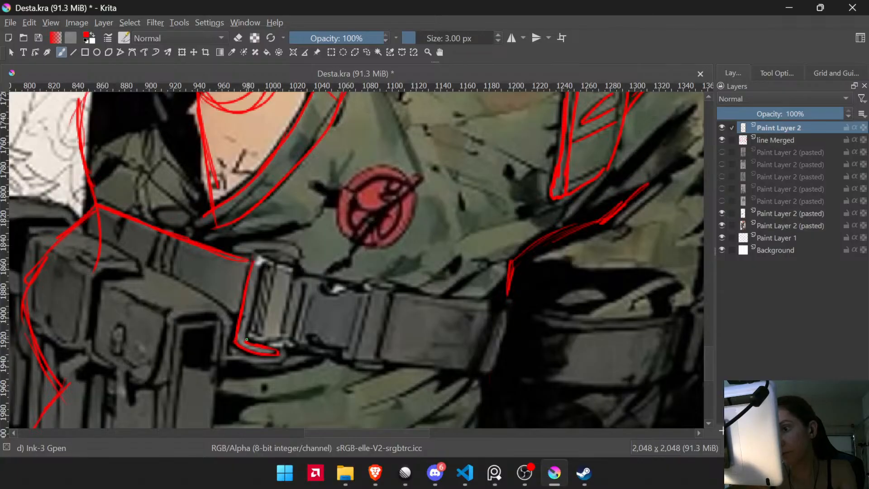
{"action": "left_click_drag", "start_coordinate": [255, 292], "coordinate": [249, 317]}
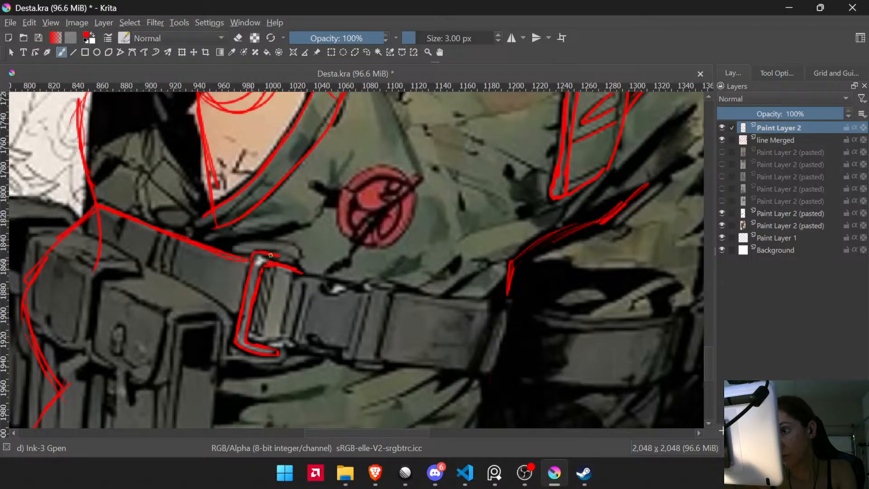
{"action": "mouse_move", "coordinate": [271, 256]}
{"action": "left_mouse_down"}
{"action": "mouse_move", "coordinate": [292, 263]}
{"action": "mouse_move", "coordinate": [292, 340]}
{"action": "left_mouse_up"}
{"action": "left_click_drag", "start_coordinate": [311, 287], "coordinate": [302, 322]}
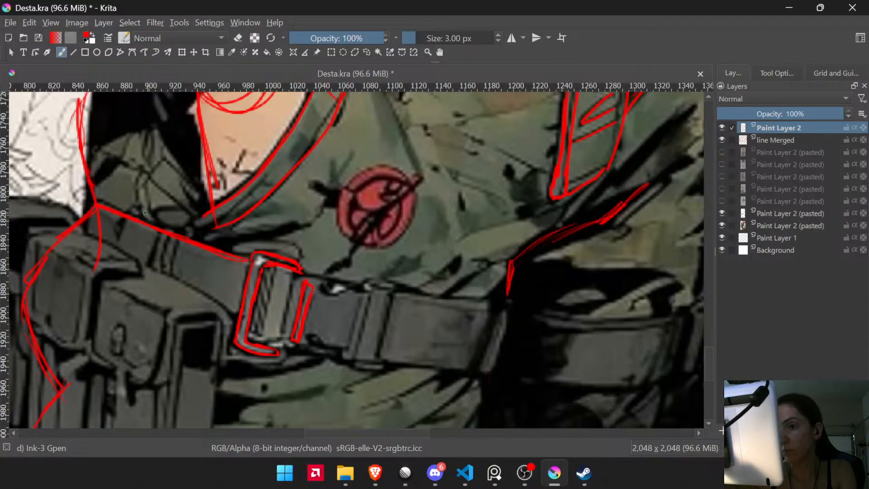
- Trace the front belt pouch's flap with its keyhole-shaped clasp, an outer thickness line and the upper edge of the pouch behind
{"action": "mouse_move", "coordinate": [90, 246]}
{"action": "left_mouse_down"}
{"action": "mouse_move", "coordinate": [184, 204]}
{"action": "mouse_move", "coordinate": [225, 225]}
{"action": "left_mouse_up"}
{"action": "mouse_move", "coordinate": [191, 249]}
{"action": "left_mouse_down"}
{"action": "mouse_move", "coordinate": [259, 281]}
{"action": "mouse_move", "coordinate": [230, 342]}
{"action": "left_mouse_up"}
{"action": "left_click_drag", "start_coordinate": [181, 317], "coordinate": [188, 251]}
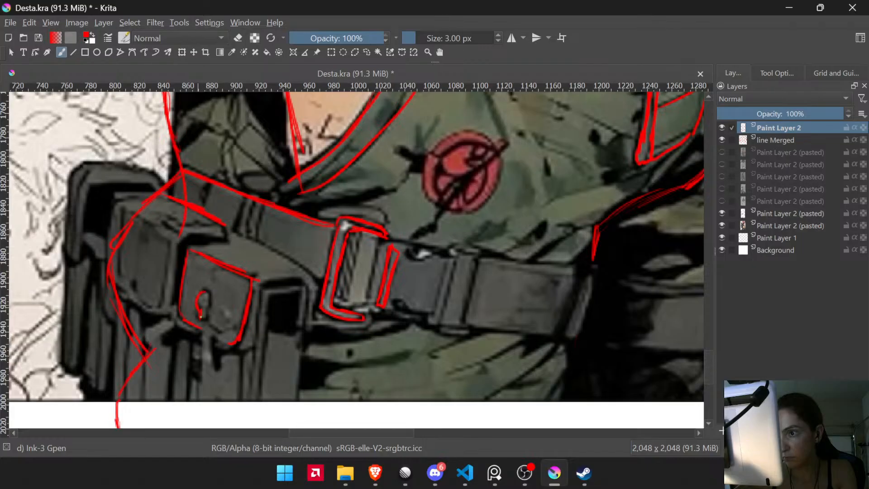
{"action": "left_click_drag", "start_coordinate": [200, 317], "coordinate": [208, 317]}
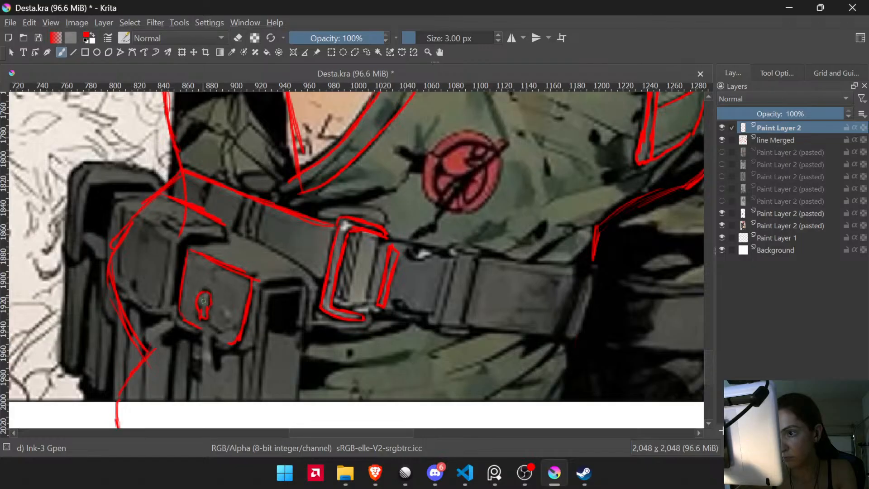
{"action": "left_click_drag", "start_coordinate": [274, 318], "coordinate": [262, 277]}
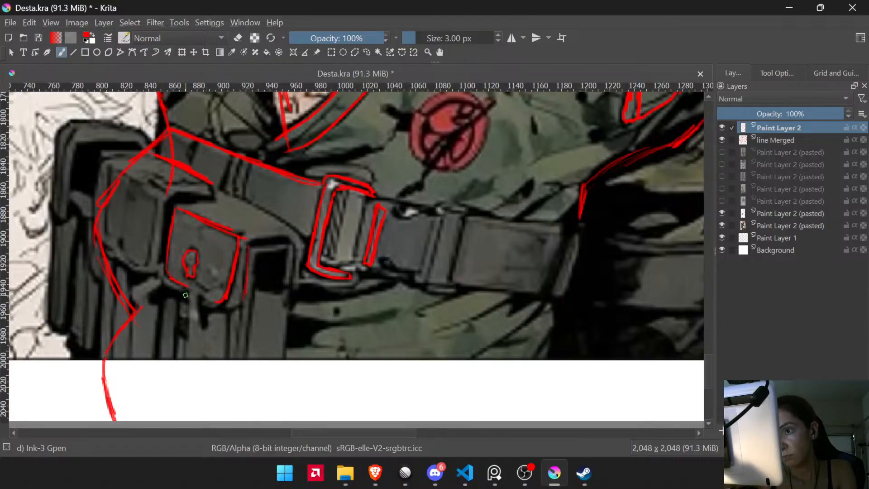
{"action": "left_click_drag", "start_coordinate": [200, 302], "coordinate": [232, 310]}
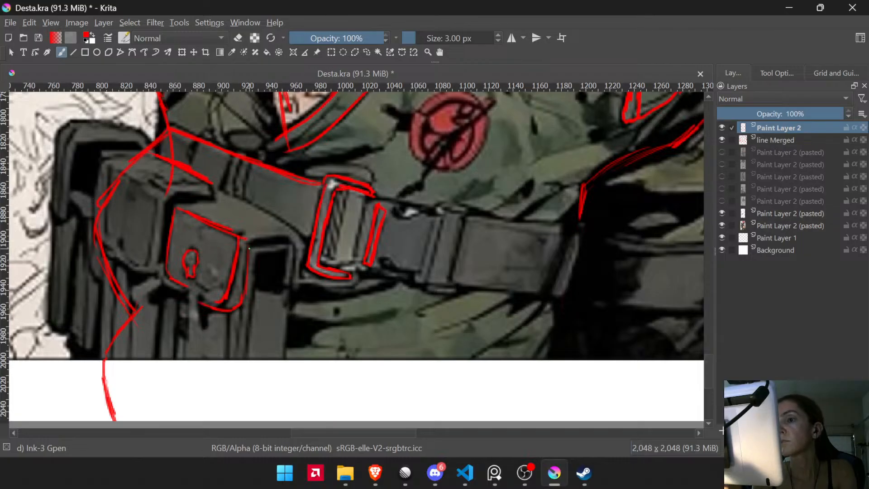
- Trace the front pouch's body with its side edges running below the reference and straight lower edges closing both visible faces
{"action": "mouse_move", "coordinate": [249, 248]}
{"action": "left_mouse_down"}
{"action": "mouse_move", "coordinate": [284, 241]}
{"action": "mouse_move", "coordinate": [264, 242]}
{"action": "mouse_move", "coordinate": [277, 238]}
{"action": "mouse_move", "coordinate": [284, 257]}
{"action": "mouse_move", "coordinate": [289, 246]}
{"action": "mouse_move", "coordinate": [292, 296]}
{"action": "left_mouse_up"}
{"action": "mouse_move", "coordinate": [296, 253]}
{"action": "left_mouse_down"}
{"action": "mouse_move", "coordinate": [288, 368]}
{"action": "mouse_move", "coordinate": [311, 288]}
{"action": "mouse_move", "coordinate": [326, 306]}
{"action": "mouse_move", "coordinate": [316, 305]}
{"action": "mouse_move", "coordinate": [315, 324]}
{"action": "left_mouse_up"}
{"action": "left_click_drag", "start_coordinate": [316, 303], "coordinate": [314, 337]}
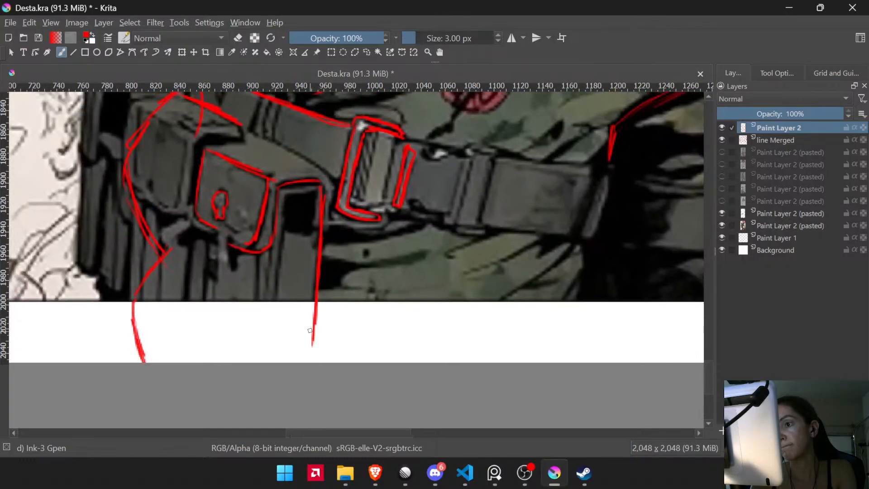
{"action": "mouse_move", "coordinate": [258, 256]}
{"action": "left_mouse_down"}
{"action": "mouse_move", "coordinate": [254, 337]}
{"action": "mouse_move", "coordinate": [317, 357]}
{"action": "mouse_move", "coordinate": [315, 328]}
{"action": "left_mouse_up"}
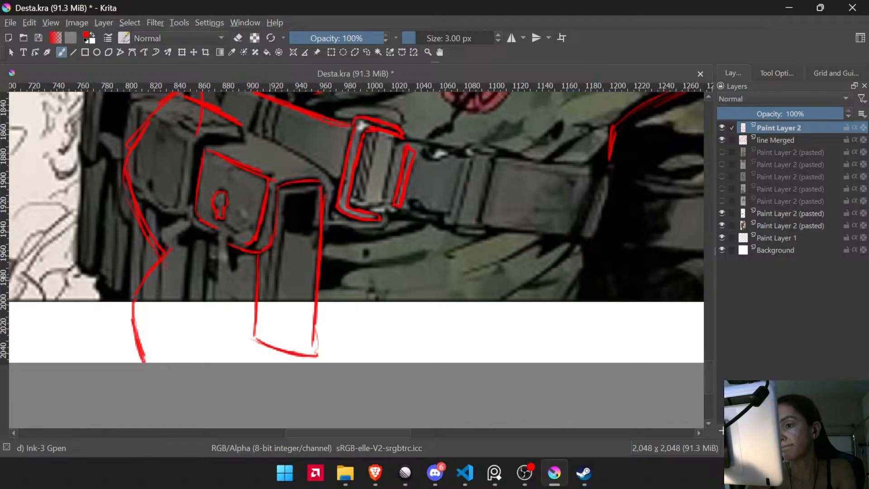
{"action": "key", "text": "ctrl+z"}
{"action": "key", "text": "ctrl+z"}
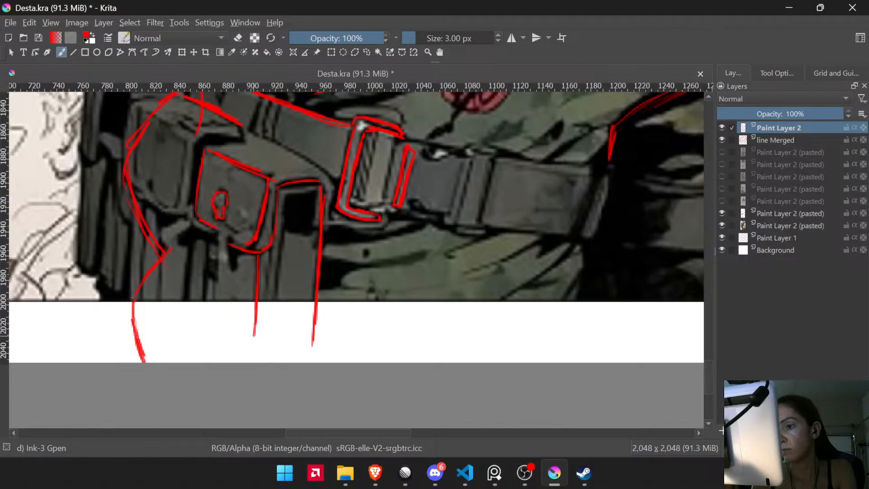
{"action": "mouse_move", "coordinate": [254, 328]}
{"action": "left_mouse_down"}
{"action": "mouse_move", "coordinate": [256, 352]}
{"action": "mouse_move", "coordinate": [309, 352]}
{"action": "left_mouse_up"}
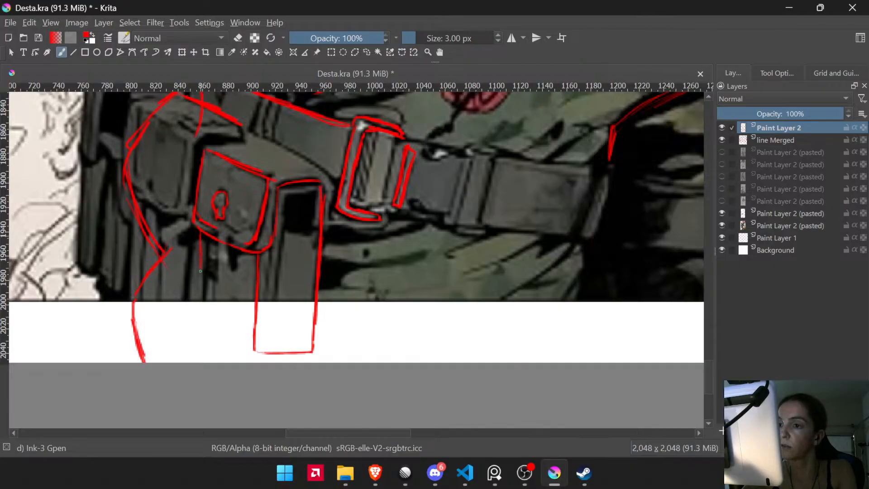
{"action": "mouse_move", "coordinate": [200, 271]}
{"action": "left_mouse_down"}
{"action": "mouse_move", "coordinate": [198, 320]}
{"action": "mouse_move", "coordinate": [258, 351]}
{"action": "left_mouse_up"}
- Trace the upper edges of the front pouch's top face and outline the rear pouch's rounded flap beside it
{"action": "left_click_drag", "start_coordinate": [245, 208], "coordinate": [245, 275]}
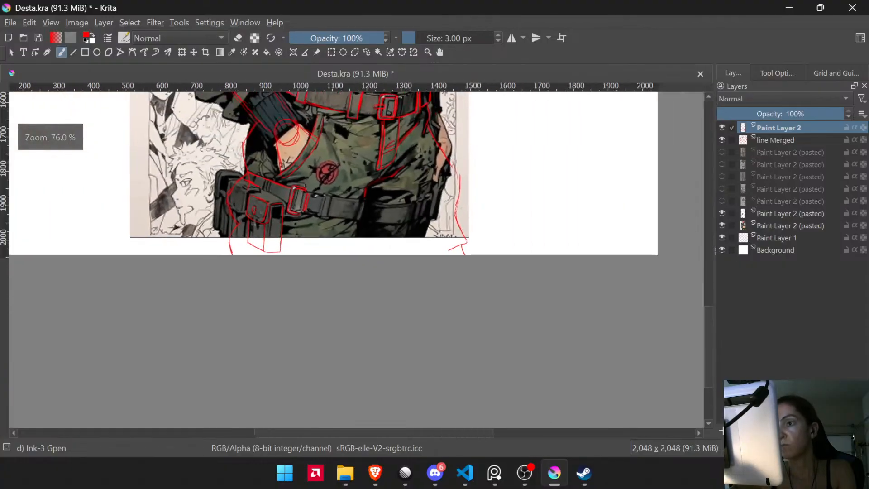
{"action": "left_click_drag", "start_coordinate": [316, 229], "coordinate": [370, 306]}
{"action": "left_click_drag", "start_coordinate": [356, 264], "coordinate": [292, 191]}
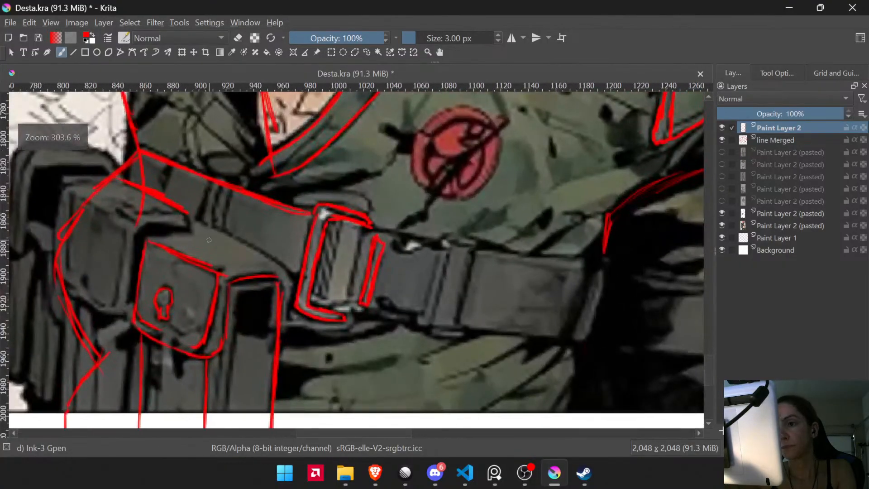
{"action": "left_click_drag", "start_coordinate": [197, 234], "coordinate": [228, 245]}
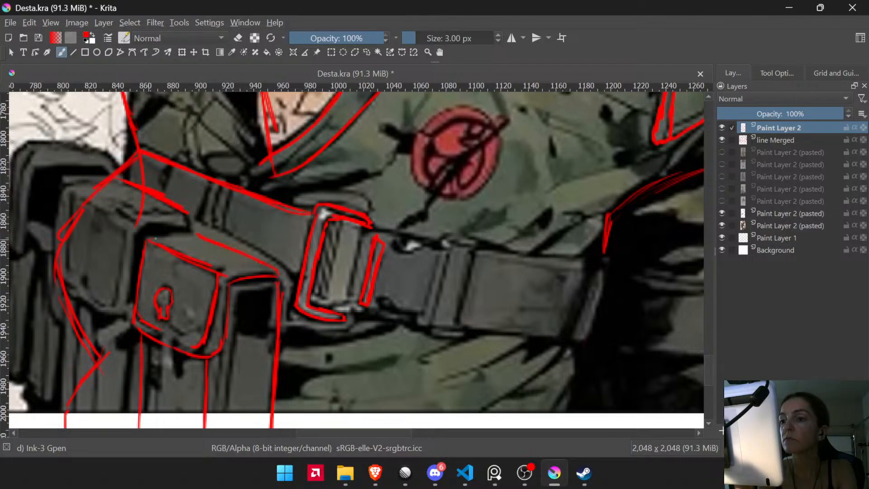
{"action": "left_click_drag", "start_coordinate": [179, 233], "coordinate": [348, 256]}
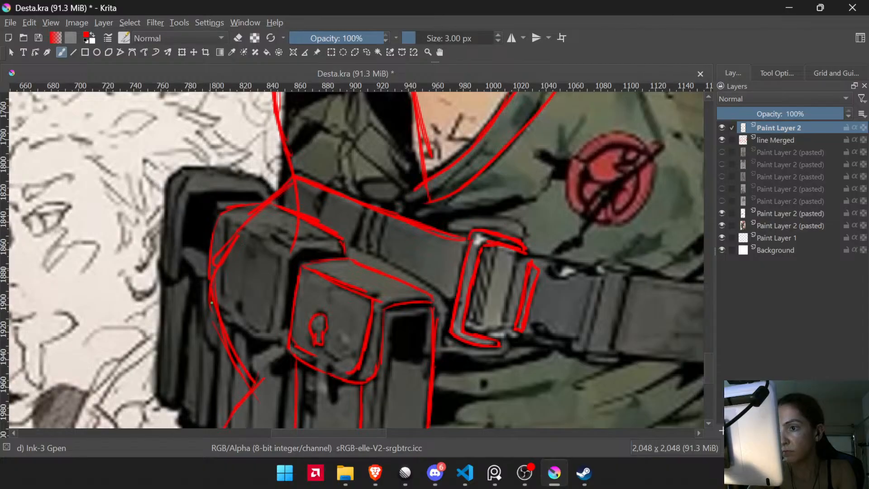
{"action": "mouse_move", "coordinate": [230, 325]}
{"action": "left_mouse_down"}
{"action": "mouse_move", "coordinate": [275, 341]}
{"action": "mouse_move", "coordinate": [263, 339]}
{"action": "mouse_move", "coordinate": [280, 323]}
{"action": "mouse_move", "coordinate": [276, 338]}
{"action": "mouse_move", "coordinate": [286, 308]}
{"action": "left_mouse_up"}
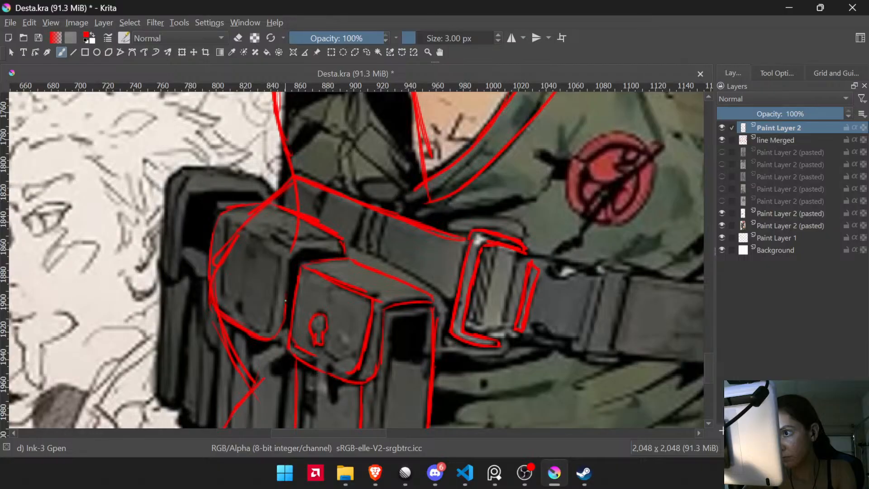
- Erase the old hip and leg contour lines crossing the rear pouch's flap
{"action": "key", "text": "e"}
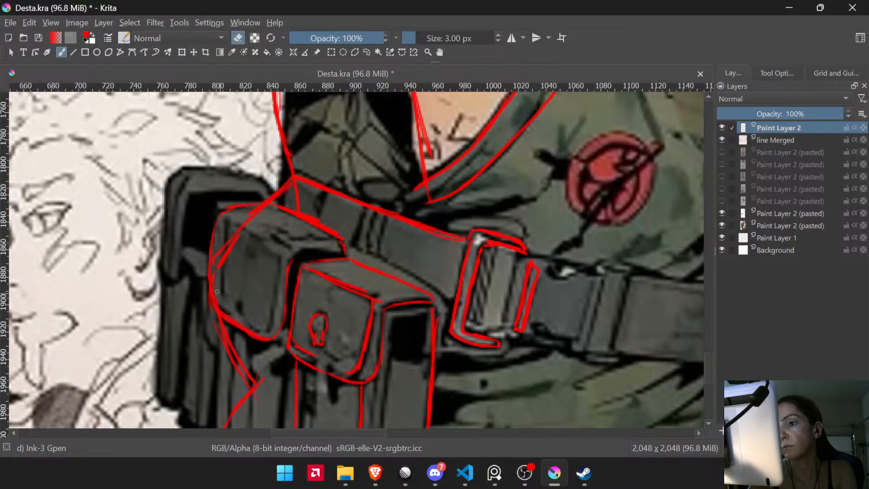
{"action": "left_click_drag", "start_coordinate": [215, 285], "coordinate": [214, 267]}
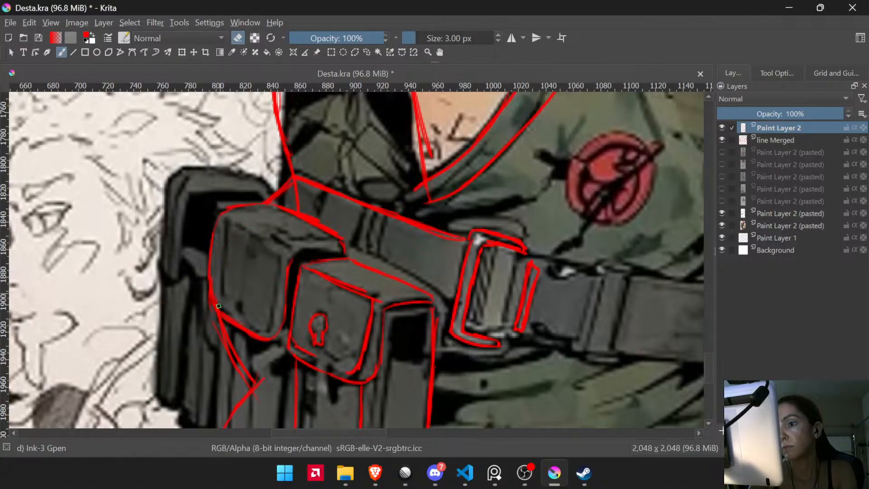
{"action": "mouse_move", "coordinate": [401, 265]}
{"action": "left_mouse_down"}
{"action": "mouse_move", "coordinate": [384, 162]}
{"action": "mouse_move", "coordinate": [411, 227]}
{"action": "left_mouse_up"}
{"action": "key", "text": "e"}
- Trace the rear pouch's body below its flap with two vertical sides and a slanted lower edge
{"action": "left_click_drag", "start_coordinate": [257, 298], "coordinate": [283, 233]}
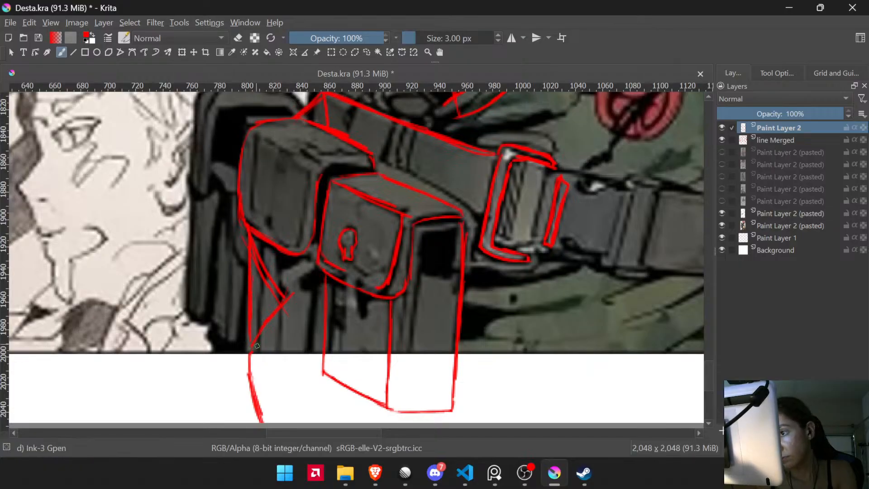
{"action": "left_click_drag", "start_coordinate": [280, 351], "coordinate": [320, 365]}
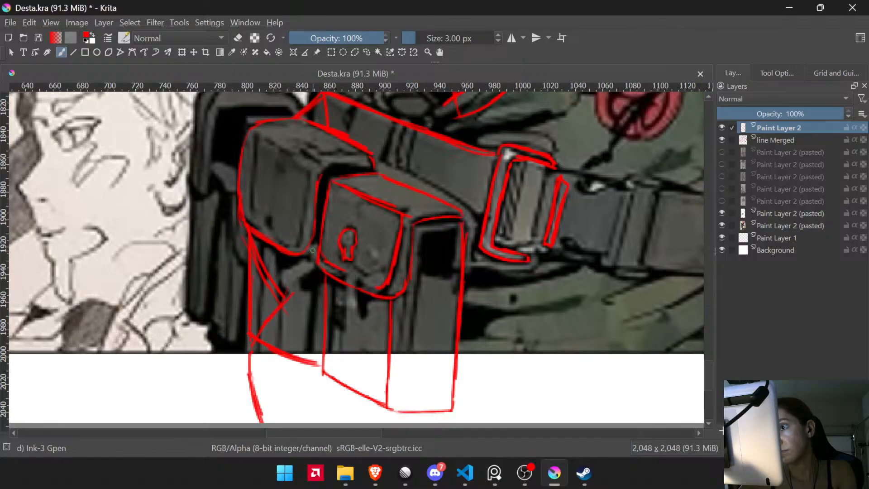
{"action": "left_click_drag", "start_coordinate": [313, 252], "coordinate": [313, 338]}
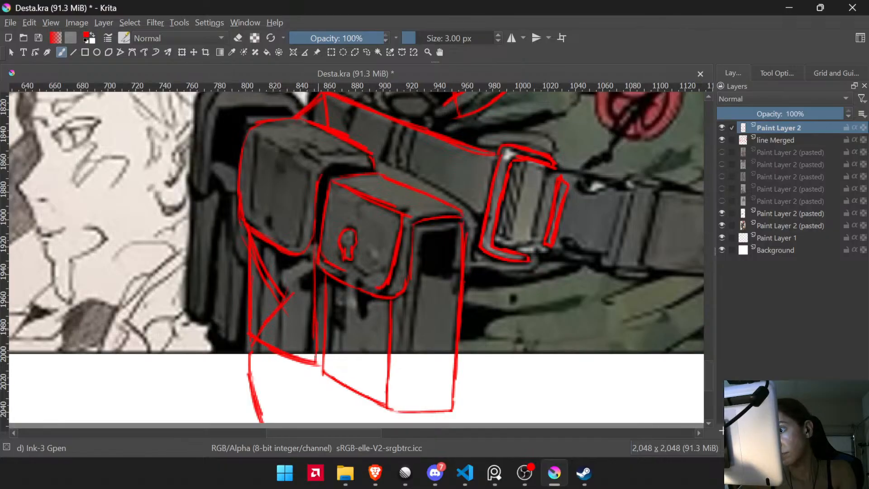
- Add the inner side edges and a keyhole-shaped clasp to the rear pouch's flap
{"action": "scroll", "coordinate": [328, 350], "scroll_direction": "up", "scroll_amount": 2}
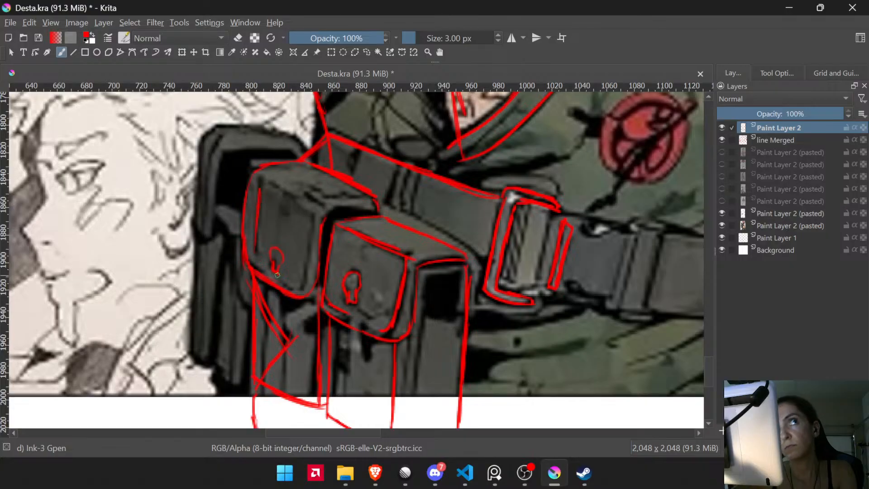
{"action": "scroll", "coordinate": [312, 290], "scroll_direction": "up", "scroll_amount": 2}
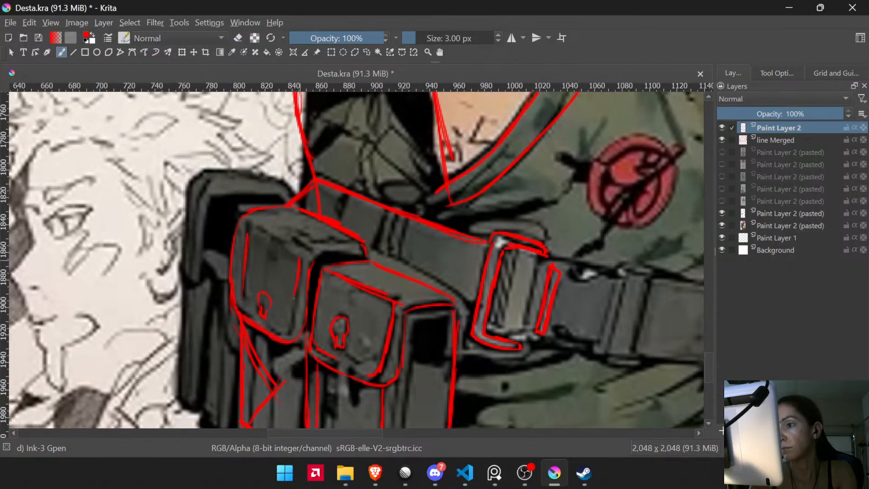
{"action": "left_click_drag", "start_coordinate": [292, 321], "coordinate": [286, 334]}
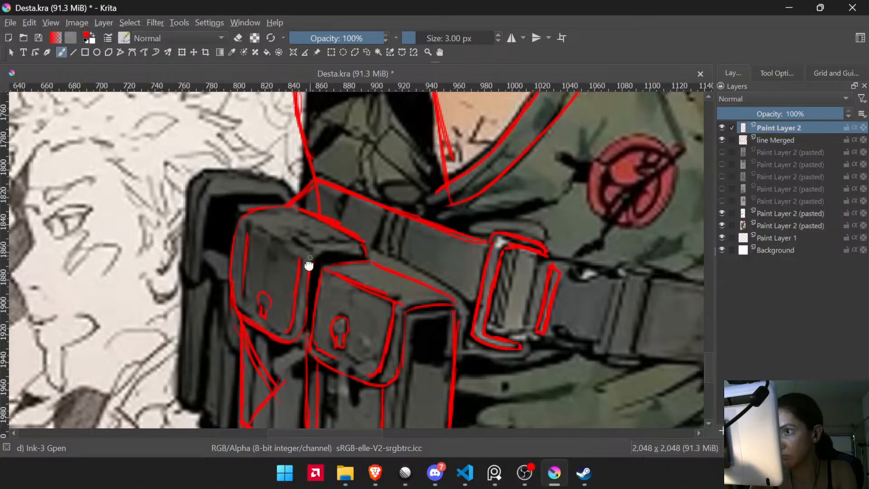
{"action": "left_click_drag", "start_coordinate": [309, 264], "coordinate": [274, 337]}
{"action": "mouse_move", "coordinate": [223, 300]}
{"action": "left_mouse_down"}
{"action": "mouse_move", "coordinate": [258, 320]}
{"action": "mouse_move", "coordinate": [317, 312]}
{"action": "mouse_move", "coordinate": [331, 327]}
{"action": "mouse_move", "coordinate": [280, 333]}
{"action": "left_mouse_up"}
{"action": "key", "text": "ctrl+z"}
{"action": "left_click_drag", "start_coordinate": [361, 291], "coordinate": [363, 332]}
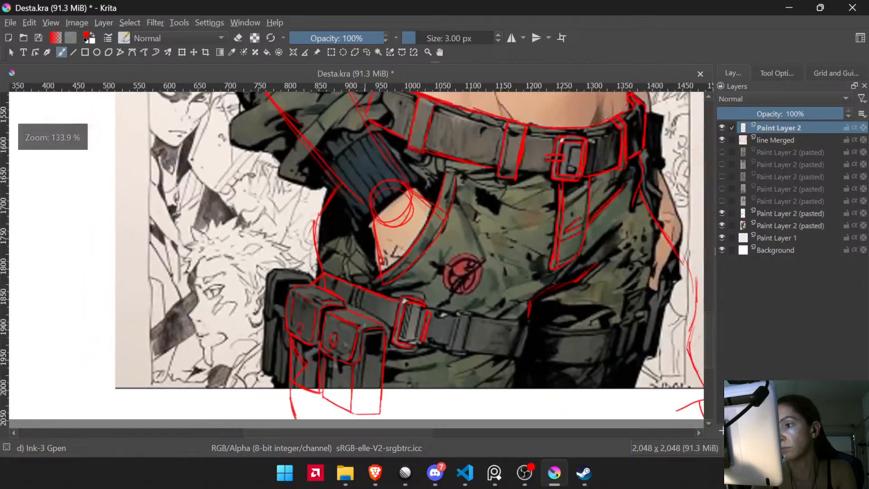
- Trace the utility belt buckle's inner vertical edge and the notched upper and lower edges of its clip insert
{"action": "mouse_move", "coordinate": [392, 301]}
{"action": "left_mouse_down"}
{"action": "mouse_move", "coordinate": [388, 289]}
{"action": "mouse_move", "coordinate": [478, 261]}
{"action": "mouse_move", "coordinate": [295, 190]}
{"action": "mouse_move", "coordinate": [271, 204]}
{"action": "left_mouse_up"}
{"action": "left_click_drag", "start_coordinate": [230, 244], "coordinate": [211, 348]}
{"action": "left_click_drag", "start_coordinate": [225, 270], "coordinate": [231, 233]}
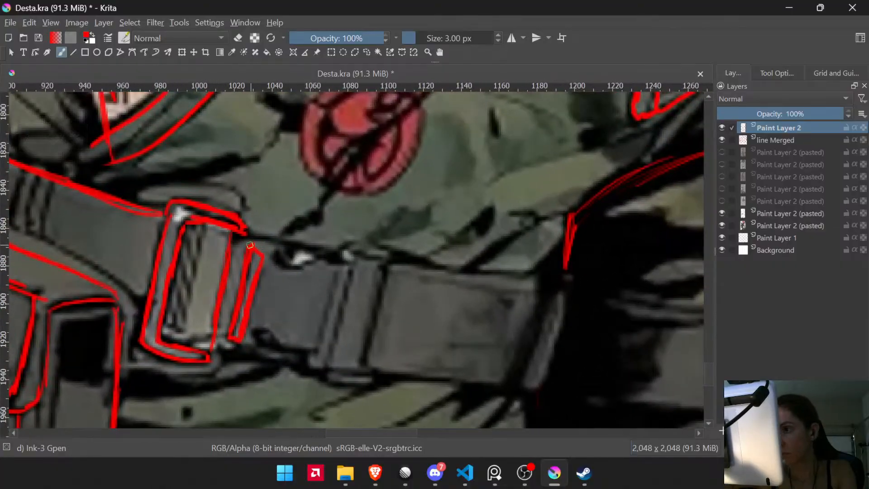
{"action": "mouse_move", "coordinate": [310, 239]}
{"action": "left_mouse_down"}
{"action": "mouse_move", "coordinate": [233, 217]}
{"action": "mouse_move", "coordinate": [238, 240]}
{"action": "mouse_move", "coordinate": [247, 234]}
{"action": "left_mouse_up"}
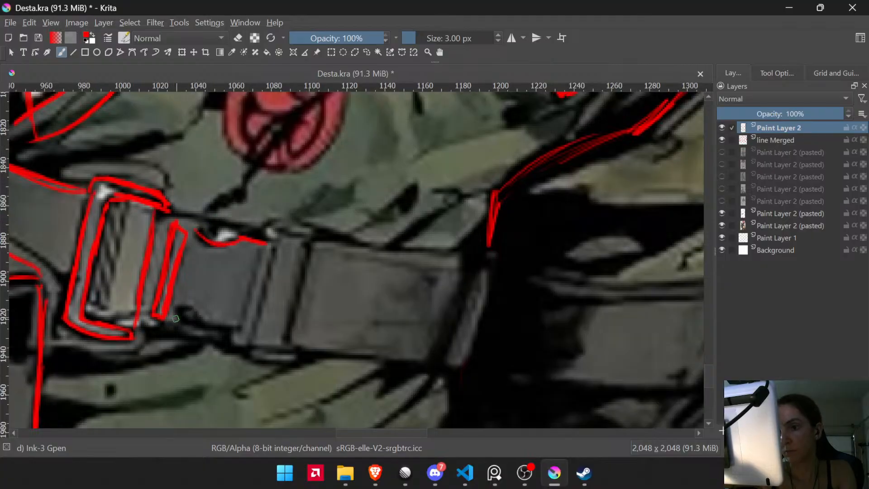
{"action": "mouse_move", "coordinate": [163, 316]}
{"action": "left_mouse_down"}
{"action": "mouse_move", "coordinate": [199, 317]}
{"action": "mouse_move", "coordinate": [191, 310]}
{"action": "mouse_move", "coordinate": [245, 330]}
{"action": "left_mouse_up"}
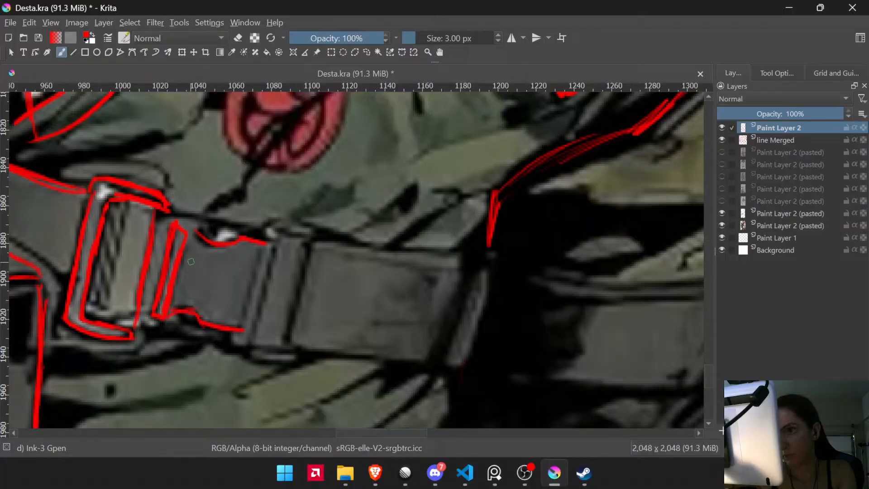
{"action": "left_click_drag", "start_coordinate": [172, 215], "coordinate": [164, 207]}
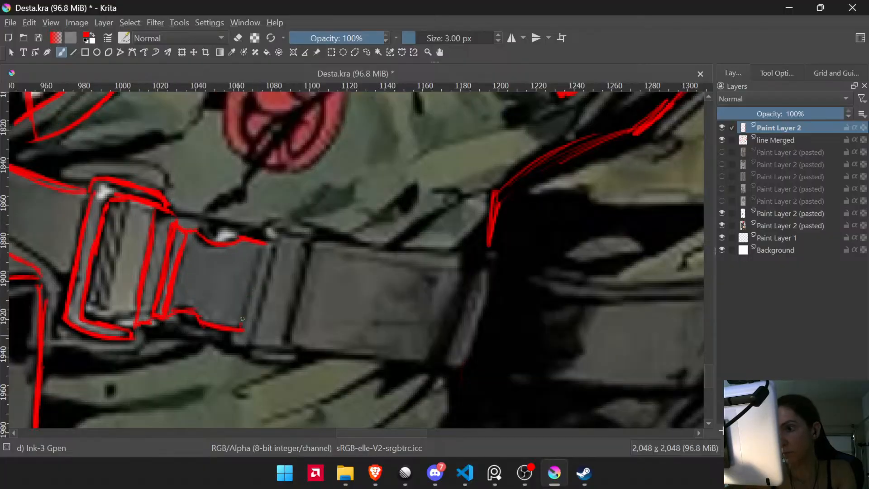
- Close the clip insert's far end with a narrow band and outline the wider strap loop beside it
{"action": "mouse_move", "coordinate": [243, 324]}
{"action": "left_mouse_down"}
{"action": "mouse_move", "coordinate": [263, 244]}
{"action": "mouse_move", "coordinate": [263, 291]}
{"action": "left_mouse_up"}
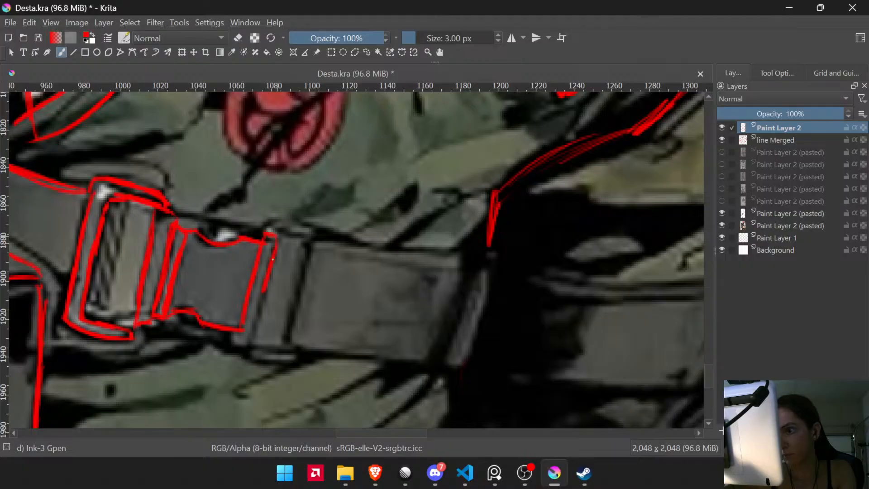
{"action": "mouse_move", "coordinate": [254, 329]}
{"action": "left_mouse_down"}
{"action": "mouse_move", "coordinate": [237, 343]}
{"action": "mouse_move", "coordinate": [240, 322]}
{"action": "mouse_move", "coordinate": [262, 347]}
{"action": "mouse_move", "coordinate": [286, 354]}
{"action": "left_mouse_up"}
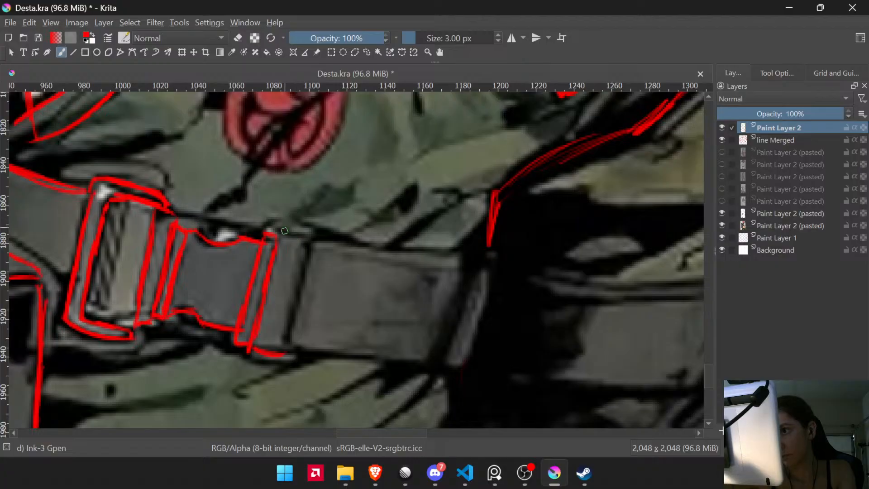
{"action": "left_click_drag", "start_coordinate": [271, 234], "coordinate": [298, 238]}
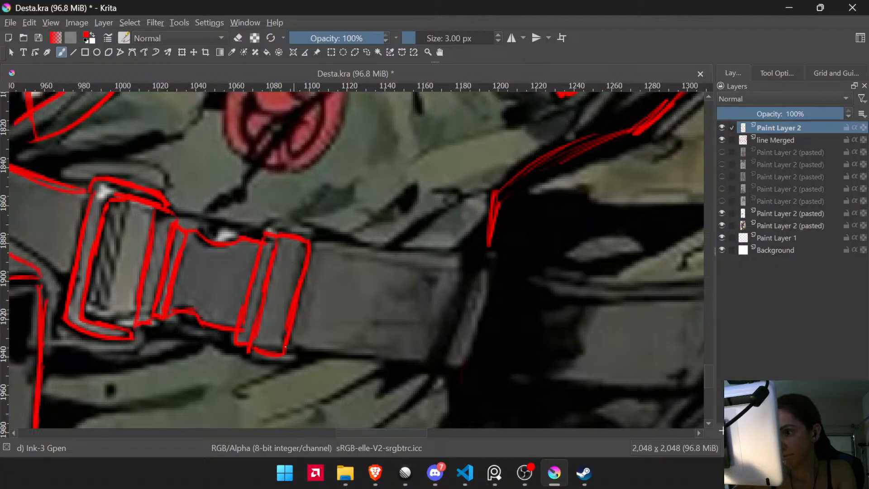
- Switch to the canvas-only view and trace the belt strap's upper edge, slanted far end and lower edge beyond the buckle
{"action": "key", "text": "Tab"}
{"action": "left_click_drag", "start_coordinate": [398, 236], "coordinate": [399, 300]}
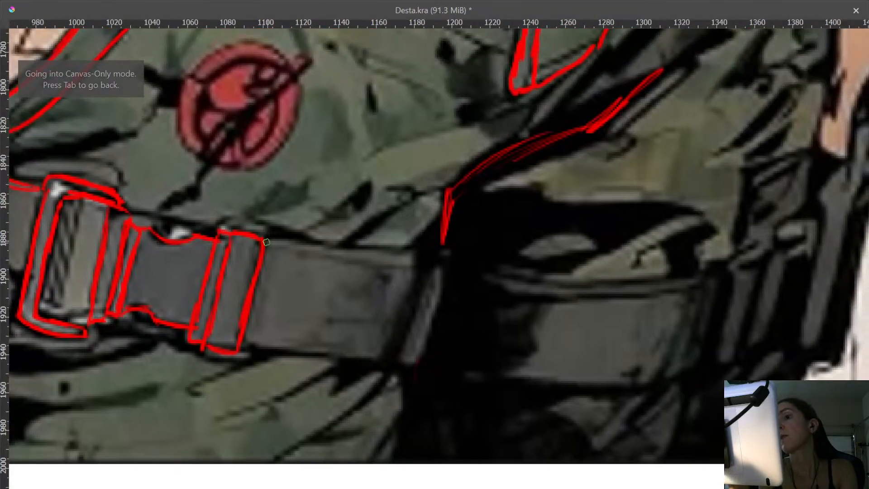
{"action": "mouse_move", "coordinate": [266, 241]}
{"action": "left_mouse_down"}
{"action": "mouse_move", "coordinate": [381, 255]}
{"action": "mouse_move", "coordinate": [341, 255]}
{"action": "mouse_move", "coordinate": [439, 254]}
{"action": "left_mouse_up"}
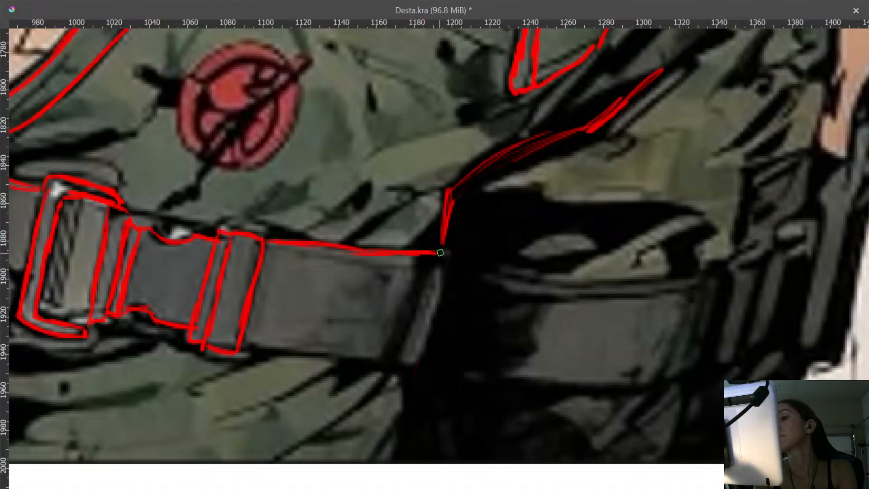
{"action": "key", "text": "ctrl+z"}
{"action": "key", "text": "ctrl+z"}
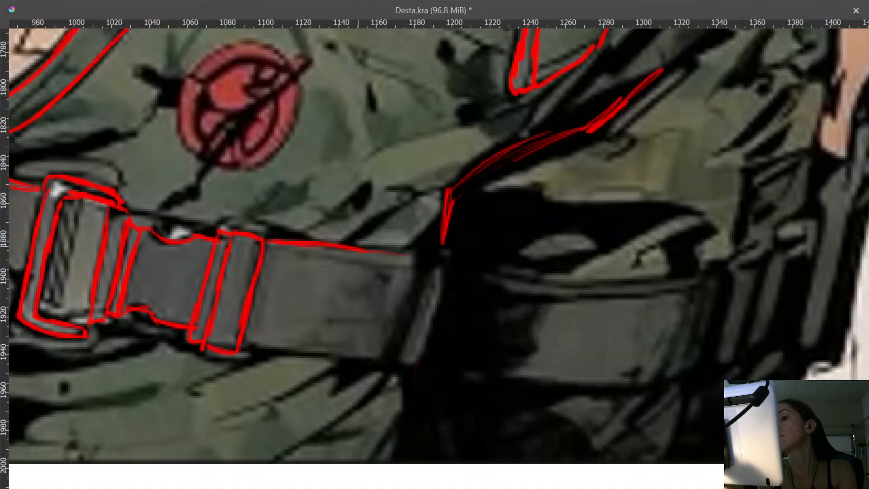
{"action": "mouse_move", "coordinate": [415, 255]}
{"action": "left_mouse_down"}
{"action": "mouse_move", "coordinate": [440, 259]}
{"action": "mouse_move", "coordinate": [448, 250]}
{"action": "mouse_move", "coordinate": [449, 264]}
{"action": "mouse_move", "coordinate": [419, 362]}
{"action": "left_mouse_up"}
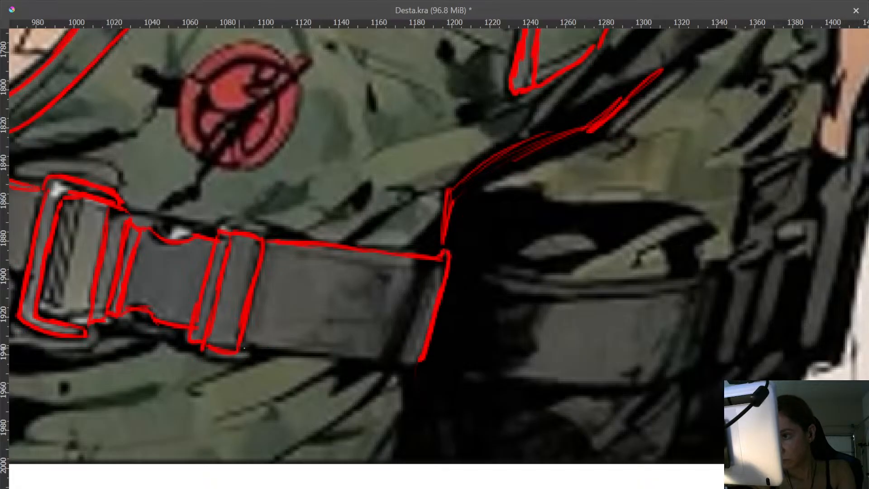
{"action": "left_click_drag", "start_coordinate": [240, 349], "coordinate": [412, 366]}
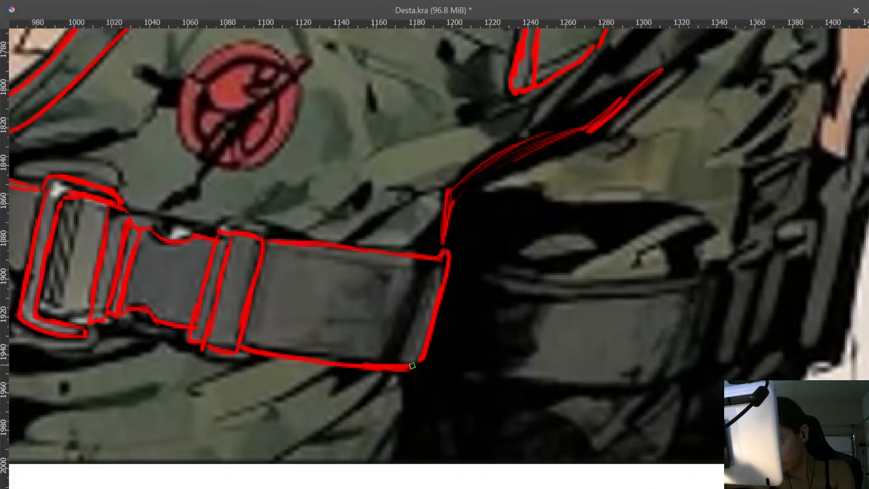
- Thicken the crotch crease above the belt and trace the inner leg contour and trouser folds below the belt
{"action": "mouse_move", "coordinate": [427, 258]}
{"action": "left_mouse_down"}
{"action": "mouse_move", "coordinate": [510, 311]}
{"action": "mouse_move", "coordinate": [525, 303]}
{"action": "mouse_move", "coordinate": [421, 324]}
{"action": "left_mouse_up"}
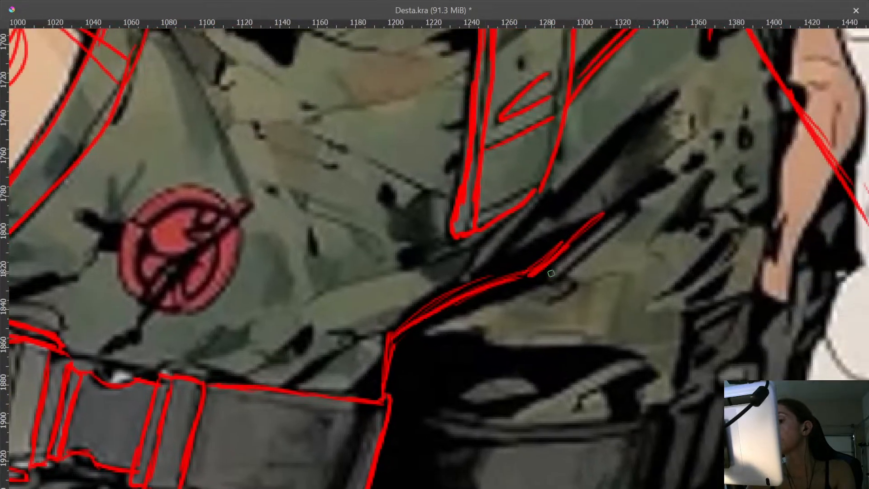
{"action": "mouse_move", "coordinate": [312, 365]}
{"action": "left_mouse_down"}
{"action": "mouse_move", "coordinate": [325, 268]}
{"action": "mouse_move", "coordinate": [397, 268]}
{"action": "mouse_move", "coordinate": [551, 168]}
{"action": "left_mouse_up"}
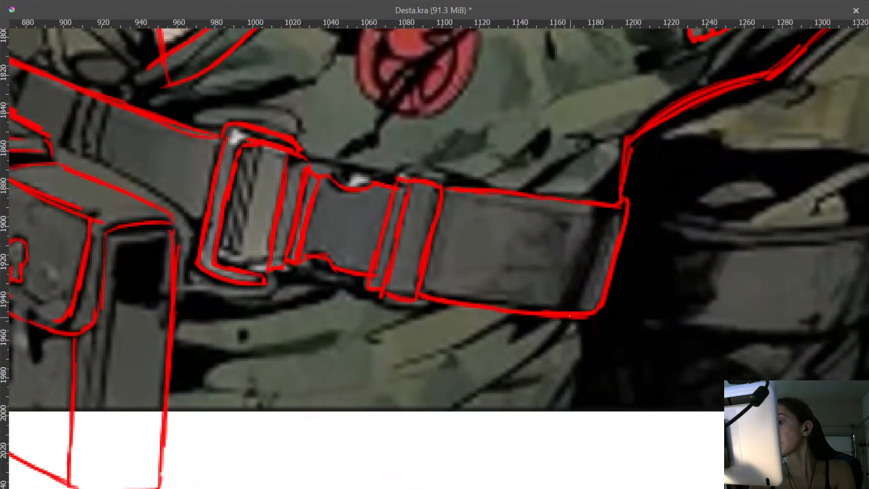
{"action": "left_click_drag", "start_coordinate": [569, 316], "coordinate": [454, 409]}
{"action": "mouse_move", "coordinate": [623, 328]}
{"action": "left_mouse_down"}
{"action": "mouse_move", "coordinate": [520, 251]}
{"action": "mouse_move", "coordinate": [486, 276]}
{"action": "mouse_move", "coordinate": [430, 349]}
{"action": "mouse_move", "coordinate": [487, 410]}
{"action": "mouse_move", "coordinate": [485, 428]}
{"action": "left_mouse_up"}
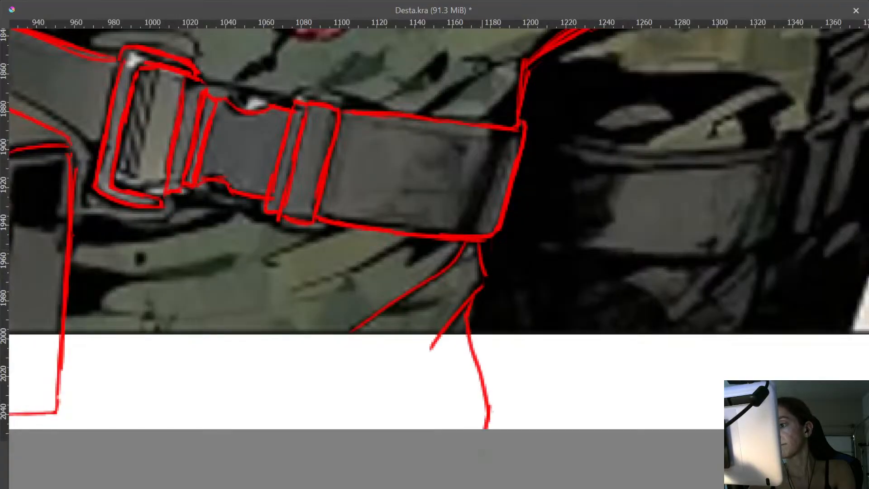
{"action": "left_click_drag", "start_coordinate": [410, 288], "coordinate": [570, 379]}
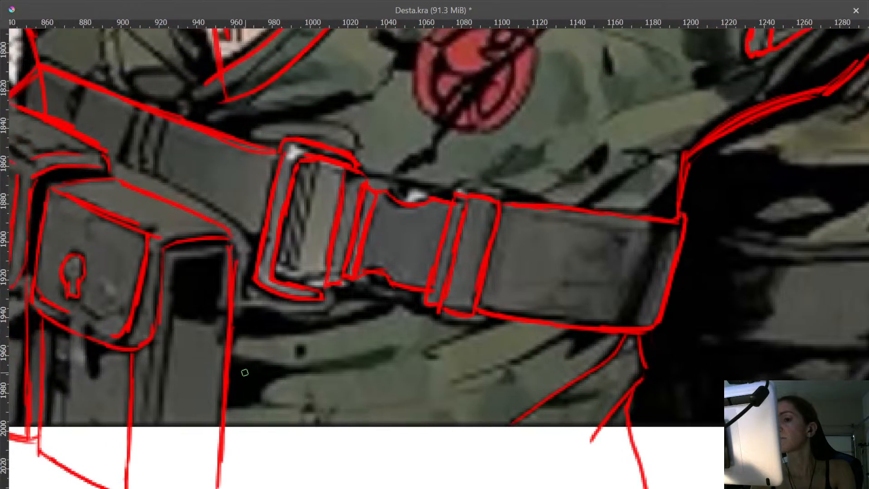
{"action": "mouse_move", "coordinate": [242, 362]}
{"action": "left_mouse_down"}
{"action": "mouse_move", "coordinate": [396, 358]}
{"action": "mouse_move", "coordinate": [280, 388]}
{"action": "left_mouse_up"}
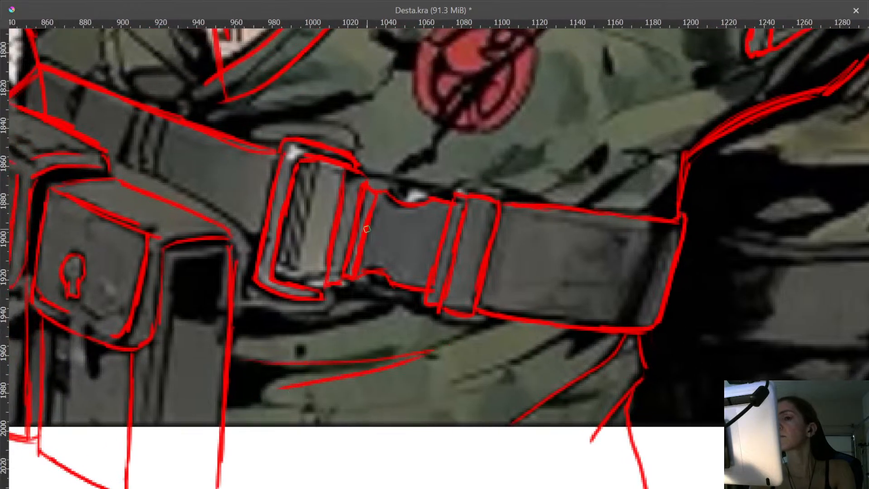
- Inspect the traced utility belt, curved front pocket and overall figure against the coloured reference
{"action": "left_click_drag", "start_coordinate": [367, 229], "coordinate": [371, 374]}
{"action": "left_click_drag", "start_coordinate": [473, 248], "coordinate": [539, 361]}
{"action": "left_click_drag", "start_coordinate": [583, 305], "coordinate": [498, 328]}
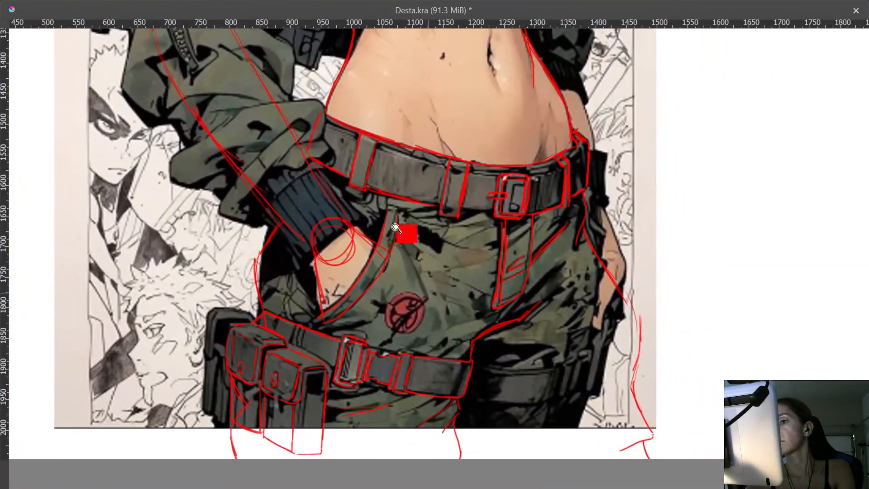
{"action": "left_click_drag", "start_coordinate": [401, 255], "coordinate": [364, 199]}
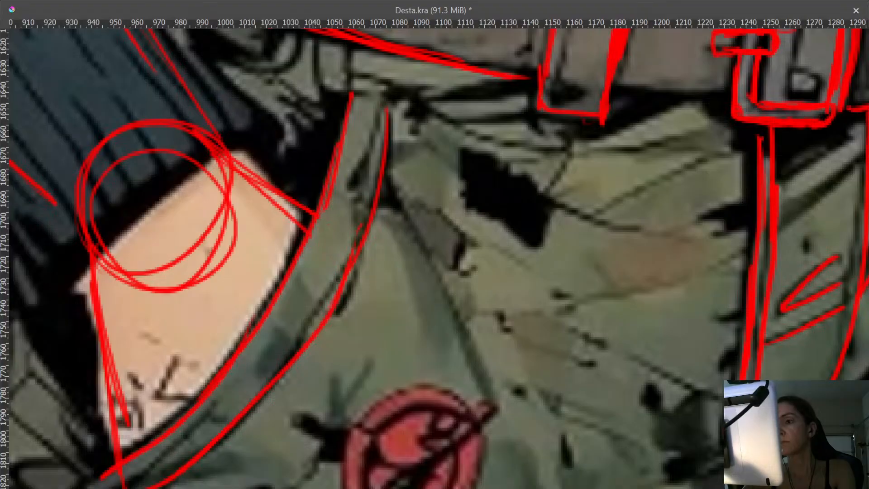
{"action": "left_click_drag", "start_coordinate": [296, 328], "coordinate": [432, 196]}
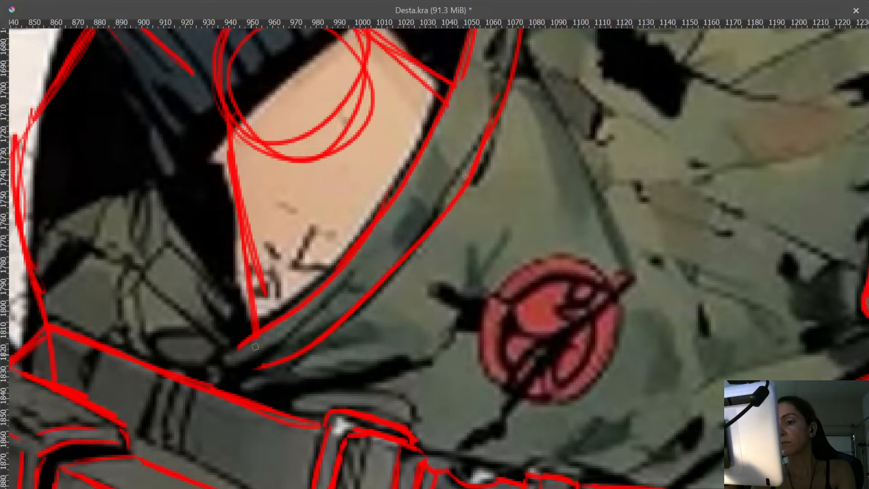
{"action": "left_click_drag", "start_coordinate": [347, 268], "coordinate": [244, 416]}
{"action": "left_click_drag", "start_coordinate": [443, 280], "coordinate": [274, 219]}
{"action": "left_click_drag", "start_coordinate": [474, 247], "coordinate": [458, 330]}
{"action": "key", "text": "Tab"}
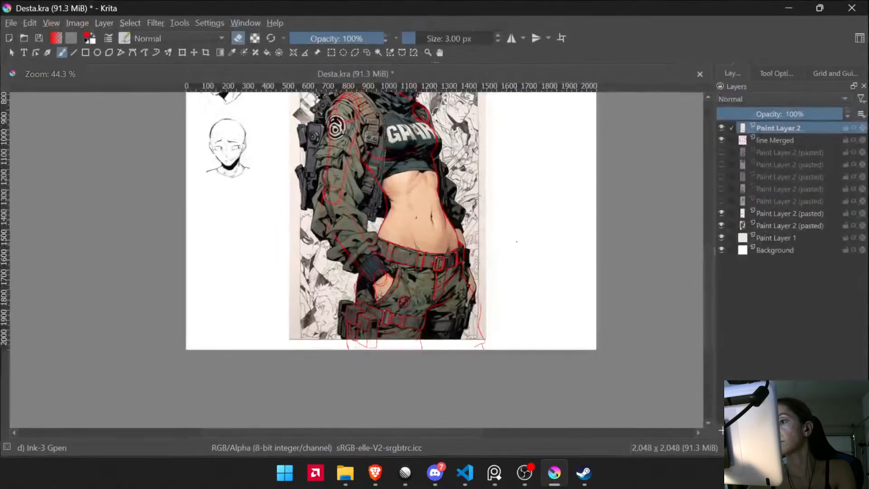
{"action": "mouse_move", "coordinate": [517, 242]}
{"action": "left_mouse_down"}
{"action": "mouse_move", "coordinate": [498, 269]}
{"action": "mouse_move", "coordinate": [508, 246]}
{"action": "left_mouse_up"}
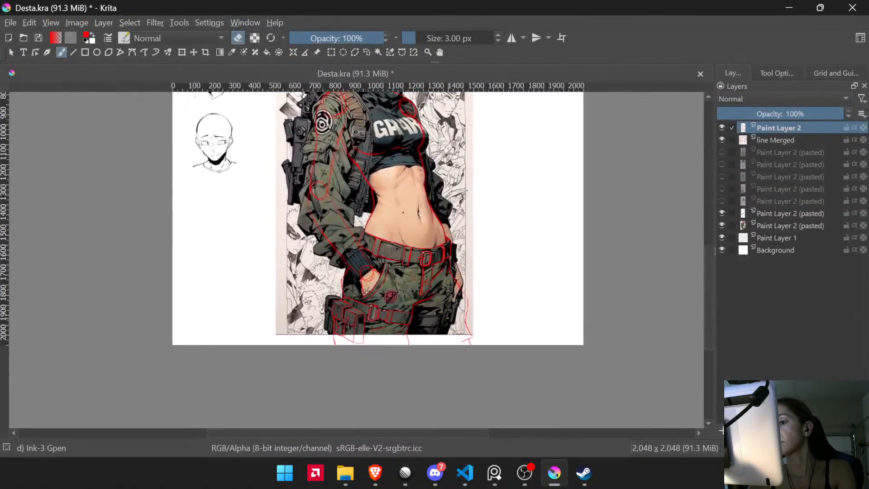
{"action": "key", "text": "Tab"}
- Redraw the far hip's contour closer to the body, curving inward to just above the utility belt, and undo the extra stroke below it
{"action": "left_click_drag", "start_coordinate": [466, 205], "coordinate": [465, 133]}
{"action": "left_click_drag", "start_coordinate": [458, 259], "coordinate": [465, 135]}
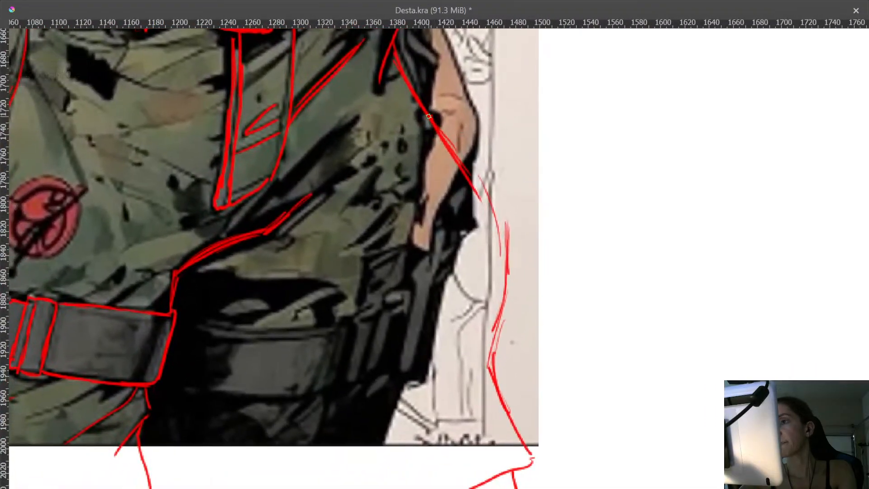
{"action": "mouse_move", "coordinate": [456, 189]}
{"action": "left_mouse_down"}
{"action": "mouse_move", "coordinate": [417, 268]}
{"action": "mouse_move", "coordinate": [415, 341]}
{"action": "mouse_move", "coordinate": [471, 342]}
{"action": "mouse_move", "coordinate": [491, 365]}
{"action": "left_mouse_up"}
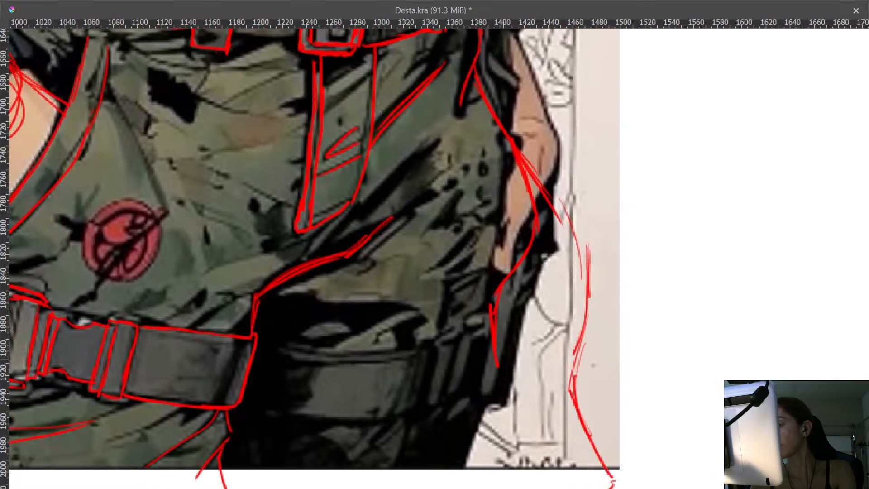
{"action": "key", "text": "ctrl+z"}
- Trace the utility belt's upper and lower edges across the far thigh and close the end with a narrow loop
{"action": "mouse_move", "coordinate": [259, 343]}
{"action": "left_mouse_down"}
{"action": "mouse_move", "coordinate": [377, 350]}
{"action": "mouse_move", "coordinate": [441, 341]}
{"action": "mouse_move", "coordinate": [432, 340]}
{"action": "mouse_move", "coordinate": [422, 408]}
{"action": "left_mouse_up"}
{"action": "mouse_move", "coordinate": [242, 408]}
{"action": "left_mouse_down"}
{"action": "mouse_move", "coordinate": [285, 418]}
{"action": "mouse_move", "coordinate": [413, 408]}
{"action": "left_mouse_up"}
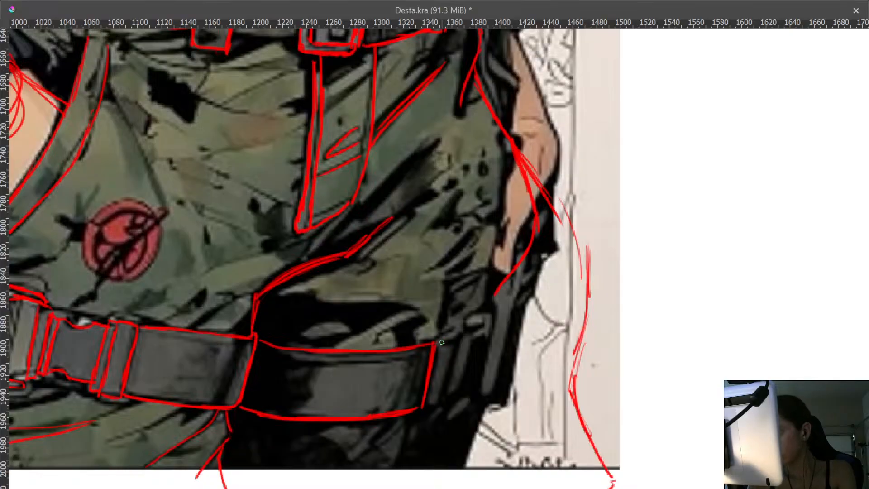
{"action": "mouse_move", "coordinate": [434, 341]}
{"action": "left_mouse_down"}
{"action": "mouse_move", "coordinate": [460, 333]}
{"action": "mouse_move", "coordinate": [445, 383]}
{"action": "left_mouse_up"}
{"action": "mouse_move", "coordinate": [452, 353]}
{"action": "left_mouse_down"}
{"action": "mouse_move", "coordinate": [438, 407]}
{"action": "mouse_move", "coordinate": [419, 409]}
{"action": "left_mouse_up"}
- Outline the next strap segment beyond the narrow loop, redoing its short edges to reach the outer thigh
{"action": "mouse_move", "coordinate": [467, 335]}
{"action": "left_mouse_down"}
{"action": "mouse_move", "coordinate": [503, 306]}
{"action": "mouse_move", "coordinate": [478, 286]}
{"action": "left_mouse_up"}
{"action": "left_click_drag", "start_coordinate": [479, 286], "coordinate": [463, 350]}
{"action": "key", "text": "ctrl+z"}
{"action": "mouse_move", "coordinate": [477, 289]}
{"action": "left_mouse_down"}
{"action": "mouse_move", "coordinate": [466, 343]}
{"action": "mouse_move", "coordinate": [448, 349]}
{"action": "left_mouse_up"}
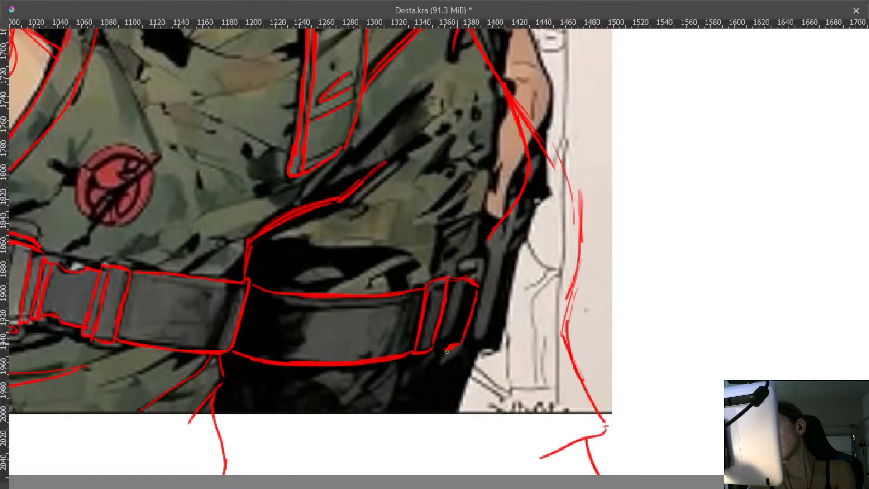
{"action": "key", "text": "ctrl+z"}
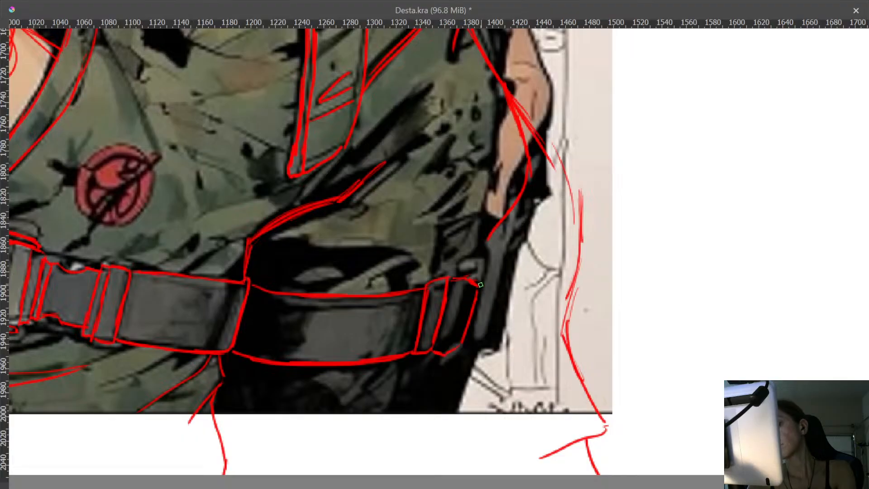
{"action": "mouse_move", "coordinate": [478, 290]}
{"action": "left_mouse_down"}
{"action": "mouse_move", "coordinate": [479, 330]}
{"action": "mouse_move", "coordinate": [481, 280]}
{"action": "left_mouse_up"}
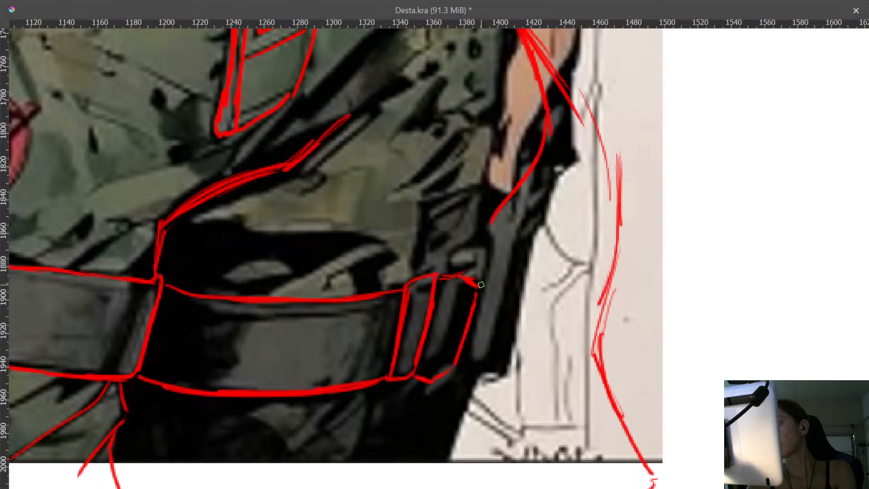
- Trace the far leg's outer contour from the hip past the belt and sketch the trouser edge below the strap
{"action": "mouse_move", "coordinate": [489, 225]}
{"action": "left_mouse_down"}
{"action": "mouse_move", "coordinate": [483, 274]}
{"action": "mouse_move", "coordinate": [502, 175]}
{"action": "mouse_move", "coordinate": [488, 237]}
{"action": "mouse_move", "coordinate": [473, 250]}
{"action": "mouse_move", "coordinate": [486, 334]}
{"action": "mouse_move", "coordinate": [440, 423]}
{"action": "left_mouse_up"}
{"action": "left_click_drag", "start_coordinate": [454, 385], "coordinate": [462, 430]}
{"action": "left_click_drag", "start_coordinate": [564, 296], "coordinate": [563, 430]}
{"action": "mouse_move", "coordinate": [571, 314]}
{"action": "left_mouse_down"}
{"action": "mouse_move", "coordinate": [447, 397]}
{"action": "mouse_move", "coordinate": [468, 339]}
{"action": "left_mouse_up"}
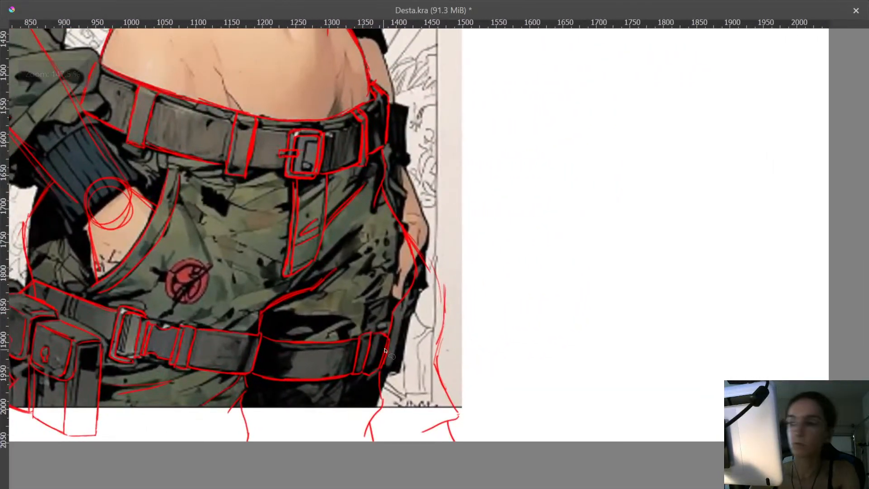
- Lasso the old outer hip and leg outline beside the redrawn contour, delete it and clear the selection
{"action": "mouse_move", "coordinate": [396, 446]}
{"action": "left_mouse_down"}
{"action": "mouse_move", "coordinate": [425, 291]}
{"action": "mouse_move", "coordinate": [406, 238]}
{"action": "mouse_move", "coordinate": [419, 217]}
{"action": "mouse_move", "coordinate": [483, 304]}
{"action": "mouse_move", "coordinate": [492, 437]}
{"action": "left_mouse_up"}
{"action": "left_click_drag", "start_coordinate": [433, 263], "coordinate": [430, 82]}
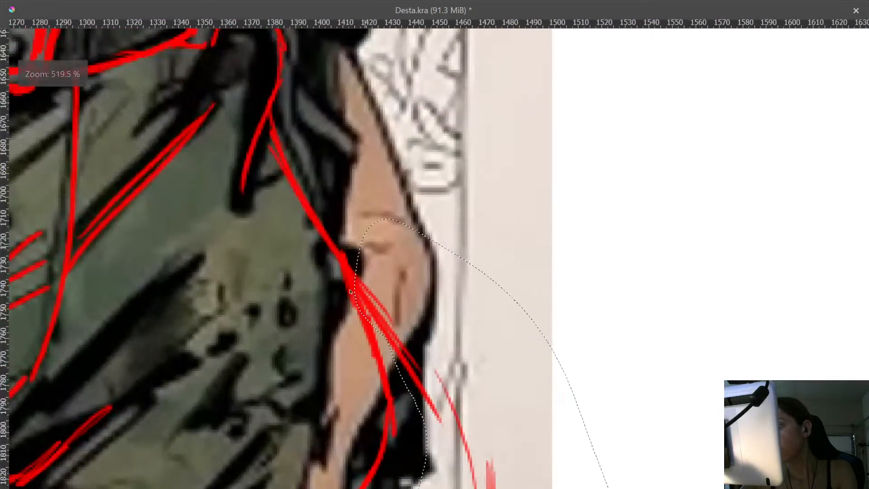
{"action": "mouse_move", "coordinate": [347, 327]}
{"action": "left_mouse_down"}
{"action": "mouse_move", "coordinate": [339, 285]}
{"action": "mouse_move", "coordinate": [349, 261]}
{"action": "mouse_move", "coordinate": [378, 334]}
{"action": "mouse_move", "coordinate": [335, 359]}
{"action": "left_mouse_up"}
{"action": "key", "text": "Delete"}
{"action": "key", "text": "ctrl+shift+a"}
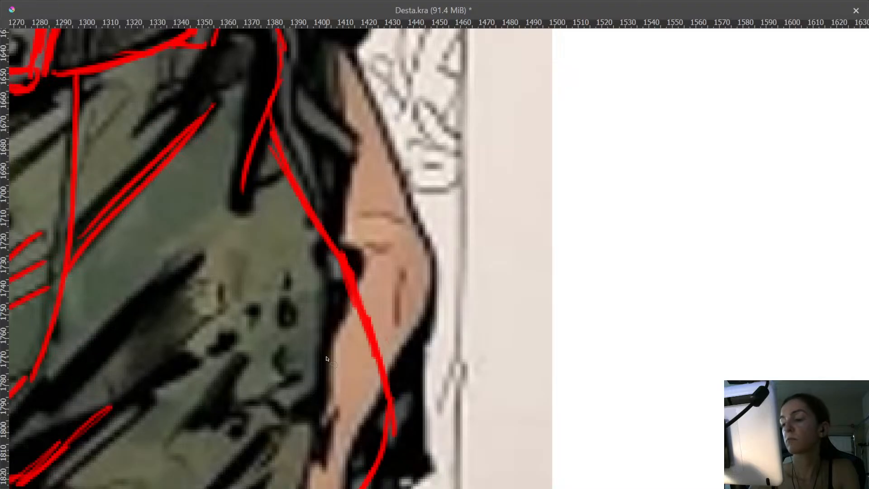
{"action": "left_click_drag", "start_coordinate": [383, 319], "coordinate": [384, 462]}
{"action": "left_click_drag", "start_coordinate": [384, 382], "coordinate": [388, 400]}
{"action": "left_click_drag", "start_coordinate": [395, 352], "coordinate": [465, 323]}
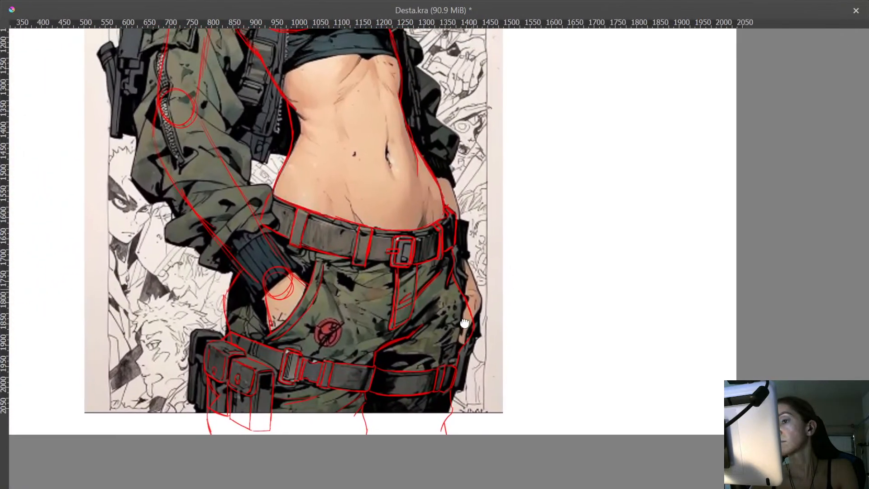
- Leave the canvas-only view and hide the coloured character reference layer
{"action": "key", "text": "Tab"}
{"action": "left_click", "coordinate": [723, 225]}
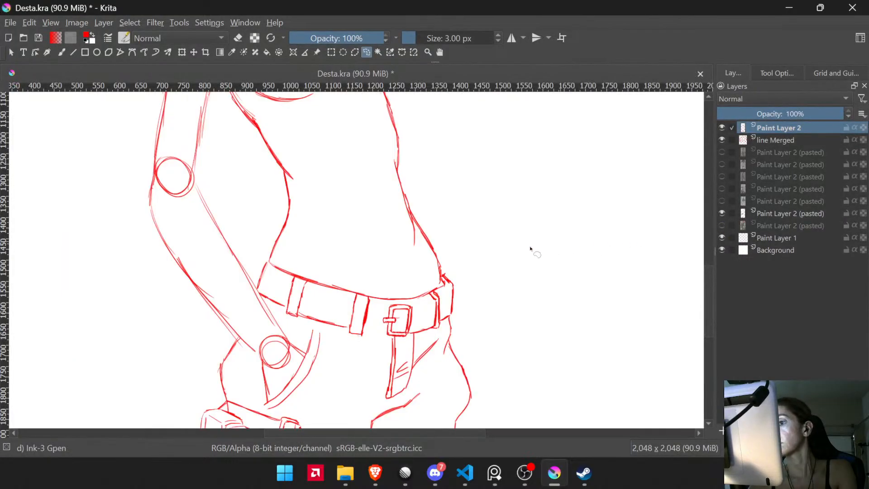
{"action": "mouse_move", "coordinate": [530, 248]}
{"action": "left_mouse_down"}
{"action": "mouse_move", "coordinate": [516, 316]}
{"action": "mouse_move", "coordinate": [523, 288]}
{"action": "mouse_move", "coordinate": [516, 314]}
{"action": "mouse_move", "coordinate": [505, 237]}
{"action": "mouse_move", "coordinate": [471, 210]}
{"action": "left_mouse_up"}
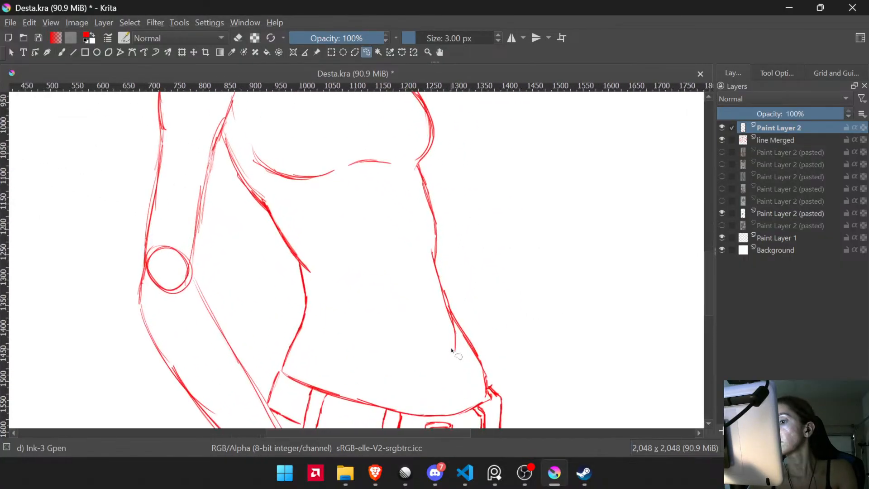
- Remove the stray tail inside the doubled waist line with a lasso deletion and erase along its remaining end
{"action": "scroll", "coordinate": [454, 353], "scroll_direction": "up", "scroll_amount": 2}
{"action": "key", "text": "e"}
{"action": "mouse_move", "coordinate": [450, 326]}
{"action": "left_mouse_down"}
{"action": "mouse_move", "coordinate": [454, 357]}
{"action": "mouse_move", "coordinate": [444, 318]}
{"action": "mouse_move", "coordinate": [462, 340]}
{"action": "mouse_move", "coordinate": [463, 383]}
{"action": "left_mouse_up"}
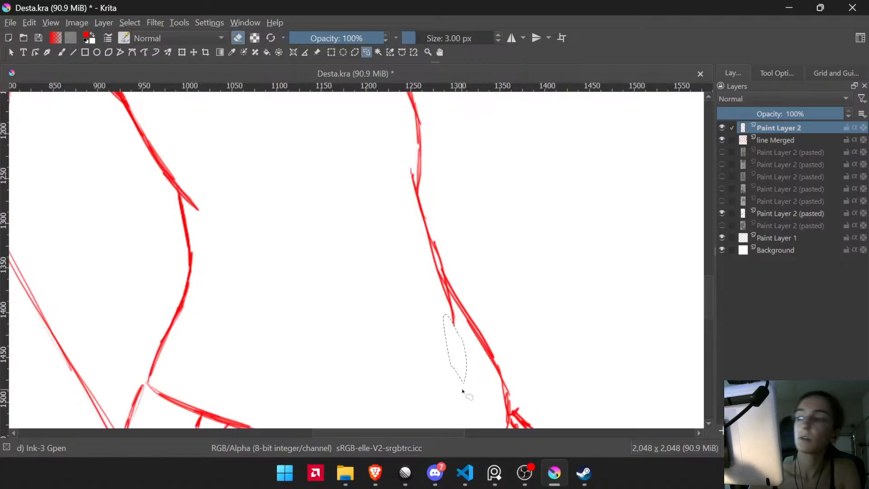
{"action": "key", "text": "Delete"}
{"action": "key", "text": "ctrl+shift+a"}
{"action": "scroll", "coordinate": [458, 301], "scroll_direction": "up", "scroll_amount": 3}
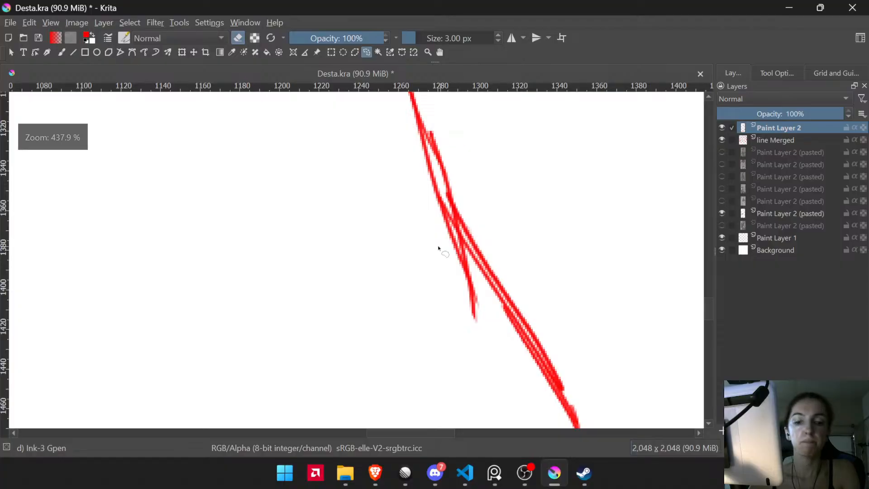
{"action": "key", "text": "b"}
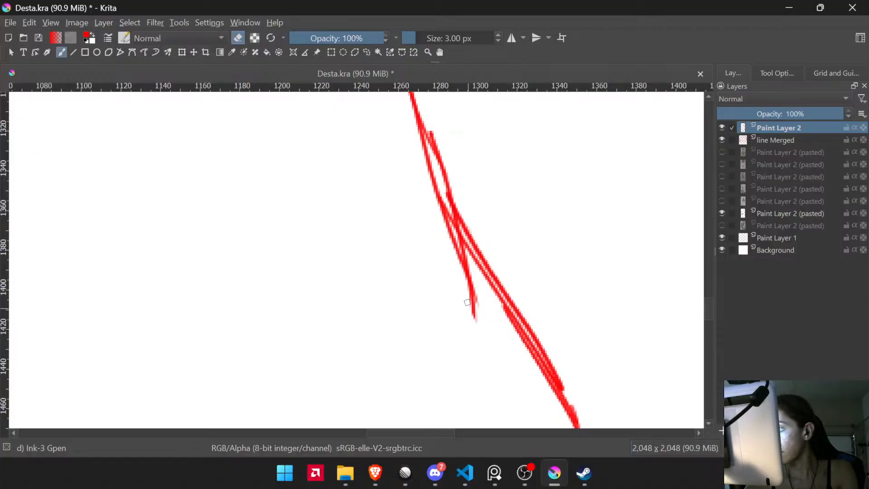
{"action": "left_click_drag", "start_coordinate": [467, 289], "coordinate": [473, 319]}
{"action": "left_click_drag", "start_coordinate": [463, 273], "coordinate": [472, 318]}
- Review the complete red line art, then examine the shoulders and chest up close
{"action": "scroll", "coordinate": [491, 324], "scroll_direction": "down", "scroll_amount": 10}
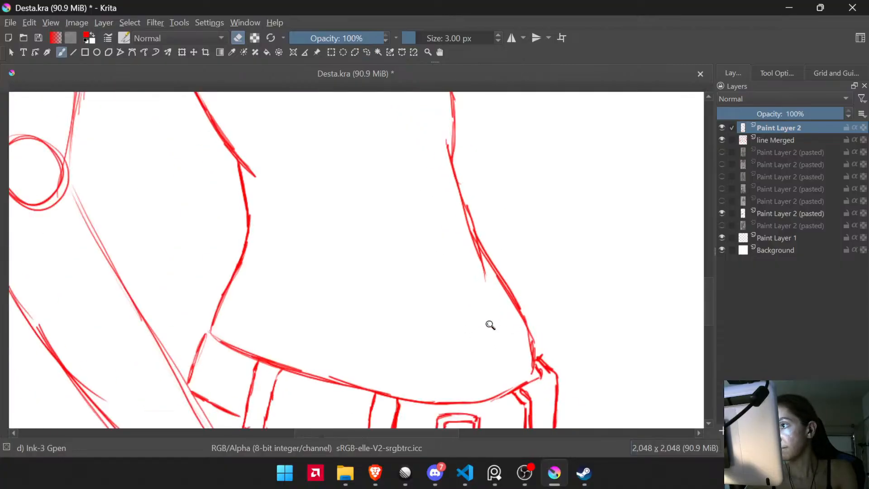
{"action": "scroll", "coordinate": [520, 300], "scroll_direction": "down", "scroll_amount": 3}
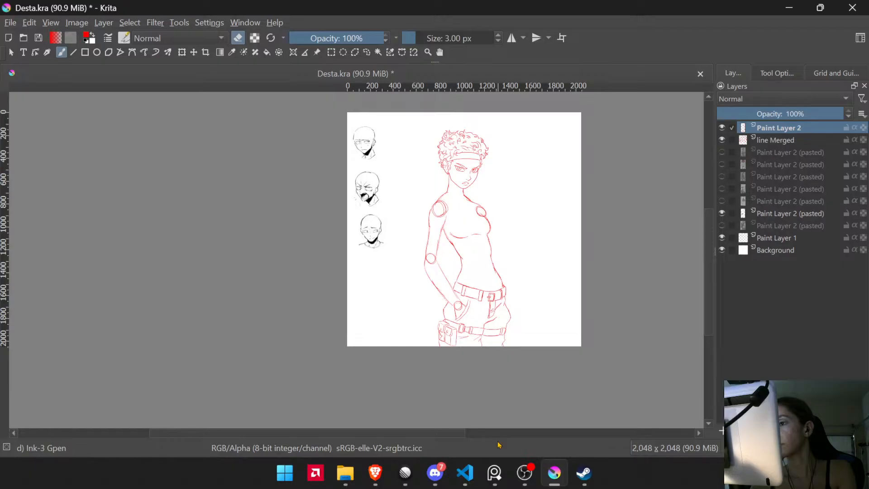
{"action": "scroll", "coordinate": [480, 194], "scroll_direction": "up", "scroll_amount": 10}
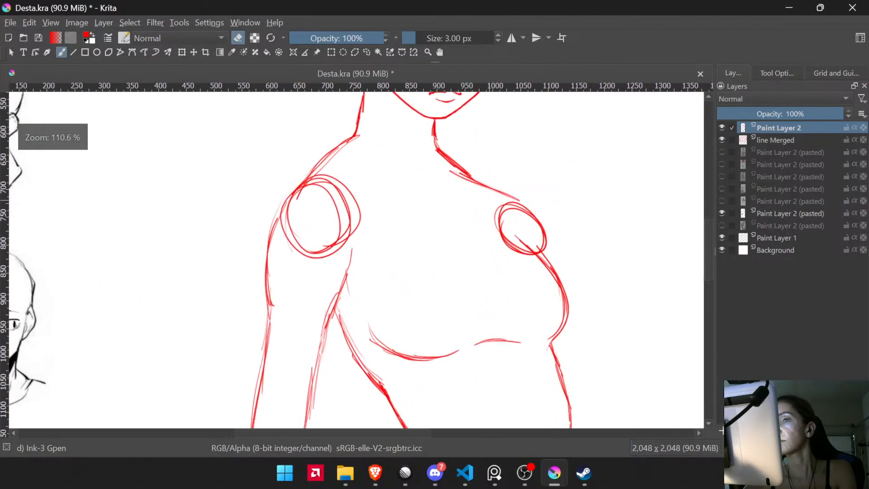
{"action": "key", "text": "ctrl"}
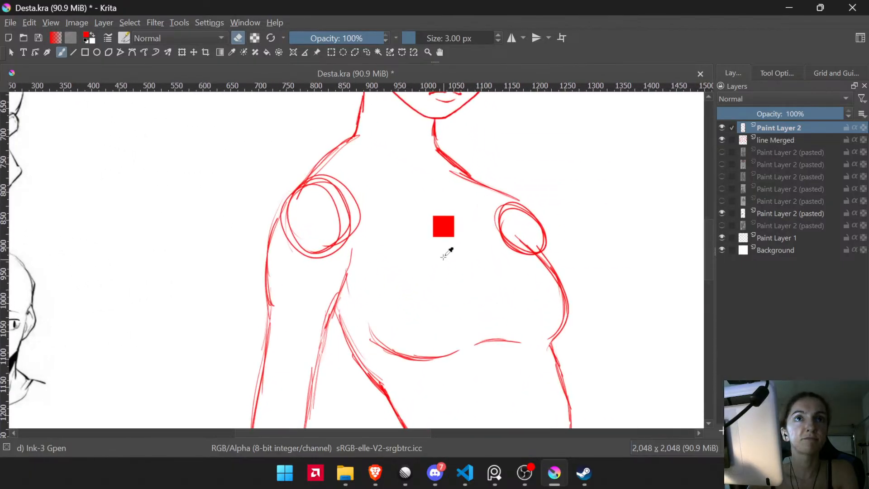
{"action": "scroll", "coordinate": [448, 272], "scroll_direction": "down", "scroll_amount": 5}
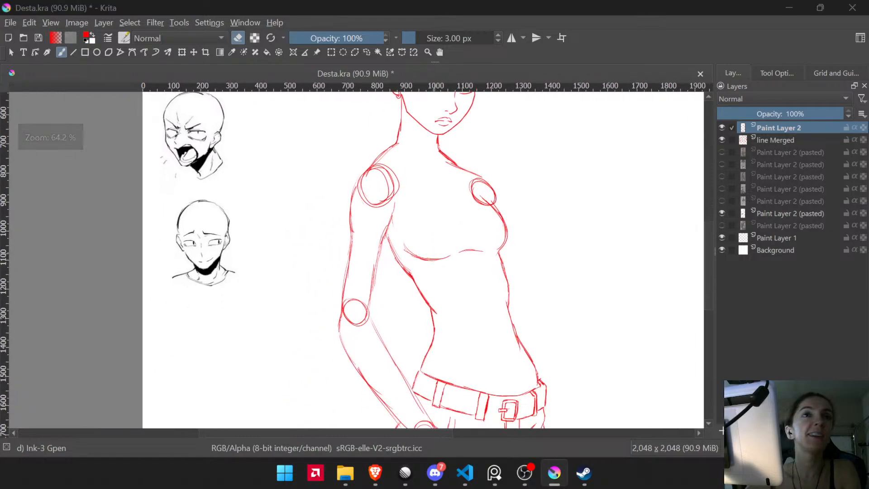
- Save the drawing
{"action": "key", "text": "alt+Tab"}
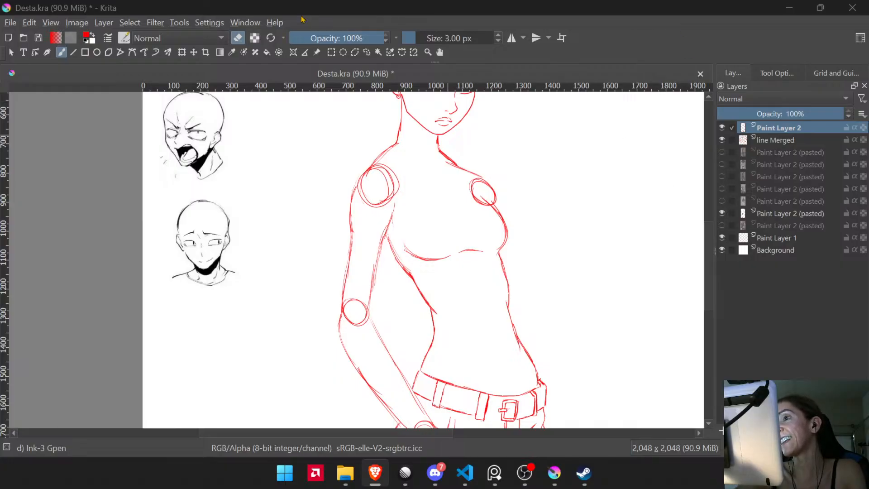
{"action": "key", "text": "alt+Tab"}
{"action": "scroll", "coordinate": [461, 241], "scroll_direction": "down", "scroll_amount": 3}
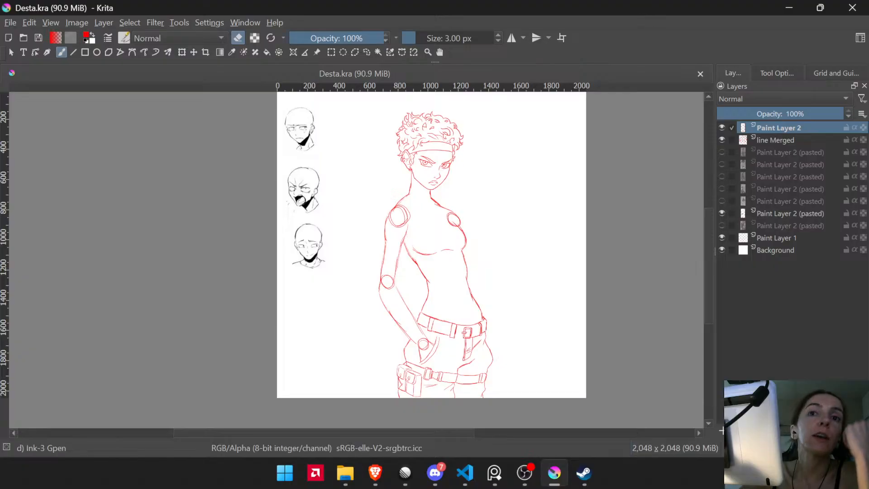
{"action": "key", "text": "alt+Tab"}
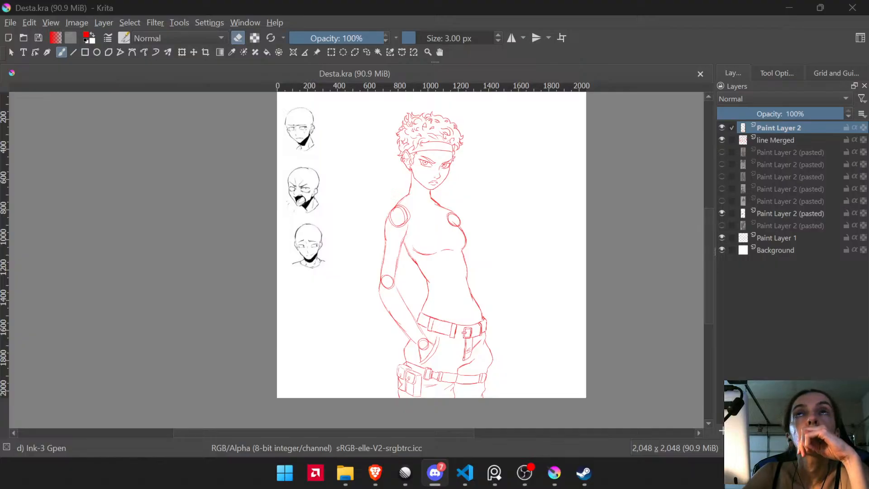
{"action": "left_click", "coordinate": [722, 431]}
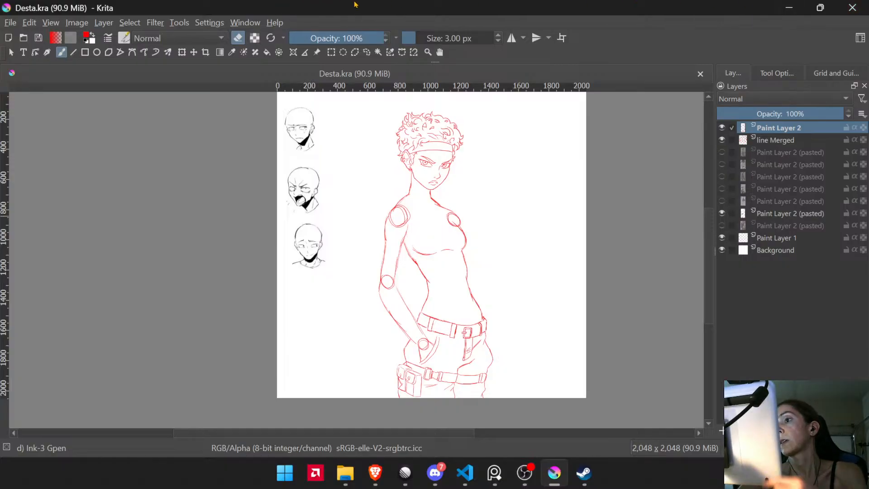
- Check the whole figure's proportions, briefly showing the coloured reference layer to compare it with the line art
{"action": "scroll", "coordinate": [439, 206], "scroll_direction": "up", "scroll_amount": 1}
{"action": "scroll", "coordinate": [438, 206], "scroll_direction": "down", "scroll_amount": 1}
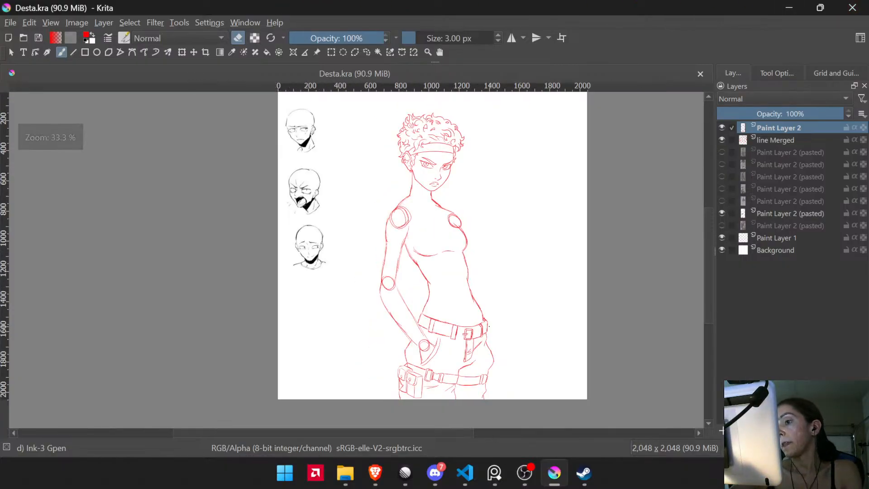
{"action": "scroll", "coordinate": [487, 323], "scroll_direction": "up", "scroll_amount": 1}
{"action": "left_click_drag", "start_coordinate": [488, 253], "coordinate": [474, 287]}
{"action": "scroll", "coordinate": [403, 259], "scroll_direction": "down", "scroll_amount": 3}
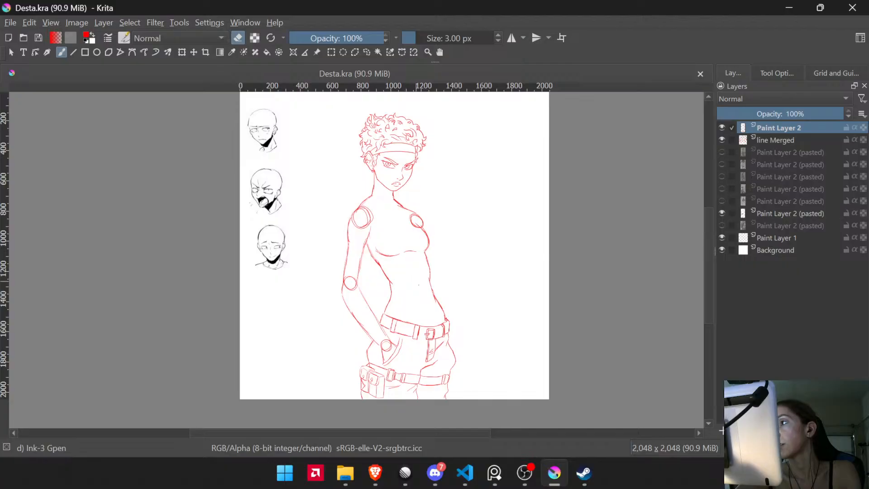
{"action": "scroll", "coordinate": [432, 313], "scroll_direction": "up", "scroll_amount": 1}
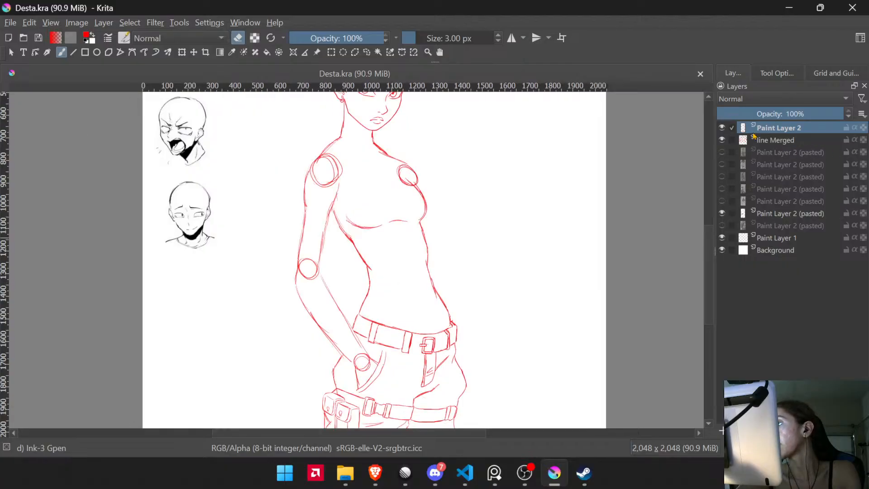
{"action": "left_click", "coordinate": [723, 226]}
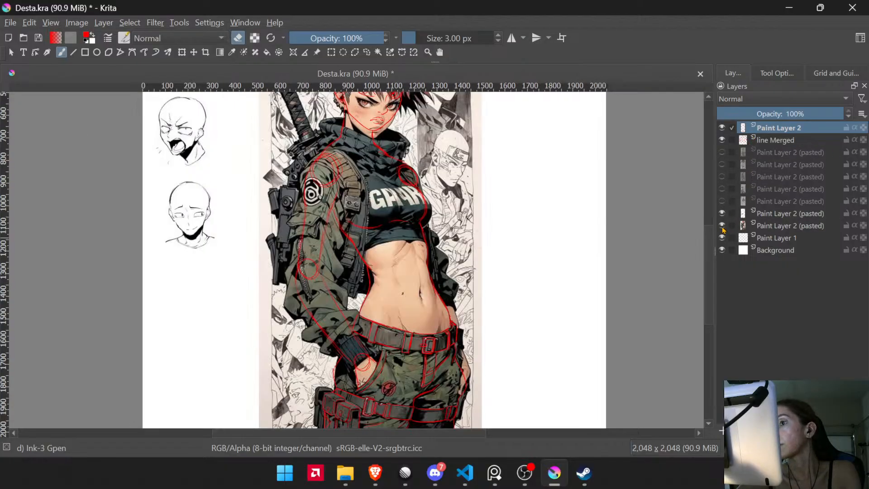
{"action": "left_click", "coordinate": [722, 226]}
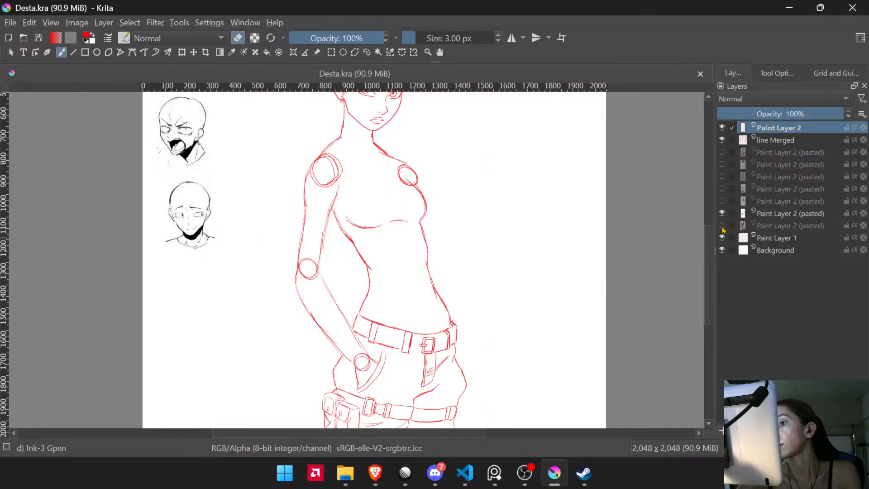
- Sketch the top's neckline from the larger shoulder circle down onto the chest with several curved strokes
{"action": "scroll", "coordinate": [346, 172], "scroll_direction": "up", "scroll_amount": 4}
{"action": "left_click_drag", "start_coordinate": [431, 176], "coordinate": [346, 239]}
{"action": "key", "text": "Tab"}
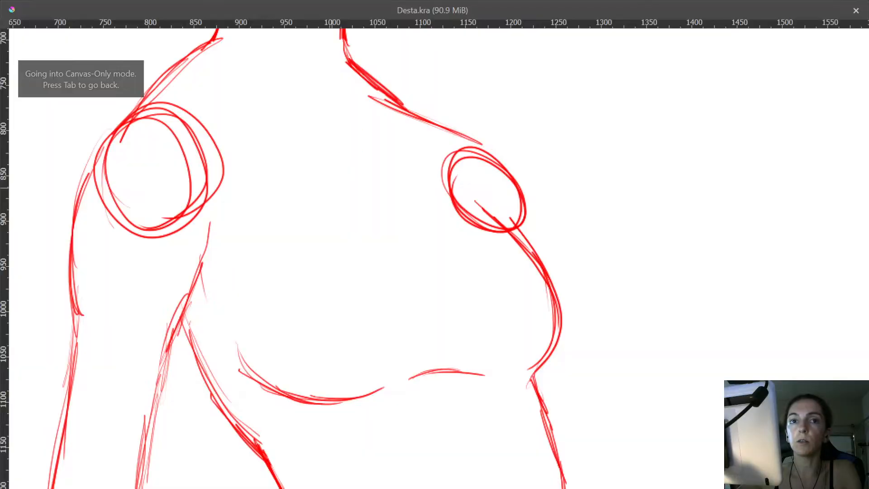
{"action": "scroll", "coordinate": [257, 175], "scroll_direction": "down", "scroll_amount": 1}
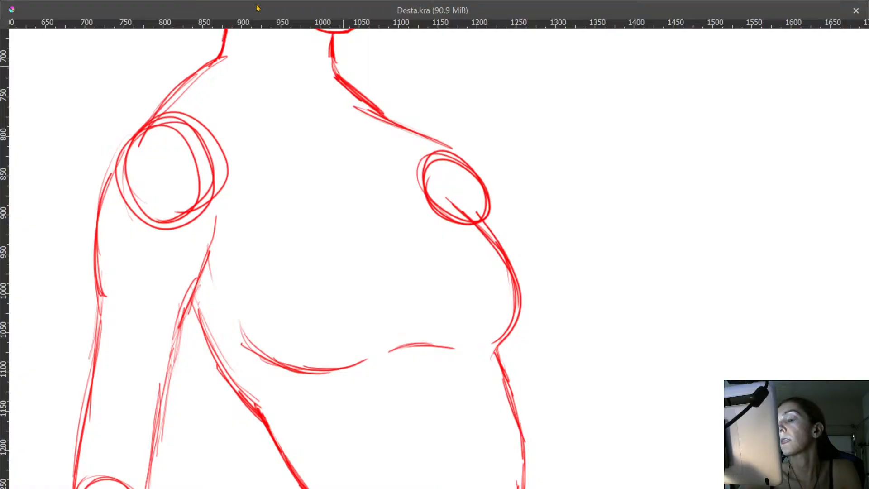
{"action": "left_click_drag", "start_coordinate": [272, 177], "coordinate": [269, 309]}
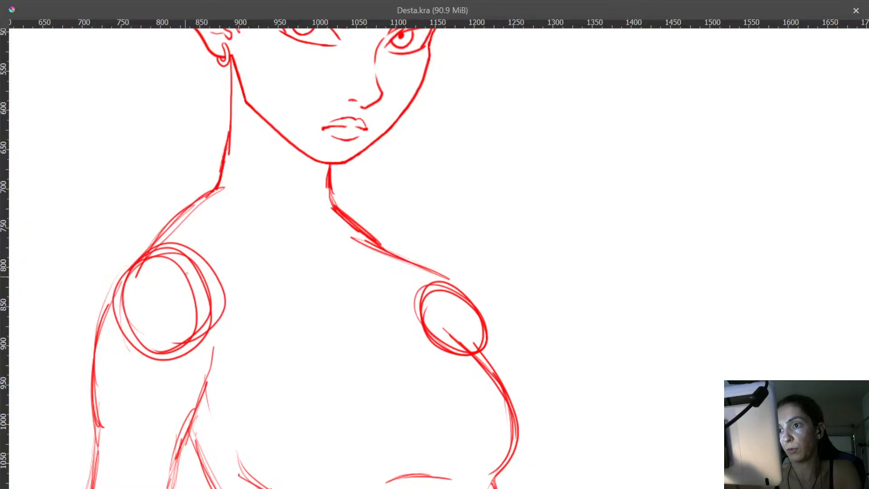
{"action": "left_click_drag", "start_coordinate": [180, 263], "coordinate": [221, 211]}
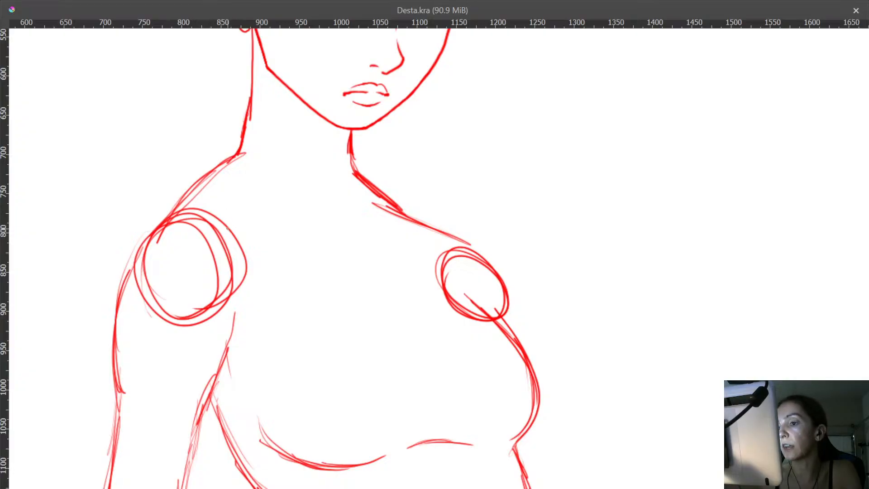
{"action": "left_click", "coordinate": [238, 250]}
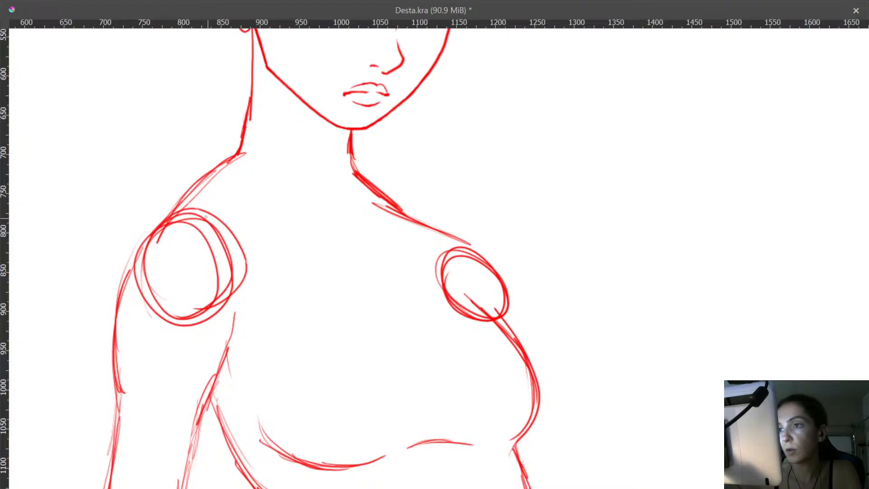
{"action": "left_click_drag", "start_coordinate": [197, 204], "coordinate": [252, 268]}
{"action": "left_click_drag", "start_coordinate": [212, 216], "coordinate": [275, 323]}
{"action": "left_click_drag", "start_coordinate": [235, 269], "coordinate": [326, 336]}
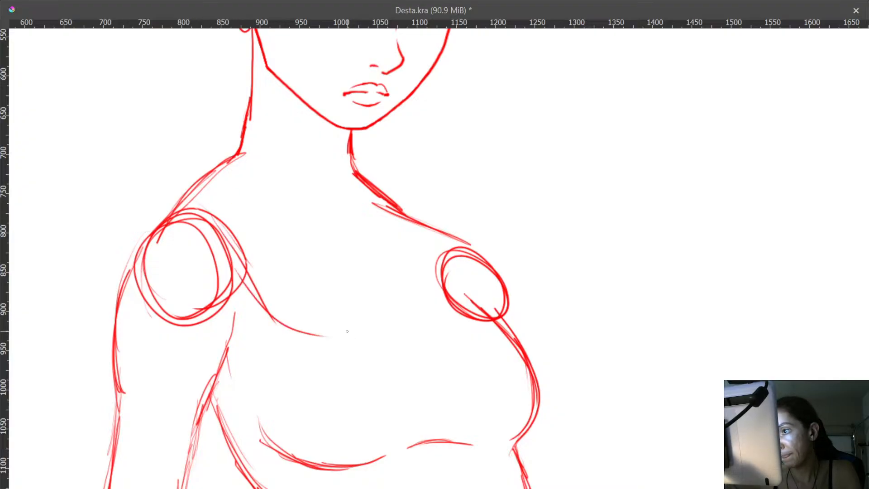
{"action": "left_click_drag", "start_coordinate": [269, 303], "coordinate": [376, 333]}
{"action": "key", "text": "ctrl+z"}
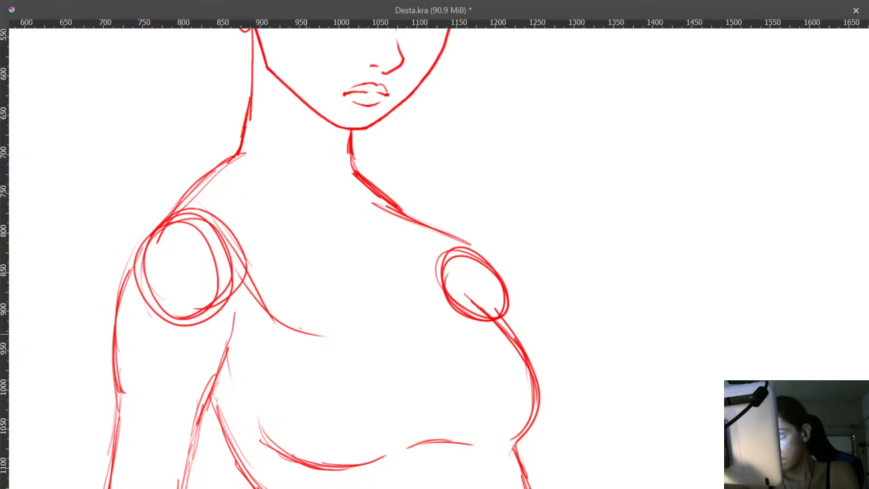
- Rotate the canvas and extend the neckline curve across the upper chest, undoing and redrawing rough strokes
{"action": "left_click_drag", "start_coordinate": [414, 206], "coordinate": [462, 190]}
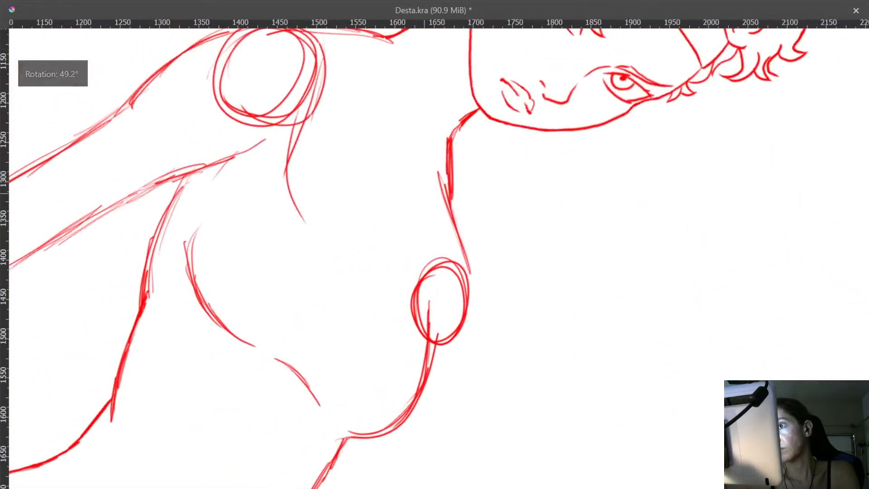
{"action": "left_click_drag", "start_coordinate": [337, 165], "coordinate": [320, 273]}
{"action": "left_click_drag", "start_coordinate": [300, 299], "coordinate": [291, 202]}
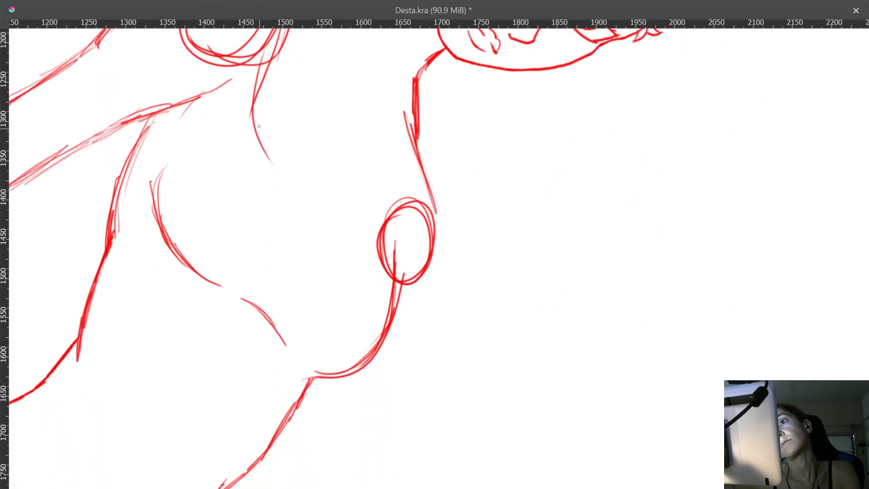
{"action": "mouse_move", "coordinate": [259, 126]}
{"action": "left_mouse_down"}
{"action": "mouse_move", "coordinate": [278, 183]}
{"action": "mouse_move", "coordinate": [311, 229]}
{"action": "left_mouse_up"}
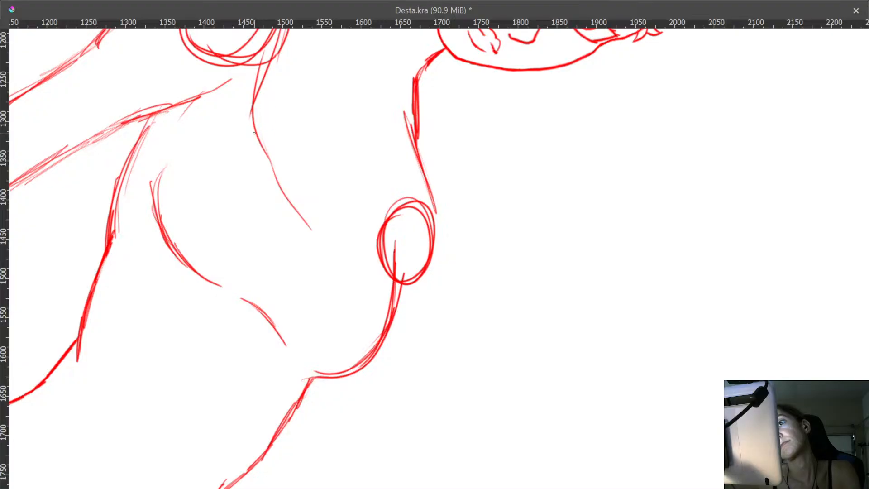
{"action": "key", "text": "ctrl+z"}
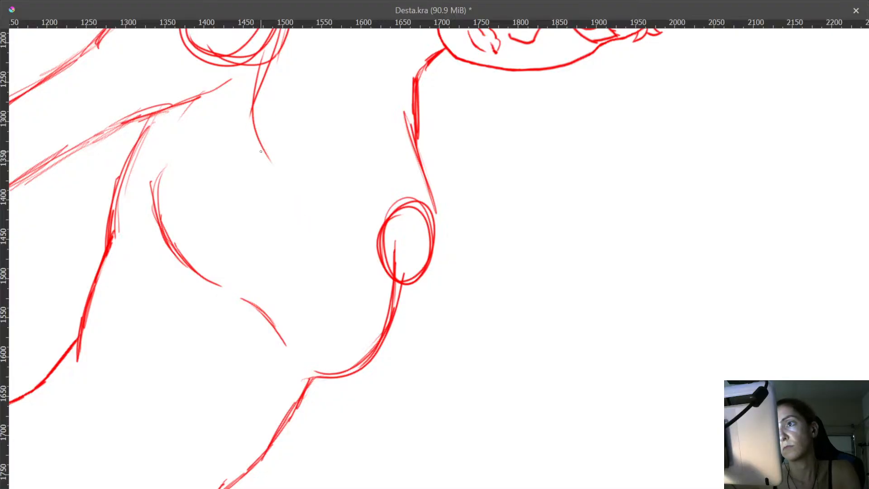
{"action": "mouse_move", "coordinate": [257, 176]}
{"action": "left_mouse_down"}
{"action": "mouse_move", "coordinate": [238, 221]}
{"action": "mouse_move", "coordinate": [208, 242]}
{"action": "mouse_move", "coordinate": [265, 277]}
{"action": "left_mouse_up"}
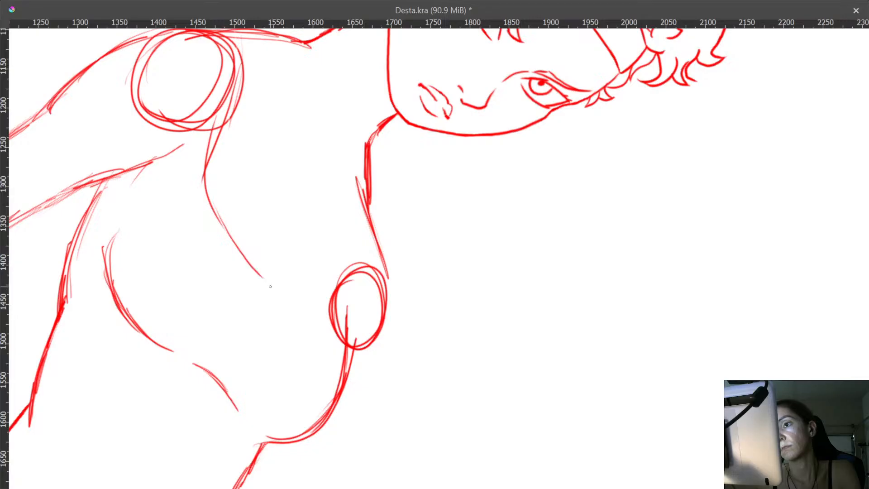
{"action": "key", "text": "ctrl+z"}
{"action": "mouse_move", "coordinate": [206, 199]}
{"action": "left_mouse_down"}
{"action": "mouse_move", "coordinate": [250, 270]}
{"action": "mouse_move", "coordinate": [304, 319]}
{"action": "left_mouse_up"}
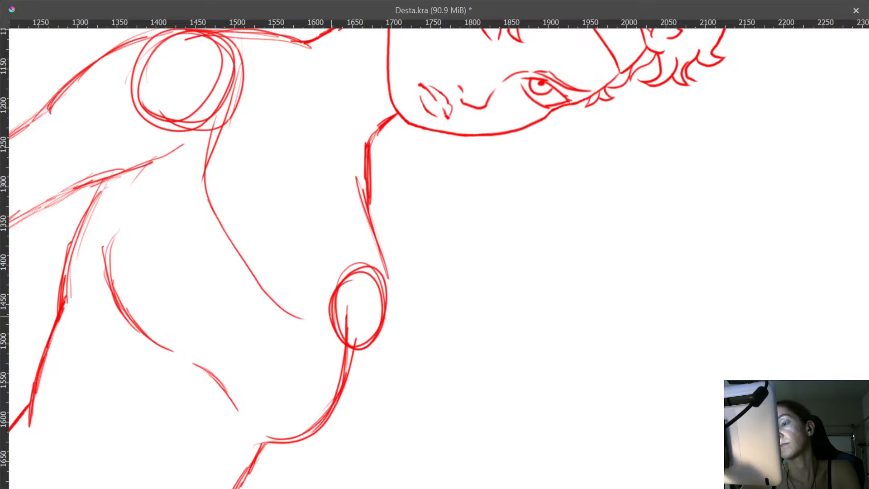
- Reset the canvas rotation, draw the inner strap line beside the smaller shoulder circle, and join it to the neckline with a curve
{"action": "key", "text": "5"}
{"action": "left_click_drag", "start_coordinate": [361, 331], "coordinate": [363, 232]}
{"action": "mouse_move", "coordinate": [364, 194]}
{"action": "left_mouse_down"}
{"action": "mouse_move", "coordinate": [353, 215]}
{"action": "mouse_move", "coordinate": [387, 253]}
{"action": "left_mouse_up"}
{"action": "mouse_move", "coordinate": [368, 214]}
{"action": "left_mouse_down"}
{"action": "mouse_move", "coordinate": [398, 310]}
{"action": "mouse_move", "coordinate": [402, 284]}
{"action": "mouse_move", "coordinate": [387, 324]}
{"action": "left_mouse_up"}
{"action": "left_click_drag", "start_coordinate": [408, 271], "coordinate": [407, 234]}
{"action": "key", "text": "ctrl+z"}
{"action": "left_click_drag", "start_coordinate": [395, 297], "coordinate": [370, 357]}
{"action": "key", "text": "ctrl+z"}
{"action": "left_click_drag", "start_coordinate": [397, 317], "coordinate": [363, 364]}
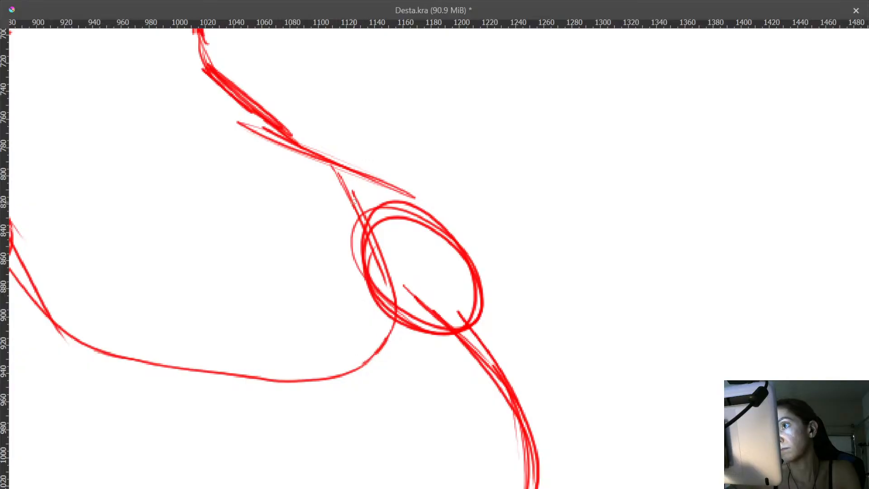
- Sketch the strap's outer line from the collarbone through the smaller shoulder circle toward the side of the chest
{"action": "scroll", "coordinate": [354, 202], "scroll_direction": "down", "scroll_amount": 2}
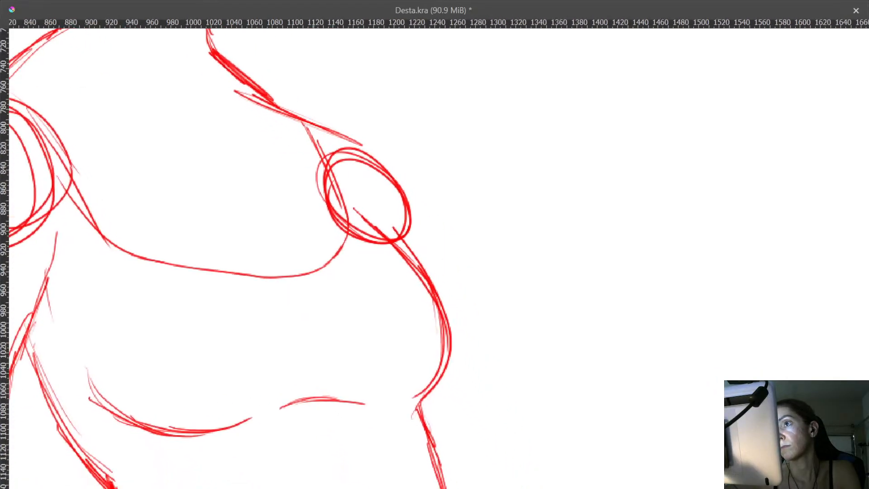
{"action": "left_click_drag", "start_coordinate": [323, 129], "coordinate": [361, 200]}
{"action": "left_click_drag", "start_coordinate": [336, 157], "coordinate": [383, 228]}
{"action": "left_click_drag", "start_coordinate": [351, 187], "coordinate": [376, 227]}
{"action": "left_click_drag", "start_coordinate": [409, 293], "coordinate": [404, 306]}
{"action": "left_click_drag", "start_coordinate": [405, 271], "coordinate": [415, 206]}
{"action": "left_click_drag", "start_coordinate": [415, 206], "coordinate": [409, 283]}
{"action": "left_click_drag", "start_coordinate": [407, 233], "coordinate": [306, 153]}
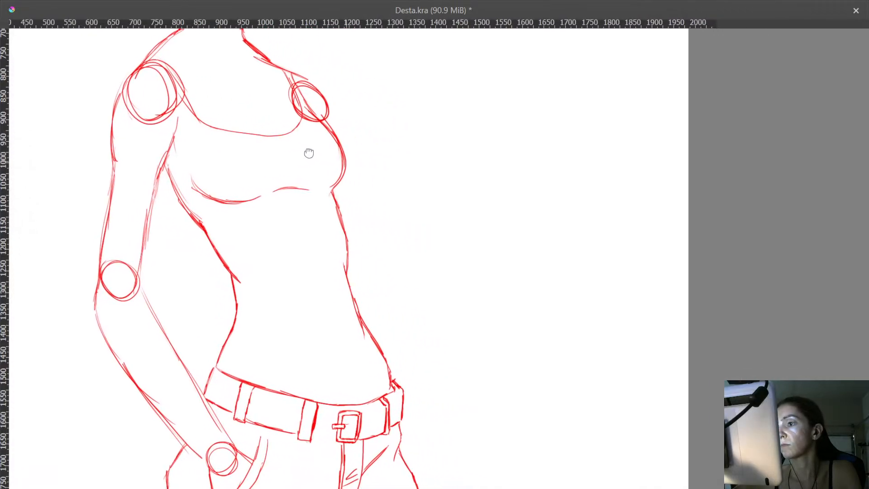
{"action": "left_click_drag", "start_coordinate": [345, 251], "coordinate": [352, 299]}
{"action": "left_click_drag", "start_coordinate": [335, 239], "coordinate": [352, 302]}
- Reinforce the neckline curve below the larger shoulder circle and erase the doubled stroke beneath it
{"action": "left_click_drag", "start_coordinate": [328, 253], "coordinate": [247, 138]}
{"action": "left_click_drag", "start_coordinate": [163, 271], "coordinate": [167, 273]}
{"action": "left_click_drag", "start_coordinate": [134, 242], "coordinate": [174, 276]}
{"action": "mouse_move", "coordinate": [132, 240]}
{"action": "left_mouse_down"}
{"action": "mouse_move", "coordinate": [186, 282]}
{"action": "mouse_move", "coordinate": [210, 287]}
{"action": "left_mouse_up"}
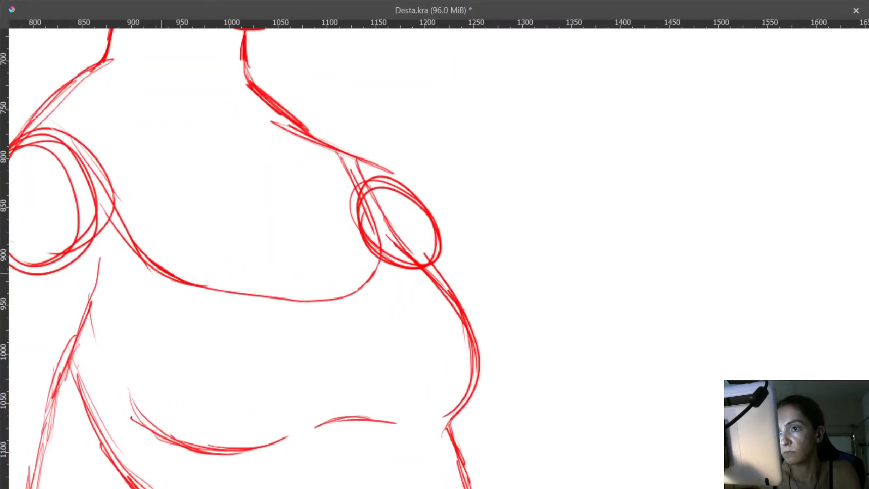
{"action": "left_click_drag", "start_coordinate": [142, 262], "coordinate": [156, 272]}
{"action": "left_click_drag", "start_coordinate": [126, 242], "coordinate": [190, 286]}
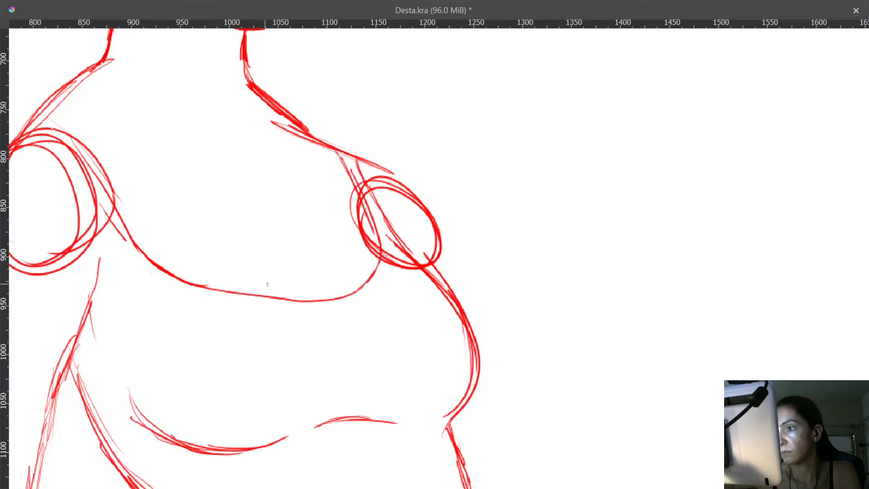
- Undo the rough strokes at the neckline's centre and redraw that section as a single smooth curve
{"action": "mouse_move", "coordinate": [248, 290]}
{"action": "left_mouse_down"}
{"action": "mouse_move", "coordinate": [300, 301]}
{"action": "mouse_move", "coordinate": [287, 298]}
{"action": "left_mouse_up"}
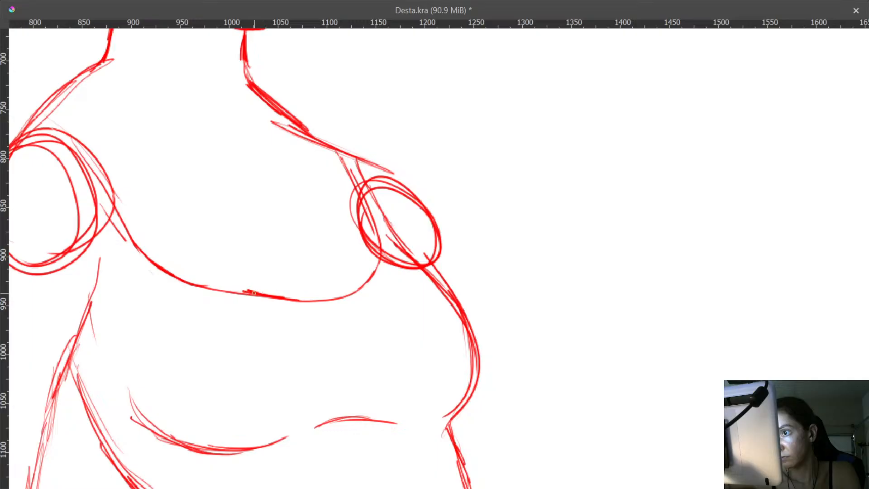
{"action": "key", "text": "ctrl+z"}
{"action": "key", "text": "ctrl+z"}
{"action": "left_click_drag", "start_coordinate": [194, 283], "coordinate": [291, 298]}
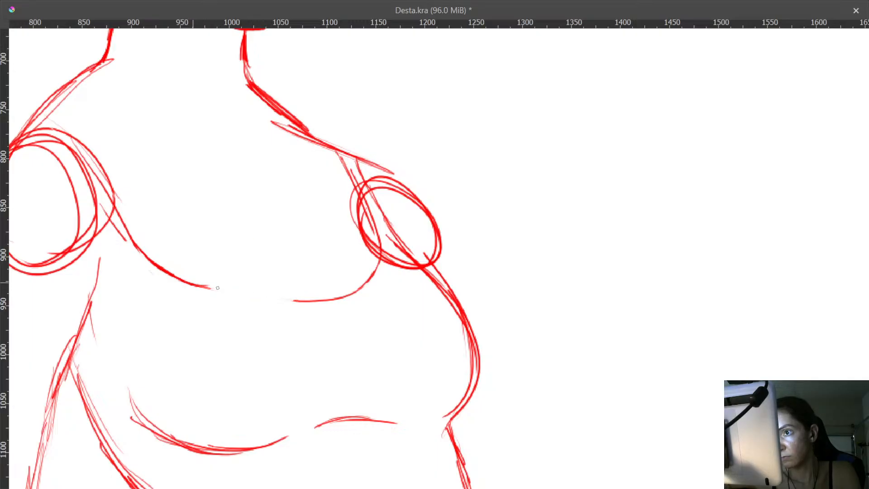
{"action": "left_click_drag", "start_coordinate": [195, 284], "coordinate": [319, 301]}
- Check the top against the whole figure, show the coloured reference layer, and add a new paint layer above the line art
{"action": "left_click_drag", "start_coordinate": [333, 214], "coordinate": [335, 176]}
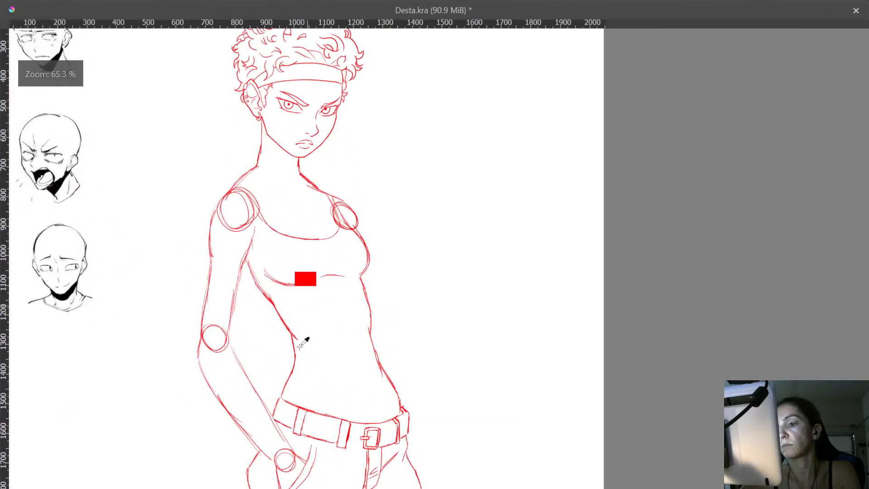
{"action": "left_click_drag", "start_coordinate": [320, 411], "coordinate": [340, 417]}
{"action": "left_click_drag", "start_coordinate": [366, 367], "coordinate": [406, 307]}
{"action": "left_click_drag", "start_coordinate": [396, 267], "coordinate": [360, 289]}
{"action": "key", "text": "Tab"}
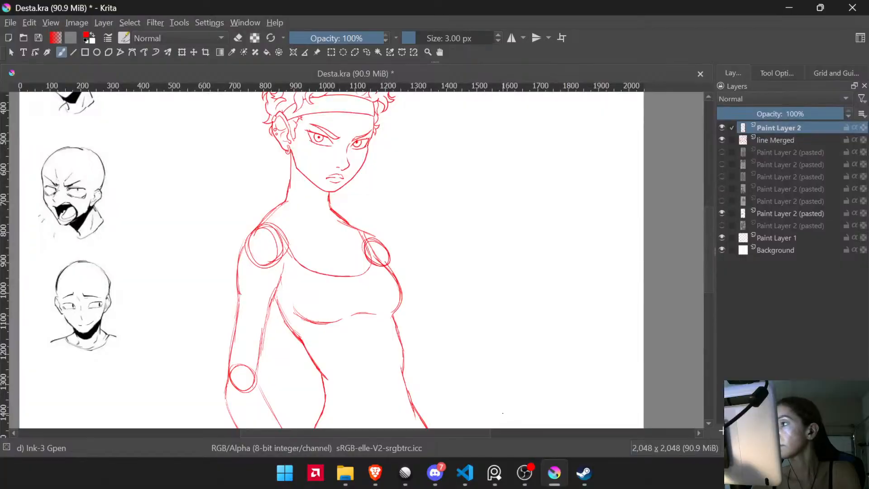
{"action": "left_click", "coordinate": [722, 225]}
{"action": "left_click_drag", "start_coordinate": [387, 267], "coordinate": [413, 190]}
{"action": "mouse_move", "coordinate": [285, 230]}
{"action": "left_mouse_down"}
{"action": "mouse_move", "coordinate": [277, 177]}
{"action": "mouse_move", "coordinate": [305, 282]}
{"action": "mouse_move", "coordinate": [295, 289]}
{"action": "left_mouse_up"}
{"action": "key", "text": "Insert"}
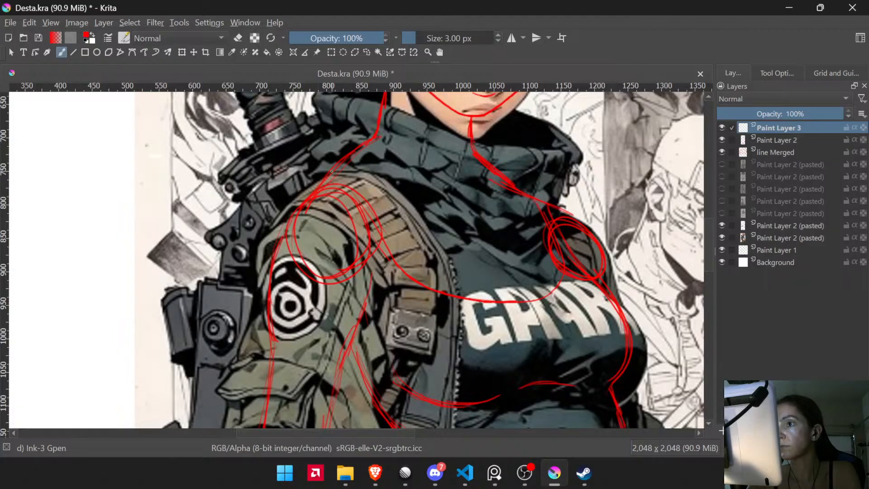
- Trace the jacket's outer shoulder edge and the flap and body of the upper sleeve pocket from the reference
{"action": "left_click_drag", "start_coordinate": [311, 184], "coordinate": [290, 203]}
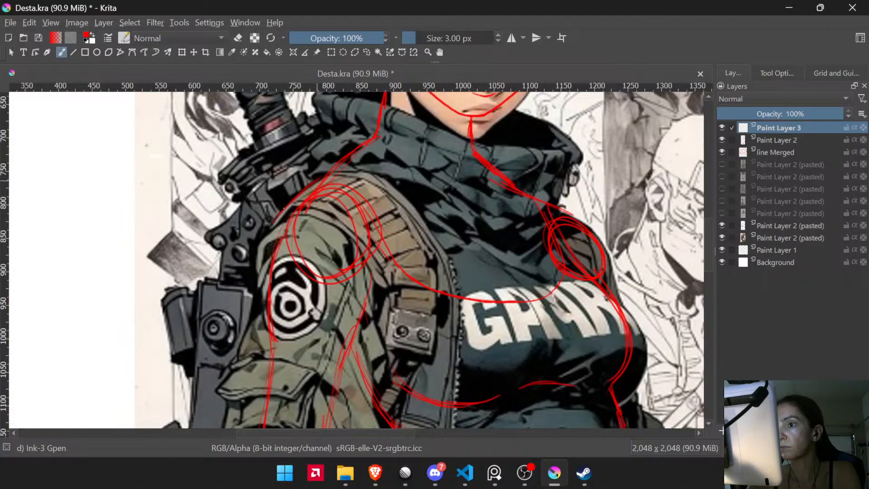
{"action": "mouse_move", "coordinate": [261, 244]}
{"action": "left_mouse_down"}
{"action": "mouse_move", "coordinate": [272, 228]}
{"action": "mouse_move", "coordinate": [257, 265]}
{"action": "left_mouse_up"}
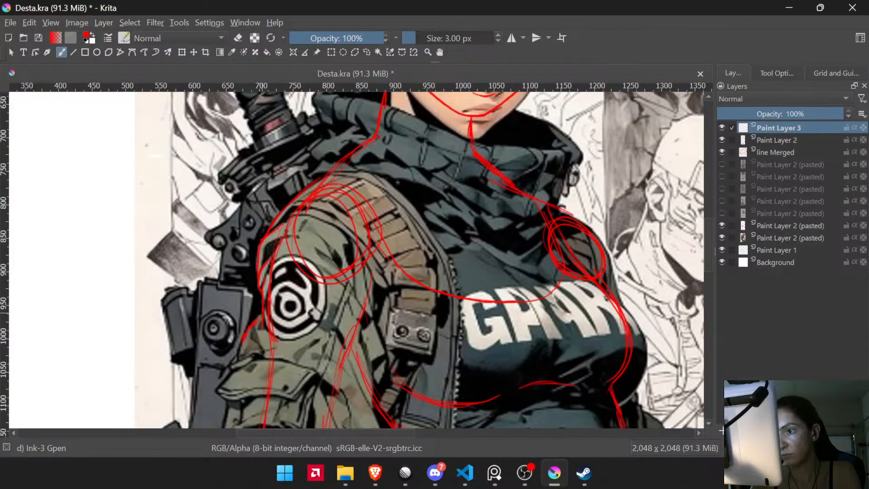
{"action": "key", "text": "Tab"}
{"action": "scroll", "coordinate": [434, 253], "scroll_direction": "down", "scroll_amount": 2}
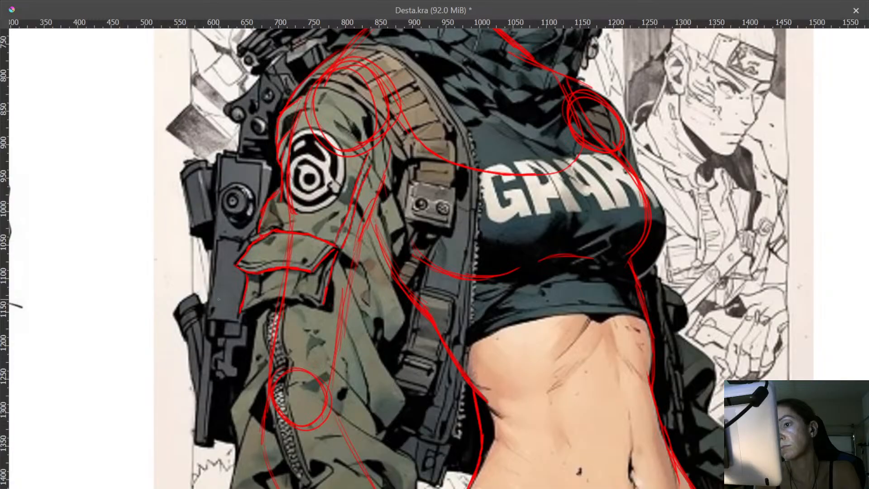
{"action": "left_click_drag", "start_coordinate": [243, 313], "coordinate": [267, 302]}
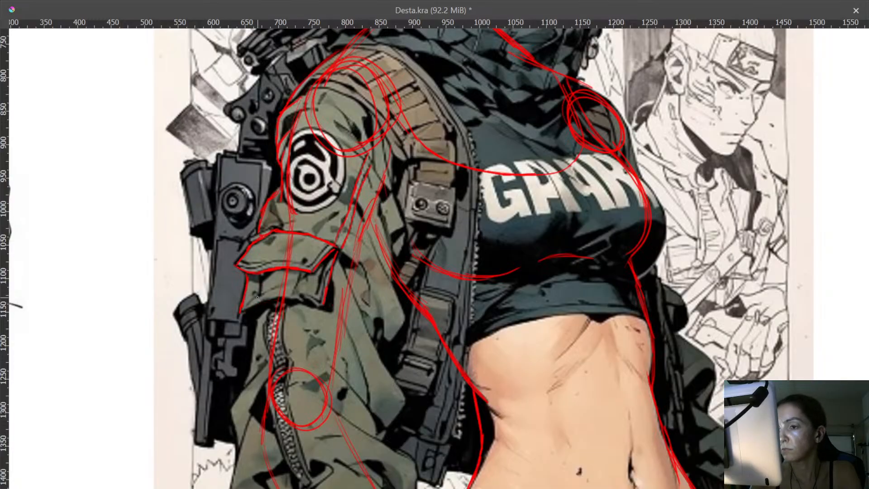
{"action": "mouse_move", "coordinate": [241, 312]}
{"action": "left_mouse_down"}
{"action": "mouse_move", "coordinate": [264, 301]}
{"action": "mouse_move", "coordinate": [252, 307]}
{"action": "mouse_move", "coordinate": [258, 320]}
{"action": "mouse_move", "coordinate": [315, 308]}
{"action": "left_mouse_up"}
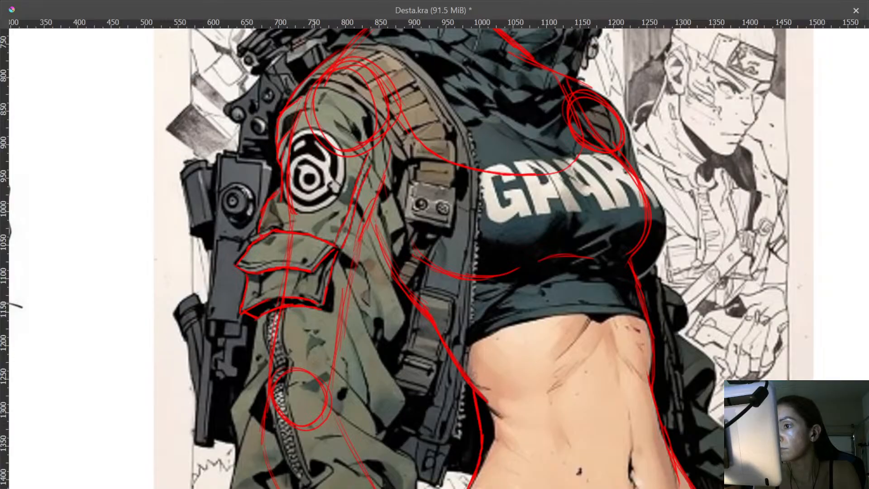
- Trace the jacket sleeve's outer edge from below the pocket past the elbow and along the bunched folds to the cuff
{"action": "left_click_drag", "start_coordinate": [255, 320], "coordinate": [261, 232]}
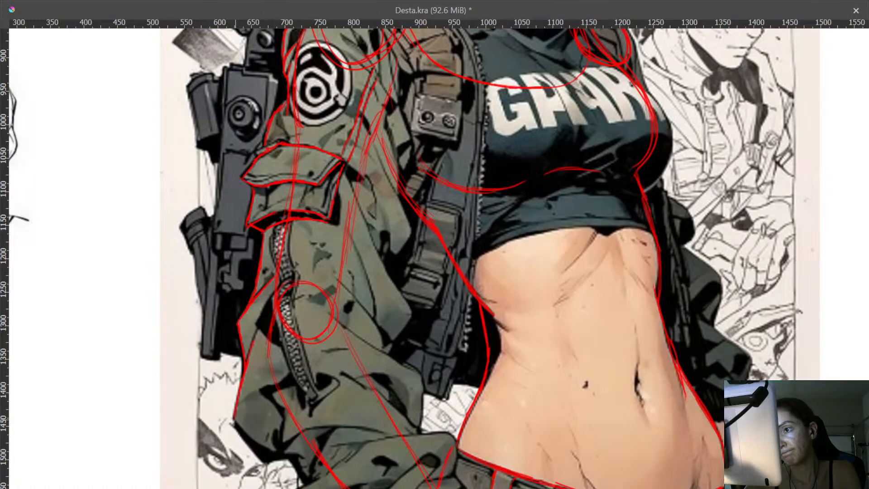
{"action": "left_click_drag", "start_coordinate": [269, 317], "coordinate": [239, 201]}
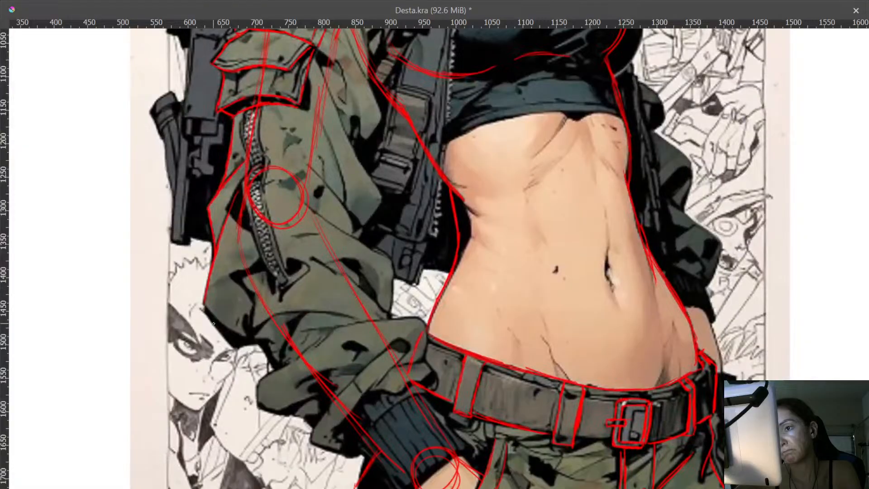
{"action": "left_click_drag", "start_coordinate": [210, 319], "coordinate": [234, 348]}
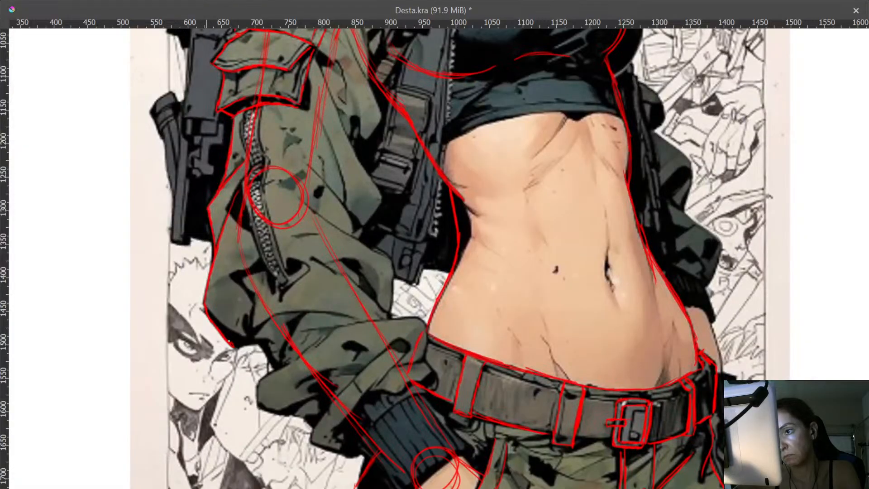
{"action": "left_click_drag", "start_coordinate": [258, 289], "coordinate": [243, 203]}
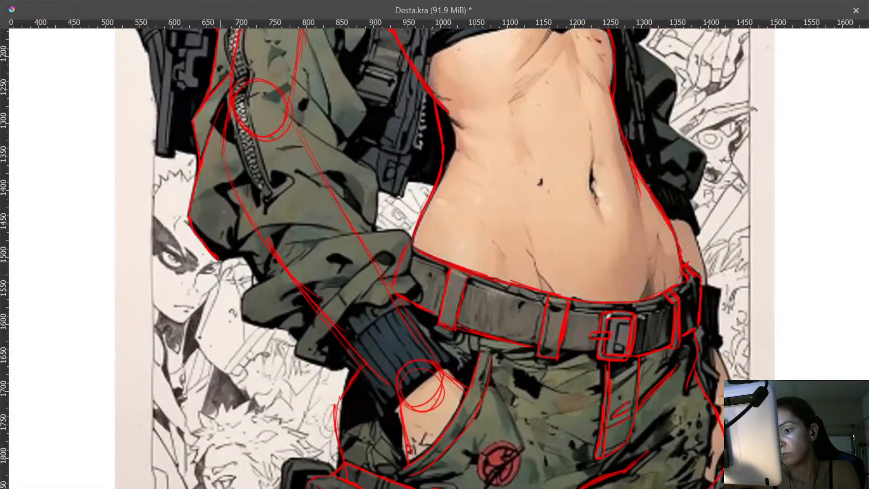
{"action": "mouse_move", "coordinate": [219, 259]}
{"action": "left_mouse_down"}
{"action": "mouse_move", "coordinate": [239, 256]}
{"action": "mouse_move", "coordinate": [252, 272]}
{"action": "mouse_move", "coordinate": [231, 171]}
{"action": "mouse_move", "coordinate": [254, 200]}
{"action": "left_mouse_up"}
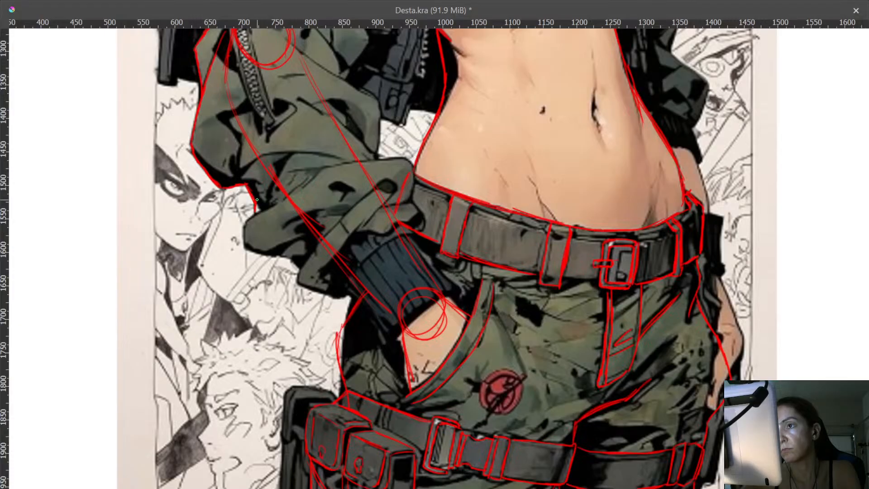
{"action": "left_click_drag", "start_coordinate": [256, 213], "coordinate": [268, 207]}
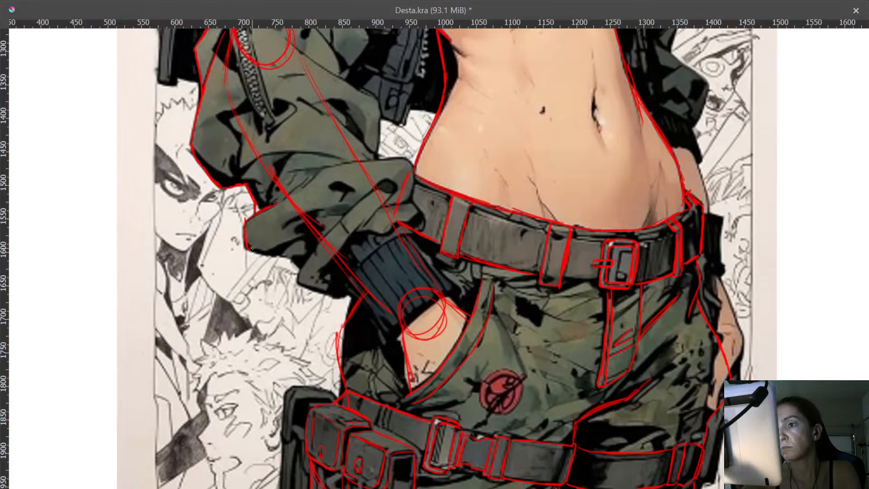
{"action": "mouse_move", "coordinate": [248, 246]}
{"action": "left_mouse_down"}
{"action": "mouse_move", "coordinate": [270, 254]}
{"action": "mouse_move", "coordinate": [198, 224]}
{"action": "left_mouse_up"}
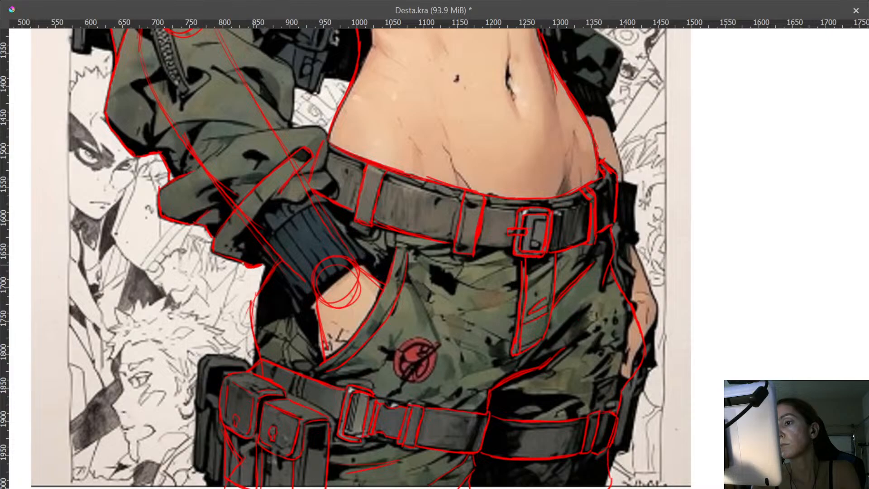
- Trace the jacket sleeve's strap and gathered folds at the wrist and the upper edge of the ribbed cuff
{"action": "mouse_move", "coordinate": [259, 255]}
{"action": "left_mouse_down"}
{"action": "mouse_move", "coordinate": [311, 204]}
{"action": "mouse_move", "coordinate": [253, 172]}
{"action": "mouse_move", "coordinate": [293, 190]}
{"action": "left_mouse_up"}
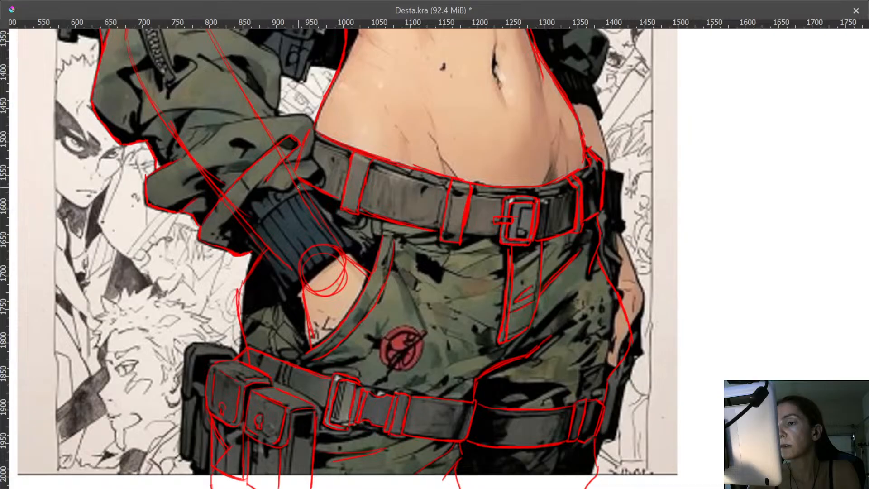
{"action": "left_click_drag", "start_coordinate": [259, 222], "coordinate": [300, 193]}
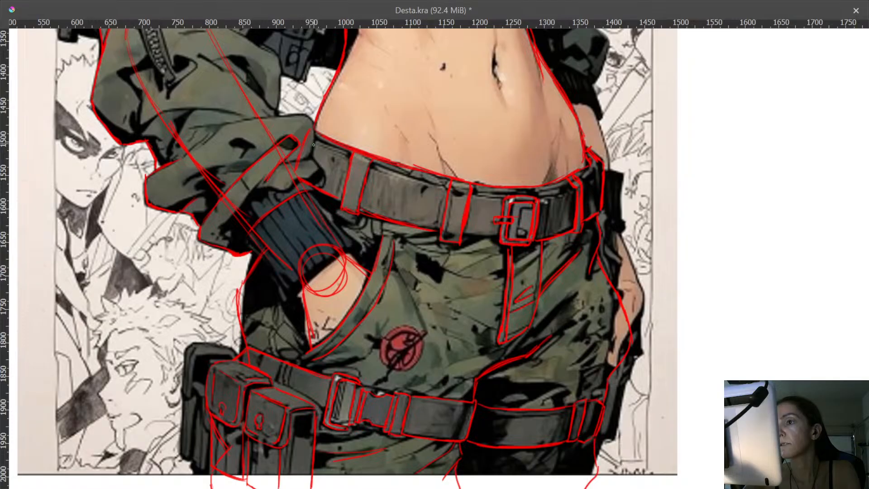
{"action": "left_click_drag", "start_coordinate": [321, 184], "coordinate": [323, 170]}
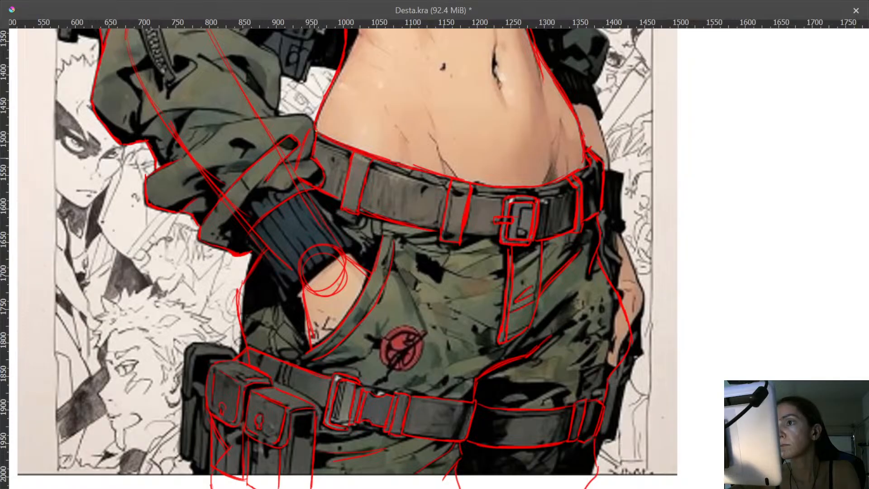
{"action": "left_click_drag", "start_coordinate": [292, 208], "coordinate": [291, 175]}
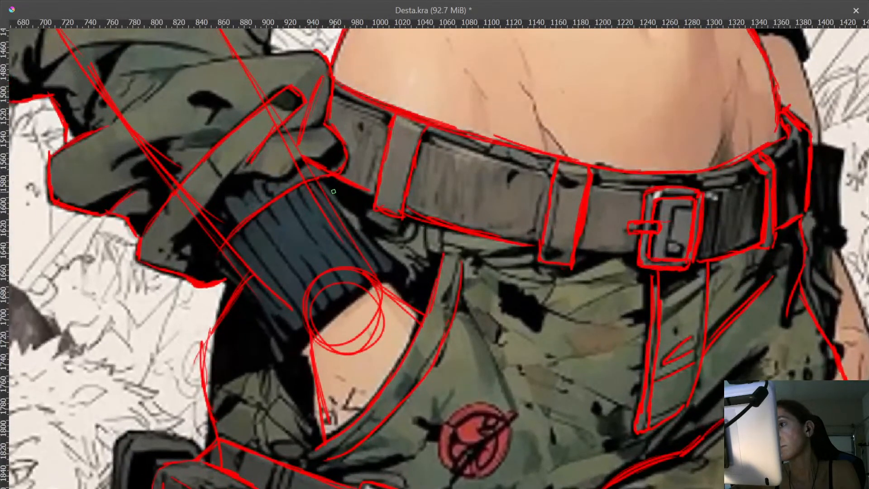
- Trace both side edges of the ribbed cuff and close its lower corner beside the trouser pocket opening
{"action": "left_click_drag", "start_coordinate": [322, 180], "coordinate": [406, 268]}
{"action": "mouse_move", "coordinate": [209, 261]}
{"action": "left_mouse_down"}
{"action": "mouse_move", "coordinate": [264, 317]}
{"action": "mouse_move", "coordinate": [273, 351]}
{"action": "mouse_move", "coordinate": [289, 361]}
{"action": "mouse_move", "coordinate": [281, 369]}
{"action": "mouse_move", "coordinate": [291, 370]}
{"action": "mouse_move", "coordinate": [278, 359]}
{"action": "mouse_move", "coordinate": [302, 352]}
{"action": "left_mouse_up"}
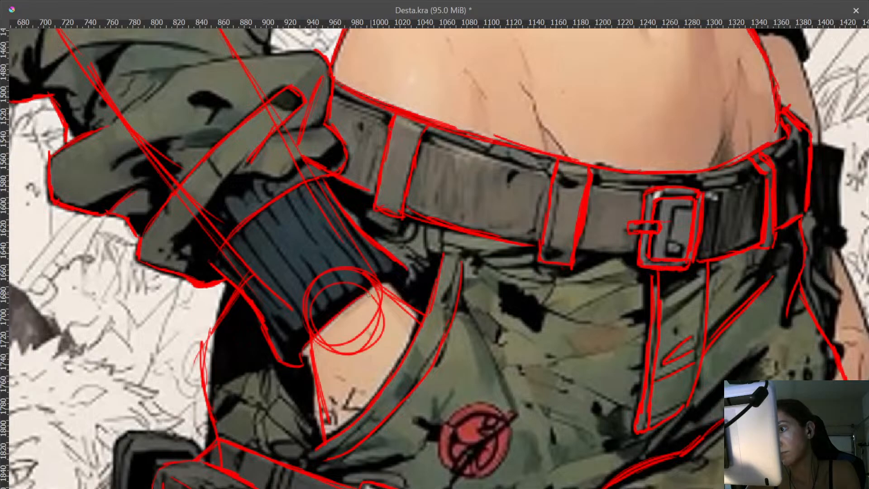
{"action": "left_click_drag", "start_coordinate": [400, 290], "coordinate": [407, 272]}
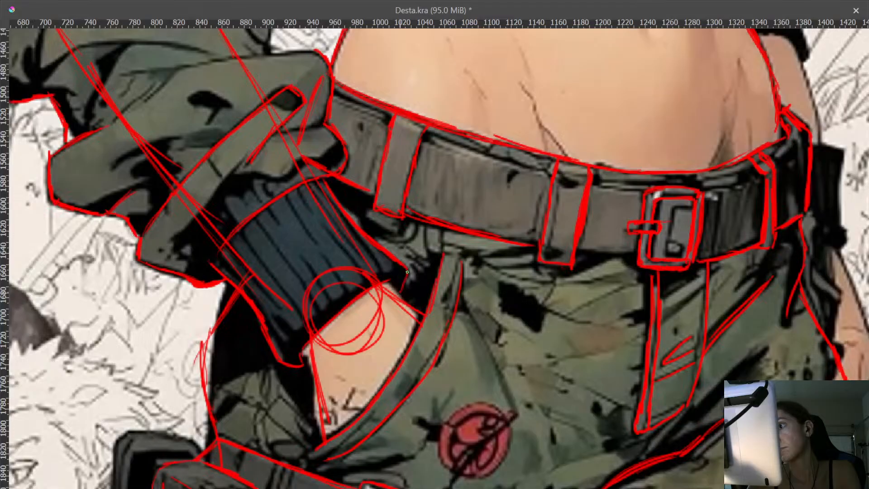
{"action": "left_click_drag", "start_coordinate": [335, 249], "coordinate": [333, 273]}
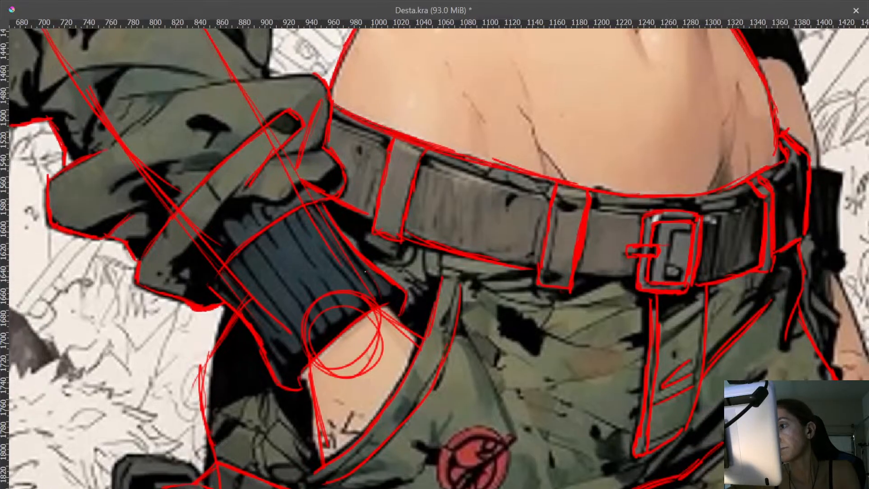
- Draw the ribbing lines running down the cuff and outline its lower edge across the wrist
{"action": "key", "text": "ctrl+z"}
{"action": "left_click_drag", "start_coordinate": [366, 270], "coordinate": [346, 246]}
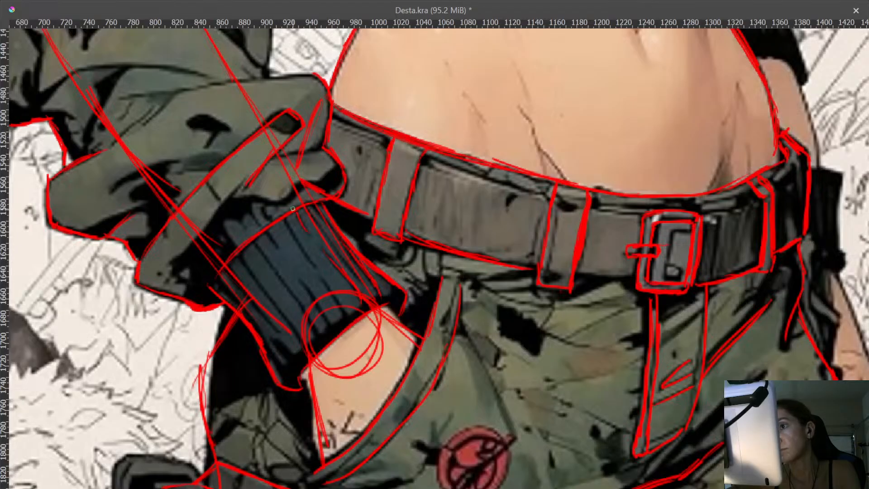
{"action": "left_click_drag", "start_coordinate": [293, 236], "coordinate": [309, 256]}
{"action": "mouse_move", "coordinate": [265, 230]}
{"action": "left_mouse_down"}
{"action": "mouse_move", "coordinate": [275, 245]}
{"action": "mouse_move", "coordinate": [256, 241]}
{"action": "mouse_move", "coordinate": [303, 311]}
{"action": "left_mouse_up"}
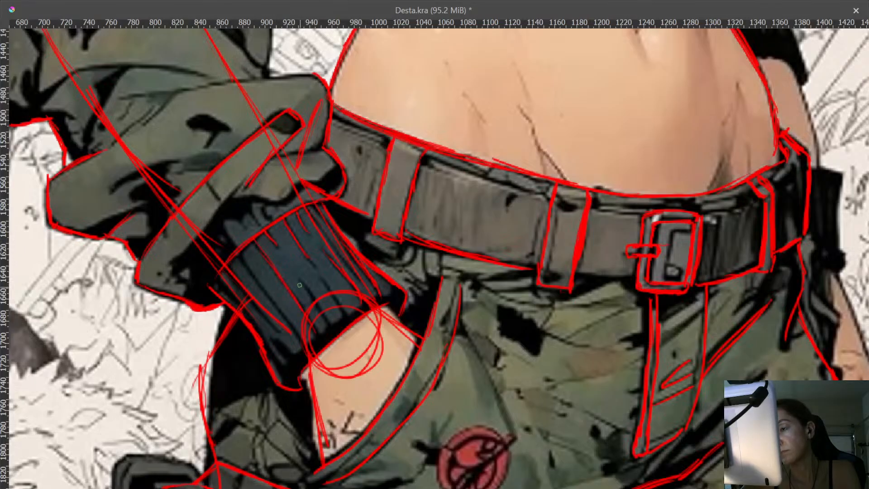
{"action": "left_click_drag", "start_coordinate": [307, 292], "coordinate": [330, 327]}
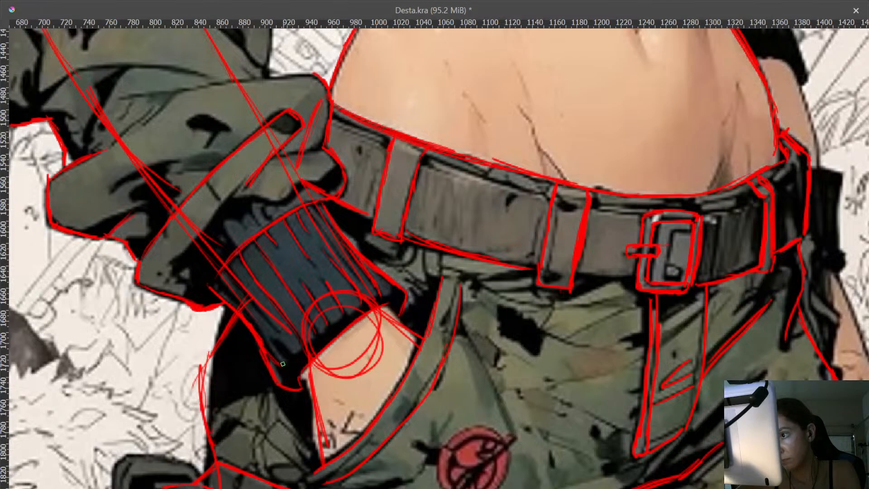
{"action": "left_click_drag", "start_coordinate": [285, 361], "coordinate": [268, 334]}
{"action": "left_click_drag", "start_coordinate": [267, 333], "coordinate": [296, 357]}
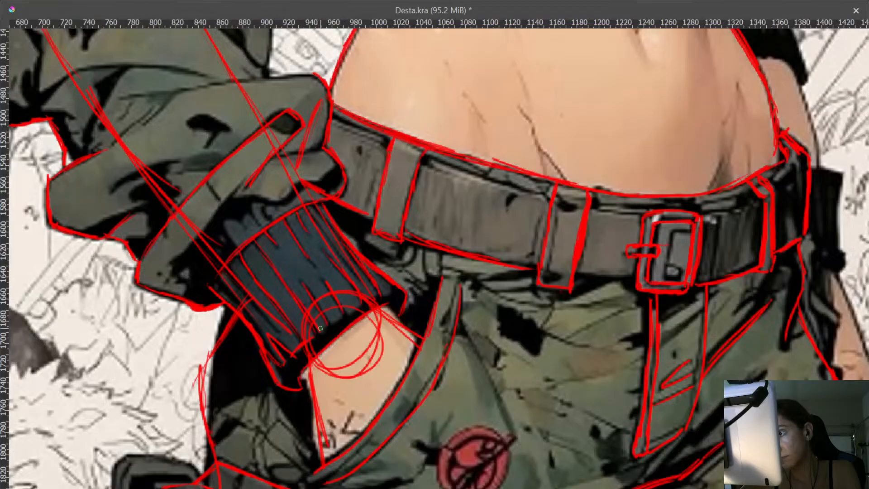
{"action": "left_click_drag", "start_coordinate": [382, 296], "coordinate": [289, 308]}
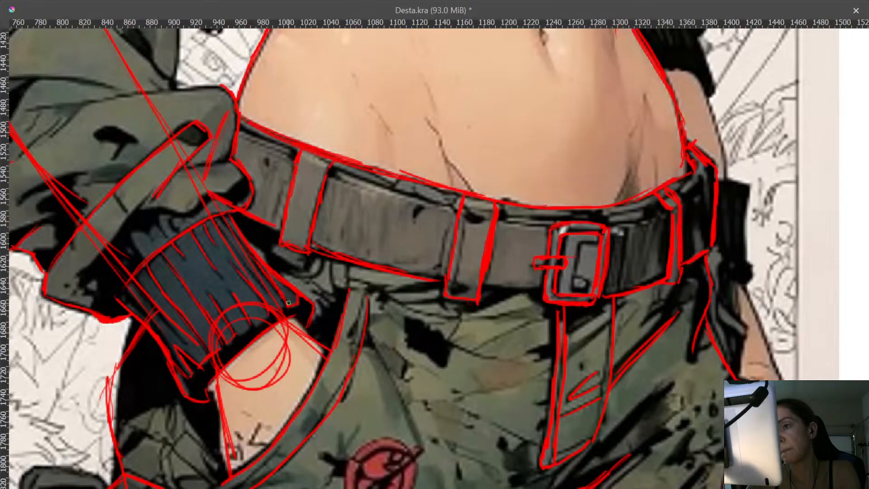
- Erase the hip line where it runs up to the cuff on Paint Layer 2, and make Paint Layer 3 active again
{"action": "left_click_drag", "start_coordinate": [418, 233], "coordinate": [249, 195]}
{"action": "key", "text": "Tab"}
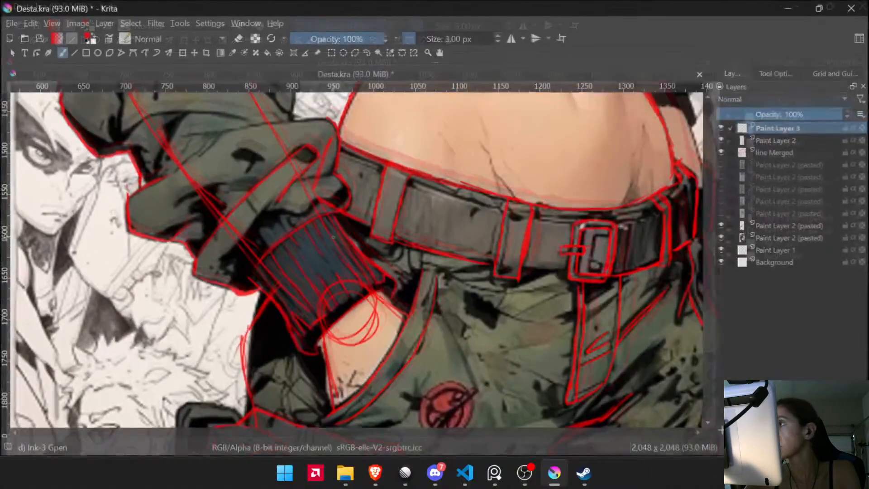
{"action": "key", "text": "Page_Down"}
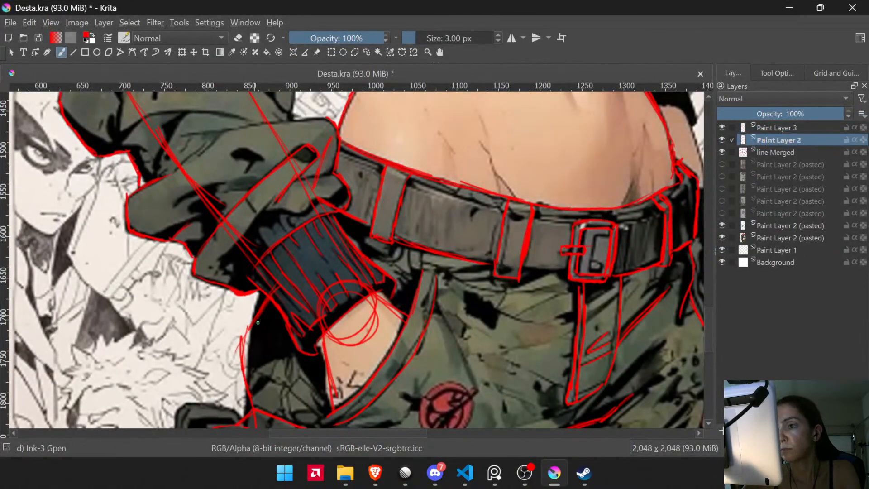
{"action": "key", "text": "e"}
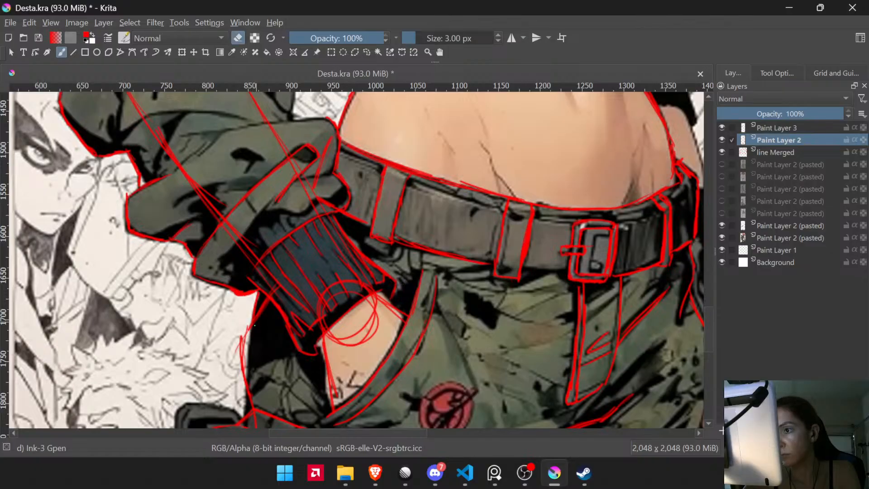
{"action": "left_click_drag", "start_coordinate": [258, 320], "coordinate": [272, 292]}
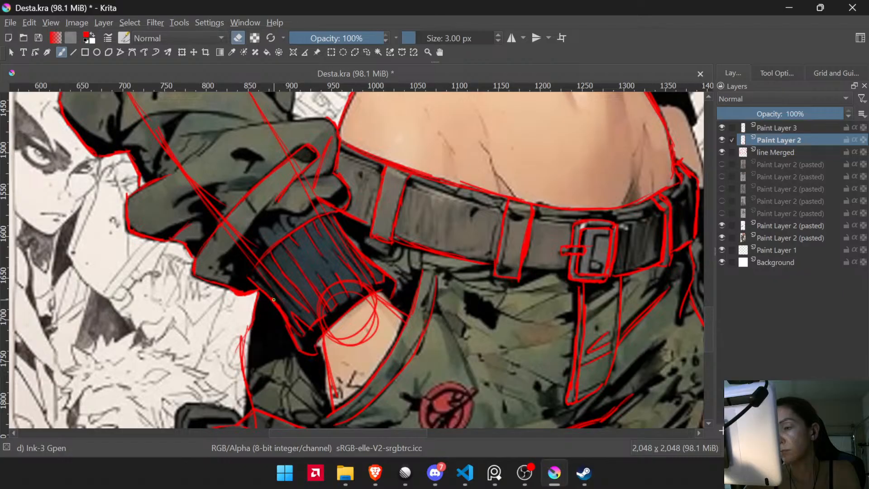
{"action": "left_click_drag", "start_coordinate": [400, 256], "coordinate": [352, 199]}
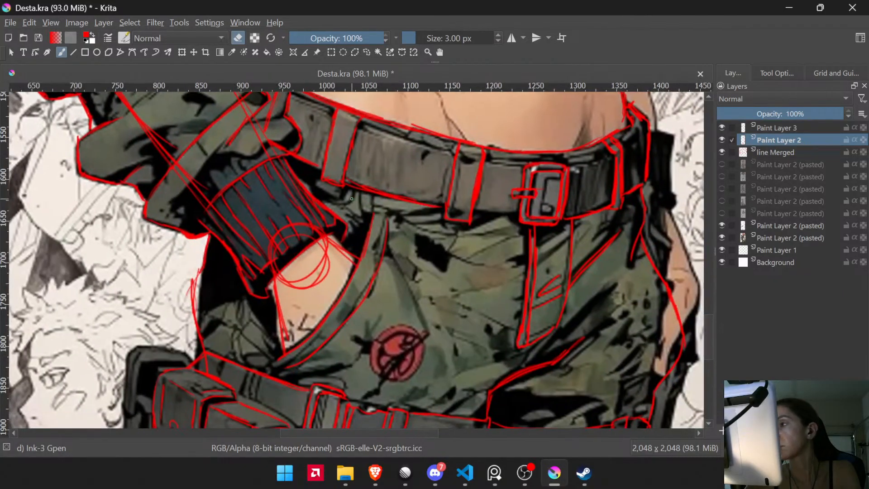
{"action": "left_click", "coordinate": [749, 128]}
{"action": "left_click_drag", "start_coordinate": [444, 199], "coordinate": [398, 229]}
{"action": "key", "text": "Tab"}
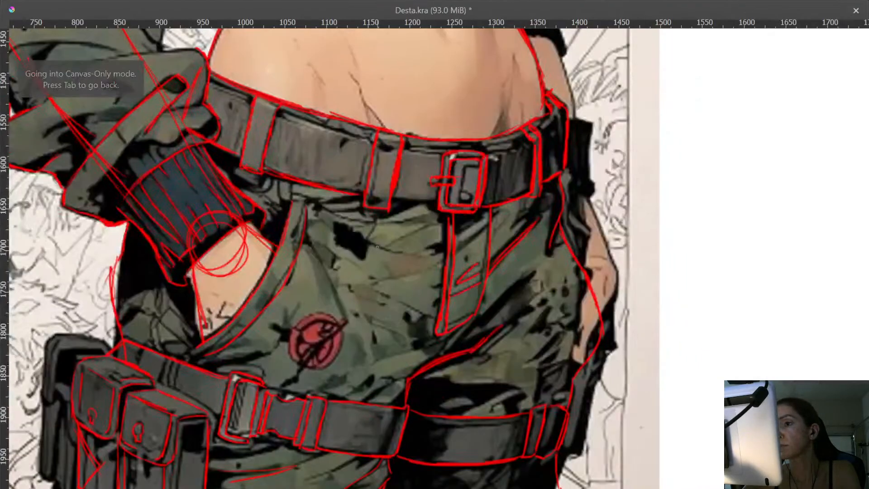
- Trace the sleeve's inner edge from the bunched folds up past the elbow to the pocket, including the jacket panel edge behind it
{"action": "left_click_drag", "start_coordinate": [489, 220], "coordinate": [388, 361]}
{"action": "left_click_drag", "start_coordinate": [455, 211], "coordinate": [566, 321]}
{"action": "left_click_drag", "start_coordinate": [229, 264], "coordinate": [327, 288]}
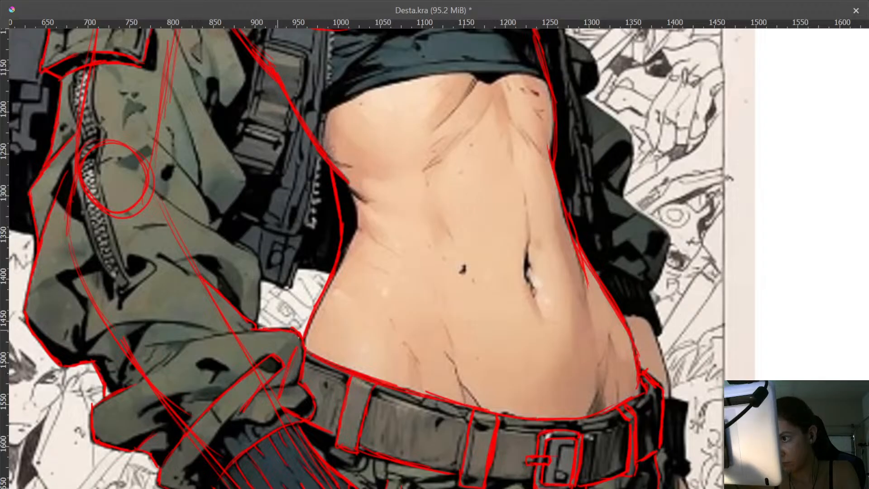
{"action": "left_click_drag", "start_coordinate": [415, 196], "coordinate": [430, 302]}
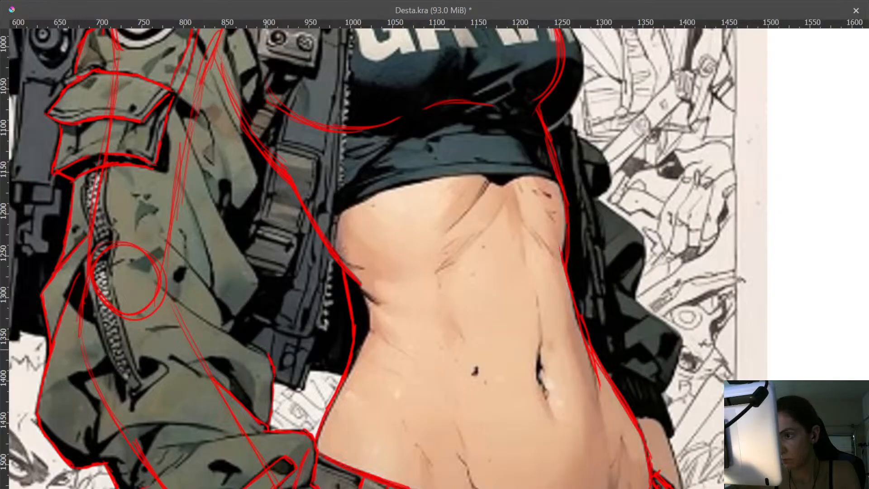
{"action": "left_click_drag", "start_coordinate": [263, 349], "coordinate": [229, 333]}
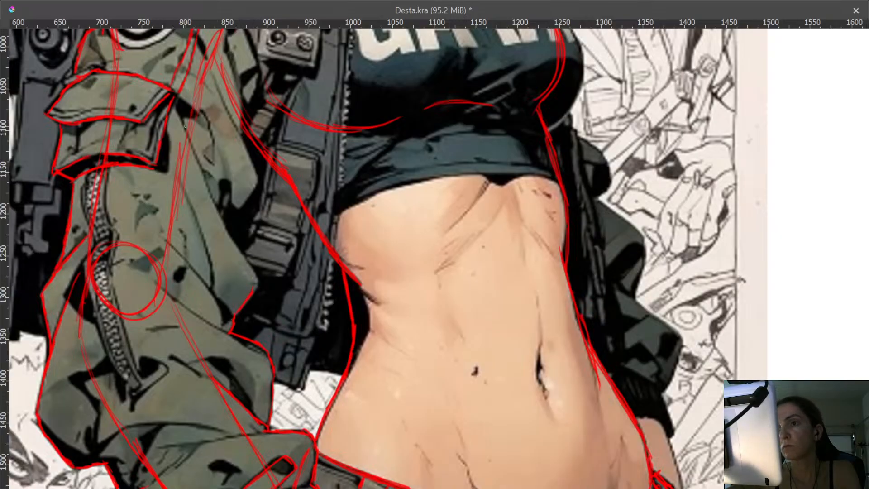
{"action": "left_click_drag", "start_coordinate": [181, 120], "coordinate": [234, 240]}
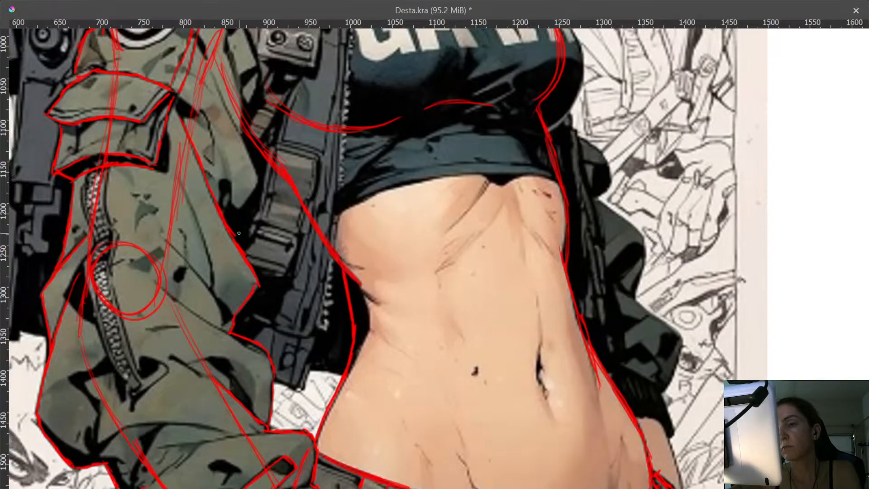
{"action": "scroll", "coordinate": [254, 303], "scroll_direction": "up", "scroll_amount": 5}
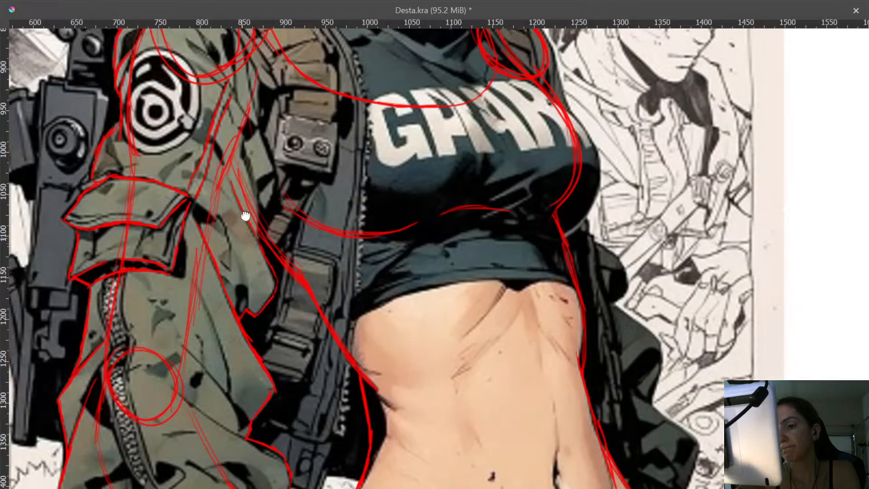
- Draw the fold lines that run across the sleeve from the notch at the inner elbow
{"action": "scroll", "coordinate": [245, 204], "scroll_direction": "down", "scroll_amount": 4}
{"action": "left_click_drag", "start_coordinate": [186, 252], "coordinate": [222, 288]}
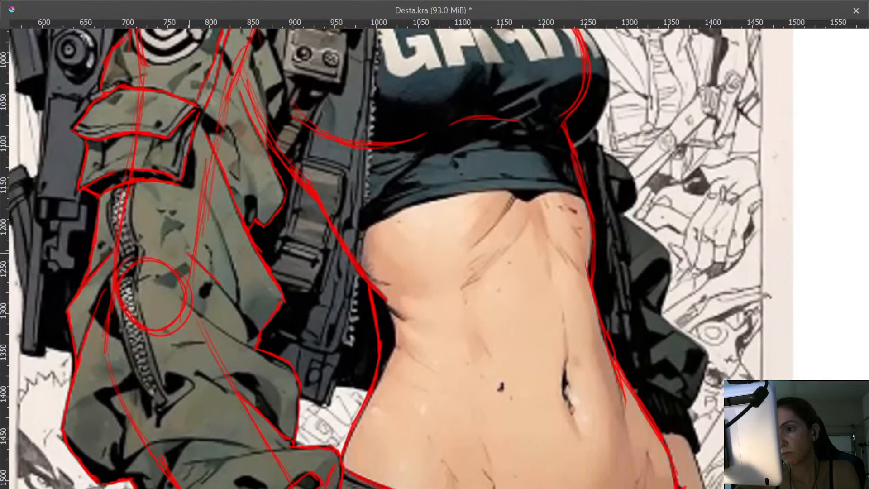
{"action": "left_click_drag", "start_coordinate": [248, 336], "coordinate": [253, 338]}
{"action": "left_click_drag", "start_coordinate": [213, 295], "coordinate": [253, 277]}
{"action": "left_click_drag", "start_coordinate": [411, 232], "coordinate": [202, 180]}
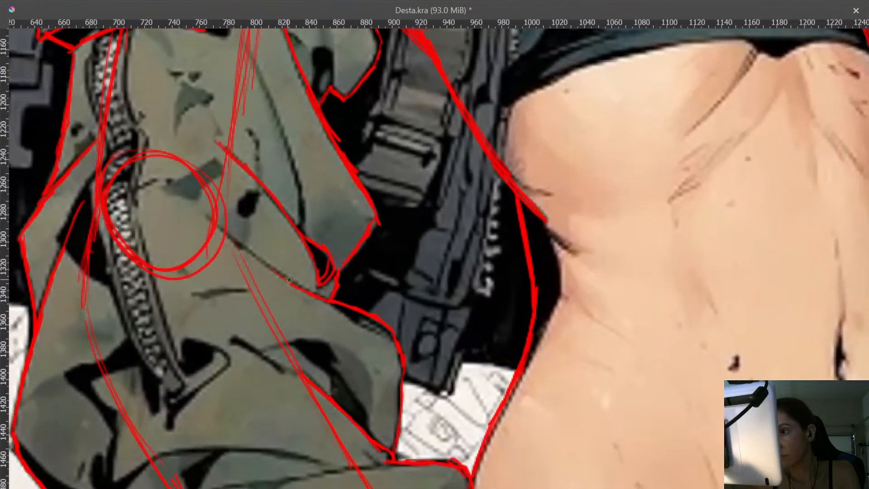
{"action": "left_click_drag", "start_coordinate": [262, 255], "coordinate": [221, 231]}
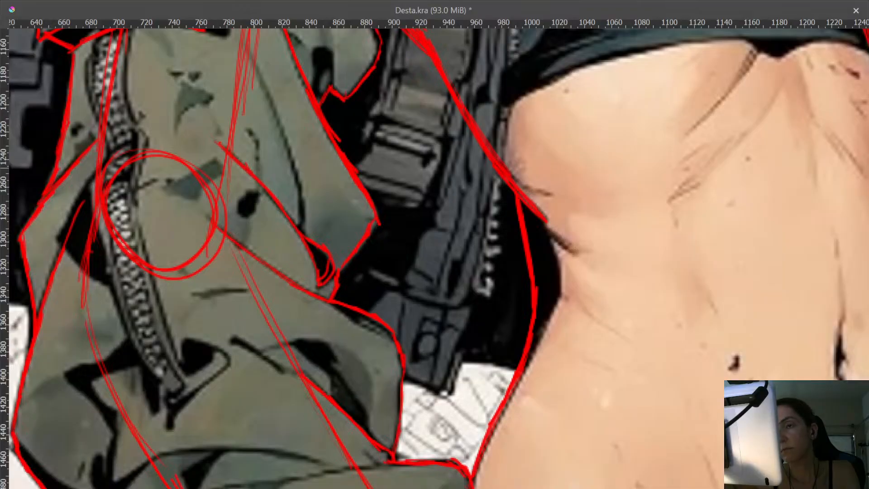
- Examine the jacket front, torso and opposite sleeve against the red line art
{"action": "left_click_drag", "start_coordinate": [262, 168], "coordinate": [269, 215]}
{"action": "left_click_drag", "start_coordinate": [291, 171], "coordinate": [295, 338]}
{"action": "left_click_drag", "start_coordinate": [303, 227], "coordinate": [317, 313]}
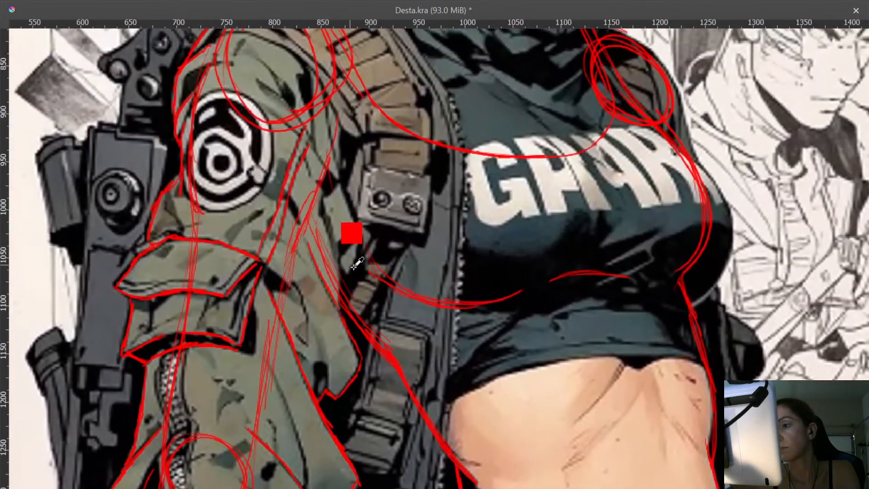
{"action": "left_click_drag", "start_coordinate": [353, 267], "coordinate": [437, 309]}
{"action": "left_click_drag", "start_coordinate": [441, 224], "coordinate": [325, 148]}
{"action": "mouse_move", "coordinate": [398, 255]}
{"action": "left_mouse_down"}
{"action": "mouse_move", "coordinate": [402, 221]}
{"action": "mouse_move", "coordinate": [380, 159]}
{"action": "left_mouse_up"}
{"action": "left_click_drag", "start_coordinate": [384, 196], "coordinate": [354, 202]}
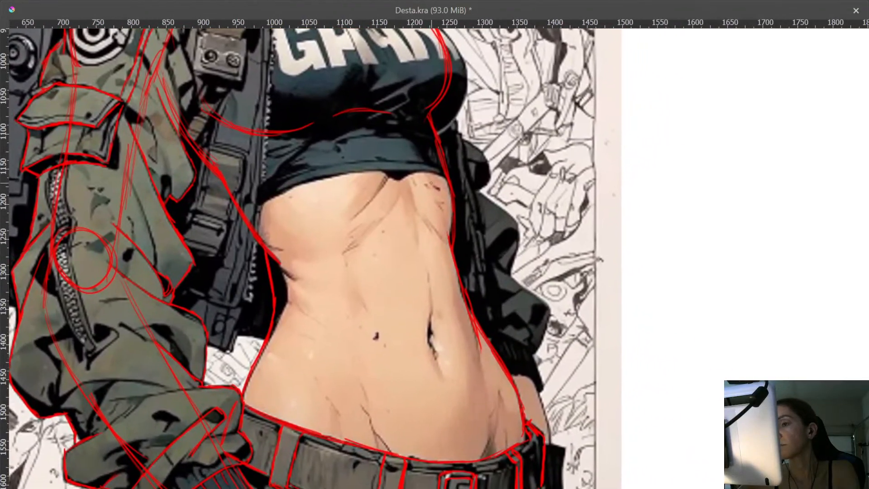
{"action": "left_click_drag", "start_coordinate": [431, 183], "coordinate": [349, 197]}
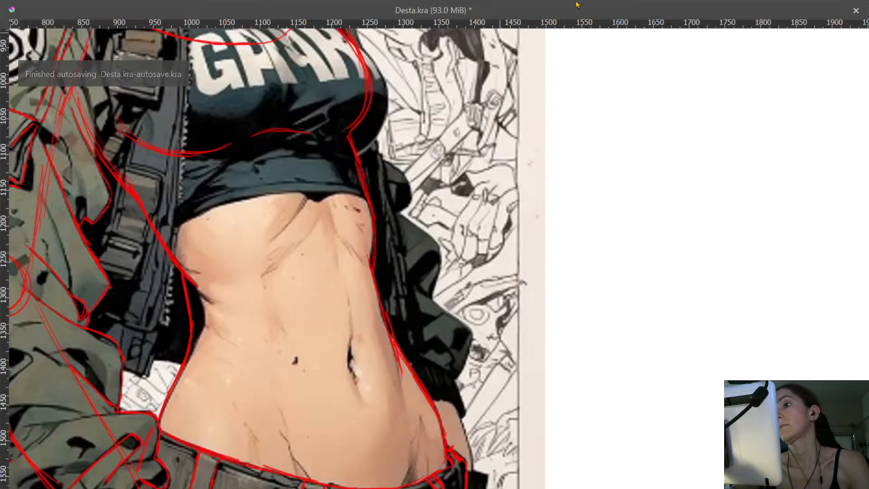
{"action": "scroll", "coordinate": [208, 429], "scroll_direction": "up", "scroll_amount": 3}
{"action": "scroll", "coordinate": [235, 407], "scroll_direction": "down", "scroll_amount": 4}
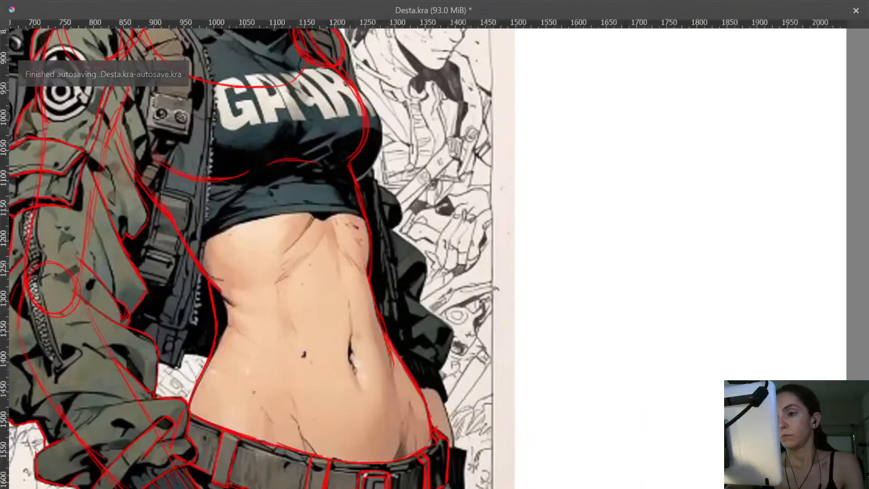
{"action": "scroll", "coordinate": [235, 403], "scroll_direction": "up", "scroll_amount": 4}
{"action": "left_click_drag", "start_coordinate": [393, 314], "coordinate": [238, 329]}
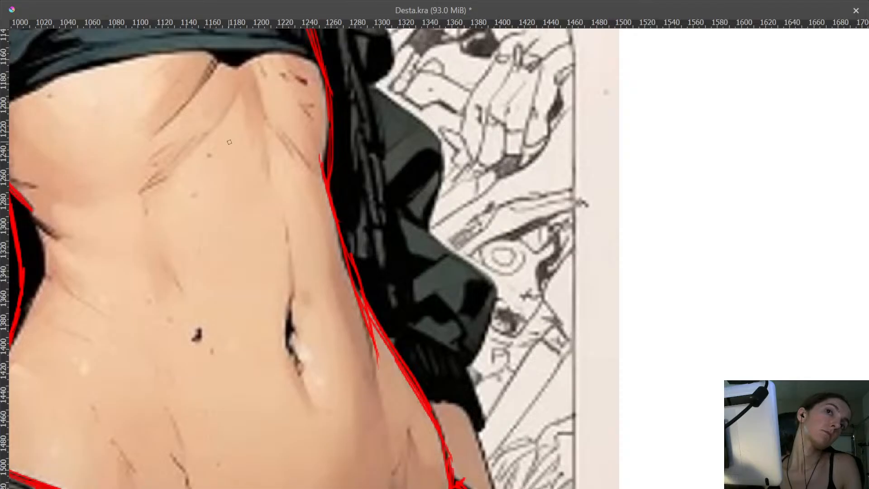
{"action": "scroll", "coordinate": [235, 207], "scroll_direction": "down", "scroll_amount": 3}
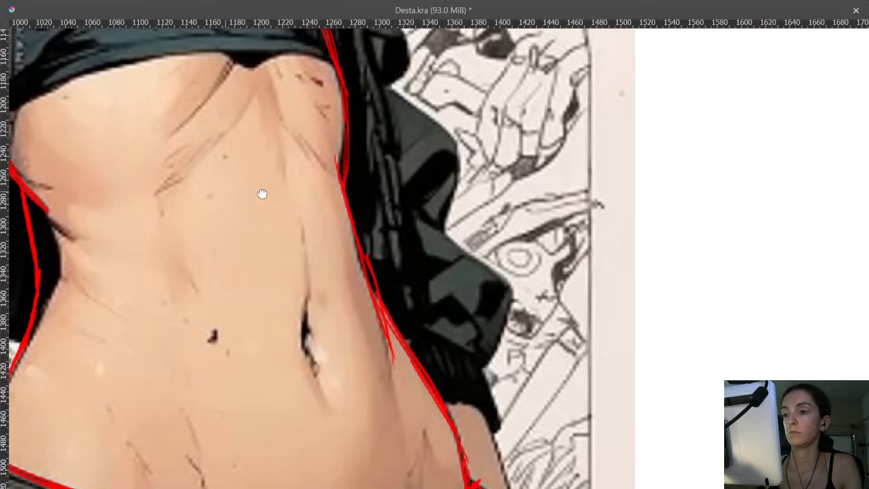
{"action": "scroll", "coordinate": [262, 195], "scroll_direction": "up", "scroll_amount": 3}
- Make Paint Layer 2 active and toggle its visibility off and on to check which lines it holds
{"action": "key", "text": "Tab"}
{"action": "left_click", "coordinate": [777, 140]}
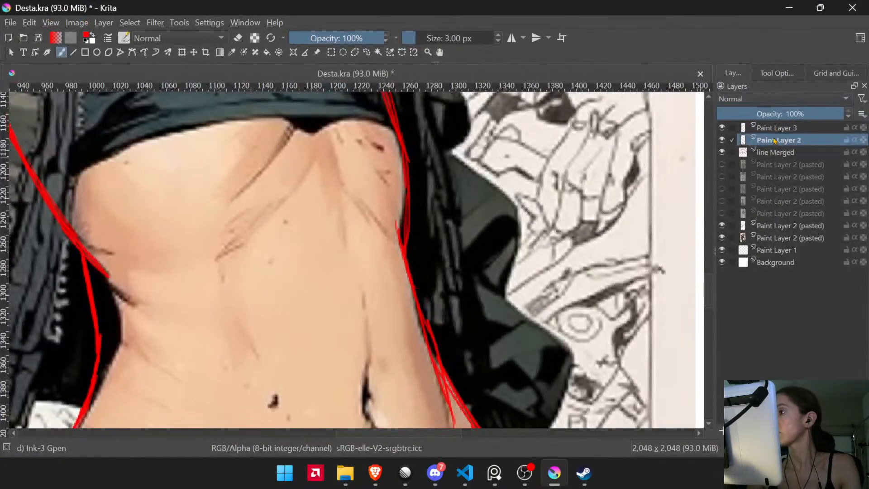
{"action": "left_click", "coordinate": [722, 140]}
{"action": "left_click", "coordinate": [722, 140]}
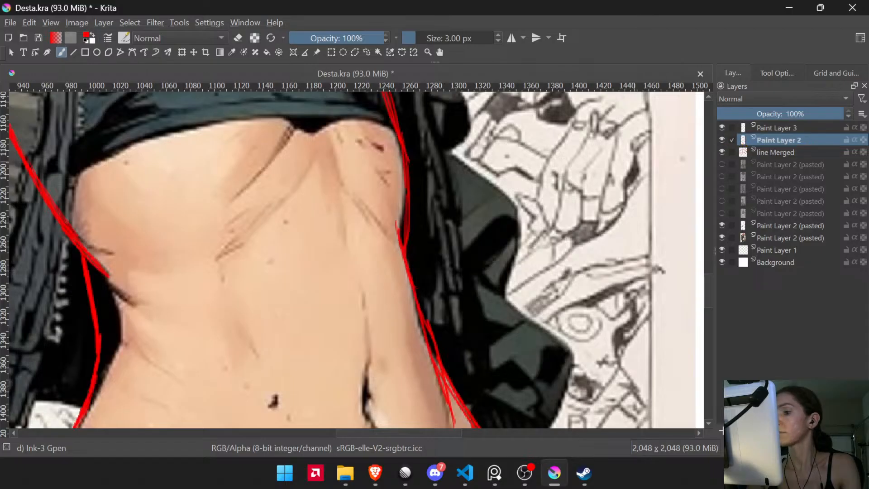
{"action": "key", "text": "Tab"}
{"action": "left_click_drag", "start_coordinate": [331, 224], "coordinate": [332, 232]}
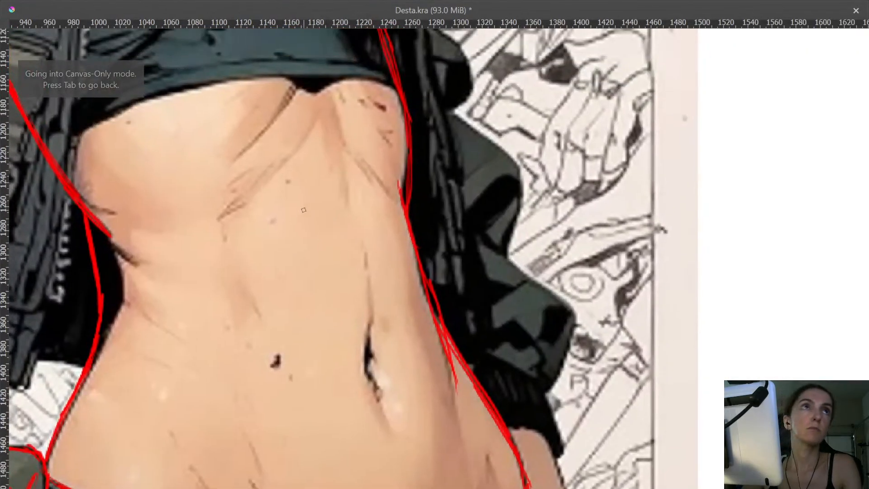
- Draw the slanted rib line under the chest, and the upper midline with the first abdominal crease running to both sides
{"action": "left_click_drag", "start_coordinate": [265, 203], "coordinate": [256, 260]}
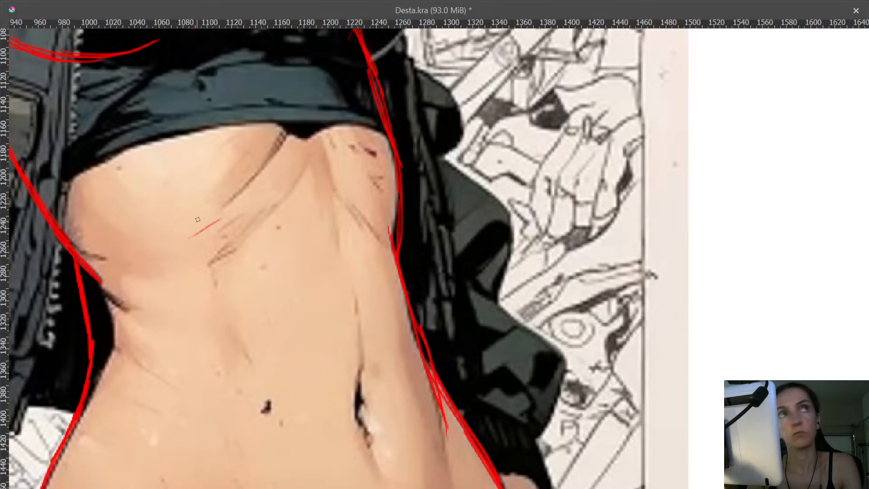
{"action": "left_click_drag", "start_coordinate": [189, 230], "coordinate": [257, 191]}
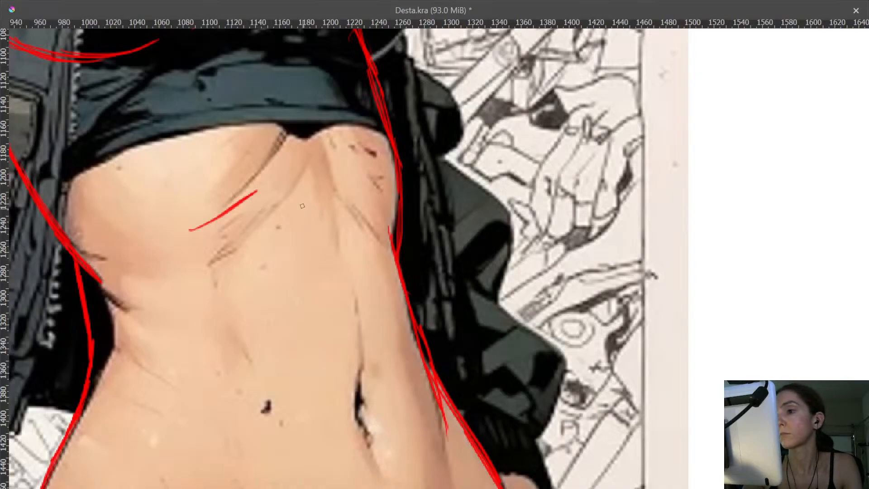
{"action": "left_click_drag", "start_coordinate": [301, 184], "coordinate": [316, 247]}
{"action": "key", "text": "ctrl+z"}
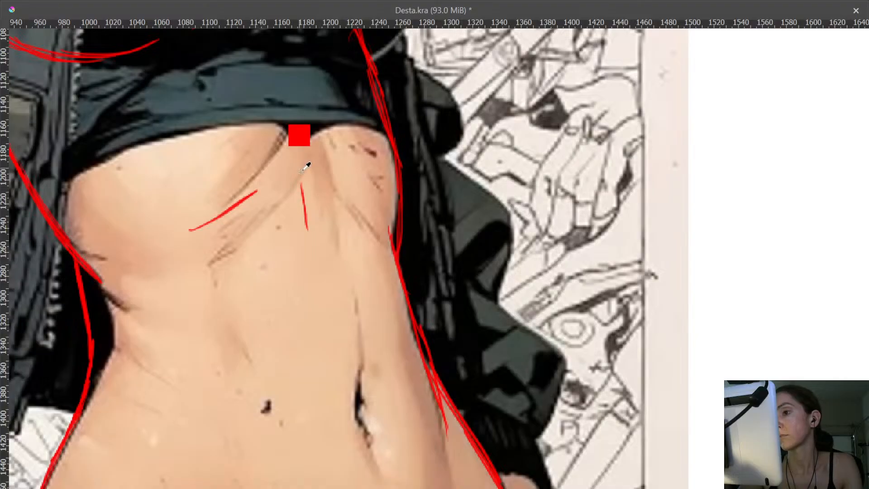
{"action": "mouse_move", "coordinate": [327, 174]}
{"action": "left_mouse_down"}
{"action": "mouse_move", "coordinate": [337, 236]}
{"action": "mouse_move", "coordinate": [220, 288]}
{"action": "mouse_move", "coordinate": [227, 277]}
{"action": "mouse_move", "coordinate": [224, 285]}
{"action": "mouse_move", "coordinate": [193, 259]}
{"action": "left_mouse_up"}
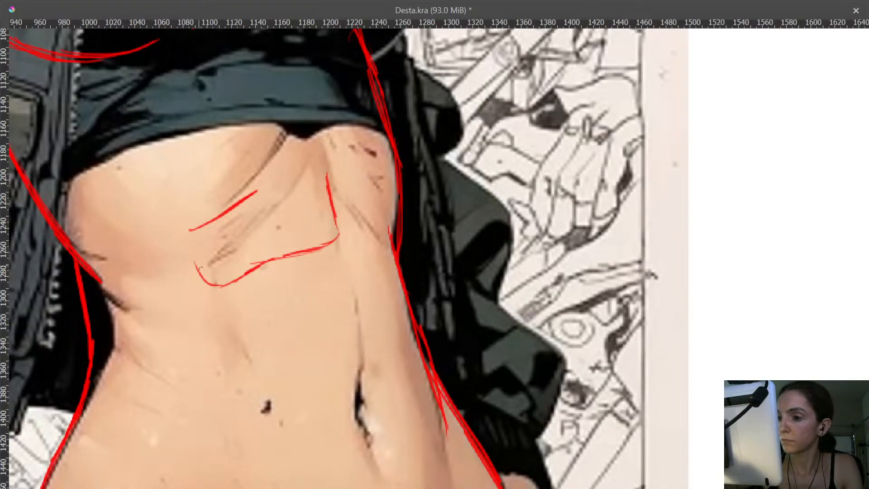
{"action": "left_click_drag", "start_coordinate": [339, 233], "coordinate": [383, 249]}
- Draw the far-side rib line curving around the torso edge and erase the old contour line inside it
{"action": "left_click_drag", "start_coordinate": [301, 226], "coordinate": [289, 173]}
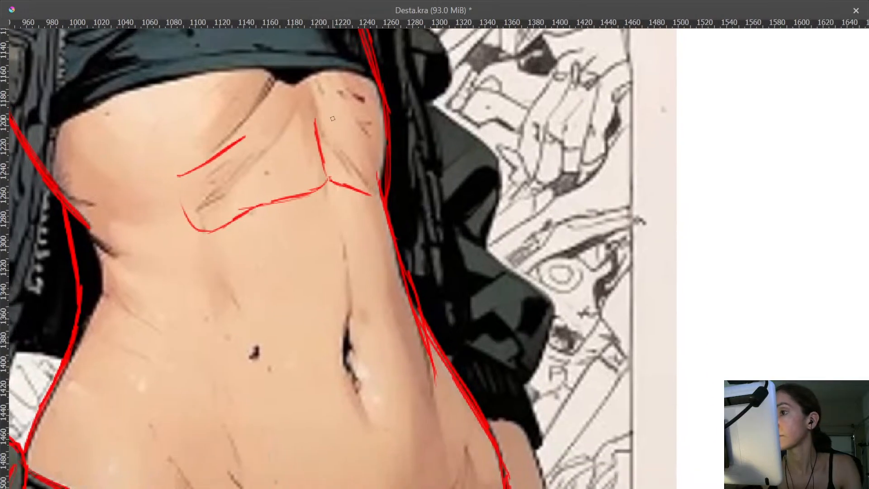
{"action": "mouse_move", "coordinate": [334, 119]}
{"action": "left_mouse_down"}
{"action": "mouse_move", "coordinate": [391, 153]}
{"action": "mouse_move", "coordinate": [390, 198]}
{"action": "left_mouse_up"}
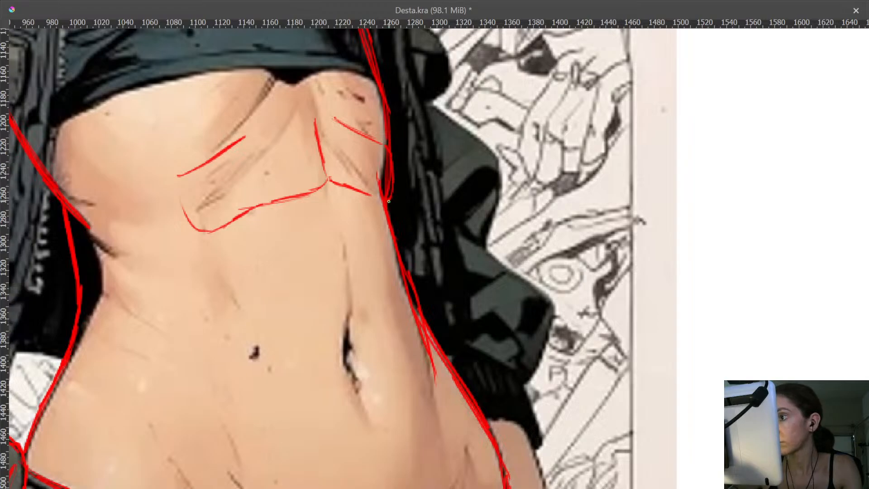
{"action": "left_click_drag", "start_coordinate": [381, 201], "coordinate": [388, 173]}
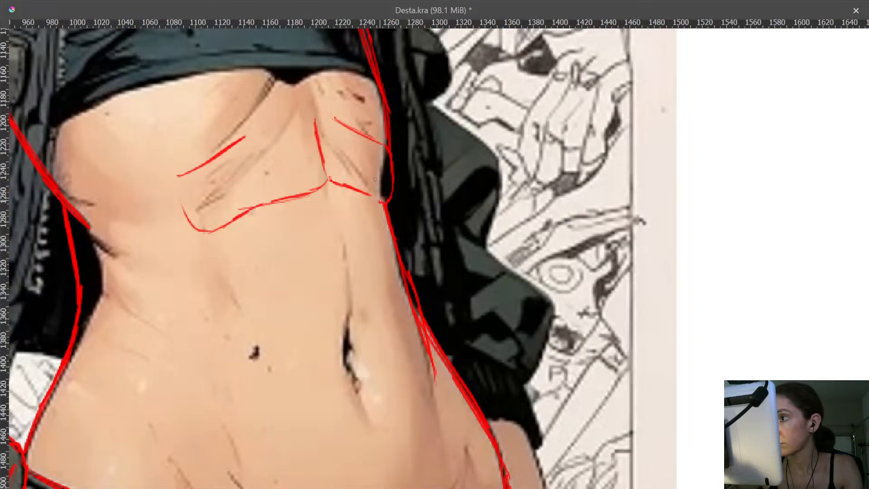
- Outline the second row of abdominal muscles around an extended midline, and reshape the far waist contour beside it
{"action": "left_click_drag", "start_coordinate": [322, 212], "coordinate": [304, 151]}
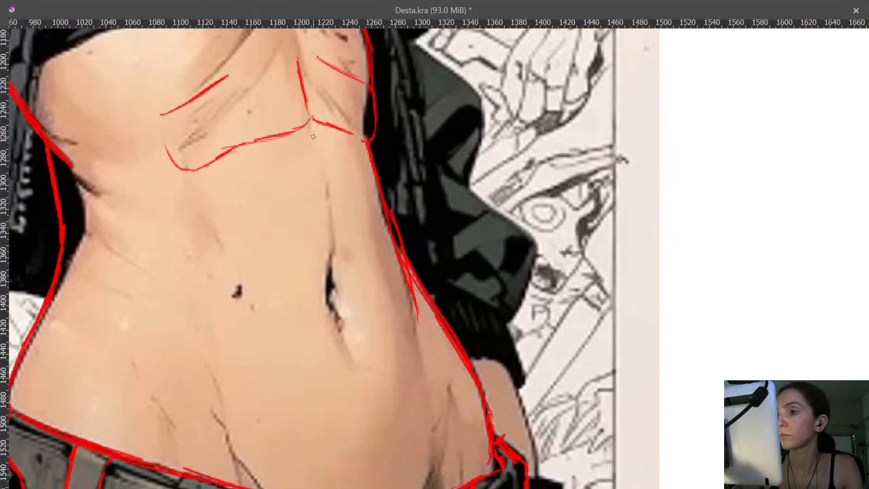
{"action": "left_click_drag", "start_coordinate": [312, 120], "coordinate": [326, 193]}
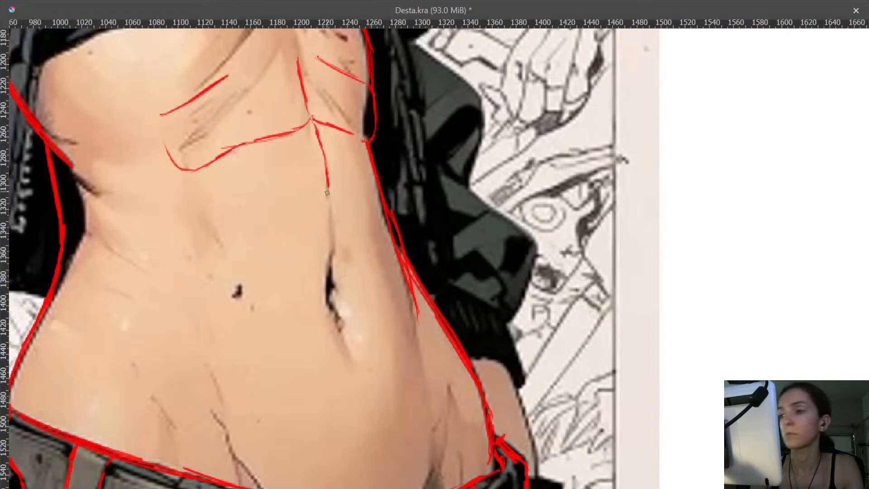
{"action": "left_click_drag", "start_coordinate": [327, 193], "coordinate": [251, 226]}
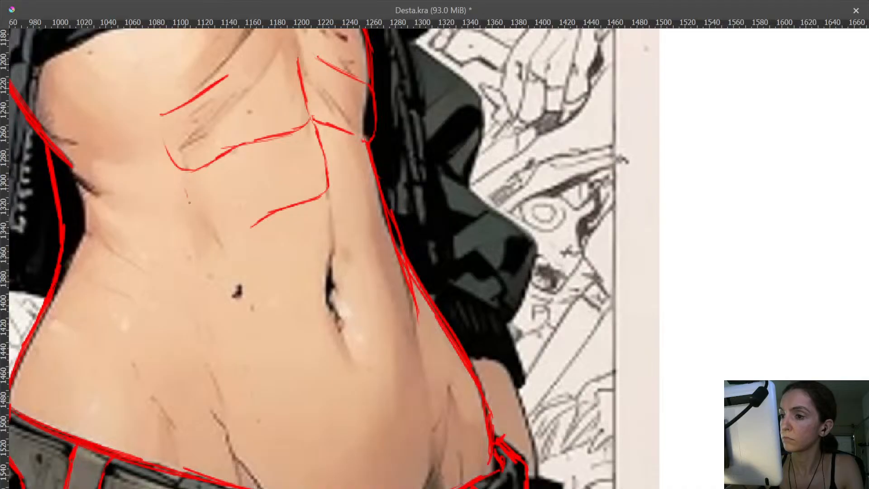
{"action": "mouse_move", "coordinate": [189, 202]}
{"action": "left_mouse_down"}
{"action": "mouse_move", "coordinate": [211, 239]}
{"action": "mouse_move", "coordinate": [205, 232]}
{"action": "mouse_move", "coordinate": [236, 234]}
{"action": "left_mouse_up"}
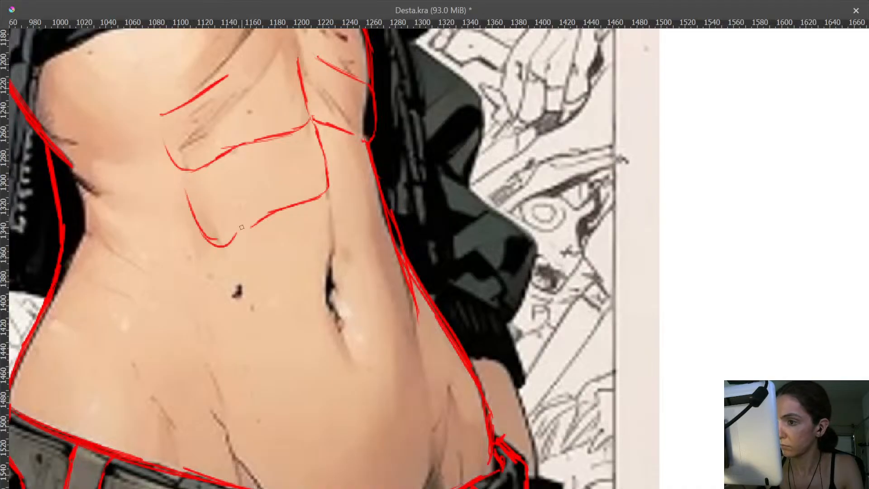
{"action": "left_click_drag", "start_coordinate": [332, 190], "coordinate": [382, 203]}
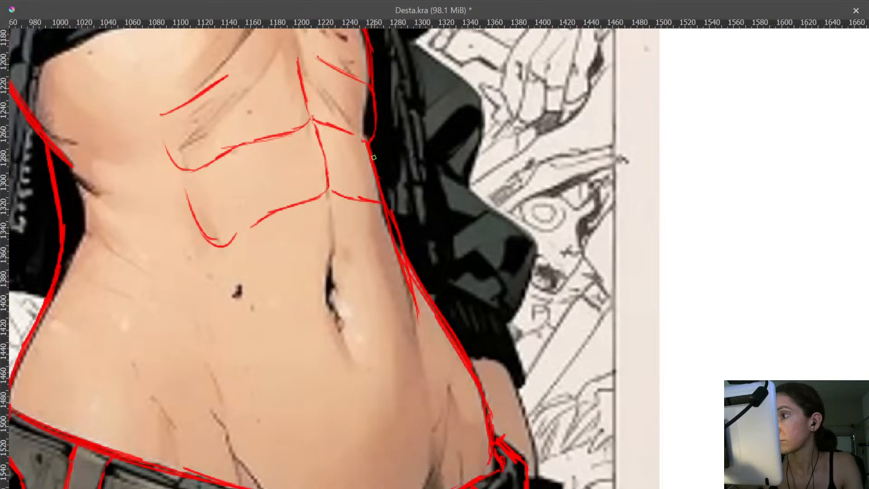
{"action": "left_click_drag", "start_coordinate": [369, 143], "coordinate": [386, 188]}
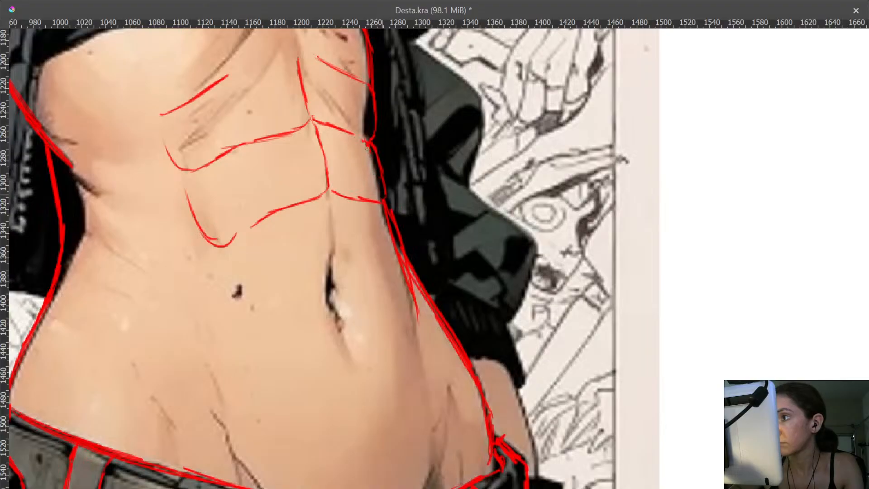
- Erase the hooked near corner of the second abdominal row and redraw it joined to the crease below
{"action": "left_click_drag", "start_coordinate": [214, 221], "coordinate": [224, 155]}
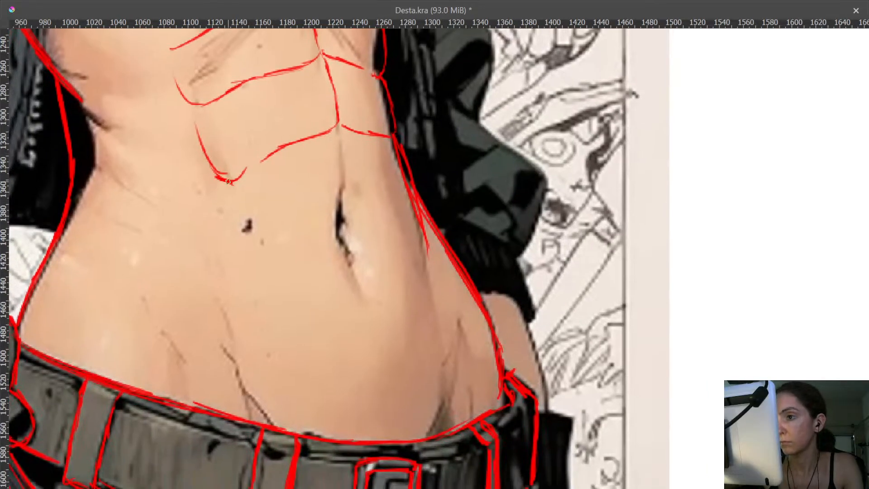
{"action": "left_click_drag", "start_coordinate": [214, 177], "coordinate": [242, 181]}
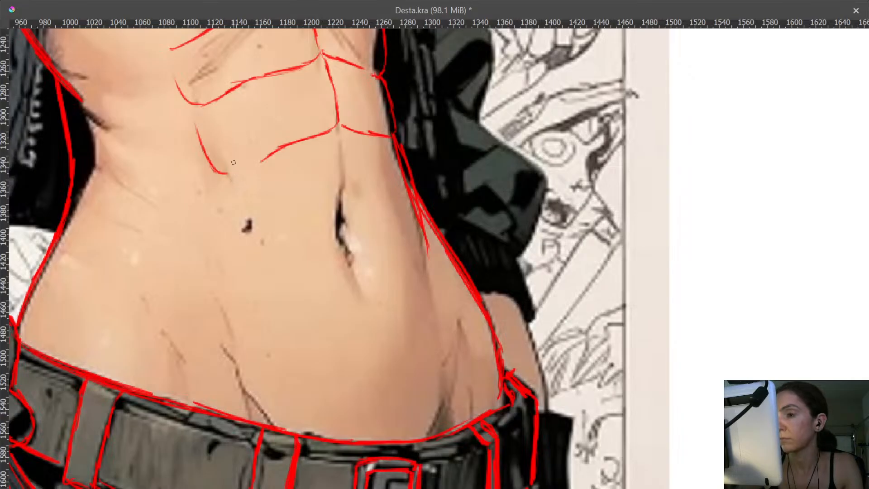
{"action": "left_click_drag", "start_coordinate": [229, 173], "coordinate": [253, 164]}
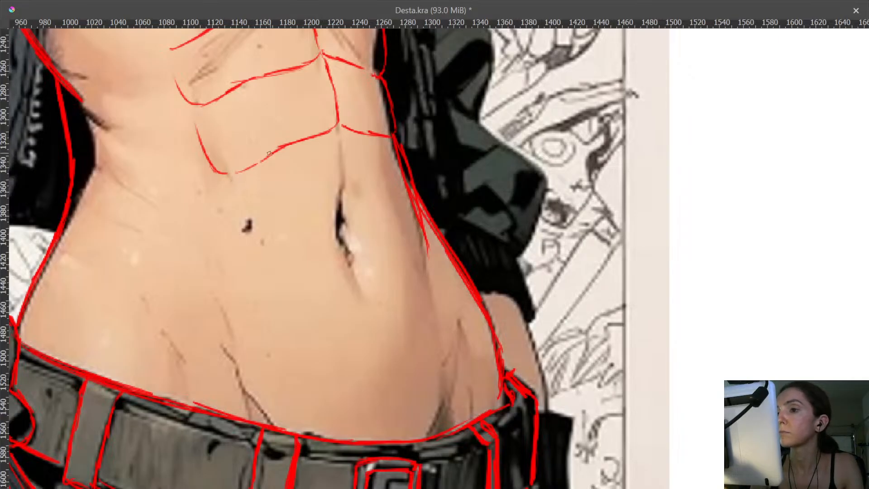
- Extend the midline down to the navel and outline the third abdominal section on the near side
{"action": "mouse_move", "coordinate": [348, 190]}
{"action": "left_mouse_down"}
{"action": "mouse_move", "coordinate": [335, 267]}
{"action": "mouse_move", "coordinate": [381, 164]}
{"action": "left_mouse_up"}
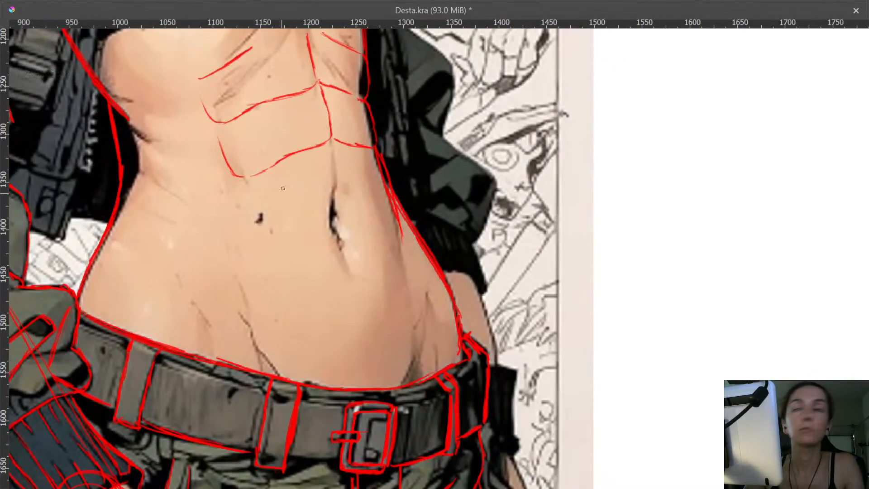
{"action": "left_click_drag", "start_coordinate": [332, 143], "coordinate": [337, 165]}
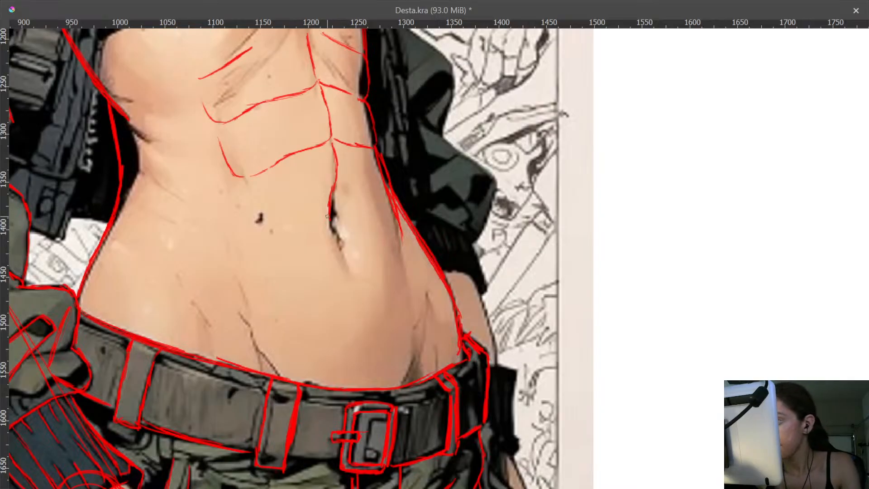
{"action": "left_click_drag", "start_coordinate": [329, 220], "coordinate": [308, 220]}
{"action": "key", "text": "ctrl+z"}
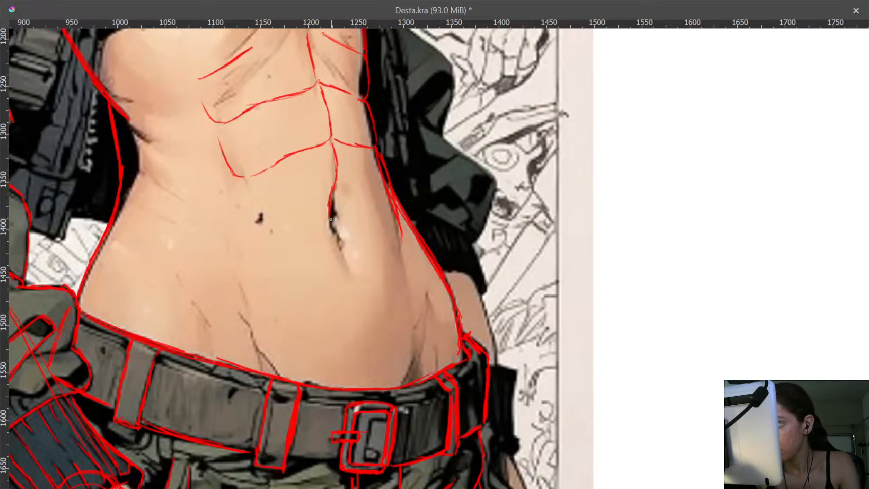
{"action": "key", "text": "ctrl+z"}
{"action": "mouse_move", "coordinate": [306, 228]}
{"action": "left_mouse_down"}
{"action": "mouse_move", "coordinate": [240, 225]}
{"action": "mouse_move", "coordinate": [237, 177]}
{"action": "left_mouse_up"}
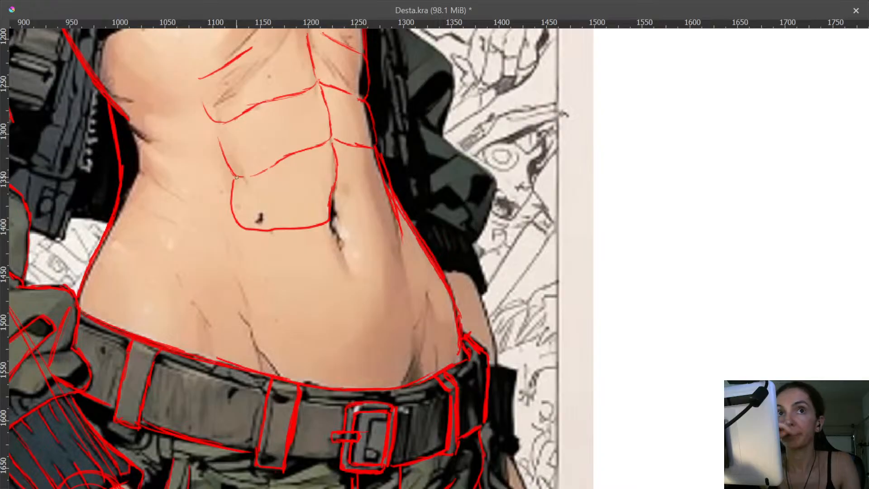
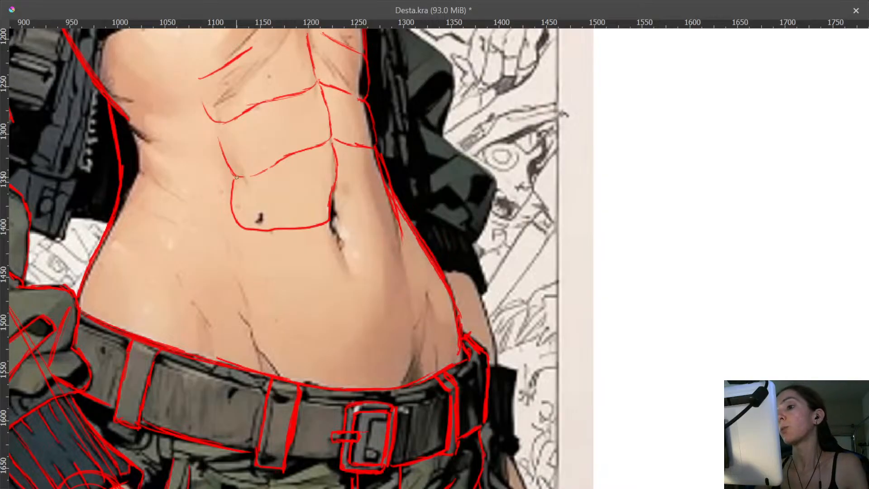
- Trace the navel's far edge and the crease from it to the far waist, and clean up the doubled waist contour
{"action": "scroll", "coordinate": [340, 167], "scroll_direction": "up", "scroll_amount": 5}
{"action": "left_click_drag", "start_coordinate": [363, 106], "coordinate": [317, 154]}
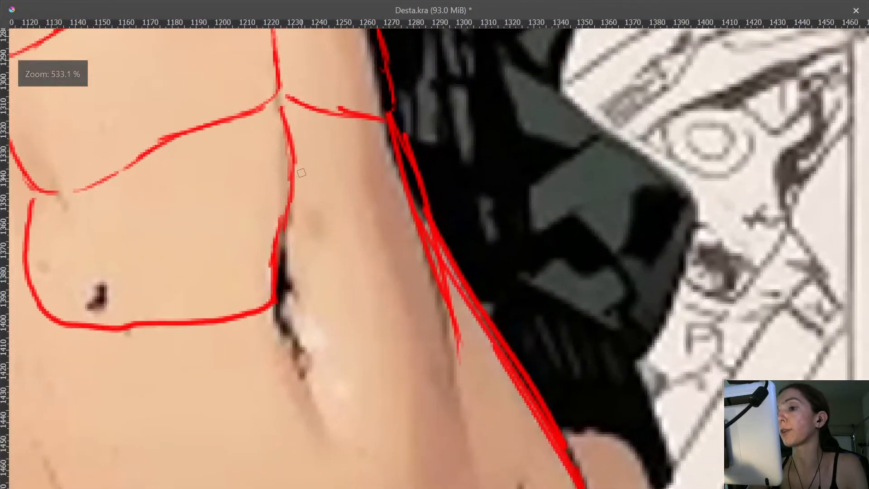
{"action": "left_click_drag", "start_coordinate": [285, 222], "coordinate": [274, 251]}
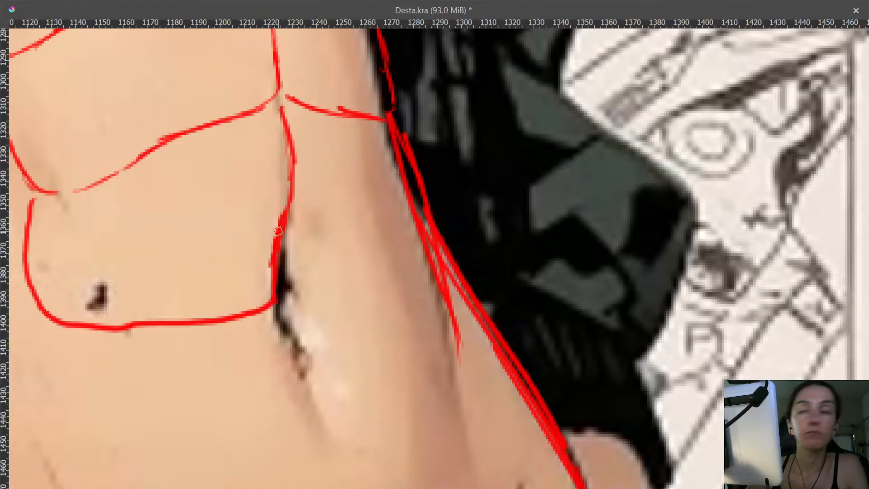
{"action": "mouse_move", "coordinate": [285, 221]}
{"action": "left_mouse_down"}
{"action": "mouse_move", "coordinate": [291, 264]}
{"action": "mouse_move", "coordinate": [316, 300]}
{"action": "mouse_move", "coordinate": [353, 303]}
{"action": "mouse_move", "coordinate": [426, 279]}
{"action": "left_mouse_up"}
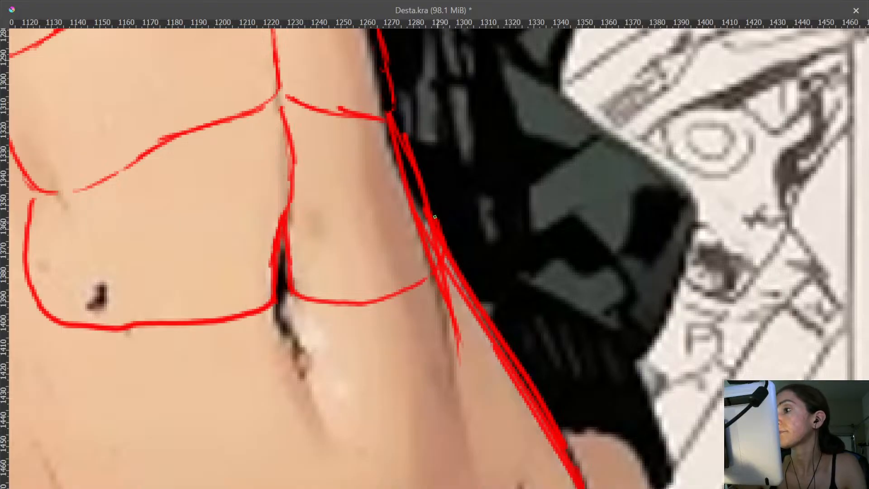
{"action": "mouse_move", "coordinate": [421, 188]}
{"action": "left_mouse_down"}
{"action": "mouse_move", "coordinate": [402, 130]}
{"action": "mouse_move", "coordinate": [387, 114]}
{"action": "left_mouse_up"}
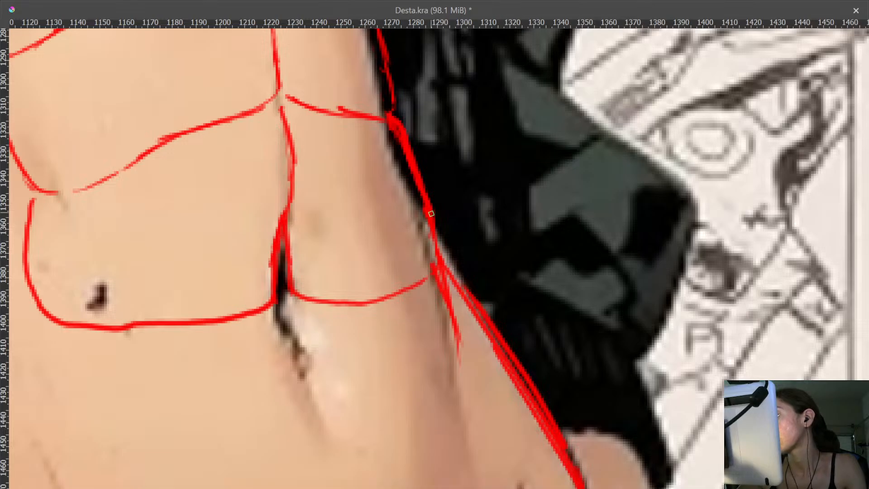
{"action": "left_click_drag", "start_coordinate": [431, 213], "coordinate": [440, 260]}
- Continue the red line down along the lower crease of the navel
{"action": "left_click_drag", "start_coordinate": [360, 268], "coordinate": [371, 283]}
{"action": "left_click_drag", "start_coordinate": [364, 317], "coordinate": [382, 289]}
{"action": "left_click_drag", "start_coordinate": [360, 178], "coordinate": [362, 125]}
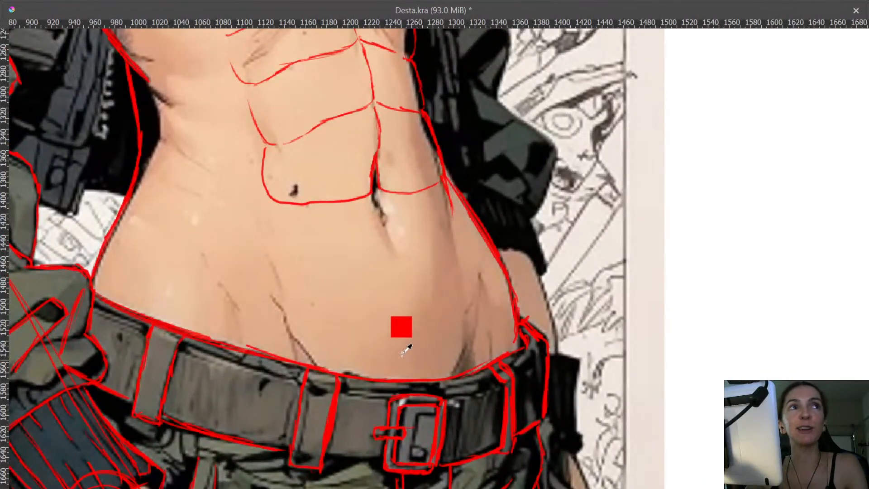
{"action": "left_click_drag", "start_coordinate": [407, 346], "coordinate": [403, 227]}
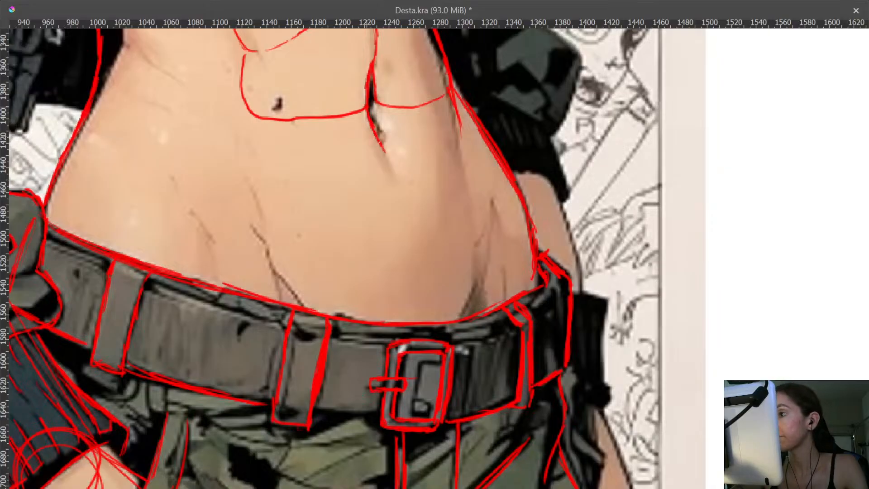
- Extend the torso's red midline from just below the navel line down toward the belt
{"action": "left_click_drag", "start_coordinate": [384, 152], "coordinate": [392, 182]}
{"action": "left_click_drag", "start_coordinate": [400, 205], "coordinate": [408, 295]}
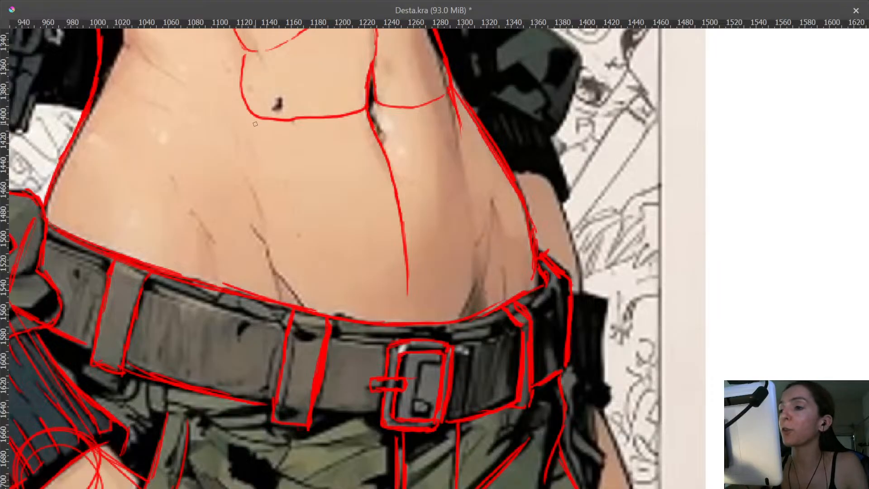
- Try to trace the left-hand contour of the lower abdomen and extend the midline to the belt
{"action": "mouse_move", "coordinate": [252, 129]}
{"action": "left_mouse_down"}
{"action": "mouse_move", "coordinate": [262, 161]}
{"action": "mouse_move", "coordinate": [290, 179]}
{"action": "mouse_move", "coordinate": [282, 176]}
{"action": "mouse_move", "coordinate": [312, 216]}
{"action": "mouse_move", "coordinate": [330, 274]}
{"action": "left_mouse_up"}
{"action": "key", "text": "ctrl+z"}
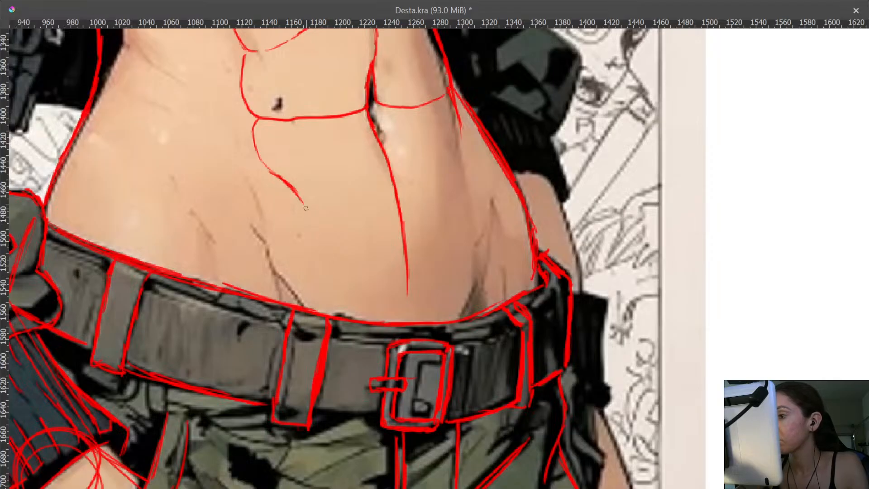
{"action": "left_click_drag", "start_coordinate": [304, 208], "coordinate": [352, 318]}
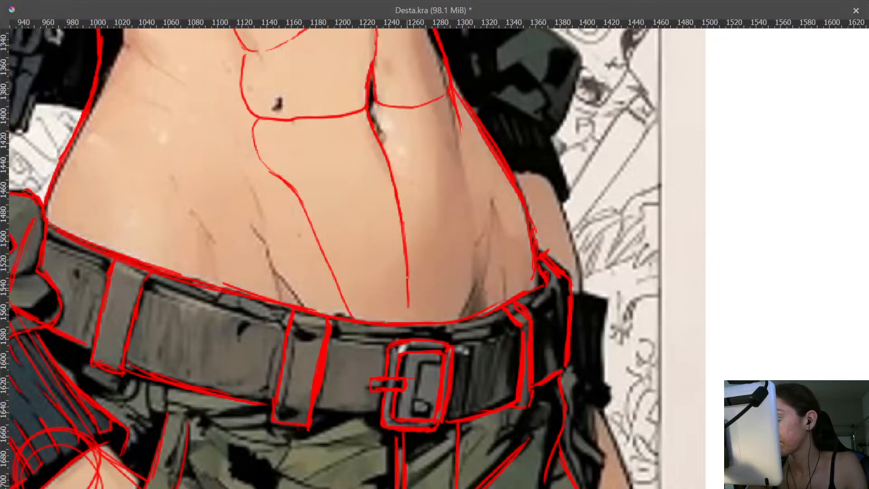
{"action": "left_click_drag", "start_coordinate": [407, 277], "coordinate": [408, 319]}
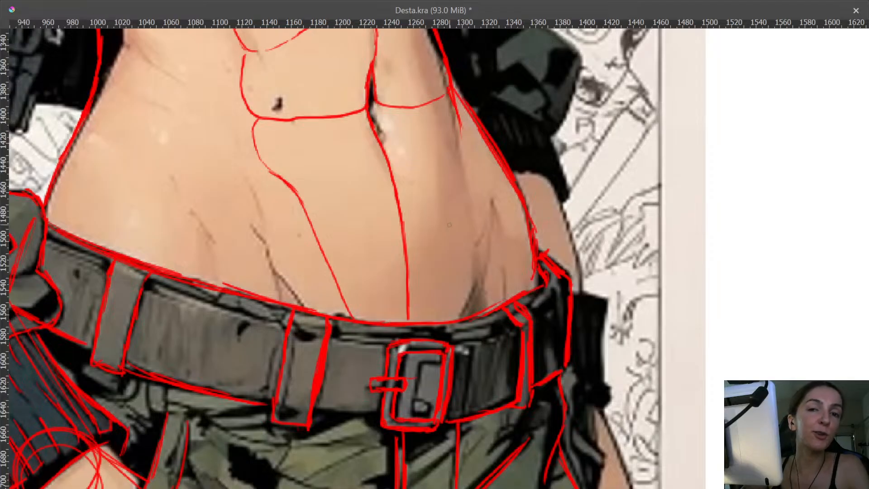
- Try to trace the right-hand contour of the lower abdominal muscles down to the belt
{"action": "left_click_drag", "start_coordinate": [450, 225], "coordinate": [430, 198]}
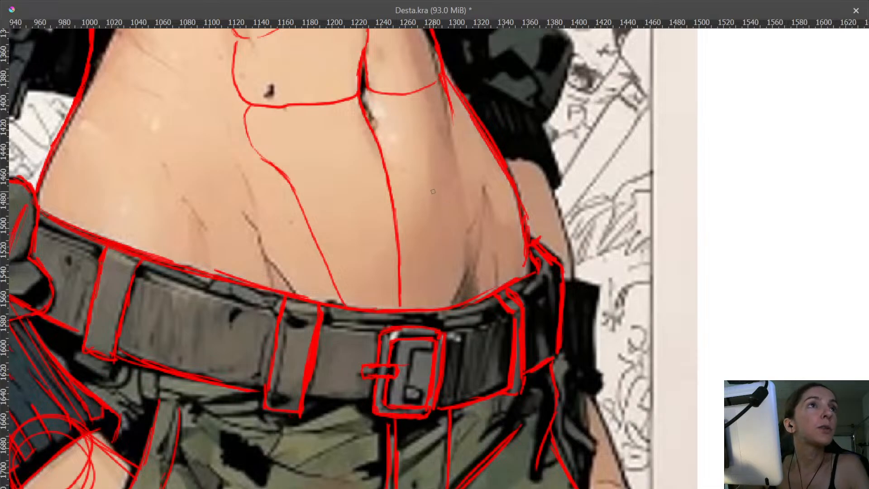
{"action": "left_click_drag", "start_coordinate": [427, 147], "coordinate": [388, 188]}
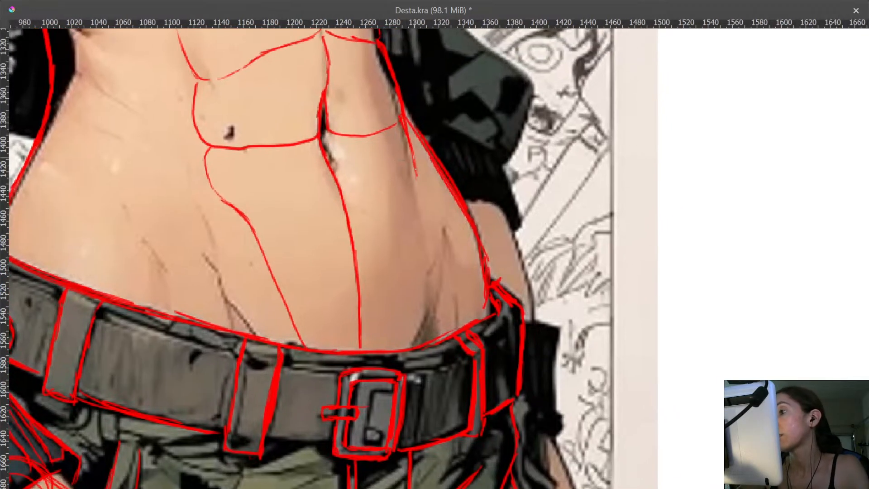
{"action": "left_click_drag", "start_coordinate": [416, 177], "coordinate": [408, 225]}
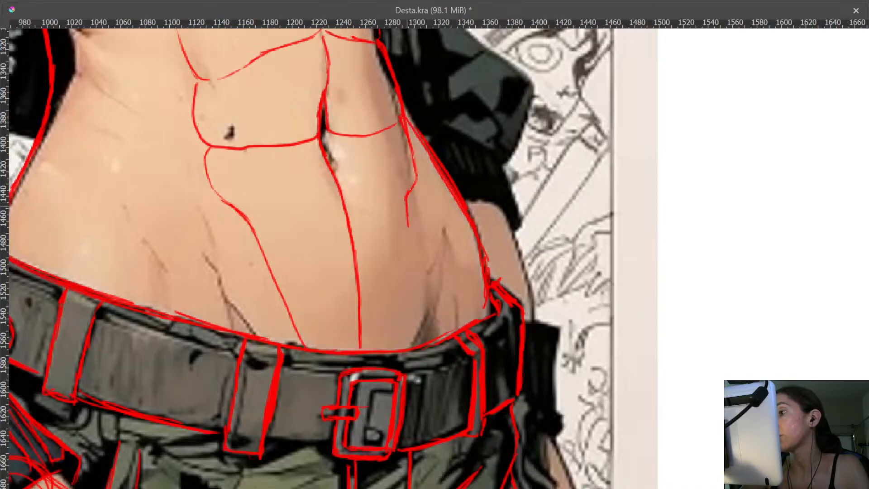
{"action": "key", "text": "ctrl+z"}
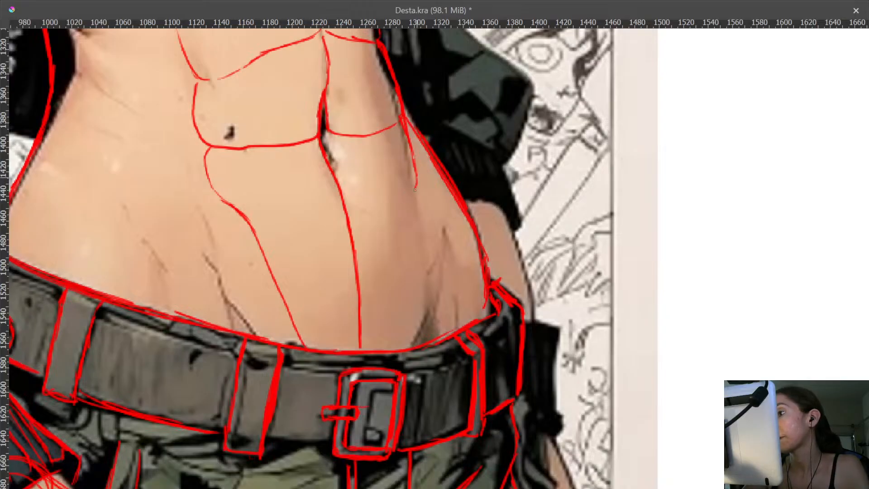
{"action": "left_click_drag", "start_coordinate": [414, 188], "coordinate": [394, 353]}
{"action": "left_click_drag", "start_coordinate": [440, 297], "coordinate": [407, 327]}
{"action": "mouse_move", "coordinate": [304, 326]}
{"action": "left_mouse_down"}
{"action": "mouse_move", "coordinate": [277, 275]}
{"action": "mouse_move", "coordinate": [266, 188]}
{"action": "left_mouse_up"}
{"action": "key", "text": "ctrl+z"}
{"action": "mouse_move", "coordinate": [312, 330]}
{"action": "left_mouse_down"}
{"action": "mouse_move", "coordinate": [272, 263]}
{"action": "mouse_move", "coordinate": [266, 190]}
{"action": "left_mouse_up"}
{"action": "mouse_move", "coordinate": [404, 203]}
{"action": "left_mouse_down"}
{"action": "mouse_move", "coordinate": [411, 253]}
{"action": "mouse_move", "coordinate": [430, 214]}
{"action": "mouse_move", "coordinate": [425, 289]}
{"action": "mouse_move", "coordinate": [430, 244]}
{"action": "mouse_move", "coordinate": [442, 277]}
{"action": "left_mouse_up"}
- Hide the colour reference layer to review the abdomen line work, and show it again
{"action": "key", "text": "Tab"}
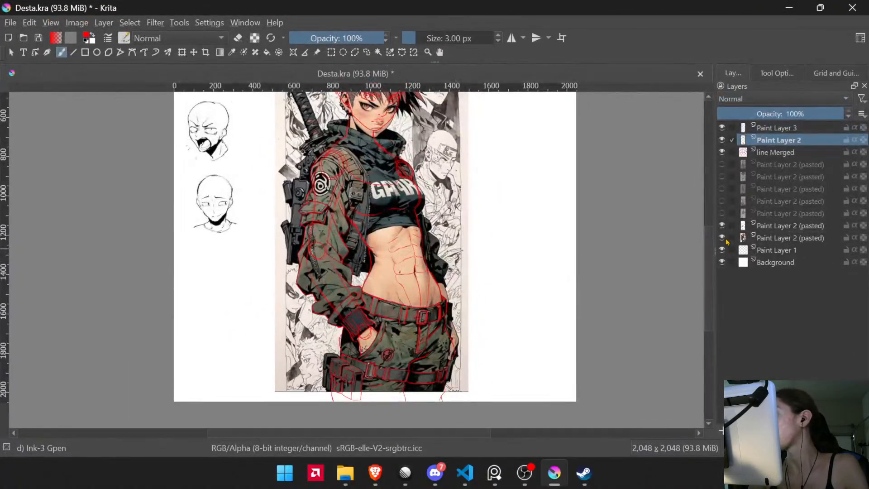
{"action": "left_click", "coordinate": [722, 237]}
{"action": "left_click_drag", "start_coordinate": [485, 299], "coordinate": [394, 287]}
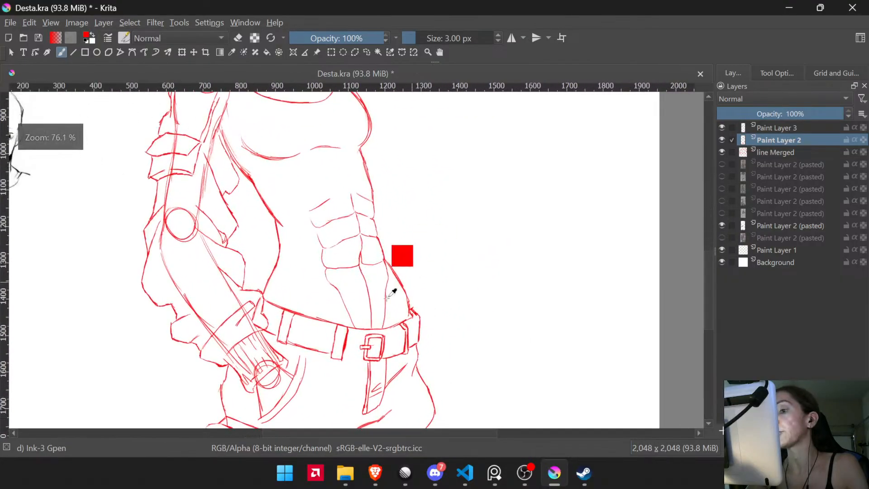
{"action": "left_click_drag", "start_coordinate": [379, 319], "coordinate": [383, 274]}
{"action": "left_click", "coordinate": [721, 238]}
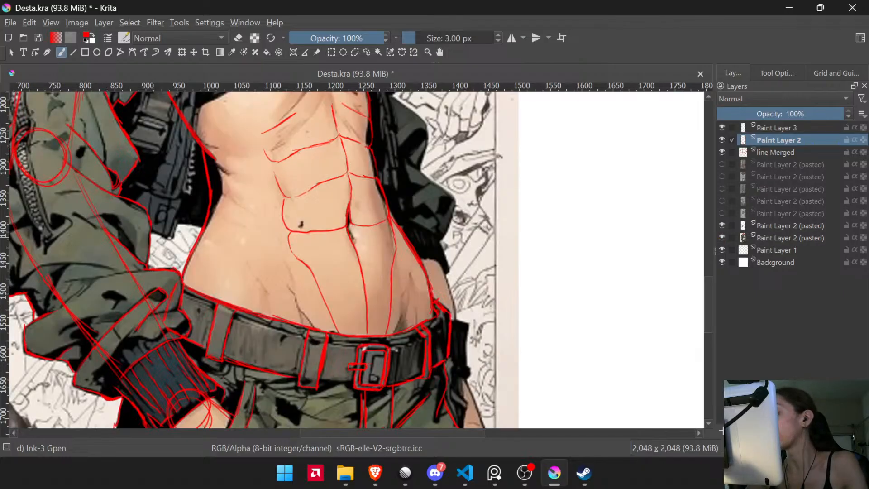
- Undo the recent contour strokes on both sides of the lower abdomen and the midline's last extension
{"action": "left_click_drag", "start_coordinate": [356, 326], "coordinate": [364, 279]}
{"action": "key", "text": "ctrl+z"}
{"action": "key", "text": "ctrl+z"}
{"action": "key", "text": "ctrl+z"}
{"action": "key", "text": "ctrl+z"}
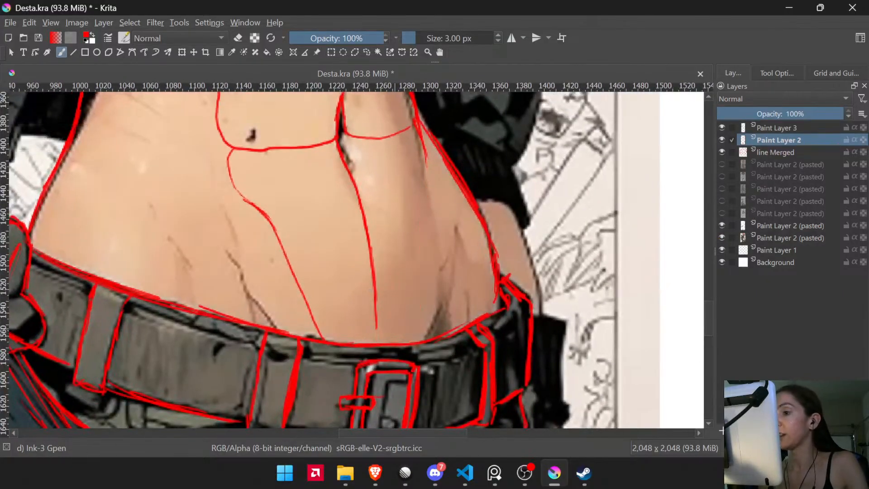
{"action": "key", "text": "ctrl+z"}
{"action": "key", "text": "ctrl+z"}
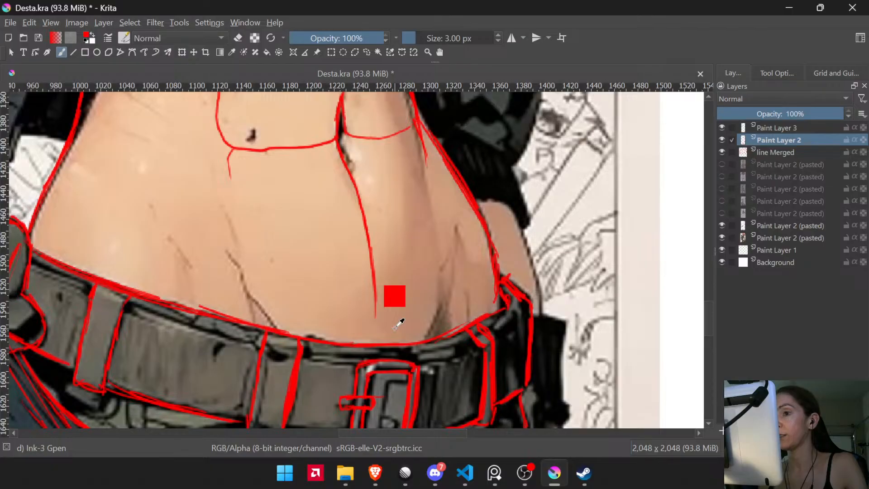
{"action": "key", "text": "ctrl+z"}
{"action": "key", "text": "ctrl+z"}
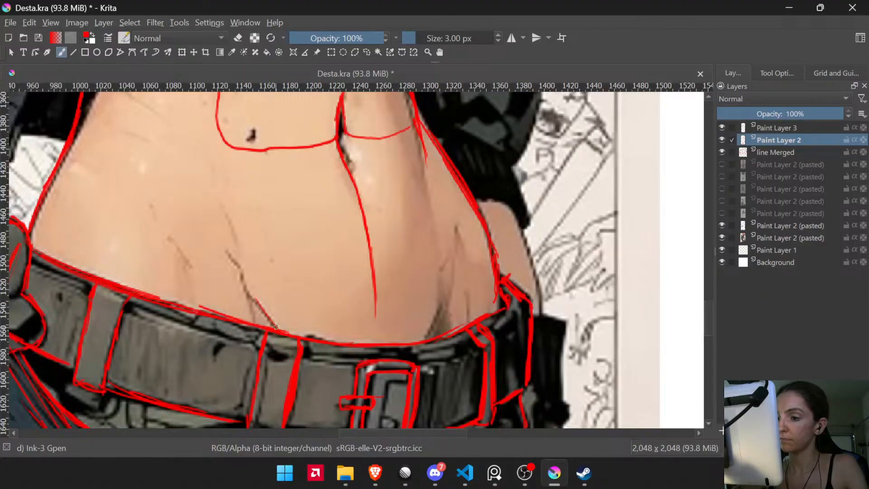
- Trace the hip creases of the lower abdomen just above the belt, following the reference
{"action": "left_click_drag", "start_coordinate": [275, 326], "coordinate": [239, 267]}
{"action": "left_click_drag", "start_coordinate": [252, 317], "coordinate": [221, 232]}
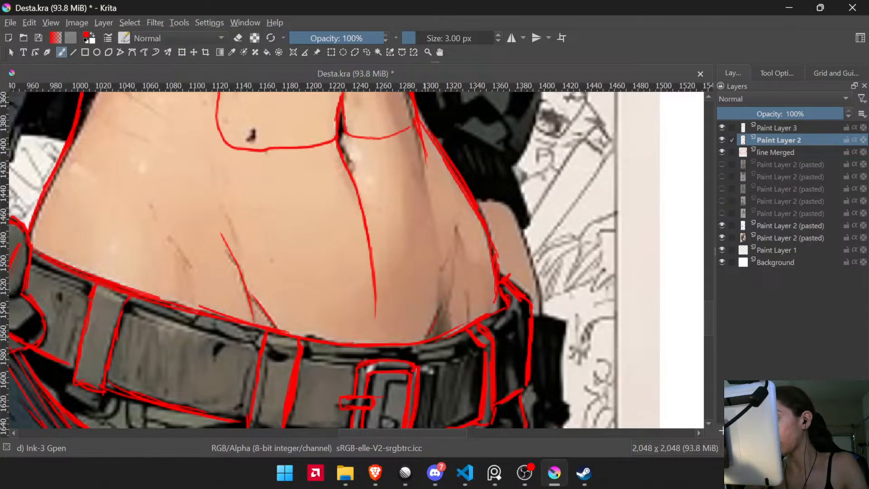
{"action": "scroll", "coordinate": [463, 263], "scroll_direction": "down", "scroll_amount": 8}
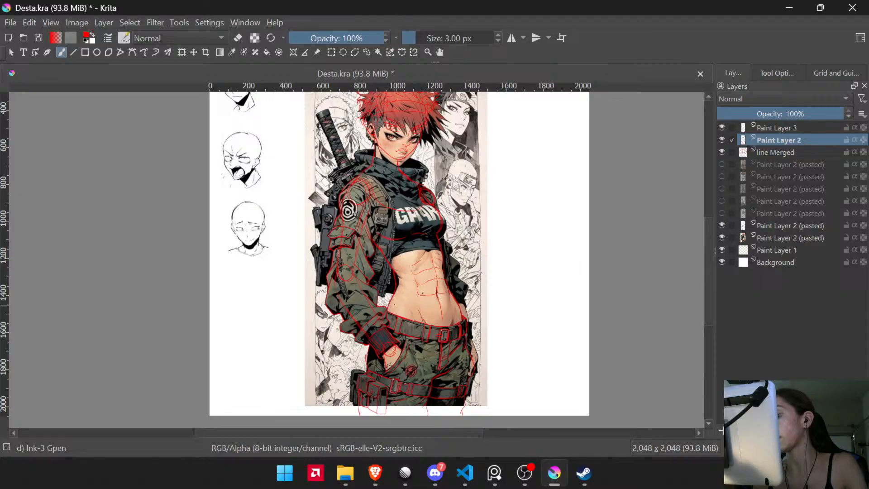
{"action": "left_click_drag", "start_coordinate": [392, 306], "coordinate": [439, 302]}
{"action": "key", "text": "ctrl+z"}
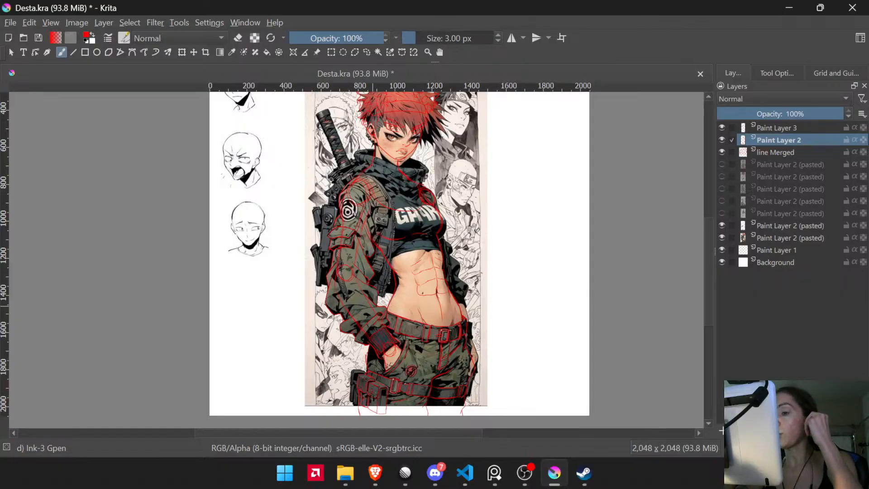
- Make Paint Layer 3 the active layer and hide Paint Layer 2
{"action": "left_click", "coordinate": [743, 128]}
{"action": "left_click", "coordinate": [723, 127]}
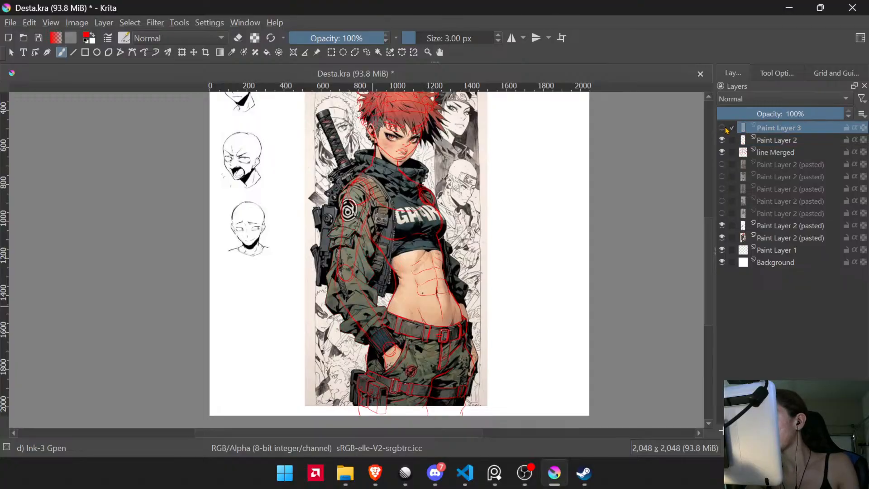
{"action": "left_click", "coordinate": [723, 128]}
{"action": "left_click_drag", "start_coordinate": [364, 261], "coordinate": [378, 284]}
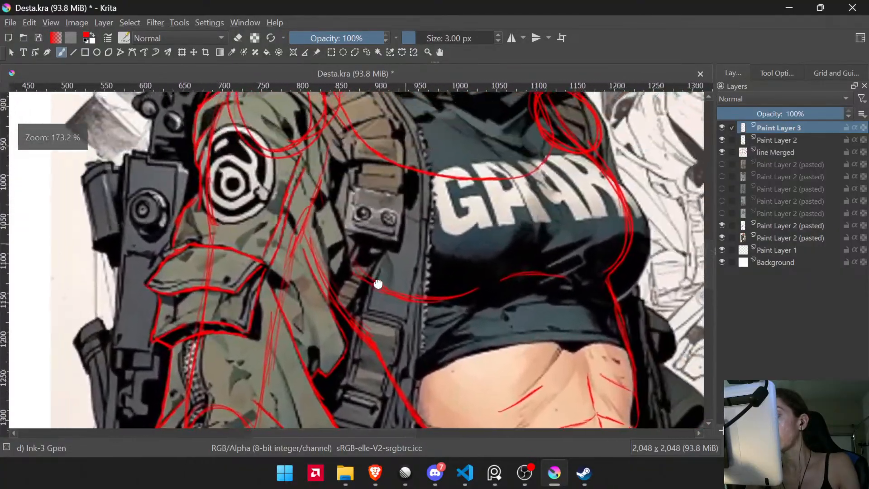
{"action": "left_click_drag", "start_coordinate": [378, 188], "coordinate": [382, 198]}
{"action": "left_click_drag", "start_coordinate": [383, 198], "coordinate": [393, 217]}
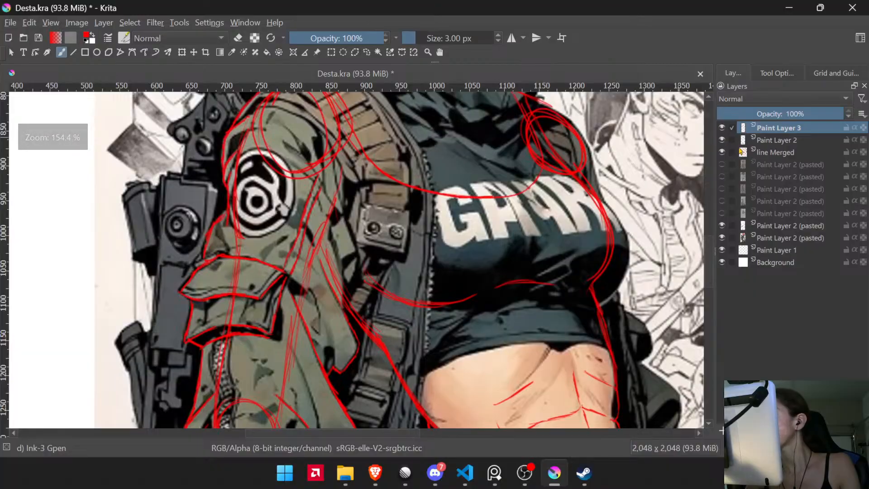
{"action": "left_click", "coordinate": [722, 141]}
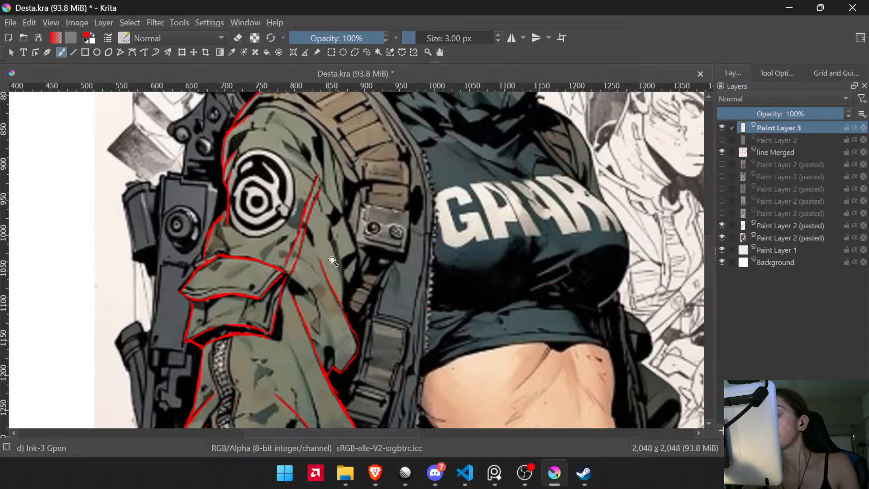
- Trace the upper sleeve's fold lines beside the shoulder strap and its metal clip
{"action": "mouse_move", "coordinate": [333, 260]}
{"action": "left_mouse_down"}
{"action": "mouse_move", "coordinate": [337, 225]}
{"action": "mouse_move", "coordinate": [327, 262]}
{"action": "left_mouse_up"}
{"action": "key", "text": "Tab"}
{"action": "left_click_drag", "start_coordinate": [335, 223], "coordinate": [317, 288]}
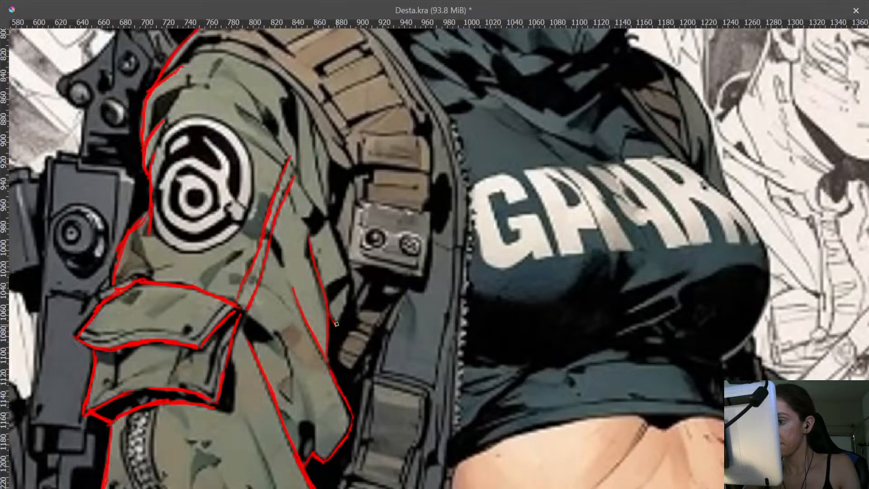
{"action": "mouse_move", "coordinate": [350, 281]}
{"action": "left_mouse_down"}
{"action": "mouse_move", "coordinate": [341, 251]}
{"action": "mouse_move", "coordinate": [307, 317]}
{"action": "mouse_move", "coordinate": [299, 277]}
{"action": "left_mouse_up"}
{"action": "left_click_drag", "start_coordinate": [401, 172], "coordinate": [355, 97]}
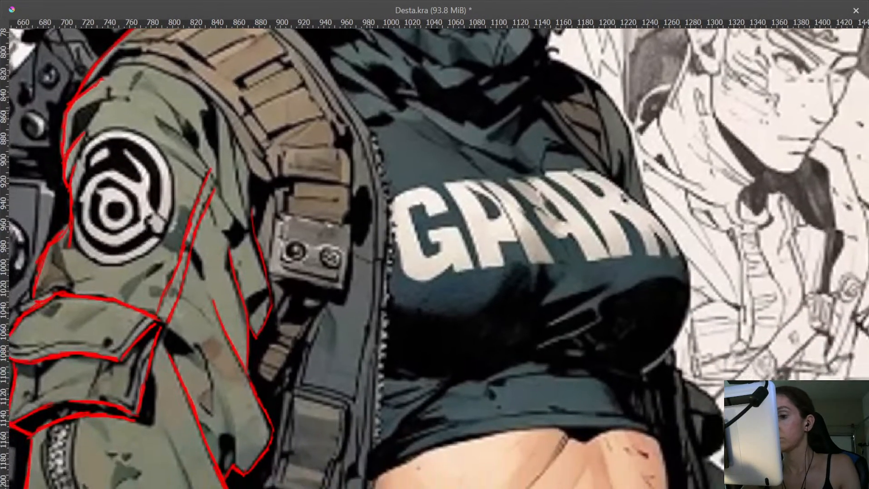
- Trace the upper part of the jacket's front edge from beside the scarf toward the zipper
{"action": "mouse_move", "coordinate": [329, 187]}
{"action": "left_mouse_down"}
{"action": "mouse_move", "coordinate": [355, 187]}
{"action": "mouse_move", "coordinate": [393, 328]}
{"action": "mouse_move", "coordinate": [357, 347]}
{"action": "left_mouse_up"}
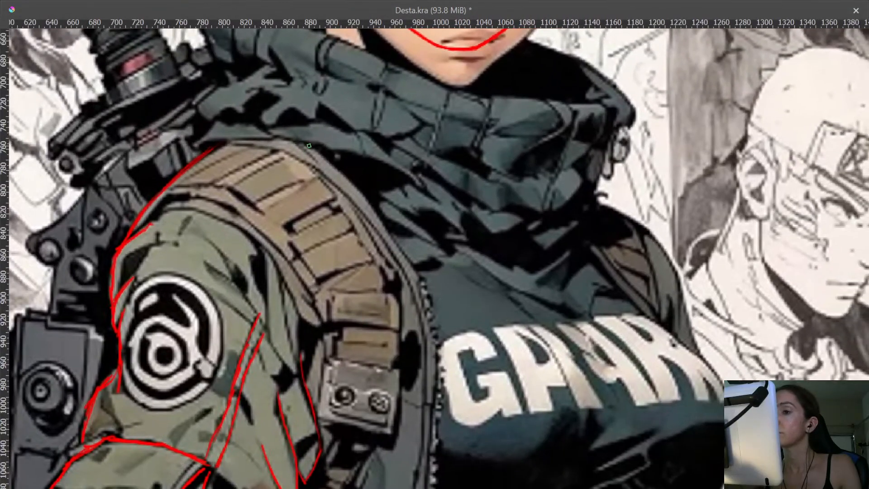
{"action": "left_click_drag", "start_coordinate": [329, 161], "coordinate": [391, 235]}
{"action": "left_click_drag", "start_coordinate": [435, 303], "coordinate": [434, 115]}
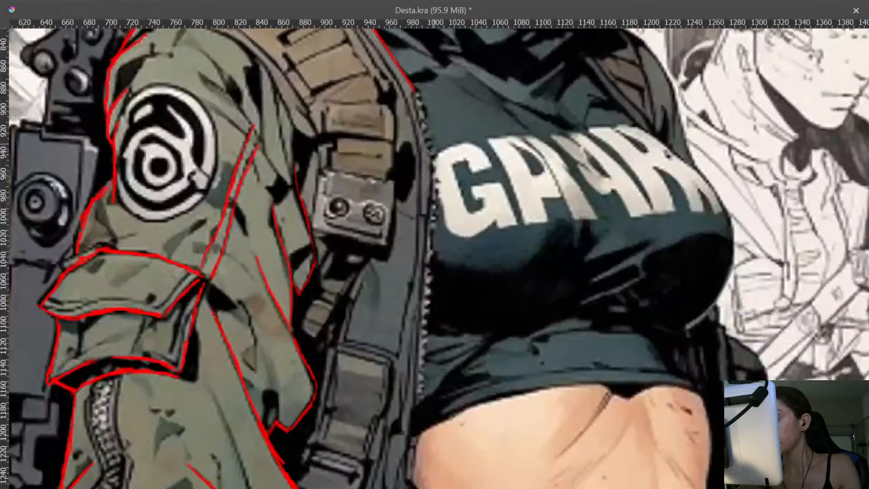
{"action": "mouse_move", "coordinate": [442, 145]}
{"action": "left_mouse_down"}
{"action": "mouse_move", "coordinate": [448, 162]}
{"action": "mouse_move", "coordinate": [428, 77]}
{"action": "left_mouse_up"}
{"action": "left_click_drag", "start_coordinate": [422, 130], "coordinate": [392, 190]}
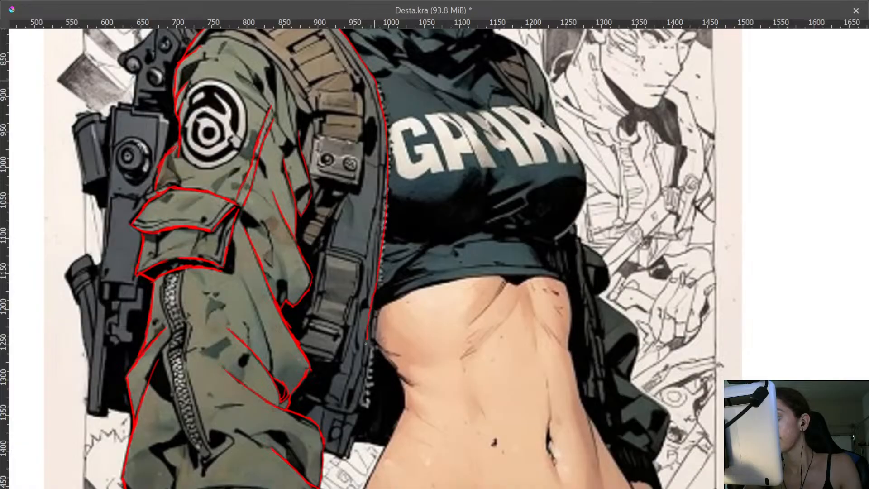
{"action": "key", "text": "ctrl+z"}
- Trace the jacket's zipper edge in one long line from the chest down toward the hem
{"action": "left_click_drag", "start_coordinate": [385, 131], "coordinate": [387, 115]}
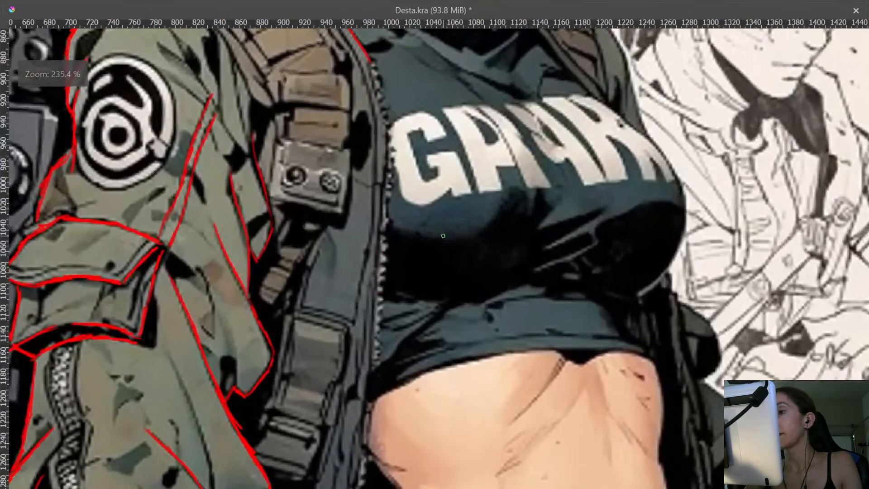
{"action": "mouse_move", "coordinate": [566, 281]}
{"action": "left_mouse_down"}
{"action": "mouse_move", "coordinate": [610, 250]}
{"action": "mouse_move", "coordinate": [698, 9]}
{"action": "left_mouse_up"}
{"action": "left_click_drag", "start_coordinate": [731, 387], "coordinate": [733, 87]}
{"action": "left_click_drag", "start_coordinate": [666, 189], "coordinate": [490, 57]}
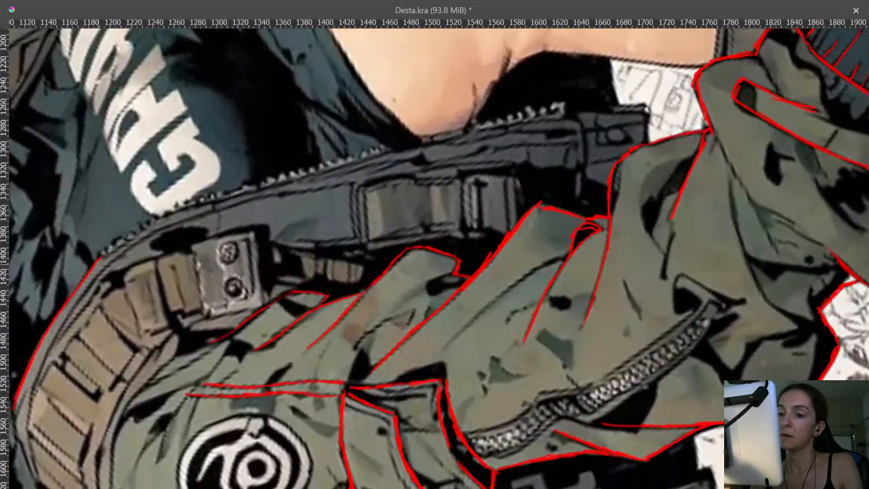
{"action": "mouse_move", "coordinate": [101, 256]}
{"action": "left_mouse_down"}
{"action": "mouse_move", "coordinate": [192, 214]}
{"action": "mouse_move", "coordinate": [614, 110]}
{"action": "left_mouse_up"}
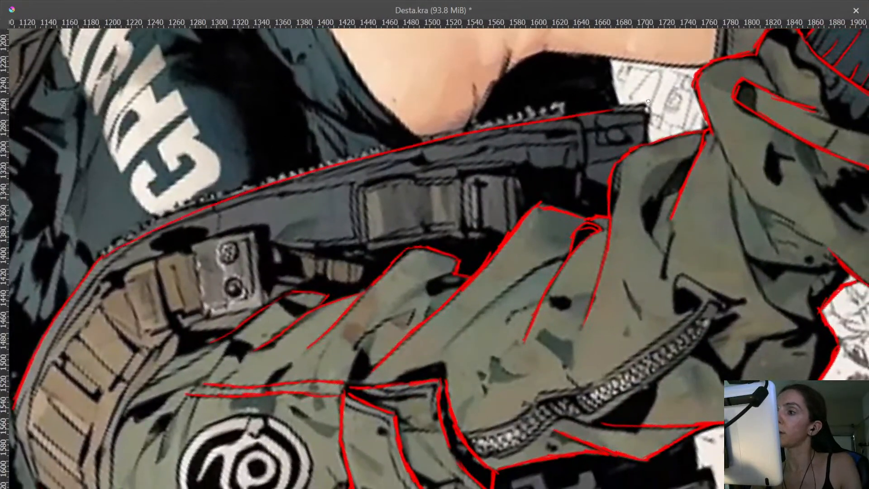
{"action": "mouse_move", "coordinate": [487, 196]}
{"action": "left_mouse_down"}
{"action": "mouse_move", "coordinate": [269, 241]}
{"action": "mouse_move", "coordinate": [171, 240]}
{"action": "left_mouse_up"}
{"action": "key", "text": "5"}
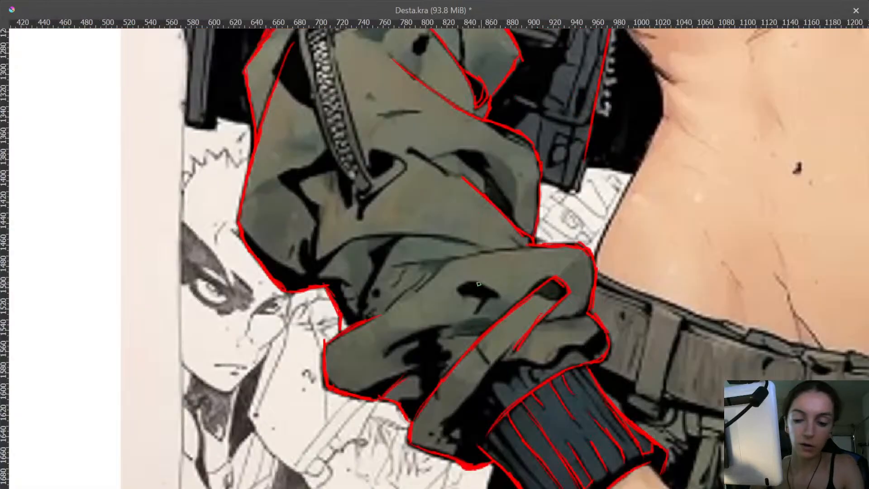
{"action": "left_click_drag", "start_coordinate": [341, 282], "coordinate": [188, 231]}
{"action": "left_click_drag", "start_coordinate": [371, 161], "coordinate": [261, 342]}
{"action": "left_click_drag", "start_coordinate": [317, 283], "coordinate": [329, 208]}
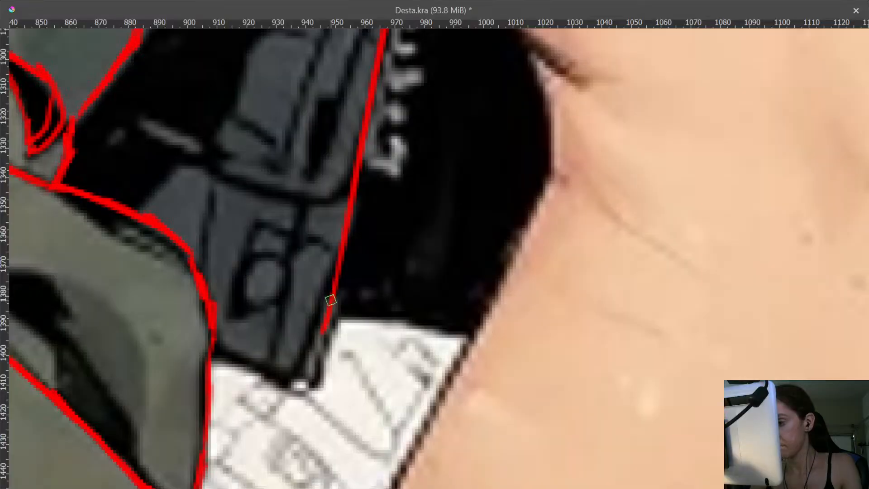
{"action": "left_click_drag", "start_coordinate": [330, 299], "coordinate": [313, 382]}
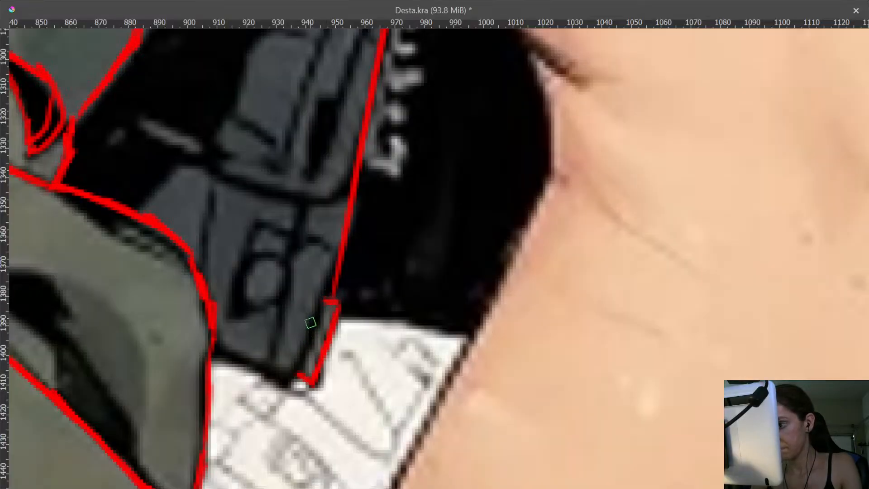
{"action": "key", "text": "ctrl+z"}
{"action": "key", "text": "ctrl+z"}
{"action": "key", "text": "ctrl+z"}
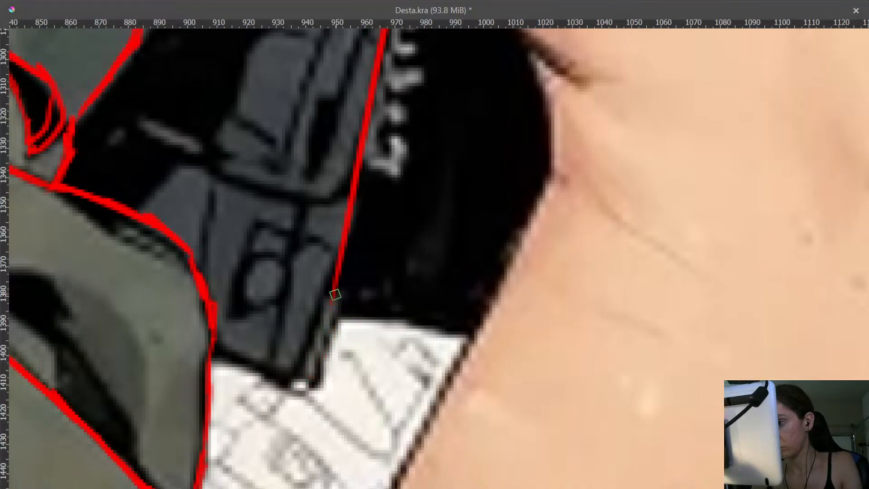
- Trace the jacket front's bottom corner, its hem up to the sleeve, and the narrow flap beside the zipper edge
{"action": "mouse_move", "coordinate": [334, 285]}
{"action": "left_mouse_down"}
{"action": "mouse_move", "coordinate": [324, 326]}
{"action": "mouse_move", "coordinate": [292, 386]}
{"action": "left_mouse_up"}
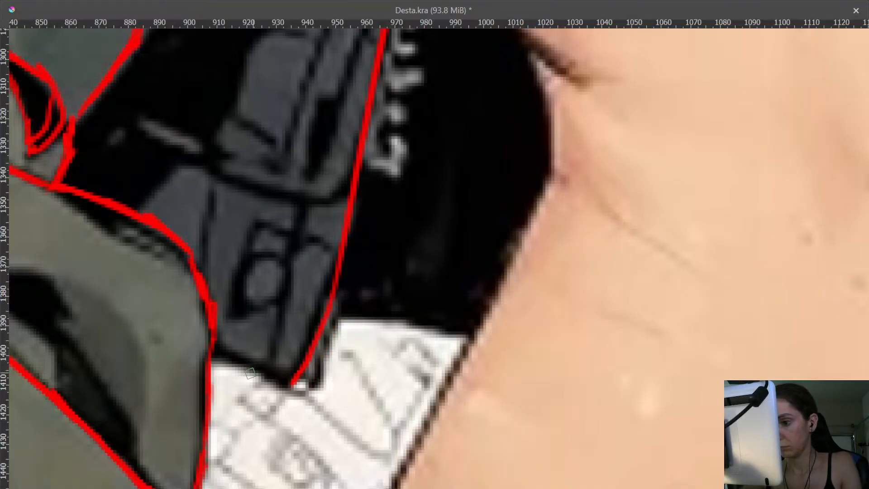
{"action": "mouse_move", "coordinate": [213, 346]}
{"action": "left_mouse_down"}
{"action": "mouse_move", "coordinate": [285, 387]}
{"action": "mouse_move", "coordinate": [294, 368]}
{"action": "mouse_move", "coordinate": [320, 388]}
{"action": "mouse_move", "coordinate": [308, 380]}
{"action": "mouse_move", "coordinate": [316, 386]}
{"action": "mouse_move", "coordinate": [334, 297]}
{"action": "left_mouse_up"}
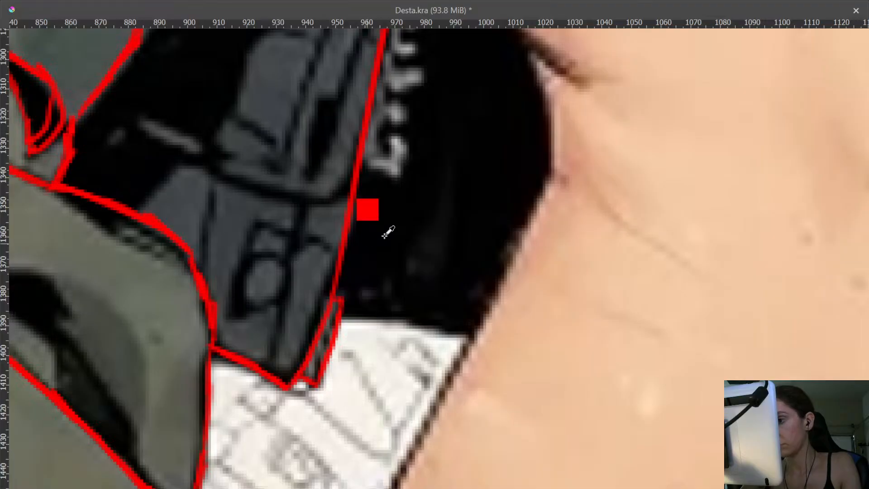
- Trace the bottom edge of the black jacket lining from the zipper-side flap across to the bare waist's outline
{"action": "mouse_move", "coordinate": [384, 246]}
{"action": "left_mouse_down"}
{"action": "mouse_move", "coordinate": [414, 230]}
{"action": "mouse_move", "coordinate": [452, 161]}
{"action": "left_mouse_up"}
{"action": "left_click_drag", "start_coordinate": [434, 238], "coordinate": [430, 222]}
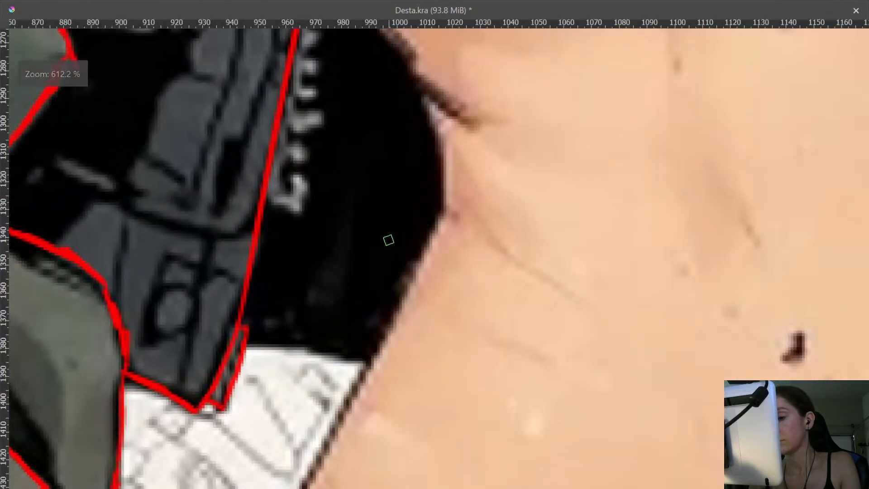
{"action": "left_click_drag", "start_coordinate": [247, 346], "coordinate": [350, 350]}
{"action": "key", "text": "ctrl+z"}
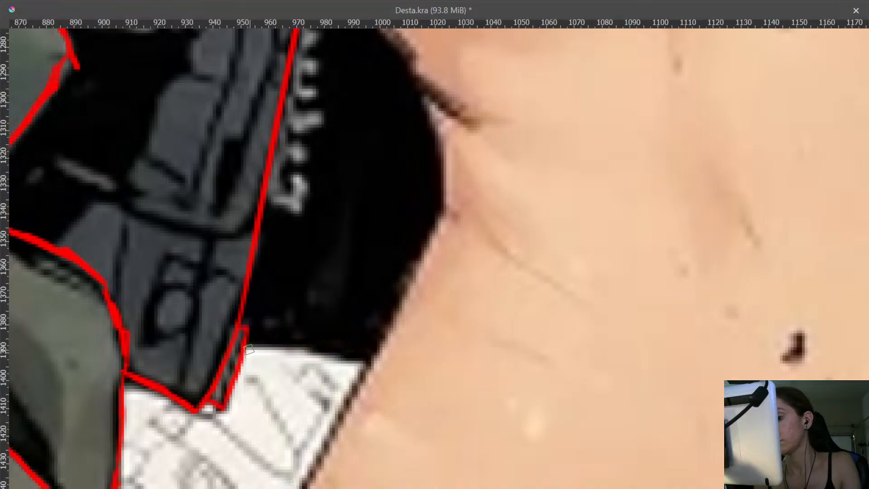
{"action": "left_click_drag", "start_coordinate": [248, 346], "coordinate": [362, 360]}
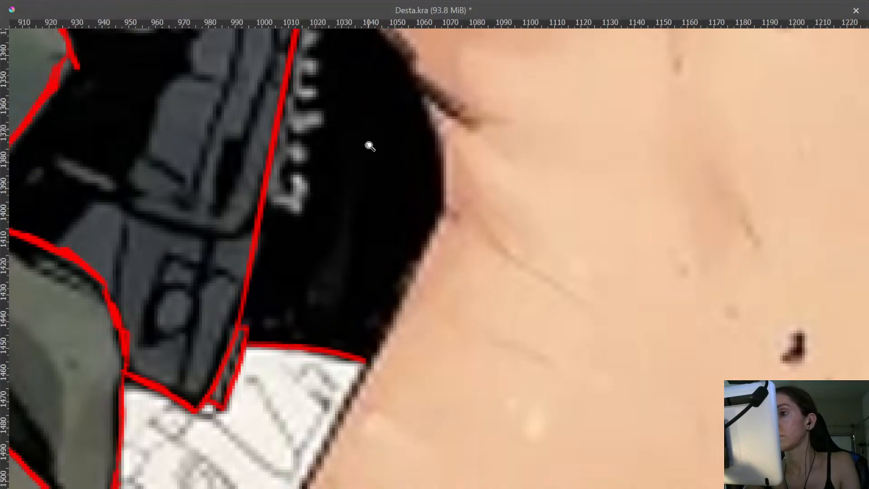
- Trace the lower zipper teeth as a stepped line along the jacket edge, beside the black lining up to the waist
{"action": "mouse_move", "coordinate": [369, 142]}
{"action": "left_mouse_down"}
{"action": "mouse_move", "coordinate": [362, 252]}
{"action": "mouse_move", "coordinate": [340, 319]}
{"action": "mouse_move", "coordinate": [346, 199]}
{"action": "left_mouse_up"}
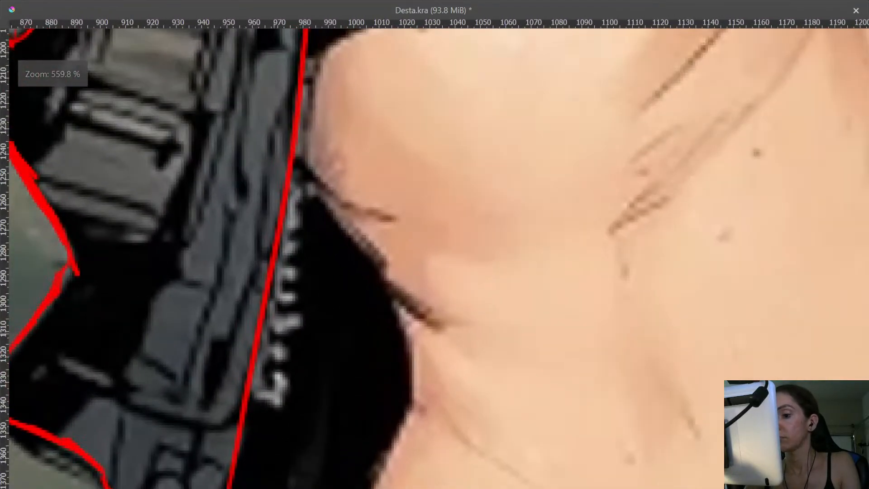
{"action": "mouse_move", "coordinate": [251, 400]}
{"action": "left_mouse_down"}
{"action": "mouse_move", "coordinate": [281, 403]}
{"action": "mouse_move", "coordinate": [285, 383]}
{"action": "mouse_move", "coordinate": [262, 380]}
{"action": "mouse_move", "coordinate": [266, 362]}
{"action": "mouse_move", "coordinate": [288, 358]}
{"action": "mouse_move", "coordinate": [271, 345]}
{"action": "mouse_move", "coordinate": [292, 327]}
{"action": "mouse_move", "coordinate": [274, 303]}
{"action": "mouse_move", "coordinate": [297, 290]}
{"action": "mouse_move", "coordinate": [297, 277]}
{"action": "mouse_move", "coordinate": [283, 270]}
{"action": "mouse_move", "coordinate": [298, 259]}
{"action": "mouse_move", "coordinate": [300, 242]}
{"action": "mouse_move", "coordinate": [289, 236]}
{"action": "mouse_move", "coordinate": [303, 233]}
{"action": "left_mouse_up"}
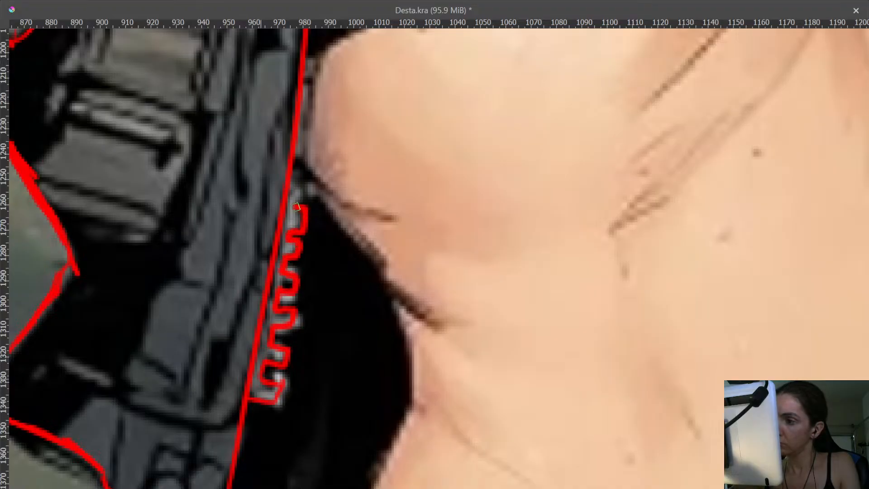
{"action": "mouse_move", "coordinate": [297, 207]}
{"action": "left_mouse_down"}
{"action": "mouse_move", "coordinate": [295, 195]}
{"action": "mouse_move", "coordinate": [315, 183]}
{"action": "mouse_move", "coordinate": [300, 175]}
{"action": "mouse_move", "coordinate": [316, 153]}
{"action": "mouse_move", "coordinate": [303, 144]}
{"action": "mouse_move", "coordinate": [295, 238]}
{"action": "left_mouse_up"}
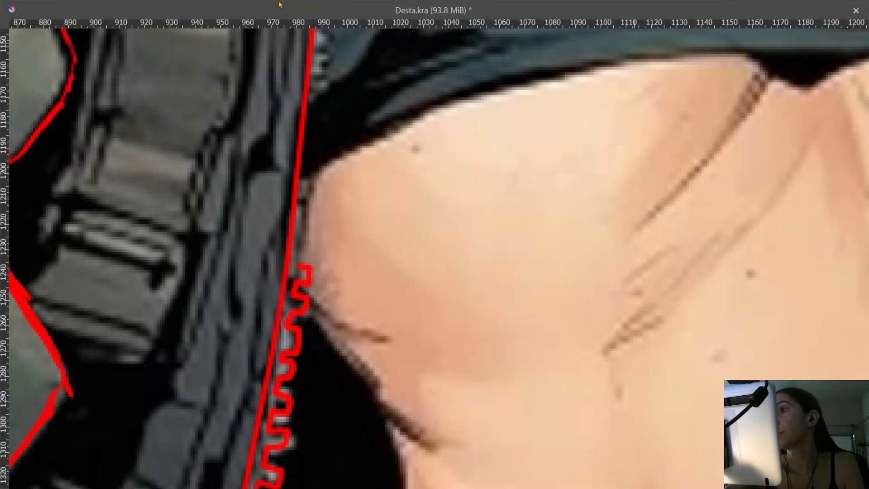
- Continue the stepped zipper teeth along the jacket edge, past the bare midriff and up alongside the shirt's hem
{"action": "left_click_drag", "start_coordinate": [400, 245], "coordinate": [548, 115]}
{"action": "mouse_move", "coordinate": [526, 247]}
{"action": "left_mouse_down"}
{"action": "mouse_move", "coordinate": [608, 256]}
{"action": "mouse_move", "coordinate": [600, 233]}
{"action": "left_mouse_up"}
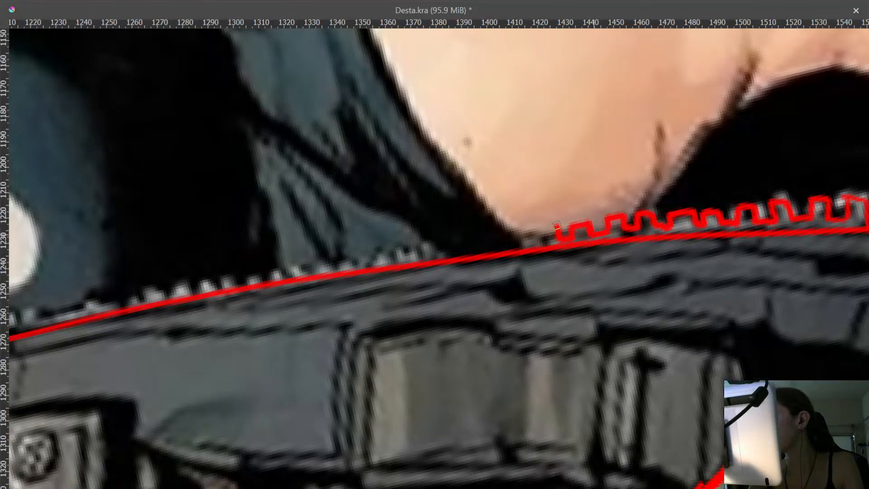
{"action": "mouse_move", "coordinate": [544, 228]}
{"action": "left_mouse_down"}
{"action": "mouse_move", "coordinate": [516, 240]}
{"action": "mouse_move", "coordinate": [476, 236]}
{"action": "mouse_move", "coordinate": [495, 233]}
{"action": "mouse_move", "coordinate": [486, 248]}
{"action": "left_mouse_up"}
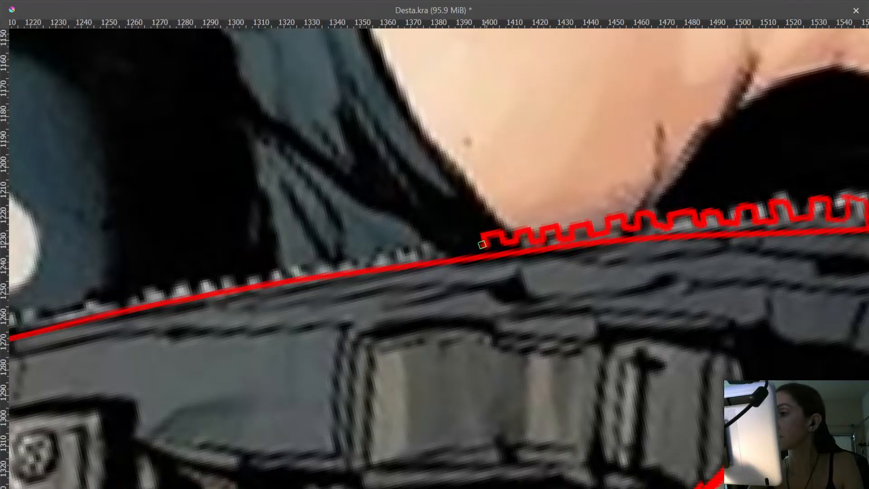
{"action": "mouse_move", "coordinate": [481, 247]}
{"action": "left_mouse_down"}
{"action": "mouse_move", "coordinate": [464, 235]}
{"action": "mouse_move", "coordinate": [450, 250]}
{"action": "mouse_move", "coordinate": [436, 240]}
{"action": "mouse_move", "coordinate": [431, 253]}
{"action": "left_mouse_up"}
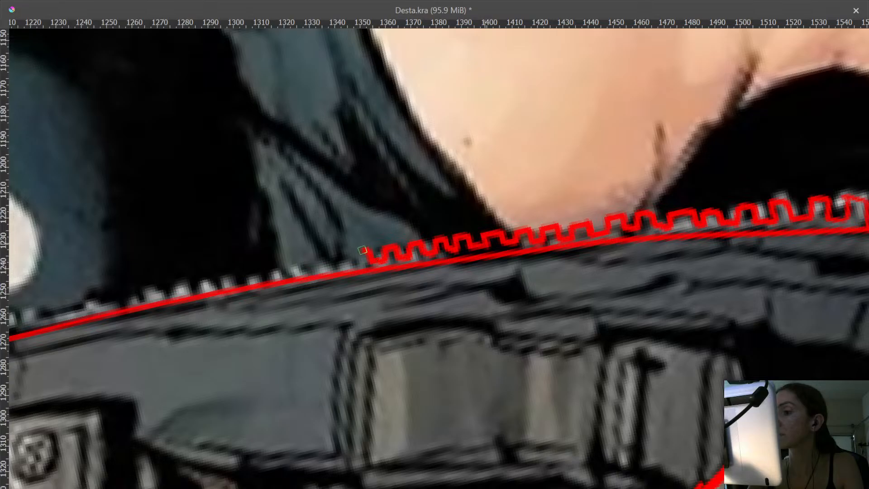
{"action": "mouse_move", "coordinate": [352, 263]}
{"action": "left_mouse_down"}
{"action": "mouse_move", "coordinate": [332, 265]}
{"action": "mouse_move", "coordinate": [289, 262]}
{"action": "left_mouse_up"}
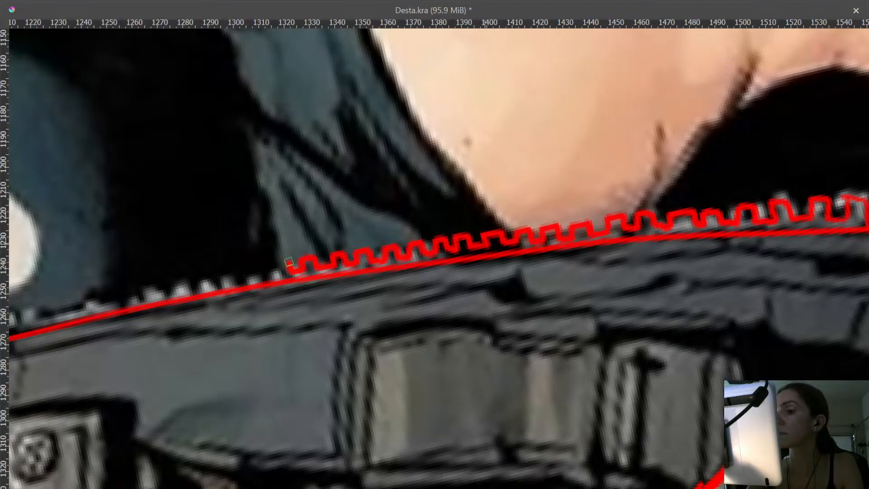
{"action": "left_click_drag", "start_coordinate": [322, 304], "coordinate": [453, 238]}
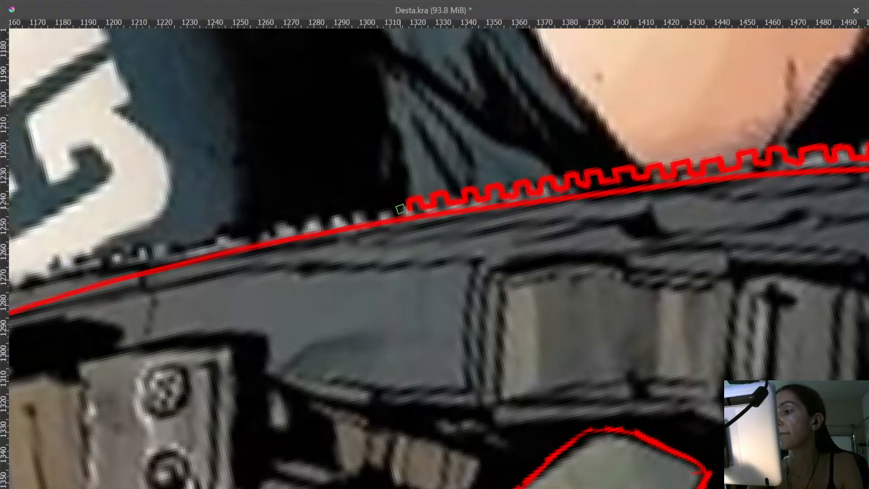
- Trace the remaining zipper teeth alongside the chest and its lettering, up to the bend in the jacket's front edge
{"action": "mouse_move", "coordinate": [399, 214]}
{"action": "left_mouse_down"}
{"action": "mouse_move", "coordinate": [381, 213]}
{"action": "mouse_move", "coordinate": [368, 207]}
{"action": "mouse_move", "coordinate": [352, 220]}
{"action": "mouse_move", "coordinate": [335, 208]}
{"action": "mouse_move", "coordinate": [335, 221]}
{"action": "mouse_move", "coordinate": [320, 212]}
{"action": "mouse_move", "coordinate": [299, 230]}
{"action": "mouse_move", "coordinate": [293, 218]}
{"action": "mouse_move", "coordinate": [282, 219]}
{"action": "mouse_move", "coordinate": [280, 234]}
{"action": "mouse_move", "coordinate": [265, 223]}
{"action": "mouse_move", "coordinate": [255, 237]}
{"action": "mouse_move", "coordinate": [237, 228]}
{"action": "mouse_move", "coordinate": [230, 238]}
{"action": "mouse_move", "coordinate": [213, 232]}
{"action": "mouse_move", "coordinate": [185, 251]}
{"action": "mouse_move", "coordinate": [173, 241]}
{"action": "mouse_move", "coordinate": [162, 257]}
{"action": "mouse_move", "coordinate": [141, 247]}
{"action": "mouse_move", "coordinate": [136, 263]}
{"action": "mouse_move", "coordinate": [110, 252]}
{"action": "mouse_move", "coordinate": [109, 270]}
{"action": "mouse_move", "coordinate": [66, 272]}
{"action": "mouse_move", "coordinate": [29, 297]}
{"action": "left_mouse_up"}
{"action": "left_click_drag", "start_coordinate": [214, 271], "coordinate": [656, 157]}
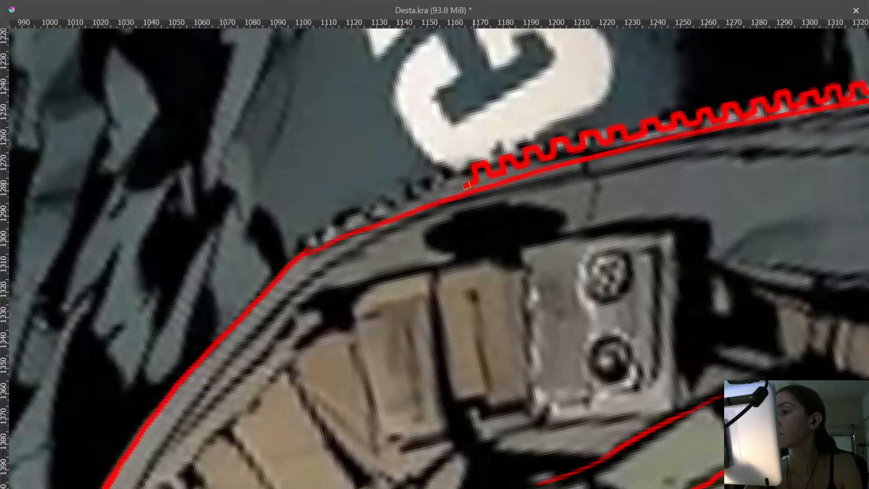
{"action": "mouse_move", "coordinate": [467, 185]}
{"action": "left_mouse_down"}
{"action": "mouse_move", "coordinate": [458, 169]}
{"action": "mouse_move", "coordinate": [439, 190]}
{"action": "mouse_move", "coordinate": [420, 181]}
{"action": "mouse_move", "coordinate": [418, 197]}
{"action": "mouse_move", "coordinate": [401, 190]}
{"action": "mouse_move", "coordinate": [381, 213]}
{"action": "mouse_move", "coordinate": [370, 200]}
{"action": "mouse_move", "coordinate": [358, 221]}
{"action": "mouse_move", "coordinate": [341, 210]}
{"action": "mouse_move", "coordinate": [337, 229]}
{"action": "mouse_move", "coordinate": [321, 218]}
{"action": "mouse_move", "coordinate": [310, 224]}
{"action": "mouse_move", "coordinate": [304, 254]}
{"action": "left_mouse_up"}
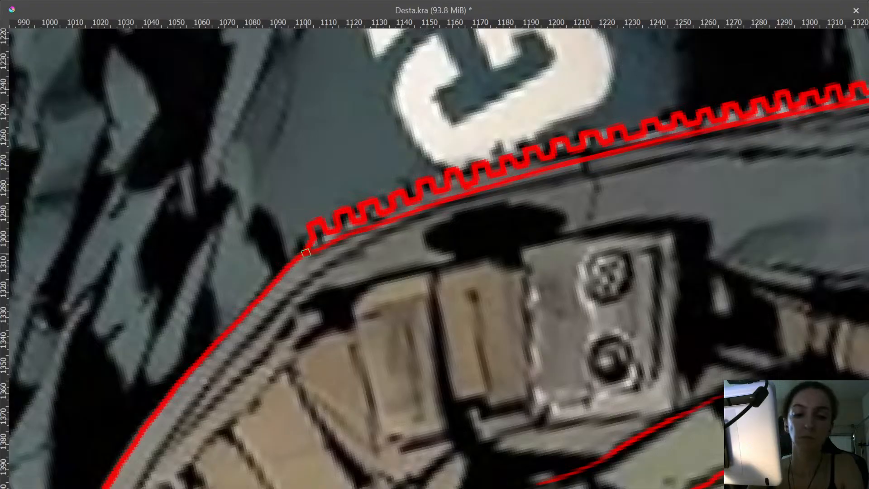
- Restore the upright view and the full interface, then make Paint Layer 2 visible and active for the far shoulder
{"action": "key", "text": "5"}
{"action": "left_click_drag", "start_coordinate": [483, 211], "coordinate": [488, 398]}
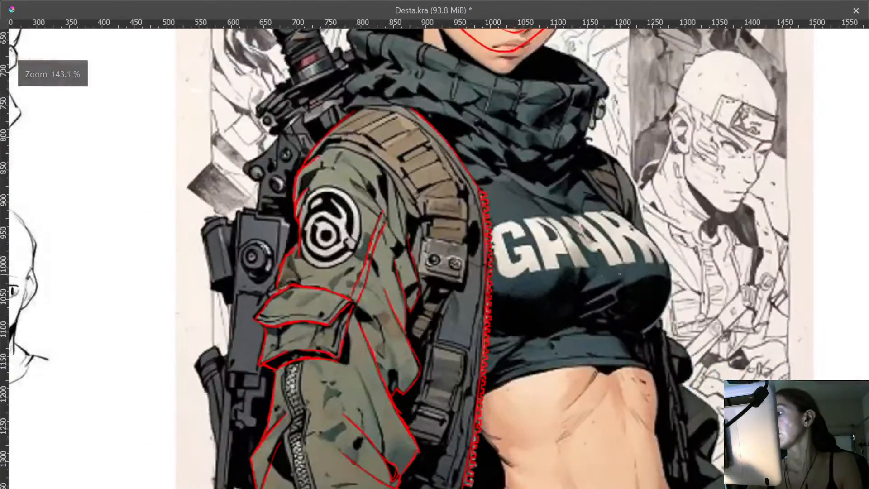
{"action": "left_click_drag", "start_coordinate": [651, 255], "coordinate": [440, 251]}
{"action": "left_click_drag", "start_coordinate": [420, 182], "coordinate": [335, 188]}
{"action": "key", "text": "Tab"}
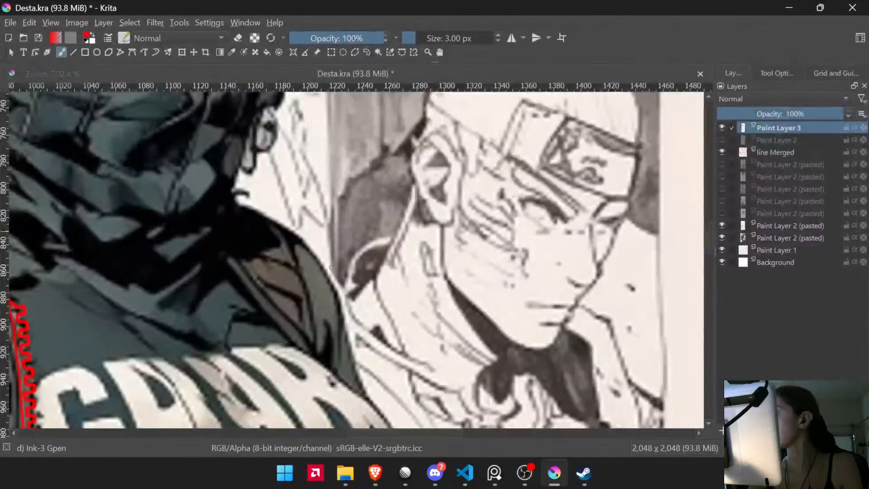
{"action": "left_click", "coordinate": [722, 140]}
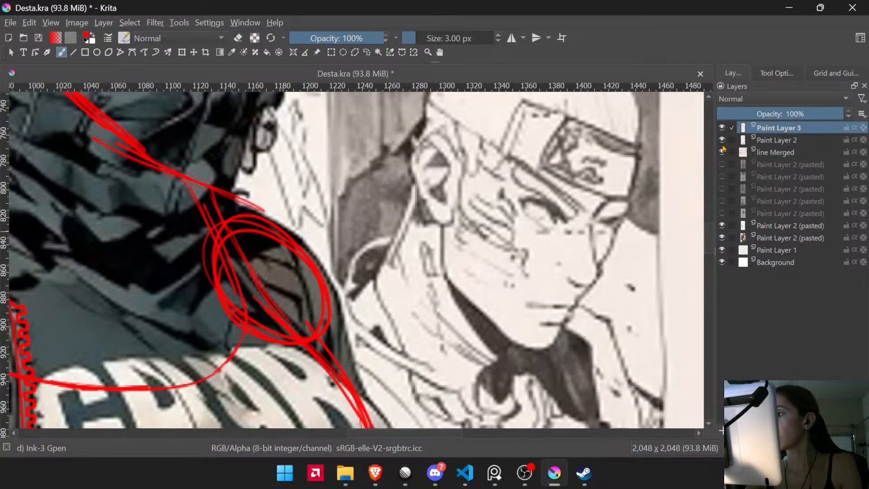
{"action": "left_click_drag", "start_coordinate": [634, 235], "coordinate": [648, 158]}
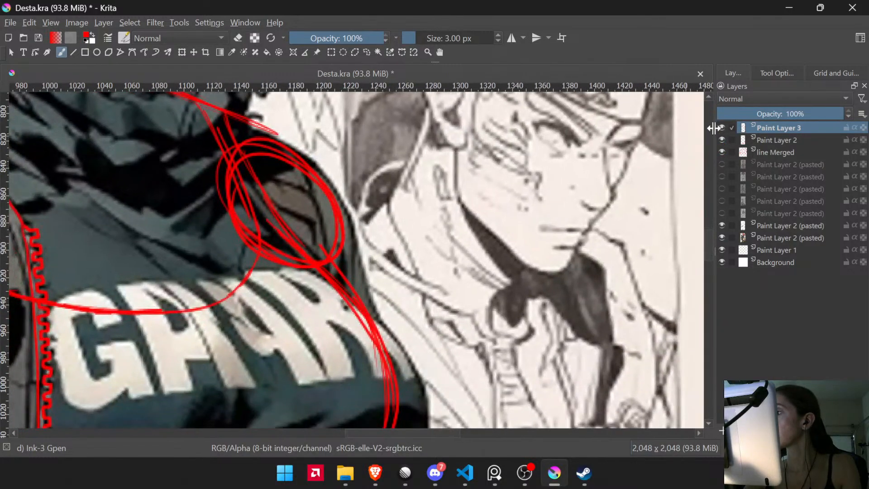
{"action": "left_click", "coordinate": [741, 141]}
- Draw a line from the outer side of the far shoulder's circle down to the torso's side outline
{"action": "scroll", "coordinate": [339, 202], "scroll_direction": "up", "scroll_amount": 1}
{"action": "scroll", "coordinate": [340, 204], "scroll_direction": "down", "scroll_amount": 3}
{"action": "scroll", "coordinate": [342, 201], "scroll_direction": "up", "scroll_amount": 3}
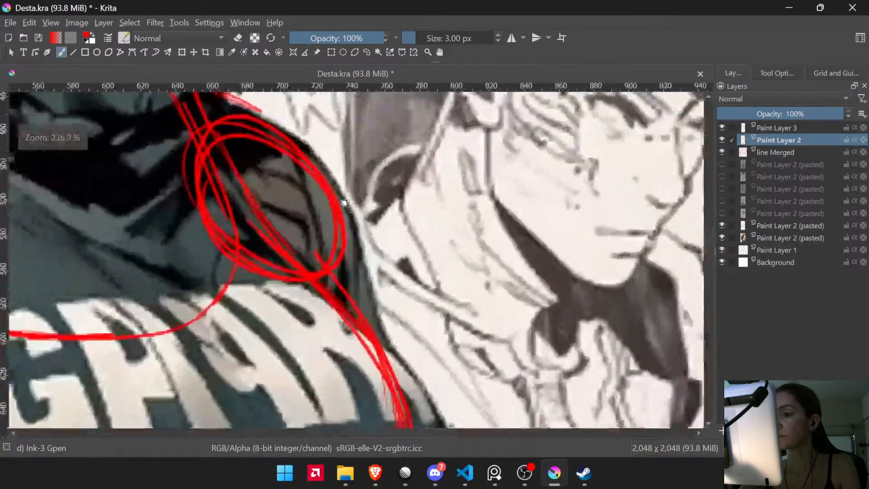
{"action": "mouse_move", "coordinate": [344, 236]}
{"action": "left_mouse_down"}
{"action": "mouse_move", "coordinate": [357, 280]}
{"action": "mouse_move", "coordinate": [344, 229]}
{"action": "mouse_move", "coordinate": [360, 302]}
{"action": "left_mouse_up"}
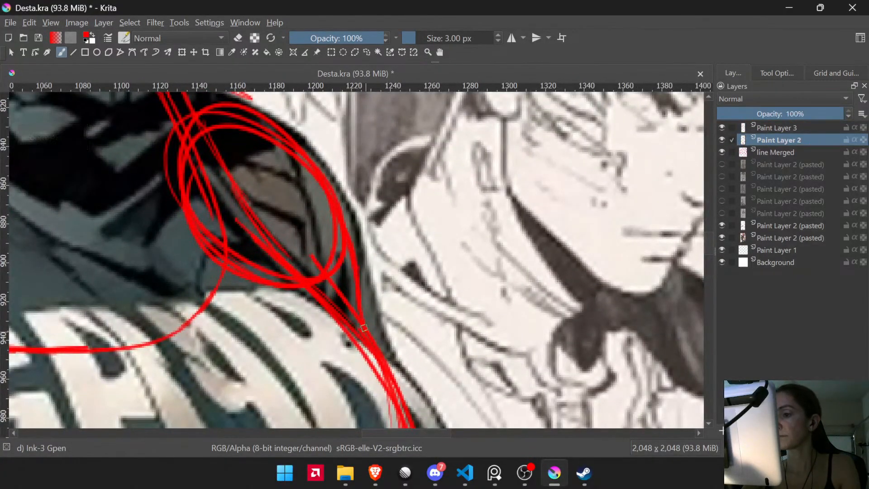
- Hide the coloured reference image layer and check the red line work from the shoulders down to the belt
{"action": "scroll", "coordinate": [370, 344], "scroll_direction": "down", "scroll_amount": 6}
{"action": "scroll", "coordinate": [410, 351], "scroll_direction": "up", "scroll_amount": 1}
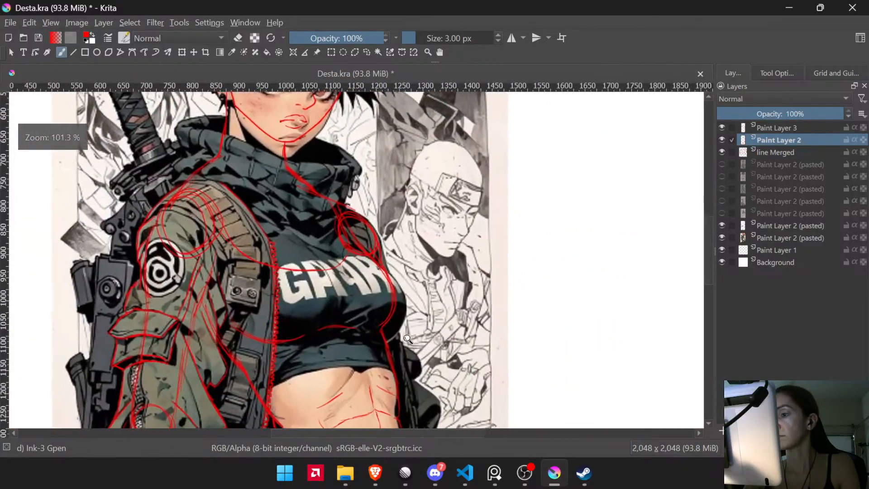
{"action": "left_click_drag", "start_coordinate": [409, 351], "coordinate": [409, 325]}
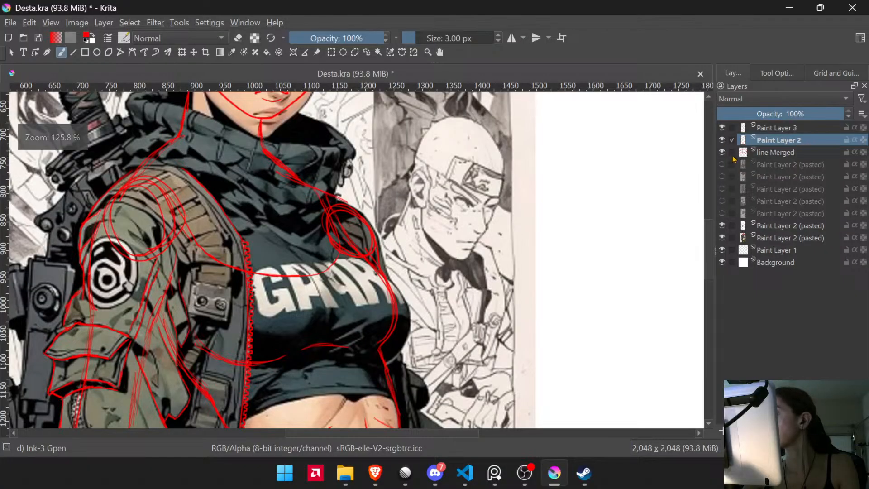
{"action": "left_click", "coordinate": [722, 237]}
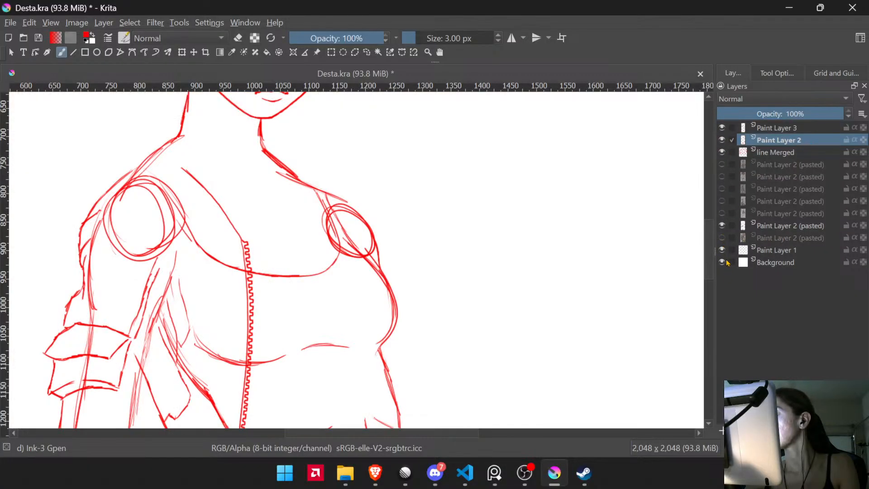
{"action": "mouse_move", "coordinate": [404, 253]}
{"action": "left_mouse_down"}
{"action": "mouse_move", "coordinate": [410, 350]}
{"action": "mouse_move", "coordinate": [425, 370]}
{"action": "mouse_move", "coordinate": [440, 287]}
{"action": "mouse_move", "coordinate": [431, 326]}
{"action": "mouse_move", "coordinate": [431, 310]}
{"action": "mouse_move", "coordinate": [417, 331]}
{"action": "mouse_move", "coordinate": [406, 266]}
{"action": "left_mouse_up"}
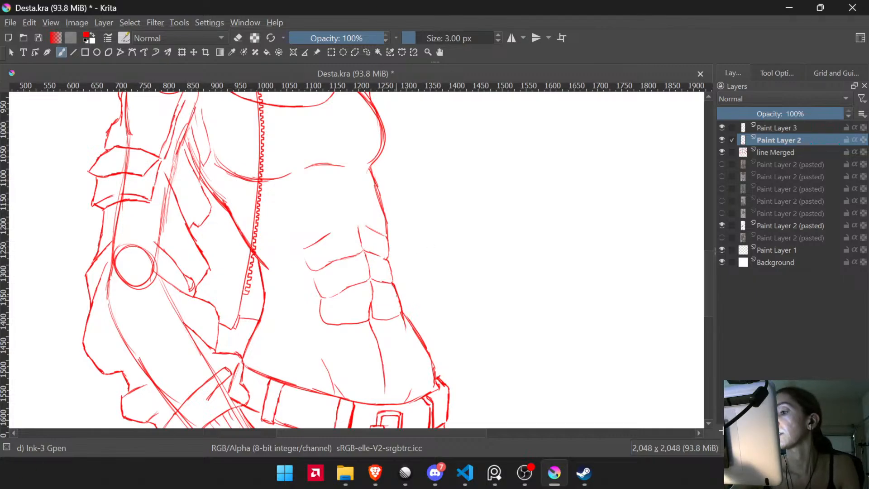
{"action": "scroll", "coordinate": [364, 269], "scroll_direction": "down", "scroll_amount": 3}
{"action": "scroll", "coordinate": [361, 272], "scroll_direction": "up", "scroll_amount": 3}
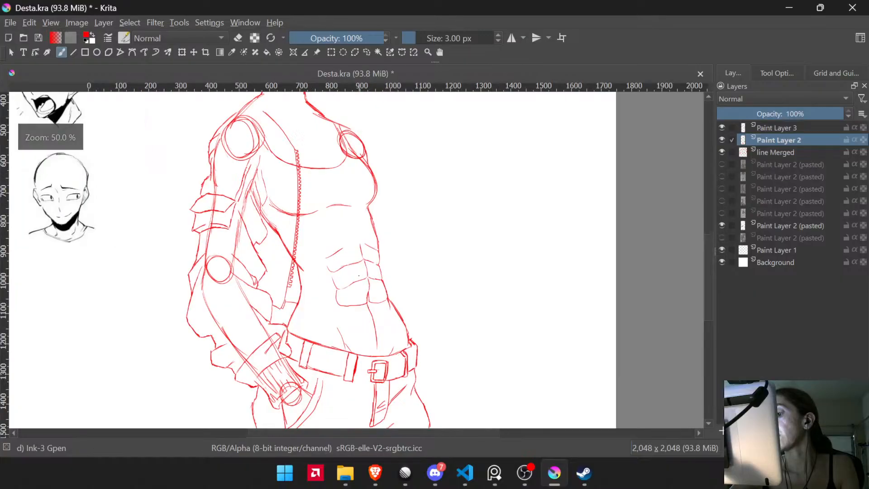
{"action": "scroll", "coordinate": [361, 301], "scroll_direction": "down", "scroll_amount": 1}
{"action": "scroll", "coordinate": [361, 301], "scroll_direction": "down", "scroll_amount": 3}
{"action": "scroll", "coordinate": [372, 303], "scroll_direction": "up", "scroll_amount": 6}
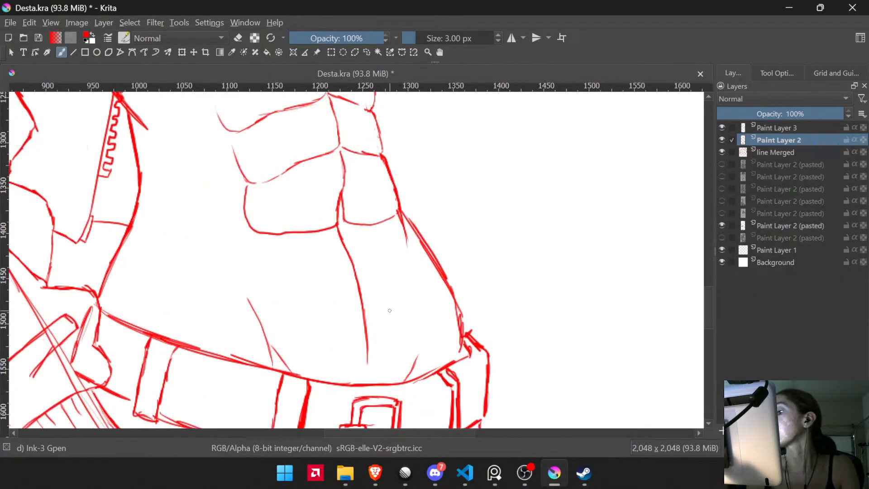
- Add a short line joining the inner corner of the lowest abdominal block to the abdomen's midline
{"action": "scroll", "coordinate": [362, 289], "scroll_direction": "up", "scroll_amount": 3}
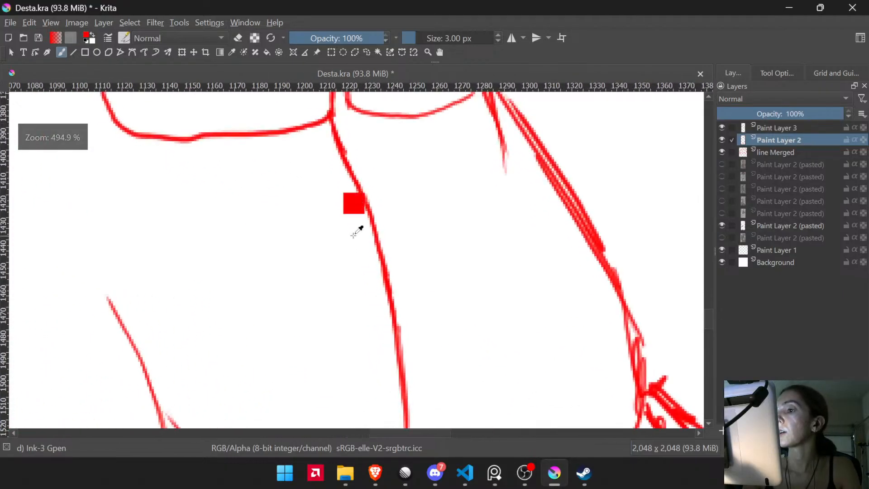
{"action": "key", "text": "e"}
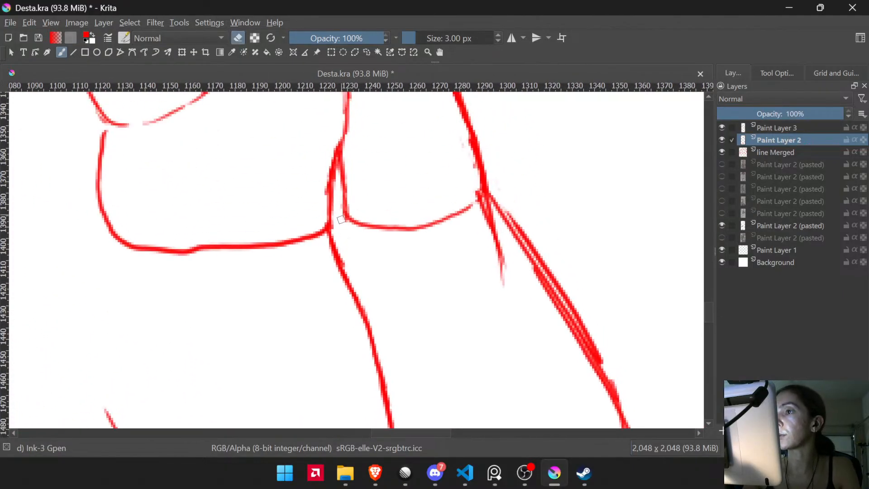
{"action": "key", "text": "e"}
{"action": "left_click_drag", "start_coordinate": [348, 218], "coordinate": [348, 258]}
{"action": "scroll", "coordinate": [366, 332], "scroll_direction": "down", "scroll_amount": 3}
{"action": "key", "text": "e"}
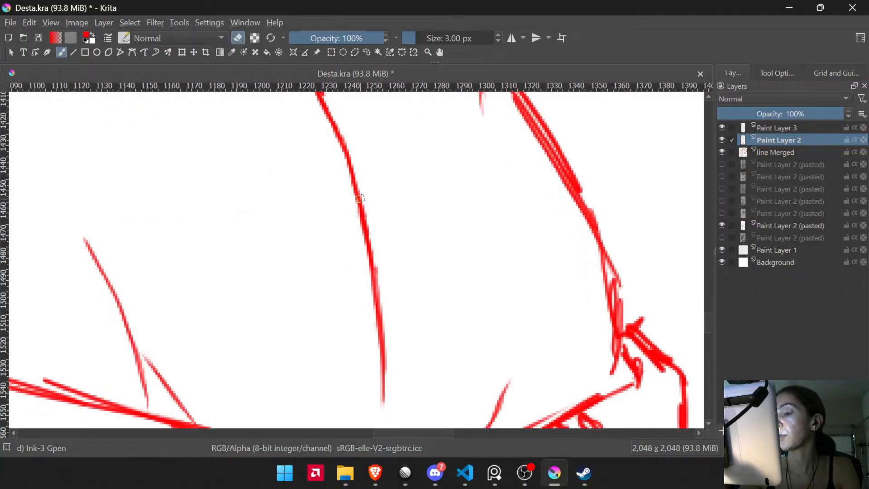
{"action": "scroll", "coordinate": [360, 199], "scroll_direction": "down", "scroll_amount": 3}
{"action": "key", "text": "e"}
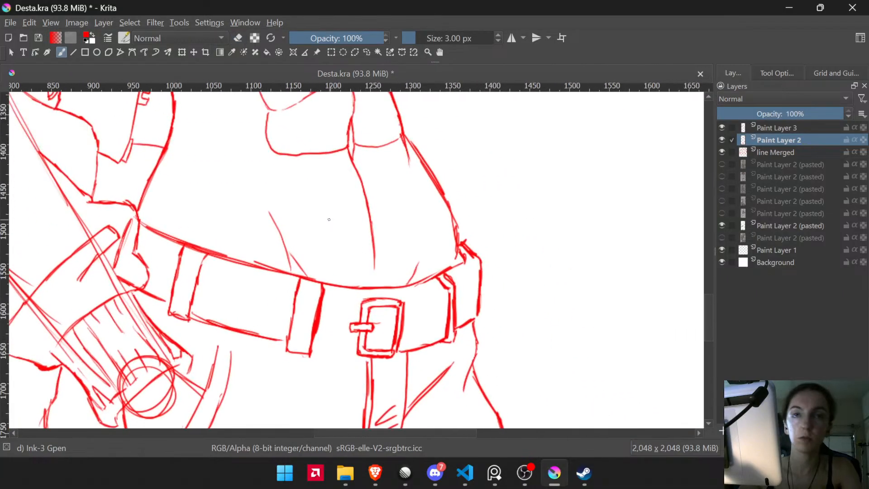
- Select the lower part of the abdomen's midline above the belt with a freehand selection and delete it
{"action": "key", "text": "l"}
{"action": "scroll", "coordinate": [356, 206], "scroll_direction": "up", "scroll_amount": 4}
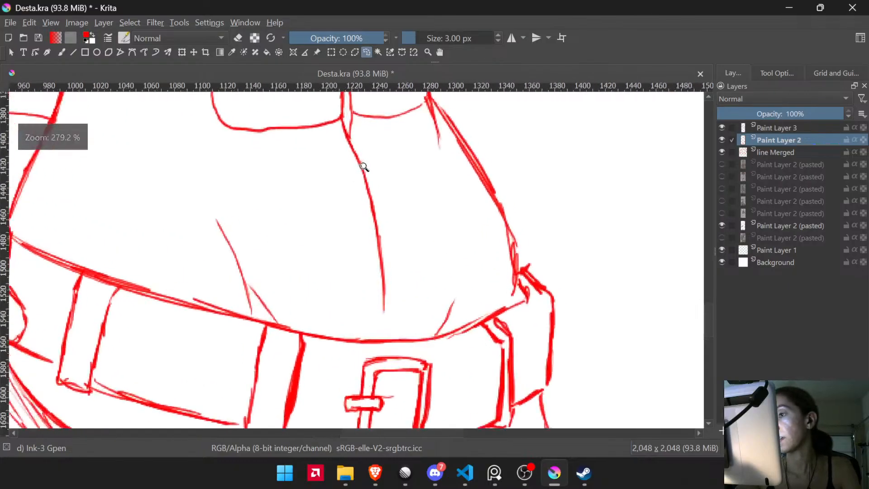
{"action": "mouse_move", "coordinate": [356, 185]}
{"action": "left_mouse_down"}
{"action": "mouse_move", "coordinate": [351, 159]}
{"action": "mouse_move", "coordinate": [360, 161]}
{"action": "mouse_move", "coordinate": [413, 305]}
{"action": "mouse_move", "coordinate": [317, 321]}
{"action": "left_mouse_up"}
{"action": "scroll", "coordinate": [304, 297], "scroll_direction": "down", "scroll_amount": 7}
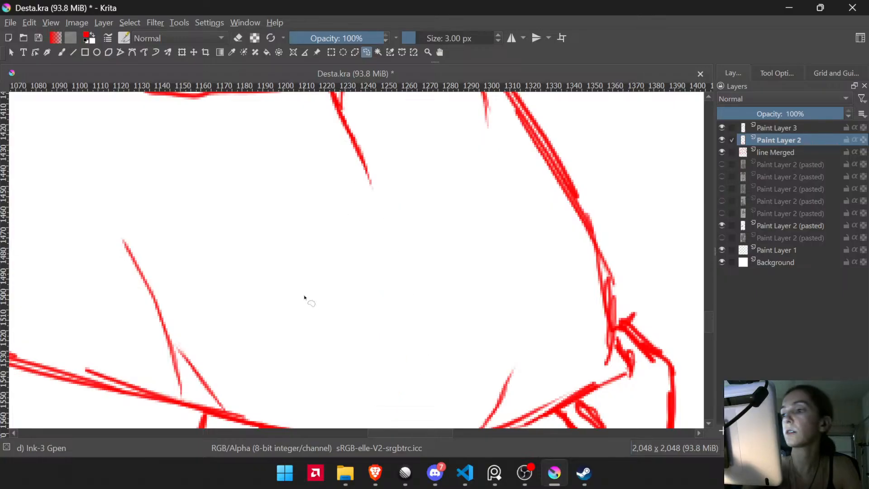
- Examine the abdomen's line work up close and compare it with the whole figure
{"action": "scroll", "coordinate": [406, 320], "scroll_direction": "up", "scroll_amount": 5}
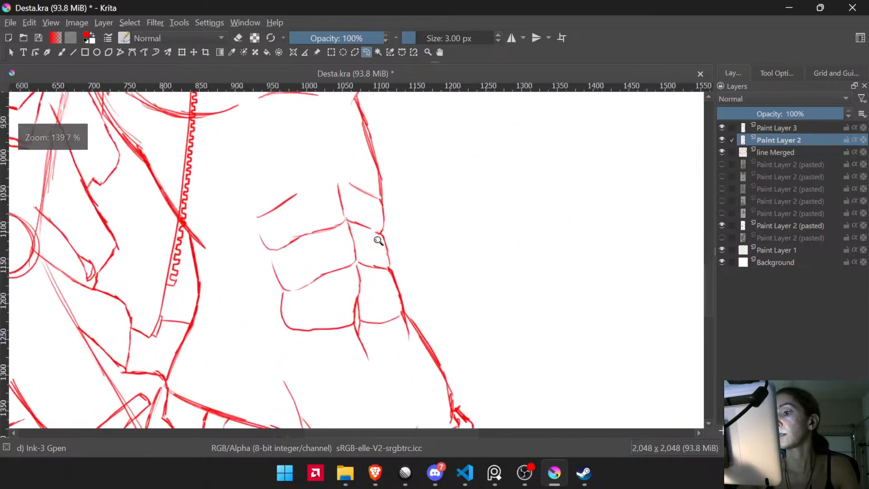
{"action": "left_click_drag", "start_coordinate": [340, 210], "coordinate": [384, 256]}
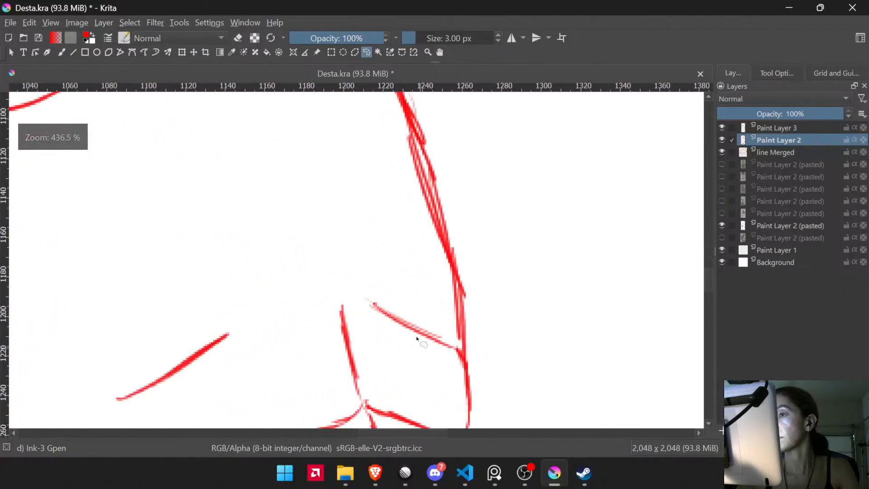
{"action": "key", "text": "e"}
{"action": "key", "text": "b"}
{"action": "key", "text": "e"}
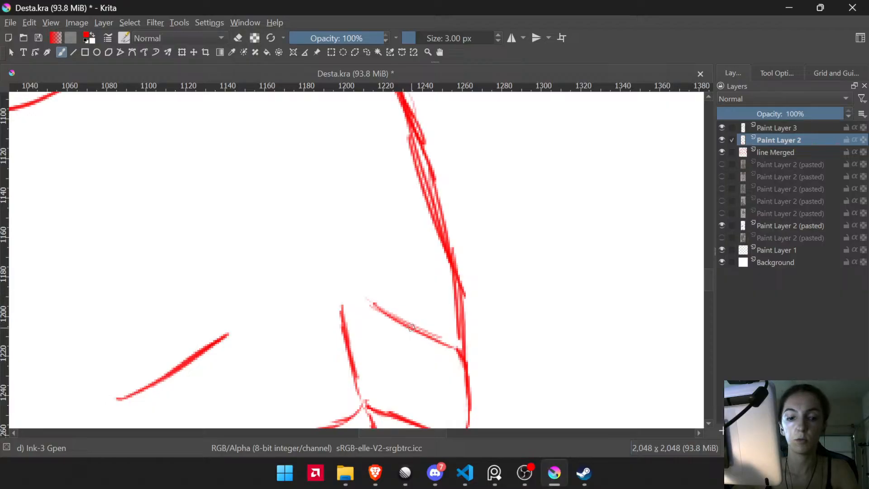
{"action": "key", "text": "e"}
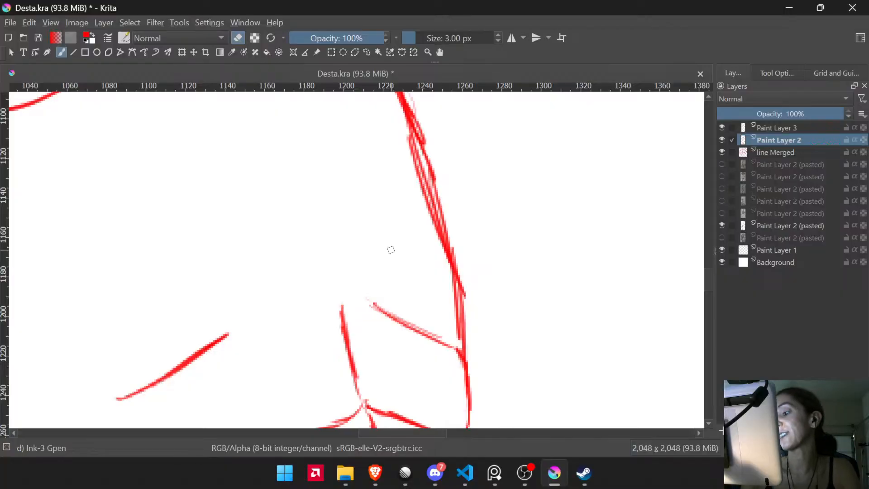
{"action": "scroll", "coordinate": [328, 204], "scroll_direction": "down", "scroll_amount": 6}
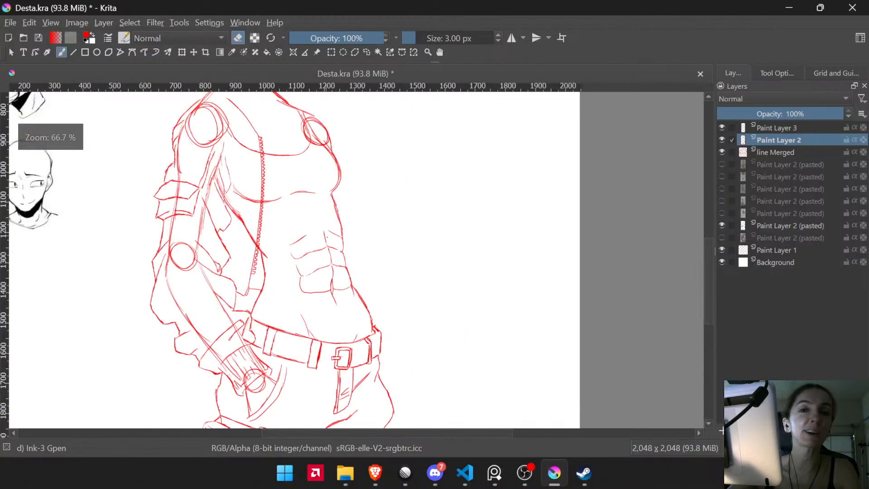
{"action": "scroll", "coordinate": [330, 261], "scroll_direction": "down", "scroll_amount": 1}
{"action": "scroll", "coordinate": [330, 261], "scroll_direction": "down", "scroll_amount": 1}
{"action": "left_click_drag", "start_coordinate": [297, 267], "coordinate": [364, 286]}
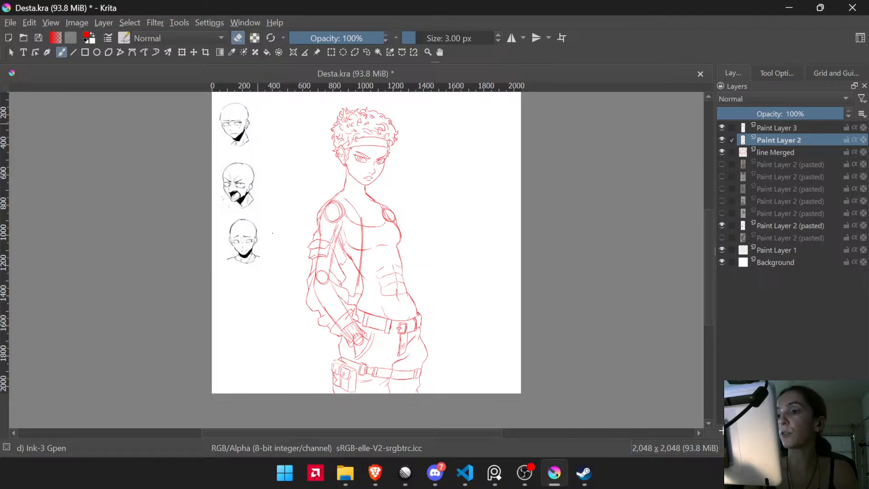
- Try a red bracket beside the three head sketches, saving the document before undoing the stroke
{"action": "key", "text": "e"}
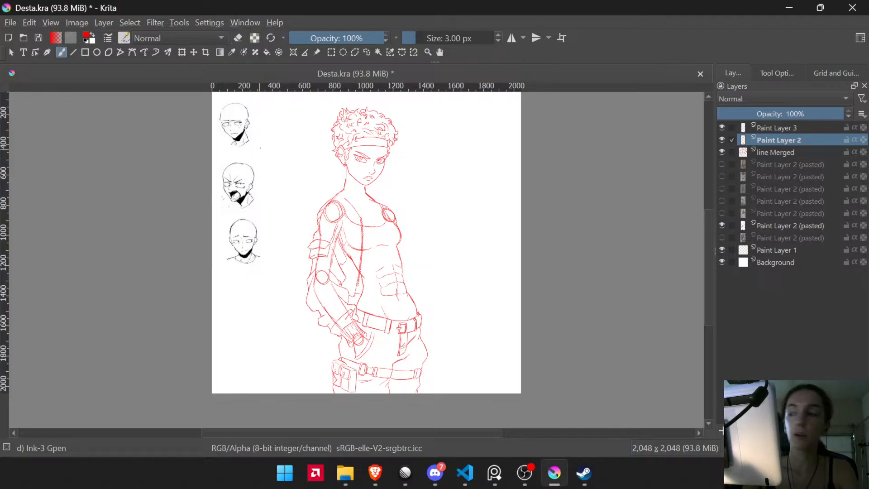
{"action": "mouse_move", "coordinate": [255, 111]}
{"action": "left_mouse_down"}
{"action": "mouse_move", "coordinate": [273, 155]}
{"action": "mouse_move", "coordinate": [268, 250]}
{"action": "left_mouse_up"}
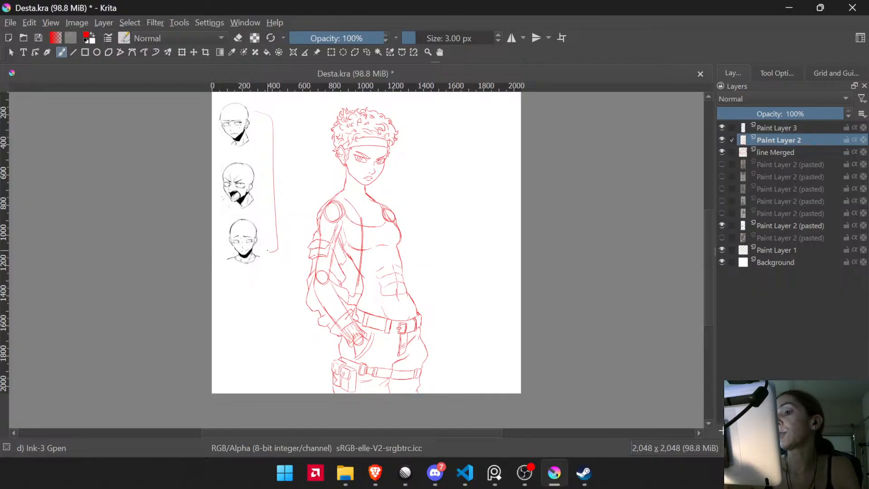
{"action": "key", "text": "ctrl"}
{"action": "key", "text": "ctrl+s"}
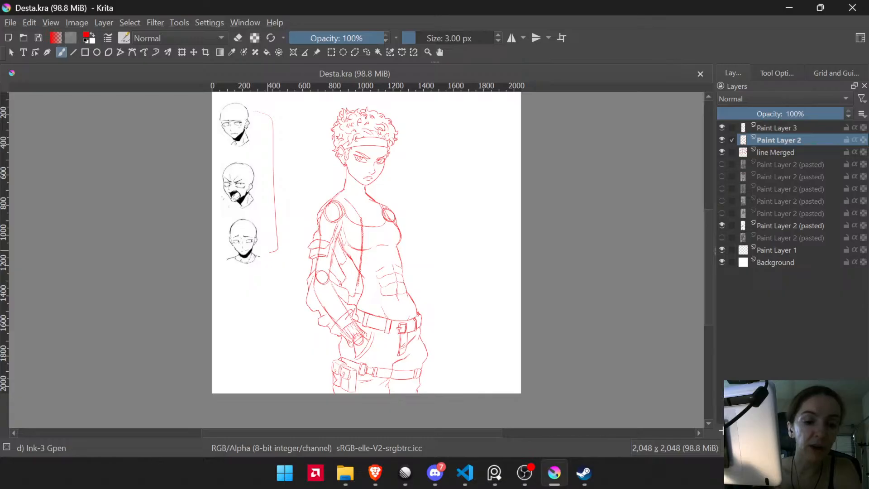
{"action": "key", "text": "ctrl+z"}
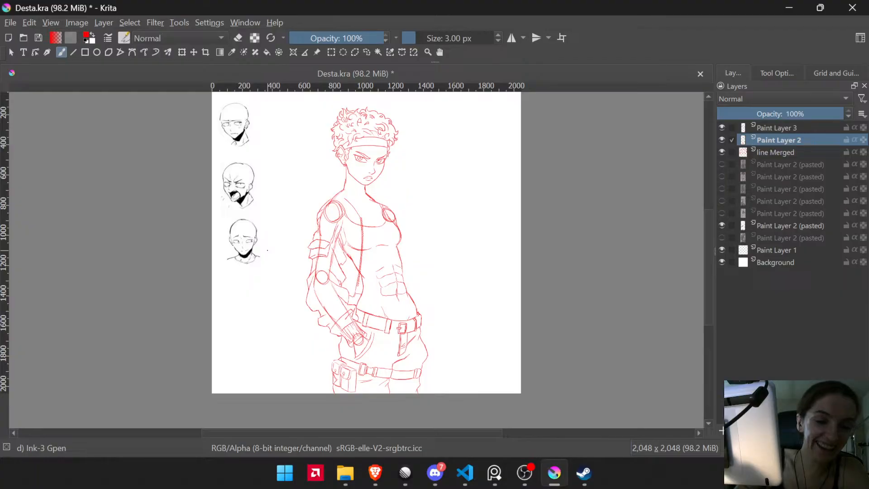
{"action": "key", "text": "super"}
{"action": "type", "text": "calc"}
{"action": "key", "text": "Return"}
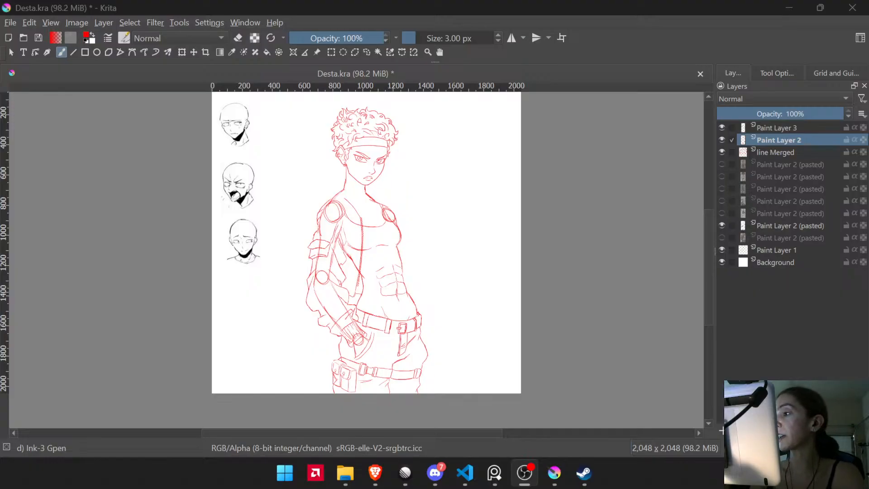
- Inspect the abdominal blocks up close, hiding and showing Paint Layer 2 to check which lines it holds
{"action": "scroll", "coordinate": [393, 290], "scroll_direction": "up", "scroll_amount": 4}
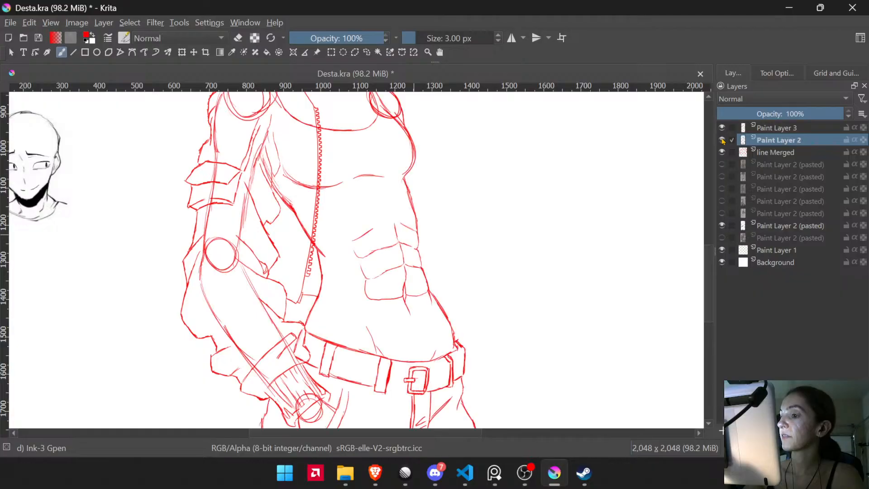
{"action": "left_click_drag", "start_coordinate": [368, 294], "coordinate": [402, 335]}
{"action": "mouse_move", "coordinate": [408, 283]}
{"action": "left_mouse_down"}
{"action": "mouse_move", "coordinate": [407, 319]}
{"action": "mouse_move", "coordinate": [414, 187]}
{"action": "left_mouse_up"}
{"action": "mouse_move", "coordinate": [344, 246]}
{"action": "left_mouse_down"}
{"action": "mouse_move", "coordinate": [346, 210]}
{"action": "mouse_move", "coordinate": [396, 337]}
{"action": "left_mouse_up"}
{"action": "mouse_move", "coordinate": [393, 240]}
{"action": "left_mouse_down"}
{"action": "mouse_move", "coordinate": [395, 308]}
{"action": "mouse_move", "coordinate": [391, 256]}
{"action": "left_mouse_up"}
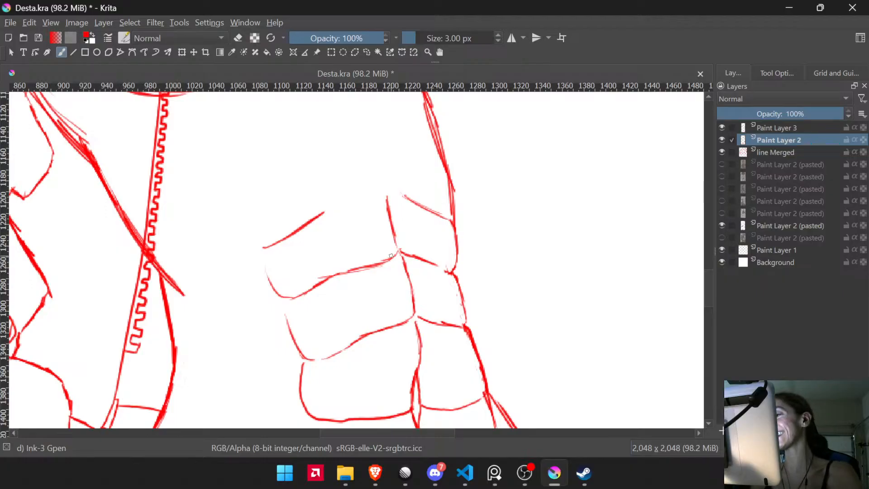
{"action": "left_click", "coordinate": [722, 139]}
{"action": "left_click", "coordinate": [722, 140]}
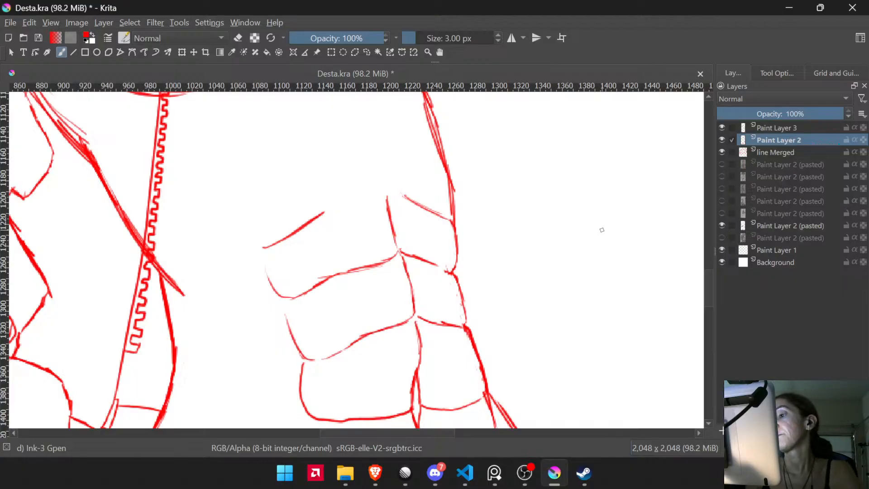
- Erase the faint stray strokes inside the torso's outline beside the middle far-side abdominal block on Paint Layer 2
{"action": "mouse_move", "coordinate": [462, 295]}
{"action": "left_mouse_down"}
{"action": "mouse_move", "coordinate": [486, 259]}
{"action": "mouse_move", "coordinate": [481, 266]}
{"action": "mouse_move", "coordinate": [478, 199]}
{"action": "left_mouse_up"}
{"action": "left_click_drag", "start_coordinate": [447, 265], "coordinate": [445, 273]}
{"action": "key", "text": "e"}
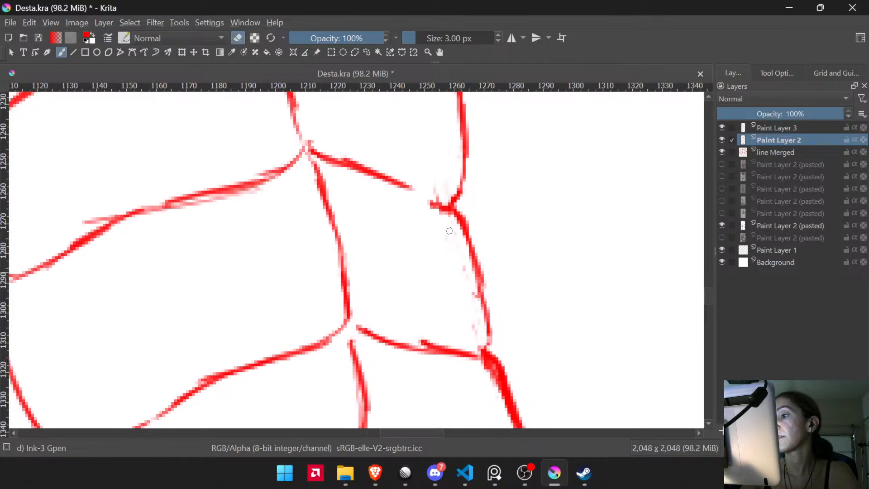
{"action": "left_click", "coordinate": [723, 140]}
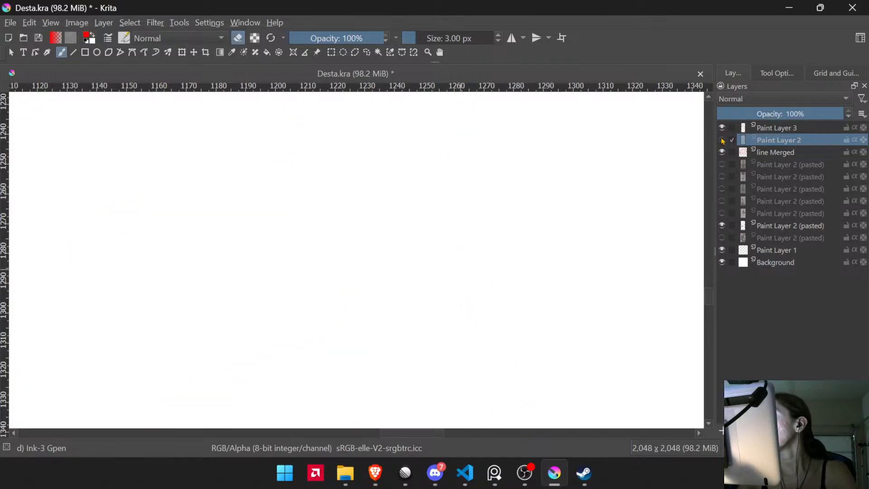
{"action": "left_click", "coordinate": [723, 141]}
{"action": "mouse_move", "coordinate": [464, 267]}
{"action": "left_mouse_down"}
{"action": "mouse_move", "coordinate": [477, 338]}
{"action": "mouse_move", "coordinate": [475, 328]}
{"action": "left_mouse_up"}
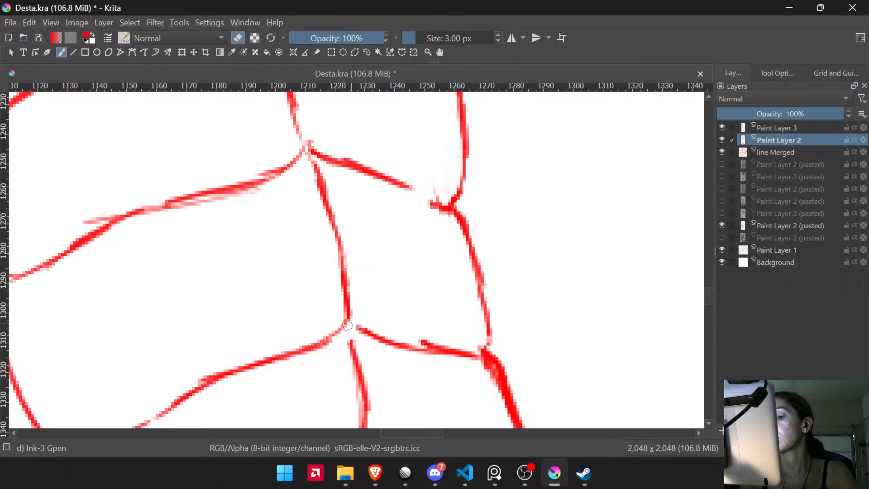
- Show only the canvas, then thin the lower edge of the middle near-side abdominal block and erase a gap in it
{"action": "scroll", "coordinate": [346, 325], "scroll_direction": "down", "scroll_amount": 3}
{"action": "key", "text": "Tab"}
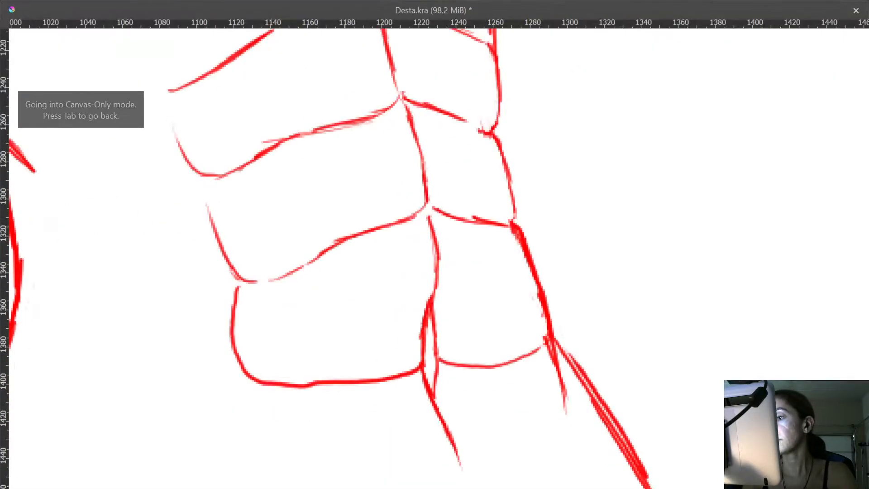
{"action": "scroll", "coordinate": [344, 263], "scroll_direction": "up", "scroll_amount": 2}
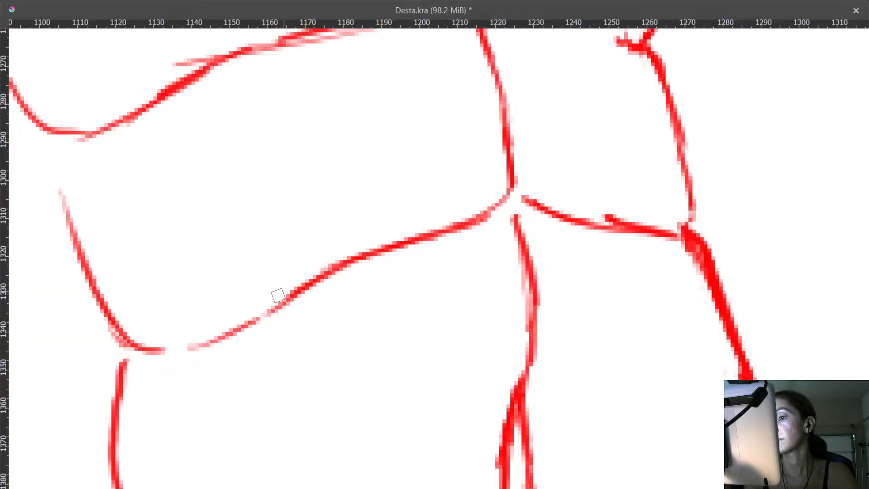
{"action": "mouse_move", "coordinate": [275, 299]}
{"action": "left_mouse_down"}
{"action": "mouse_move", "coordinate": [326, 267]}
{"action": "mouse_move", "coordinate": [290, 285]}
{"action": "mouse_move", "coordinate": [325, 273]}
{"action": "mouse_move", "coordinate": [320, 281]}
{"action": "mouse_move", "coordinate": [258, 310]}
{"action": "left_mouse_up"}
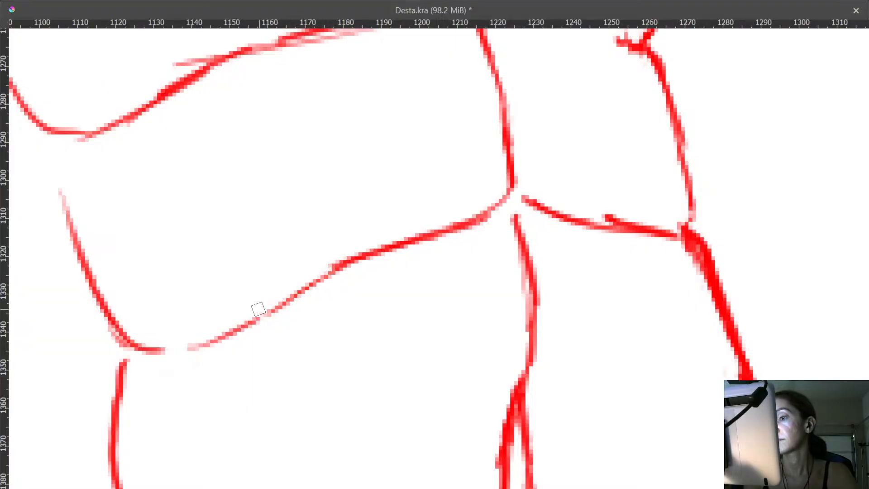
{"action": "left_click_drag", "start_coordinate": [295, 287], "coordinate": [257, 311]}
{"action": "left_click_drag", "start_coordinate": [328, 268], "coordinate": [320, 276]}
{"action": "mouse_move", "coordinate": [371, 255]}
{"action": "left_mouse_down"}
{"action": "mouse_move", "coordinate": [319, 280]}
{"action": "mouse_move", "coordinate": [334, 267]}
{"action": "left_mouse_up"}
{"action": "left_click_drag", "start_coordinate": [392, 244], "coordinate": [374, 254]}
{"action": "left_click_drag", "start_coordinate": [458, 219], "coordinate": [274, 303]}
{"action": "left_click_drag", "start_coordinate": [325, 269], "coordinate": [312, 281]}
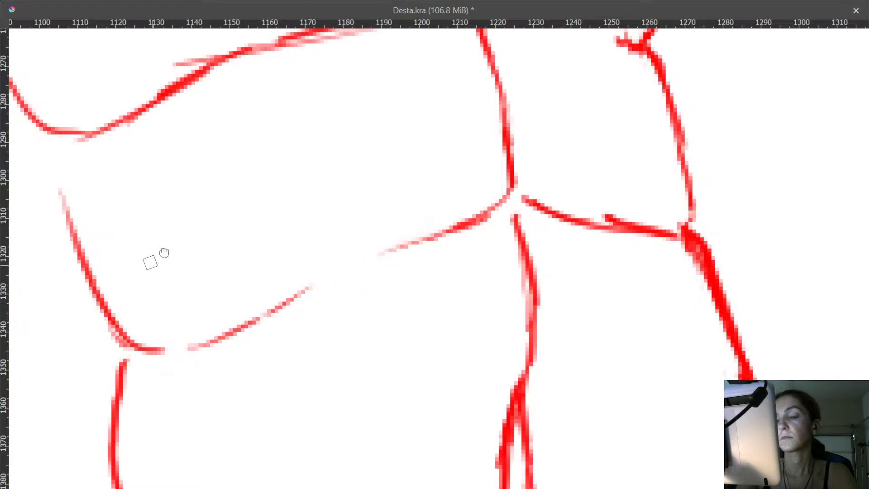
- Thin and fade the upper end of the middle near-side abdominal block's outer edge with the eraser
{"action": "left_click_drag", "start_coordinate": [164, 252], "coordinate": [257, 213]}
{"action": "left_click_drag", "start_coordinate": [158, 155], "coordinate": [179, 225]}
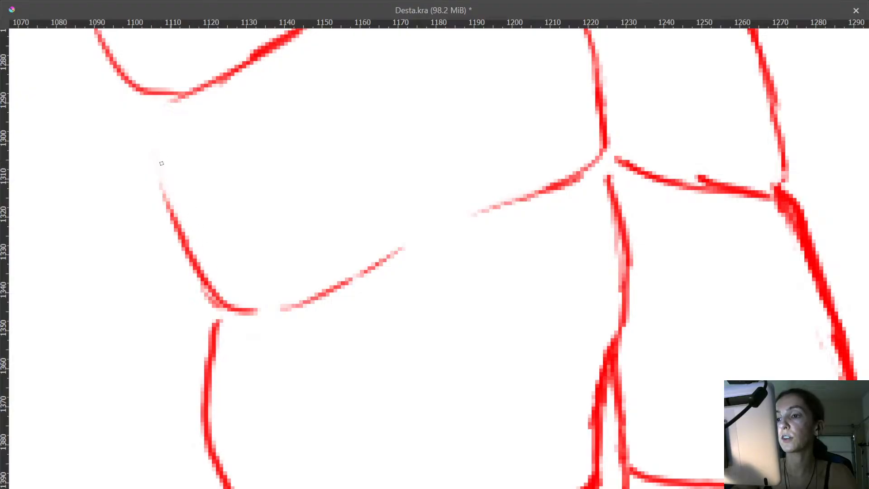
{"action": "left_click_drag", "start_coordinate": [169, 196], "coordinate": [189, 251]}
- Erase a gap in the bottom edge of the lowest near-side abdominal block and thin its rounded outer corner
{"action": "left_click_drag", "start_coordinate": [288, 275], "coordinate": [255, 61]}
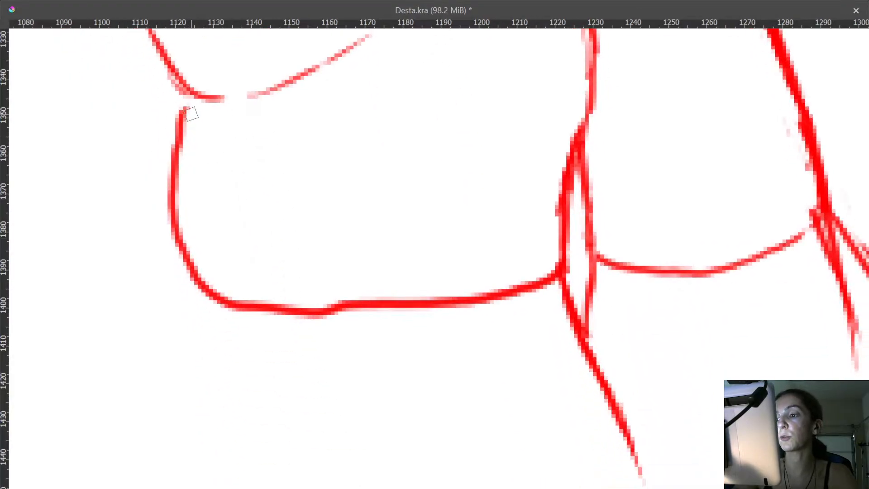
{"action": "mouse_move", "coordinate": [328, 308]}
{"action": "left_mouse_down"}
{"action": "mouse_move", "coordinate": [430, 302]}
{"action": "mouse_move", "coordinate": [332, 314]}
{"action": "mouse_move", "coordinate": [455, 301]}
{"action": "left_mouse_up"}
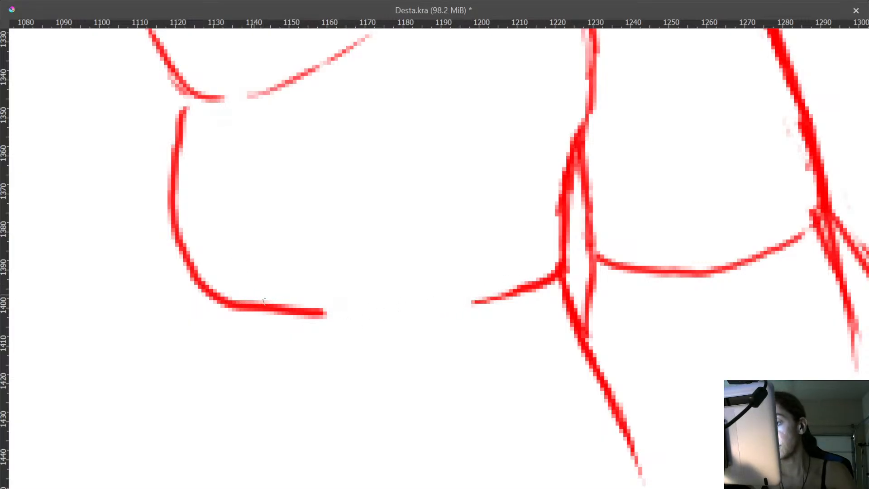
{"action": "left_click_drag", "start_coordinate": [254, 305], "coordinate": [333, 312]}
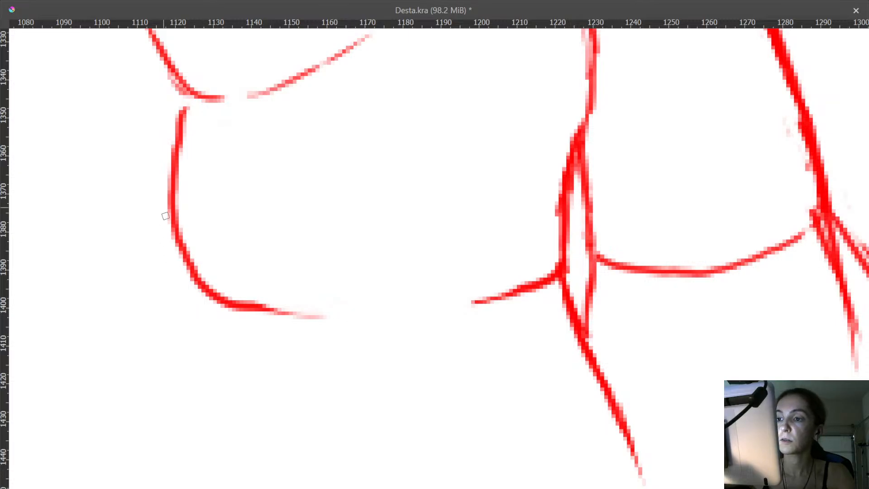
{"action": "mouse_move", "coordinate": [178, 229]}
{"action": "left_mouse_down"}
{"action": "mouse_move", "coordinate": [201, 287]}
{"action": "mouse_move", "coordinate": [255, 317]}
{"action": "left_mouse_up"}
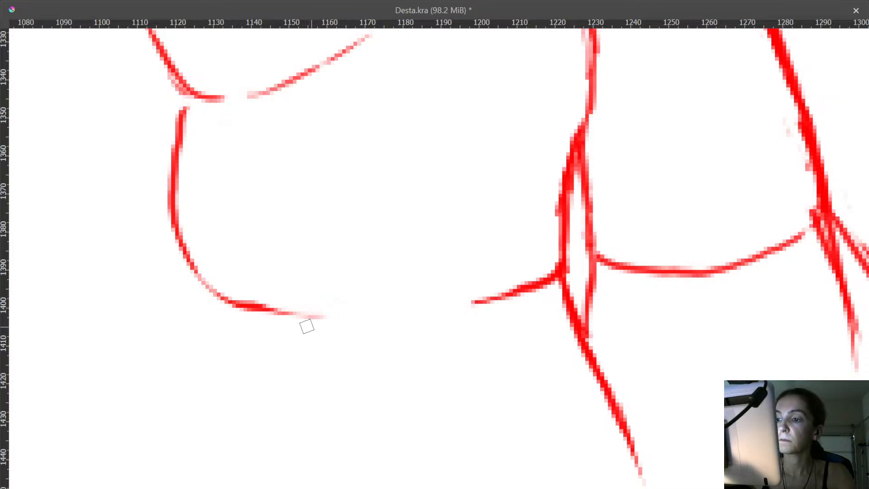
- Erase the lower stretch of the abdomen's midline between and below the two lowest blocks
{"action": "mouse_move", "coordinate": [423, 172]}
{"action": "left_mouse_down"}
{"action": "mouse_move", "coordinate": [505, 302]}
{"action": "mouse_move", "coordinate": [499, 241]}
{"action": "mouse_move", "coordinate": [575, 177]}
{"action": "mouse_move", "coordinate": [428, 200]}
{"action": "mouse_move", "coordinate": [454, 184]}
{"action": "mouse_move", "coordinate": [456, 147]}
{"action": "left_mouse_up"}
{"action": "mouse_move", "coordinate": [391, 203]}
{"action": "left_mouse_down"}
{"action": "mouse_move", "coordinate": [393, 189]}
{"action": "mouse_move", "coordinate": [363, 238]}
{"action": "mouse_move", "coordinate": [363, 330]}
{"action": "mouse_move", "coordinate": [356, 255]}
{"action": "left_mouse_up"}
{"action": "mouse_move", "coordinate": [336, 311]}
{"action": "left_mouse_down"}
{"action": "mouse_move", "coordinate": [346, 255]}
{"action": "mouse_move", "coordinate": [362, 384]}
{"action": "mouse_move", "coordinate": [384, 463]}
{"action": "mouse_move", "coordinate": [347, 389]}
{"action": "mouse_move", "coordinate": [340, 279]}
{"action": "mouse_move", "coordinate": [339, 359]}
{"action": "left_mouse_up"}
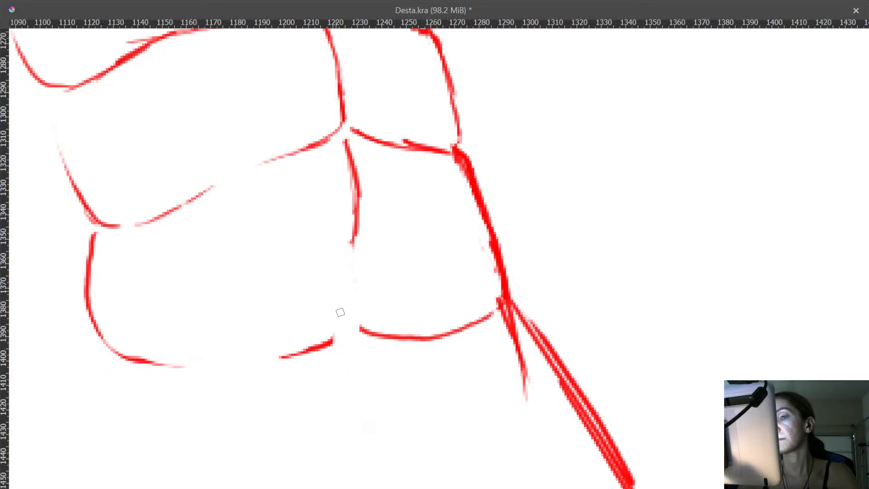
{"action": "mouse_move", "coordinate": [362, 303]}
{"action": "left_mouse_down"}
{"action": "mouse_move", "coordinate": [332, 325]}
{"action": "mouse_move", "coordinate": [376, 275]}
{"action": "mouse_move", "coordinate": [376, 229]}
{"action": "mouse_move", "coordinate": [398, 249]}
{"action": "mouse_move", "coordinate": [394, 279]}
{"action": "mouse_move", "coordinate": [411, 267]}
{"action": "mouse_move", "coordinate": [391, 241]}
{"action": "mouse_move", "coordinate": [415, 222]}
{"action": "mouse_move", "coordinate": [367, 289]}
{"action": "left_mouse_up"}
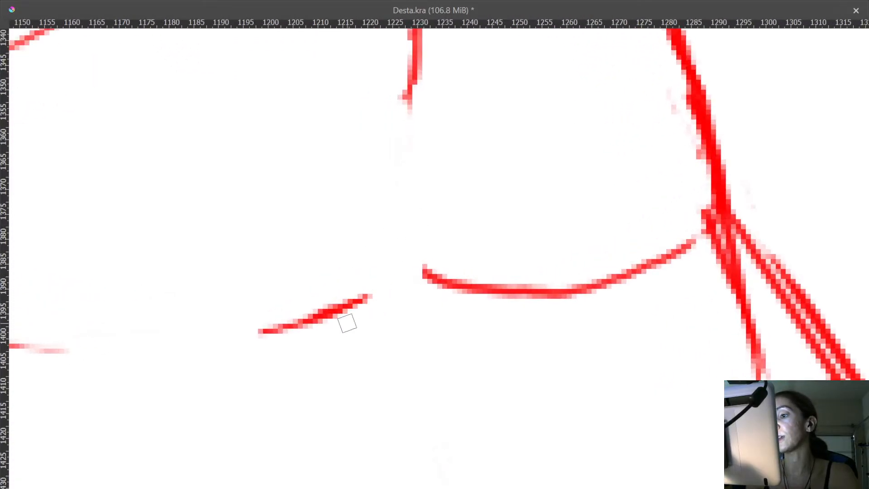
- Thin the outer end of the lowest far-side block's bottom edge and separate it from the torso's outline
{"action": "left_click_drag", "start_coordinate": [578, 242], "coordinate": [443, 263]}
{"action": "mouse_move", "coordinate": [573, 267]}
{"action": "left_mouse_down"}
{"action": "mouse_move", "coordinate": [546, 292]}
{"action": "mouse_move", "coordinate": [450, 320]}
{"action": "mouse_move", "coordinate": [521, 297]}
{"action": "mouse_move", "coordinate": [505, 309]}
{"action": "mouse_move", "coordinate": [516, 300]}
{"action": "mouse_move", "coordinate": [393, 340]}
{"action": "left_mouse_up"}
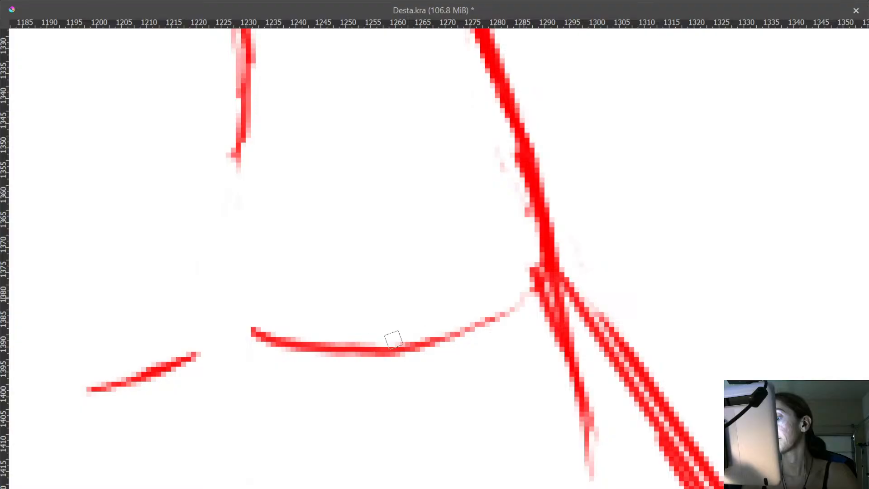
{"action": "left_click_drag", "start_coordinate": [479, 337], "coordinate": [522, 304]}
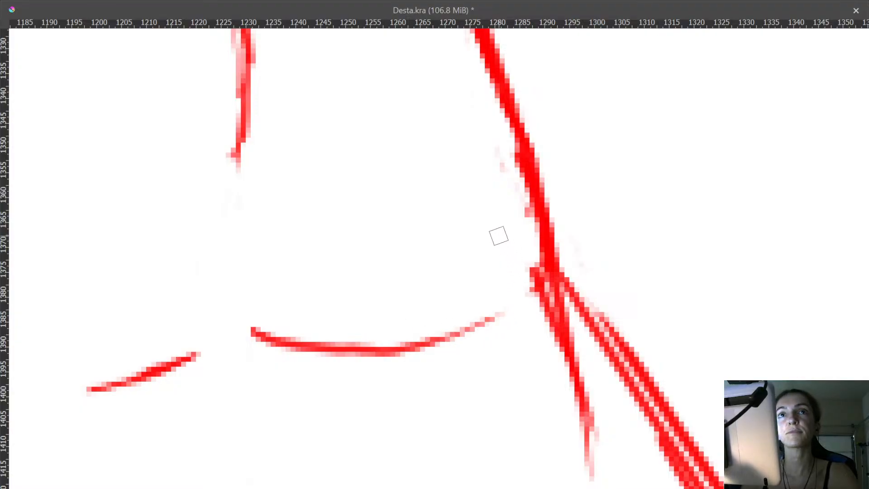
- Erase the stray marks and rough bumps along the inner side of the torso's outline beside the lowest abdominal block
{"action": "scroll", "coordinate": [541, 150], "scroll_direction": "down", "scroll_amount": 3}
{"action": "left_click_drag", "start_coordinate": [542, 142], "coordinate": [498, 233]}
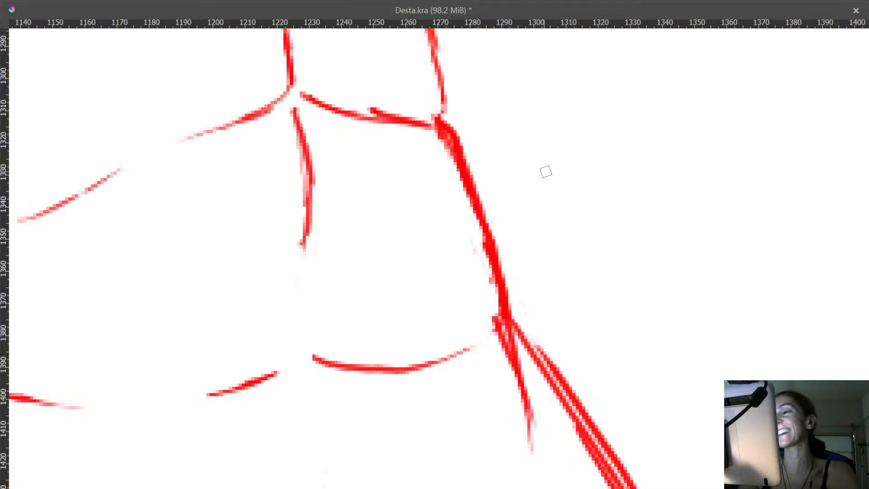
{"action": "scroll", "coordinate": [481, 195], "scroll_direction": "up", "scroll_amount": 2}
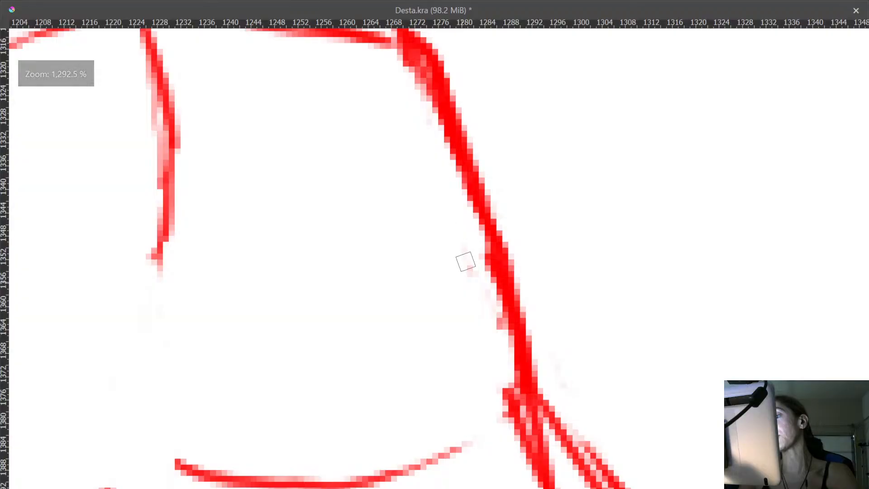
{"action": "scroll", "coordinate": [518, 371], "scroll_direction": "down", "scroll_amount": 3}
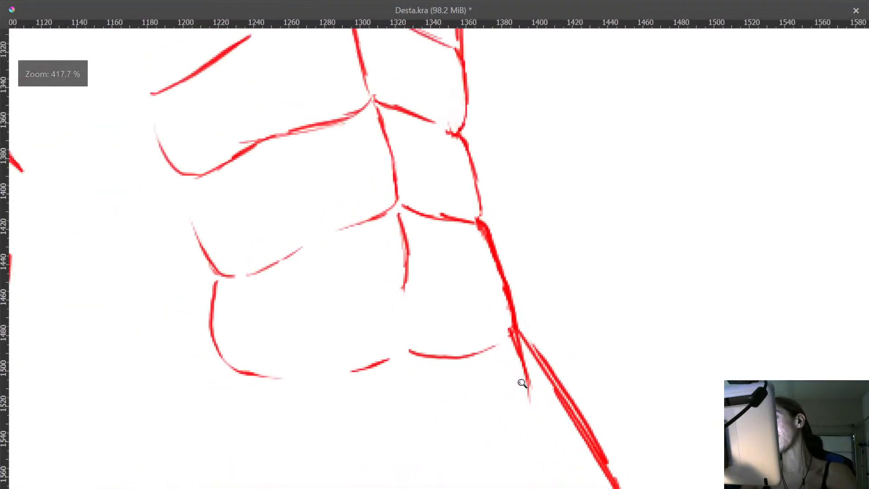
{"action": "scroll", "coordinate": [514, 344], "scroll_direction": "up", "scroll_amount": 2}
{"action": "left_click_drag", "start_coordinate": [503, 224], "coordinate": [465, 151]}
{"action": "scroll", "coordinate": [470, 168], "scroll_direction": "up", "scroll_amount": 2}
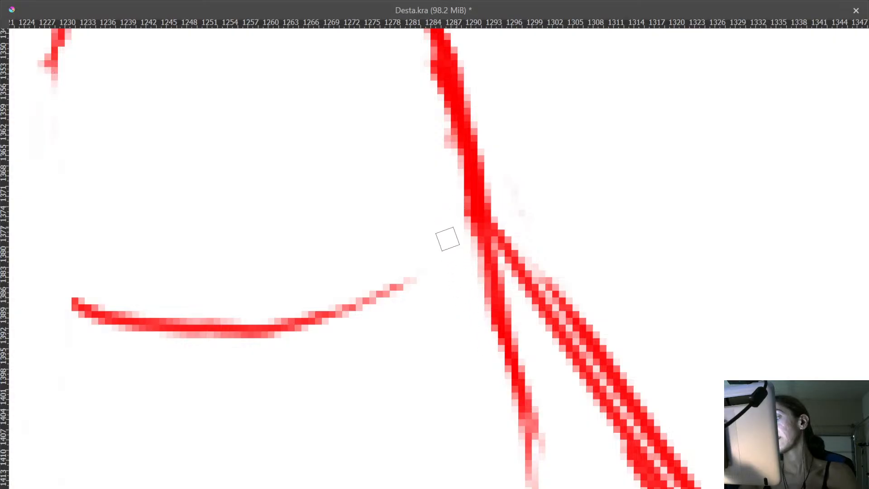
{"action": "left_click_drag", "start_coordinate": [468, 129], "coordinate": [509, 360]}
{"action": "scroll", "coordinate": [509, 360], "scroll_direction": "down", "scroll_amount": 4}
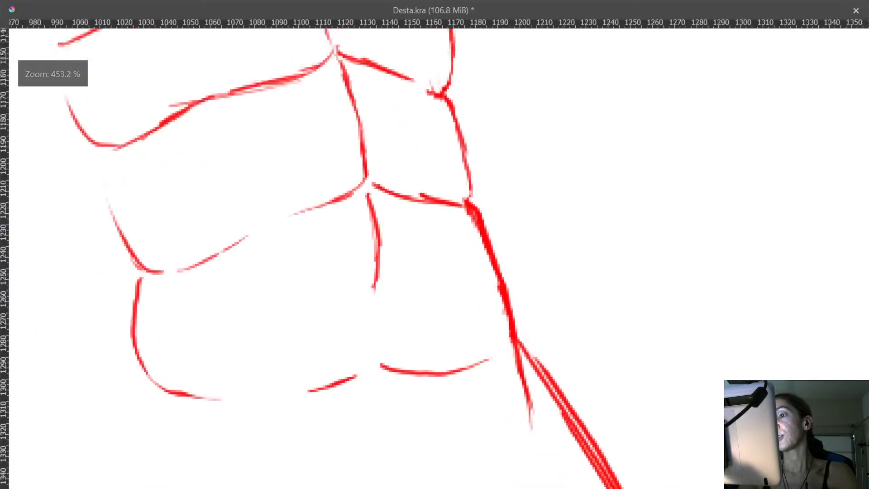
- Erase the bump on the top edge of the lowest far-side abdominal block
{"action": "scroll", "coordinate": [466, 237], "scroll_direction": "up", "scroll_amount": 4}
{"action": "mouse_move", "coordinate": [385, 235]}
{"action": "left_mouse_down"}
{"action": "mouse_move", "coordinate": [363, 237]}
{"action": "mouse_move", "coordinate": [413, 247]}
{"action": "left_mouse_up"}
{"action": "scroll", "coordinate": [374, 246], "scroll_direction": "down", "scroll_amount": 5}
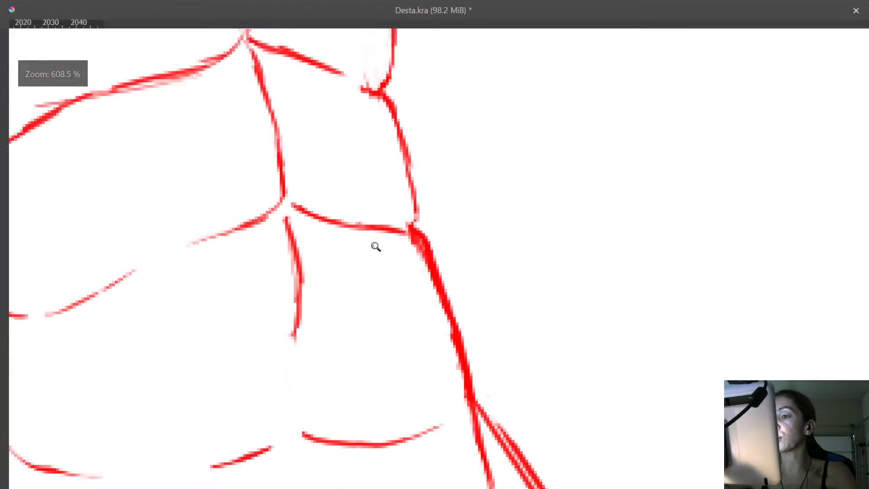
- Thin the line between the upper and middle far-side abdominal blocks into one clean stroke
{"action": "scroll", "coordinate": [394, 284], "scroll_direction": "up", "scroll_amount": 2}
{"action": "scroll", "coordinate": [423, 353], "scroll_direction": "down", "scroll_amount": 3}
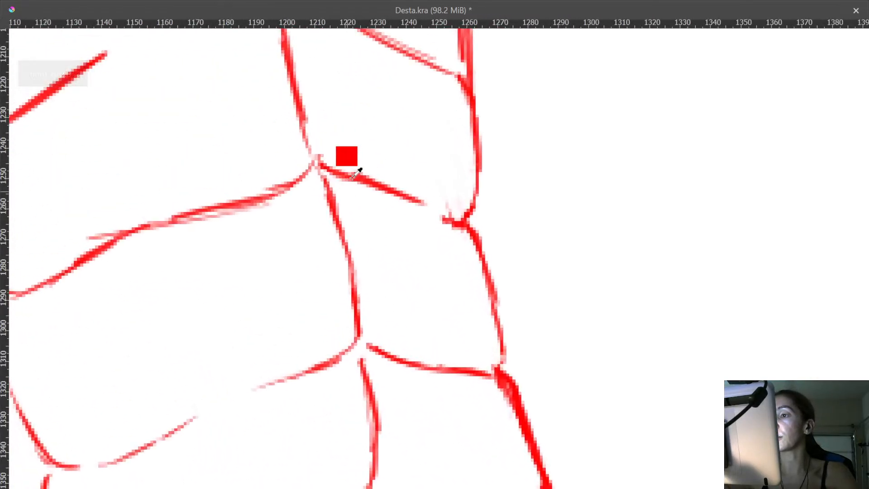
{"action": "scroll", "coordinate": [357, 136], "scroll_direction": "up", "scroll_amount": 5}
{"action": "left_click_drag", "start_coordinate": [358, 165], "coordinate": [398, 179]}
{"action": "left_click_drag", "start_coordinate": [328, 159], "coordinate": [433, 201]}
{"action": "left_click_drag", "start_coordinate": [563, 255], "coordinate": [554, 239]}
{"action": "scroll", "coordinate": [413, 256], "scroll_direction": "down", "scroll_amount": 3}
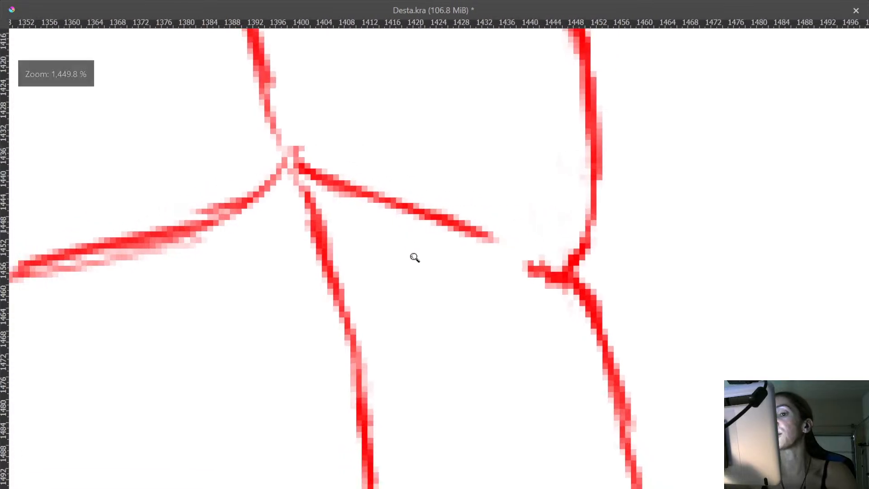
- Erase a gap midway along the line between the upper and middle near-side blocks and clean up its doubled strokes
{"action": "scroll", "coordinate": [457, 291], "scroll_direction": "down", "scroll_amount": 5}
{"action": "scroll", "coordinate": [446, 297], "scroll_direction": "up", "scroll_amount": 6}
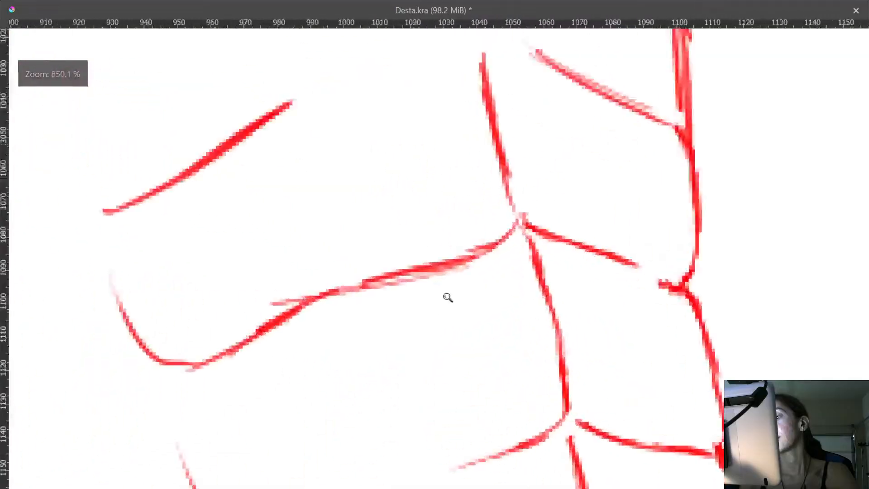
{"action": "mouse_move", "coordinate": [280, 288]}
{"action": "left_mouse_down"}
{"action": "mouse_move", "coordinate": [207, 322]}
{"action": "mouse_move", "coordinate": [309, 287]}
{"action": "mouse_move", "coordinate": [297, 288]}
{"action": "mouse_move", "coordinate": [380, 285]}
{"action": "left_mouse_up"}
{"action": "mouse_move", "coordinate": [430, 250]}
{"action": "left_mouse_down"}
{"action": "mouse_move", "coordinate": [354, 279]}
{"action": "mouse_move", "coordinate": [501, 256]}
{"action": "left_mouse_up"}
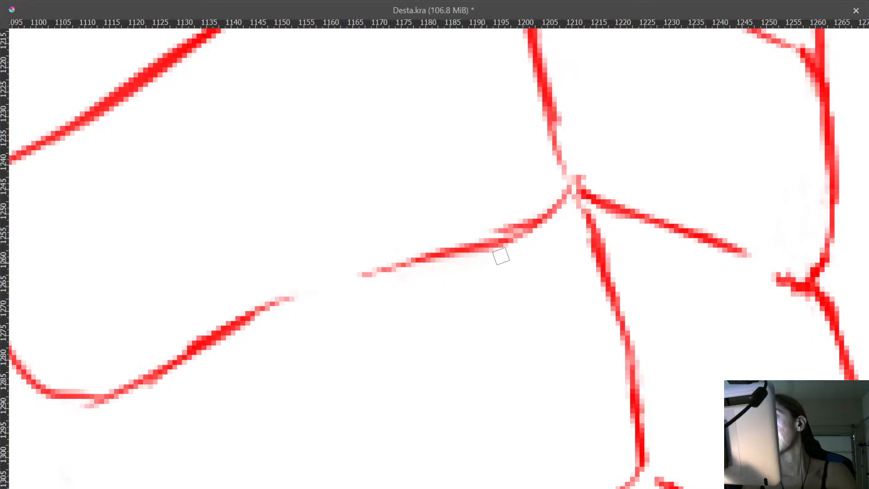
{"action": "left_click_drag", "start_coordinate": [520, 214], "coordinate": [469, 230]}
- Remove the overhang at the upper near-side block's bottom corner, erase a small gap there and smooth the adjoining line's underside
{"action": "left_click_drag", "start_coordinate": [352, 288], "coordinate": [502, 219]}
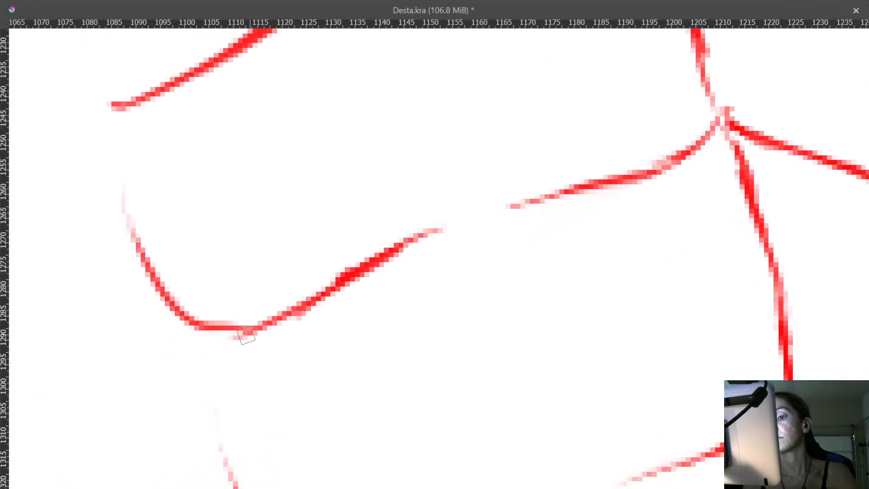
{"action": "left_click_drag", "start_coordinate": [247, 338], "coordinate": [290, 331]}
{"action": "left_click_drag", "start_coordinate": [272, 335], "coordinate": [221, 343]}
{"action": "mouse_move", "coordinate": [348, 128]}
{"action": "left_mouse_down"}
{"action": "mouse_move", "coordinate": [344, 190]}
{"action": "mouse_move", "coordinate": [386, 125]}
{"action": "left_mouse_up"}
{"action": "mouse_move", "coordinate": [272, 334]}
{"action": "left_mouse_down"}
{"action": "mouse_move", "coordinate": [301, 323]}
{"action": "mouse_move", "coordinate": [263, 343]}
{"action": "left_mouse_up"}
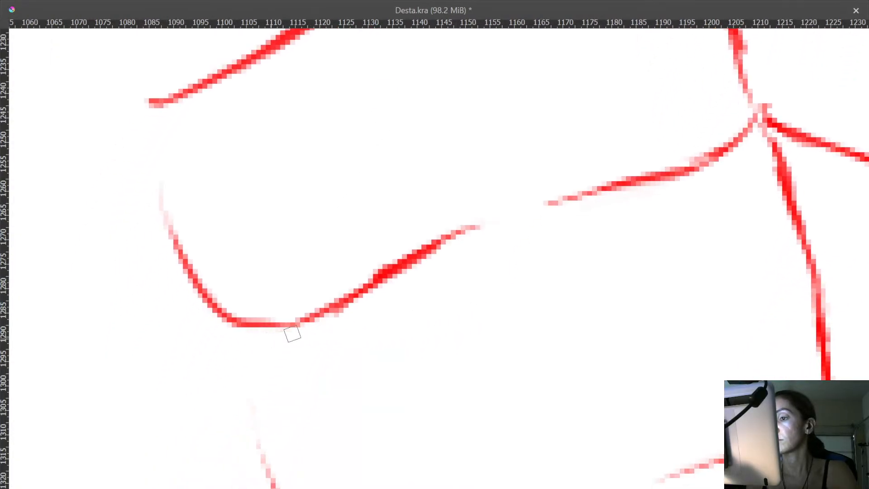
{"action": "mouse_move", "coordinate": [213, 317]}
{"action": "left_mouse_down"}
{"action": "mouse_move", "coordinate": [278, 335]}
{"action": "mouse_move", "coordinate": [324, 330]}
{"action": "mouse_move", "coordinate": [222, 318]}
{"action": "mouse_move", "coordinate": [345, 324]}
{"action": "mouse_move", "coordinate": [229, 323]}
{"action": "mouse_move", "coordinate": [343, 320]}
{"action": "mouse_move", "coordinate": [234, 325]}
{"action": "mouse_move", "coordinate": [434, 284]}
{"action": "left_mouse_up"}
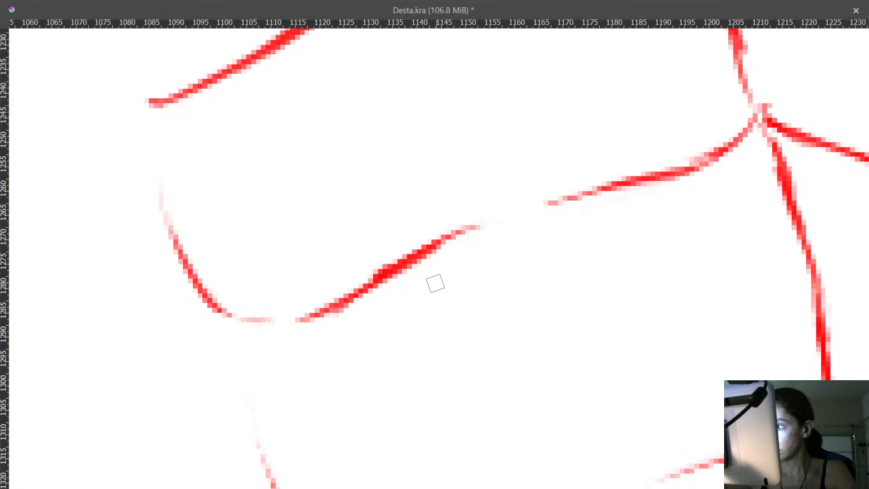
{"action": "left_click_drag", "start_coordinate": [345, 318], "coordinate": [417, 279]}
- Clean the inner end of the upper near-side block's bottom edge and thin the top of the midline between the middle blocks
{"action": "left_click_drag", "start_coordinate": [575, 241], "coordinate": [381, 317]}
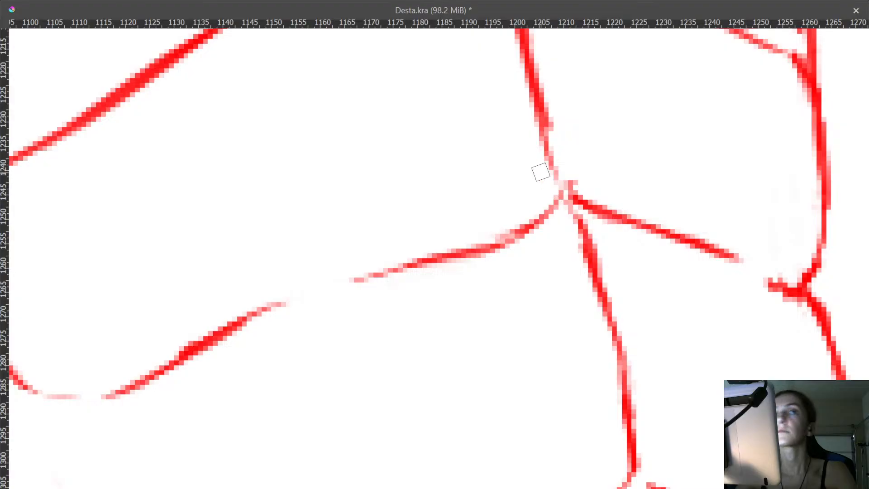
{"action": "left_click_drag", "start_coordinate": [541, 192], "coordinate": [491, 198]}
{"action": "mouse_move", "coordinate": [498, 248]}
{"action": "left_mouse_down"}
{"action": "mouse_move", "coordinate": [498, 201]}
{"action": "mouse_move", "coordinate": [535, 238]}
{"action": "mouse_move", "coordinate": [529, 199]}
{"action": "mouse_move", "coordinate": [544, 248]}
{"action": "mouse_move", "coordinate": [532, 215]}
{"action": "left_mouse_up"}
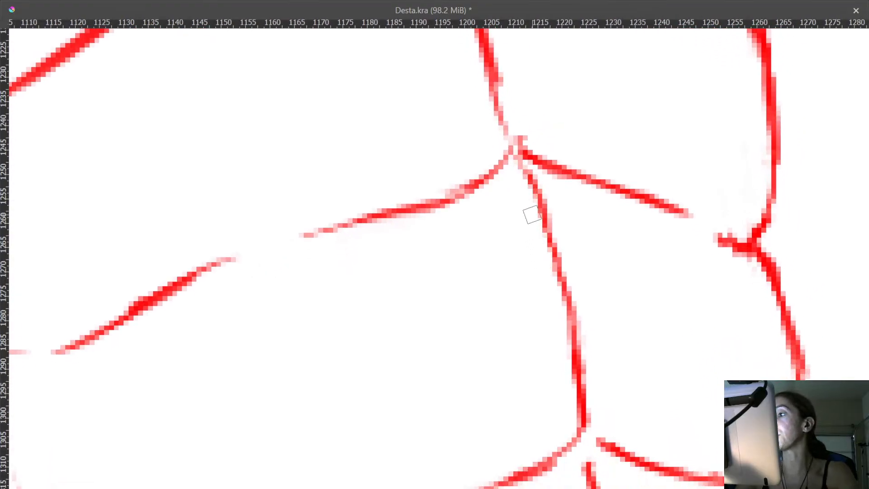
{"action": "left_click_drag", "start_coordinate": [521, 176], "coordinate": [529, 209]}
{"action": "mouse_move", "coordinate": [573, 310]}
{"action": "left_mouse_down"}
{"action": "mouse_move", "coordinate": [520, 155]}
{"action": "mouse_move", "coordinate": [448, 218]}
{"action": "left_mouse_up"}
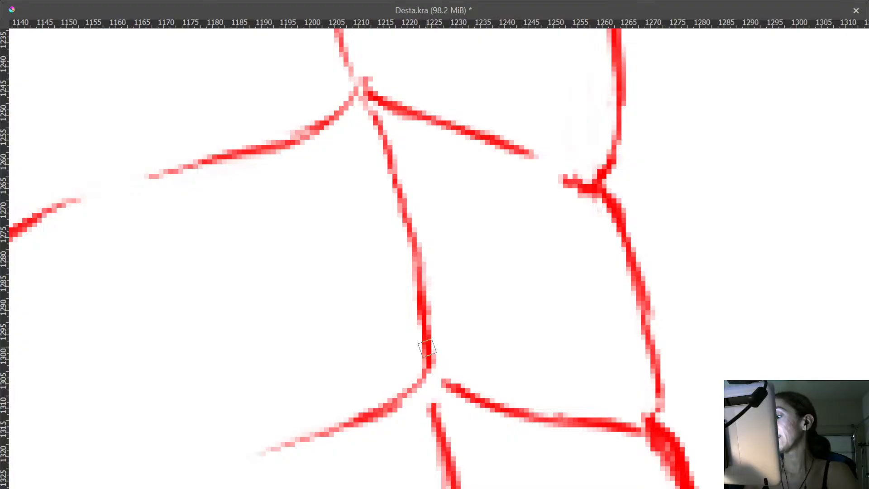
- Smooth the rough sides of the torso's outline beside the lowest far-side abdominal block
{"action": "left_click_drag", "start_coordinate": [612, 352], "coordinate": [501, 131]}
{"action": "mouse_move", "coordinate": [566, 204]}
{"action": "left_mouse_down"}
{"action": "mouse_move", "coordinate": [485, 155]}
{"action": "mouse_move", "coordinate": [482, 171]}
{"action": "mouse_move", "coordinate": [512, 219]}
{"action": "left_mouse_up"}
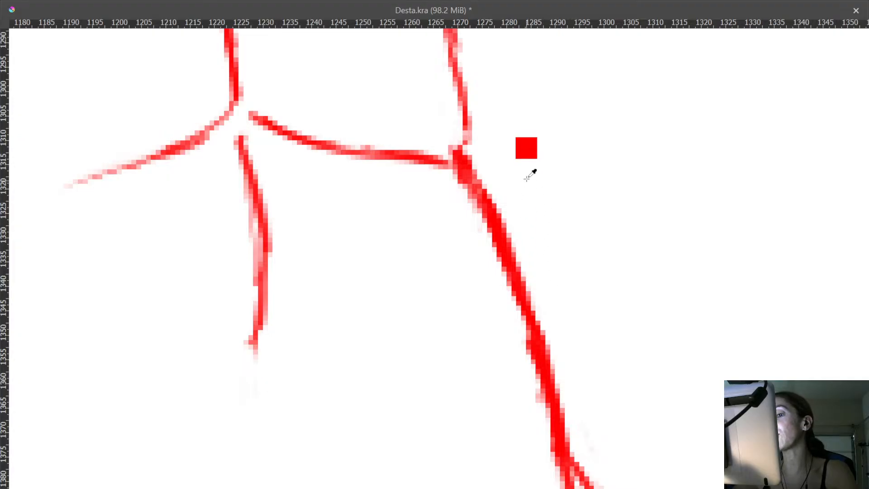
{"action": "left_click_drag", "start_coordinate": [525, 181], "coordinate": [545, 198]}
{"action": "left_click_drag", "start_coordinate": [546, 258], "coordinate": [499, 148]}
{"action": "scroll", "coordinate": [499, 148], "scroll_direction": "up", "scroll_amount": 2}
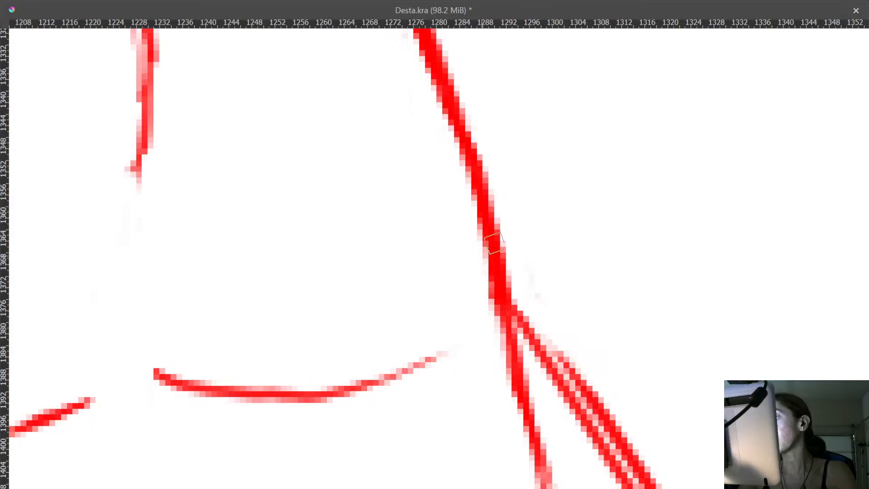
{"action": "left_click_drag", "start_coordinate": [537, 257], "coordinate": [420, 42]}
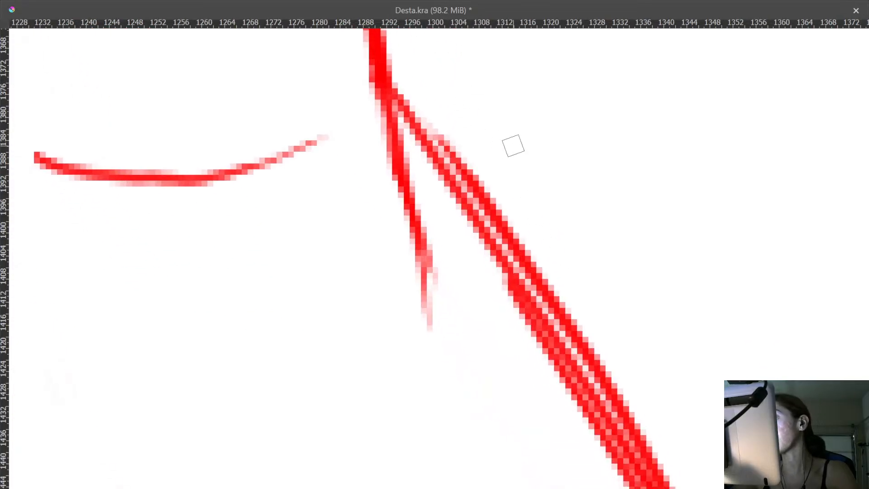
- Erase the doubled outer strokes of the hip line running down from the waist
{"action": "left_click_drag", "start_coordinate": [515, 162], "coordinate": [539, 157]}
{"action": "mouse_move", "coordinate": [553, 198]}
{"action": "left_mouse_down"}
{"action": "mouse_move", "coordinate": [545, 175]}
{"action": "mouse_move", "coordinate": [514, 165]}
{"action": "left_mouse_up"}
{"action": "mouse_move", "coordinate": [508, 166]}
{"action": "left_mouse_down"}
{"action": "mouse_move", "coordinate": [534, 187]}
{"action": "mouse_move", "coordinate": [538, 226]}
{"action": "left_mouse_up"}
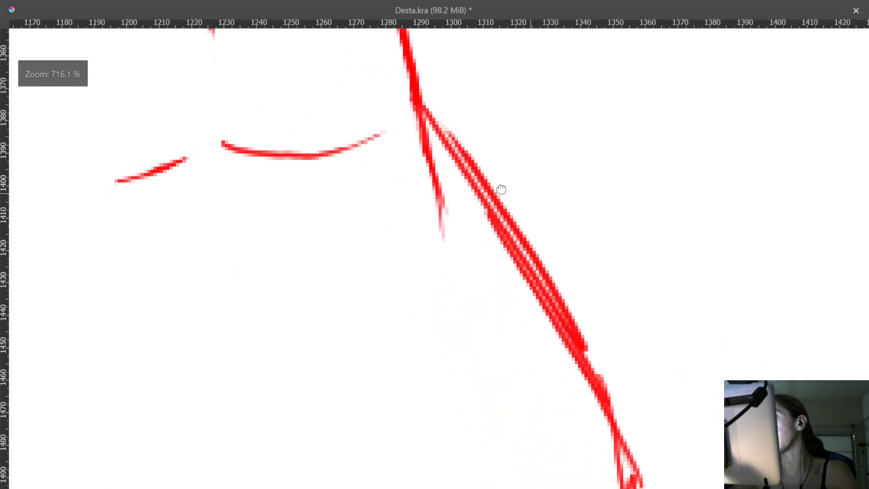
{"action": "left_click_drag", "start_coordinate": [501, 190], "coordinate": [435, 146]}
{"action": "mouse_move", "coordinate": [393, 102]}
{"action": "left_mouse_down"}
{"action": "mouse_move", "coordinate": [484, 237]}
{"action": "mouse_move", "coordinate": [470, 211]}
{"action": "mouse_move", "coordinate": [529, 316]}
{"action": "left_mouse_up"}
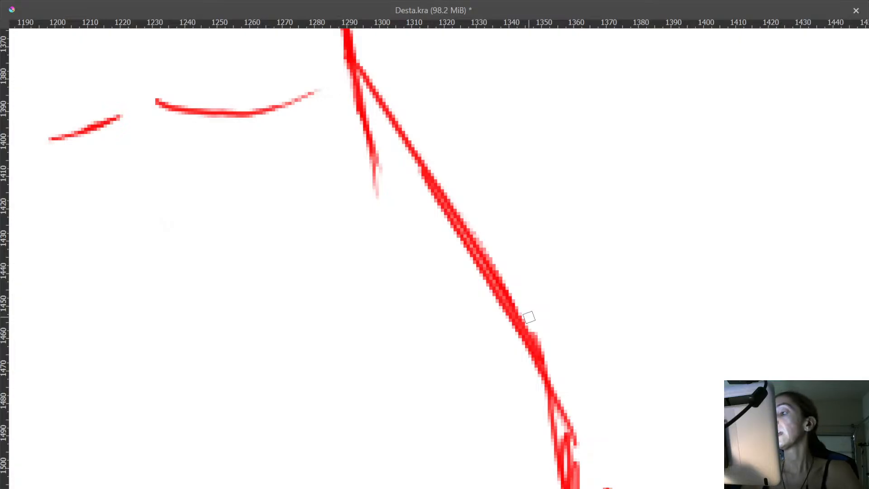
- Thin the overlapping strokes at the lower end of the hip outline just above the belt
{"action": "left_click_drag", "start_coordinate": [518, 267], "coordinate": [506, 167]}
{"action": "left_click_drag", "start_coordinate": [558, 270], "coordinate": [544, 132]}
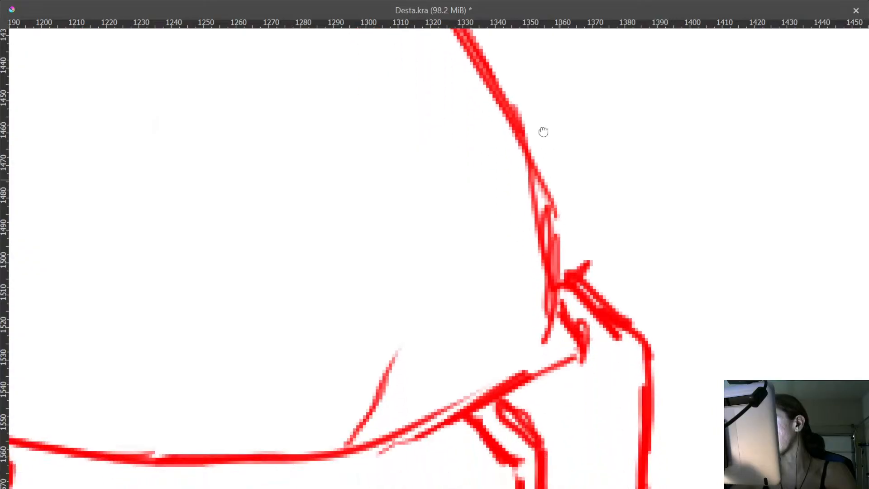
{"action": "mouse_move", "coordinate": [562, 231]}
{"action": "left_mouse_down"}
{"action": "mouse_move", "coordinate": [575, 120]}
{"action": "mouse_move", "coordinate": [566, 210]}
{"action": "left_mouse_up"}
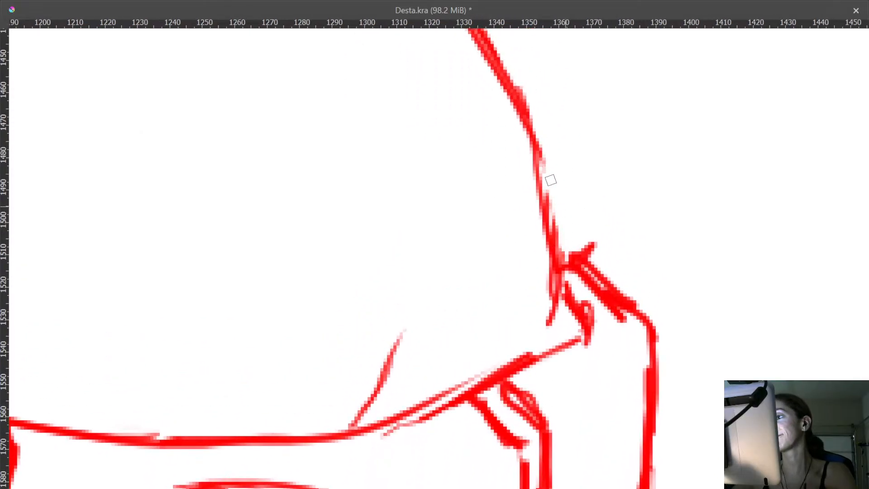
{"action": "left_click_drag", "start_coordinate": [486, 127], "coordinate": [562, 351]}
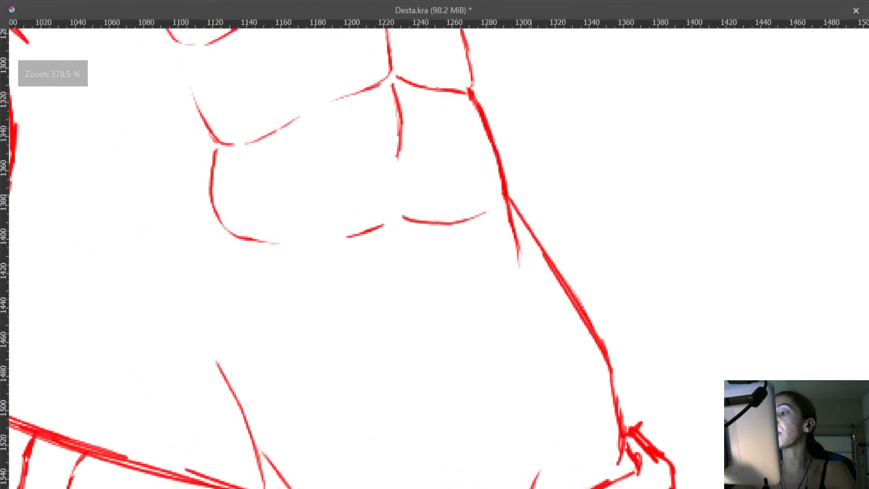
- Thin the top edge of the lowest far-side abdominal block and erase its outer end to separate it from the torso's outline
{"action": "mouse_move", "coordinate": [529, 193]}
{"action": "left_mouse_down"}
{"action": "mouse_move", "coordinate": [535, 218]}
{"action": "mouse_move", "coordinate": [513, 158]}
{"action": "left_mouse_up"}
{"action": "left_click_drag", "start_coordinate": [400, 49], "coordinate": [490, 283]}
{"action": "left_click_drag", "start_coordinate": [470, 252], "coordinate": [489, 201]}
{"action": "scroll", "coordinate": [533, 208], "scroll_direction": "up", "scroll_amount": 1}
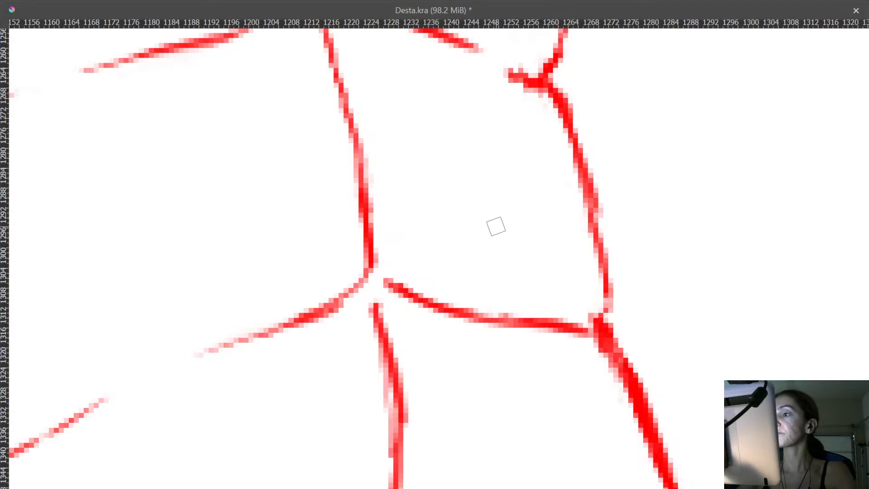
{"action": "scroll", "coordinate": [496, 226], "scroll_direction": "up", "scroll_amount": 2}
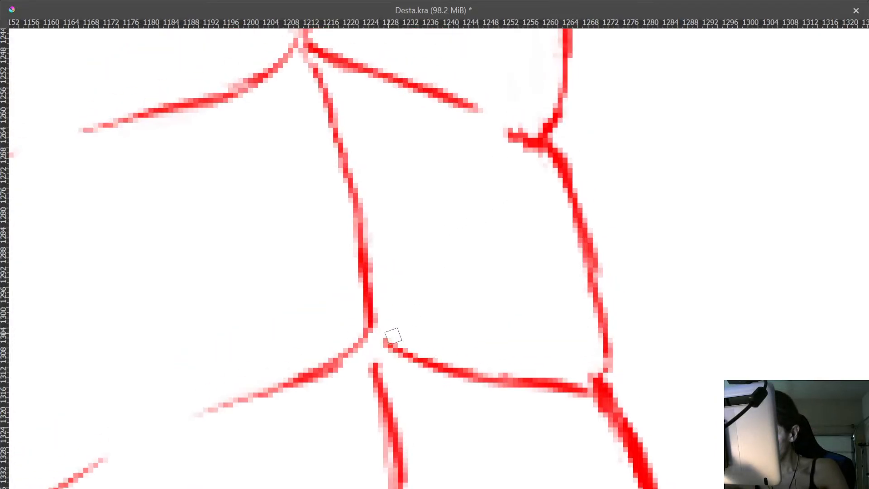
{"action": "mouse_move", "coordinate": [393, 335]}
{"action": "left_mouse_down"}
{"action": "mouse_move", "coordinate": [493, 375]}
{"action": "mouse_move", "coordinate": [574, 385]}
{"action": "left_mouse_up"}
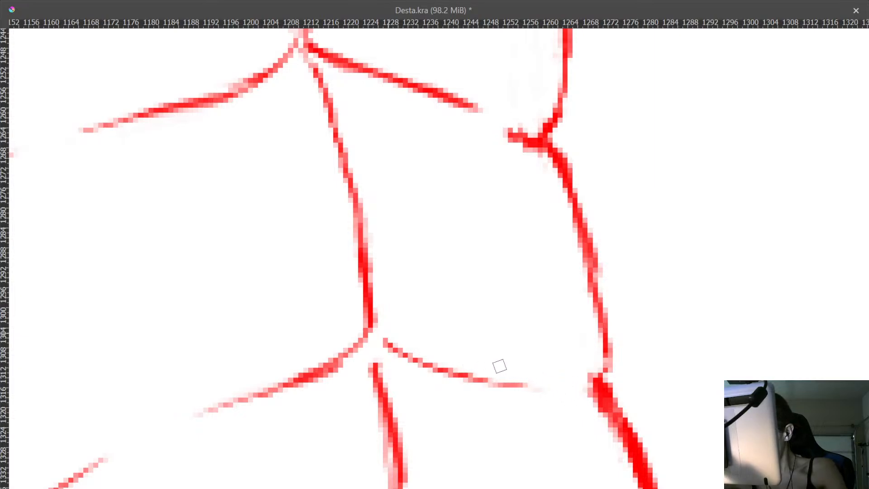
{"action": "mouse_move", "coordinate": [454, 308]}
{"action": "left_mouse_down"}
{"action": "mouse_move", "coordinate": [525, 409]}
{"action": "mouse_move", "coordinate": [529, 441]}
{"action": "left_mouse_up"}
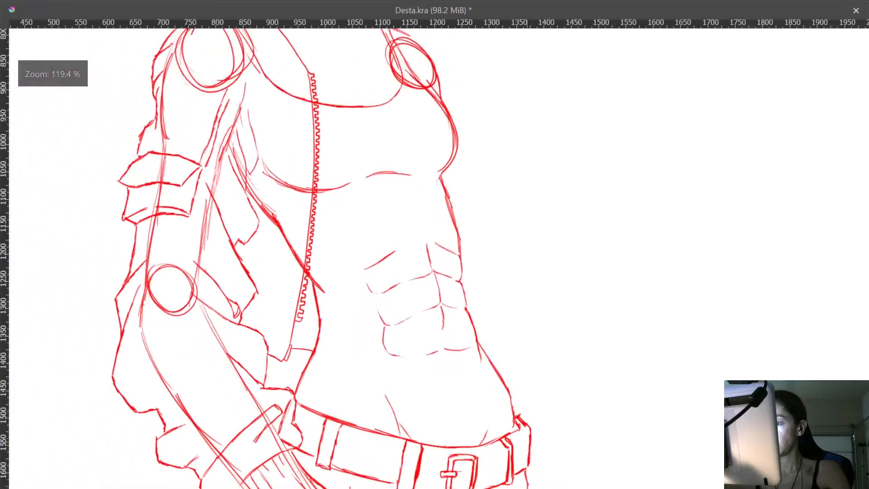
- Thin the topmost near-side abdominal line and erase the lower end of the uppermost midline stroke
{"action": "mouse_move", "coordinate": [481, 348]}
{"action": "left_mouse_down"}
{"action": "mouse_move", "coordinate": [526, 439]}
{"action": "mouse_move", "coordinate": [480, 311]}
{"action": "left_mouse_up"}
{"action": "scroll", "coordinate": [387, 234], "scroll_direction": "up", "scroll_amount": 6}
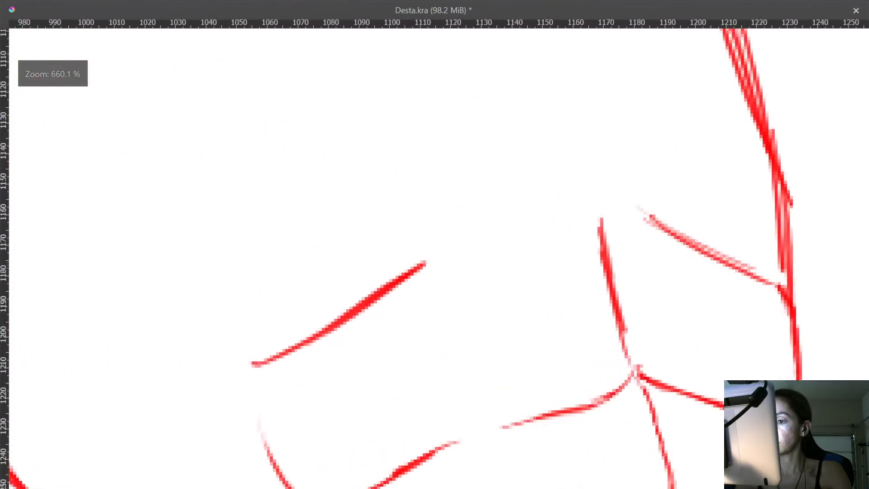
{"action": "scroll", "coordinate": [359, 320], "scroll_direction": "up", "scroll_amount": 2}
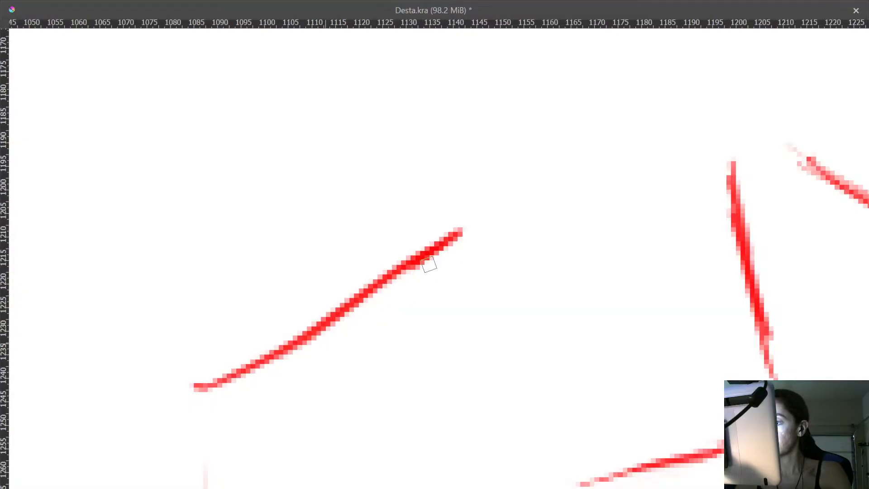
{"action": "mouse_move", "coordinate": [689, 239]}
{"action": "left_mouse_down"}
{"action": "mouse_move", "coordinate": [599, 235]}
{"action": "mouse_move", "coordinate": [450, 152]}
{"action": "mouse_move", "coordinate": [520, 238]}
{"action": "mouse_move", "coordinate": [521, 273]}
{"action": "mouse_move", "coordinate": [537, 267]}
{"action": "mouse_move", "coordinate": [534, 300]}
{"action": "left_mouse_up"}
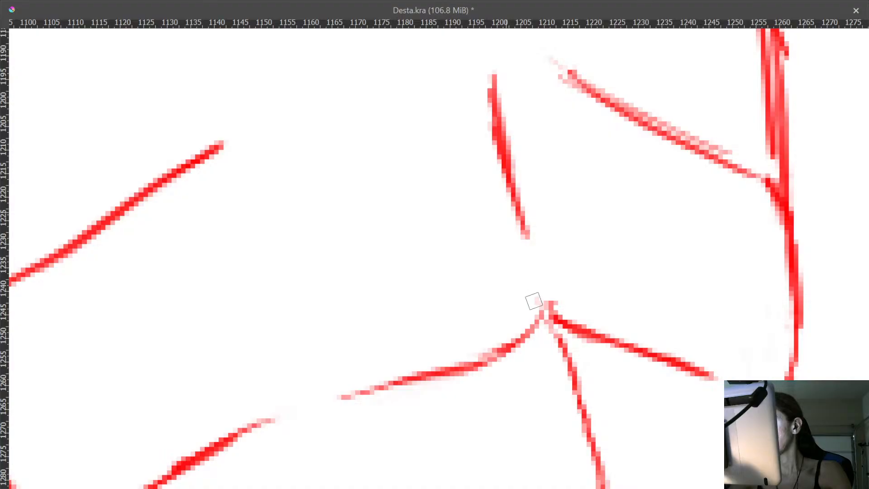
- Erase the crossing where the upper and middle abdominal blocks meet and taper the inner end of the far-side line
{"action": "left_click_drag", "start_coordinate": [545, 247], "coordinate": [514, 86]}
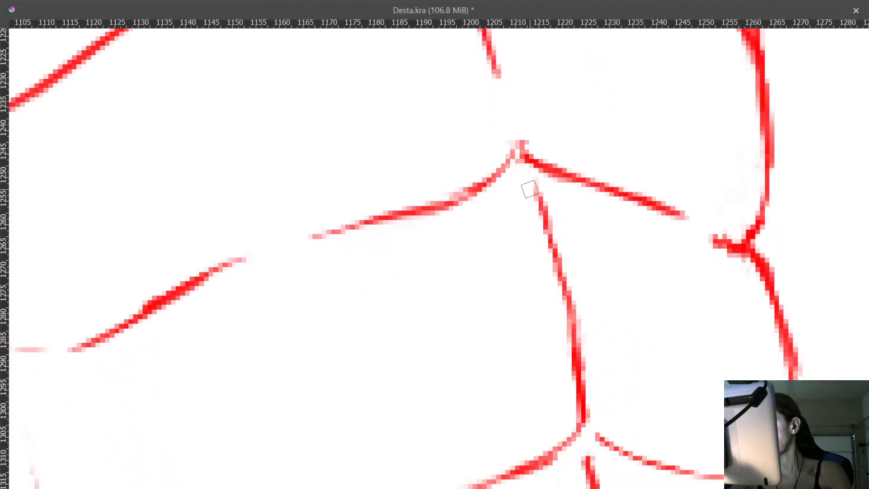
{"action": "mouse_move", "coordinate": [487, 194]}
{"action": "left_mouse_down"}
{"action": "mouse_move", "coordinate": [518, 150]}
{"action": "mouse_move", "coordinate": [530, 172]}
{"action": "mouse_move", "coordinate": [561, 172]}
{"action": "mouse_move", "coordinate": [566, 188]}
{"action": "left_mouse_up"}
{"action": "left_click_drag", "start_coordinate": [486, 171], "coordinate": [521, 152]}
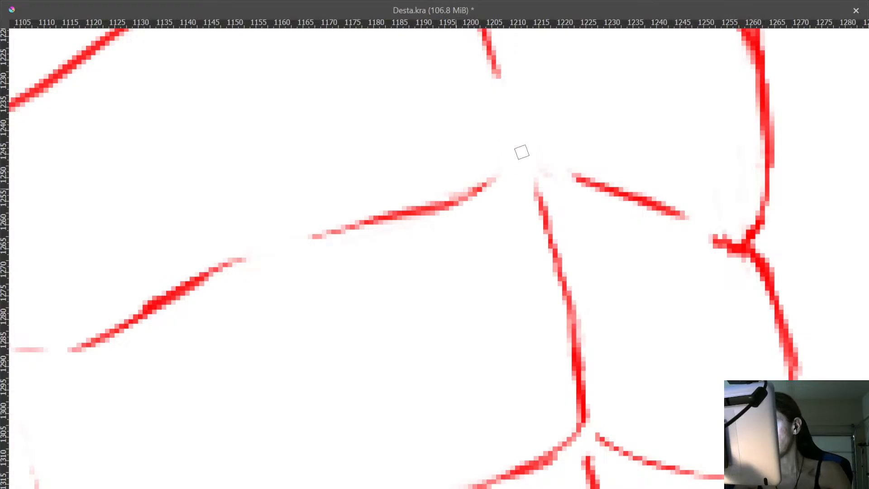
{"action": "left_click_drag", "start_coordinate": [586, 171], "coordinate": [576, 171]}
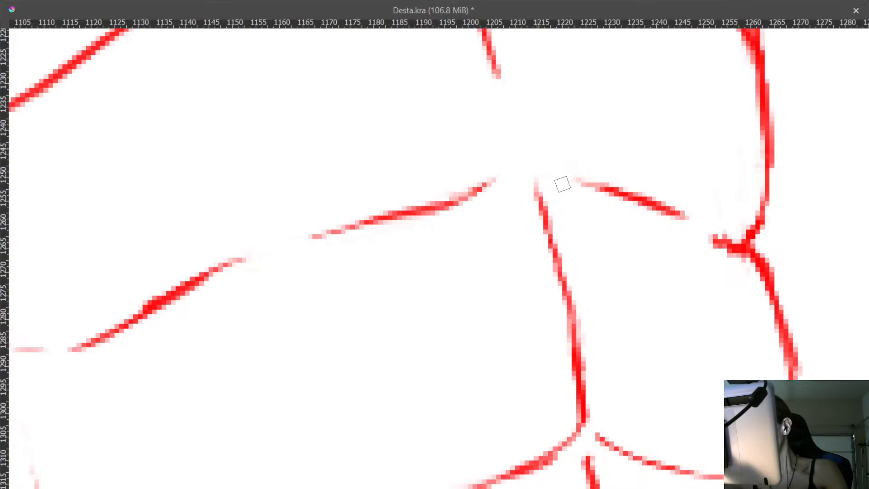
- Erase the crossing between the middle and lowest abdominal blocks and thin the inner end of the near-side line
{"action": "left_click_drag", "start_coordinate": [564, 278], "coordinate": [552, 206]}
{"action": "mouse_move", "coordinate": [526, 119]}
{"action": "left_mouse_down"}
{"action": "mouse_move", "coordinate": [523, 136]}
{"action": "mouse_move", "coordinate": [556, 200]}
{"action": "left_mouse_up"}
{"action": "left_click_drag", "start_coordinate": [601, 245], "coordinate": [619, 118]}
{"action": "mouse_move", "coordinate": [562, 245]}
{"action": "left_mouse_down"}
{"action": "mouse_move", "coordinate": [562, 280]}
{"action": "mouse_move", "coordinate": [571, 259]}
{"action": "left_mouse_up"}
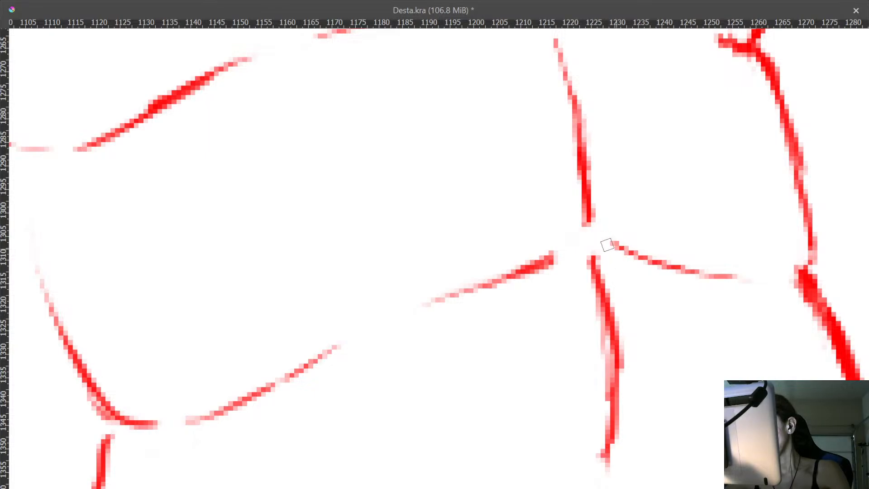
{"action": "left_click_drag", "start_coordinate": [545, 249], "coordinate": [481, 266]}
{"action": "left_click_drag", "start_coordinate": [561, 264], "coordinate": [489, 307]}
- Shorten and taper the top of the midline stroke between the two lowest abdominal blocks
{"action": "mouse_move", "coordinate": [605, 271]}
{"action": "left_mouse_down"}
{"action": "mouse_move", "coordinate": [597, 177]}
{"action": "mouse_move", "coordinate": [589, 220]}
{"action": "left_mouse_up"}
{"action": "left_click_drag", "start_coordinate": [579, 150], "coordinate": [597, 271]}
{"action": "left_click_drag", "start_coordinate": [588, 183], "coordinate": [587, 314]}
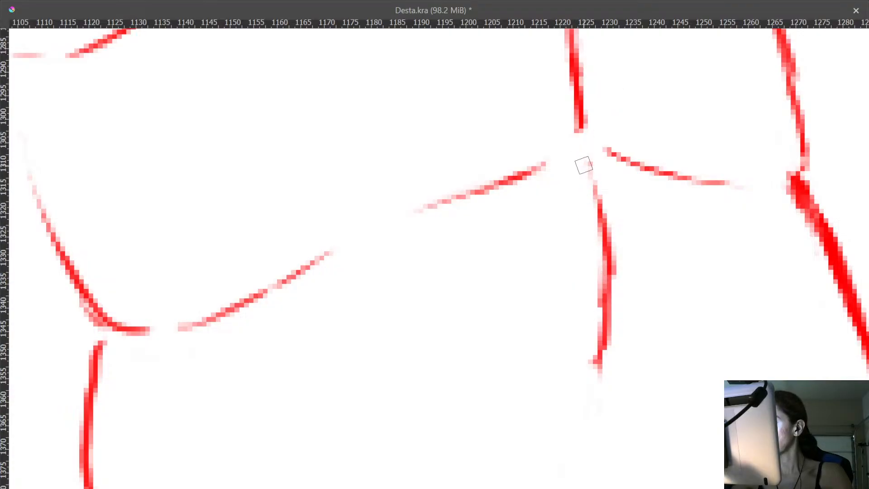
{"action": "left_click_drag", "start_coordinate": [584, 166], "coordinate": [620, 263]}
{"action": "left_click_drag", "start_coordinate": [611, 220], "coordinate": [630, 315]}
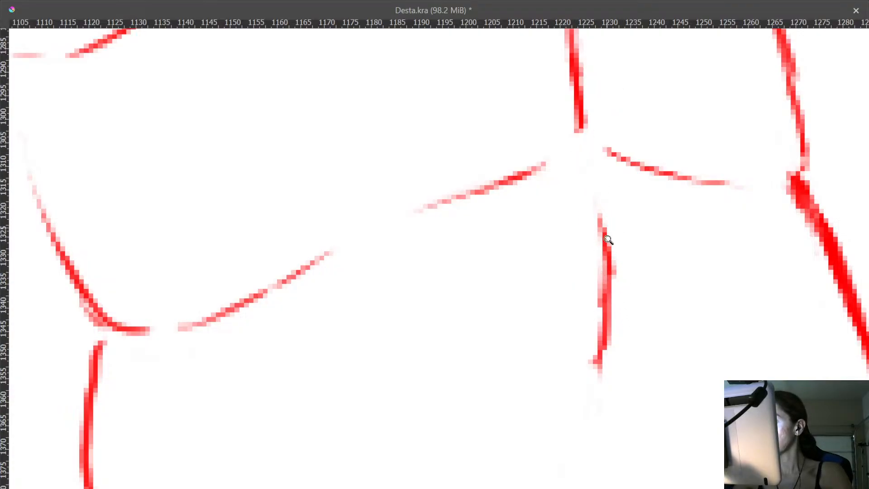
{"action": "left_click_drag", "start_coordinate": [607, 239], "coordinate": [643, 384]}
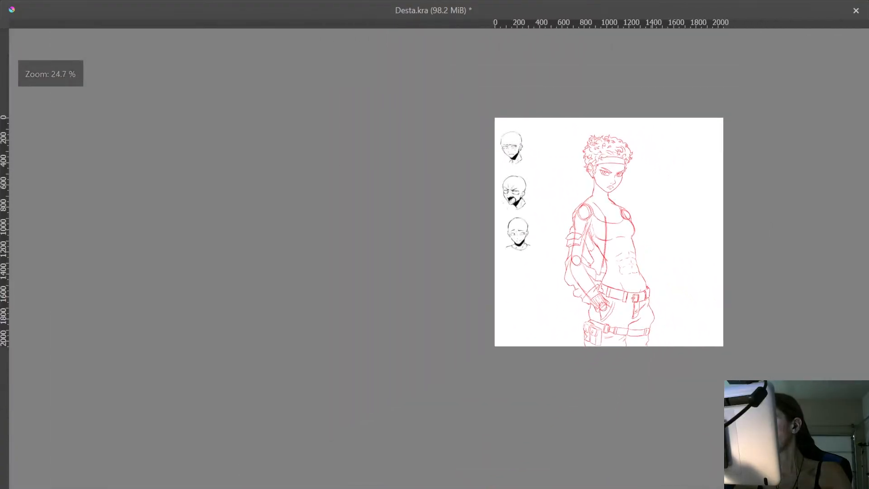
- Darken the far-side torso contour just above the topmost abdominal block, filling the gap between its parallel lines
{"action": "left_click_drag", "start_coordinate": [647, 236], "coordinate": [652, 113]}
{"action": "mouse_move", "coordinate": [571, 422]}
{"action": "left_mouse_down"}
{"action": "mouse_move", "coordinate": [605, 357]}
{"action": "mouse_move", "coordinate": [600, 313]}
{"action": "left_mouse_up"}
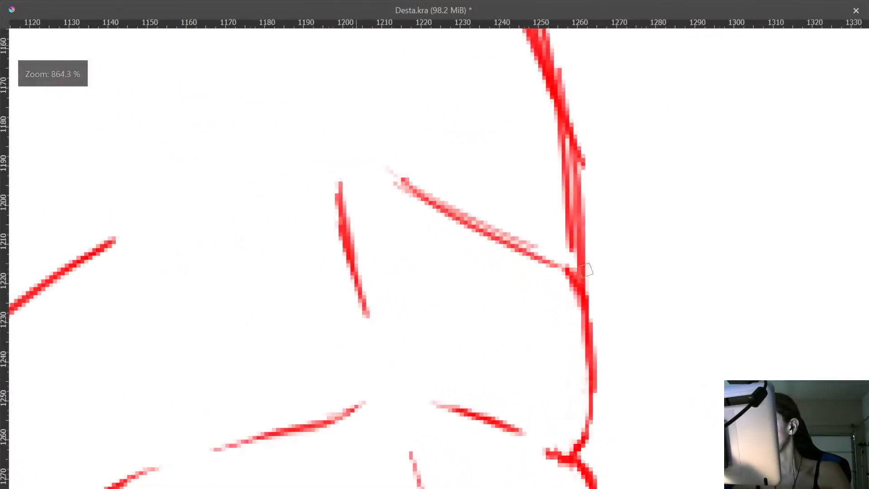
{"action": "mouse_move", "coordinate": [590, 282]}
{"action": "left_mouse_down"}
{"action": "mouse_move", "coordinate": [621, 388]}
{"action": "mouse_move", "coordinate": [618, 287]}
{"action": "mouse_move", "coordinate": [606, 256]}
{"action": "left_mouse_up"}
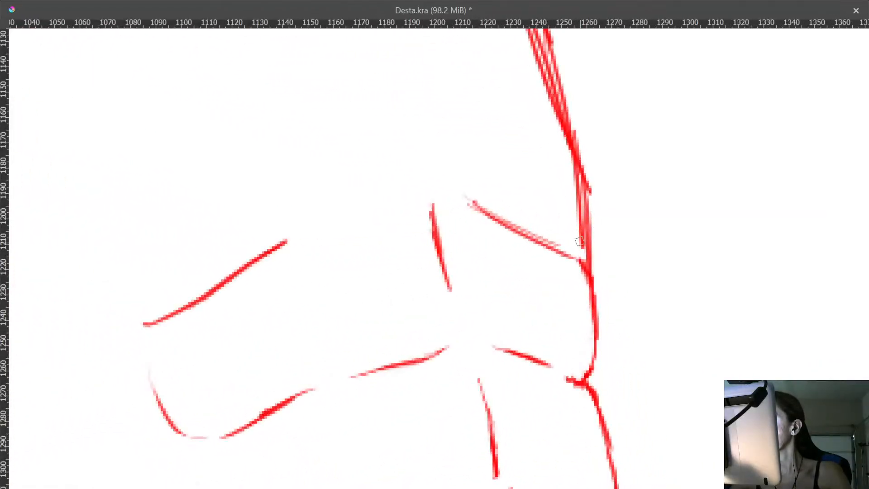
{"action": "left_click_drag", "start_coordinate": [574, 142], "coordinate": [585, 238]}
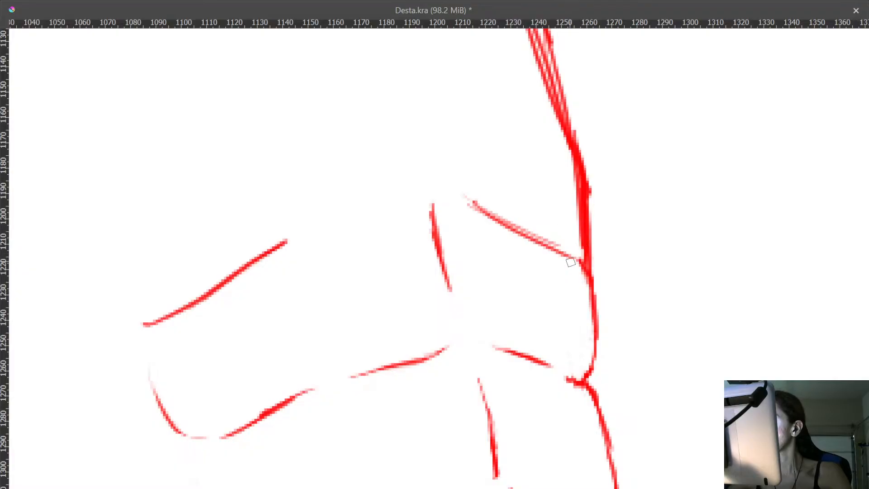
- Replace the topmost far-side abdominal line with a thinner one and taper the top of the uppermost midline stroke
{"action": "mouse_move", "coordinate": [492, 211]}
{"action": "left_mouse_down"}
{"action": "mouse_move", "coordinate": [528, 240]}
{"action": "mouse_move", "coordinate": [563, 251]}
{"action": "left_mouse_up"}
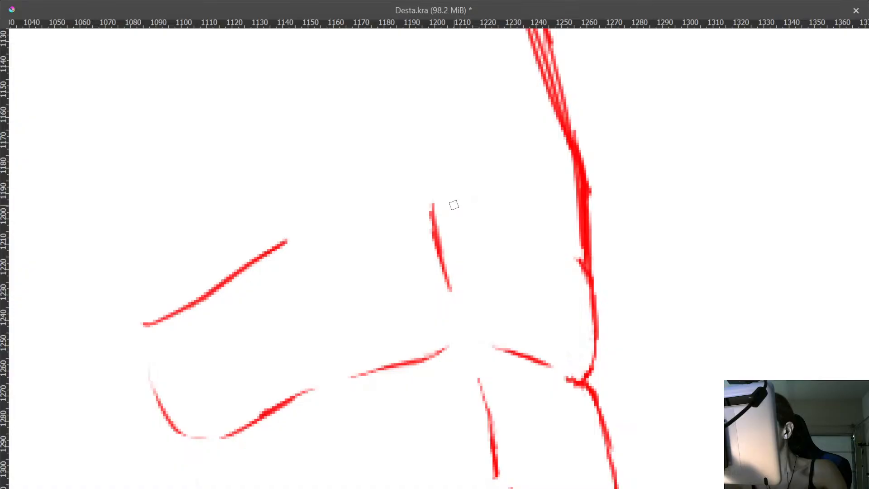
{"action": "left_click_drag", "start_coordinate": [454, 205], "coordinate": [551, 248]}
{"action": "mouse_move", "coordinate": [488, 195]}
{"action": "left_mouse_down"}
{"action": "mouse_move", "coordinate": [596, 328]}
{"action": "mouse_move", "coordinate": [565, 274]}
{"action": "mouse_move", "coordinate": [556, 235]}
{"action": "mouse_move", "coordinate": [664, 252]}
{"action": "mouse_move", "coordinate": [578, 223]}
{"action": "mouse_move", "coordinate": [629, 293]}
{"action": "left_mouse_up"}
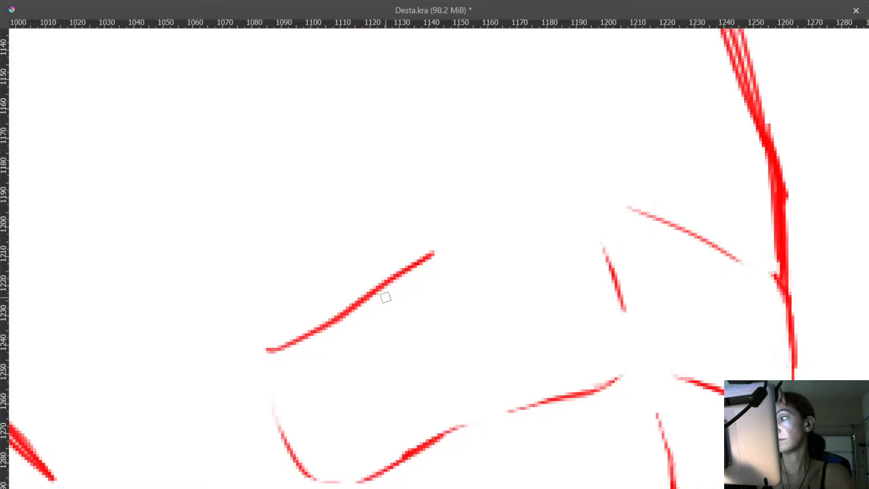
- Thicken the far-side torso contour beside the topmost abdominal block and erase its inner edge to a cleaner single line
{"action": "left_click_drag", "start_coordinate": [742, 293], "coordinate": [502, 253]}
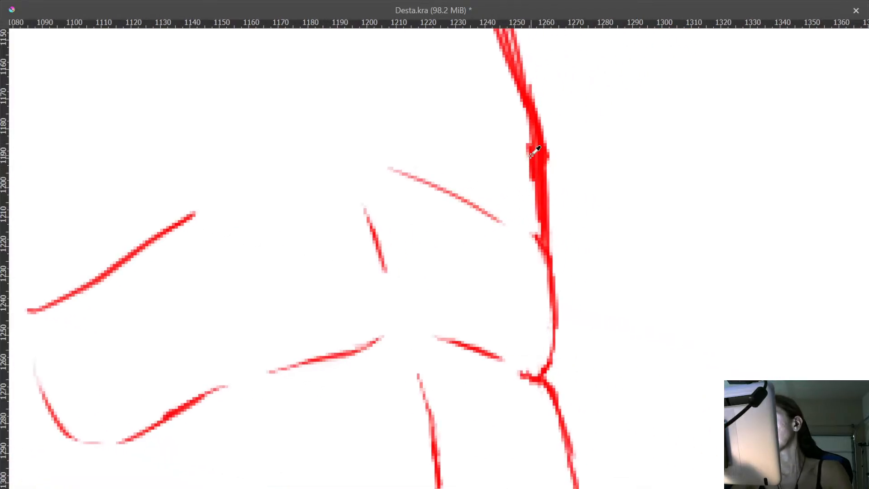
{"action": "left_click_drag", "start_coordinate": [531, 135], "coordinate": [538, 214]}
{"action": "left_click_drag", "start_coordinate": [525, 157], "coordinate": [531, 231]}
{"action": "left_click_drag", "start_coordinate": [510, 174], "coordinate": [522, 258]}
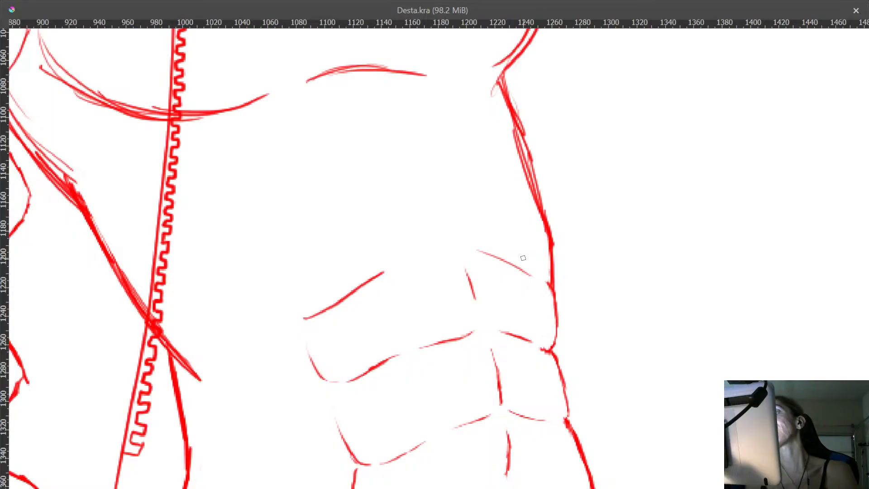
{"action": "mouse_move", "coordinate": [520, 210]}
{"action": "left_mouse_down"}
{"action": "mouse_move", "coordinate": [516, 217]}
{"action": "mouse_move", "coordinate": [516, 206]}
{"action": "left_mouse_up"}
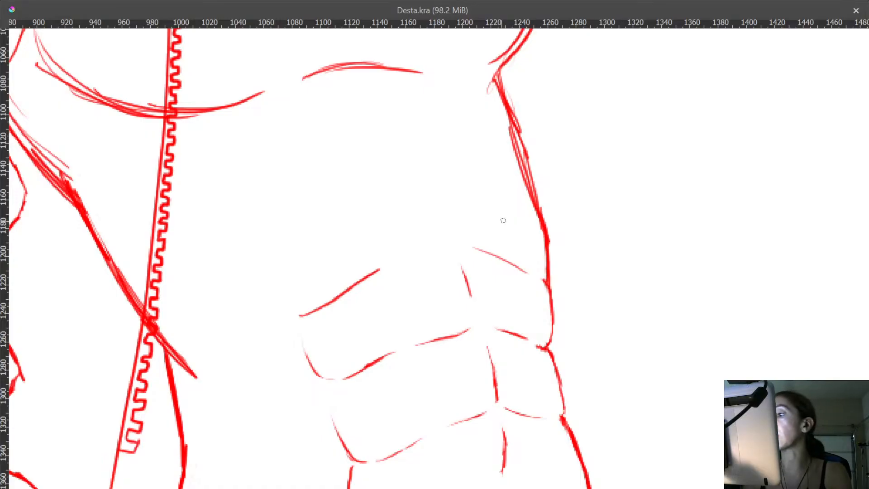
- Thin and taper the lower end of the midline stroke between the two middle abdominal blocks with the eraser
{"action": "scroll", "coordinate": [563, 290], "scroll_direction": "up", "scroll_amount": 10}
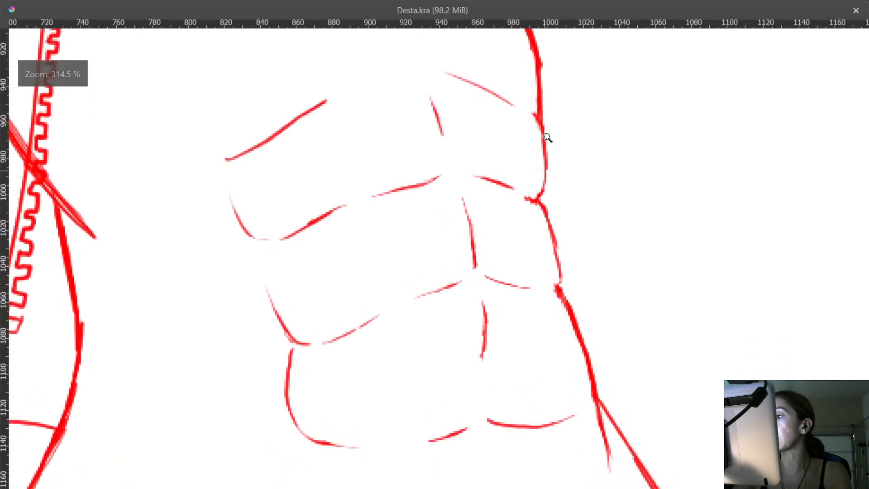
{"action": "left_click_drag", "start_coordinate": [503, 235], "coordinate": [505, 229]}
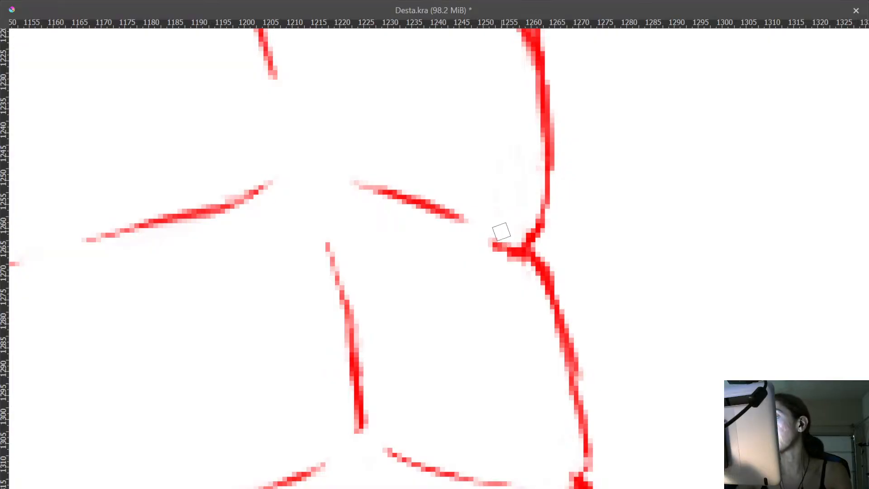
{"action": "mouse_move", "coordinate": [515, 256]}
{"action": "left_mouse_down"}
{"action": "mouse_move", "coordinate": [477, 111]}
{"action": "mouse_move", "coordinate": [497, 173]}
{"action": "mouse_move", "coordinate": [481, 129]}
{"action": "left_mouse_up"}
{"action": "left_click_drag", "start_coordinate": [516, 213], "coordinate": [523, 205]}
{"action": "left_click_drag", "start_coordinate": [533, 269], "coordinate": [519, 195]}
{"action": "mouse_move", "coordinate": [496, 154]}
{"action": "left_mouse_down"}
{"action": "mouse_move", "coordinate": [563, 278]}
{"action": "mouse_move", "coordinate": [592, 399]}
{"action": "mouse_move", "coordinate": [591, 423]}
{"action": "left_mouse_up"}
{"action": "mouse_move", "coordinate": [573, 335]}
{"action": "left_mouse_down"}
{"action": "mouse_move", "coordinate": [576, 267]}
{"action": "mouse_move", "coordinate": [605, 145]}
{"action": "left_mouse_up"}
{"action": "left_click_drag", "start_coordinate": [613, 211], "coordinate": [681, 341]}
{"action": "left_click_drag", "start_coordinate": [426, 128], "coordinate": [454, 260]}
{"action": "mouse_move", "coordinate": [420, 344]}
{"action": "left_mouse_down"}
{"action": "mouse_move", "coordinate": [430, 363]}
{"action": "mouse_move", "coordinate": [443, 357]}
{"action": "left_mouse_up"}
{"action": "left_click_drag", "start_coordinate": [433, 98], "coordinate": [458, 296]}
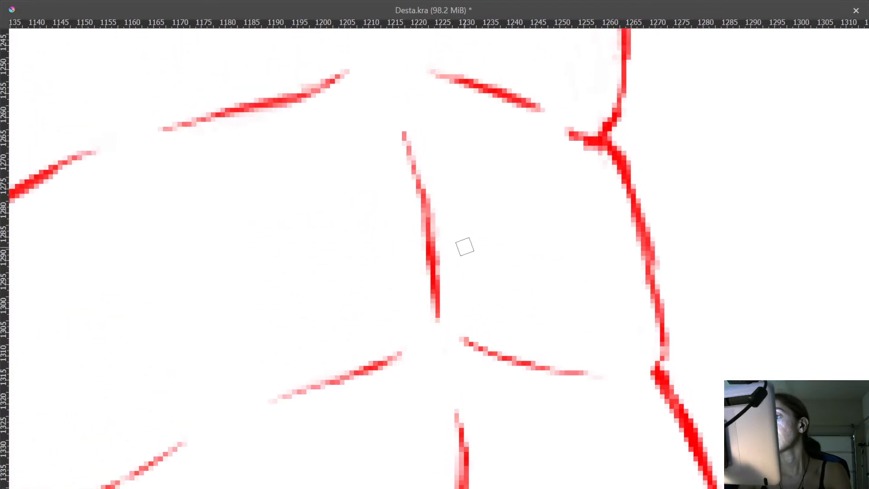
- Erase the bottom line of the lowest far-side abdominal block and the short near-side stroke next to it
{"action": "mouse_move", "coordinate": [464, 245]}
{"action": "left_mouse_down"}
{"action": "mouse_move", "coordinate": [504, 362]}
{"action": "mouse_move", "coordinate": [505, 412]}
{"action": "left_mouse_up"}
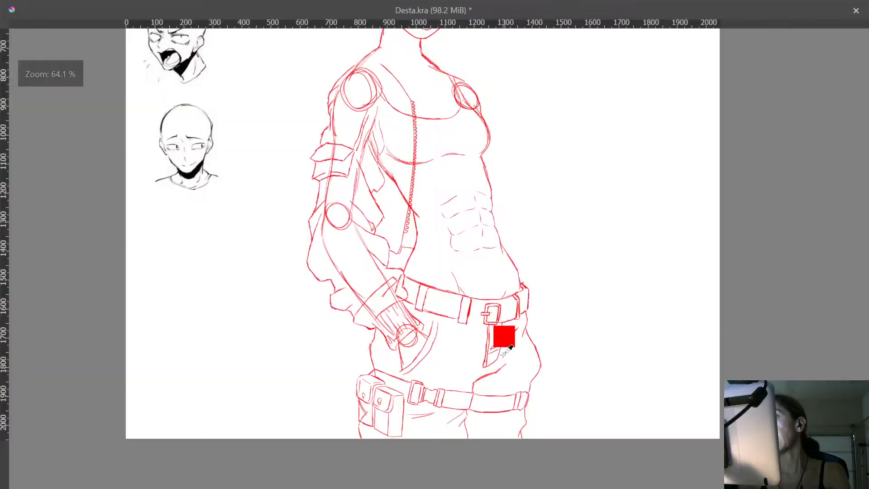
{"action": "left_click_drag", "start_coordinate": [502, 277], "coordinate": [511, 158]}
{"action": "left_click_drag", "start_coordinate": [414, 95], "coordinate": [417, 68]}
{"action": "mouse_move", "coordinate": [393, 114]}
{"action": "left_mouse_down"}
{"action": "mouse_move", "coordinate": [461, 260]}
{"action": "mouse_move", "coordinate": [462, 218]}
{"action": "left_mouse_up"}
{"action": "mouse_move", "coordinate": [512, 336]}
{"action": "left_mouse_down"}
{"action": "mouse_move", "coordinate": [547, 352]}
{"action": "mouse_move", "coordinate": [594, 350]}
{"action": "mouse_move", "coordinate": [673, 324]}
{"action": "left_mouse_up"}
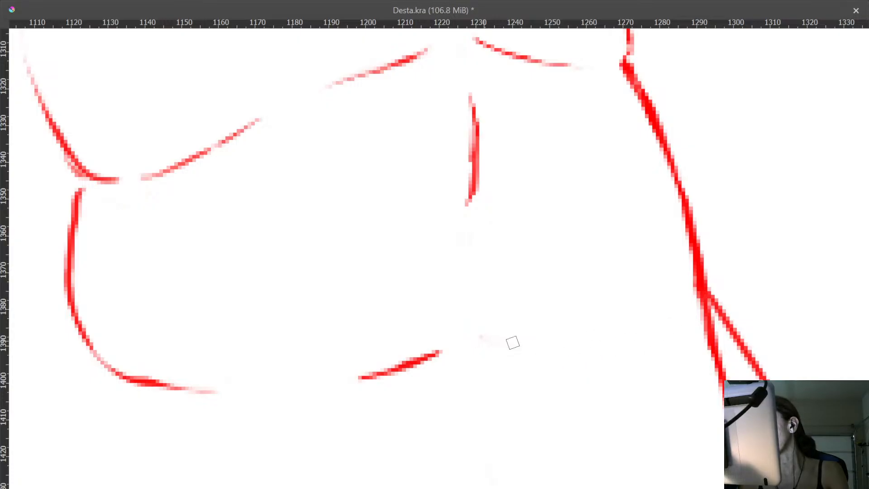
{"action": "mouse_move", "coordinate": [441, 352]}
{"action": "left_mouse_down"}
{"action": "mouse_move", "coordinate": [351, 380]}
{"action": "mouse_move", "coordinate": [378, 384]}
{"action": "left_mouse_up"}
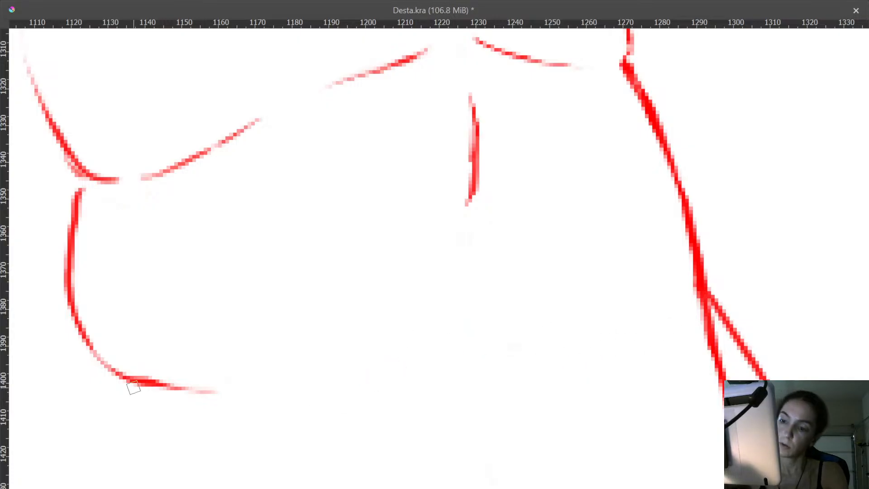
- Erase the bottom curve of the lowest near-side abdominal block, shorten its side line and remove the corner above it
{"action": "mouse_move", "coordinate": [151, 376]}
{"action": "left_mouse_down"}
{"action": "mouse_move", "coordinate": [134, 370]}
{"action": "mouse_move", "coordinate": [228, 388]}
{"action": "mouse_move", "coordinate": [120, 381]}
{"action": "mouse_move", "coordinate": [130, 386]}
{"action": "mouse_move", "coordinate": [104, 362]}
{"action": "left_mouse_up"}
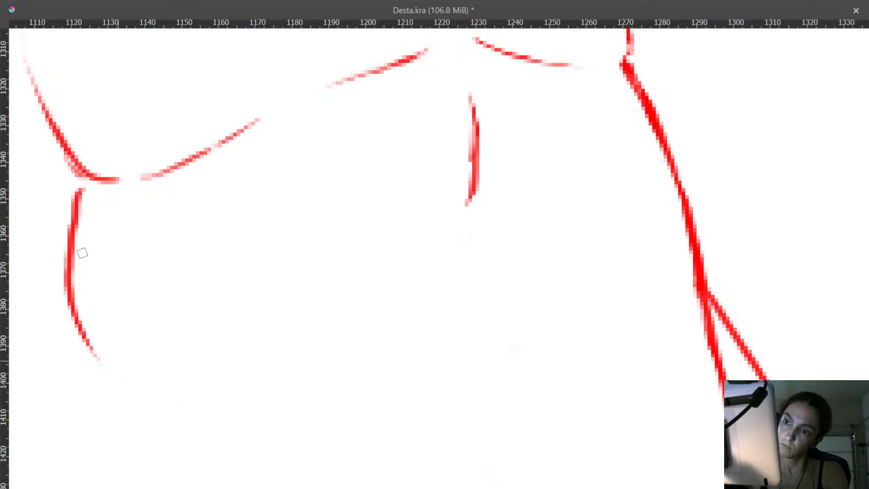
{"action": "mouse_move", "coordinate": [67, 207]}
{"action": "left_mouse_down"}
{"action": "mouse_move", "coordinate": [79, 188]}
{"action": "mouse_move", "coordinate": [68, 219]}
{"action": "mouse_move", "coordinate": [76, 206]}
{"action": "left_mouse_up"}
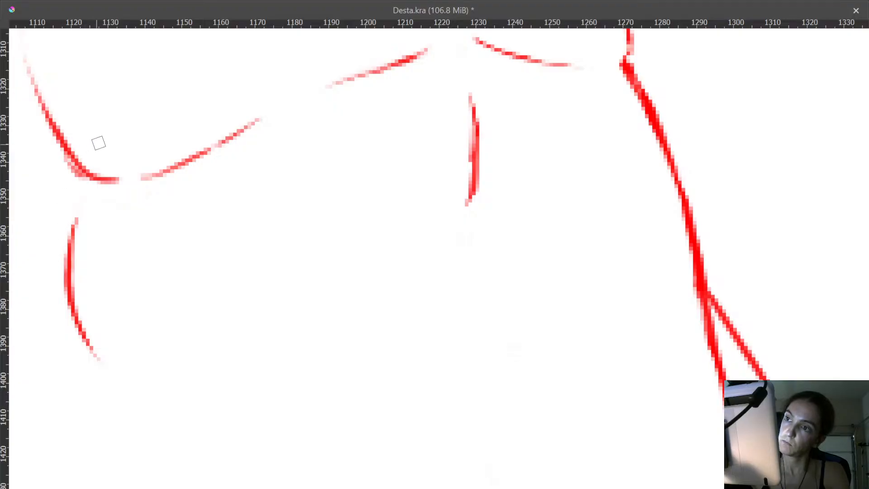
{"action": "mouse_move", "coordinate": [58, 169]}
{"action": "left_mouse_down"}
{"action": "mouse_move", "coordinate": [64, 158]}
{"action": "mouse_move", "coordinate": [121, 179]}
{"action": "left_mouse_up"}
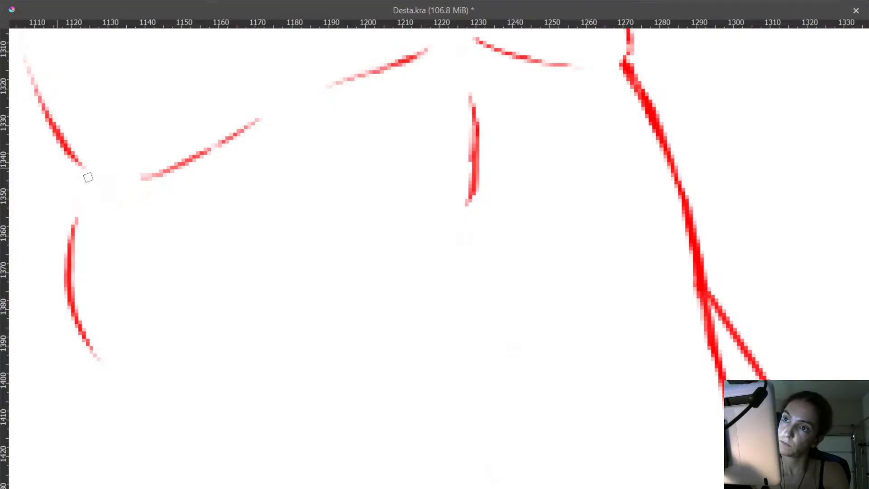
{"action": "mouse_move", "coordinate": [243, 151]}
{"action": "left_mouse_down", "text": "ctrl"}
{"action": "mouse_move", "coordinate": [334, 202]}
{"action": "mouse_move", "coordinate": [441, 379]}
{"action": "mouse_move", "coordinate": [445, 319]}
{"action": "mouse_move", "coordinate": [343, 192]}
{"action": "mouse_move", "coordinate": [339, 140]}
{"action": "mouse_move", "coordinate": [350, 119]}
{"action": "left_mouse_up", "text": "ctrl"}
{"action": "left_click_drag", "start_coordinate": [373, 247], "coordinate": [350, 446], "text": "ctrl"}
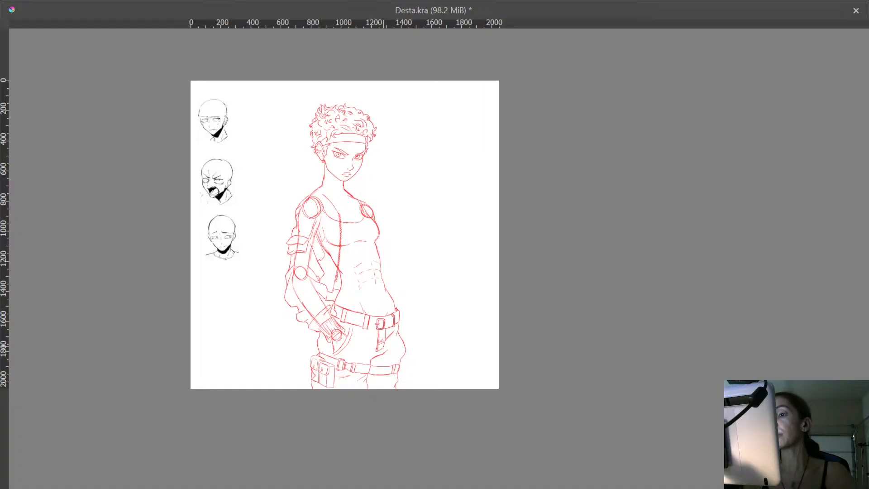
- Group Paint Layer 3, Paint Layer 2 and line Merged into one layer group
{"action": "scroll", "coordinate": [396, 245], "scroll_direction": "down", "scroll_amount": 5}
{"action": "key", "text": "Tab"}
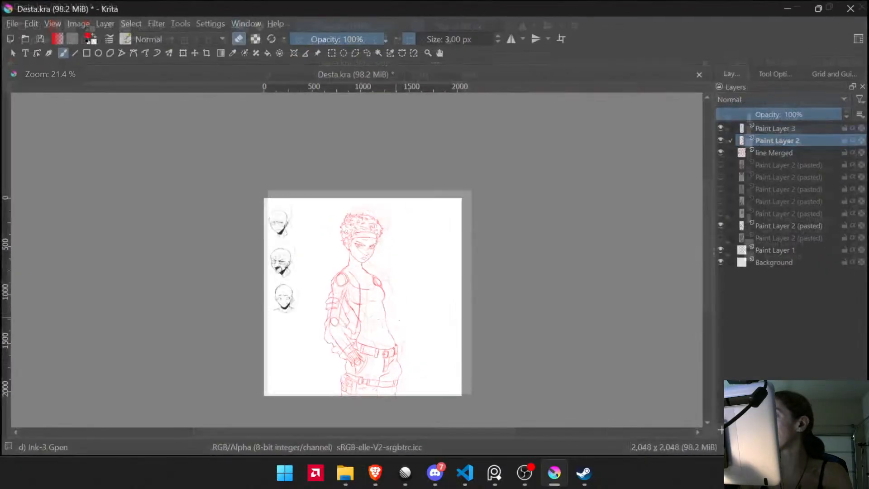
{"action": "left_click", "coordinate": [791, 153], "text": "ctrl"}
{"action": "left_click", "coordinate": [800, 129], "text": "ctrl"}
{"action": "key", "text": "ctrl+g"}
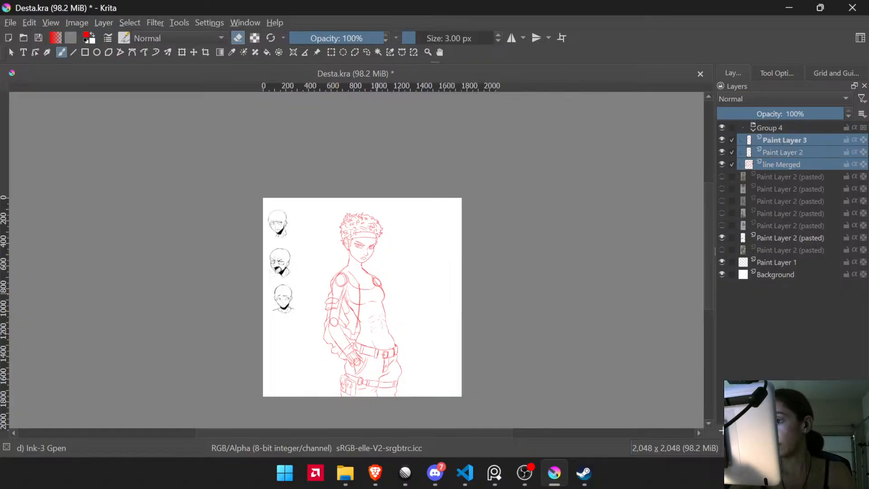
- Select the figure from head to chest in the layer group with a rectangle and move it slightly down and right
{"action": "scroll", "coordinate": [382, 281], "scroll_direction": "up", "scroll_amount": 2}
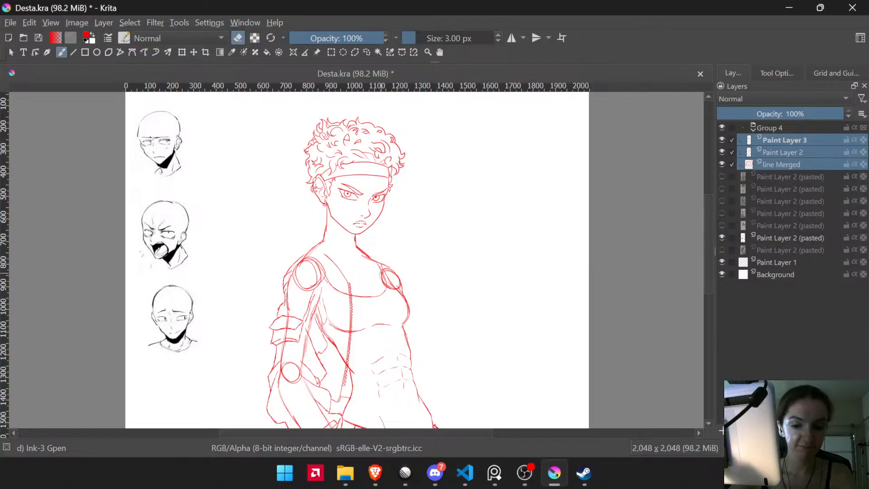
{"action": "key", "text": "ctrl+r"}
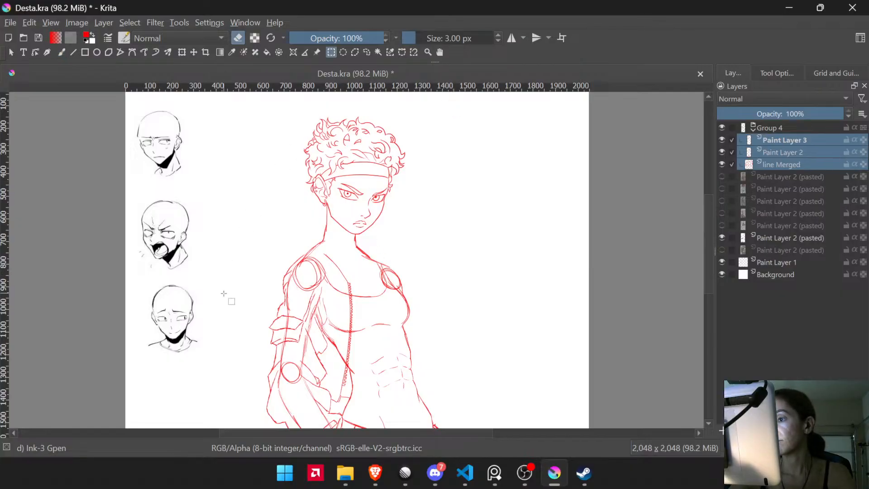
{"action": "left_click", "coordinate": [777, 131]}
{"action": "mouse_move", "coordinate": [439, 106]}
{"action": "left_mouse_down"}
{"action": "mouse_move", "coordinate": [378, 161]}
{"action": "mouse_move", "coordinate": [257, 354]}
{"action": "mouse_move", "coordinate": [250, 345]}
{"action": "left_mouse_up"}
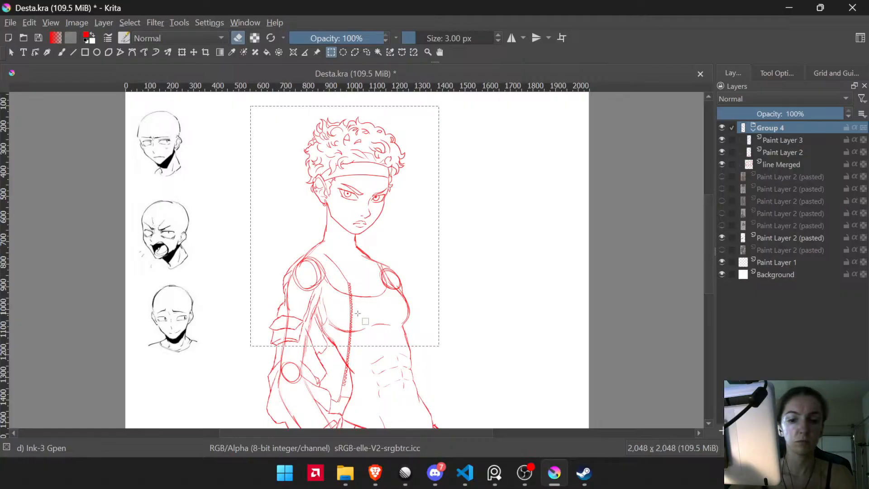
{"action": "key", "text": "ctrl+t"}
{"action": "left_click_drag", "start_coordinate": [392, 284], "coordinate": [402, 300]}
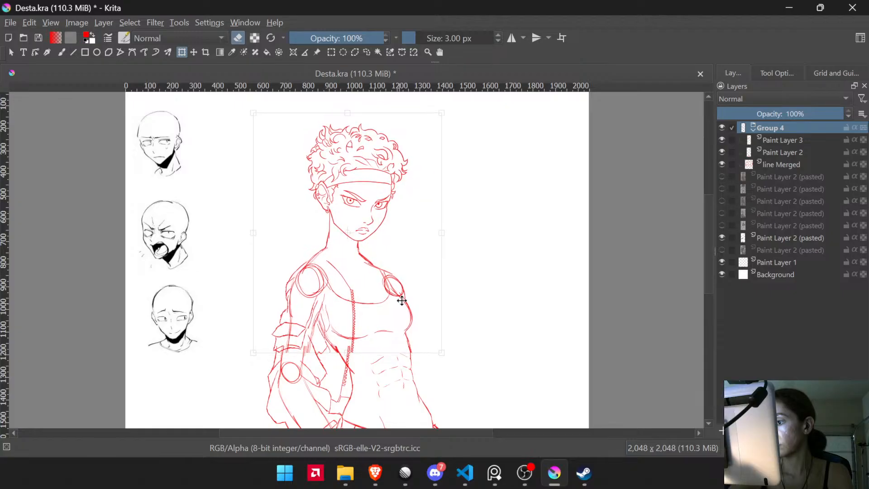
- Apply the transform, hide Paint Layer 3 and make Paint Layer 2 the active layer
{"action": "scroll", "coordinate": [402, 300], "scroll_direction": "down", "scroll_amount": 3}
{"action": "scroll", "coordinate": [402, 301], "scroll_direction": "up", "scroll_amount": 2}
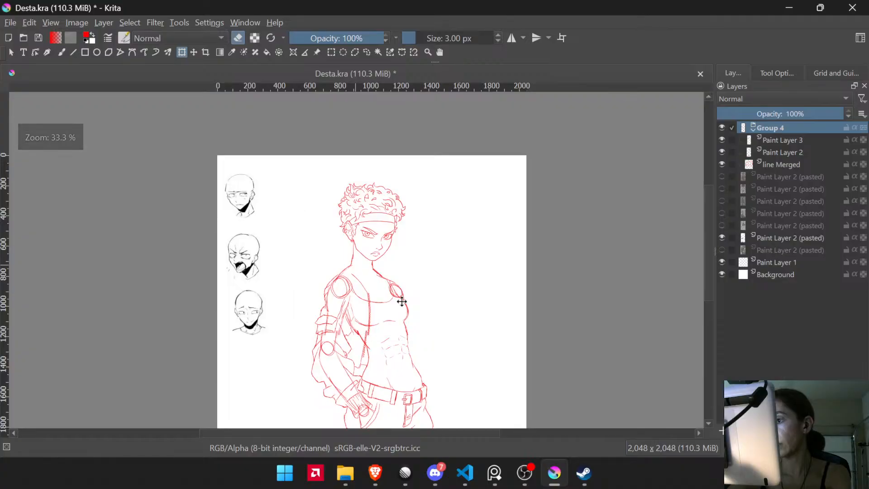
{"action": "scroll", "coordinate": [417, 306], "scroll_direction": "down", "scroll_amount": 1}
{"action": "scroll", "coordinate": [421, 330], "scroll_direction": "up", "scroll_amount": 3}
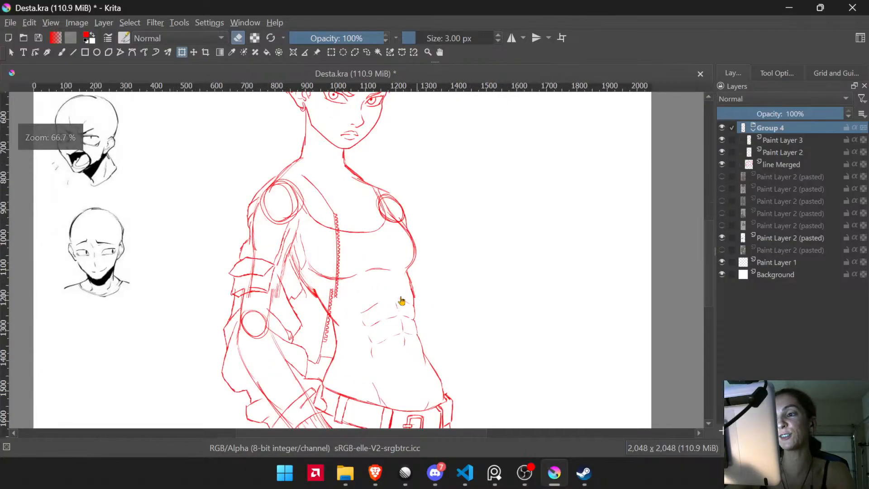
{"action": "left_click", "coordinate": [723, 153]}
{"action": "left_click", "coordinate": [723, 154]}
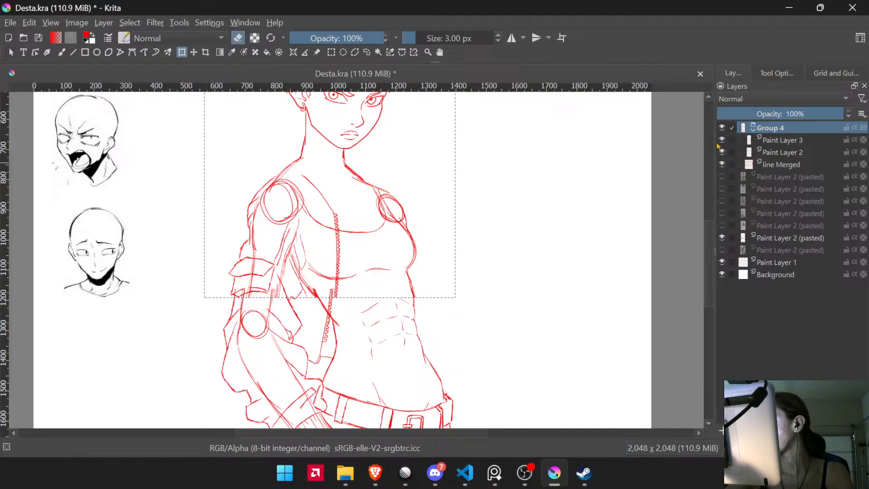
{"action": "left_click", "coordinate": [722, 141]}
{"action": "left_click", "coordinate": [750, 158]}
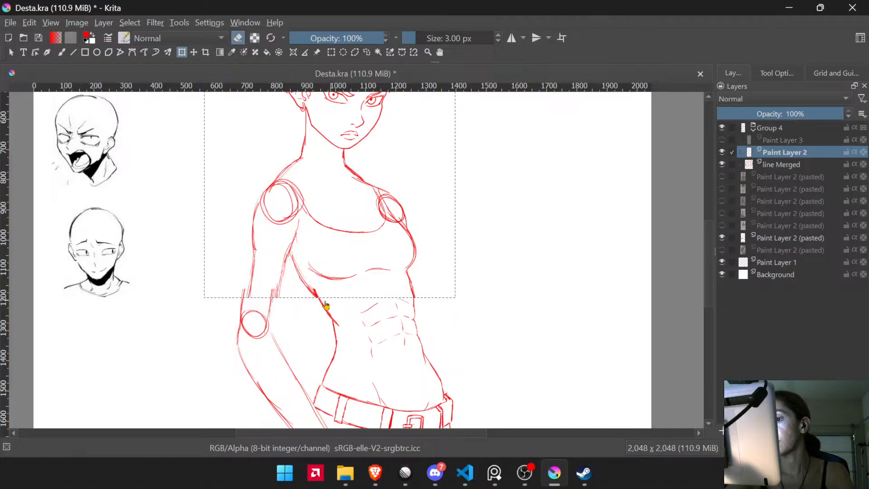
- Clear the rectangular selection and lasso the near-side elbow with the adjoining arm lines on Paint Layer 2
{"action": "scroll", "coordinate": [326, 306], "scroll_direction": "up", "scroll_amount": 1}
{"action": "mouse_move", "coordinate": [274, 319]}
{"action": "left_mouse_down"}
{"action": "mouse_move", "coordinate": [249, 284]}
{"action": "mouse_move", "coordinate": [282, 251]}
{"action": "left_mouse_up"}
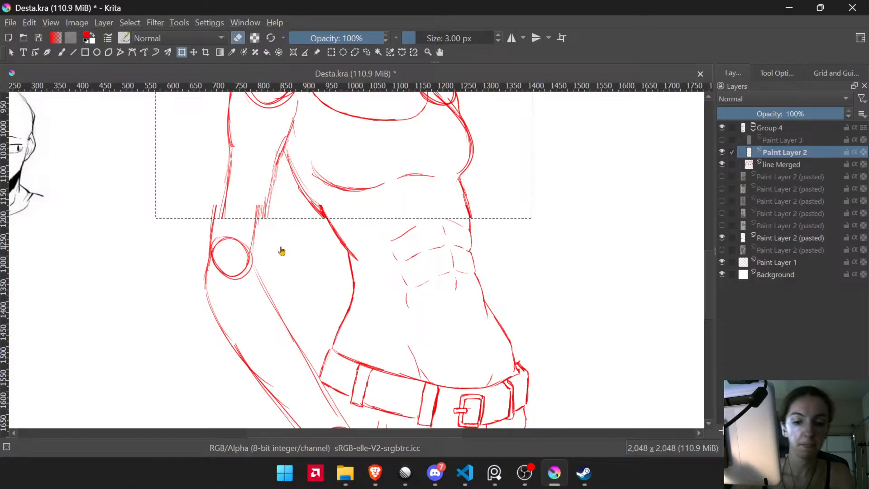
{"action": "key", "text": "ctrl+shift+a"}
{"action": "key", "text": "l"}
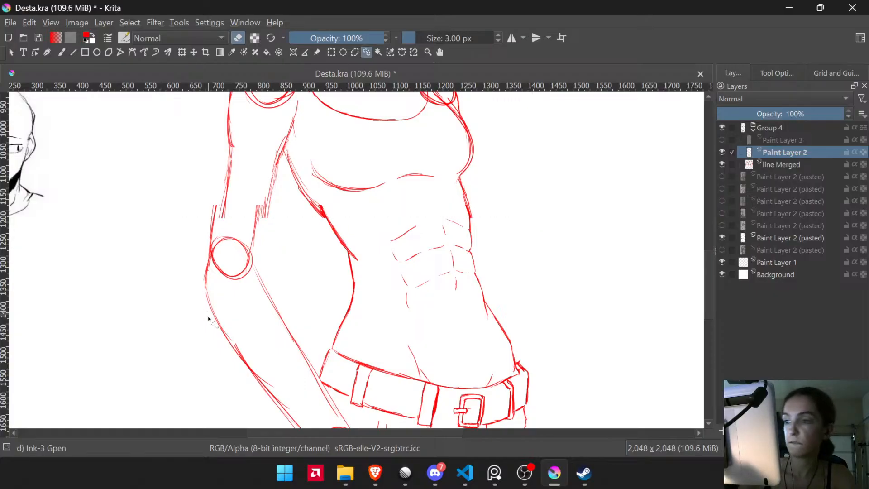
{"action": "mouse_move", "coordinate": [205, 340]}
{"action": "left_mouse_down"}
{"action": "mouse_move", "coordinate": [198, 228]}
{"action": "mouse_move", "coordinate": [205, 203]}
{"action": "mouse_move", "coordinate": [266, 213]}
{"action": "mouse_move", "coordinate": [281, 292]}
{"action": "mouse_move", "coordinate": [265, 267]}
{"action": "left_mouse_up"}
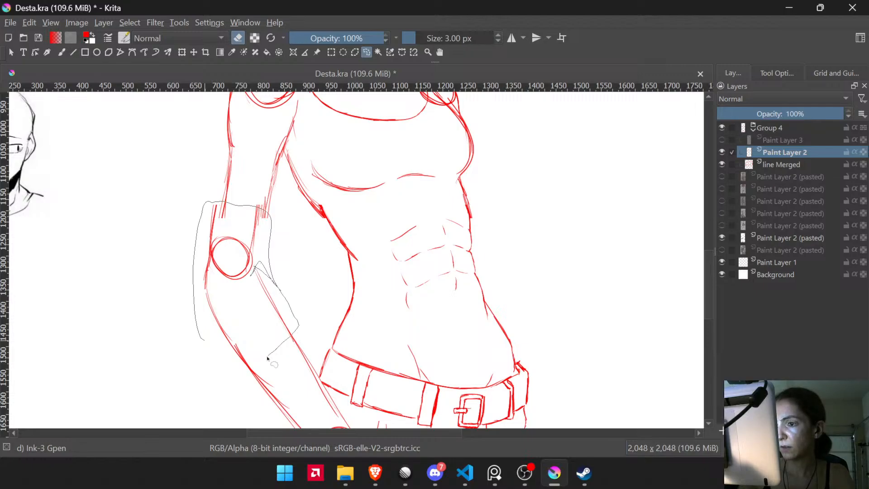
{"action": "left_click_drag", "start_coordinate": [204, 288], "coordinate": [199, 250]}
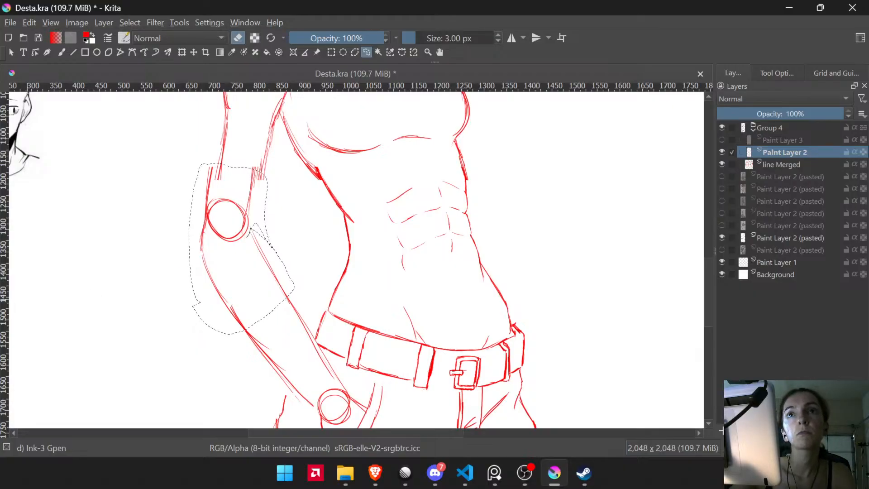
- Move the lassoed elbow section slightly right on Paint Layer 2, apply the transform and clear the selection
{"action": "key", "text": "alt+Tab"}
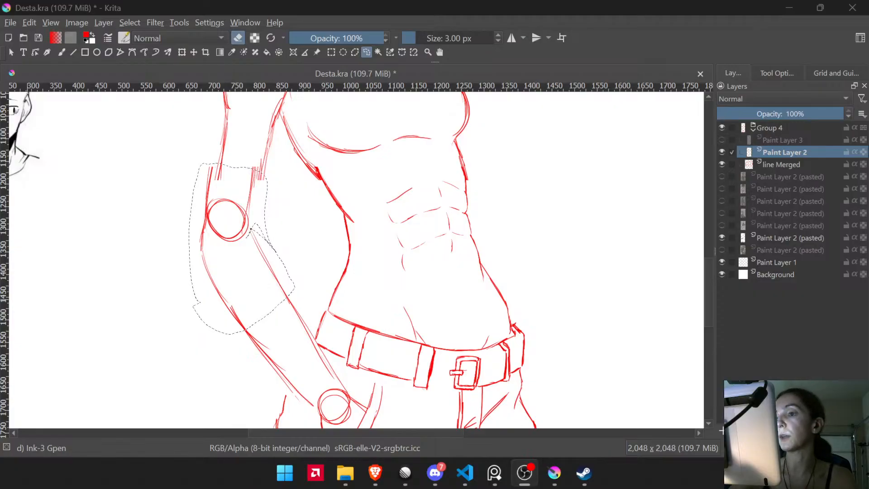
{"action": "left_click", "coordinate": [320, 7]}
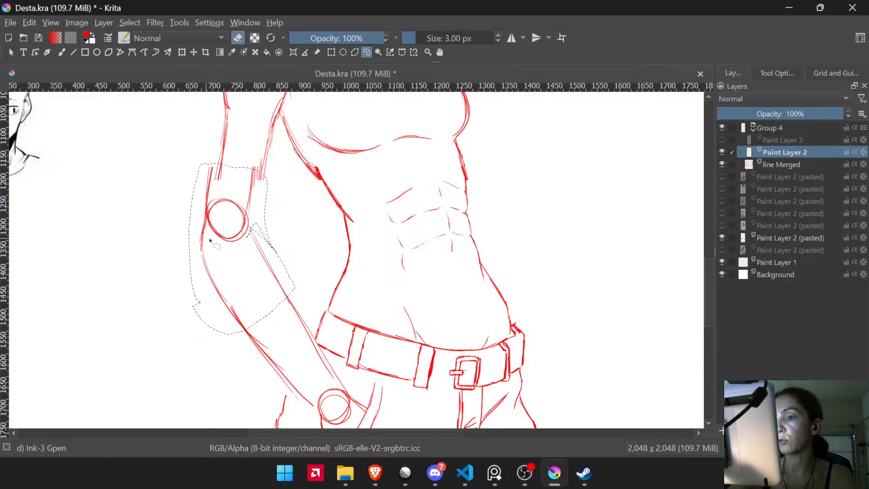
{"action": "key", "text": "ctrl+t"}
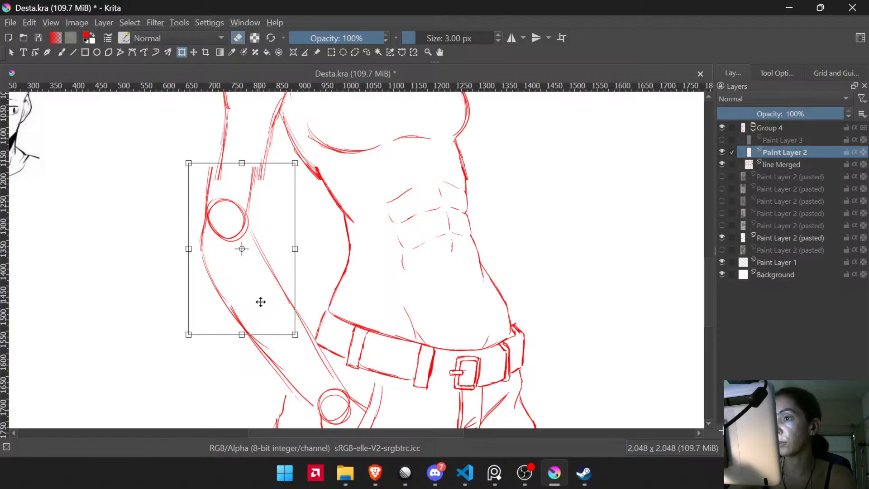
{"action": "left_click_drag", "start_coordinate": [241, 291], "coordinate": [248, 288]}
{"action": "key", "text": "Return"}
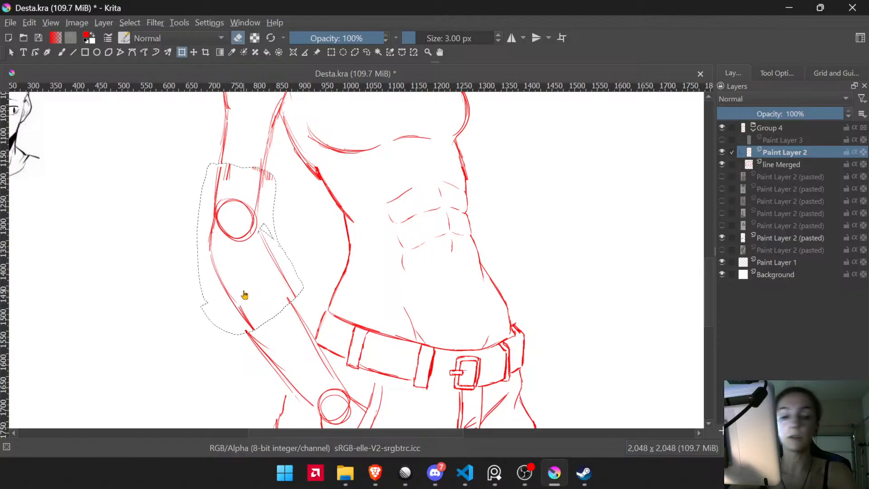
{"action": "key", "text": "ctrl+shift+a"}
- Redraw the outer and inner forearm contours from the shifted elbow section to the wrist circle
{"action": "left_click_drag", "start_coordinate": [335, 333], "coordinate": [241, 240]}
{"action": "key", "text": "Tab"}
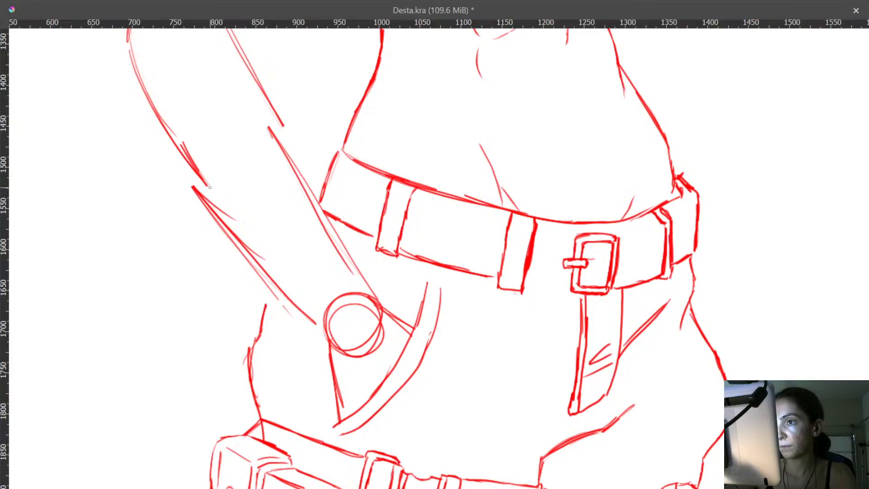
{"action": "left_click_drag", "start_coordinate": [200, 174], "coordinate": [255, 252]}
{"action": "left_click_drag", "start_coordinate": [222, 208], "coordinate": [276, 278]}
{"action": "left_click_drag", "start_coordinate": [252, 250], "coordinate": [296, 303]}
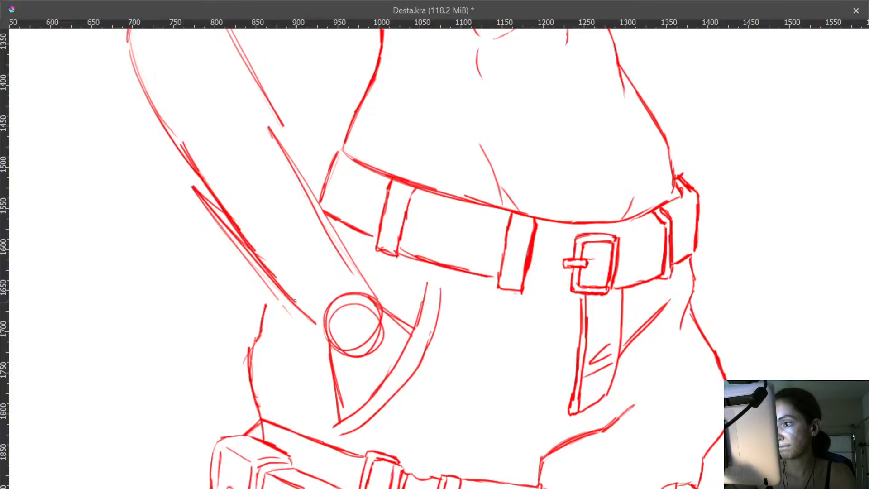
{"action": "left_click_drag", "start_coordinate": [270, 271], "coordinate": [315, 323]}
{"action": "left_click_drag", "start_coordinate": [282, 125], "coordinate": [299, 155]}
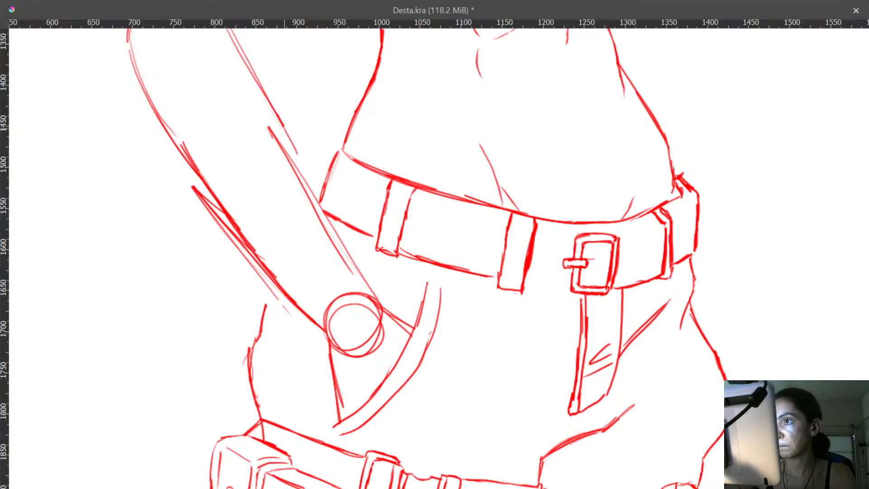
{"action": "left_click_drag", "start_coordinate": [276, 110], "coordinate": [343, 246]}
{"action": "left_click_drag", "start_coordinate": [325, 212], "coordinate": [365, 280]}
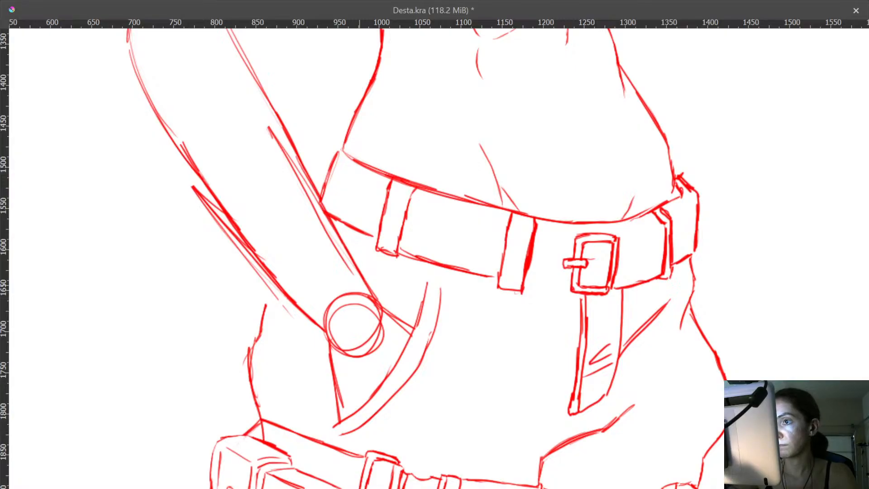
- Erase the leftover line stubs and overlapping strokes on both sides of the upper arm just above the elbow circle
{"action": "left_click_drag", "start_coordinate": [220, 244], "coordinate": [245, 304]}
{"action": "left_click_drag", "start_coordinate": [242, 173], "coordinate": [261, 487]}
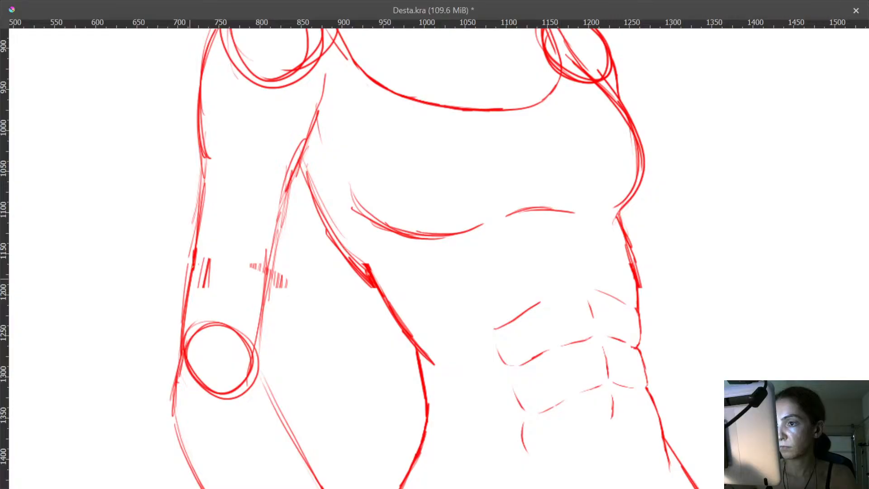
{"action": "left_click_drag", "start_coordinate": [194, 255], "coordinate": [190, 267]}
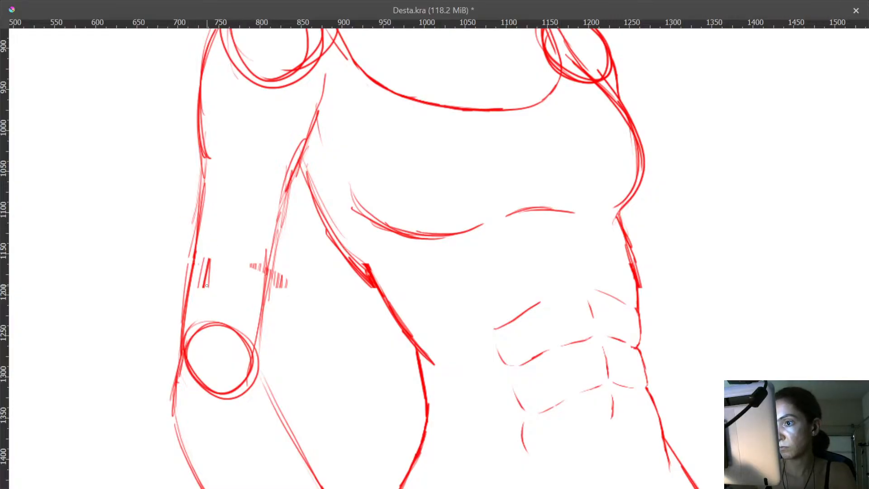
{"action": "mouse_move", "coordinate": [199, 295]}
{"action": "left_mouse_down"}
{"action": "mouse_move", "coordinate": [196, 265]}
{"action": "mouse_move", "coordinate": [215, 248]}
{"action": "mouse_move", "coordinate": [209, 304]}
{"action": "left_mouse_up"}
{"action": "mouse_move", "coordinate": [241, 280]}
{"action": "left_mouse_down"}
{"action": "mouse_move", "coordinate": [258, 250]}
{"action": "mouse_move", "coordinate": [264, 276]}
{"action": "mouse_move", "coordinate": [244, 290]}
{"action": "mouse_move", "coordinate": [273, 285]}
{"action": "mouse_move", "coordinate": [283, 256]}
{"action": "mouse_move", "coordinate": [295, 291]}
{"action": "left_mouse_up"}
- Delete the old outer forearm lines with a lasso selection and erase the old inner forearm line beside the belt
{"action": "left_click_drag", "start_coordinate": [283, 396], "coordinate": [260, 66]}
{"action": "mouse_move", "coordinate": [243, 305]}
{"action": "left_mouse_down"}
{"action": "mouse_move", "coordinate": [207, 236]}
{"action": "mouse_move", "coordinate": [217, 231]}
{"action": "left_mouse_up"}
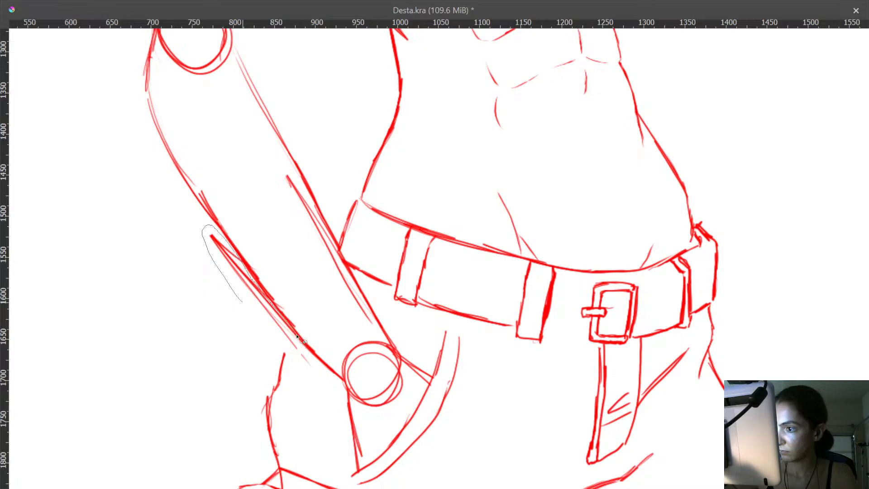
{"action": "left_click_drag", "start_coordinate": [292, 359], "coordinate": [247, 297]}
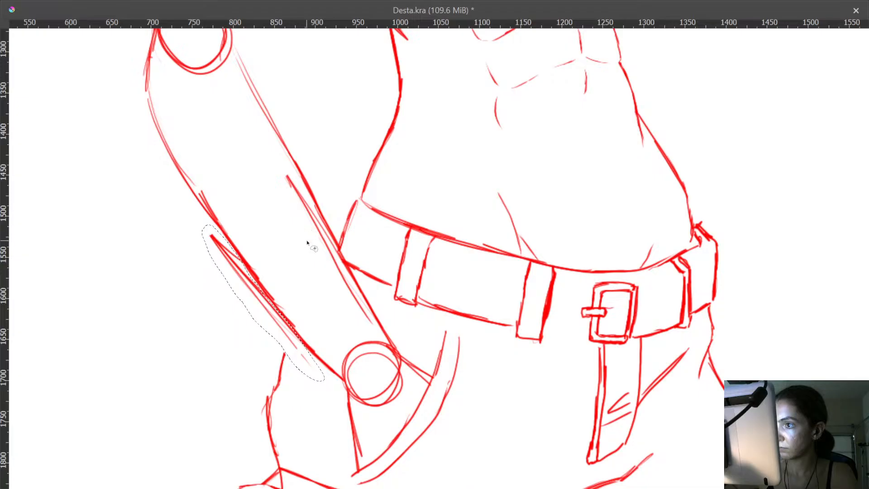
{"action": "mouse_move", "coordinate": [306, 241]}
{"action": "left_mouse_down"}
{"action": "mouse_move", "coordinate": [287, 176]}
{"action": "mouse_move", "coordinate": [325, 219]}
{"action": "mouse_move", "coordinate": [377, 324]}
{"action": "mouse_move", "coordinate": [341, 295]}
{"action": "mouse_move", "coordinate": [402, 312]}
{"action": "mouse_move", "coordinate": [401, 329]}
{"action": "mouse_move", "coordinate": [379, 326]}
{"action": "mouse_move", "coordinate": [368, 222]}
{"action": "mouse_move", "coordinate": [351, 205]}
{"action": "mouse_move", "coordinate": [347, 138]}
{"action": "left_mouse_up"}
{"action": "key", "text": "Delete"}
{"action": "key", "text": "ctrl+shift+a"}
{"action": "mouse_move", "coordinate": [331, 181]}
{"action": "left_mouse_down"}
{"action": "mouse_move", "coordinate": [341, 149]}
{"action": "mouse_move", "coordinate": [365, 169]}
{"action": "mouse_move", "coordinate": [363, 235]}
{"action": "left_mouse_up"}
- Erase the stray sketch strokes along the near-side torso contour below the armpit
{"action": "left_click_drag", "start_coordinate": [437, 36], "coordinate": [394, 285]}
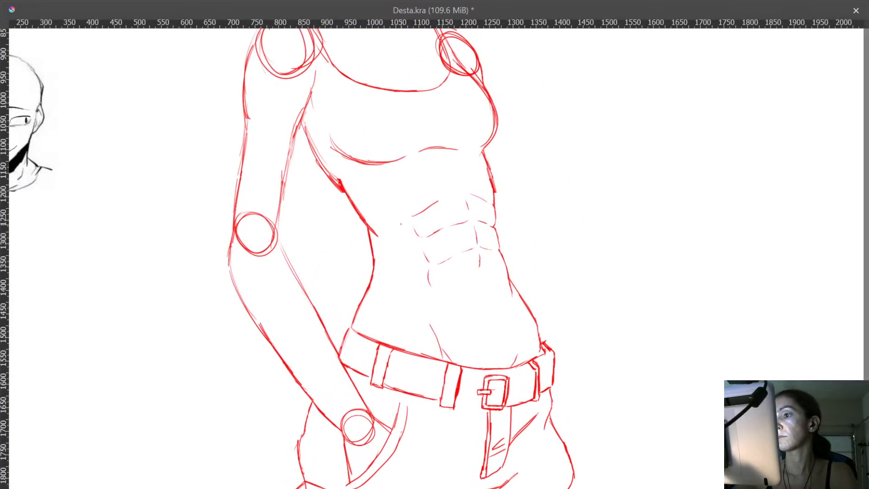
{"action": "left_click_drag", "start_coordinate": [401, 224], "coordinate": [400, 349]}
{"action": "left_click_drag", "start_coordinate": [361, 297], "coordinate": [340, 225]}
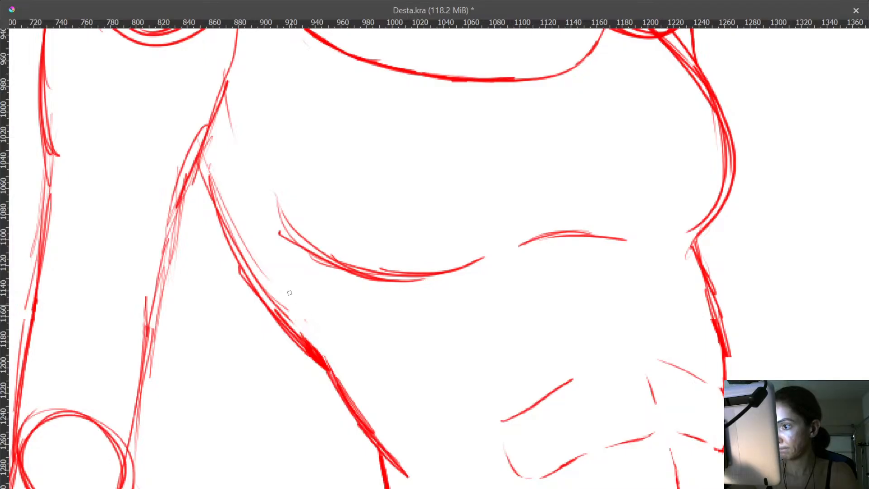
{"action": "left_click_drag", "start_coordinate": [373, 259], "coordinate": [457, 373]}
{"action": "left_click_drag", "start_coordinate": [491, 306], "coordinate": [490, 379]}
{"action": "left_click_drag", "start_coordinate": [489, 283], "coordinate": [501, 223]}
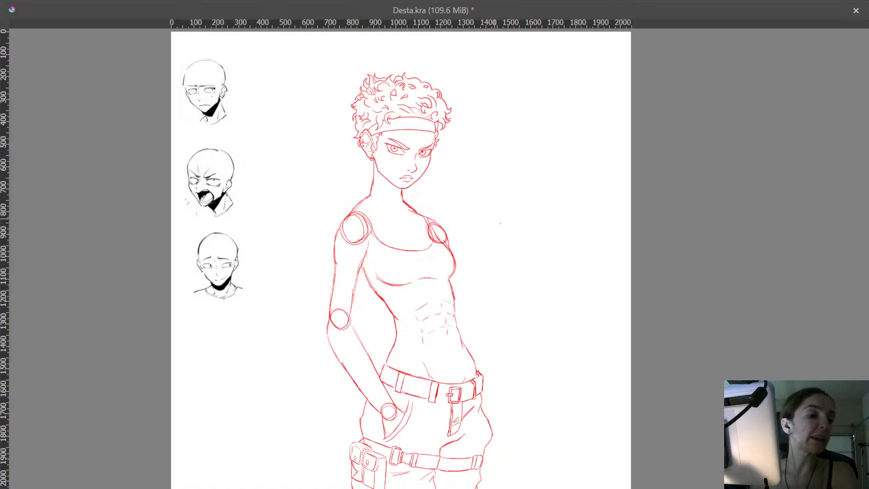
{"action": "left_click_drag", "start_coordinate": [500, 223], "coordinate": [495, 200]}
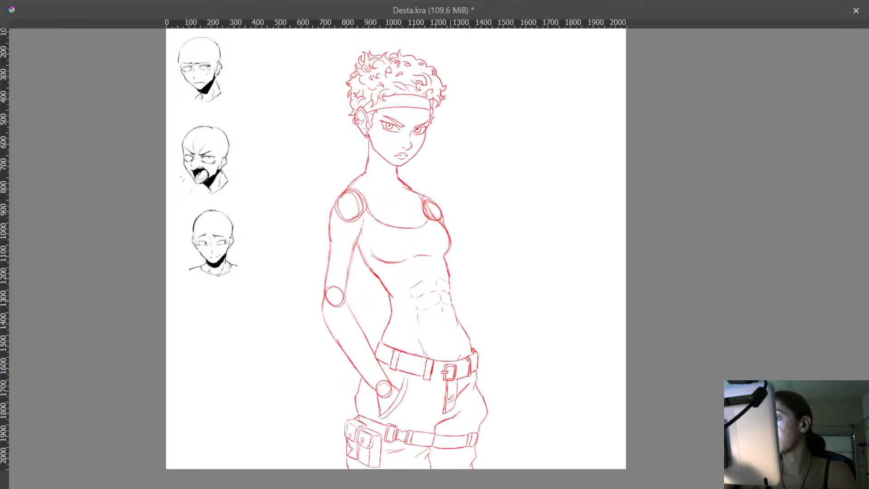
{"action": "left_click_drag", "start_coordinate": [399, 163], "coordinate": [400, 65]}
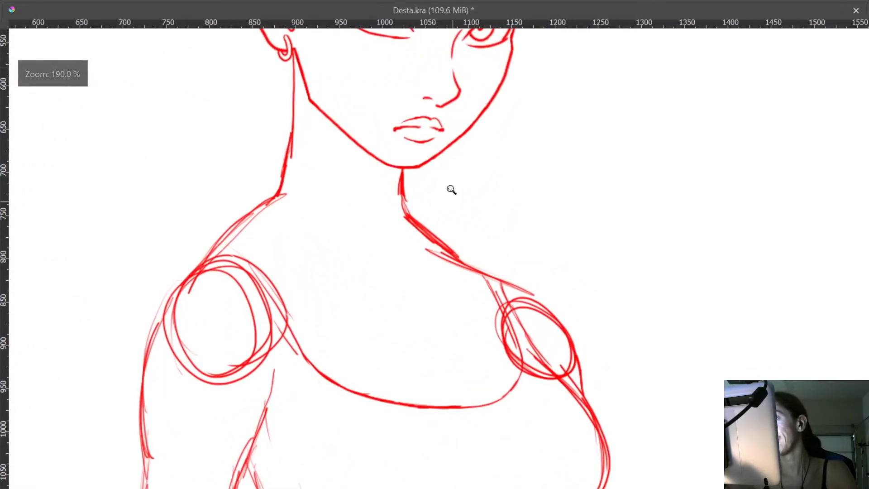
{"action": "left_click_drag", "start_coordinate": [450, 189], "coordinate": [451, 160]}
{"action": "mouse_move", "coordinate": [432, 249]}
{"action": "left_mouse_down"}
{"action": "mouse_move", "coordinate": [407, 264]}
{"action": "mouse_move", "coordinate": [334, 246]}
{"action": "mouse_move", "coordinate": [345, 291]}
{"action": "left_mouse_up"}
{"action": "left_click_drag", "start_coordinate": [308, 258], "coordinate": [341, 284]}
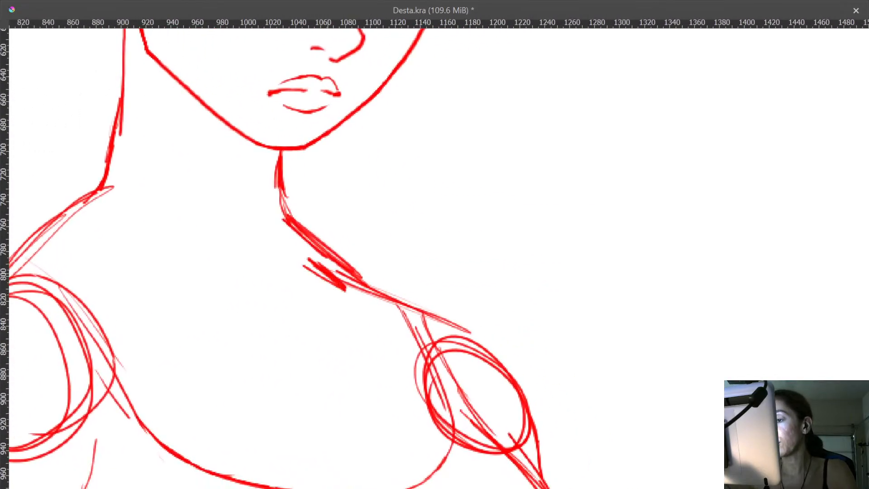
{"action": "key", "text": "ctrl+z"}
{"action": "key", "text": "ctrl+z"}
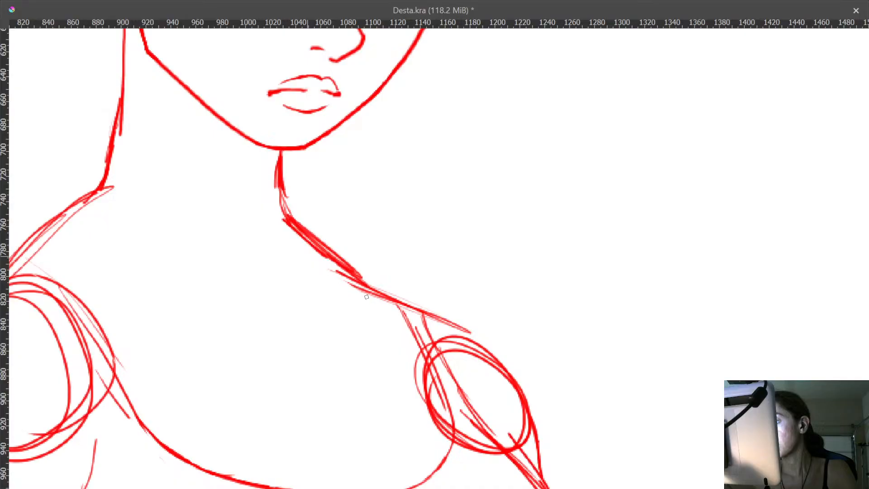
- Erase the stray strokes where the neck line runs into the far shoulder line
{"action": "mouse_move", "coordinate": [387, 305]}
{"action": "left_mouse_down"}
{"action": "mouse_move", "coordinate": [444, 333]}
{"action": "mouse_move", "coordinate": [476, 390]}
{"action": "mouse_move", "coordinate": [407, 275]}
{"action": "left_mouse_up"}
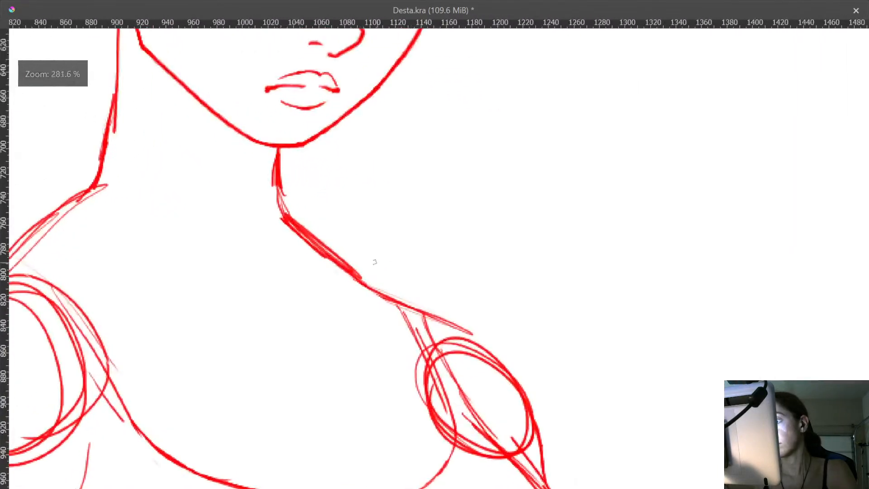
{"action": "left_click_drag", "start_coordinate": [352, 271], "coordinate": [381, 293]}
{"action": "left_click_drag", "start_coordinate": [351, 270], "coordinate": [448, 335]}
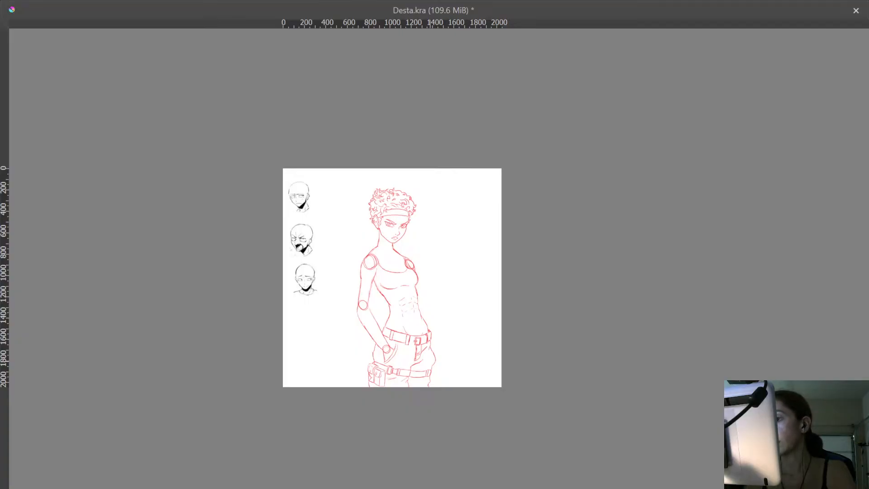
- Show Paint Layer 3 with the jacket lines and make it the active layer
{"action": "key", "text": "Tab"}
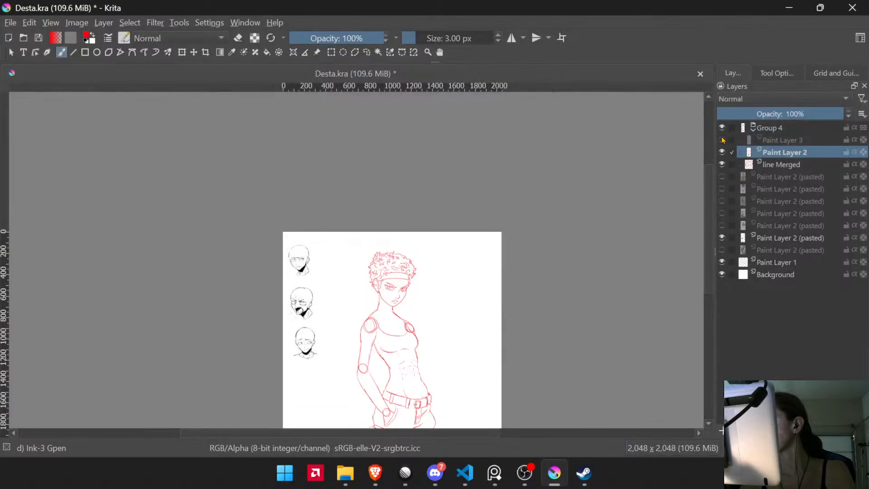
{"action": "left_click", "coordinate": [723, 140]}
{"action": "scroll", "coordinate": [425, 277], "scroll_direction": "up", "scroll_amount": 4}
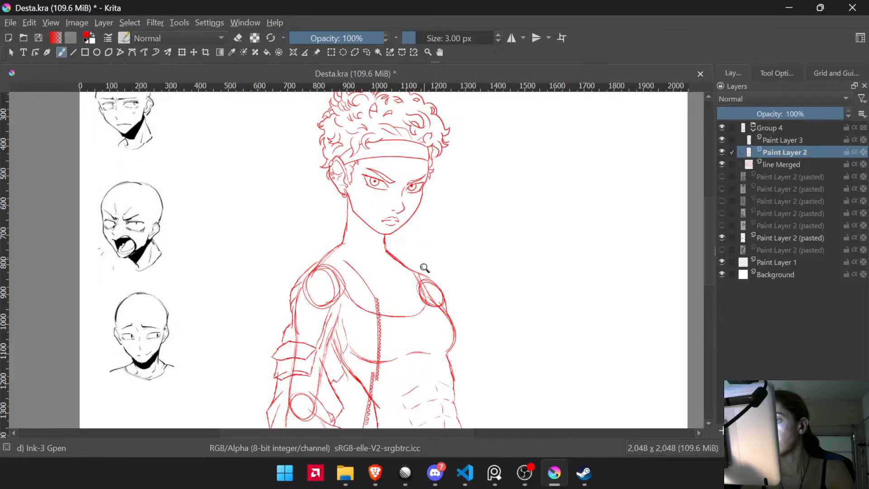
{"action": "left_click_drag", "start_coordinate": [424, 268], "coordinate": [437, 325]}
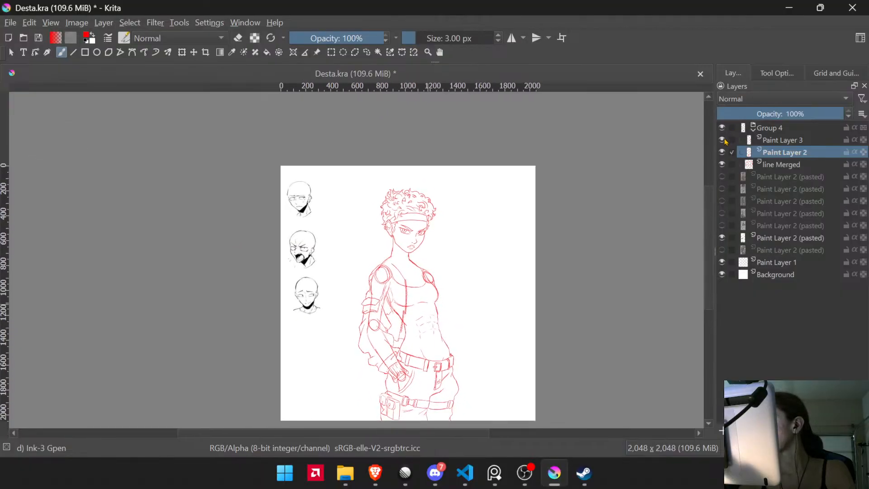
{"action": "left_click", "coordinate": [772, 144]}
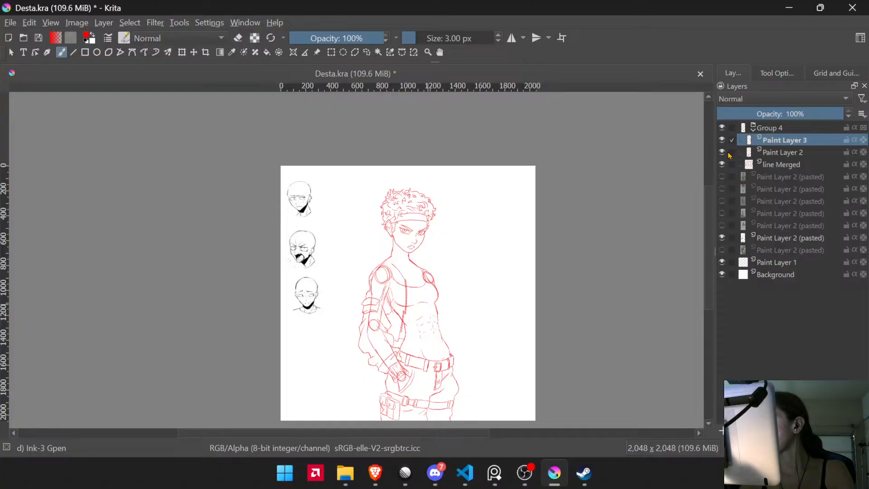
{"action": "left_click_drag", "start_coordinate": [386, 332], "coordinate": [418, 216]}
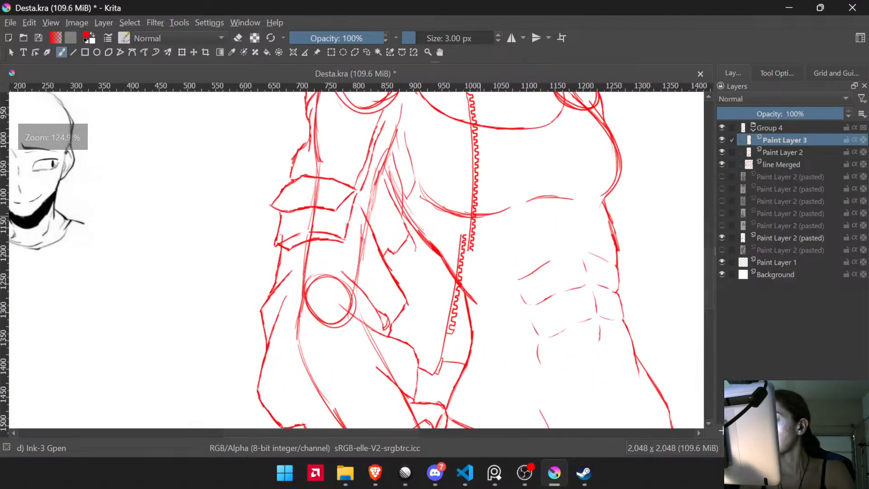
- Clean up the sleeve line at the lower corner of the arm pocket and hide Paint Layer 2
{"action": "key", "text": "Tab"}
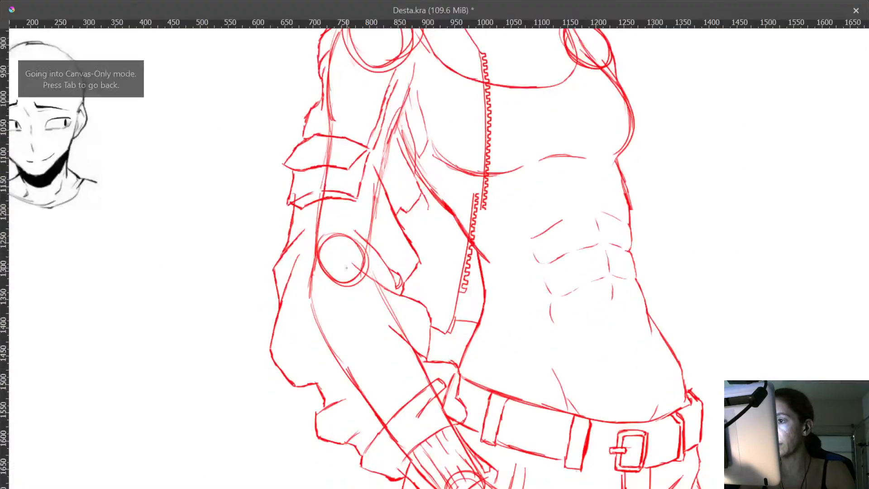
{"action": "left_click_drag", "start_coordinate": [346, 268], "coordinate": [357, 349]}
{"action": "left_click_drag", "start_coordinate": [329, 292], "coordinate": [313, 170]}
{"action": "left_click_drag", "start_coordinate": [261, 245], "coordinate": [270, 254]}
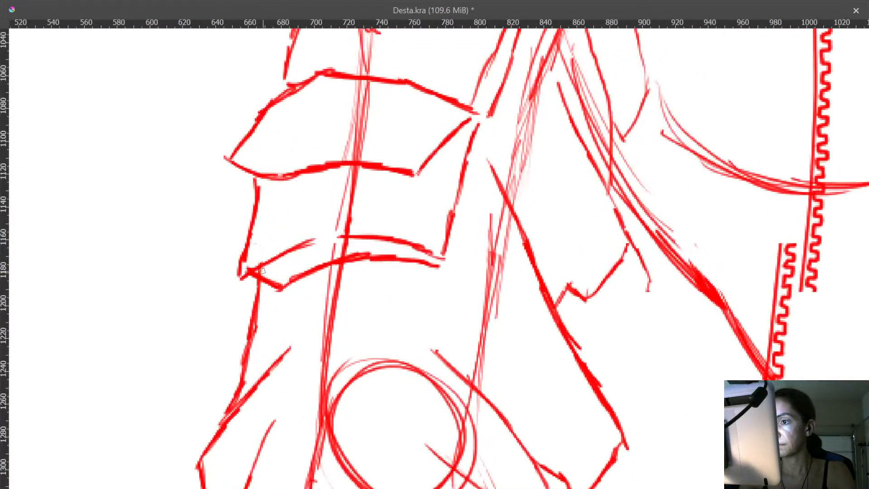
{"action": "mouse_move", "coordinate": [387, 284]}
{"action": "left_mouse_down"}
{"action": "mouse_move", "coordinate": [382, 336]}
{"action": "mouse_move", "coordinate": [399, 383]}
{"action": "mouse_move", "coordinate": [461, 320]}
{"action": "mouse_move", "coordinate": [383, 306]}
{"action": "left_mouse_up"}
{"action": "key", "text": "Tab"}
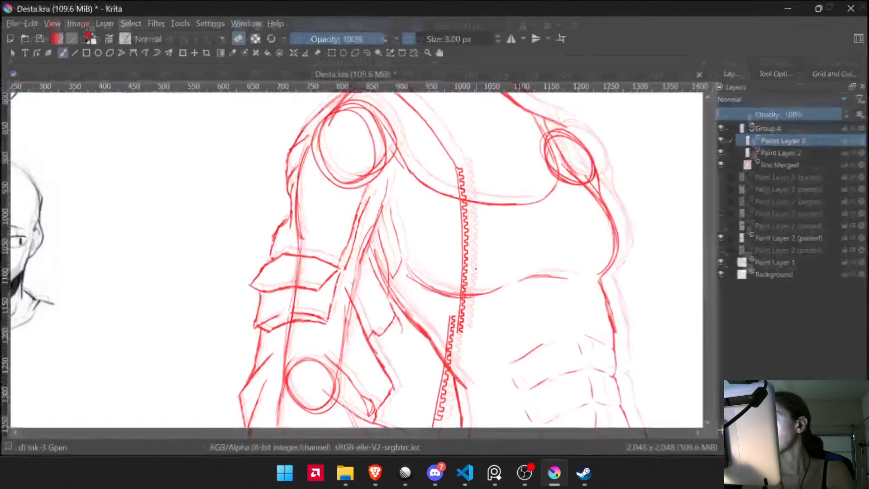
{"action": "left_click", "coordinate": [722, 153]}
{"action": "left_click_drag", "start_coordinate": [464, 288], "coordinate": [466, 142]}
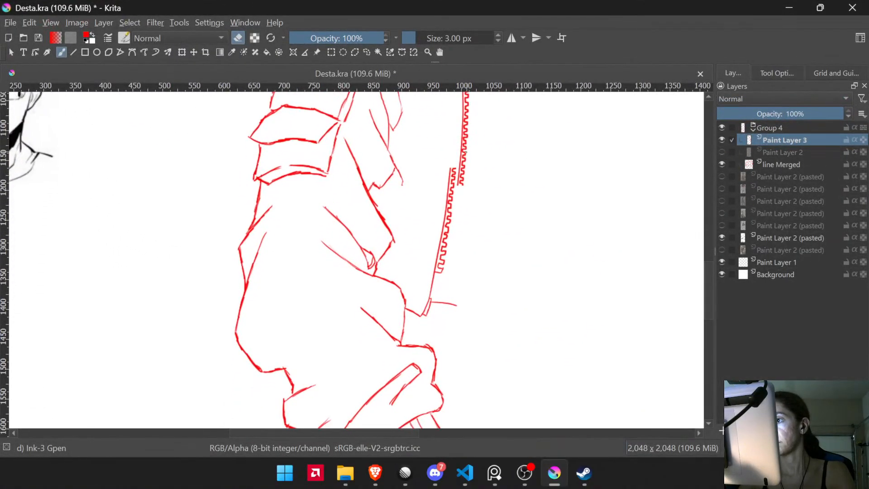
{"action": "left_click_drag", "start_coordinate": [462, 176], "coordinate": [458, 217]}
{"action": "left_click_drag", "start_coordinate": [459, 213], "coordinate": [442, 276]}
{"action": "key", "text": "Tab"}
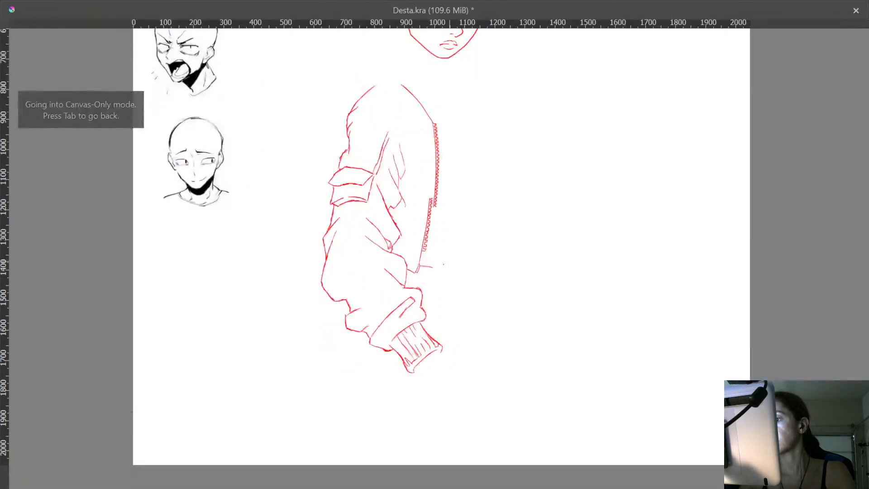
{"action": "left_click_drag", "start_coordinate": [406, 198], "coordinate": [419, 154]}
{"action": "mouse_move", "coordinate": [403, 206]}
{"action": "left_mouse_down"}
{"action": "mouse_move", "coordinate": [408, 236]}
{"action": "mouse_move", "coordinate": [401, 194]}
{"action": "left_mouse_up"}
{"action": "left_click_drag", "start_coordinate": [399, 279], "coordinate": [404, 260]}
{"action": "mouse_move", "coordinate": [354, 396]}
{"action": "left_mouse_down"}
{"action": "mouse_move", "coordinate": [365, 352]}
{"action": "mouse_move", "coordinate": [345, 370]}
{"action": "mouse_move", "coordinate": [351, 425]}
{"action": "mouse_move", "coordinate": [351, 385]}
{"action": "mouse_move", "coordinate": [313, 386]}
{"action": "mouse_move", "coordinate": [324, 361]}
{"action": "mouse_move", "coordinate": [345, 361]}
{"action": "mouse_move", "coordinate": [346, 339]}
{"action": "mouse_move", "coordinate": [310, 291]}
{"action": "mouse_move", "coordinate": [268, 265]}
{"action": "mouse_move", "coordinate": [313, 278]}
{"action": "mouse_move", "coordinate": [359, 391]}
{"action": "left_mouse_up"}
{"action": "left_click_drag", "start_coordinate": [388, 354], "coordinate": [385, 382]}
{"action": "left_click_drag", "start_coordinate": [433, 269], "coordinate": [378, 158]}
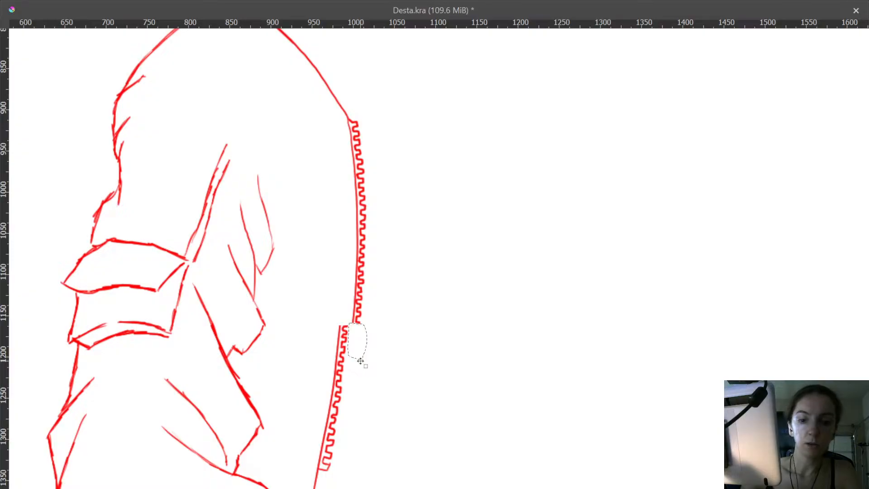
{"action": "key", "text": "ctrl+shift+a"}
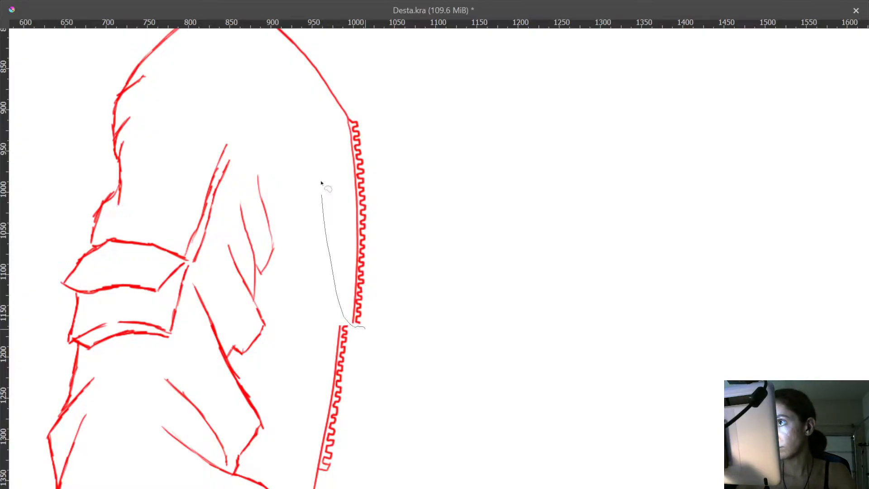
- Select the upper part of the zipper with the jacket edge and shift it across until it lines up with the lower zipper
{"action": "mouse_move", "coordinate": [324, 90]}
{"action": "left_mouse_down"}
{"action": "mouse_move", "coordinate": [396, 121]}
{"action": "mouse_move", "coordinate": [386, 307]}
{"action": "left_mouse_up"}
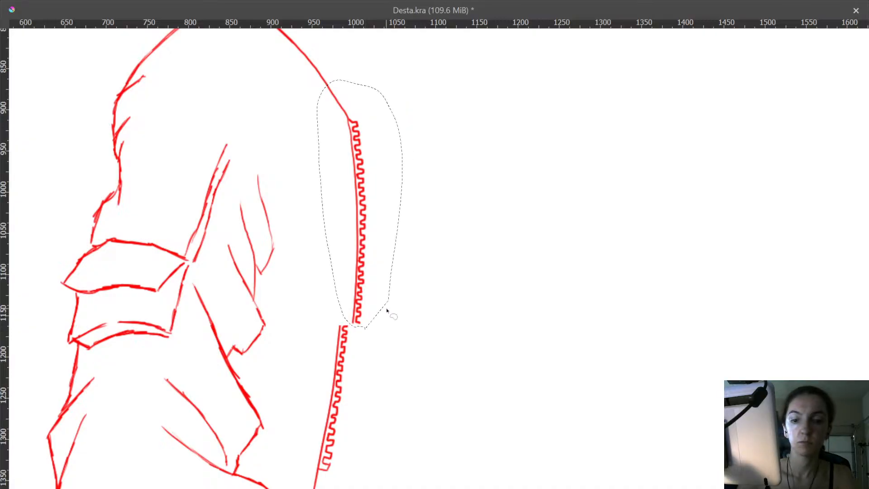
{"action": "key", "text": "ctrl+t"}
{"action": "key", "text": "Left"}
{"action": "key", "text": "Left"}
{"action": "key", "text": "Left"}
{"action": "key", "text": "Left"}
{"action": "key", "text": "Left"}
{"action": "key", "text": "Left"}
{"action": "key", "text": "Left"}
{"action": "key", "text": "Left"}
{"action": "key", "text": "Left"}
{"action": "key", "text": "Left"}
{"action": "key", "text": "Left"}
{"action": "key", "text": "Left"}
{"action": "key", "text": "Left"}
{"action": "key", "text": "Left"}
{"action": "key", "text": "Left"}
{"action": "key", "text": "Left"}
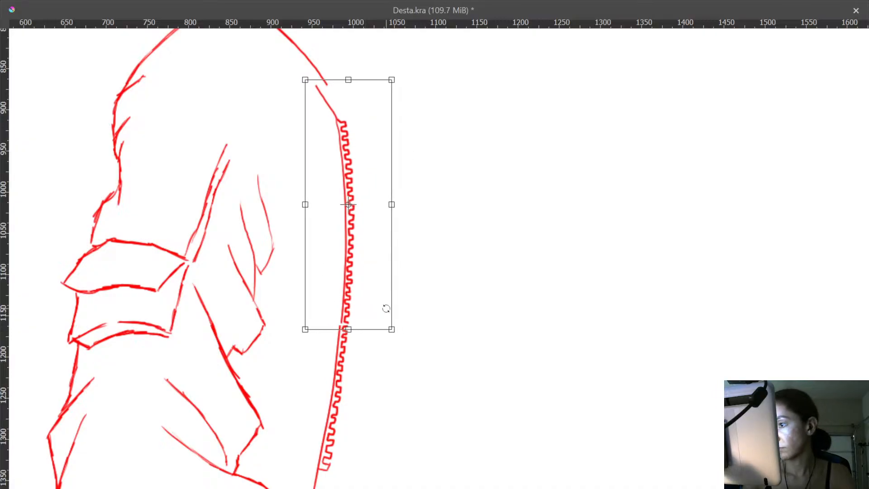
{"action": "key", "text": "Right"}
{"action": "key", "text": "Right"}
{"action": "key", "text": "Left"}
{"action": "key", "text": "Down"}
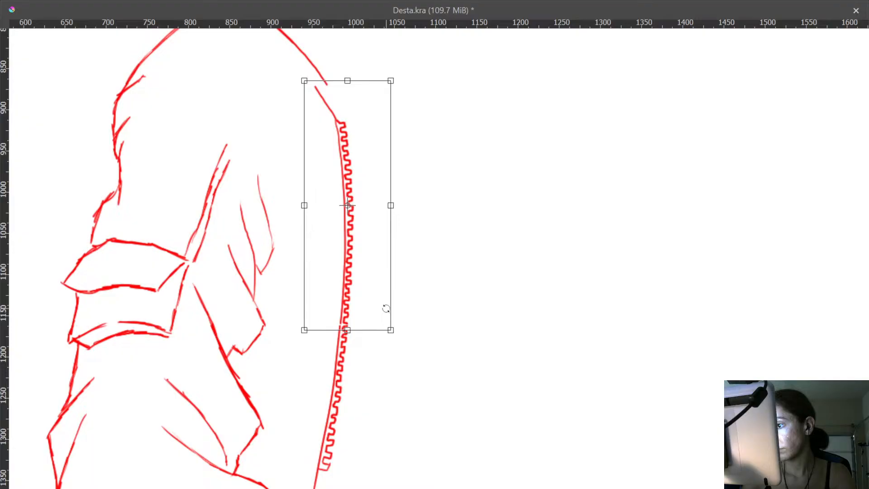
{"action": "key", "text": "Up"}
{"action": "key", "text": "Return"}
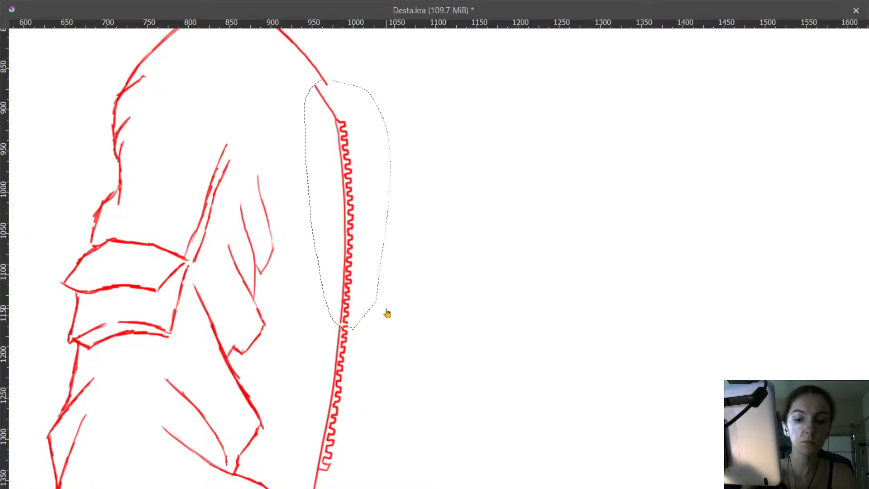
{"action": "key", "text": "ctrl+shift+a"}
- Bridge the gap between the upper and lower zipper parts by joining the jacket edge line and the zipper teeth
{"action": "key", "text": "b"}
{"action": "mouse_move", "coordinate": [343, 335]}
{"action": "left_mouse_down"}
{"action": "mouse_move", "coordinate": [373, 233]}
{"action": "mouse_move", "coordinate": [337, 231]}
{"action": "left_mouse_up"}
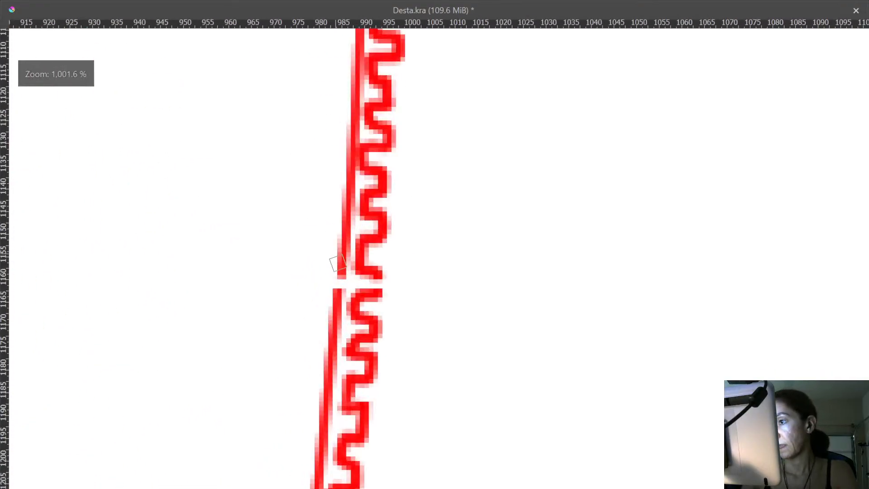
{"action": "left_click_drag", "start_coordinate": [343, 277], "coordinate": [338, 298]}
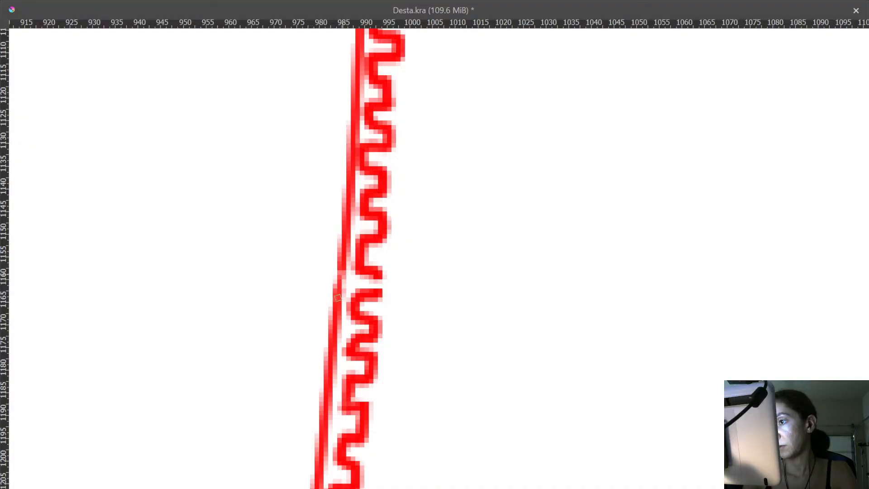
{"action": "left_click_drag", "start_coordinate": [380, 281], "coordinate": [360, 324]}
- Redraw the jacket's front edge line from the shoulder to the top of the zipper and delete the old line segment beside it
{"action": "left_click_drag", "start_coordinate": [341, 226], "coordinate": [340, 376]}
{"action": "mouse_move", "coordinate": [328, 308]}
{"action": "left_mouse_down"}
{"action": "mouse_move", "coordinate": [321, 239]}
{"action": "mouse_move", "coordinate": [301, 172]}
{"action": "left_mouse_up"}
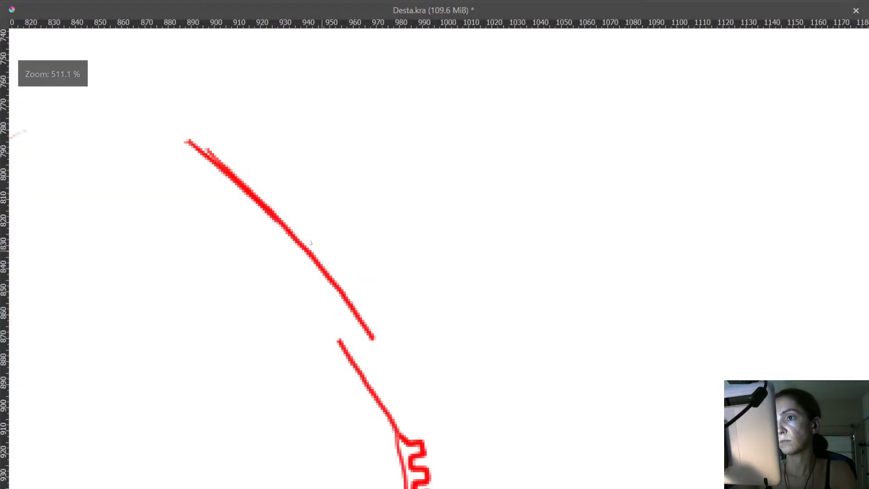
{"action": "mouse_move", "coordinate": [215, 170]}
{"action": "left_mouse_down"}
{"action": "mouse_move", "coordinate": [269, 234]}
{"action": "mouse_move", "coordinate": [337, 338]}
{"action": "left_mouse_up"}
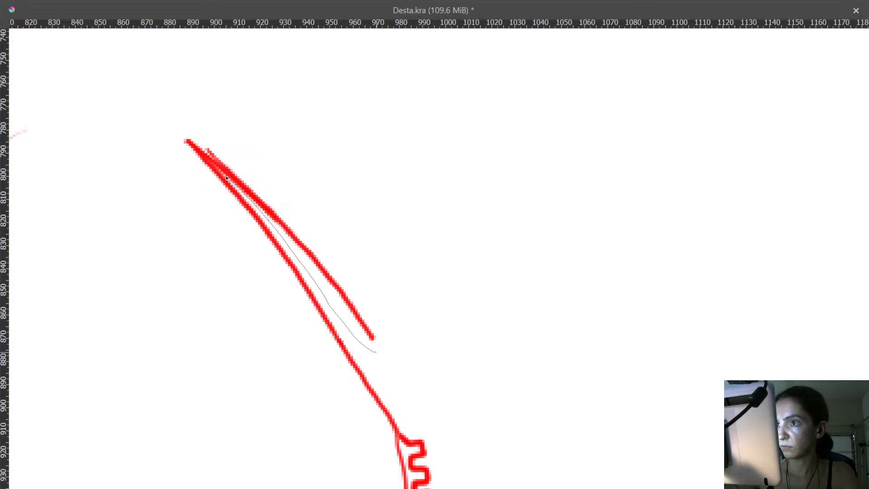
{"action": "mouse_move", "coordinate": [206, 156]}
{"action": "left_mouse_down"}
{"action": "mouse_move", "coordinate": [281, 158]}
{"action": "mouse_move", "coordinate": [397, 339]}
{"action": "left_mouse_up"}
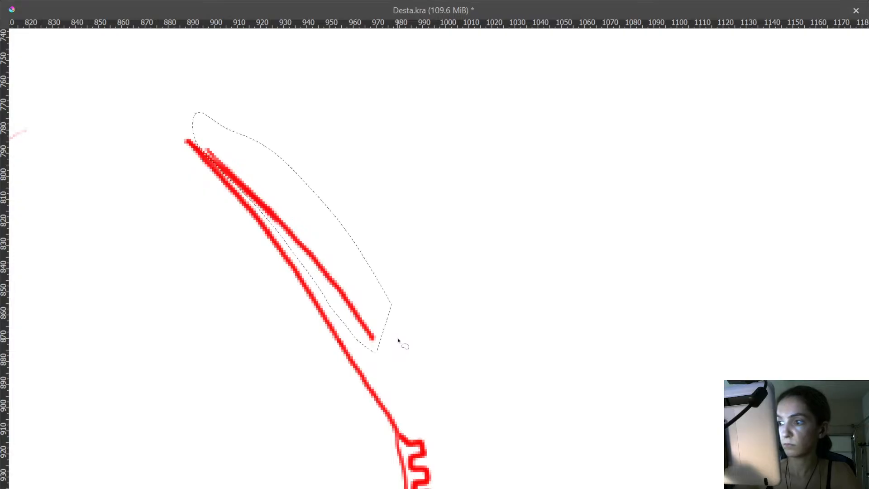
{"action": "key", "text": "Delete"}
{"action": "key", "text": "ctrl+shift+a"}
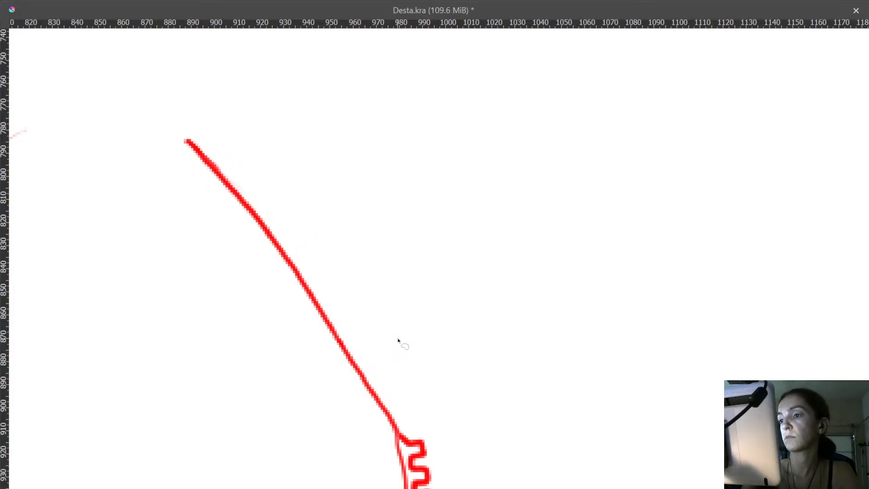
- Show Paint Layer 2 with the body sketch under the jacket lines
{"action": "left_click_drag", "start_coordinate": [357, 275], "coordinate": [361, 383]}
{"action": "left_click_drag", "start_coordinate": [374, 337], "coordinate": [368, 267]}
{"action": "key", "text": "Tab"}
{"action": "left_click_drag", "start_coordinate": [469, 249], "coordinate": [434, 231]}
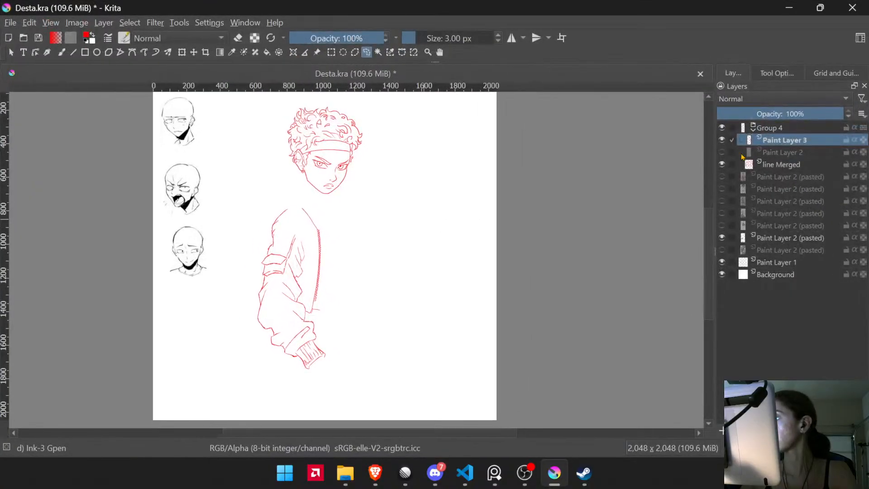
{"action": "left_click", "coordinate": [722, 152]}
- Draw the jacket's near shoulder outline from the upper sleeve over the shoulder so it joins the front edge line
{"action": "left_click_drag", "start_coordinate": [310, 206], "coordinate": [308, 100]}
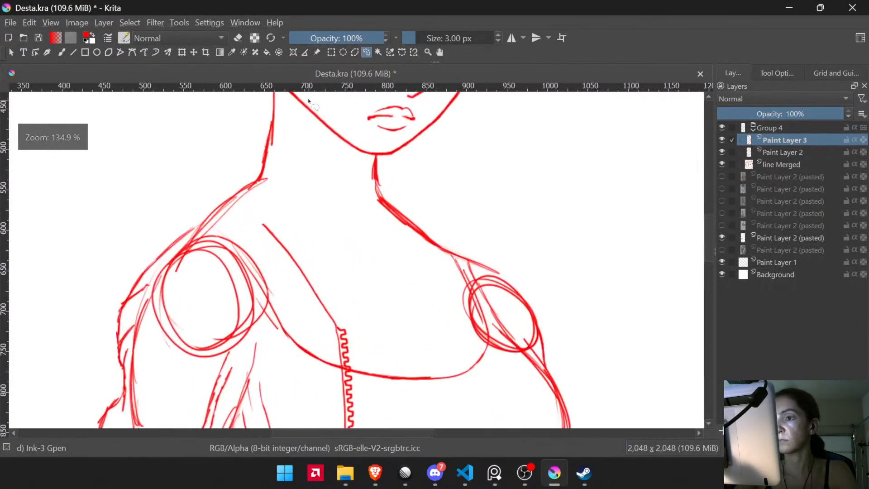
{"action": "left_click_drag", "start_coordinate": [229, 200], "coordinate": [219, 167]}
{"action": "mouse_move", "coordinate": [219, 198]}
{"action": "left_mouse_down"}
{"action": "mouse_move", "coordinate": [273, 208]}
{"action": "mouse_move", "coordinate": [307, 173]}
{"action": "left_mouse_up"}
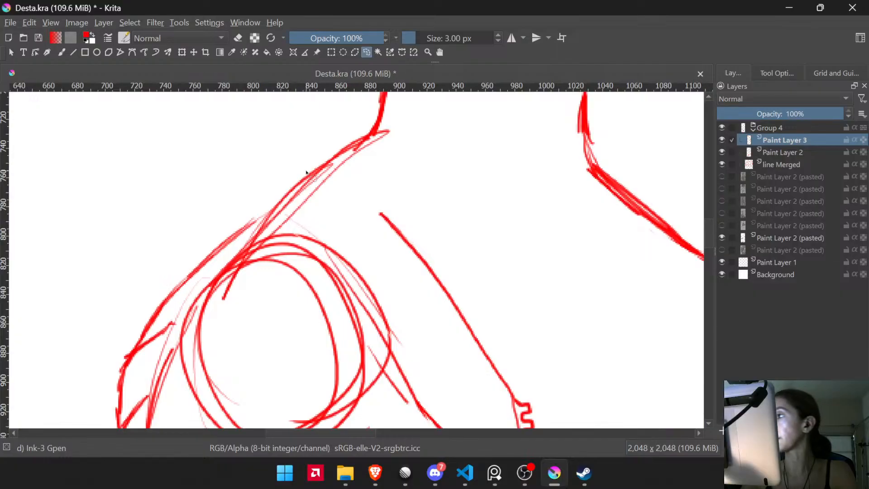
{"action": "scroll", "coordinate": [546, 196], "scroll_direction": "up", "scroll_amount": 2}
{"action": "key", "text": "Tab"}
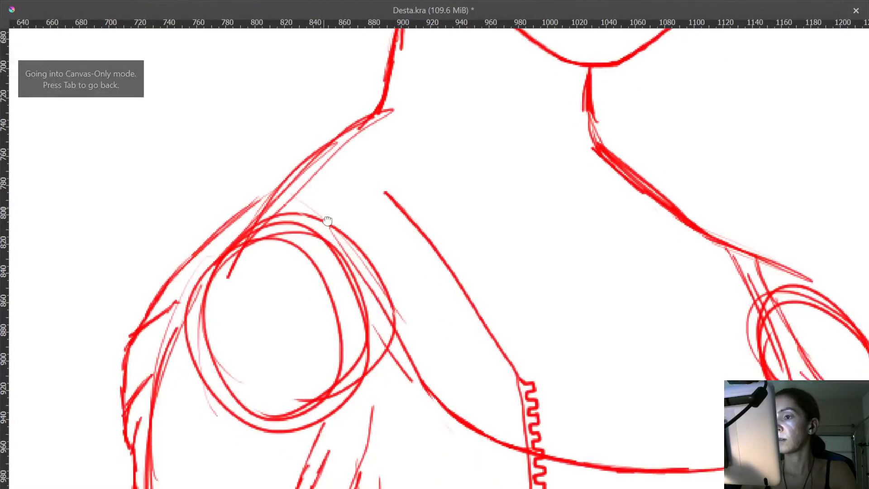
{"action": "scroll", "coordinate": [245, 314], "scroll_direction": "up", "scroll_amount": 3}
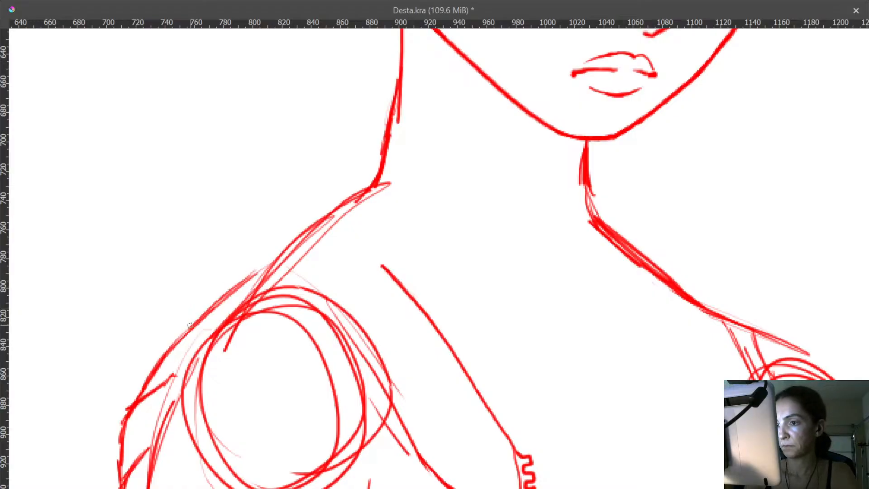
{"action": "left_click_drag", "start_coordinate": [180, 336], "coordinate": [213, 275]}
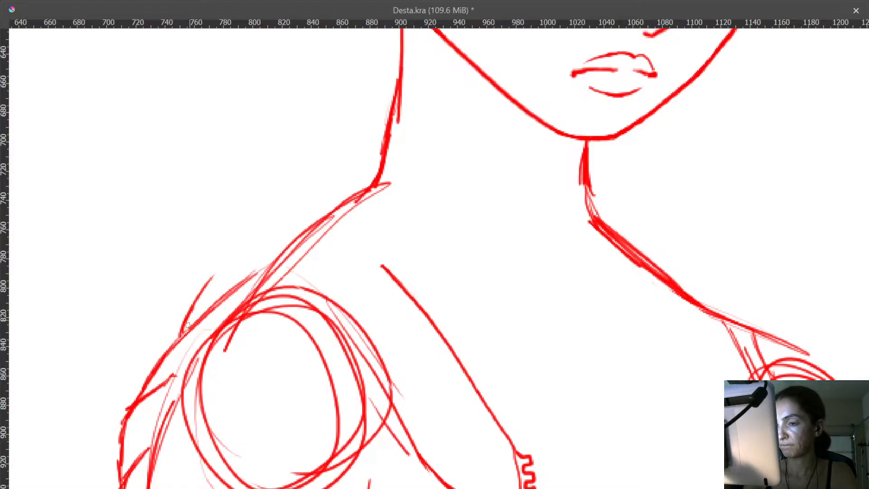
{"action": "key", "text": "ctrl+z"}
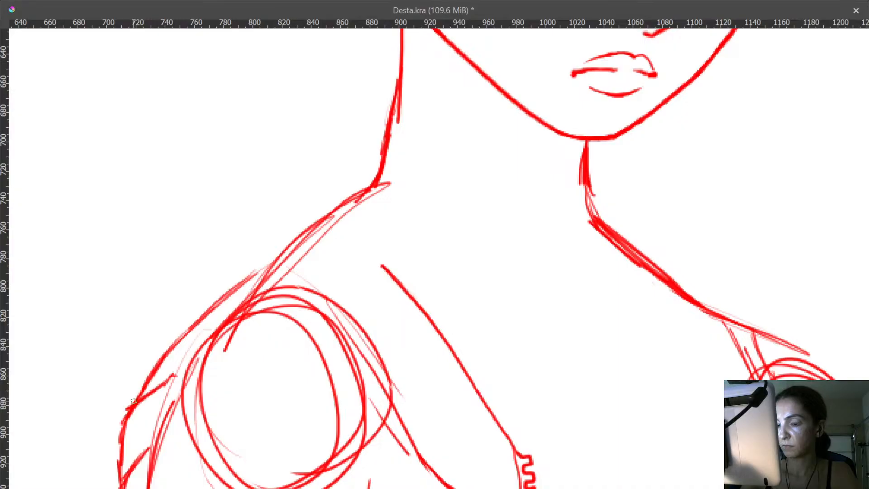
{"action": "mouse_move", "coordinate": [134, 401]}
{"action": "left_mouse_down"}
{"action": "mouse_move", "coordinate": [158, 318]}
{"action": "mouse_move", "coordinate": [132, 405]}
{"action": "left_mouse_up"}
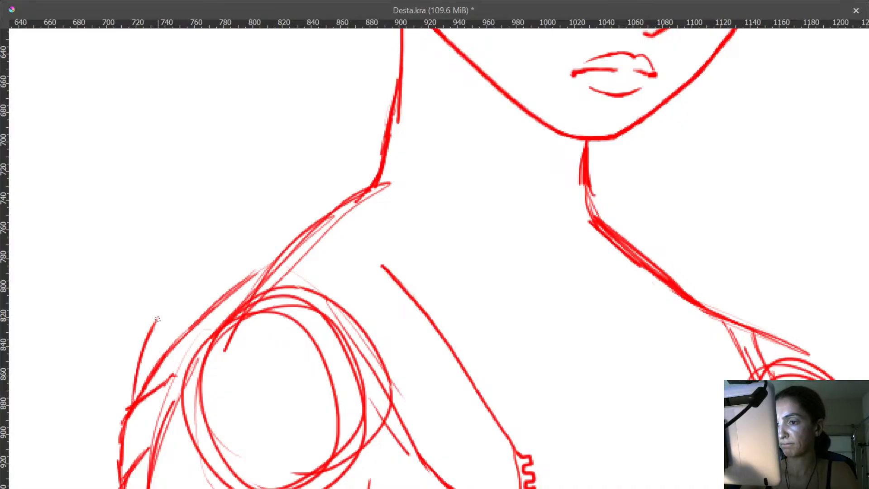
{"action": "left_click_drag", "start_coordinate": [175, 313], "coordinate": [217, 278]}
{"action": "key", "text": "ctrl+z"}
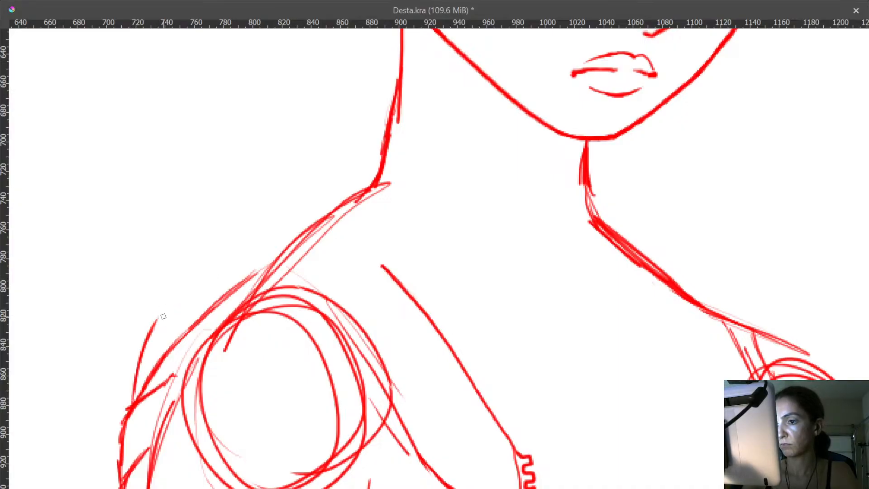
{"action": "left_click_drag", "start_coordinate": [164, 316], "coordinate": [272, 233]}
{"action": "mouse_move", "coordinate": [240, 263]}
{"action": "left_mouse_down"}
{"action": "mouse_move", "coordinate": [286, 219]}
{"action": "mouse_move", "coordinate": [337, 229]}
{"action": "mouse_move", "coordinate": [362, 249]}
{"action": "left_mouse_up"}
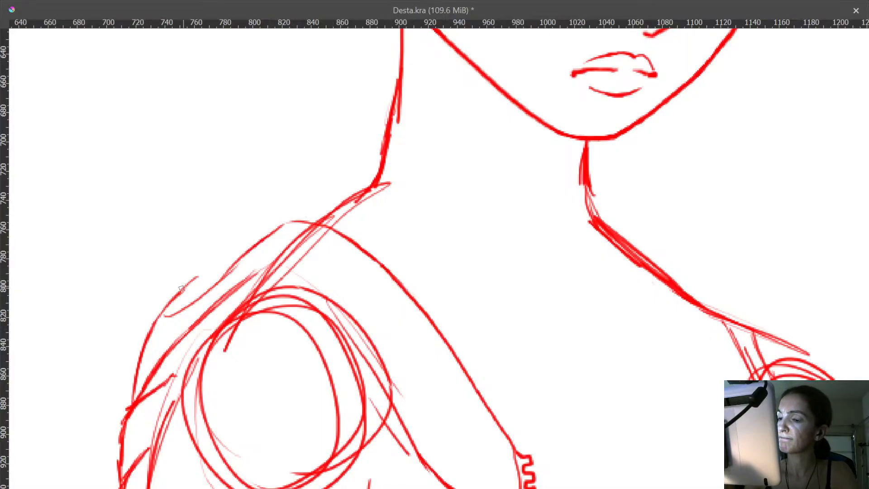
{"action": "left_click_drag", "start_coordinate": [196, 277], "coordinate": [243, 255]}
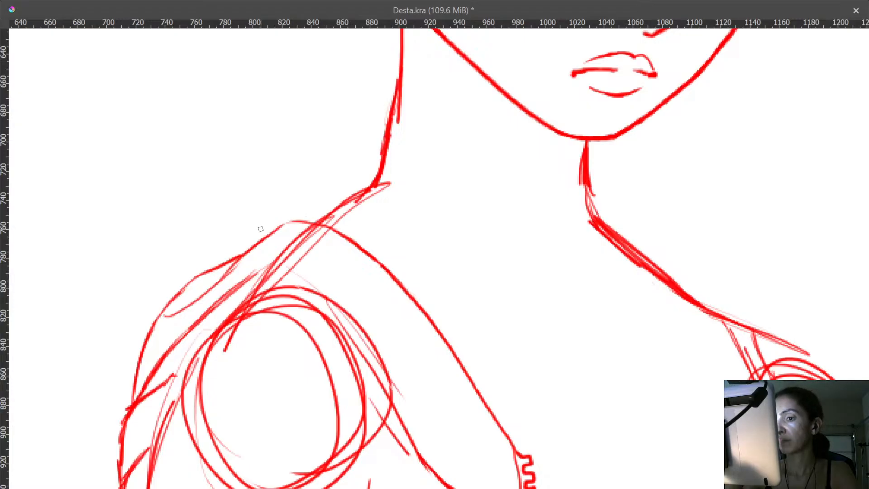
- Show the pasted reference layer with the coloured jacket character beneath the sketch
{"action": "left_click_drag", "start_coordinate": [645, 297], "coordinate": [626, 371]}
{"action": "left_click_drag", "start_coordinate": [621, 317], "coordinate": [303, 150]}
{"action": "left_click_drag", "start_coordinate": [409, 182], "coordinate": [416, 124]}
{"action": "key", "text": "Tab"}
{"action": "left_click", "coordinate": [722, 250]}
- Draw the jacket's far front edge through the shoulder circle and trace the far shoulder outline from the neck down towards the upper arm
{"action": "left_click_drag", "start_coordinate": [366, 202], "coordinate": [363, 248]}
{"action": "left_click_drag", "start_coordinate": [364, 250], "coordinate": [400, 345]}
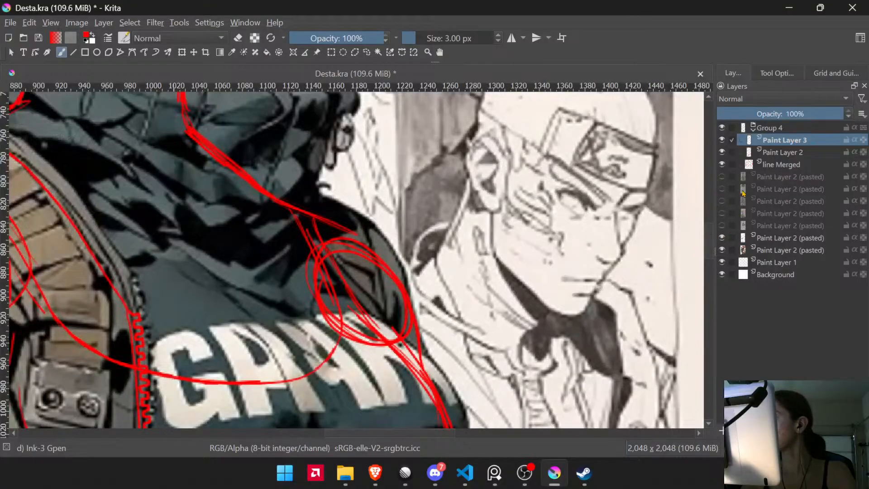
{"action": "key", "text": "Tab"}
{"action": "scroll", "coordinate": [304, 109], "scroll_direction": "up", "scroll_amount": 3}
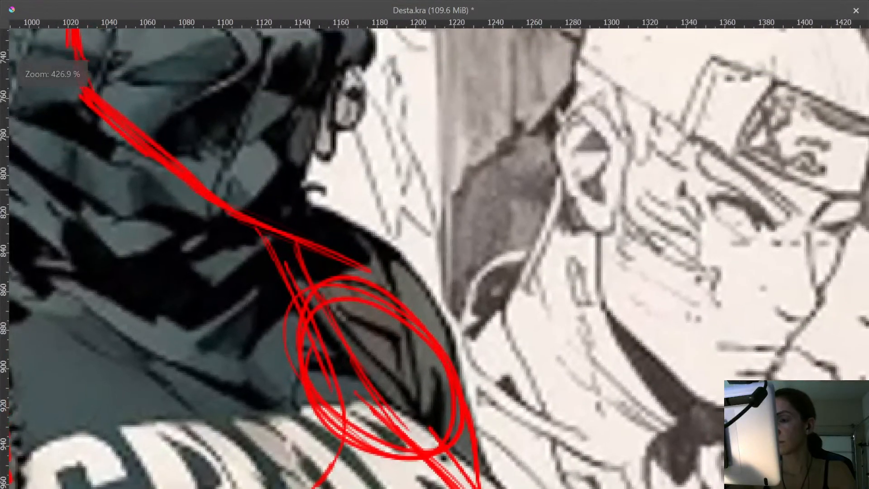
{"action": "mouse_move", "coordinate": [362, 371]}
{"action": "left_mouse_down"}
{"action": "mouse_move", "coordinate": [332, 282]}
{"action": "mouse_move", "coordinate": [341, 380]}
{"action": "left_mouse_up"}
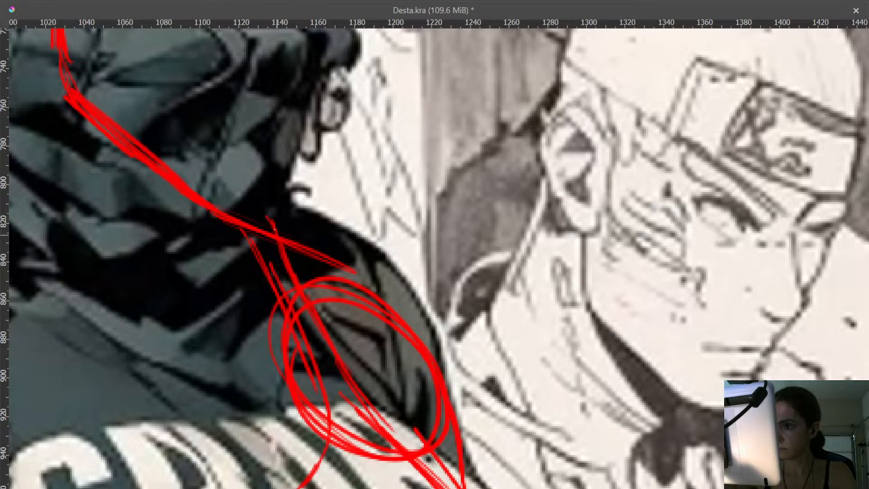
{"action": "left_click_drag", "start_coordinate": [206, 183], "coordinate": [188, 183]}
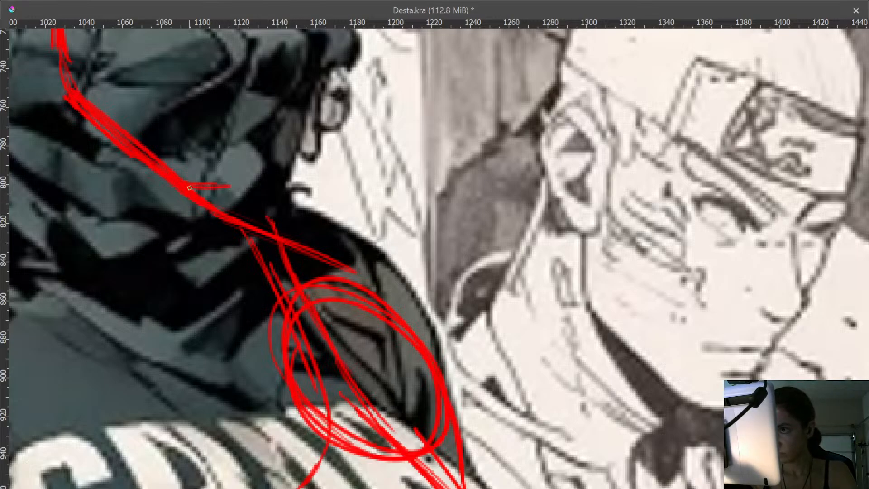
{"action": "mouse_move", "coordinate": [256, 189]}
{"action": "left_mouse_down"}
{"action": "mouse_move", "coordinate": [340, 239]}
{"action": "mouse_move", "coordinate": [331, 240]}
{"action": "mouse_move", "coordinate": [380, 243]}
{"action": "mouse_move", "coordinate": [347, 240]}
{"action": "mouse_move", "coordinate": [400, 264]}
{"action": "mouse_move", "coordinate": [457, 356]}
{"action": "left_mouse_up"}
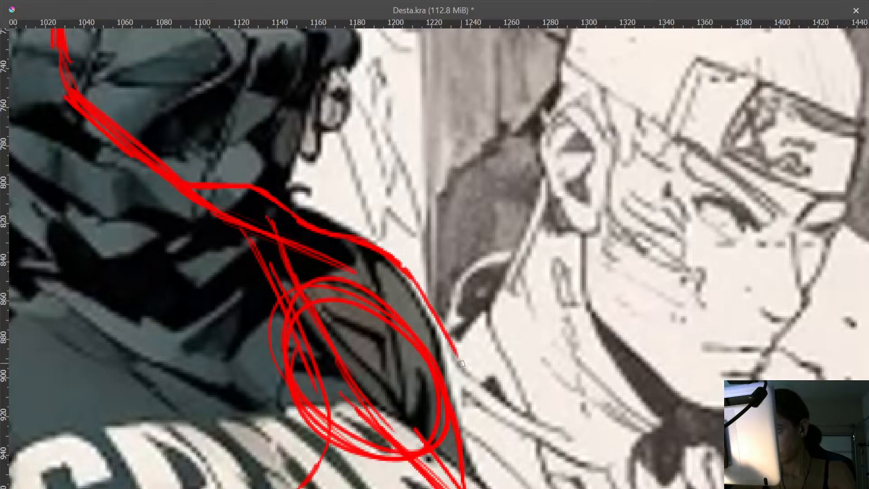
{"action": "mouse_move", "coordinate": [467, 400]}
{"action": "left_mouse_down"}
{"action": "mouse_move", "coordinate": [460, 290]}
{"action": "mouse_move", "coordinate": [439, 187]}
{"action": "left_mouse_up"}
{"action": "left_click_drag", "start_coordinate": [428, 142], "coordinate": [439, 171]}
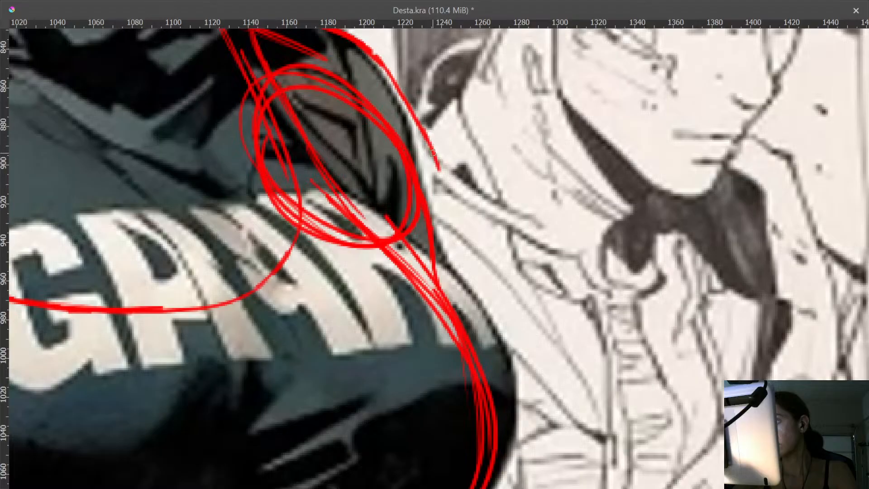
{"action": "left_click_drag", "start_coordinate": [439, 176], "coordinate": [447, 218]}
{"action": "left_click_drag", "start_coordinate": [447, 208], "coordinate": [461, 334]}
- Make Paint Layer 2 active and delete the surplus strokes along the inner side of the far chest contour
{"action": "mouse_move", "coordinate": [467, 303]}
{"action": "left_mouse_down"}
{"action": "mouse_move", "coordinate": [476, 451]}
{"action": "mouse_move", "coordinate": [484, 313]}
{"action": "mouse_move", "coordinate": [476, 181]}
{"action": "left_mouse_up"}
{"action": "left_click_drag", "start_coordinate": [466, 254], "coordinate": [466, 188]}
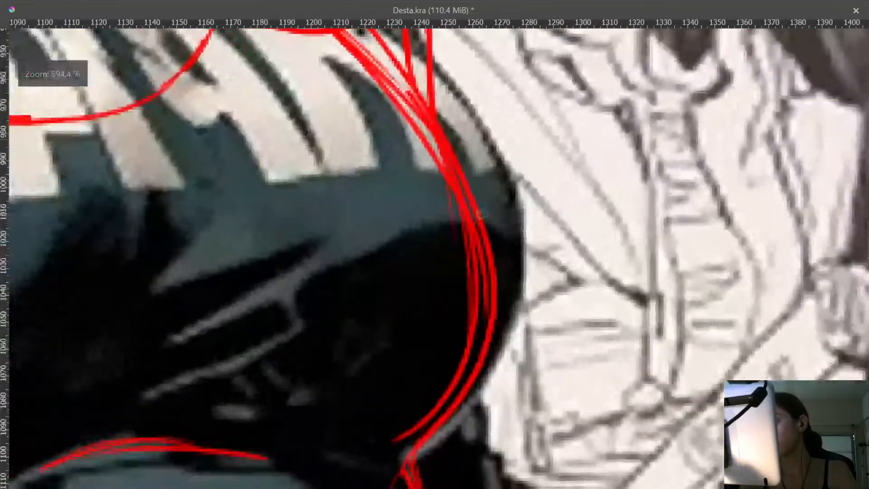
{"action": "key", "text": "Page_Down"}
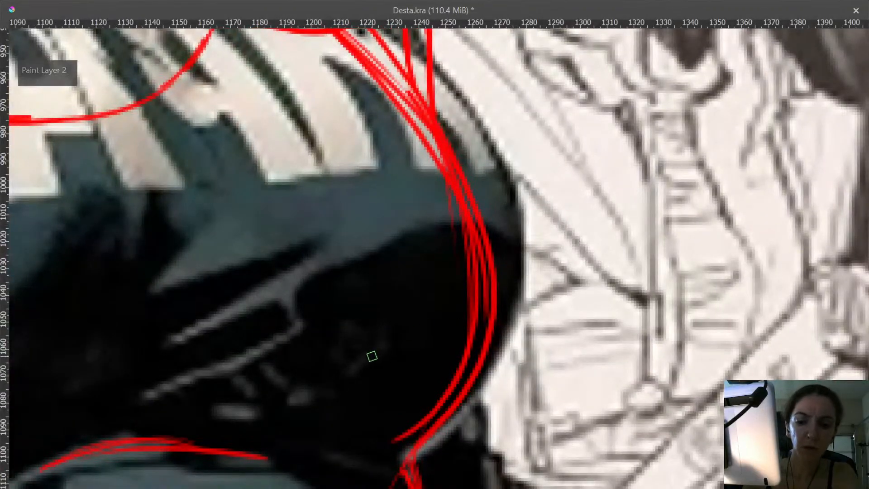
{"action": "key", "text": "l"}
{"action": "mouse_move", "coordinate": [374, 431]}
{"action": "left_mouse_down"}
{"action": "mouse_move", "coordinate": [437, 320]}
{"action": "mouse_move", "coordinate": [428, 200]}
{"action": "mouse_move", "coordinate": [377, 126]}
{"action": "mouse_move", "coordinate": [346, 58]}
{"action": "left_mouse_up"}
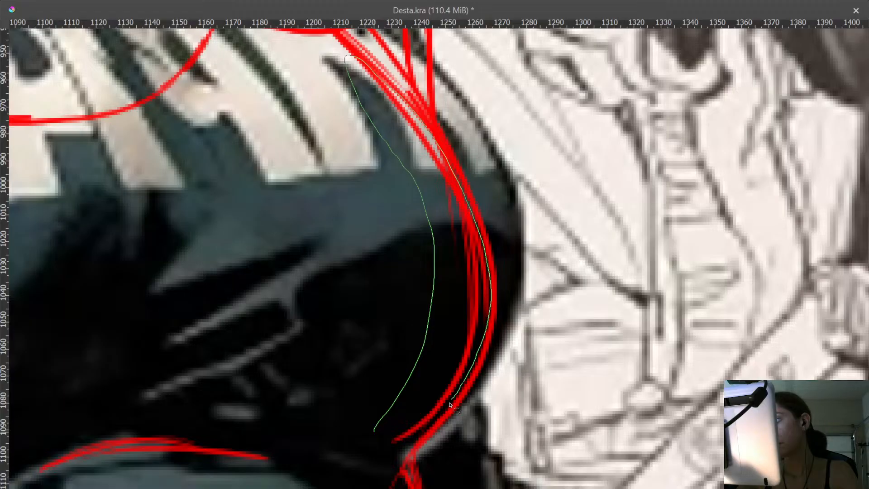
{"action": "left_click_drag", "start_coordinate": [416, 439], "coordinate": [418, 440]}
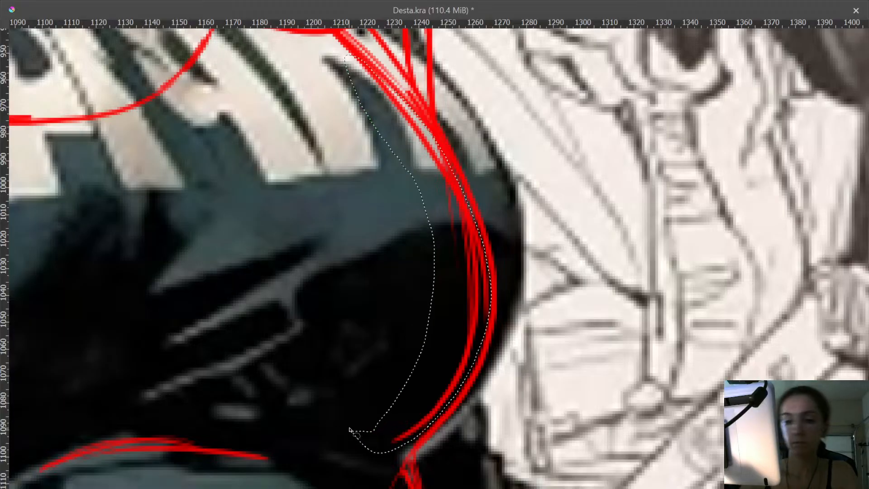
{"action": "key", "text": "Delete"}
{"action": "key", "text": "ctrl+shift+a"}
- Delete the doubled strokes on the outer side of the far waist contour below the chest
{"action": "left_click_drag", "start_coordinate": [352, 431], "coordinate": [382, 246]}
{"action": "scroll", "coordinate": [390, 264], "scroll_direction": "up", "scroll_amount": 8}
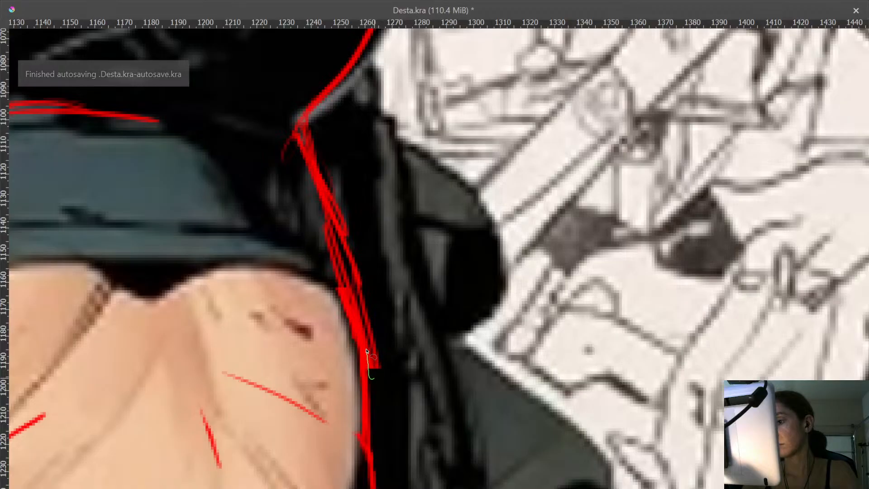
{"action": "mouse_move", "coordinate": [331, 211]}
{"action": "left_mouse_down"}
{"action": "mouse_move", "coordinate": [355, 179]}
{"action": "mouse_move", "coordinate": [387, 351]}
{"action": "mouse_move", "coordinate": [372, 377]}
{"action": "mouse_move", "coordinate": [392, 376]}
{"action": "mouse_move", "coordinate": [375, 376]}
{"action": "left_mouse_up"}
{"action": "key", "text": "Delete"}
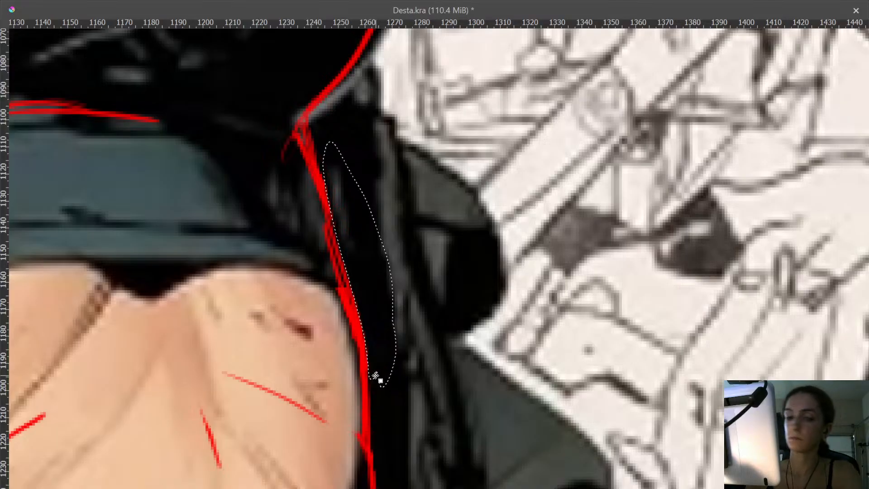
{"action": "left_click_drag", "start_coordinate": [450, 345], "coordinate": [441, 446]}
{"action": "left_click_drag", "start_coordinate": [444, 388], "coordinate": [472, 310]}
{"action": "key", "text": "Tab"}
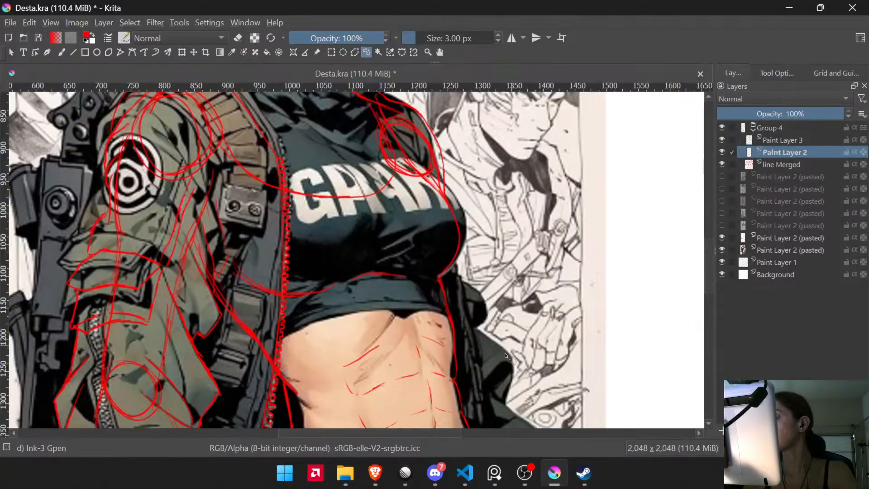
{"action": "mouse_move", "coordinate": [497, 351]}
{"action": "left_mouse_down"}
{"action": "mouse_move", "coordinate": [477, 305]}
{"action": "mouse_move", "coordinate": [464, 367]}
{"action": "mouse_move", "coordinate": [467, 313]}
{"action": "mouse_move", "coordinate": [447, 392]}
{"action": "left_mouse_up"}
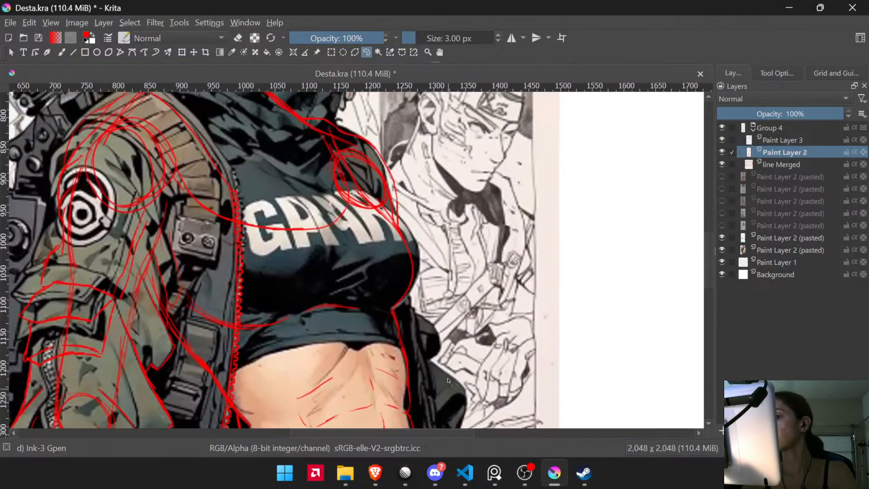
- Make Paint Layer 3 active and draw the jacket's far front edge from below the chest down past the waist
{"action": "left_click", "coordinate": [723, 153]}
{"action": "left_click", "coordinate": [723, 153]}
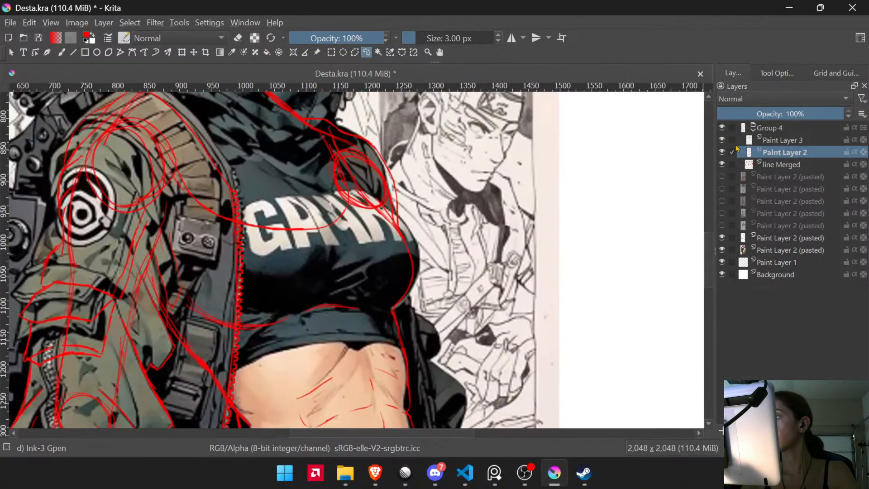
{"action": "left_click", "coordinate": [754, 141]}
{"action": "left_click_drag", "start_coordinate": [440, 302], "coordinate": [432, 257]}
{"action": "key", "text": "Tab"}
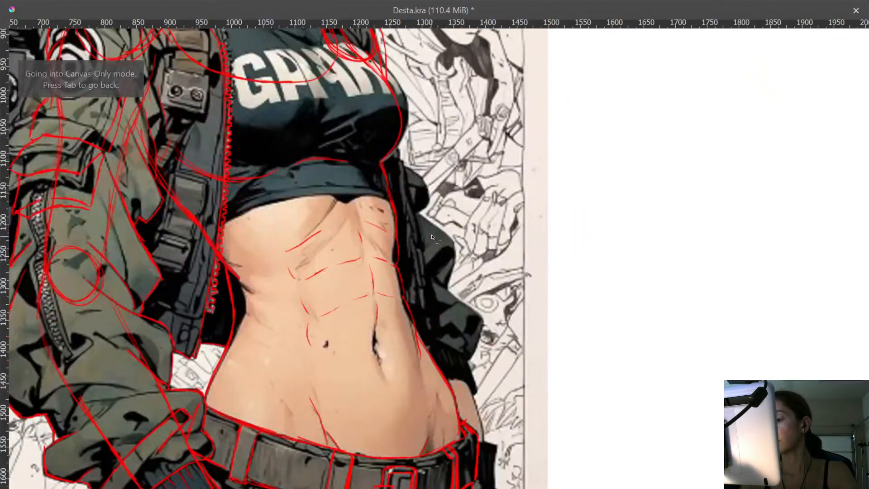
{"action": "left_click_drag", "start_coordinate": [432, 227], "coordinate": [431, 206]}
{"action": "mouse_move", "coordinate": [369, 218]}
{"action": "left_mouse_down"}
{"action": "mouse_move", "coordinate": [398, 152]}
{"action": "mouse_move", "coordinate": [399, 175]}
{"action": "left_mouse_up"}
{"action": "left_click_drag", "start_coordinate": [399, 161], "coordinate": [414, 182]}
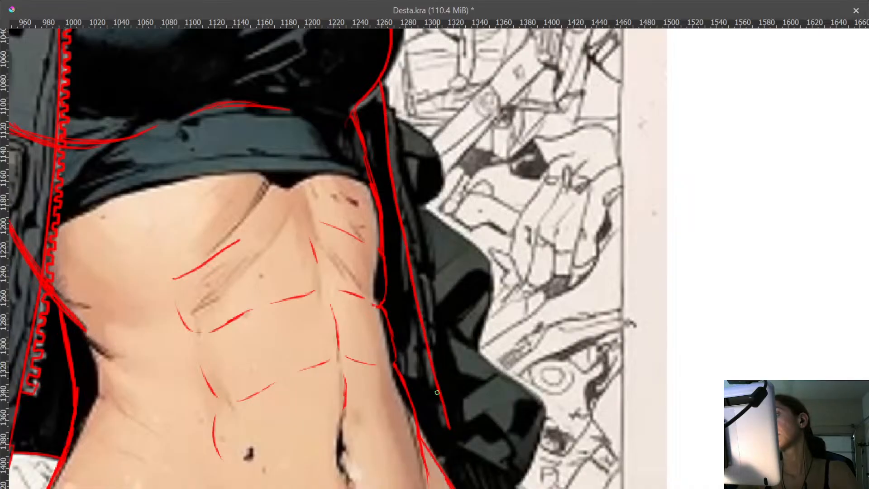
{"action": "key", "text": "ctrl+z"}
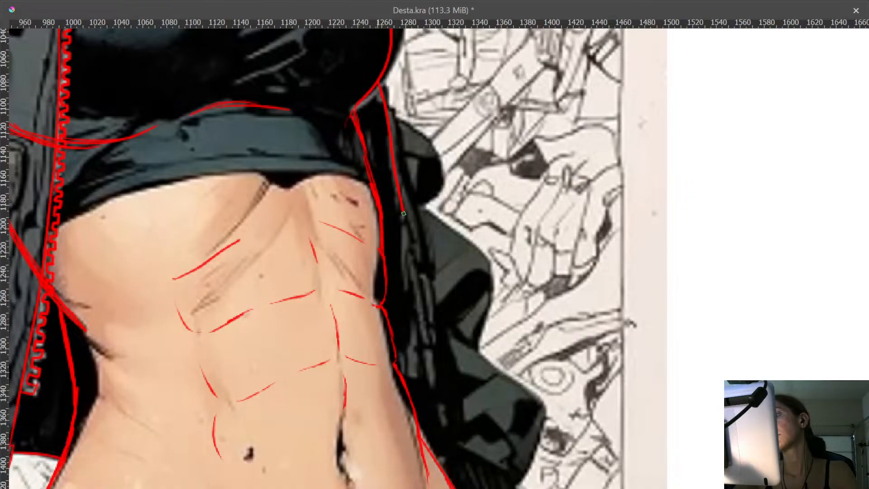
{"action": "left_click_drag", "start_coordinate": [438, 338], "coordinate": [452, 397]}
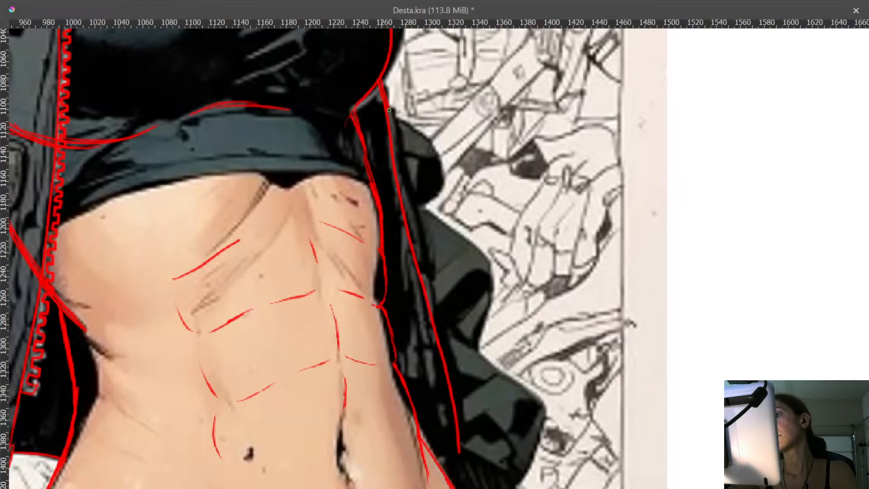
- Draw a parallel second line along the outer side of the jacket's far front edge and close the narrow band's lower end
{"action": "scroll", "coordinate": [383, 102], "scroll_direction": "up", "scroll_amount": 6}
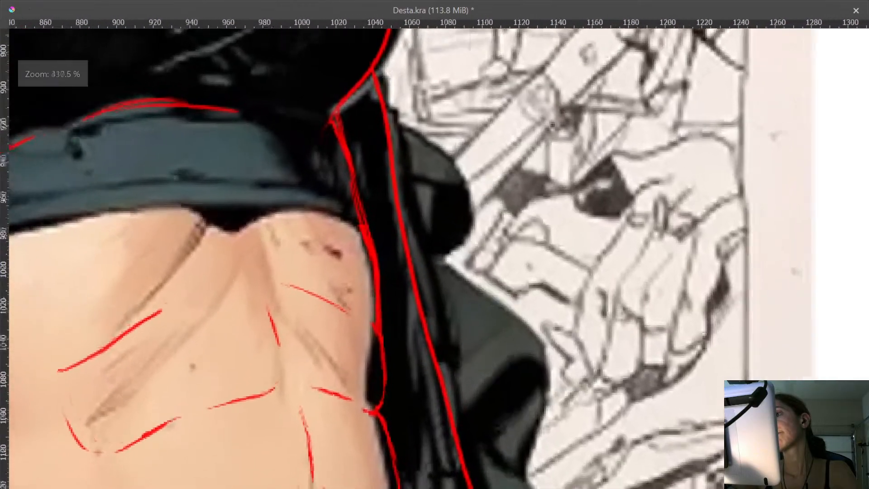
{"action": "scroll", "coordinate": [358, 68], "scroll_direction": "down", "scroll_amount": 8}
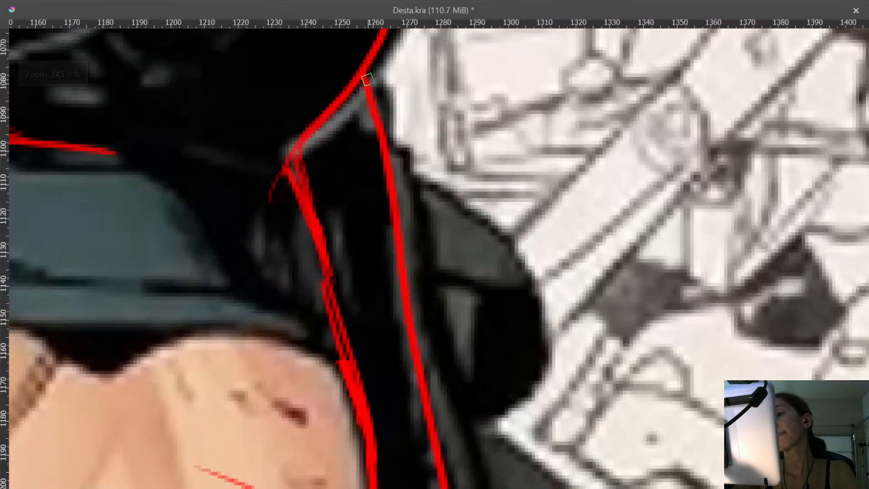
{"action": "scroll", "coordinate": [384, 127], "scroll_direction": "up", "scroll_amount": 5}
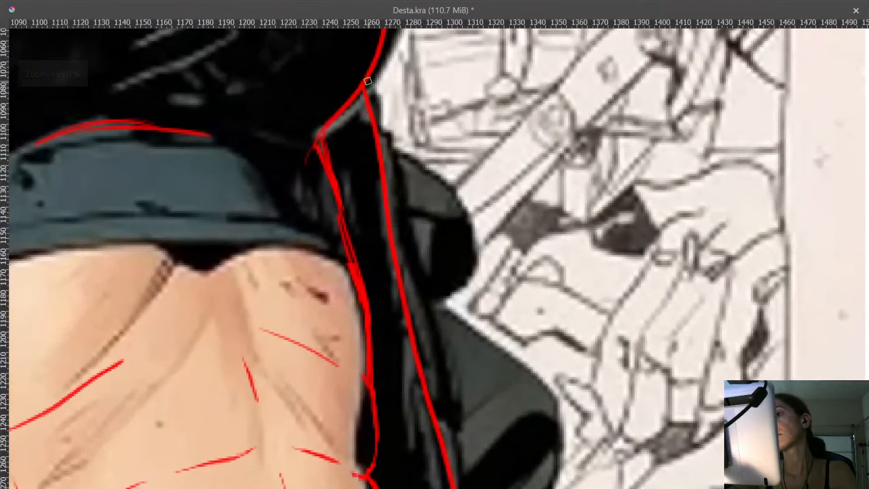
{"action": "left_click_drag", "start_coordinate": [386, 146], "coordinate": [396, 227]}
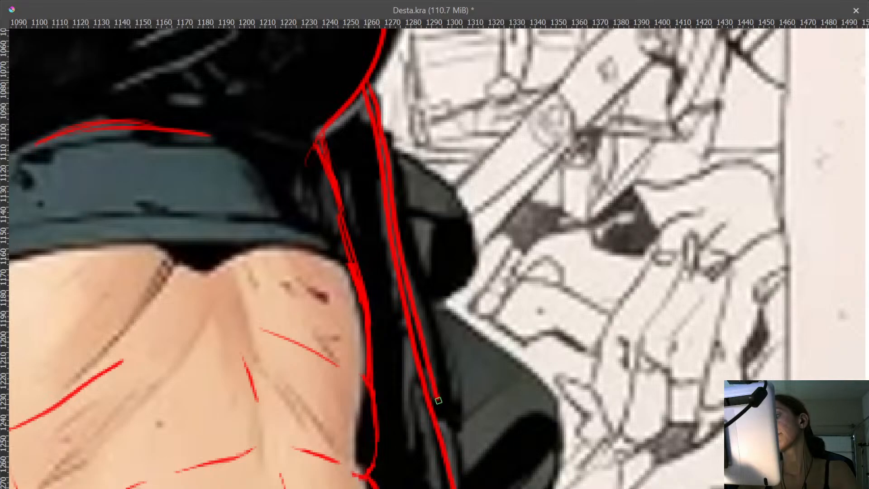
{"action": "left_click_drag", "start_coordinate": [438, 400], "coordinate": [450, 440]}
{"action": "mouse_move", "coordinate": [459, 476]}
{"action": "left_mouse_down"}
{"action": "mouse_move", "coordinate": [440, 173]}
{"action": "mouse_move", "coordinate": [481, 312]}
{"action": "left_mouse_up"}
{"action": "left_click_drag", "start_coordinate": [485, 346], "coordinate": [488, 377]}
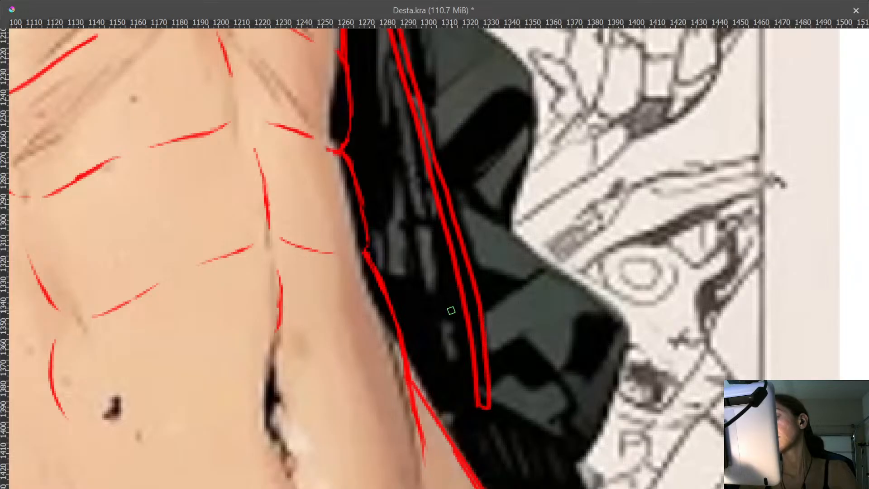
- Draw the curved jacket hem from the lower end of the front band to the far waist contour
{"action": "mouse_move", "coordinate": [448, 254]}
{"action": "left_mouse_down"}
{"action": "mouse_move", "coordinate": [485, 413]}
{"action": "mouse_move", "coordinate": [474, 311]}
{"action": "mouse_move", "coordinate": [471, 362]}
{"action": "mouse_move", "coordinate": [452, 274]}
{"action": "mouse_move", "coordinate": [427, 235]}
{"action": "mouse_move", "coordinate": [458, 330]}
{"action": "mouse_move", "coordinate": [392, 313]}
{"action": "left_mouse_up"}
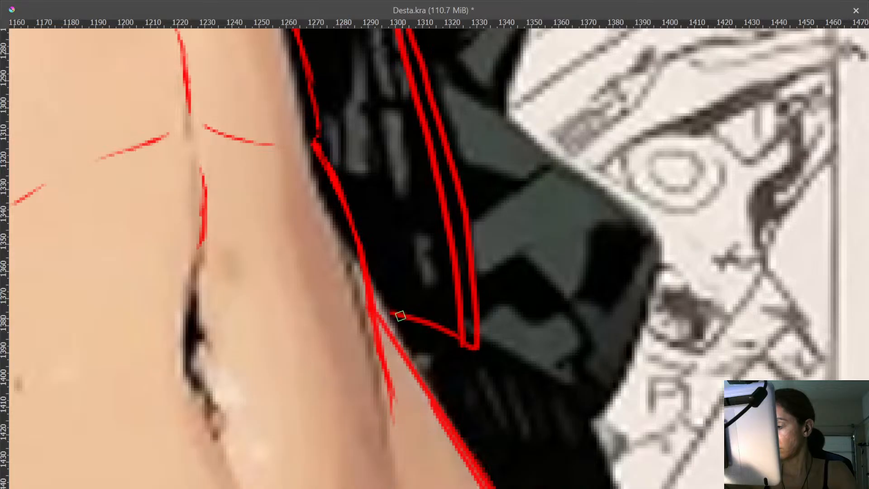
{"action": "key", "text": "ctrl+z"}
{"action": "left_click_drag", "start_coordinate": [466, 340], "coordinate": [372, 310]}
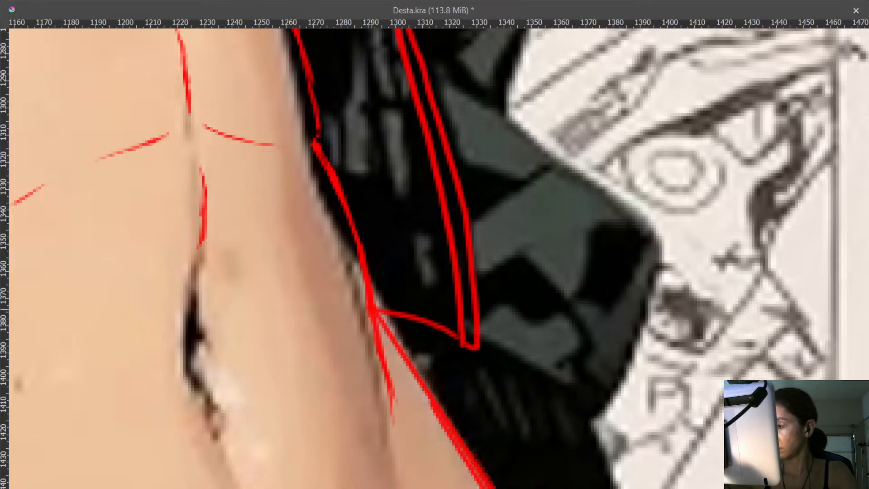
- Trace the far sleeve's outer outline around the upper bulge, in to the notch and out along the next fold
{"action": "left_click_drag", "start_coordinate": [459, 170], "coordinate": [467, 265]}
{"action": "mouse_move", "coordinate": [471, 226]}
{"action": "left_mouse_down"}
{"action": "mouse_move", "coordinate": [462, 275]}
{"action": "mouse_move", "coordinate": [401, 366]}
{"action": "left_mouse_up"}
{"action": "left_click_drag", "start_coordinate": [364, 150], "coordinate": [360, 58]}
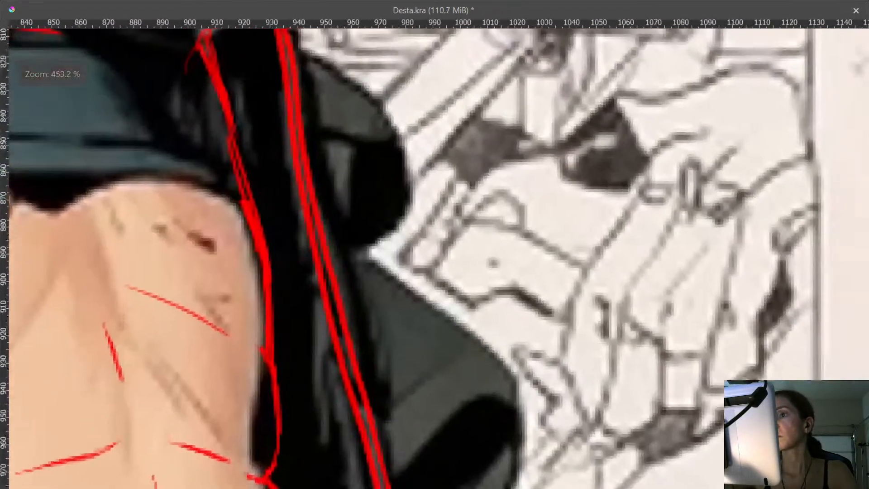
{"action": "left_click_drag", "start_coordinate": [327, 106], "coordinate": [330, 267]}
{"action": "mouse_move", "coordinate": [320, 202]}
{"action": "left_mouse_down"}
{"action": "mouse_move", "coordinate": [276, 82]}
{"action": "mouse_move", "coordinate": [275, 96]}
{"action": "mouse_move", "coordinate": [355, 144]}
{"action": "mouse_move", "coordinate": [392, 179]}
{"action": "mouse_move", "coordinate": [424, 262]}
{"action": "mouse_move", "coordinate": [423, 303]}
{"action": "mouse_move", "coordinate": [358, 351]}
{"action": "mouse_move", "coordinate": [280, 173]}
{"action": "mouse_move", "coordinate": [260, 170]}
{"action": "mouse_move", "coordinate": [400, 262]}
{"action": "mouse_move", "coordinate": [449, 307]}
{"action": "mouse_move", "coordinate": [480, 364]}
{"action": "left_mouse_up"}
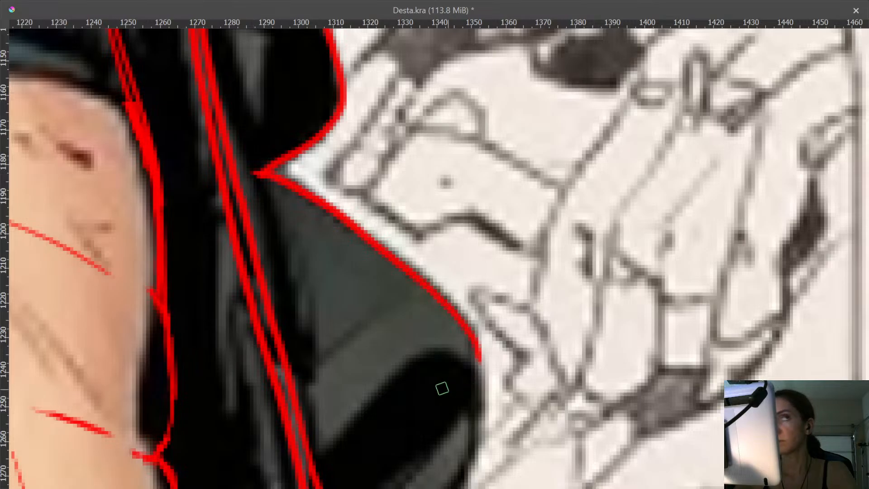
- Continue the far sleeve's outer outline around the elbow folds and down to the sleeve's lower tip
{"action": "left_click_drag", "start_coordinate": [442, 388], "coordinate": [437, 262]}
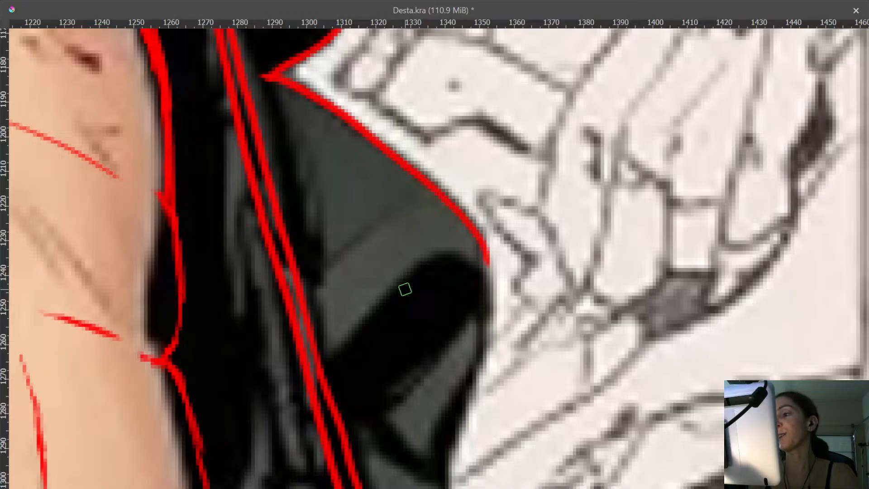
{"action": "left_click_drag", "start_coordinate": [482, 210], "coordinate": [492, 101]}
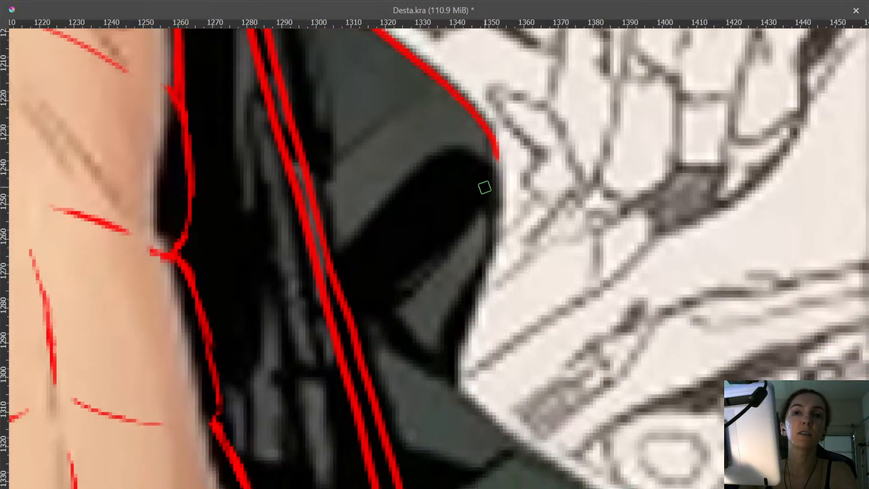
{"action": "mouse_move", "coordinate": [507, 150]}
{"action": "left_mouse_down"}
{"action": "mouse_move", "coordinate": [511, 128]}
{"action": "mouse_move", "coordinate": [500, 144]}
{"action": "left_mouse_up"}
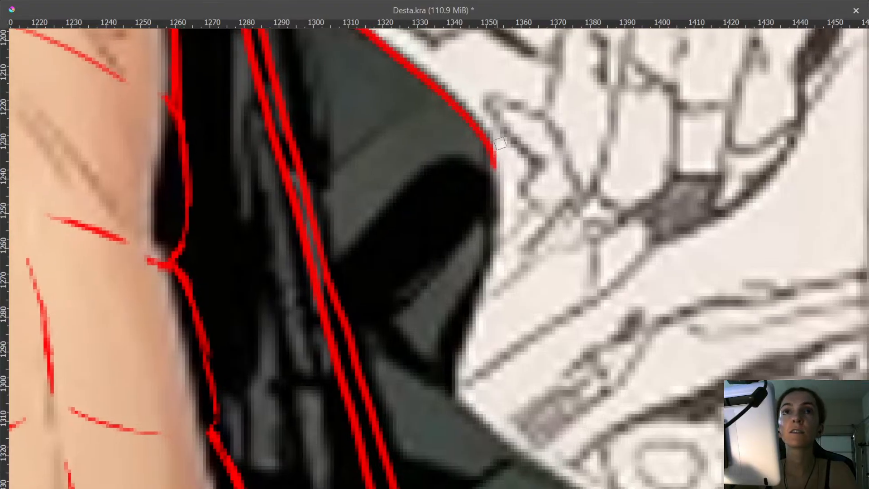
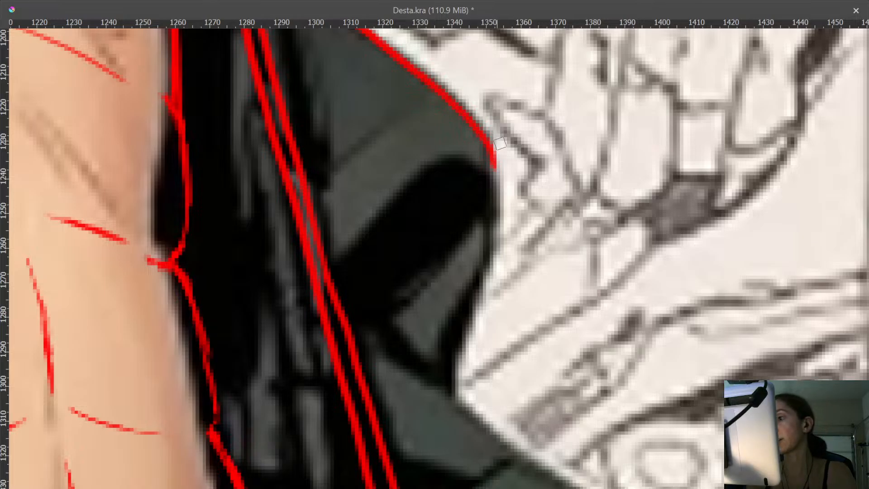
{"action": "left_click_drag", "start_coordinate": [496, 227], "coordinate": [406, 273]}
{"action": "mouse_move", "coordinate": [403, 206]}
{"action": "left_mouse_down"}
{"action": "mouse_move", "coordinate": [434, 118]}
{"action": "mouse_move", "coordinate": [432, 199]}
{"action": "mouse_move", "coordinate": [410, 254]}
{"action": "mouse_move", "coordinate": [395, 350]}
{"action": "mouse_move", "coordinate": [304, 151]}
{"action": "left_mouse_up"}
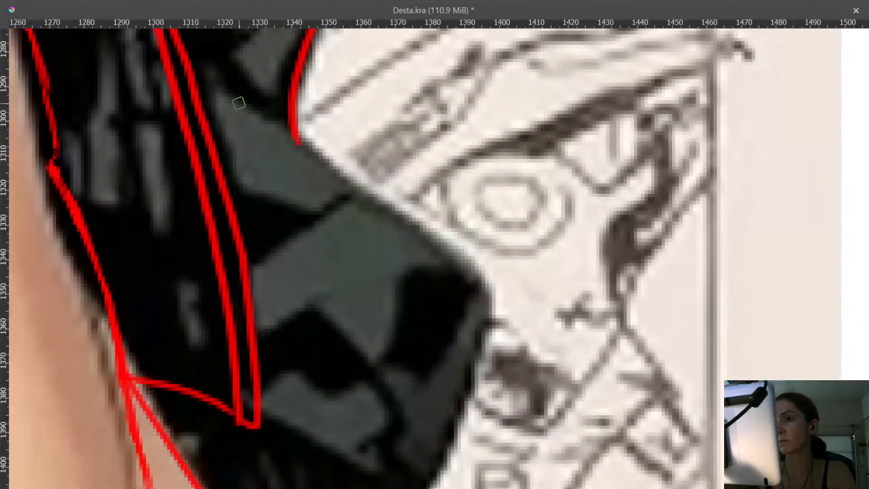
{"action": "mouse_move", "coordinate": [225, 94]}
{"action": "left_mouse_down"}
{"action": "mouse_move", "coordinate": [446, 247]}
{"action": "mouse_move", "coordinate": [494, 311]}
{"action": "mouse_move", "coordinate": [507, 89]}
{"action": "mouse_move", "coordinate": [506, 134]}
{"action": "mouse_move", "coordinate": [482, 220]}
{"action": "mouse_move", "coordinate": [450, 279]}
{"action": "mouse_move", "coordinate": [423, 297]}
{"action": "left_mouse_up"}
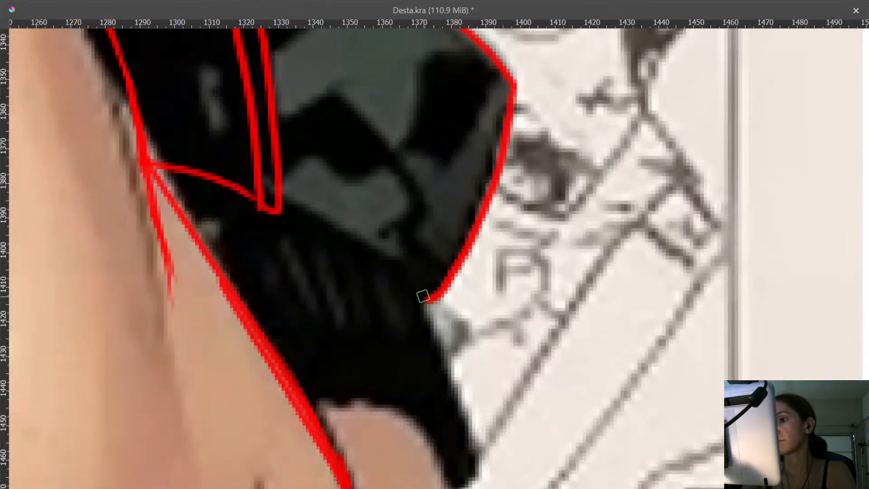
{"action": "mouse_move", "coordinate": [283, 198]}
{"action": "left_mouse_down"}
{"action": "mouse_move", "coordinate": [376, 246]}
{"action": "mouse_move", "coordinate": [426, 289]}
{"action": "left_mouse_up"}
{"action": "scroll", "coordinate": [412, 322], "scroll_direction": "down", "scroll_amount": 3}
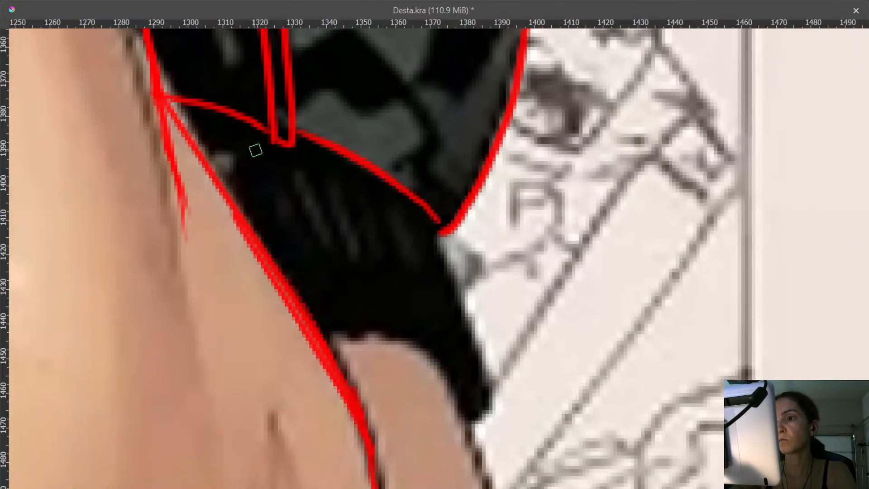
{"action": "left_click_drag", "start_coordinate": [257, 147], "coordinate": [221, 186]}
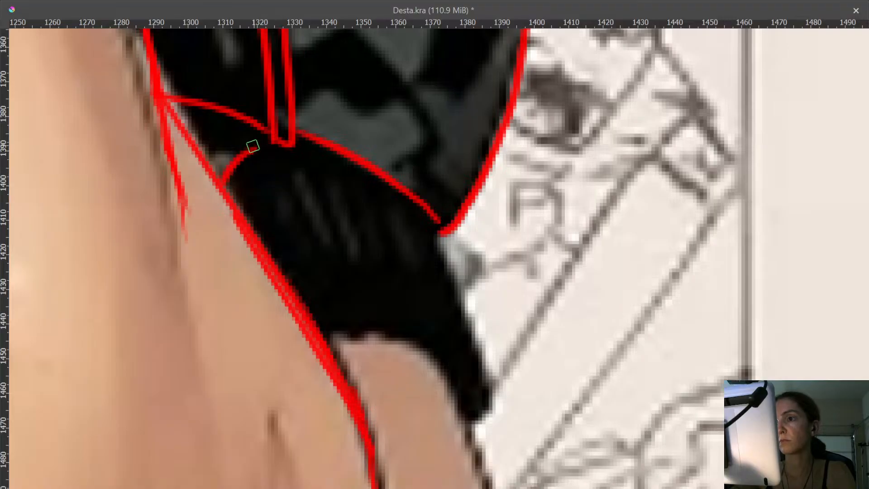
{"action": "left_click_drag", "start_coordinate": [248, 151], "coordinate": [267, 140]}
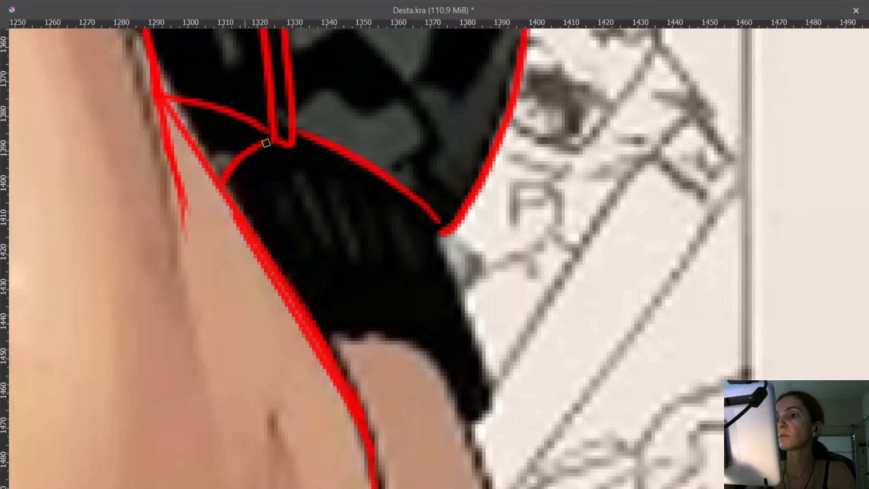
{"action": "key", "text": "ctrl+z"}
{"action": "key", "text": "ctrl+z"}
{"action": "key", "text": "ctrl+z"}
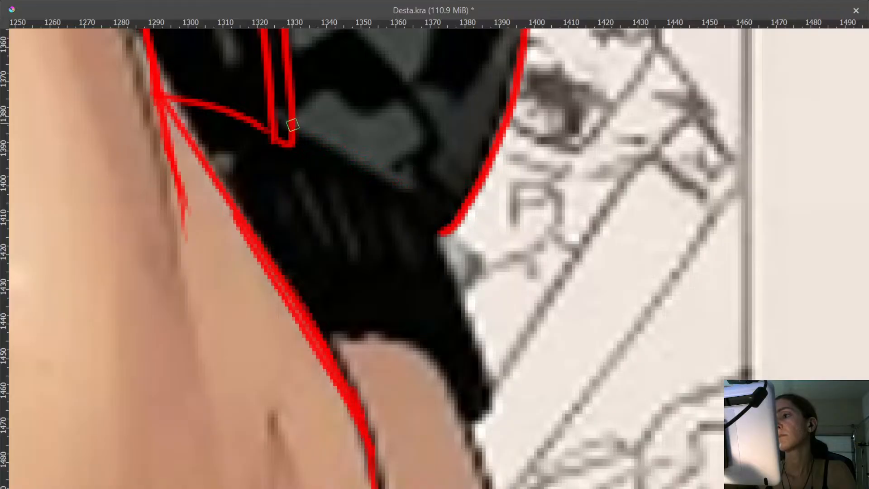
- Draw the far sleeve's lower edge as an arch to the waist and outline the dark cuff's outer side and curved lower edge
{"action": "mouse_move", "coordinate": [436, 228]}
{"action": "left_mouse_down"}
{"action": "mouse_move", "coordinate": [402, 189]}
{"action": "mouse_move", "coordinate": [301, 139]}
{"action": "mouse_move", "coordinate": [249, 148]}
{"action": "mouse_move", "coordinate": [222, 185]}
{"action": "left_mouse_up"}
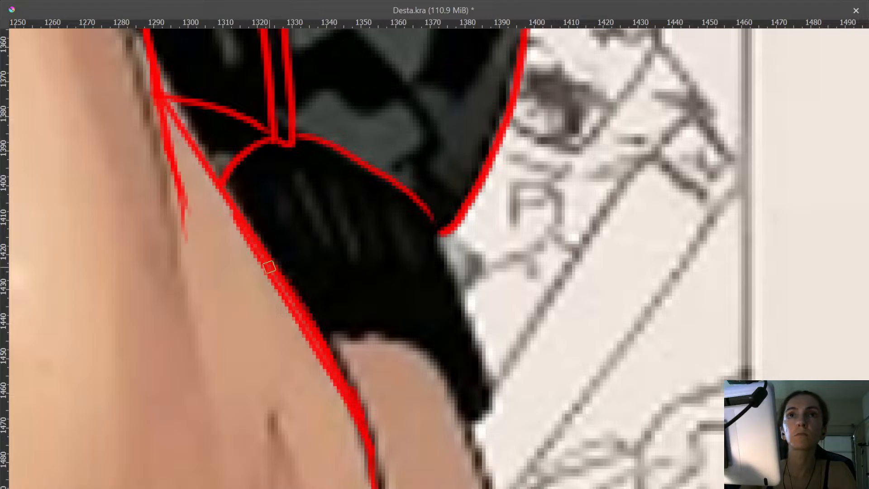
{"action": "left_click_drag", "start_coordinate": [272, 284], "coordinate": [256, 231]}
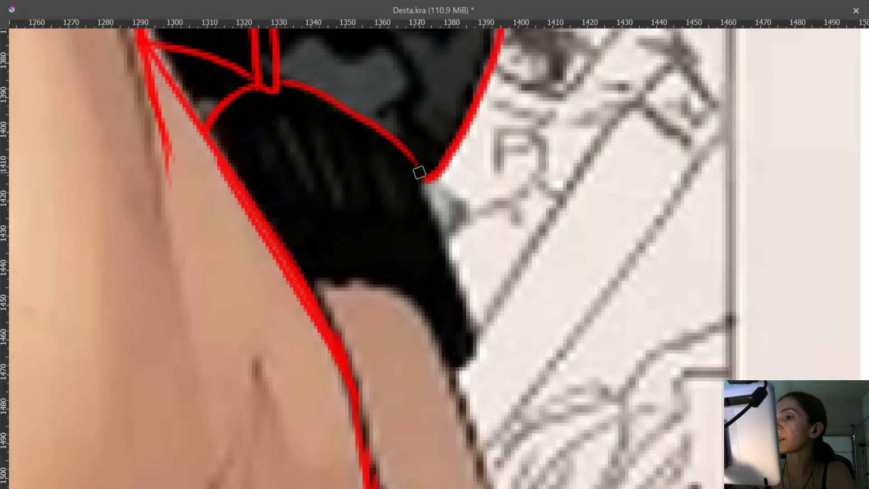
{"action": "mouse_move", "coordinate": [419, 175]}
{"action": "left_mouse_down"}
{"action": "mouse_move", "coordinate": [466, 321]}
{"action": "mouse_move", "coordinate": [469, 352]}
{"action": "mouse_move", "coordinate": [448, 353]}
{"action": "left_mouse_up"}
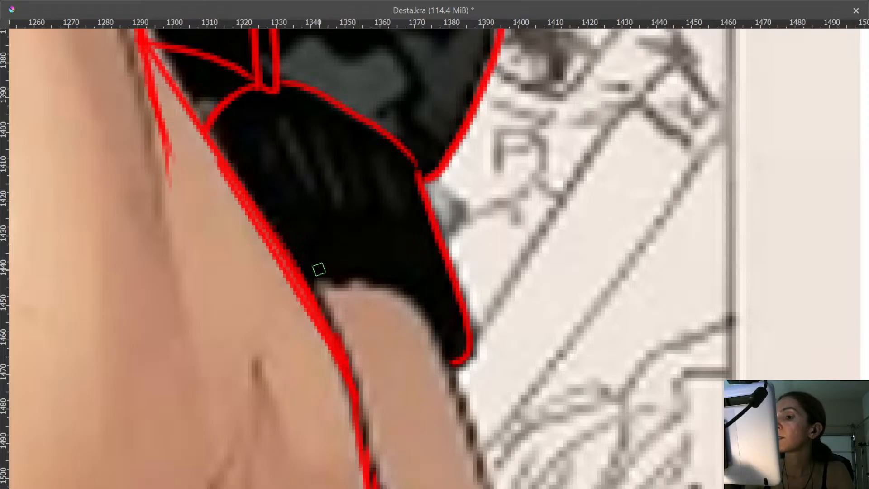
{"action": "mouse_move", "coordinate": [306, 281]}
{"action": "left_mouse_down"}
{"action": "mouse_move", "coordinate": [393, 287]}
{"action": "mouse_move", "coordinate": [428, 314]}
{"action": "mouse_move", "coordinate": [452, 355]}
{"action": "left_mouse_up"}
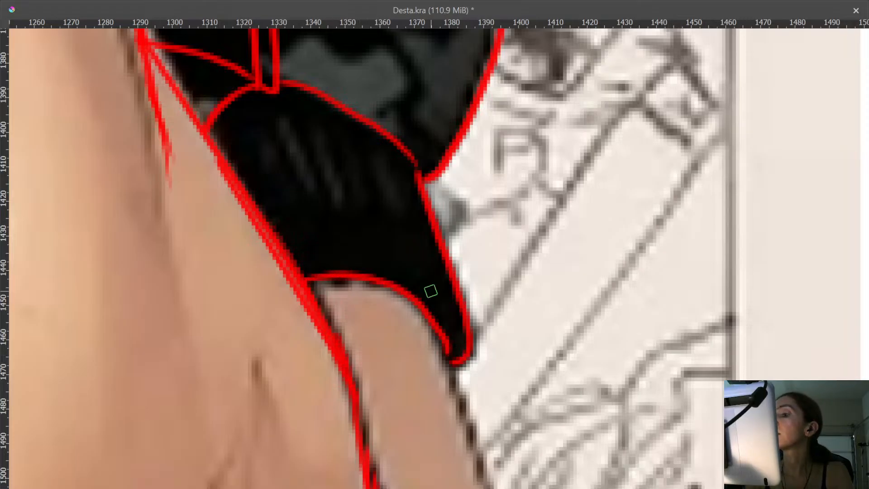
- Trace the bare far arm's outer contour from the dark cuff past the belt, around the bend beside the thigh and back inward
{"action": "left_click_drag", "start_coordinate": [415, 305], "coordinate": [355, 85]}
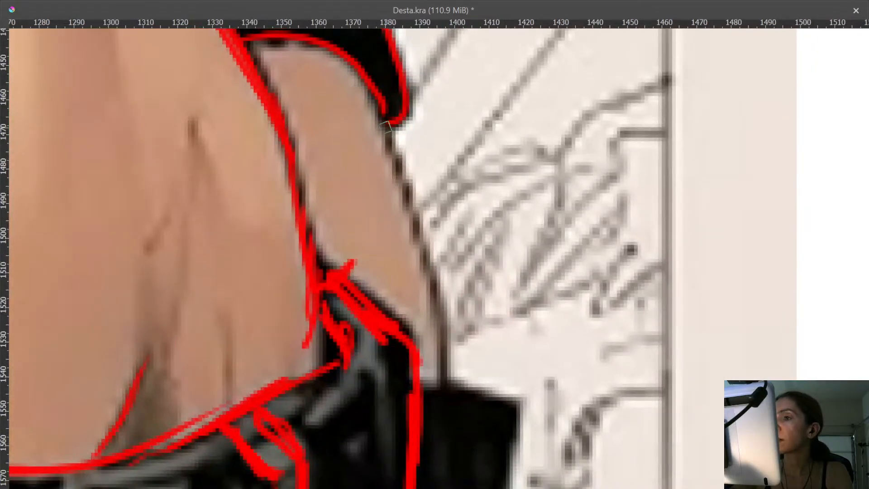
{"action": "left_click_drag", "start_coordinate": [387, 125], "coordinate": [428, 256]}
{"action": "scroll", "coordinate": [433, 295], "scroll_direction": "down", "scroll_amount": 1}
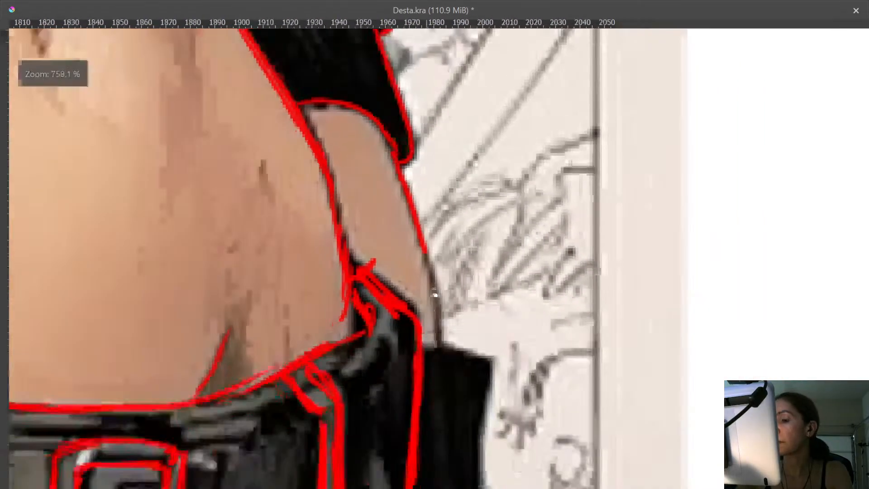
{"action": "mouse_move", "coordinate": [435, 294]}
{"action": "left_mouse_down"}
{"action": "mouse_move", "coordinate": [452, 396]}
{"action": "mouse_move", "coordinate": [433, 235]}
{"action": "mouse_move", "coordinate": [437, 364]}
{"action": "mouse_move", "coordinate": [447, 143]}
{"action": "mouse_move", "coordinate": [419, 103]}
{"action": "left_mouse_up"}
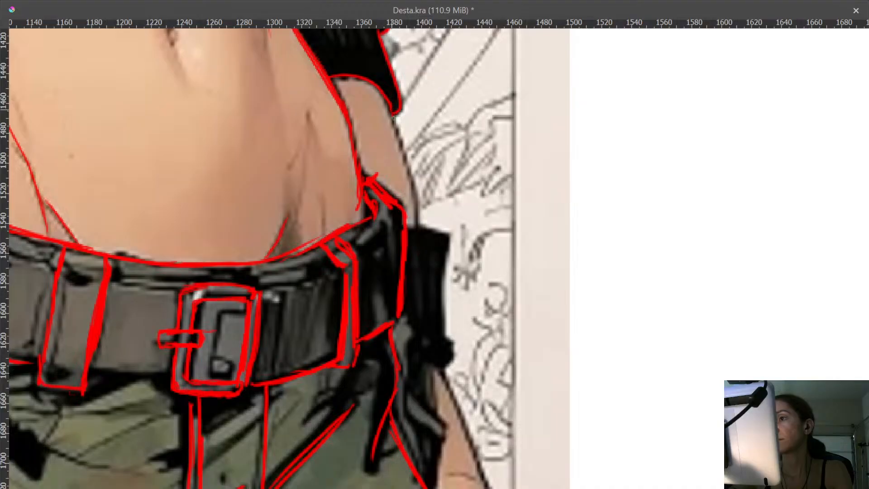
{"action": "left_click_drag", "start_coordinate": [415, 208], "coordinate": [422, 251]}
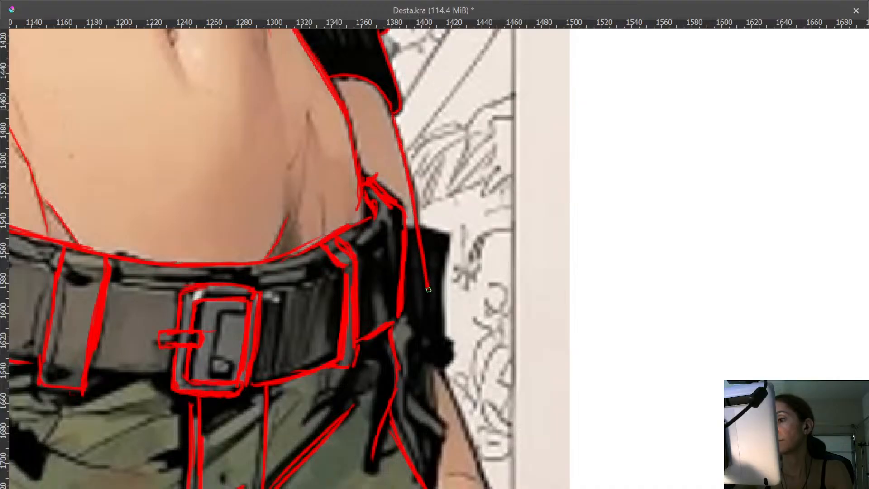
{"action": "mouse_move", "coordinate": [428, 289]}
{"action": "left_mouse_down"}
{"action": "mouse_move", "coordinate": [440, 370]}
{"action": "mouse_move", "coordinate": [454, 265]}
{"action": "mouse_move", "coordinate": [437, 135]}
{"action": "left_mouse_up"}
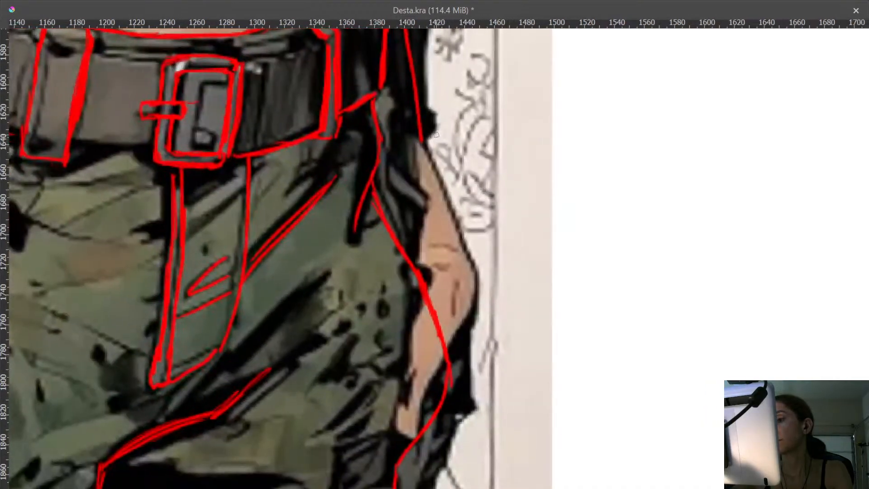
{"action": "mouse_move", "coordinate": [433, 179]}
{"action": "left_mouse_down", "text": "ctrl"}
{"action": "mouse_move", "coordinate": [431, 92]}
{"action": "mouse_move", "coordinate": [436, 122]}
{"action": "left_mouse_up", "text": "ctrl"}
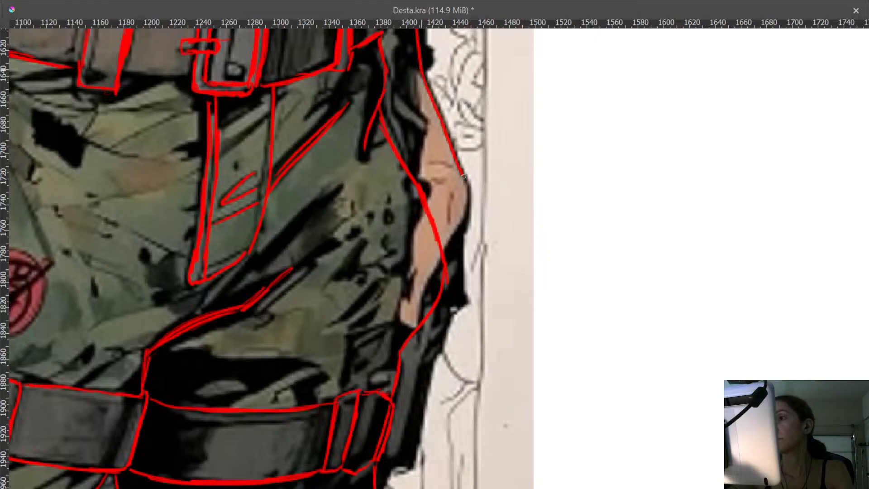
{"action": "mouse_move", "coordinate": [464, 221]}
{"action": "left_mouse_down", "text": "ctrl"}
{"action": "mouse_move", "coordinate": [468, 171]}
{"action": "mouse_move", "coordinate": [495, 146]}
{"action": "mouse_move", "coordinate": [502, 114]}
{"action": "mouse_move", "coordinate": [487, 173]}
{"action": "mouse_move", "coordinate": [421, 287]}
{"action": "mouse_move", "coordinate": [412, 322]}
{"action": "left_mouse_up", "text": "ctrl"}
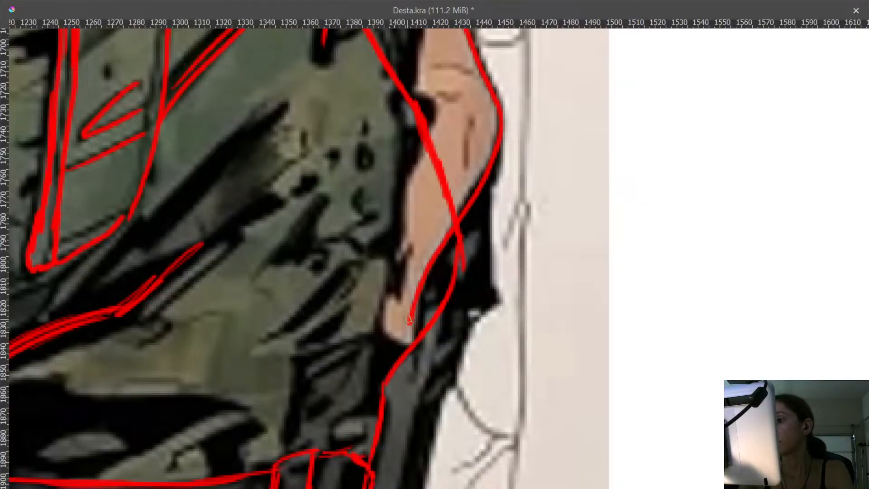
- Redraw the far arm's lower outer contour, round its lower tip and bring the inner contour back up beside the thigh
{"action": "key", "text": "ctrl+z"}
{"action": "mouse_move", "coordinate": [500, 127]}
{"action": "left_mouse_down"}
{"action": "mouse_move", "coordinate": [484, 179]}
{"action": "mouse_move", "coordinate": [435, 263]}
{"action": "mouse_move", "coordinate": [408, 338]}
{"action": "left_mouse_up"}
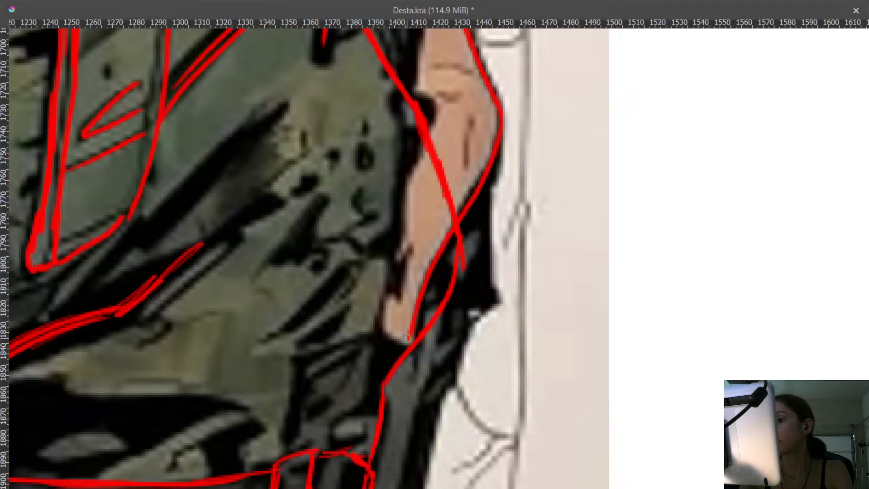
{"action": "left_click_drag", "start_coordinate": [419, 264], "coordinate": [400, 291]}
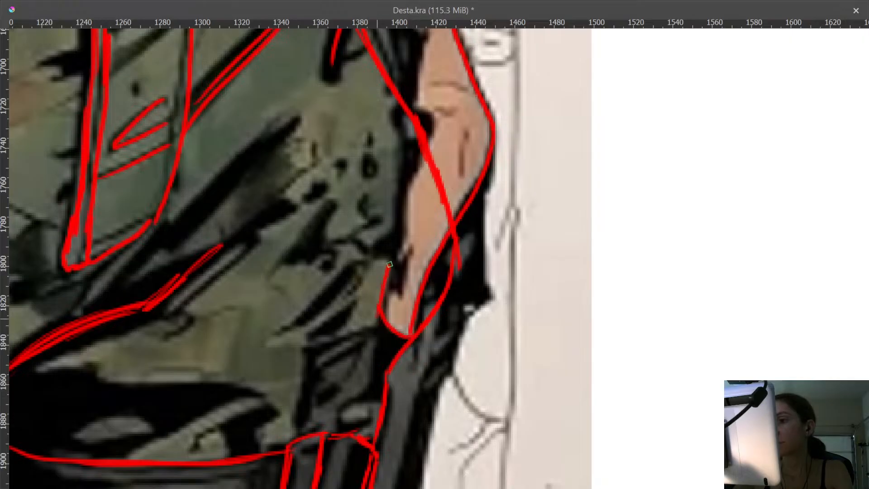
{"action": "left_click_drag", "start_coordinate": [390, 265], "coordinate": [397, 235]}
{"action": "left_click_drag", "start_coordinate": [403, 195], "coordinate": [405, 183]}
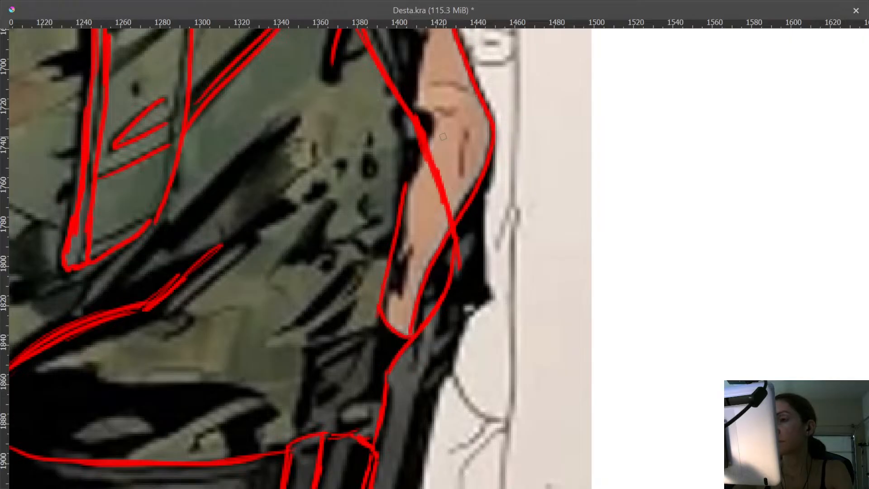
- Continue the far arm's inner contour around the small bump beside the thigh and up along the fabric fold to the belt
{"action": "left_click_drag", "start_coordinate": [441, 151], "coordinate": [415, 283]}
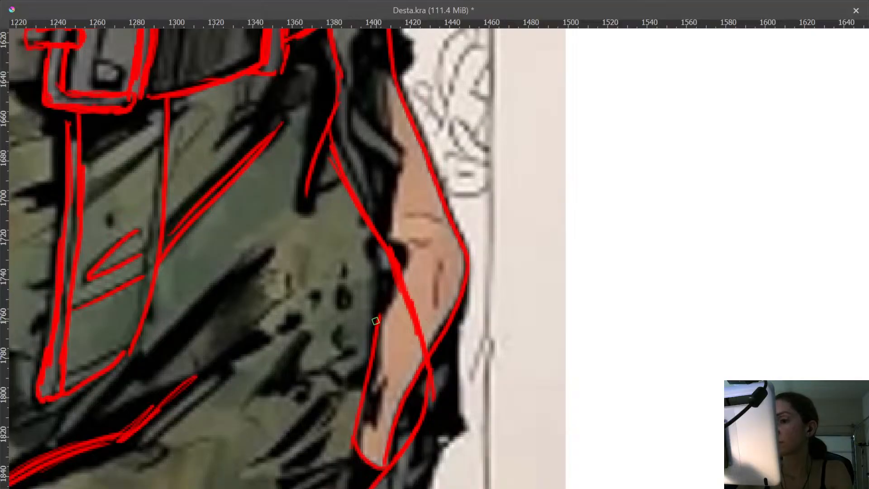
{"action": "key", "text": "ctrl+z"}
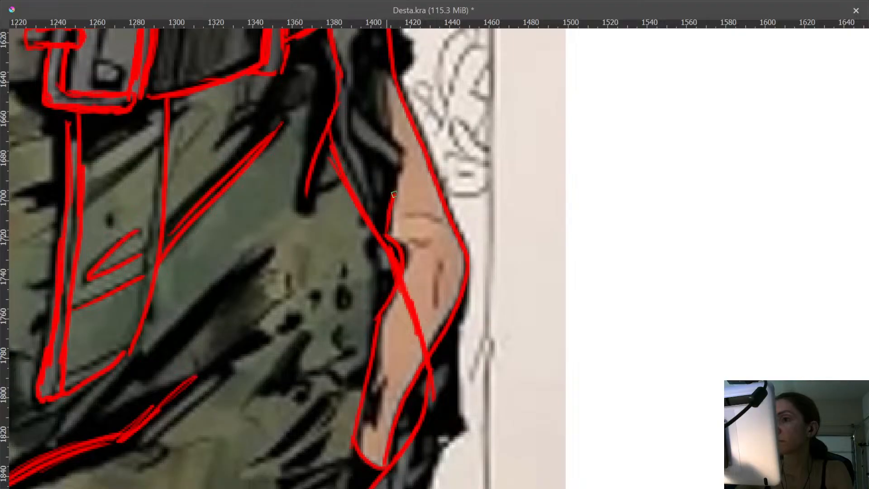
{"action": "left_click_drag", "start_coordinate": [401, 143], "coordinate": [404, 268]}
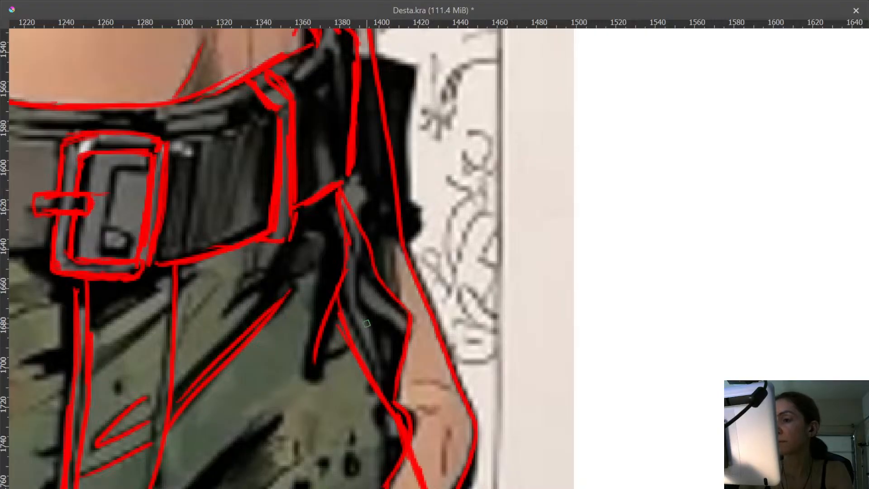
{"action": "left_click_drag", "start_coordinate": [420, 302], "coordinate": [423, 452]}
{"action": "left_click_drag", "start_coordinate": [439, 357], "coordinate": [440, 375]}
- Hide and reshow Paint Layer 3 to check which red lines it holds
{"action": "key", "text": "Tab"}
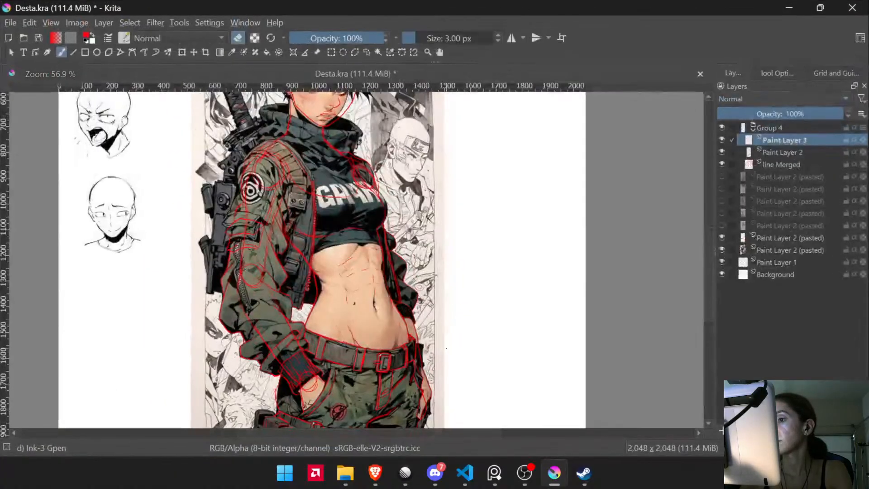
{"action": "left_click_drag", "start_coordinate": [448, 340], "coordinate": [442, 306]}
{"action": "left_click", "coordinate": [723, 141]}
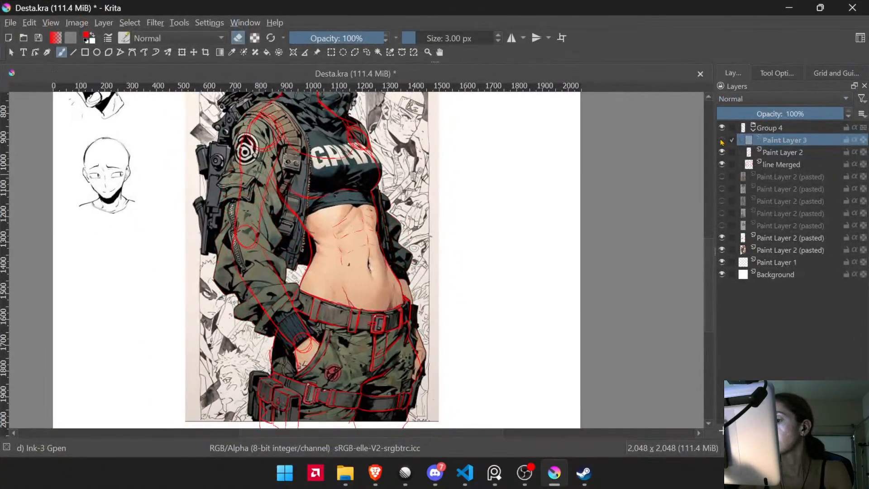
{"action": "left_click", "coordinate": [723, 141]}
- Lasso the far arm lines beside the hip on Paint Layer 3, then cut and paste them onto their own layer
{"action": "left_click_drag", "start_coordinate": [396, 388], "coordinate": [430, 324]}
{"action": "key", "text": "l"}
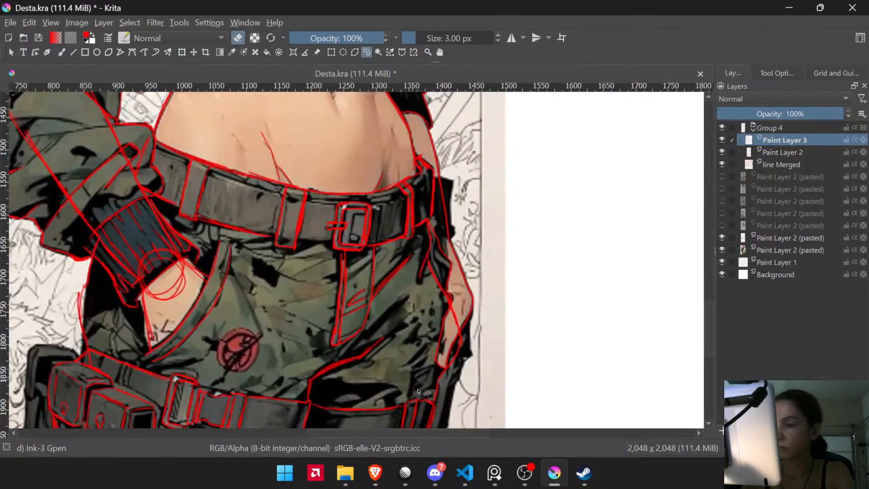
{"action": "mouse_move", "coordinate": [440, 388]}
{"action": "left_mouse_down"}
{"action": "mouse_move", "coordinate": [384, 316]}
{"action": "mouse_move", "coordinate": [380, 216]}
{"action": "left_mouse_up"}
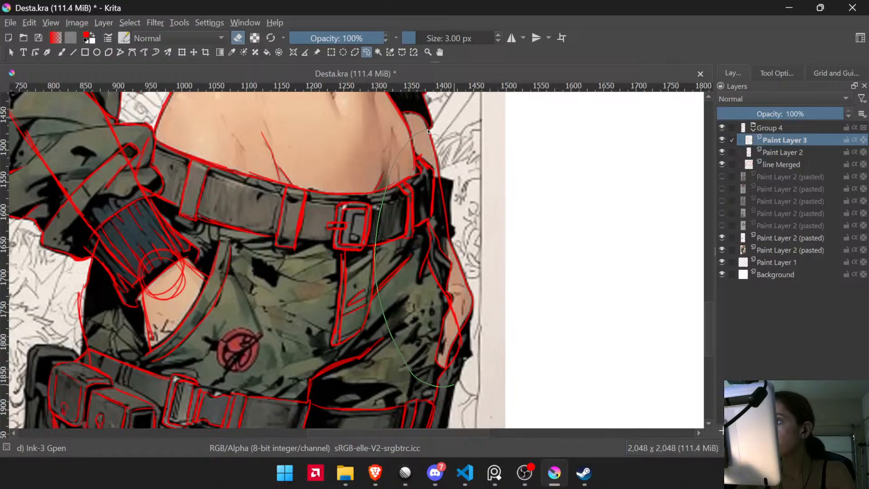
{"action": "mouse_move", "coordinate": [441, 135]}
{"action": "left_mouse_down"}
{"action": "mouse_move", "coordinate": [504, 250]}
{"action": "mouse_move", "coordinate": [491, 380]}
{"action": "left_mouse_up"}
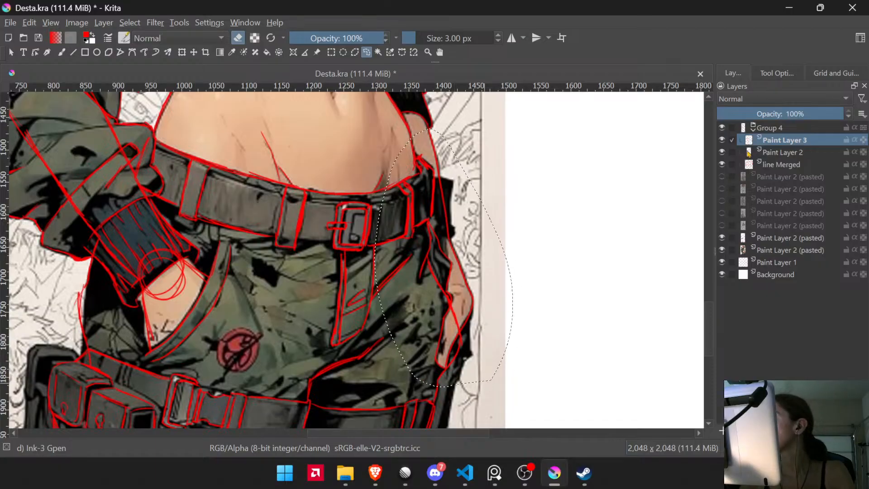
{"action": "key", "text": "ctrl+x"}
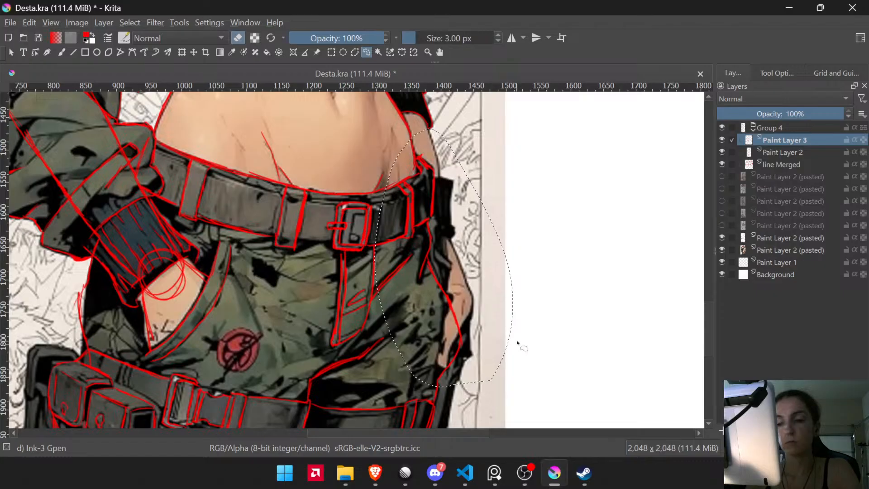
{"action": "key", "text": "ctrl+v"}
- Place the pasted arm lines below Paint Layer 3 and merge them with Paint Layer 2
{"action": "left_click_drag", "start_coordinate": [778, 145], "coordinate": [780, 158]}
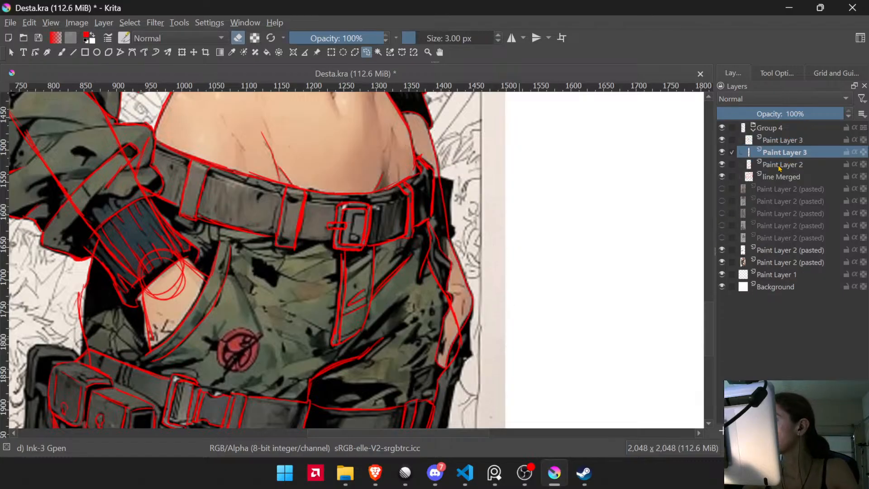
{"action": "left_click", "coordinate": [781, 165], "text": "ctrl"}
{"action": "key", "text": "ctrl+e"}
{"action": "key", "text": "b"}
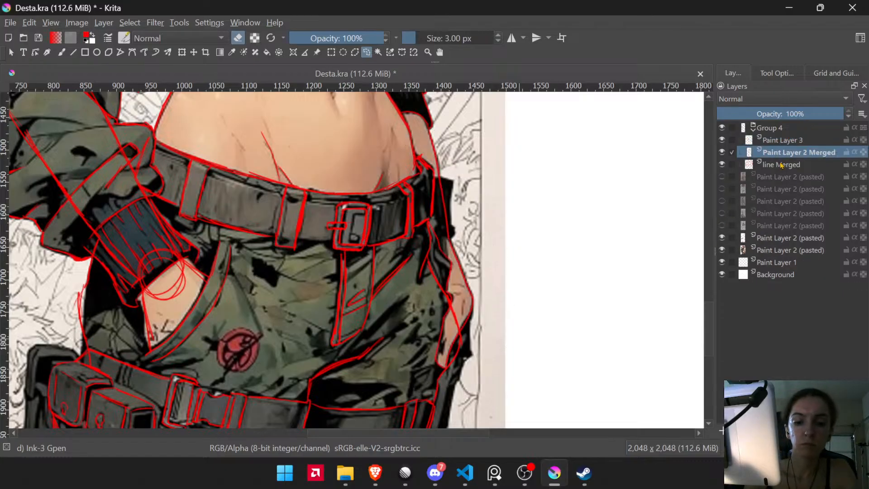
- Erase the old thigh line crossing the bare far arm and clean up the arm's outer contour below the bend
{"action": "scroll", "coordinate": [466, 317], "scroll_direction": "up", "scroll_amount": 4}
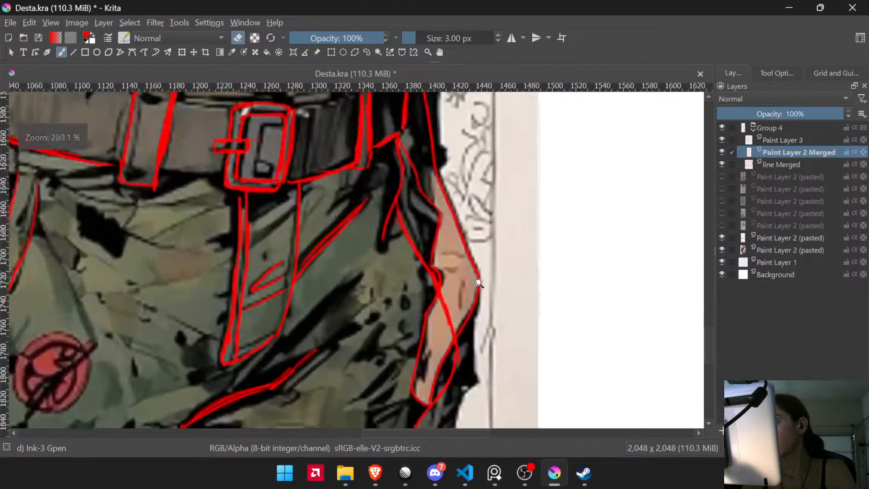
{"action": "scroll", "coordinate": [417, 373], "scroll_direction": "up", "scroll_amount": 4}
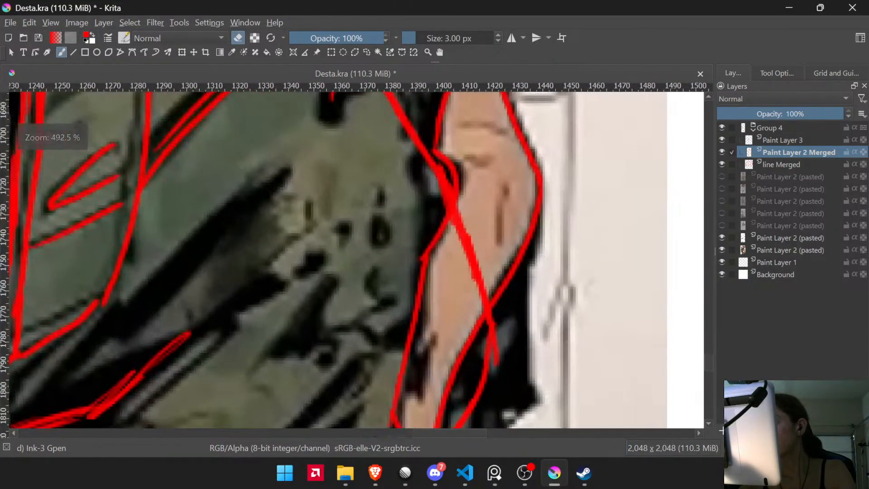
{"action": "mouse_move", "coordinate": [456, 237]}
{"action": "left_mouse_down"}
{"action": "mouse_move", "coordinate": [459, 259]}
{"action": "mouse_move", "coordinate": [452, 243]}
{"action": "mouse_move", "coordinate": [466, 201]}
{"action": "mouse_move", "coordinate": [484, 303]}
{"action": "left_mouse_up"}
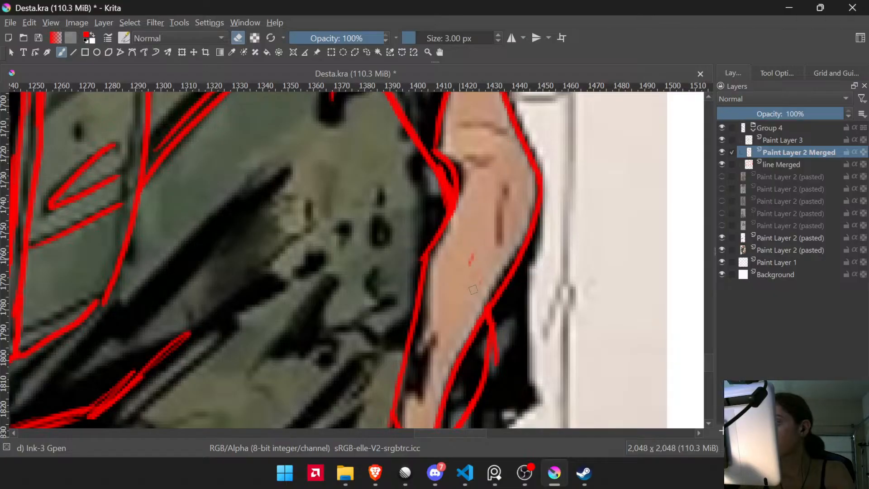
{"action": "key", "text": "e"}
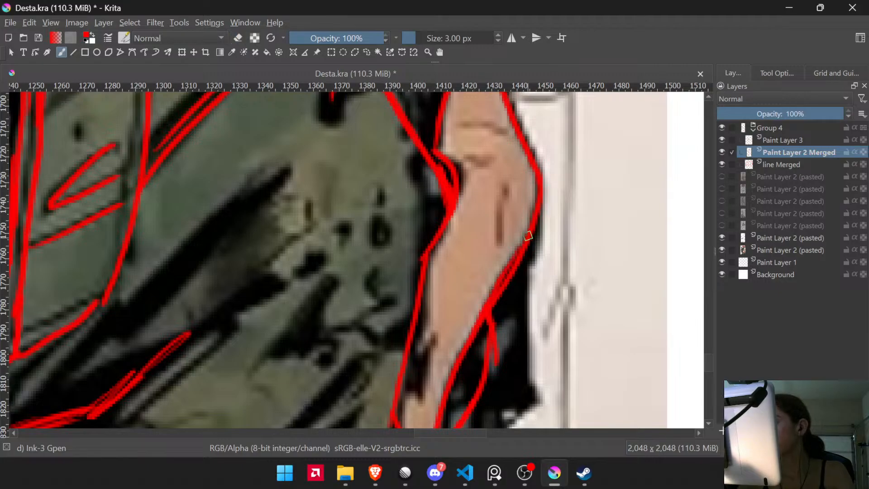
{"action": "key", "text": "e"}
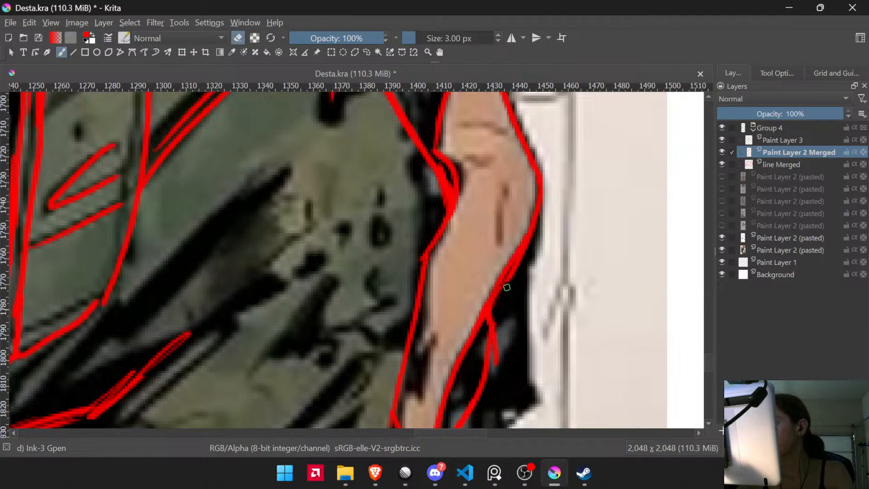
{"action": "left_click_drag", "start_coordinate": [513, 272], "coordinate": [538, 237]}
- Redraw the join at the far arm's lower tip and erase the old thigh curve outside the arm
{"action": "left_click_drag", "start_coordinate": [492, 322], "coordinate": [515, 184]}
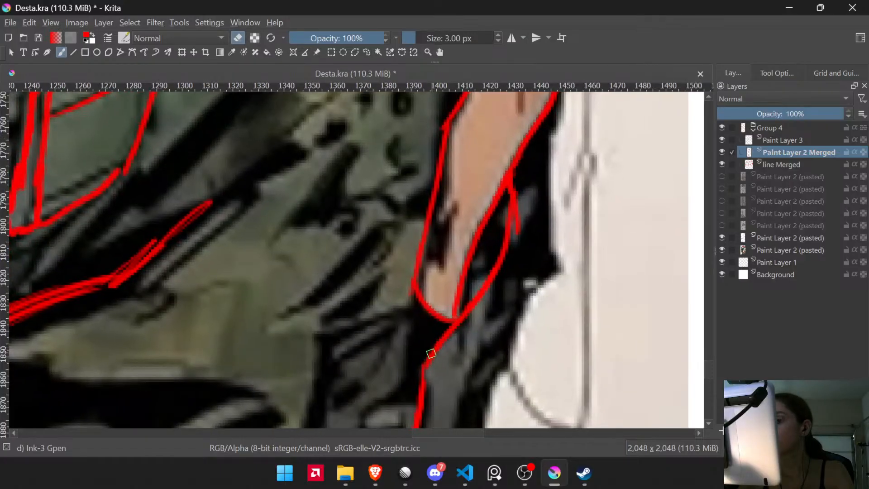
{"action": "key", "text": "e"}
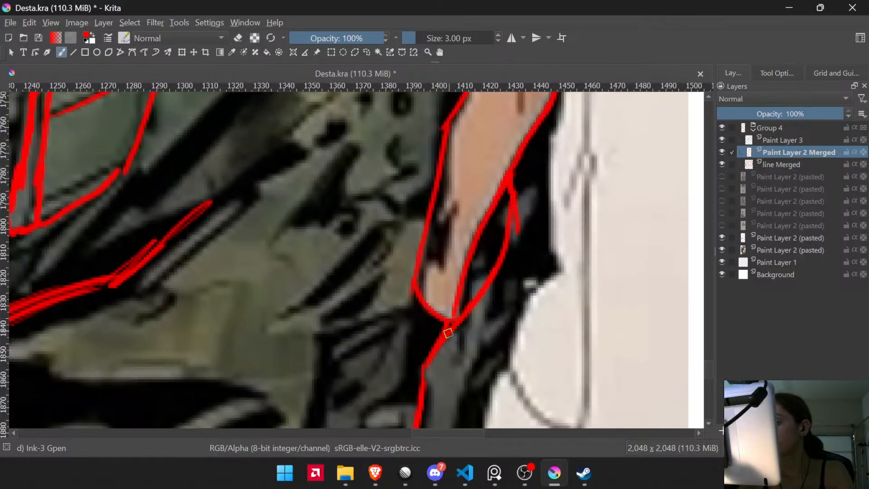
{"action": "key", "text": "e"}
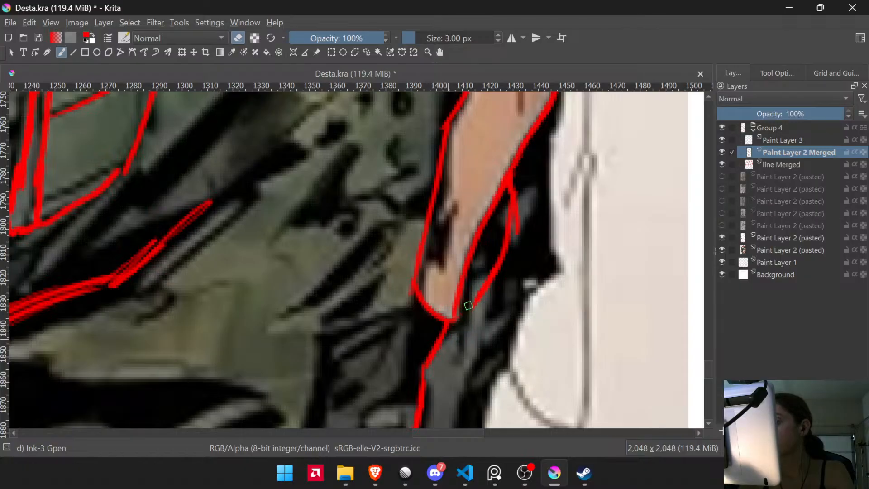
{"action": "mouse_move", "coordinate": [464, 318]}
{"action": "left_mouse_down"}
{"action": "mouse_move", "coordinate": [509, 236]}
{"action": "mouse_move", "coordinate": [509, 246]}
{"action": "mouse_move", "coordinate": [503, 260]}
{"action": "mouse_move", "coordinate": [522, 169]}
{"action": "left_mouse_up"}
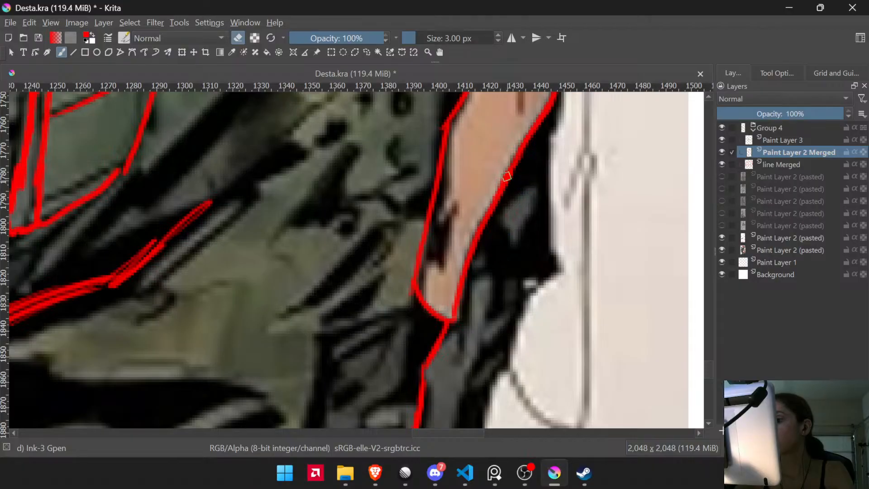
- Erase the old hip line from the bump beside the far arm up to the trouser fold below the belt
{"action": "left_click_drag", "start_coordinate": [495, 166], "coordinate": [483, 187]}
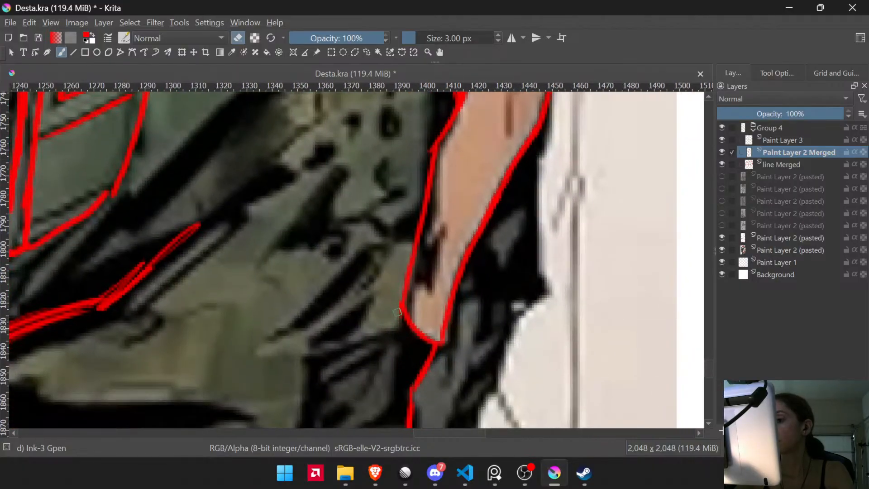
{"action": "left_click_drag", "start_coordinate": [457, 140], "coordinate": [430, 324]}
{"action": "left_click_drag", "start_coordinate": [441, 269], "coordinate": [449, 326]}
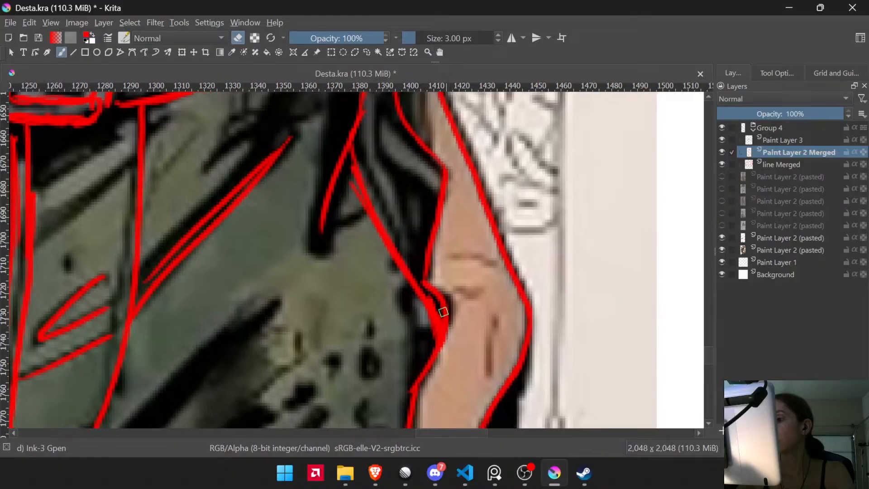
{"action": "mouse_move", "coordinate": [390, 217]}
{"action": "left_mouse_down"}
{"action": "mouse_move", "coordinate": [362, 259]}
{"action": "mouse_move", "coordinate": [374, 223]}
{"action": "mouse_move", "coordinate": [372, 242]}
{"action": "mouse_move", "coordinate": [431, 358]}
{"action": "mouse_move", "coordinate": [431, 376]}
{"action": "mouse_move", "coordinate": [434, 354]}
{"action": "mouse_move", "coordinate": [430, 390]}
{"action": "mouse_move", "coordinate": [433, 364]}
{"action": "mouse_move", "coordinate": [418, 336]}
{"action": "left_mouse_up"}
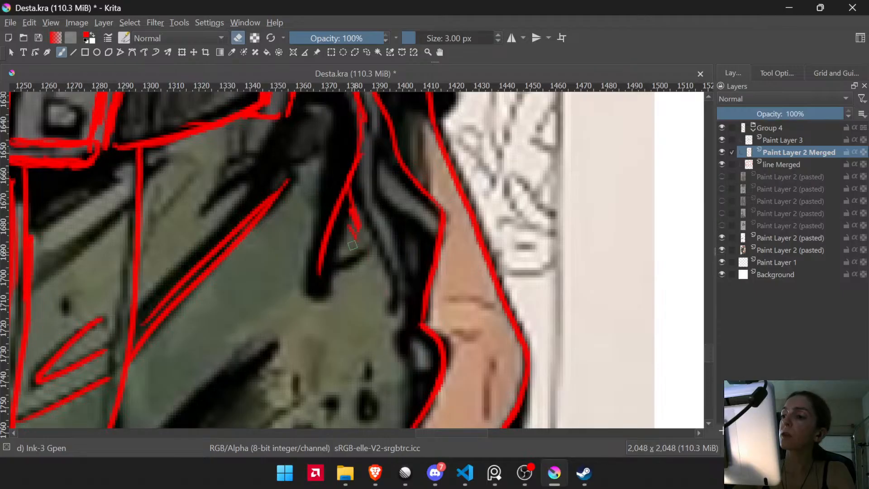
{"action": "mouse_move", "coordinate": [364, 199]}
{"action": "left_mouse_down"}
{"action": "mouse_move", "coordinate": [354, 216]}
{"action": "mouse_move", "coordinate": [357, 190]}
{"action": "left_mouse_up"}
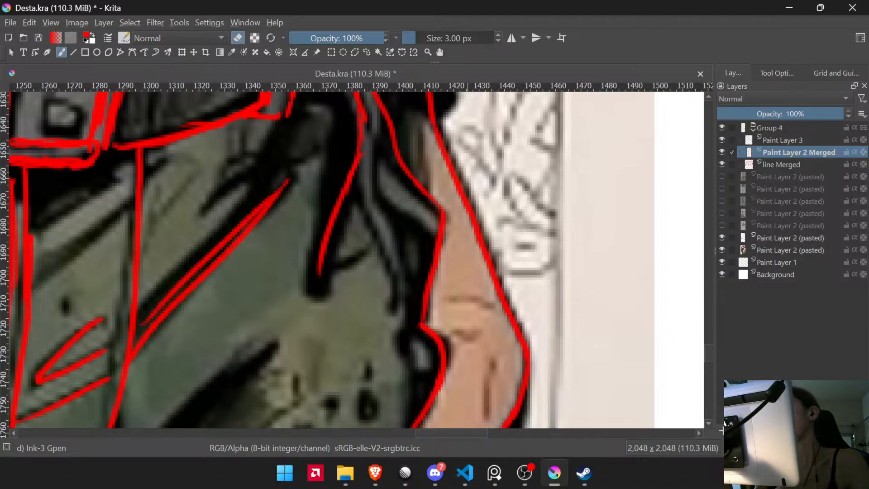
- Inspect the red waist, belt and far arm lines with the colour reference hidden, and compare them against it shown again
{"action": "left_click_drag", "start_coordinate": [444, 203], "coordinate": [496, 283]}
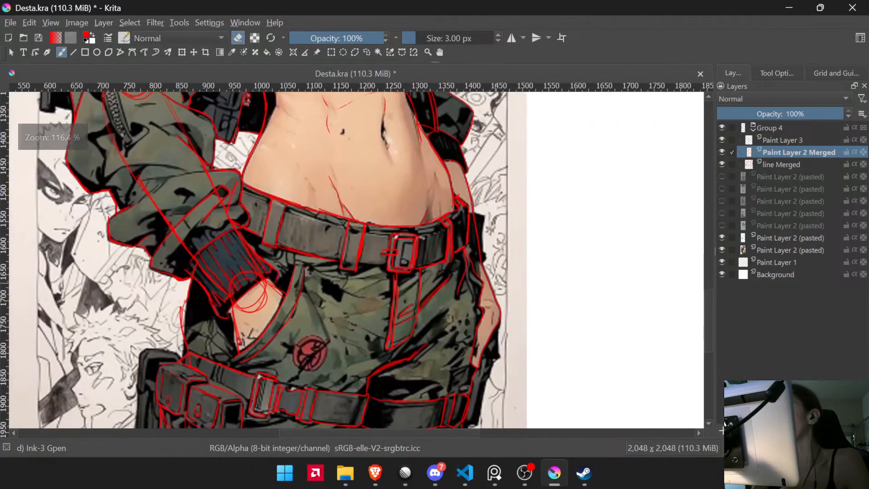
{"action": "left_click_drag", "start_coordinate": [518, 251], "coordinate": [513, 270]}
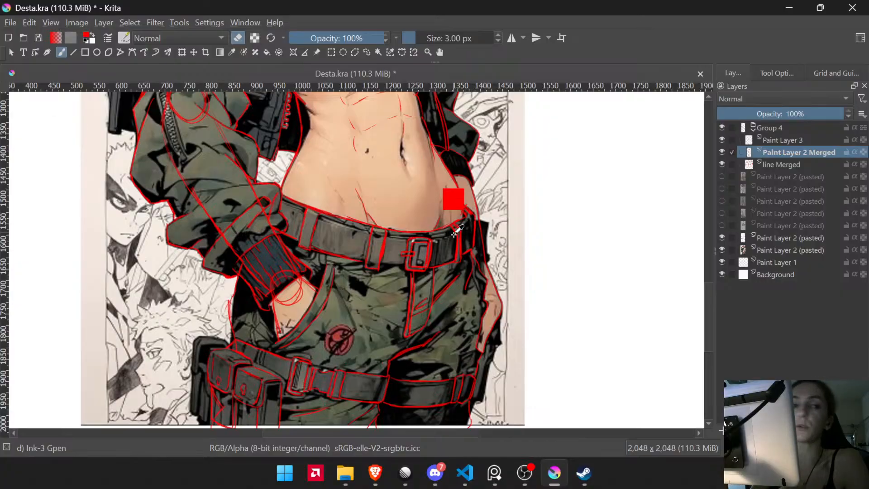
{"action": "left_click_drag", "start_coordinate": [454, 231], "coordinate": [464, 212]}
{"action": "left_click_drag", "start_coordinate": [472, 226], "coordinate": [452, 263]}
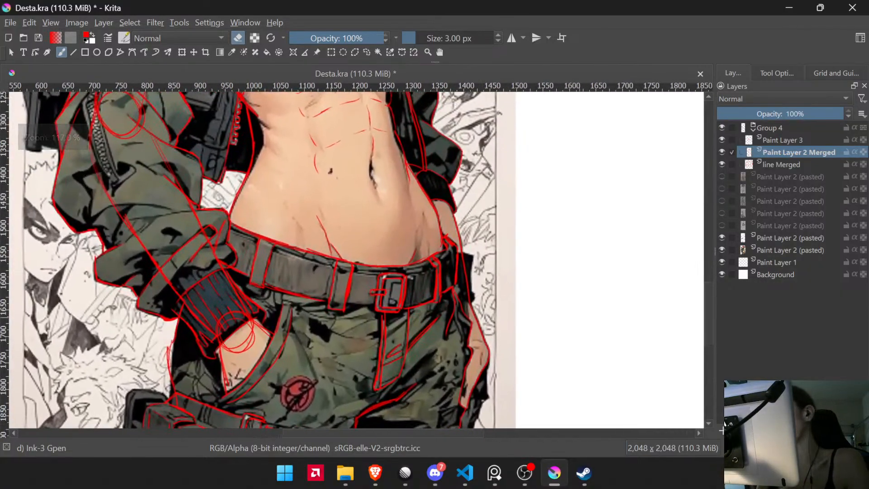
{"action": "left_click_drag", "start_coordinate": [592, 318], "coordinate": [580, 359]}
{"action": "left_click", "coordinate": [722, 250]}
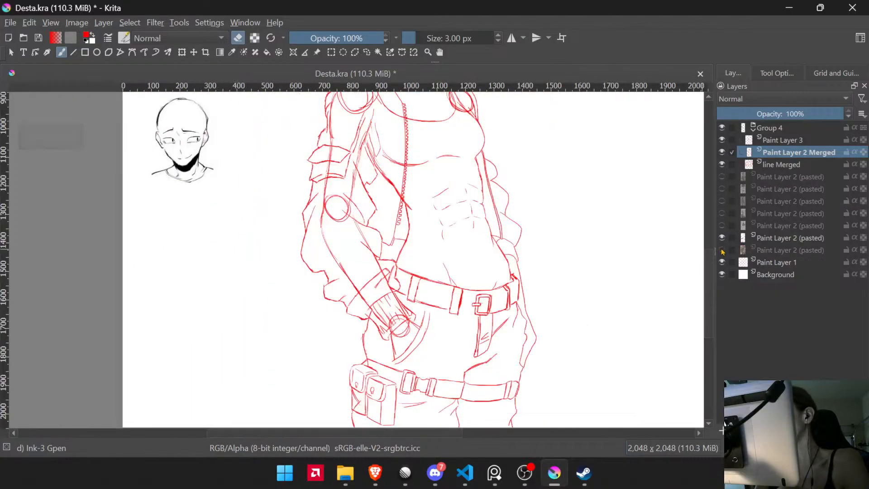
{"action": "mouse_move", "coordinate": [575, 269]}
{"action": "left_mouse_down"}
{"action": "mouse_move", "coordinate": [571, 322]}
{"action": "mouse_move", "coordinate": [594, 251]}
{"action": "mouse_move", "coordinate": [580, 279]}
{"action": "mouse_move", "coordinate": [588, 218]}
{"action": "left_mouse_up"}
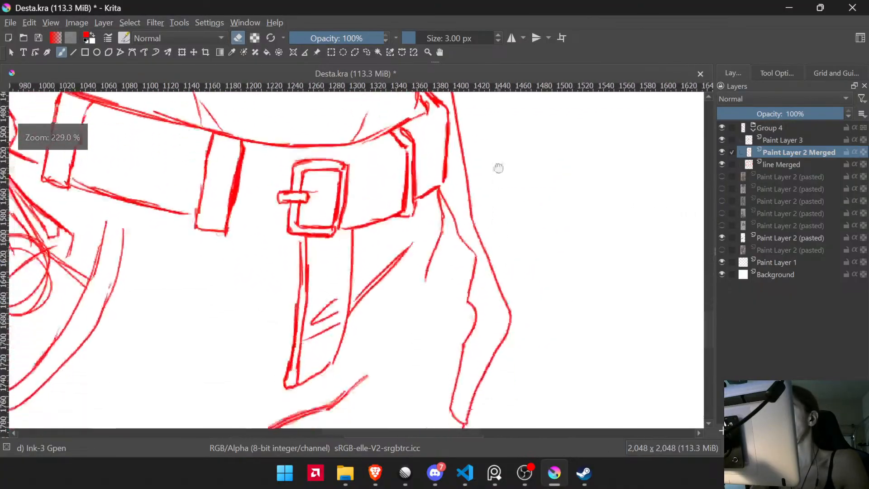
{"action": "scroll", "coordinate": [482, 215], "scroll_direction": "up", "scroll_amount": 1}
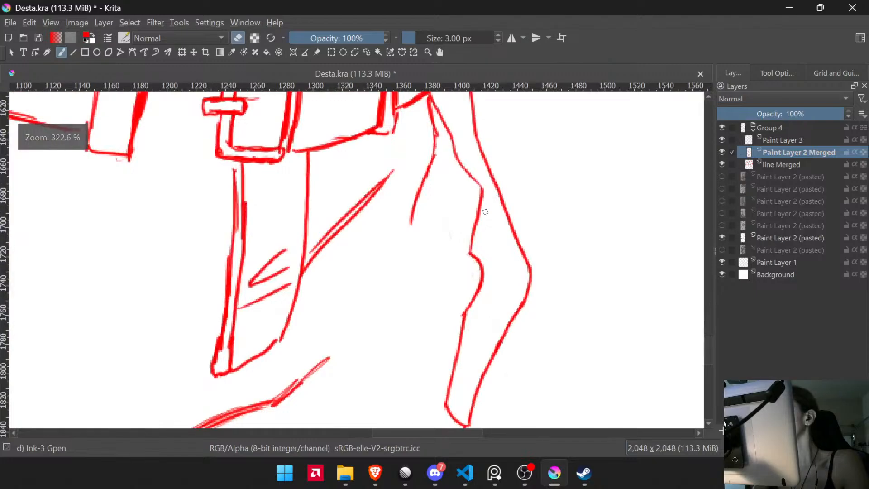
{"action": "left_click", "coordinate": [722, 250]}
{"action": "left_click_drag", "start_coordinate": [511, 169], "coordinate": [489, 332]}
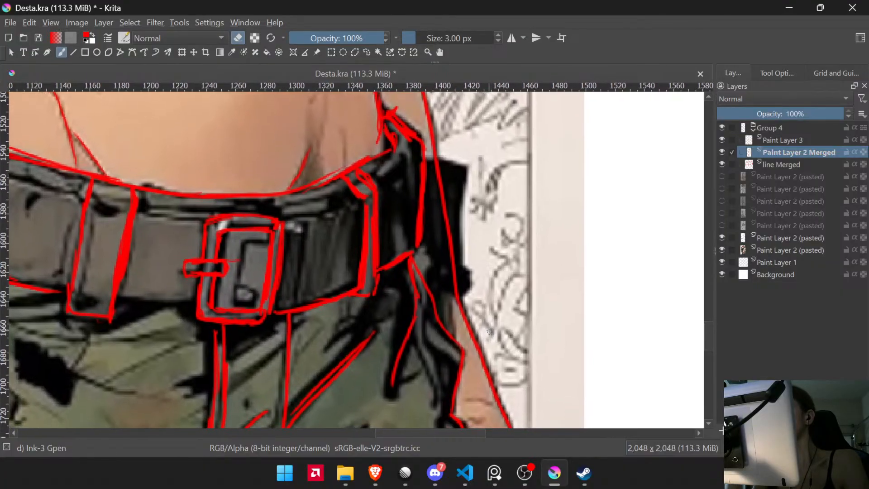
{"action": "scroll", "coordinate": [489, 332], "scroll_direction": "up", "scroll_amount": 3}
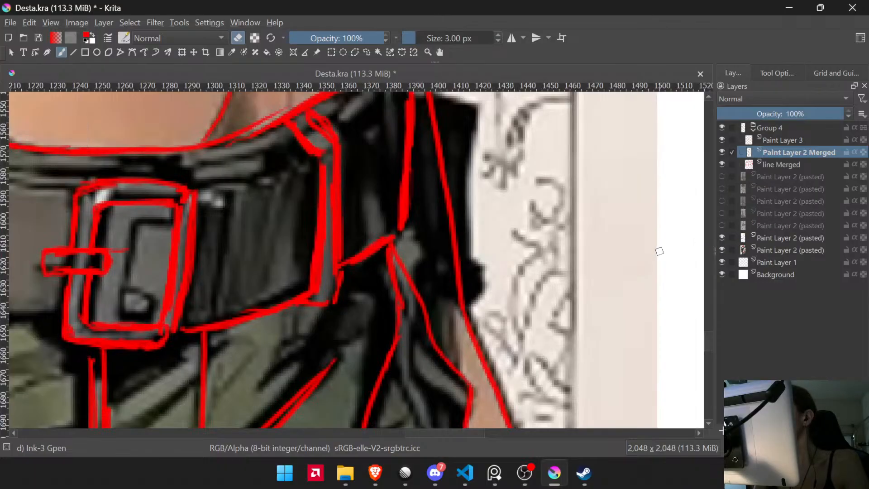
- Hide the colour reference and examine the whole red figure from head to hips
{"action": "left_click_drag", "start_coordinate": [562, 310], "coordinate": [545, 354]}
{"action": "left_click_drag", "start_coordinate": [488, 361], "coordinate": [491, 381]}
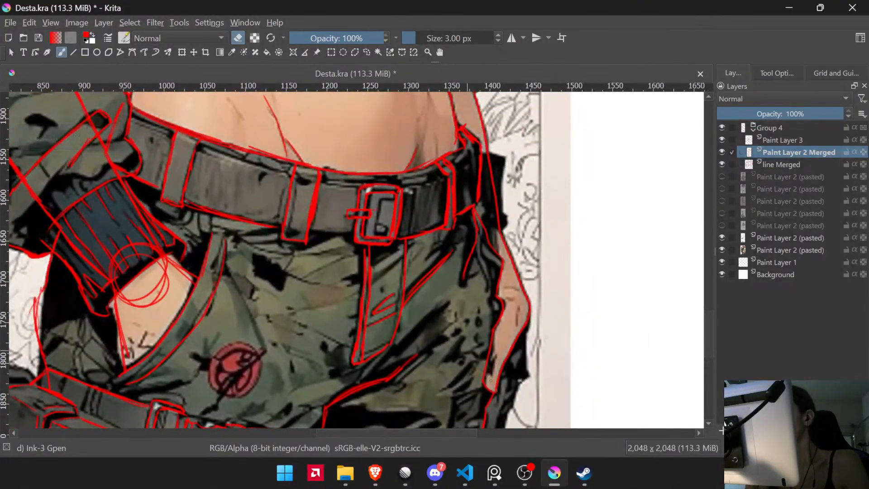
{"action": "left_click_drag", "start_coordinate": [401, 337], "coordinate": [446, 296]}
{"action": "left_click_drag", "start_coordinate": [451, 242], "coordinate": [453, 264]}
{"action": "left_click_drag", "start_coordinate": [451, 218], "coordinate": [460, 304]}
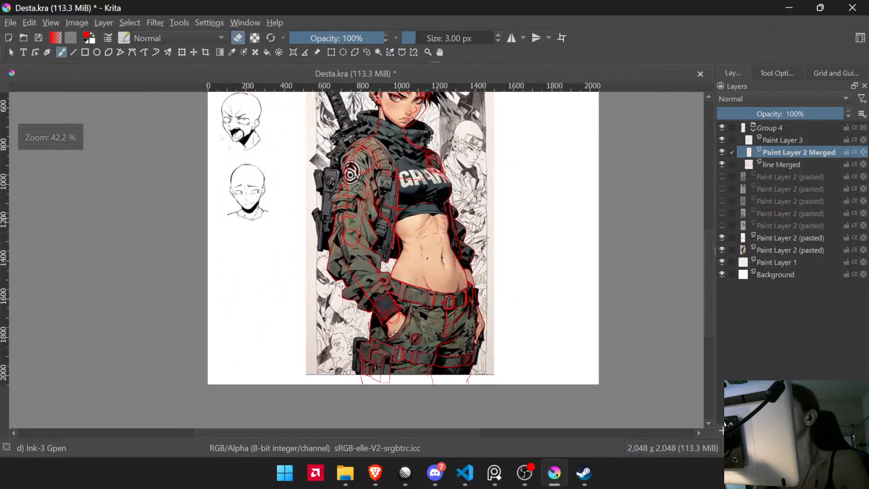
{"action": "left_click", "coordinate": [722, 251]}
{"action": "mouse_move", "coordinate": [506, 231]}
{"action": "left_mouse_down"}
{"action": "mouse_move", "coordinate": [512, 254]}
{"action": "mouse_move", "coordinate": [497, 228]}
{"action": "mouse_move", "coordinate": [508, 272]}
{"action": "left_mouse_up"}
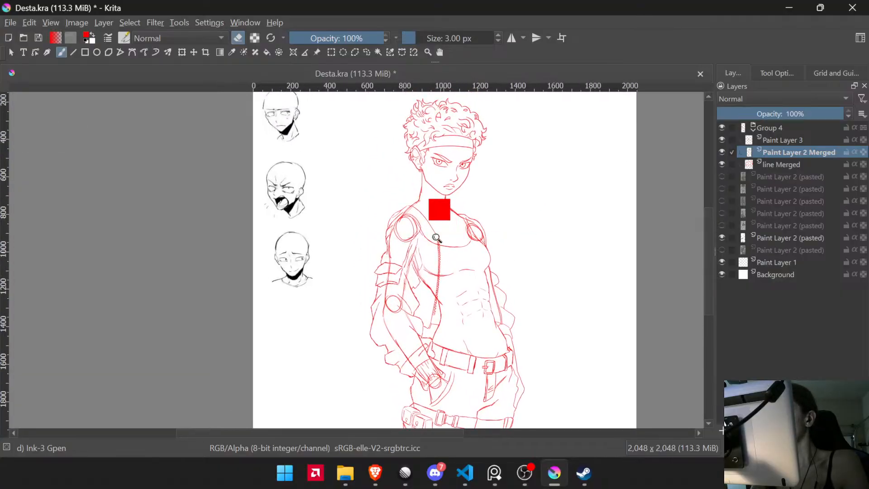
{"action": "left_click_drag", "start_coordinate": [438, 238], "coordinate": [430, 192]}
{"action": "mouse_move", "coordinate": [396, 270]}
{"action": "left_mouse_down"}
{"action": "mouse_move", "coordinate": [386, 236]}
{"action": "mouse_move", "coordinate": [524, 311]}
{"action": "mouse_move", "coordinate": [557, 353]}
{"action": "mouse_move", "coordinate": [534, 285]}
{"action": "left_mouse_up"}
{"action": "left_click_drag", "start_coordinate": [522, 319], "coordinate": [516, 278]}
- Compare the red jacket, zip and torso lines with the colour reference shown and hidden again
{"action": "key", "text": "l"}
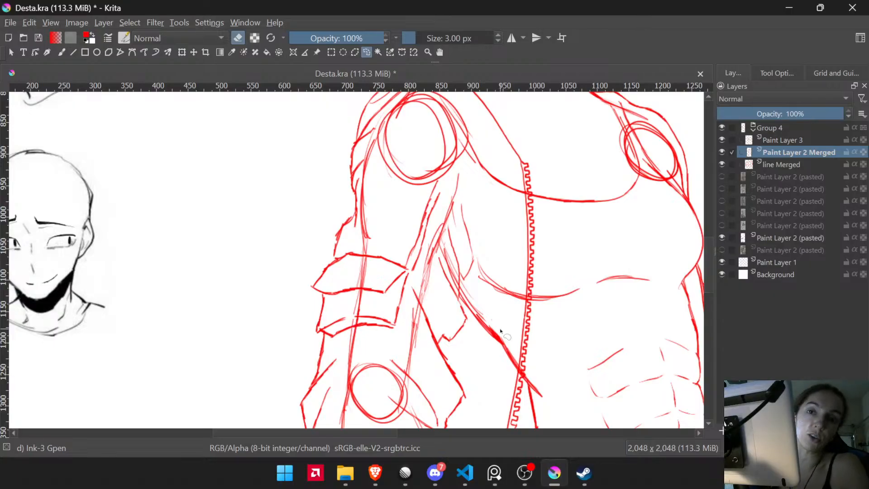
{"action": "left_click_drag", "start_coordinate": [502, 280], "coordinate": [385, 339]}
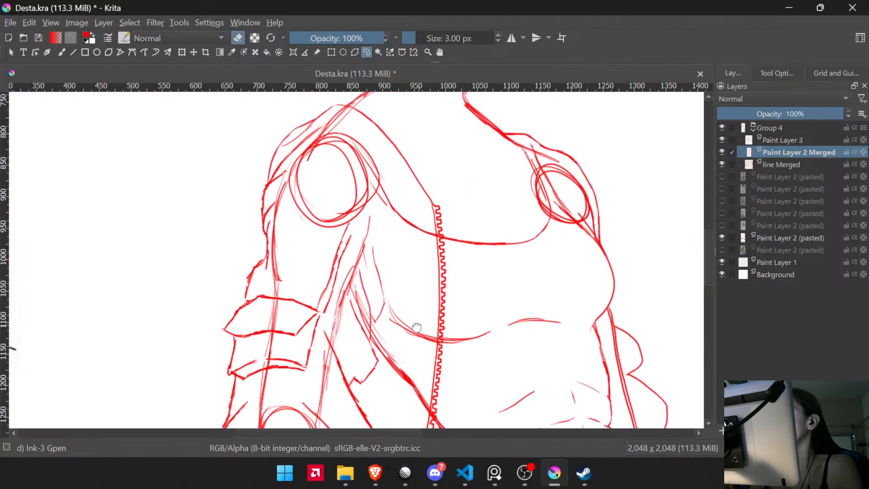
{"action": "key", "text": "Tab"}
{"action": "scroll", "coordinate": [366, 259], "scroll_direction": "up", "scroll_amount": 3}
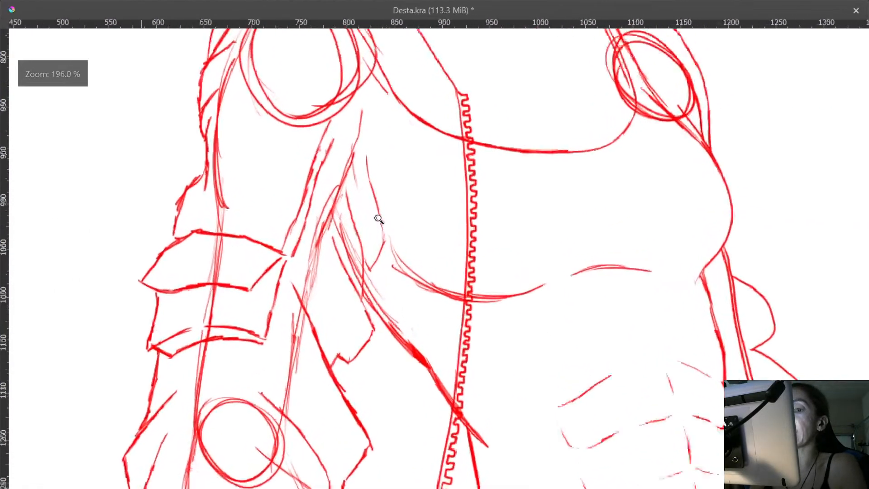
{"action": "scroll", "coordinate": [364, 242], "scroll_direction": "down", "scroll_amount": 3}
{"action": "key", "text": "Tab"}
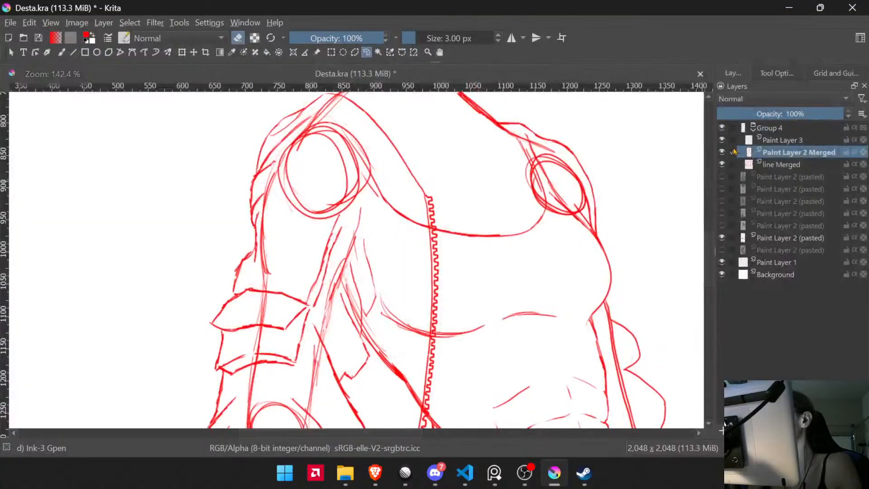
{"action": "left_click", "coordinate": [722, 250]}
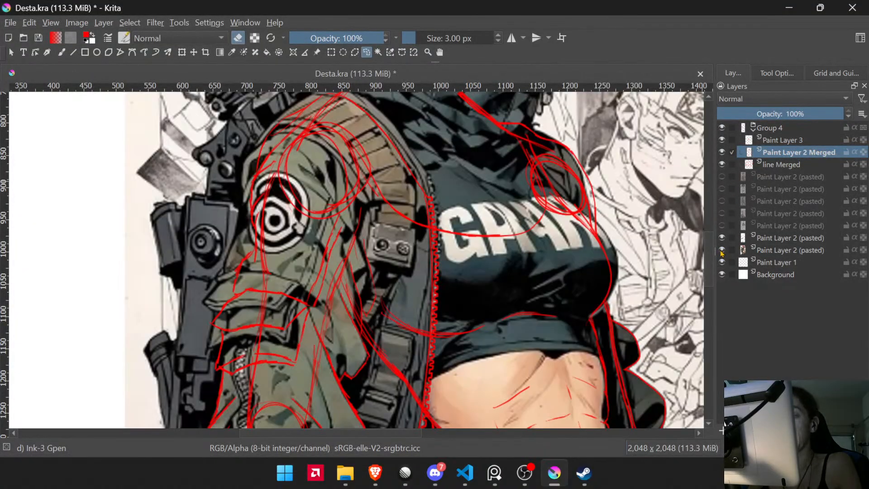
{"action": "left_click", "coordinate": [723, 249]}
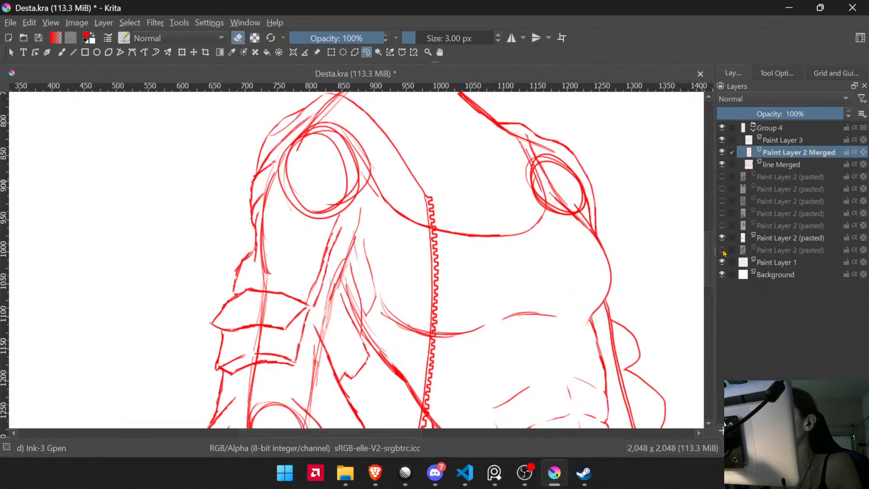
{"action": "scroll", "coordinate": [485, 184], "scroll_direction": "down", "scroll_amount": 1}
{"action": "scroll", "coordinate": [404, 349], "scroll_direction": "down", "scroll_amount": 2}
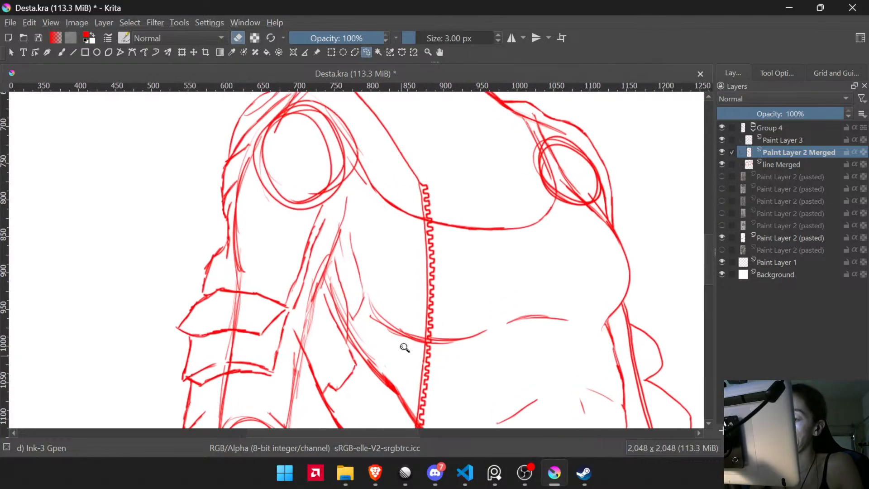
{"action": "key", "text": "Tab"}
{"action": "scroll", "coordinate": [403, 349], "scroll_direction": "up", "scroll_amount": 2}
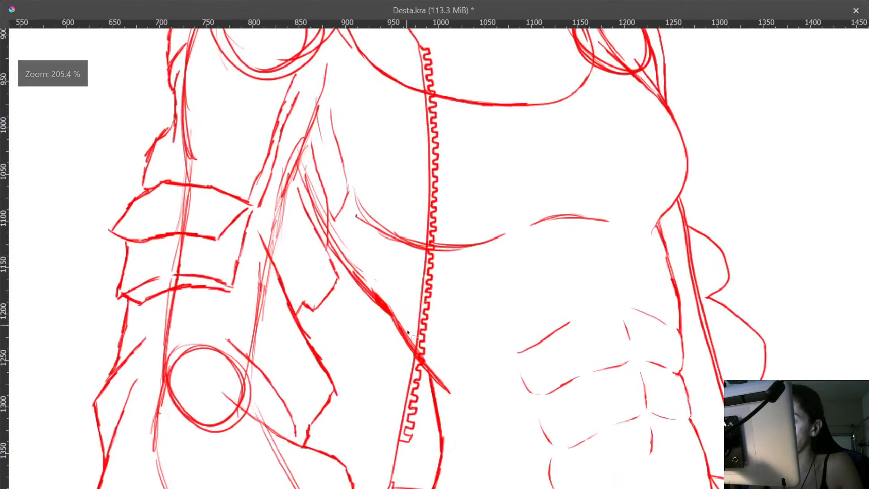
{"action": "scroll", "coordinate": [419, 348], "scroll_direction": "up", "scroll_amount": 4}
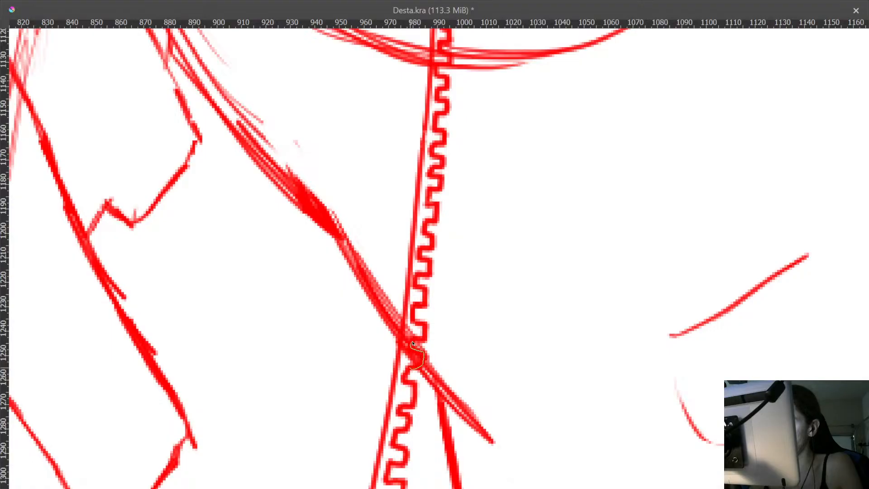
{"action": "mouse_move", "coordinate": [388, 231]}
{"action": "left_mouse_down"}
{"action": "mouse_move", "coordinate": [213, 135]}
{"action": "mouse_move", "coordinate": [330, 392]}
{"action": "left_mouse_up"}
{"action": "scroll", "coordinate": [380, 285], "scroll_direction": "down", "scroll_amount": 3}
{"action": "scroll", "coordinate": [380, 285], "scroll_direction": "down", "scroll_amount": 5}
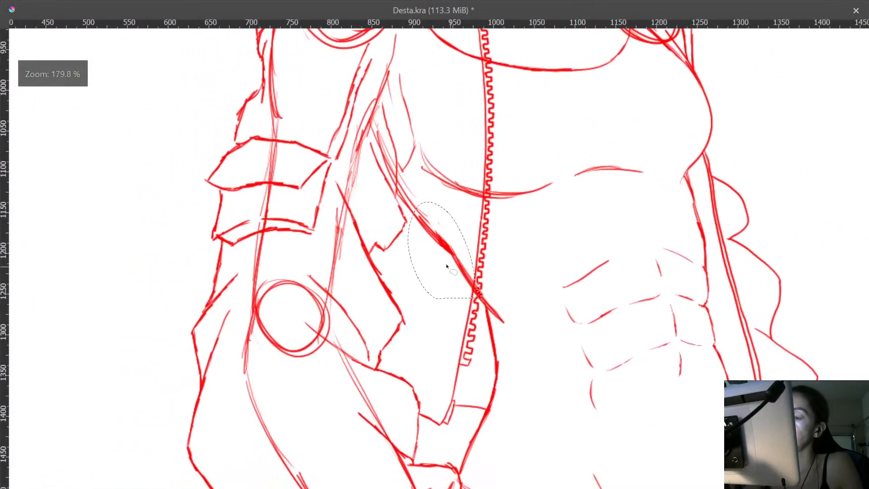
{"action": "scroll", "coordinate": [471, 273], "scroll_direction": "up", "scroll_amount": 4}
{"action": "scroll", "coordinate": [471, 273], "scroll_direction": "up", "scroll_amount": 2}
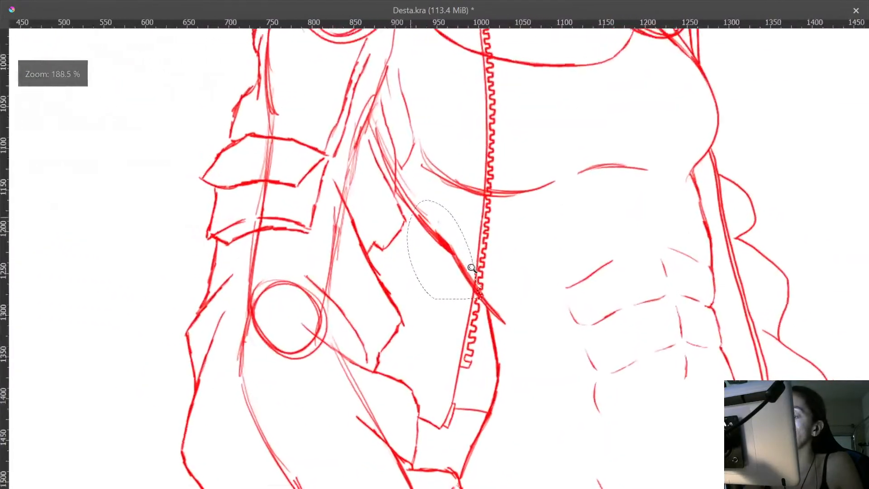
{"action": "scroll", "coordinate": [467, 227], "scroll_direction": "down", "scroll_amount": 5}
{"action": "scroll", "coordinate": [465, 227], "scroll_direction": "up", "scroll_amount": 5}
{"action": "scroll", "coordinate": [462, 223], "scroll_direction": "down", "scroll_amount": 1}
{"action": "scroll", "coordinate": [463, 223], "scroll_direction": "up", "scroll_amount": 2}
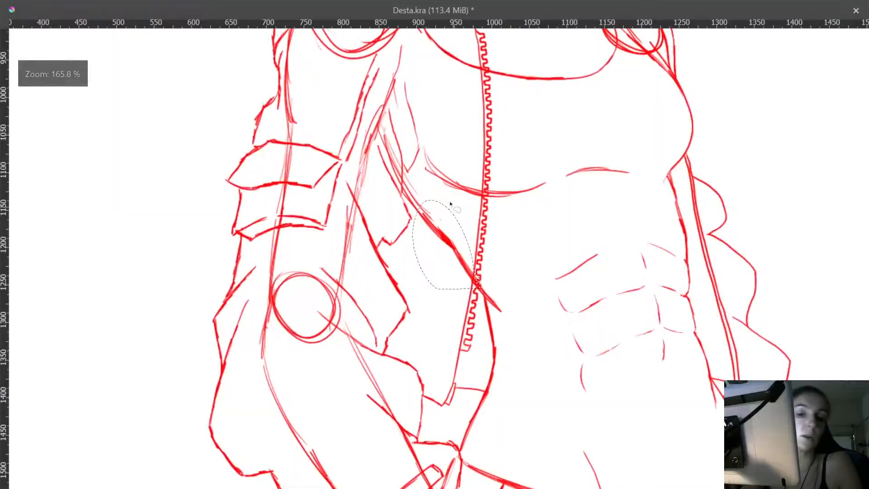
{"action": "scroll", "coordinate": [413, 208], "scroll_direction": "up", "scroll_amount": 4}
{"action": "left_click_drag", "start_coordinate": [412, 209], "coordinate": [410, 244]}
{"action": "left_click_drag", "start_coordinate": [493, 305], "coordinate": [514, 236]}
- Hide Paint Layer 3 to isolate the body lines and ready the brush at the near side of the neck
{"action": "key", "text": "Tab"}
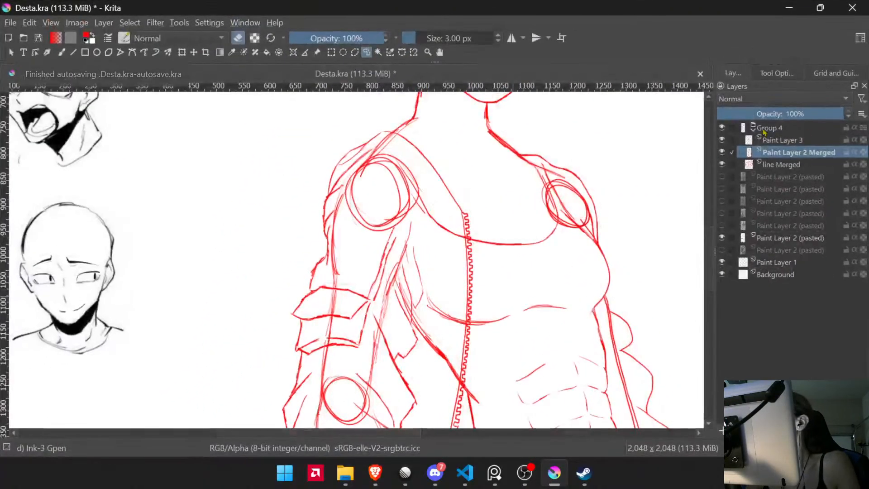
{"action": "left_click", "coordinate": [722, 140]}
{"action": "scroll", "coordinate": [399, 285], "scroll_direction": "up", "scroll_amount": 4}
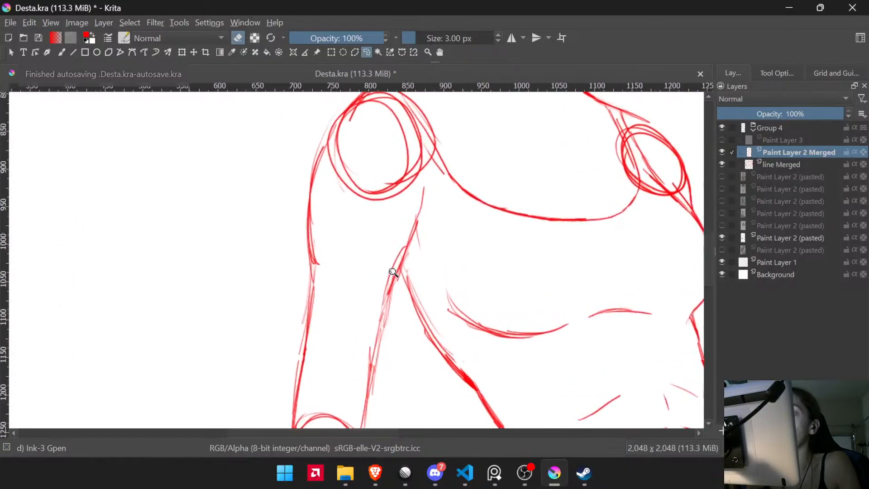
{"action": "scroll", "coordinate": [399, 284], "scroll_direction": "down", "scroll_amount": 3}
{"action": "left_click_drag", "start_coordinate": [399, 284], "coordinate": [454, 368]}
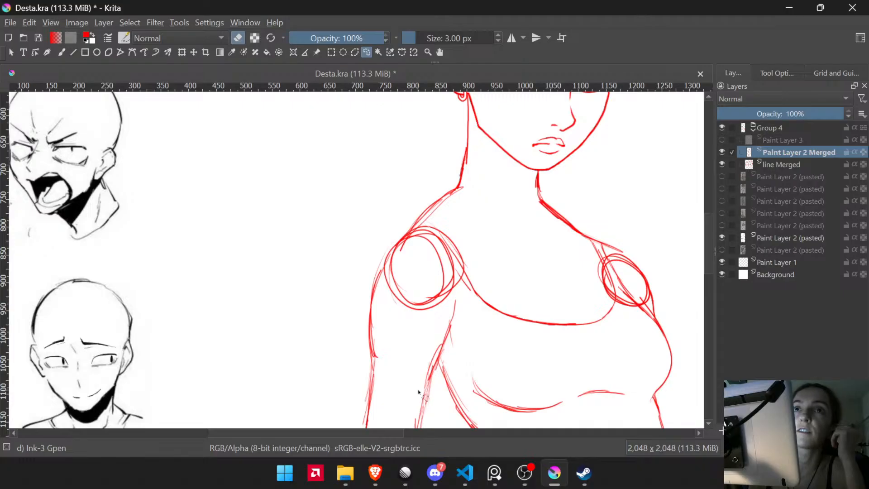
{"action": "mouse_move", "coordinate": [510, 200]}
{"action": "left_mouse_down"}
{"action": "mouse_move", "coordinate": [514, 239]}
{"action": "mouse_move", "coordinate": [520, 175]}
{"action": "mouse_move", "coordinate": [469, 194]}
{"action": "mouse_move", "coordinate": [491, 150]}
{"action": "left_mouse_up"}
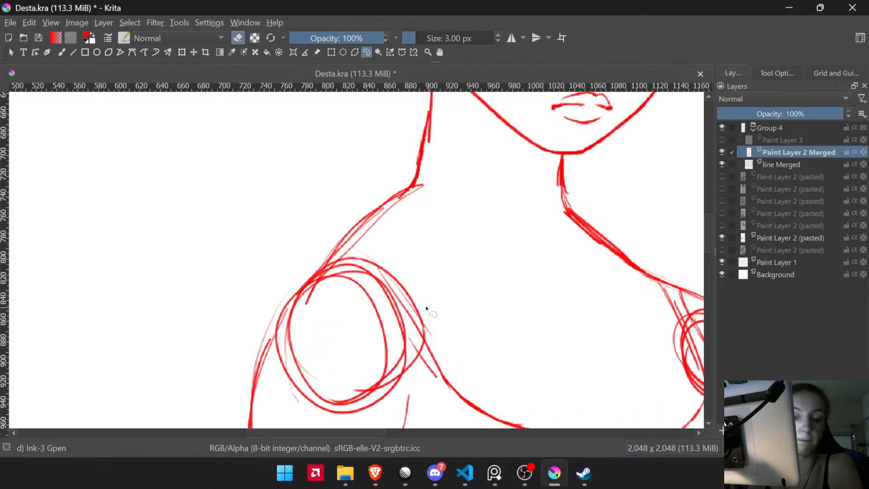
{"action": "key", "text": "b"}
{"action": "left_click_drag", "start_coordinate": [398, 263], "coordinate": [387, 388]}
{"action": "left_click_drag", "start_coordinate": [418, 212], "coordinate": [430, 136]}
{"action": "left_click_drag", "start_coordinate": [420, 258], "coordinate": [475, 262]}
{"action": "key", "text": "Tab"}
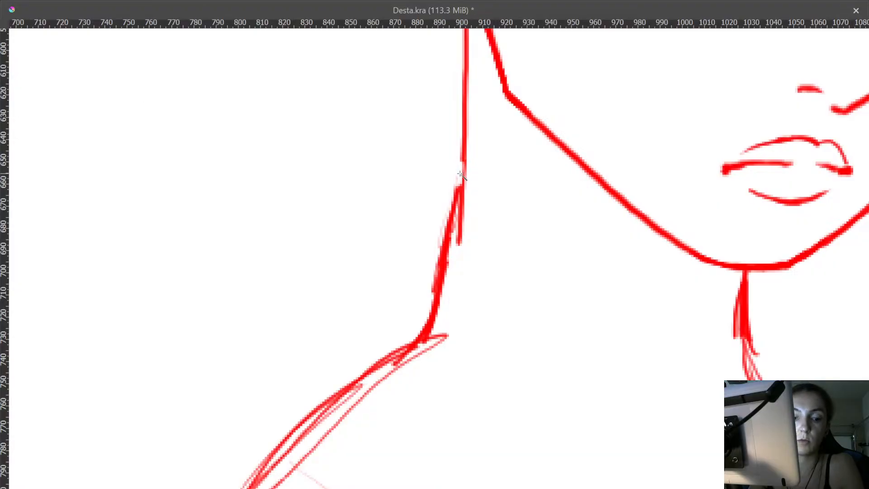
{"action": "left_click_drag", "start_coordinate": [492, 174], "coordinate": [502, 186]}
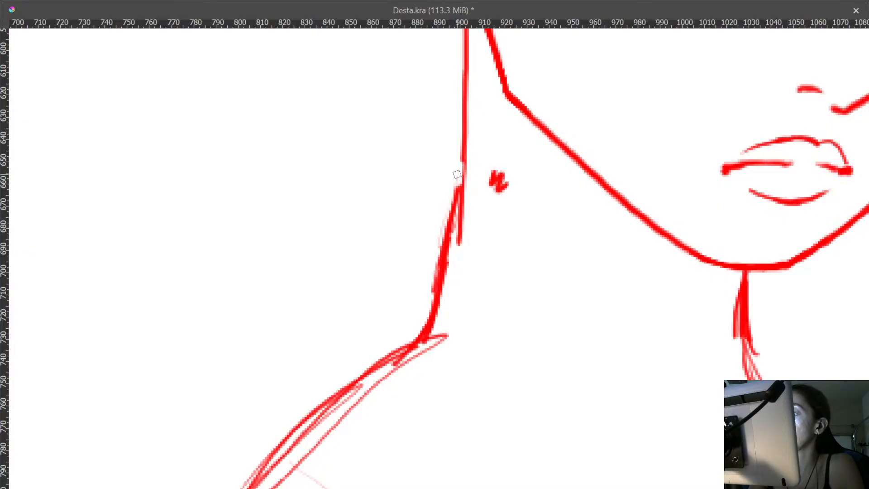
{"action": "key", "text": "ctrl+z"}
{"action": "mouse_move", "coordinate": [463, 160]}
{"action": "left_mouse_down"}
{"action": "mouse_move", "coordinate": [458, 192]}
{"action": "mouse_move", "coordinate": [463, 164]}
{"action": "left_mouse_up"}
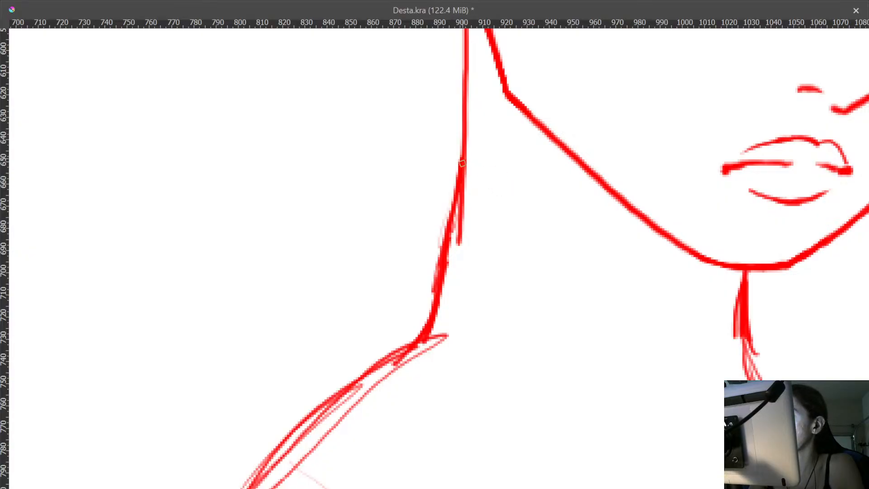
{"action": "key", "text": "ctrl+z"}
{"action": "key", "text": "ctrl+z"}
- Close the gap in the near neck contour and erase the doubled strokes along the neck and upper shoulder
{"action": "mouse_move", "coordinate": [469, 171]}
{"action": "left_mouse_down"}
{"action": "mouse_move", "coordinate": [464, 204]}
{"action": "mouse_move", "coordinate": [440, 233]}
{"action": "mouse_move", "coordinate": [431, 299]}
{"action": "left_mouse_up"}
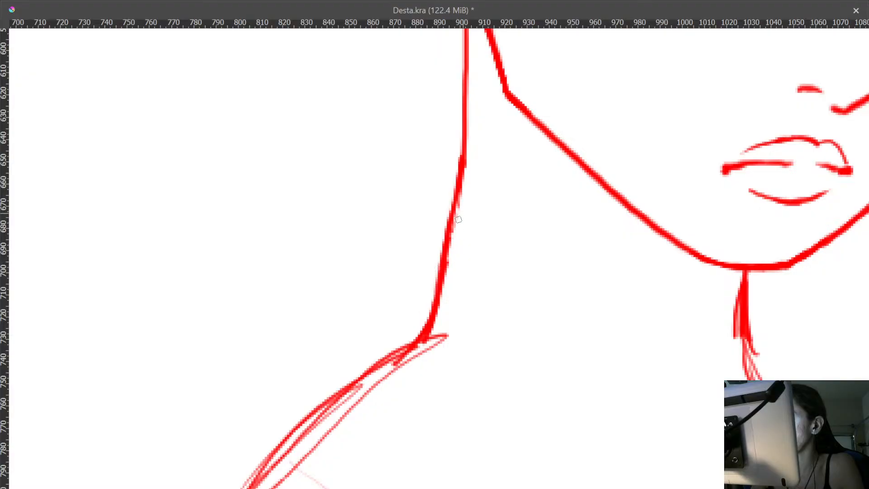
{"action": "left_click_drag", "start_coordinate": [445, 285], "coordinate": [510, 190]}
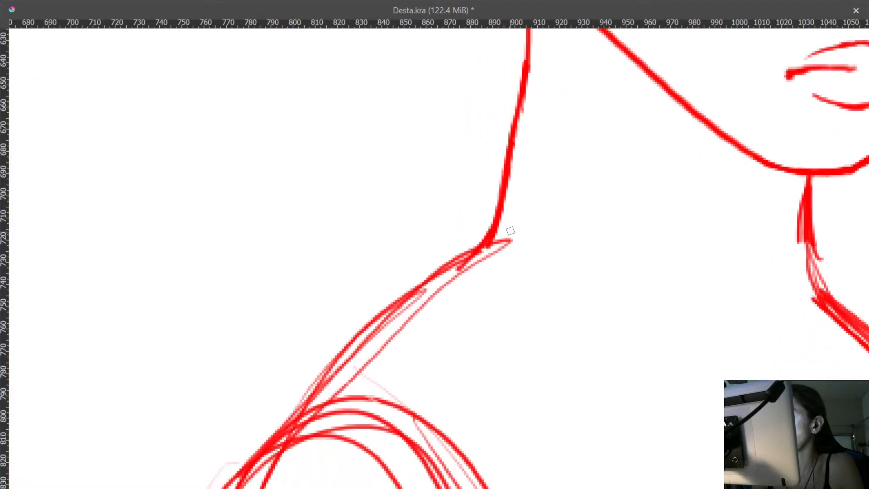
{"action": "mouse_move", "coordinate": [496, 252]}
{"action": "left_mouse_down"}
{"action": "mouse_move", "coordinate": [431, 299]}
{"action": "mouse_move", "coordinate": [344, 390]}
{"action": "left_mouse_up"}
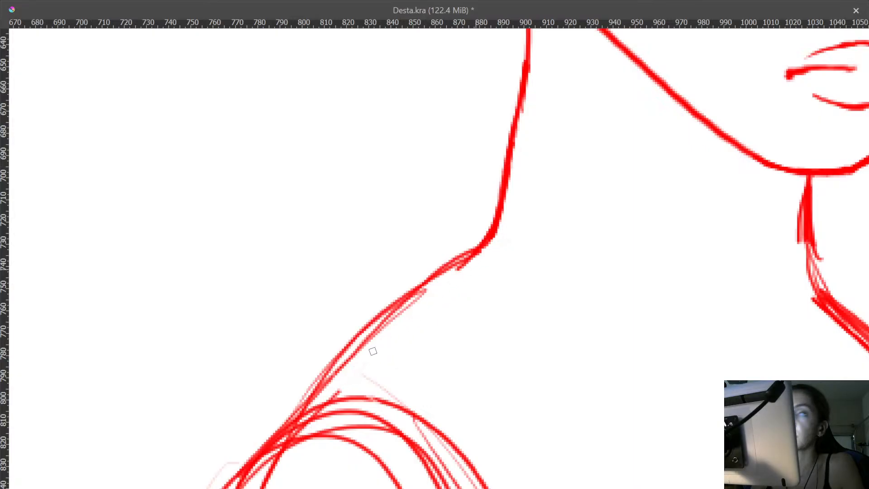
{"action": "left_click_drag", "start_coordinate": [387, 334], "coordinate": [345, 374]}
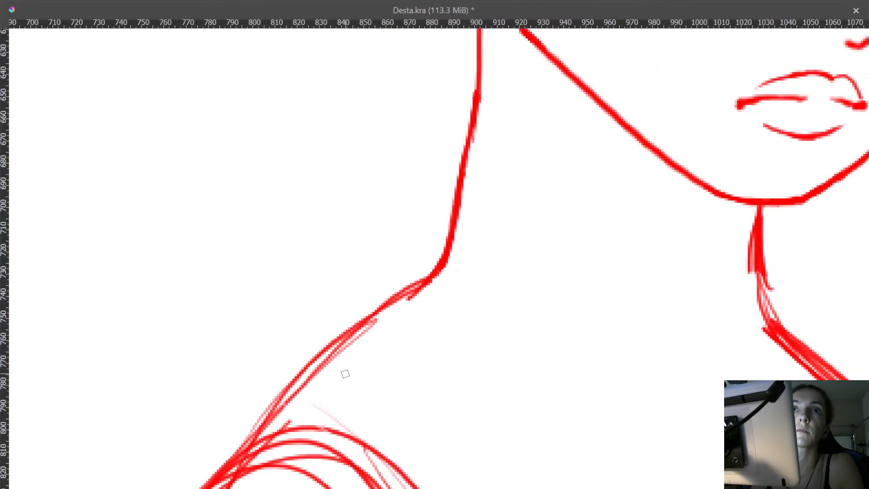
- Redraw the near shoulder slope as one clean line and erase the leftover strokes beneath it down to the joint circles
{"action": "mouse_move", "coordinate": [351, 333]}
{"action": "left_mouse_down"}
{"action": "mouse_move", "coordinate": [368, 289]}
{"action": "mouse_move", "coordinate": [460, 193]}
{"action": "left_mouse_up"}
{"action": "left_click_drag", "start_coordinate": [465, 160], "coordinate": [458, 211]}
{"action": "mouse_move", "coordinate": [502, 209]}
{"action": "left_mouse_down"}
{"action": "mouse_move", "coordinate": [501, 265]}
{"action": "mouse_move", "coordinate": [485, 192]}
{"action": "mouse_move", "coordinate": [493, 209]}
{"action": "left_mouse_up"}
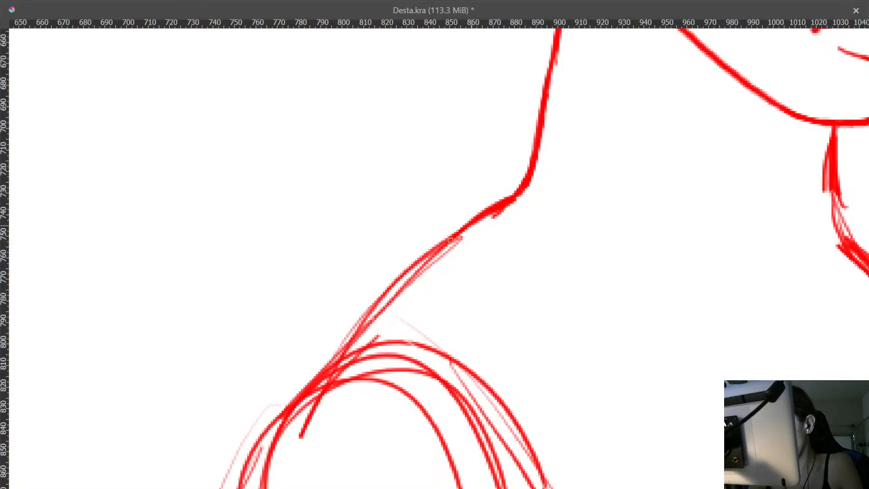
{"action": "left_click_drag", "start_coordinate": [441, 247], "coordinate": [335, 356]}
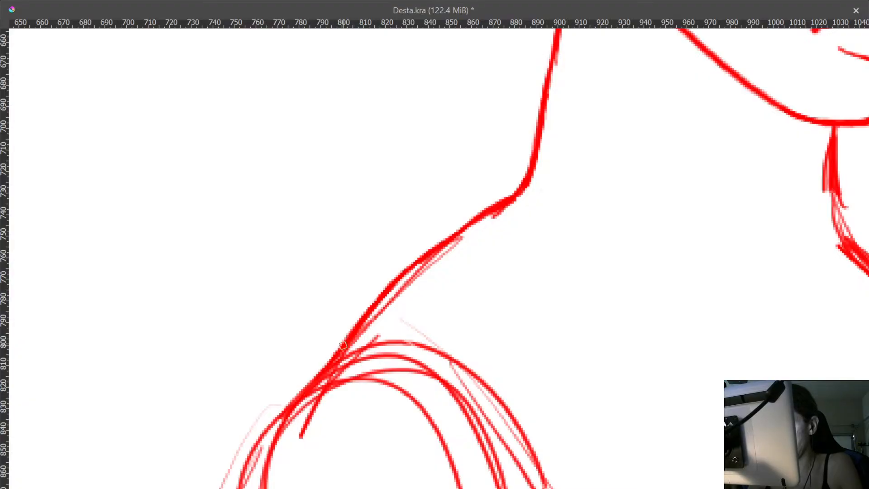
{"action": "mouse_move", "coordinate": [384, 336]}
{"action": "left_mouse_down"}
{"action": "mouse_move", "coordinate": [369, 324]}
{"action": "mouse_move", "coordinate": [465, 235]}
{"action": "left_mouse_up"}
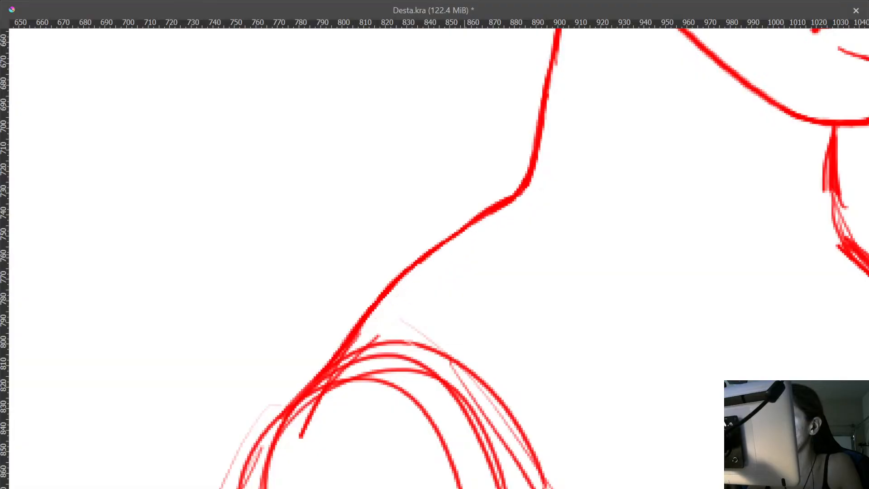
{"action": "left_click_drag", "start_coordinate": [431, 317], "coordinate": [481, 185]}
{"action": "mouse_move", "coordinate": [411, 213]}
{"action": "left_mouse_down"}
{"action": "mouse_move", "coordinate": [364, 269]}
{"action": "mouse_move", "coordinate": [427, 200]}
{"action": "mouse_move", "coordinate": [351, 301]}
{"action": "left_mouse_up"}
- Delete the near shoulder's construction circles with a freehand selection and clear the selection
{"action": "mouse_move", "coordinate": [435, 240]}
{"action": "left_mouse_down"}
{"action": "mouse_move", "coordinate": [423, 340]}
{"action": "mouse_move", "coordinate": [433, 297]}
{"action": "mouse_move", "coordinate": [479, 248]}
{"action": "left_mouse_up"}
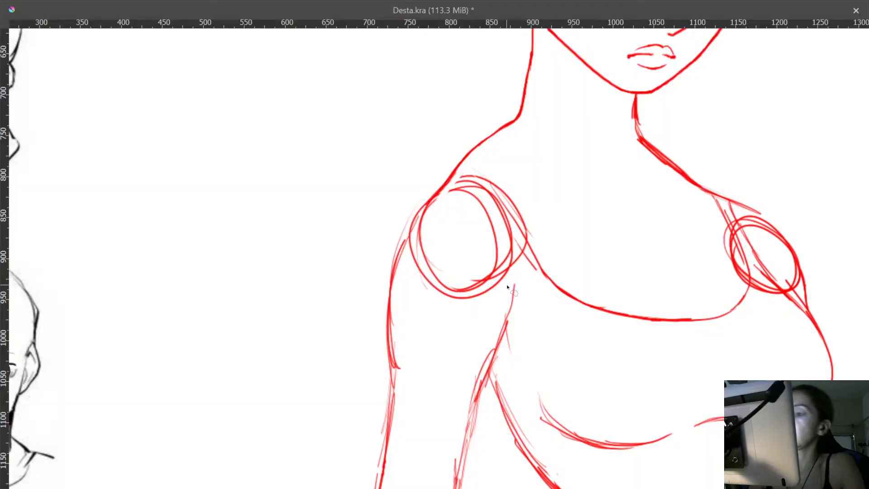
{"action": "mouse_move", "coordinate": [515, 282]}
{"action": "left_mouse_down"}
{"action": "mouse_move", "coordinate": [466, 320]}
{"action": "mouse_move", "coordinate": [412, 304]}
{"action": "mouse_move", "coordinate": [403, 264]}
{"action": "left_mouse_up"}
{"action": "mouse_move", "coordinate": [418, 228]}
{"action": "left_mouse_down"}
{"action": "mouse_move", "coordinate": [475, 166]}
{"action": "mouse_move", "coordinate": [522, 158]}
{"action": "mouse_move", "coordinate": [572, 227]}
{"action": "left_mouse_up"}
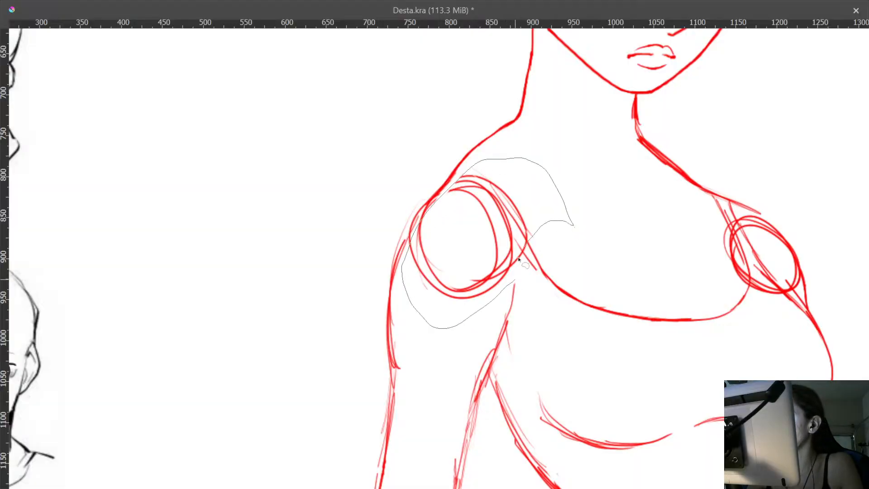
{"action": "left_click_drag", "start_coordinate": [519, 259], "coordinate": [515, 279]}
{"action": "key", "text": "Delete"}
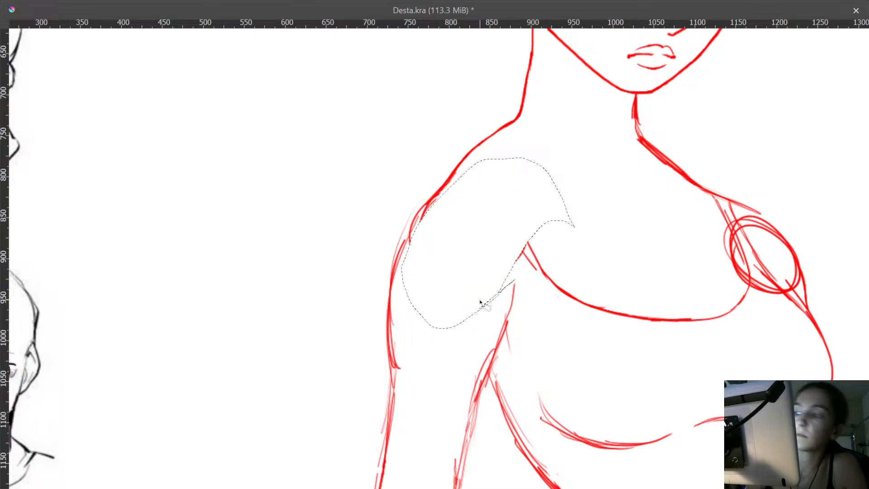
{"action": "key", "text": "ctrl+shift+a"}
- Delete the far shoulder's construction circles with a freehand selection that spares the crossing body lines
{"action": "mouse_move", "coordinate": [732, 229]}
{"action": "left_mouse_down"}
{"action": "mouse_move", "coordinate": [488, 166]}
{"action": "mouse_move", "coordinate": [492, 87]}
{"action": "left_mouse_up"}
{"action": "mouse_move", "coordinate": [525, 147]}
{"action": "left_mouse_down"}
{"action": "mouse_move", "coordinate": [558, 173]}
{"action": "mouse_move", "coordinate": [459, 155]}
{"action": "left_mouse_up"}
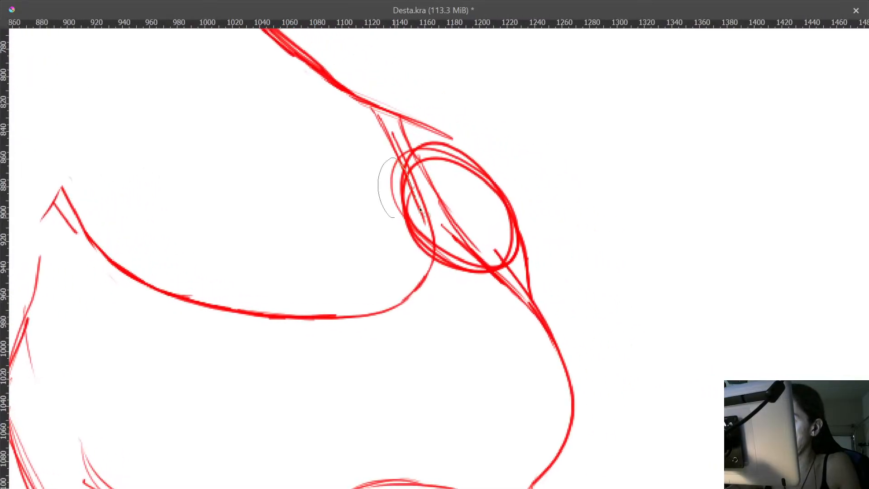
{"action": "mouse_move", "coordinate": [421, 209]}
{"action": "left_mouse_down"}
{"action": "mouse_move", "coordinate": [438, 264]}
{"action": "mouse_move", "coordinate": [457, 242]}
{"action": "left_mouse_up"}
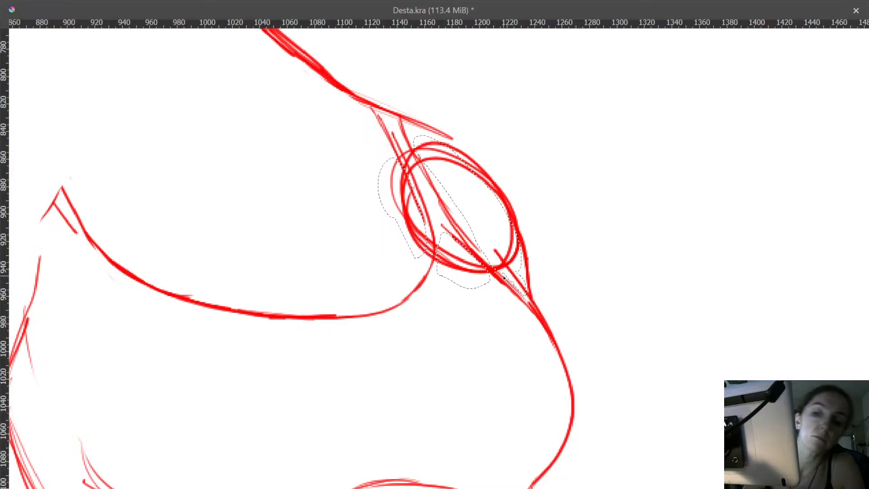
{"action": "key", "text": "Delete"}
- Redraw the near arm's outer contour as one firmer line from the shoulder slope down the upper arm
{"action": "mouse_move", "coordinate": [408, 211]}
{"action": "left_mouse_down"}
{"action": "mouse_move", "coordinate": [514, 186]}
{"action": "mouse_move", "coordinate": [592, 135]}
{"action": "left_mouse_up"}
{"action": "mouse_move", "coordinate": [245, 207]}
{"action": "left_mouse_down"}
{"action": "mouse_move", "coordinate": [358, 86]}
{"action": "mouse_move", "coordinate": [395, 309]}
{"action": "mouse_move", "coordinate": [353, 68]}
{"action": "mouse_move", "coordinate": [428, 282]}
{"action": "mouse_move", "coordinate": [463, 322]}
{"action": "left_mouse_up"}
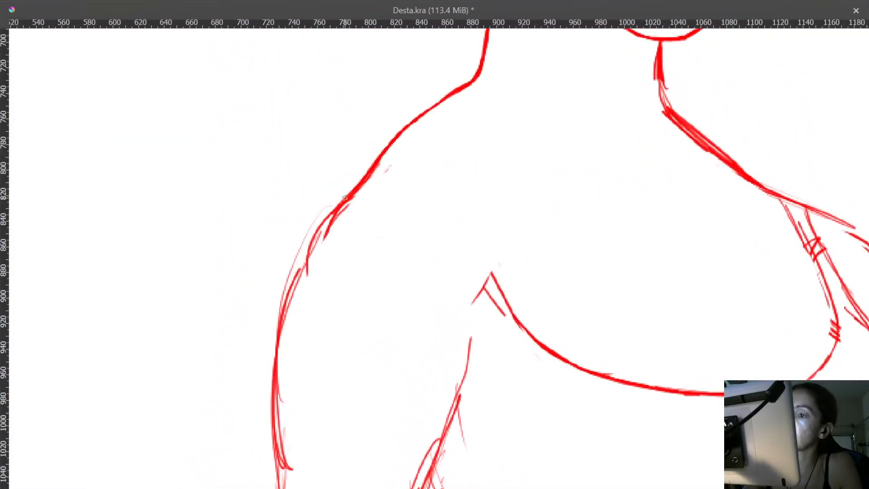
{"action": "scroll", "coordinate": [421, 235], "scroll_direction": "up", "scroll_amount": 5}
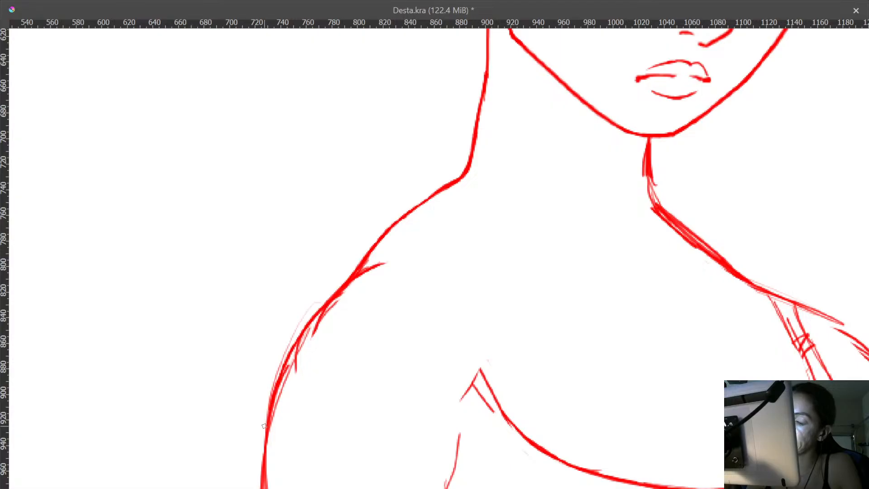
{"action": "left_click_drag", "start_coordinate": [264, 426], "coordinate": [347, 137]}
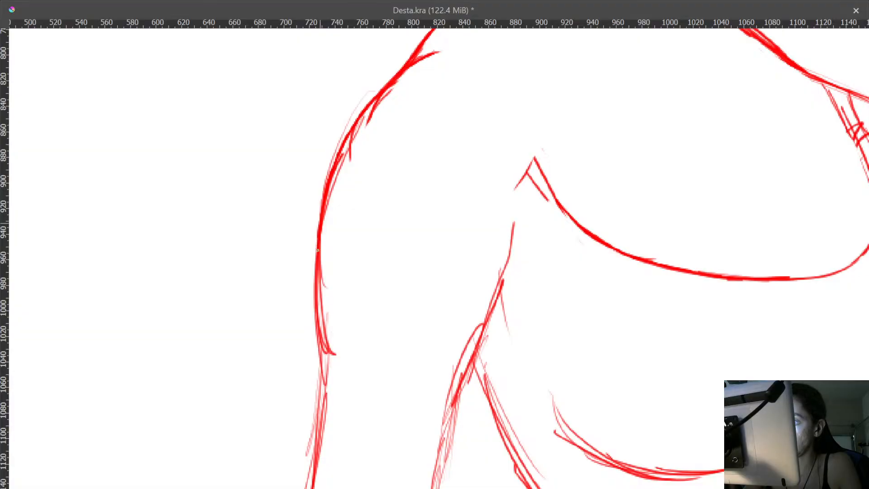
{"action": "left_click_drag", "start_coordinate": [317, 285], "coordinate": [331, 199]}
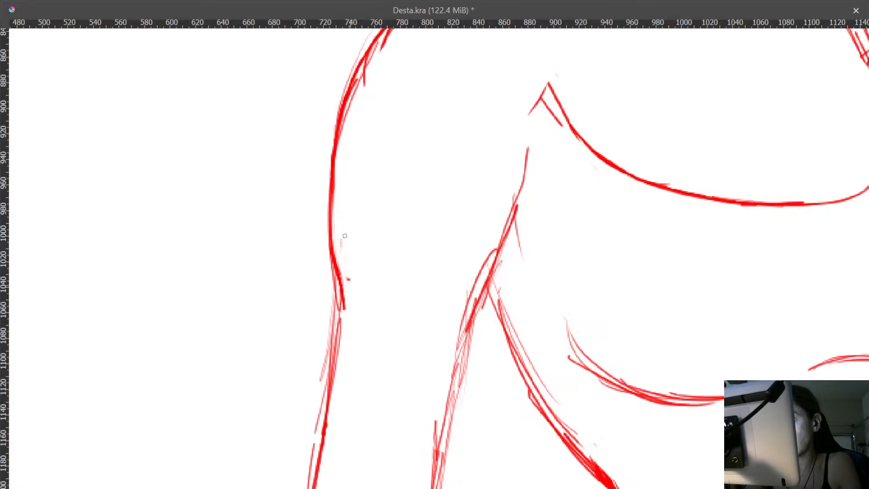
- Erase the doubled and stray strokes along the near shoulder's curve and the outer upper arm
{"action": "left_click_drag", "start_coordinate": [353, 215], "coordinate": [354, 322]}
{"action": "mouse_move", "coordinate": [392, 191]}
{"action": "left_mouse_down"}
{"action": "mouse_move", "coordinate": [358, 208]}
{"action": "mouse_move", "coordinate": [337, 239]}
{"action": "mouse_move", "coordinate": [346, 284]}
{"action": "left_mouse_up"}
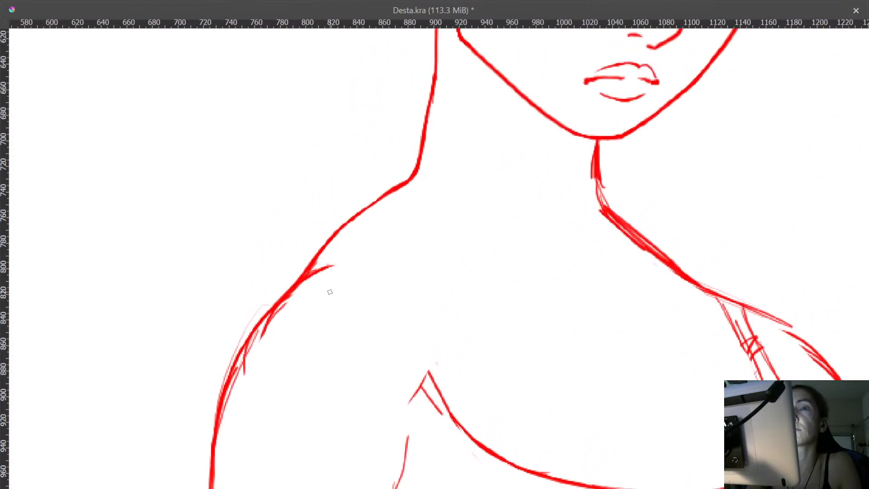
{"action": "left_click_drag", "start_coordinate": [231, 361], "coordinate": [305, 285]}
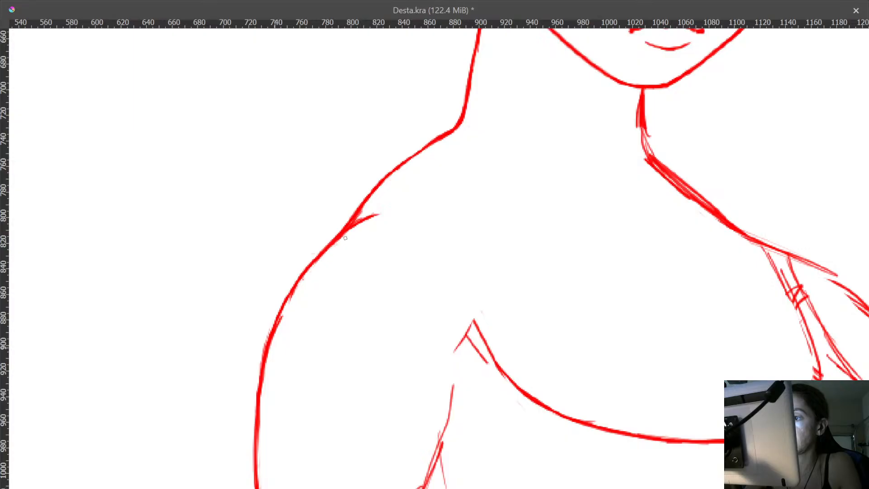
- Extend the near arm's outer contour with firm strokes from the mid upper arm down to the elbow circles
{"action": "left_click_drag", "start_coordinate": [421, 271], "coordinate": [467, 105]}
{"action": "left_click_drag", "start_coordinate": [368, 309], "coordinate": [422, 116]}
{"action": "left_click_drag", "start_coordinate": [380, 169], "coordinate": [378, 160]}
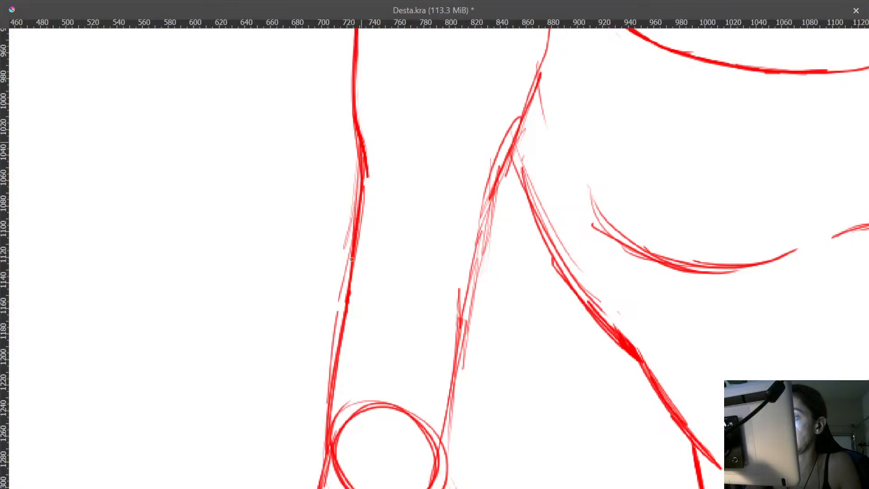
{"action": "left_click_drag", "start_coordinate": [361, 214], "coordinate": [413, 128]}
{"action": "left_click_drag", "start_coordinate": [411, 85], "coordinate": [428, 122]}
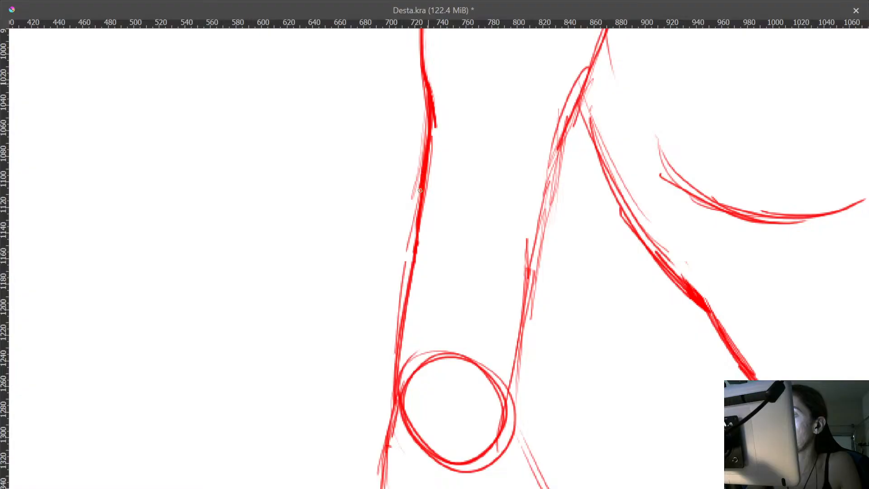
{"action": "left_click_drag", "start_coordinate": [420, 191], "coordinate": [403, 283]}
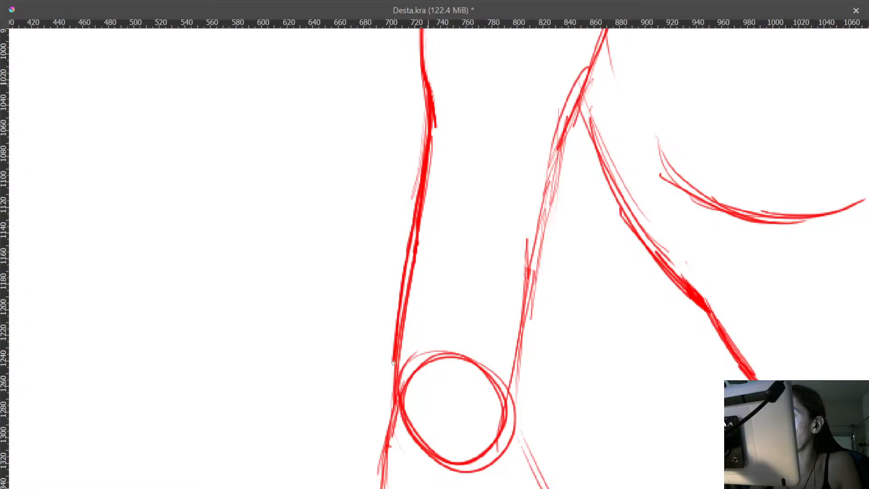
- Draw a new inner contour for the near arm from the armpit to the elbow circles and strengthen the armpit line
{"action": "left_click_drag", "start_coordinate": [591, 185], "coordinate": [499, 192]}
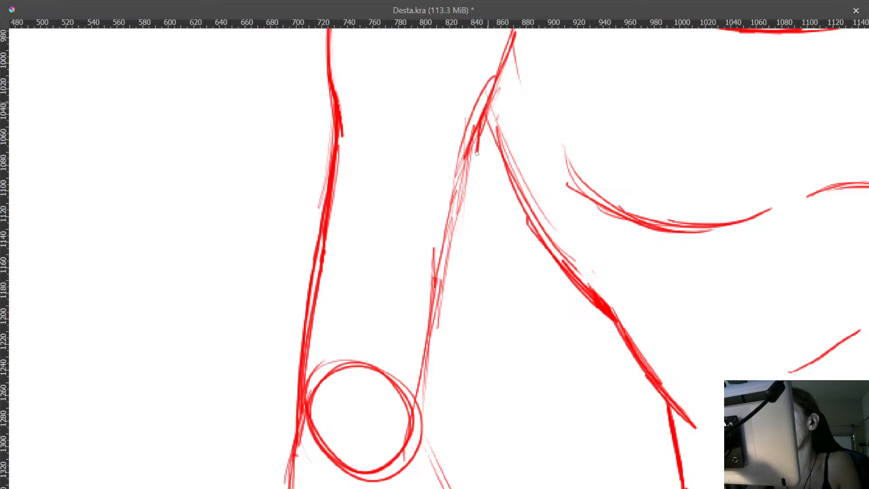
{"action": "left_click_drag", "start_coordinate": [477, 154], "coordinate": [470, 235]}
{"action": "key", "text": "ctrl+z"}
{"action": "left_click_drag", "start_coordinate": [476, 166], "coordinate": [459, 264]}
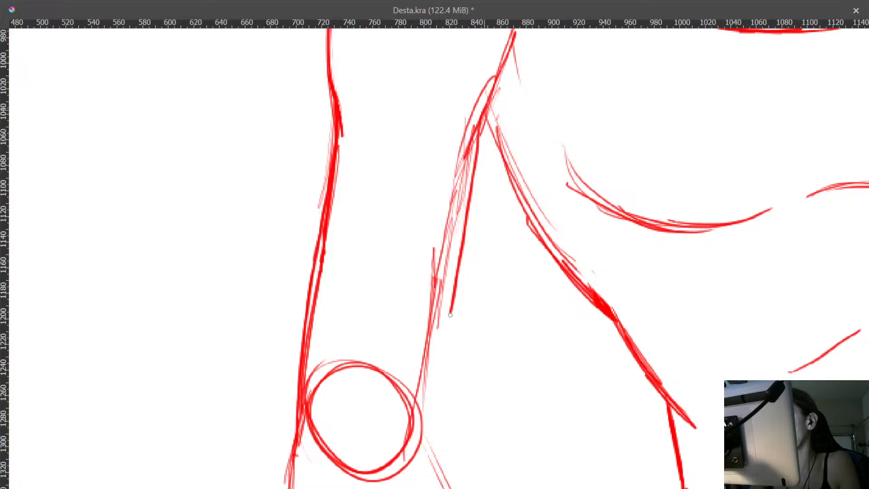
{"action": "left_click_drag", "start_coordinate": [450, 314], "coordinate": [438, 364]}
{"action": "left_click_drag", "start_coordinate": [479, 251], "coordinate": [426, 412]}
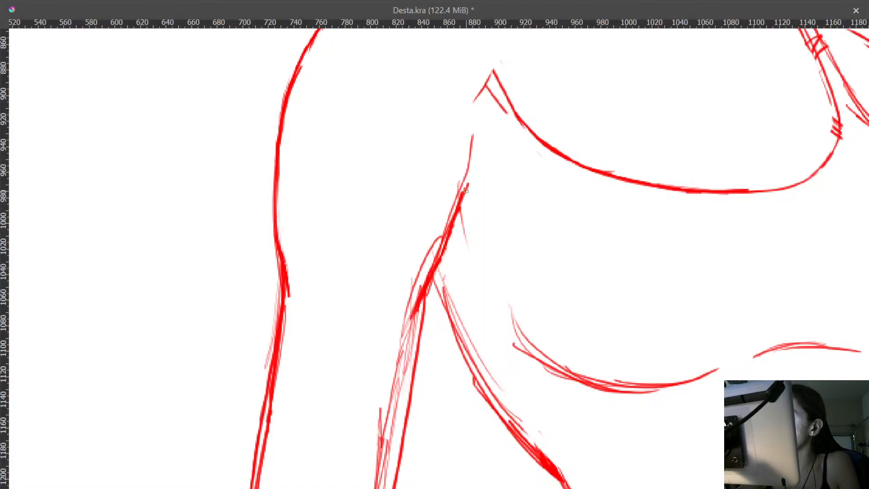
{"action": "mouse_move", "coordinate": [410, 271]}
{"action": "left_mouse_down"}
{"action": "mouse_move", "coordinate": [422, 142]}
{"action": "mouse_move", "coordinate": [416, 224]}
{"action": "mouse_move", "coordinate": [468, 132]}
{"action": "left_mouse_up"}
- Delete the elbow construction circles and the old inner arm strokes up to the armpit with freehand selections, and clear the selection
{"action": "mouse_move", "coordinate": [347, 350]}
{"action": "left_mouse_down"}
{"action": "mouse_move", "coordinate": [341, 276]}
{"action": "mouse_move", "coordinate": [364, 230]}
{"action": "mouse_move", "coordinate": [431, 240]}
{"action": "left_mouse_up"}
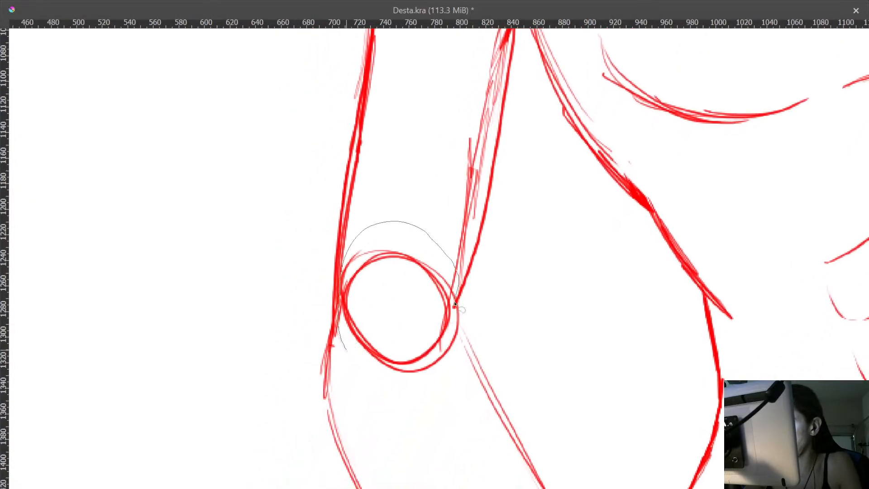
{"action": "left_click_drag", "start_coordinate": [458, 349], "coordinate": [373, 364]}
{"action": "left_click_drag", "start_coordinate": [437, 228], "coordinate": [387, 359]}
{"action": "mouse_move", "coordinate": [389, 388]}
{"action": "left_mouse_down"}
{"action": "mouse_move", "coordinate": [406, 253]}
{"action": "mouse_move", "coordinate": [424, 200]}
{"action": "mouse_move", "coordinate": [456, 180]}
{"action": "mouse_move", "coordinate": [431, 349]}
{"action": "mouse_move", "coordinate": [423, 375]}
{"action": "mouse_move", "coordinate": [391, 390]}
{"action": "left_mouse_up"}
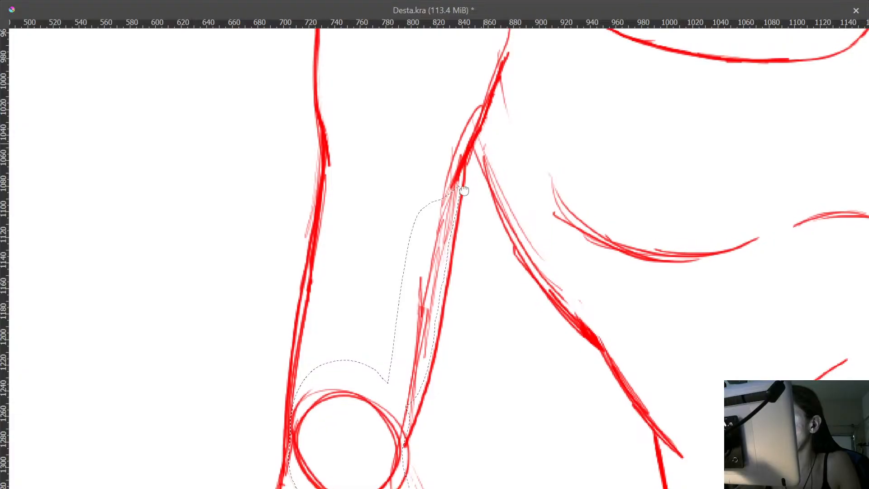
{"action": "mouse_move", "coordinate": [460, 188]}
{"action": "left_mouse_down"}
{"action": "mouse_move", "coordinate": [349, 304]}
{"action": "mouse_move", "coordinate": [373, 258]}
{"action": "mouse_move", "coordinate": [385, 249]}
{"action": "mouse_move", "coordinate": [390, 259]}
{"action": "mouse_move", "coordinate": [357, 334]}
{"action": "left_mouse_up"}
{"action": "left_click_drag", "start_coordinate": [348, 369], "coordinate": [347, 371]}
{"action": "mouse_move", "coordinate": [407, 238]}
{"action": "left_mouse_down"}
{"action": "mouse_move", "coordinate": [382, 321]}
{"action": "mouse_move", "coordinate": [384, 233]}
{"action": "mouse_move", "coordinate": [404, 248]}
{"action": "mouse_move", "coordinate": [360, 337]}
{"action": "left_mouse_up"}
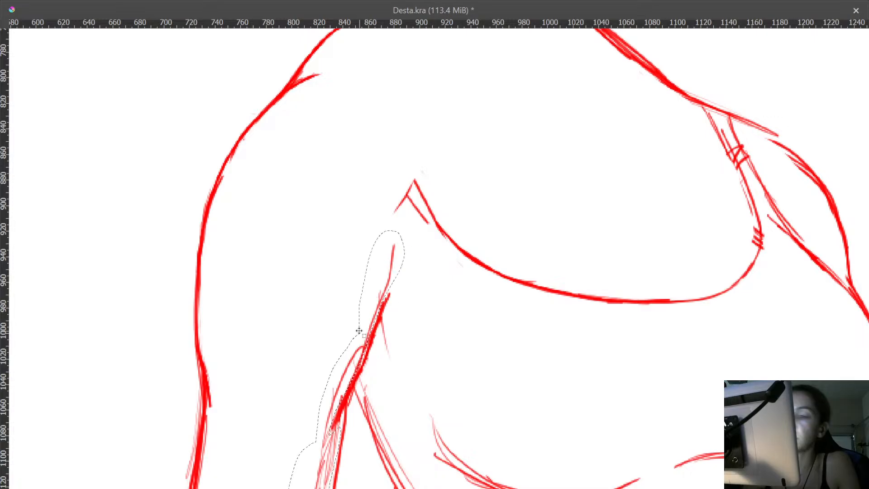
{"action": "key", "text": "Delete"}
{"action": "key", "text": "ctrl+shift+a"}
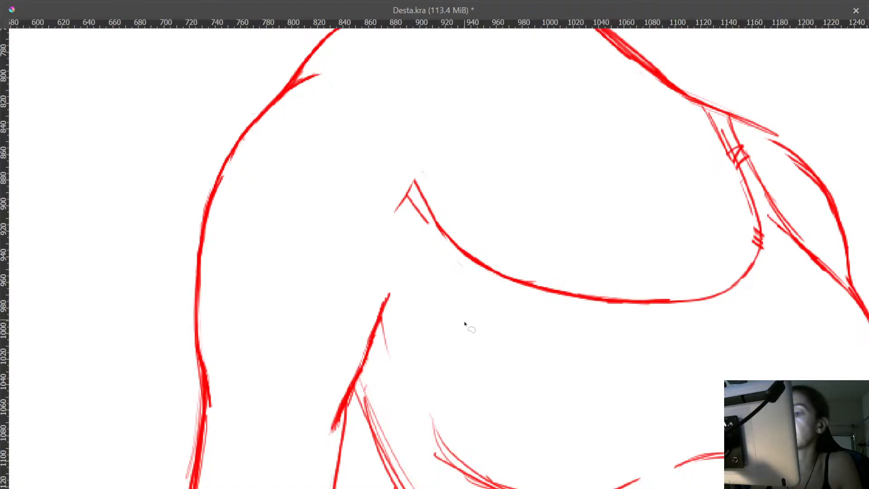
- Delete the stray strokes at the neckline's near corner and beside the armpit with freehand selections, and clear the selection
{"action": "left_click_drag", "start_coordinate": [443, 339], "coordinate": [444, 374]}
{"action": "left_click_drag", "start_coordinate": [446, 335], "coordinate": [450, 220]}
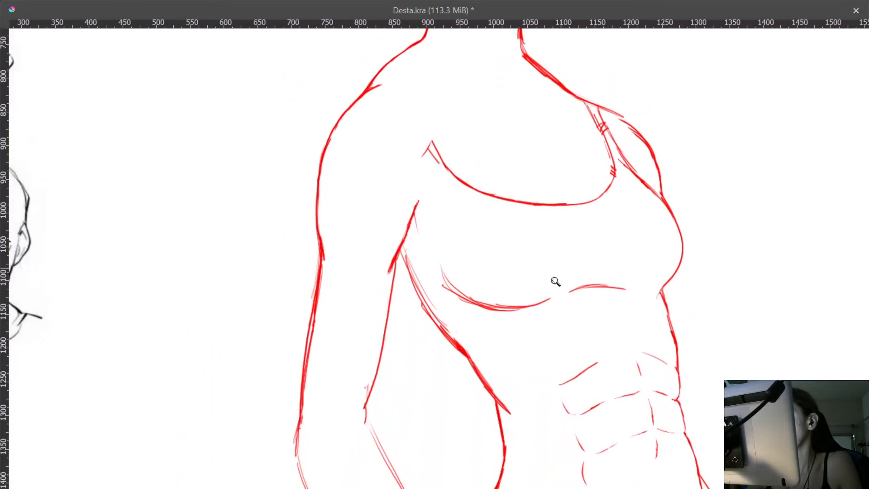
{"action": "left_click_drag", "start_coordinate": [555, 281], "coordinate": [527, 242]}
{"action": "left_click_drag", "start_coordinate": [413, 153], "coordinate": [423, 235]}
{"action": "left_click_drag", "start_coordinate": [372, 211], "coordinate": [396, 182]}
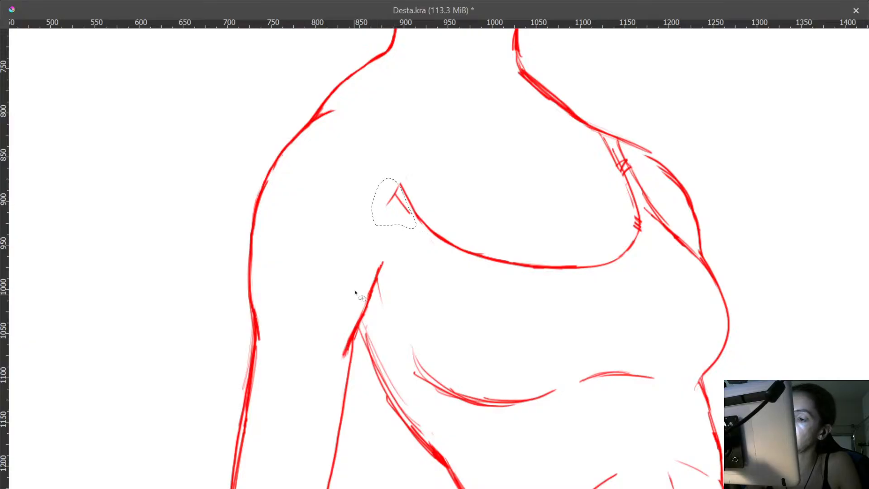
{"action": "left_click_drag", "start_coordinate": [395, 293], "coordinate": [390, 322]}
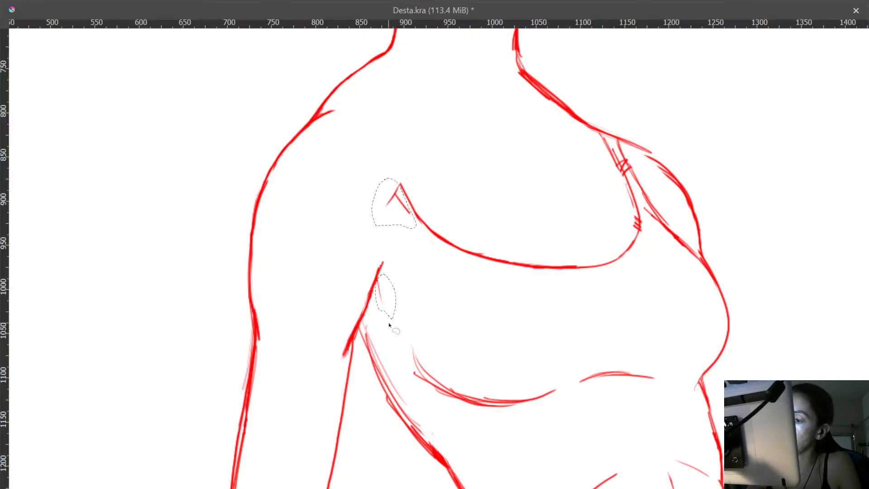
{"action": "key", "text": "Delete"}
{"action": "key", "text": "ctrl+shift+a"}
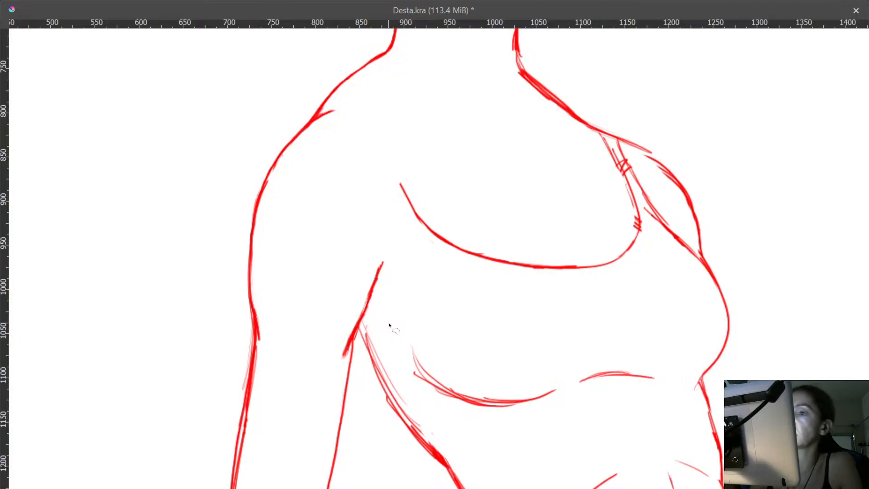
- Try to redraw the near forearm's outer contour inside the old strokes, from the elbow toward the wrist
{"action": "left_click_drag", "start_coordinate": [621, 268], "coordinate": [562, 164]}
{"action": "left_click_drag", "start_coordinate": [361, 318], "coordinate": [352, 270]}
{"action": "left_click_drag", "start_coordinate": [353, 270], "coordinate": [332, 97]}
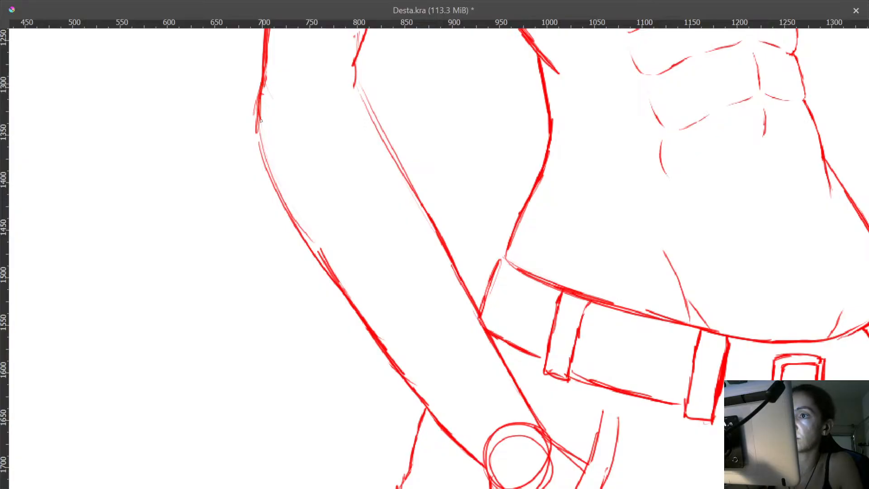
{"action": "key", "text": "ctrl+z"}
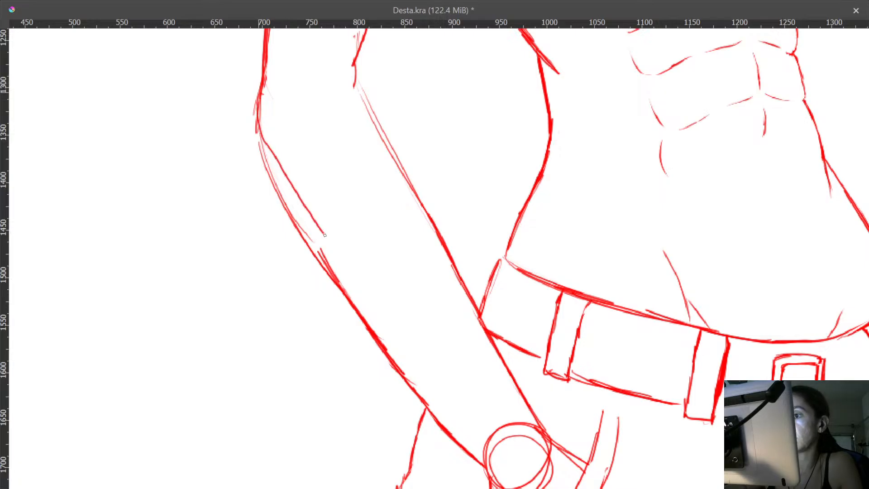
{"action": "left_click_drag", "start_coordinate": [429, 375], "coordinate": [440, 387]}
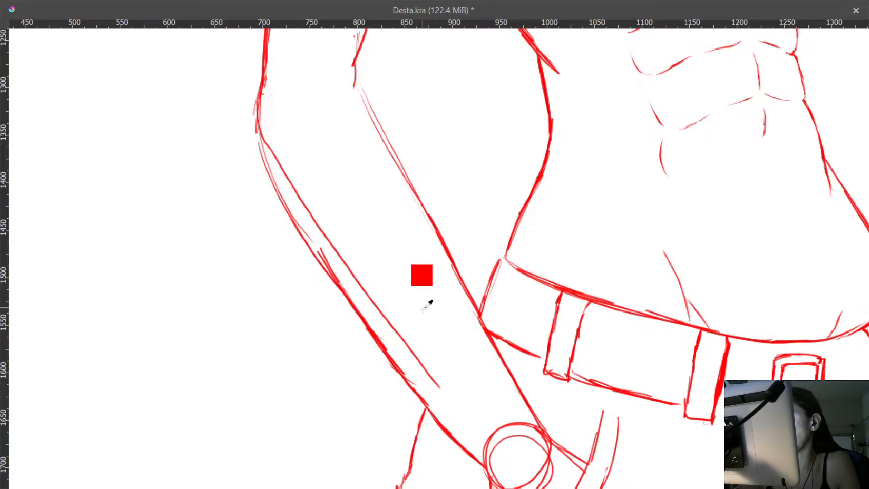
{"action": "mouse_move", "coordinate": [427, 305]}
{"action": "left_mouse_down"}
{"action": "mouse_move", "coordinate": [560, 462]}
{"action": "mouse_move", "coordinate": [539, 383]}
{"action": "left_mouse_up"}
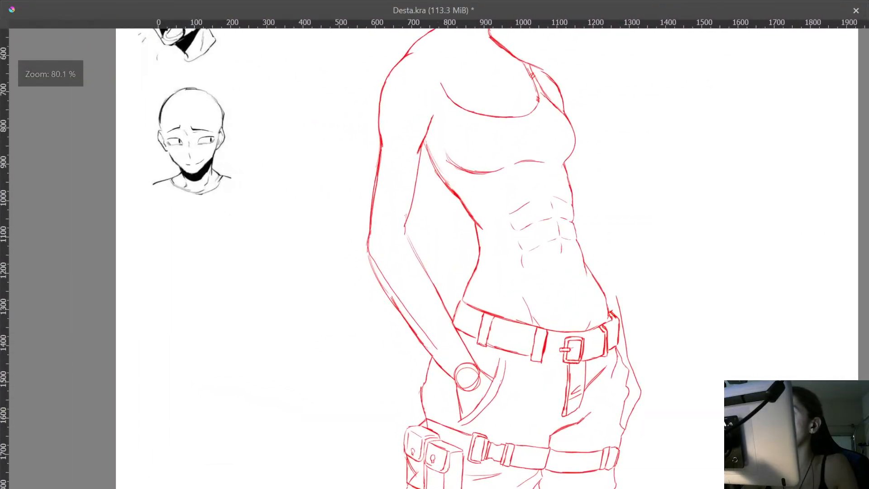
{"action": "mouse_move", "coordinate": [535, 320]}
{"action": "left_mouse_down"}
{"action": "mouse_move", "coordinate": [539, 356]}
{"action": "mouse_move", "coordinate": [538, 308]}
{"action": "mouse_move", "coordinate": [508, 388]}
{"action": "mouse_move", "coordinate": [505, 318]}
{"action": "left_mouse_up"}
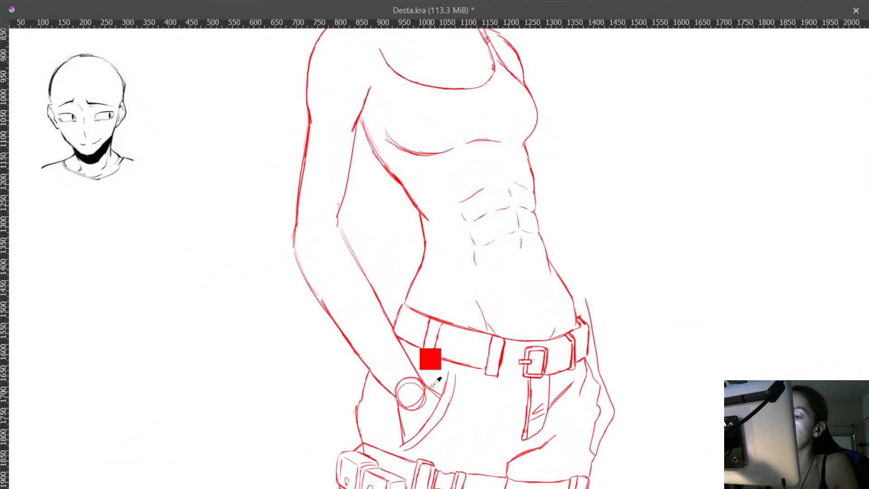
- Redraw the near forearm's outer contour as a smooth line from the elbow to the wrist circles, inside the old strokes
{"action": "left_click_drag", "start_coordinate": [432, 390], "coordinate": [432, 350]}
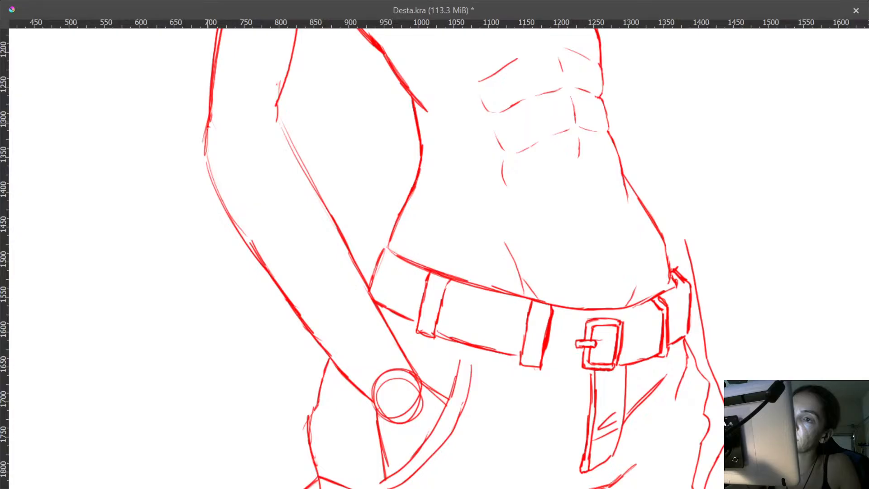
{"action": "left_click_drag", "start_coordinate": [248, 228], "coordinate": [288, 281]}
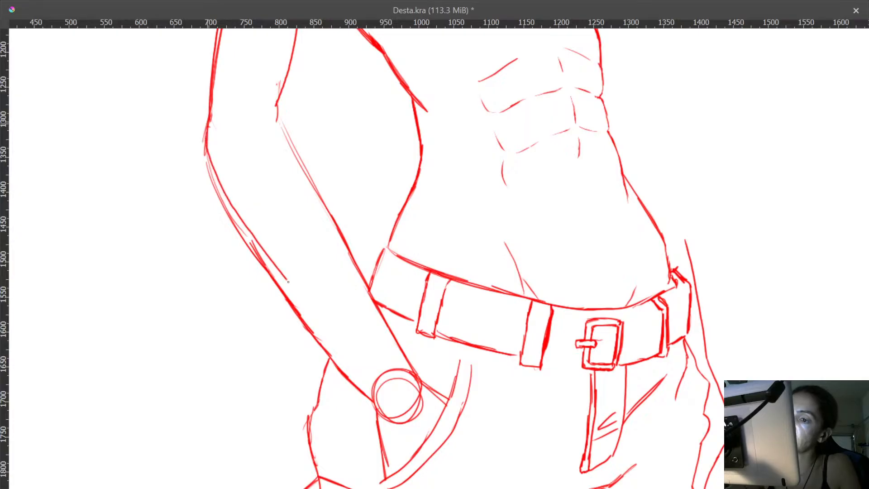
{"action": "mouse_move", "coordinate": [389, 313]}
{"action": "left_mouse_down"}
{"action": "mouse_move", "coordinate": [425, 392]}
{"action": "mouse_move", "coordinate": [446, 388]}
{"action": "mouse_move", "coordinate": [377, 321]}
{"action": "mouse_move", "coordinate": [405, 257]}
{"action": "left_mouse_up"}
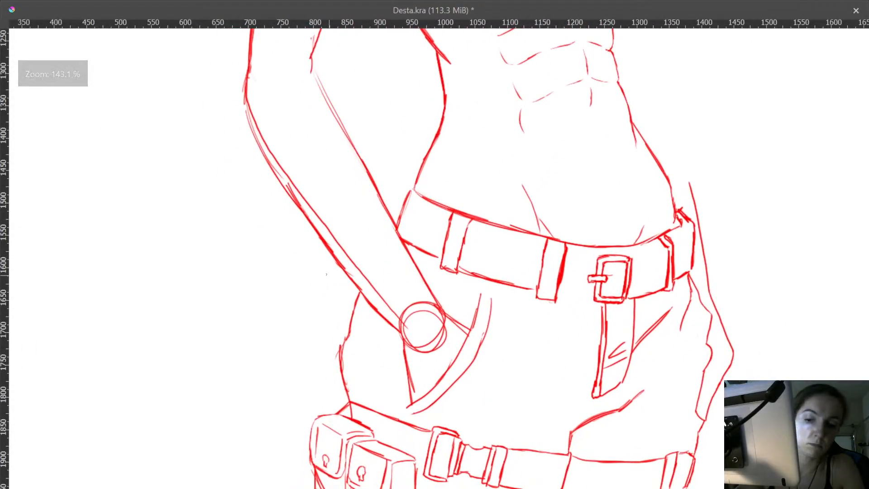
- Delete the old outer forearm strokes from elbow to wrist with a freehand selection and clear the selection
{"action": "left_click_drag", "start_coordinate": [325, 276], "coordinate": [251, 150]}
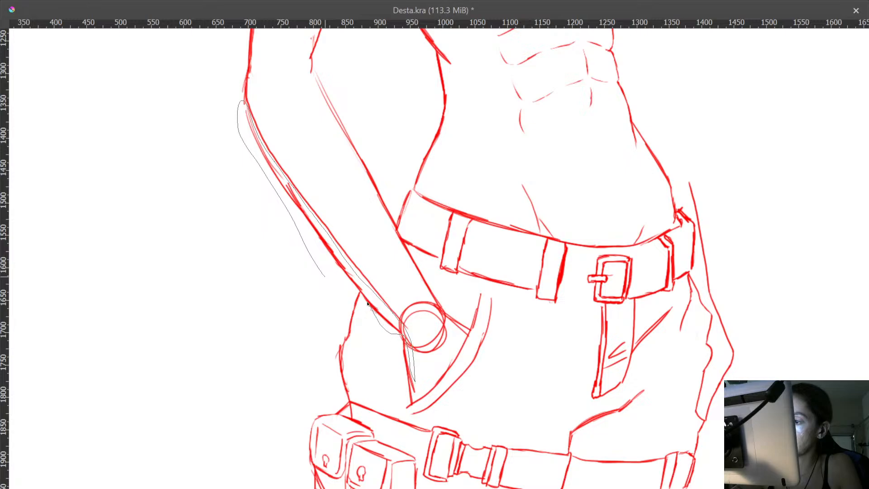
{"action": "left_click_drag", "start_coordinate": [347, 284], "coordinate": [330, 275]}
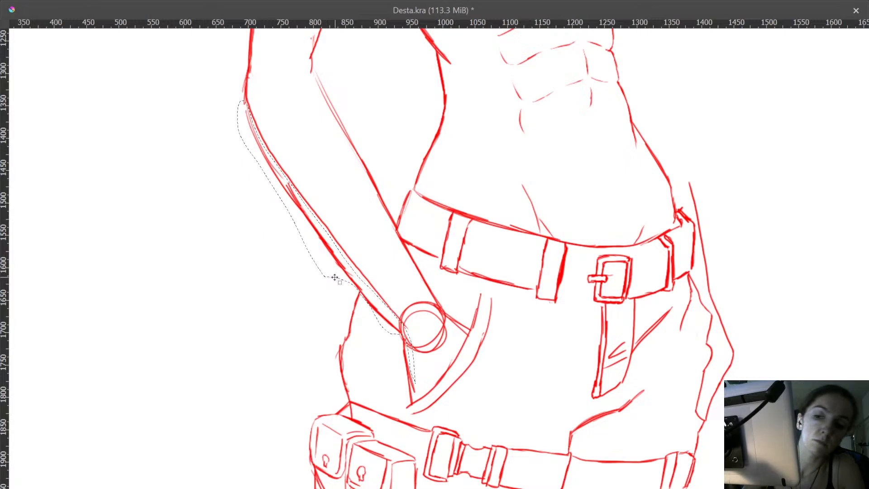
{"action": "key", "text": "Delete"}
{"action": "key", "text": "ctrl+shift+a"}
{"action": "mouse_move", "coordinate": [468, 245]}
{"action": "left_mouse_down"}
{"action": "mouse_move", "coordinate": [478, 376]}
{"action": "mouse_move", "coordinate": [467, 243]}
{"action": "left_mouse_up"}
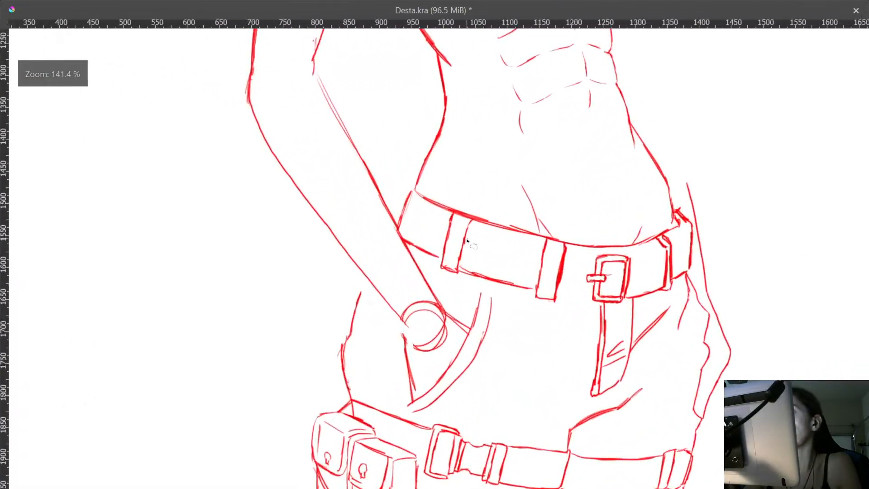
- Select the short slanted line below the wrist circles freehand and nudge it upward with a transform
{"action": "left_click_drag", "start_coordinate": [435, 290], "coordinate": [440, 262]}
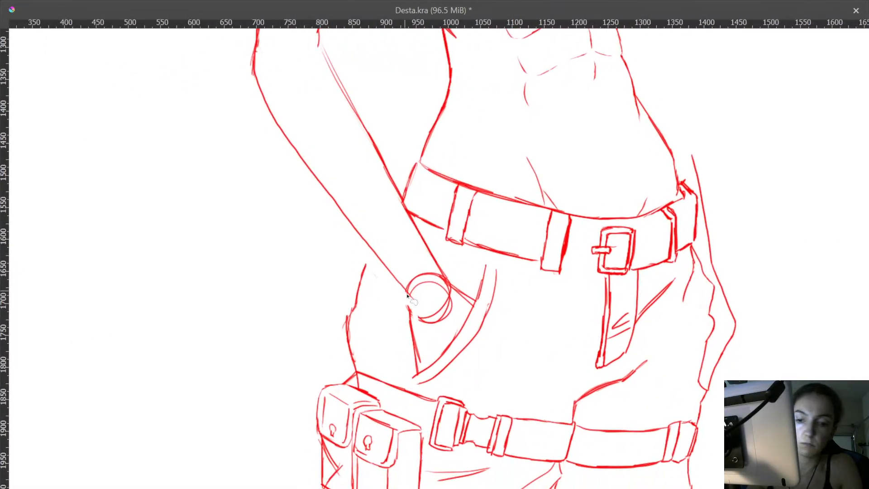
{"action": "left_click_drag", "start_coordinate": [406, 351], "coordinate": [402, 307]}
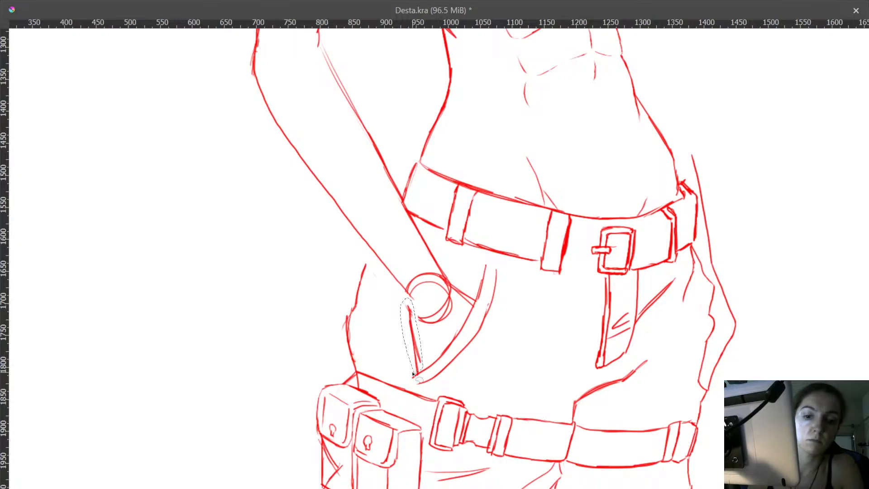
{"action": "key", "text": "ctrl+t"}
{"action": "key", "text": "Up"}
{"action": "key", "text": "Up"}
{"action": "key", "text": "Up"}
{"action": "key", "text": "Up"}
{"action": "key", "text": "Up"}
{"action": "key", "text": "Up"}
{"action": "key", "text": "Up"}
{"action": "key", "text": "Up"}
{"action": "key", "text": "Up"}
{"action": "key", "text": "Up"}
{"action": "key", "text": "Up"}
{"action": "key", "text": "Up"}
{"action": "key", "text": "Up"}
{"action": "key", "text": "Up"}
{"action": "key", "text": "Up"}
{"action": "key", "text": "Up"}
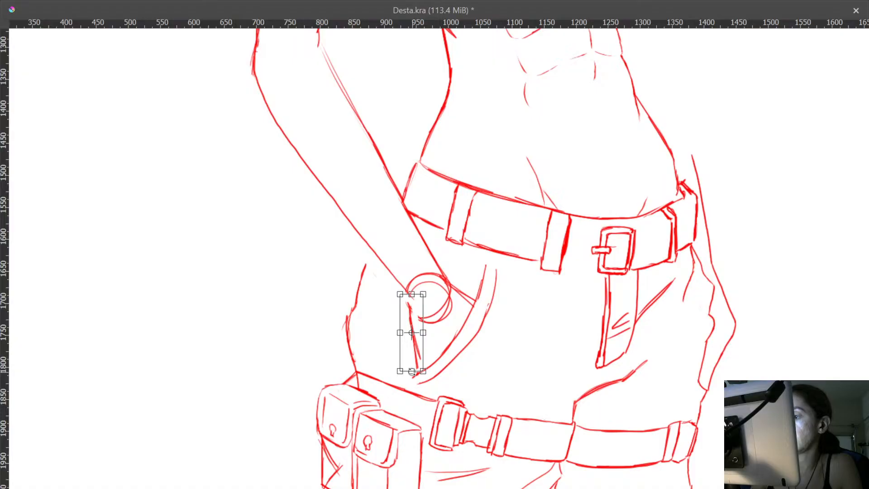
- Shift the short selected hand line beside the wrist circle slightly inward, rotate it a little toward the pocket opening, and apply the transform
{"action": "key", "text": "Right"}
{"action": "key", "text": "Right"}
{"action": "key", "text": "Right"}
{"action": "key", "text": "Right"}
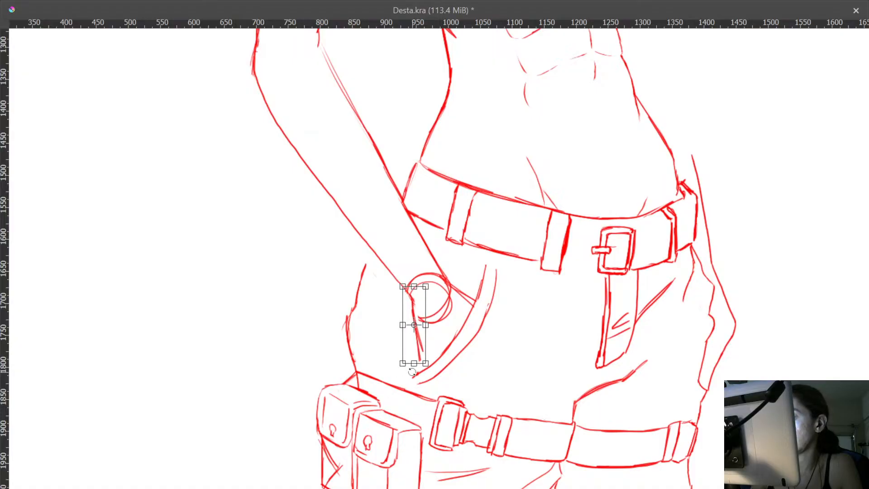
{"action": "key", "text": "Down"}
{"action": "key", "text": "Down"}
{"action": "key", "text": "Right"}
{"action": "key", "text": "Right"}
{"action": "key", "text": "Right"}
{"action": "key", "text": "Right"}
{"action": "key", "text": "Right"}
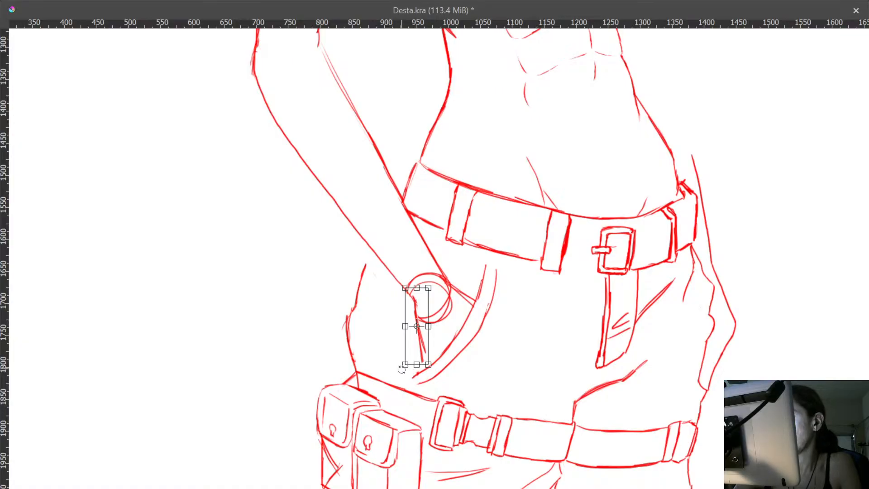
{"action": "left_click_drag", "start_coordinate": [402, 378], "coordinate": [423, 356]}
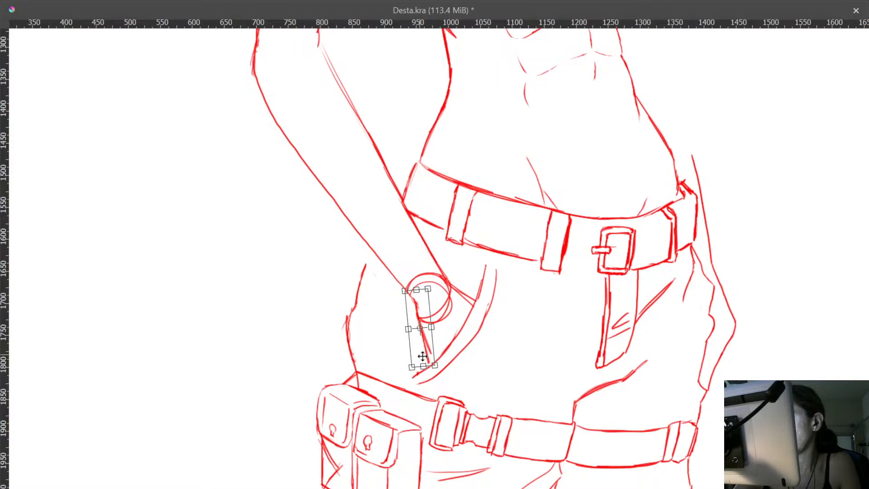
{"action": "key", "text": "Return"}
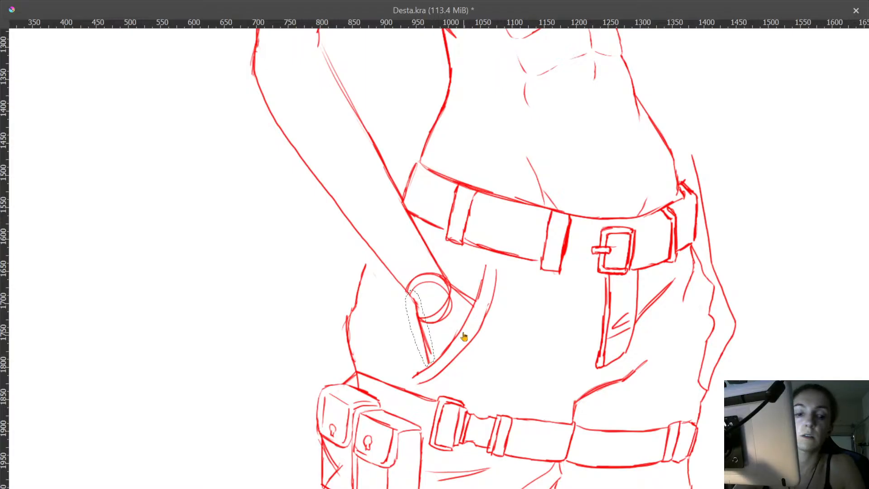
- Lasso the wrist circles, hand lines and curved pocket opening below the belt, move them slightly up and outward, and apply the transform
{"action": "key", "text": "1"}
{"action": "scroll", "coordinate": [402, 316], "scroll_direction": "down", "scroll_amount": 1}
{"action": "scroll", "coordinate": [409, 340], "scroll_direction": "up", "scroll_amount": 3}
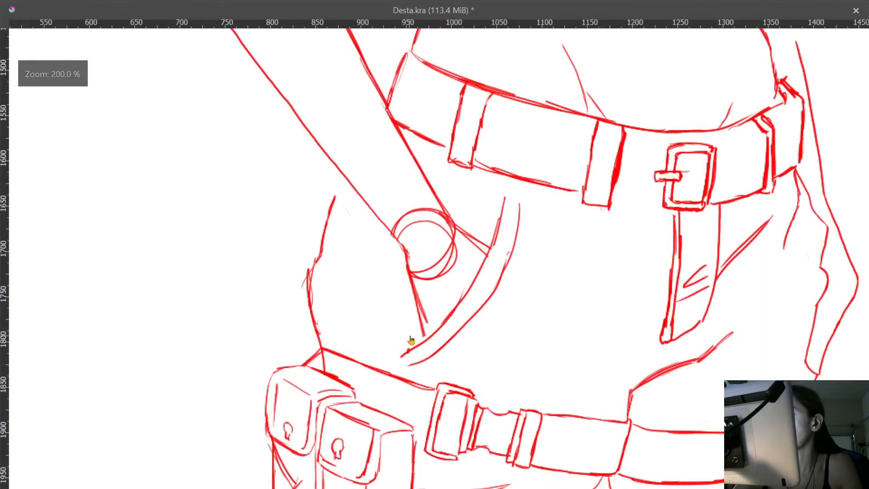
{"action": "scroll", "coordinate": [431, 332], "scroll_direction": "down", "scroll_amount": 1}
{"action": "left_click_drag", "start_coordinate": [475, 300], "coordinate": [467, 352]}
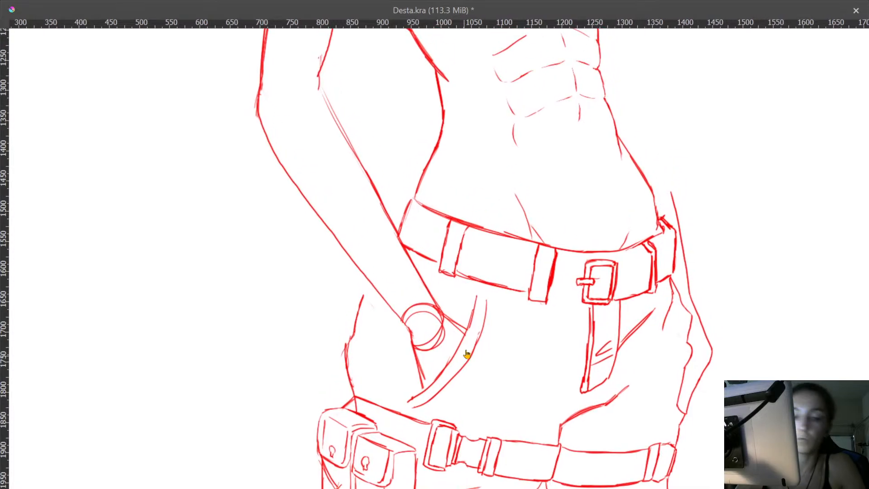
{"action": "mouse_move", "coordinate": [387, 379]}
{"action": "left_mouse_down"}
{"action": "mouse_move", "coordinate": [406, 411]}
{"action": "mouse_move", "coordinate": [501, 306]}
{"action": "left_mouse_up"}
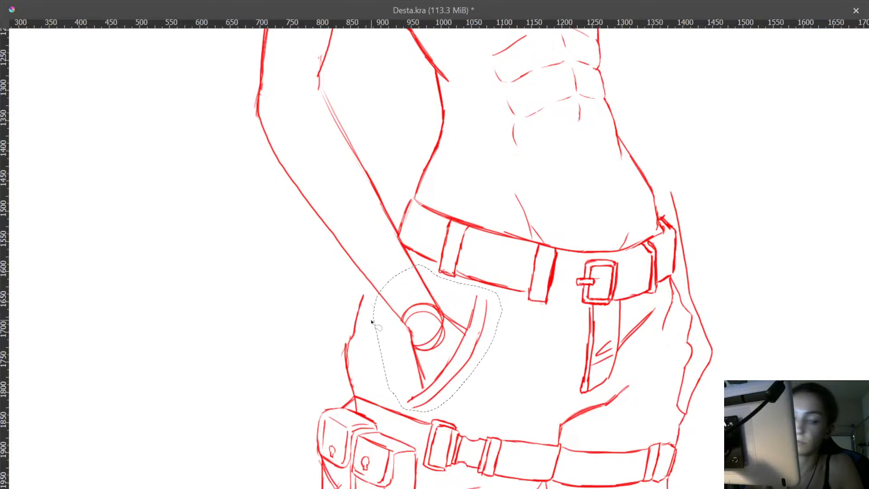
{"action": "key", "text": "ctrl+t"}
{"action": "key", "text": "Up"}
{"action": "key", "text": "Up"}
{"action": "key", "text": "Up"}
{"action": "key", "text": "Up"}
{"action": "key", "text": "Up"}
{"action": "key", "text": "Up"}
{"action": "key", "text": "Up"}
{"action": "key", "text": "Up"}
{"action": "key", "text": "Up"}
{"action": "key", "text": "Up"}
{"action": "key", "text": "Up"}
{"action": "key", "text": "Up"}
{"action": "key", "text": "Up"}
{"action": "key", "text": "Up"}
{"action": "key", "text": "Up"}
{"action": "key", "text": "Up"}
{"action": "key", "text": "Up"}
{"action": "key", "text": "Up"}
{"action": "key", "text": "Up"}
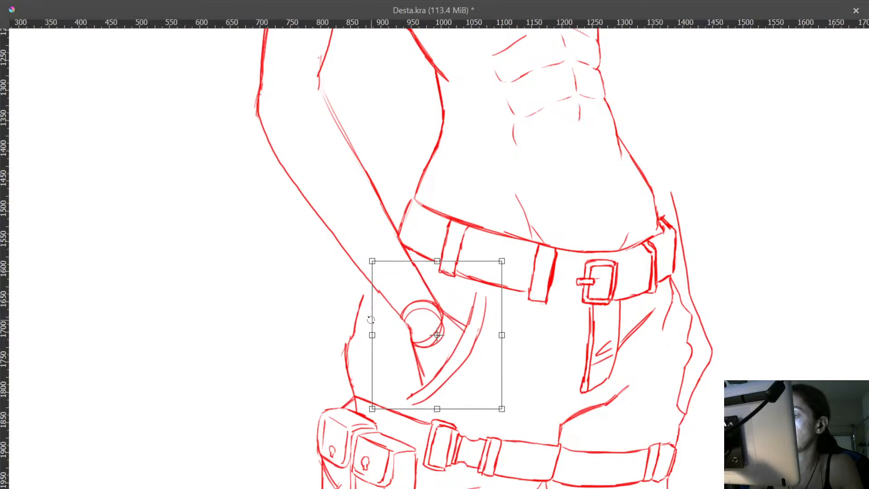
{"action": "key", "text": "Left"}
{"action": "key", "text": "Left"}
{"action": "key", "text": "Left"}
{"action": "key", "text": "Left"}
{"action": "key", "text": "Left"}
{"action": "key", "text": "Left"}
{"action": "key", "text": "Left"}
{"action": "key", "text": "Left"}
{"action": "key", "text": "Left"}
{"action": "key", "text": "Left"}
{"action": "key", "text": "Left"}
{"action": "key", "text": "Left"}
{"action": "key", "text": "Left"}
{"action": "key", "text": "Left"}
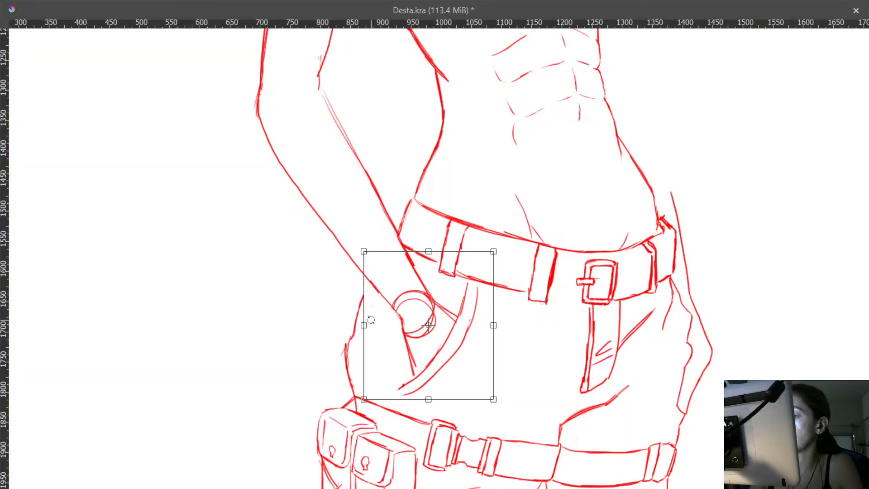
{"action": "key", "text": "Right"}
{"action": "key", "text": "Return"}
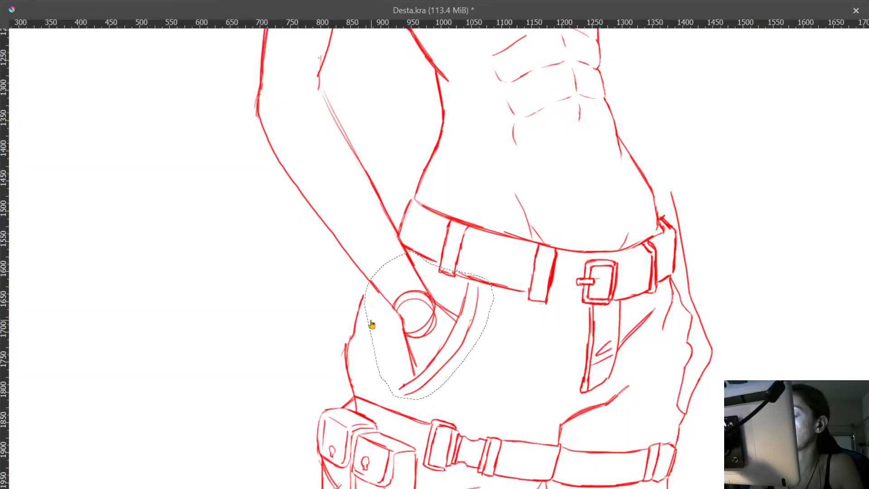
- Clean up the lines around the wrist, then lasso and delete the overlapping construction circles at the pocketed hand
{"action": "mouse_move", "coordinate": [478, 257]}
{"action": "left_mouse_down"}
{"action": "mouse_move", "coordinate": [479, 401]}
{"action": "mouse_move", "coordinate": [494, 357]}
{"action": "mouse_move", "coordinate": [493, 287]}
{"action": "mouse_move", "coordinate": [446, 268]}
{"action": "mouse_move", "coordinate": [424, 273]}
{"action": "left_mouse_up"}
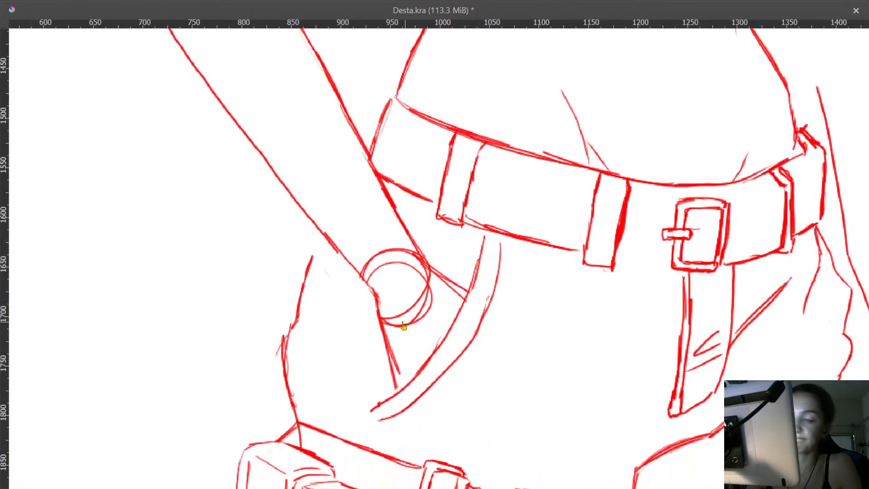
{"action": "left_click_drag", "start_coordinate": [394, 316], "coordinate": [391, 327]}
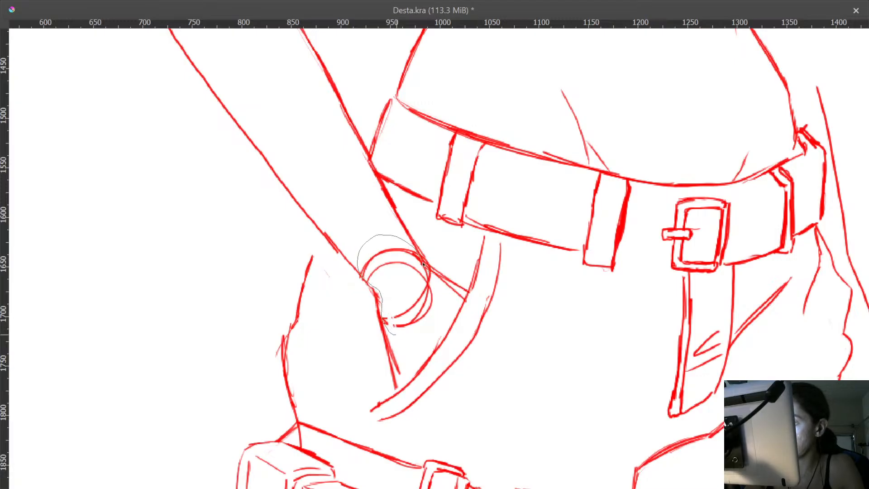
{"action": "left_click_drag", "start_coordinate": [431, 326], "coordinate": [425, 331]}
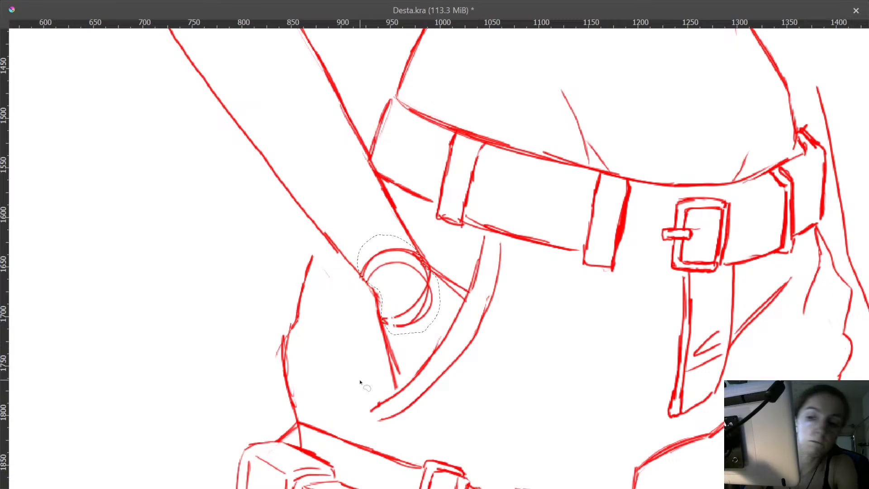
{"action": "key", "text": "Delete"}
- Make the jacket sketch on Paint Layer 3 visible over the figure and save the drawing
{"action": "left_click_drag", "start_coordinate": [575, 195], "coordinate": [588, 297]}
{"action": "left_click_drag", "start_coordinate": [630, 274], "coordinate": [602, 248]}
{"action": "key", "text": "Tab"}
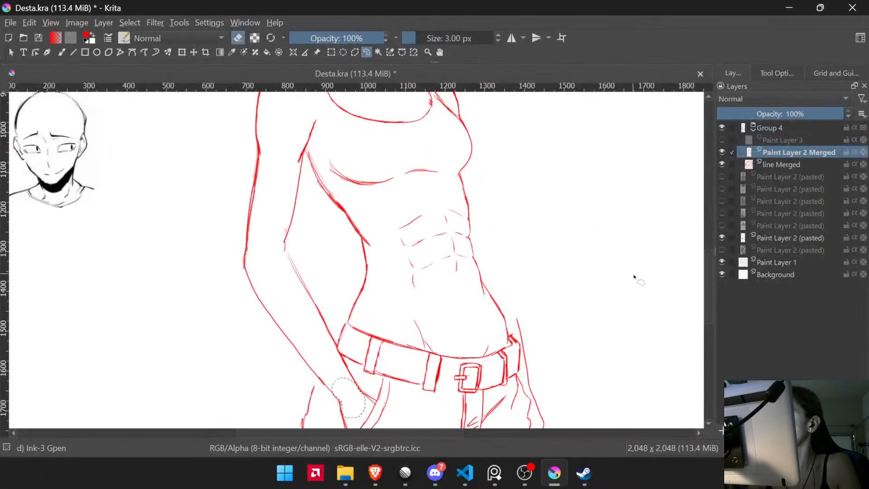
{"action": "left_click_drag", "start_coordinate": [527, 296], "coordinate": [514, 303]}
{"action": "left_click_drag", "start_coordinate": [518, 345], "coordinate": [494, 228]}
{"action": "left_click", "coordinate": [722, 140]}
{"action": "left_click_drag", "start_coordinate": [494, 225], "coordinate": [504, 284]}
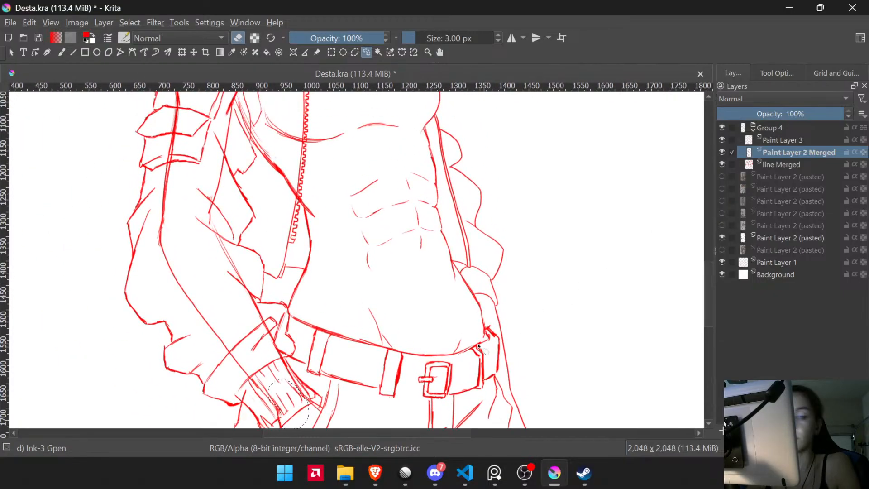
{"action": "key", "text": "ctrl+s"}
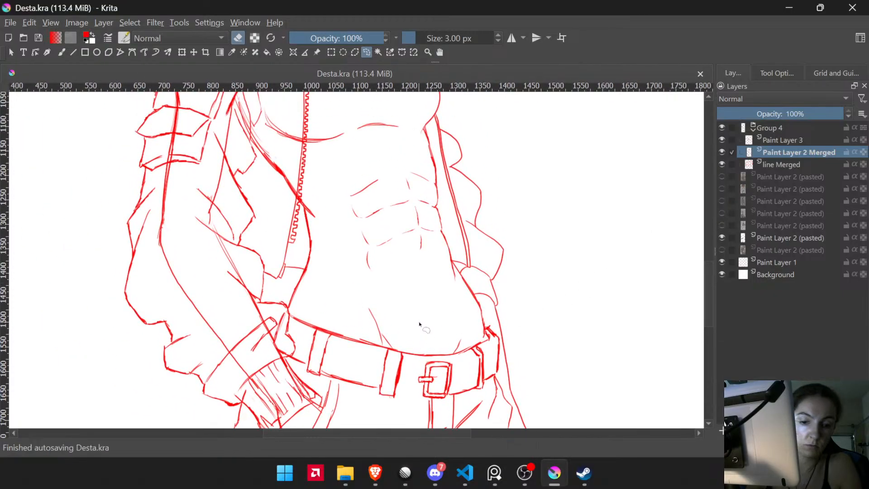
- Switch to the brush with erasing off, try a short outline stroke for the far arm inside the jacket edge, and save the drawing
{"action": "key", "text": "b"}
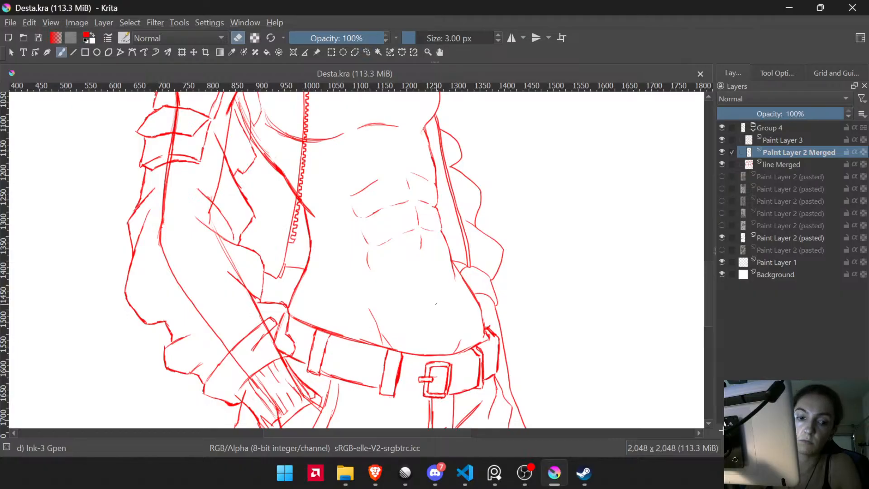
{"action": "key", "text": "e"}
{"action": "left_click_drag", "start_coordinate": [487, 214], "coordinate": [485, 240]}
{"action": "left_click_drag", "start_coordinate": [471, 158], "coordinate": [471, 225]}
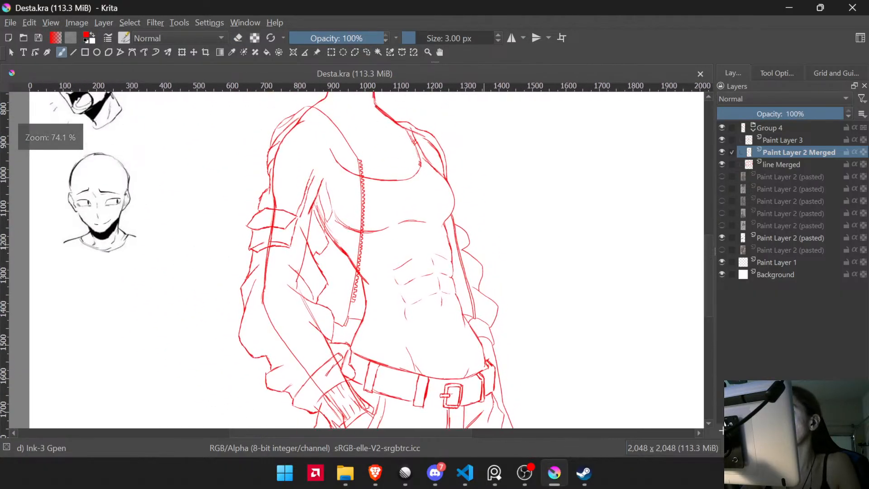
{"action": "mouse_move", "coordinate": [442, 196]}
{"action": "left_mouse_down"}
{"action": "mouse_move", "coordinate": [450, 171]}
{"action": "mouse_move", "coordinate": [457, 234]}
{"action": "mouse_move", "coordinate": [496, 143]}
{"action": "left_mouse_up"}
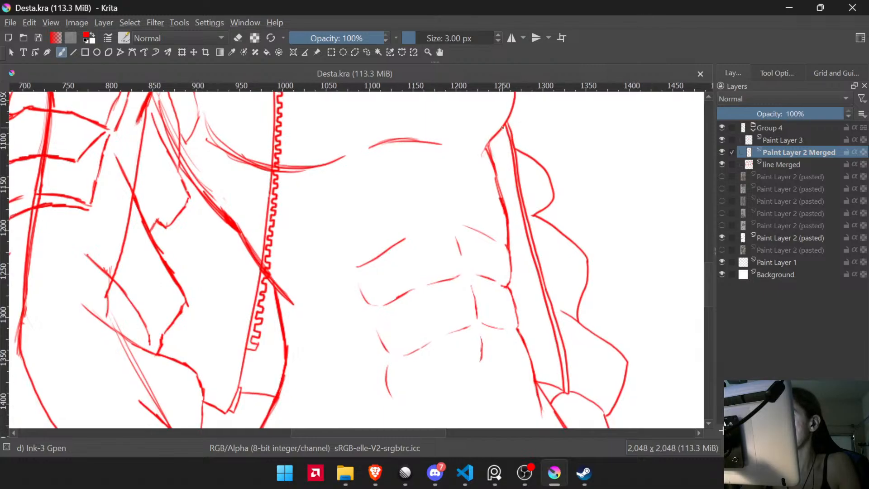
{"action": "left_click_drag", "start_coordinate": [510, 185], "coordinate": [515, 206]}
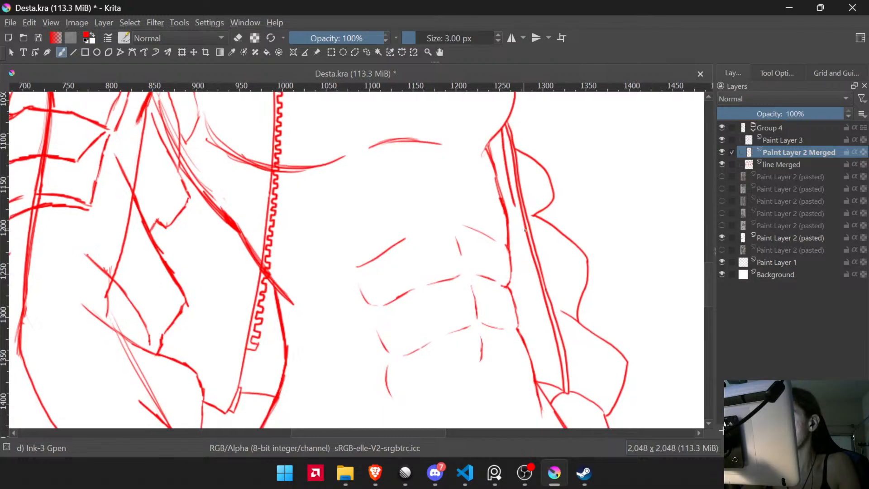
{"action": "mouse_move", "coordinate": [533, 267]}
{"action": "left_mouse_down"}
{"action": "mouse_move", "coordinate": [524, 171]}
{"action": "mouse_move", "coordinate": [530, 195]}
{"action": "left_mouse_up"}
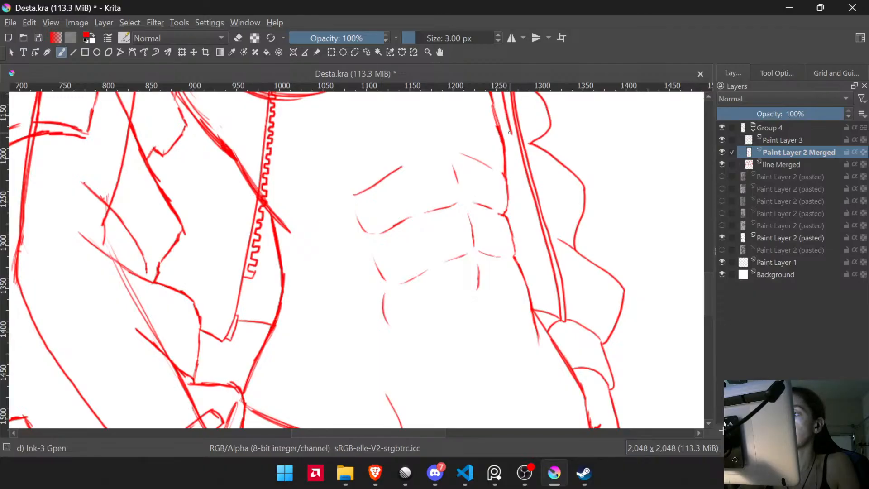
{"action": "left_click_drag", "start_coordinate": [528, 160], "coordinate": [514, 233]}
{"action": "key", "text": "ctrl+s"}
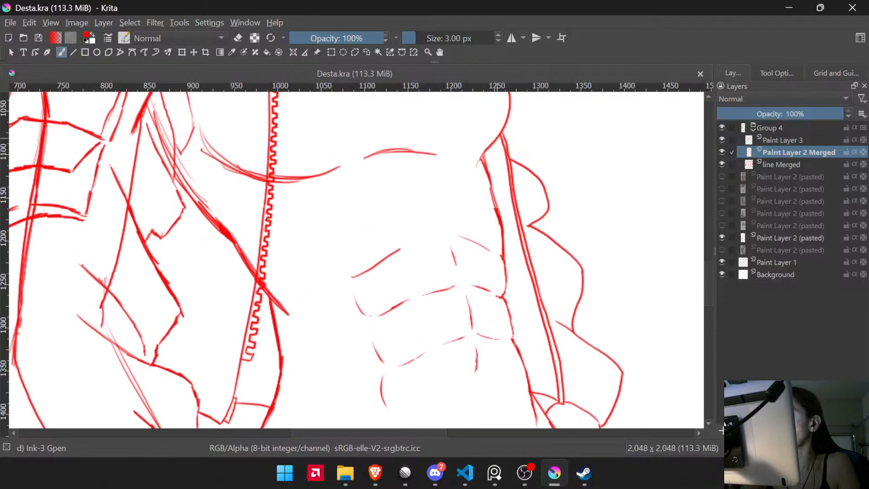
{"action": "mouse_move", "coordinate": [503, 159]}
{"action": "left_mouse_down"}
{"action": "mouse_move", "coordinate": [519, 236]}
{"action": "mouse_move", "coordinate": [532, 225]}
{"action": "mouse_move", "coordinate": [507, 160]}
{"action": "left_mouse_up"}
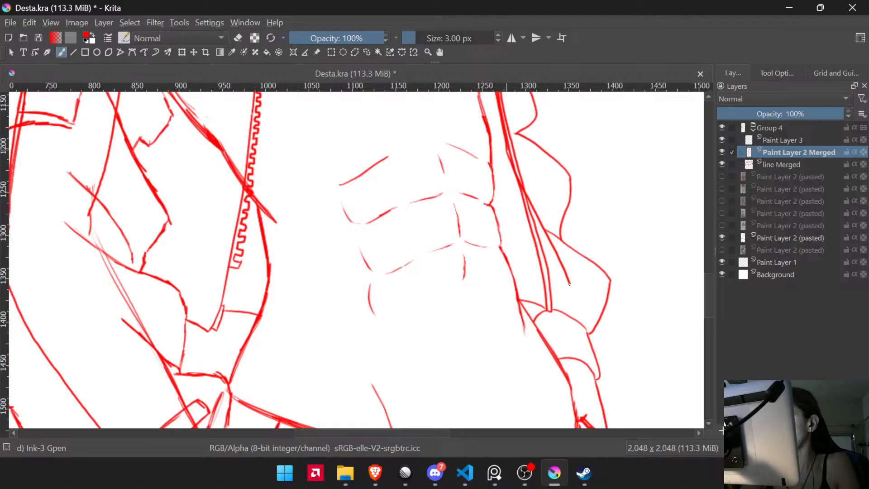
{"action": "key", "text": "ctrl+z"}
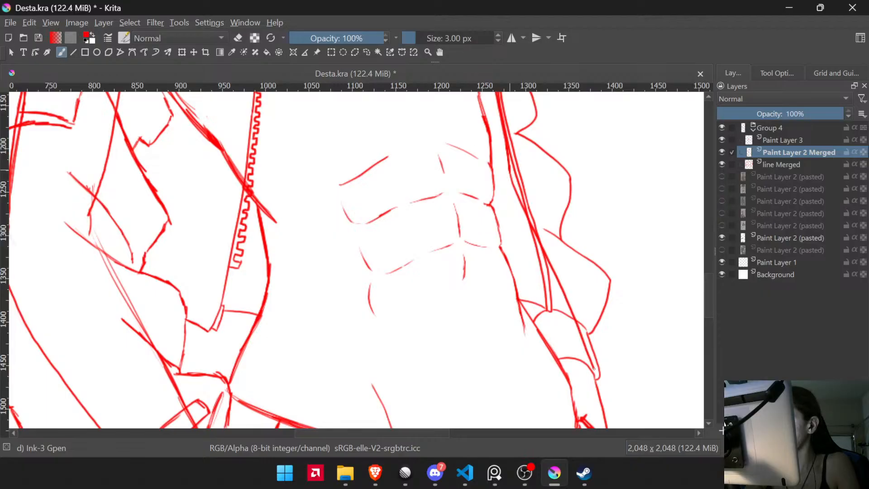
{"action": "left_click_drag", "start_coordinate": [565, 310], "coordinate": [475, 173]}
{"action": "left_click_drag", "start_coordinate": [507, 167], "coordinate": [502, 190]}
{"action": "mouse_move", "coordinate": [500, 148]}
{"action": "left_mouse_down"}
{"action": "mouse_move", "coordinate": [513, 271]}
{"action": "mouse_move", "coordinate": [483, 232]}
{"action": "mouse_move", "coordinate": [490, 213]}
{"action": "left_mouse_up"}
{"action": "key", "text": "ctrl+z"}
- Draw the far arm's outline from below the chest down across the jacket sleeve to its cuff
{"action": "key", "text": "Tab"}
{"action": "left_click_drag", "start_coordinate": [490, 166], "coordinate": [488, 125]}
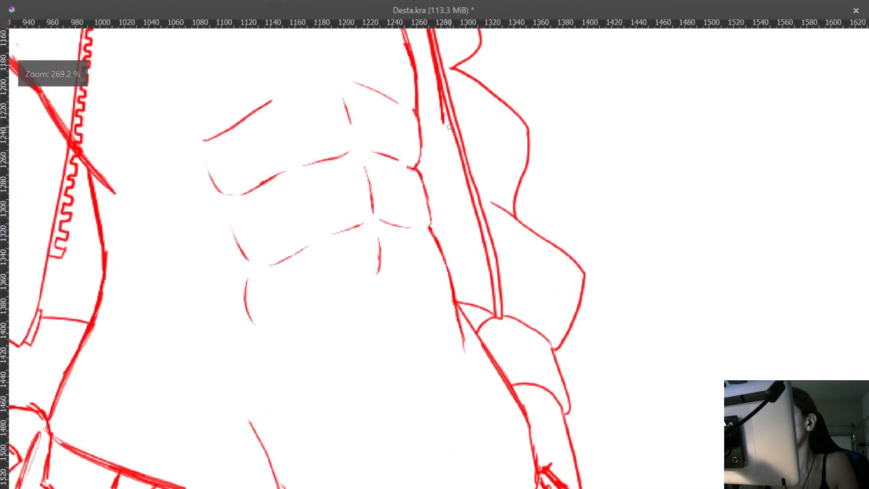
{"action": "left_click_drag", "start_coordinate": [457, 150], "coordinate": [456, 124]}
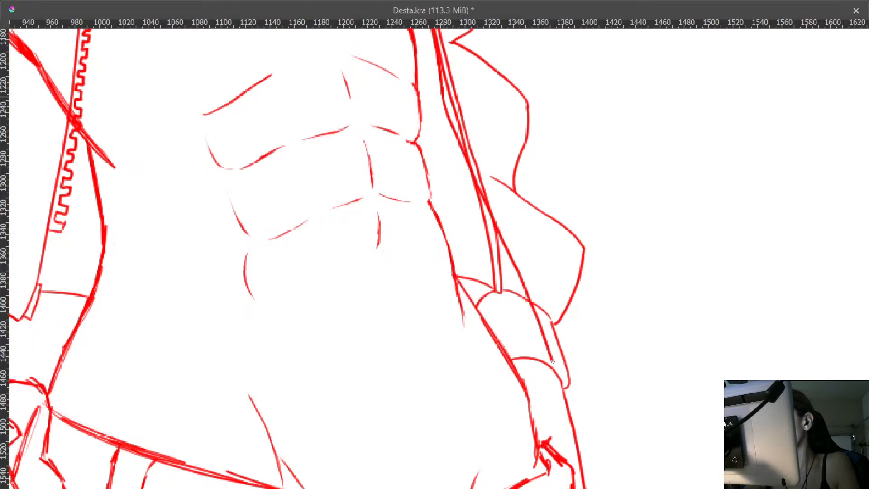
{"action": "left_click_drag", "start_coordinate": [555, 279], "coordinate": [545, 329]}
- Hide the jacket sketch on Paint Layer 3 to expose the body line art
{"action": "key", "text": "Tab"}
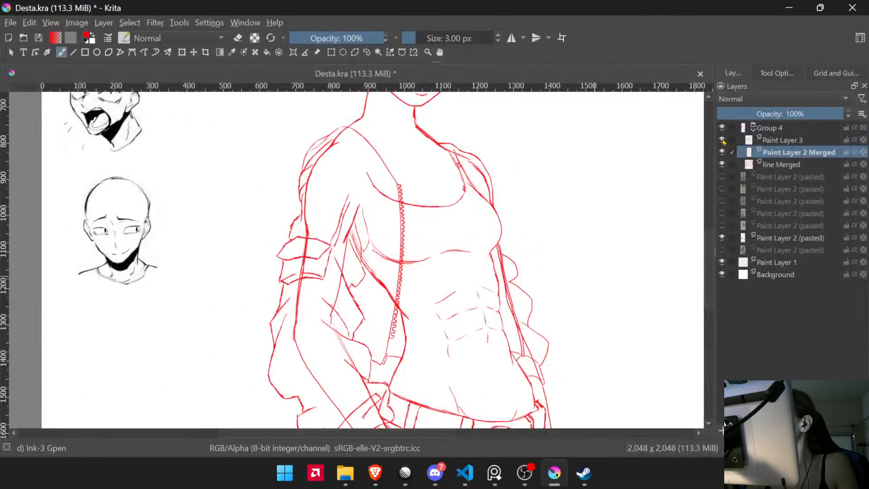
{"action": "left_click", "coordinate": [723, 140]}
{"action": "left_click_drag", "start_coordinate": [555, 248], "coordinate": [553, 329]}
{"action": "left_click_drag", "start_coordinate": [553, 282], "coordinate": [560, 239]}
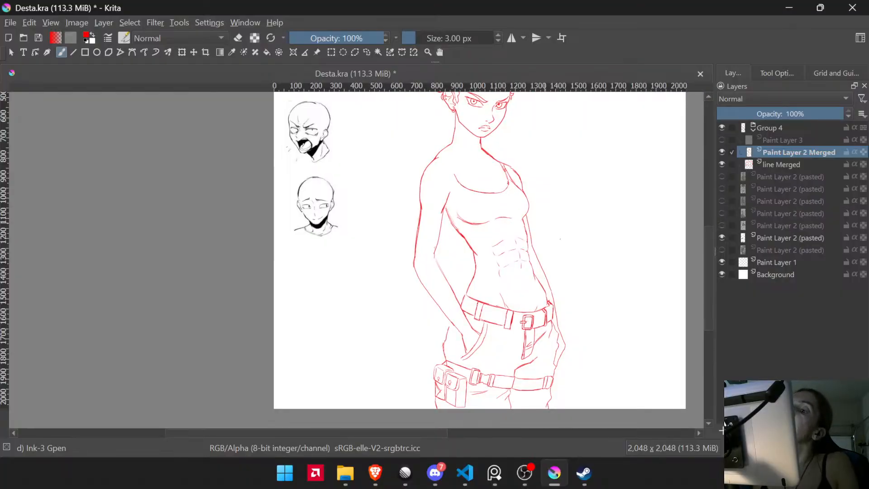
- Extend the outer hip line of the trousers up to meet the forearm of the pocketed hand
{"action": "mouse_move", "coordinate": [438, 339]}
{"action": "left_mouse_down"}
{"action": "mouse_move", "coordinate": [479, 265]}
{"action": "mouse_move", "coordinate": [475, 285]}
{"action": "mouse_move", "coordinate": [497, 279]}
{"action": "mouse_move", "coordinate": [518, 256]}
{"action": "left_mouse_up"}
{"action": "left_click_drag", "start_coordinate": [532, 257], "coordinate": [393, 255]}
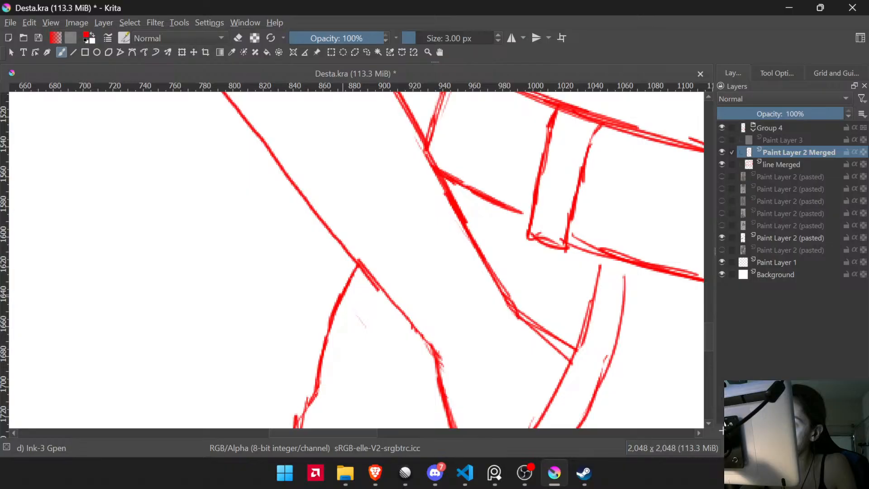
- Erase the stray sketch lines where the hip meets the forearm and along the far shoulder, and save the drawing
{"action": "left_click_drag", "start_coordinate": [440, 194], "coordinate": [446, 317]}
{"action": "left_click_drag", "start_coordinate": [525, 212], "coordinate": [476, 360]}
{"action": "left_click_drag", "start_coordinate": [440, 259], "coordinate": [374, 200]}
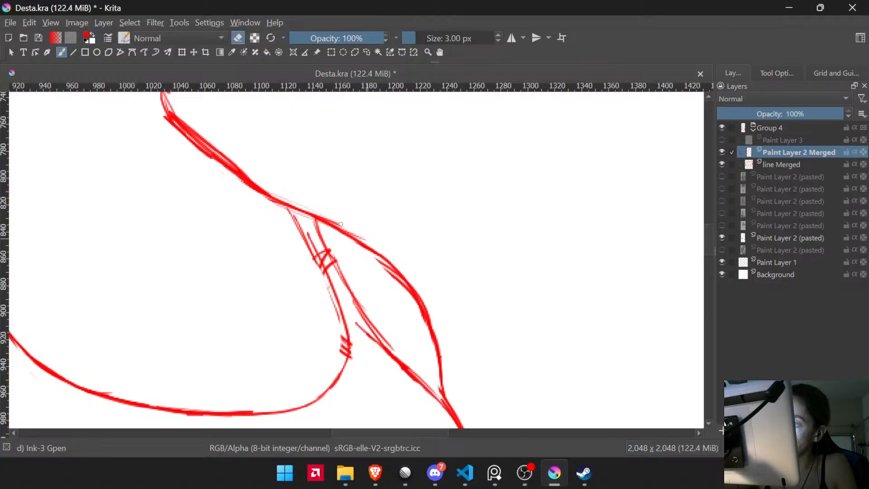
{"action": "left_click_drag", "start_coordinate": [324, 211], "coordinate": [477, 268]}
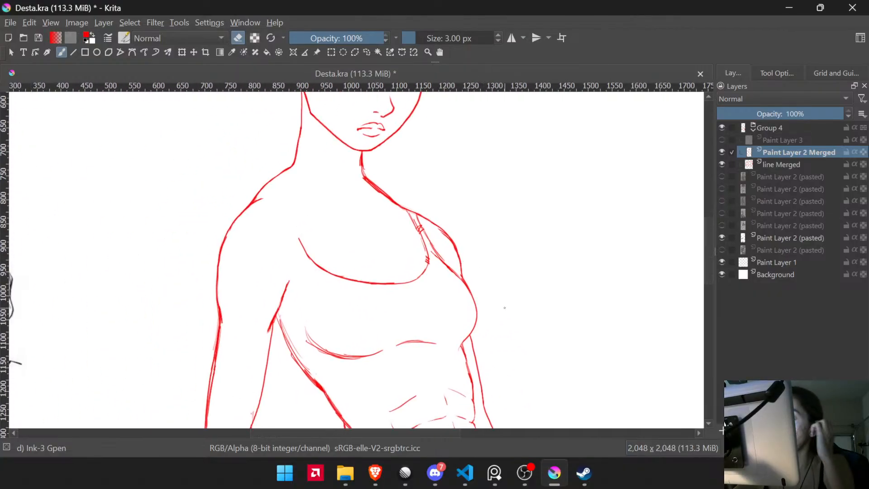
{"action": "left_click_drag", "start_coordinate": [388, 201], "coordinate": [405, 267]}
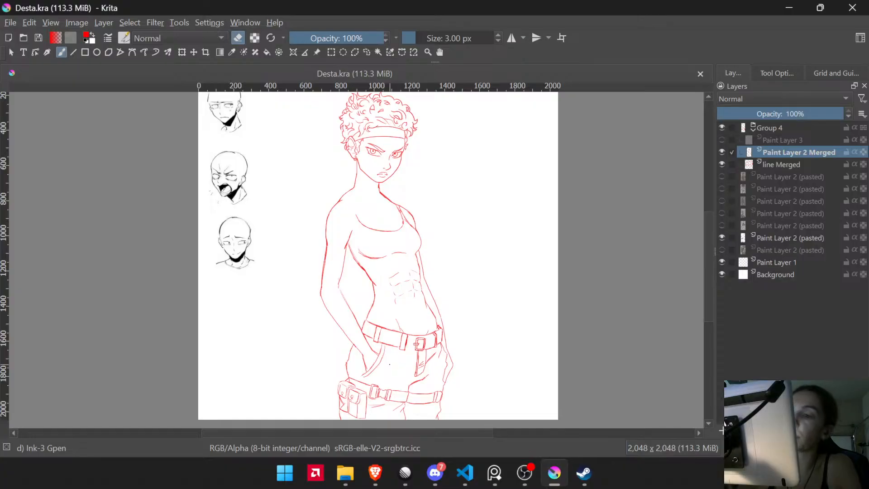
- Tidy the junction where the waist outline meets the belt's upper edge beside the bent arm, and save the drawing
{"action": "mouse_move", "coordinate": [456, 312]}
{"action": "left_mouse_down"}
{"action": "mouse_move", "coordinate": [465, 297]}
{"action": "mouse_move", "coordinate": [482, 312]}
{"action": "mouse_move", "coordinate": [447, 261]}
{"action": "mouse_move", "coordinate": [465, 237]}
{"action": "mouse_move", "coordinate": [525, 256]}
{"action": "left_mouse_up"}
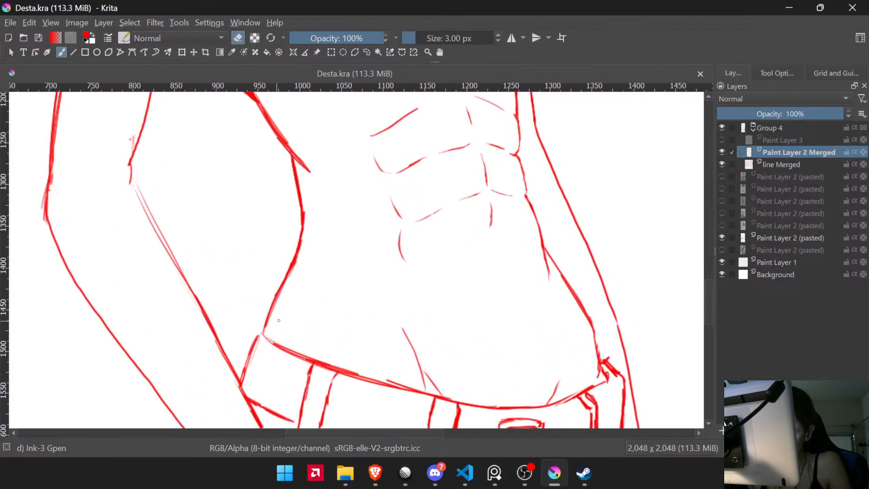
{"action": "left_click_drag", "start_coordinate": [299, 285], "coordinate": [259, 236]}
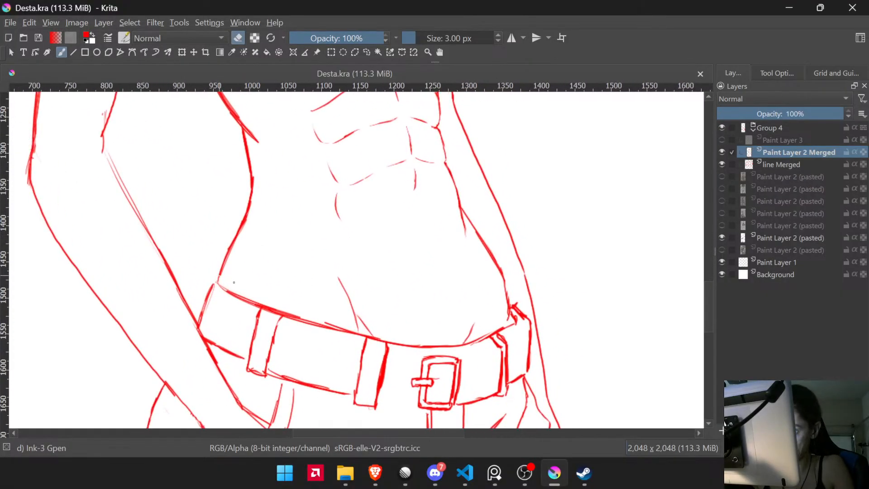
{"action": "left_click_drag", "start_coordinate": [223, 279], "coordinate": [267, 291]}
{"action": "key", "text": "ctrl+s"}
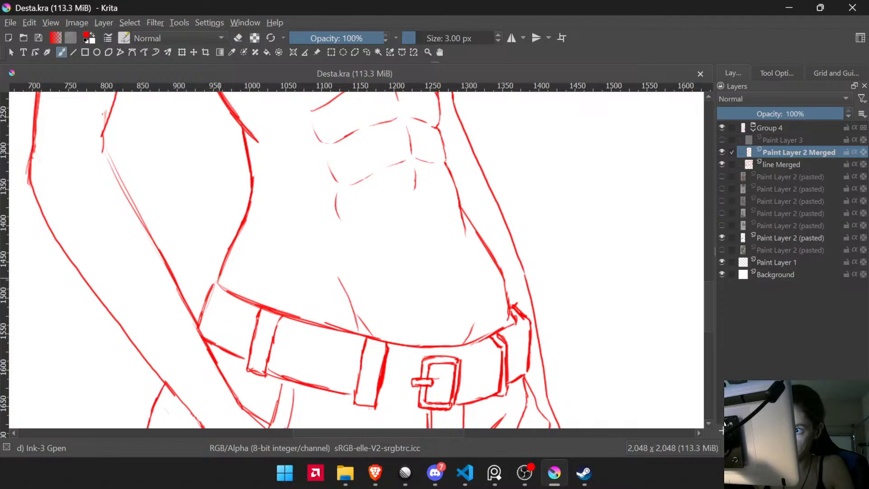
{"action": "left_click_drag", "start_coordinate": [251, 288], "coordinate": [313, 298]}
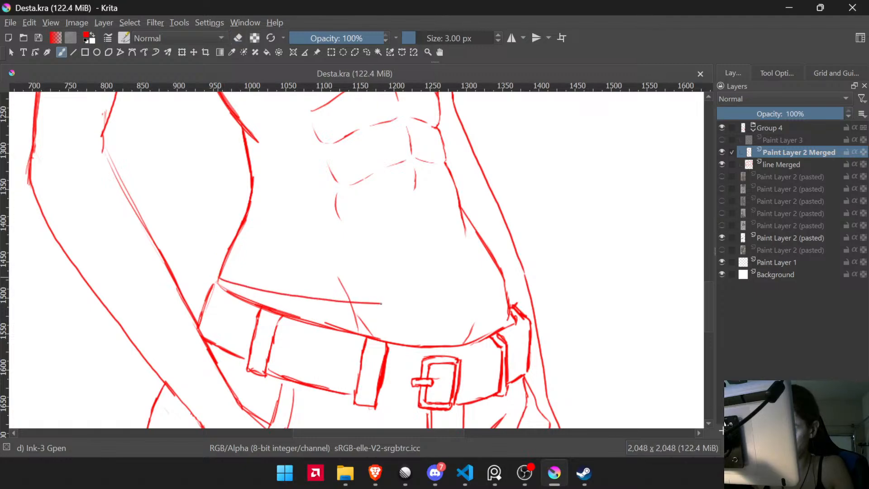
{"action": "left_click_drag", "start_coordinate": [450, 304], "coordinate": [504, 310]}
{"action": "key", "text": "ctrl+z"}
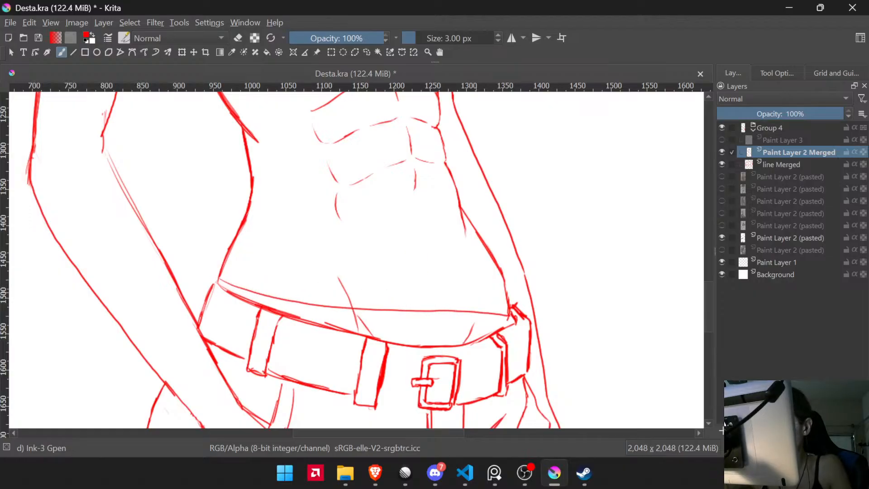
{"action": "left_click_drag", "start_coordinate": [472, 265], "coordinate": [528, 367]}
{"action": "mouse_move", "coordinate": [487, 257]}
{"action": "left_mouse_down"}
{"action": "mouse_move", "coordinate": [516, 349]}
{"action": "mouse_move", "coordinate": [546, 256]}
{"action": "left_mouse_up"}
{"action": "key", "text": "ctrl+z"}
{"action": "left_click_drag", "start_coordinate": [440, 273], "coordinate": [534, 317]}
{"action": "left_click_drag", "start_coordinate": [534, 317], "coordinate": [505, 267]}
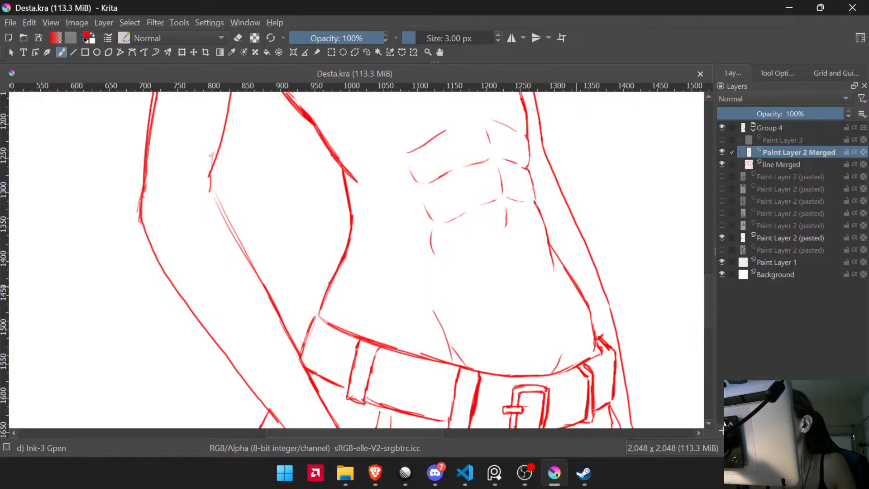
- Draw the hem of the top as a shallow curve across the abdomen above the belt, and save the drawing
{"action": "left_click_drag", "start_coordinate": [371, 298], "coordinate": [333, 291]}
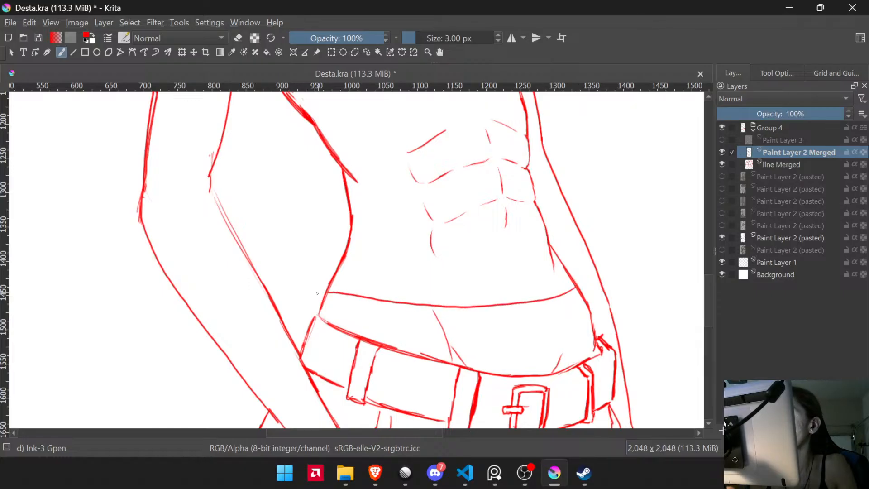
{"action": "mouse_move", "coordinate": [409, 276]}
{"action": "left_mouse_down"}
{"action": "mouse_move", "coordinate": [380, 408]}
{"action": "mouse_move", "coordinate": [388, 347]}
{"action": "left_mouse_up"}
{"action": "key", "text": "ctrl+s"}
- Redraw the armhole edge of the top from the near armpit up to the shoulder outline
{"action": "left_click_drag", "start_coordinate": [454, 211], "coordinate": [463, 297]}
{"action": "left_click_drag", "start_coordinate": [390, 222], "coordinate": [385, 164]}
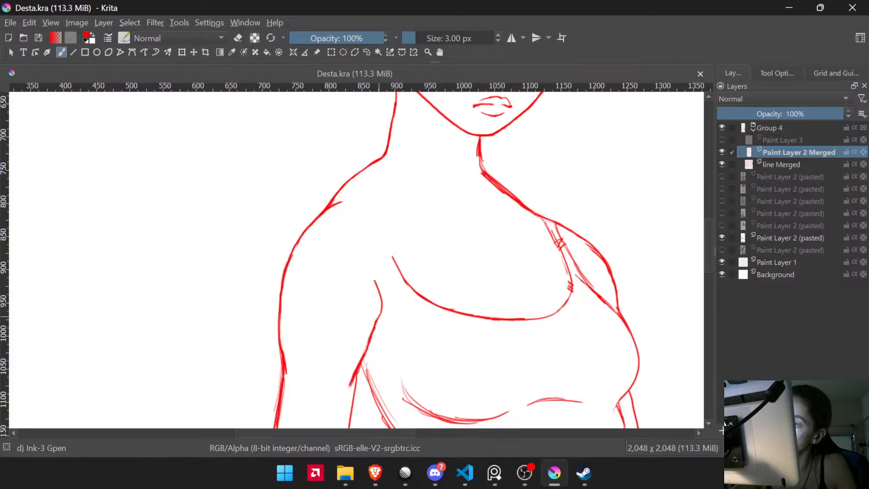
{"action": "key", "text": "ctrl+z"}
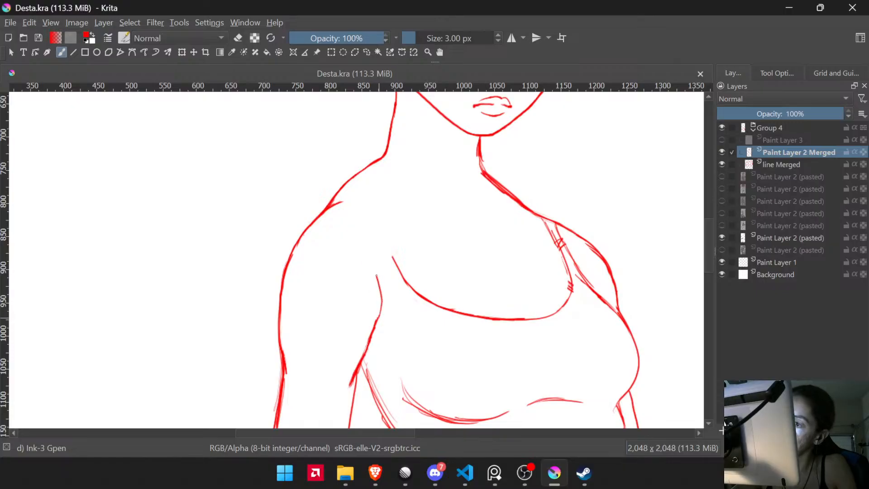
{"action": "left_click_drag", "start_coordinate": [376, 275], "coordinate": [364, 243]}
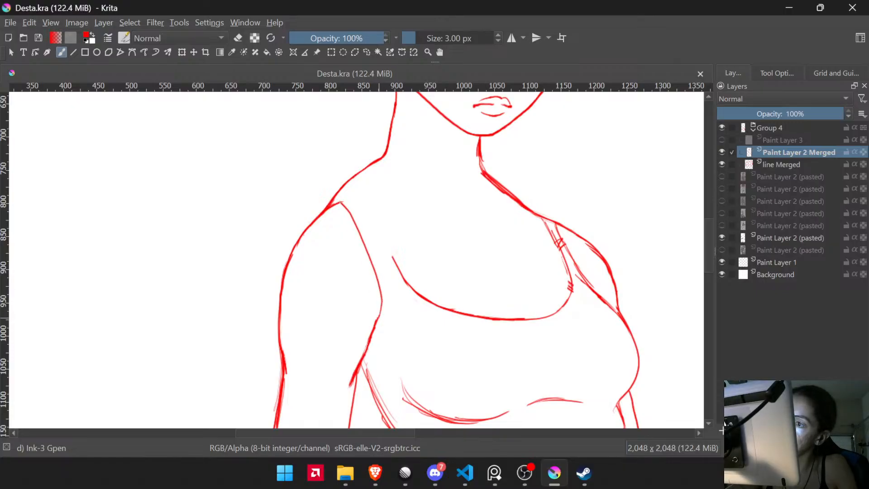
- Extend the neckline upward as the inner edge of the near strap until it meets the shoulder outline
{"action": "scroll", "coordinate": [316, 156], "scroll_direction": "up", "scroll_amount": 3}
{"action": "key", "text": "Tab"}
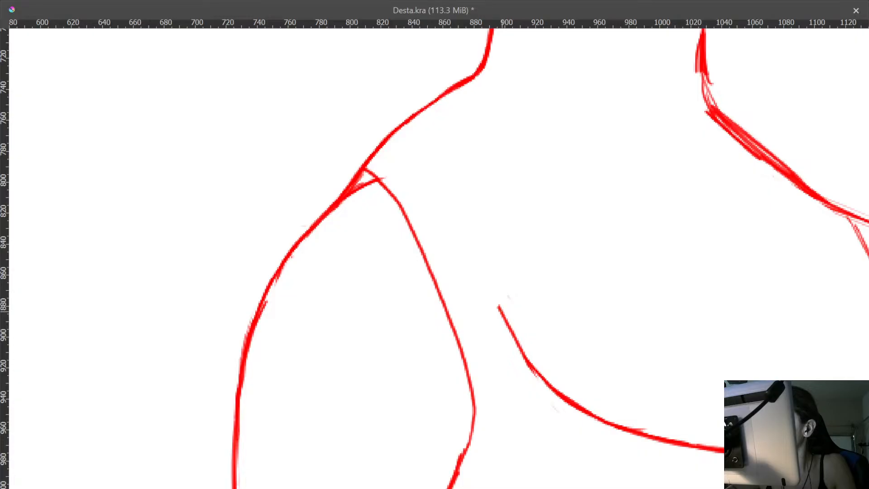
{"action": "left_click_drag", "start_coordinate": [460, 226], "coordinate": [496, 294]}
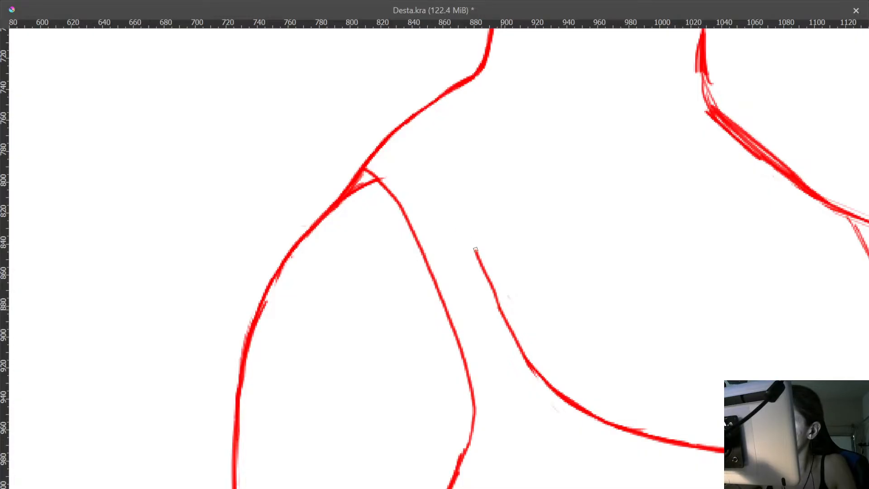
{"action": "left_click_drag", "start_coordinate": [475, 250], "coordinate": [460, 216]}
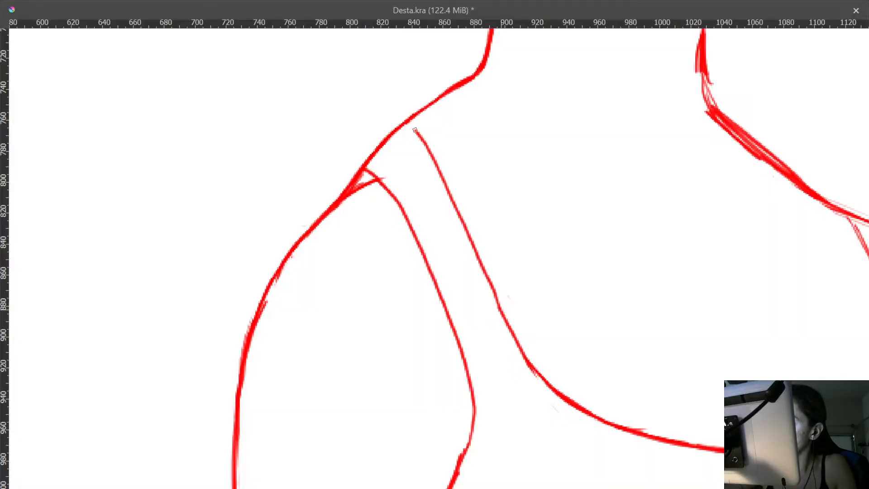
{"action": "left_click_drag", "start_coordinate": [433, 189], "coordinate": [505, 316]}
- Wrap the near strap over the shoulder with a raised outer edge, and erase the shoulder outline beneath it
{"action": "left_click_drag", "start_coordinate": [478, 252], "coordinate": [471, 214]}
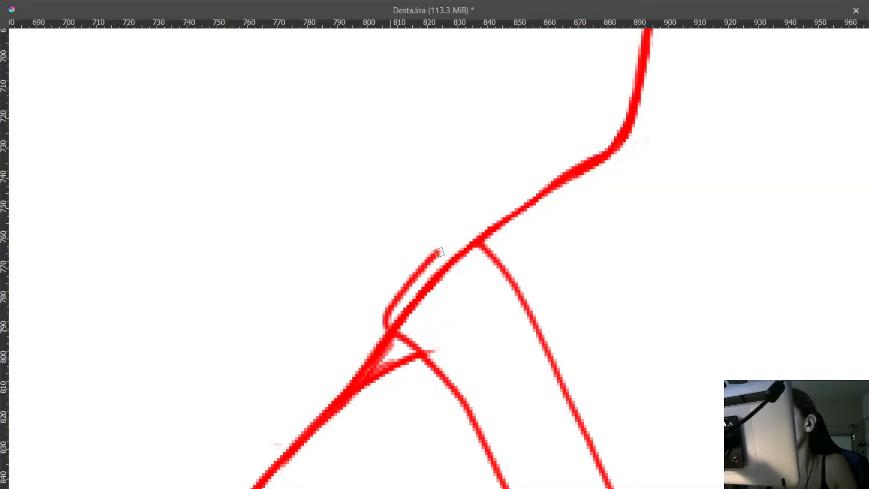
{"action": "left_click_drag", "start_coordinate": [439, 252], "coordinate": [461, 237]}
{"action": "mouse_move", "coordinate": [407, 314]}
{"action": "left_mouse_down"}
{"action": "mouse_move", "coordinate": [401, 325]}
{"action": "mouse_move", "coordinate": [443, 262]}
{"action": "mouse_move", "coordinate": [434, 285]}
{"action": "mouse_move", "coordinate": [458, 265]}
{"action": "mouse_move", "coordinate": [523, 405]}
{"action": "left_mouse_up"}
{"action": "left_click_drag", "start_coordinate": [617, 291], "coordinate": [474, 311]}
- Clean up the far neck line below the chin into one smooth stroke curving into the shoulder
{"action": "left_click_drag", "start_coordinate": [446, 271], "coordinate": [453, 176]}
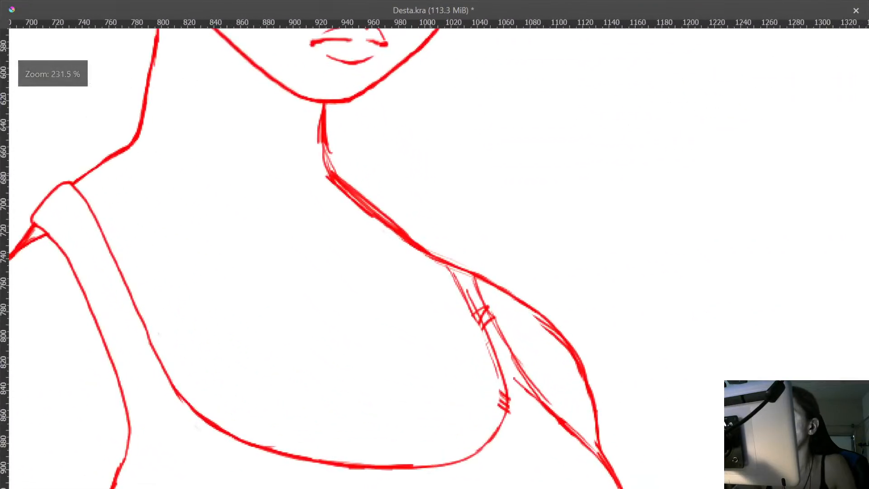
{"action": "left_click_drag", "start_coordinate": [362, 132], "coordinate": [417, 188]}
{"action": "mouse_move", "coordinate": [374, 254]}
{"action": "left_mouse_down"}
{"action": "mouse_move", "coordinate": [401, 216]}
{"action": "mouse_move", "coordinate": [367, 226]}
{"action": "mouse_move", "coordinate": [365, 294]}
{"action": "mouse_move", "coordinate": [371, 220]}
{"action": "mouse_move", "coordinate": [371, 265]}
{"action": "left_mouse_up"}
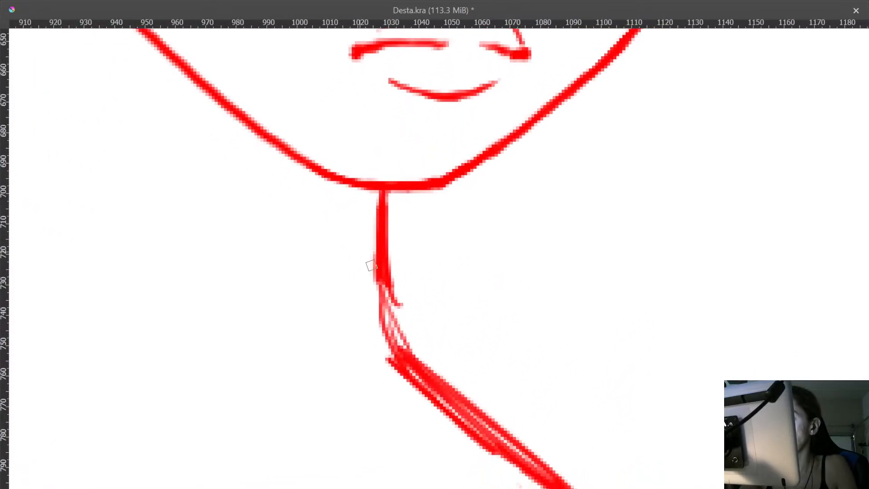
{"action": "mouse_move", "coordinate": [391, 302]}
{"action": "left_mouse_down"}
{"action": "mouse_move", "coordinate": [390, 342]}
{"action": "mouse_move", "coordinate": [391, 294]}
{"action": "left_mouse_up"}
{"action": "mouse_move", "coordinate": [406, 336]}
{"action": "left_mouse_down"}
{"action": "mouse_move", "coordinate": [367, 197]}
{"action": "mouse_move", "coordinate": [355, 185]}
{"action": "left_mouse_up"}
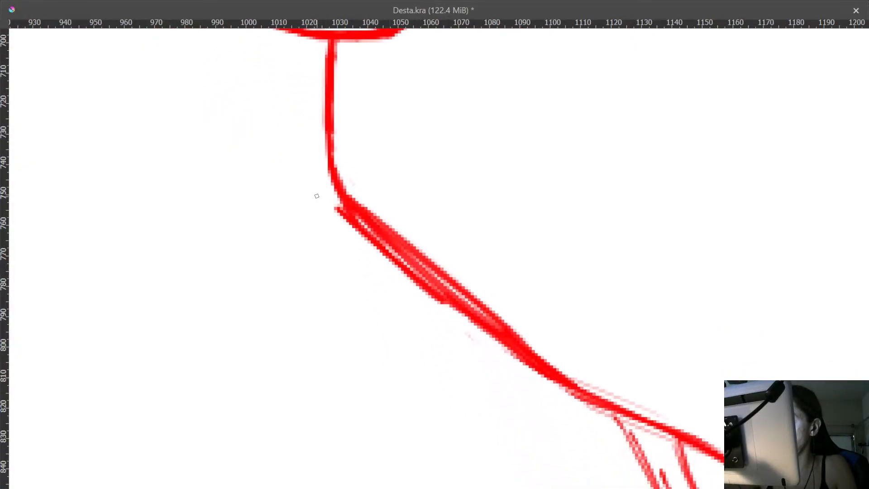
- Reduce the overlapping strokes between the neck base and the far shoulder to a single sloping line
{"action": "mouse_move", "coordinate": [371, 258]}
{"action": "left_mouse_down"}
{"action": "mouse_move", "coordinate": [339, 212]}
{"action": "mouse_move", "coordinate": [377, 247]}
{"action": "left_mouse_up"}
{"action": "mouse_move", "coordinate": [344, 210]}
{"action": "left_mouse_down"}
{"action": "mouse_move", "coordinate": [436, 295]}
{"action": "mouse_move", "coordinate": [427, 287]}
{"action": "left_mouse_up"}
{"action": "mouse_move", "coordinate": [369, 200]}
{"action": "left_mouse_down"}
{"action": "mouse_move", "coordinate": [501, 326]}
{"action": "mouse_move", "coordinate": [478, 300]}
{"action": "mouse_move", "coordinate": [577, 378]}
{"action": "mouse_move", "coordinate": [504, 326]}
{"action": "mouse_move", "coordinate": [548, 357]}
{"action": "left_mouse_up"}
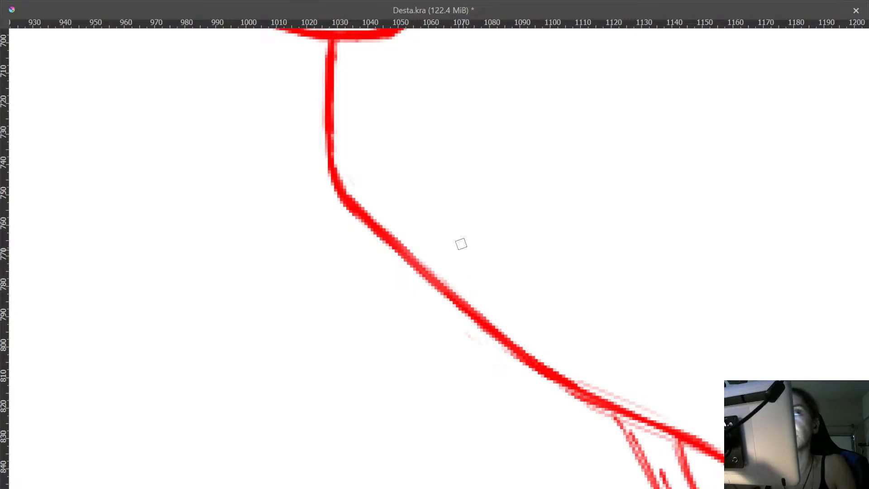
{"action": "left_click_drag", "start_coordinate": [472, 234], "coordinate": [577, 425]}
- Tidy the junction where the near shoulder outline meets the strap's lower corner
{"action": "left_click_drag", "start_coordinate": [430, 234], "coordinate": [438, 91]}
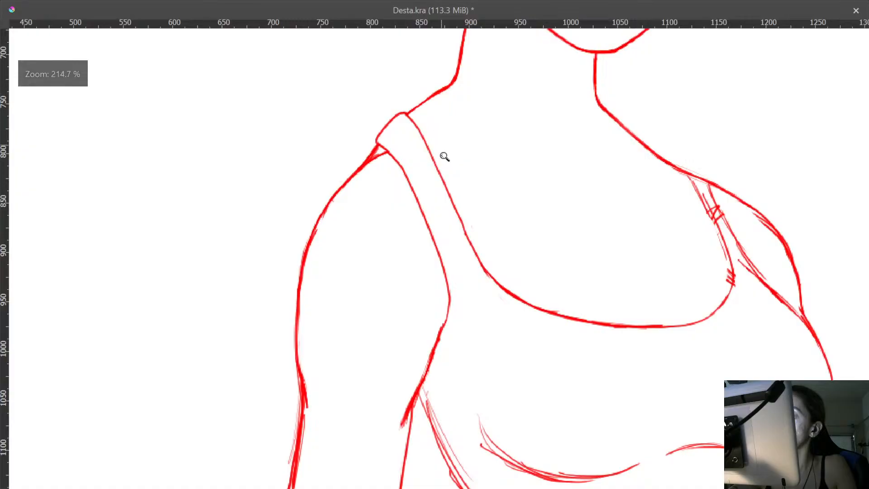
{"action": "left_click_drag", "start_coordinate": [442, 154], "coordinate": [442, 131]}
{"action": "left_click_drag", "start_coordinate": [328, 164], "coordinate": [353, 103]}
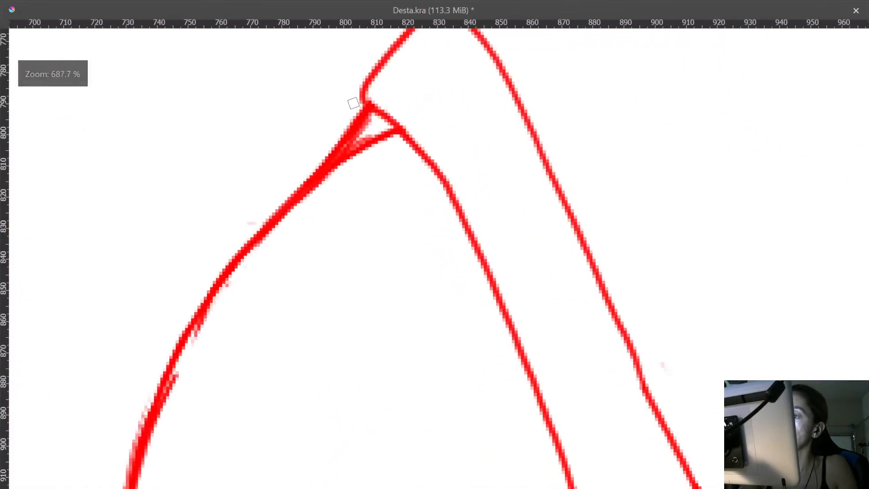
{"action": "left_click_drag", "start_coordinate": [363, 140], "coordinate": [345, 161]}
{"action": "left_click_drag", "start_coordinate": [340, 176], "coordinate": [385, 132]}
- Redraw the inner edge of the far strap from the shoulder outline down to the neckline
{"action": "left_click_drag", "start_coordinate": [393, 204], "coordinate": [435, 425]}
{"action": "left_click_drag", "start_coordinate": [516, 226], "coordinate": [509, 139]}
{"action": "left_click_drag", "start_coordinate": [317, 170], "coordinate": [303, 57]}
{"action": "mouse_move", "coordinate": [298, 116]}
{"action": "left_mouse_down"}
{"action": "mouse_move", "coordinate": [306, 146]}
{"action": "mouse_move", "coordinate": [292, 124]}
{"action": "mouse_move", "coordinate": [408, 350]}
{"action": "left_mouse_up"}
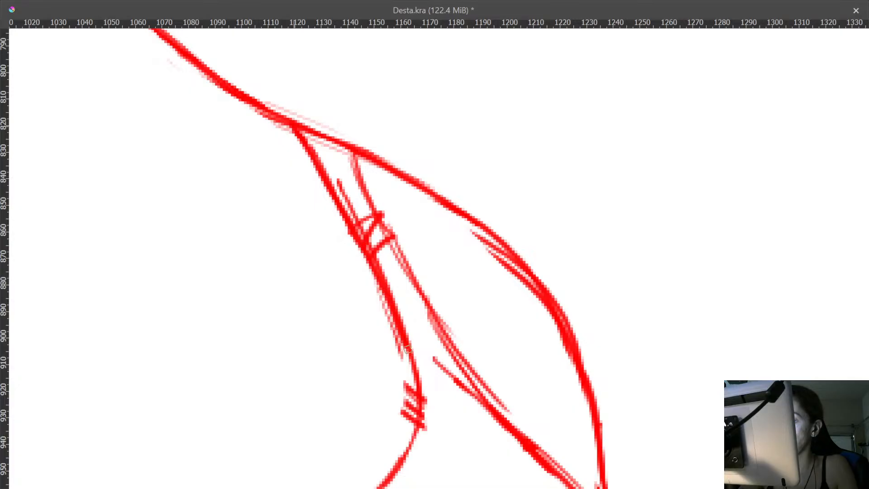
{"action": "left_click_drag", "start_coordinate": [418, 383], "coordinate": [422, 421]}
- Erase the hatch marks where the neckline bends into the far strap, and redraw that curve cleanly
{"action": "left_click_drag", "start_coordinate": [384, 354], "coordinate": [403, 250]}
{"action": "key", "text": "e"}
{"action": "left_click_drag", "start_coordinate": [425, 280], "coordinate": [425, 316]}
{"action": "mouse_move", "coordinate": [429, 325]}
{"action": "left_mouse_down"}
{"action": "mouse_move", "coordinate": [431, 284]}
{"action": "mouse_move", "coordinate": [445, 327]}
{"action": "left_mouse_up"}
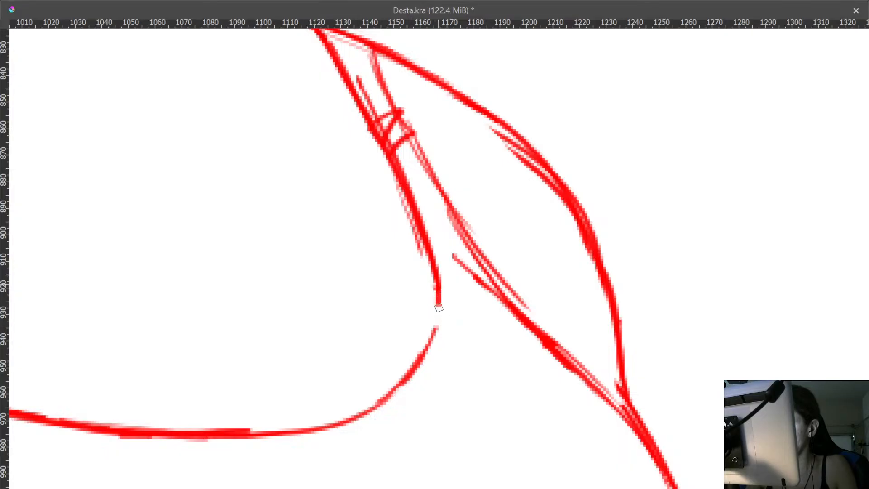
{"action": "mouse_move", "coordinate": [439, 307]}
{"action": "left_mouse_down"}
{"action": "mouse_move", "coordinate": [429, 343]}
{"action": "mouse_move", "coordinate": [454, 258]}
{"action": "mouse_move", "coordinate": [478, 225]}
{"action": "left_mouse_up"}
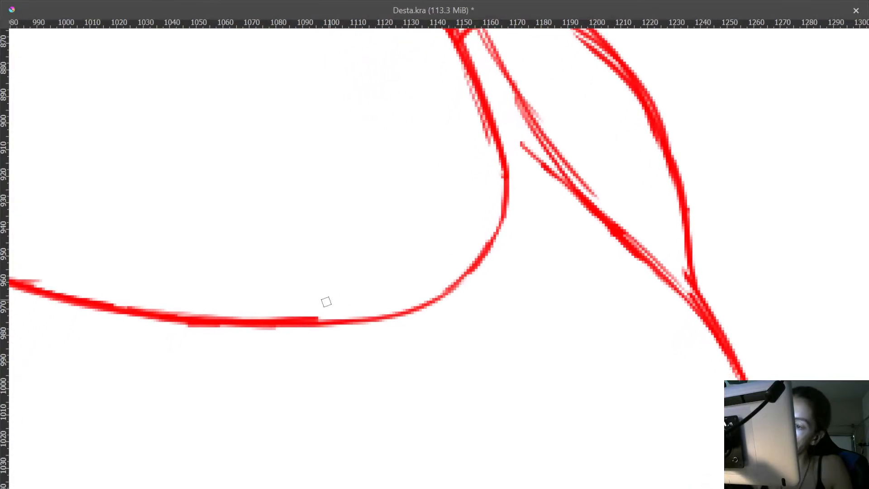
{"action": "mouse_move", "coordinate": [298, 324]}
{"action": "left_mouse_down"}
{"action": "mouse_move", "coordinate": [405, 312]}
{"action": "mouse_move", "coordinate": [444, 294]}
{"action": "left_mouse_up"}
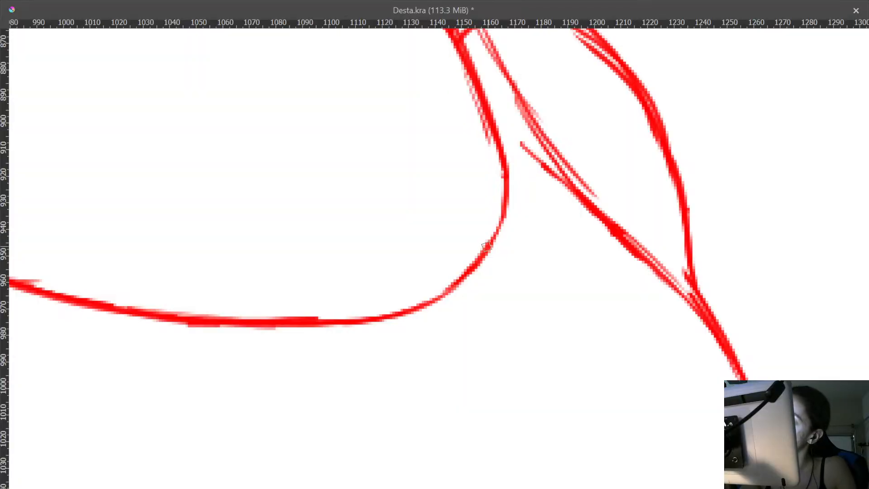
{"action": "left_click_drag", "start_coordinate": [486, 247], "coordinate": [494, 230]}
- Erase the crossing marks inside the far strap and retrace its outer edge down towards the armpit
{"action": "scroll", "coordinate": [501, 187], "scroll_direction": "up", "scroll_amount": 5}
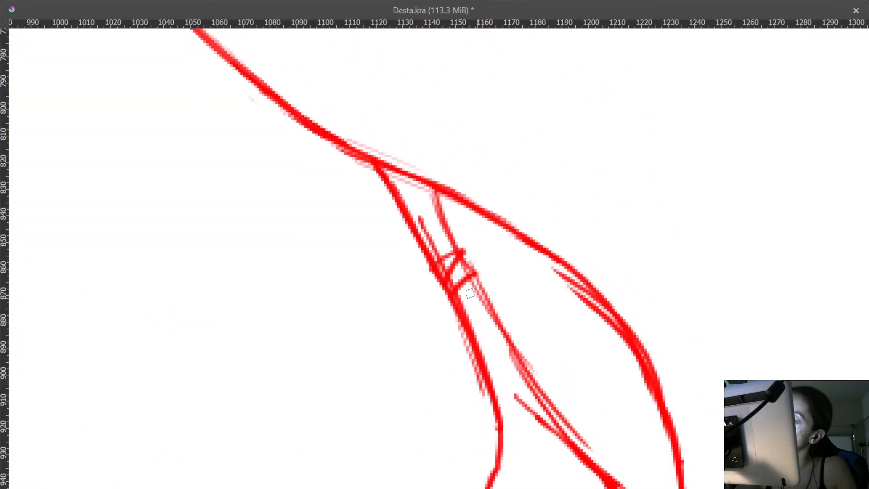
{"action": "mouse_move", "coordinate": [462, 290]}
{"action": "left_mouse_down"}
{"action": "mouse_move", "coordinate": [437, 254]}
{"action": "mouse_move", "coordinate": [476, 326]}
{"action": "mouse_move", "coordinate": [425, 225]}
{"action": "mouse_move", "coordinate": [469, 299]}
{"action": "mouse_move", "coordinate": [476, 262]}
{"action": "mouse_move", "coordinate": [463, 240]}
{"action": "mouse_move", "coordinate": [486, 287]}
{"action": "mouse_move", "coordinate": [460, 241]}
{"action": "left_mouse_up"}
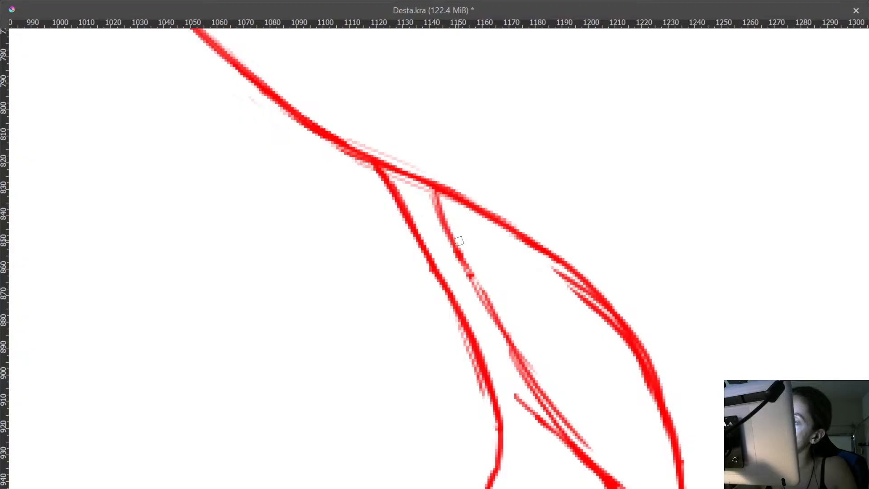
{"action": "mouse_move", "coordinate": [433, 189]}
{"action": "left_mouse_down"}
{"action": "mouse_move", "coordinate": [515, 356]}
{"action": "mouse_move", "coordinate": [466, 219]}
{"action": "mouse_move", "coordinate": [424, 157]}
{"action": "mouse_move", "coordinate": [417, 178]}
{"action": "mouse_move", "coordinate": [411, 145]}
{"action": "mouse_move", "coordinate": [431, 187]}
{"action": "mouse_move", "coordinate": [402, 138]}
{"action": "mouse_move", "coordinate": [489, 275]}
{"action": "mouse_move", "coordinate": [453, 228]}
{"action": "mouse_move", "coordinate": [562, 355]}
{"action": "mouse_move", "coordinate": [517, 249]}
{"action": "mouse_move", "coordinate": [485, 201]}
{"action": "mouse_move", "coordinate": [549, 292]}
{"action": "left_mouse_up"}
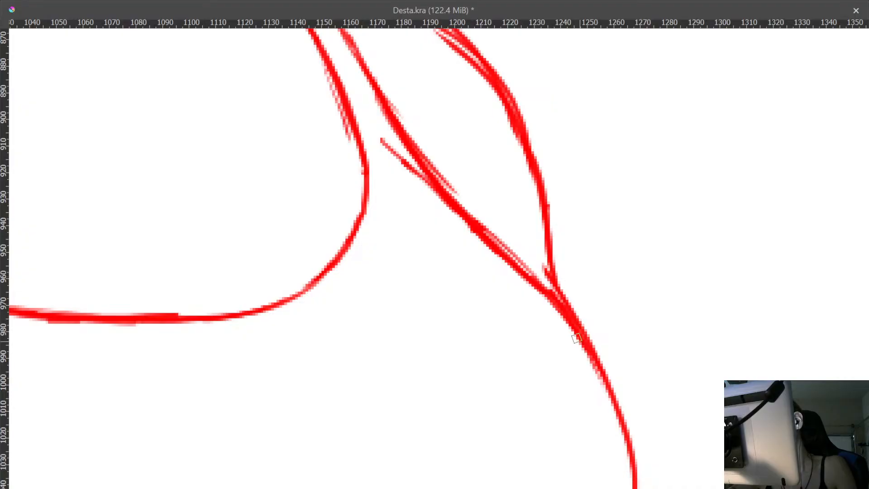
- Erase the stray strokes beside the outer and inner edges of the far strap
{"action": "left_click_drag", "start_coordinate": [463, 221], "coordinate": [472, 310]}
{"action": "mouse_move", "coordinate": [394, 233]}
{"action": "left_mouse_down"}
{"action": "mouse_move", "coordinate": [455, 294]}
{"action": "mouse_move", "coordinate": [446, 258]}
{"action": "mouse_move", "coordinate": [413, 211]}
{"action": "left_mouse_up"}
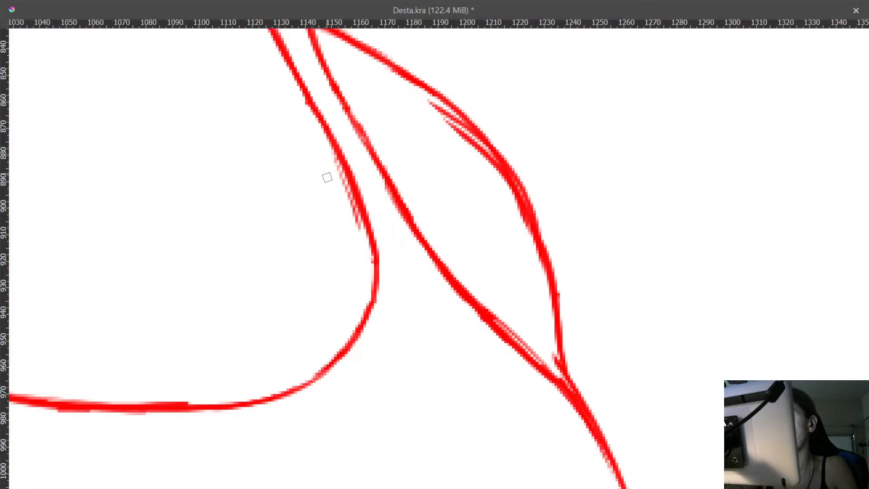
{"action": "mouse_move", "coordinate": [342, 192]}
{"action": "left_mouse_down"}
{"action": "mouse_move", "coordinate": [336, 169]}
{"action": "mouse_move", "coordinate": [359, 230]}
{"action": "left_mouse_up"}
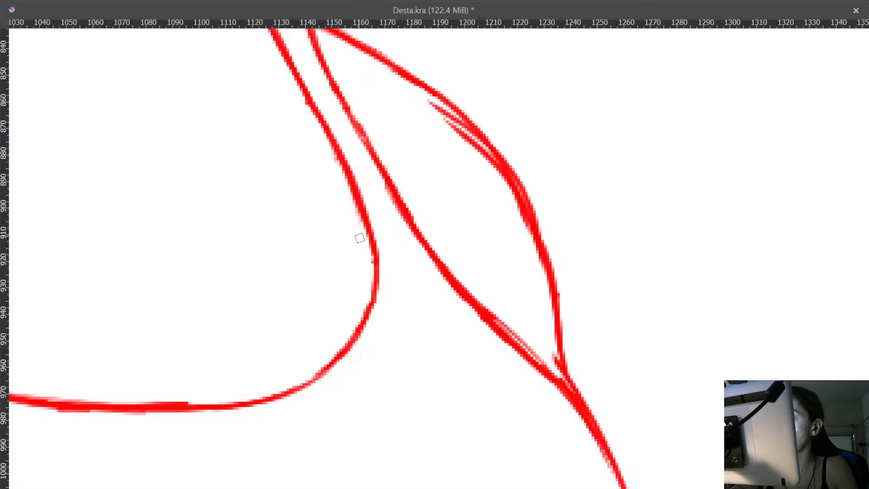
- Erase the loose sketch strokes along the inside of the far shoulder outline and the lower strap edge
{"action": "scroll", "coordinate": [359, 236], "scroll_direction": "up", "scroll_amount": 3}
{"action": "mouse_move", "coordinate": [432, 205]}
{"action": "left_mouse_down"}
{"action": "mouse_move", "coordinate": [468, 239]}
{"action": "mouse_move", "coordinate": [460, 220]}
{"action": "mouse_move", "coordinate": [488, 253]}
{"action": "mouse_move", "coordinate": [473, 239]}
{"action": "mouse_move", "coordinate": [521, 304]}
{"action": "mouse_move", "coordinate": [534, 353]}
{"action": "mouse_move", "coordinate": [439, 239]}
{"action": "left_mouse_up"}
{"action": "mouse_move", "coordinate": [489, 344]}
{"action": "left_mouse_down"}
{"action": "mouse_move", "coordinate": [444, 301]}
{"action": "mouse_move", "coordinate": [466, 321]}
{"action": "mouse_move", "coordinate": [448, 286]}
{"action": "left_mouse_up"}
{"action": "left_click_drag", "start_coordinate": [504, 223], "coordinate": [504, 181]}
- Clean up the junction of the far shoulder outline and strap edge, and thin the chest outline just below it
{"action": "left_click_drag", "start_coordinate": [465, 237], "coordinate": [471, 259]}
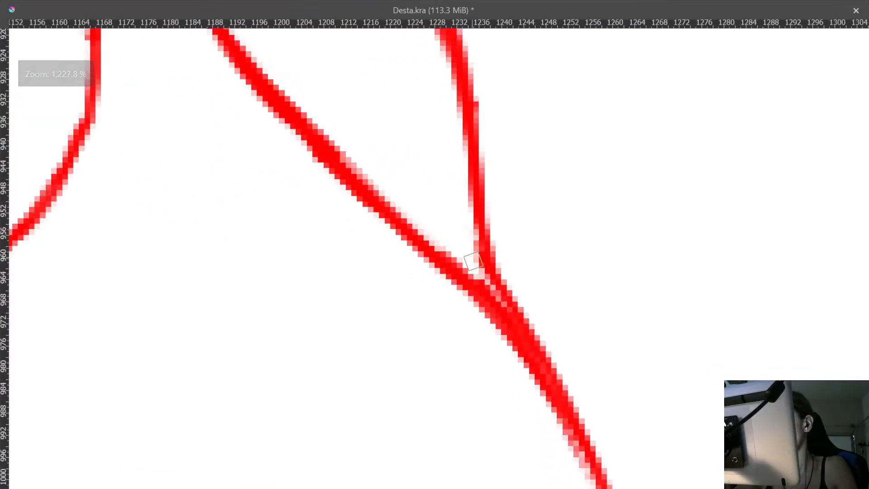
{"action": "mouse_move", "coordinate": [506, 290]}
{"action": "left_mouse_down"}
{"action": "mouse_move", "coordinate": [507, 277]}
{"action": "mouse_move", "coordinate": [483, 261]}
{"action": "mouse_move", "coordinate": [489, 280]}
{"action": "mouse_move", "coordinate": [496, 223]}
{"action": "left_mouse_up"}
{"action": "key", "text": "e"}
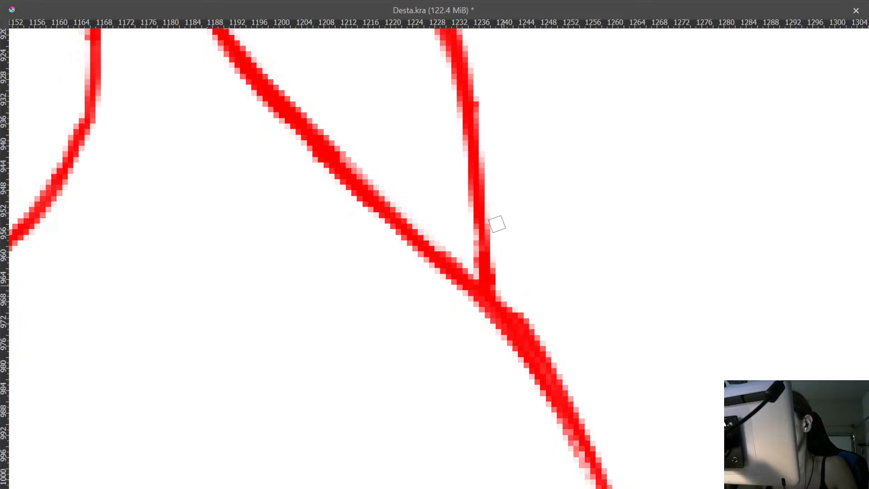
{"action": "left_click_drag", "start_coordinate": [511, 252], "coordinate": [515, 307]}
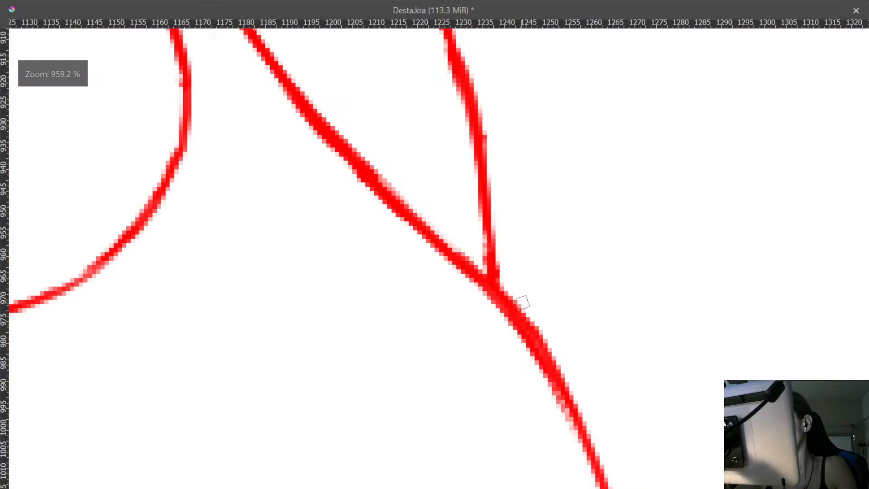
{"action": "mouse_move", "coordinate": [524, 269]}
{"action": "left_mouse_down"}
{"action": "mouse_move", "coordinate": [578, 407]}
{"action": "mouse_move", "coordinate": [548, 334]}
{"action": "mouse_move", "coordinate": [520, 335]}
{"action": "mouse_move", "coordinate": [503, 309]}
{"action": "mouse_move", "coordinate": [554, 389]}
{"action": "mouse_move", "coordinate": [541, 361]}
{"action": "mouse_move", "coordinate": [564, 425]}
{"action": "left_mouse_up"}
{"action": "left_click_drag", "start_coordinate": [532, 360], "coordinate": [546, 447]}
- Thin the doubled strokes along the outer curve of the far shoulder to a single line
{"action": "mouse_move", "coordinate": [526, 335]}
{"action": "left_mouse_down"}
{"action": "mouse_move", "coordinate": [535, 380]}
{"action": "mouse_move", "coordinate": [516, 285]}
{"action": "mouse_move", "coordinate": [469, 174]}
{"action": "left_mouse_up"}
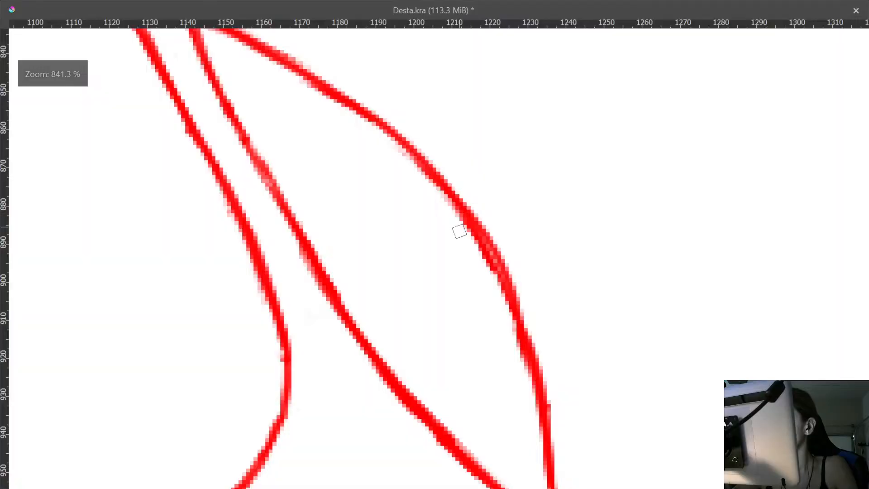
{"action": "mouse_move", "coordinate": [473, 250]}
{"action": "left_mouse_down"}
{"action": "mouse_move", "coordinate": [500, 311]}
{"action": "mouse_move", "coordinate": [466, 206]}
{"action": "mouse_move", "coordinate": [505, 267]}
{"action": "mouse_move", "coordinate": [485, 220]}
{"action": "mouse_move", "coordinate": [497, 236]}
{"action": "mouse_move", "coordinate": [516, 279]}
{"action": "left_mouse_up"}
{"action": "key", "text": "ctrl+z"}
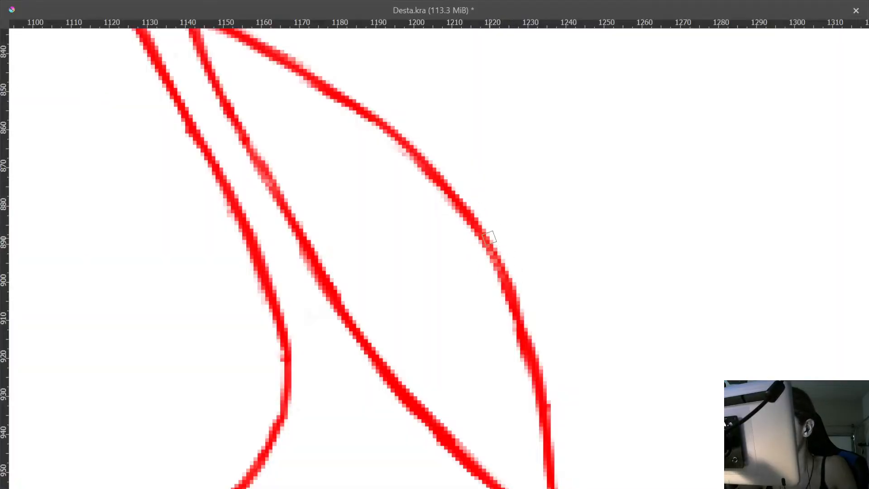
{"action": "mouse_move", "coordinate": [475, 224]}
{"action": "left_mouse_down"}
{"action": "mouse_move", "coordinate": [508, 292]}
{"action": "mouse_move", "coordinate": [501, 289]}
{"action": "mouse_move", "coordinate": [501, 377]}
{"action": "left_mouse_up"}
- Erase the loose sketch strokes beside the outer outline of the near upper arm, just below its inward bend
{"action": "left_click_drag", "start_coordinate": [412, 330], "coordinate": [428, 263]}
{"action": "left_click_drag", "start_coordinate": [382, 292], "coordinate": [364, 168]}
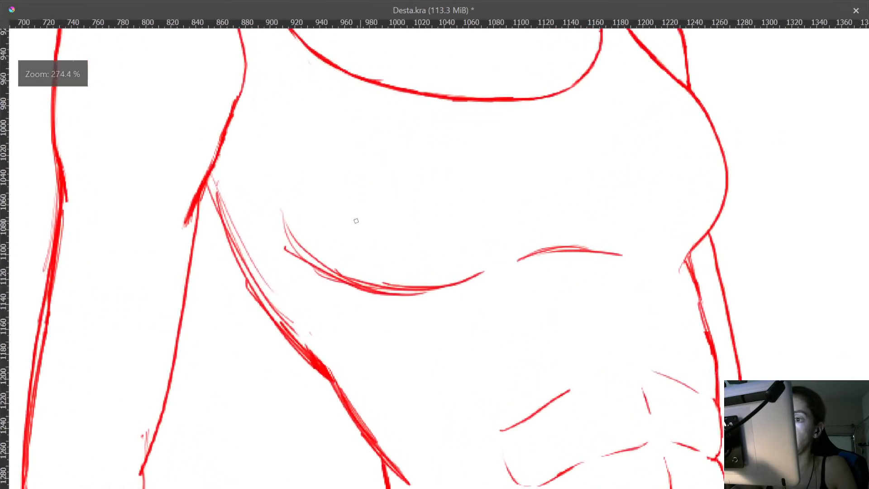
{"action": "mouse_move", "coordinate": [293, 274]}
{"action": "left_mouse_down"}
{"action": "mouse_move", "coordinate": [363, 228]}
{"action": "mouse_move", "coordinate": [408, 351]}
{"action": "left_mouse_up"}
{"action": "left_click_drag", "start_coordinate": [365, 239], "coordinate": [360, 104]}
{"action": "mouse_move", "coordinate": [326, 224]}
{"action": "left_mouse_down"}
{"action": "mouse_move", "coordinate": [349, 316]}
{"action": "mouse_move", "coordinate": [380, 378]}
{"action": "mouse_move", "coordinate": [341, 267]}
{"action": "left_mouse_up"}
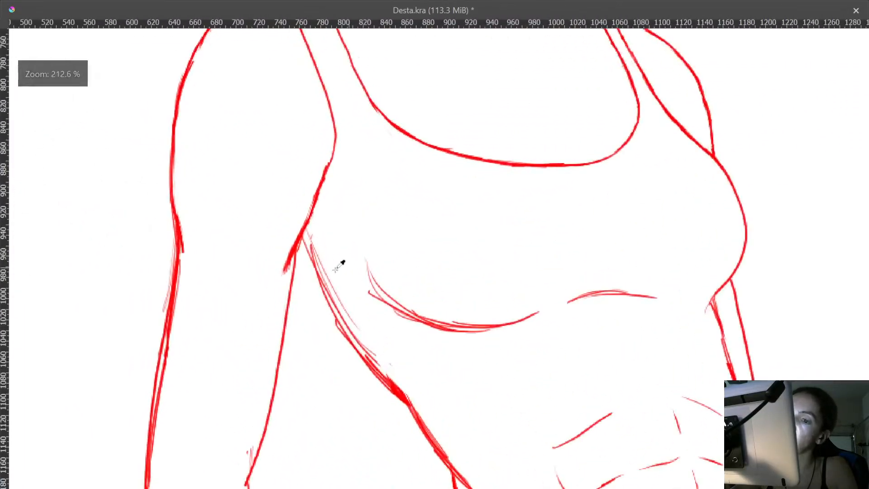
{"action": "left_click_drag", "start_coordinate": [230, 318], "coordinate": [271, 225]}
{"action": "left_click_drag", "start_coordinate": [196, 375], "coordinate": [214, 176]}
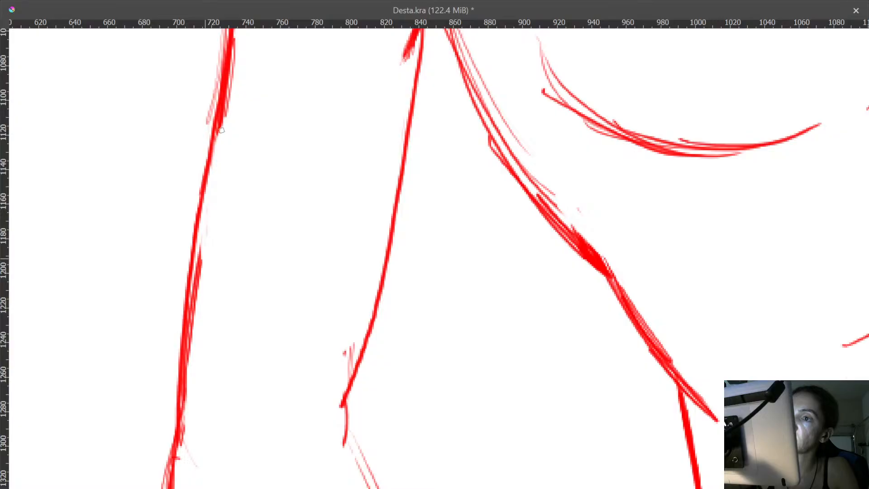
{"action": "mouse_move", "coordinate": [249, 143]}
{"action": "left_mouse_down"}
{"action": "mouse_move", "coordinate": [244, 292]}
{"action": "mouse_move", "coordinate": [220, 257]}
{"action": "left_mouse_up"}
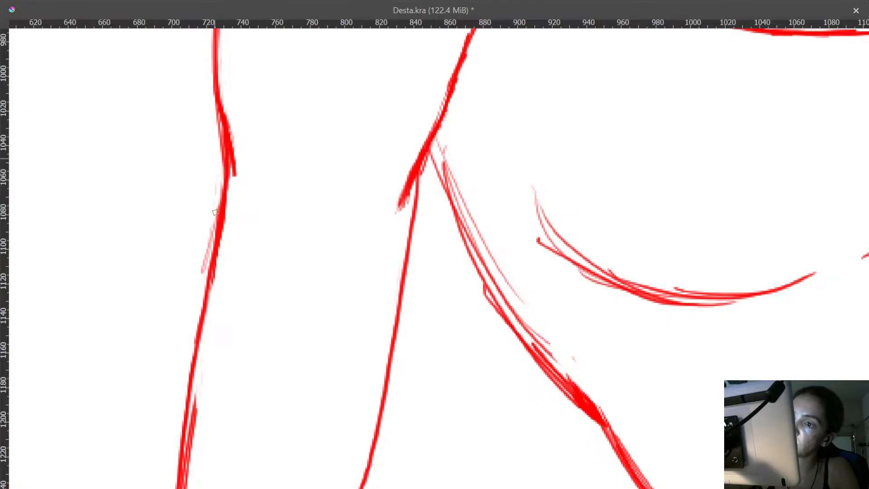
{"action": "left_click_drag", "start_coordinate": [215, 212], "coordinate": [211, 238]}
- Thin the doubled strokes along the outer outline of the near arm down to the elbow
{"action": "left_click_drag", "start_coordinate": [242, 381], "coordinate": [239, 241]}
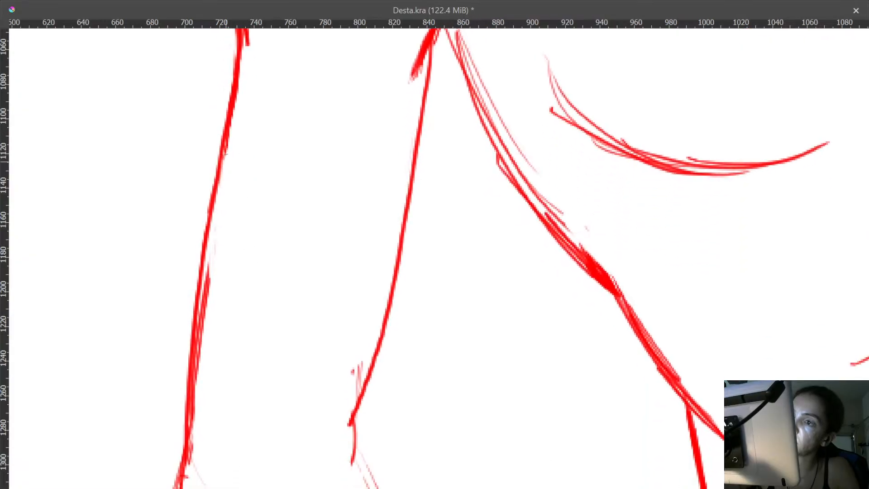
{"action": "mouse_move", "coordinate": [207, 327]}
{"action": "left_mouse_down"}
{"action": "mouse_move", "coordinate": [199, 362]}
{"action": "mouse_move", "coordinate": [207, 287]}
{"action": "left_mouse_up"}
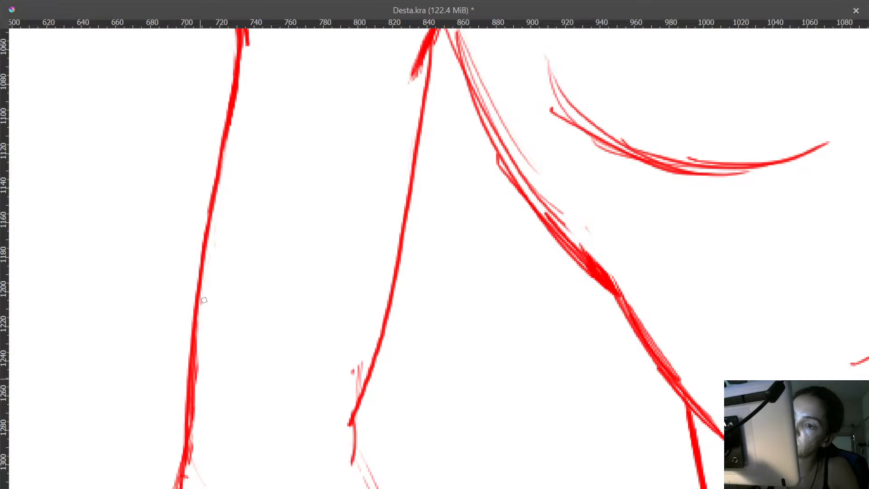
{"action": "left_click_drag", "start_coordinate": [251, 333], "coordinate": [261, 215]}
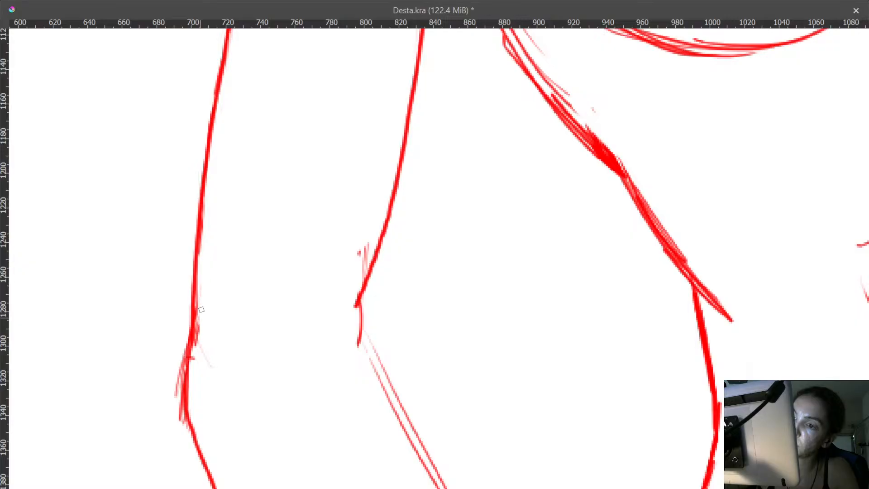
{"action": "mouse_move", "coordinate": [203, 303]}
{"action": "left_mouse_down"}
{"action": "mouse_move", "coordinate": [218, 188]}
{"action": "mouse_move", "coordinate": [192, 271]}
{"action": "left_mouse_up"}
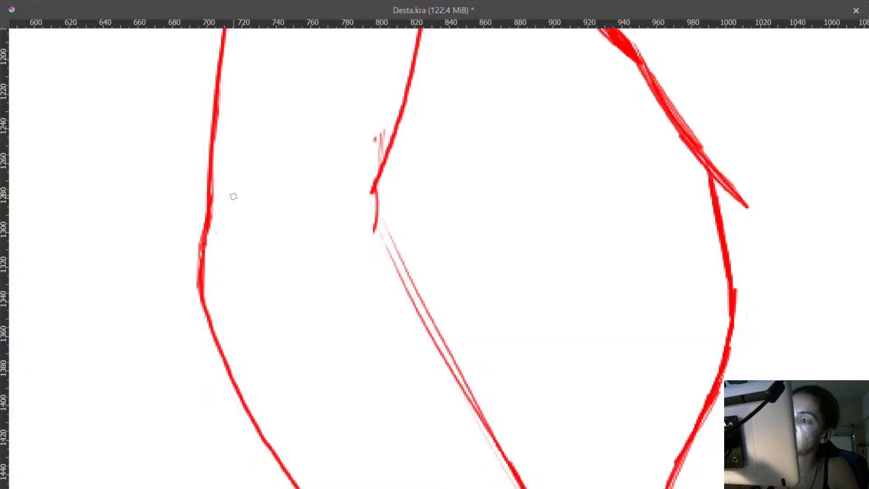
- Erase the stray marks at the near arm's inner elbow, round its corner, and redraw the inner forearm line down from it
{"action": "left_click_drag", "start_coordinate": [396, 179], "coordinate": [408, 241]}
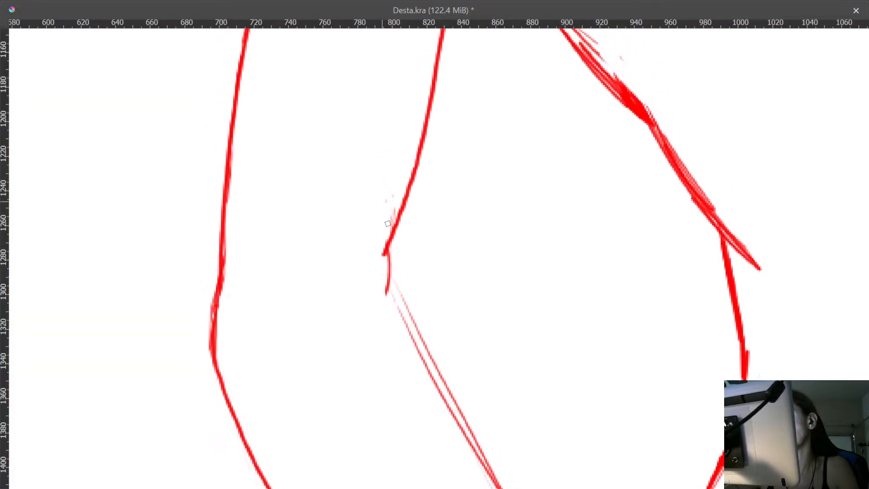
{"action": "left_click_drag", "start_coordinate": [408, 269], "coordinate": [419, 75]}
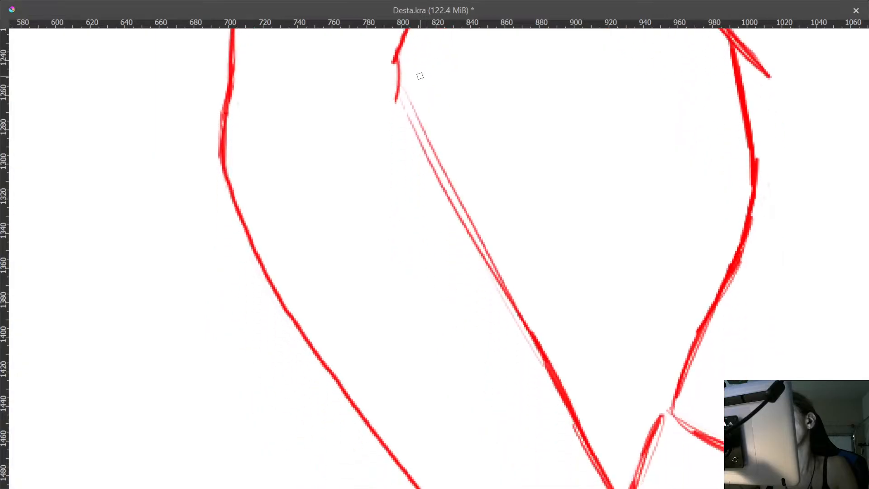
{"action": "mouse_move", "coordinate": [454, 159]}
{"action": "left_mouse_down"}
{"action": "mouse_move", "coordinate": [474, 219]}
{"action": "mouse_move", "coordinate": [461, 164]}
{"action": "left_mouse_up"}
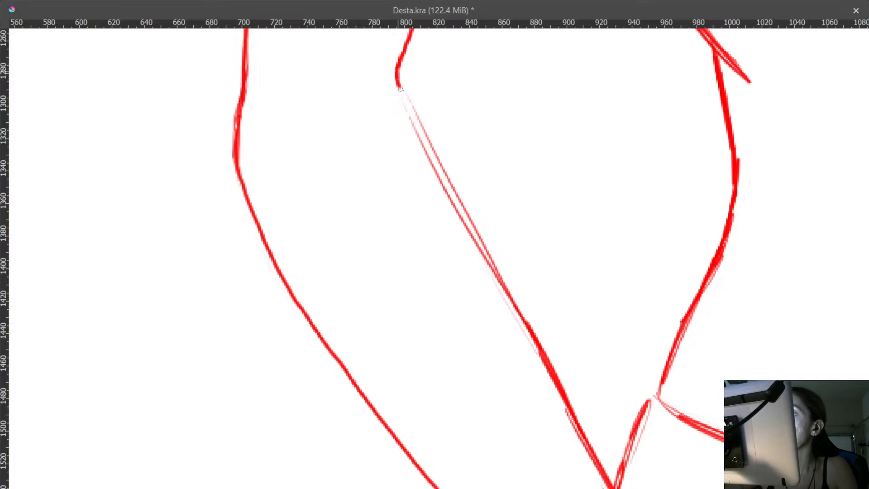
{"action": "left_click_drag", "start_coordinate": [447, 169], "coordinate": [533, 328]}
{"action": "left_click_drag", "start_coordinate": [567, 402], "coordinate": [520, 367]}
{"action": "mouse_move", "coordinate": [455, 218]}
{"action": "left_mouse_down"}
{"action": "mouse_move", "coordinate": [428, 161]}
{"action": "mouse_move", "coordinate": [444, 193]}
{"action": "left_mouse_up"}
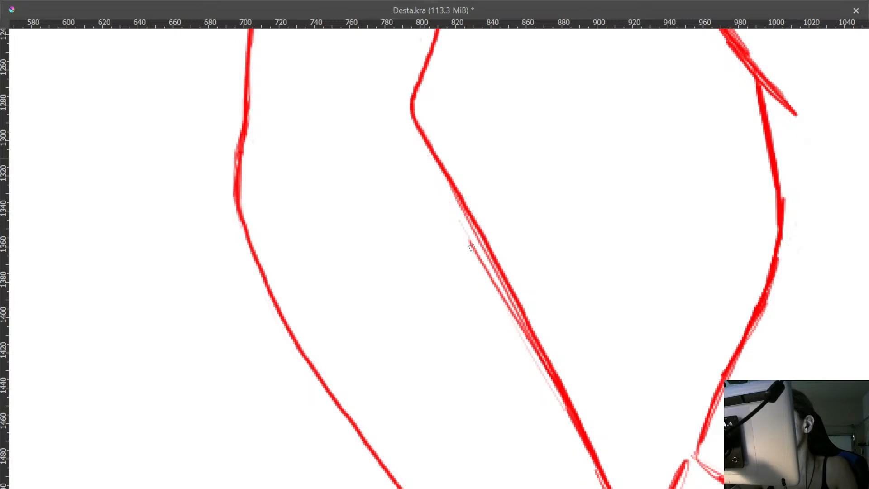
- Erase the old doubled strokes along the lower side of the redrawn inner forearm line
{"action": "left_click_drag", "start_coordinate": [471, 247], "coordinate": [541, 368]}
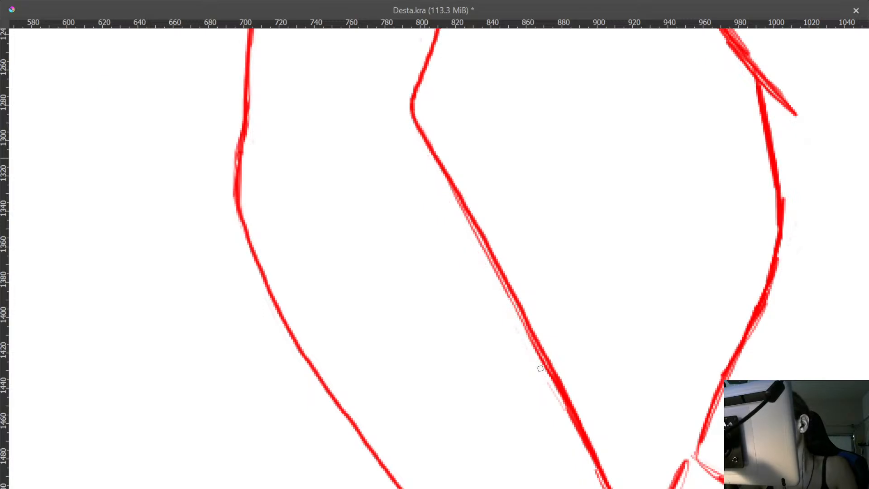
{"action": "left_click_drag", "start_coordinate": [519, 333], "coordinate": [560, 404]}
{"action": "left_click_drag", "start_coordinate": [547, 371], "coordinate": [560, 399]}
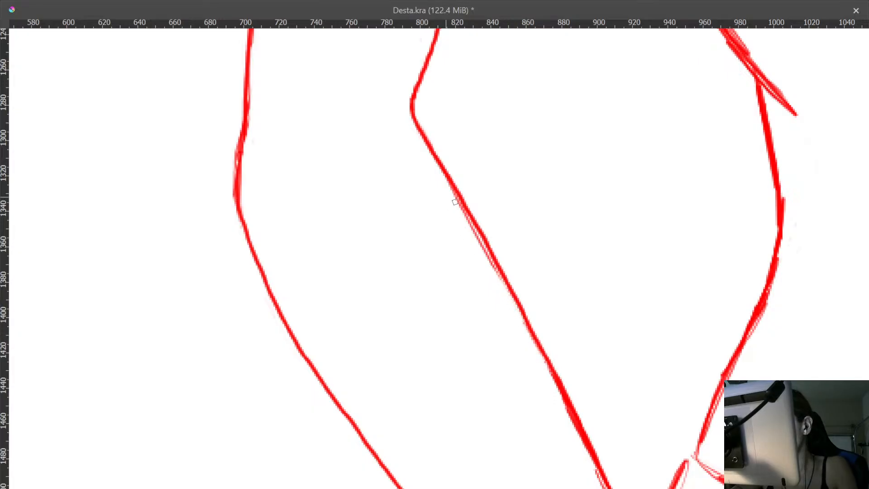
{"action": "left_click_drag", "start_coordinate": [460, 205], "coordinate": [481, 244]}
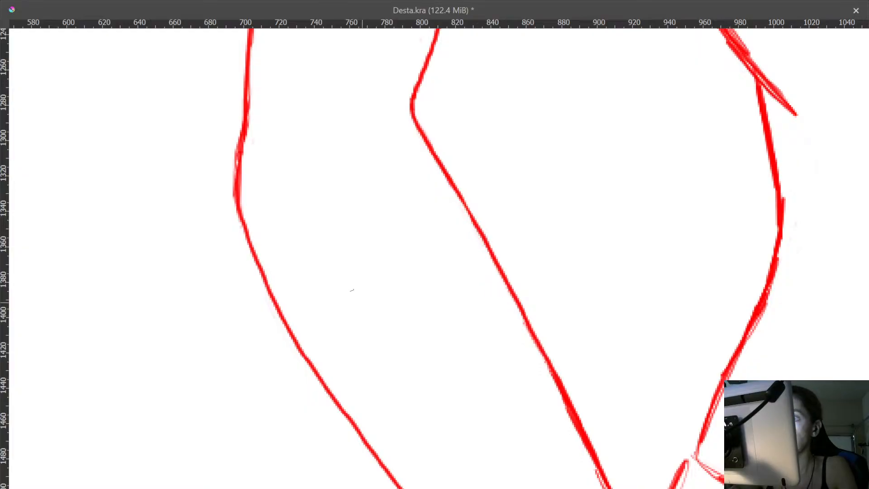
- Clean up the doubled strokes where the hip outline meets the outer forearm, leaving a single forearm line
{"action": "left_click_drag", "start_coordinate": [273, 215], "coordinate": [308, 284]}
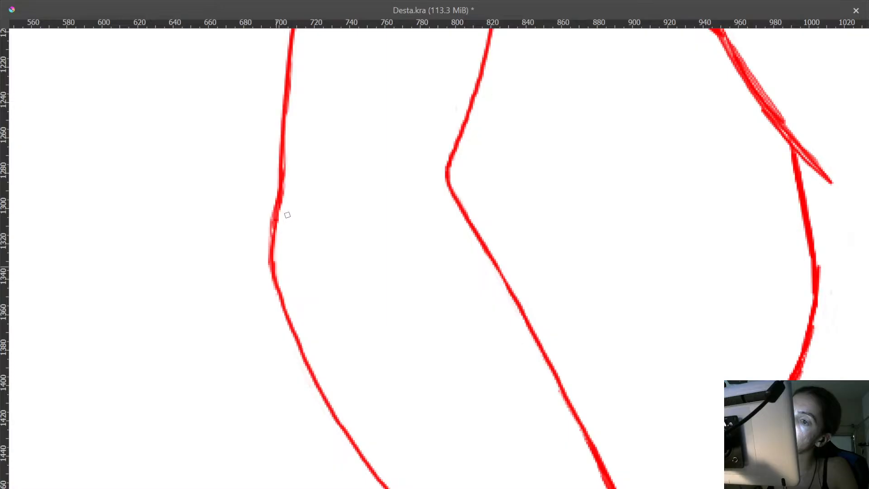
{"action": "left_click_drag", "start_coordinate": [640, 255], "coordinate": [473, 140]}
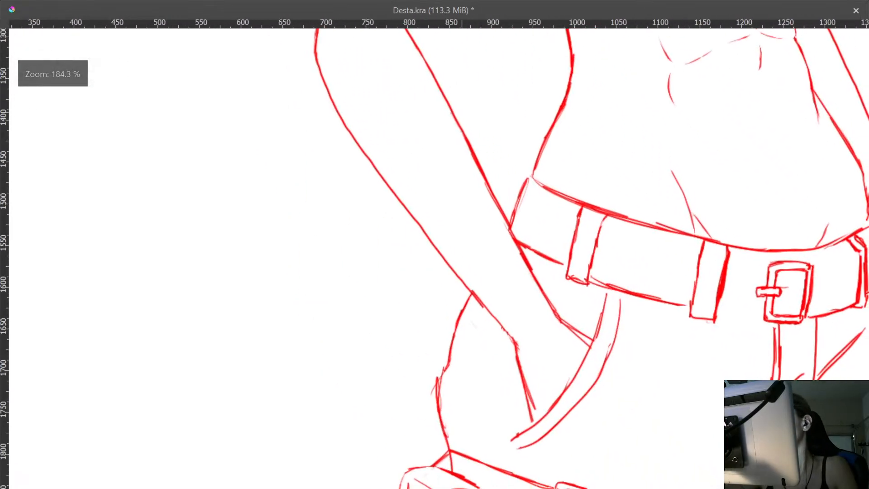
{"action": "left_click_drag", "start_coordinate": [506, 313], "coordinate": [504, 262]}
{"action": "left_click_drag", "start_coordinate": [504, 242], "coordinate": [497, 109]}
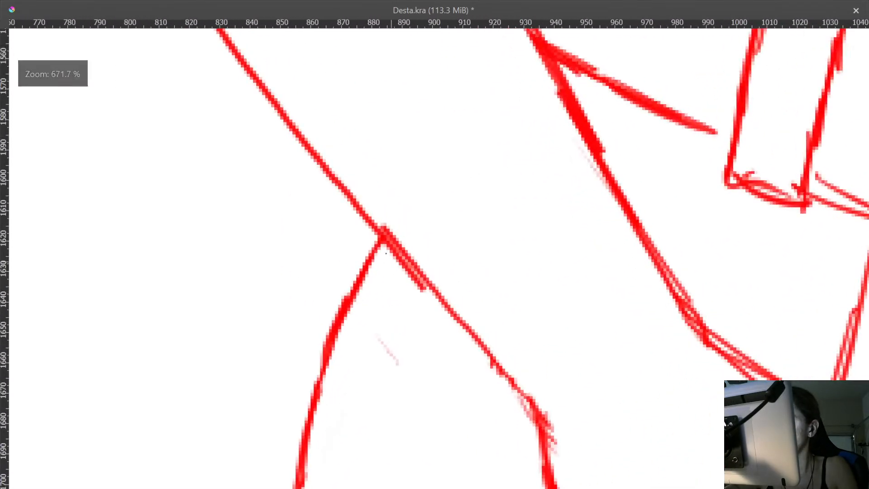
{"action": "left_click_drag", "start_coordinate": [385, 253], "coordinate": [413, 281]}
{"action": "mouse_move", "coordinate": [404, 238]}
{"action": "left_mouse_down"}
{"action": "mouse_move", "coordinate": [383, 226]}
{"action": "mouse_move", "coordinate": [459, 315]}
{"action": "left_mouse_up"}
- Thin the thick section of the inner forearm outline just below the belt's lower edge
{"action": "left_click_drag", "start_coordinate": [617, 173], "coordinate": [534, 294]}
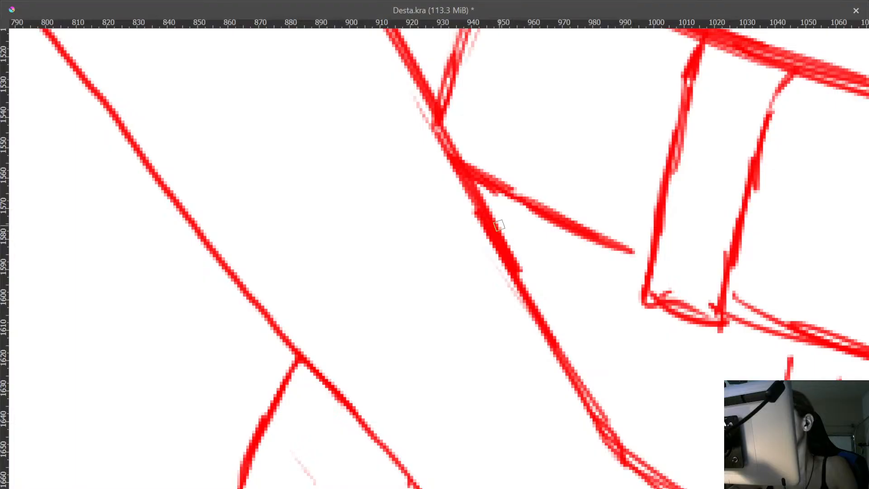
{"action": "left_click_drag", "start_coordinate": [493, 212], "coordinate": [530, 281]}
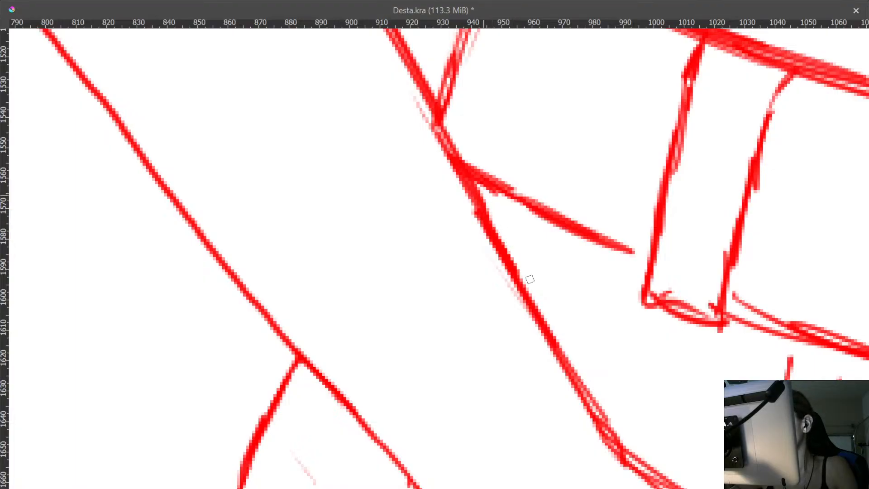
{"action": "scroll", "coordinate": [476, 229], "scroll_direction": "down", "scroll_amount": 5}
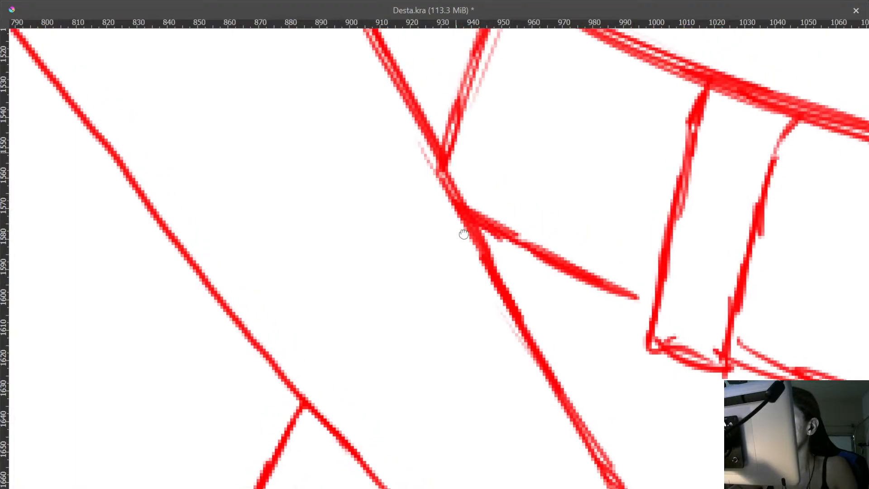
{"action": "scroll", "coordinate": [469, 196], "scroll_direction": "up", "scroll_amount": 3}
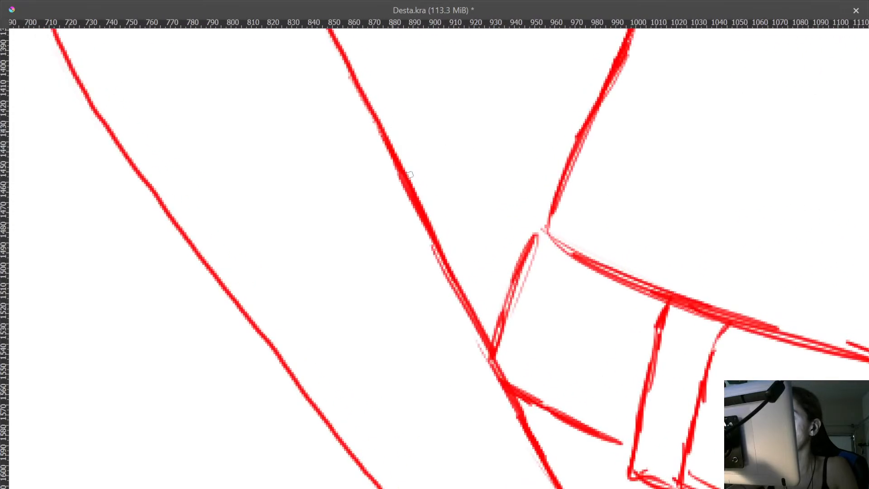
- Trim and retrace the inner forearm outline where it crosses the belt end, and erase the faint strokes beside it
{"action": "left_click_drag", "start_coordinate": [410, 174], "coordinate": [434, 224]}
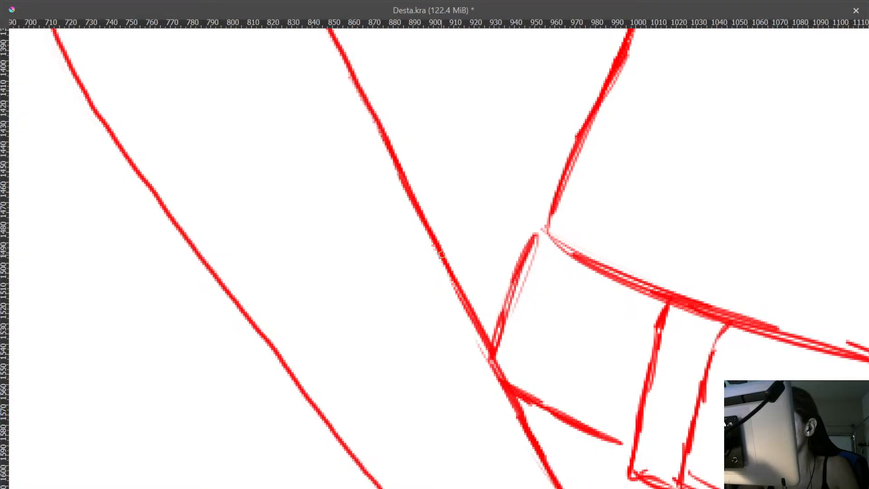
{"action": "left_click_drag", "start_coordinate": [447, 268], "coordinate": [490, 355]}
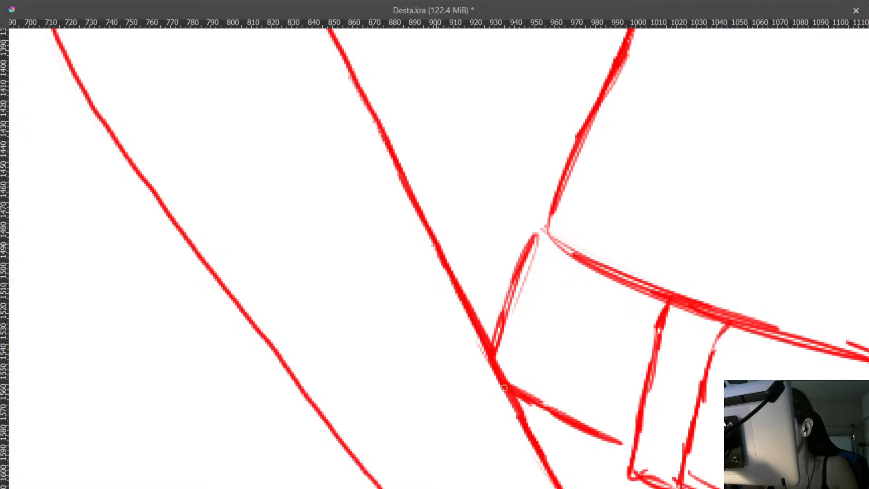
{"action": "left_click_drag", "start_coordinate": [504, 387], "coordinate": [533, 460]}
{"action": "left_click_drag", "start_coordinate": [499, 360], "coordinate": [434, 240]}
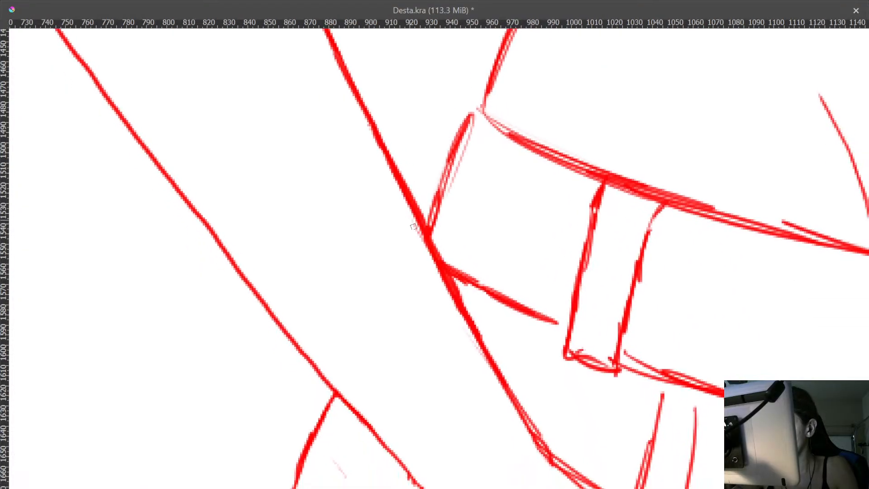
{"action": "key", "text": "ctrl+z"}
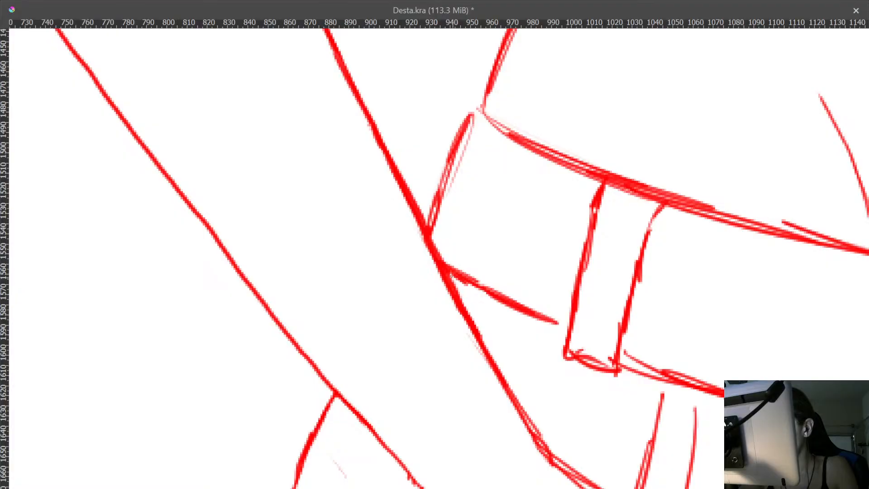
- Erase the doubled strokes on the inner forearm outline just above the wrist and strengthen the line to the wrist bend
{"action": "left_click_drag", "start_coordinate": [487, 348], "coordinate": [434, 219]}
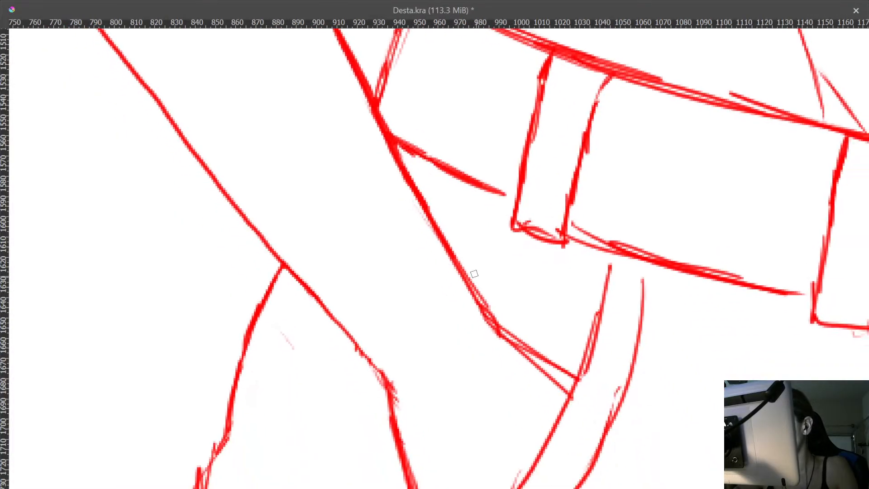
{"action": "left_click_drag", "start_coordinate": [477, 286], "coordinate": [493, 312]}
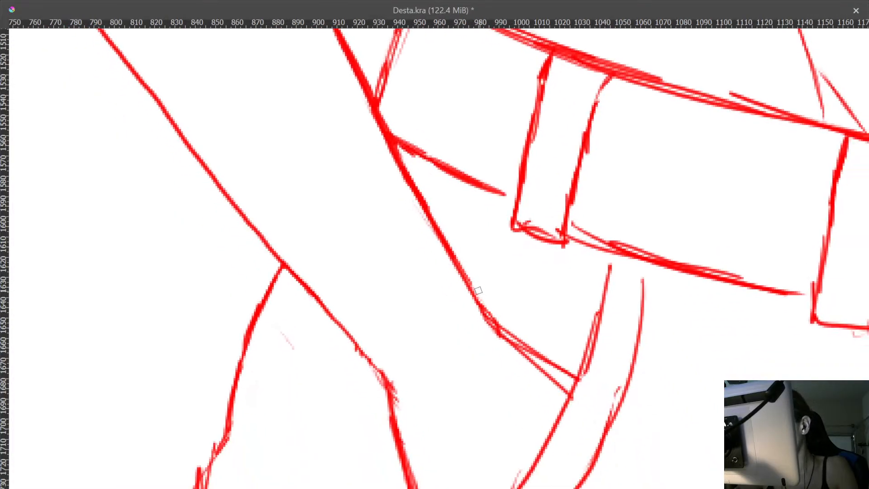
{"action": "left_click_drag", "start_coordinate": [478, 290], "coordinate": [434, 198]}
{"action": "left_click_drag", "start_coordinate": [461, 266], "coordinate": [460, 311]}
{"action": "mouse_move", "coordinate": [452, 263]}
{"action": "left_mouse_down"}
{"action": "mouse_move", "coordinate": [384, 194]}
{"action": "mouse_move", "coordinate": [377, 168]}
{"action": "left_mouse_up"}
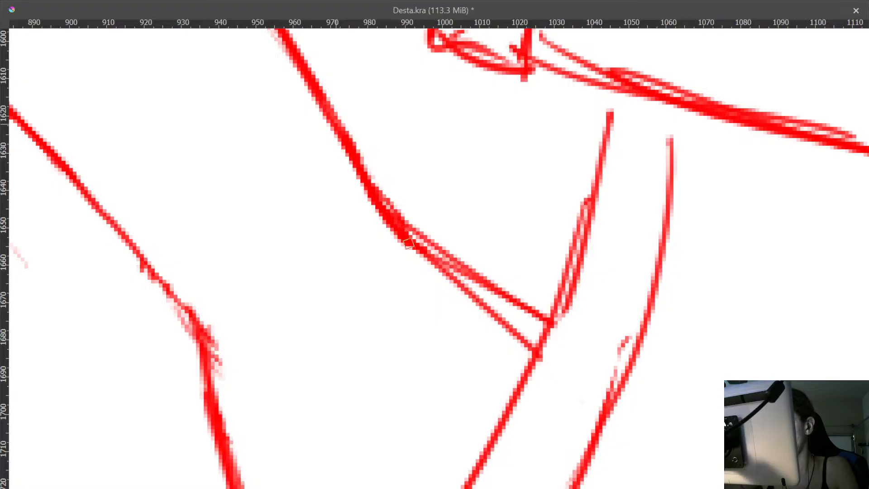
- Draw a single hand line from the wrist bend to the curved band below the belt, erasing the old lines around it
{"action": "mouse_move", "coordinate": [408, 211]}
{"action": "left_mouse_down"}
{"action": "mouse_move", "coordinate": [479, 279]}
{"action": "mouse_move", "coordinate": [503, 317]}
{"action": "mouse_move", "coordinate": [469, 224]}
{"action": "mouse_move", "coordinate": [433, 190]}
{"action": "mouse_move", "coordinate": [351, 178]}
{"action": "mouse_move", "coordinate": [478, 251]}
{"action": "left_mouse_up"}
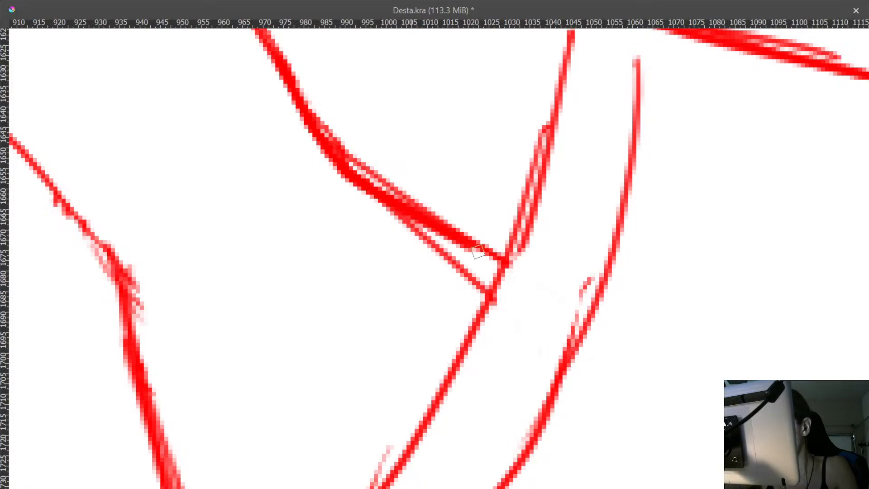
{"action": "left_click_drag", "start_coordinate": [400, 189], "coordinate": [420, 204]}
{"action": "left_click_drag", "start_coordinate": [352, 162], "coordinate": [424, 204]}
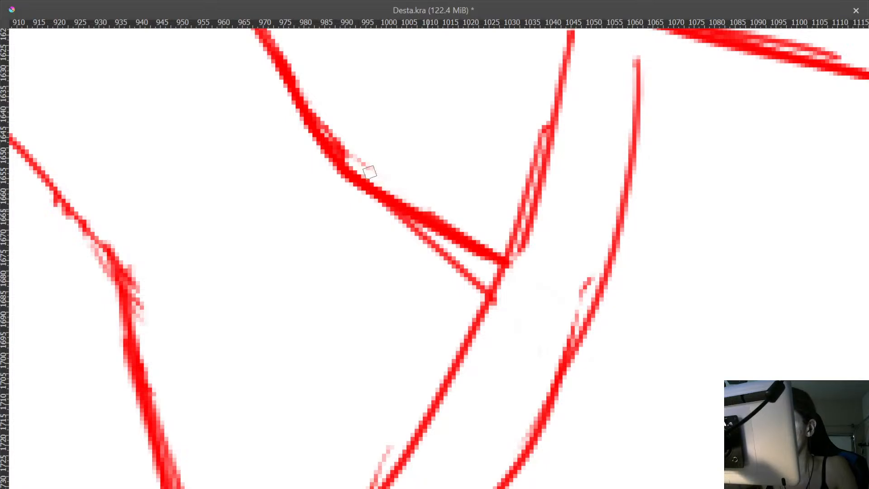
{"action": "left_click_drag", "start_coordinate": [370, 172], "coordinate": [453, 221]}
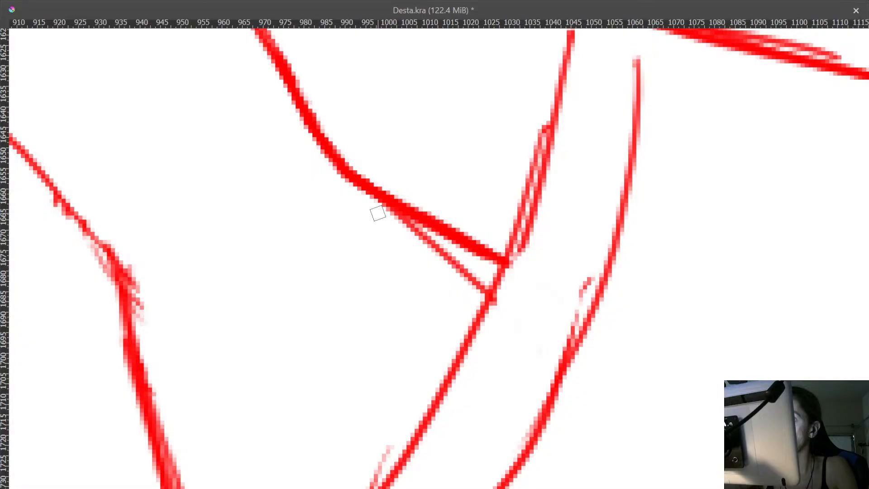
{"action": "left_click_drag", "start_coordinate": [379, 209], "coordinate": [481, 289]}
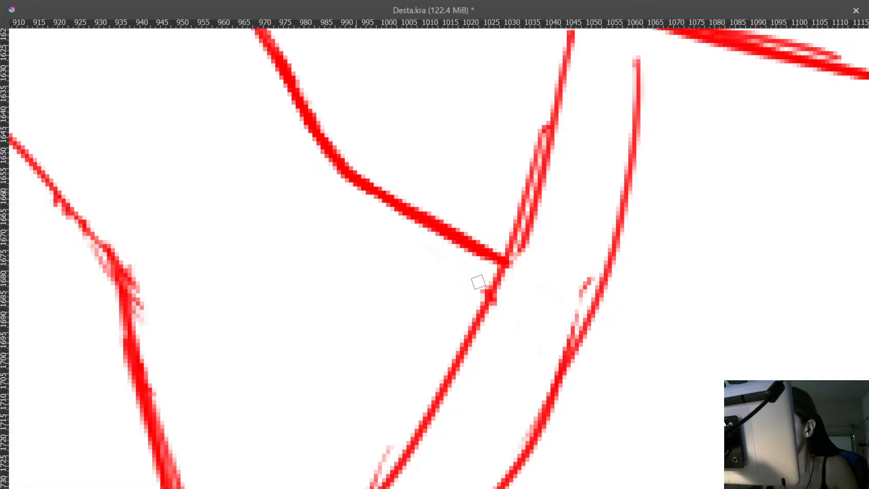
- Extend the lower hand line down to the curved pocket band and erase the old stroke beside it
{"action": "left_click_drag", "start_coordinate": [592, 265], "coordinate": [559, 281]}
{"action": "mouse_move", "coordinate": [457, 203]}
{"action": "left_mouse_down"}
{"action": "mouse_move", "coordinate": [427, 94]}
{"action": "mouse_move", "coordinate": [391, 82]}
{"action": "mouse_move", "coordinate": [402, 108]}
{"action": "left_mouse_up"}
{"action": "key", "text": "ctrl+z"}
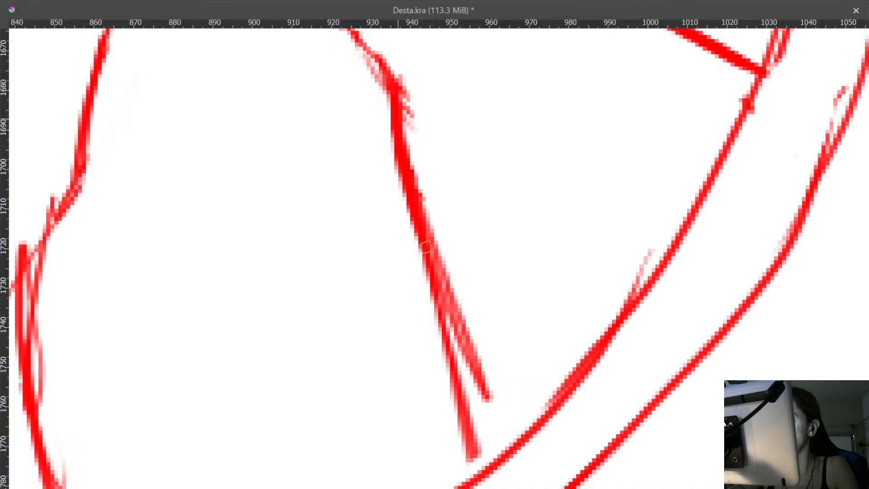
{"action": "mouse_move", "coordinate": [426, 247]}
{"action": "left_mouse_down"}
{"action": "mouse_move", "coordinate": [485, 395]}
{"action": "mouse_move", "coordinate": [468, 369]}
{"action": "mouse_move", "coordinate": [473, 361]}
{"action": "mouse_move", "coordinate": [506, 440]}
{"action": "left_mouse_up"}
{"action": "scroll", "coordinate": [503, 433], "scroll_direction": "down", "scroll_amount": 3}
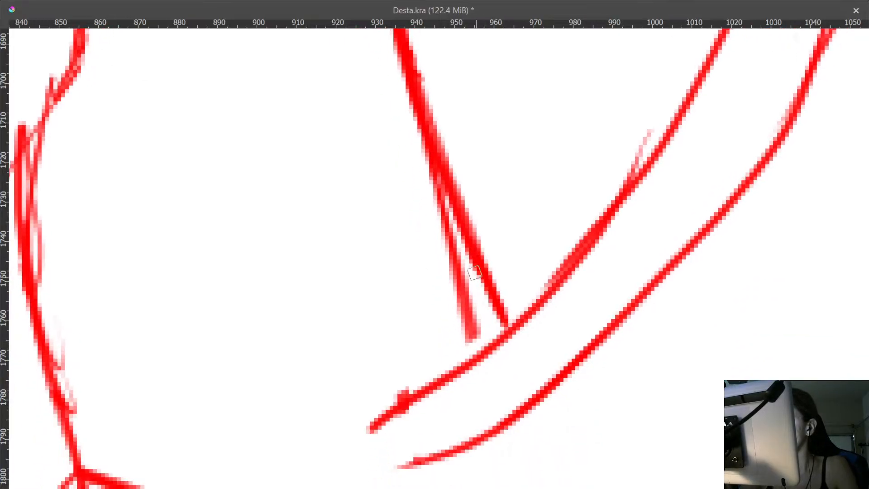
{"action": "mouse_move", "coordinate": [477, 337]}
{"action": "left_mouse_down"}
{"action": "mouse_move", "coordinate": [449, 268]}
{"action": "mouse_move", "coordinate": [468, 296]}
{"action": "left_mouse_up"}
{"action": "mouse_move", "coordinate": [440, 222]}
{"action": "left_mouse_down"}
{"action": "mouse_move", "coordinate": [464, 267]}
{"action": "mouse_move", "coordinate": [418, 130]}
{"action": "left_mouse_up"}
{"action": "scroll", "coordinate": [406, 234], "scroll_direction": "down", "scroll_amount": 3}
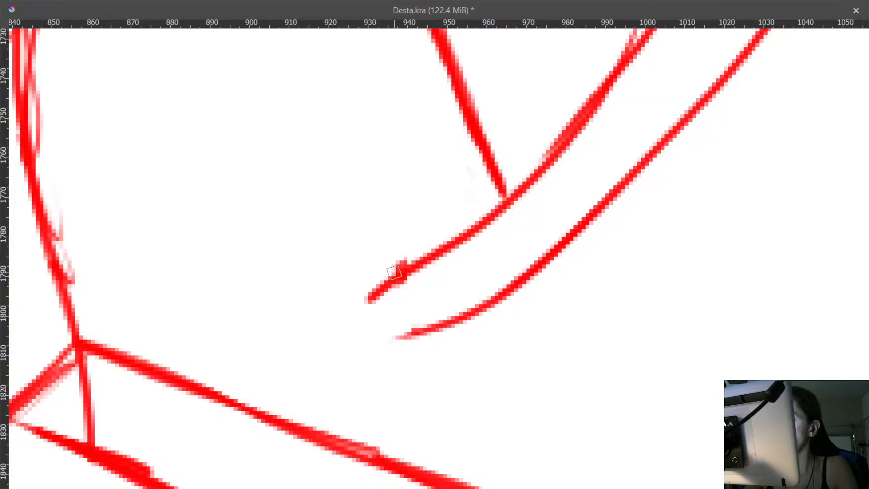
- Erase the stray stroke and thin the thick section on the pocket band's inner edge, just above where the hand line meets it
{"action": "scroll", "coordinate": [399, 259], "scroll_direction": "down", "scroll_amount": 6}
{"action": "scroll", "coordinate": [551, 256], "scroll_direction": "up", "scroll_amount": 6}
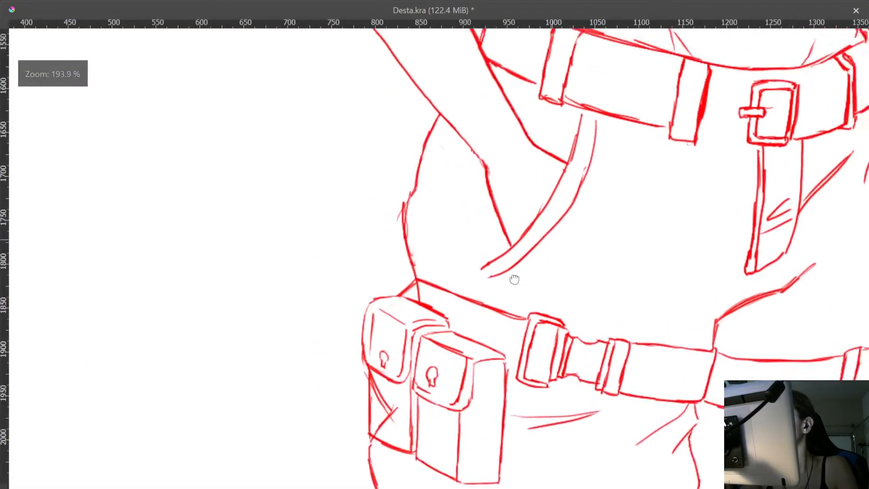
{"action": "mouse_move", "coordinate": [468, 275]}
{"action": "left_mouse_down"}
{"action": "mouse_move", "coordinate": [481, 255]}
{"action": "mouse_move", "coordinate": [464, 278]}
{"action": "left_mouse_up"}
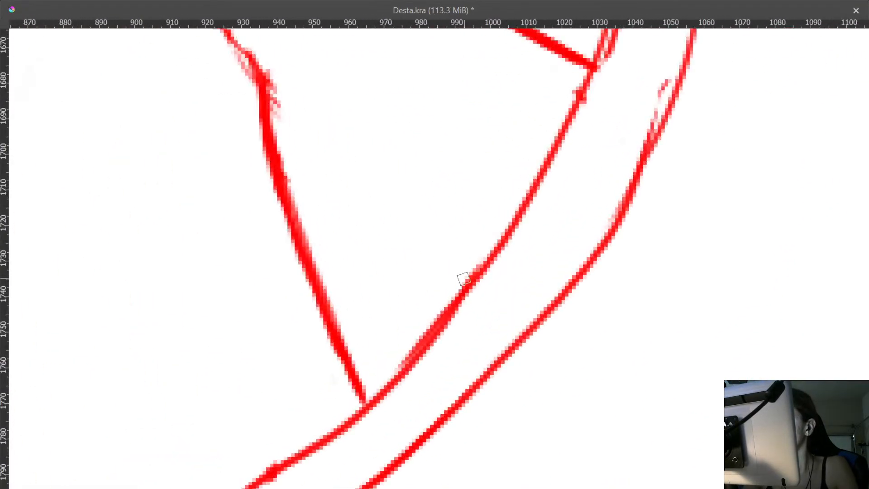
{"action": "left_click_drag", "start_coordinate": [421, 333], "coordinate": [461, 278]}
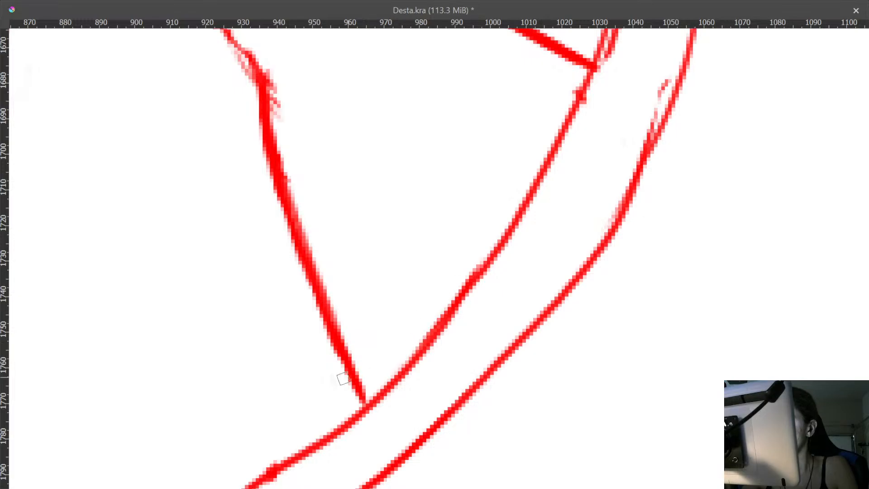
- Erase the frayed strokes around the wrist bend and strengthen the outer forearm line leading to it
{"action": "left_click_drag", "start_coordinate": [319, 209], "coordinate": [345, 383]}
{"action": "left_click_drag", "start_coordinate": [302, 256], "coordinate": [309, 293]}
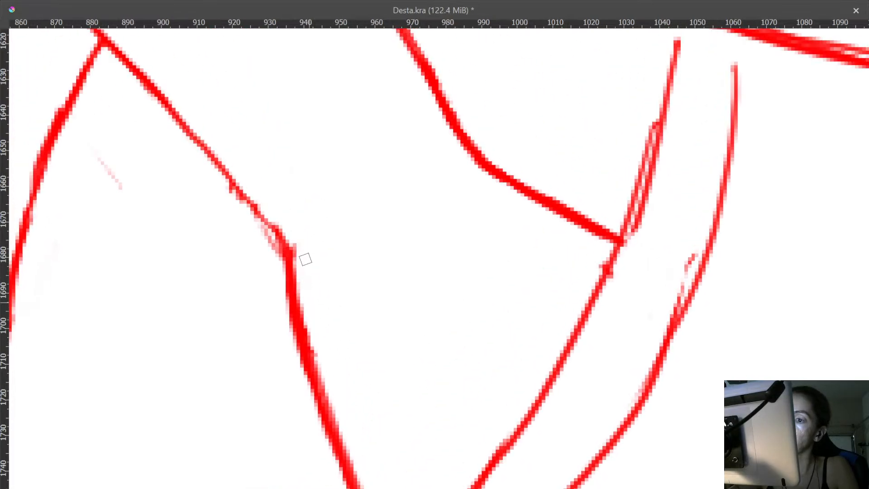
{"action": "left_click_drag", "start_coordinate": [265, 162], "coordinate": [390, 268]}
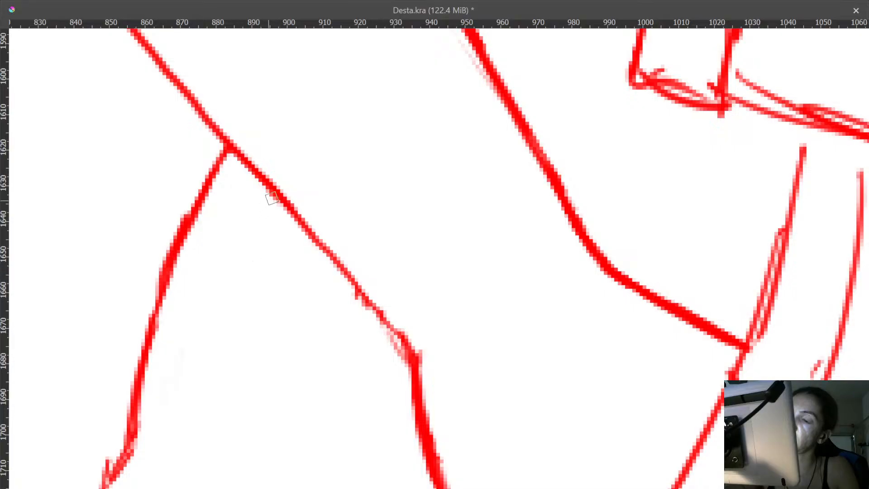
{"action": "left_click_drag", "start_coordinate": [291, 201], "coordinate": [442, 253]}
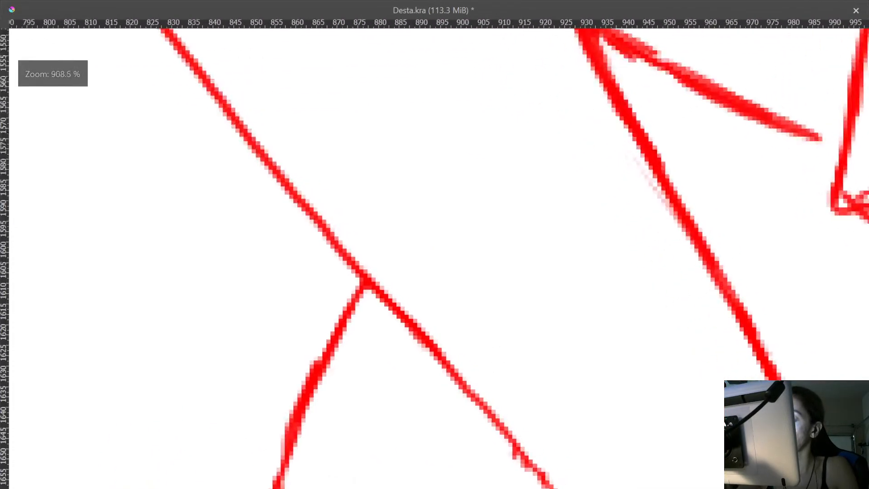
{"action": "mouse_move", "coordinate": [490, 351]}
{"action": "left_mouse_down"}
{"action": "mouse_move", "coordinate": [355, 143]}
{"action": "mouse_move", "coordinate": [357, 211]}
{"action": "mouse_move", "coordinate": [431, 298]}
{"action": "left_mouse_up"}
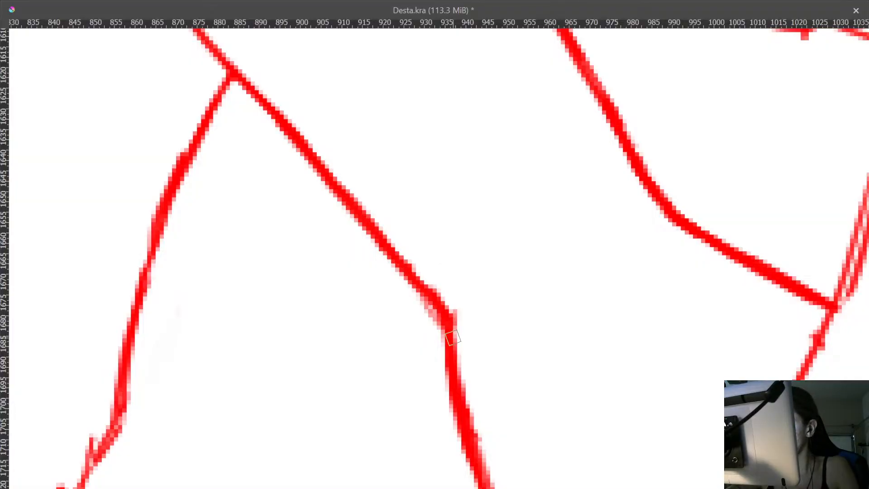
{"action": "mouse_move", "coordinate": [440, 338]}
{"action": "left_mouse_down"}
{"action": "mouse_move", "coordinate": [574, 310]}
{"action": "mouse_move", "coordinate": [634, 385]}
{"action": "left_mouse_up"}
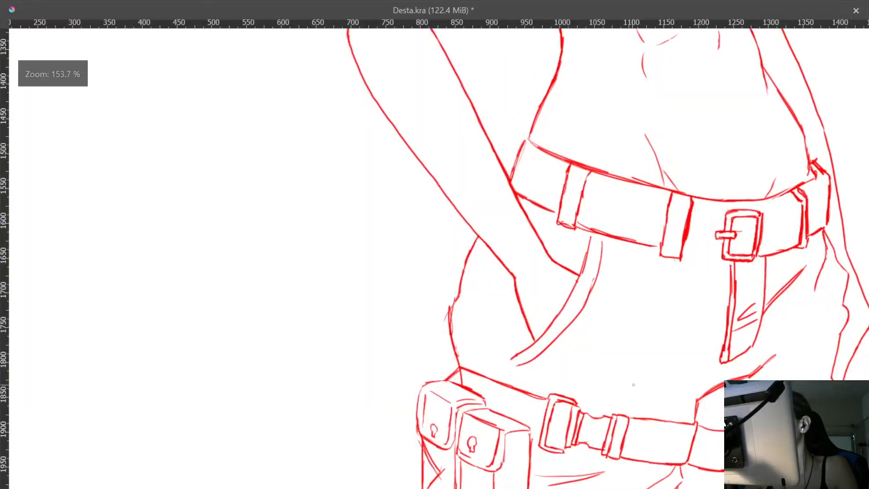
- Merge the doubled strokes on the pocket band's inner edge above the hand into a single line
{"action": "left_click_drag", "start_coordinate": [576, 289], "coordinate": [601, 162]}
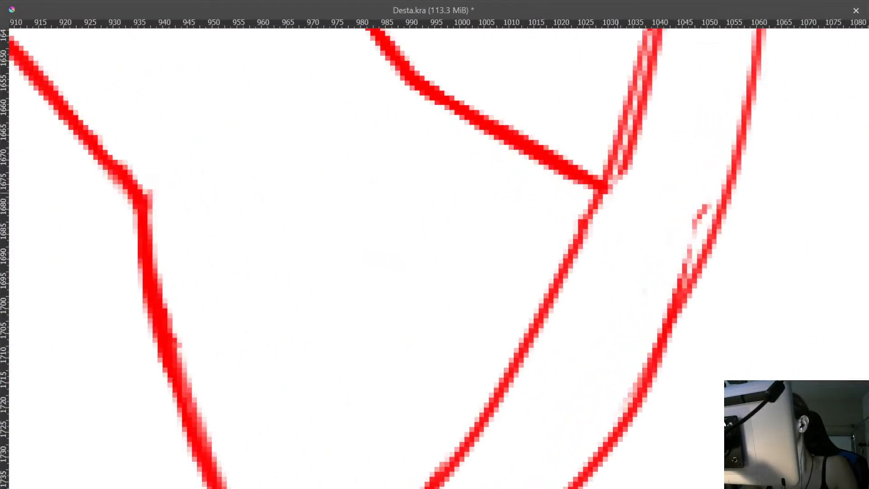
{"action": "left_click_drag", "start_coordinate": [639, 170], "coordinate": [474, 313]}
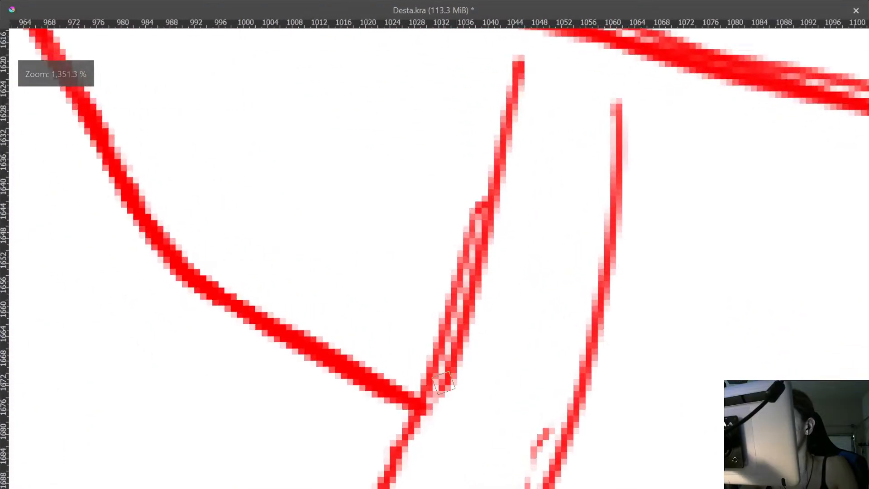
{"action": "mouse_move", "coordinate": [443, 382]}
{"action": "left_mouse_down"}
{"action": "mouse_move", "coordinate": [465, 345]}
{"action": "mouse_move", "coordinate": [449, 374]}
{"action": "mouse_move", "coordinate": [463, 329]}
{"action": "mouse_move", "coordinate": [459, 374]}
{"action": "mouse_move", "coordinate": [511, 179]}
{"action": "mouse_move", "coordinate": [479, 219]}
{"action": "mouse_move", "coordinate": [497, 126]}
{"action": "mouse_move", "coordinate": [490, 165]}
{"action": "mouse_move", "coordinate": [512, 108]}
{"action": "mouse_move", "coordinate": [441, 309]}
{"action": "left_mouse_up"}
{"action": "key", "text": "e"}
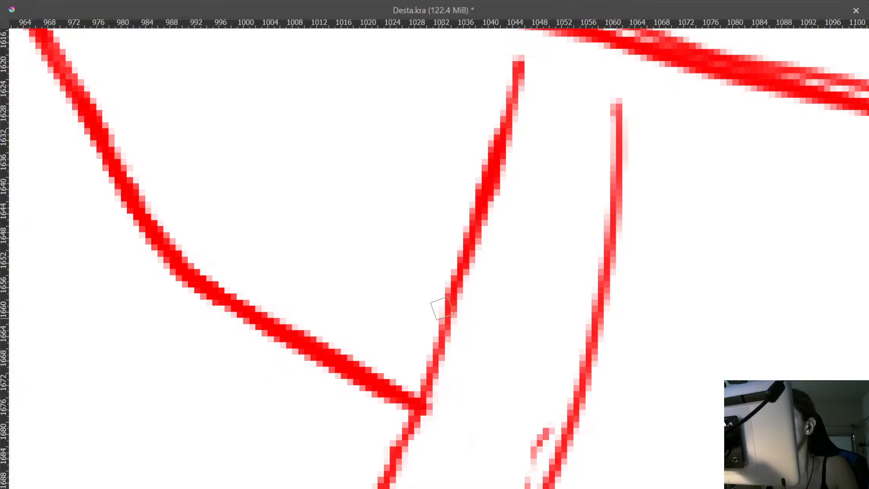
{"action": "left_click_drag", "start_coordinate": [506, 187], "coordinate": [497, 204]}
- Erase the stray stroke beside the pocket band's outer edge and smooth the bump near the inner edge's lower end
{"action": "mouse_move", "coordinate": [557, 262]}
{"action": "left_mouse_down"}
{"action": "mouse_move", "coordinate": [557, 159]}
{"action": "mouse_move", "coordinate": [529, 29]}
{"action": "left_mouse_up"}
{"action": "mouse_move", "coordinate": [520, 199]}
{"action": "left_mouse_down"}
{"action": "mouse_move", "coordinate": [503, 252]}
{"action": "mouse_move", "coordinate": [519, 221]}
{"action": "mouse_move", "coordinate": [501, 268]}
{"action": "left_mouse_up"}
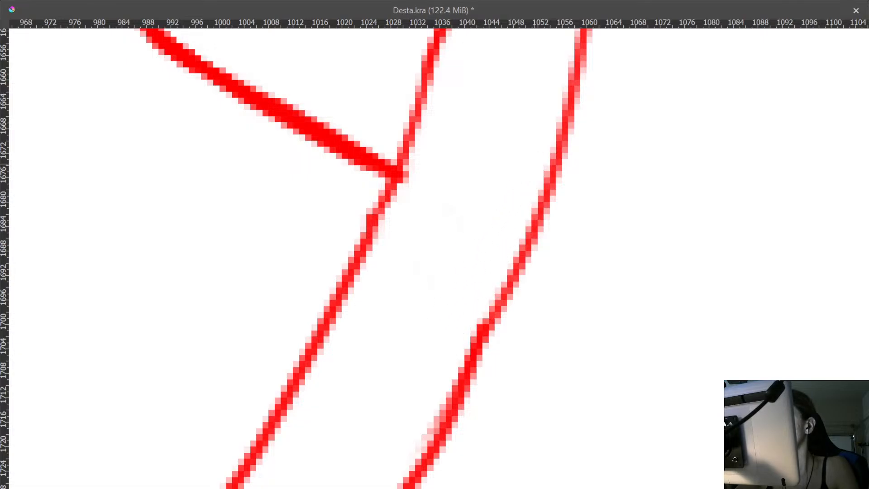
{"action": "left_click_drag", "start_coordinate": [546, 138], "coordinate": [537, 227]}
{"action": "left_click_drag", "start_coordinate": [379, 341], "coordinate": [542, 180]}
{"action": "mouse_move", "coordinate": [430, 297]}
{"action": "left_mouse_down"}
{"action": "mouse_move", "coordinate": [481, 208]}
{"action": "mouse_move", "coordinate": [462, 203]}
{"action": "left_mouse_up"}
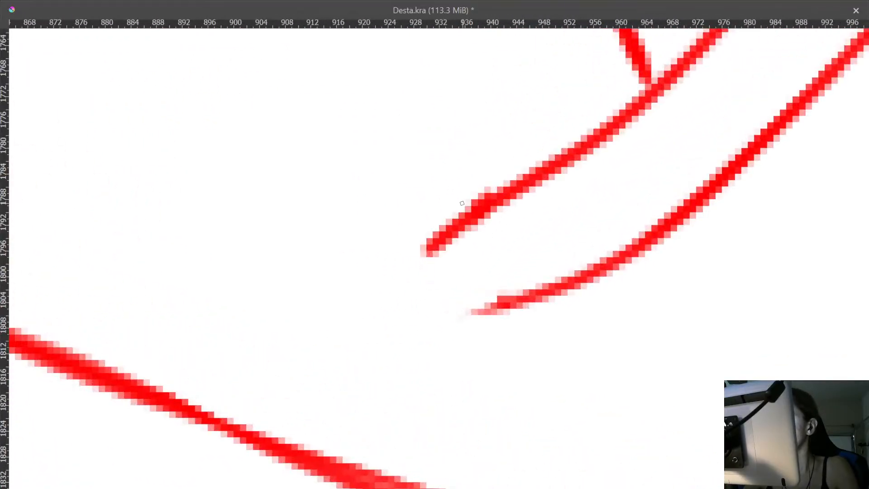
{"action": "left_click_drag", "start_coordinate": [444, 275], "coordinate": [433, 400]}
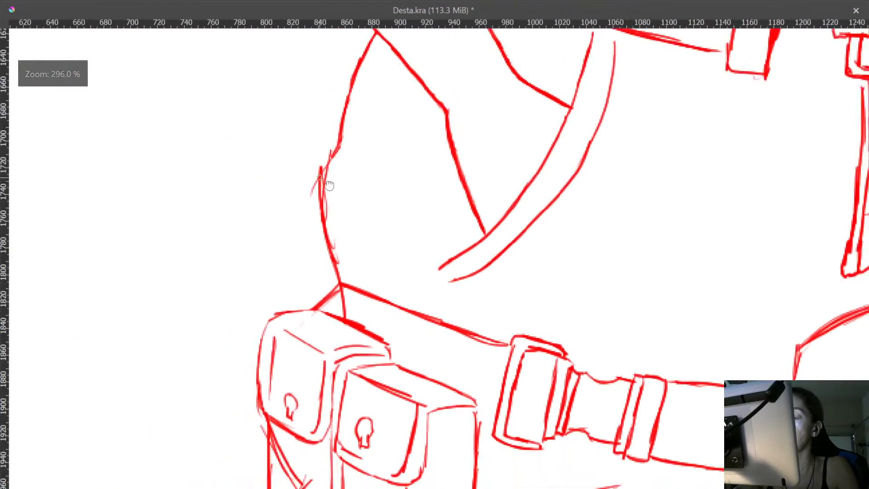
- Draw the short missing lower edge of the hip strap between the front pouch and the clip buckle
{"action": "left_click_drag", "start_coordinate": [326, 207], "coordinate": [534, 317]}
{"action": "left_click_drag", "start_coordinate": [547, 401], "coordinate": [508, 321]}
{"action": "left_click_drag", "start_coordinate": [353, 374], "coordinate": [383, 263]}
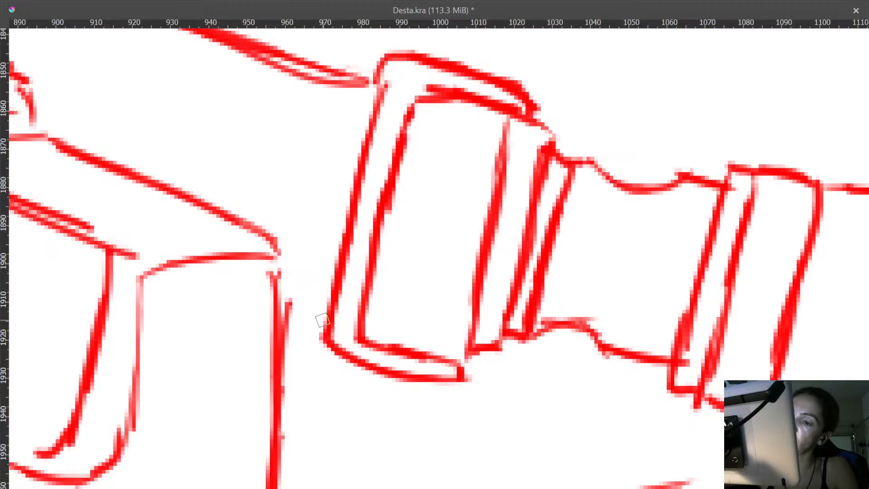
{"action": "left_click_drag", "start_coordinate": [322, 325], "coordinate": [280, 321]}
- Redraw the strap's end above the rear pouch as a short vertical line and erase the old diagonal and vertical strokes
{"action": "left_click_drag", "start_coordinate": [380, 193], "coordinate": [513, 311]}
{"action": "left_click_drag", "start_coordinate": [387, 175], "coordinate": [390, 121]}
{"action": "left_click_drag", "start_coordinate": [244, 119], "coordinate": [252, 141]}
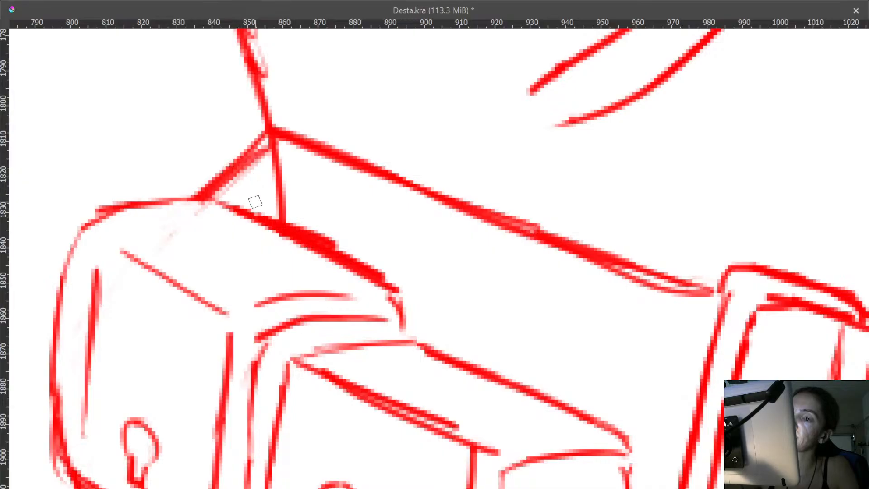
{"action": "left_click_drag", "start_coordinate": [253, 153], "coordinate": [255, 208]}
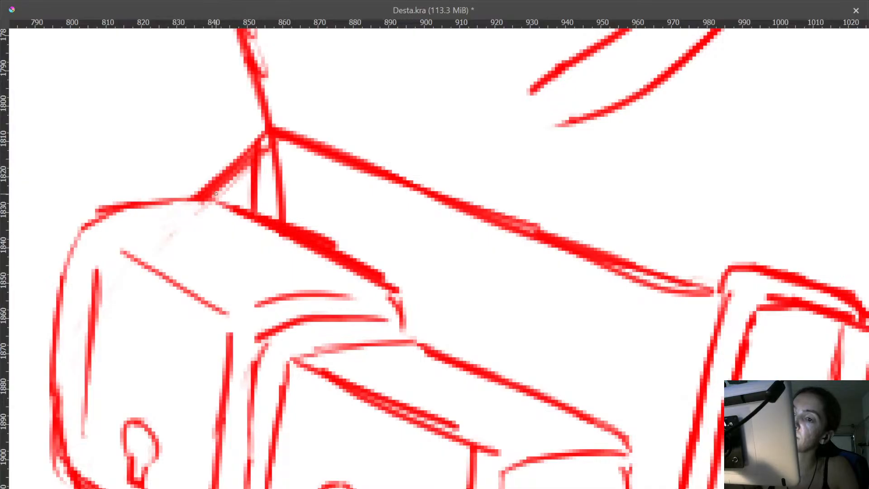
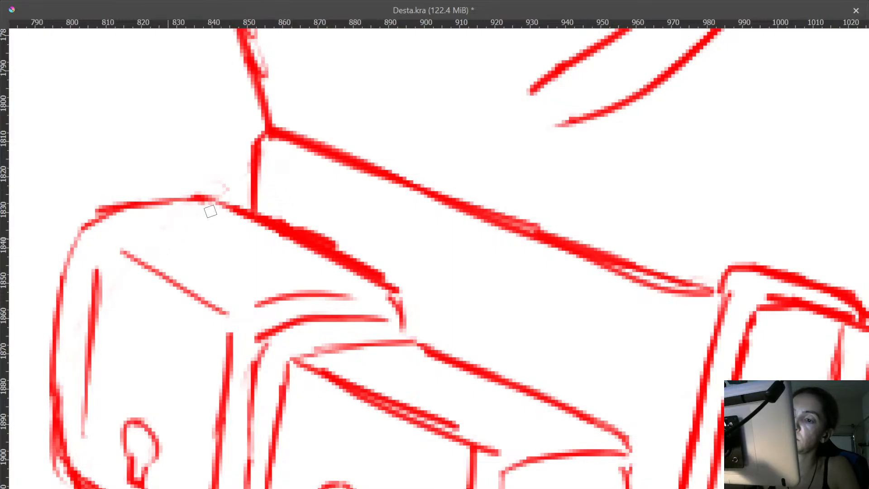
- Erase the doubled strokes along the hip strap's upper edge between the hip and the clip buckle
{"action": "left_click_drag", "start_coordinate": [454, 253], "coordinate": [498, 338]}
{"action": "left_click_drag", "start_coordinate": [547, 301], "coordinate": [394, 287]}
{"action": "left_click_drag", "start_coordinate": [401, 271], "coordinate": [308, 147]}
{"action": "left_click_drag", "start_coordinate": [317, 234], "coordinate": [356, 244]}
{"action": "left_click_drag", "start_coordinate": [294, 223], "coordinate": [366, 249]}
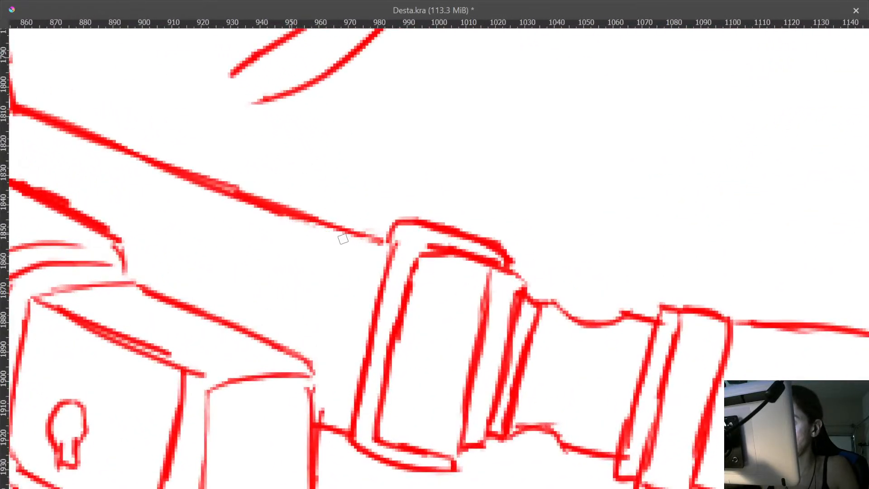
{"action": "left_click_drag", "start_coordinate": [213, 180], "coordinate": [314, 213]}
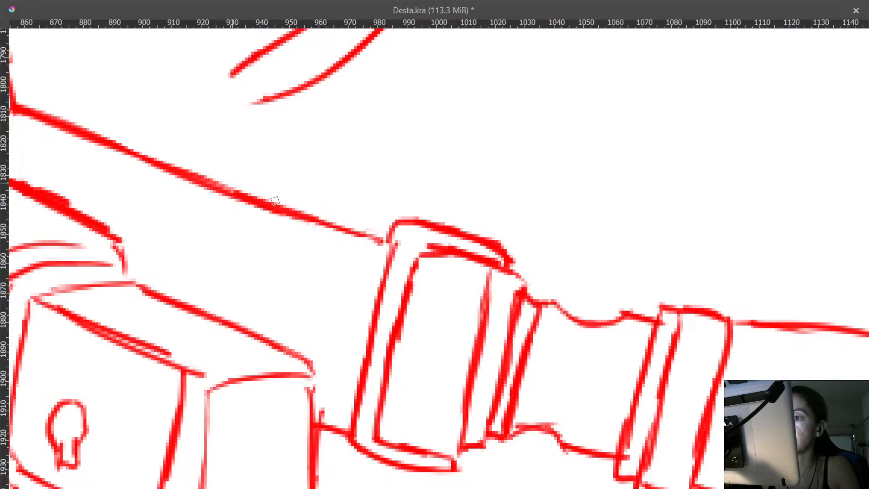
{"action": "left_click_drag", "start_coordinate": [263, 198], "coordinate": [335, 222]}
- Draw the missing lower edge of the waist belt between the front belt loop and the metal buckle
{"action": "left_click_drag", "start_coordinate": [548, 270], "coordinate": [589, 351]}
{"action": "left_click_drag", "start_coordinate": [608, 314], "coordinate": [441, 285]}
{"action": "left_click_drag", "start_coordinate": [453, 287], "coordinate": [456, 156]}
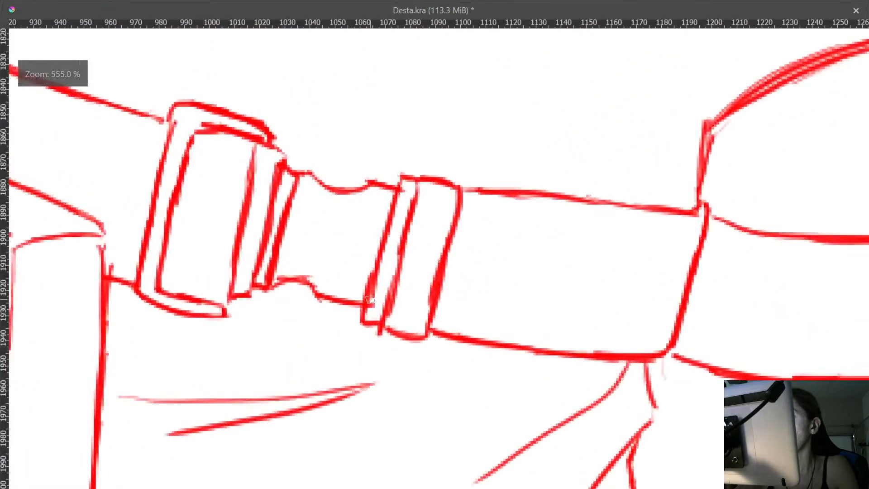
{"action": "left_click_drag", "start_coordinate": [507, 238], "coordinate": [512, 385]}
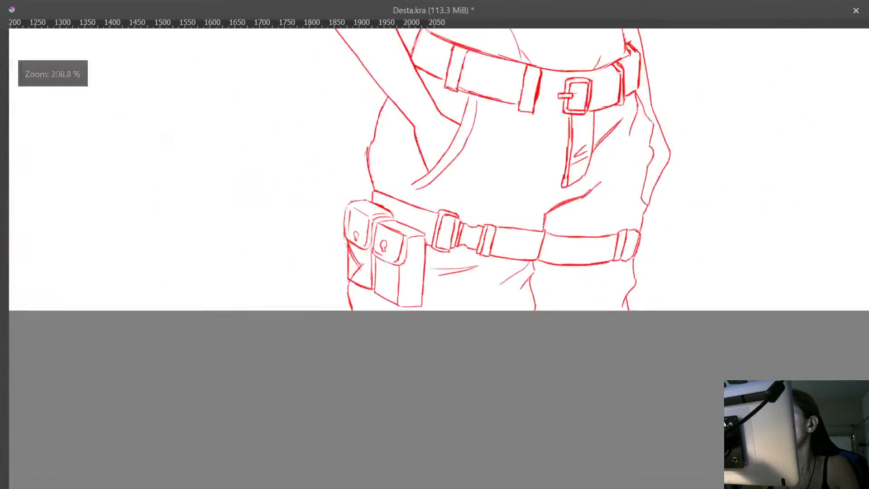
{"action": "left_click_drag", "start_coordinate": [609, 302], "coordinate": [504, 329]}
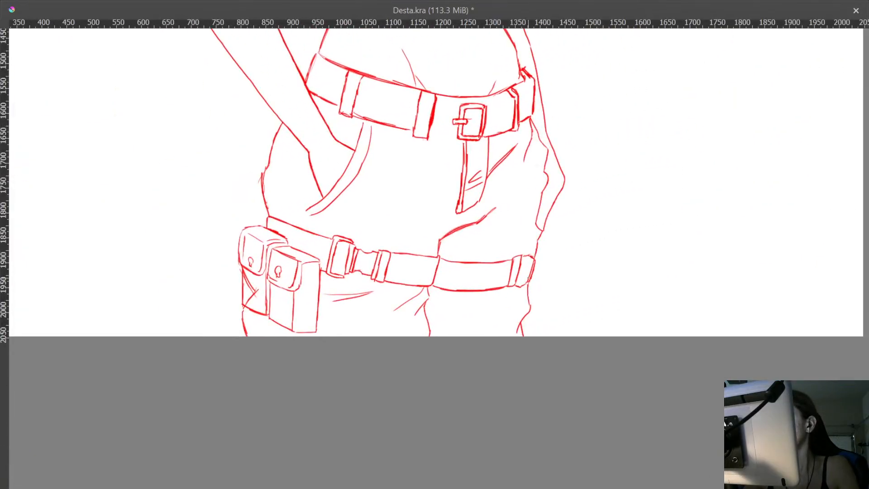
{"action": "left_click_drag", "start_coordinate": [549, 237], "coordinate": [548, 303]}
{"action": "mouse_move", "coordinate": [453, 195]}
{"action": "left_mouse_down"}
{"action": "mouse_move", "coordinate": [445, 111]}
{"action": "mouse_move", "coordinate": [479, 40]}
{"action": "left_mouse_up"}
{"action": "left_click_drag", "start_coordinate": [521, 139], "coordinate": [500, 153]}
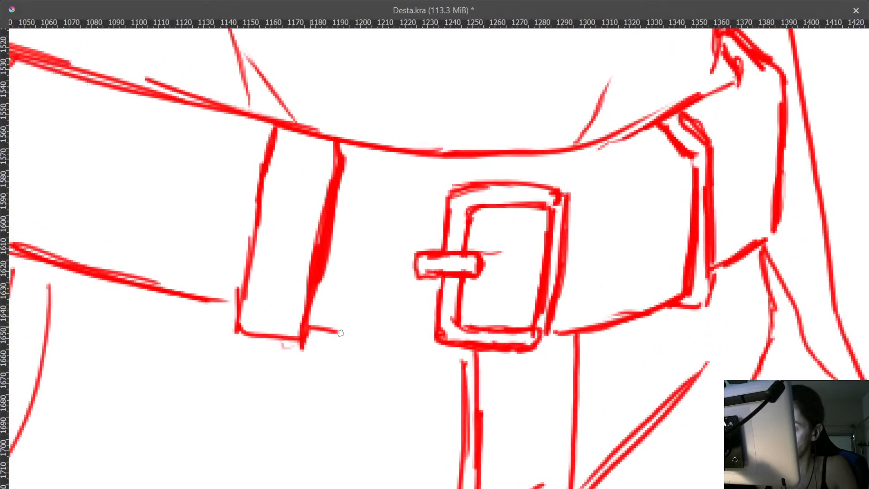
{"action": "left_click_drag", "start_coordinate": [344, 332], "coordinate": [417, 338]}
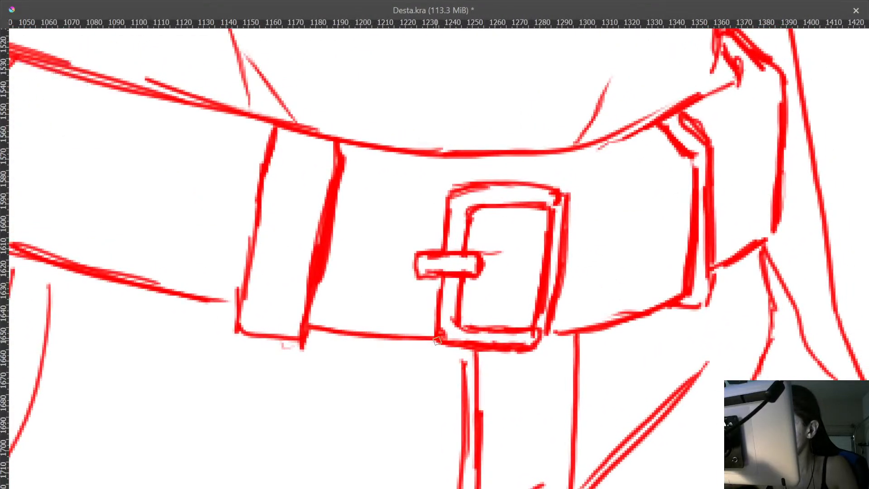
- Extend the belt's lower edge to the front belt loop and clean the doubled strokes on the upper edge beside the buckle
{"action": "left_click_drag", "start_coordinate": [560, 267], "coordinate": [605, 327]}
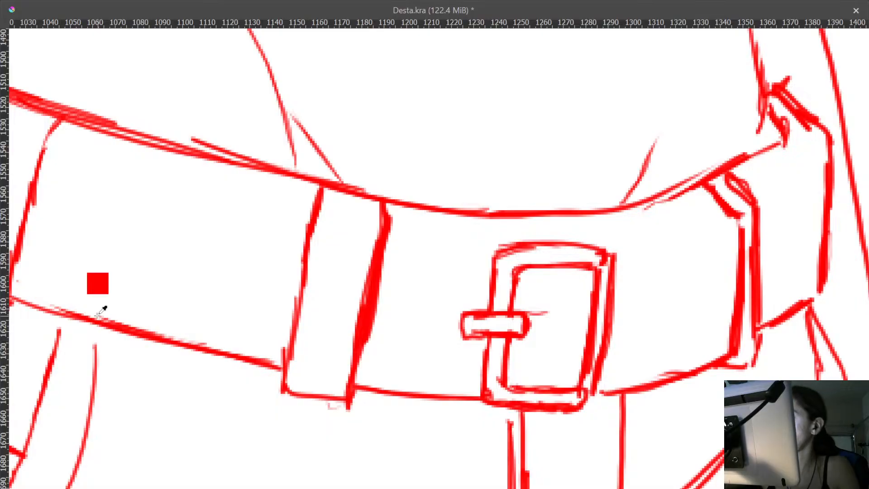
{"action": "left_click_drag", "start_coordinate": [548, 255], "coordinate": [545, 283]}
{"action": "left_click_drag", "start_coordinate": [534, 338], "coordinate": [548, 333]}
{"action": "mouse_move", "coordinate": [661, 212]}
{"action": "left_mouse_down"}
{"action": "mouse_move", "coordinate": [509, 305]}
{"action": "mouse_move", "coordinate": [516, 288]}
{"action": "mouse_move", "coordinate": [569, 271]}
{"action": "mouse_move", "coordinate": [571, 257]}
{"action": "left_mouse_up"}
{"action": "left_click_drag", "start_coordinate": [639, 218], "coordinate": [634, 398]}
{"action": "mouse_move", "coordinate": [675, 236]}
{"action": "left_mouse_down"}
{"action": "mouse_move", "coordinate": [699, 175]}
{"action": "mouse_move", "coordinate": [652, 91]}
{"action": "left_mouse_up"}
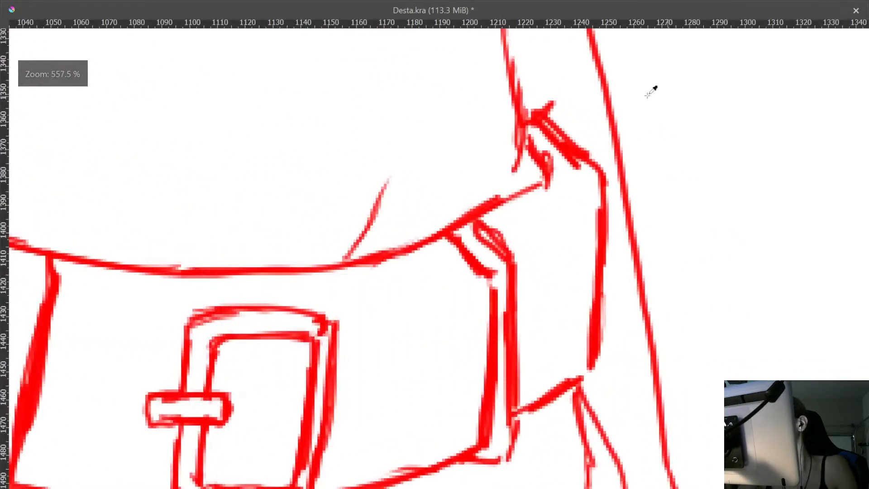
- Clean the belt's rear corner where it meets the waist outline, reducing its doubled upper edge and the small inner stroke to single lines
{"action": "mouse_move", "coordinate": [539, 190]}
{"action": "left_mouse_down"}
{"action": "mouse_move", "coordinate": [539, 254]}
{"action": "mouse_move", "coordinate": [521, 353]}
{"action": "left_mouse_up"}
{"action": "left_click_drag", "start_coordinate": [516, 331], "coordinate": [521, 294]}
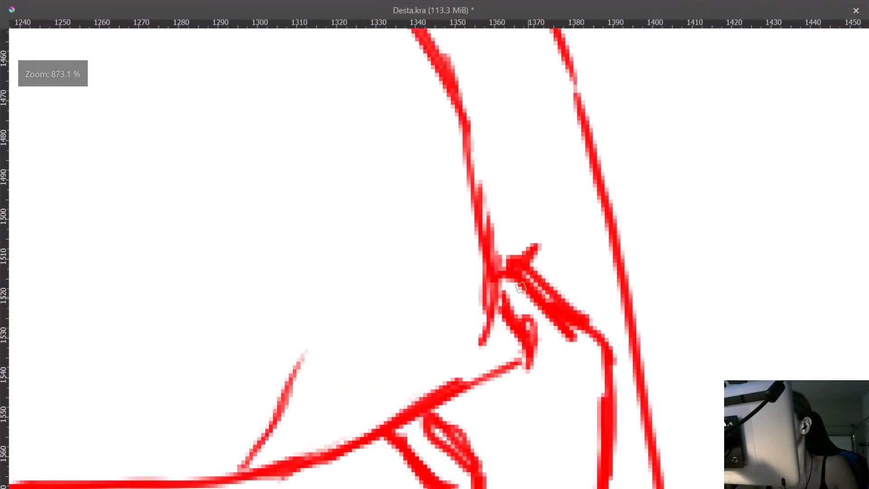
{"action": "mouse_move", "coordinate": [560, 334]}
{"action": "left_mouse_down"}
{"action": "mouse_move", "coordinate": [524, 291]}
{"action": "mouse_move", "coordinate": [571, 336]}
{"action": "left_mouse_up"}
{"action": "key", "text": "e"}
{"action": "mouse_move", "coordinate": [525, 291]}
{"action": "left_mouse_down"}
{"action": "mouse_move", "coordinate": [559, 330]}
{"action": "mouse_move", "coordinate": [545, 306]}
{"action": "left_mouse_up"}
{"action": "left_click_drag", "start_coordinate": [548, 275], "coordinate": [566, 280]}
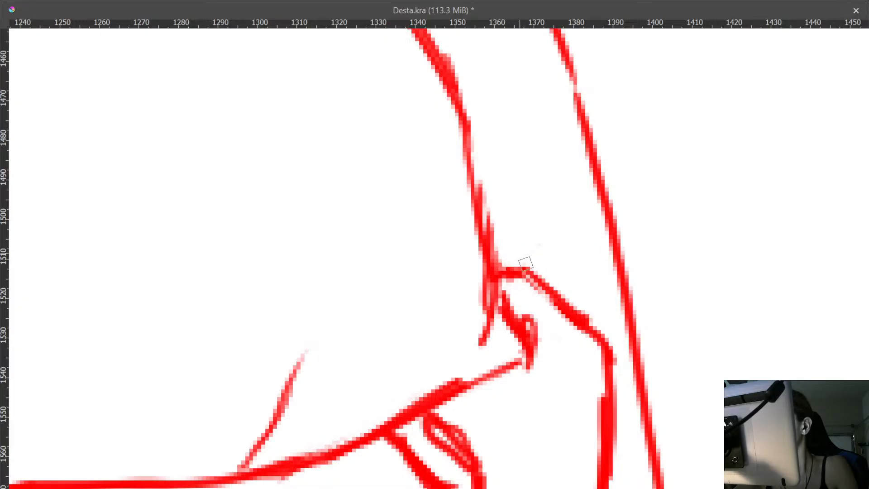
{"action": "left_click_drag", "start_coordinate": [524, 315], "coordinate": [542, 344]}
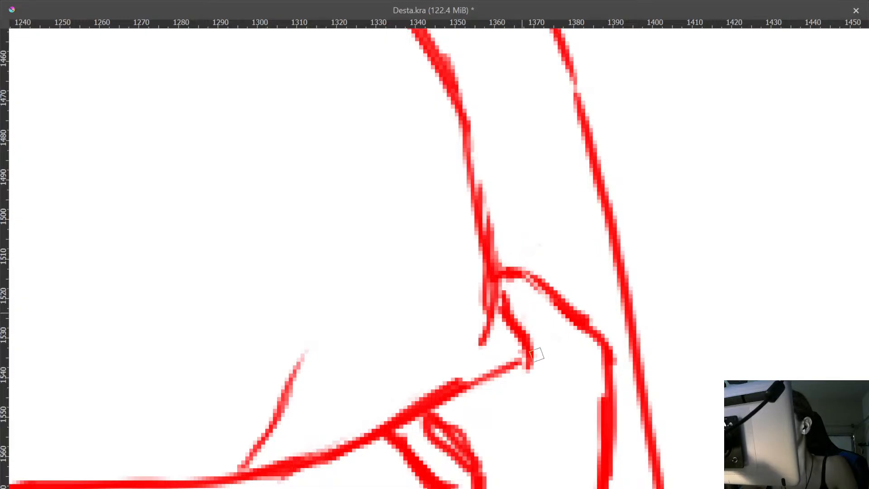
{"action": "scroll", "coordinate": [567, 252], "scroll_direction": "down", "scroll_amount": 10}
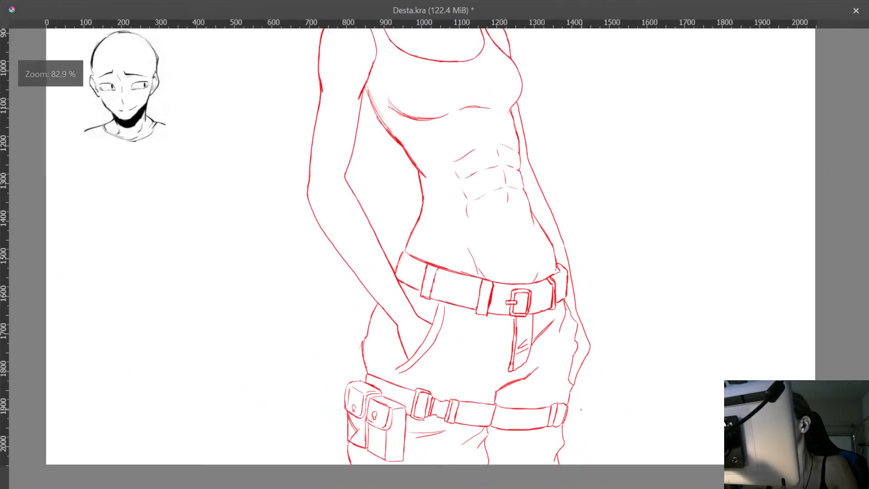
{"action": "scroll", "coordinate": [578, 319], "scroll_direction": "up", "scroll_amount": 10}
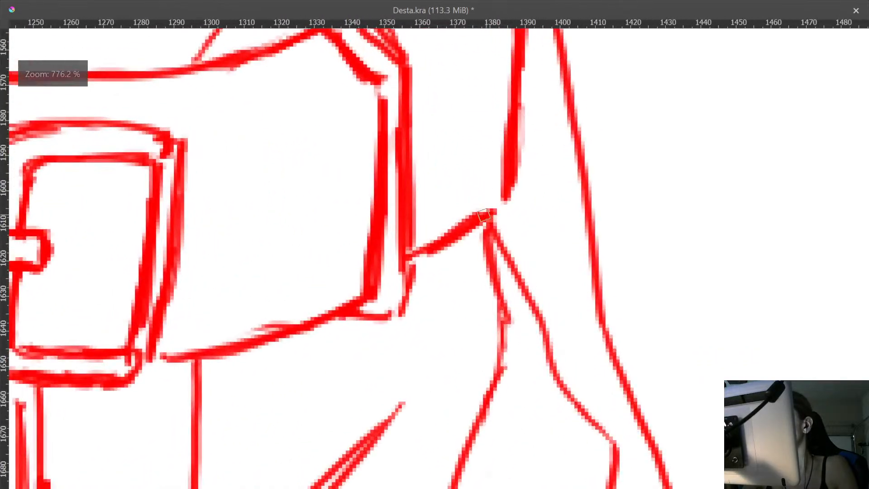
- Extend the belt's lower edge to the buckle's outer frame and erase the overshooting stroke at the frame's lower inner corner
{"action": "scroll", "coordinate": [509, 195], "scroll_direction": "down", "scroll_amount": 10}
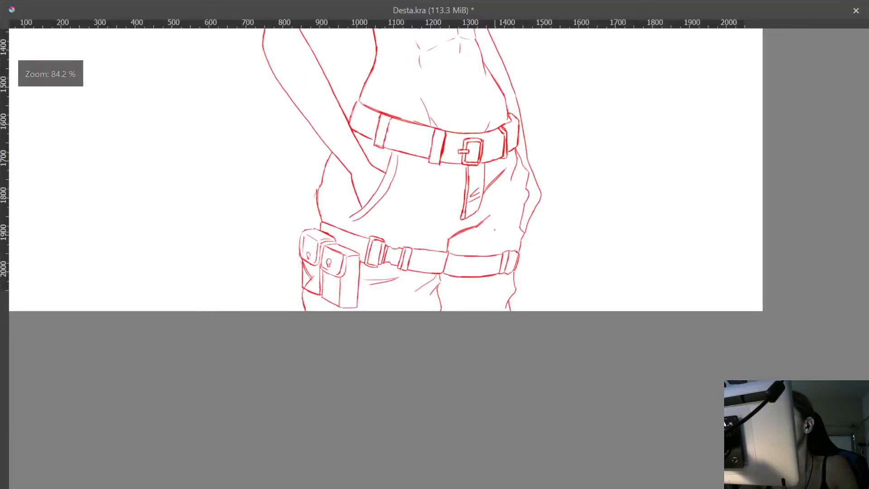
{"action": "scroll", "coordinate": [567, 38], "scroll_direction": "up", "scroll_amount": 10}
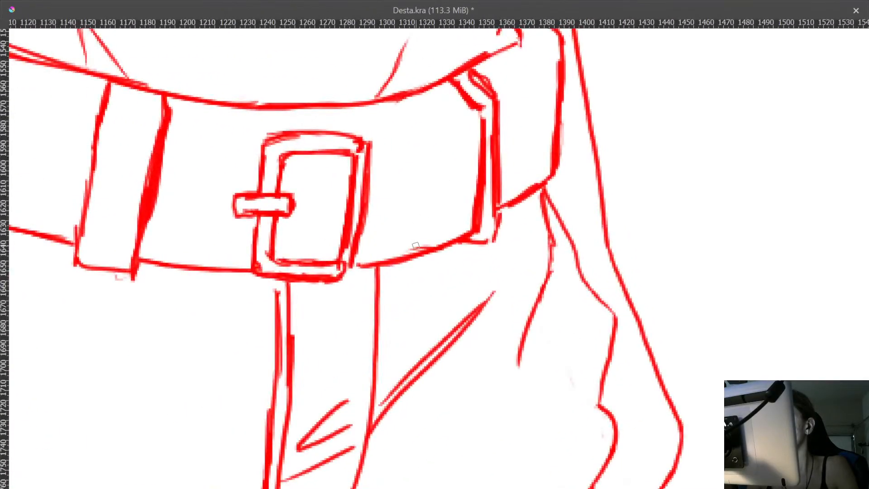
{"action": "scroll", "coordinate": [388, 256], "scroll_direction": "up", "scroll_amount": 5}
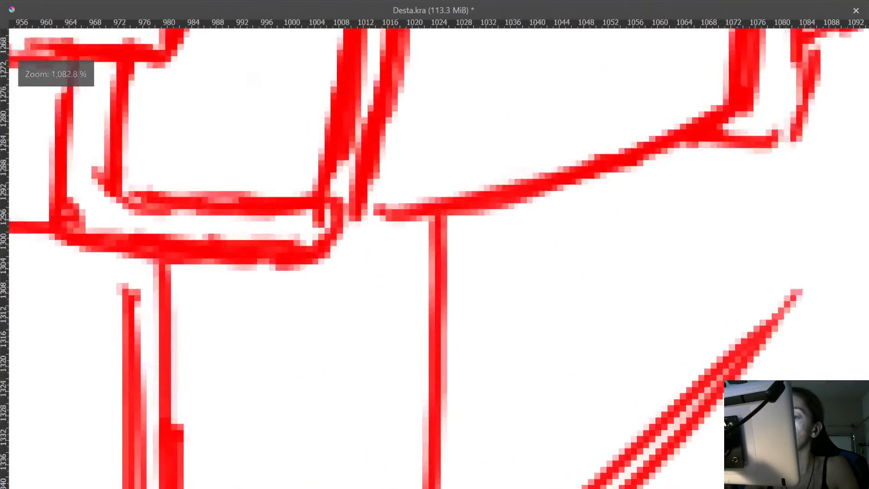
{"action": "left_click_drag", "start_coordinate": [381, 208], "coordinate": [370, 209]}
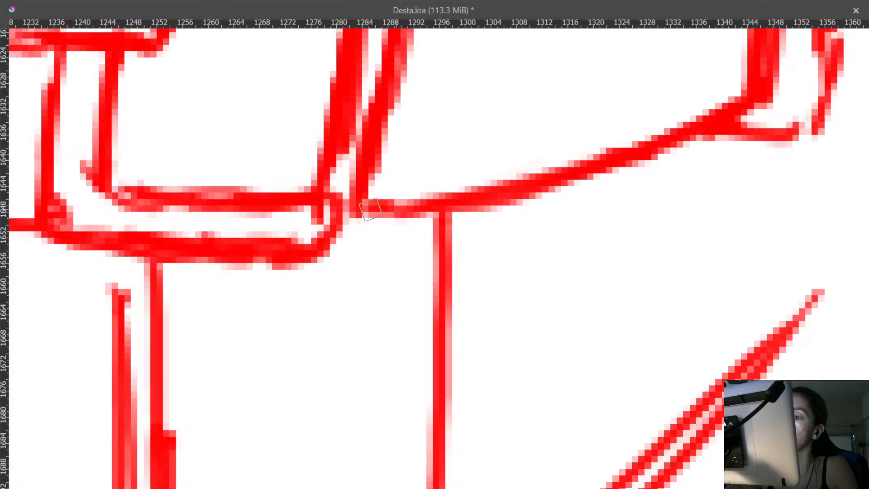
{"action": "scroll", "coordinate": [365, 211], "scroll_direction": "down", "scroll_amount": 5}
{"action": "scroll", "coordinate": [398, 219], "scroll_direction": "up", "scroll_amount": 4}
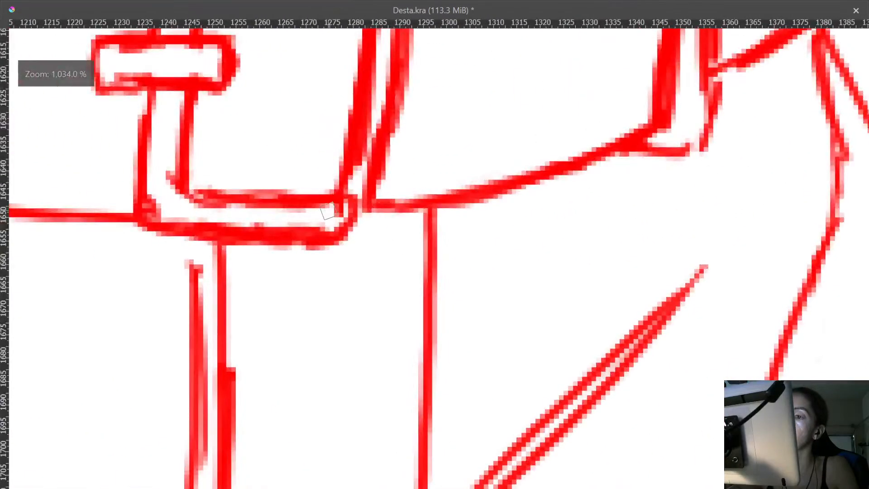
{"action": "left_click", "coordinate": [339, 210]}
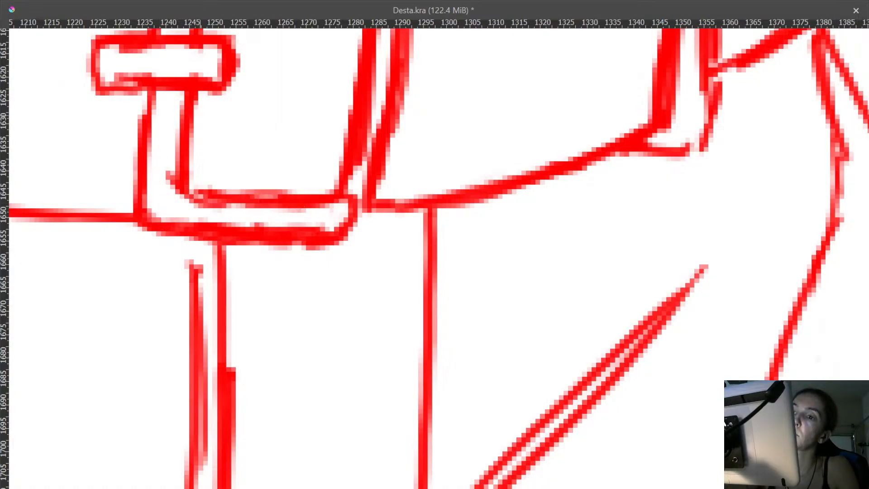
- Clean the rough doubled strokes along the inner outline of the metal belt buckle's frame
{"action": "scroll", "coordinate": [291, 229], "scroll_direction": "down", "scroll_amount": 4}
{"action": "scroll", "coordinate": [334, 252], "scroll_direction": "up", "scroll_amount": 3}
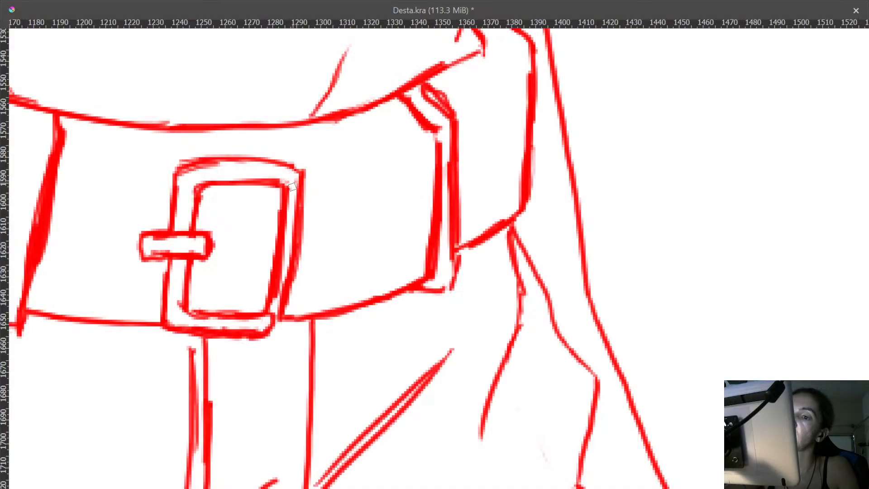
{"action": "left_click_drag", "start_coordinate": [217, 168], "coordinate": [295, 184]}
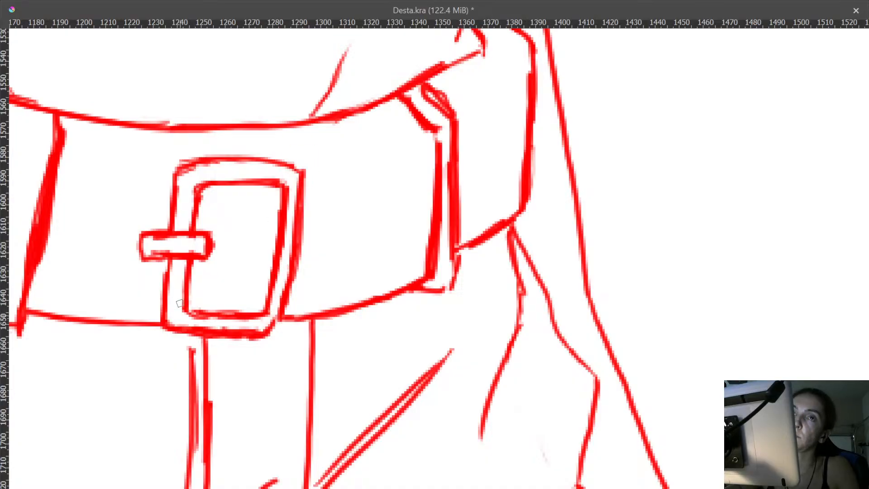
{"action": "left_click_drag", "start_coordinate": [297, 191], "coordinate": [313, 289]}
{"action": "left_click_drag", "start_coordinate": [368, 251], "coordinate": [471, 367]}
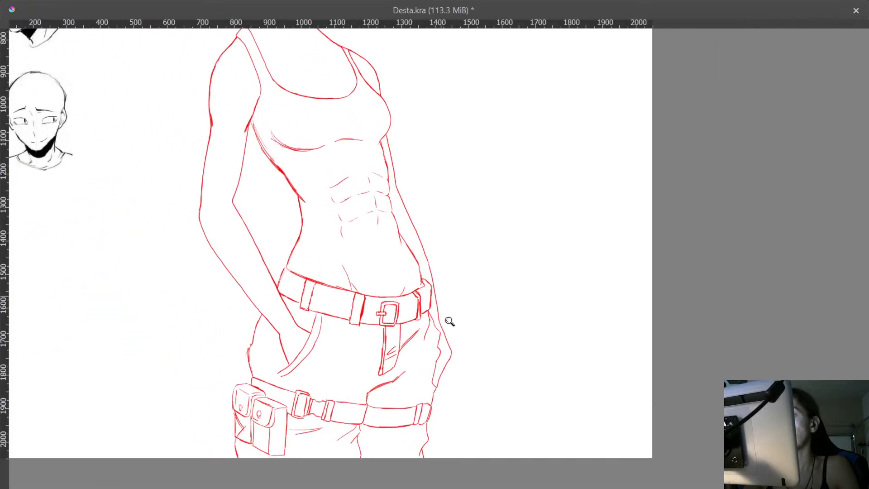
- Redraw the tank top strap's shoulder edge as a flatter curve between the arm and neck lines, erasing the old bulging outline
{"action": "mouse_move", "coordinate": [448, 317]}
{"action": "left_mouse_down"}
{"action": "mouse_move", "coordinate": [454, 344]}
{"action": "mouse_move", "coordinate": [453, 333]}
{"action": "left_mouse_up"}
{"action": "left_click_drag", "start_coordinate": [375, 115], "coordinate": [389, 83]}
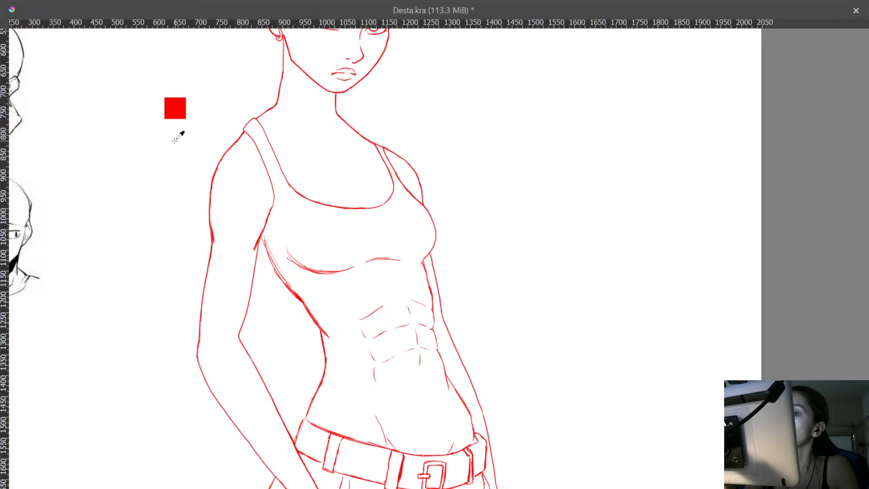
{"action": "left_click_drag", "start_coordinate": [177, 135], "coordinate": [294, 10]}
{"action": "left_click_drag", "start_coordinate": [211, 206], "coordinate": [231, 139]}
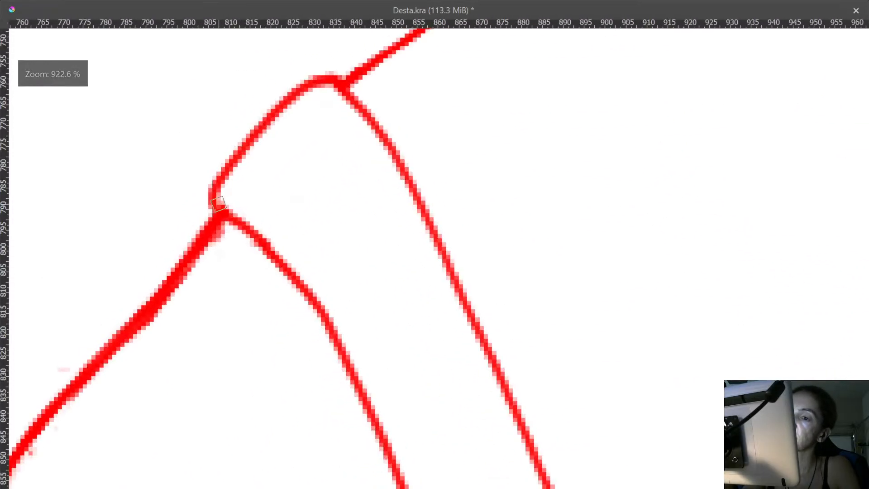
{"action": "left_click_drag", "start_coordinate": [218, 204], "coordinate": [287, 121]}
{"action": "left_click_drag", "start_coordinate": [234, 182], "coordinate": [282, 124]}
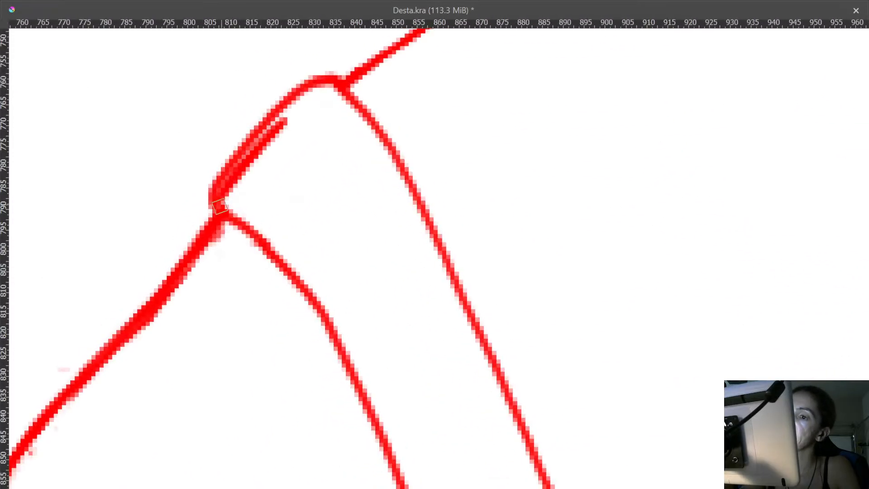
{"action": "left_click_drag", "start_coordinate": [220, 207], "coordinate": [308, 102]}
{"action": "left_click_drag", "start_coordinate": [262, 145], "coordinate": [335, 85]}
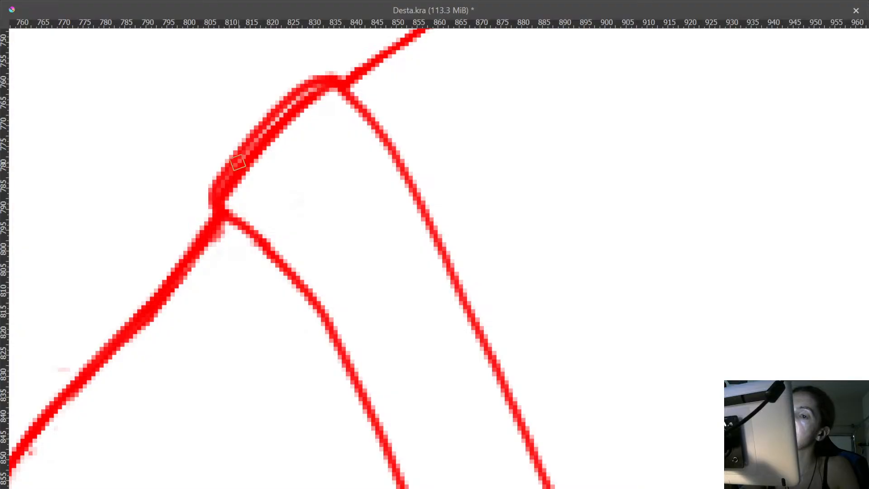
{"action": "left_click_drag", "start_coordinate": [199, 204], "coordinate": [322, 73]}
{"action": "left_click_drag", "start_coordinate": [219, 167], "coordinate": [335, 65]}
{"action": "mouse_move", "coordinate": [245, 136]}
{"action": "left_mouse_down"}
{"action": "mouse_move", "coordinate": [321, 70]}
{"action": "mouse_move", "coordinate": [350, 63]}
{"action": "mouse_move", "coordinate": [261, 132]}
{"action": "mouse_move", "coordinate": [202, 220]}
{"action": "left_mouse_up"}
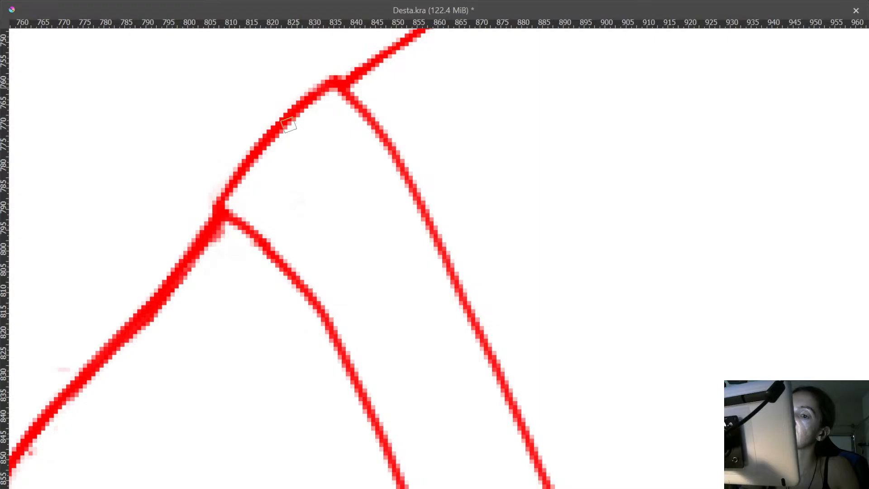
{"action": "left_click_drag", "start_coordinate": [313, 156], "coordinate": [366, 407]}
{"action": "left_click_drag", "start_coordinate": [358, 119], "coordinate": [347, 53]}
{"action": "left_click_drag", "start_coordinate": [303, 222], "coordinate": [296, 116]}
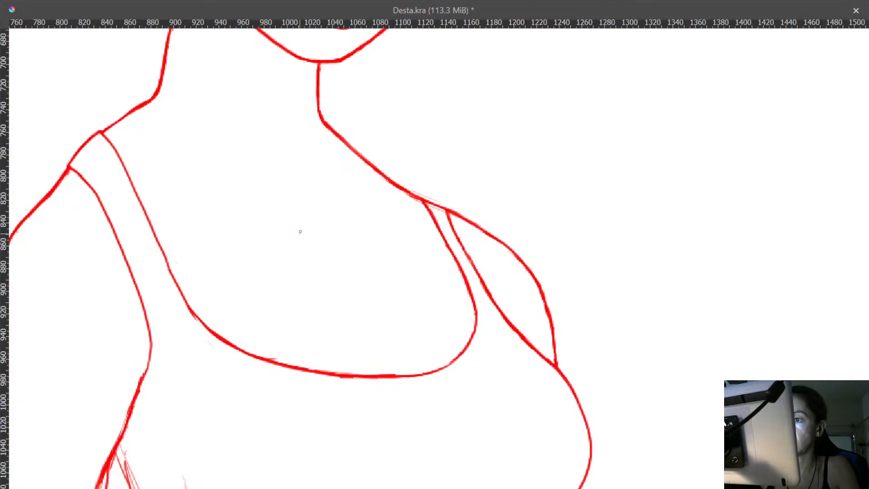
{"action": "left_click_drag", "start_coordinate": [273, 202], "coordinate": [205, 181]}
{"action": "key", "text": "ctrl+z"}
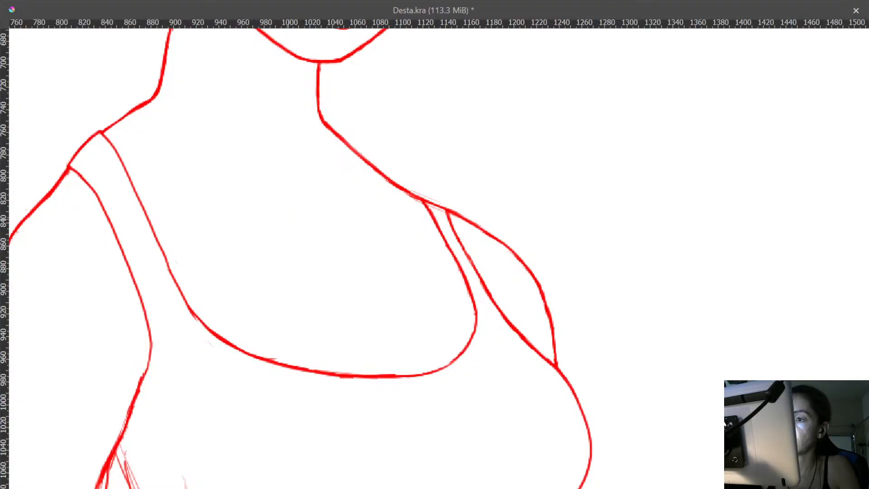
{"action": "left_click_drag", "start_coordinate": [214, 130], "coordinate": [219, 116], "text": "ctrl"}
{"action": "mouse_move", "coordinate": [261, 161]}
{"action": "left_mouse_down"}
{"action": "mouse_move", "coordinate": [316, 231]}
{"action": "mouse_move", "coordinate": [329, 266]}
{"action": "left_mouse_up"}
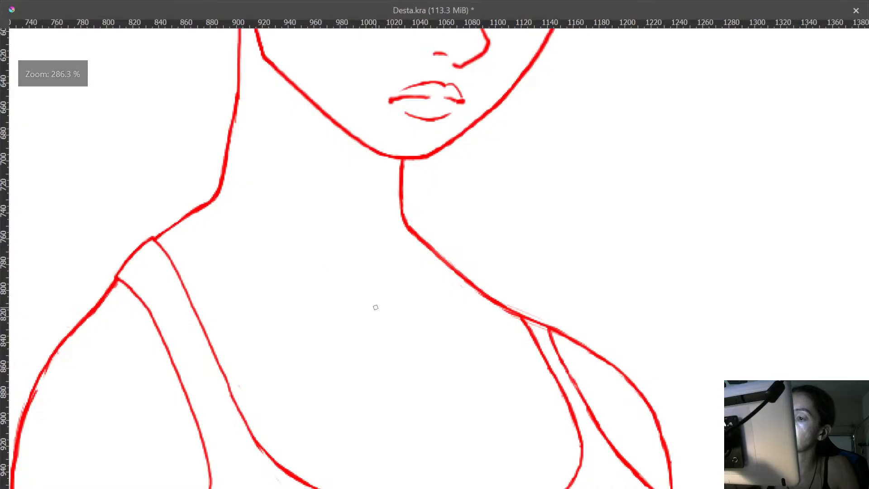
{"action": "left_click_drag", "start_coordinate": [366, 321], "coordinate": [354, 312]}
{"action": "key", "text": "ctrl+z"}
- Compare the figure with the jacket sketch by showing Paint Layer 3 and hiding it again
{"action": "mouse_move", "coordinate": [408, 272]}
{"action": "left_mouse_down", "text": "ctrl"}
{"action": "mouse_move", "coordinate": [465, 417]}
{"action": "mouse_move", "coordinate": [469, 364]}
{"action": "mouse_move", "coordinate": [475, 393]}
{"action": "mouse_move", "coordinate": [477, 371]}
{"action": "left_mouse_up", "text": "ctrl"}
{"action": "key", "text": "Tab"}
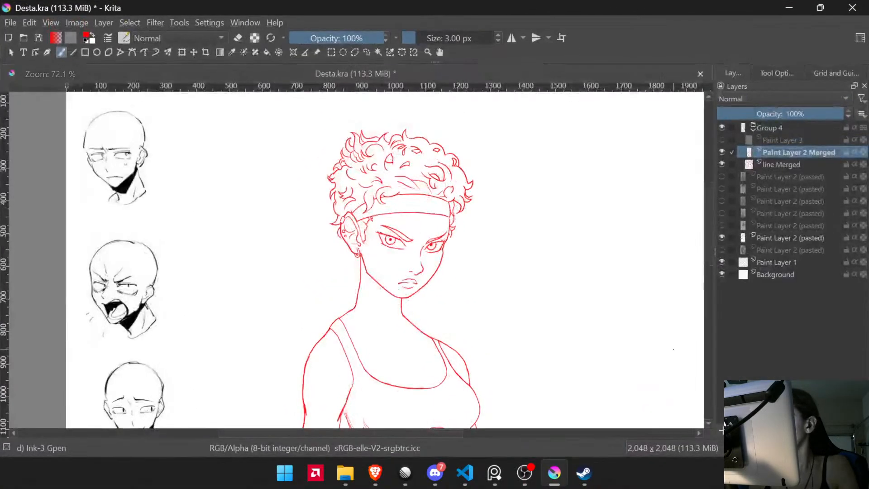
{"action": "left_click", "coordinate": [723, 141]}
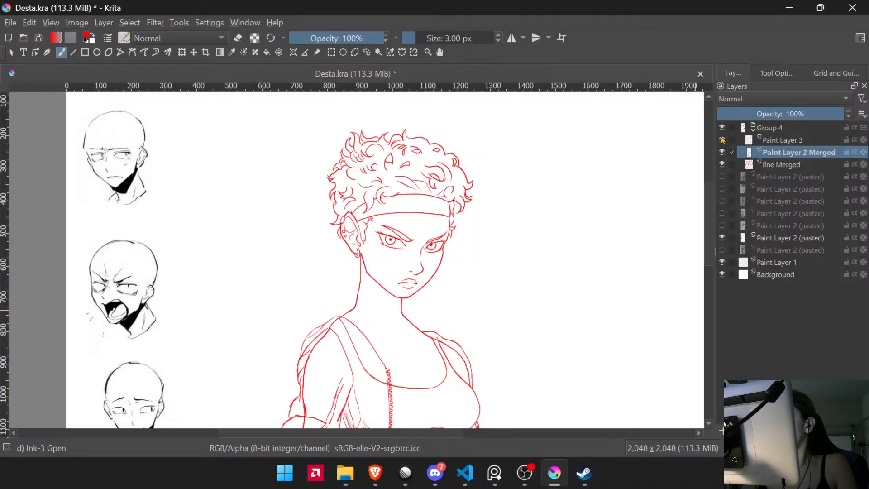
{"action": "left_click", "coordinate": [723, 140]}
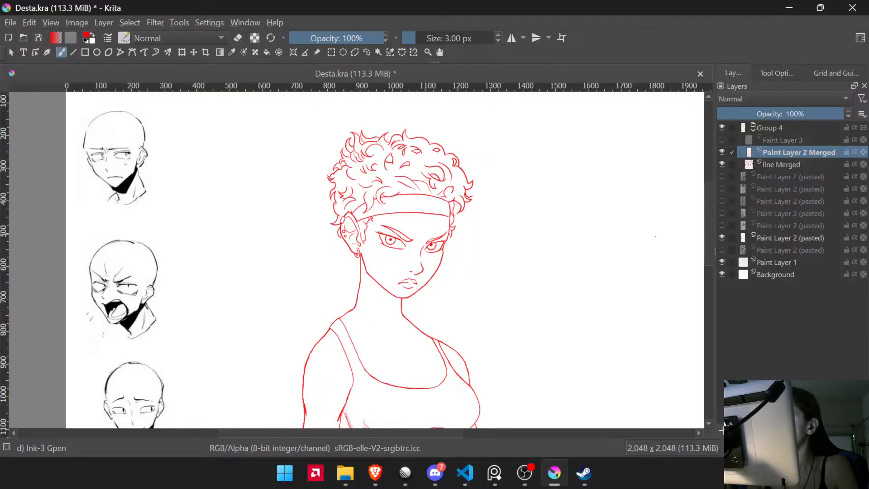
- Select the head, neck and upper strap area with a freehand outline
{"action": "key", "text": "l"}
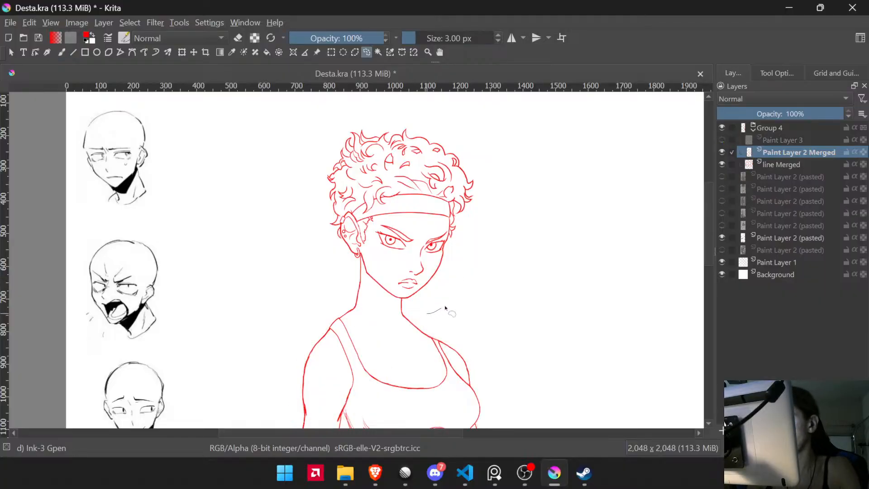
{"action": "mouse_move", "coordinate": [445, 308]}
{"action": "left_mouse_down"}
{"action": "mouse_move", "coordinate": [465, 120]}
{"action": "mouse_move", "coordinate": [354, 107]}
{"action": "mouse_move", "coordinate": [300, 158]}
{"action": "mouse_move", "coordinate": [288, 288]}
{"action": "left_mouse_up"}
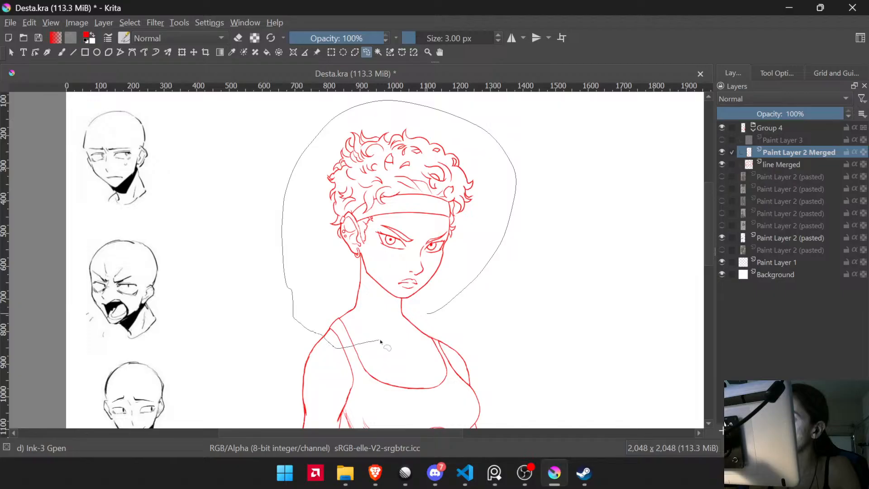
{"action": "left_click_drag", "start_coordinate": [400, 315], "coordinate": [410, 317]}
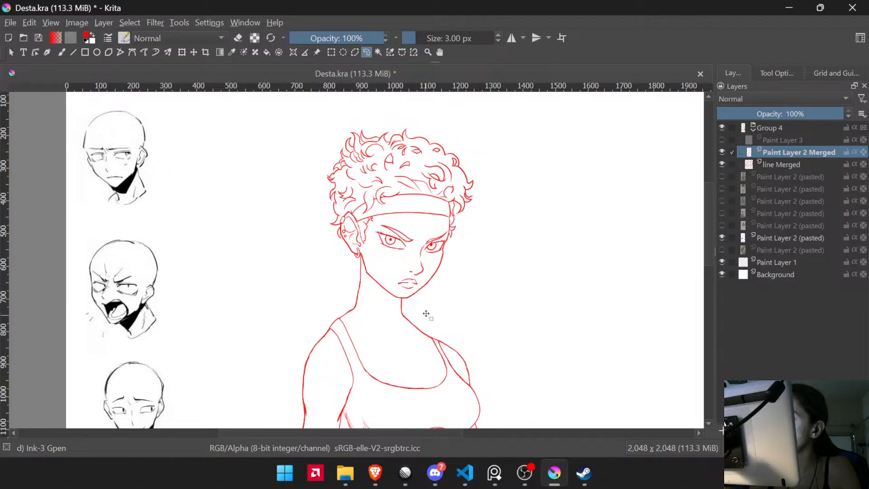
- Try nudging the selected head up and down with a transform on the Paint Layer 2 Merged layer alone
{"action": "key", "text": "ctrl+t"}
{"action": "key", "text": "Down"}
{"action": "key", "text": "Down"}
{"action": "key", "text": "Down"}
{"action": "key", "text": "Down"}
{"action": "key", "text": "Down"}
{"action": "key", "text": "Down"}
{"action": "key", "text": "Down"}
{"action": "key", "text": "Down"}
{"action": "key", "text": "Down"}
{"action": "key", "text": "Down"}
{"action": "key", "text": "Down"}
{"action": "key", "text": "Down"}
{"action": "key", "text": "Down"}
{"action": "key", "text": "Down"}
{"action": "key", "text": "Down"}
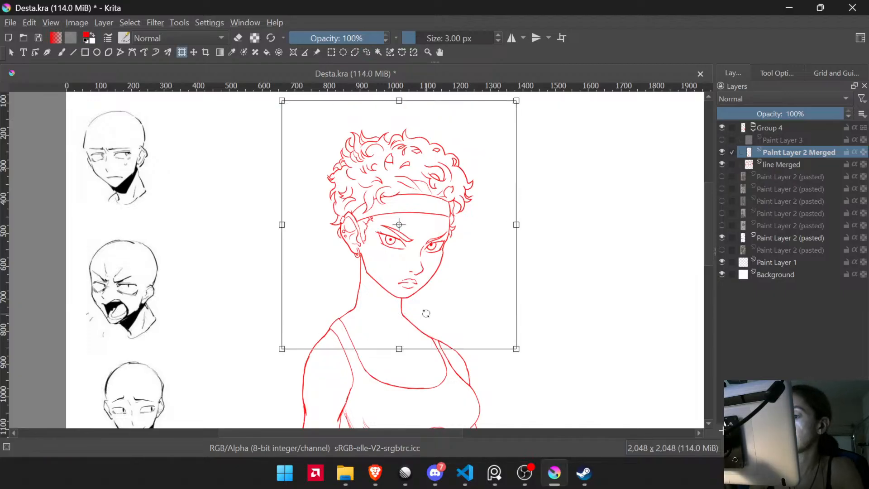
{"action": "key", "text": "Up"}
{"action": "key", "text": "Up"}
{"action": "key", "text": "Up"}
{"action": "key", "text": "Up"}
{"action": "key", "text": "Up"}
{"action": "key", "text": "Up"}
{"action": "key", "text": "Up"}
{"action": "key", "text": "Up"}
{"action": "key", "text": "Up"}
{"action": "key", "text": "Up"}
{"action": "key", "text": "Up"}
{"action": "key", "text": "Up"}
{"action": "key", "text": "Up"}
{"action": "key", "text": "Up"}
{"action": "key", "text": "Up"}
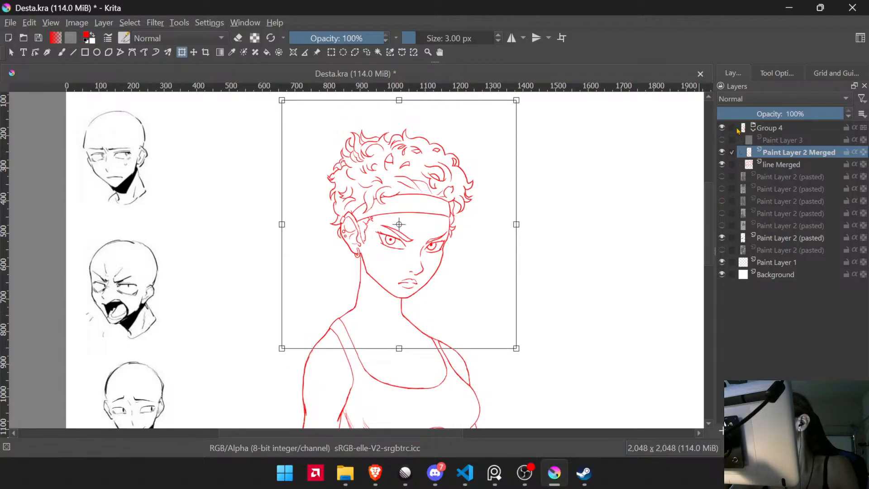
{"action": "key", "text": "Return"}
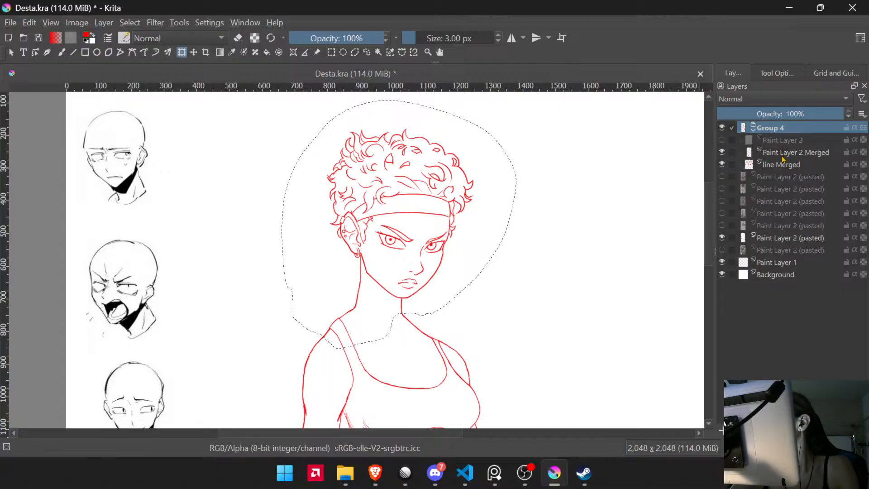
- Group the Paint Layer 2 Merged and line Merged layers and make the new group active
{"action": "left_click", "coordinate": [782, 171], "text": "ctrl"}
{"action": "key", "text": "ctrl+g"}
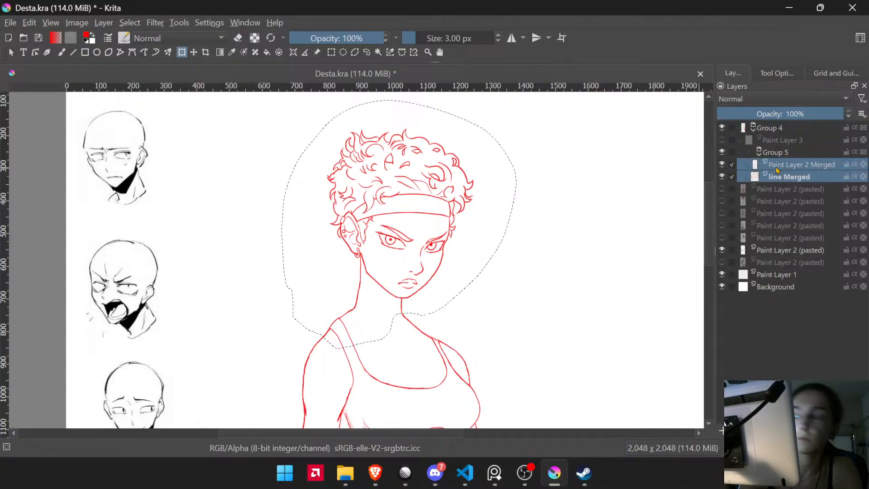
{"action": "left_click", "coordinate": [775, 152]}
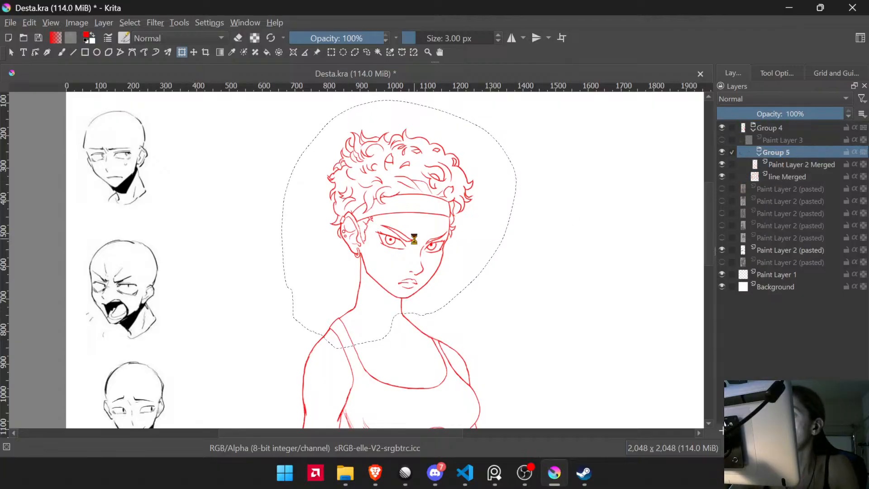
- Transform the group to move the selected head and neck down about 20 px, and clear the selection
{"action": "key", "text": "ctrl+t"}
{"action": "left_click_drag", "start_coordinate": [439, 233], "coordinate": [438, 240]}
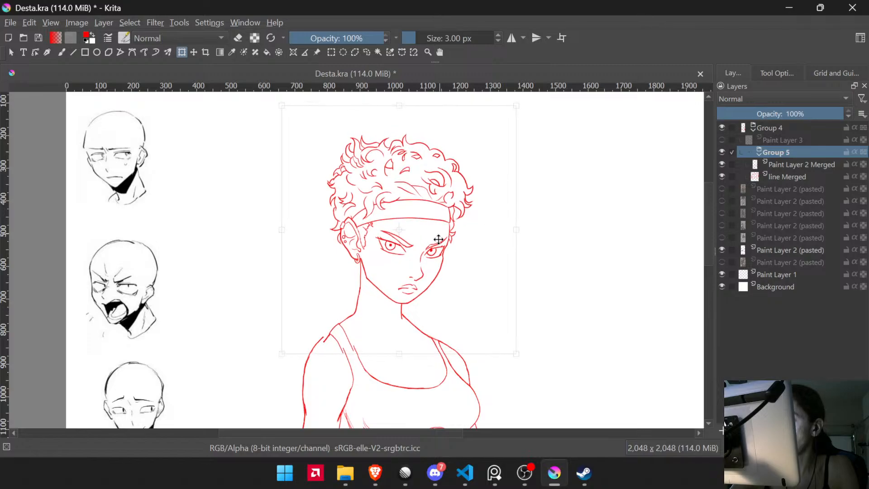
{"action": "scroll", "coordinate": [438, 242], "scroll_direction": "down", "scroll_amount": 3}
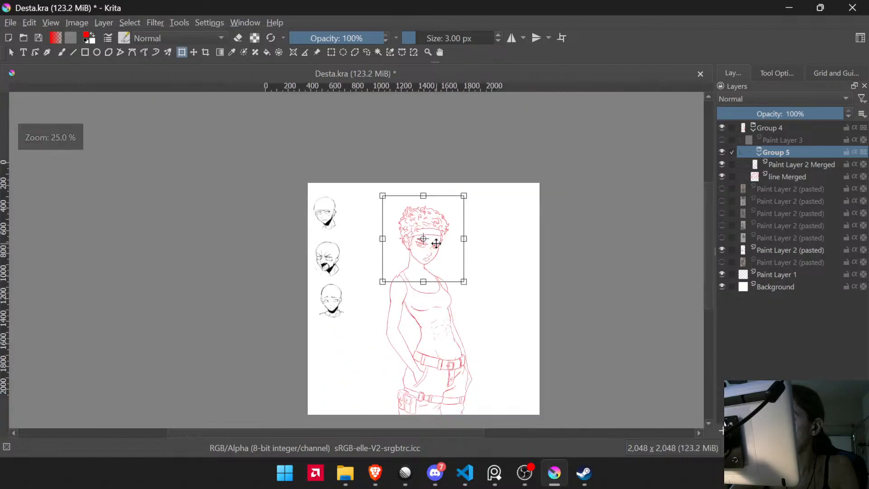
{"action": "scroll", "coordinate": [438, 253], "scroll_direction": "up", "scroll_amount": 2}
{"action": "key", "text": "Return"}
{"action": "scroll", "coordinate": [429, 281], "scroll_direction": "up", "scroll_amount": 3}
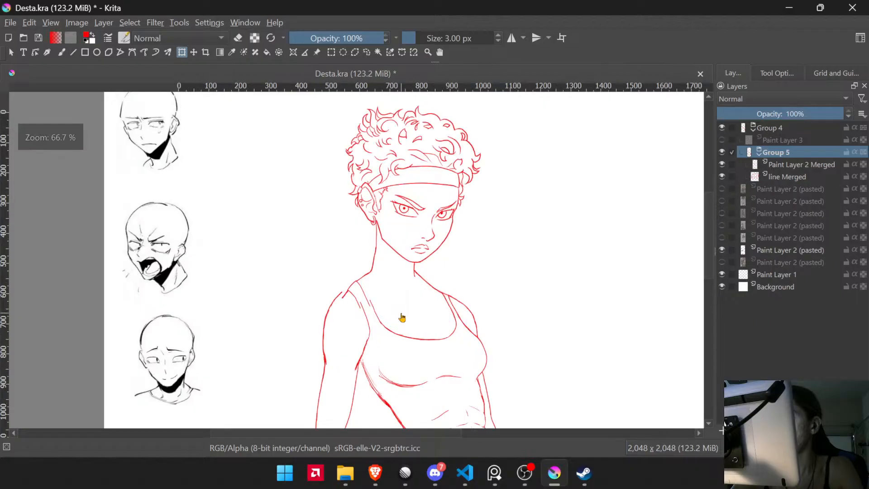
{"action": "left_click_drag", "start_coordinate": [371, 305], "coordinate": [404, 330]}
{"action": "scroll", "coordinate": [316, 278], "scroll_direction": "up", "scroll_amount": 2}
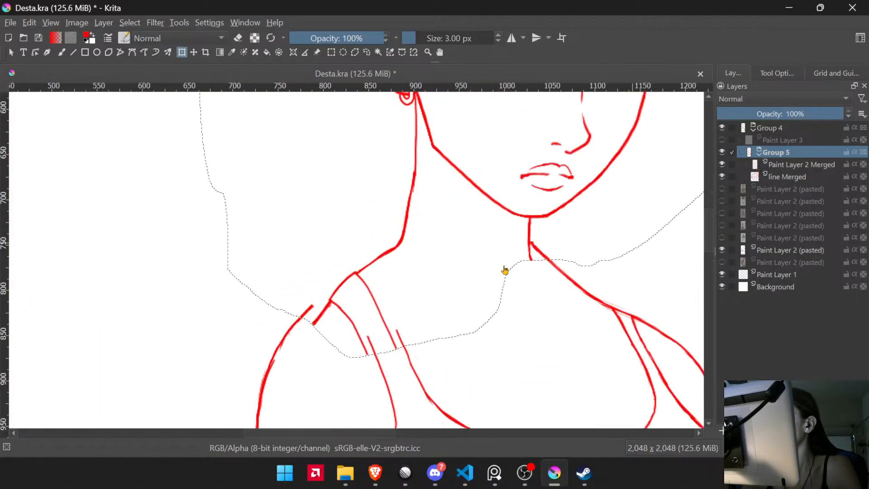
{"action": "key", "text": "b"}
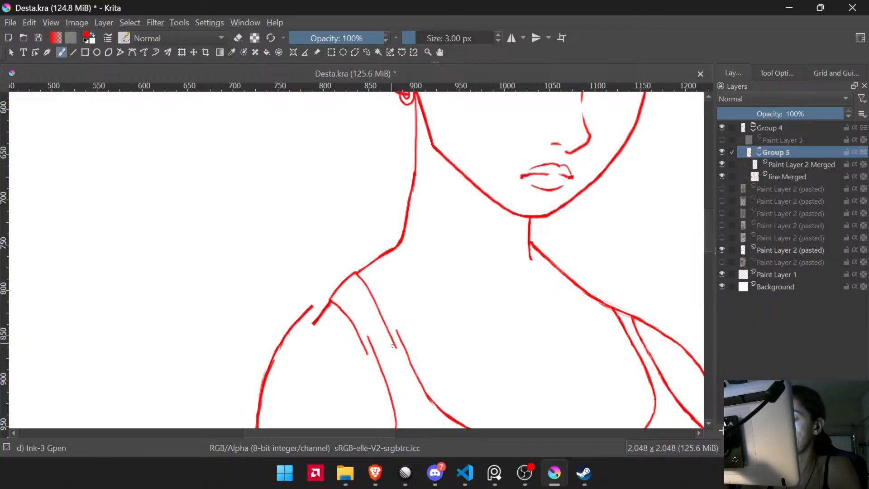
- Select the shoulder strap's upper section with a freehand outline and transform it about 7 px right and 6 px up to meet the lower strap lines
{"action": "scroll", "coordinate": [392, 345], "scroll_direction": "up", "scroll_amount": 3}
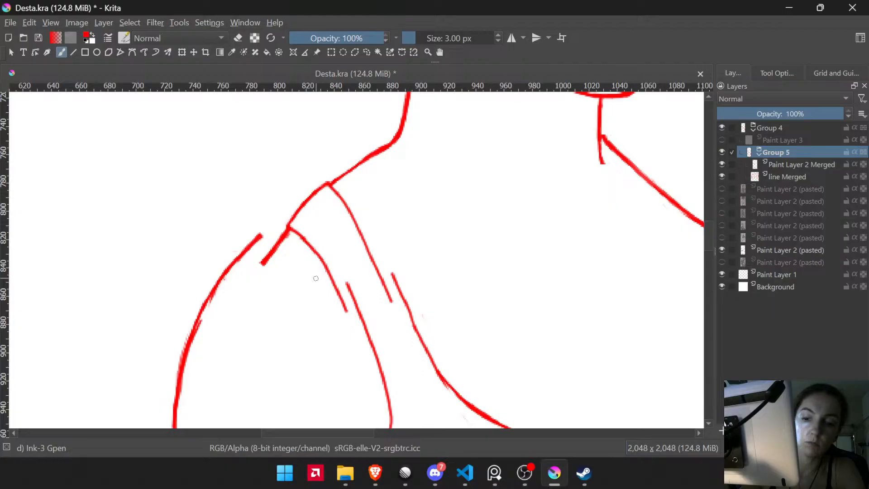
{"action": "key", "text": "l"}
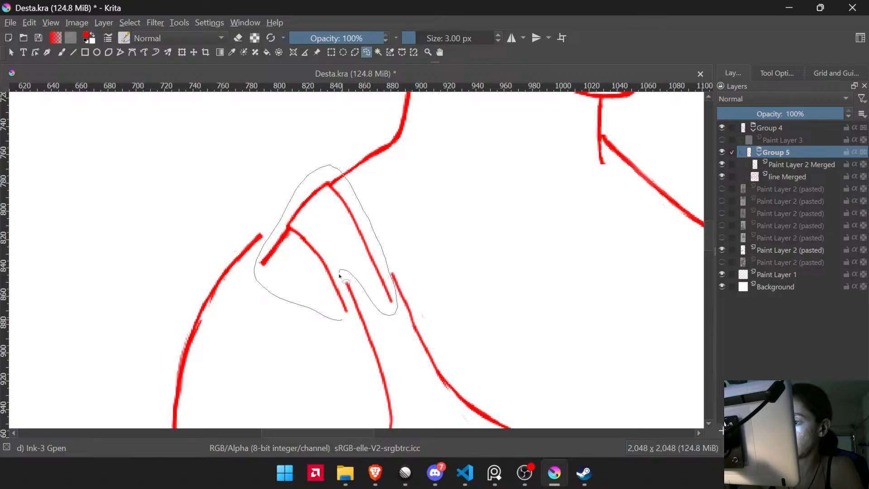
{"action": "left_click_drag", "start_coordinate": [353, 324], "coordinate": [343, 319]}
{"action": "key", "text": "ctrl+t"}
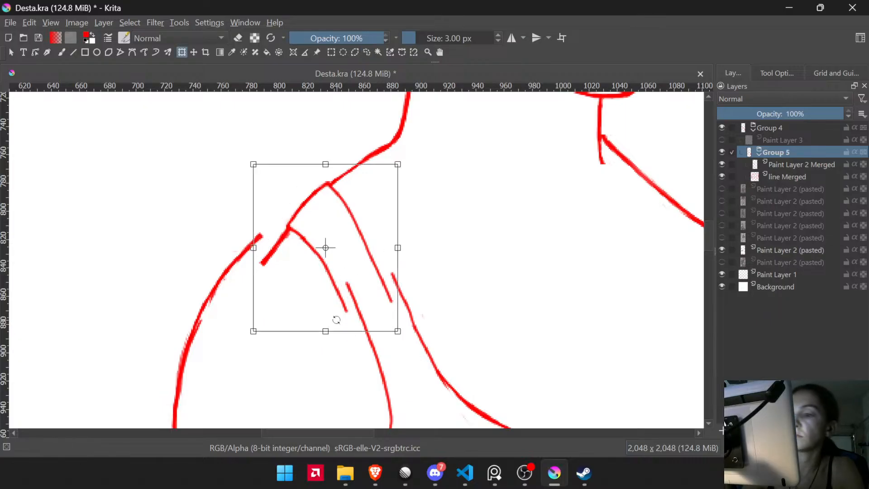
{"action": "key", "text": "Right"}
{"action": "key", "text": "Right"}
{"action": "key", "text": "Right"}
{"action": "key", "text": "Right"}
{"action": "key", "text": "Right"}
{"action": "key", "text": "Right"}
{"action": "key", "text": "Right"}
{"action": "key", "text": "Right"}
{"action": "key", "text": "Right"}
{"action": "key", "text": "Left"}
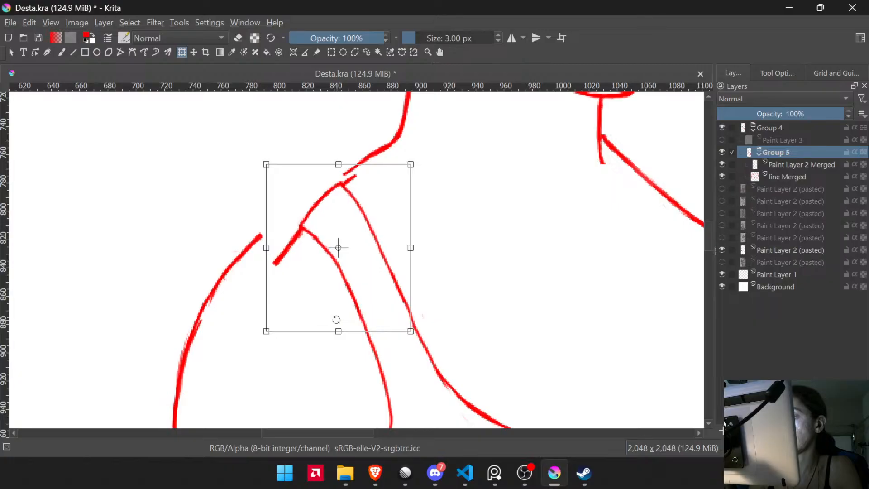
{"action": "key", "text": "Up"}
{"action": "key", "text": "Up"}
{"action": "key", "text": "Up"}
{"action": "key", "text": "Up"}
{"action": "key", "text": "Up"}
{"action": "key", "text": "Up"}
{"action": "key", "text": "Left"}
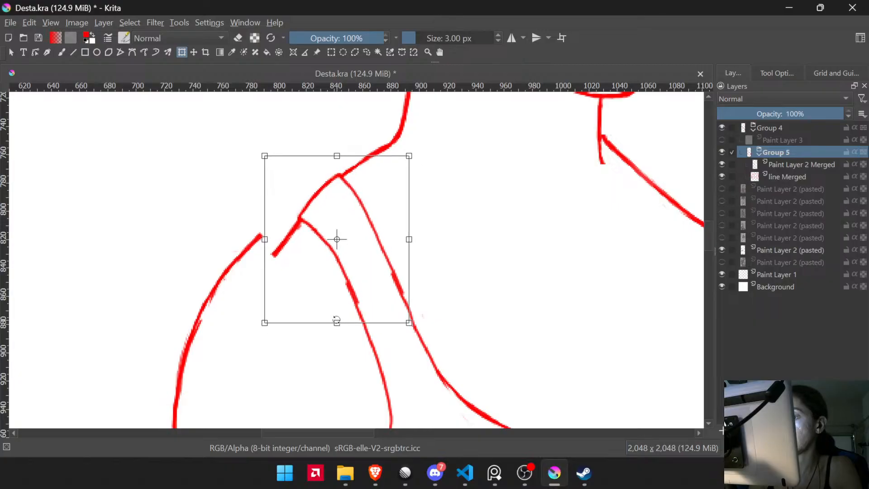
{"action": "key", "text": "Left"}
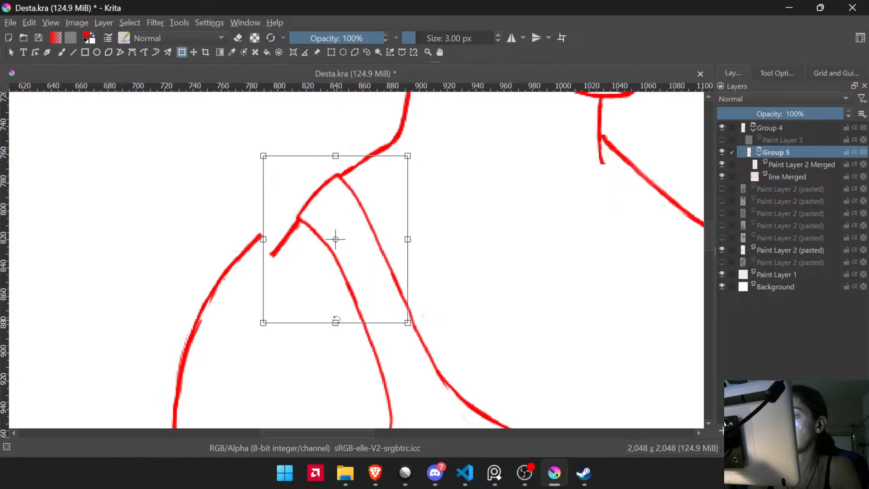
{"action": "key", "text": "Return"}
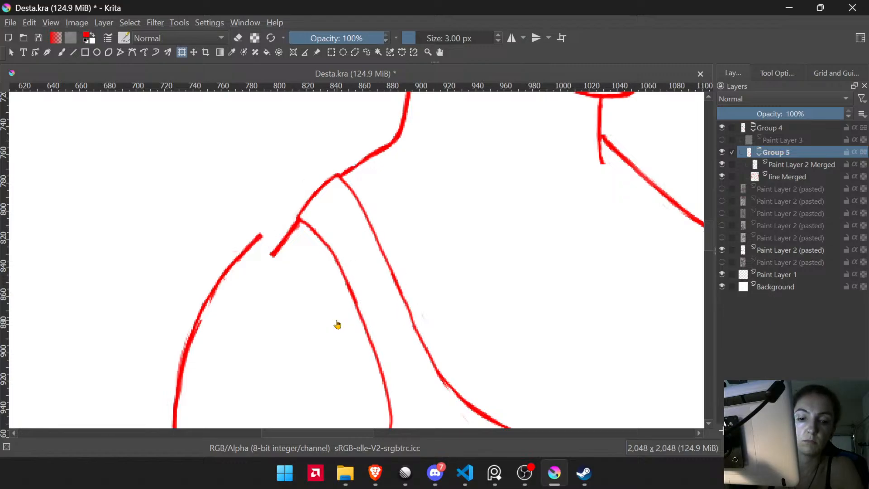
- On the Paint Layer 2 Merged layer, extend the upper arm outline with a brush stroke up to the shoulder strap
{"action": "key", "text": "b"}
{"action": "mouse_move", "coordinate": [284, 192]}
{"action": "left_mouse_down"}
{"action": "mouse_move", "coordinate": [309, 171]}
{"action": "mouse_move", "coordinate": [308, 217]}
{"action": "left_mouse_up"}
{"action": "key", "text": "Page_Down"}
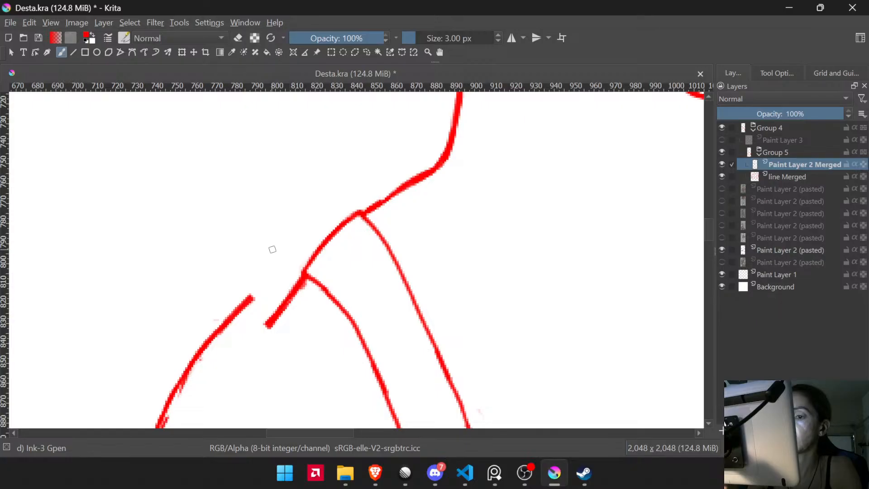
{"action": "key", "text": "Tab"}
{"action": "left_click_drag", "start_coordinate": [247, 277], "coordinate": [310, 224]}
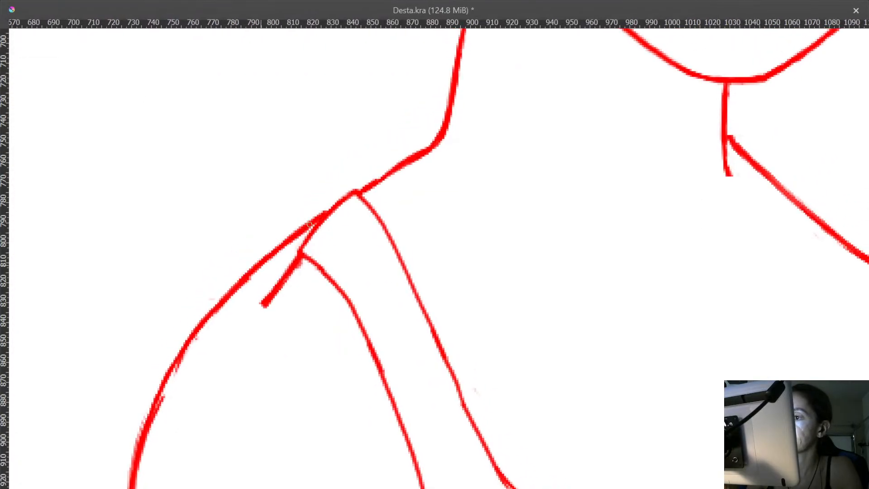
- Erase the leftover shoulder stub and the strap's old upper ends beneath the new shoulder line
{"action": "mouse_move", "coordinate": [273, 305]}
{"action": "left_mouse_down"}
{"action": "mouse_move", "coordinate": [259, 315]}
{"action": "mouse_move", "coordinate": [277, 297]}
{"action": "left_mouse_up"}
{"action": "left_click_drag", "start_coordinate": [319, 279], "coordinate": [330, 263]}
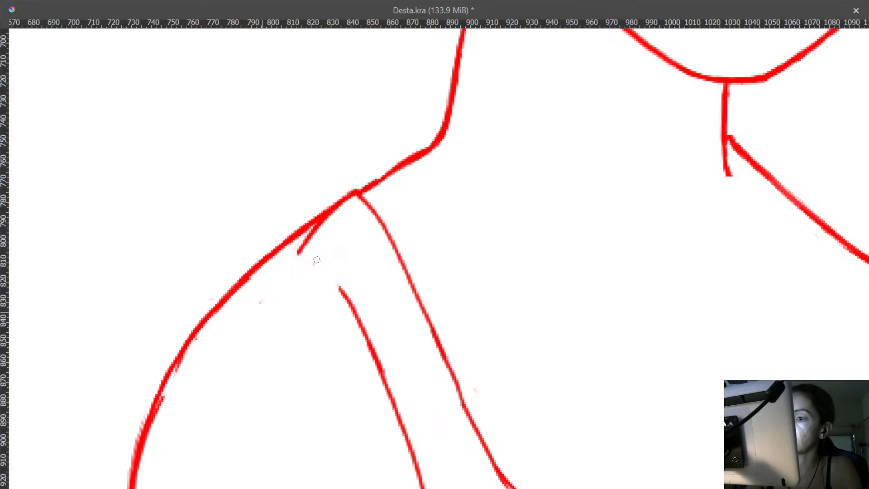
{"action": "mouse_move", "coordinate": [312, 247]}
{"action": "left_mouse_down"}
{"action": "mouse_move", "coordinate": [325, 219]}
{"action": "mouse_move", "coordinate": [314, 231]}
{"action": "left_mouse_up"}
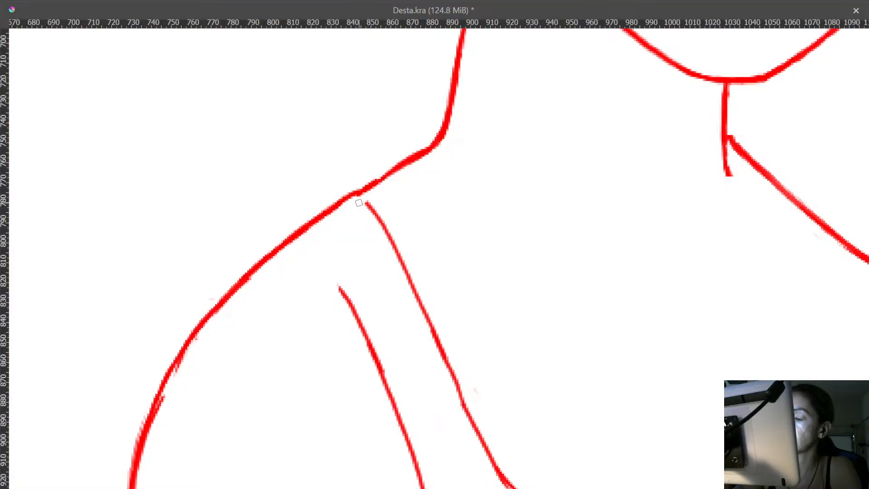
- Redraw both strap lines up to the shoulder and thicken the strap's top edge, trimming the excess
{"action": "scroll", "coordinate": [359, 203], "scroll_direction": "up", "scroll_amount": 2}
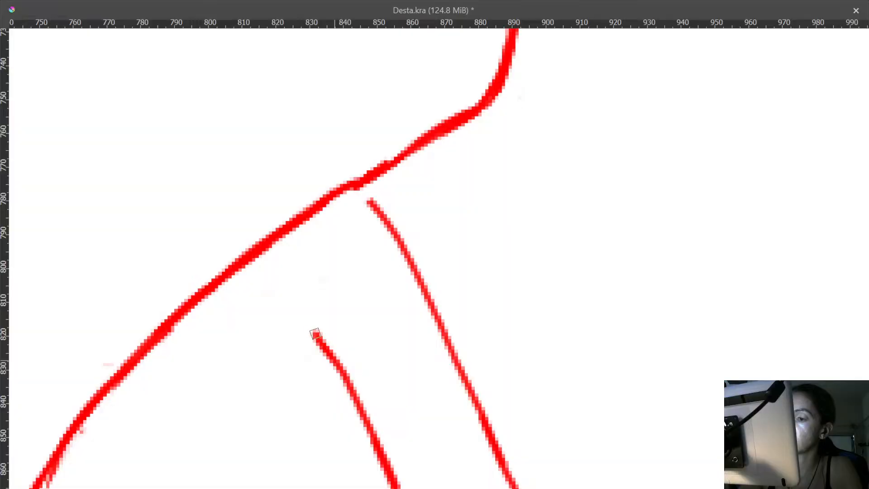
{"action": "mouse_move", "coordinate": [315, 333]}
{"action": "left_mouse_down"}
{"action": "mouse_move", "coordinate": [334, 346]}
{"action": "mouse_move", "coordinate": [331, 358]}
{"action": "mouse_move", "coordinate": [256, 251]}
{"action": "mouse_move", "coordinate": [353, 168]}
{"action": "mouse_move", "coordinate": [370, 202]}
{"action": "mouse_move", "coordinate": [365, 221]}
{"action": "left_mouse_up"}
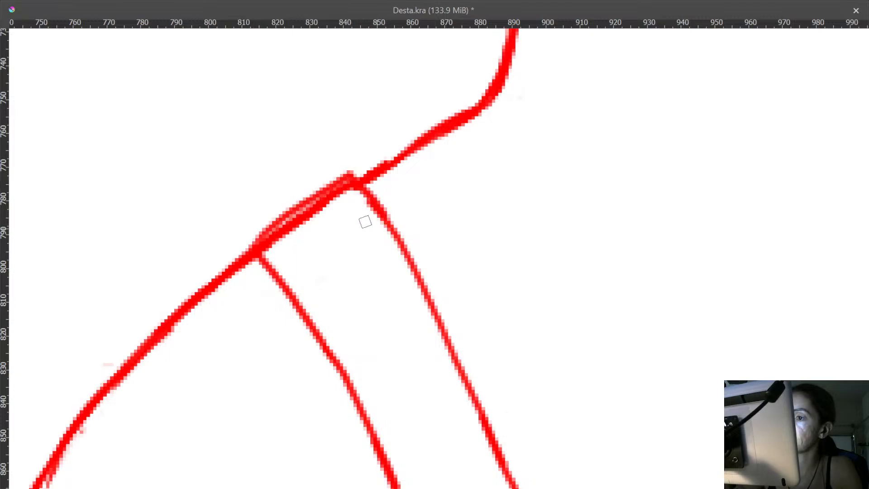
{"action": "mouse_move", "coordinate": [262, 228]}
{"action": "left_mouse_down"}
{"action": "mouse_move", "coordinate": [335, 177]}
{"action": "mouse_move", "coordinate": [284, 209]}
{"action": "left_mouse_up"}
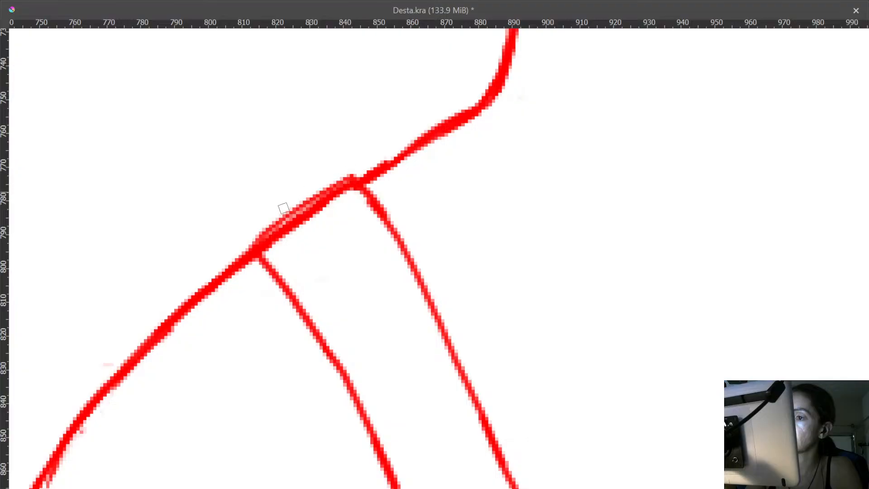
{"action": "left_click_drag", "start_coordinate": [258, 245], "coordinate": [296, 215]}
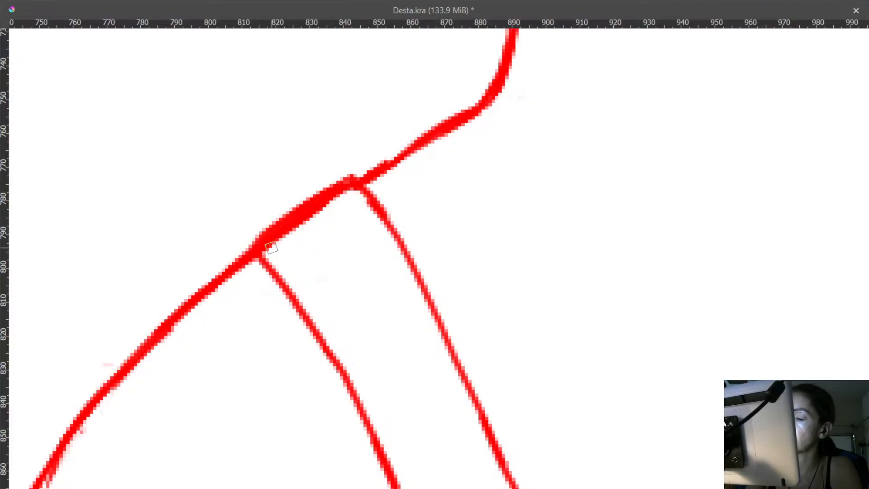
{"action": "left_click_drag", "start_coordinate": [272, 248], "coordinate": [348, 195]}
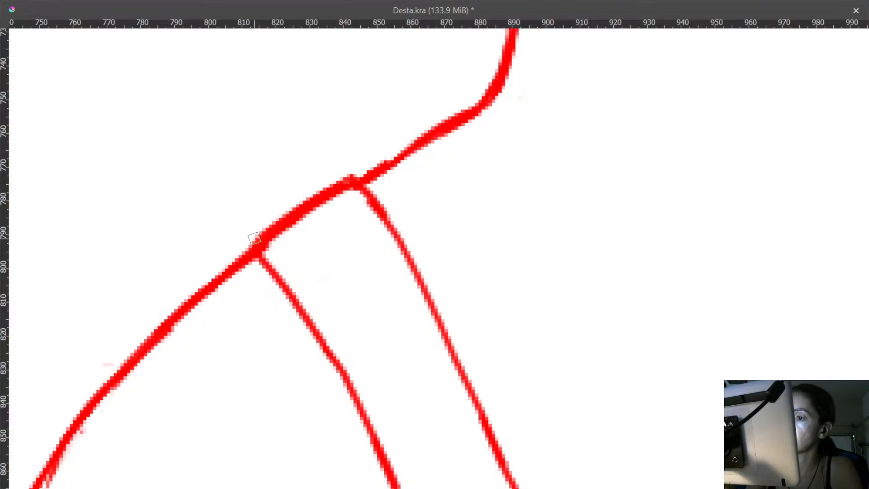
{"action": "left_click_drag", "start_coordinate": [284, 214], "coordinate": [355, 174]}
{"action": "key", "text": "ctrl+z"}
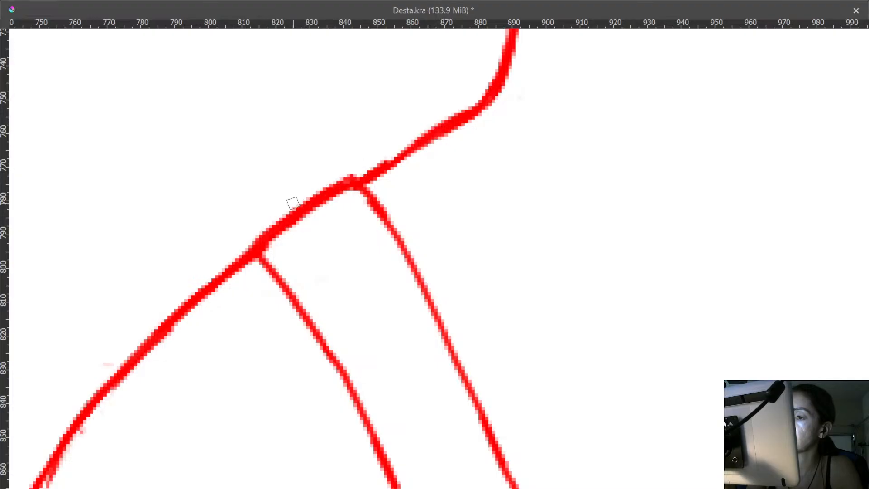
- Clean up the junction of the neck and shoulder lines below the chin, thinning and shortening the overhanging neck line
{"action": "left_click_drag", "start_coordinate": [380, 210], "coordinate": [408, 408]}
{"action": "left_click_drag", "start_coordinate": [454, 267], "coordinate": [459, 338]}
{"action": "left_click_drag", "start_coordinate": [452, 201], "coordinate": [385, 59]}
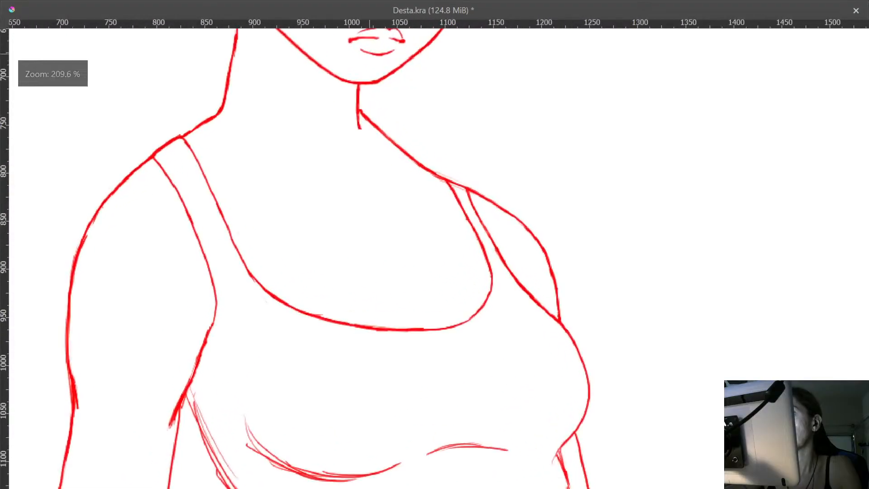
{"action": "left_click_drag", "start_coordinate": [347, 100], "coordinate": [351, 70]}
{"action": "mouse_move", "coordinate": [503, 188]}
{"action": "left_mouse_down"}
{"action": "mouse_move", "coordinate": [532, 187]}
{"action": "mouse_move", "coordinate": [539, 220]}
{"action": "mouse_move", "coordinate": [510, 193]}
{"action": "left_mouse_up"}
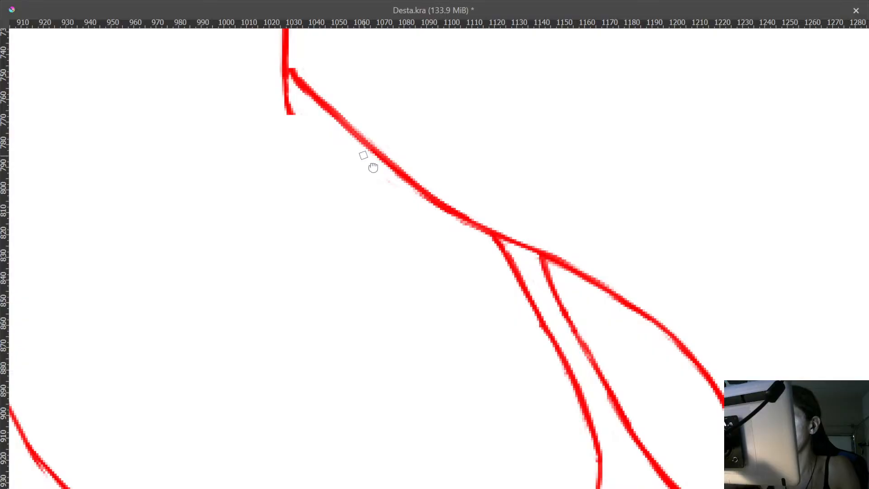
{"action": "left_click_drag", "start_coordinate": [372, 166], "coordinate": [414, 284]}
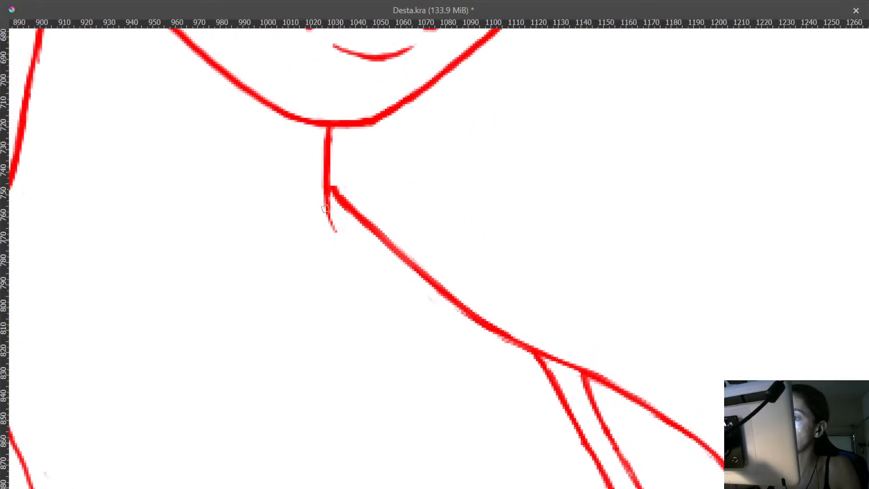
{"action": "left_click_drag", "start_coordinate": [325, 209], "coordinate": [335, 229]}
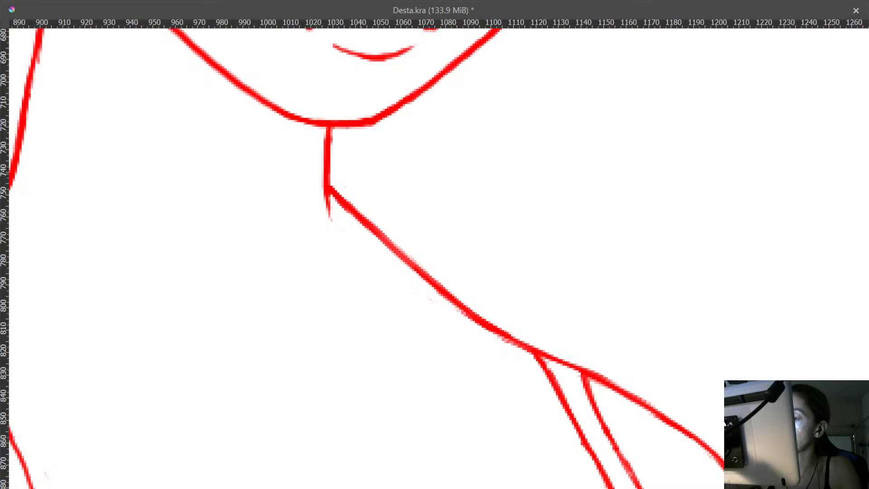
{"action": "left_click_drag", "start_coordinate": [372, 180], "coordinate": [428, 302]}
{"action": "left_click_drag", "start_coordinate": [435, 215], "coordinate": [461, 278]}
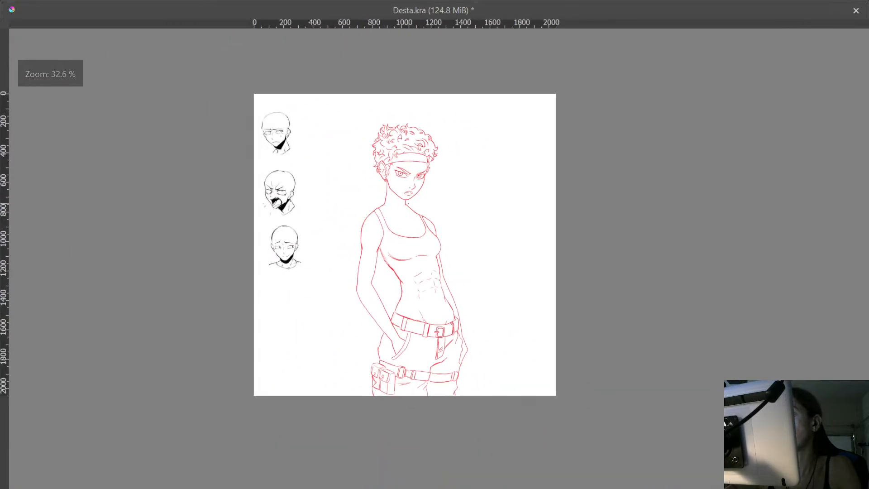
- Draw the neck muscle line, a small V-shaped throat notch and the collarbone running toward the redrawn strap
{"action": "left_click_drag", "start_coordinate": [410, 220], "coordinate": [327, 114]}
{"action": "mouse_move", "coordinate": [341, 130]}
{"action": "left_mouse_down"}
{"action": "mouse_move", "coordinate": [363, 211]}
{"action": "mouse_move", "coordinate": [382, 225]}
{"action": "left_mouse_up"}
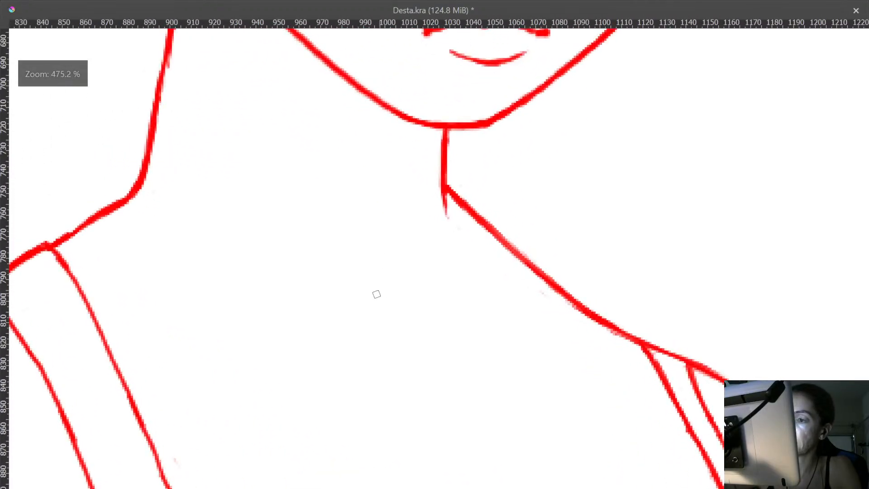
{"action": "left_click_drag", "start_coordinate": [352, 310], "coordinate": [389, 315]}
{"action": "key", "text": "ctrl+z"}
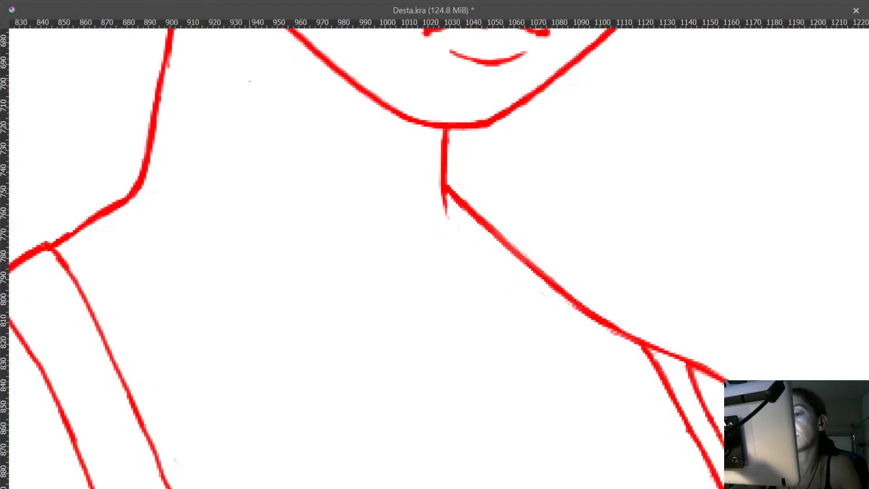
{"action": "mouse_move", "coordinate": [248, 78]}
{"action": "left_mouse_down"}
{"action": "mouse_move", "coordinate": [328, 332]}
{"action": "mouse_move", "coordinate": [450, 398]}
{"action": "mouse_move", "coordinate": [413, 274]}
{"action": "left_mouse_up"}
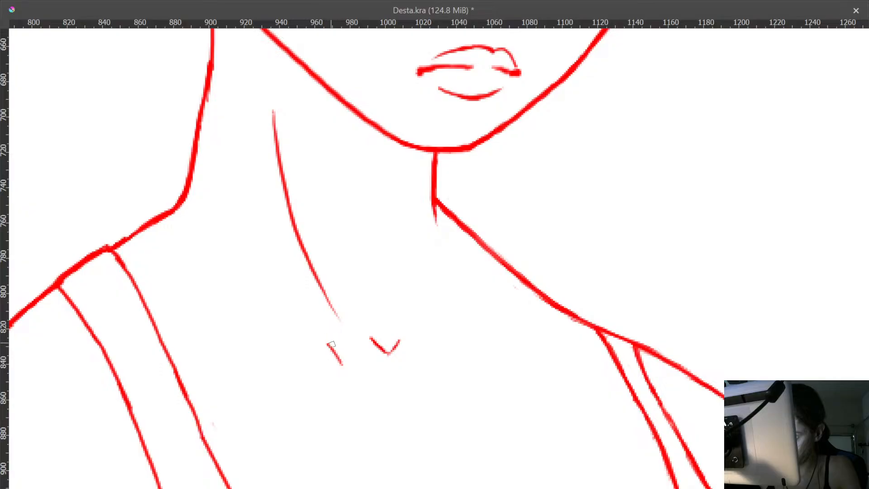
{"action": "left_click_drag", "start_coordinate": [322, 343], "coordinate": [143, 300]}
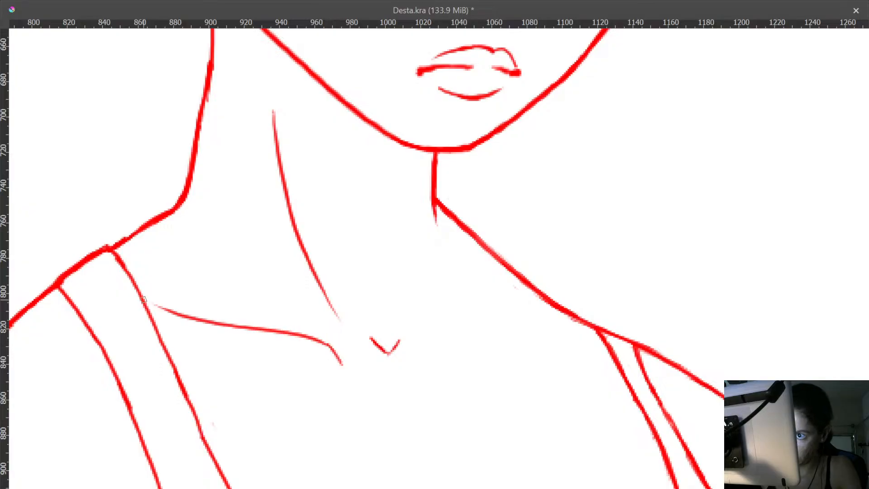
{"action": "left_click_drag", "start_coordinate": [440, 318], "coordinate": [476, 314]}
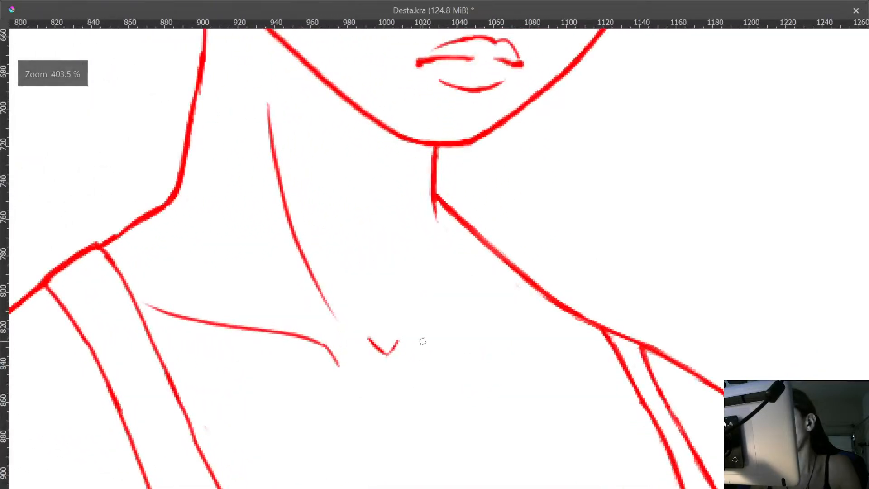
- Draw the opposite collarbone from beside the throat notch toward the far strap
{"action": "left_click_drag", "start_coordinate": [592, 343], "coordinate": [579, 136], "text": "shift"}
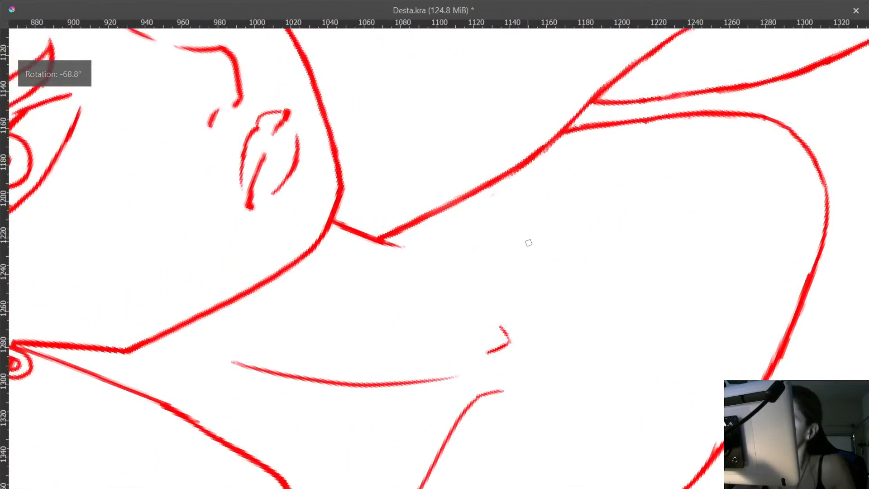
{"action": "left_click_drag", "start_coordinate": [510, 235], "coordinate": [392, 165]}
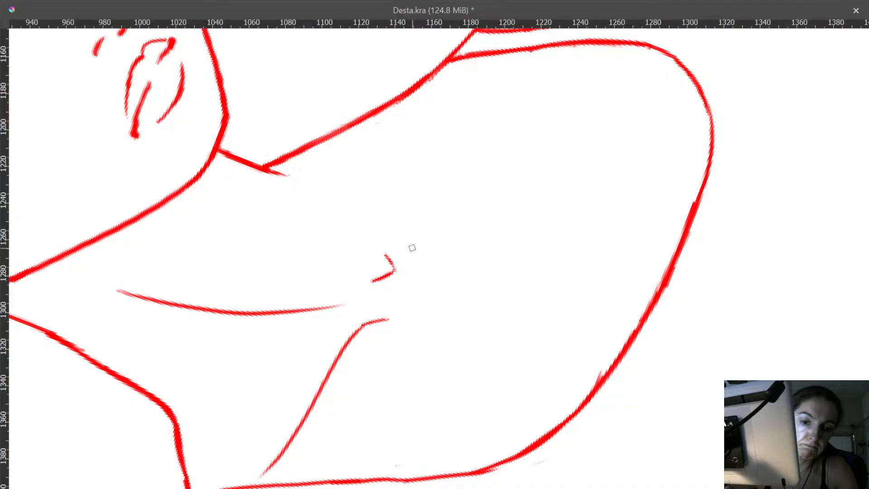
{"action": "key", "text": "5"}
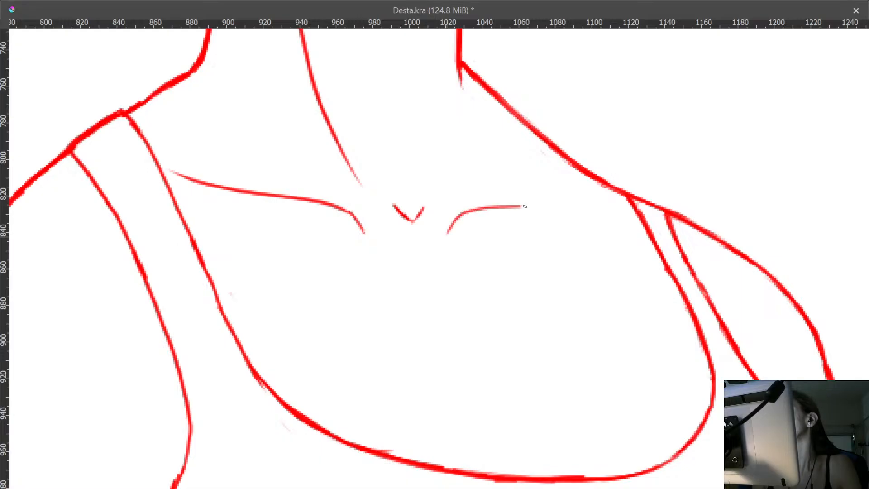
{"action": "left_click_drag", "start_coordinate": [525, 206], "coordinate": [561, 203]}
{"action": "mouse_move", "coordinate": [515, 240]}
{"action": "left_mouse_down", "text": "ctrl"}
{"action": "mouse_move", "coordinate": [493, 299]}
{"action": "mouse_move", "coordinate": [541, 311]}
{"action": "mouse_move", "coordinate": [448, 313]}
{"action": "left_mouse_up", "text": "ctrl"}
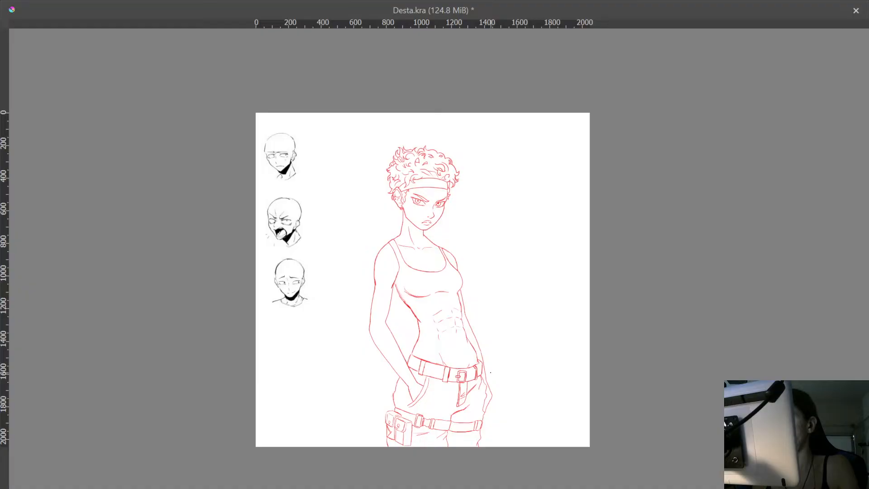
- Select both collarbones with the throat notch and nudge them slightly right, away from the near strap
{"action": "left_click_drag", "start_coordinate": [419, 231], "coordinate": [466, 90], "text": "ctrl"}
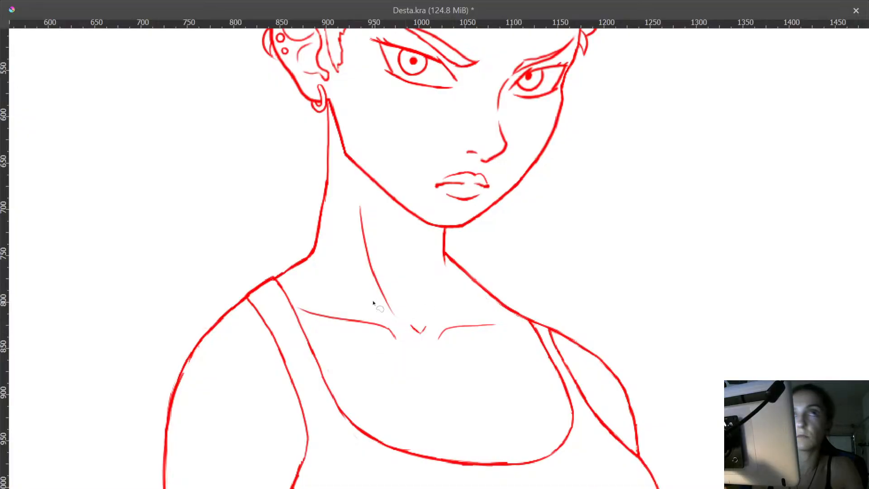
{"action": "left_click_drag", "start_coordinate": [374, 352], "coordinate": [317, 327]}
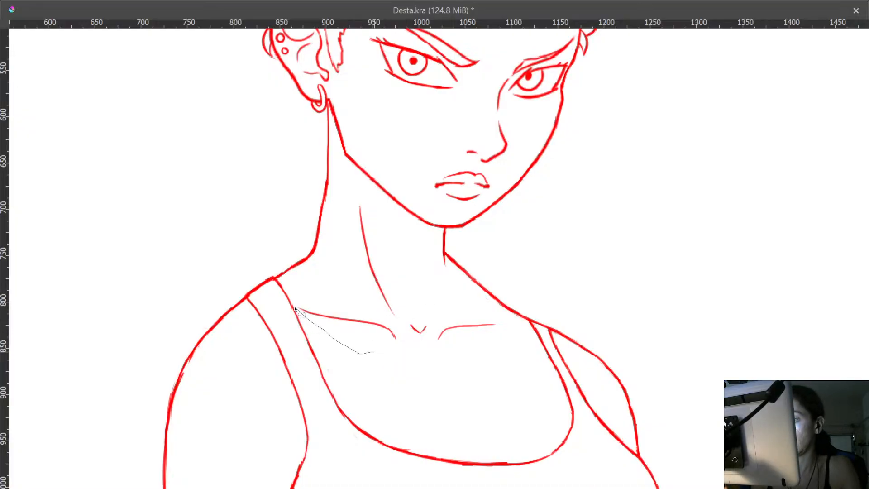
{"action": "left_click_drag", "start_coordinate": [350, 303], "coordinate": [386, 318]}
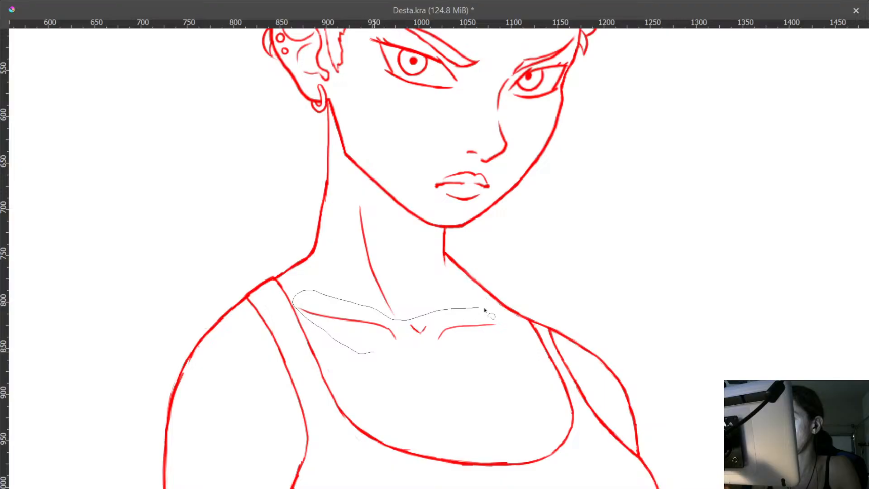
{"action": "left_click_drag", "start_coordinate": [499, 339], "coordinate": [498, 339]}
{"action": "key", "text": "ctrl+t"}
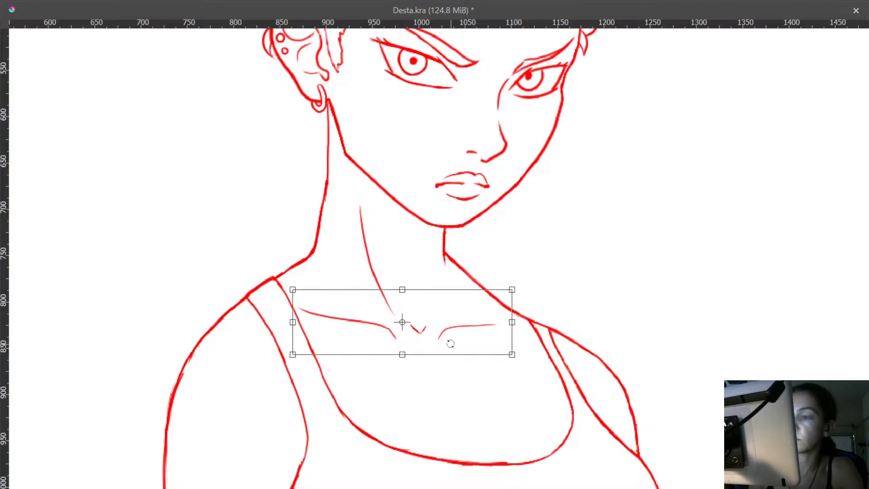
{"action": "key", "text": "Right"}
{"action": "key", "text": "Right"}
{"action": "key", "text": "Right"}
{"action": "key", "text": "Right"}
{"action": "key", "text": "Right"}
{"action": "key", "text": "Right"}
{"action": "key", "text": "Right"}
{"action": "mouse_move", "coordinate": [450, 344]}
{"action": "left_mouse_down"}
{"action": "mouse_move", "coordinate": [469, 393]}
{"action": "mouse_move", "coordinate": [471, 441]}
{"action": "mouse_move", "coordinate": [485, 389]}
{"action": "mouse_move", "coordinate": [485, 409]}
{"action": "left_mouse_up"}
{"action": "key", "text": "Return"}
- Clean up the stray marks at the armpit where the armhole, inner arm and side lines meet
{"action": "left_click_drag", "start_coordinate": [480, 342], "coordinate": [478, 164]}
{"action": "left_click_drag", "start_coordinate": [493, 217], "coordinate": [493, 167]}
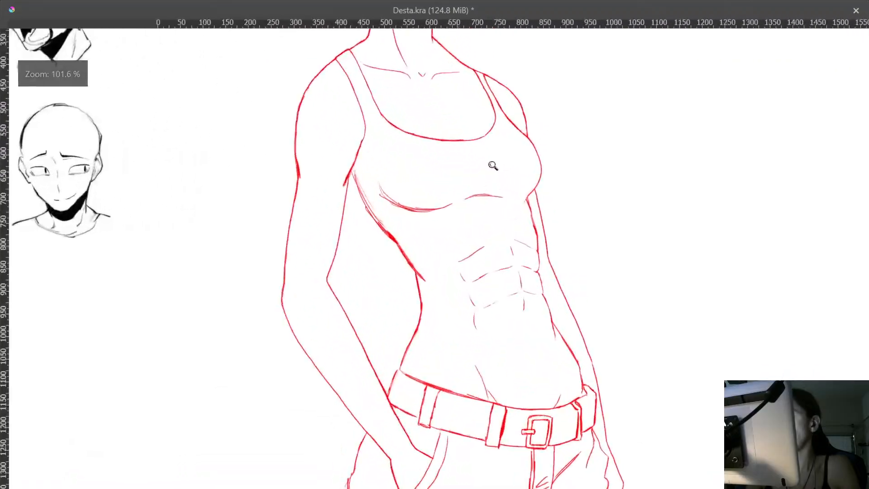
{"action": "left_click_drag", "start_coordinate": [324, 206], "coordinate": [297, 159]}
{"action": "left_click_drag", "start_coordinate": [317, 221], "coordinate": [363, 225]}
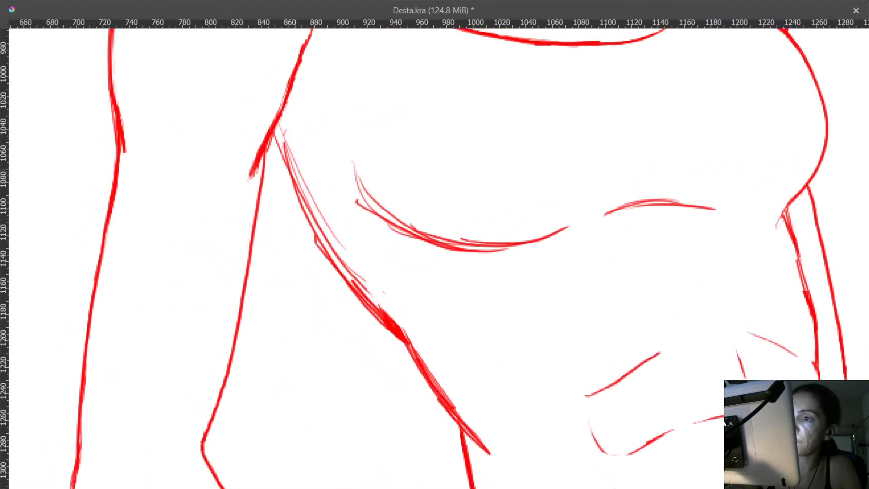
{"action": "left_click_drag", "start_coordinate": [293, 157], "coordinate": [287, 136]}
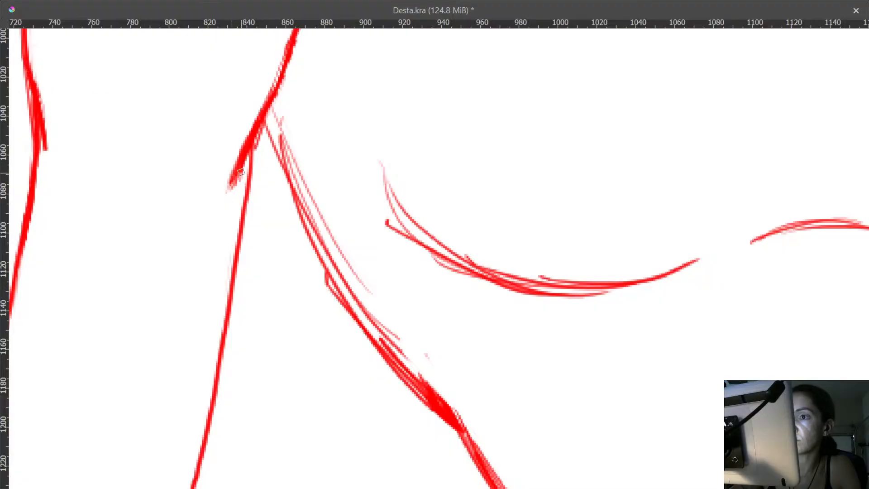
{"action": "left_click_drag", "start_coordinate": [246, 169], "coordinate": [229, 193]}
{"action": "left_click_drag", "start_coordinate": [262, 131], "coordinate": [260, 142]}
- Thin the lower armhole edge and the tail of the line that runs past the armpit
{"action": "mouse_move", "coordinate": [304, 91]}
{"action": "left_mouse_down"}
{"action": "mouse_move", "coordinate": [273, 246]}
{"action": "mouse_move", "coordinate": [255, 213]}
{"action": "mouse_move", "coordinate": [265, 187]}
{"action": "mouse_move", "coordinate": [293, 250]}
{"action": "mouse_move", "coordinate": [314, 273]}
{"action": "left_mouse_up"}
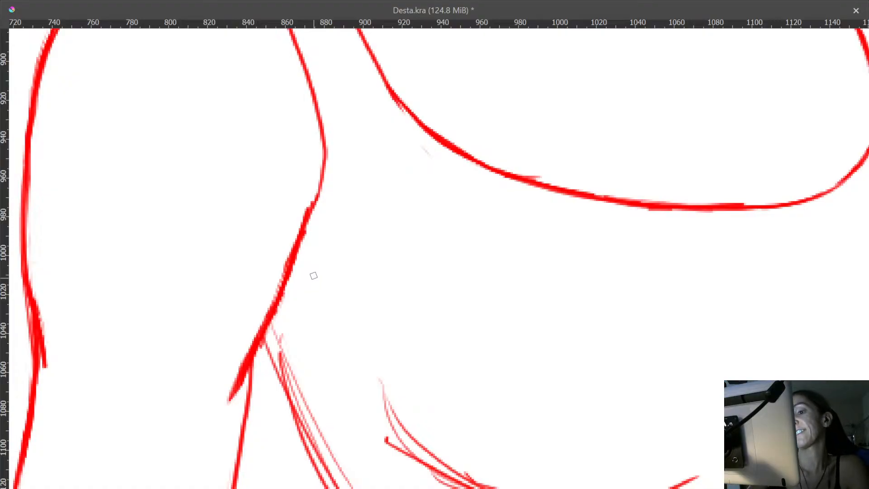
{"action": "mouse_move", "coordinate": [307, 216]}
{"action": "left_mouse_down"}
{"action": "mouse_move", "coordinate": [353, 196]}
{"action": "mouse_move", "coordinate": [331, 263]}
{"action": "left_mouse_up"}
{"action": "key", "text": "ctrl+z"}
{"action": "left_click_drag", "start_coordinate": [331, 298], "coordinate": [338, 280]}
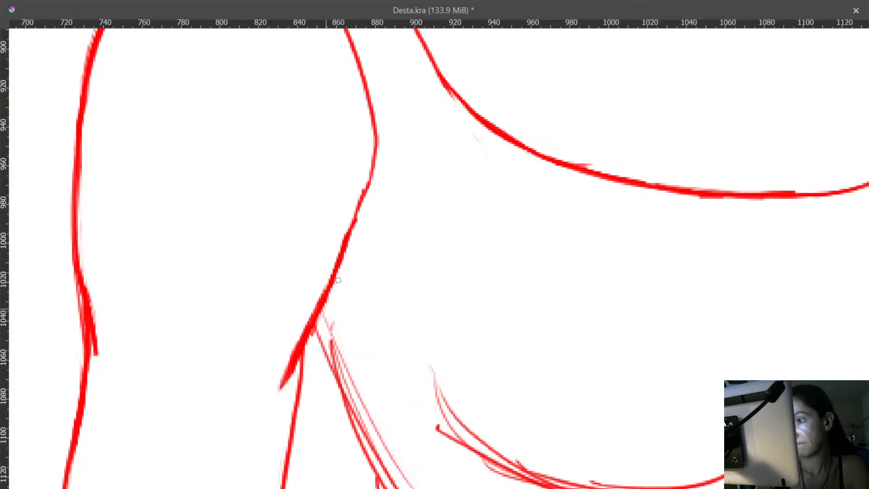
{"action": "left_click_drag", "start_coordinate": [330, 334], "coordinate": [339, 256]}
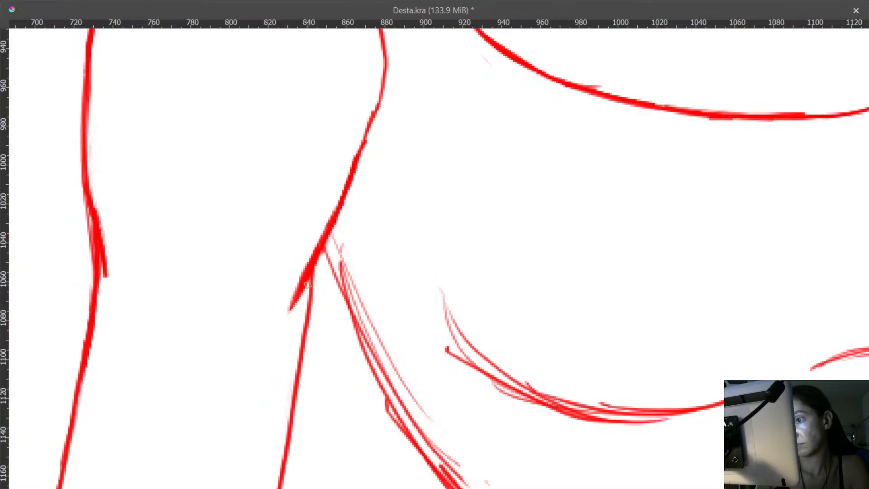
{"action": "left_click_drag", "start_coordinate": [306, 285], "coordinate": [292, 303]}
{"action": "left_click_drag", "start_coordinate": [316, 240], "coordinate": [284, 301]}
- Strengthen the torso's side line from the armpit down the ribs and erase the loose sketch strokes beside it
{"action": "left_click_drag", "start_coordinate": [318, 211], "coordinate": [278, 68]}
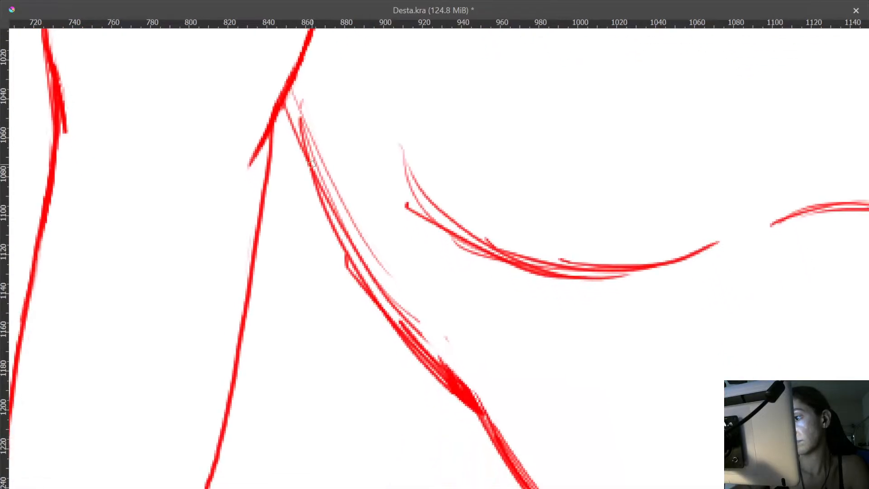
{"action": "left_click_drag", "start_coordinate": [316, 177], "coordinate": [316, 191]}
{"action": "mouse_move", "coordinate": [290, 128]}
{"action": "left_mouse_down"}
{"action": "mouse_move", "coordinate": [262, 79]}
{"action": "mouse_move", "coordinate": [306, 176]}
{"action": "mouse_move", "coordinate": [355, 252]}
{"action": "left_mouse_up"}
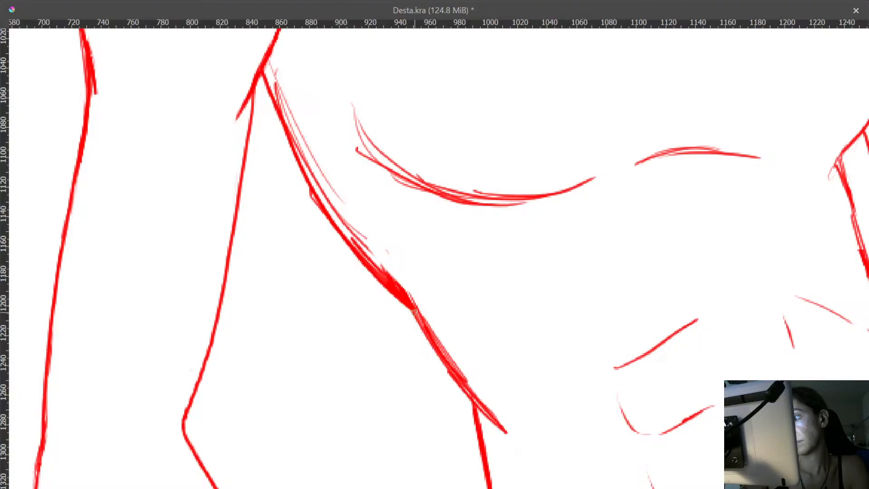
{"action": "left_click_drag", "start_coordinate": [413, 311], "coordinate": [446, 359]}
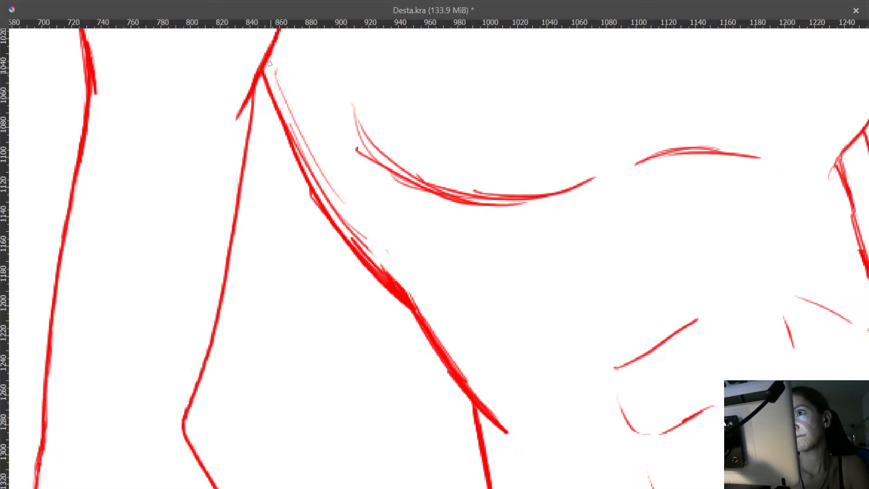
{"action": "mouse_move", "coordinate": [270, 63]}
{"action": "left_mouse_down"}
{"action": "mouse_move", "coordinate": [285, 105]}
{"action": "mouse_move", "coordinate": [279, 65]}
{"action": "mouse_move", "coordinate": [281, 98]}
{"action": "mouse_move", "coordinate": [323, 185]}
{"action": "mouse_move", "coordinate": [294, 130]}
{"action": "mouse_move", "coordinate": [308, 168]}
{"action": "mouse_move", "coordinate": [288, 119]}
{"action": "mouse_move", "coordinate": [341, 220]}
{"action": "mouse_move", "coordinate": [328, 199]}
{"action": "mouse_move", "coordinate": [326, 190]}
{"action": "mouse_move", "coordinate": [352, 225]}
{"action": "mouse_move", "coordinate": [305, 136]}
{"action": "left_mouse_up"}
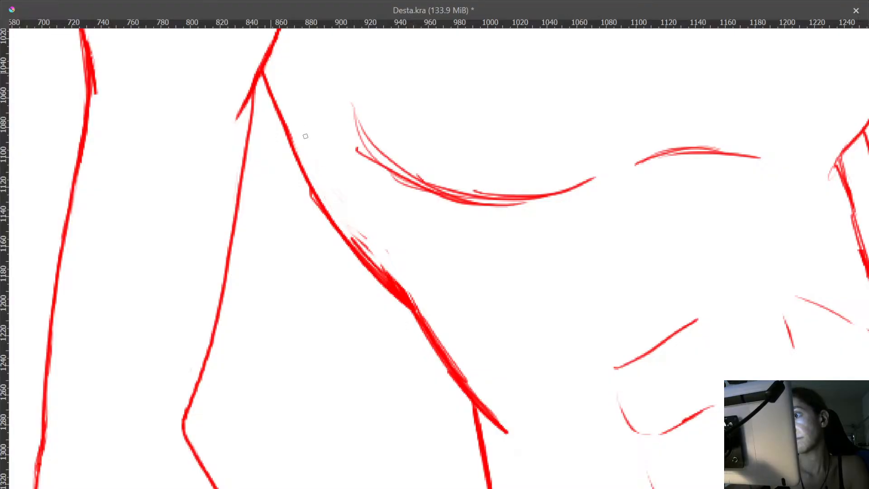
{"action": "mouse_move", "coordinate": [352, 234]}
{"action": "left_mouse_down"}
{"action": "mouse_move", "coordinate": [417, 303]}
{"action": "mouse_move", "coordinate": [355, 227]}
{"action": "left_mouse_up"}
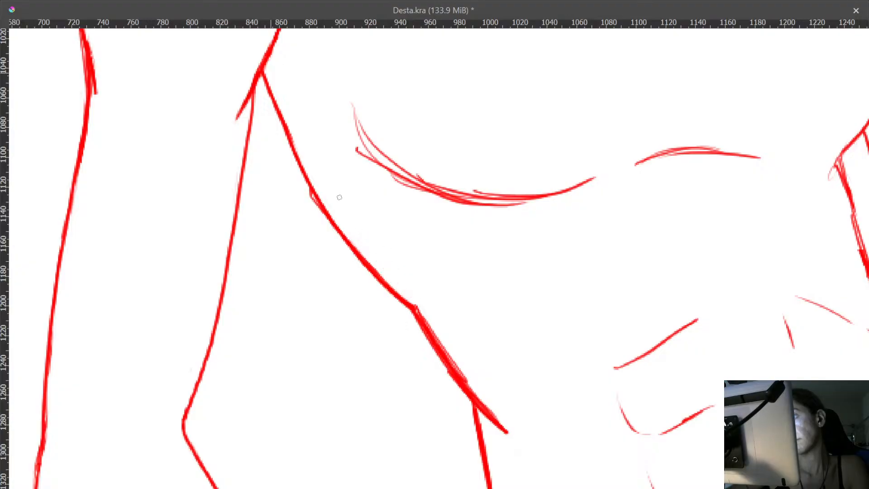
{"action": "left_click_drag", "start_coordinate": [306, 187], "coordinate": [313, 198]}
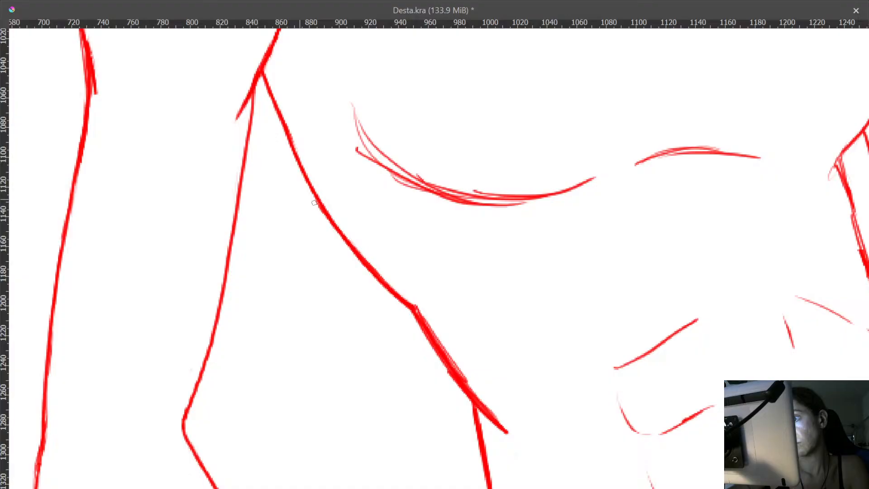
- Thin the doubled lower rib section of the side line down to its overhanging tip
{"action": "left_click_drag", "start_coordinate": [355, 278], "coordinate": [259, 128]}
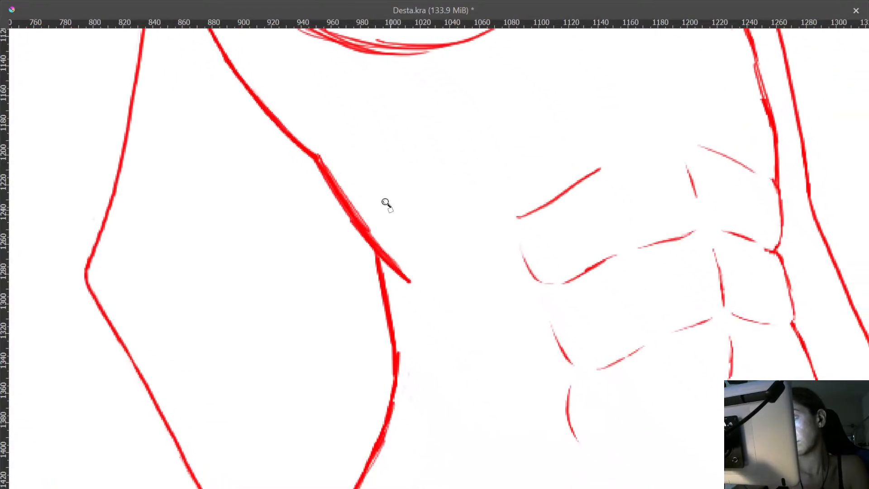
{"action": "left_click_drag", "start_coordinate": [388, 205], "coordinate": [349, 165]}
{"action": "mouse_move", "coordinate": [282, 136]}
{"action": "left_mouse_down"}
{"action": "mouse_move", "coordinate": [284, 129]}
{"action": "mouse_move", "coordinate": [365, 250]}
{"action": "mouse_move", "coordinate": [338, 213]}
{"action": "mouse_move", "coordinate": [359, 247]}
{"action": "left_mouse_up"}
{"action": "left_click_drag", "start_coordinate": [382, 278], "coordinate": [425, 323]}
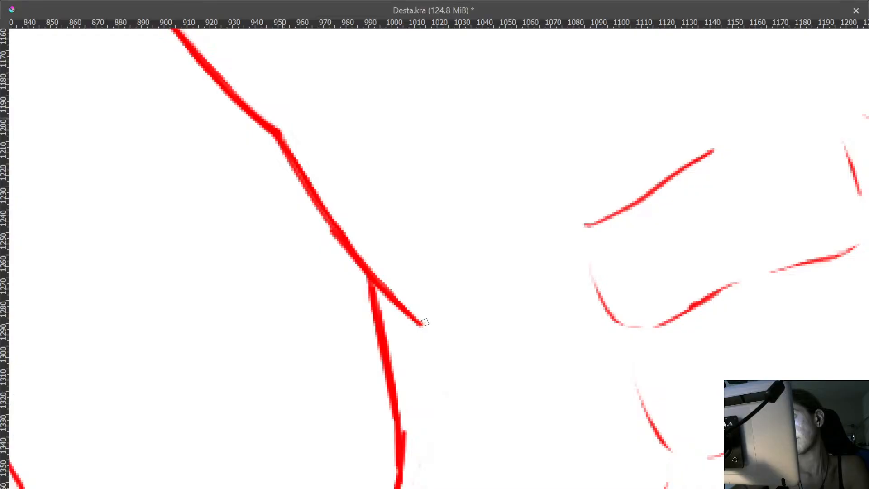
- Reinforce the waist contour from just below the rib tip to the inward curve, undoing a stray stroke
{"action": "mouse_move", "coordinate": [338, 243]}
{"action": "left_mouse_down"}
{"action": "mouse_move", "coordinate": [332, 228]}
{"action": "mouse_move", "coordinate": [350, 238]}
{"action": "mouse_move", "coordinate": [403, 69]}
{"action": "left_mouse_up"}
{"action": "left_click_drag", "start_coordinate": [405, 180], "coordinate": [423, 197]}
{"action": "mouse_move", "coordinate": [424, 196]}
{"action": "left_mouse_down"}
{"action": "mouse_move", "coordinate": [435, 161]}
{"action": "mouse_move", "coordinate": [448, 183]}
{"action": "left_mouse_up"}
{"action": "key", "text": "ctrl+z"}
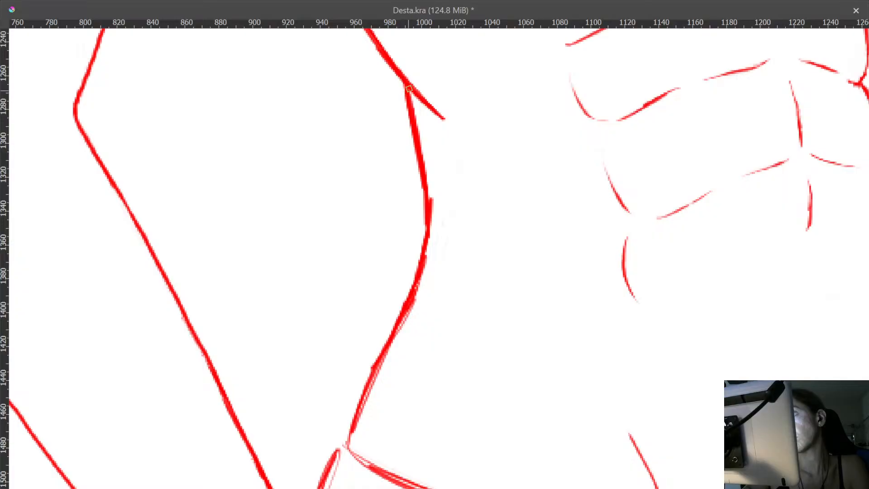
{"action": "left_click_drag", "start_coordinate": [408, 89], "coordinate": [416, 145]}
{"action": "left_click_drag", "start_coordinate": [428, 238], "coordinate": [423, 257]}
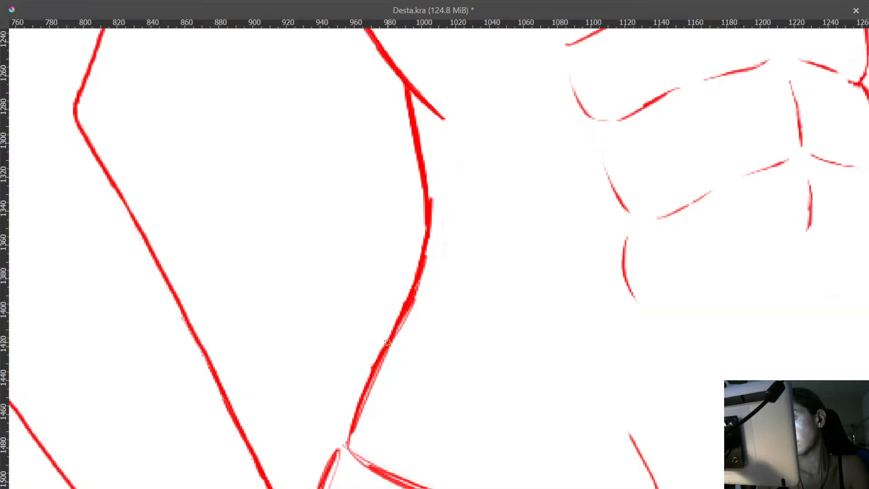
- Strengthen the belt's side edge beside the forearm and join its upper corner to the belt's top edge
{"action": "left_click_drag", "start_coordinate": [377, 350], "coordinate": [398, 245]}
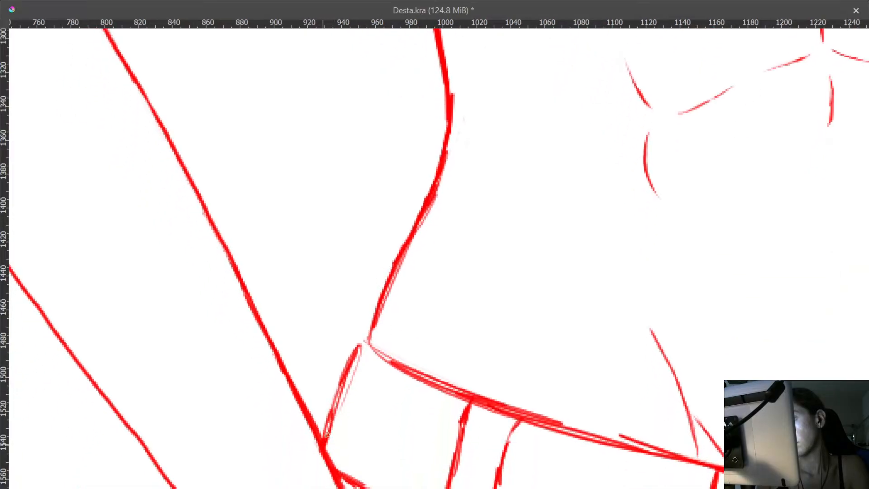
{"action": "left_click_drag", "start_coordinate": [326, 435], "coordinate": [340, 388]}
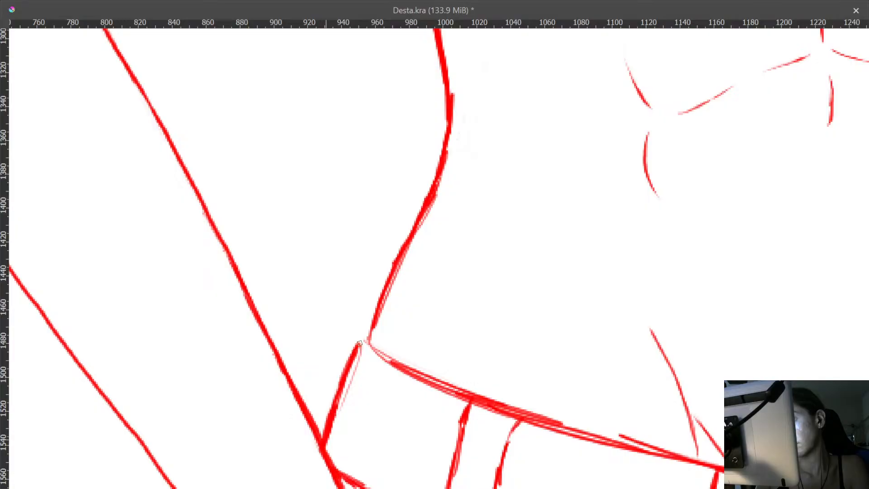
{"action": "left_click_drag", "start_coordinate": [362, 337], "coordinate": [400, 364]}
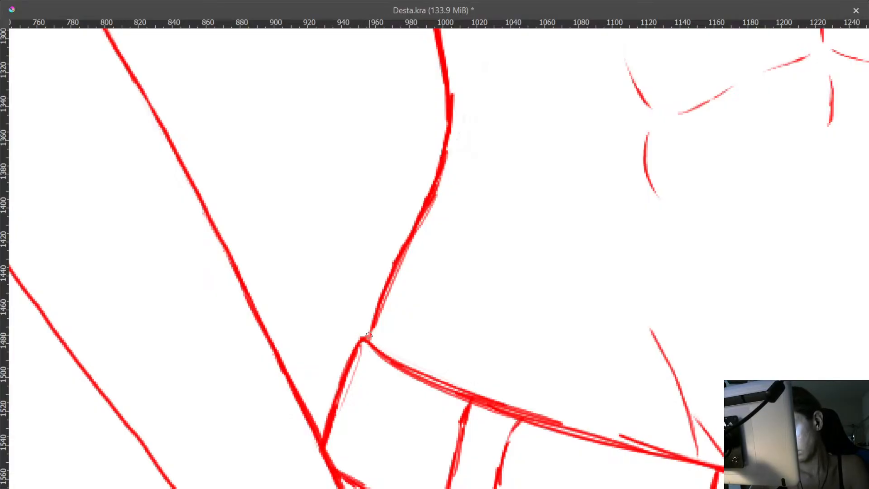
- Erase the doubled strokes along the waist contour from the belt corner up toward the rib tip, smoothing the line
{"action": "left_click_drag", "start_coordinate": [370, 334], "coordinate": [348, 381]}
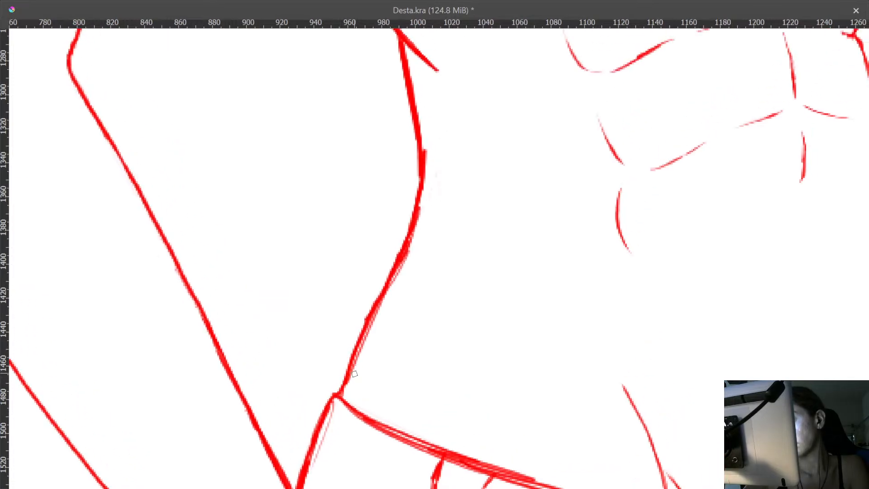
{"action": "left_click_drag", "start_coordinate": [354, 374], "coordinate": [418, 230]}
{"action": "left_click_drag", "start_coordinate": [396, 283], "coordinate": [433, 199]}
{"action": "left_click_drag", "start_coordinate": [415, 245], "coordinate": [421, 217]}
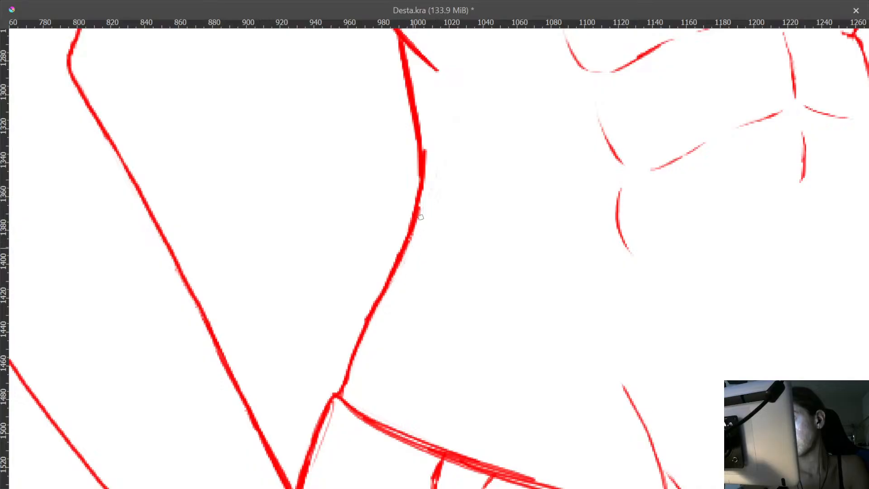
{"action": "left_click_drag", "start_coordinate": [430, 136], "coordinate": [446, 243]}
{"action": "left_click_drag", "start_coordinate": [441, 191], "coordinate": [413, 142]}
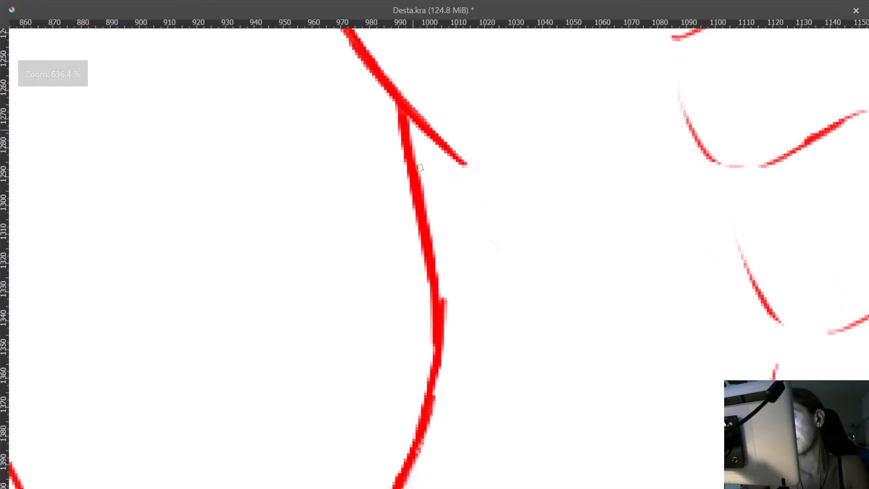
{"action": "mouse_move", "coordinate": [432, 226]}
{"action": "left_mouse_down"}
{"action": "mouse_move", "coordinate": [448, 309]}
{"action": "mouse_move", "coordinate": [448, 379]}
{"action": "left_mouse_up"}
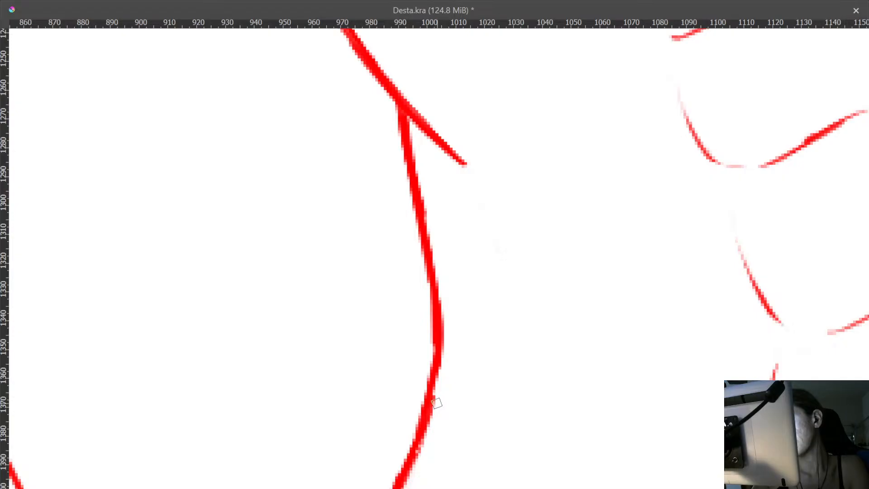
- Redraw the belt's lower edge from the forearm to the first belt loop and erase the rough strokes around it
{"action": "left_click_drag", "start_coordinate": [623, 308], "coordinate": [343, 187]}
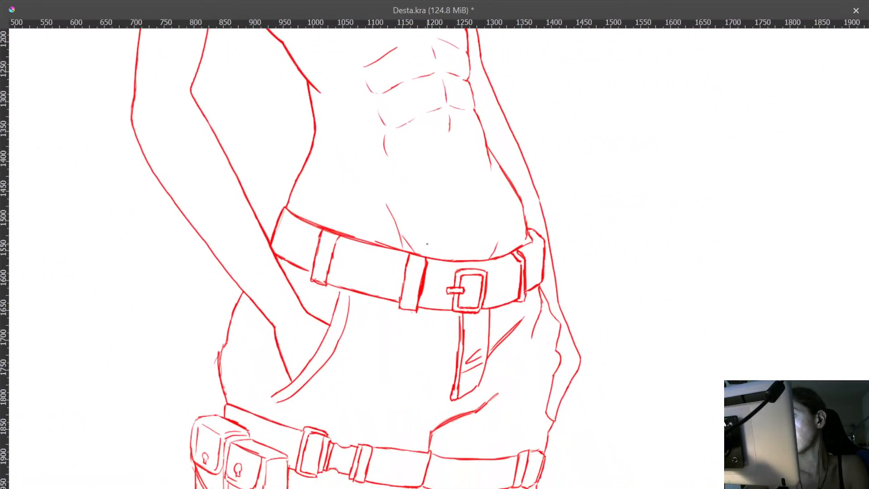
{"action": "mouse_move", "coordinate": [355, 238]}
{"action": "left_mouse_down"}
{"action": "mouse_move", "coordinate": [362, 196]}
{"action": "mouse_move", "coordinate": [354, 164]}
{"action": "left_mouse_up"}
{"action": "left_click_drag", "start_coordinate": [177, 181], "coordinate": [175, 168]}
{"action": "left_click_drag", "start_coordinate": [110, 246], "coordinate": [139, 166]}
{"action": "left_click_drag", "start_coordinate": [191, 319], "coordinate": [144, 199]}
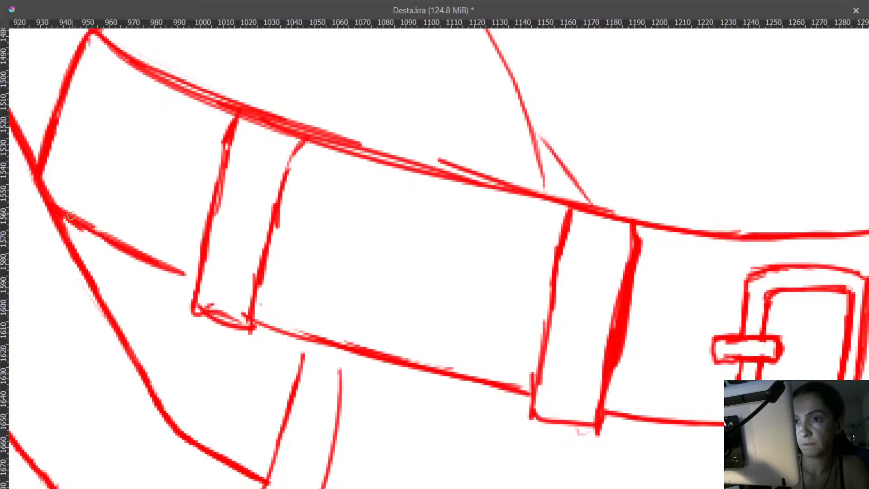
{"action": "mouse_move", "coordinate": [59, 211]}
{"action": "left_mouse_down"}
{"action": "mouse_move", "coordinate": [195, 290]}
{"action": "mouse_move", "coordinate": [117, 249]}
{"action": "mouse_move", "coordinate": [195, 291]}
{"action": "mouse_move", "coordinate": [129, 246]}
{"action": "left_mouse_up"}
{"action": "key", "text": "e"}
{"action": "left_click_drag", "start_coordinate": [185, 272], "coordinate": [87, 221]}
{"action": "left_click_drag", "start_coordinate": [148, 253], "coordinate": [73, 209]}
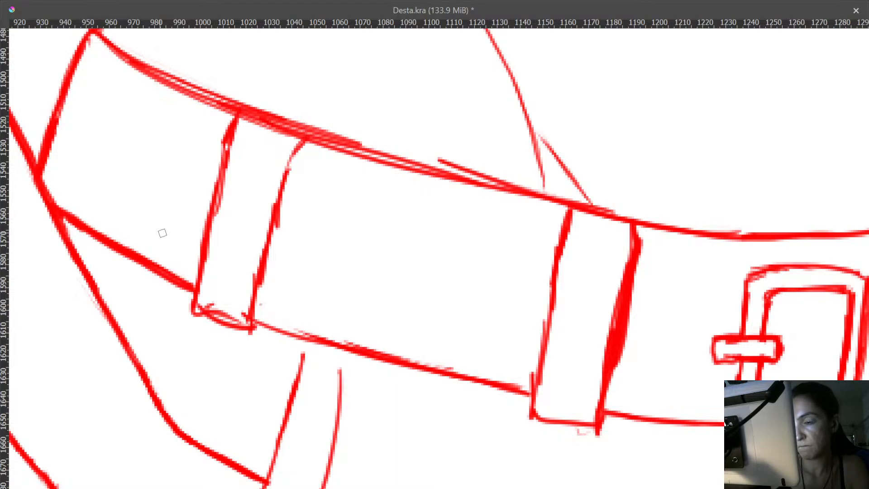
- Thicken the first belt loop's edge nearest the forearm from its lower end to the belt's top edge
{"action": "left_click_drag", "start_coordinate": [247, 253], "coordinate": [244, 266]}
{"action": "left_click_drag", "start_coordinate": [190, 319], "coordinate": [223, 156]}
{"action": "left_click_drag", "start_coordinate": [213, 217], "coordinate": [224, 153]}
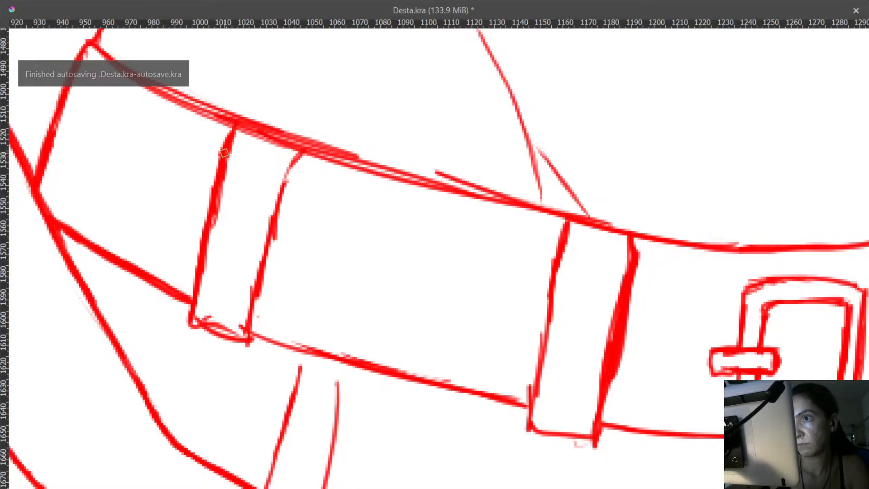
- Clean up both edges and the lower end of the first belt loop, and add a short line across its upper part
{"action": "left_click_drag", "start_coordinate": [275, 200], "coordinate": [263, 314]}
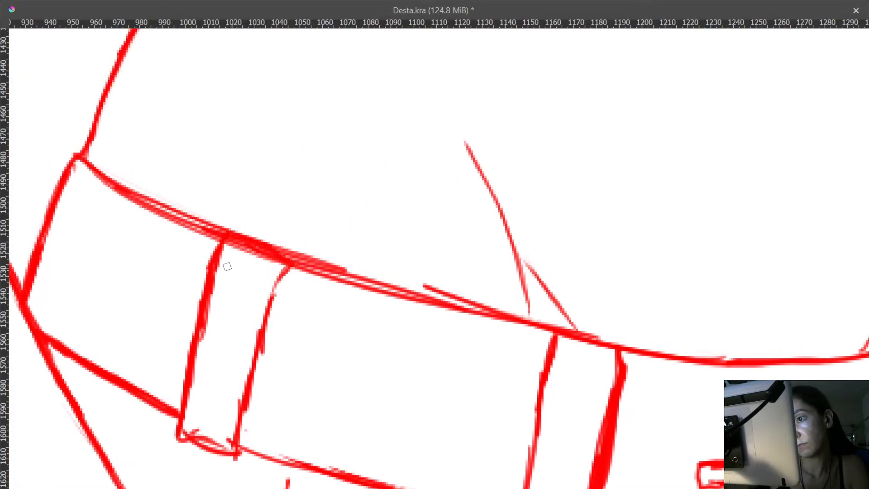
{"action": "mouse_move", "coordinate": [220, 259]}
{"action": "left_mouse_down"}
{"action": "mouse_move", "coordinate": [257, 274]}
{"action": "mouse_move", "coordinate": [253, 167]}
{"action": "left_mouse_up"}
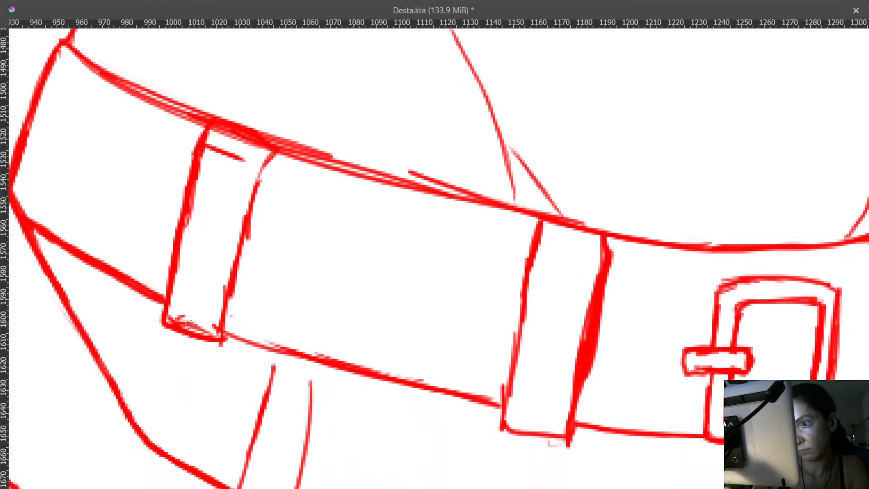
{"action": "left_click_drag", "start_coordinate": [173, 321], "coordinate": [186, 324]}
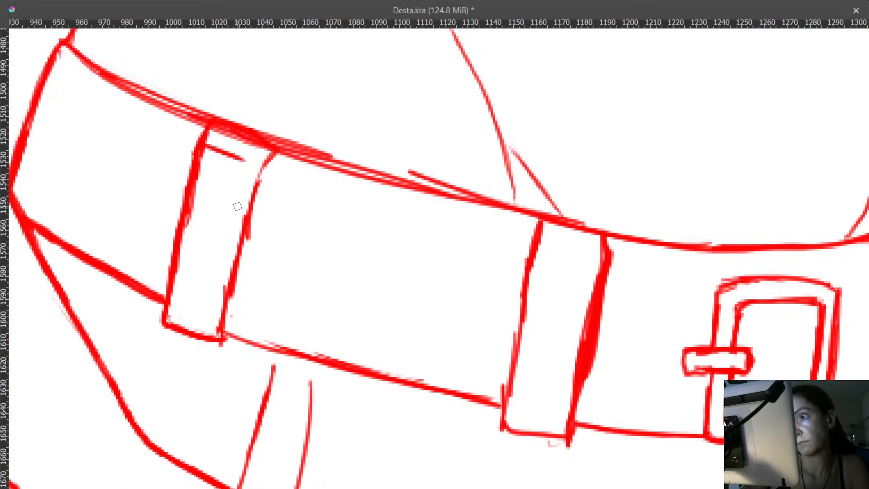
{"action": "mouse_move", "coordinate": [249, 241]}
{"action": "left_mouse_down"}
{"action": "mouse_move", "coordinate": [253, 218]}
{"action": "mouse_move", "coordinate": [246, 240]}
{"action": "left_mouse_up"}
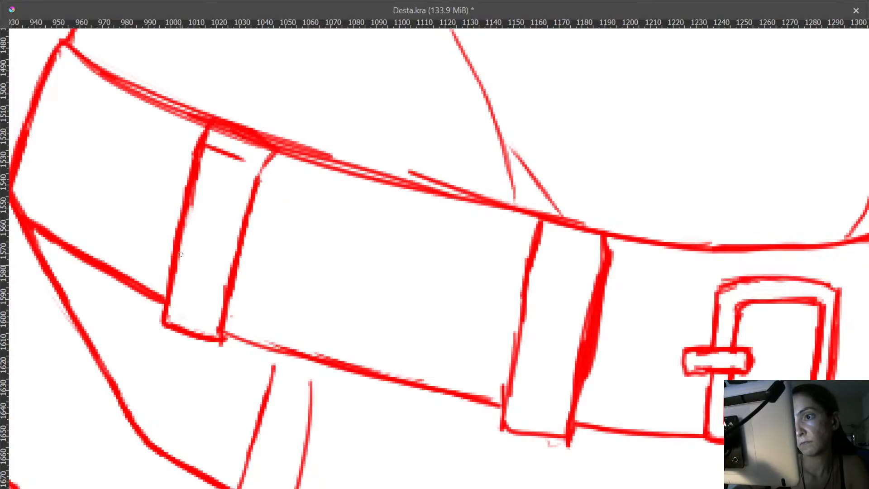
{"action": "left_click_drag", "start_coordinate": [196, 194], "coordinate": [206, 160]}
- Redraw the belt's lower edge between the first and second loops as one thicker line and erase the rough strokes along it
{"action": "left_click_drag", "start_coordinate": [319, 277], "coordinate": [239, 209]}
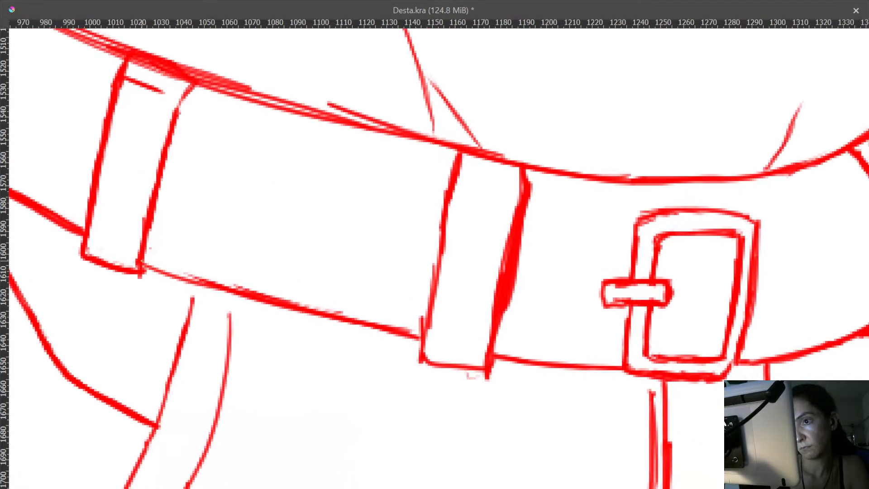
{"action": "left_click_drag", "start_coordinate": [142, 264], "coordinate": [369, 325]}
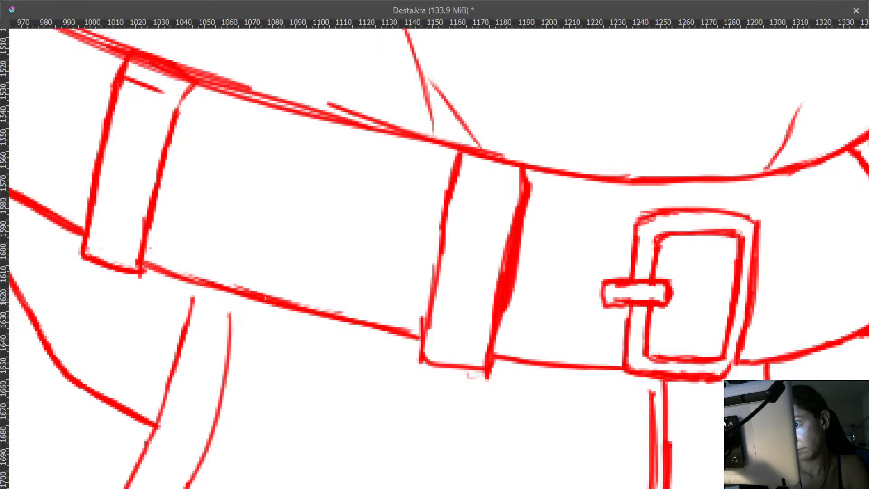
{"action": "mouse_move", "coordinate": [141, 262]}
{"action": "left_mouse_down"}
{"action": "mouse_move", "coordinate": [305, 316]}
{"action": "mouse_move", "coordinate": [423, 337]}
{"action": "left_mouse_up"}
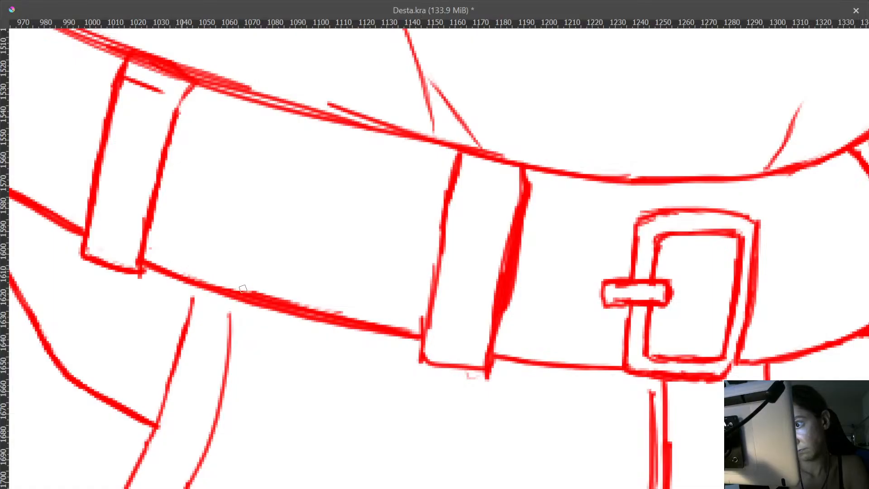
{"action": "left_click_drag", "start_coordinate": [243, 289], "coordinate": [333, 314]}
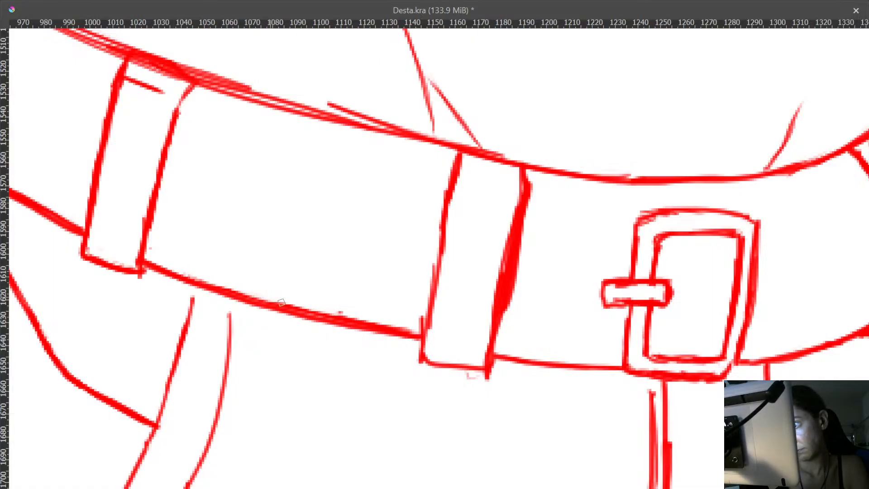
{"action": "mouse_move", "coordinate": [281, 303]}
{"action": "left_mouse_down"}
{"action": "mouse_move", "coordinate": [356, 320]}
{"action": "mouse_move", "coordinate": [379, 347]}
{"action": "mouse_move", "coordinate": [345, 399]}
{"action": "left_mouse_up"}
- Redraw the belt's top edge from its forearm-side corner to the second loop, merging the doubled strokes
{"action": "mouse_move", "coordinate": [297, 250]}
{"action": "left_mouse_down"}
{"action": "mouse_move", "coordinate": [499, 372]}
{"action": "mouse_move", "coordinate": [565, 397]}
{"action": "left_mouse_up"}
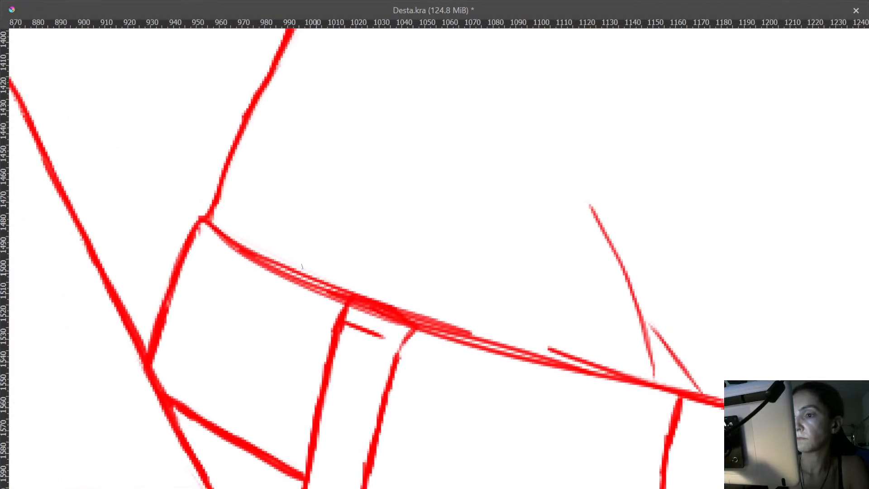
{"action": "left_click_drag", "start_coordinate": [216, 239], "coordinate": [335, 300]}
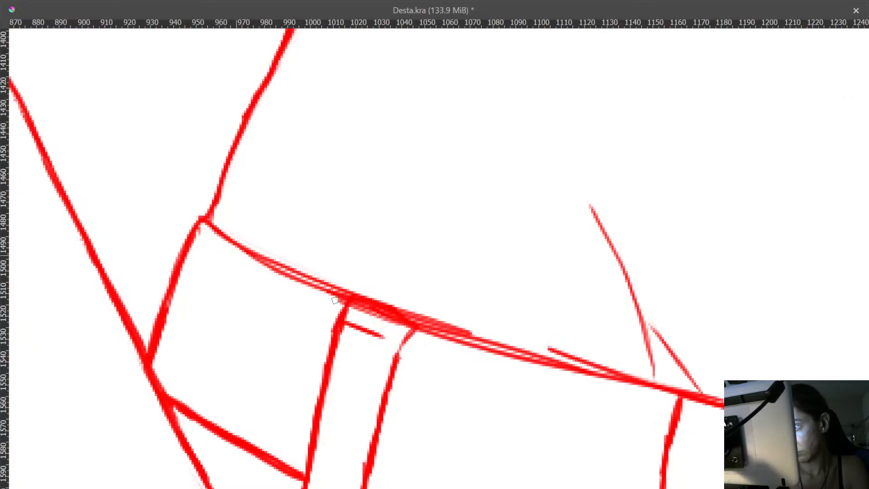
{"action": "left_click_drag", "start_coordinate": [214, 230], "coordinate": [331, 293]}
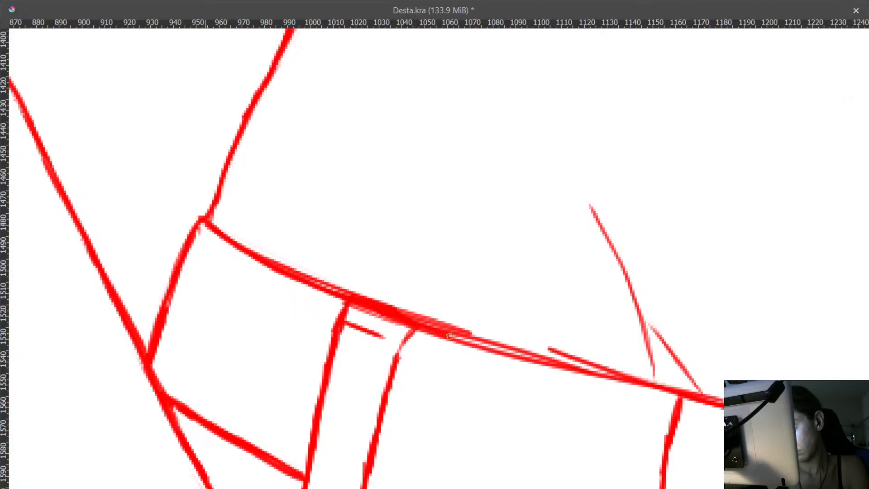
{"action": "mouse_move", "coordinate": [495, 316]}
{"action": "left_mouse_down"}
{"action": "mouse_move", "coordinate": [151, 180]}
{"action": "mouse_move", "coordinate": [69, 176]}
{"action": "mouse_move", "coordinate": [128, 205]}
{"action": "left_mouse_up"}
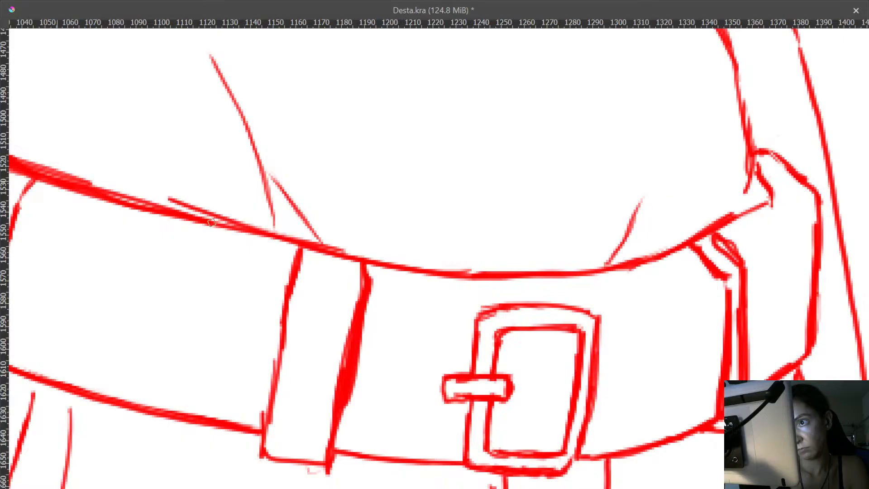
{"action": "left_click_drag", "start_coordinate": [212, 223], "coordinate": [312, 249]}
- Erase the stray strokes along the belt's top edge and thicken the line past the second loop to above the buckle
{"action": "mouse_move", "coordinate": [247, 227]}
{"action": "left_mouse_down"}
{"action": "mouse_move", "coordinate": [390, 274]}
{"action": "mouse_move", "coordinate": [479, 317]}
{"action": "left_mouse_up"}
{"action": "mouse_move", "coordinate": [313, 268]}
{"action": "left_mouse_down"}
{"action": "mouse_move", "coordinate": [250, 248]}
{"action": "mouse_move", "coordinate": [323, 275]}
{"action": "mouse_move", "coordinate": [134, 204]}
{"action": "left_mouse_up"}
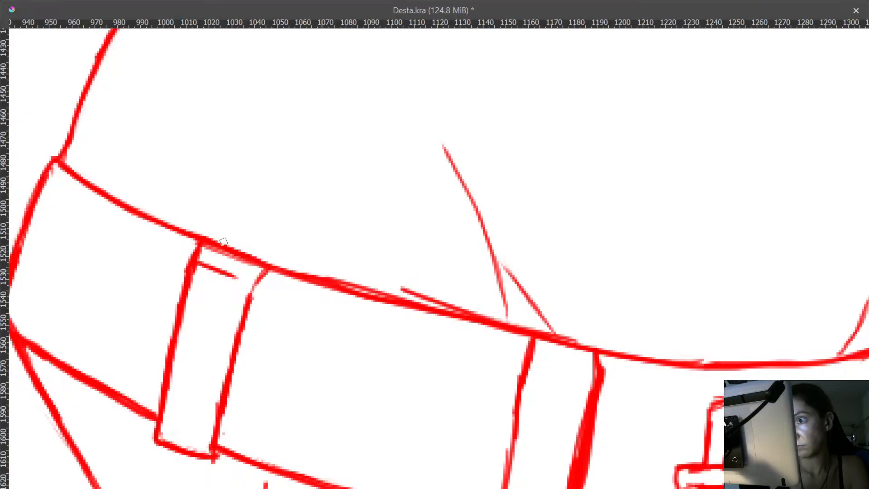
{"action": "mouse_move", "coordinate": [347, 268]}
{"action": "left_mouse_down"}
{"action": "mouse_move", "coordinate": [151, 171]}
{"action": "mouse_move", "coordinate": [180, 190]}
{"action": "mouse_move", "coordinate": [257, 202]}
{"action": "mouse_move", "coordinate": [251, 209]}
{"action": "mouse_move", "coordinate": [299, 223]}
{"action": "left_mouse_up"}
{"action": "left_click_drag", "start_coordinate": [321, 174], "coordinate": [245, 123]}
{"action": "left_click_drag", "start_coordinate": [224, 174], "coordinate": [313, 193]}
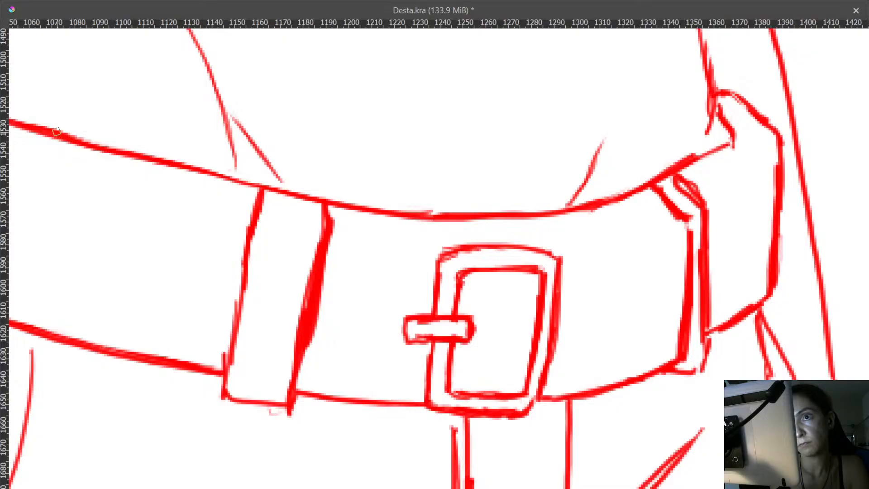
{"action": "mouse_move", "coordinate": [57, 131]}
{"action": "left_mouse_down"}
{"action": "mouse_move", "coordinate": [265, 190]}
{"action": "mouse_move", "coordinate": [458, 216]}
{"action": "left_mouse_up"}
- Thin the second belt loop's overly thick edge, add a short line across its upper part and trim its lower corners
{"action": "left_click_drag", "start_coordinate": [374, 225], "coordinate": [346, 178]}
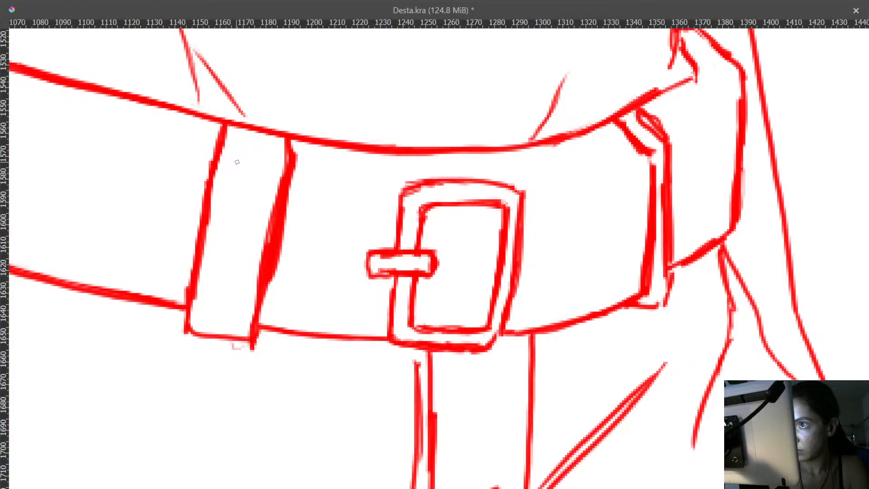
{"action": "mouse_move", "coordinate": [234, 161]}
{"action": "left_mouse_down"}
{"action": "mouse_move", "coordinate": [285, 169]}
{"action": "mouse_move", "coordinate": [295, 153]}
{"action": "left_mouse_up"}
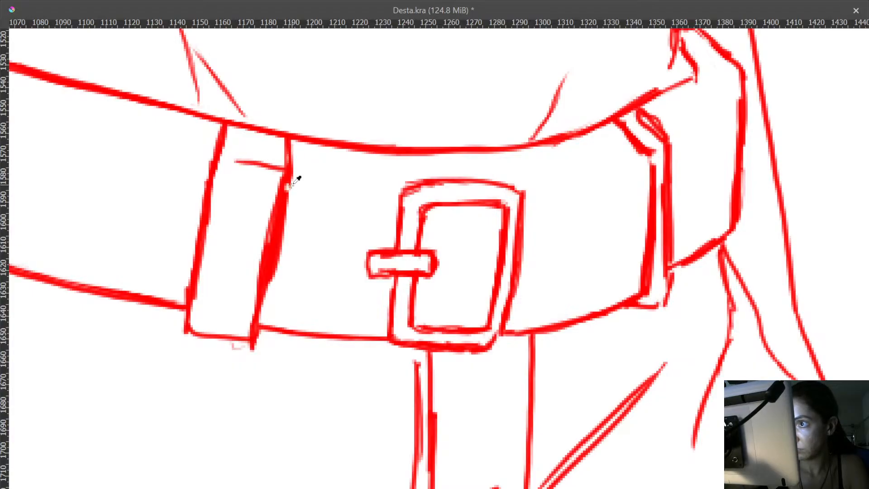
{"action": "mouse_move", "coordinate": [292, 195]}
{"action": "left_mouse_down"}
{"action": "mouse_move", "coordinate": [271, 288]}
{"action": "mouse_move", "coordinate": [272, 270]}
{"action": "mouse_move", "coordinate": [255, 279]}
{"action": "mouse_move", "coordinate": [279, 181]}
{"action": "mouse_move", "coordinate": [259, 273]}
{"action": "left_mouse_up"}
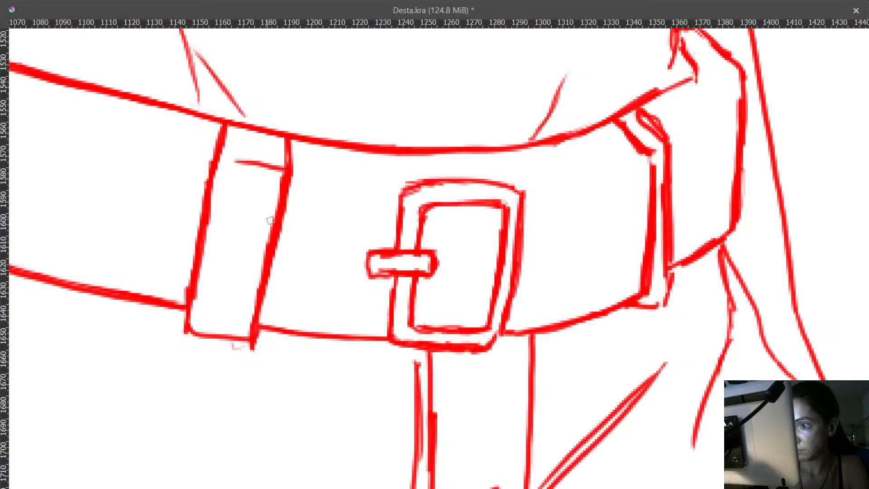
{"action": "left_click_drag", "start_coordinate": [271, 221], "coordinate": [252, 308]}
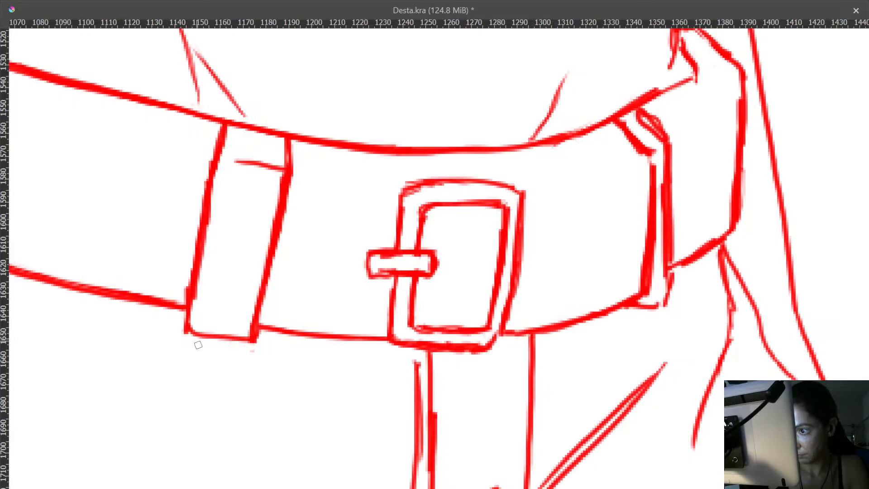
{"action": "mouse_move", "coordinate": [199, 345]}
{"action": "left_mouse_down"}
{"action": "mouse_move", "coordinate": [260, 354]}
{"action": "mouse_move", "coordinate": [227, 353]}
{"action": "mouse_move", "coordinate": [197, 297]}
{"action": "left_mouse_up"}
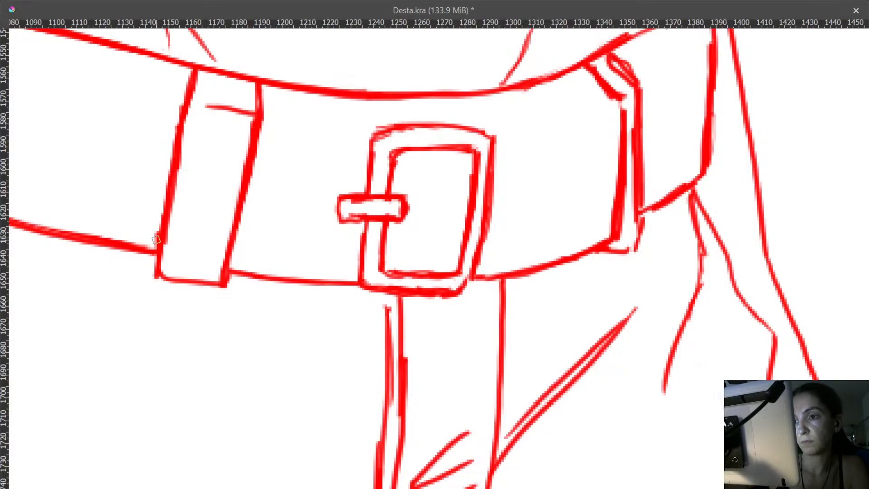
{"action": "mouse_move", "coordinate": [157, 240]}
{"action": "left_mouse_down"}
{"action": "mouse_move", "coordinate": [157, 230]}
{"action": "mouse_move", "coordinate": [196, 235]}
{"action": "mouse_move", "coordinate": [170, 192]}
{"action": "mouse_move", "coordinate": [132, 180]}
{"action": "left_mouse_up"}
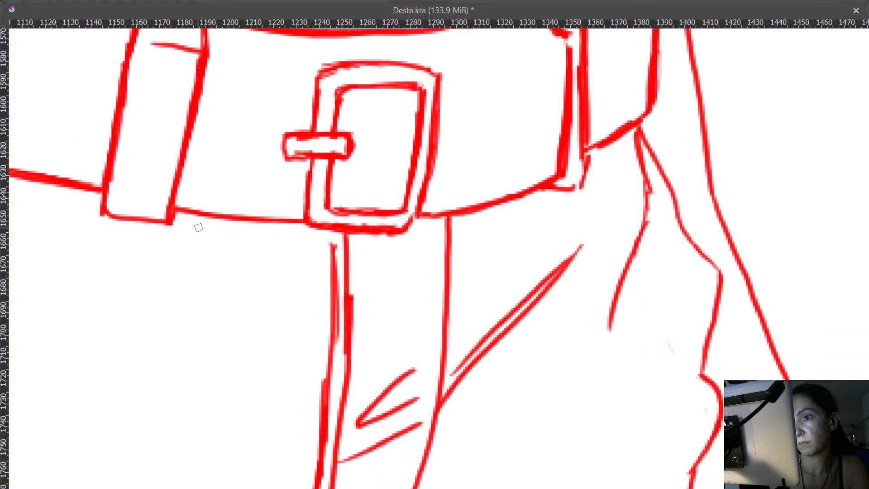
- Thicken the belt's lower edge from the second loop to the buckle, undoing the first stroke
{"action": "left_click_drag", "start_coordinate": [177, 209], "coordinate": [227, 222]}
{"action": "key", "text": "ctrl+z"}
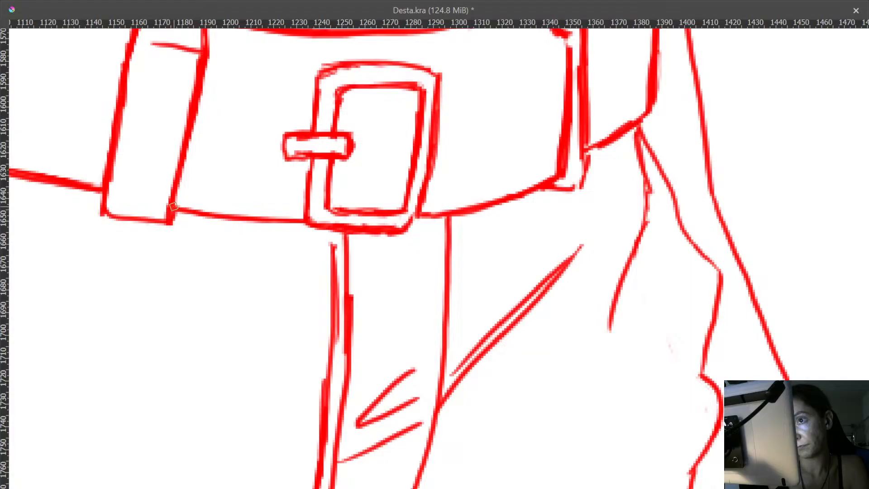
{"action": "left_click_drag", "start_coordinate": [175, 208], "coordinate": [307, 225]}
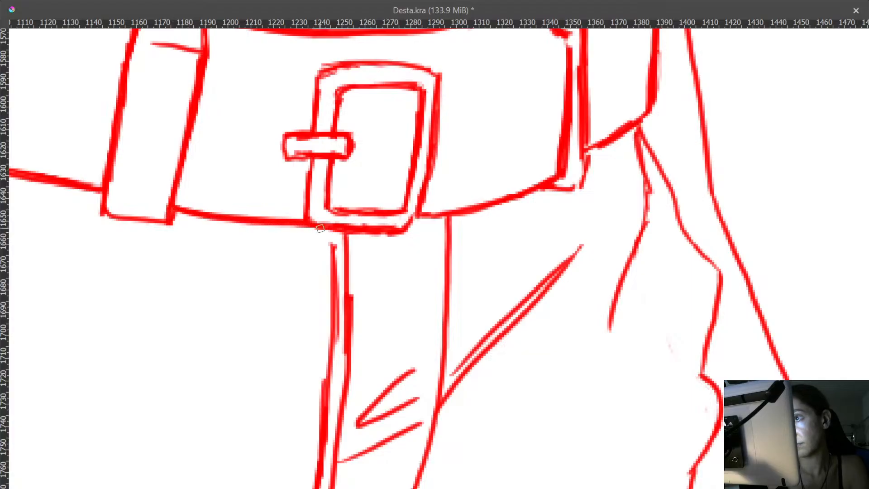
- Redraw the inner edge of the belt loop beyond the buckle, erase its old strokes and smooth the belt's top edge beside it
{"action": "mouse_move", "coordinate": [460, 216]}
{"action": "left_mouse_down"}
{"action": "mouse_move", "coordinate": [398, 326]}
{"action": "mouse_move", "coordinate": [419, 367]}
{"action": "left_mouse_up"}
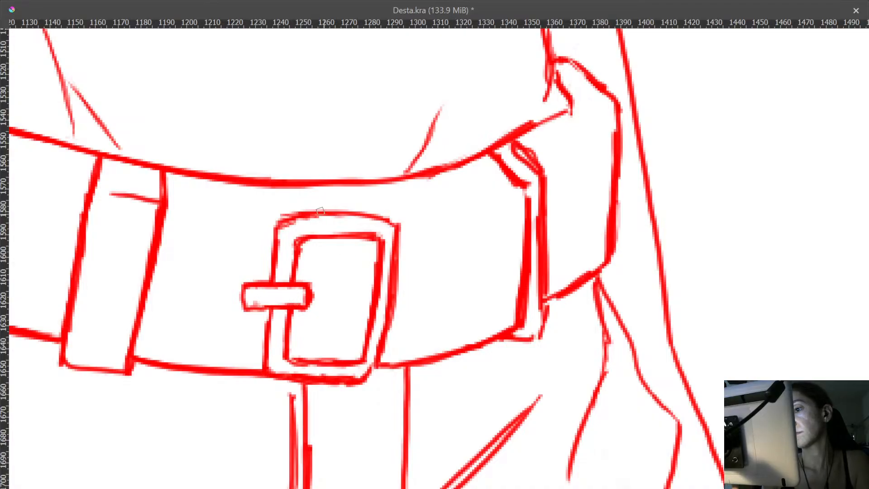
{"action": "left_click_drag", "start_coordinate": [559, 218], "coordinate": [423, 247]}
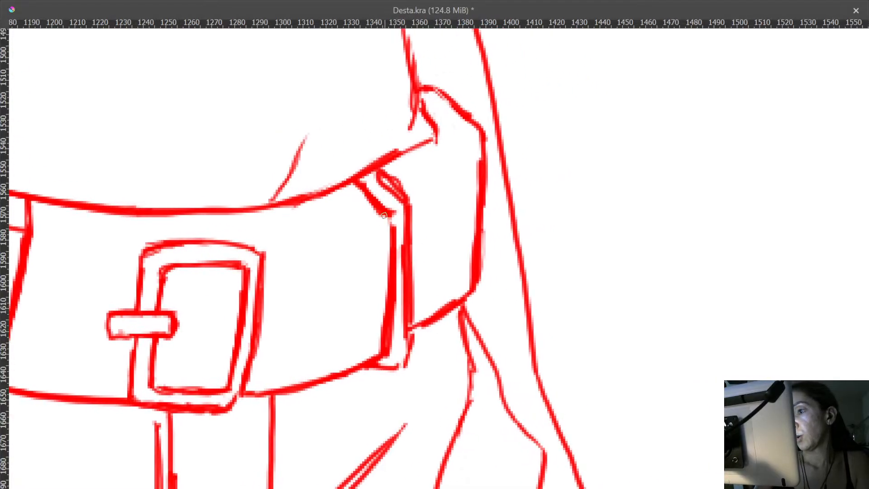
{"action": "left_click_drag", "start_coordinate": [384, 216], "coordinate": [382, 339]}
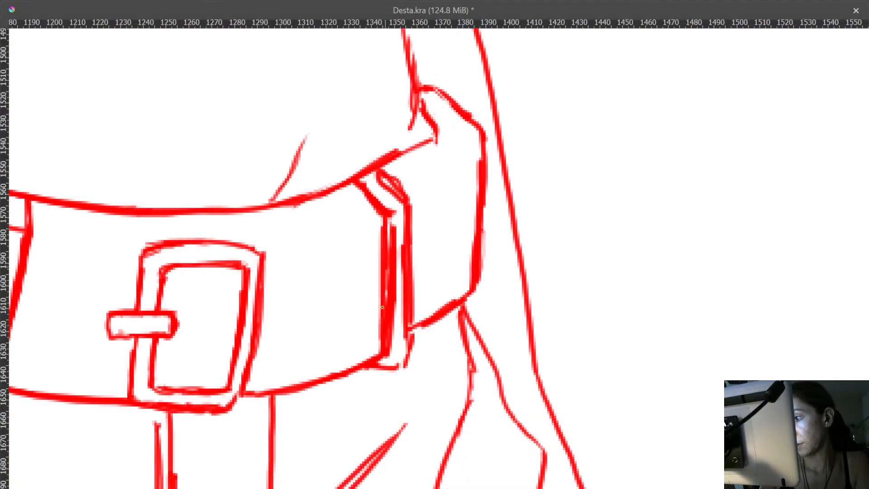
{"action": "mouse_move", "coordinate": [383, 307]}
{"action": "left_mouse_down"}
{"action": "mouse_move", "coordinate": [375, 356]}
{"action": "mouse_move", "coordinate": [386, 338]}
{"action": "mouse_move", "coordinate": [387, 352]}
{"action": "mouse_move", "coordinate": [391, 332]}
{"action": "mouse_move", "coordinate": [393, 203]}
{"action": "mouse_move", "coordinate": [395, 315]}
{"action": "mouse_move", "coordinate": [398, 291]}
{"action": "left_mouse_up"}
{"action": "key", "text": "e"}
{"action": "key", "text": "e"}
{"action": "left_click_drag", "start_coordinate": [383, 210], "coordinate": [384, 257]}
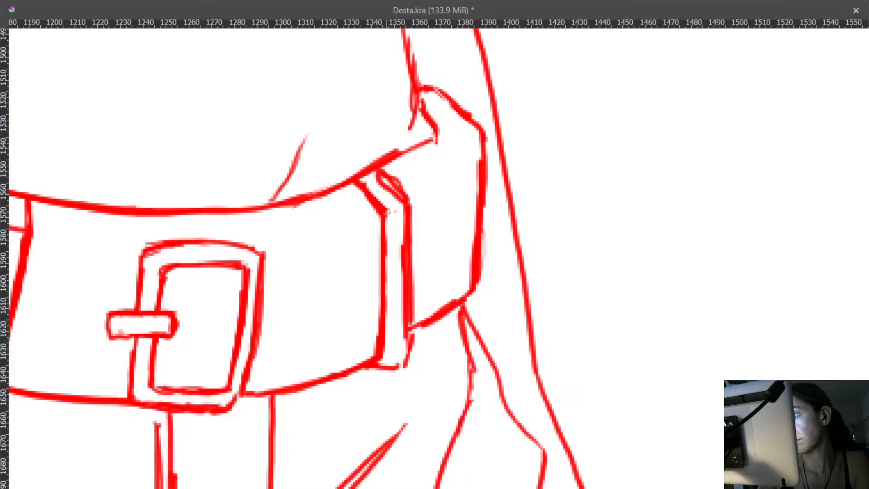
{"action": "mouse_move", "coordinate": [395, 201]}
{"action": "left_mouse_down"}
{"action": "mouse_move", "coordinate": [403, 236]}
{"action": "mouse_move", "coordinate": [396, 262]}
{"action": "mouse_move", "coordinate": [375, 276]}
{"action": "mouse_move", "coordinate": [378, 249]}
{"action": "mouse_move", "coordinate": [405, 205]}
{"action": "mouse_move", "coordinate": [399, 198]}
{"action": "mouse_move", "coordinate": [337, 237]}
{"action": "mouse_move", "coordinate": [365, 223]}
{"action": "left_mouse_up"}
{"action": "mouse_move", "coordinate": [273, 272]}
{"action": "left_mouse_down"}
{"action": "mouse_move", "coordinate": [328, 250]}
{"action": "mouse_move", "coordinate": [597, 273]}
{"action": "mouse_move", "coordinate": [491, 190]}
{"action": "mouse_move", "coordinate": [408, 148]}
{"action": "left_mouse_up"}
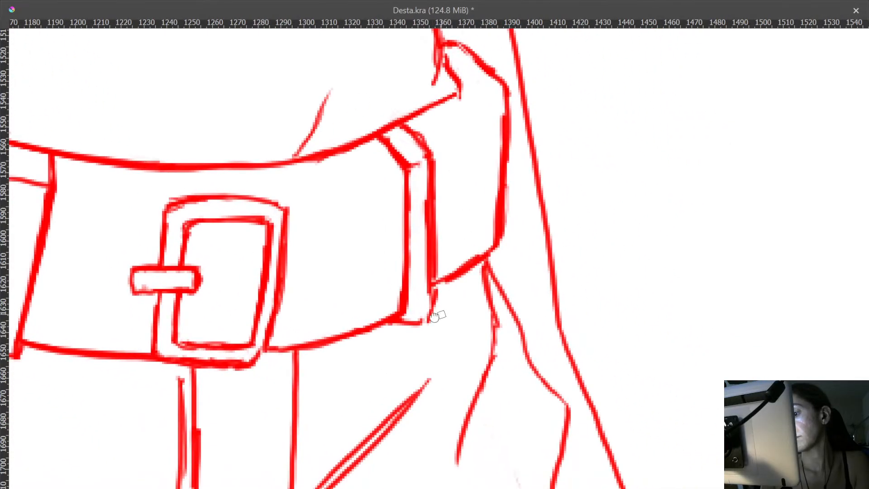
- Close the lower corner of the loop beyond the buckle and thin the belt's outer side edge
{"action": "left_click_drag", "start_coordinate": [434, 317], "coordinate": [360, 321]}
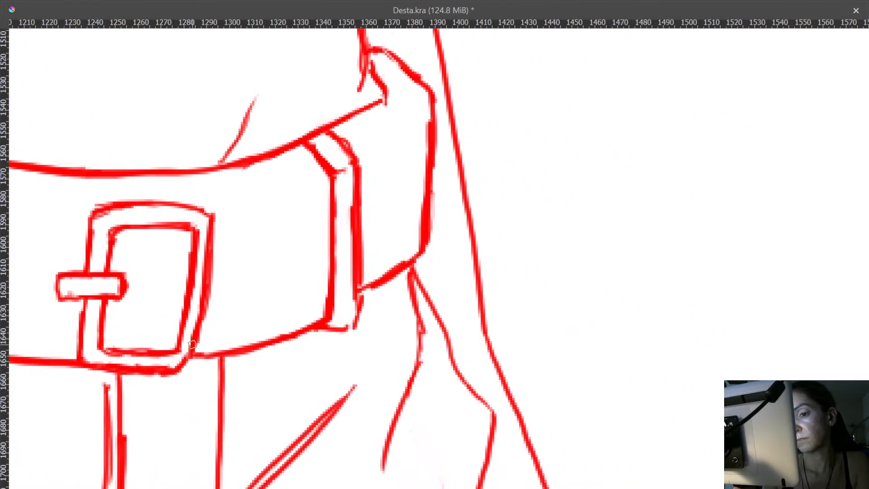
{"action": "left_click_drag", "start_coordinate": [434, 278], "coordinate": [339, 305]}
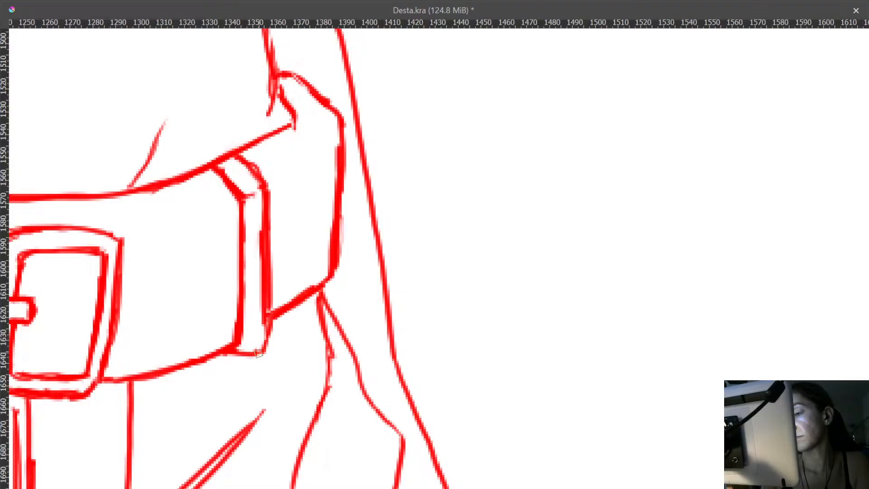
{"action": "mouse_move", "coordinate": [331, 175]}
{"action": "left_mouse_down"}
{"action": "mouse_move", "coordinate": [309, 190]}
{"action": "mouse_move", "coordinate": [332, 257]}
{"action": "mouse_move", "coordinate": [326, 332]}
{"action": "left_mouse_up"}
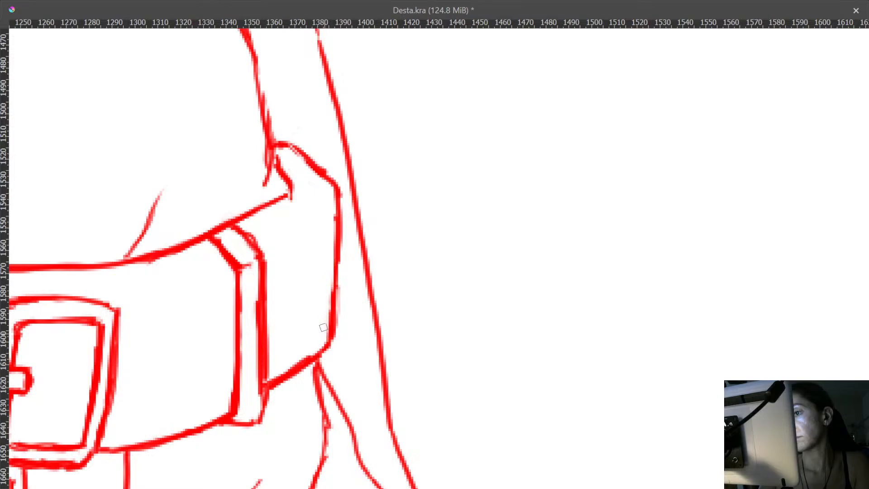
{"action": "mouse_move", "coordinate": [329, 221]}
{"action": "left_mouse_down"}
{"action": "mouse_move", "coordinate": [345, 285]}
{"action": "mouse_move", "coordinate": [381, 356]}
{"action": "mouse_move", "coordinate": [352, 264]}
{"action": "mouse_move", "coordinate": [328, 268]}
{"action": "left_mouse_up"}
- Redraw the waist contour above the belt's outer end up to the rib tip, merging the doubled strokes into one line
{"action": "left_click_drag", "start_coordinate": [338, 312], "coordinate": [330, 257]}
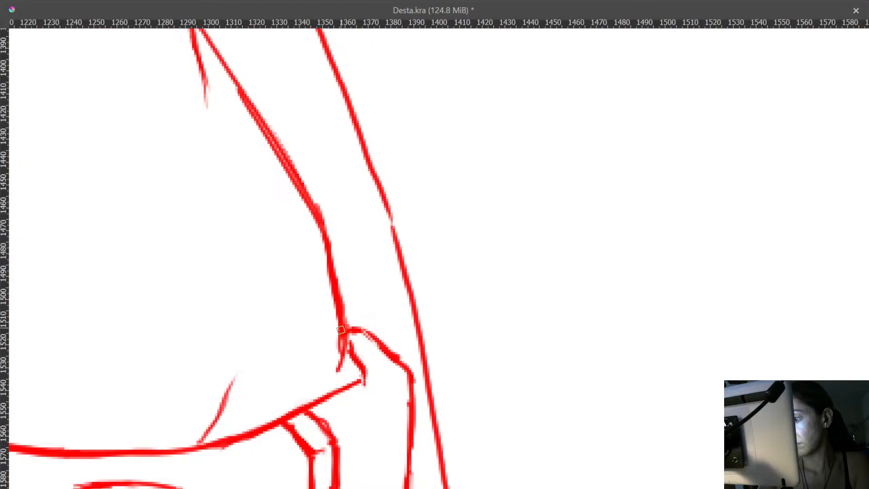
{"action": "left_click_drag", "start_coordinate": [327, 224], "coordinate": [392, 376]}
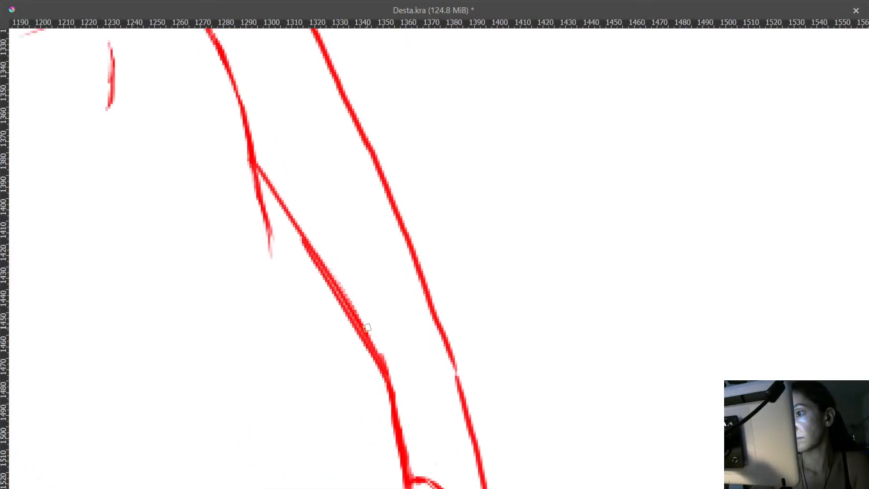
{"action": "left_click_drag", "start_coordinate": [263, 175], "coordinate": [383, 366]}
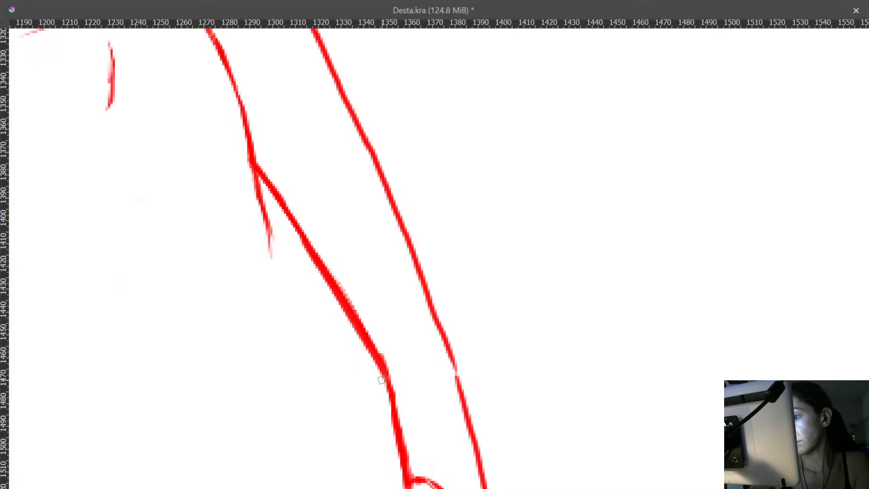
{"action": "left_click_drag", "start_coordinate": [275, 199], "coordinate": [347, 338]}
{"action": "mouse_move", "coordinate": [339, 240]}
{"action": "left_mouse_down"}
{"action": "mouse_move", "coordinate": [357, 250]}
{"action": "mouse_move", "coordinate": [376, 289]}
{"action": "mouse_move", "coordinate": [363, 237]}
{"action": "mouse_move", "coordinate": [284, 125]}
{"action": "mouse_move", "coordinate": [285, 110]}
{"action": "left_mouse_up"}
{"action": "left_click_drag", "start_coordinate": [285, 110], "coordinate": [330, 256]}
{"action": "mouse_move", "coordinate": [319, 233]}
{"action": "left_mouse_down"}
{"action": "mouse_move", "coordinate": [343, 293]}
{"action": "mouse_move", "coordinate": [352, 404]}
{"action": "left_mouse_up"}
{"action": "left_click_drag", "start_coordinate": [346, 209], "coordinate": [379, 442]}
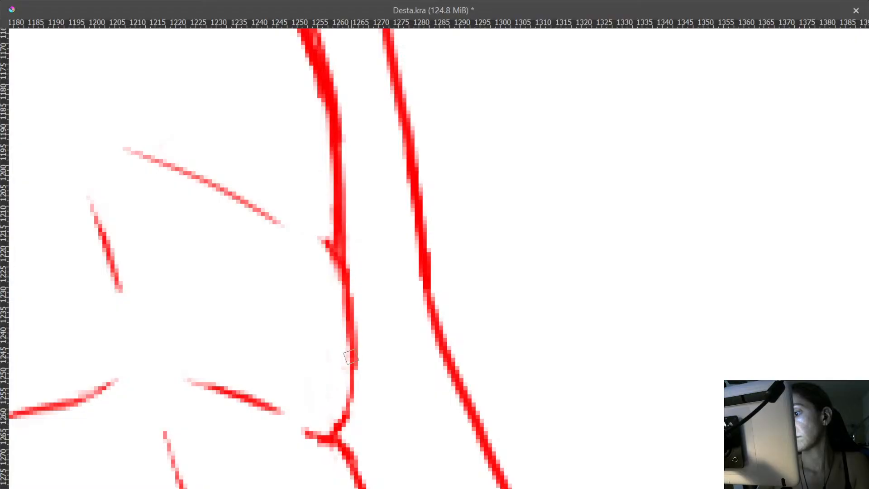
{"action": "scroll", "coordinate": [351, 358], "scroll_direction": "down", "scroll_amount": 6}
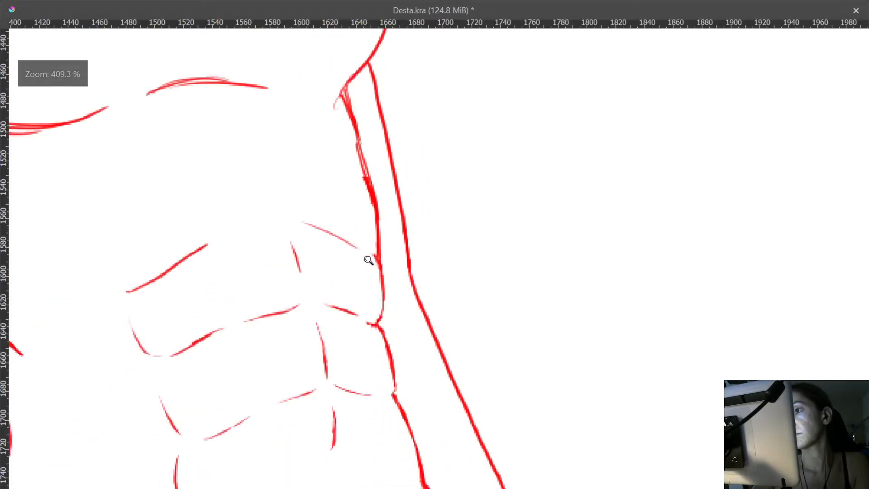
- Try to thicken the slanted upper line of the abdominal muscles, undoing the strokes
{"action": "scroll", "coordinate": [368, 260], "scroll_direction": "down", "scroll_amount": 4}
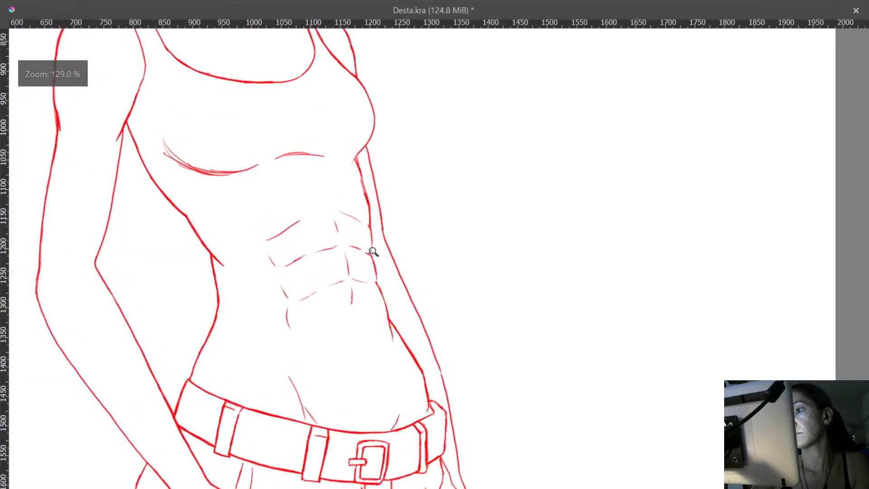
{"action": "scroll", "coordinate": [374, 252], "scroll_direction": "up", "scroll_amount": 5}
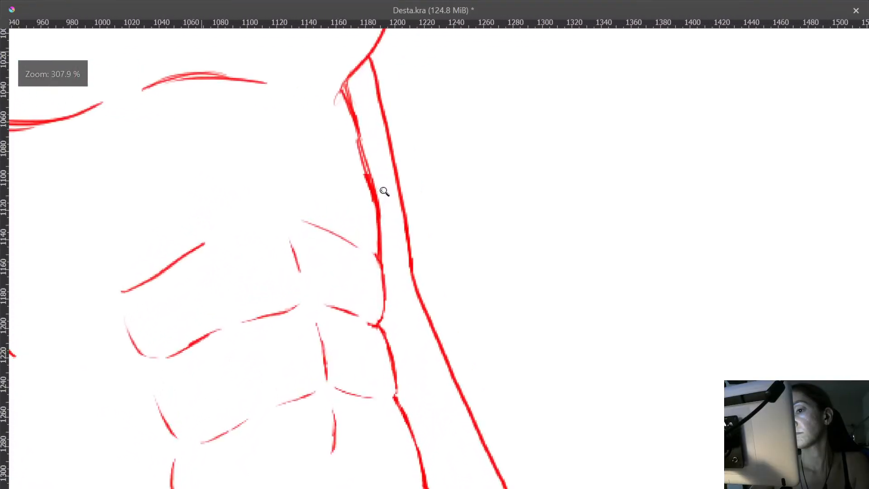
{"action": "scroll", "coordinate": [383, 191], "scroll_direction": "up", "scroll_amount": 3}
{"action": "left_click_drag", "start_coordinate": [275, 205], "coordinate": [466, 121]}
{"action": "scroll", "coordinate": [253, 222], "scroll_direction": "up", "scroll_amount": 3}
{"action": "left_click_drag", "start_coordinate": [221, 216], "coordinate": [250, 196]}
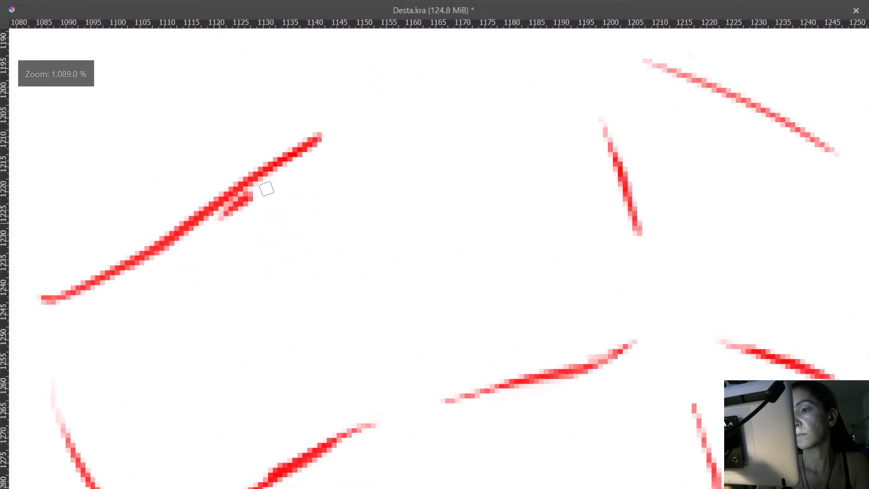
{"action": "key", "text": "ctrl+z"}
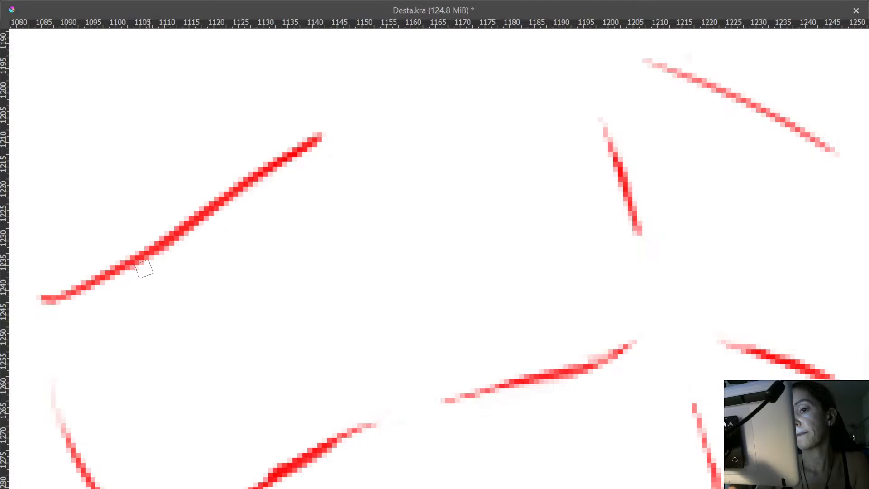
{"action": "key", "text": "ctrl+z"}
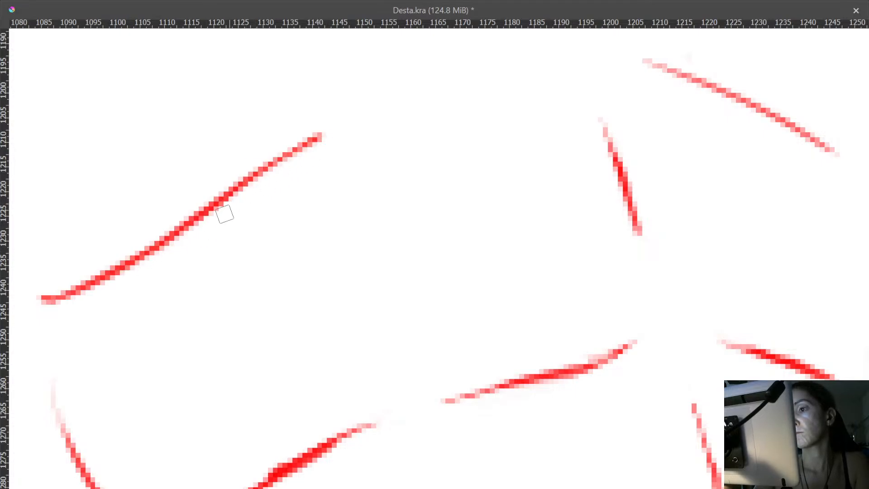
- Redraw the torso's side contour from below the breast down along the ribs, erasing the doubled strokes and the stray ends at its tip
{"action": "left_click_drag", "start_coordinate": [432, 134], "coordinate": [444, 344]}
{"action": "left_click_drag", "start_coordinate": [527, 235], "coordinate": [274, 270]}
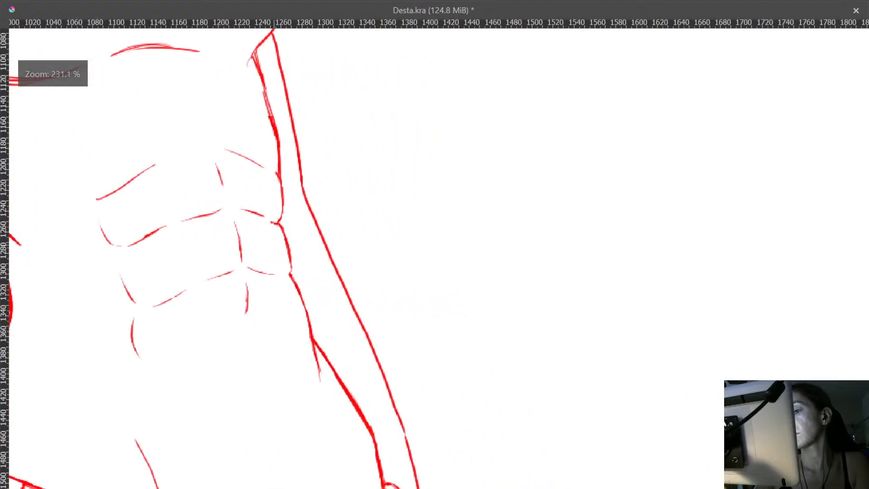
{"action": "left_click_drag", "start_coordinate": [285, 121], "coordinate": [275, 53]}
{"action": "left_click_drag", "start_coordinate": [272, 108], "coordinate": [307, 209]}
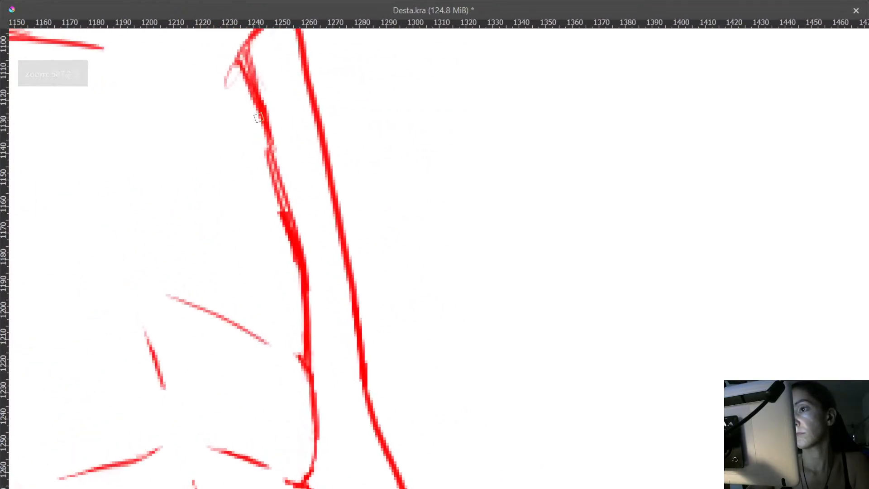
{"action": "left_click_drag", "start_coordinate": [240, 59], "coordinate": [292, 229]}
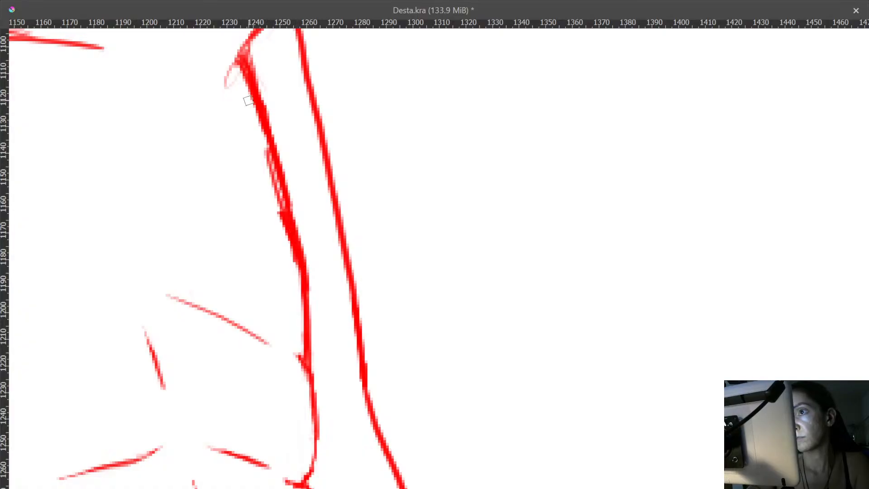
{"action": "left_click_drag", "start_coordinate": [249, 101], "coordinate": [291, 267]}
{"action": "left_click_drag", "start_coordinate": [279, 205], "coordinate": [286, 227]}
{"action": "left_click_drag", "start_coordinate": [291, 180], "coordinate": [325, 325]}
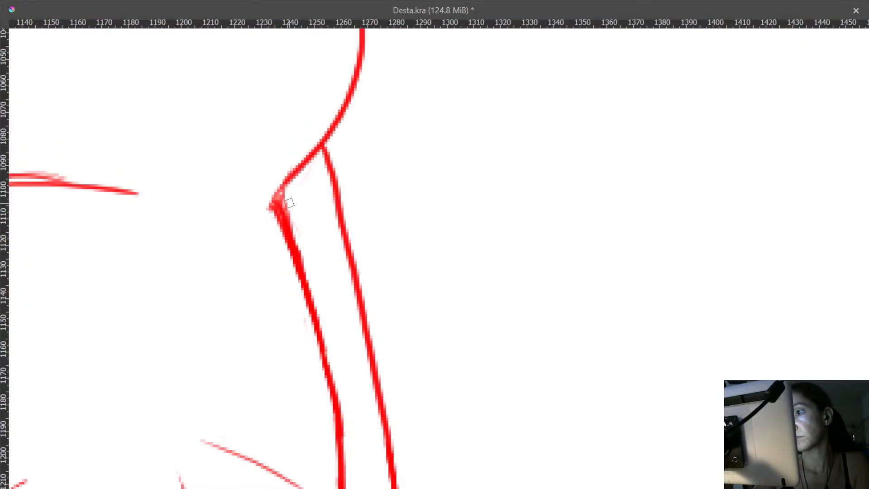
{"action": "left_click_drag", "start_coordinate": [290, 202], "coordinate": [297, 236]}
- Draw one heavier curve over the sketchy strokes of the longer underbust line
{"action": "left_click_drag", "start_coordinate": [224, 226], "coordinate": [535, 262]}
{"action": "mouse_move", "coordinate": [308, 280]}
{"action": "left_mouse_down"}
{"action": "mouse_move", "coordinate": [294, 325]}
{"action": "mouse_move", "coordinate": [392, 324]}
{"action": "mouse_move", "coordinate": [341, 285]}
{"action": "mouse_move", "coordinate": [336, 247]}
{"action": "mouse_move", "coordinate": [421, 276]}
{"action": "left_mouse_up"}
{"action": "left_click_drag", "start_coordinate": [258, 231], "coordinate": [322, 239]}
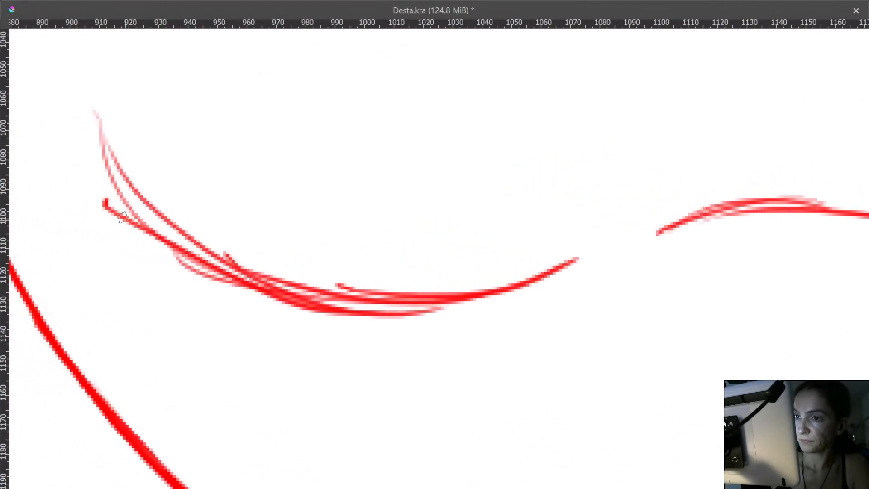
{"action": "mouse_move", "coordinate": [101, 180]}
{"action": "left_mouse_down"}
{"action": "mouse_move", "coordinate": [159, 169]}
{"action": "mouse_move", "coordinate": [252, 262]}
{"action": "mouse_move", "coordinate": [240, 290]}
{"action": "mouse_move", "coordinate": [225, 215]}
{"action": "mouse_move", "coordinate": [192, 168]}
{"action": "mouse_move", "coordinate": [217, 147]}
{"action": "mouse_move", "coordinate": [176, 169]}
{"action": "left_mouse_up"}
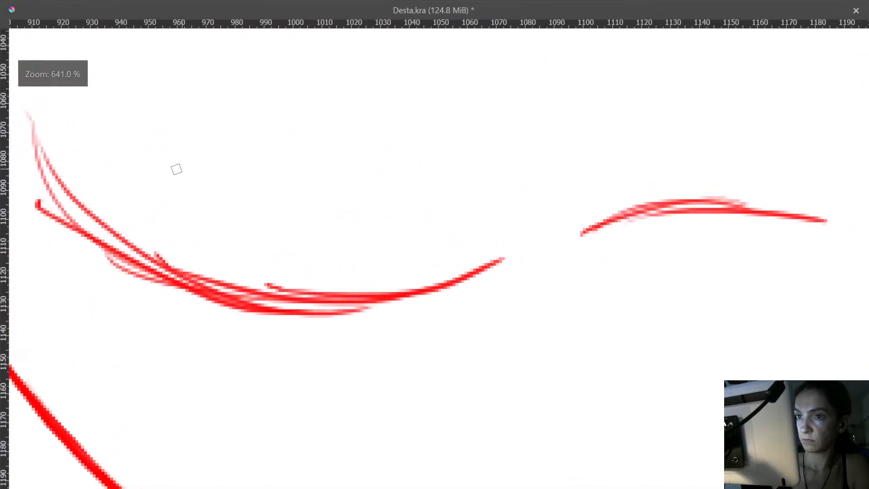
{"action": "mouse_move", "coordinate": [30, 145]}
{"action": "left_mouse_down"}
{"action": "mouse_move", "coordinate": [73, 209]}
{"action": "mouse_move", "coordinate": [111, 246]}
{"action": "mouse_move", "coordinate": [256, 310]}
{"action": "mouse_move", "coordinate": [247, 309]}
{"action": "mouse_move", "coordinate": [371, 306]}
{"action": "mouse_move", "coordinate": [430, 289]}
{"action": "mouse_move", "coordinate": [362, 304]}
{"action": "mouse_move", "coordinate": [413, 292]}
{"action": "left_mouse_up"}
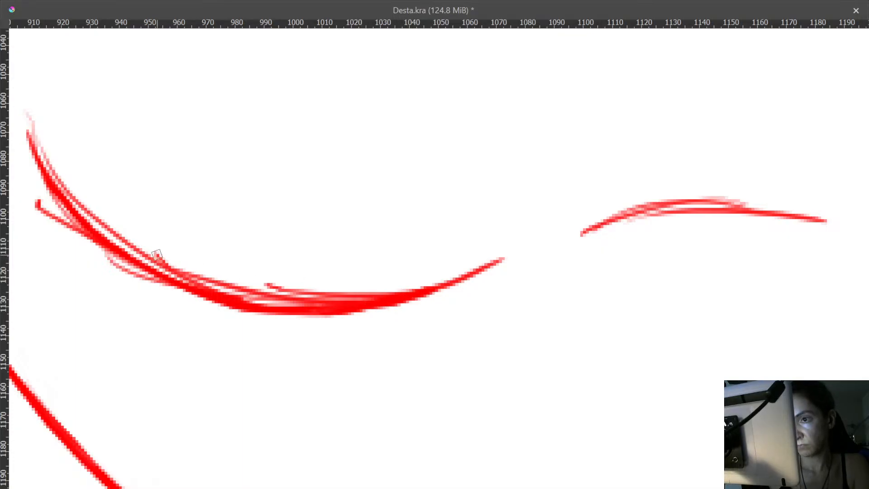
{"action": "key", "text": "ctrl+z"}
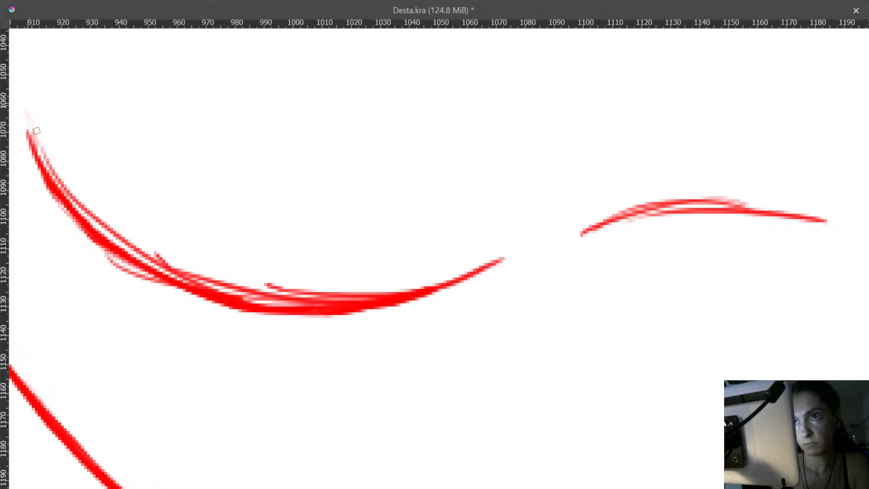
- Erase the stray doubled strokes above and below the longer underbust curve, leaving a single line
{"action": "mouse_move", "coordinate": [42, 148]}
{"action": "left_mouse_down"}
{"action": "mouse_move", "coordinate": [86, 211]}
{"action": "mouse_move", "coordinate": [82, 203]}
{"action": "mouse_move", "coordinate": [137, 248]}
{"action": "mouse_move", "coordinate": [207, 281]}
{"action": "mouse_move", "coordinate": [338, 293]}
{"action": "mouse_move", "coordinate": [267, 289]}
{"action": "left_mouse_up"}
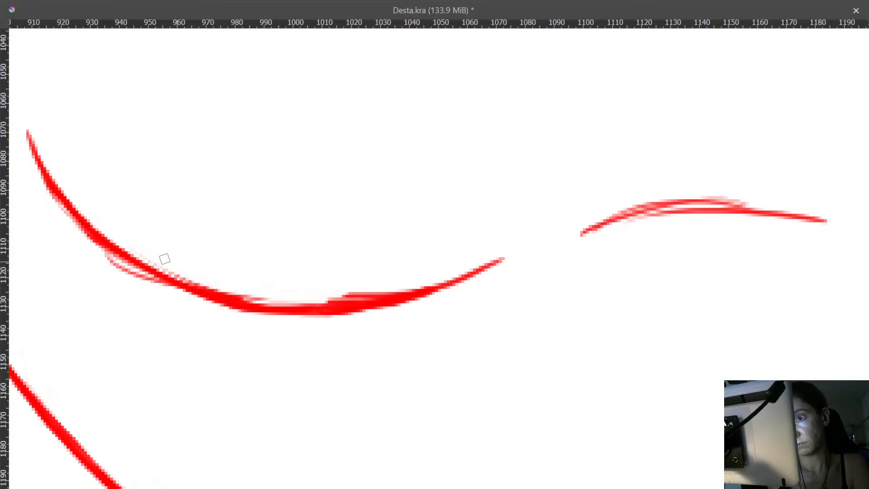
{"action": "mouse_move", "coordinate": [103, 255]}
{"action": "left_mouse_down"}
{"action": "mouse_move", "coordinate": [184, 295]}
{"action": "mouse_move", "coordinate": [280, 305]}
{"action": "left_mouse_up"}
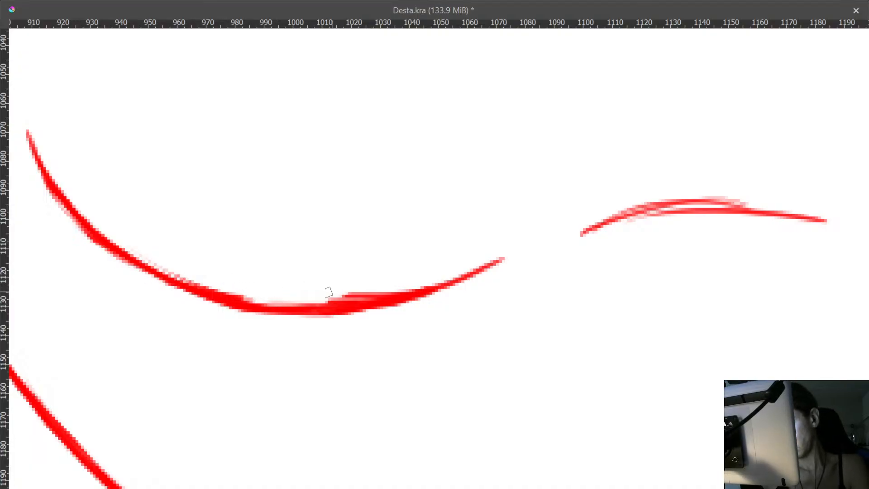
{"action": "left_click_drag", "start_coordinate": [330, 295], "coordinate": [415, 283]}
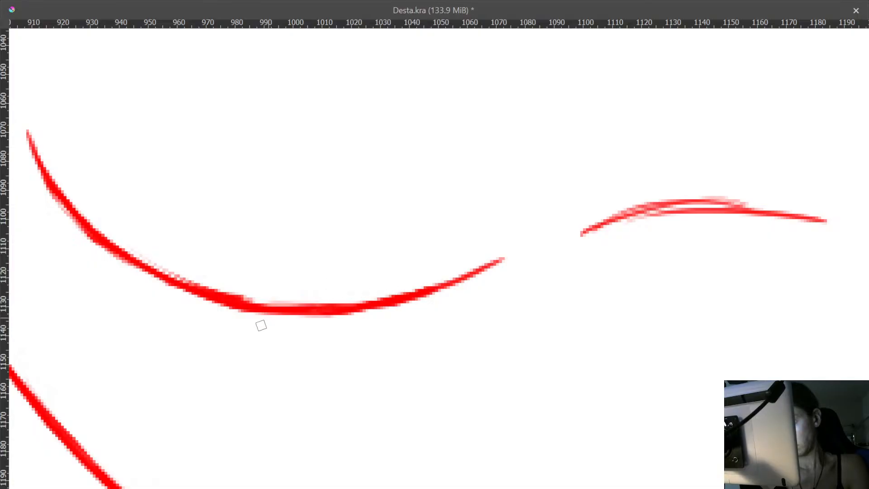
{"action": "left_click_drag", "start_coordinate": [256, 301], "coordinate": [192, 278]}
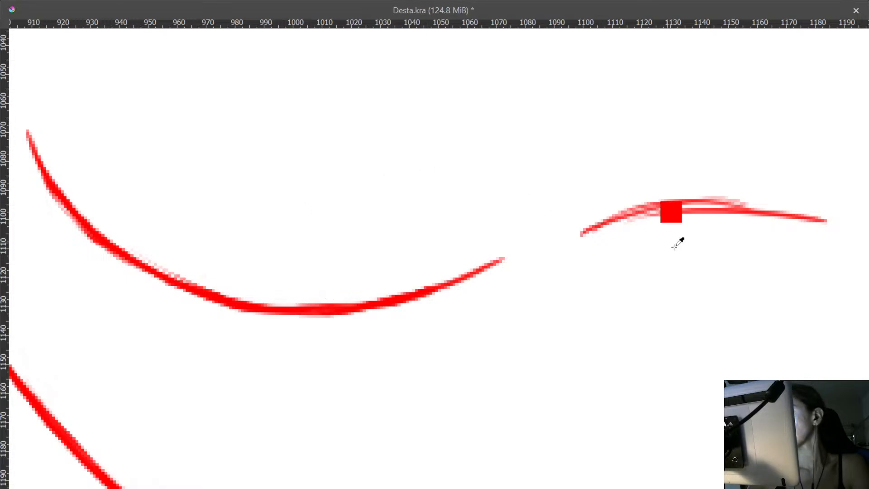
{"action": "left_click_drag", "start_coordinate": [678, 241], "coordinate": [679, 446]}
{"action": "left_click_drag", "start_coordinate": [707, 289], "coordinate": [518, 169]}
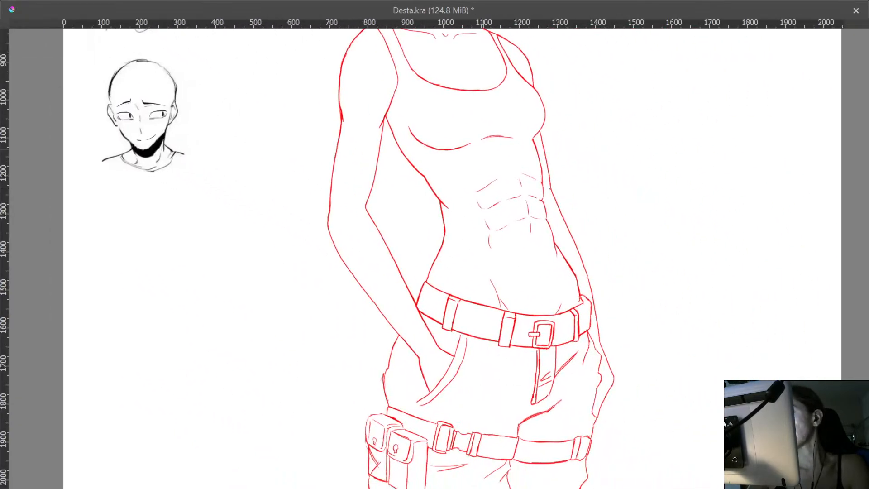
{"action": "left_click_drag", "start_coordinate": [615, 185], "coordinate": [611, 254]}
{"action": "left_click_drag", "start_coordinate": [631, 246], "coordinate": [543, 279]}
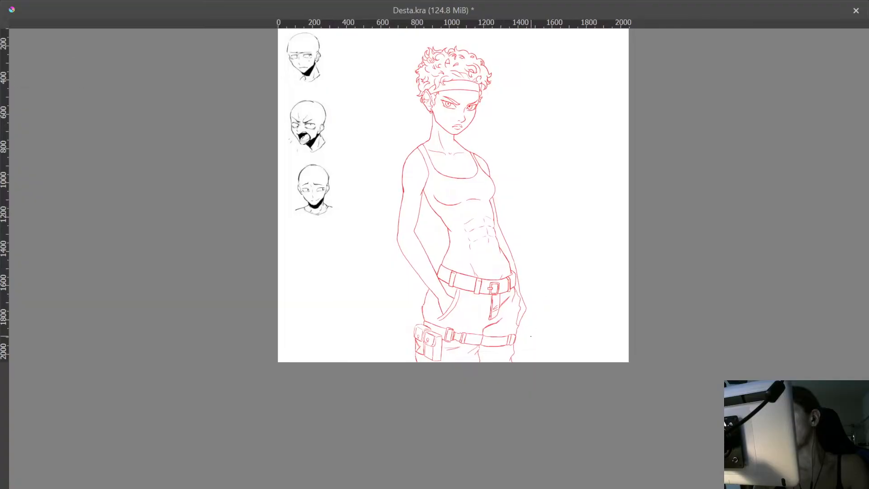
{"action": "mouse_move", "coordinate": [530, 345]}
{"action": "left_mouse_down"}
{"action": "mouse_move", "coordinate": [544, 310]}
{"action": "mouse_move", "coordinate": [539, 207]}
{"action": "mouse_move", "coordinate": [549, 143]}
{"action": "mouse_move", "coordinate": [488, 201]}
{"action": "mouse_move", "coordinate": [490, 171]}
{"action": "left_mouse_up"}
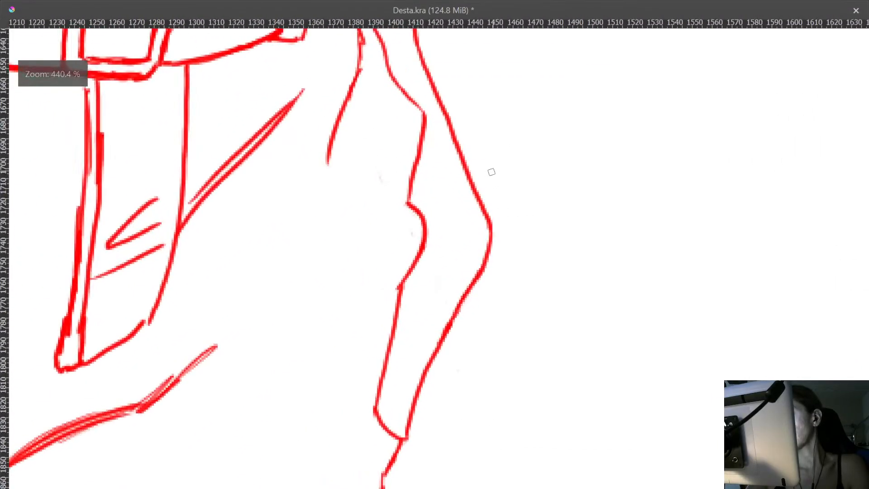
{"action": "left_click_drag", "start_coordinate": [516, 211], "coordinate": [564, 262]}
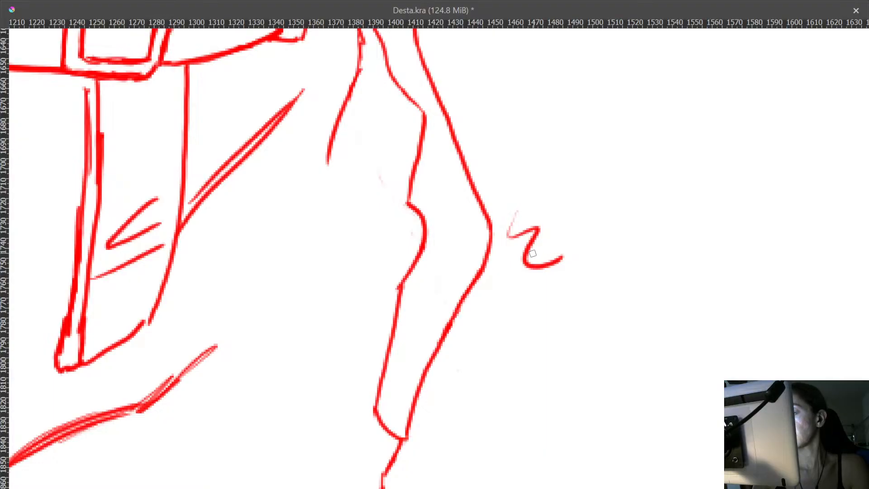
{"action": "key", "text": "ctrl+z"}
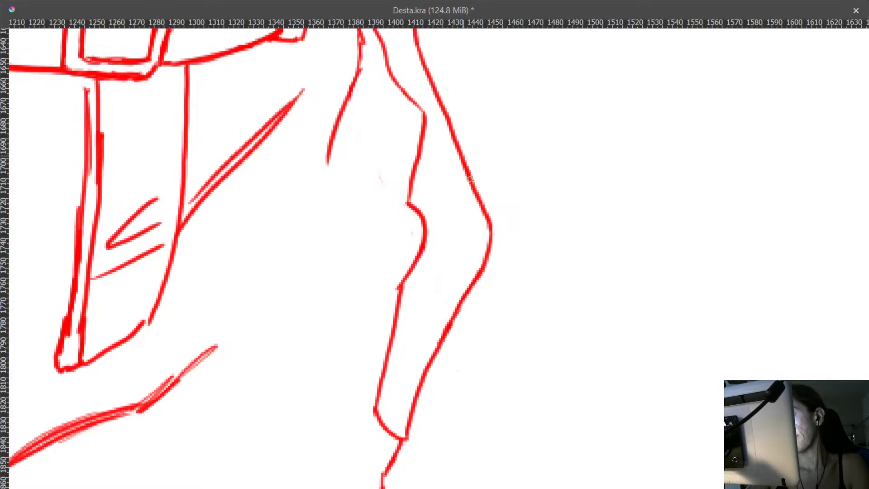
- Redraw the inner edge of the hanging hand below the knuckle bump closer to its outer contour and erase the old line
{"action": "mouse_move", "coordinate": [485, 193]}
{"action": "left_mouse_down"}
{"action": "mouse_move", "coordinate": [498, 285]}
{"action": "mouse_move", "coordinate": [509, 221]}
{"action": "mouse_move", "coordinate": [412, 189]}
{"action": "left_mouse_up"}
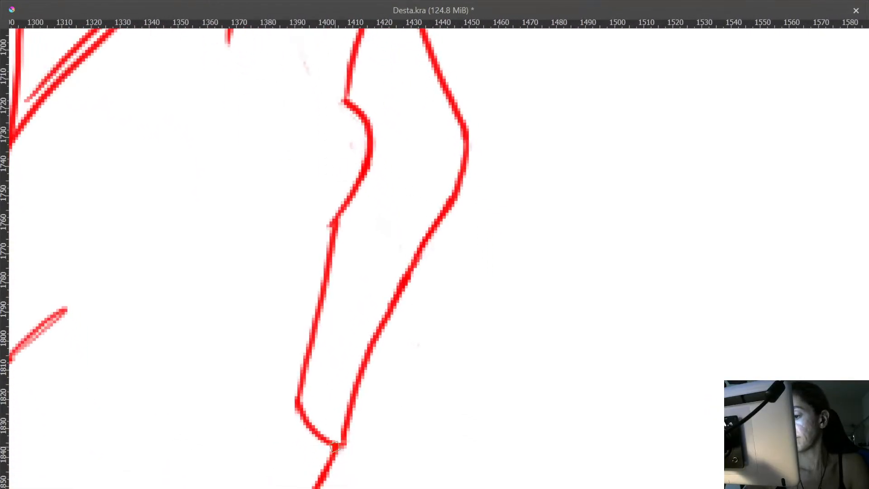
{"action": "mouse_move", "coordinate": [356, 188]}
{"action": "left_mouse_down"}
{"action": "mouse_move", "coordinate": [312, 417]}
{"action": "mouse_move", "coordinate": [316, 437]}
{"action": "mouse_move", "coordinate": [301, 419]}
{"action": "mouse_move", "coordinate": [296, 425]}
{"action": "mouse_move", "coordinate": [329, 269]}
{"action": "left_mouse_up"}
{"action": "key", "text": "e"}
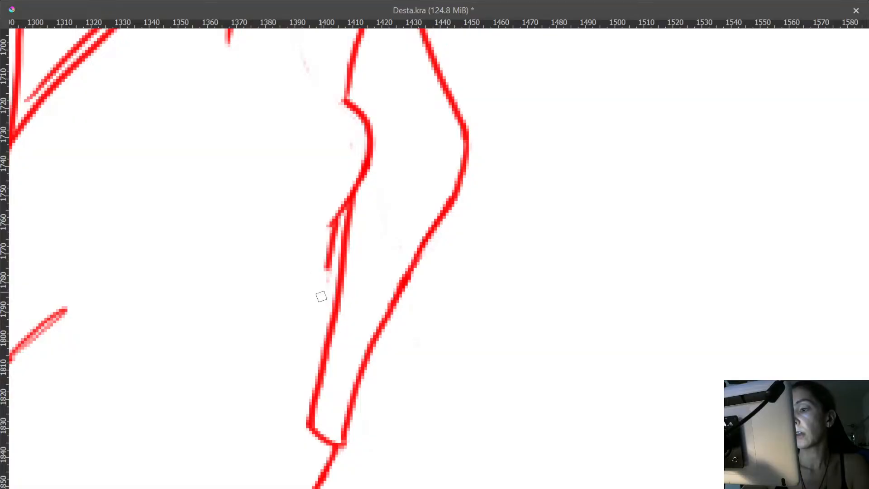
{"action": "mouse_move", "coordinate": [321, 296]}
{"action": "left_mouse_down"}
{"action": "mouse_move", "coordinate": [324, 270]}
{"action": "mouse_move", "coordinate": [326, 283]}
{"action": "left_mouse_up"}
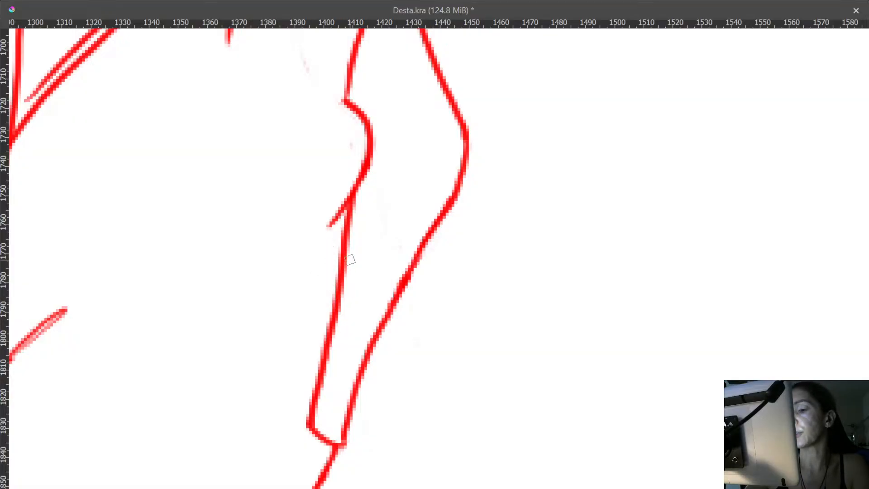
- Round off the fingertip corner of the hanging hand and reconnect it to the inner edge, undoing the last stroke
{"action": "scroll", "coordinate": [330, 388], "scroll_direction": "down", "scroll_amount": 3}
{"action": "mouse_move", "coordinate": [307, 363]}
{"action": "left_mouse_down"}
{"action": "mouse_move", "coordinate": [324, 333]}
{"action": "mouse_move", "coordinate": [322, 354]}
{"action": "mouse_move", "coordinate": [319, 320]}
{"action": "mouse_move", "coordinate": [328, 335]}
{"action": "left_mouse_up"}
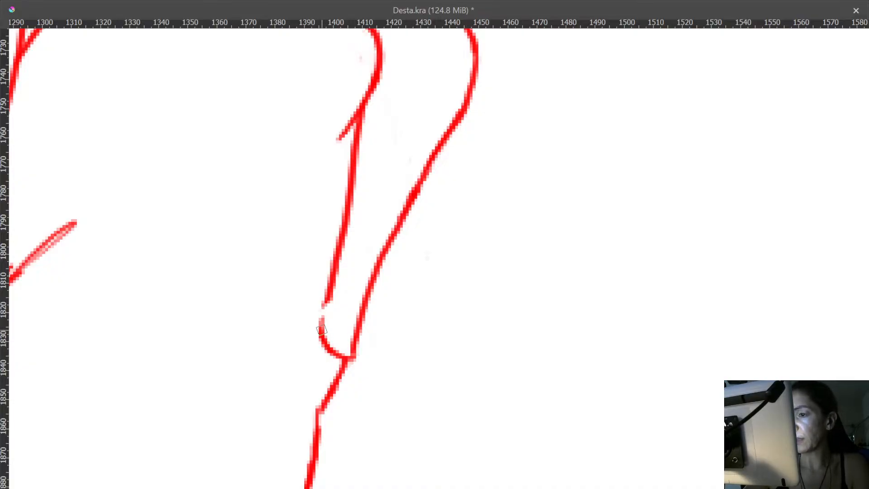
{"action": "left_click_drag", "start_coordinate": [322, 330], "coordinate": [330, 299]}
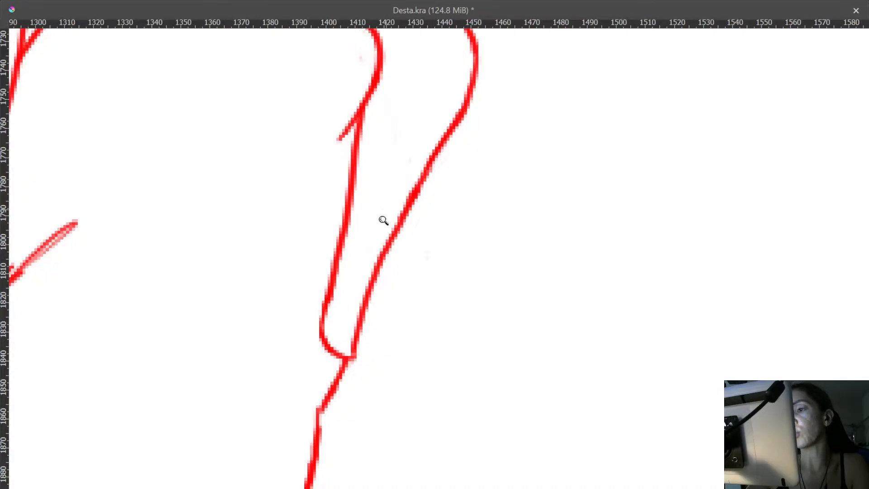
{"action": "mouse_move", "coordinate": [382, 219]}
{"action": "left_mouse_down"}
{"action": "mouse_move", "coordinate": [388, 330]}
{"action": "mouse_move", "coordinate": [391, 185]}
{"action": "left_mouse_up"}
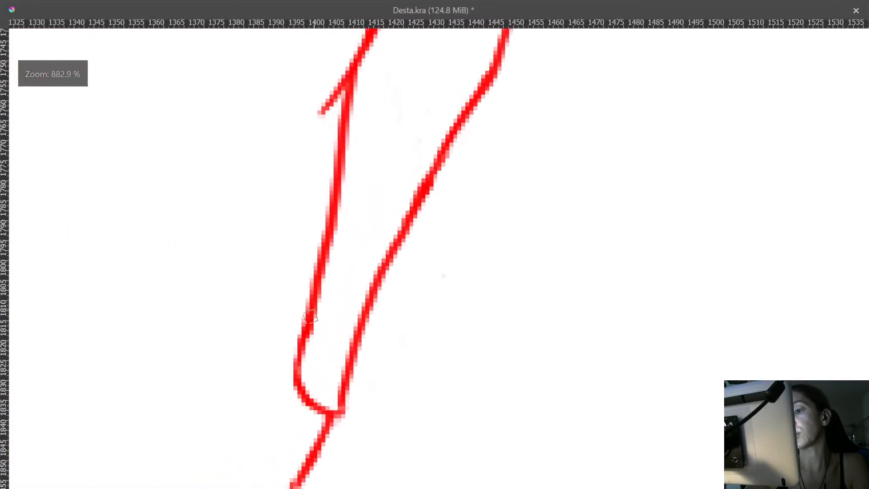
{"action": "left_click_drag", "start_coordinate": [295, 371], "coordinate": [328, 223]}
{"action": "mouse_move", "coordinate": [318, 293]}
{"action": "left_mouse_down"}
{"action": "mouse_move", "coordinate": [308, 348]}
{"action": "mouse_move", "coordinate": [342, 235]}
{"action": "left_mouse_up"}
{"action": "key", "text": "ctrl+z"}
- Leave canvas-only mode to bring back the toolbars and the layer list
{"action": "left_click_drag", "start_coordinate": [376, 193], "coordinate": [382, 326]}
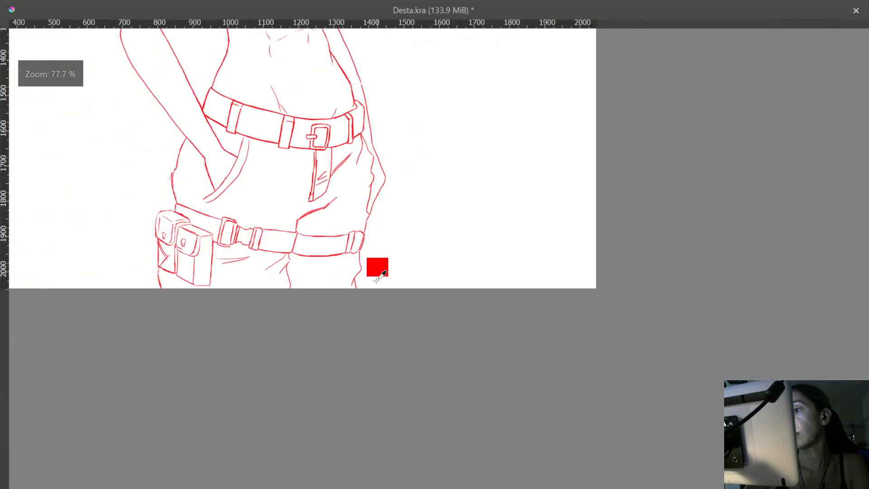
{"action": "left_click_drag", "start_coordinate": [387, 217], "coordinate": [398, 292]}
{"action": "left_click_drag", "start_coordinate": [400, 253], "coordinate": [433, 342]}
{"action": "key", "text": "Tab"}
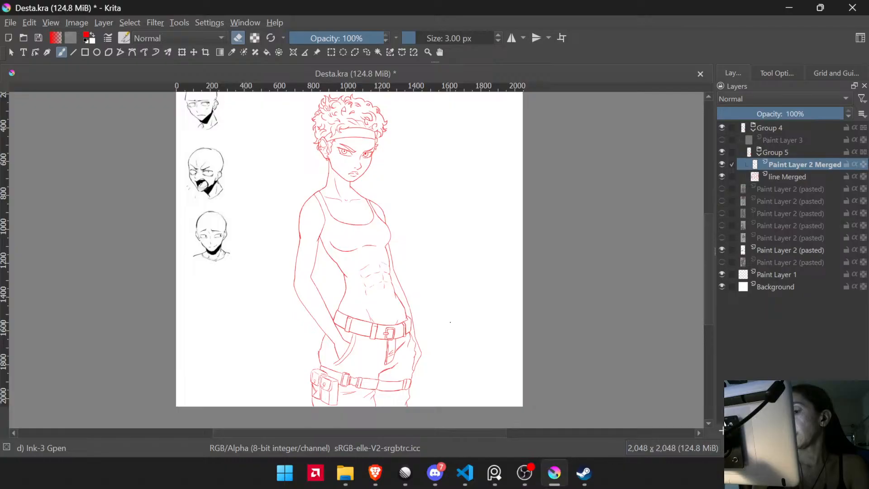
- Thin the stray stub and erase the doubled stroke at the kink in the bent arm's outer upper contour
{"action": "left_click_drag", "start_coordinate": [416, 312], "coordinate": [437, 243]}
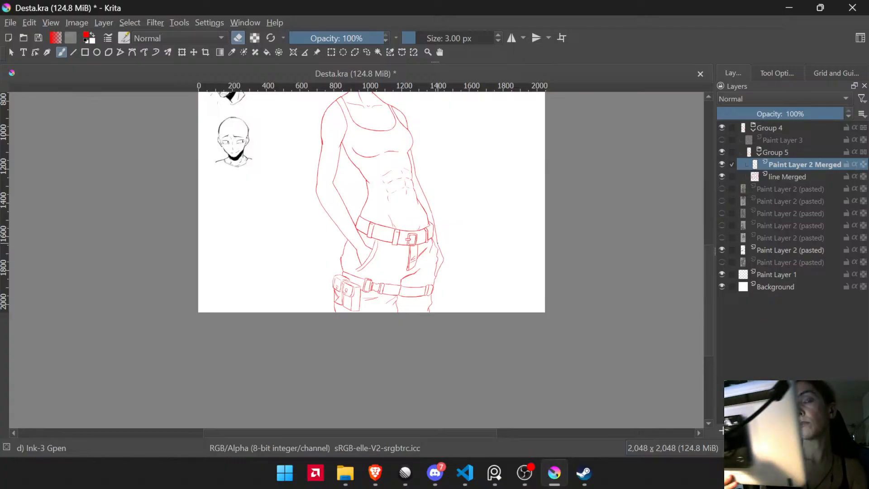
{"action": "left_click_drag", "start_coordinate": [409, 206], "coordinate": [416, 274]}
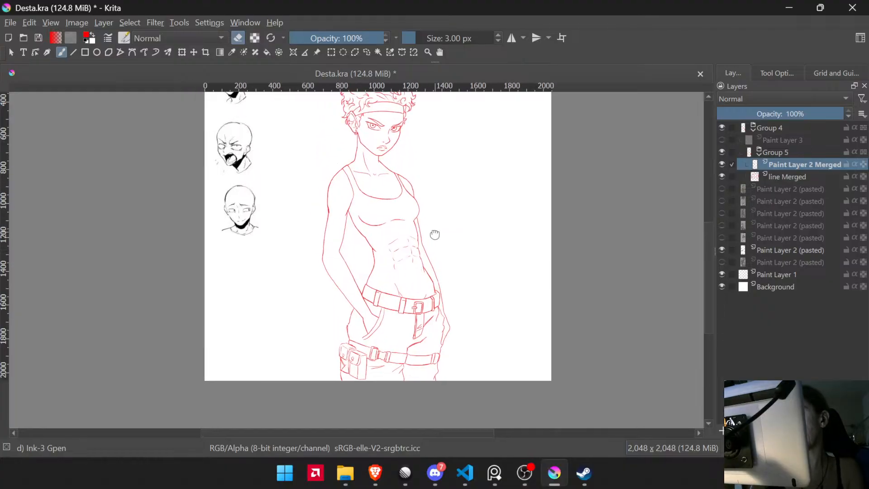
{"action": "mouse_move", "coordinate": [435, 235]}
{"action": "left_mouse_down"}
{"action": "mouse_move", "coordinate": [456, 265]}
{"action": "mouse_move", "coordinate": [436, 217]}
{"action": "left_mouse_up"}
{"action": "left_click_drag", "start_coordinate": [246, 184], "coordinate": [252, 68]}
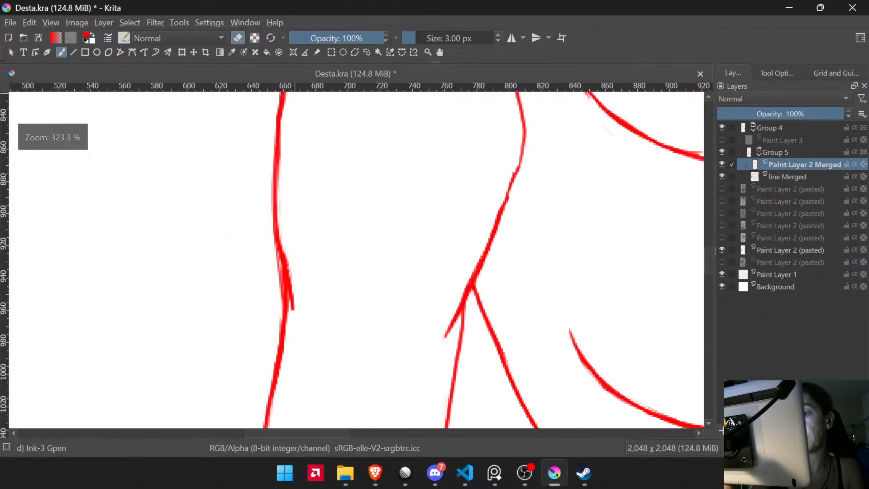
{"action": "mouse_move", "coordinate": [287, 249]}
{"action": "left_mouse_down"}
{"action": "mouse_move", "coordinate": [315, 164]}
{"action": "mouse_move", "coordinate": [316, 273]}
{"action": "left_mouse_up"}
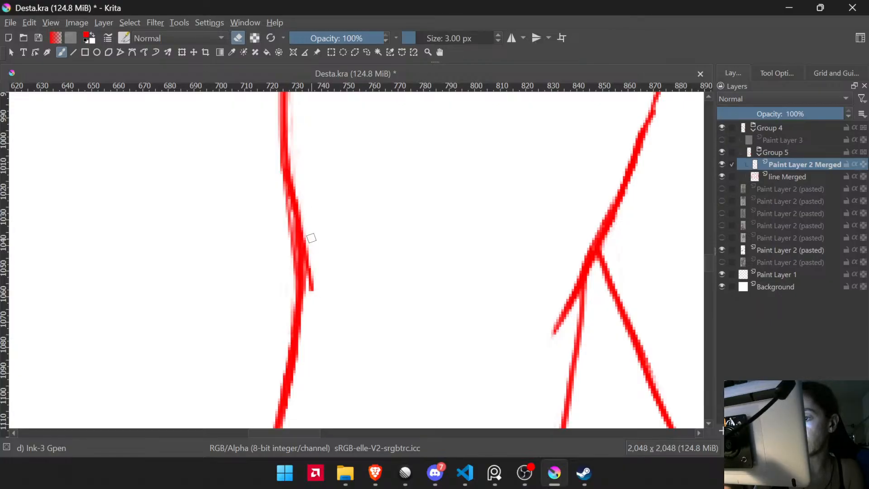
{"action": "left_click_drag", "start_coordinate": [312, 238], "coordinate": [318, 317]}
{"action": "mouse_move", "coordinate": [280, 212]}
{"action": "left_mouse_down"}
{"action": "mouse_move", "coordinate": [292, 286]}
{"action": "mouse_move", "coordinate": [288, 218]}
{"action": "mouse_move", "coordinate": [293, 272]}
{"action": "left_mouse_up"}
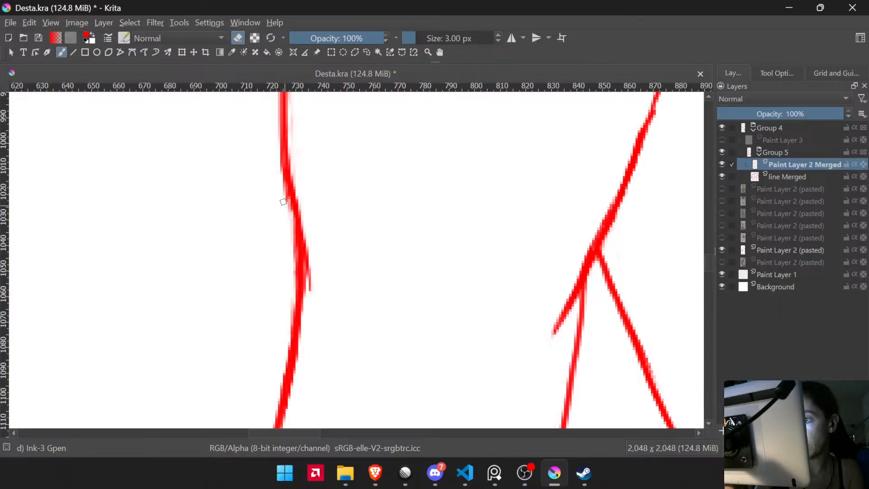
{"action": "left_click_drag", "start_coordinate": [291, 313], "coordinate": [292, 330]}
- Erase the remaining stub beside the bent arm's outer contour and smooth the line's inner edge just above it
{"action": "scroll", "coordinate": [312, 187], "scroll_direction": "down", "scroll_amount": 2}
{"action": "left_click_drag", "start_coordinate": [305, 174], "coordinate": [312, 239]}
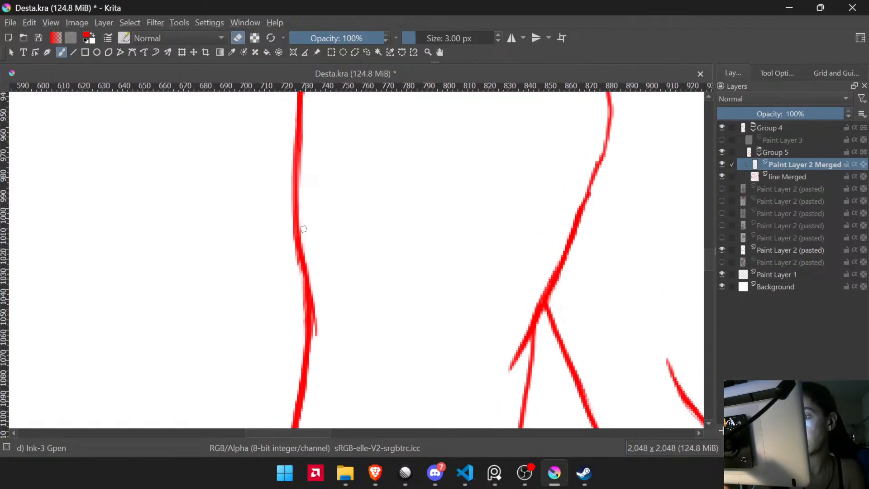
{"action": "left_click_drag", "start_coordinate": [303, 228], "coordinate": [314, 279]}
{"action": "mouse_move", "coordinate": [346, 222]}
{"action": "left_mouse_down"}
{"action": "mouse_move", "coordinate": [347, 268]}
{"action": "mouse_move", "coordinate": [317, 136]}
{"action": "mouse_move", "coordinate": [343, 272]}
{"action": "left_mouse_up"}
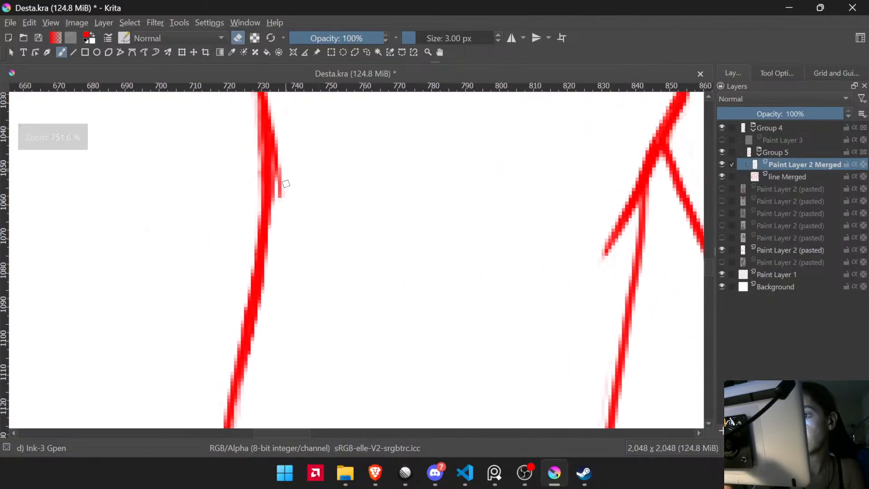
{"action": "mouse_move", "coordinate": [283, 180]}
{"action": "left_mouse_down"}
{"action": "mouse_move", "coordinate": [285, 193]}
{"action": "mouse_move", "coordinate": [282, 168]}
{"action": "mouse_move", "coordinate": [378, 347]}
{"action": "left_mouse_up"}
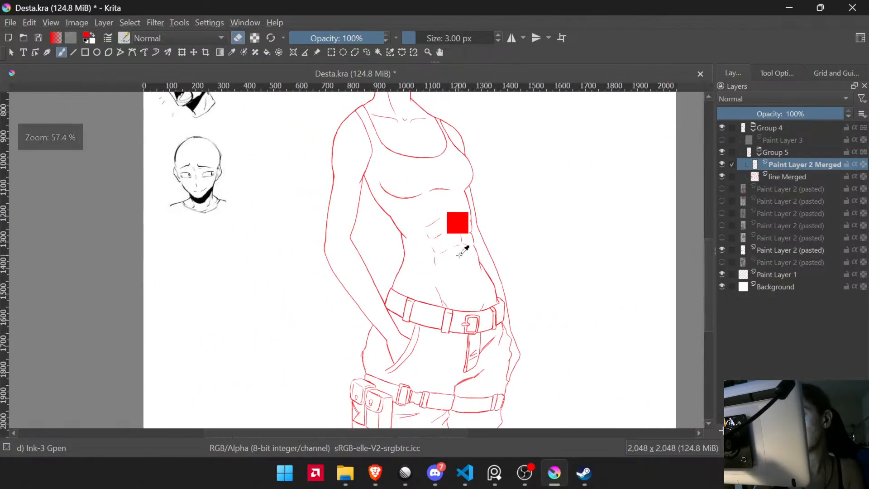
{"action": "left_click_drag", "start_coordinate": [460, 263], "coordinate": [462, 294]}
{"action": "left_click_drag", "start_coordinate": [503, 259], "coordinate": [456, 307]}
- In canvas-only mode, lasso the crossed strokes inside the smaller pouch's body, delete them and clear the selection
{"action": "key", "text": "Tab"}
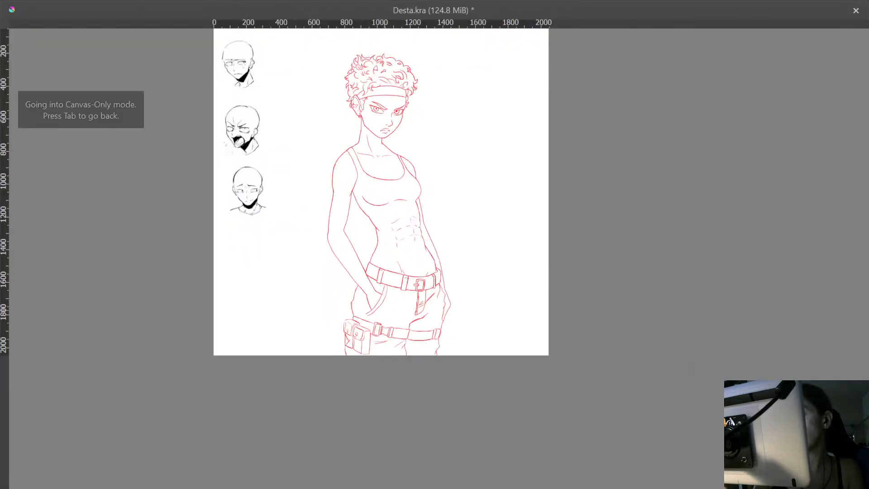
{"action": "left_click_drag", "start_coordinate": [357, 292], "coordinate": [391, 180]}
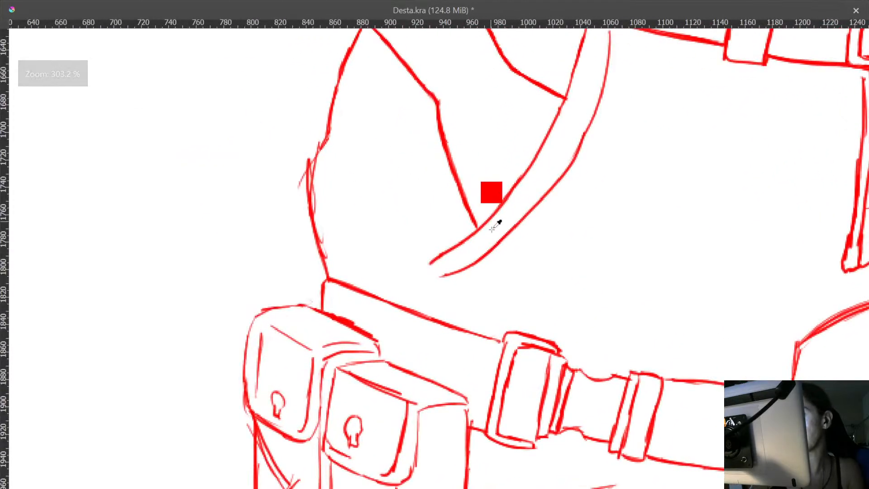
{"action": "mouse_move", "coordinate": [493, 243]}
{"action": "left_mouse_down"}
{"action": "mouse_move", "coordinate": [497, 264]}
{"action": "mouse_move", "coordinate": [496, 247]}
{"action": "left_mouse_up"}
{"action": "left_click_drag", "start_coordinate": [441, 292], "coordinate": [464, 166]}
{"action": "left_click_drag", "start_coordinate": [343, 335], "coordinate": [343, 274]}
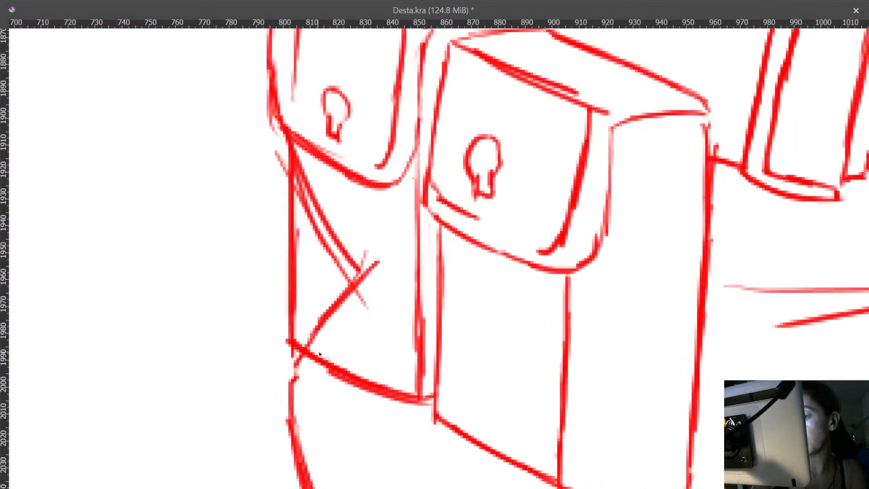
{"action": "left_click_drag", "start_coordinate": [302, 346], "coordinate": [306, 282]}
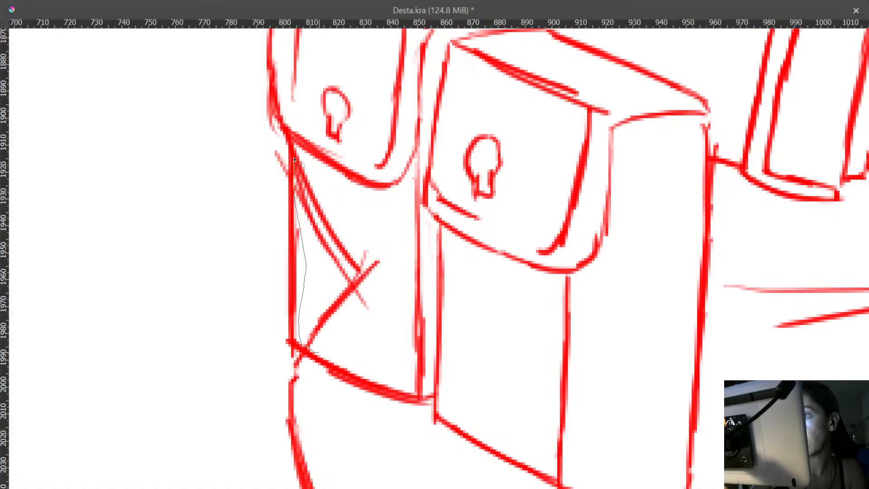
{"action": "mouse_move", "coordinate": [294, 146]}
{"action": "left_mouse_down"}
{"action": "mouse_move", "coordinate": [396, 254]}
{"action": "mouse_move", "coordinate": [378, 337]}
{"action": "left_mouse_up"}
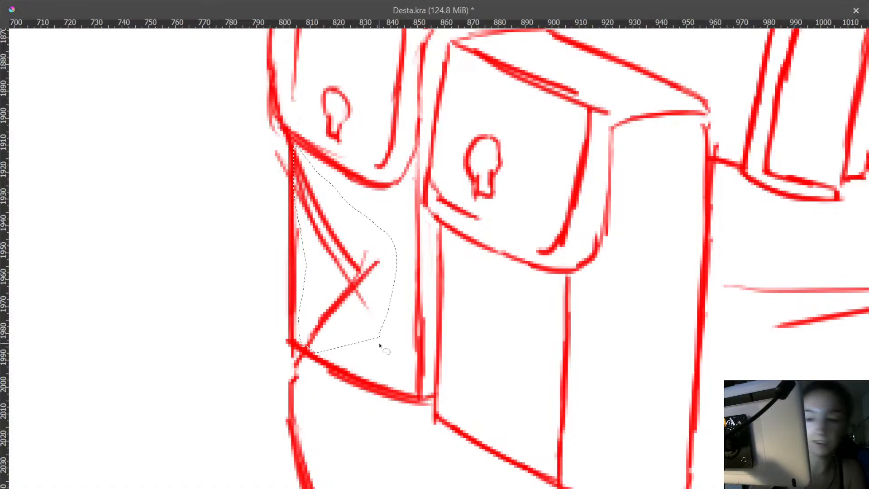
{"action": "key", "text": "Delete"}
{"action": "key", "text": "ctrl+shift+a"}
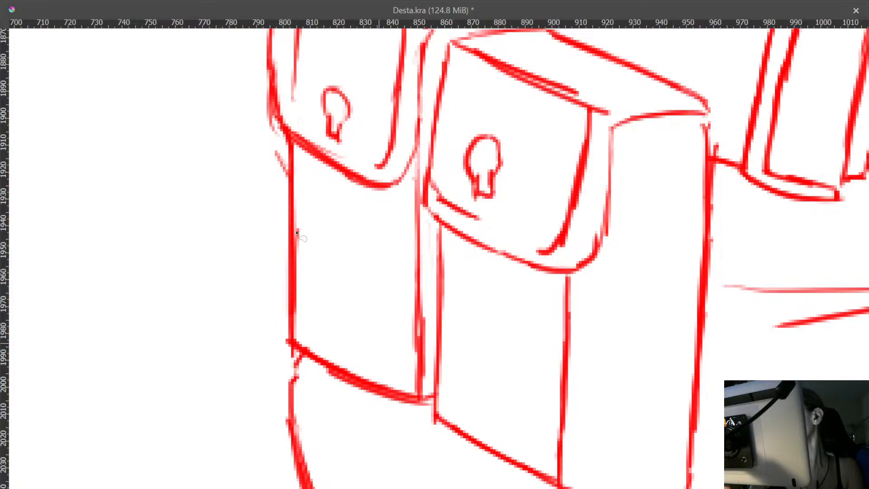
- Lasso and delete the stray marks along the outer edge and above the upper corners of the smaller pouch's flap
{"action": "left_click_drag", "start_coordinate": [318, 194], "coordinate": [423, 368]}
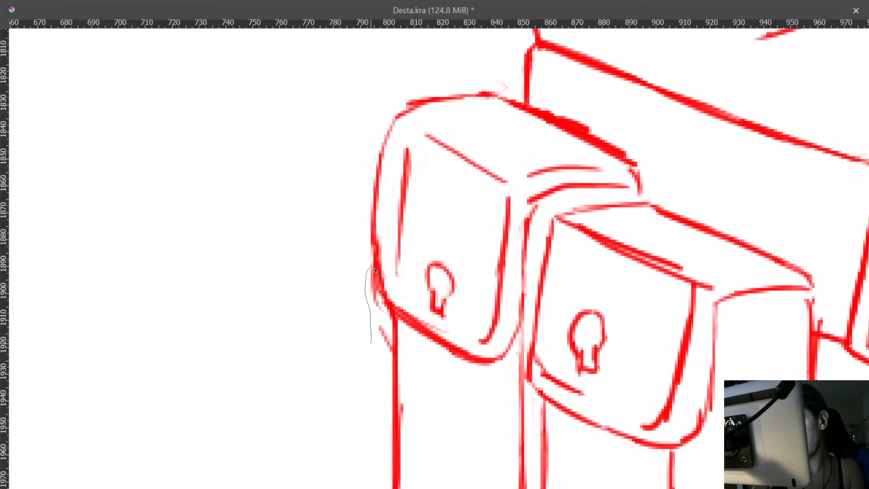
{"action": "mouse_move", "coordinate": [392, 345]}
{"action": "left_mouse_down"}
{"action": "mouse_move", "coordinate": [391, 363]}
{"action": "mouse_move", "coordinate": [371, 358]}
{"action": "left_mouse_up"}
{"action": "mouse_move", "coordinate": [511, 96]}
{"action": "left_mouse_down"}
{"action": "mouse_move", "coordinate": [507, 62]}
{"action": "mouse_move", "coordinate": [520, 104]}
{"action": "left_mouse_up"}
{"action": "left_click_drag", "start_coordinate": [599, 126], "coordinate": [533, 295]}
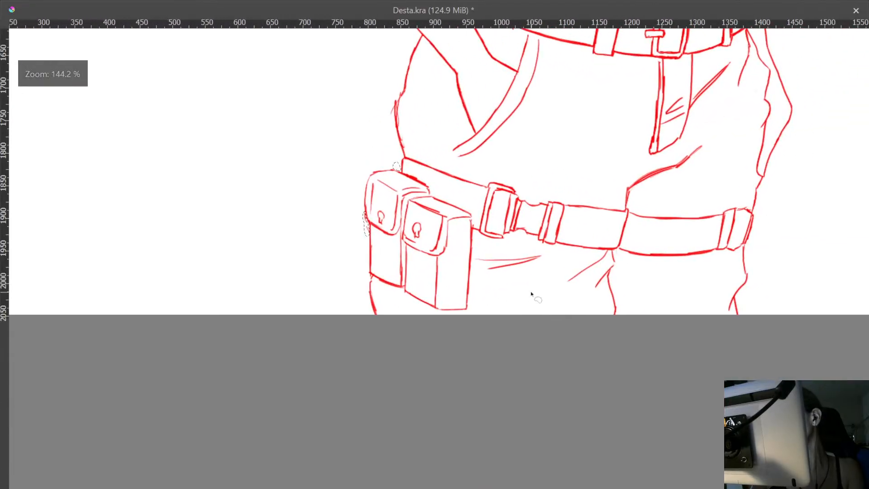
{"action": "left_click_drag", "start_coordinate": [381, 181], "coordinate": [354, 89]}
{"action": "mouse_move", "coordinate": [342, 149]}
{"action": "left_mouse_down"}
{"action": "mouse_move", "coordinate": [375, 134]}
{"action": "mouse_move", "coordinate": [348, 148]}
{"action": "left_mouse_up"}
{"action": "mouse_move", "coordinate": [508, 212]}
{"action": "left_mouse_down"}
{"action": "mouse_move", "coordinate": [526, 280]}
{"action": "mouse_move", "coordinate": [604, 322]}
{"action": "mouse_move", "coordinate": [692, 320]}
{"action": "left_mouse_up"}
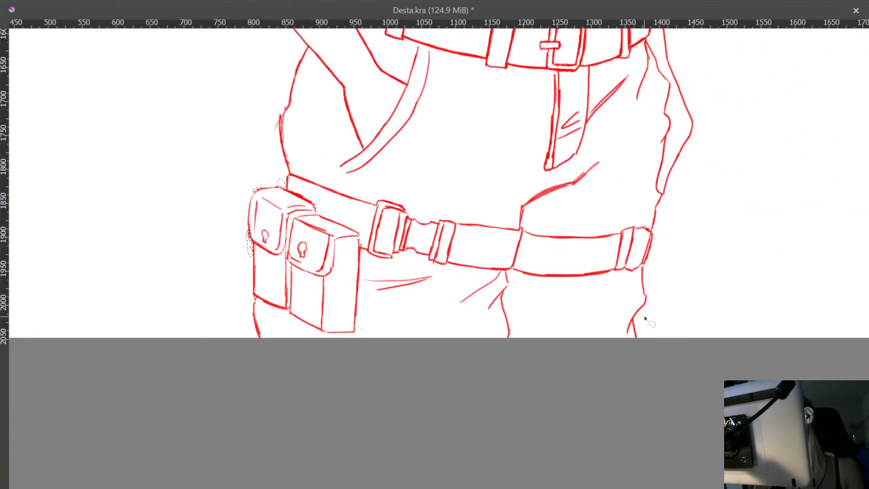
- Lasso and delete the doubled inner stroke at the outer end of the lower strap, then deselect
{"action": "left_click_drag", "start_coordinate": [651, 259], "coordinate": [689, 130]}
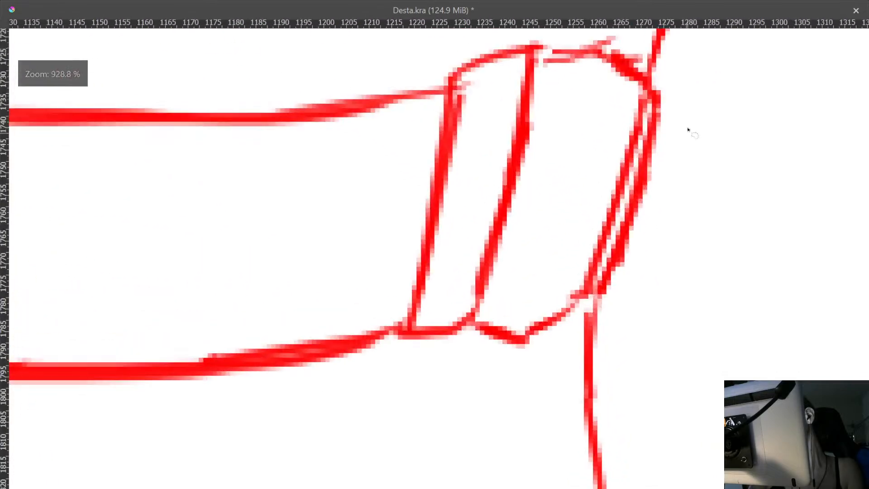
{"action": "mouse_move", "coordinate": [584, 201]}
{"action": "left_mouse_down"}
{"action": "mouse_move", "coordinate": [636, 93]}
{"action": "mouse_move", "coordinate": [651, 101]}
{"action": "left_mouse_up"}
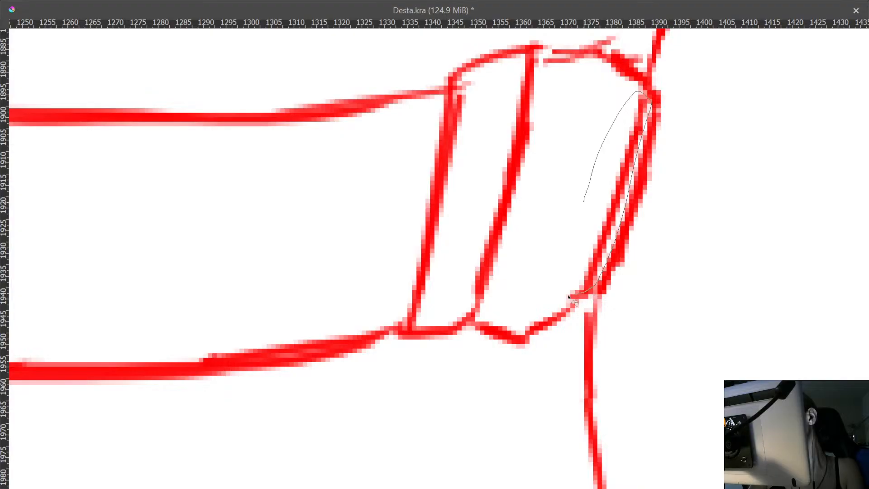
{"action": "mouse_move", "coordinate": [568, 297]}
{"action": "left_mouse_down"}
{"action": "mouse_move", "coordinate": [575, 222]}
{"action": "mouse_move", "coordinate": [553, 246]}
{"action": "mouse_move", "coordinate": [544, 337]}
{"action": "left_mouse_up"}
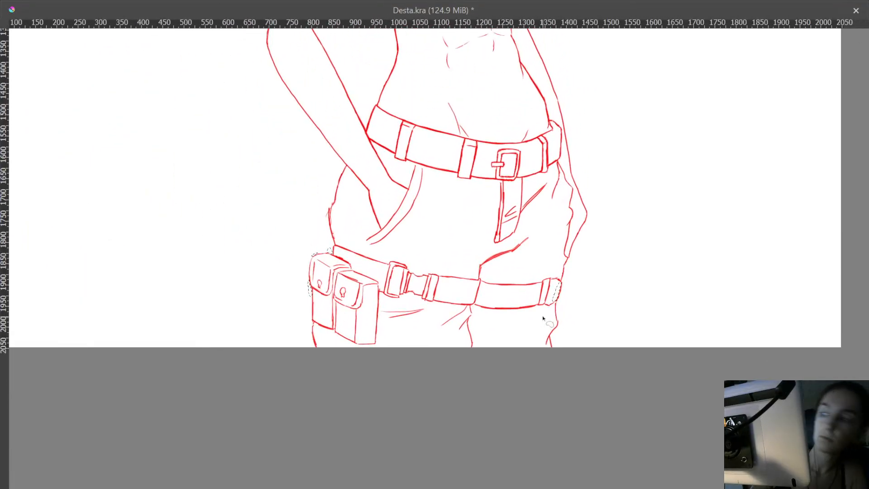
{"action": "key", "text": "ctrl+shift+a"}
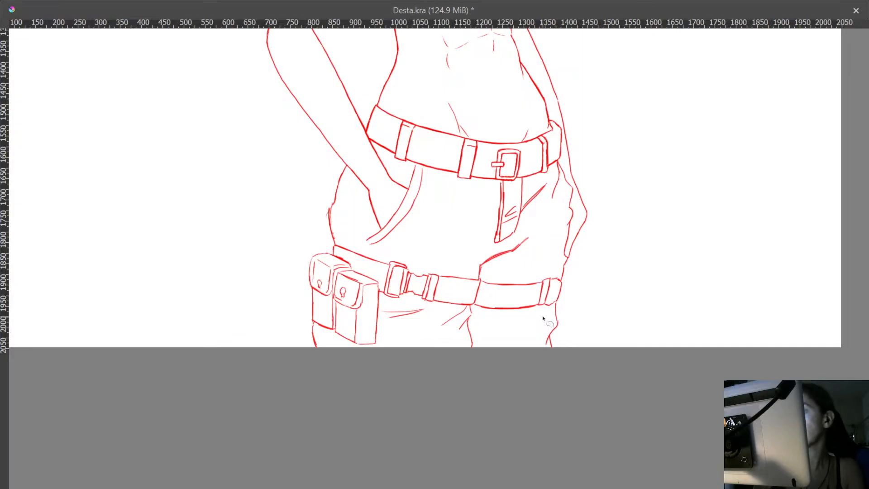
- Leave canvas-only mode to return to the full interface with the layer list
{"action": "mouse_move", "coordinate": [596, 195]}
{"action": "left_mouse_down"}
{"action": "mouse_move", "coordinate": [573, 287]}
{"action": "mouse_move", "coordinate": [583, 316]}
{"action": "left_mouse_up"}
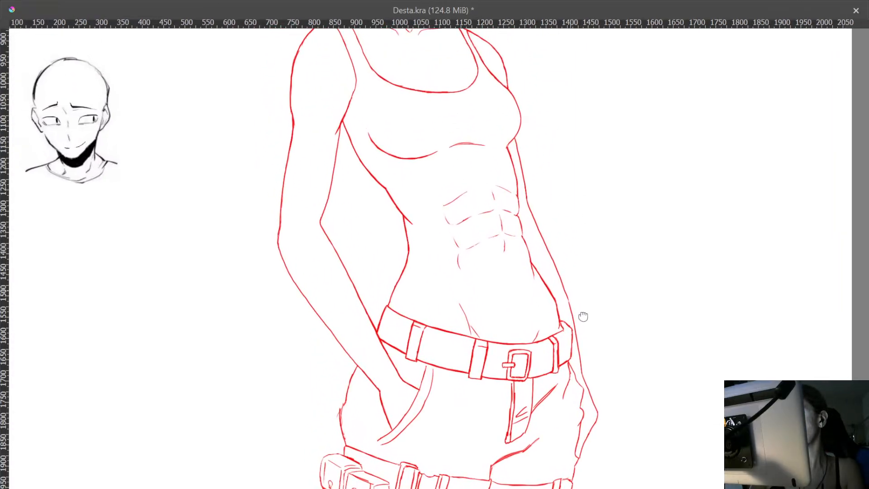
{"action": "scroll", "coordinate": [583, 316], "scroll_direction": "down", "scroll_amount": 3}
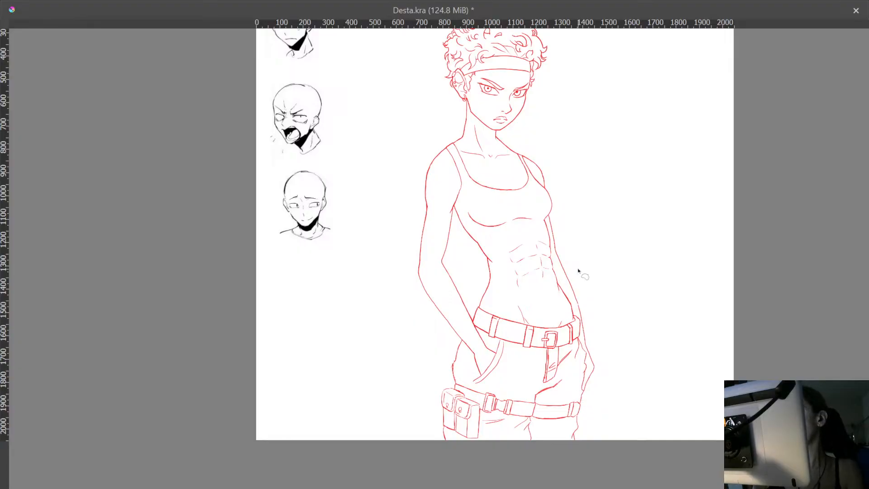
{"action": "key", "text": "Tab"}
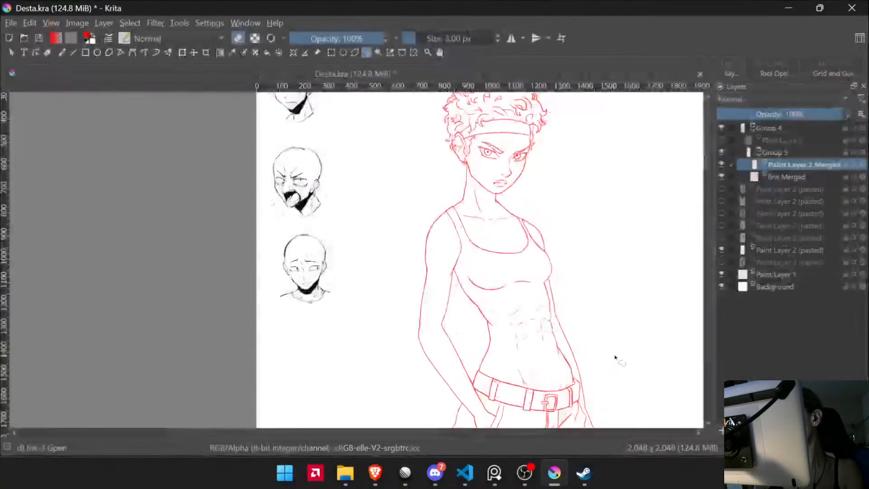
{"action": "left_click_drag", "start_coordinate": [524, 203], "coordinate": [533, 111]}
{"action": "mouse_move", "coordinate": [466, 312]}
{"action": "left_mouse_down"}
{"action": "mouse_move", "coordinate": [451, 186]}
{"action": "mouse_move", "coordinate": [472, 310]}
{"action": "left_mouse_up"}
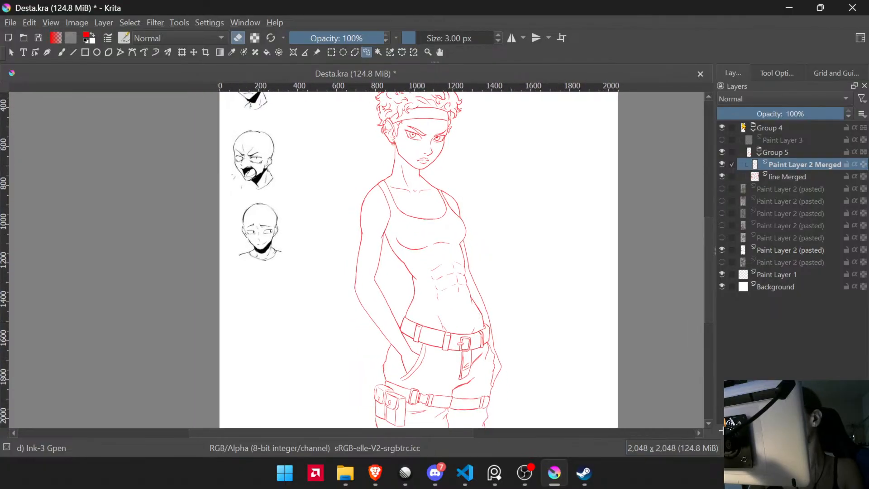
- Show the jacket sketch on Paint Layer 3 to compare it with the body lines, then hide it again
{"action": "left_click", "coordinate": [722, 140]}
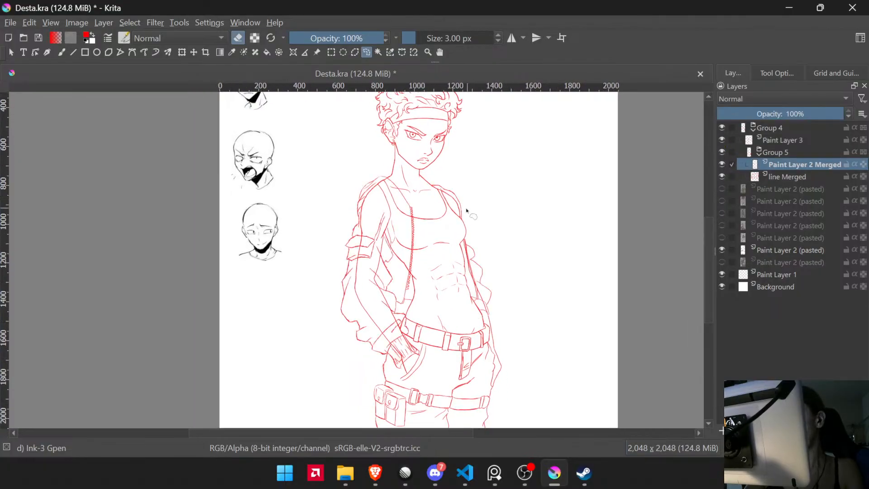
{"action": "mouse_move", "coordinate": [466, 208]}
{"action": "left_mouse_down"}
{"action": "mouse_move", "coordinate": [429, 129]}
{"action": "mouse_move", "coordinate": [460, 200]}
{"action": "left_mouse_up"}
{"action": "left_click_drag", "start_coordinate": [445, 237], "coordinate": [447, 204]}
{"action": "left_click_drag", "start_coordinate": [459, 236], "coordinate": [496, 257]}
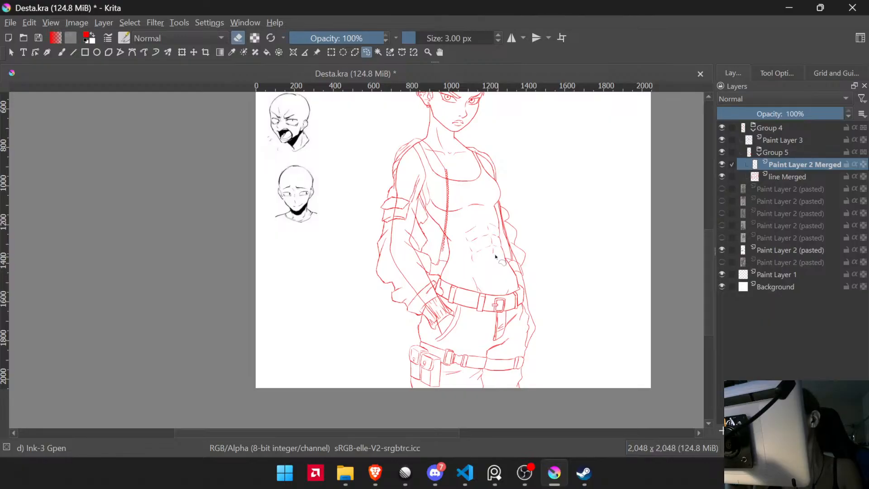
{"action": "left_click_drag", "start_coordinate": [509, 223], "coordinate": [480, 282]}
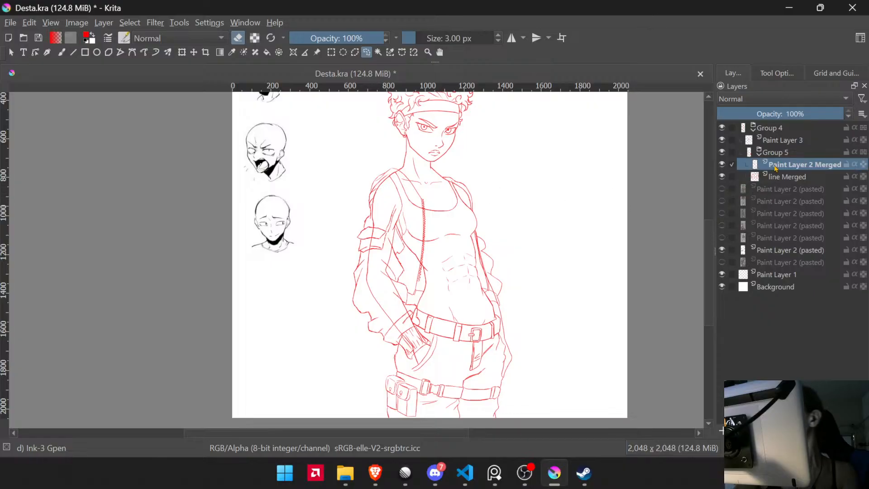
{"action": "left_click", "coordinate": [723, 141]}
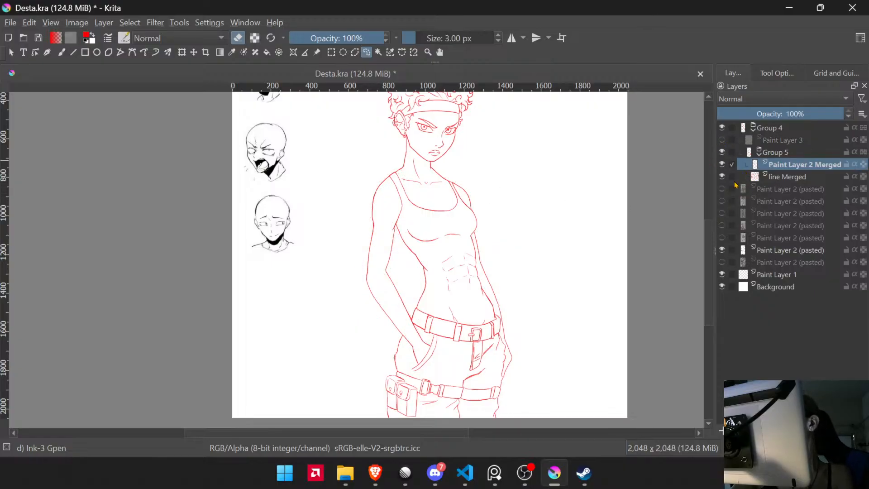
- Merge the Paint Layer 2 Merged and line Merged layers and move the result out of Group 5 into Group 4
{"action": "left_click", "coordinate": [785, 178], "text": "ctrl"}
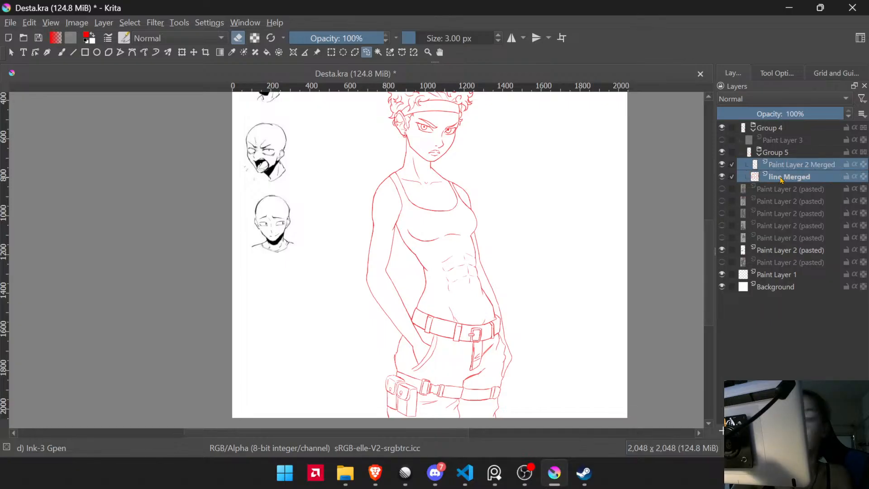
{"action": "key", "text": "ctrl+e"}
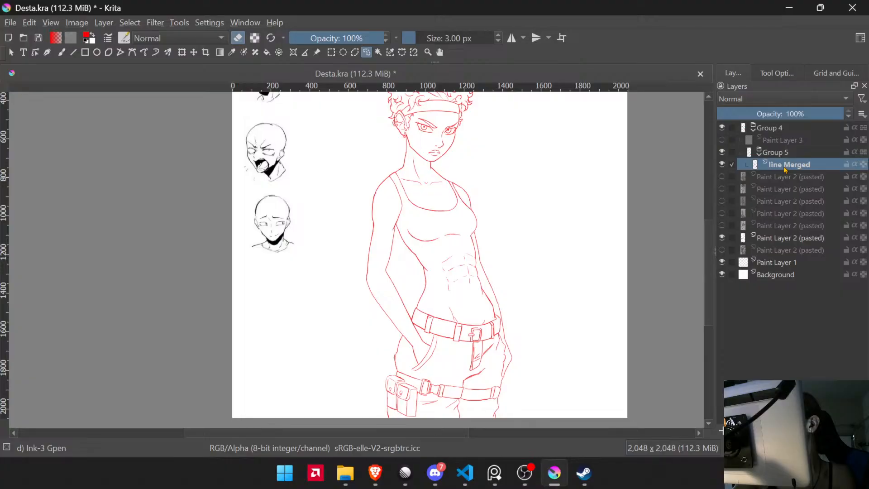
{"action": "left_click_drag", "start_coordinate": [785, 168], "coordinate": [805, 146]}
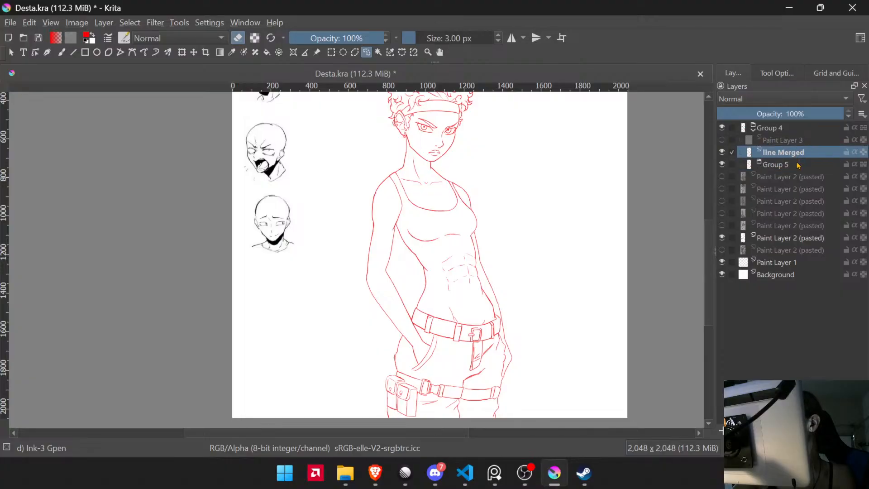
- Delete the emptied Group 5 and save the file
{"action": "left_click", "coordinate": [798, 164]}
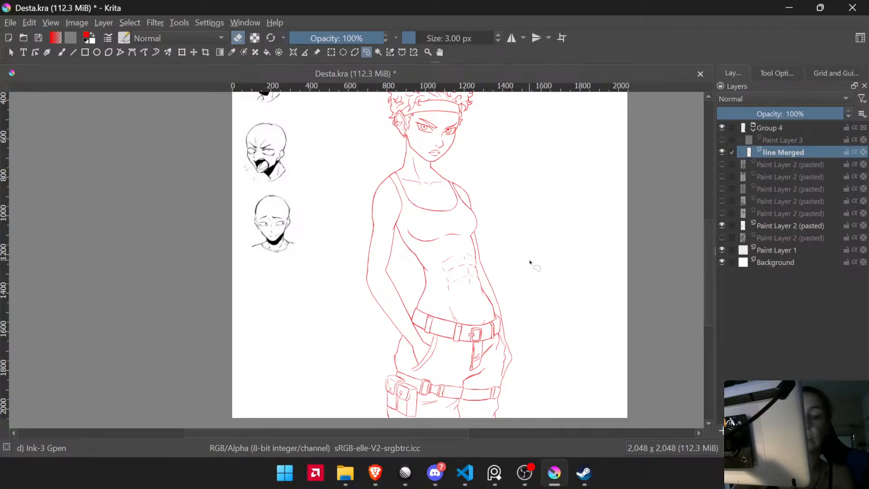
{"action": "key", "text": "ctrl+s"}
{"action": "scroll", "coordinate": [446, 236], "scroll_direction": "up", "scroll_amount": 4}
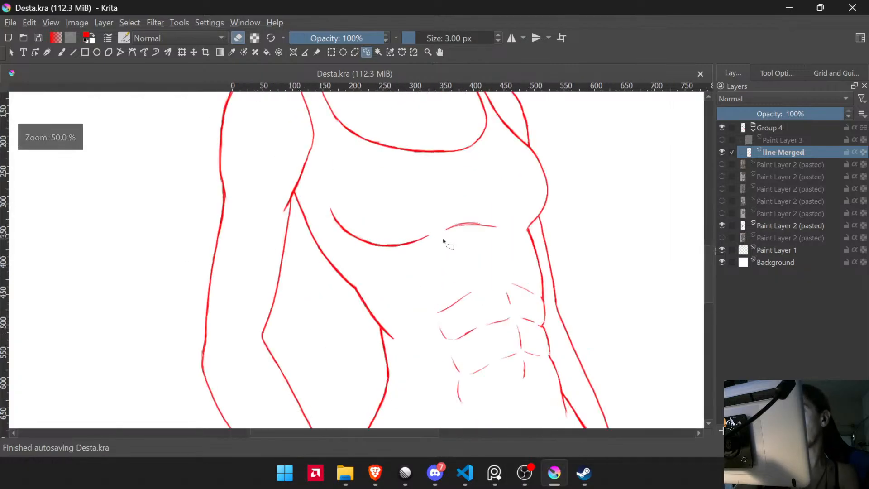
{"action": "left_click_drag", "start_coordinate": [292, 228], "coordinate": [324, 277]}
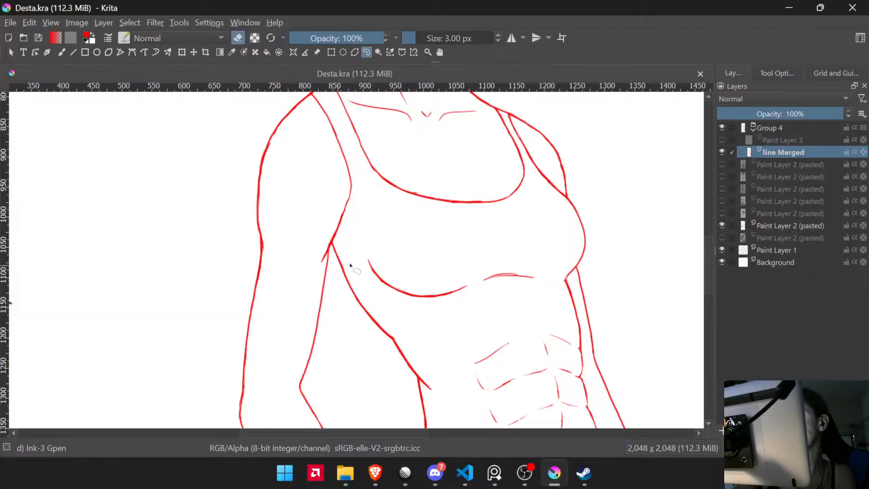
- Switch to canvas-only mode and clean up the curl overlapping the headband beside the pierced ear
{"action": "scroll", "coordinate": [355, 262], "scroll_direction": "up", "scroll_amount": 1}
{"action": "scroll", "coordinate": [356, 262], "scroll_direction": "down", "scroll_amount": 1}
{"action": "left_click_drag", "start_coordinate": [376, 237], "coordinate": [361, 366]}
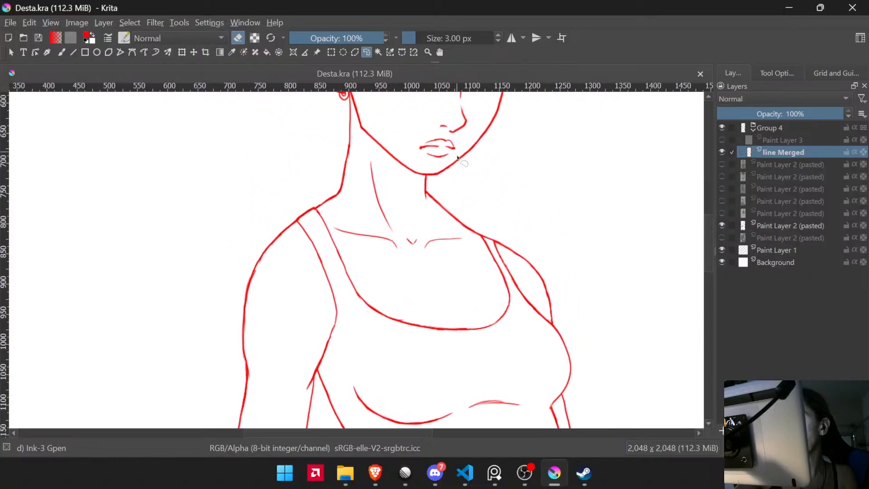
{"action": "key", "text": "Tab"}
{"action": "left_click_drag", "start_coordinate": [455, 200], "coordinate": [469, 351]}
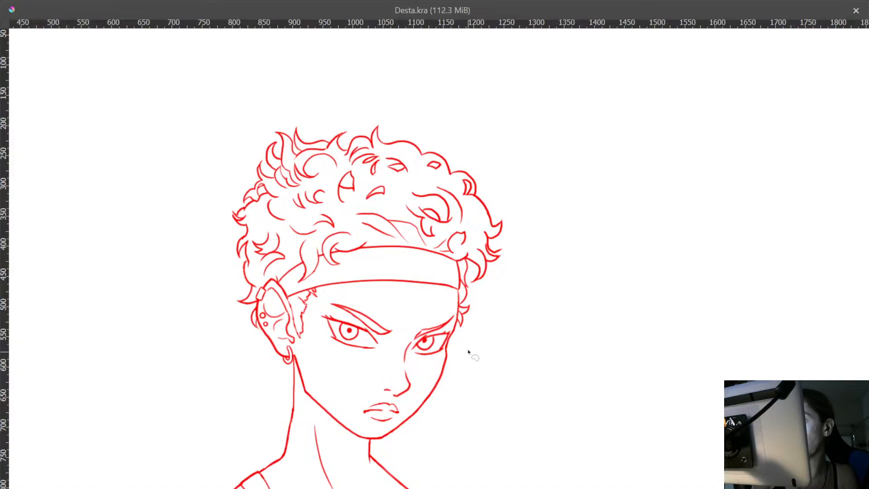
{"action": "left_click_drag", "start_coordinate": [312, 268], "coordinate": [319, 208]}
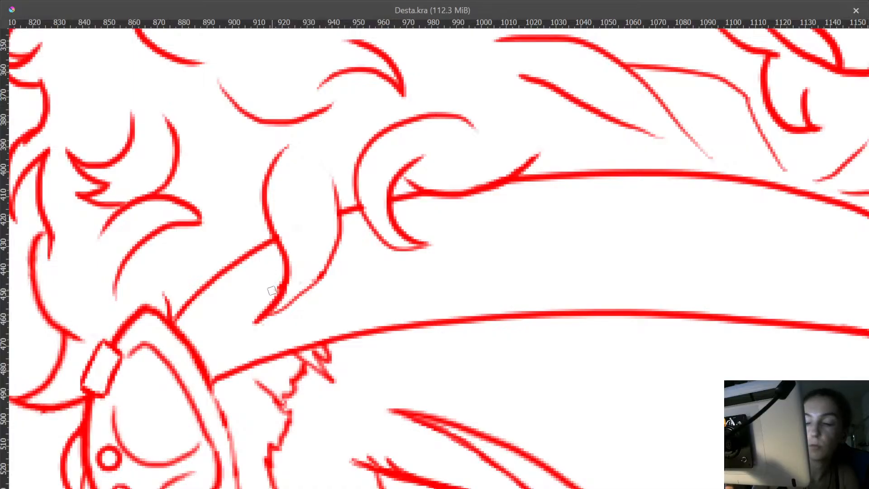
{"action": "mouse_move", "coordinate": [281, 279]}
{"action": "left_mouse_down"}
{"action": "mouse_move", "coordinate": [277, 290]}
{"action": "mouse_move", "coordinate": [428, 182]}
{"action": "left_mouse_up"}
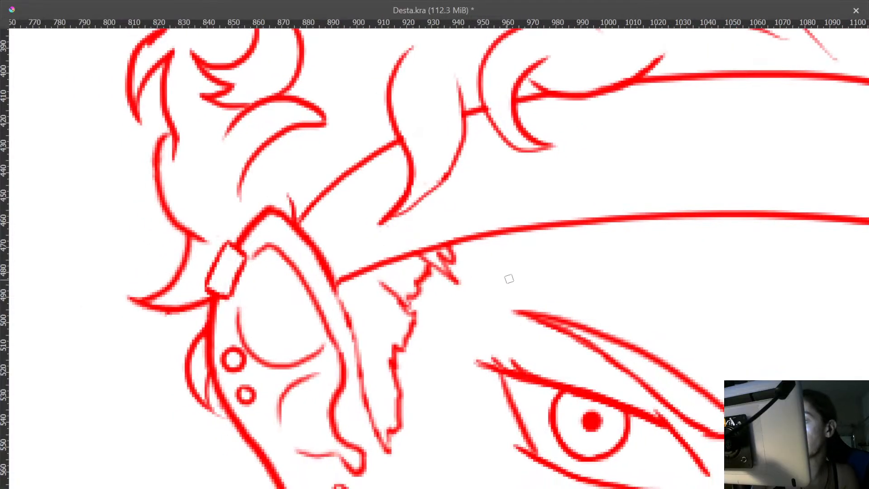
- Examine the hair, face, neck, torso and belt line work for spots that still need cleaning
{"action": "scroll", "coordinate": [490, 246], "scroll_direction": "down", "scroll_amount": 2}
{"action": "mouse_move", "coordinate": [496, 223]}
{"action": "left_mouse_down"}
{"action": "mouse_move", "coordinate": [466, 305]}
{"action": "mouse_move", "coordinate": [448, 400]}
{"action": "left_mouse_up"}
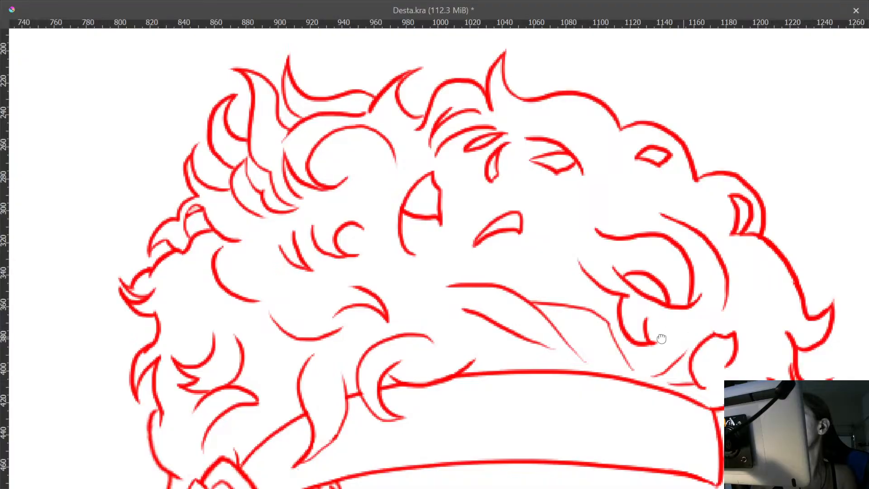
{"action": "left_click_drag", "start_coordinate": [661, 338], "coordinate": [491, 215]}
{"action": "left_click_drag", "start_coordinate": [489, 441], "coordinate": [529, 147]}
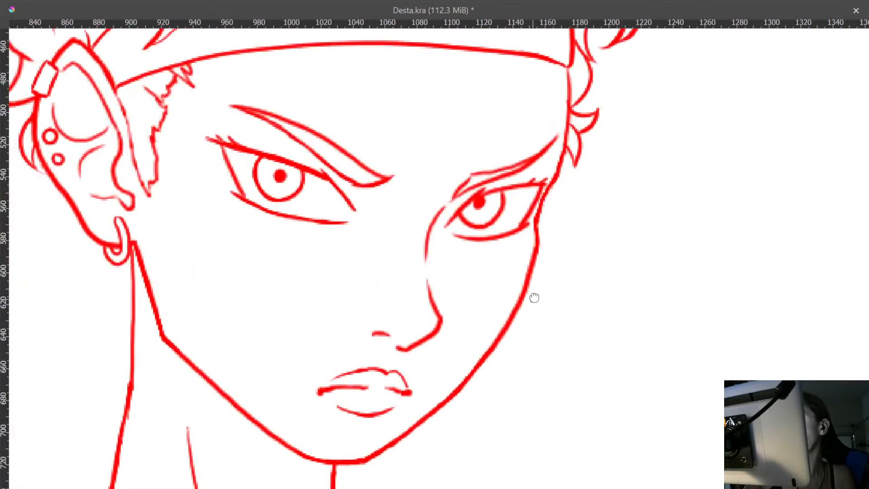
{"action": "left_click_drag", "start_coordinate": [534, 298], "coordinate": [637, 88]}
{"action": "left_click_drag", "start_coordinate": [537, 365], "coordinate": [542, 421]}
{"action": "left_click_drag", "start_coordinate": [444, 310], "coordinate": [502, 184]}
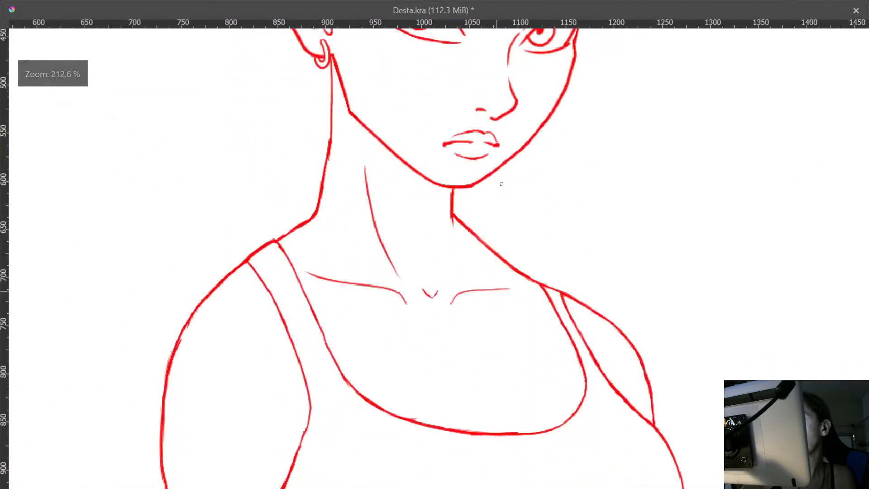
{"action": "left_click_drag", "start_coordinate": [506, 280], "coordinate": [530, 231]}
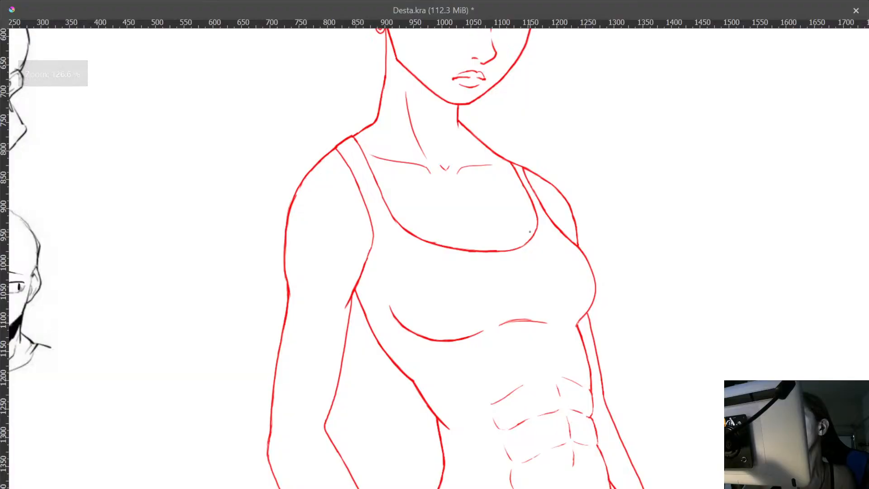
{"action": "left_click_drag", "start_coordinate": [538, 312], "coordinate": [517, 157]}
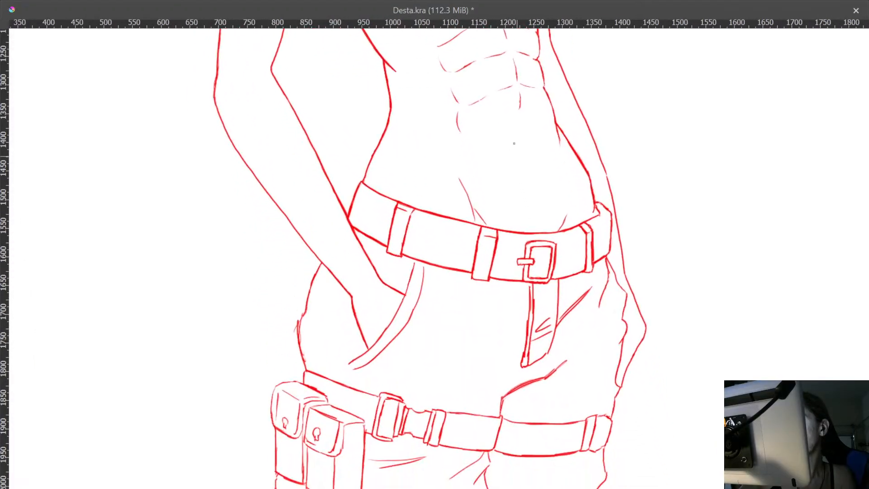
{"action": "left_click_drag", "start_coordinate": [486, 323], "coordinate": [506, 273]}
- Redraw the rough outer hip contour of the trousers above the pouches as one clean line
{"action": "left_click_drag", "start_coordinate": [391, 302], "coordinate": [398, 181]}
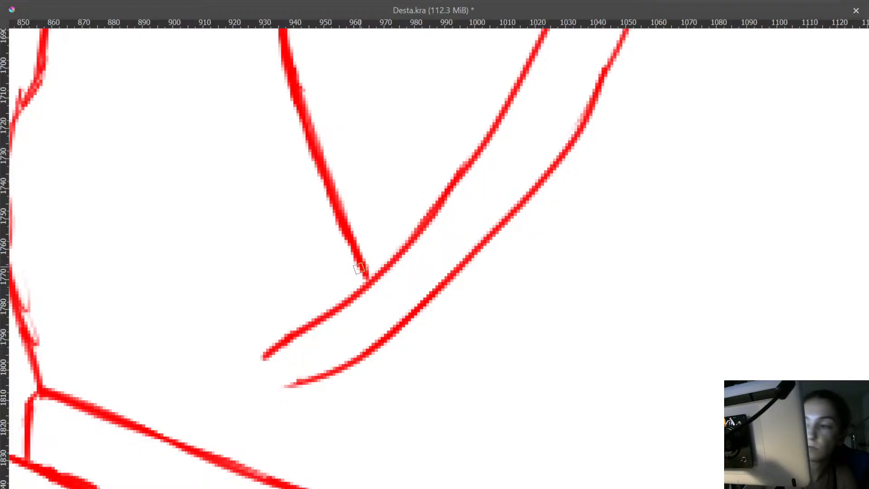
{"action": "mouse_move", "coordinate": [345, 262]}
{"action": "left_mouse_down"}
{"action": "mouse_move", "coordinate": [344, 286]}
{"action": "mouse_move", "coordinate": [389, 369]}
{"action": "left_mouse_up"}
{"action": "key", "text": "ctrl+z"}
{"action": "left_click_drag", "start_coordinate": [245, 271], "coordinate": [236, 229]}
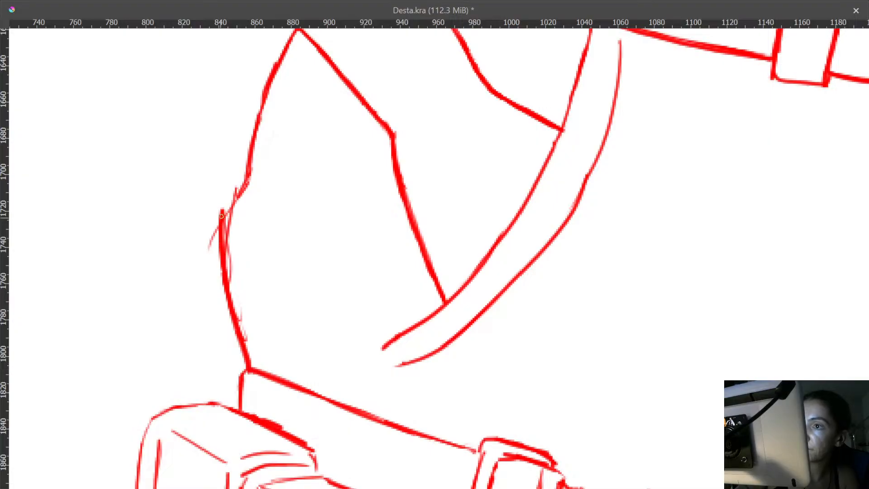
{"action": "left_click_drag", "start_coordinate": [262, 230], "coordinate": [245, 301]}
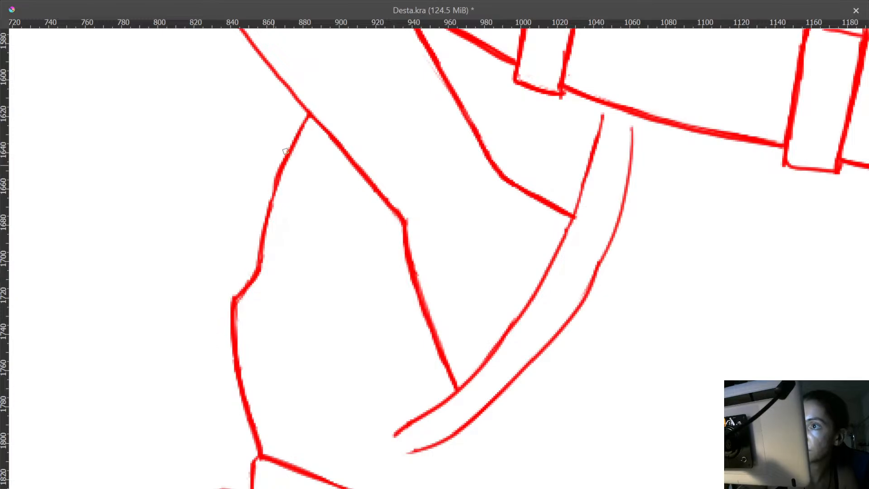
{"action": "scroll", "coordinate": [293, 354], "scroll_direction": "down", "scroll_amount": 5}
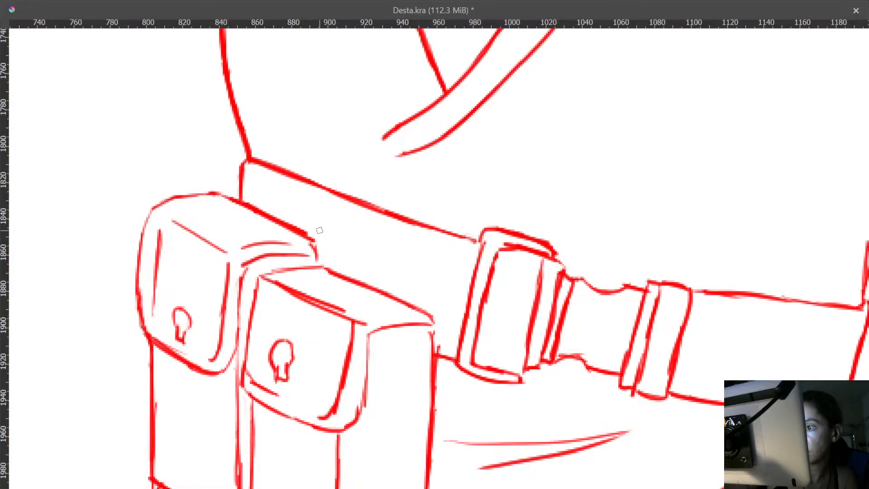
- Clean up the trouser outline from the leg strap's outer end up to the hanging hand
{"action": "left_click_drag", "start_coordinate": [499, 301], "coordinate": [565, 151]}
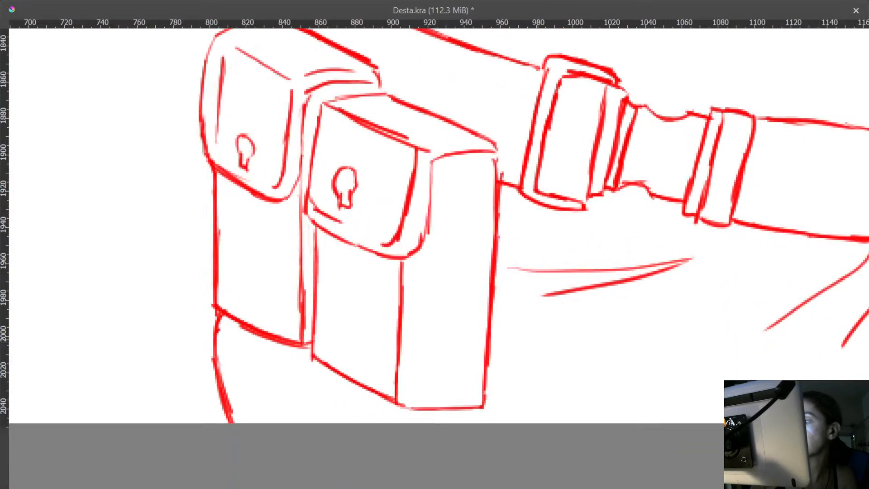
{"action": "left_click_drag", "start_coordinate": [629, 268], "coordinate": [481, 384]}
{"action": "left_click_drag", "start_coordinate": [652, 336], "coordinate": [653, 385]}
{"action": "left_click_drag", "start_coordinate": [657, 355], "coordinate": [480, 322]}
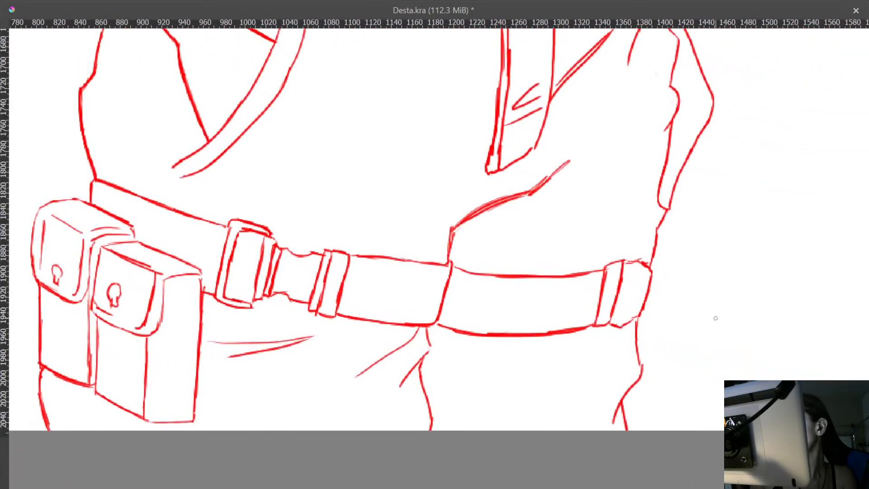
{"action": "left_click_drag", "start_coordinate": [679, 328], "coordinate": [532, 234]}
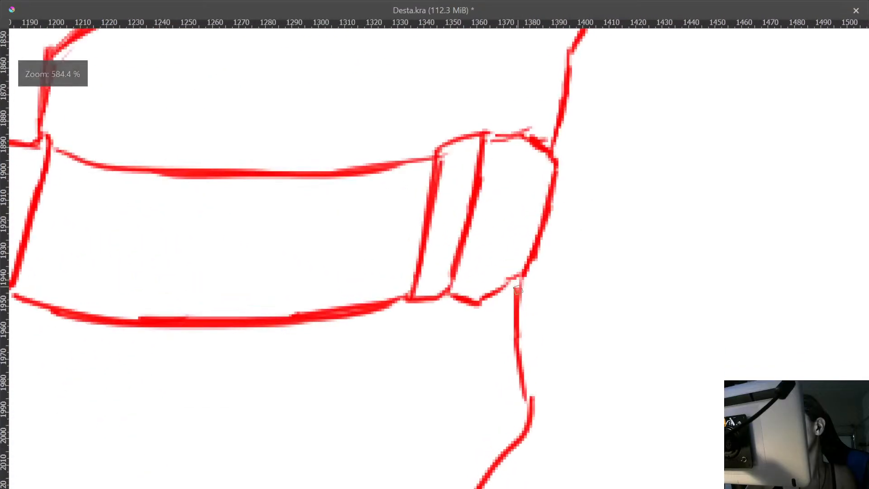
{"action": "left_click_drag", "start_coordinate": [540, 178], "coordinate": [476, 394]}
{"action": "mouse_move", "coordinate": [537, 231]}
{"action": "left_mouse_down"}
{"action": "mouse_move", "coordinate": [504, 418]}
{"action": "mouse_move", "coordinate": [551, 339]}
{"action": "mouse_move", "coordinate": [549, 245]}
{"action": "mouse_move", "coordinate": [514, 258]}
{"action": "mouse_move", "coordinate": [471, 368]}
{"action": "left_mouse_up"}
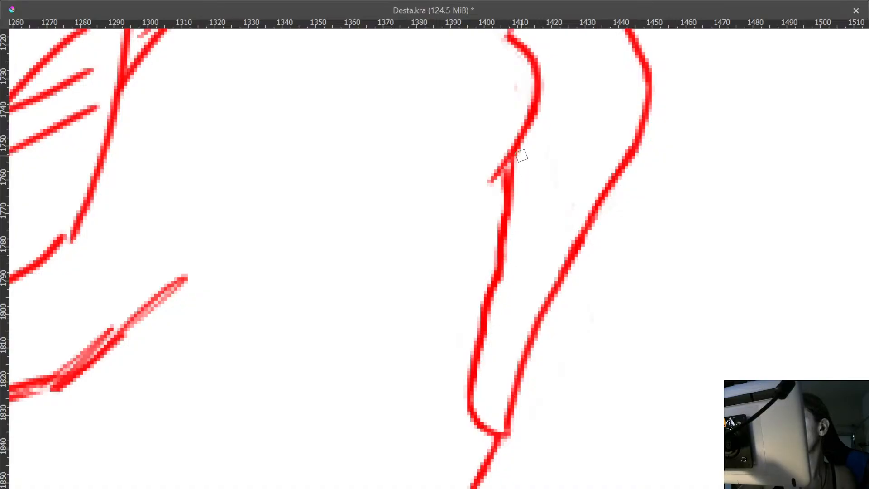
{"action": "mouse_move", "coordinate": [589, 191]}
{"action": "left_mouse_down"}
{"action": "mouse_move", "coordinate": [586, 281]}
{"action": "mouse_move", "coordinate": [592, 192]}
{"action": "left_mouse_up"}
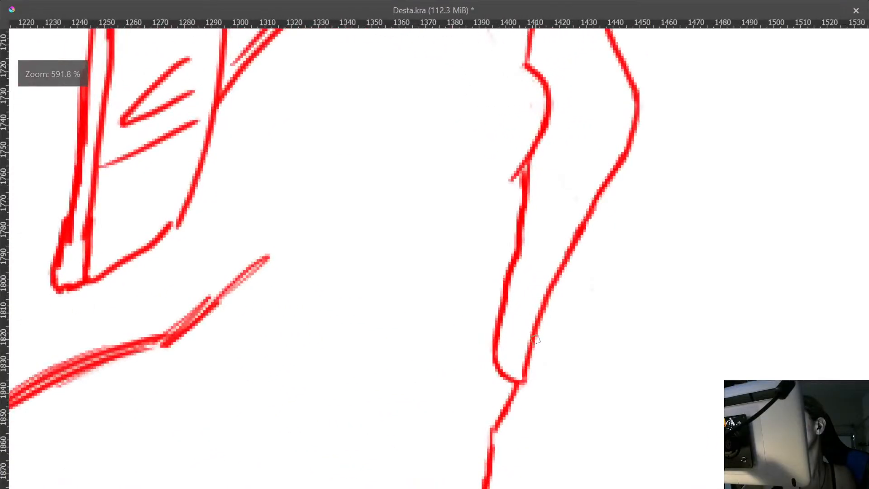
- Smooth the short fold line running down the trousers from the outer end of the waist belt
{"action": "mouse_move", "coordinate": [548, 304]}
{"action": "left_mouse_down"}
{"action": "mouse_move", "coordinate": [561, 394]}
{"action": "mouse_move", "coordinate": [543, 218]}
{"action": "mouse_move", "coordinate": [559, 116]}
{"action": "left_mouse_up"}
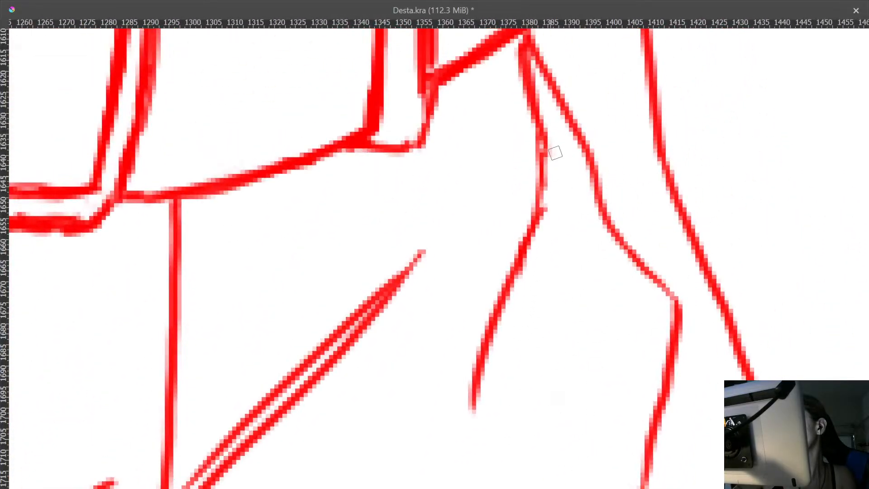
{"action": "left_click_drag", "start_coordinate": [545, 129], "coordinate": [542, 222]}
{"action": "left_click_drag", "start_coordinate": [553, 262], "coordinate": [549, 347]}
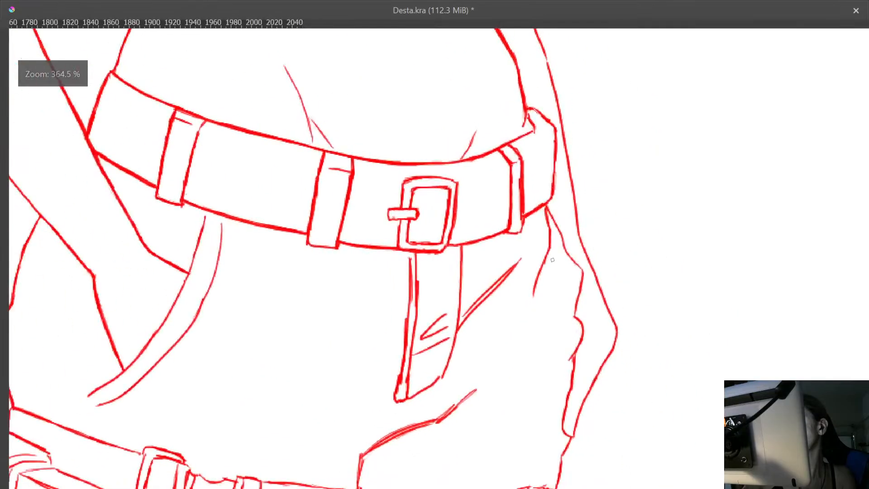
- Clean up the side edge of the belt loop beside the buckle and solidify the belt's outer edge
{"action": "left_click_drag", "start_coordinate": [544, 175], "coordinate": [533, 113]}
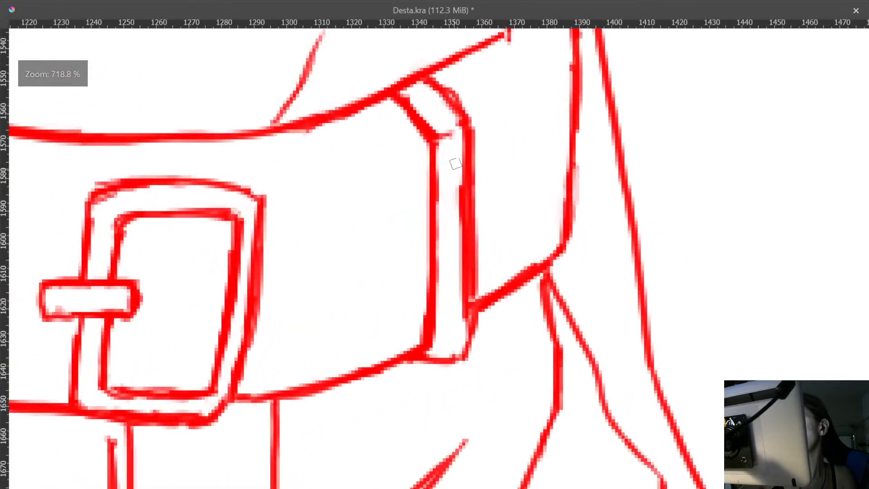
{"action": "mouse_move", "coordinate": [456, 160]}
{"action": "left_mouse_down"}
{"action": "mouse_move", "coordinate": [458, 216]}
{"action": "mouse_move", "coordinate": [458, 155]}
{"action": "mouse_move", "coordinate": [463, 320]}
{"action": "left_mouse_up"}
{"action": "key", "text": "ctrl+z"}
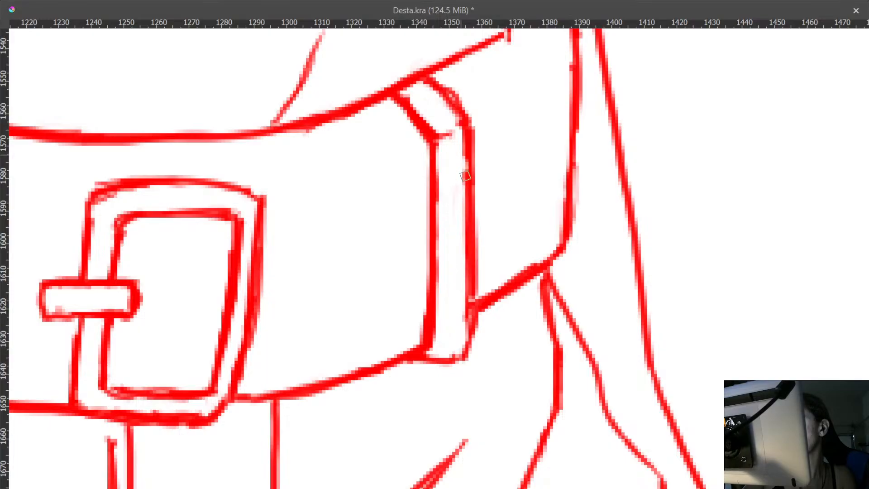
{"action": "left_click_drag", "start_coordinate": [465, 176], "coordinate": [466, 310]}
{"action": "left_click_drag", "start_coordinate": [556, 131], "coordinate": [526, 274]}
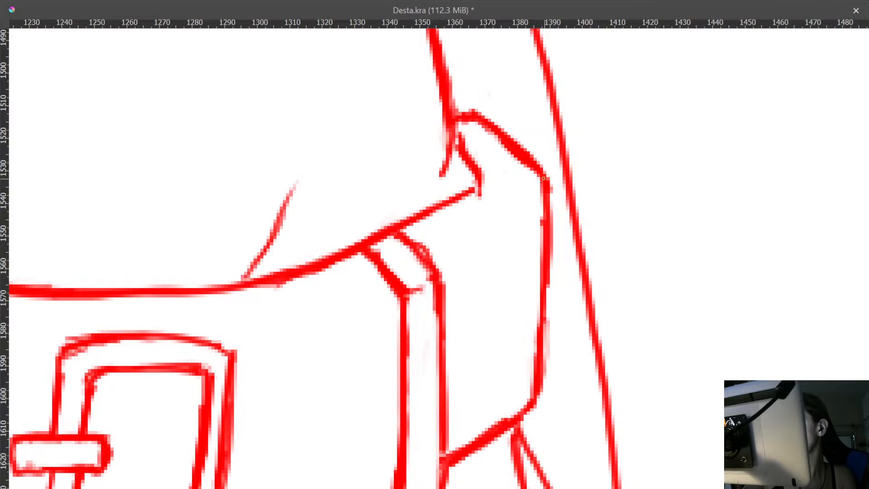
{"action": "left_click_drag", "start_coordinate": [546, 324], "coordinate": [542, 393]}
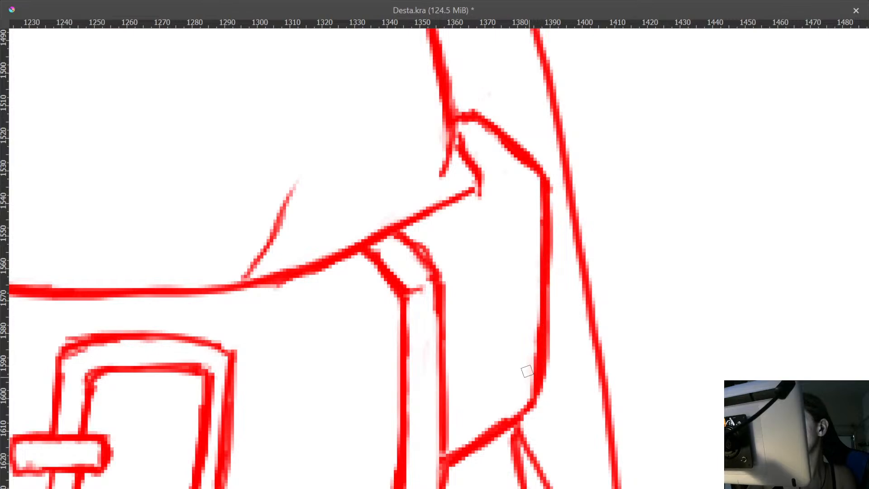
- Refine the belt buckle frame by rounding its upper corner and cleaning its top and side lines
{"action": "scroll", "coordinate": [527, 371], "scroll_direction": "down", "scroll_amount": 4}
{"action": "scroll", "coordinate": [448, 254], "scroll_direction": "up", "scroll_amount": 4}
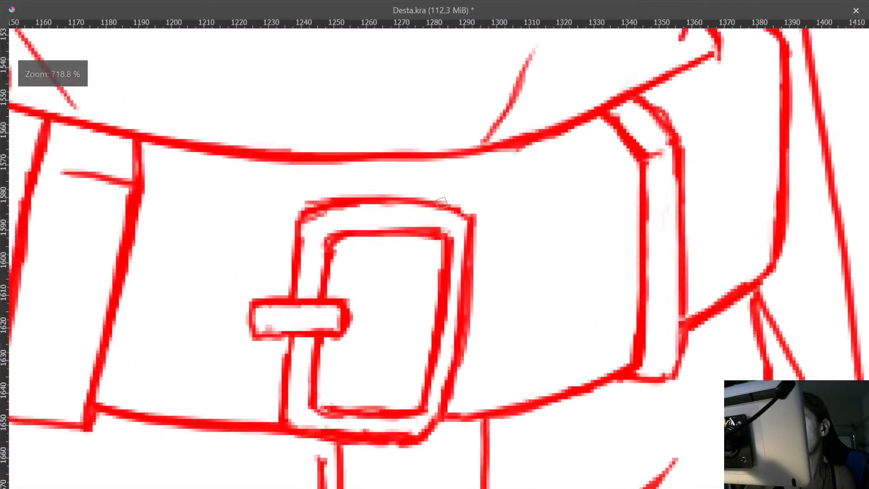
{"action": "scroll", "coordinate": [534, 231], "scroll_direction": "down", "scroll_amount": 1}
{"action": "scroll", "coordinate": [503, 198], "scroll_direction": "up", "scroll_amount": 2}
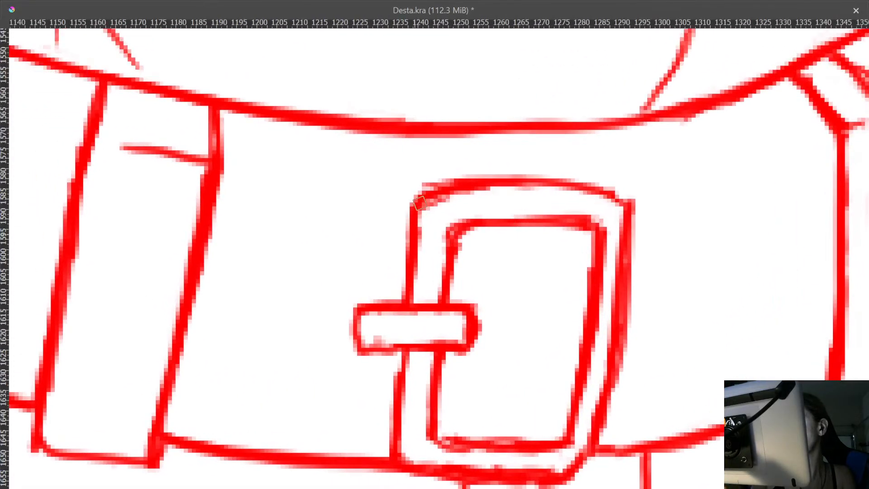
{"action": "mouse_move", "coordinate": [420, 203]}
{"action": "left_mouse_down"}
{"action": "mouse_move", "coordinate": [460, 182]}
{"action": "mouse_move", "coordinate": [506, 185]}
{"action": "left_mouse_up"}
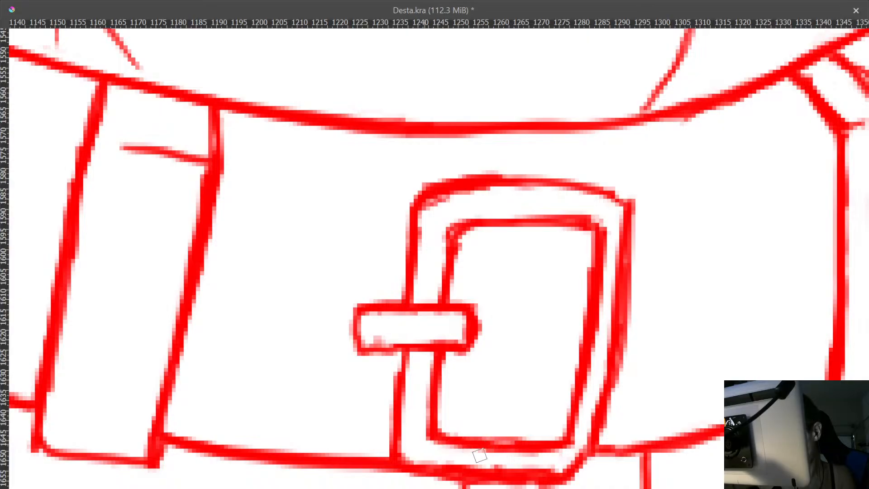
{"action": "scroll", "coordinate": [485, 461], "scroll_direction": "up", "scroll_amount": 2}
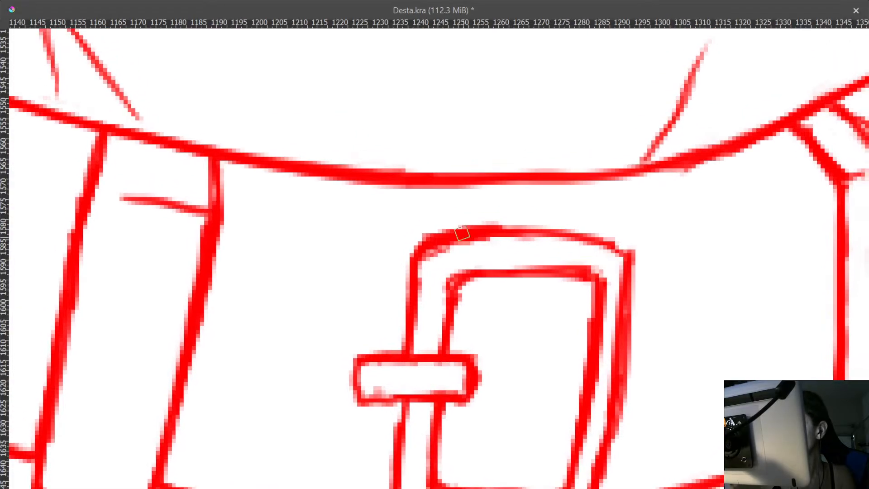
{"action": "mouse_move", "coordinate": [616, 321]}
{"action": "left_mouse_down"}
{"action": "mouse_move", "coordinate": [623, 217]}
{"action": "mouse_move", "coordinate": [618, 295]}
{"action": "mouse_move", "coordinate": [597, 361]}
{"action": "left_mouse_up"}
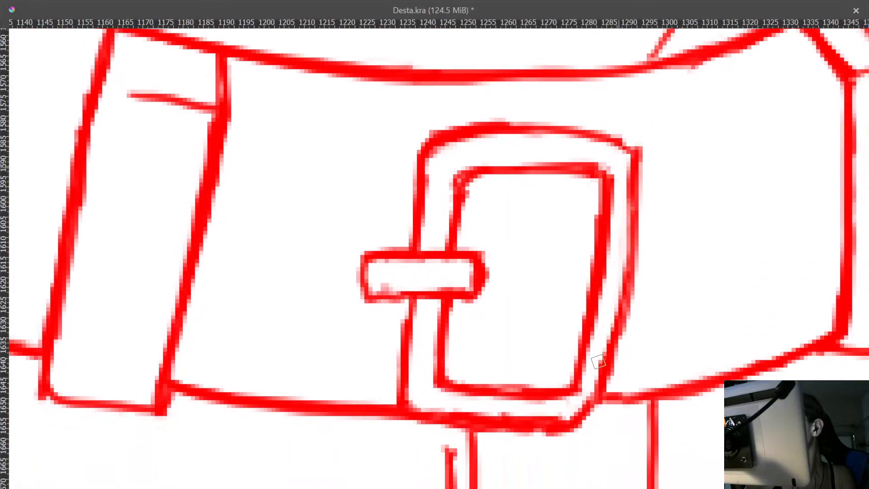
{"action": "left_click_drag", "start_coordinate": [627, 261], "coordinate": [629, 377]}
- Check the belt, leg strap, pouches and torso lines at different magnifications
{"action": "left_click_drag", "start_coordinate": [672, 223], "coordinate": [650, 145], "text": "ctrl"}
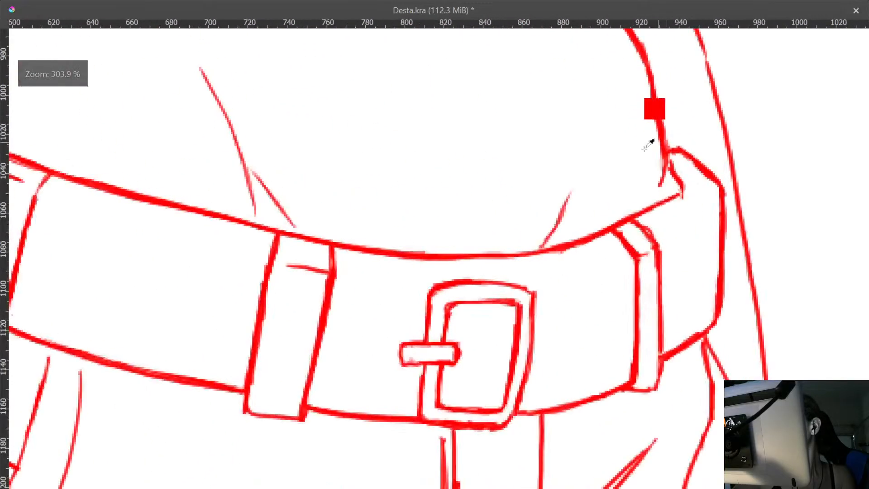
{"action": "left_click_drag", "start_coordinate": [653, 235], "coordinate": [645, 224]}
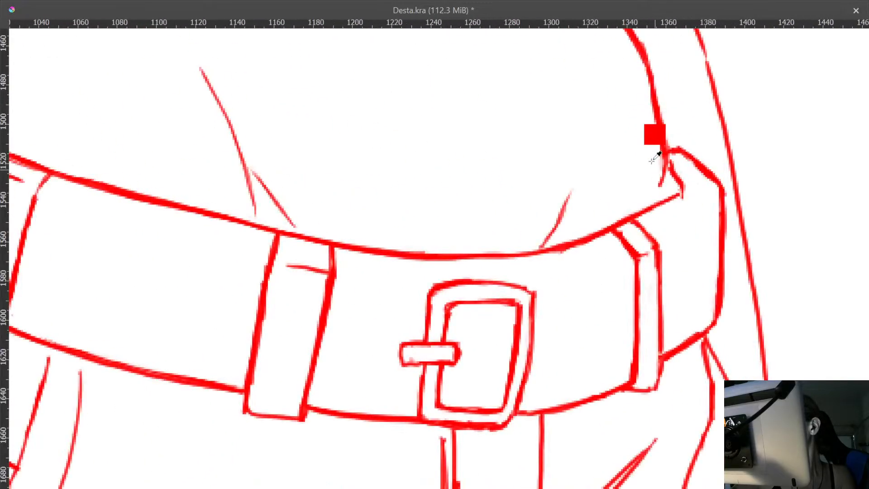
{"action": "left_click_drag", "start_coordinate": [650, 193], "coordinate": [633, 283], "text": "ctrl"}
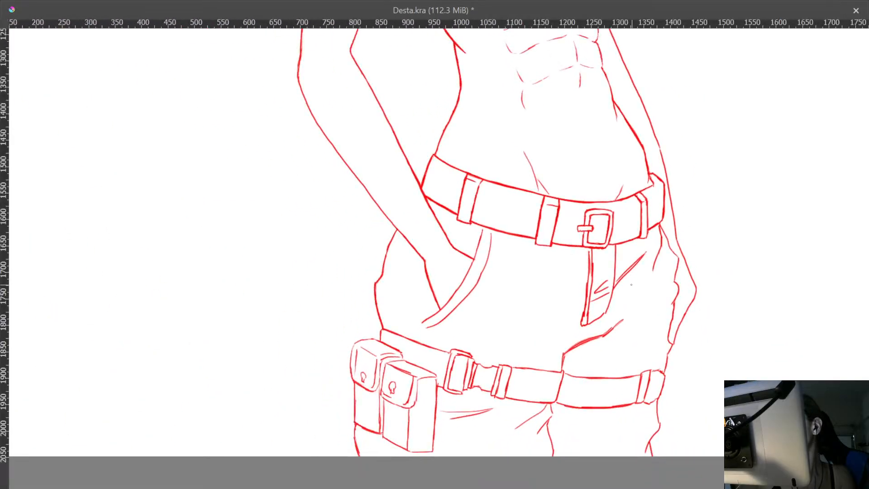
{"action": "left_click_drag", "start_coordinate": [481, 404], "coordinate": [441, 323], "text": "ctrl"}
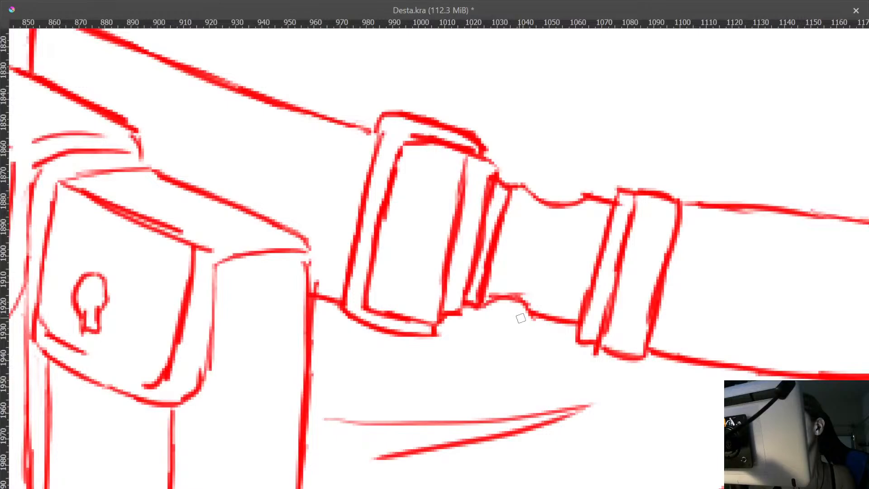
{"action": "left_click_drag", "start_coordinate": [520, 318], "coordinate": [562, 380], "text": "ctrl"}
{"action": "left_click_drag", "start_coordinate": [672, 346], "coordinate": [562, 411]}
{"action": "left_click_drag", "start_coordinate": [634, 347], "coordinate": [613, 435]}
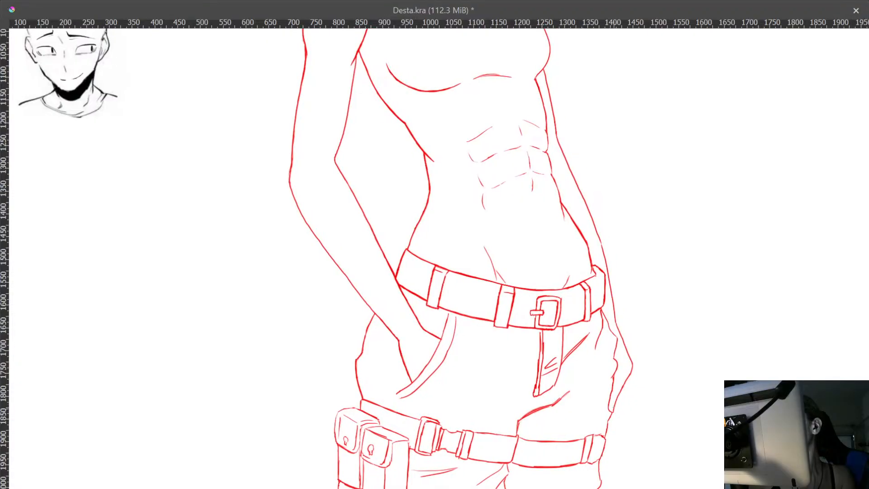
{"action": "left_click_drag", "start_coordinate": [585, 266], "coordinate": [579, 376]}
{"action": "left_click_drag", "start_coordinate": [552, 238], "coordinate": [563, 317]}
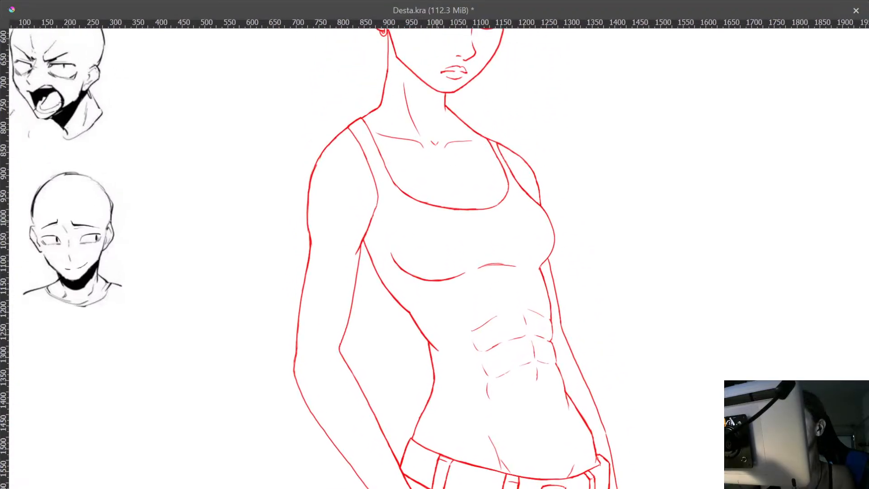
- Inspect the tank top neckline, straps, collarbones and shoulder contours at different magnifications
{"action": "left_click_drag", "start_coordinate": [429, 210], "coordinate": [432, 185], "text": "ctrl"}
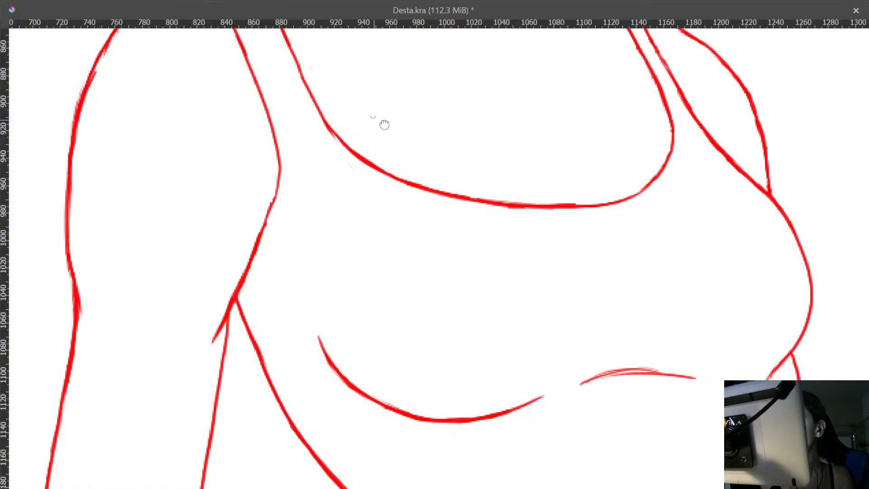
{"action": "left_click_drag", "start_coordinate": [385, 124], "coordinate": [352, 207]}
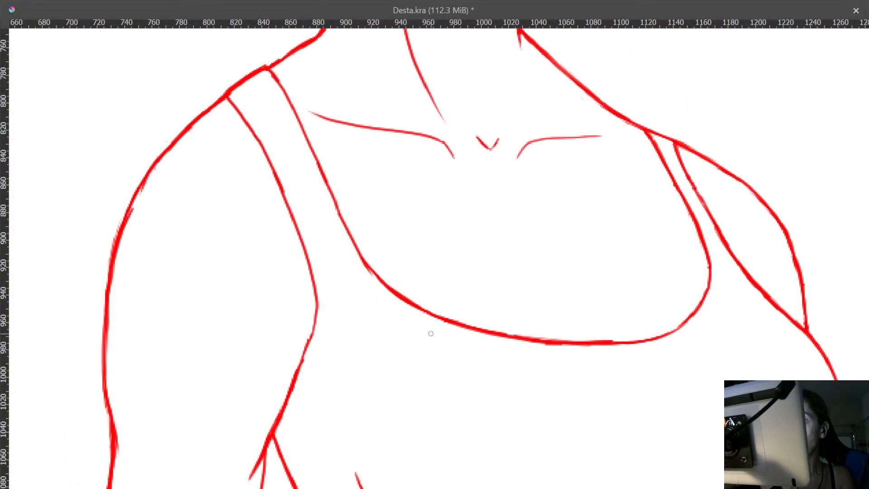
{"action": "left_click_drag", "start_coordinate": [425, 249], "coordinate": [440, 268], "text": "ctrl"}
{"action": "left_click_drag", "start_coordinate": [365, 240], "coordinate": [439, 316]}
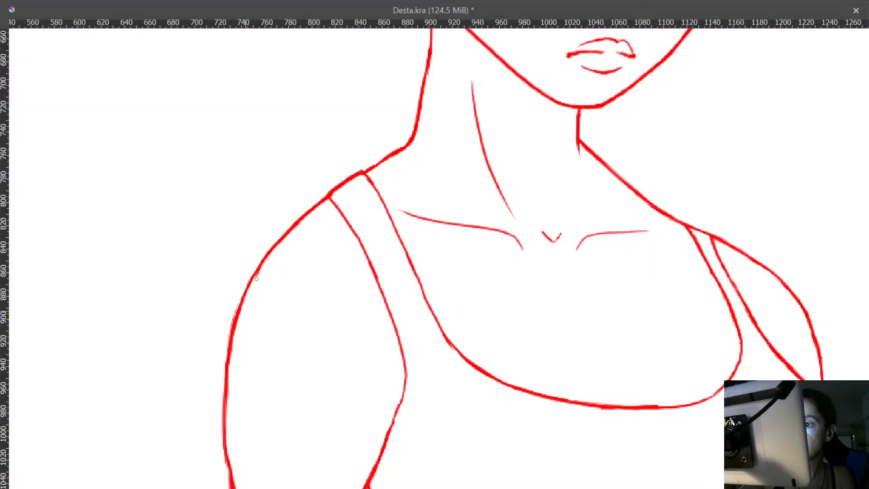
- Hide the body line art and show the separate jacket line art on the canvas
{"action": "mouse_move", "coordinate": [537, 285]}
{"action": "left_mouse_down", "text": "ctrl"}
{"action": "mouse_move", "coordinate": [538, 319]}
{"action": "mouse_move", "coordinate": [526, 236]}
{"action": "left_mouse_up", "text": "ctrl"}
{"action": "key", "text": "Tab"}
{"action": "left_click", "coordinate": [721, 152]}
{"action": "left_click", "coordinate": [722, 140]}
{"action": "key", "text": "Tab"}
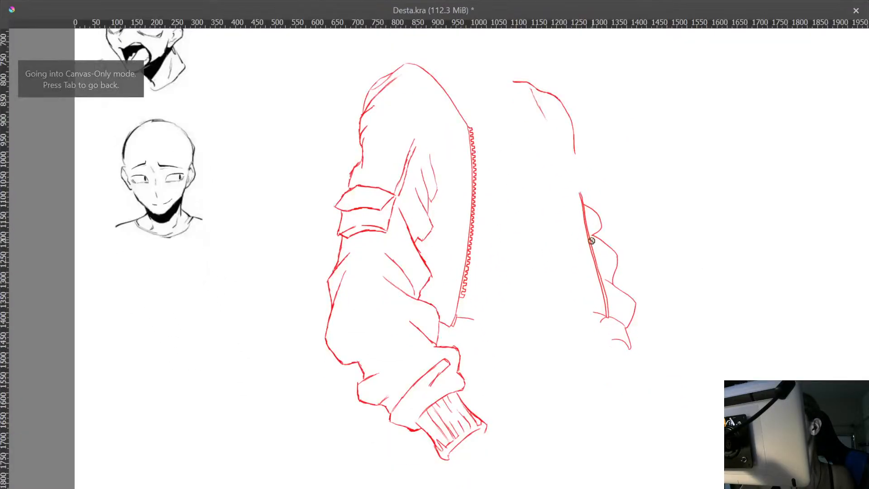
- Examine the jacket lines from the ribbed cuff and sleeve folds up past the arm pocket and zipper to the shoulder
{"action": "left_click_drag", "start_coordinate": [593, 240], "coordinate": [595, 217], "text": "ctrl"}
{"action": "left_click_drag", "start_coordinate": [459, 328], "coordinate": [469, 306], "text": "ctrl"}
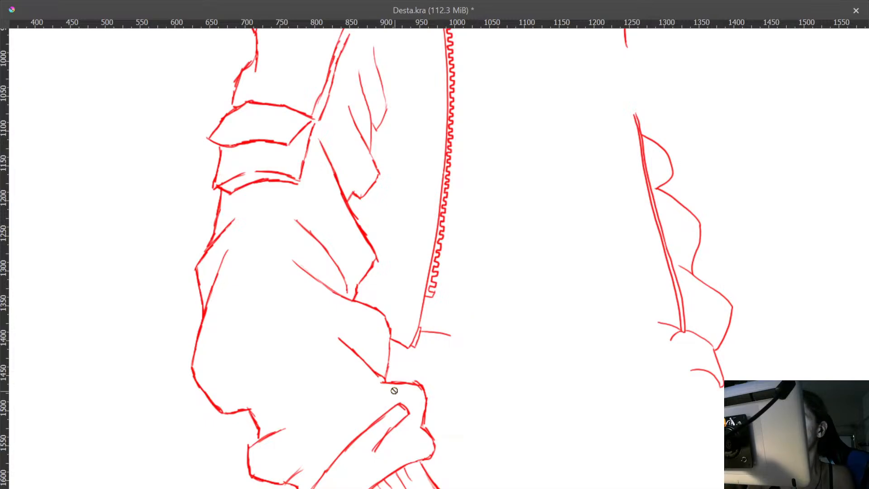
{"action": "left_click_drag", "start_coordinate": [394, 391], "coordinate": [473, 216], "text": "ctrl"}
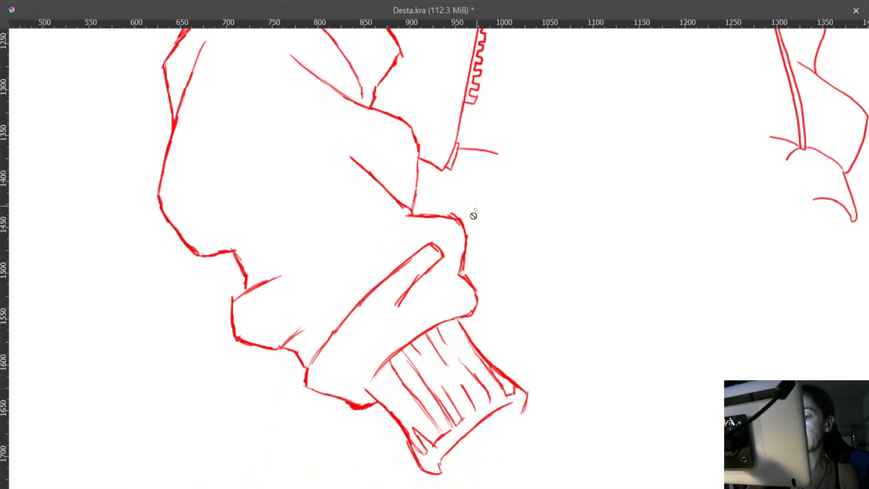
{"action": "left_click_drag", "start_coordinate": [469, 179], "coordinate": [454, 335]}
{"action": "left_click_drag", "start_coordinate": [430, 213], "coordinate": [470, 362]}
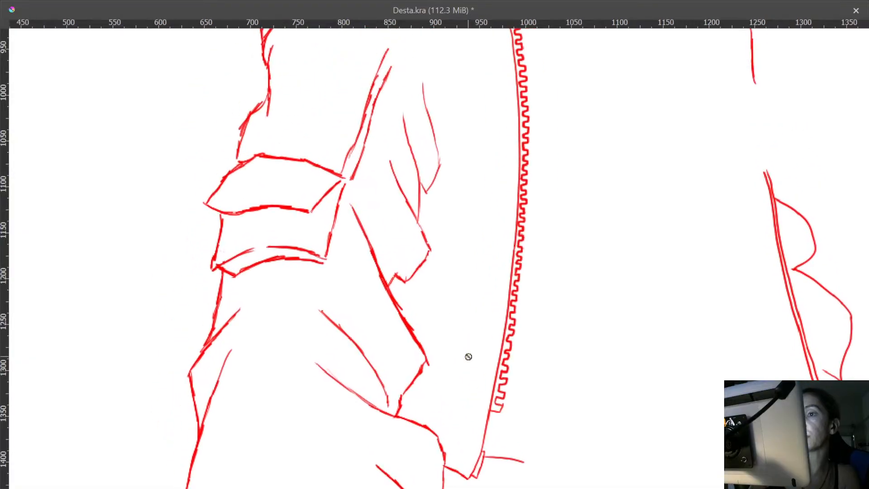
{"action": "left_click_drag", "start_coordinate": [413, 250], "coordinate": [429, 389]}
{"action": "left_click_drag", "start_coordinate": [360, 203], "coordinate": [366, 328]}
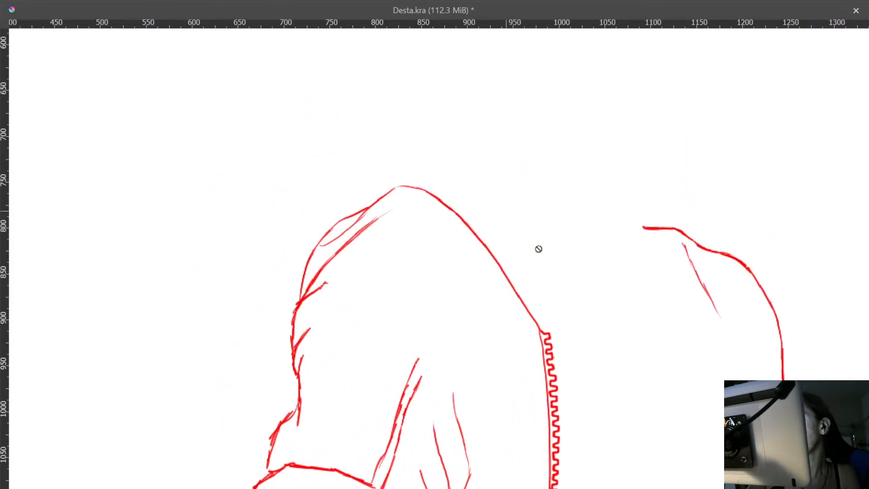
- Make the visible Paint Layer 3 the active layer for working on the red jacket line art
{"action": "left_click_drag", "start_coordinate": [538, 246], "coordinate": [547, 216]}
{"action": "scroll", "coordinate": [420, 202], "scroll_direction": "up", "scroll_amount": 2}
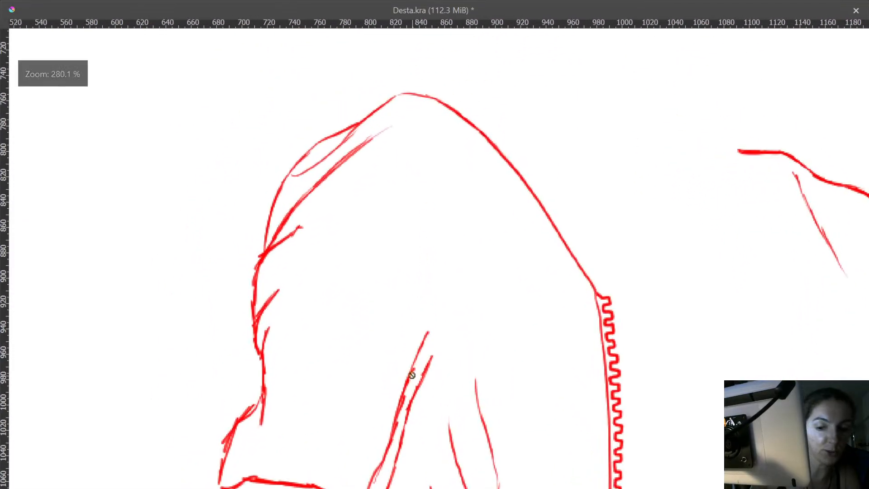
{"action": "left_click", "coordinate": [439, 228]}
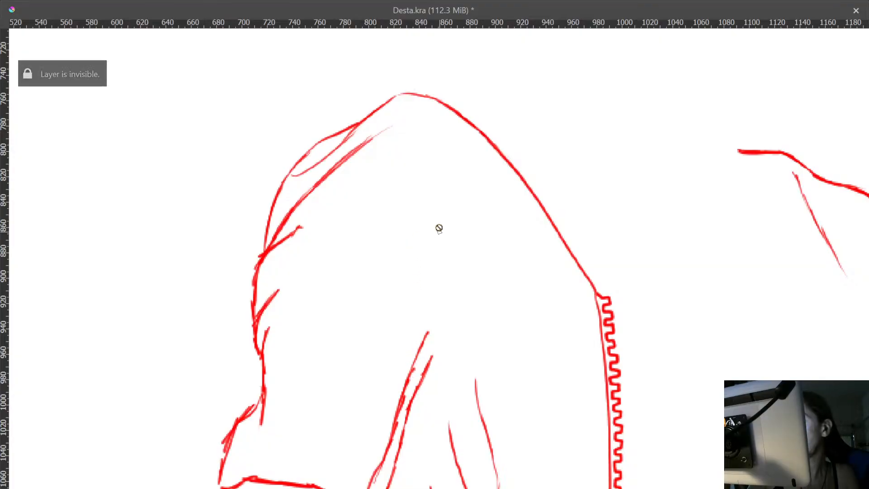
{"action": "key", "text": "Tab"}
{"action": "left_click", "coordinate": [775, 143]}
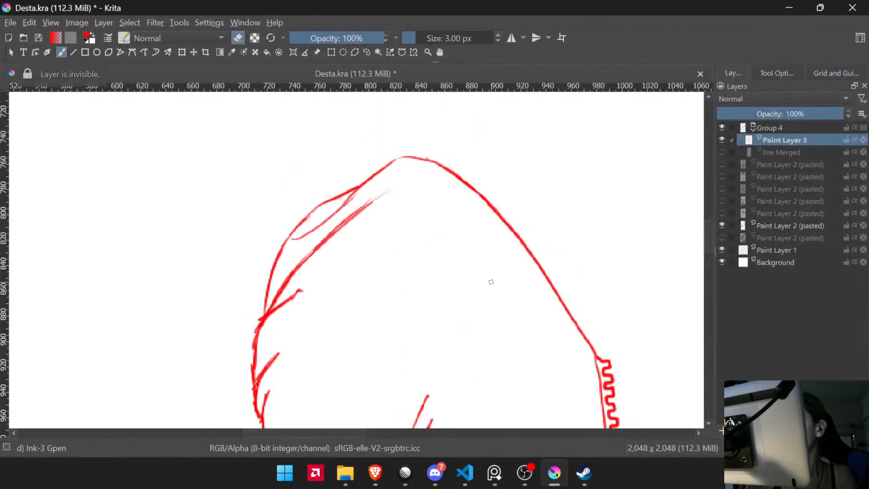
{"action": "key", "text": "Tab"}
- Darken the short upper shoulder fold, close the outline at the shoulder peak and trim the tip of the fold below
{"action": "left_click_drag", "start_coordinate": [387, 182], "coordinate": [460, 263]}
{"action": "mouse_move", "coordinate": [375, 212]}
{"action": "left_mouse_down"}
{"action": "mouse_move", "coordinate": [376, 252]}
{"action": "mouse_move", "coordinate": [374, 226]}
{"action": "left_mouse_up"}
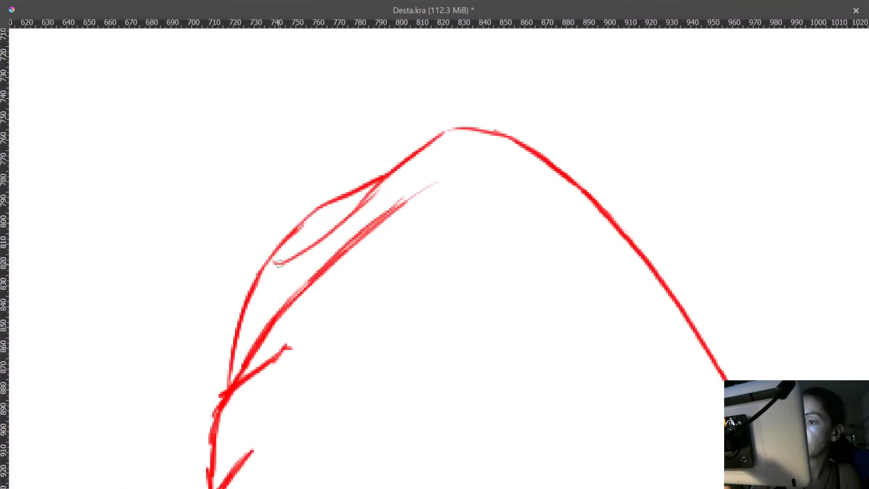
{"action": "mouse_move", "coordinate": [295, 259]}
{"action": "left_mouse_down"}
{"action": "mouse_move", "coordinate": [432, 141]}
{"action": "mouse_move", "coordinate": [449, 131]}
{"action": "mouse_move", "coordinate": [490, 132]}
{"action": "left_mouse_up"}
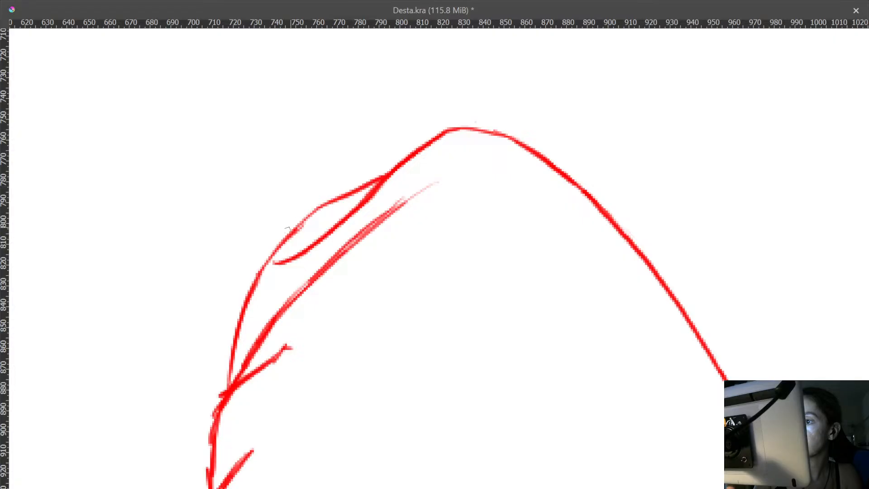
{"action": "left_click_drag", "start_coordinate": [257, 318], "coordinate": [270, 214]}
{"action": "mouse_move", "coordinate": [233, 301]}
{"action": "left_mouse_down"}
{"action": "mouse_move", "coordinate": [228, 317]}
{"action": "mouse_move", "coordinate": [252, 231]}
{"action": "left_mouse_up"}
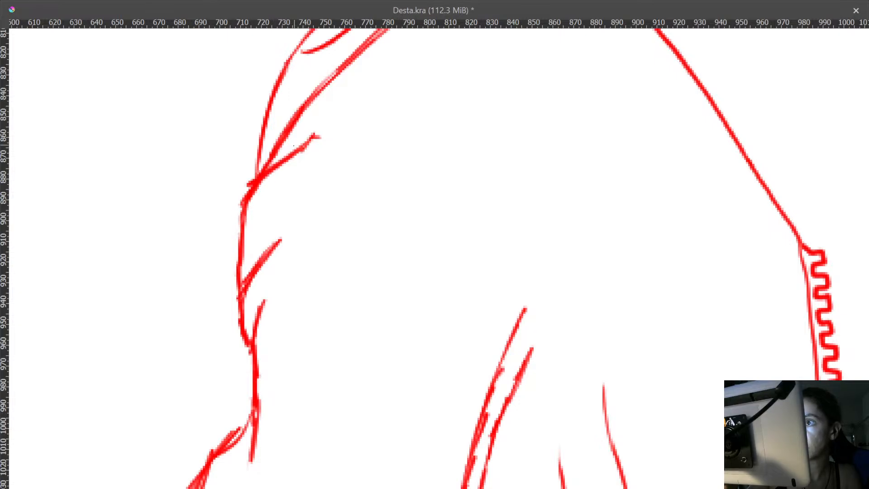
{"action": "left_click_drag", "start_coordinate": [305, 151], "coordinate": [321, 136]}
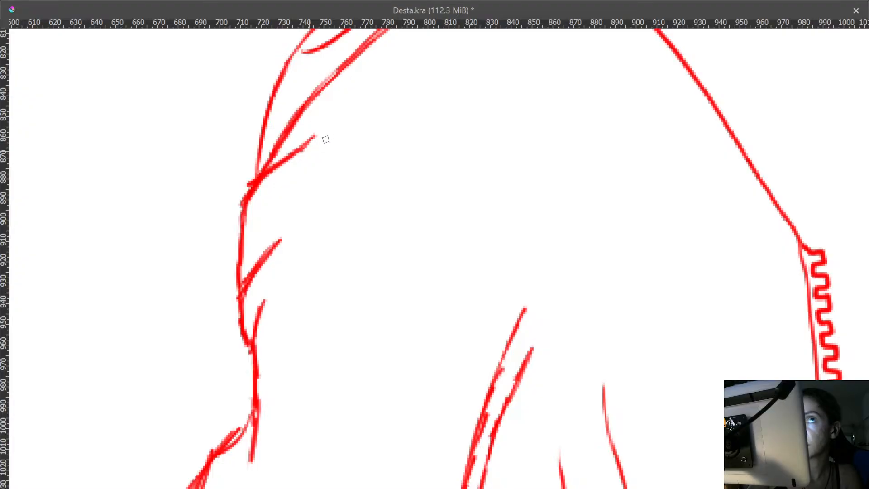
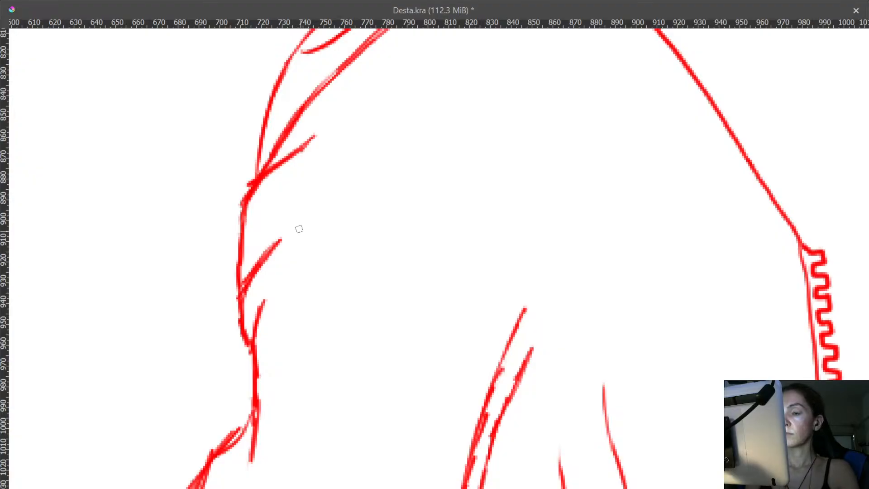
- Redraw the long shoulder fold as one solid line out to its faint upper tip and erase the stray doubled strokes
{"action": "scroll", "coordinate": [299, 229], "scroll_direction": "down", "scroll_amount": 1}
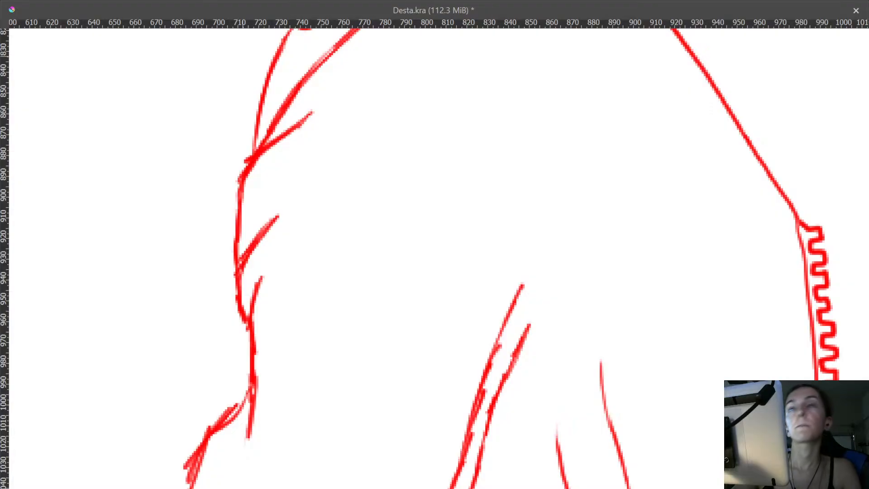
{"action": "scroll", "coordinate": [398, 270], "scroll_direction": "down", "scroll_amount": 2}
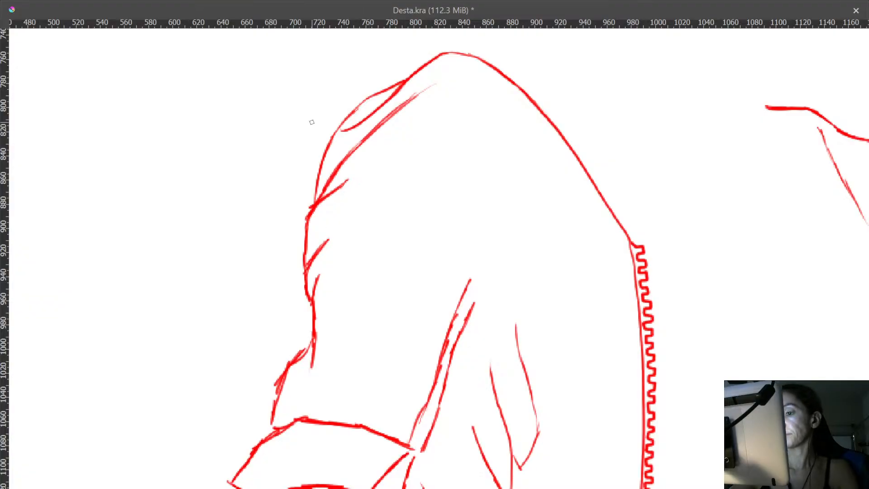
{"action": "left_click_drag", "start_coordinate": [323, 157], "coordinate": [302, 176]}
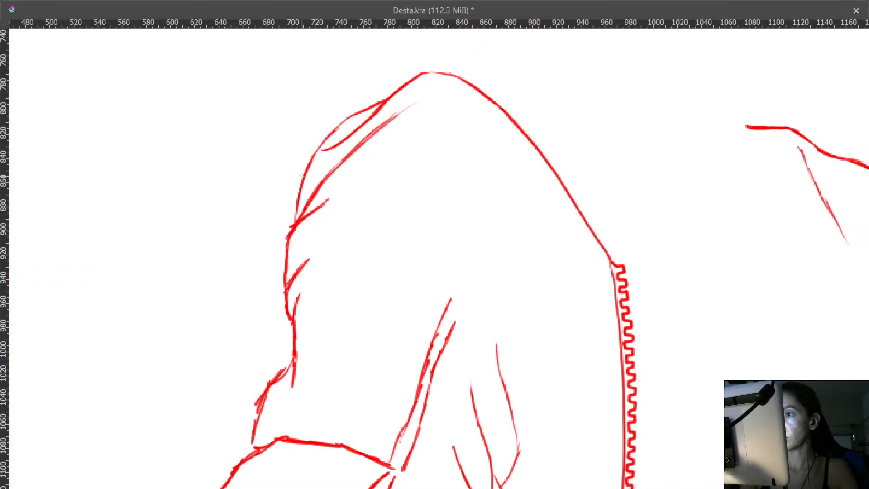
{"action": "left_click_drag", "start_coordinate": [341, 144], "coordinate": [341, 108]}
{"action": "mouse_move", "coordinate": [394, 129]}
{"action": "left_mouse_down"}
{"action": "mouse_move", "coordinate": [361, 169]}
{"action": "mouse_move", "coordinate": [347, 252]}
{"action": "mouse_move", "coordinate": [370, 314]}
{"action": "mouse_move", "coordinate": [411, 334]}
{"action": "mouse_move", "coordinate": [448, 177]}
{"action": "mouse_move", "coordinate": [398, 159]}
{"action": "left_mouse_up"}
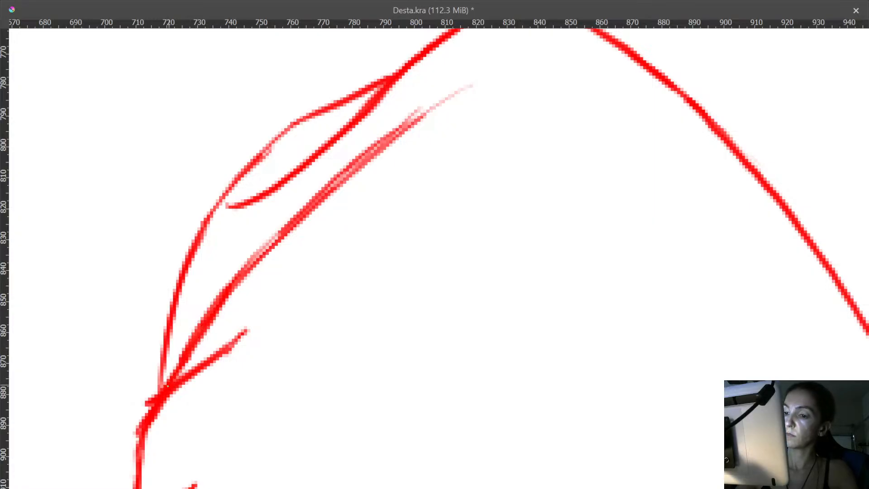
{"action": "mouse_move", "coordinate": [168, 386]}
{"action": "left_mouse_down"}
{"action": "mouse_move", "coordinate": [258, 256]}
{"action": "mouse_move", "coordinate": [354, 171]}
{"action": "mouse_move", "coordinate": [469, 89]}
{"action": "left_mouse_up"}
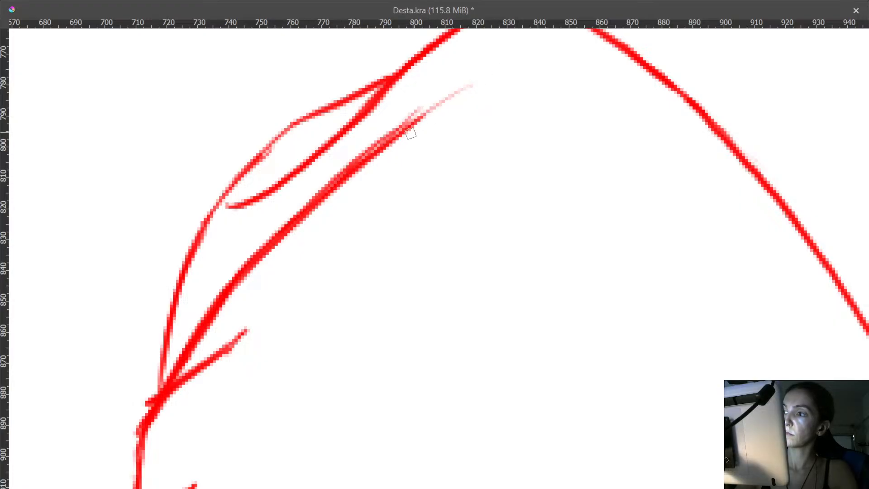
{"action": "left_click_drag", "start_coordinate": [401, 132], "coordinate": [474, 85]}
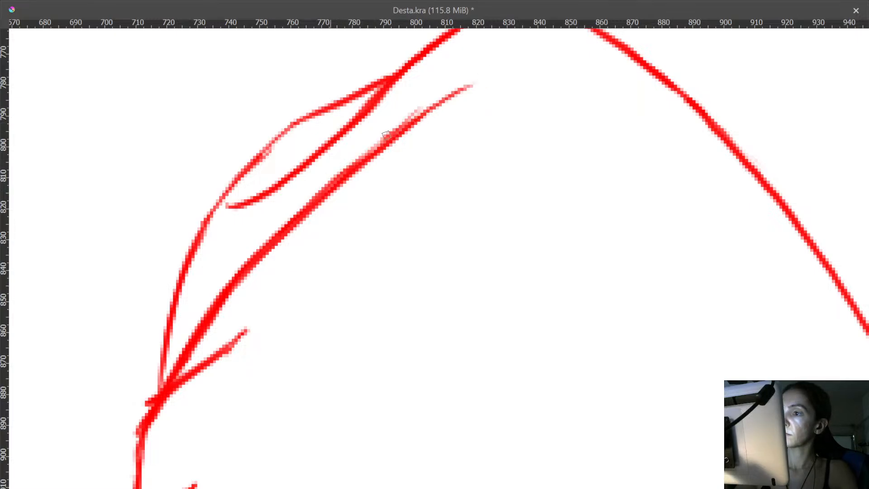
{"action": "mouse_move", "coordinate": [386, 134]}
{"action": "left_mouse_down"}
{"action": "mouse_move", "coordinate": [419, 109]}
{"action": "mouse_move", "coordinate": [410, 117]}
{"action": "left_mouse_up"}
- Thicken and smooth the outer sleeve outline below the shoulder folds and clean up the short crease beside it
{"action": "left_click_drag", "start_coordinate": [309, 228], "coordinate": [361, 53]}
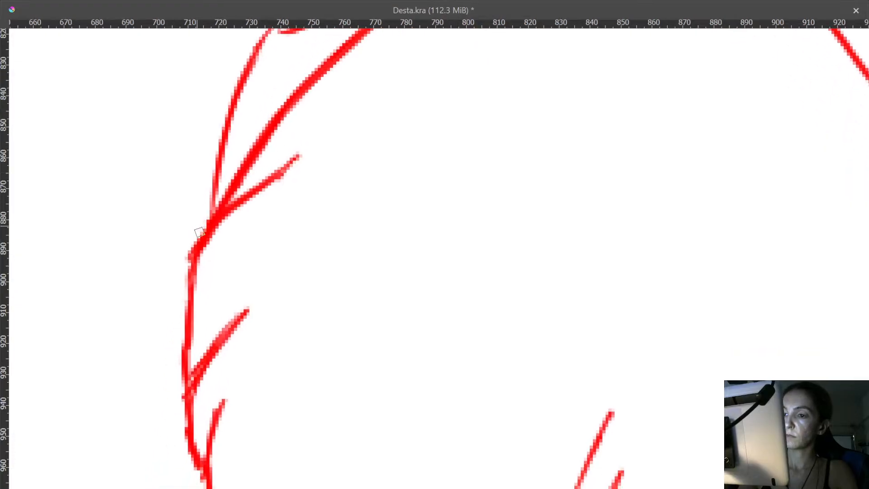
{"action": "left_click_drag", "start_coordinate": [240, 204], "coordinate": [278, 92]}
{"action": "mouse_move", "coordinate": [236, 137]}
{"action": "left_mouse_down"}
{"action": "mouse_move", "coordinate": [225, 176]}
{"action": "mouse_move", "coordinate": [225, 280]}
{"action": "left_mouse_up"}
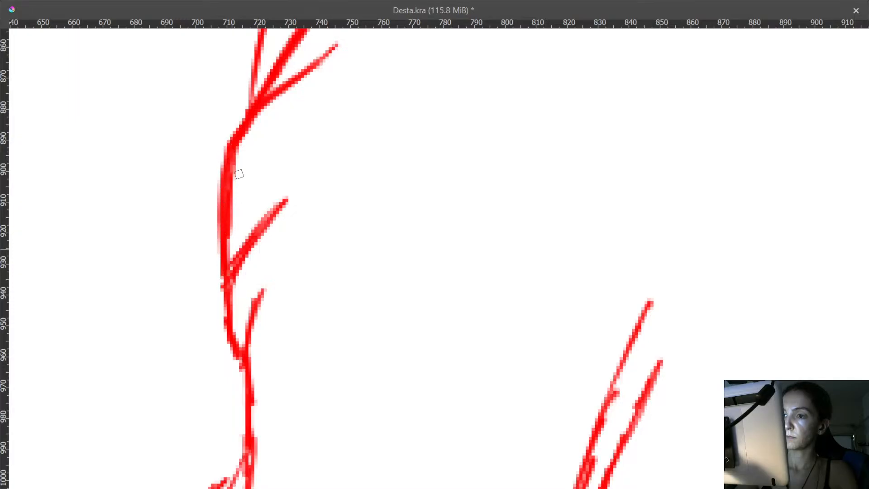
{"action": "mouse_move", "coordinate": [239, 259]}
{"action": "left_mouse_down"}
{"action": "mouse_move", "coordinate": [250, 162]}
{"action": "mouse_move", "coordinate": [244, 140]}
{"action": "mouse_move", "coordinate": [282, 97]}
{"action": "mouse_move", "coordinate": [274, 41]}
{"action": "left_mouse_up"}
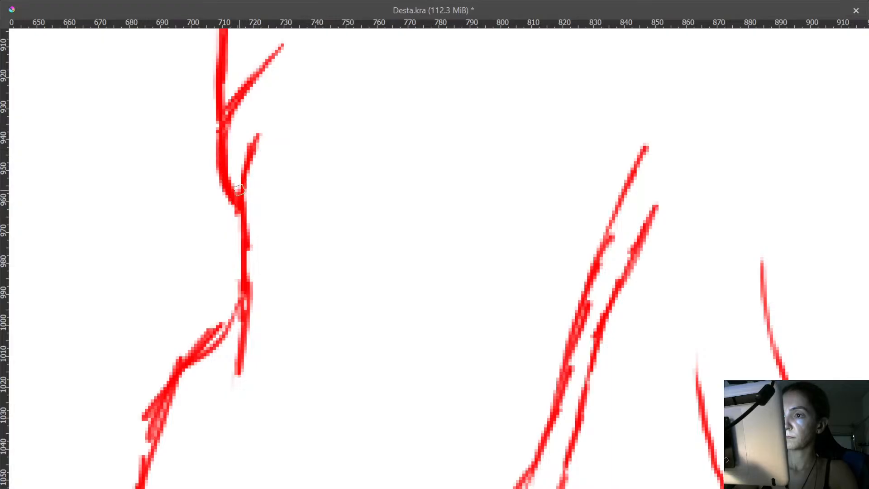
{"action": "mouse_move", "coordinate": [253, 155]}
{"action": "left_mouse_down"}
{"action": "mouse_move", "coordinate": [242, 201]}
{"action": "mouse_move", "coordinate": [269, 100]}
{"action": "left_mouse_up"}
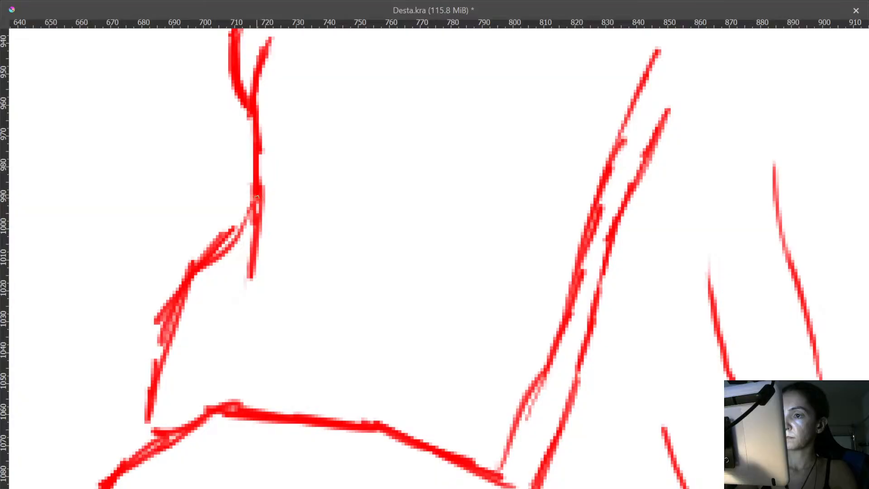
- Redraw the outer sleeve bulge down to the cuff as a solid line and erase the rough sketch strokes around it
{"action": "mouse_move", "coordinate": [258, 191]}
{"action": "left_mouse_down"}
{"action": "mouse_move", "coordinate": [254, 228]}
{"action": "mouse_move", "coordinate": [255, 220]}
{"action": "mouse_move", "coordinate": [239, 231]}
{"action": "mouse_move", "coordinate": [234, 224]}
{"action": "mouse_move", "coordinate": [221, 255]}
{"action": "mouse_move", "coordinate": [192, 267]}
{"action": "mouse_move", "coordinate": [234, 222]}
{"action": "left_mouse_up"}
{"action": "mouse_move", "coordinate": [181, 268]}
{"action": "left_mouse_down"}
{"action": "mouse_move", "coordinate": [197, 169]}
{"action": "mouse_move", "coordinate": [198, 213]}
{"action": "mouse_move", "coordinate": [170, 279]}
{"action": "mouse_move", "coordinate": [164, 343]}
{"action": "mouse_move", "coordinate": [221, 268]}
{"action": "left_mouse_up"}
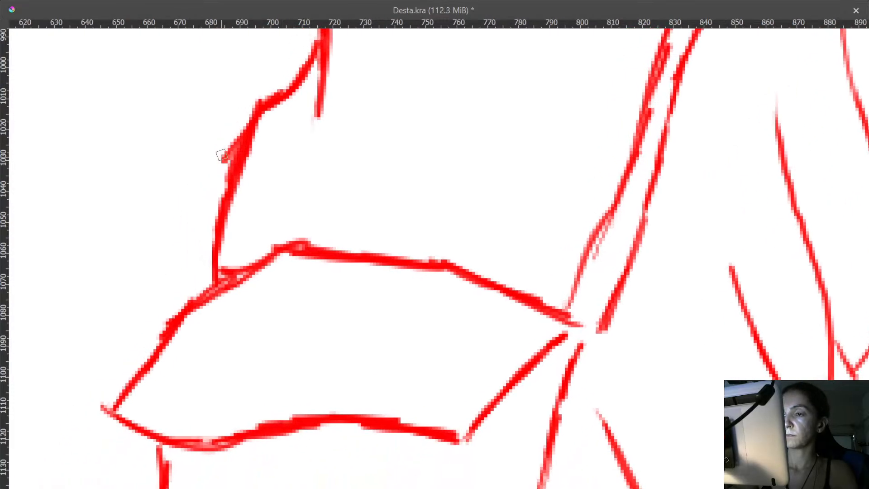
{"action": "left_click_drag", "start_coordinate": [226, 170], "coordinate": [209, 233]}
{"action": "mouse_move", "coordinate": [217, 203]}
{"action": "left_mouse_down"}
{"action": "mouse_move", "coordinate": [207, 232]}
{"action": "mouse_move", "coordinate": [223, 205]}
{"action": "left_mouse_up"}
{"action": "left_click_drag", "start_coordinate": [243, 157], "coordinate": [268, 145]}
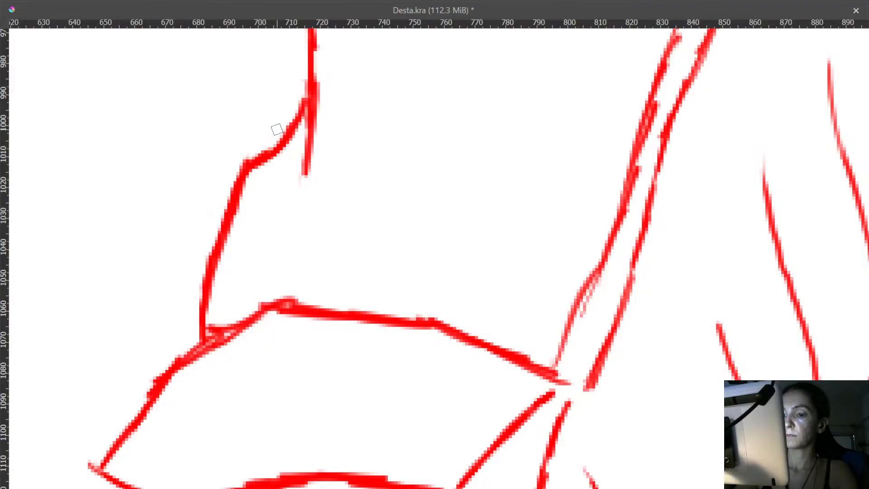
- Clean up the cuff's upper corner and outer edge, and solidify the outer part of its lower edge
{"action": "left_click_drag", "start_coordinate": [202, 310], "coordinate": [259, 166]}
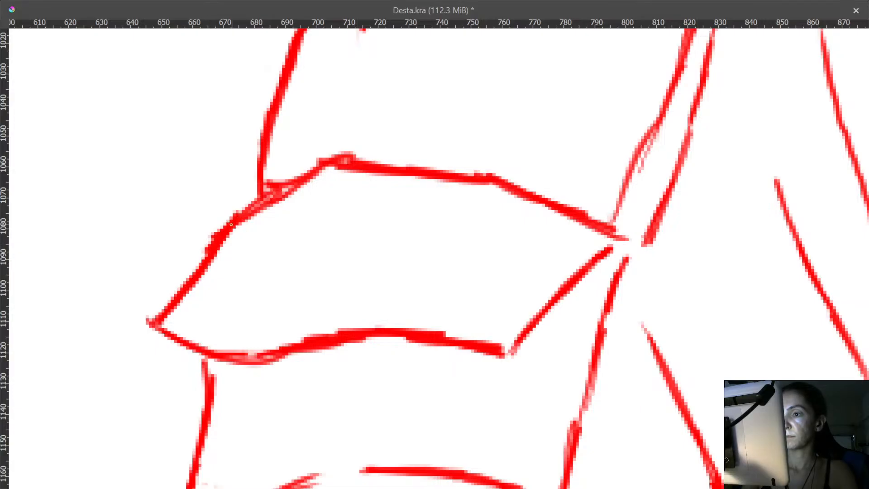
{"action": "left_click_drag", "start_coordinate": [473, 142], "coordinate": [353, 169]}
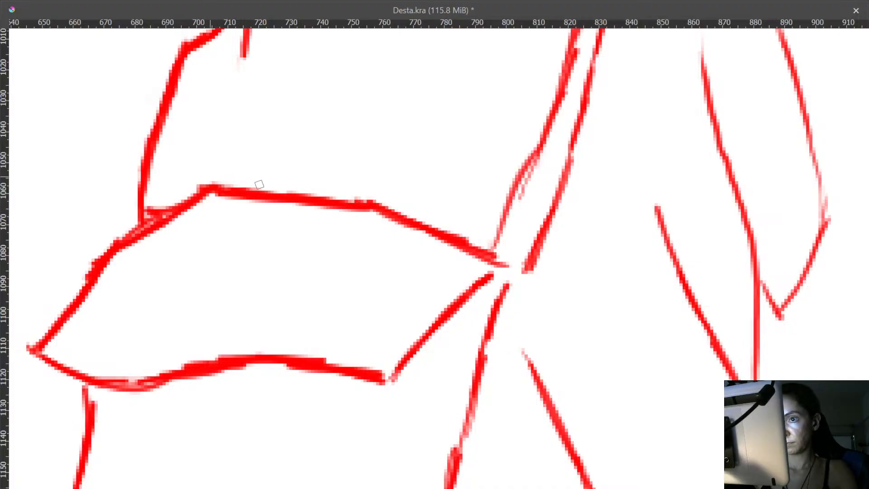
{"action": "mouse_move", "coordinate": [176, 203]}
{"action": "left_mouse_down"}
{"action": "mouse_move", "coordinate": [150, 217]}
{"action": "mouse_move", "coordinate": [174, 213]}
{"action": "mouse_move", "coordinate": [148, 207]}
{"action": "mouse_move", "coordinate": [154, 203]}
{"action": "left_mouse_up"}
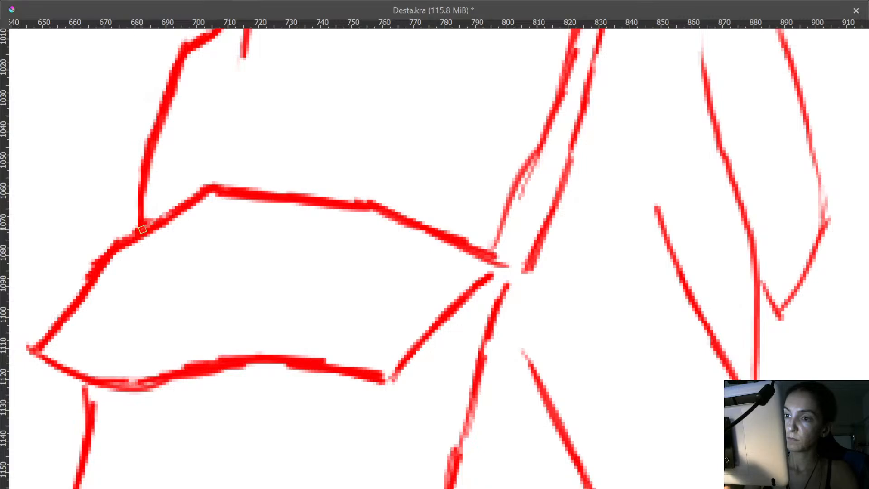
{"action": "mouse_move", "coordinate": [76, 286]}
{"action": "left_mouse_down"}
{"action": "mouse_move", "coordinate": [108, 251]}
{"action": "mouse_move", "coordinate": [89, 272]}
{"action": "mouse_move", "coordinate": [100, 252]}
{"action": "left_mouse_up"}
{"action": "left_click_drag", "start_coordinate": [171, 264], "coordinate": [231, 182]}
{"action": "mouse_move", "coordinate": [86, 266]}
{"action": "left_mouse_down"}
{"action": "mouse_move", "coordinate": [92, 257]}
{"action": "mouse_move", "coordinate": [102, 275]}
{"action": "mouse_move", "coordinate": [181, 305]}
{"action": "mouse_move", "coordinate": [228, 300]}
{"action": "left_mouse_up"}
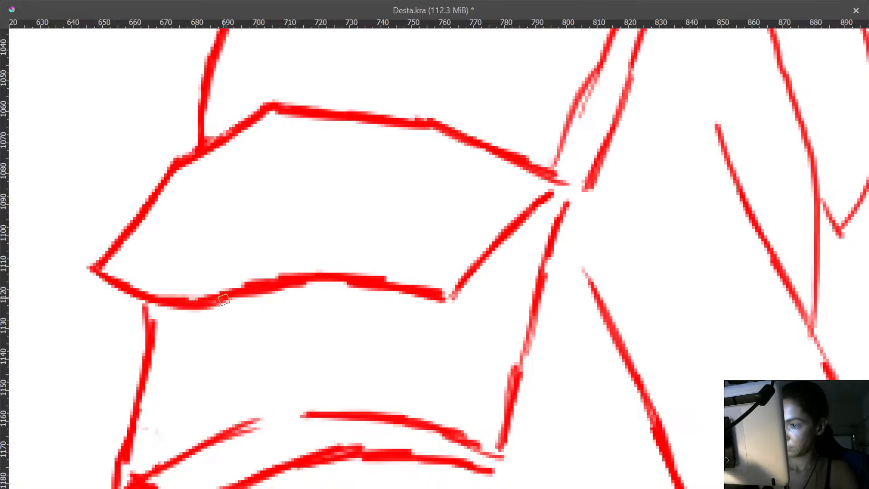
- Close the cuff's inner corners and join the band's inner end below it, removing stray strokes from the band's upper line
{"action": "mouse_move", "coordinate": [438, 278]}
{"action": "left_mouse_down"}
{"action": "mouse_move", "coordinate": [372, 285]}
{"action": "mouse_move", "coordinate": [383, 311]}
{"action": "mouse_move", "coordinate": [398, 289]}
{"action": "mouse_move", "coordinate": [379, 310]}
{"action": "left_mouse_up"}
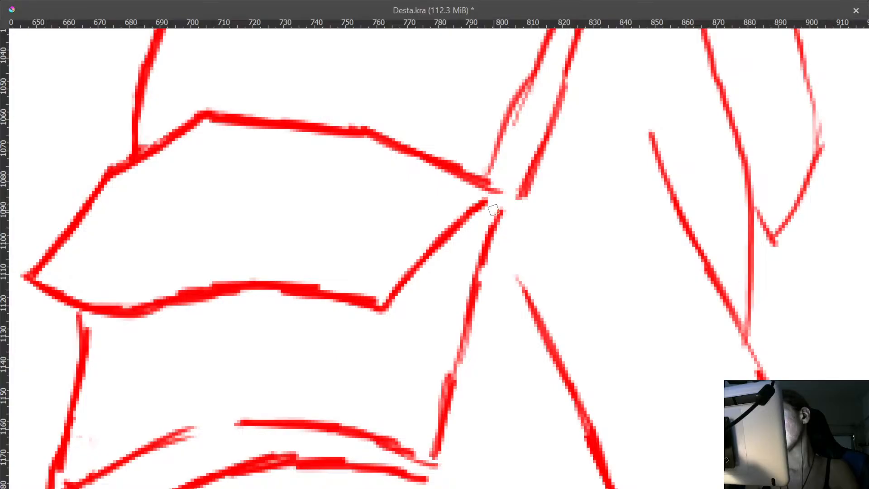
{"action": "mouse_move", "coordinate": [501, 182]}
{"action": "left_mouse_down"}
{"action": "mouse_move", "coordinate": [516, 120]}
{"action": "mouse_move", "coordinate": [514, 149]}
{"action": "left_mouse_up"}
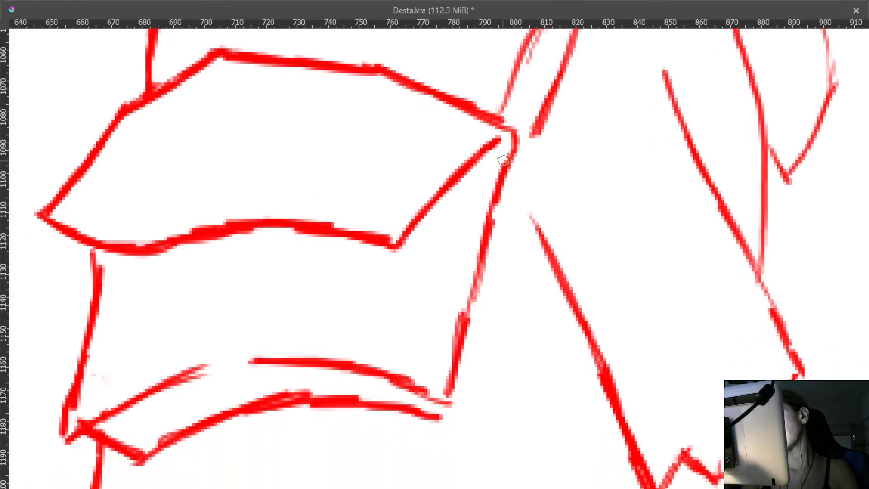
{"action": "left_click_drag", "start_coordinate": [480, 242], "coordinate": [491, 121]}
{"action": "left_click_drag", "start_coordinate": [450, 297], "coordinate": [461, 240]}
{"action": "left_click_drag", "start_coordinate": [363, 281], "coordinate": [449, 224]}
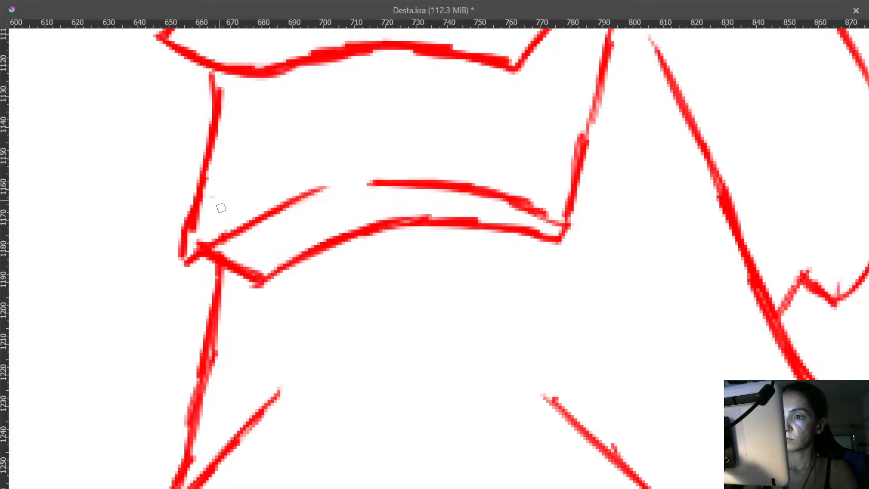
- Smooth the sleeve's outer edge below the cuff, join it to the cuff and tidy the cuff's lower edge
{"action": "left_click_drag", "start_coordinate": [203, 206], "coordinate": [196, 245]}
{"action": "left_click_drag", "start_coordinate": [214, 143], "coordinate": [241, 209]}
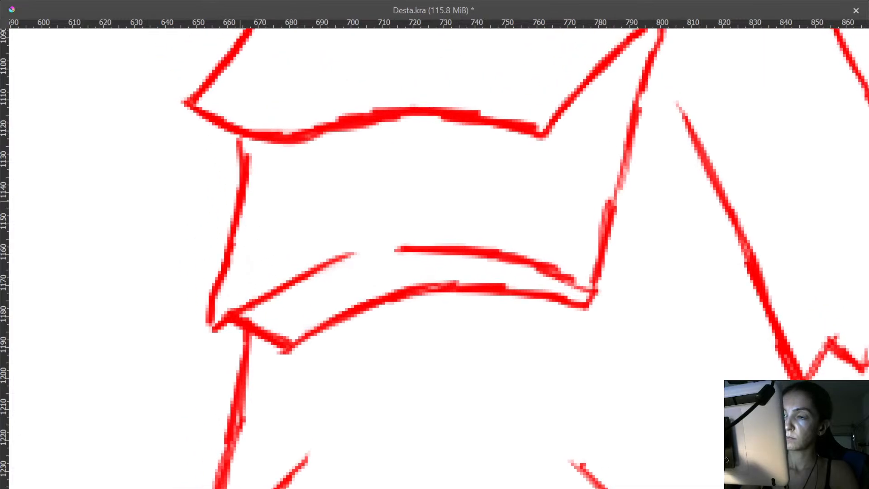
{"action": "left_click_drag", "start_coordinate": [239, 137], "coordinate": [244, 173]}
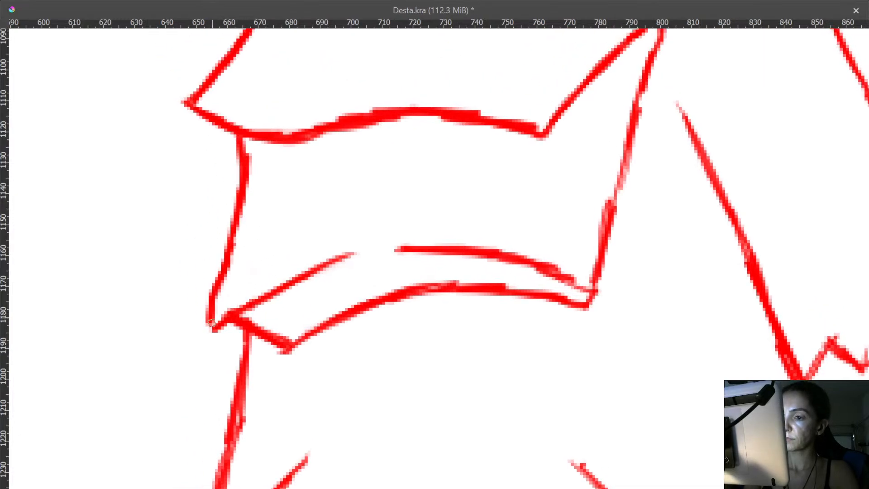
{"action": "left_click_drag", "start_coordinate": [496, 221], "coordinate": [441, 297]}
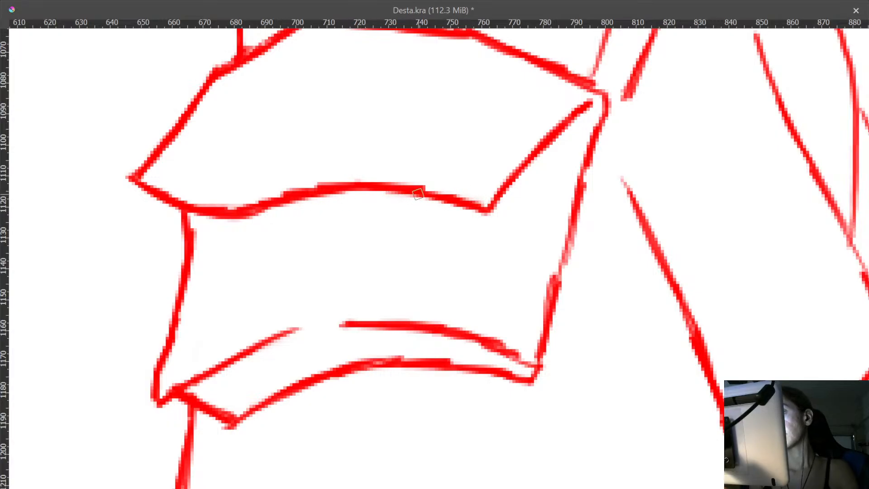
{"action": "left_click_drag", "start_coordinate": [196, 202], "coordinate": [248, 202]}
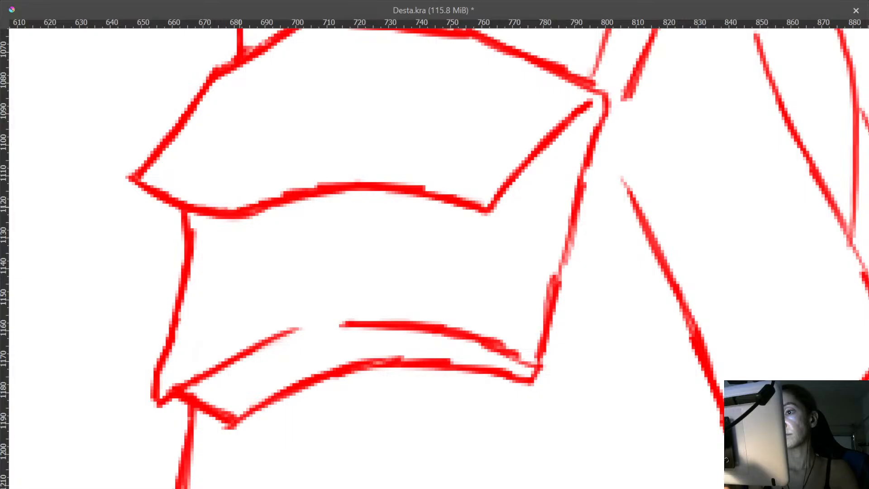
- Extend the two inner sleeve lines down to the cuff corner and erase the doubled strokes on the outer of them
{"action": "left_click_drag", "start_coordinate": [536, 213], "coordinate": [241, 246]}
{"action": "left_click_drag", "start_coordinate": [392, 207], "coordinate": [371, 279]}
{"action": "left_click_drag", "start_coordinate": [340, 160], "coordinate": [355, 304]}
{"action": "mouse_move", "coordinate": [315, 277]}
{"action": "left_mouse_down"}
{"action": "mouse_move", "coordinate": [345, 227]}
{"action": "mouse_move", "coordinate": [366, 285]}
{"action": "mouse_move", "coordinate": [379, 194]}
{"action": "mouse_move", "coordinate": [371, 175]}
{"action": "mouse_move", "coordinate": [357, 198]}
{"action": "mouse_move", "coordinate": [305, 229]}
{"action": "mouse_move", "coordinate": [276, 300]}
{"action": "mouse_move", "coordinate": [285, 346]}
{"action": "left_mouse_up"}
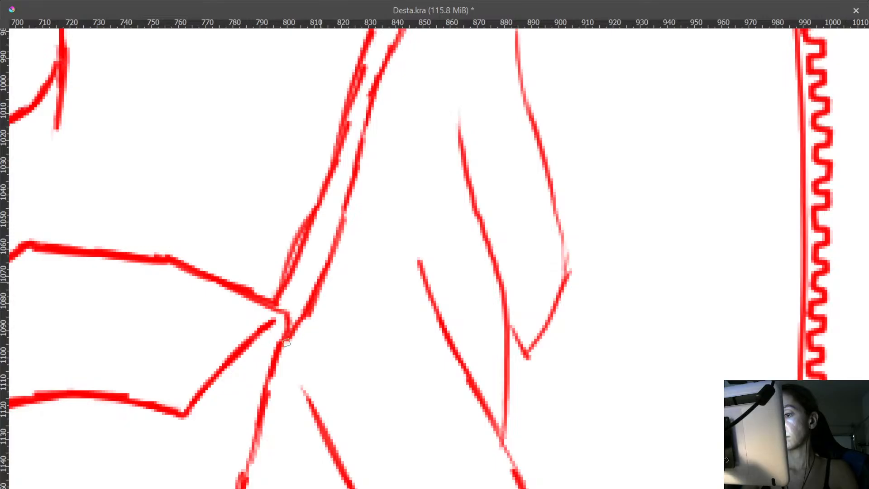
{"action": "key", "text": "e"}
{"action": "mouse_move", "coordinate": [292, 261]}
{"action": "left_mouse_down"}
{"action": "mouse_move", "coordinate": [282, 277]}
{"action": "mouse_move", "coordinate": [315, 194]}
{"action": "left_mouse_up"}
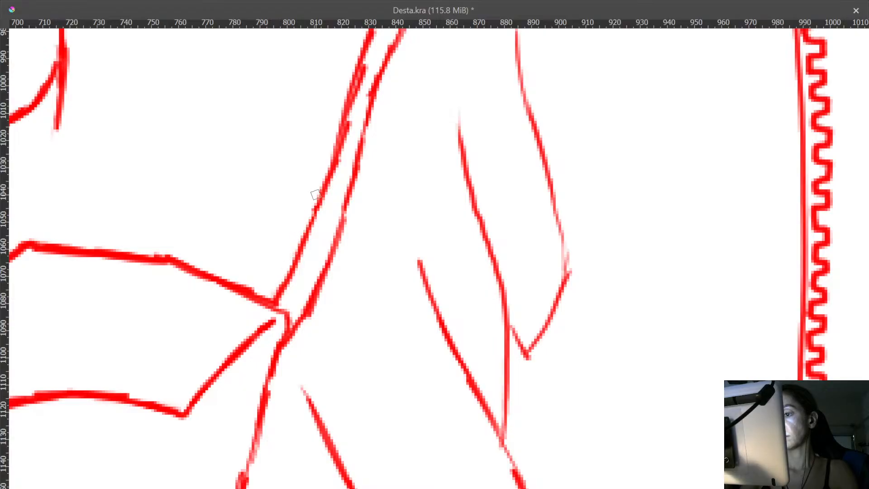
- Redraw the middle of the outer inner-sleeve line as a clean stroke and erase the leftover overlapping strokes
{"action": "left_click_drag", "start_coordinate": [311, 327], "coordinate": [316, 310]}
{"action": "mouse_move", "coordinate": [352, 176]}
{"action": "left_mouse_down"}
{"action": "mouse_move", "coordinate": [355, 232]}
{"action": "mouse_move", "coordinate": [334, 285]}
{"action": "left_mouse_up"}
{"action": "left_click_drag", "start_coordinate": [298, 318], "coordinate": [312, 260]}
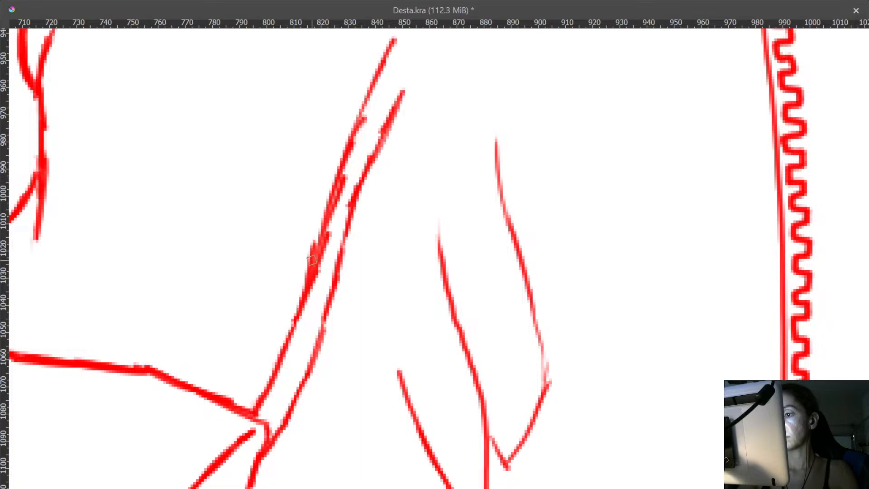
{"action": "key", "text": "ctrl+z"}
{"action": "left_click_drag", "start_coordinate": [306, 294], "coordinate": [323, 219]}
{"action": "mouse_move", "coordinate": [313, 279]}
{"action": "left_mouse_down"}
{"action": "mouse_move", "coordinate": [342, 184]}
{"action": "mouse_move", "coordinate": [336, 213]}
{"action": "left_mouse_up"}
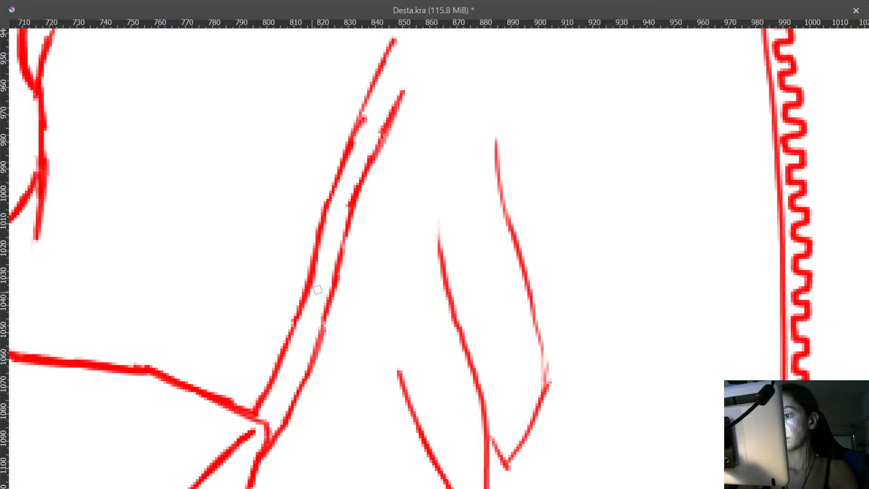
- Redraw the upper parts of the two parallel inner sleeve lines as solid strokes and erase the bumps where strokes overlap
{"action": "left_click_drag", "start_coordinate": [318, 290], "coordinate": [316, 302]}
{"action": "mouse_move", "coordinate": [351, 170]}
{"action": "left_mouse_down"}
{"action": "mouse_move", "coordinate": [321, 249]}
{"action": "mouse_move", "coordinate": [341, 185]}
{"action": "left_mouse_up"}
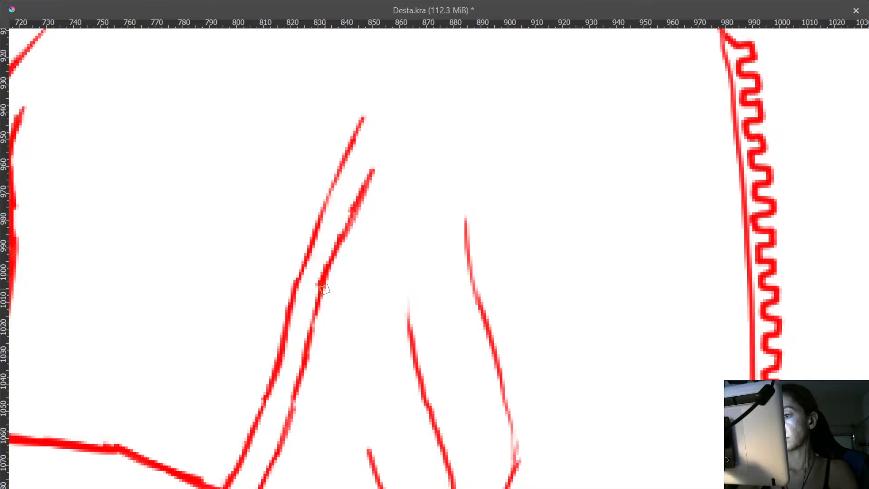
{"action": "left_click_drag", "start_coordinate": [326, 263], "coordinate": [318, 293]}
{"action": "left_click_drag", "start_coordinate": [344, 213], "coordinate": [364, 182]}
- Redraw the cuff's inner side edge as one continuous line below the corner and erase the doubled stroke beside it
{"action": "left_click_drag", "start_coordinate": [406, 245], "coordinate": [418, 64]}
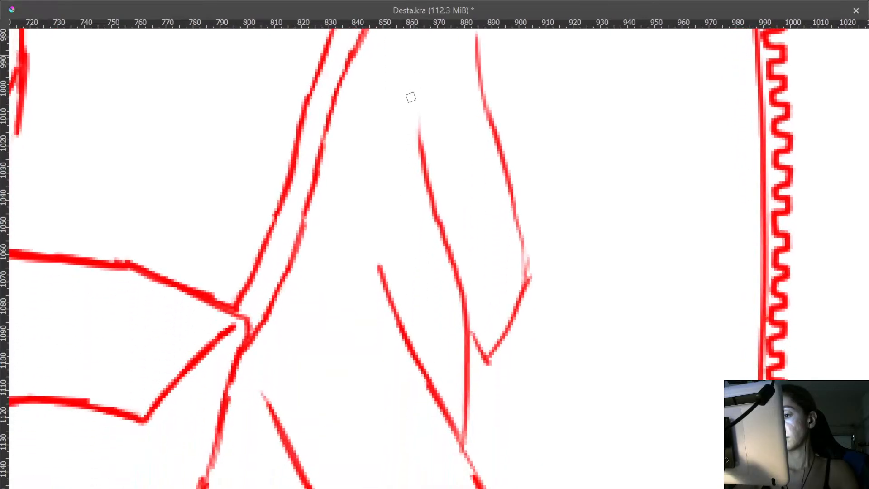
{"action": "left_click_drag", "start_coordinate": [362, 292], "coordinate": [395, 123]}
{"action": "left_click_drag", "start_coordinate": [403, 245], "coordinate": [467, 199]}
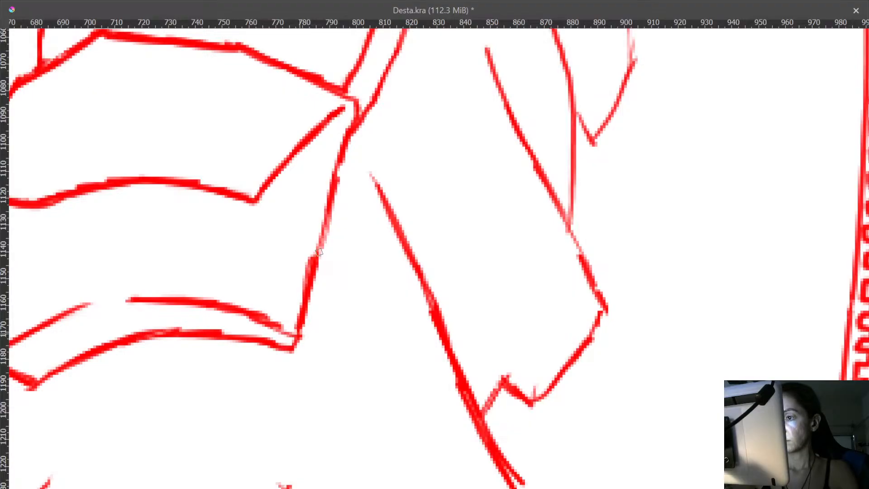
{"action": "left_click_drag", "start_coordinate": [319, 251], "coordinate": [329, 214]}
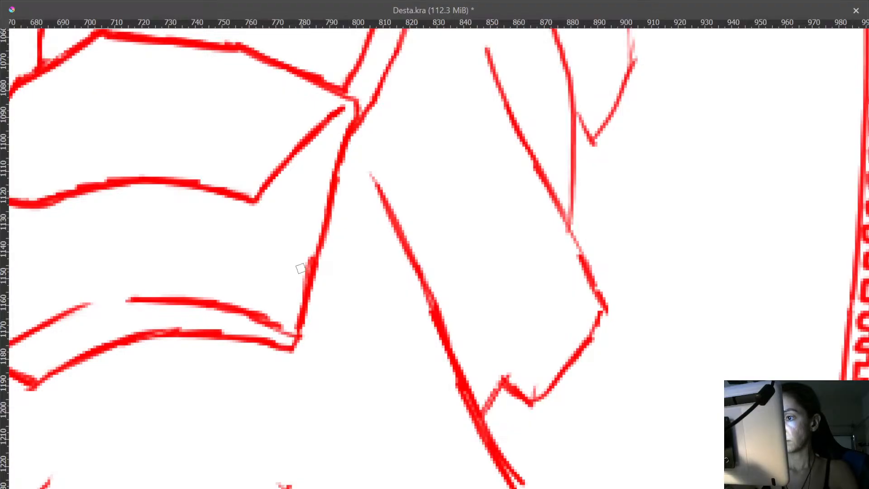
{"action": "mouse_move", "coordinate": [301, 269]}
{"action": "left_mouse_down"}
{"action": "mouse_move", "coordinate": [307, 272]}
{"action": "mouse_move", "coordinate": [342, 177]}
{"action": "left_mouse_up"}
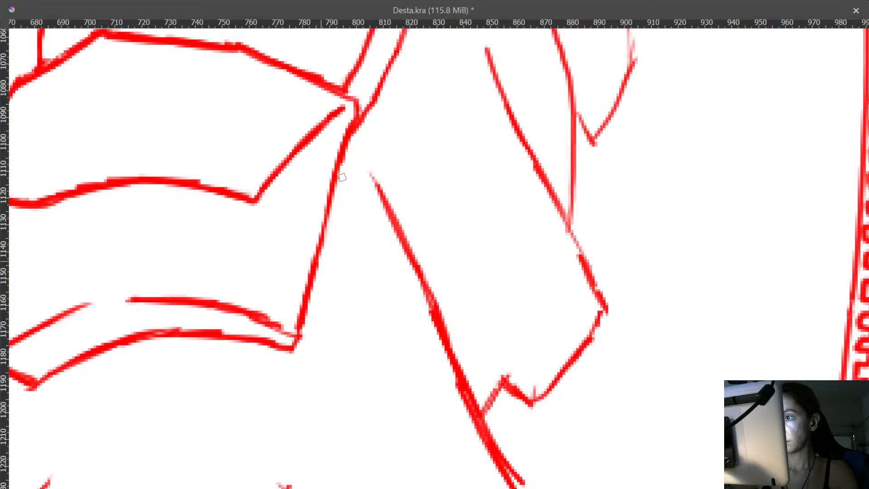
- Redraw the slanted fold line rising inside the sleeve below the cuff as one solid stroke
{"action": "left_click_drag", "start_coordinate": [390, 251], "coordinate": [373, 128]}
{"action": "left_click_drag", "start_coordinate": [430, 186], "coordinate": [453, 238]}
{"action": "left_click_drag", "start_coordinate": [204, 302], "coordinate": [277, 265]}
{"action": "left_click_drag", "start_coordinate": [337, 89], "coordinate": [305, 318]}
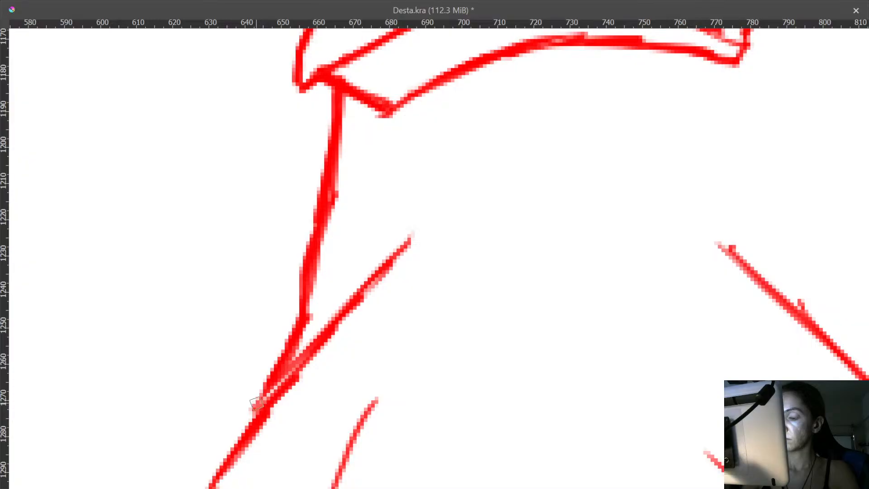
{"action": "left_click_drag", "start_coordinate": [255, 404], "coordinate": [274, 273]}
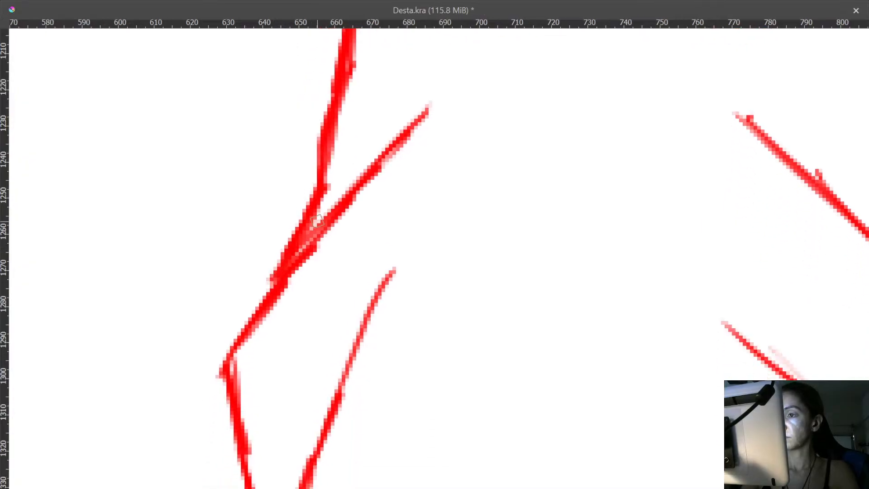
{"action": "mouse_move", "coordinate": [318, 222]}
{"action": "left_mouse_down"}
{"action": "mouse_move", "coordinate": [309, 258]}
{"action": "mouse_move", "coordinate": [363, 131]}
{"action": "left_mouse_up"}
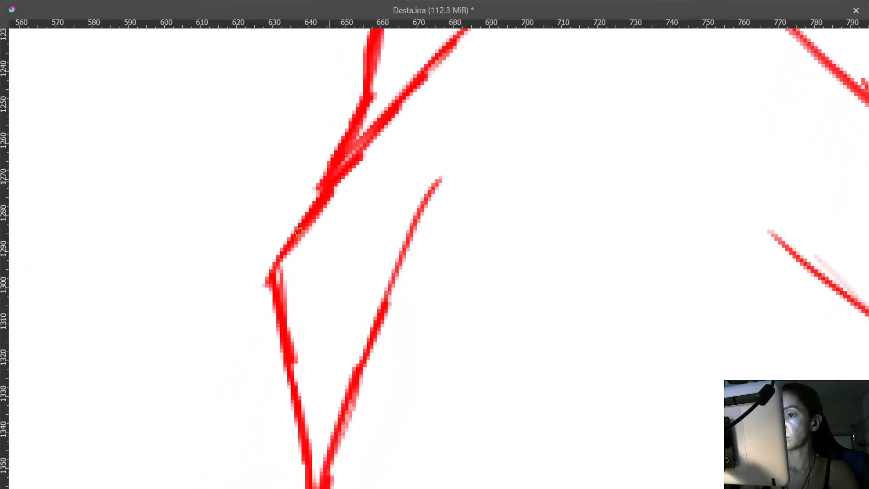
{"action": "left_click_drag", "start_coordinate": [306, 346], "coordinate": [312, 147]}
{"action": "left_click_drag", "start_coordinate": [344, 249], "coordinate": [296, 362]}
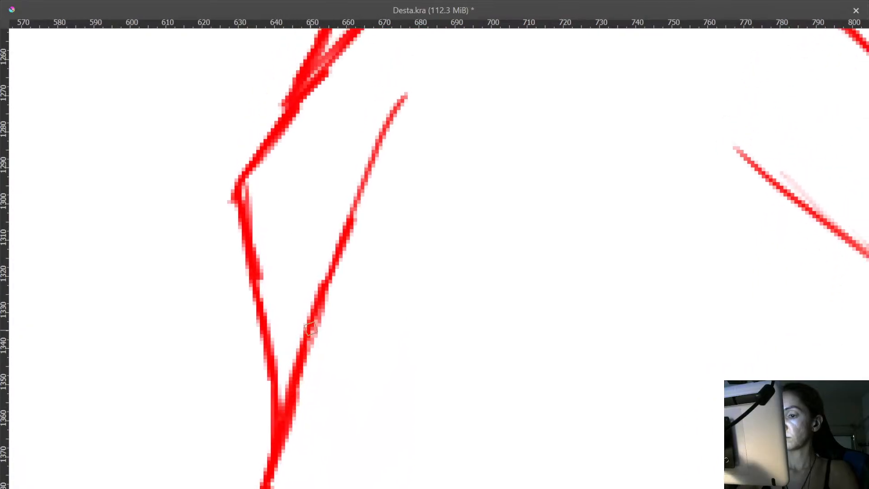
{"action": "left_click_drag", "start_coordinate": [327, 278], "coordinate": [365, 166]}
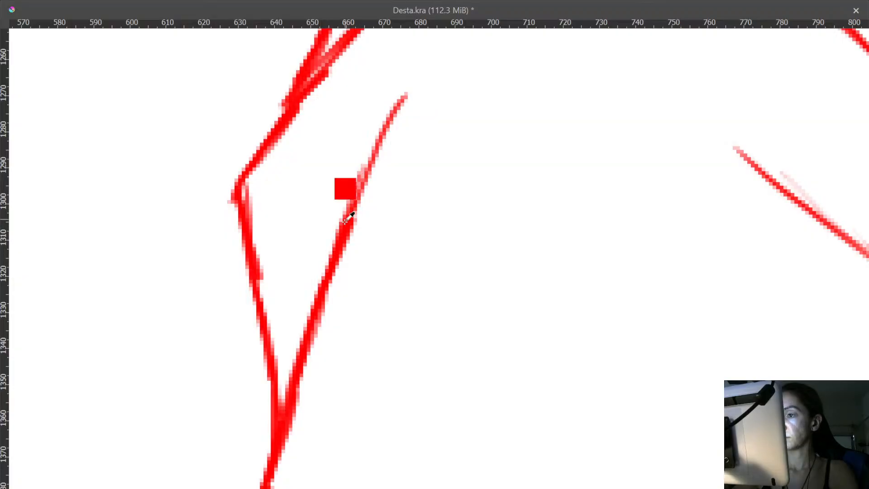
{"action": "key", "text": "ctrl+z"}
{"action": "left_click_drag", "start_coordinate": [346, 227], "coordinate": [376, 148]}
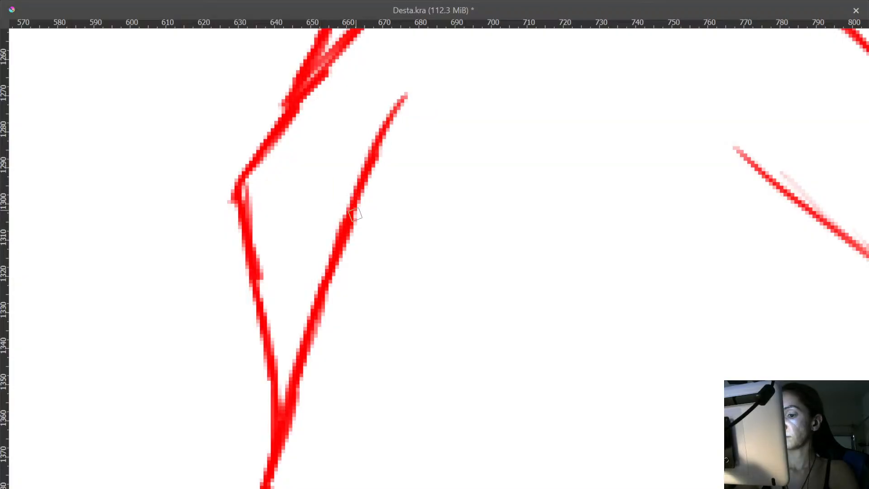
- Close the gap at the bend of the outer outline below the folds and erase the loop and overshooting strokes at its corners
{"action": "scroll", "coordinate": [356, 215], "scroll_direction": "down", "scroll_amount": 5}
{"action": "scroll", "coordinate": [297, 330], "scroll_direction": "down", "scroll_amount": 5}
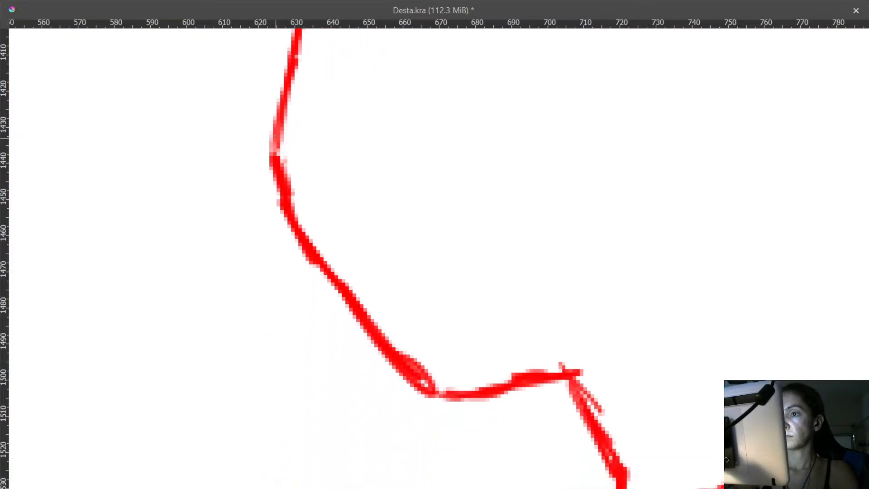
{"action": "left_click_drag", "start_coordinate": [274, 136], "coordinate": [283, 183]}
{"action": "left_click_drag", "start_coordinate": [287, 217], "coordinate": [296, 237]}
{"action": "key", "text": "e"}
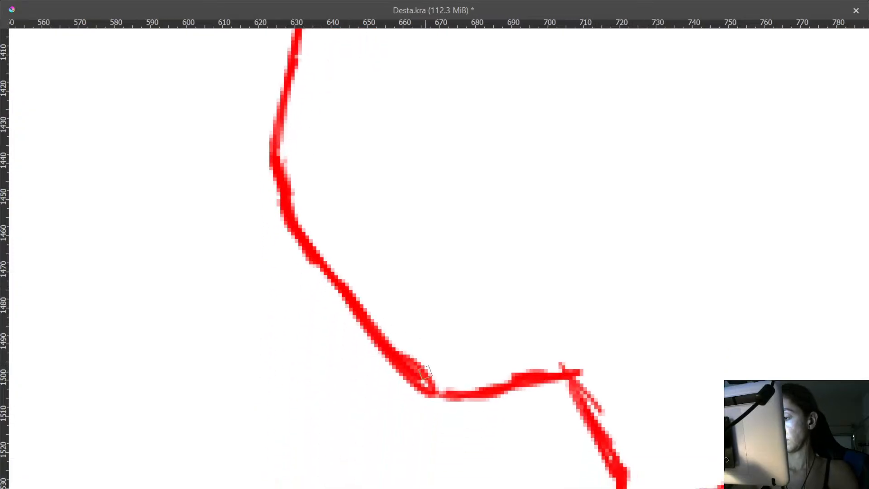
{"action": "mouse_move", "coordinate": [433, 381]}
{"action": "left_mouse_down"}
{"action": "mouse_move", "coordinate": [401, 349]}
{"action": "mouse_move", "coordinate": [421, 361]}
{"action": "left_mouse_up"}
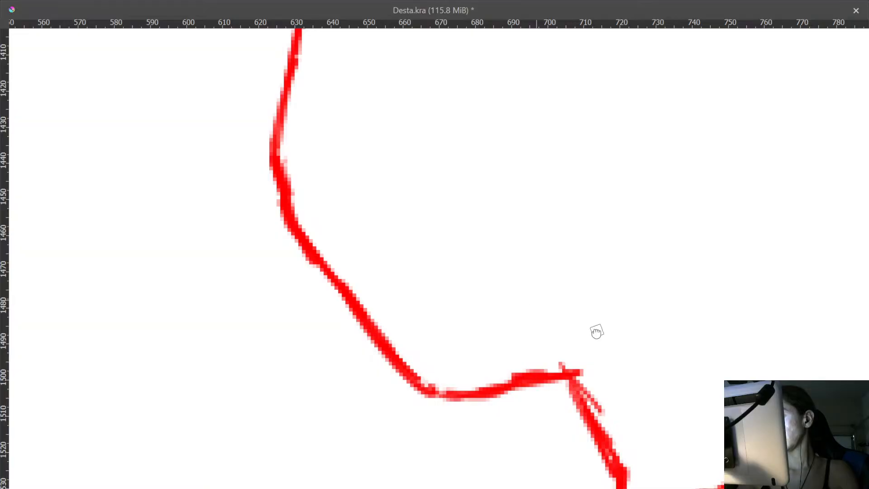
{"action": "left_click_drag", "start_coordinate": [597, 332], "coordinate": [481, 152]}
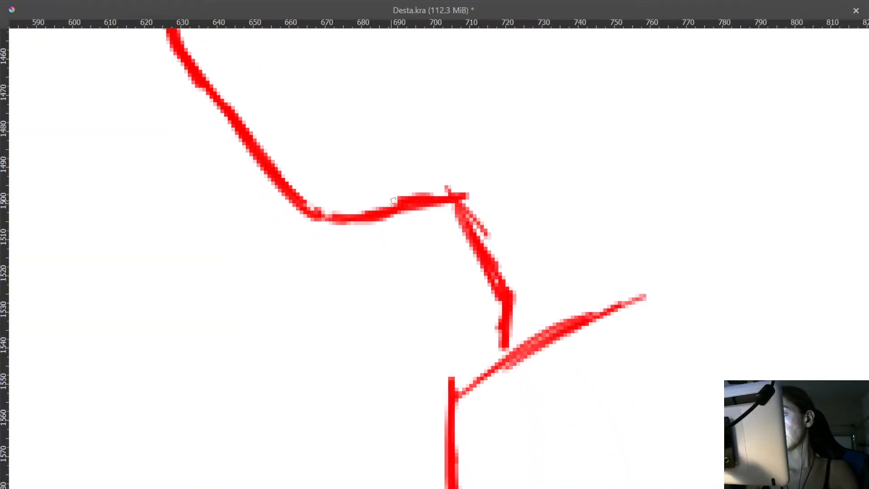
{"action": "mouse_move", "coordinate": [394, 200]}
{"action": "left_mouse_down"}
{"action": "mouse_move", "coordinate": [434, 184]}
{"action": "mouse_move", "coordinate": [463, 209]}
{"action": "mouse_move", "coordinate": [440, 194]}
{"action": "mouse_move", "coordinate": [454, 189]}
{"action": "mouse_move", "coordinate": [494, 249]}
{"action": "mouse_move", "coordinate": [476, 204]}
{"action": "mouse_move", "coordinate": [505, 296]}
{"action": "left_mouse_up"}
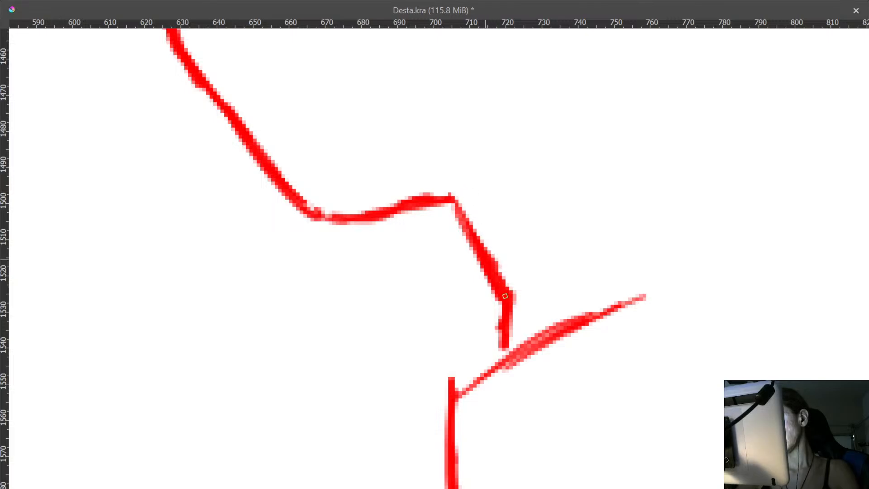
- Join the short vertical edge to the diagonal fold below it, redraw that fold solidly and trim the overshoot at its outer corner
{"action": "mouse_move", "coordinate": [505, 331]}
{"action": "left_mouse_down"}
{"action": "mouse_move", "coordinate": [504, 348]}
{"action": "mouse_move", "coordinate": [377, 208]}
{"action": "left_mouse_up"}
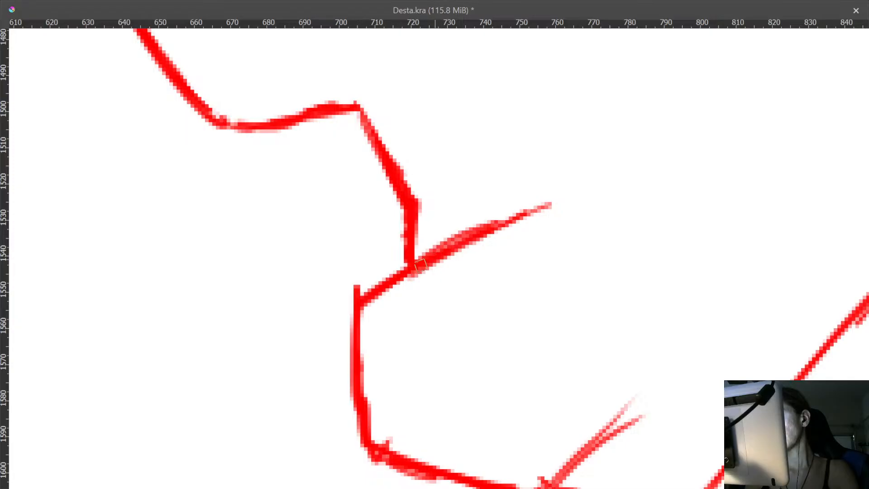
{"action": "left_click_drag", "start_coordinate": [420, 265], "coordinate": [541, 208]}
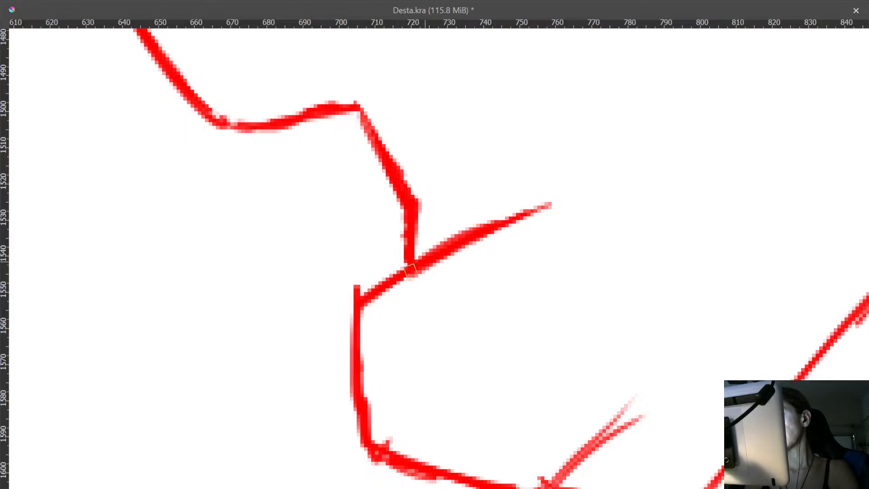
{"action": "left_click_drag", "start_coordinate": [409, 270], "coordinate": [363, 286]}
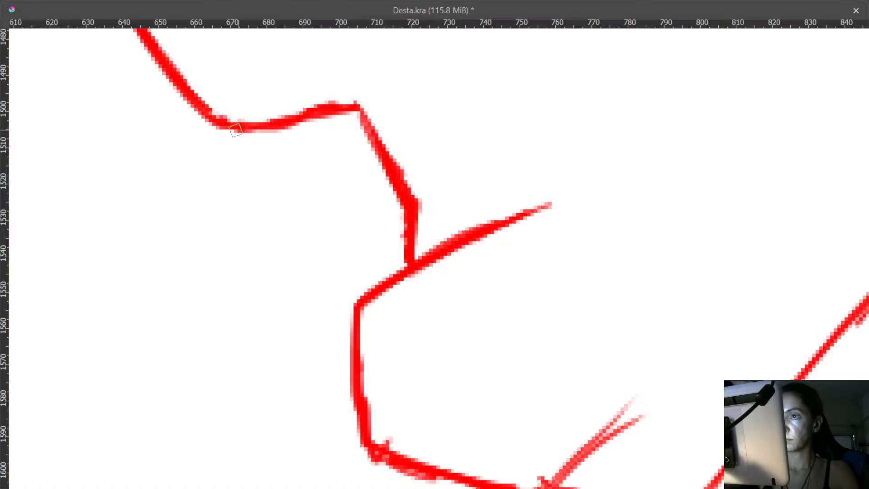
- Tidy the vertical outline and the lower edge below that fold, then merge the doubled strokes of the small fold branching upward
{"action": "left_click_drag", "start_coordinate": [359, 345], "coordinate": [213, 141]}
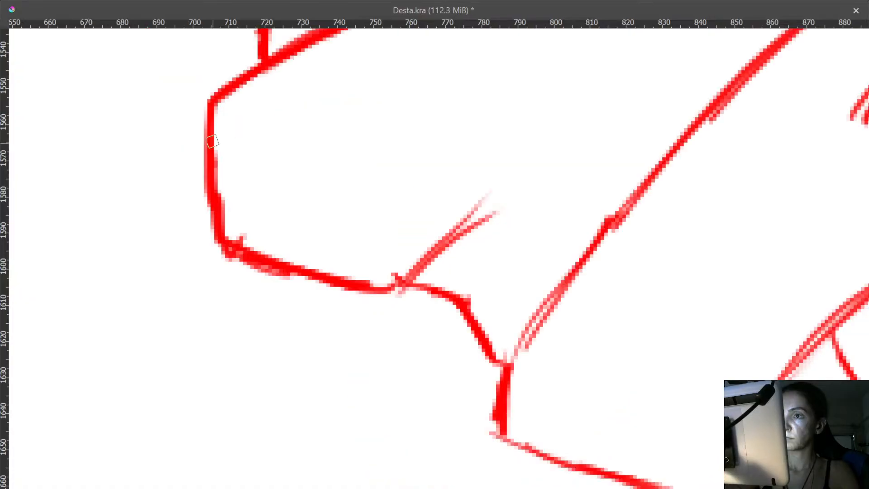
{"action": "left_click_drag", "start_coordinate": [228, 226], "coordinate": [227, 194]}
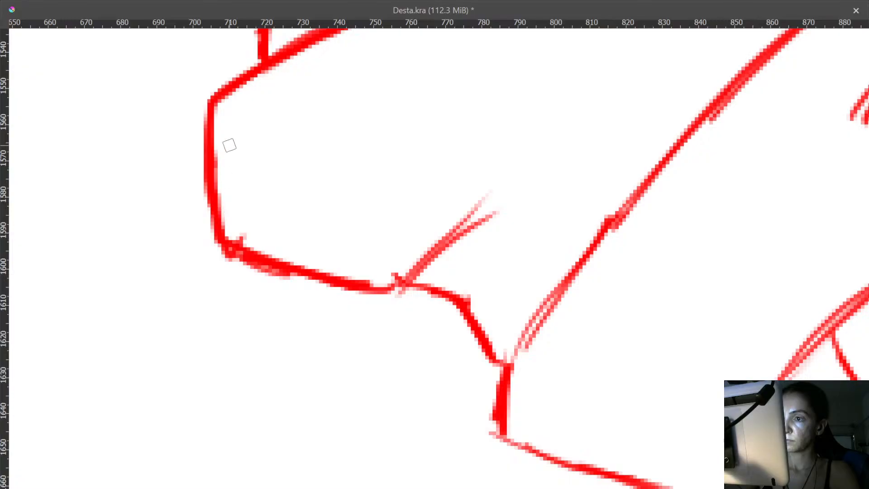
{"action": "mouse_move", "coordinate": [246, 245]}
{"action": "left_mouse_down"}
{"action": "mouse_move", "coordinate": [213, 249]}
{"action": "mouse_move", "coordinate": [277, 278]}
{"action": "left_mouse_up"}
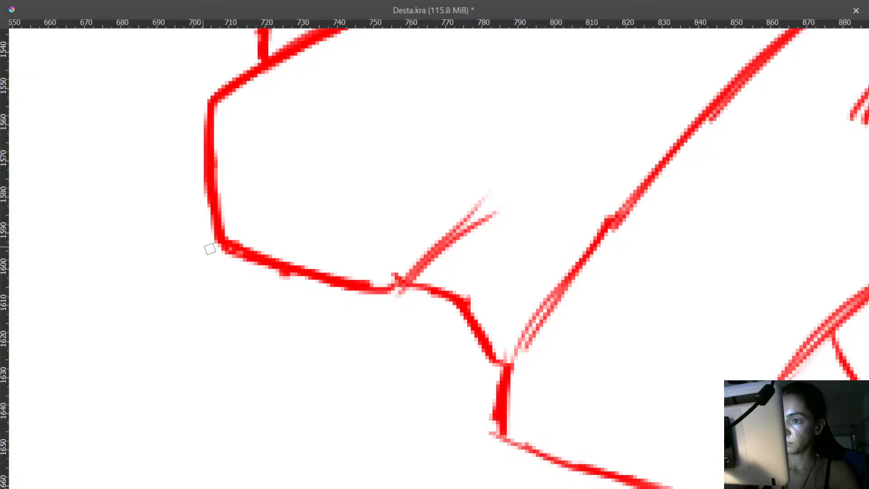
{"action": "left_click_drag", "start_coordinate": [211, 248], "coordinate": [294, 279]}
{"action": "mouse_move", "coordinate": [367, 284]}
{"action": "left_mouse_down"}
{"action": "mouse_move", "coordinate": [394, 281]}
{"action": "mouse_move", "coordinate": [384, 290]}
{"action": "mouse_move", "coordinate": [405, 281]}
{"action": "mouse_move", "coordinate": [425, 250]}
{"action": "mouse_move", "coordinate": [462, 237]}
{"action": "mouse_move", "coordinate": [434, 255]}
{"action": "mouse_move", "coordinate": [491, 217]}
{"action": "left_mouse_up"}
{"action": "left_click_drag", "start_coordinate": [421, 261], "coordinate": [492, 199]}
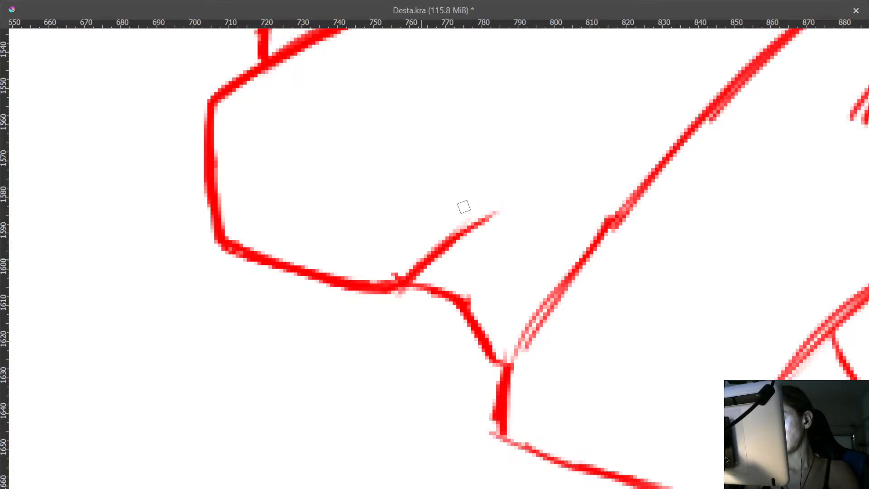
- Smooth the outline's lower edge leading to the ribbed cuff and erase the excess strokes along the inside of its dip
{"action": "mouse_move", "coordinate": [431, 272]}
{"action": "left_mouse_down"}
{"action": "mouse_move", "coordinate": [317, 158]}
{"action": "mouse_move", "coordinate": [280, 161]}
{"action": "mouse_move", "coordinate": [288, 155]}
{"action": "mouse_move", "coordinate": [307, 182]}
{"action": "mouse_move", "coordinate": [333, 180]}
{"action": "mouse_move", "coordinate": [360, 208]}
{"action": "mouse_move", "coordinate": [366, 192]}
{"action": "mouse_move", "coordinate": [375, 340]}
{"action": "mouse_move", "coordinate": [275, 362]}
{"action": "left_mouse_up"}
{"action": "left_click_drag", "start_coordinate": [252, 251], "coordinate": [260, 111]}
{"action": "left_click_drag", "start_coordinate": [238, 207], "coordinate": [239, 285]}
{"action": "left_click_drag", "start_coordinate": [251, 240], "coordinate": [170, 153]}
{"action": "mouse_move", "coordinate": [153, 188]}
{"action": "left_mouse_down"}
{"action": "mouse_move", "coordinate": [245, 228]}
{"action": "mouse_move", "coordinate": [285, 229]}
{"action": "left_mouse_up"}
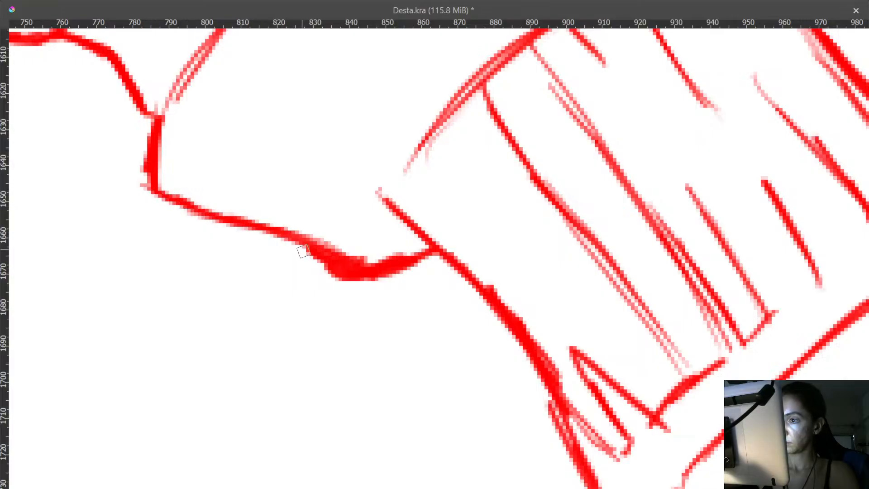
{"action": "left_click_drag", "start_coordinate": [337, 190], "coordinate": [199, 186]}
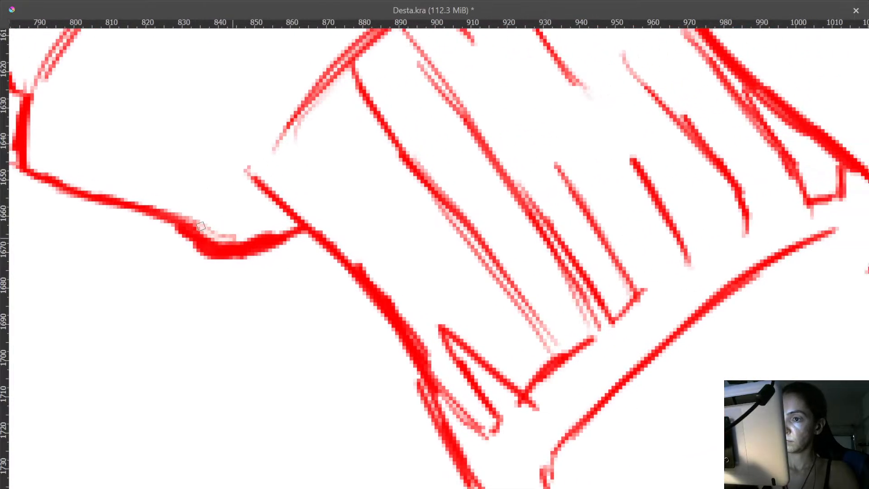
{"action": "mouse_move", "coordinate": [201, 227]}
{"action": "left_mouse_down"}
{"action": "mouse_move", "coordinate": [241, 239]}
{"action": "mouse_move", "coordinate": [213, 241]}
{"action": "mouse_move", "coordinate": [193, 225]}
{"action": "left_mouse_up"}
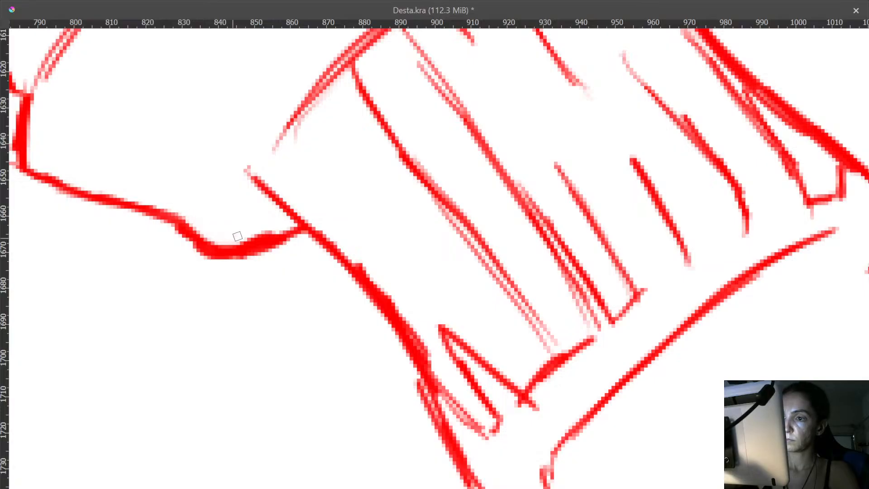
{"action": "left_click_drag", "start_coordinate": [253, 239], "coordinate": [278, 231]}
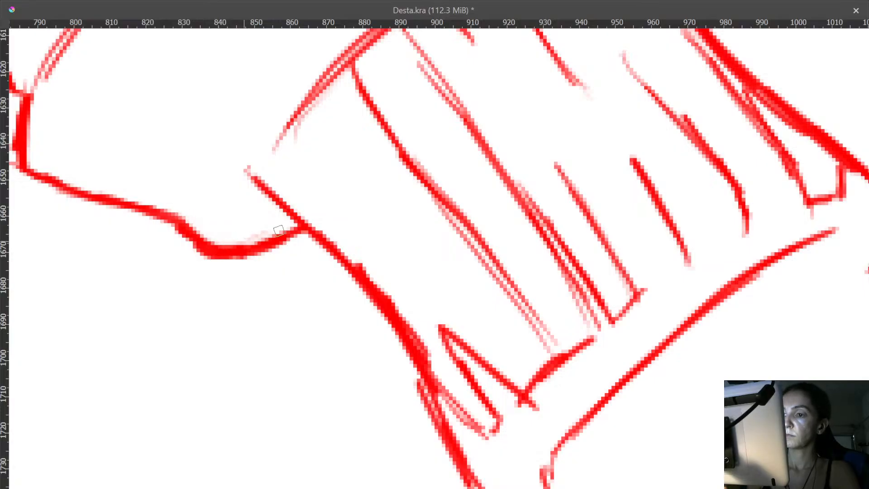
- Thin the thick stroke in the dip just before the ribbed cuff, working with the canvas rotation reset
{"action": "left_click_drag", "start_coordinate": [311, 185], "coordinate": [335, 219]}
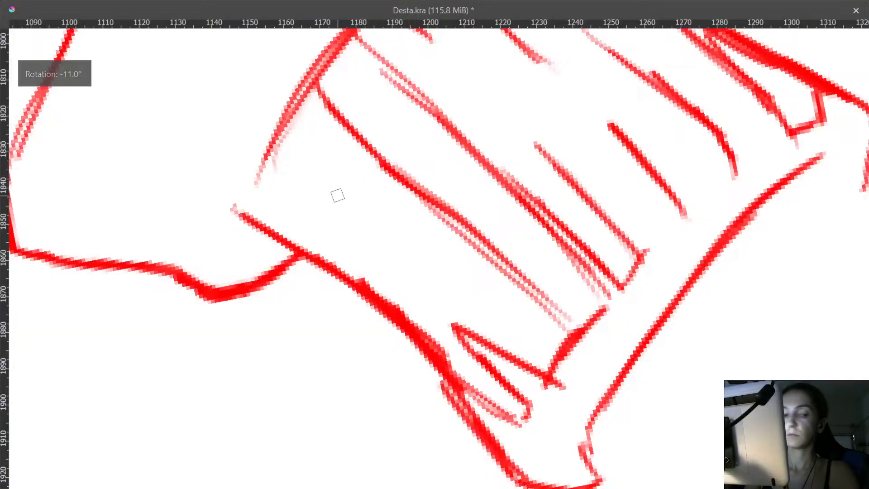
{"action": "key", "text": "5"}
{"action": "left_click_drag", "start_coordinate": [342, 188], "coordinate": [372, 131]}
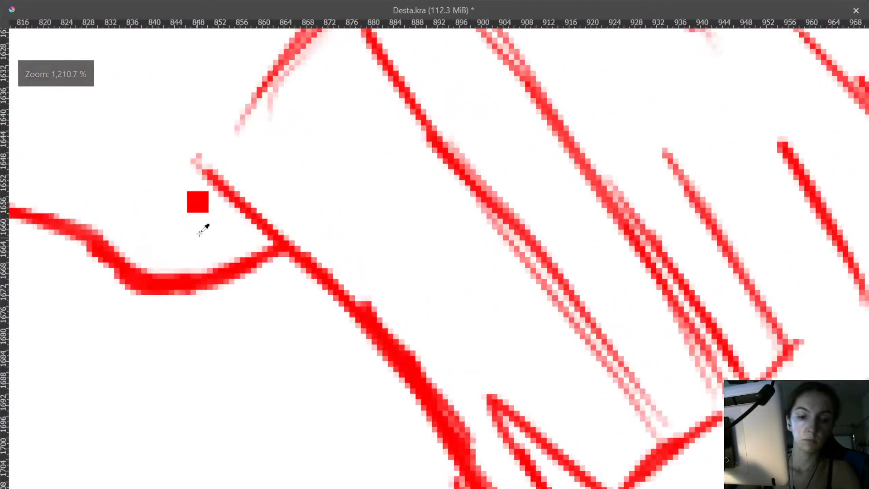
{"action": "left_click_drag", "start_coordinate": [203, 230], "coordinate": [204, 211]}
{"action": "mouse_move", "coordinate": [147, 272]}
{"action": "left_mouse_down"}
{"action": "mouse_move", "coordinate": [118, 280]}
{"action": "mouse_move", "coordinate": [177, 286]}
{"action": "mouse_move", "coordinate": [112, 262]}
{"action": "mouse_move", "coordinate": [181, 281]}
{"action": "mouse_move", "coordinate": [124, 269]}
{"action": "left_mouse_up"}
{"action": "left_click_drag", "start_coordinate": [147, 159], "coordinate": [148, 218]}
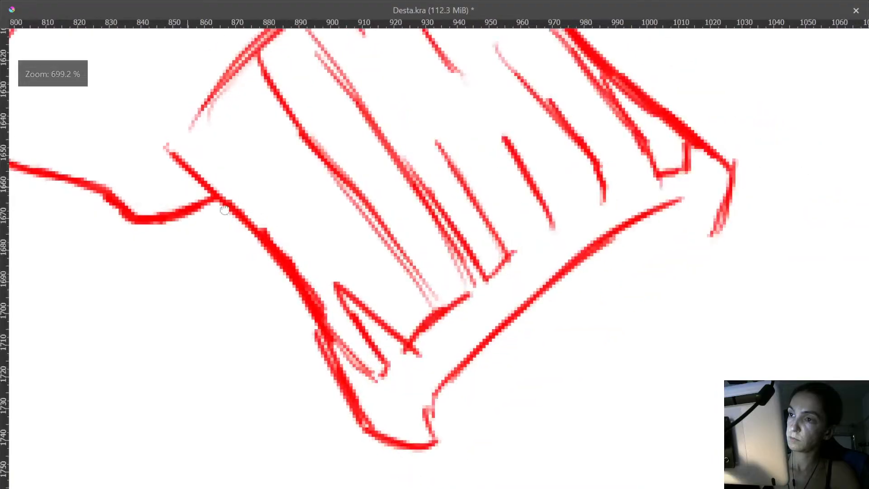
- Redraw the long diagonal line from the outline corner up to the narrow flap's tip as one solid stroke, closing its lower gap
{"action": "left_click_drag", "start_coordinate": [195, 169], "coordinate": [308, 265]}
{"action": "left_click_drag", "start_coordinate": [310, 207], "coordinate": [359, 363]}
{"action": "left_click_drag", "start_coordinate": [301, 310], "coordinate": [310, 278]}
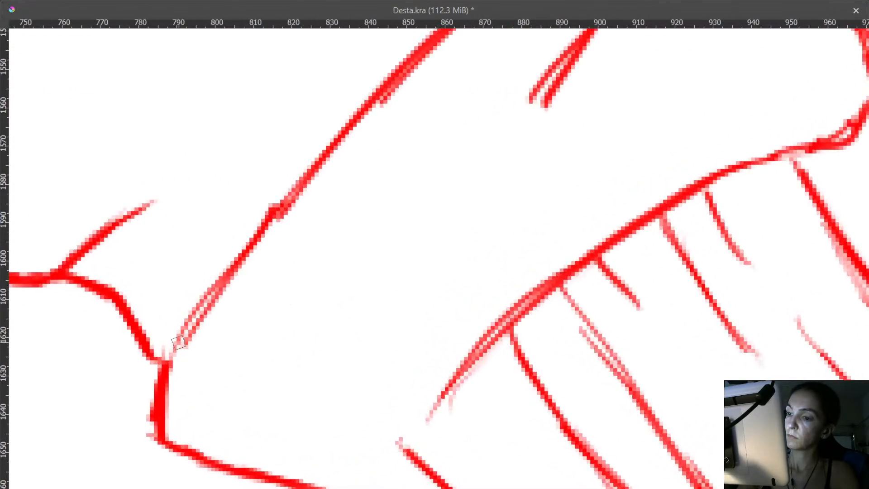
{"action": "left_click_drag", "start_coordinate": [196, 322], "coordinate": [261, 315]}
{"action": "left_click_drag", "start_coordinate": [286, 284], "coordinate": [225, 346]}
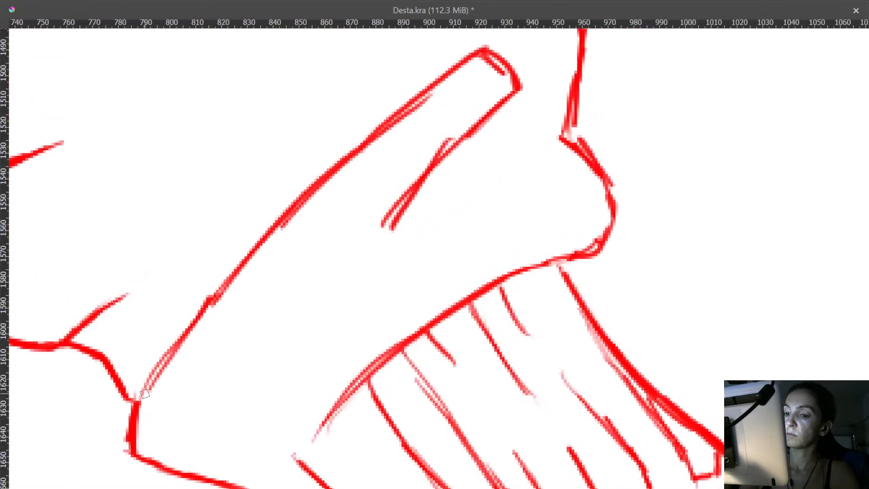
{"action": "mouse_move", "coordinate": [138, 404]}
{"action": "left_mouse_down"}
{"action": "mouse_move", "coordinate": [180, 334]}
{"action": "mouse_move", "coordinate": [246, 258]}
{"action": "left_mouse_up"}
{"action": "left_click_drag", "start_coordinate": [329, 173], "coordinate": [400, 110]}
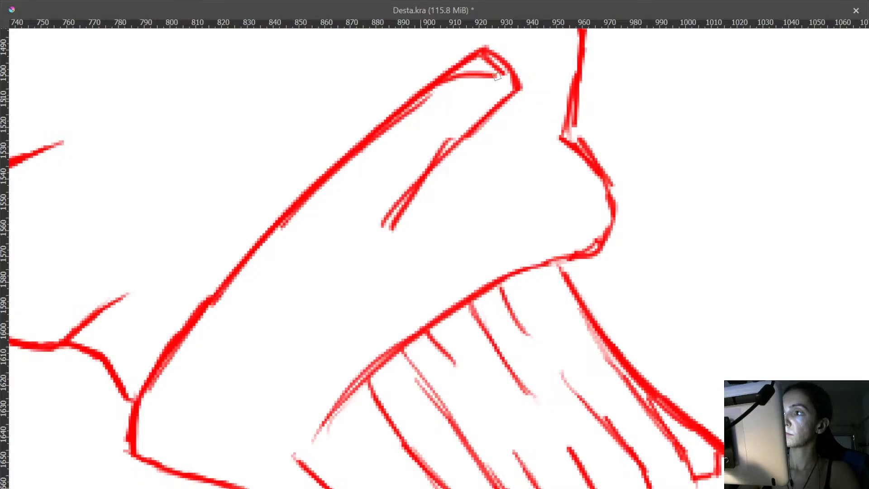
- Undo the stroke across the flap's tip, redraw it as a slanted end meeting the far corner and erase the old rounded tip
{"action": "key", "text": "ctrl+z"}
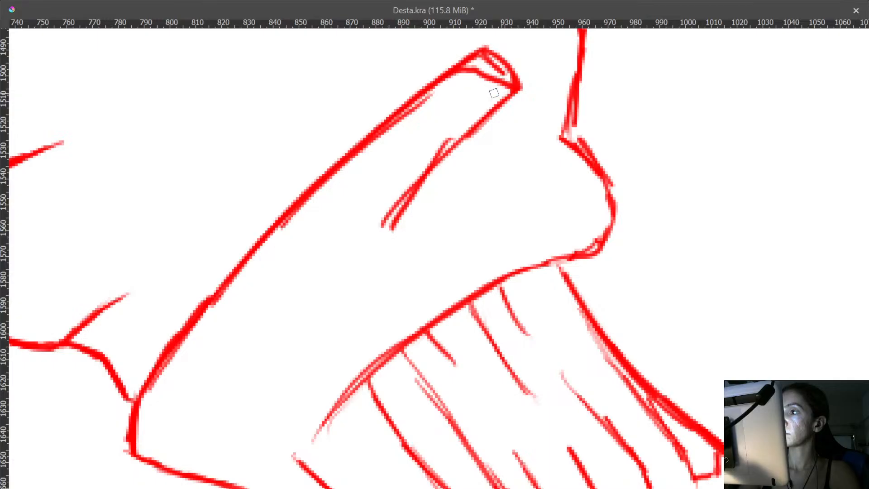
{"action": "left_click_drag", "start_coordinate": [457, 134], "coordinate": [409, 221]}
{"action": "mouse_move", "coordinate": [424, 143]}
{"action": "left_mouse_down"}
{"action": "mouse_move", "coordinate": [473, 161]}
{"action": "mouse_move", "coordinate": [448, 145]}
{"action": "left_mouse_up"}
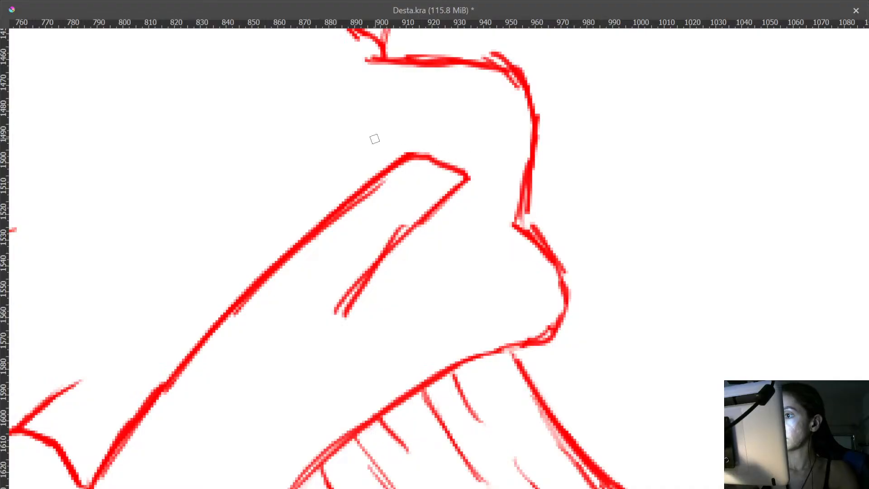
- Redraw the narrow flap's lower fold line as a single stroke and erase the doubled strokes along its long upper edge
{"action": "mouse_move", "coordinate": [323, 232]}
{"action": "left_mouse_down"}
{"action": "mouse_move", "coordinate": [382, 185]}
{"action": "mouse_move", "coordinate": [286, 276]}
{"action": "mouse_move", "coordinate": [306, 249]}
{"action": "left_mouse_up"}
{"action": "left_click_drag", "start_coordinate": [230, 325], "coordinate": [283, 268]}
{"action": "mouse_move", "coordinate": [393, 227]}
{"action": "left_mouse_down"}
{"action": "mouse_move", "coordinate": [375, 255]}
{"action": "mouse_move", "coordinate": [378, 203]}
{"action": "mouse_move", "coordinate": [351, 180]}
{"action": "left_mouse_up"}
{"action": "mouse_move", "coordinate": [359, 218]}
{"action": "left_mouse_down"}
{"action": "mouse_move", "coordinate": [334, 251]}
{"action": "mouse_move", "coordinate": [290, 264]}
{"action": "mouse_move", "coordinate": [309, 243]}
{"action": "left_mouse_up"}
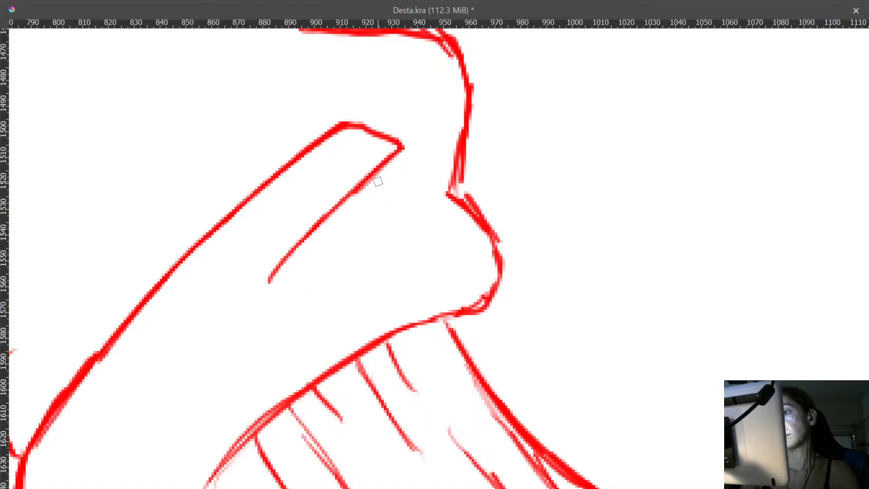
{"action": "left_click_drag", "start_coordinate": [357, 321], "coordinate": [411, 150]}
{"action": "mouse_move", "coordinate": [350, 270]}
{"action": "left_mouse_down"}
{"action": "mouse_move", "coordinate": [330, 237]}
{"action": "mouse_move", "coordinate": [351, 198]}
{"action": "mouse_move", "coordinate": [355, 244]}
{"action": "left_mouse_up"}
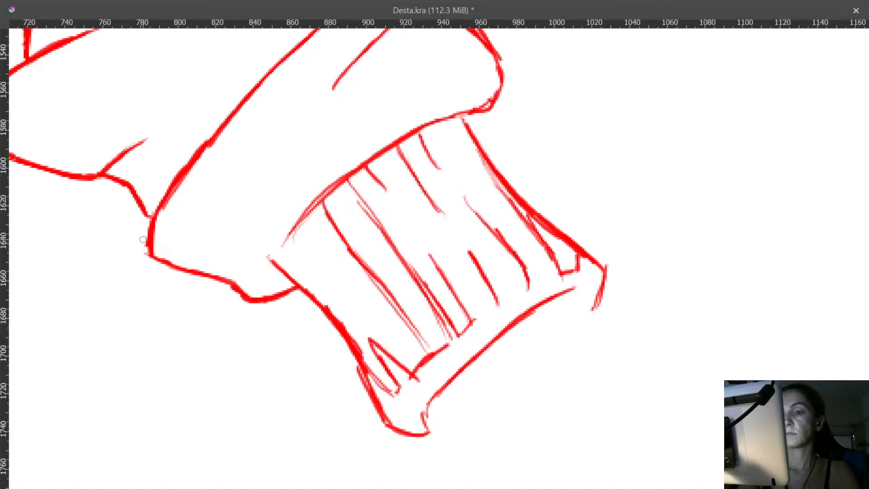
- Clean up the short outline segment rising from the sleeve's lower corner beneath the flap and close its corner
{"action": "left_click_drag", "start_coordinate": [141, 211], "coordinate": [154, 169]}
{"action": "mouse_move", "coordinate": [166, 276]}
{"action": "left_mouse_down"}
{"action": "mouse_move", "coordinate": [168, 248]}
{"action": "mouse_move", "coordinate": [169, 287]}
{"action": "mouse_move", "coordinate": [163, 256]}
{"action": "left_mouse_up"}
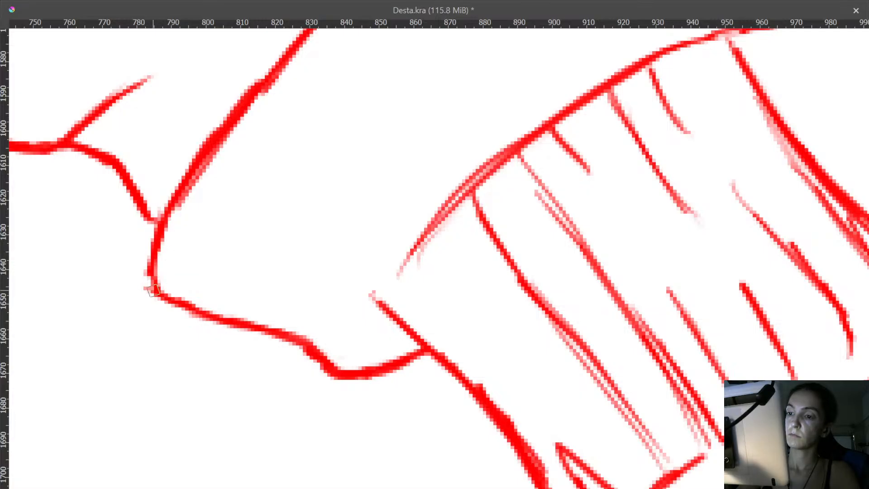
{"action": "left_click_drag", "start_coordinate": [154, 290], "coordinate": [154, 258]}
- Redraw the seam above the ribbed cuff as one solid curve and erase the faint strokes beside its lower end
{"action": "mouse_move", "coordinate": [508, 199]}
{"action": "left_mouse_down"}
{"action": "mouse_move", "coordinate": [450, 217]}
{"action": "mouse_move", "coordinate": [318, 311]}
{"action": "left_mouse_up"}
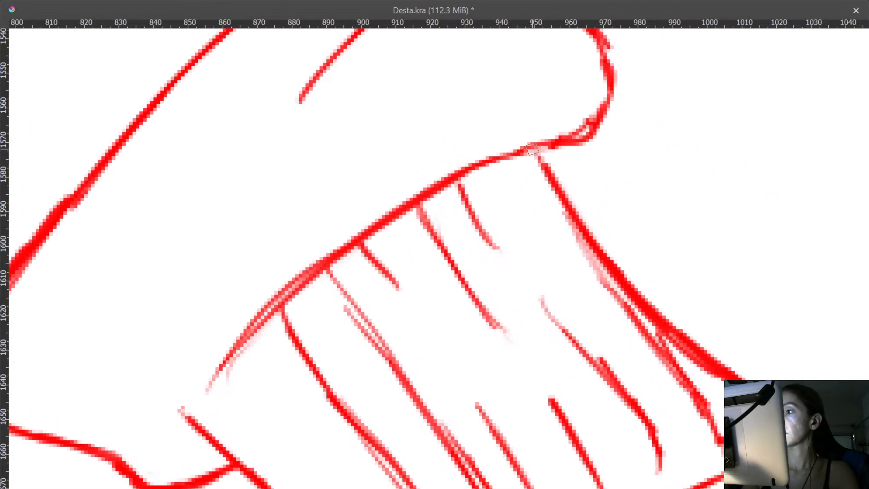
{"action": "left_click_drag", "start_coordinate": [534, 148], "coordinate": [461, 170]}
{"action": "left_click_drag", "start_coordinate": [541, 147], "coordinate": [468, 169]}
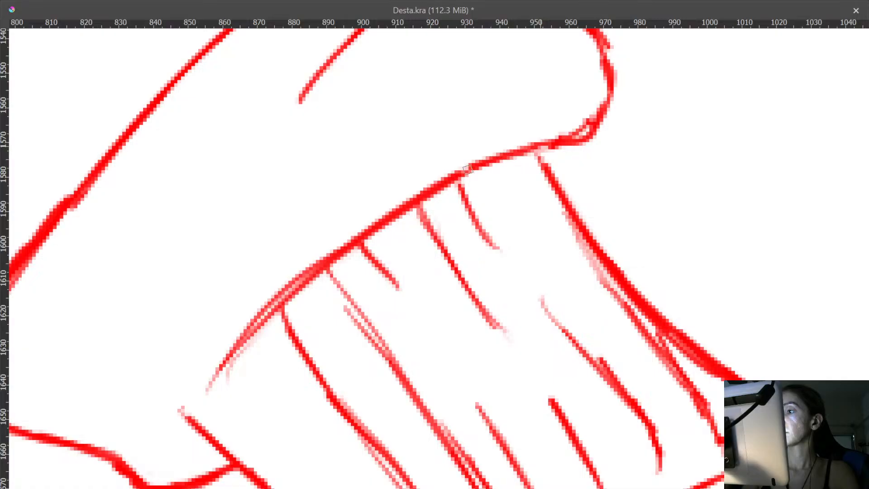
{"action": "left_click_drag", "start_coordinate": [260, 321], "coordinate": [356, 242]}
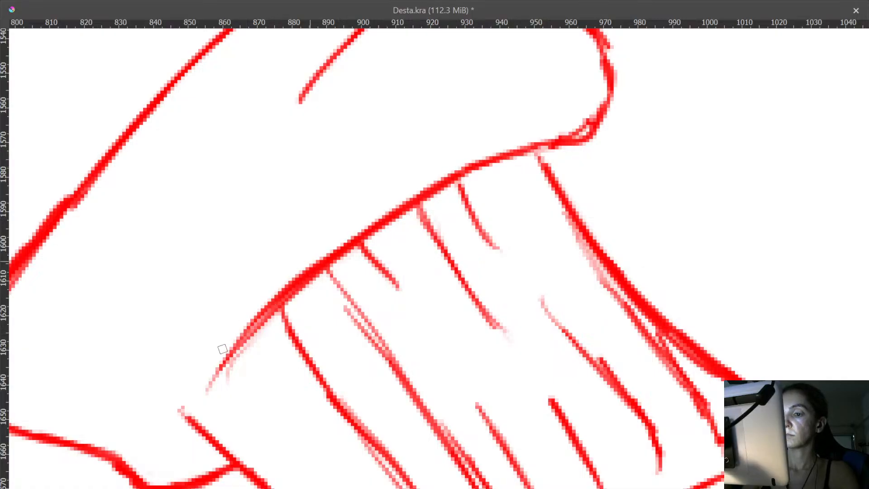
{"action": "left_click_drag", "start_coordinate": [262, 334], "coordinate": [212, 390]}
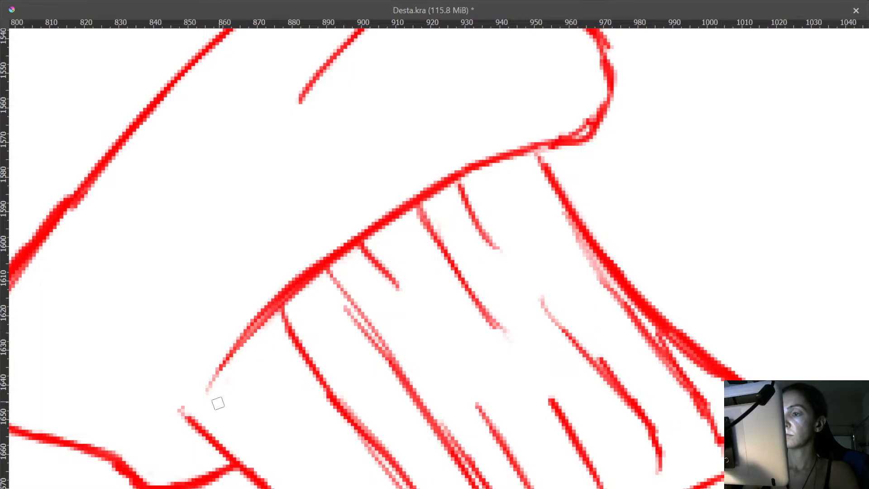
- Rework the ribbed cuff's outer edge, undoing the last strokes there and erasing the excess thickness along its inner side
{"action": "mouse_move", "coordinate": [460, 206]}
{"action": "left_mouse_down"}
{"action": "mouse_move", "coordinate": [264, 250]}
{"action": "mouse_move", "coordinate": [211, 208]}
{"action": "left_mouse_up"}
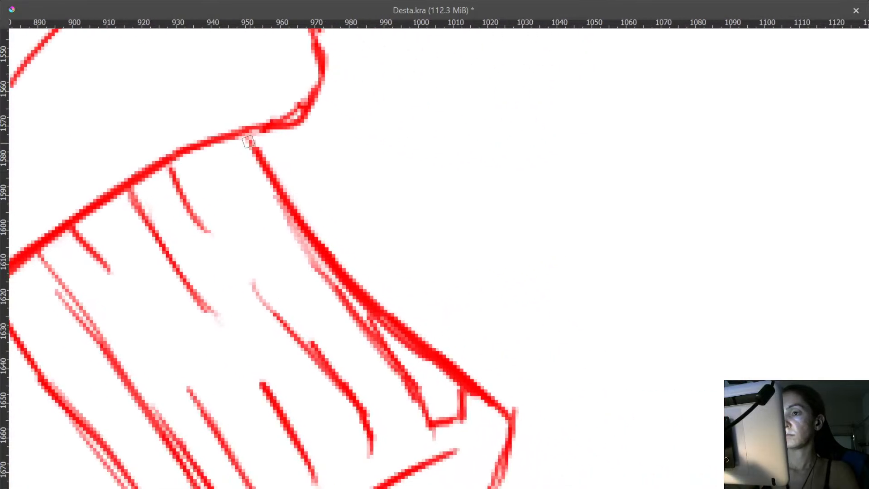
{"action": "left_click_drag", "start_coordinate": [360, 266], "coordinate": [307, 139]}
{"action": "mouse_move", "coordinate": [320, 188]}
{"action": "left_mouse_down"}
{"action": "mouse_move", "coordinate": [337, 223]}
{"action": "mouse_move", "coordinate": [366, 234]}
{"action": "left_mouse_up"}
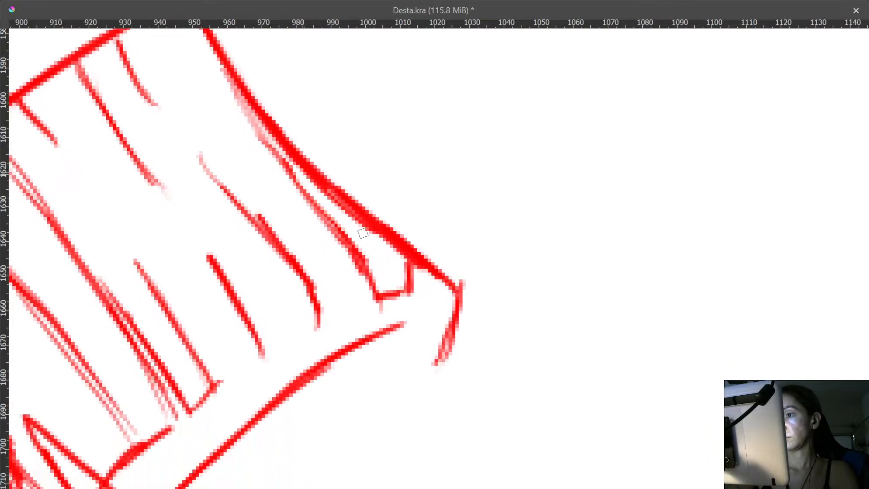
{"action": "mouse_move", "coordinate": [329, 205]}
{"action": "left_mouse_down"}
{"action": "mouse_move", "coordinate": [399, 253]}
{"action": "mouse_move", "coordinate": [328, 206]}
{"action": "mouse_move", "coordinate": [382, 243]}
{"action": "left_mouse_up"}
{"action": "key", "text": "ctrl+z"}
{"action": "key", "text": "ctrl+z"}
{"action": "key", "text": "ctrl+z"}
{"action": "key", "text": "ctrl+z"}
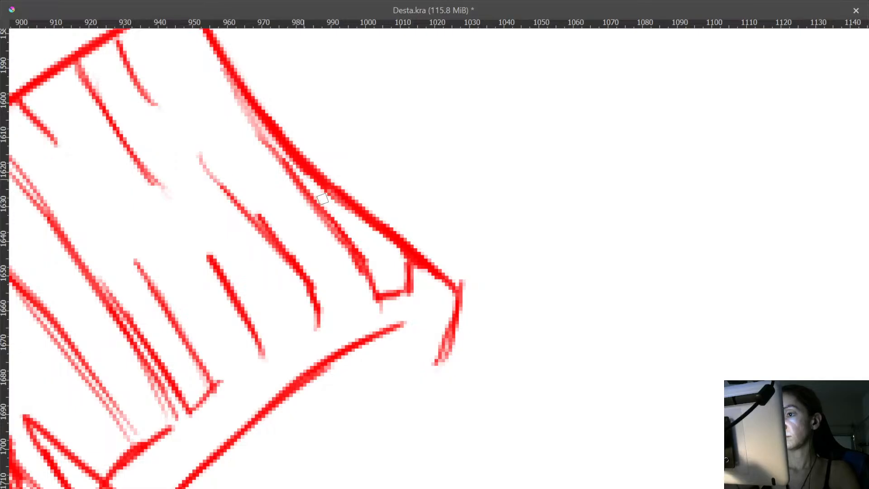
{"action": "left_click_drag", "start_coordinate": [323, 199], "coordinate": [357, 224]}
{"action": "left_click_drag", "start_coordinate": [326, 193], "coordinate": [226, 71]}
{"action": "mouse_move", "coordinate": [259, 106]}
{"action": "left_mouse_down"}
{"action": "mouse_move", "coordinate": [266, 116]}
{"action": "mouse_move", "coordinate": [245, 65]}
{"action": "left_mouse_up"}
- Redraw the short curved ends at both corners of the cuff's hem as solid strokes
{"action": "left_click_drag", "start_coordinate": [411, 187], "coordinate": [429, 117]}
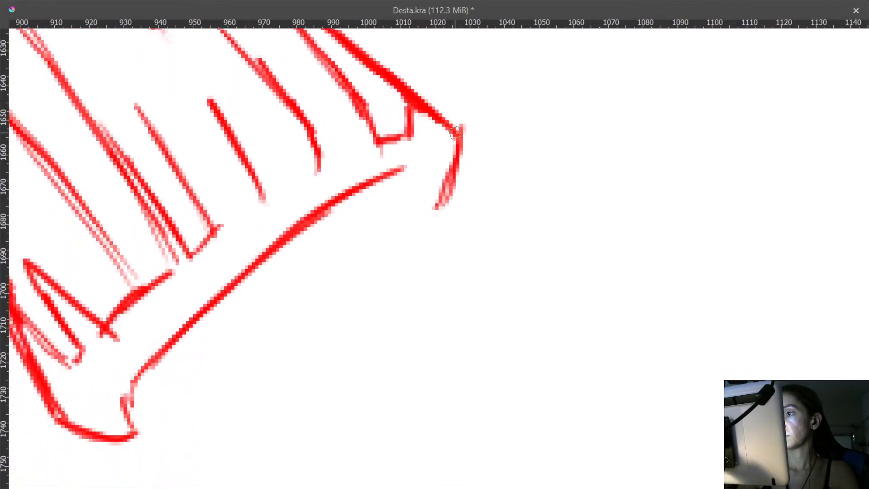
{"action": "mouse_move", "coordinate": [455, 132]}
{"action": "left_mouse_down"}
{"action": "mouse_move", "coordinate": [457, 157]}
{"action": "mouse_move", "coordinate": [435, 208]}
{"action": "left_mouse_up"}
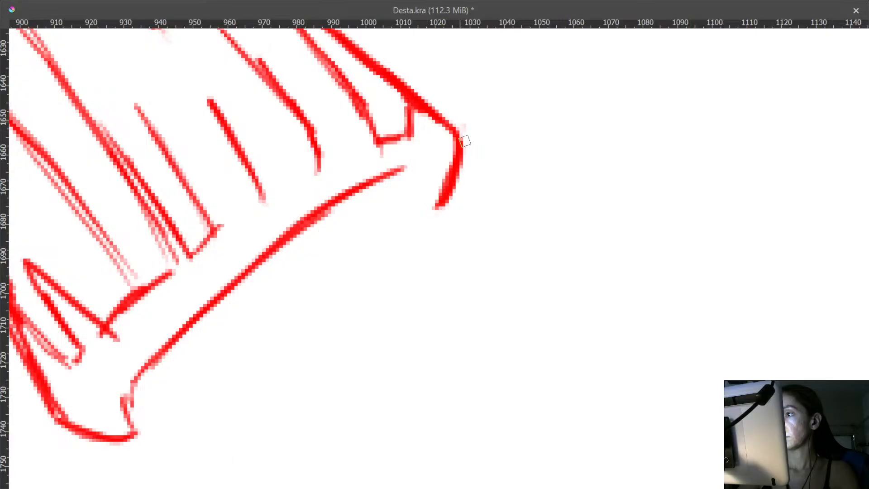
{"action": "left_click_drag", "start_coordinate": [360, 254], "coordinate": [510, 112]}
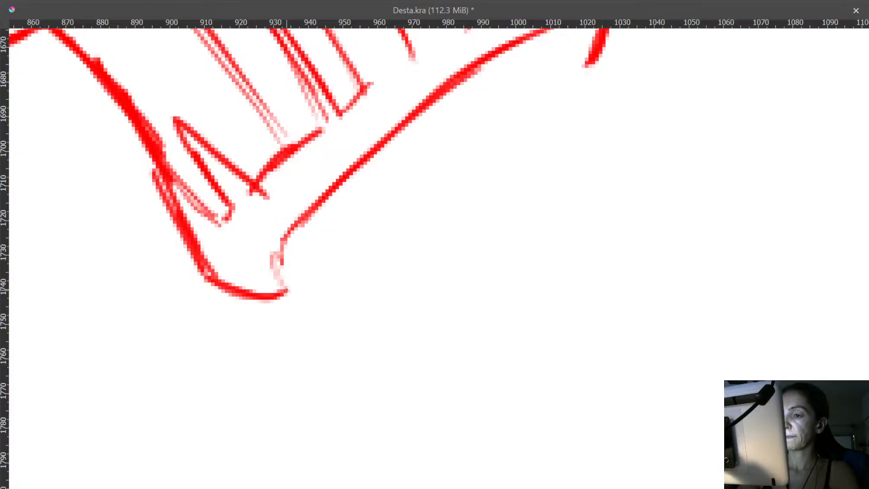
{"action": "mouse_move", "coordinate": [286, 291]}
{"action": "left_mouse_down"}
{"action": "mouse_move", "coordinate": [278, 250]}
{"action": "mouse_move", "coordinate": [274, 258]}
{"action": "mouse_move", "coordinate": [303, 221]}
{"action": "left_mouse_up"}
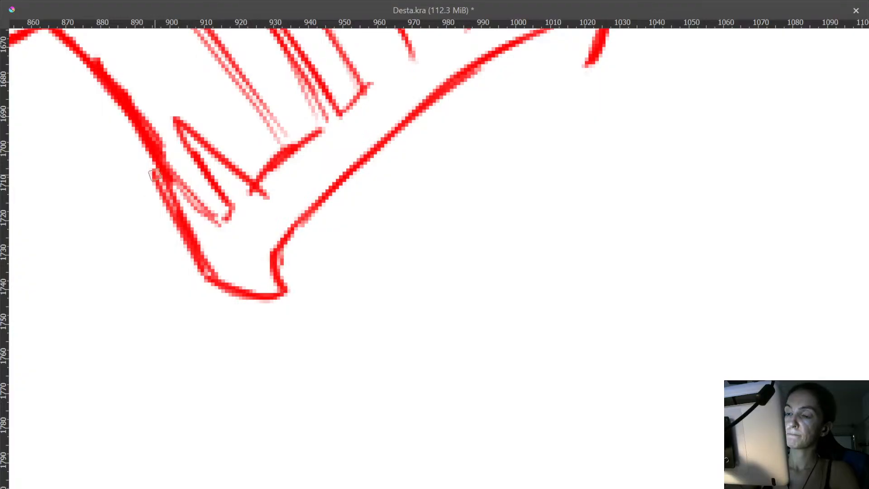
- Redraw the cuff's inner side edge down to the hem corner as one solid line and erase the strokes outside it
{"action": "mouse_move", "coordinate": [154, 174]}
{"action": "left_mouse_down"}
{"action": "mouse_move", "coordinate": [175, 219]}
{"action": "mouse_move", "coordinate": [150, 167]}
{"action": "mouse_move", "coordinate": [208, 290]}
{"action": "left_mouse_up"}
{"action": "left_click_drag", "start_coordinate": [154, 166], "coordinate": [220, 287]}
{"action": "left_click_drag", "start_coordinate": [136, 113], "coordinate": [234, 258]}
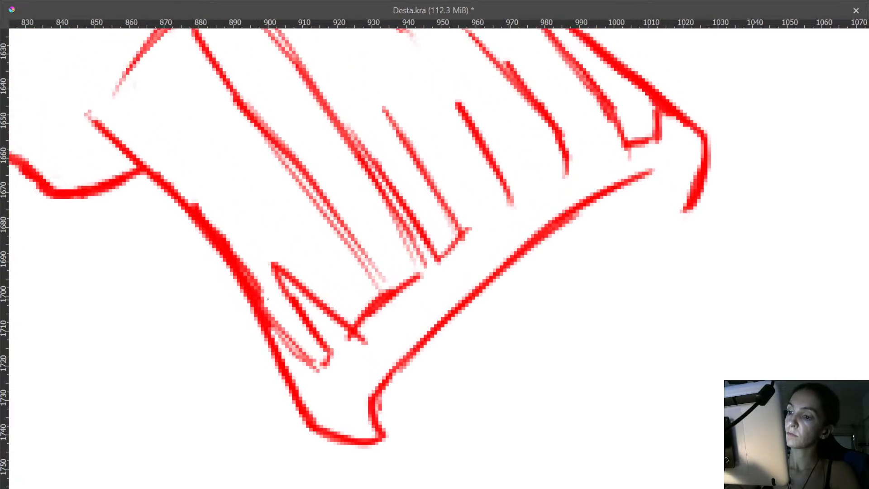
{"action": "left_click_drag", "start_coordinate": [268, 299], "coordinate": [192, 199]}
- Smooth the short vertical outline above the sleeve's side fold and fill in the curved dip leading to it
{"action": "left_click_drag", "start_coordinate": [424, 167], "coordinate": [460, 294]}
{"action": "left_click_drag", "start_coordinate": [473, 156], "coordinate": [462, 302]}
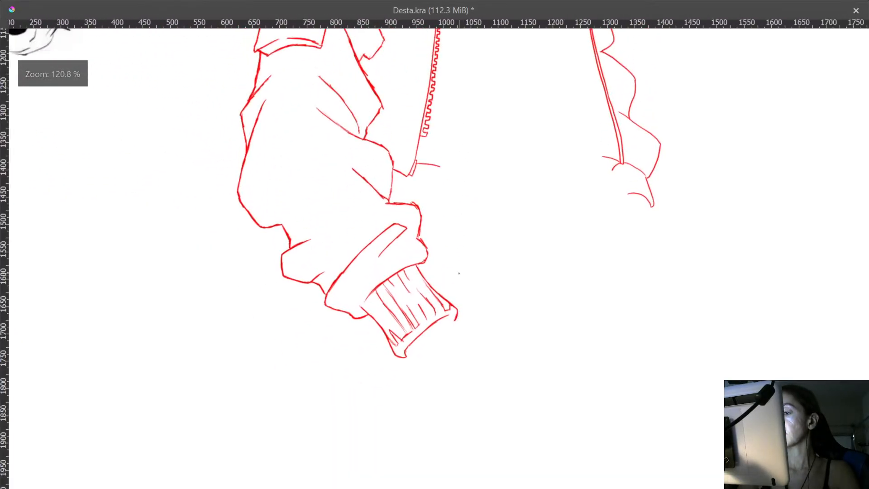
{"action": "left_click_drag", "start_coordinate": [422, 220], "coordinate": [434, 184]}
{"action": "left_click_drag", "start_coordinate": [118, 256], "coordinate": [136, 192]}
{"action": "left_click_drag", "start_coordinate": [219, 218], "coordinate": [236, 253]}
{"action": "left_click_drag", "start_coordinate": [212, 208], "coordinate": [245, 266]}
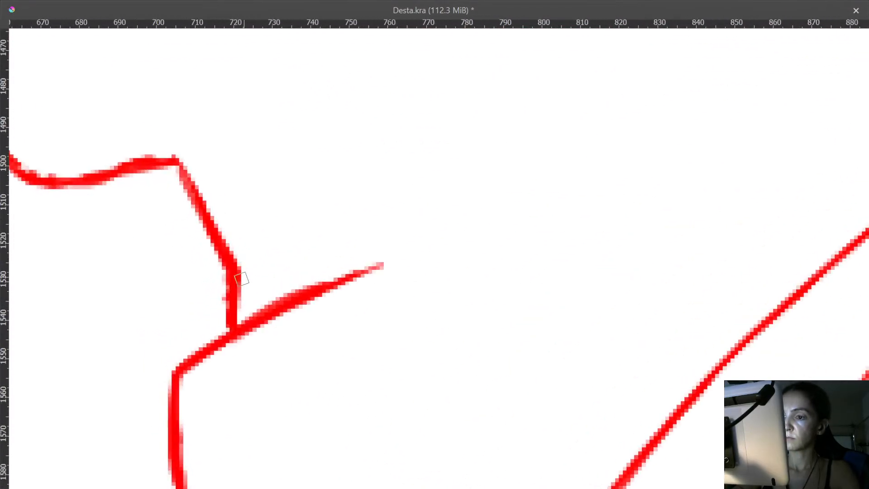
{"action": "left_click_drag", "start_coordinate": [187, 240], "coordinate": [284, 305]}
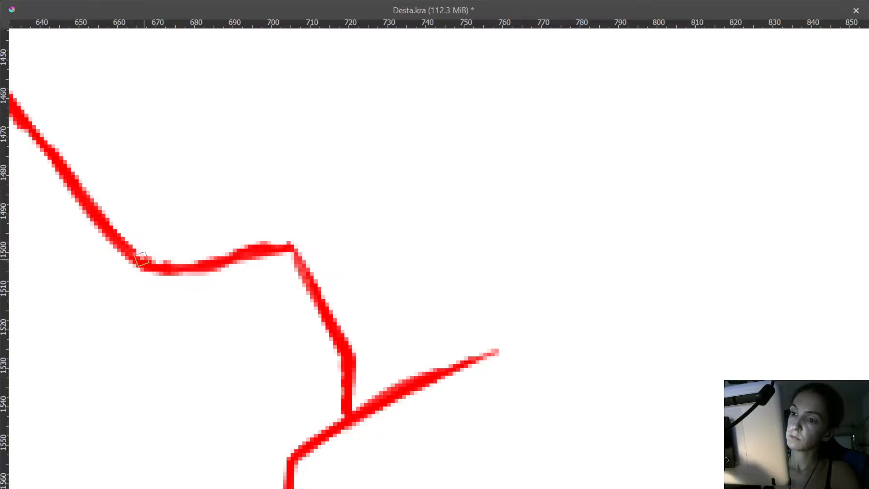
{"action": "left_click_drag", "start_coordinate": [174, 266], "coordinate": [197, 270]}
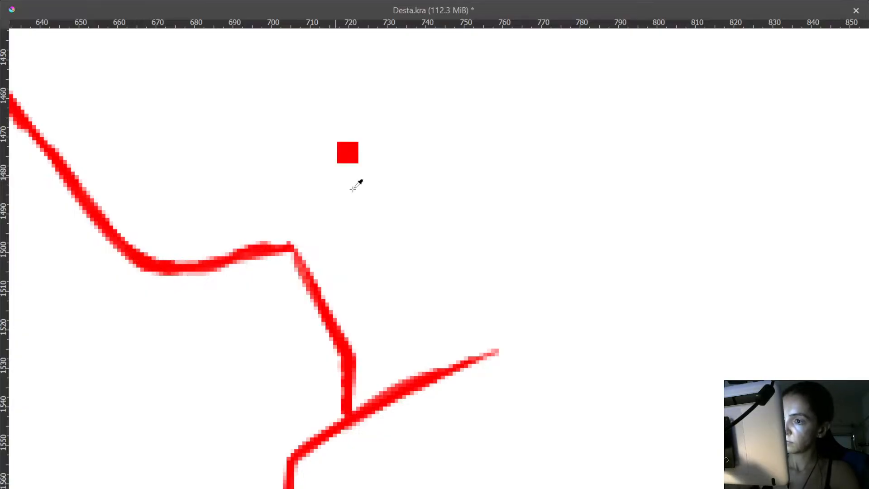
- Redraw the sleeve's rounded bulge from the cuff seam up to the notch above it as a solid outline
{"action": "left_click_drag", "start_coordinate": [381, 213], "coordinate": [404, 319]}
{"action": "left_click_drag", "start_coordinate": [467, 270], "coordinate": [200, 310]}
{"action": "left_click_drag", "start_coordinate": [364, 294], "coordinate": [358, 248]}
{"action": "left_click_drag", "start_coordinate": [287, 384], "coordinate": [355, 250]}
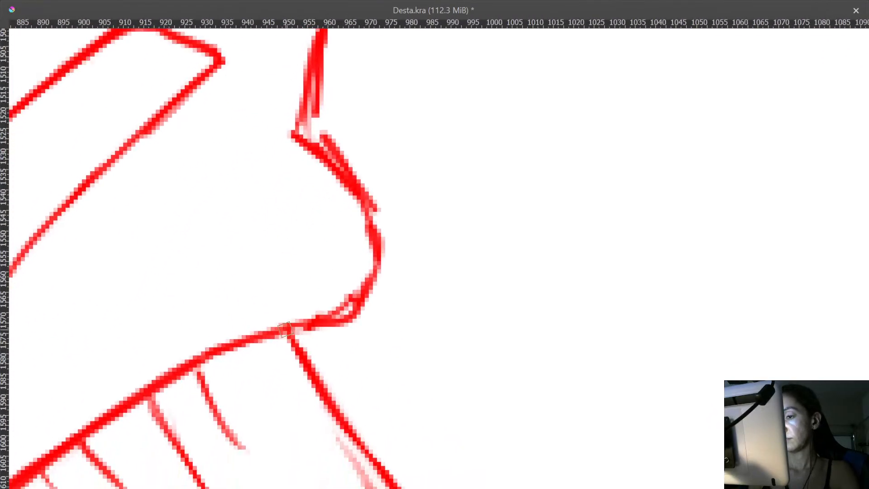
{"action": "mouse_move", "coordinate": [290, 330]}
{"action": "left_mouse_down"}
{"action": "mouse_move", "coordinate": [354, 313]}
{"action": "mouse_move", "coordinate": [379, 255]}
{"action": "mouse_move", "coordinate": [368, 210]}
{"action": "mouse_move", "coordinate": [330, 164]}
{"action": "left_mouse_up"}
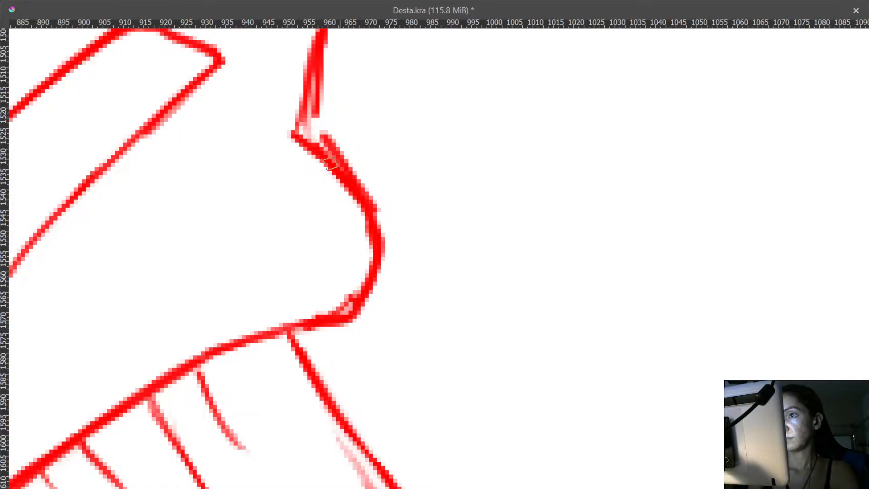
{"action": "mouse_move", "coordinate": [295, 134]}
{"action": "left_mouse_down"}
{"action": "mouse_move", "coordinate": [328, 195]}
{"action": "mouse_move", "coordinate": [283, 297]}
{"action": "mouse_move", "coordinate": [304, 211]}
{"action": "left_mouse_up"}
- Redraw the horizontal edge above the narrow flap and the vertical edge rising from its inner end as solid strokes
{"action": "mouse_move", "coordinate": [312, 160]}
{"action": "left_mouse_down"}
{"action": "mouse_move", "coordinate": [305, 119]}
{"action": "mouse_move", "coordinate": [461, 252]}
{"action": "mouse_move", "coordinate": [510, 258]}
{"action": "left_mouse_up"}
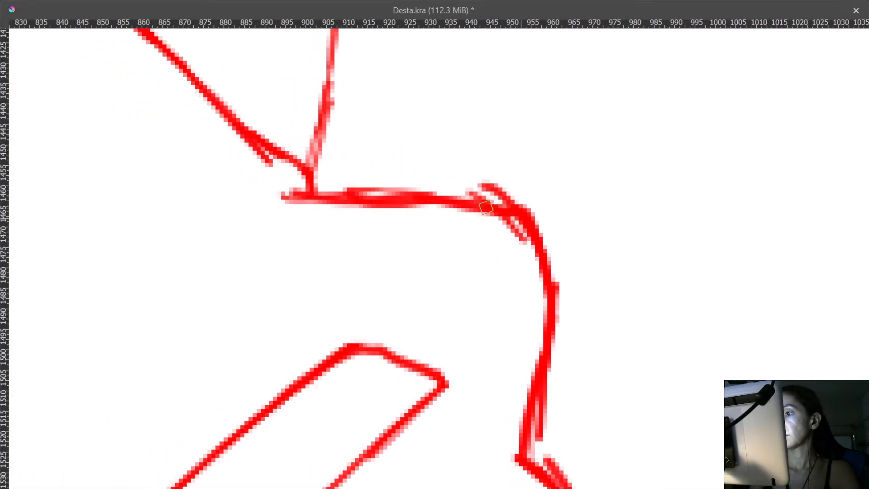
{"action": "left_click_drag", "start_coordinate": [486, 208], "coordinate": [288, 195]}
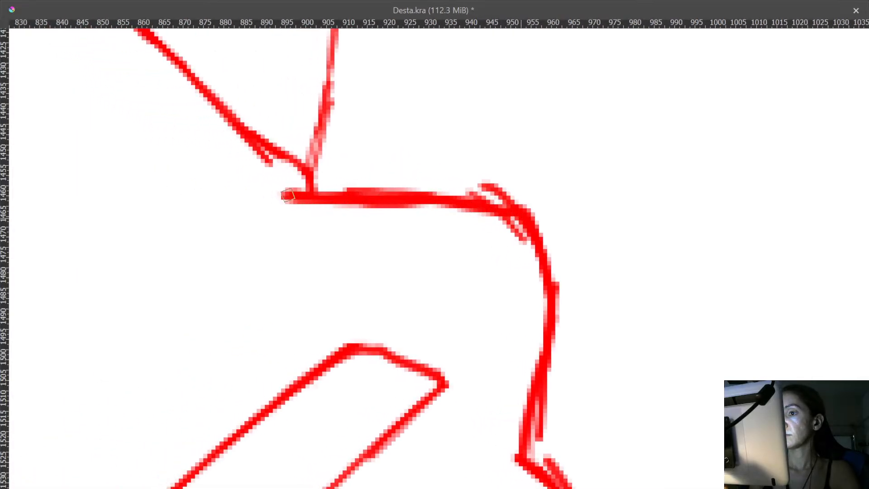
{"action": "mouse_move", "coordinate": [302, 136]}
{"action": "left_mouse_down"}
{"action": "mouse_move", "coordinate": [314, 147]}
{"action": "mouse_move", "coordinate": [370, 352]}
{"action": "left_mouse_up"}
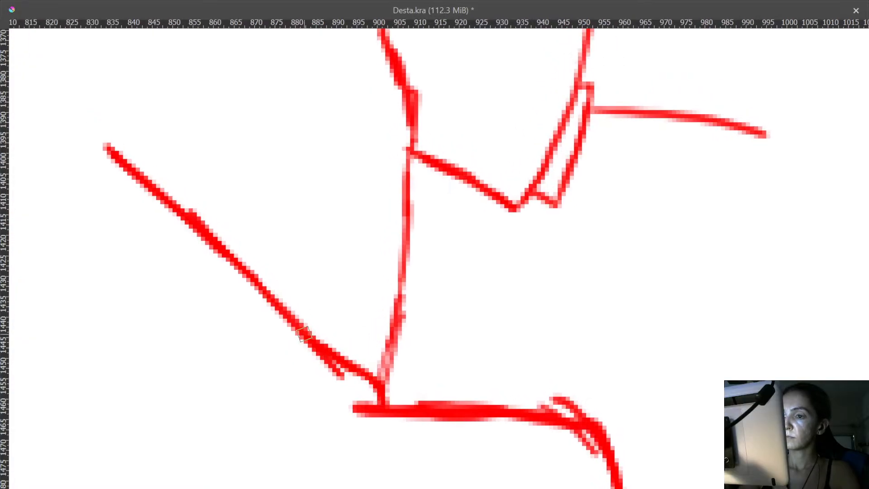
{"action": "mouse_move", "coordinate": [380, 388]}
{"action": "left_mouse_down"}
{"action": "mouse_move", "coordinate": [405, 246]}
{"action": "mouse_move", "coordinate": [409, 94]}
{"action": "mouse_move", "coordinate": [412, 313]}
{"action": "mouse_move", "coordinate": [394, 253]}
{"action": "mouse_move", "coordinate": [357, 212]}
{"action": "left_mouse_up"}
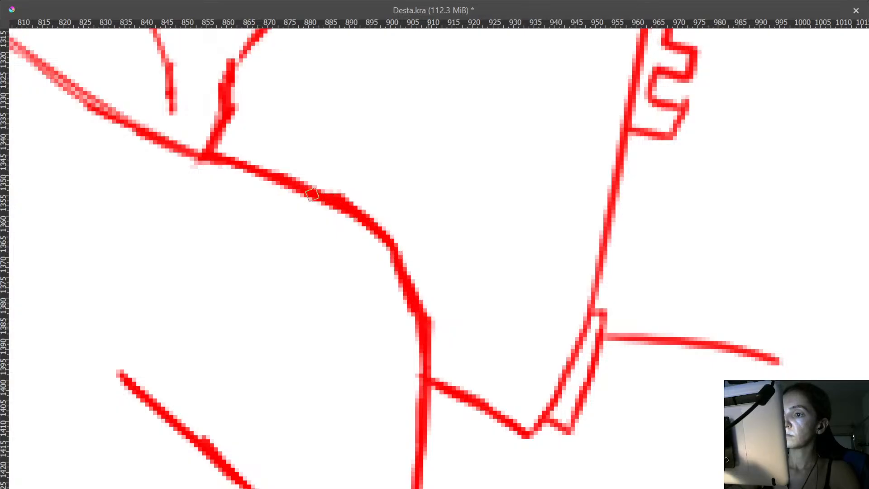
- Redraw the long curved fold line across the sleeve as one stroke and erase the faint strokes near its upper end
{"action": "left_click_drag", "start_coordinate": [285, 181], "coordinate": [258, 171]}
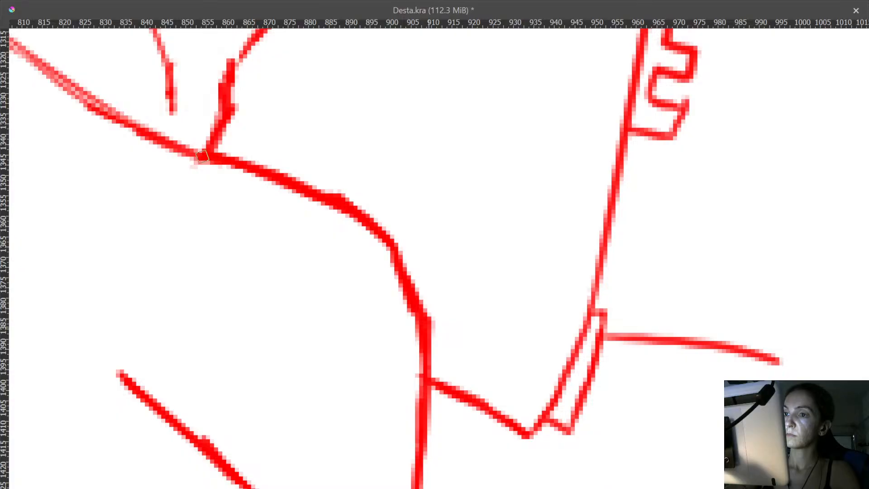
{"action": "left_click_drag", "start_coordinate": [157, 137], "coordinate": [324, 296]}
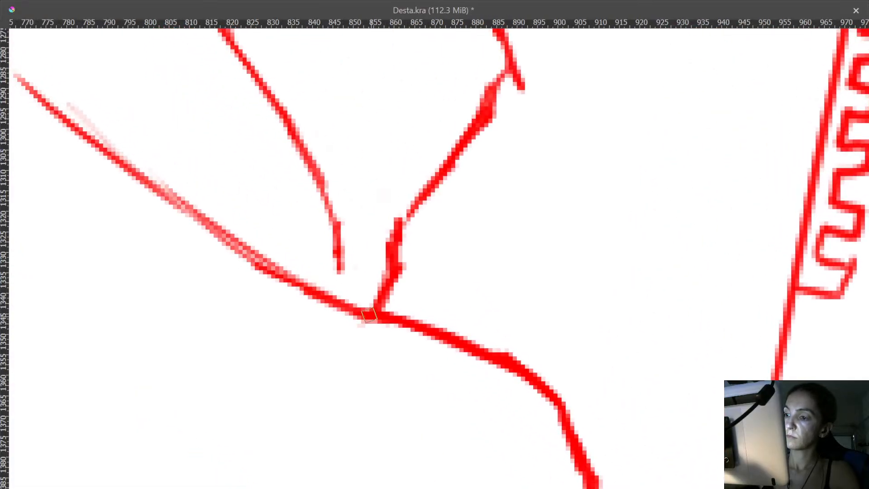
{"action": "mouse_move", "coordinate": [369, 314]}
{"action": "left_mouse_down"}
{"action": "mouse_move", "coordinate": [234, 248]}
{"action": "mouse_move", "coordinate": [90, 141]}
{"action": "mouse_move", "coordinate": [211, 265]}
{"action": "mouse_move", "coordinate": [199, 272]}
{"action": "left_mouse_up"}
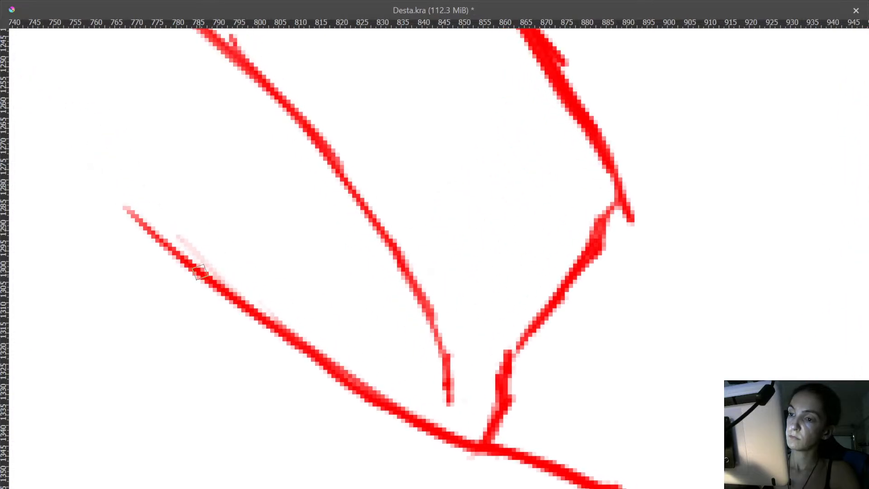
{"action": "key", "text": "ctrl+z"}
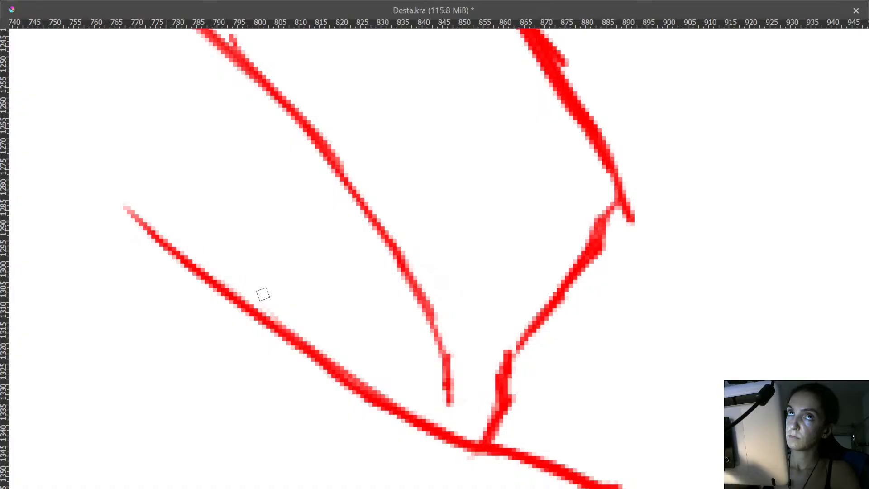
{"action": "left_click_drag", "start_coordinate": [261, 318], "coordinate": [204, 175]}
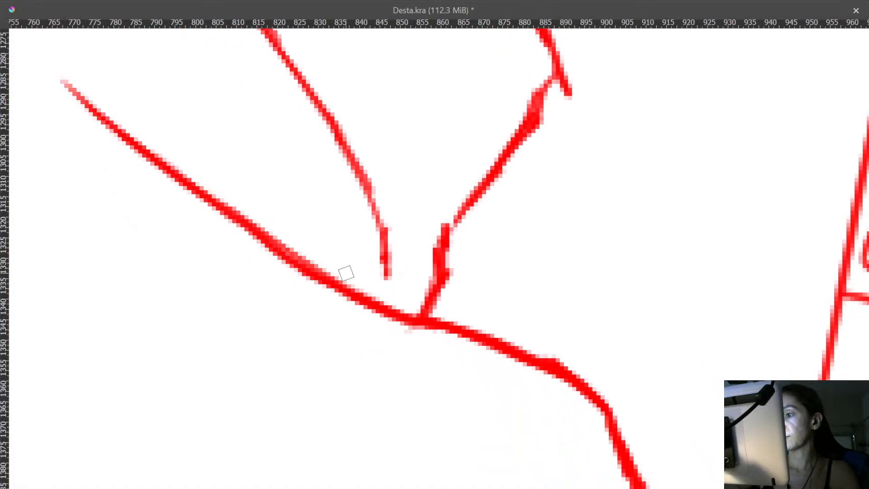
{"action": "mouse_move", "coordinate": [346, 273]}
{"action": "left_mouse_down"}
{"action": "mouse_move", "coordinate": [392, 322]}
{"action": "mouse_move", "coordinate": [411, 316]}
{"action": "mouse_move", "coordinate": [415, 248]}
{"action": "mouse_move", "coordinate": [443, 317]}
{"action": "mouse_move", "coordinate": [471, 338]}
{"action": "mouse_move", "coordinate": [468, 322]}
{"action": "mouse_move", "coordinate": [410, 330]}
{"action": "mouse_move", "coordinate": [394, 199]}
{"action": "left_mouse_up"}
- Undo the stray stroke over the upper-sleeve band's lower curve and thin the far end of its upper curve
{"action": "left_click_drag", "start_coordinate": [314, 143], "coordinate": [317, 249]}
{"action": "left_click_drag", "start_coordinate": [316, 163], "coordinate": [474, 425]}
{"action": "left_click_drag", "start_coordinate": [307, 307], "coordinate": [317, 149]}
{"action": "left_click_drag", "start_coordinate": [324, 200], "coordinate": [393, 200]}
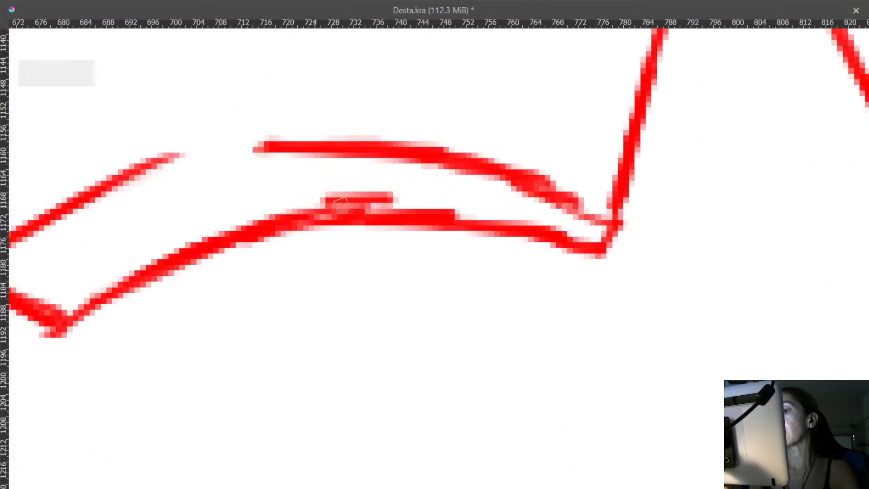
{"action": "key", "text": "ctrl+z"}
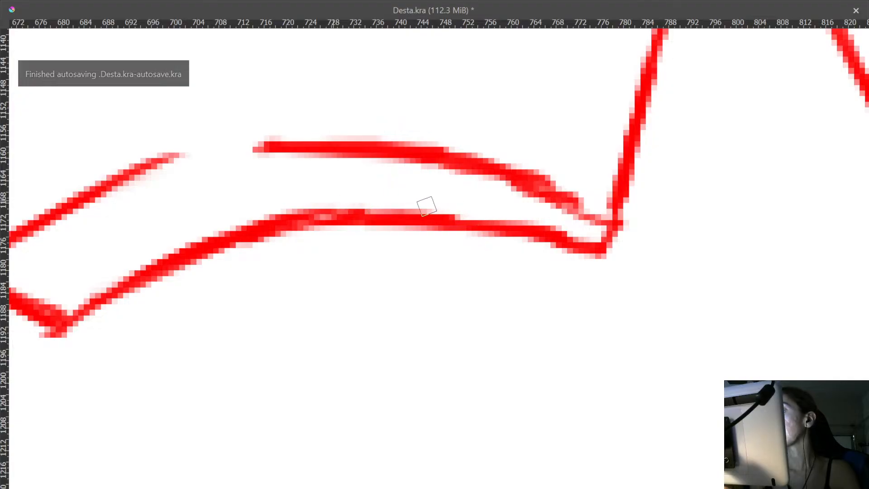
{"action": "left_click_drag", "start_coordinate": [506, 156], "coordinate": [588, 203]}
{"action": "left_click_drag", "start_coordinate": [729, 252], "coordinate": [730, 351]}
{"action": "mouse_move", "coordinate": [574, 318]}
{"action": "left_mouse_down"}
{"action": "mouse_move", "coordinate": [449, 334]}
{"action": "mouse_move", "coordinate": [398, 306]}
{"action": "left_mouse_up"}
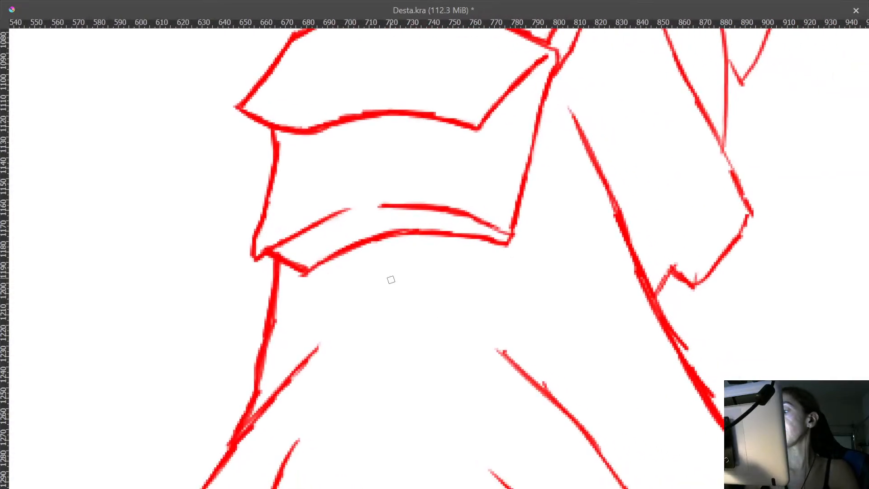
- Show the hidden interface panels and add a new paint layer above Paint Layer 3 in Group 4
{"action": "left_click_drag", "start_coordinate": [536, 303], "coordinate": [294, 65]}
{"action": "left_click_drag", "start_coordinate": [357, 241], "coordinate": [497, 244]}
{"action": "key", "text": "Tab"}
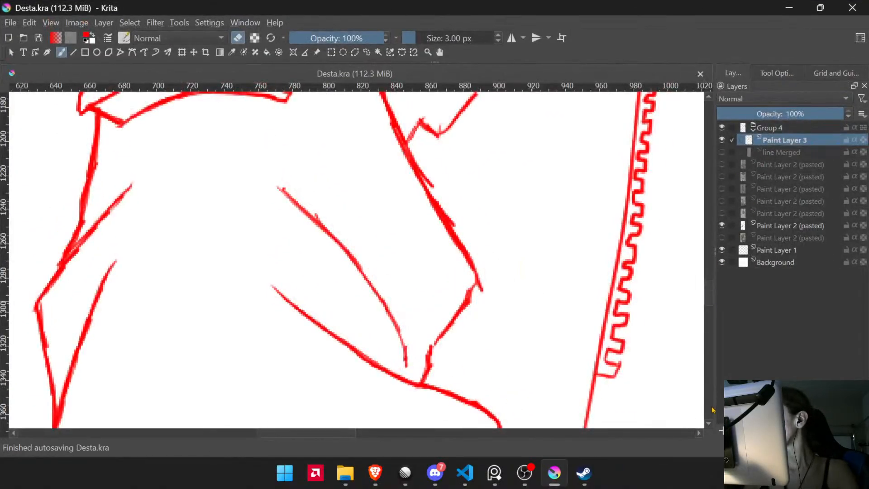
{"action": "left_click", "coordinate": [721, 430]}
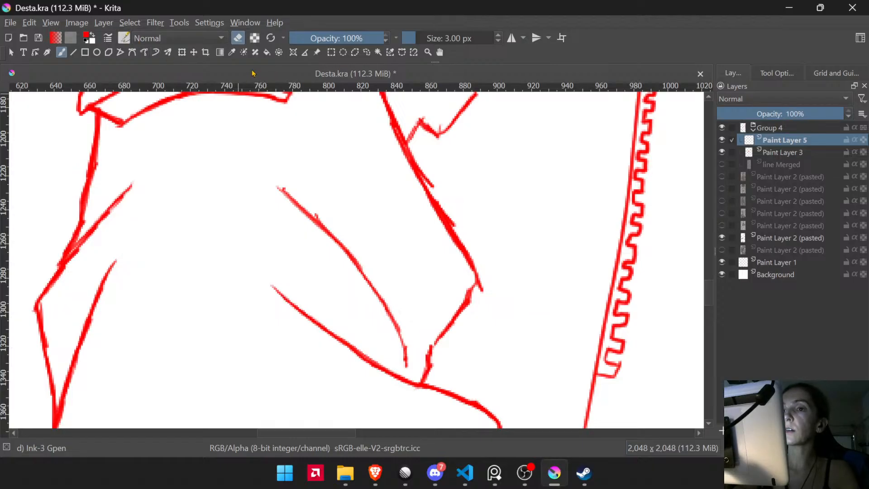
- Lower Paint Layer 3's opacity to 54% and make Paint Layer 5 the active layer
{"action": "left_click", "coordinate": [783, 153]}
{"action": "left_click", "coordinate": [794, 113]}
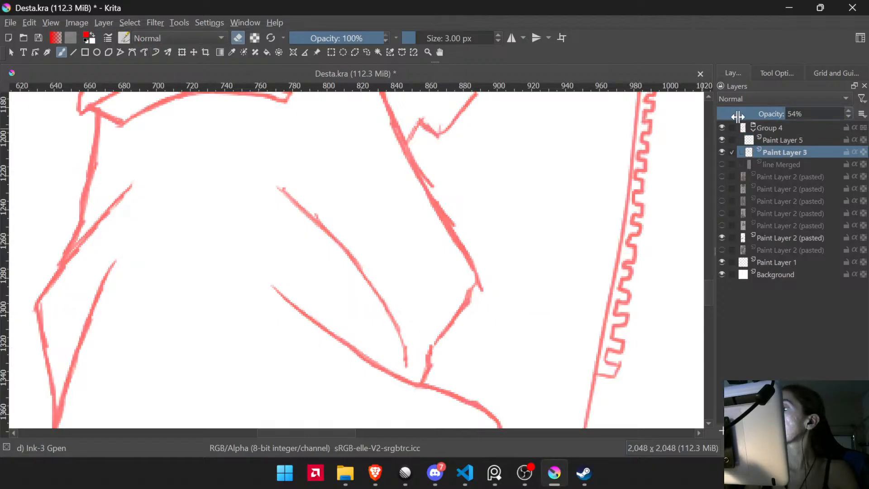
{"action": "left_click", "coordinate": [780, 144]}
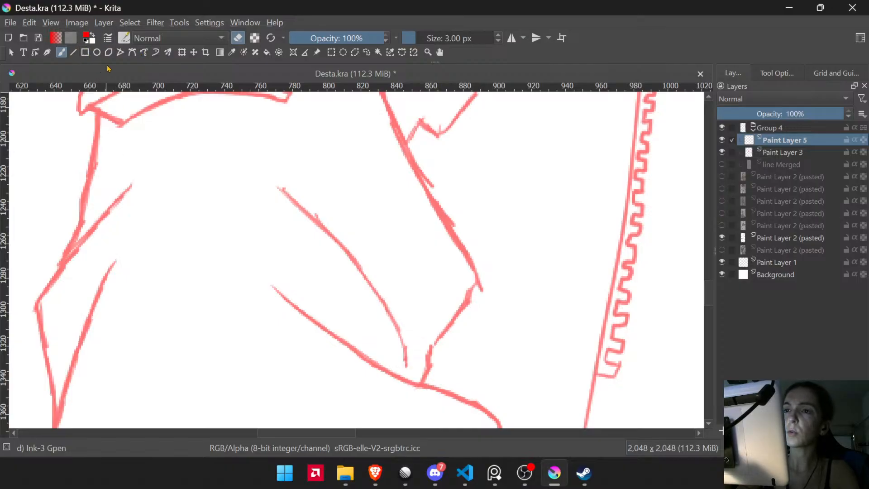
- Try to trace the long inner fold curve of the sleeve with a Bezier path
{"action": "left_click", "coordinate": [132, 54]}
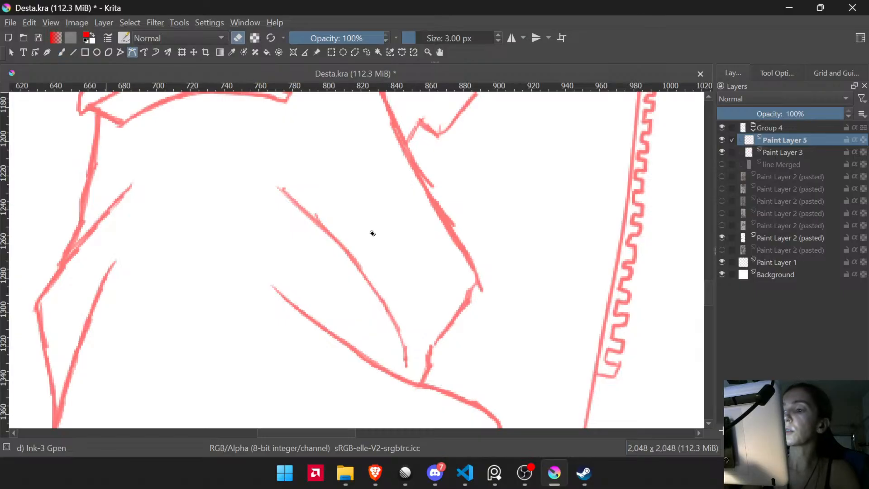
{"action": "left_click_drag", "start_coordinate": [381, 294], "coordinate": [341, 211]}
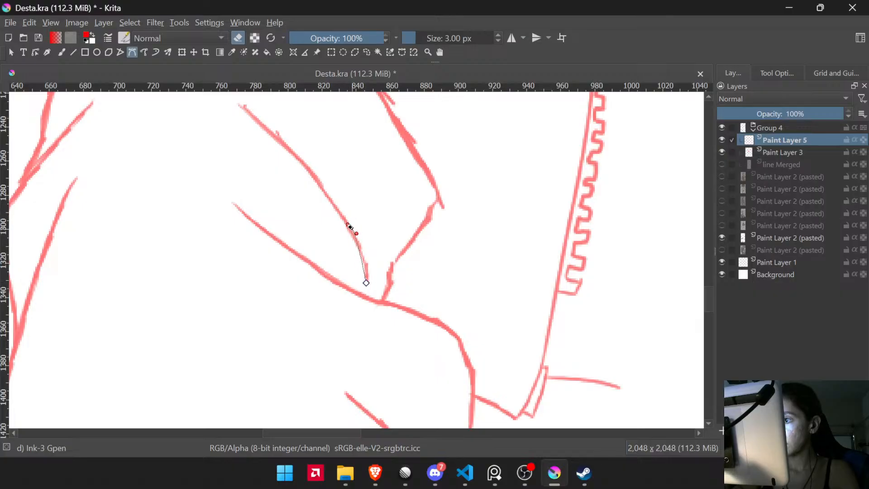
{"action": "left_click_drag", "start_coordinate": [350, 226], "coordinate": [333, 196]}
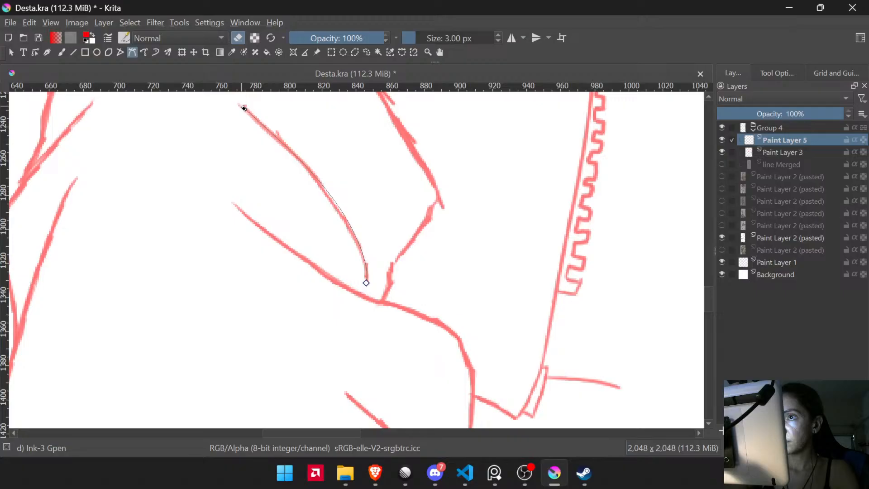
{"action": "double_click", "coordinate": [234, 100]}
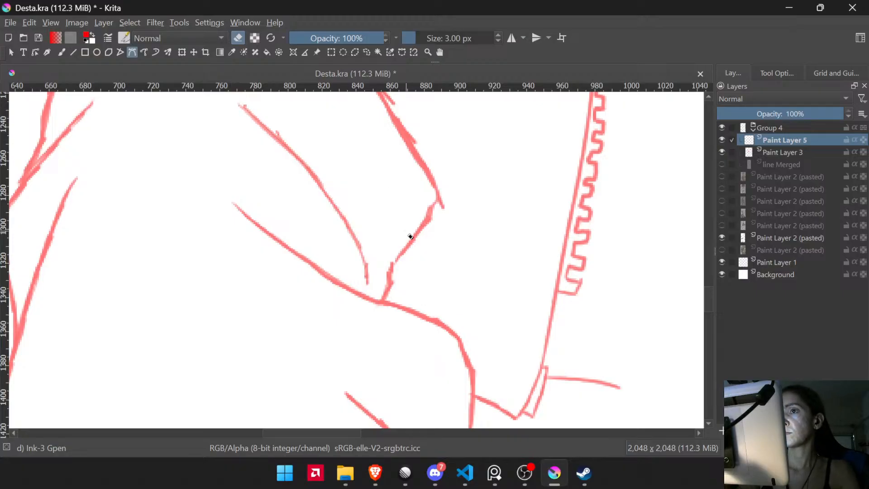
- Turn off eraser mode and trace the long inner fold curve from its lower end to its upper tip with a Bezier path
{"action": "key", "text": "e"}
{"action": "scroll", "coordinate": [375, 234], "scroll_direction": "up", "scroll_amount": 3}
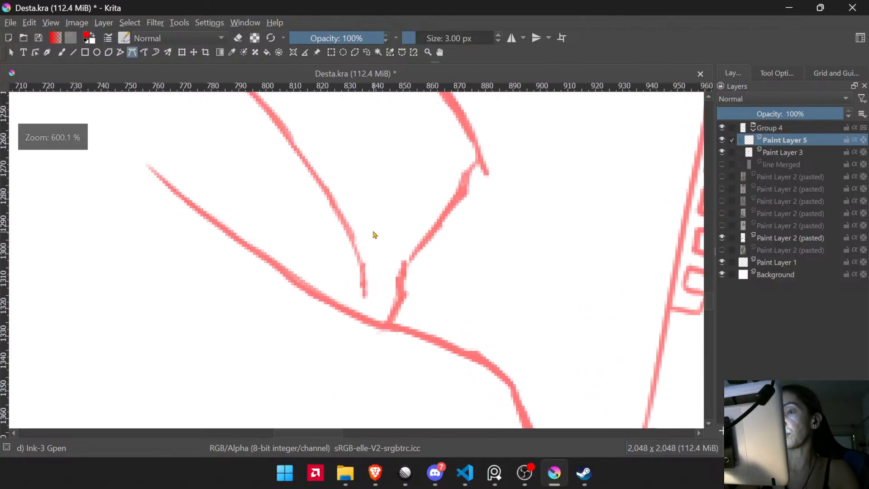
{"action": "mouse_move", "coordinate": [374, 232]}
{"action": "left_mouse_down"}
{"action": "mouse_move", "coordinate": [391, 289]}
{"action": "mouse_move", "coordinate": [405, 294]}
{"action": "left_mouse_up"}
{"action": "left_click_drag", "start_coordinate": [384, 333], "coordinate": [404, 368]}
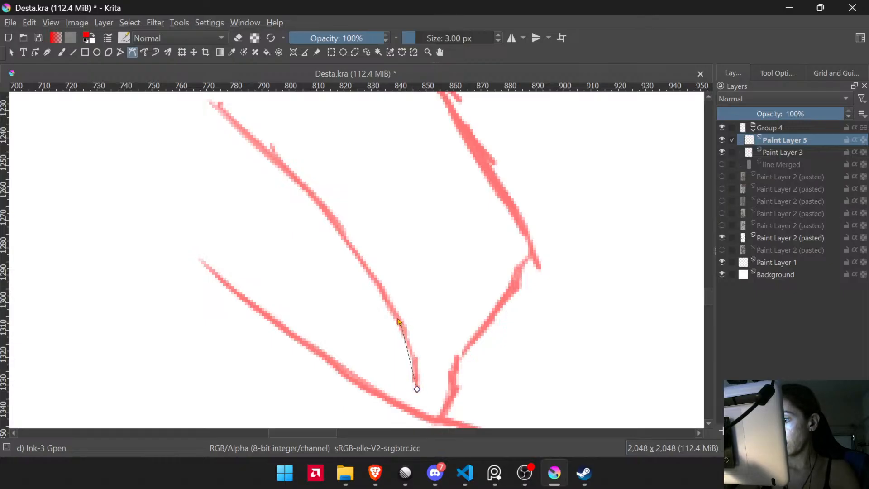
{"action": "left_click_drag", "start_coordinate": [399, 322], "coordinate": [390, 301]}
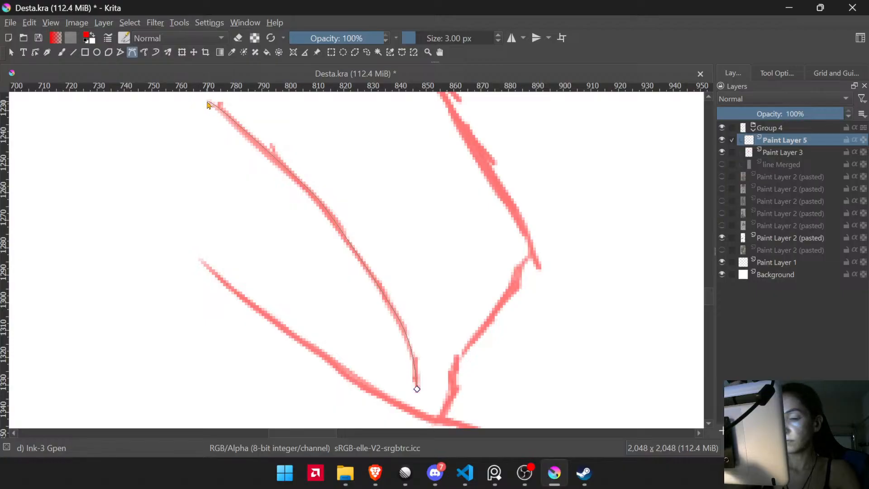
{"action": "double_click", "coordinate": [208, 103]}
- Erase along the traced inner fold curve's upper and lower ends to taper them
{"action": "mouse_move", "coordinate": [409, 181]}
{"action": "left_mouse_down"}
{"action": "mouse_move", "coordinate": [452, 301]}
{"action": "mouse_move", "coordinate": [416, 200]}
{"action": "mouse_move", "coordinate": [374, 159]}
{"action": "mouse_move", "coordinate": [290, 123]}
{"action": "mouse_move", "coordinate": [325, 222]}
{"action": "left_mouse_up"}
{"action": "key", "text": "b"}
{"action": "key", "text": "e"}
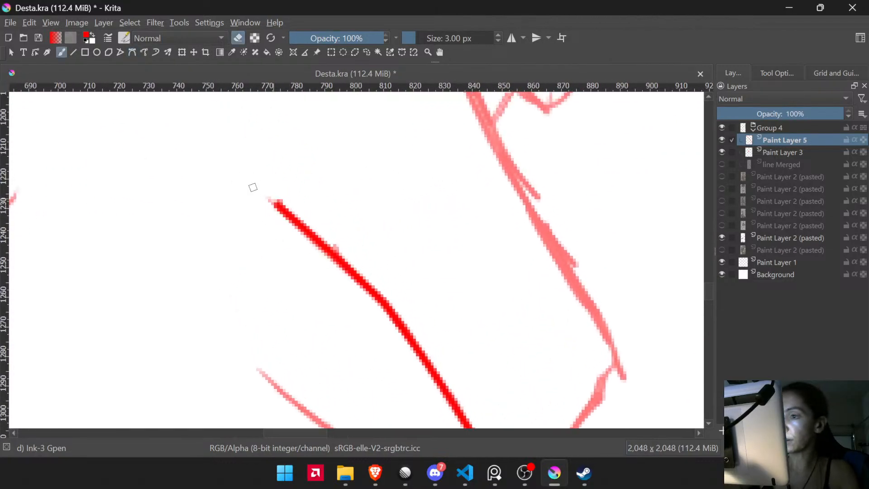
{"action": "left_click_drag", "start_coordinate": [272, 198], "coordinate": [339, 249]}
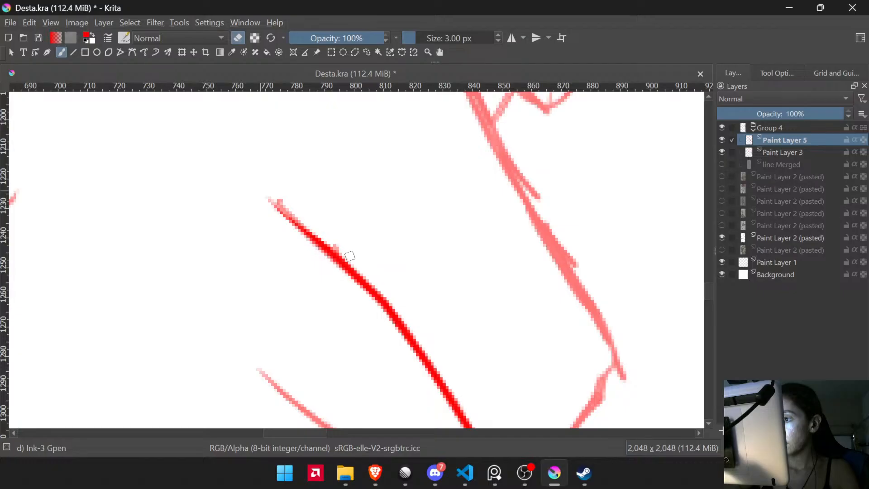
{"action": "left_click_drag", "start_coordinate": [446, 313], "coordinate": [384, 93]}
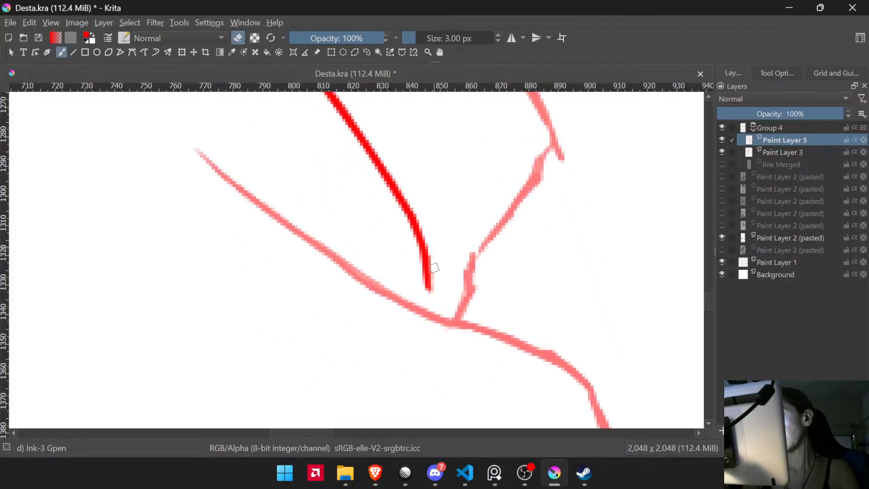
{"action": "left_click_drag", "start_coordinate": [435, 268], "coordinate": [433, 297]}
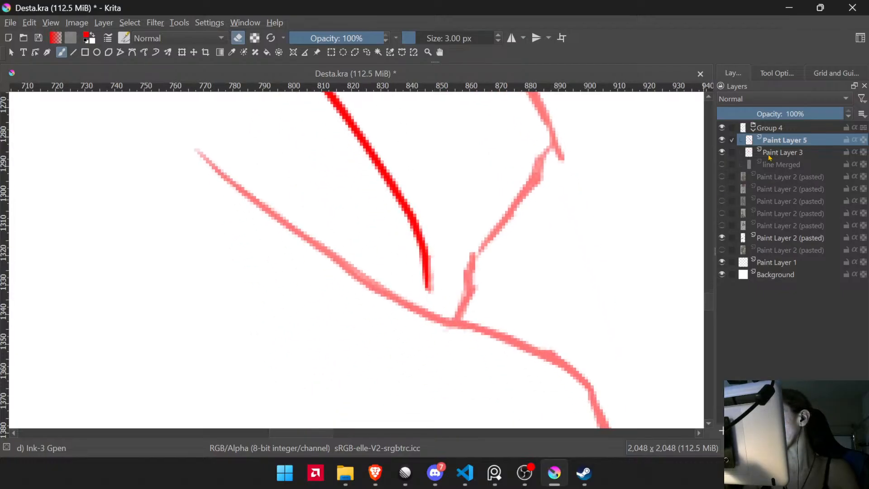
- Hide the interface panels and trace the sleeve's outer edge from the lower junction through the corner up to the notched fold as a Bezier path
{"action": "left_click_drag", "start_coordinate": [506, 215], "coordinate": [456, 307]}
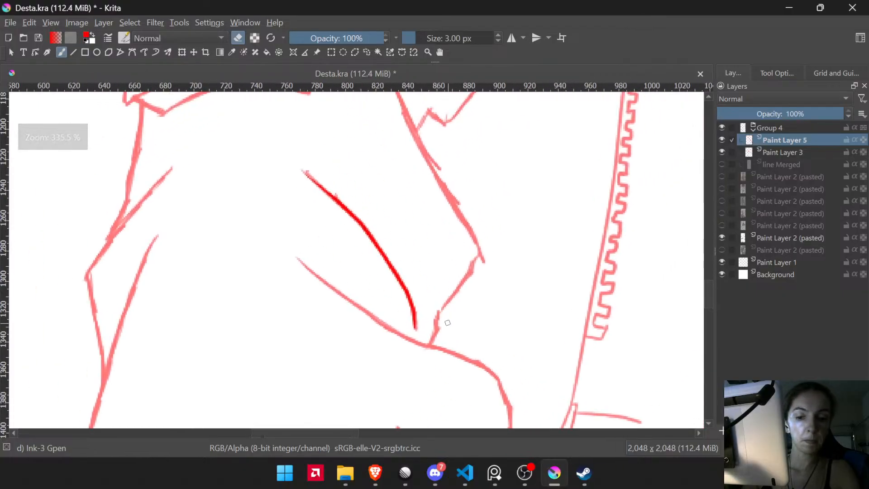
{"action": "left_click", "coordinate": [131, 53]}
{"action": "left_click_drag", "start_coordinate": [460, 277], "coordinate": [431, 196]}
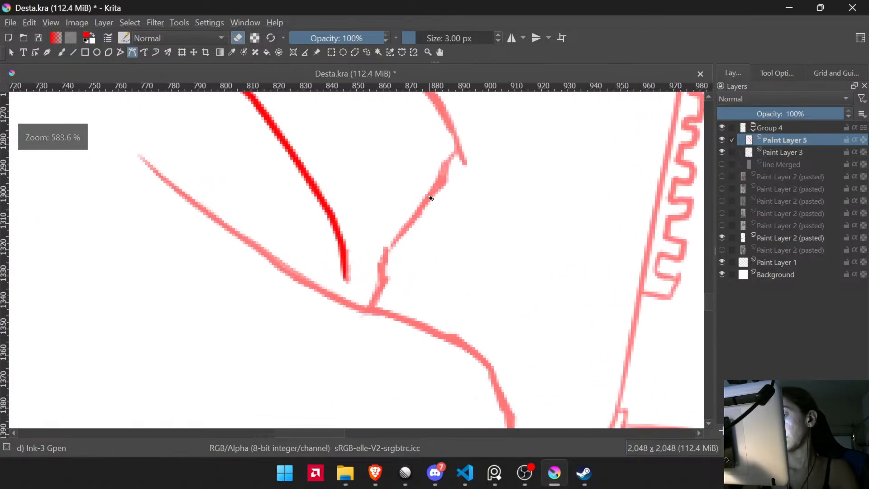
{"action": "key", "text": "Tab"}
{"action": "left_click_drag", "start_coordinate": [402, 246], "coordinate": [381, 325]}
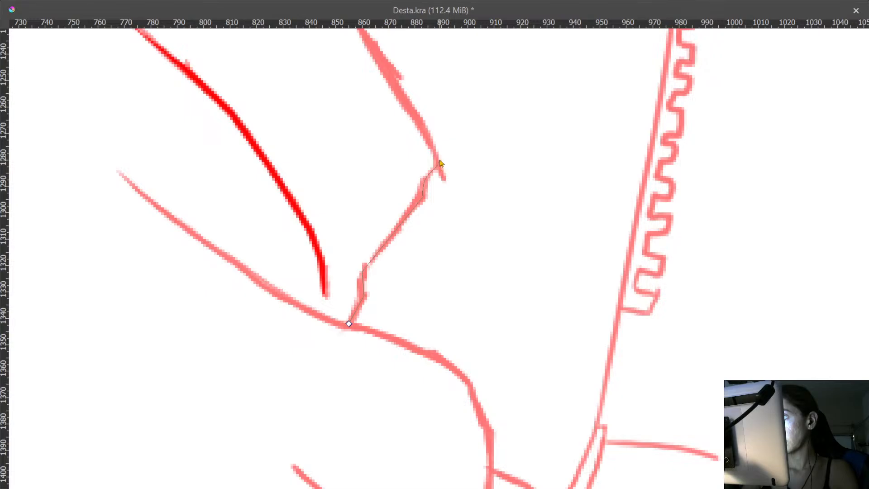
{"action": "left_click_drag", "start_coordinate": [385, 72], "coordinate": [517, 375]}
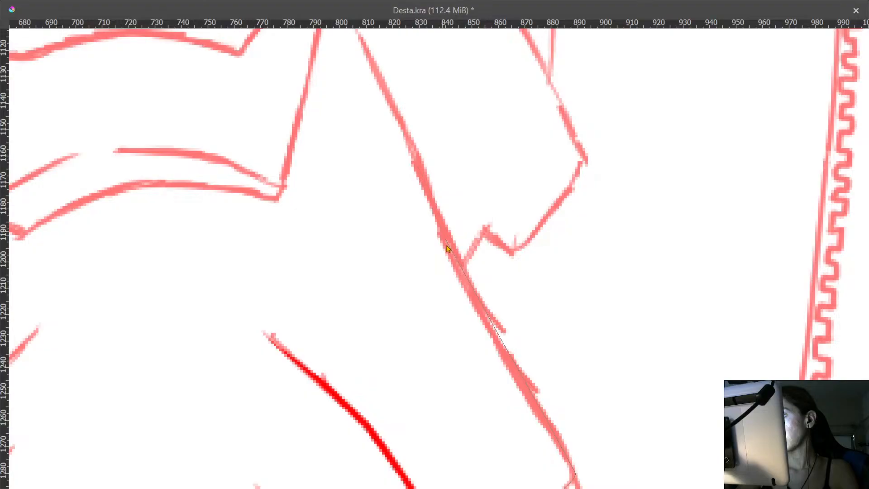
{"action": "left_click_drag", "start_coordinate": [443, 235], "coordinate": [351, 95]}
{"action": "left_click_drag", "start_coordinate": [356, 87], "coordinate": [453, 239]}
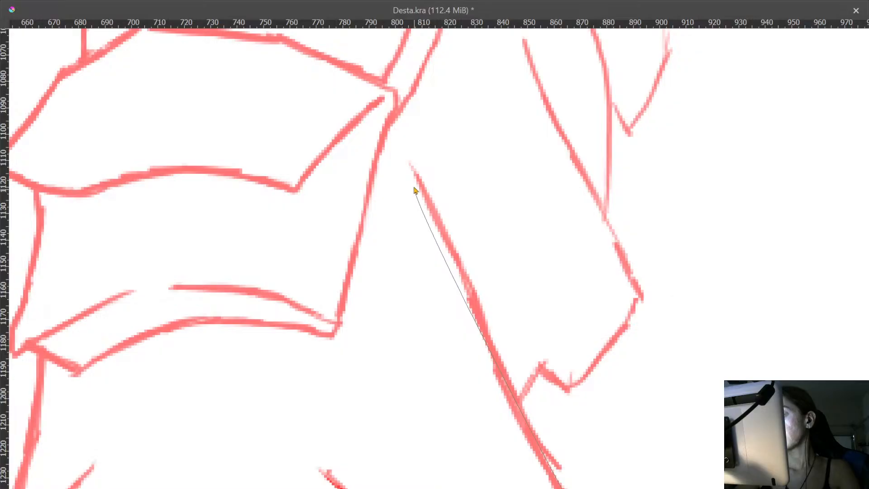
{"action": "key", "text": "Return"}
- Continue the sleeve's outer edge from the notched fold up to its upper tip with a Bezier path
{"action": "left_click_drag", "start_coordinate": [491, 271], "coordinate": [422, 48]}
{"action": "mouse_move", "coordinate": [450, 171]}
{"action": "left_mouse_down"}
{"action": "mouse_move", "coordinate": [467, 211]}
{"action": "mouse_move", "coordinate": [449, 151]}
{"action": "mouse_move", "coordinate": [490, 311]}
{"action": "mouse_move", "coordinate": [469, 349]}
{"action": "left_mouse_up"}
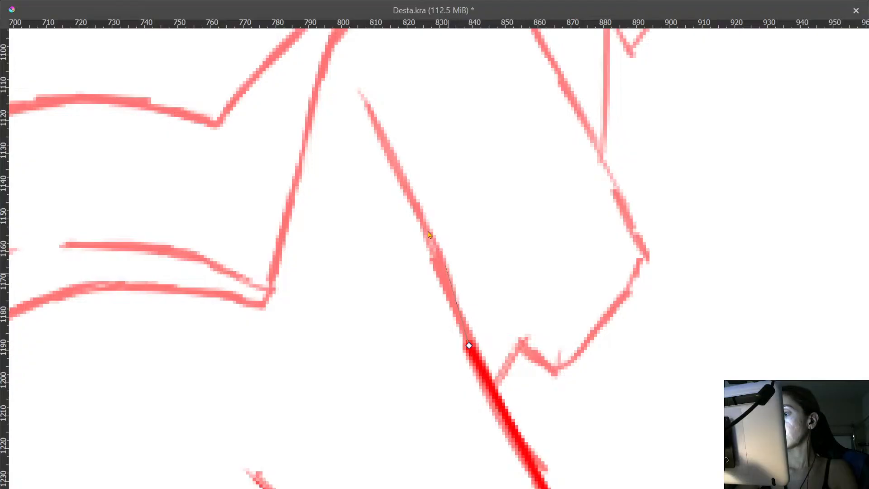
{"action": "left_click_drag", "start_coordinate": [378, 120], "coordinate": [325, 41]}
{"action": "key", "text": "Return"}
- Trace the notched lower edge of the pointed fold from the sleeve edge to its outer corner
{"action": "left_click_drag", "start_coordinate": [512, 276], "coordinate": [334, 167]}
{"action": "left_click", "coordinate": [373, 310]}
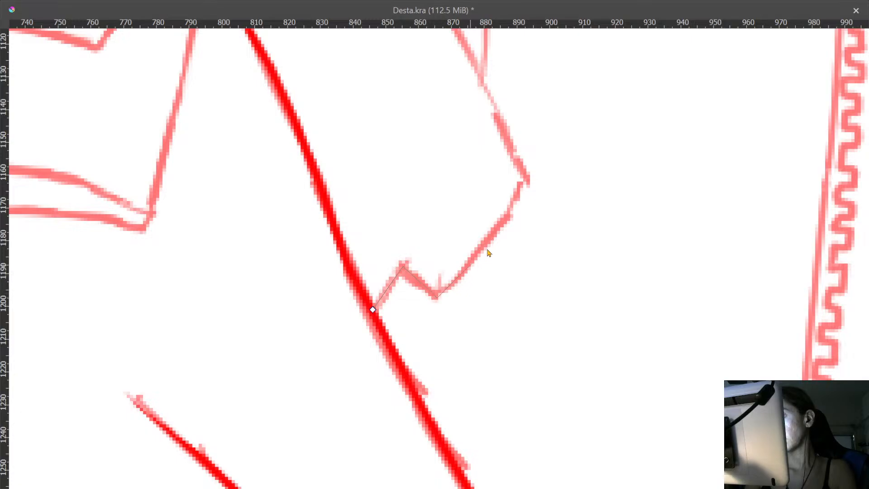
{"action": "left_click_drag", "start_coordinate": [489, 252], "coordinate": [565, 112]}
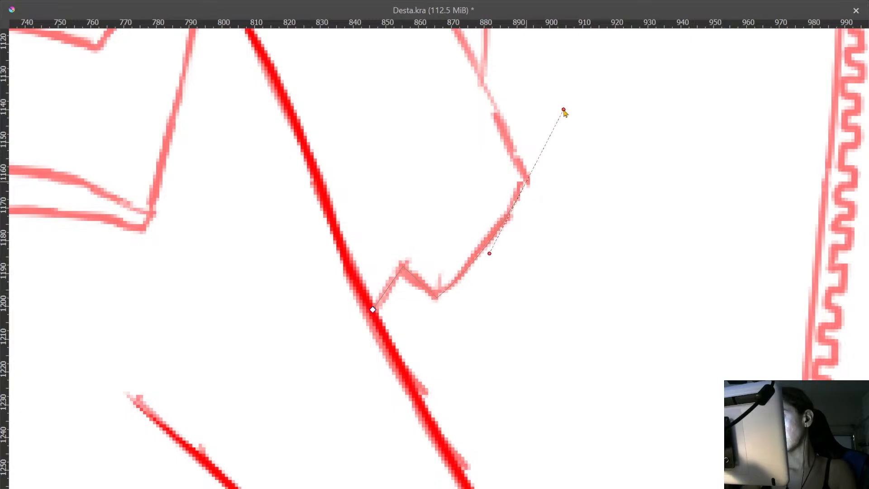
{"action": "key", "text": "Return"}
- Trace the pointed fold's upper edge from its outer corner to its upper tip
{"action": "left_click_drag", "start_coordinate": [511, 167], "coordinate": [558, 354]}
{"action": "left_click_drag", "start_coordinate": [561, 235], "coordinate": [516, 339]}
{"action": "mouse_move", "coordinate": [517, 346]}
{"action": "left_mouse_down"}
{"action": "mouse_move", "coordinate": [517, 362]}
{"action": "mouse_move", "coordinate": [517, 344]}
{"action": "left_mouse_up"}
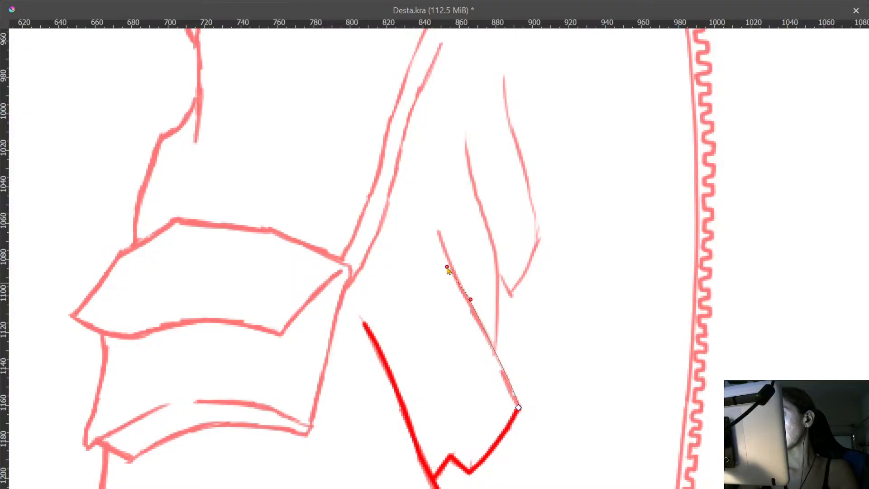
{"action": "double_click", "coordinate": [438, 233]}
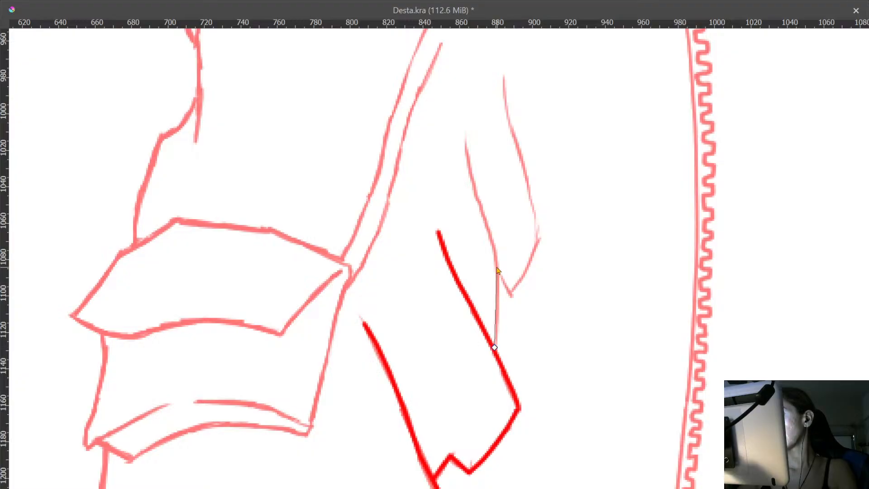
- Trace the middle fold line branching off the pointed fold's upper edge up to its free tip
{"action": "left_click_drag", "start_coordinate": [497, 270], "coordinate": [493, 246]}
{"action": "left_click_drag", "start_coordinate": [468, 186], "coordinate": [472, 188]}
{"action": "double_click", "coordinate": [466, 140]}
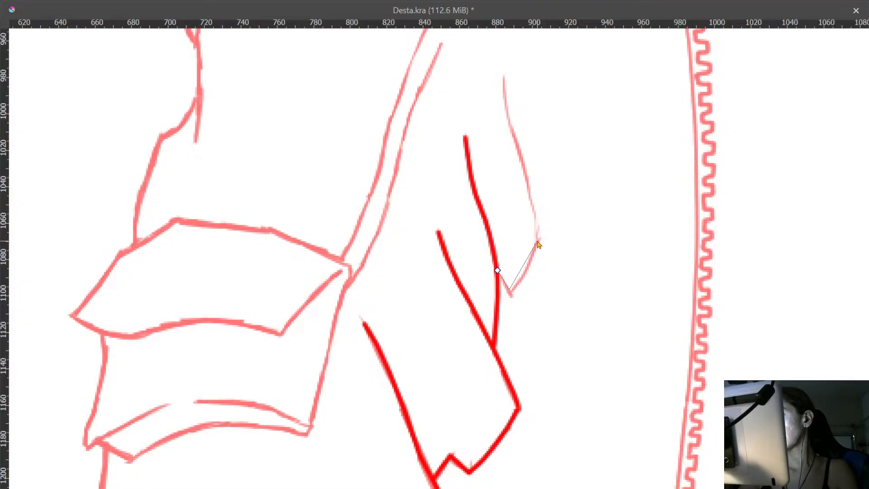
- Trace the hooked lower end of the outermost fold and its long curve up to the tip
{"action": "left_click_drag", "start_coordinate": [538, 239], "coordinate": [557, 188]}
{"action": "key", "text": "Return"}
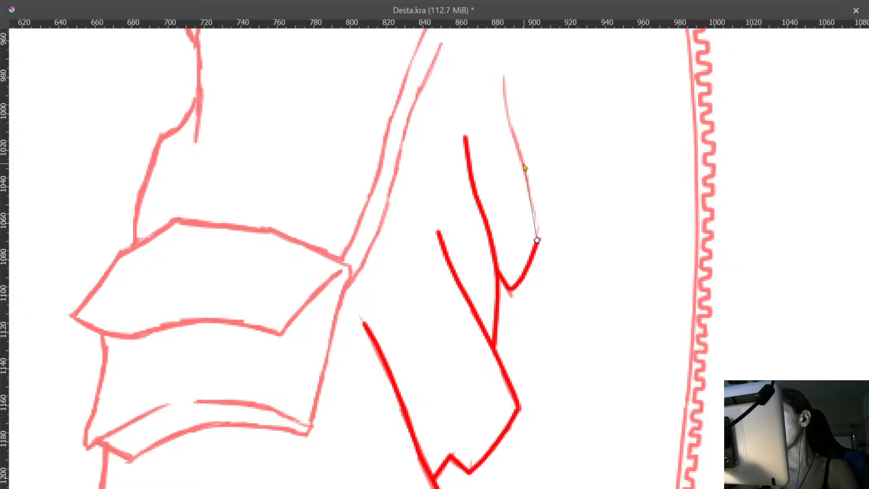
{"action": "left_click_drag", "start_coordinate": [519, 139], "coordinate": [512, 128]}
{"action": "left_click_drag", "start_coordinate": [509, 116], "coordinate": [503, 97]}
{"action": "double_click", "coordinate": [505, 73]}
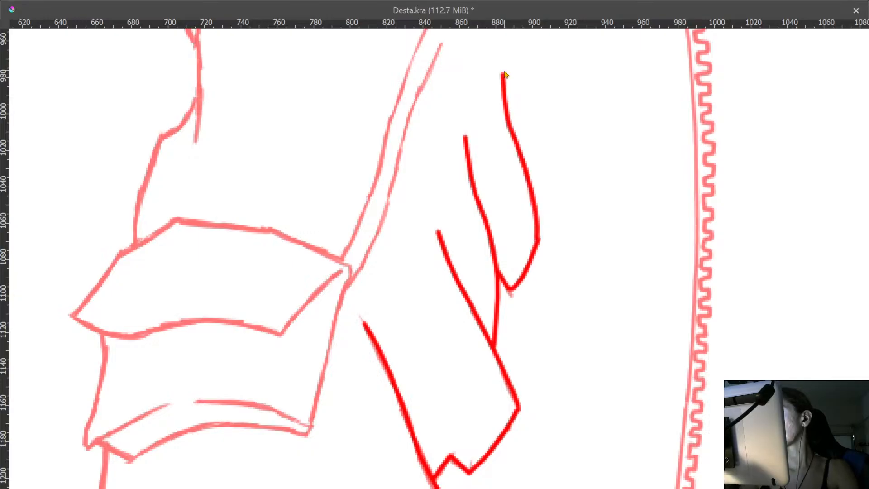
- Switch to erasing with the brush and taper the upper end of the sleeve's traced outer edge
{"action": "mouse_move", "coordinate": [567, 249]}
{"action": "left_mouse_down"}
{"action": "mouse_move", "coordinate": [570, 356]}
{"action": "mouse_move", "coordinate": [572, 330]}
{"action": "mouse_move", "coordinate": [535, 192]}
{"action": "mouse_move", "coordinate": [539, 122]}
{"action": "left_mouse_up"}
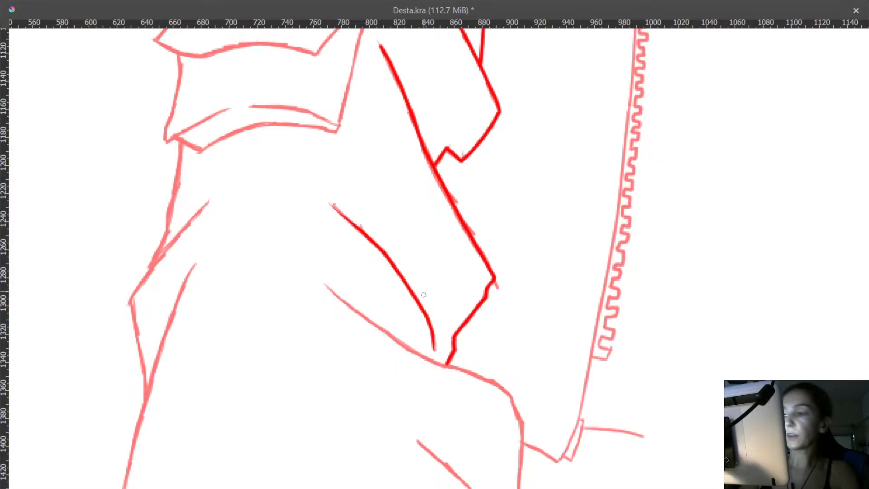
{"action": "left_click_drag", "start_coordinate": [444, 344], "coordinate": [480, 308]}
{"action": "left_click_drag", "start_coordinate": [504, 197], "coordinate": [484, 292]}
{"action": "left_click_drag", "start_coordinate": [480, 176], "coordinate": [483, 344]}
{"action": "mouse_move", "coordinate": [368, 116]}
{"action": "left_mouse_down"}
{"action": "mouse_move", "coordinate": [392, 227]}
{"action": "mouse_move", "coordinate": [359, 180]}
{"action": "mouse_move", "coordinate": [397, 261]}
{"action": "left_mouse_up"}
{"action": "left_click_drag", "start_coordinate": [358, 204], "coordinate": [406, 300]}
{"action": "left_click_drag", "start_coordinate": [345, 183], "coordinate": [435, 345]}
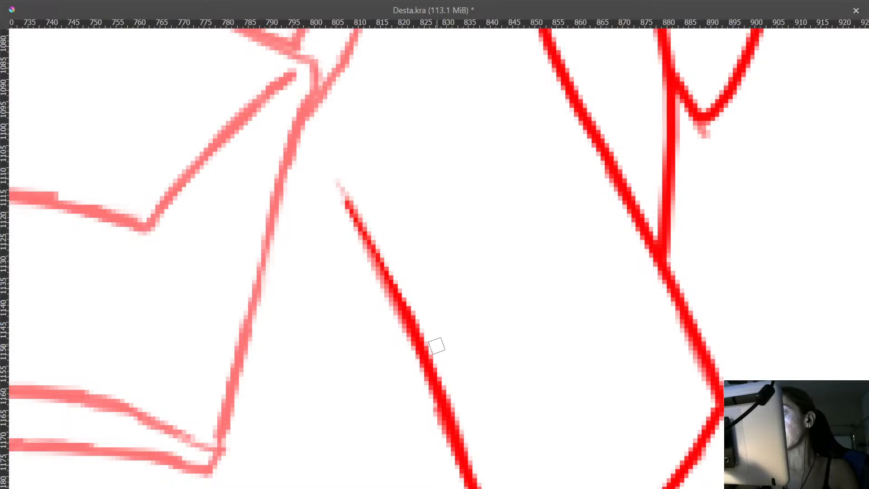
- Erase along the upper ends of the pointed fold's edge and the middle fold line to taper them
{"action": "mouse_move", "coordinate": [482, 244]}
{"action": "left_mouse_down"}
{"action": "mouse_move", "coordinate": [539, 330]}
{"action": "mouse_move", "coordinate": [542, 356]}
{"action": "left_mouse_up"}
{"action": "mouse_move", "coordinate": [528, 245]}
{"action": "left_mouse_down"}
{"action": "mouse_move", "coordinate": [524, 275]}
{"action": "mouse_move", "coordinate": [442, 179]}
{"action": "mouse_move", "coordinate": [384, 190]}
{"action": "left_mouse_up"}
{"action": "left_click_drag", "start_coordinate": [406, 236], "coordinate": [427, 292]}
{"action": "left_click_drag", "start_coordinate": [412, 257], "coordinate": [458, 338]}
{"action": "mouse_move", "coordinate": [479, 176]}
{"action": "left_mouse_down"}
{"action": "mouse_move", "coordinate": [484, 352]}
{"action": "mouse_move", "coordinate": [468, 362]}
{"action": "left_mouse_up"}
{"action": "left_click_drag", "start_coordinate": [452, 142], "coordinate": [473, 259]}
{"action": "left_click_drag", "start_coordinate": [460, 207], "coordinate": [498, 307]}
- Taper the upper end of the outermost fold line by erasing along its sides
{"action": "left_click_drag", "start_coordinate": [525, 161], "coordinate": [470, 378]}
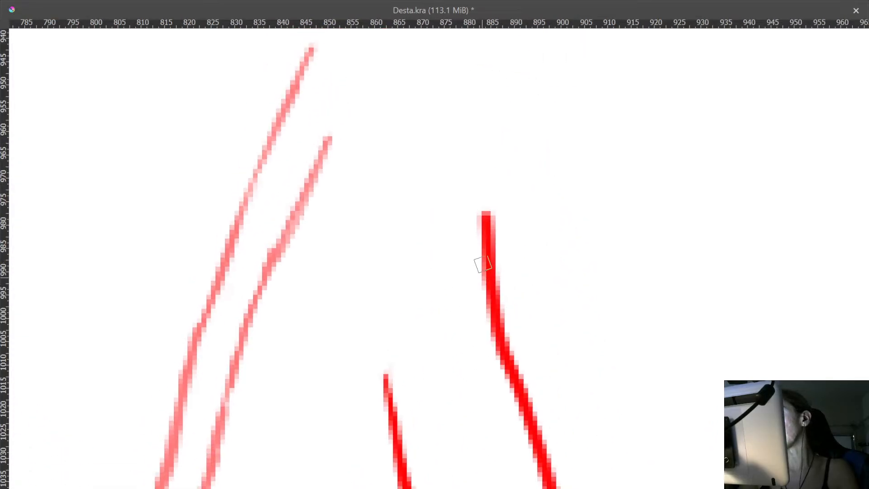
{"action": "left_click_drag", "start_coordinate": [493, 197], "coordinate": [520, 351]}
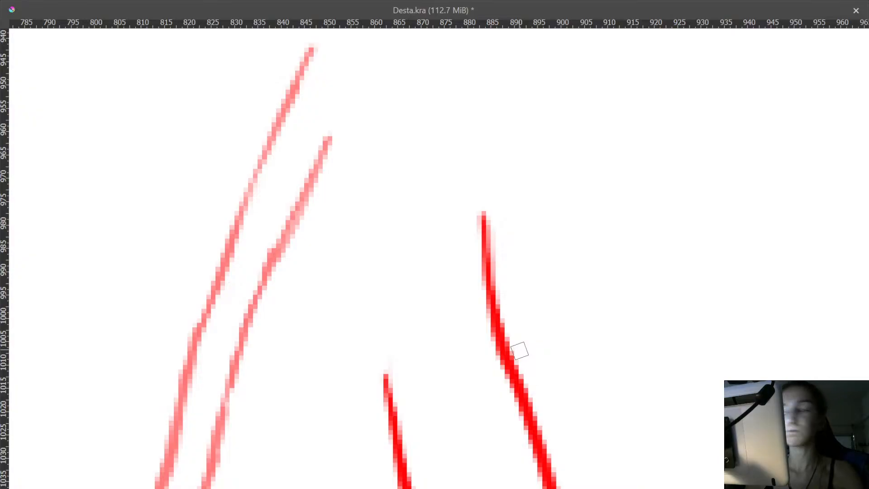
{"action": "left_click_drag", "start_coordinate": [533, 319], "coordinate": [525, 469]}
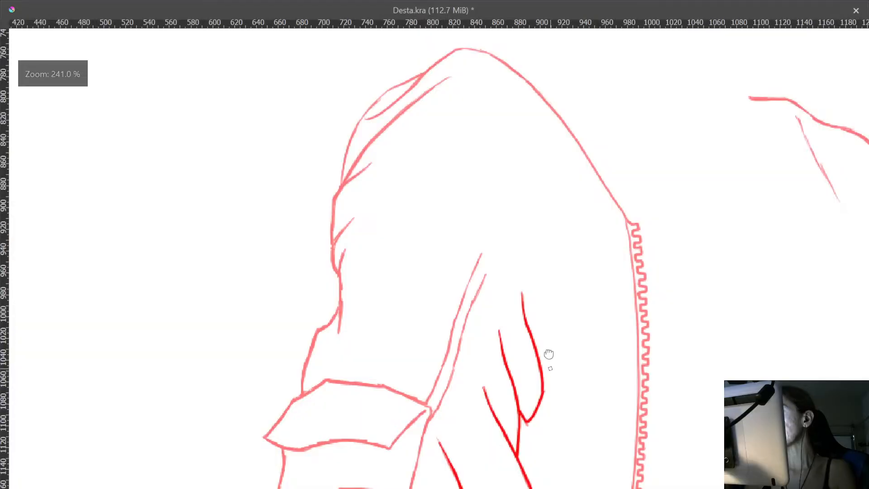
{"action": "left_click_drag", "start_coordinate": [549, 357], "coordinate": [485, 142]}
{"action": "left_click_drag", "start_coordinate": [493, 179], "coordinate": [503, 244]}
- Show the interface panels and compare Paint Layer 3 at 100% opacity with Paint Layer 5 hidden and shown
{"action": "key", "text": "Tab"}
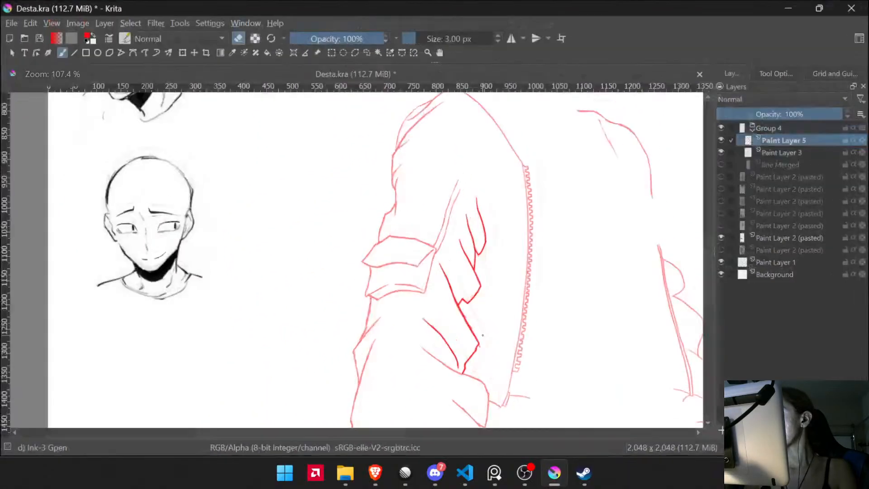
{"action": "left_click", "coordinate": [722, 141]}
{"action": "left_click", "coordinate": [748, 154]}
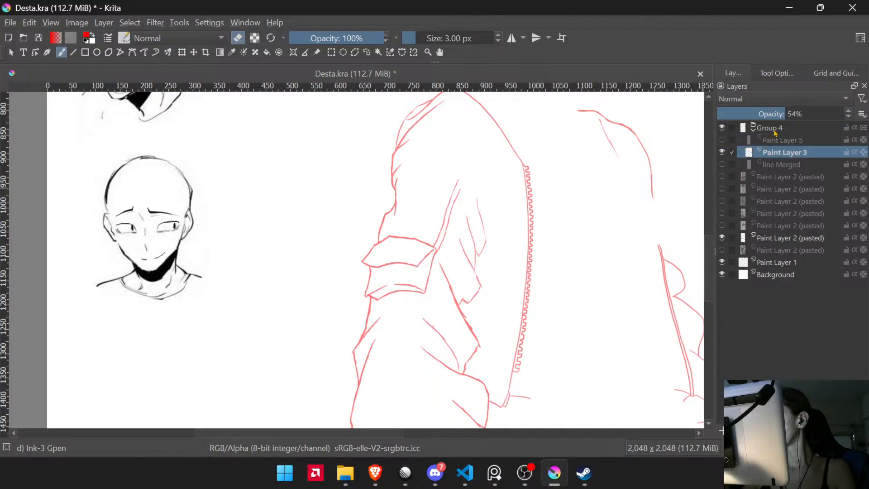
{"action": "left_click_drag", "start_coordinate": [795, 114], "coordinate": [841, 114]}
{"action": "left_click", "coordinate": [723, 140]}
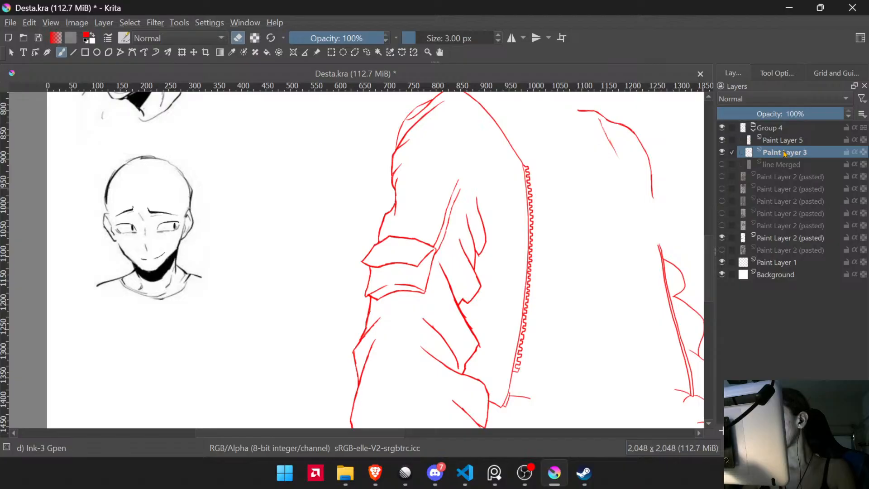
- Set Paint Layer 3's opacity to 55%
{"action": "mouse_move", "coordinate": [790, 113]}
{"action": "left_mouse_down"}
{"action": "mouse_move", "coordinate": [754, 114]}
{"action": "mouse_move", "coordinate": [788, 114]}
{"action": "left_mouse_up"}
{"action": "scroll", "coordinate": [489, 294], "scroll_direction": "up", "scroll_amount": 3}
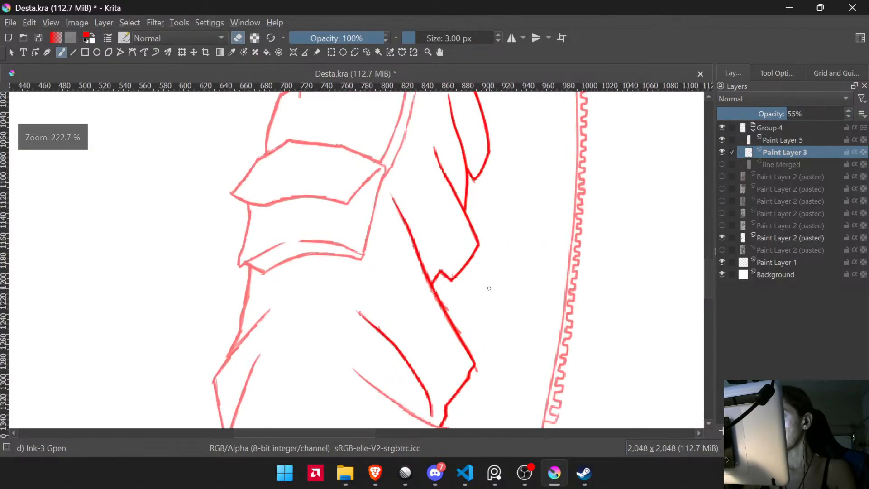
- Outline the traced sleeve folds with a freehand selection on Paint Layer 3 and deselect the area
{"action": "scroll", "coordinate": [489, 308], "scroll_direction": "down", "scroll_amount": 3}
{"action": "mouse_move", "coordinate": [489, 310]}
{"action": "left_mouse_down"}
{"action": "mouse_move", "coordinate": [486, 252]}
{"action": "mouse_move", "coordinate": [433, 370]}
{"action": "mouse_move", "coordinate": [421, 380]}
{"action": "mouse_move", "coordinate": [430, 401]}
{"action": "mouse_move", "coordinate": [436, 384]}
{"action": "mouse_move", "coordinate": [318, 277]}
{"action": "mouse_move", "coordinate": [320, 121]}
{"action": "mouse_move", "coordinate": [521, 307]}
{"action": "mouse_move", "coordinate": [490, 346]}
{"action": "left_mouse_up"}
{"action": "scroll", "coordinate": [487, 269], "scroll_direction": "up", "scroll_amount": 3}
{"action": "key", "text": "Tab"}
{"action": "key", "text": "Tab"}
{"action": "key", "text": "Tab"}
{"action": "left_click_drag", "start_coordinate": [473, 171], "coordinate": [443, 377]}
{"action": "mouse_move", "coordinate": [372, 383]}
{"action": "left_mouse_down"}
{"action": "mouse_move", "coordinate": [271, 178]}
{"action": "mouse_move", "coordinate": [398, 78]}
{"action": "mouse_move", "coordinate": [445, 408]}
{"action": "mouse_move", "coordinate": [435, 409]}
{"action": "left_mouse_up"}
{"action": "left_click_drag", "start_coordinate": [461, 181], "coordinate": [387, 433]}
{"action": "mouse_move", "coordinate": [297, 338]}
{"action": "left_mouse_down"}
{"action": "mouse_move", "coordinate": [330, 84]}
{"action": "mouse_move", "coordinate": [461, 147]}
{"action": "mouse_move", "coordinate": [357, 413]}
{"action": "left_mouse_up"}
{"action": "mouse_move", "coordinate": [389, 194]}
{"action": "left_mouse_down"}
{"action": "mouse_move", "coordinate": [375, 306]}
{"action": "mouse_move", "coordinate": [341, 442]}
{"action": "left_mouse_up"}
{"action": "mouse_move", "coordinate": [312, 361]}
{"action": "left_mouse_down"}
{"action": "mouse_move", "coordinate": [305, 302]}
{"action": "mouse_move", "coordinate": [342, 405]}
{"action": "left_mouse_up"}
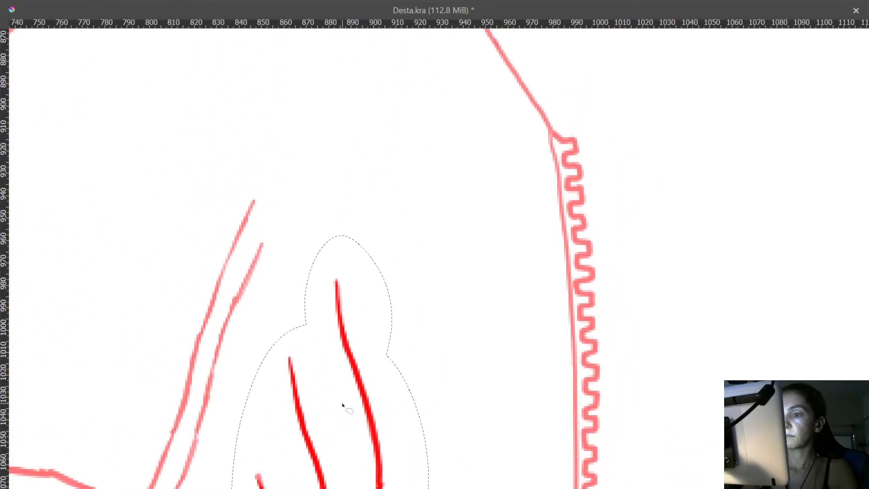
{"action": "key", "text": "ctrl+shift+a"}
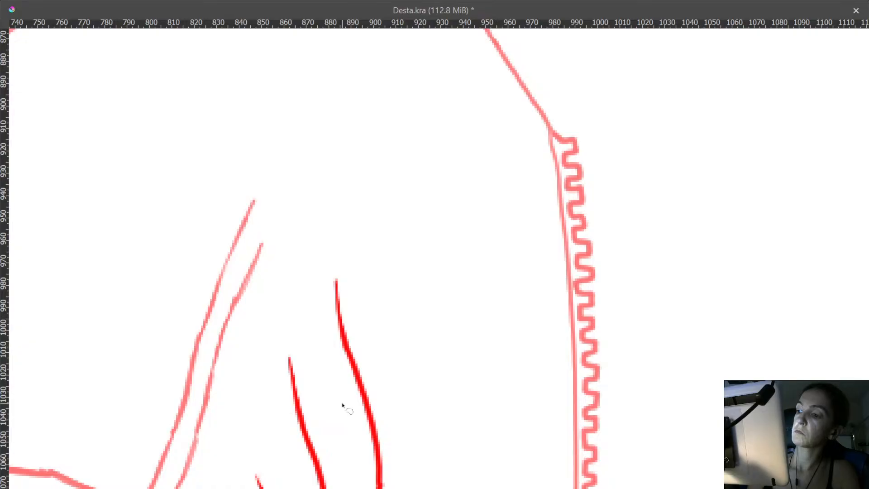
{"action": "key", "text": "1"}
{"action": "key", "text": "Tab"}
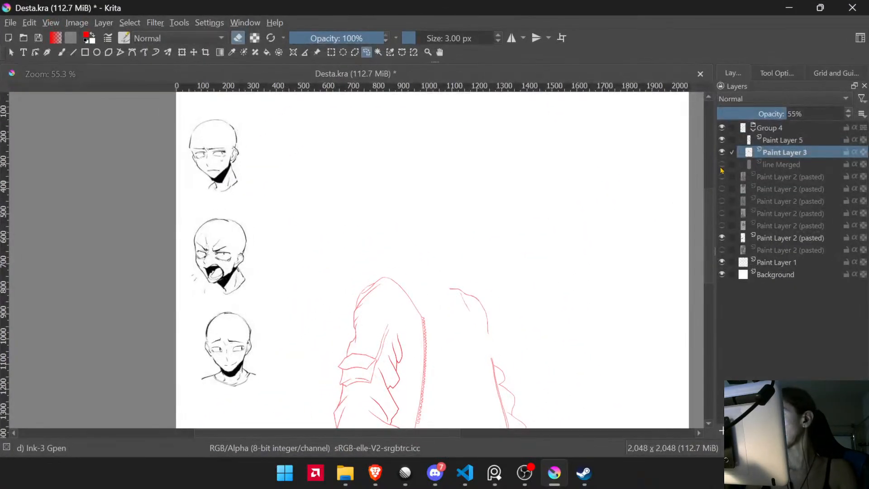
- Set Paint Layer 3's opacity to 100% and inspect the sketch lines near the sleeve's cuff
{"action": "left_click_drag", "start_coordinate": [794, 111], "coordinate": [850, 114]}
{"action": "mouse_move", "coordinate": [430, 331]}
{"action": "left_mouse_down"}
{"action": "mouse_move", "coordinate": [420, 184]}
{"action": "mouse_move", "coordinate": [401, 158]}
{"action": "mouse_move", "coordinate": [421, 120]}
{"action": "mouse_move", "coordinate": [450, 171]}
{"action": "mouse_move", "coordinate": [463, 151]}
{"action": "mouse_move", "coordinate": [460, 225]}
{"action": "mouse_move", "coordinate": [421, 324]}
{"action": "mouse_move", "coordinate": [394, 334]}
{"action": "mouse_move", "coordinate": [388, 319]}
{"action": "mouse_move", "coordinate": [398, 289]}
{"action": "mouse_move", "coordinate": [392, 326]}
{"action": "mouse_move", "coordinate": [404, 280]}
{"action": "left_mouse_up"}
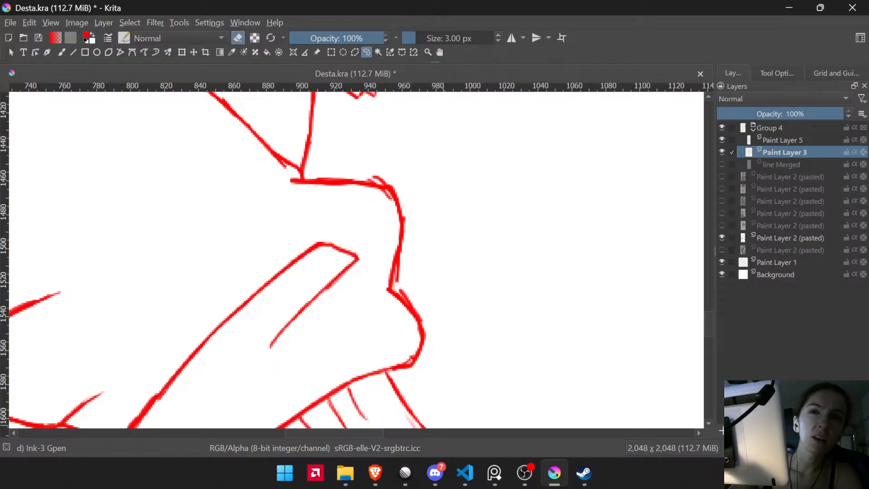
- Switch to the Vigilante Racer issue tracker and check the status of the PRF Design Plan and PRF AI Pass Review issues
{"action": "key", "text": "alt+Tab"}
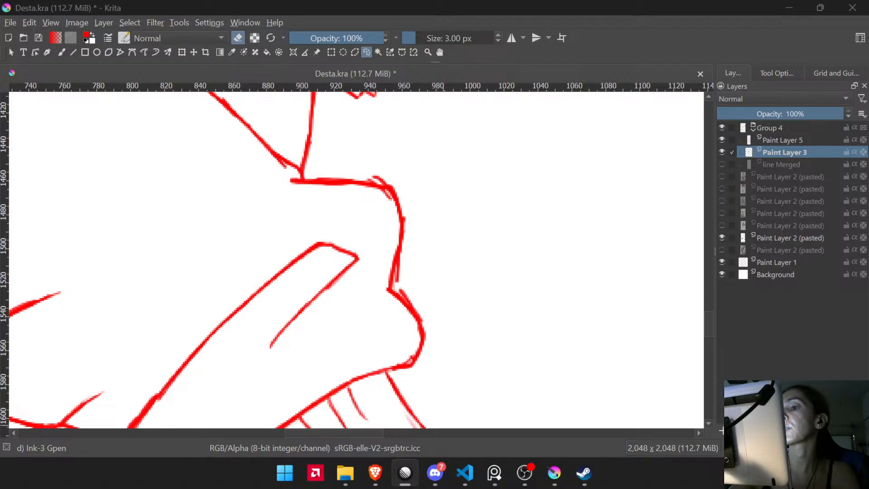
{"action": "left_click_drag", "start_coordinate": [0, 253], "coordinate": [189, 6]}
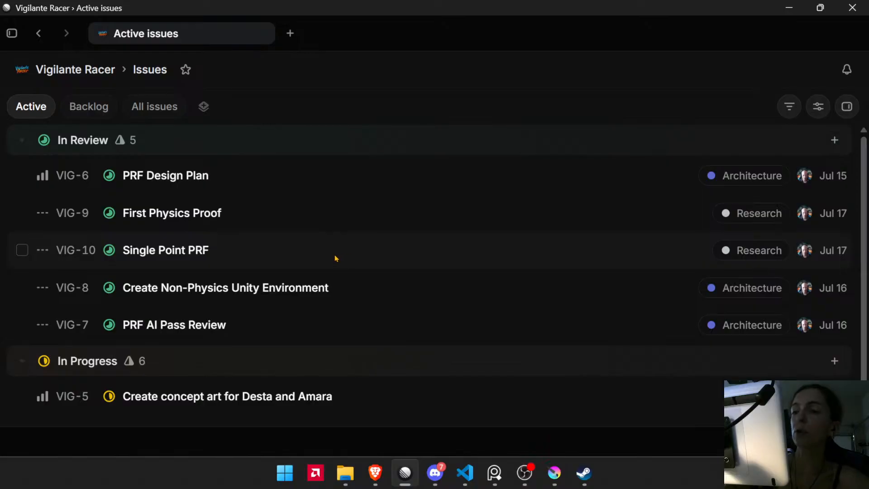
{"action": "mouse_move", "coordinate": [112, 177]}
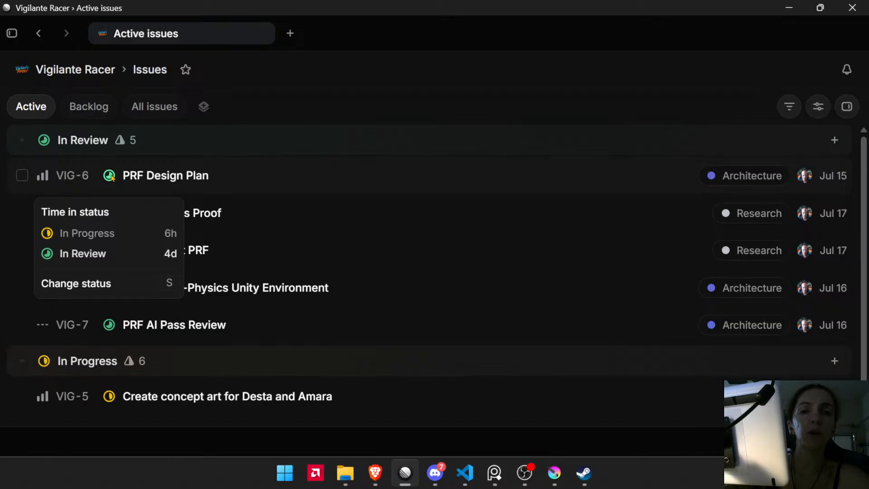
{"action": "left_click", "coordinate": [110, 176]}
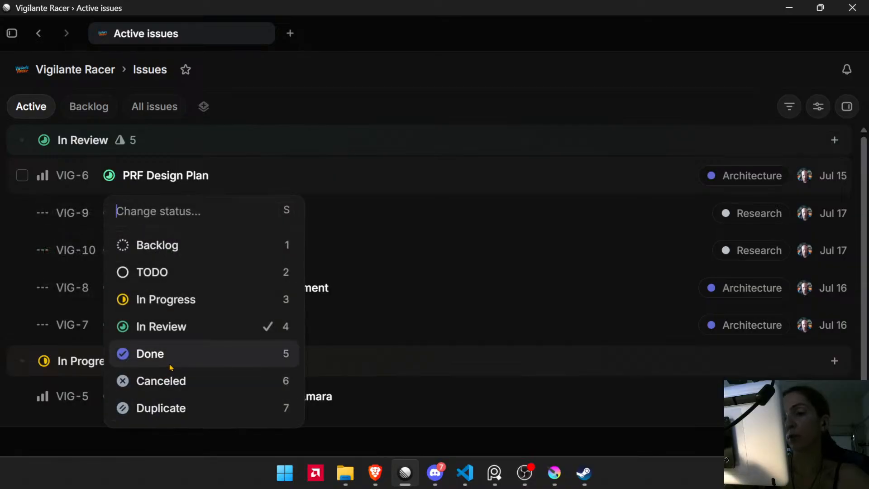
{"action": "left_click", "coordinate": [258, 108]}
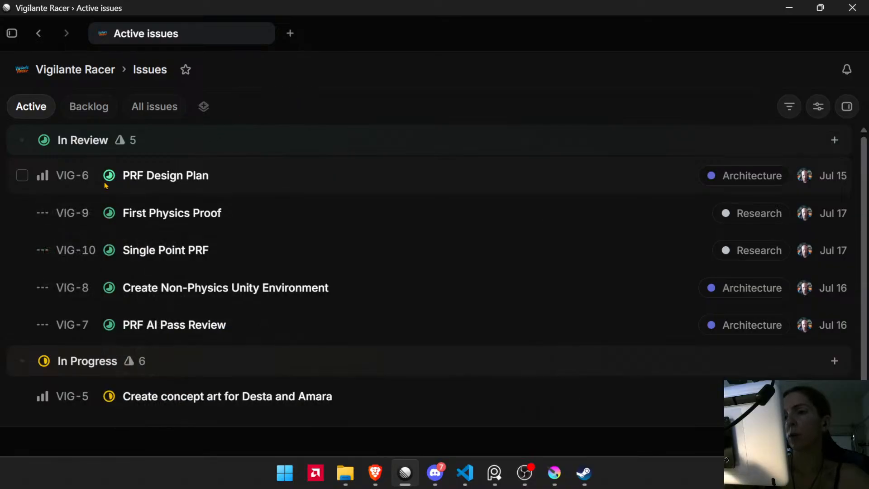
{"action": "left_click", "coordinate": [110, 176]}
{"action": "key", "text": "Escape"}
{"action": "mouse_move", "coordinate": [110, 175]}
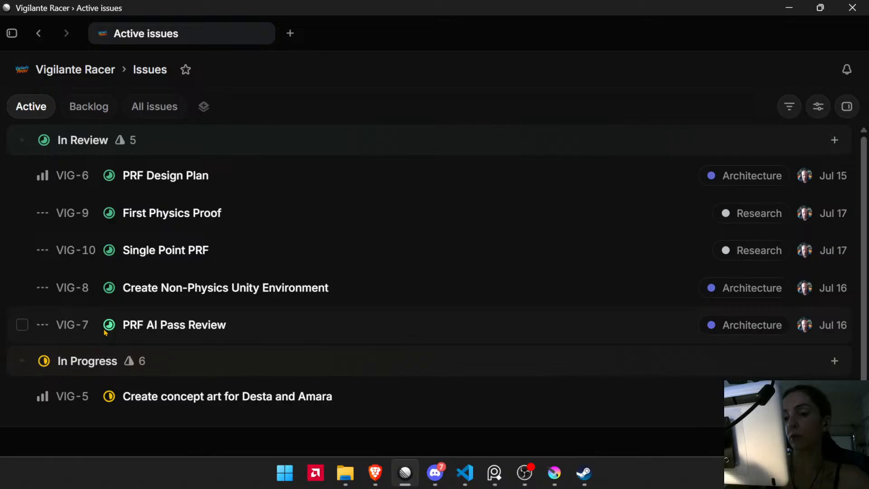
{"action": "mouse_move", "coordinate": [110, 329]}
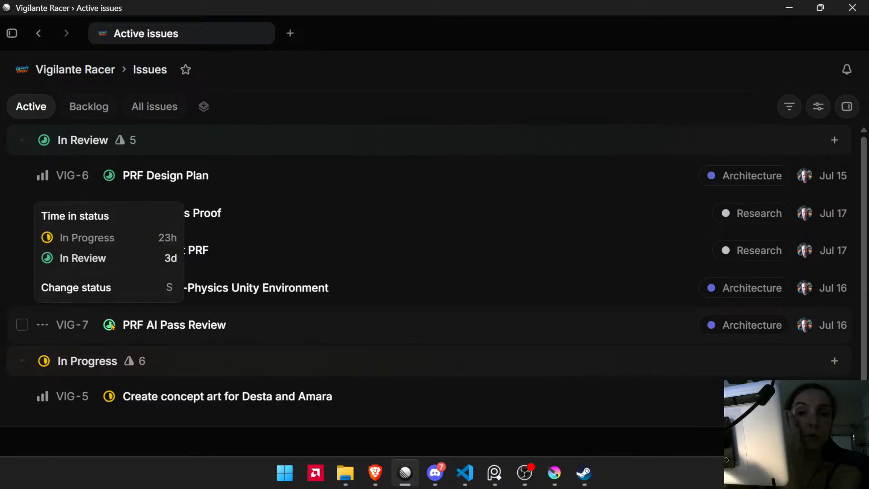
{"action": "left_click", "coordinate": [109, 325]}
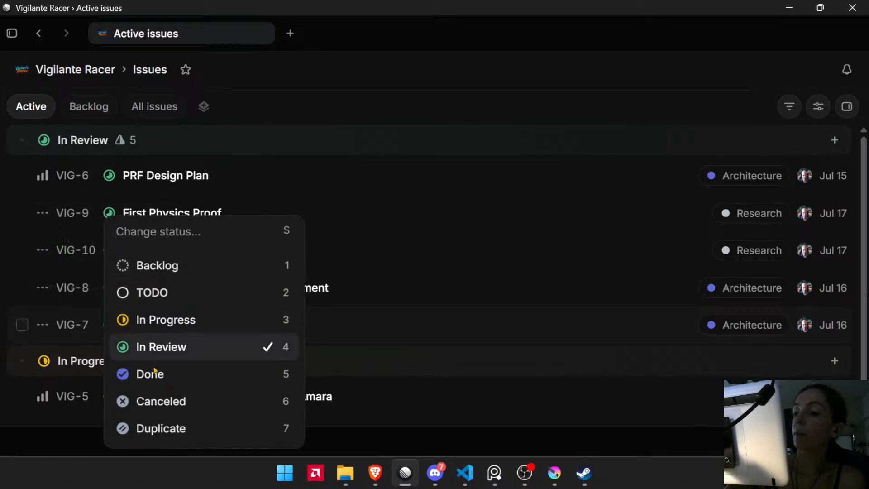
{"action": "left_click", "coordinate": [435, 87]}
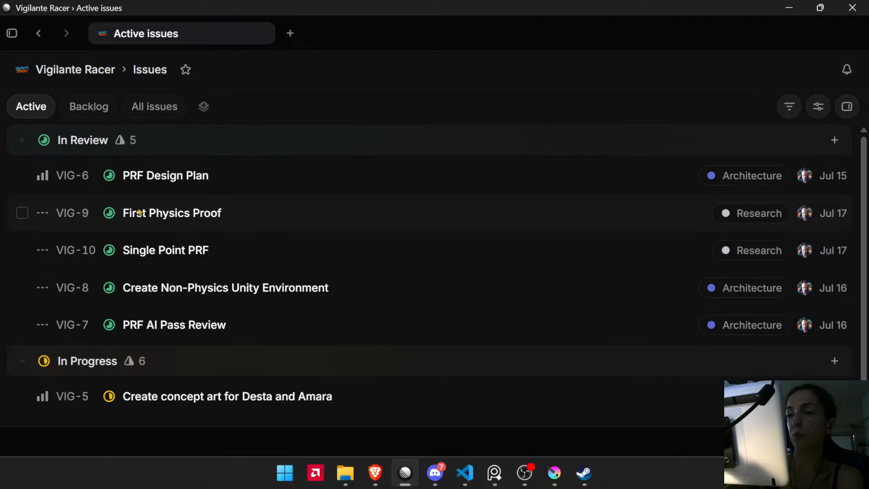
- Mark PRF Design Plan, First Physics Proof, Single Point PRF, Create Non-Physics Unity Environment and PRF AI Pass Review as Done
{"action": "left_click", "coordinate": [109, 177]}
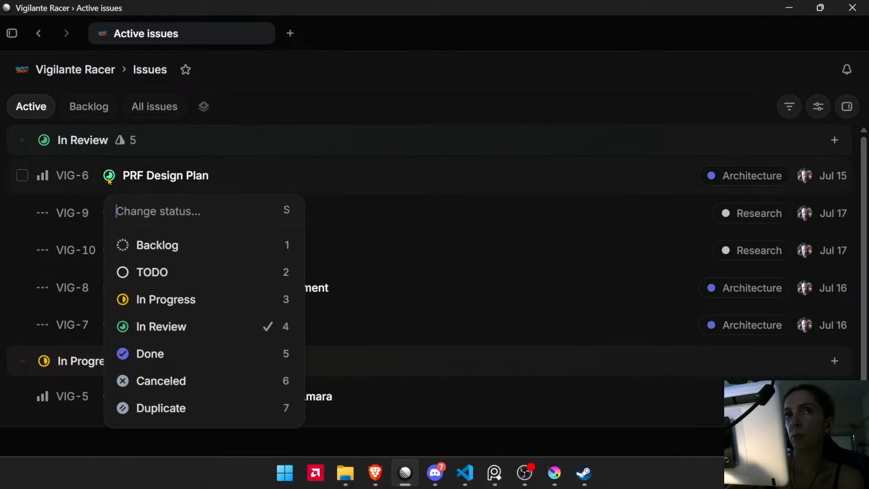
{"action": "left_click", "coordinate": [155, 357]}
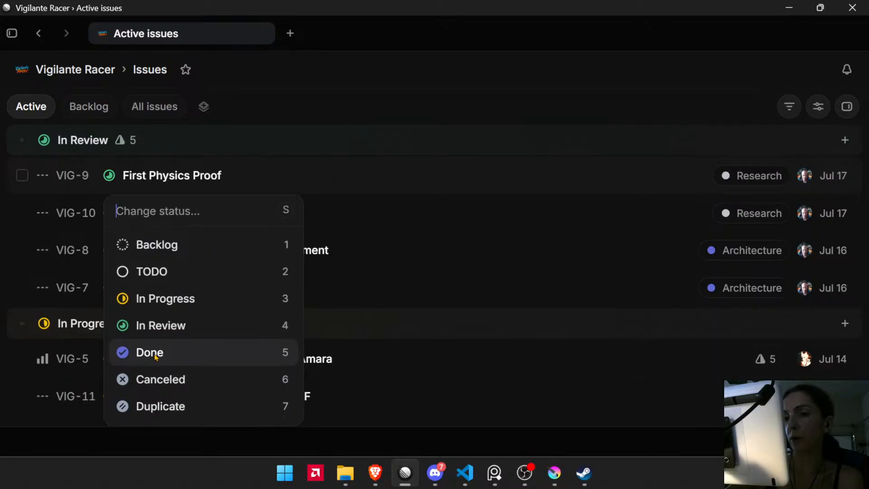
{"action": "left_click", "coordinate": [110, 177]}
{"action": "left_click", "coordinate": [143, 355]}
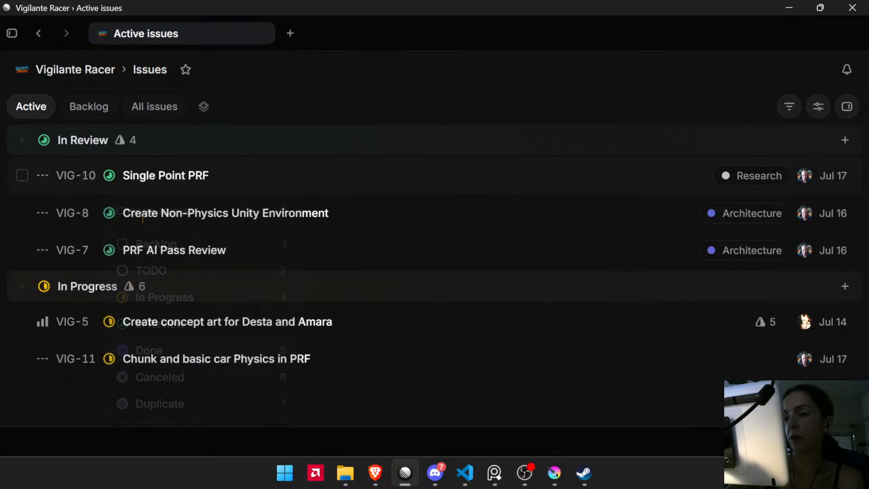
{"action": "left_click", "coordinate": [109, 175]}
{"action": "left_click", "coordinate": [157, 354]}
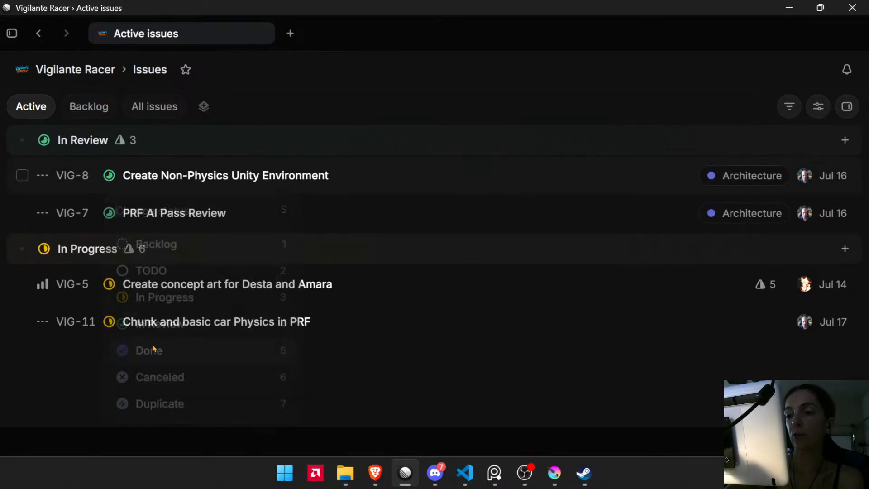
{"action": "left_click", "coordinate": [110, 176]}
{"action": "left_click", "coordinate": [150, 355]}
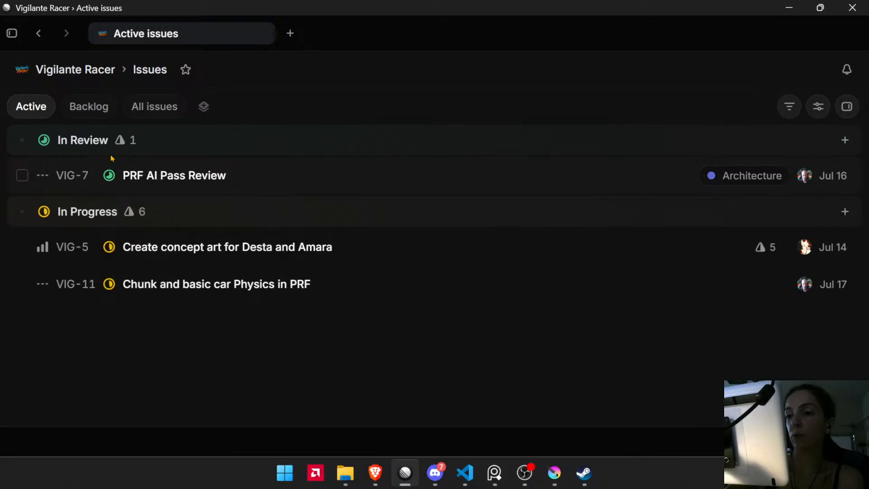
{"action": "left_click", "coordinate": [108, 176]}
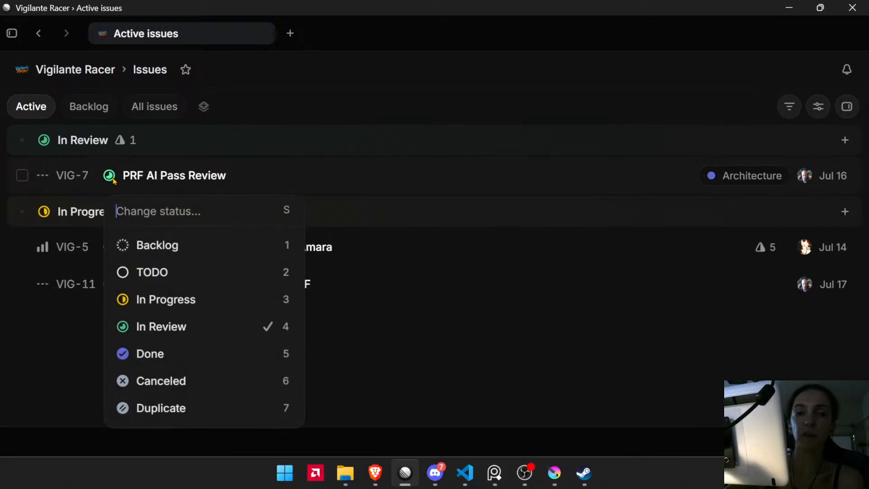
{"action": "left_click", "coordinate": [167, 358]}
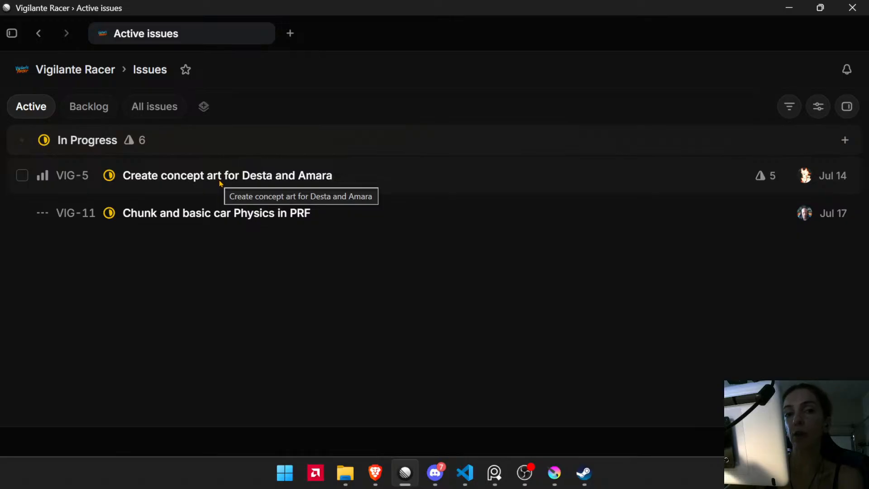
- Switch back to Krita and set Paint Layer 3's opacity to 50%
{"action": "mouse_move", "coordinate": [805, 179]}
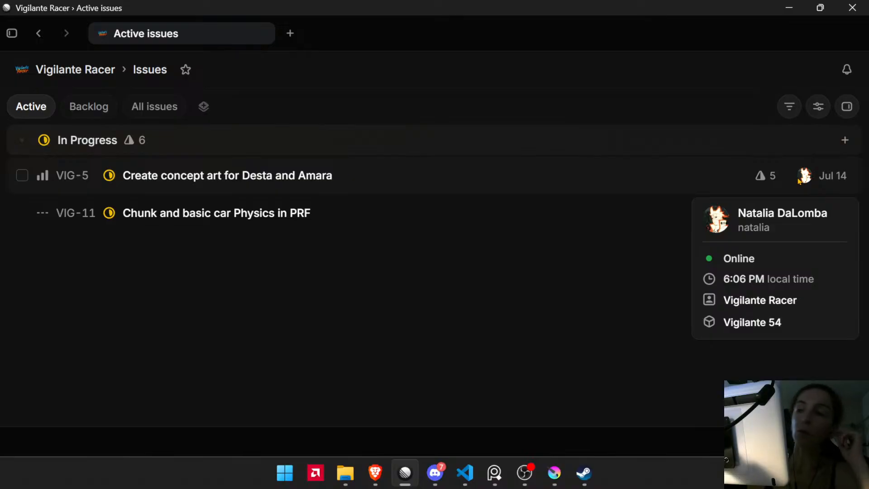
{"action": "left_click_drag", "start_coordinate": [391, 4], "coordinate": [0, 329]}
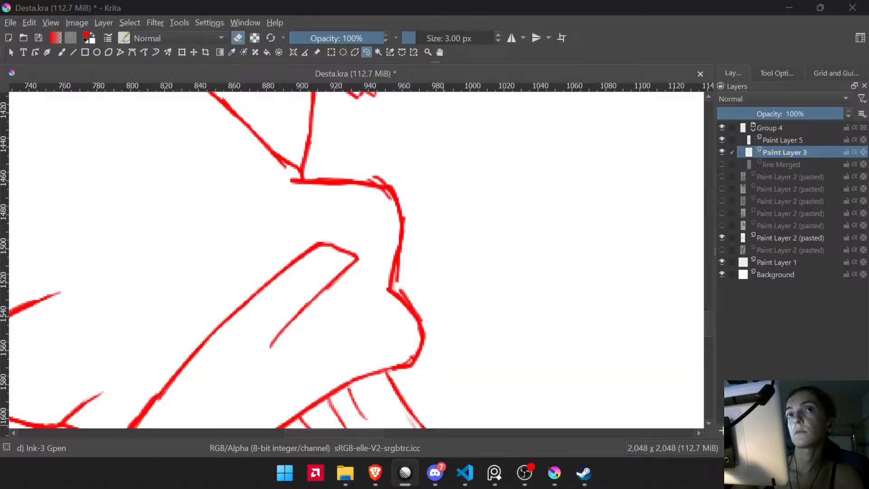
{"action": "scroll", "coordinate": [319, 218], "scroll_direction": "down", "scroll_amount": 4}
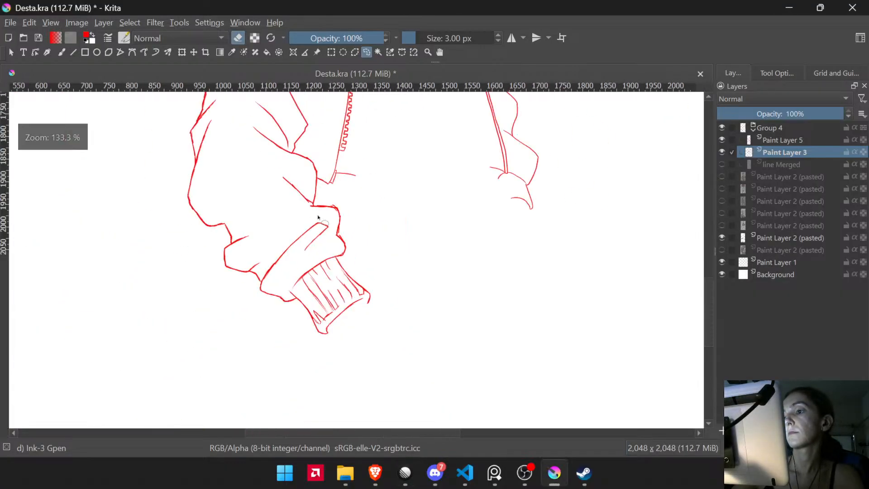
{"action": "scroll", "coordinate": [320, 217], "scroll_direction": "up", "scroll_amount": 3}
{"action": "scroll", "coordinate": [322, 219], "scroll_direction": "up", "scroll_amount": 2}
{"action": "left_click_drag", "start_coordinate": [342, 221], "coordinate": [358, 268]}
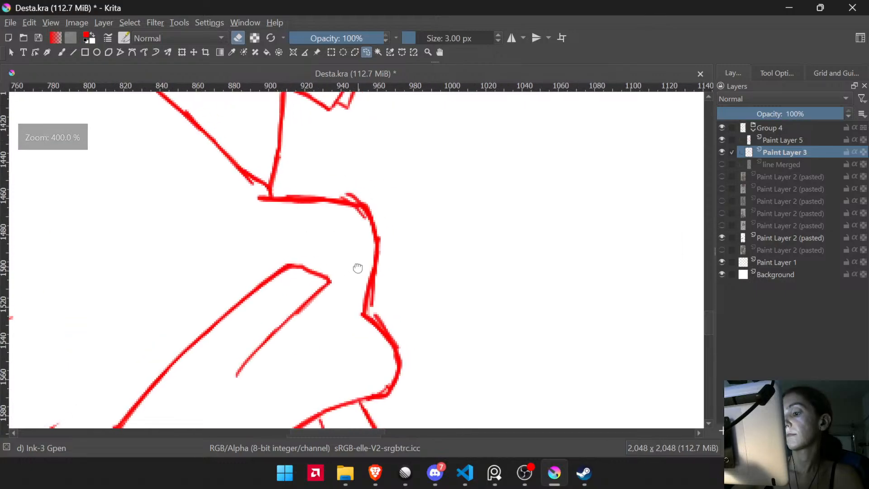
{"action": "key", "text": "Tab"}
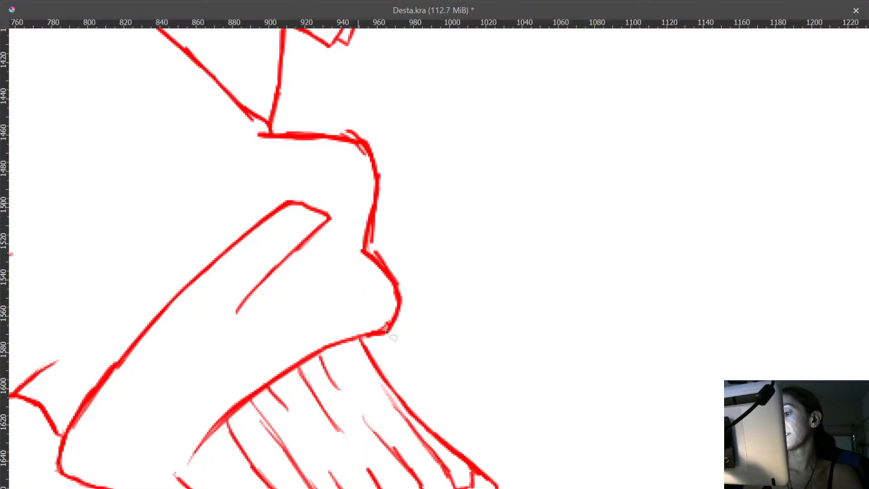
{"action": "left_click", "coordinate": [351, 292]}
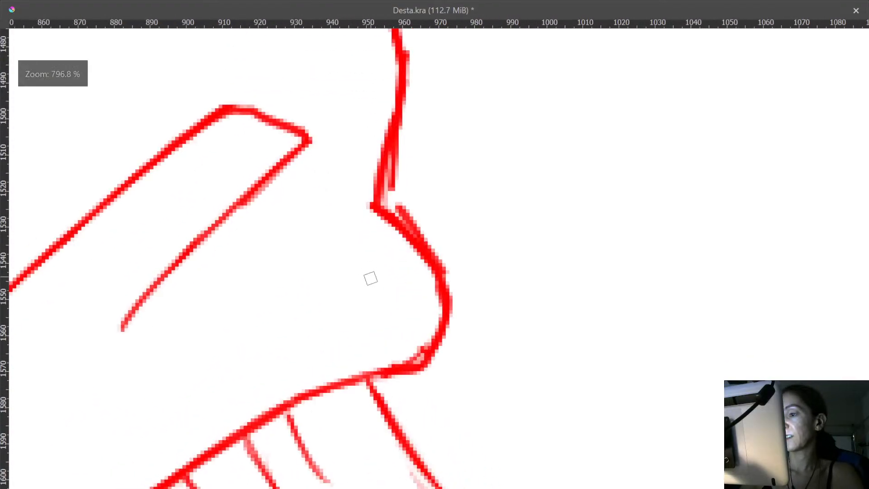
{"action": "scroll", "coordinate": [410, 299], "scroll_direction": "down", "scroll_amount": 3}
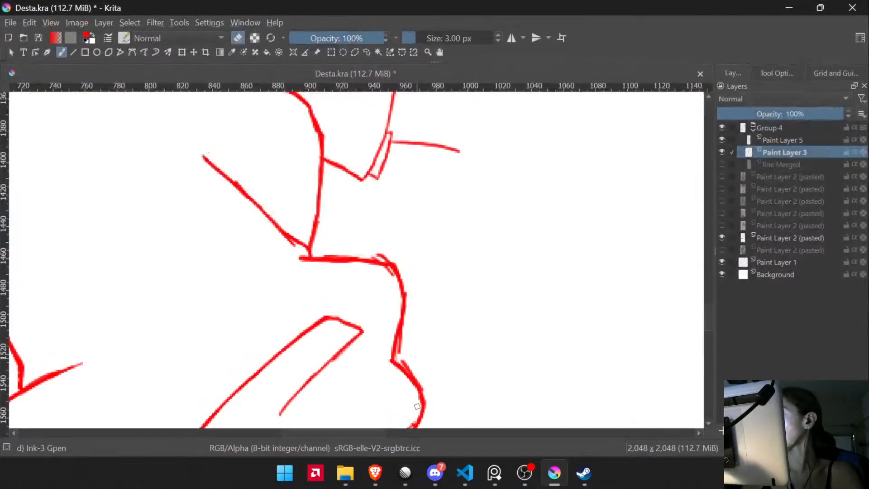
{"action": "left_click", "coordinate": [757, 114]}
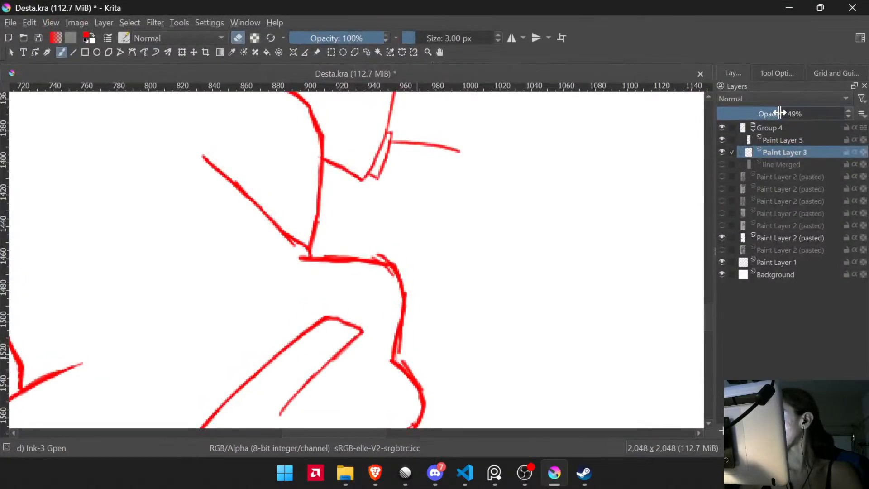
- Examine the faded sketch lines around the sleeve's ribbed cuff and the folded edge above it
{"action": "left_click", "coordinate": [770, 140]}
{"action": "left_click_drag", "start_coordinate": [455, 309], "coordinate": [439, 172]}
{"action": "scroll", "coordinate": [434, 271], "scroll_direction": "down", "scroll_amount": 8}
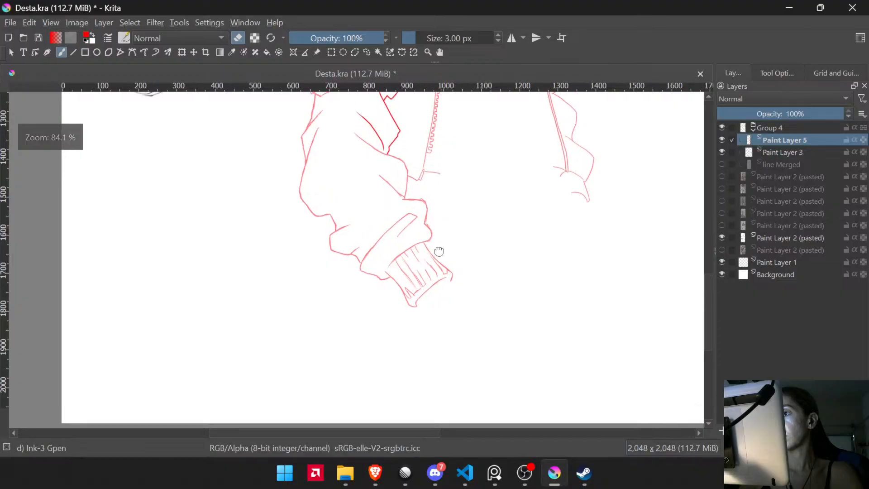
{"action": "scroll", "coordinate": [410, 273], "scroll_direction": "up", "scroll_amount": 6}
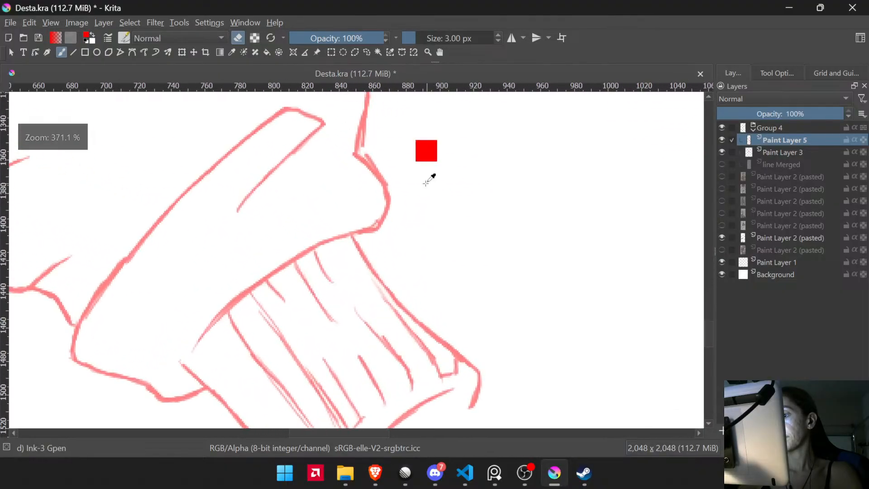
{"action": "left_click_drag", "start_coordinate": [431, 178], "coordinate": [421, 240]}
{"action": "left_click_drag", "start_coordinate": [389, 334], "coordinate": [368, 277]}
{"action": "left_click", "coordinate": [746, 153]}
{"action": "left_click_drag", "start_coordinate": [406, 353], "coordinate": [379, 291]}
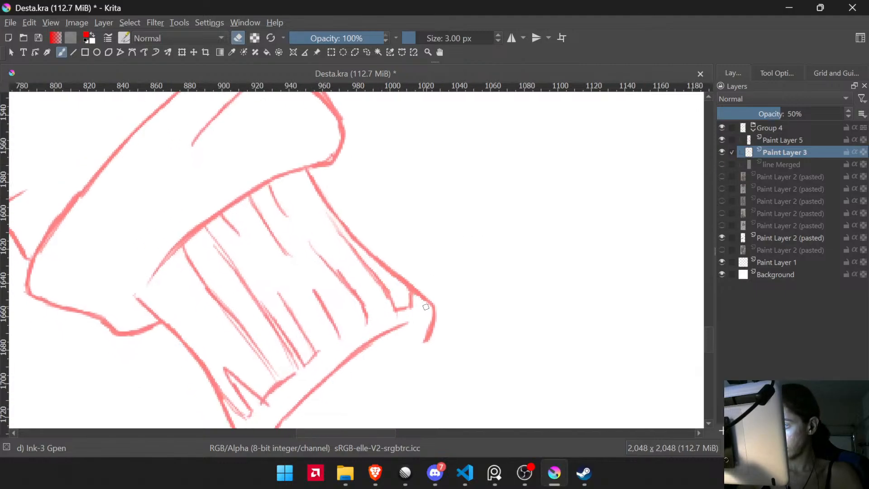
{"action": "left_click_drag", "start_coordinate": [386, 233], "coordinate": [425, 369]}
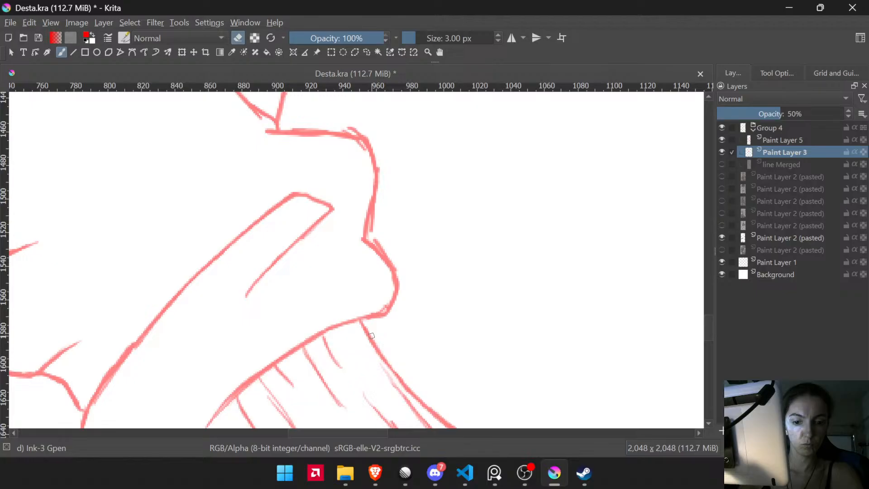
- Trace the sleeve's outer contour on Paint Layer 5 with a Bezier curve, from the cuff's corner up and across to the fold junction
{"action": "key", "text": "p"}
{"action": "left_click", "coordinate": [759, 141]}
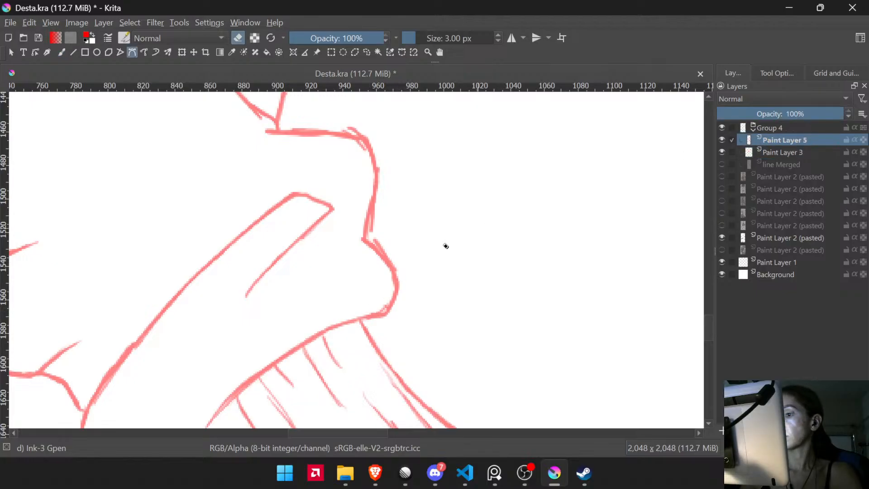
{"action": "left_click_drag", "start_coordinate": [398, 275], "coordinate": [376, 327]}
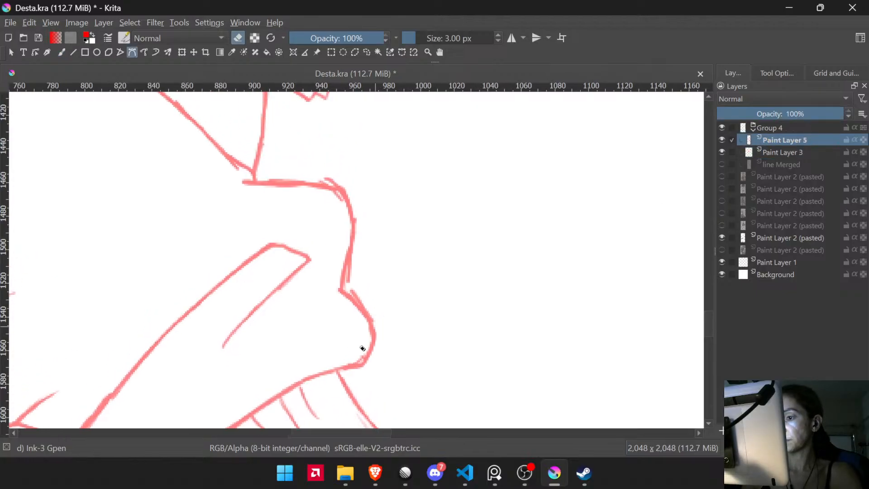
{"action": "left_click", "coordinate": [336, 369]}
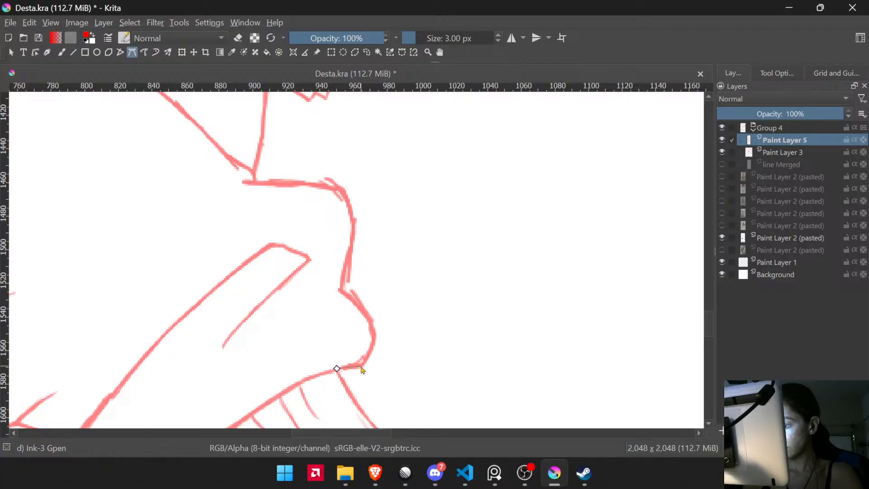
{"action": "left_click", "coordinate": [362, 366]}
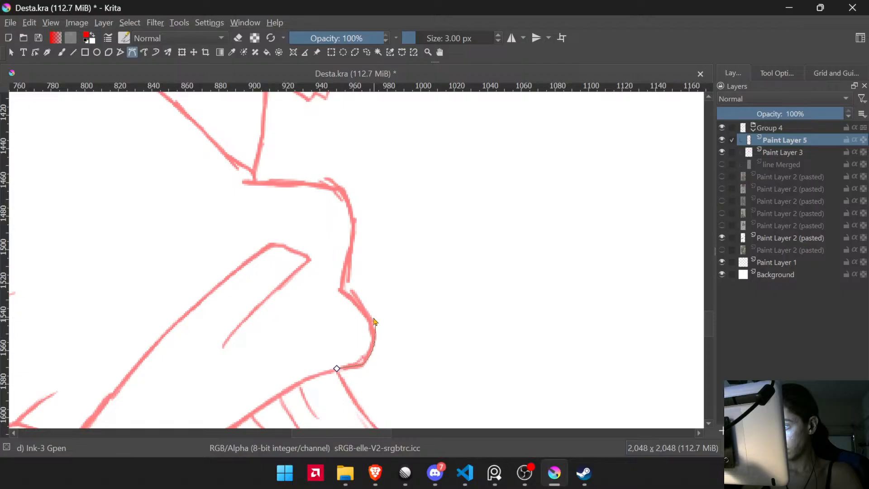
{"action": "left_click", "coordinate": [340, 291]}
{"action": "left_click_drag", "start_coordinate": [347, 252], "coordinate": [354, 219]}
{"action": "left_click", "coordinate": [342, 187]}
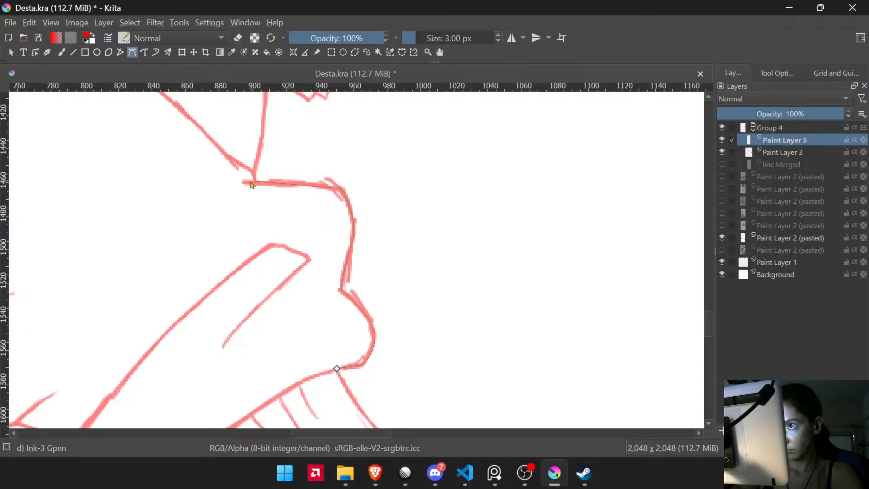
{"action": "left_click", "coordinate": [297, 183]}
{"action": "mouse_move", "coordinate": [298, 186]}
{"action": "left_mouse_down"}
{"action": "mouse_move", "coordinate": [243, 183]}
{"action": "mouse_move", "coordinate": [292, 251]}
{"action": "left_mouse_up"}
{"action": "key", "text": "Return"}
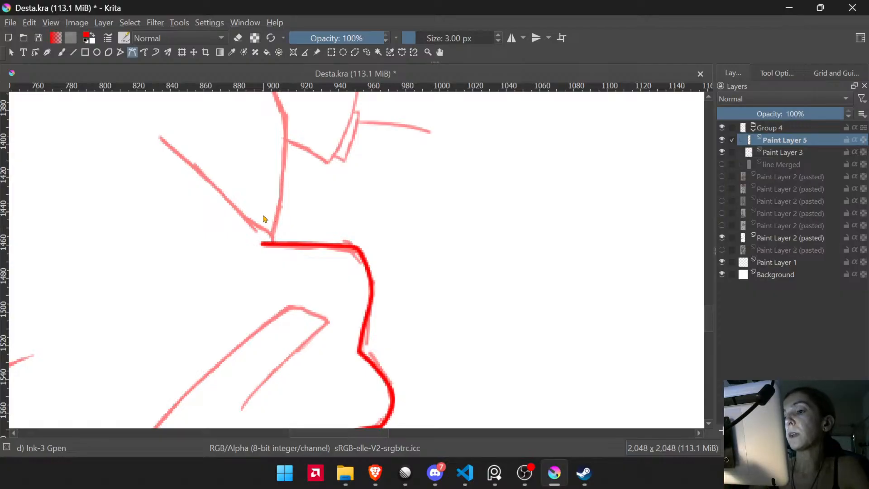
- Hide and show Paint Layer 5 to compare the traced contour with the sketch underneath
{"action": "left_click_drag", "start_coordinate": [263, 216], "coordinate": [305, 277]}
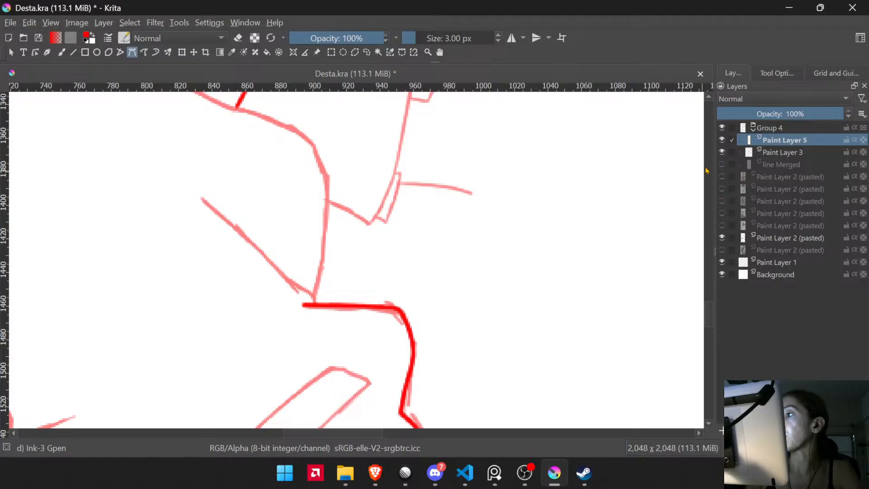
{"action": "left_click", "coordinate": [722, 141]}
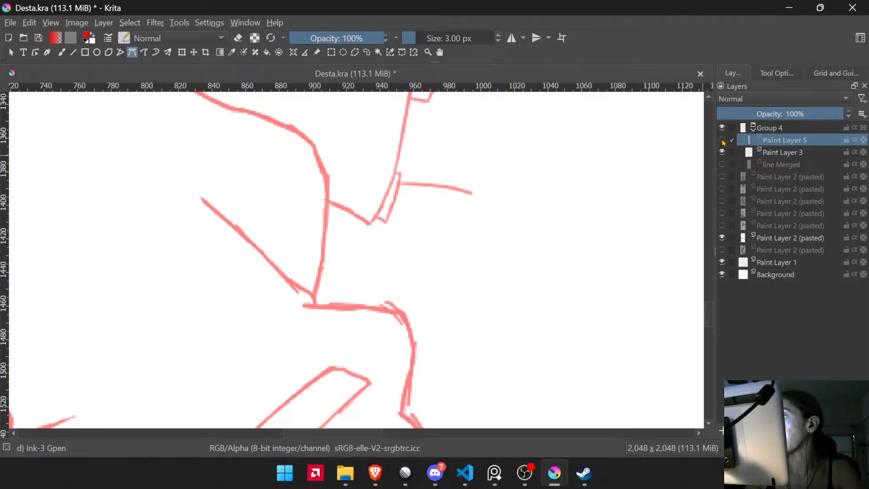
{"action": "left_click", "coordinate": [723, 140]}
{"action": "left_click_drag", "start_coordinate": [311, 246], "coordinate": [333, 281]}
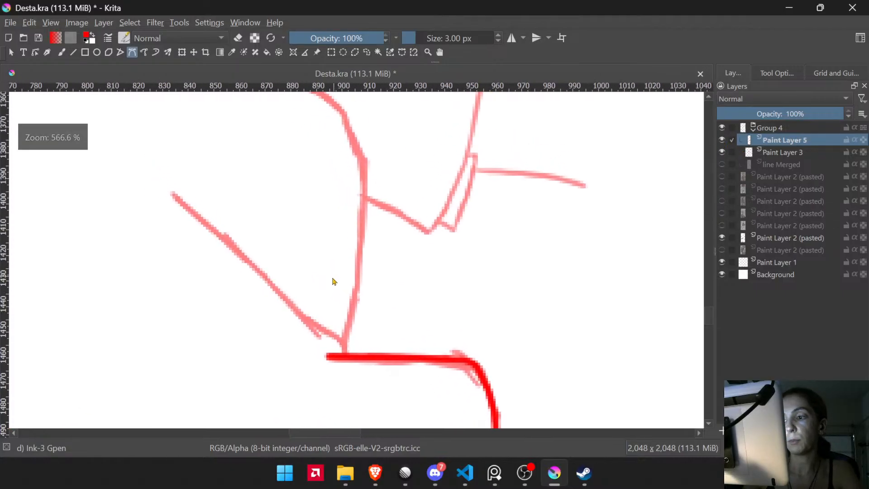
- Trace the diagonal crease with a Bezier curve, from the fold junction to its free upper end
{"action": "left_click_drag", "start_coordinate": [316, 331], "coordinate": [346, 320]}
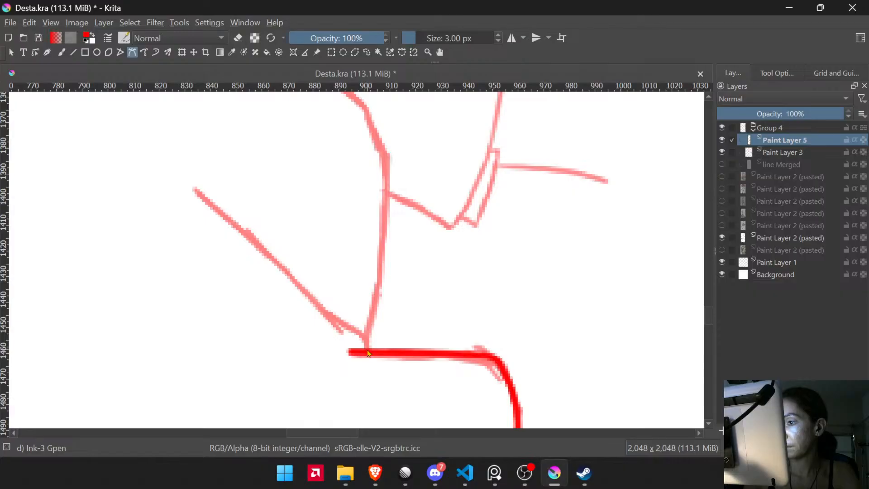
{"action": "left_click", "coordinate": [367, 350]}
{"action": "left_click_drag", "start_coordinate": [326, 310], "coordinate": [275, 279]}
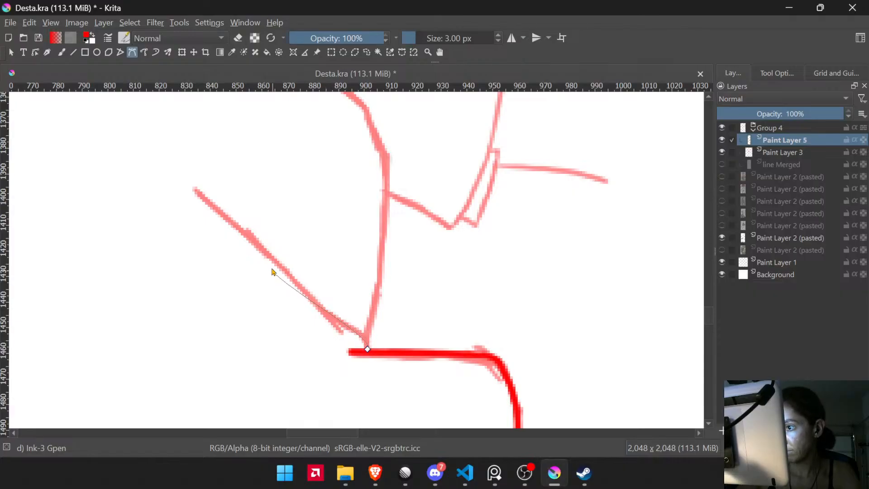
{"action": "left_click_drag", "start_coordinate": [253, 243], "coordinate": [213, 206]}
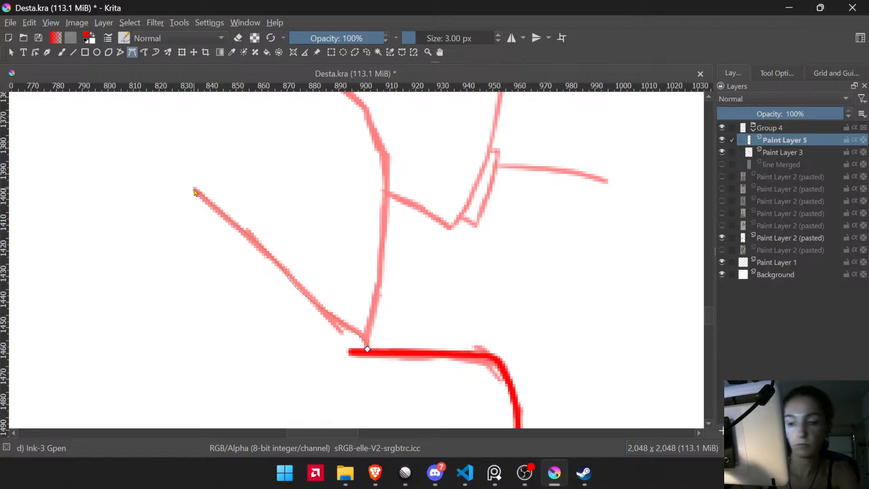
{"action": "double_click", "coordinate": [195, 192]}
- Trace the long curved sleeve fold from the junction past the upper folds, finishing it with a tapered free end
{"action": "mouse_move", "coordinate": [376, 195]}
{"action": "left_mouse_down"}
{"action": "mouse_move", "coordinate": [332, 241]}
{"action": "mouse_move", "coordinate": [286, 220]}
{"action": "mouse_move", "coordinate": [285, 229]}
{"action": "left_mouse_up"}
{"action": "left_click_drag", "start_coordinate": [274, 324], "coordinate": [360, 438]}
{"action": "key", "text": "Tab"}
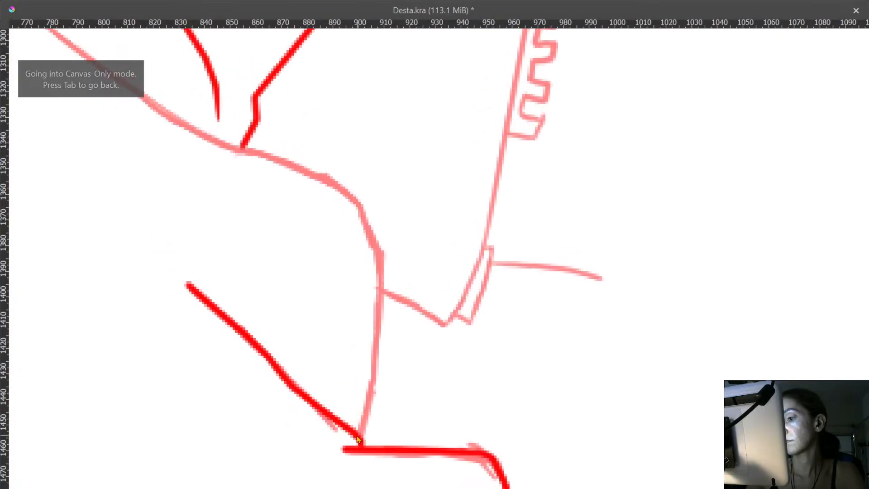
{"action": "left_click", "coordinate": [358, 436]}
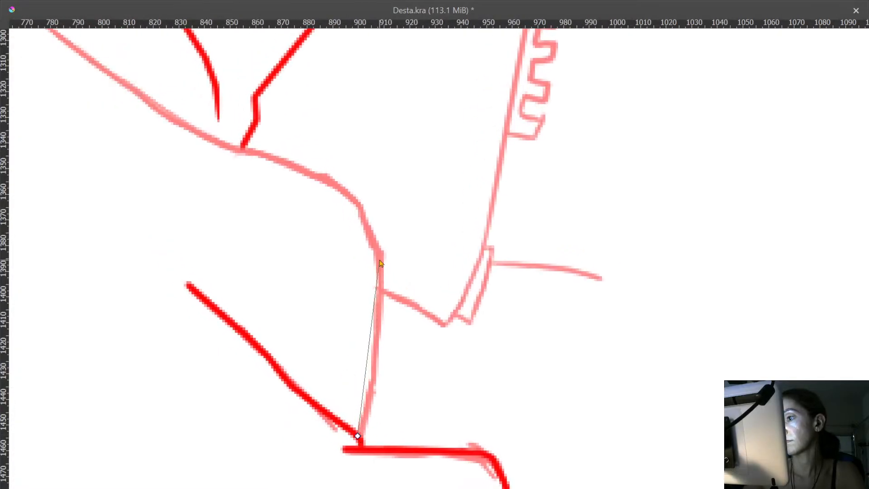
{"action": "left_click_drag", "start_coordinate": [380, 247], "coordinate": [369, 173]}
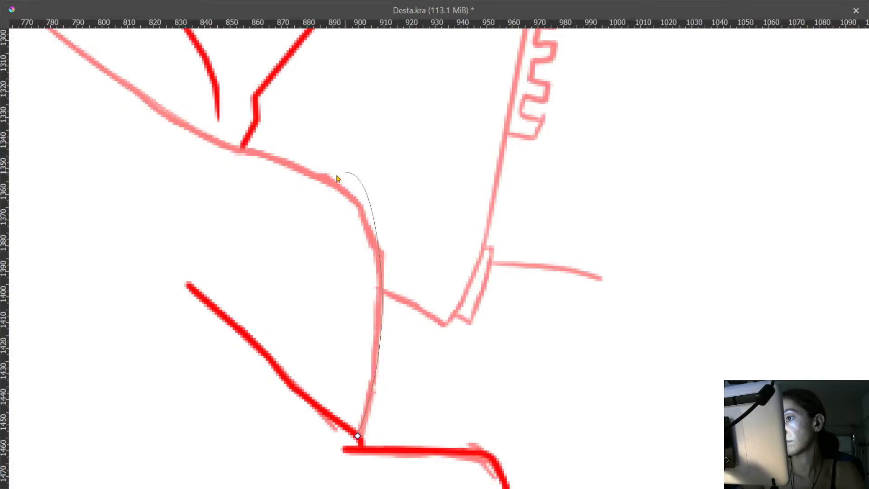
{"action": "left_click", "coordinate": [241, 152]}
{"action": "left_click_drag", "start_coordinate": [229, 159], "coordinate": [427, 369]}
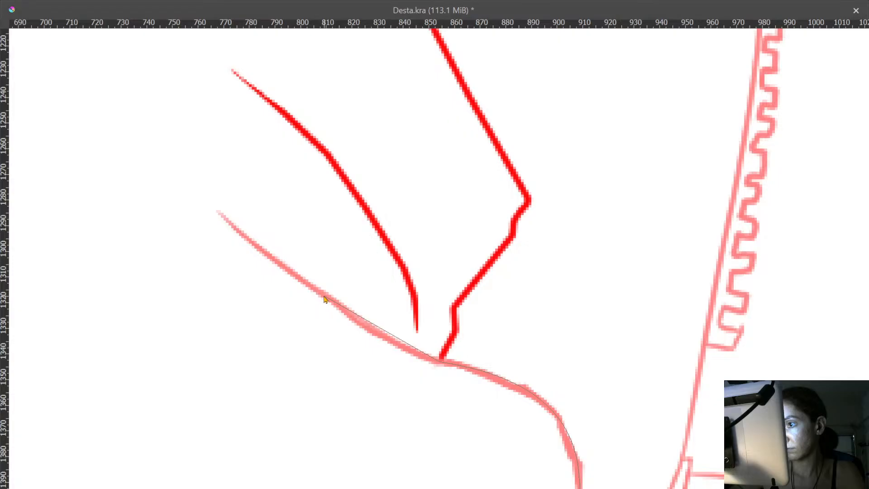
{"action": "left_click_drag", "start_coordinate": [323, 295], "coordinate": [271, 250]}
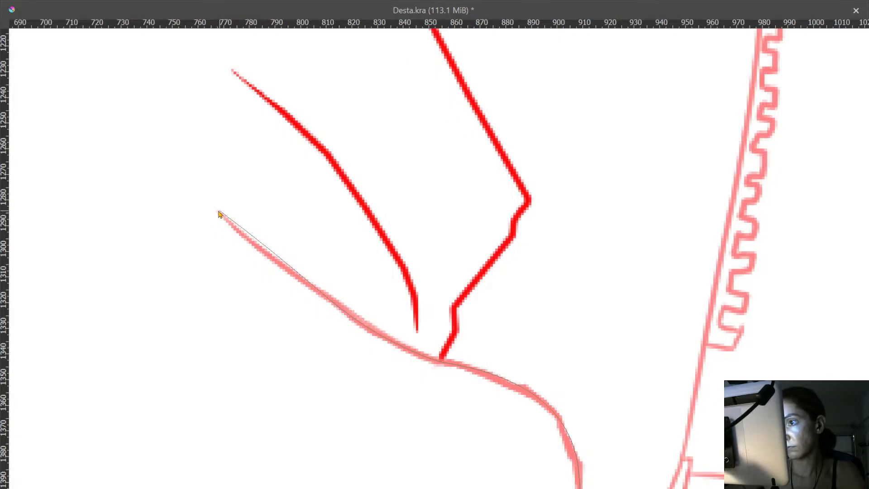
{"action": "key", "text": "Return"}
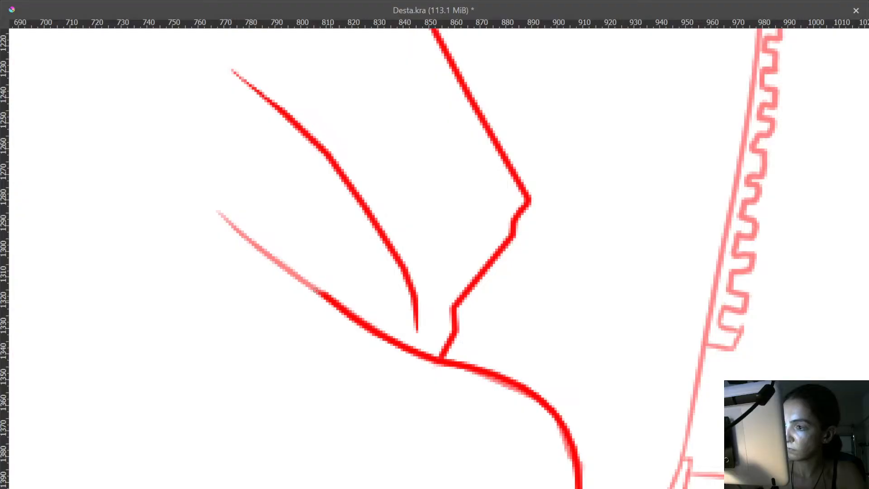
{"action": "left_click_drag", "start_coordinate": [315, 290], "coordinate": [255, 248]}
{"action": "left_click_drag", "start_coordinate": [223, 218], "coordinate": [310, 286]}
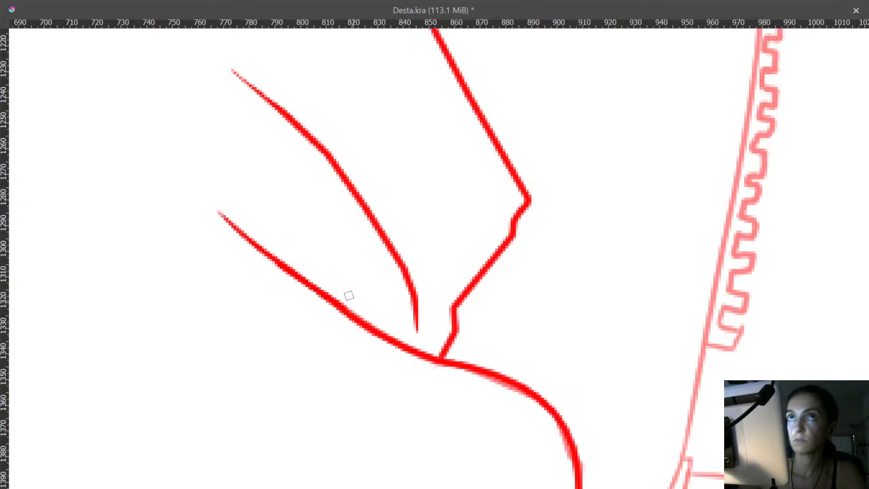
- Thin the free upper end of the diagonal crease by erasing along its edge
{"action": "key", "text": "Tab"}
{"action": "mouse_move", "coordinate": [394, 195]}
{"action": "left_mouse_down"}
{"action": "mouse_move", "coordinate": [422, 290]}
{"action": "mouse_move", "coordinate": [441, 310]}
{"action": "mouse_move", "coordinate": [397, 247]}
{"action": "mouse_move", "coordinate": [353, 209]}
{"action": "mouse_move", "coordinate": [291, 174]}
{"action": "mouse_move", "coordinate": [301, 286]}
{"action": "mouse_move", "coordinate": [288, 200]}
{"action": "mouse_move", "coordinate": [348, 262]}
{"action": "left_mouse_up"}
{"action": "key", "text": "Tab"}
{"action": "left_click_drag", "start_coordinate": [313, 234], "coordinate": [396, 298]}
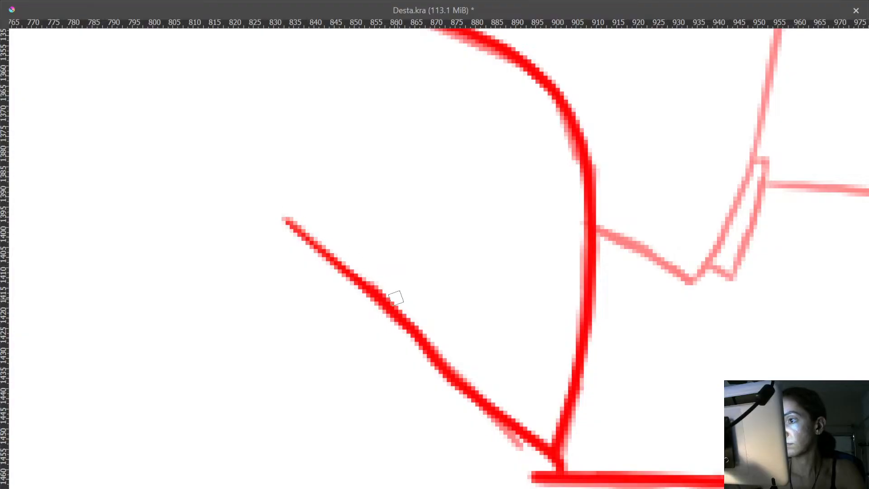
- Undo the last touch on the diagonal crease and erase along its upper tip again to refine the taper
{"action": "mouse_move", "coordinate": [351, 227]}
{"action": "left_mouse_down"}
{"action": "mouse_move", "coordinate": [359, 246]}
{"action": "mouse_move", "coordinate": [347, 310]}
{"action": "left_mouse_up"}
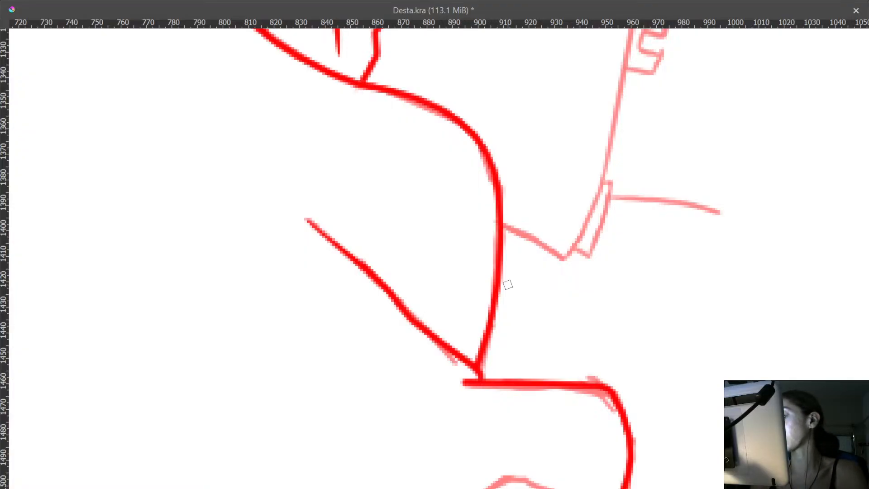
{"action": "left_click_drag", "start_coordinate": [488, 217], "coordinate": [500, 290]}
{"action": "left_click_drag", "start_coordinate": [506, 244], "coordinate": [490, 101]}
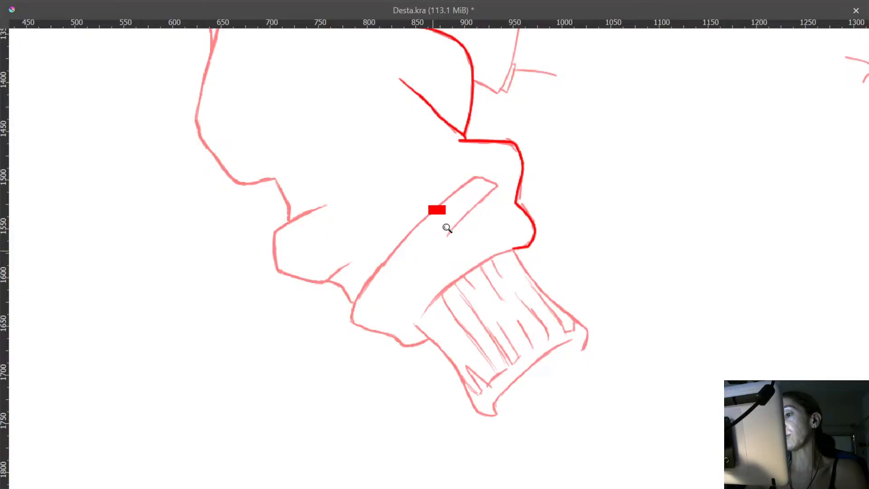
{"action": "mouse_move", "coordinate": [448, 228]}
{"action": "left_mouse_down"}
{"action": "mouse_move", "coordinate": [477, 243]}
{"action": "mouse_move", "coordinate": [476, 111]}
{"action": "left_mouse_up"}
{"action": "left_click_drag", "start_coordinate": [276, 293], "coordinate": [276, 176]}
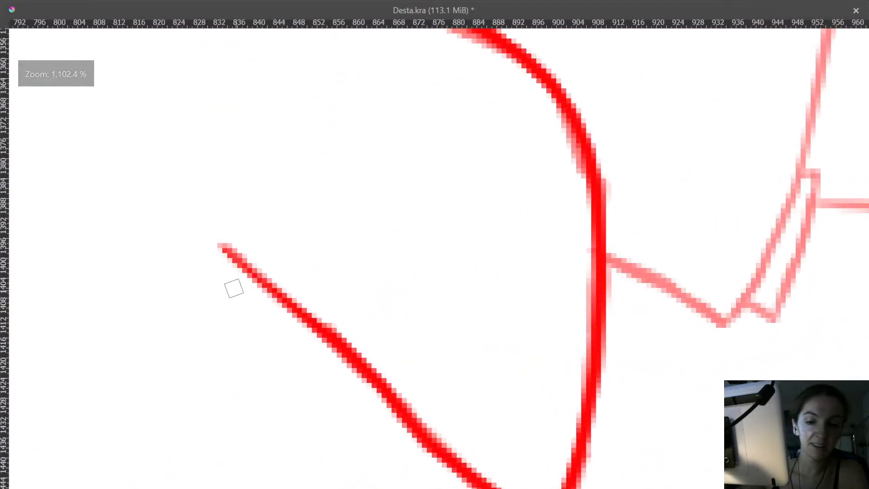
{"action": "mouse_move", "coordinate": [246, 228]}
{"action": "left_mouse_down"}
{"action": "mouse_move", "coordinate": [264, 232]}
{"action": "mouse_move", "coordinate": [239, 254]}
{"action": "mouse_move", "coordinate": [273, 273]}
{"action": "left_mouse_up"}
{"action": "key", "text": "ctrl+z"}
{"action": "left_click_drag", "start_coordinate": [218, 237], "coordinate": [318, 304]}
{"action": "left_click_drag", "start_coordinate": [285, 205], "coordinate": [290, 333]}
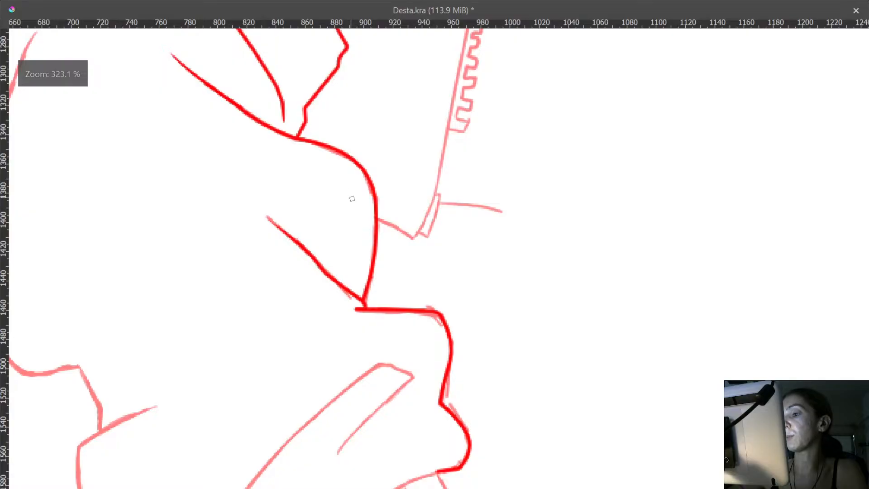
- Examine the fold junction up close and review the traced sleeve lines against the whole jacket
{"action": "left_click_drag", "start_coordinate": [362, 350], "coordinate": [424, 236]}
{"action": "left_click_drag", "start_coordinate": [455, 272], "coordinate": [519, 402]}
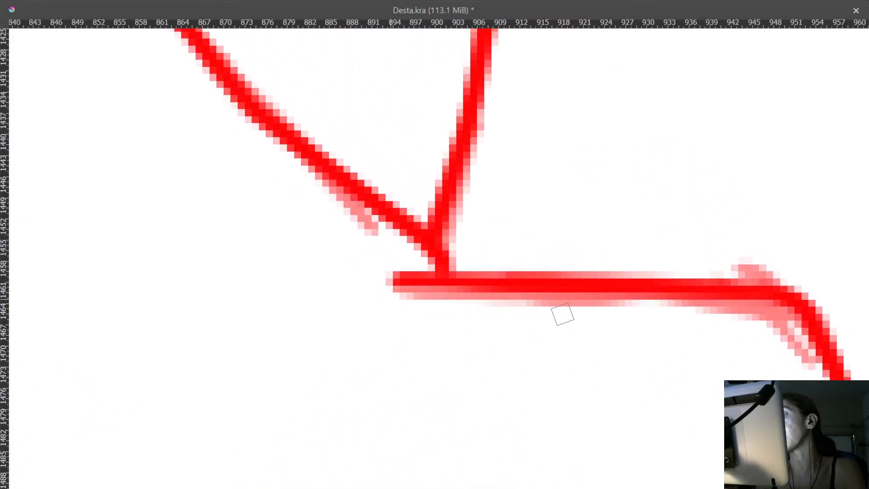
{"action": "left_click_drag", "start_coordinate": [394, 183], "coordinate": [388, 268]}
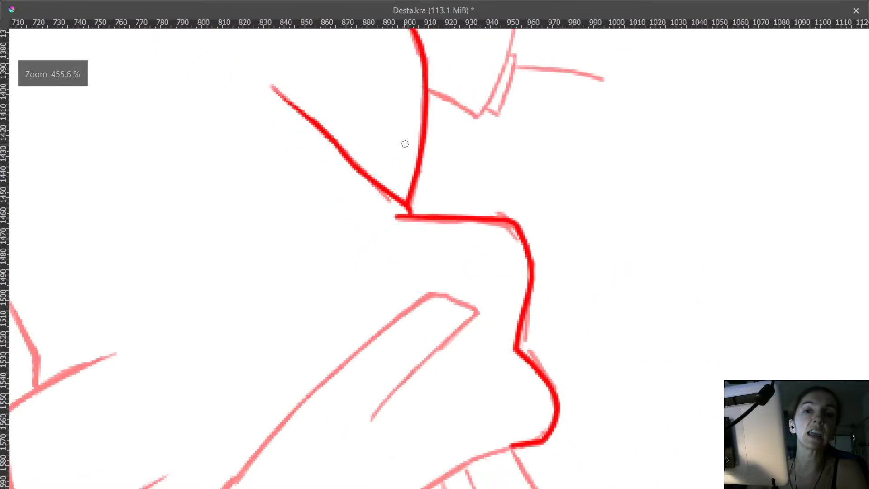
{"action": "left_click_drag", "start_coordinate": [405, 144], "coordinate": [372, 282]}
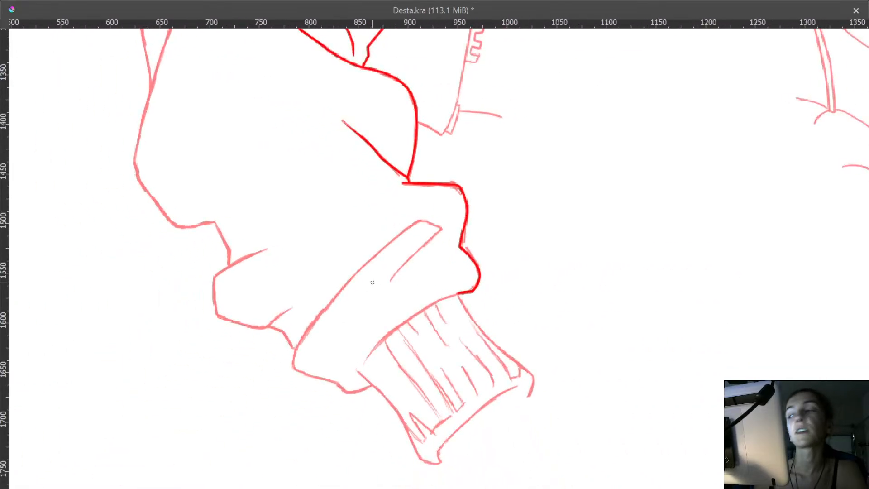
{"action": "mouse_move", "coordinate": [431, 147]}
{"action": "left_mouse_down"}
{"action": "mouse_move", "coordinate": [440, 287]}
{"action": "mouse_move", "coordinate": [450, 312]}
{"action": "left_mouse_up"}
{"action": "left_click_drag", "start_coordinate": [409, 184], "coordinate": [446, 347]}
{"action": "mouse_move", "coordinate": [435, 204]}
{"action": "left_mouse_down"}
{"action": "mouse_move", "coordinate": [415, 298]}
{"action": "mouse_move", "coordinate": [401, 242]}
{"action": "left_mouse_up"}
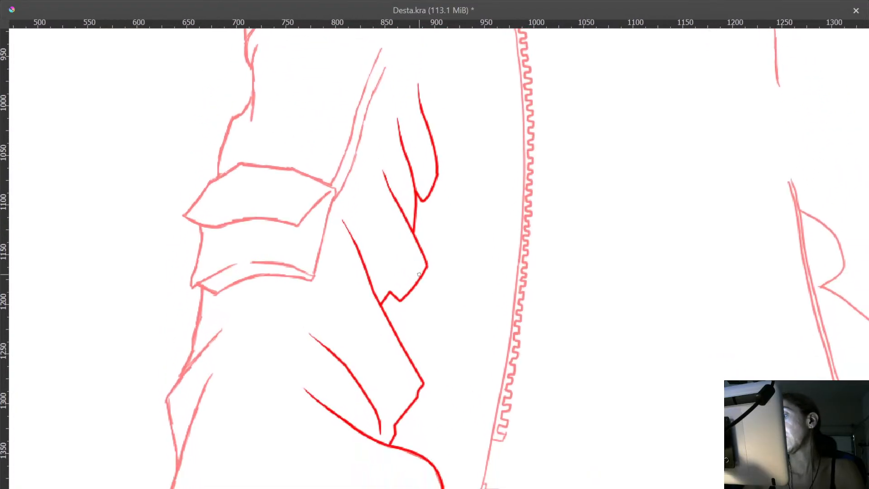
{"action": "left_click_drag", "start_coordinate": [428, 303], "coordinate": [394, 169]}
{"action": "left_click_drag", "start_coordinate": [431, 272], "coordinate": [431, 357]}
{"action": "key", "text": "Tab"}
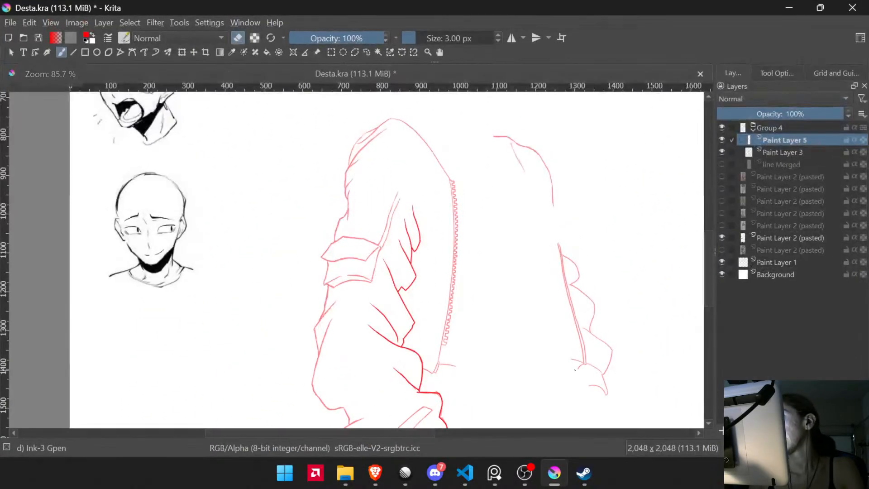
- Make Paint Layer 3 active and set its opacity to 57% to compare the sketch with the traced sleeve folds
{"action": "left_click_drag", "start_coordinate": [523, 342], "coordinate": [477, 257]}
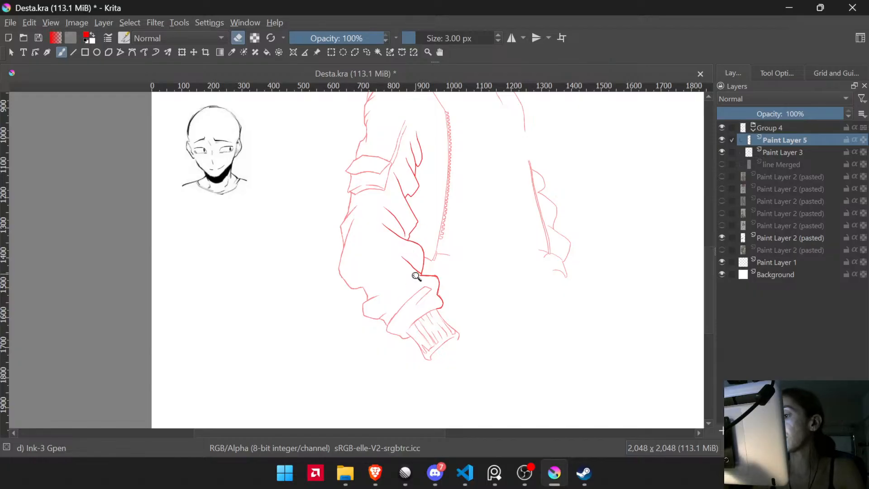
{"action": "left_click_drag", "start_coordinate": [417, 275], "coordinate": [514, 174]}
{"action": "left_click_drag", "start_coordinate": [528, 310], "coordinate": [529, 259]}
{"action": "left_click_drag", "start_coordinate": [511, 299], "coordinate": [508, 264]}
{"action": "left_click", "coordinate": [752, 154]}
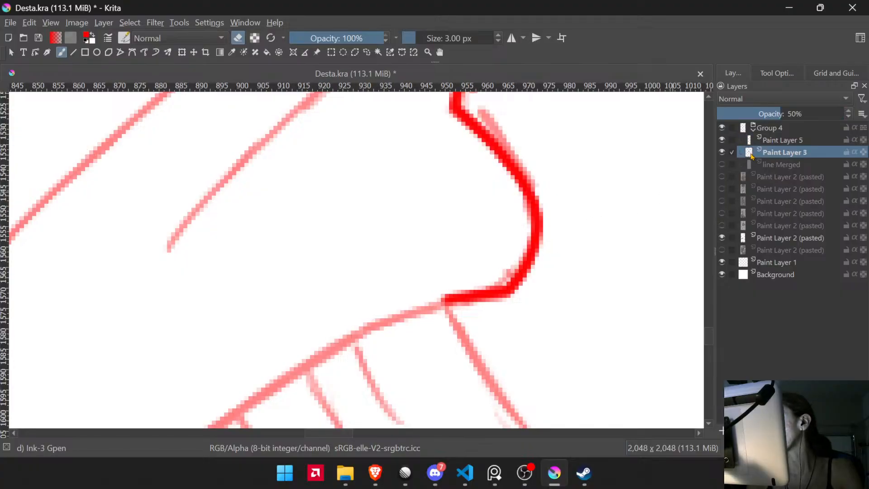
{"action": "left_click_drag", "start_coordinate": [788, 113], "coordinate": [819, 113]}
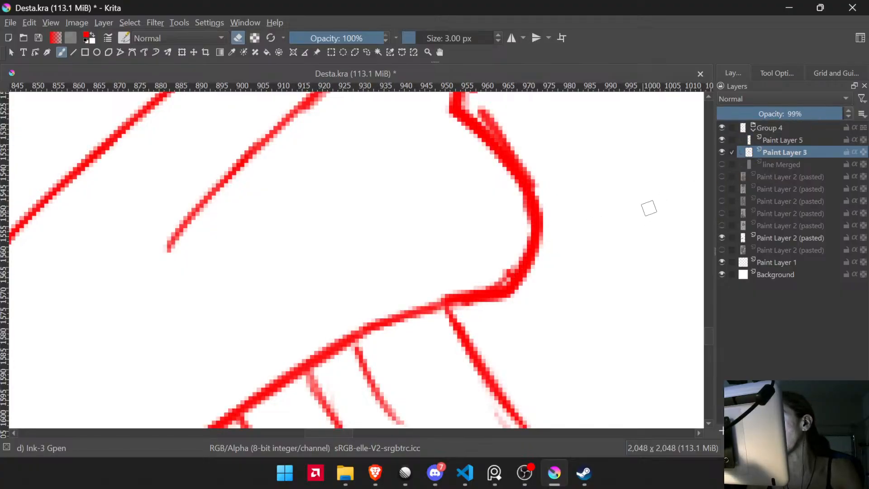
{"action": "left_click_drag", "start_coordinate": [546, 244], "coordinate": [488, 311]}
{"action": "left_click_drag", "start_coordinate": [782, 114], "coordinate": [789, 114]}
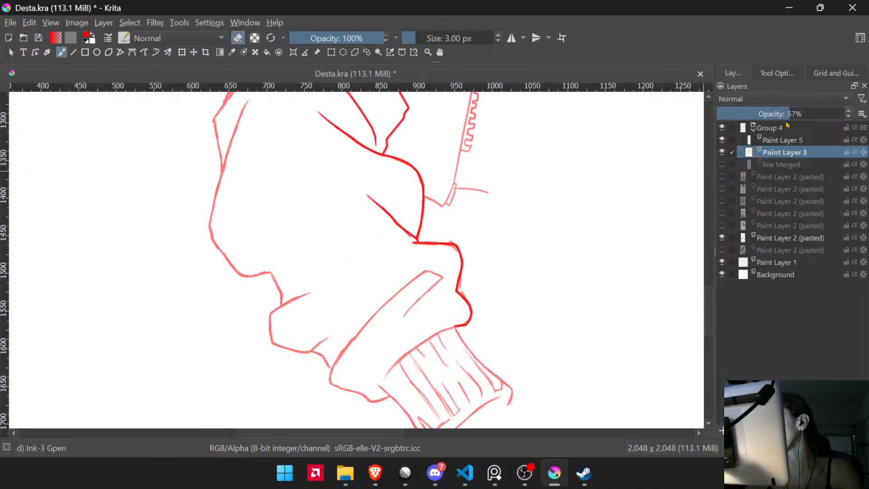
{"action": "left_click_drag", "start_coordinate": [507, 262], "coordinate": [506, 277]}
{"action": "left_click_drag", "start_coordinate": [416, 218], "coordinate": [426, 276]}
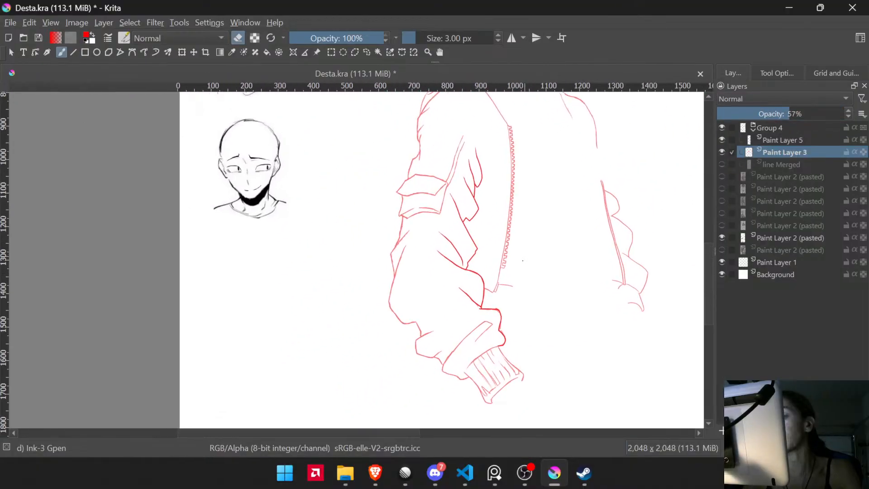
- Select a freehand area around the traced inner sleeve folds and delete the sketch lines inside it on Paint Layer 3
{"action": "key", "text": "l"}
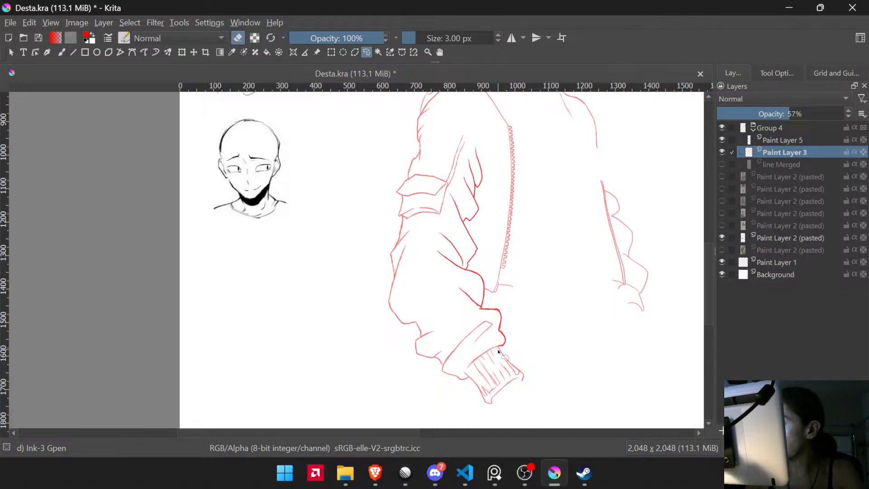
{"action": "mouse_move", "coordinate": [474, 313]}
{"action": "left_mouse_down"}
{"action": "mouse_move", "coordinate": [435, 268]}
{"action": "mouse_move", "coordinate": [439, 223]}
{"action": "left_mouse_up"}
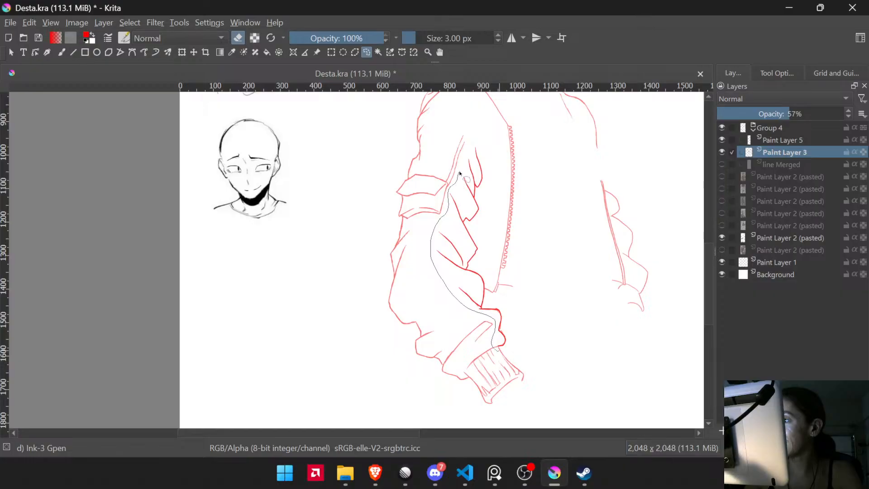
{"action": "mouse_move", "coordinate": [459, 173]}
{"action": "left_mouse_down"}
{"action": "mouse_move", "coordinate": [491, 144]}
{"action": "mouse_move", "coordinate": [488, 281]}
{"action": "left_mouse_up"}
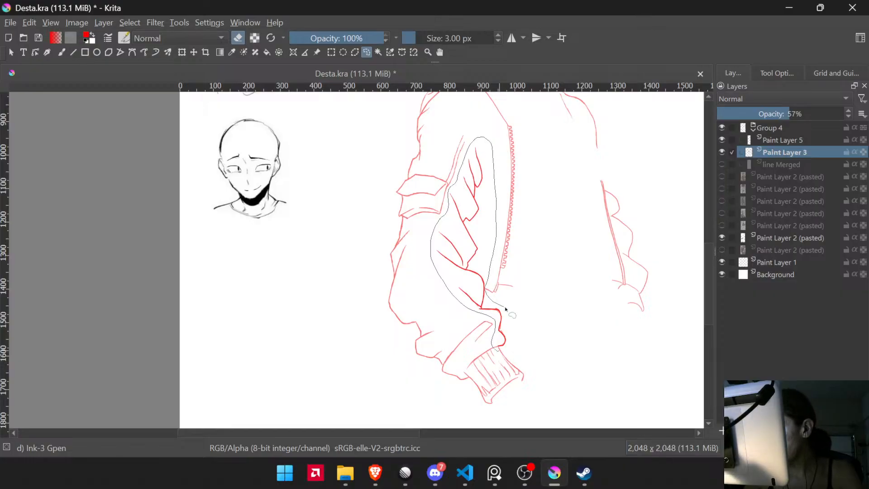
{"action": "left_click_drag", "start_coordinate": [518, 344], "coordinate": [498, 347]}
{"action": "scroll", "coordinate": [498, 347], "scroll_direction": "up", "scroll_amount": 5}
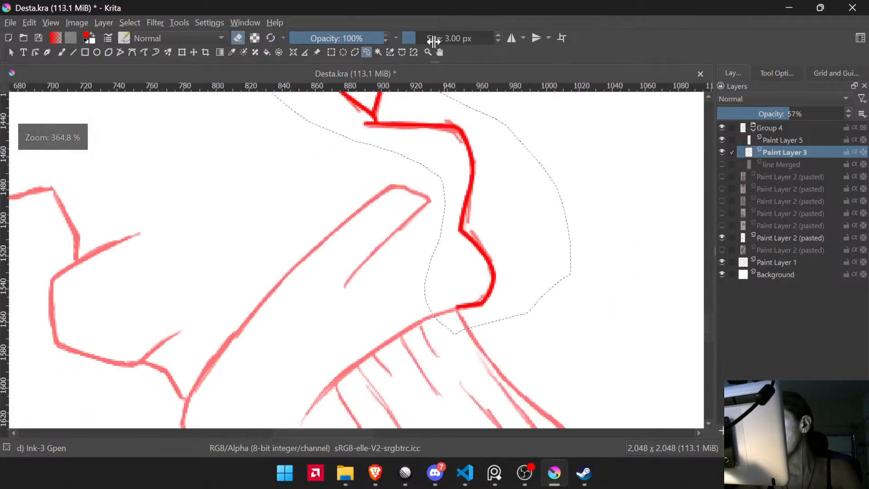
{"action": "mouse_move", "coordinate": [448, 249]}
{"action": "left_mouse_down"}
{"action": "mouse_move", "coordinate": [470, 234]}
{"action": "mouse_move", "coordinate": [520, 259]}
{"action": "left_mouse_up"}
{"action": "scroll", "coordinate": [514, 249], "scroll_direction": "down", "scroll_amount": 5}
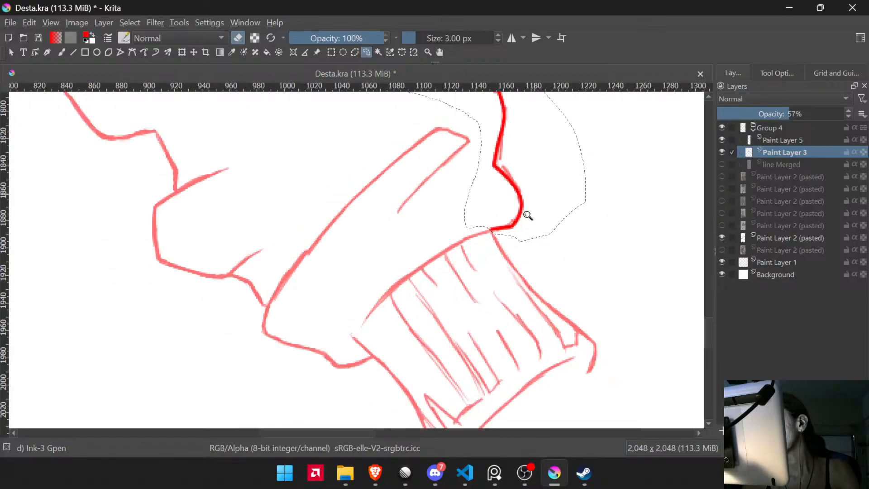
{"action": "scroll", "coordinate": [514, 249], "scroll_direction": "up", "scroll_amount": 4}
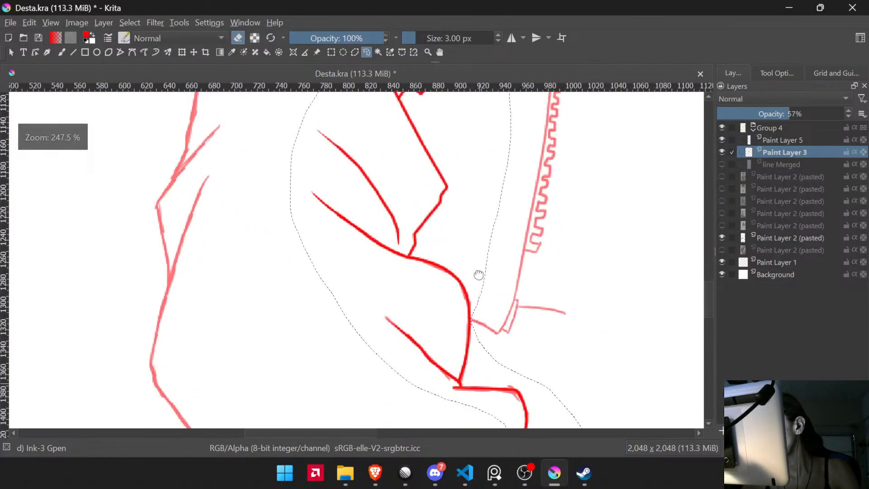
{"action": "scroll", "coordinate": [494, 208], "scroll_direction": "up", "scroll_amount": 1}
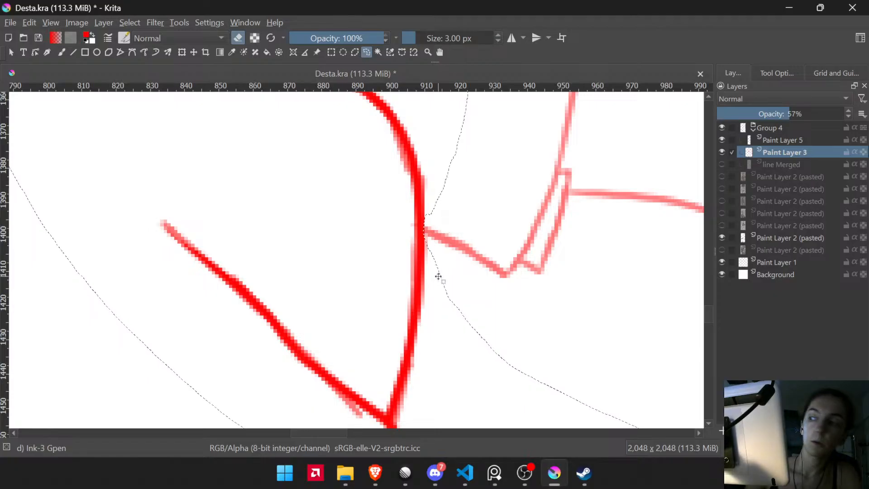
{"action": "key", "text": "Delete"}
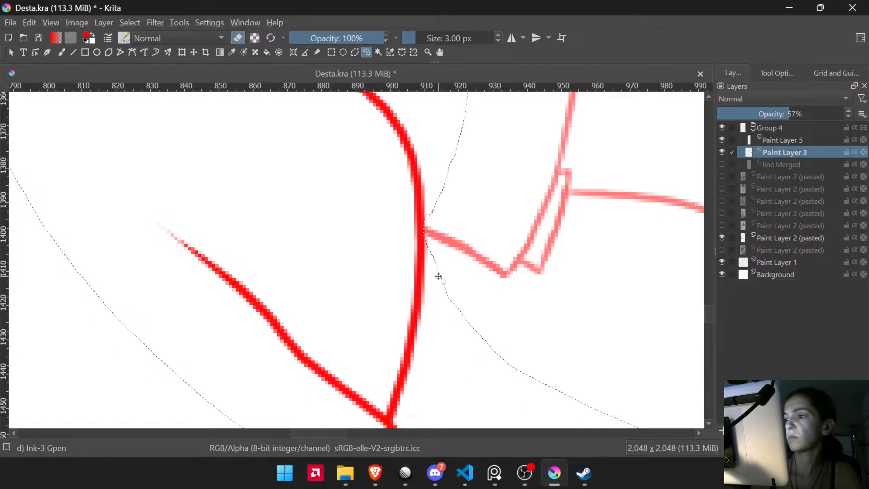
- Hide and show Paint Layer 3 to check the traced folds without the remaining sketch
{"action": "scroll", "coordinate": [493, 294], "scroll_direction": "down", "scroll_amount": 6}
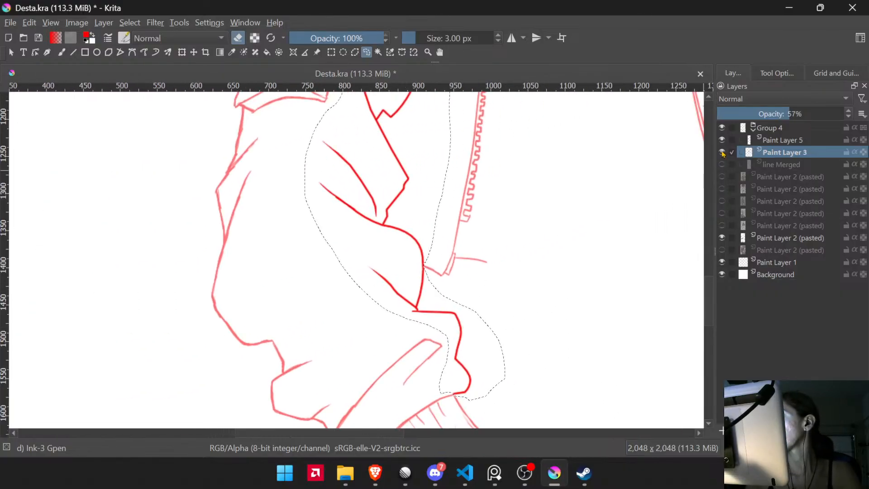
{"action": "left_click", "coordinate": [723, 153]}
{"action": "left_click", "coordinate": [722, 152]}
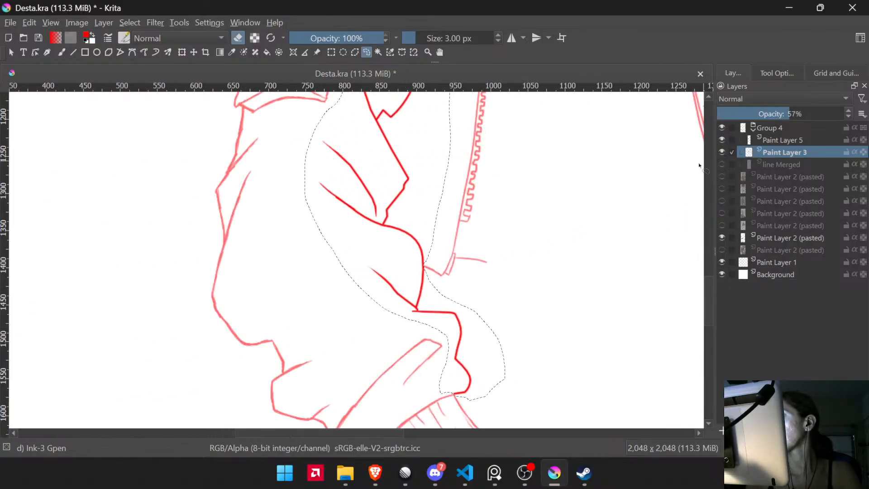
{"action": "scroll", "coordinate": [567, 231], "scroll_direction": "down", "scroll_amount": 3}
{"action": "left_click_drag", "start_coordinate": [535, 265], "coordinate": [506, 284]}
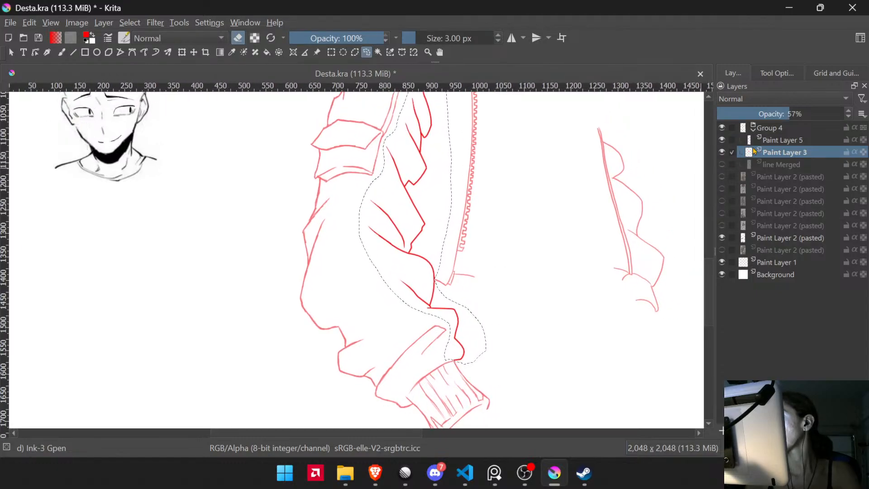
- Set Paint Layer 3's opacity to 100%, compare it with Paint Layer 5 hidden and shown, and clear the selection
{"action": "left_click_drag", "start_coordinate": [797, 114], "coordinate": [846, 114]}
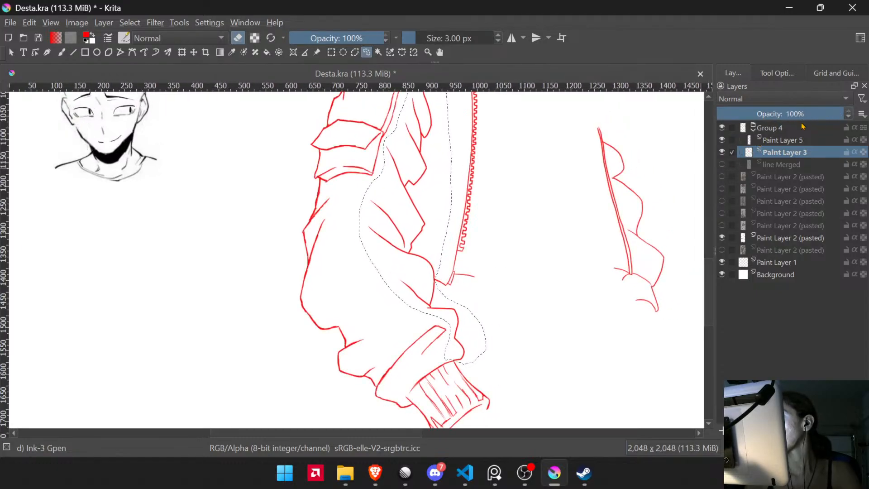
{"action": "left_click", "coordinate": [723, 141]}
{"action": "left_click", "coordinate": [724, 141]}
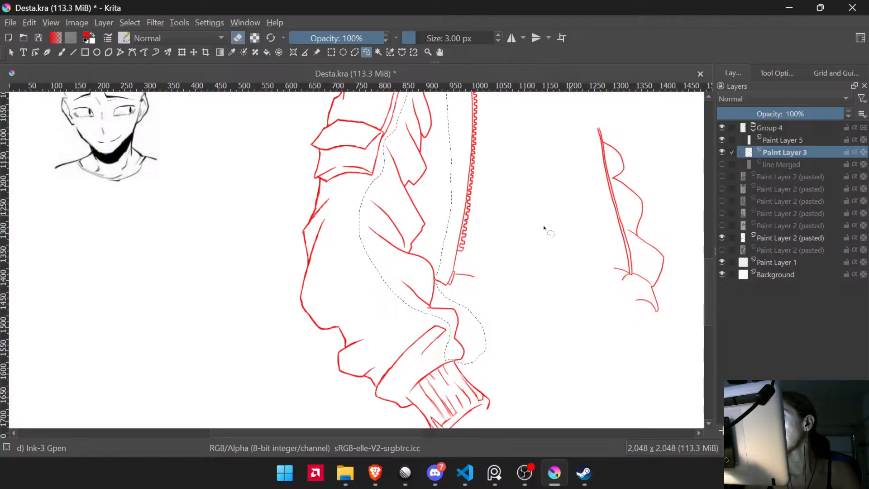
{"action": "left_click_drag", "start_coordinate": [484, 249], "coordinate": [478, 291]}
{"action": "key", "text": "ctrl+shift+a"}
- Try painting over the lower edge of the sleeve pocket flap on Paint Layer 5 and undo the stroke
{"action": "left_click_drag", "start_coordinate": [523, 268], "coordinate": [468, 262]}
{"action": "left_click_drag", "start_coordinate": [482, 308], "coordinate": [475, 336]}
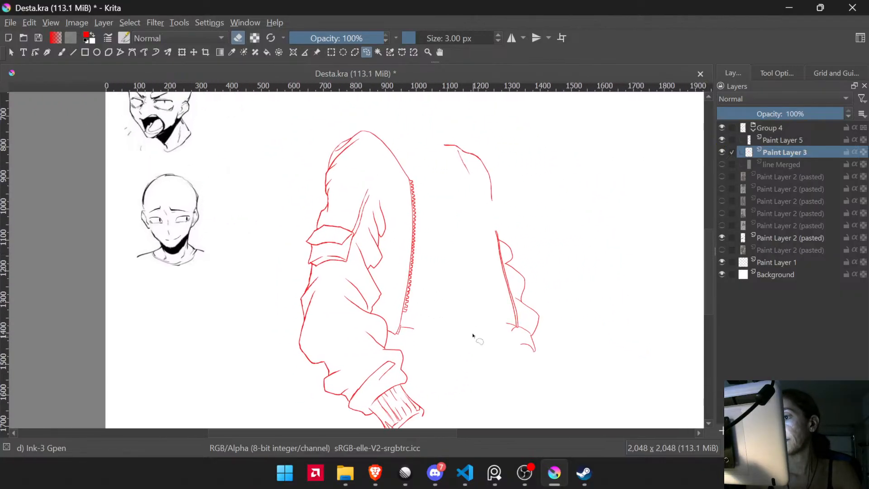
{"action": "left_click_drag", "start_coordinate": [334, 243], "coordinate": [330, 122]}
{"action": "mouse_move", "coordinate": [296, 223]}
{"action": "left_mouse_down"}
{"action": "mouse_move", "coordinate": [325, 177]}
{"action": "mouse_move", "coordinate": [387, 193]}
{"action": "left_mouse_up"}
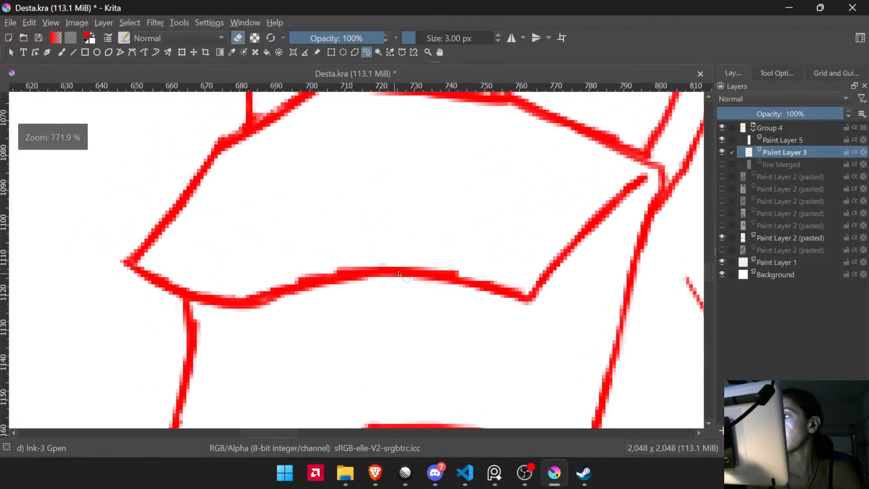
{"action": "key", "text": "Page_Up"}
{"action": "key", "text": "b"}
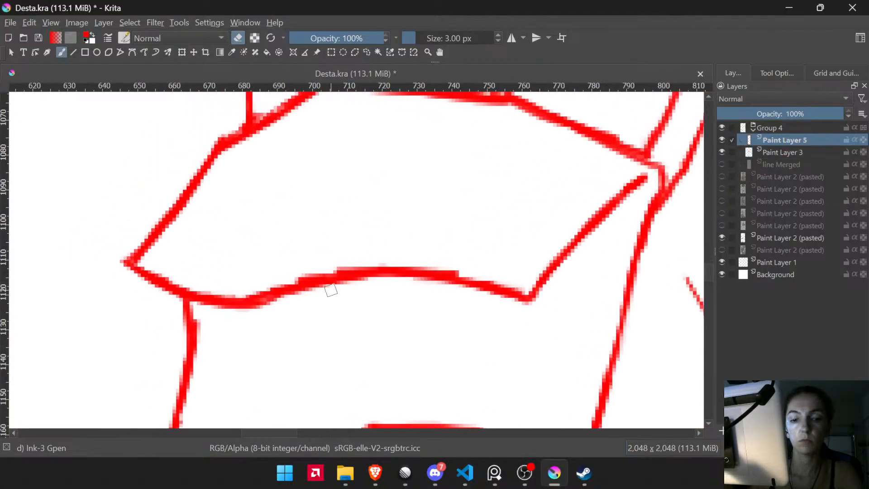
{"action": "key", "text": "e"}
{"action": "left_click_drag", "start_coordinate": [325, 272], "coordinate": [367, 264]}
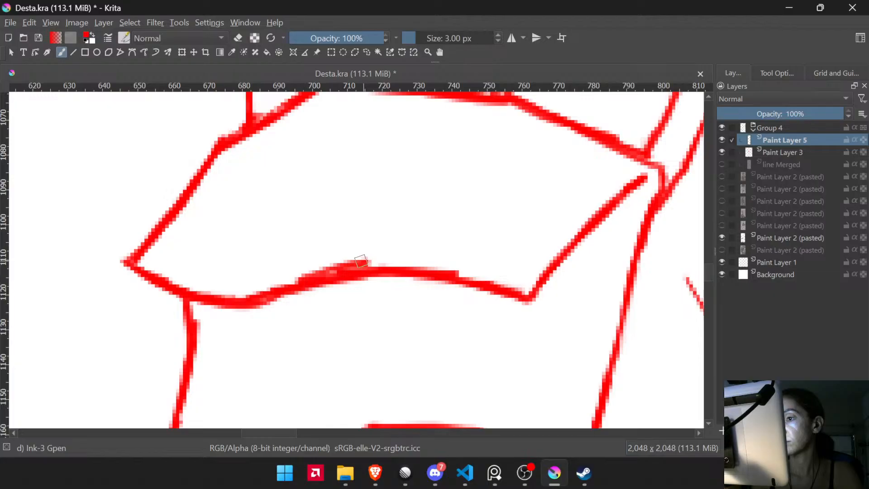
{"action": "key", "text": "ctrl+z"}
- Erase the uneven bumps along the upper side of the pocket flap's lower line on Paint Layer 3
{"action": "key", "text": "e"}
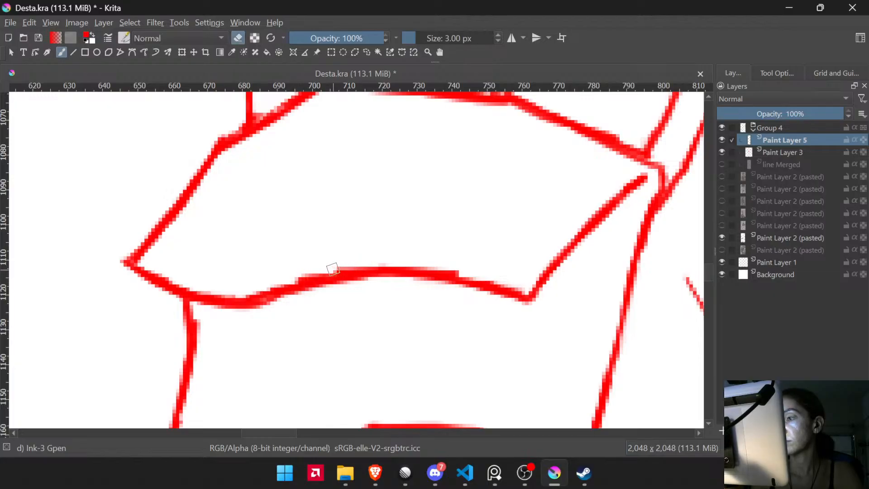
{"action": "key", "text": "Page_Down"}
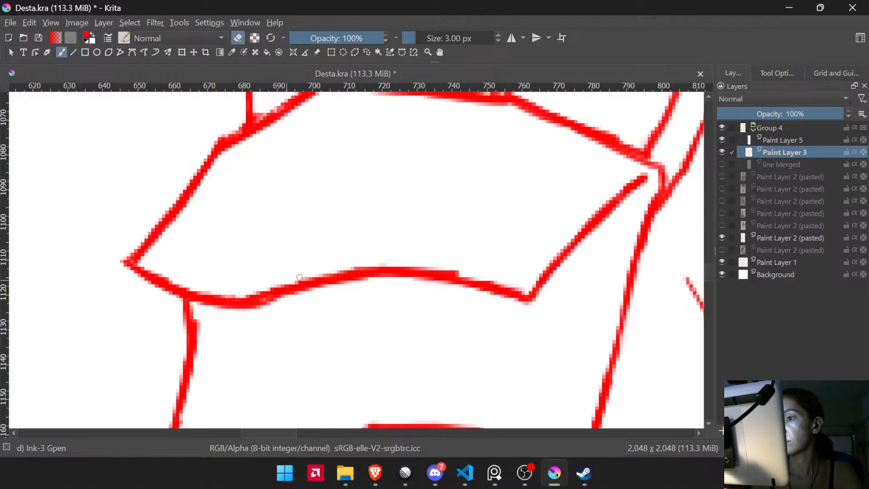
{"action": "left_click_drag", "start_coordinate": [334, 273], "coordinate": [372, 268]}
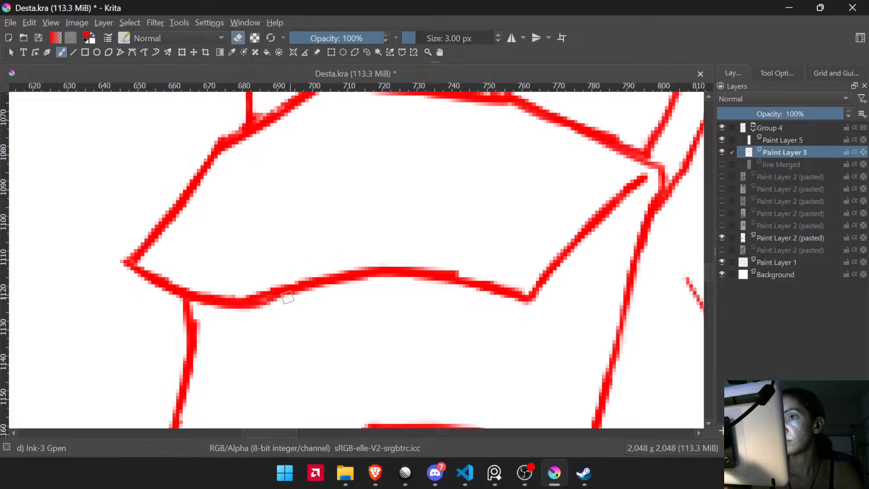
- Reinforce the sleeve outline where it meets the pocket flap and even out the flap's top edge with short brush strokes
{"action": "left_click_drag", "start_coordinate": [357, 170], "coordinate": [321, 294]}
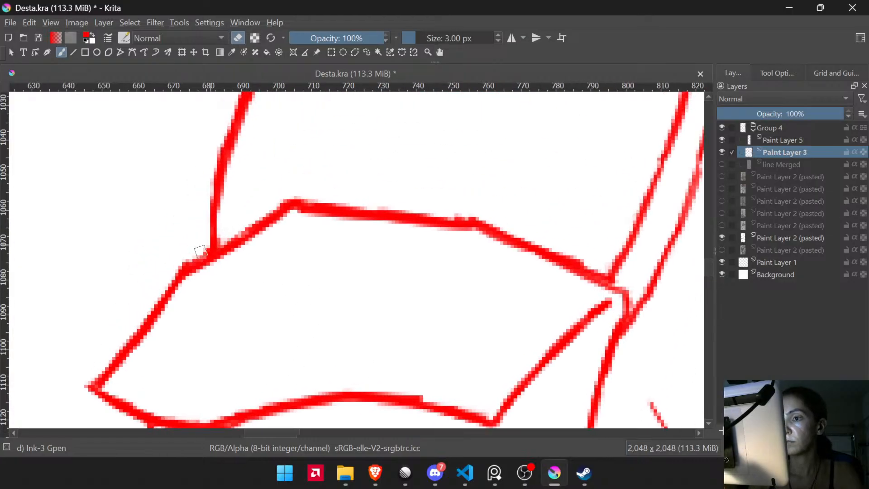
{"action": "key", "text": "e"}
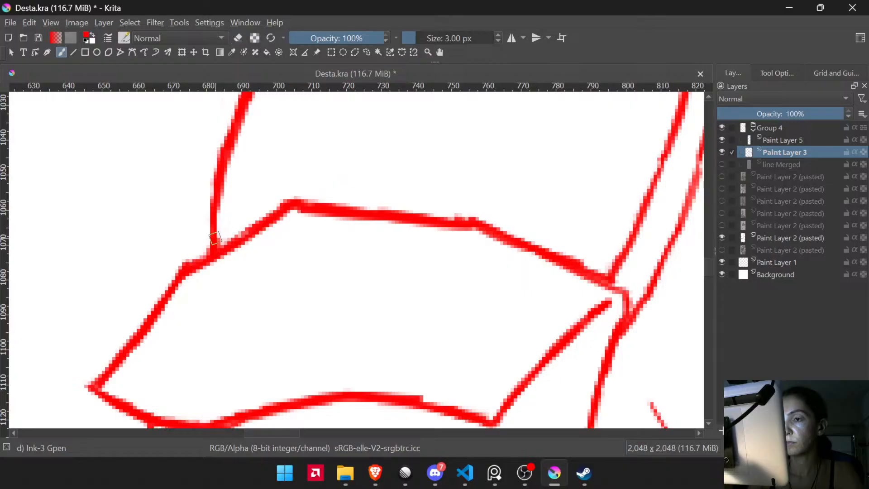
{"action": "left_click_drag", "start_coordinate": [214, 222], "coordinate": [212, 213]}
{"action": "left_click_drag", "start_coordinate": [525, 290], "coordinate": [435, 279]}
{"action": "mouse_move", "coordinate": [265, 203]}
{"action": "left_mouse_down"}
{"action": "mouse_move", "coordinate": [353, 218]}
{"action": "mouse_move", "coordinate": [244, 185]}
{"action": "mouse_move", "coordinate": [344, 200]}
{"action": "mouse_move", "coordinate": [271, 191]}
{"action": "mouse_move", "coordinate": [337, 202]}
{"action": "left_mouse_up"}
- Erase the small step on the right part of the pocket flap's lower line
{"action": "key", "text": "e"}
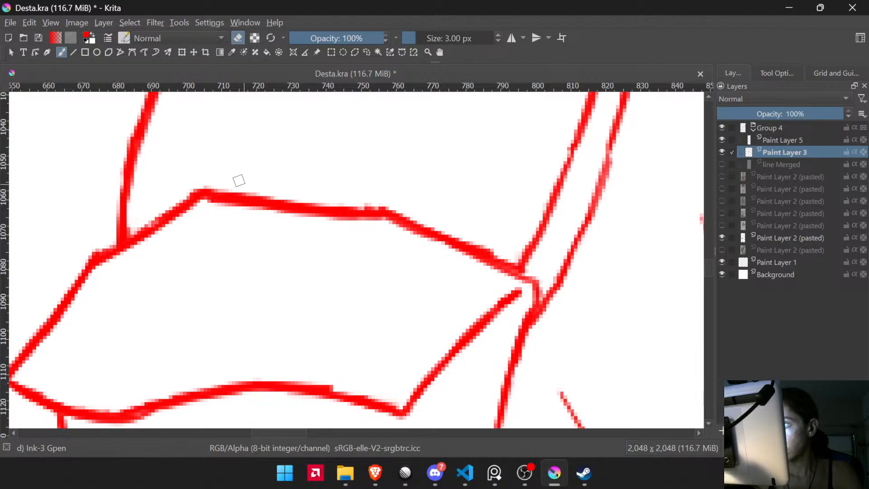
{"action": "left_click_drag", "start_coordinate": [429, 217], "coordinate": [374, 101]}
{"action": "left_click_drag", "start_coordinate": [339, 251], "coordinate": [363, 238]}
{"action": "left_click_drag", "start_coordinate": [297, 257], "coordinate": [301, 257]}
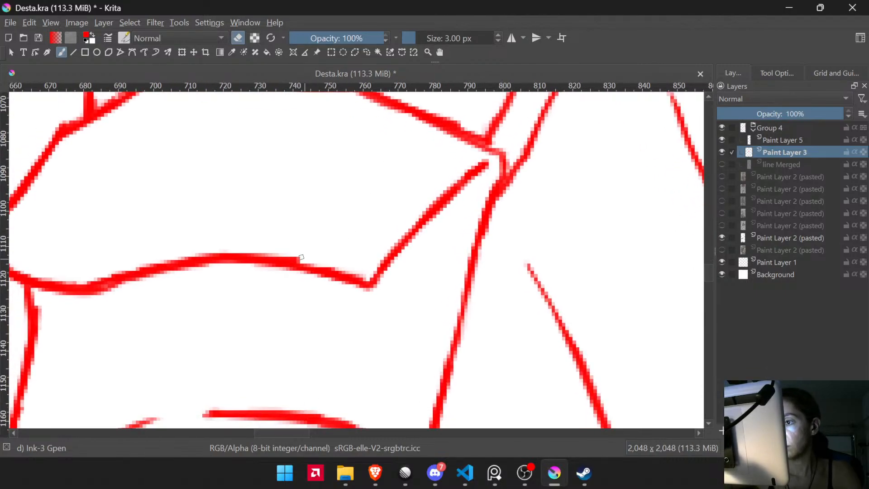
- Paint over the thin parts of the curved lines along the pocket's bottom band to even out their thickness
{"action": "left_click_drag", "start_coordinate": [314, 299], "coordinate": [353, 170]}
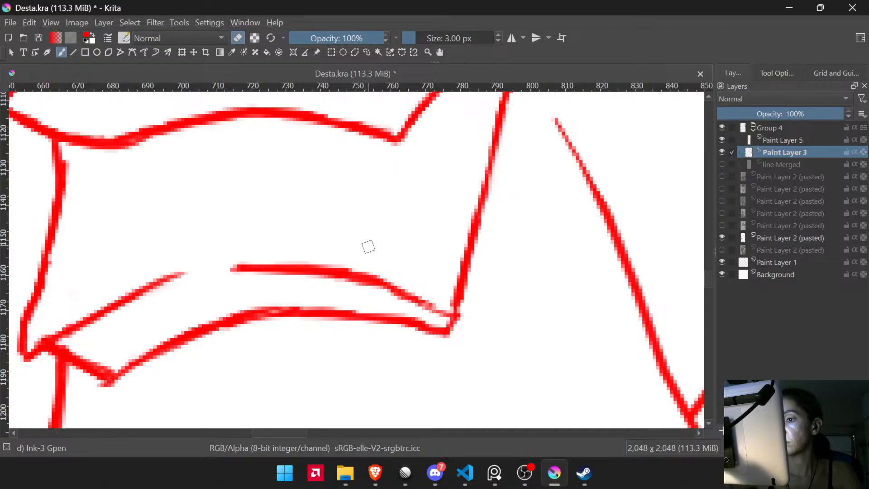
{"action": "key", "text": "e"}
{"action": "left_click_drag", "start_coordinate": [407, 301], "coordinate": [448, 316]}
{"action": "mouse_move", "coordinate": [297, 295]}
{"action": "left_mouse_down"}
{"action": "mouse_move", "coordinate": [359, 269]}
{"action": "mouse_move", "coordinate": [359, 284]}
{"action": "left_mouse_up"}
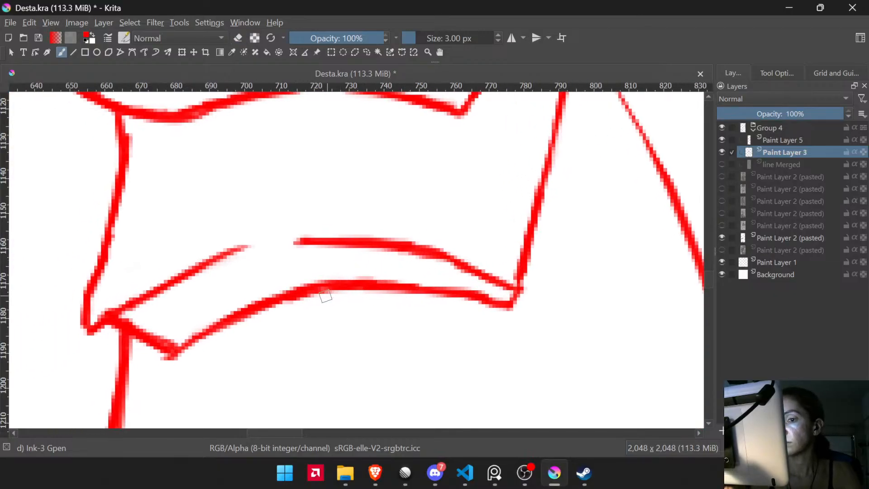
{"action": "left_click_drag", "start_coordinate": [255, 326], "coordinate": [292, 299]}
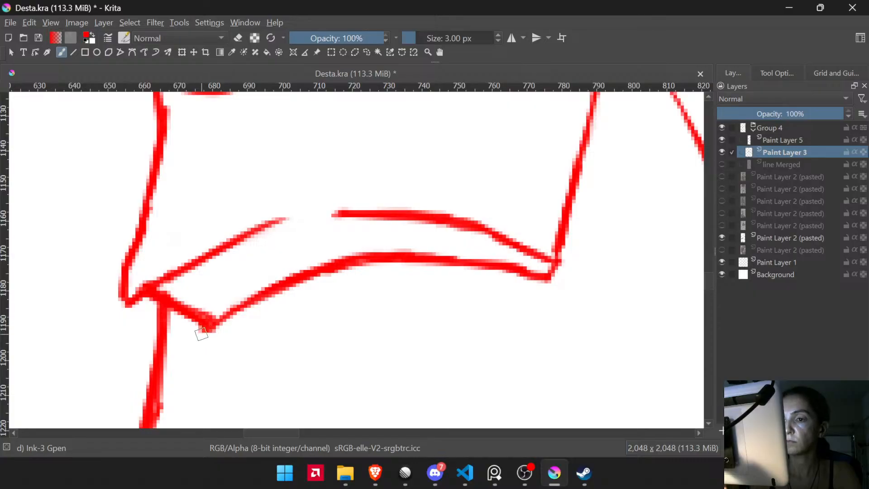
- Erase the pocket's pointed lower-left corner and redraw it so the side line joins the bottom band cleanly
{"action": "key", "text": "e"}
{"action": "left_click_drag", "start_coordinate": [126, 300], "coordinate": [130, 304]}
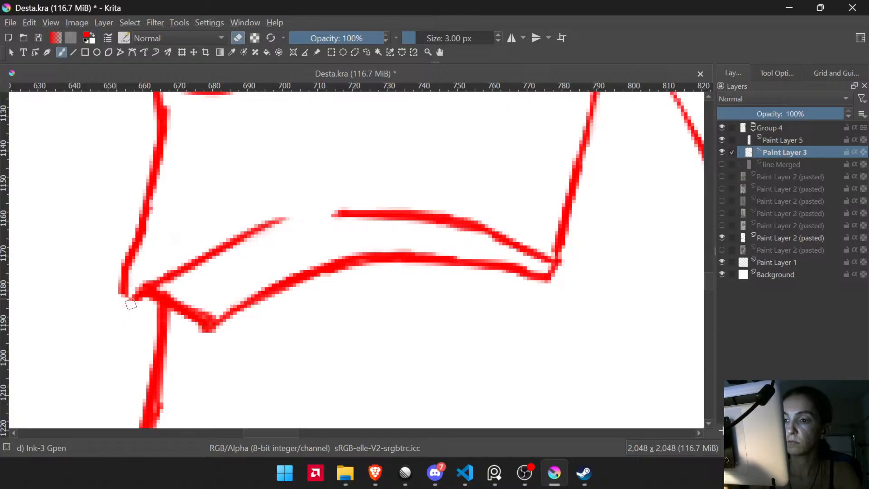
{"action": "key", "text": "e"}
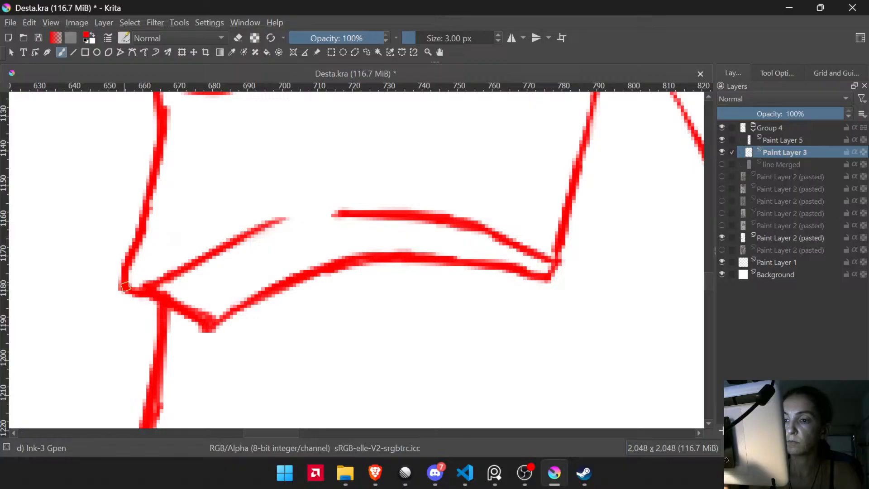
{"action": "scroll", "coordinate": [273, 301], "scroll_direction": "down", "scroll_amount": 8}
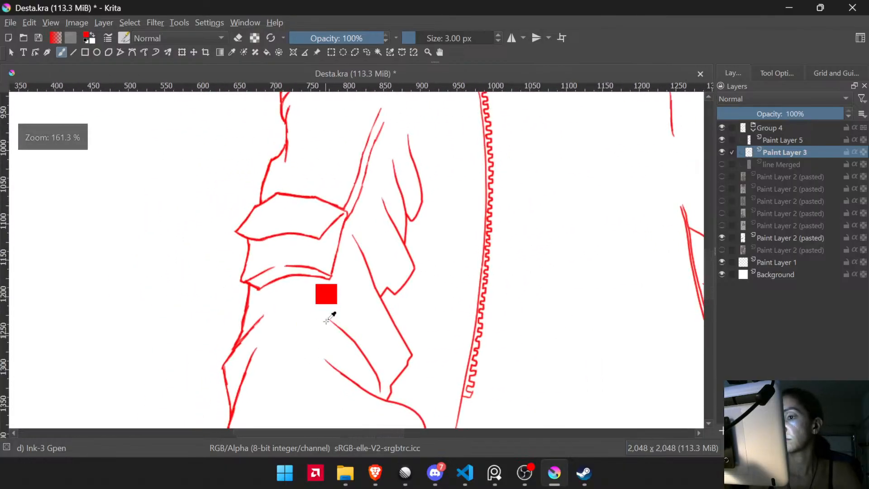
- Thicken the thin line where the pocket flap's upper edge meets the sleeve outline with a short brush stroke
{"action": "scroll", "coordinate": [334, 310], "scroll_direction": "up", "scroll_amount": 7}
{"action": "key", "text": "e"}
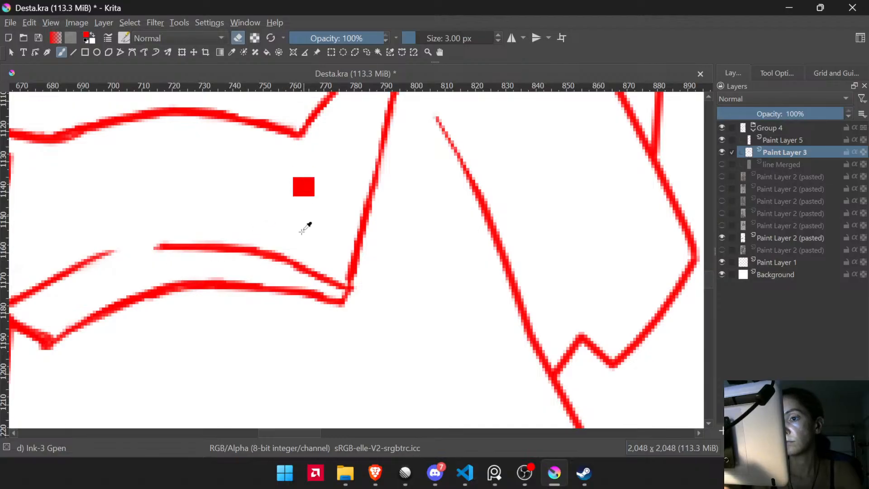
{"action": "scroll", "coordinate": [304, 225], "scroll_direction": "down", "scroll_amount": 6}
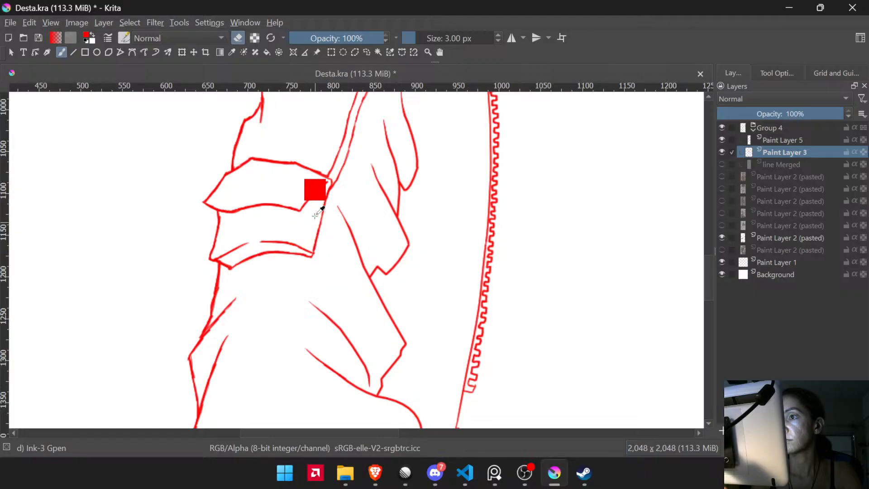
{"action": "scroll", "coordinate": [329, 191], "scroll_direction": "up", "scroll_amount": 8}
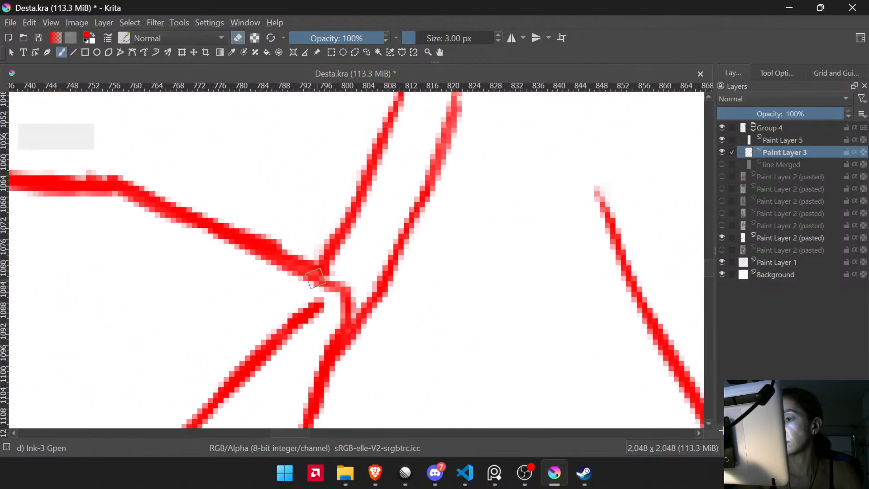
{"action": "key", "text": "e"}
{"action": "left_click_drag", "start_coordinate": [308, 270], "coordinate": [341, 289]}
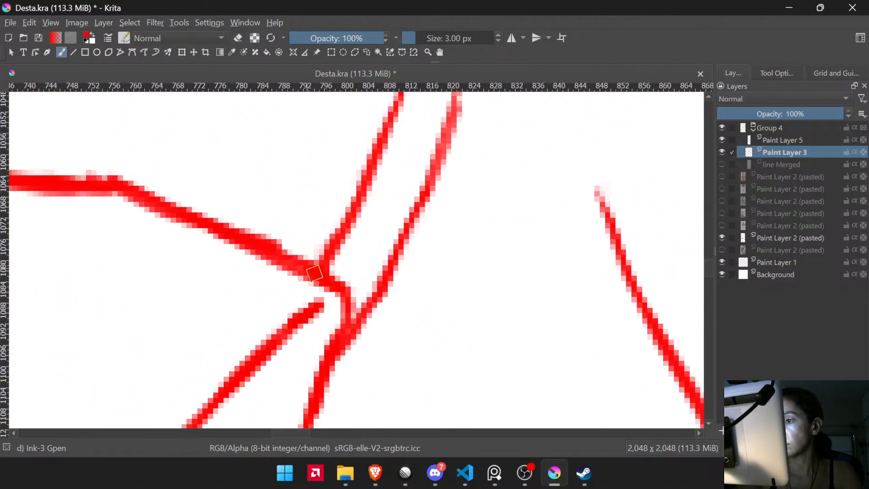
{"action": "scroll", "coordinate": [315, 266], "scroll_direction": "down", "scroll_amount": 10}
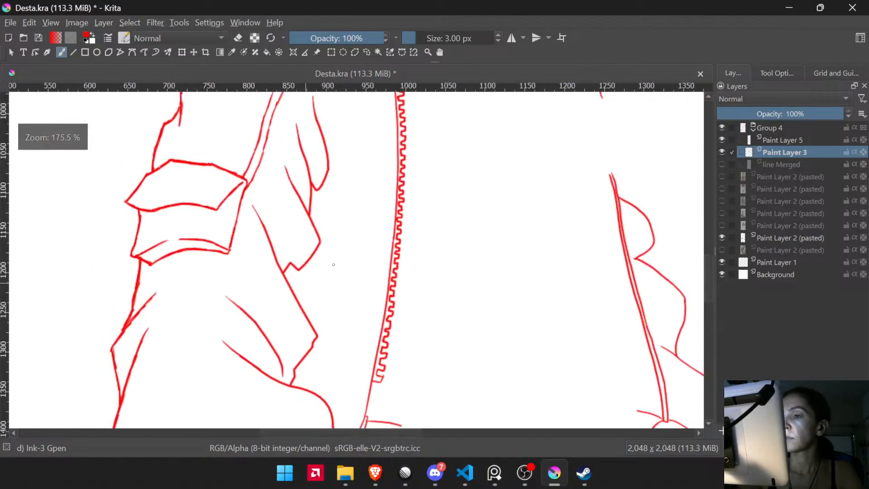
- Lower Paint Layer 3's opacity to 55% and make Paint Layer 5 the active layer
{"action": "left_click_drag", "start_coordinate": [380, 258], "coordinate": [363, 140]}
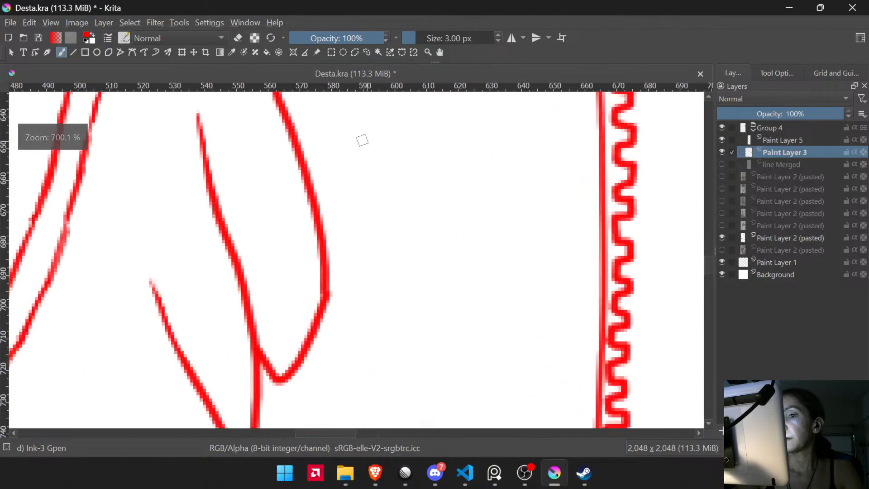
{"action": "left_click_drag", "start_coordinate": [252, 186], "coordinate": [416, 260]}
{"action": "left_click_drag", "start_coordinate": [283, 251], "coordinate": [289, 303]}
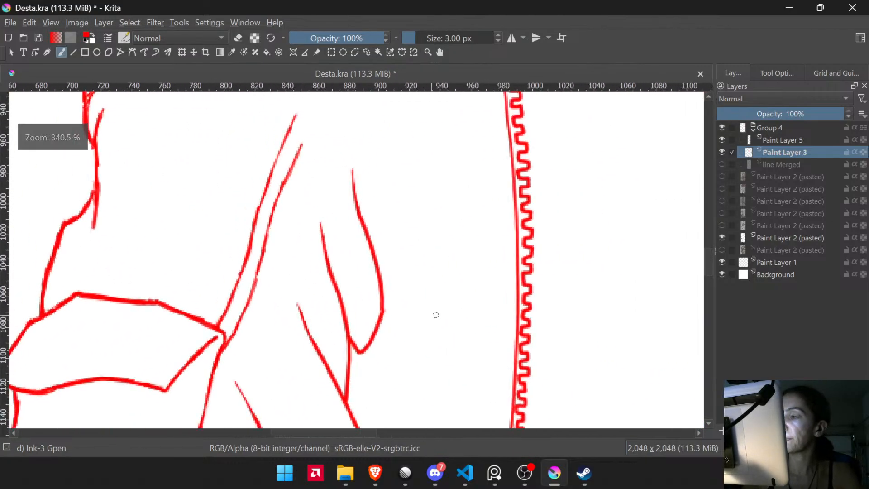
{"action": "left_click", "coordinate": [775, 142]}
{"action": "left_click", "coordinate": [779, 152]}
{"action": "left_click", "coordinate": [787, 113]}
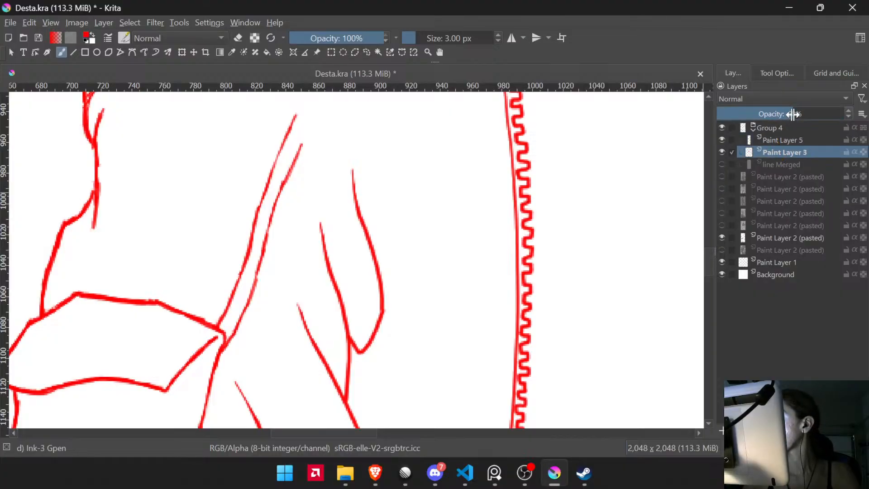
{"action": "left_click", "coordinate": [776, 141]}
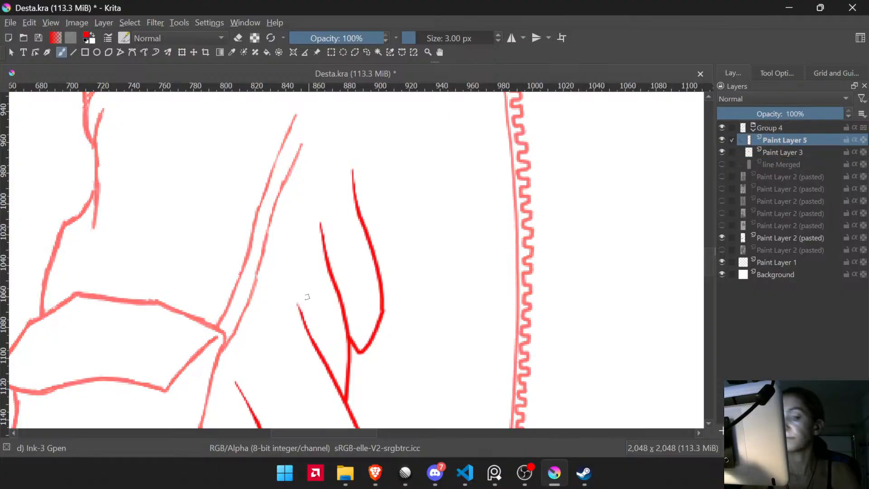
- Trace the two parallel sleeve lines rising from the pocket flap's corner with Bezier curves on Paint Layer 5
{"action": "key", "text": "t"}
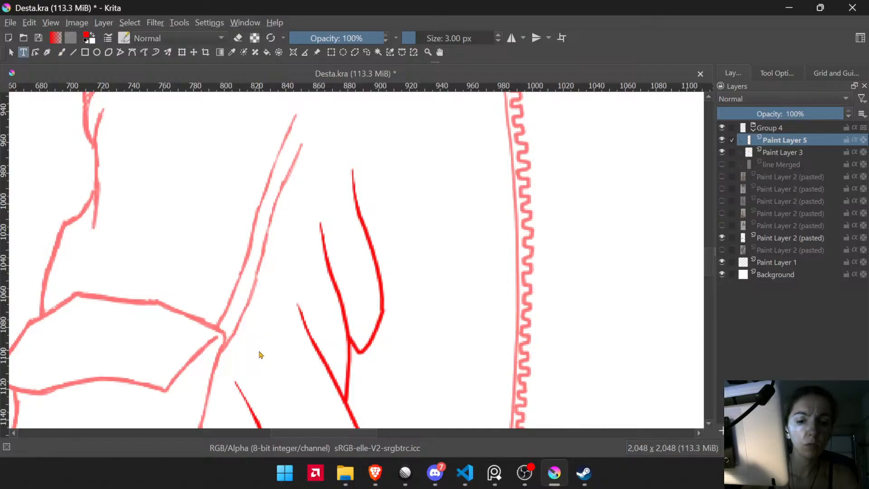
{"action": "key", "text": "p"}
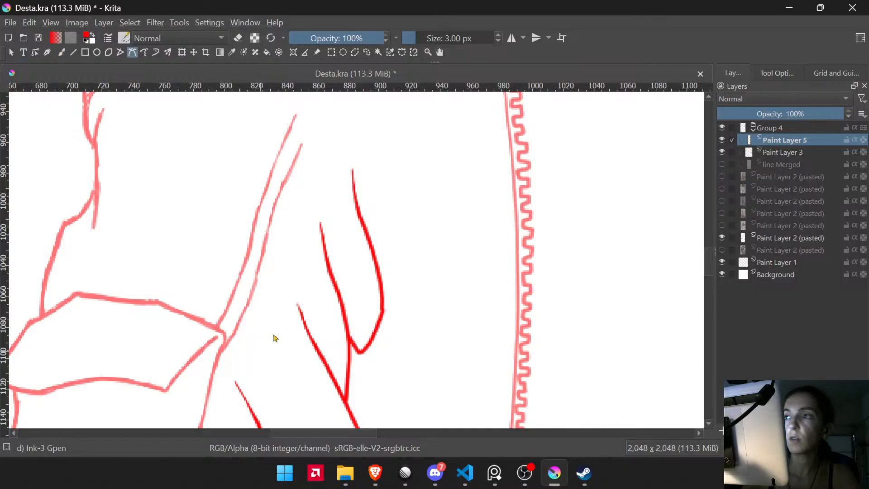
{"action": "left_click", "coordinate": [226, 345]}
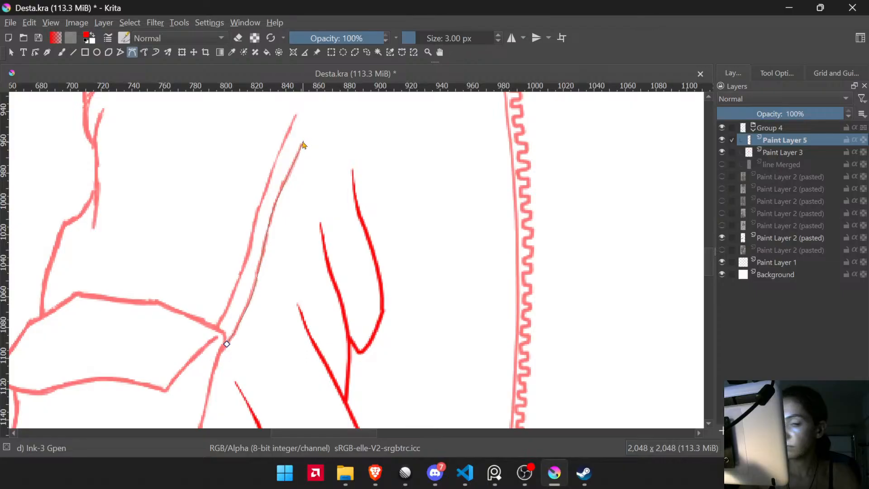
{"action": "key", "text": "Return"}
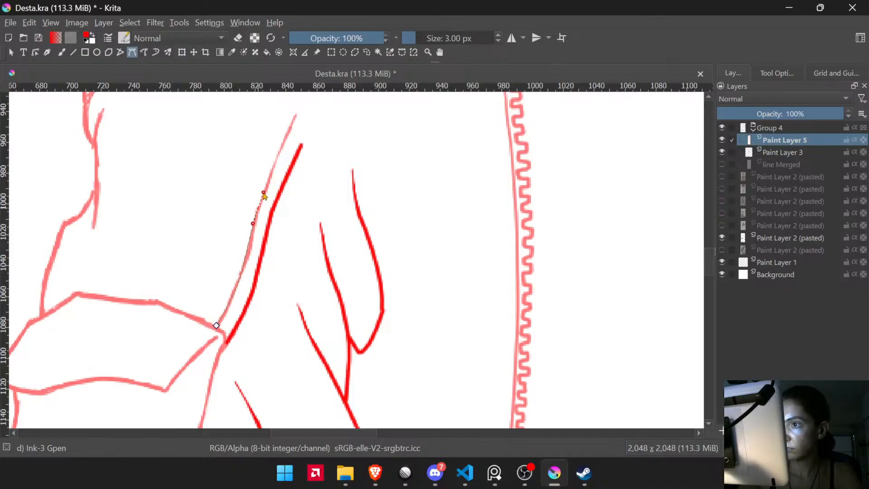
{"action": "double_click", "coordinate": [295, 117]}
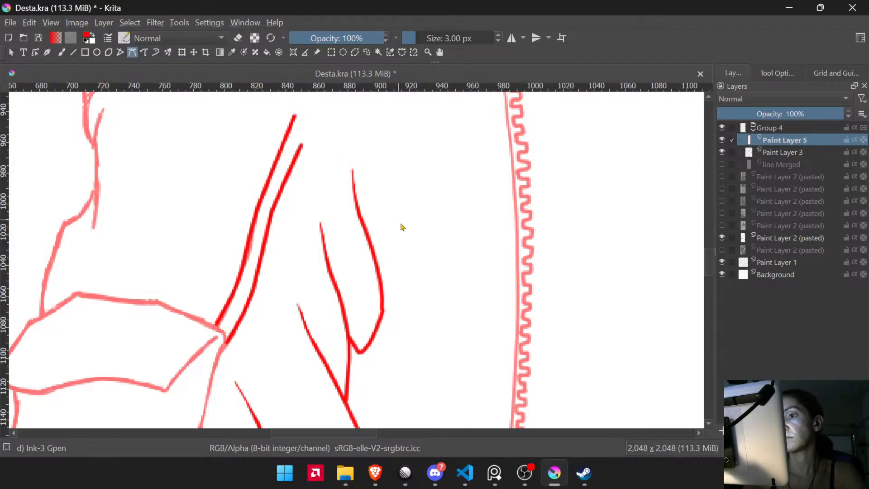
- Trace the upper part of the isolated shoulder outline beyond the zipper with two connected Bezier curves in canvas-only mode
{"action": "left_click_drag", "start_coordinate": [424, 236], "coordinate": [401, 155]}
{"action": "left_click_drag", "start_coordinate": [414, 193], "coordinate": [462, 240]}
{"action": "left_click_drag", "start_coordinate": [545, 247], "coordinate": [394, 181]}
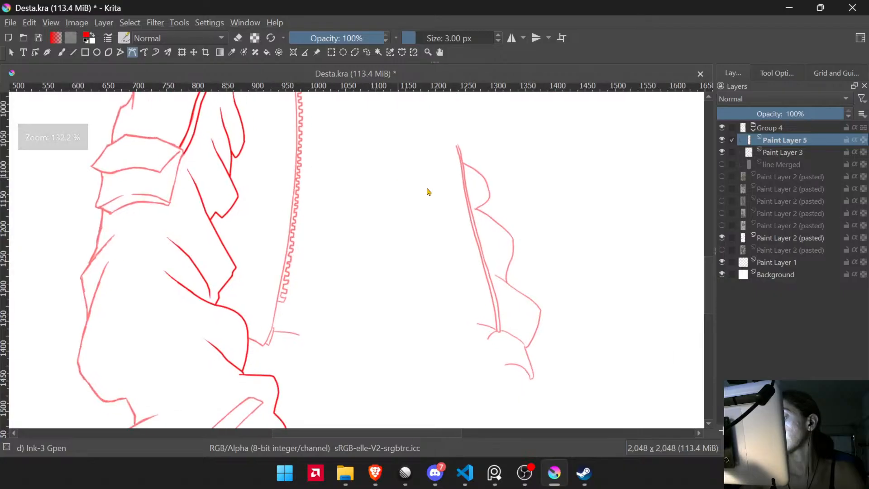
{"action": "left_click_drag", "start_coordinate": [477, 179], "coordinate": [419, 279]}
{"action": "left_click_drag", "start_coordinate": [463, 222], "coordinate": [470, 318]}
{"action": "left_click_drag", "start_coordinate": [333, 190], "coordinate": [273, 188]}
{"action": "key", "text": "Tab"}
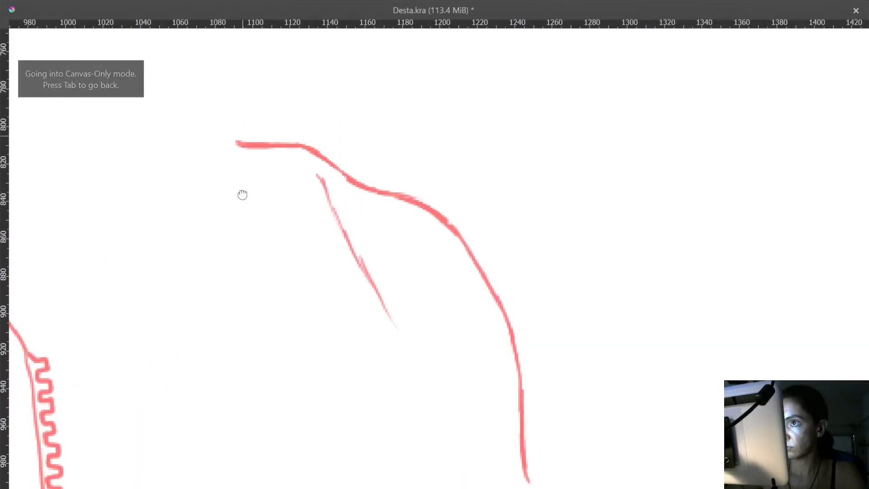
{"action": "scroll", "coordinate": [242, 195], "scroll_direction": "up", "scroll_amount": 3}
{"action": "left_click", "coordinate": [240, 203]}
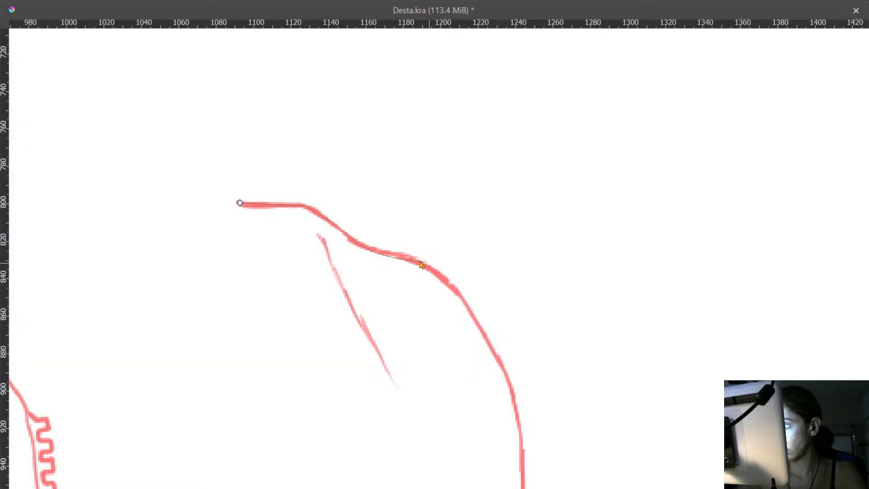
{"action": "double_click", "coordinate": [356, 242]}
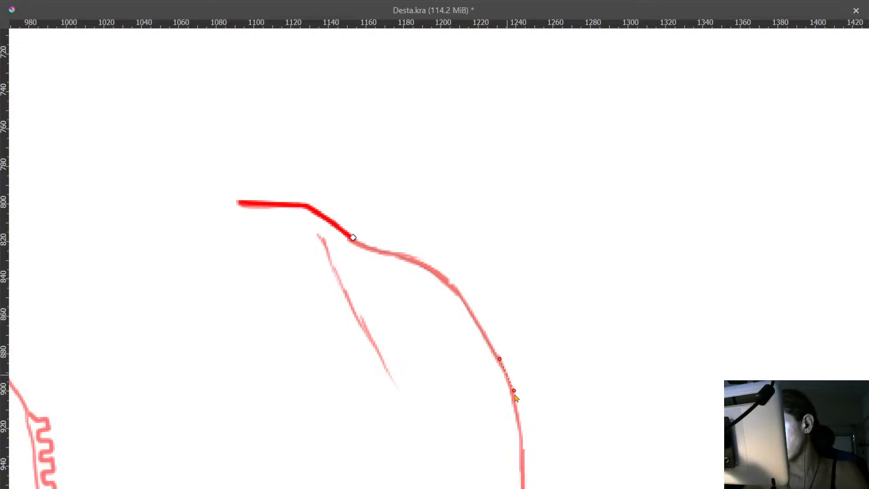
{"action": "key", "text": "Return"}
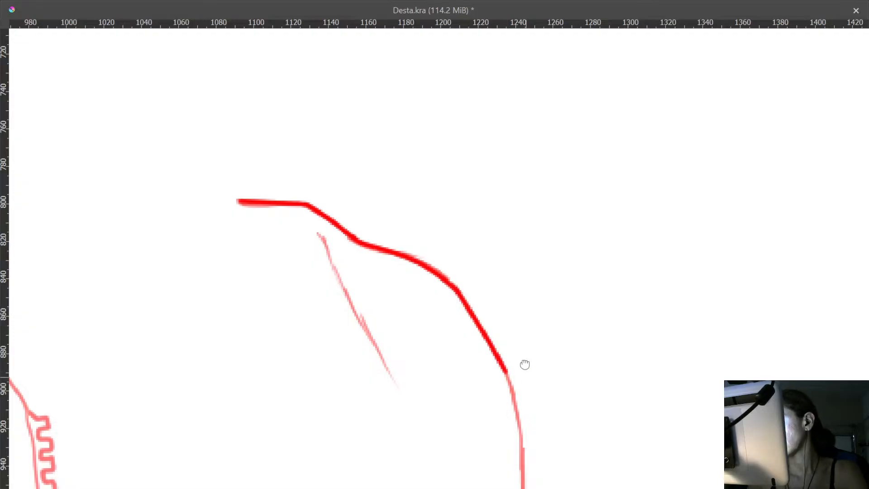
- Continue the shoulder outline down to the sketch's lower end with another Bezier curve and leave canvas-only mode
{"action": "left_click_drag", "start_coordinate": [524, 362], "coordinate": [481, 132]}
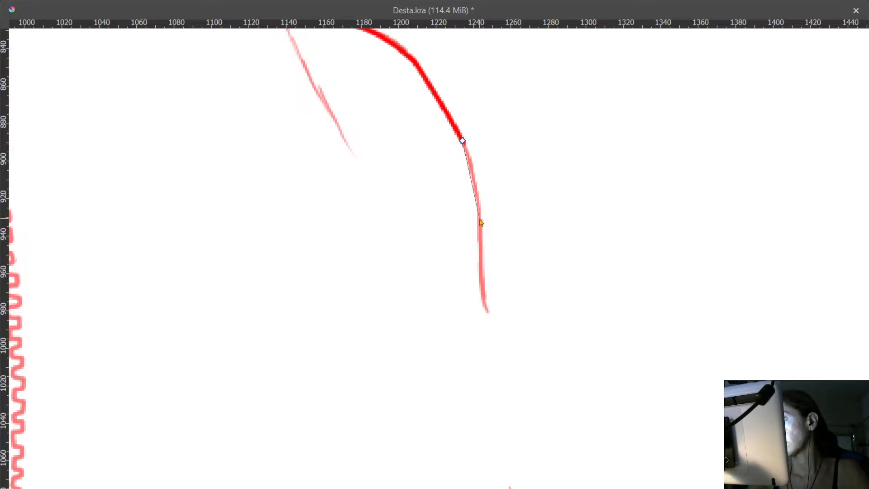
{"action": "left_click_drag", "start_coordinate": [479, 219], "coordinate": [484, 277]}
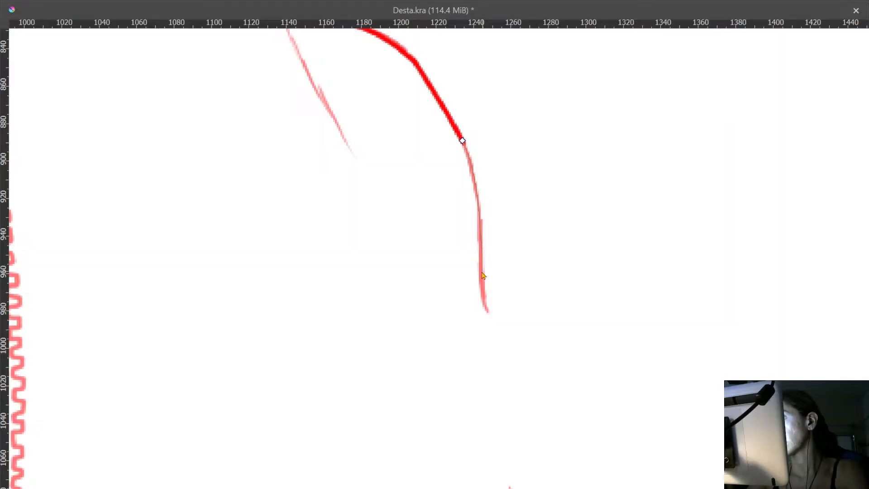
{"action": "double_click", "coordinate": [484, 309]}
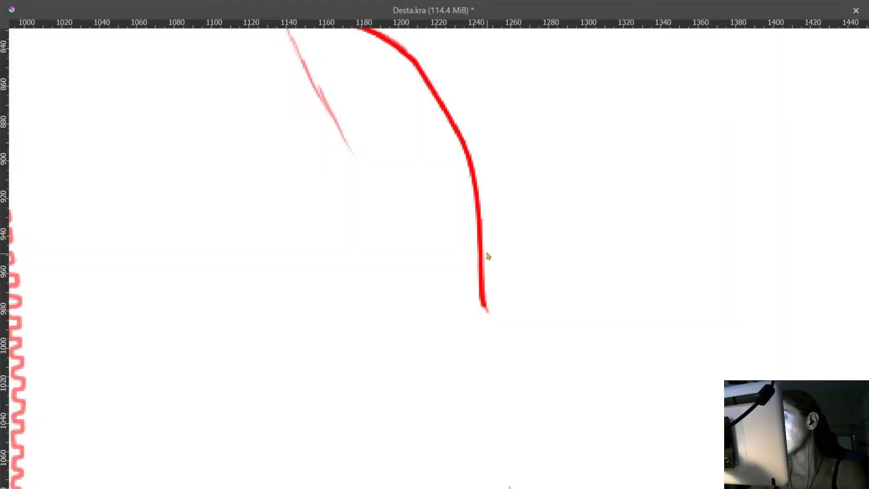
{"action": "scroll", "coordinate": [416, 196], "scroll_direction": "down", "scroll_amount": 5}
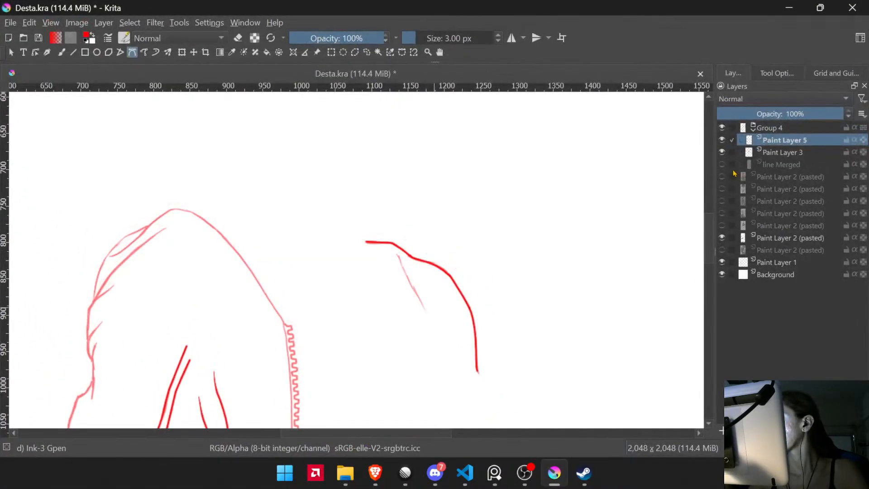
- Show the line Merged layer to compare the shoulder lines with the body, and hide it again
{"action": "left_click", "coordinate": [722, 166]}
{"action": "left_click", "coordinate": [722, 165]}
{"action": "left_click", "coordinate": [750, 167]}
{"action": "left_click", "coordinate": [722, 167]}
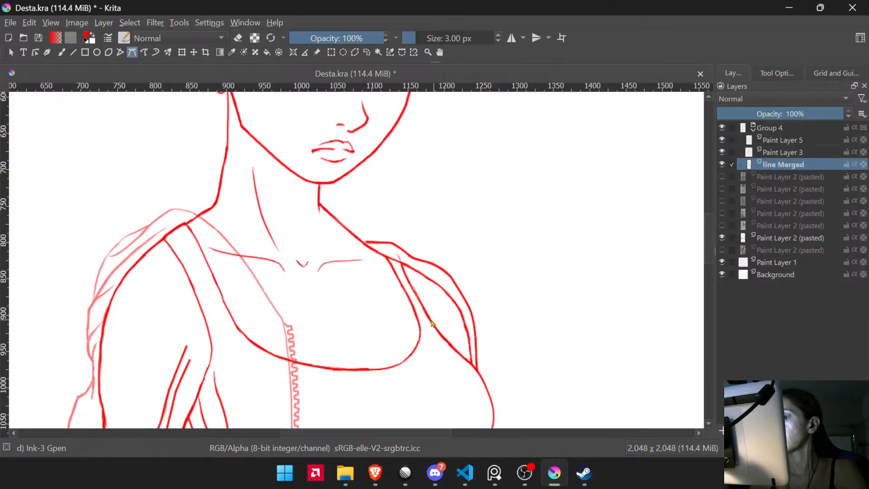
{"action": "key", "text": "l"}
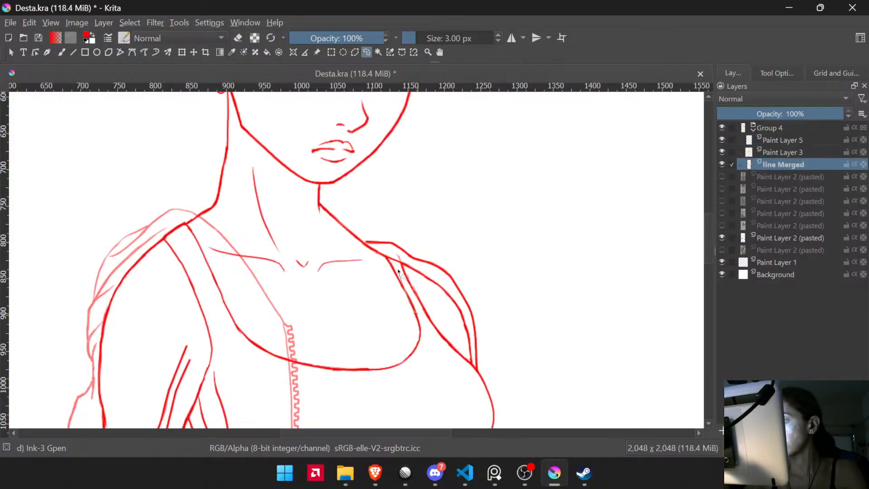
{"action": "scroll", "coordinate": [423, 290], "scroll_direction": "up", "scroll_amount": 3}
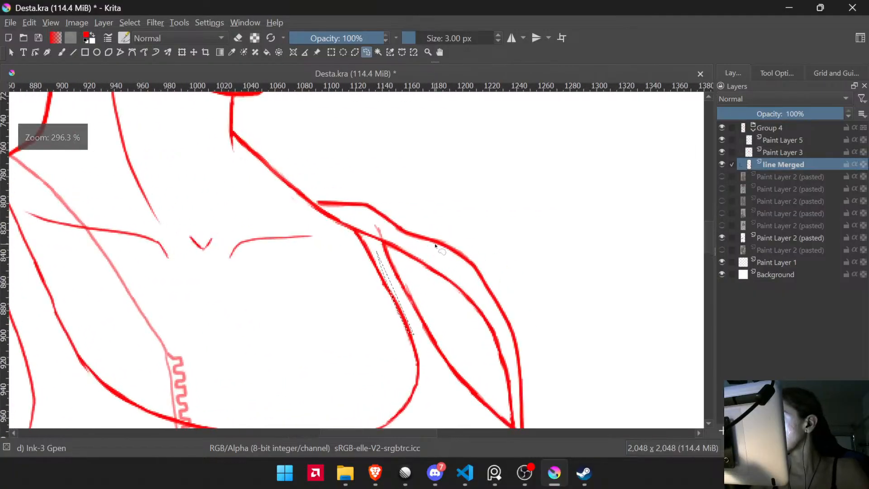
{"action": "left_click", "coordinate": [722, 165]}
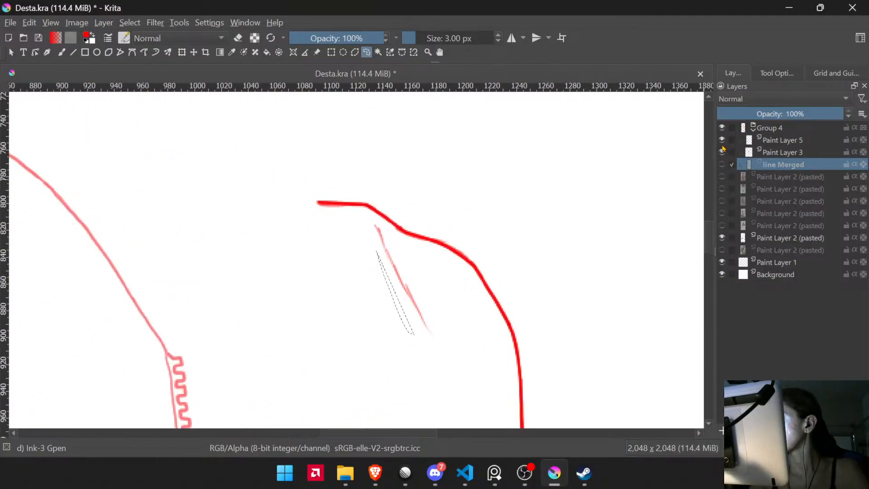
- Delete the short diagonal sketch line below the shoulder outline from Paint Layer 3 using a freehand selection
{"action": "left_click", "coordinate": [723, 151]}
{"action": "left_click", "coordinate": [724, 152]}
{"action": "left_click", "coordinate": [770, 152]}
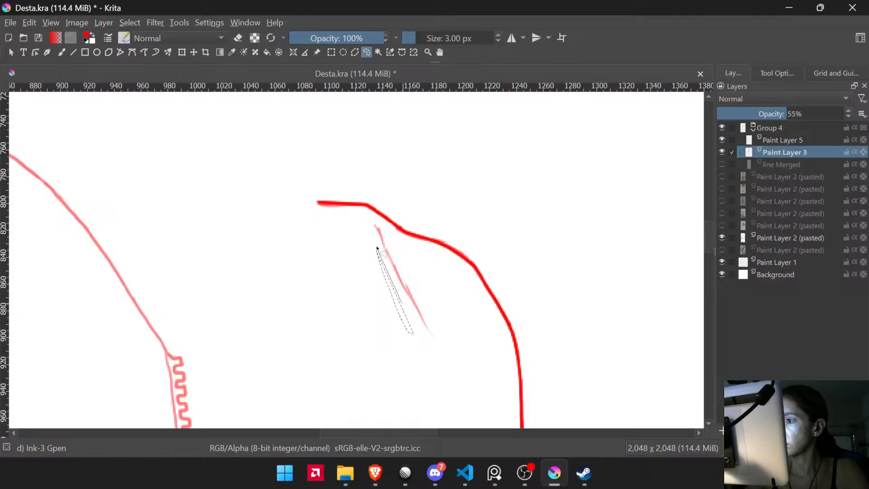
{"action": "mouse_move", "coordinate": [392, 248]}
{"action": "left_mouse_down"}
{"action": "mouse_move", "coordinate": [431, 319]}
{"action": "mouse_move", "coordinate": [409, 336]}
{"action": "left_mouse_up"}
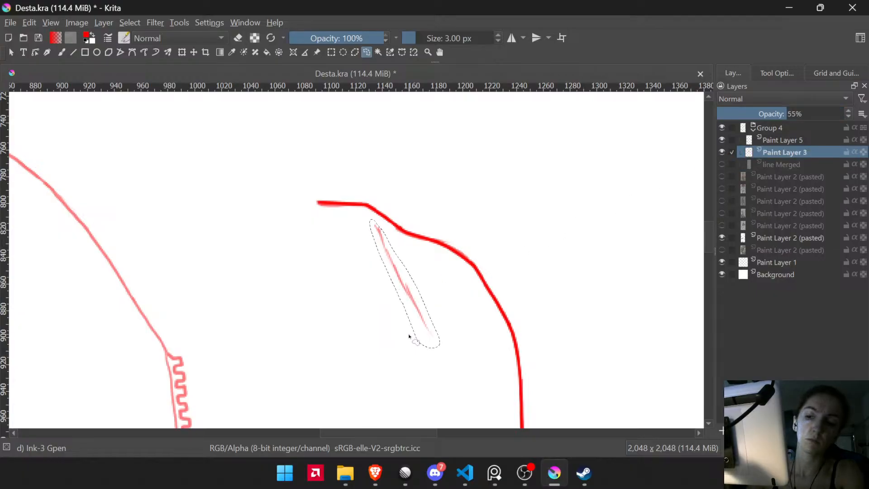
{"action": "key", "text": "Delete"}
{"action": "key", "text": "ctrl+shift+a"}
{"action": "key", "text": "b"}
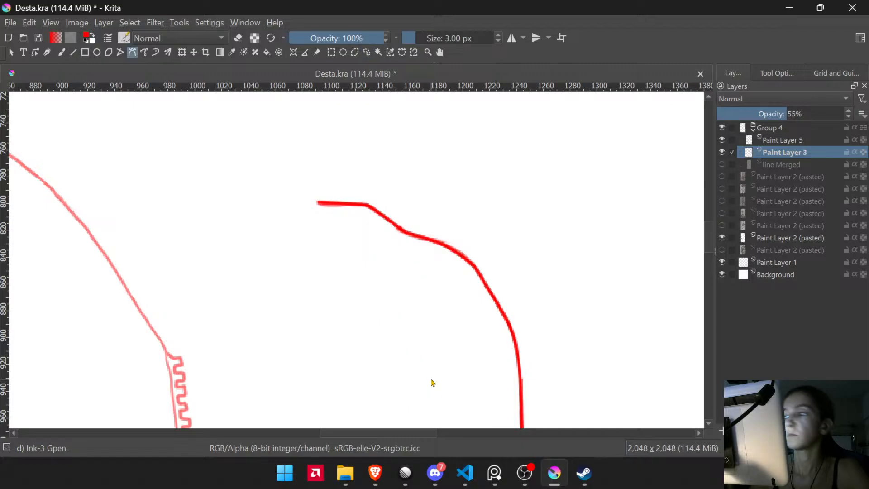
{"action": "left_click", "coordinate": [750, 143]}
{"action": "left_click_drag", "start_coordinate": [534, 286], "coordinate": [524, 367]}
{"action": "left_click_drag", "start_coordinate": [529, 337], "coordinate": [456, 158]}
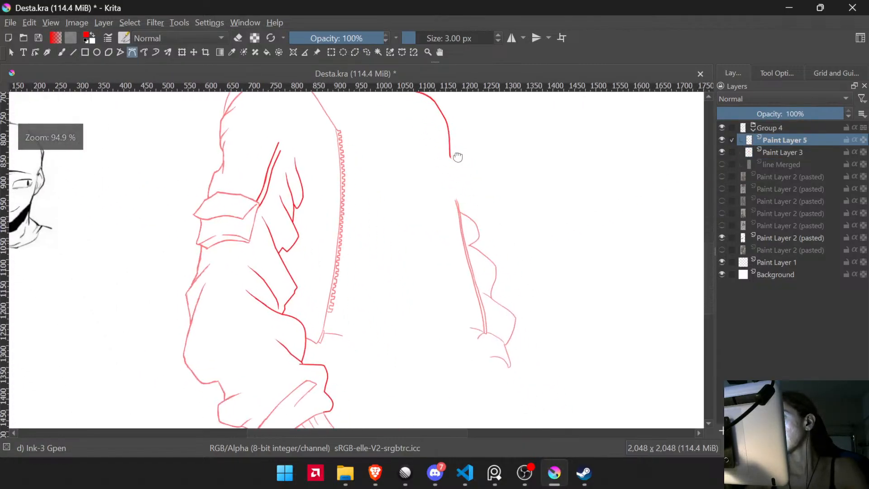
{"action": "mouse_move", "coordinate": [475, 226]}
{"action": "left_mouse_down"}
{"action": "mouse_move", "coordinate": [475, 178]}
{"action": "mouse_move", "coordinate": [503, 173]}
{"action": "mouse_move", "coordinate": [543, 249]}
{"action": "mouse_move", "coordinate": [557, 345]}
{"action": "mouse_move", "coordinate": [471, 167]}
{"action": "mouse_move", "coordinate": [454, 196]}
{"action": "mouse_move", "coordinate": [472, 176]}
{"action": "mouse_move", "coordinate": [458, 213]}
{"action": "mouse_move", "coordinate": [458, 287]}
{"action": "mouse_move", "coordinate": [454, 202]}
{"action": "mouse_move", "coordinate": [450, 221]}
{"action": "mouse_move", "coordinate": [442, 220]}
{"action": "mouse_move", "coordinate": [446, 304]}
{"action": "mouse_move", "coordinate": [446, 214]}
{"action": "mouse_move", "coordinate": [458, 199]}
{"action": "left_mouse_up"}
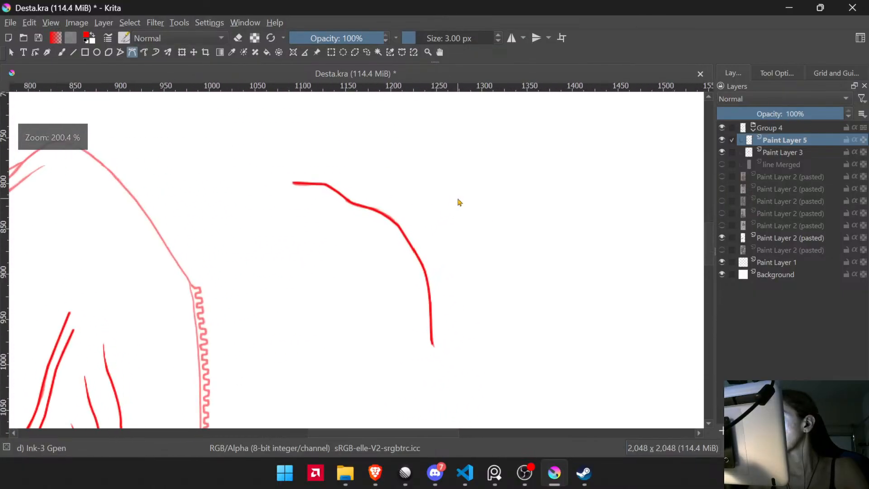
- Remove the traced-over shoulder sketch from Paint Layer 3 within a freehand selection and set the layer's opacity to 100%
{"action": "left_click", "coordinate": [773, 154]}
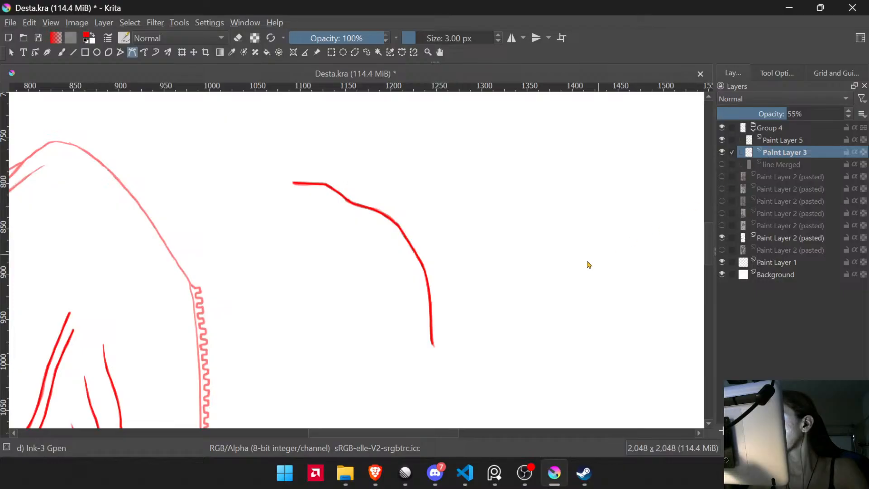
{"action": "key", "text": "ctrl+r"}
{"action": "mouse_move", "coordinate": [409, 333]}
{"action": "left_mouse_down"}
{"action": "mouse_move", "coordinate": [262, 181]}
{"action": "mouse_move", "coordinate": [466, 355]}
{"action": "mouse_move", "coordinate": [409, 357]}
{"action": "left_mouse_up"}
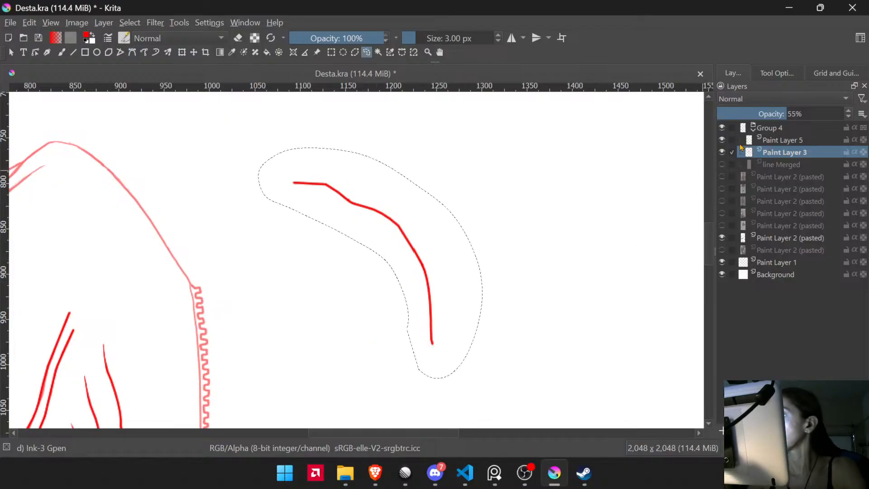
{"action": "left_click_drag", "start_coordinate": [796, 114], "coordinate": [848, 114]}
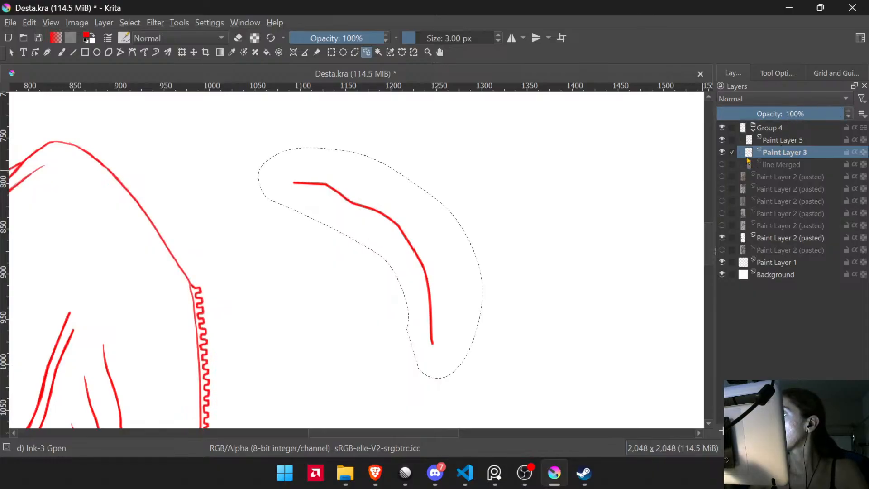
- Show the line Merged layer with the selection cleared, and merge Paint Layer 5 and Paint Layer 3 into one layer
{"action": "left_click", "coordinate": [722, 164]}
{"action": "key", "text": "ctrl+shift+a"}
{"action": "mouse_move", "coordinate": [426, 238]}
{"action": "left_mouse_down"}
{"action": "mouse_move", "coordinate": [422, 347]}
{"action": "mouse_move", "coordinate": [456, 231]}
{"action": "left_mouse_up"}
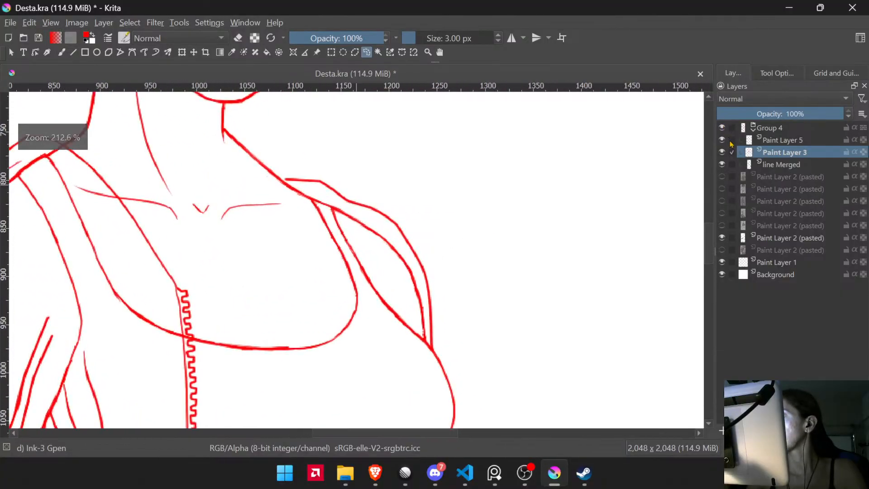
{"action": "left_click", "coordinate": [723, 164]}
{"action": "left_click", "coordinate": [725, 163]}
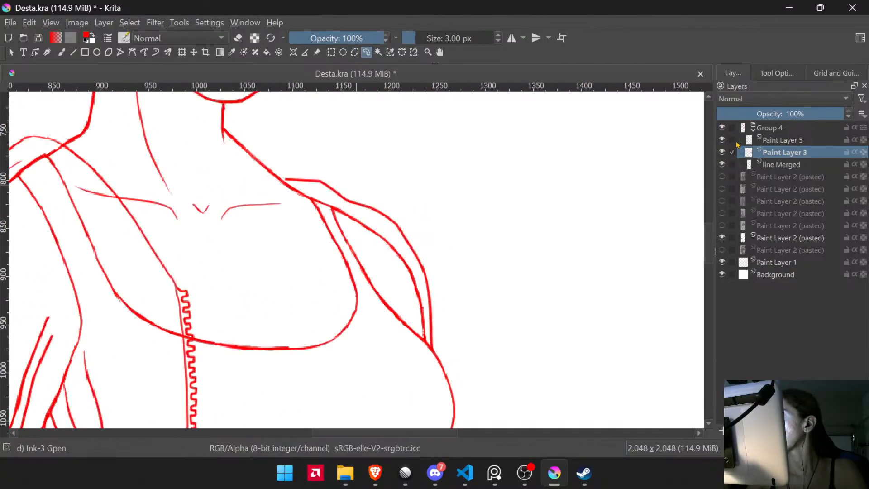
{"action": "left_click", "coordinate": [782, 142], "text": "ctrl"}
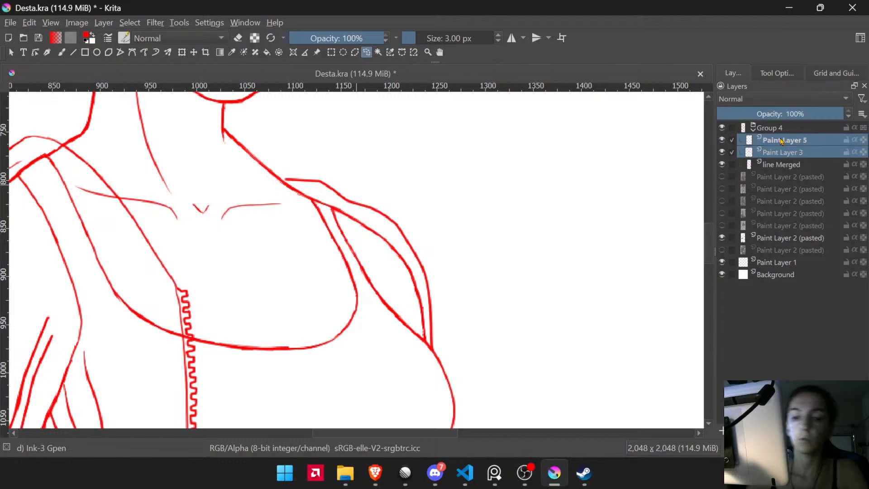
{"action": "key", "text": "ctrl+e"}
- Brush a short line on Paint Layer 3 Merged joining the two diagonal lines just below the shoulder at the tank top's armhole
{"action": "key", "text": "b"}
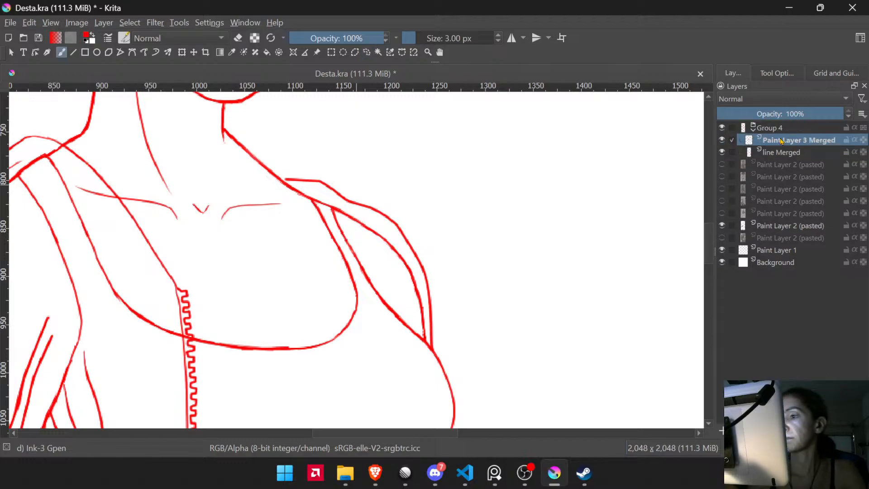
{"action": "scroll", "coordinate": [405, 332], "scroll_direction": "down", "scroll_amount": 2}
{"action": "scroll", "coordinate": [405, 332], "scroll_direction": "up", "scroll_amount": 6}
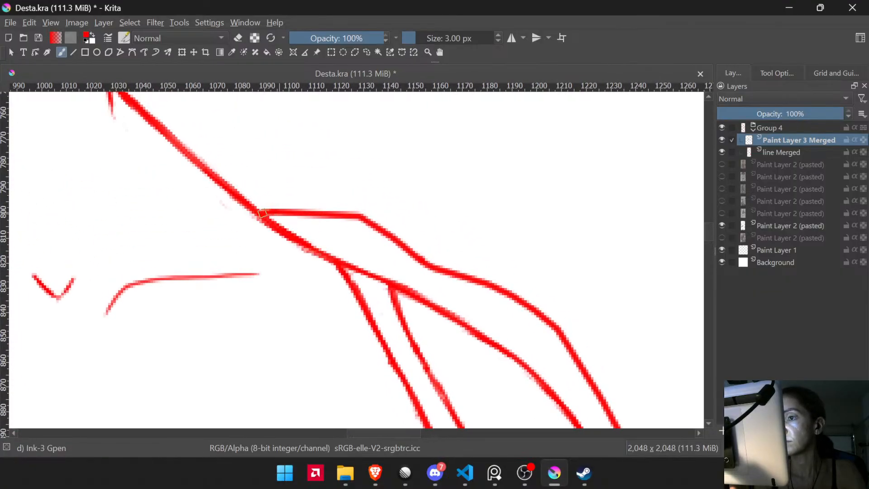
{"action": "left_click_drag", "start_coordinate": [292, 231], "coordinate": [217, 131]}
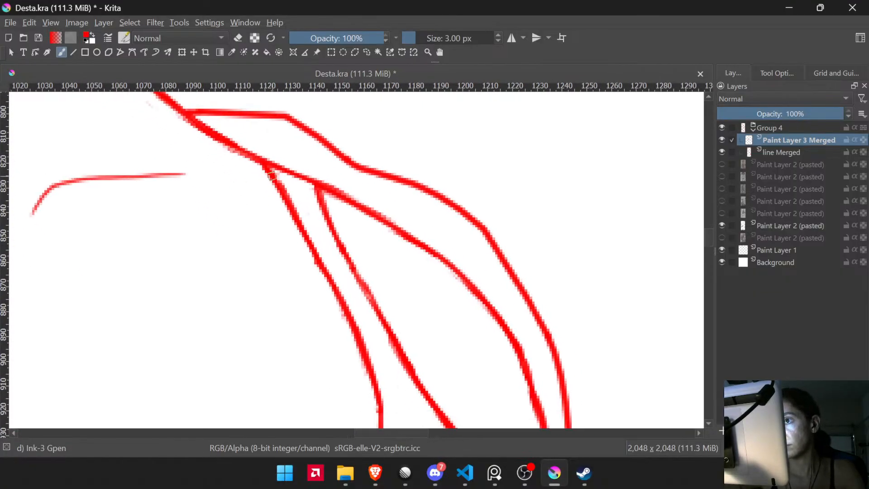
{"action": "mouse_move", "coordinate": [300, 198]}
{"action": "left_mouse_down"}
{"action": "mouse_move", "coordinate": [258, 134]}
{"action": "mouse_move", "coordinate": [290, 205]}
{"action": "mouse_move", "coordinate": [345, 273]}
{"action": "left_mouse_up"}
{"action": "left_click_drag", "start_coordinate": [389, 306], "coordinate": [350, 237]}
{"action": "scroll", "coordinate": [325, 172], "scroll_direction": "down", "scroll_amount": 3}
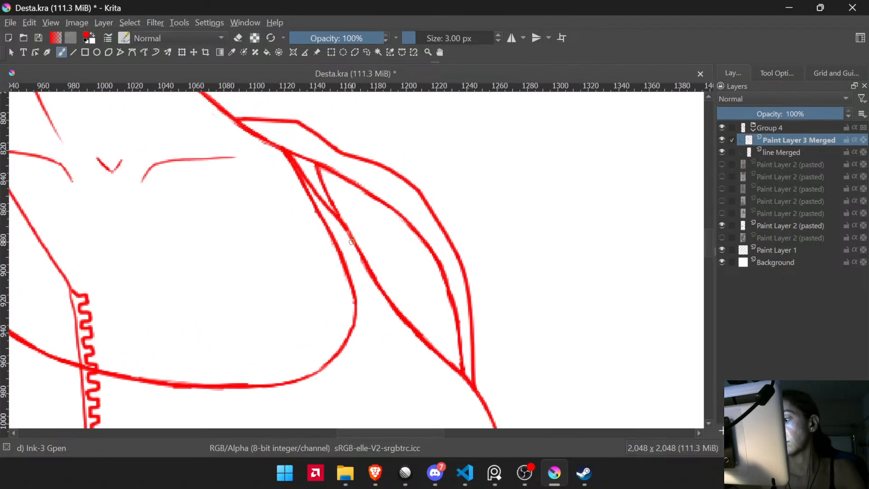
- Delete the two short crease lines just above the belt from the line Merged layer using a freehand selection, and clear the selection
{"action": "scroll", "coordinate": [433, 252], "scroll_direction": "down", "scroll_amount": 10}
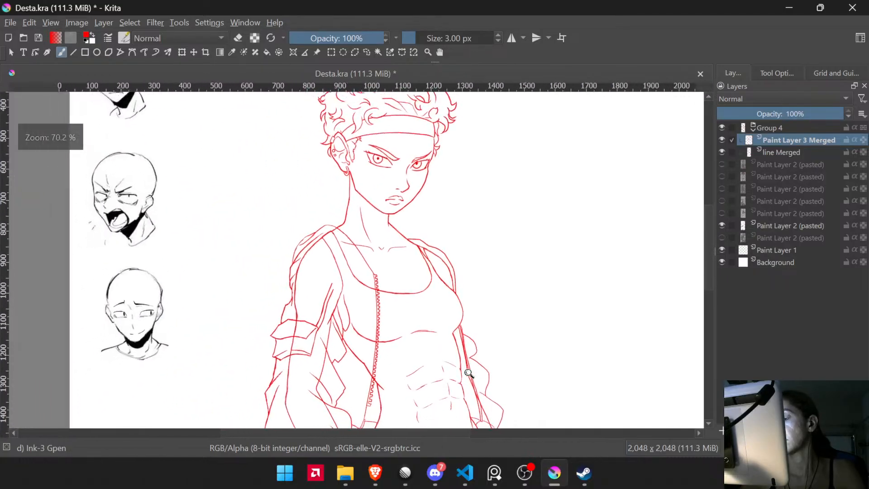
{"action": "scroll", "coordinate": [433, 252], "scroll_direction": "down", "scroll_amount": 4}
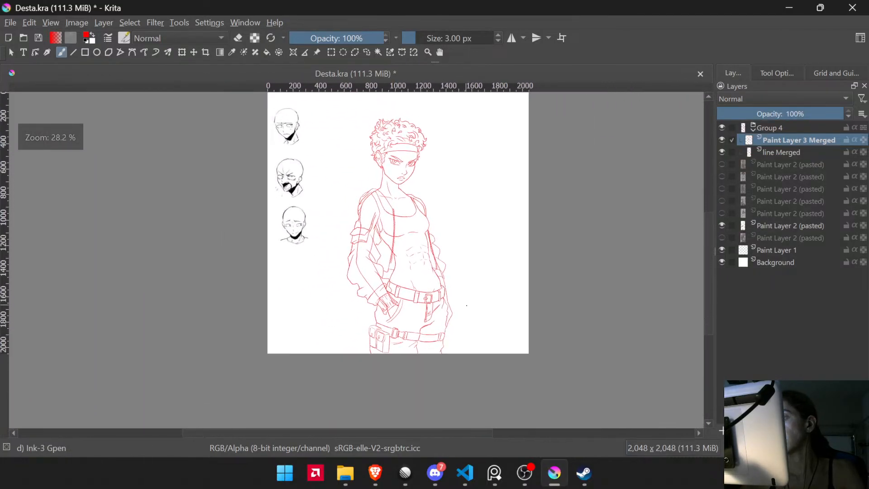
{"action": "scroll", "coordinate": [448, 278], "scroll_direction": "up", "scroll_amount": 11}
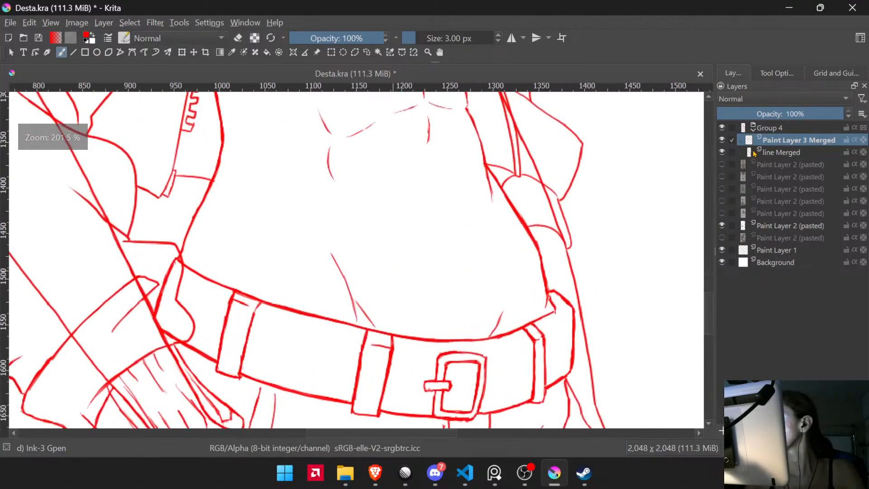
{"action": "key", "text": "Page_Down"}
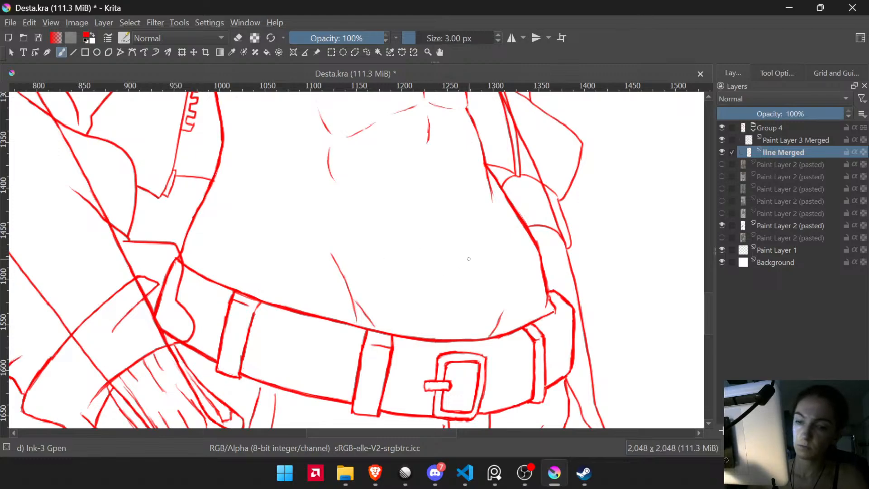
{"action": "key", "text": "l"}
{"action": "left_click_drag", "start_coordinate": [369, 289], "coordinate": [355, 298]}
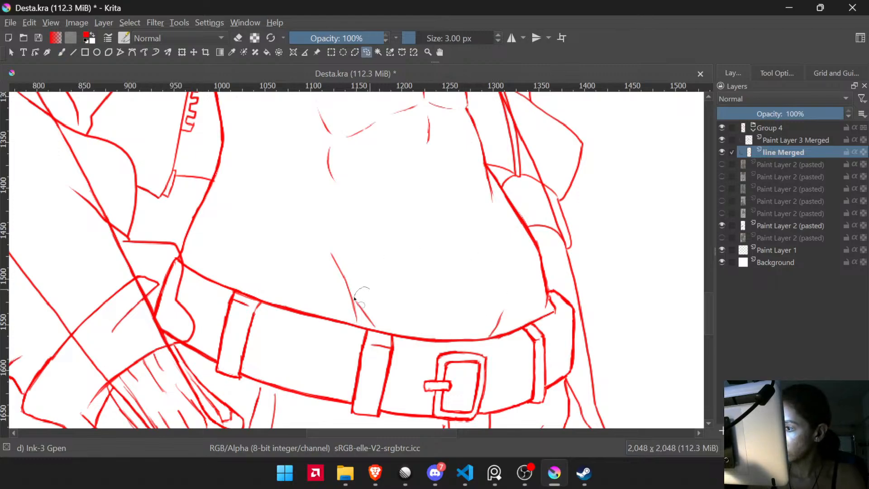
{"action": "mouse_move", "coordinate": [378, 330]}
{"action": "left_mouse_down"}
{"action": "mouse_move", "coordinate": [445, 323]}
{"action": "mouse_move", "coordinate": [494, 336]}
{"action": "mouse_move", "coordinate": [485, 266]}
{"action": "left_mouse_up"}
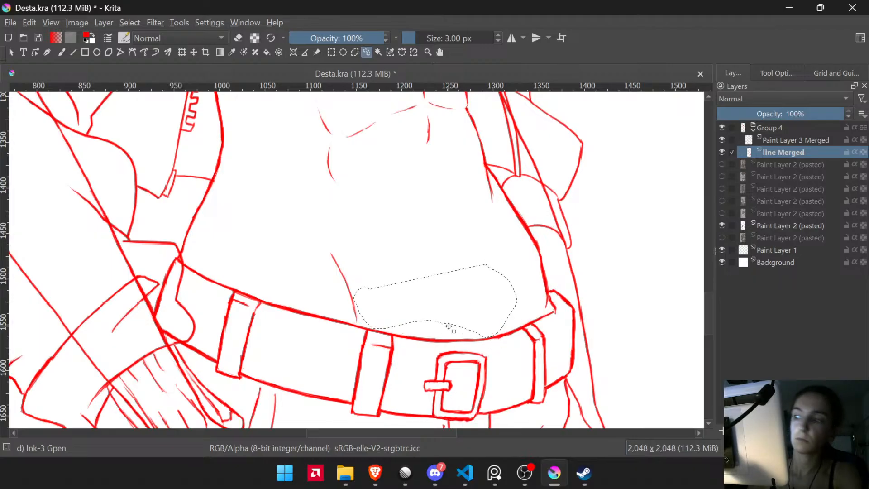
{"action": "left_click", "coordinate": [410, 301]}
{"action": "left_click_drag", "start_coordinate": [416, 238], "coordinate": [444, 324]}
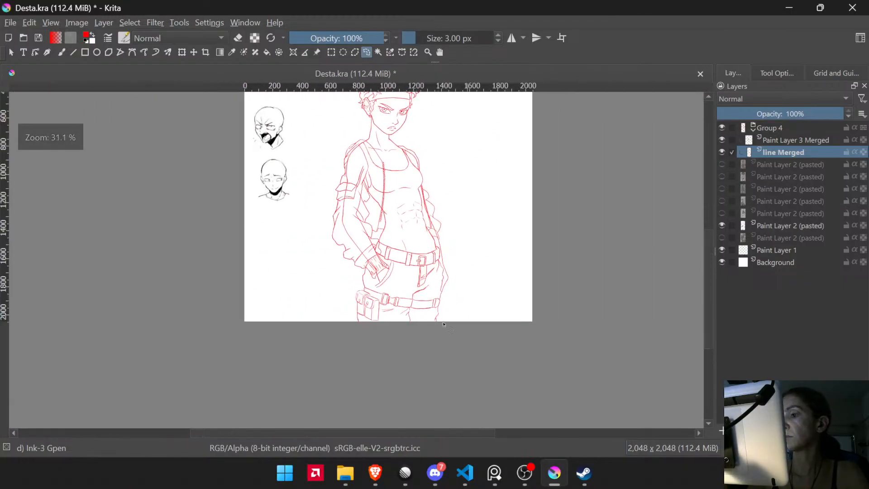
{"action": "scroll", "coordinate": [446, 317], "scroll_direction": "up", "scroll_amount": 3}
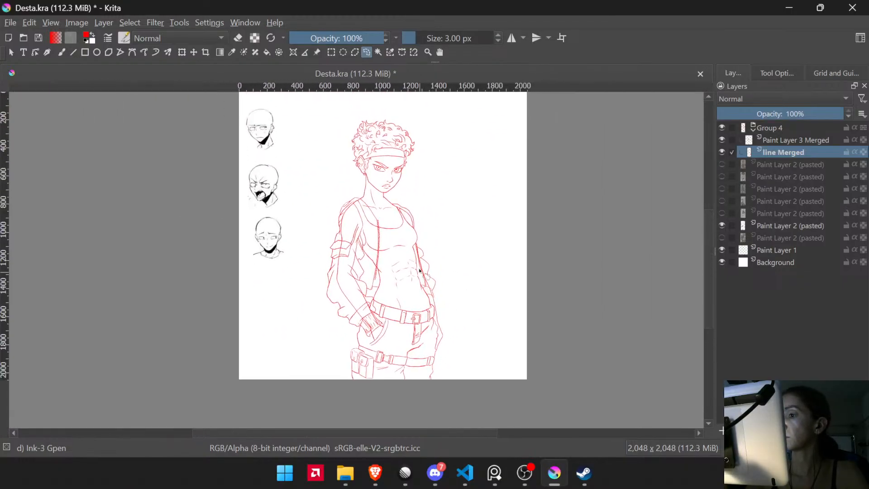
{"action": "left_click_drag", "start_coordinate": [419, 260], "coordinate": [427, 188]}
{"action": "left_click_drag", "start_coordinate": [394, 346], "coordinate": [422, 221]}
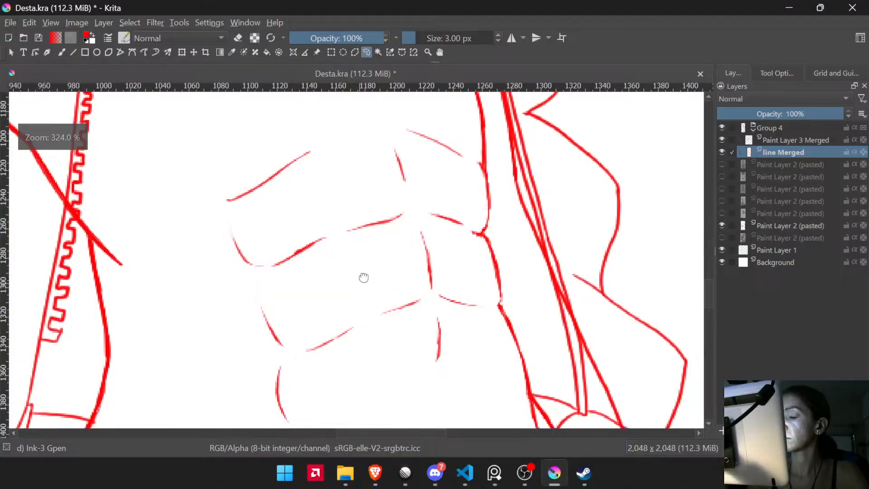
{"action": "left_click_drag", "start_coordinate": [364, 277], "coordinate": [422, 291]}
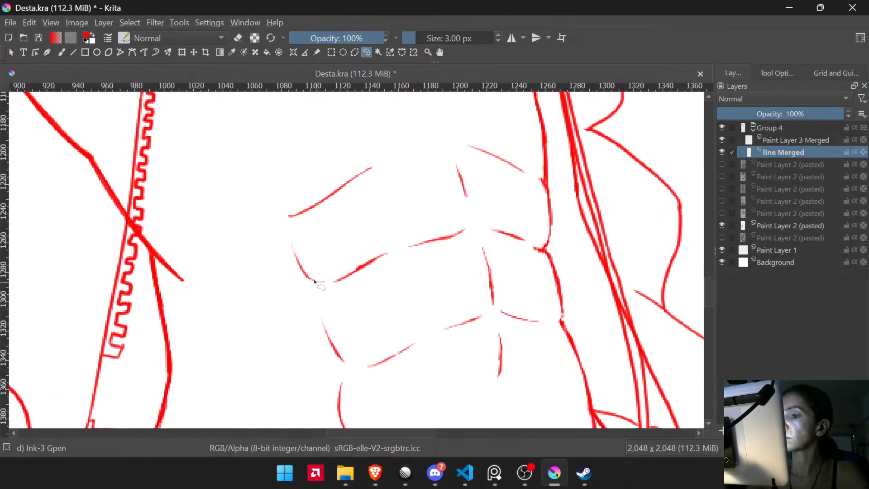
{"action": "mouse_move", "coordinate": [306, 292]}
{"action": "left_mouse_down"}
{"action": "mouse_move", "coordinate": [291, 232]}
{"action": "mouse_move", "coordinate": [322, 258]}
{"action": "mouse_move", "coordinate": [328, 292]}
{"action": "mouse_move", "coordinate": [312, 303]}
{"action": "left_mouse_up"}
{"action": "mouse_move", "coordinate": [355, 324]}
{"action": "left_mouse_down"}
{"action": "mouse_move", "coordinate": [283, 236]}
{"action": "mouse_move", "coordinate": [299, 206]}
{"action": "mouse_move", "coordinate": [292, 251]}
{"action": "left_mouse_up"}
{"action": "left_click_drag", "start_coordinate": [285, 305], "coordinate": [287, 266]}
{"action": "key", "text": "ctrl+z"}
{"action": "mouse_move", "coordinate": [317, 194]}
{"action": "left_mouse_down"}
{"action": "mouse_move", "coordinate": [322, 253]}
{"action": "mouse_move", "coordinate": [357, 302]}
{"action": "left_mouse_up"}
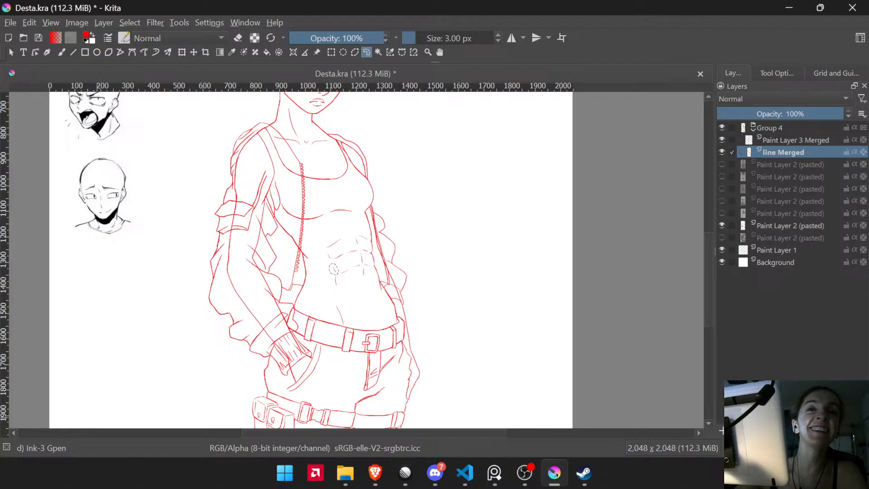
{"action": "key", "text": "alt+Tab"}
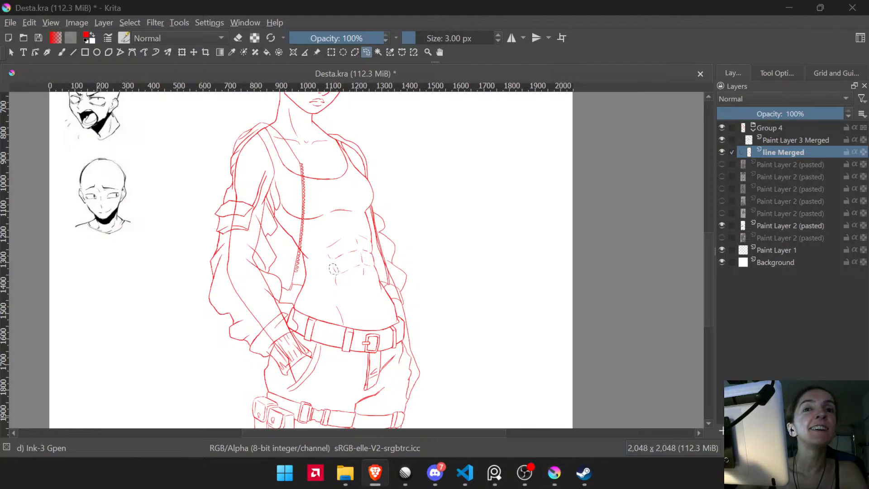
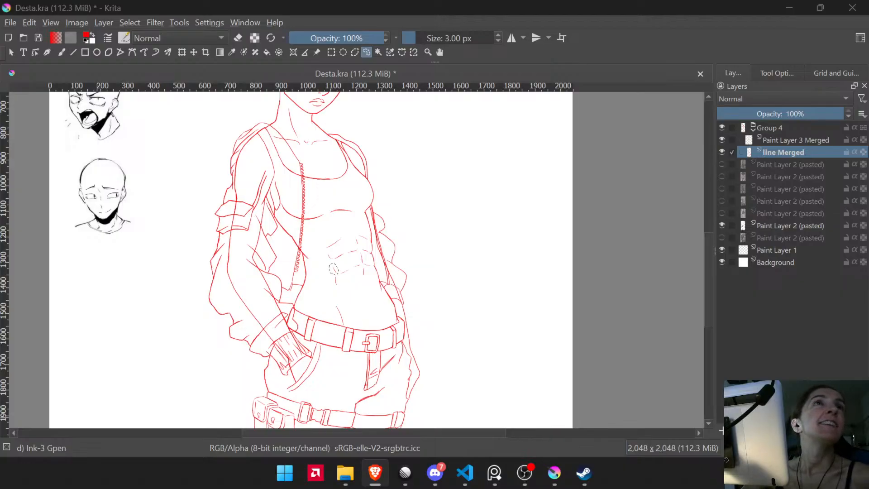
{"action": "key", "text": "alt+Tab"}
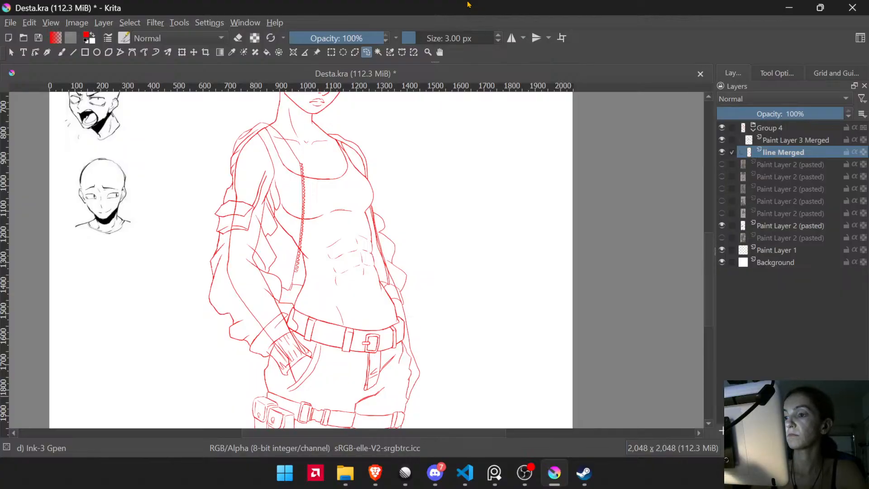
- Delete the line end overshooting the waist outline near the zipper's lower end from line Merged using a freehand selection, and deselect
{"action": "left_click_drag", "start_coordinate": [389, 235], "coordinate": [390, 193]}
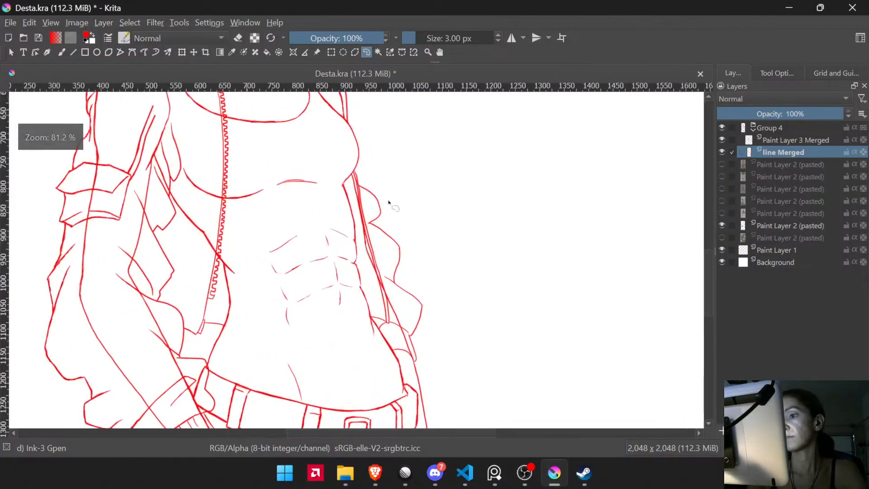
{"action": "left_click_drag", "start_coordinate": [322, 255], "coordinate": [326, 313]}
{"action": "left_click_drag", "start_coordinate": [335, 266], "coordinate": [364, 299]}
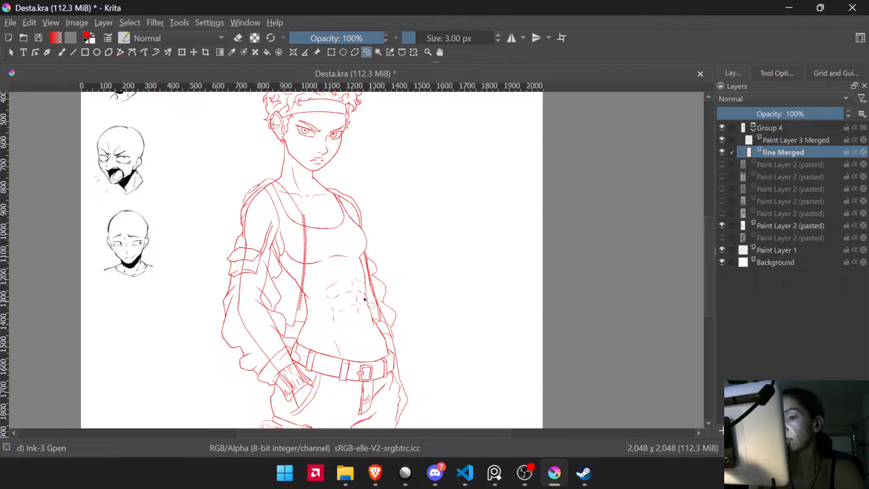
{"action": "left_click_drag", "start_coordinate": [308, 309], "coordinate": [333, 215]}
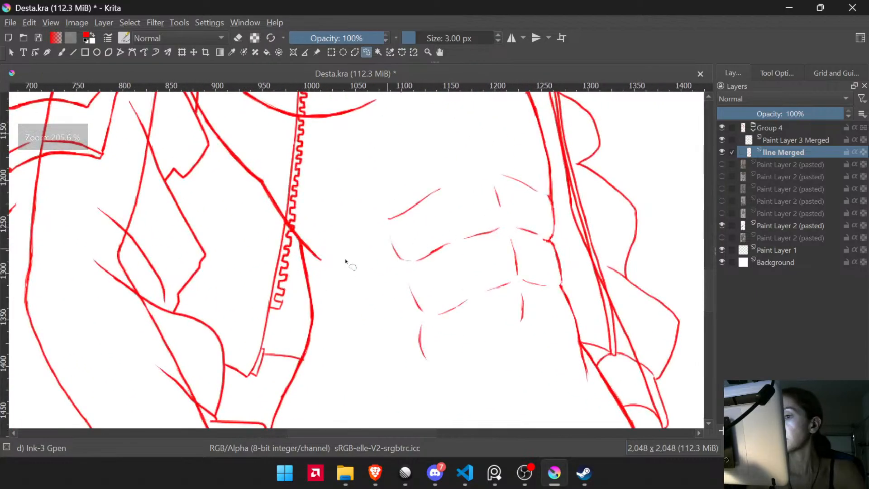
{"action": "mouse_move", "coordinate": [346, 261]}
{"action": "left_mouse_down"}
{"action": "mouse_move", "coordinate": [310, 194]}
{"action": "mouse_move", "coordinate": [301, 252]}
{"action": "mouse_move", "coordinate": [290, 217]}
{"action": "mouse_move", "coordinate": [360, 308]}
{"action": "mouse_move", "coordinate": [333, 293]}
{"action": "left_mouse_up"}
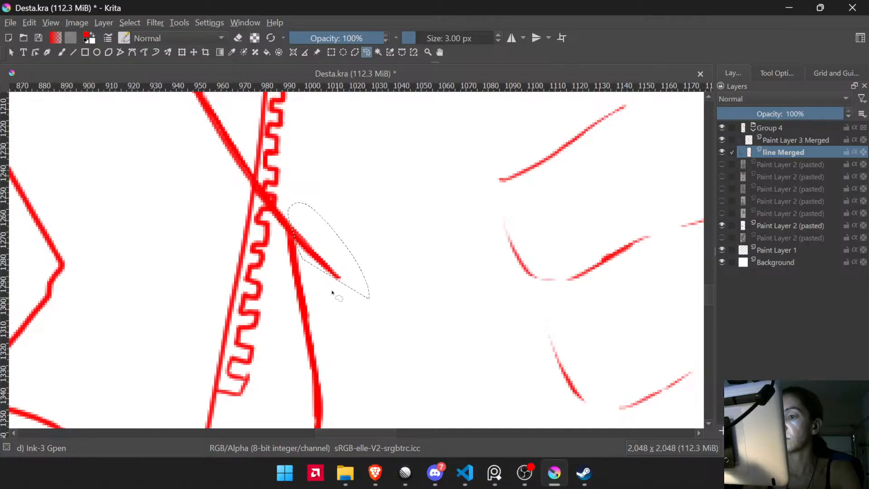
{"action": "key", "text": "Delete"}
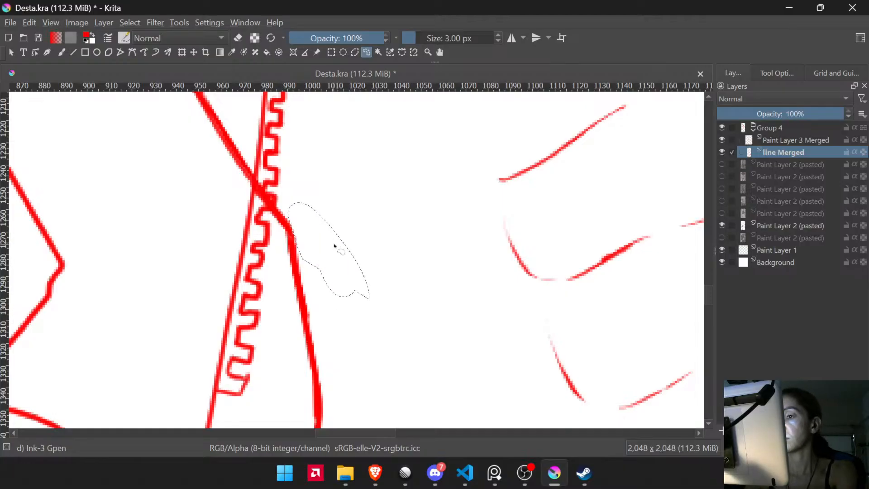
{"action": "left_click", "coordinate": [390, 281]}
- Erase the small stub sticking inward from the waist outline beside the ab lines on the line Merged layer with the brush's eraser mode
{"action": "left_click_drag", "start_coordinate": [444, 212], "coordinate": [465, 349]}
{"action": "left_click_drag", "start_coordinate": [528, 275], "coordinate": [402, 297]}
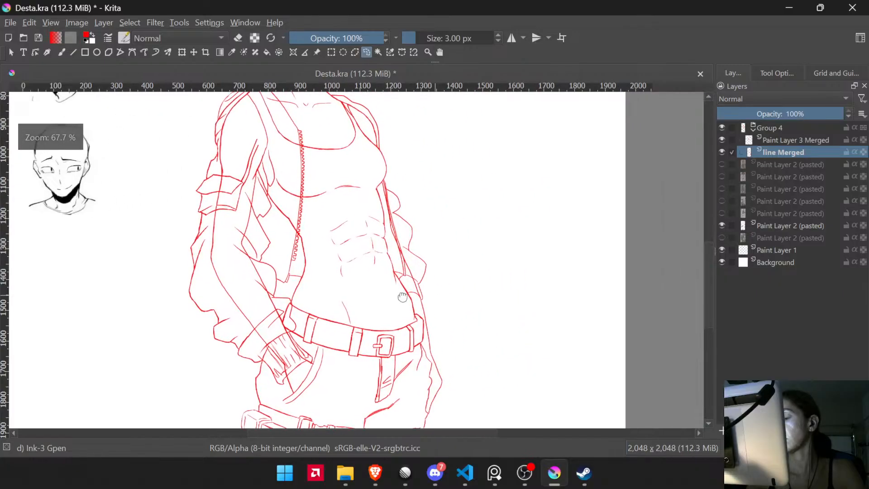
{"action": "left_click_drag", "start_coordinate": [380, 239], "coordinate": [406, 131]}
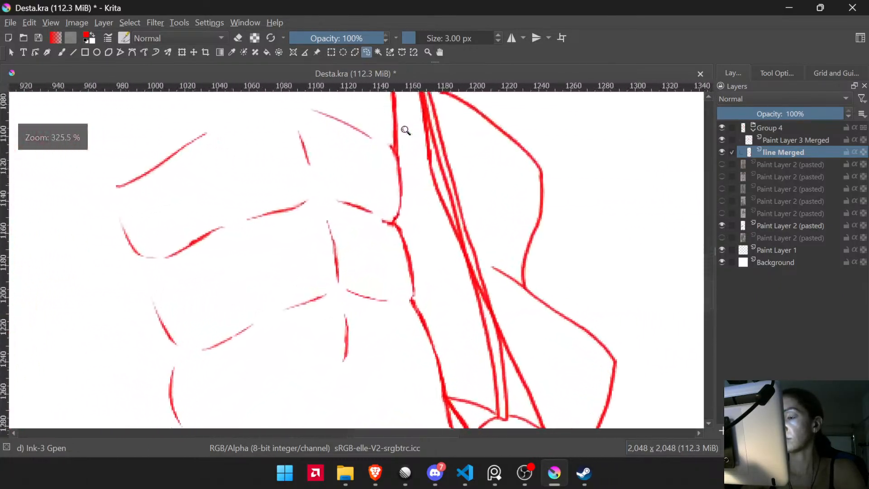
{"action": "left_click_drag", "start_coordinate": [391, 213], "coordinate": [402, 171]}
{"action": "key", "text": "b"}
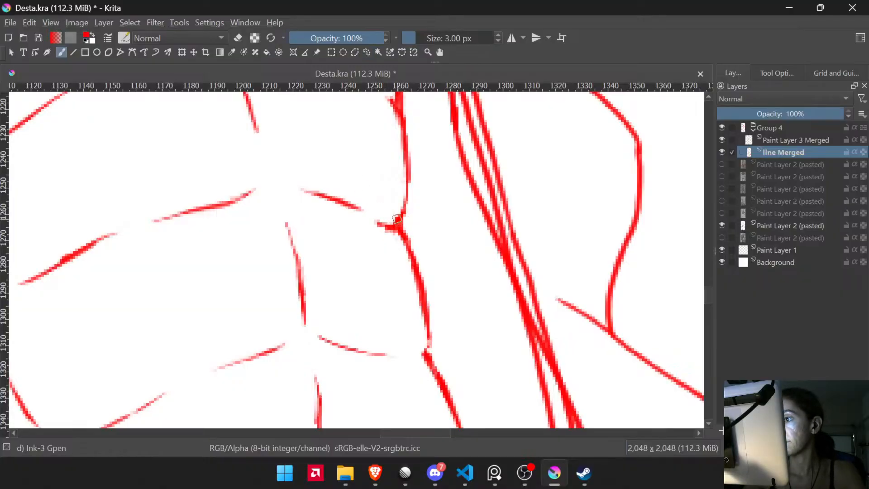
{"action": "key", "text": "e"}
{"action": "left_click_drag", "start_coordinate": [397, 220], "coordinate": [398, 214]}
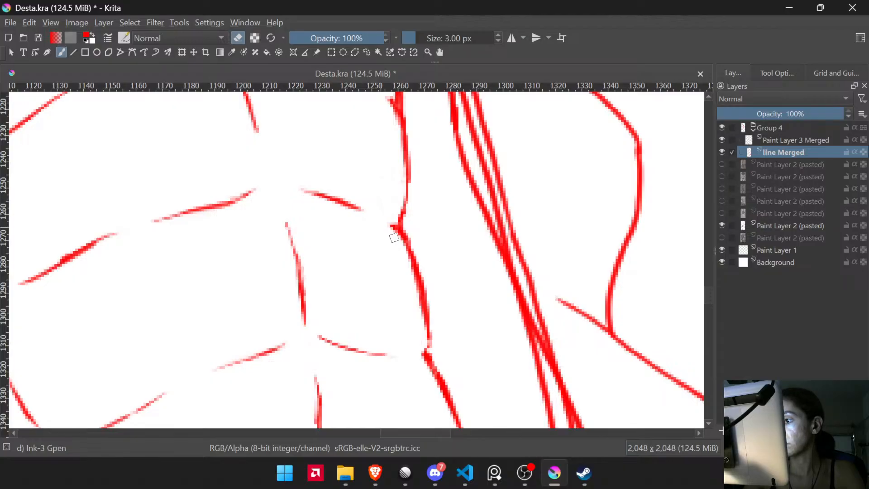
{"action": "mouse_move", "coordinate": [413, 314]}
{"action": "left_mouse_down"}
{"action": "mouse_move", "coordinate": [363, 218]}
{"action": "mouse_move", "coordinate": [363, 250]}
{"action": "mouse_move", "coordinate": [397, 241]}
{"action": "left_mouse_up"}
{"action": "key", "text": "e"}
{"action": "key", "text": "e"}
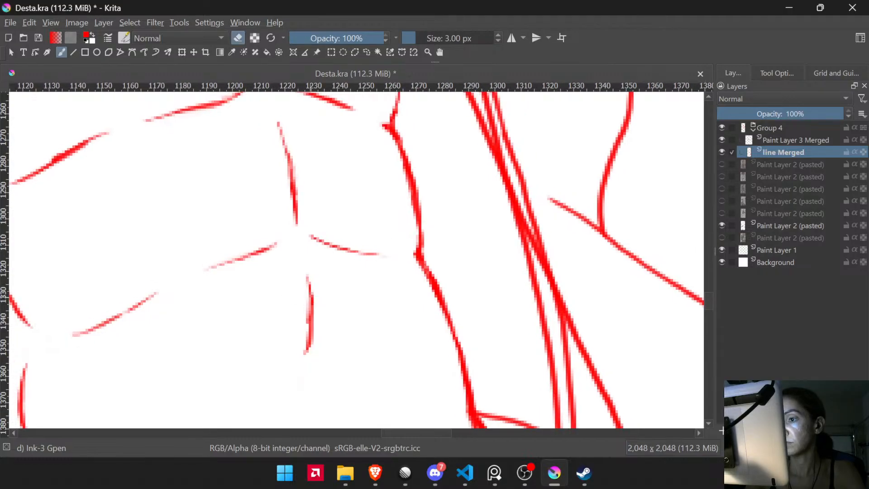
- Erase the upper ends of the middle and lower vertical centre lines of the abs on the line Merged layer
{"action": "left_click_drag", "start_coordinate": [308, 277], "coordinate": [316, 326]}
{"action": "left_click_drag", "start_coordinate": [320, 183], "coordinate": [326, 311]}
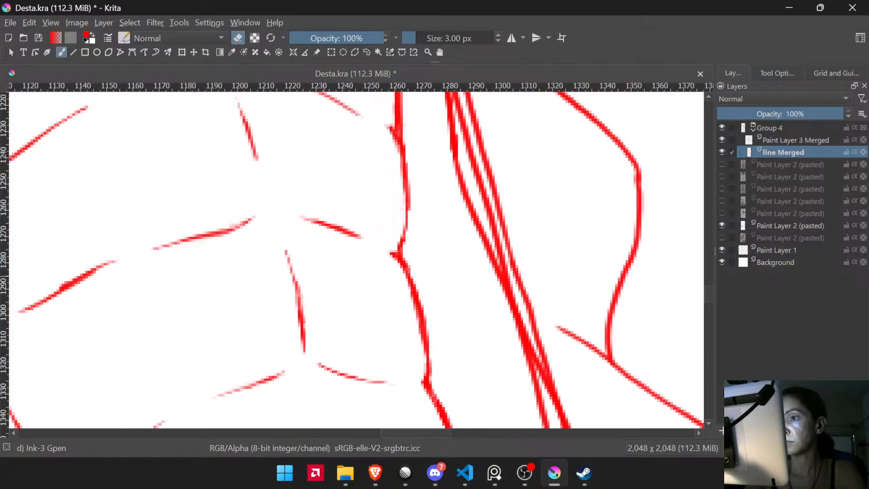
{"action": "left_click_drag", "start_coordinate": [287, 243], "coordinate": [292, 274]}
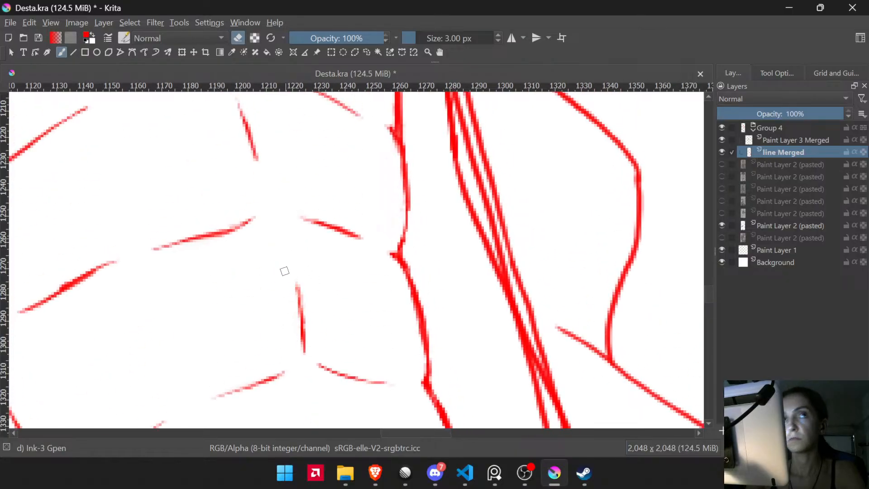
{"action": "left_click_drag", "start_coordinate": [277, 320], "coordinate": [291, 286]}
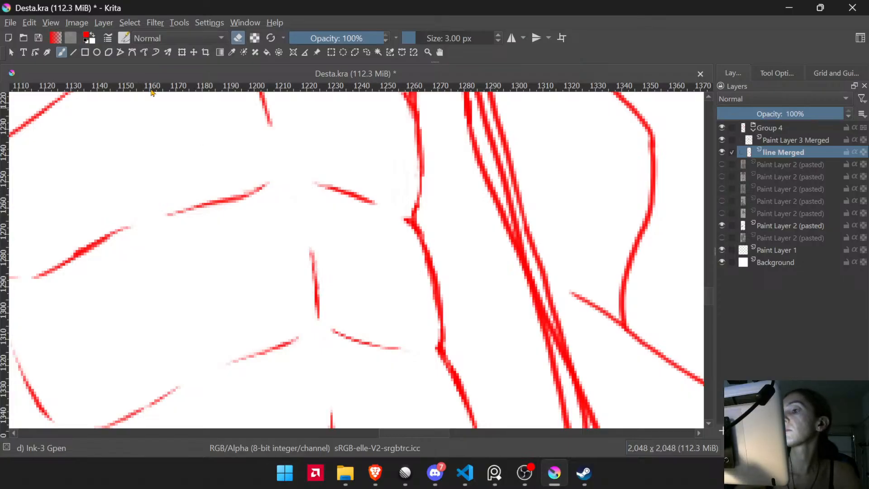
{"action": "scroll", "coordinate": [223, 311], "scroll_direction": "down", "scroll_amount": 8}
{"action": "mouse_move", "coordinate": [213, 305]}
{"action": "left_mouse_down"}
{"action": "mouse_move", "coordinate": [293, 260]}
{"action": "mouse_move", "coordinate": [344, 187]}
{"action": "left_mouse_up"}
{"action": "scroll", "coordinate": [290, 239], "scroll_direction": "up", "scroll_amount": 2}
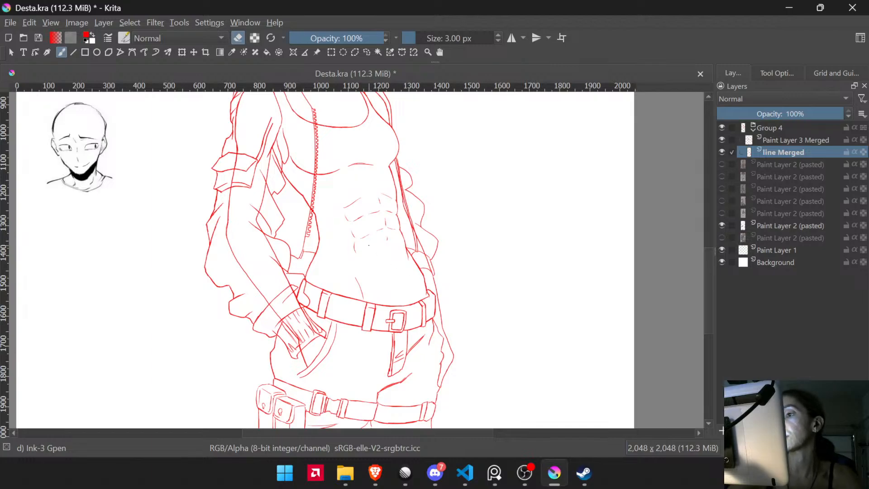
- Delete the inner parts of the two lower ab creases and their far ends near the waist outline using freehand selections, and deselect
{"action": "scroll", "coordinate": [384, 219], "scroll_direction": "up", "scroll_amount": 4}
{"action": "scroll", "coordinate": [375, 159], "scroll_direction": "up", "scroll_amount": 1}
{"action": "left_click_drag", "start_coordinate": [374, 159], "coordinate": [424, 271]}
{"action": "scroll", "coordinate": [376, 203], "scroll_direction": "down", "scroll_amount": 6}
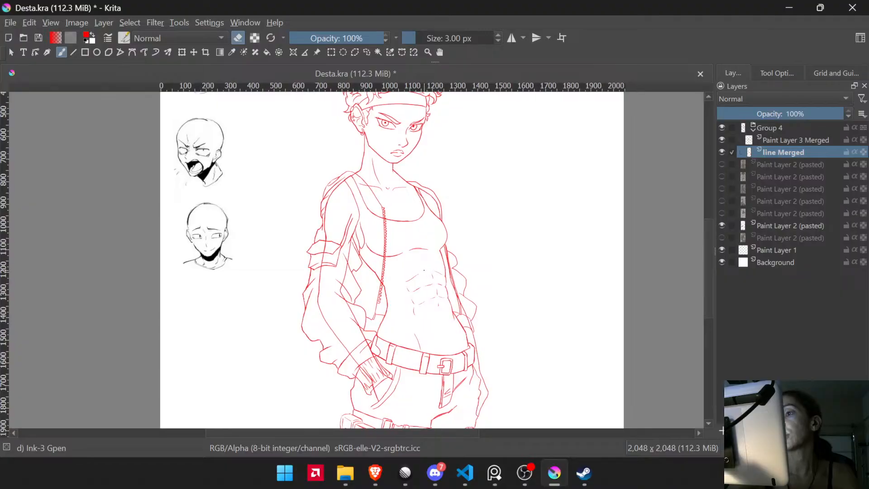
{"action": "scroll", "coordinate": [424, 271], "scroll_direction": "up", "scroll_amount": 4}
{"action": "scroll", "coordinate": [421, 243], "scroll_direction": "down", "scroll_amount": 4}
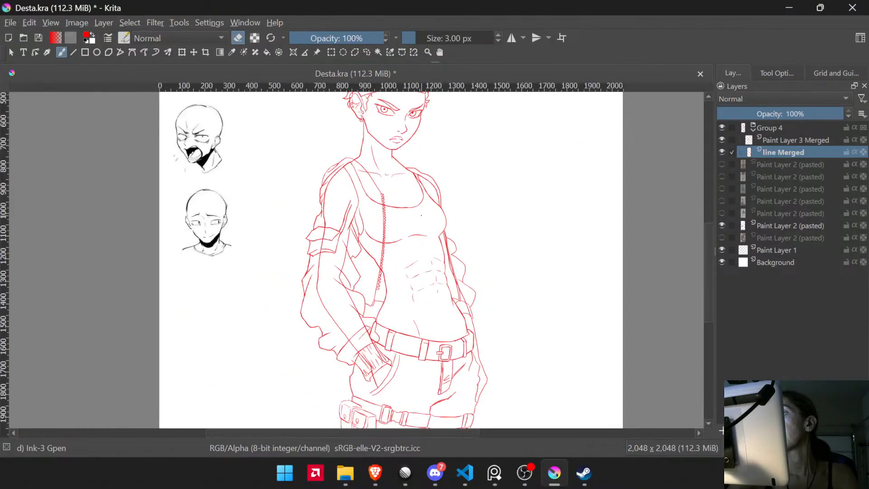
{"action": "scroll", "coordinate": [449, 285], "scroll_direction": "up", "scroll_amount": 5}
{"action": "mouse_move", "coordinate": [328, 222]}
{"action": "left_mouse_down"}
{"action": "mouse_move", "coordinate": [379, 336]}
{"action": "mouse_move", "coordinate": [392, 341]}
{"action": "left_mouse_up"}
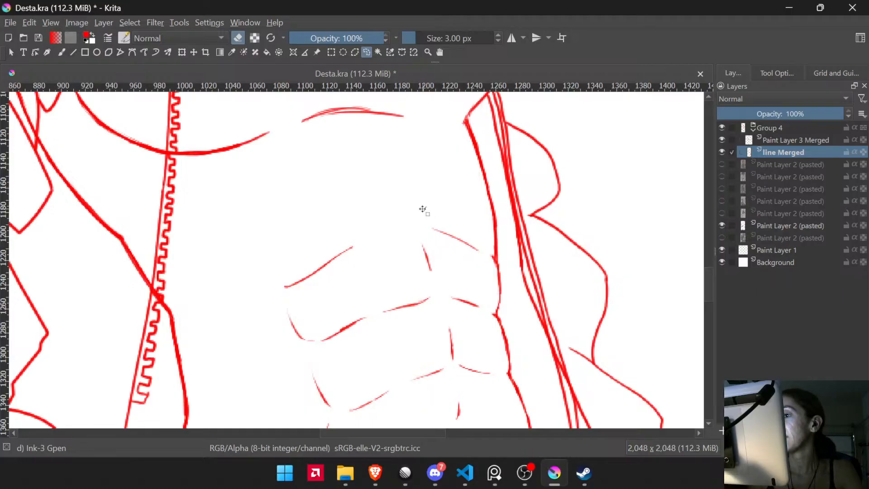
{"action": "left_click_drag", "start_coordinate": [430, 299], "coordinate": [418, 174]}
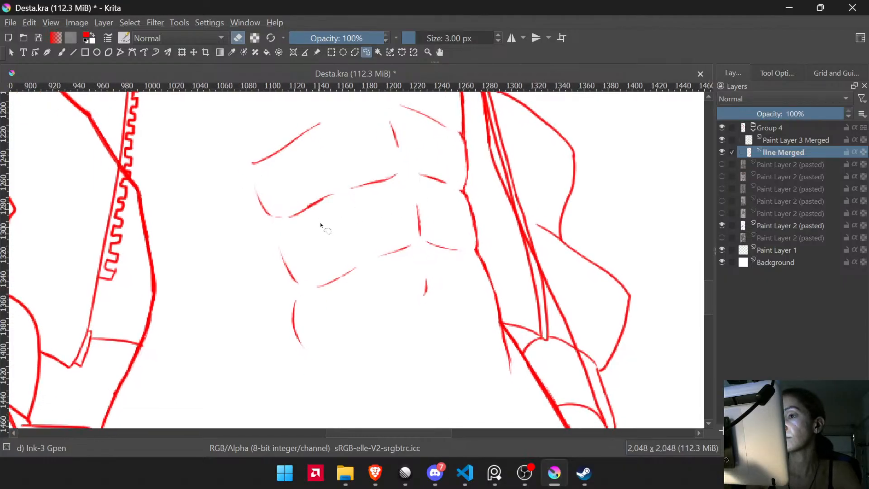
{"action": "mouse_move", "coordinate": [313, 186]}
{"action": "left_mouse_down"}
{"action": "mouse_move", "coordinate": [289, 223]}
{"action": "mouse_move", "coordinate": [338, 301]}
{"action": "mouse_move", "coordinate": [387, 323]}
{"action": "mouse_move", "coordinate": [392, 291]}
{"action": "mouse_move", "coordinate": [336, 177]}
{"action": "mouse_move", "coordinate": [316, 185]}
{"action": "left_mouse_up"}
{"action": "mouse_move", "coordinate": [448, 238]}
{"action": "left_mouse_down"}
{"action": "mouse_move", "coordinate": [459, 272]}
{"action": "mouse_move", "coordinate": [466, 247]}
{"action": "mouse_move", "coordinate": [452, 171]}
{"action": "mouse_move", "coordinate": [441, 169]}
{"action": "mouse_move", "coordinate": [444, 226]}
{"action": "left_mouse_up"}
{"action": "key", "text": "Delete"}
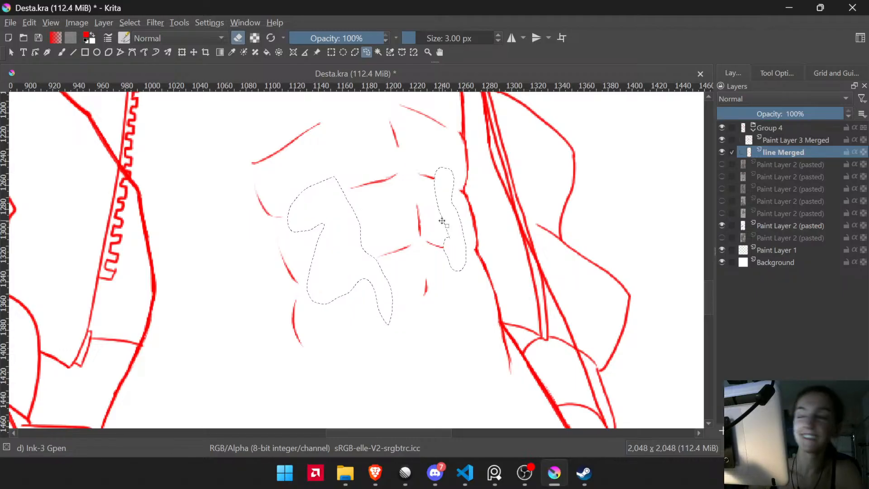
{"action": "key", "text": "ctrl+shift+a"}
- Rename both the Paint Layer 3 Merged layer and the line Merged layer in Group 4 as line
{"action": "scroll", "coordinate": [427, 219], "scroll_direction": "down", "scroll_amount": 8}
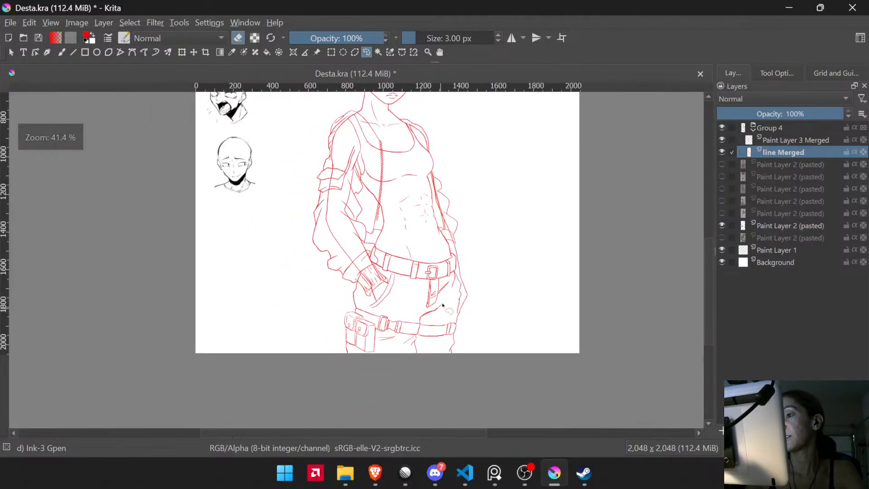
{"action": "left_click_drag", "start_coordinate": [461, 272], "coordinate": [457, 305]}
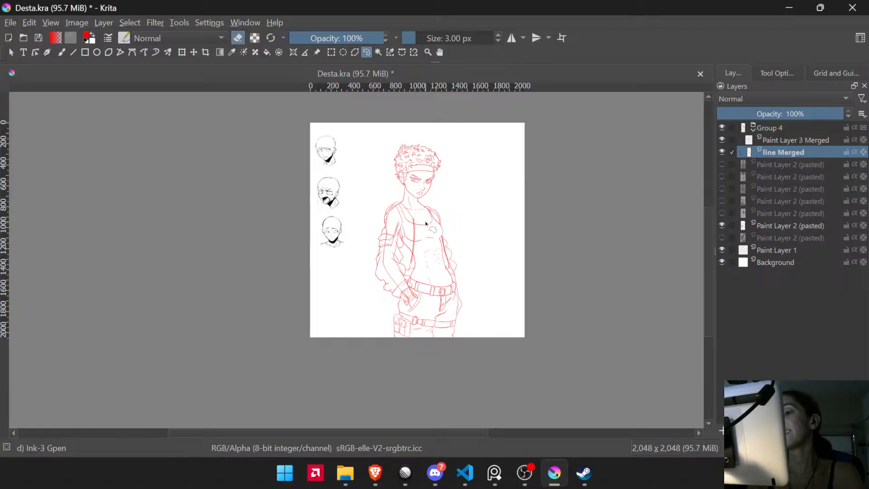
{"action": "scroll", "coordinate": [425, 223], "scroll_direction": "up", "scroll_amount": 5}
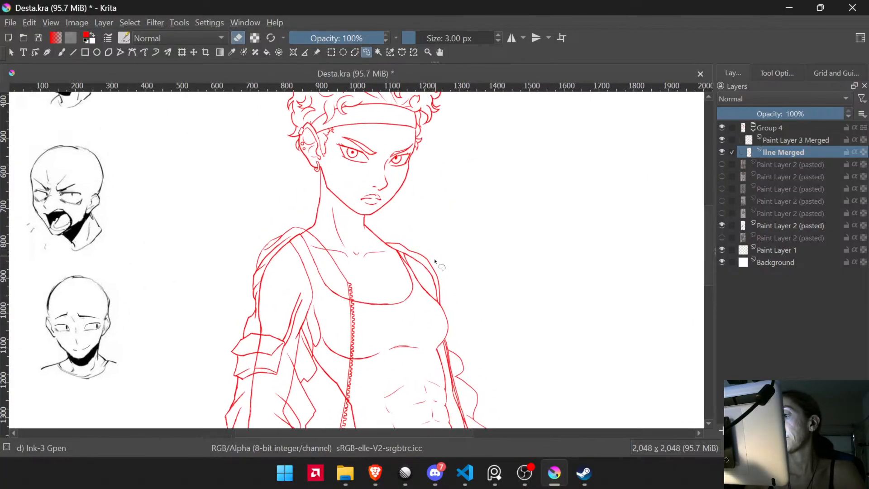
{"action": "left_click_drag", "start_coordinate": [410, 223], "coordinate": [418, 241]}
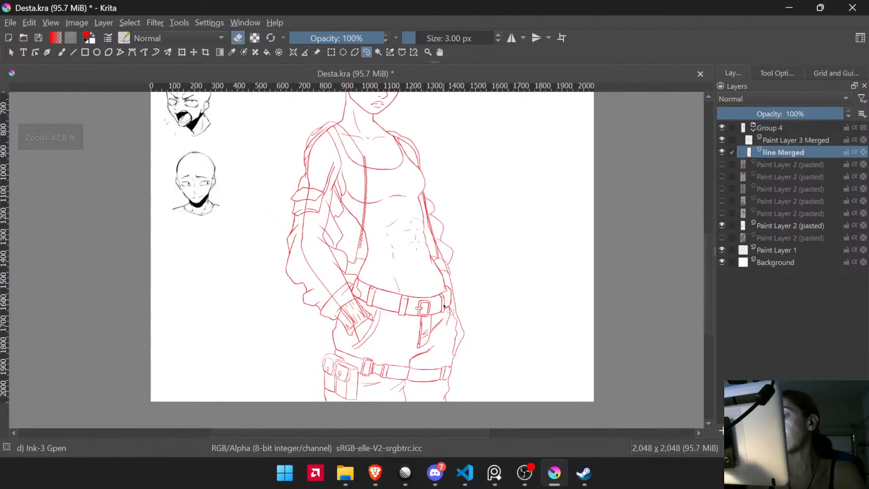
{"action": "mouse_move", "coordinate": [445, 306]}
{"action": "left_mouse_down"}
{"action": "mouse_move", "coordinate": [438, 351]}
{"action": "mouse_move", "coordinate": [452, 301]}
{"action": "left_mouse_up"}
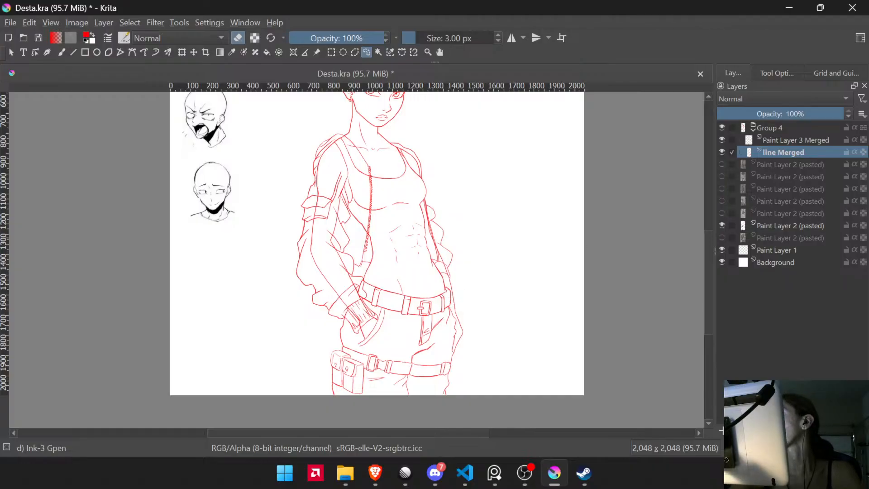
{"action": "double_click", "coordinate": [791, 140]}
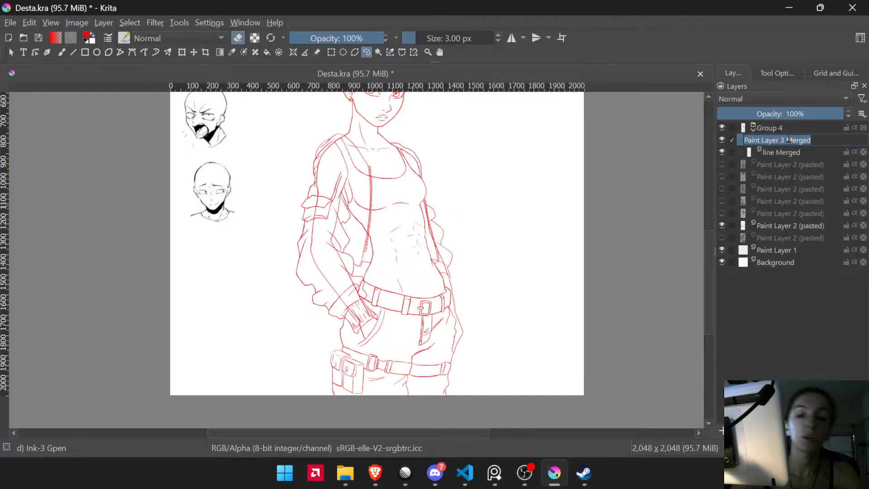
{"action": "type", "text": "line"}
{"action": "key", "text": "Return"}
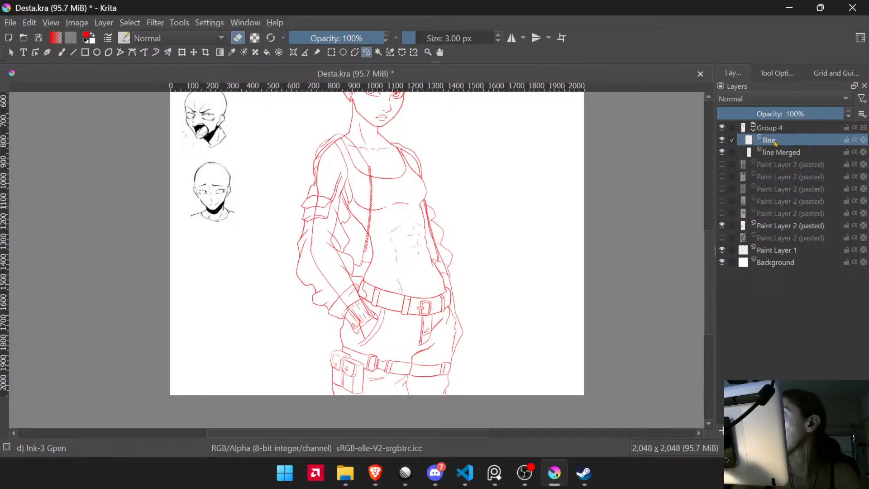
{"action": "double_click", "coordinate": [777, 150]}
{"action": "type", "text": "line"}
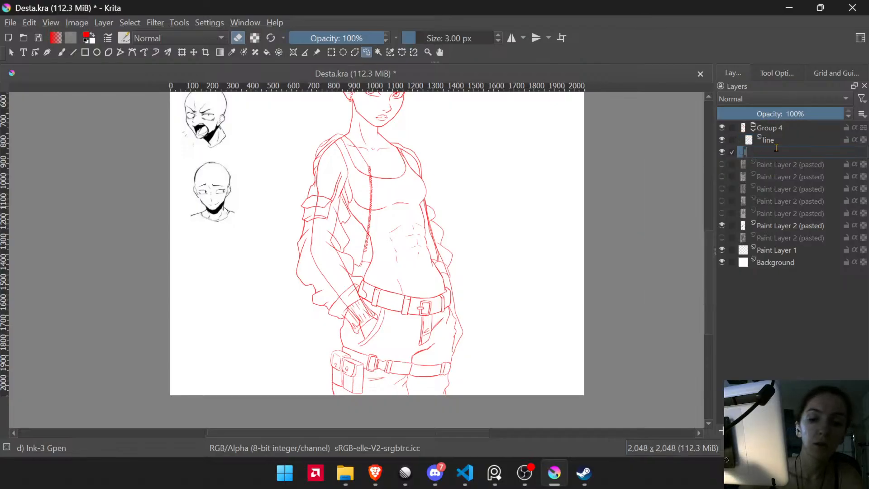
{"action": "key", "text": "Return"}
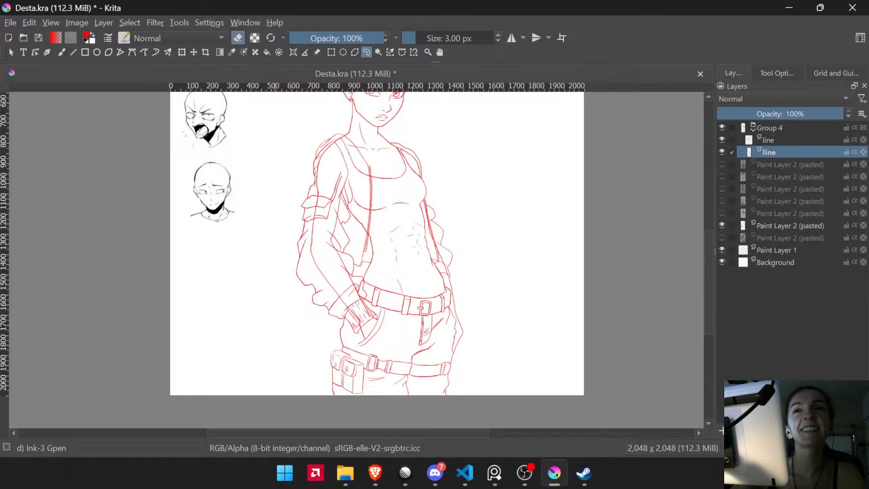
{"action": "left_click", "coordinate": [375, 473]}
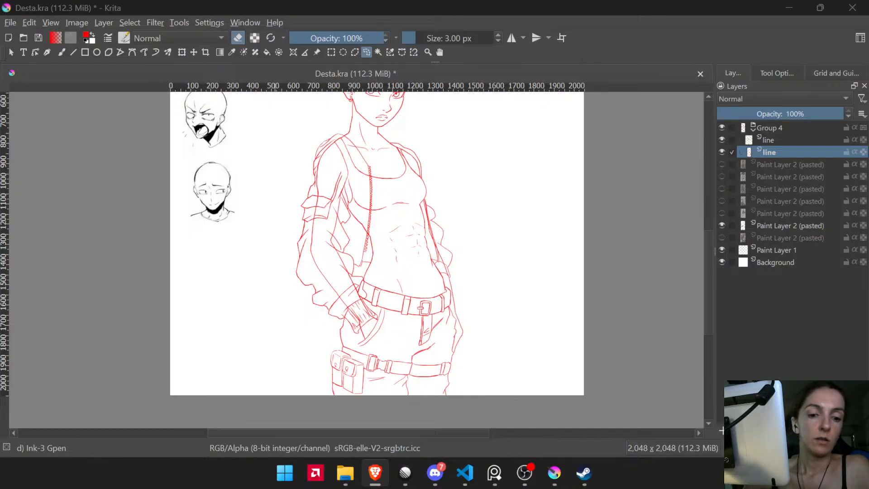
{"action": "key", "text": "super"}
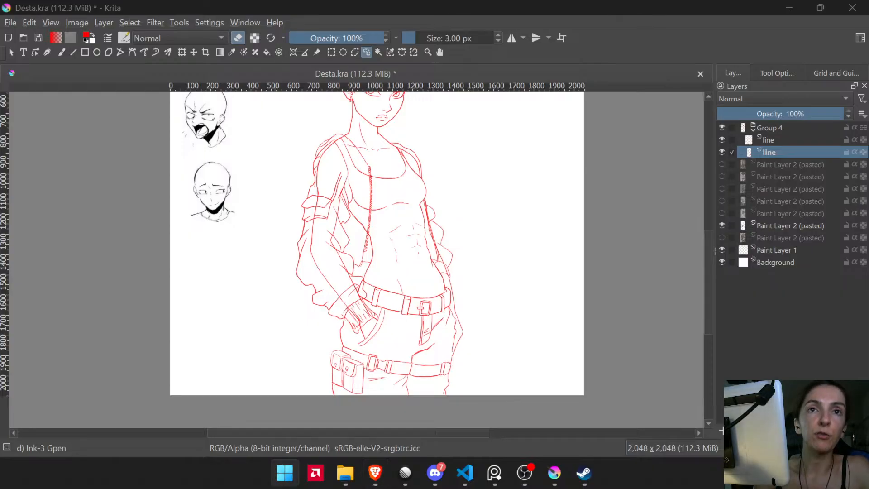
{"action": "key", "text": "Return"}
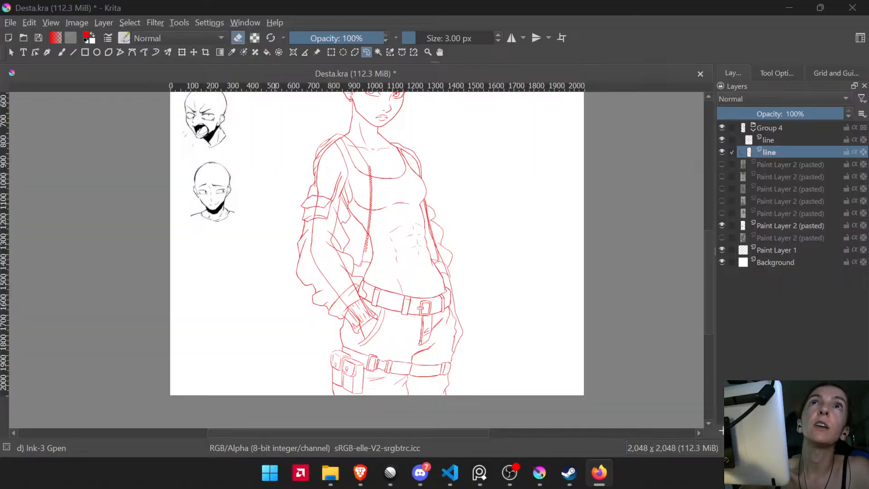
{"action": "key", "text": "alt+Tab"}
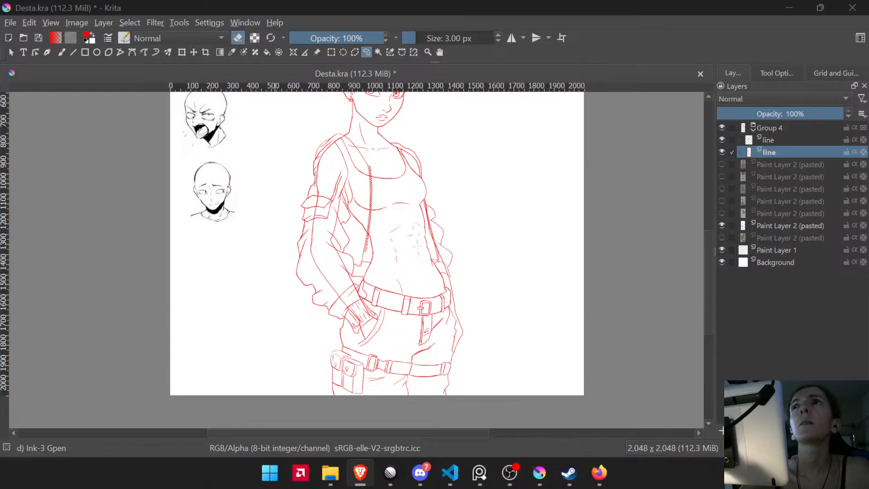
{"action": "key", "text": "alt+Tab"}
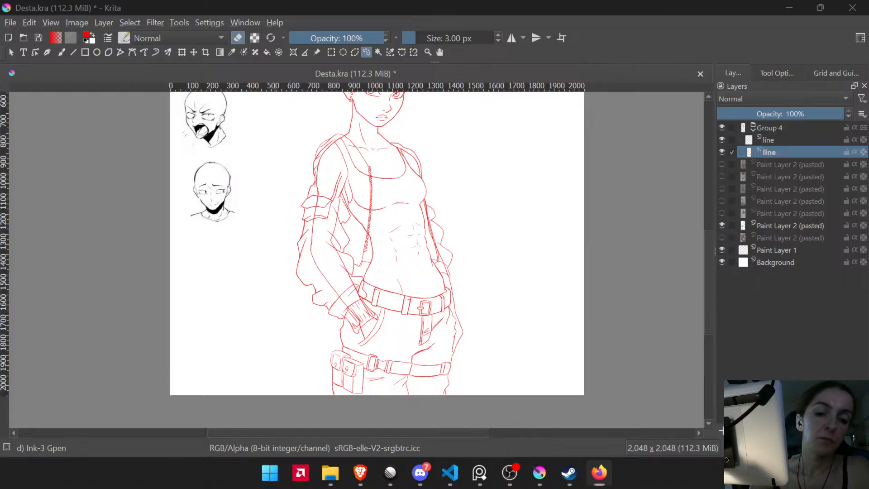
{"action": "key", "text": "super"}
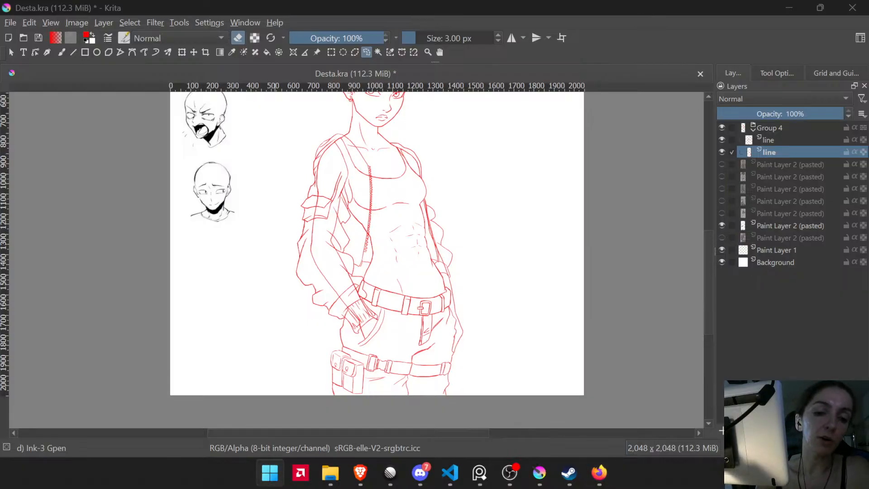
{"action": "key", "text": "Return"}
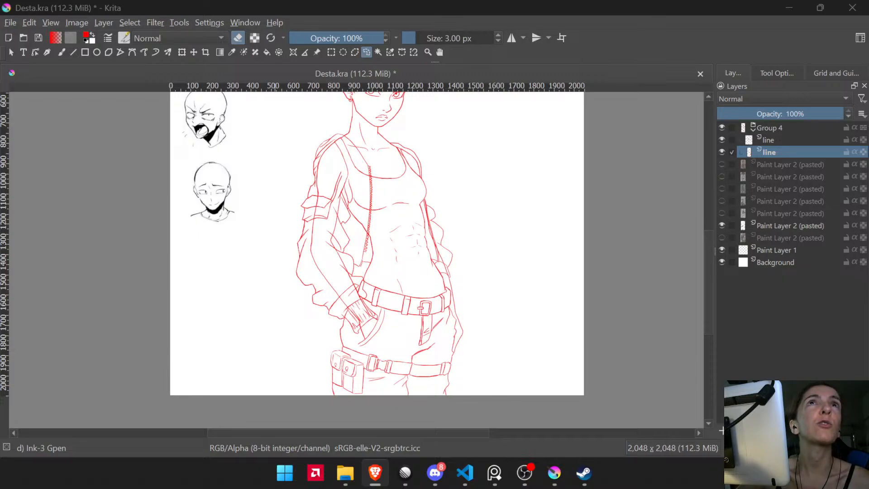
{"action": "left_click", "coordinate": [567, 472]}
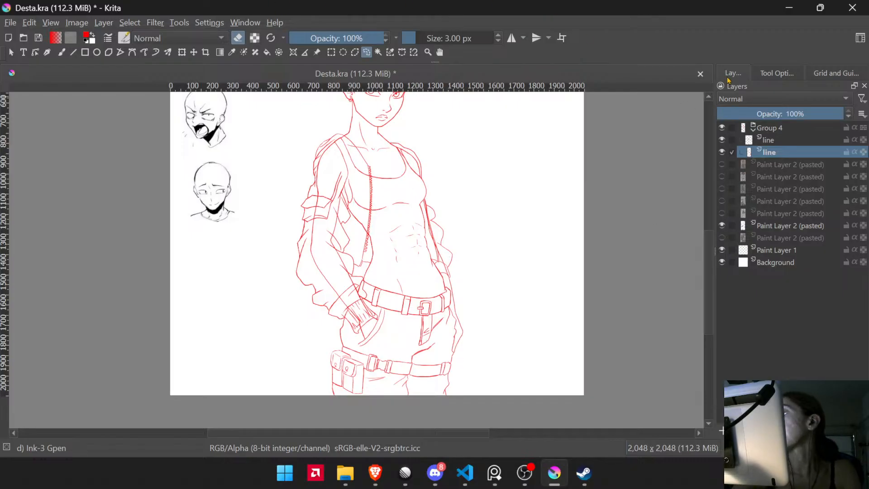
- Apply a Color Overlay layer style to the lower line layer with Normal blend mode, 100% opacity and black as the colour
{"action": "right_click", "coordinate": [805, 152]}
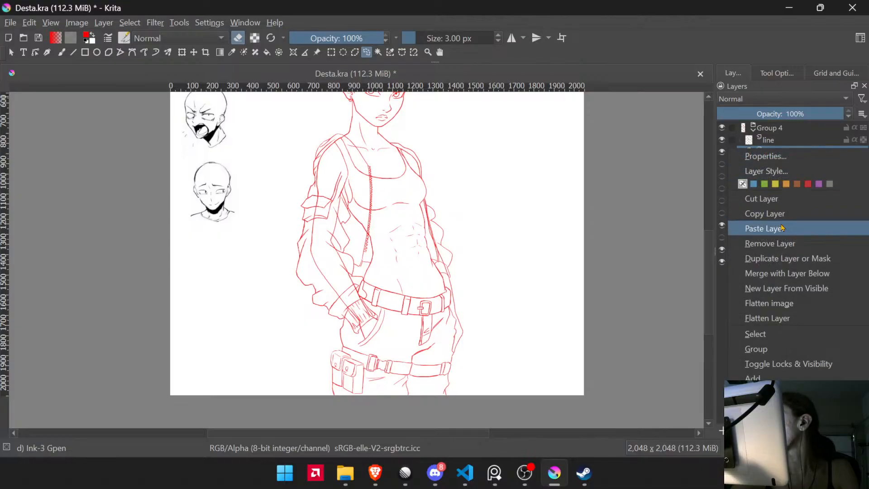
{"action": "left_click", "coordinate": [756, 169]}
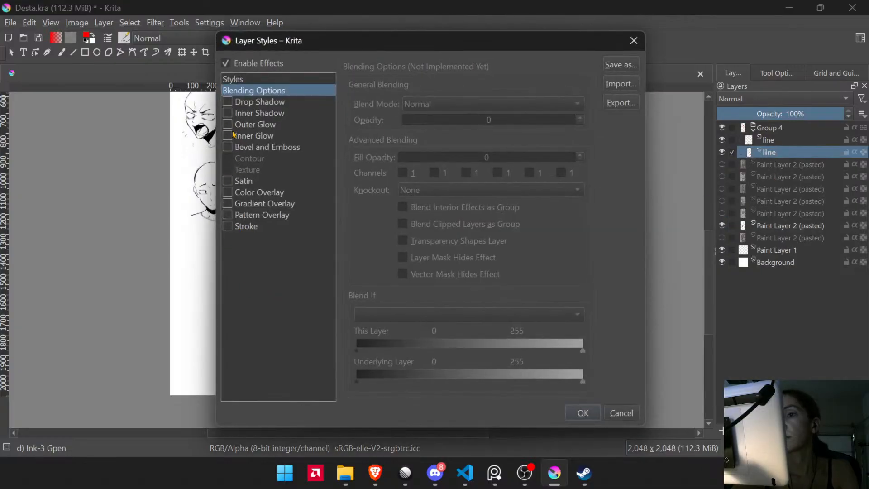
{"action": "left_click", "coordinate": [227, 191]}
{"action": "left_click_drag", "start_coordinate": [535, 122], "coordinate": [576, 122]}
{"action": "left_click", "coordinate": [501, 108]}
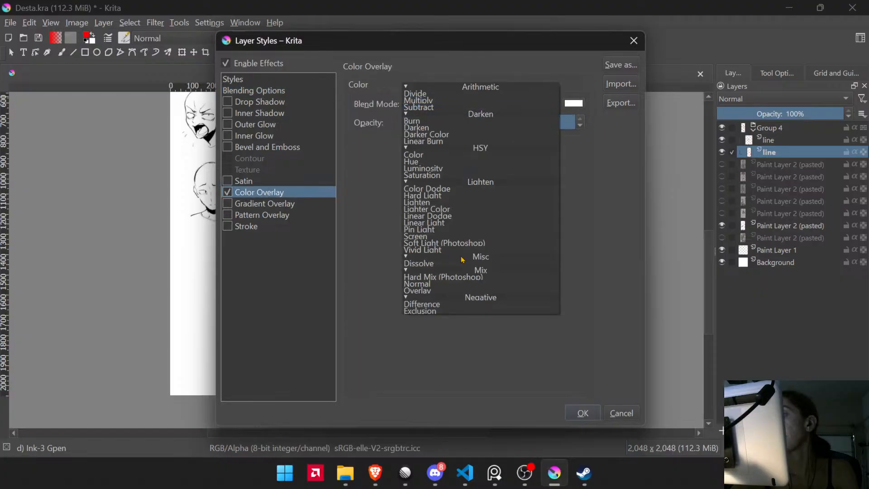
{"action": "left_click", "coordinate": [453, 281]}
{"action": "left_click", "coordinate": [574, 103]}
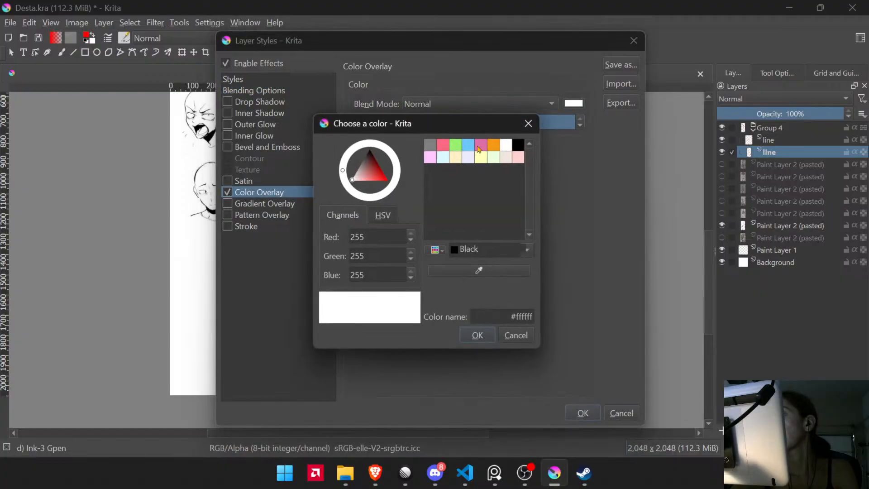
{"action": "left_click", "coordinate": [518, 144]}
{"action": "left_click", "coordinate": [493, 336]}
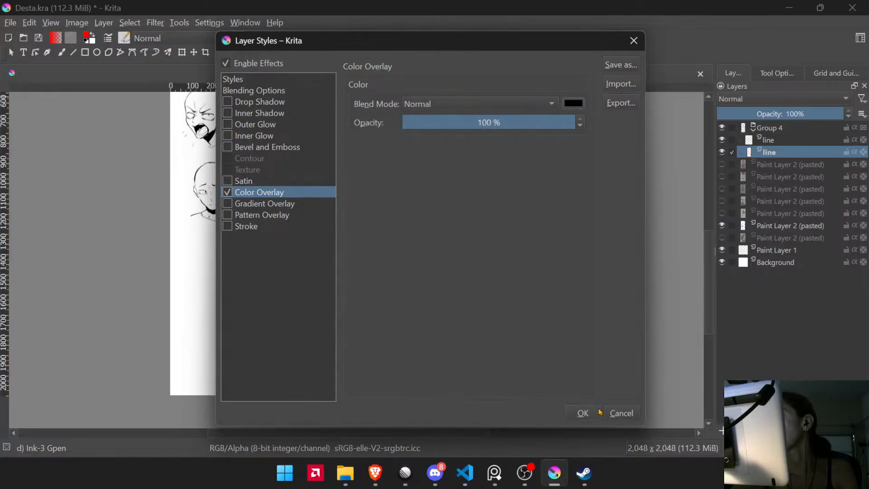
{"action": "left_click", "coordinate": [582, 412]}
- Copy the layer style from the lower line layer and paste it onto the upper line layer holding the jacket
{"action": "right_click", "coordinate": [779, 152]}
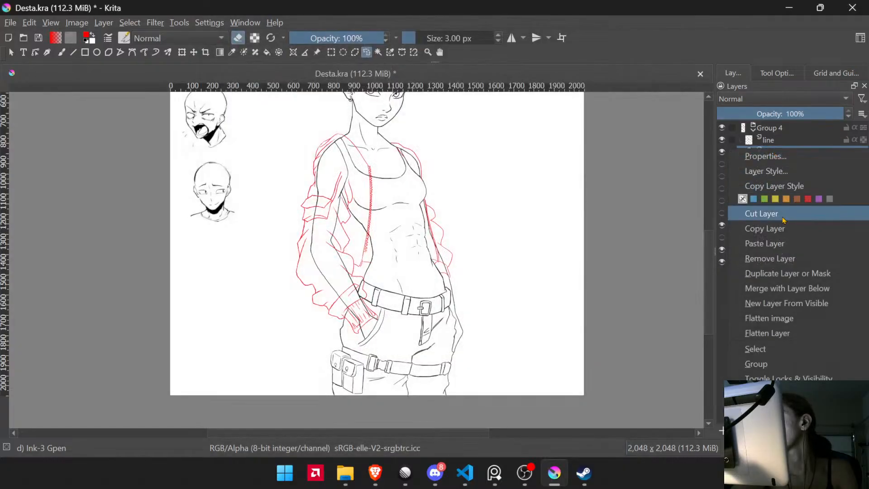
{"action": "left_click", "coordinate": [774, 186]}
{"action": "left_click", "coordinate": [765, 139]}
{"action": "right_click", "coordinate": [765, 138]}
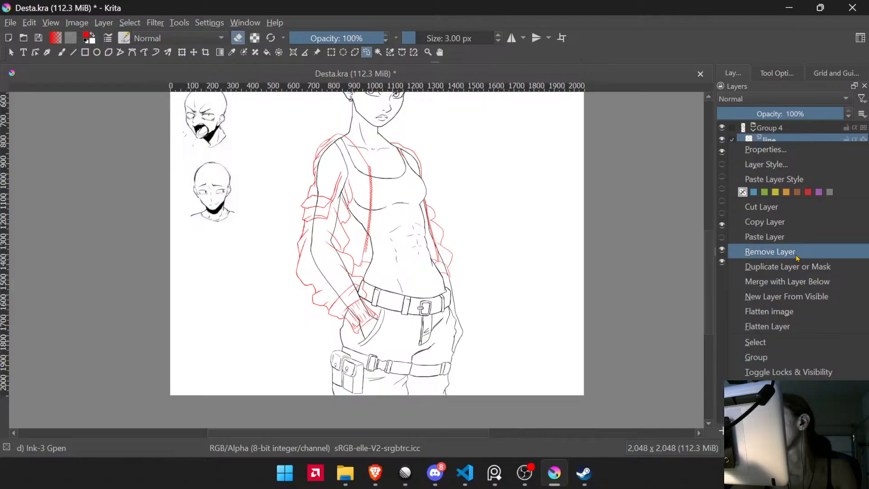
{"action": "left_click", "coordinate": [780, 244]}
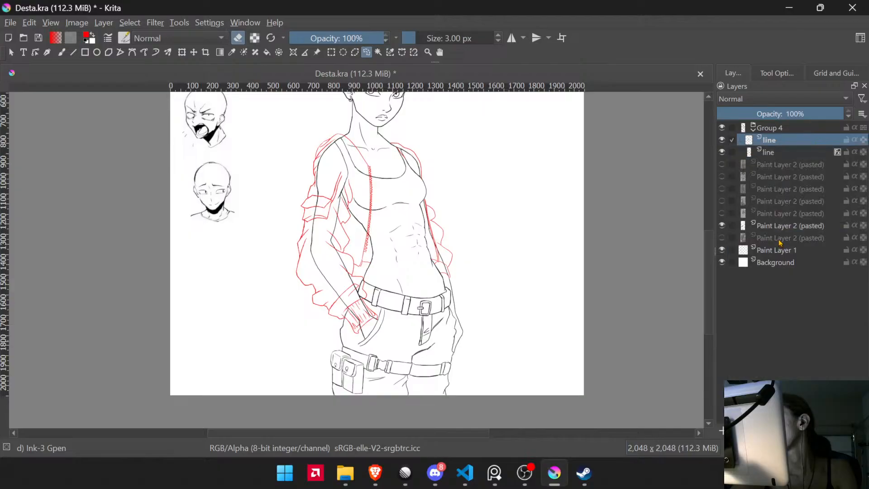
{"action": "right_click", "coordinate": [771, 140]}
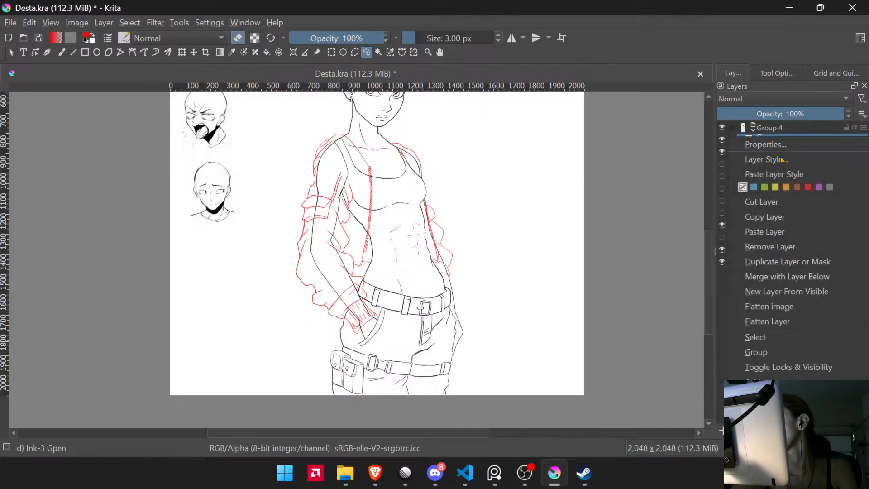
{"action": "left_click", "coordinate": [778, 179]}
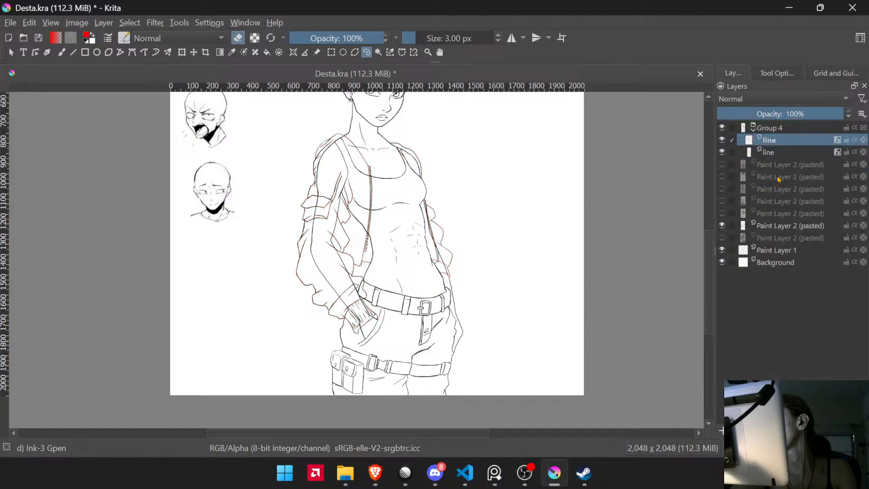
- View the whole character drawing and save the Desta.kra document
{"action": "scroll", "coordinate": [437, 235], "scroll_direction": "down", "scroll_amount": 1}
{"action": "left_click_drag", "start_coordinate": [445, 192], "coordinate": [498, 252]}
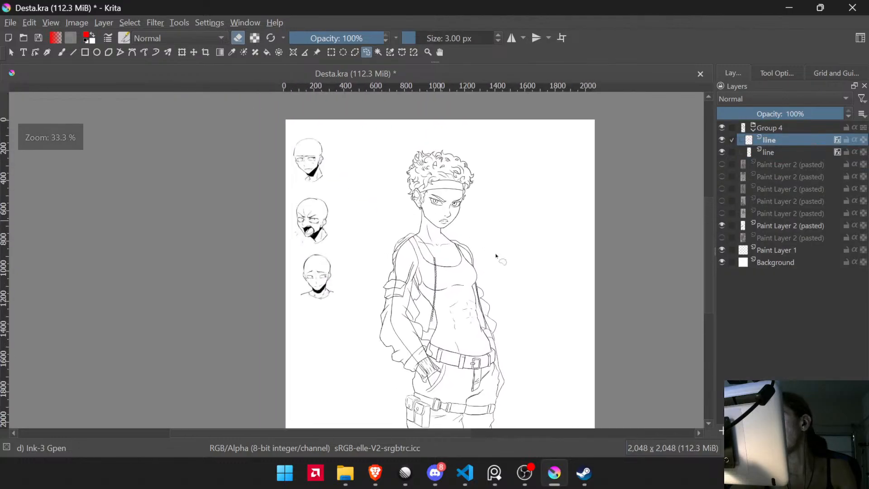
{"action": "scroll", "coordinate": [491, 285], "scroll_direction": "up", "scroll_amount": 1}
{"action": "scroll", "coordinate": [544, 296], "scroll_direction": "down", "scroll_amount": 1}
{"action": "left_click_drag", "start_coordinate": [543, 296], "coordinate": [538, 264]}
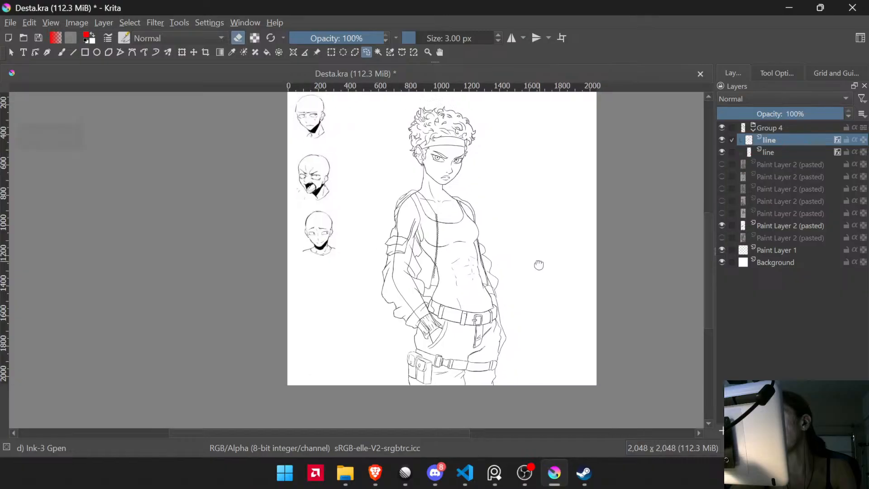
{"action": "key", "text": "ctrl+s"}
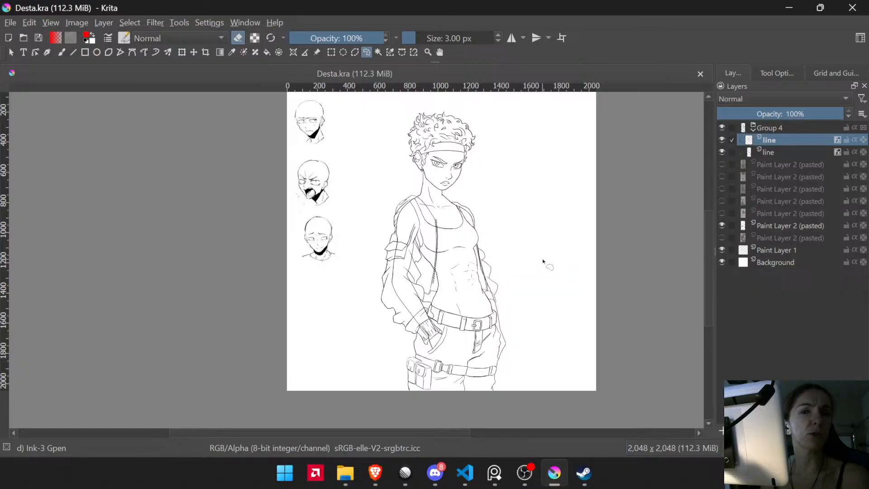
- Inspect the character line art in canvas-only mode, and return to the normal workspace
{"action": "key", "text": "Tab"}
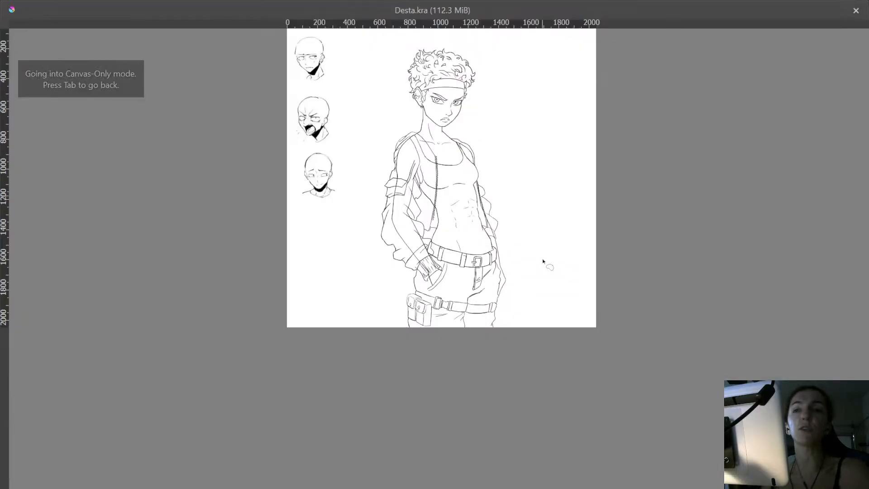
{"action": "scroll", "coordinate": [535, 142], "scroll_direction": "up", "scroll_amount": 1}
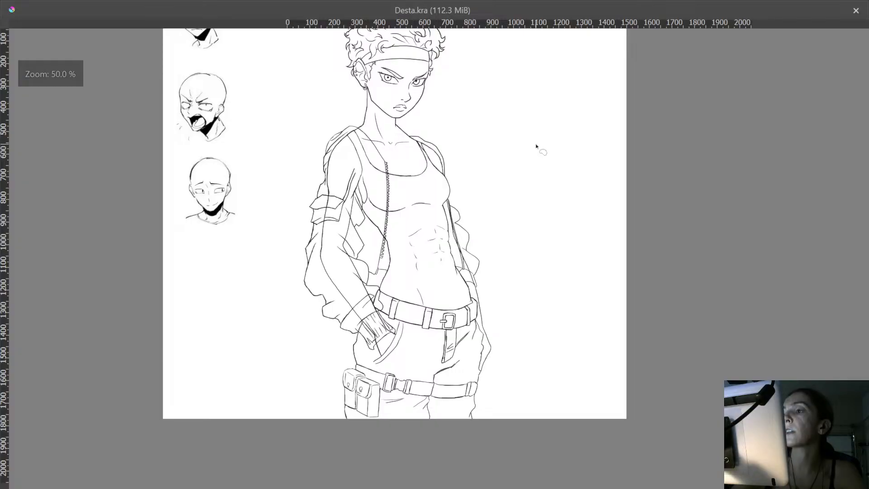
{"action": "left_click_drag", "start_coordinate": [562, 215], "coordinate": [574, 192]}
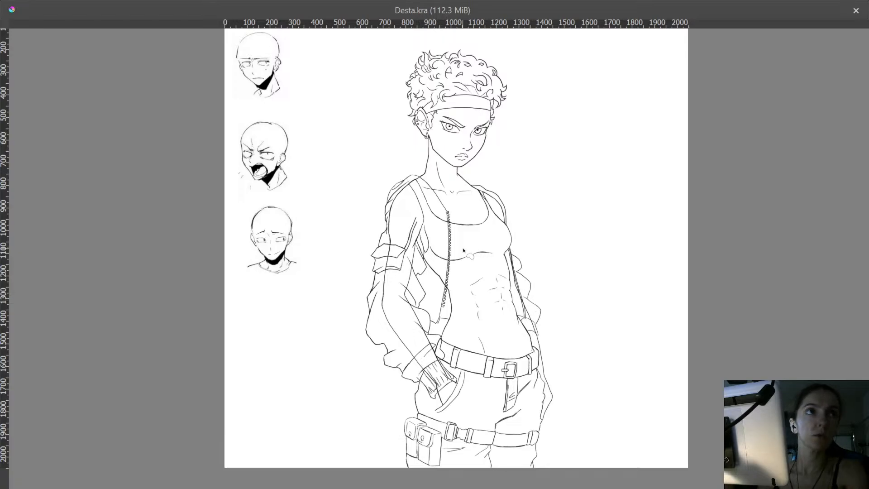
{"action": "mouse_move", "coordinate": [463, 248]}
{"action": "left_mouse_down"}
{"action": "mouse_move", "coordinate": [457, 261]}
{"action": "mouse_move", "coordinate": [394, 262]}
{"action": "left_mouse_up"}
{"action": "key", "text": "Tab"}
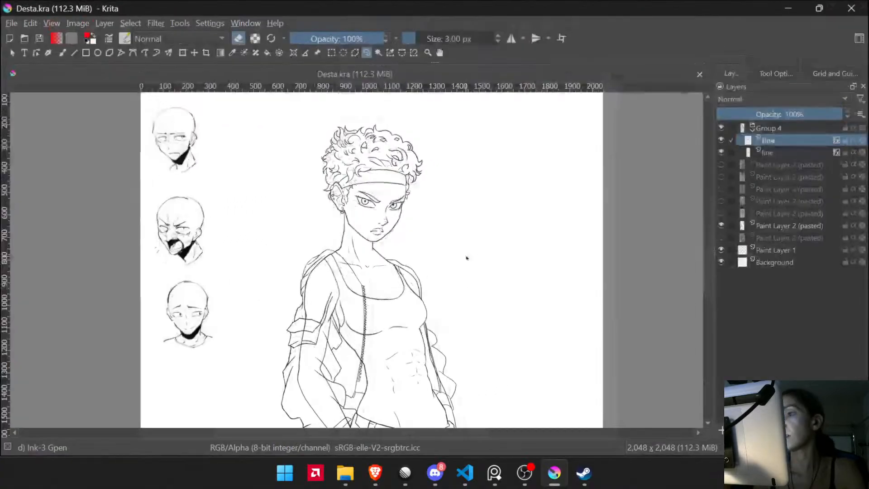
- Erase the doubled stroke above the short under-chest curve on the lower line layer
{"action": "left_click", "coordinate": [727, 153]}
{"action": "left_click", "coordinate": [730, 154]}
{"action": "left_click", "coordinate": [723, 153]}
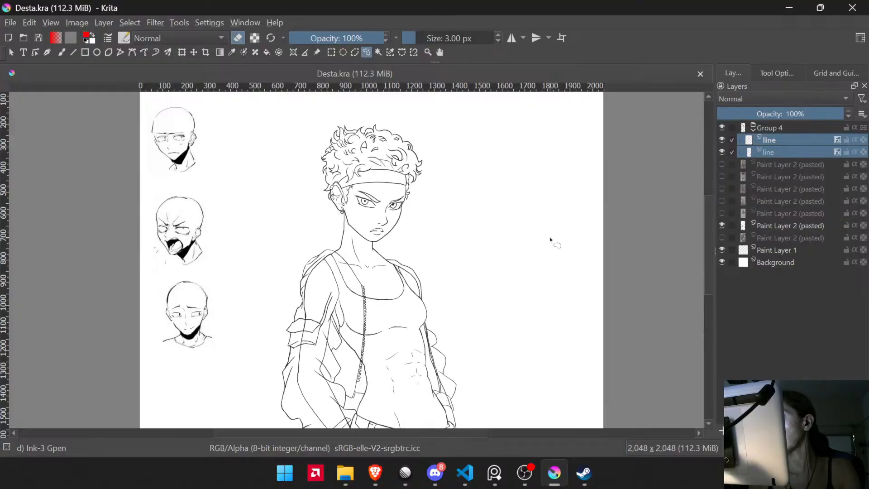
{"action": "left_click_drag", "start_coordinate": [389, 327], "coordinate": [421, 277]}
{"action": "key", "text": "b"}
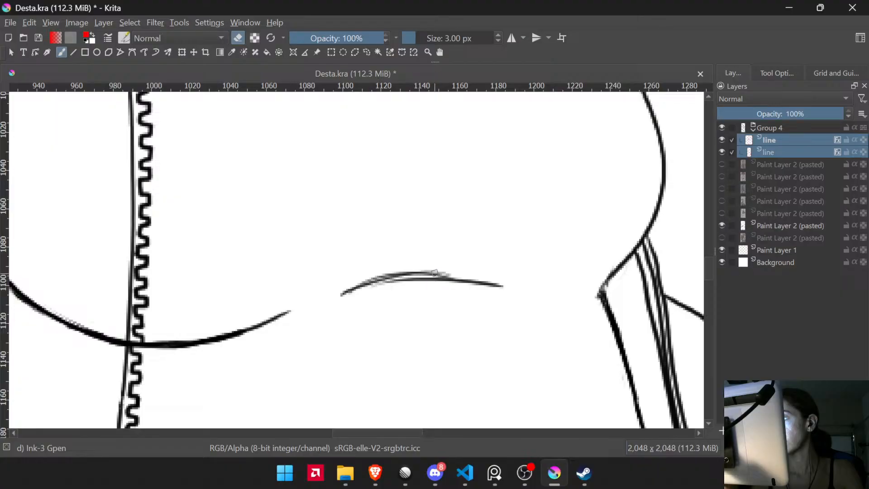
{"action": "left_click", "coordinate": [752, 153]}
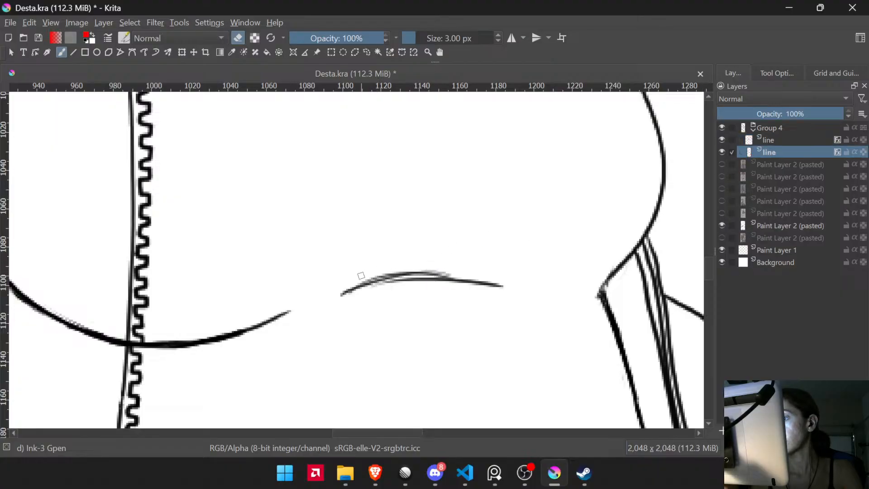
{"action": "mouse_move", "coordinate": [361, 275]}
{"action": "left_mouse_down"}
{"action": "mouse_move", "coordinate": [454, 274]}
{"action": "mouse_move", "coordinate": [372, 277]}
{"action": "left_mouse_up"}
- Reinforce the tapered start of the short under-chest curve with black 3 px Ink-3 Gpen strokes
{"action": "key", "text": "e"}
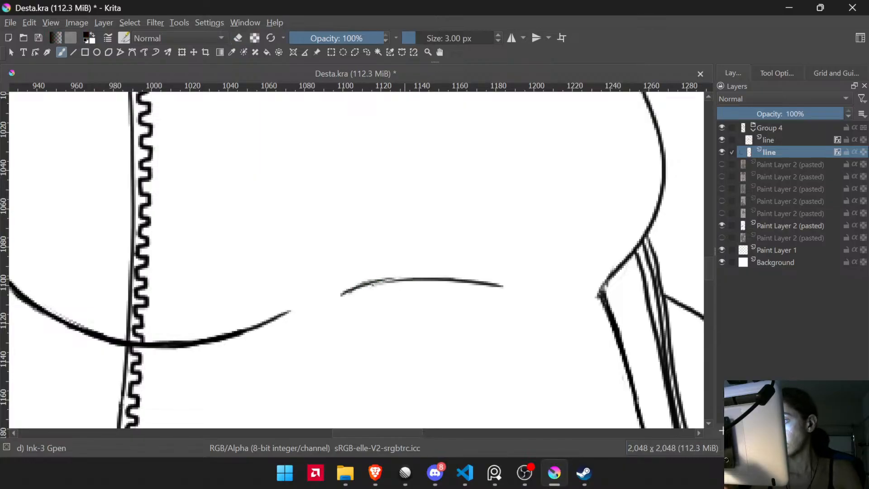
{"action": "left_click_drag", "start_coordinate": [409, 278], "coordinate": [356, 288]}
{"action": "mouse_move", "coordinate": [409, 276]}
{"action": "left_mouse_down"}
{"action": "mouse_move", "coordinate": [365, 347]}
{"action": "mouse_move", "coordinate": [378, 321]}
{"action": "mouse_move", "coordinate": [331, 391]}
{"action": "left_mouse_up"}
{"action": "left_click_drag", "start_coordinate": [363, 335], "coordinate": [348, 378]}
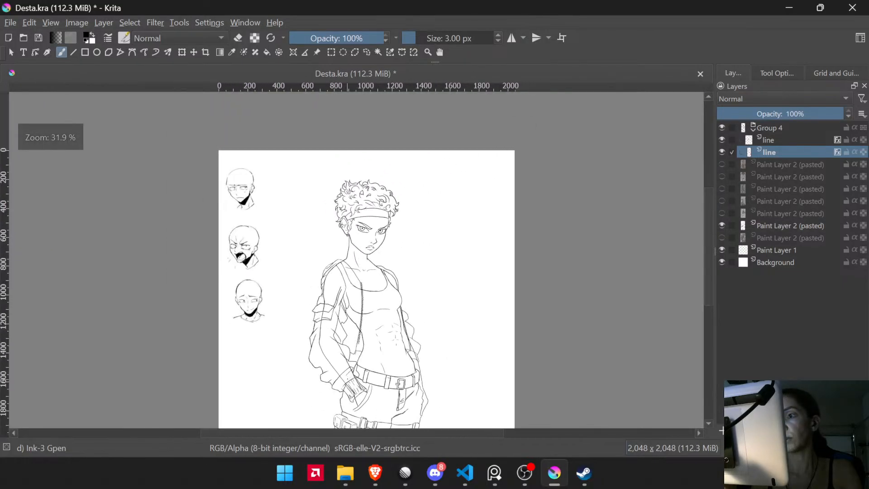
{"action": "left_click_drag", "start_coordinate": [372, 336], "coordinate": [424, 244]}
{"action": "left_click_drag", "start_coordinate": [469, 144], "coordinate": [530, 86]}
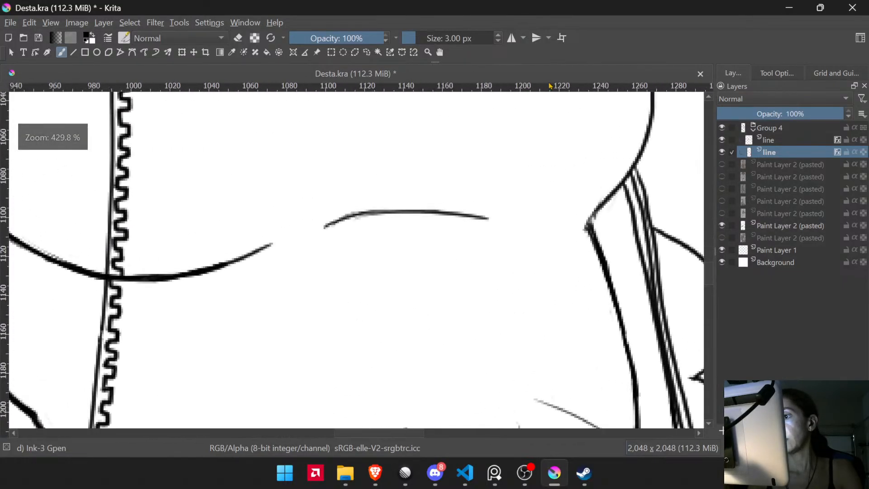
{"action": "left_click_drag", "start_coordinate": [426, 189], "coordinate": [460, 169]}
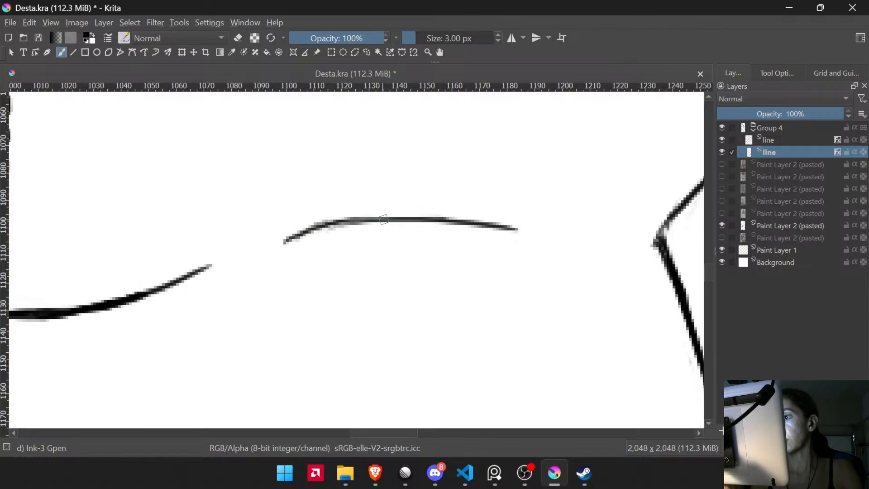
{"action": "mouse_move", "coordinate": [299, 239]}
{"action": "left_mouse_down"}
{"action": "mouse_move", "coordinate": [376, 220]}
{"action": "mouse_move", "coordinate": [365, 221]}
{"action": "left_mouse_up"}
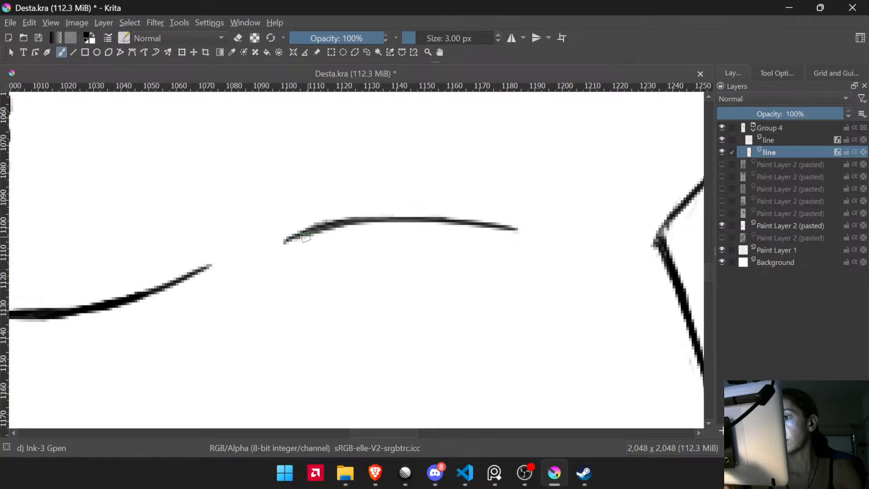
{"action": "left_click_drag", "start_coordinate": [305, 237], "coordinate": [398, 217]}
- Erase the excess ink along the upper edge of the short under-chest curve to leave one clean line
{"action": "key", "text": "e"}
{"action": "left_click_drag", "start_coordinate": [299, 231], "coordinate": [367, 214]}
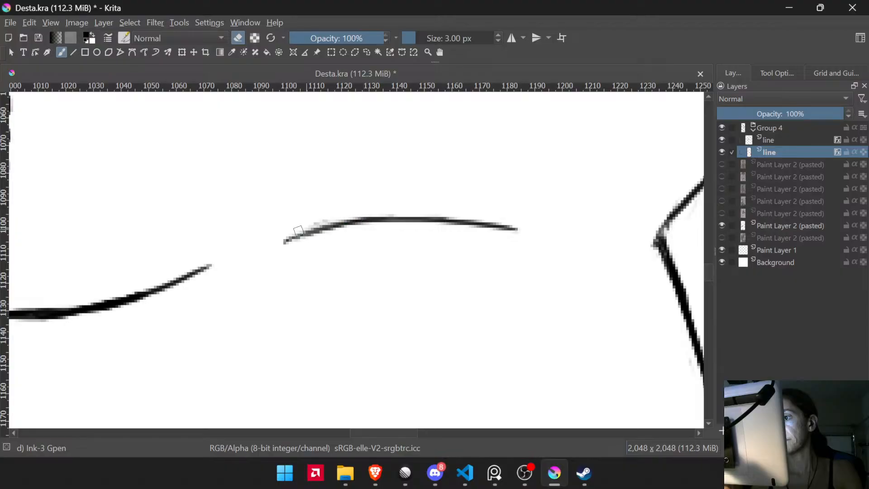
{"action": "left_click_drag", "start_coordinate": [300, 229], "coordinate": [372, 215]}
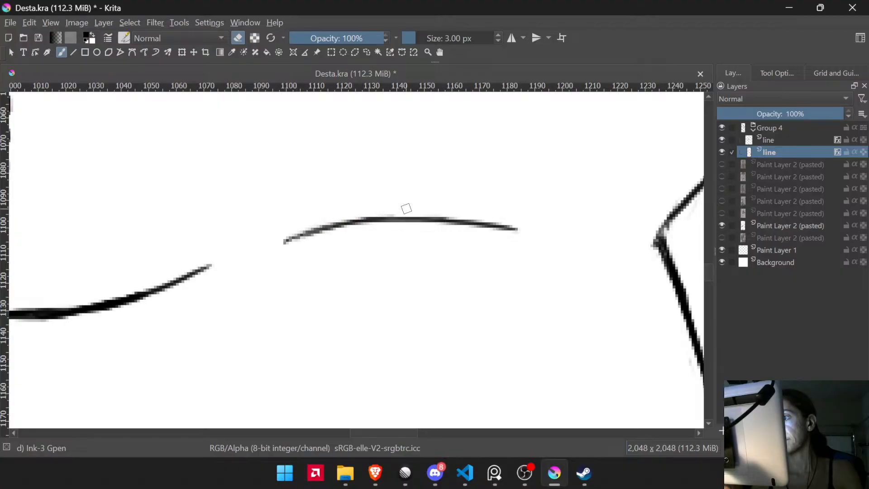
{"action": "mouse_move", "coordinate": [310, 322]}
{"action": "left_mouse_down"}
{"action": "mouse_move", "coordinate": [290, 344]}
{"action": "mouse_move", "coordinate": [274, 441]}
{"action": "mouse_move", "coordinate": [302, 390]}
{"action": "mouse_move", "coordinate": [294, 422]}
{"action": "left_mouse_up"}
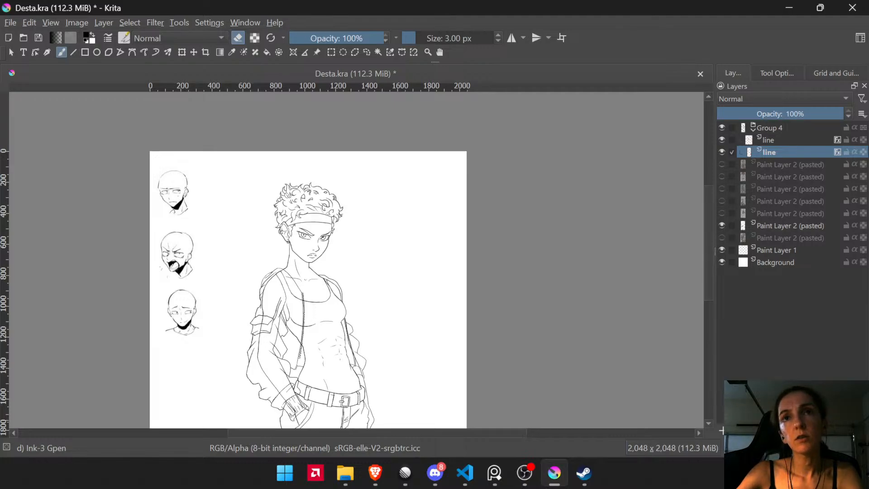
{"action": "key", "text": "alt+Tab"}
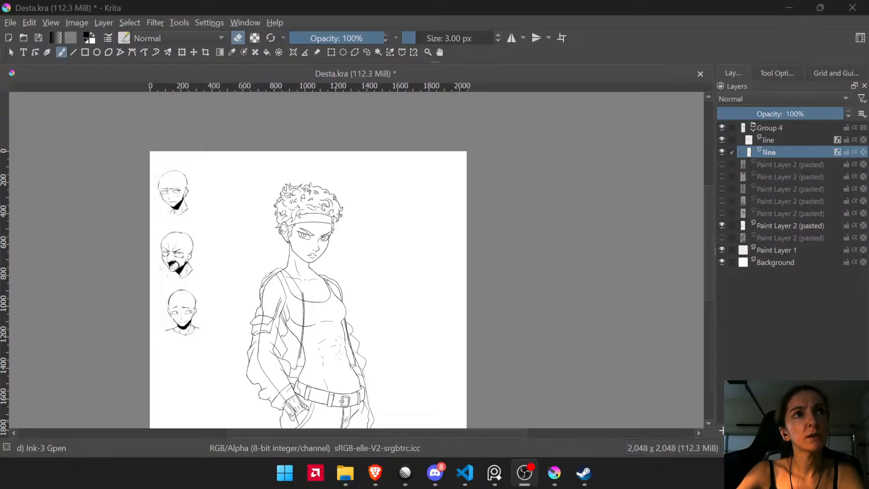
{"action": "key", "text": "alt+Tab"}
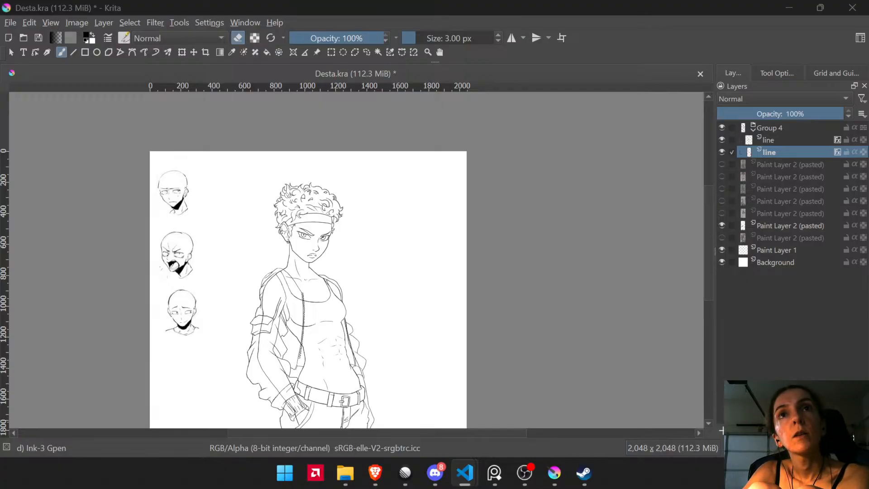
{"action": "key", "text": "alt+Tab"}
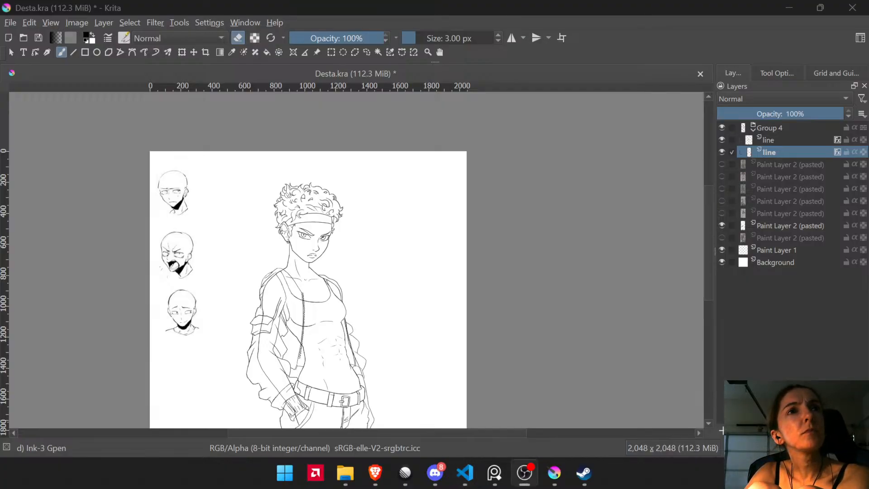
{"action": "key", "text": "alt+Tab"}
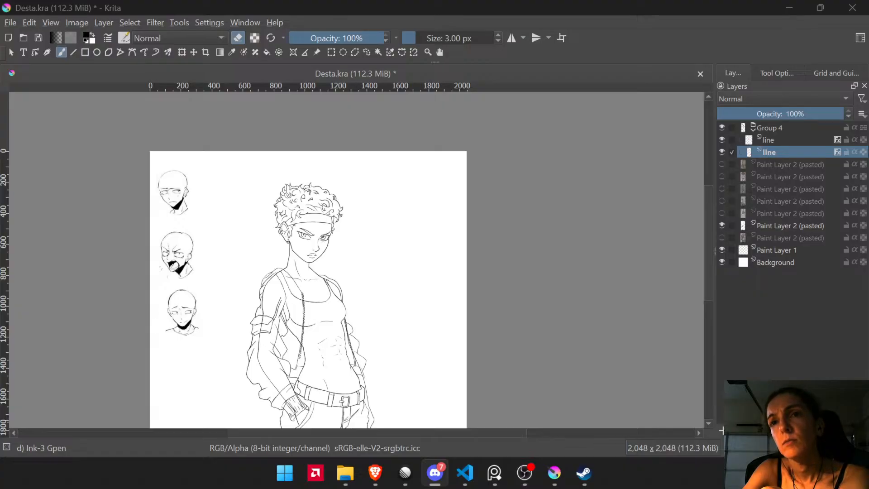
{"action": "key", "text": "alt+Tab"}
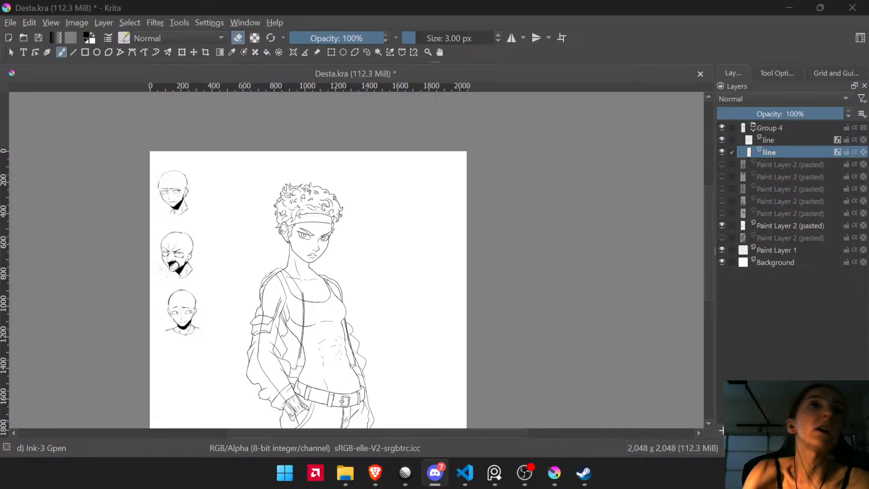
{"action": "key", "text": "alt+Tab"}
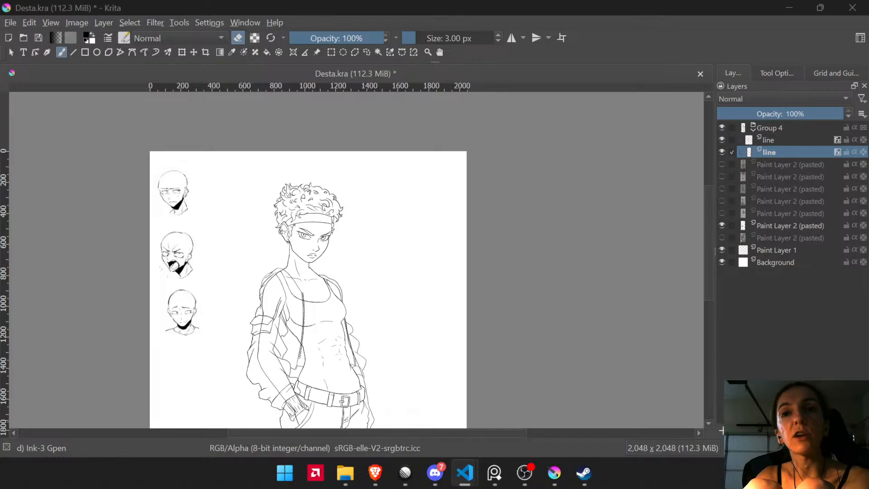
{"action": "key", "text": "alt+Tab"}
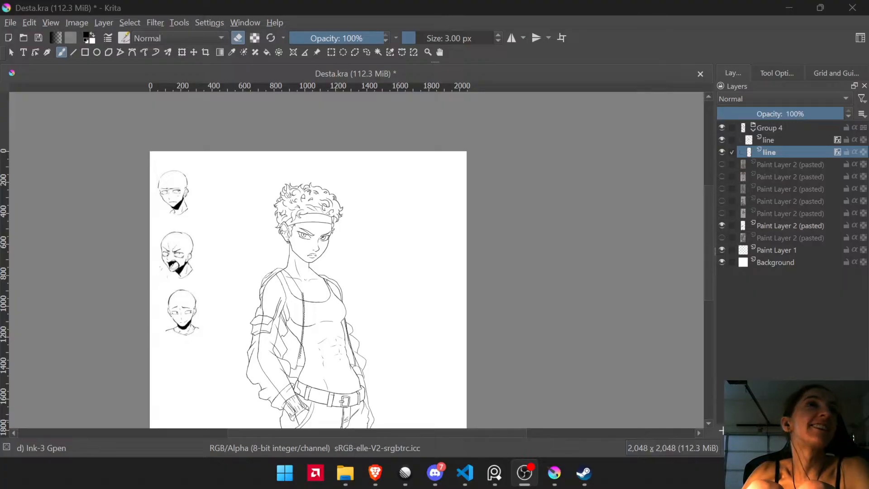
{"action": "key", "text": "alt+Tab"}
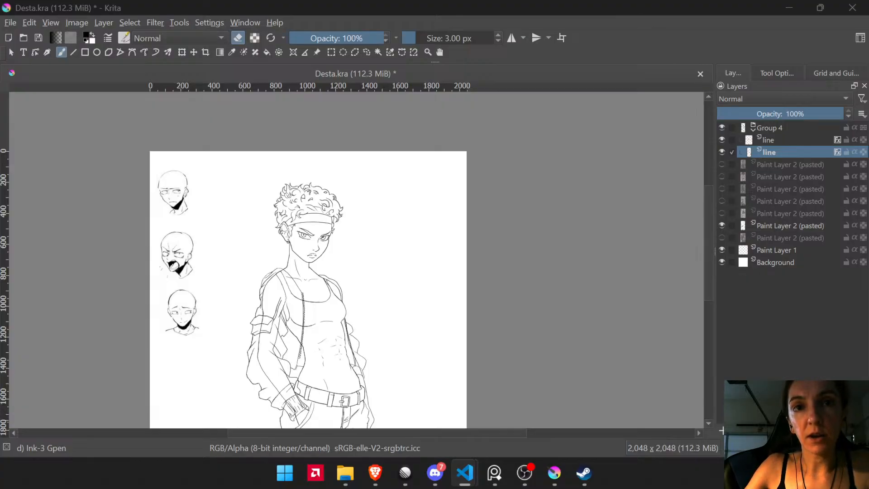
{"action": "key", "text": "alt+Tab"}
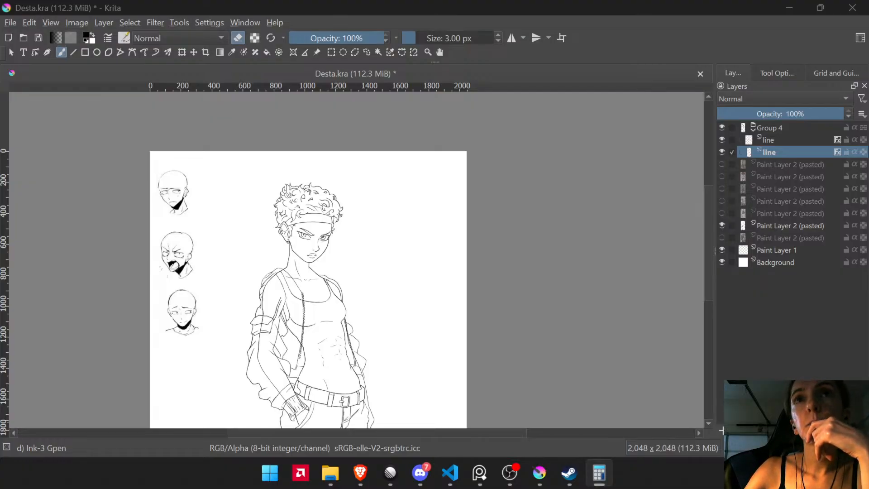
{"action": "key", "text": "alt+Tab"}
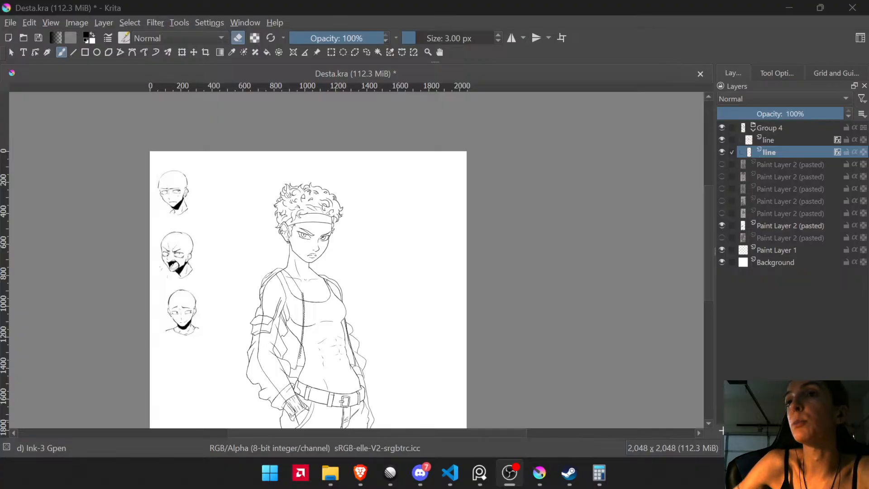
{"action": "key", "text": "alt+Tab"}
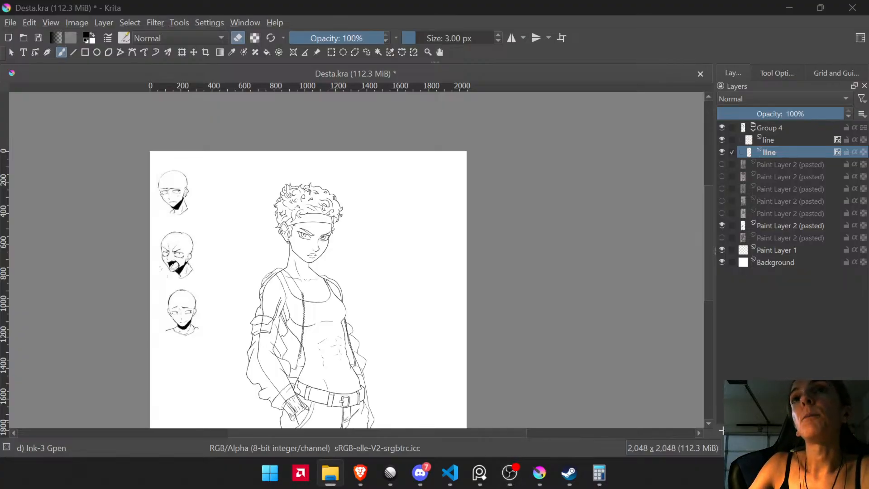
{"action": "key", "text": "alt+Tab"}
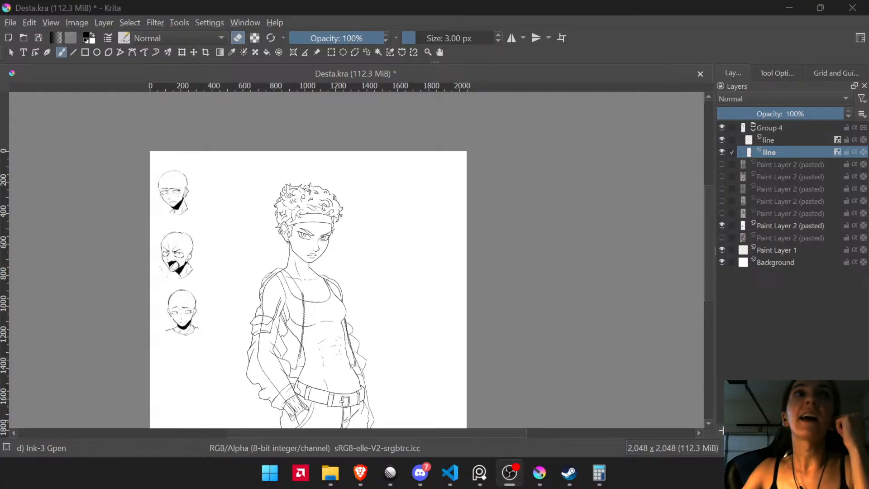
{"action": "key", "text": "alt+Tab"}
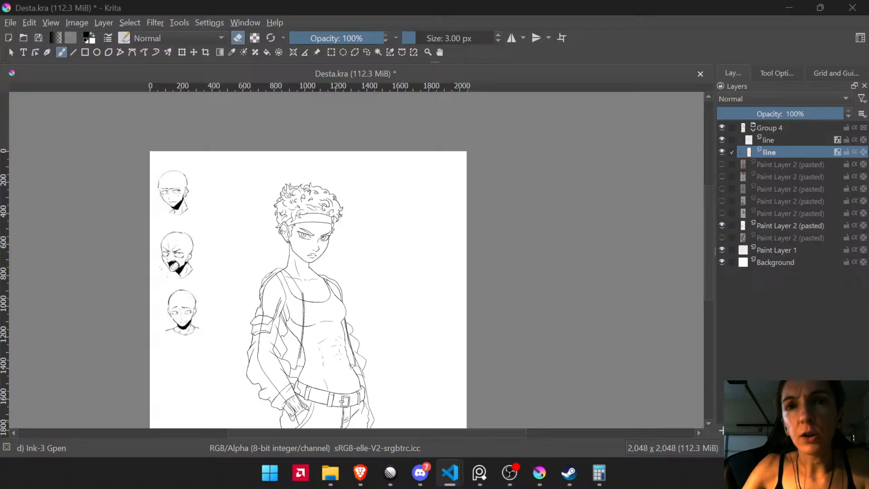
{"action": "key", "text": "alt+Tab"}
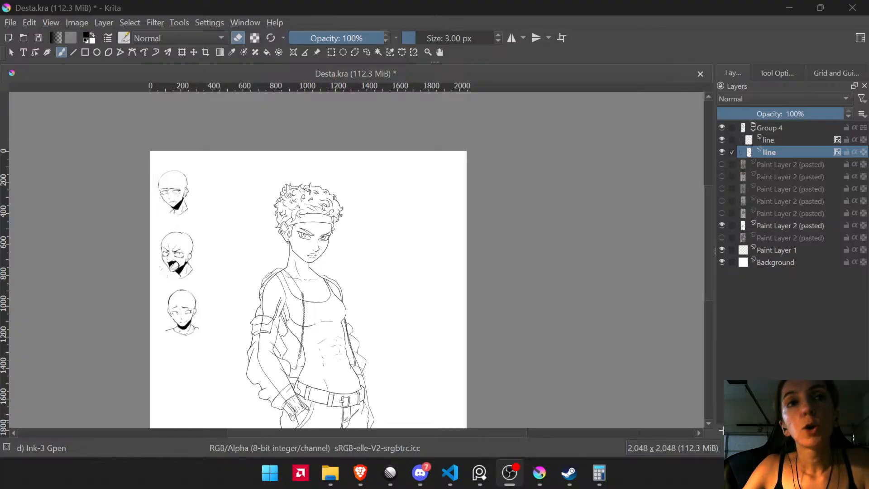
{"action": "key", "text": "alt+Tab"}
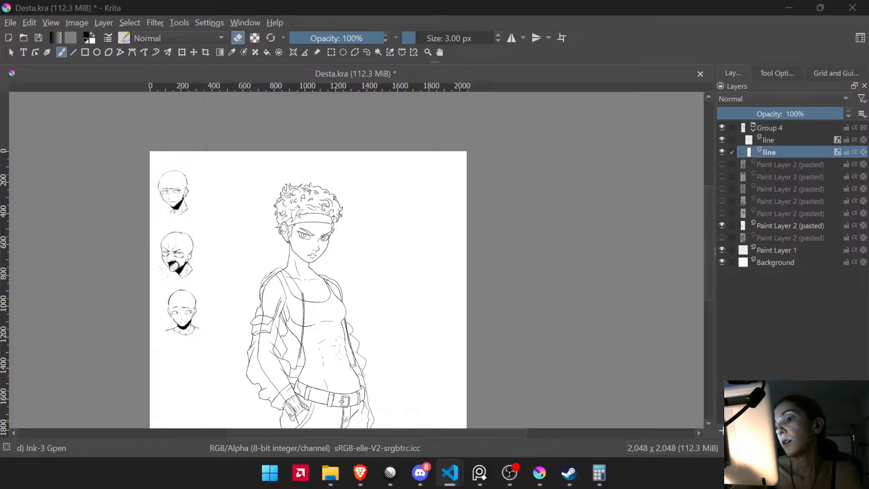
- Bring the whole character drawing into view and save the cleaned-up Desta.kra document
{"action": "left_click_drag", "start_coordinate": [307, 286], "coordinate": [336, 255]}
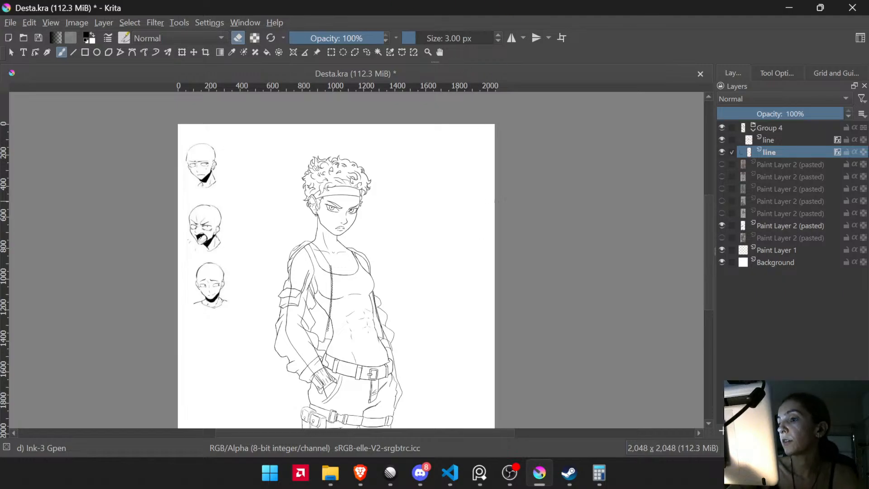
{"action": "left_click_drag", "start_coordinate": [475, 241], "coordinate": [500, 200]}
{"action": "key", "text": "ctrl+s"}
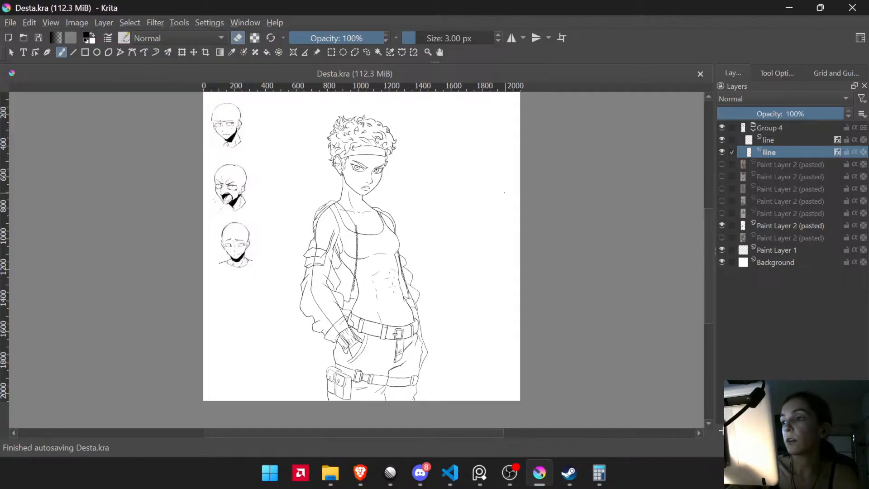